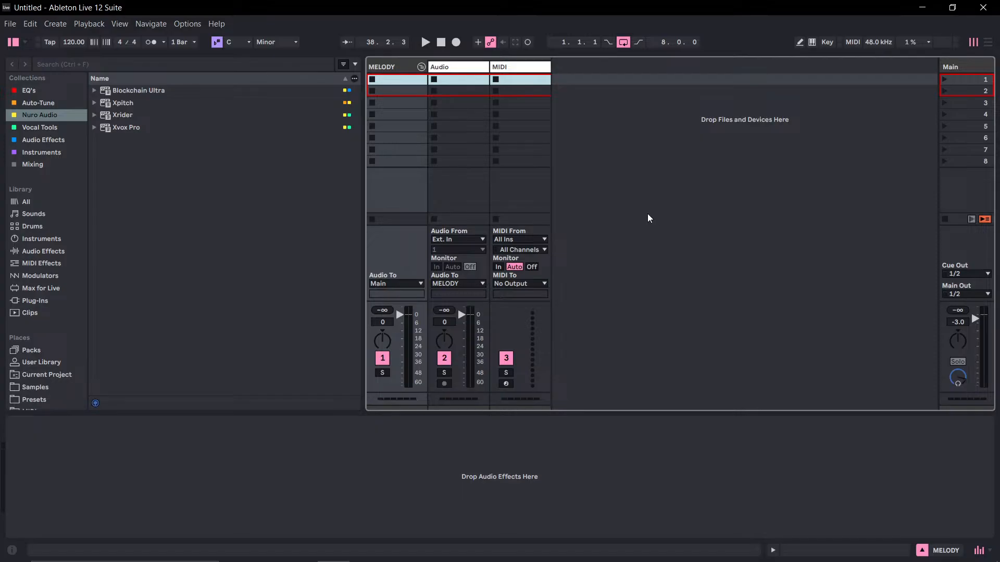
key("super")
left_click(300, 552)
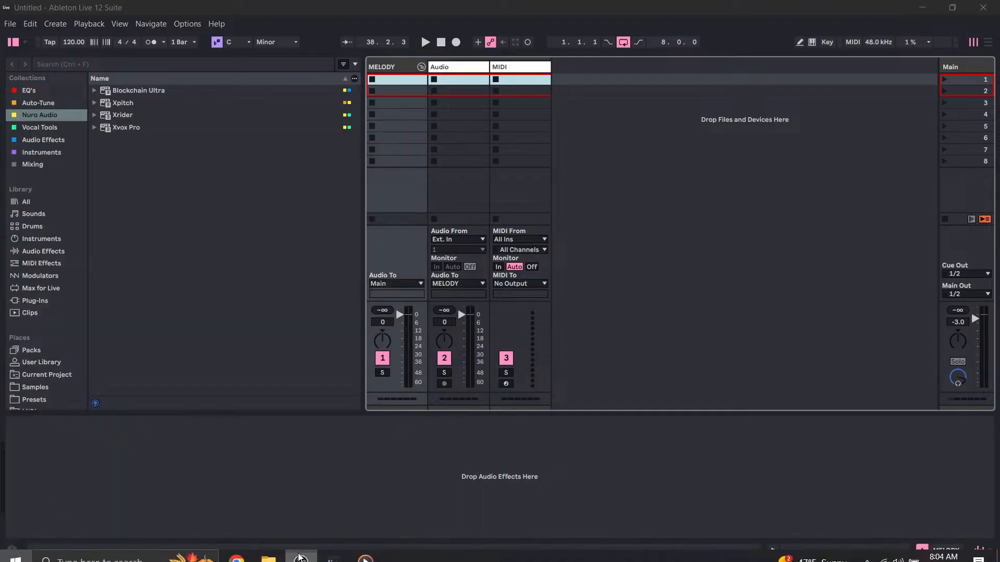
right_click(331, 442)
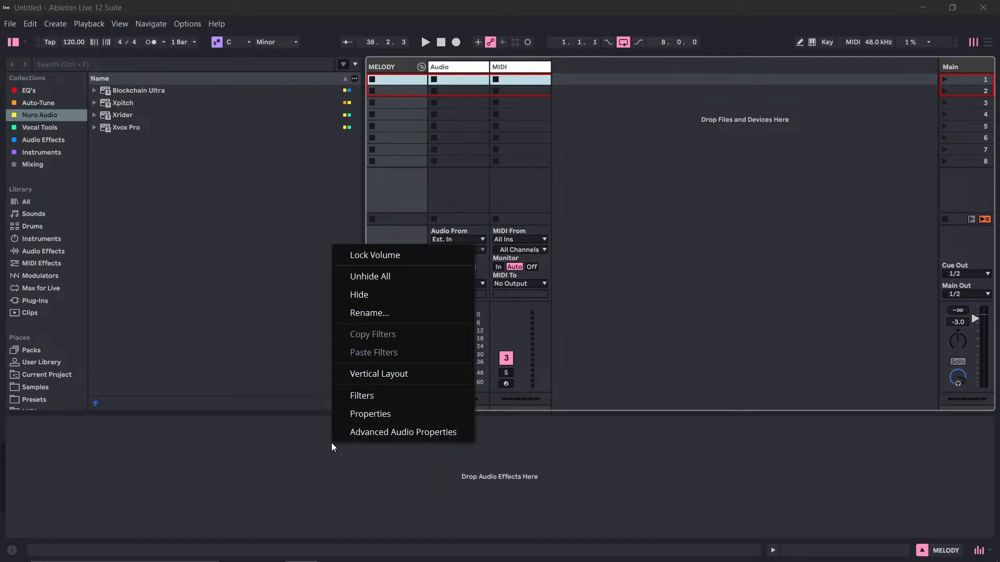
left_click(393, 443)
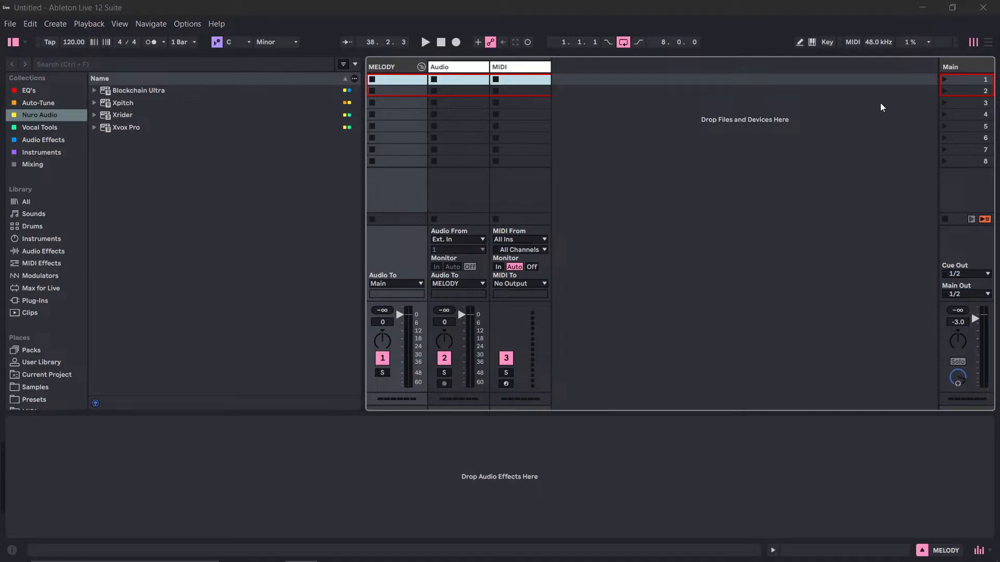
left_click(920, 7)
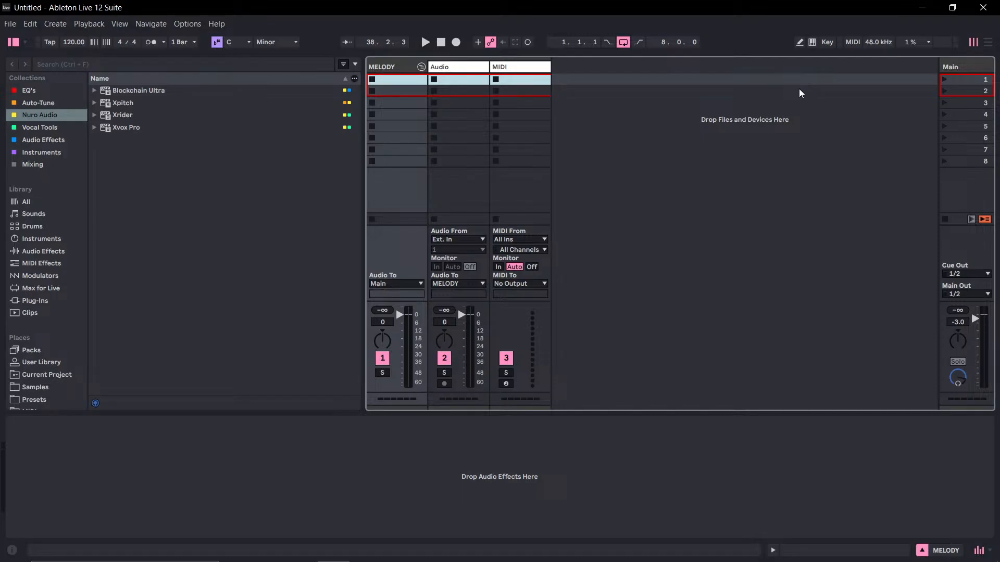
Switch to Media Player, lower its playback volume to 2, and minimize it.
mouse_move(312, 539)
left_click(365, 550)
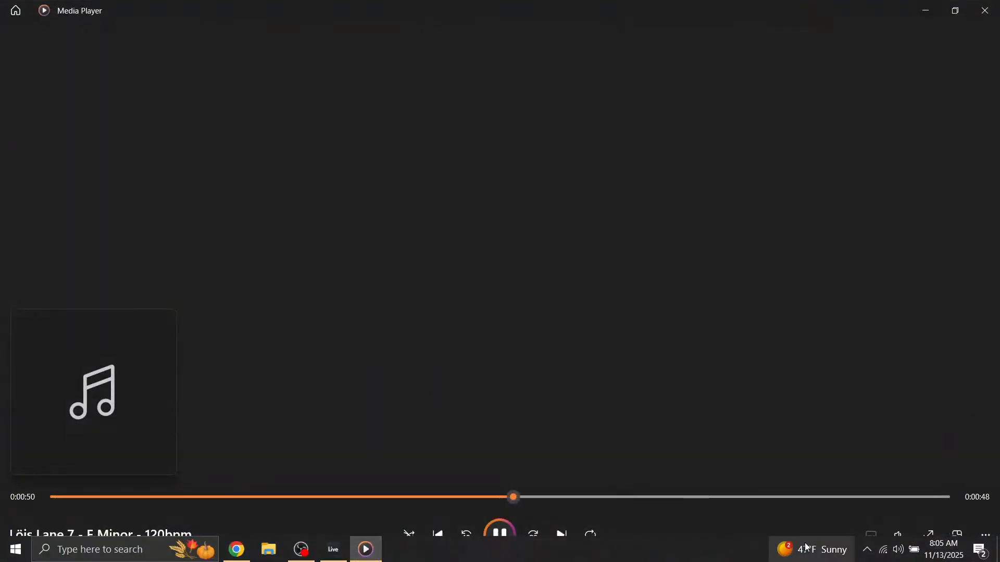
left_click(898, 550)
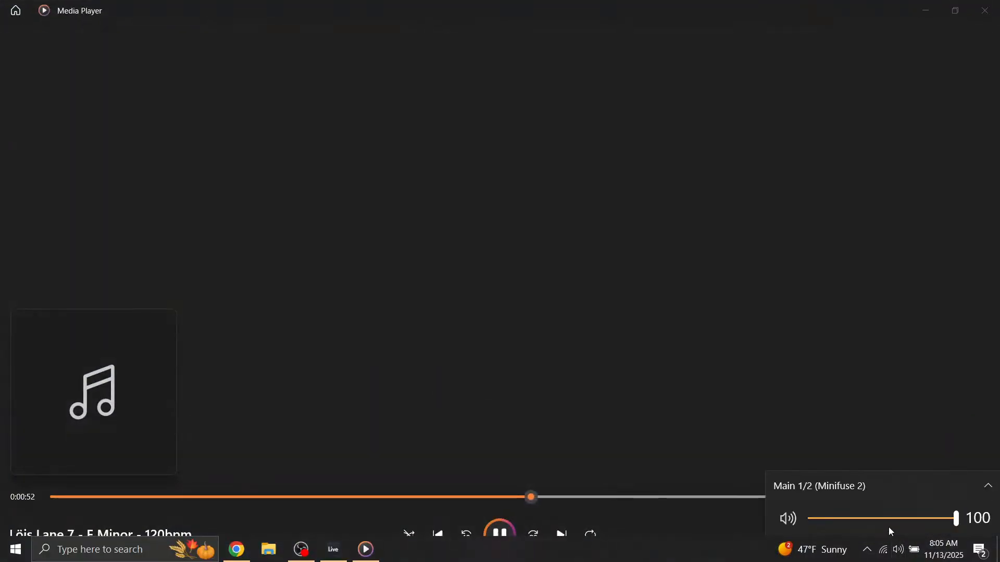
left_click(906, 461)
left_click(900, 537)
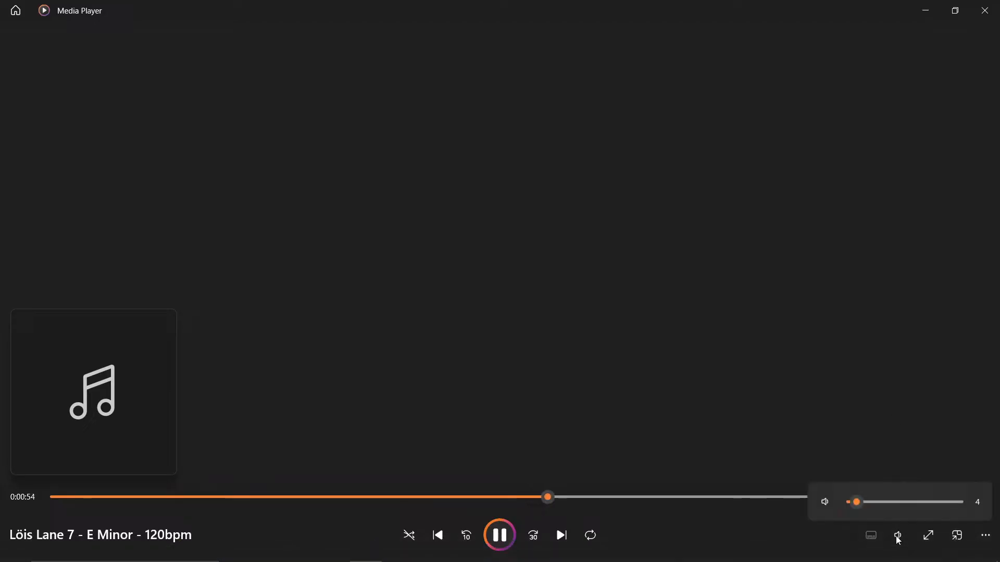
left_click_drag(858, 506, 853, 504)
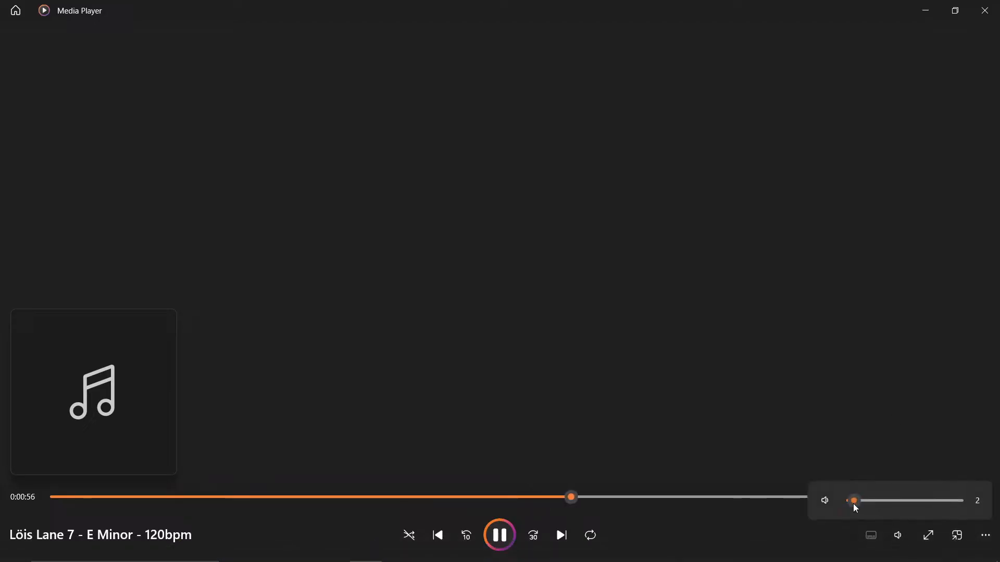
left_click(927, 19)
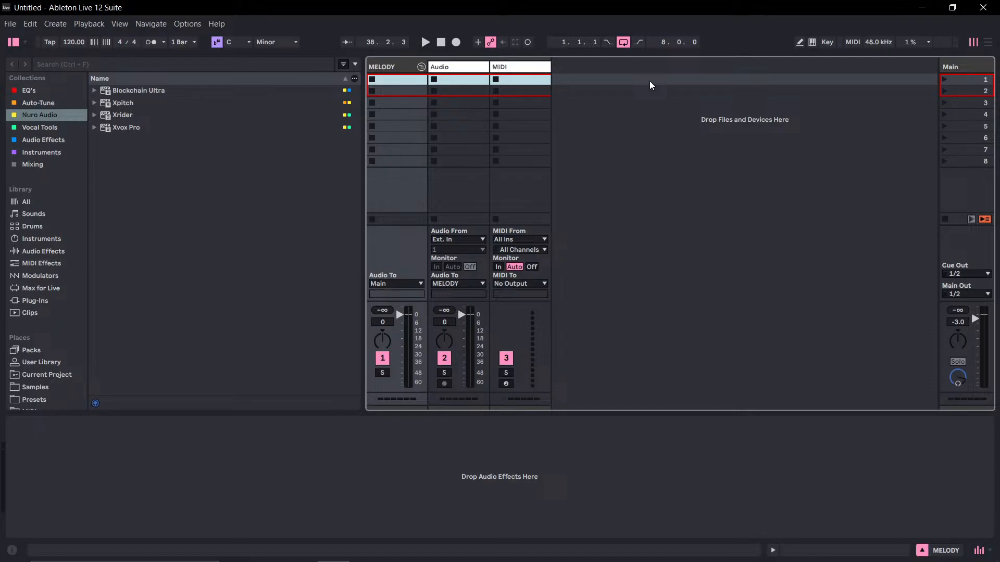
Close Media Player and return to the Ableton Live set.
key("super")
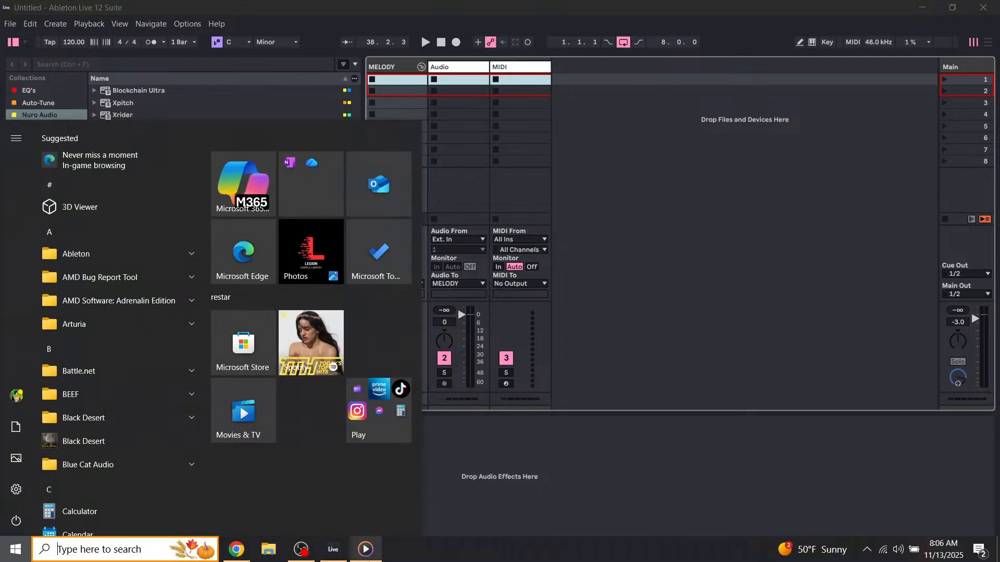
left_click(366, 551)
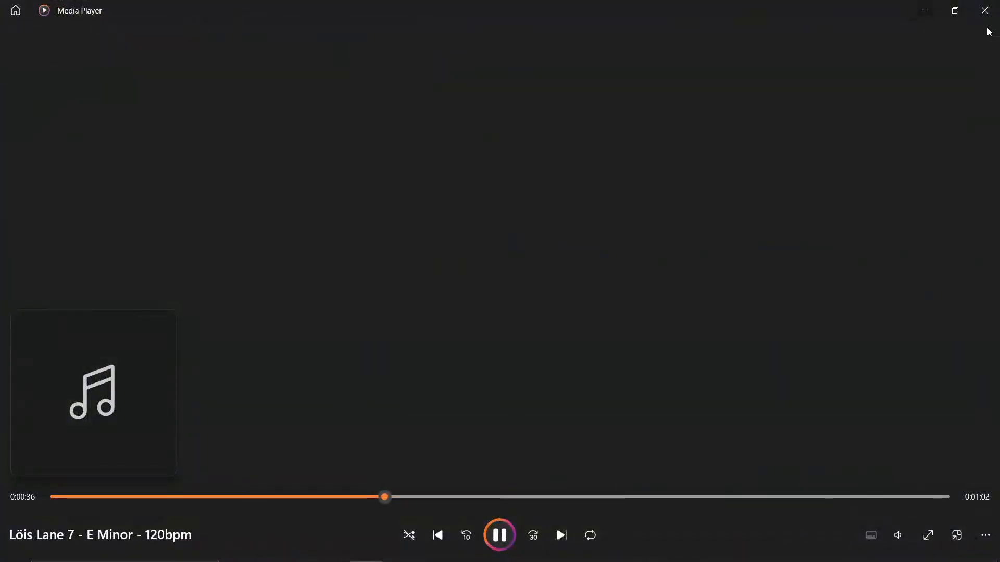
left_click(984, 10)
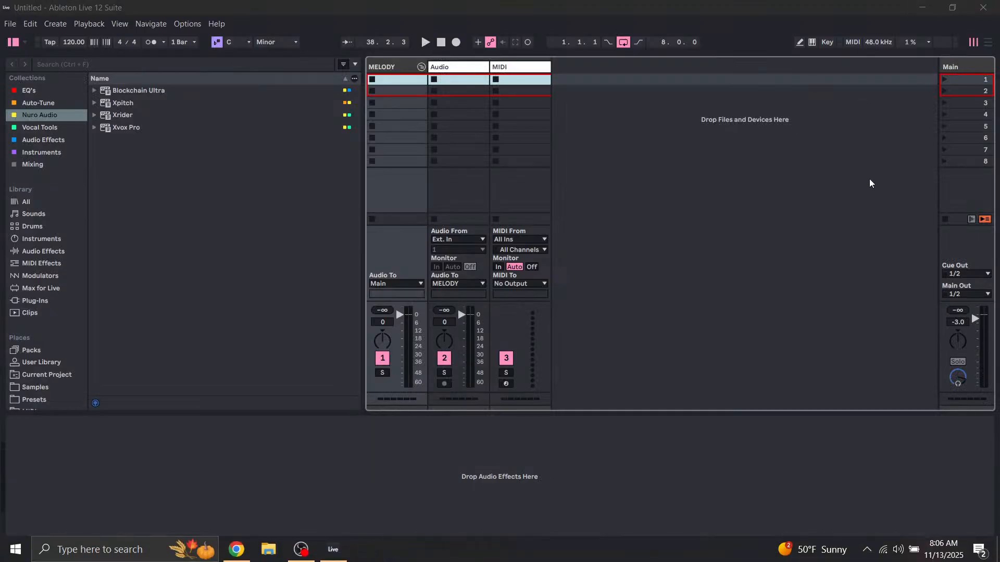
left_click(706, 164)
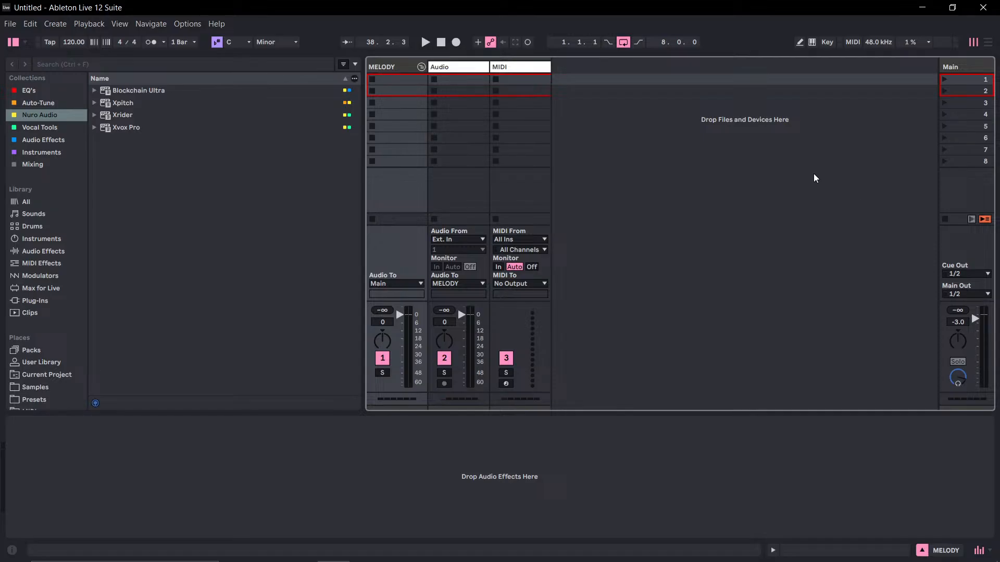
Switch the Ableton Live window to full screen without the Windows taskbar showing.
key("F11")
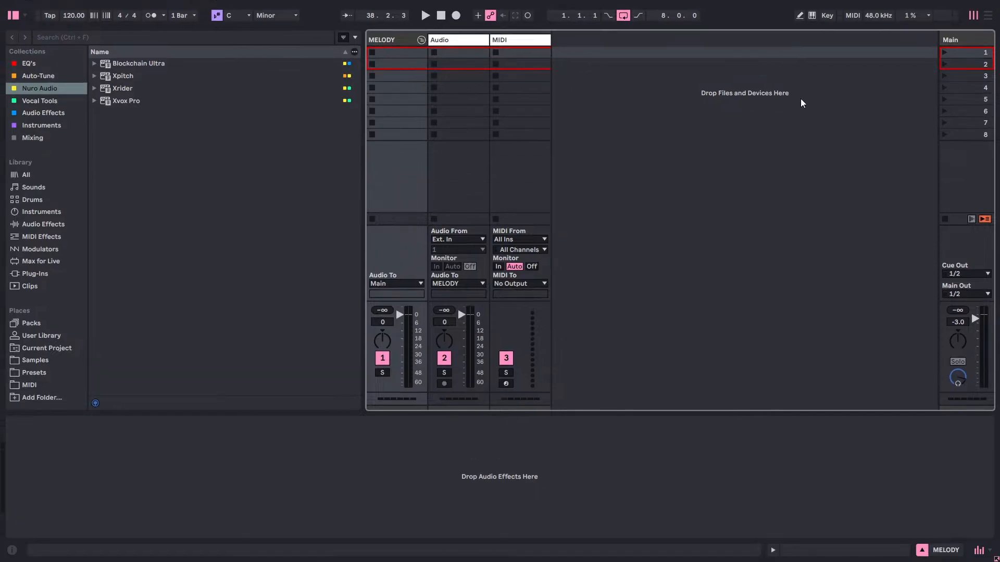
key("F11")
key("F11")
key("F11")
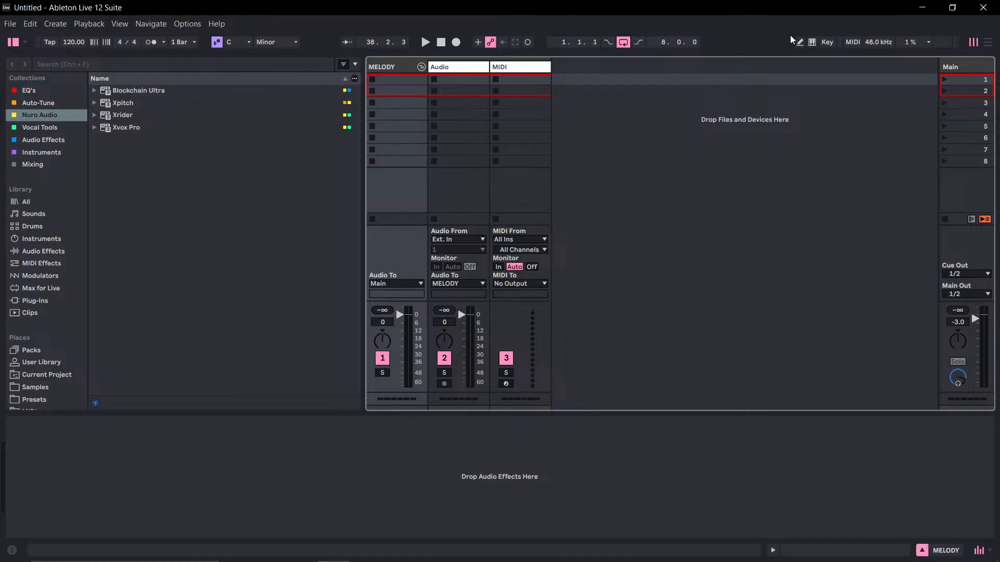
key("F11")
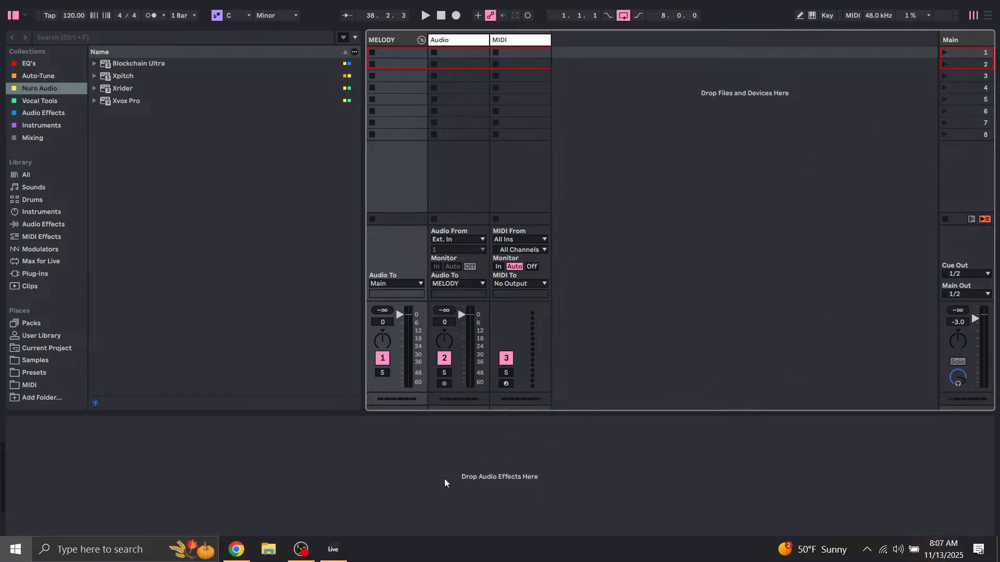
key("super")
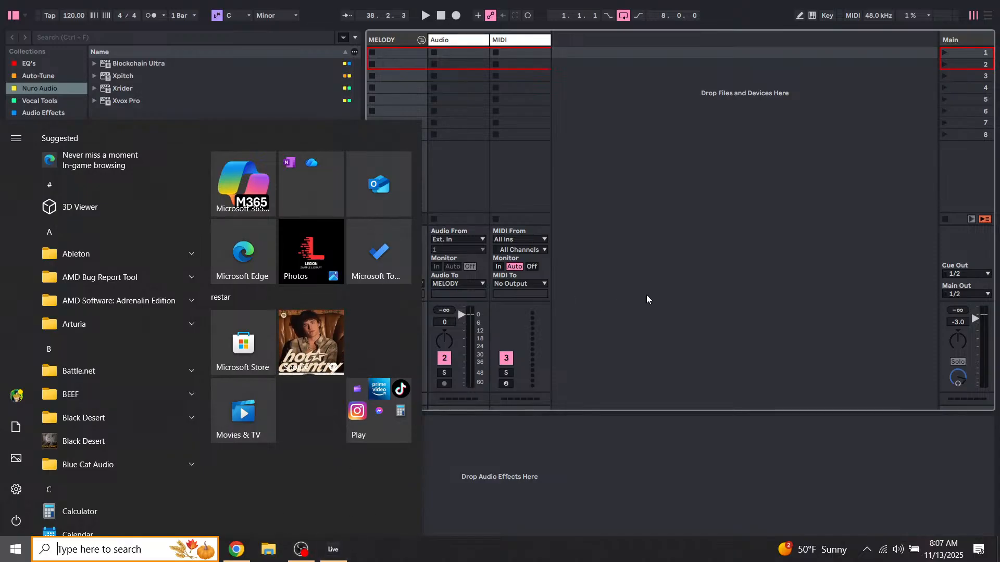
left_click(734, 258)
key("alt+Tab")
key("Escape")
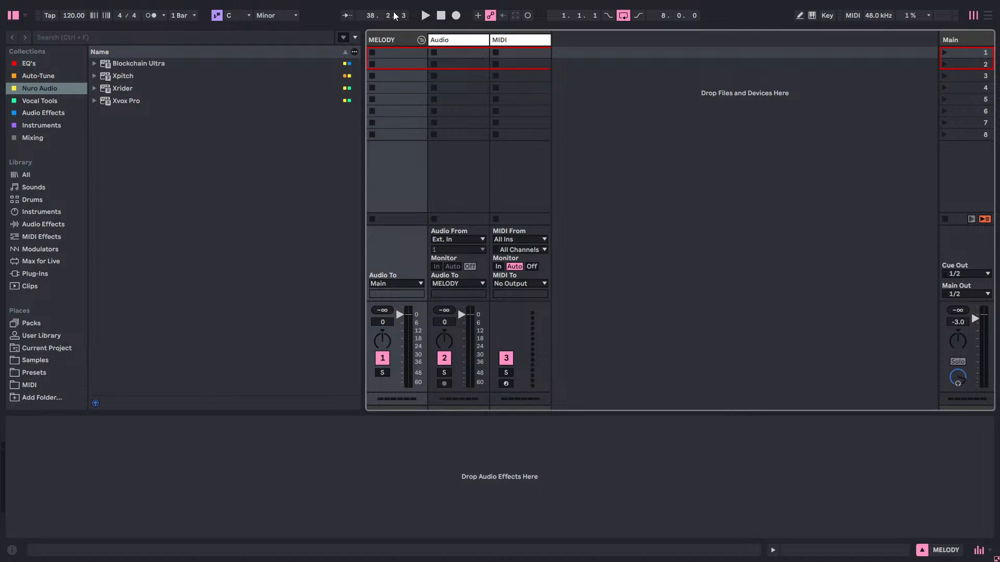
Delete the Audio track next to the MELODY group.
right_click(449, 41)
left_click(488, 76)
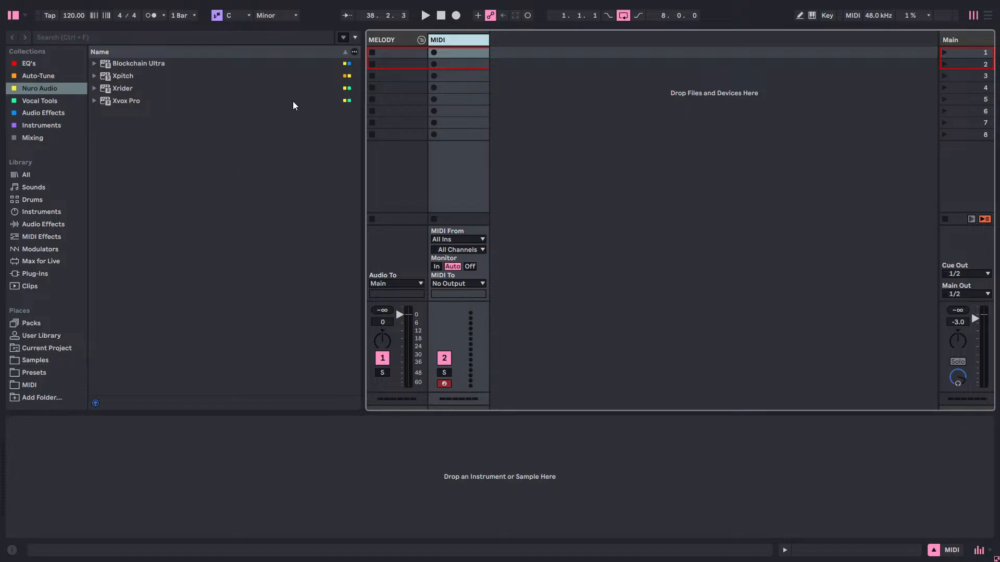
Look through the browser's samples, instruments, MIDI effects, current project and audio effects categories.
left_click(39, 361)
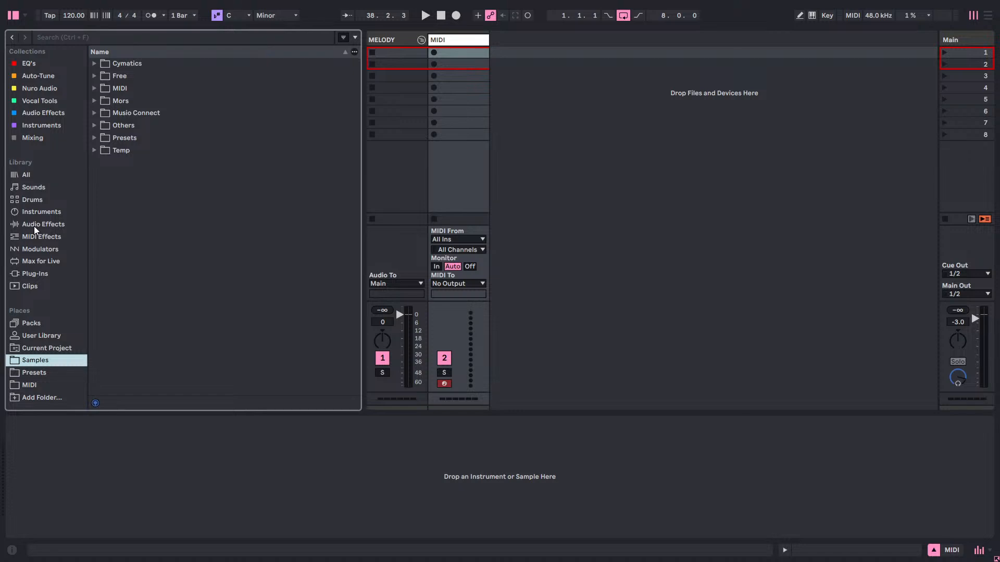
left_click(32, 210)
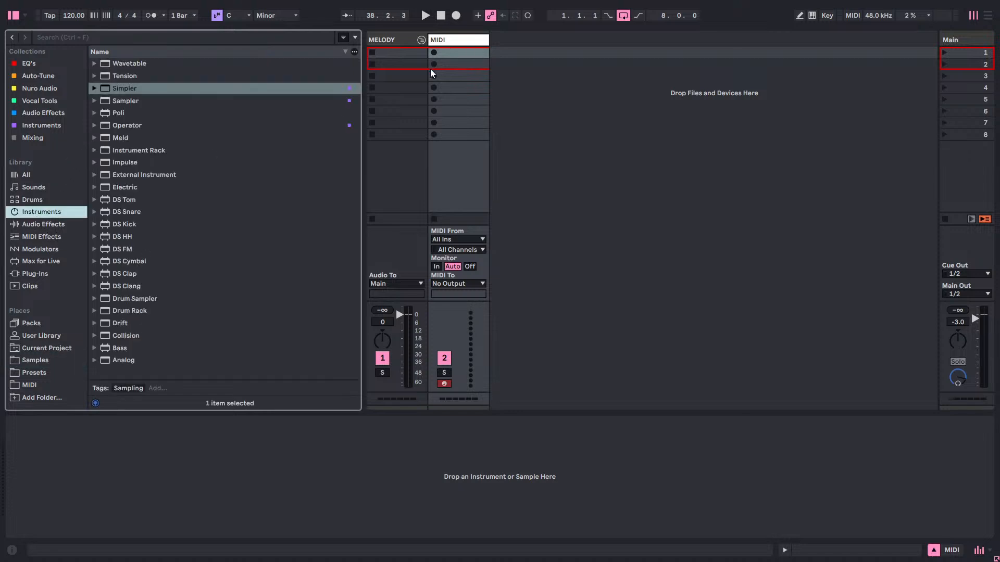
left_click(38, 238)
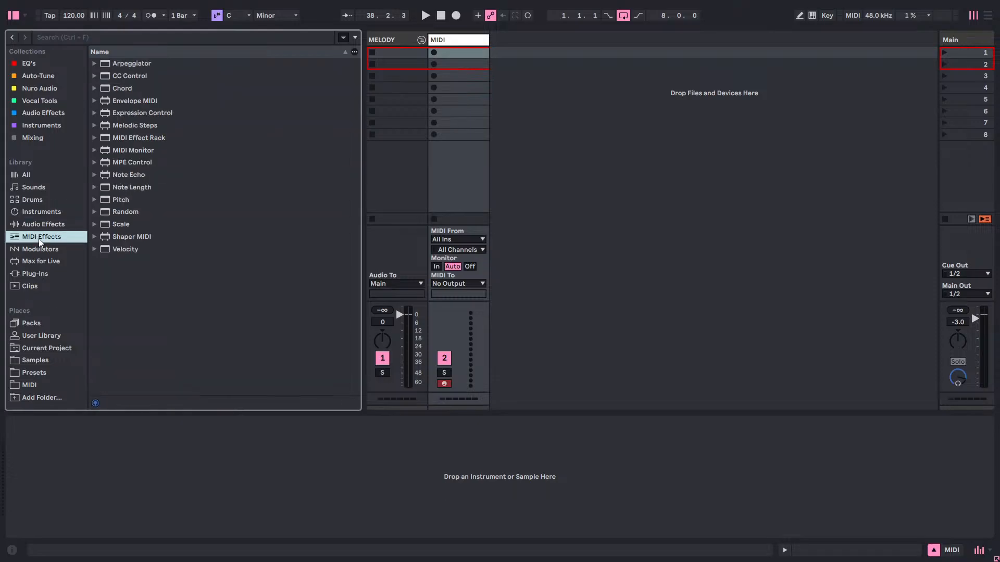
left_click(36, 352)
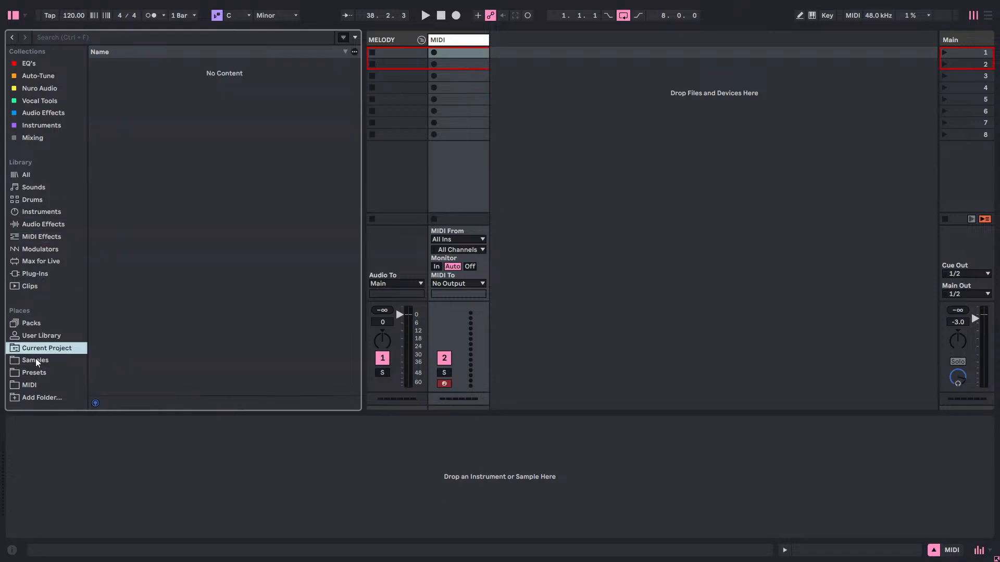
left_click(35, 359)
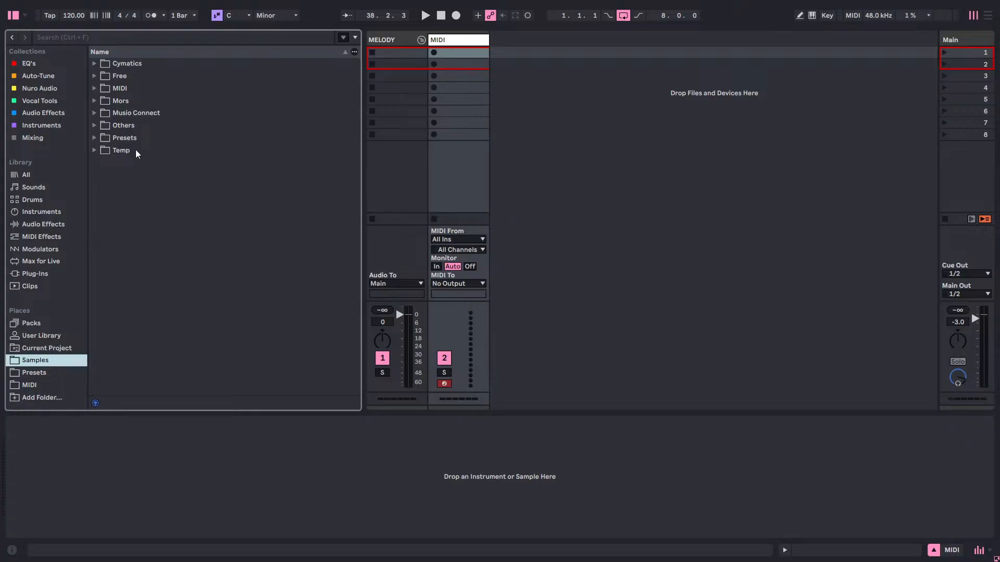
left_click(43, 137)
left_click(41, 126)
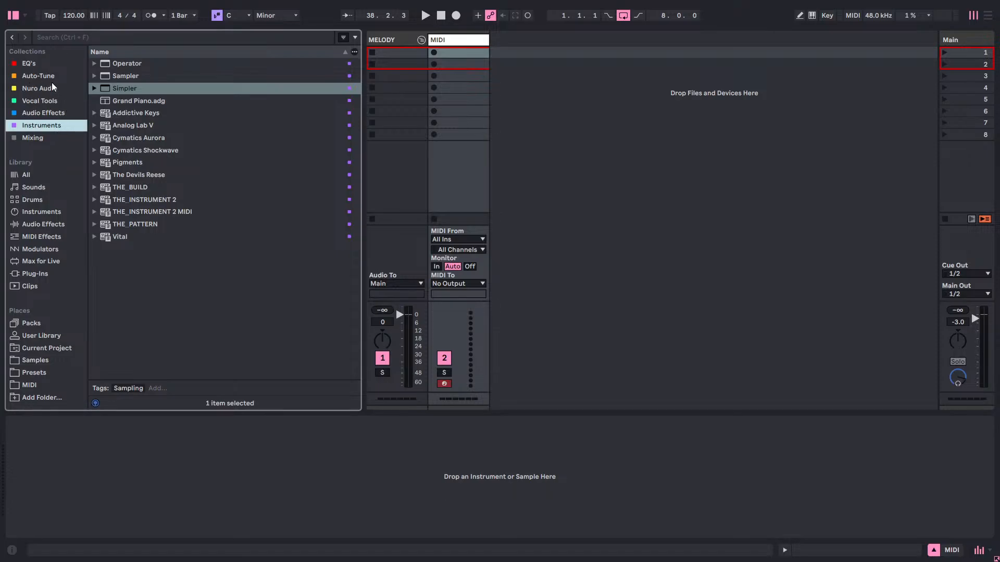
left_click(28, 116)
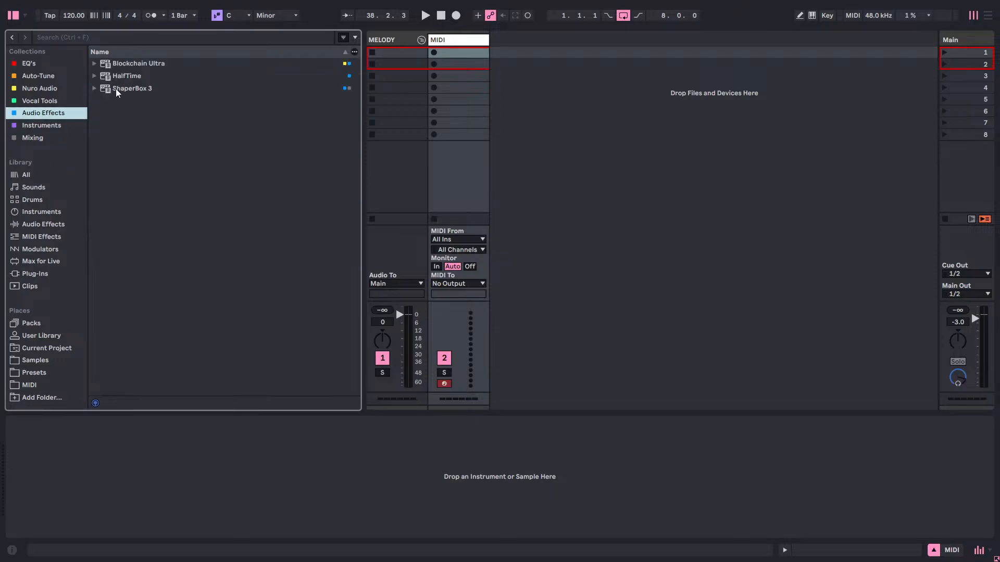
Load THE_INSTRUMENT 2 from the Instruments collection onto the MIDI track.
left_click(42, 126)
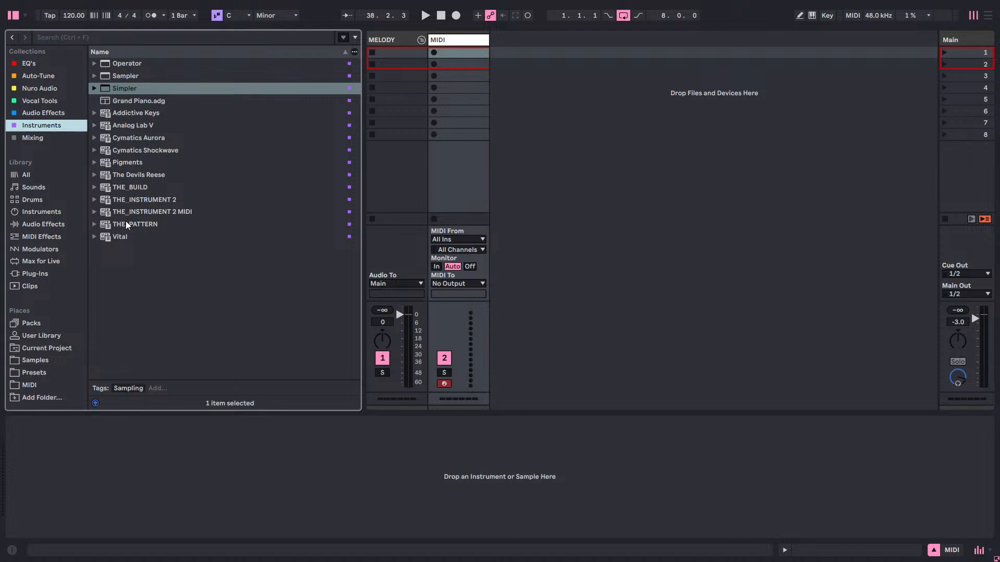
left_click(137, 199)
left_click_drag(457, 57, 468, 39)
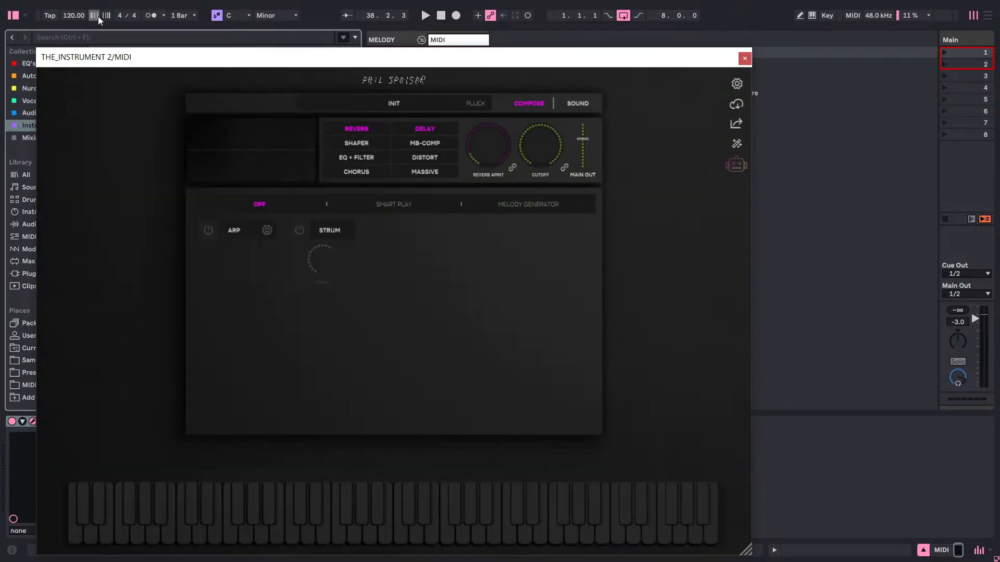
Set the scale's root note to A and the song tempo to 130 BPM.
left_click(235, 15)
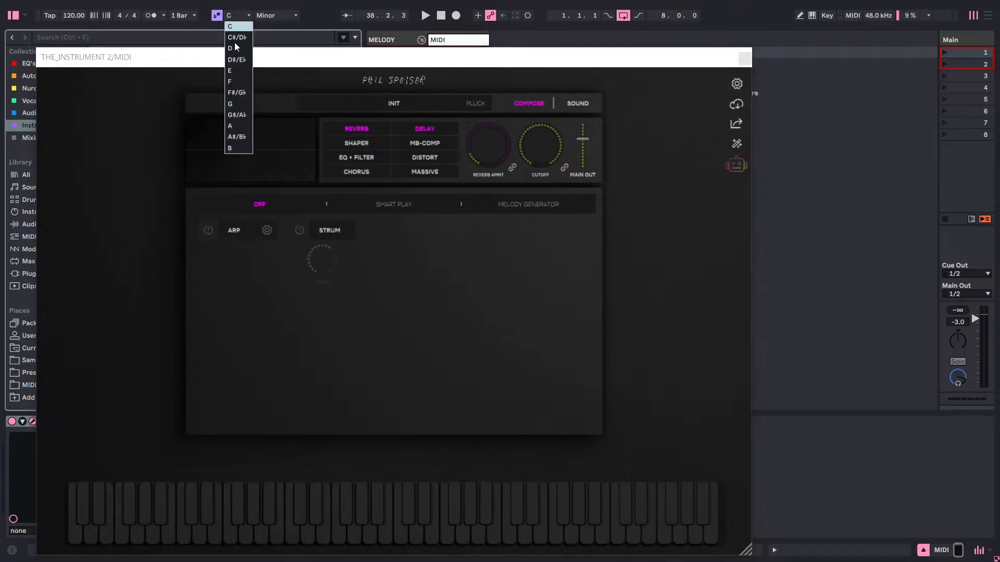
left_click(233, 128)
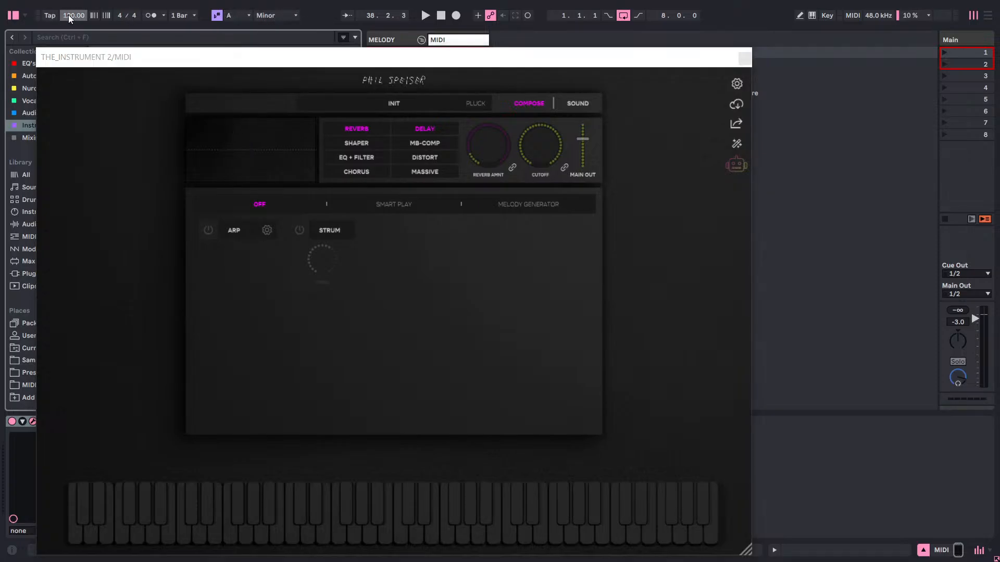
type("1")
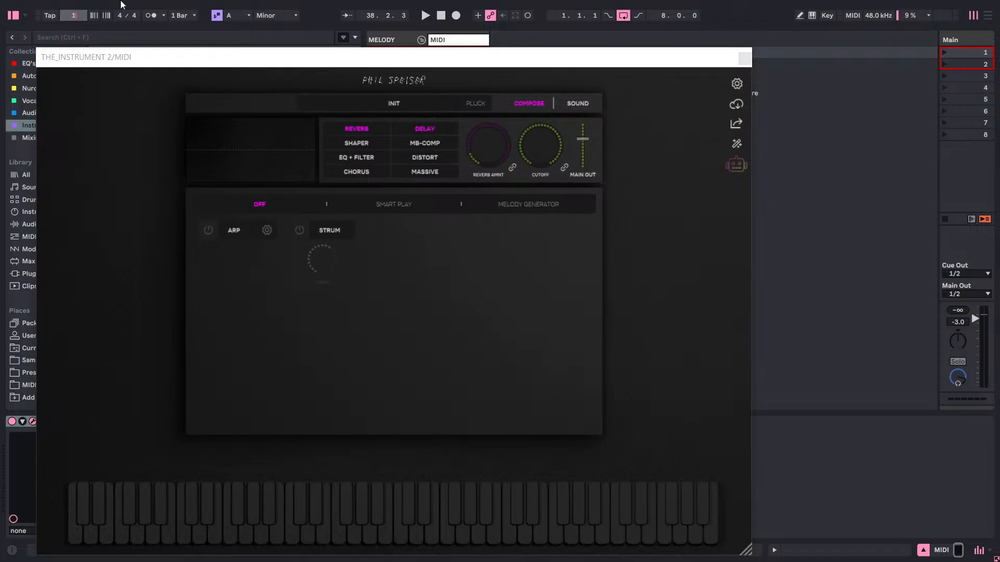
left_click_drag(520, 63, 567, 89)
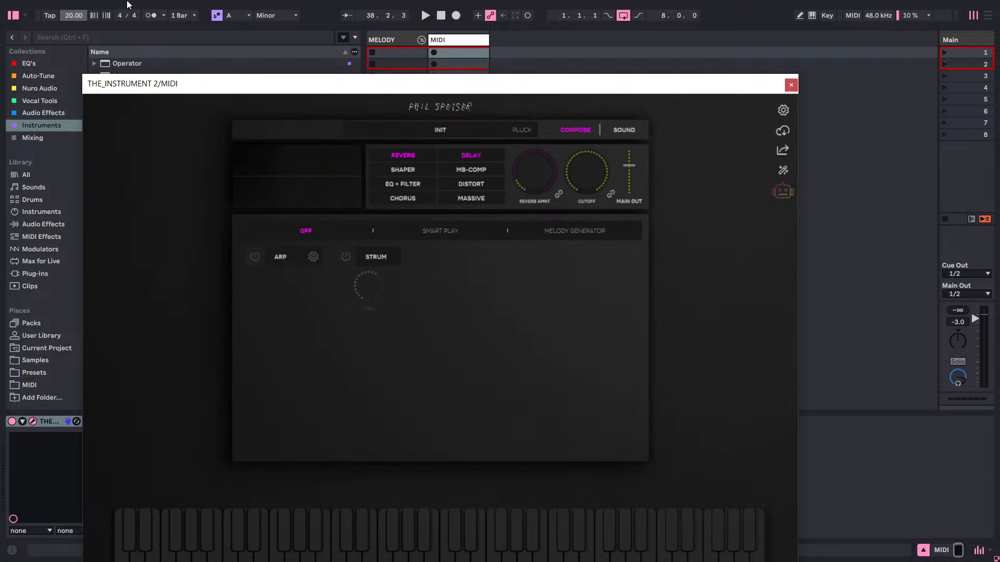
double_click(79, 18)
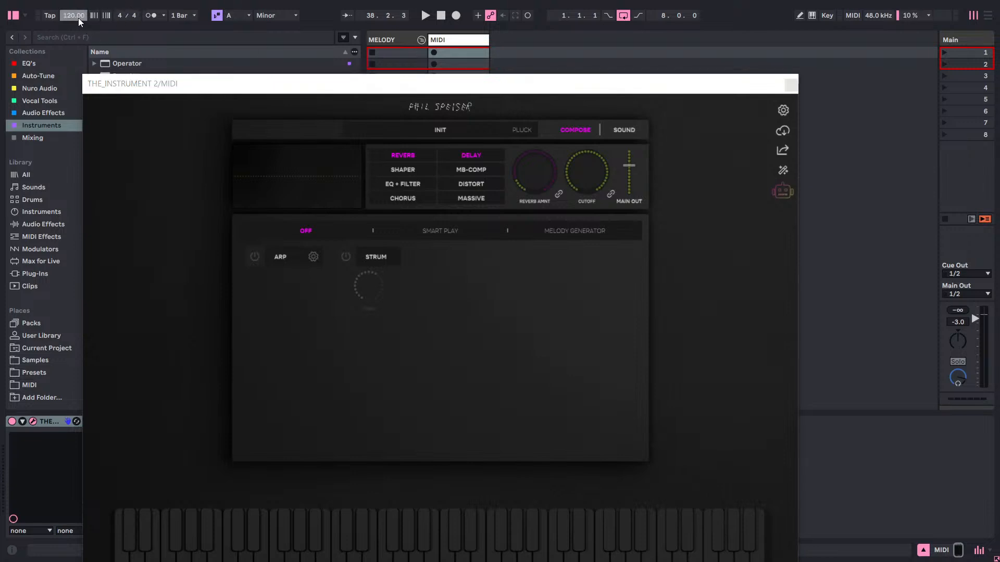
type("1")
Open THE_INSTRUMENT 2's preset browser and filter the presets by Keys and Hip Hop.
left_click(442, 135)
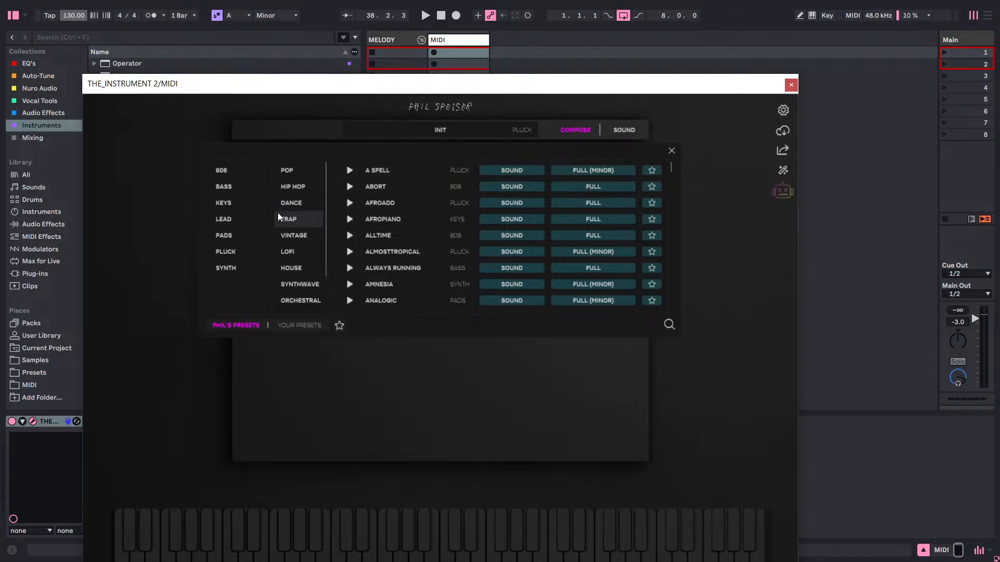
left_click(229, 209)
left_click(301, 188)
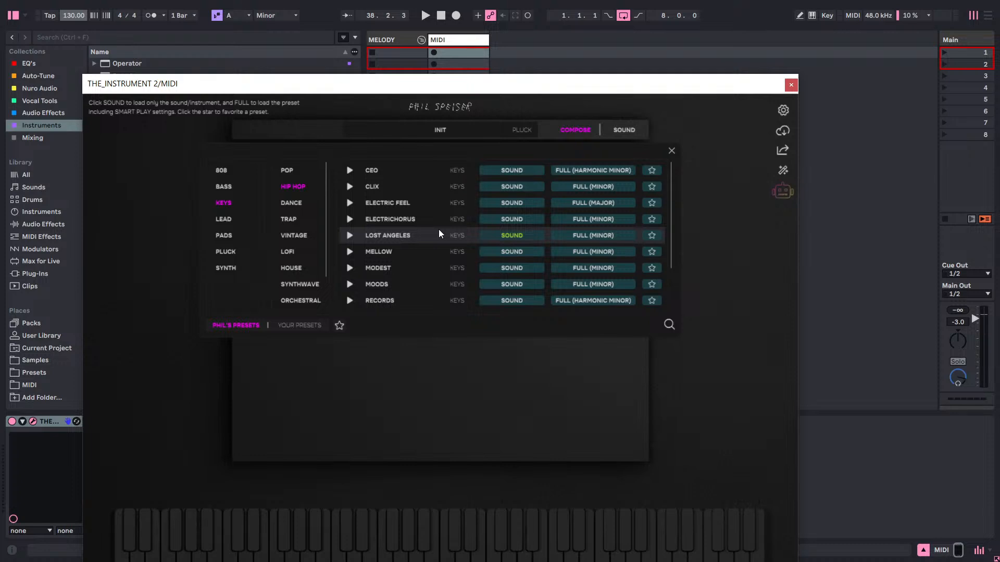
Look through the filtered hip hop keys presets in THE_INSTRUMENT 2's preset browser and close the list.
scroll(578, 235, "down", 3)
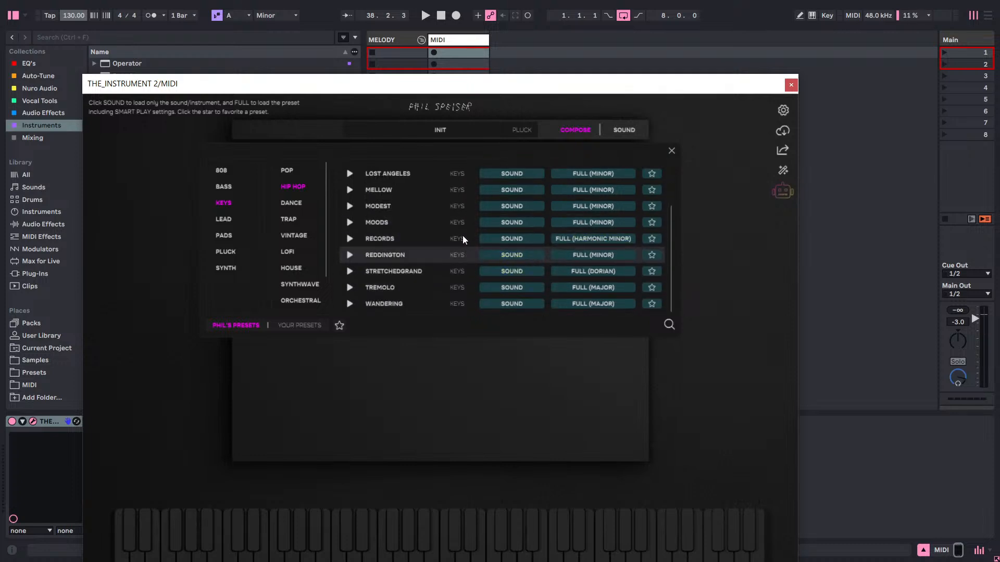
left_click(672, 151)
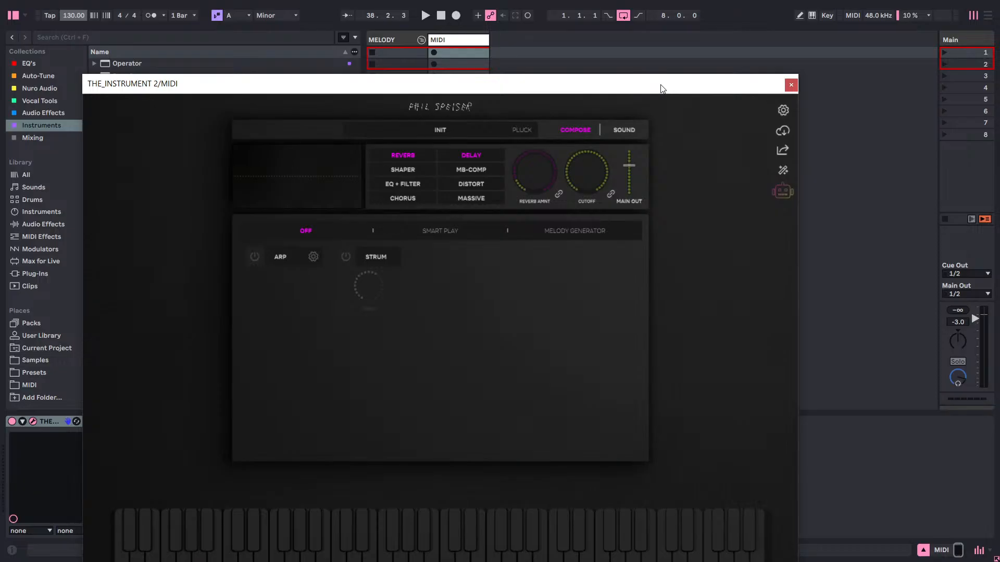
left_click_drag(662, 88, 689, 48)
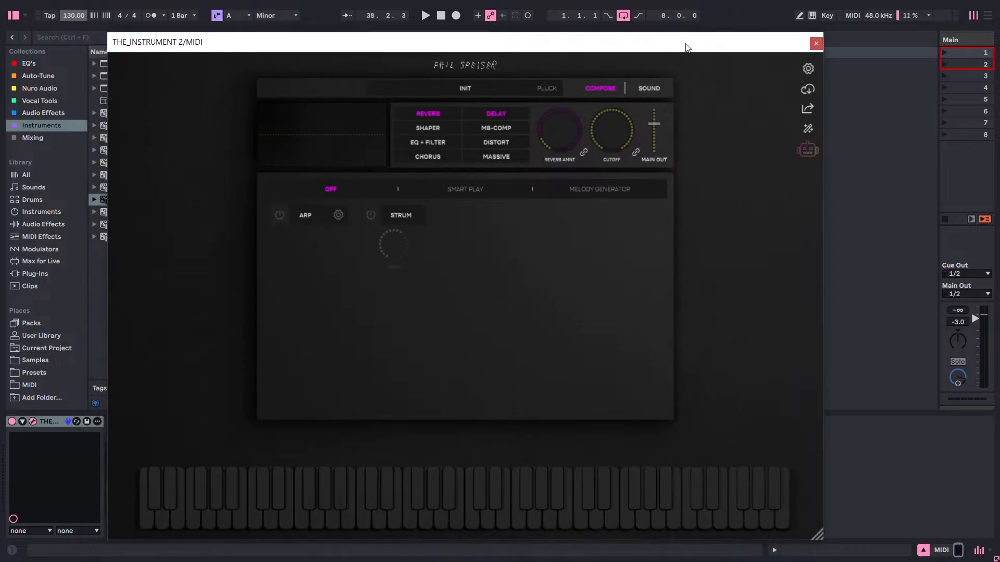
left_click(514, 93)
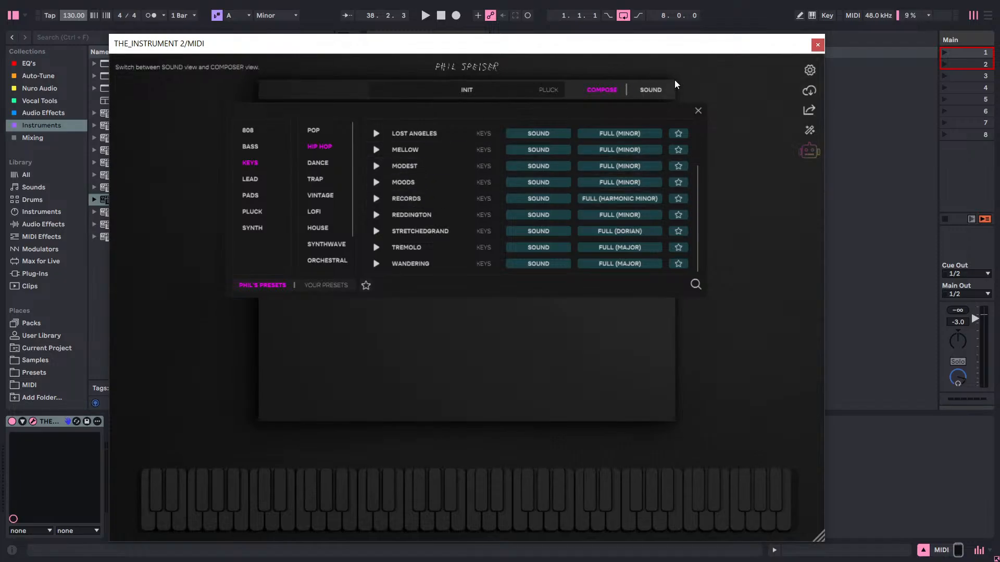
left_click(698, 110)
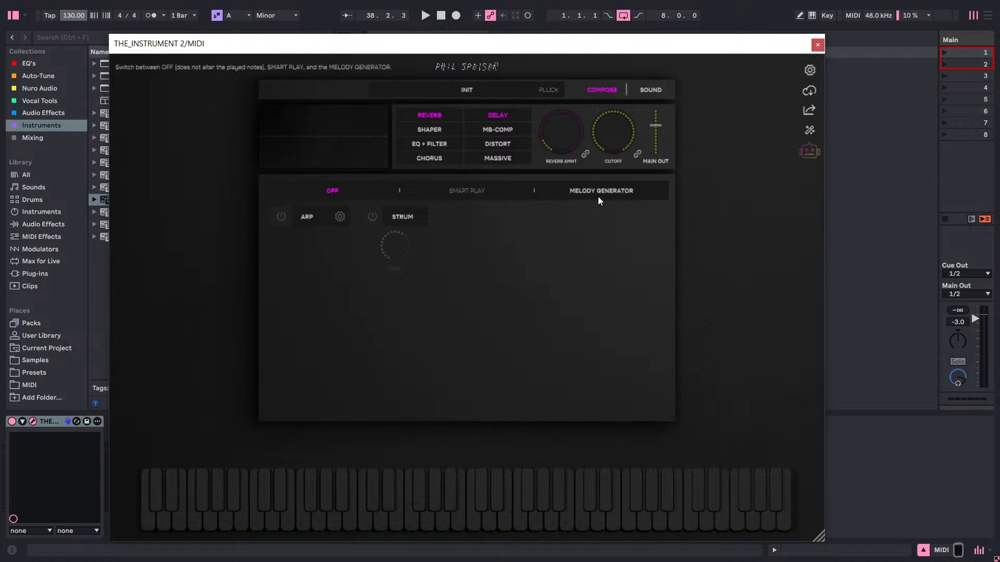
Turn on Smart Play with the root note set to A and open the progression dictionary.
left_click(492, 191)
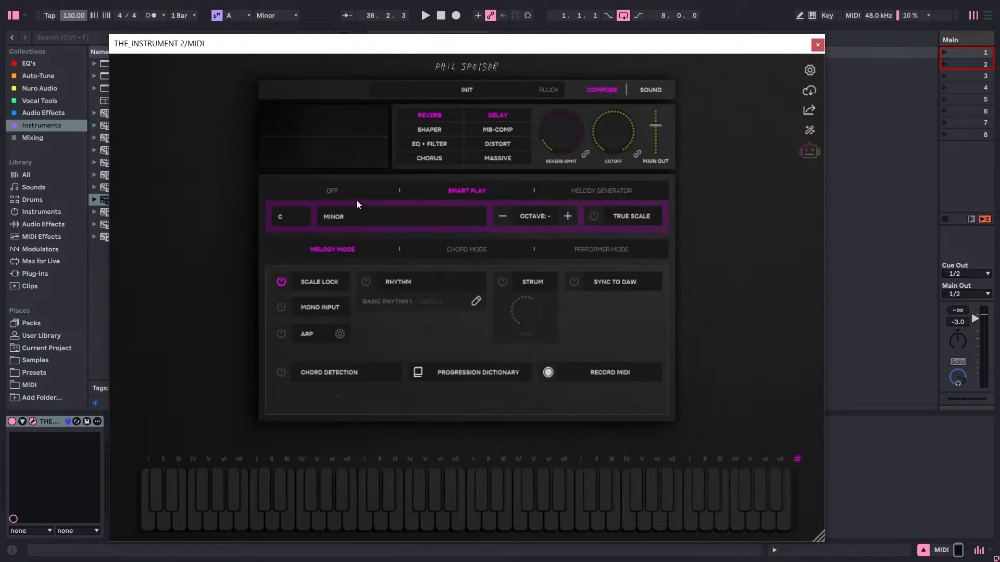
left_click(283, 222)
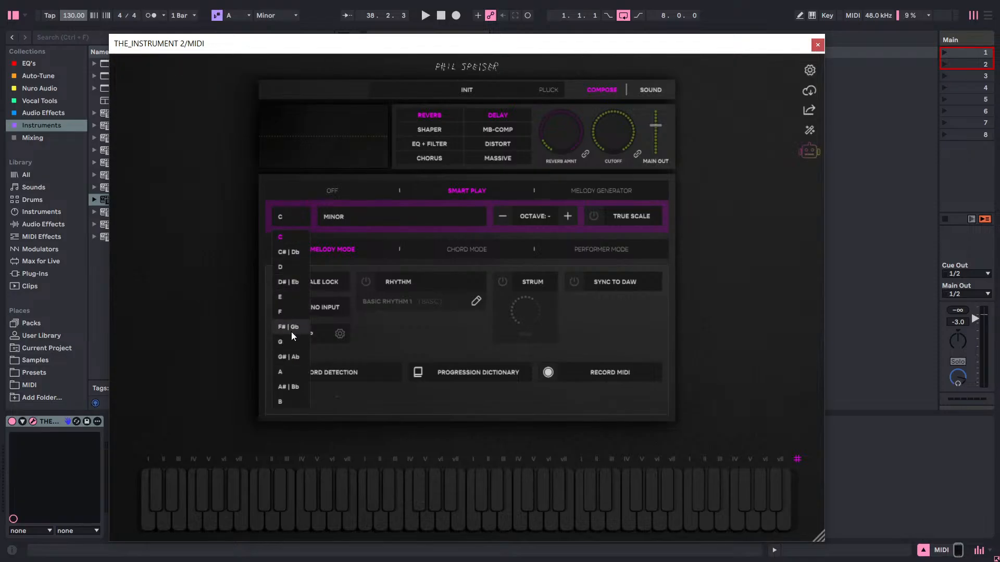
left_click(289, 373)
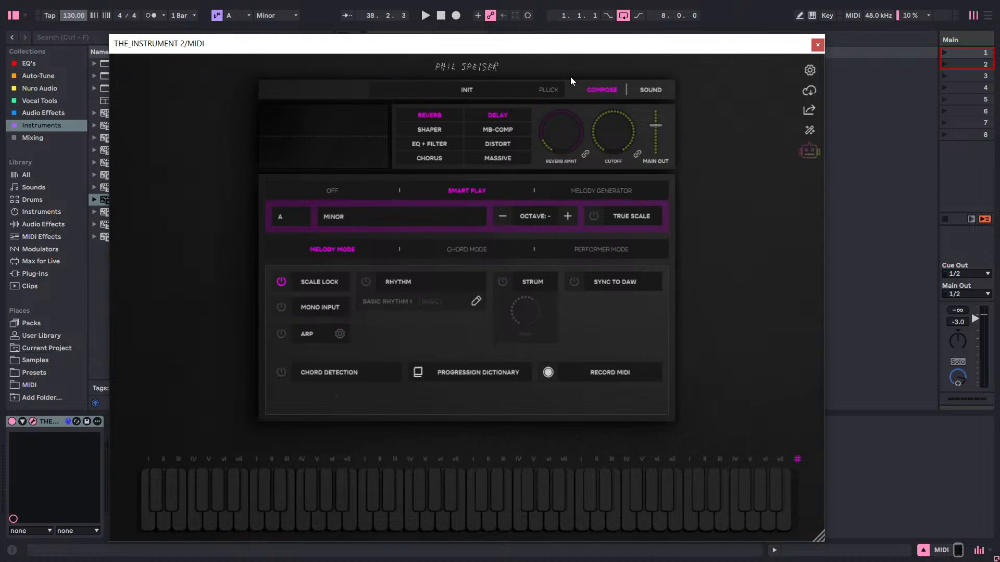
left_click_drag(610, 50, 683, 38)
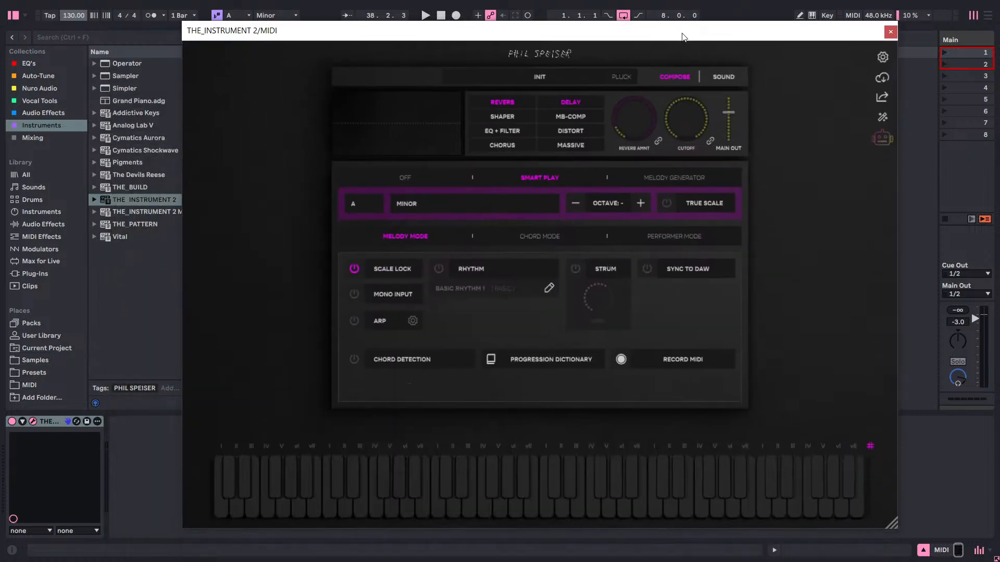
left_click(504, 364)
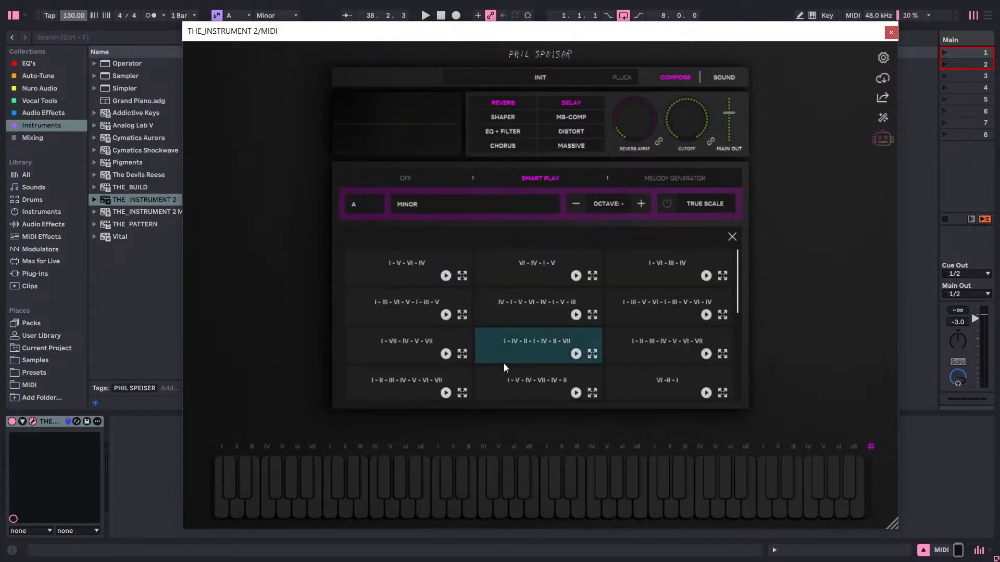
Load the full minor version of the MODEST keys preset and move the plugin window clear of the tracks.
left_click(546, 74)
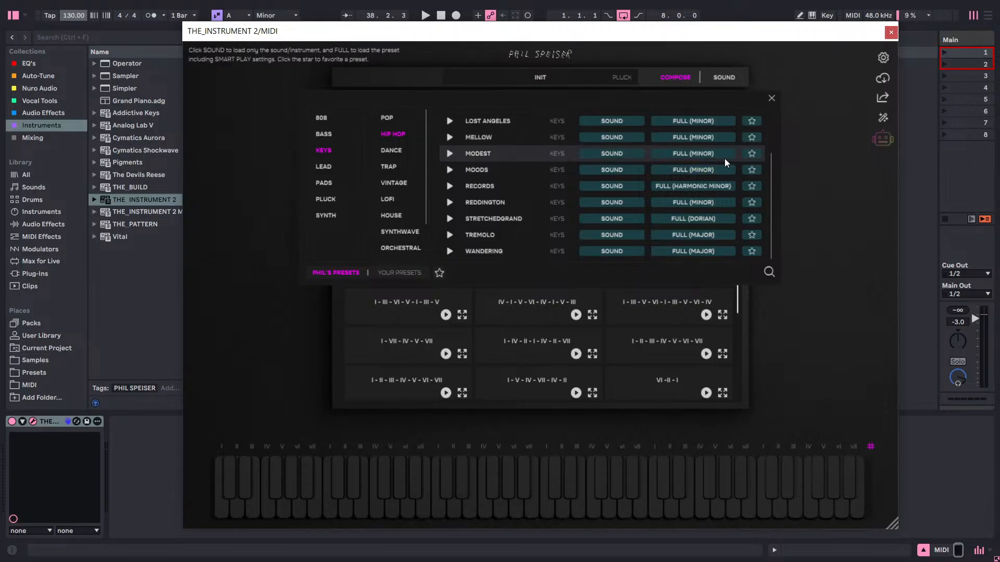
left_click(697, 155)
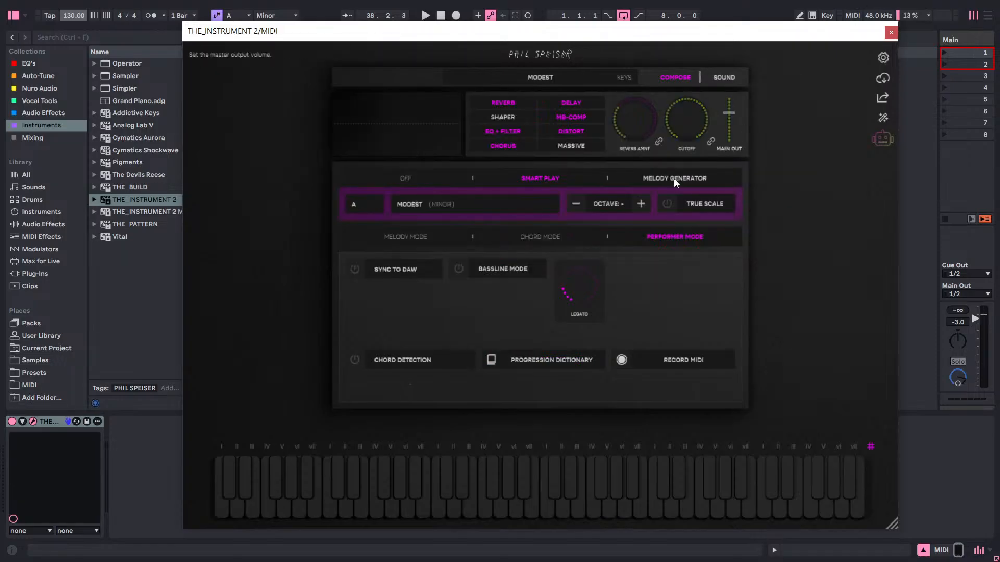
left_click_drag(684, 42, 589, 145)
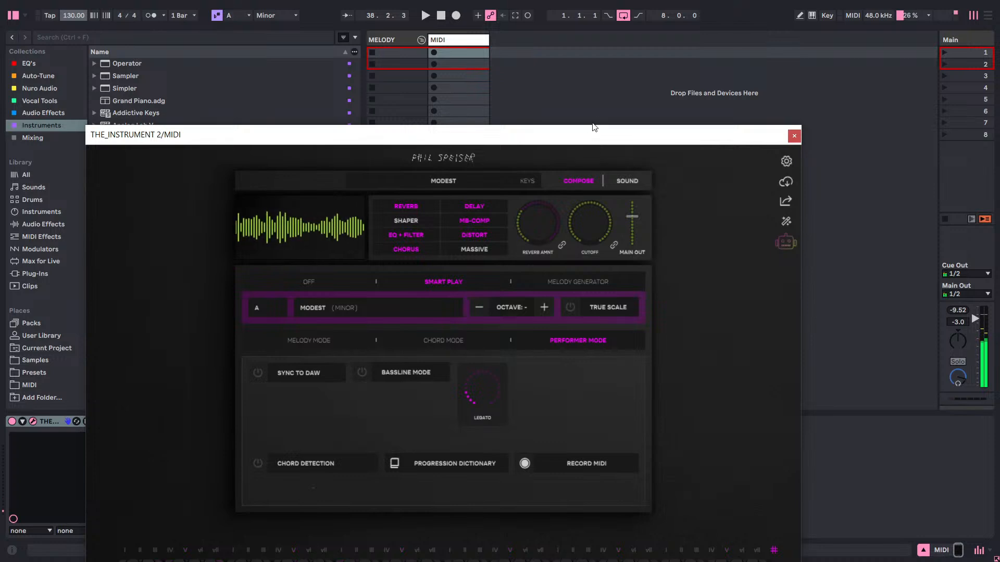
left_click_drag(589, 145, 623, 186)
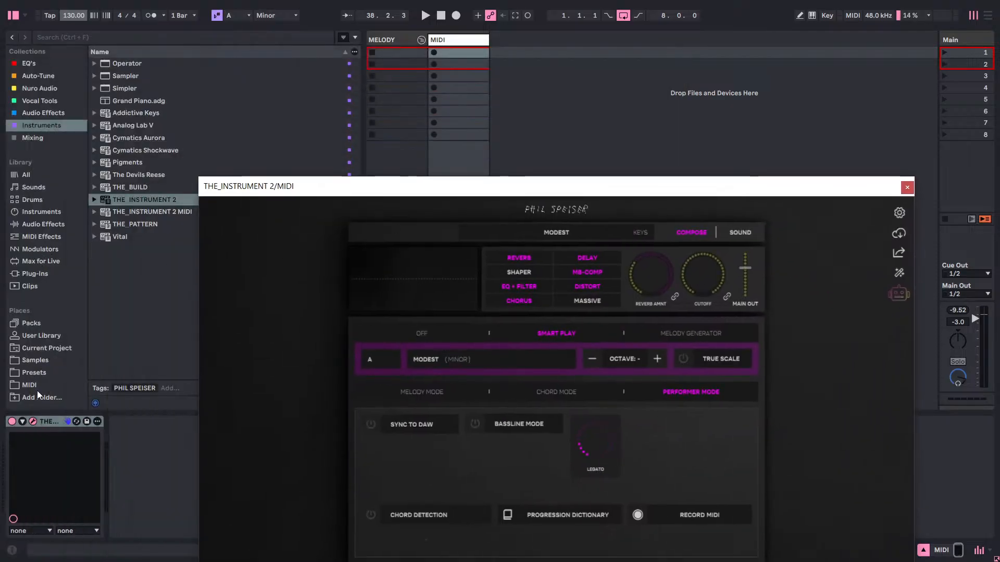
Browse the Cymatics samples, preview Arp Strike 2 from the Alchemy Melody Enhancers accents, and collapse the pack's folders.
left_click(32, 369)
left_click(30, 364)
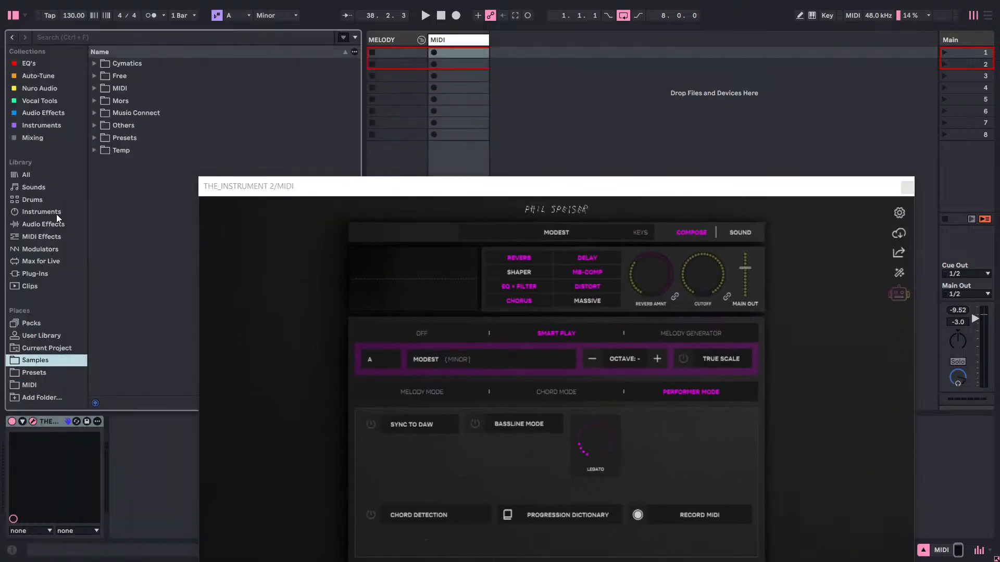
left_click(95, 68)
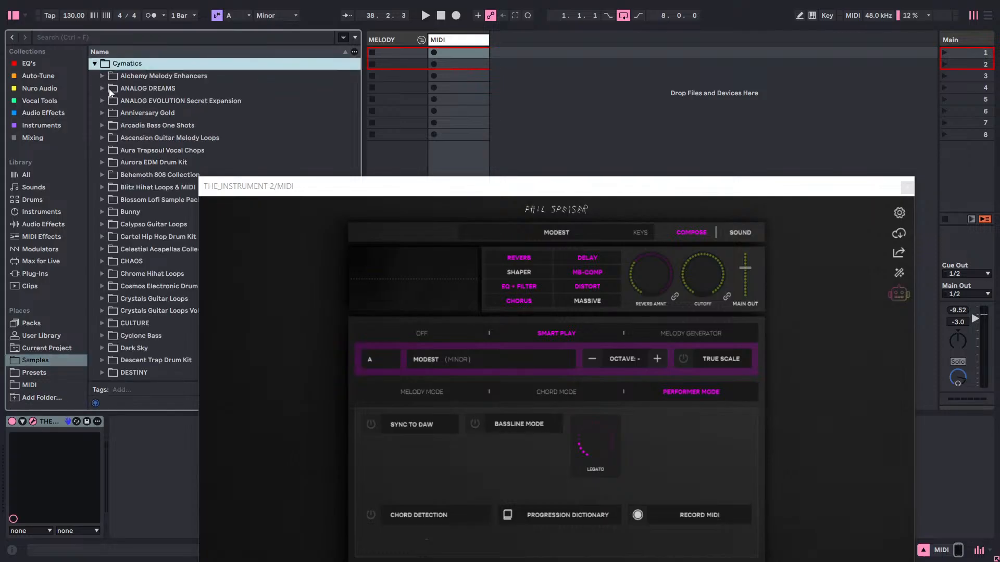
left_click(99, 76)
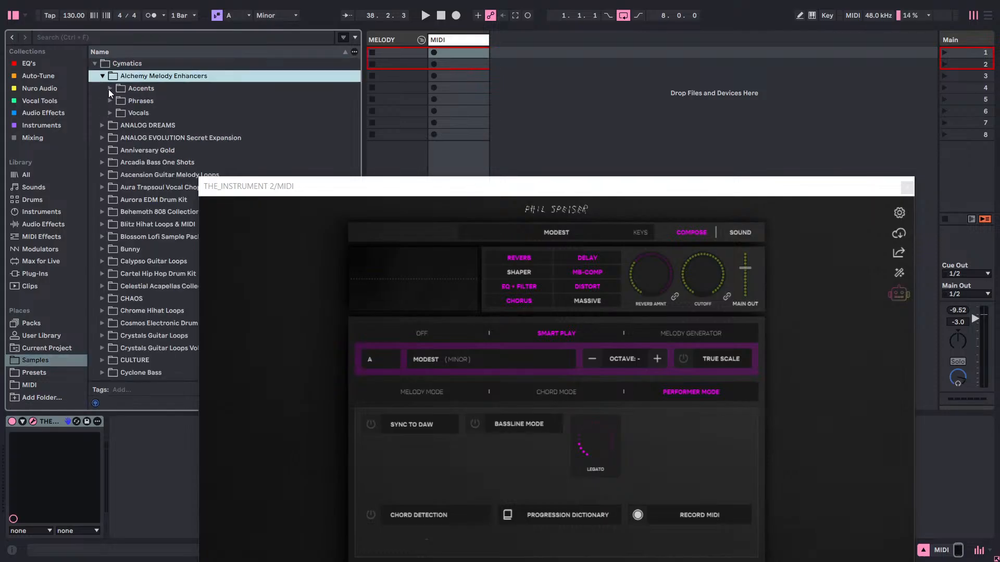
left_click(109, 89)
left_click(152, 117)
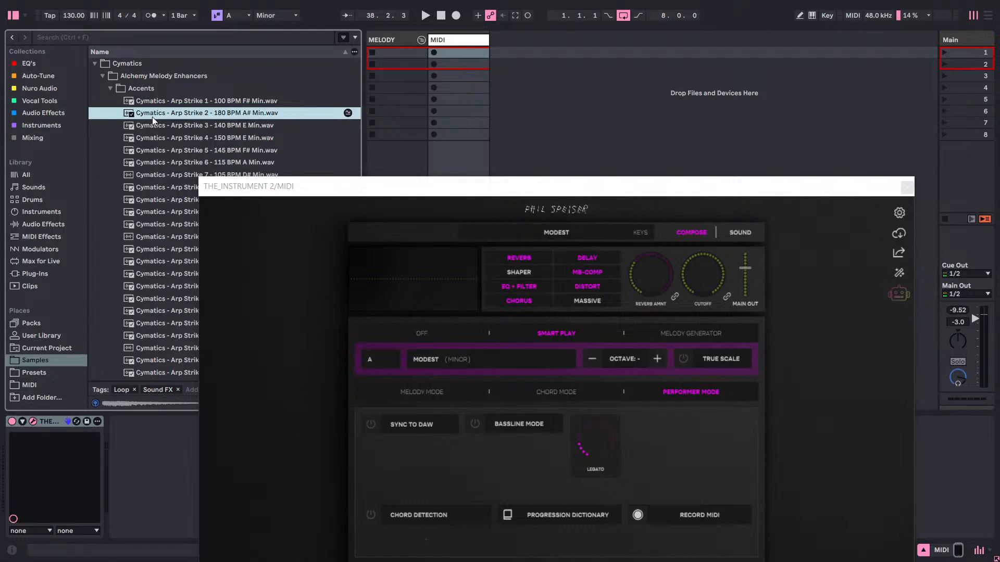
left_click(109, 89)
left_click(101, 77)
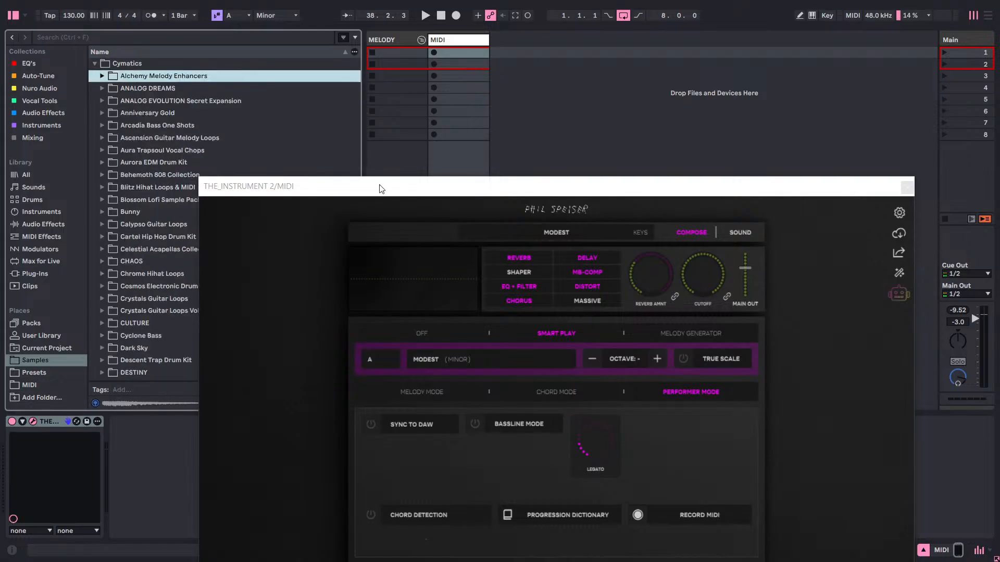
Close THE_INSTRUMENT 2's plugin window and start the song's playback.
left_click_drag(379, 185, 251, 56)
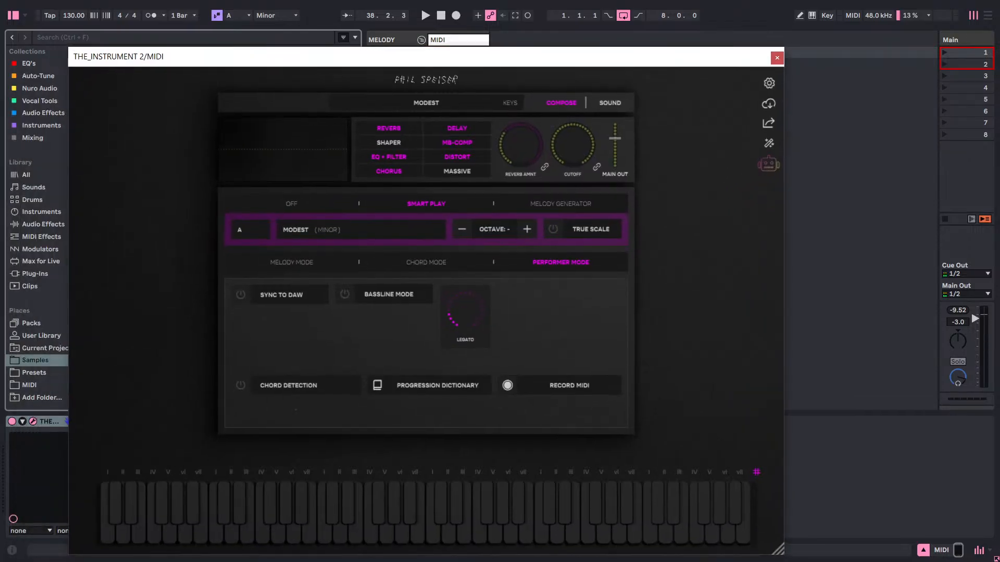
key("super")
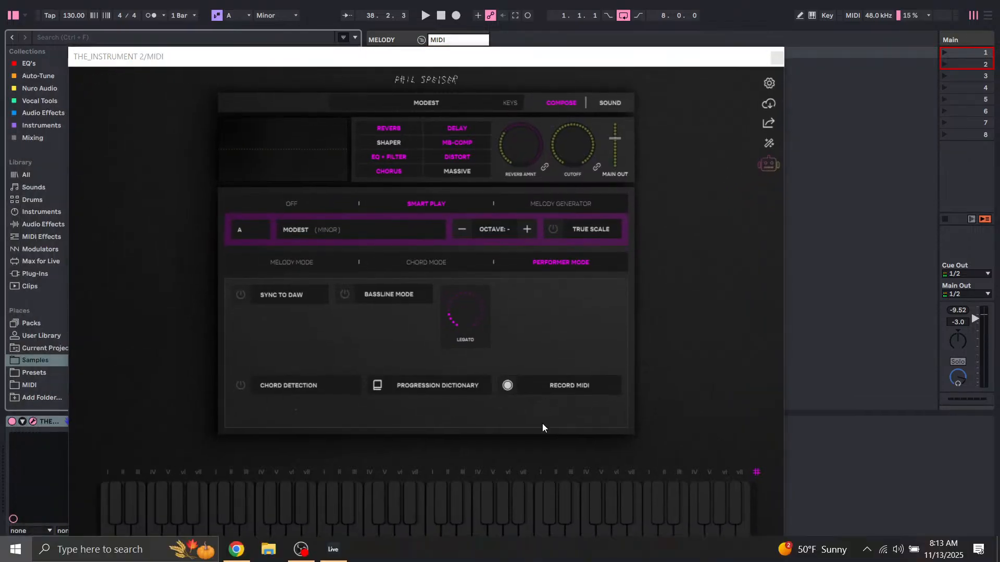
left_click(834, 284)
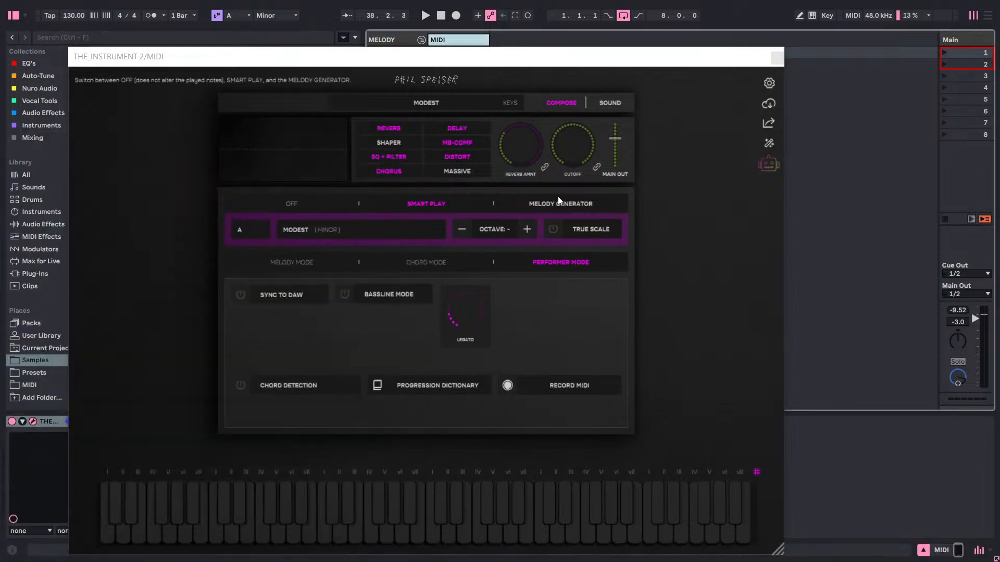
left_click(778, 57)
key("space")
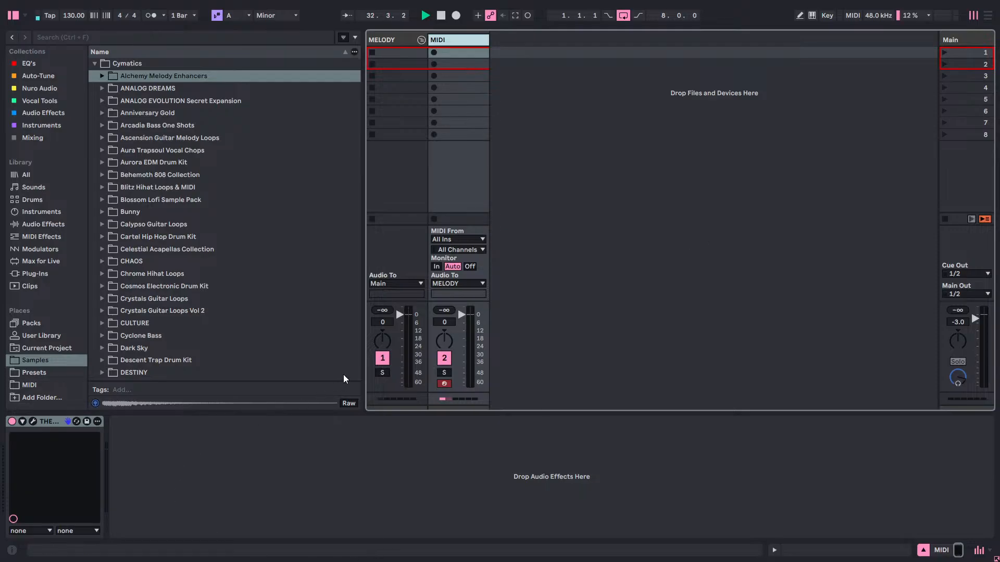
Switch to File Explorer and look through the Downloads folder and the Beat Vault folder inside Svper.
key("super")
left_click(301, 550)
mouse_move(519, 552)
key("super")
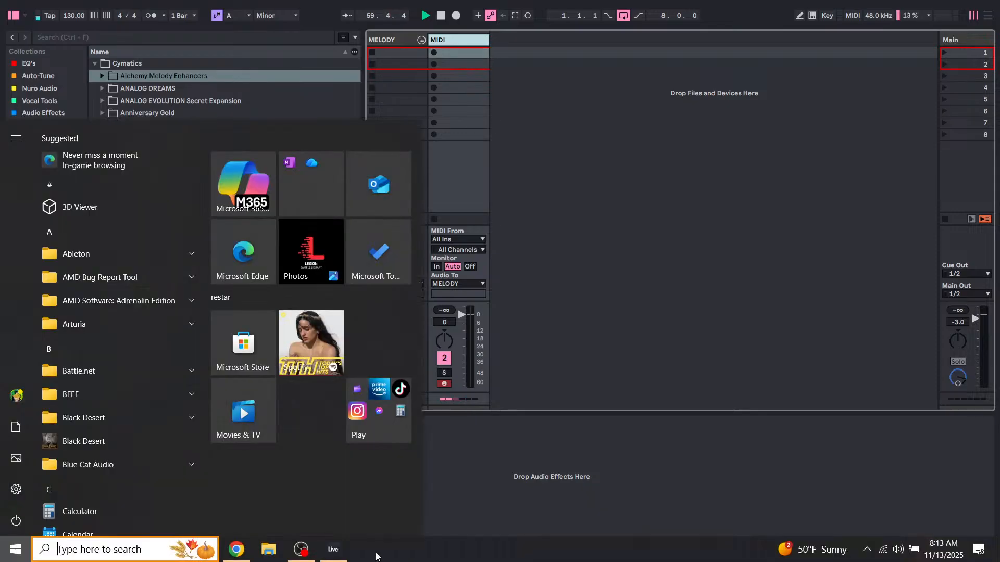
left_click(268, 552)
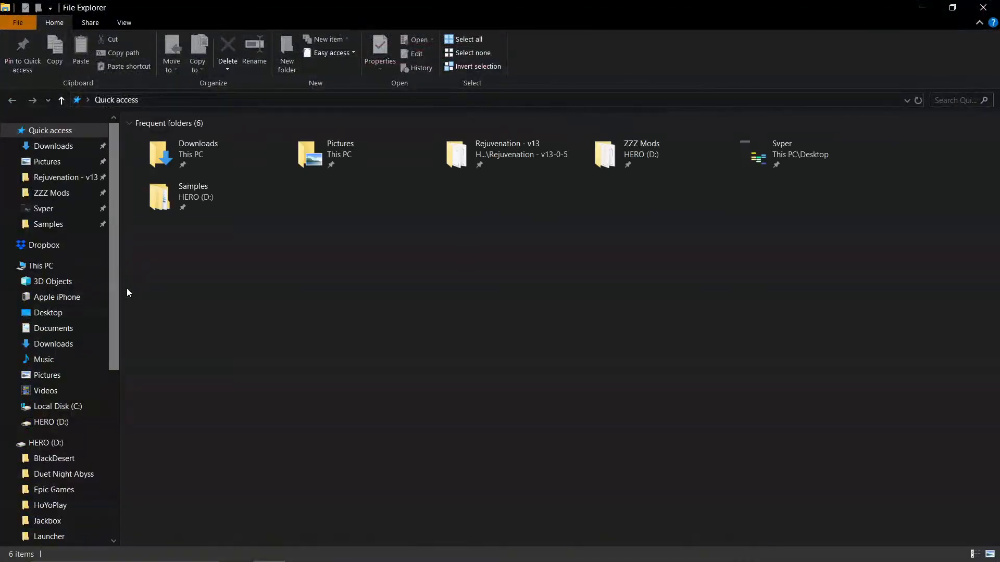
left_click(52, 144)
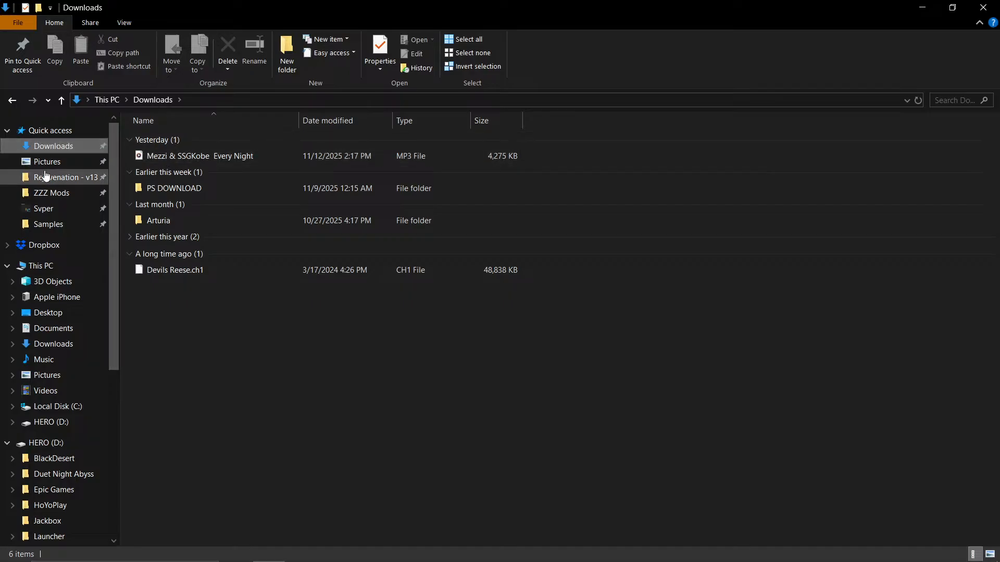
left_click(43, 211)
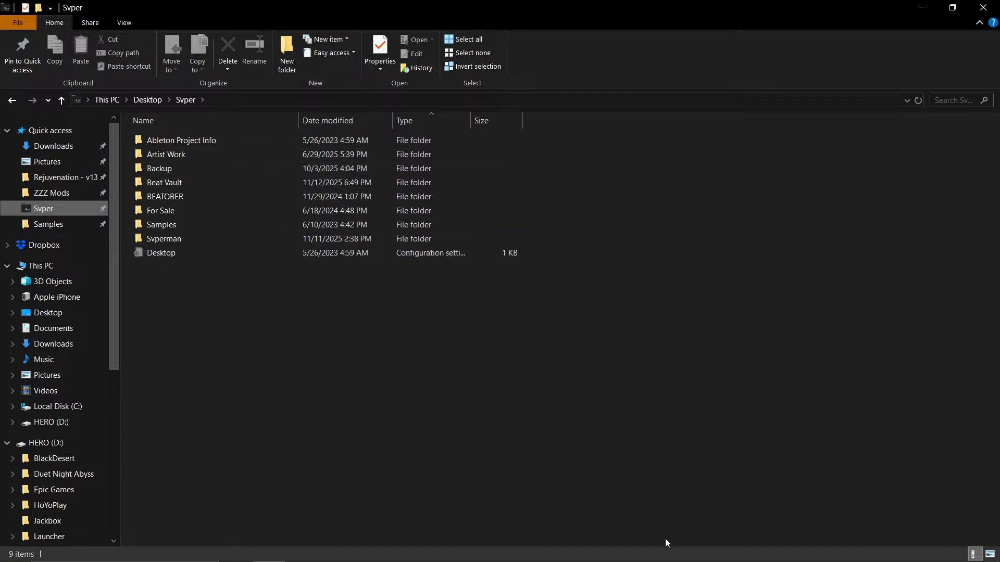
double_click(168, 184)
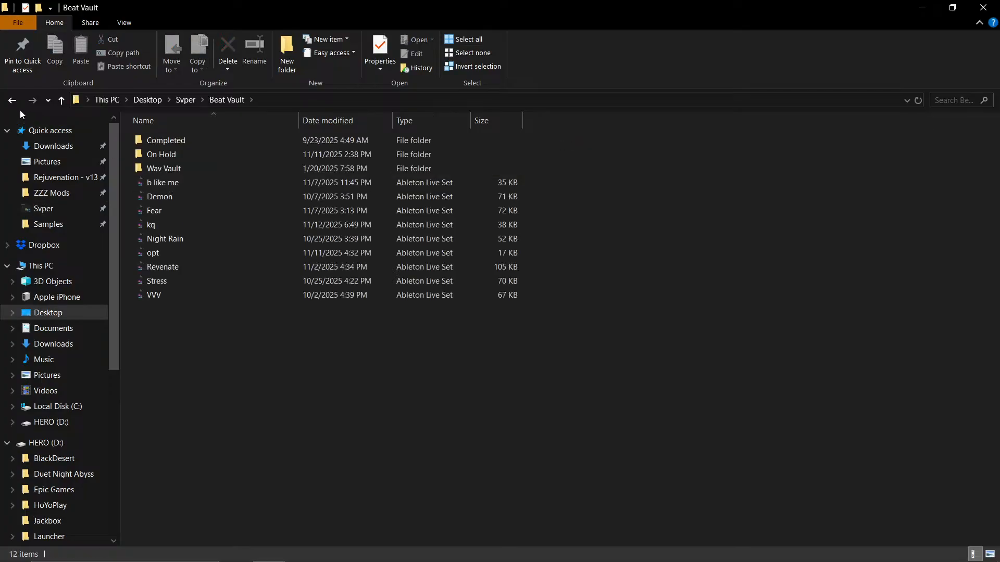
Play the CONAN WAV file from the BEATOBER 2023 folder, close the player and return to Ableton Live.
left_click(12, 102)
double_click(163, 193)
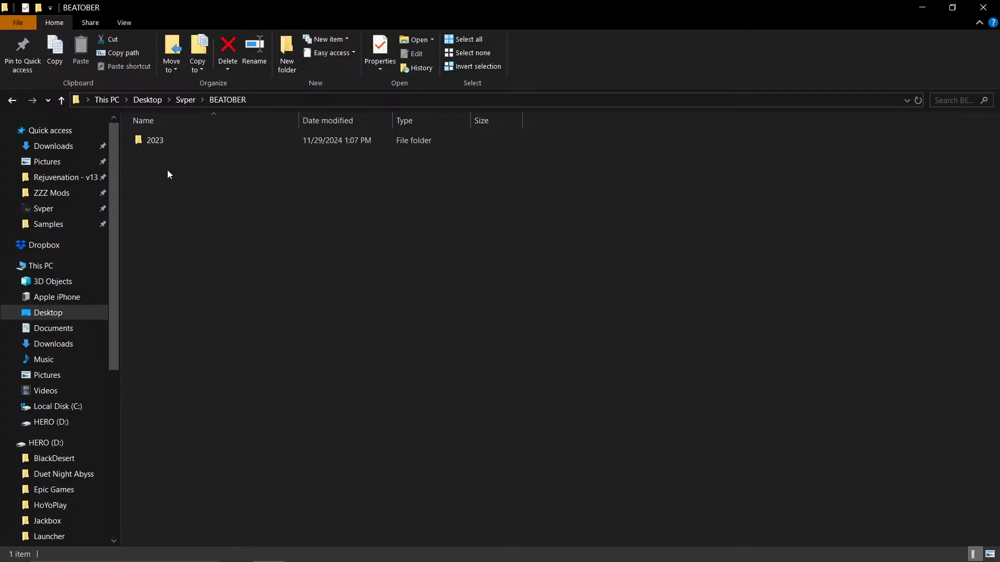
double_click(183, 141)
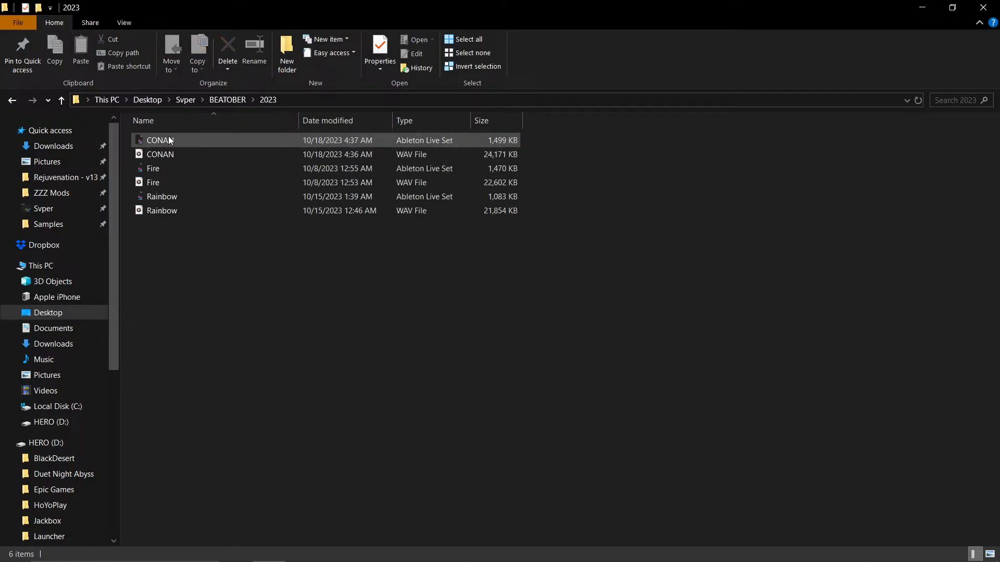
double_click(170, 152)
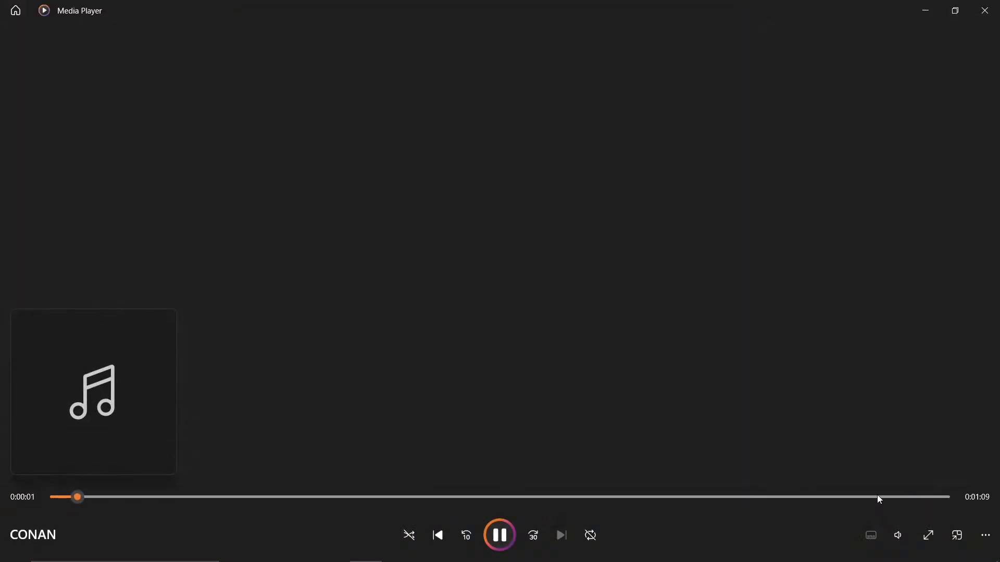
left_click(986, 14)
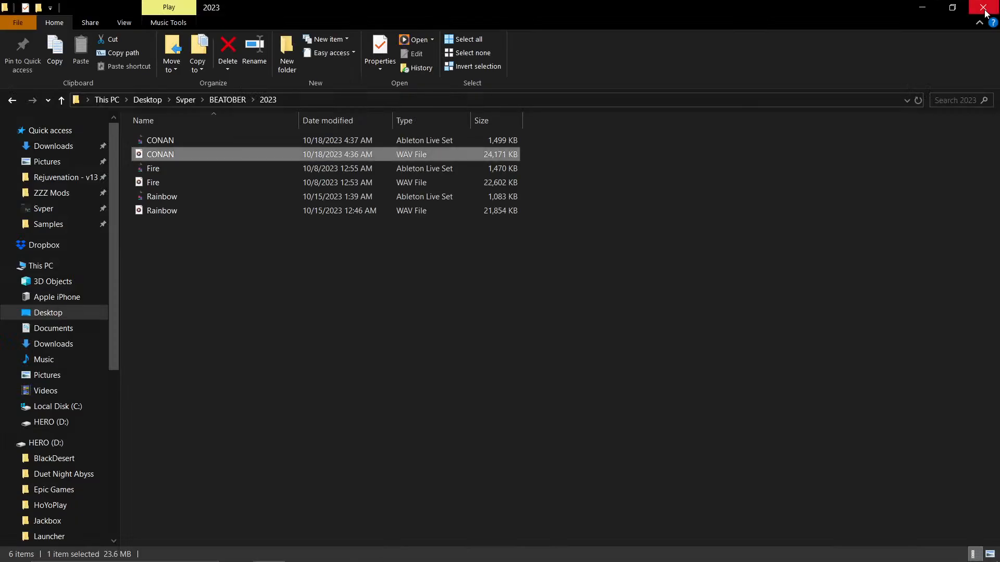
left_click(922, 8)
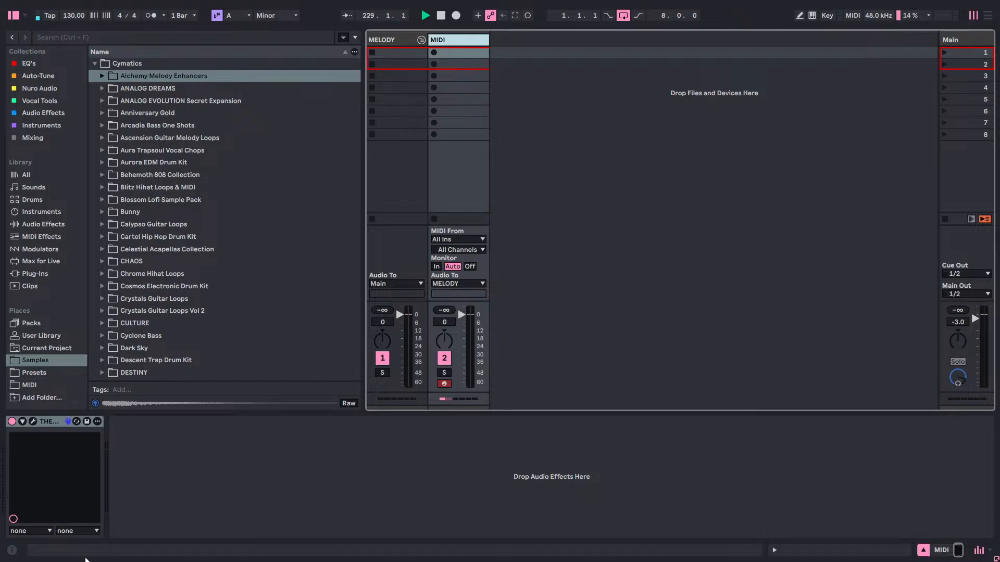
mouse_move(86, 560)
left_click(16, 549)
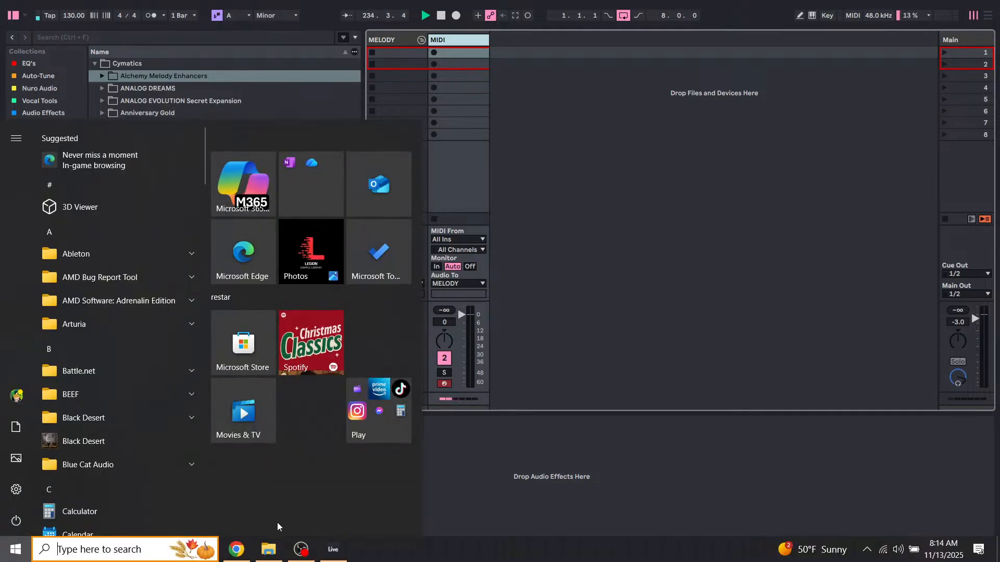
mouse_move(332, 550)
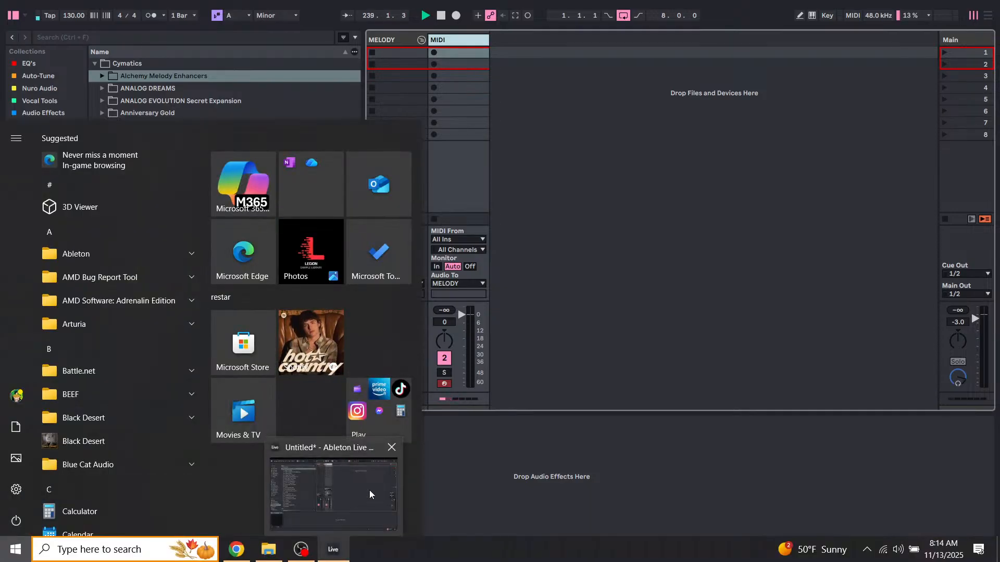
Close the untitled Ableton Live project without saving and relaunch Ableton Live 12 Suite.
left_click(389, 451)
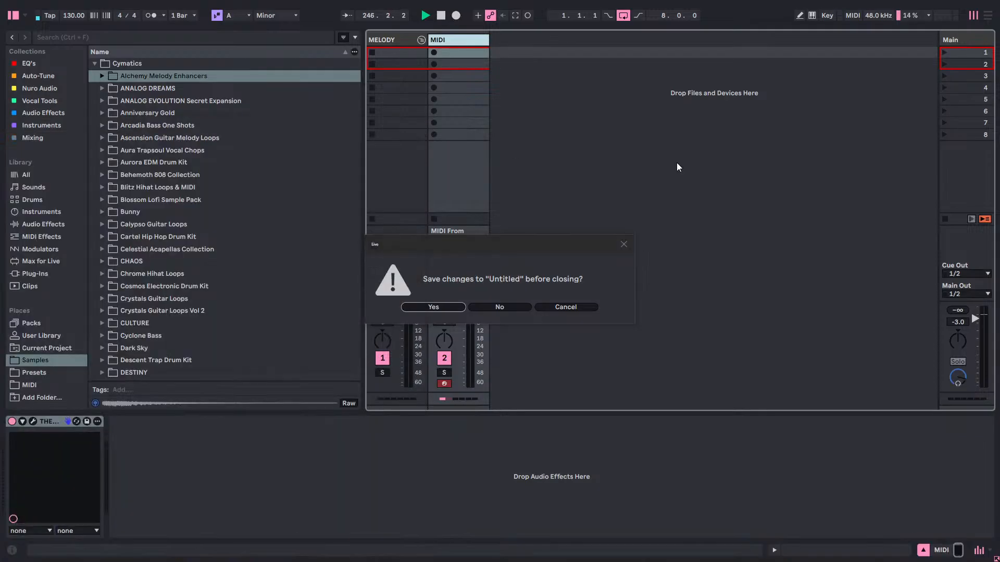
left_click(495, 308)
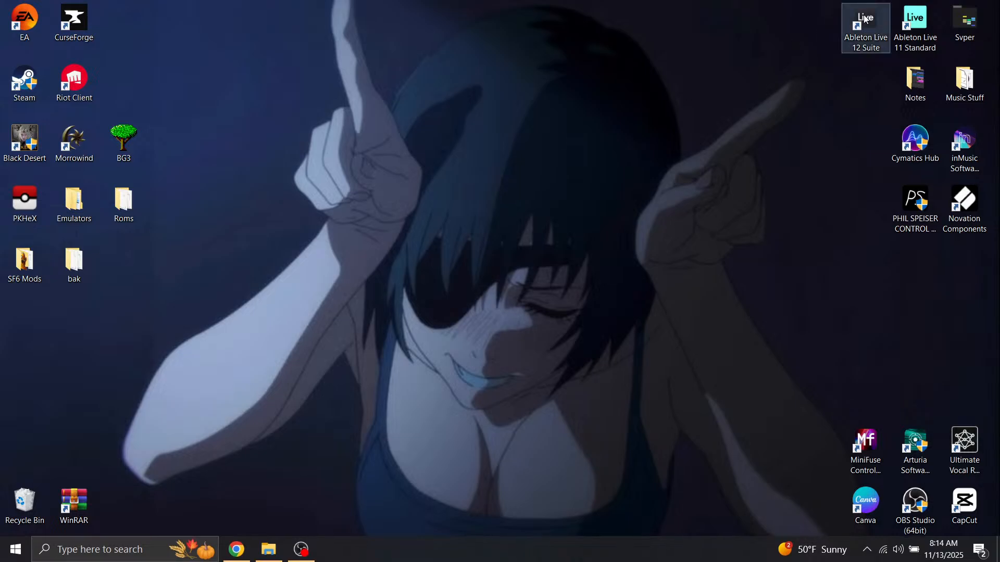
double_click(864, 19)
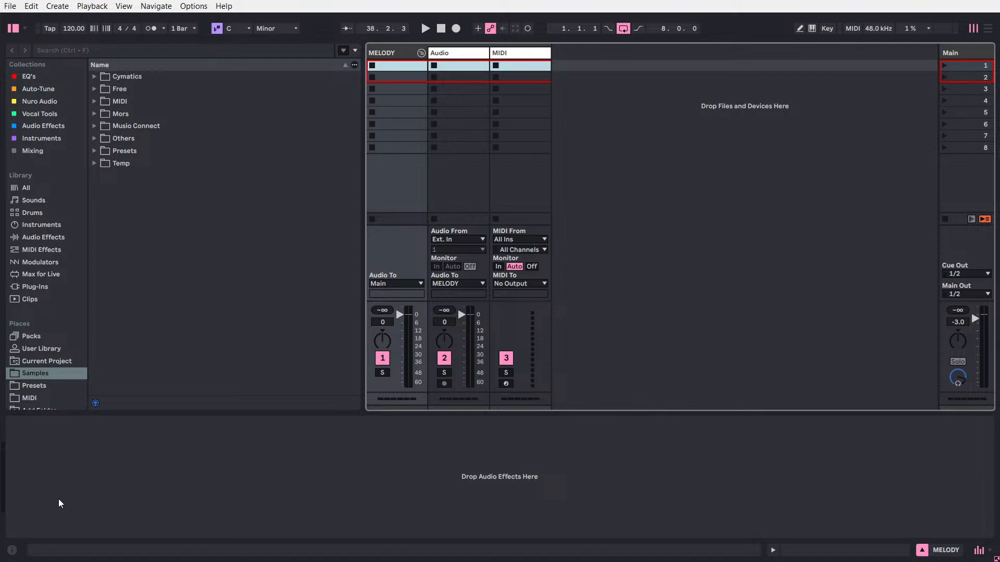
Open the Accents folder of the Cymatics Alchemy Melody Enhancers pack and preview the Arp Strike 3 sample.
left_click(127, 76)
left_click(97, 90)
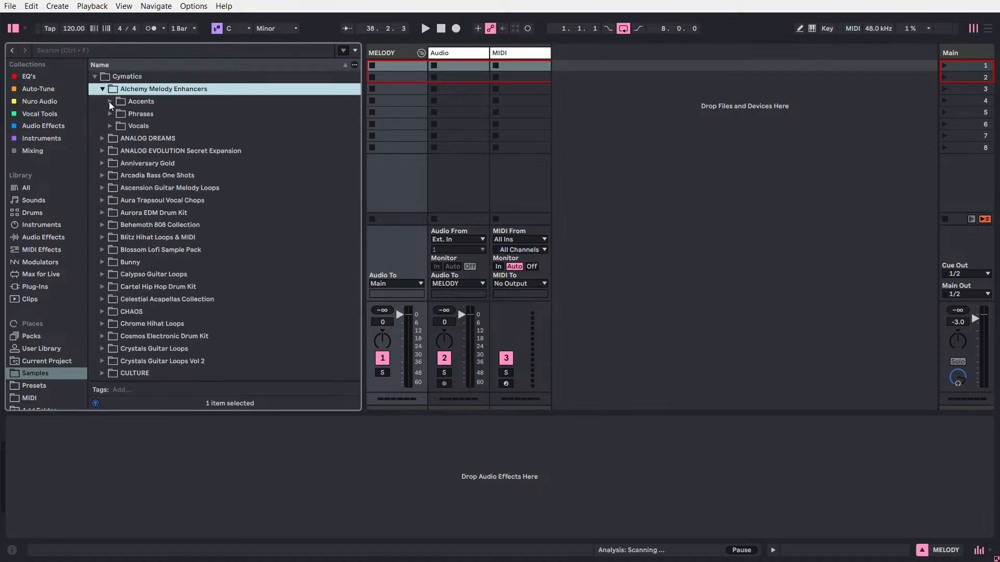
left_click(109, 102)
left_click(149, 136)
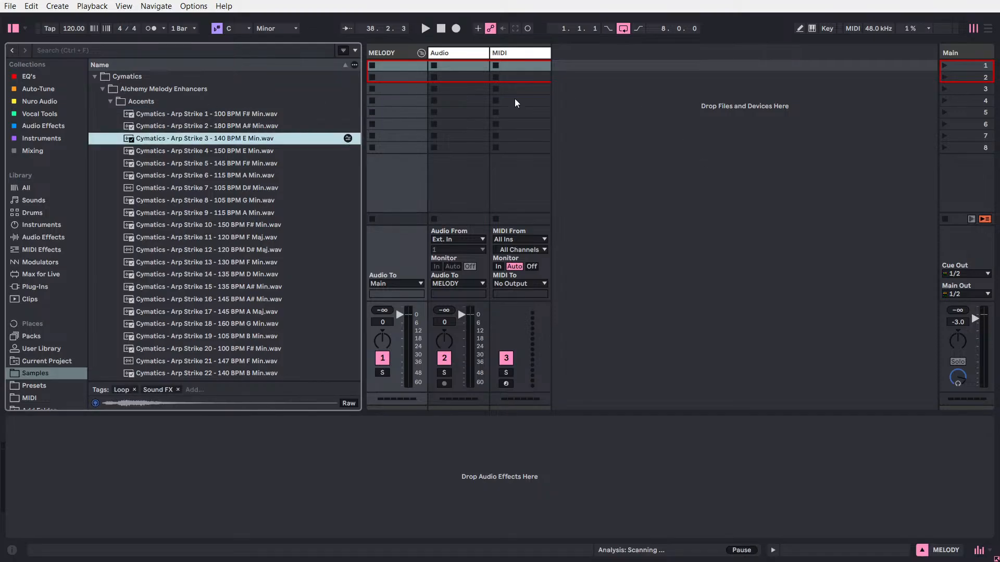
left_click(748, 125)
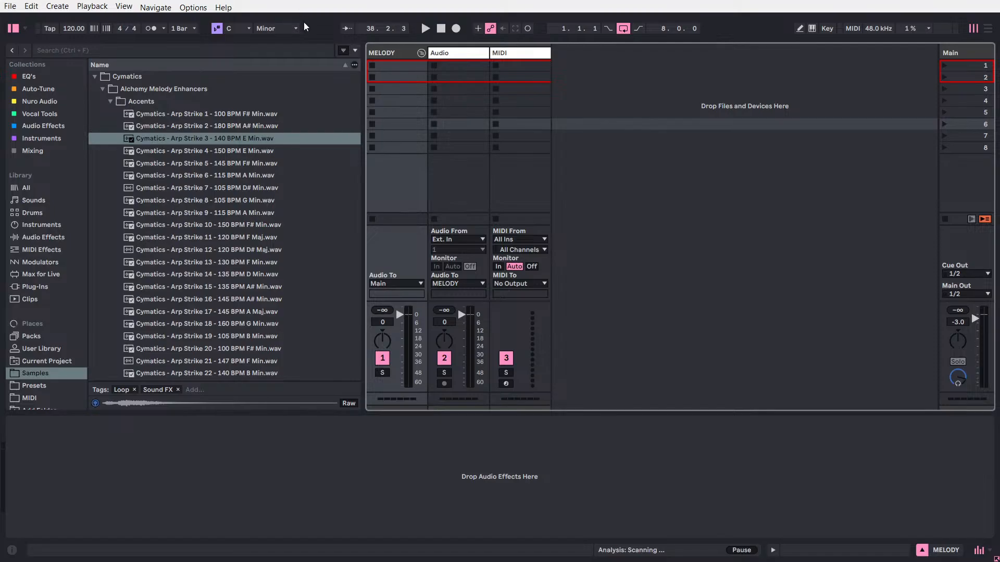
Switch the project window to full screen and delete the Audio track.
key("F11")
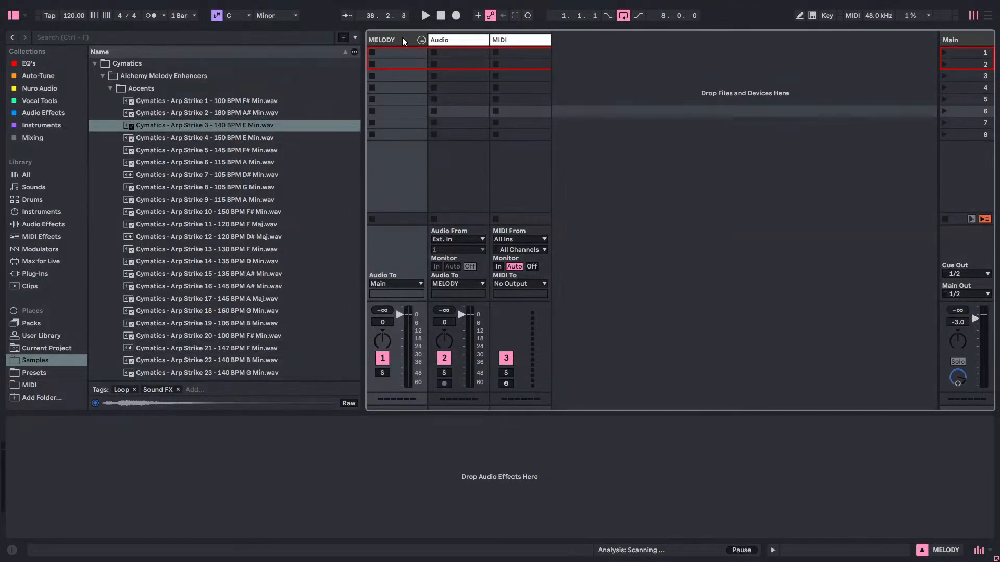
left_click(517, 40)
right_click(460, 41)
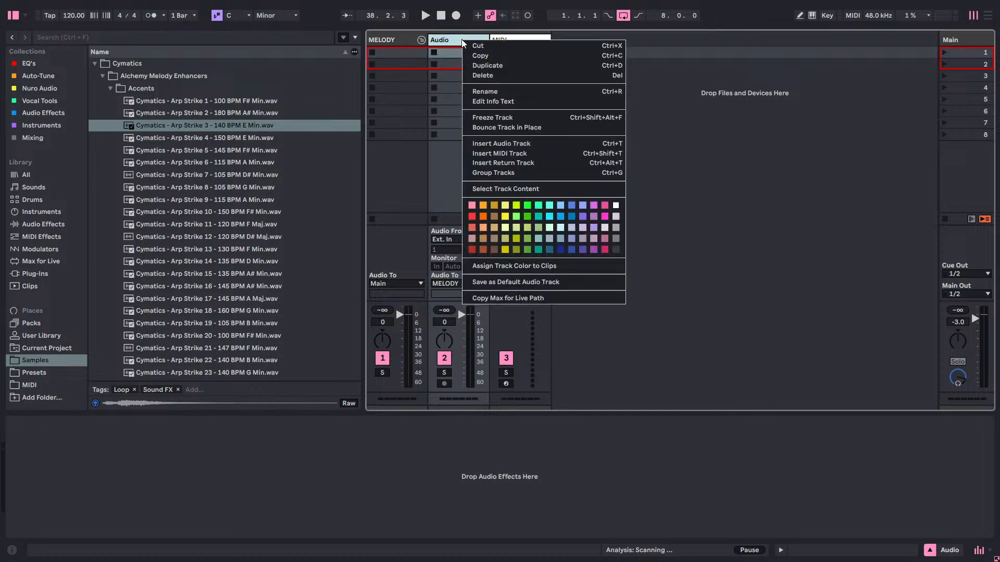
left_click(483, 76)
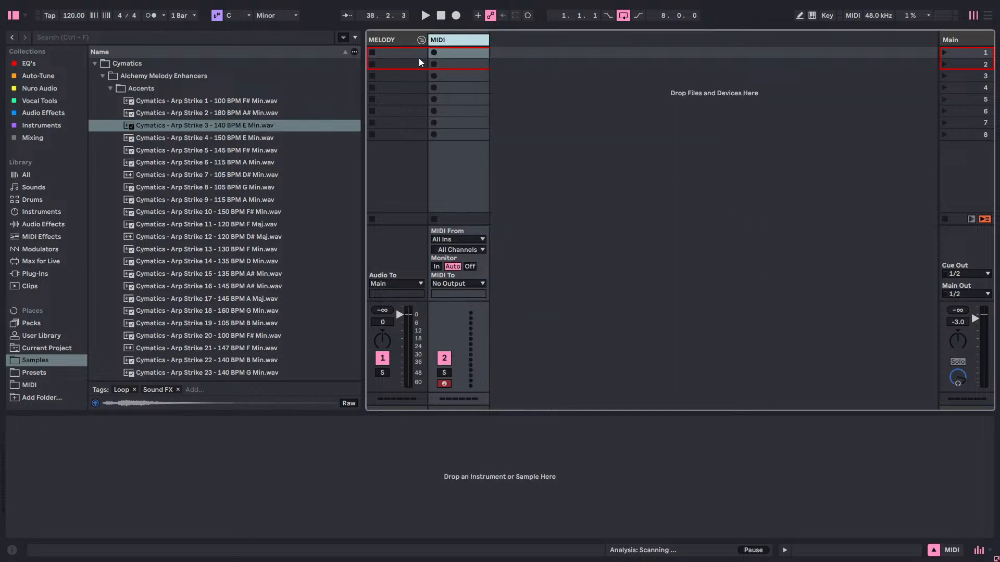
Set the project's scale root to A and its tempo to 130 BPM, leaving the undo history closed.
left_click(248, 16)
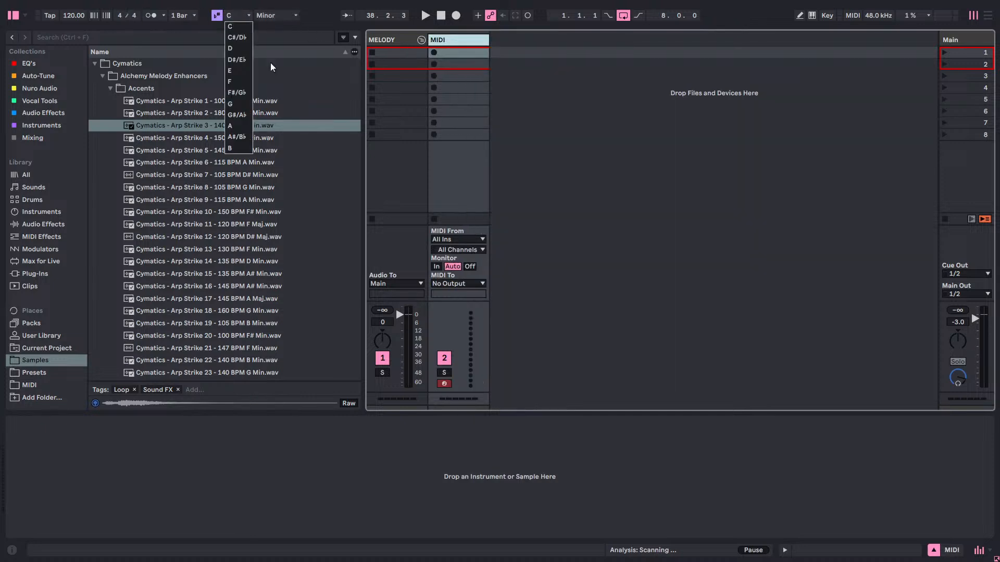
left_click(236, 128)
left_click(71, 17)
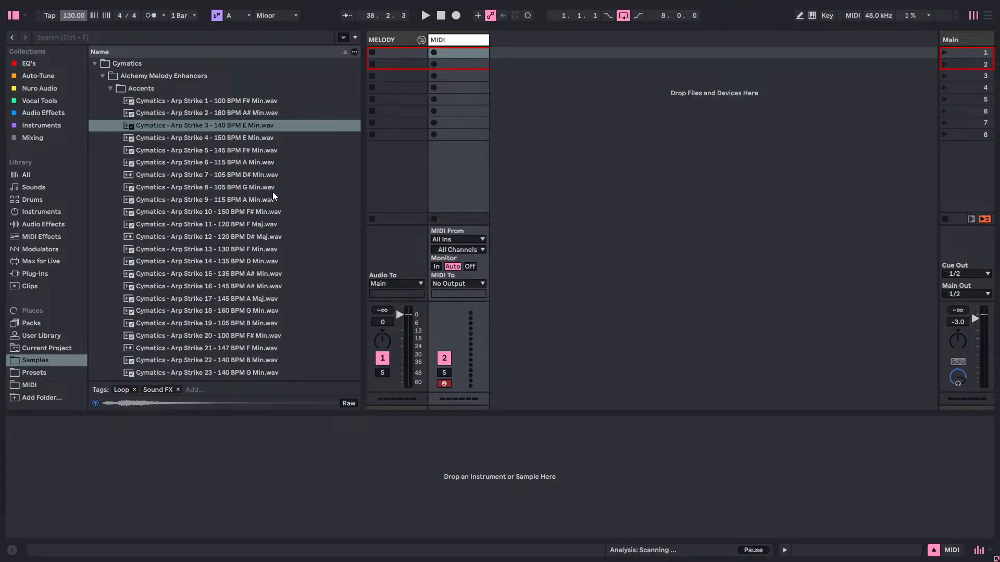
key("ctrl+alt+z")
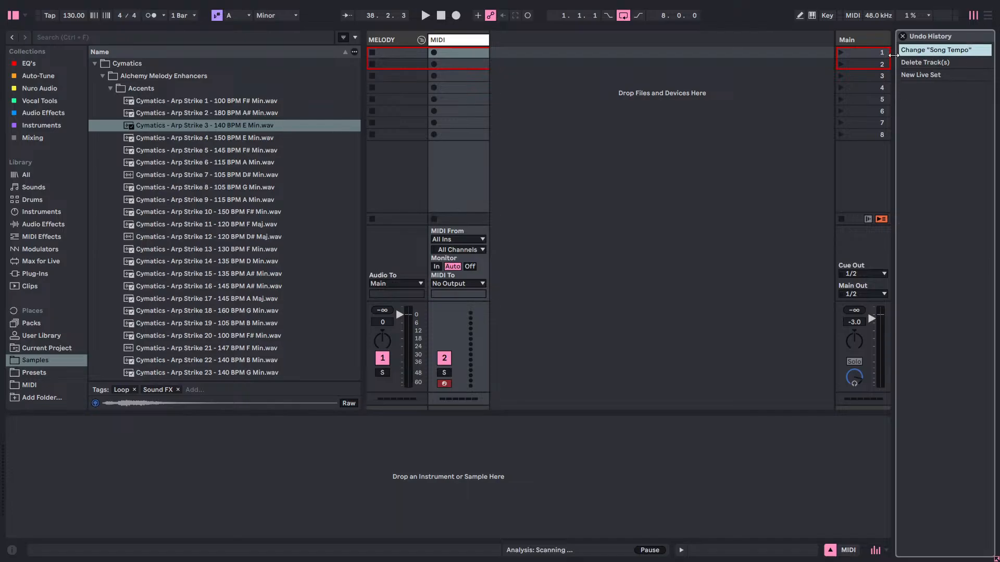
left_click(902, 36)
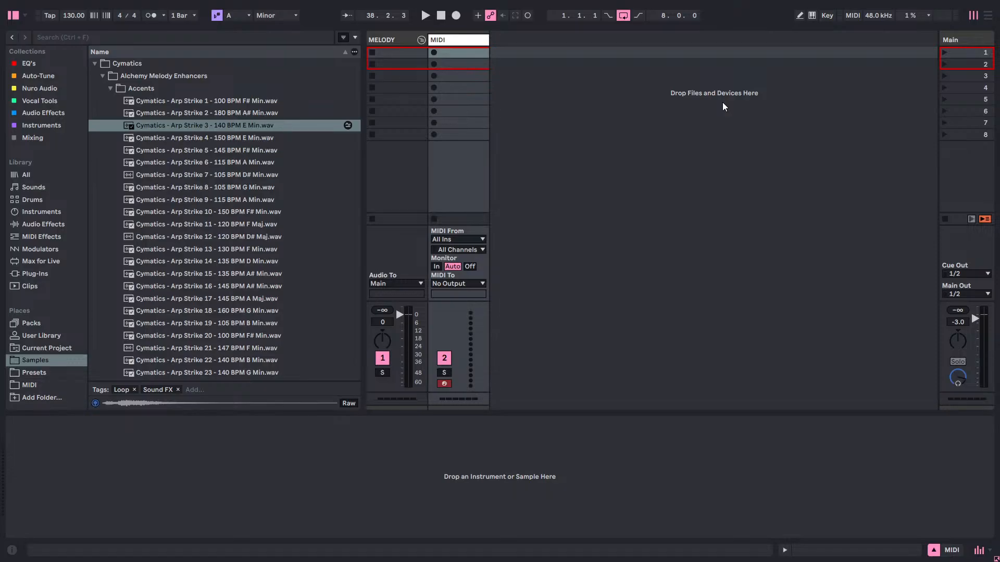
Load THE_INSTRUMENT 2 from the Instruments collection onto the MIDI track.
left_click(26, 238)
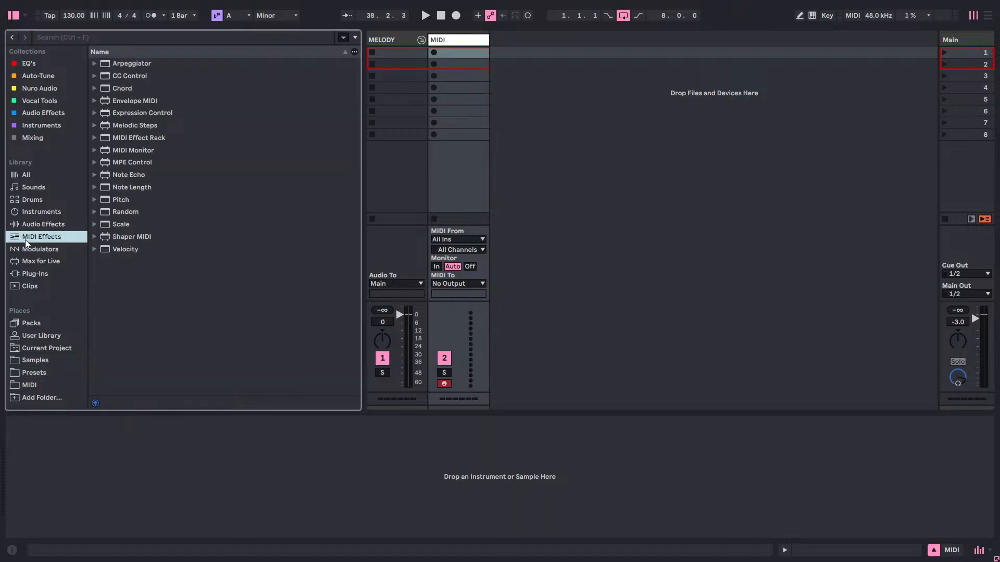
left_click(37, 374)
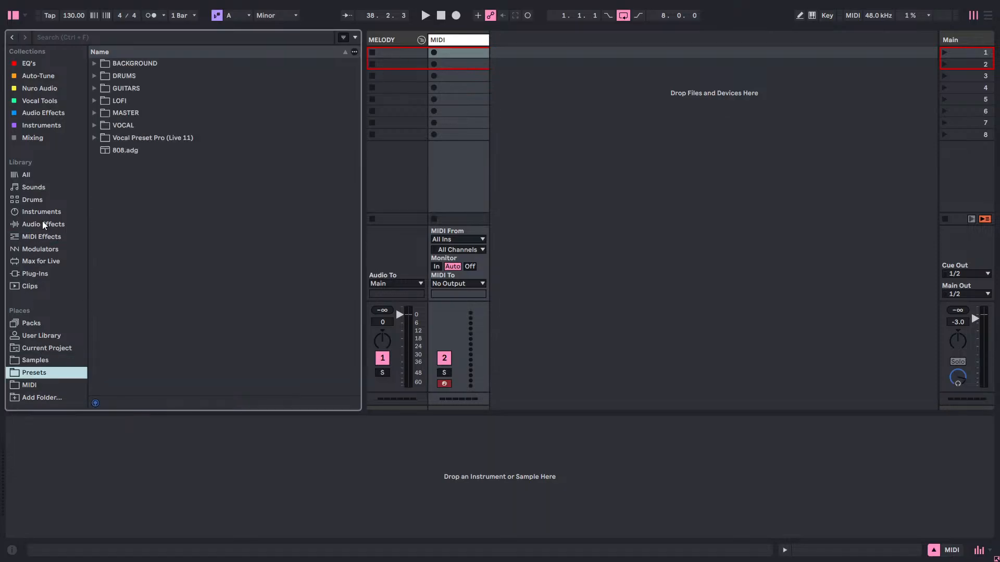
left_click(41, 115)
left_click(41, 126)
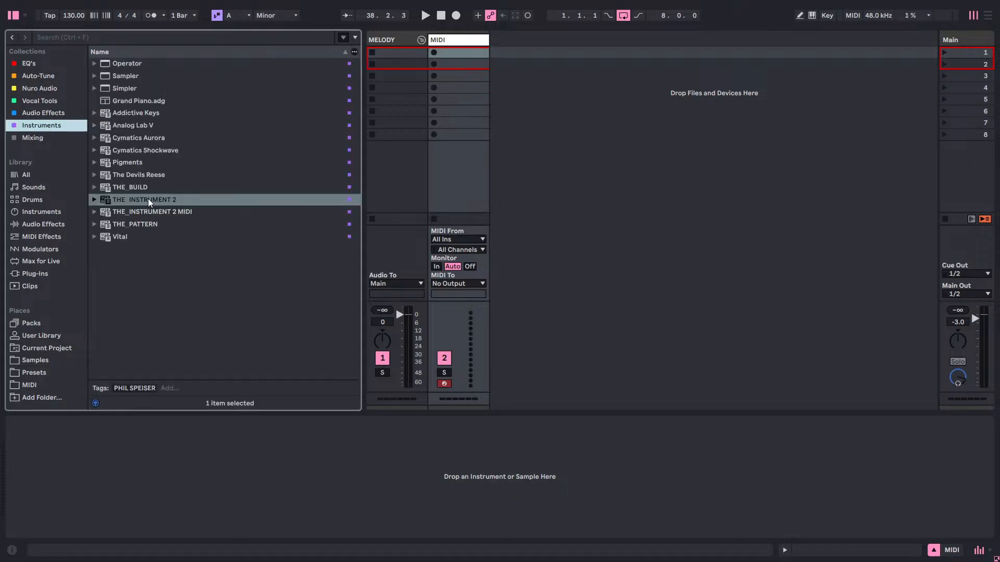
left_click_drag(149, 200, 467, 40)
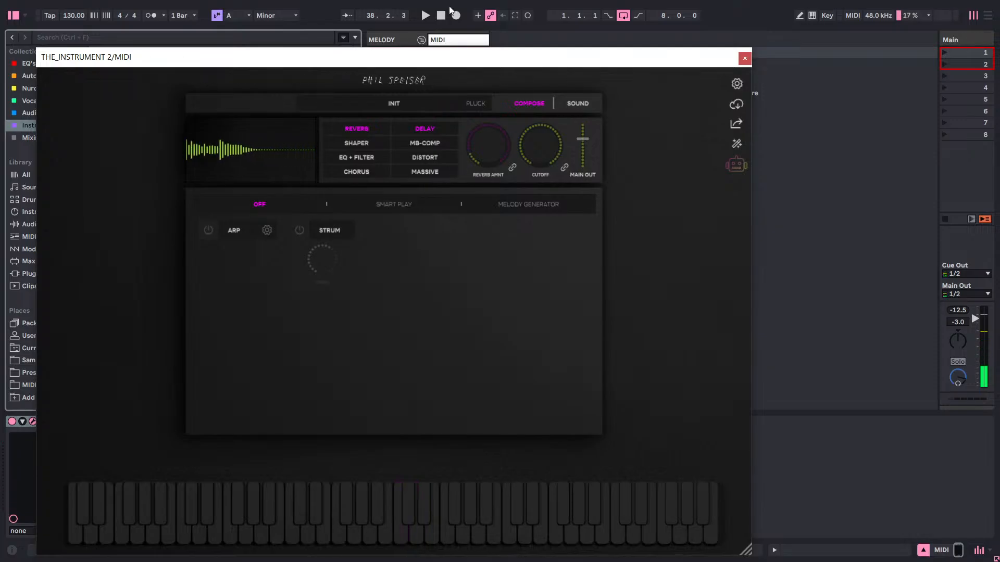
Filter the plugin's presets to hip hop keys and load MODEST in its full minor version.
left_click(411, 110)
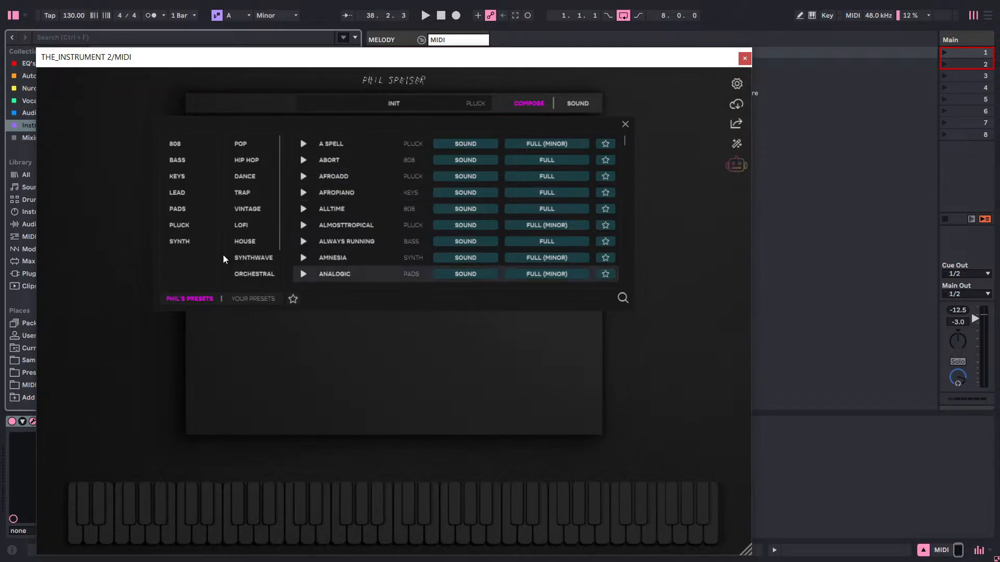
left_click(182, 177)
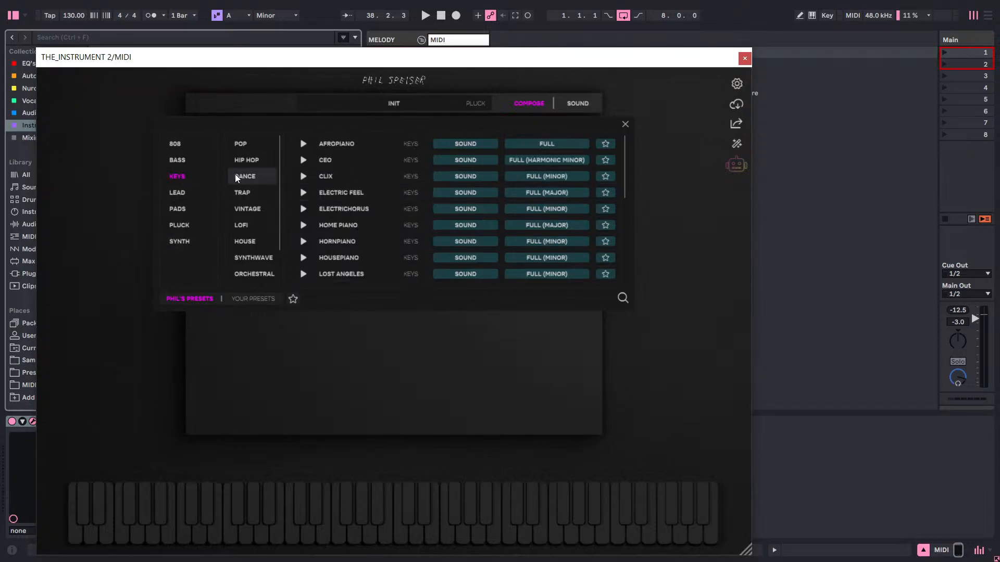
left_click(243, 161)
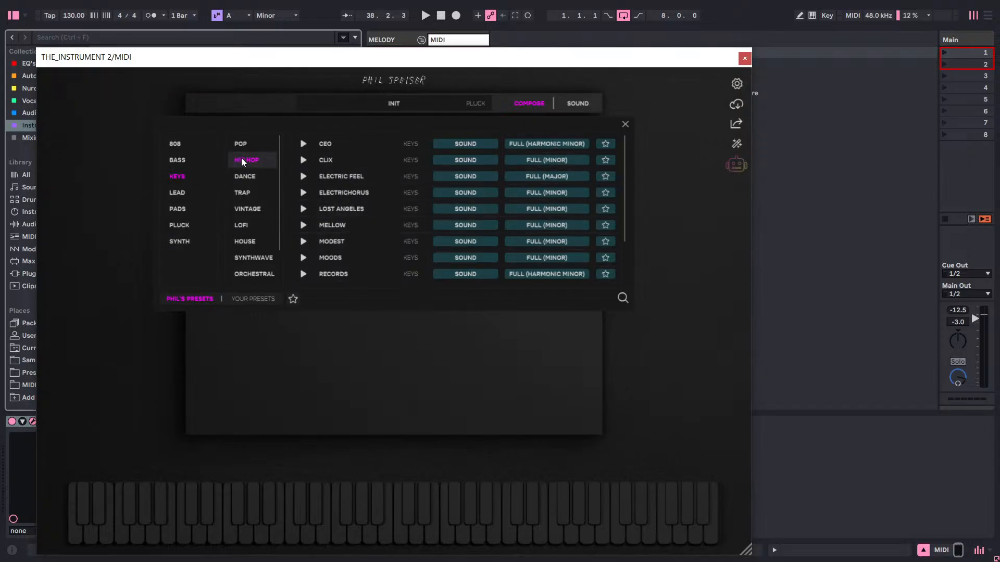
scroll(371, 259, "down", 3)
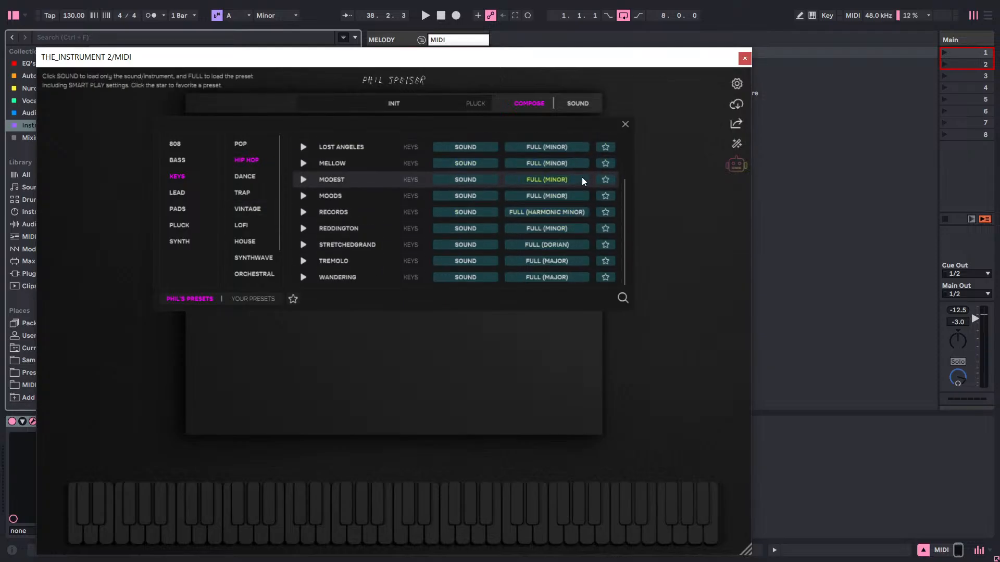
left_click(566, 183)
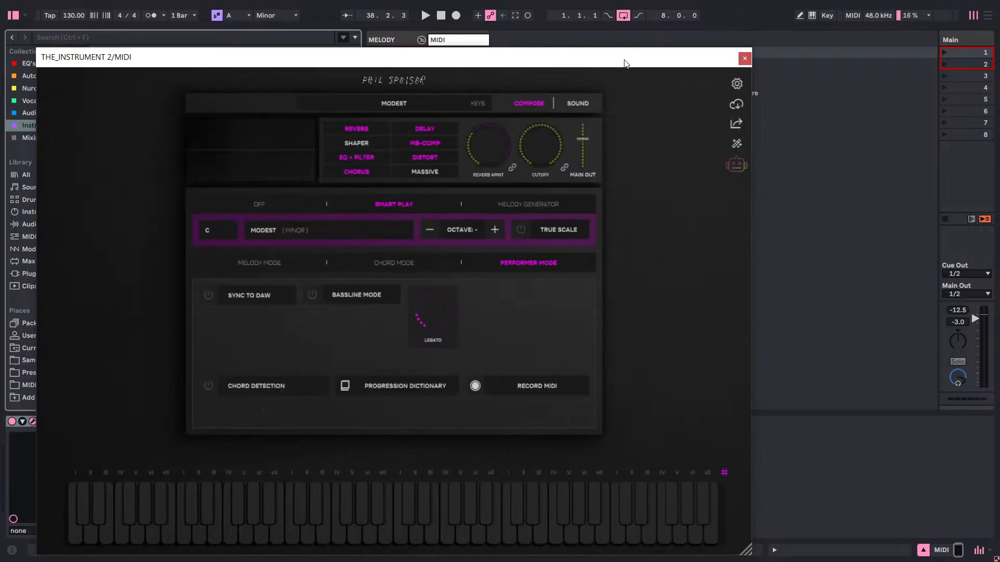
Set the Smart Play key to A and switch the plugin to Chord Mode.
left_click_drag(625, 59, 657, 46)
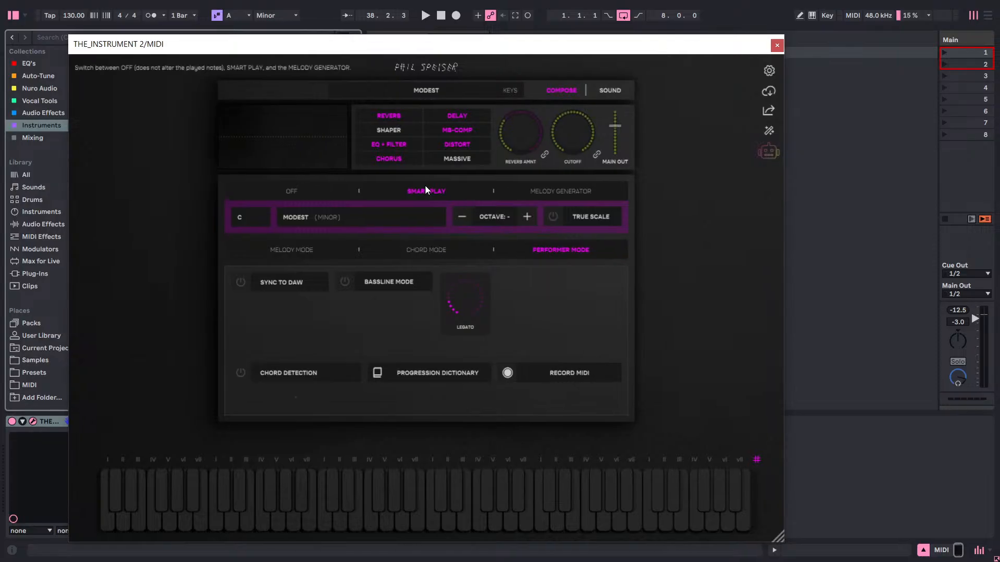
left_click(239, 223)
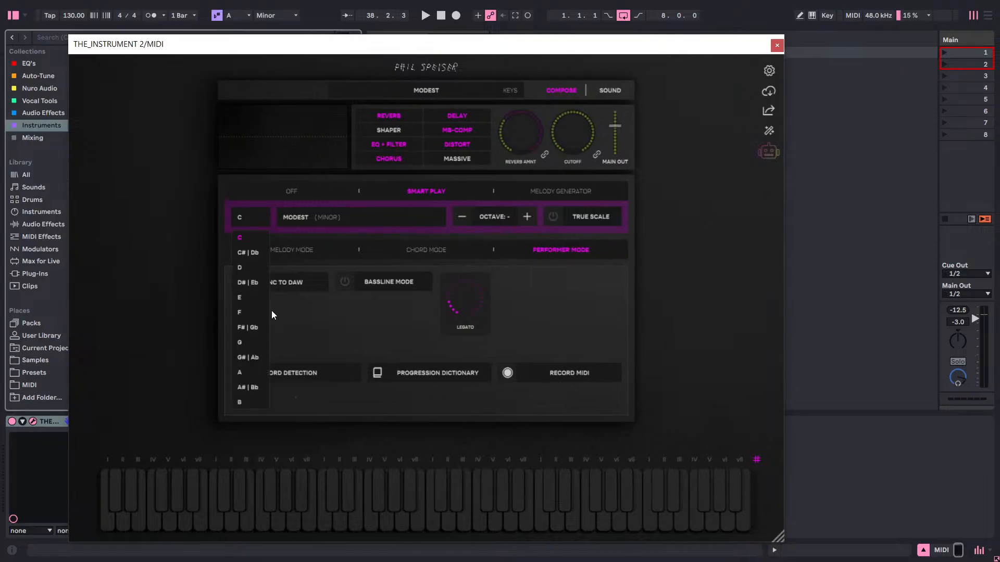
left_click(255, 373)
left_click(327, 217)
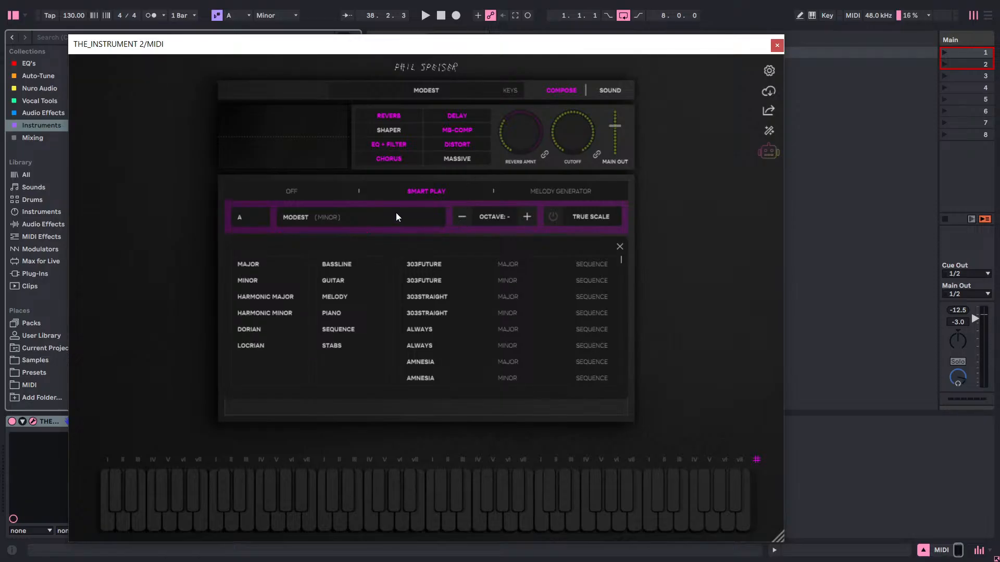
left_click(349, 221)
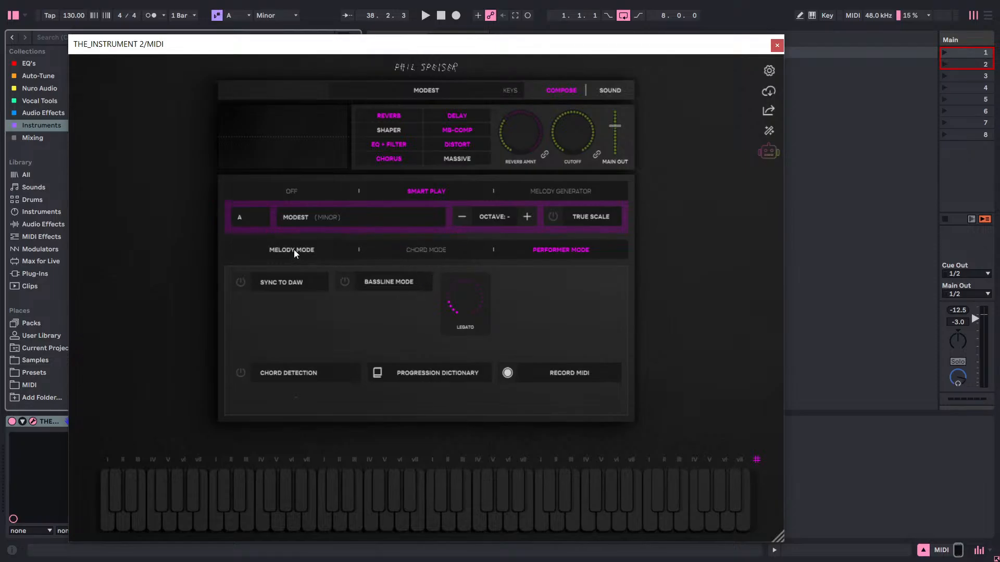
left_click(419, 253)
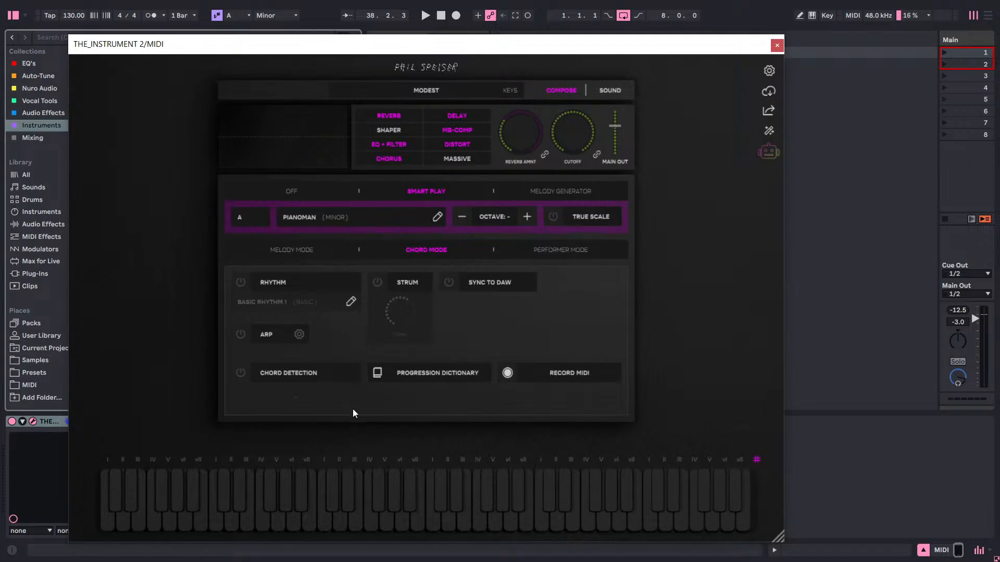
Browse the Progression Dictionary and preview the progressions I-VII-III-IV-VI-V and I-II-III-V-VI-V-VI-VII.
left_click(406, 379)
left_click_drag(560, 53, 588, 188)
scroll(508, 440, "down", 2)
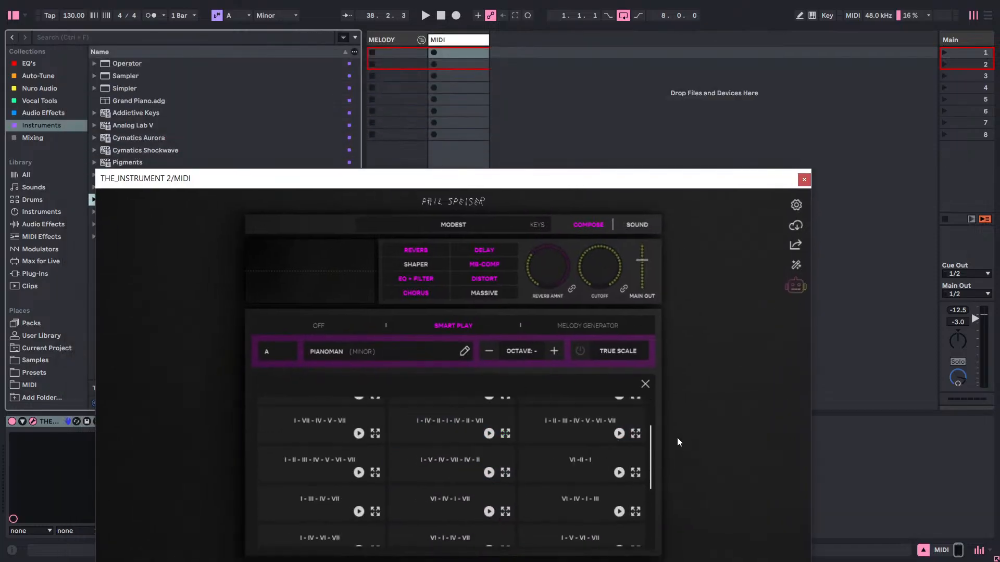
scroll(550, 453, "down", 4)
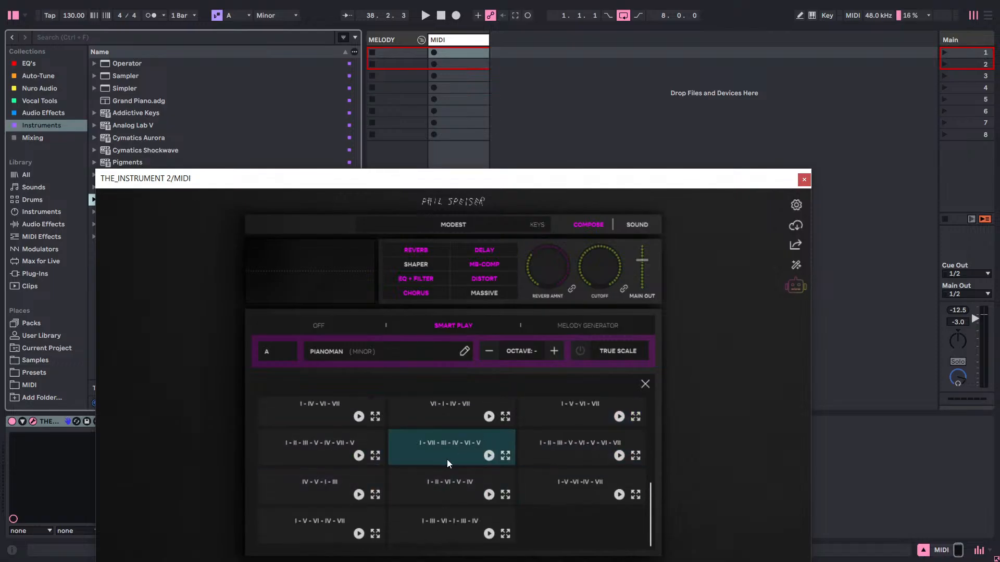
scroll(423, 420, "up", 2)
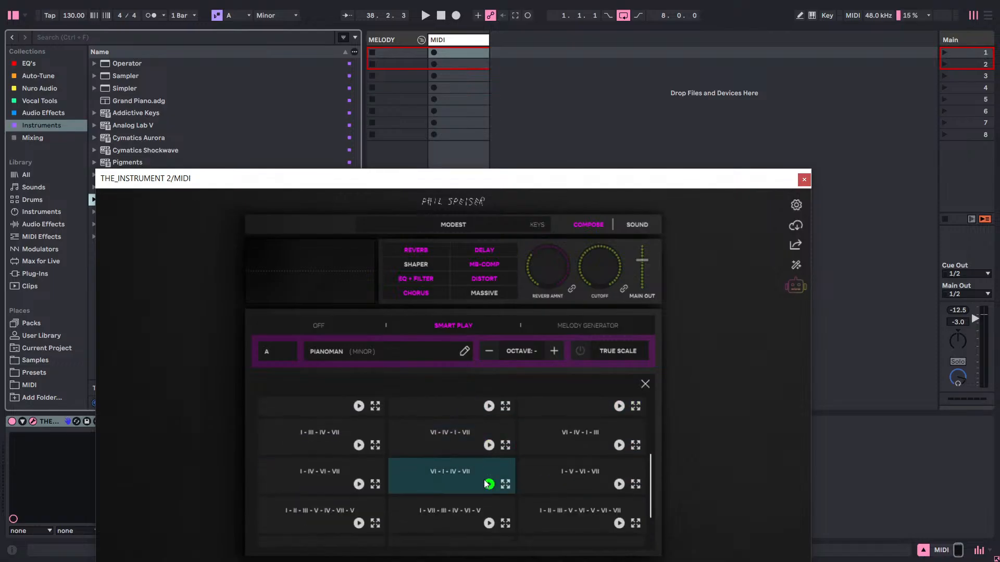
left_click(489, 524)
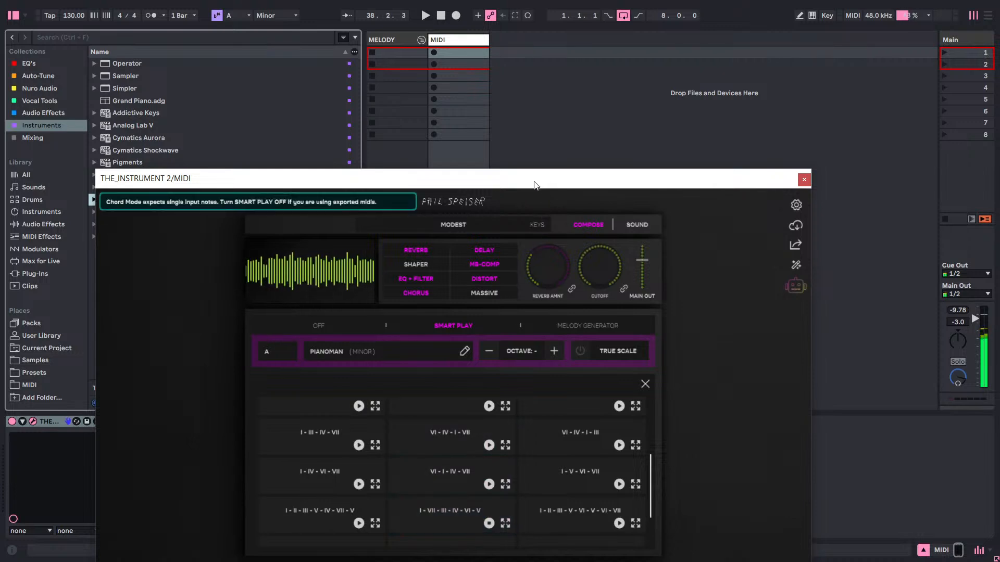
left_click_drag(534, 183, 515, 83)
left_click(600, 420)
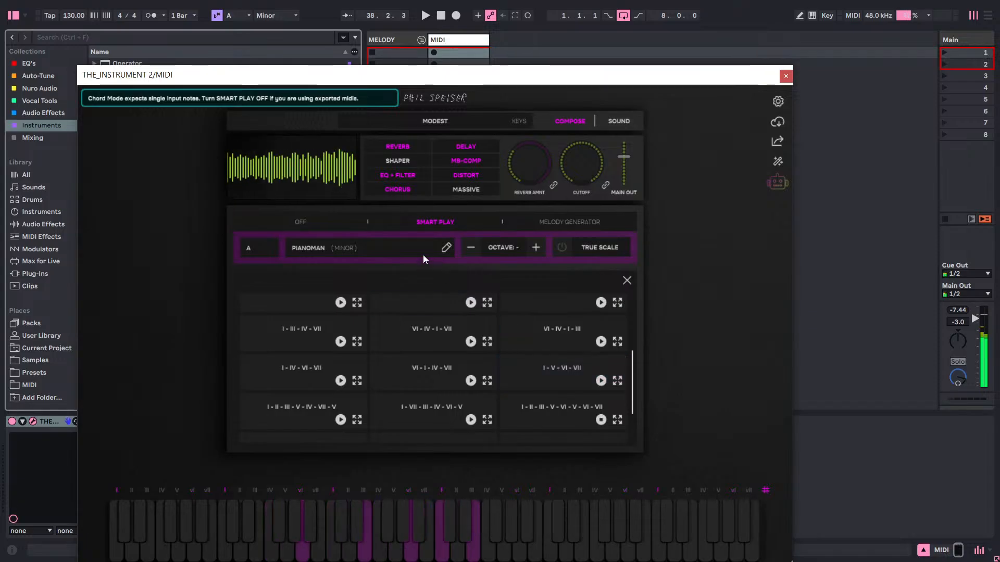
Look through the Emotional chord sets for Smart Play and close the list.
left_click(405, 249)
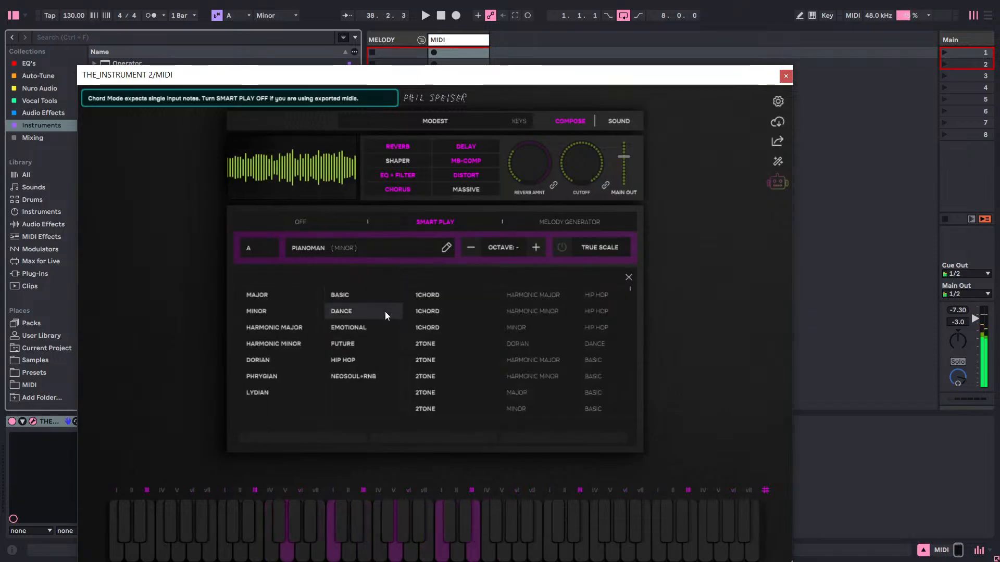
left_click(374, 330)
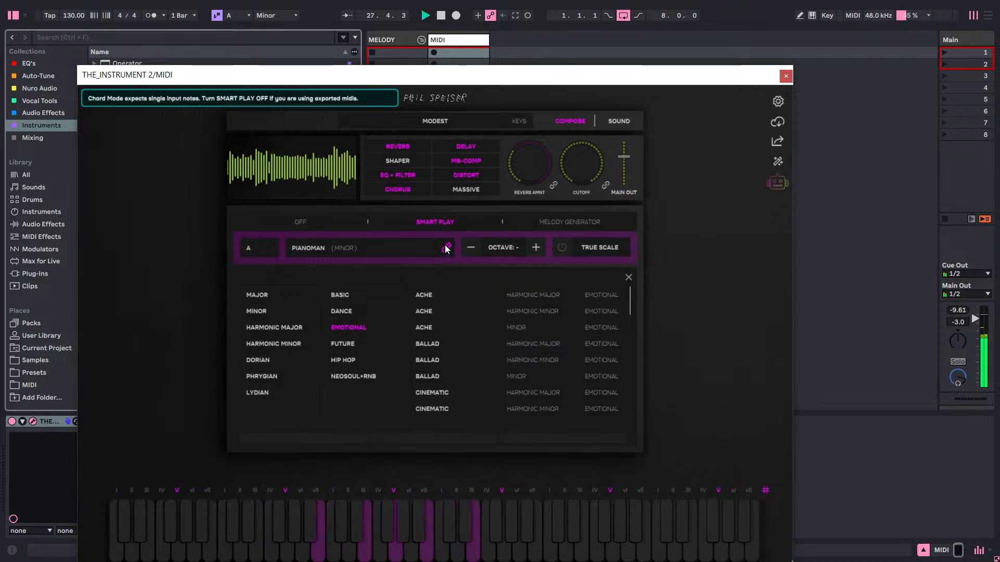
left_click(442, 229)
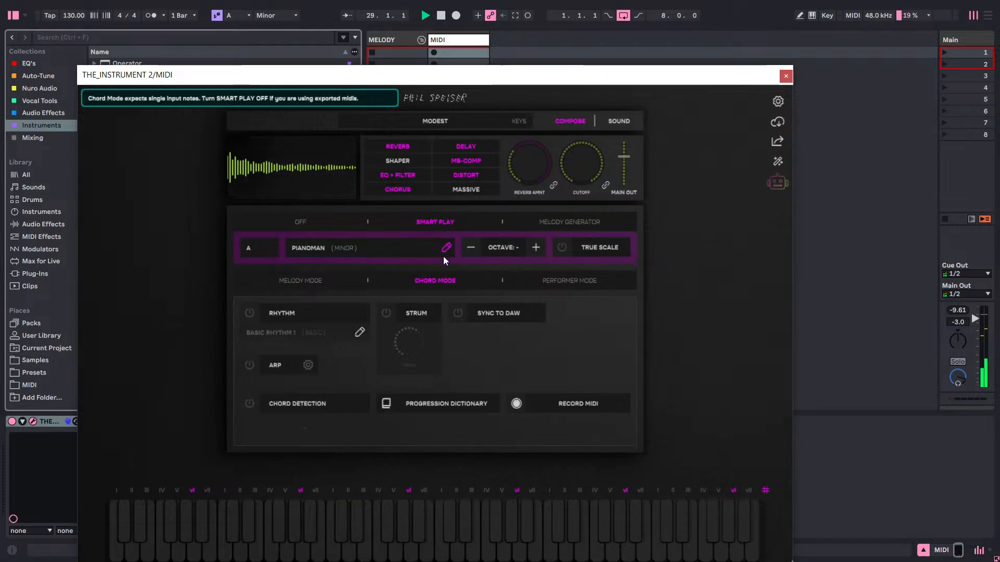
Set the Smart Play chord set to the Emotional BALLAD set in harmonic minor and close the list.
left_click(343, 254)
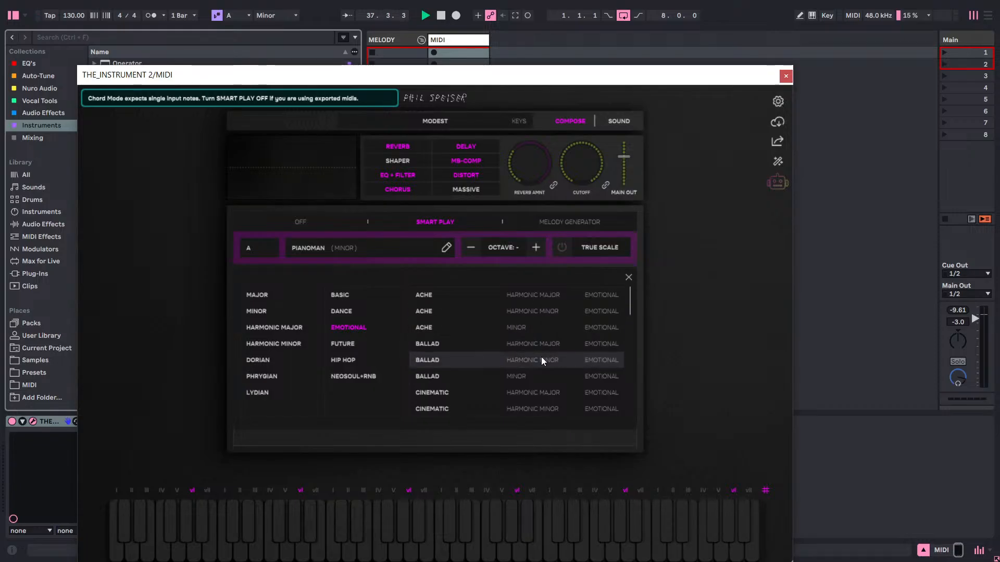
left_click(573, 363)
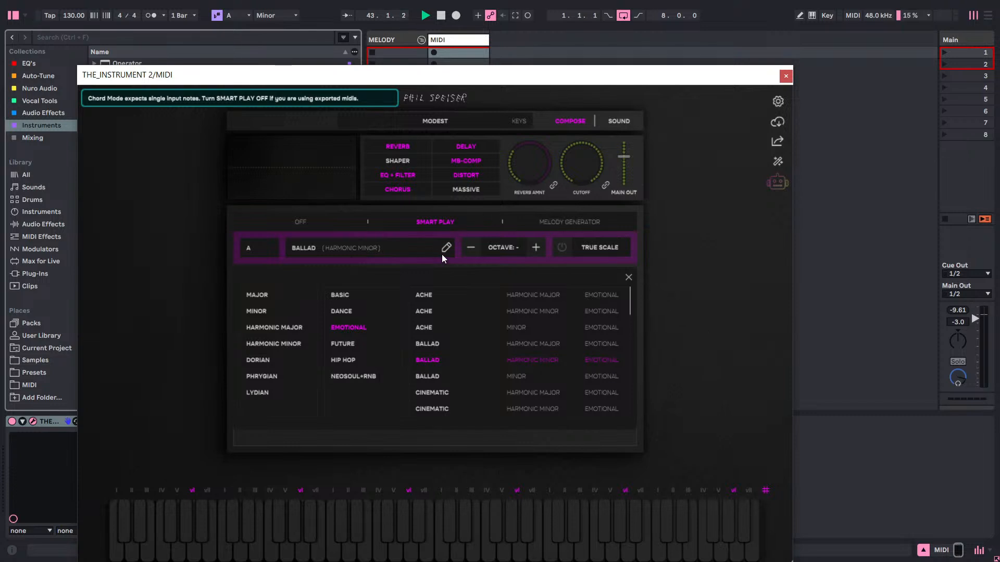
left_click(630, 279)
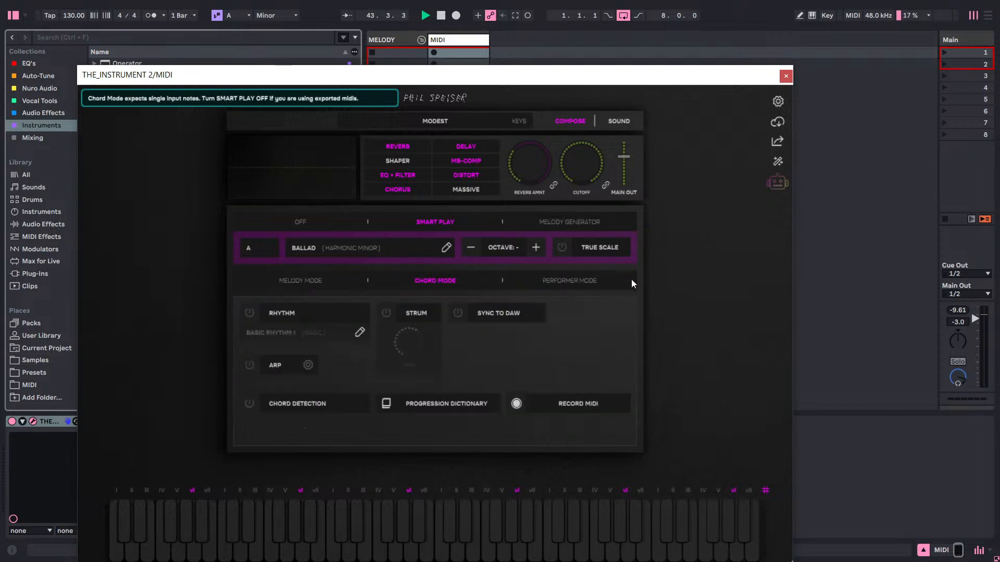
Preview progressions in the Progression Dictionary with the BALLAD chords, including I-IV-VI-VII, I-II-III-V-IV-VII-V and IV-V-I-III.
left_click(468, 409)
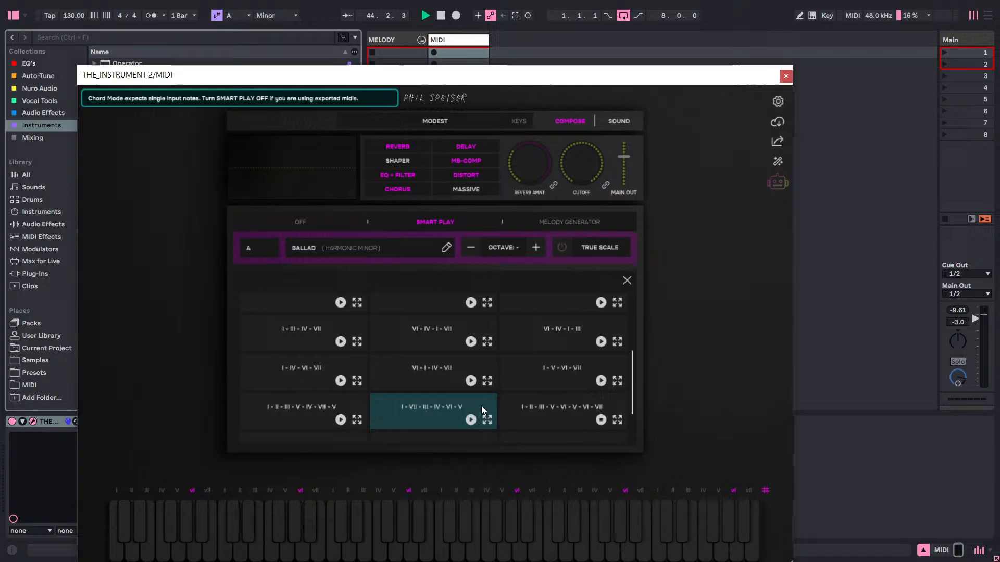
left_click(341, 380)
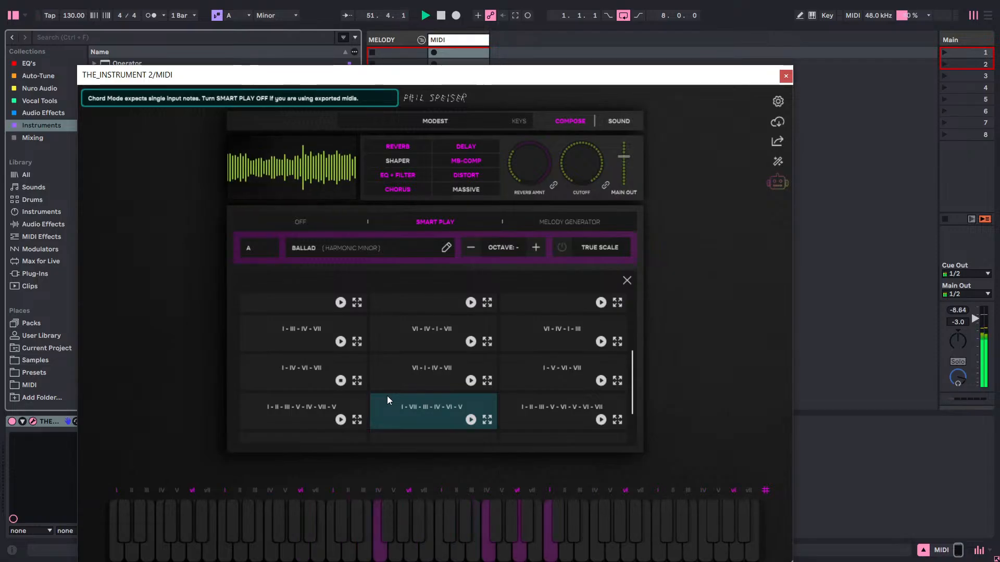
left_click(340, 420)
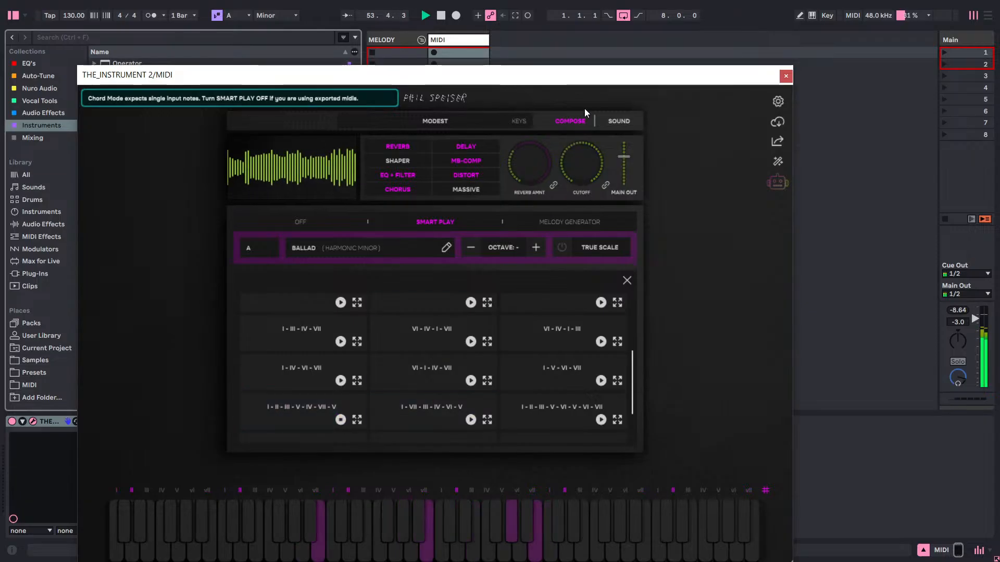
left_click_drag(602, 83, 614, 66)
scroll(499, 305, "down", 2)
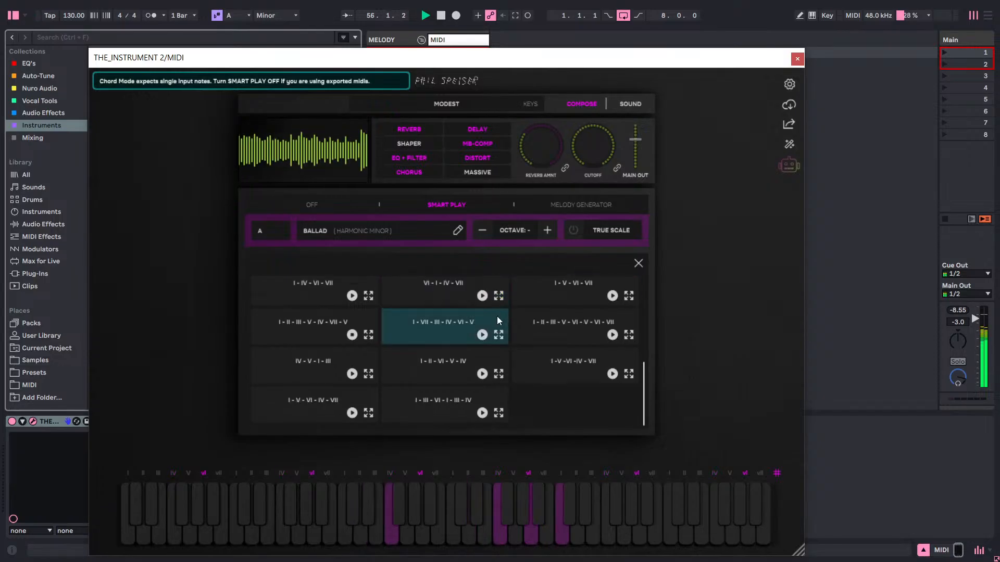
left_click(482, 335)
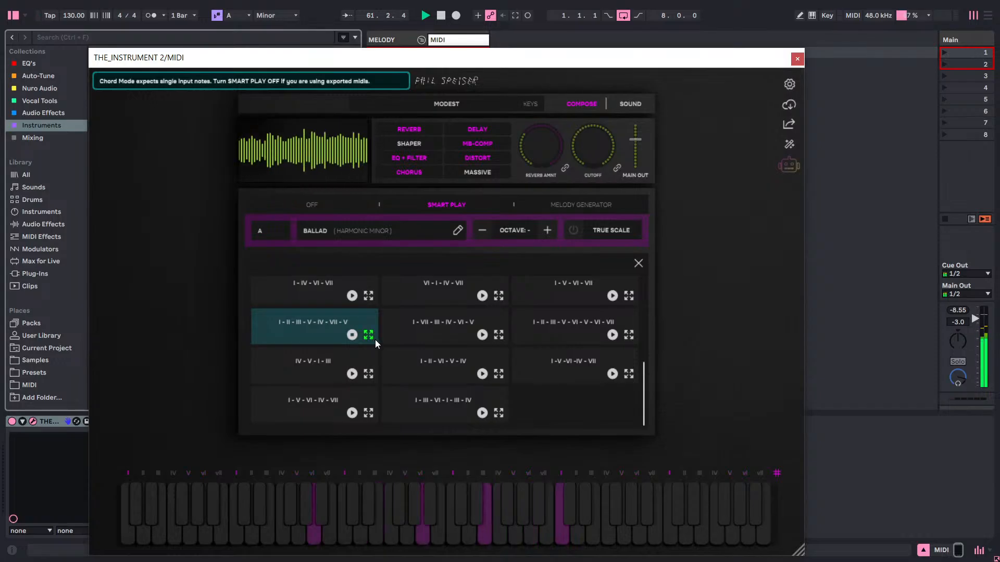
left_click(354, 374)
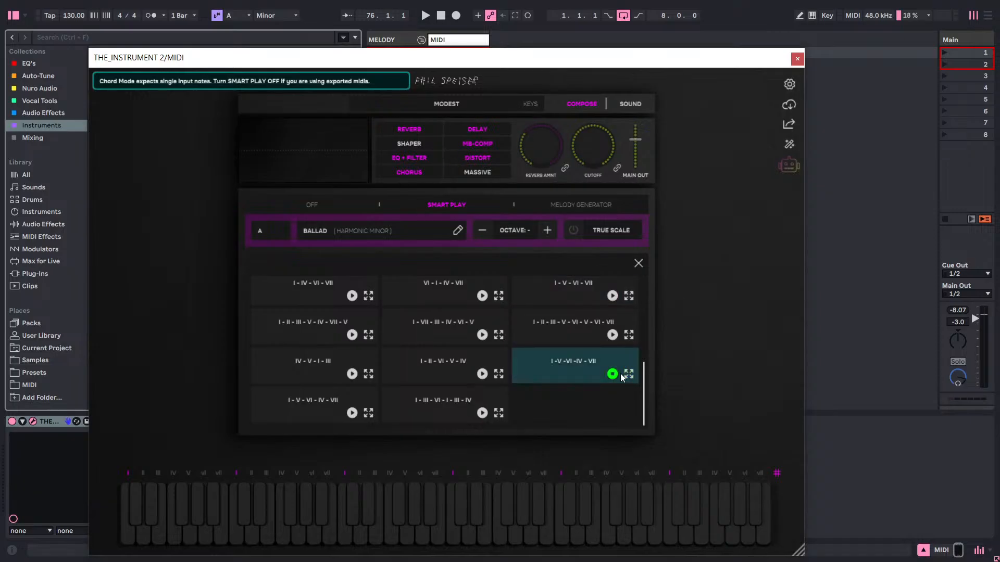
left_click_drag(561, 60, 544, 74)
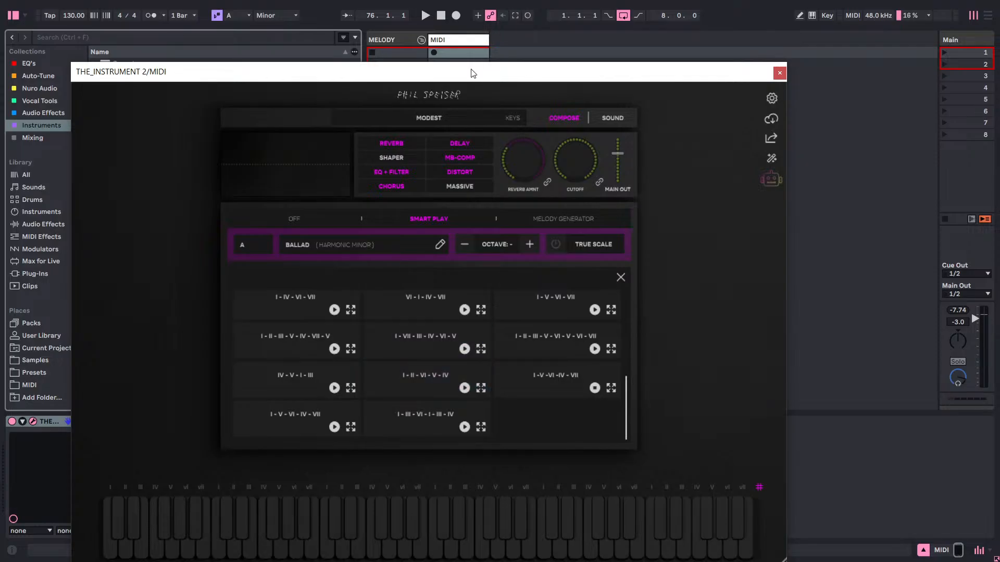
Create an empty clip in the MIDI track's first slot and add an F#2 note at its start.
left_click_drag(471, 74, 229, 423)
double_click(462, 53)
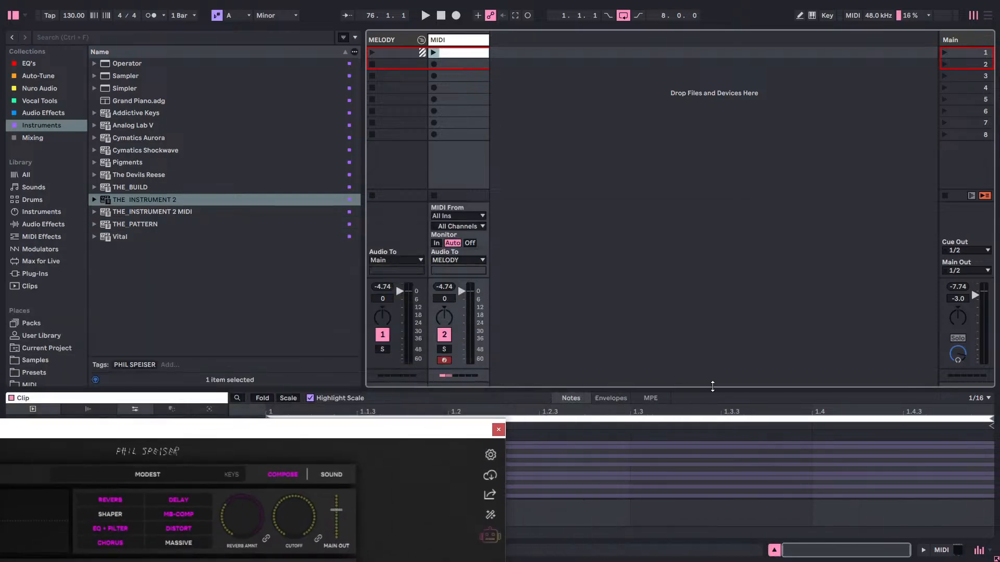
left_click_drag(714, 391, 714, 32)
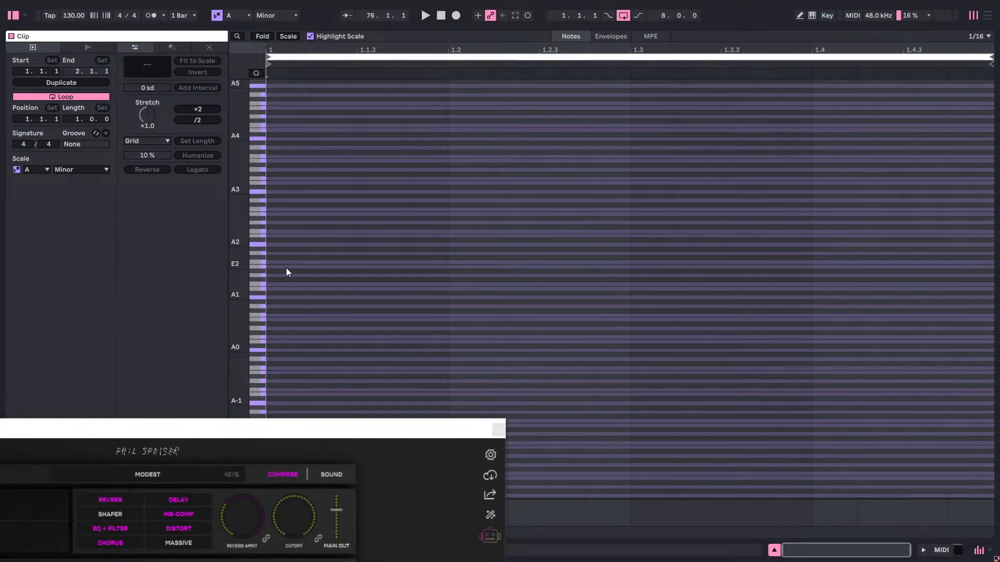
left_click_drag(240, 261, 358, 252)
double_click(280, 250)
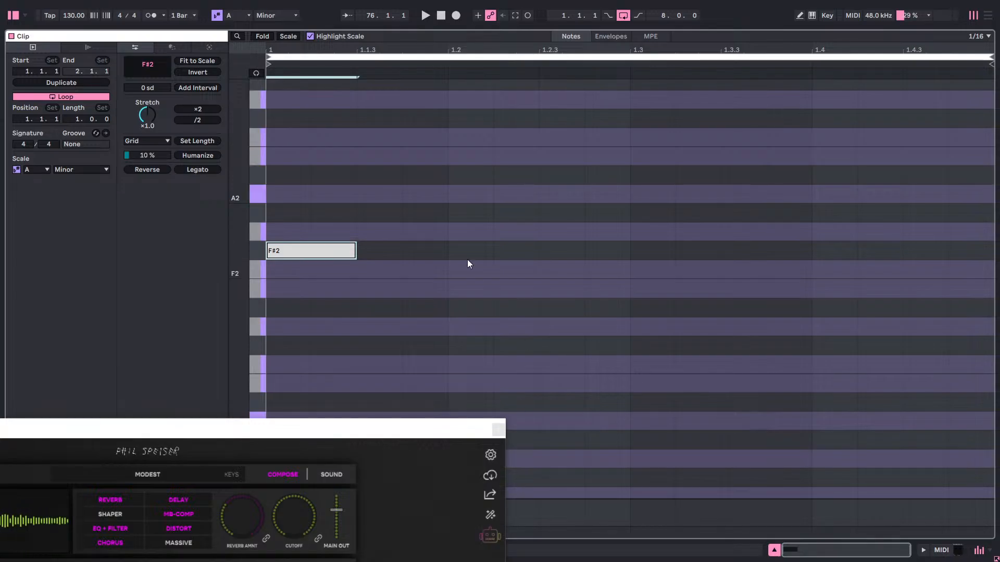
Delete the F#2 note, shrink the clip editor and bring the plugin window back over the session.
right_click(328, 249)
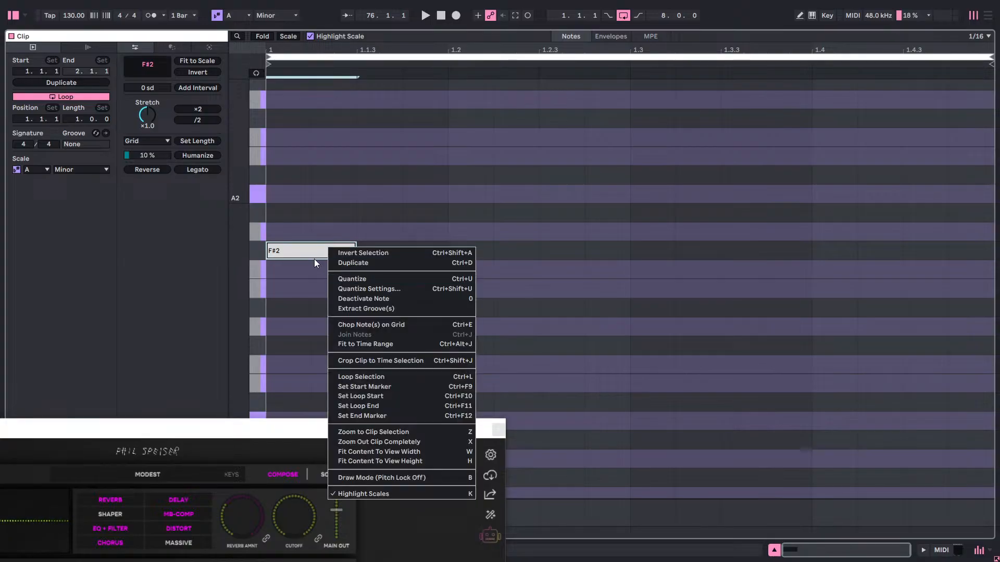
left_click(315, 258)
key("Delete")
left_click_drag(337, 433, 230, 292)
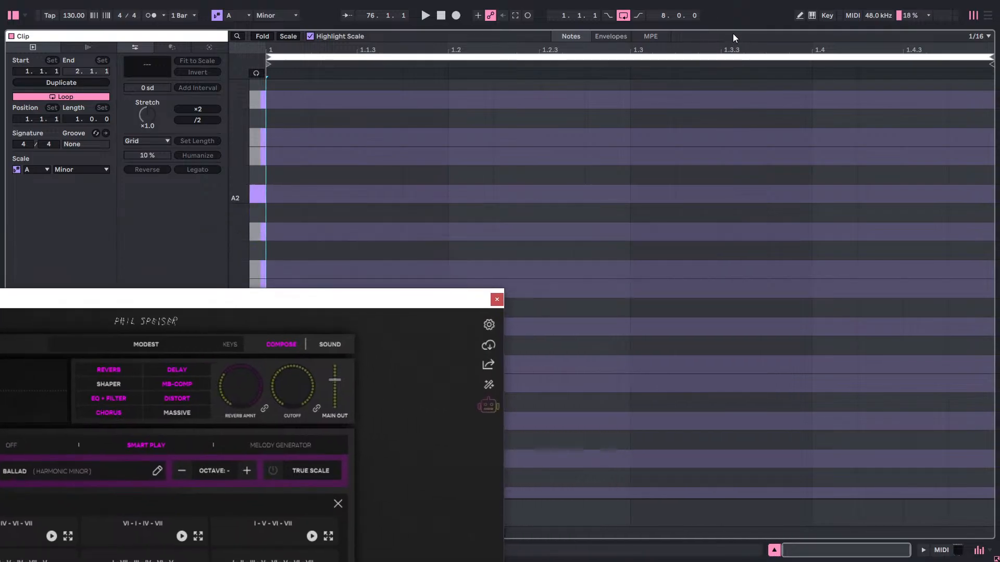
left_click_drag(734, 30, 708, 445)
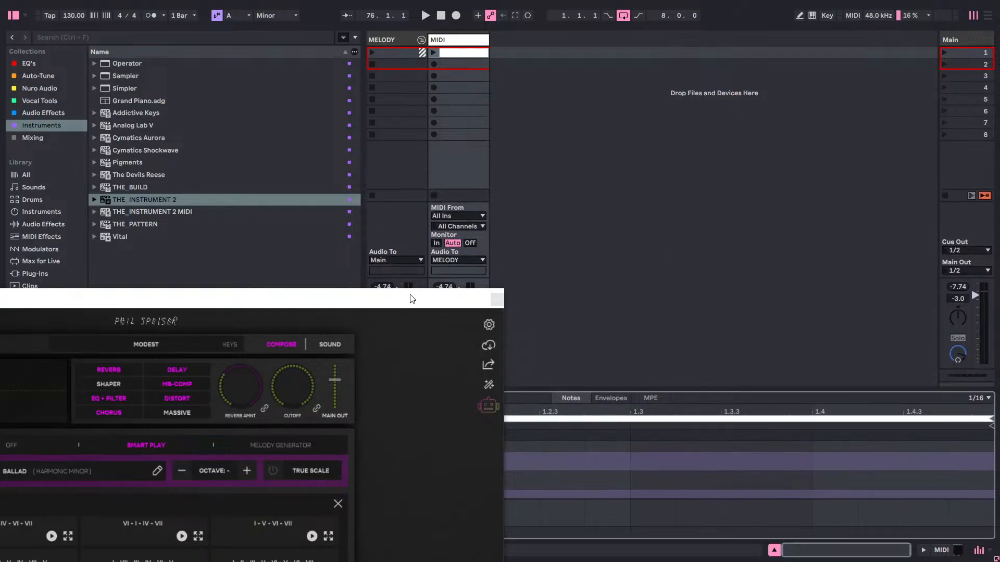
left_click_drag(384, 307, 712, 53)
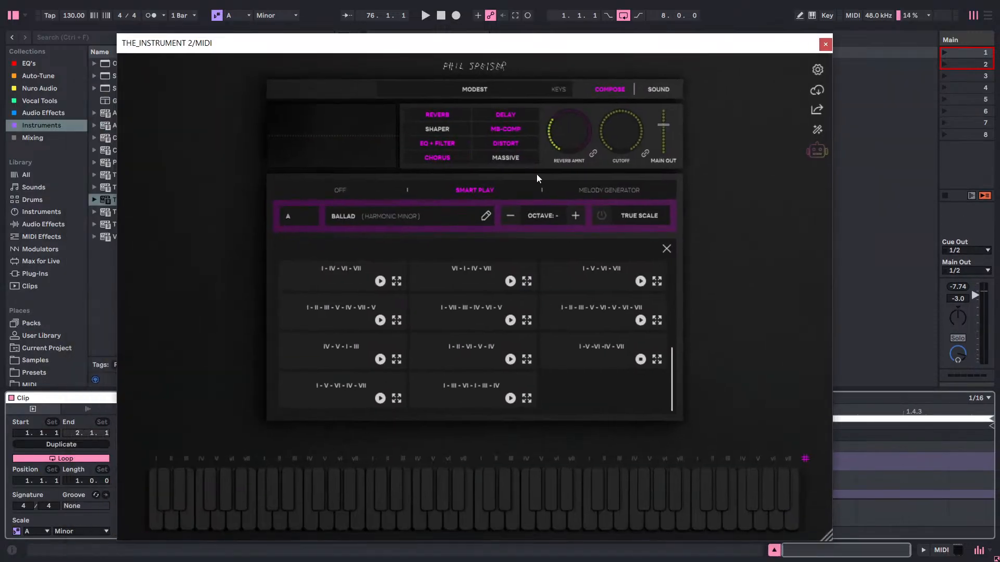
Switch Smart Play off, on and off again to compare the plugin's Compose options.
left_click(341, 190)
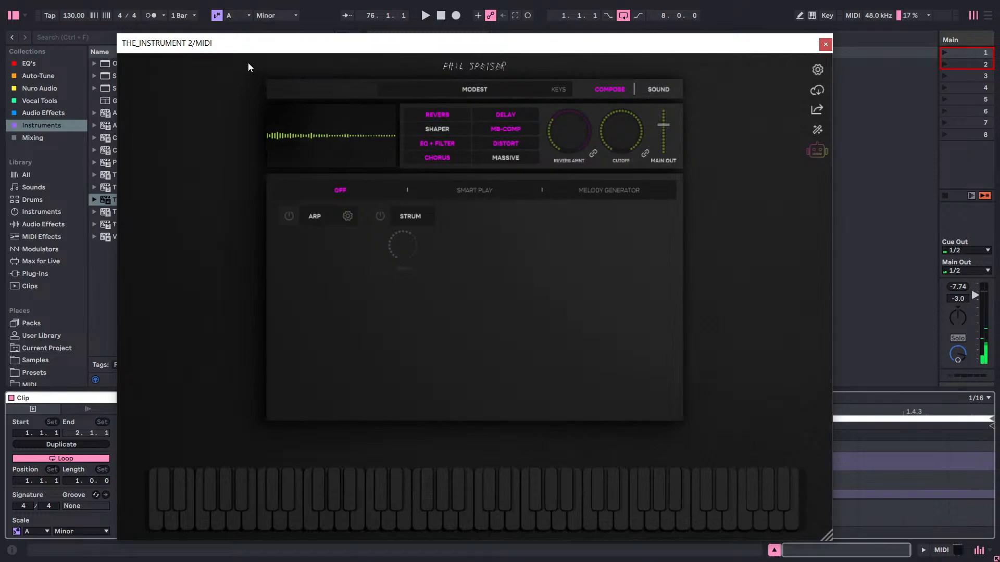
left_click(476, 191)
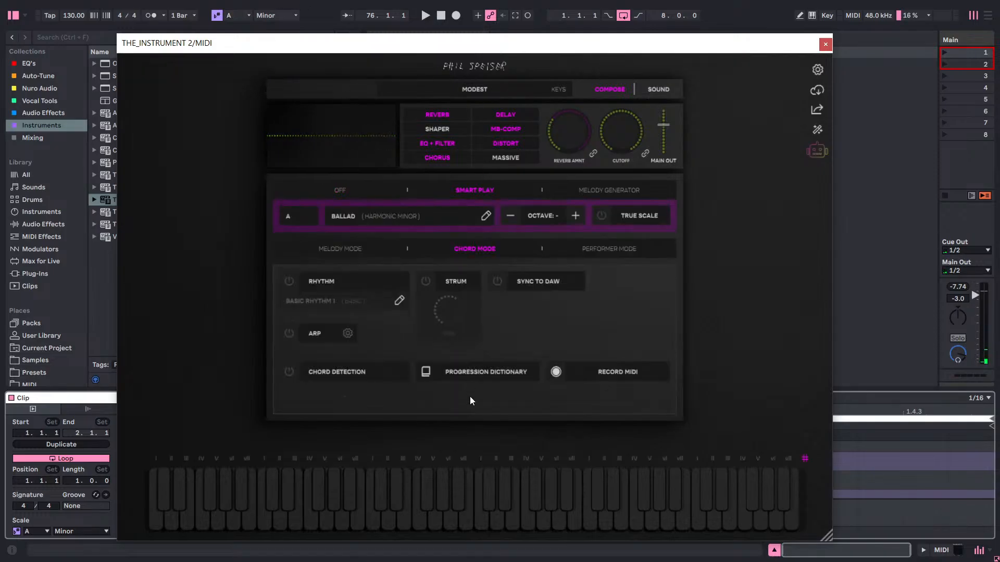
left_click(341, 191)
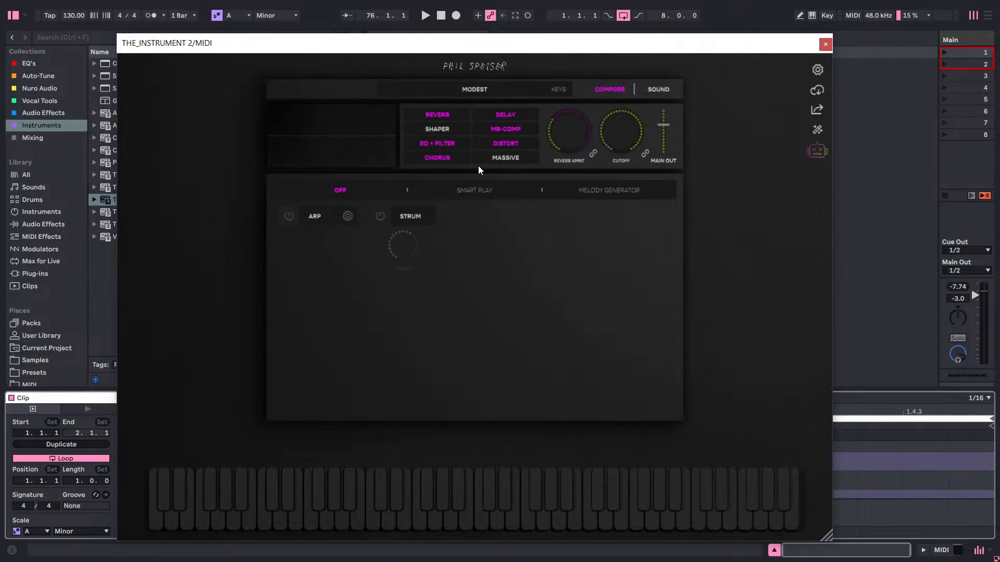
Examine the Envelope, Effects, Oneshot, Smart-Sub and MIDI pages of the plugin's Sound view.
left_click(664, 88)
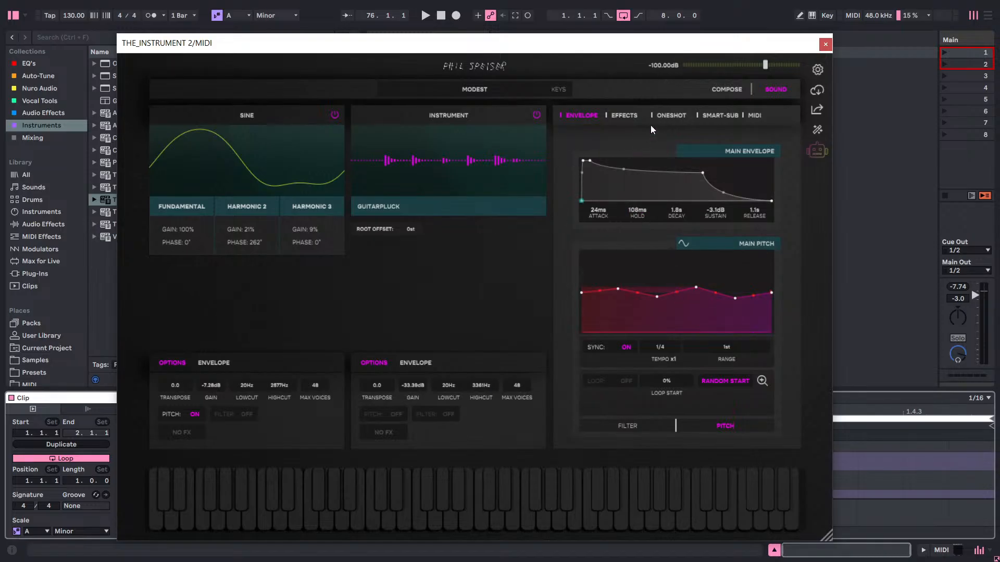
left_click(626, 116)
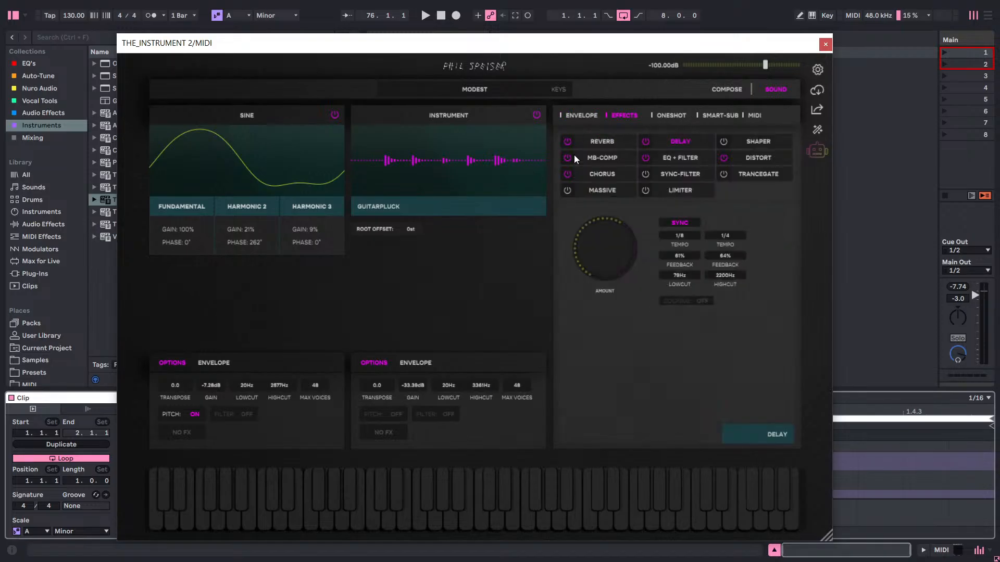
left_click(676, 117)
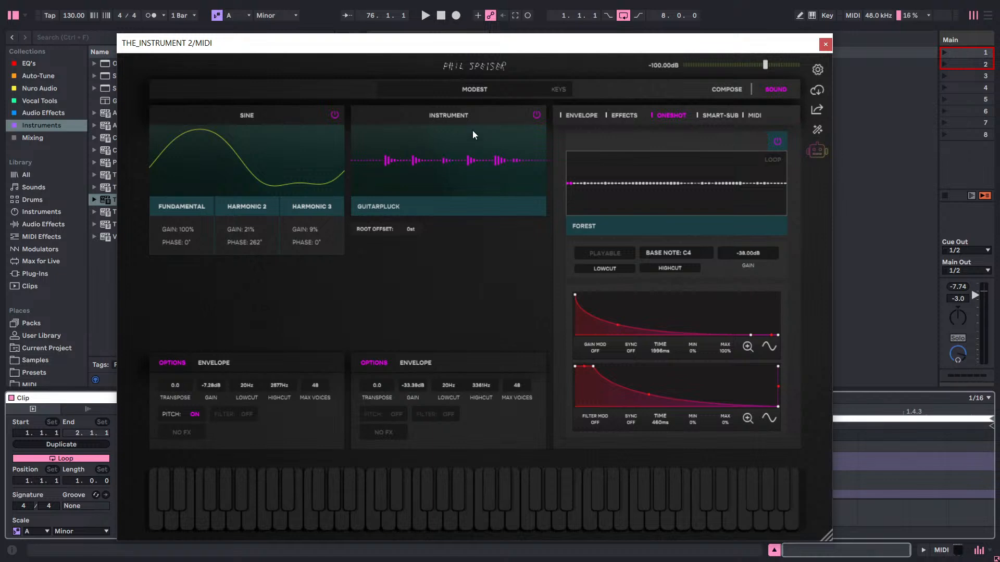
left_click(716, 116)
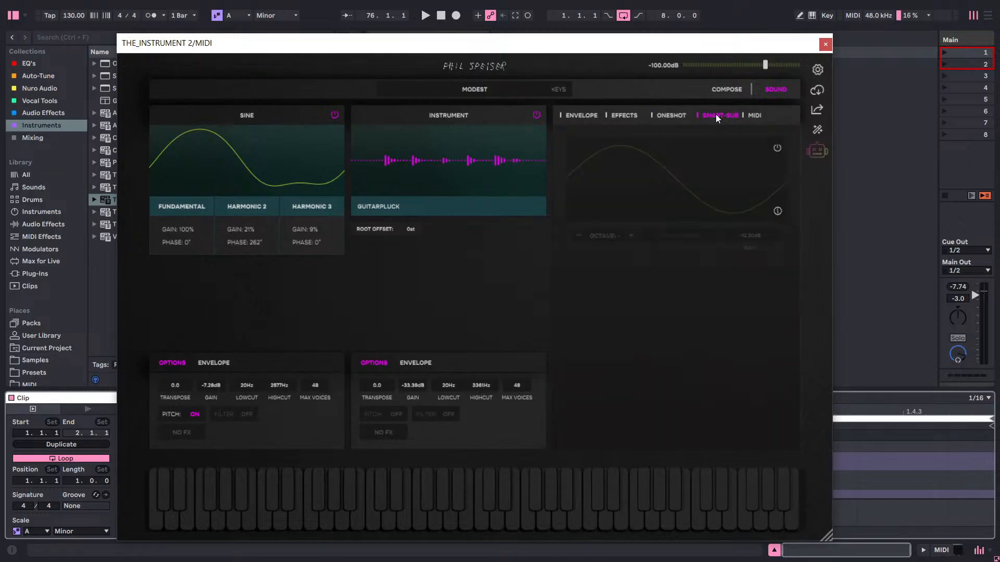
left_click(754, 116)
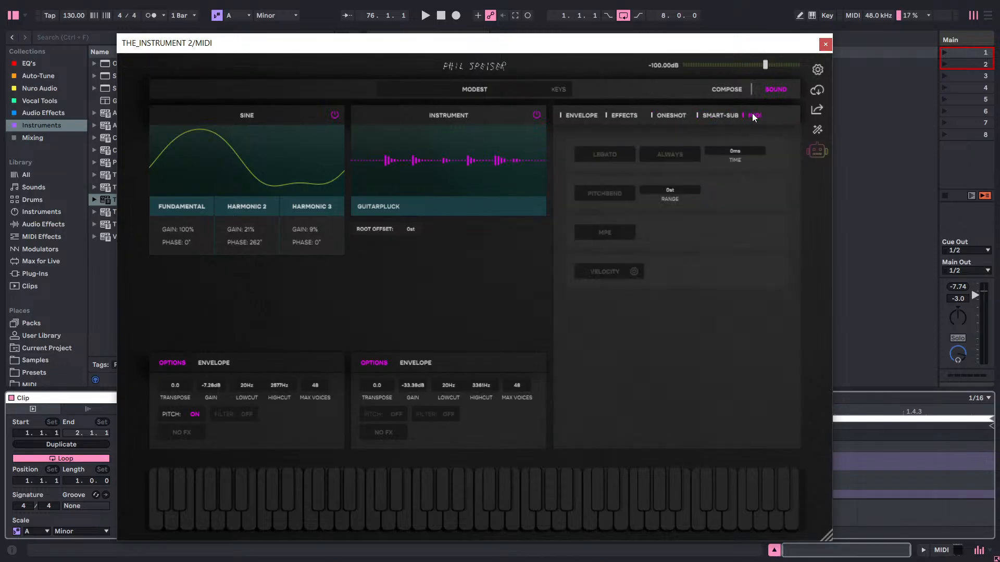
left_click(715, 117)
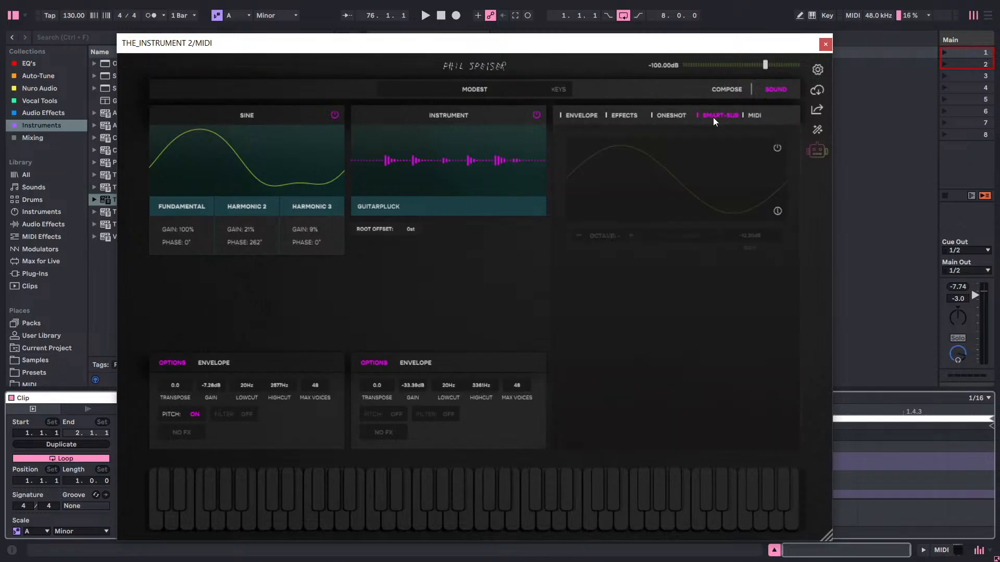
left_click(755, 117)
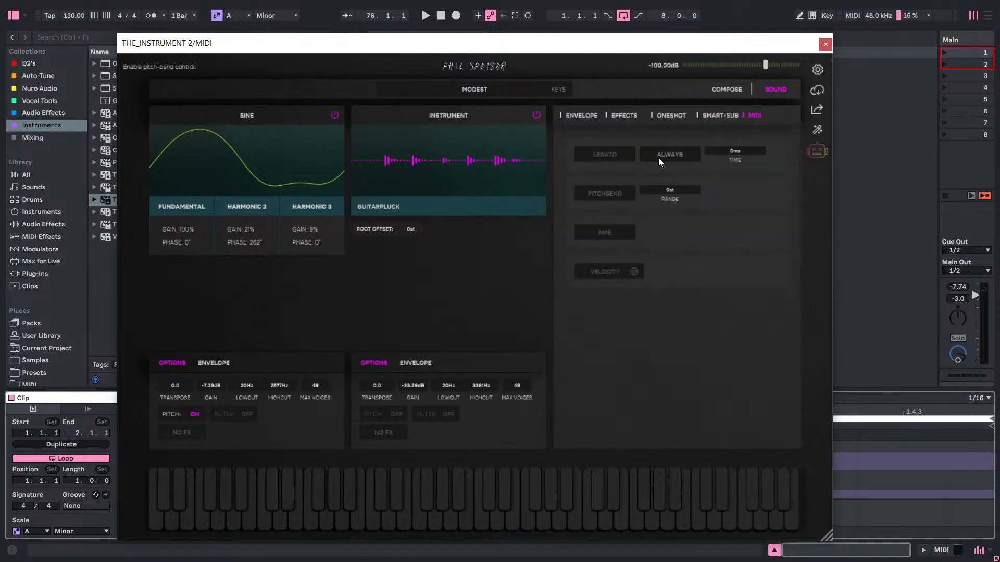
left_click(562, 117)
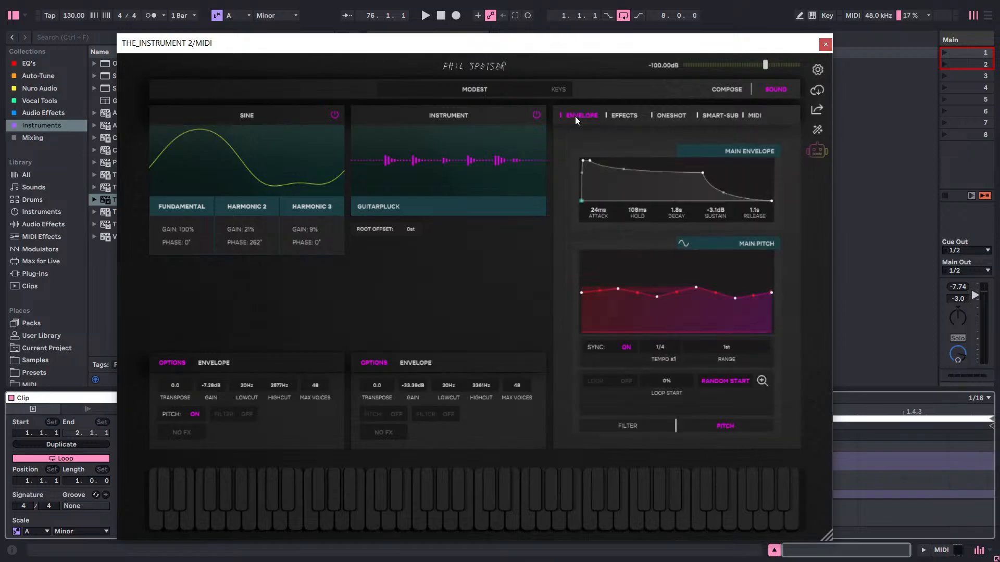
left_click(761, 117)
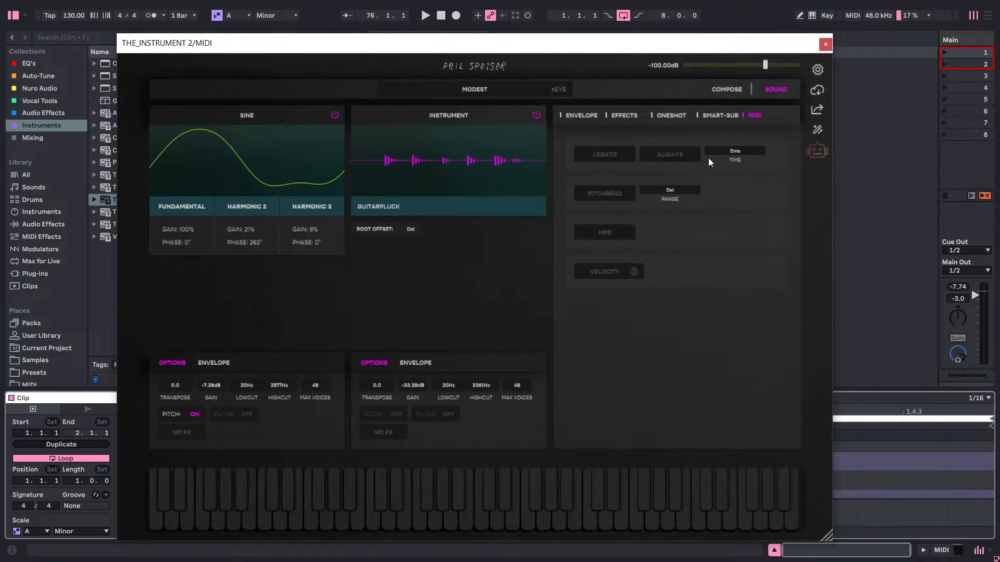
left_click(668, 116)
left_click(615, 117)
left_click(575, 116)
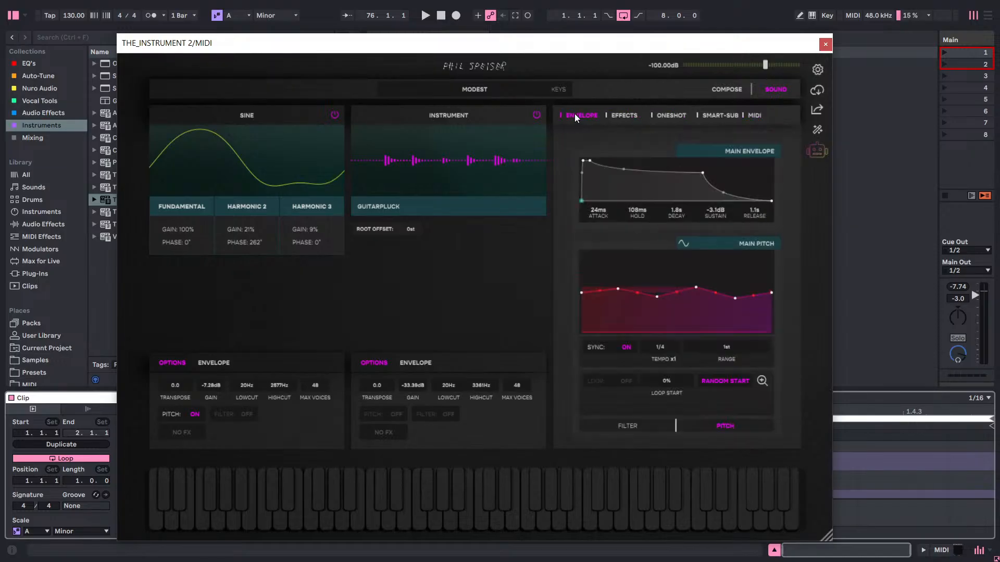
Return to the Compose view and turn Smart Play on.
left_click(717, 90)
left_click(485, 188)
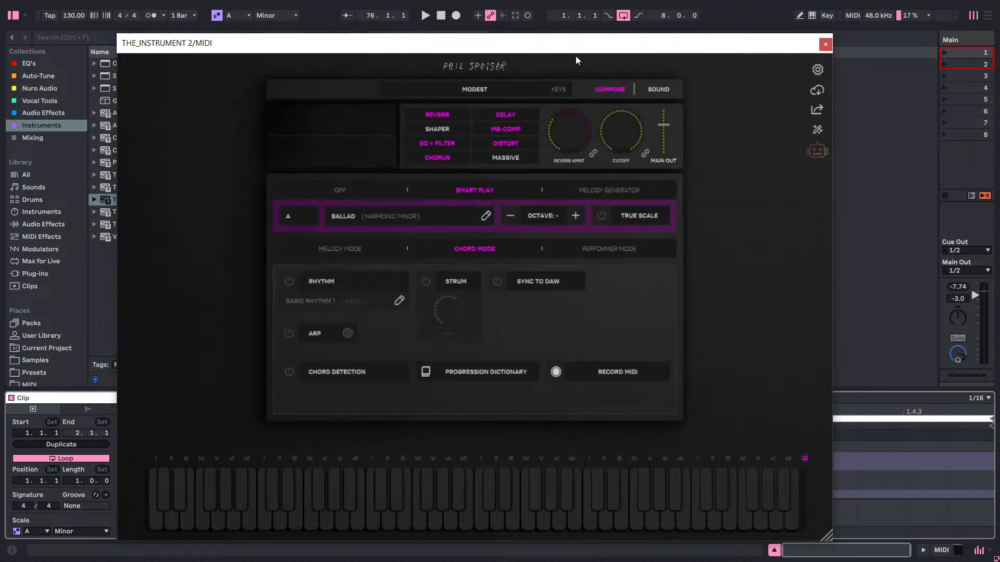
Delete the empty clip from the MIDI track's first slot.
left_click_drag(580, 41, 553, 225)
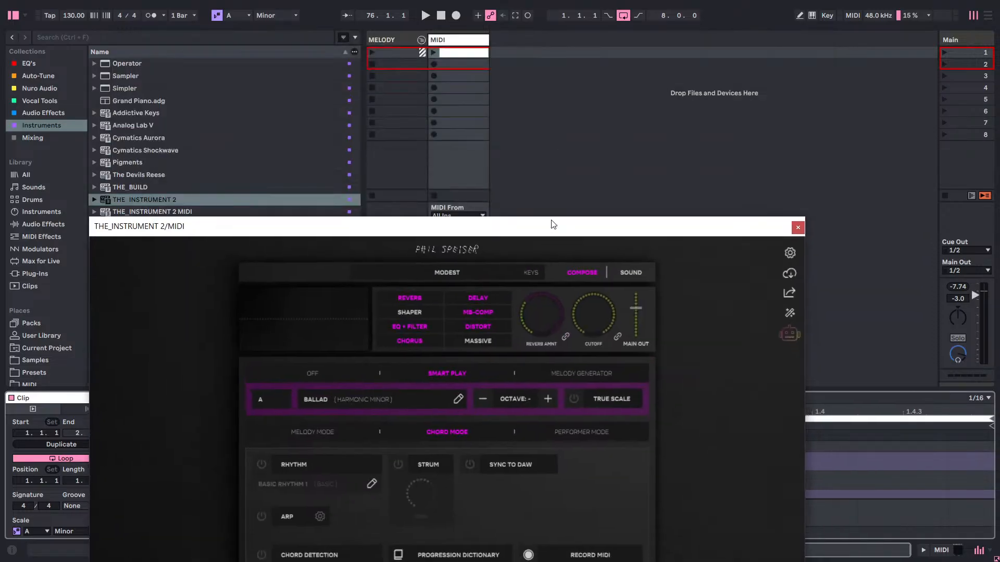
right_click(451, 55)
left_click(470, 92)
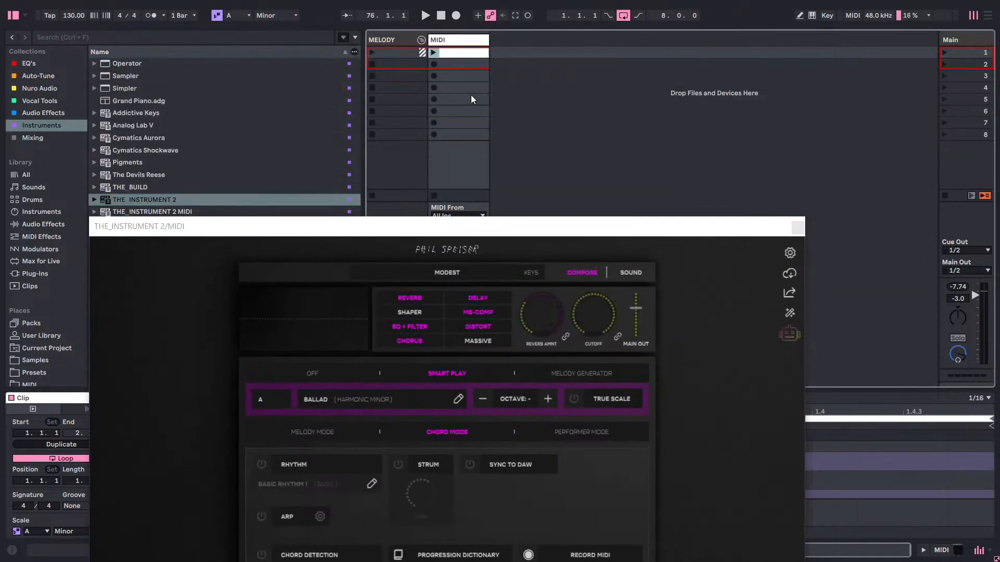
Open the plugin's progression dictionary and place the I-V-VI-IV-VII chord progression in the first clip slot of the MIDI track.
left_click_drag(518, 222, 546, 38)
left_click(487, 370)
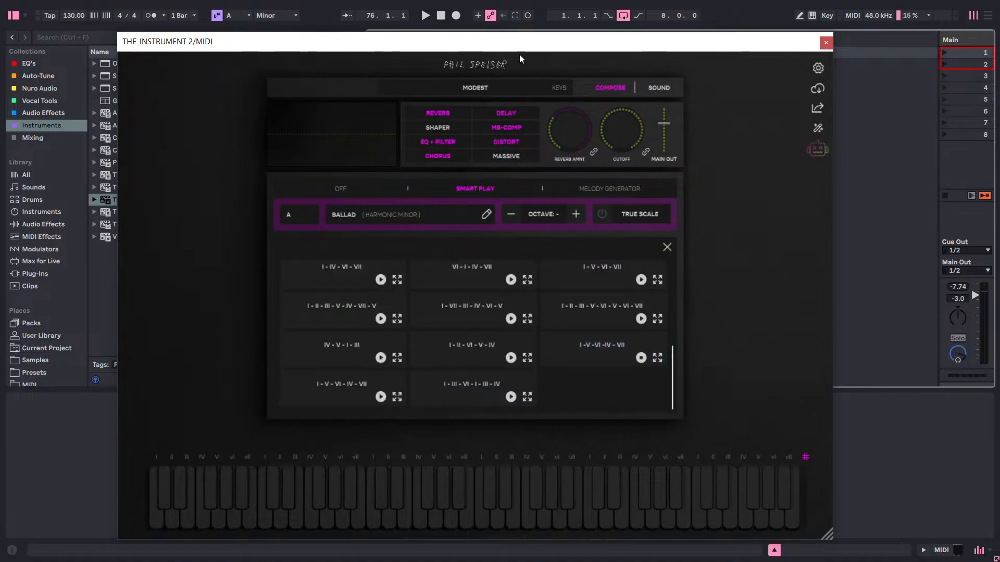
left_click_drag(534, 46, 358, 159)
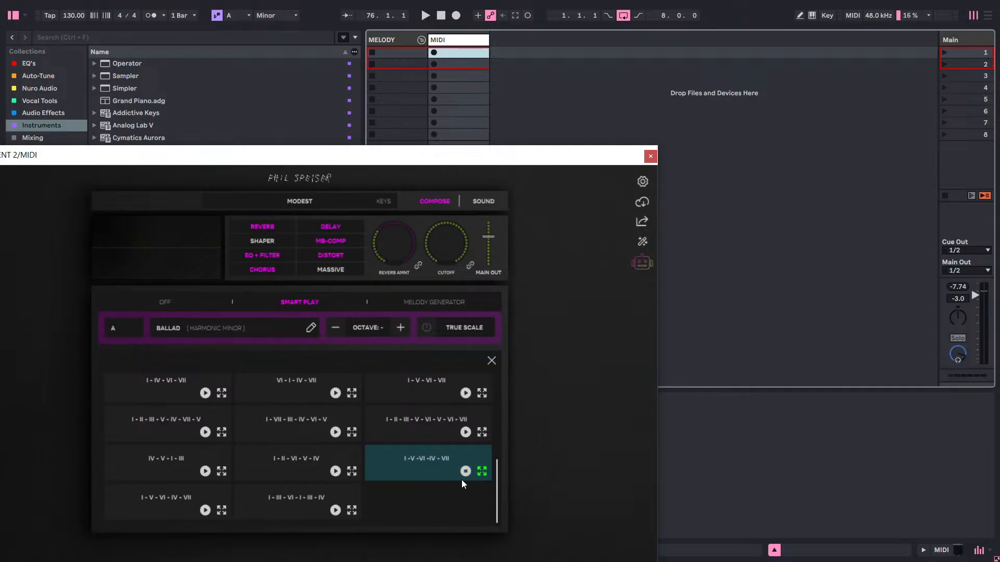
left_click_drag(481, 471, 460, 55)
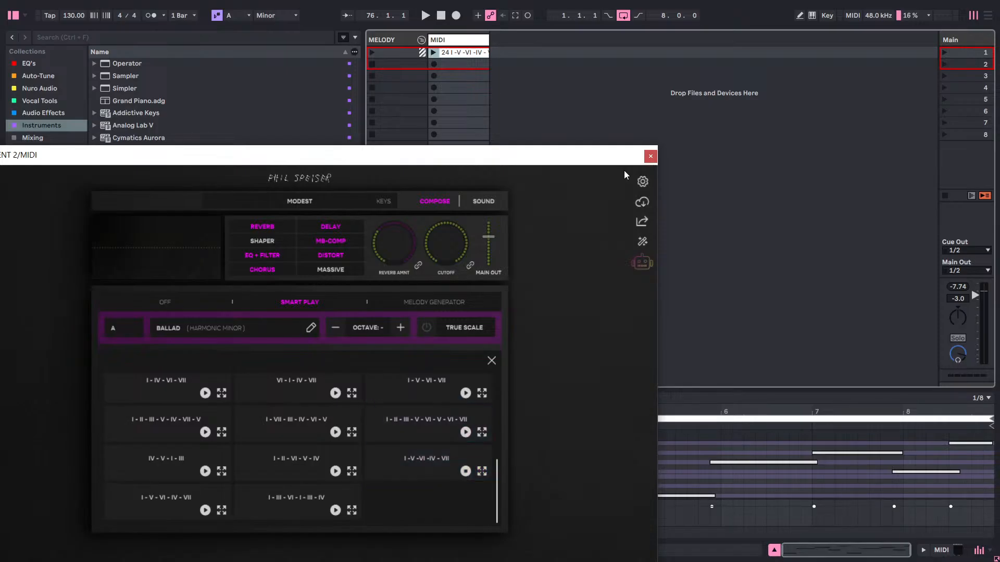
Play the new I-V-VI-IV-VII chord clip on the MIDI track to hear it, stop playback and close the plugin window.
left_click_drag(589, 159, 607, 15)
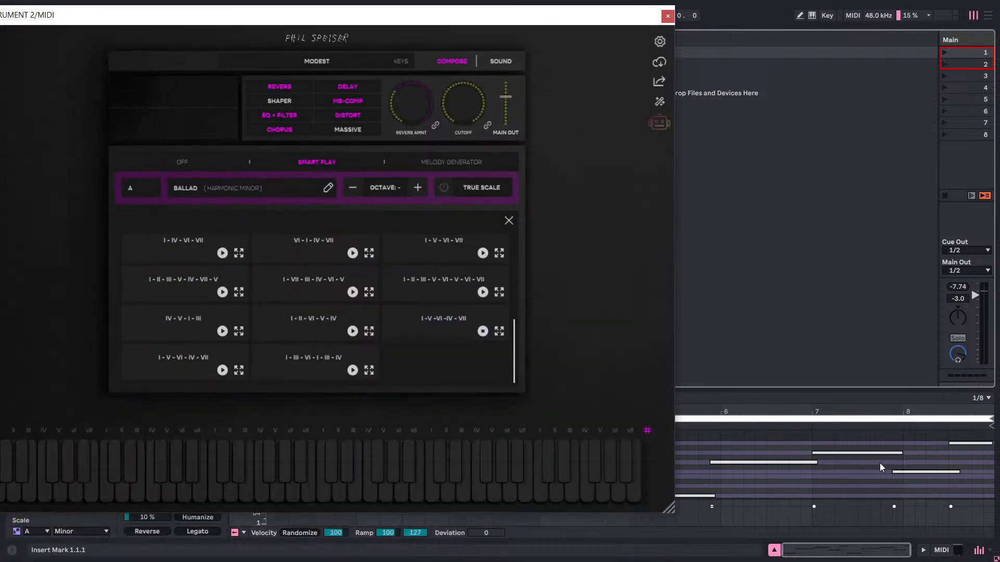
left_click_drag(584, 17, 634, 467)
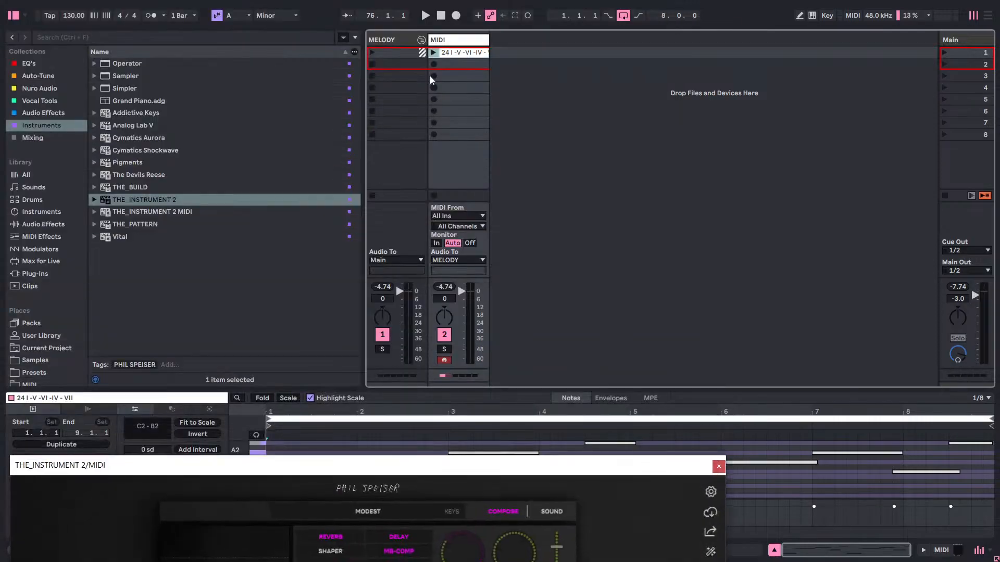
left_click_drag(476, 466, 557, 31)
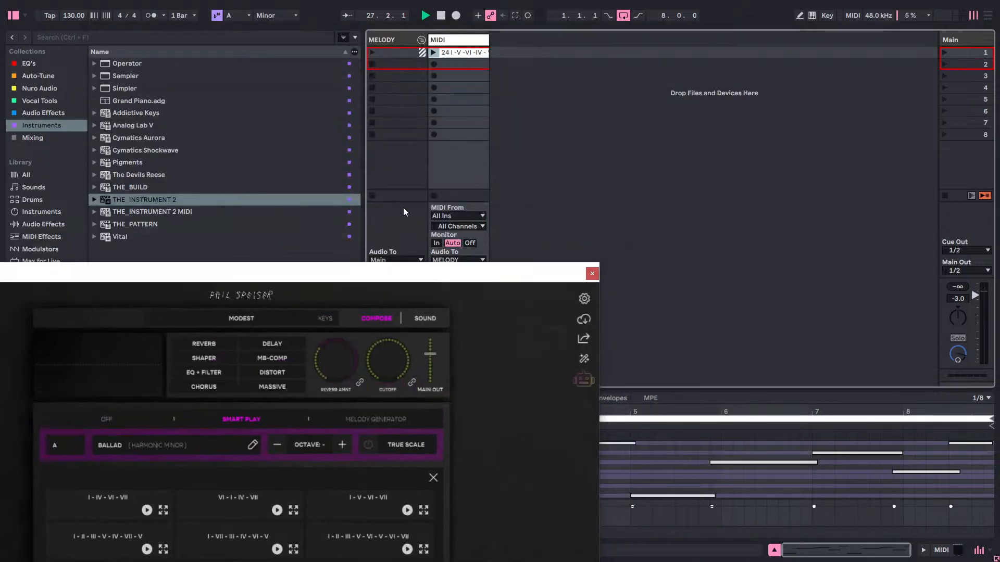
left_click(433, 52)
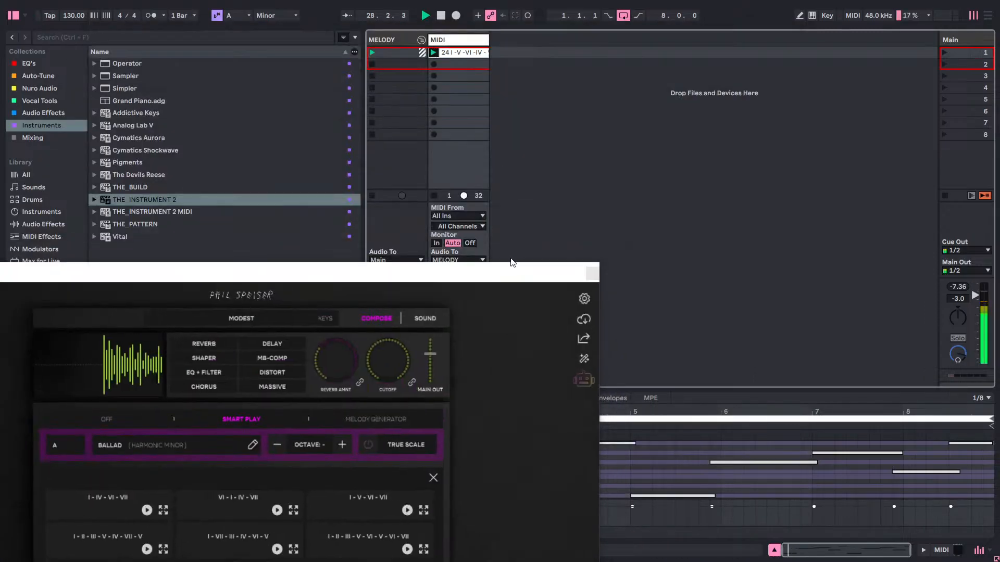
left_click_drag(511, 263, 457, 39)
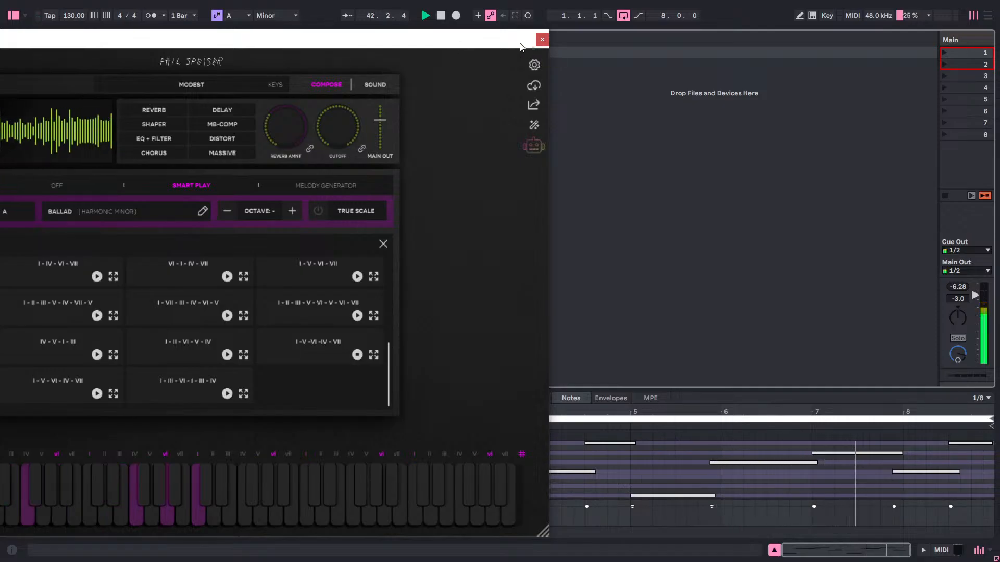
key("space")
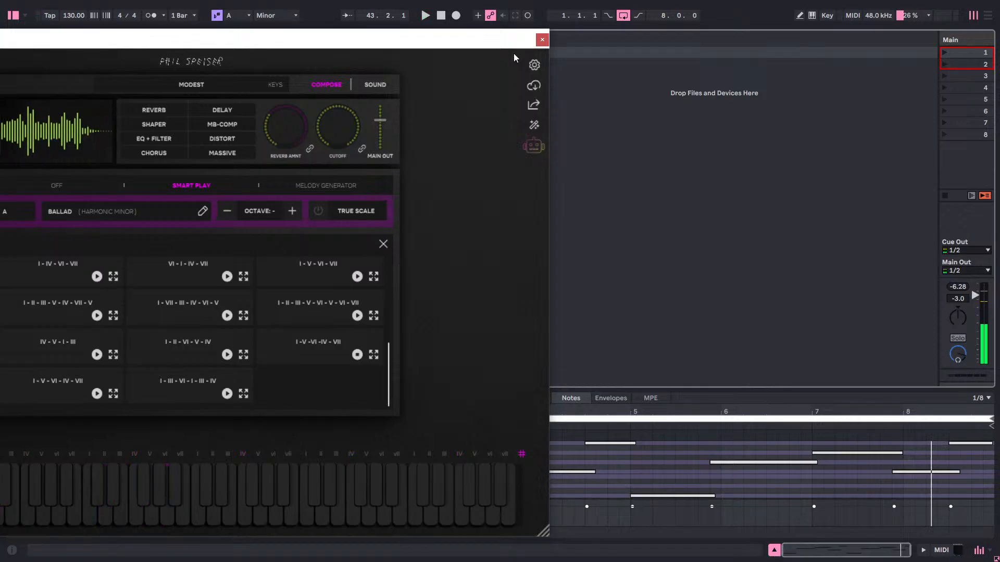
left_click_drag(490, 41, 386, 149)
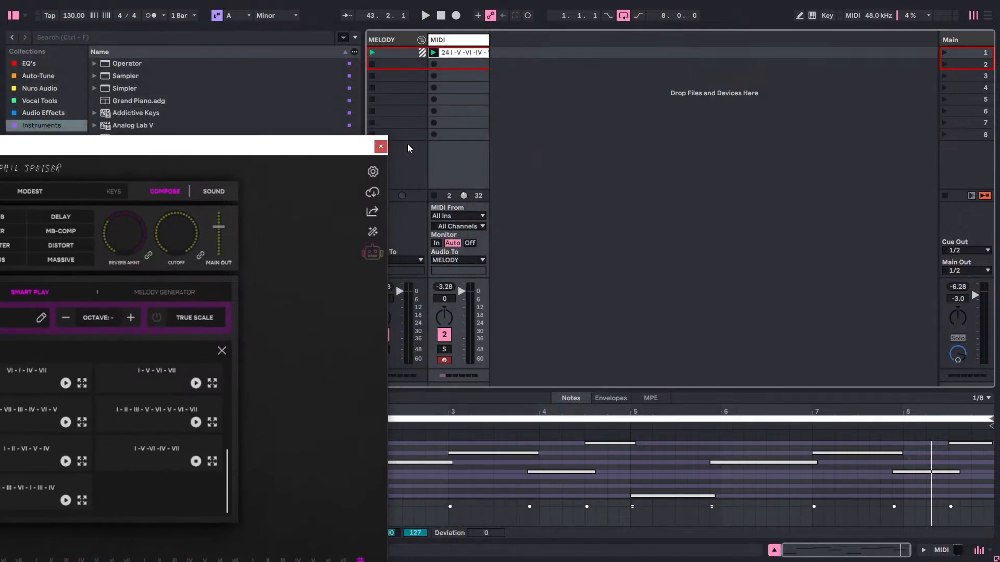
left_click(382, 146)
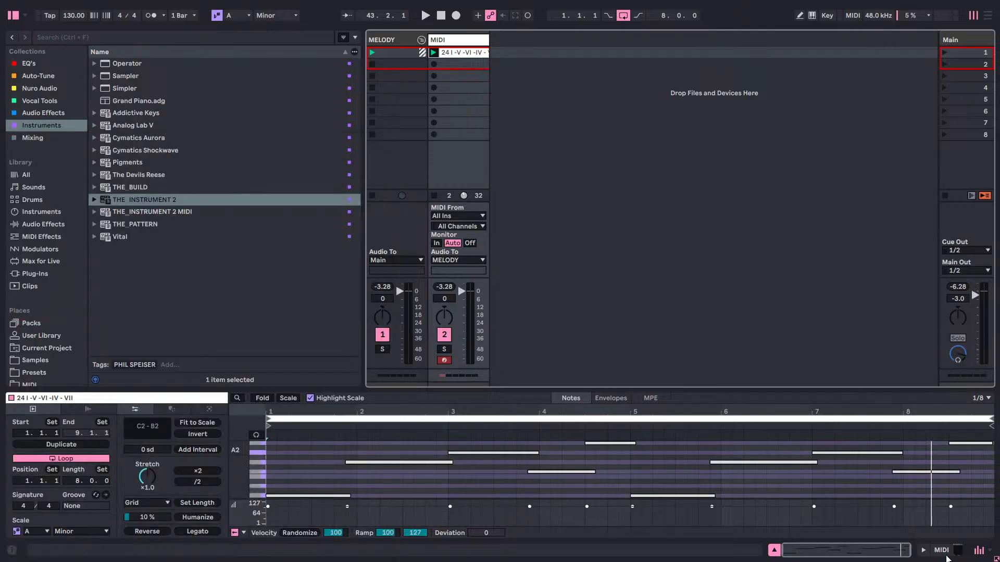
Switch to Splice to check the key and tempo of OSS_SOJD_142_VOCAL_LOOP_HAUNTED_Am.wav, and return to Ableton Live.
key("super")
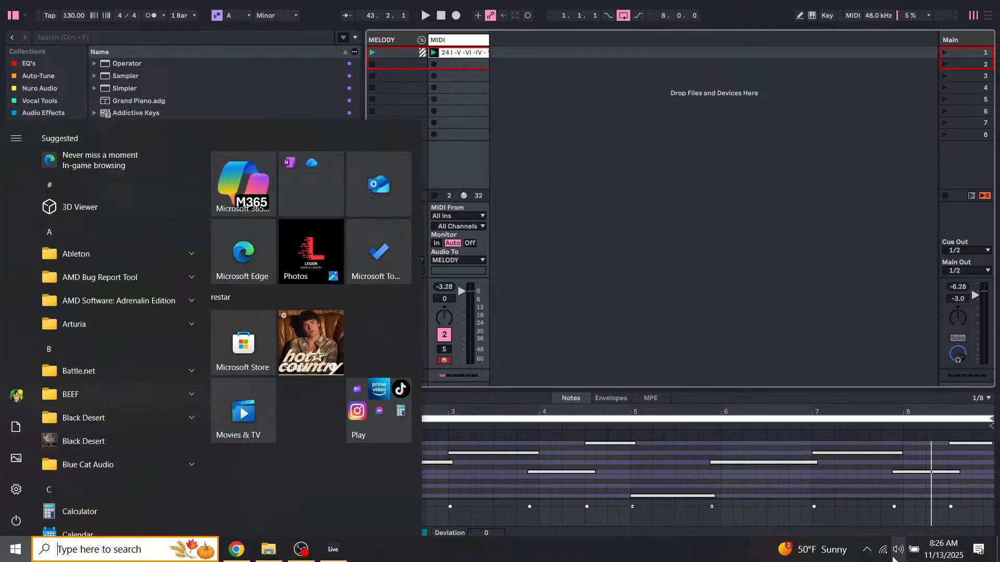
left_click(867, 550)
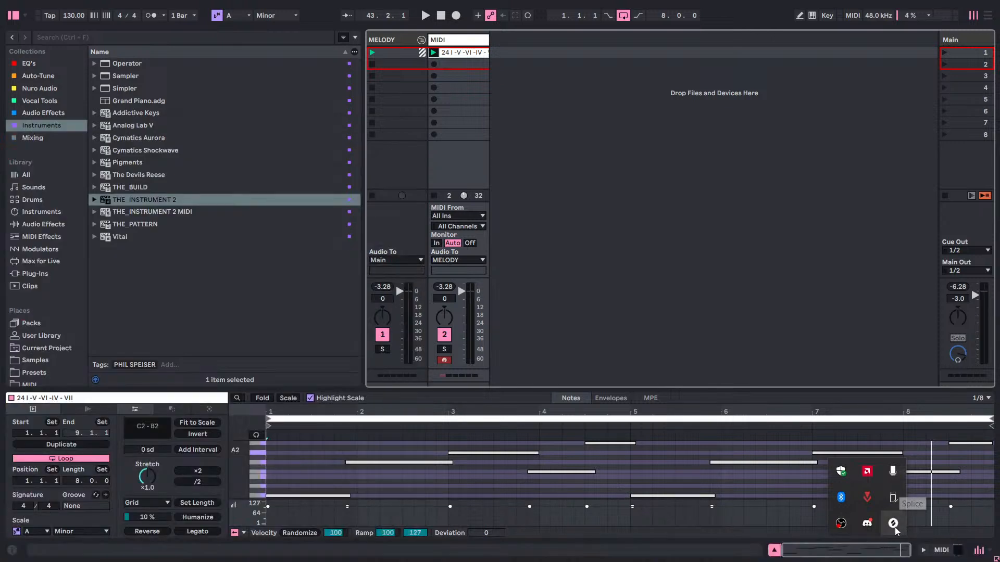
left_click(893, 525)
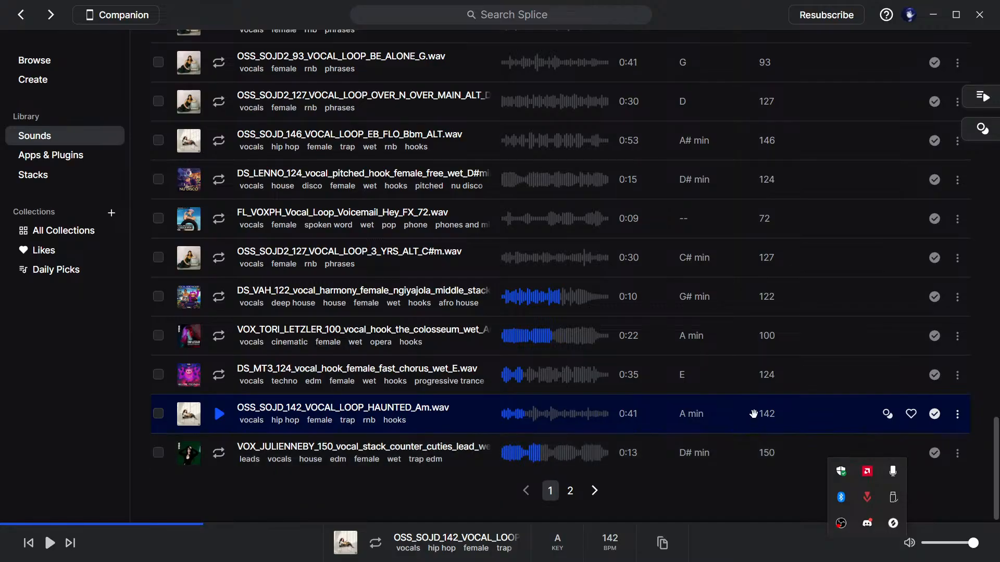
left_click(933, 14)
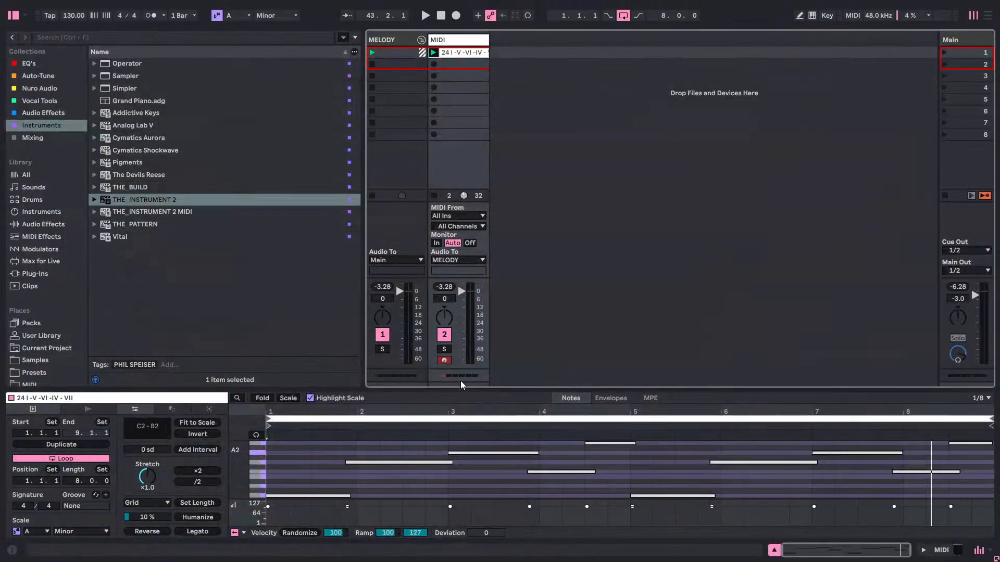
Set the project tempo to 142 BPM and play the chord clip at the new speed.
left_click(73, 15)
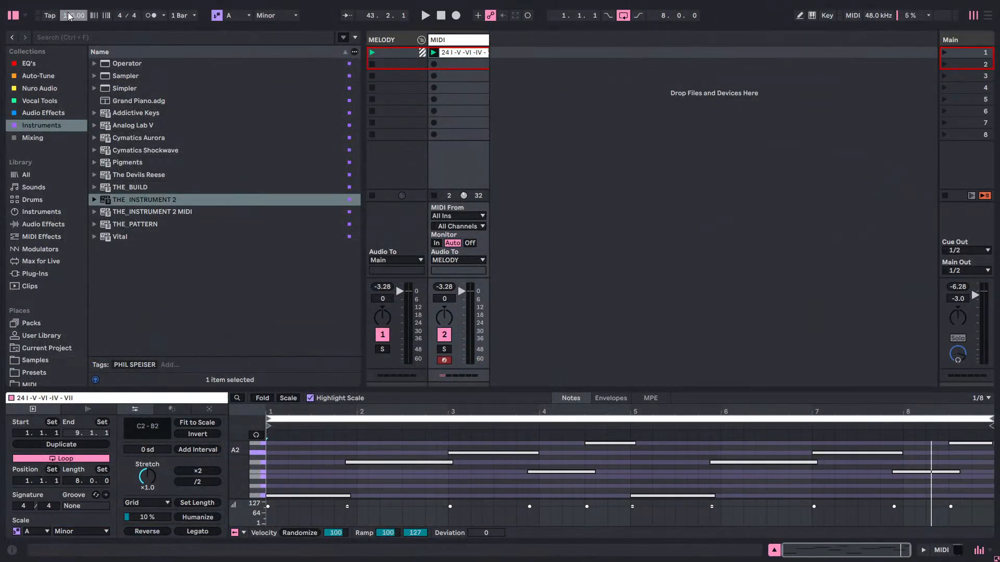
type("142")
key("Return")
key("space")
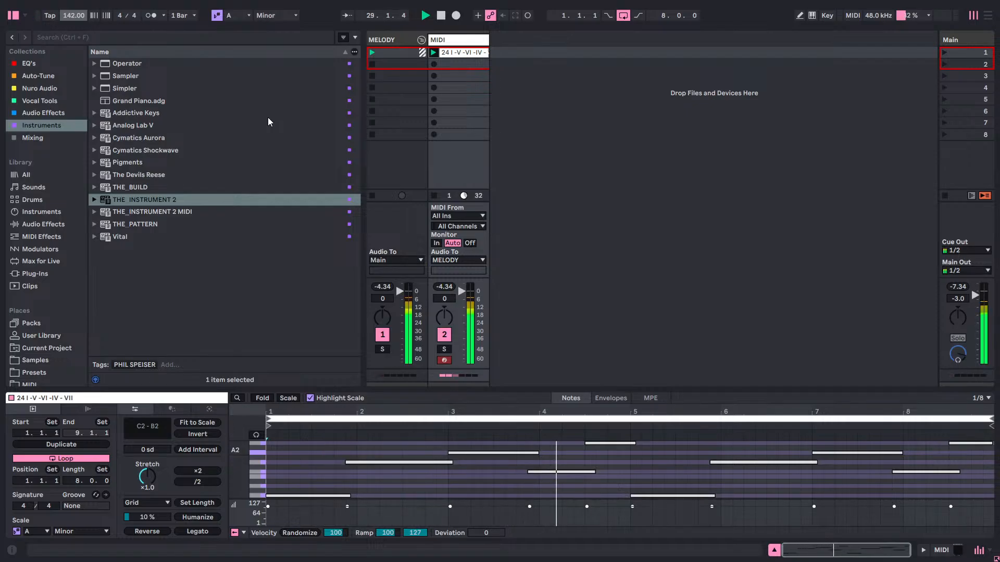
key("space")
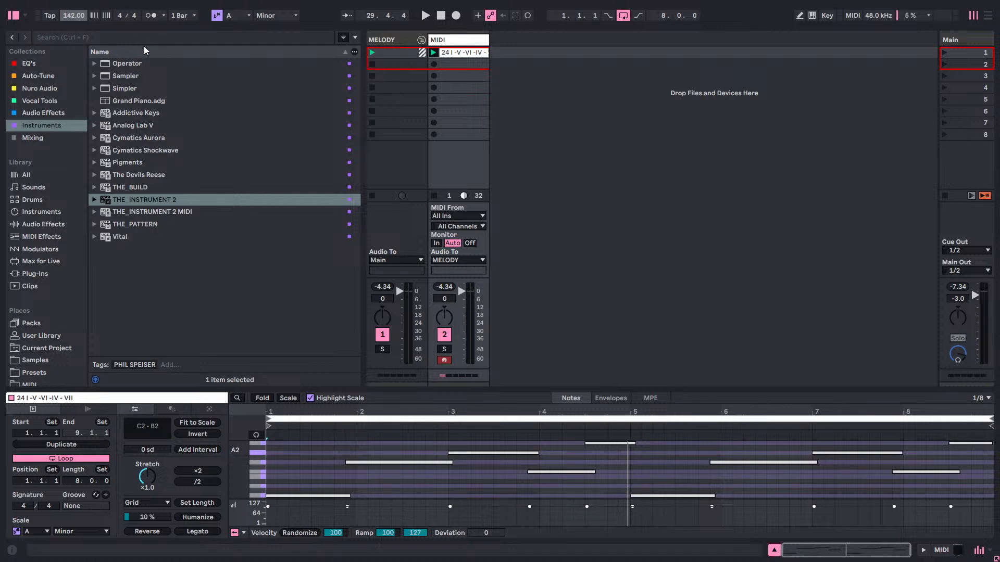
key("space")
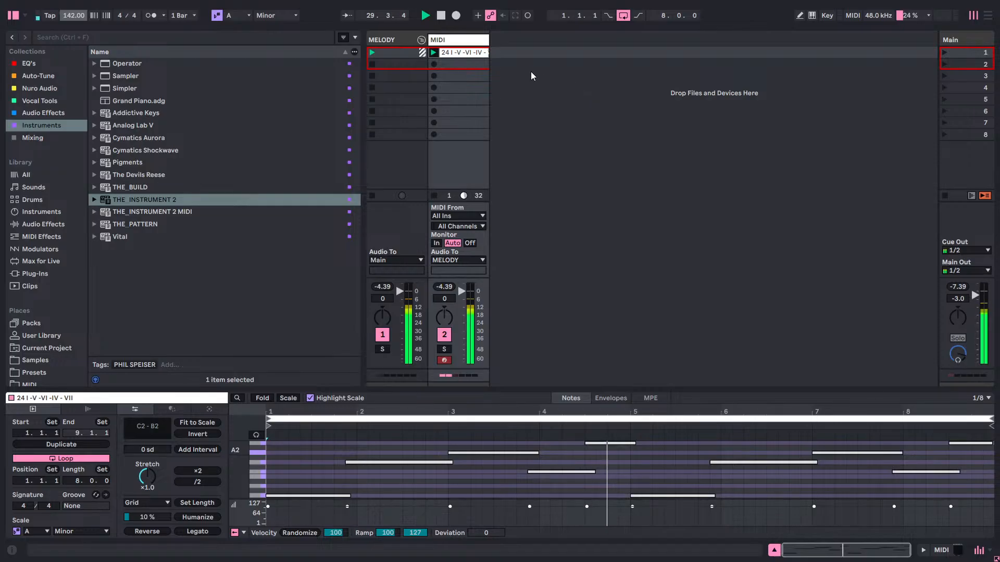
Reopen the THE_INSTRUMENT 2 window from the MIDI track's device chain, stop playback and reposition the window.
left_click(470, 41)
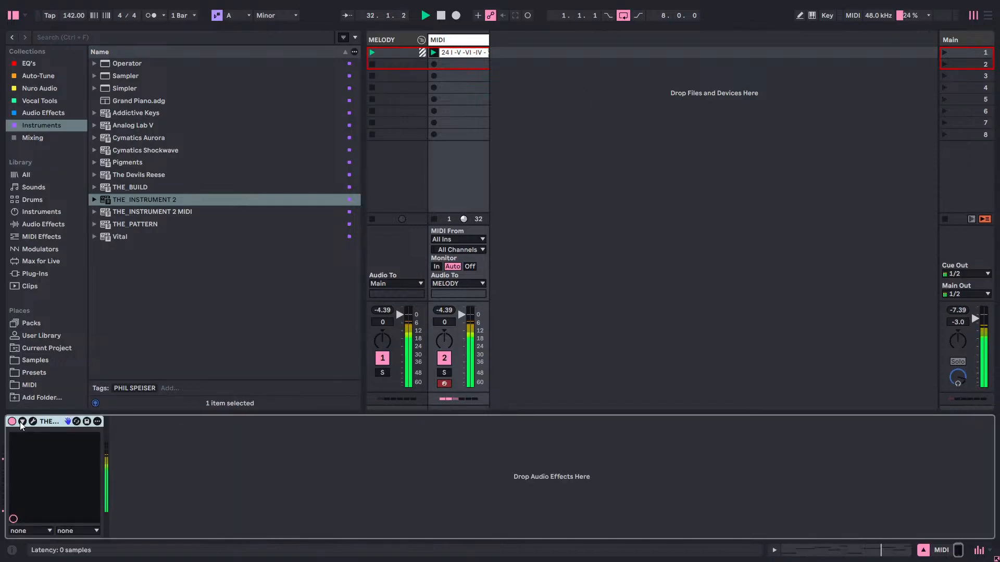
left_click(33, 421)
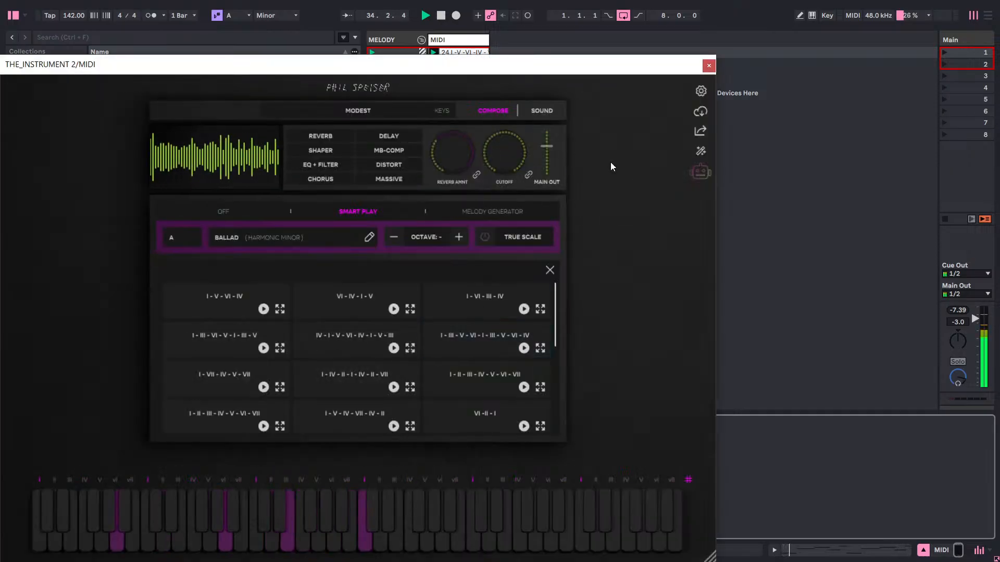
key("space")
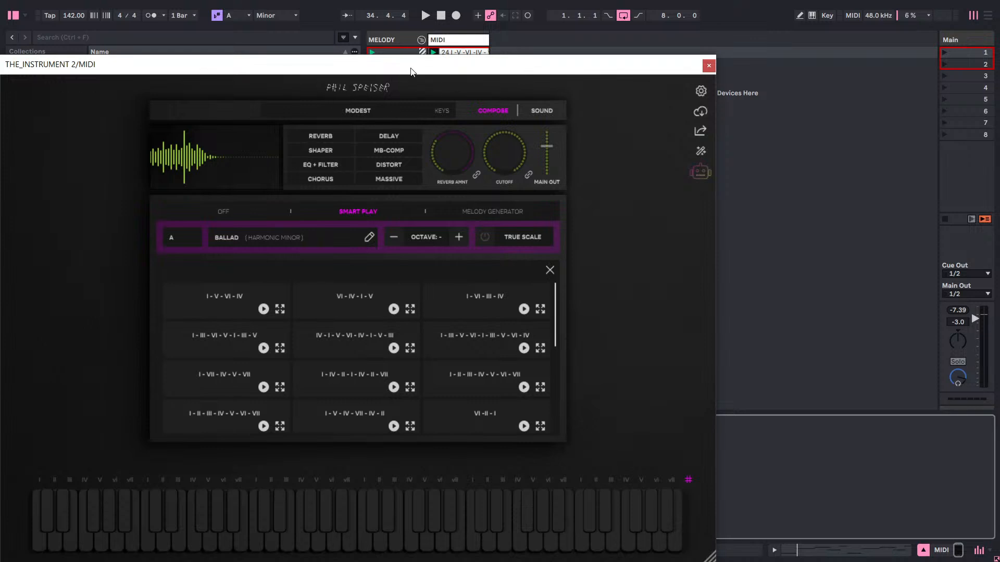
left_click_drag(510, 63, 646, 58)
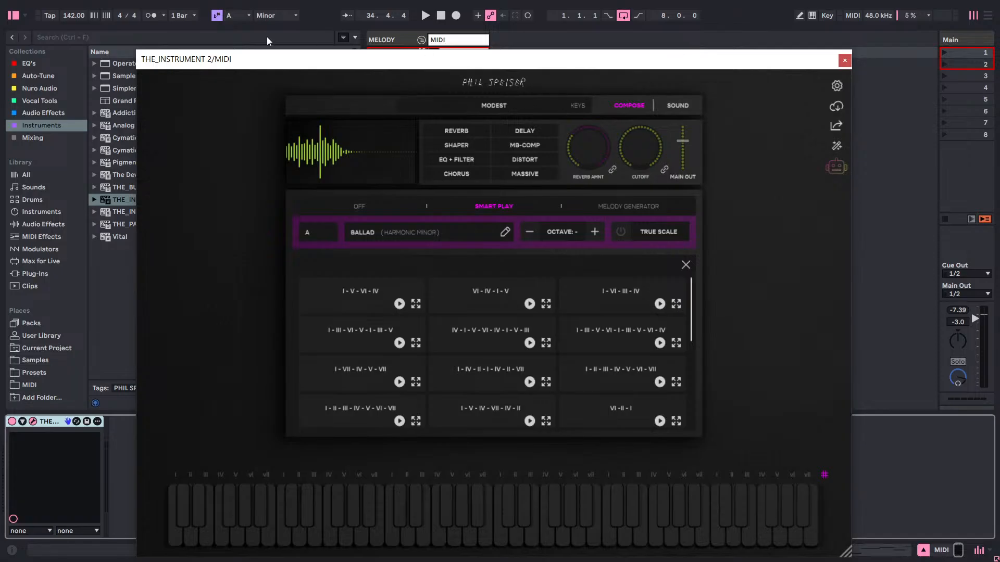
left_click_drag(678, 59, 677, 49)
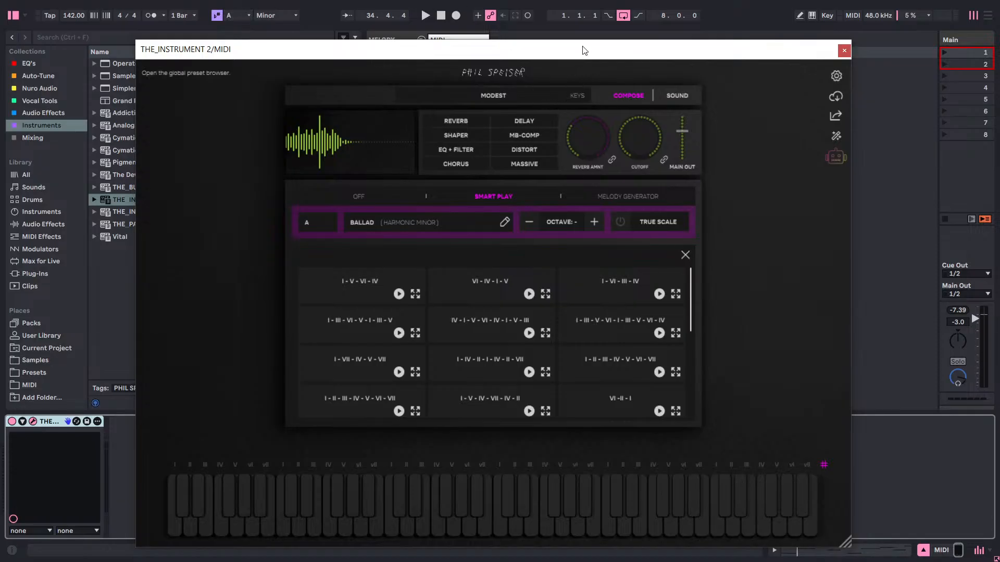
left_click_drag(584, 51, 499, 42)
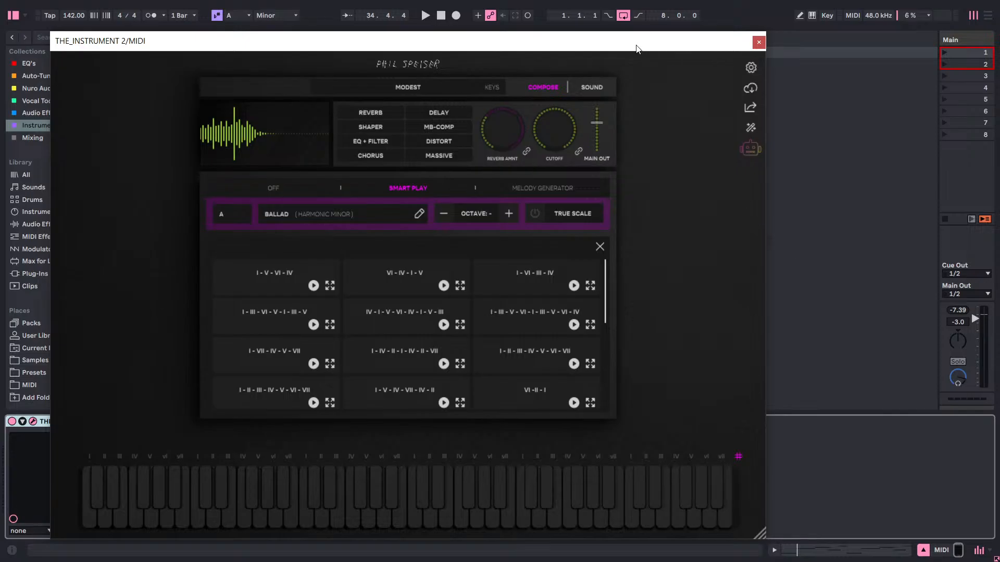
Open the notes of the I-V-VI-IV-VII clip on the MIDI track and enlarge the note editor beside the plugin window.
left_click_drag(636, 45, 659, 117)
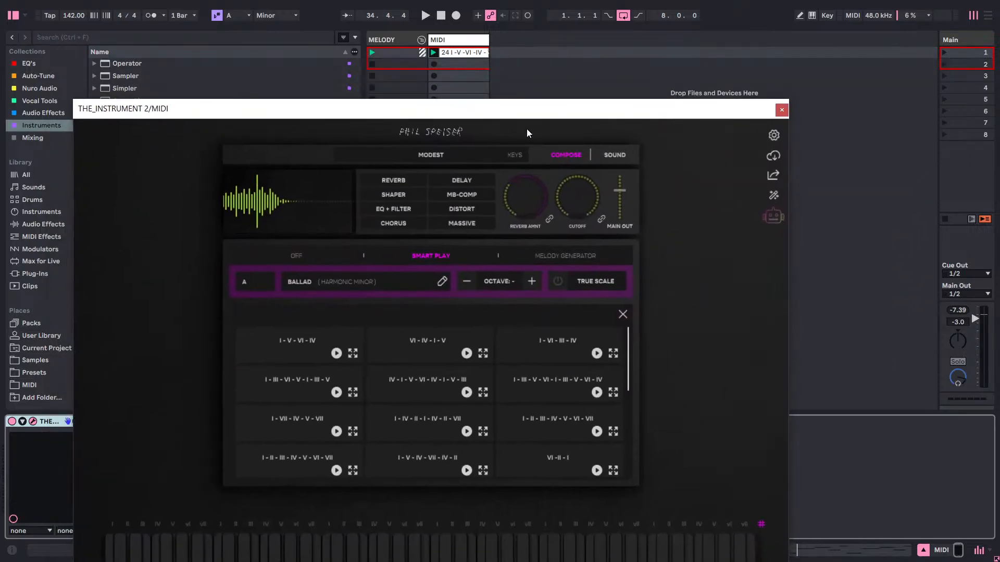
left_click_drag(745, 112, 664, 199)
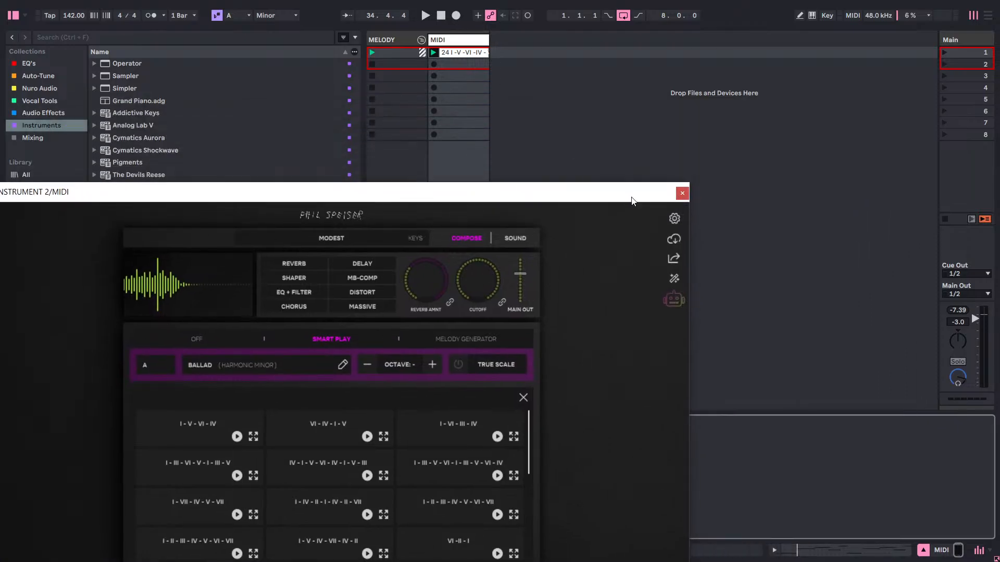
left_click(469, 54)
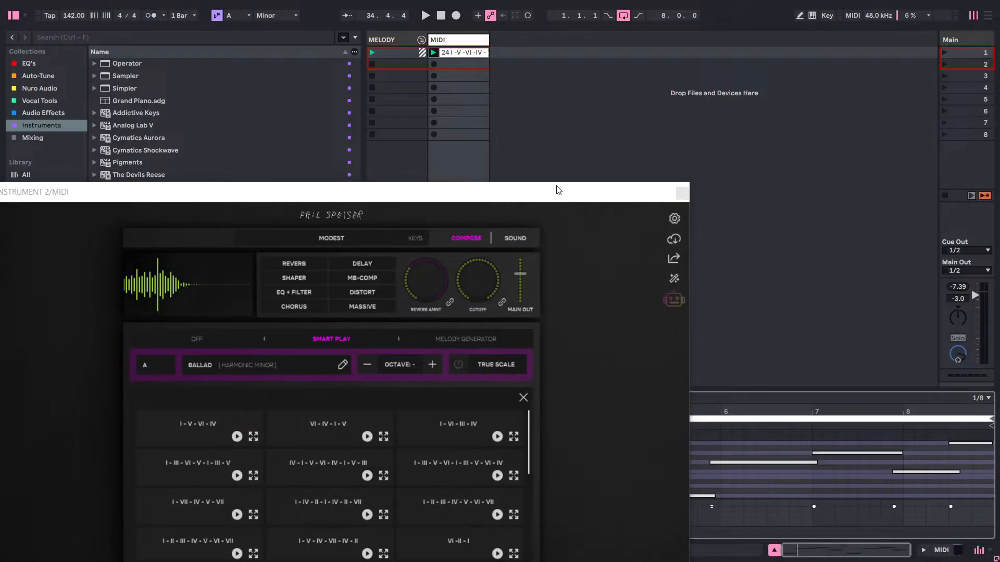
left_click_drag(558, 190, 338, 101)
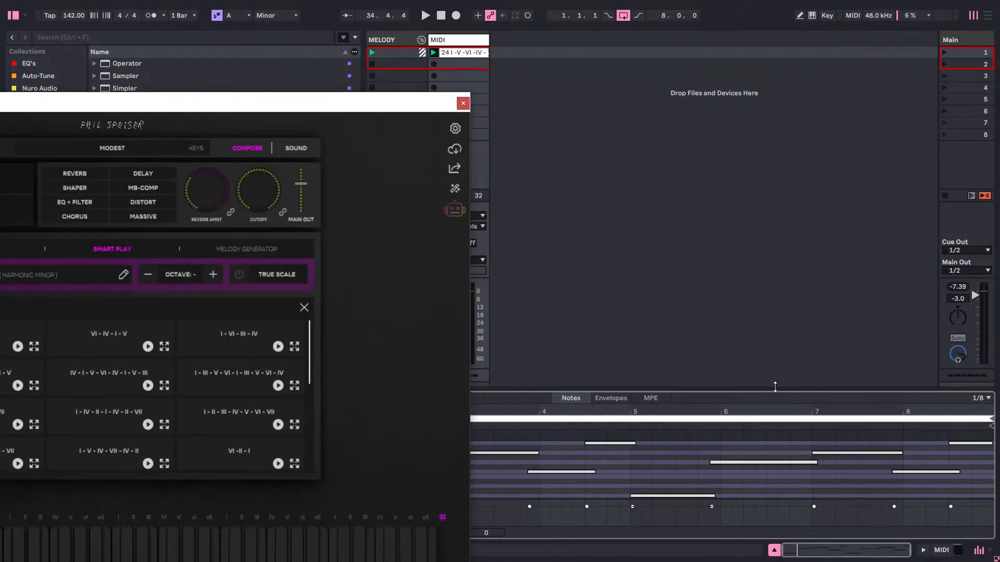
left_click_drag(776, 390, 764, 132)
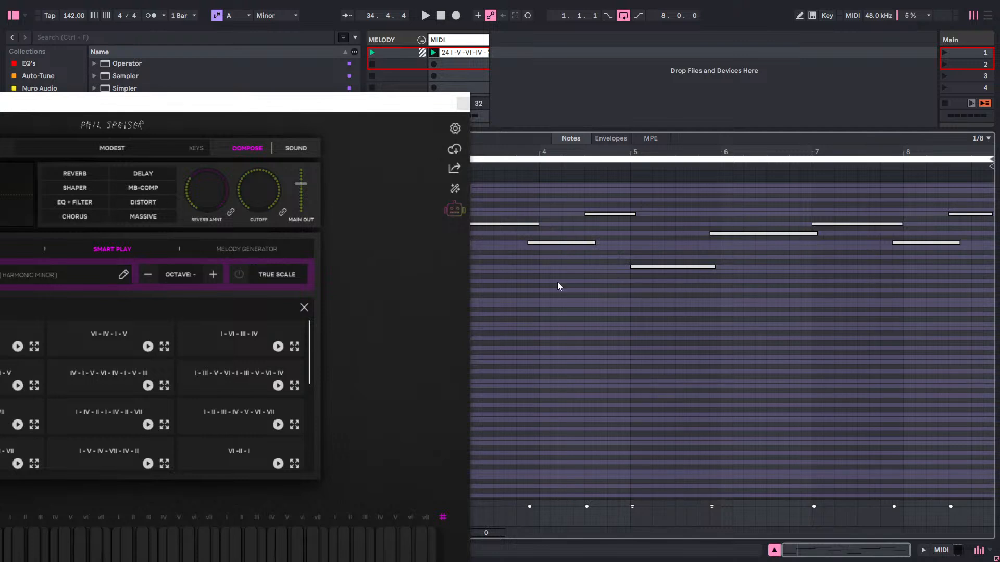
Turn THE_INSTRUMENT 2's compose mode to Off and play the clip to hear its single notes without chords.
left_click_drag(250, 111, 540, 83)
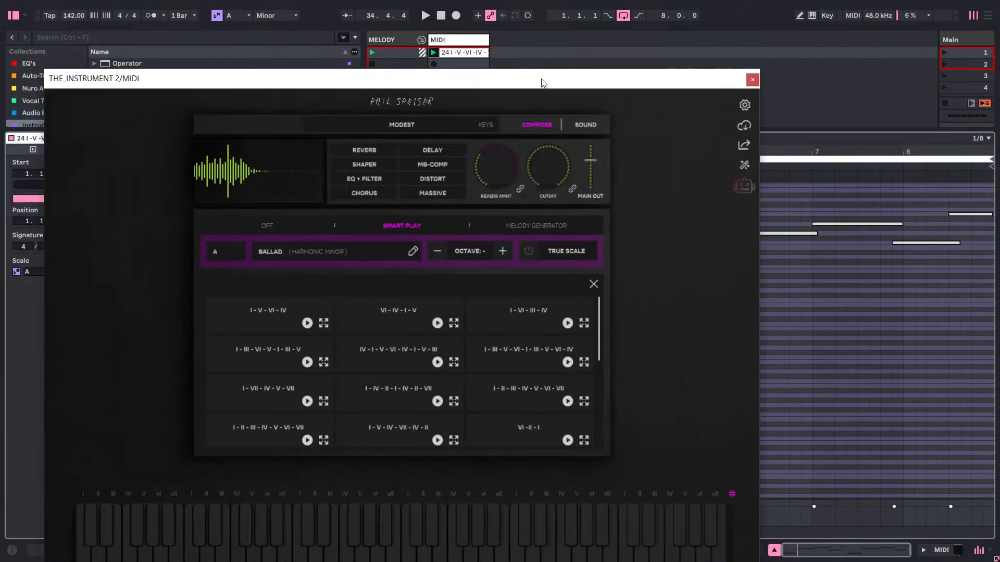
left_click(271, 226)
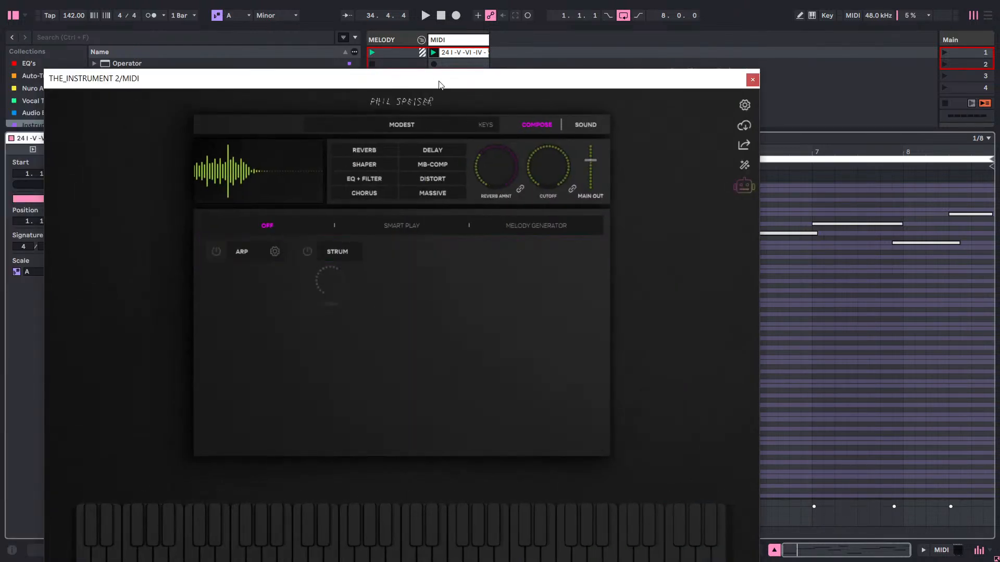
key("space")
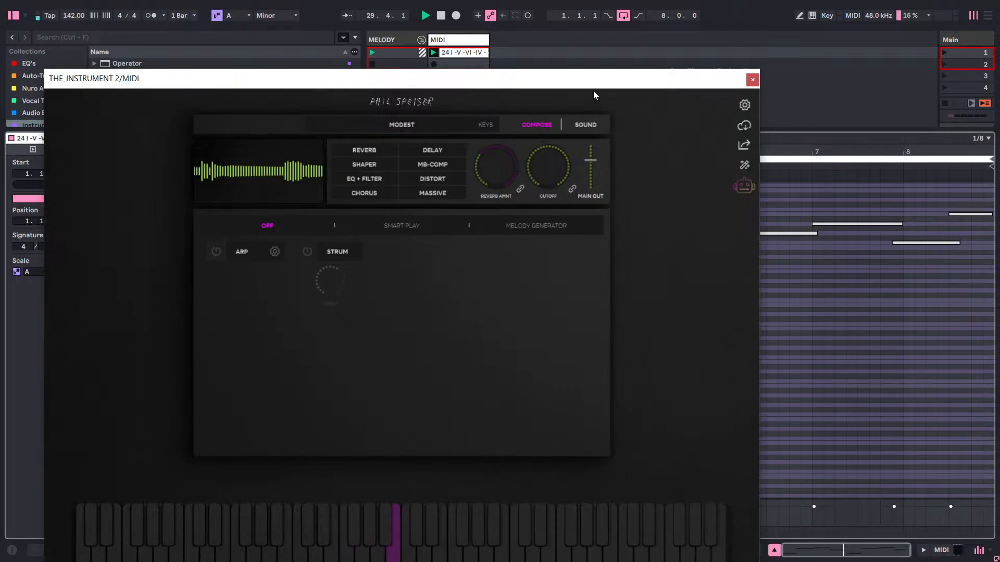
left_click_drag(592, 87, 460, 229)
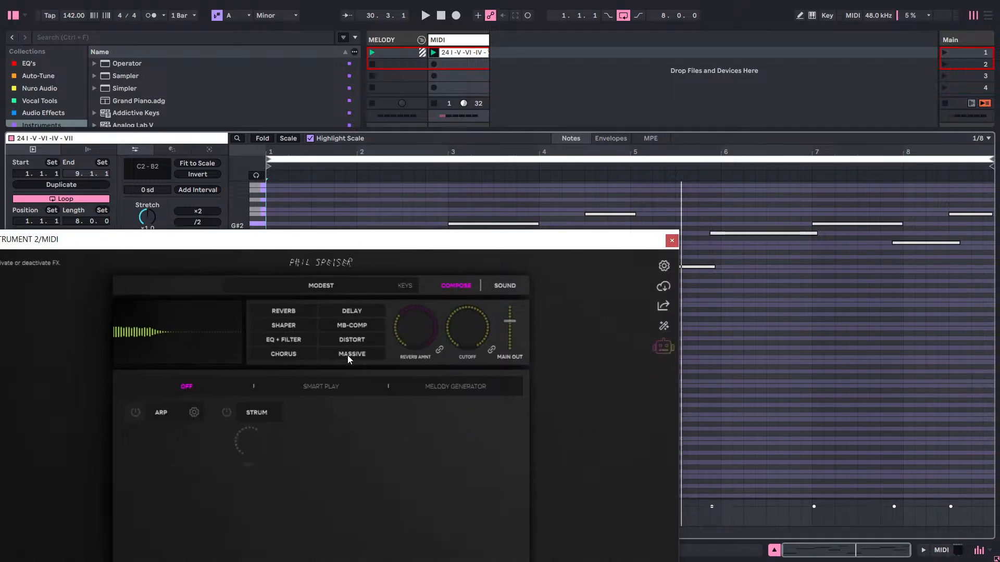
Set THE_INSTRUMENT 2 back to Smart Play and shrink the clip's note editor.
left_click(341, 387)
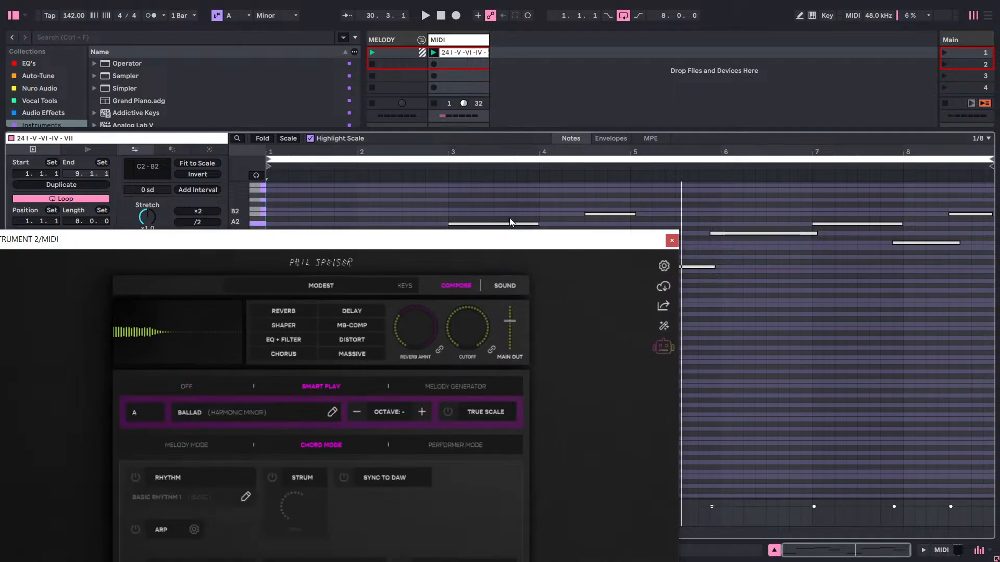
left_click_drag(503, 248, 523, 27)
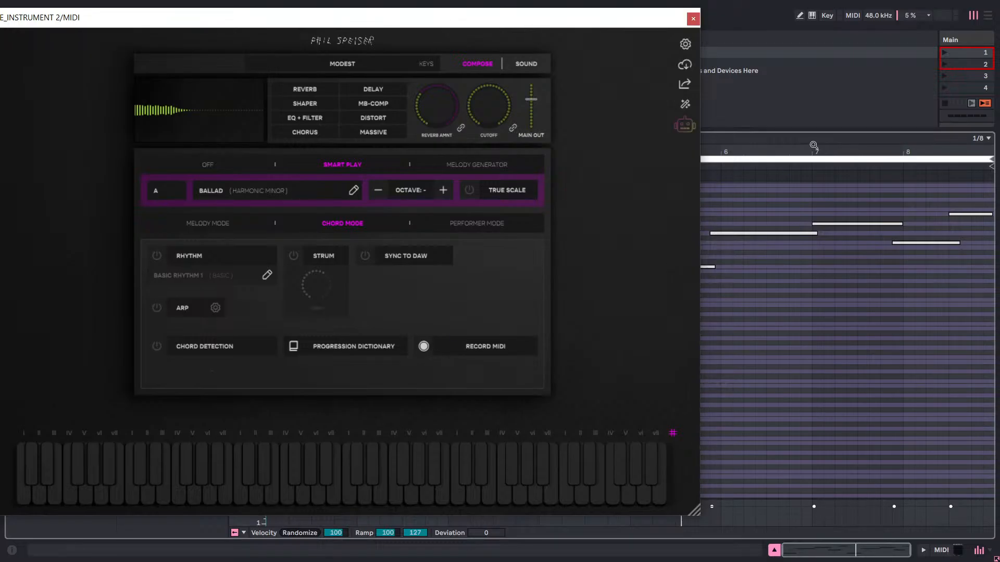
left_click_drag(802, 136, 803, 415)
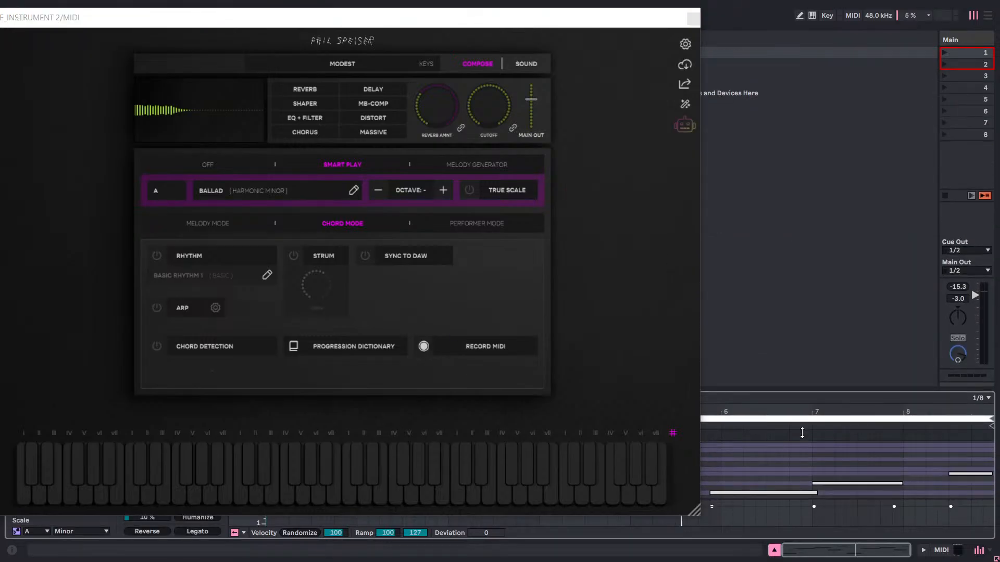
left_click_drag(659, 23, 691, 248)
Hide the browser in the Arrangement View and return to the Session View.
key("Tab")
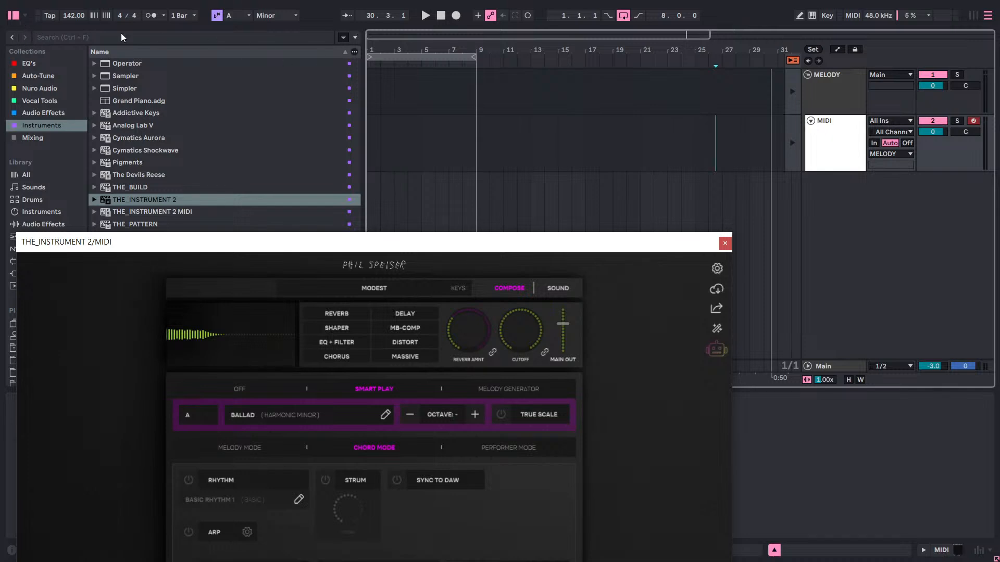
left_click(15, 19)
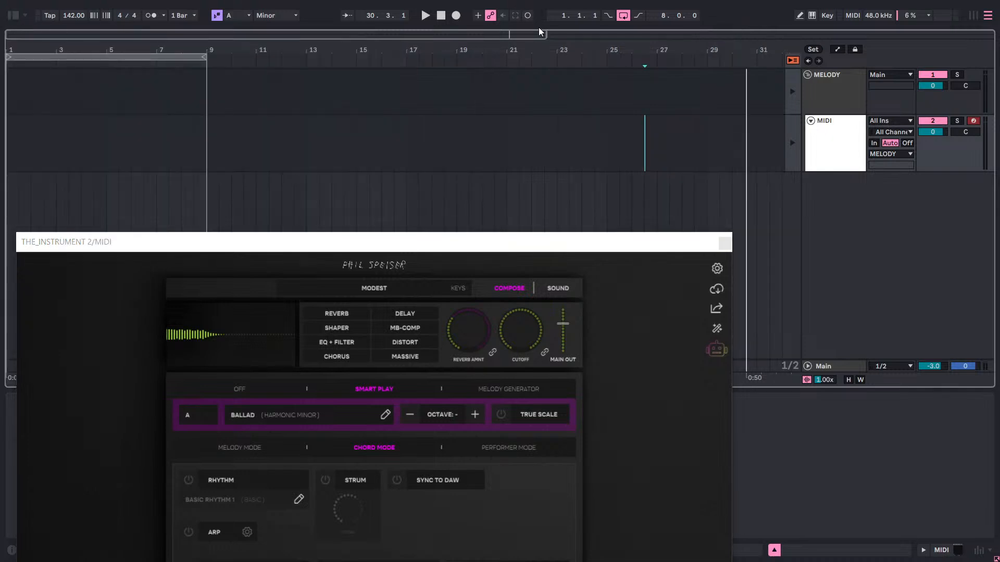
key("Tab")
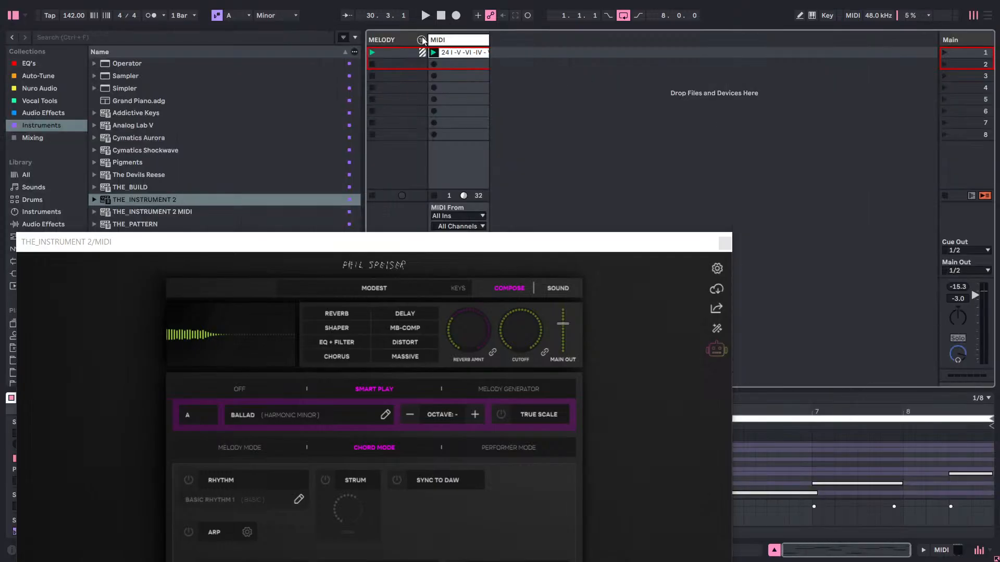
Copy the I-V-VI-IV-VII clip from the Session View to bar 1 of the MIDI track in the Arrangement View.
right_click(447, 54)
left_click(465, 68)
key("Tab")
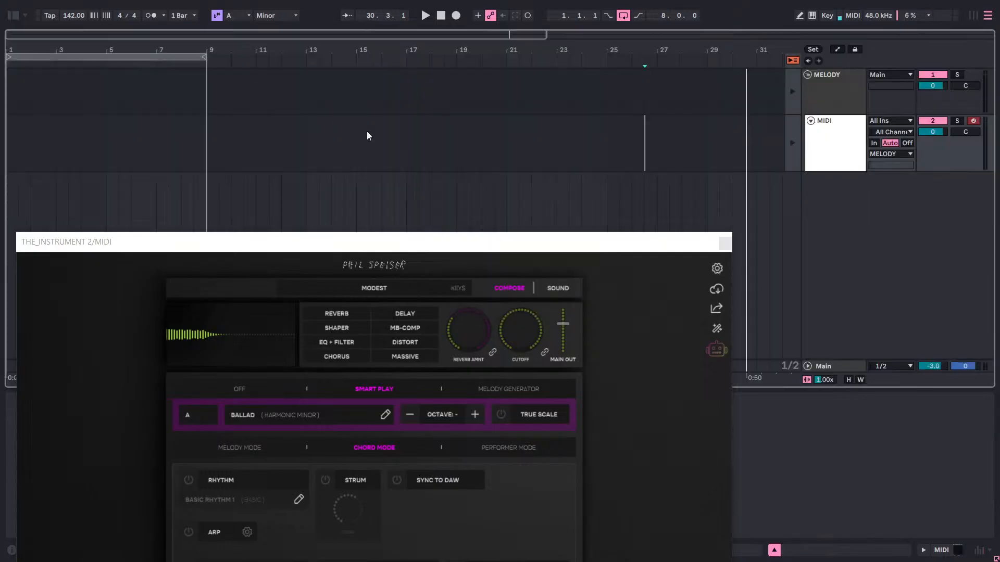
right_click(13, 145)
left_click(7, 138)
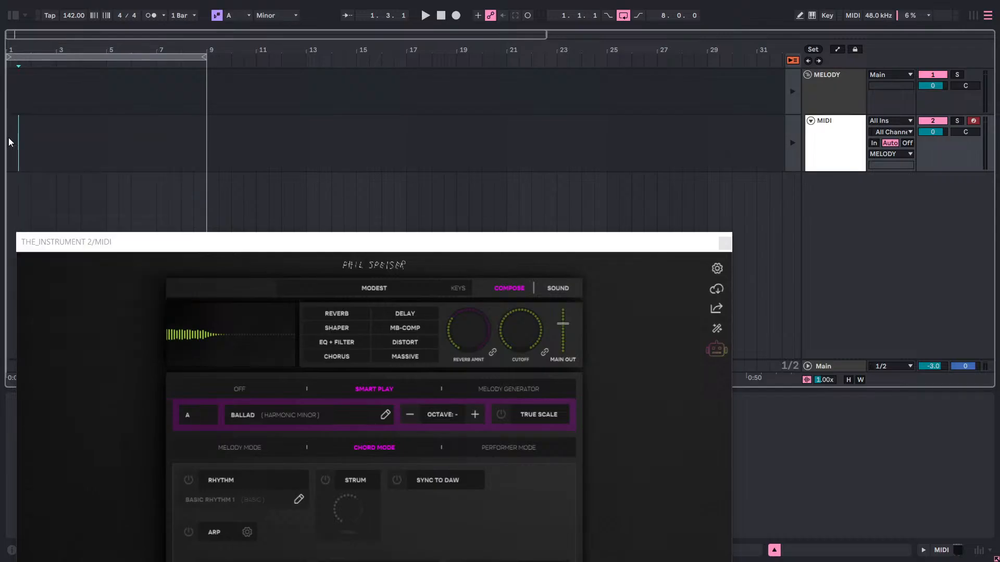
right_click(8, 138)
left_click(19, 143)
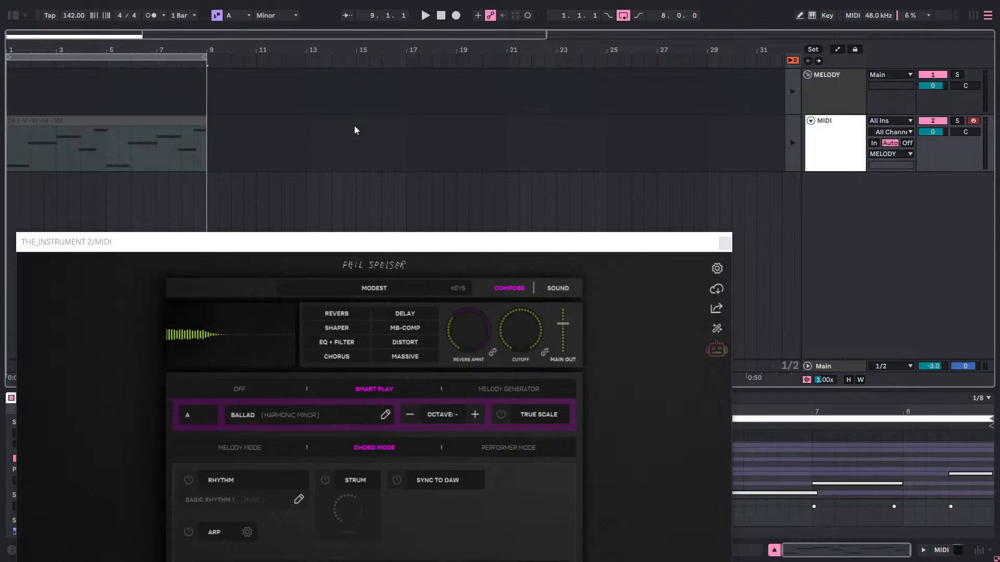
key("Tab")
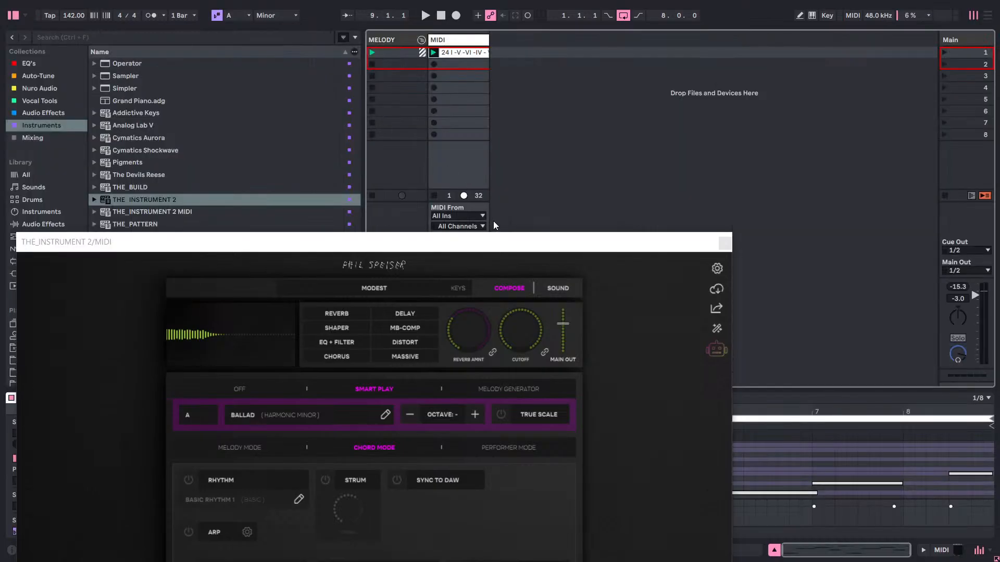
key("Tab")
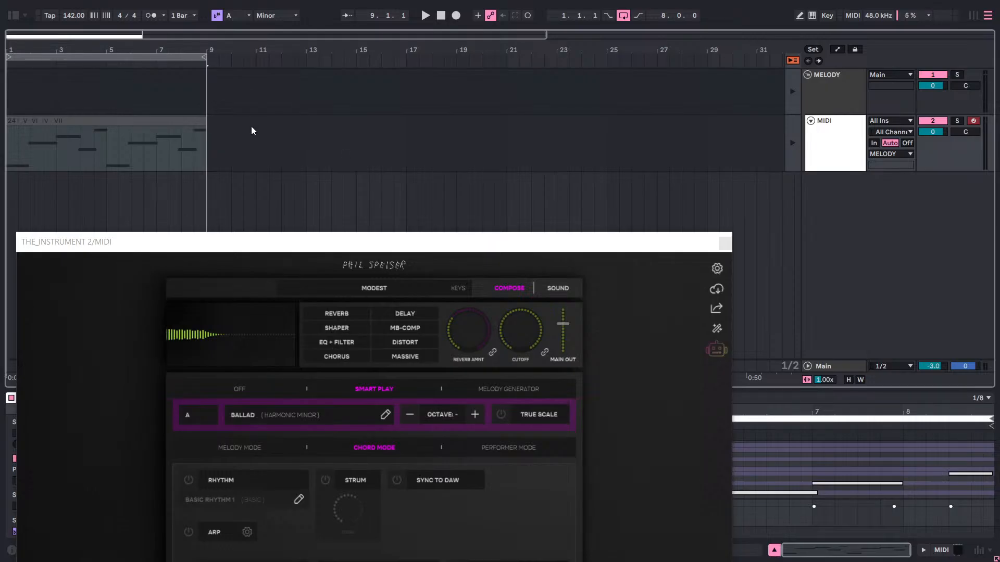
Close the THE_INSTRUMENT 2 window and look through the clip's notes in the note editor.
left_click_drag(622, 249, 553, 168)
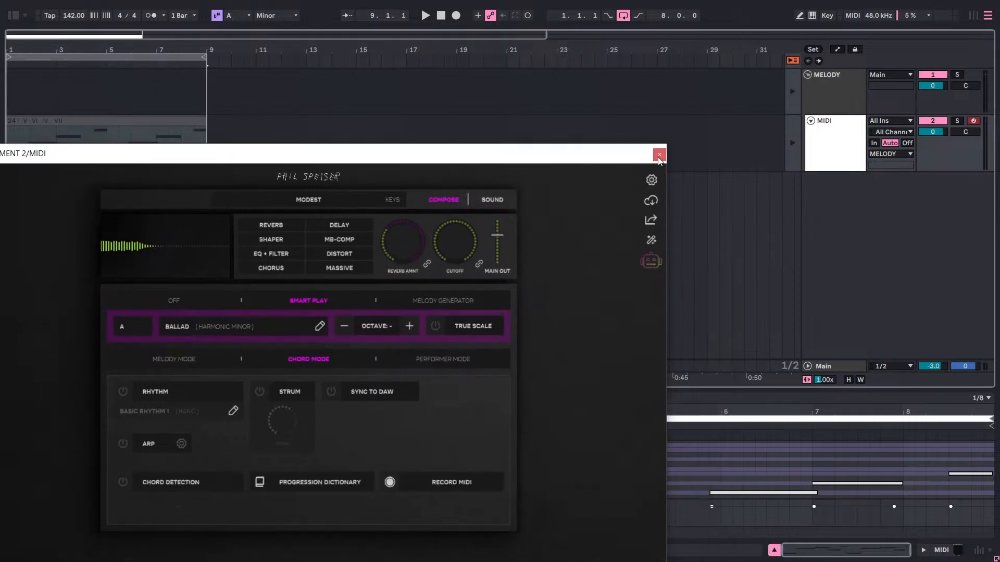
left_click(659, 150)
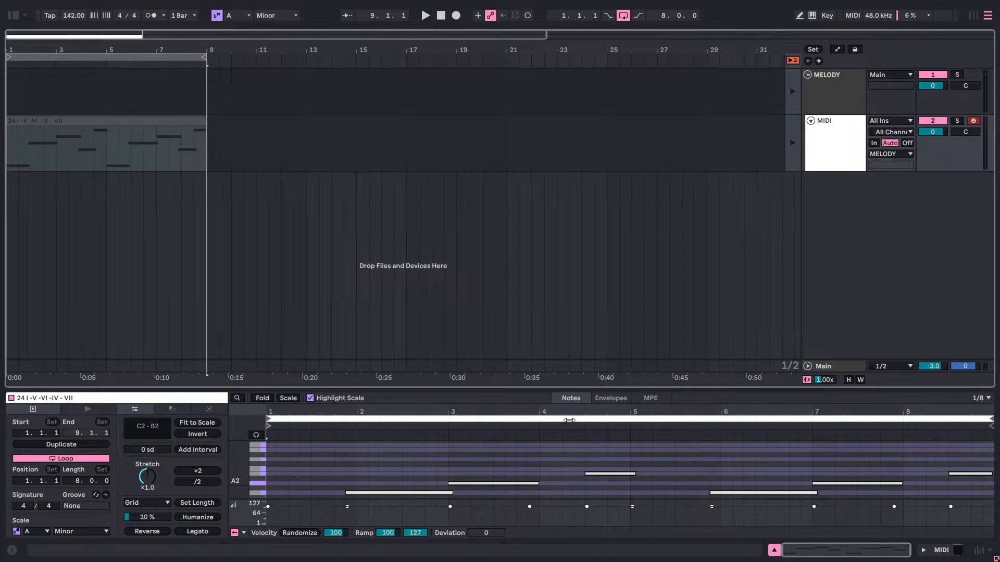
scroll(280, 438, "down", 3)
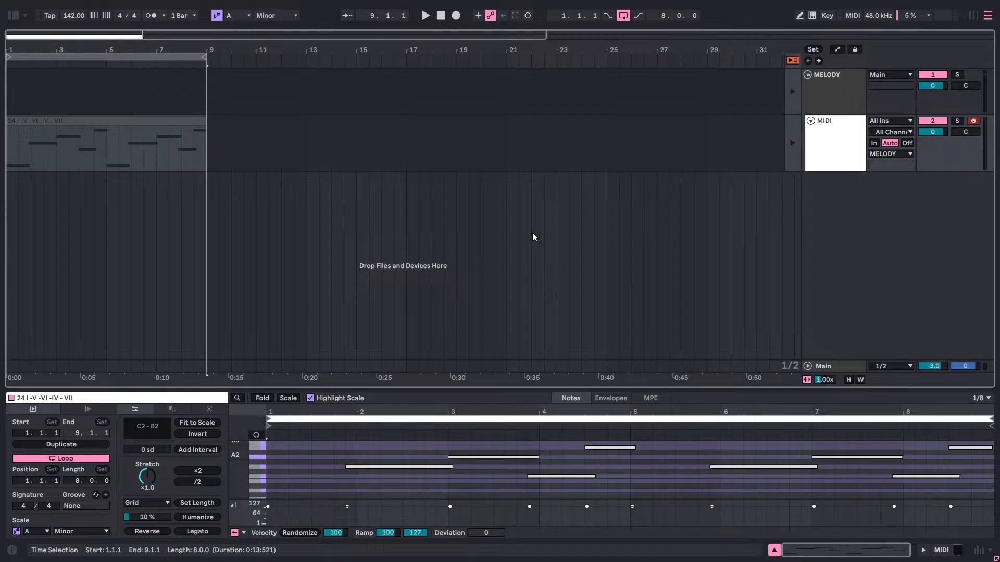
Return the MIDI track to arrangement playback and reopen the THE_INSTRUMENT 2 window from its device chain.
left_click(72, 169)
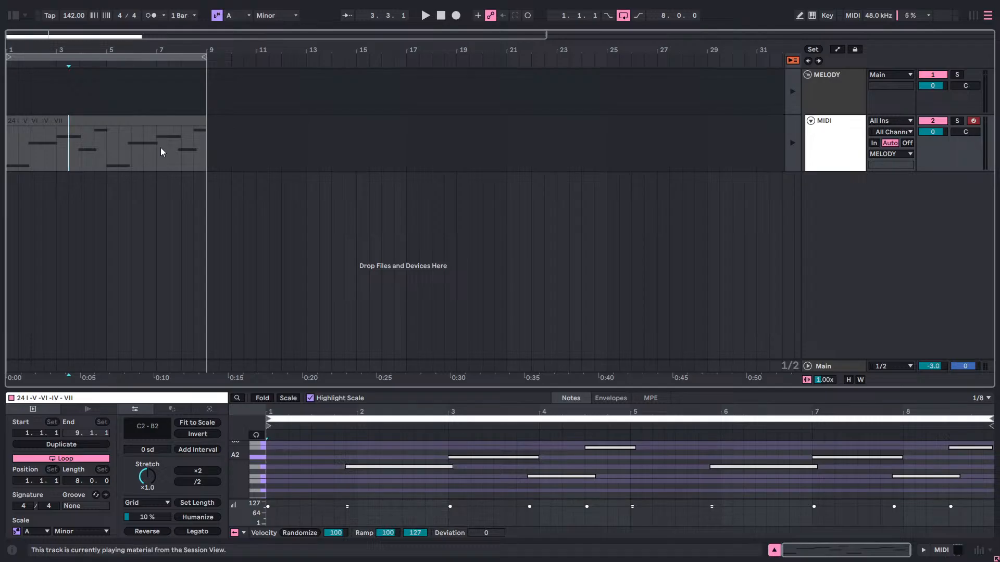
left_click(792, 143)
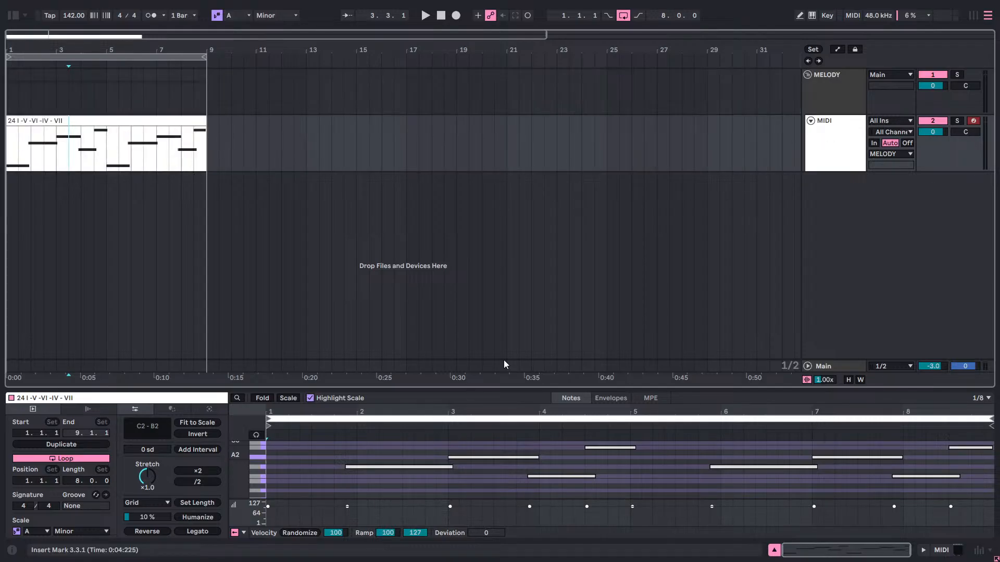
left_click(828, 152)
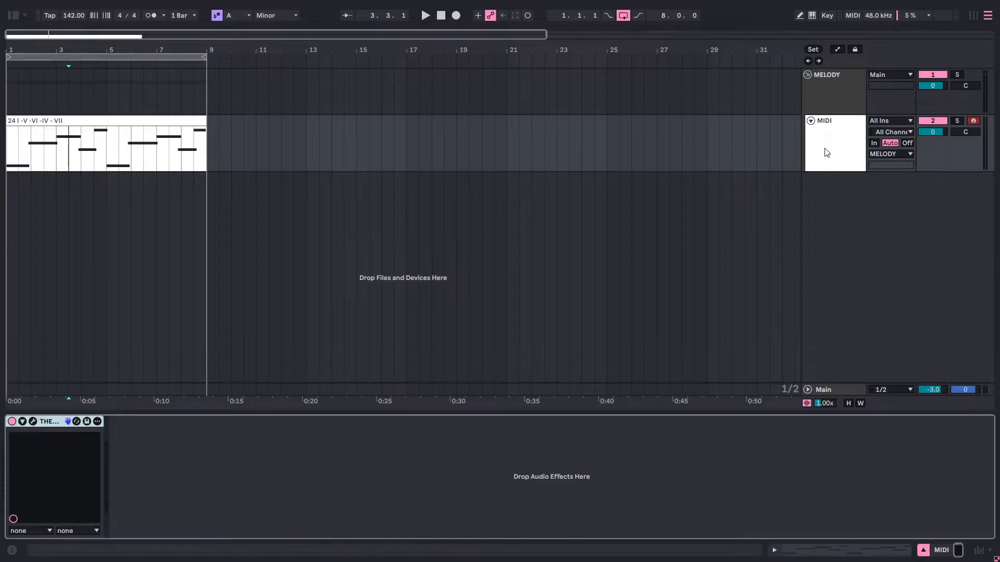
left_click(33, 421)
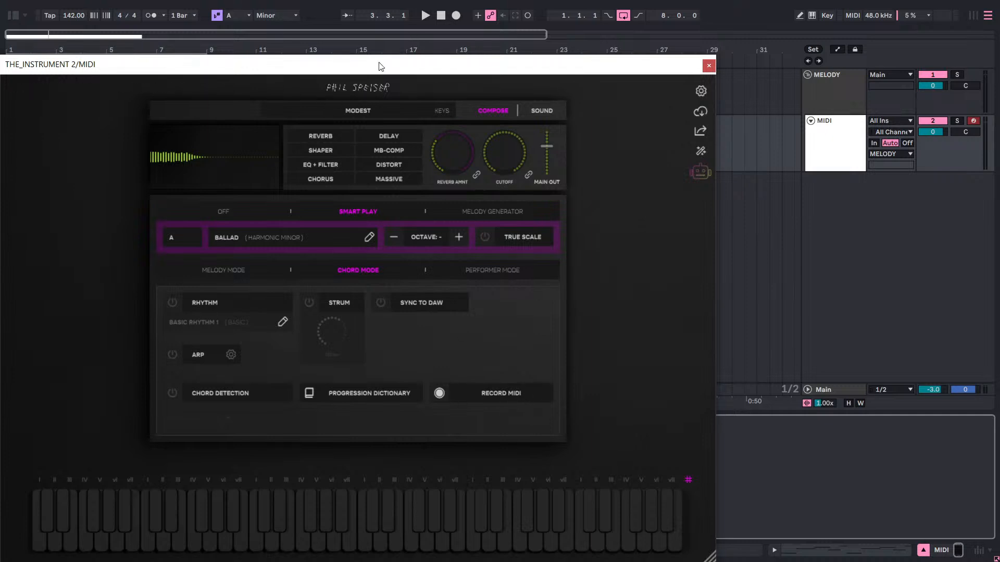
Turn off the arrangement loop and record MIDI in THE_INSTRUMENT 2 while playing the first bar of the chord clip.
left_click_drag(380, 66, 231, 229)
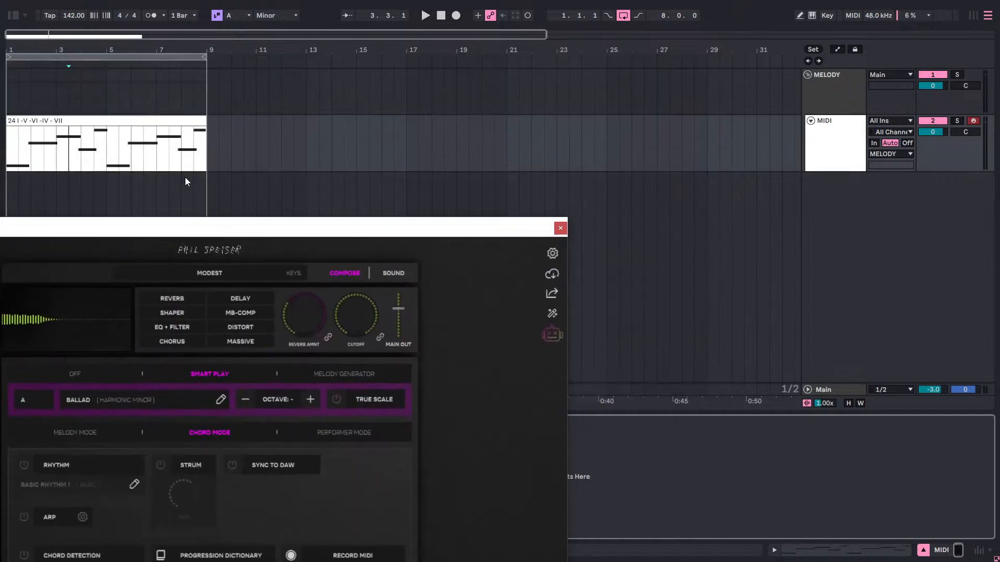
left_click(292, 555)
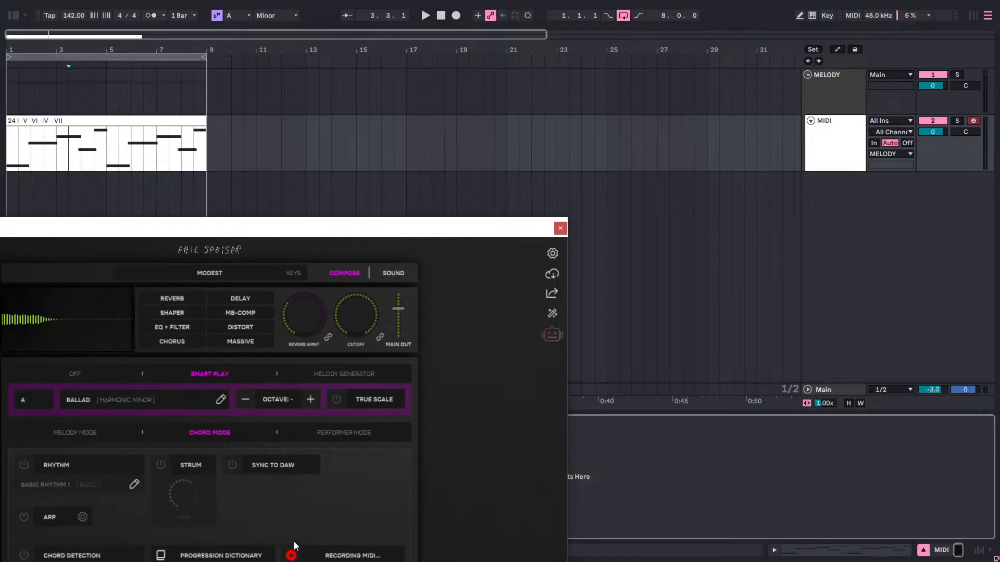
left_click(16, 143)
left_click(623, 16)
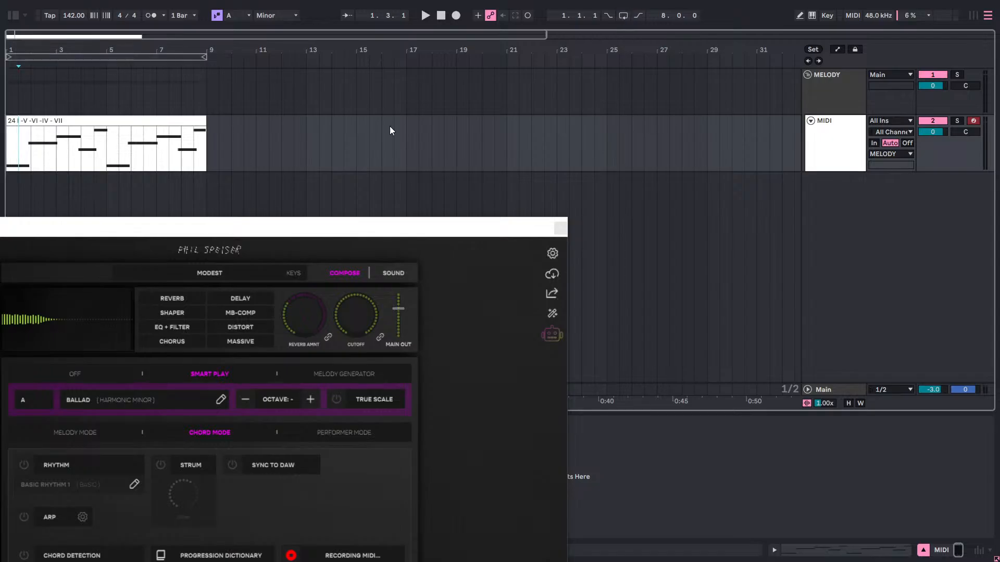
key("space")
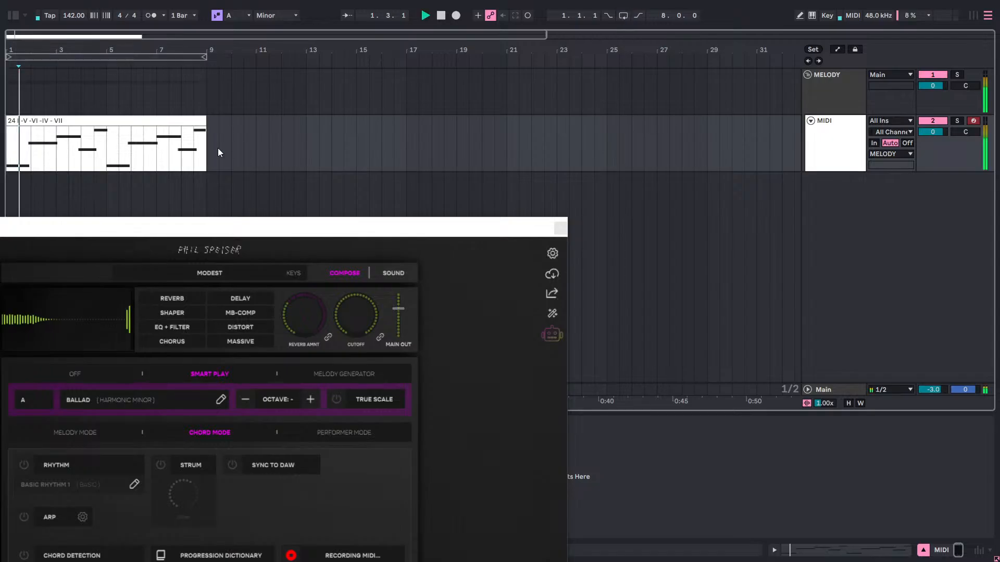
left_click(297, 557)
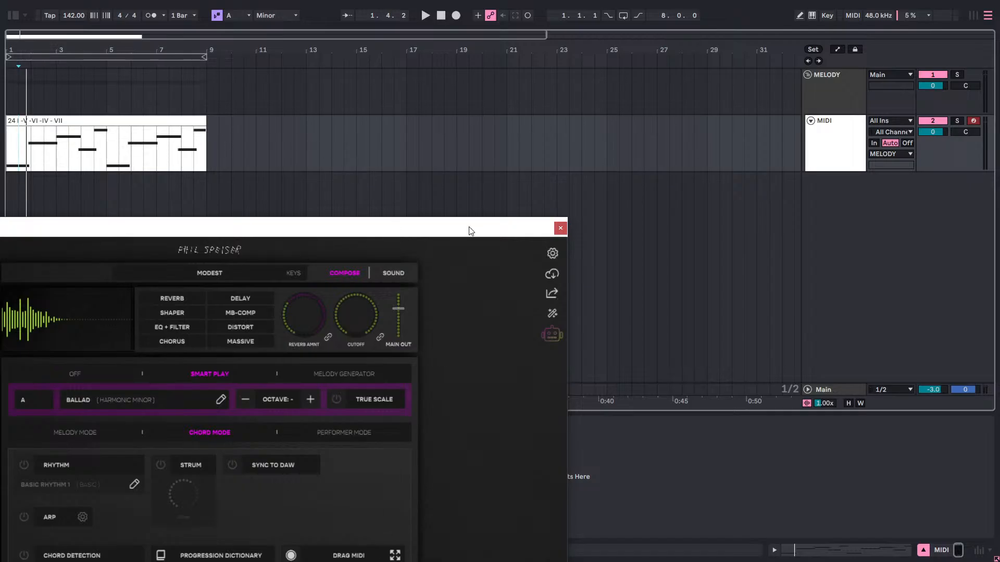
Insert an empty half-bar MIDI clip at 9.3.1 after the chord clip, select the chord clip and reposition the plugin window.
left_click_drag(470, 231, 587, 282)
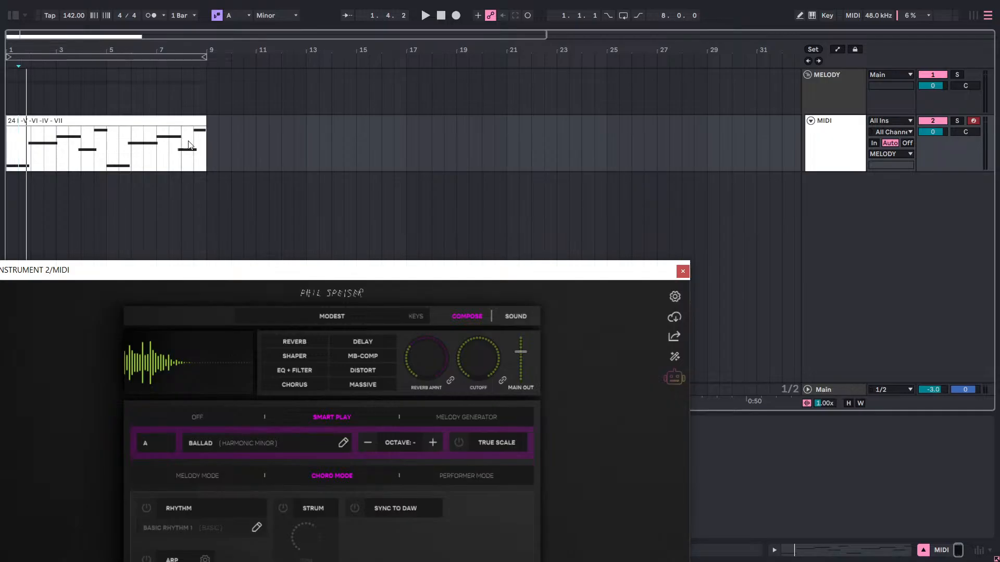
double_click(217, 140)
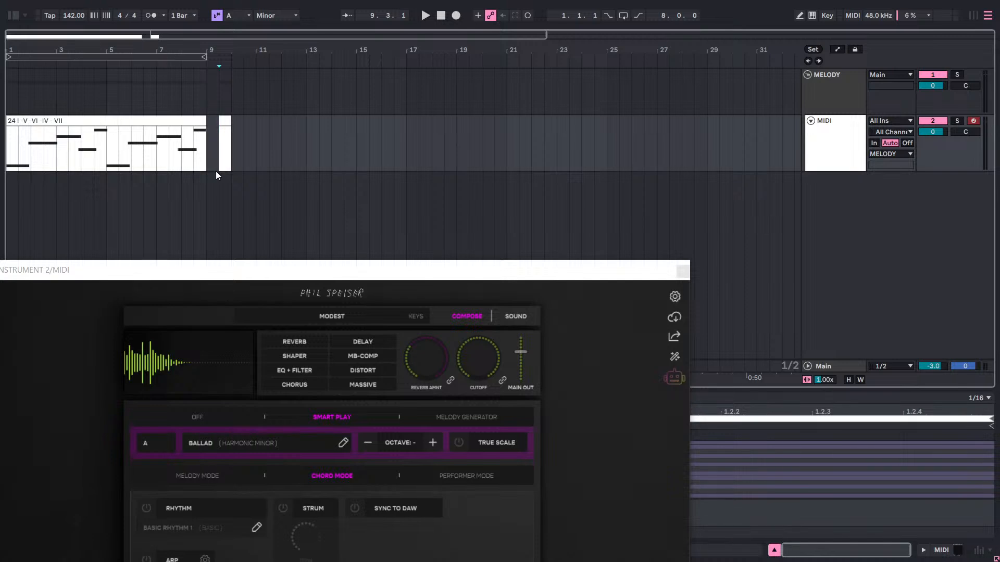
left_click(192, 149)
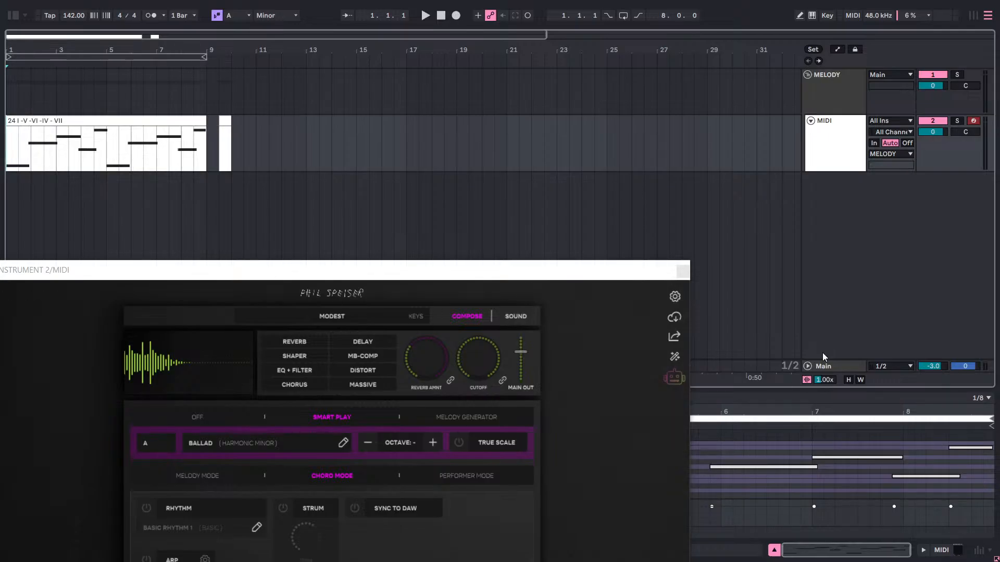
left_click_drag(504, 273, 789, 61)
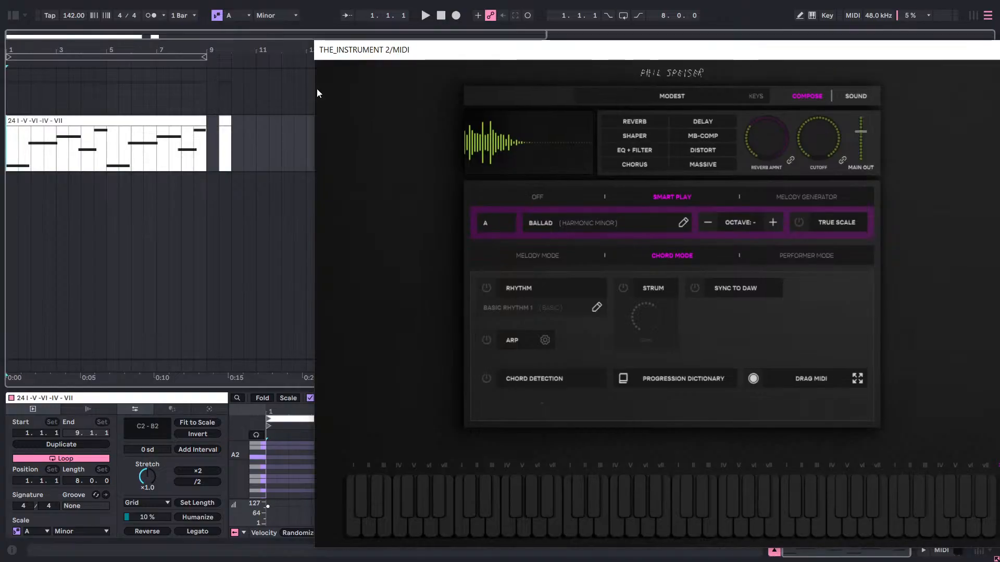
Delete the empty half-bar MIDI clip at 9.3.1 and reselect the chord clip at bar 1.
right_click(223, 117)
left_click(245, 166)
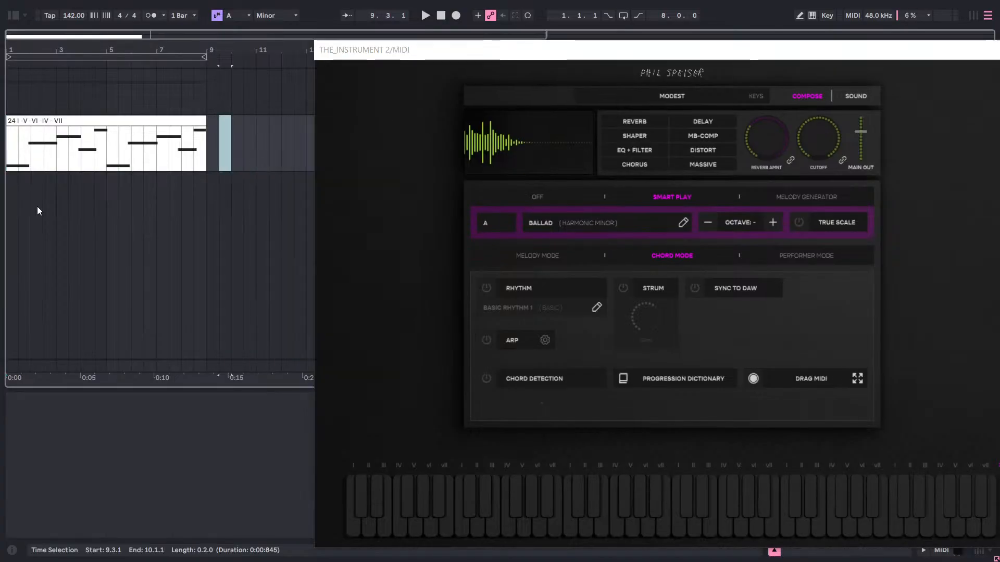
double_click(15, 147)
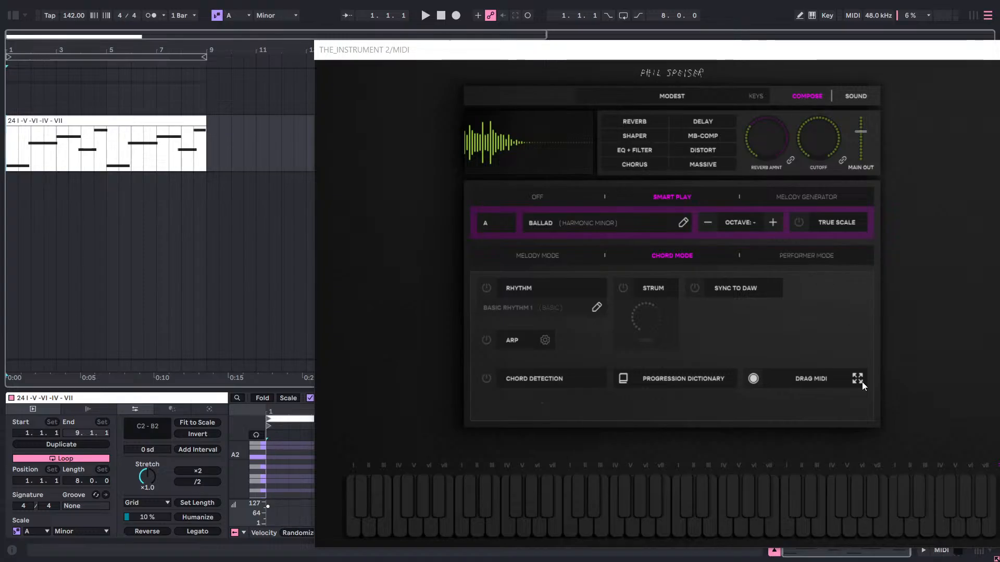
Record MIDI in THE_INSTRUMENT 2 while the whole eight-bar chord clip plays, replacing the first short take.
left_click(754, 379)
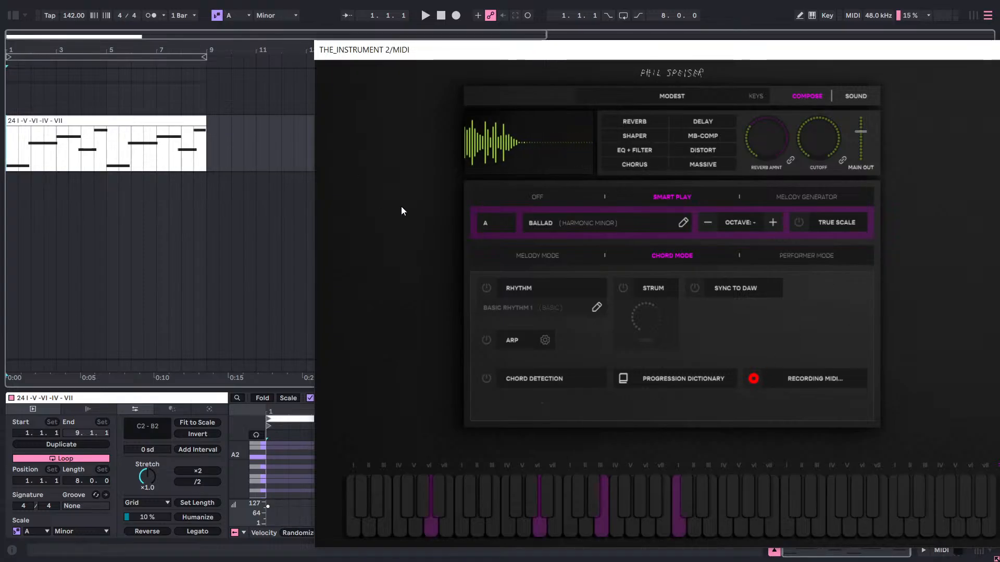
left_click(753, 379)
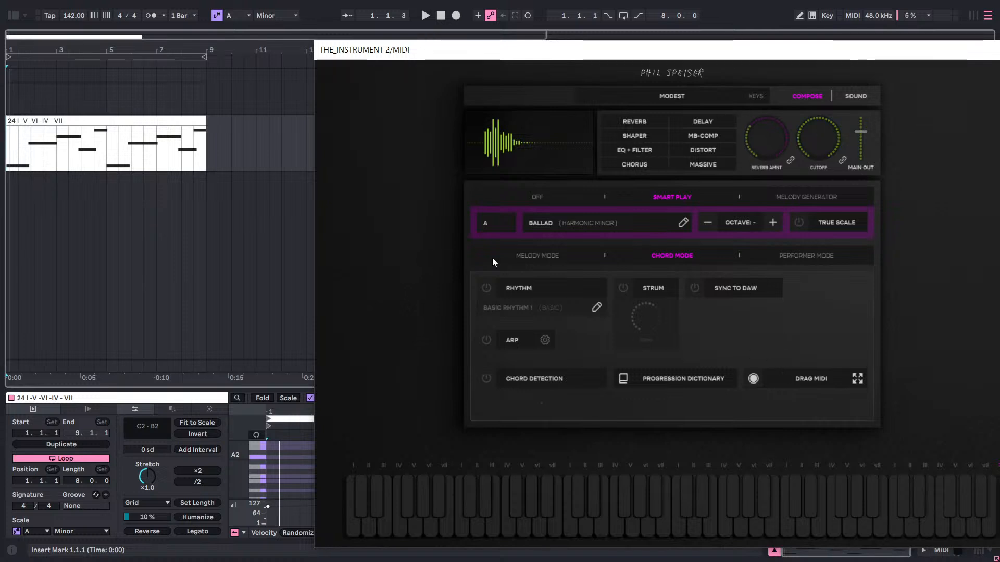
left_click(754, 378)
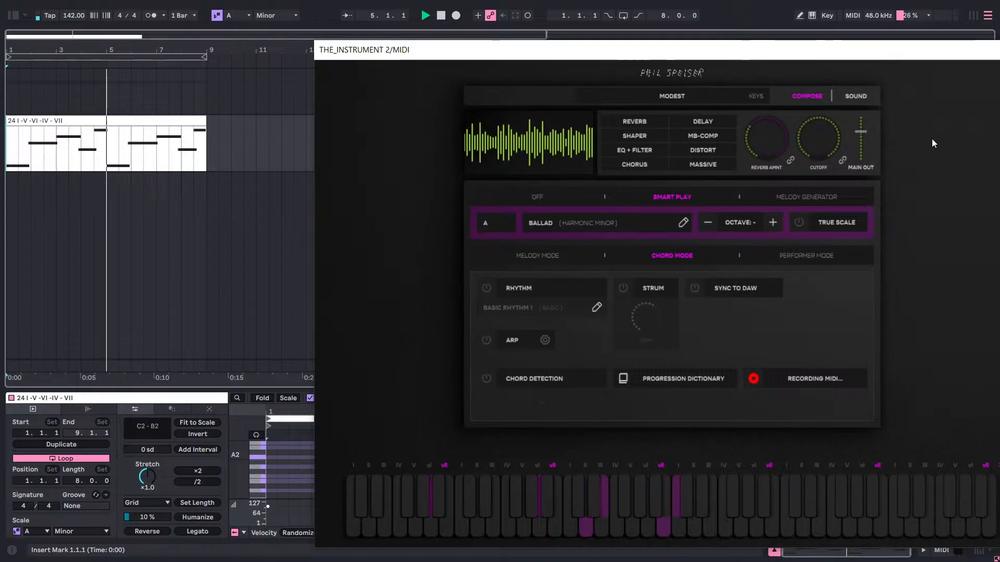
left_click_drag(828, 58, 628, 36)
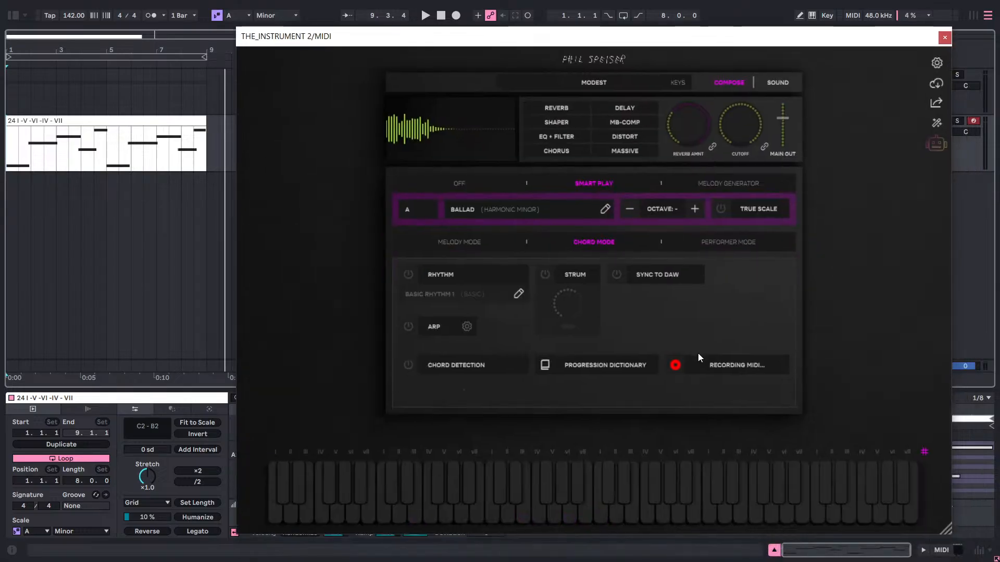
left_click(674, 365)
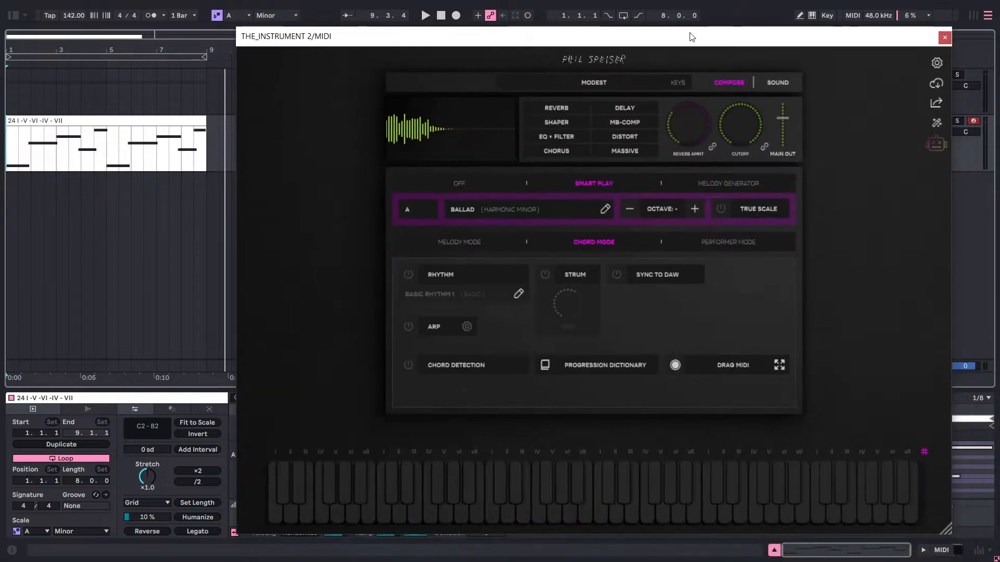
Place the recorded MIDI on the MIDI track at bar 11, importing its tempo and time signature data, and close the plugin window.
left_click_drag(691, 38, 680, 117)
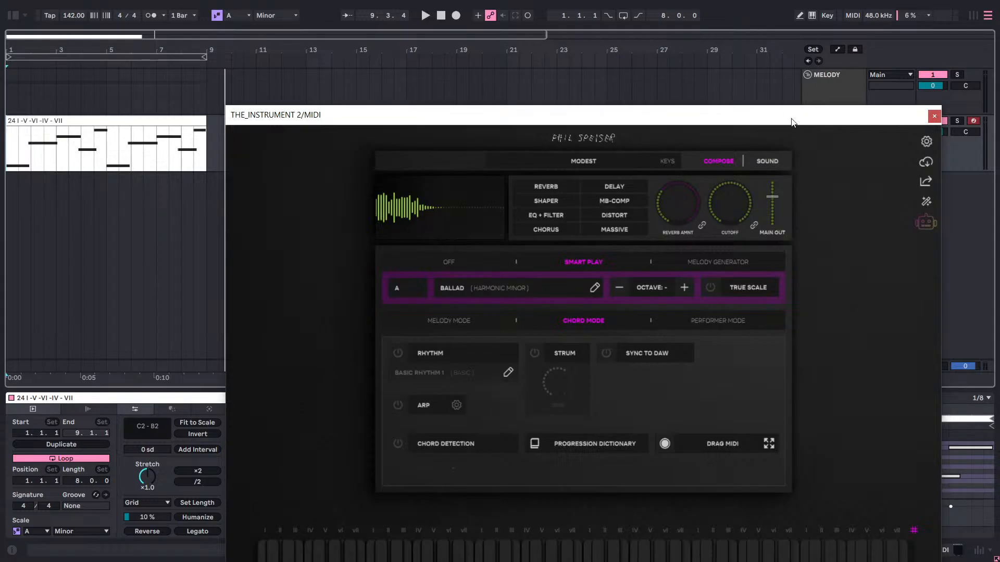
left_click_drag(791, 120, 379, 214)
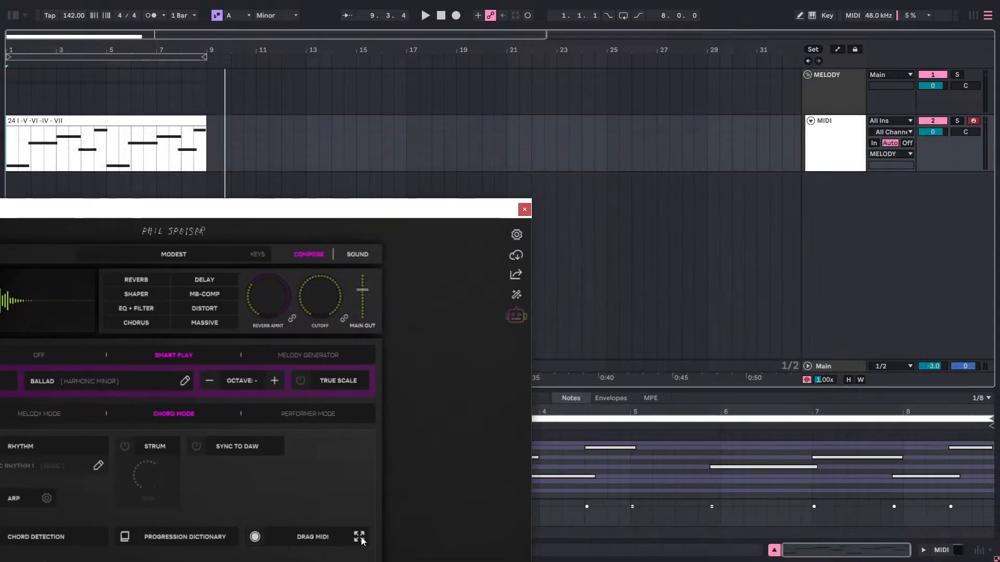
left_click_drag(362, 506, 257, 156)
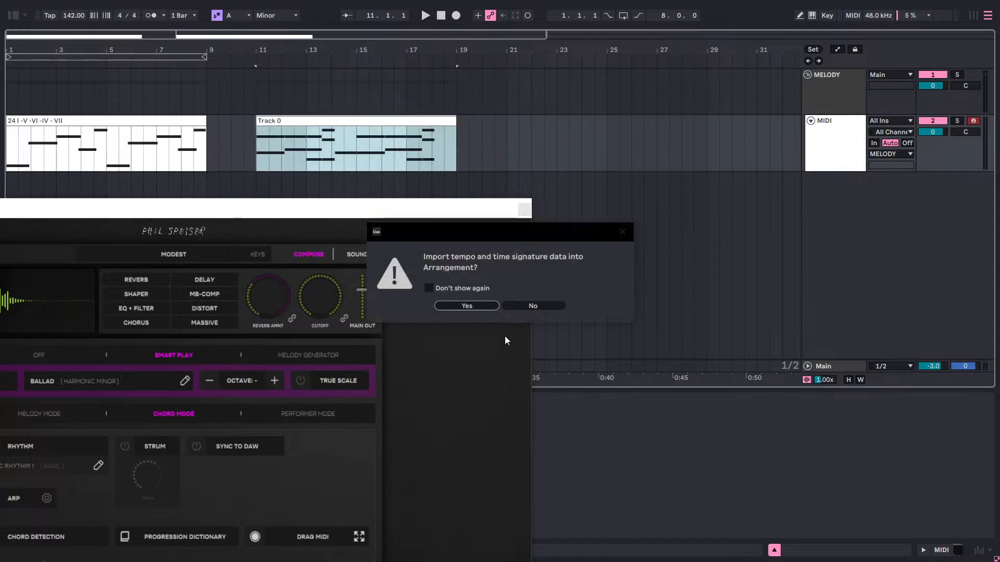
left_click(457, 305)
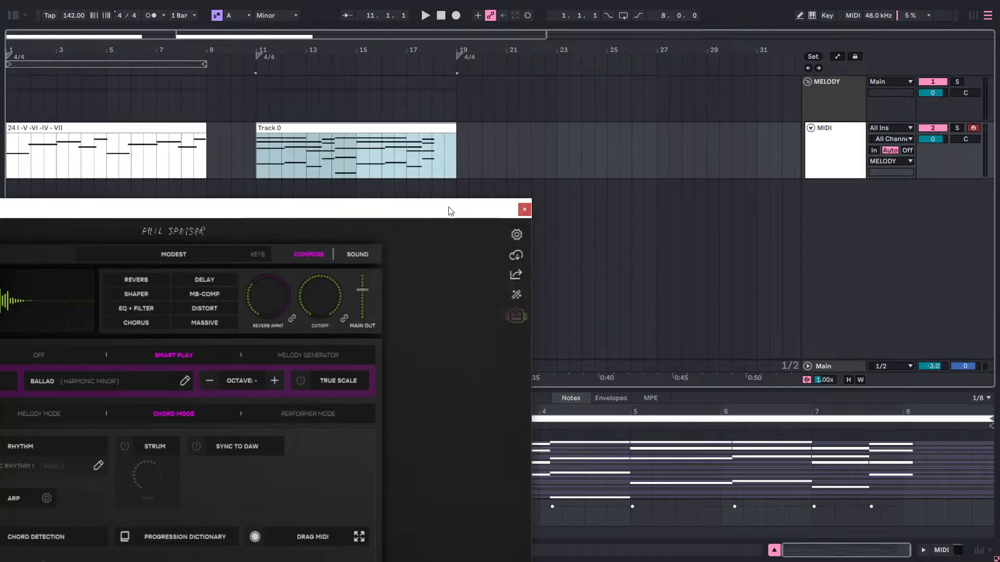
left_click_drag(449, 209, 644, 92)
left_click(718, 94)
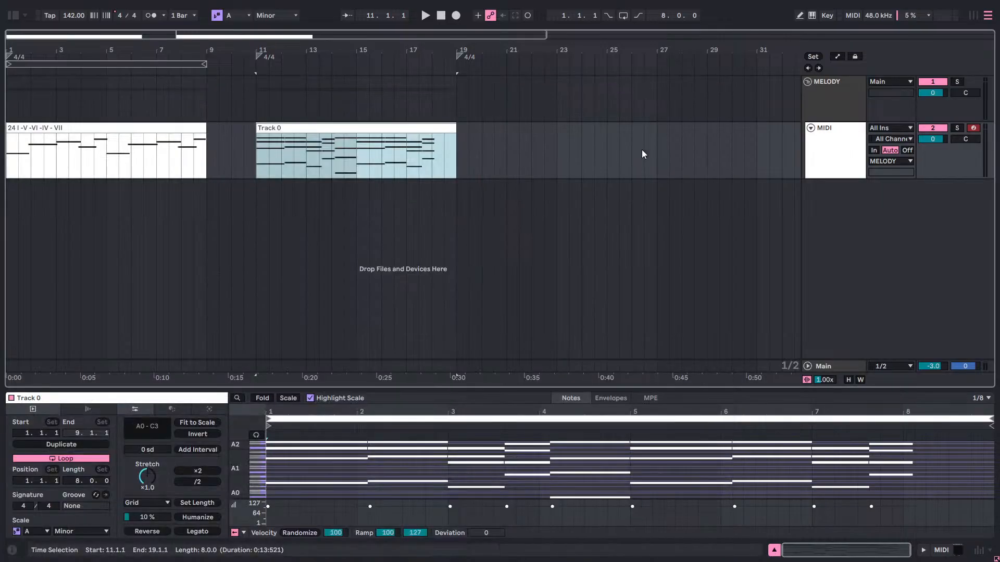
Shorten the recorded clip so that it ends at 18.3.1.
left_click(447, 128)
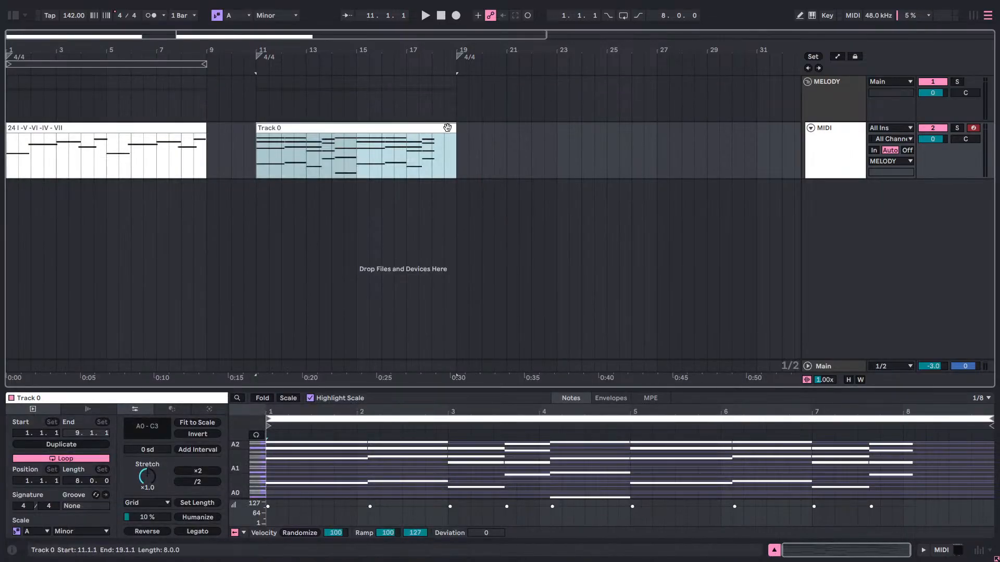
left_click_drag(451, 128, 442, 130)
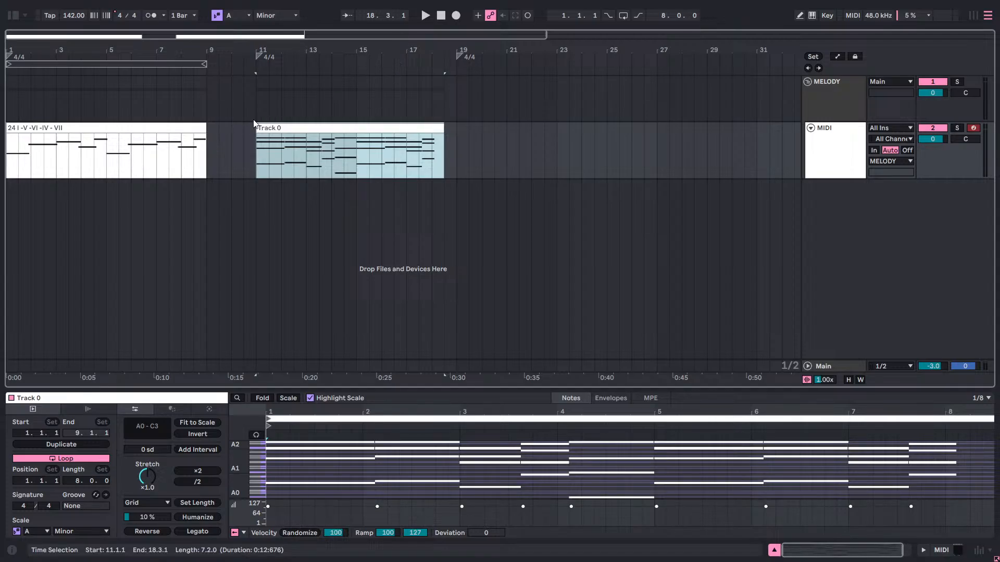
Delete the original 24 I -V -VI -IV - VII clip and move the recorded clip to the start of bar 1.
left_click(121, 126)
right_click(121, 126)
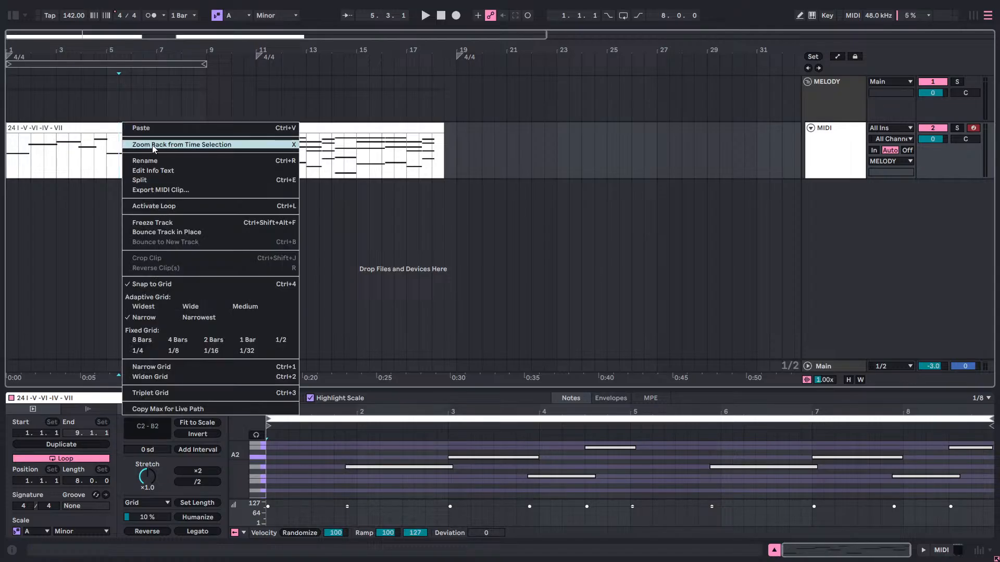
left_click(365, 219)
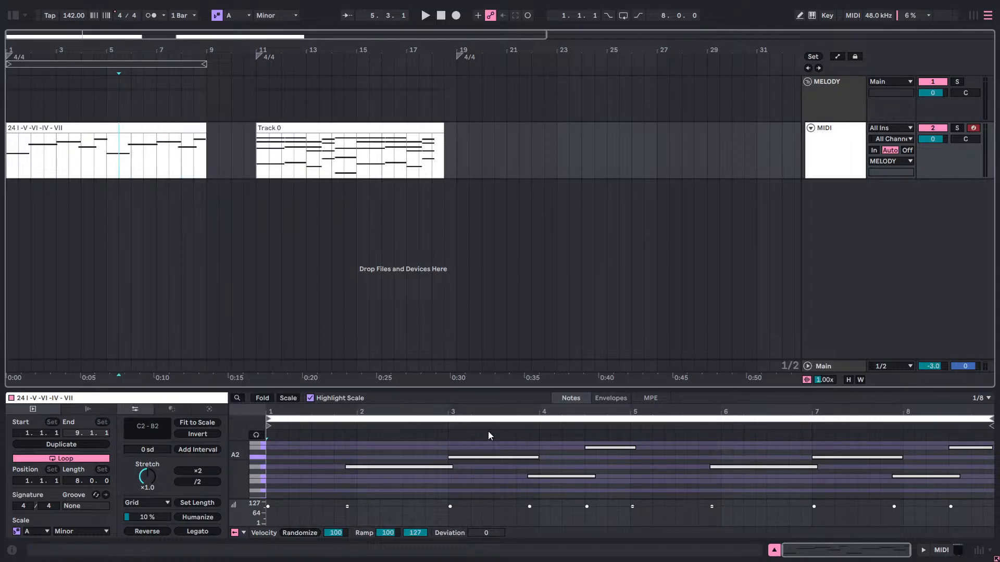
right_click(180, 130)
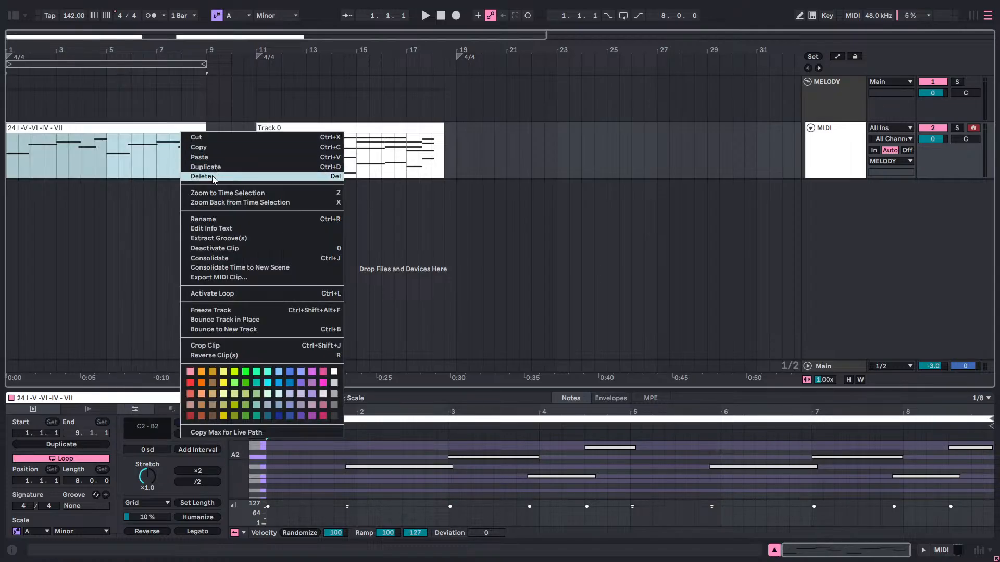
left_click(258, 172)
left_click_drag(259, 143, 45, 130)
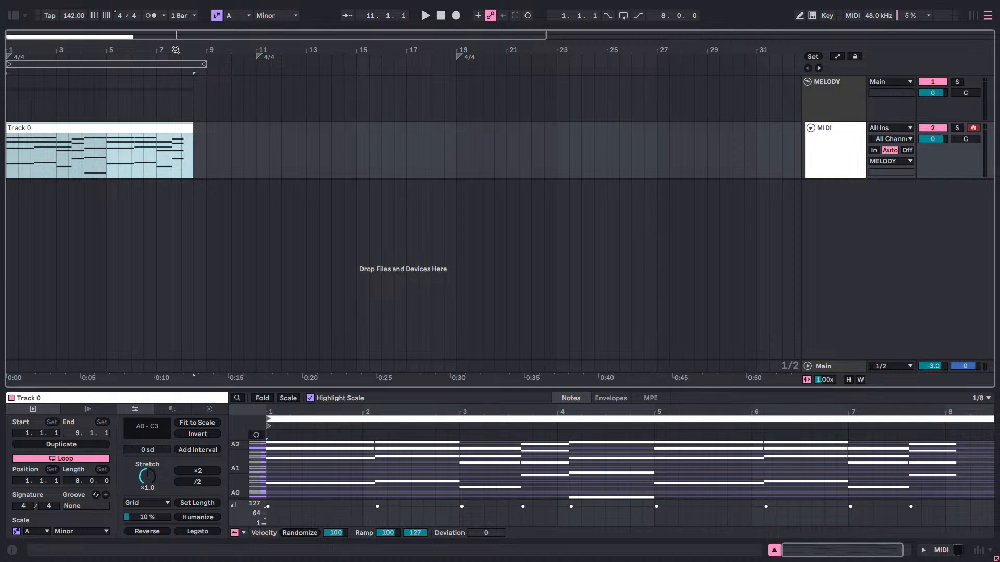
Extend the end of the recorded clip to 9.1.1 so that it spans eight bars.
left_click_drag(176, 50, 192, 112)
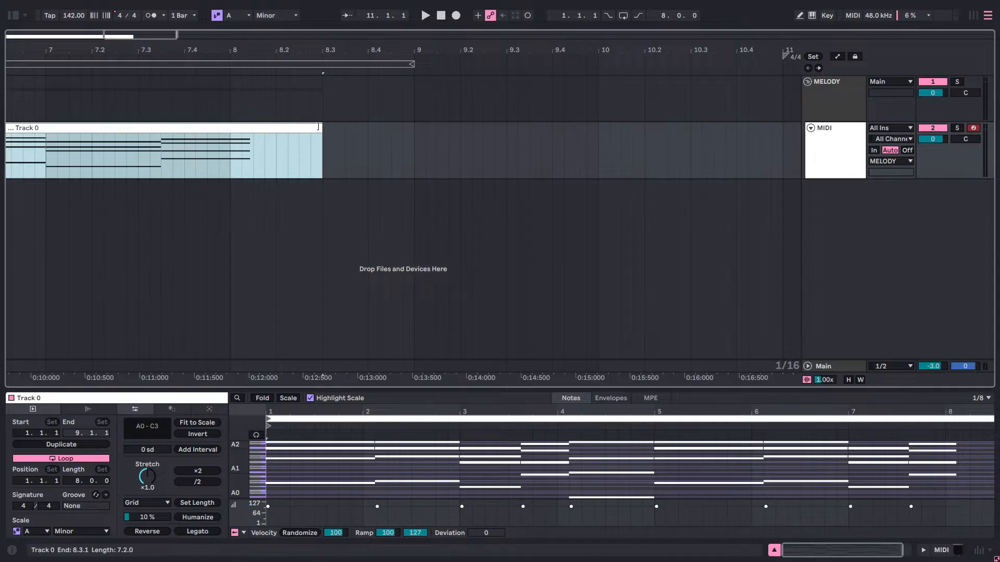
left_click_drag(318, 127, 227, 121)
left_click_drag(230, 51, 480, 6)
left_click_drag(101, 134, 123, 135)
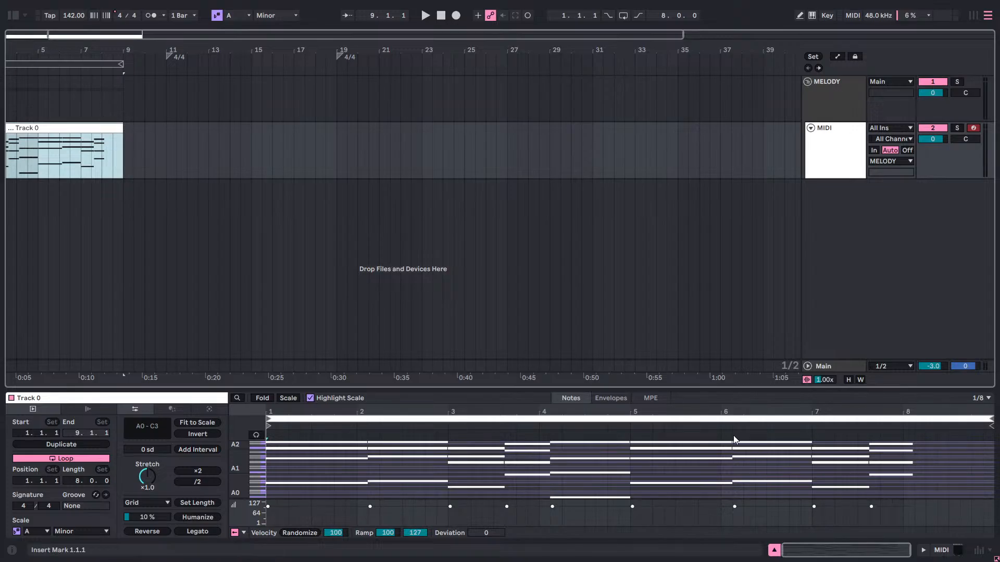
Select all notes of the clip's last chord and lengthen them to the clip end at 9.1.1.
left_click_drag(910, 475, 926, 423)
left_click(916, 478)
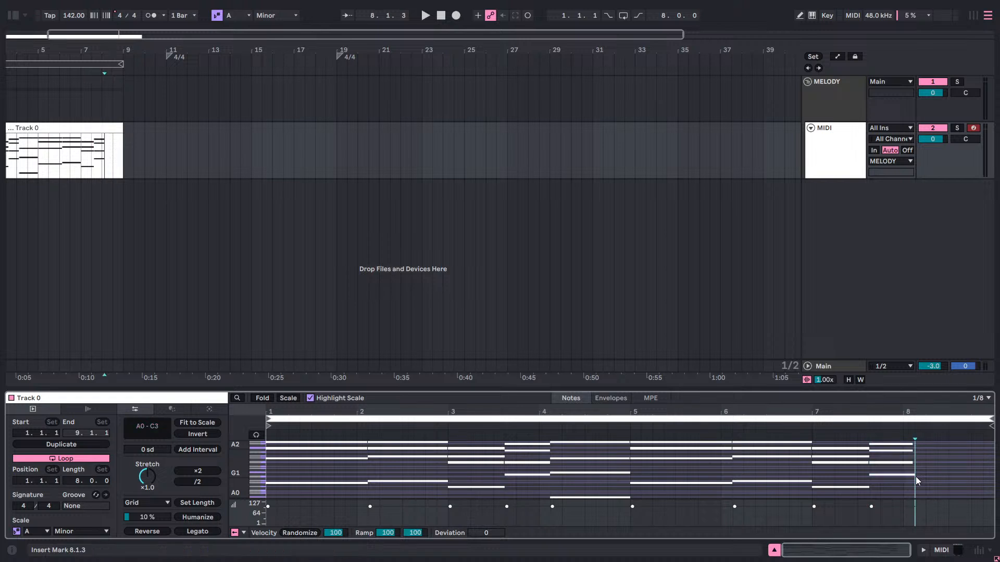
left_click_drag(912, 486, 915, 437)
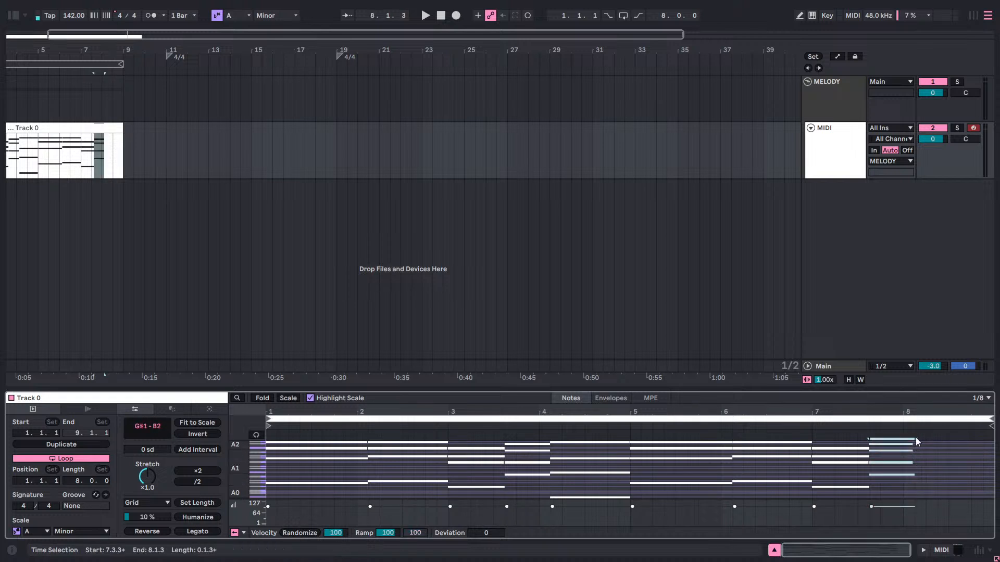
left_click_drag(915, 476, 996, 446)
left_click(979, 470)
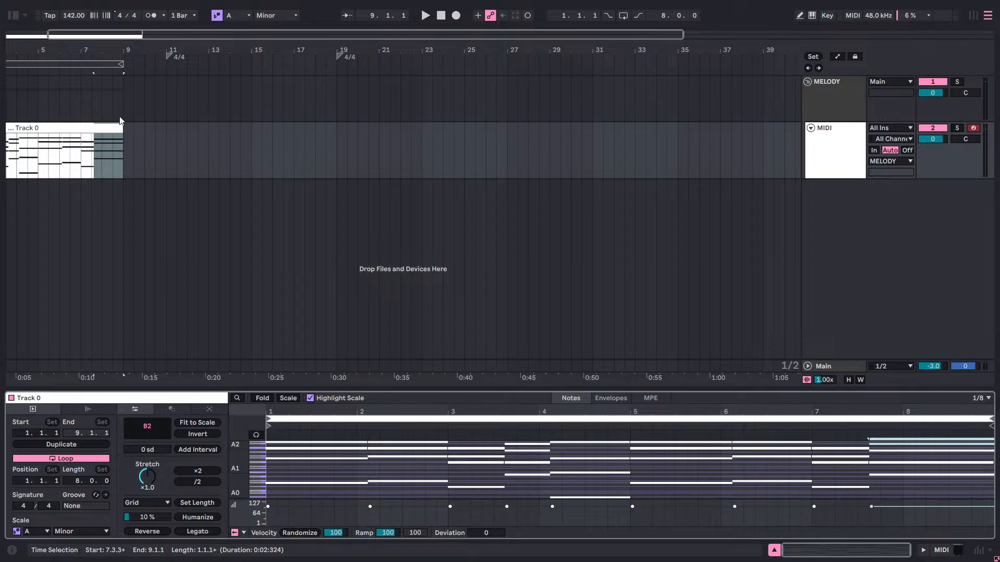
Audition the recorded clip with Smart Play on in THE_INSTRUMENT 2, set the play mode to OFF and close the plugin window.
left_click(818, 93)
left_click(834, 139)
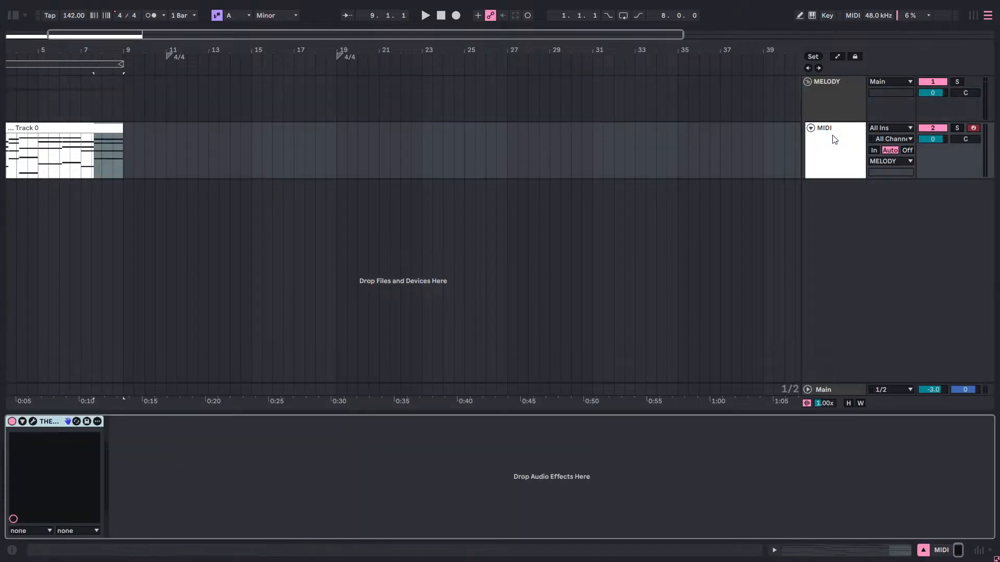
left_click(33, 423)
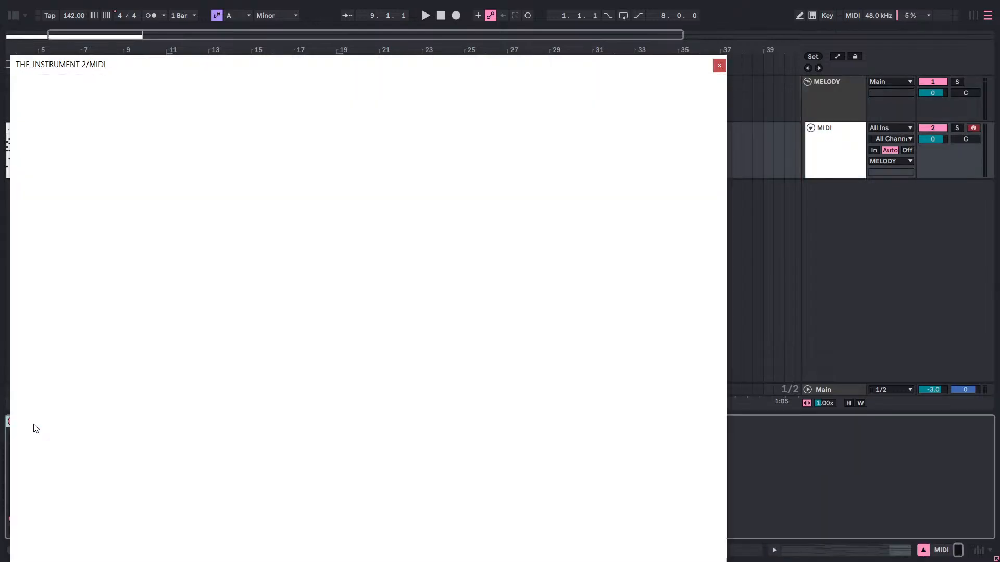
left_click(227, 218)
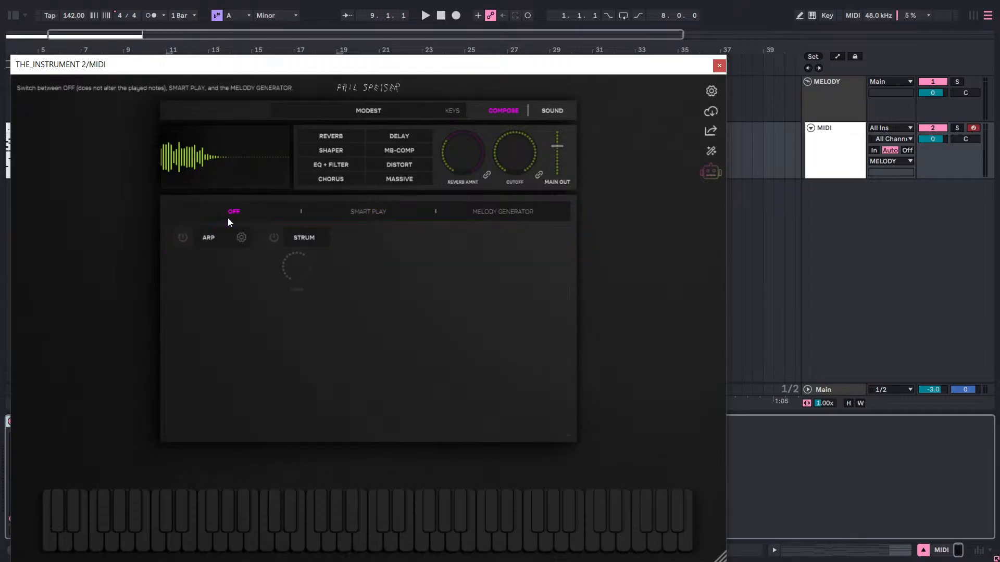
left_click(362, 213)
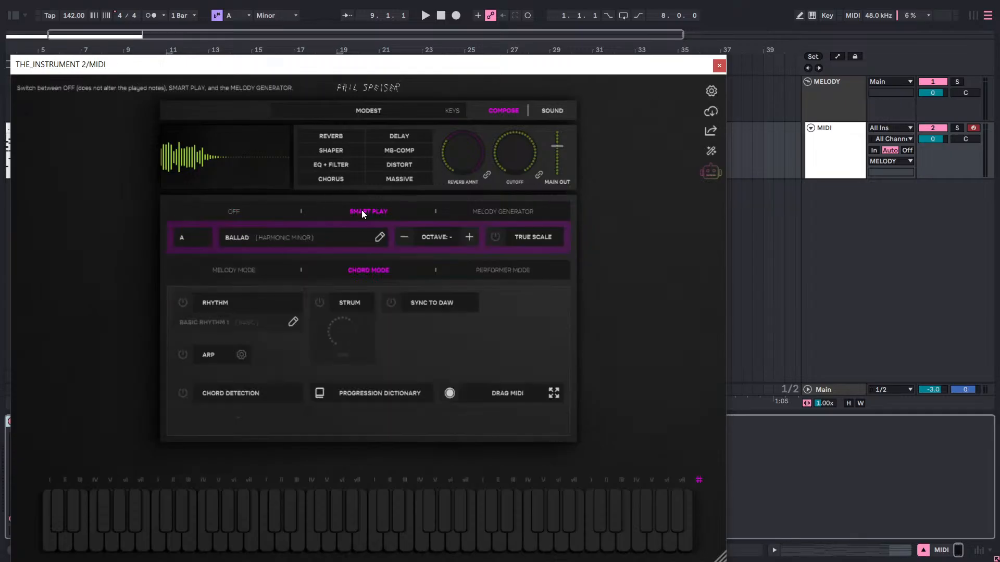
key("space")
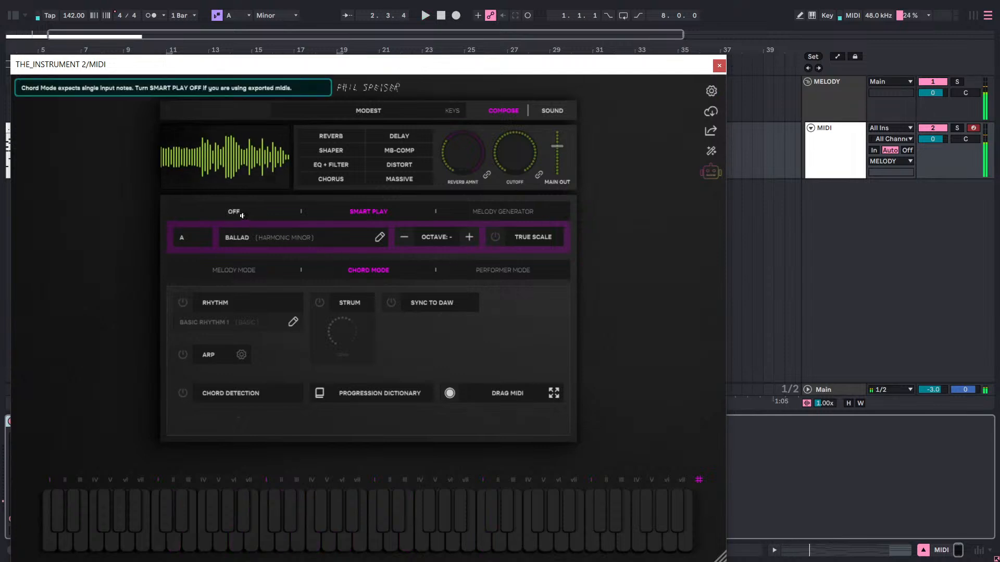
left_click(234, 212)
left_click(717, 65)
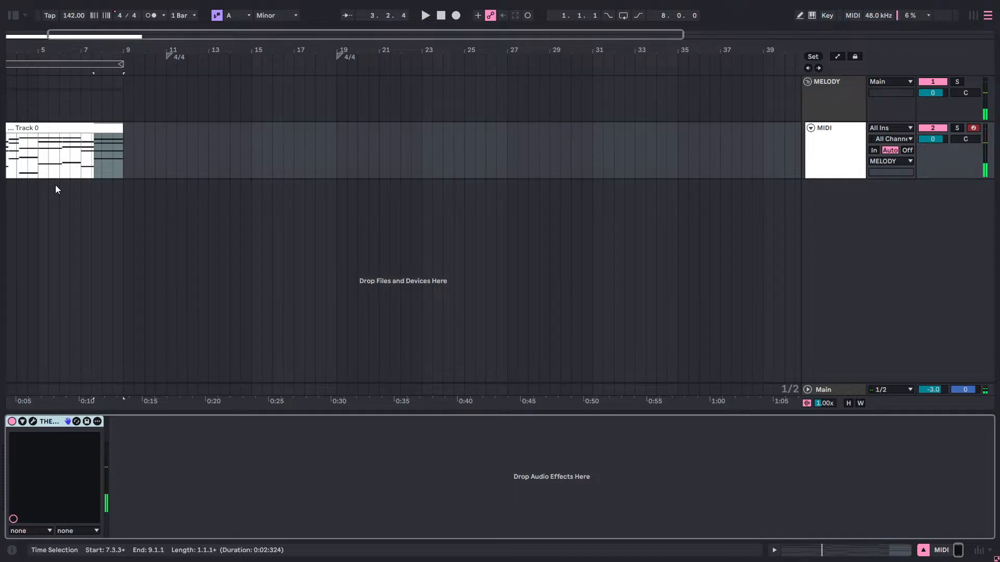
Play part of the recorded clip with Smart Play off and open its notes in the note editor.
left_click_drag(5, 193, 111, 193)
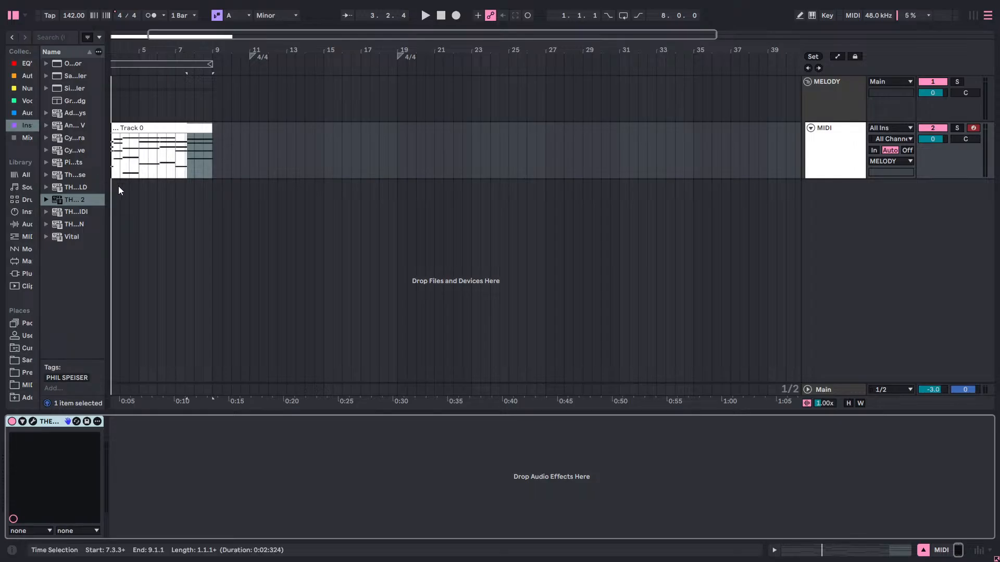
left_click(117, 192)
key("space")
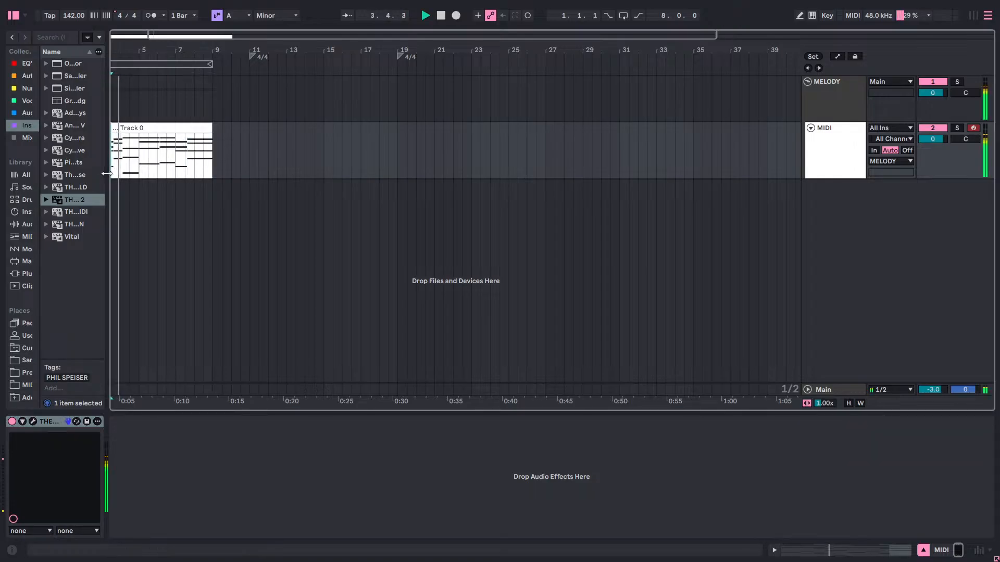
double_click(144, 156)
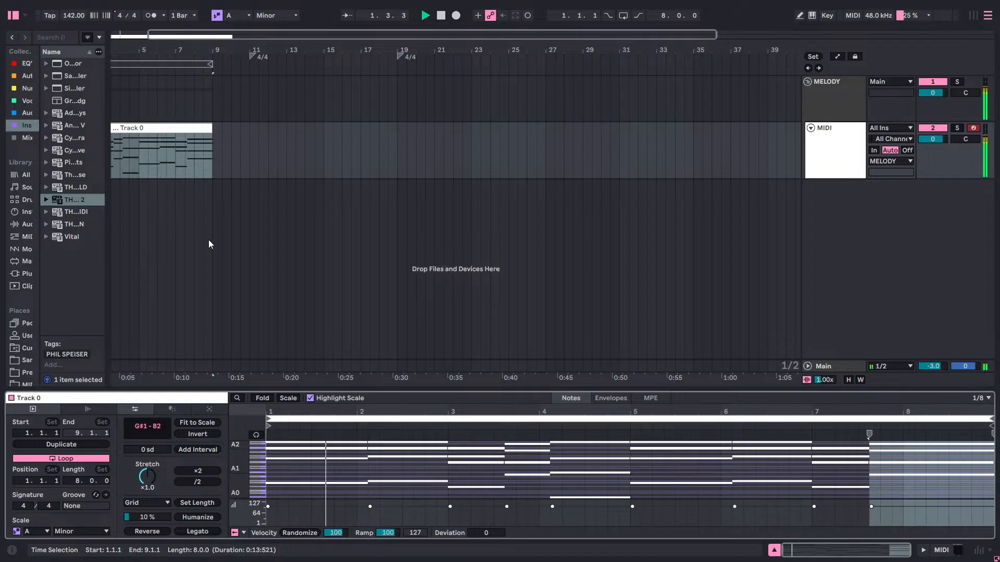
key("space")
Hide the browser and play the recorded chord clip from 1.1.1 through to its end.
left_click(14, 44)
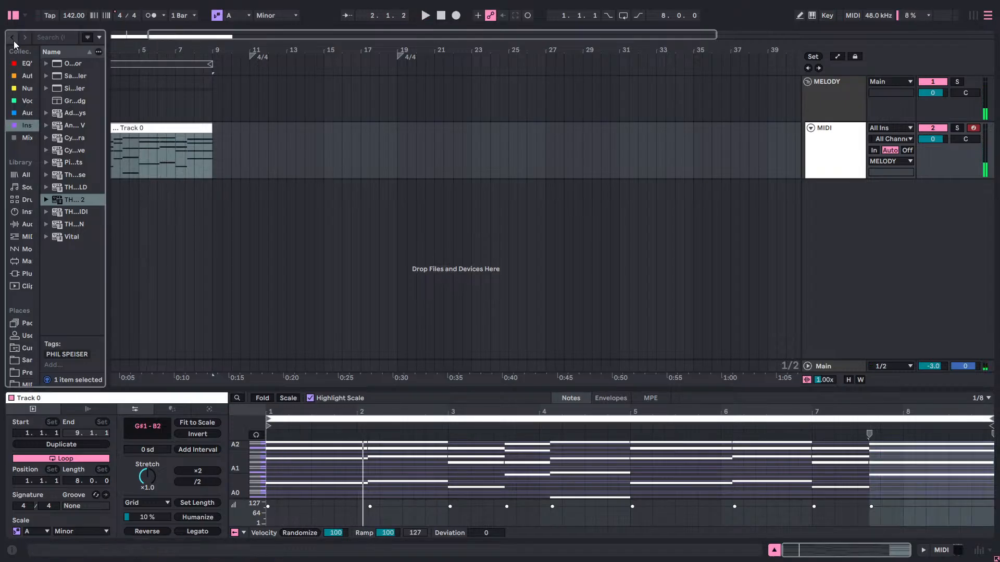
left_click(13, 17)
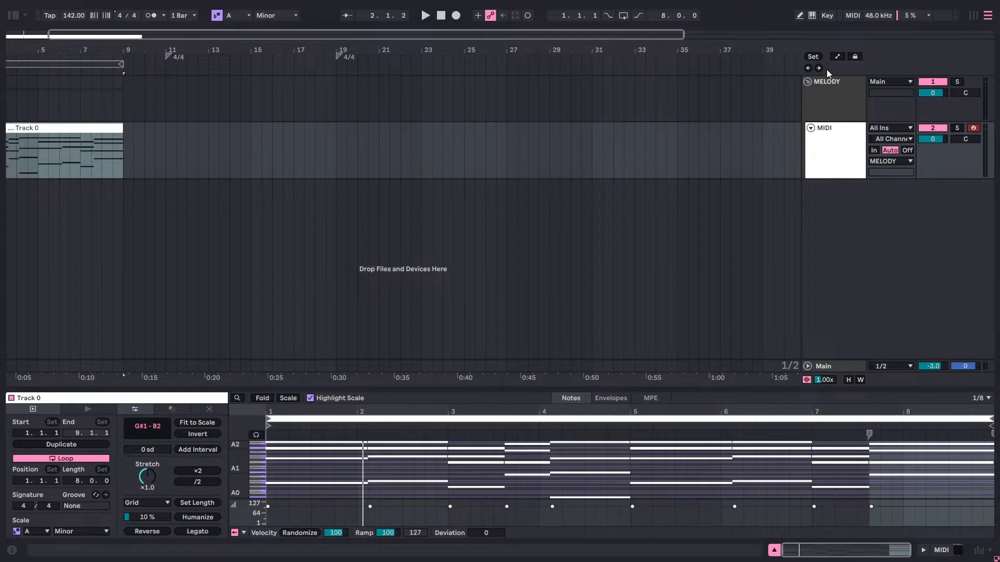
left_click(808, 69)
key("space")
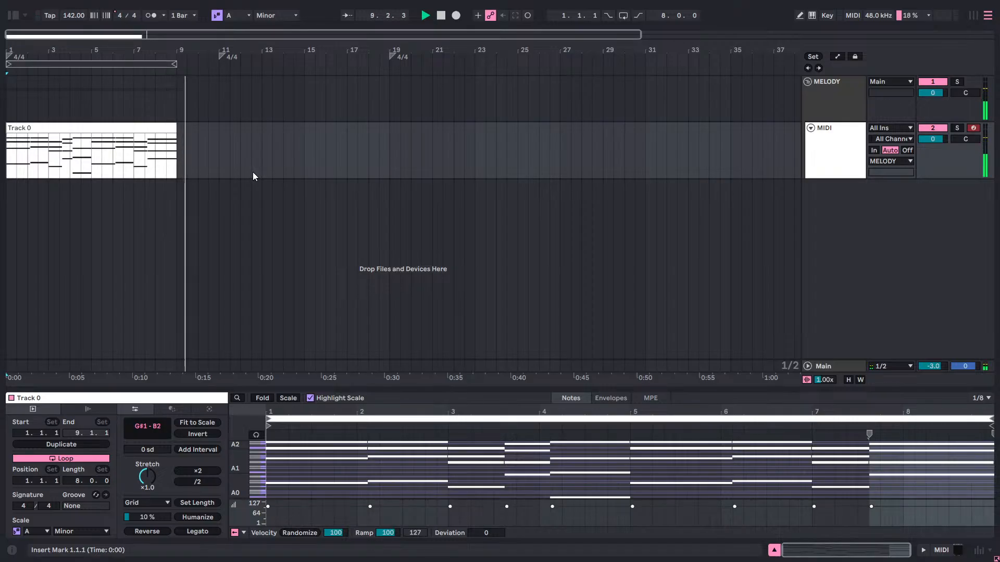
Undo the recorded chord clip's edits and import, back to the single-note "24 I -V -VI -IV - VII" clip on the MIDI track.
key("ctrl+z")
key("ctrl+z")
key("ctrl+z")
key("ctrl+z")
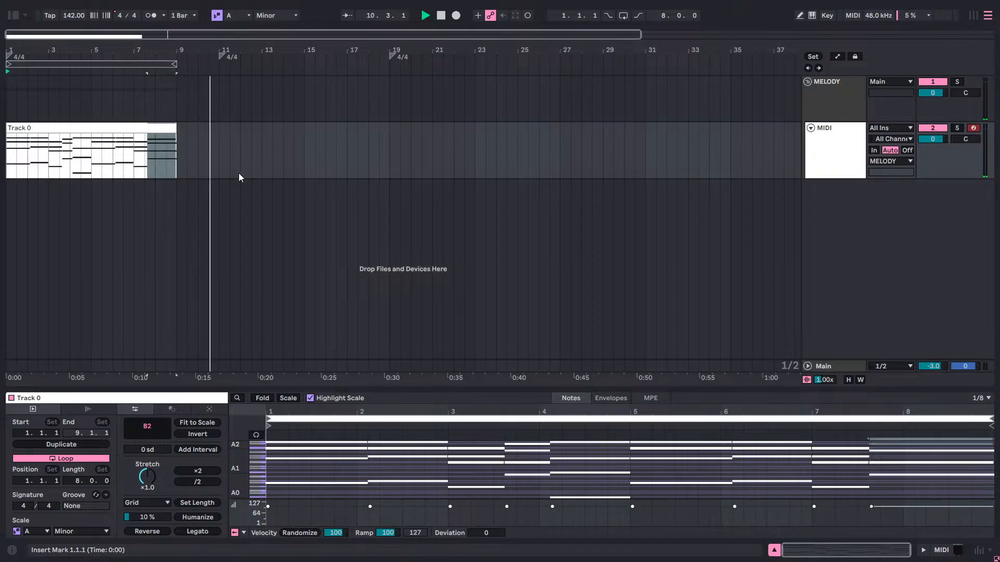
key("ctrl+z")
key("ctrl+z")
key("ctrl+z")
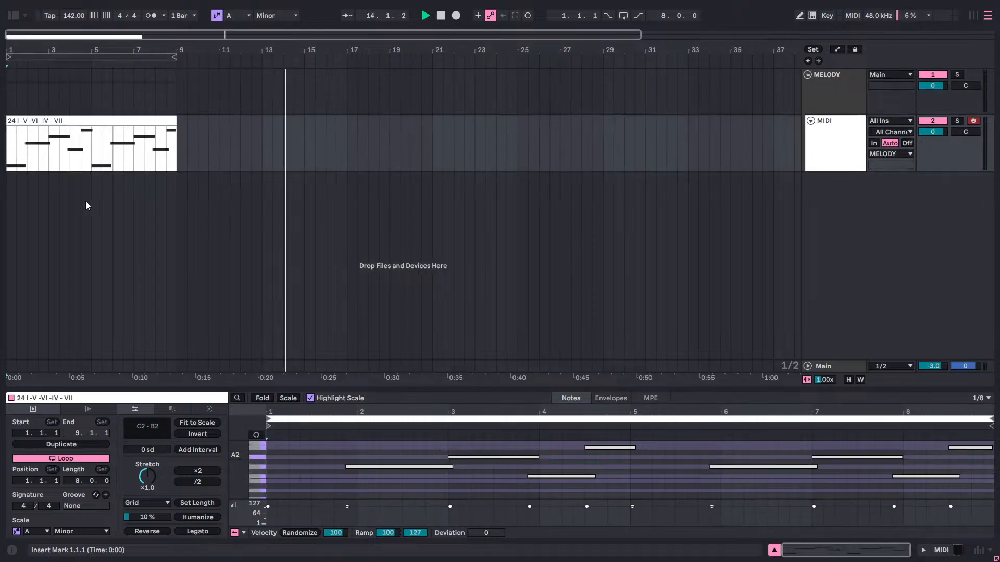
Play the restored single-note clip, set THE_INSTRUMENT 2's play mode to Smart Play and close the plugin window.
key("space")
key("space")
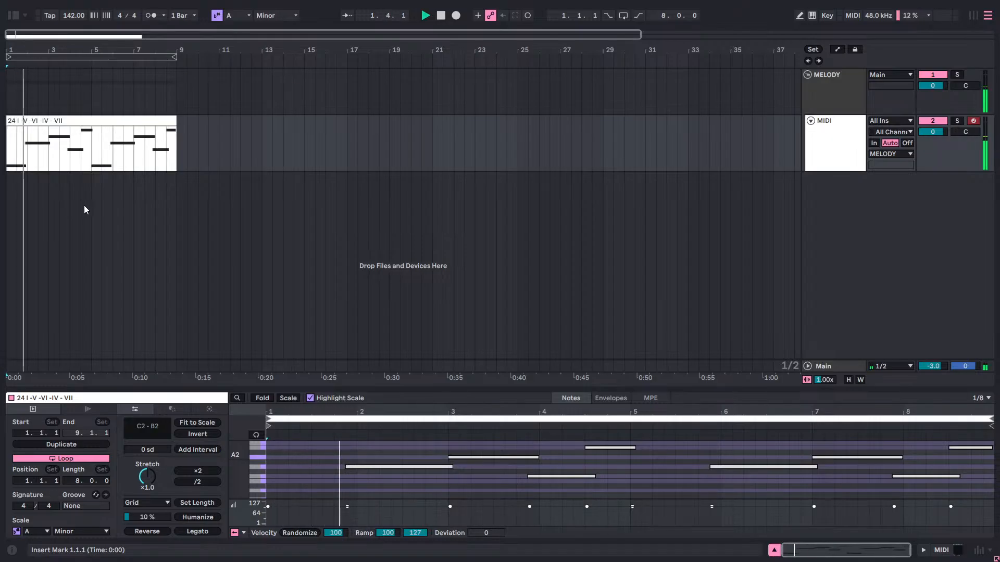
left_click(842, 147)
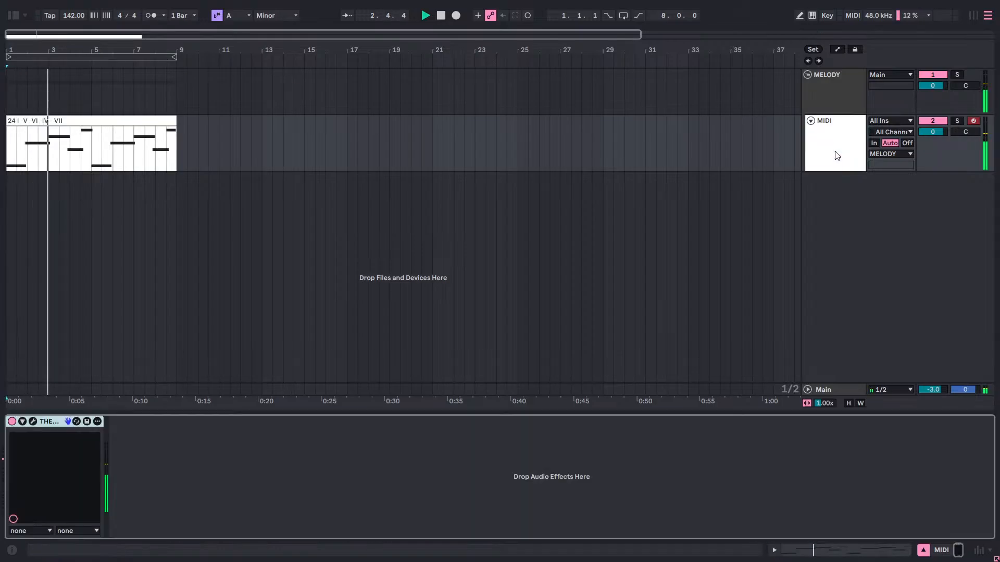
left_click(24, 420)
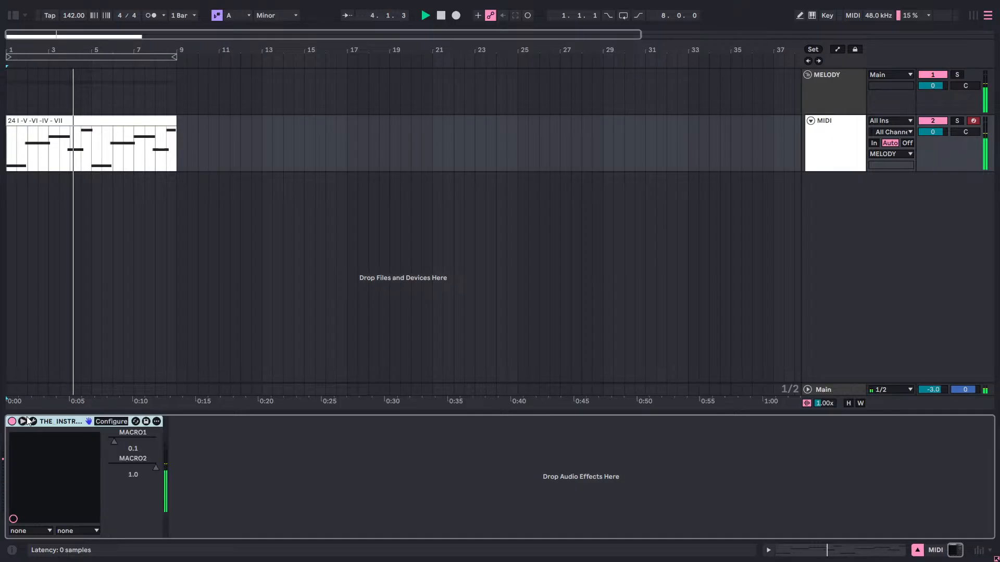
left_click(22, 421)
left_click(42, 420)
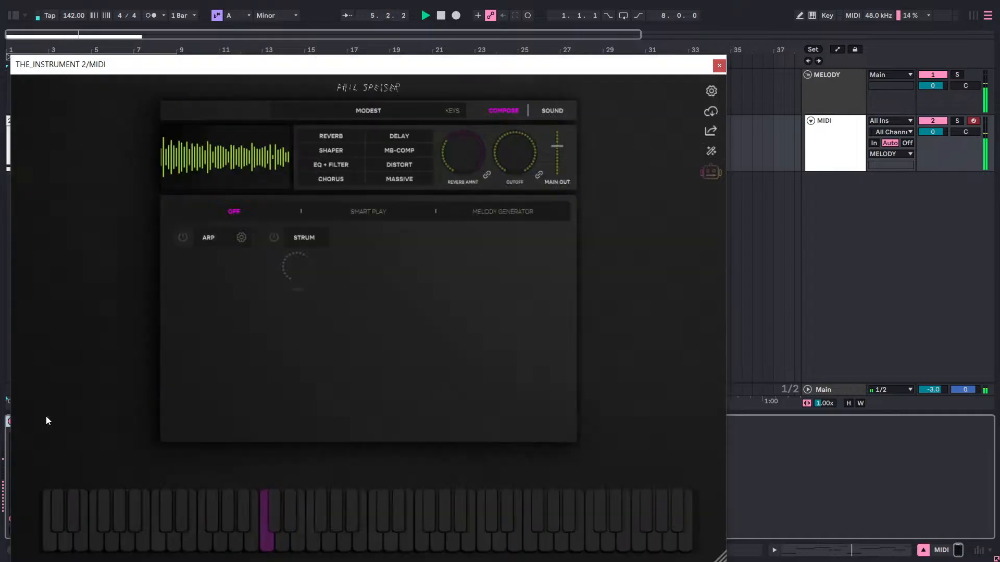
left_click(388, 212)
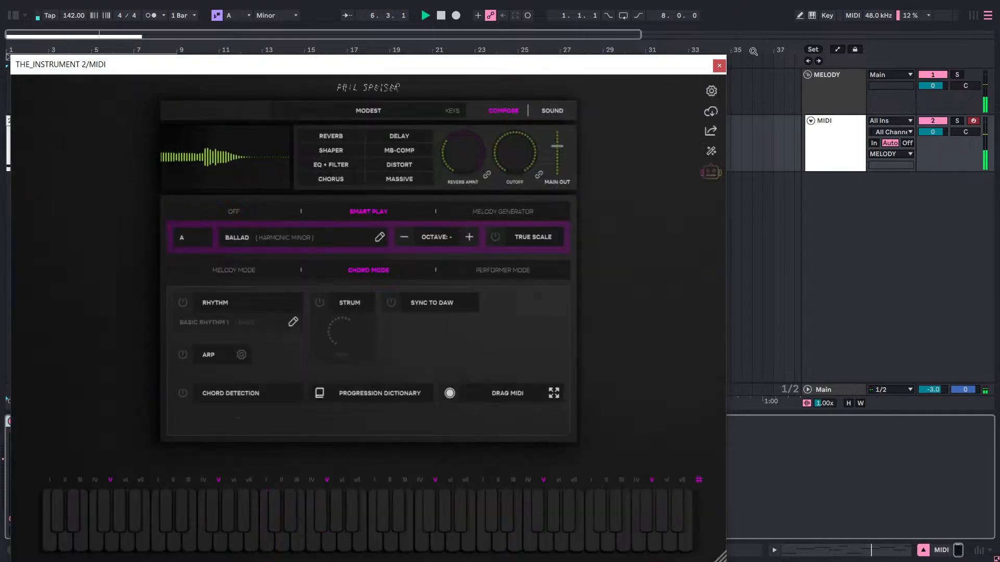
left_click(719, 66)
Play the single-note clip from 1.1.1 to its end with Smart Play on, watching the triggered chords in THE_INSTRUMENT 2.
key("space")
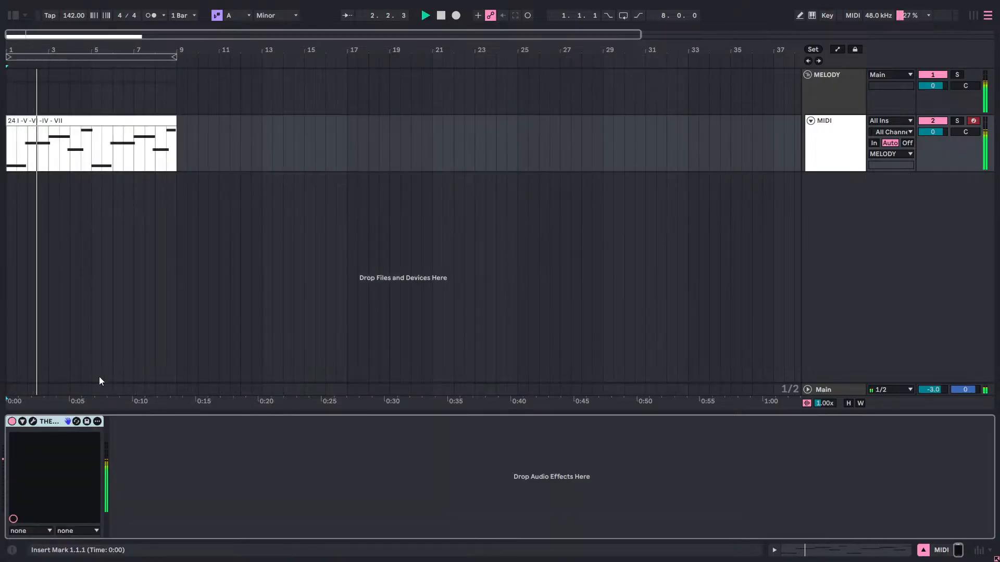
left_click(32, 422)
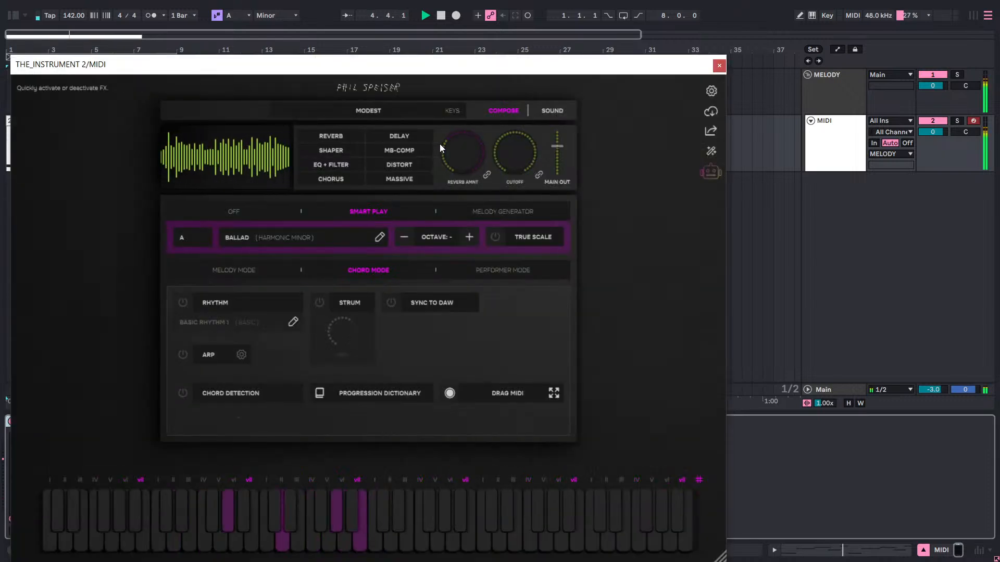
left_click(718, 65)
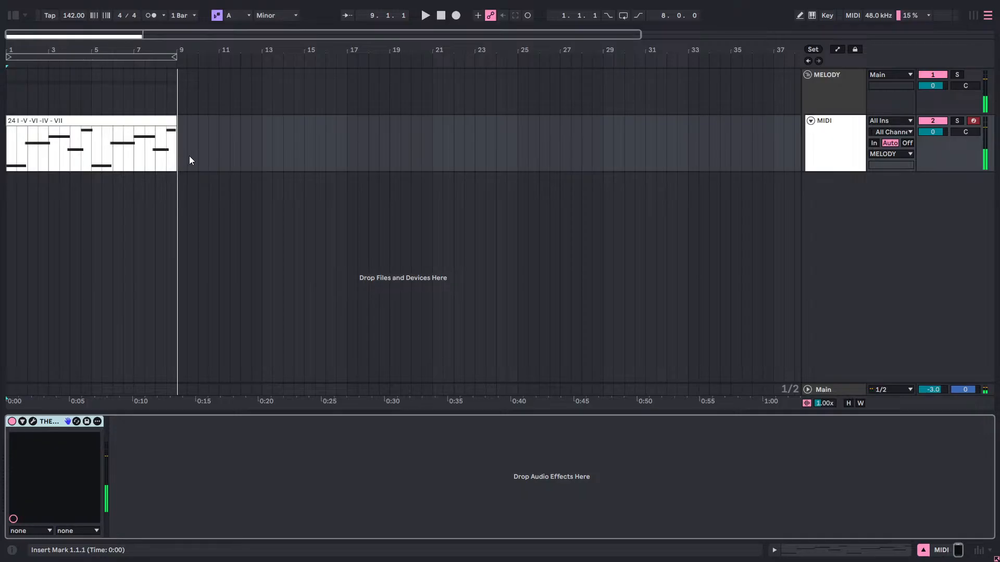
Record THE_INSTRUMENT 2's chord output as MIDI while the clip plays from 1.1.1 to its end, keeping the clip visible beside the plugin window.
left_click(32, 422)
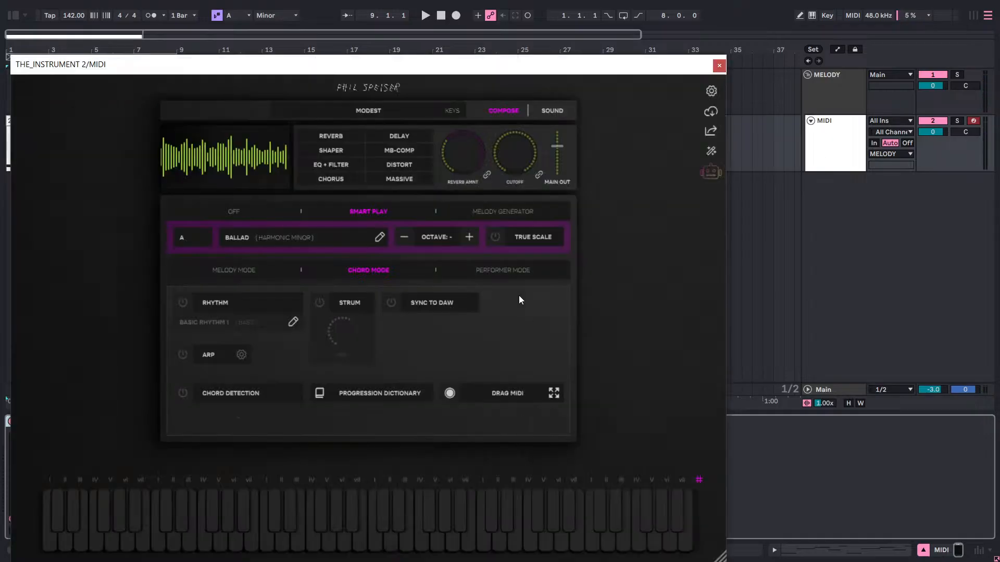
left_click(810, 63)
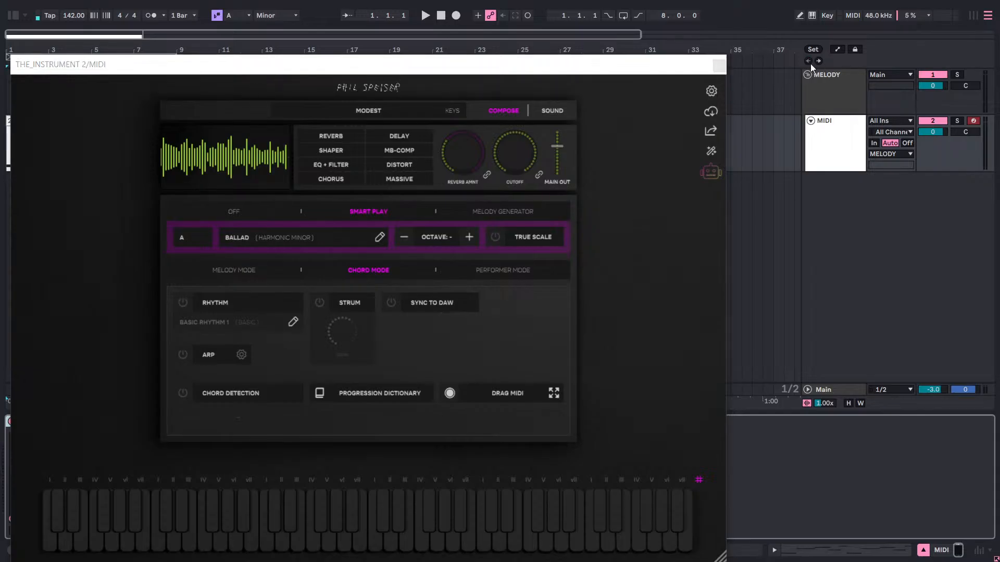
left_click(450, 393)
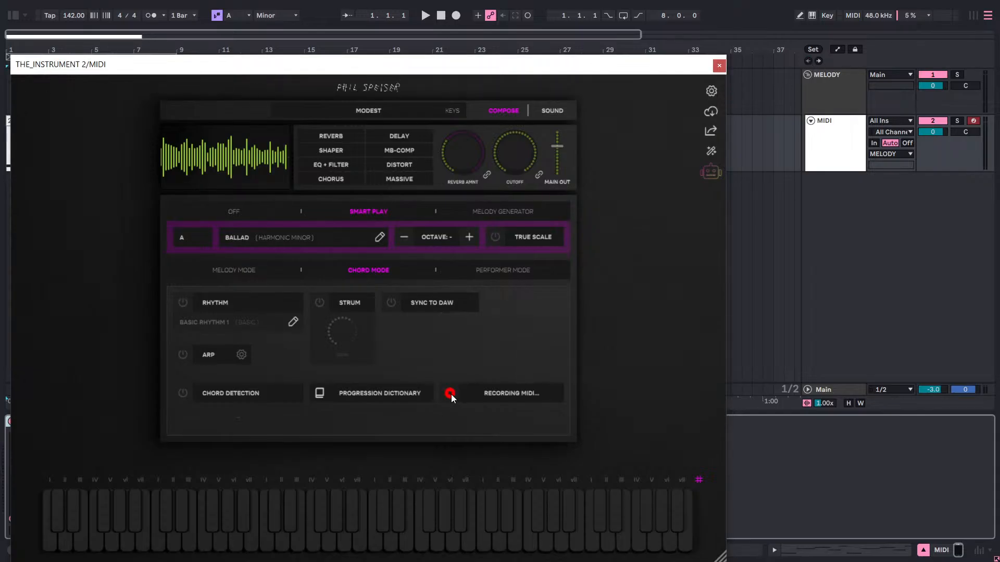
left_click_drag(597, 76, 562, 353)
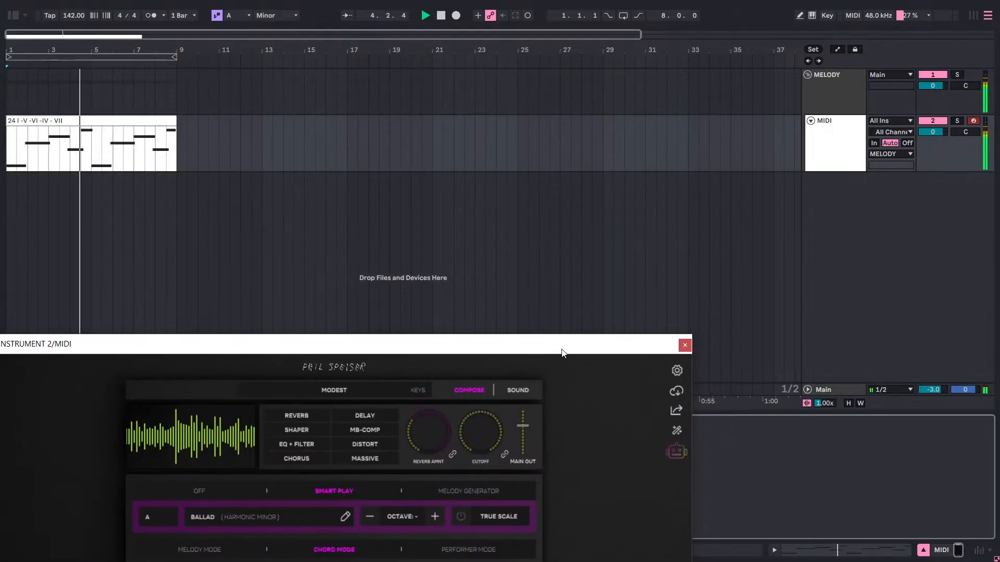
left_click_drag(562, 352, 846, 29)
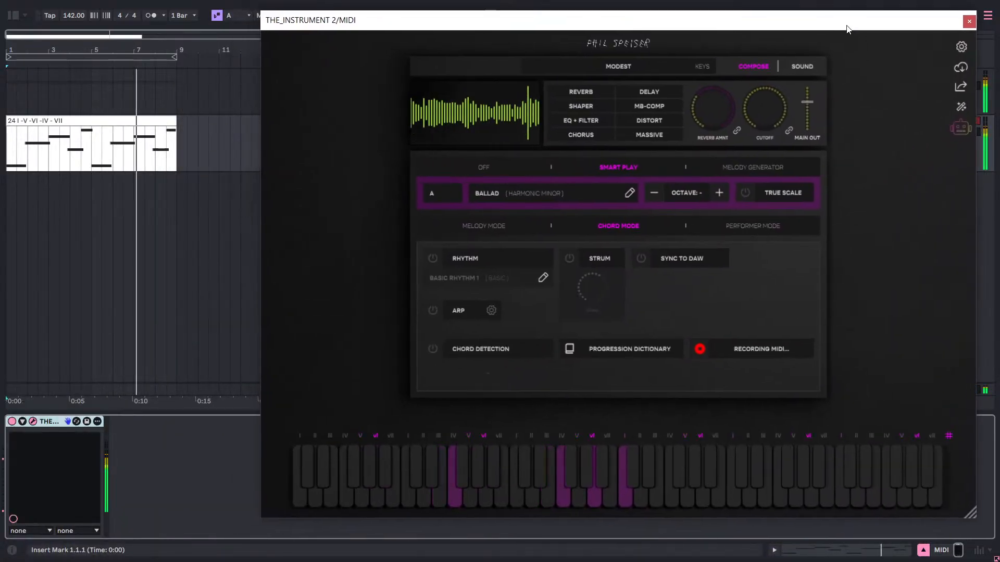
left_click(701, 353)
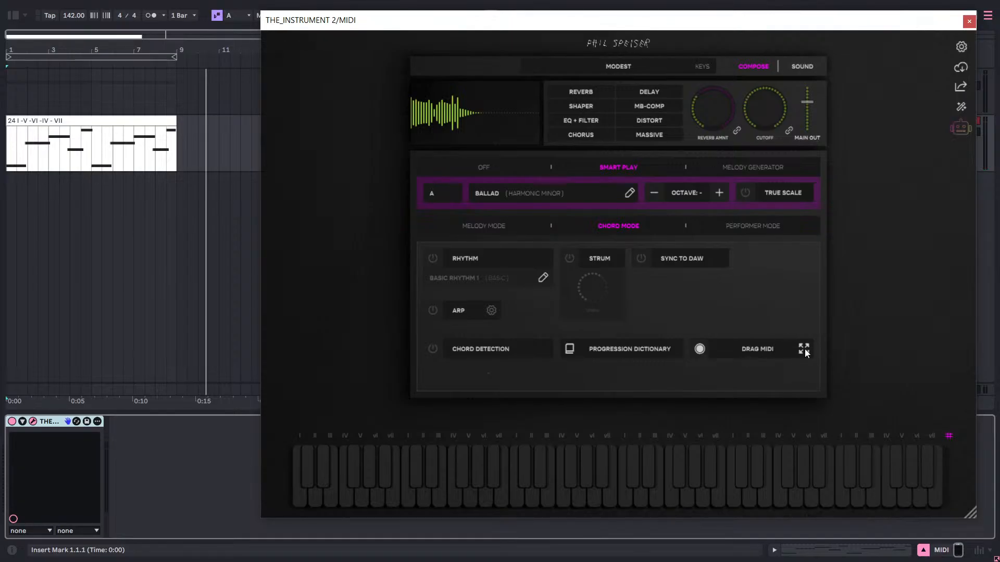
Import the recorded MIDI at 9.1.1 on the MIDI track without tempo data, and move its clip to 1.1.1 over the original.
left_click_drag(433, 223, 180, 149)
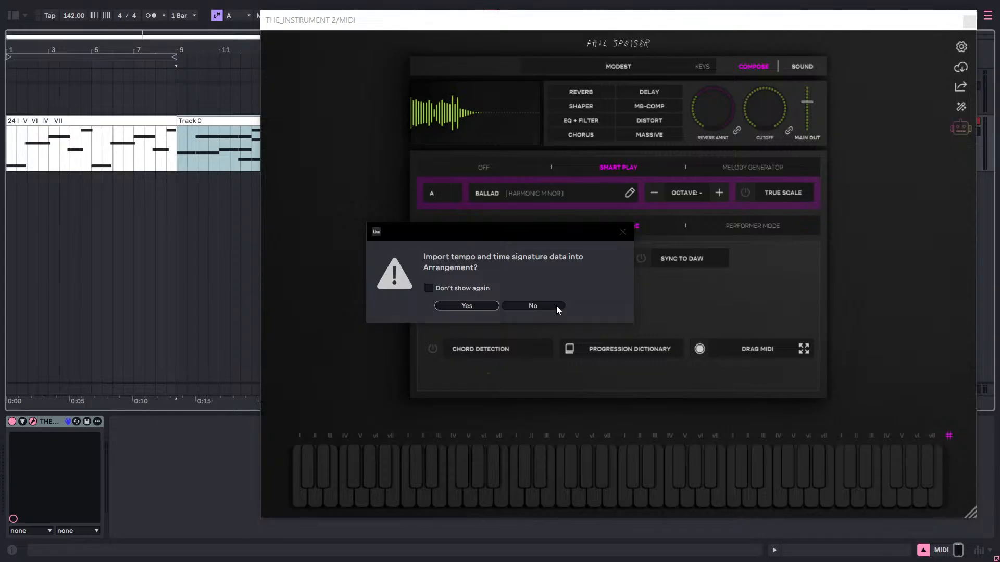
left_click(556, 305)
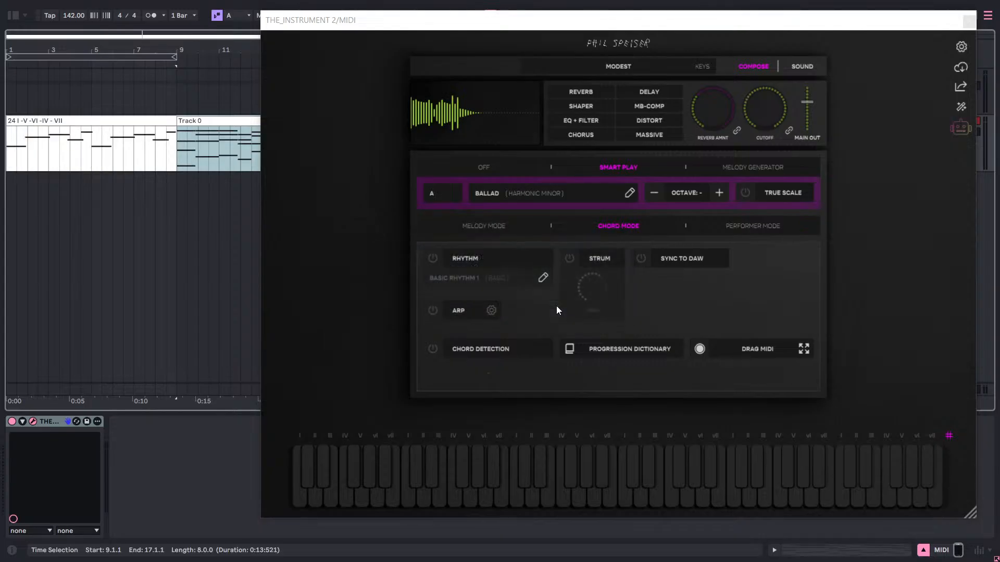
left_click(950, 20)
left_click(969, 22)
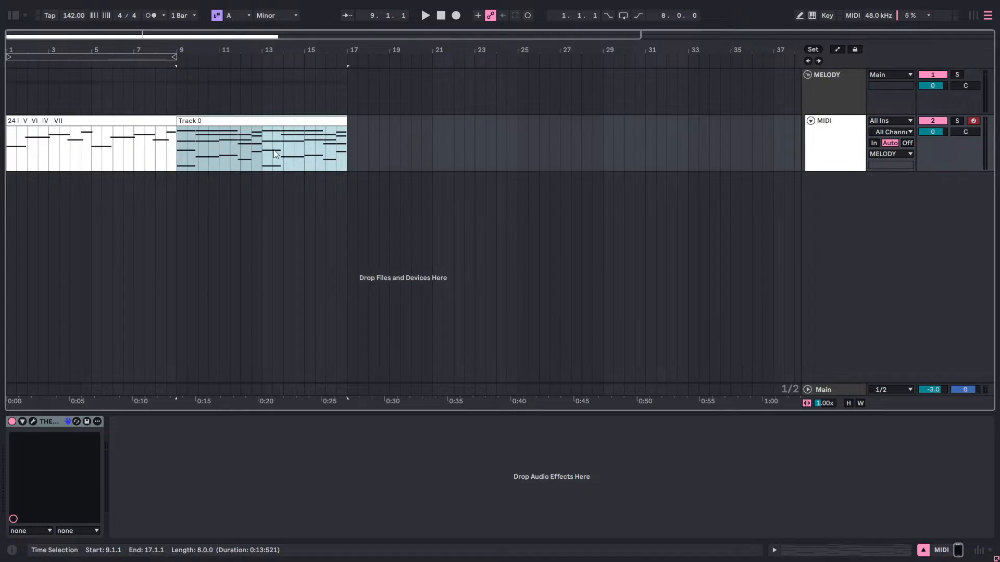
left_click(186, 118)
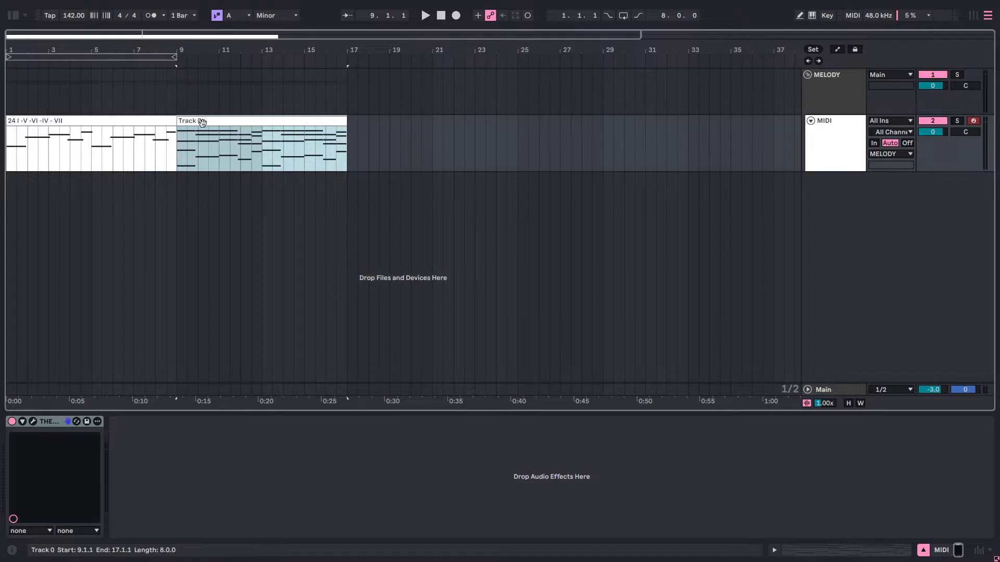
left_click_drag(202, 123, 38, 129)
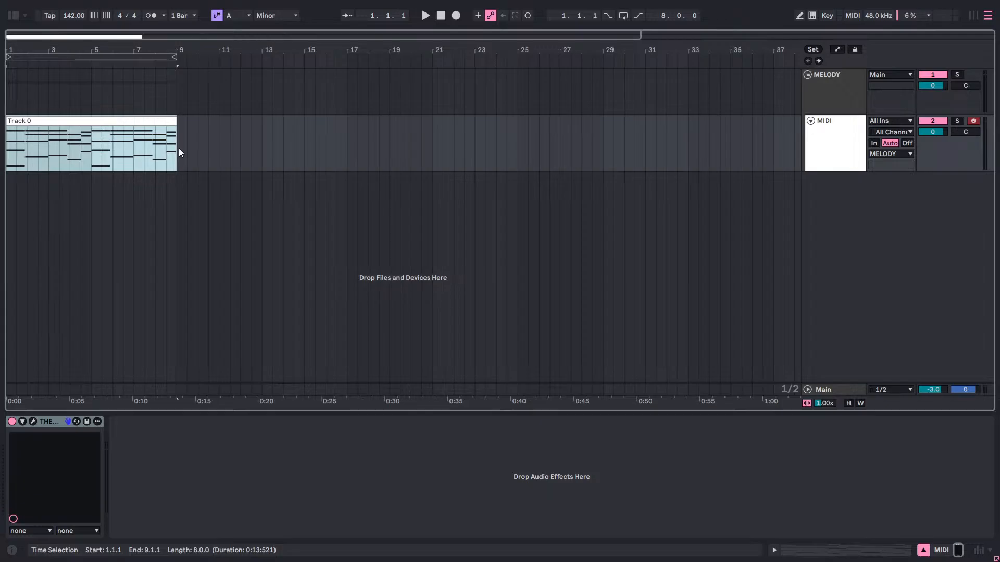
Set THE_INSTRUMENT 2's play mode to OFF and play the recorded chord clip through to its end.
left_click(838, 131)
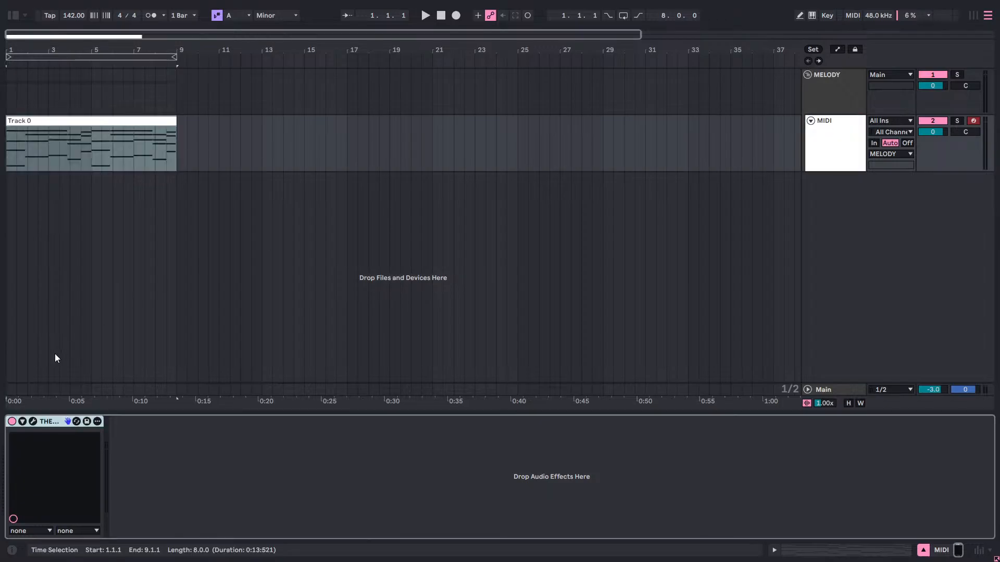
left_click(33, 422)
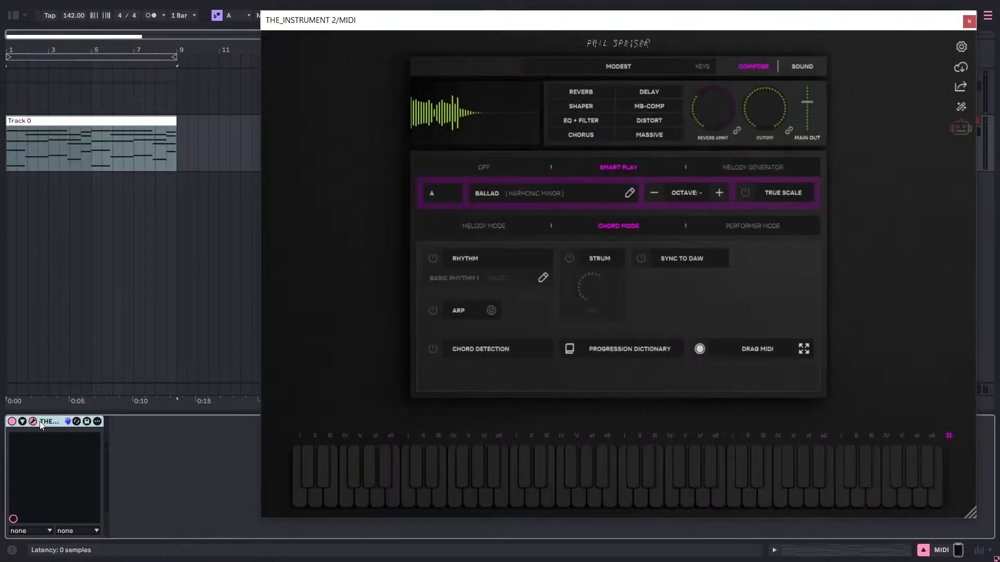
left_click(492, 173)
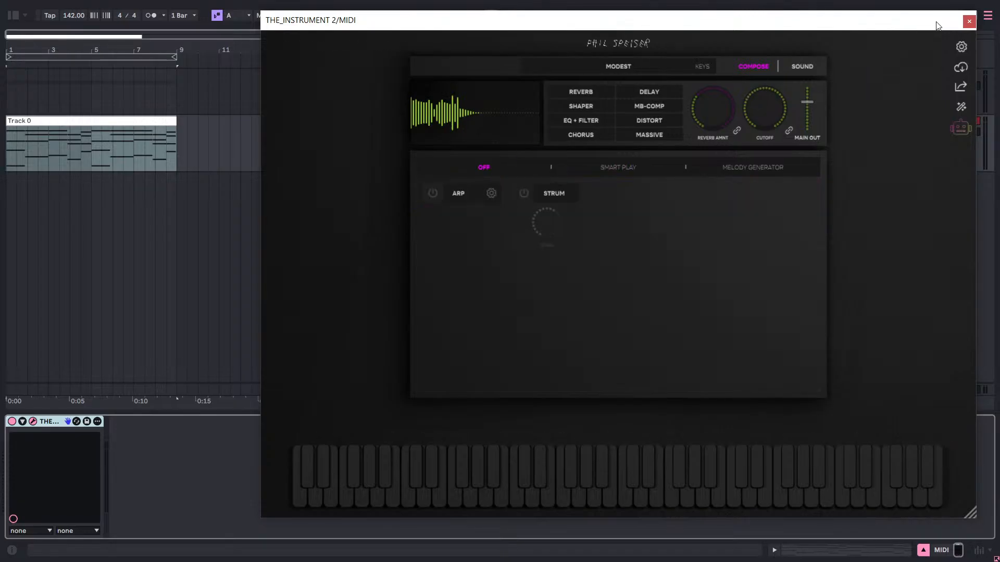
key("space")
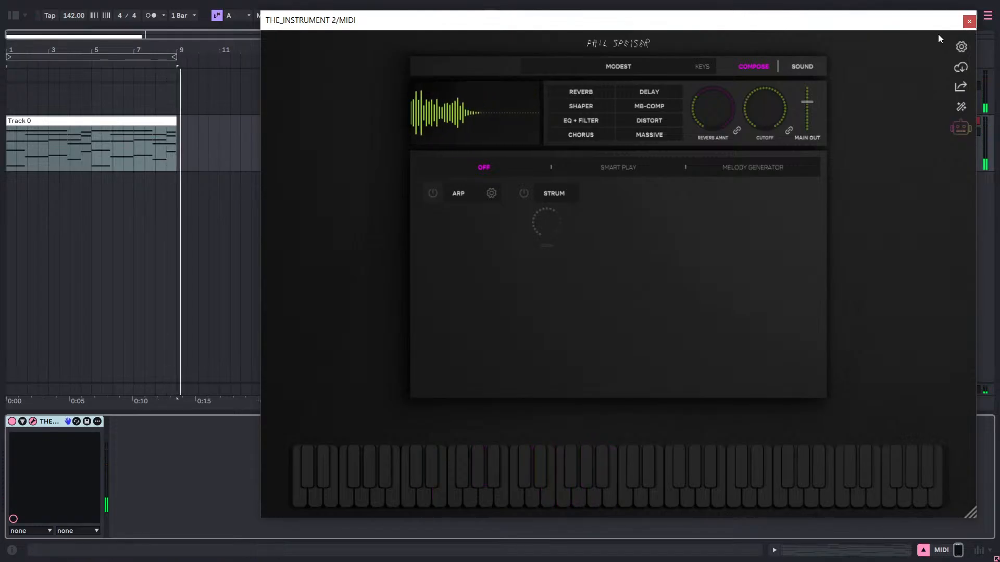
Review Smart Play's Chord Mode and Melody Mode and the Melody Generator, return to Smart Play and close the plugin window.
left_click_drag(937, 27, 840, 32)
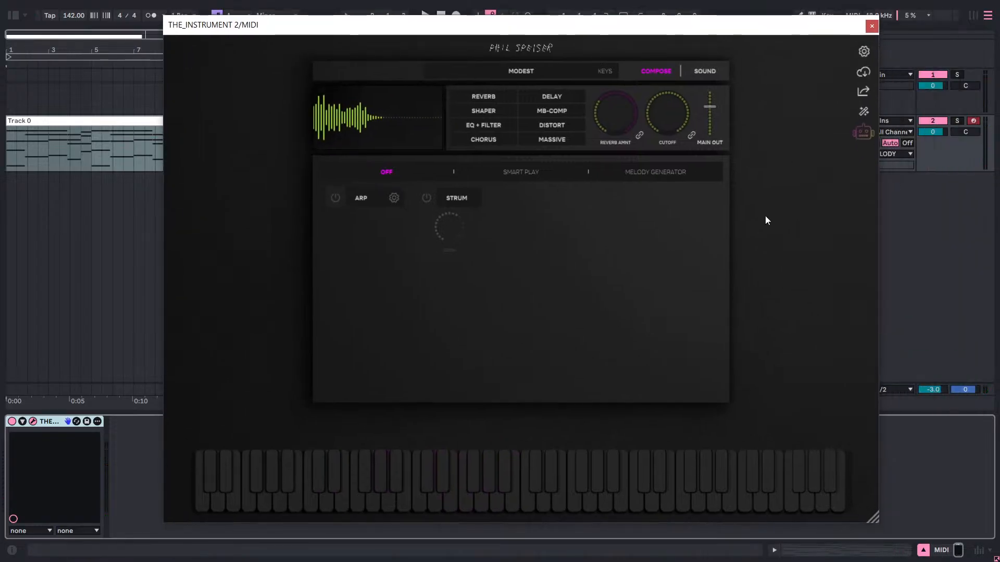
left_click(549, 177)
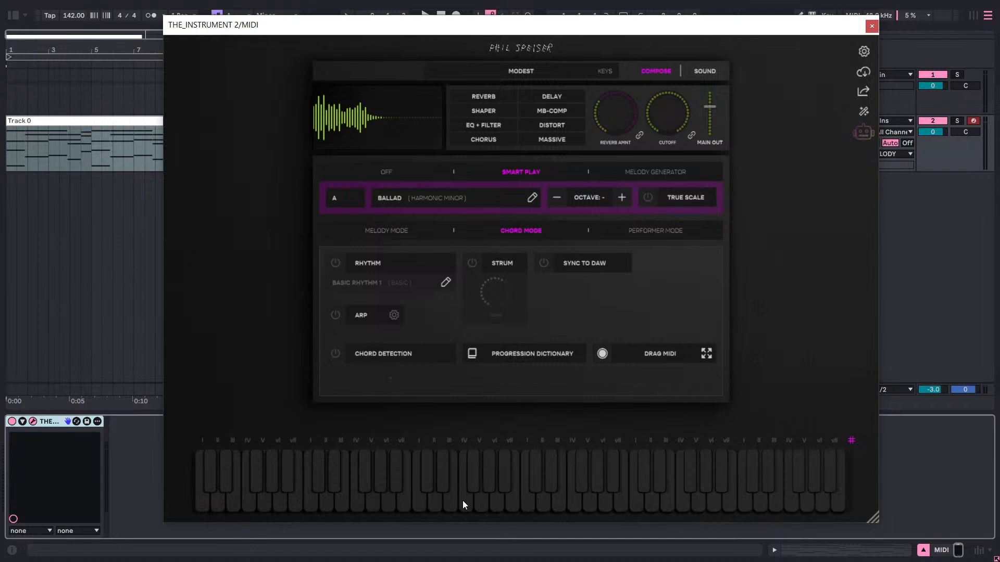
left_click(392, 239)
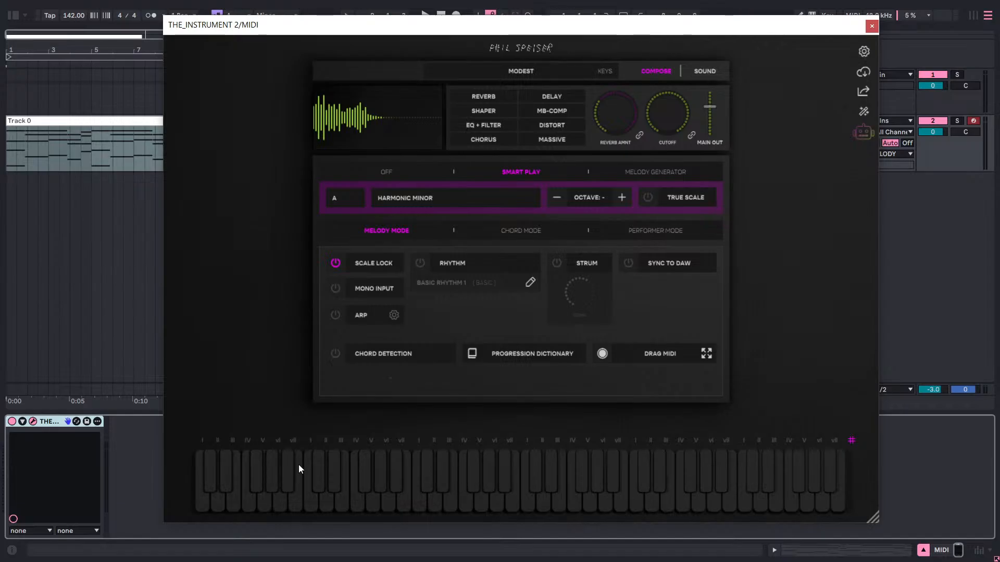
left_click(639, 174)
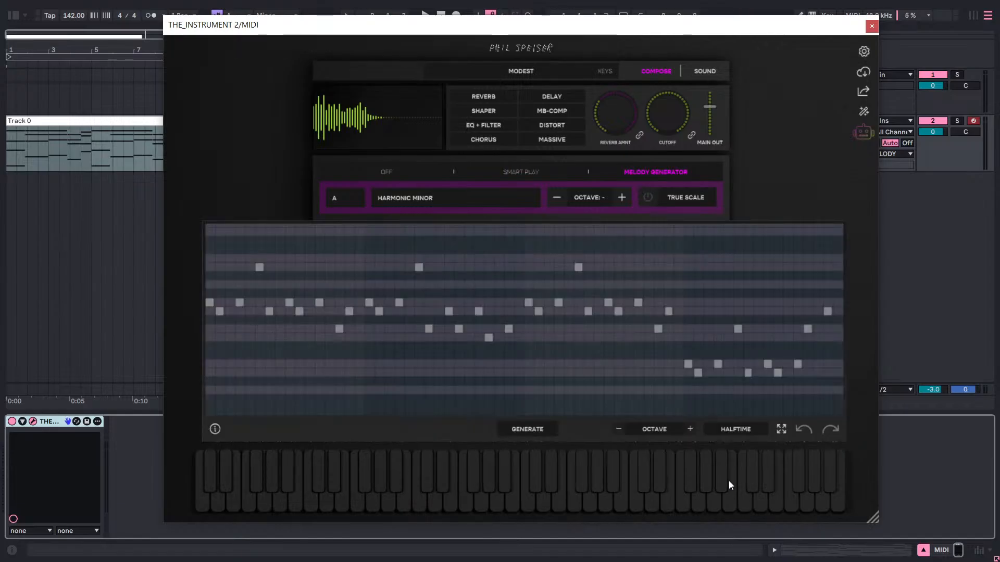
left_click(493, 173)
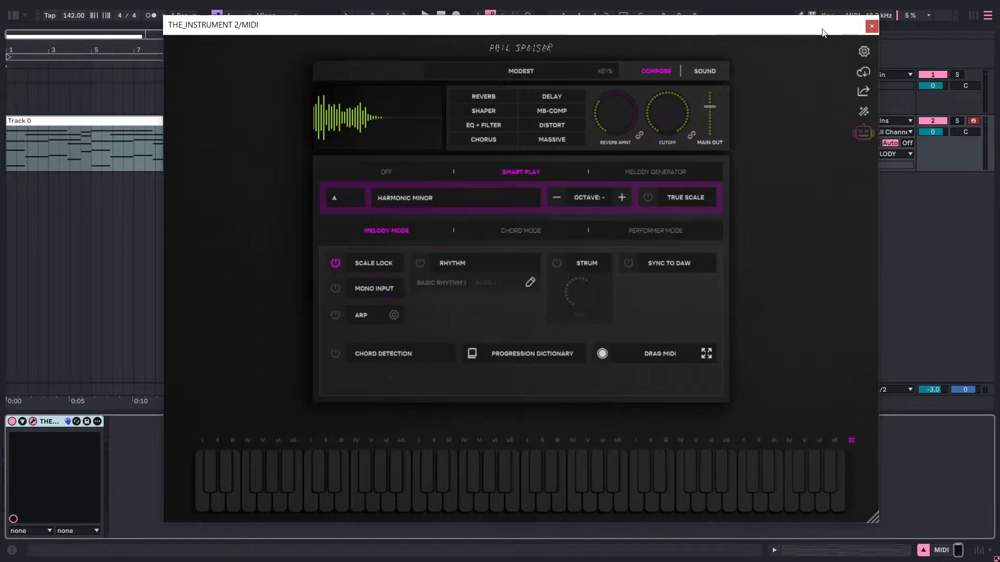
left_click_drag(820, 27, 719, 49)
left_click(771, 49)
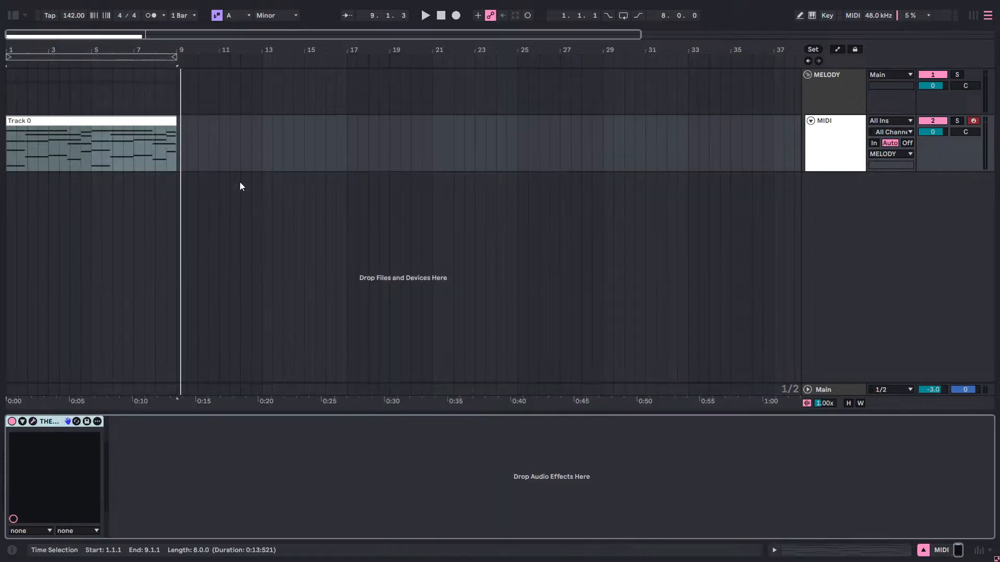
Select the recorded chord clip and its MIDI track, and switch to the Session View.
left_click(156, 120)
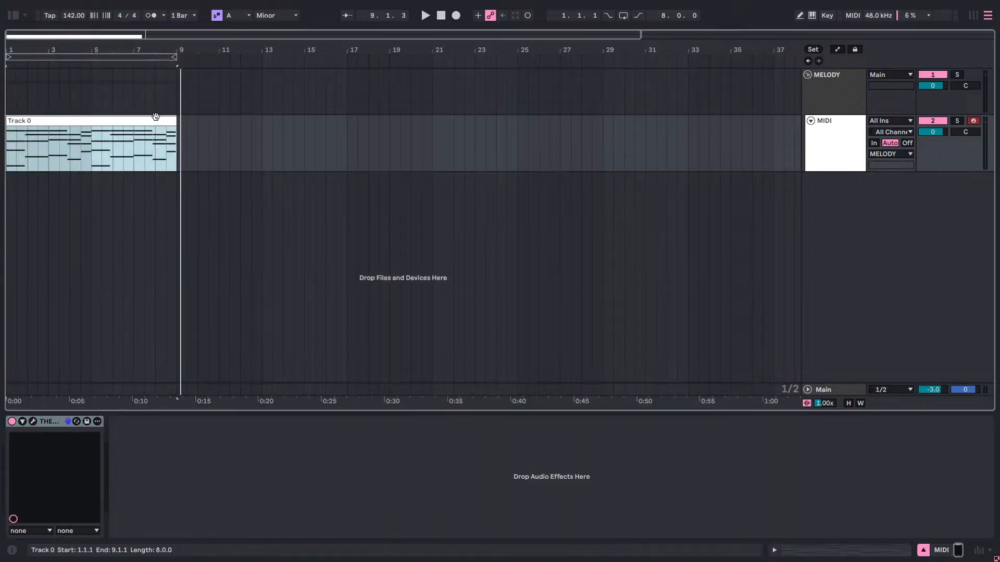
left_click(815, 131)
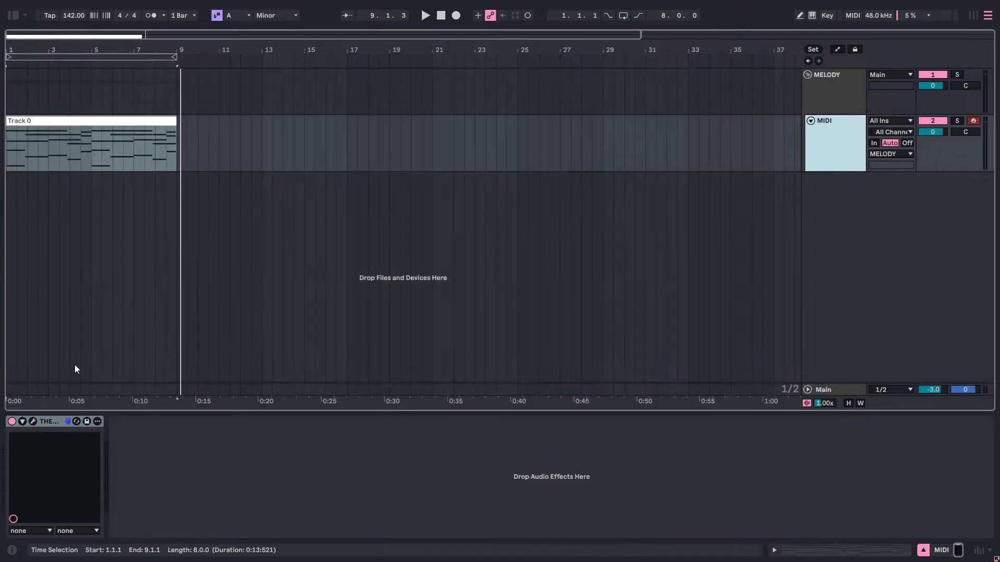
left_click(36, 420)
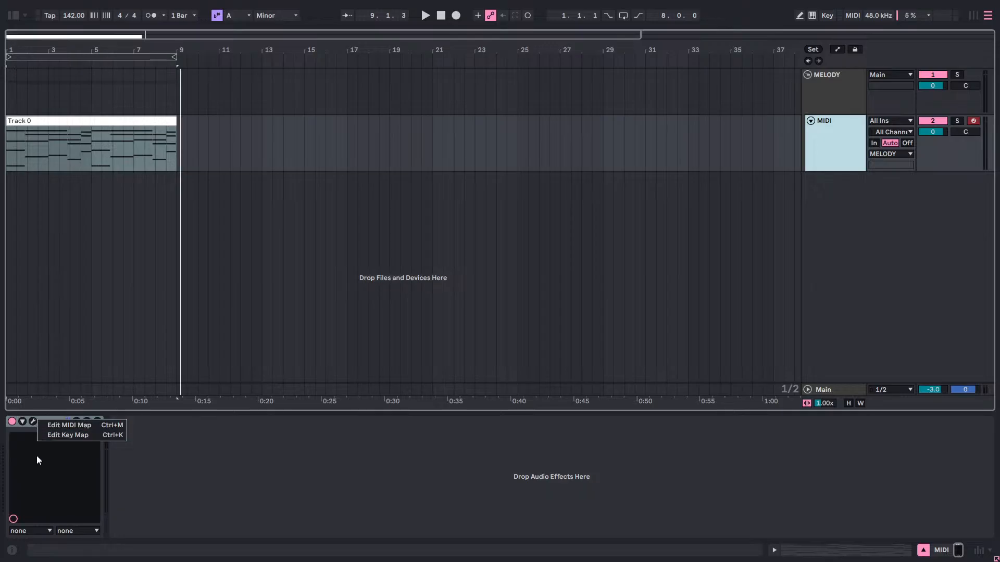
key("Escape")
key("Tab")
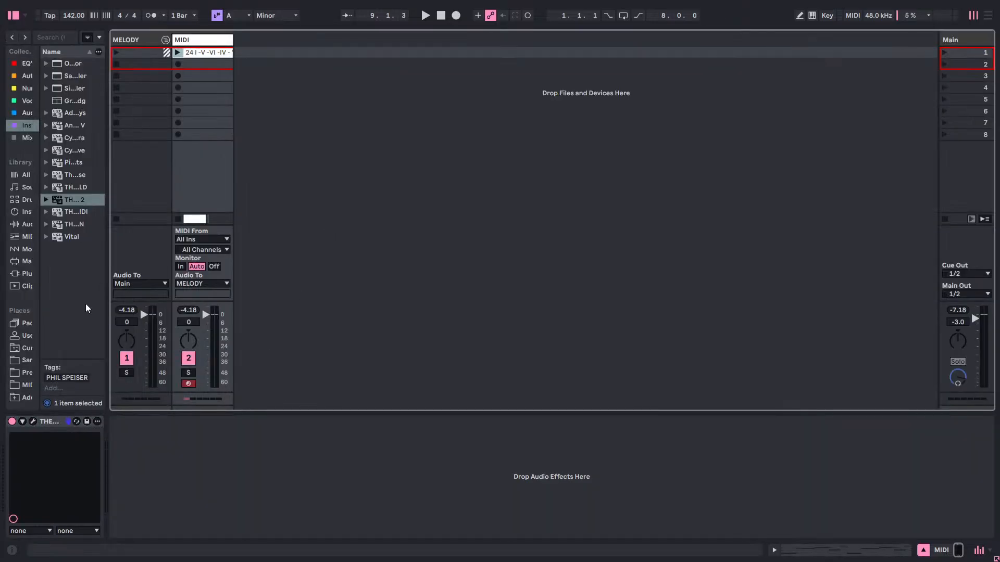
Delete THE_INSTRUMENT 2 from the MIDI track and remove the old chord clip from its first Session slot.
right_click(48, 421)
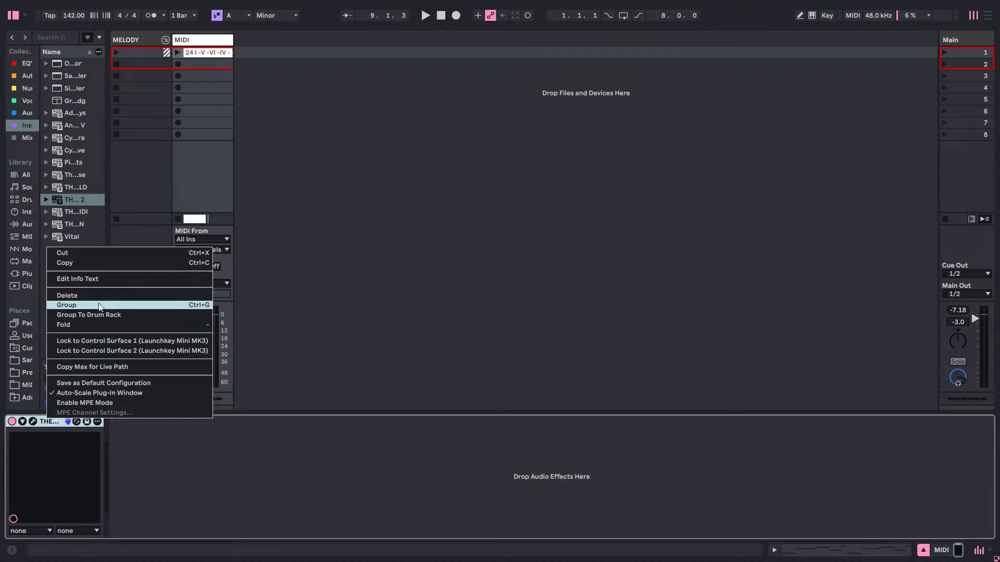
left_click(99, 296)
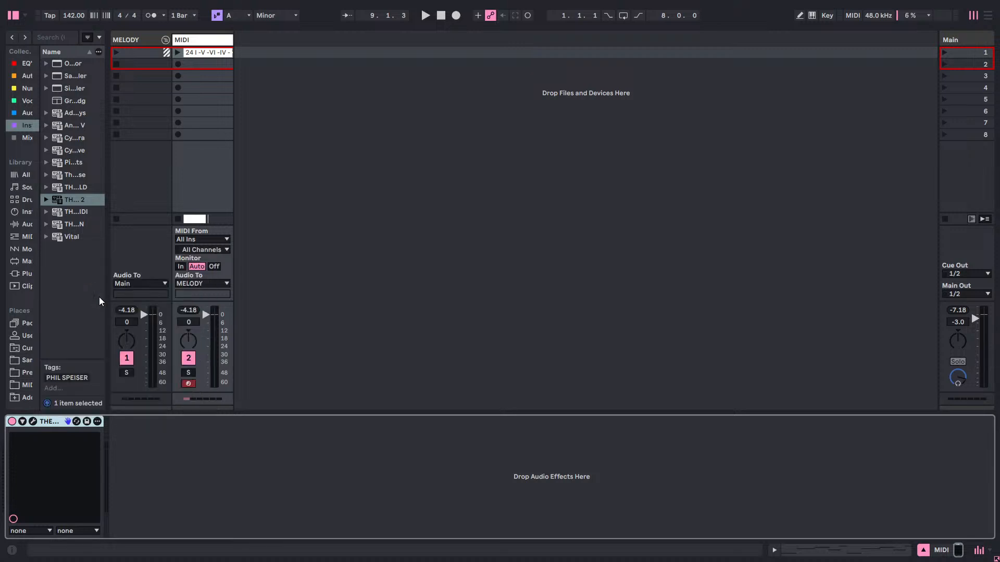
right_click(208, 56)
left_click(236, 94)
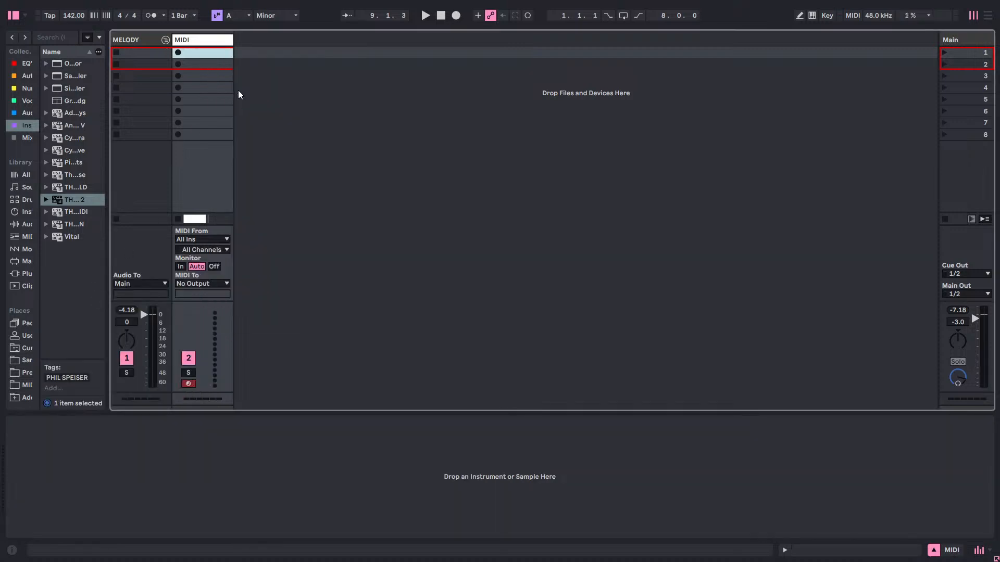
Copy the recorded chord clip from the Arrangement into the MIDI track's first Session View slot.
key("Tab")
right_click(128, 118)
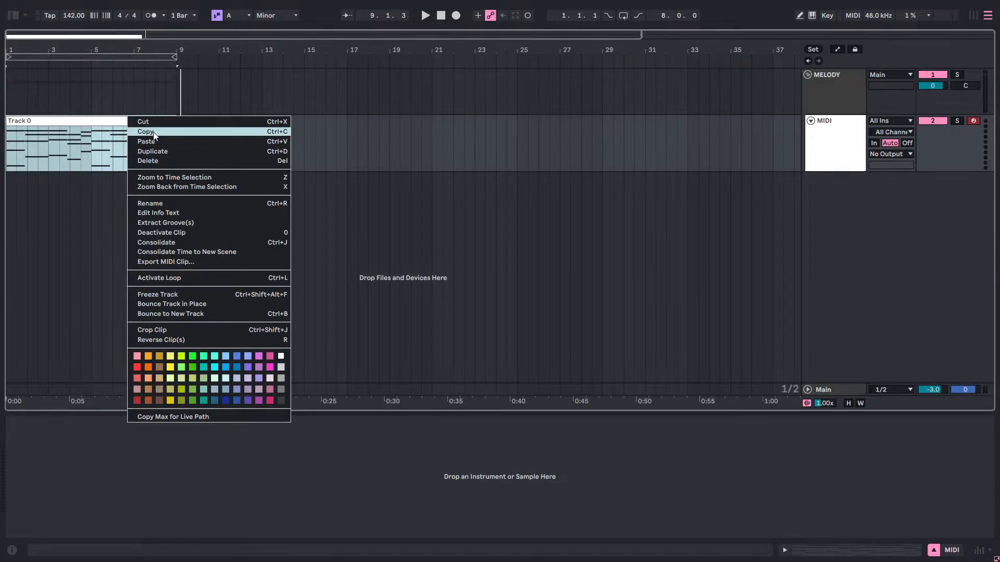
left_click(153, 132)
key("Tab")
right_click(202, 53)
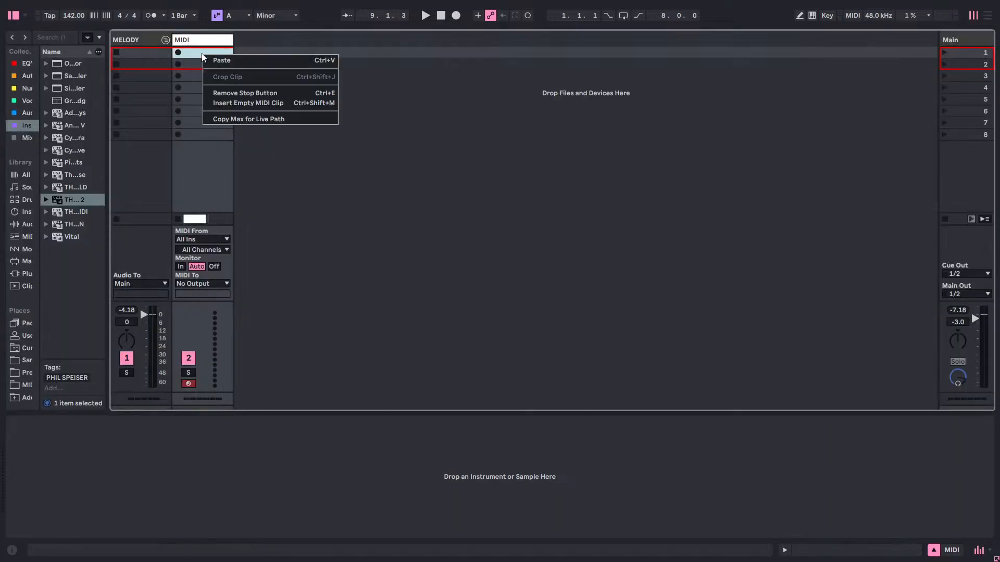
left_click(224, 67)
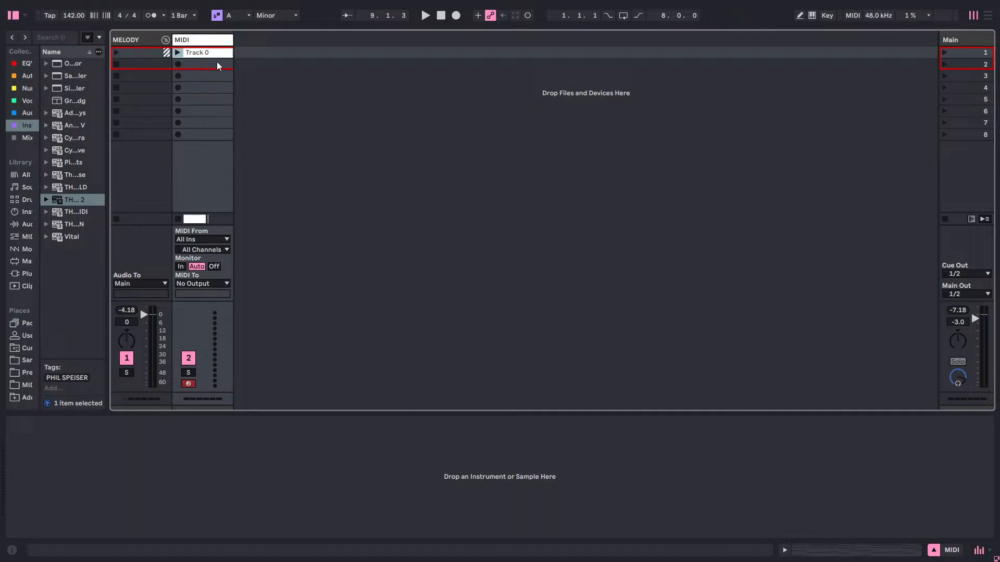
Open the Track 0 clip's notes and set the Humanize amount to 0%.
double_click(218, 53)
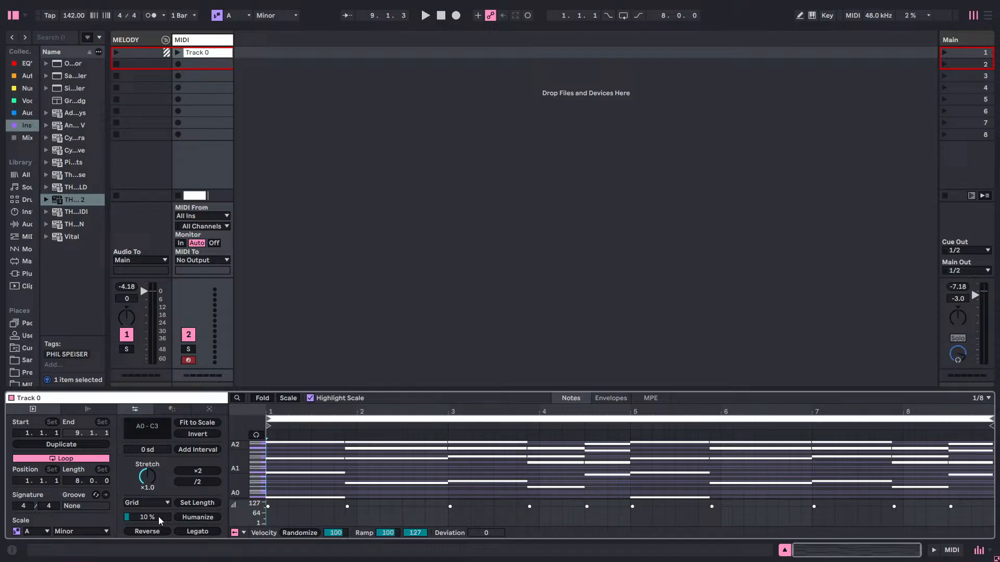
mouse_move(159, 521)
left_mouse_down()
mouse_move(160, 473)
mouse_move(159, 527)
left_mouse_up()
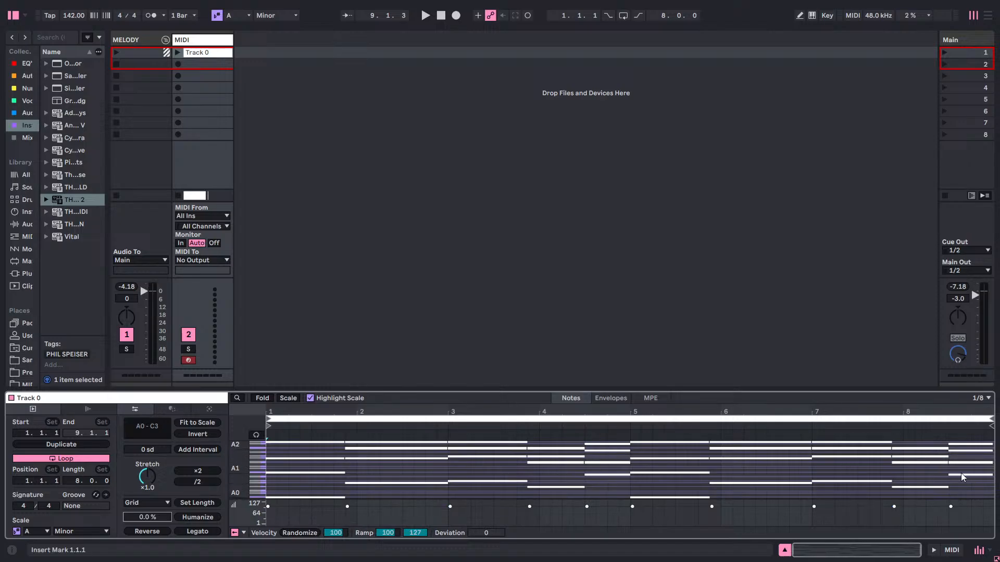
left_click(940, 463)
Widen the browser and load an empty Simpler from the Instruments collection onto the MIDI track.
right_click(211, 41)
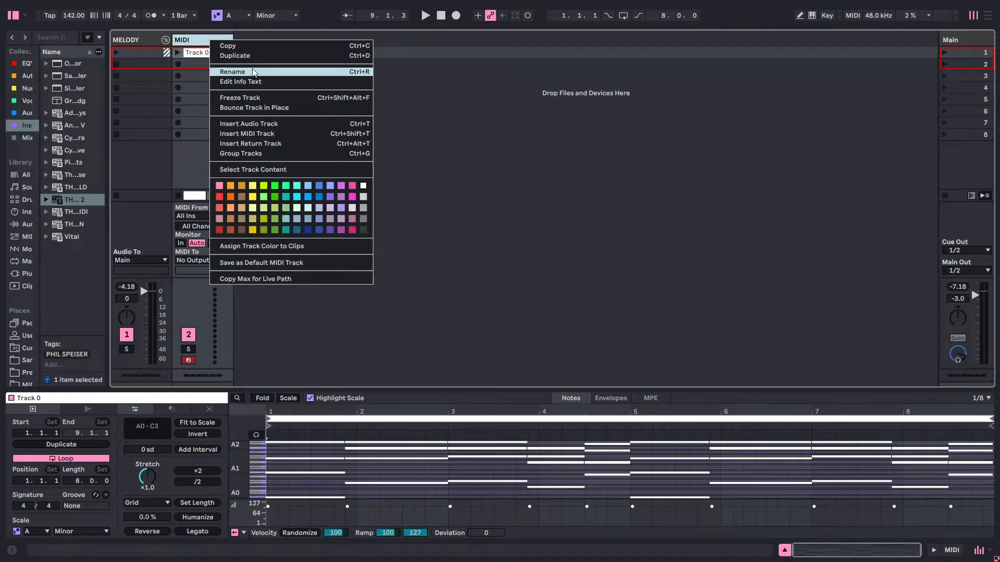
left_click(524, 153)
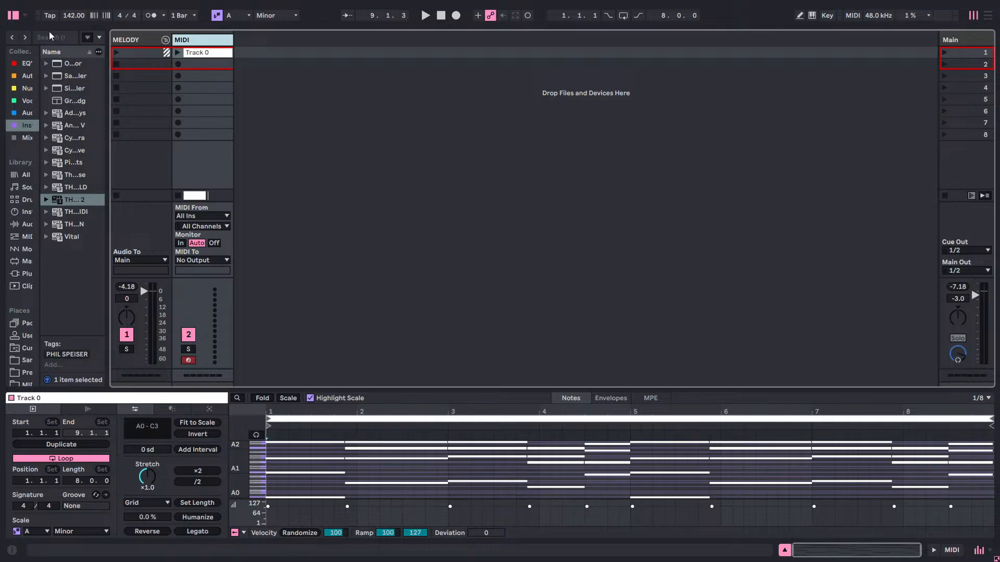
left_click_drag(107, 94, 239, 94)
left_click(32, 77)
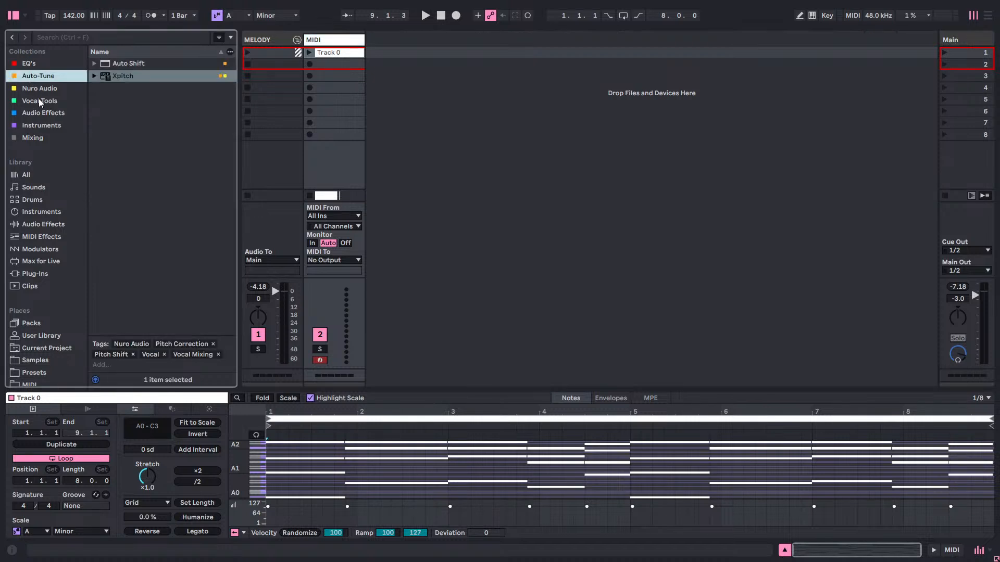
left_click(42, 114)
left_click(45, 126)
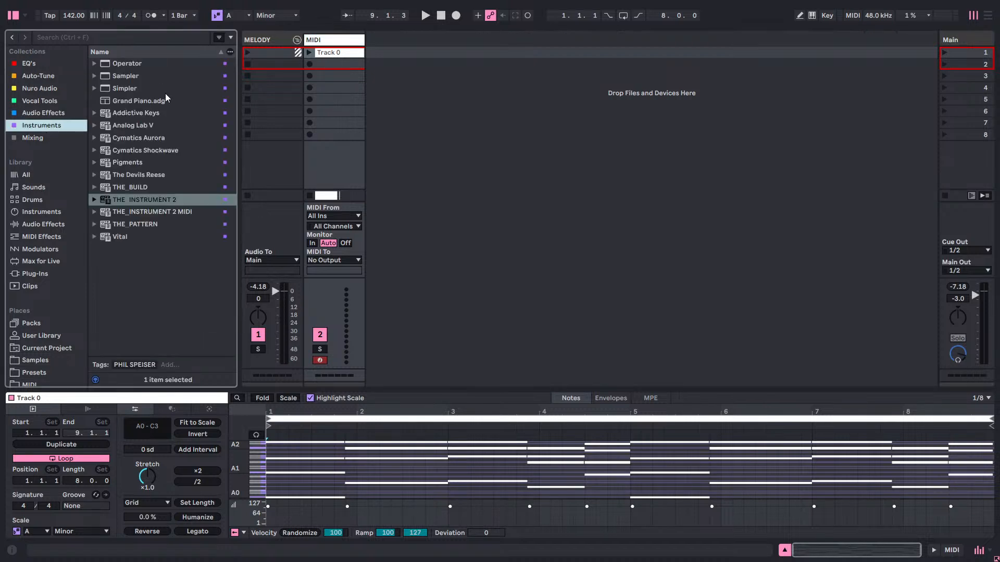
double_click(127, 89)
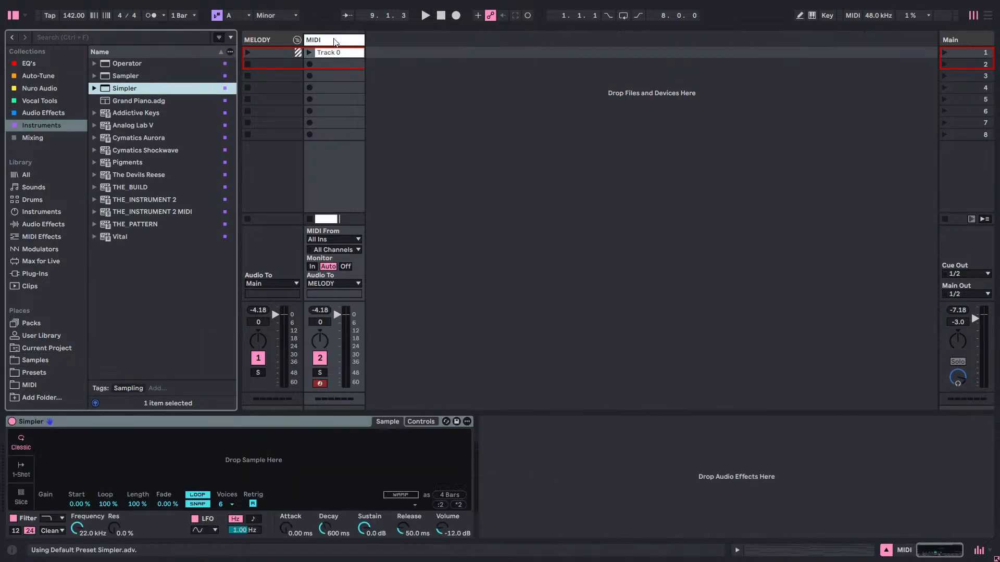
left_click(229, 502)
Reopen the Track 0 clip, enlarge its note editor and fold it to show only the used notes.
left_click(350, 59)
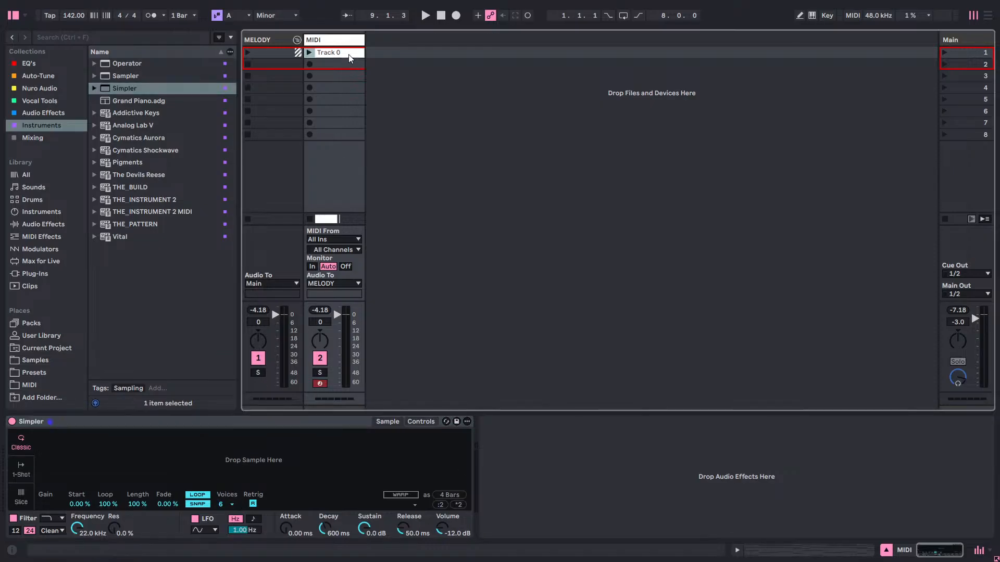
left_click(348, 55)
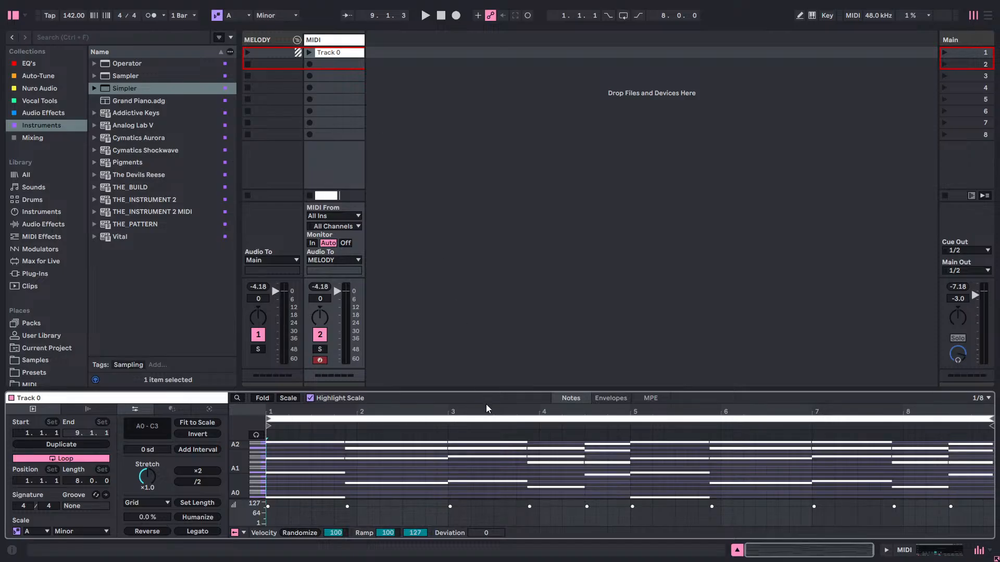
left_click_drag(488, 388, 488, 30)
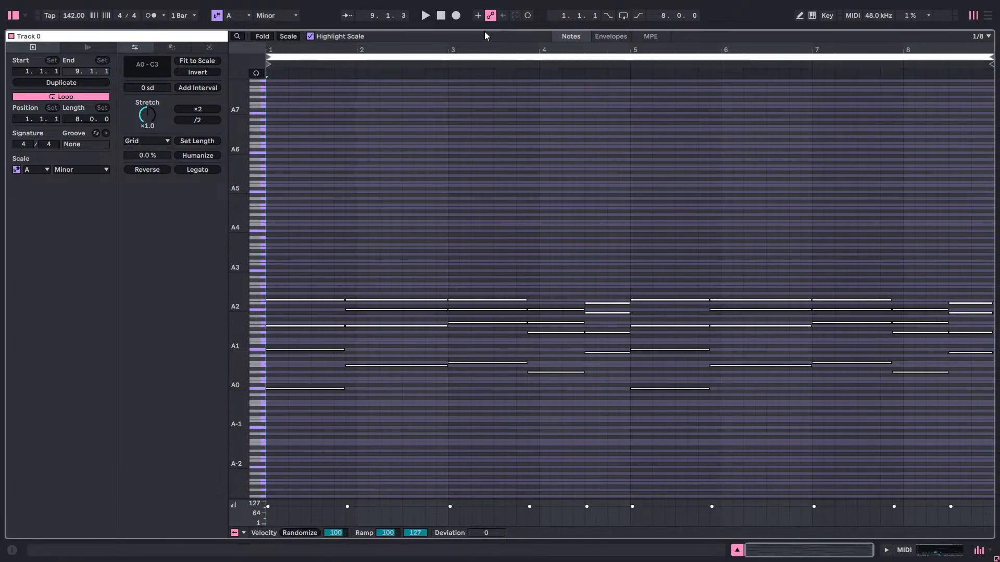
left_click_drag(484, 30, 406, 279)
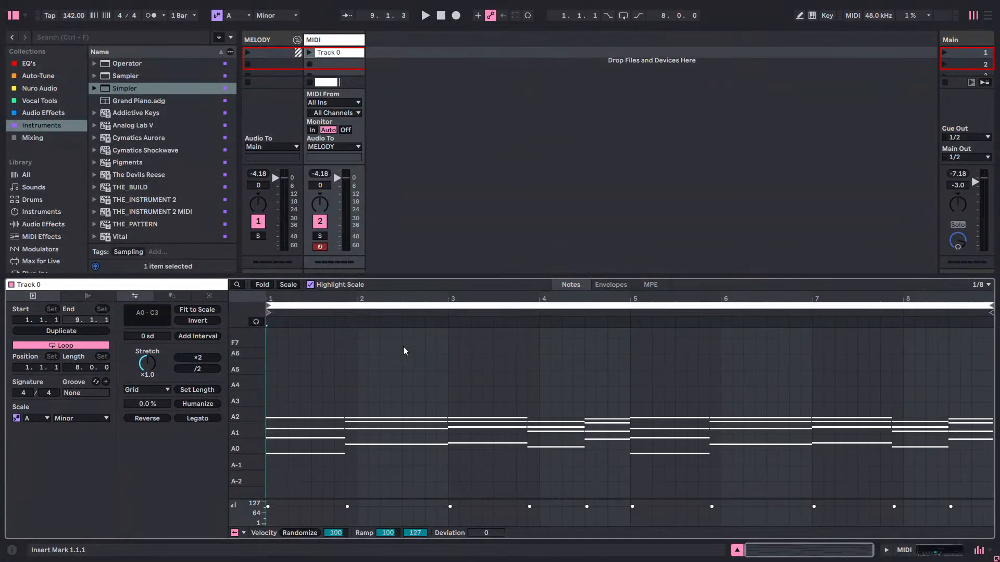
left_click(262, 285)
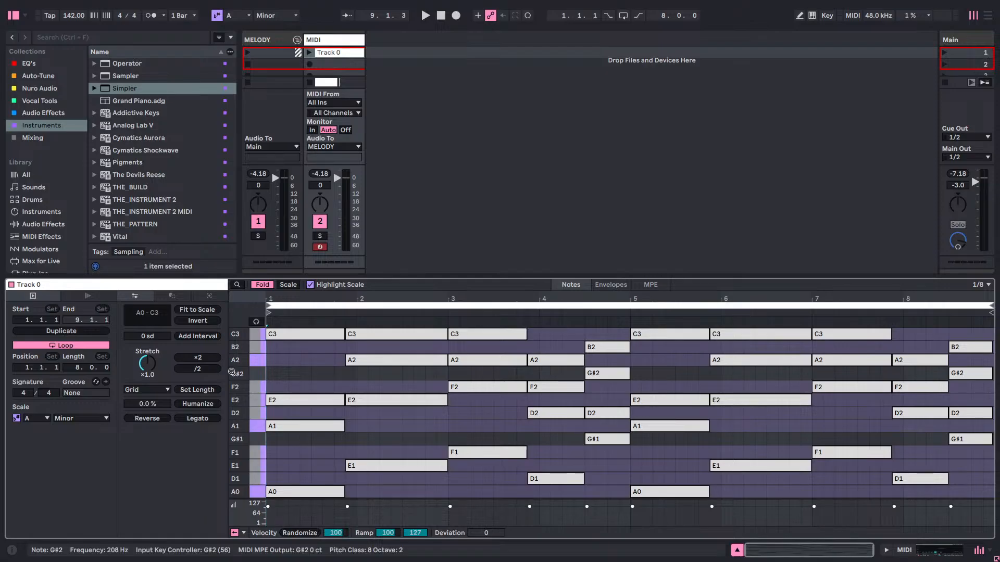
mouse_move(239, 378)
left_mouse_down()
mouse_move(253, 378)
mouse_move(253, 354)
mouse_move(236, 359)
left_mouse_up()
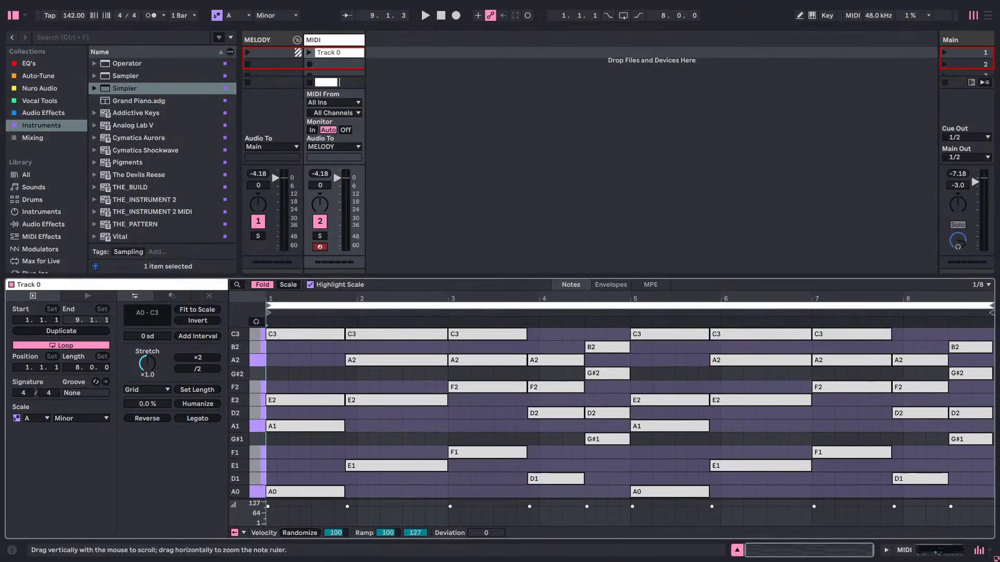
Launch the Track 0 clip, and open the Samples place in a wider browser so full file names are readable.
left_click(309, 53)
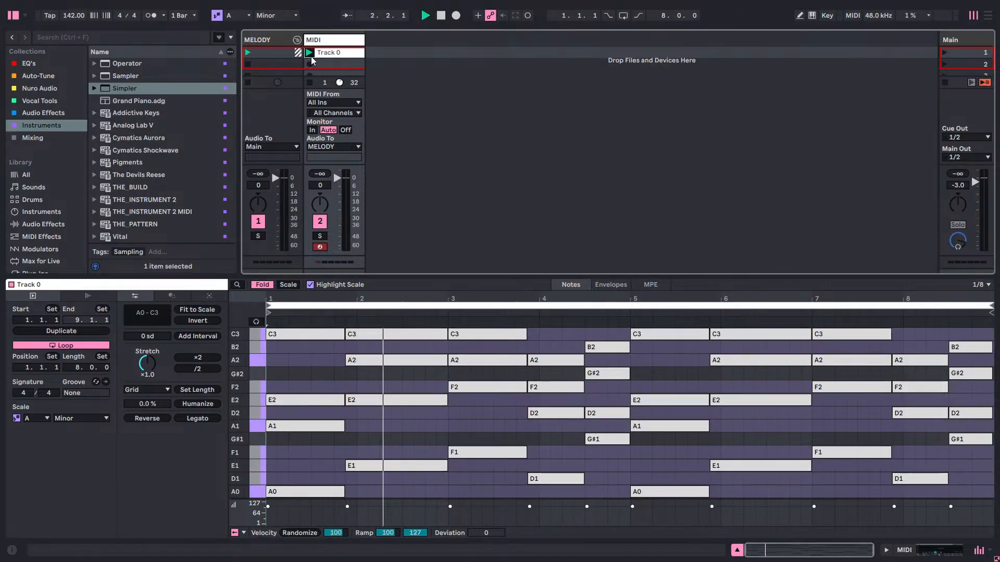
left_click(26, 88)
left_click(34, 116)
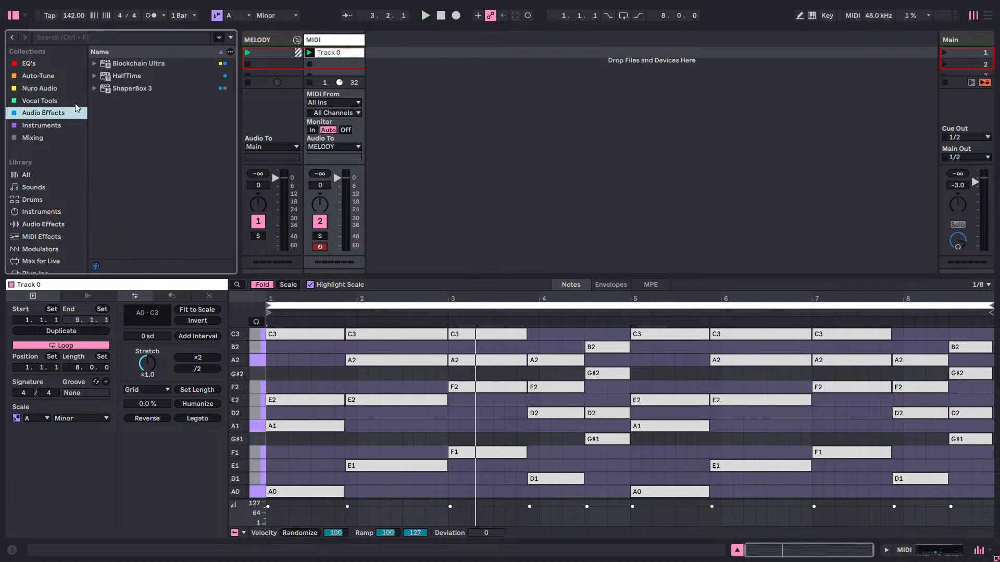
left_click(42, 125)
scroll(43, 204, "down", 5)
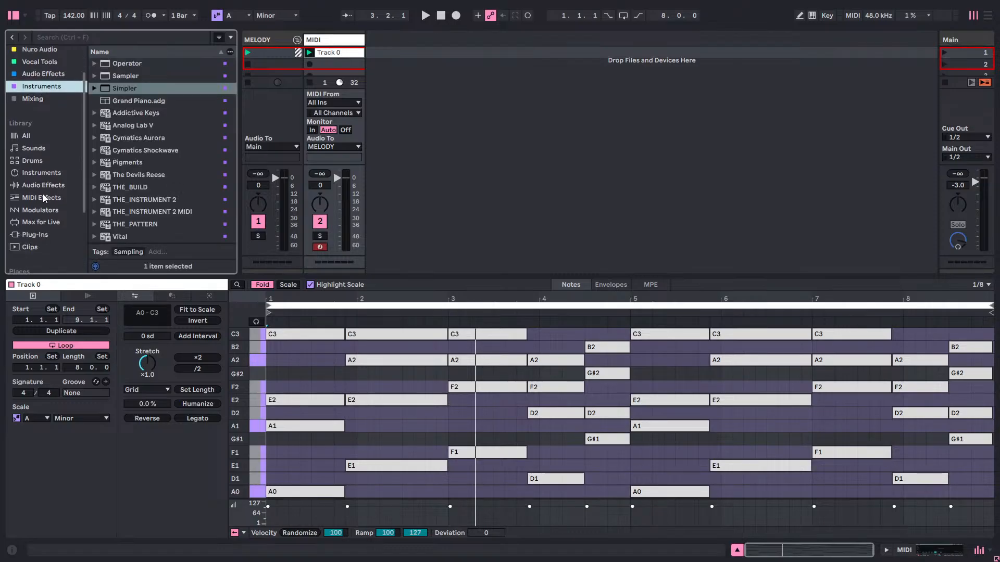
left_click(40, 245)
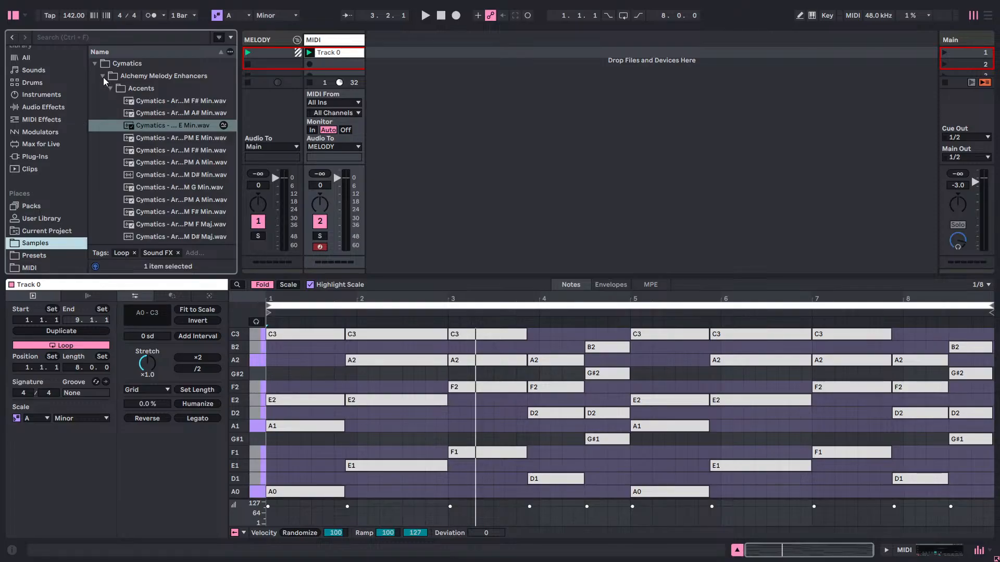
left_click(236, 101)
left_click_drag(237, 99, 373, 136)
Collapse the Alchemy Melody Enhancers folder and expand Apex One Shots Vol 1 inside ANALOG DREAMS.
scroll(178, 165, "up", 5)
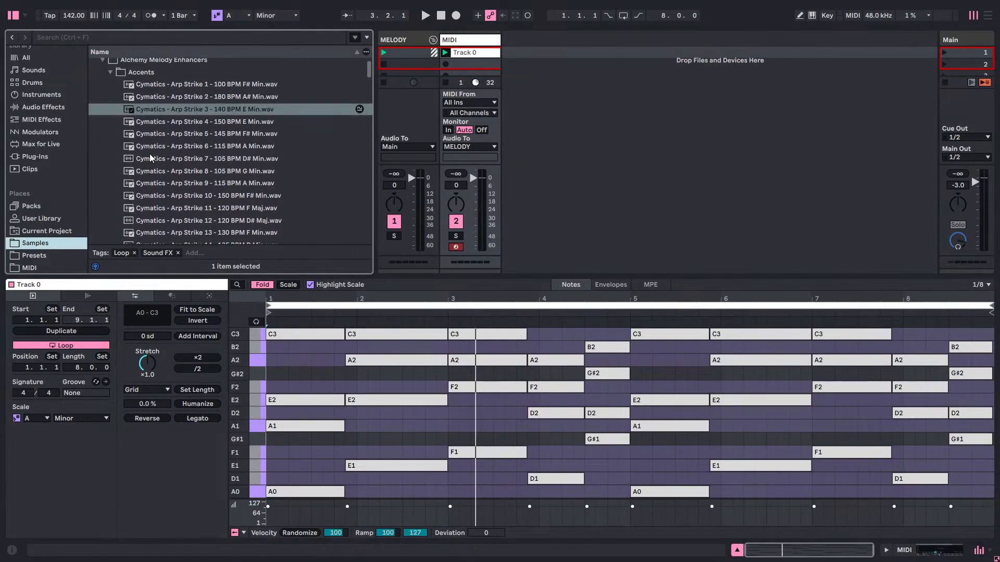
scroll(138, 159, "up", 1)
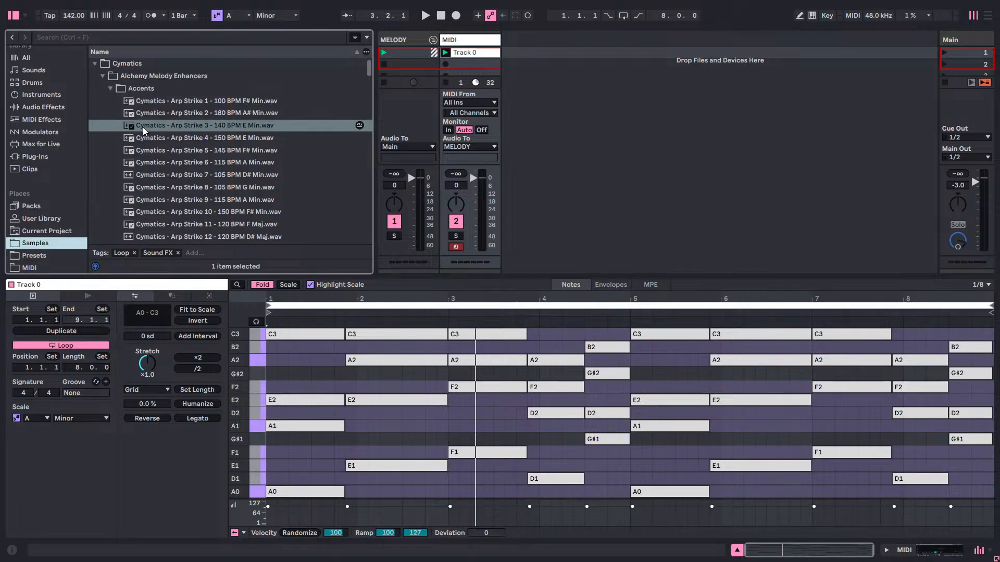
left_click(110, 89)
left_click(102, 76)
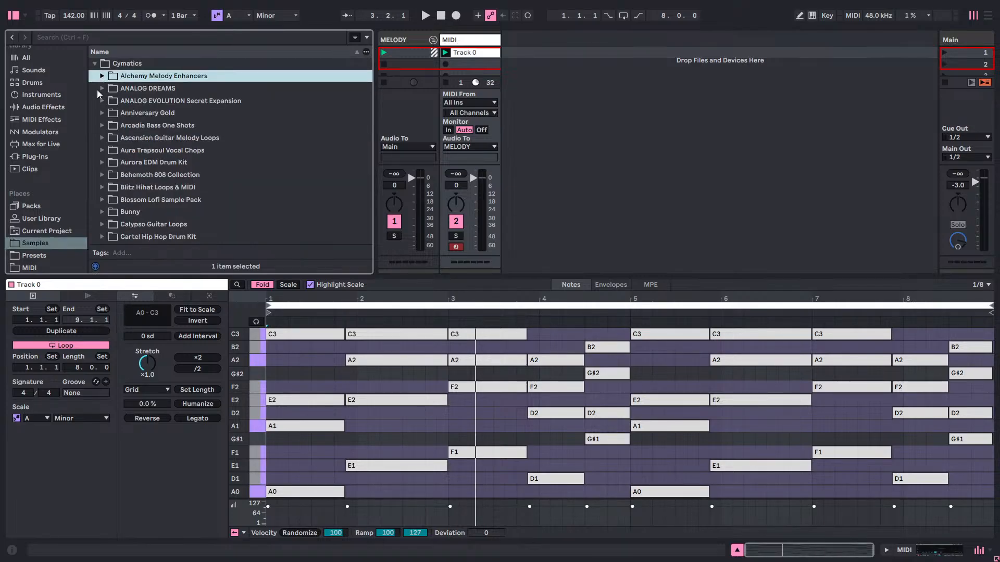
left_click(98, 93)
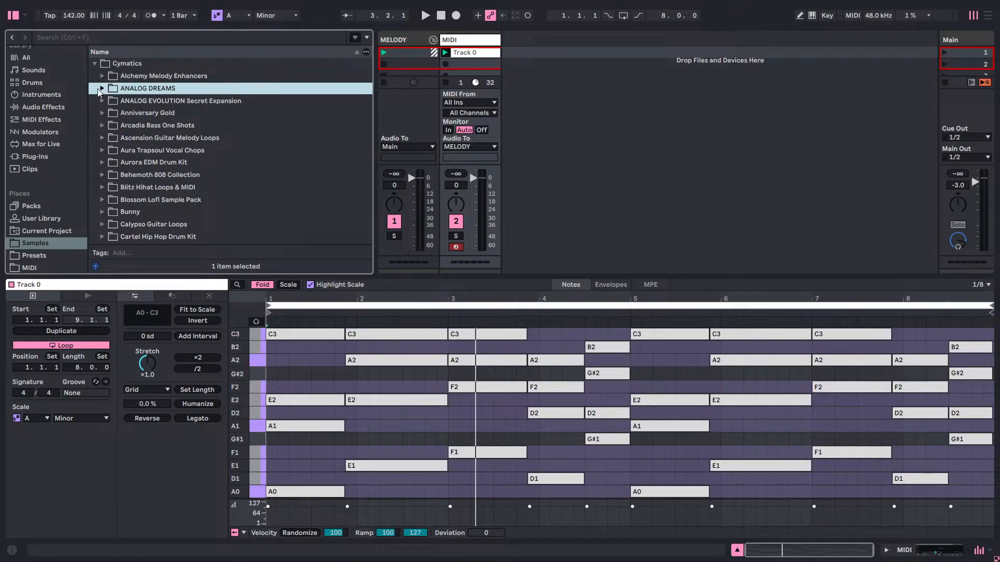
left_click(101, 89)
left_click(109, 100)
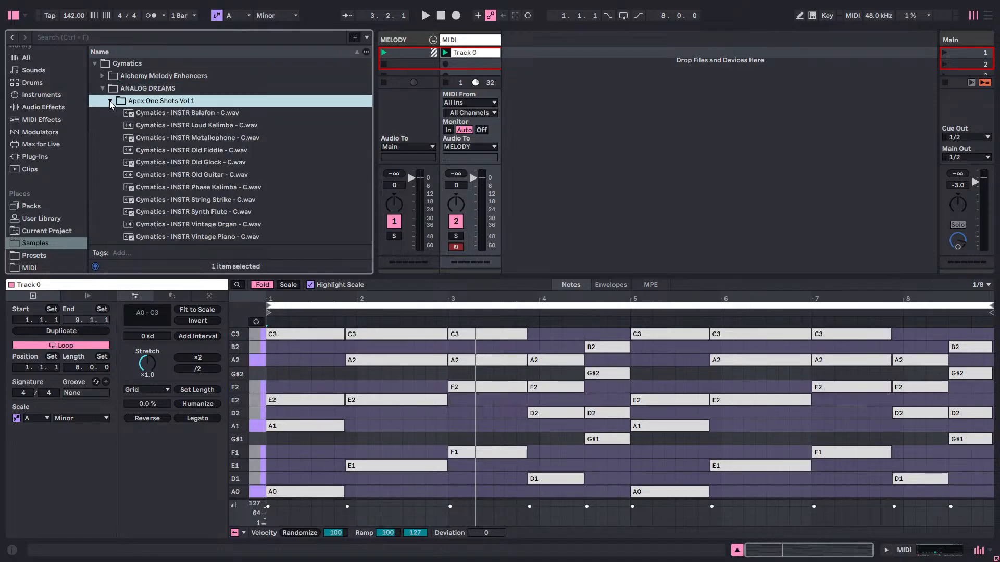
Load the one-shot "Cymatics - KEYS Daisy - C.wav" into the MIDI track's Simpler.
scroll(211, 156, "down", 5)
scroll(208, 179, "down", 1)
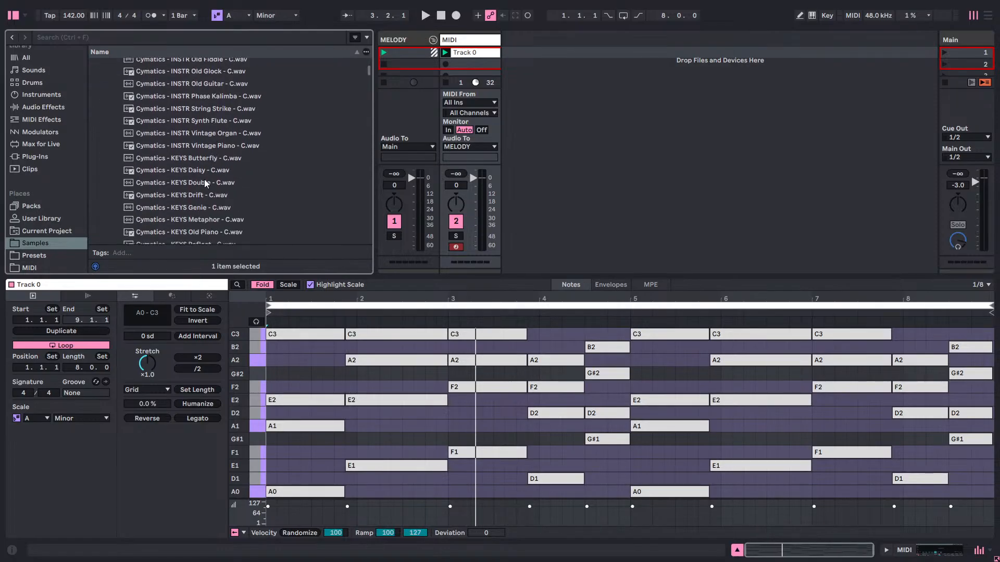
left_click_drag(191, 173, 465, 82)
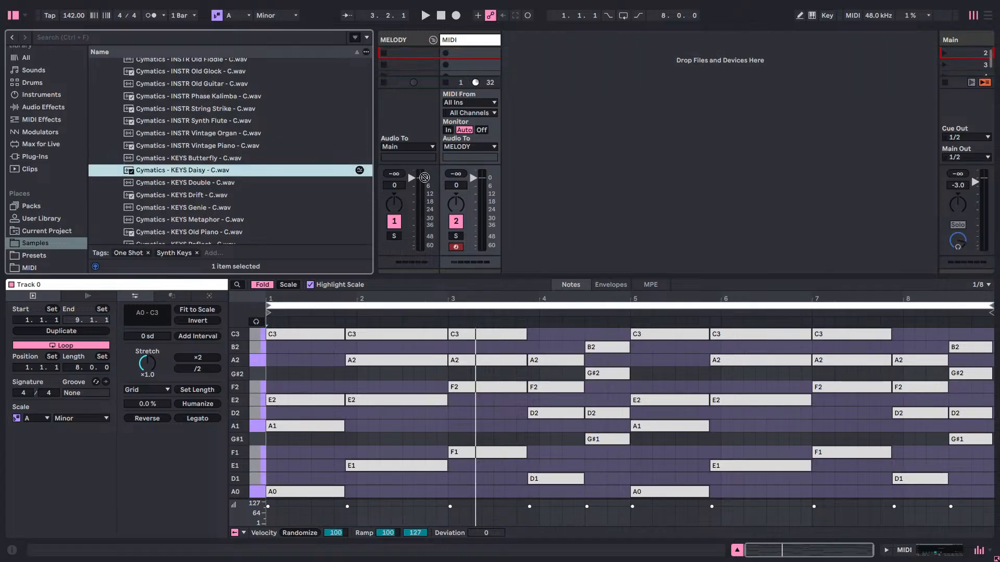
left_click_drag(333, 297, 273, 38)
left_click_drag(511, 38, 492, 42)
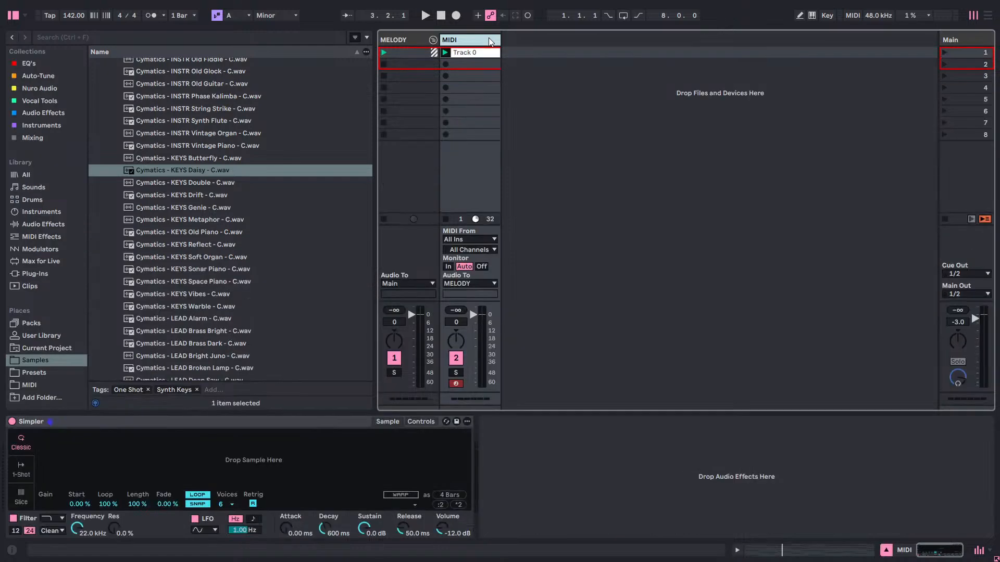
left_click_drag(219, 165, 260, 460)
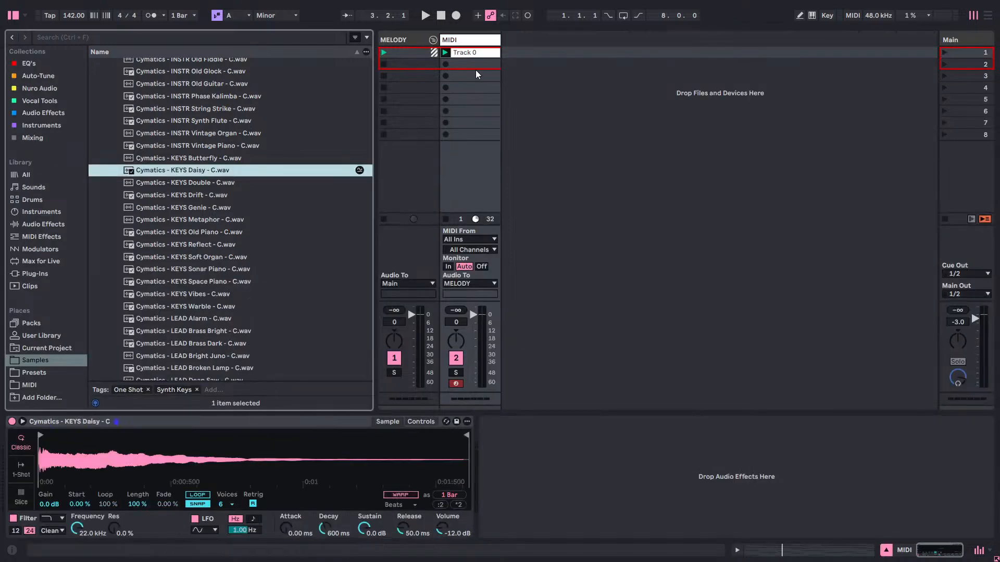
Play the Track 0 chord clip through Simpler and select the G#2 note at 4.3.1.
double_click(461, 52)
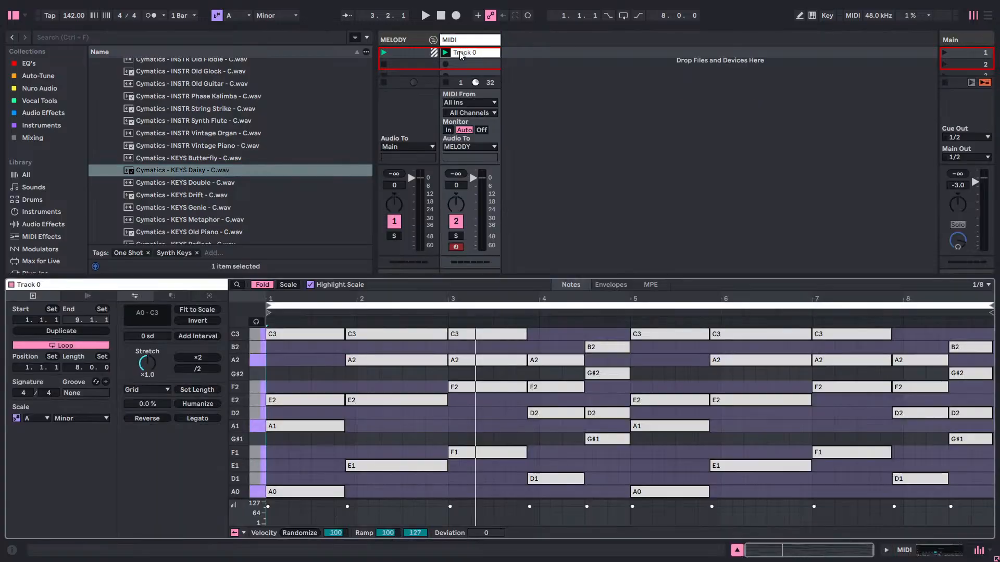
key("space")
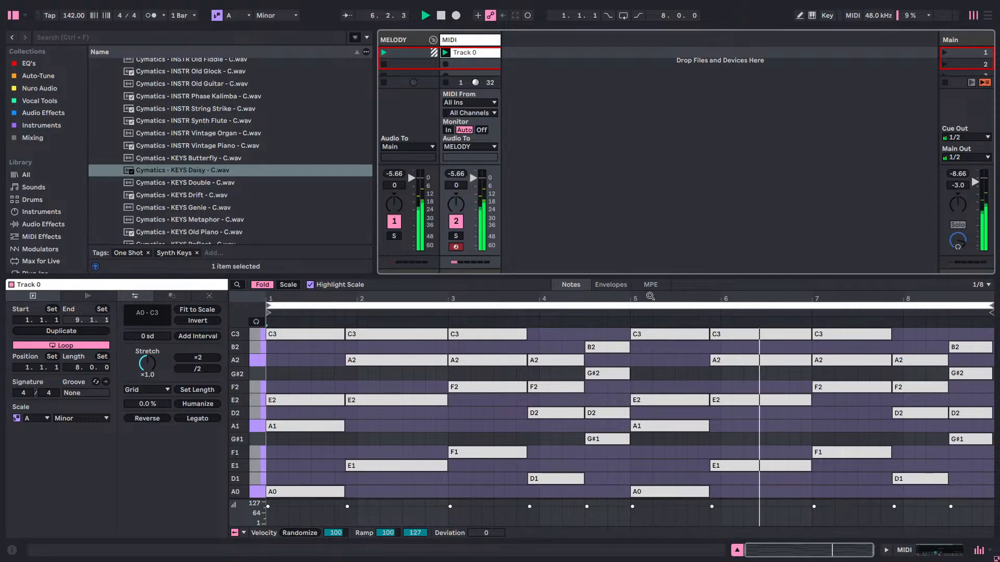
left_click(609, 375)
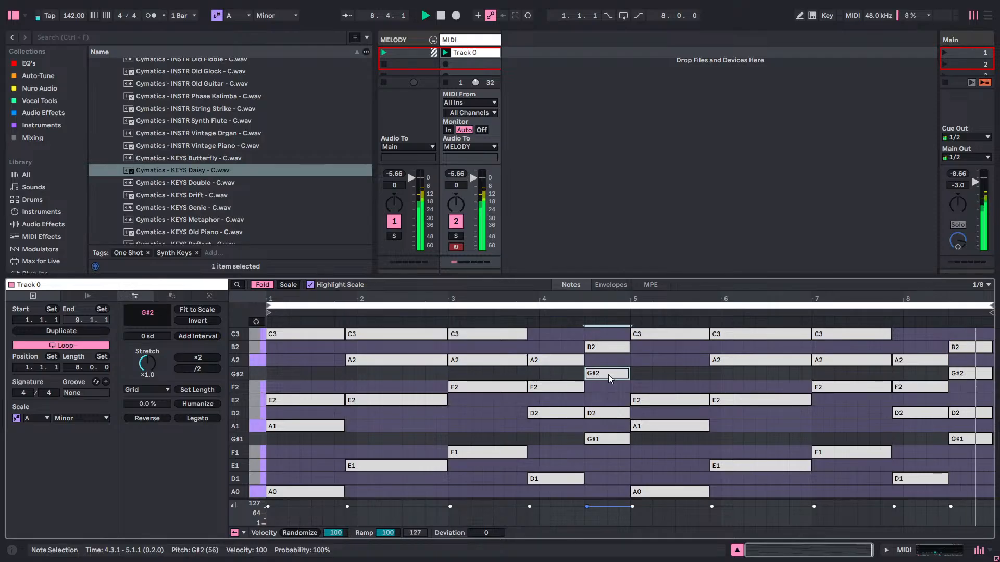
In the chord at 4.3.1, lower the G#2 note to F2 and the G#1 note to F1.
key("Down")
left_click(612, 440)
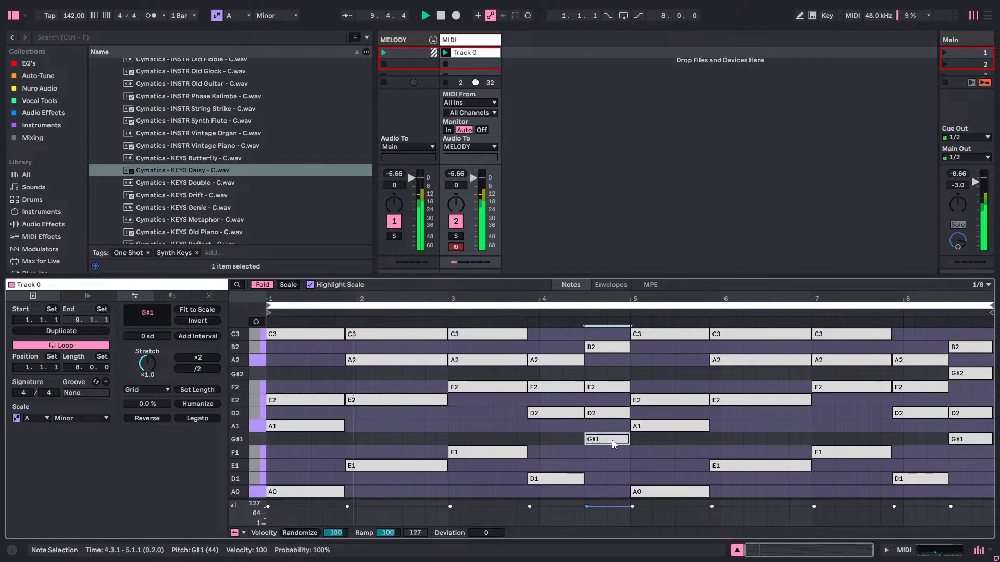
key("Down")
key("Down")
key("Up")
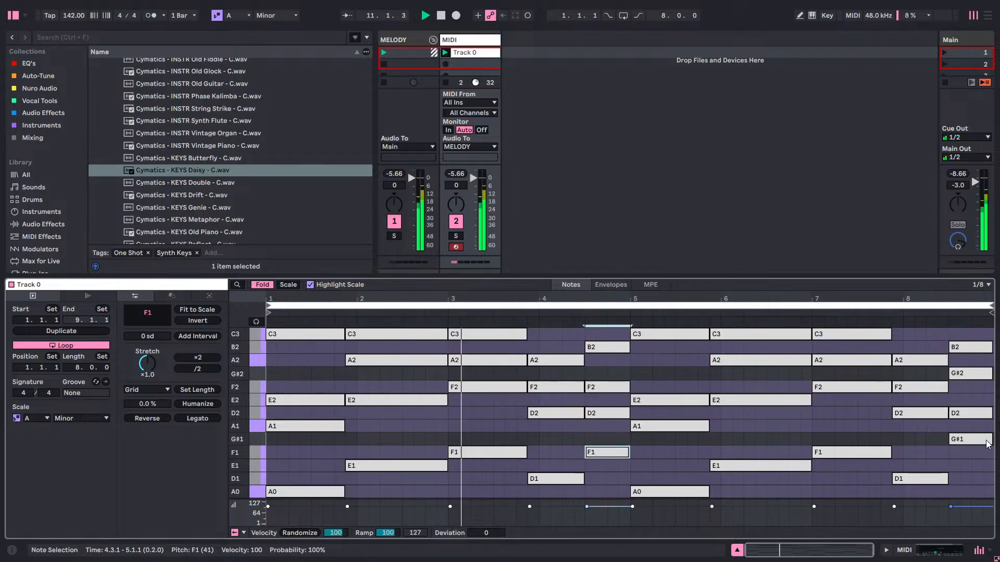
left_click(691, 371)
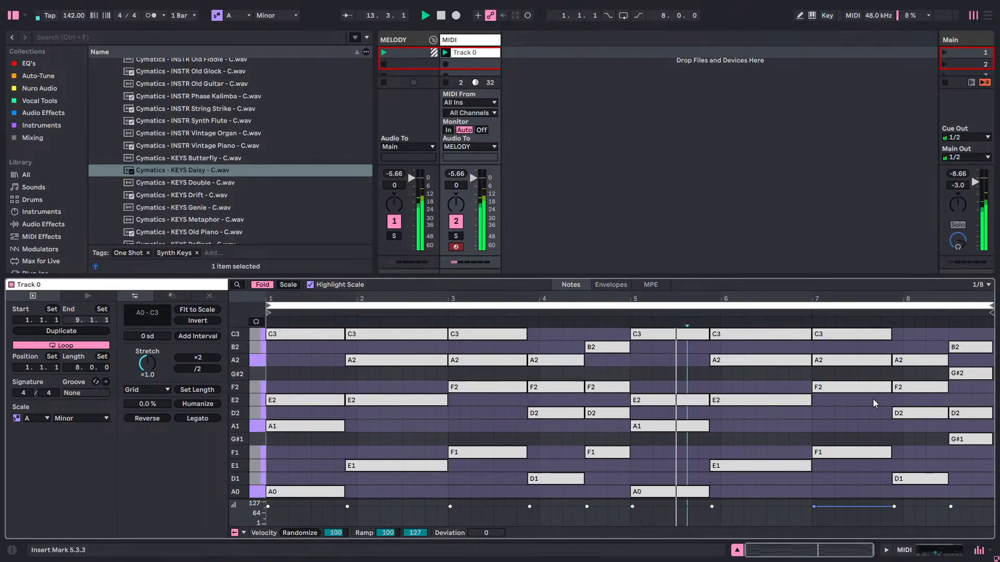
Lower the G#2 and G#1 notes of the final chord at 8.3.1 to F2 and F1.
left_click_drag(973, 375, 973, 387)
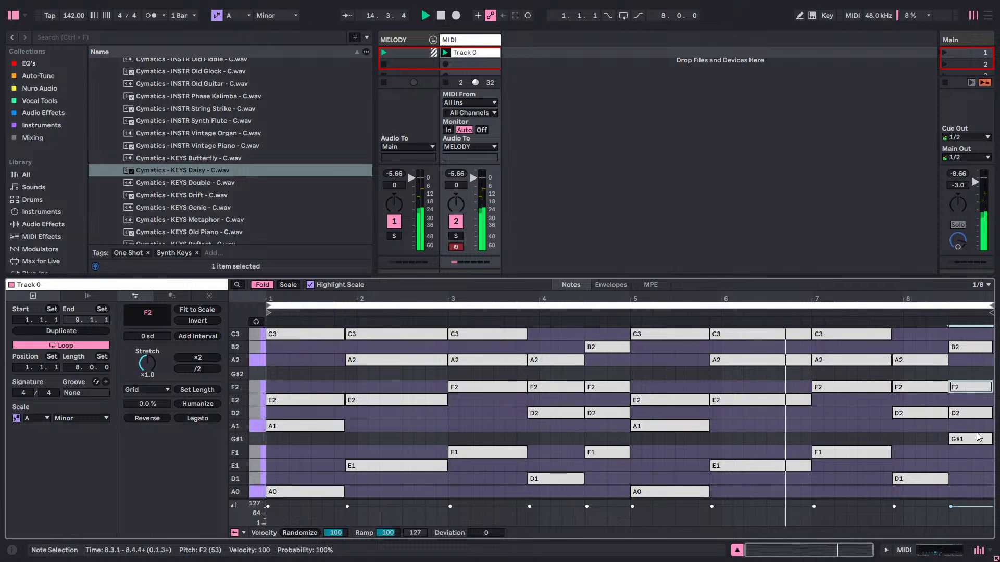
left_click_drag(974, 439, 975, 444)
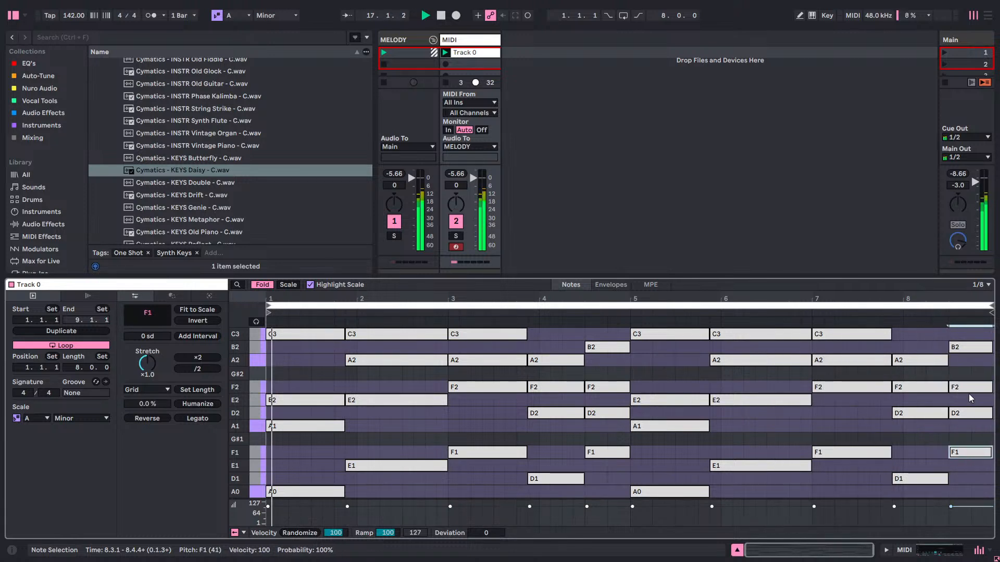
left_click(966, 365)
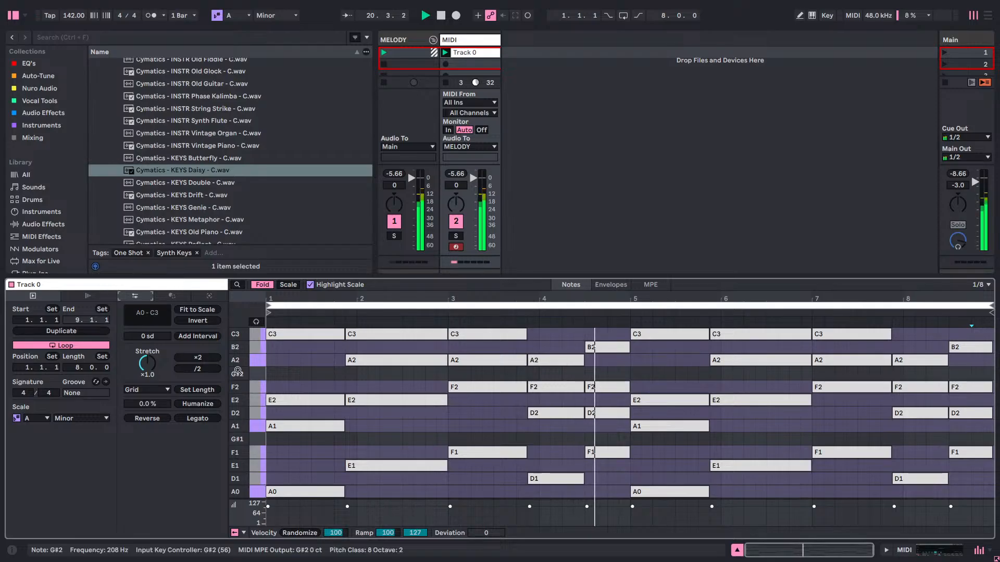
Select all four notes of the final chord at 8.3.1 and shift them up one folded row to span G#1–C3.
mouse_move(237, 370)
left_mouse_down()
mouse_move(247, 365)
mouse_move(247, 376)
left_mouse_up()
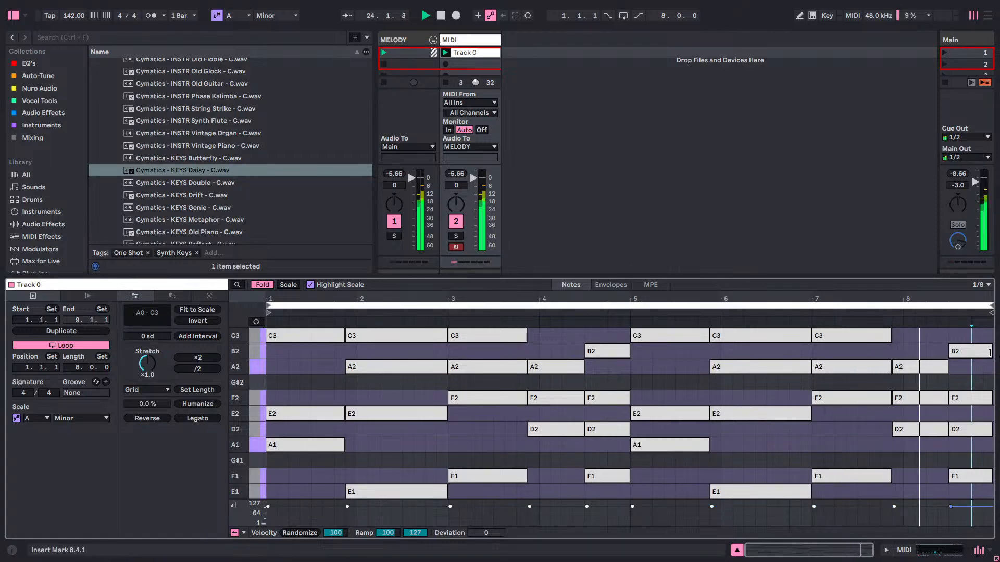
left_click_drag(965, 328, 957, 522)
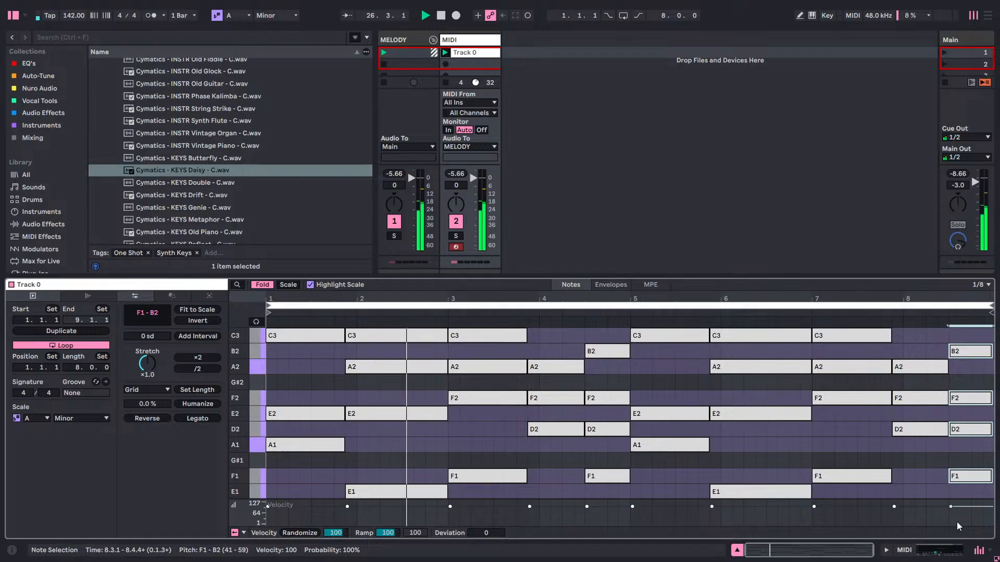
key("Up")
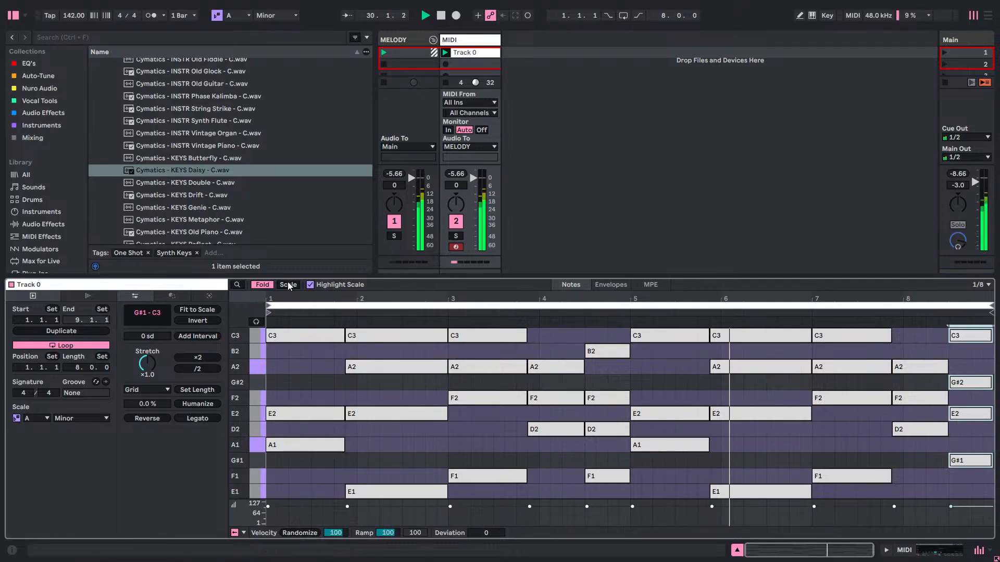
Turn off Fold and raise the selected final chord one semitone to span A1–C#3.
left_click(267, 286)
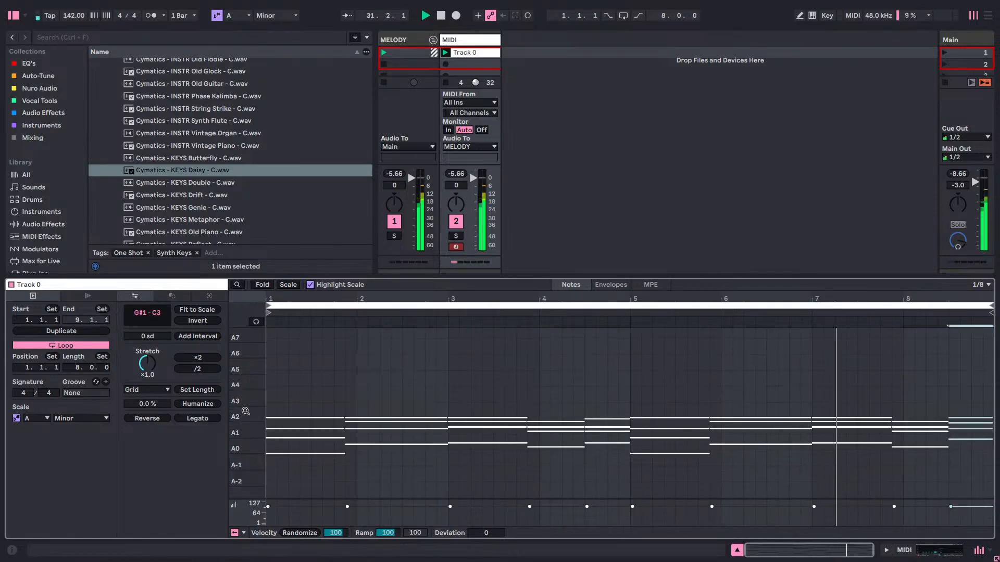
left_click_drag(238, 422, 270, 399)
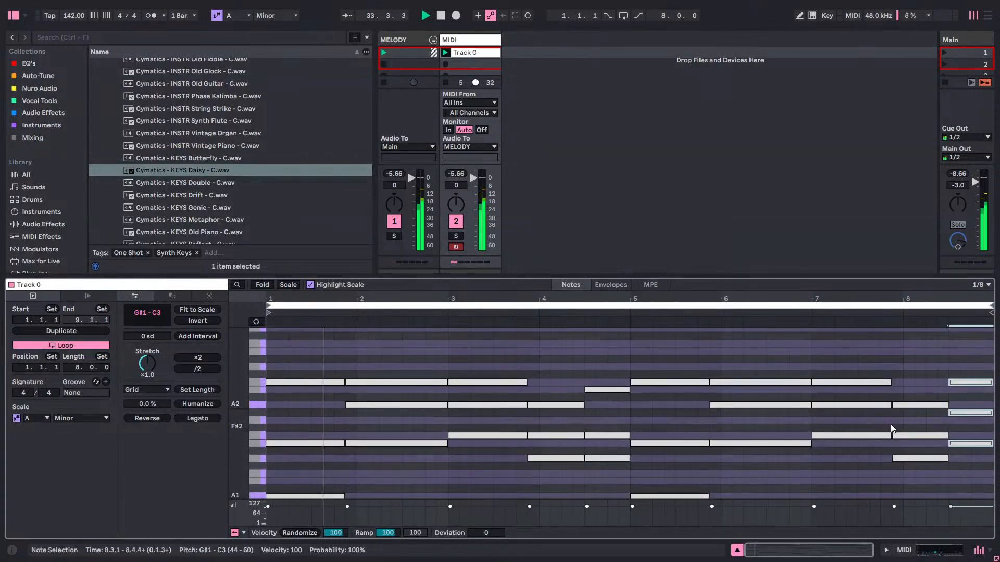
left_click_drag(238, 432, 248, 396)
scroll(783, 452, "up", 1)
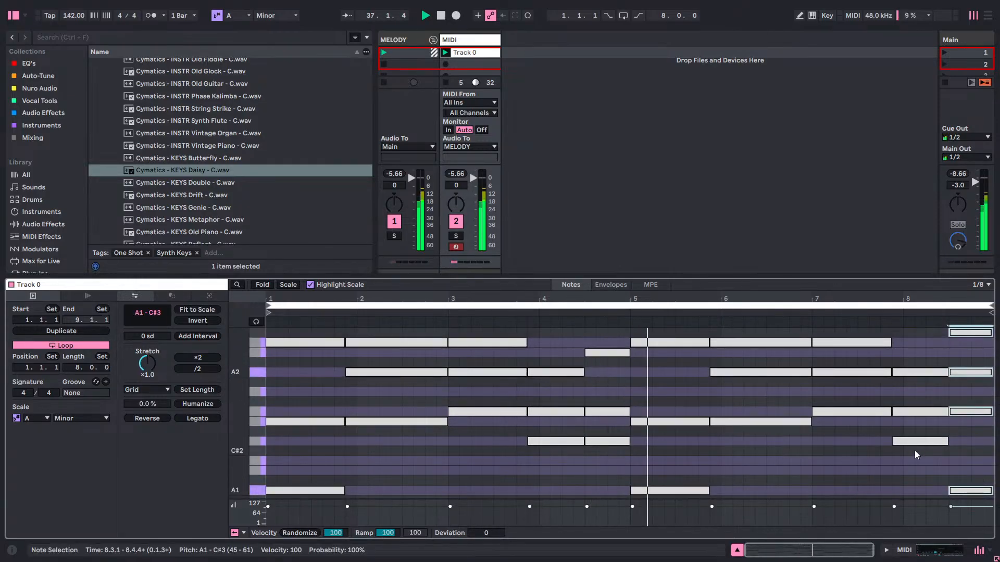
scroll(941, 388, "up", 4)
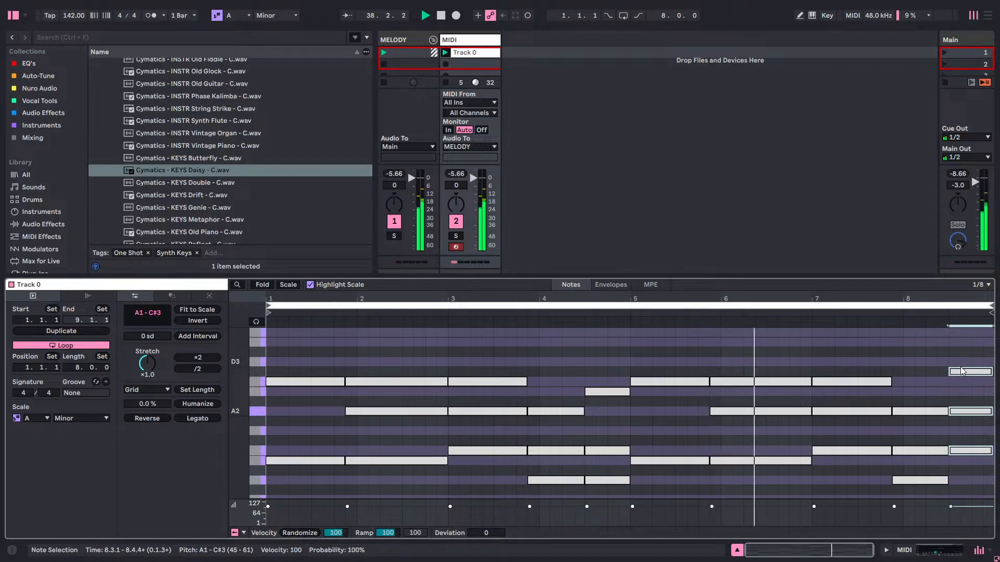
Raise only the top C#3 note of the final chord to D3.
left_click(961, 366)
left_click(962, 370)
key("Up")
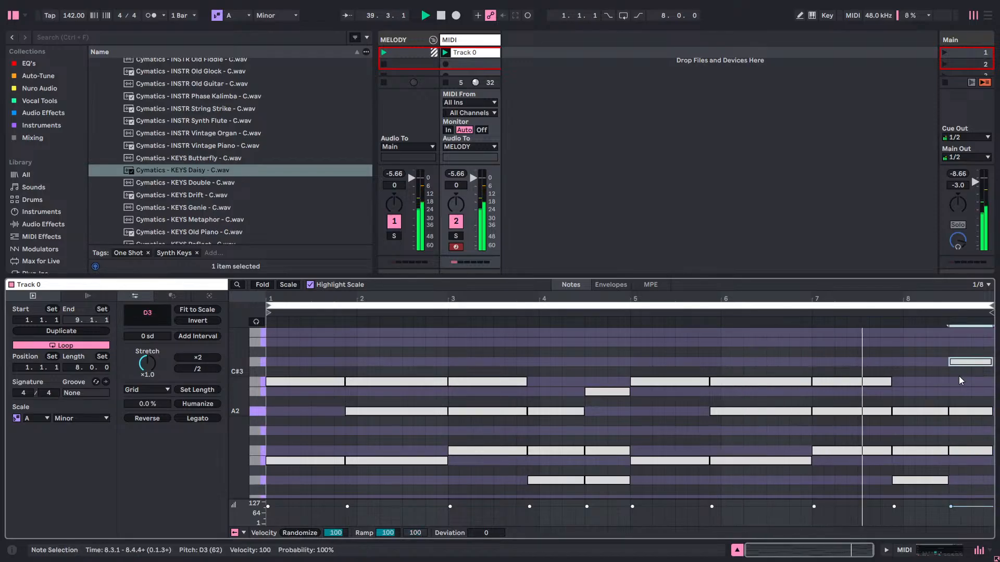
left_click(959, 377)
Examine the clip's chord notes from the upper voices down to the bass while the loop plays.
scroll(956, 377, "down", 1)
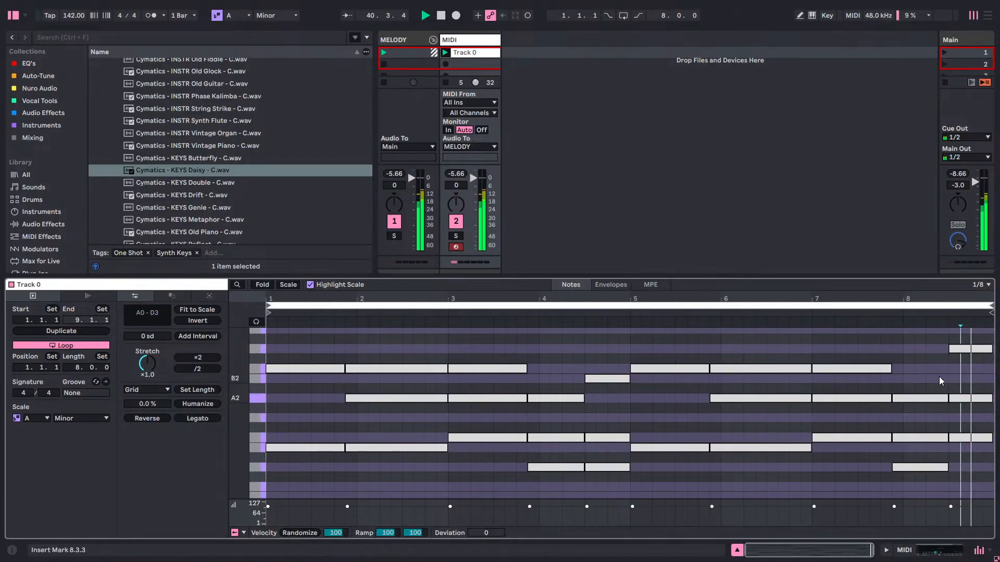
scroll(938, 377, "down", 2)
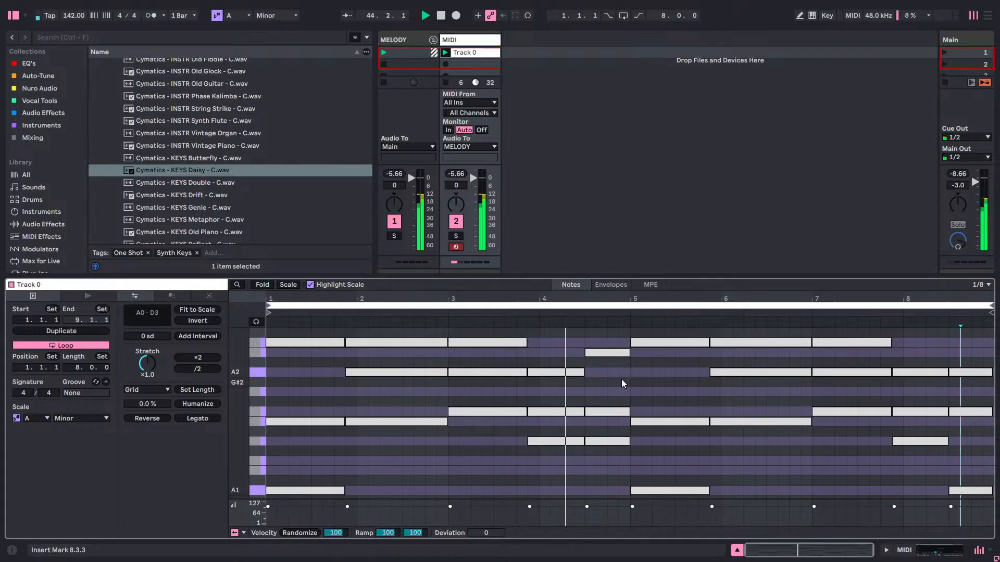
scroll(621, 382, "down", 3)
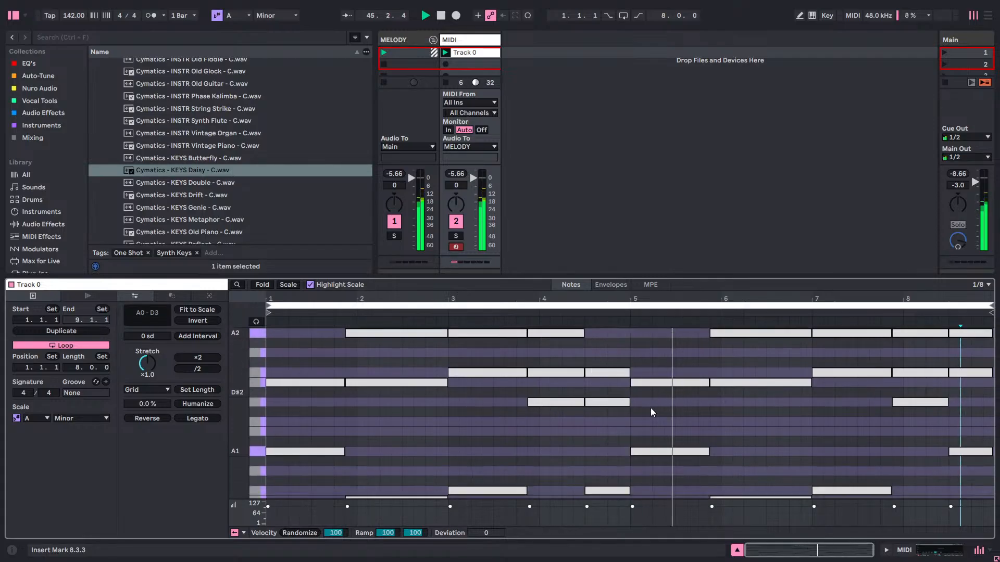
scroll(682, 411, "down", 2)
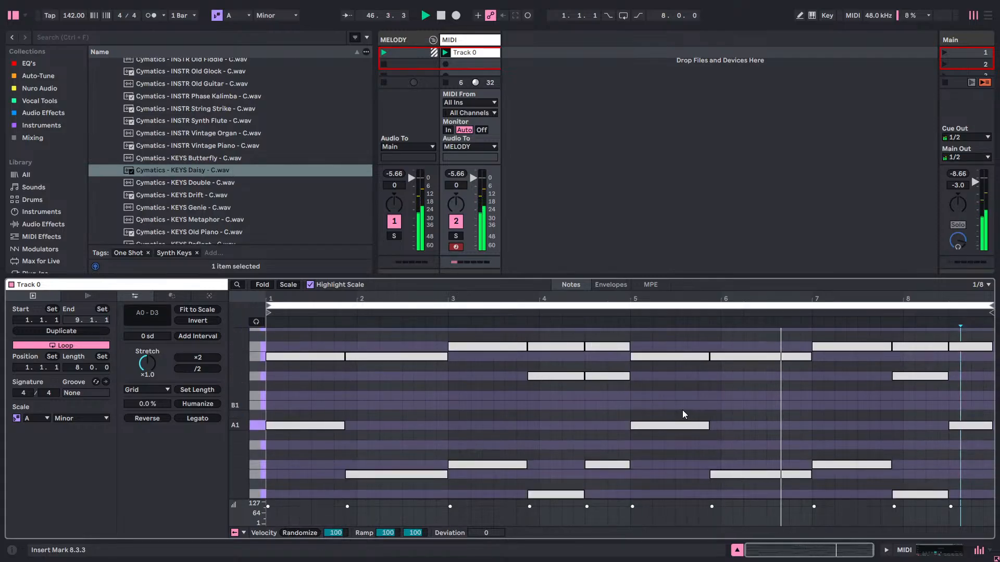
scroll(682, 410, "down", 2)
scroll(771, 408, "down", 6)
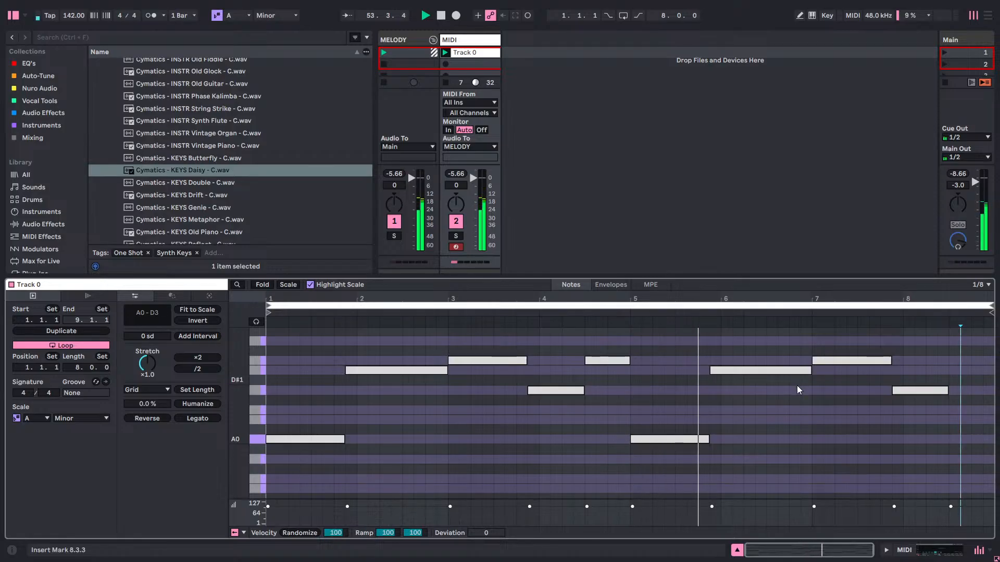
scroll(789, 386, "down", 2)
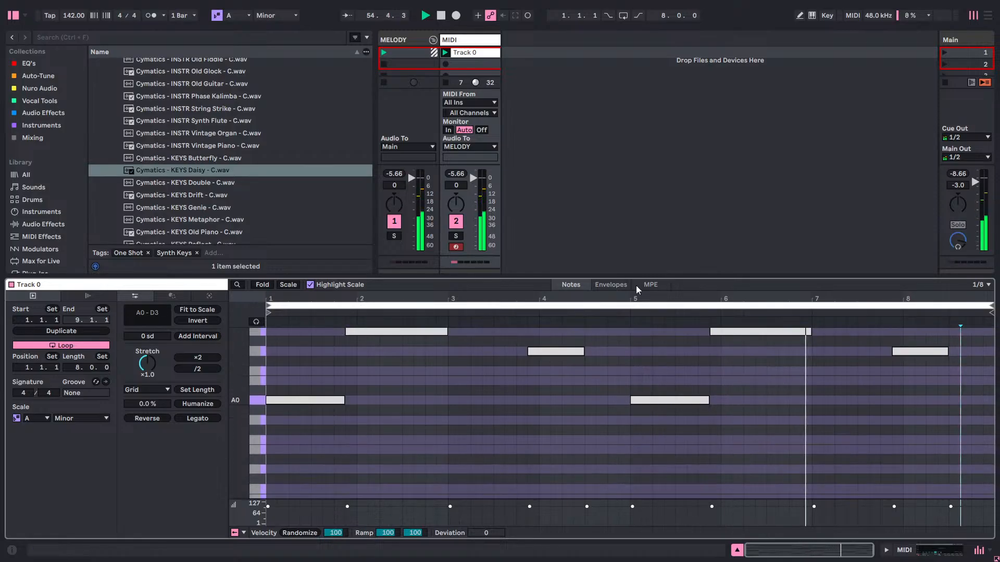
Try a 100% loop fade and a 7.21 ms attack on the KEYS Daisy sample in Simpler, and stop playback.
left_click(476, 42)
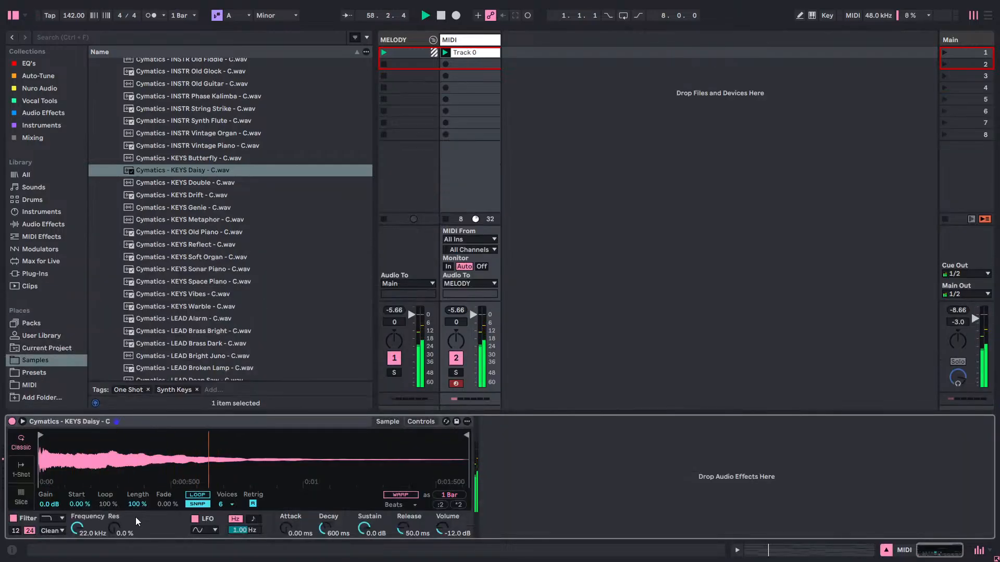
left_click(166, 505)
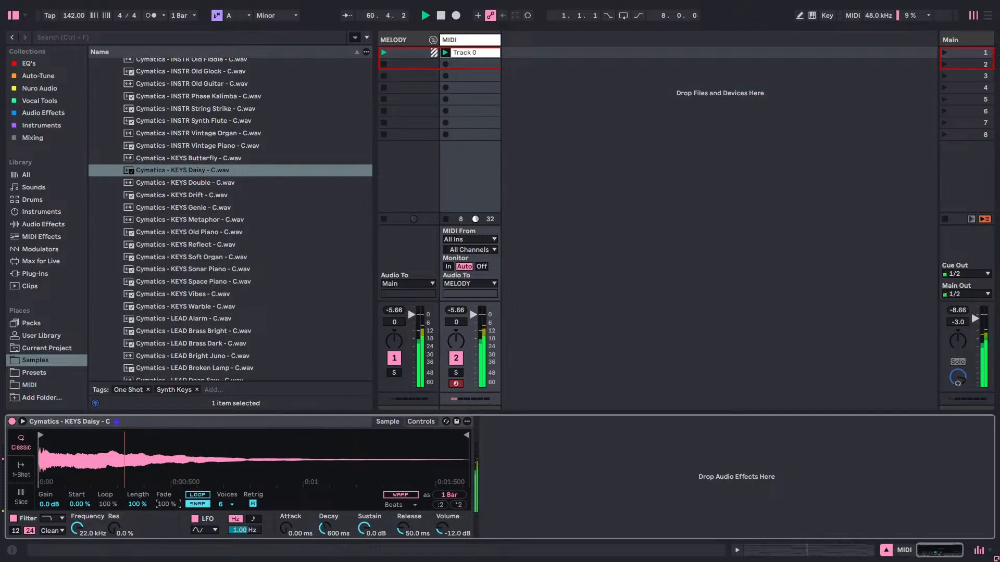
left_click(192, 505)
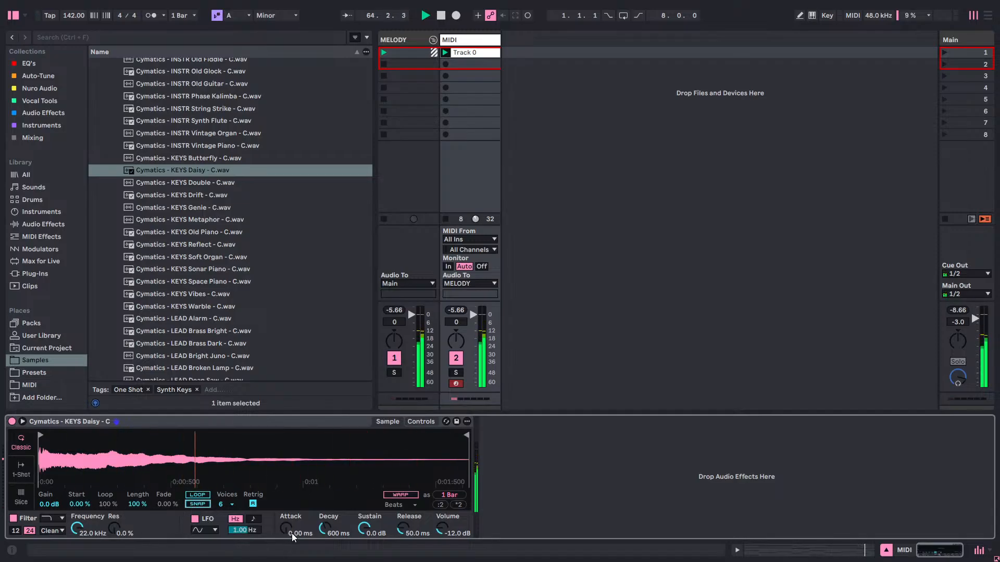
left_click_drag(292, 533, 292, 489)
left_click_drag(285, 529, 285, 552)
left_click_drag(289, 529, 289, 526)
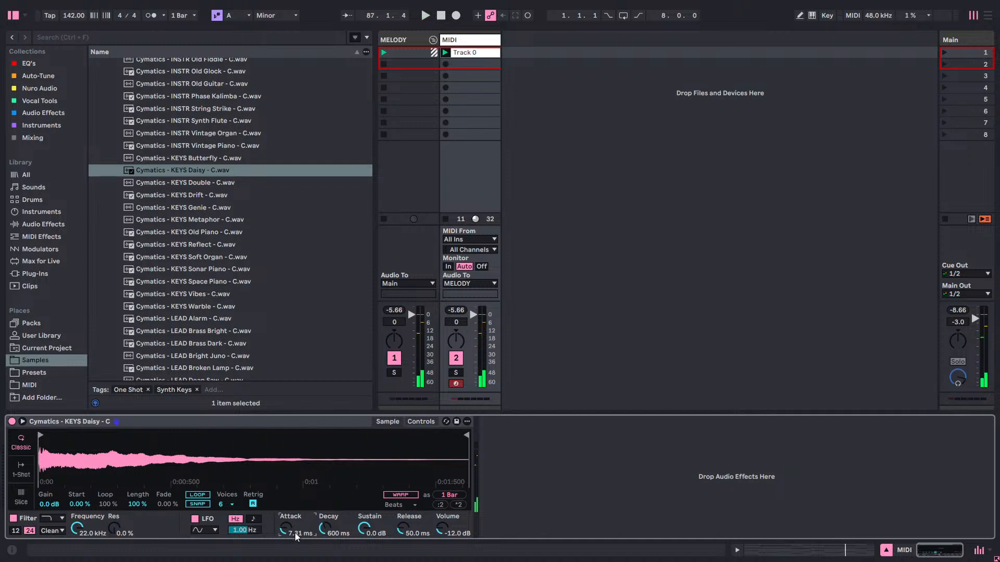
key("space")
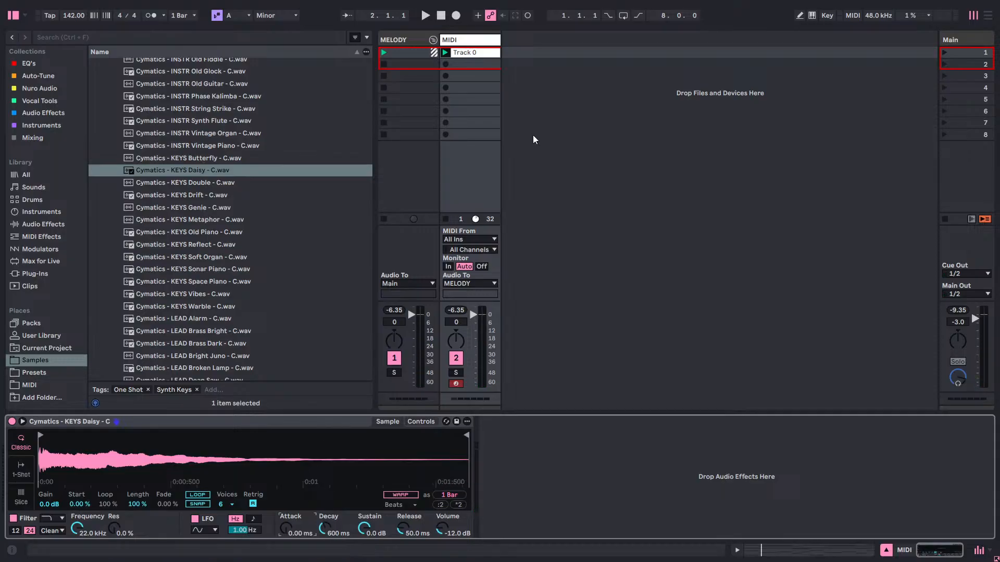
Load the one-shot "Cymatics - KEYS Double - C.wav" into Simpler and play the chord clip through it.
left_click(483, 55)
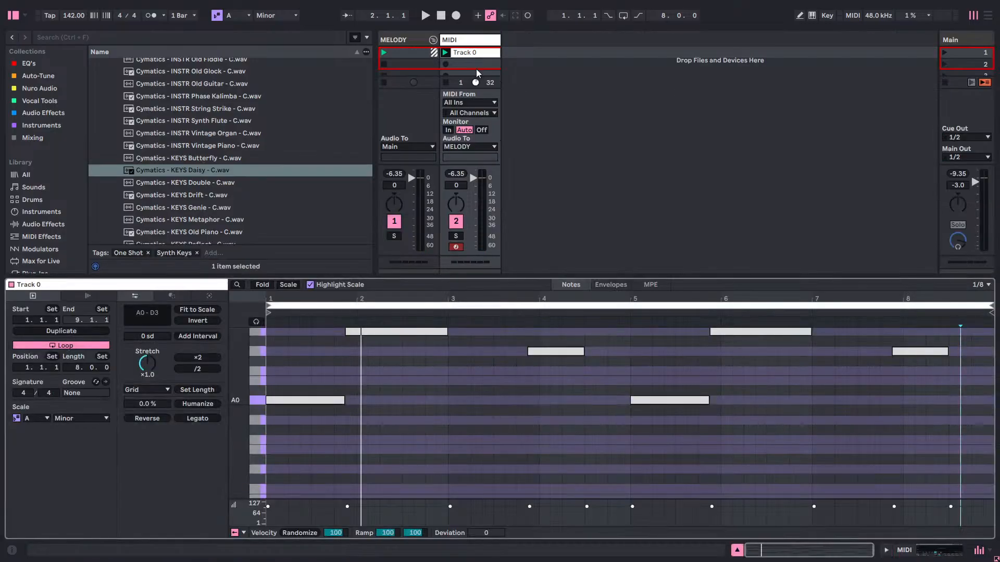
left_click(478, 41)
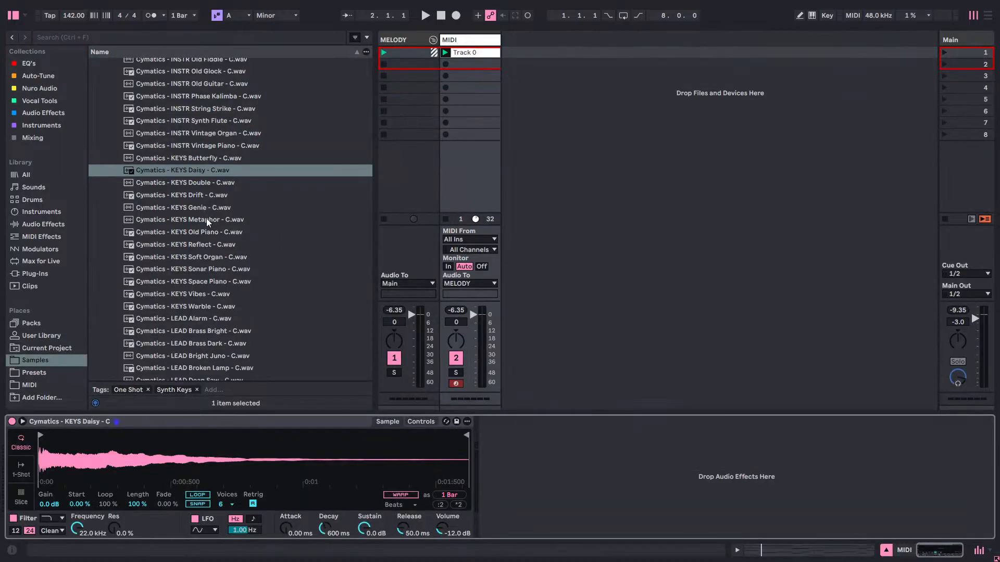
double_click(199, 185)
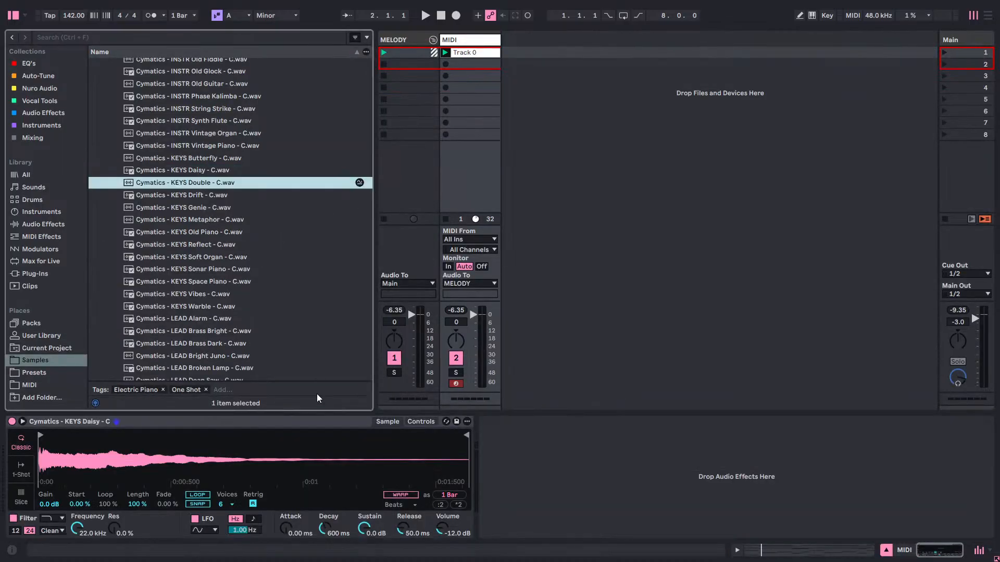
key("space")
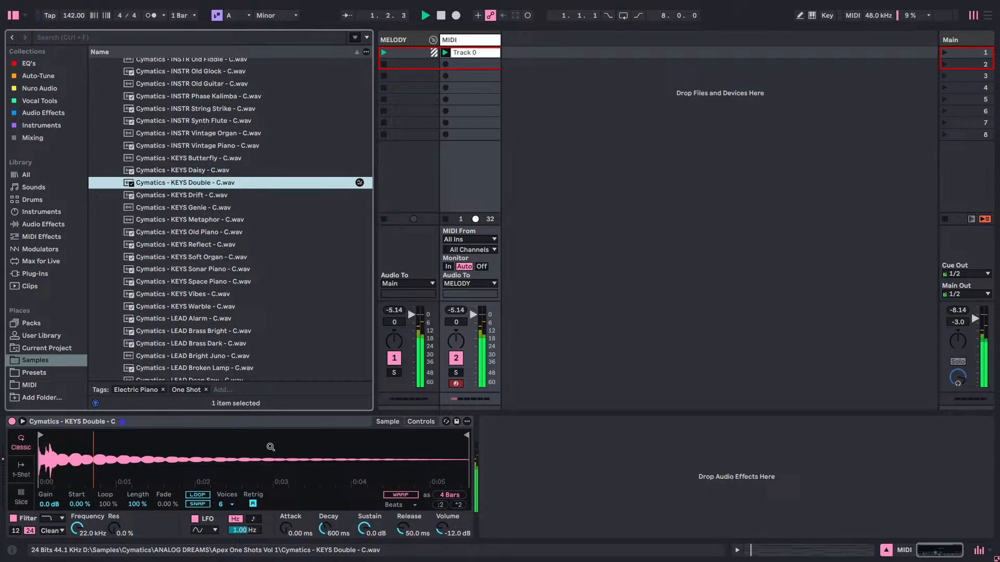
Audition the KEYS Drift, KEYS Genie and KEYS Metaphor one-shots in Simpler while the chord clip plays.
double_click(201, 198)
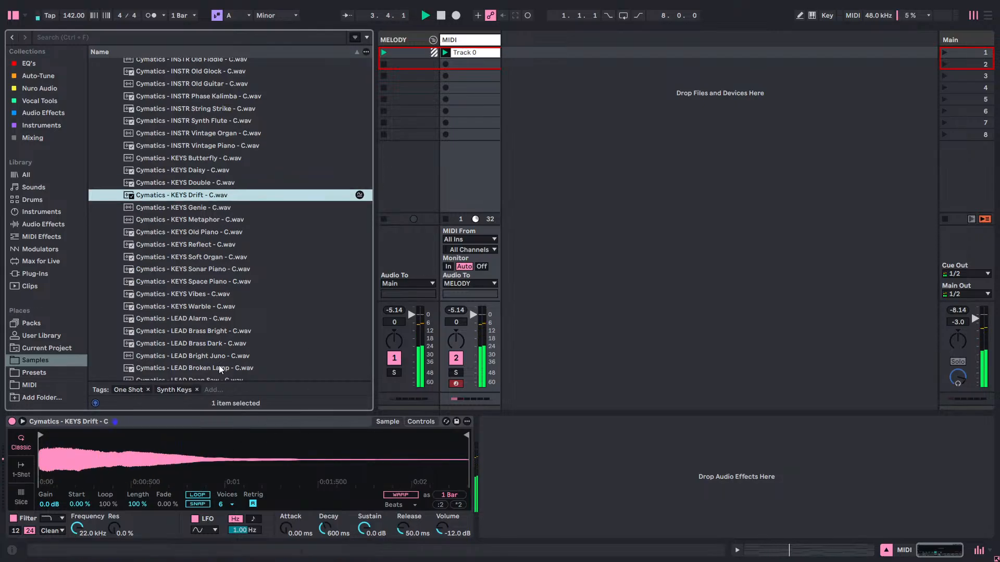
left_click(179, 211)
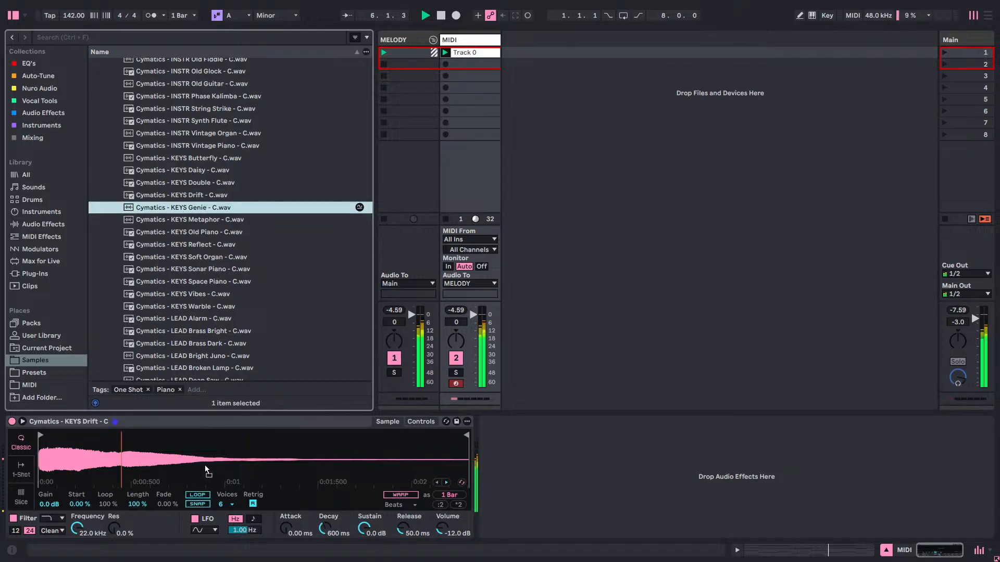
key("Return")
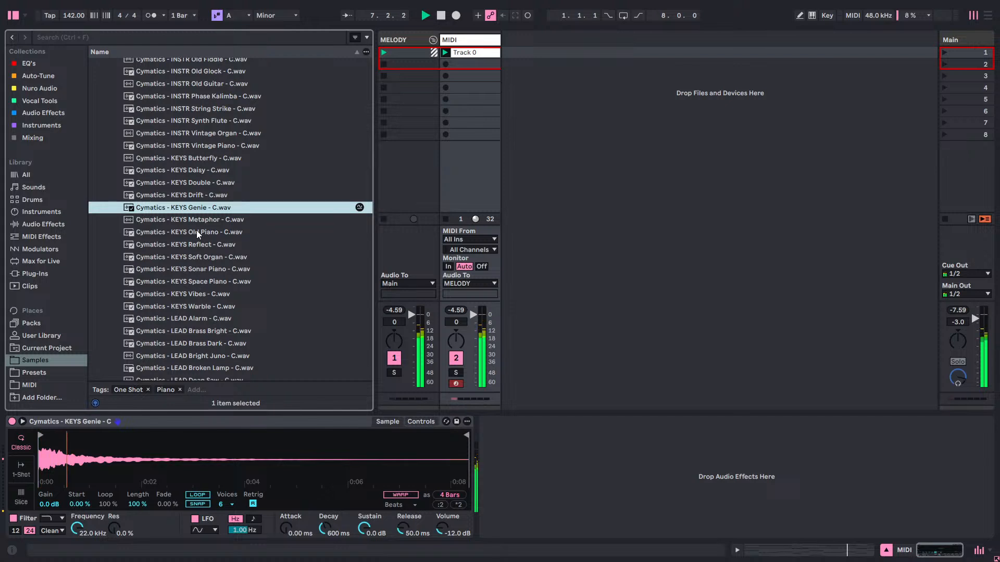
key("Down")
key("Return")
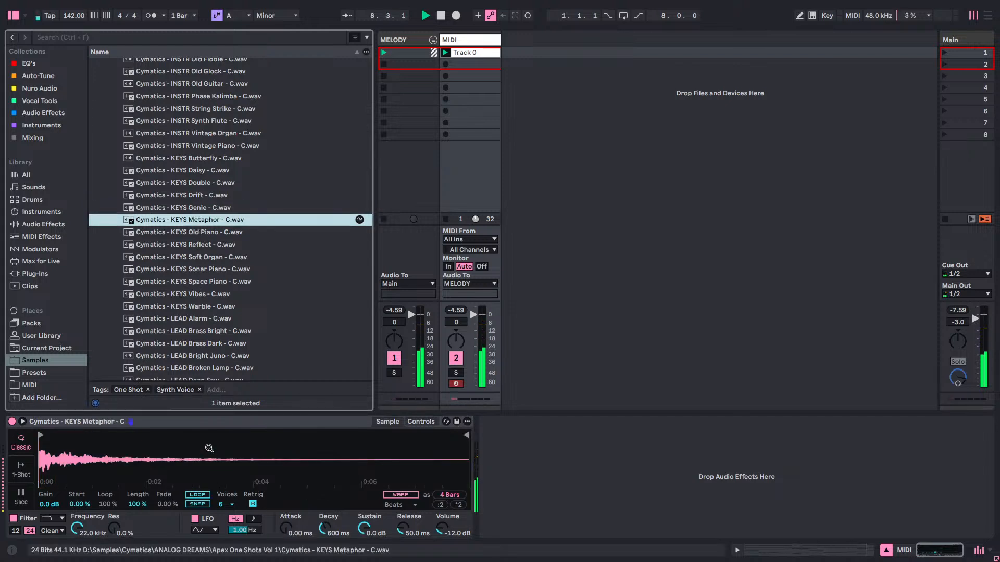
Audition the KEYS Warble and LEAD Alarm one-shots in Simpler while the chord clip plays.
scroll(201, 295, "down", 4)
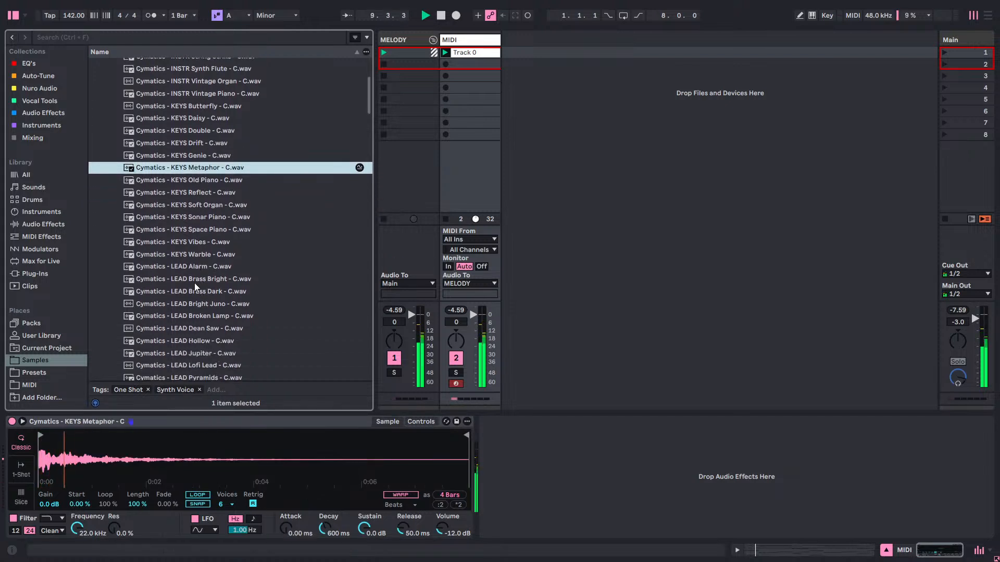
left_click(185, 257)
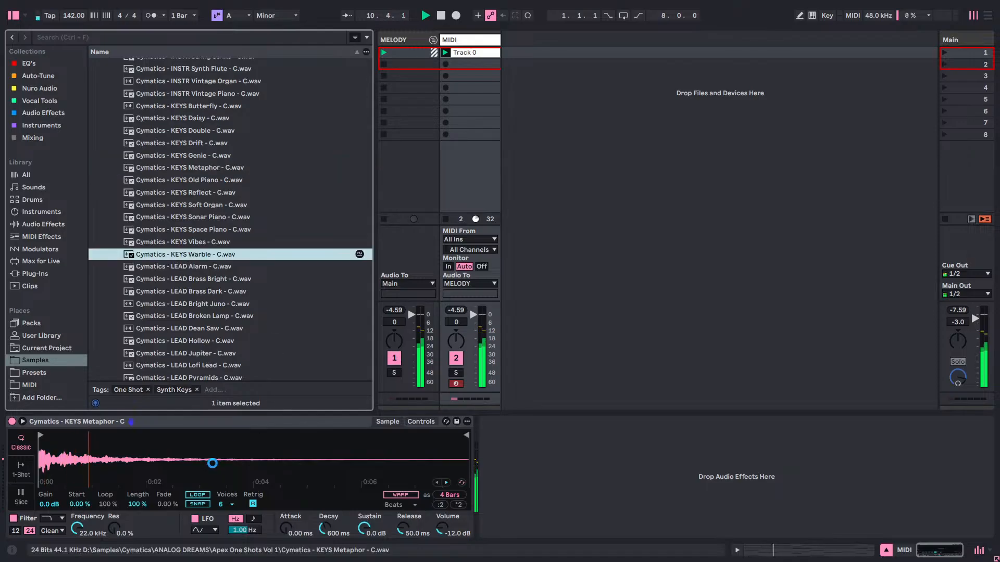
key("Return")
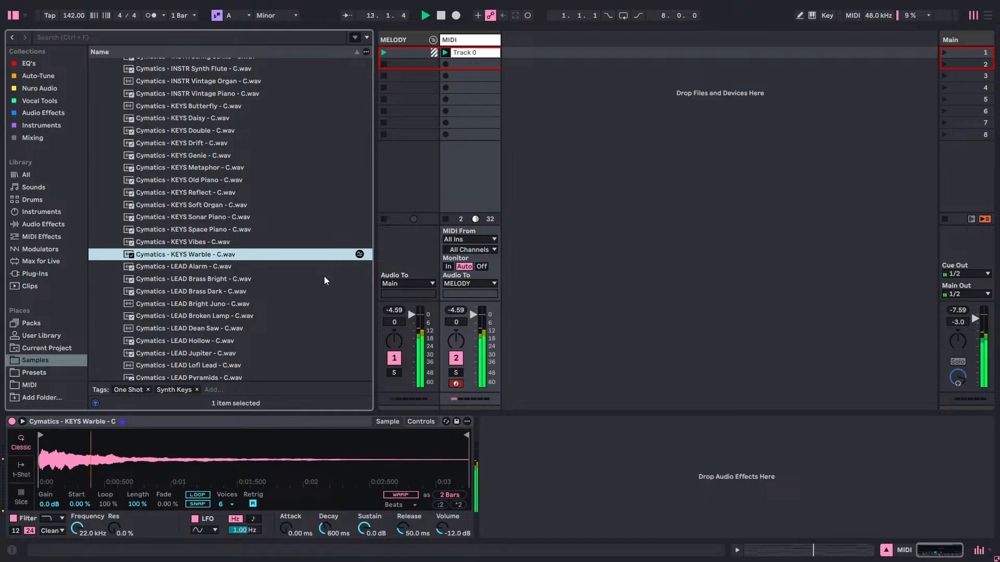
left_click(197, 267)
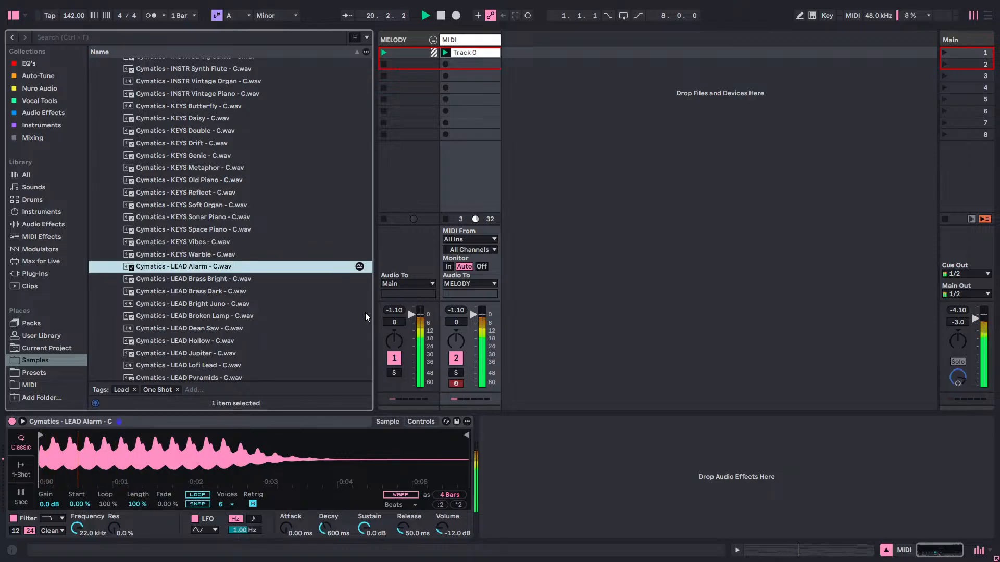
key("super")
left_click(300, 550)
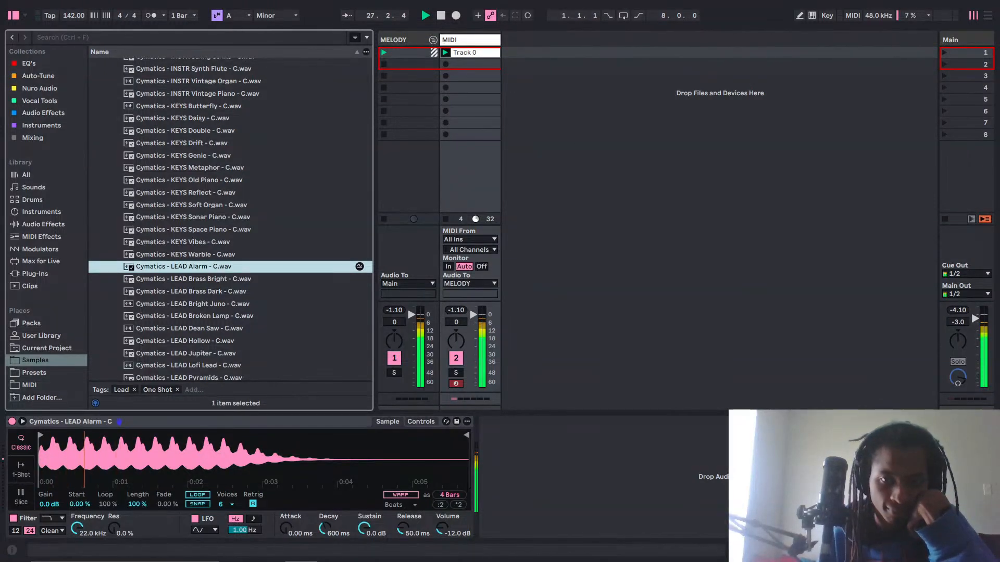
mouse_move(374, 561)
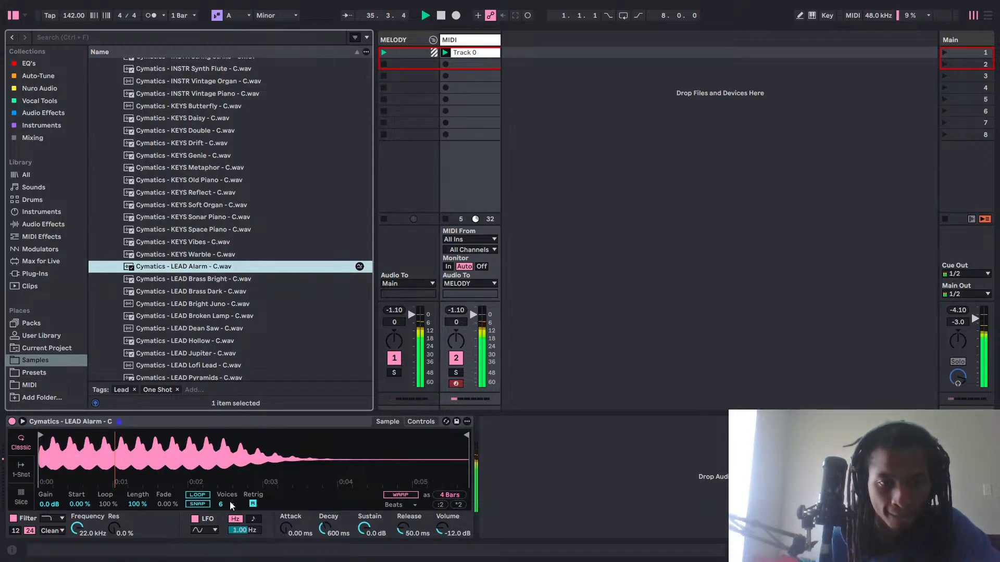
Load the LEAD Brass Bright and LEAD Brass Dark one-shots into Simpler in turn, playing the chord clip from the start with each.
left_click(192, 282)
left_click_drag(202, 471, 202, 470)
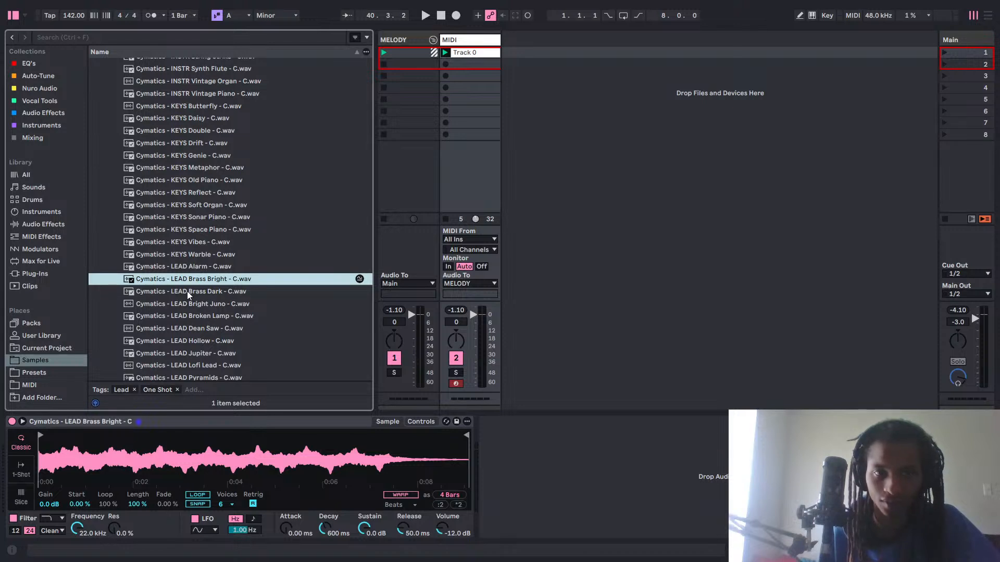
key("space")
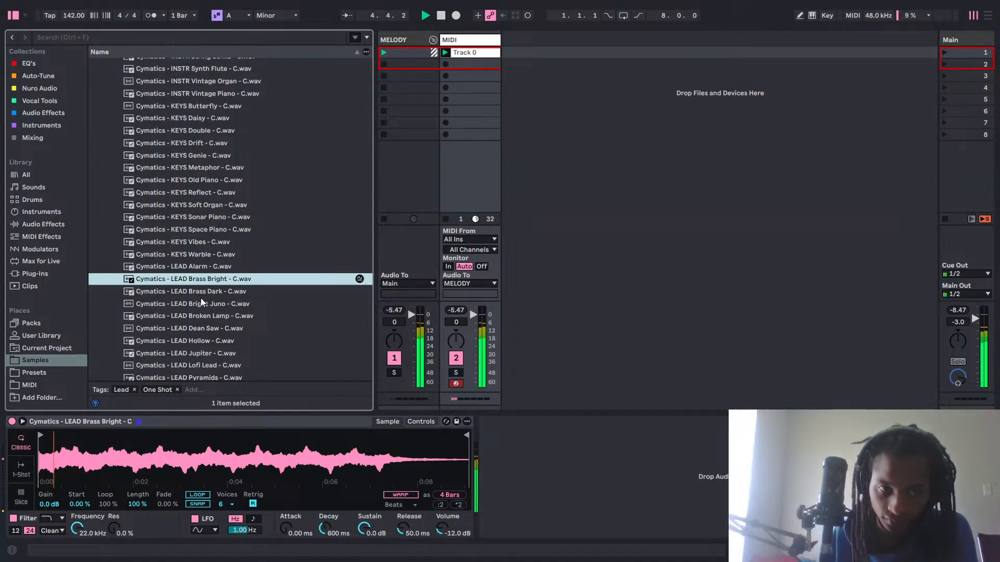
left_click(201, 295)
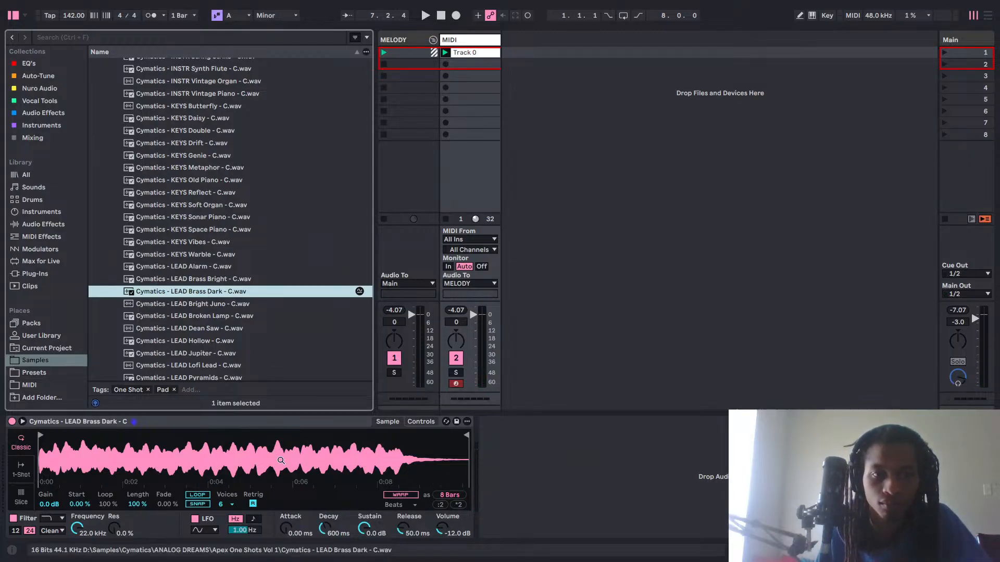
key("space")
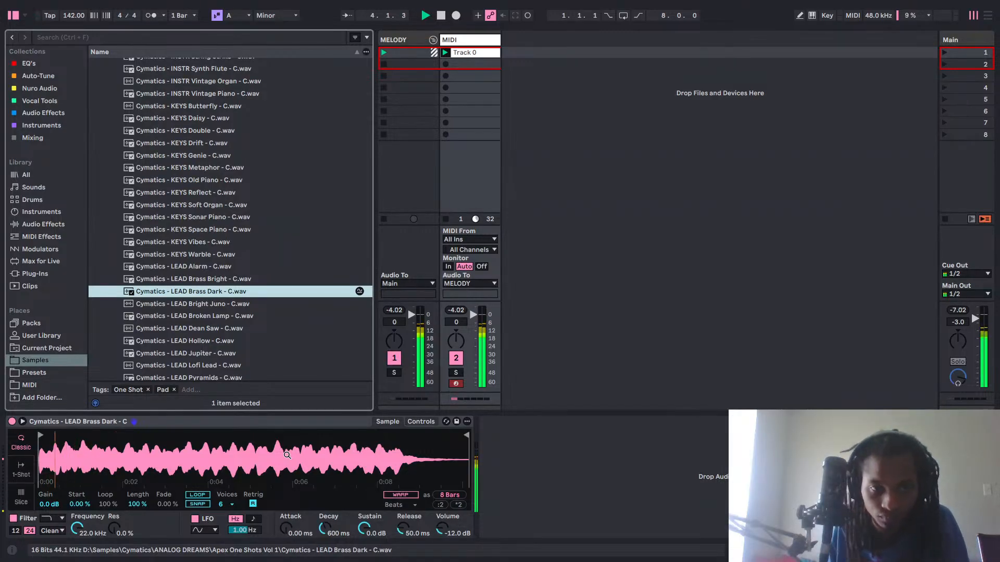
Audition the LEAD one-shots Bright Juno, Broken Lamp, Dean Saw, Hollow, Jupiter and Lofi Lead in Simpler while the chord clip plays.
left_click(208, 303)
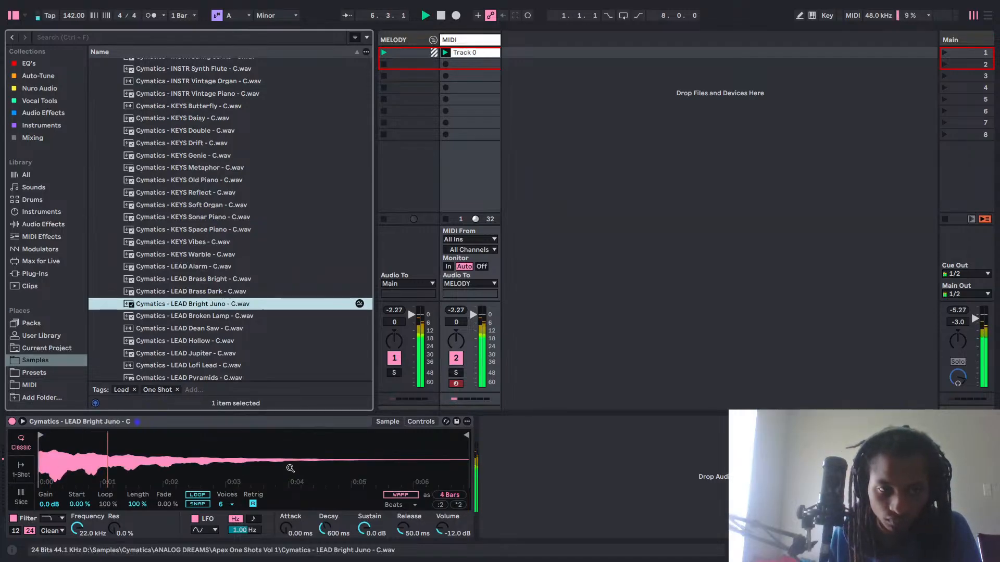
left_click(223, 320)
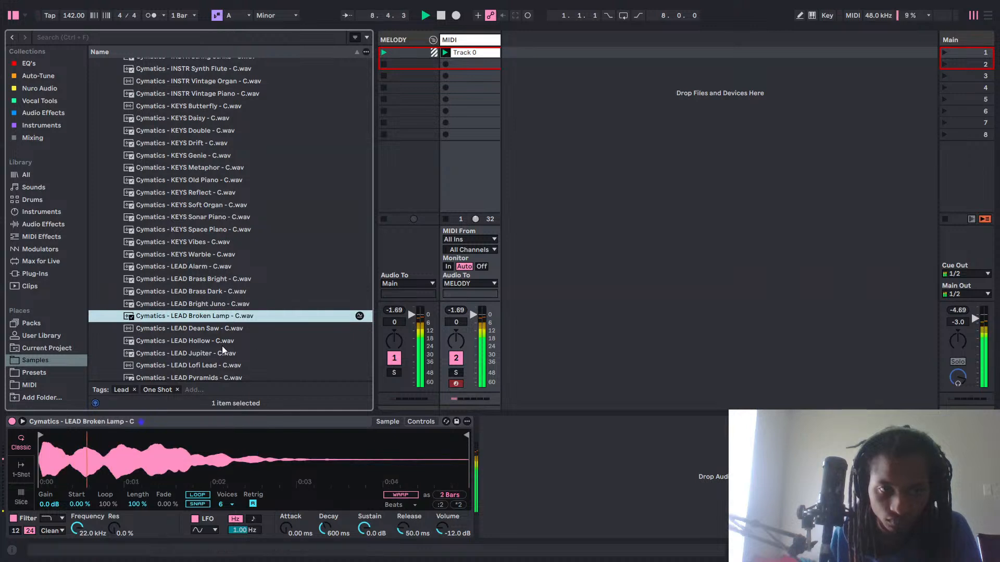
left_click(217, 330)
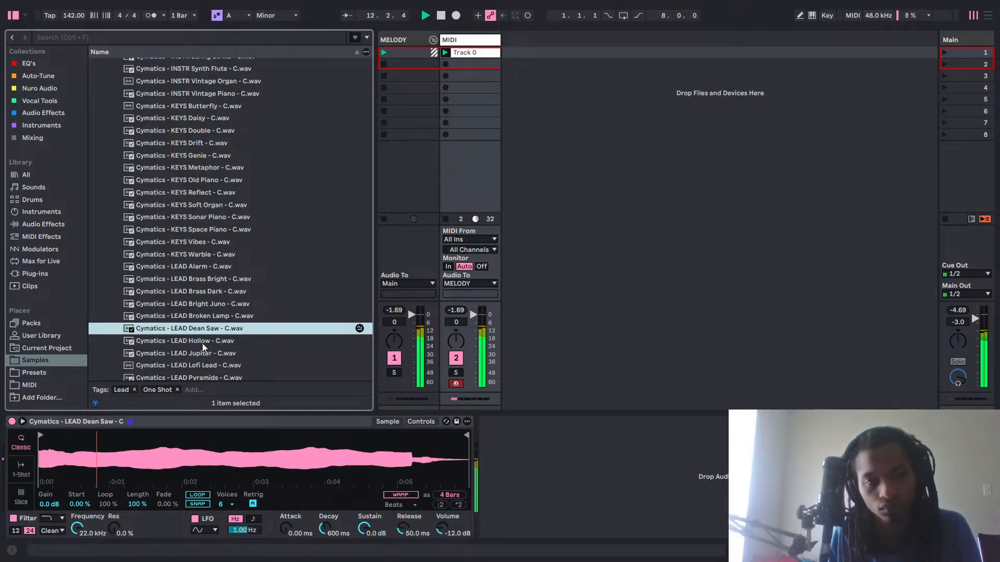
left_click(202, 341)
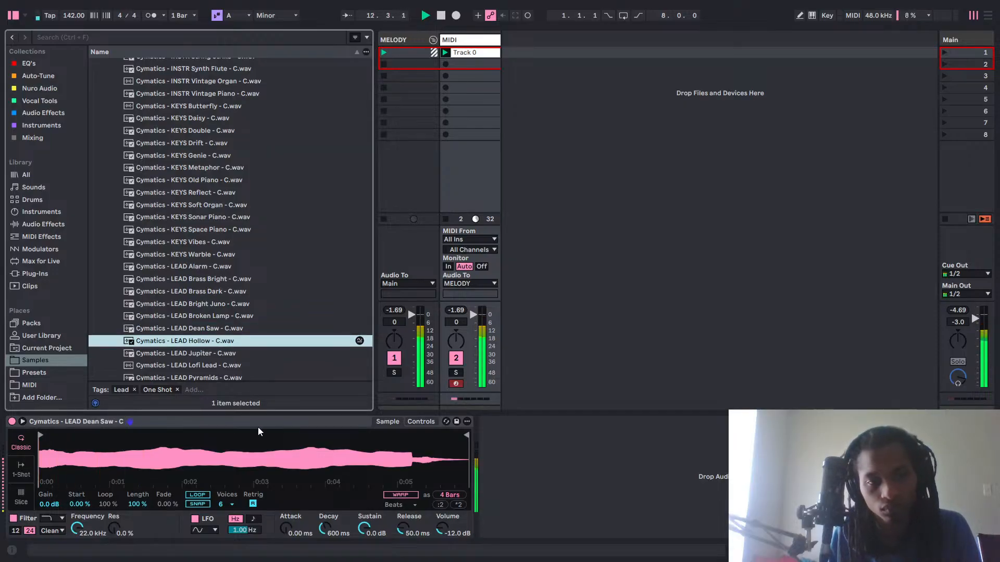
left_click(204, 353)
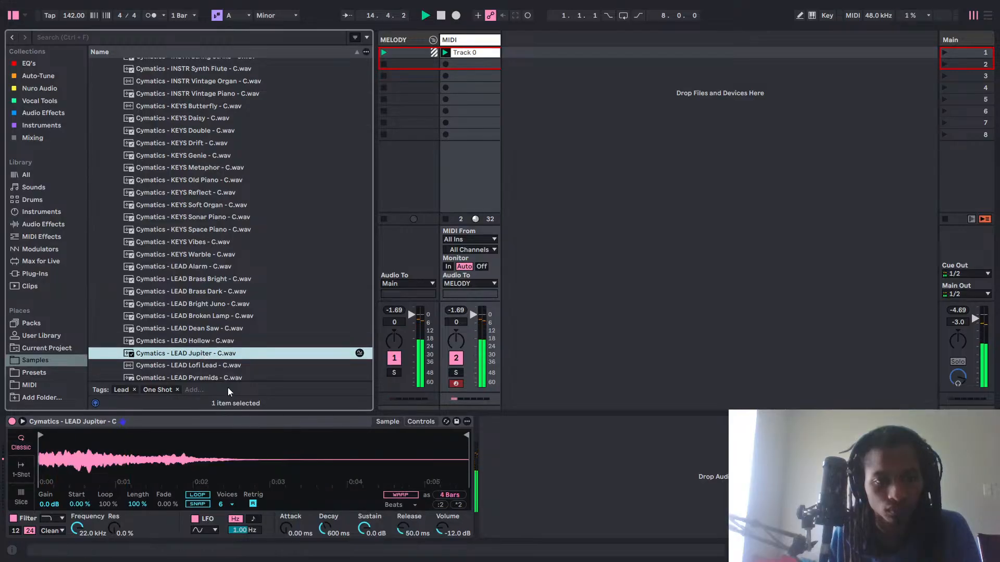
left_click(215, 366)
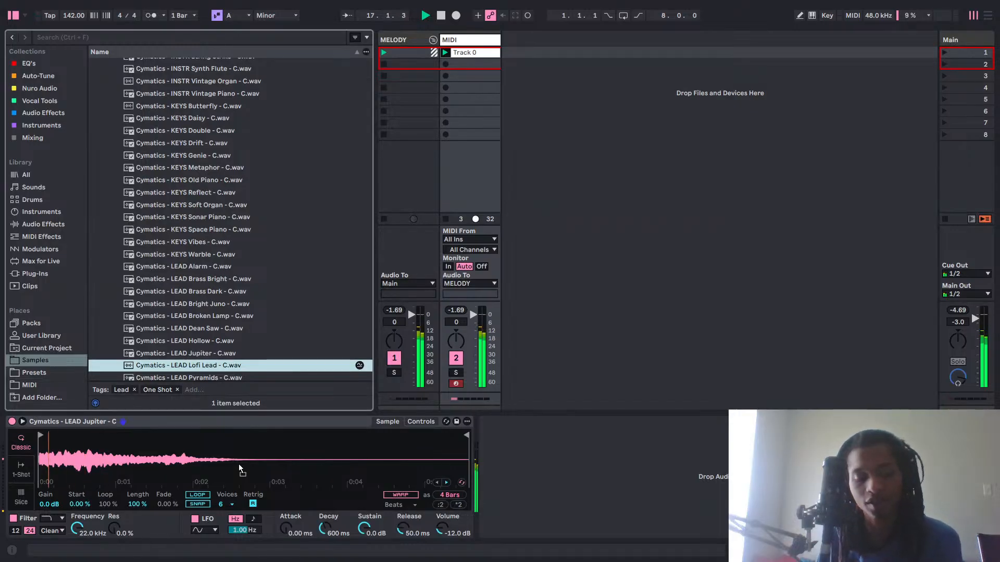
left_click_drag(239, 465, 239, 465)
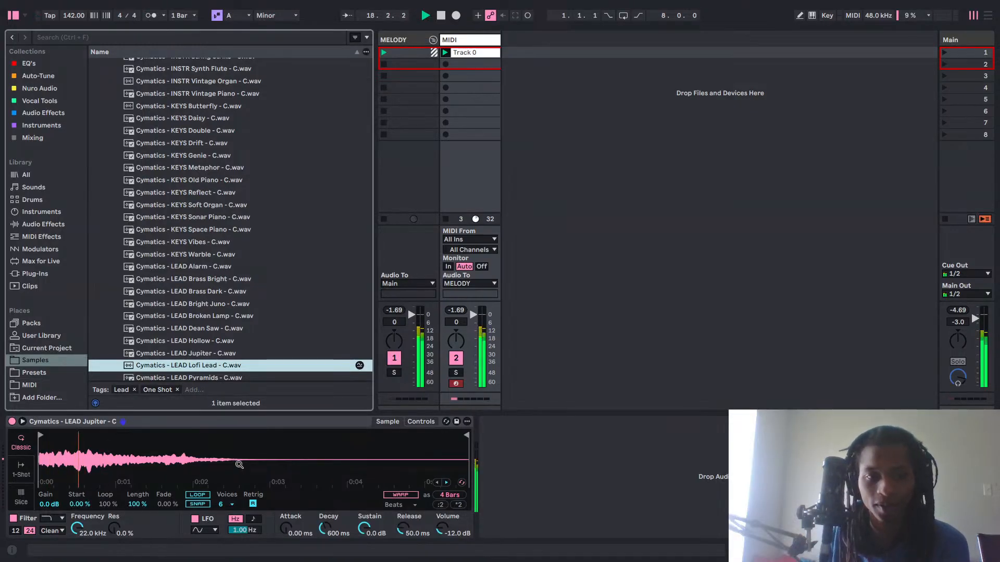
Audition the LEAD Pyramids, LEAD Round Two and LEAD Trumpet one-shots in Simpler over the playing chord clip.
scroll(242, 298, "down", 2)
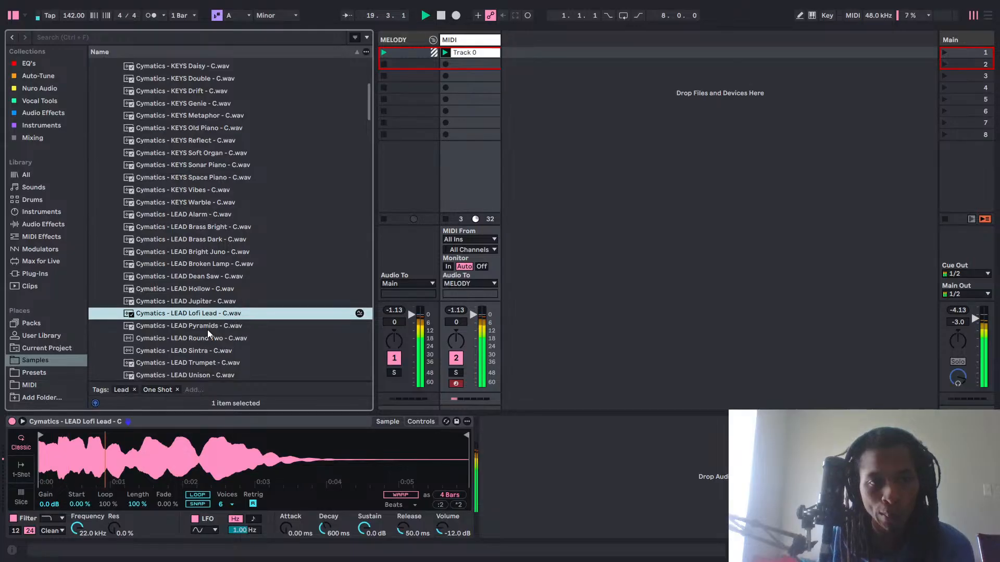
left_click_drag(207, 326, 247, 446)
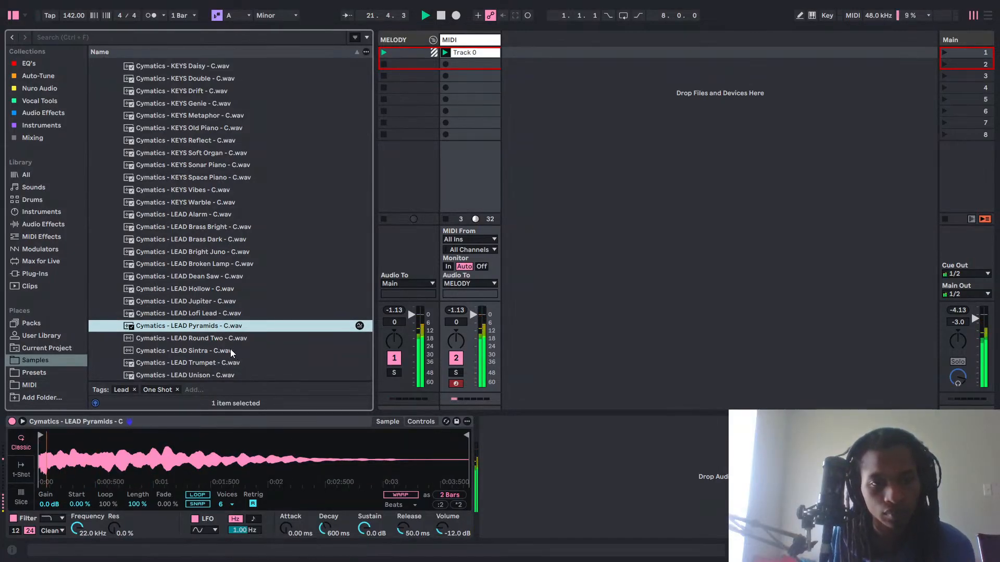
left_click_drag(218, 340, 227, 442)
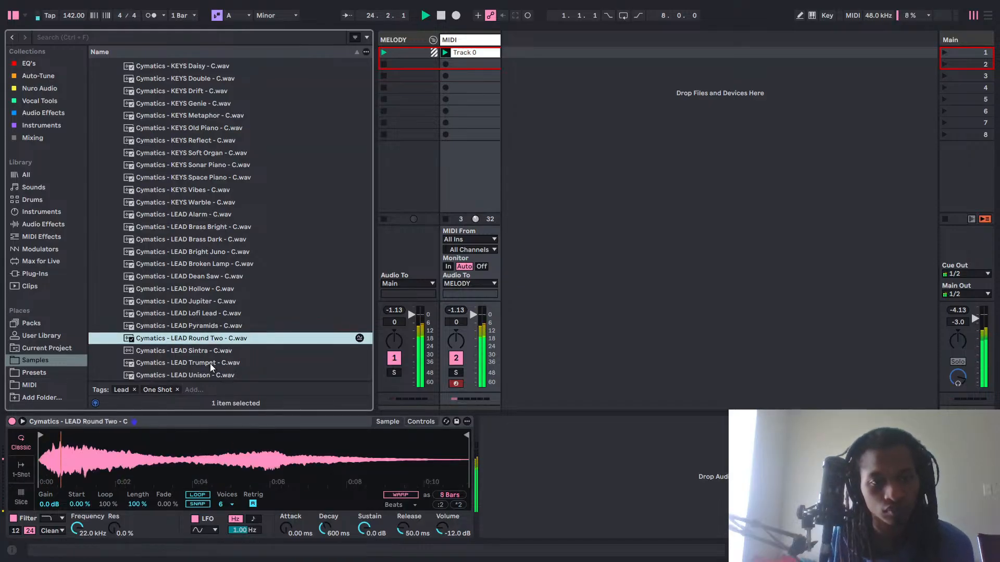
left_click_drag(211, 364, 262, 454)
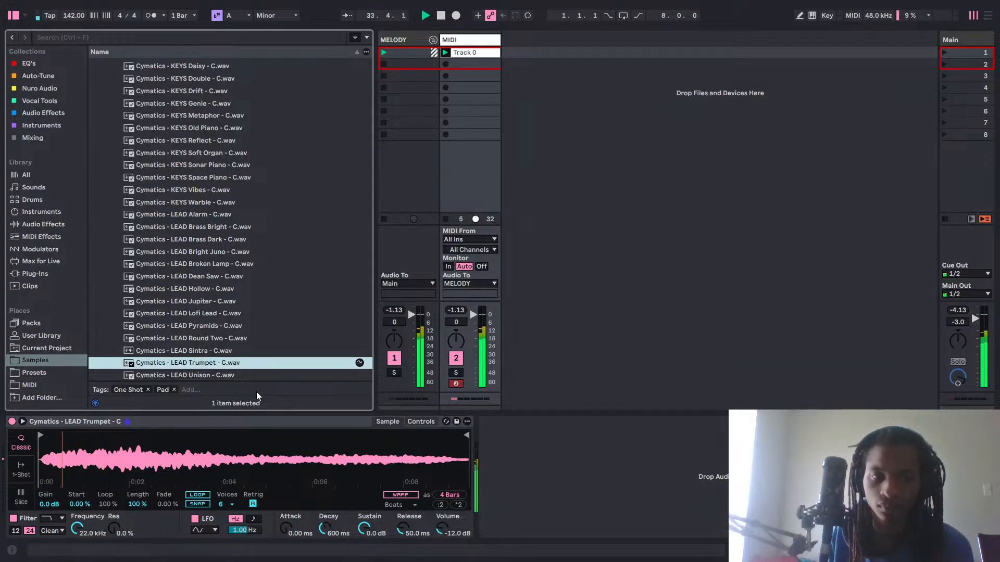
Set a 30.5 ms attack on the LEAD Trumpet sample, trying a later sample start and returning it to the beginning.
left_click(51, 437)
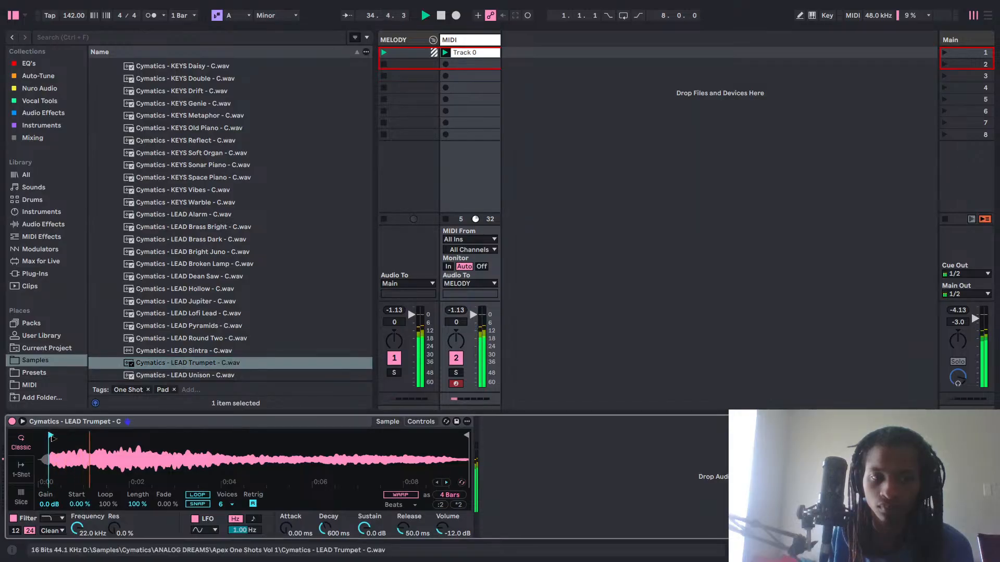
left_click_drag(52, 439, 56, 439)
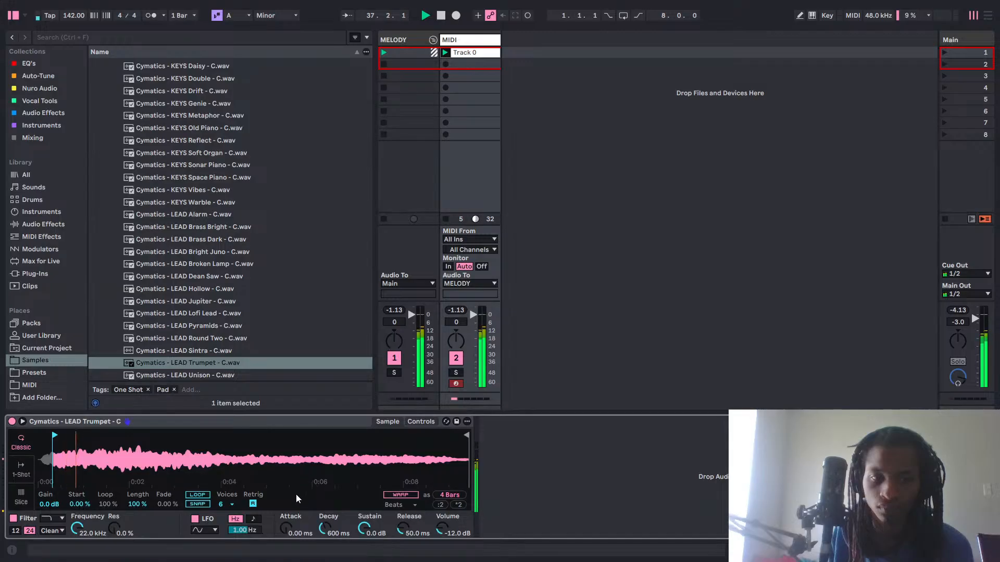
left_click_drag(291, 513, 290, 511)
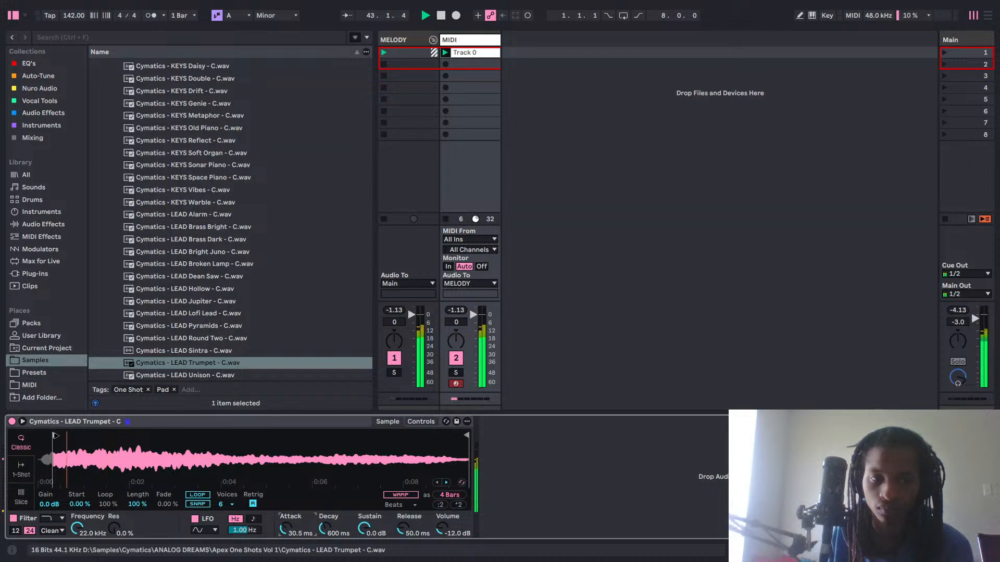
left_click_drag(55, 436, 14, 450)
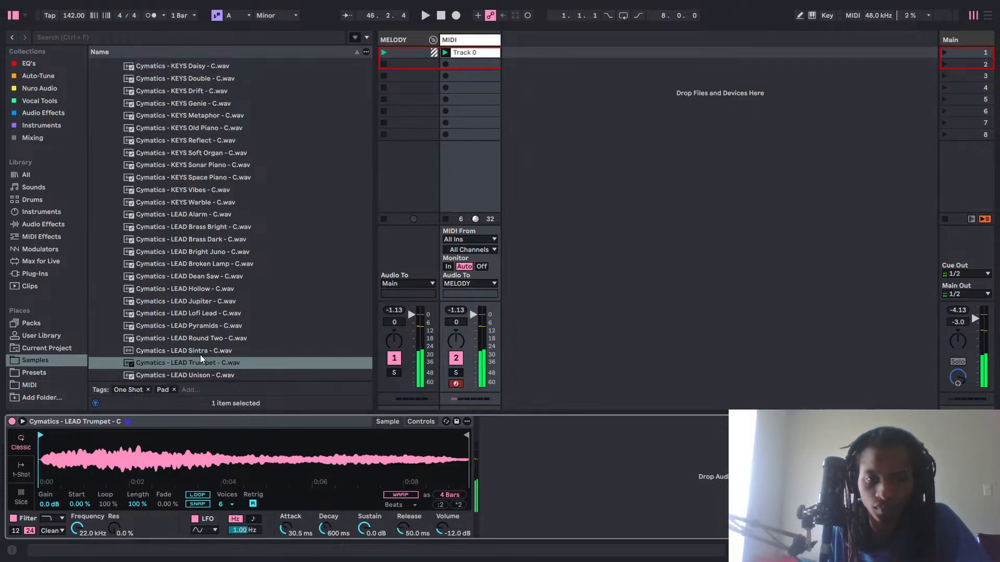
Reload LEAD Pyramids and LEAD Round Two in turn, and play the chords through Round Two with the 30.5 ms attack.
left_click(193, 326)
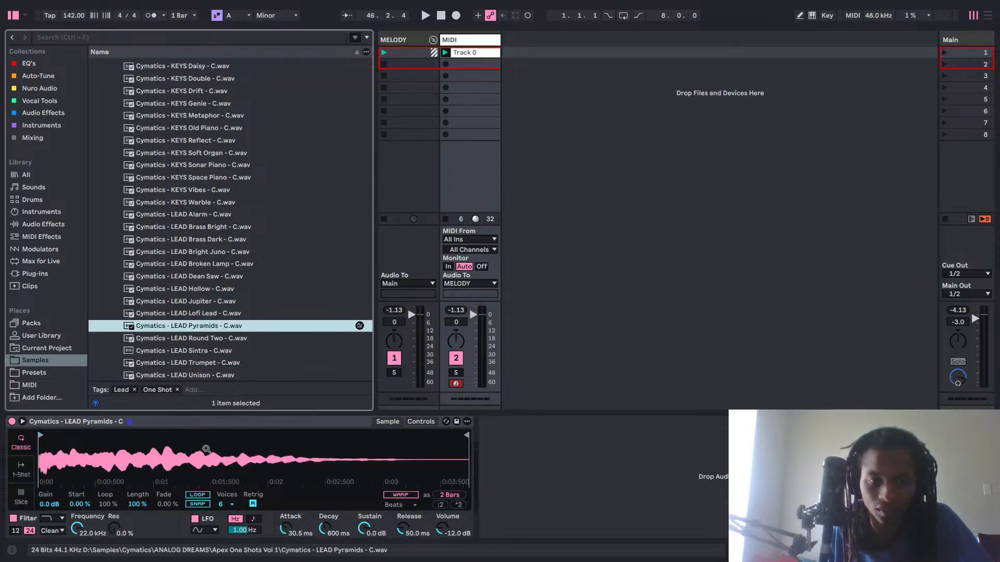
left_click(204, 338)
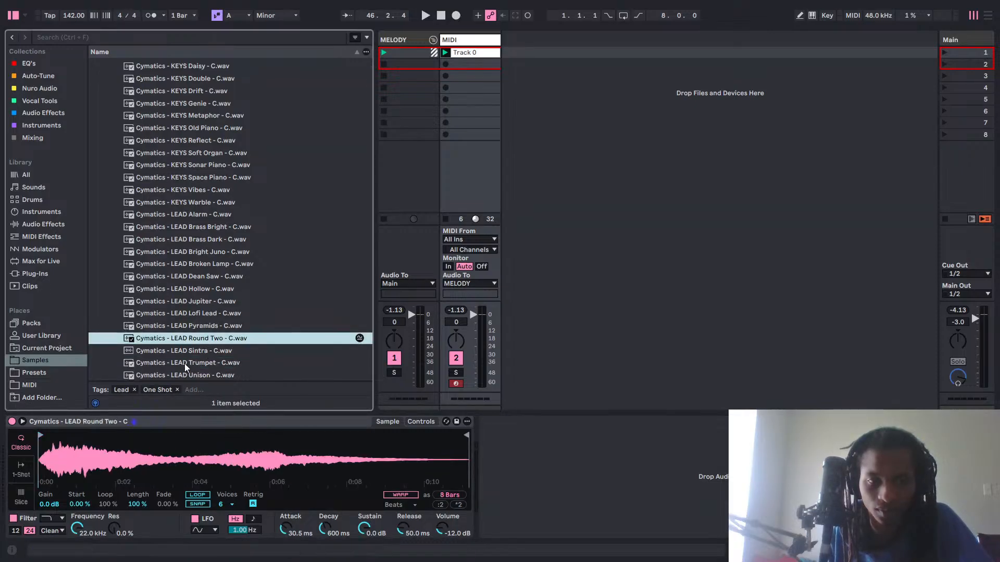
key("space")
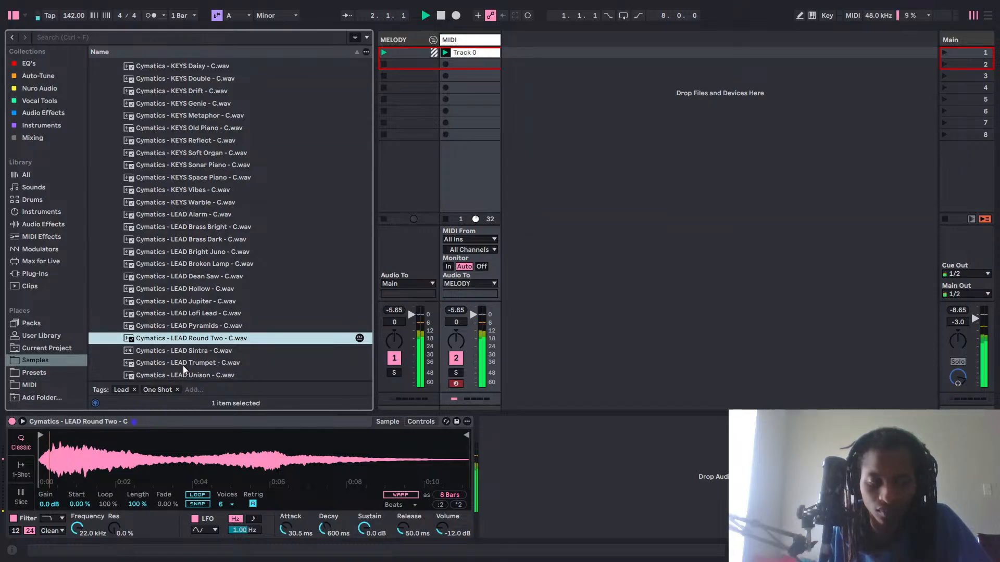
Load the one-shot "Cymatics - LEAD Brass Bright - C.wav" into Simpler and briefly play the chord clip through it.
scroll(242, 266, "up", 3)
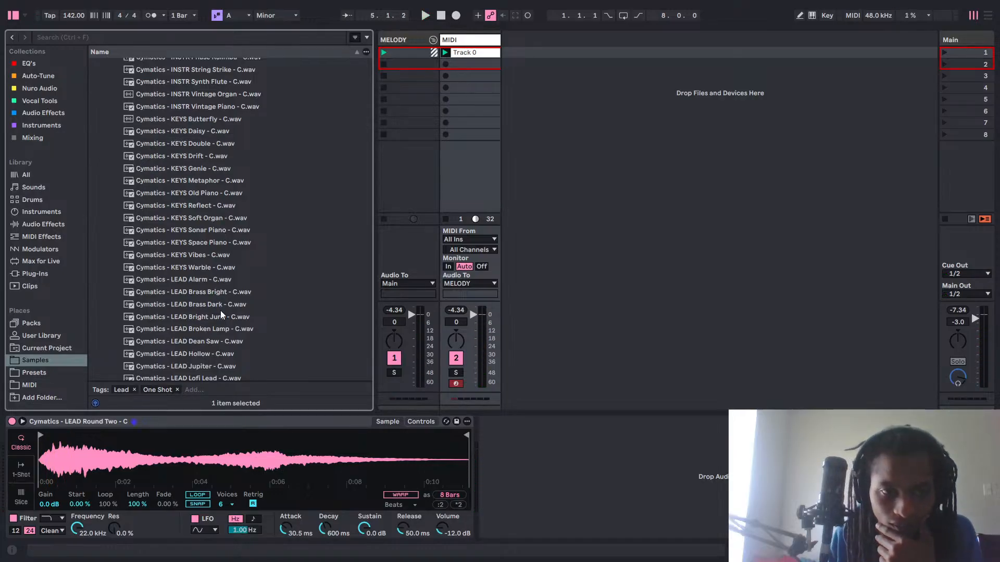
mouse_move(220, 298)
left_mouse_down()
mouse_move(236, 449)
mouse_move(231, 276)
mouse_move(230, 288)
left_mouse_up()
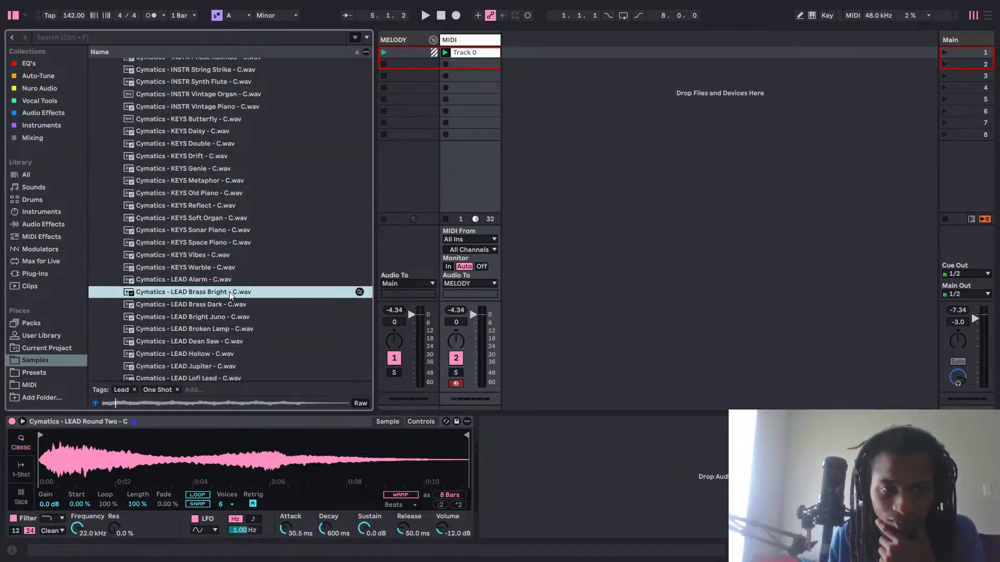
left_click_drag(297, 334, 255, 442)
key("space")
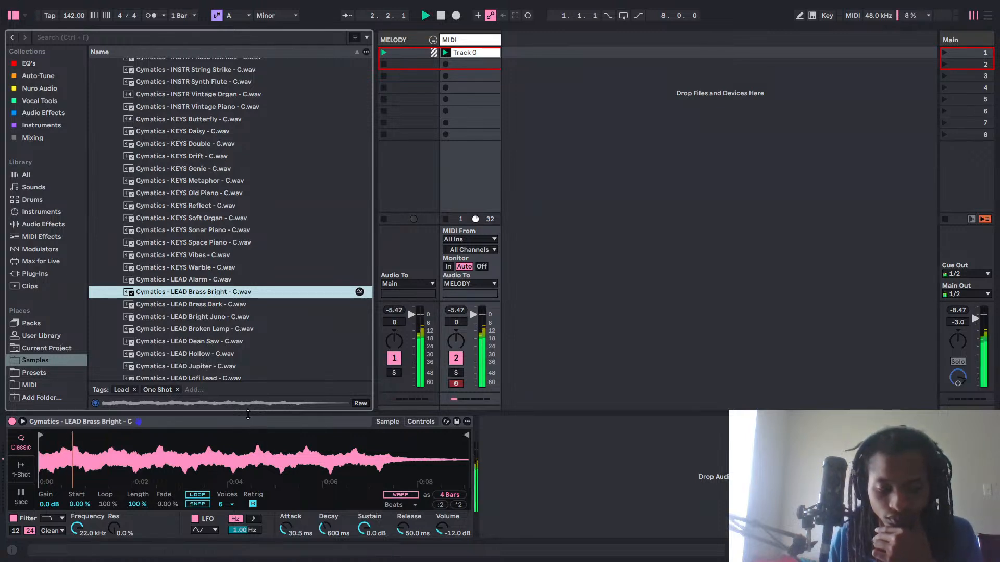
key("space")
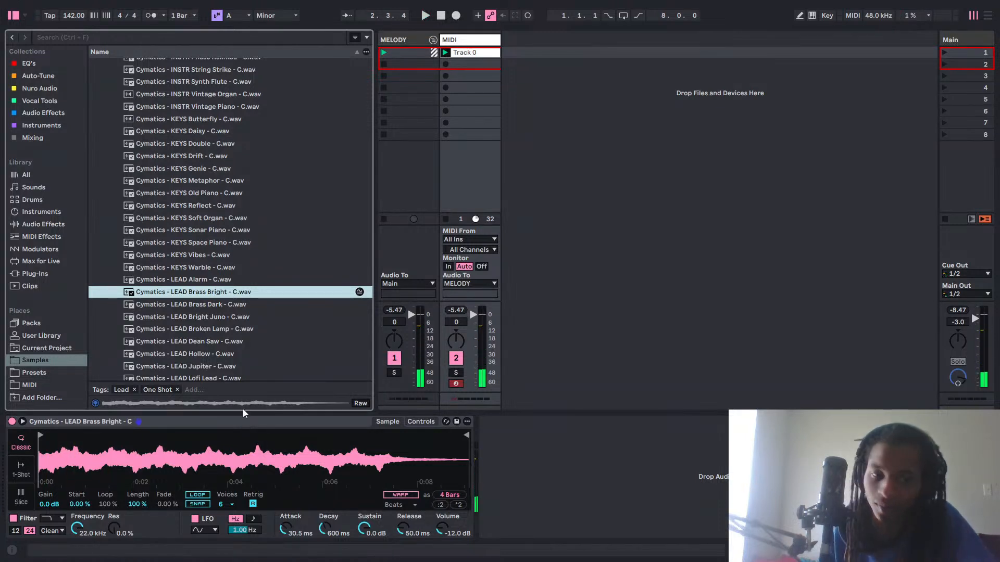
Restart the chord clip and set Simpler's glide mode to Portamento for the LEAD Brass Bright sample.
key("space")
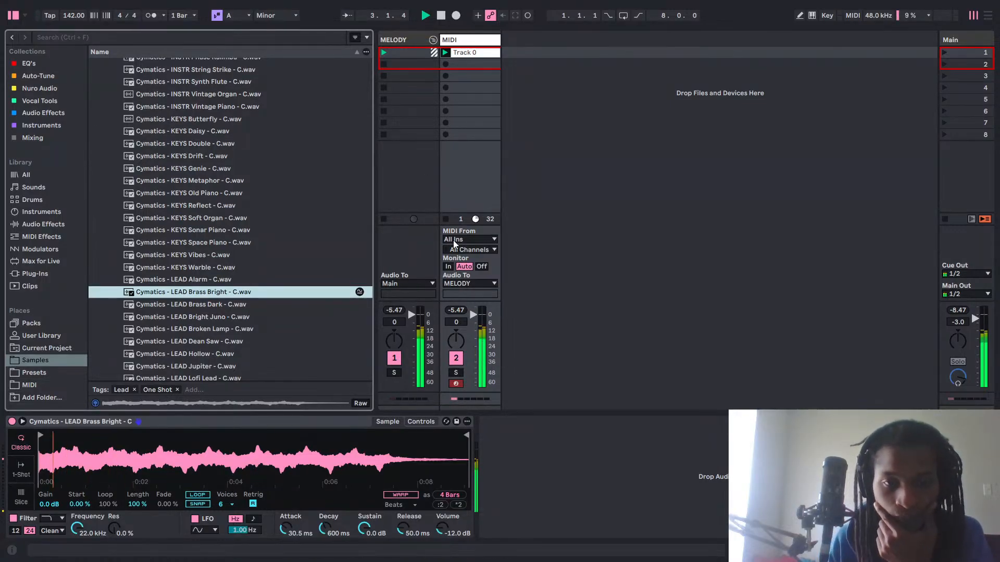
left_click(422, 420)
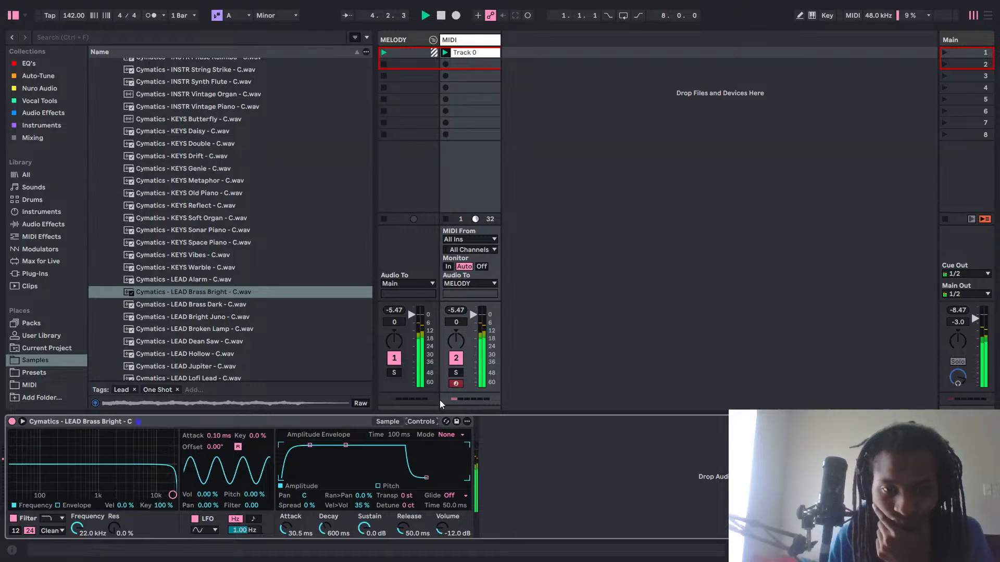
left_click(450, 495)
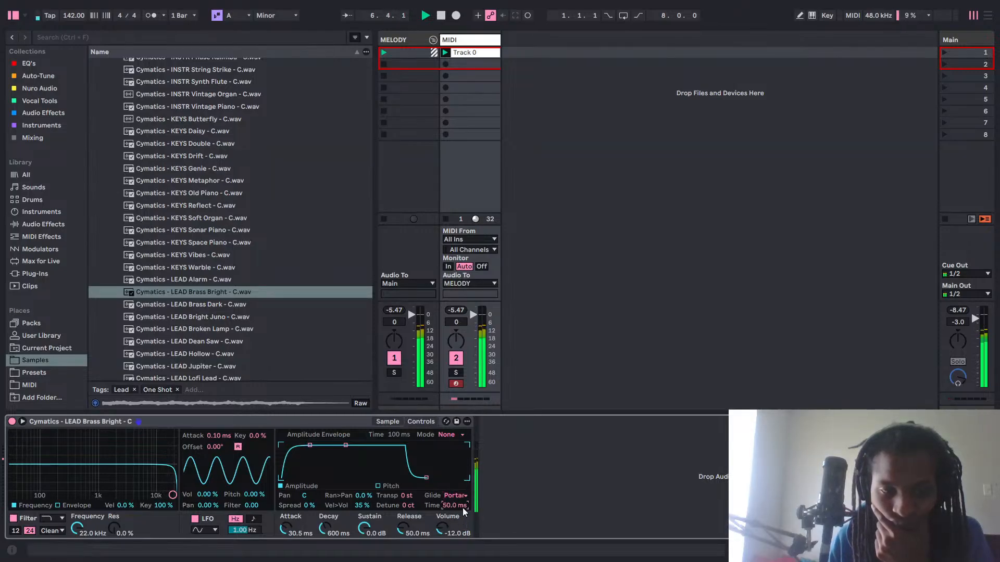
Set Simpler's glide time to 80 ms, turn glide off, and replay the chord clip through LEAD Brass Bright.
key("space")
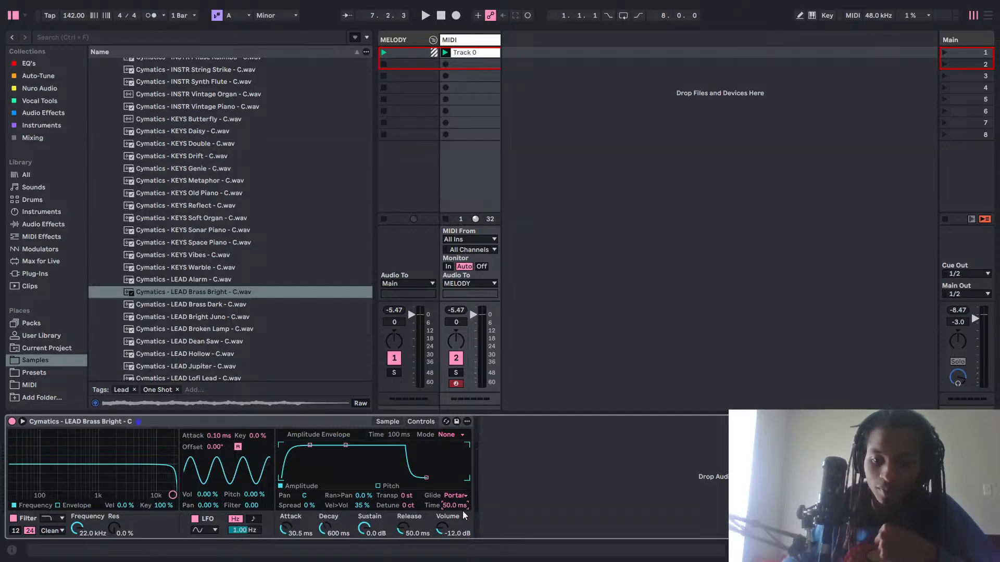
type("80")
key("Return")
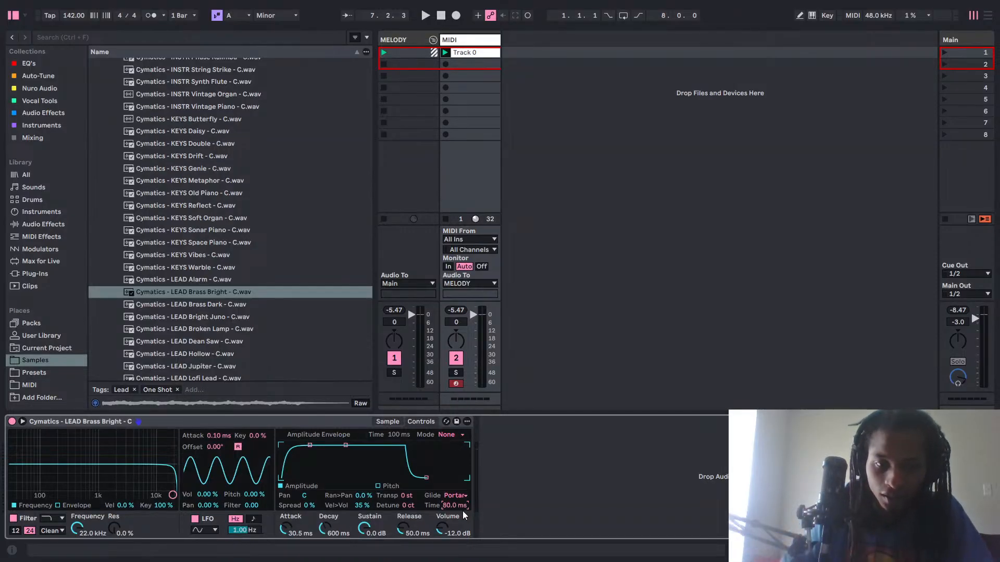
key("space")
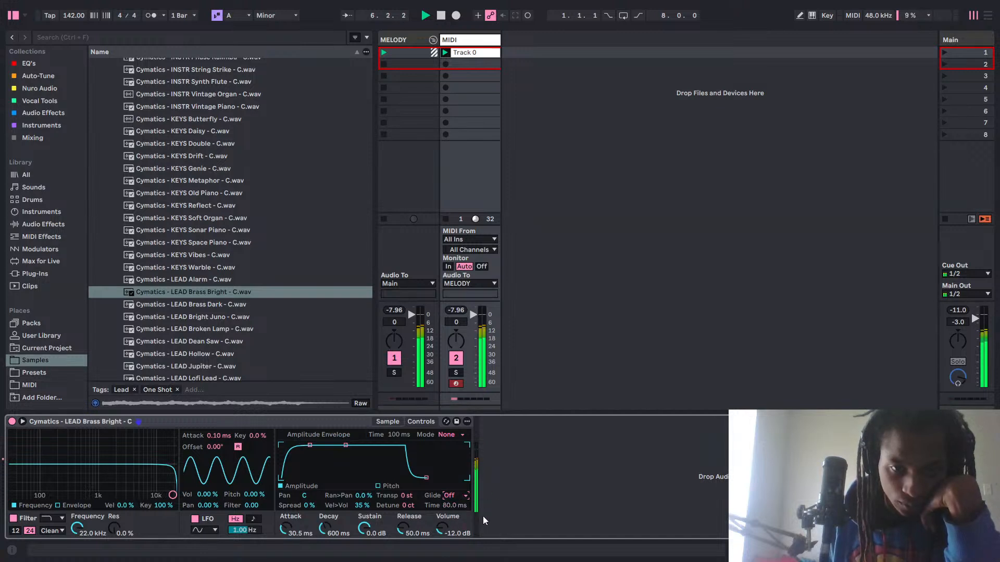
key("space")
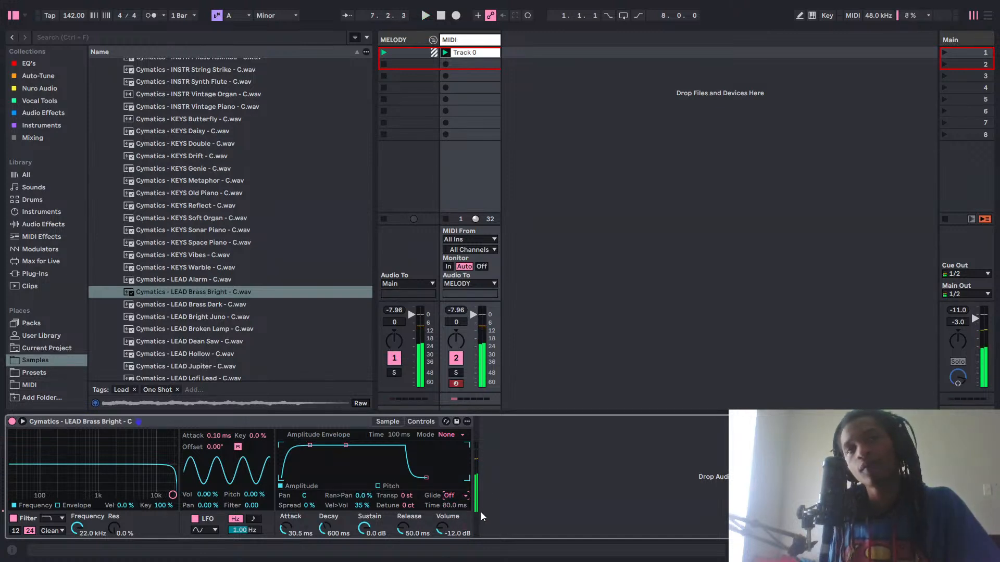
key("space")
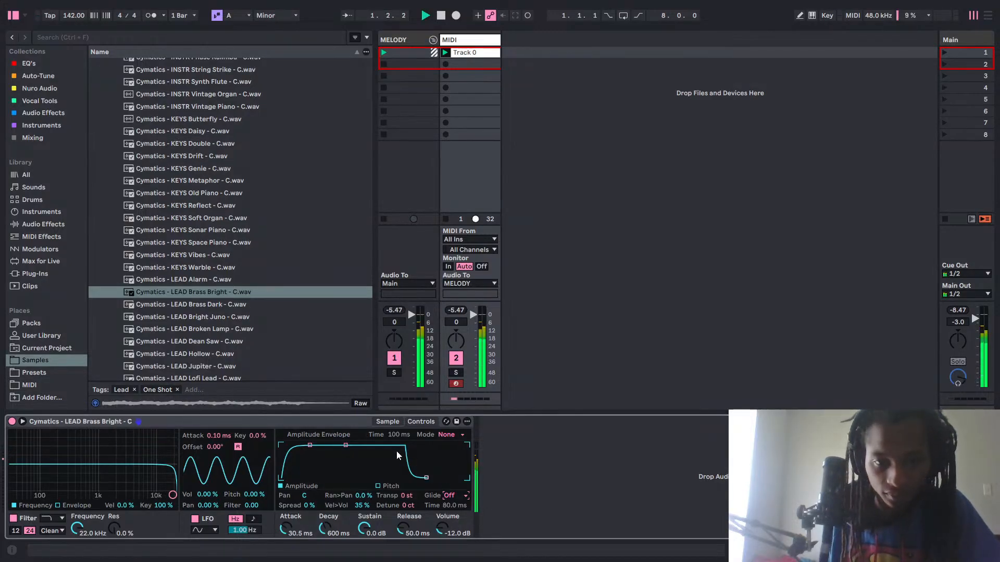
Try a random pan amount of 100% on LEAD Brass Bright and play the chord clip with it.
left_click(390, 420)
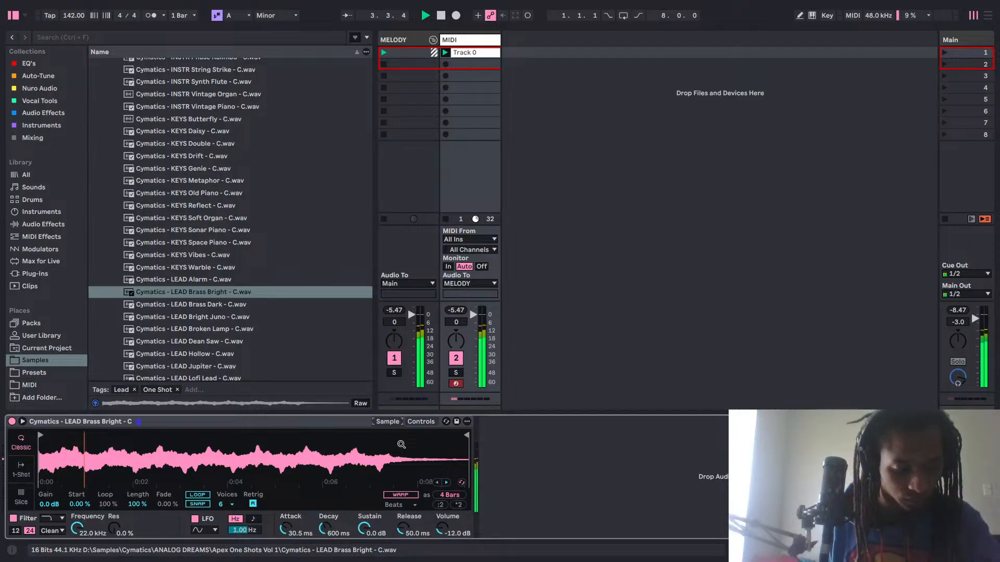
key("space")
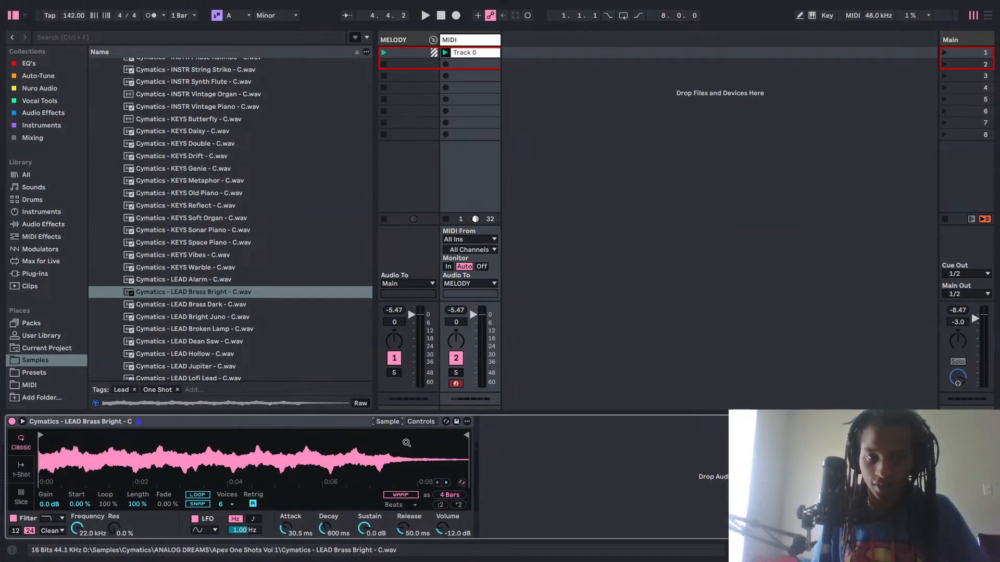
left_click(420, 422)
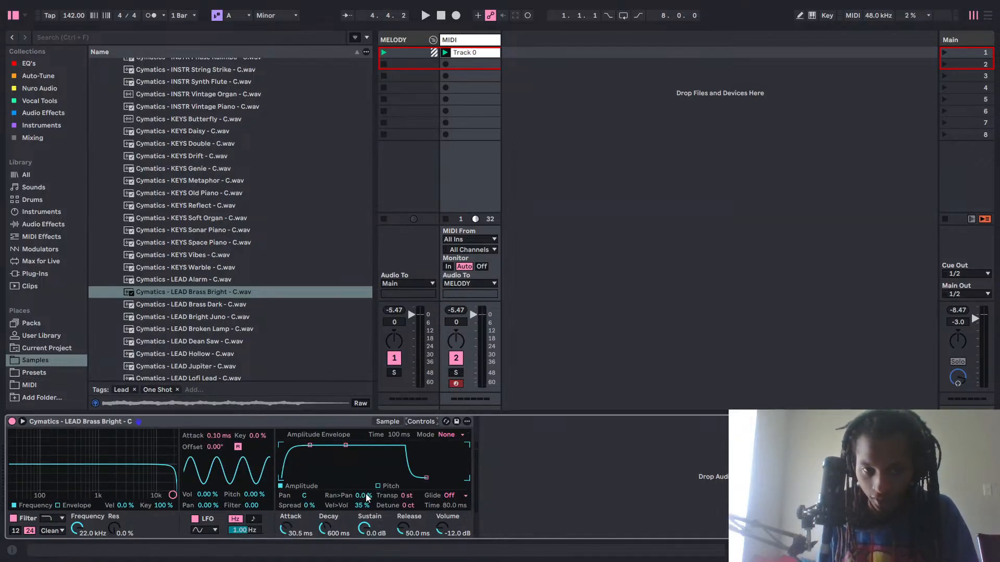
left_click_drag(367, 497, 480, 358)
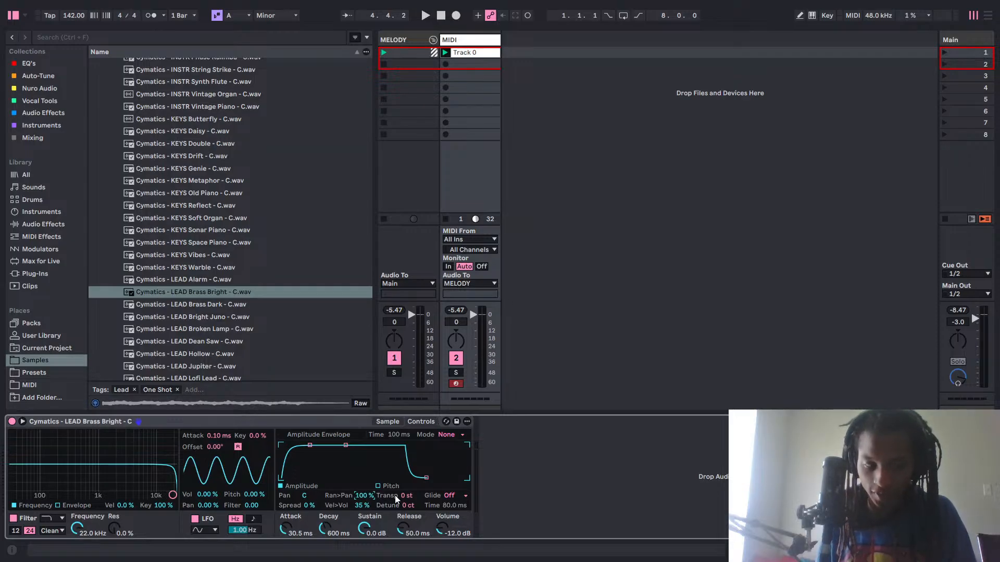
key("space")
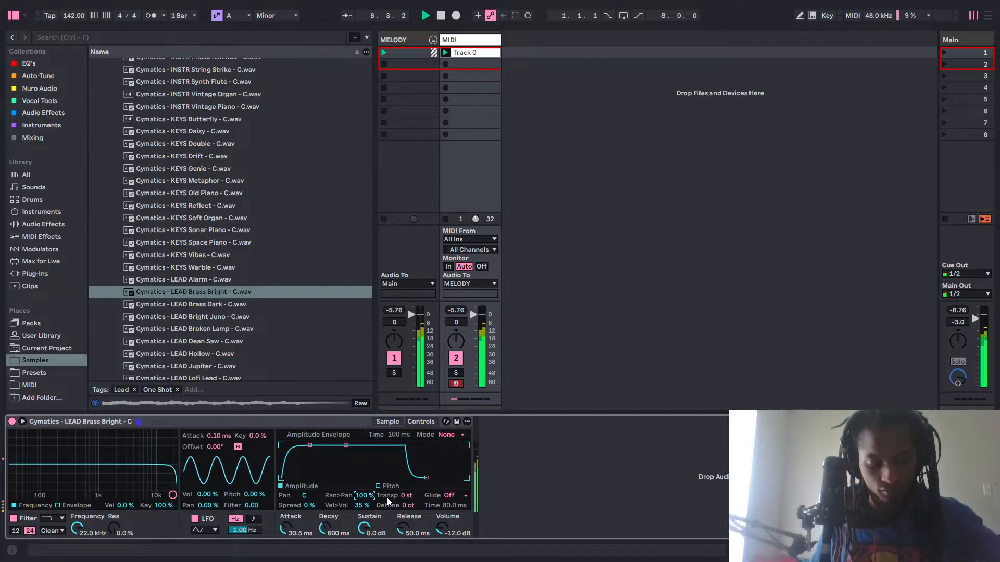
key("space")
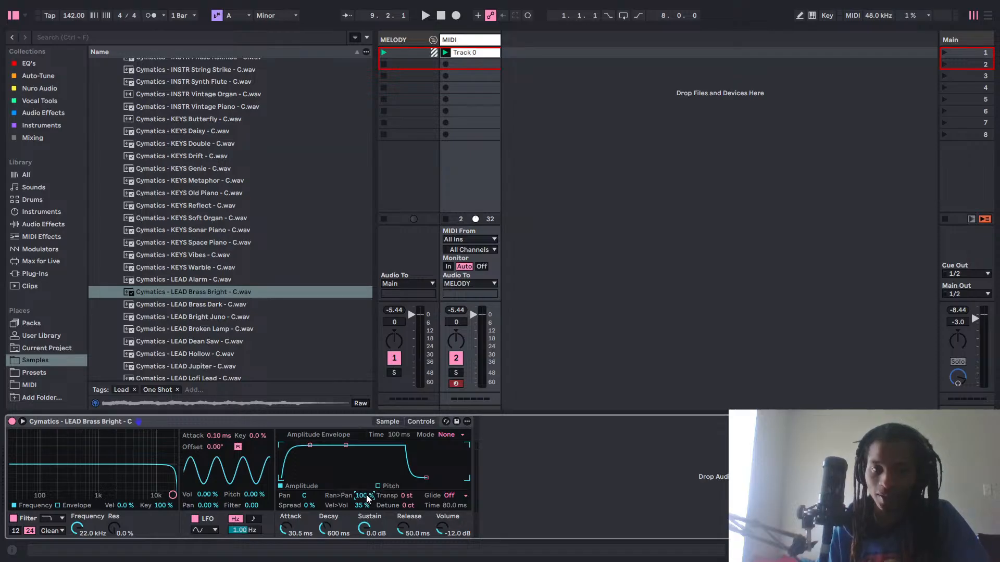
Try lowering Simpler's random pan amount to 0% and return it to 100%.
left_click_drag(367, 498, 362, 448)
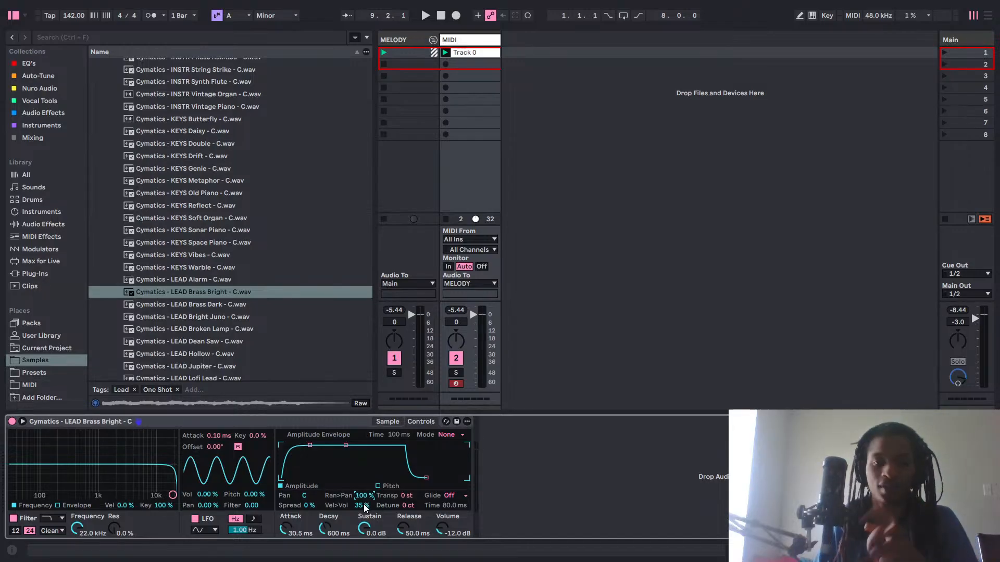
left_click_drag(365, 495, 364, 518)
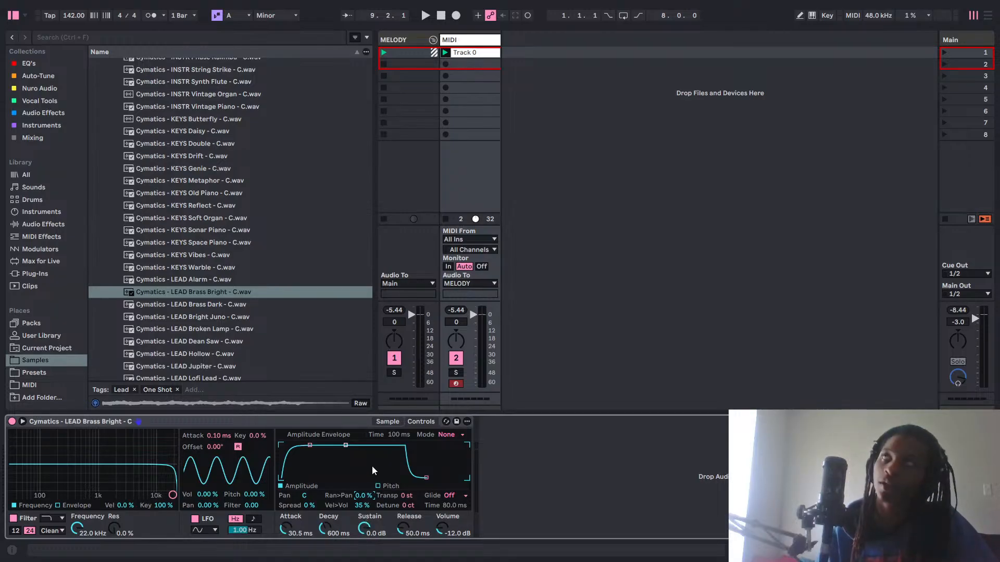
left_click_drag(365, 496, 365, 474)
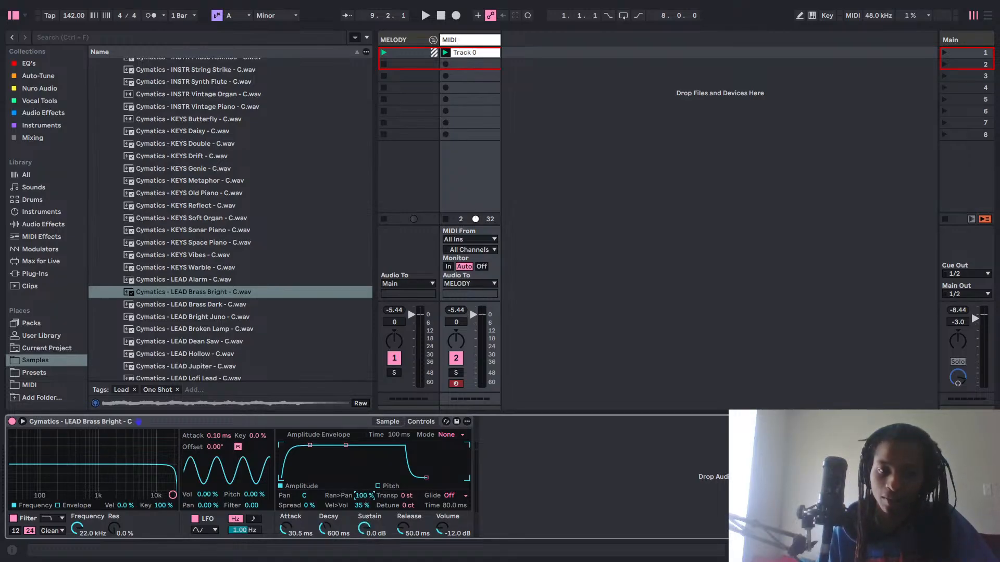
In Arrangement View, try automating the MIDI track's random pan with a ramp from 61% to 100% around bar 25, and undo it.
key("ctrl+alt+b")
key("Tab")
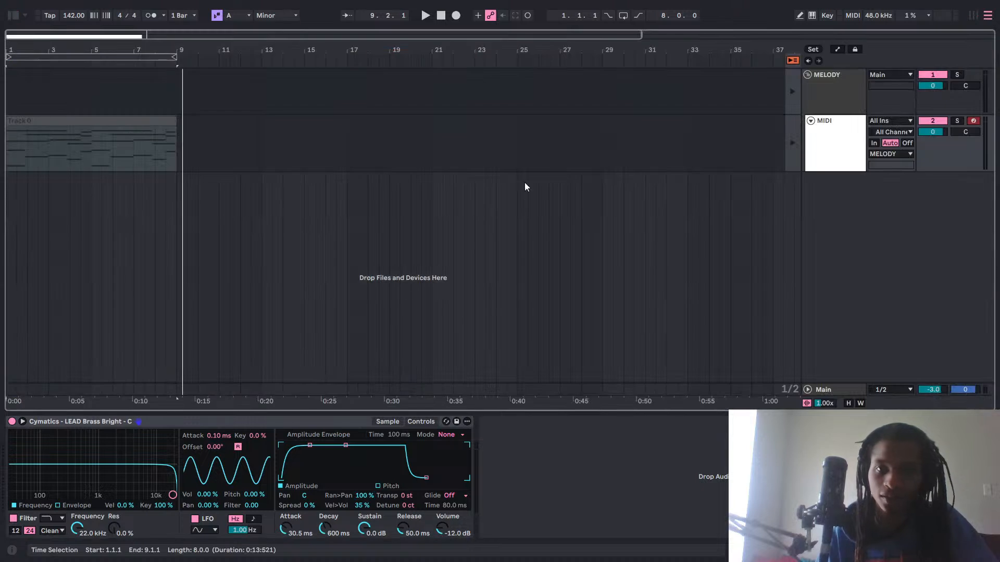
left_click(838, 49)
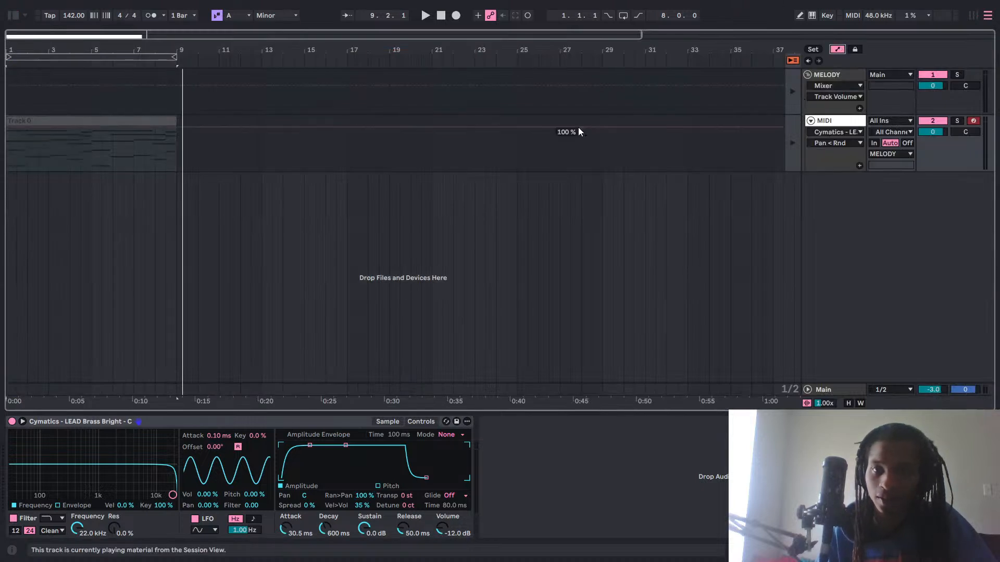
left_click(530, 123)
left_click(531, 126)
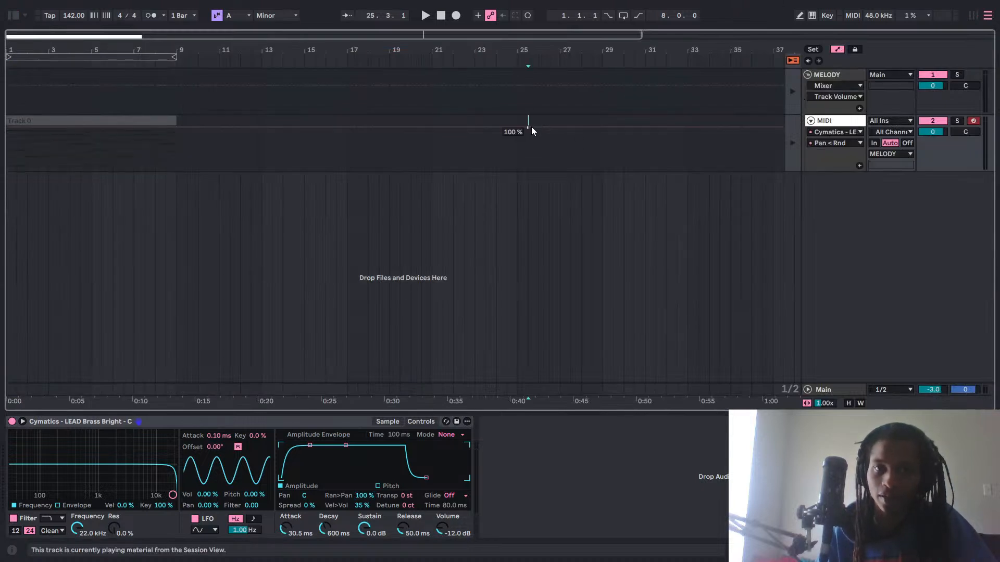
left_click_drag(530, 128, 510, 137)
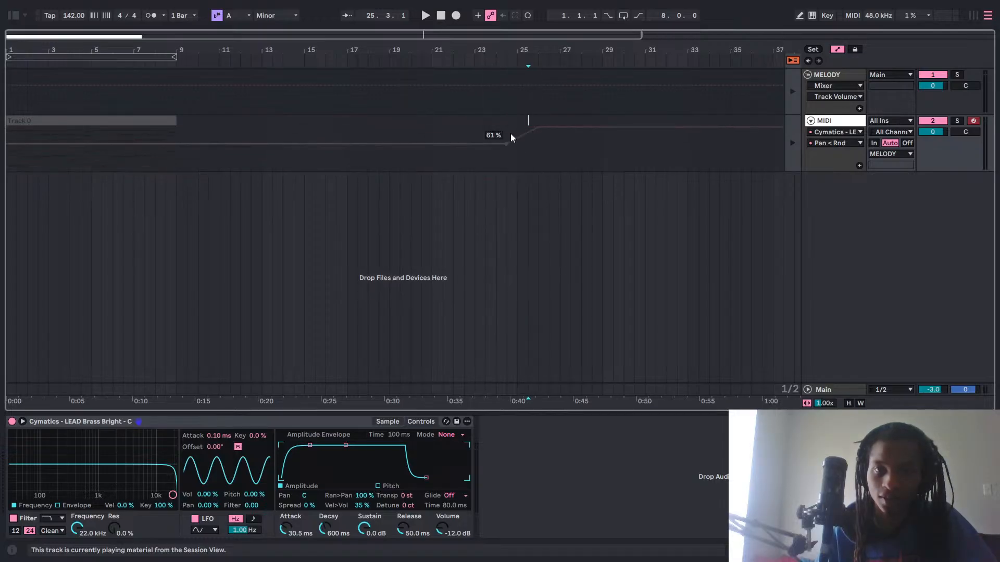
left_click(602, 128)
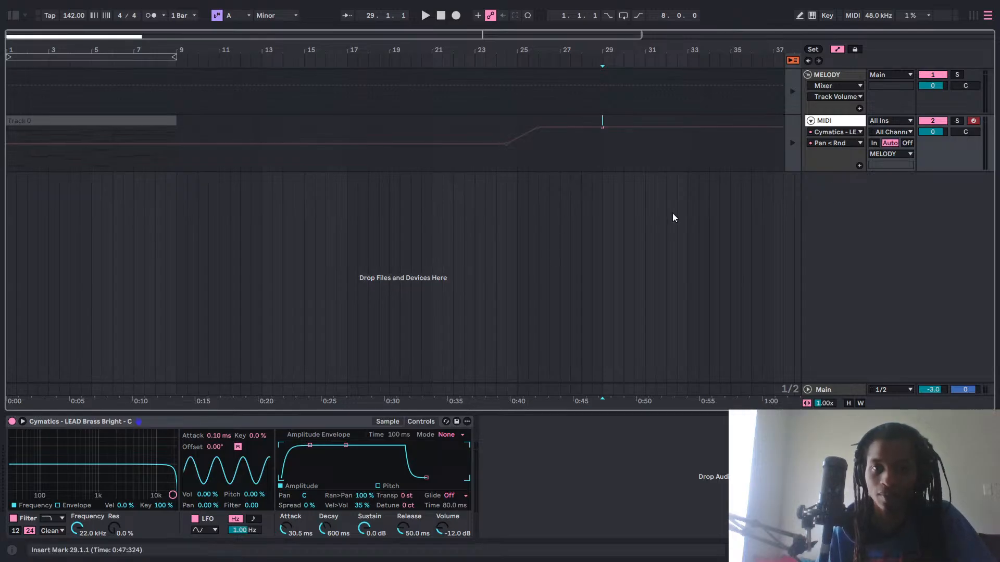
key("ctrl+z")
key("ctrl+z")
key("ctrl+z")
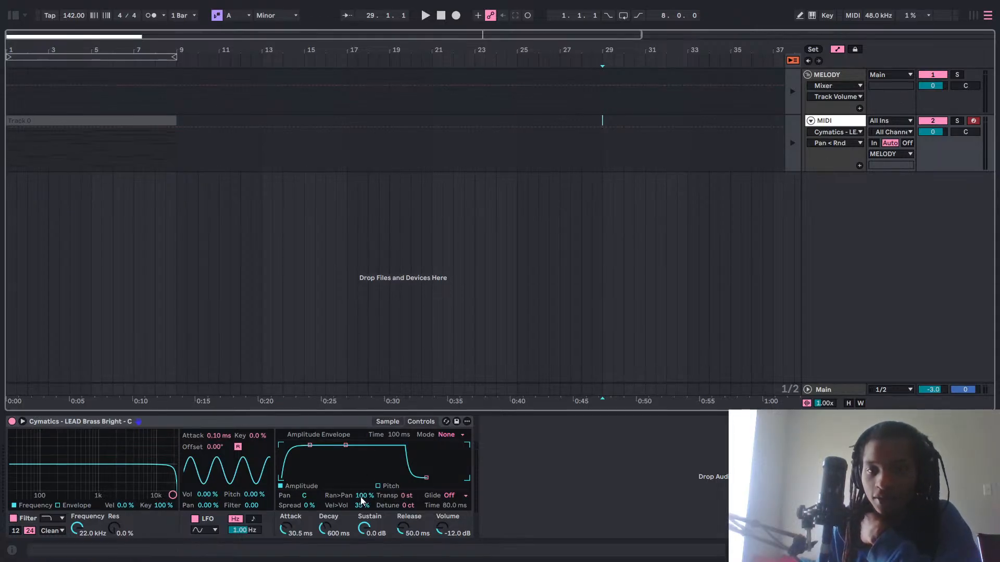
Try a 77% random pan amount and a +13 st transpose in Simpler, and reset the transpose to 0 st.
mouse_move(360, 497)
left_mouse_down()
mouse_move(361, 527)
mouse_move(361, 510)
left_mouse_up()
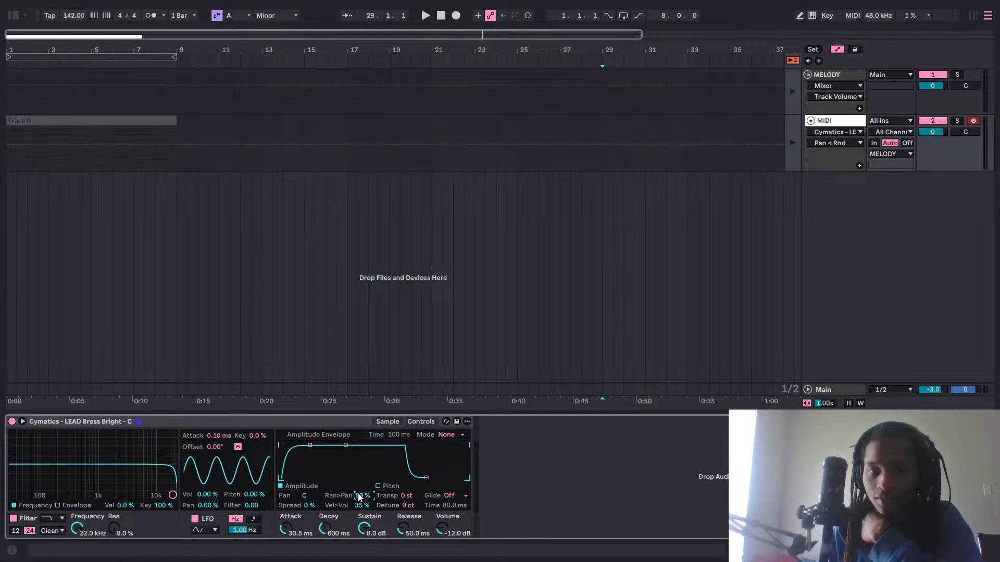
left_click_drag(360, 498, 359, 488)
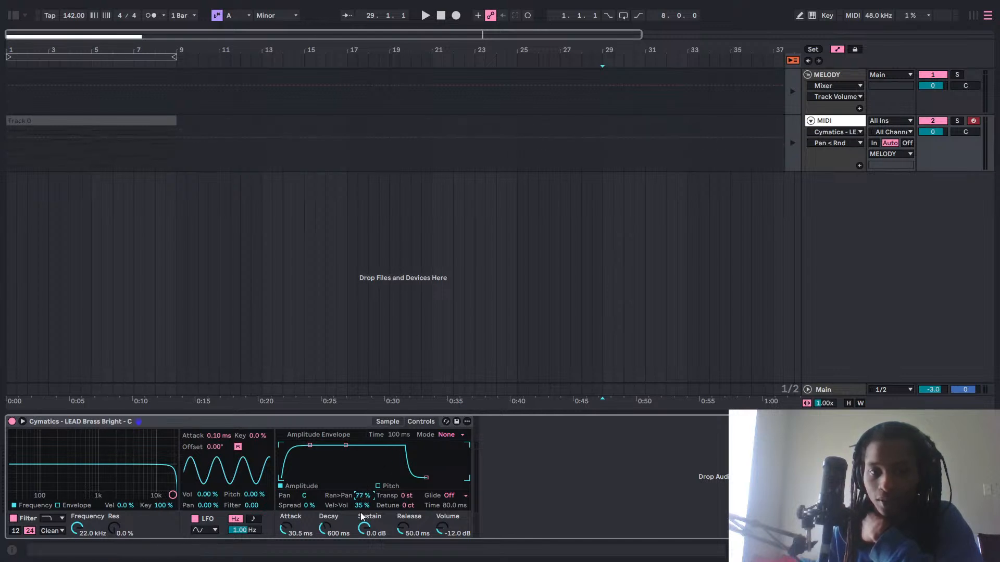
left_click(410, 495)
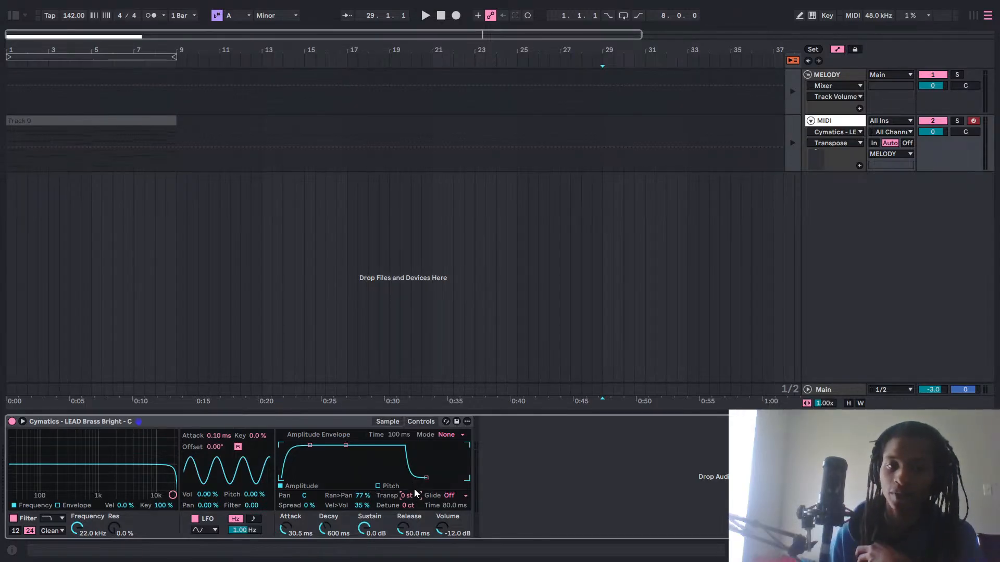
left_click_drag(409, 499, 408, 422)
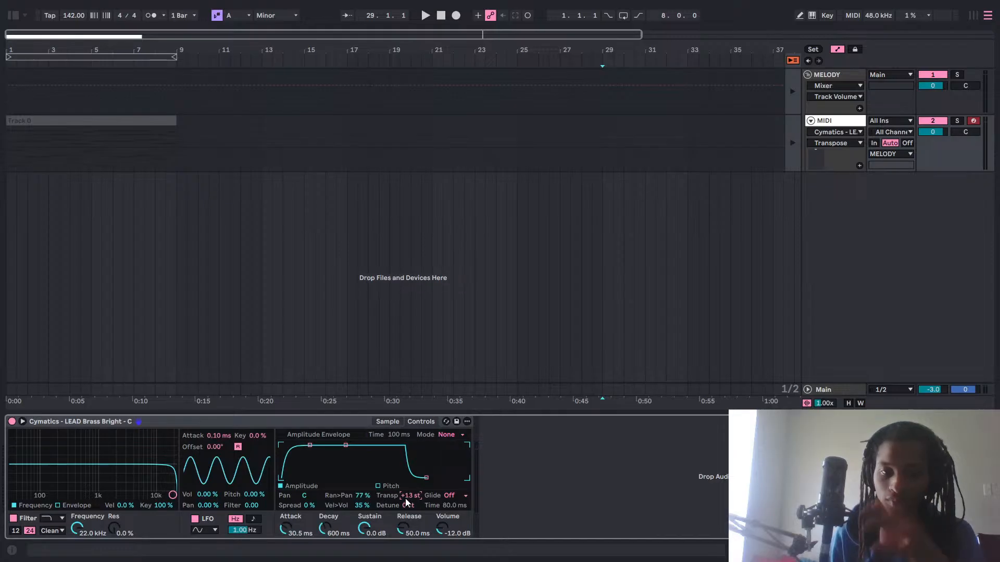
key("Delete")
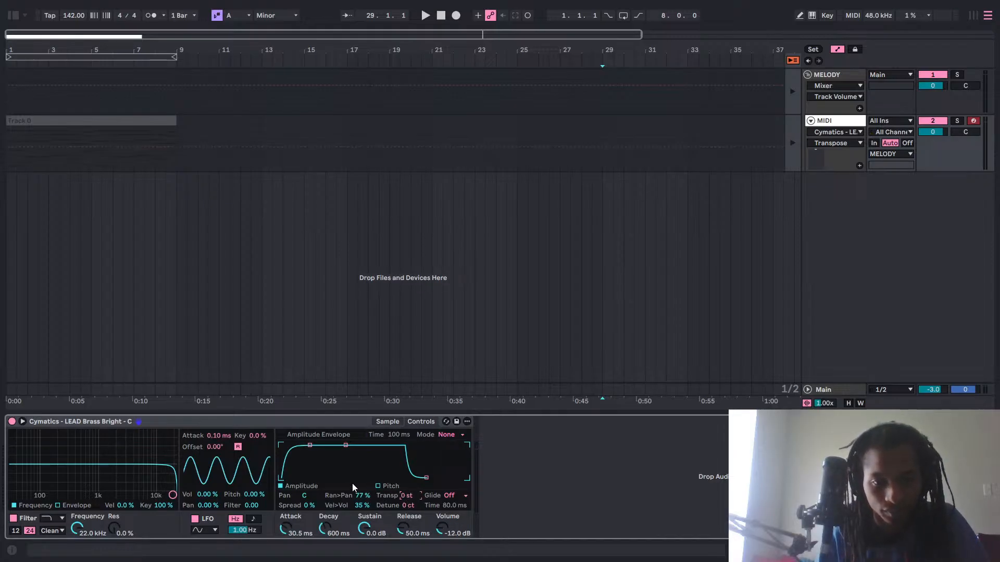
Reset Simpler's random pan amount to 0% and return to Session View with the automation lanes hidden.
left_click(355, 495)
key("Delete")
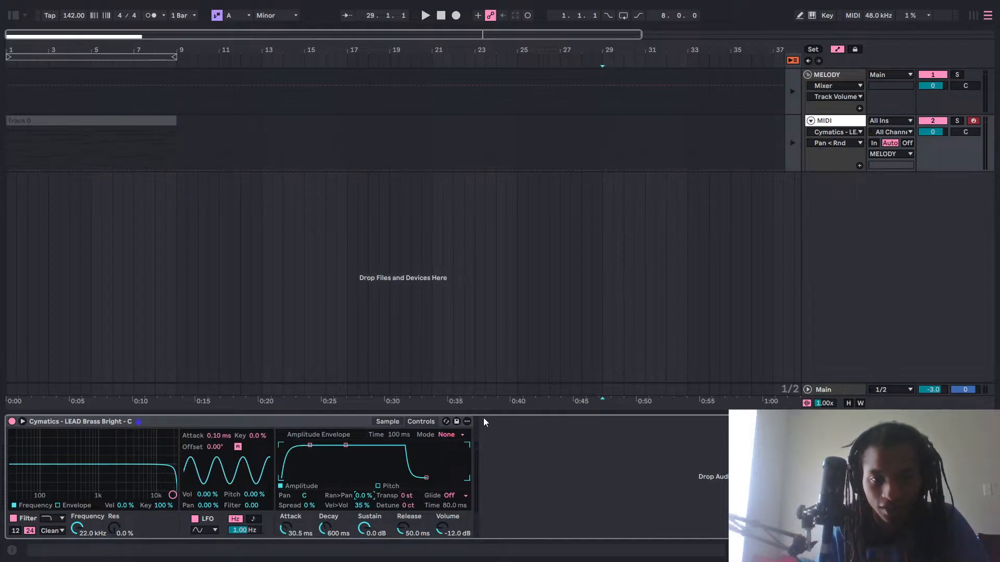
left_click(838, 49)
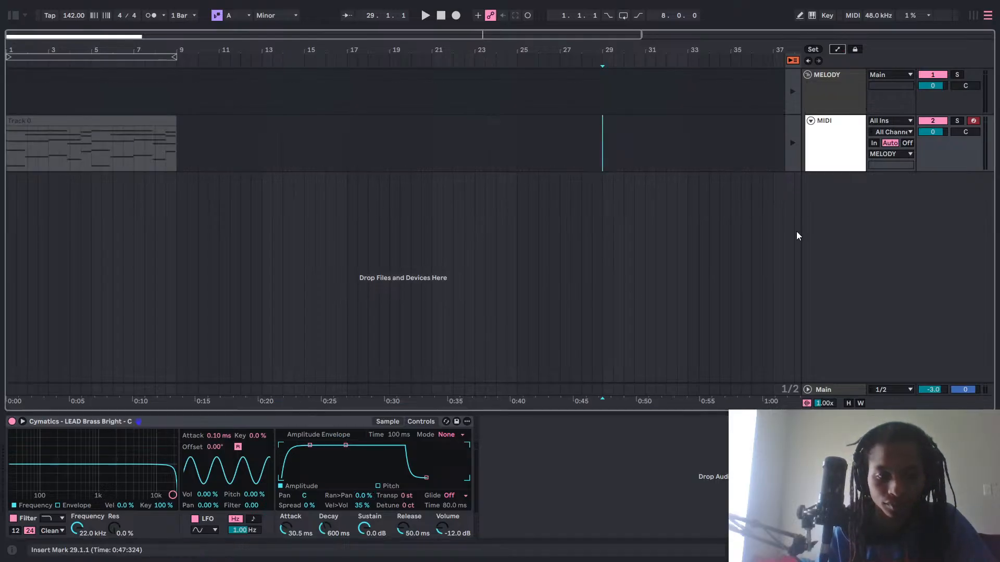
key("Tab")
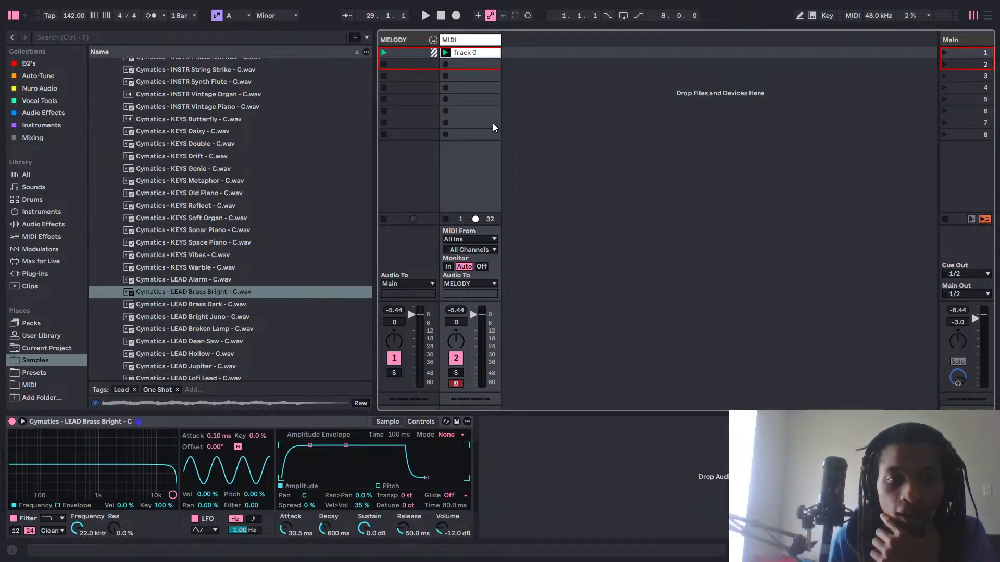
View the notes of the Track 0 clip, and return to the LEAD Brass Bright sample's waveform in Simpler.
double_click(484, 53)
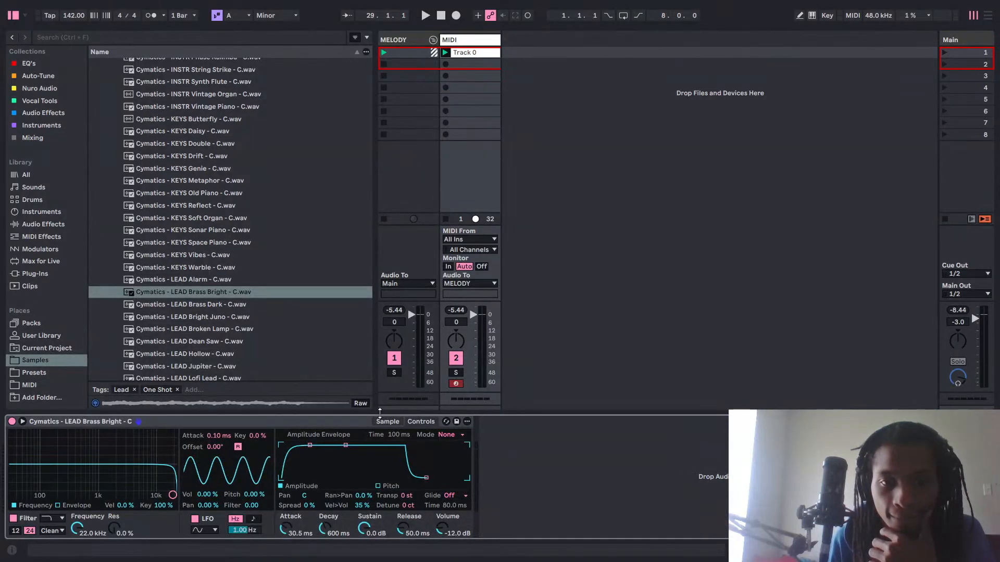
left_click(387, 421)
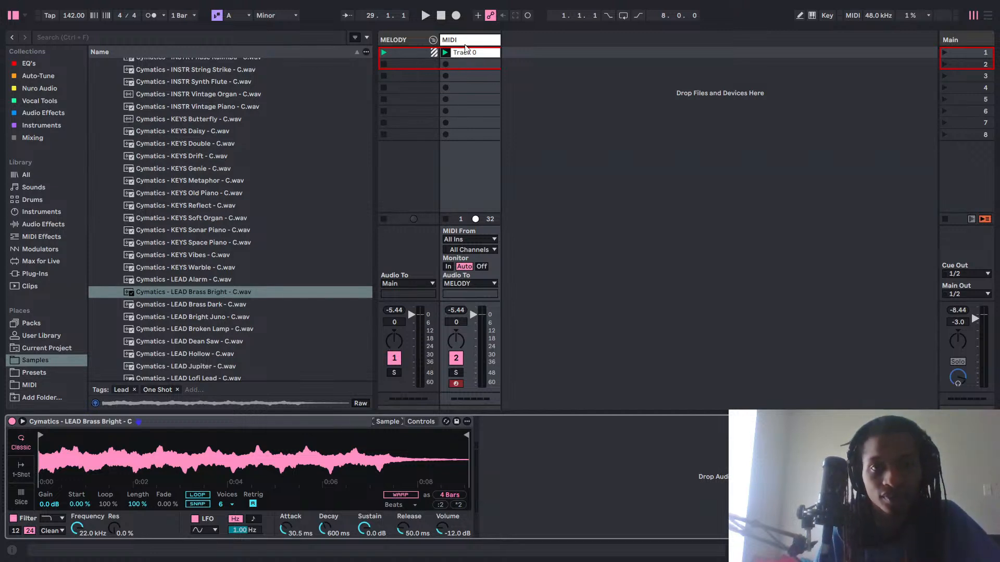
left_click(485, 33)
left_click(484, 38)
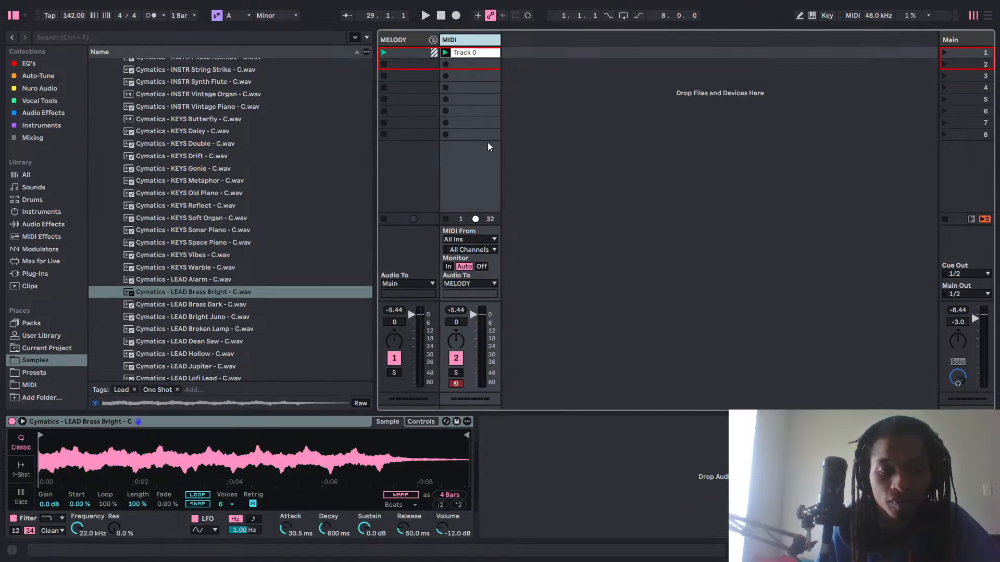
Open the Track 0 clip and try Stretch settings of ×2.0, ×9.0 and /5.3 during playback, and reset Stretch to ×1.0.
double_click(471, 53)
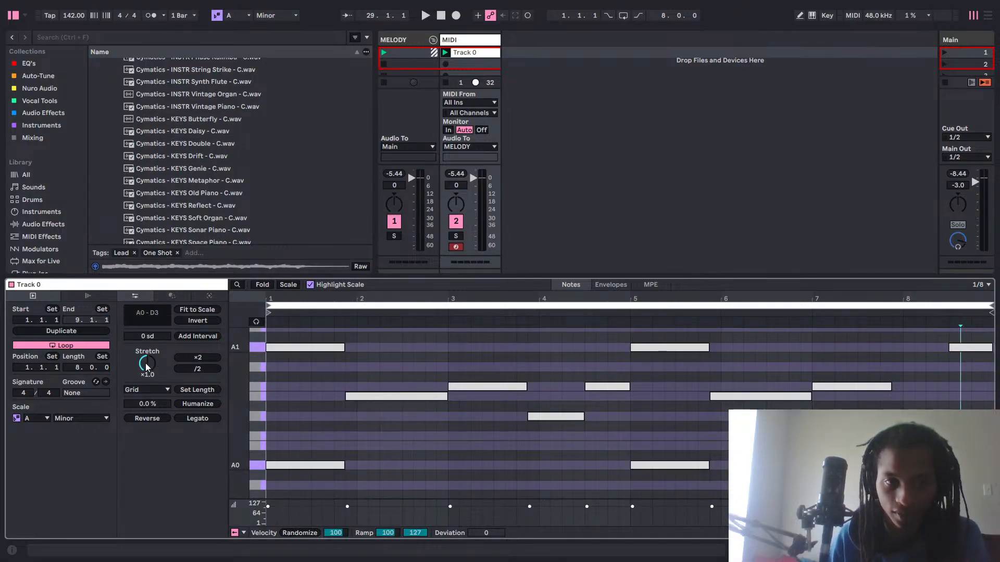
mouse_move(148, 364)
left_mouse_down()
mouse_move(148, 340)
mouse_move(147, 351)
left_mouse_up()
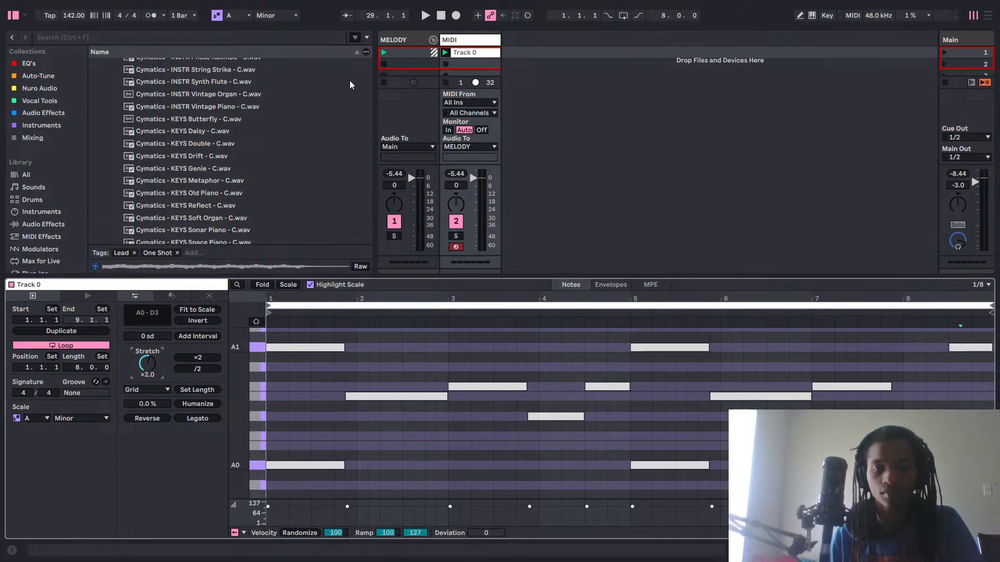
key("space")
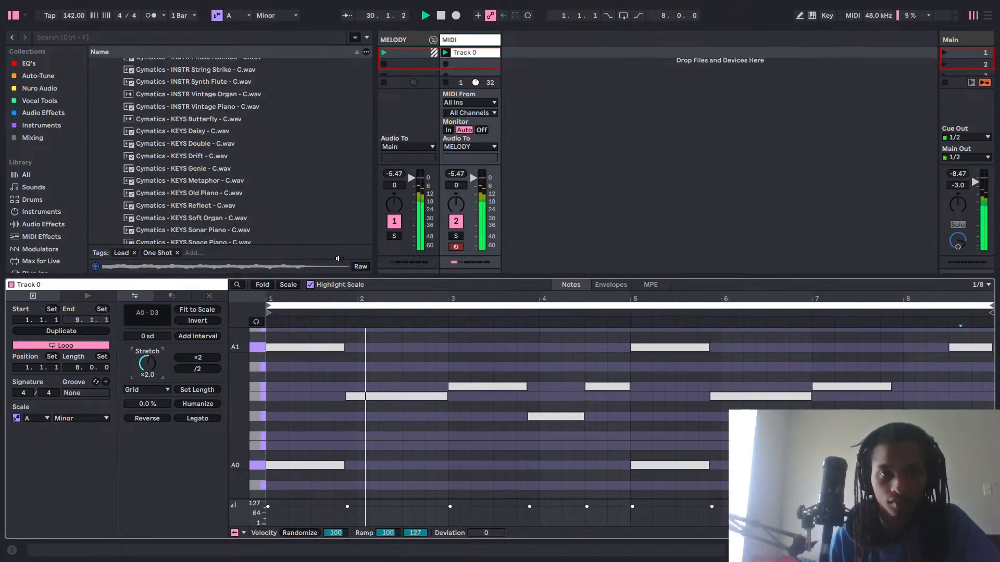
left_click(491, 56)
double_click(491, 57)
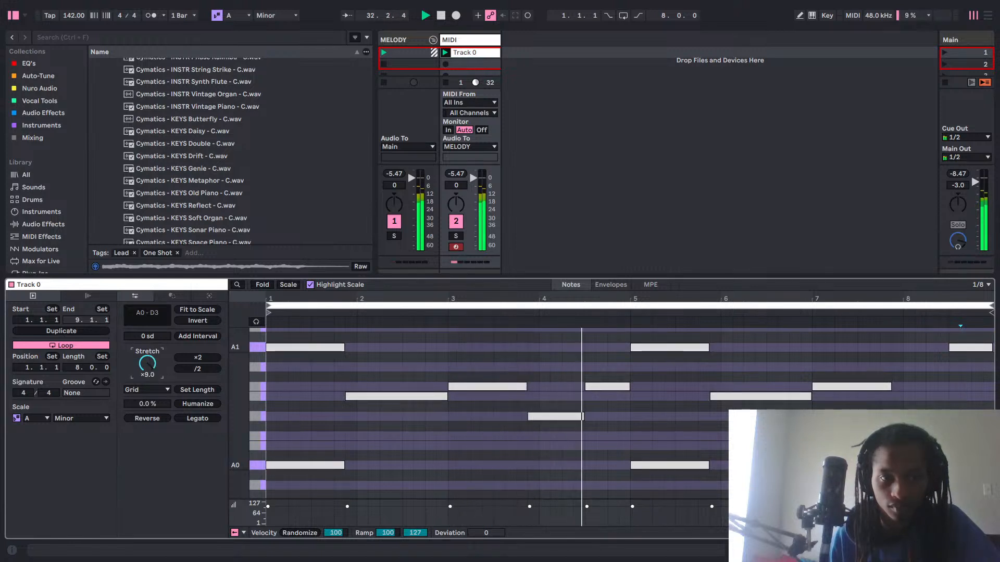
left_click_drag(147, 364, 148, 388)
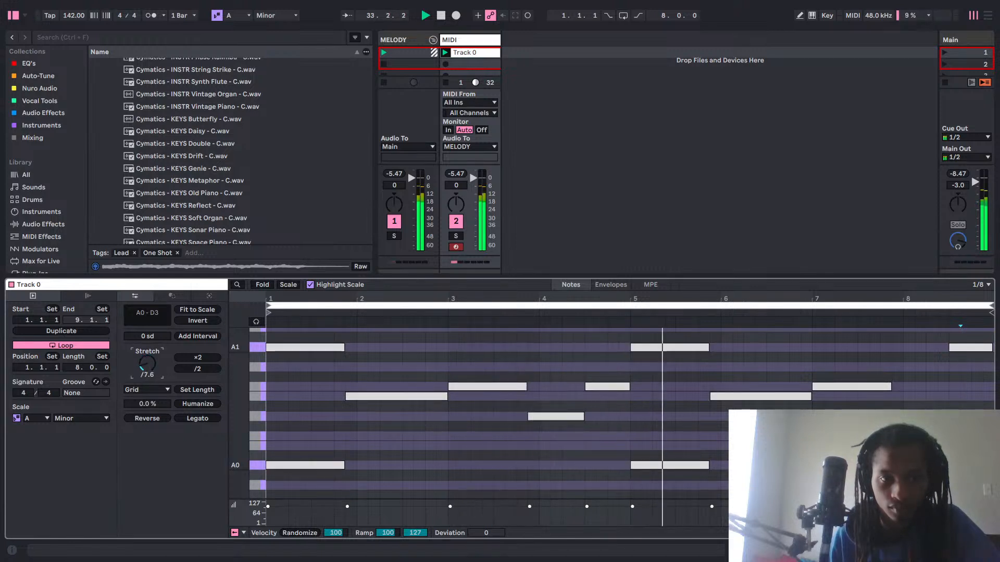
double_click(148, 366)
left_click_drag(456, 295, 455, 294)
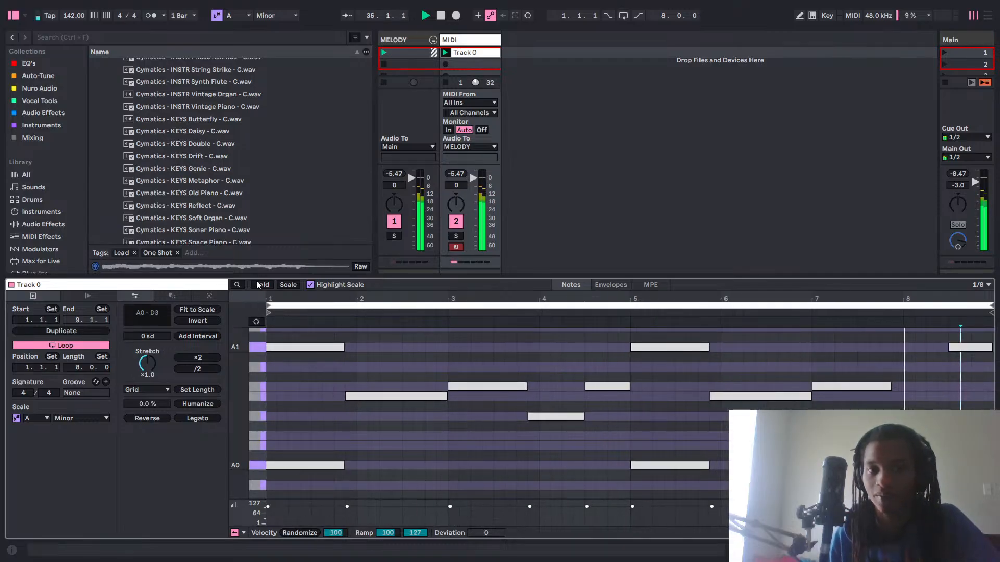
Fold the note editor to its used pitches, try stretching all notes by ×2.0 and /1.1, and restore ×1.0 with playback stopped.
key("f")
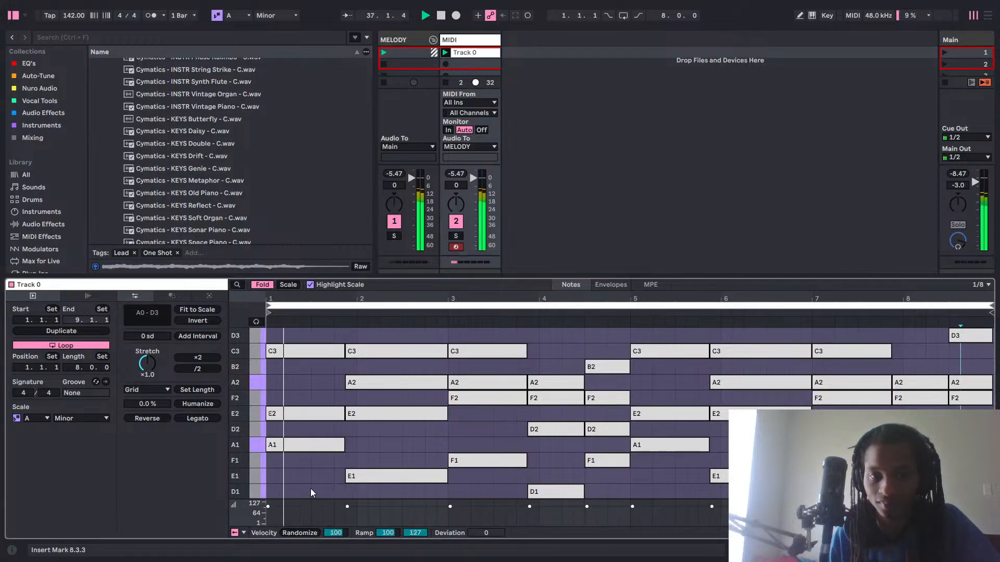
left_click(293, 496)
key("ctrl+a")
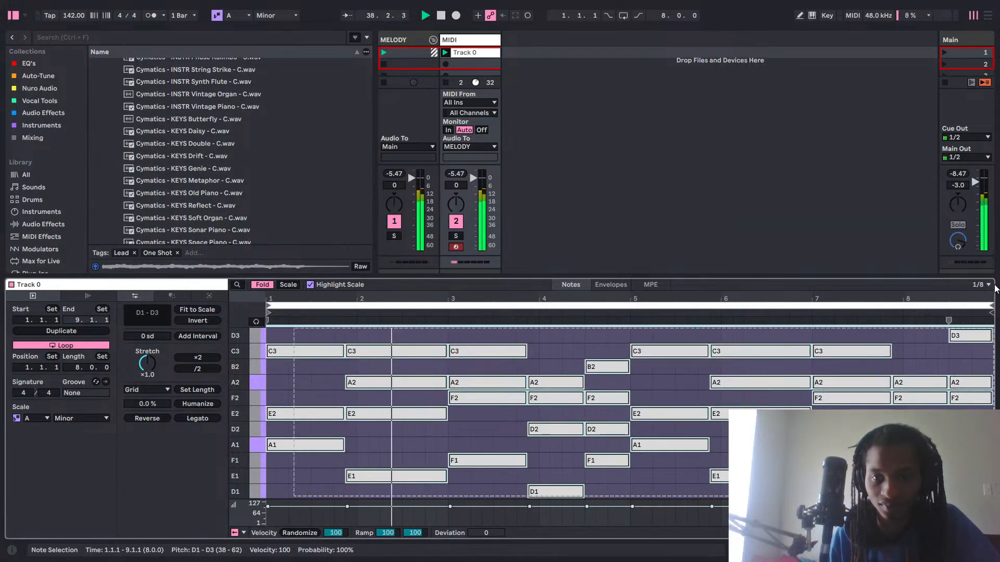
mouse_move(147, 364)
left_mouse_down()
mouse_move(148, 343)
mouse_move(147, 352)
left_mouse_up()
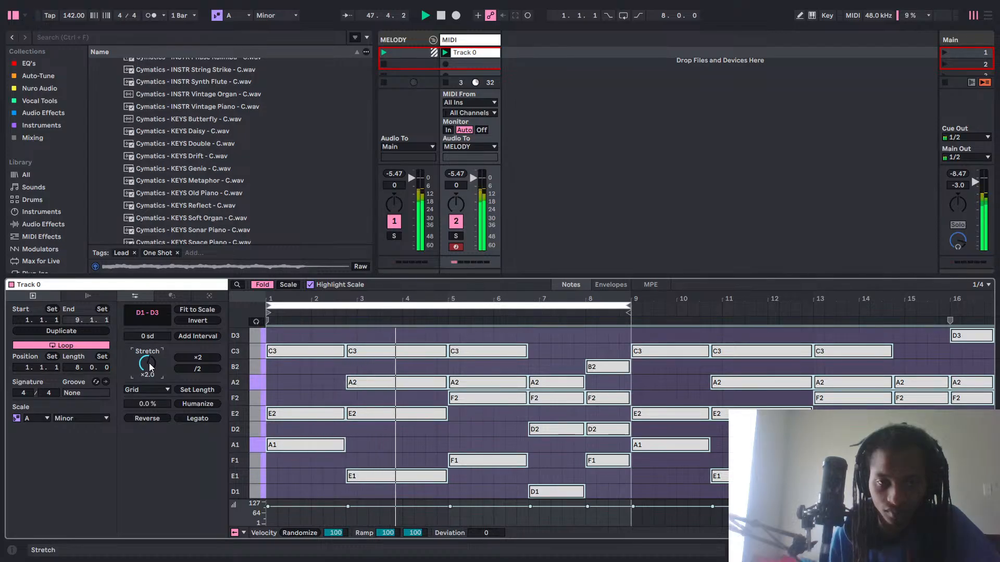
left_click_drag(150, 367, 150, 379)
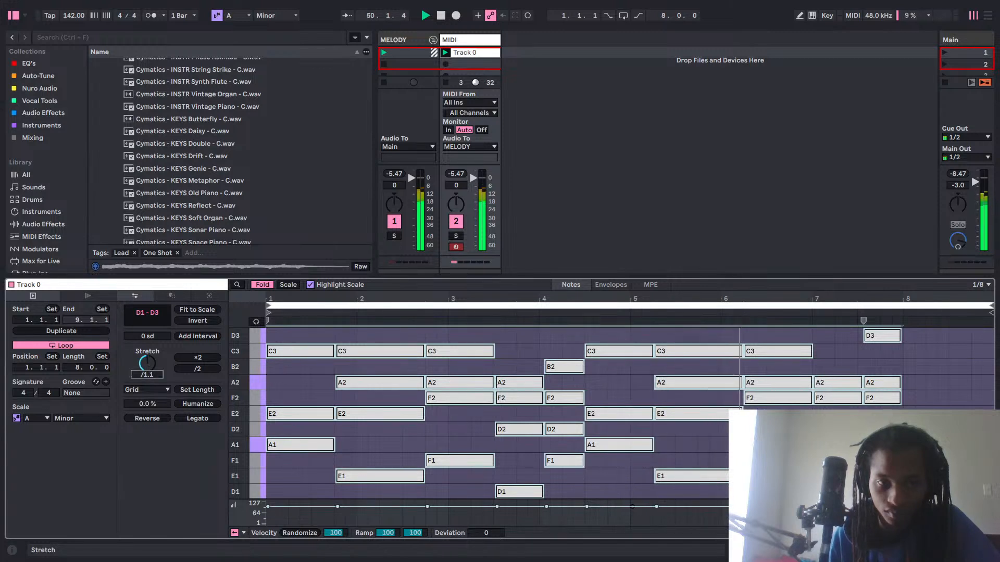
key("space")
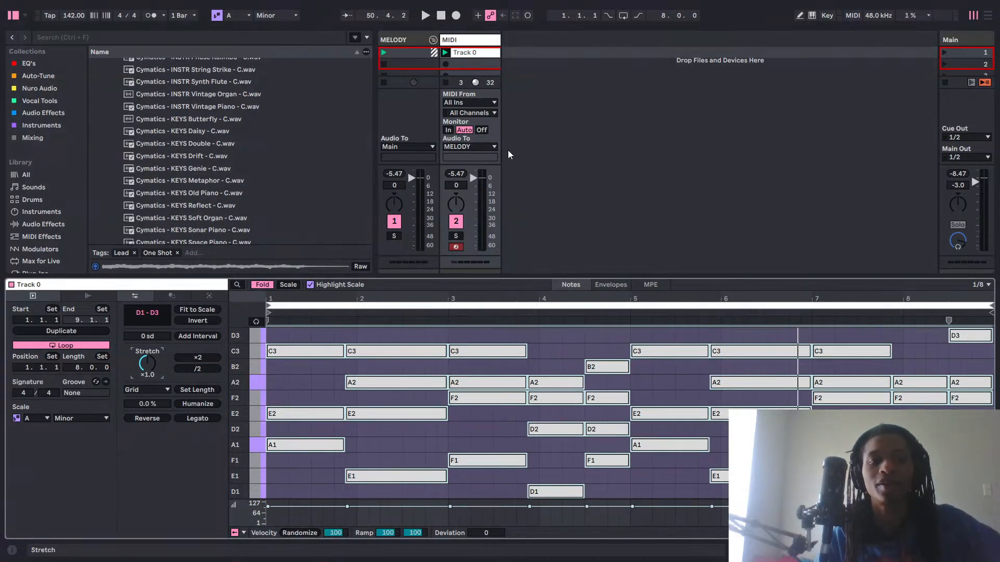
Return to the MIDI track's Simpler device and play the Track 0 clip.
left_click(561, 141)
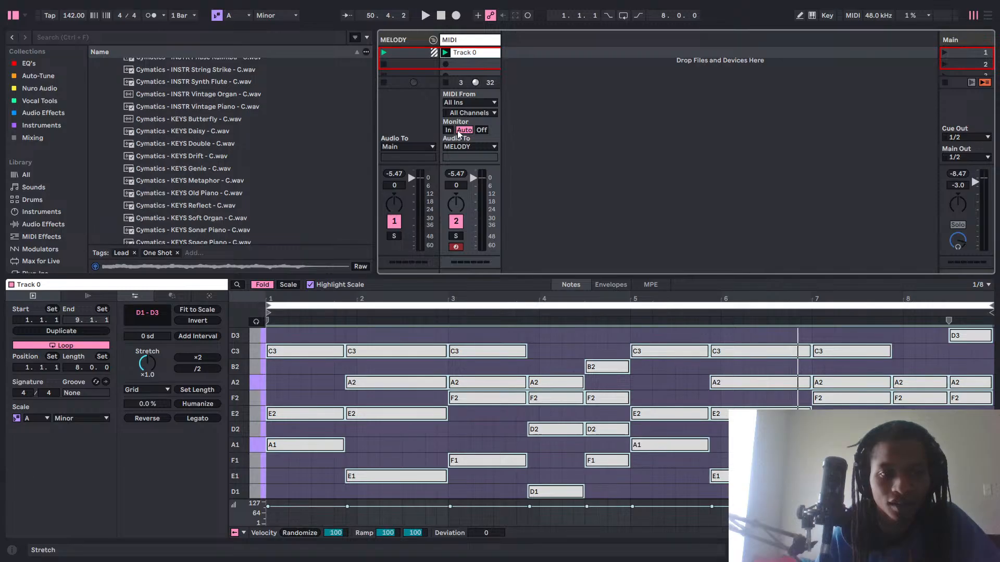
left_click(475, 42)
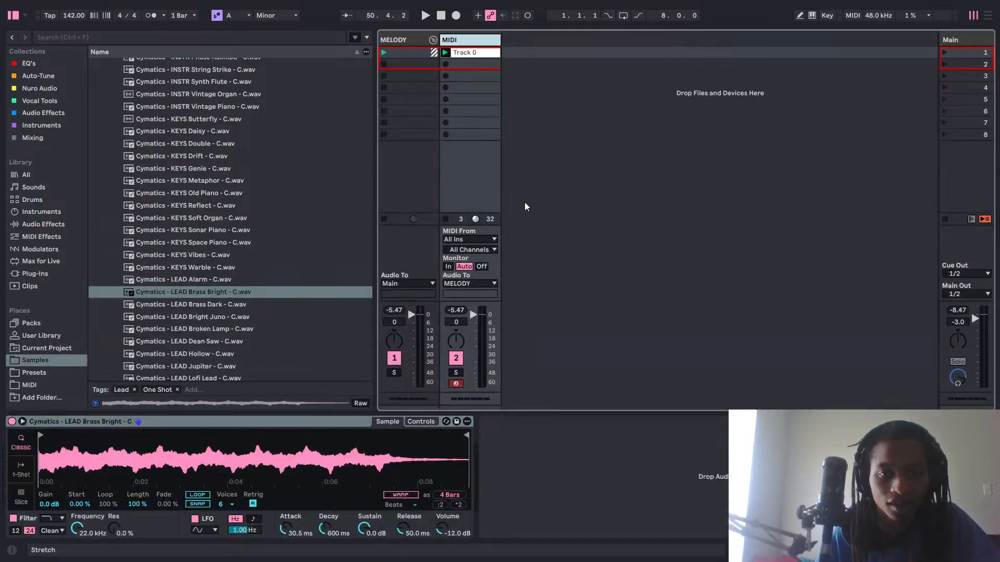
key("space")
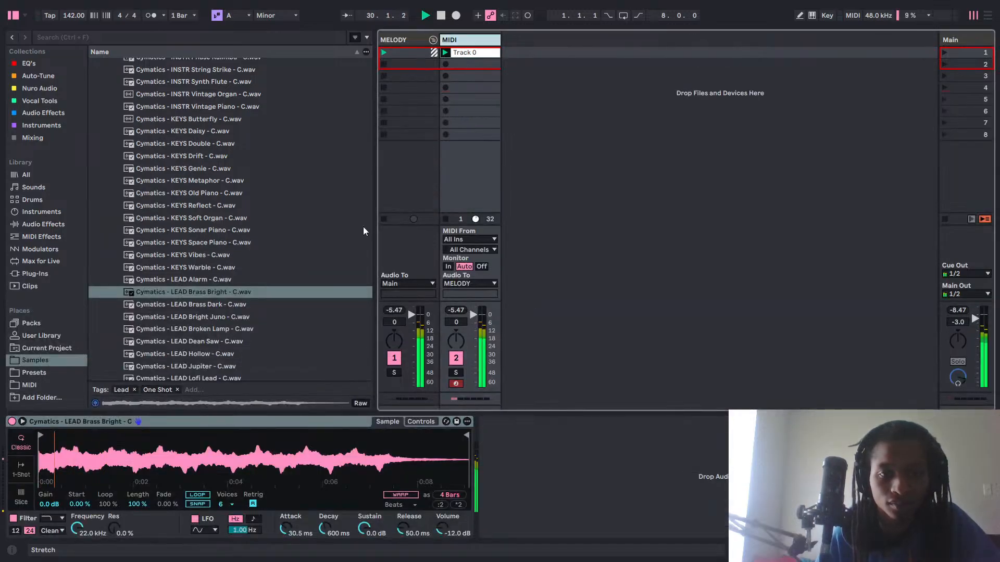
Stop playback and add Blockchain Ultra from the Audio Effects collection to the MIDI track.
left_click(36, 76)
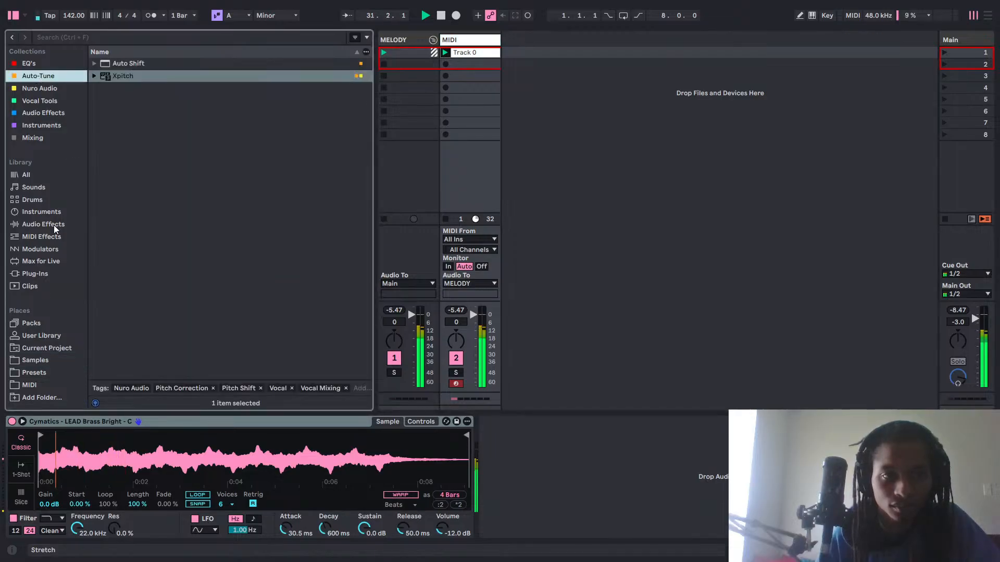
left_click(48, 112)
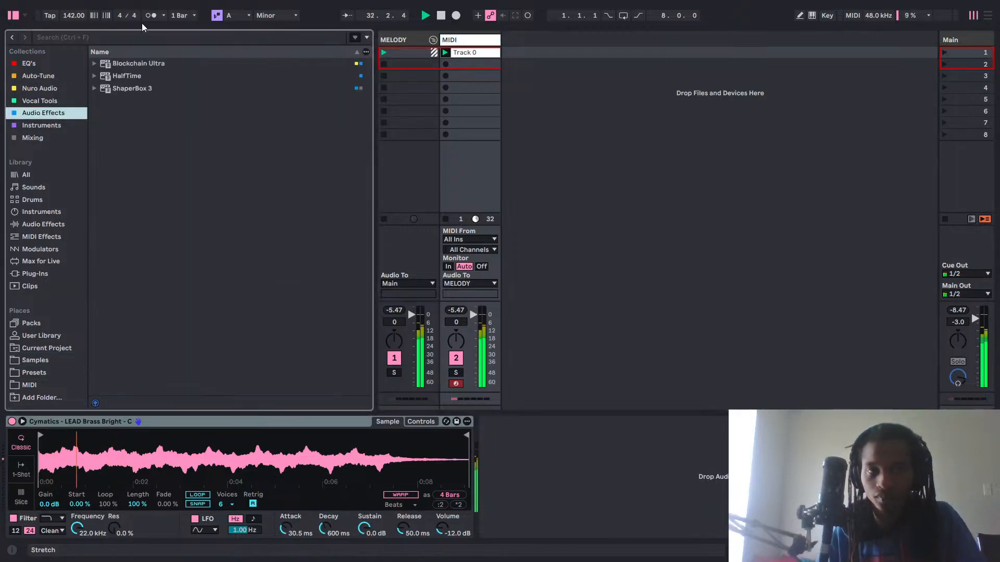
key("space")
left_click(145, 64)
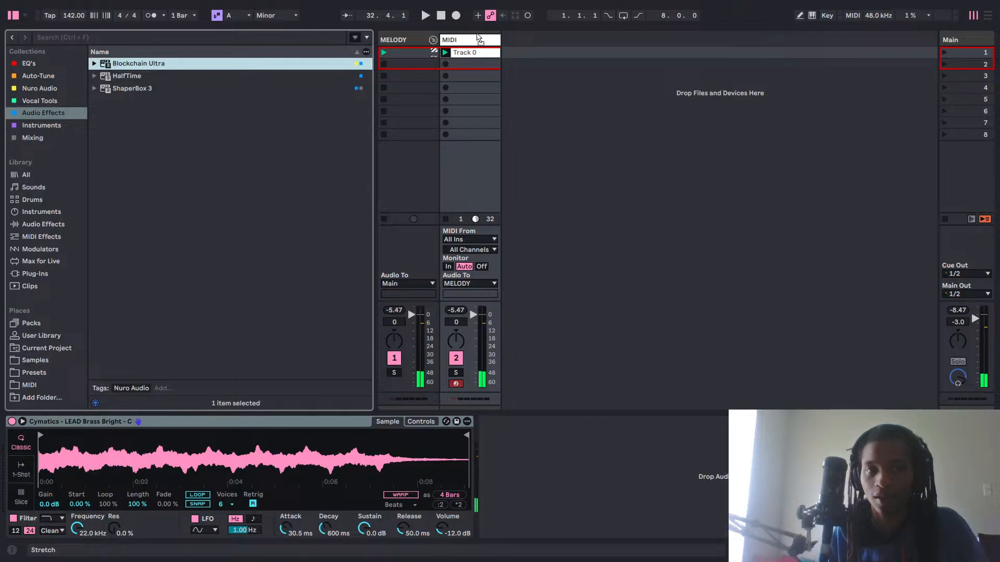
left_click_drag(479, 40, 478, 42)
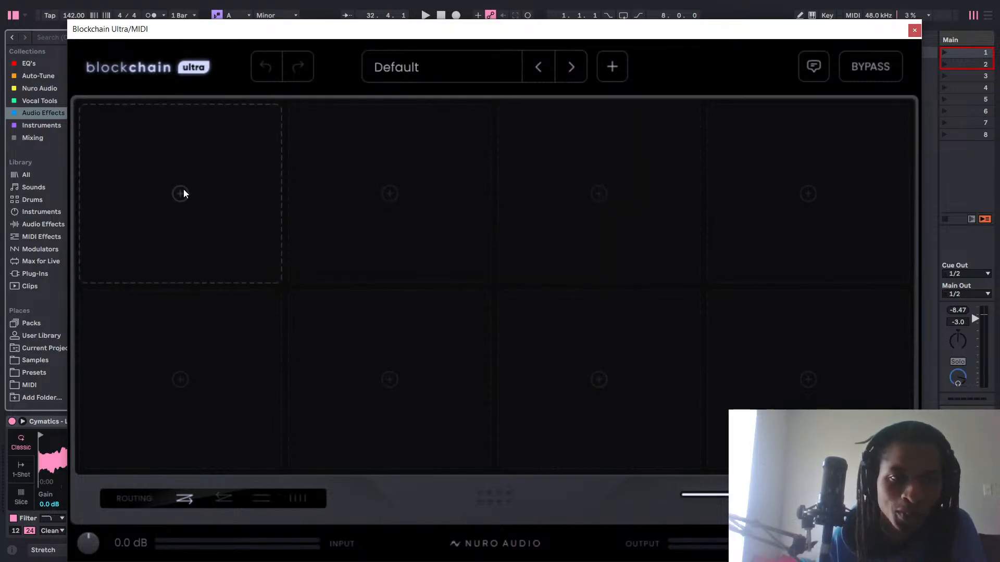
Open the module browser for Blockchain Ultra's first slot and briefly play the melody with the plug-in window moved aside.
left_click(204, 167)
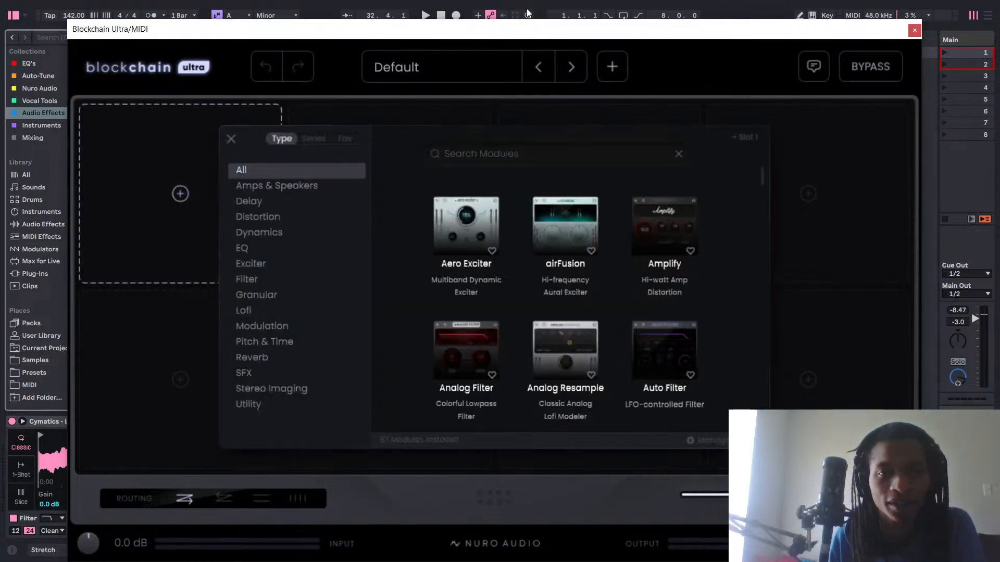
left_click_drag(511, 31, 424, 166)
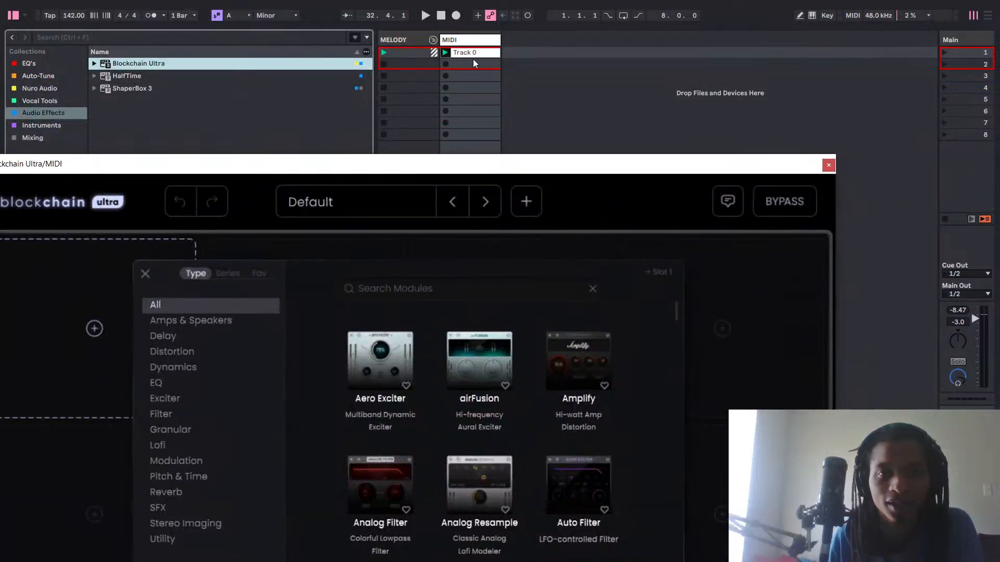
left_click(503, 160)
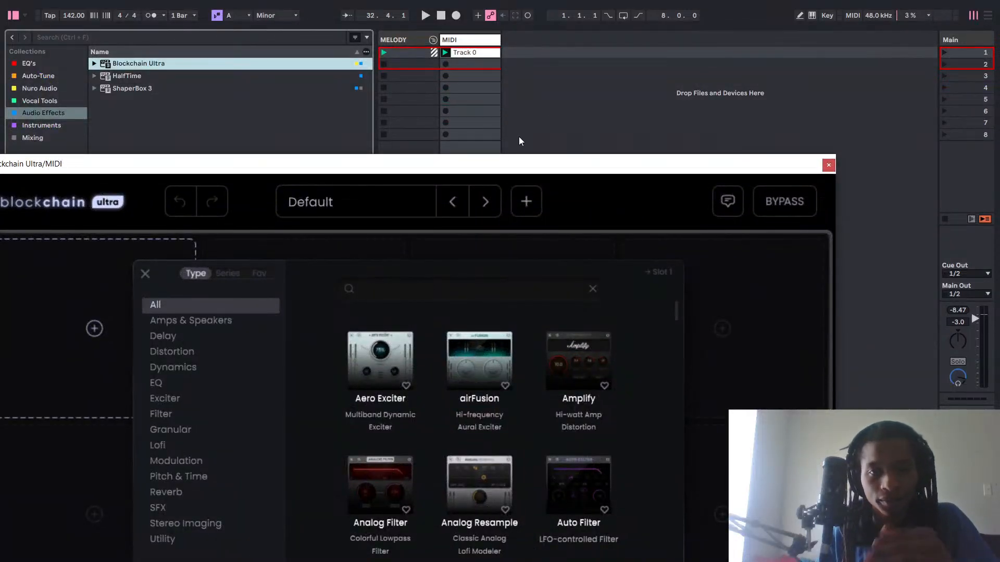
left_click(597, 114)
key("space")
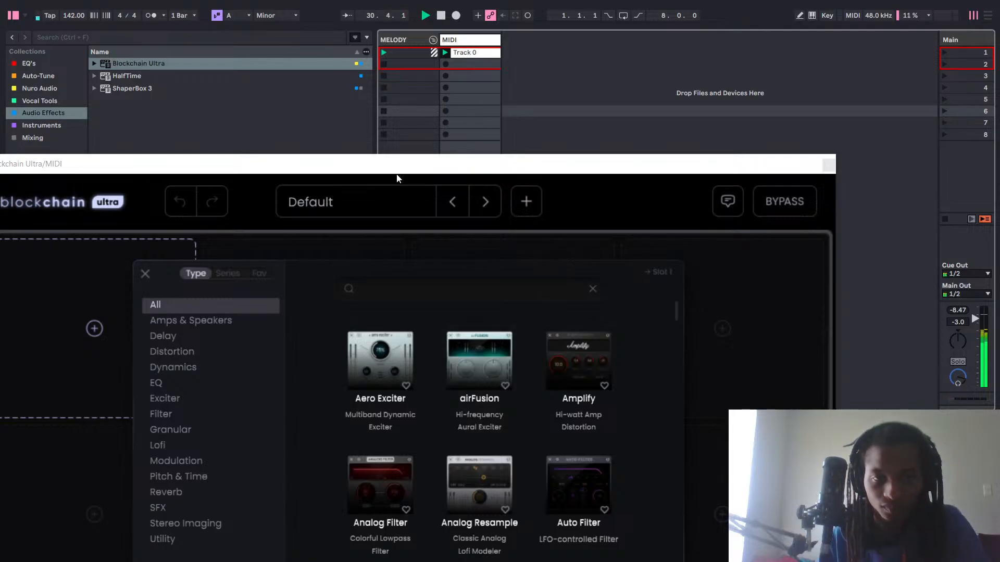
key("space")
left_click_drag(470, 166, 566, 12)
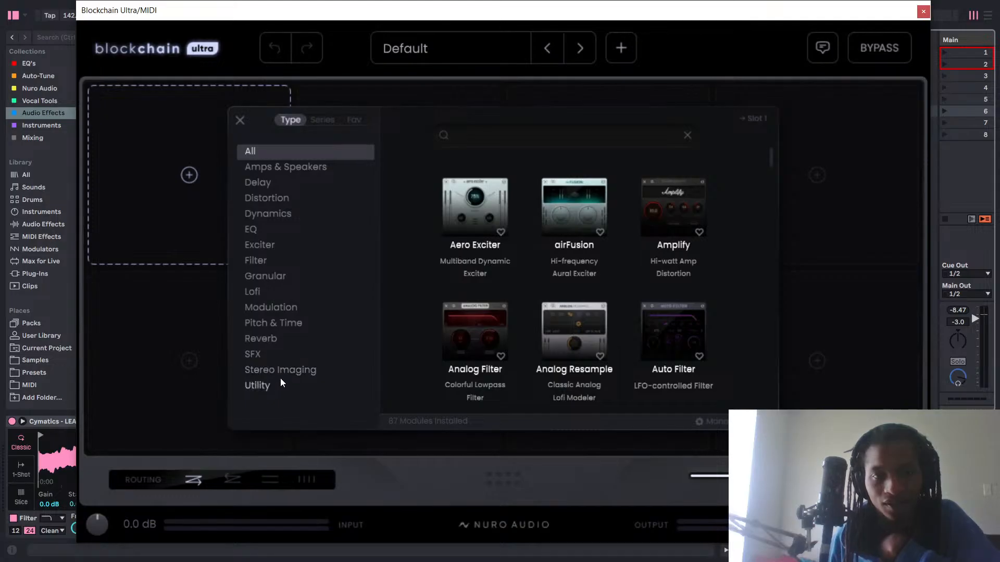
Browse Blockchain Ultra's modules by series, favorites and the EQ type, and close the module browser.
left_click(320, 122)
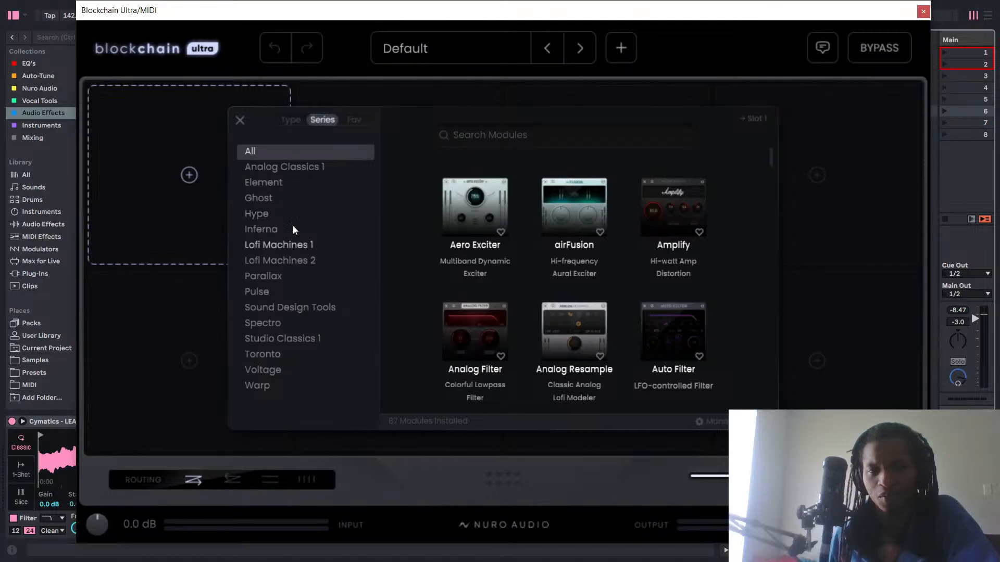
left_click(361, 120)
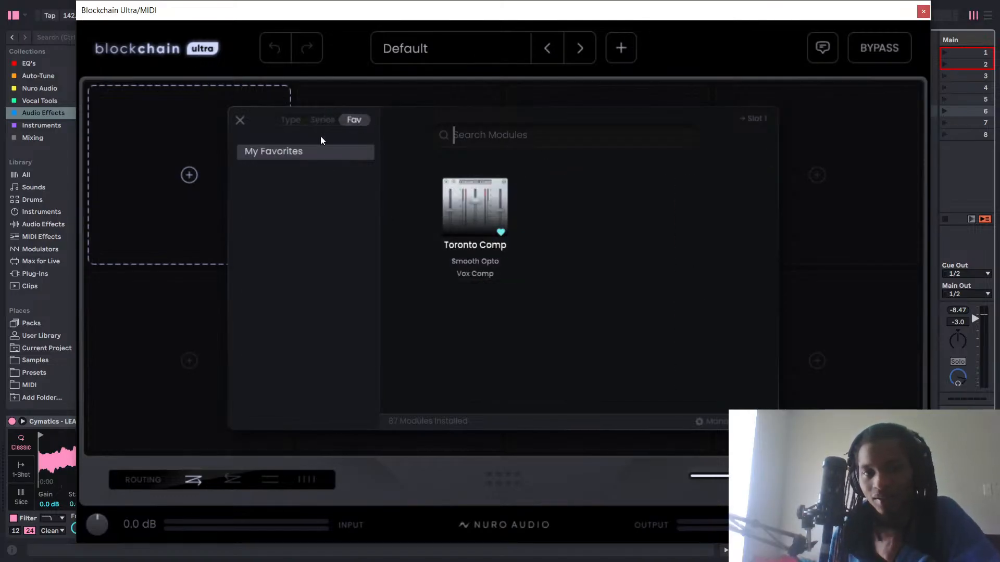
left_click(316, 122)
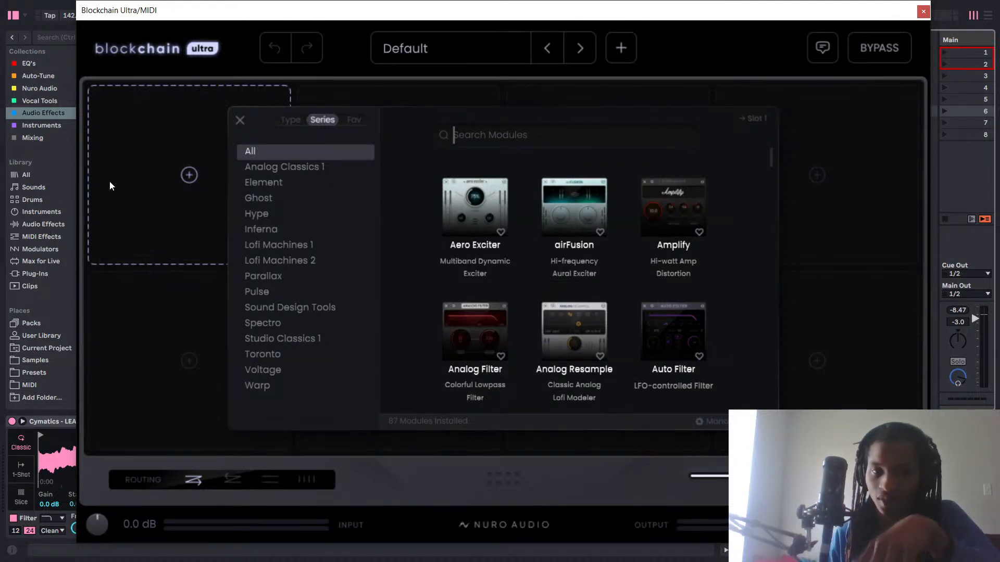
left_click(290, 120)
left_click(251, 229)
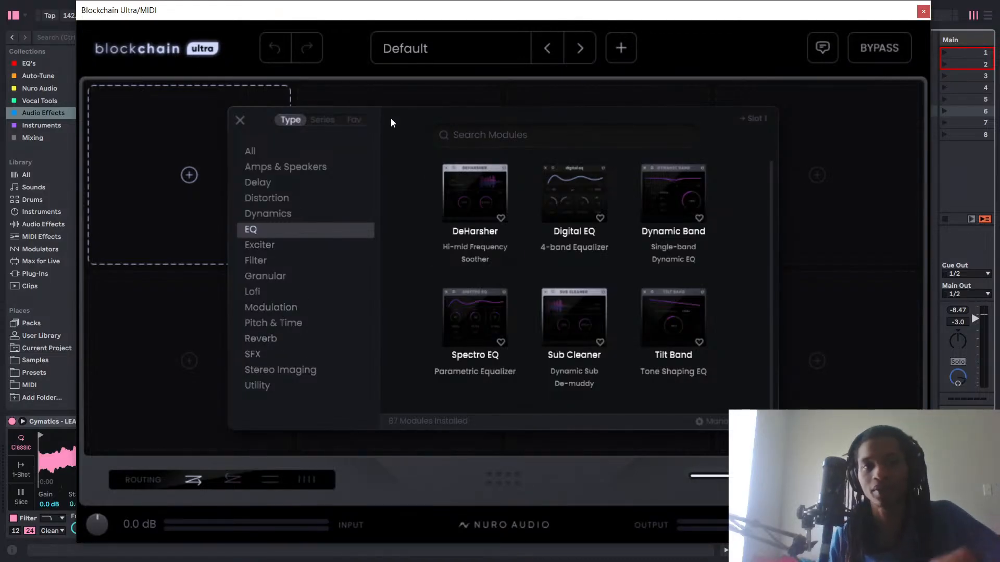
left_click(699, 51)
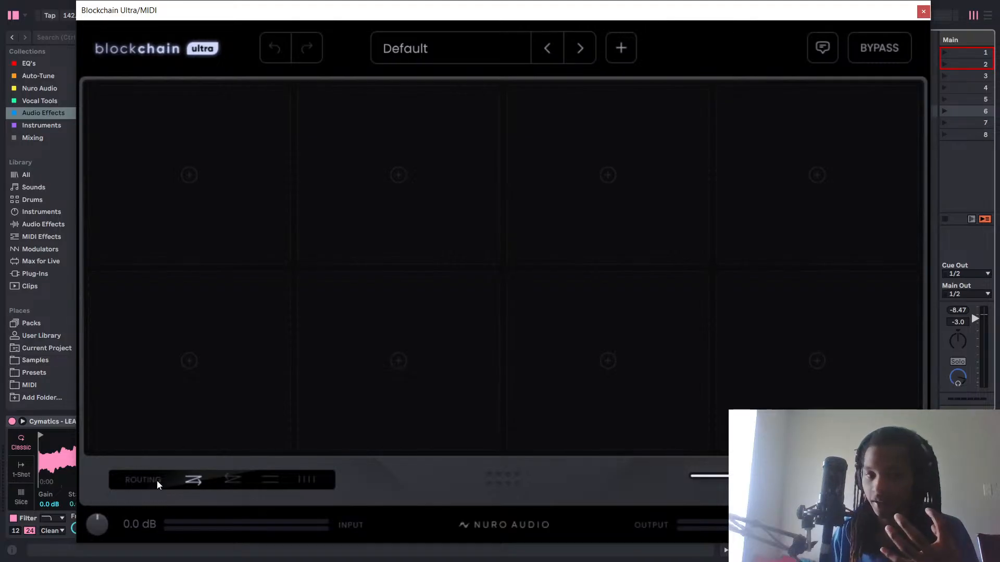
Move the Blockchain Ultra window aside to view the MIDI track's device chain, and bring it back.
left_click_drag(541, 10, 360, 556)
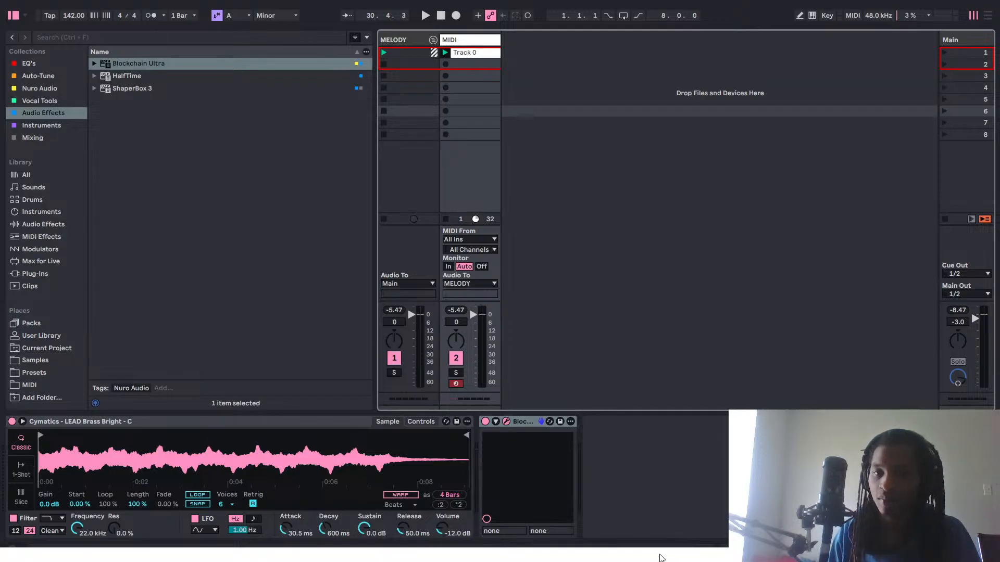
left_click_drag(661, 558, 846, 29)
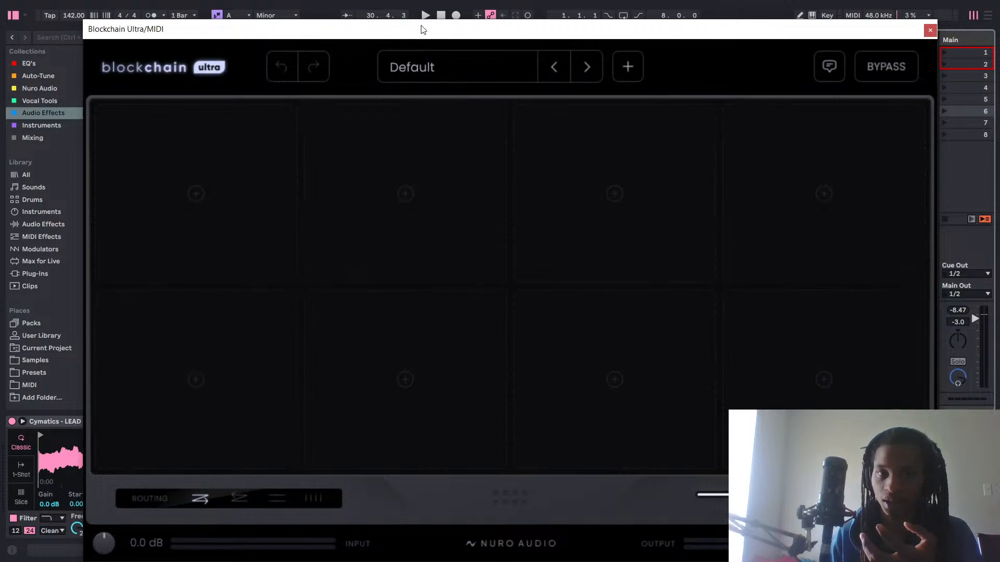
left_click_drag(422, 29, 163, 547)
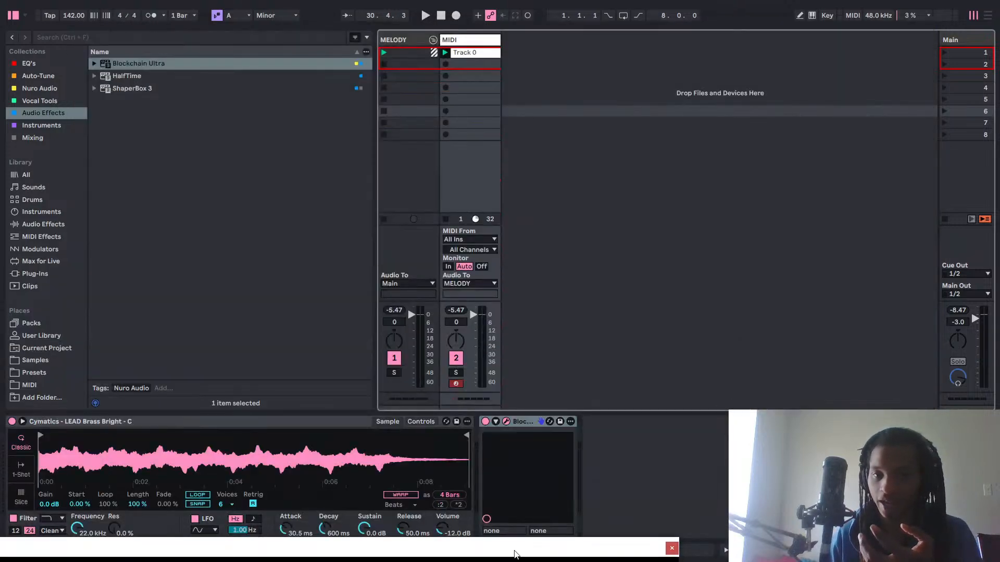
left_click_drag(467, 551, 710, 18)
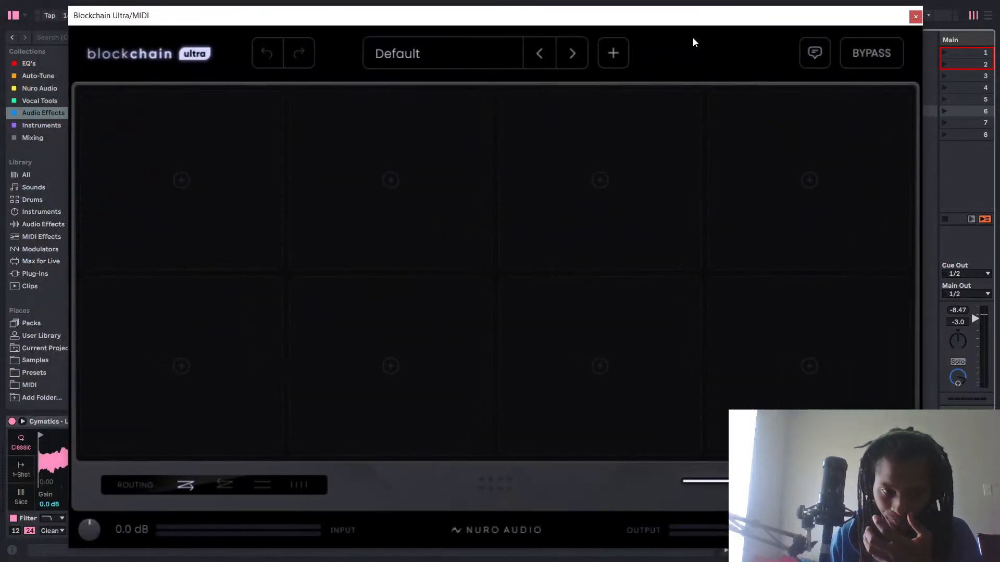
Set Blockchain Ultra's routing to the reverse serial path, from the last slot back to the first, and check the device chain.
left_click(233, 477)
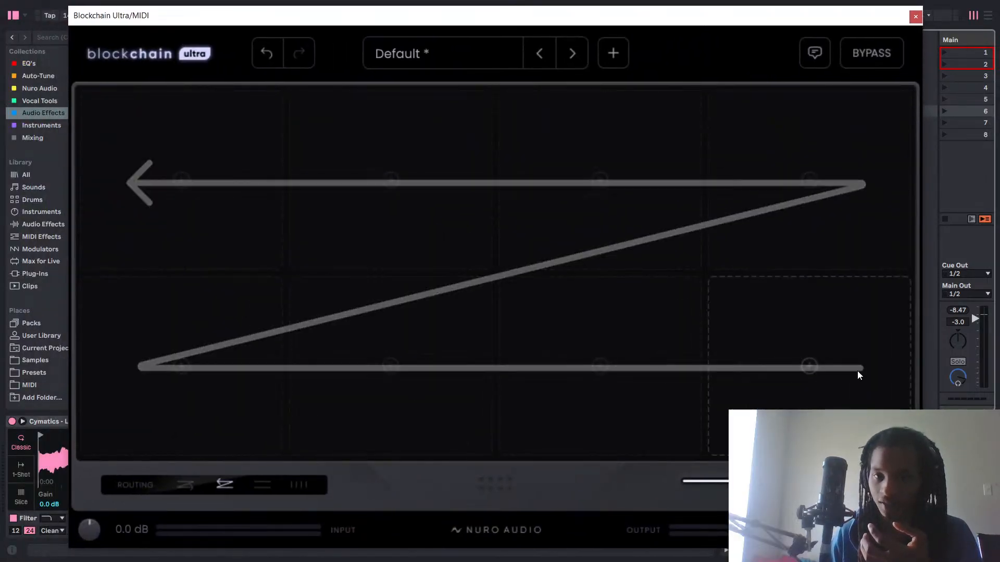
left_click_drag(532, 110, 370, 554)
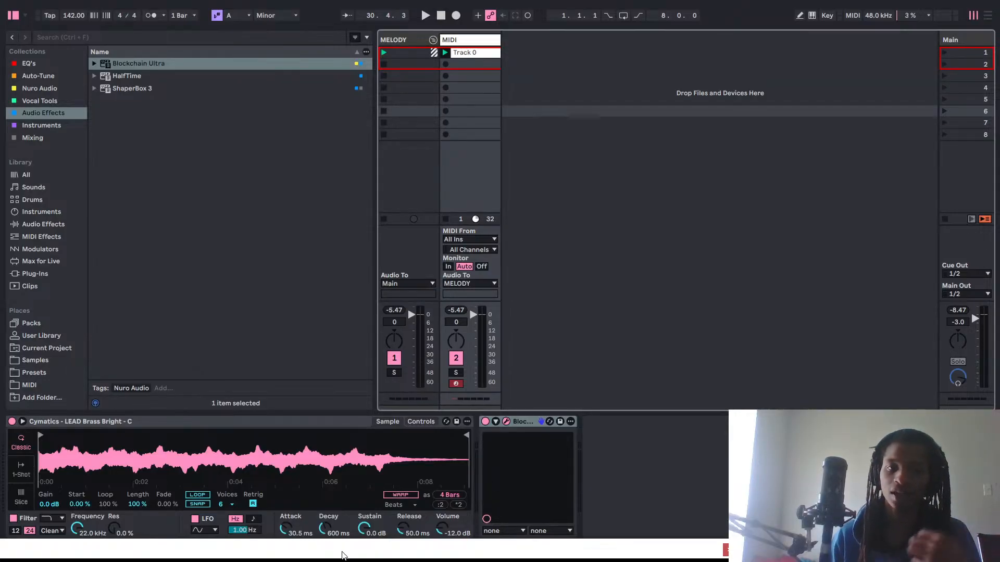
left_click_drag(345, 548, 511, 50)
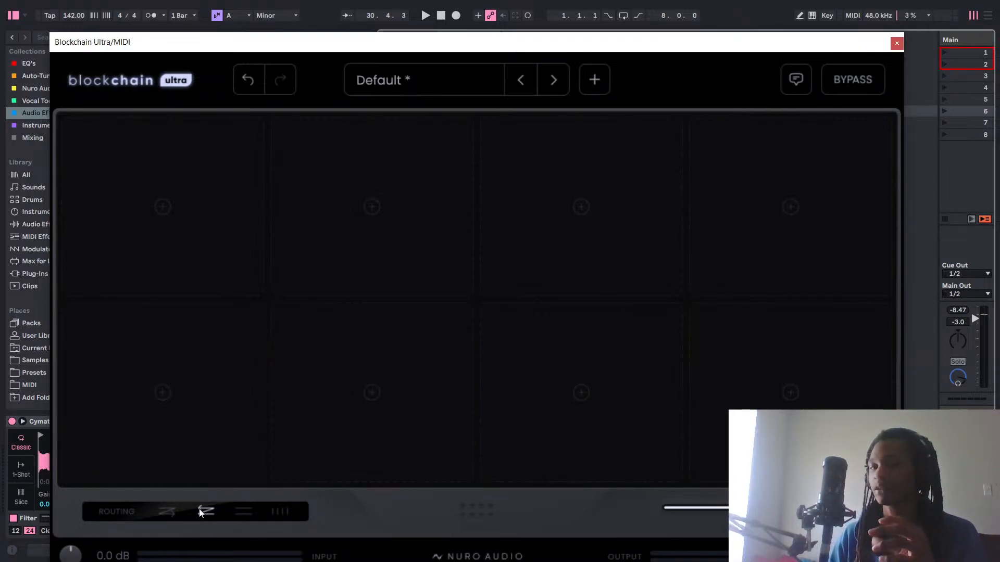
Switch Blockchain Ultra's routing to forward serial, back to reverse serial, and on to the two-row parallel mode.
left_click(171, 514)
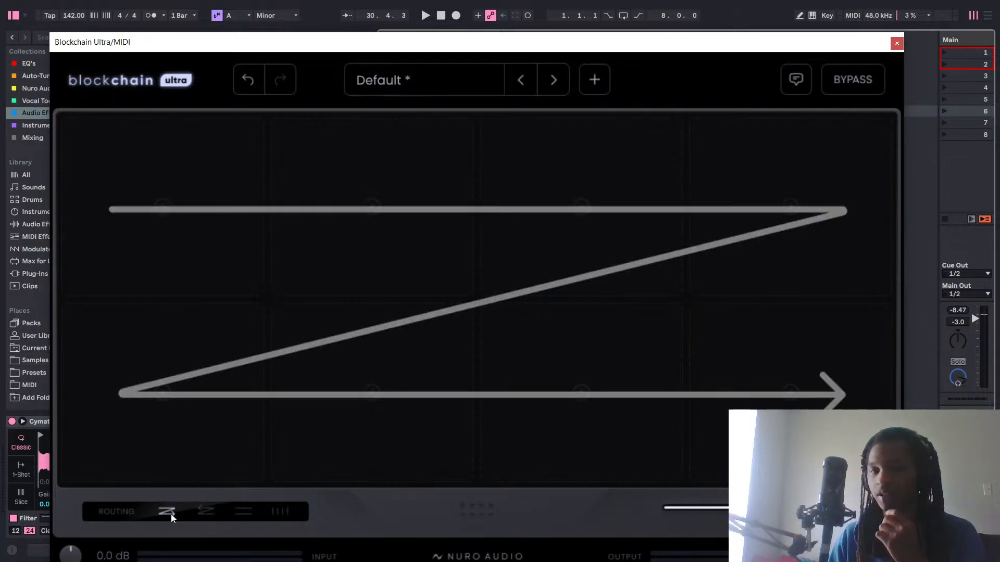
left_click(207, 512)
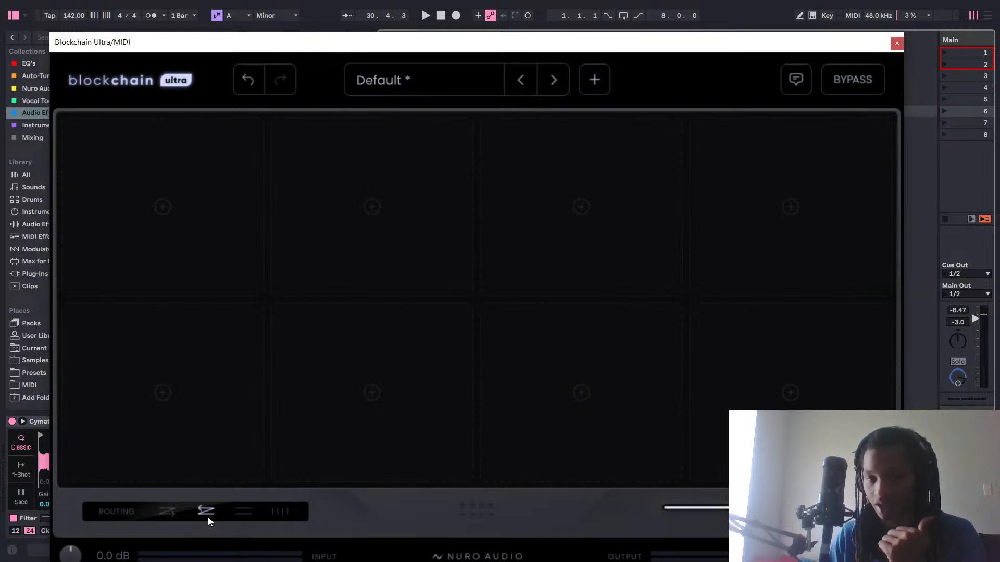
left_click(249, 509)
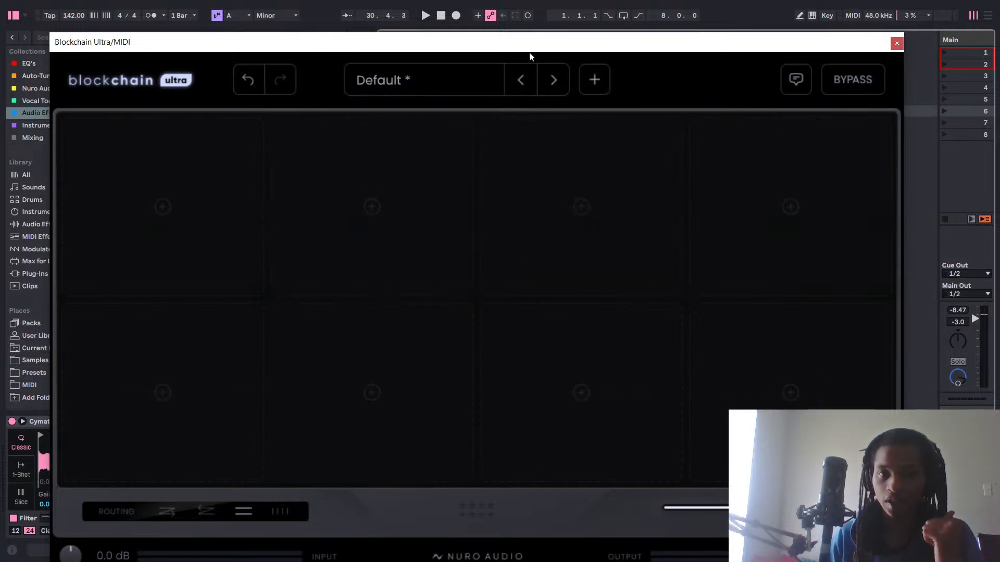
Move the Blockchain Ultra window aside to examine the MIDI track's device chain, and bring the window back.
left_click_drag(530, 51, 438, 552)
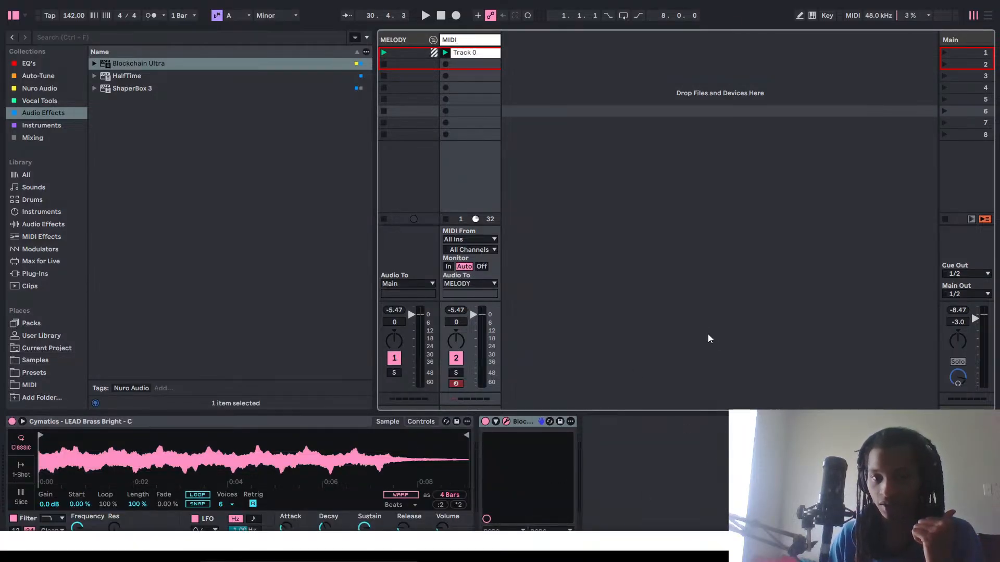
left_click(661, 528)
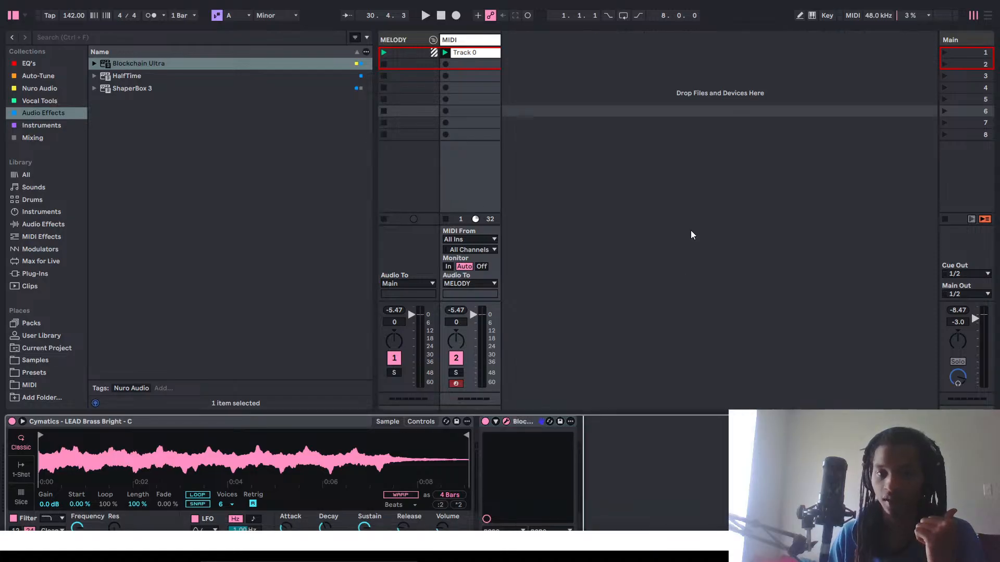
left_click_drag(613, 535, 510, 540)
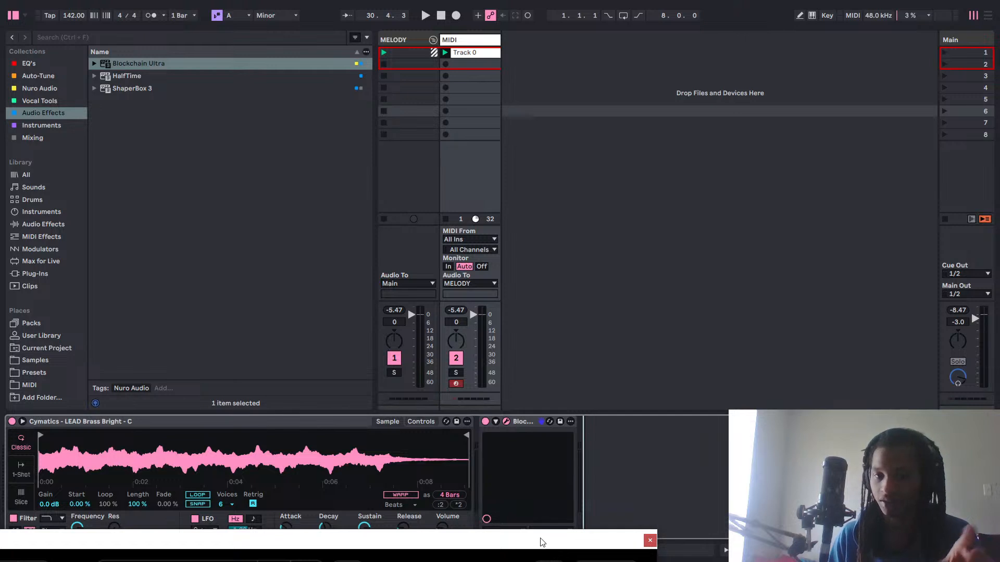
left_click_drag(544, 540, 745, 18)
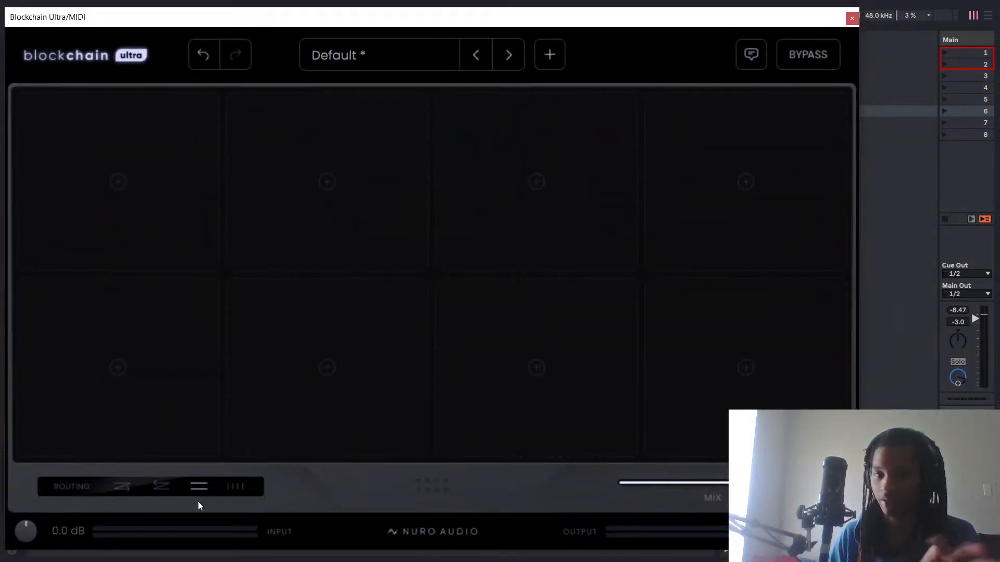
Try Blockchain Ultra's four-column parallel routing, and set the routing to the forward serial path.
left_click(235, 487)
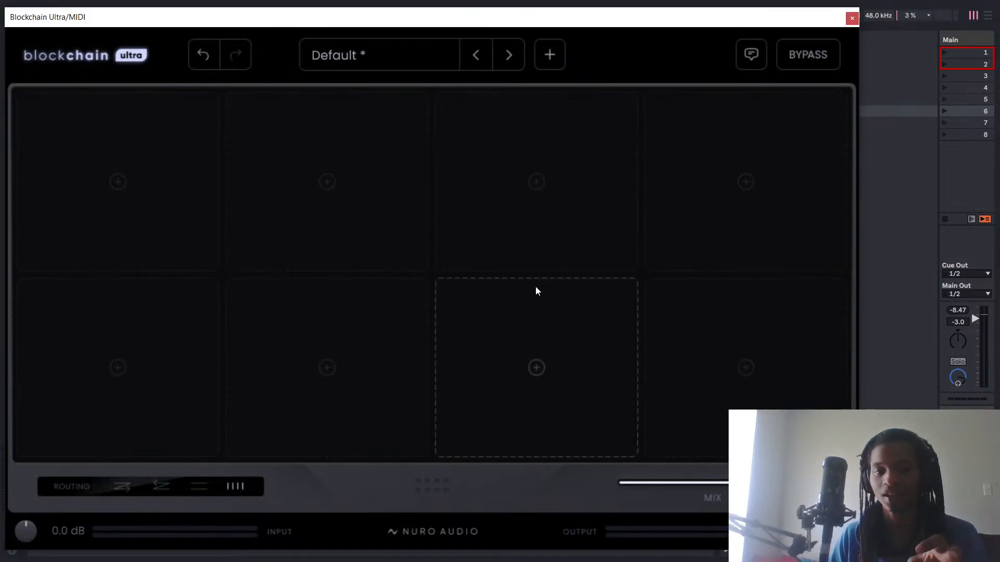
left_click(117, 496)
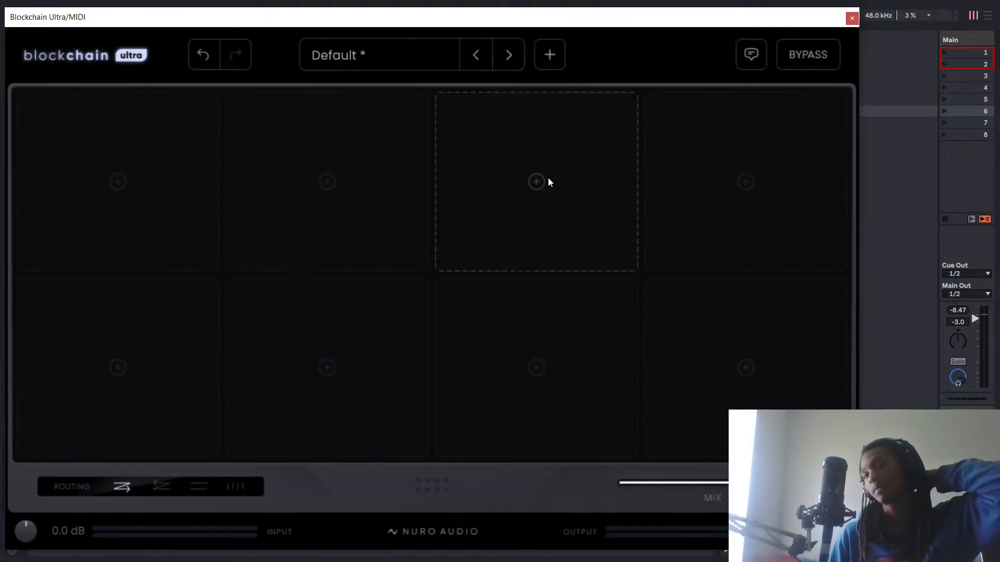
Add Xvox Pro from the Vocal Tools collection after Blockchain Ultra on the MIDI track, and close its plug-in window.
left_click_drag(769, 23, 434, 554)
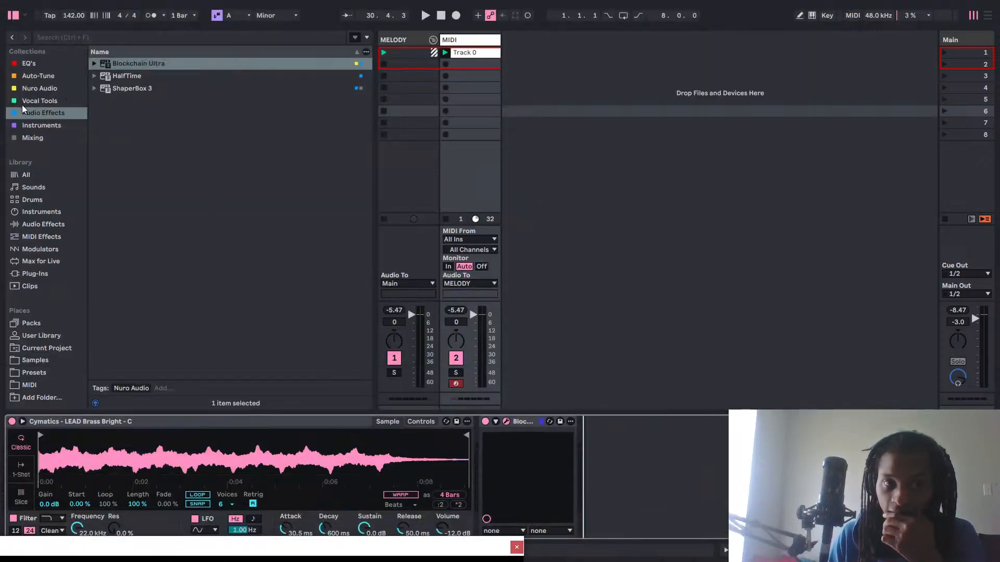
left_click(53, 89)
left_click(52, 102)
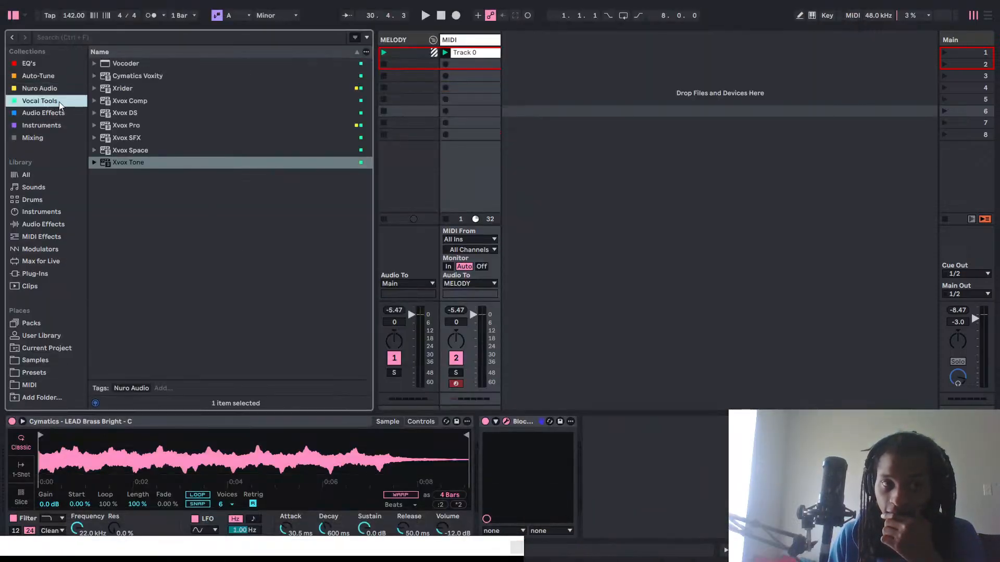
double_click(136, 128)
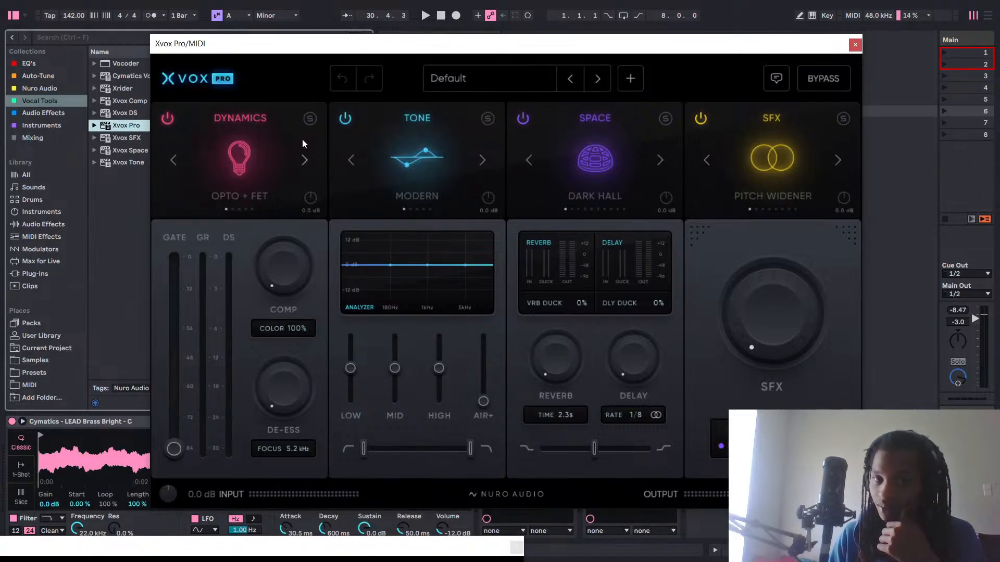
left_click(855, 45)
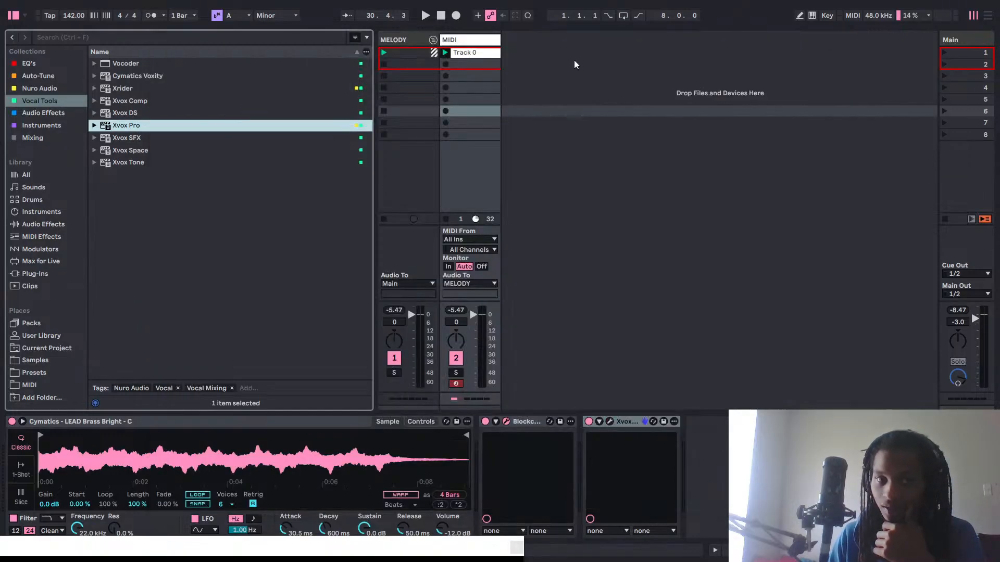
Add Xvox Space from the Vocal Tools collection to a new audio track beside the MIDI track, and close its plug-in window.
left_click(45, 114)
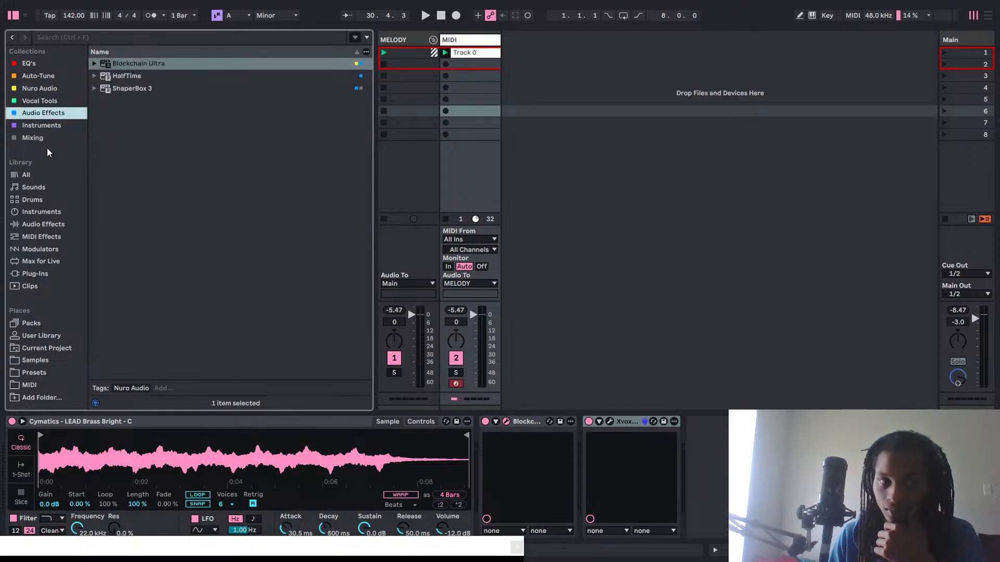
left_click(51, 92)
left_click(46, 101)
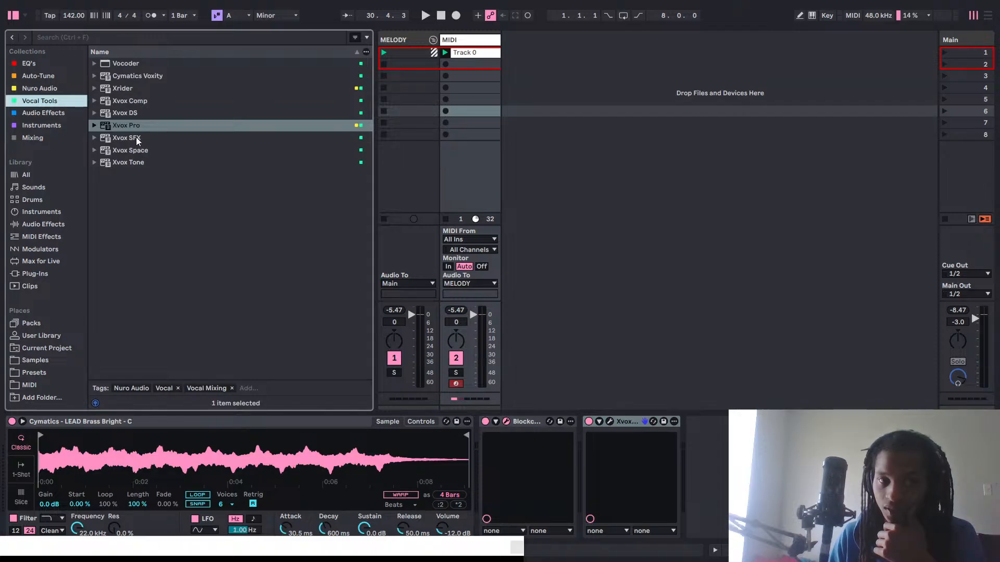
left_click_drag(130, 154, 262, 155)
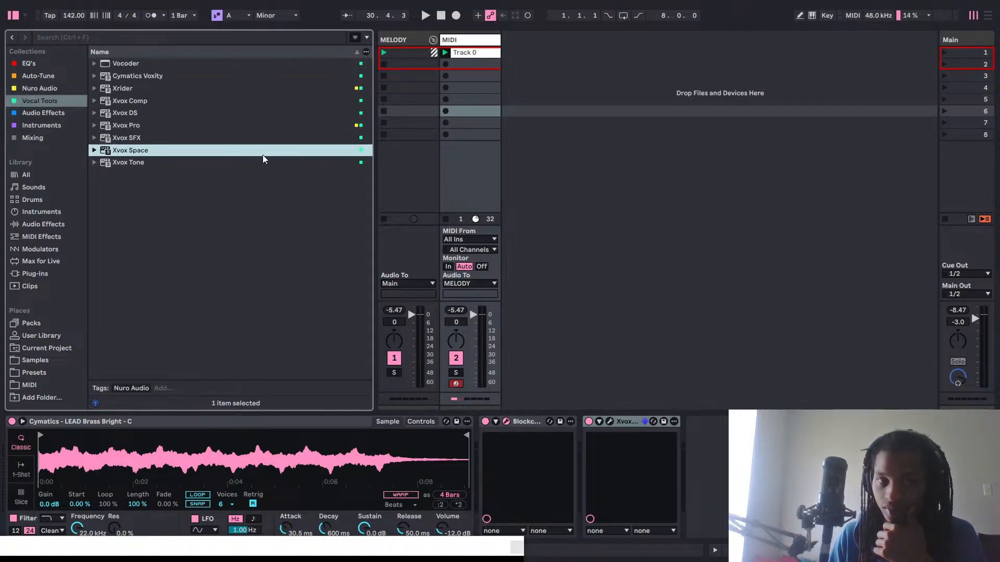
left_click_drag(114, 151, 557, 62)
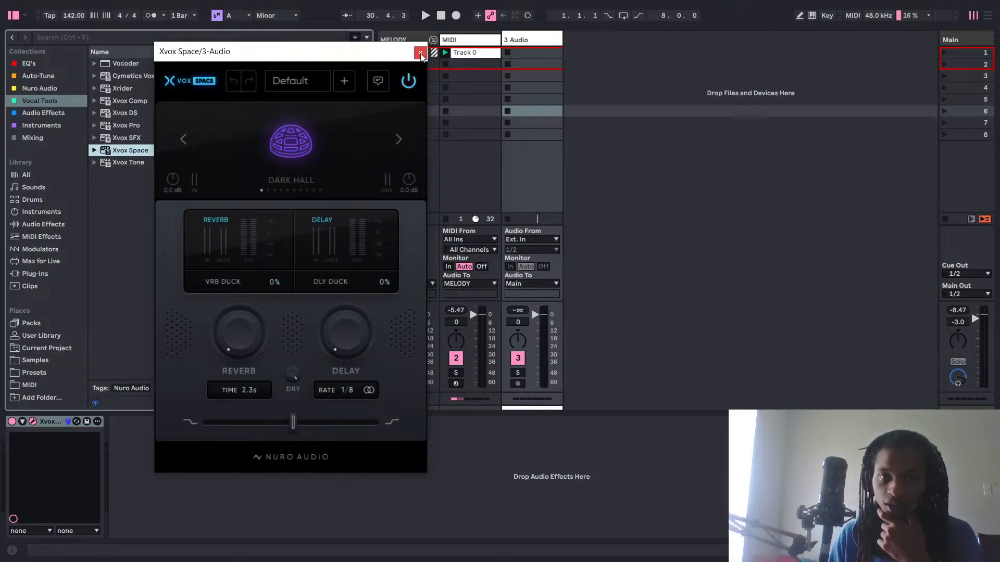
left_click(420, 53)
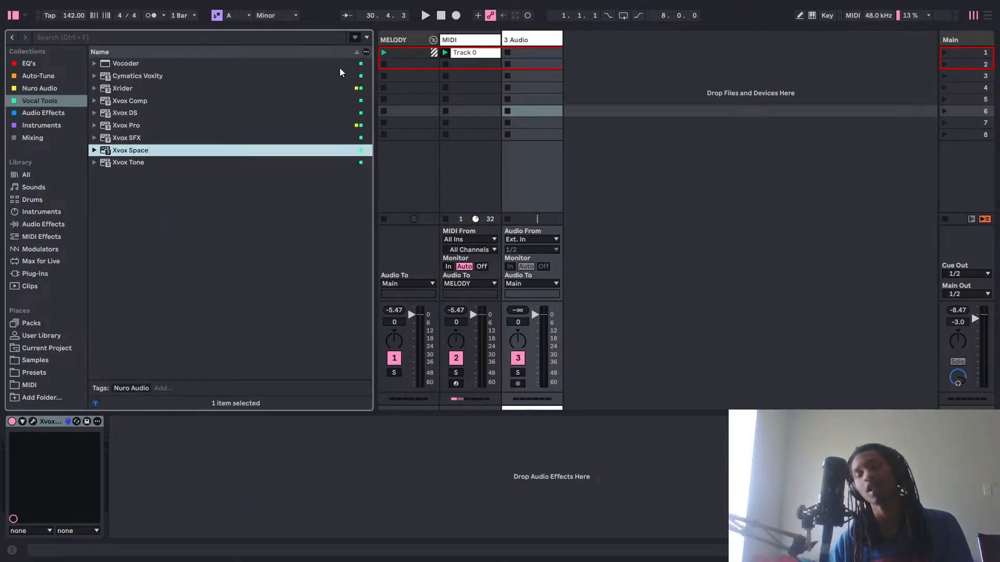
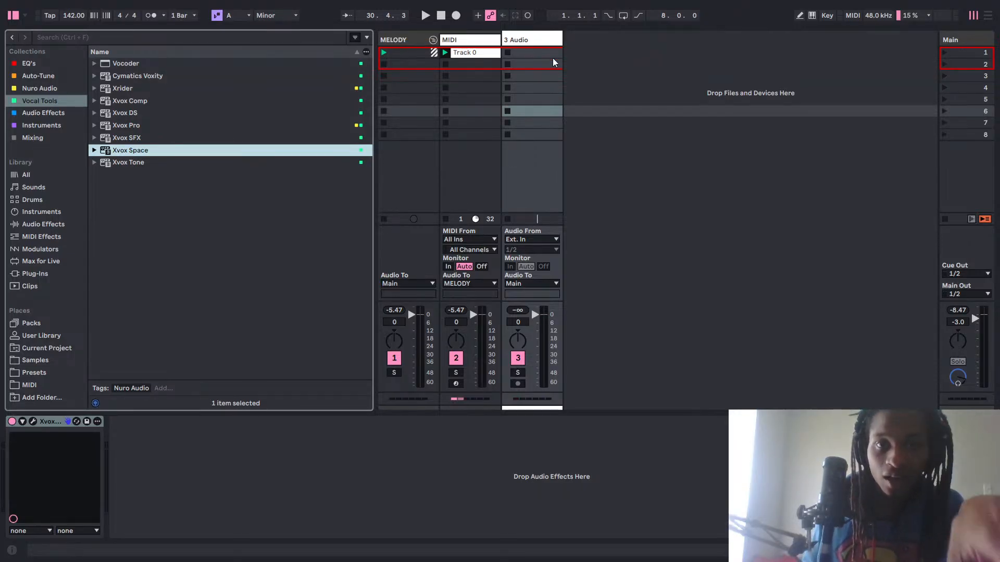
Open Blockchain Ultra's module browser for the first slot, and delete the audio track holding Xvox Space.
left_click(547, 41)
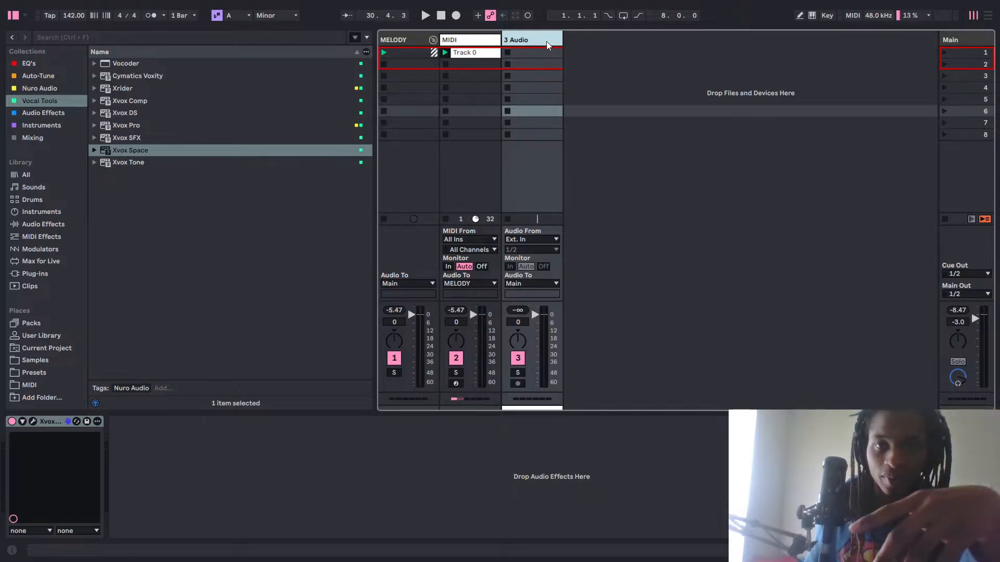
left_click(484, 32)
left_click(484, 34)
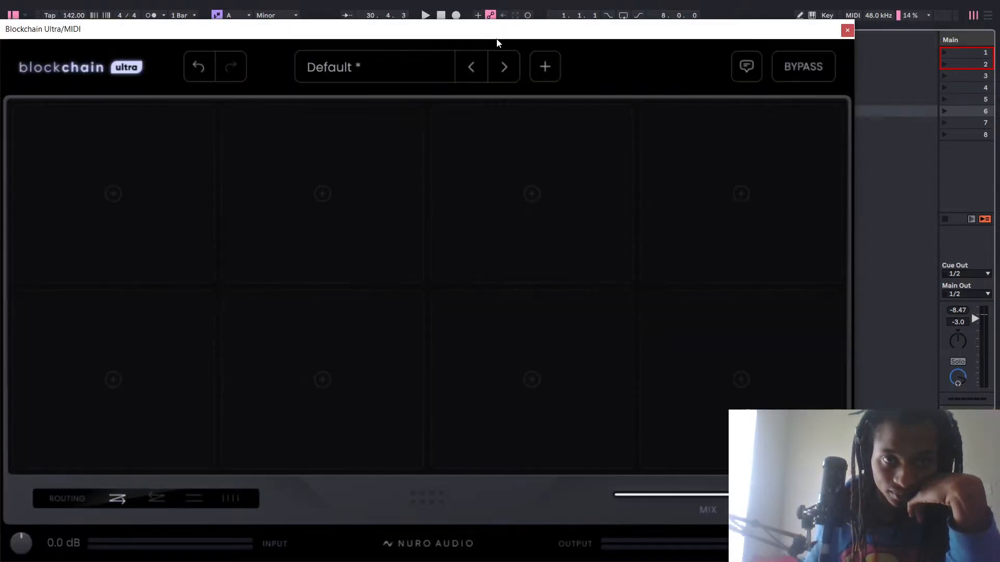
left_click(113, 194)
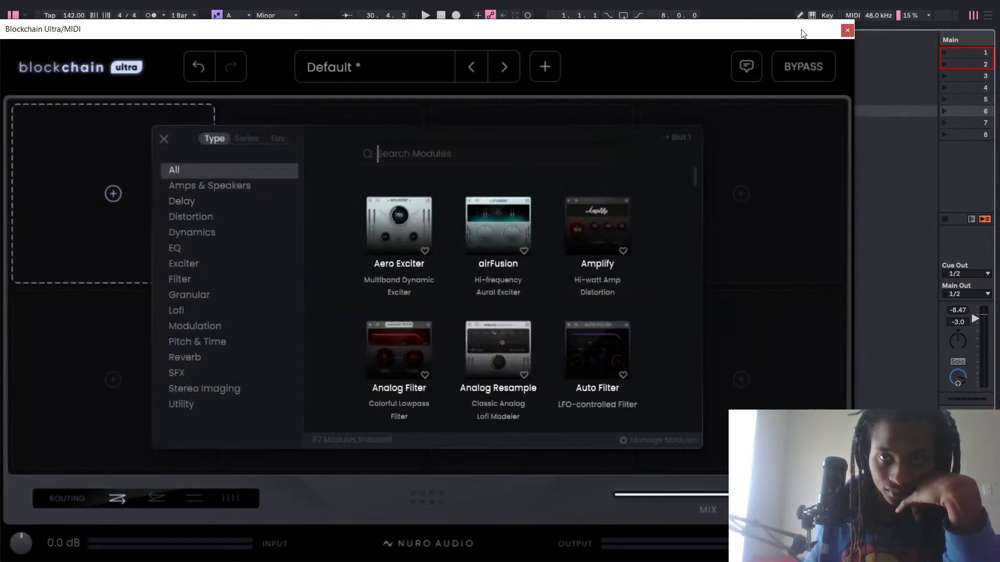
left_click_drag(803, 32, 706, 143)
right_click(535, 43)
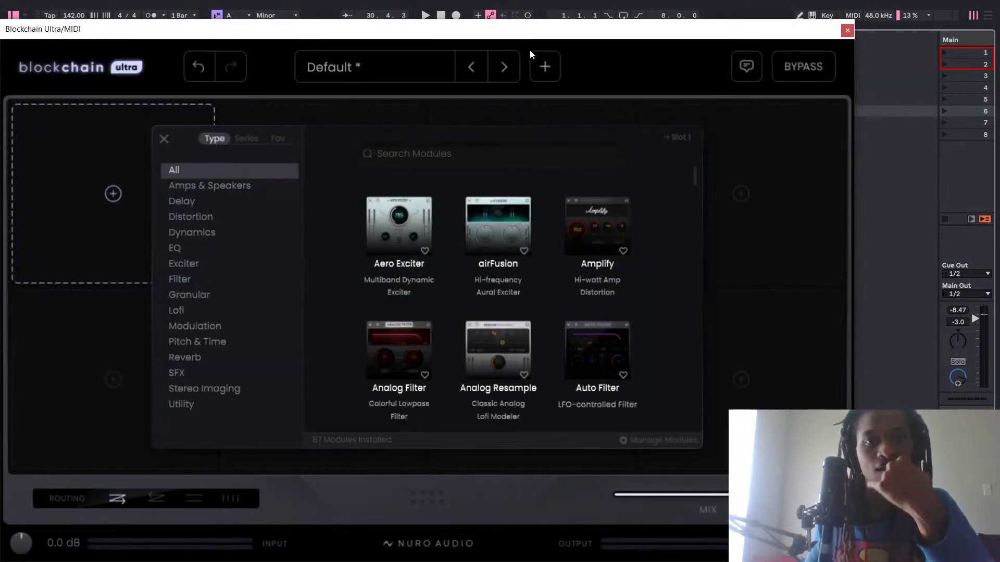
Play the melody, and filter Blockchain Ultra's module list to Dynamics.
key("space")
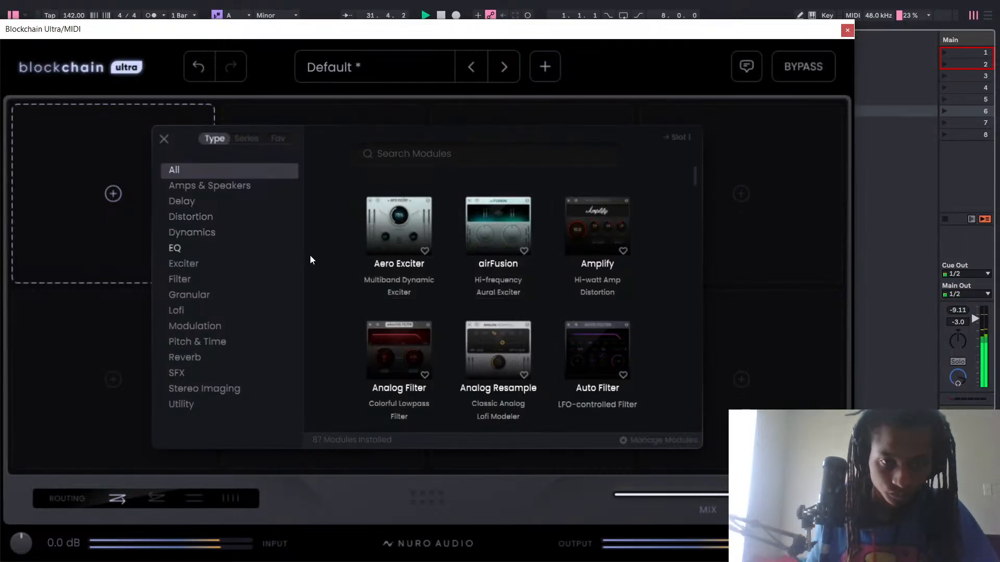
left_click_drag(608, 26, 520, 166)
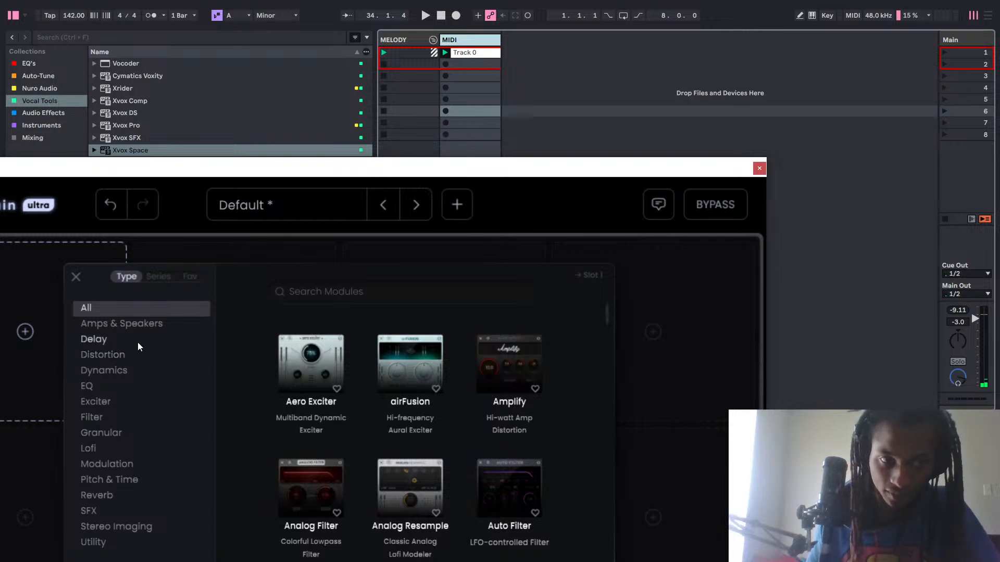
left_click(130, 371)
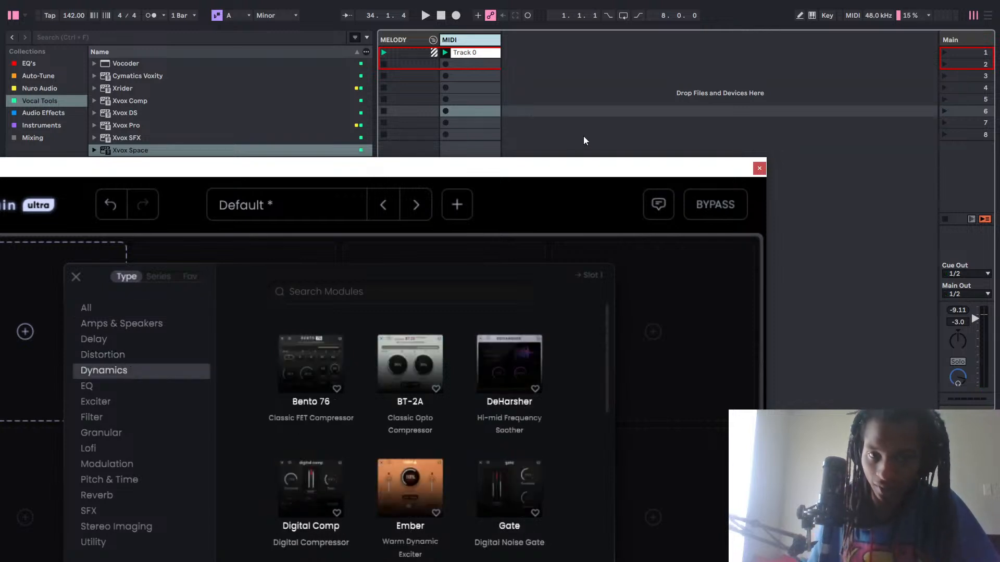
left_click_drag(561, 174, 669, 11)
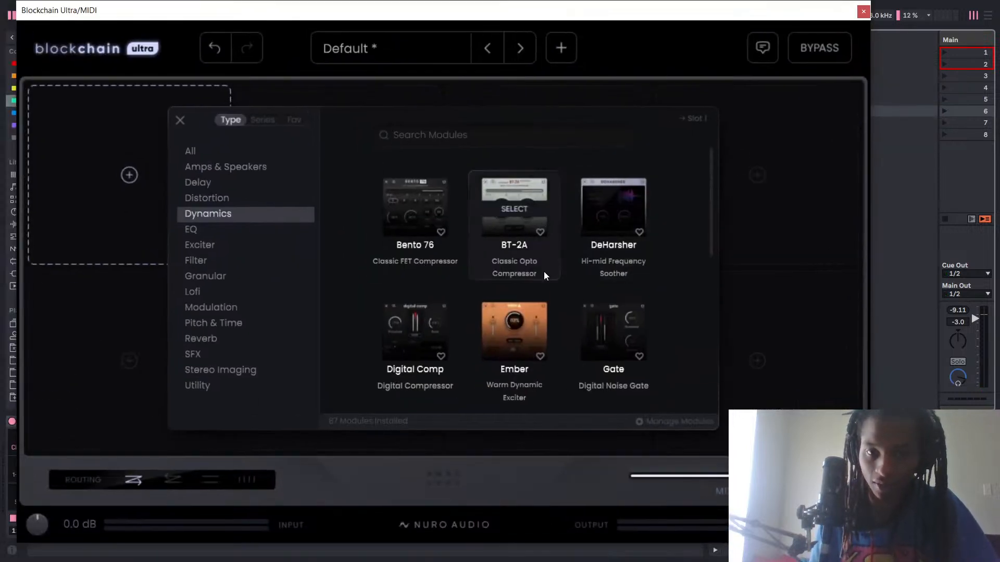
Look through the Dynamics modules, and load the Bento 76 compressor into the first slot.
scroll(543, 299, "down", 1)
scroll(598, 275, "down", 4)
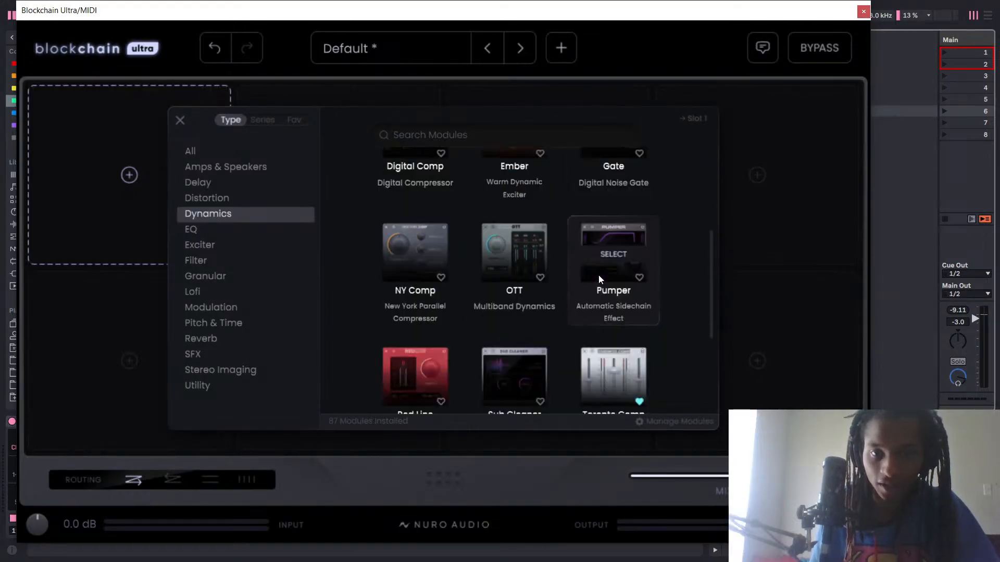
scroll(444, 283, "up", 4)
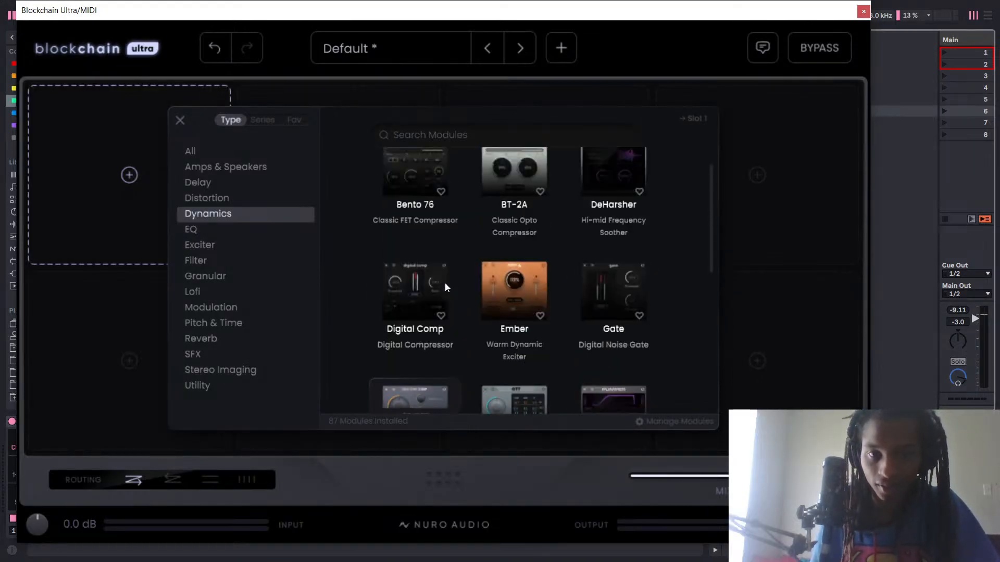
scroll(468, 323, "down", 2)
scroll(416, 346, "down", 1)
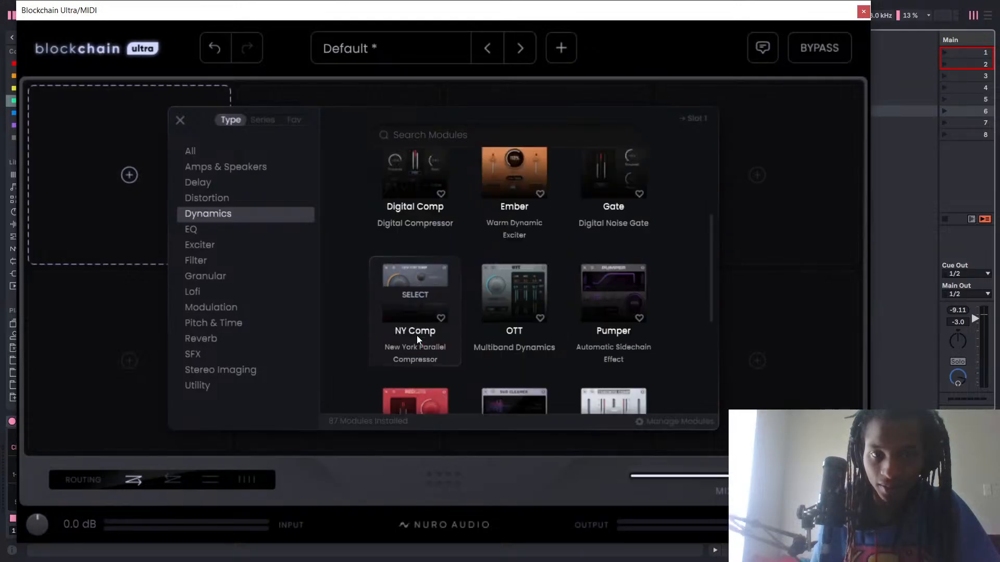
scroll(420, 312, "up", 4)
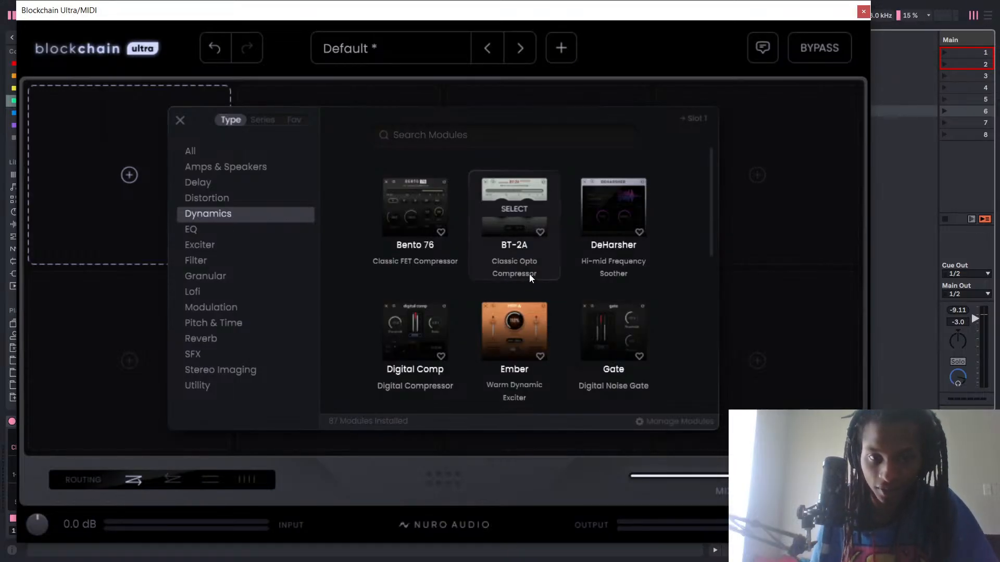
scroll(429, 342, "down", 1)
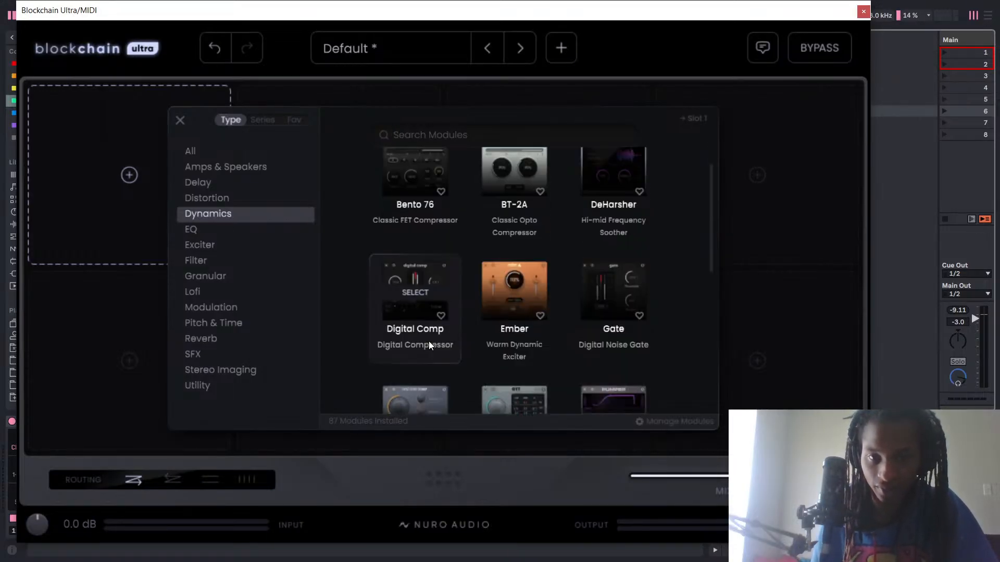
scroll(426, 323, "down", 2)
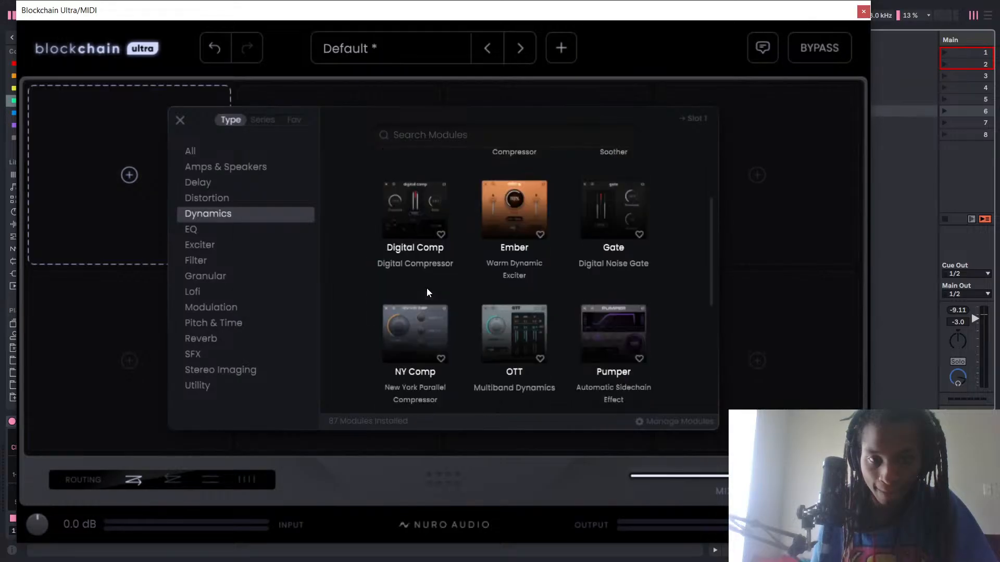
scroll(420, 275, "down", 1)
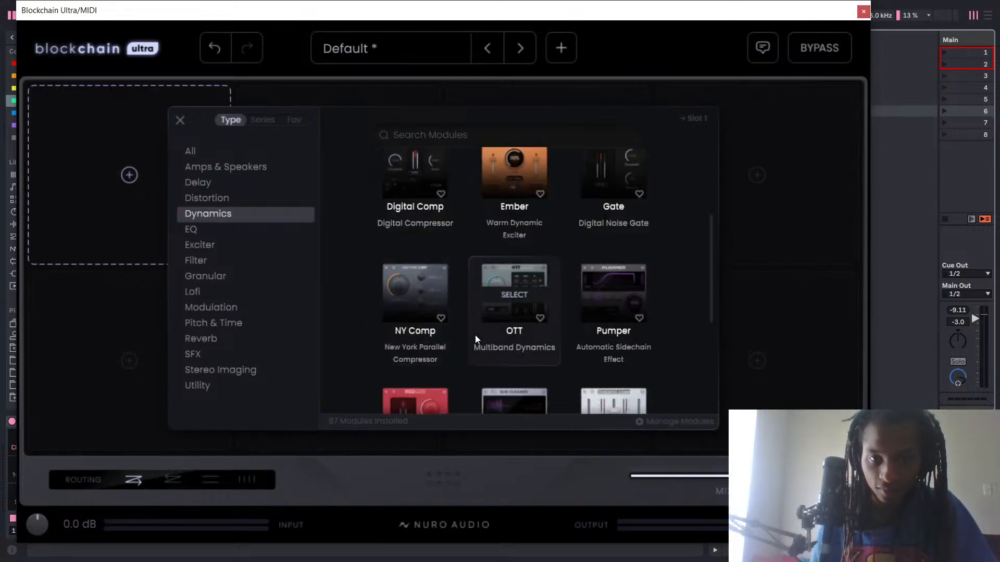
scroll(492, 296, "up", 4)
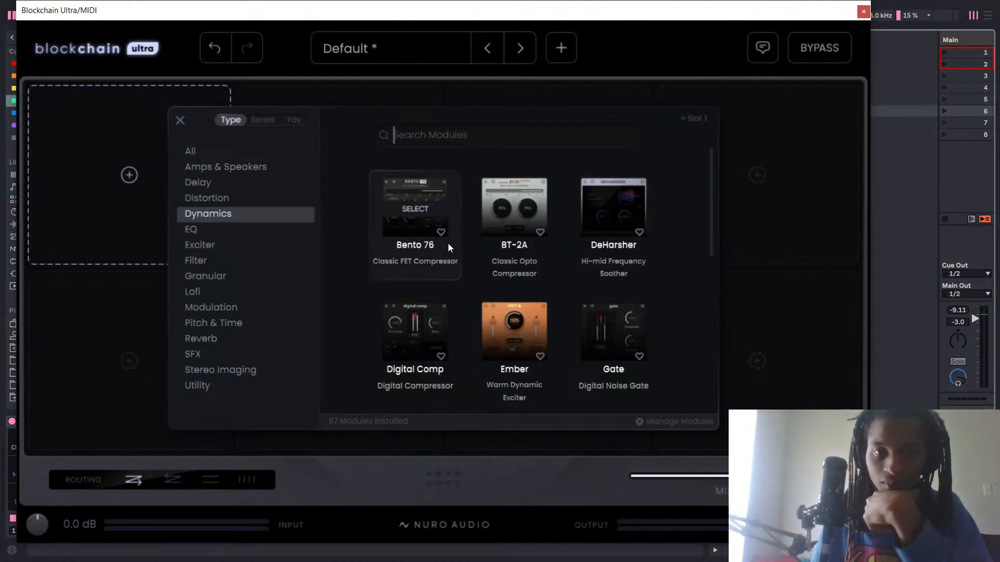
left_click(422, 206)
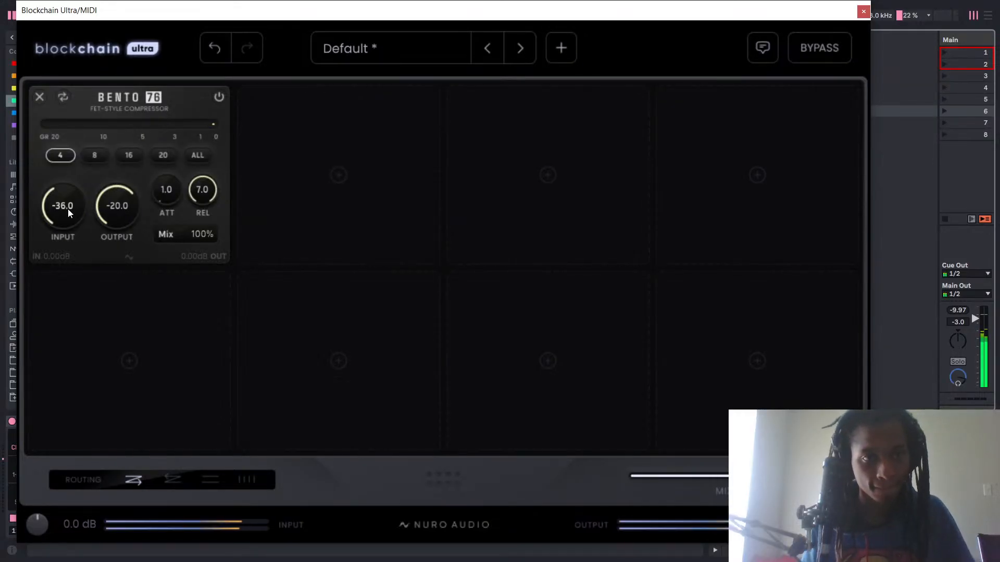
Try Bento 76 with the All ratio and its input raised to -31.1, and lower the input to -33.8.
mouse_move(67, 208)
left_mouse_down()
mouse_move(71, 188)
mouse_move(76, 198)
left_mouse_up()
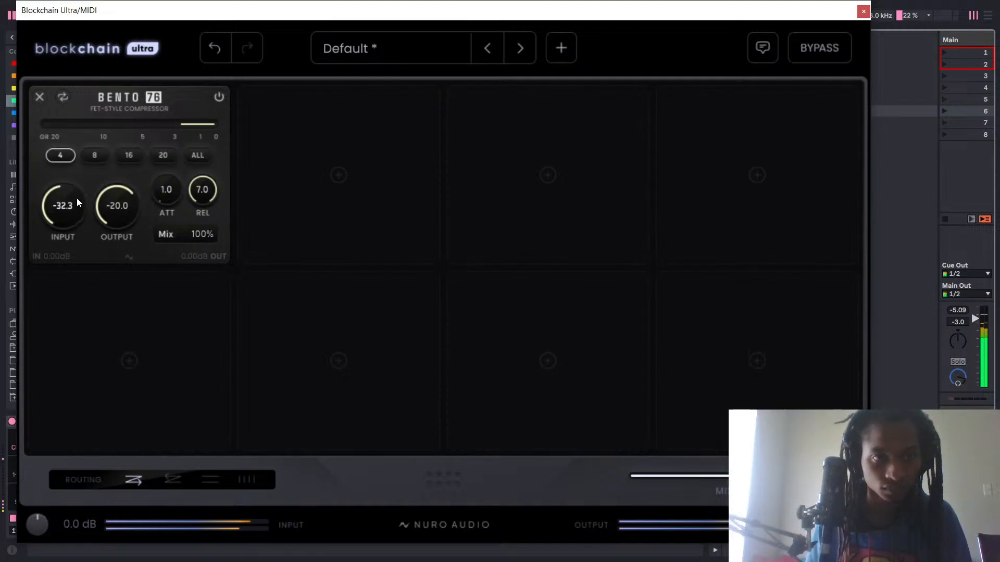
left_click(198, 156)
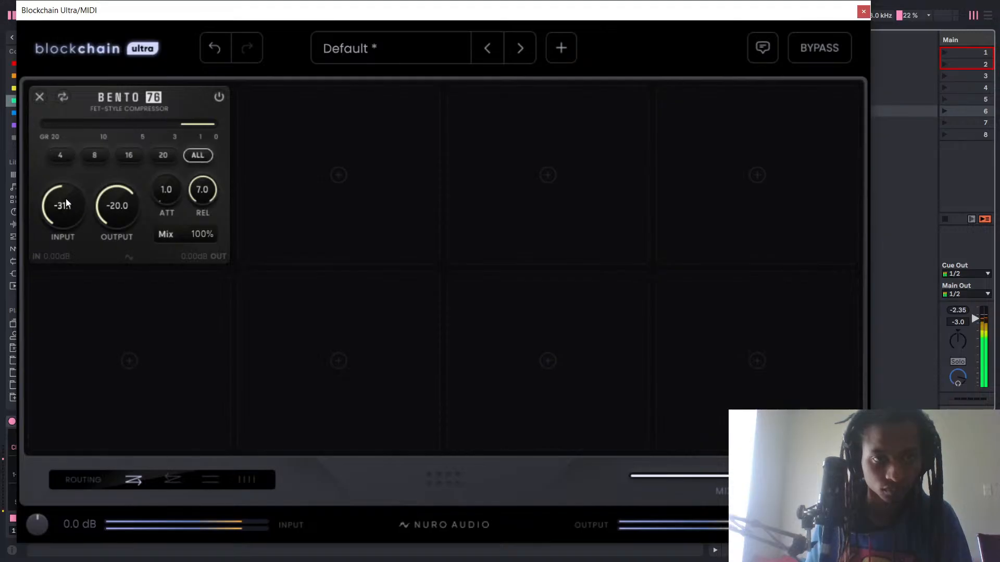
left_click_drag(66, 199, 59, 215)
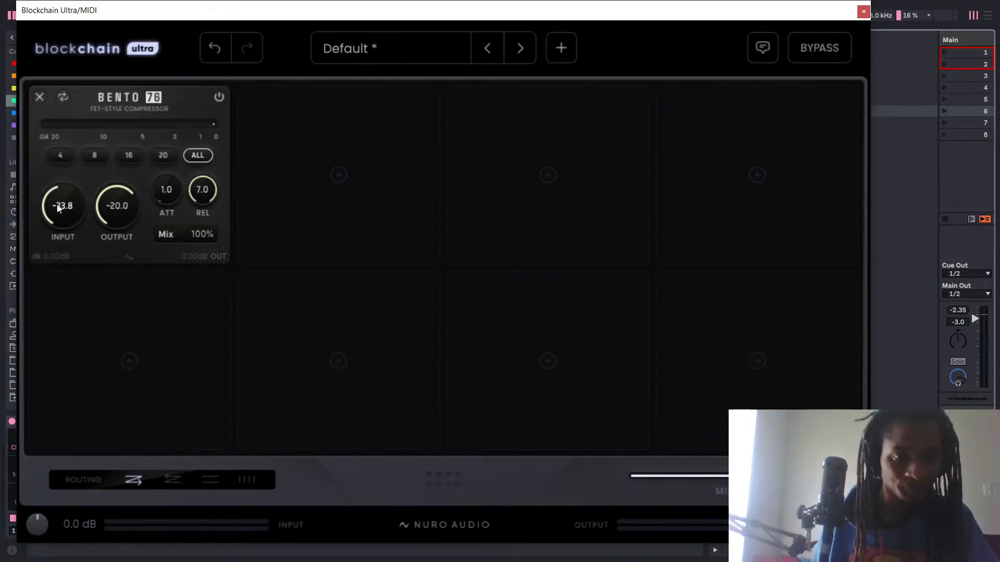
Audition Bento 76 with its input at -29.4 and -35.8, and toggle Blockchain Ultra's bypass on and off.
key("space")
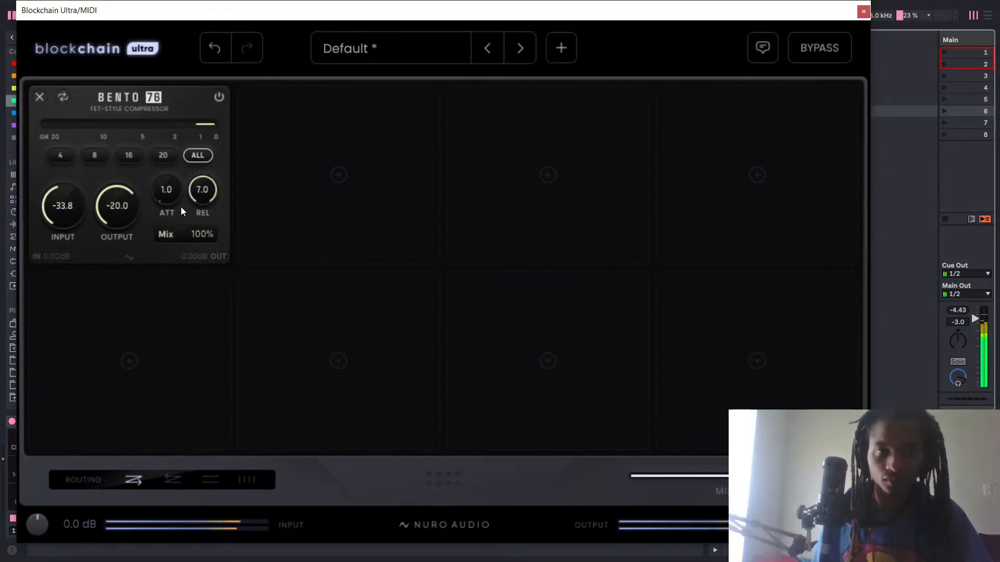
mouse_move(59, 214)
left_mouse_down()
mouse_move(72, 205)
mouse_move(68, 218)
mouse_move(76, 198)
mouse_move(74, 214)
left_mouse_up()
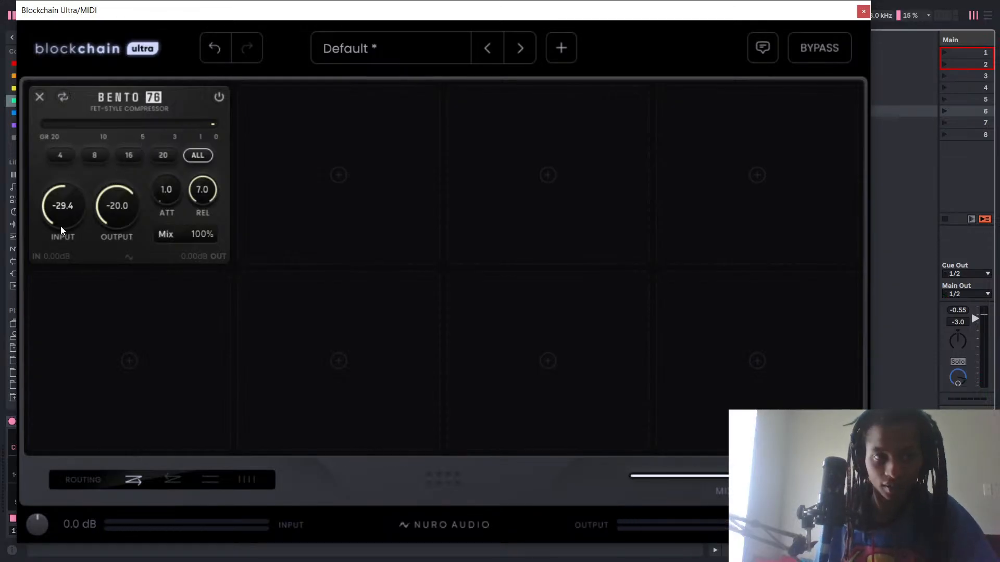
left_click_drag(61, 226, 79, 276)
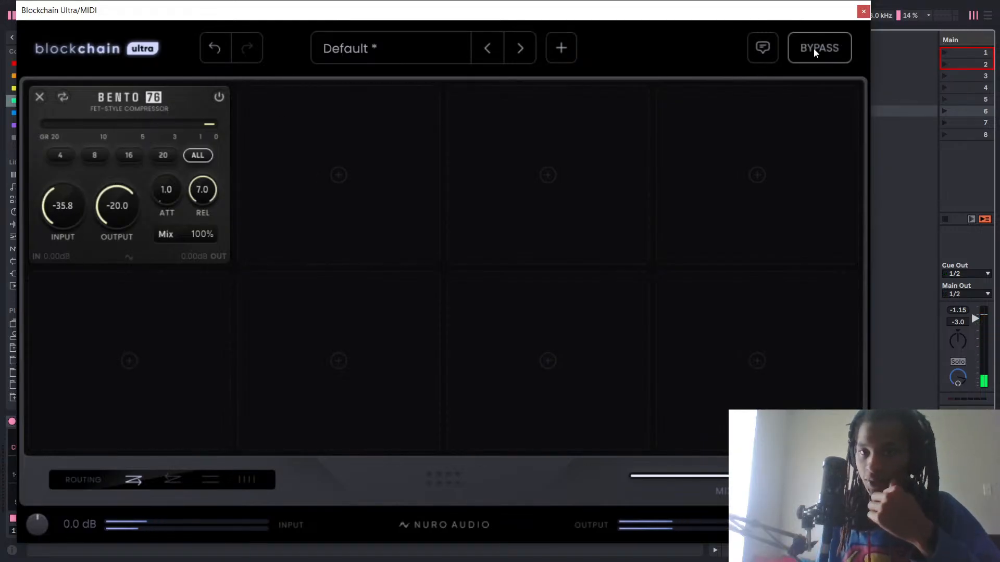
left_click(830, 54)
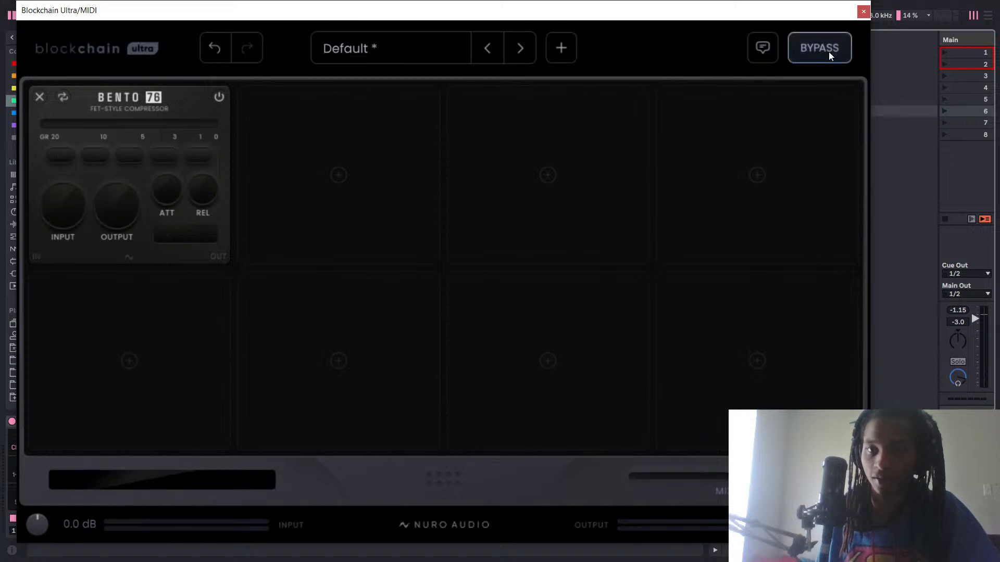
left_click(839, 48)
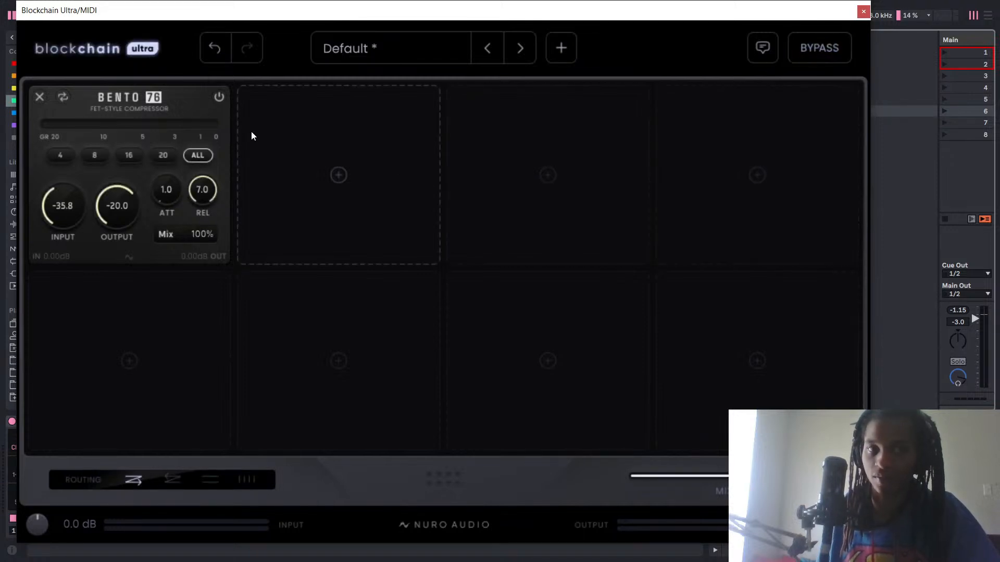
Try adding Aero Exciter in the second slot, and switch off Bento 76.
left_click(307, 161)
left_click(416, 202)
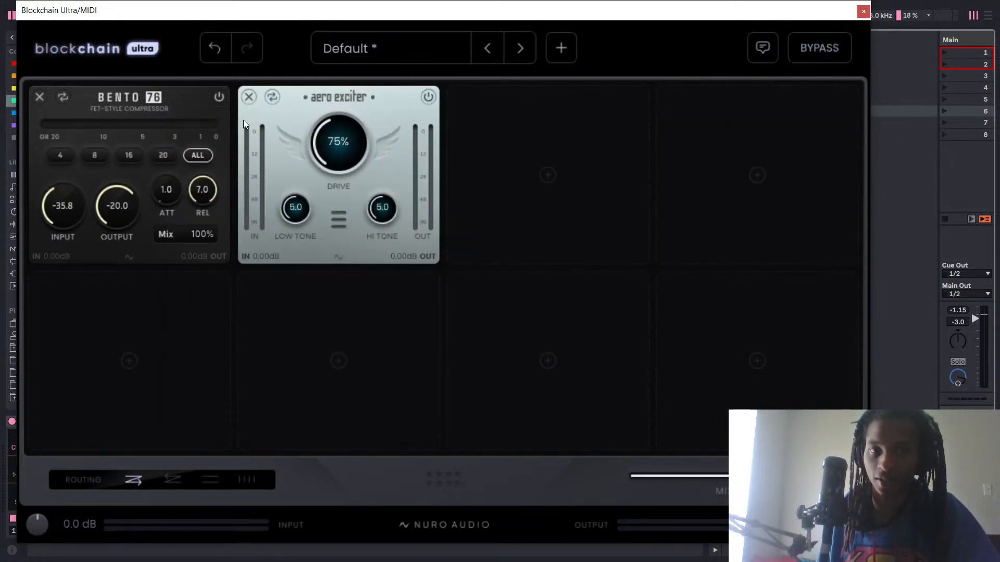
left_click(218, 97)
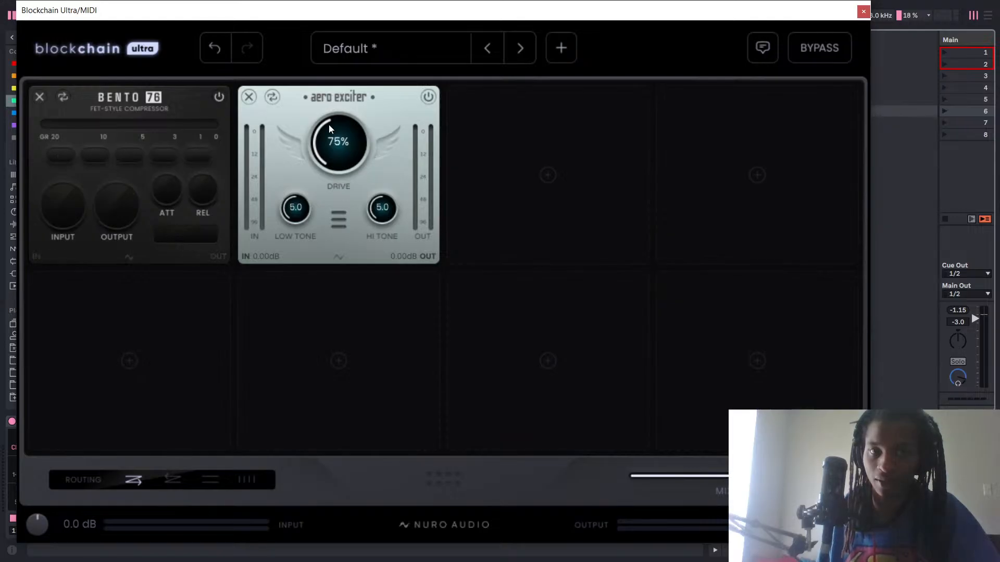
Swap Aero Exciter and Bento 76 back and forth, remove Aero Exciter, and check the replacement modules for Bento 76.
left_click_drag(351, 107, 151, 114)
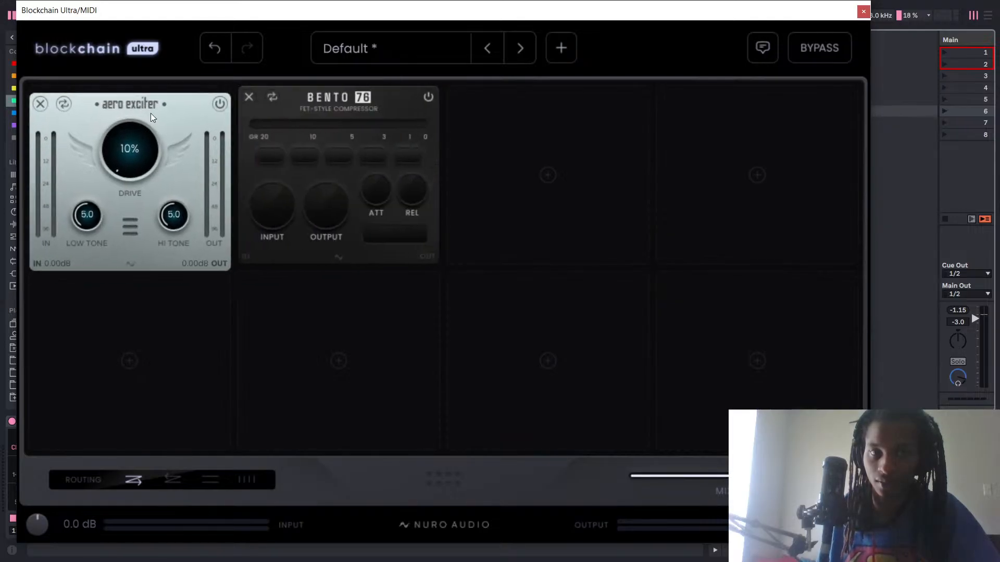
left_click_drag(338, 98, 203, 101)
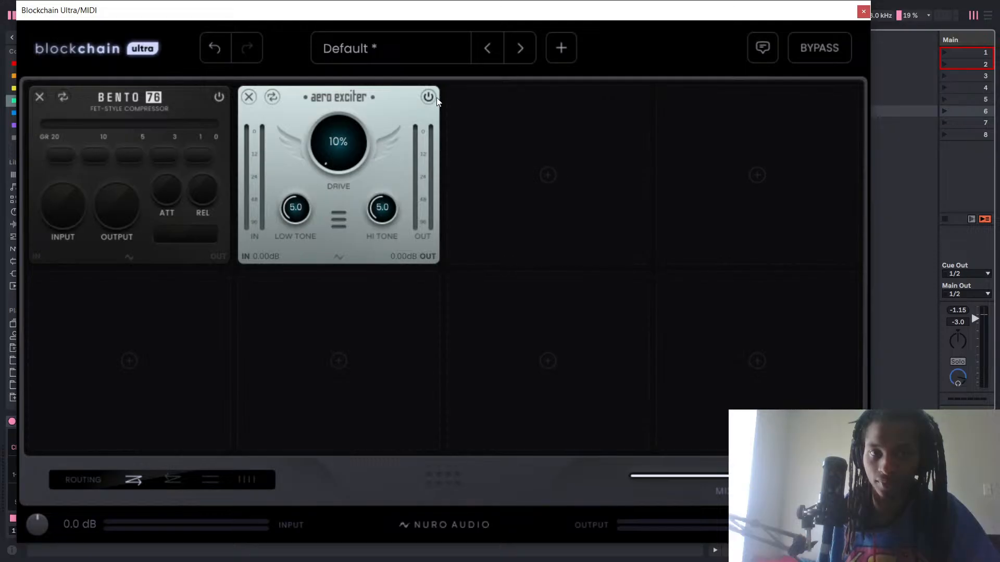
left_click(248, 98)
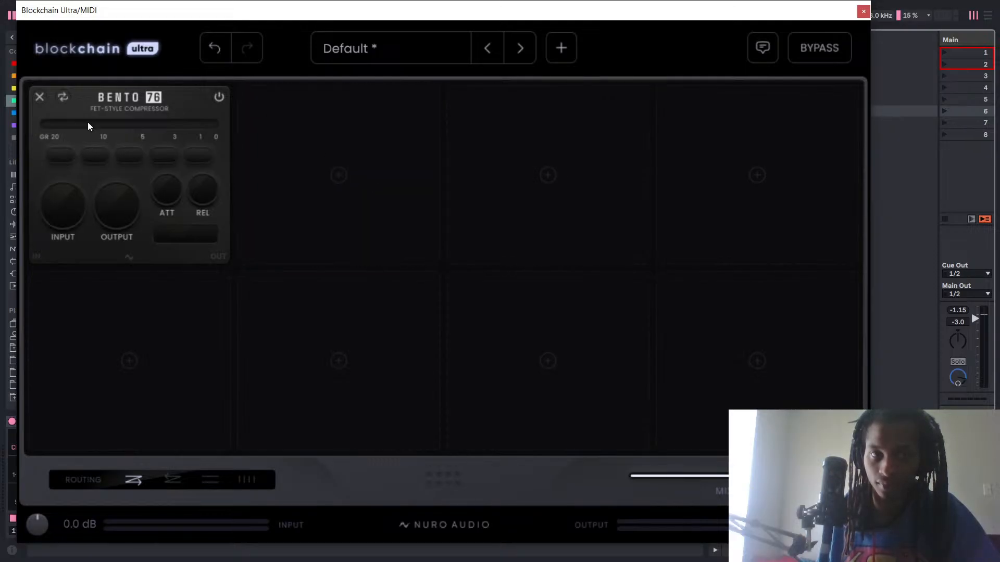
left_click(63, 95)
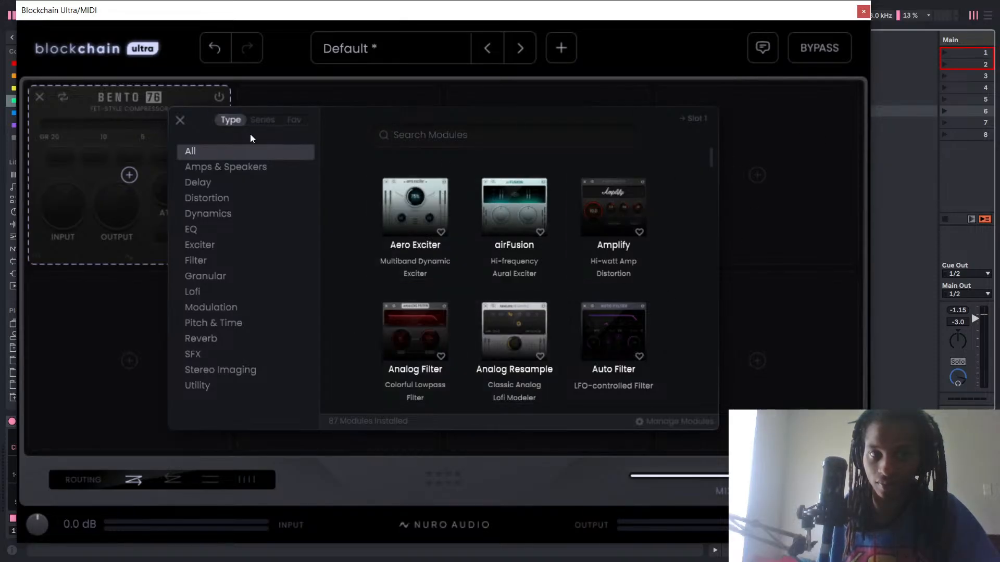
left_click(181, 120)
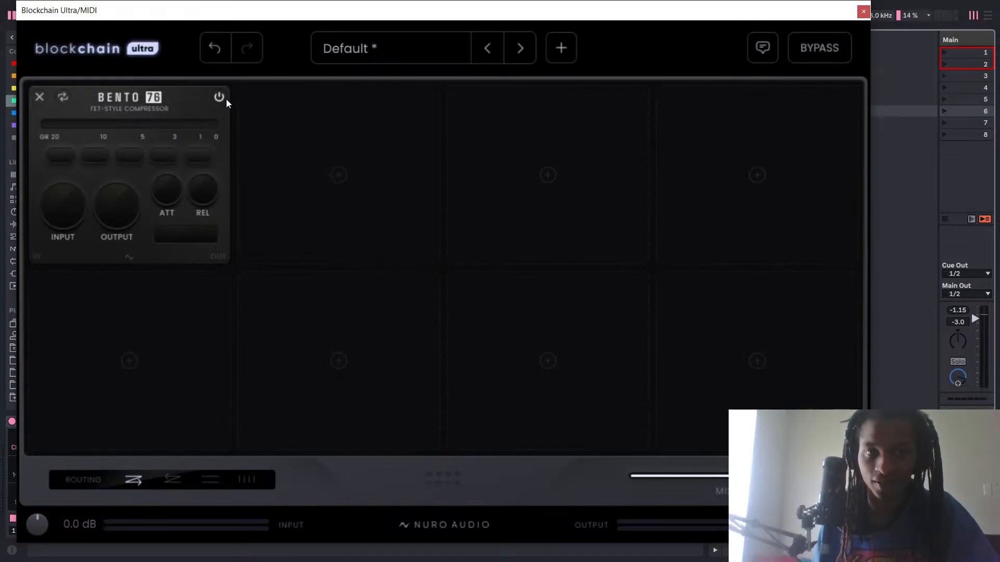
Switch Bento 76 back on, and set its ratio to 4 and its input to -29.2 during playback.
mouse_move(69, 201)
left_mouse_down()
mouse_move(66, 212)
mouse_move(54, 202)
left_mouse_up()
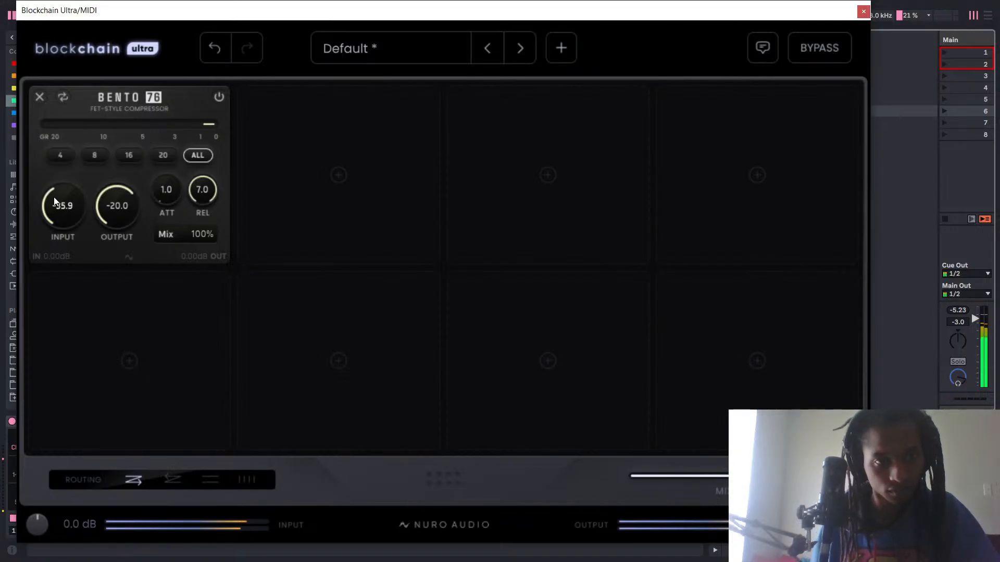
left_click_drag(54, 198, 53, 208)
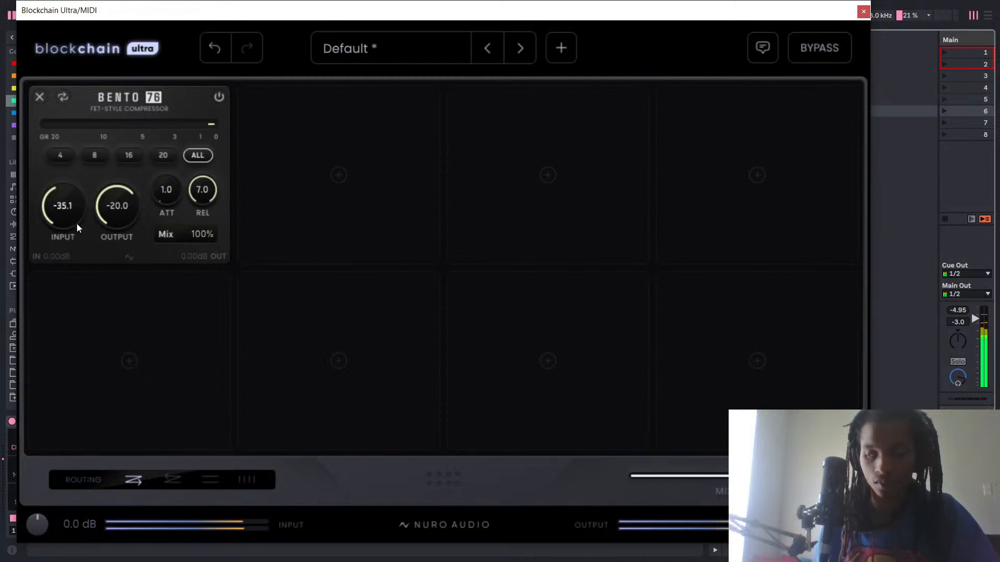
left_click_drag(80, 205, 70, 209)
left_click(62, 158)
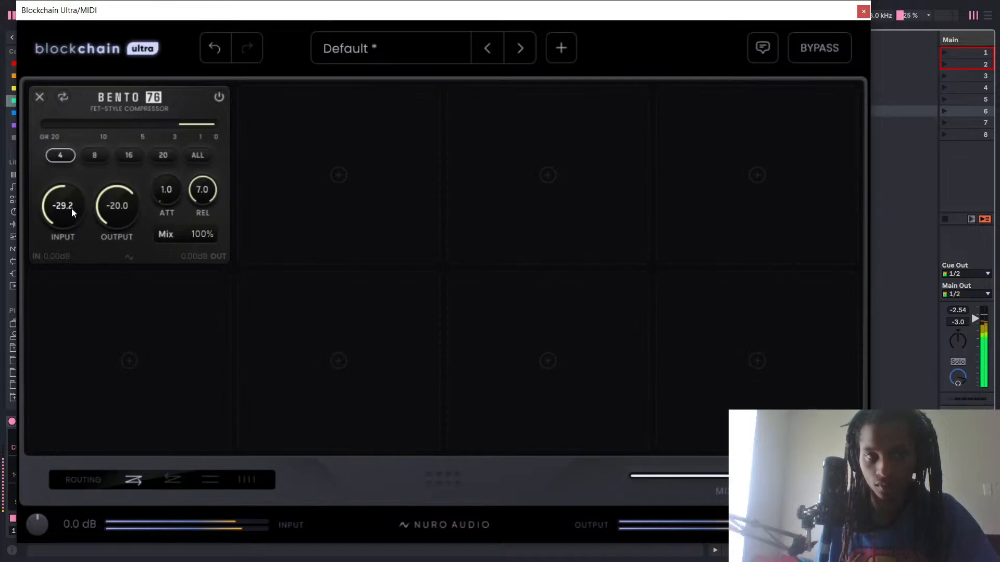
Lower Bento 76's input to -33.8 during playback, and reset the MIDI track's peak readout to check its level.
left_click_drag(265, 8, 319, 428)
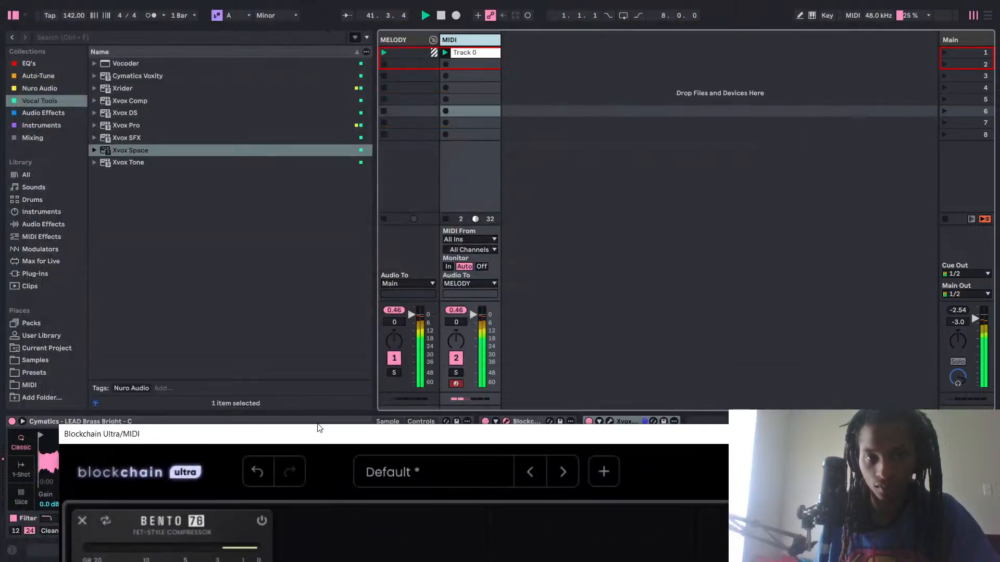
left_click(454, 312)
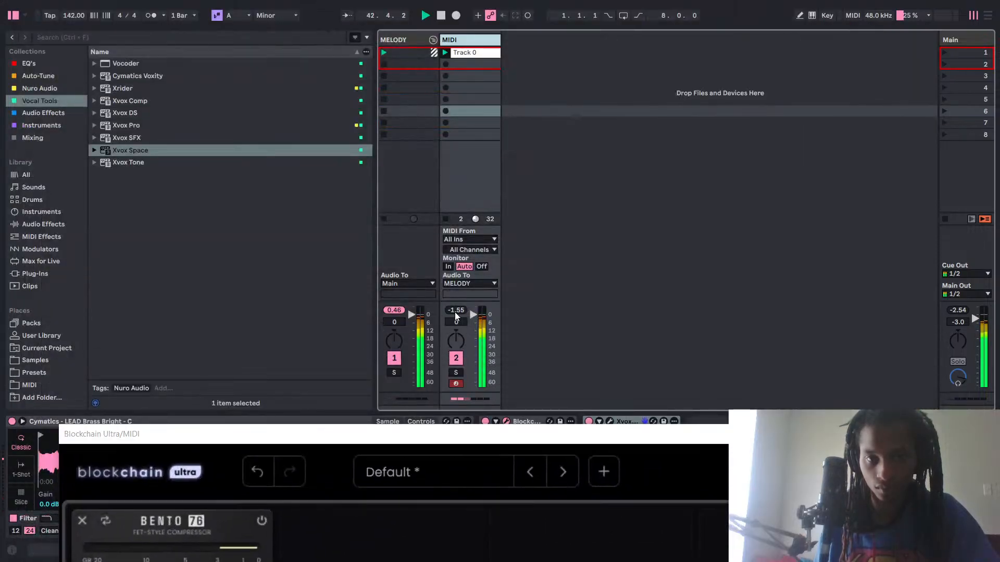
left_click_drag(412, 436, 481, 153)
left_click_drag(177, 345, 178, 354)
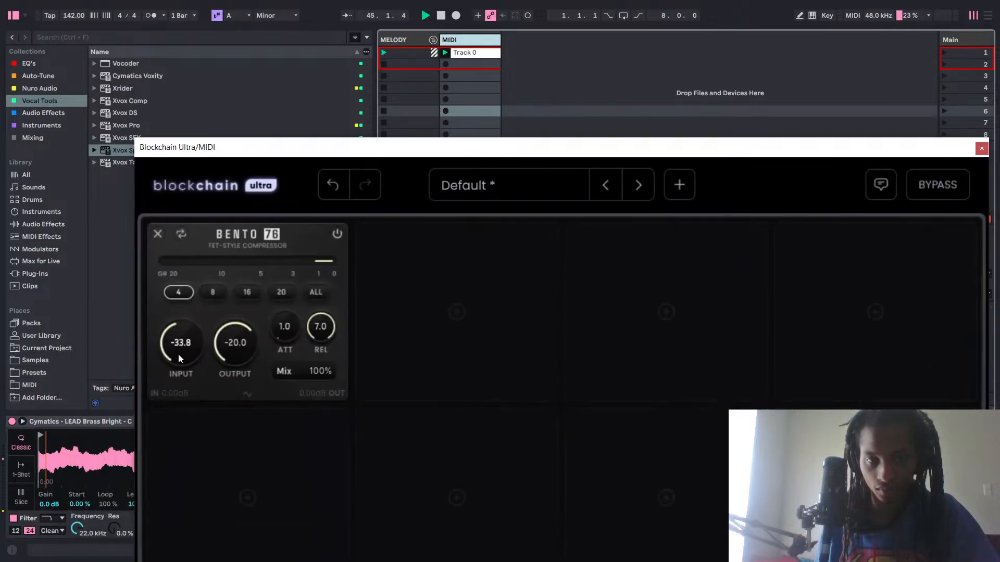
left_click_drag(420, 150, 402, 411)
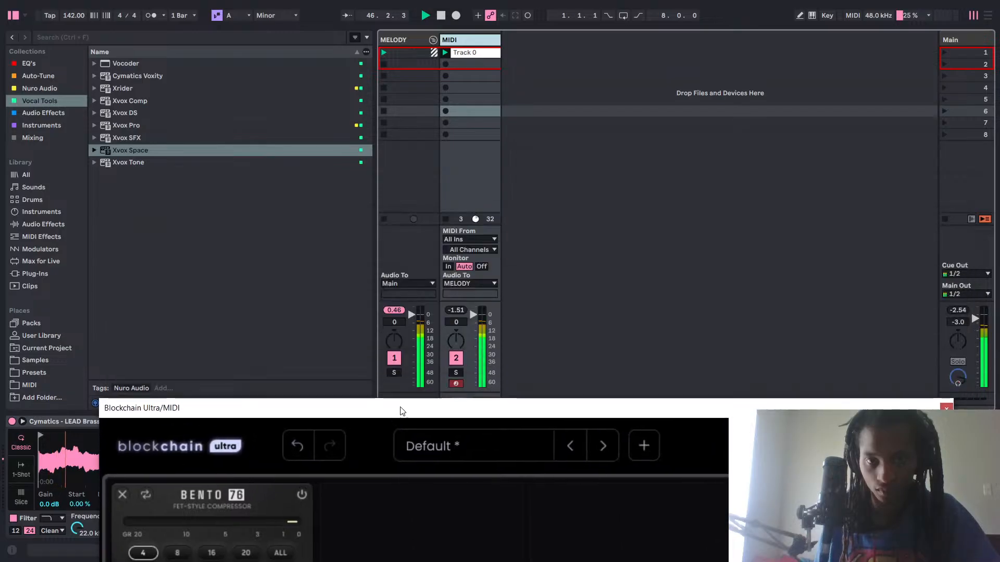
left_click_drag(463, 305, 461, 309)
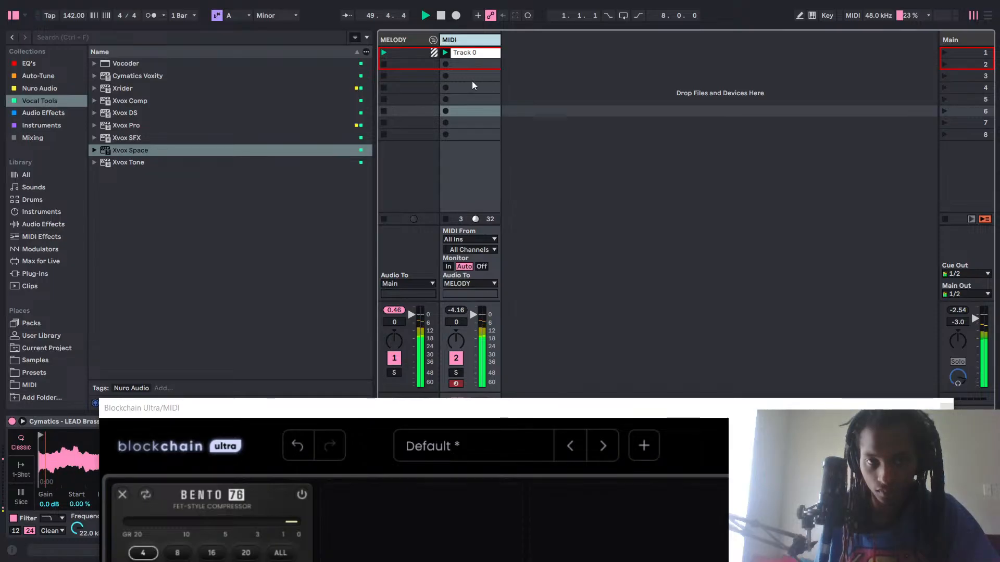
Rename the Track 0 clip on the MIDI track as Lead.
right_click(478, 52)
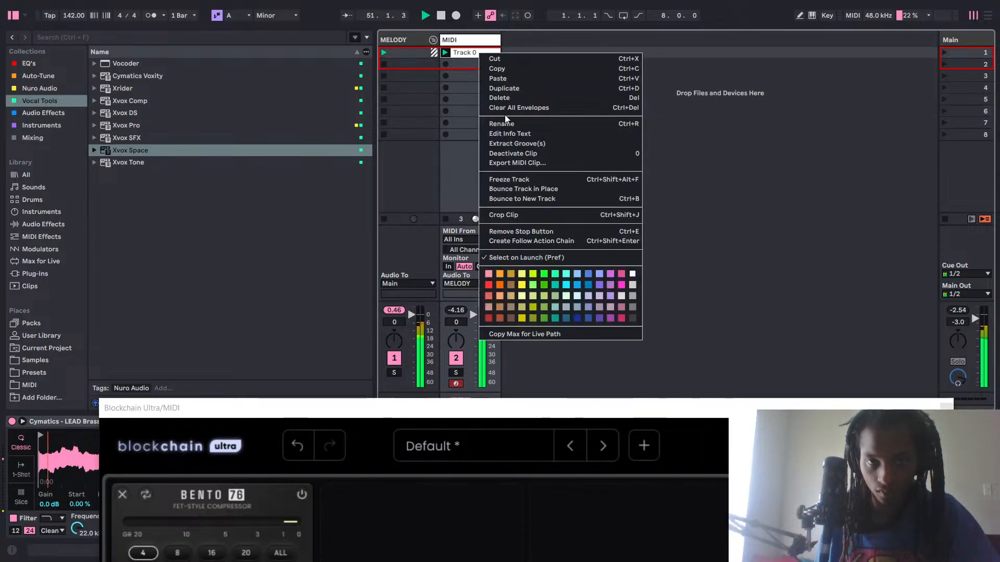
left_click(513, 123)
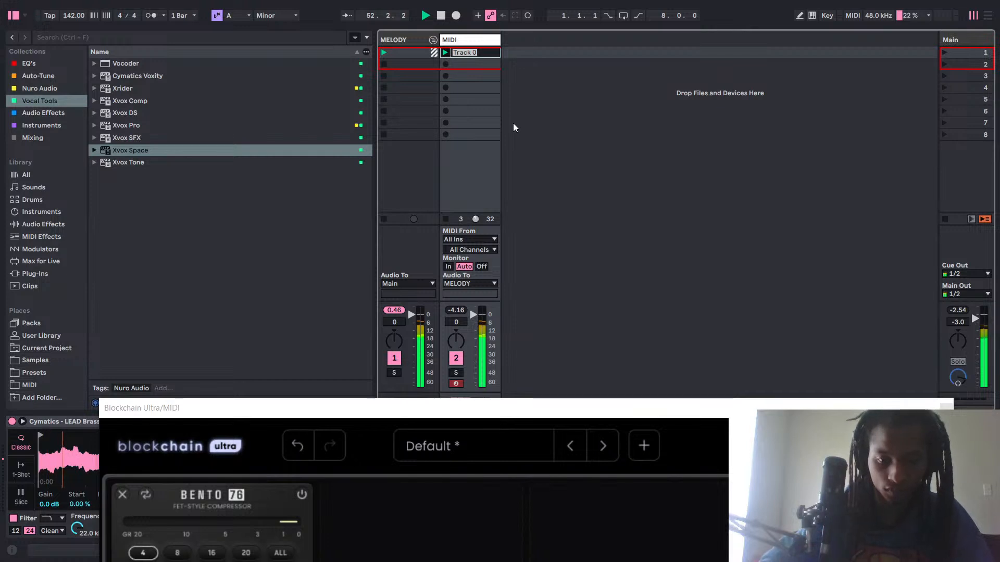
type("Lead")
key("Return")
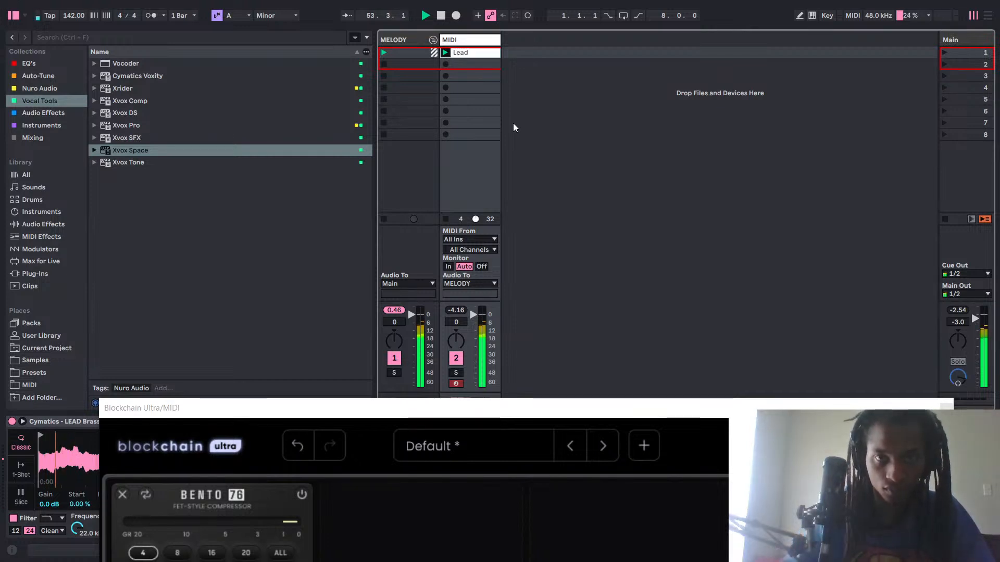
Rename the MIDI track as Lead.
right_click(463, 40)
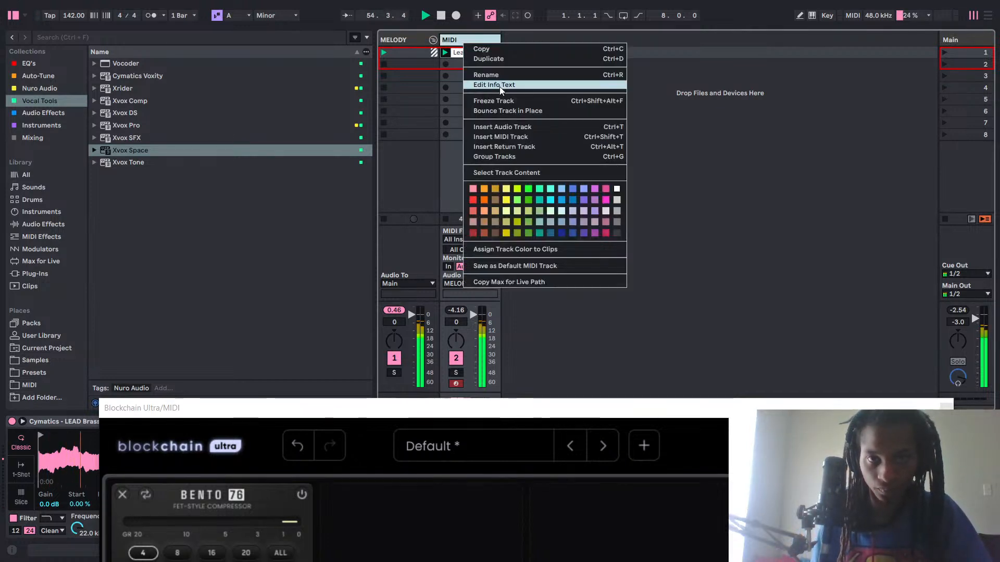
left_click(504, 76)
type("Le")
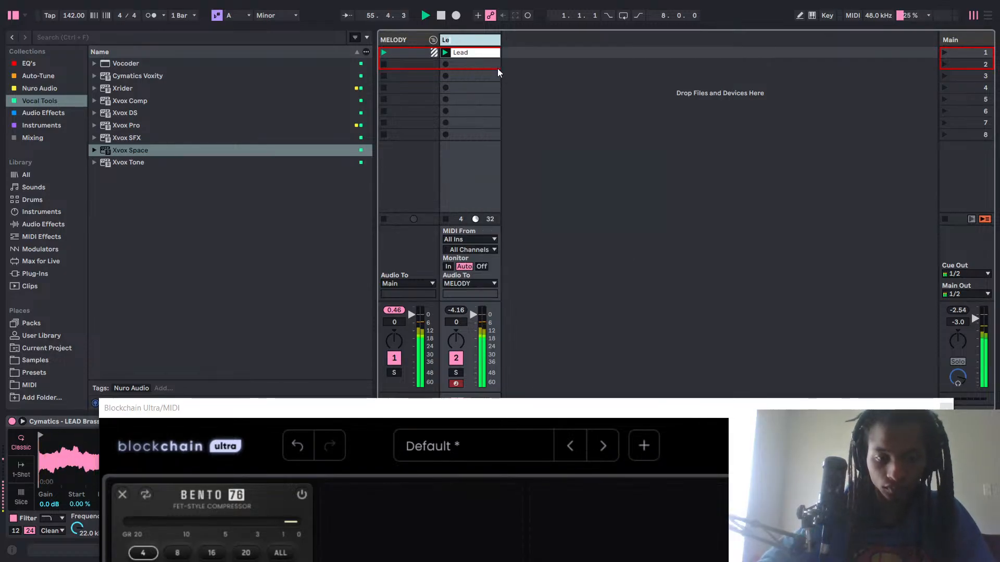
type("ad")
key("Return")
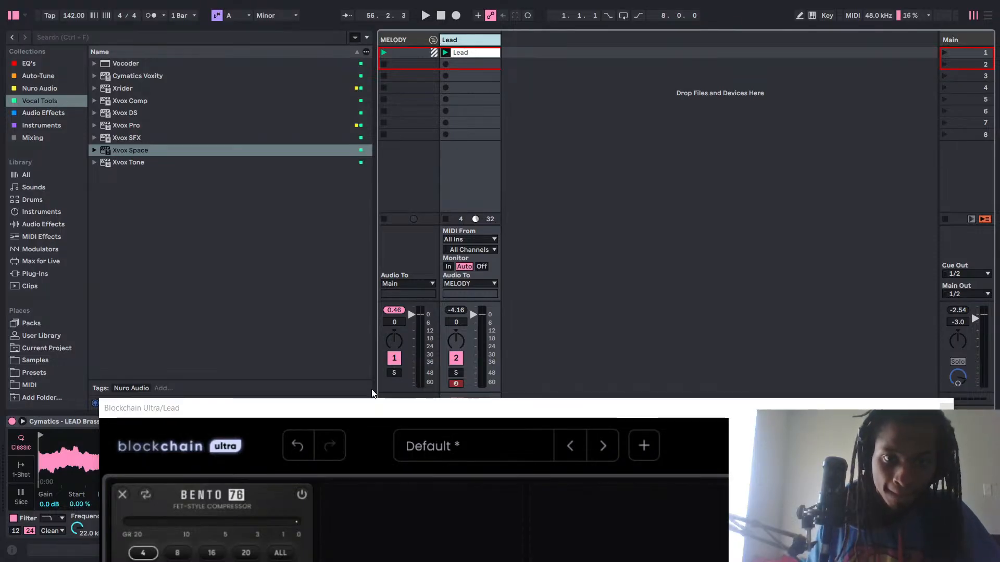
Try Bento 76's input at -32.9 during playback, and recheck the Lead track's peak level.
left_click_drag(345, 408, 333, 39)
key("space")
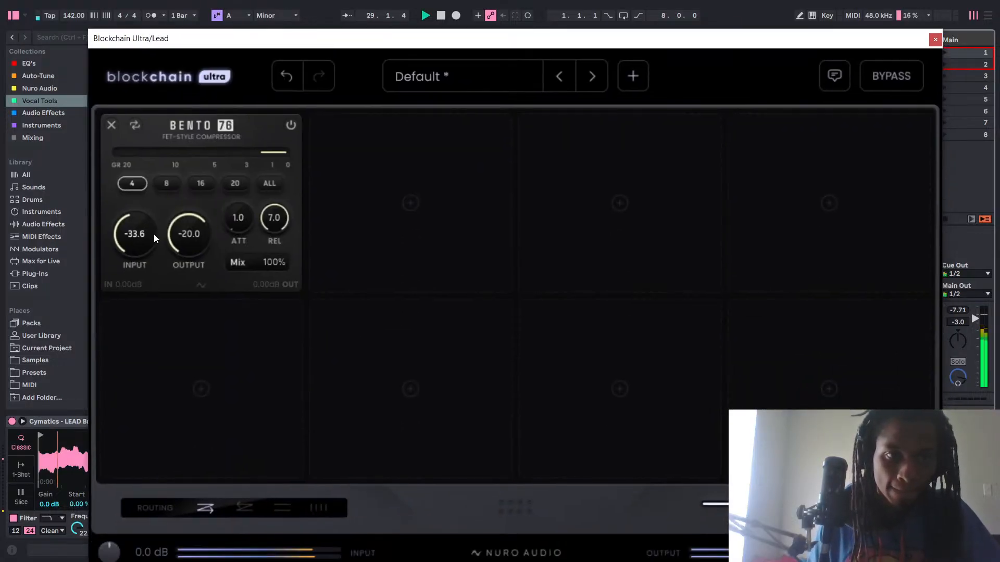
left_click_drag(136, 247, 137, 245)
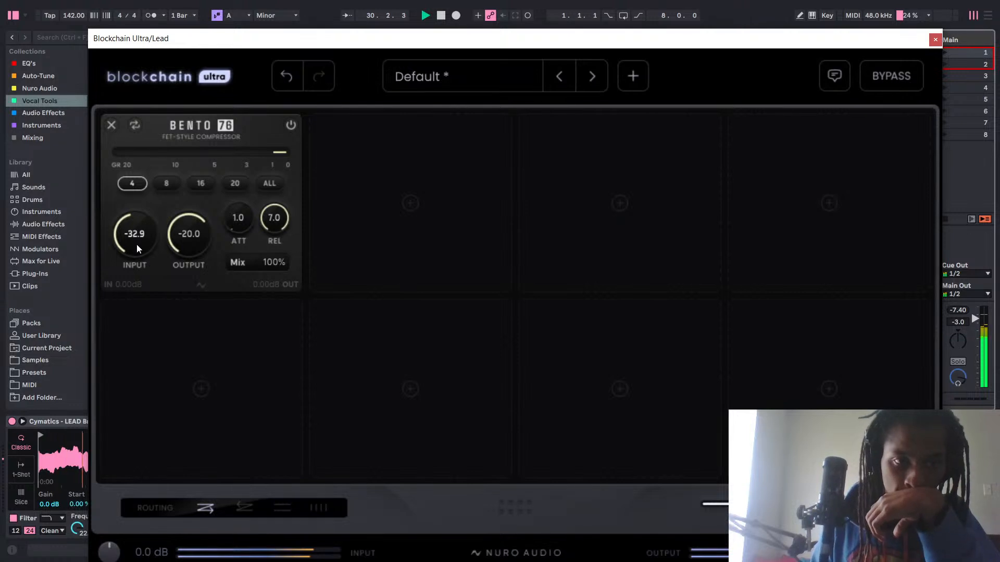
left_click_drag(491, 37, 469, 430)
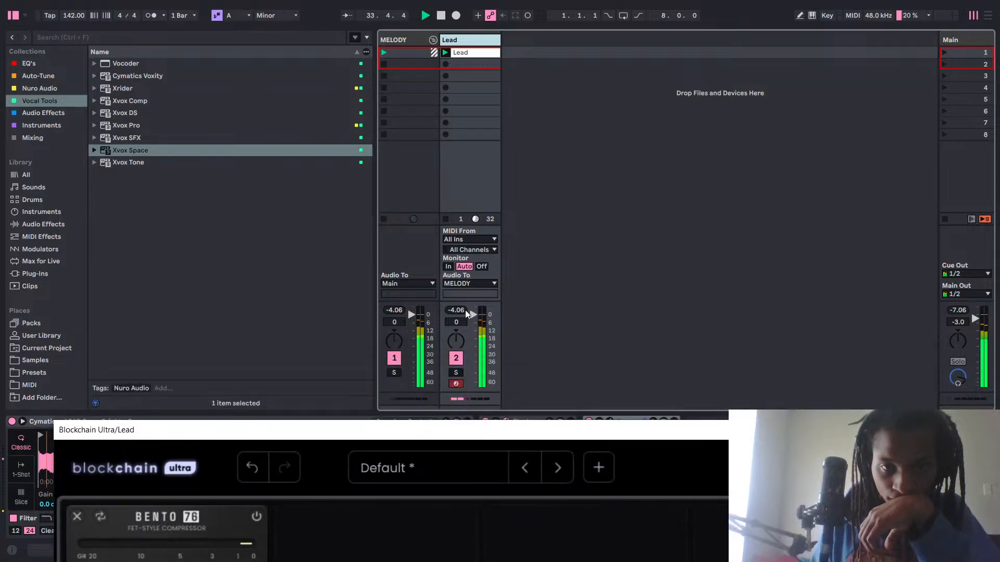
left_click_drag(459, 309, 458, 314)
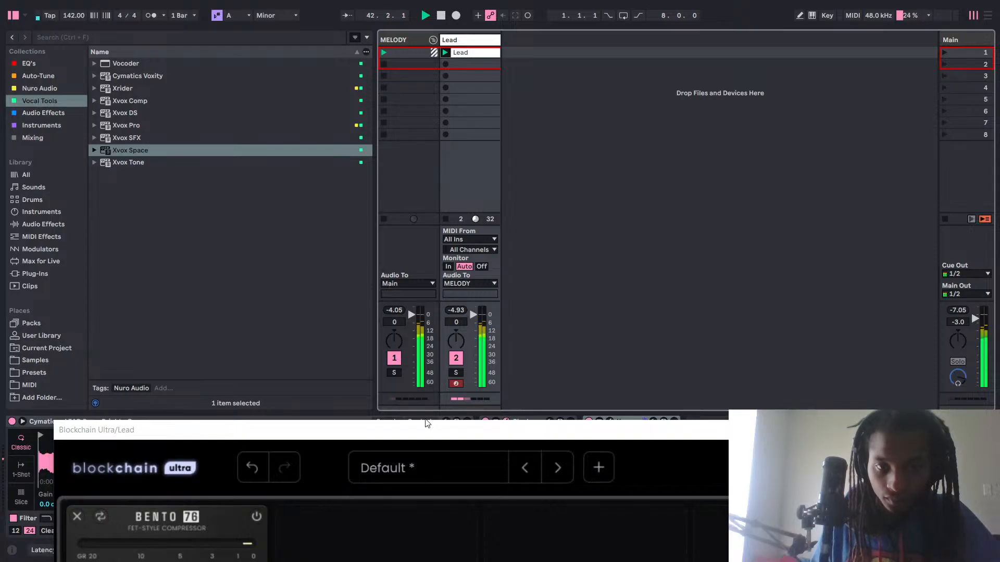
key("space")
Set Bento 76's input to exactly -34 with playback stopped.
left_click_drag(425, 431, 523, 42)
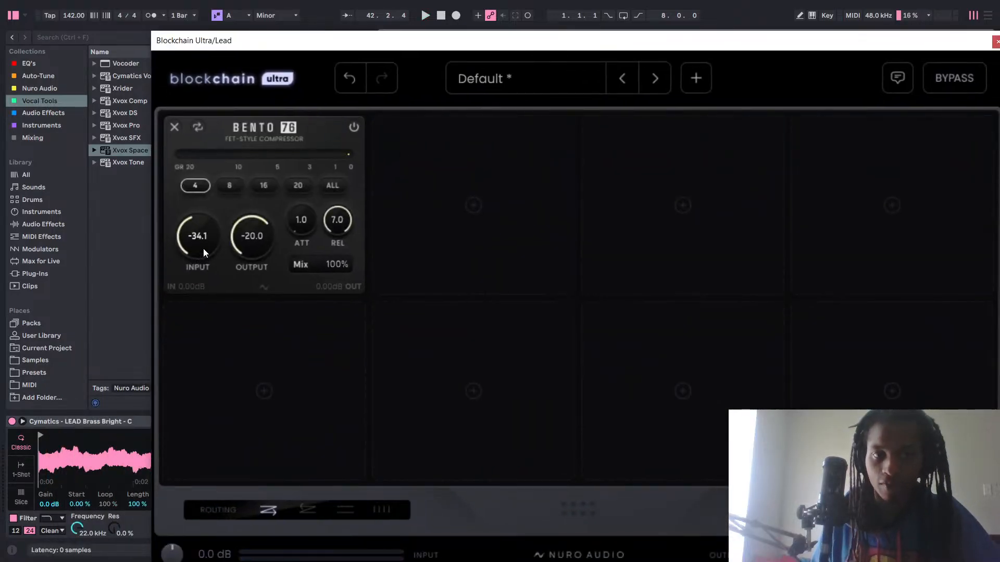
left_click_drag(204, 248, 204, 252)
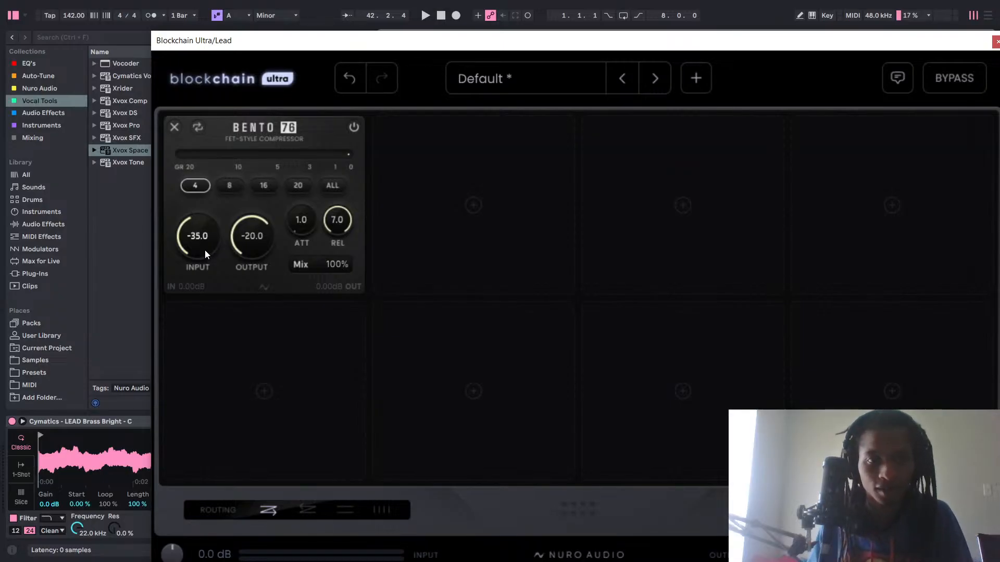
type("-34")
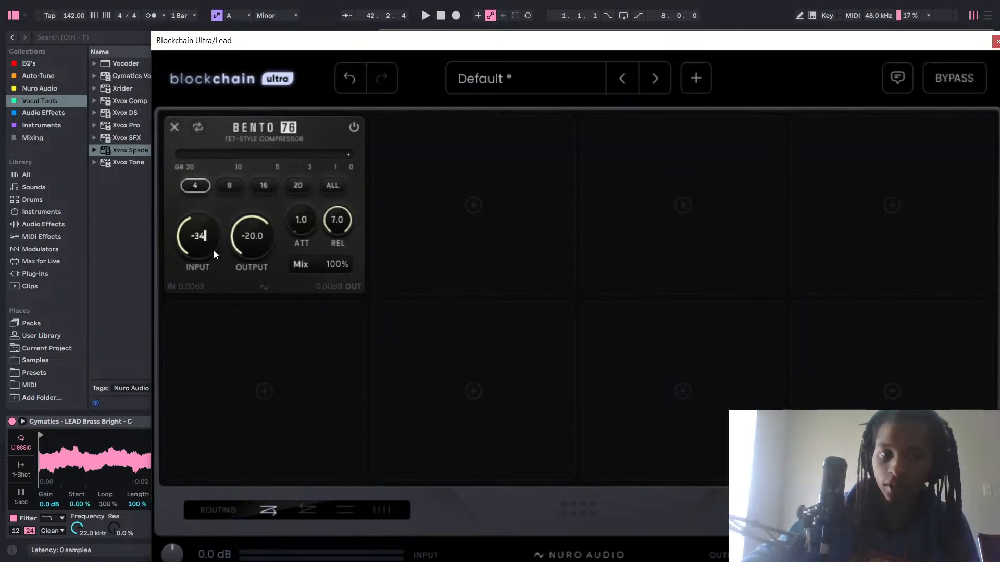
key("Return")
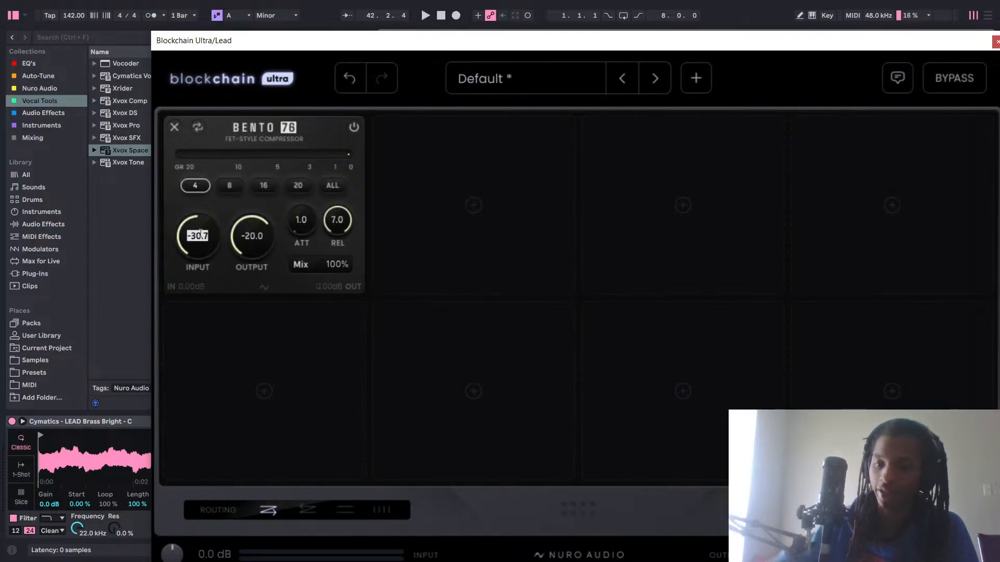
type("-34")
key("Return")
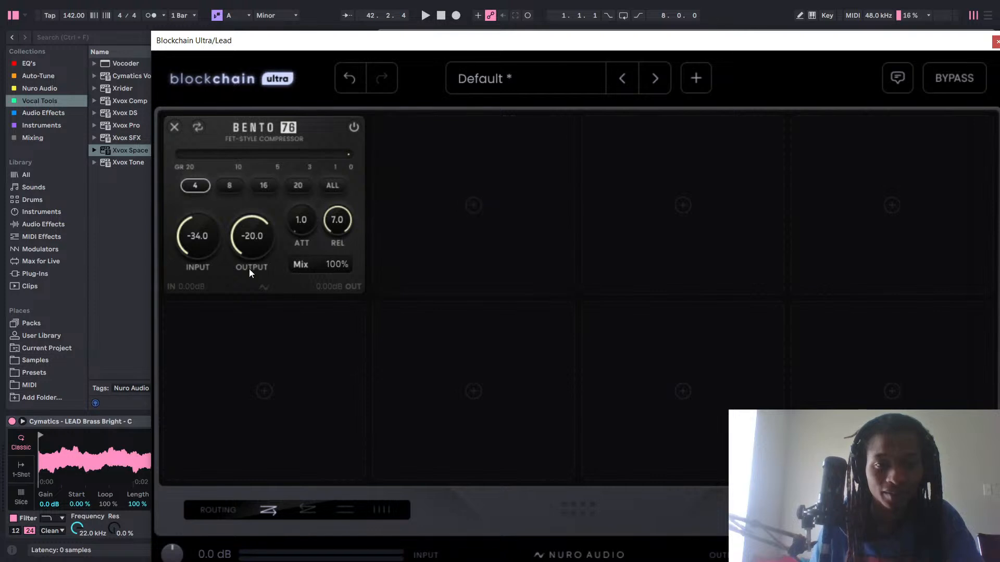
Audition Bento 76's attack at about 3.6 during playback, and return it to 1.0.
key("space")
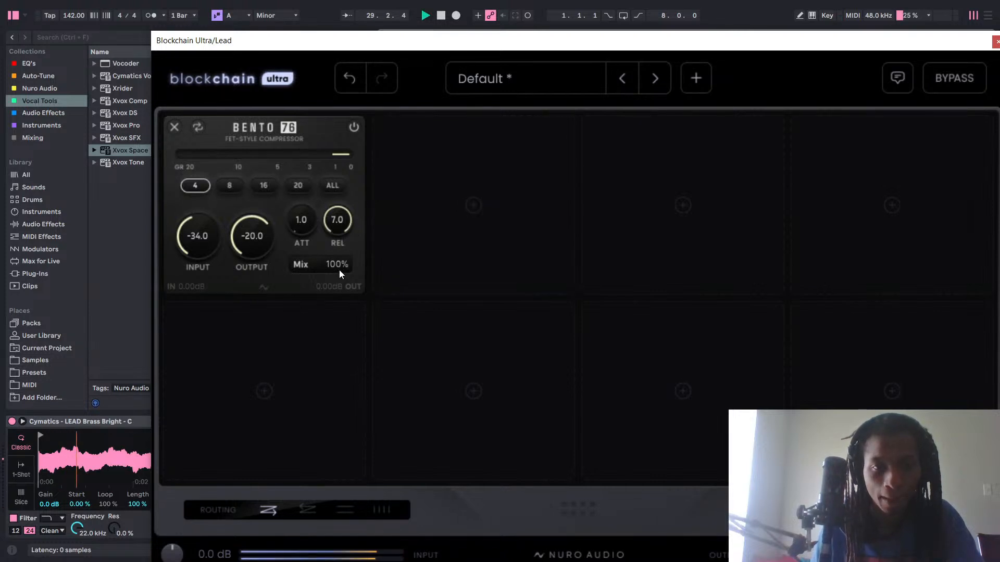
left_click_drag(301, 227, 344, 119)
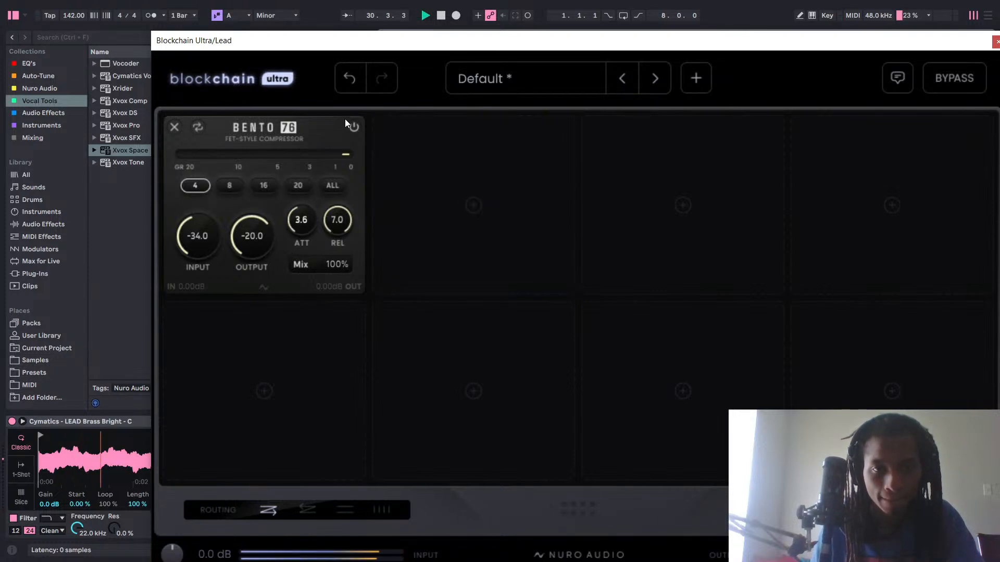
left_click_drag(314, 193, 302, 411)
key("space")
Move the Blockchain Ultra window out of the way, and play back the lead to check its track levels.
left_click_drag(575, 41, 507, 249)
key("space")
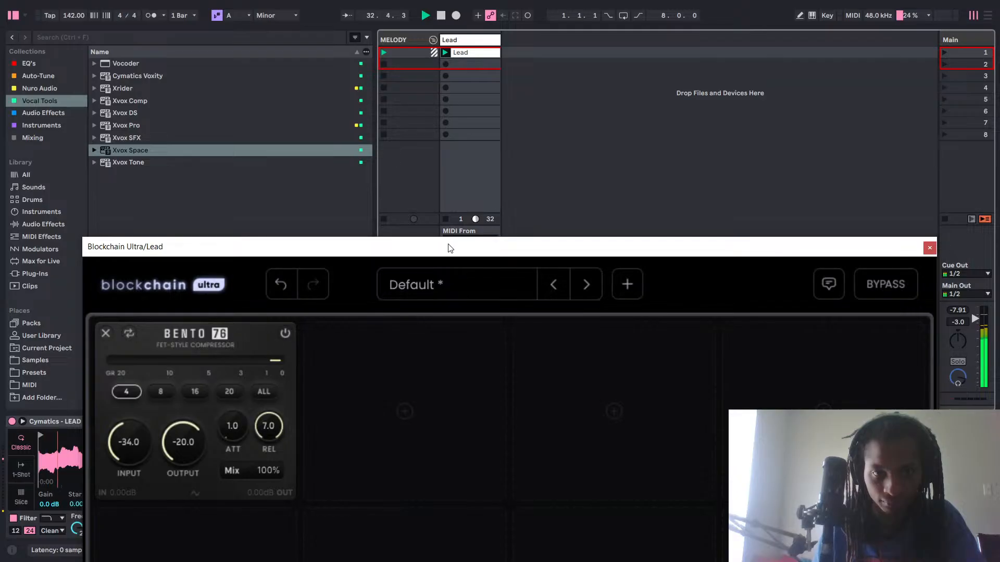
left_click_drag(448, 246, 358, 561)
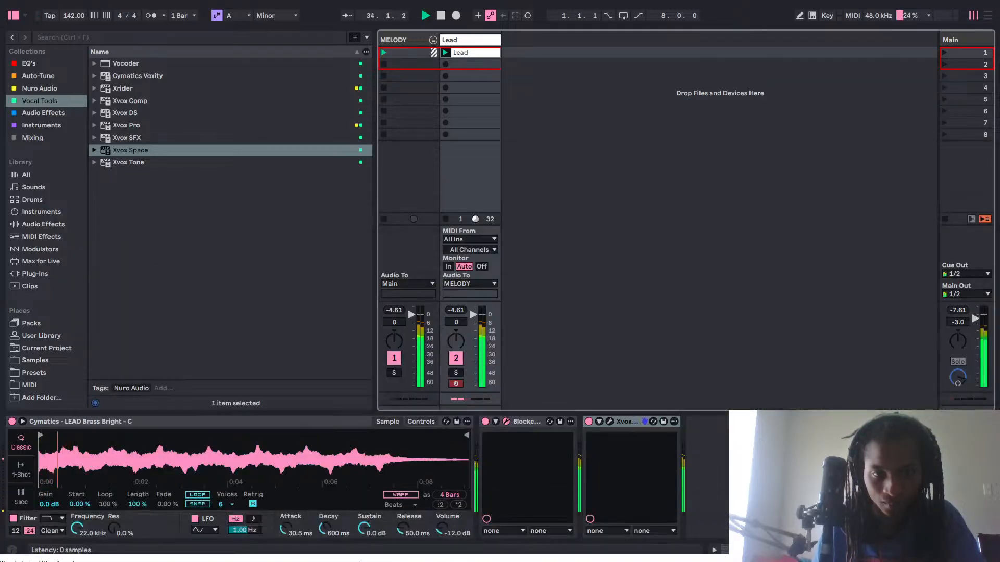
key("space")
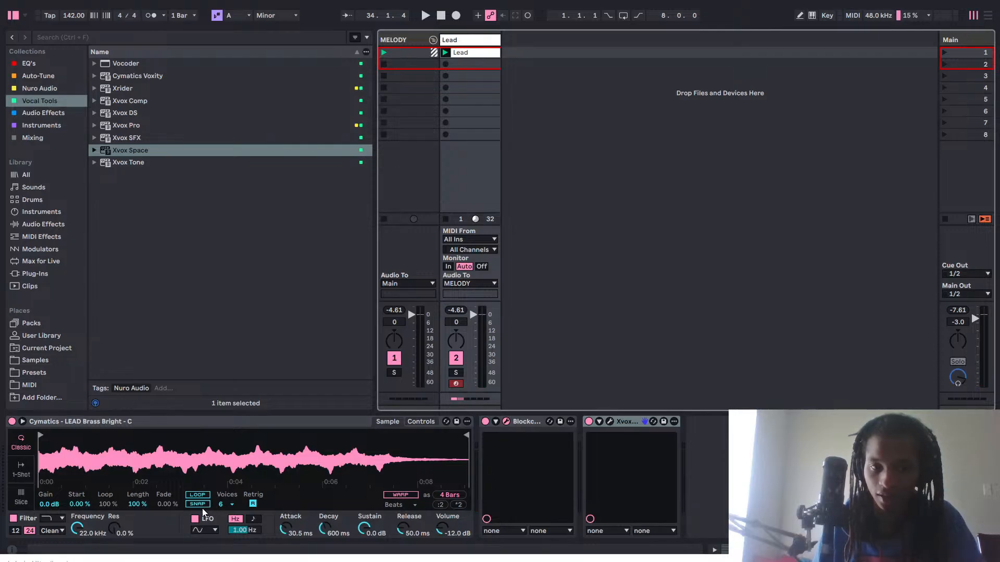
Try Snap and Loop on the LEAD Brass Bright sample, inspect the sample's end up close, and switch both options back off.
left_click(202, 507)
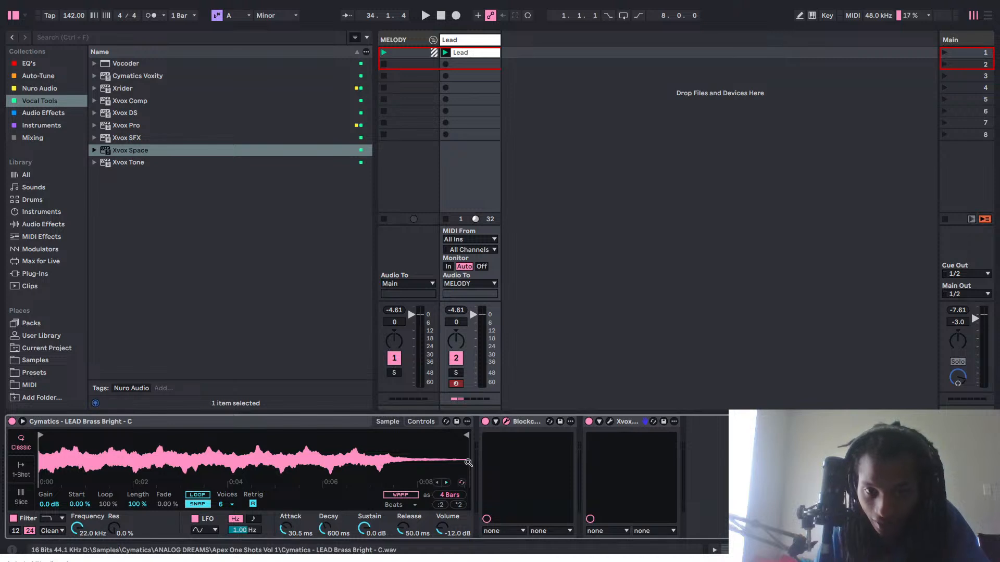
left_click_drag(468, 458, 468, 520)
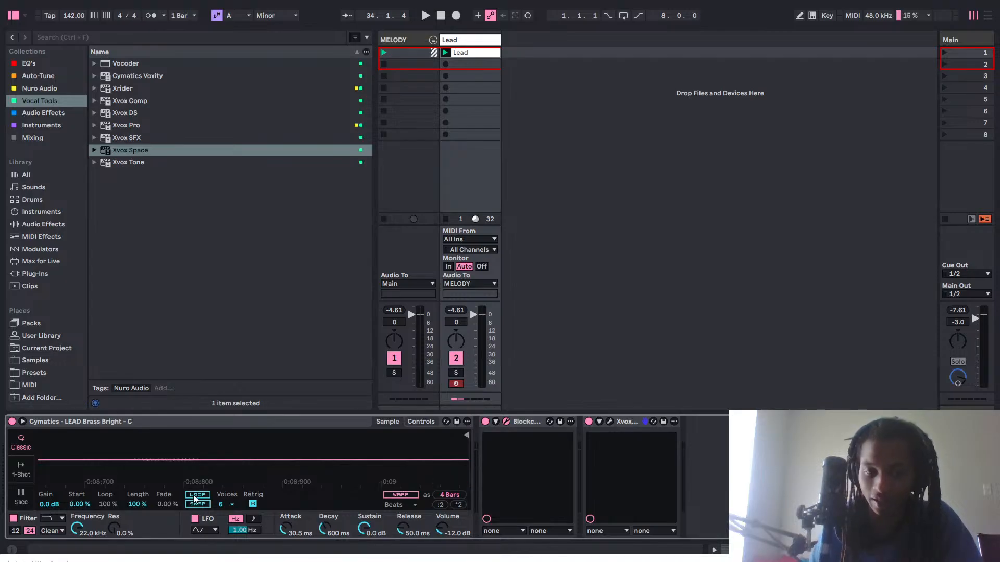
left_click(259, 422)
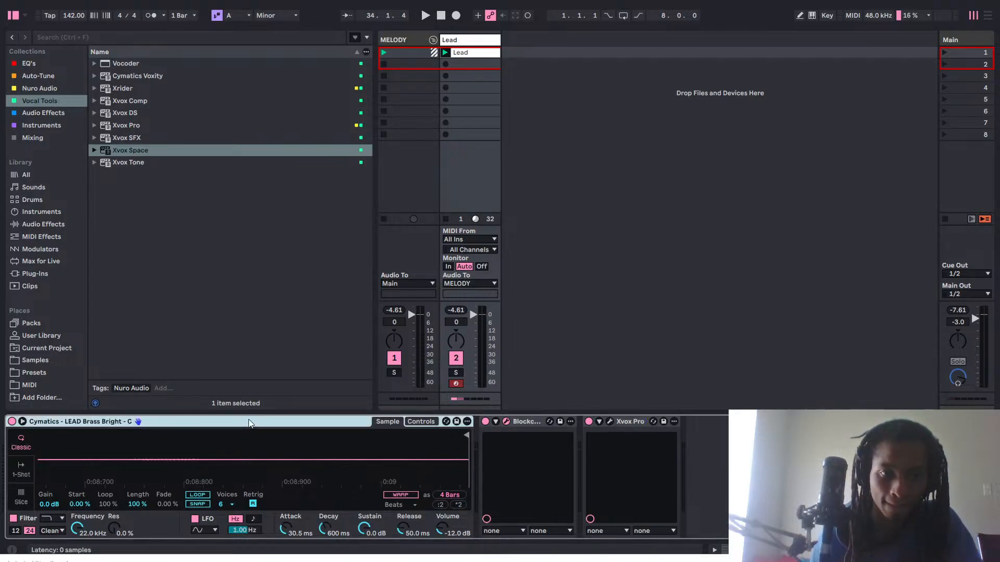
left_click_drag(256, 449, 256, 386)
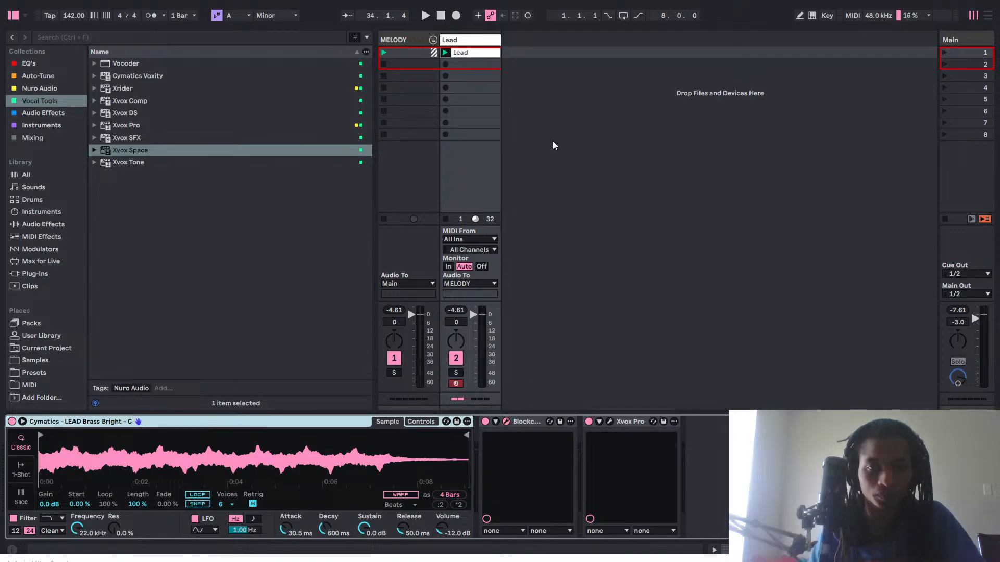
left_click(478, 45)
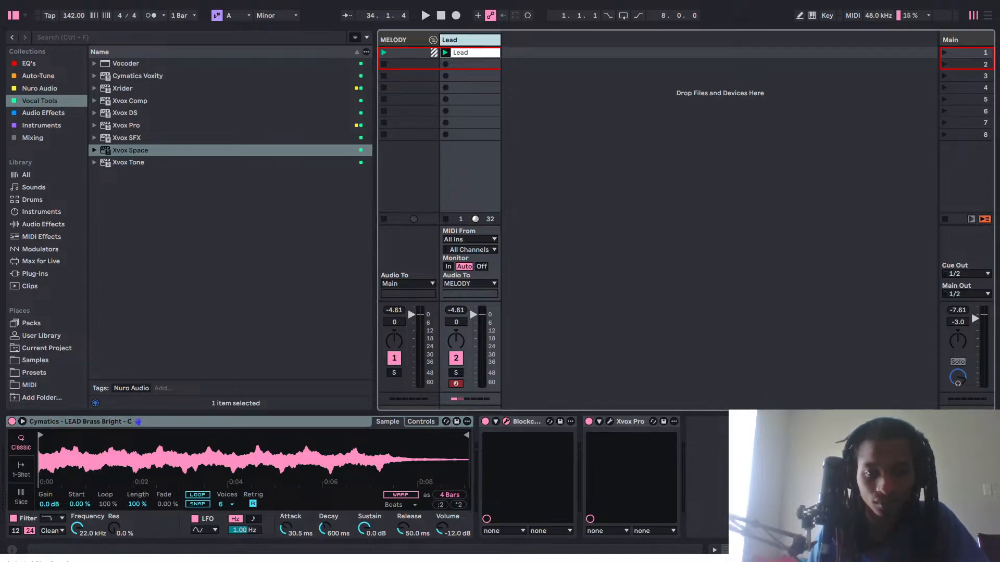
left_click(194, 495)
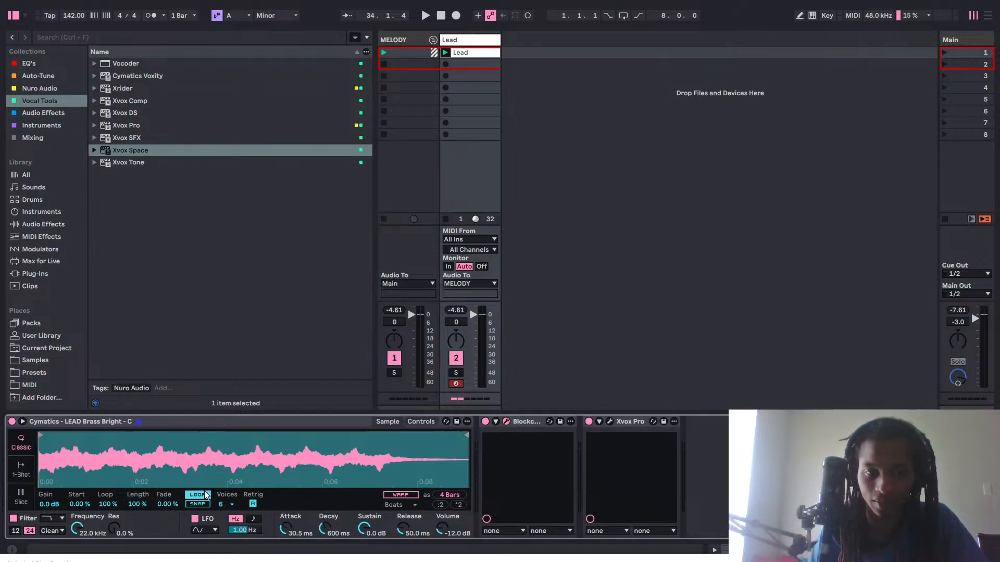
left_click(205, 495)
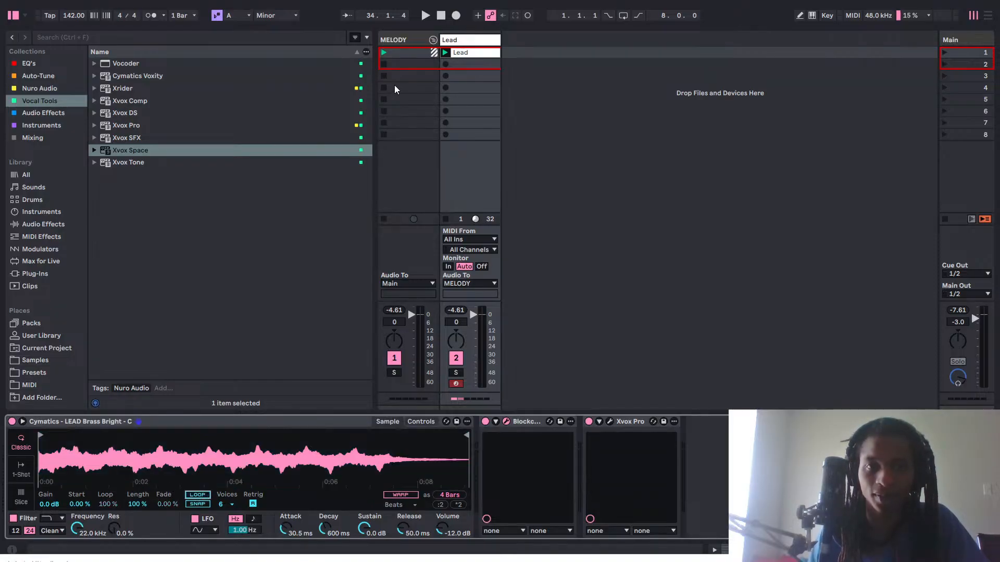
Delete the Track 0 clip from the Lead track in the Arrangement View, and turn on the 8-bar arrangement loop.
key("Tab")
key("space")
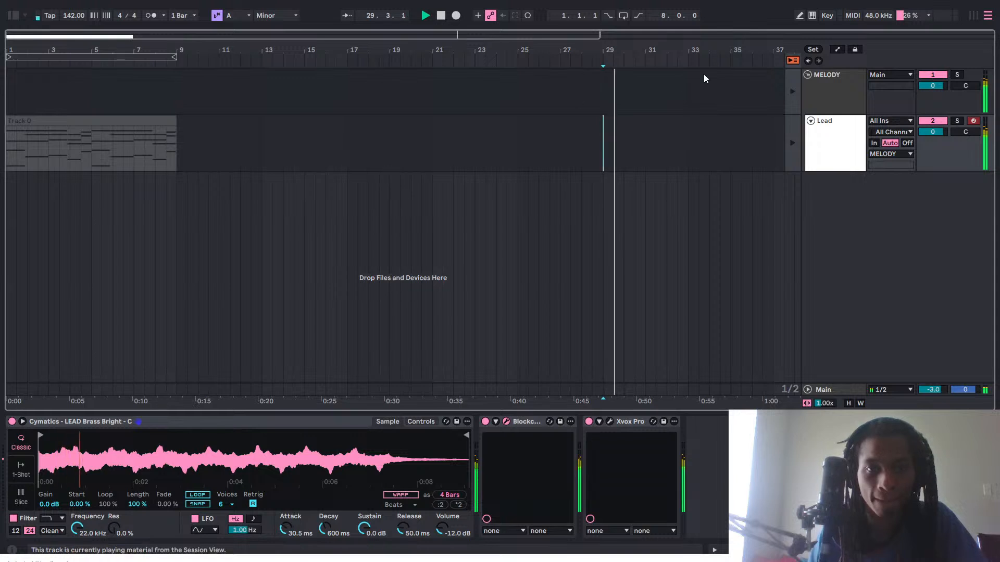
key("space")
right_click(164, 129)
left_click(189, 166)
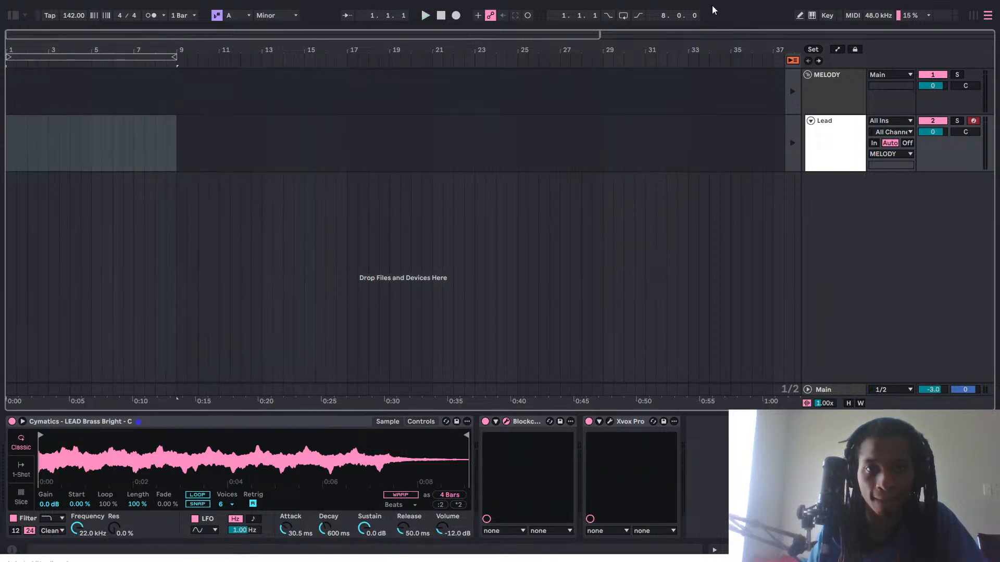
left_click(627, 18)
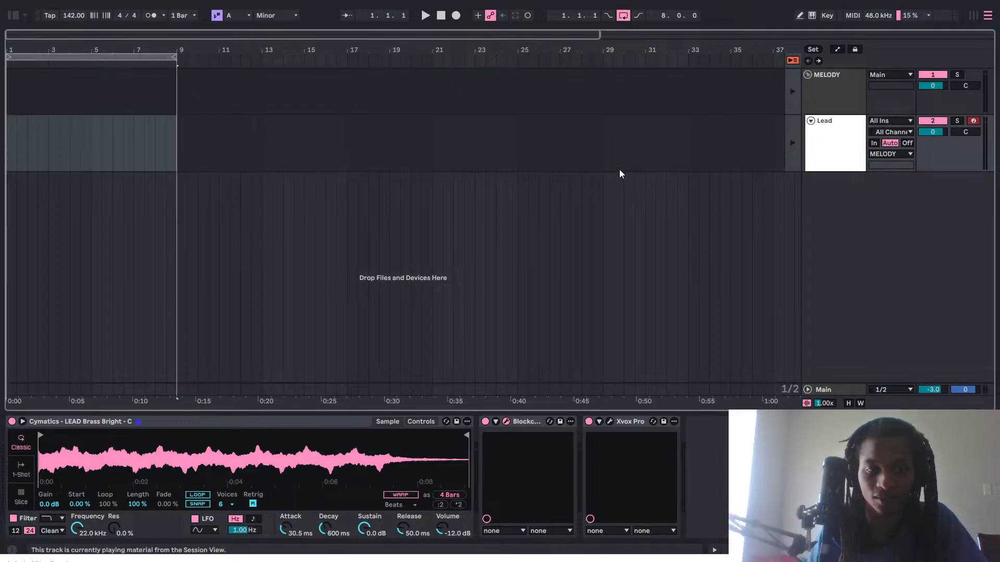
Return to the Session View and save the Live Set as YTS in the Beat Vault folder.
key("Tab")
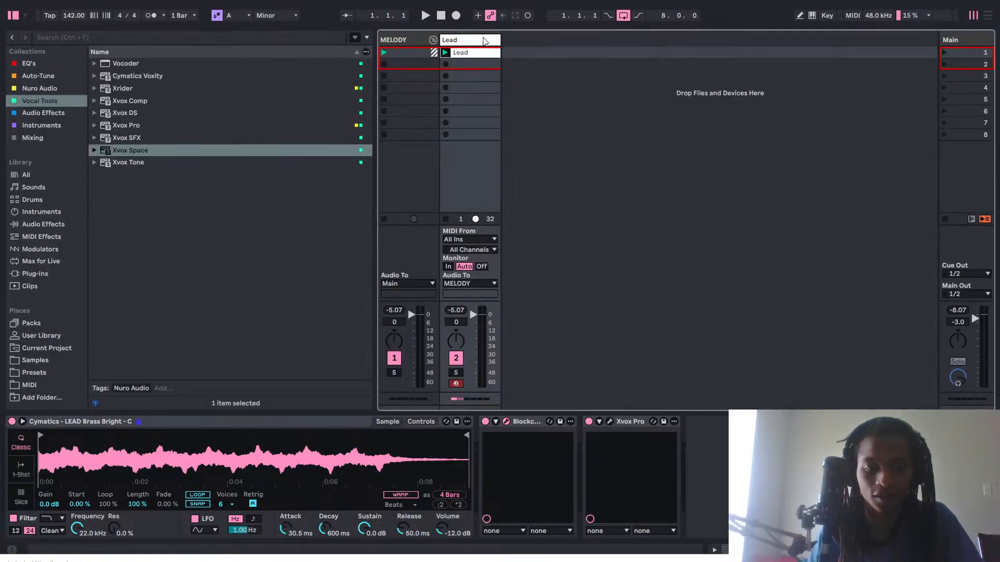
key("ctrl+s")
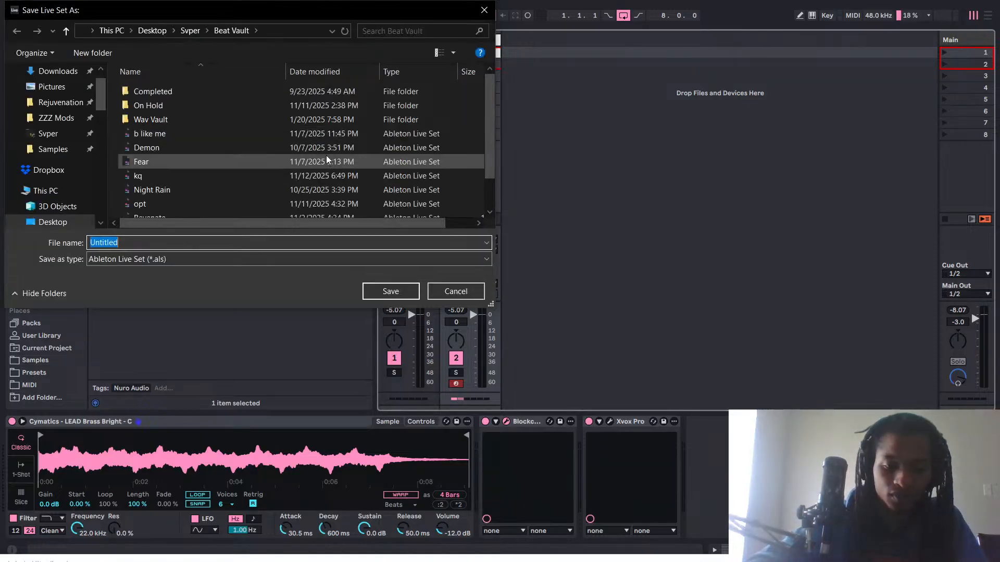
type("YTS")
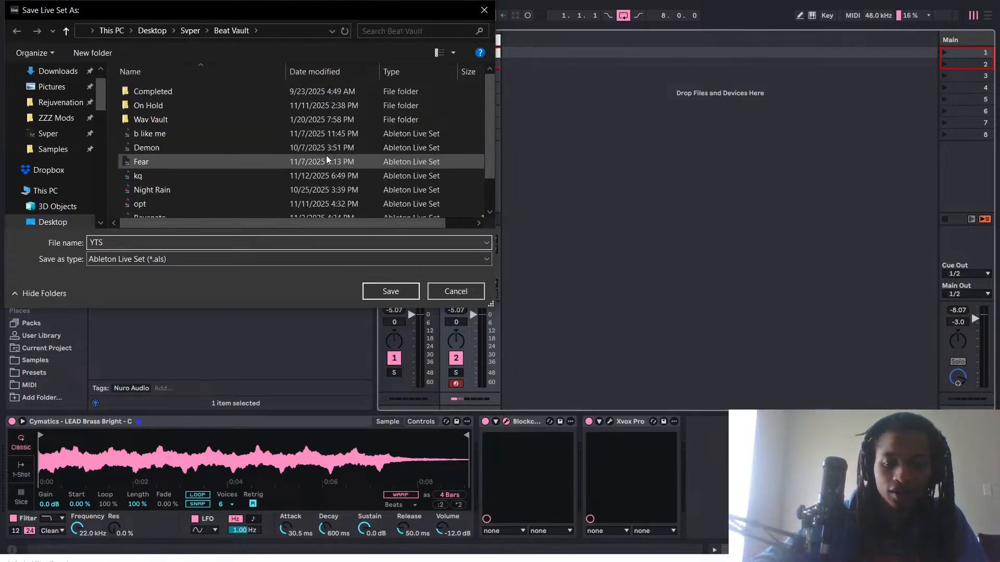
key("Return")
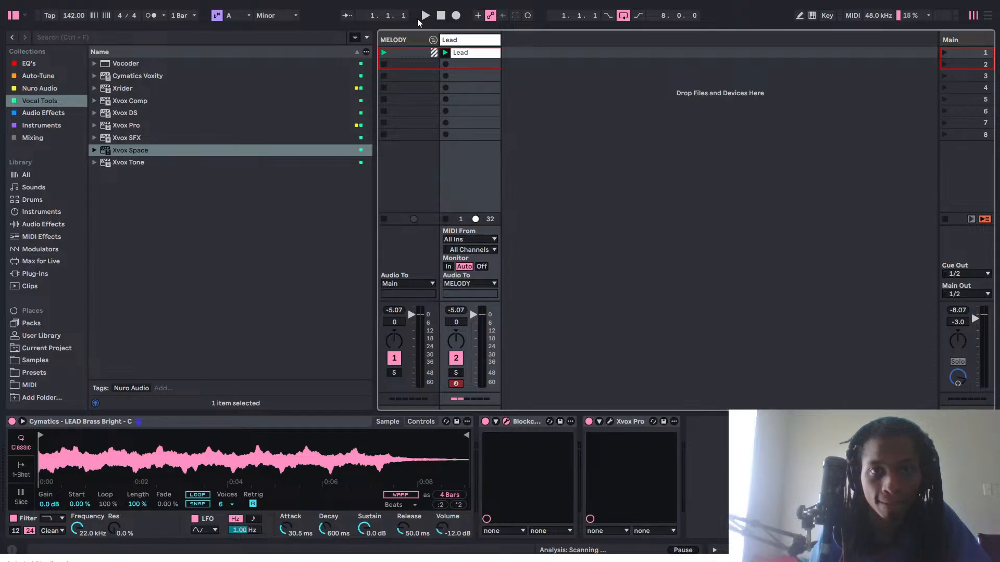
Bring up Blockchain Ultra on the Lead track and open the module chooser for slot 2.
left_click(412, 37)
left_click(485, 40)
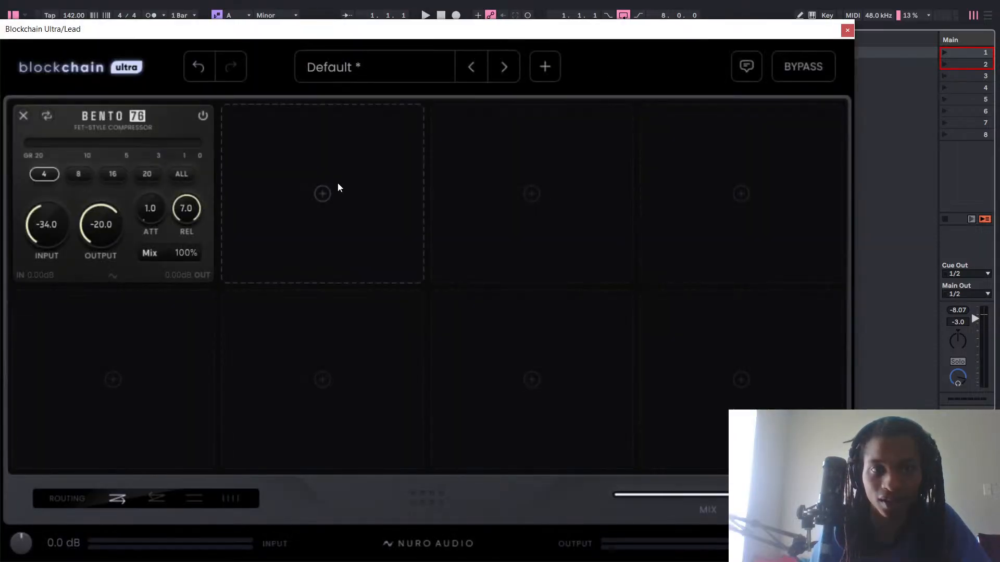
left_click(347, 211)
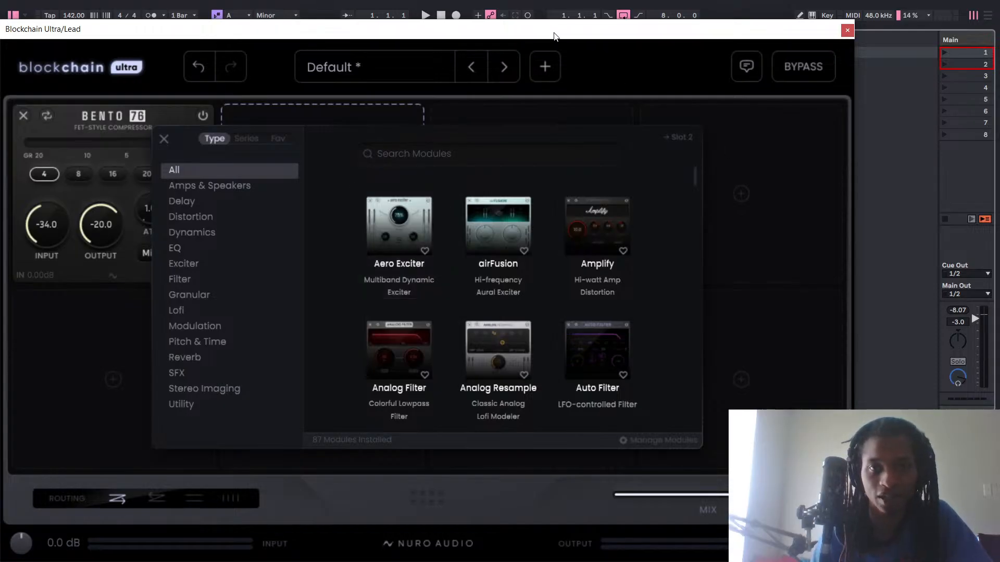
Move the Blockchain Ultra window off the mixer and lower the Lead track's volume to -1.0 dB during playback, keeping Main at -3.0.
left_click_drag(555, 36, 613, 460)
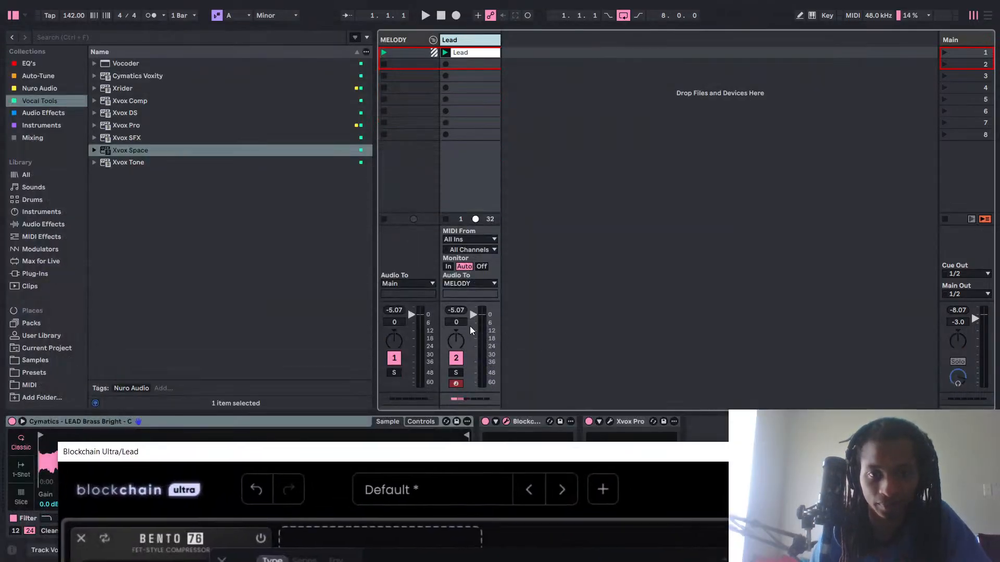
key("space")
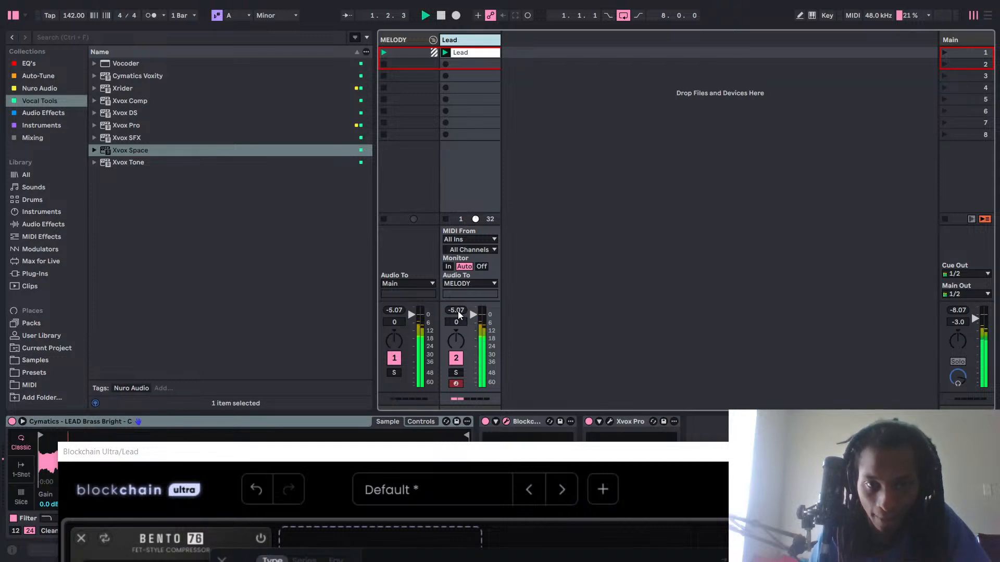
left_click_drag(458, 311, 458, 324)
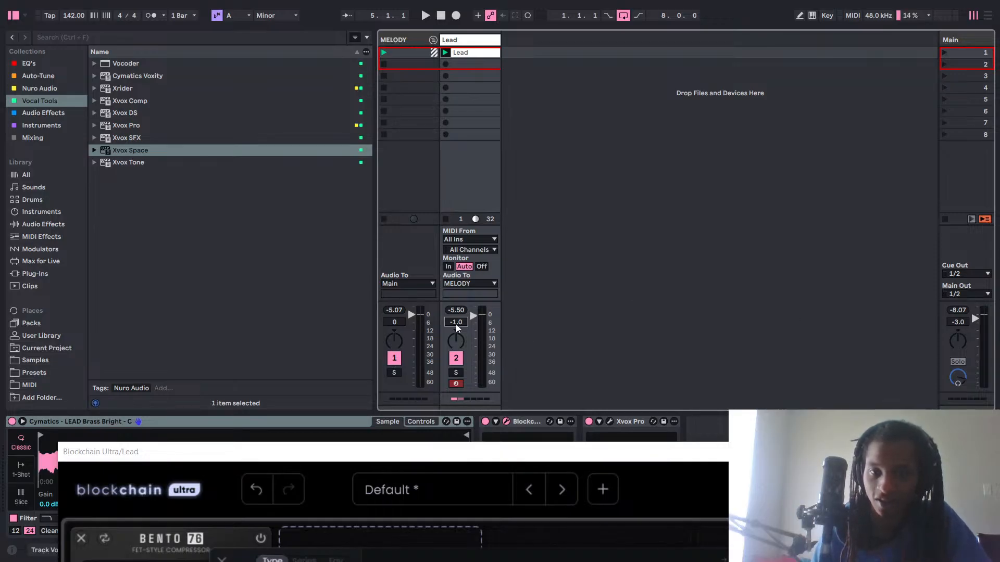
double_click(959, 322)
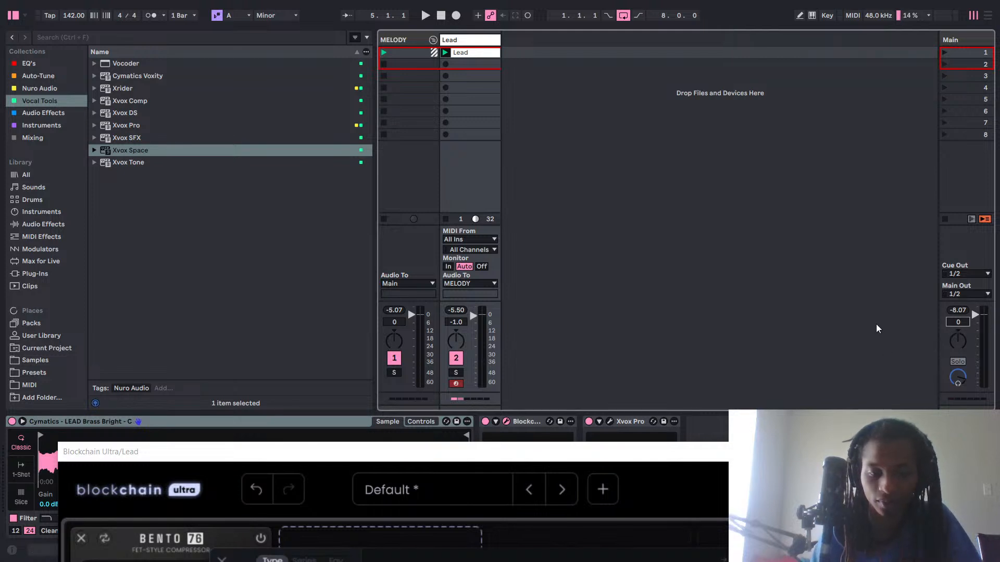
key("ctrl+z")
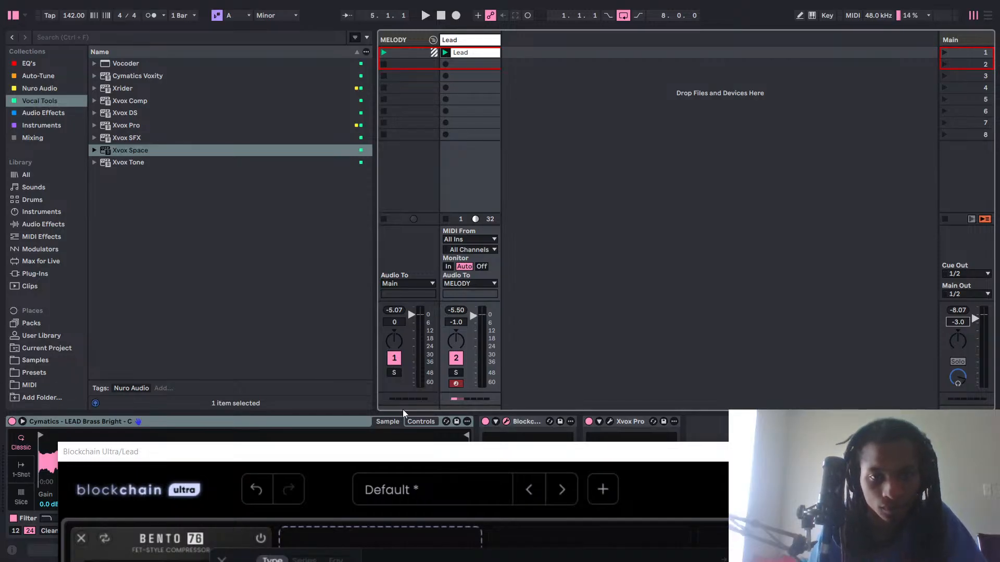
Bring the Blockchain Ultra window back into full view and filter the module chooser to the Distortion category.
left_click_drag(394, 455, 371, 57)
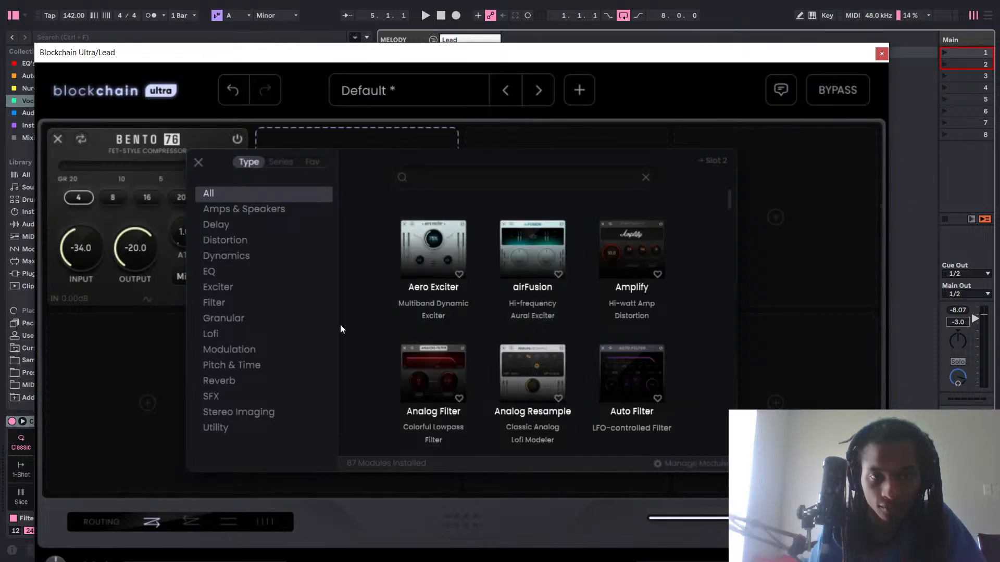
left_click(227, 242)
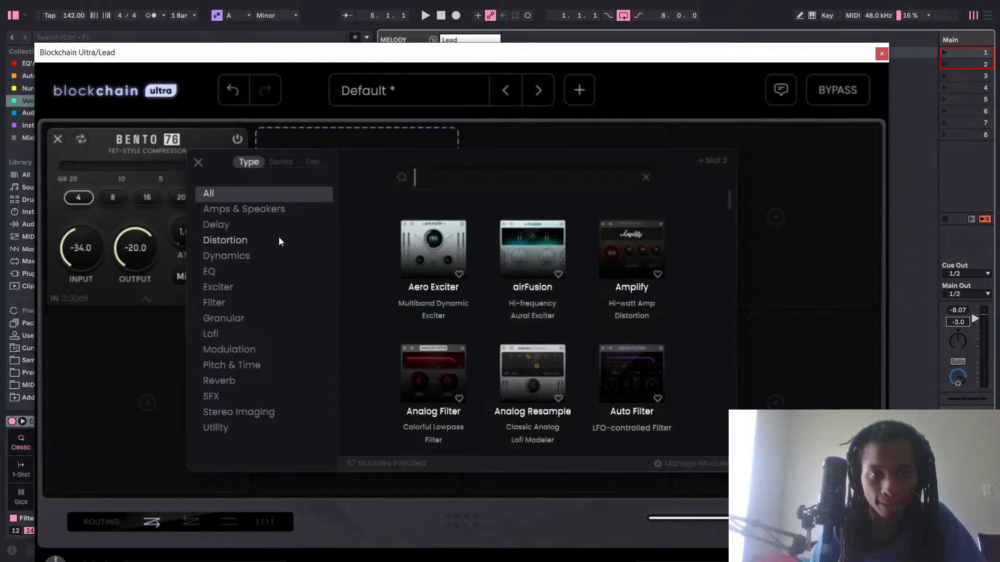
left_click(239, 240)
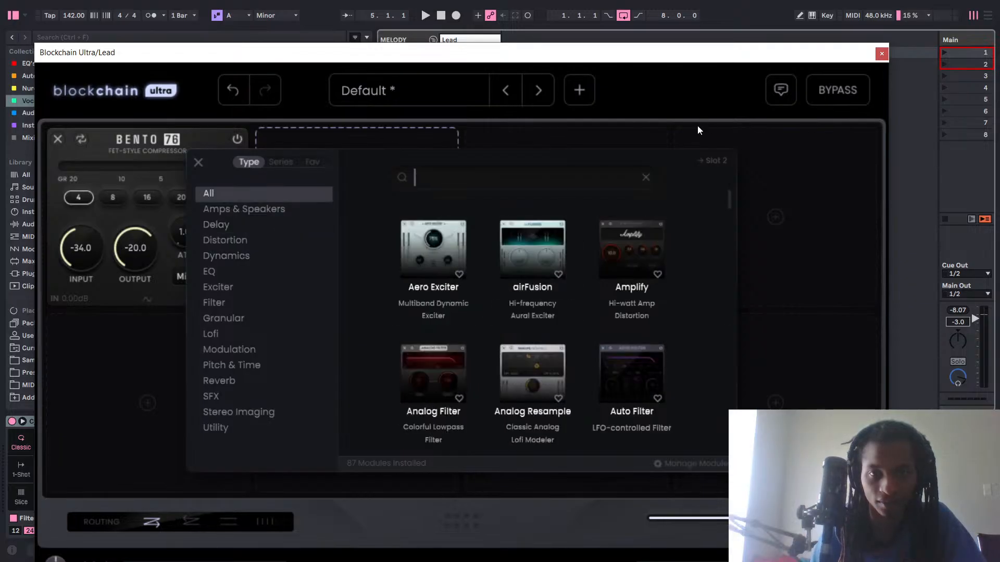
left_click(251, 244)
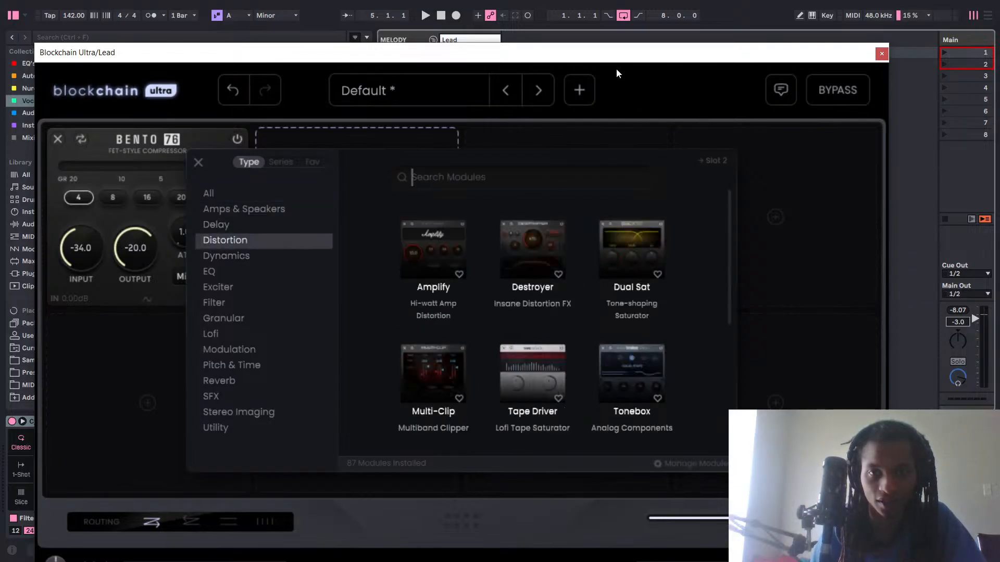
left_click_drag(611, 56, 602, 12)
left_click(572, 92)
Play back the lead, look through the distortion modules, and add Destroyer to slot 2.
key("space")
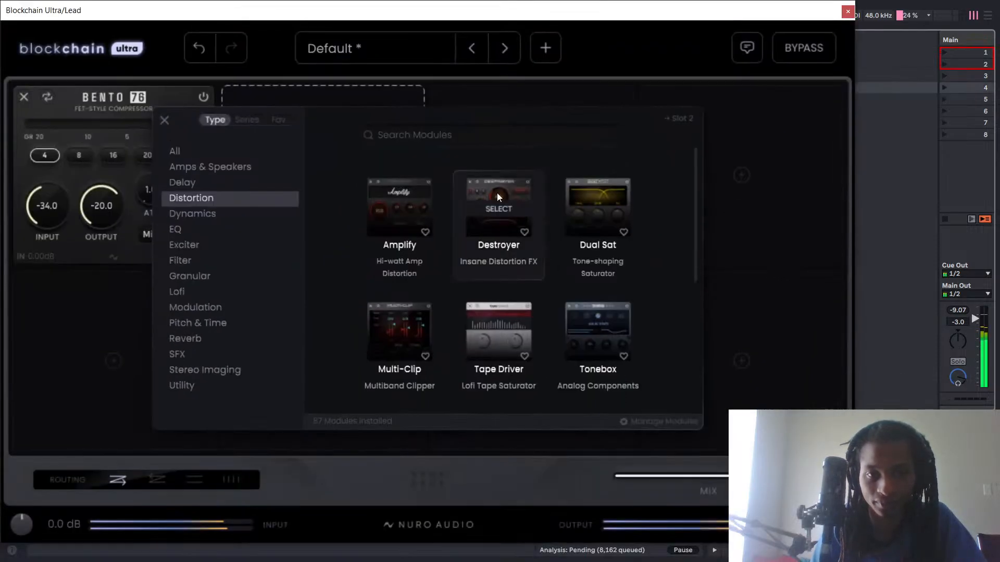
scroll(502, 210, "down", 1)
scroll(493, 202, "down", 3)
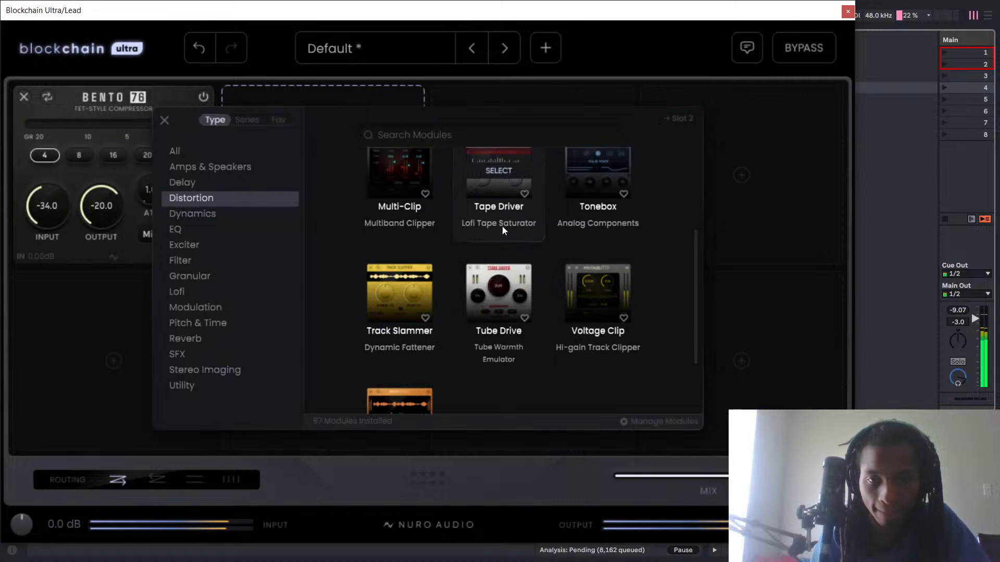
scroll(503, 229, "down", 1)
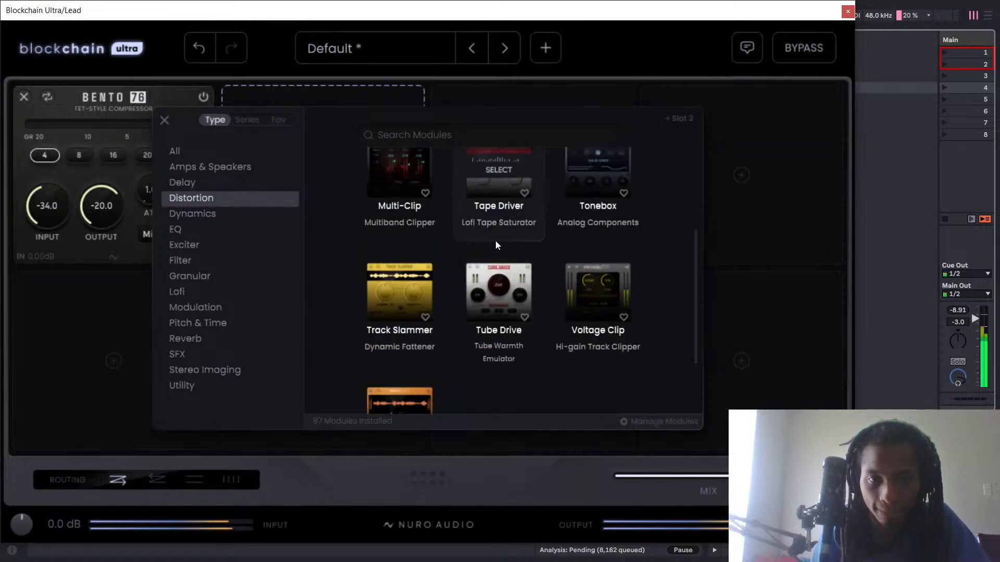
scroll(496, 240, "up", 5)
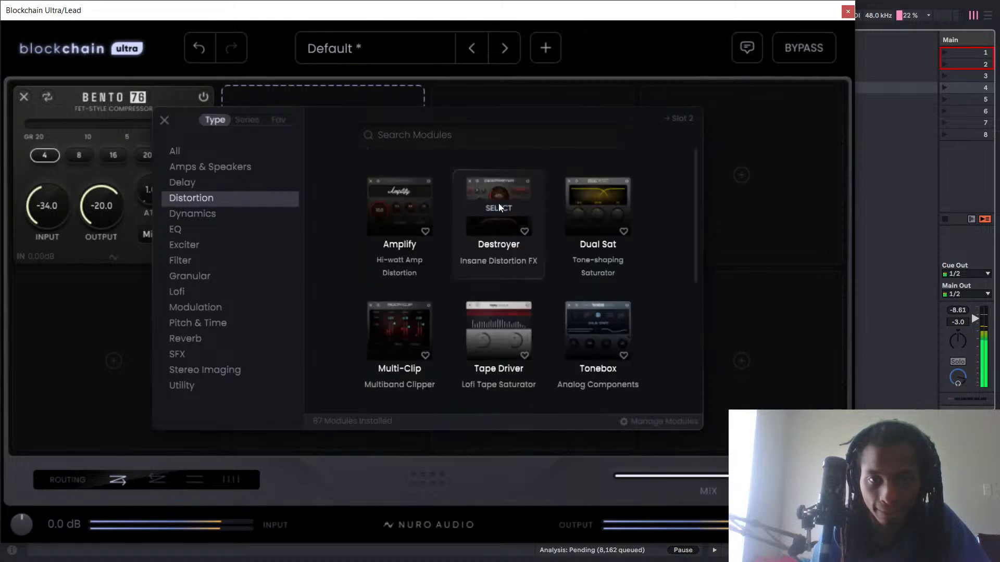
left_click(498, 203)
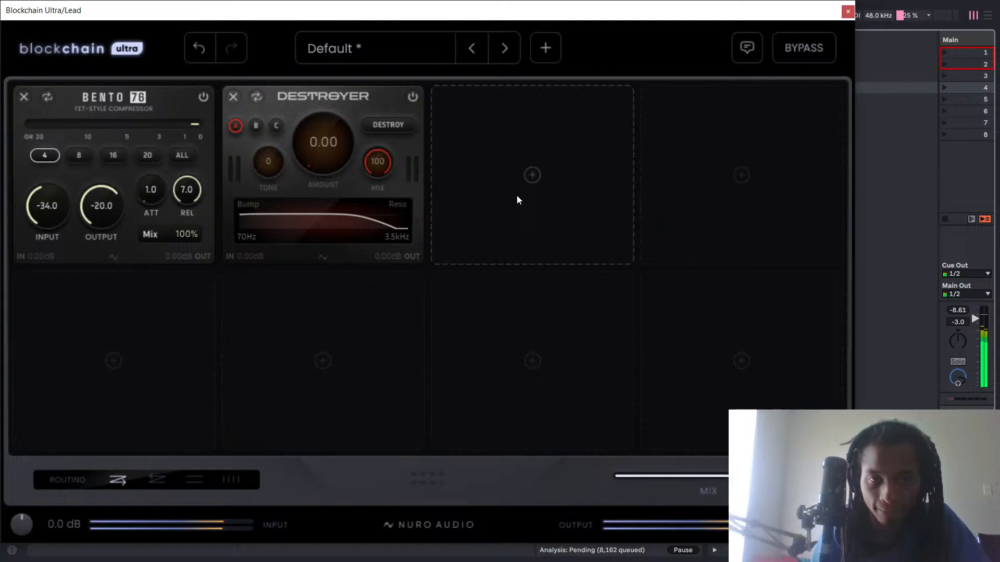
Switch Destroyer to mode B with its Bump and Reso filter shapes on, and enable the plugin's tooltips.
left_click(252, 126)
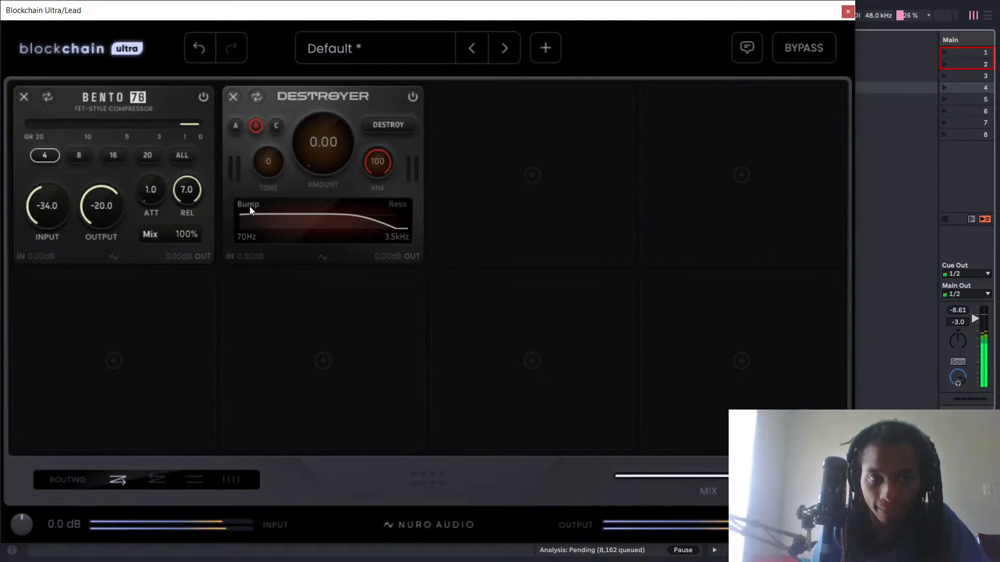
left_click(396, 204)
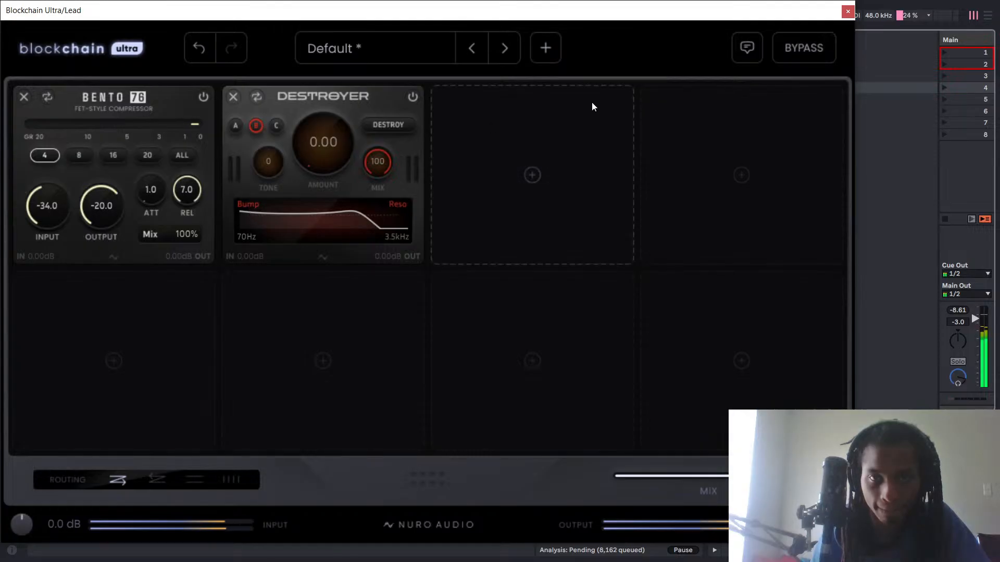
left_click(746, 47)
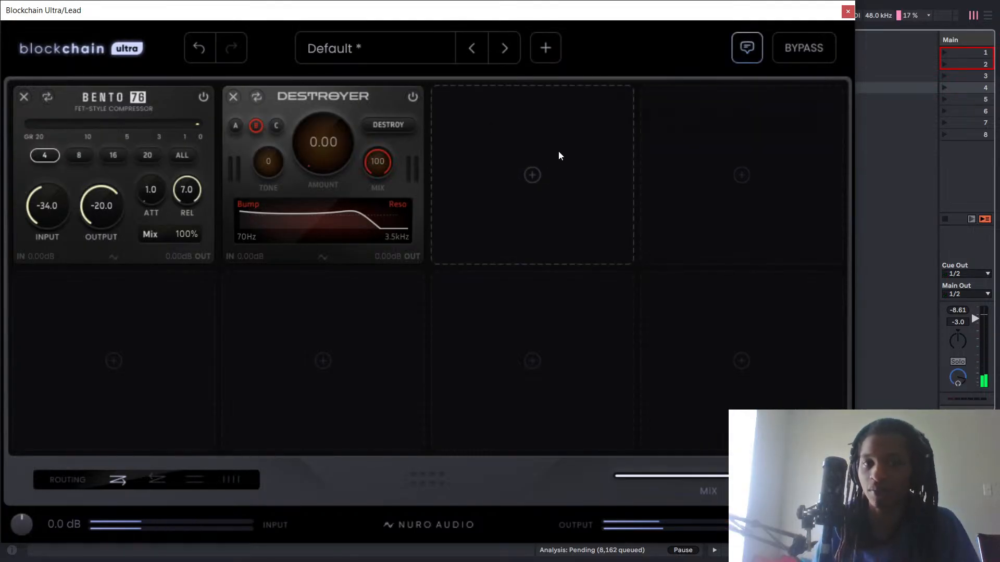
Raise Destroyer's low filter cutoff to 360 Hz, and compare Bump and Reso off and on, leaving both on.
mouse_move(387, 205)
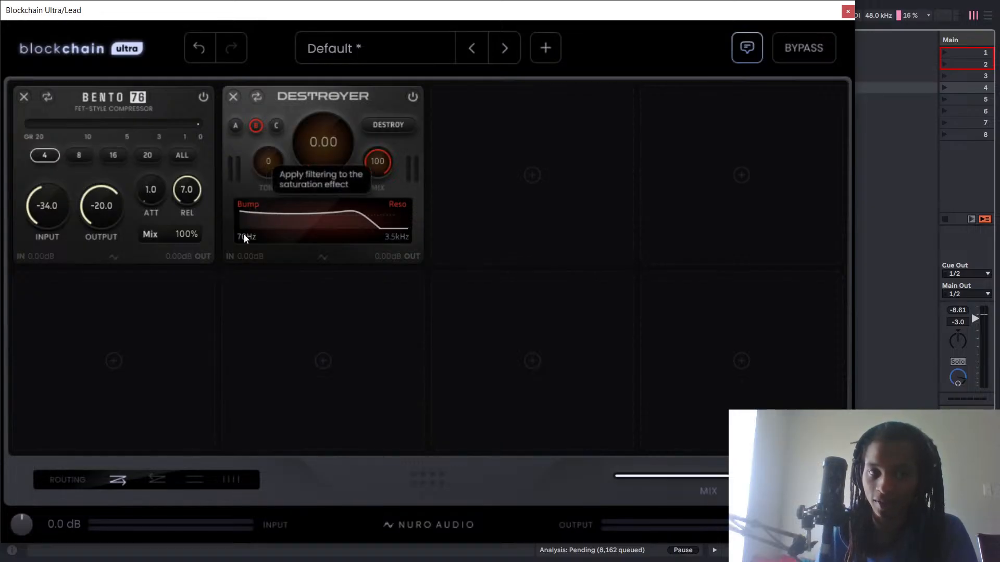
left_click_drag(244, 234, 246, 202)
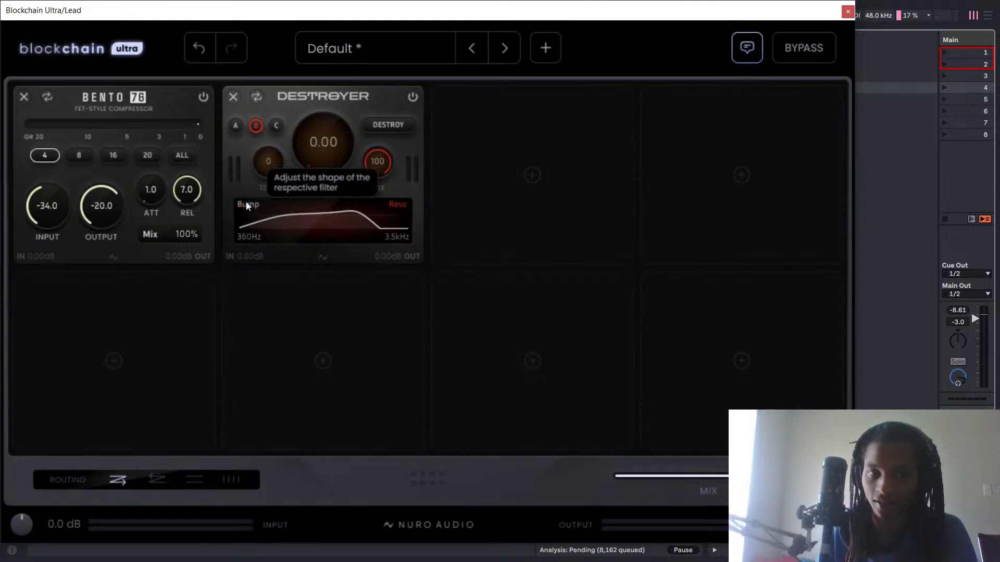
left_click(246, 204)
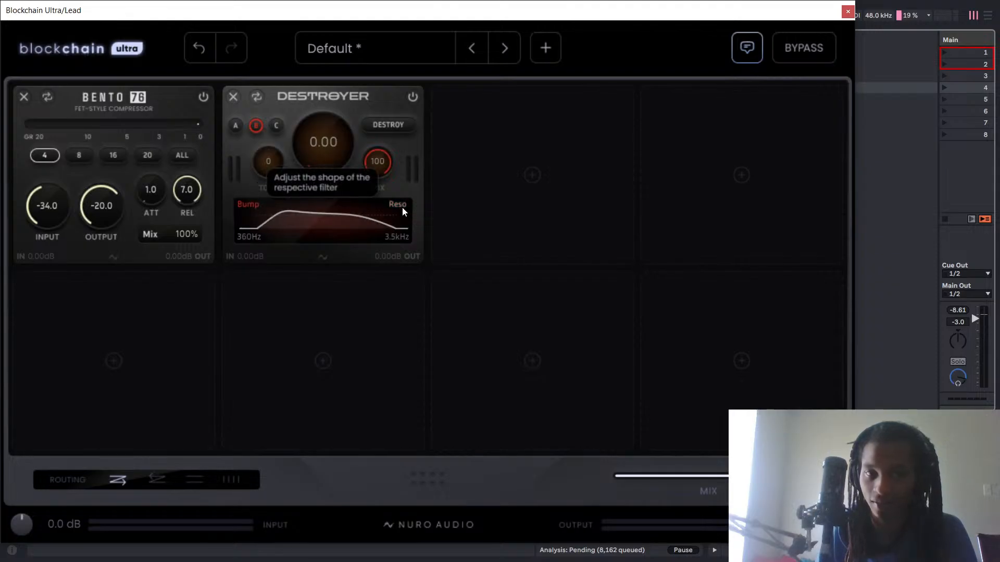
left_click(402, 207)
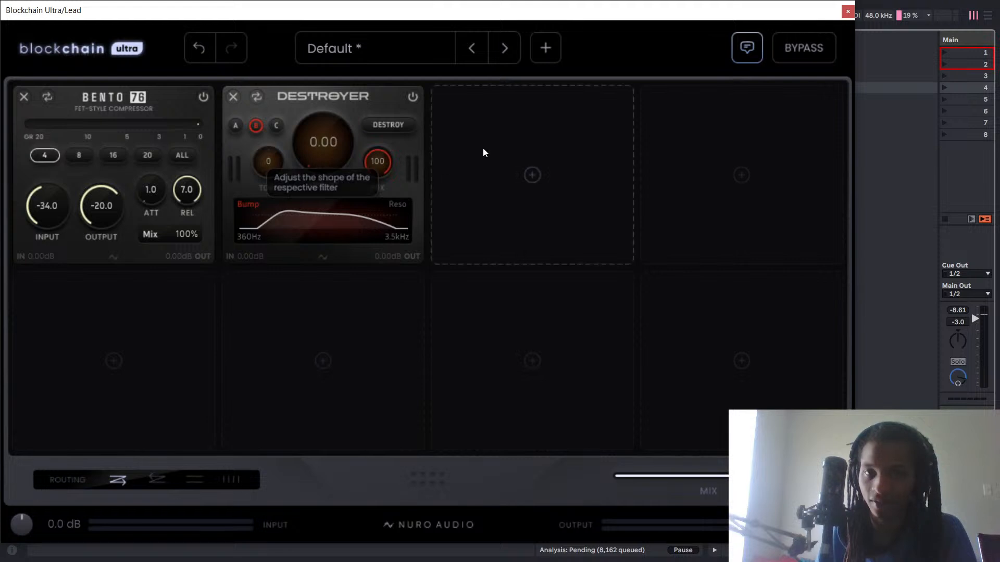
left_click(256, 204)
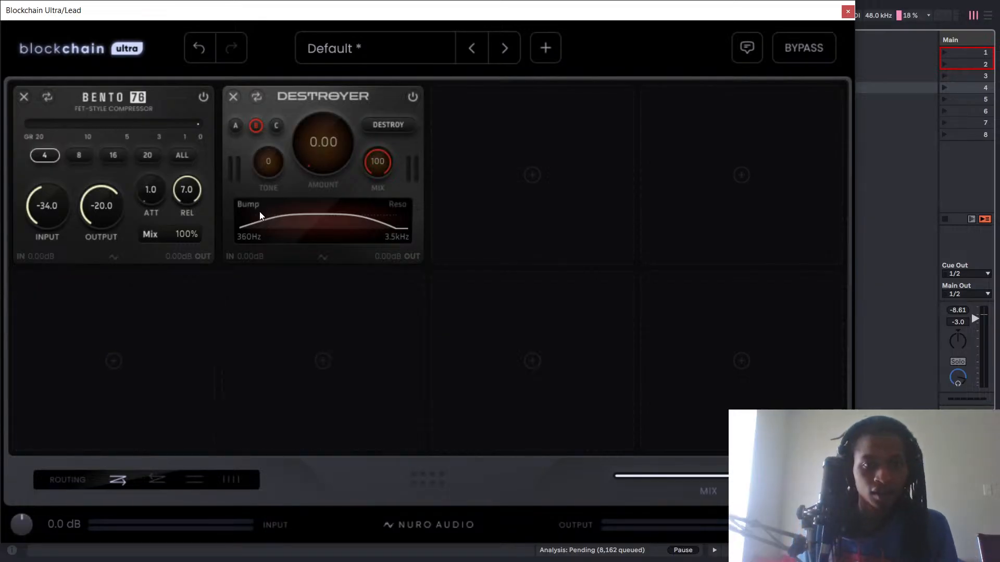
left_click(406, 207)
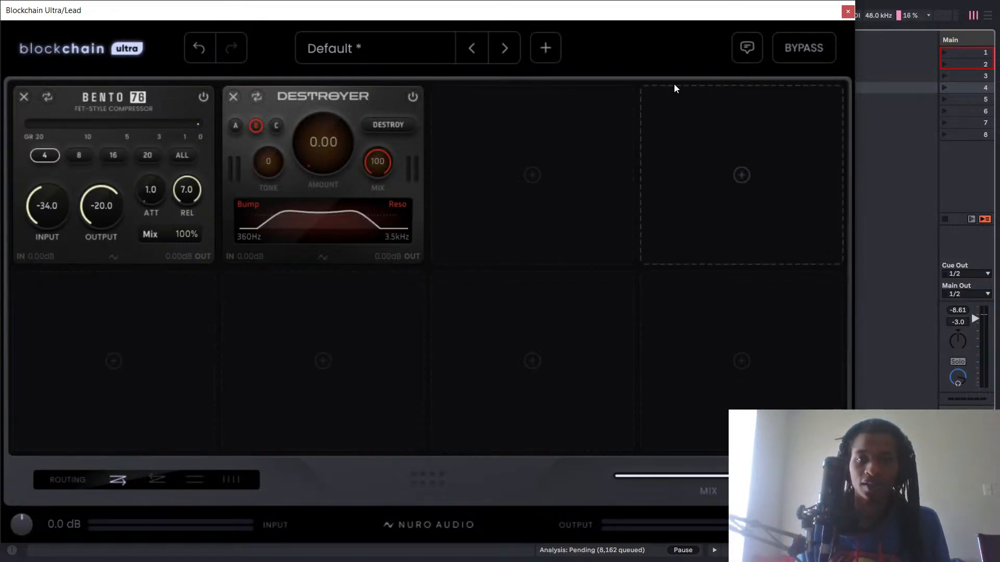
left_click(743, 52)
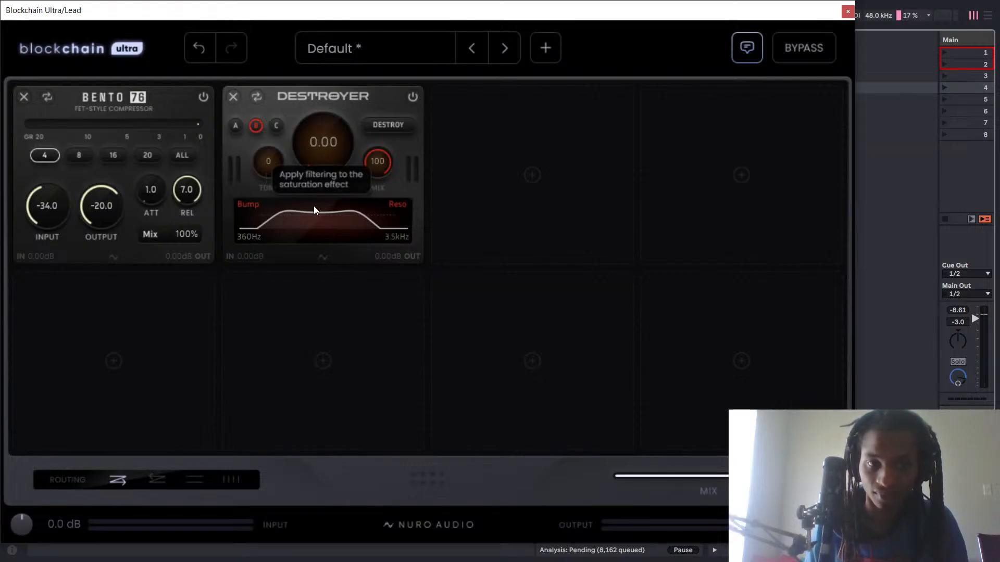
Narrow Destroyer's filter during playback to a 640 Hz low cutoff and a 1.9 kHz high cutoff.
key("space")
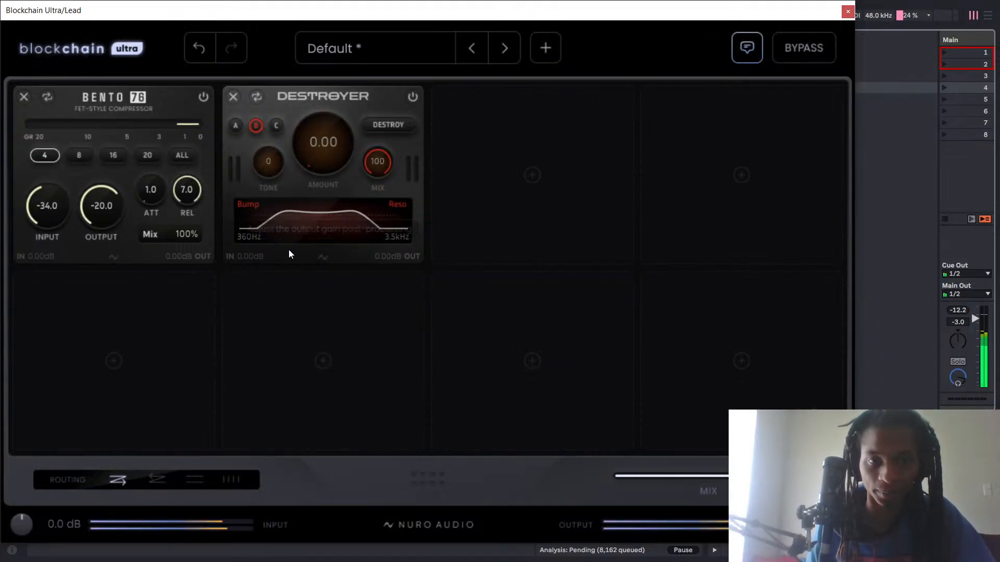
left_click_drag(247, 242, 267, 224)
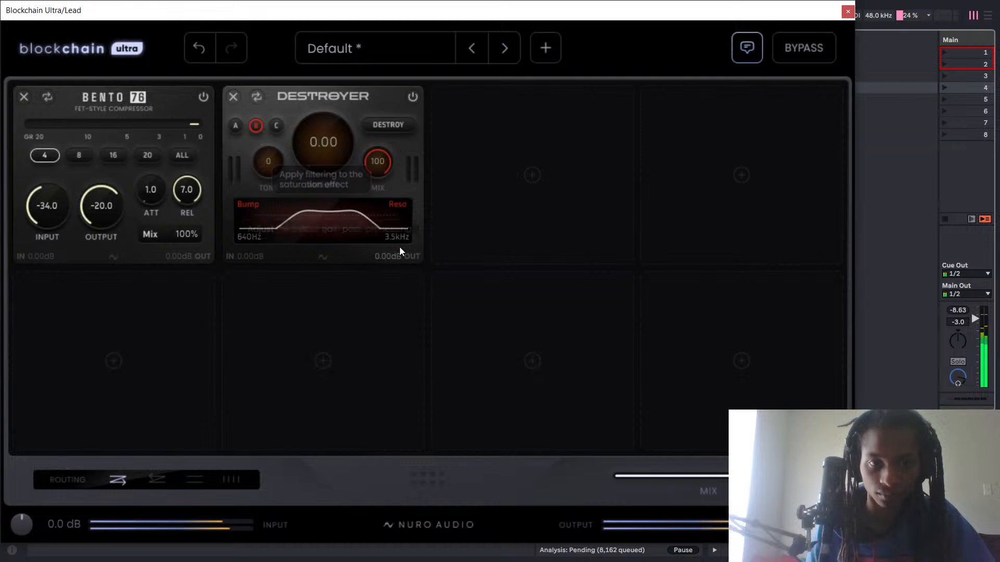
mouse_move(399, 247)
left_mouse_down()
mouse_move(404, 239)
mouse_move(396, 262)
mouse_move(414, 241)
left_mouse_up()
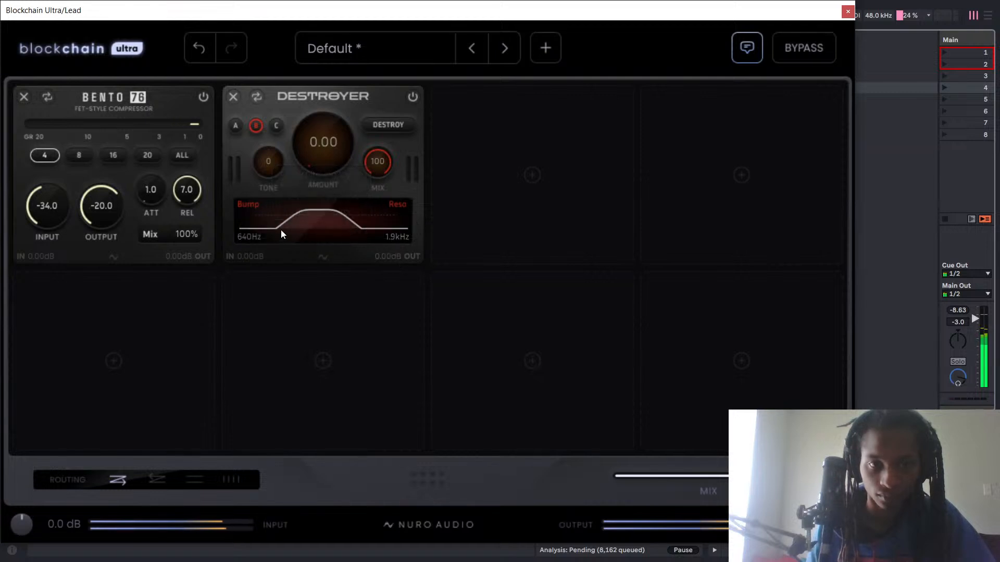
Compare the playing lead with the whole Blockchain Ultra chain bypassed and active, leaving the processing active.
left_click(798, 52)
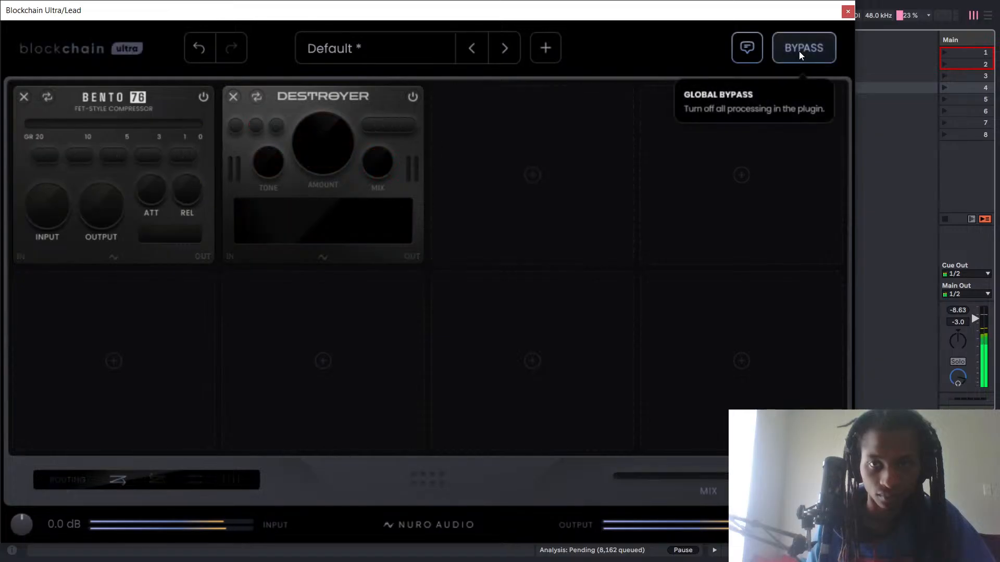
left_click(826, 46)
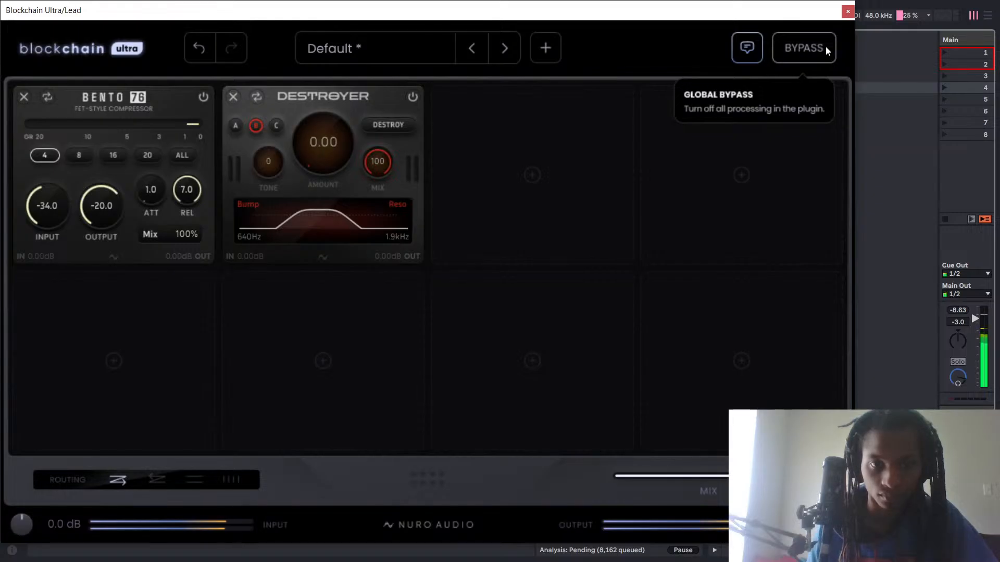
left_click(826, 46)
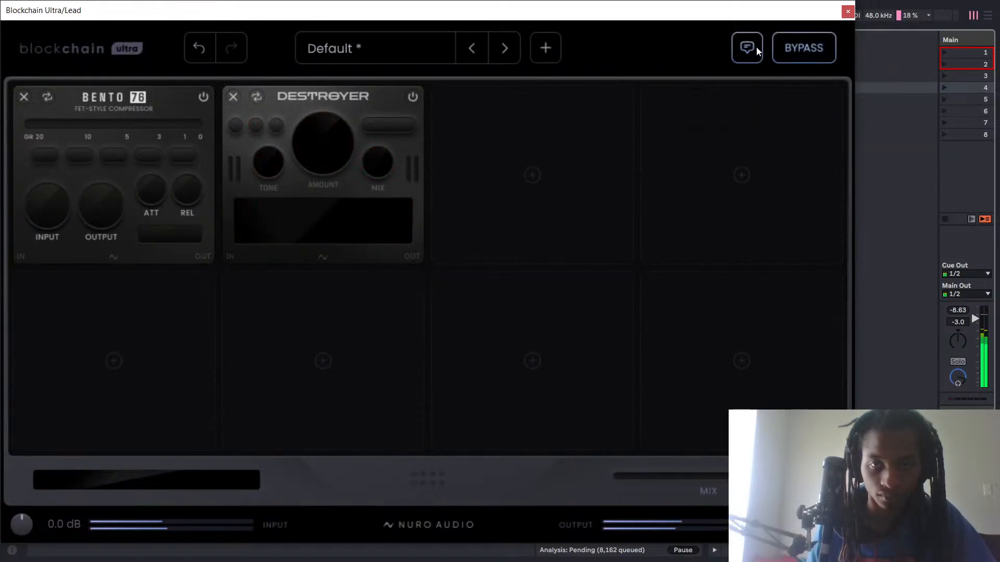
left_click(794, 46)
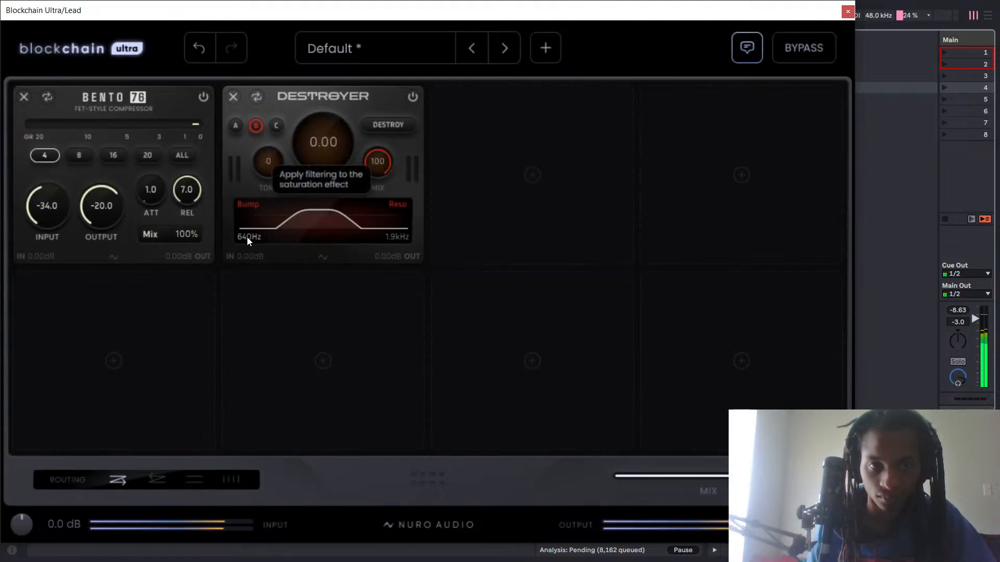
Widen Destroyer's filter to a 549 Hz low cutoff and a 3.8 kHz high cutoff, and enable its DESTROY mode.
left_click_drag(248, 238, 236, 270)
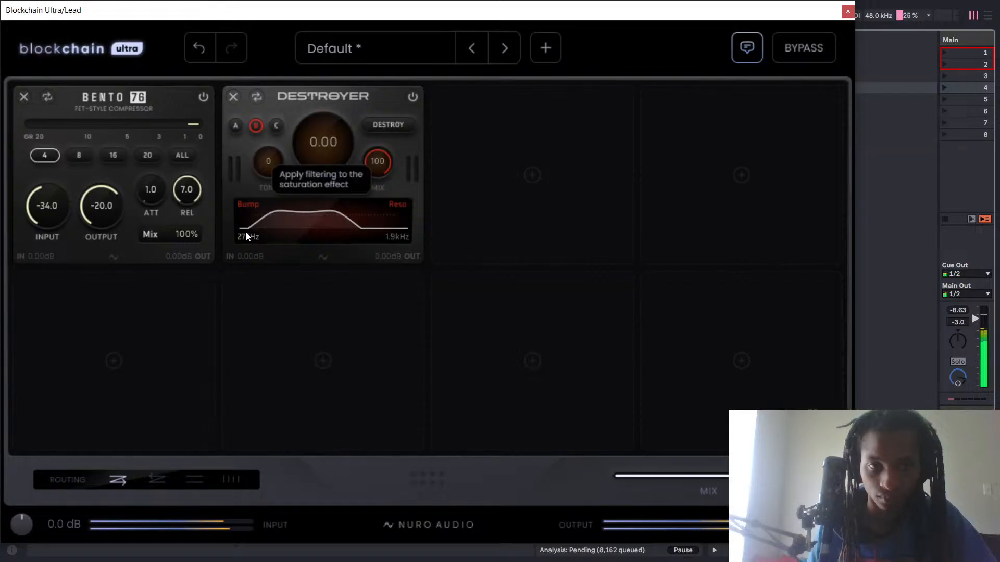
mouse_move(246, 232)
left_mouse_down()
mouse_move(240, 264)
mouse_move(276, 170)
mouse_move(254, 235)
left_mouse_up()
left_click_drag(387, 234, 404, 236)
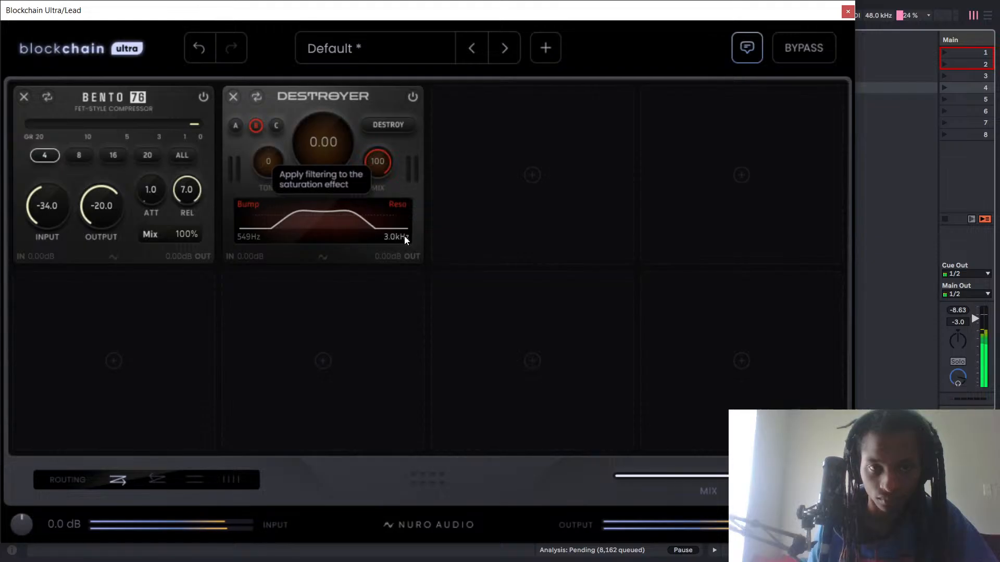
left_click(394, 131)
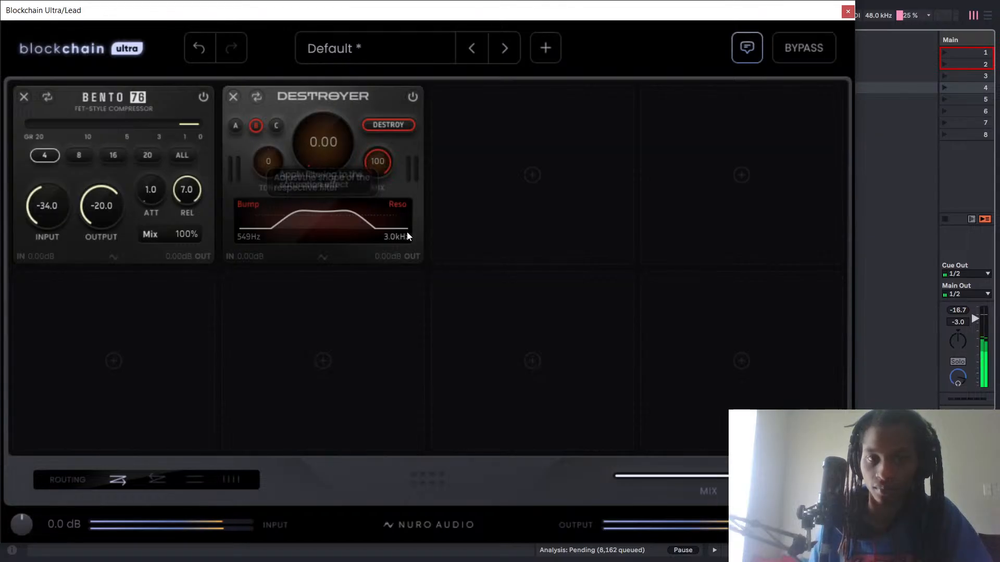
left_click_drag(395, 236, 395, 229)
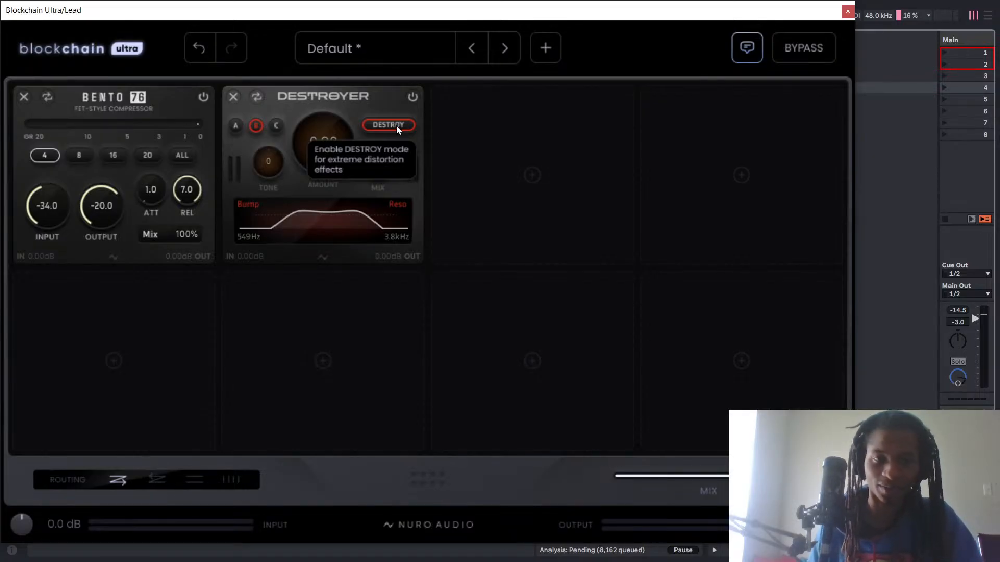
Set Destroyer's Amount to 2.00 during playback, comparing DESTROY mode off and on and leaving it on.
key("space")
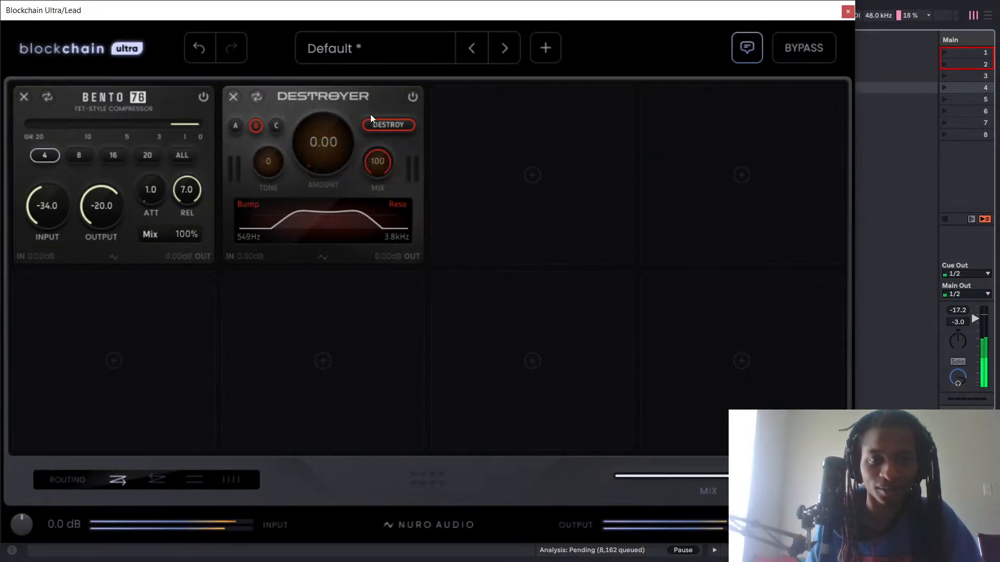
left_click_drag(338, 156, 317, 148)
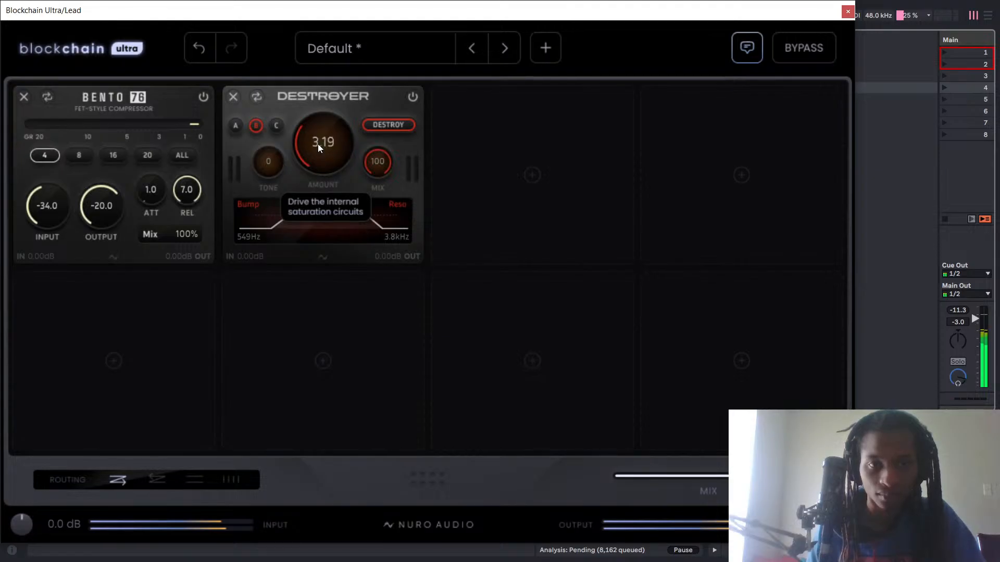
left_click_drag(329, 114, 329, 148)
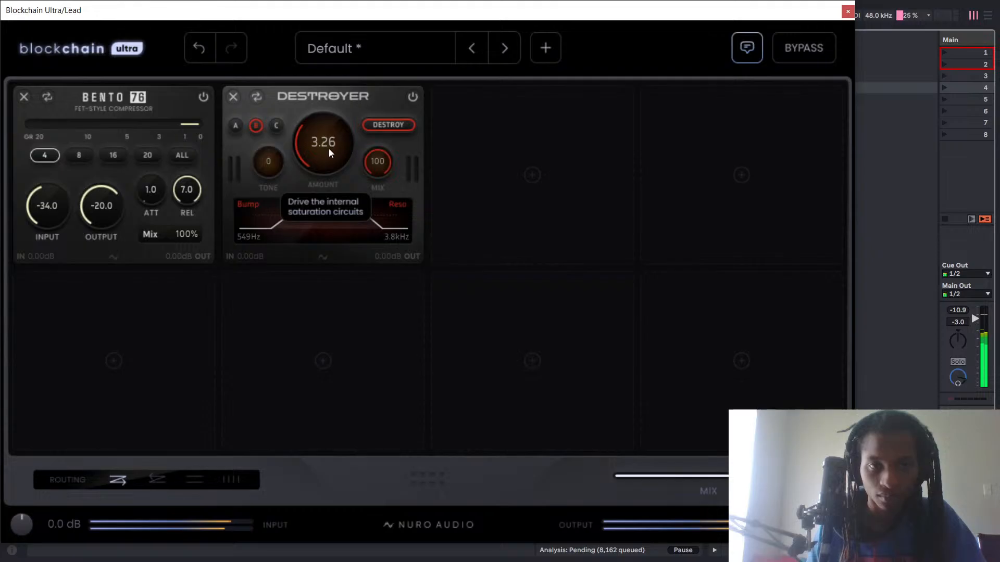
left_click(369, 125)
left_click(373, 125)
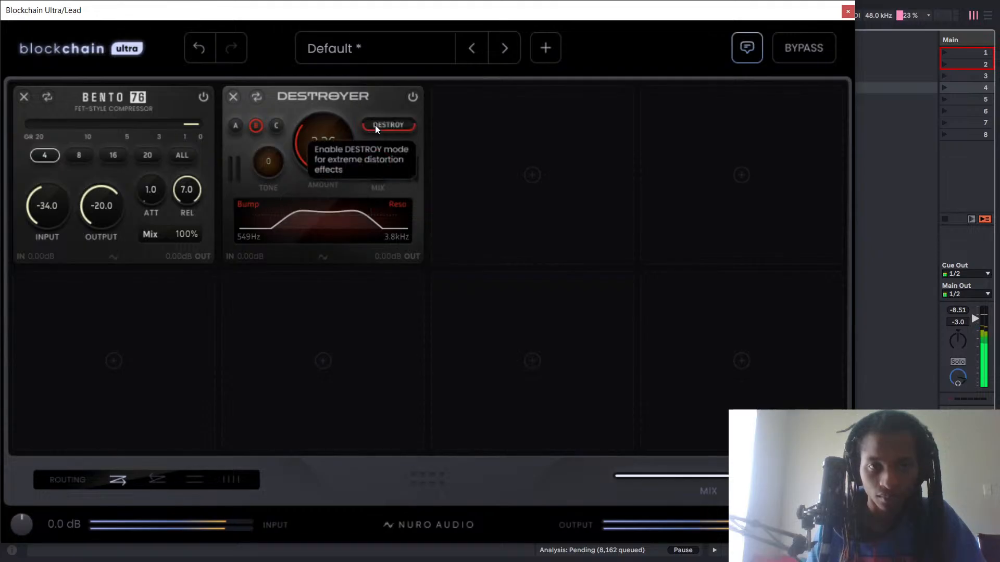
mouse_move(334, 126)
left_mouse_down()
mouse_move(353, 98)
mouse_move(346, 153)
mouse_move(328, 160)
mouse_move(339, 127)
left_mouse_up()
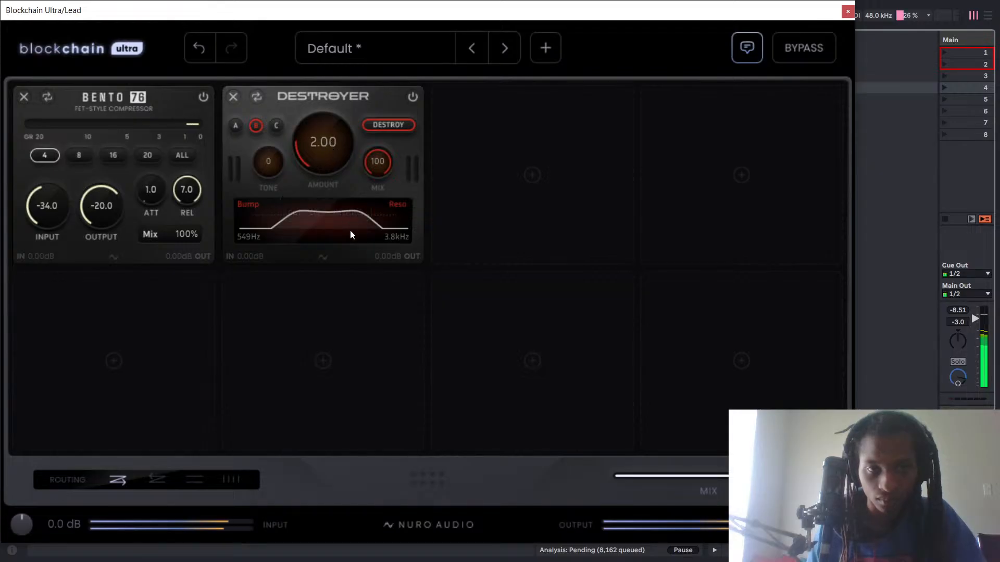
Set Destroyer's filter cutoffs to 450 Hz and 4.0 kHz, and listen to the lead with the module switched off.
mouse_move(246, 239)
left_mouse_down()
mouse_move(245, 249)
mouse_move(246, 238)
left_mouse_up()
left_click_drag(397, 233, 413, 211)
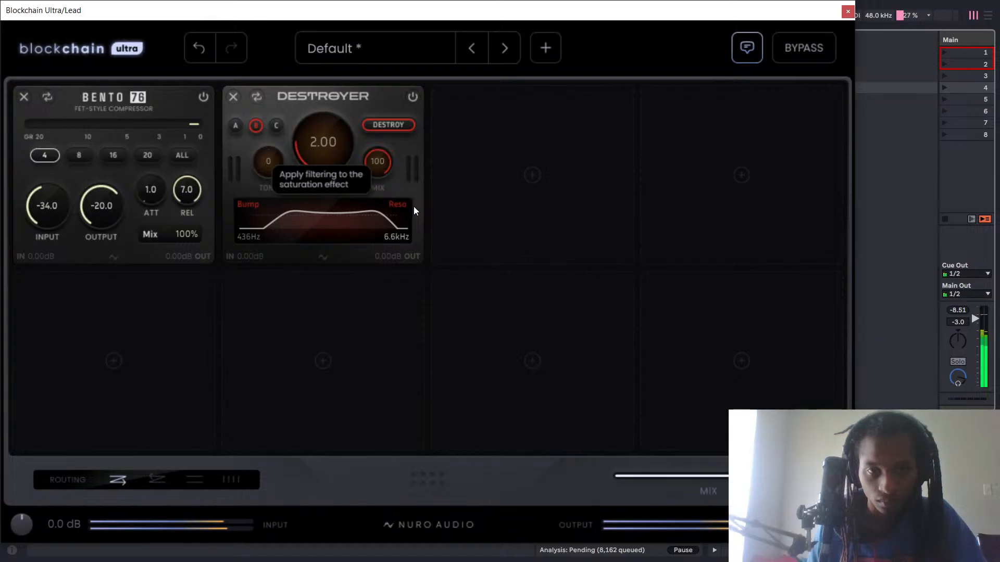
left_click_drag(414, 204, 410, 230)
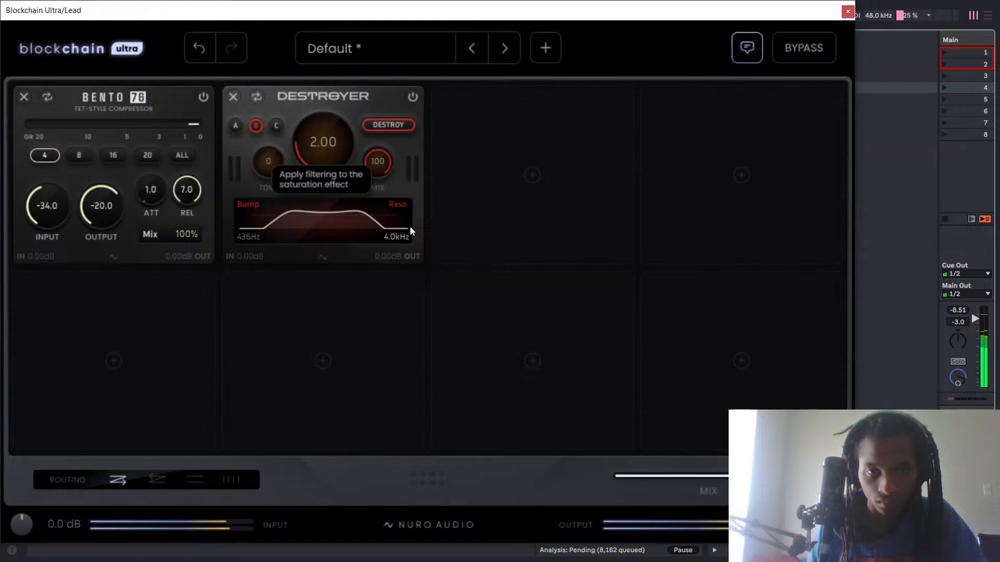
left_click_drag(248, 234, 255, 241)
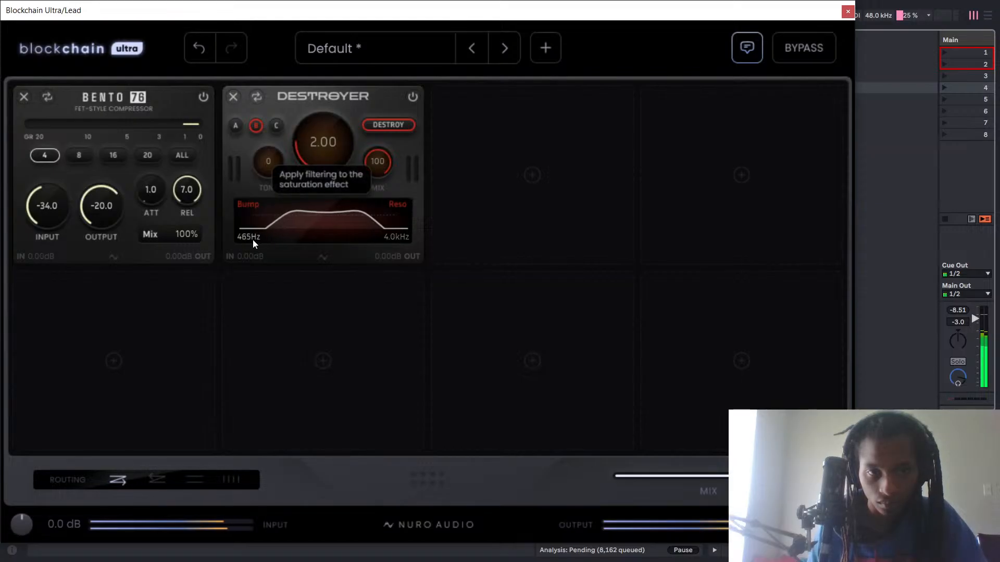
double_click(252, 238)
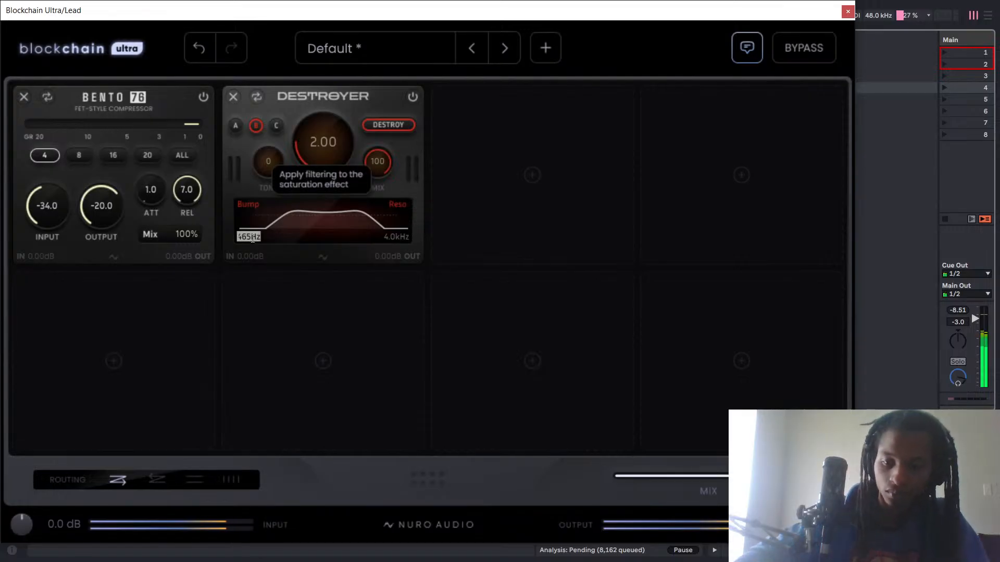
type("450")
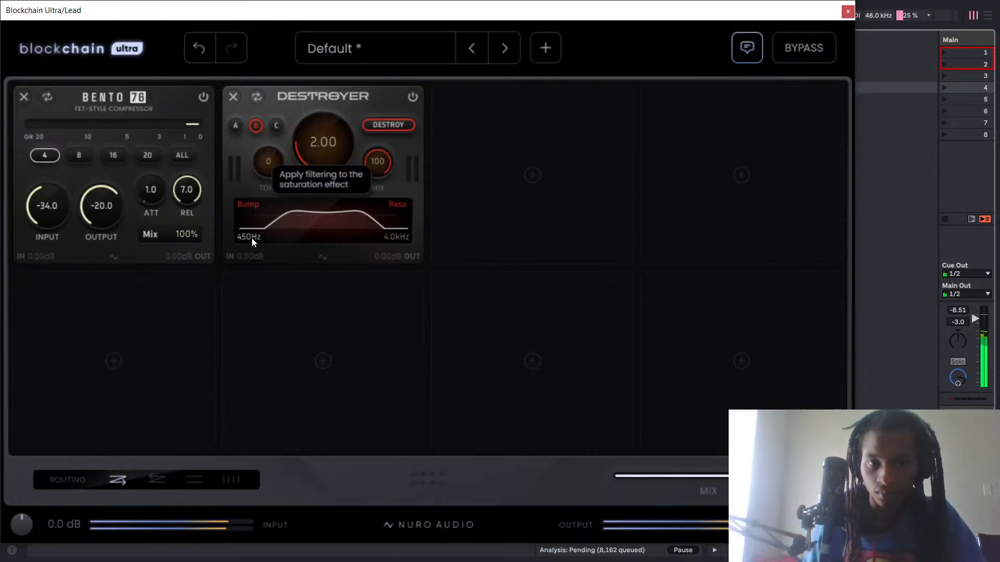
key("Return")
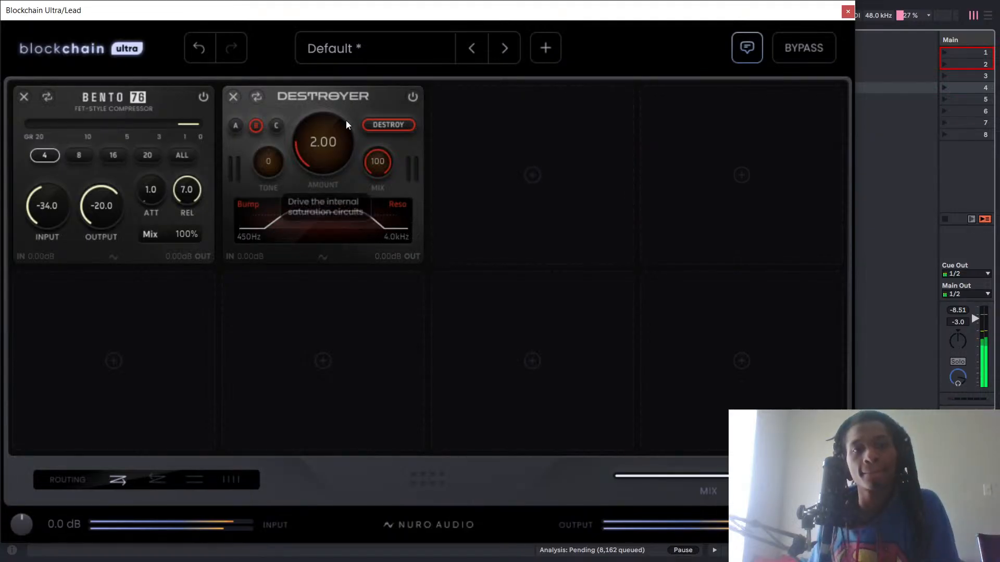
left_click(413, 97)
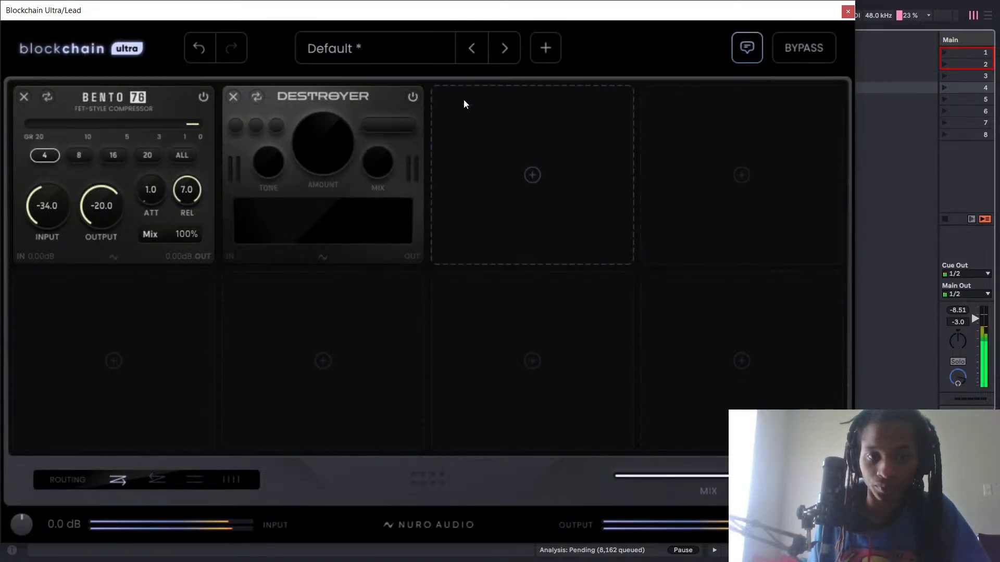
Uncover the Lead track's device chain and delete Xvox Pro from it.
left_click_drag(461, 300, 462, 479)
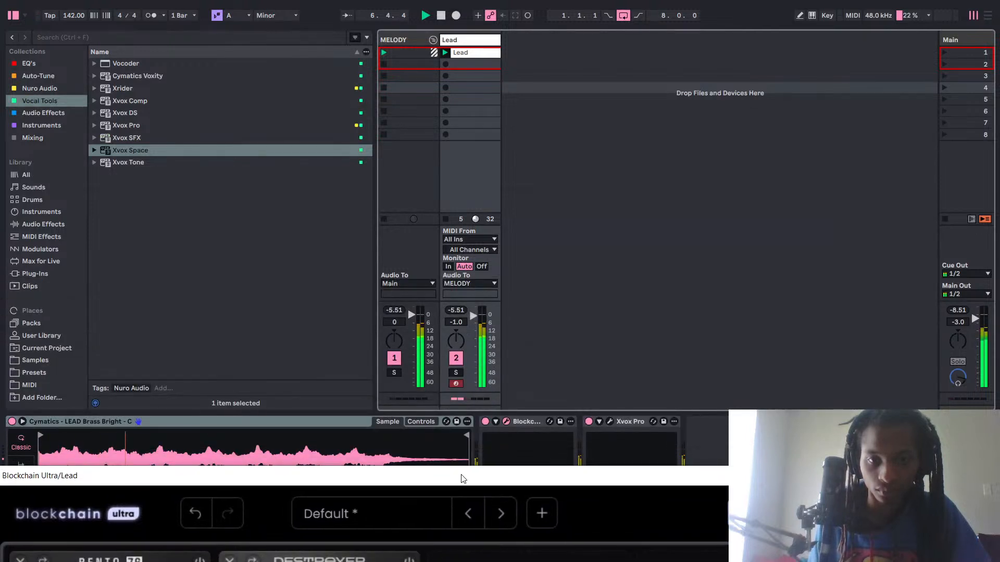
right_click(629, 421)
left_click(660, 307)
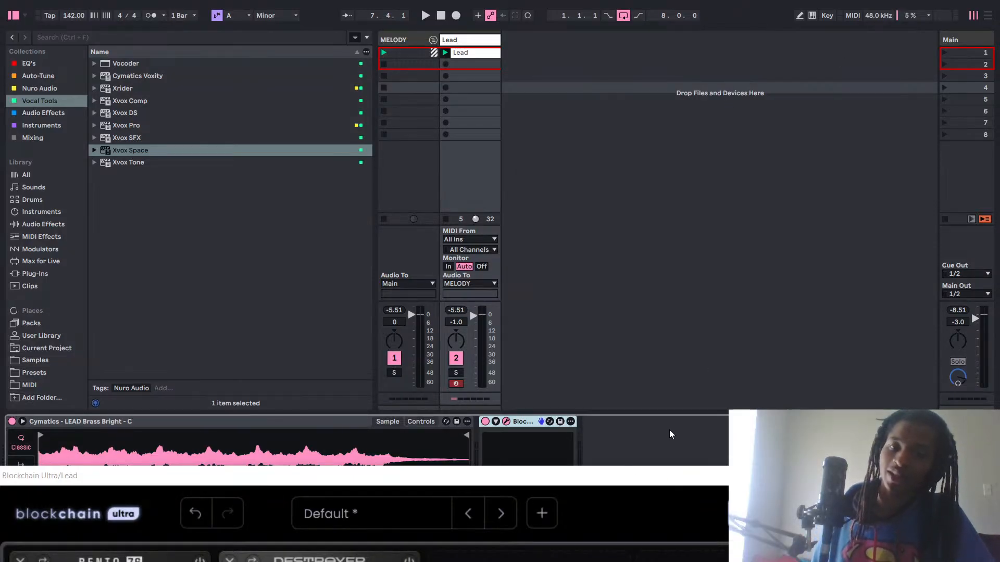
left_click_drag(618, 478, 317, 460)
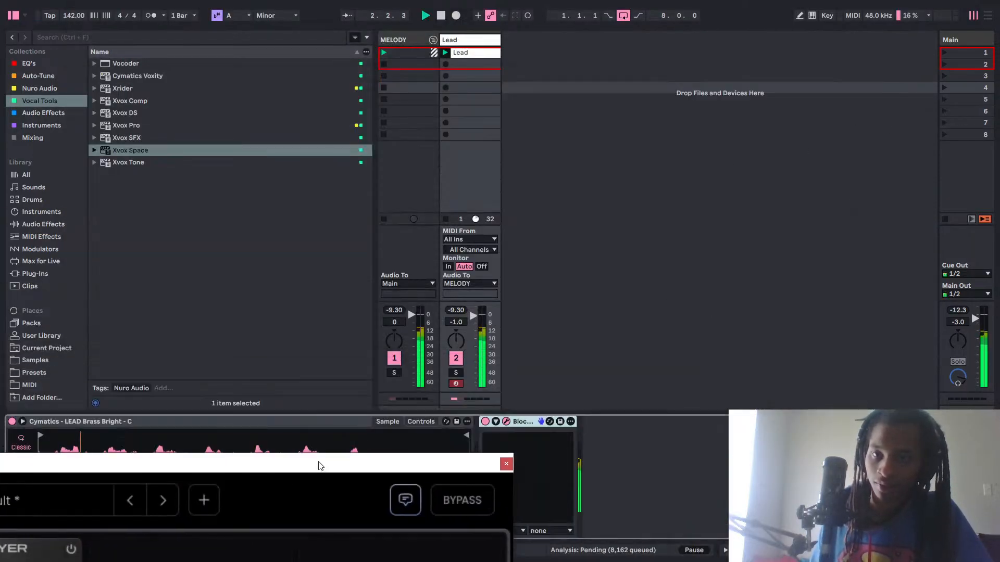
left_click(461, 403)
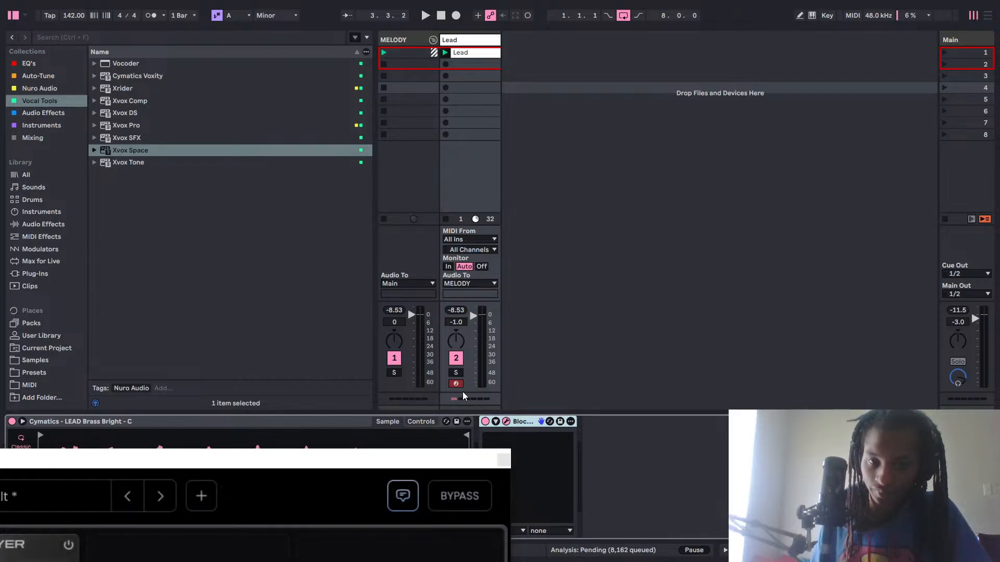
left_click(499, 400)
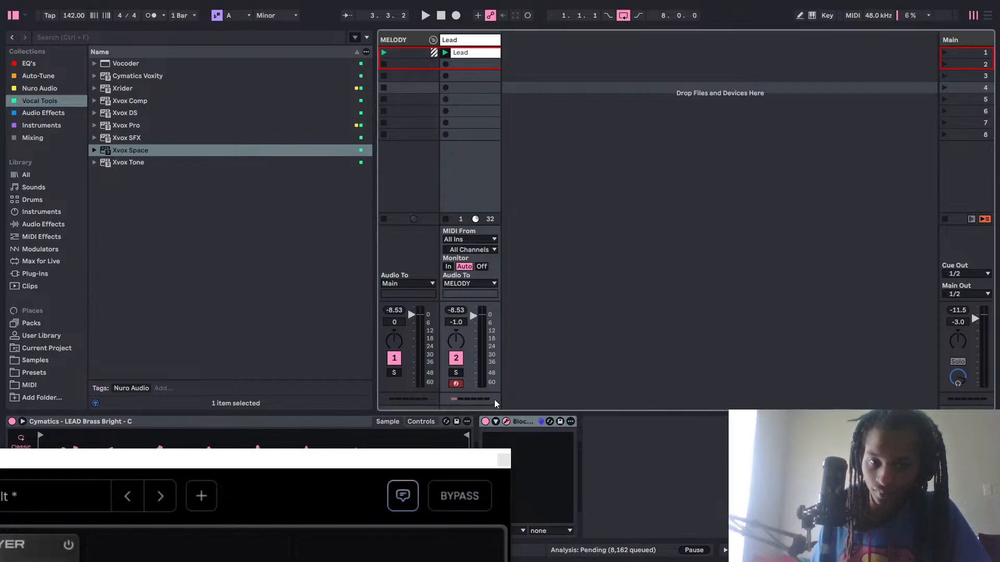
right_click(475, 342)
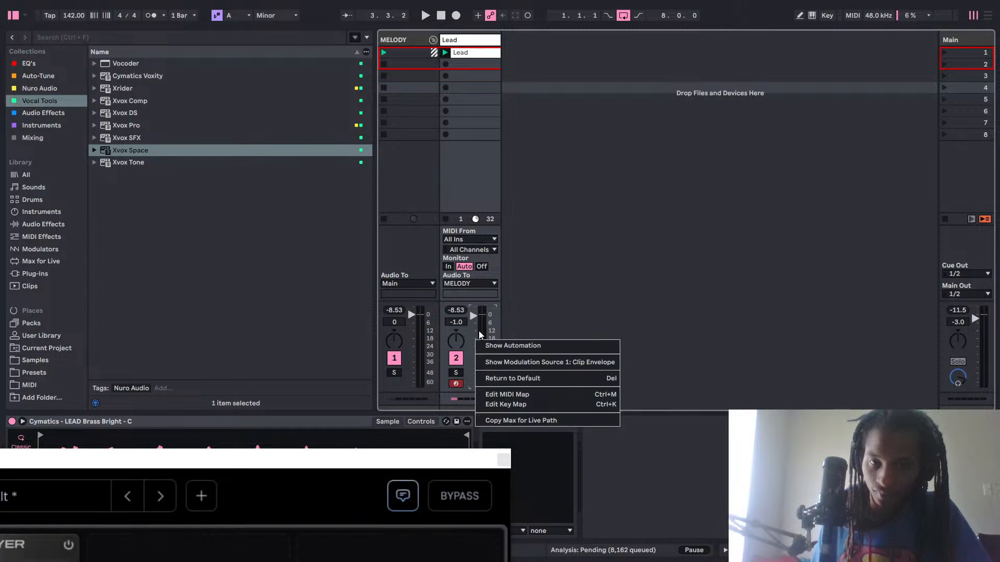
left_click(591, 275)
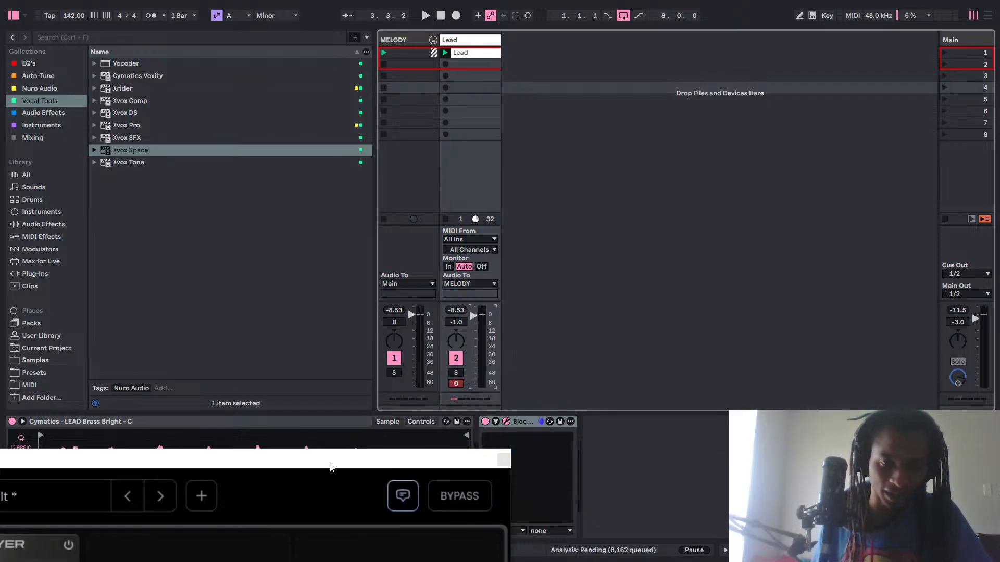
Bring the Blockchain Ultra window back into full view and raise Destroyer's Amount to 3.00 during playback.
left_click_drag(311, 461, 883, 55)
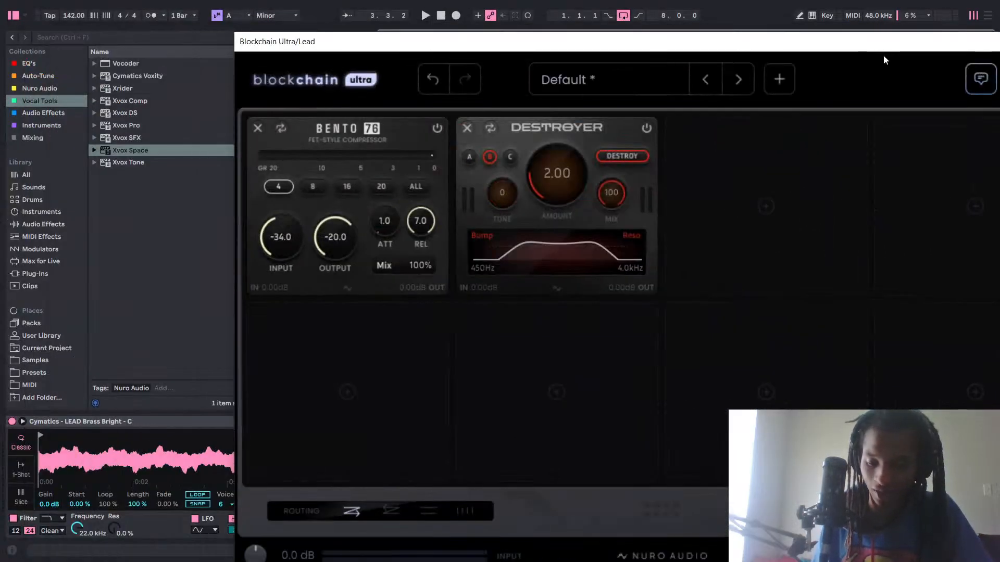
left_click_drag(774, 52, 548, 48)
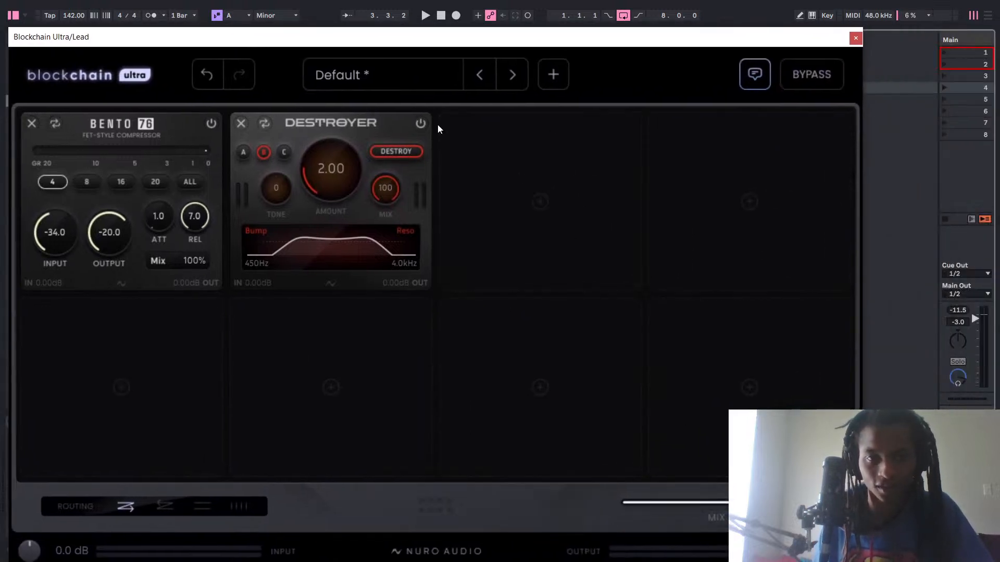
key("space")
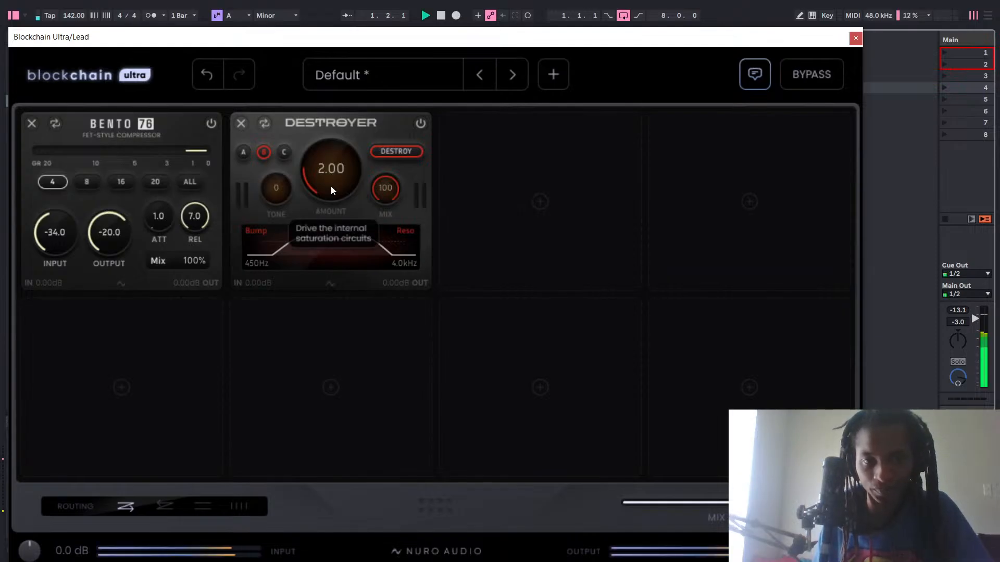
mouse_move(331, 185)
left_mouse_down()
mouse_move(345, 151)
mouse_move(342, 179)
left_mouse_up()
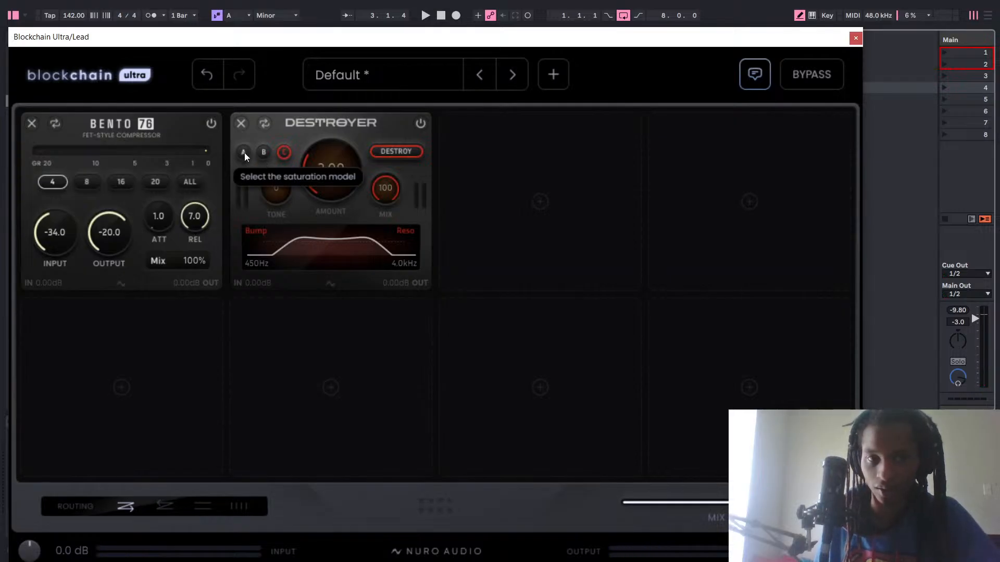
Compare Destroyer's saturation models A, B and C while the lead plays, leaving model C selected.
key("space")
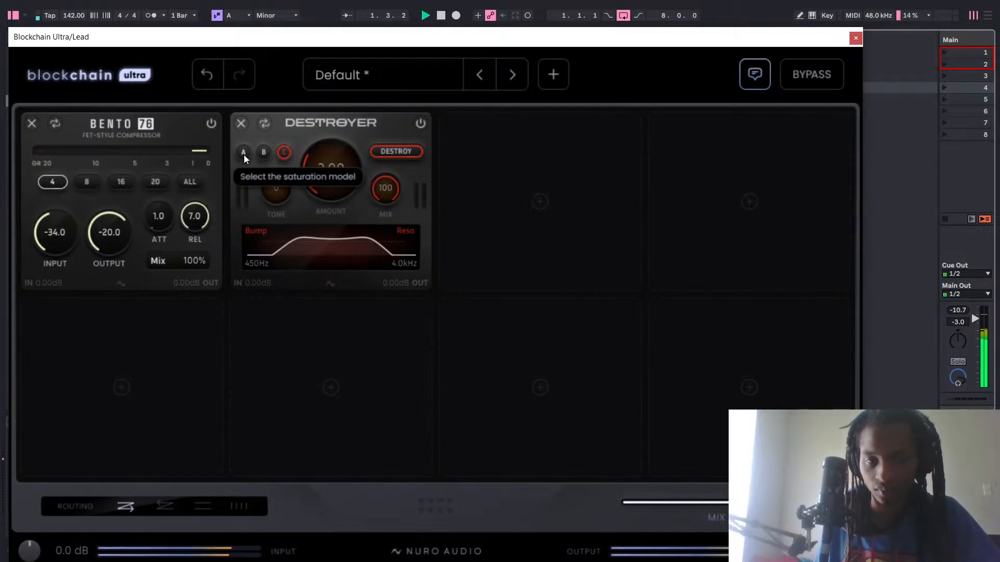
left_click(243, 153)
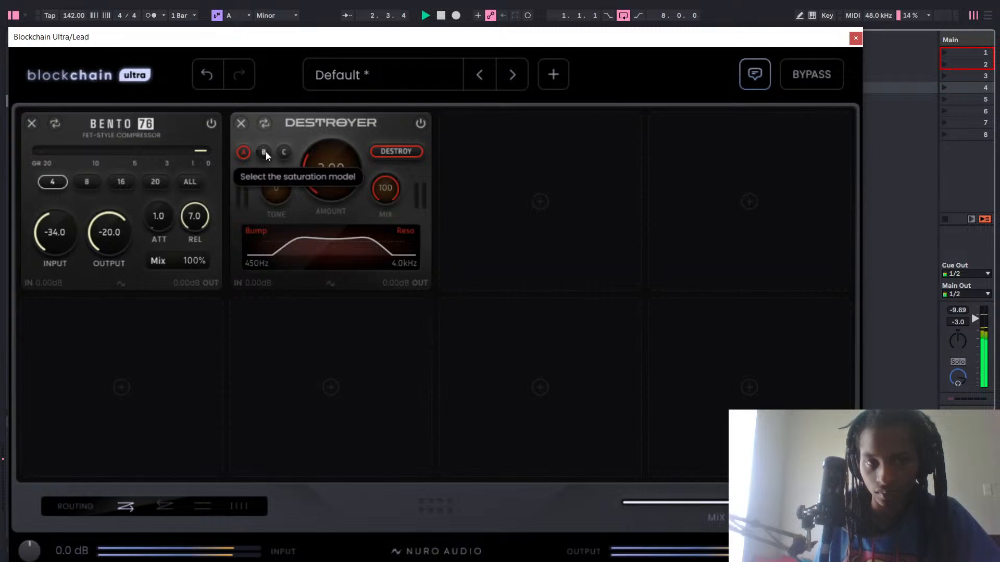
left_click(265, 152)
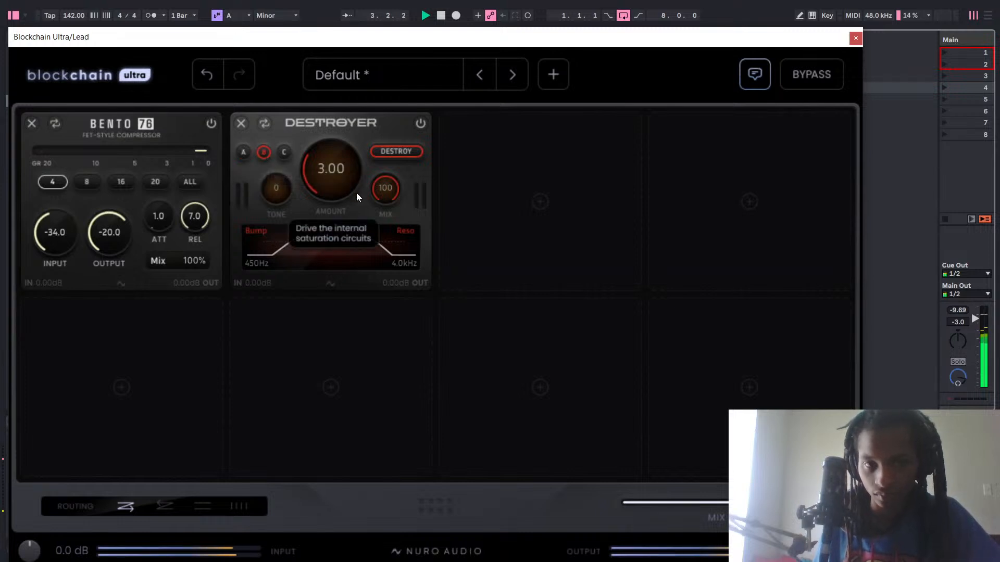
left_click(284, 153)
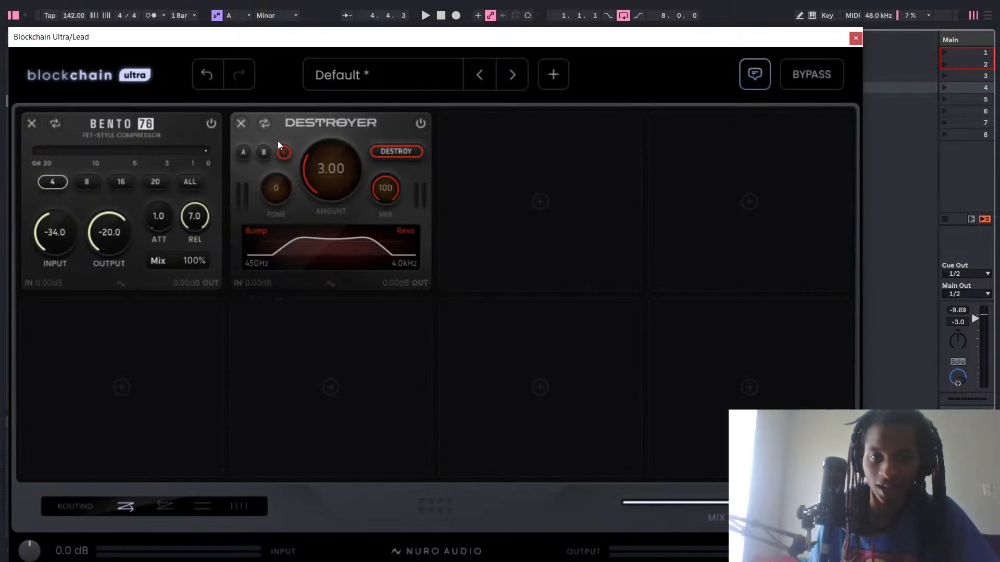
Try reducing Destroyer's Mix and the plugin's global dry/wet mix, returning Destroyer's Mix to 100.
key("space")
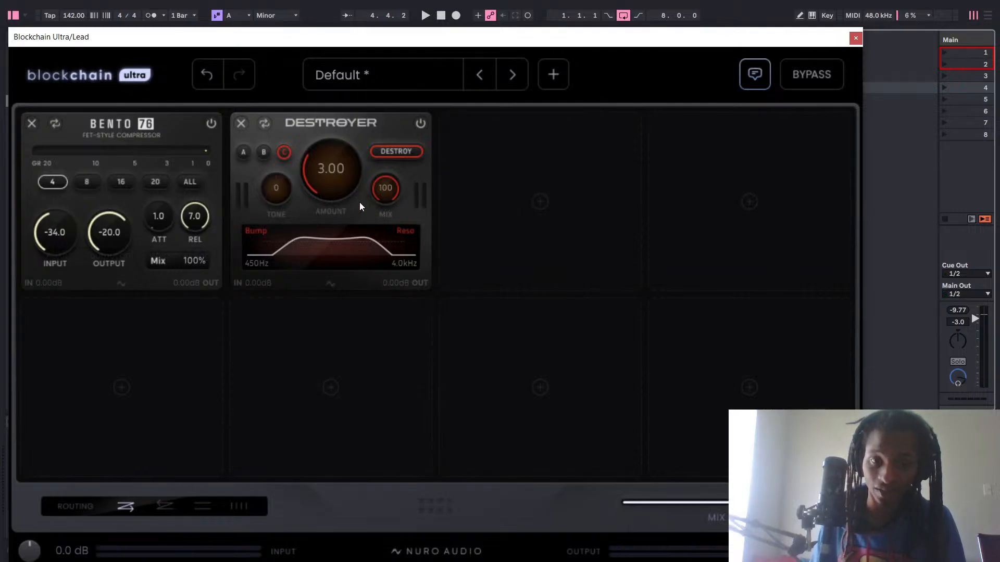
left_click_drag(390, 198, 390, 204)
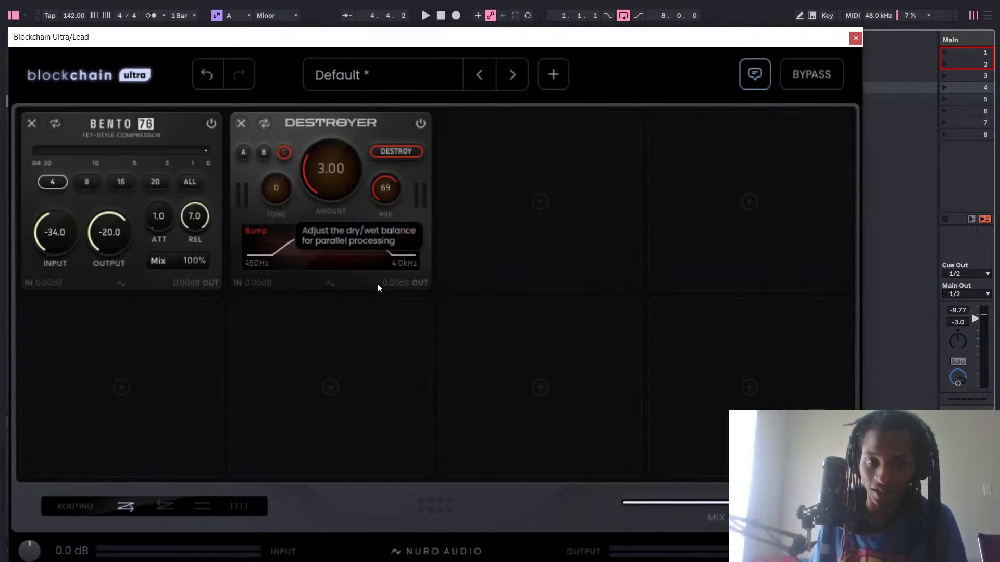
left_click_drag(371, 263, 516, 48)
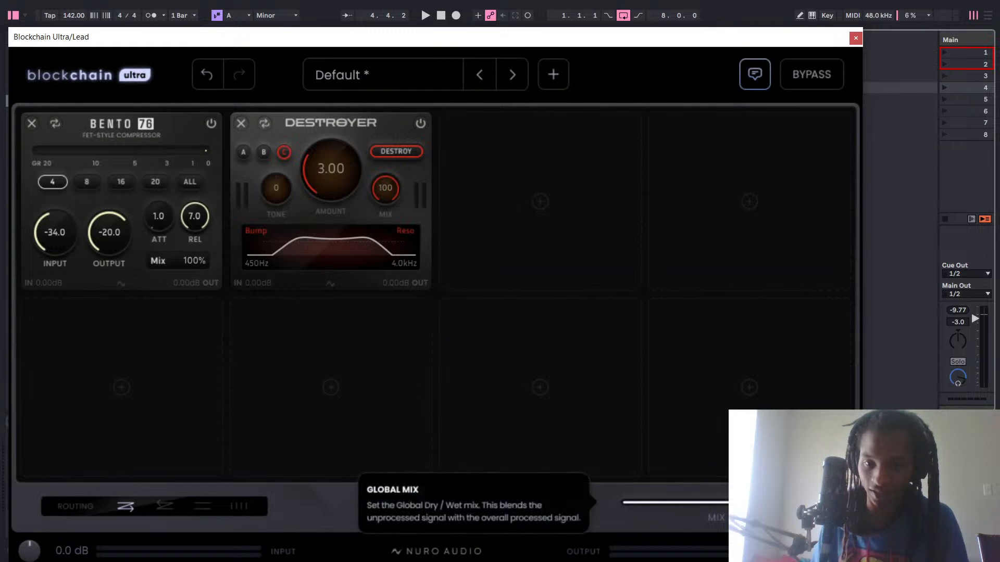
left_click_drag(809, 502, 734, 526)
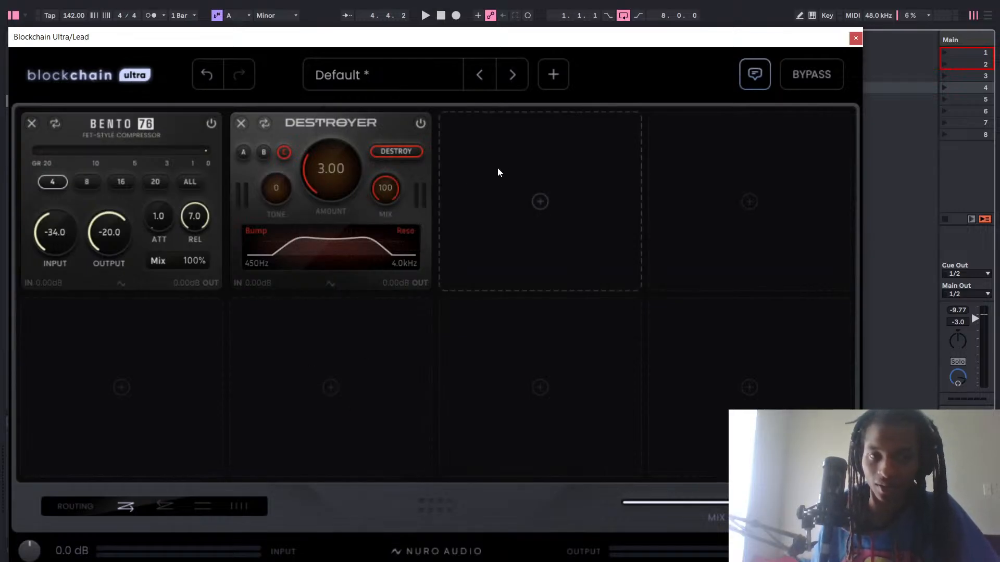
Audition Destroyer's Mix between about 41 and 99 while the lead plays, leaving it at 32, and stop playback.
key("space")
left_click_drag(385, 194, 389, 229)
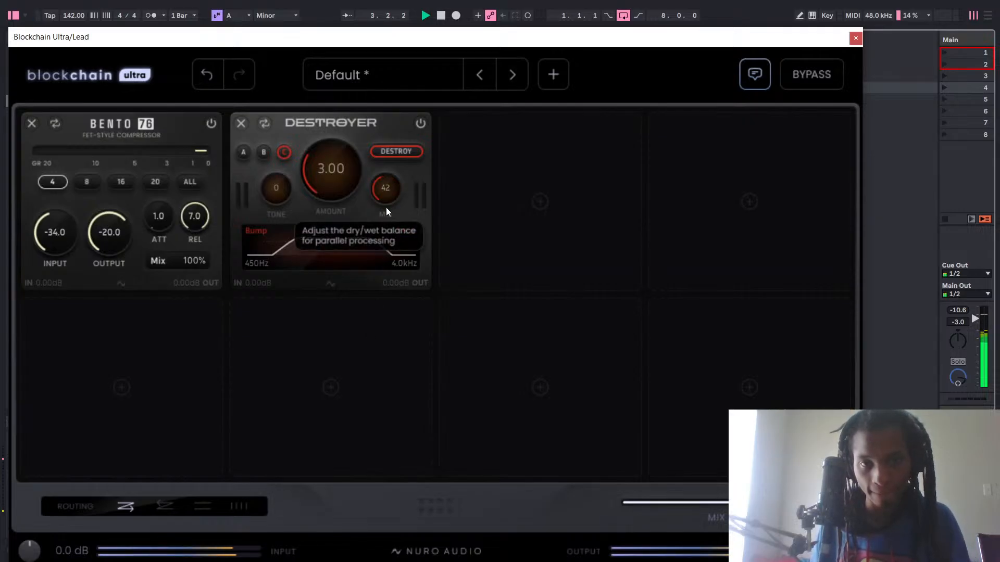
left_click_drag(388, 195, 394, 188)
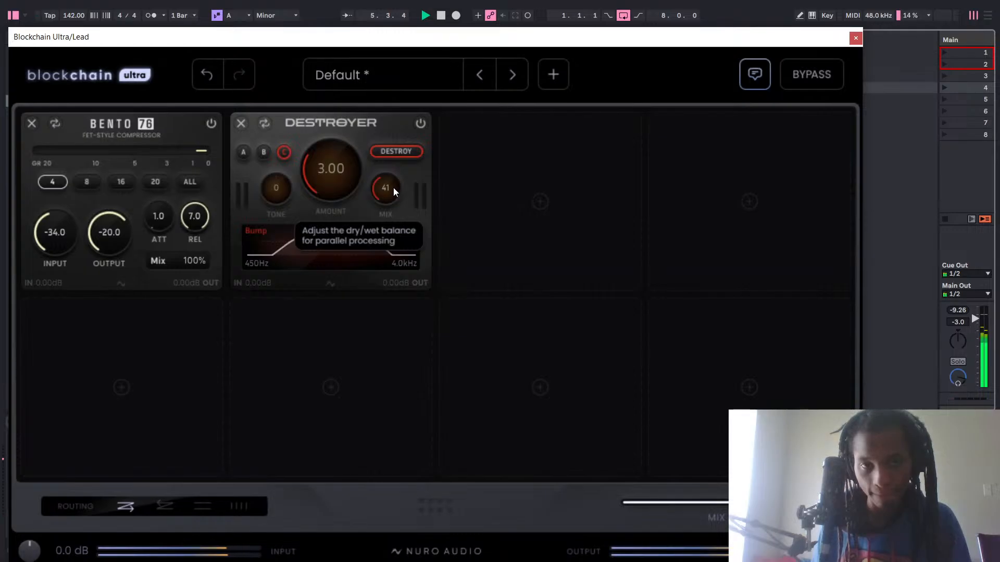
double_click(393, 188)
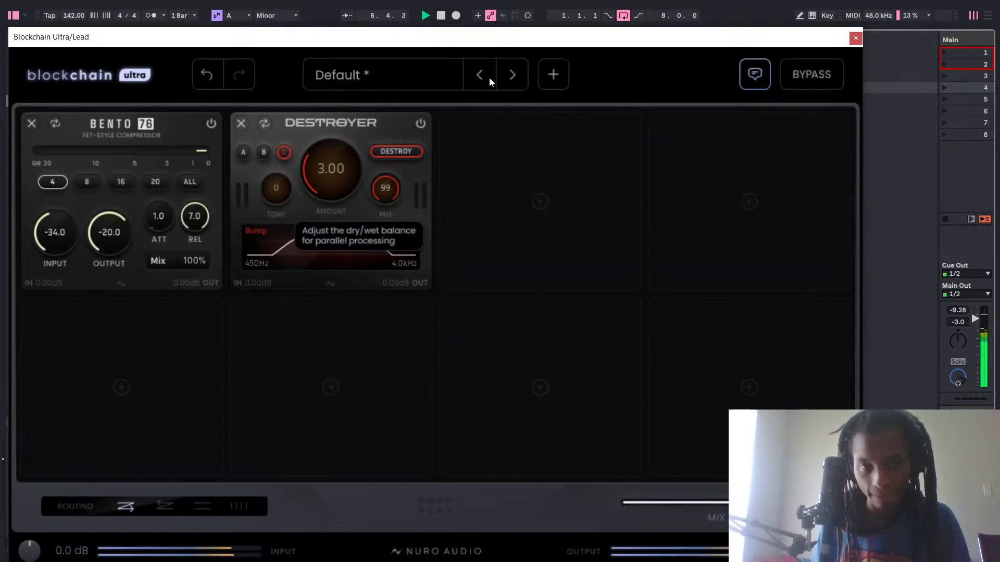
left_click_drag(389, 196, 369, 291)
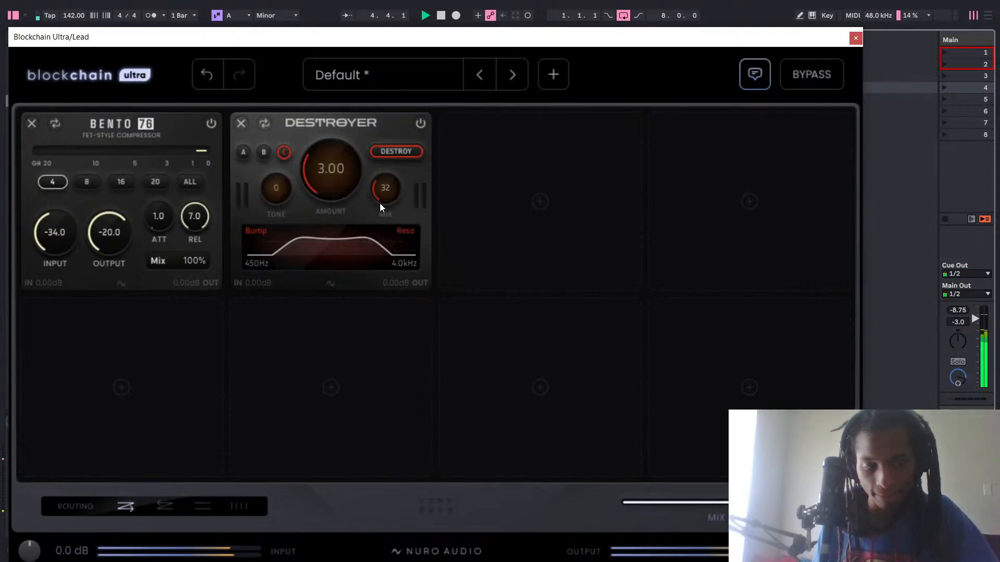
key("space")
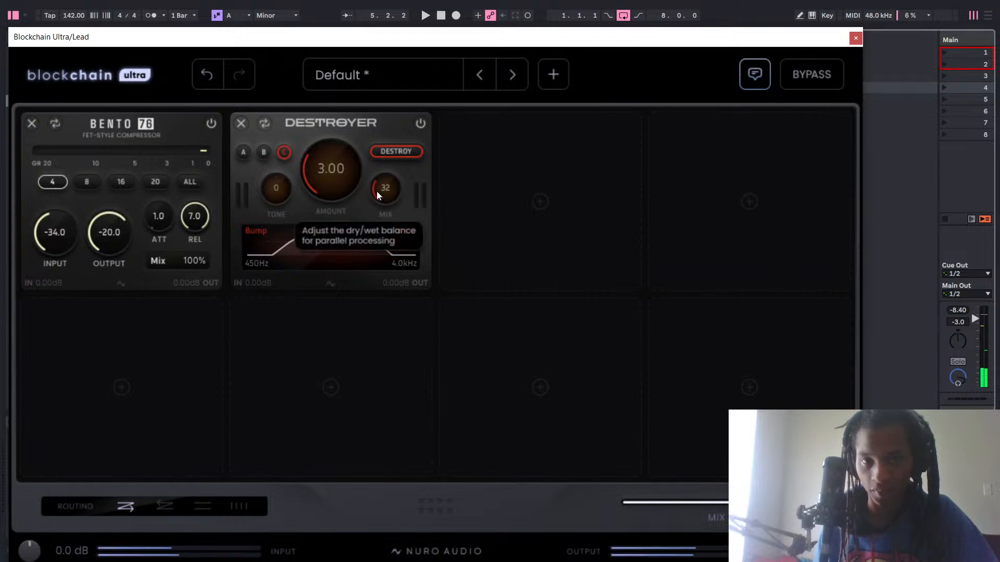
Sweep Destroyer's Mix between dry and wet settings such as 9, 56 and 85, leaving it at 24.
key("space")
mouse_move(389, 188)
left_mouse_down()
mouse_move(385, 208)
mouse_move(386, 198)
left_mouse_up()
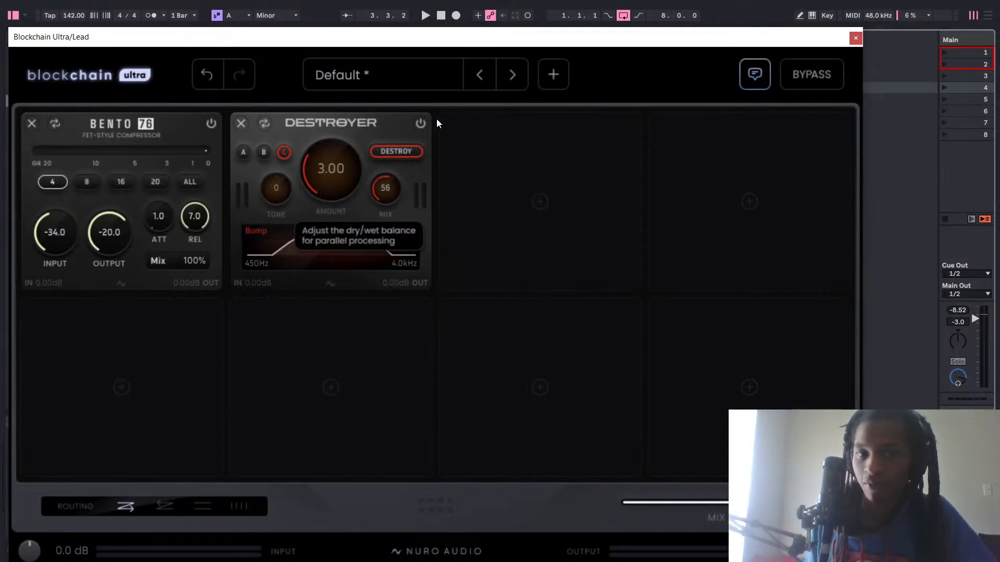
mouse_move(439, 123)
left_mouse_down()
mouse_move(433, 197)
mouse_move(442, 113)
left_mouse_up()
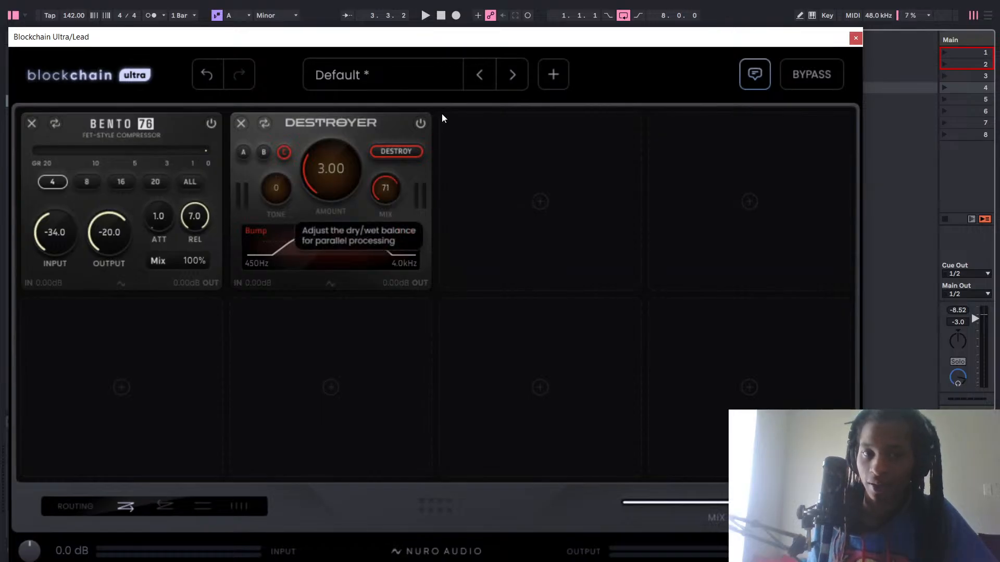
left_click_drag(413, 211, 395, 207)
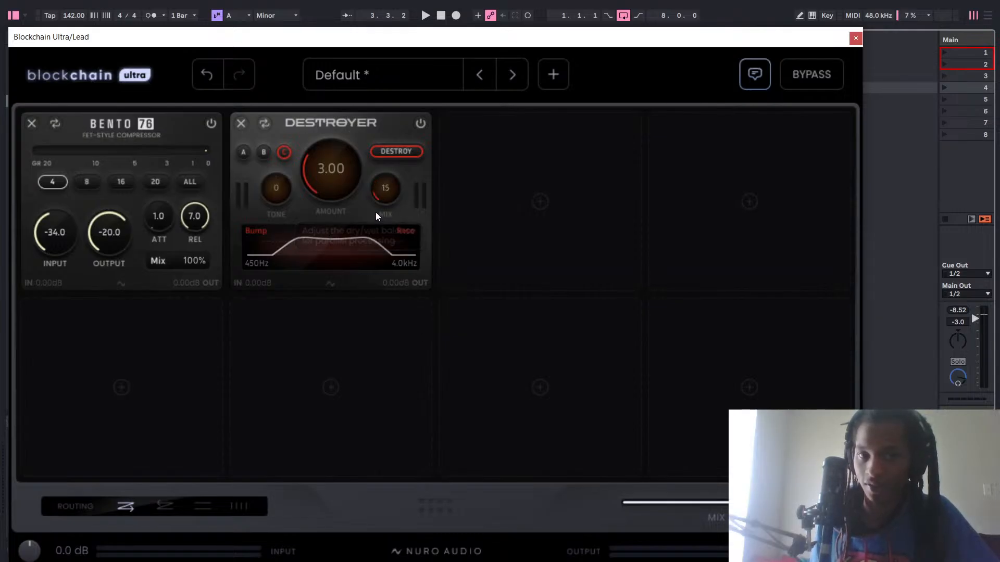
left_click_drag(375, 212, 383, 136)
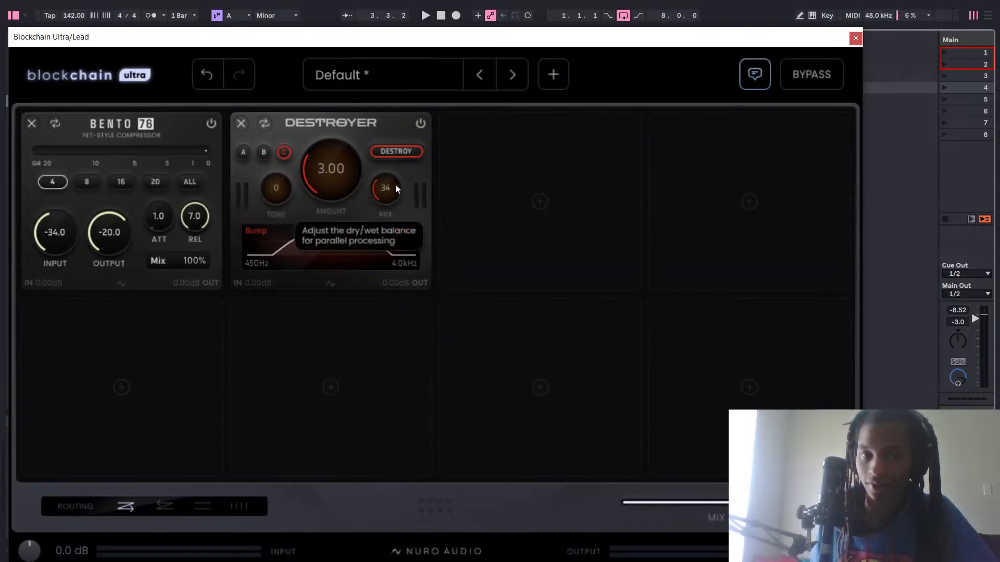
left_click_drag(396, 185, 395, 148)
left_click_drag(385, 194, 403, 148)
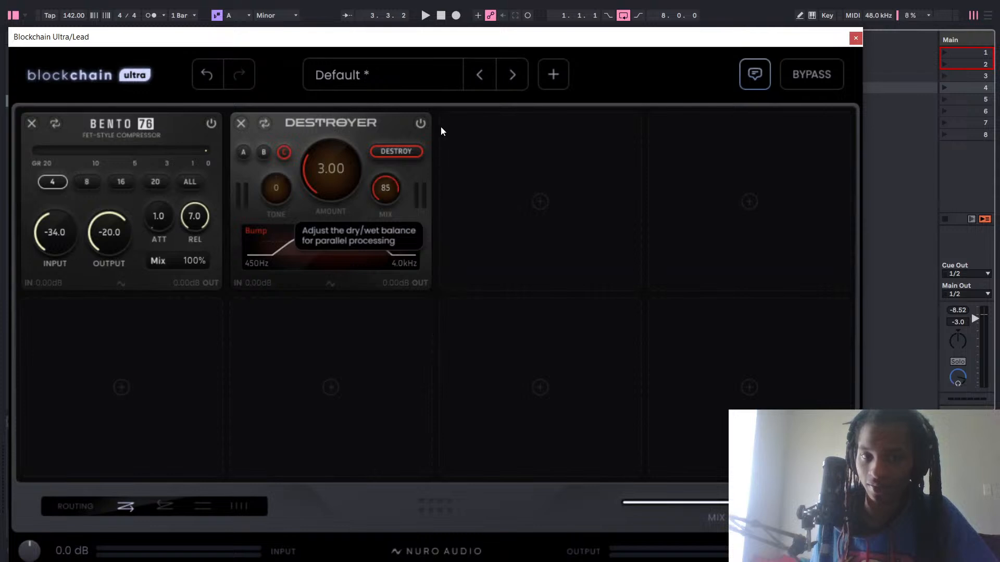
left_click_drag(386, 188, 411, 264)
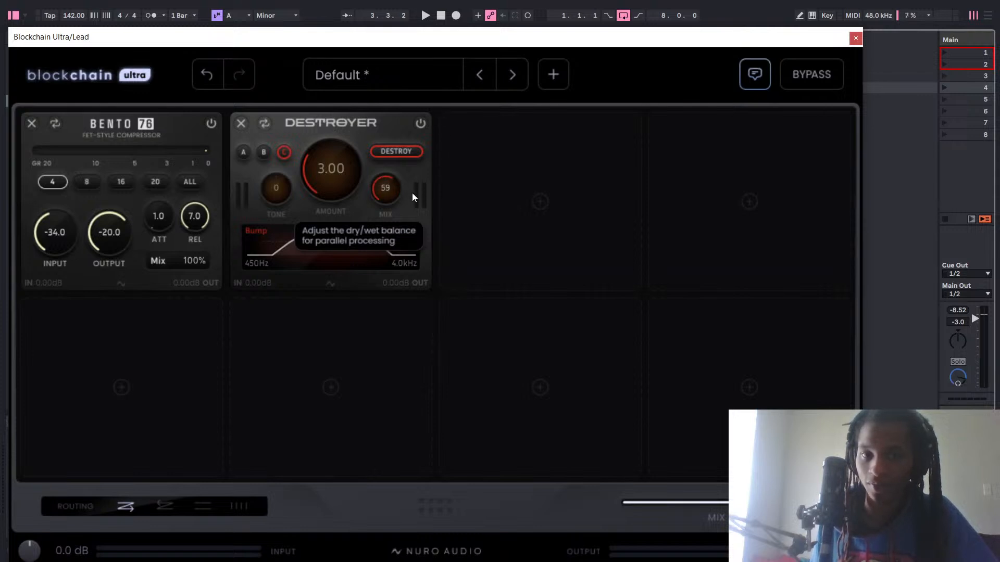
left_click_drag(408, 189, 407, 202)
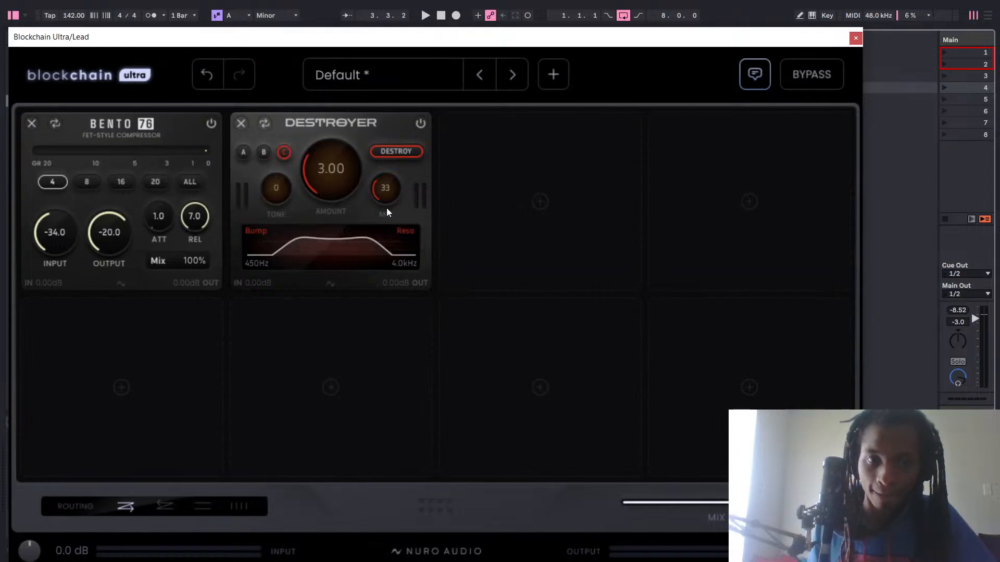
mouse_move(386, 187)
left_mouse_down()
mouse_move(388, 242)
mouse_move(392, 191)
left_mouse_up()
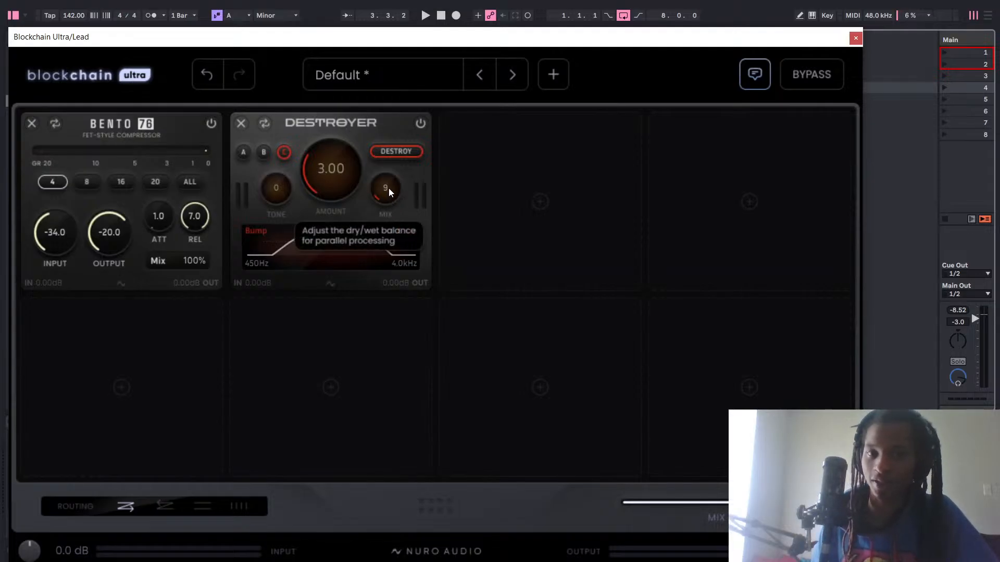
left_click_drag(394, 189, 389, 165)
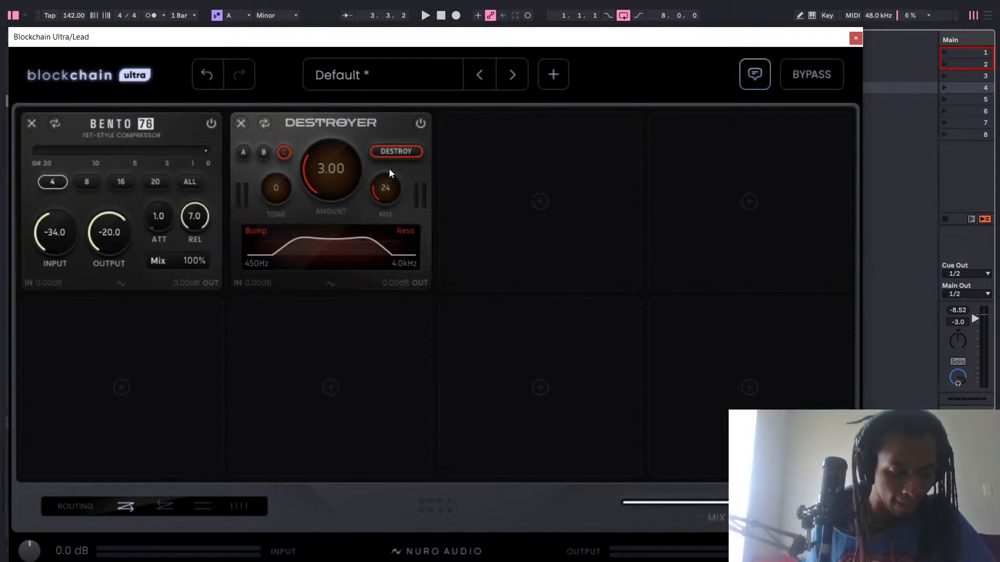
Set Destroyer's Mix to 18 during playback, and compare the lead with the module bypassed and switched back on.
key("space")
left_click_drag(388, 190, 421, 79)
left_click_drag(413, 132, 388, 210)
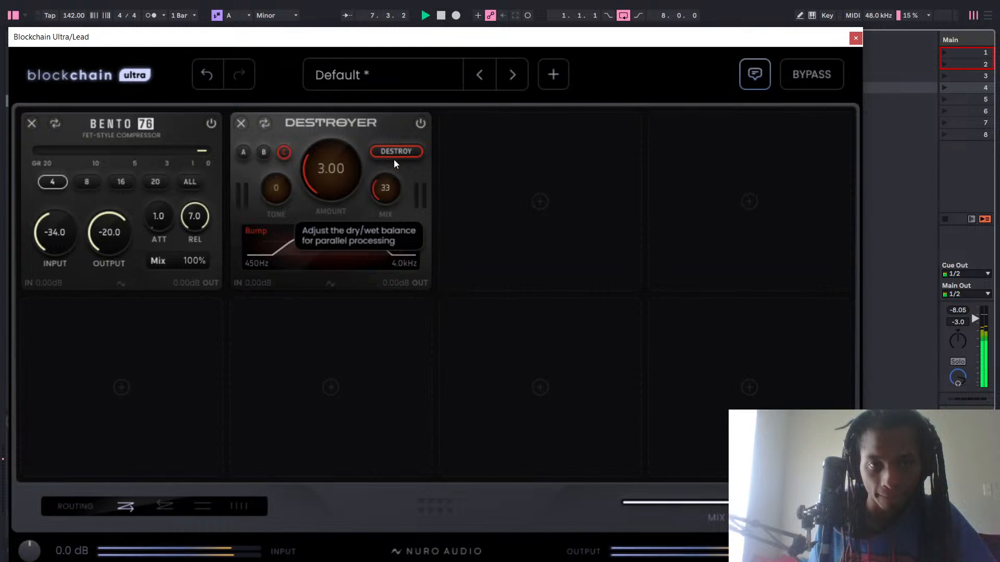
left_click_drag(394, 159, 397, 213)
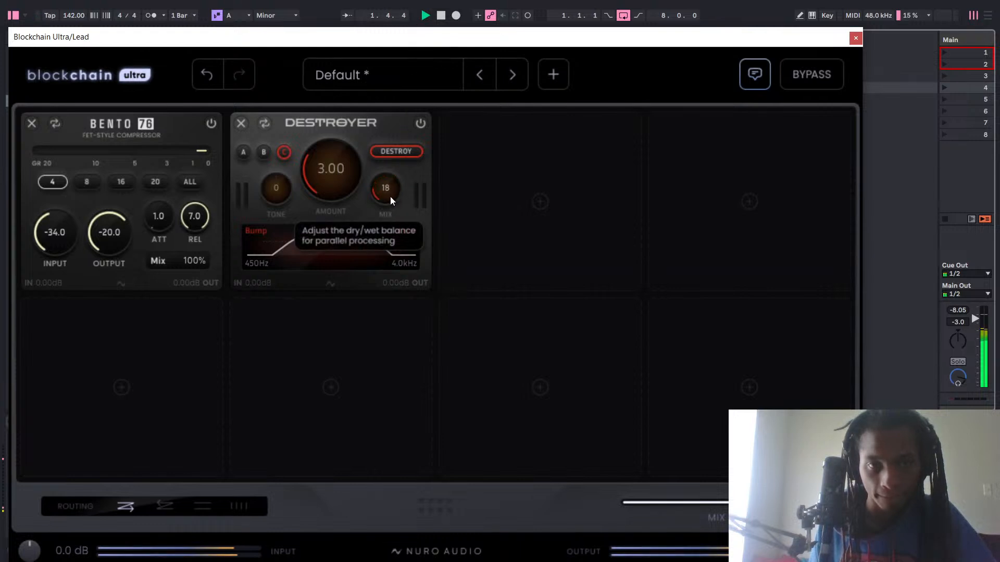
left_click(420, 123)
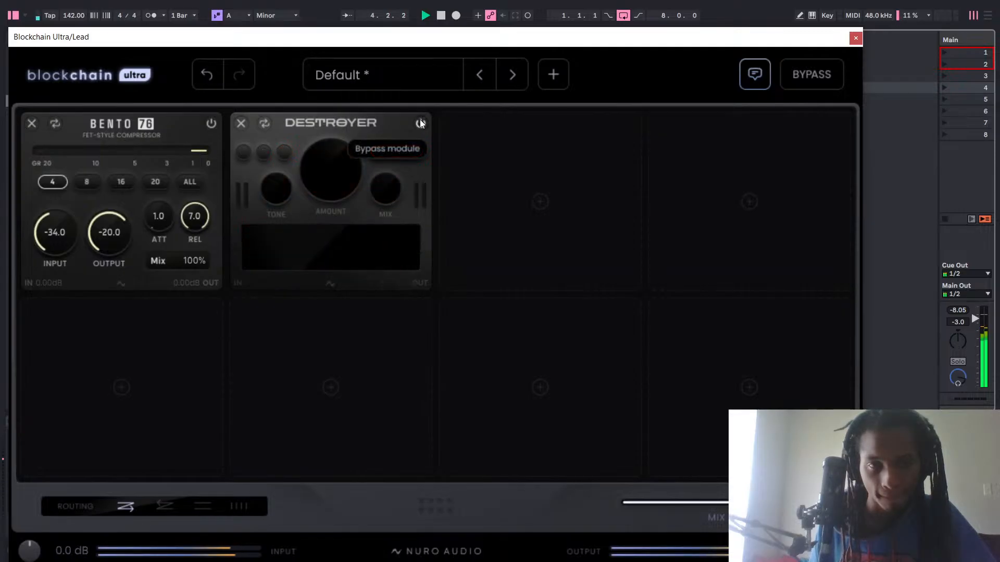
left_click(420, 123)
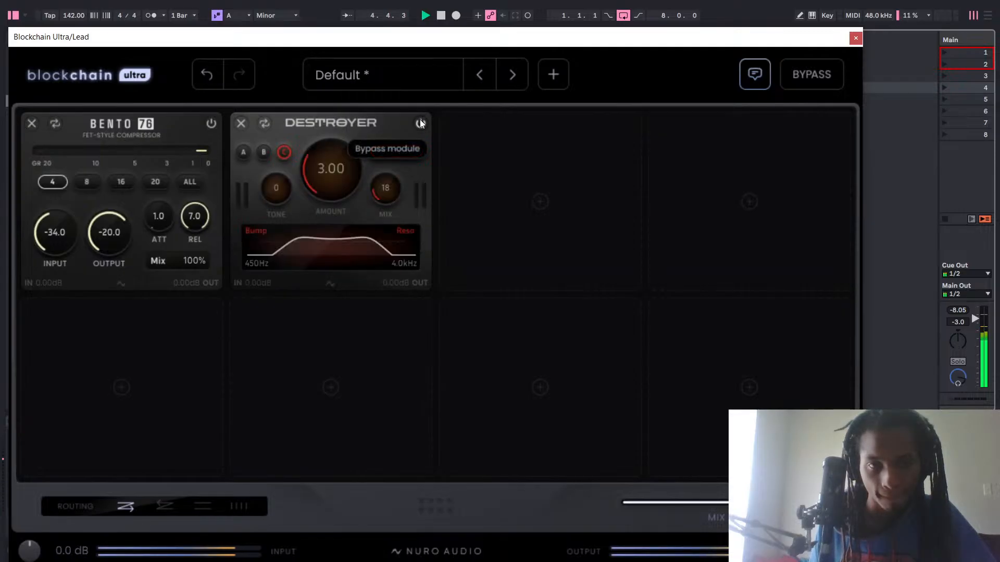
Switch Destroyer to saturation model B, try a low filter cutoff of 1.2 kHz, and undo the cutoff change.
left_click(265, 152)
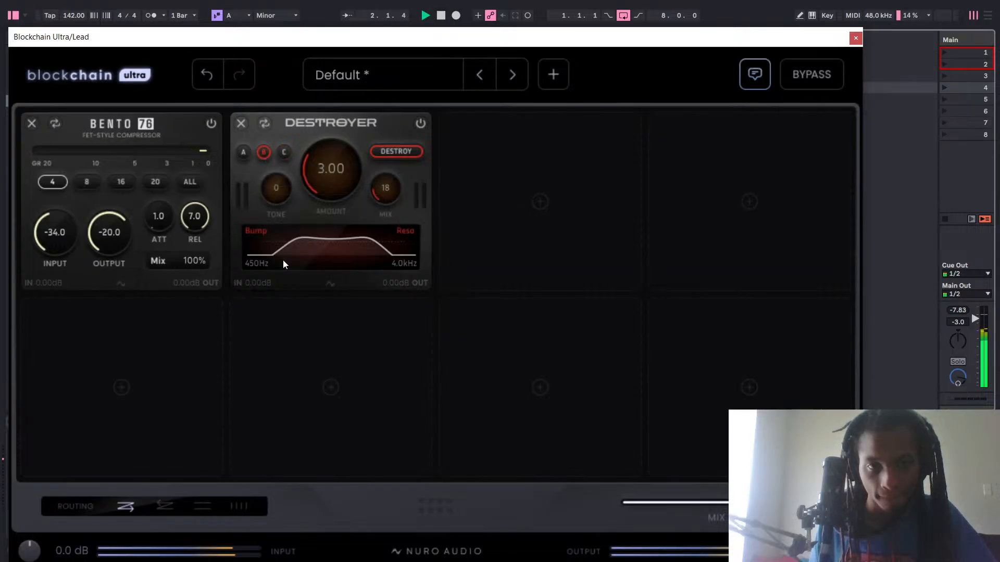
left_click_drag(254, 263, 263, 221)
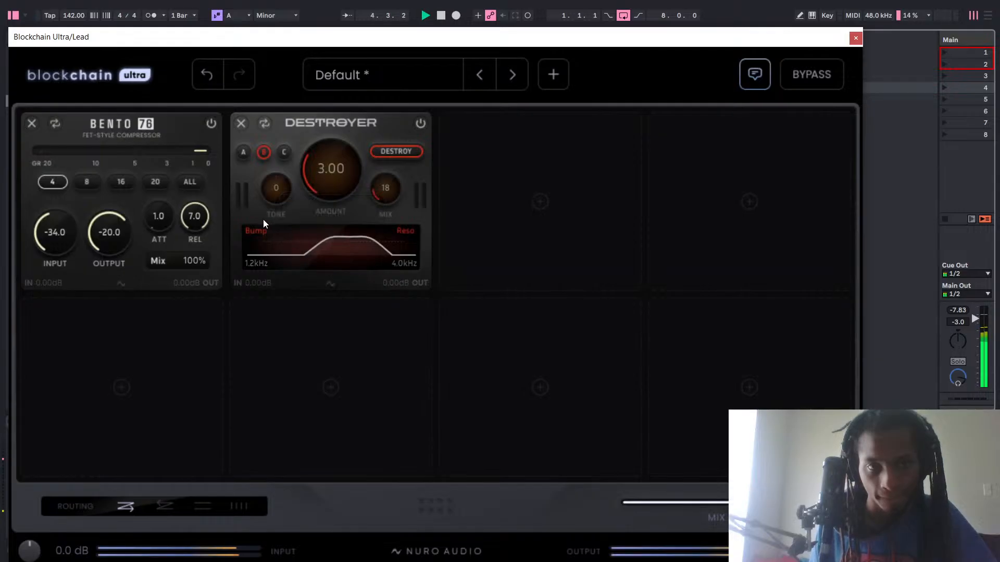
left_click(209, 77)
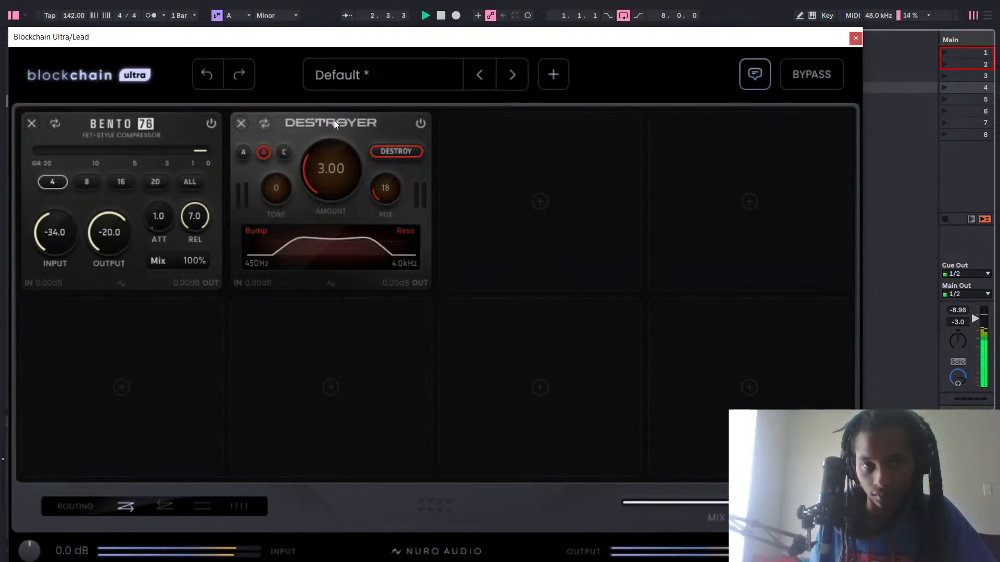
Browse the preset categories, load Beautiful Grain Chaos from 01 Chain Starters, and play the lead through it.
left_click(384, 85)
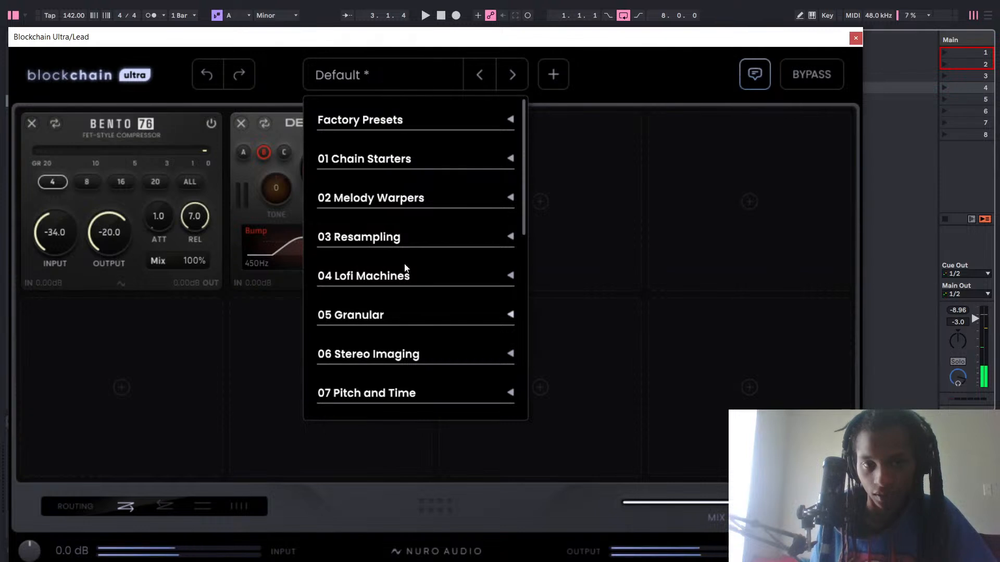
scroll(404, 245, "down", 3)
scroll(423, 330, "down", 4)
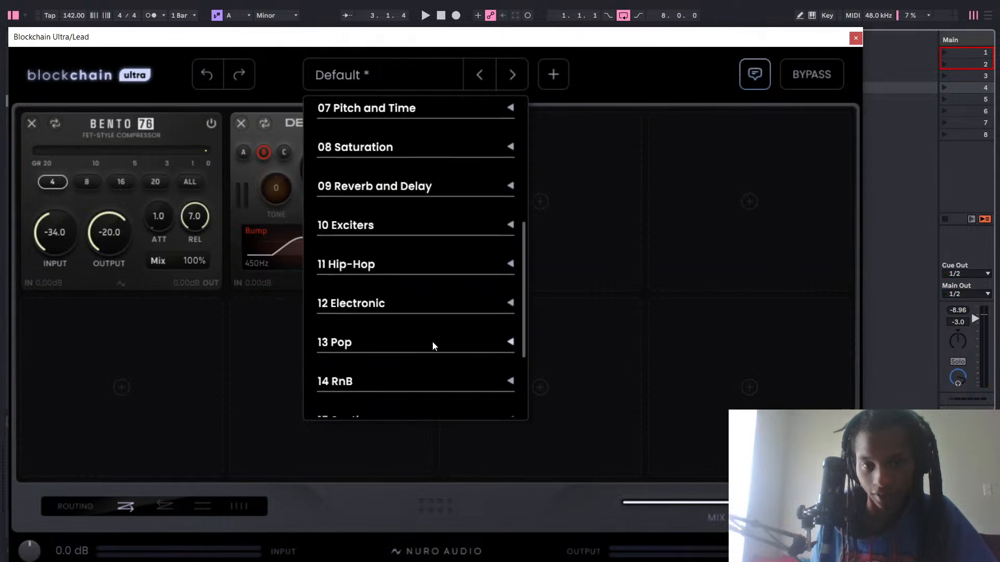
scroll(429, 333, "up", 7)
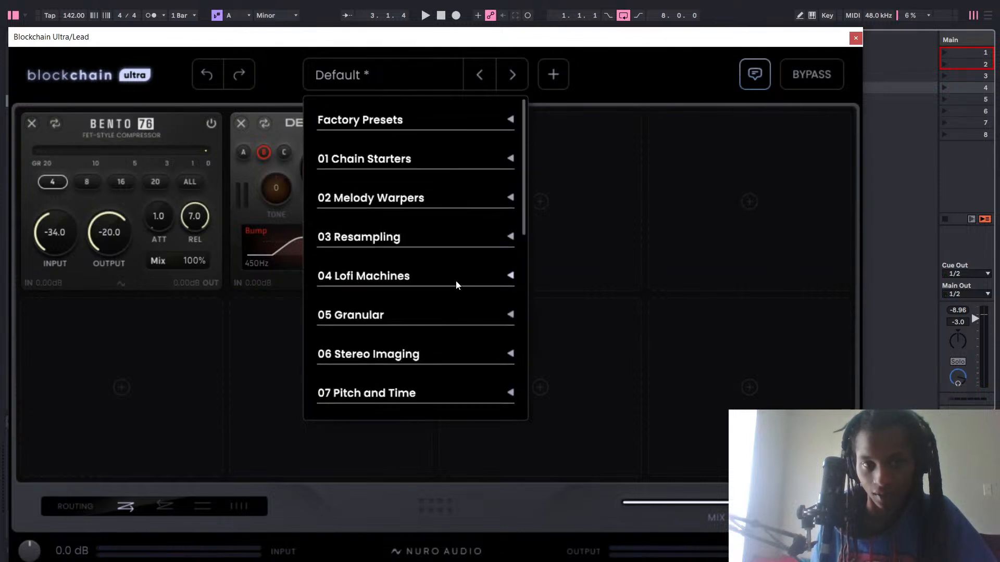
left_click(510, 160)
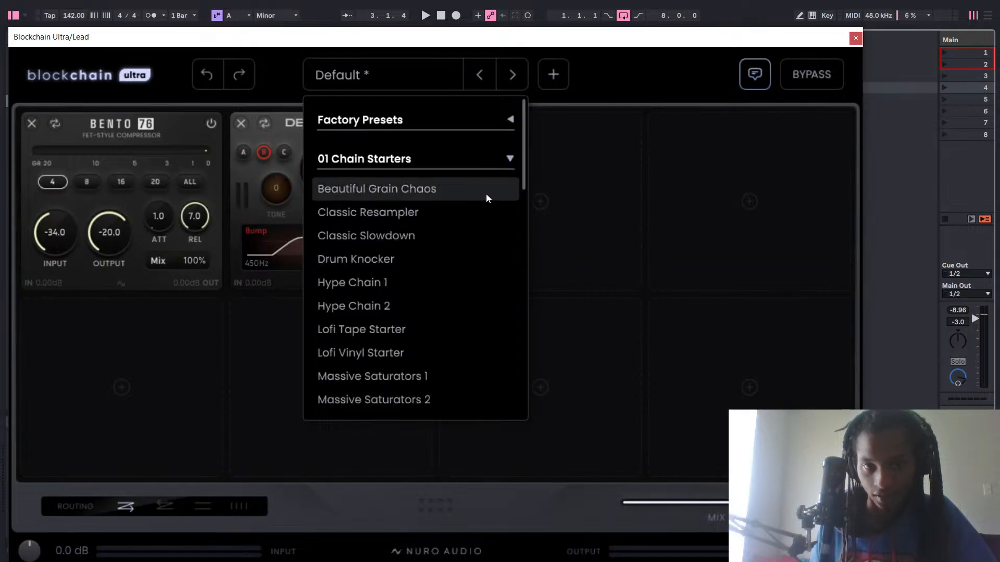
left_click(486, 196)
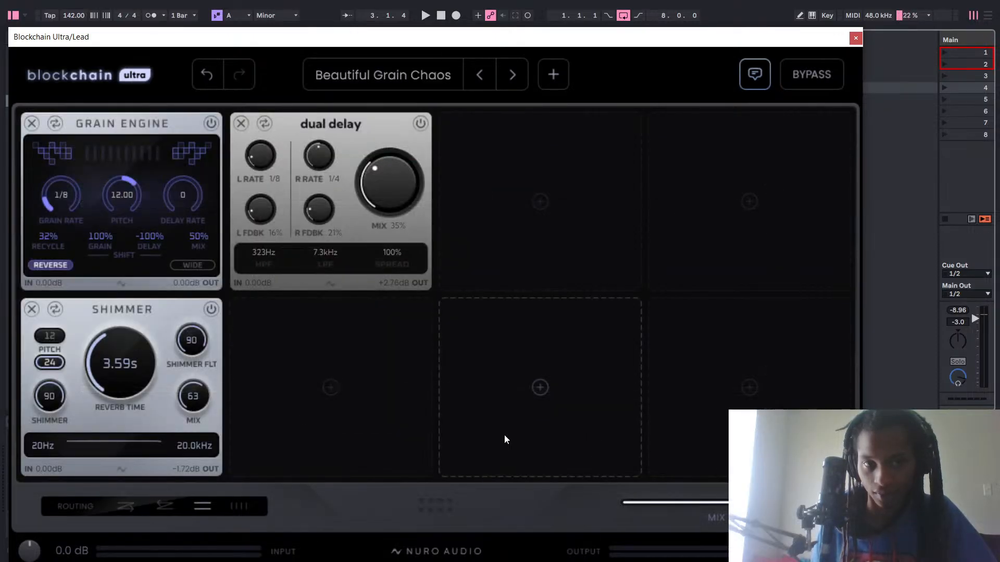
key("space")
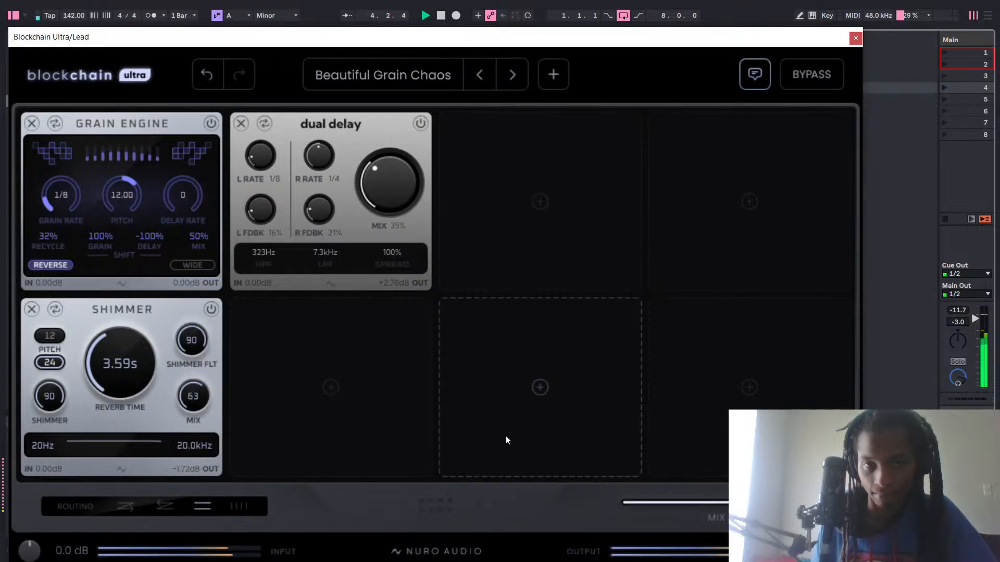
Audition the Classic Resampler and Classic Slowdown presets, and undo the preset loads to restore the Bento 76 and Destroyer chain.
left_click(512, 76)
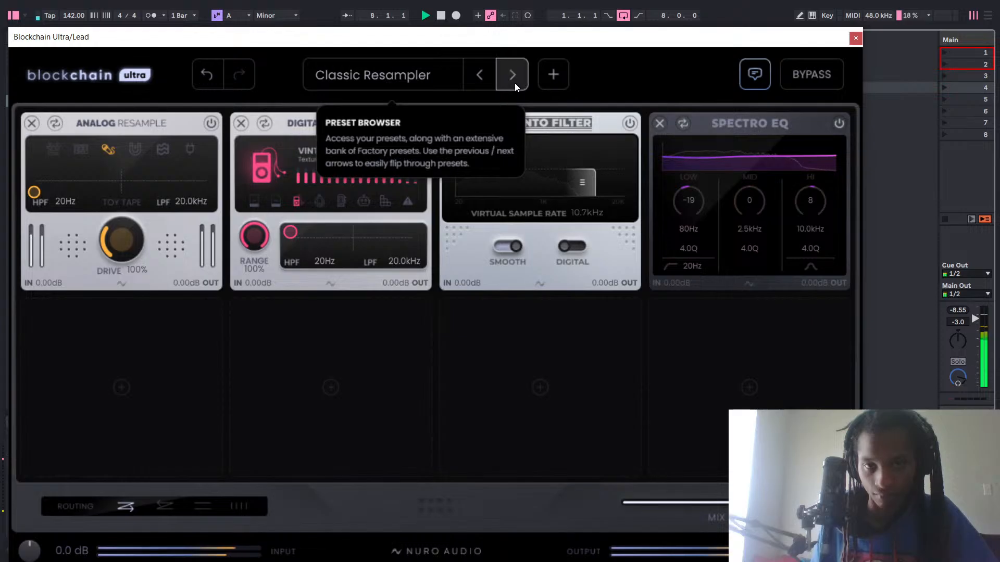
left_click(514, 83)
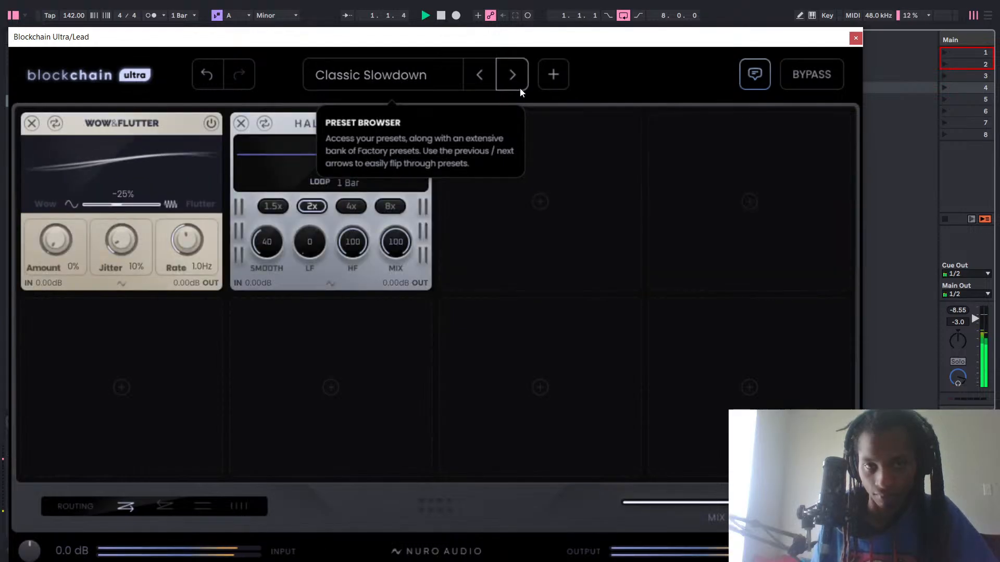
left_click(211, 81)
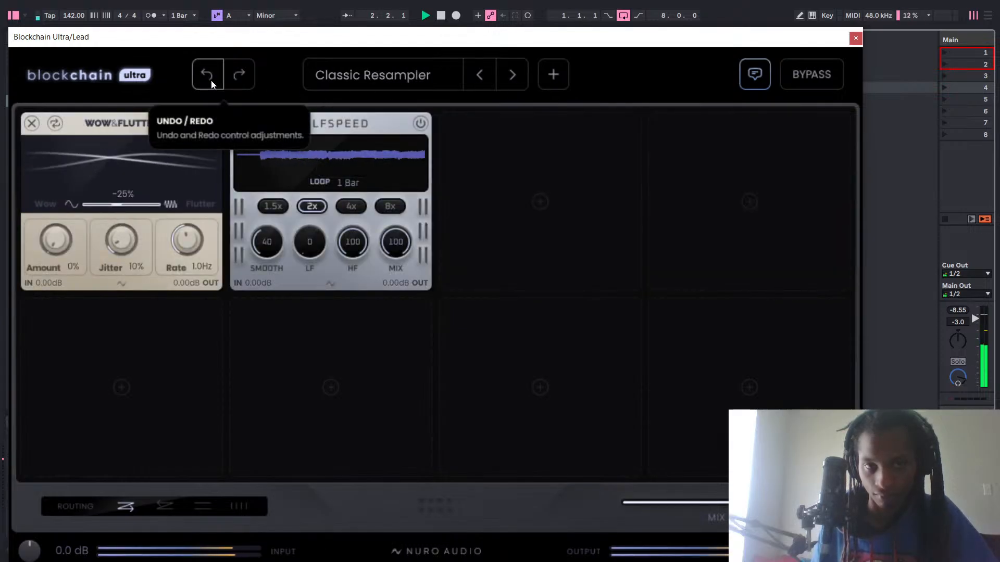
left_click(212, 81)
left_click(211, 80)
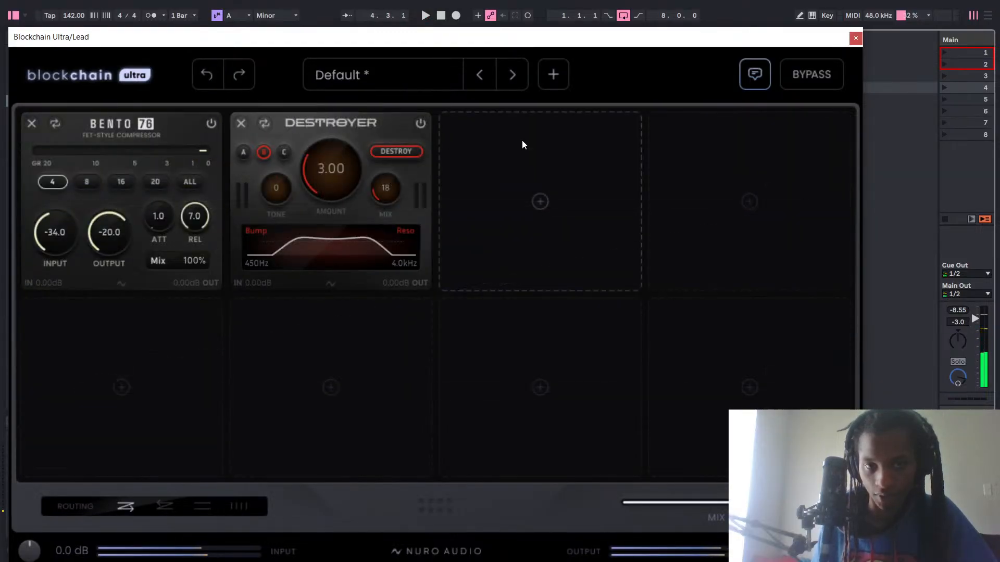
Play the lead, look over the 01 Chain Starters presets without loading one, and set Destroyer's Mix to 22.
key("space")
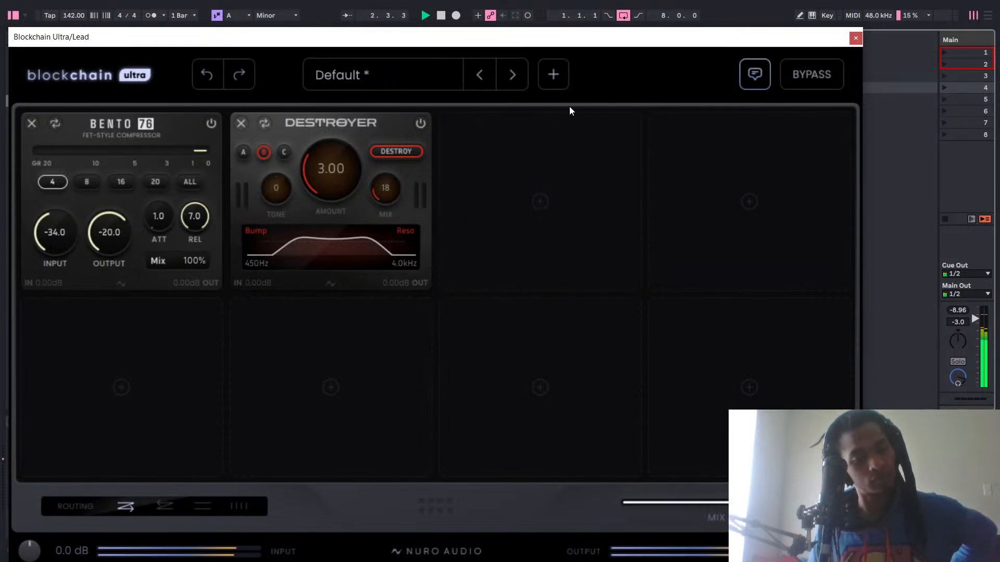
key("space")
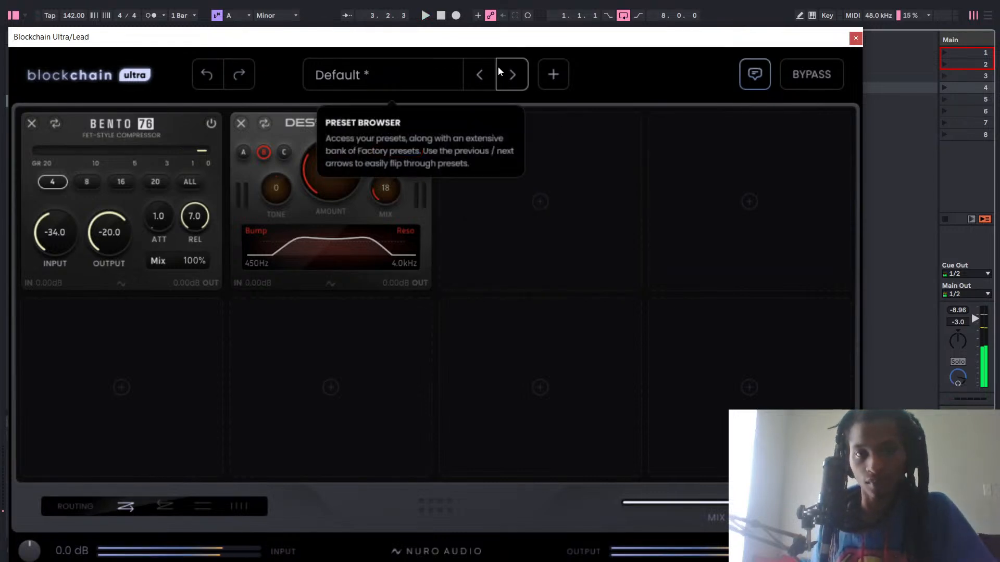
left_click(437, 81)
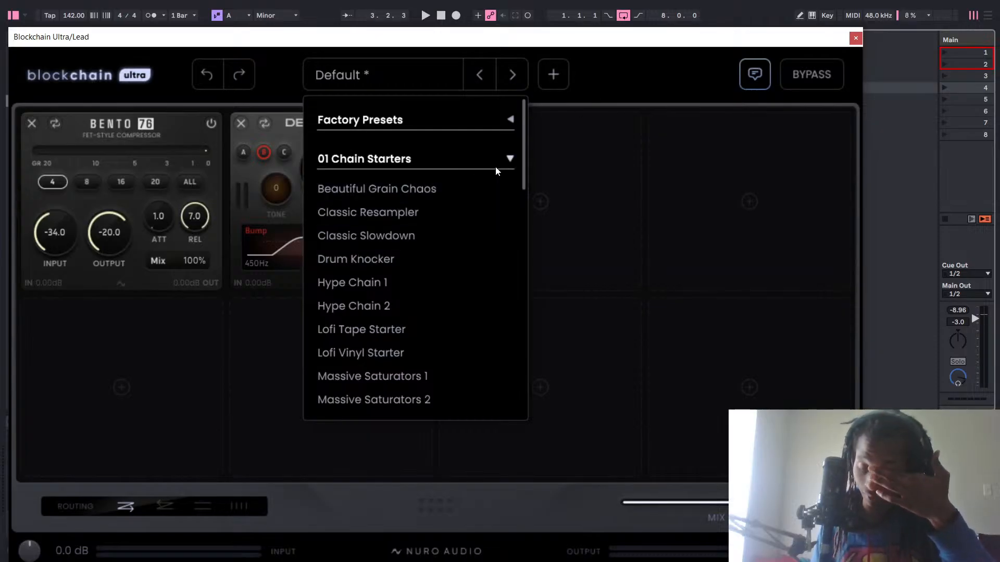
left_click(631, 78)
key("space")
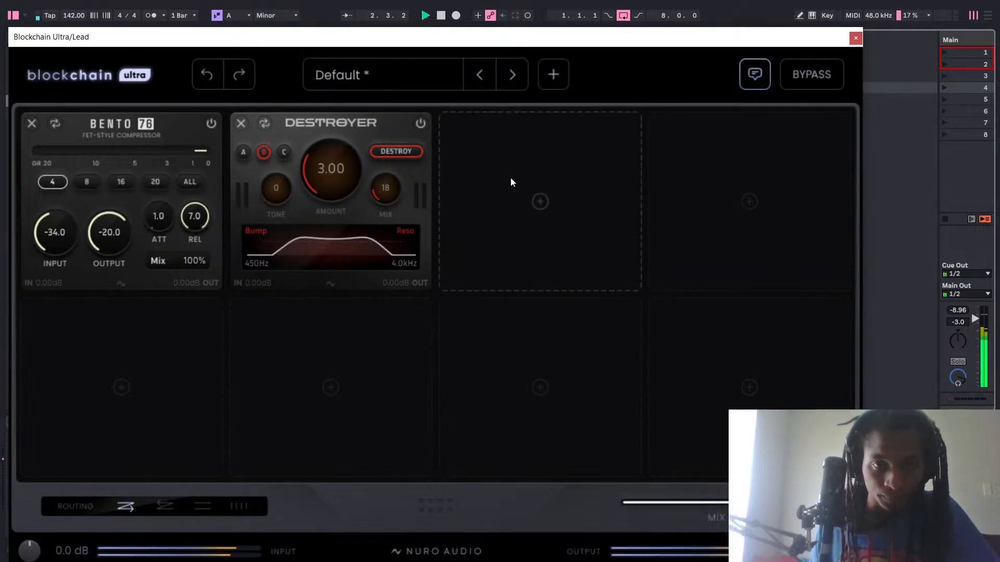
left_click_drag(395, 199, 398, 189)
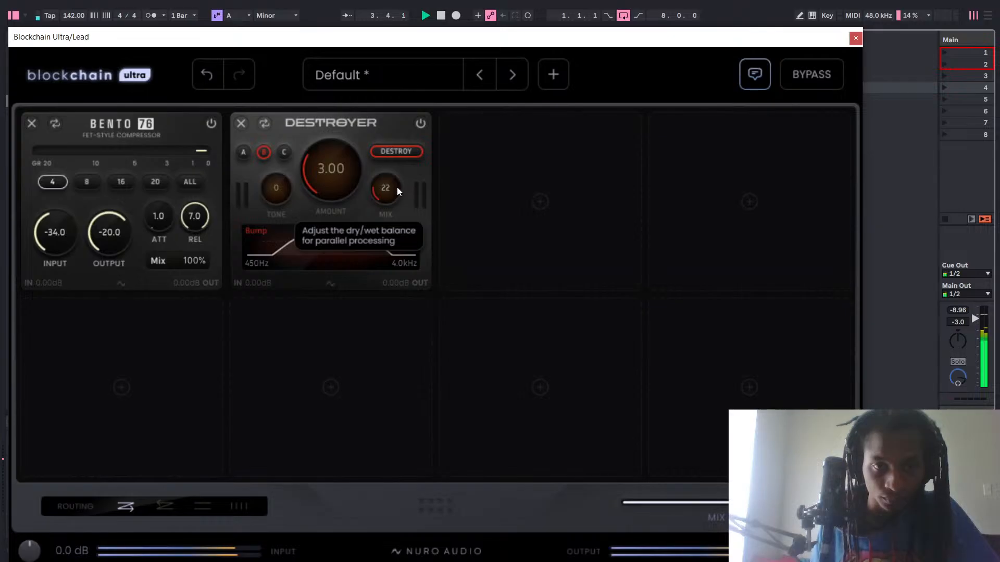
Add the Dual Delay module to slot 3 during playback and set its left rate to 1/4.
left_click(540, 202)
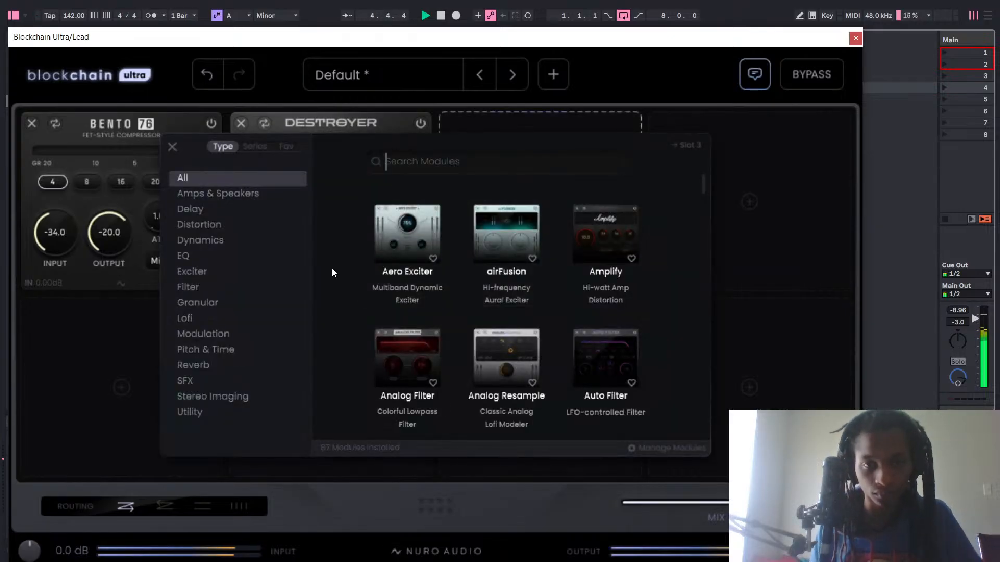
left_click(211, 208)
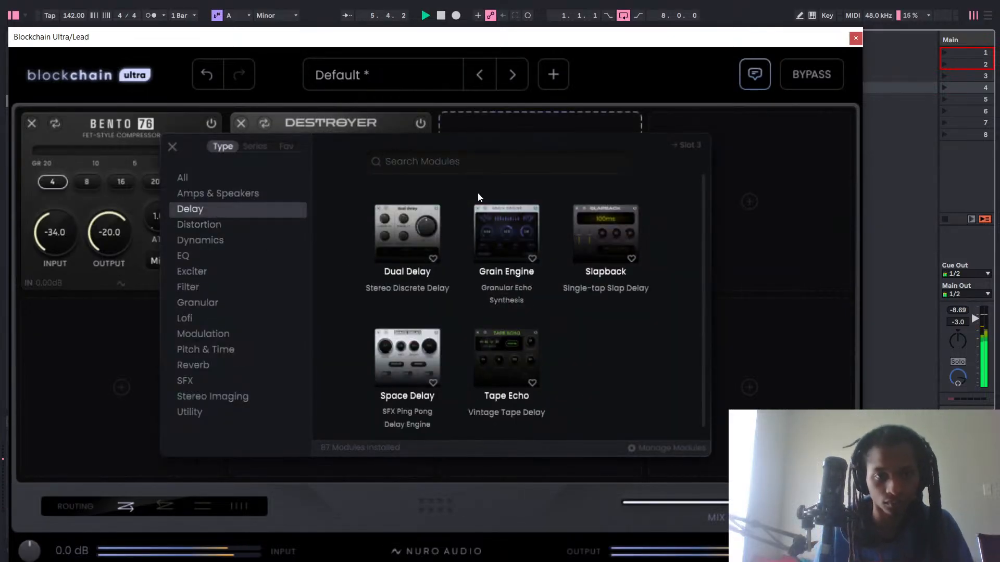
left_click(406, 213)
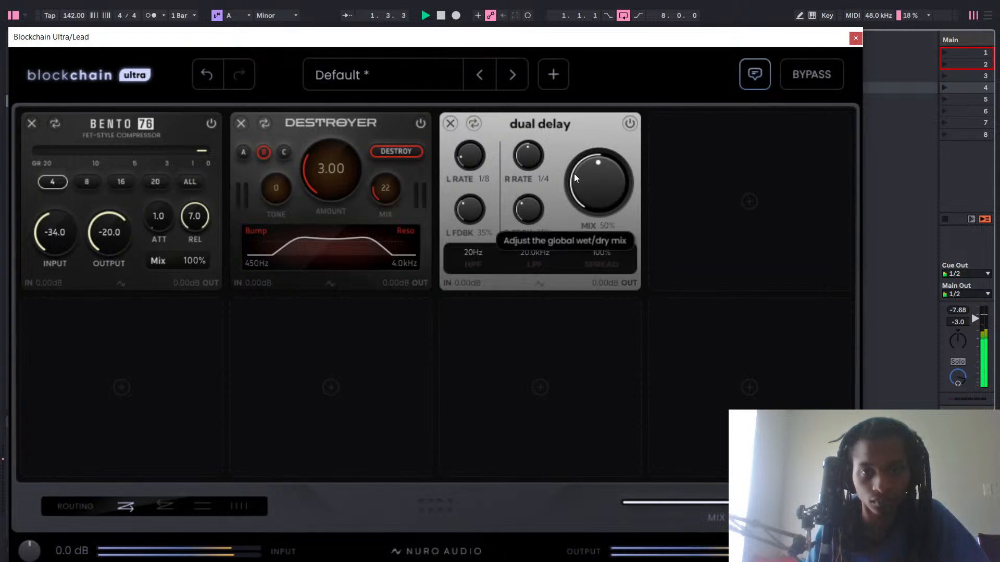
left_click_drag(475, 138, 492, 84)
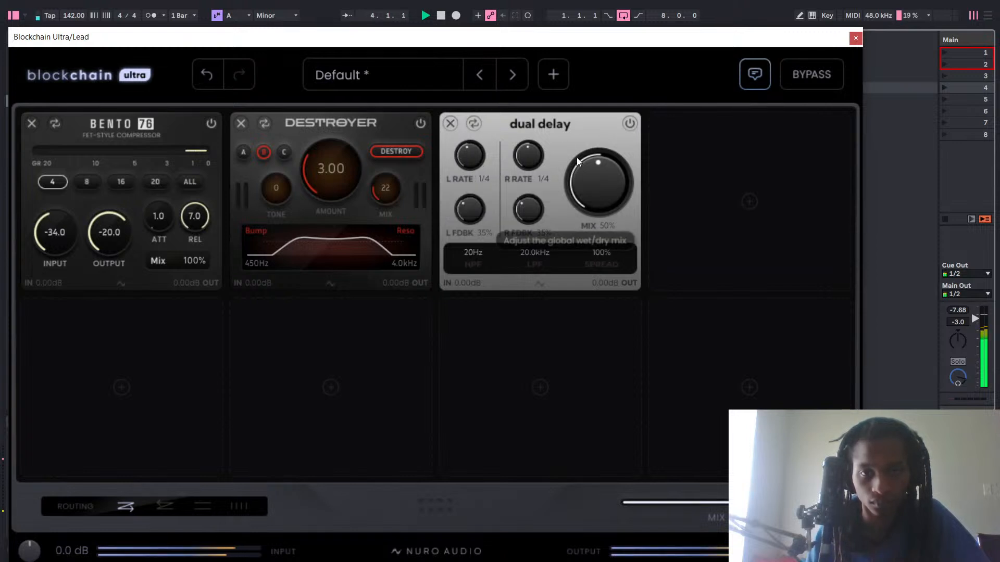
left_click(473, 124)
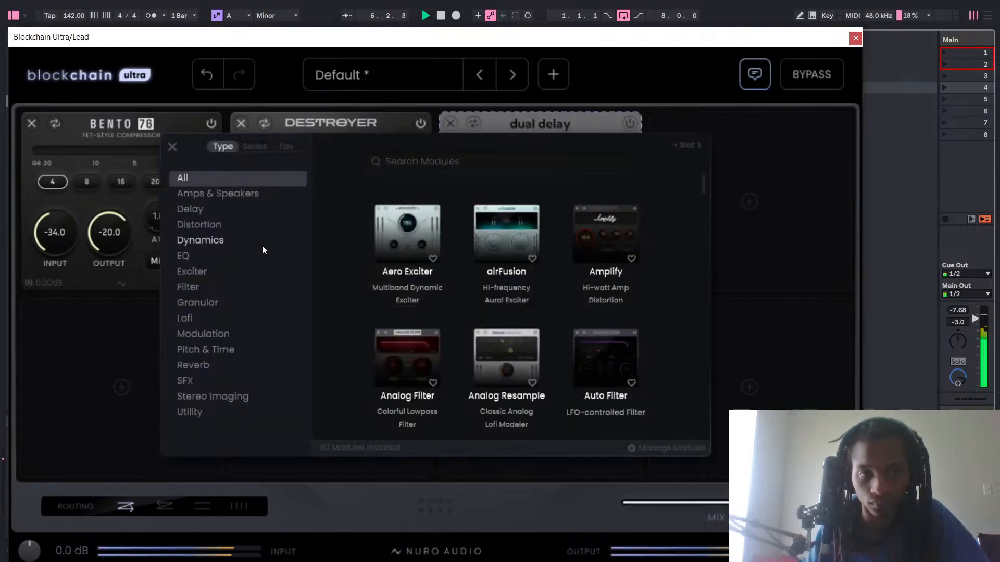
left_click(693, 118)
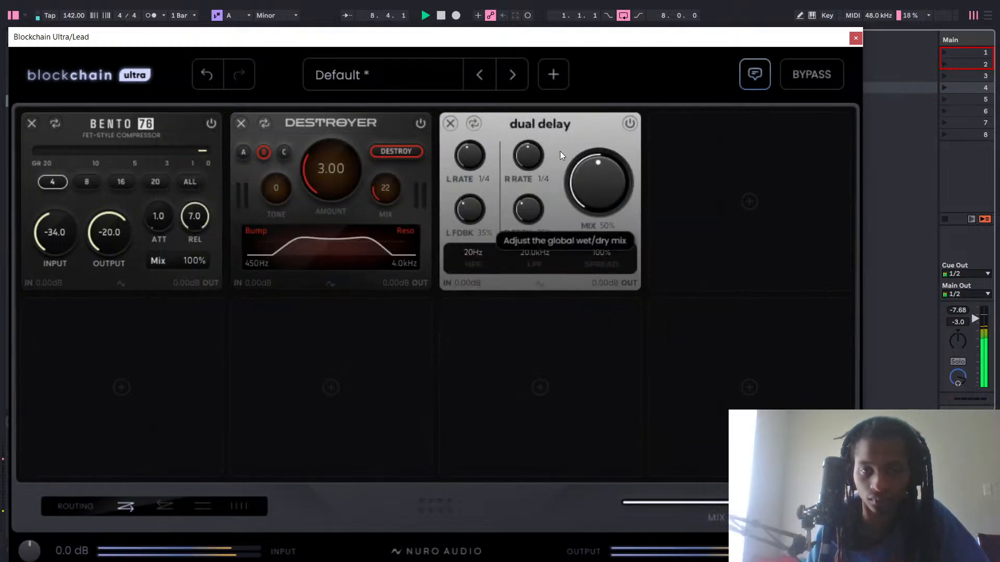
Try Destroyer's Mix at 100 and undo the change.
left_click_drag(385, 188, 400, 155)
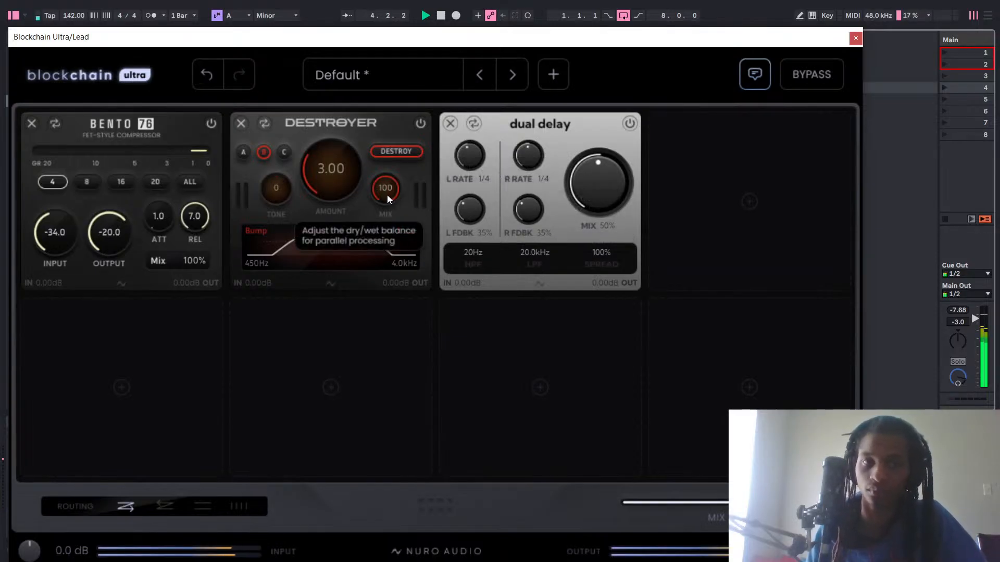
left_click(203, 78)
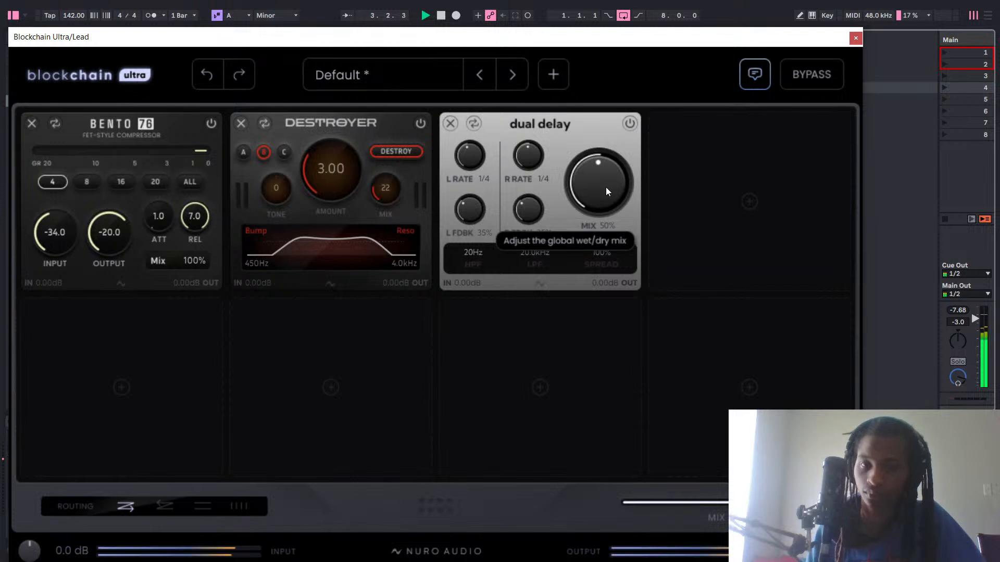
Try Dual Delay's Mix between 2% and 100%, ending at 59%, and remove the module from slot 3.
left_click_drag(604, 190, 604, 156)
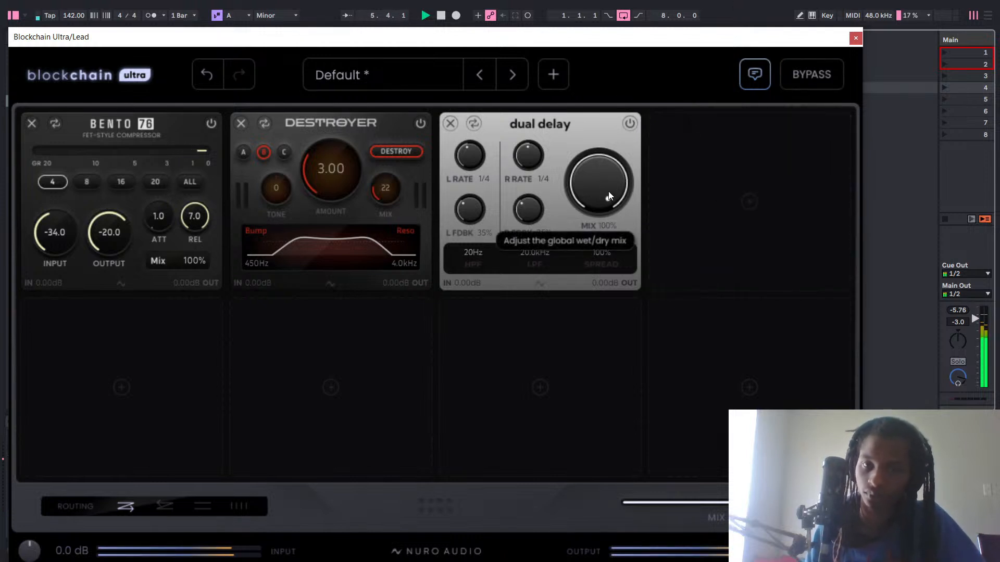
left_click_drag(608, 191, 551, 404)
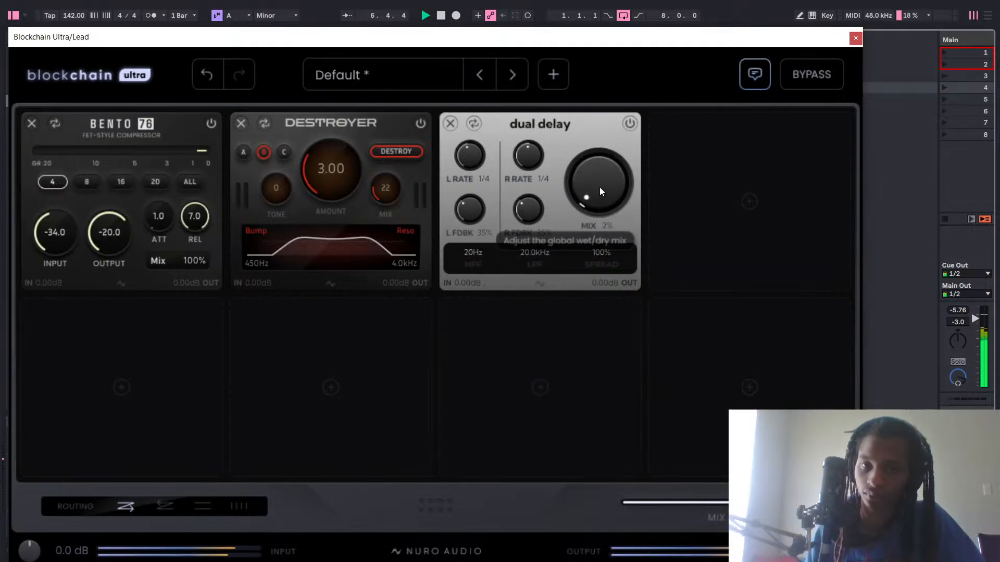
left_click_drag(600, 191, 620, 53)
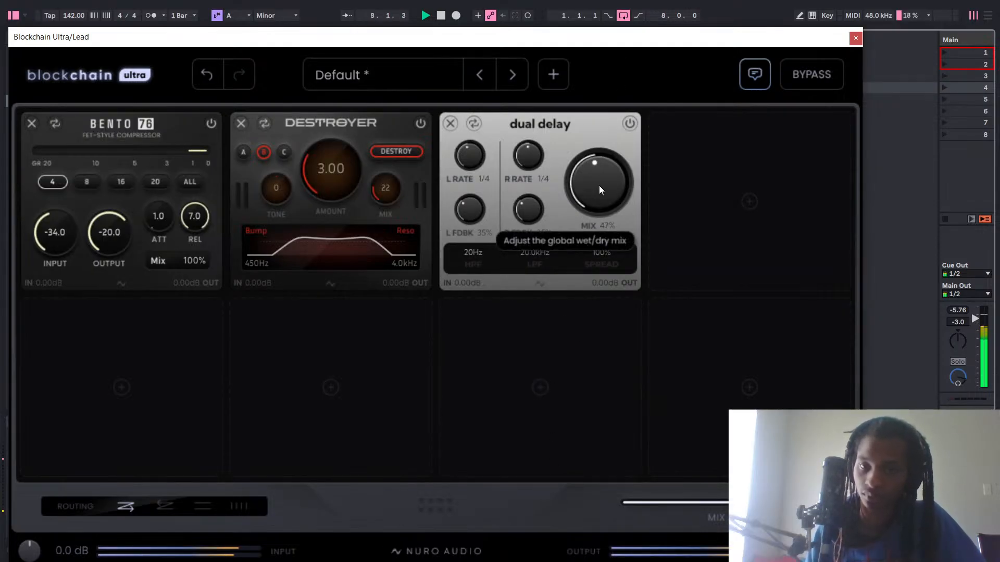
left_click_drag(631, 133, 627, 153)
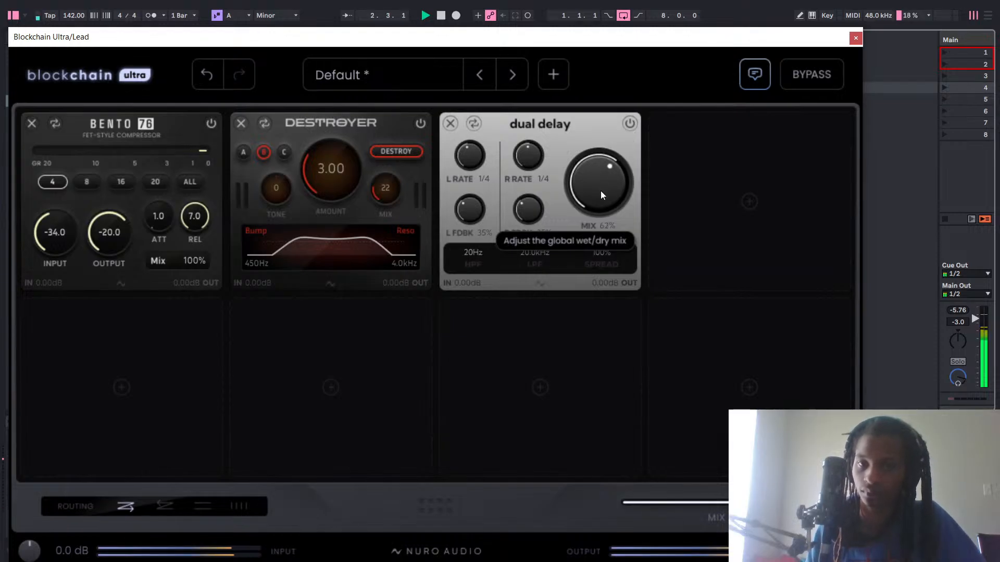
left_click_drag(601, 193, 600, 200)
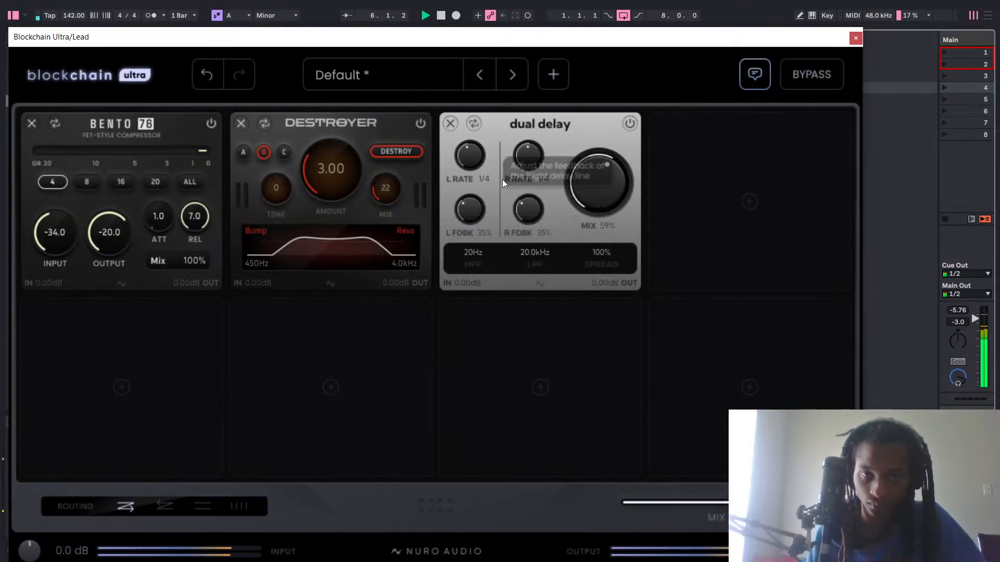
left_click(450, 124)
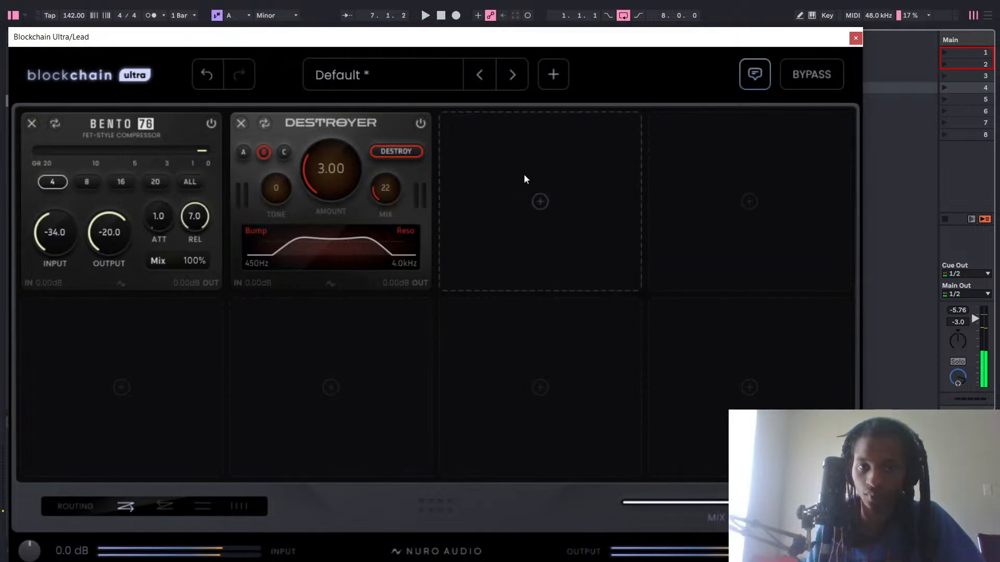
Browse the Delay modules, load Dual Delay into slot 3, and swap it for Space Delay.
left_click(529, 177)
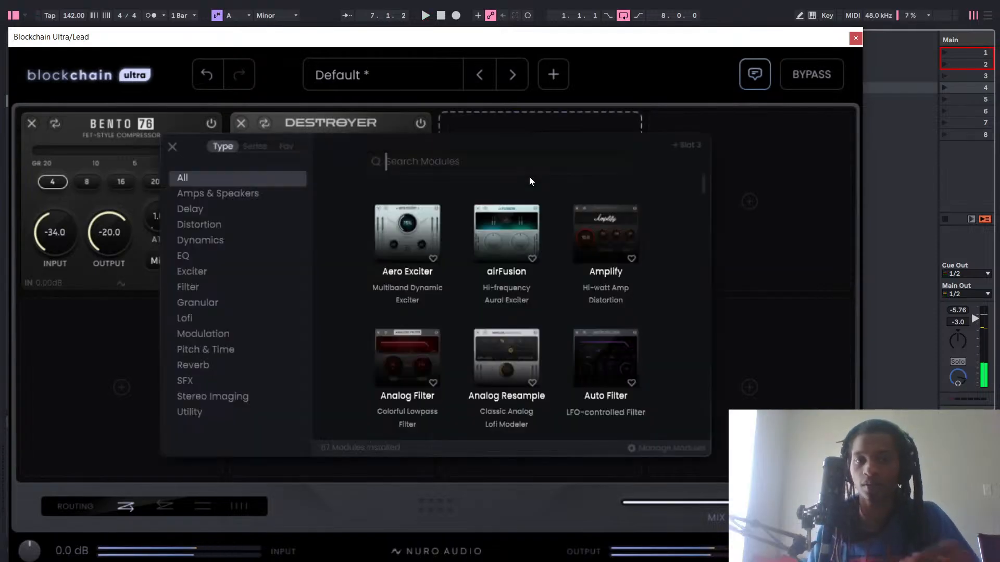
left_click(189, 211)
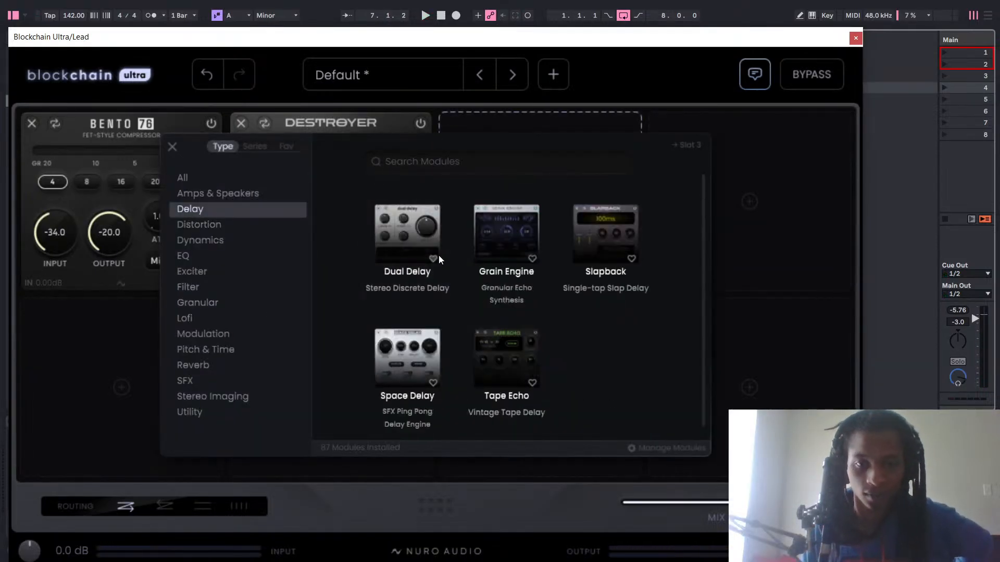
scroll(443, 264, "down", 1)
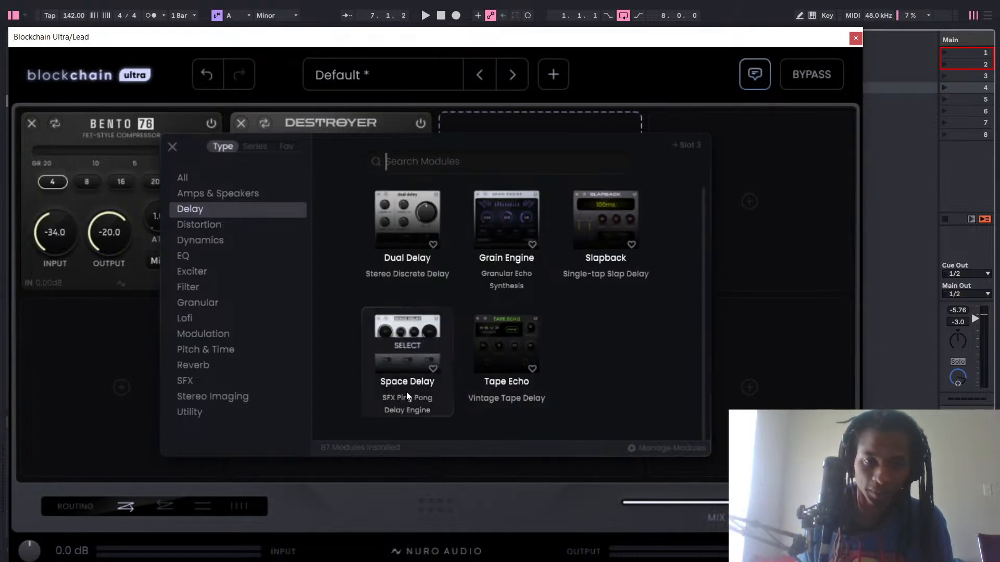
left_click(429, 206)
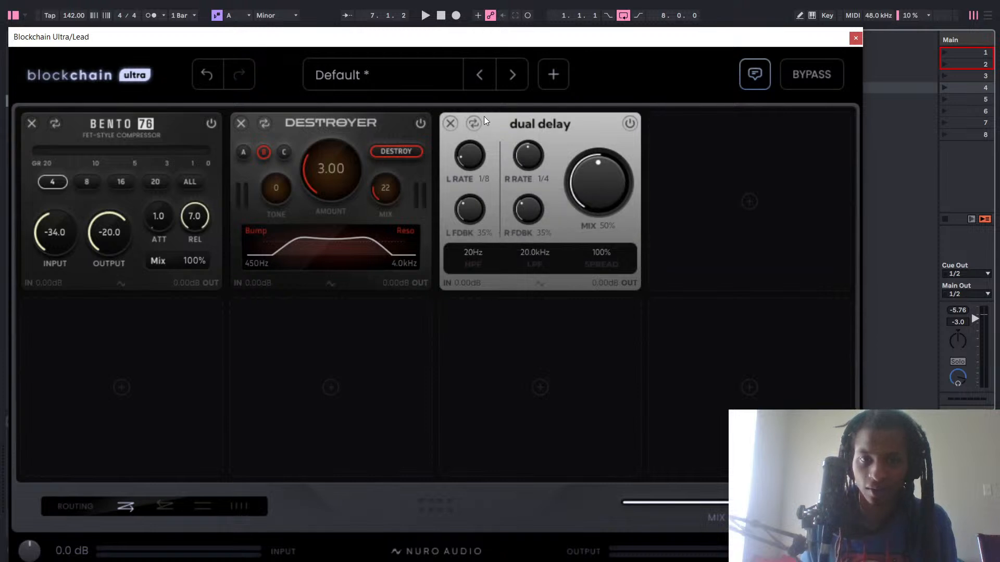
left_click(472, 123)
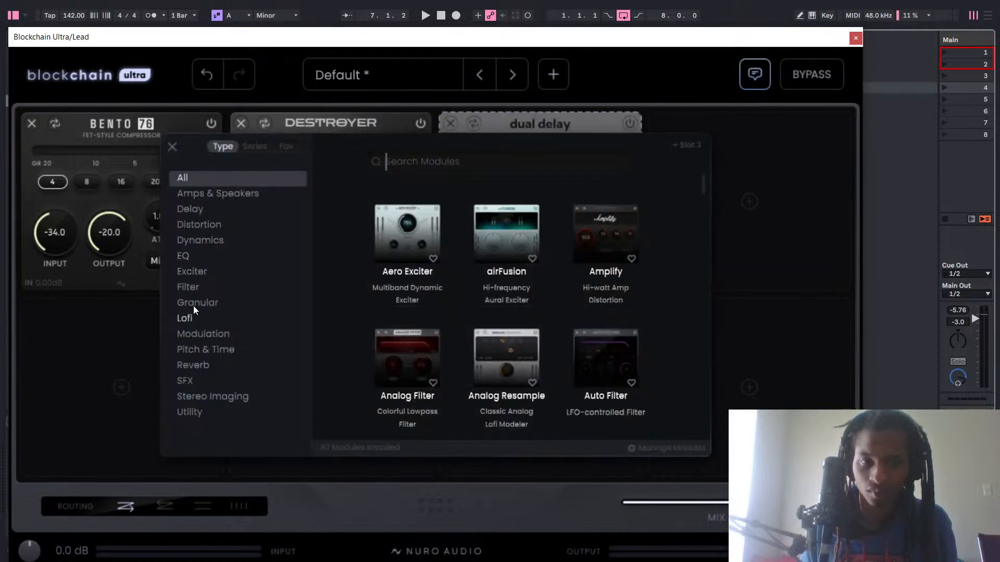
left_click(193, 209)
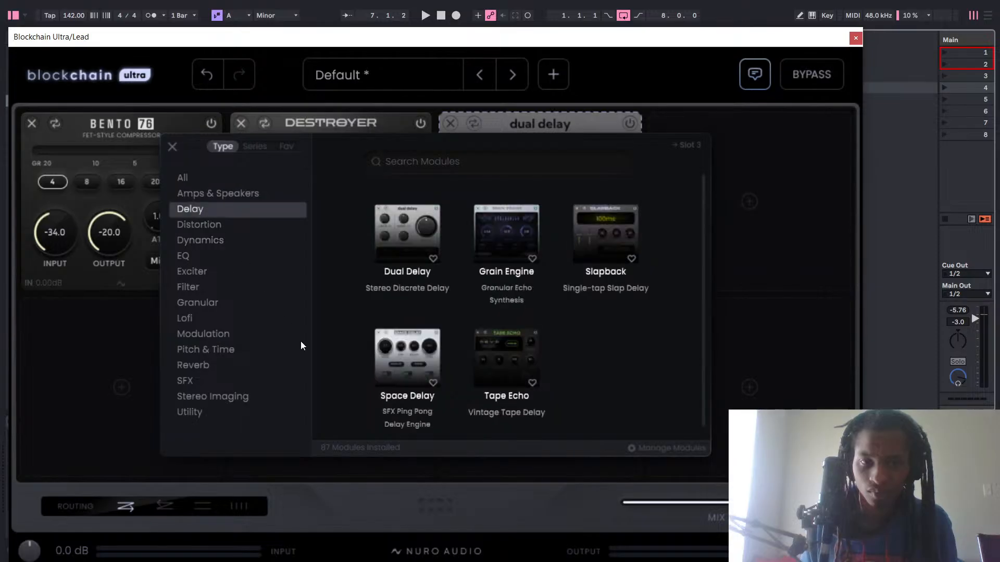
left_click(411, 363)
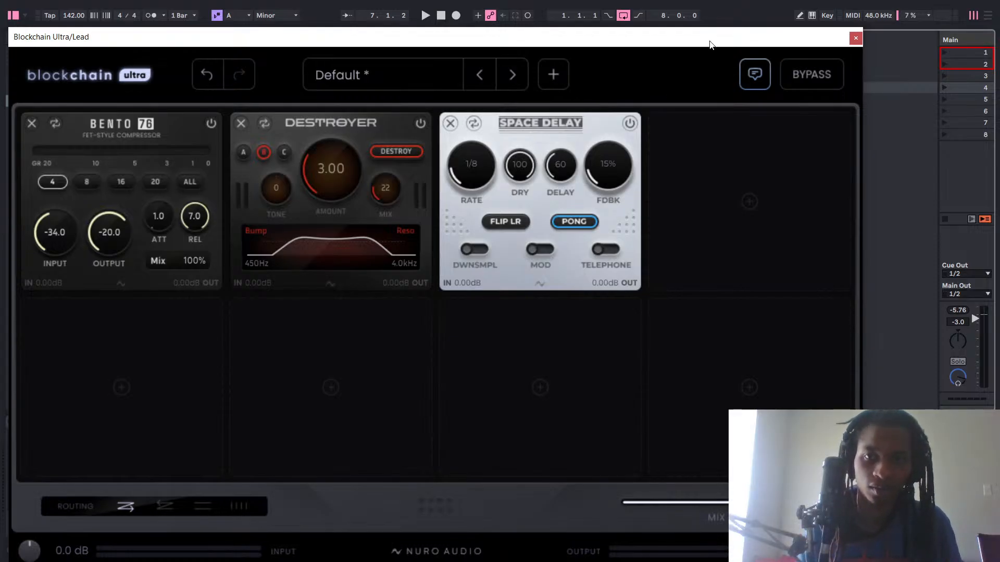
Add Xvox Space after Blockchain Ultra on the Lead track and cycle through its reverb types back to Dark Hall.
left_click_drag(710, 44, 42, 457)
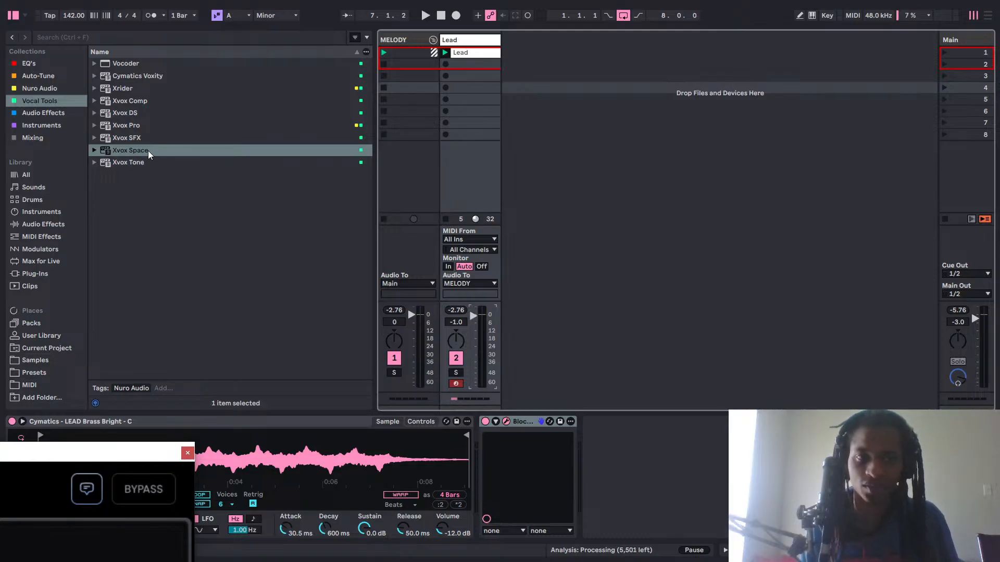
left_click_drag(148, 151, 607, 503)
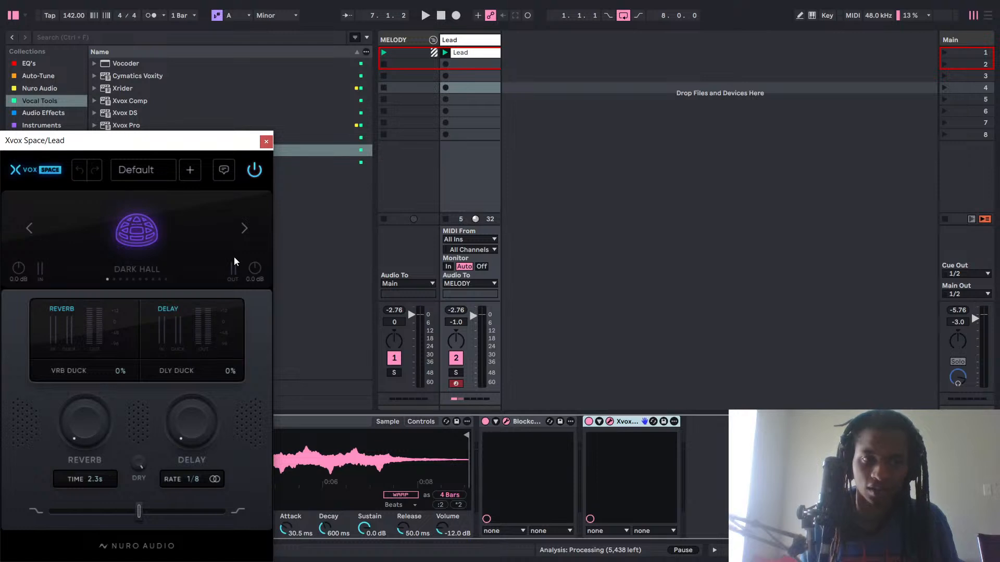
left_click(248, 224)
left_click(248, 224)
left_click(248, 224)
left_click(249, 224)
left_click(249, 224)
left_click(248, 224)
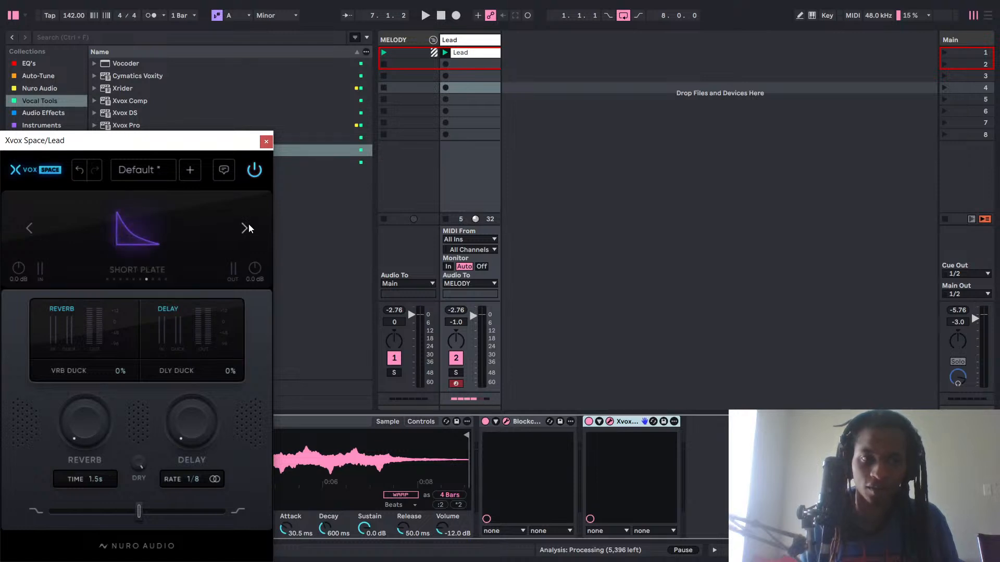
left_click(248, 224)
left_click(249, 223)
left_click(249, 224)
left_click(248, 223)
left_click(248, 224)
left_click(249, 224)
left_click(249, 224)
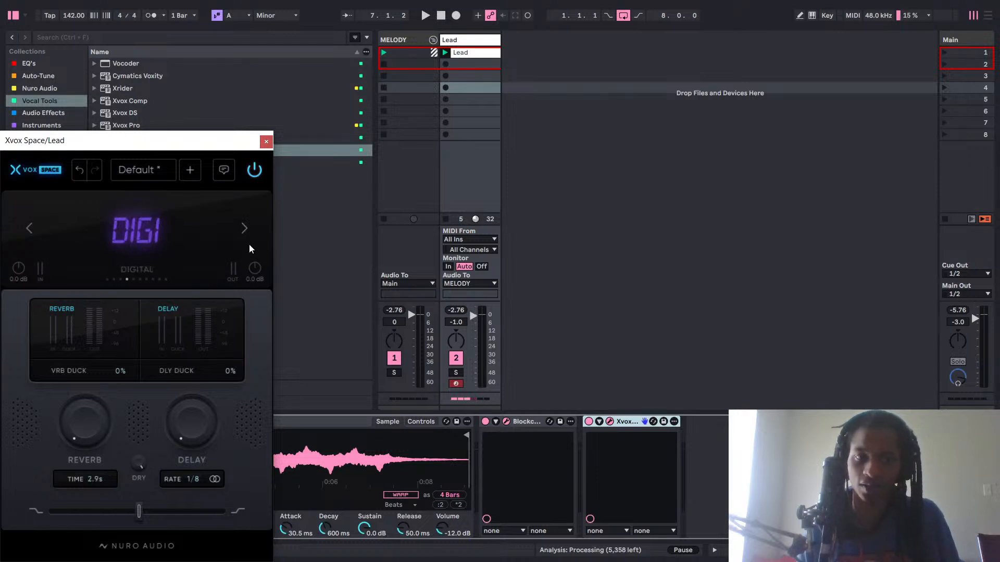
left_click(242, 227)
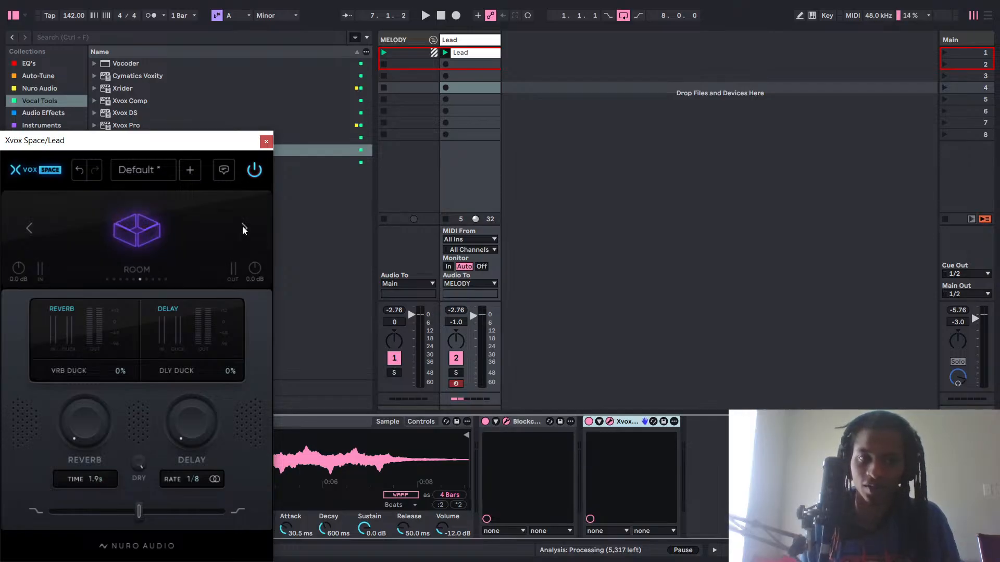
left_click(243, 227)
left_click(243, 227)
left_click(244, 227)
left_click(245, 226)
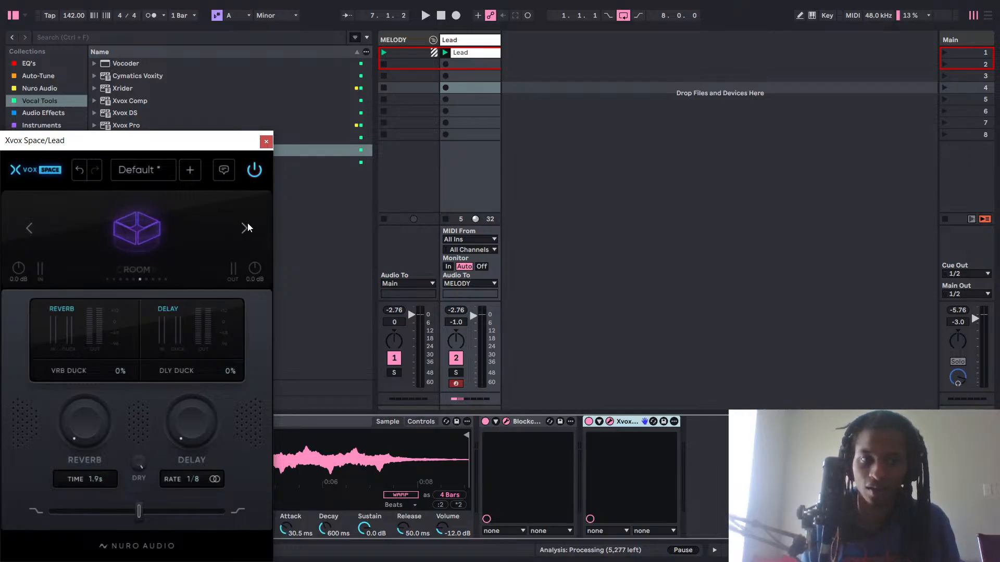
left_click(245, 226)
left_click(245, 226)
left_click(245, 226)
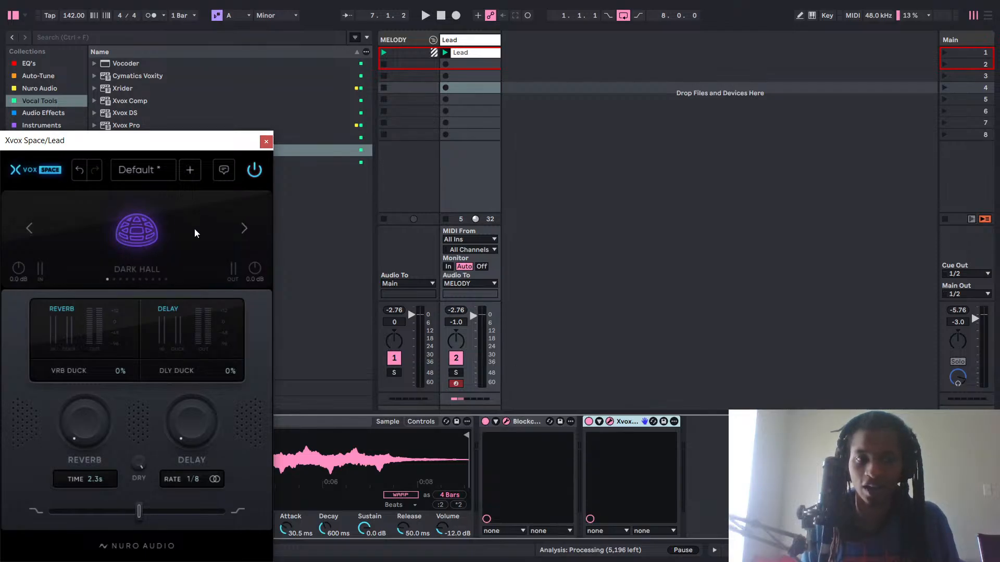
Close the Xvox Space window and delete the device from the Lead track's chain.
left_click(266, 141)
right_click(636, 423)
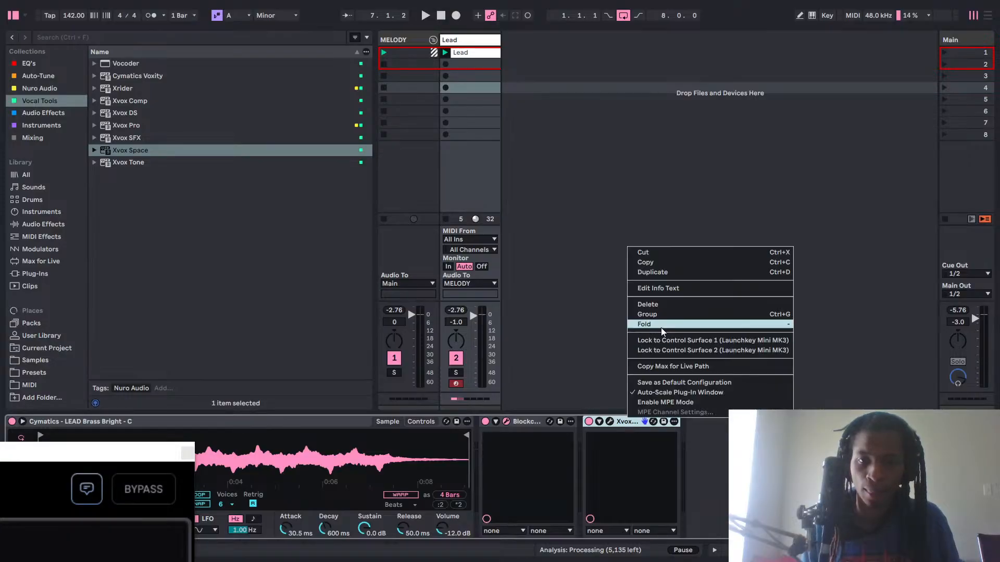
left_click(666, 307)
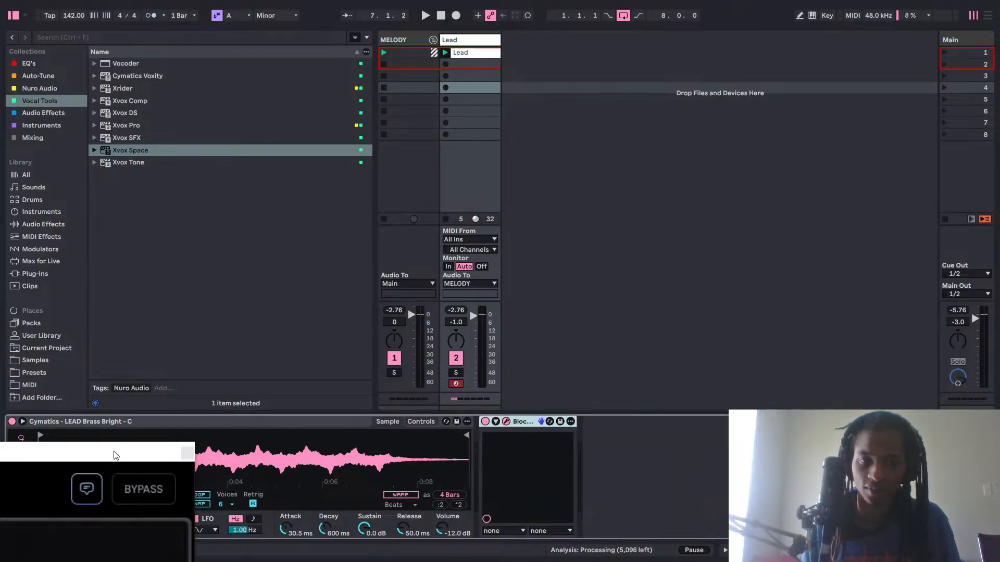
Bring the Blockchain Ultra window fully into view and replace Space Delay in slot 3 with the Tape Echo module.
left_click_drag(129, 443, 807, 17)
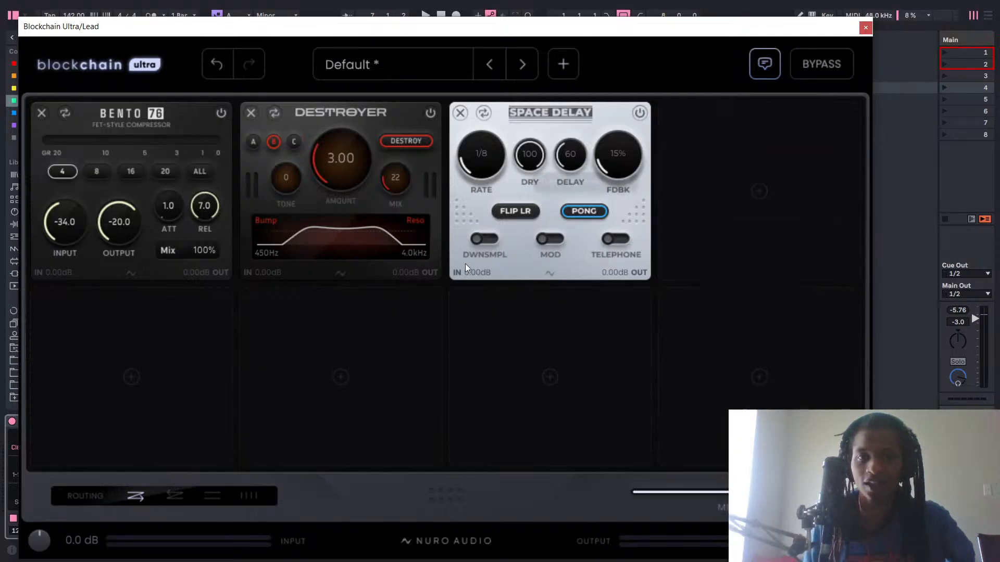
left_click(484, 113)
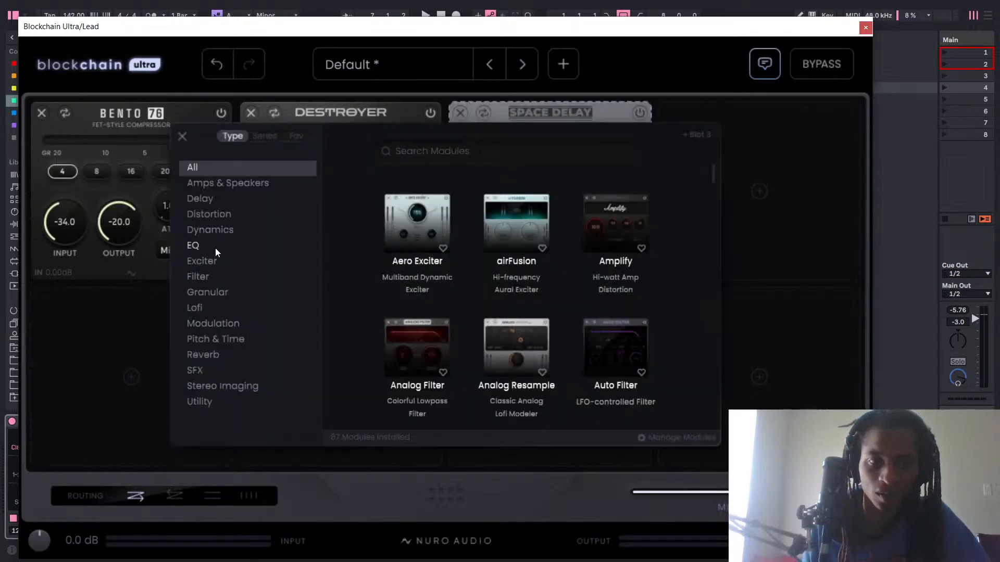
left_click(219, 203)
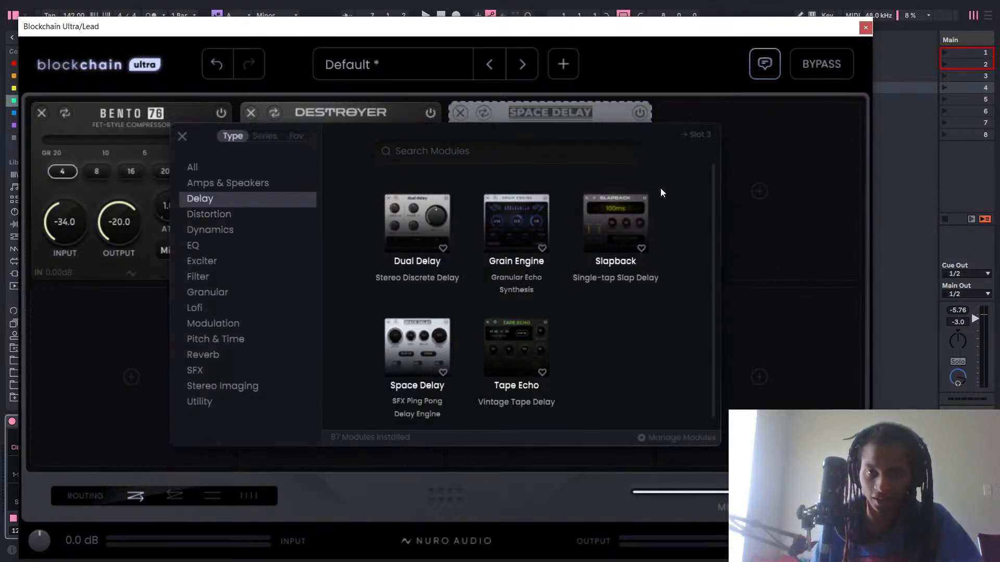
scroll(593, 224, "down", 1)
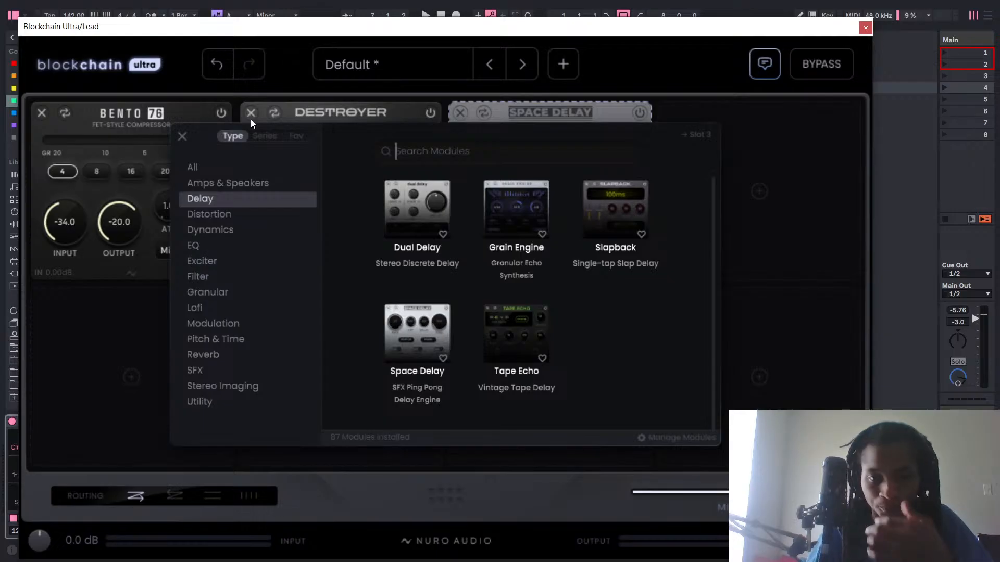
mouse_move(522, 344)
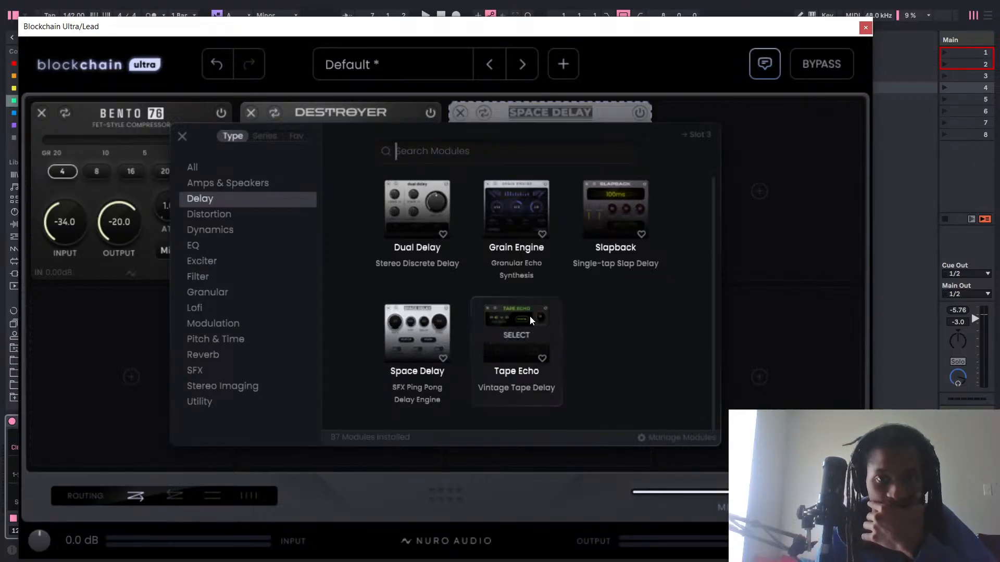
left_click(518, 311)
left_click(517, 311)
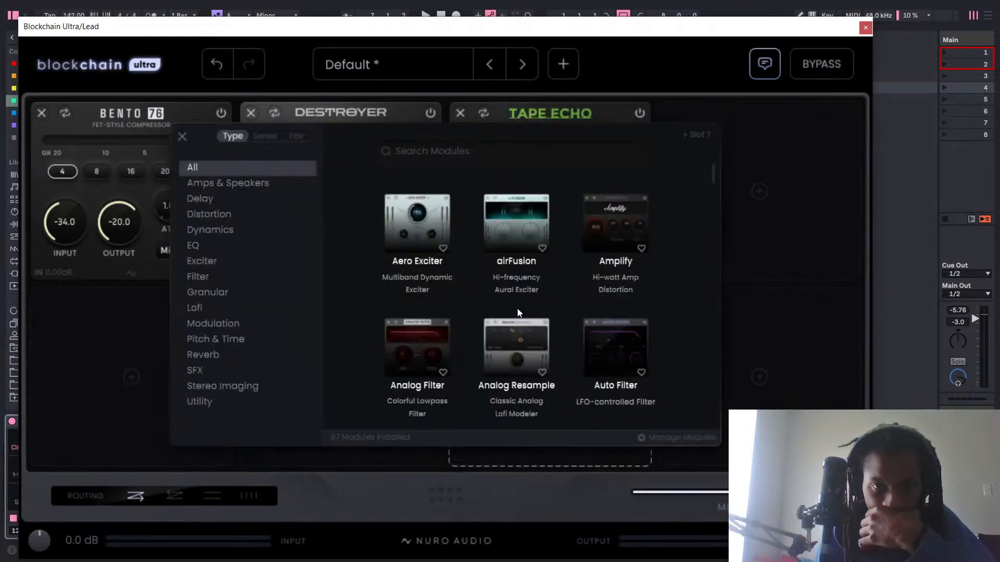
left_click(703, 88)
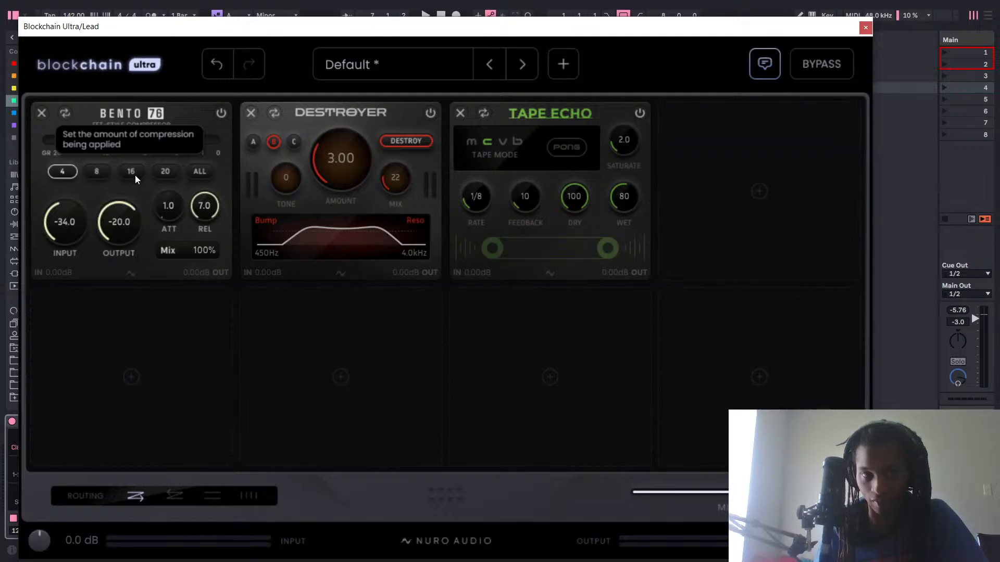
Try Bento 76's compression ratios 20, 16, 8 and ALL, ending back at 4.
left_click(167, 171)
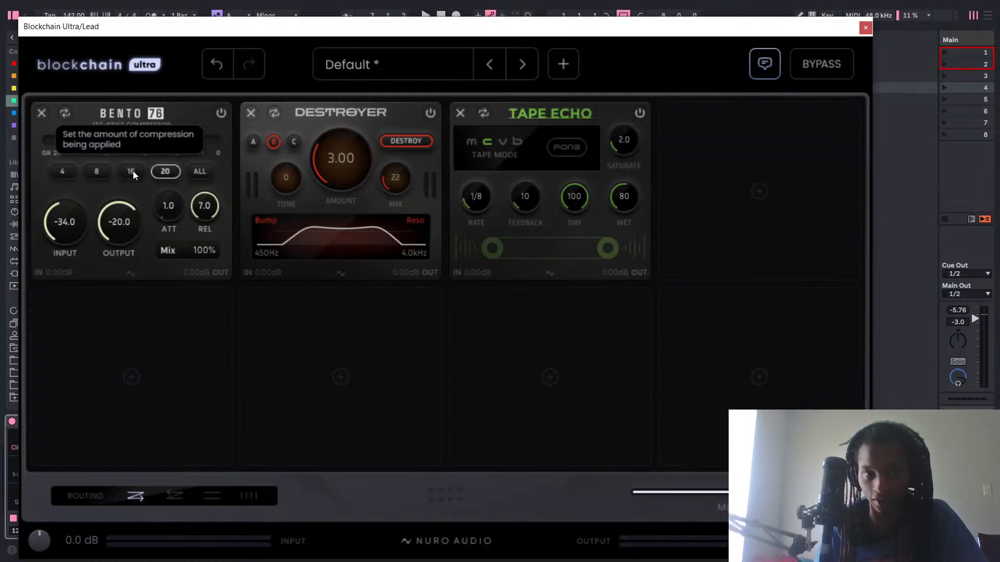
left_click(131, 171)
left_click(94, 171)
left_click(200, 171)
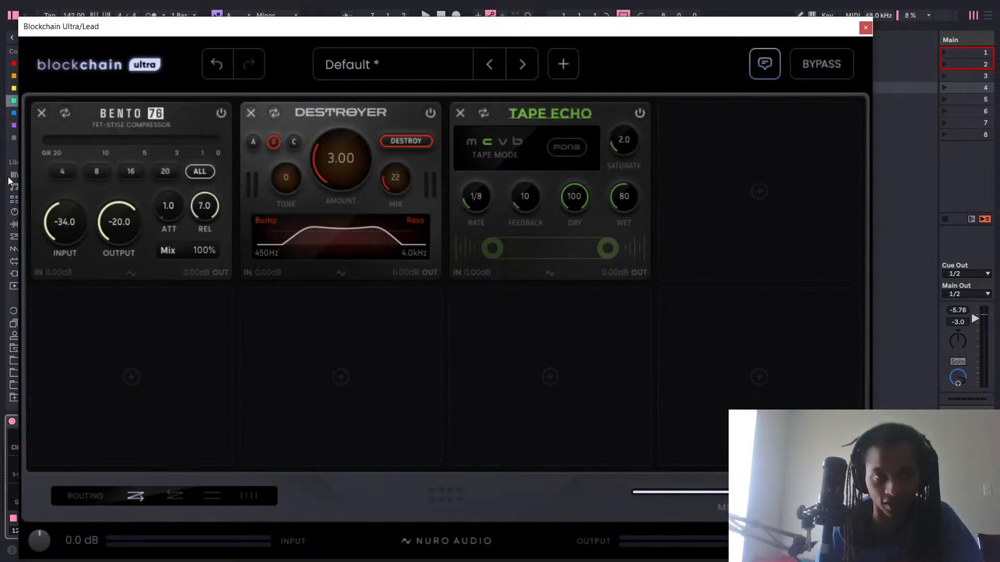
left_click(65, 174)
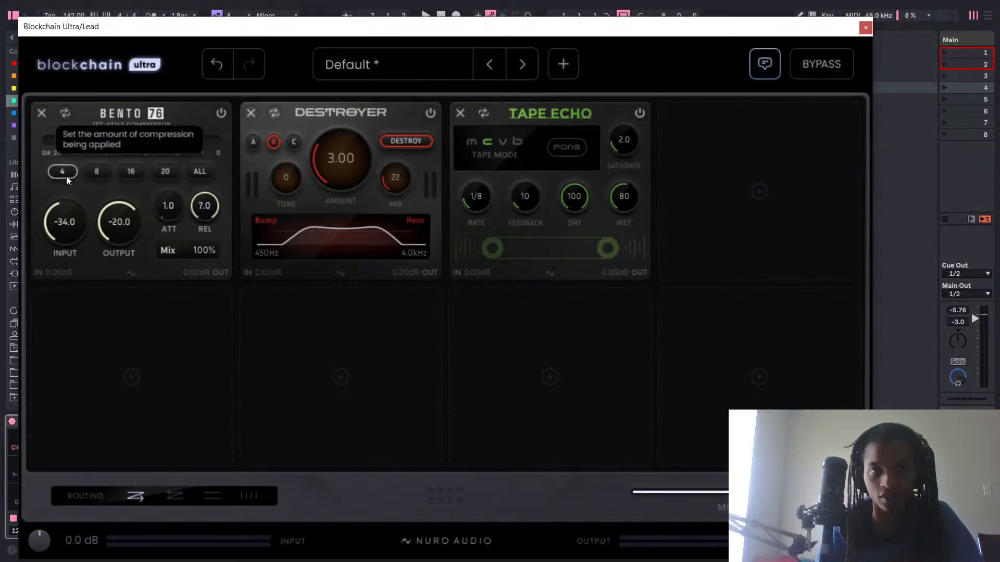
left_click(203, 173)
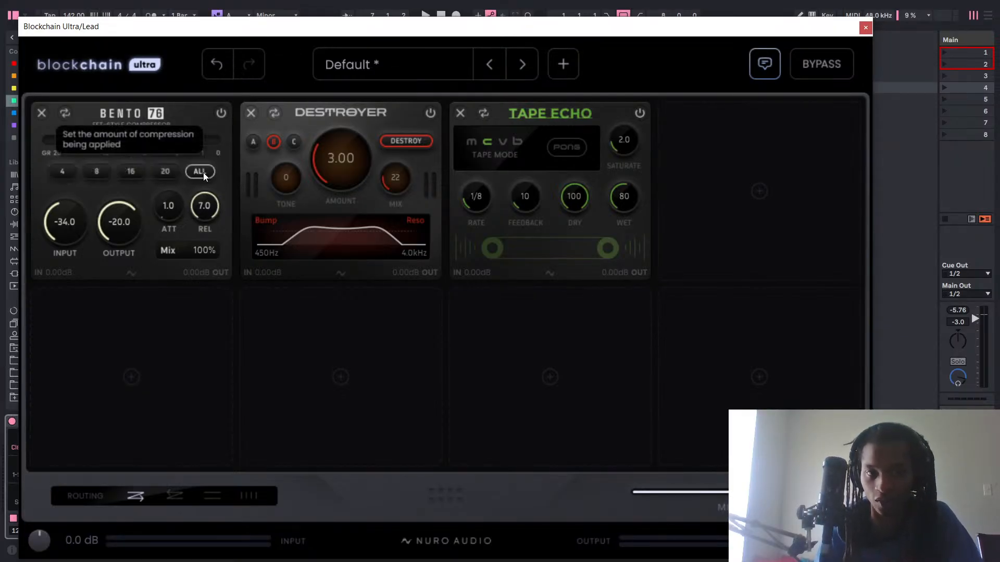
left_click(54, 167)
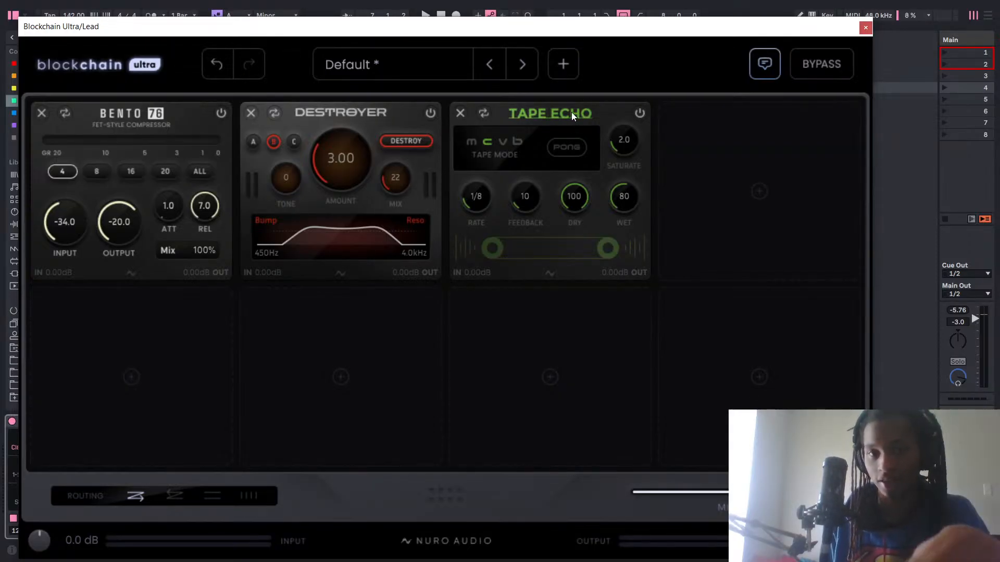
During playback, set Tape Echo's Rate to 1/16, Dry to 49, Wet to 150 and Feedback to 58.
left_click_drag(570, 112, 592, 126)
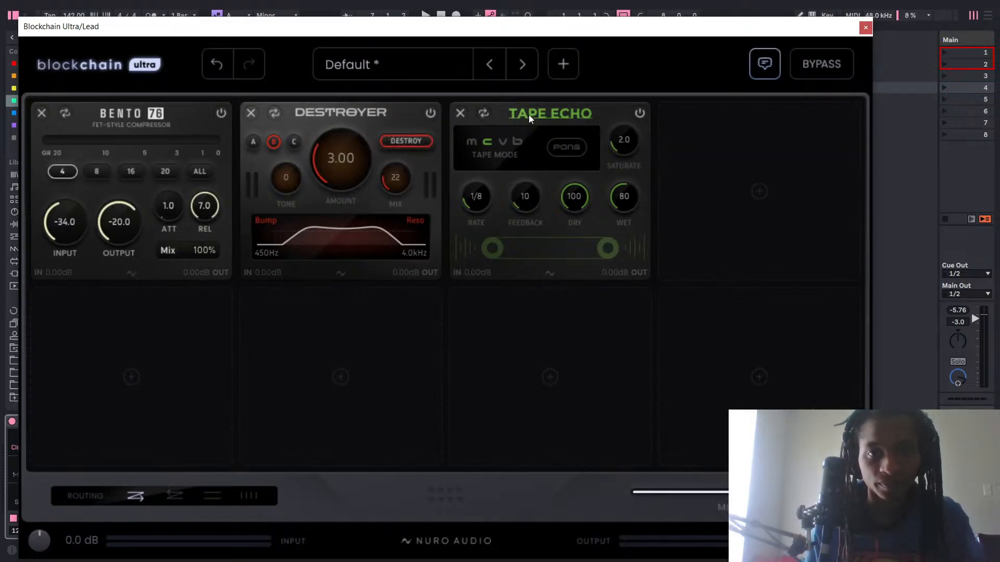
key("space")
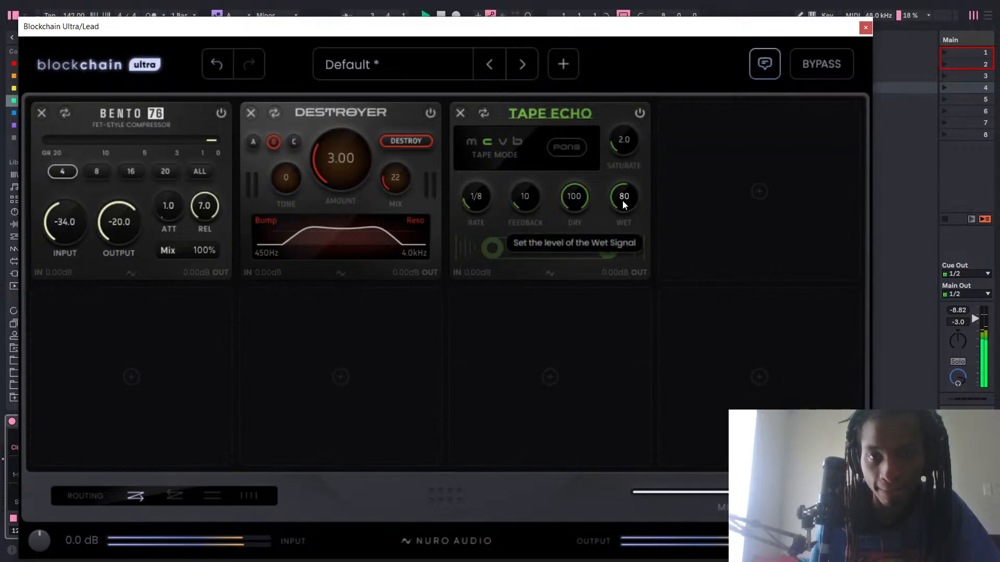
left_click_drag(624, 201, 658, 135)
left_click_drag(475, 204, 475, 197)
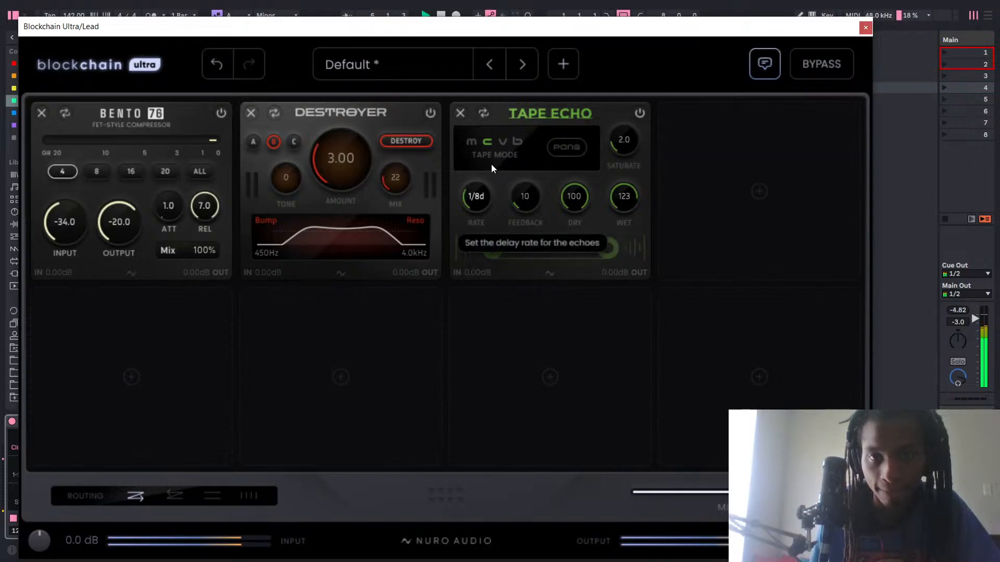
left_click_drag(497, 149, 520, 292)
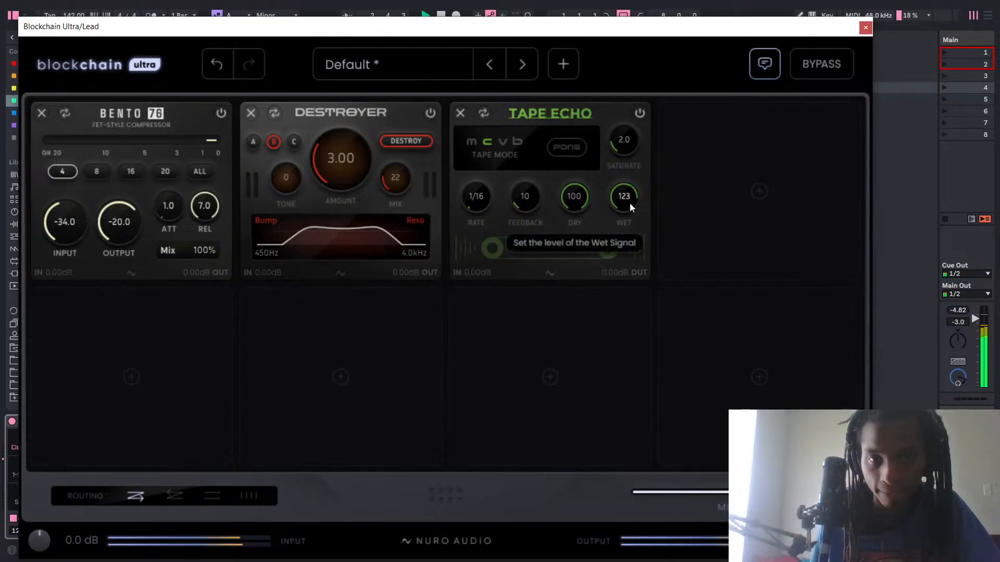
left_click_drag(582, 203, 602, 317)
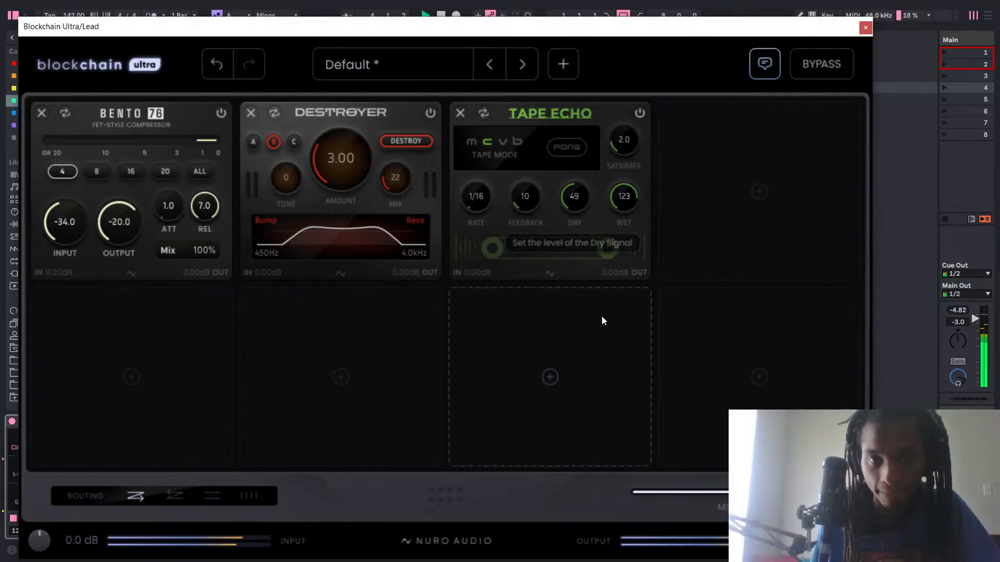
left_click_drag(626, 217, 649, 111)
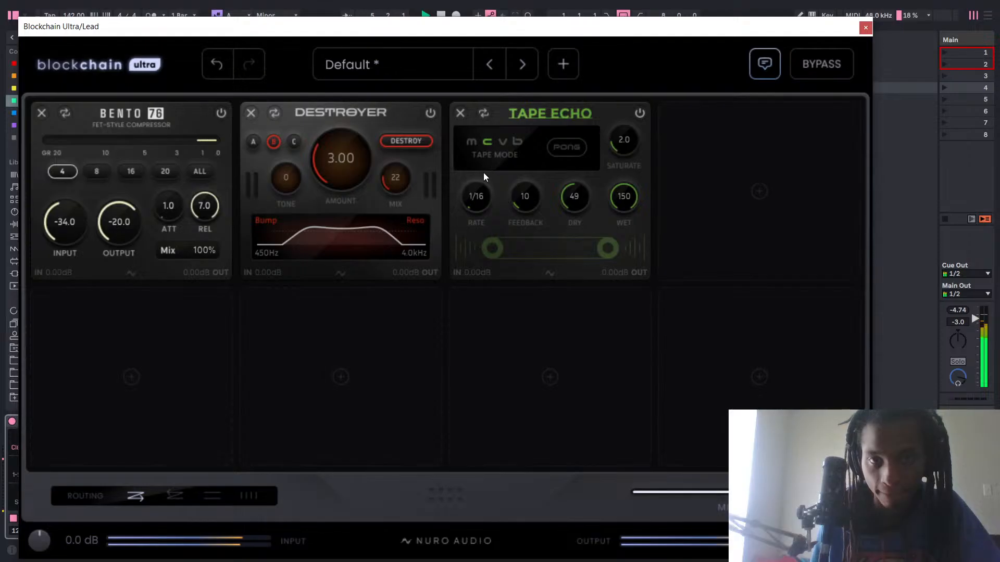
left_click_drag(518, 199, 554, 59)
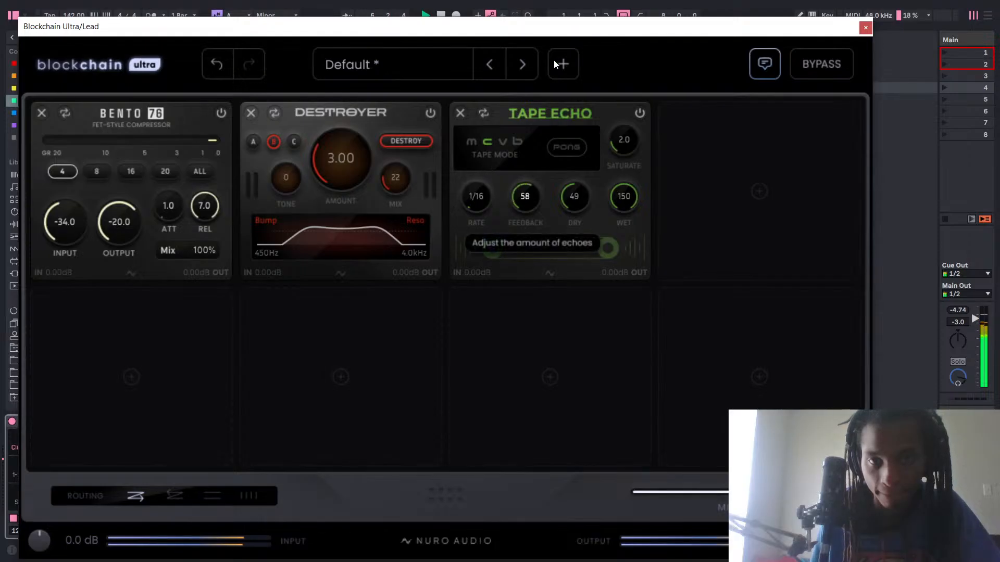
Set Tape Echo's Saturate to 6.9, turn on Pong, try Rates from 1/16 to 2/1, and remove the module from slot 3.
left_click_drag(624, 140, 600, 70)
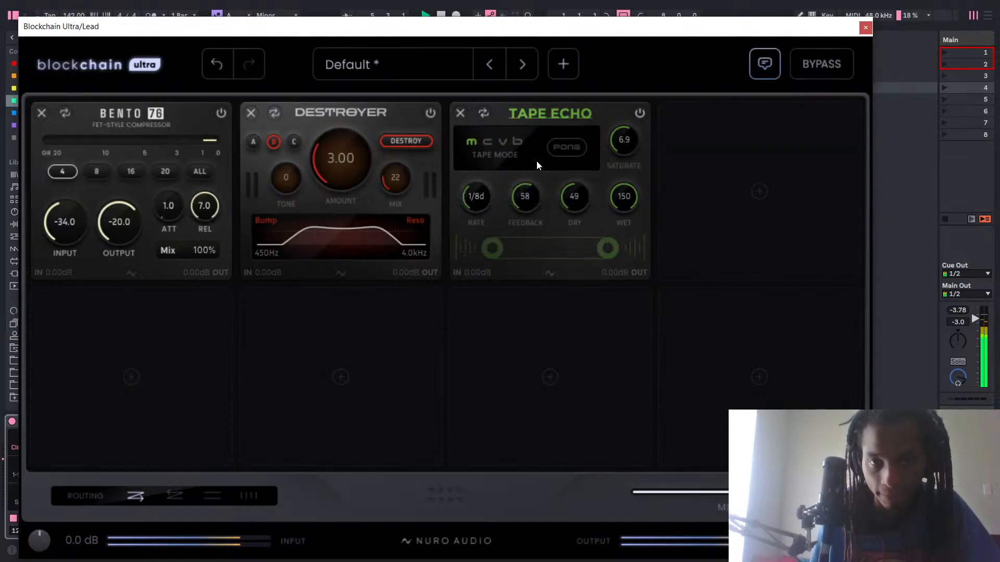
left_click(557, 152)
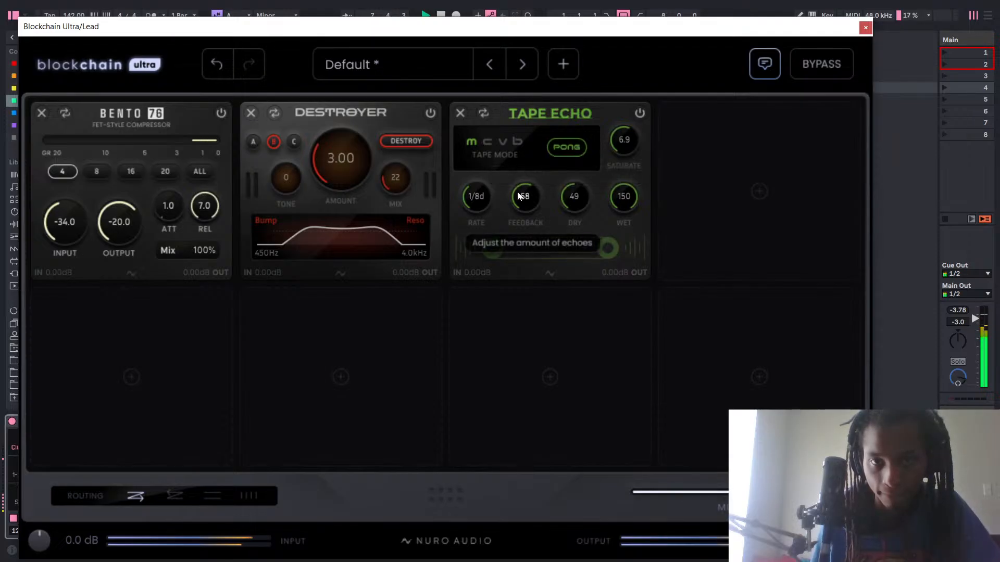
left_click_drag(479, 236, 474, 313)
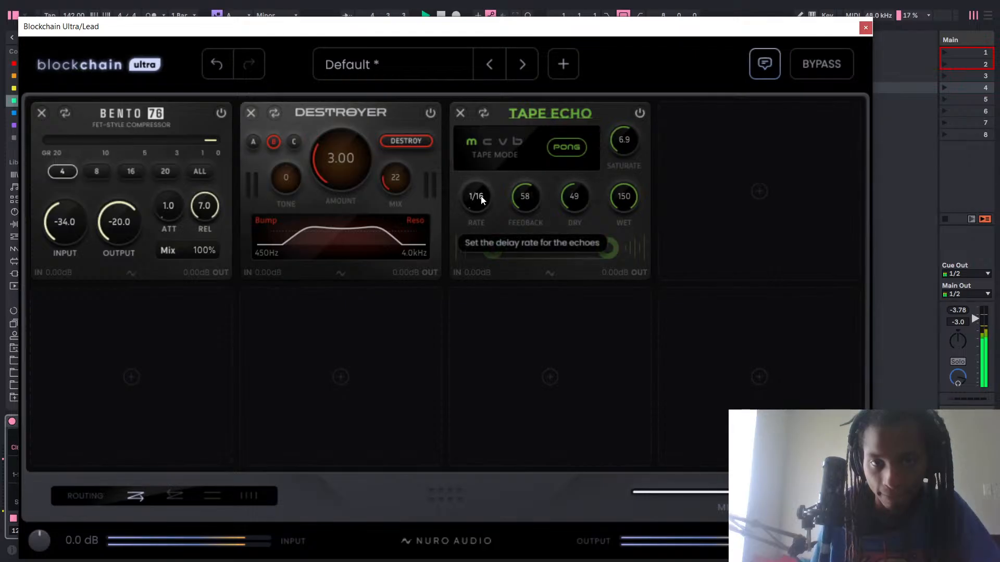
left_click_drag(481, 199, 482, 168)
left_click_drag(493, 122, 618, 15)
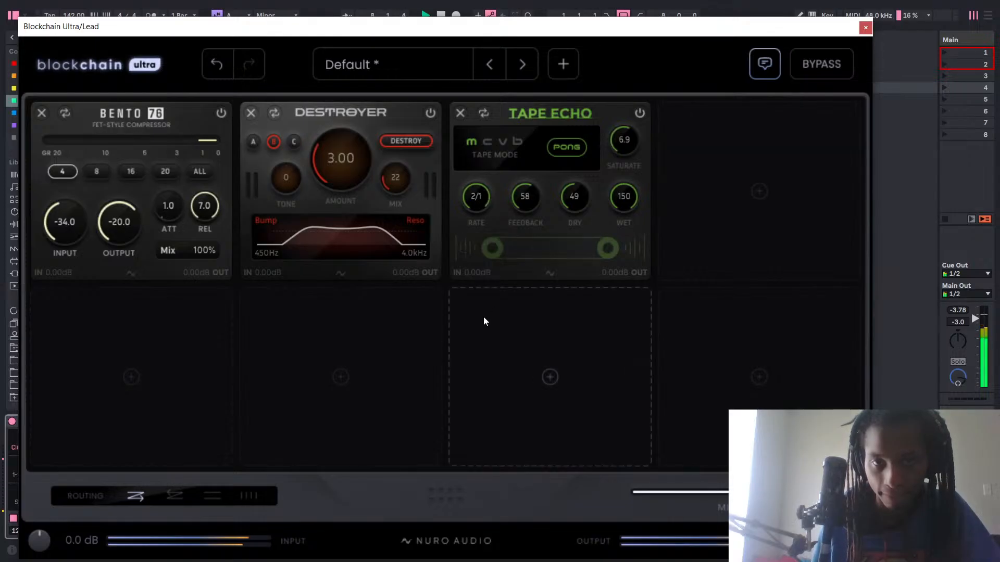
left_click(461, 112)
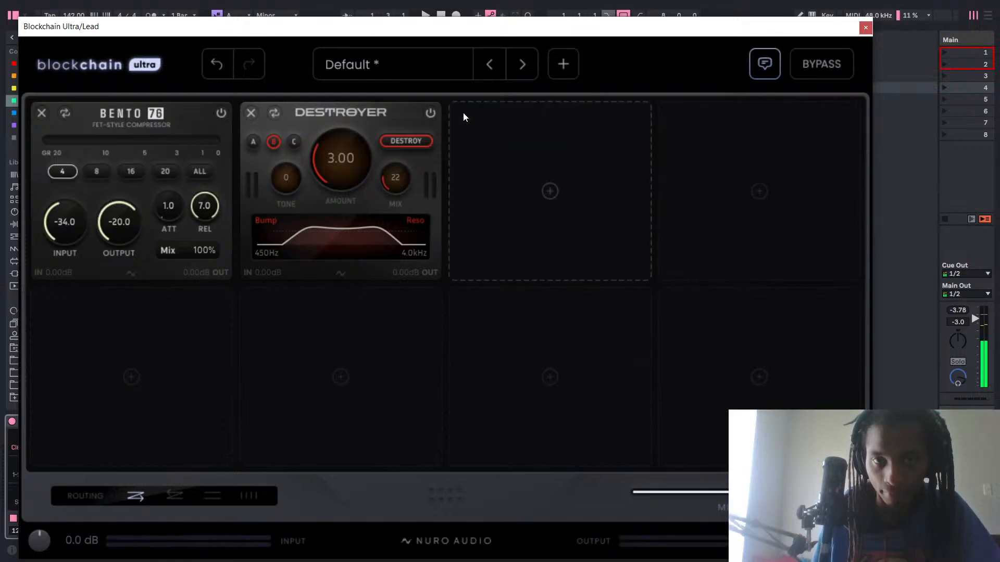
Browse the Delay and Pitch & Time modules, load Halfspeed into slot 3, and remove it again.
left_click(518, 149)
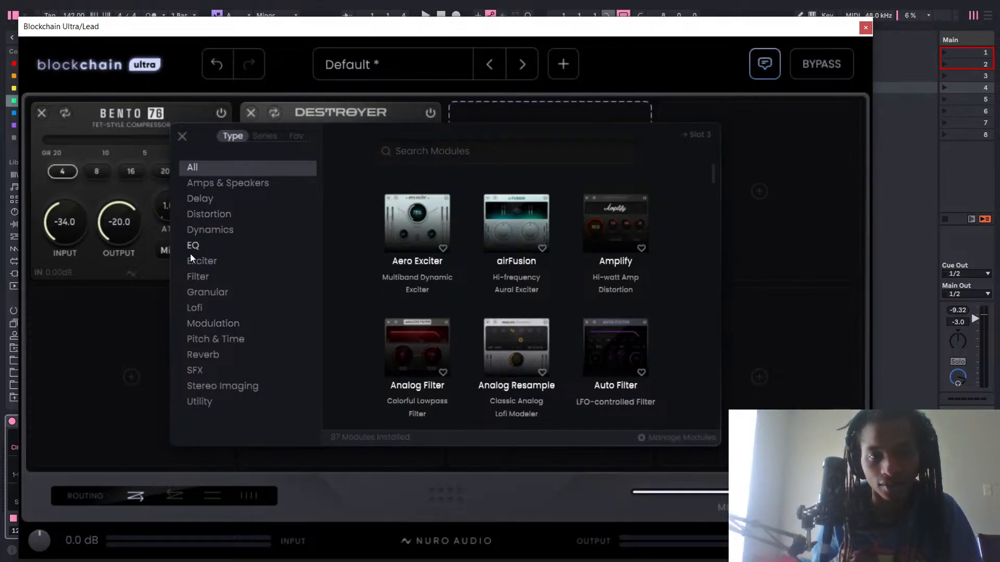
left_click(214, 201)
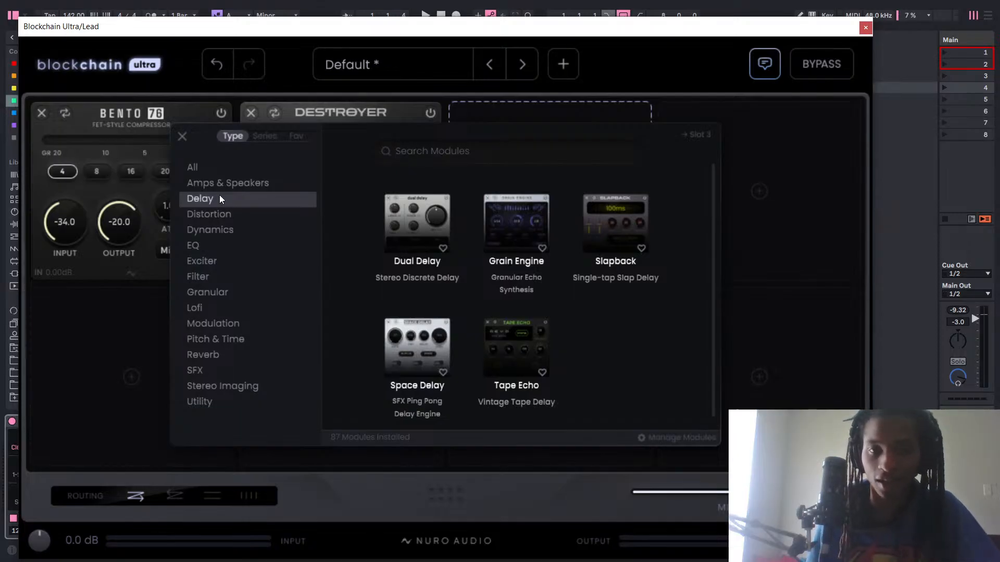
left_click(229, 339)
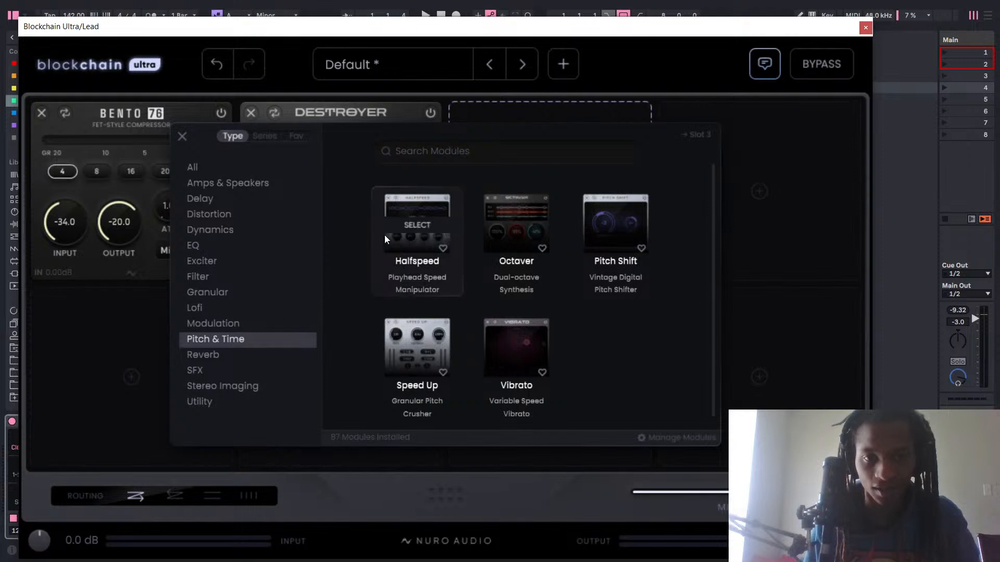
left_click(414, 229)
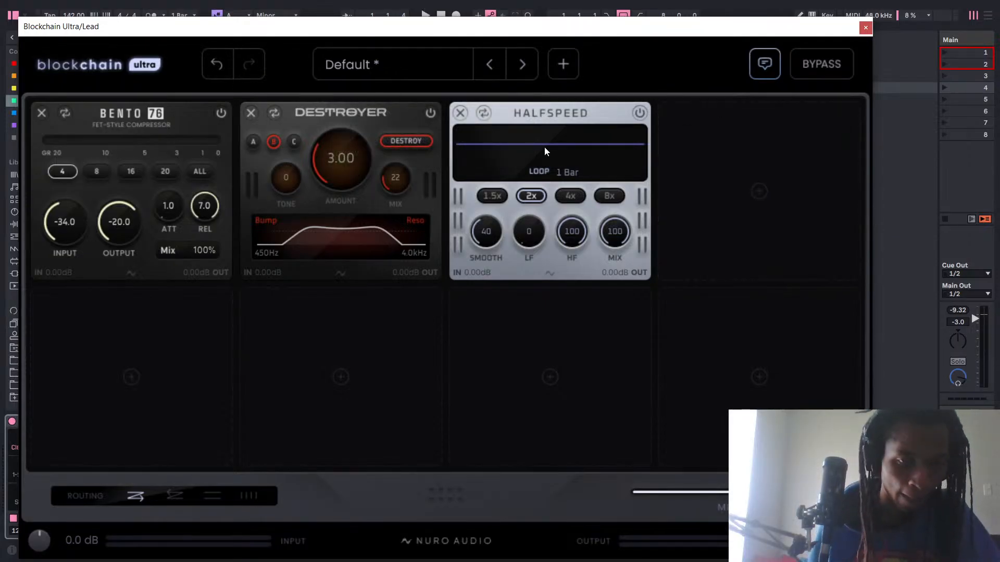
left_click(462, 114)
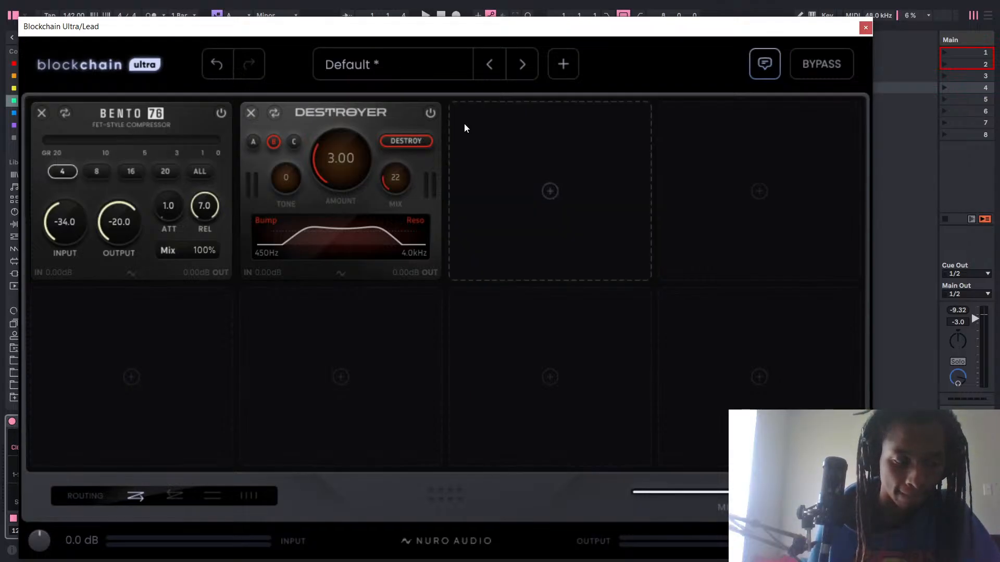
Browse the Distortion modules for one to load into slot 3.
left_click(549, 166)
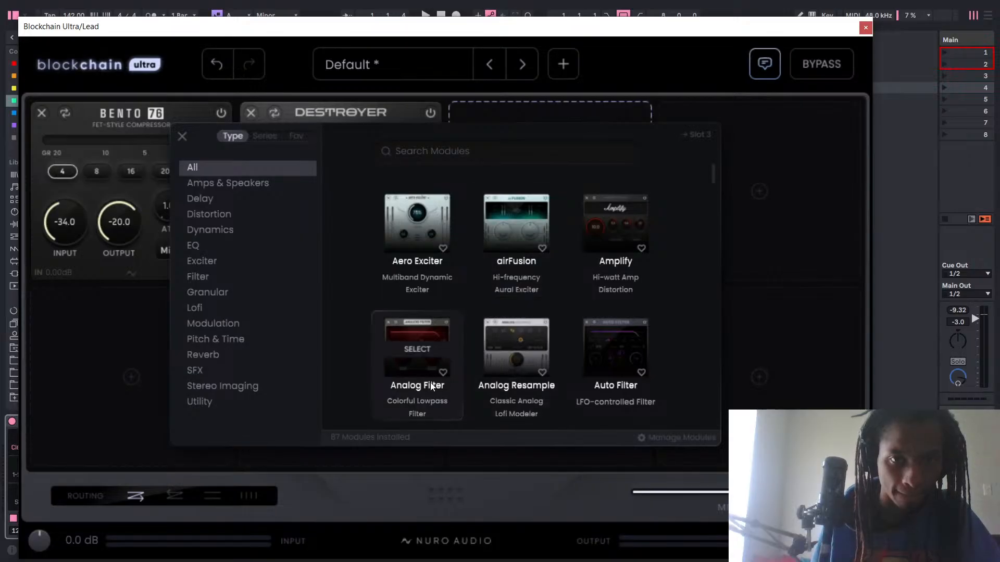
left_click(211, 220)
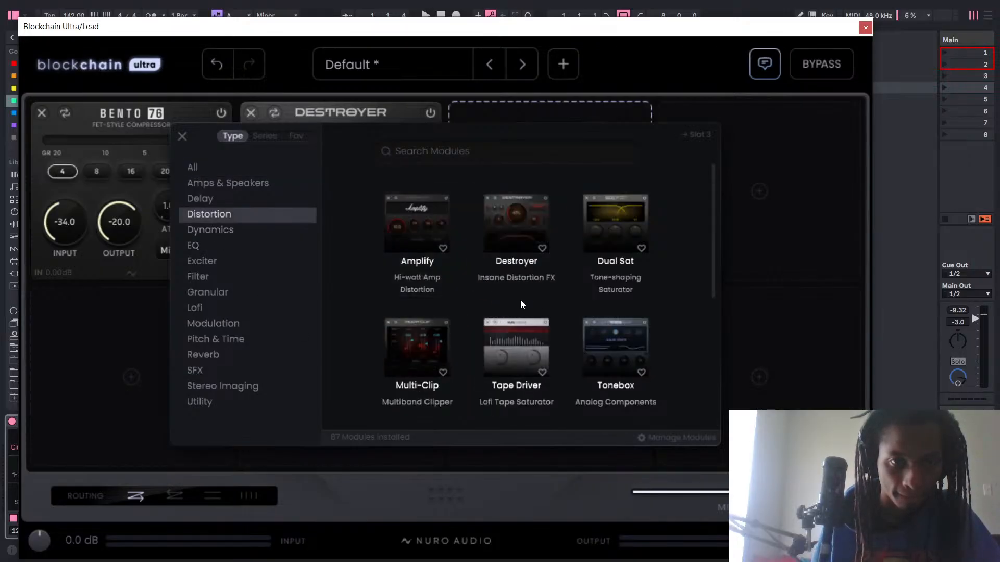
scroll(573, 297, "down", 3)
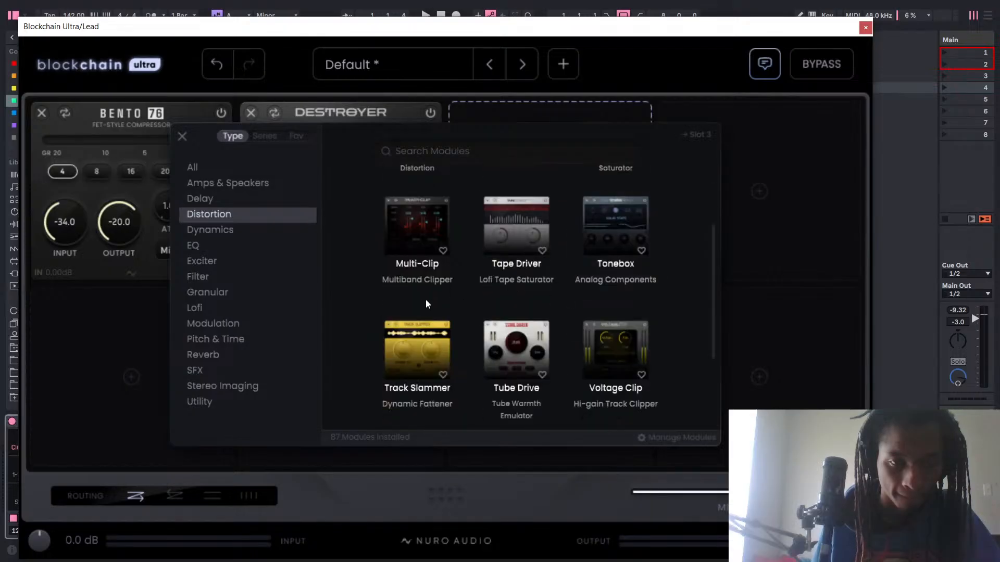
scroll(417, 297, "down", 1)
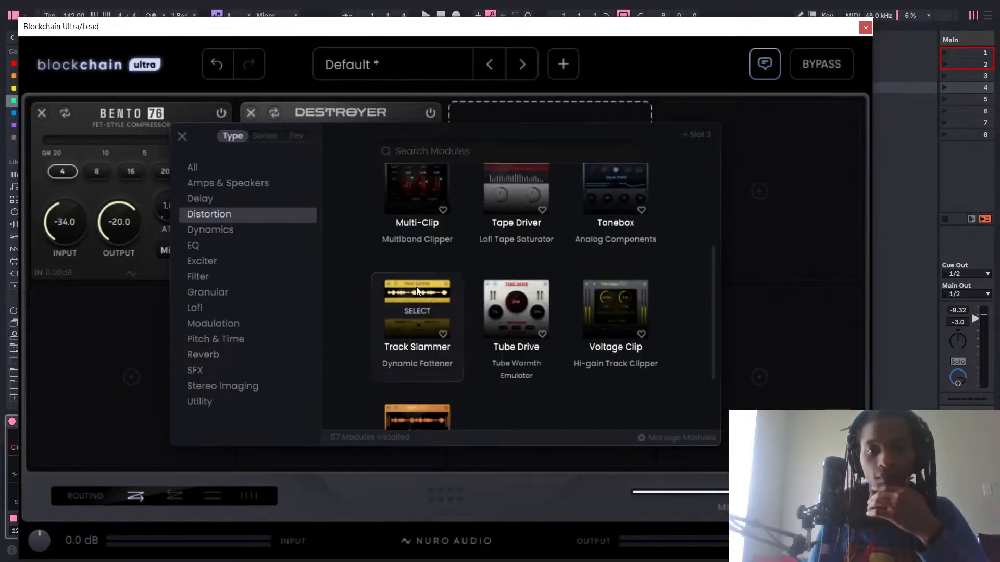
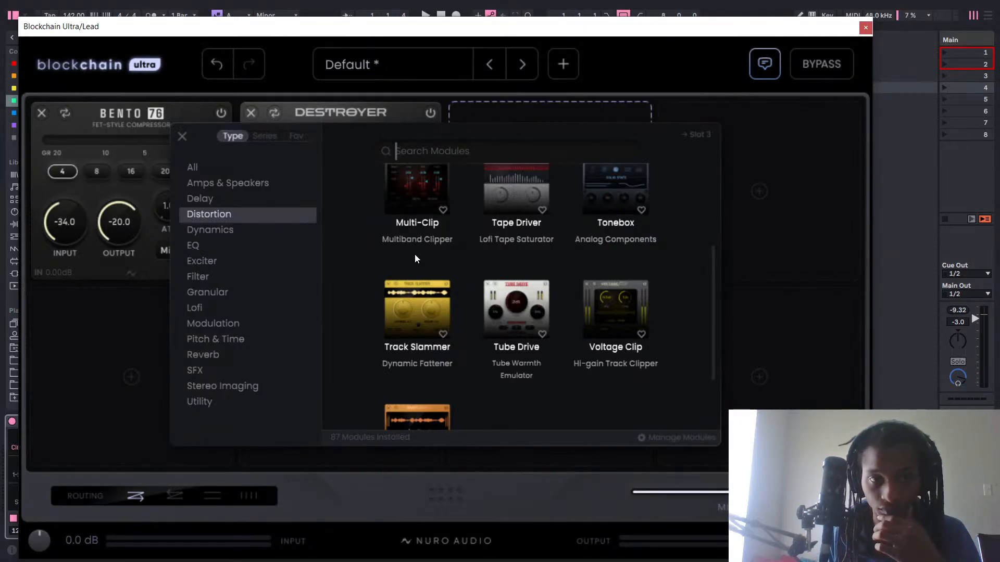
left_click(210, 230)
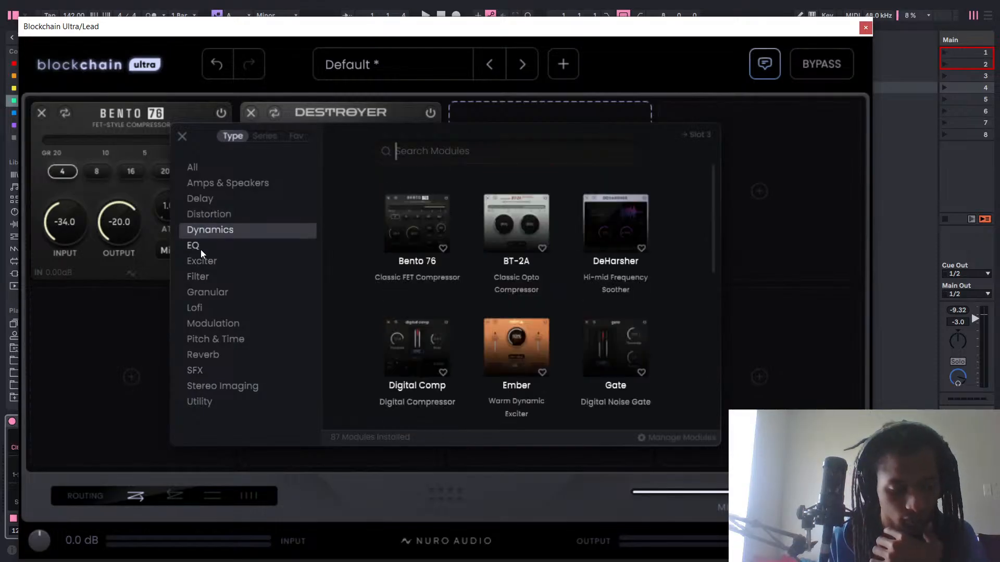
mouse_move(318, 554)
key("super")
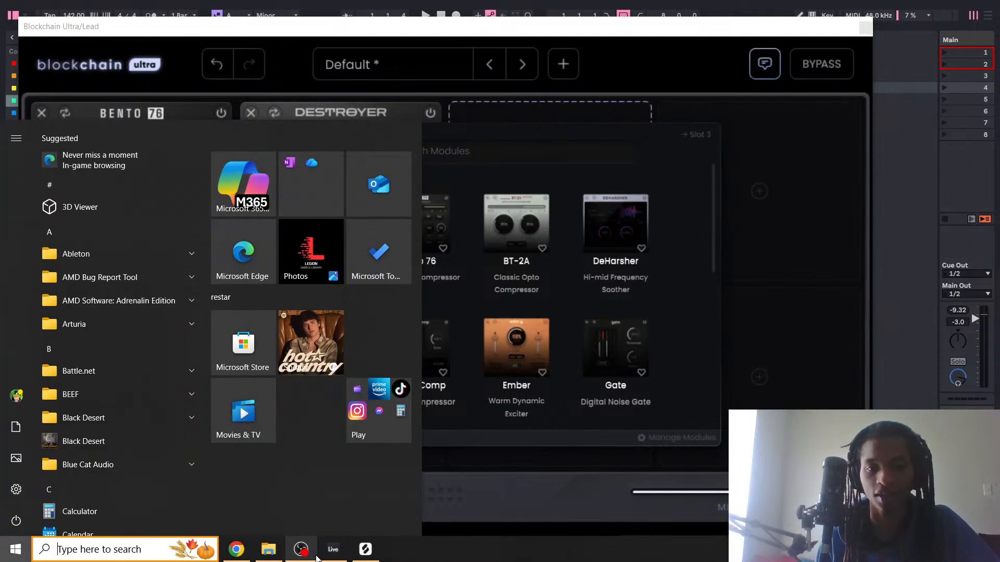
left_click(304, 555)
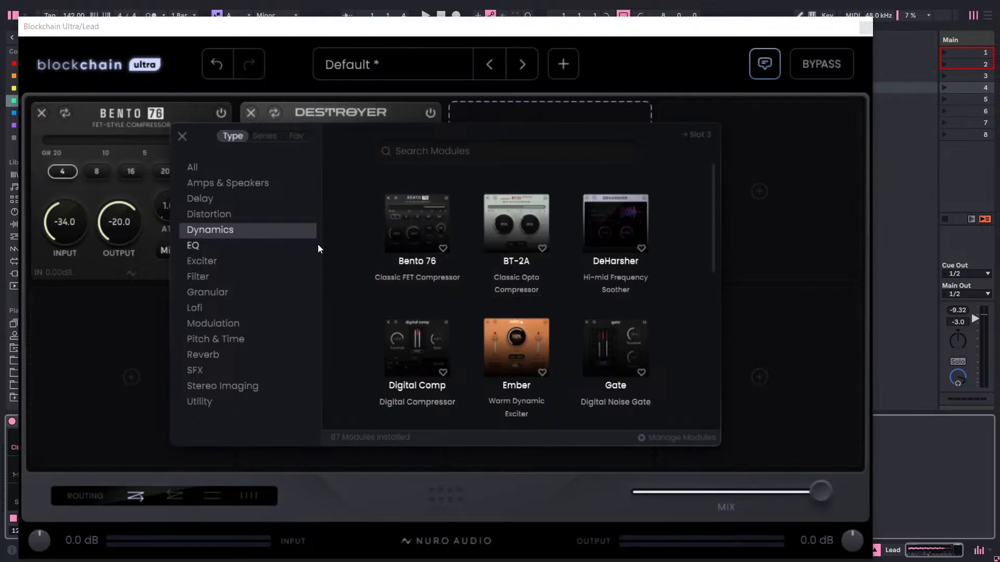
Load the Space Delay module into slot 3, start playback and set its Rate to 1/4.
left_click(200, 201)
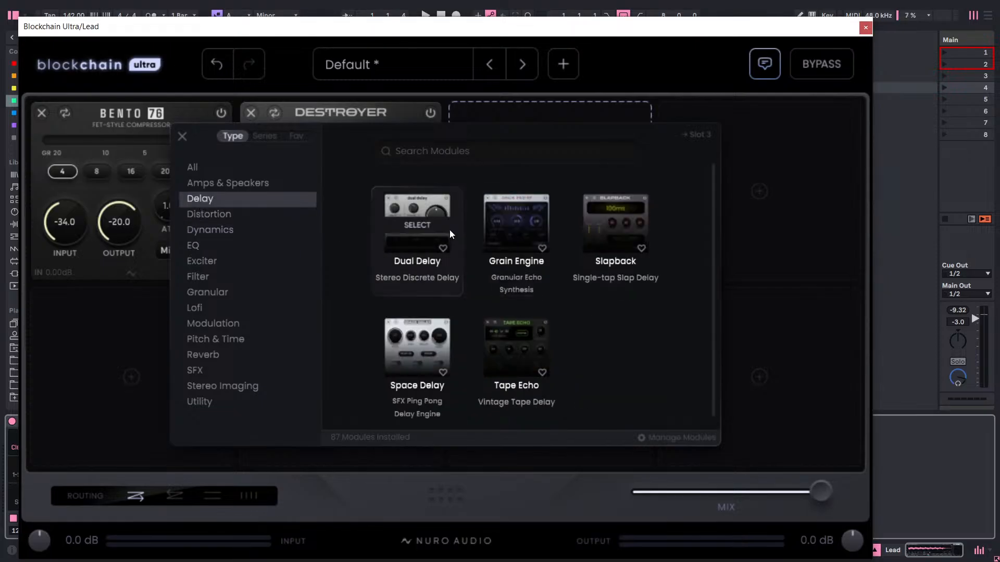
left_click(415, 360)
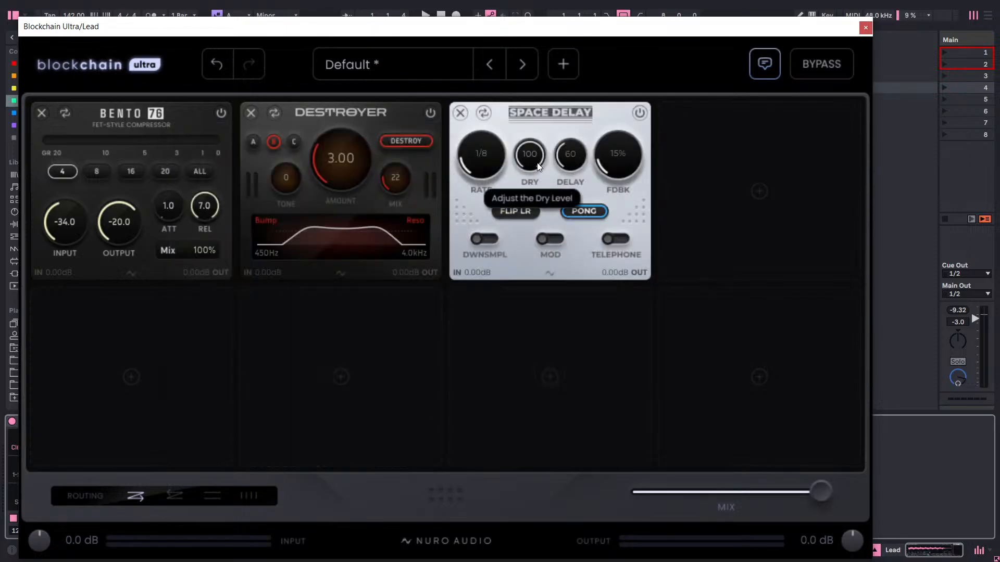
key("space")
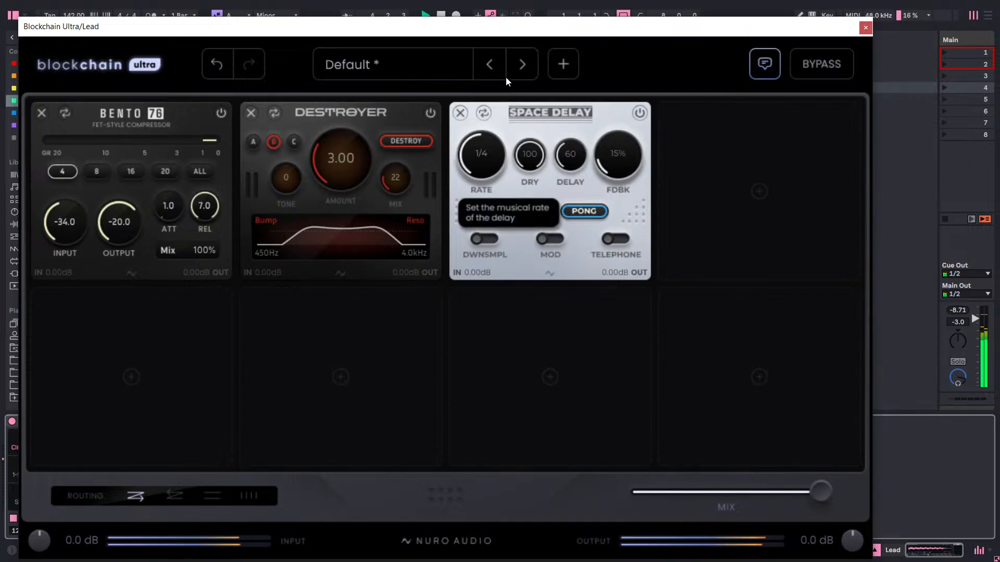
left_click_drag(509, 69, 535, 81)
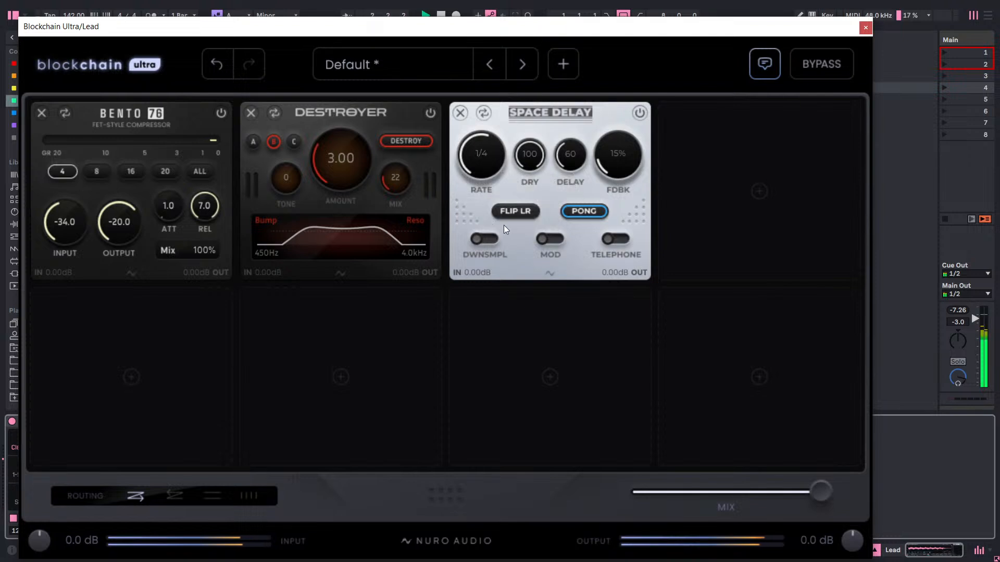
Try Space Delay with downsampling and ahead of Destroyer, restore its slot 3 place with downsampling off, and enable Telephone.
left_click(484, 239)
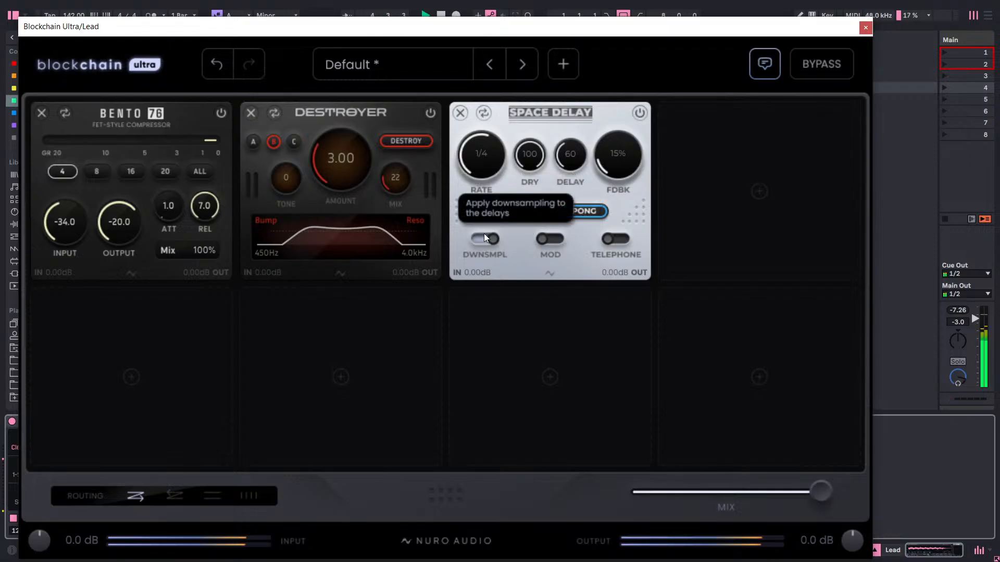
left_click_drag(536, 113, 339, 125)
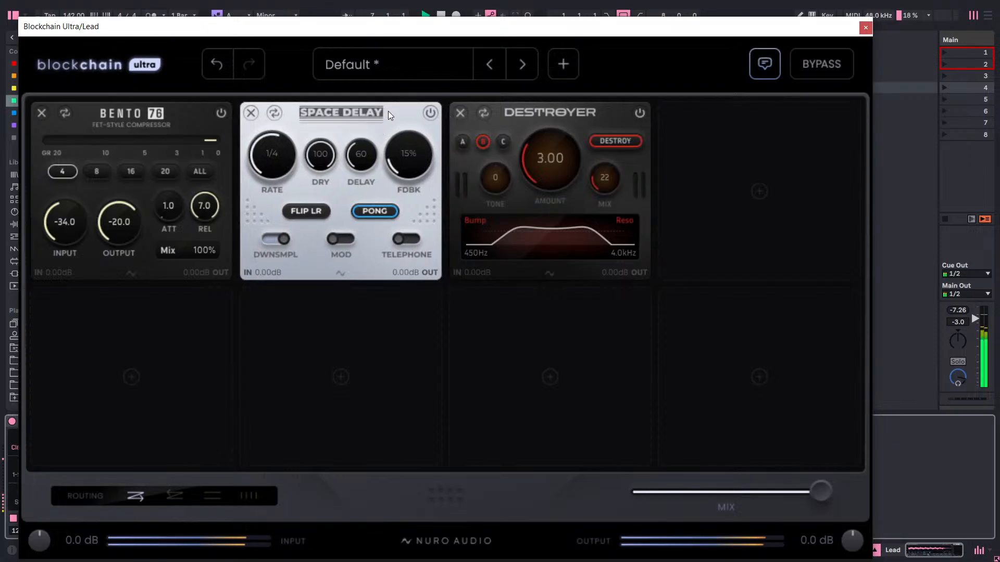
left_click_drag(388, 111, 632, 117)
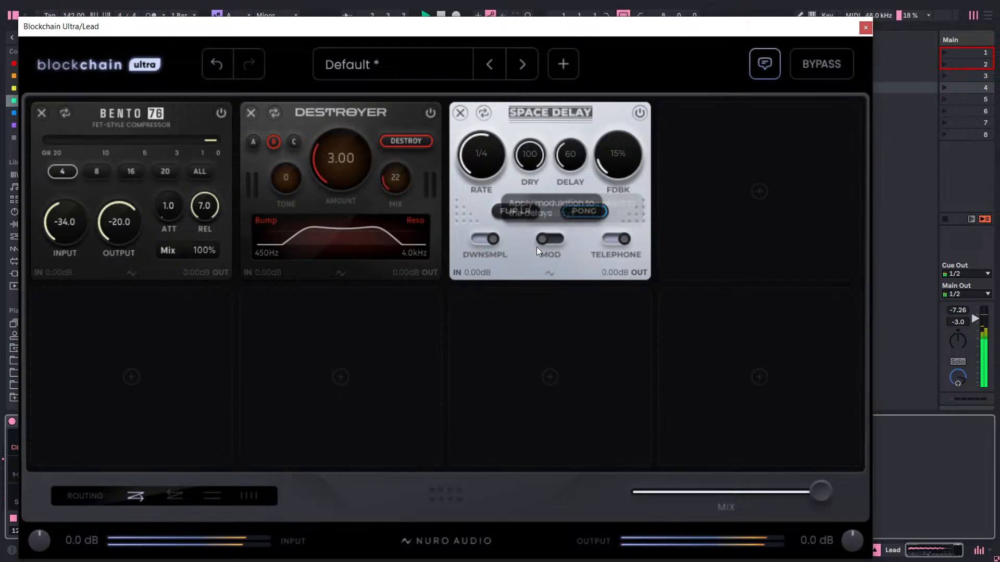
left_click(482, 240)
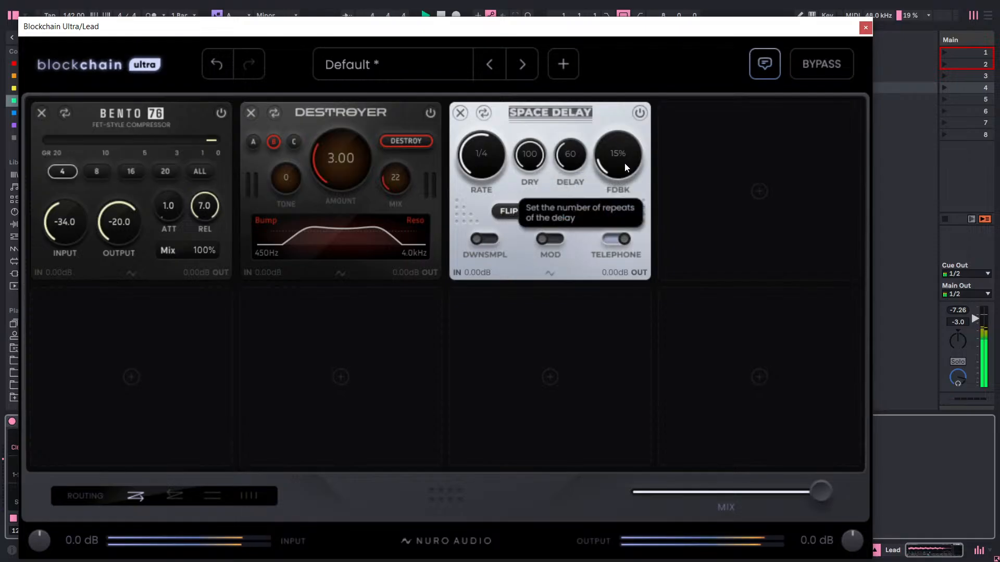
Set Space Delay's Feedback to 40% and Delay level to 50, leaving Mod off.
left_click_drag(624, 164, 731, 2)
left_click_drag(622, 156, 600, 282)
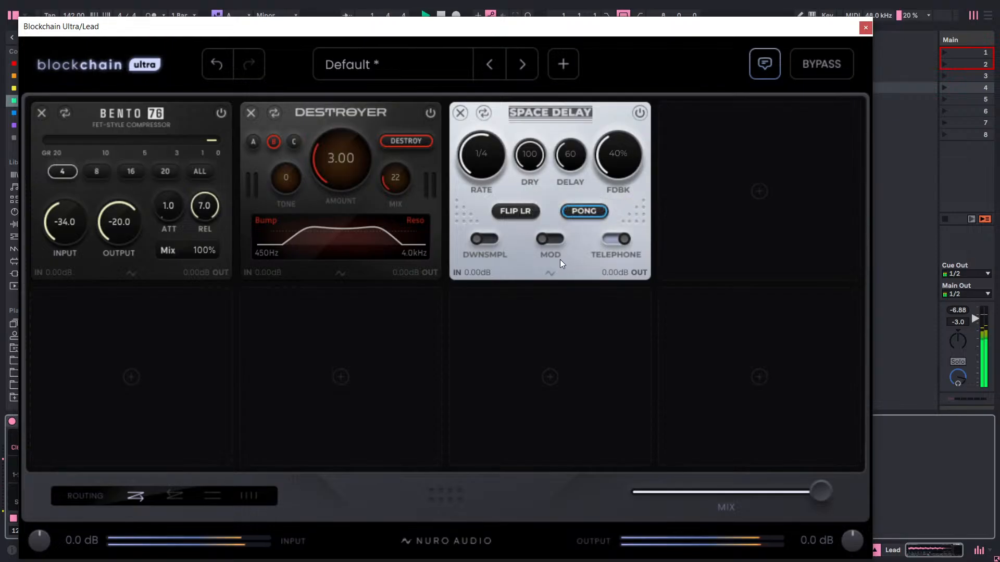
left_click_drag(576, 160, 591, 144)
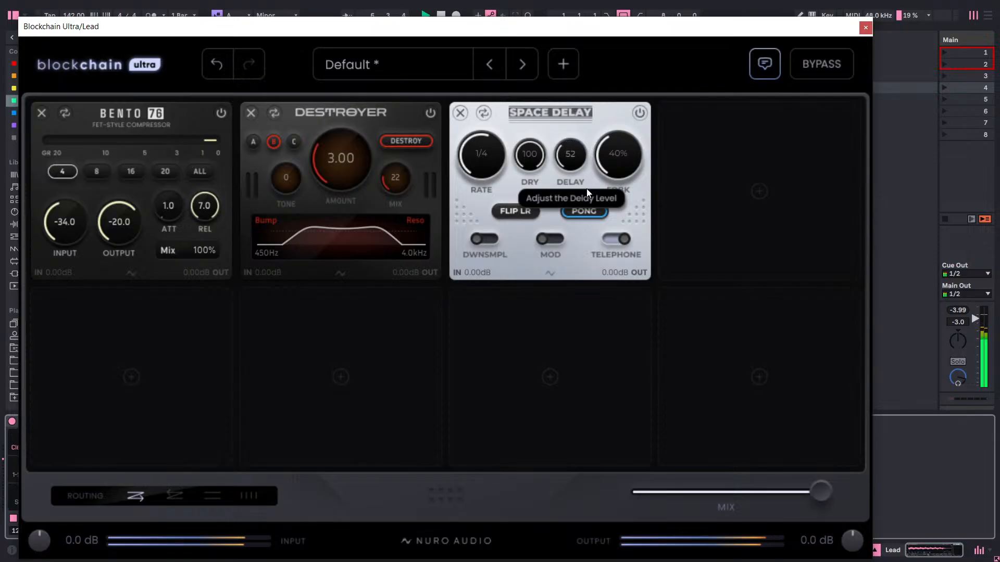
left_click_drag(587, 188, 586, 193)
left_click(547, 239)
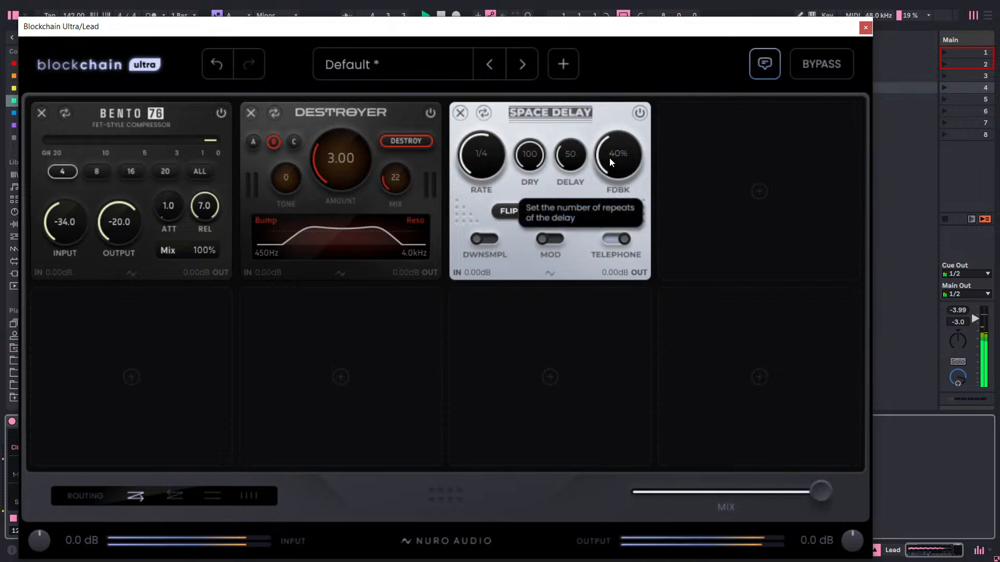
Compare the lead with and without Space Delay, and with and without the whole effects chain.
left_click(640, 113)
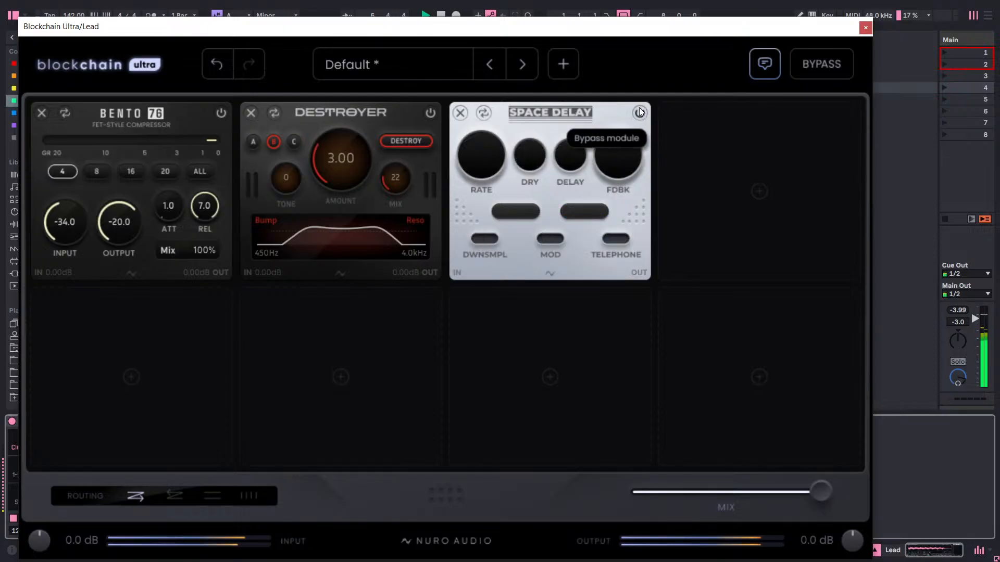
left_click(640, 113)
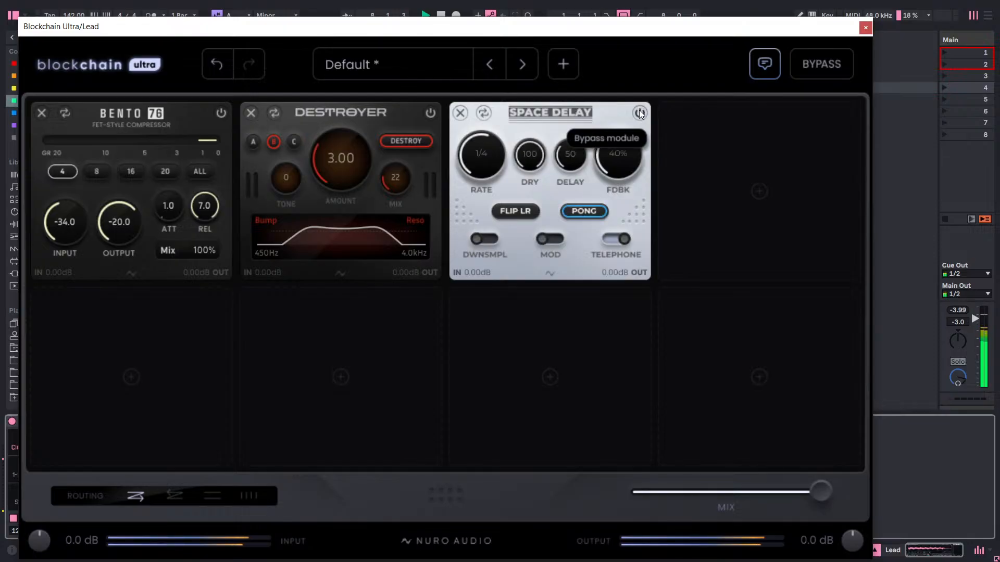
left_click(815, 65)
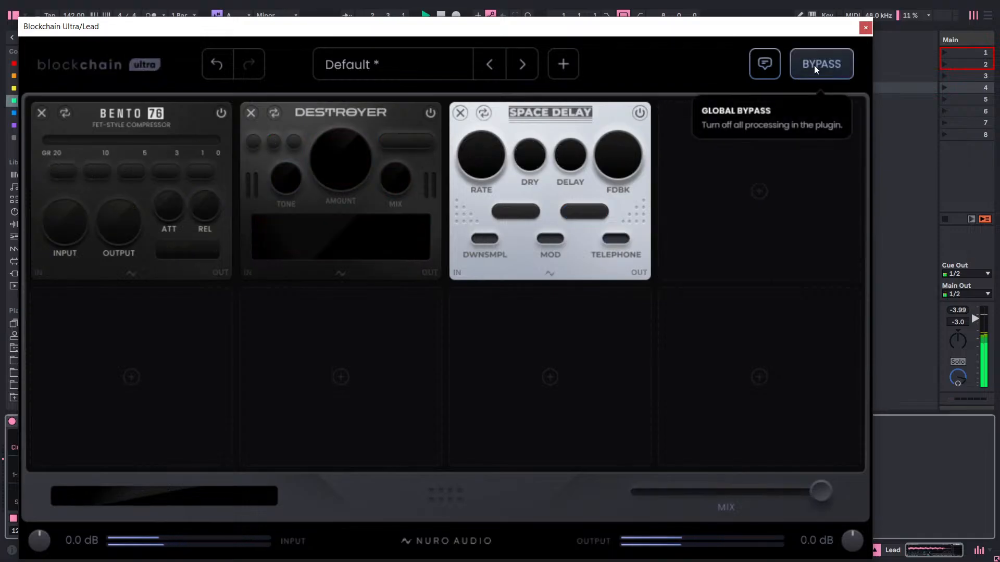
left_click(815, 65)
Browse the Reverb, Granular and Lofi modules and load Magnetic Drift into slot 4.
left_click(755, 185)
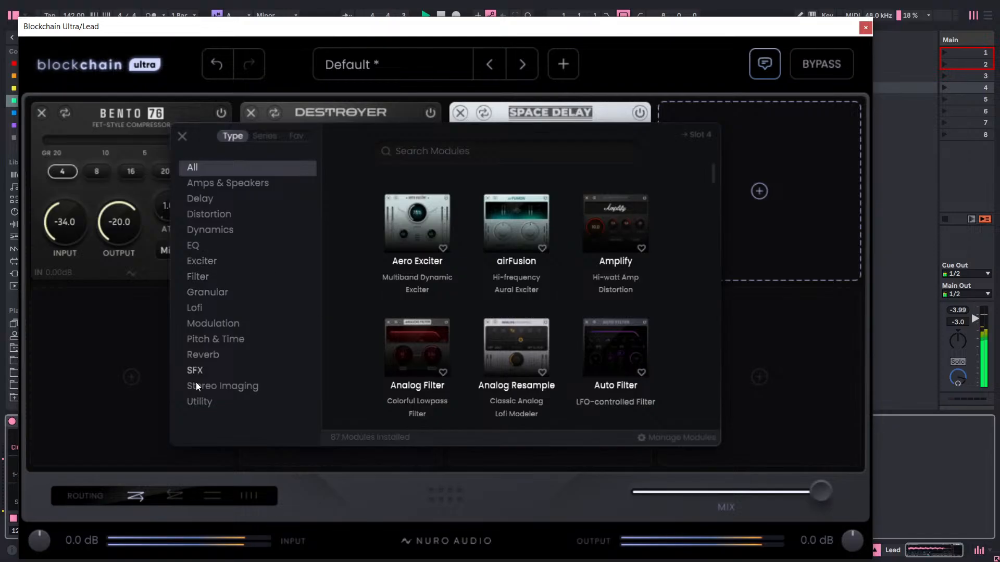
left_click(210, 357)
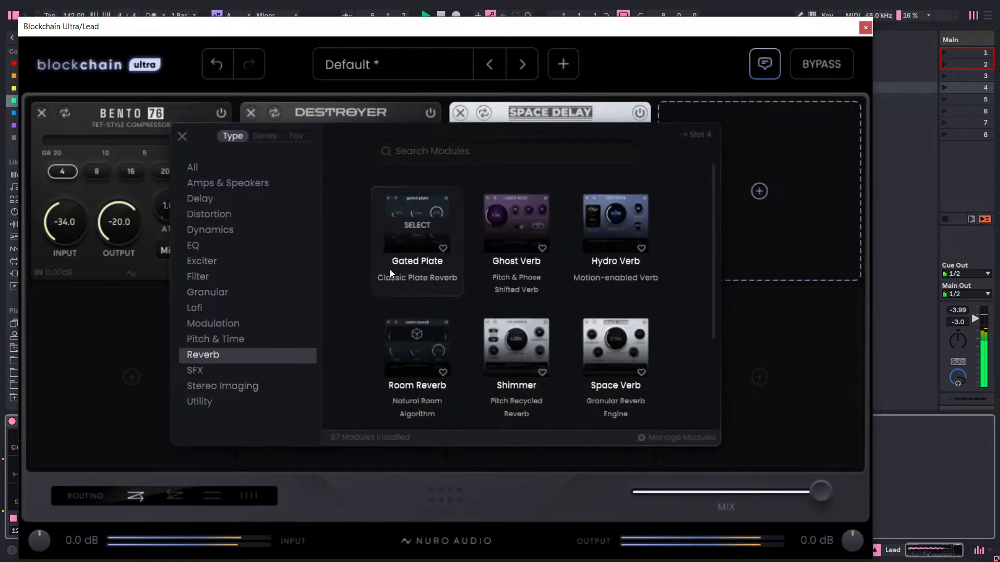
scroll(453, 274, "down", 1)
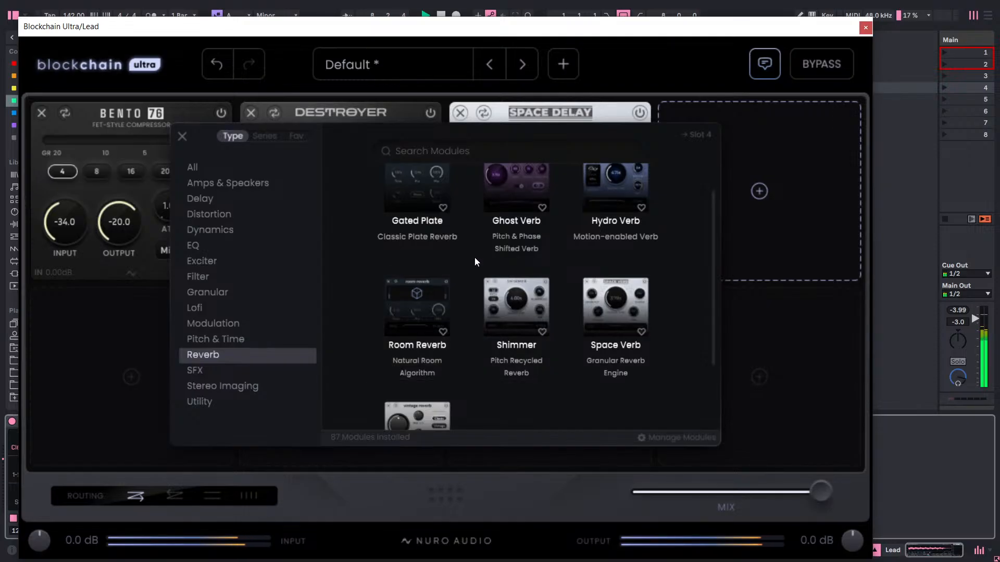
scroll(474, 257, "down", 2)
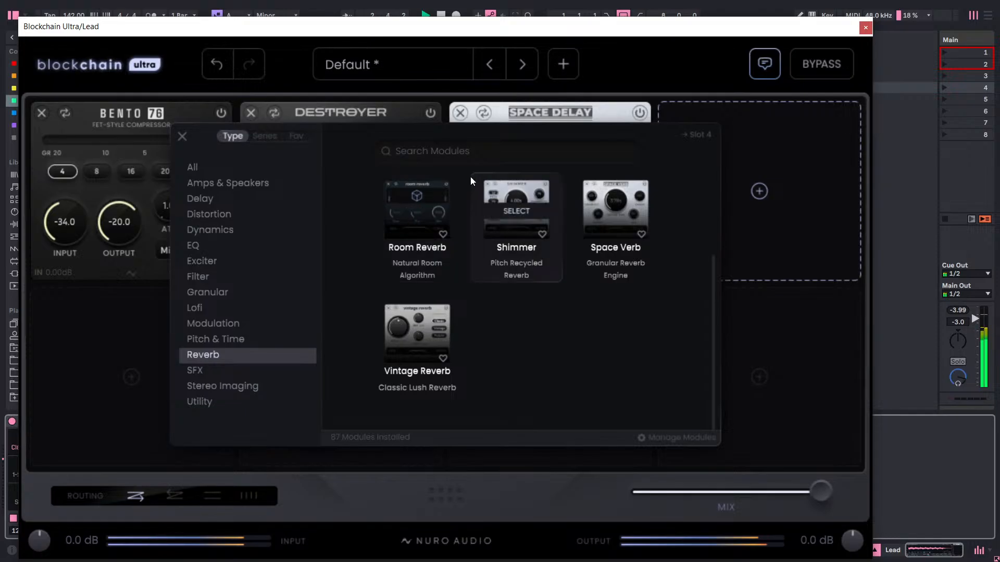
left_click(199, 296)
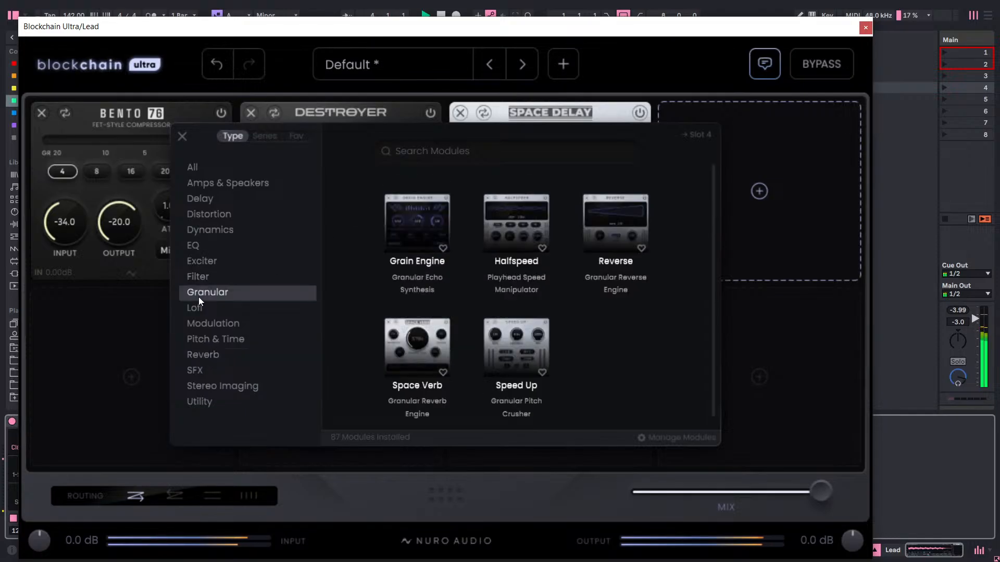
left_click(198, 307)
scroll(524, 245, "down", 2)
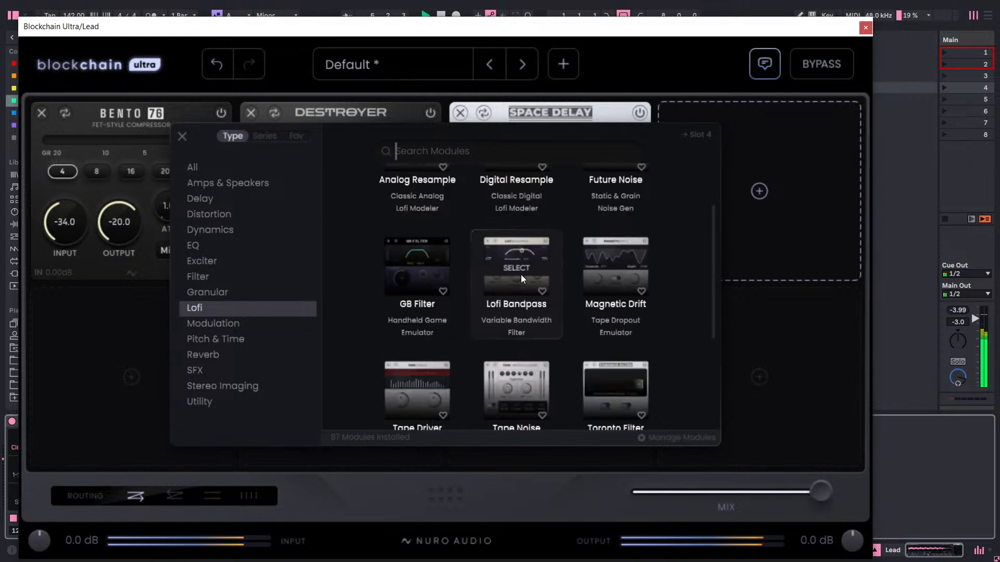
left_click(605, 253)
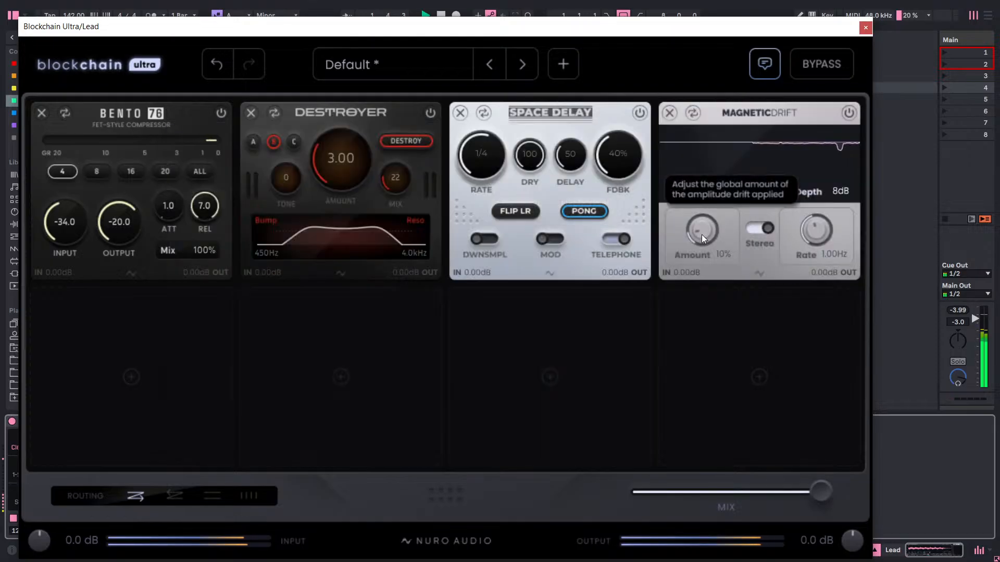
Set Magnetic Drift's Amount to 270%, Depth to 1 dB and Rate to 3.03 Hz.
left_click_drag(701, 234, 707, 186)
left_click_drag(717, 150, 736, 112)
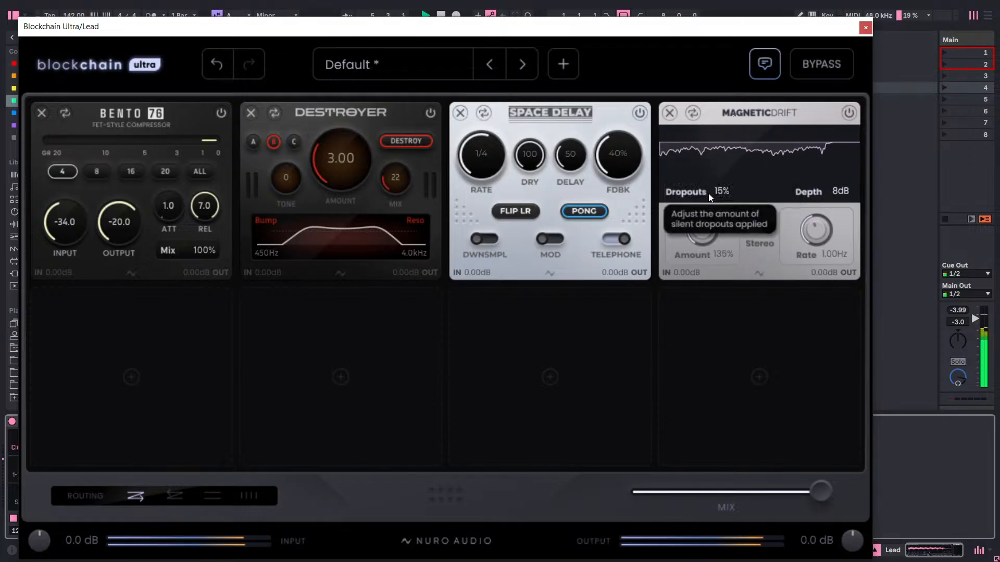
left_click_drag(700, 234, 733, 179)
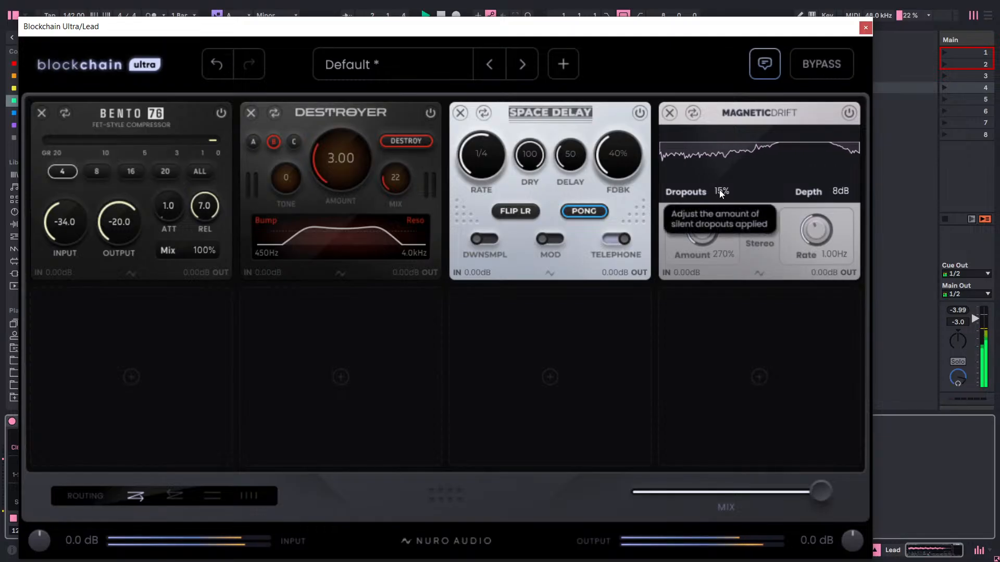
left_click_drag(844, 194, 830, 249)
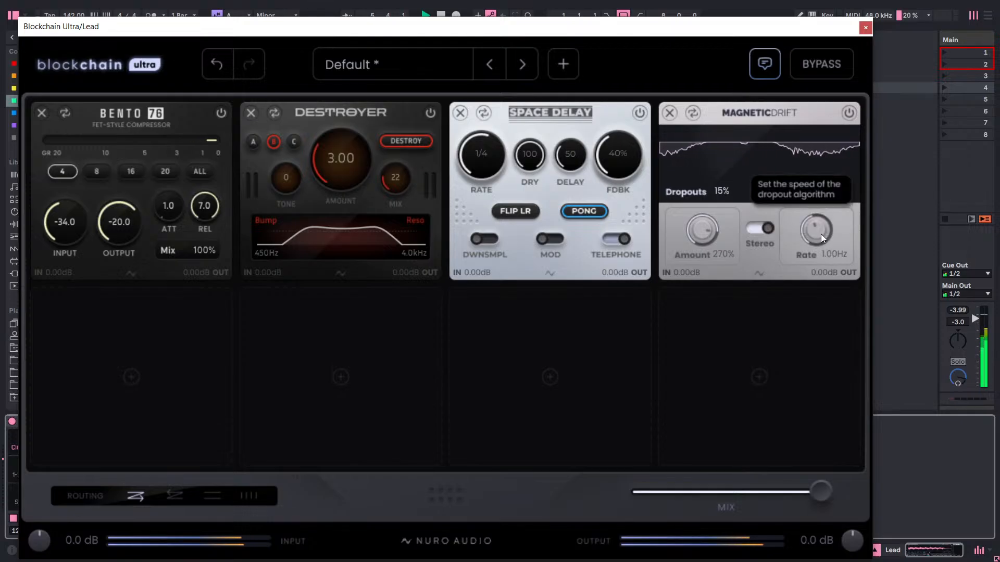
left_click_drag(821, 233, 833, 173)
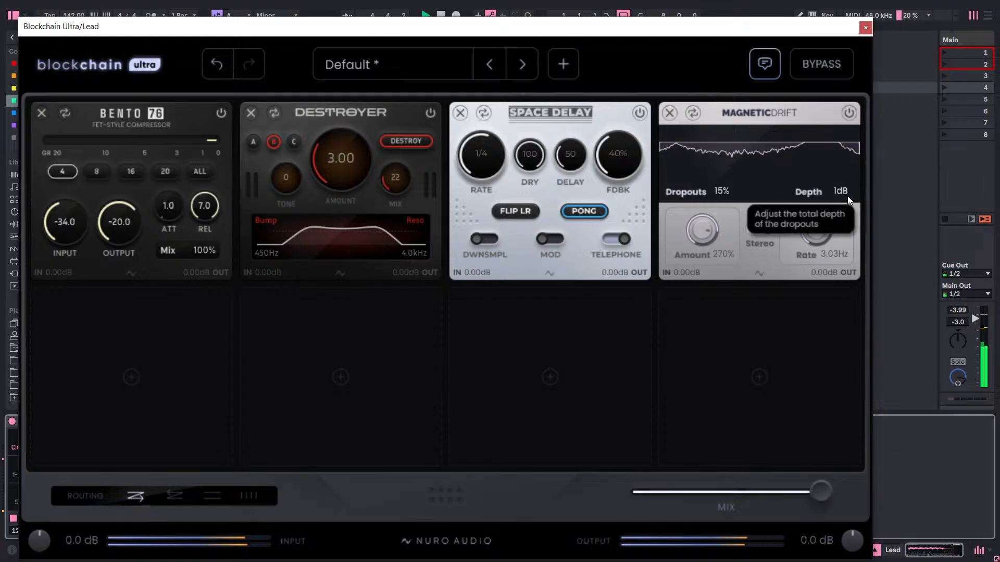
Lower Magnetic Drift's Amount to 40% and compare its Stereo option off and on, leaving it on.
left_click_drag(705, 229, 691, 367)
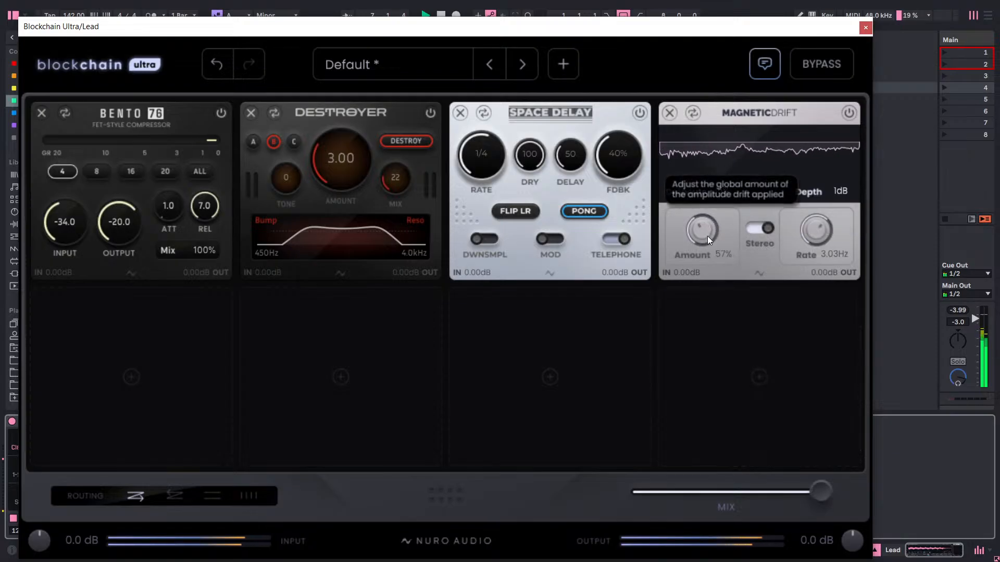
left_click_drag(704, 233, 703, 244)
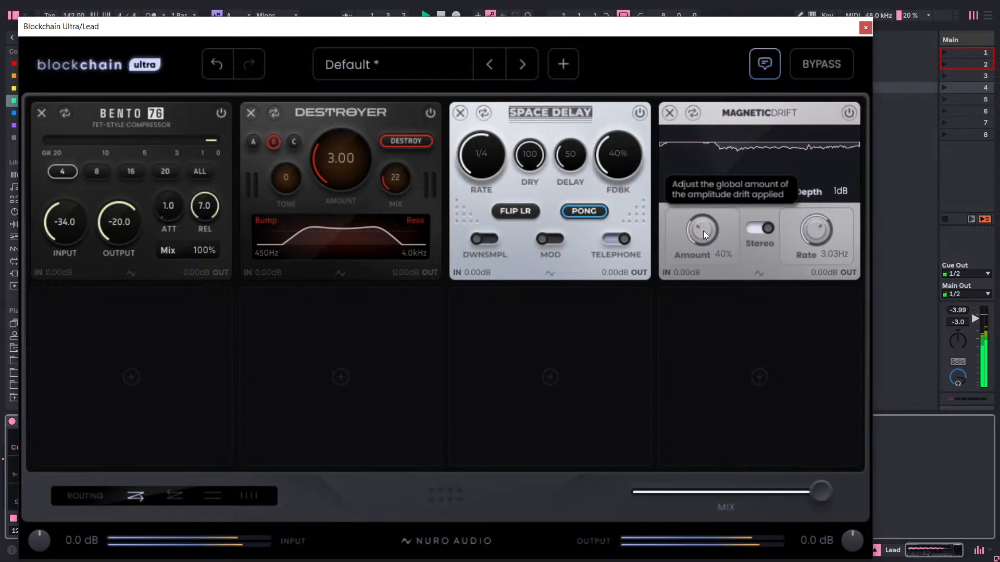
left_click(769, 230)
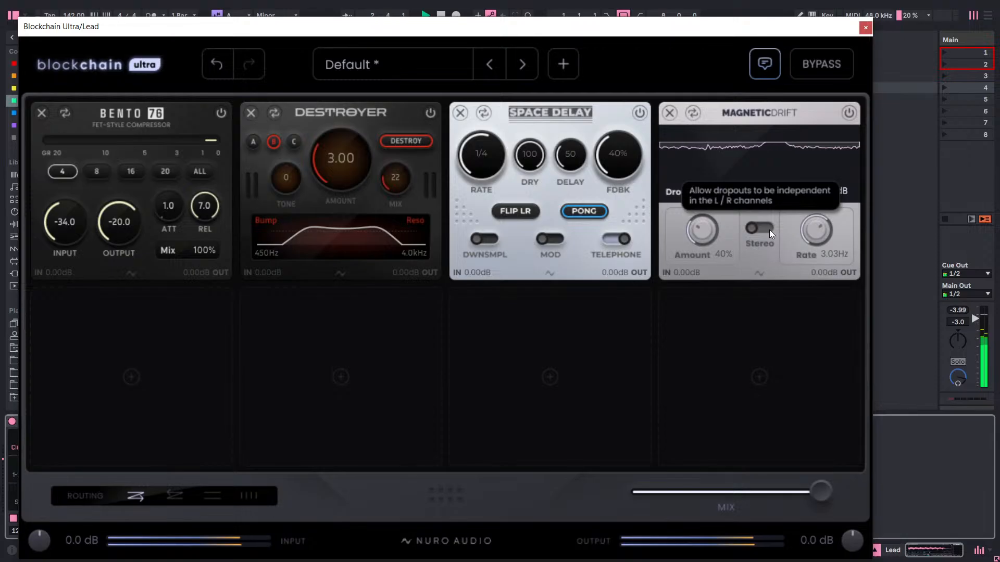
left_click(769, 230)
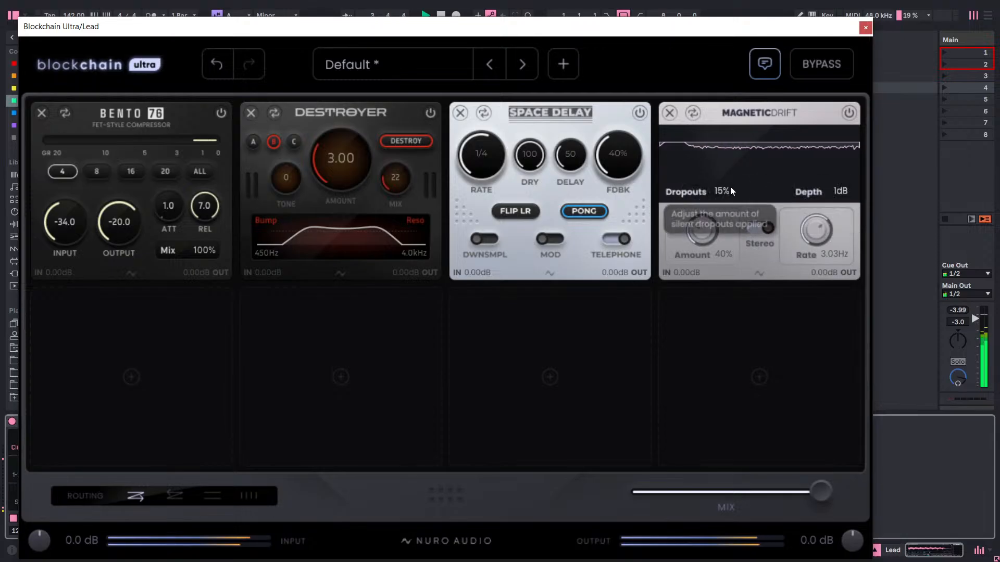
Raise Magnetic Drift's dropout Depth to 64 dB and its Rate to 20 Hz.
left_click_drag(840, 198, 835, 2)
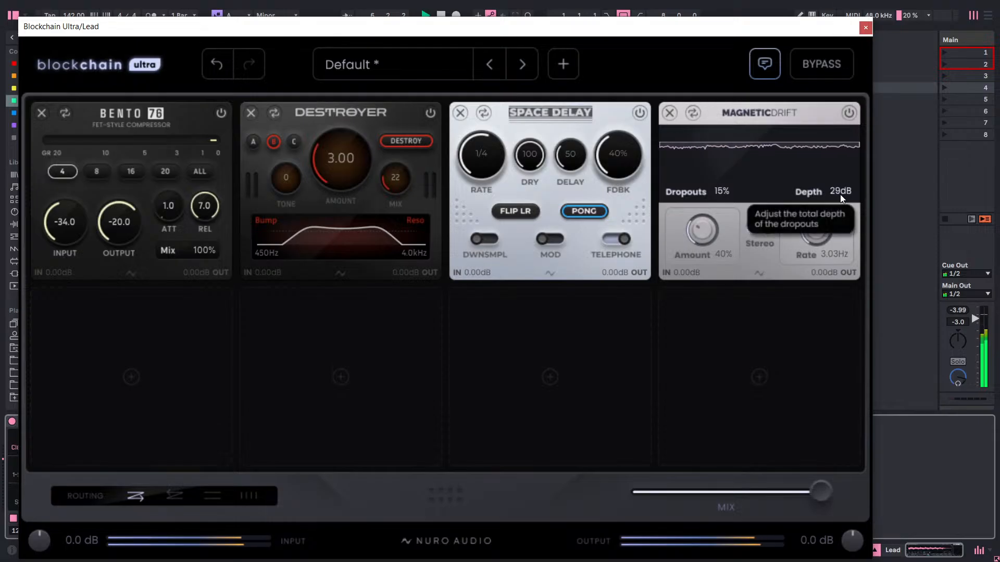
left_click_drag(840, 194, 854, 110)
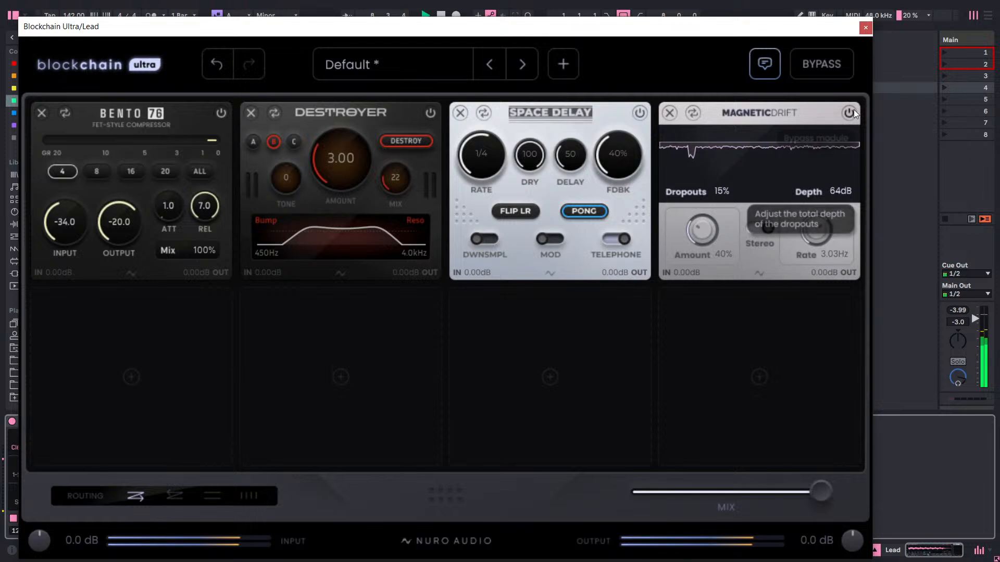
left_click_drag(824, 235, 833, 117)
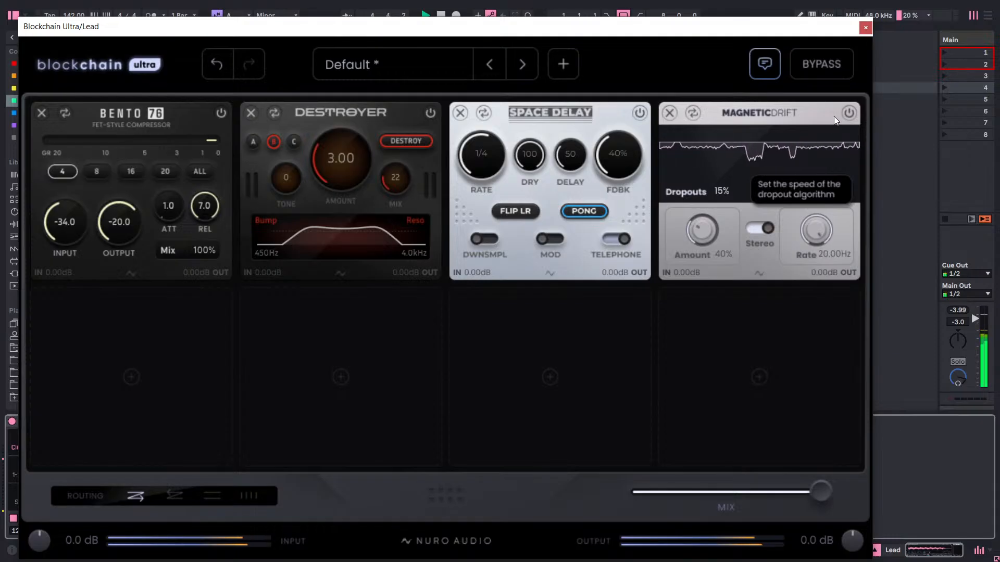
Set Magnetic Drift's Rate to 1.36 Hz and reduce its dropout Depth to about 14 dB.
double_click(809, 221)
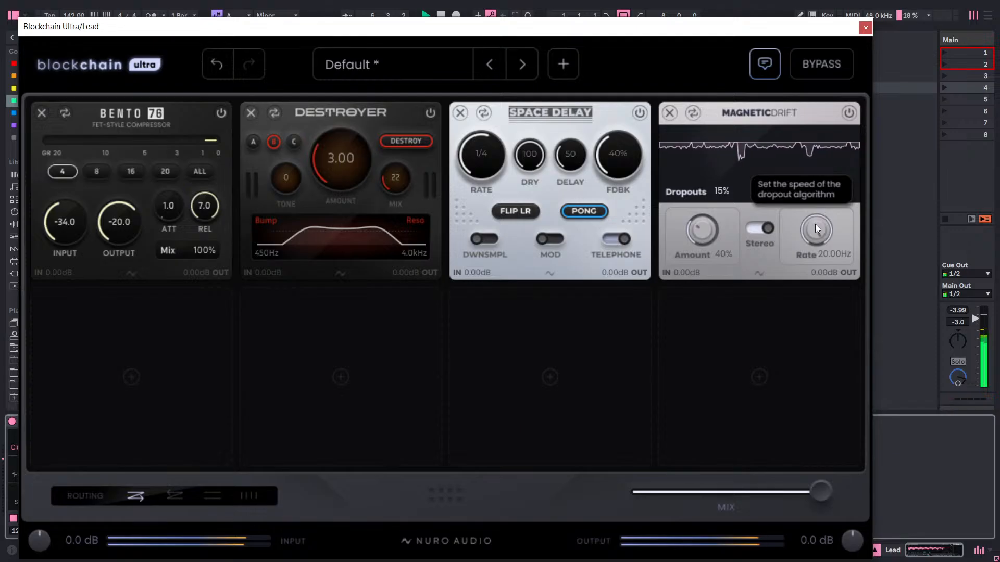
left_click_drag(779, 416, 780, 412)
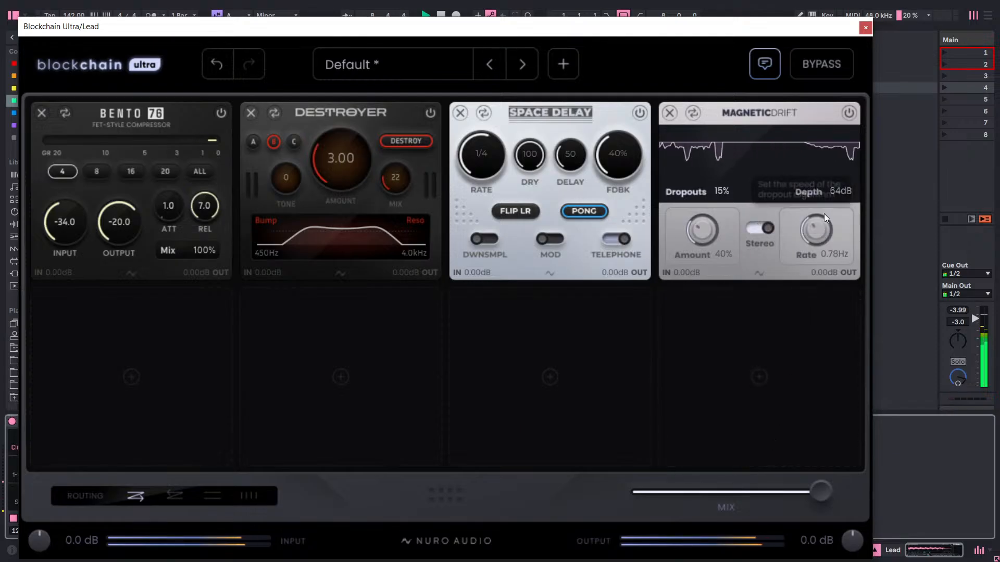
left_click_drag(820, 244, 828, 323)
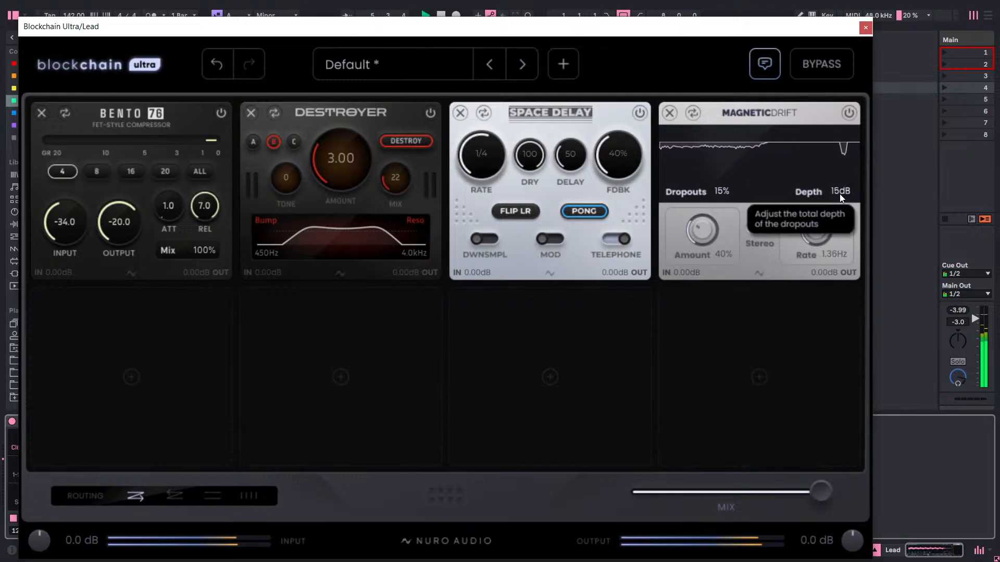
left_click_drag(840, 192, 839, 196)
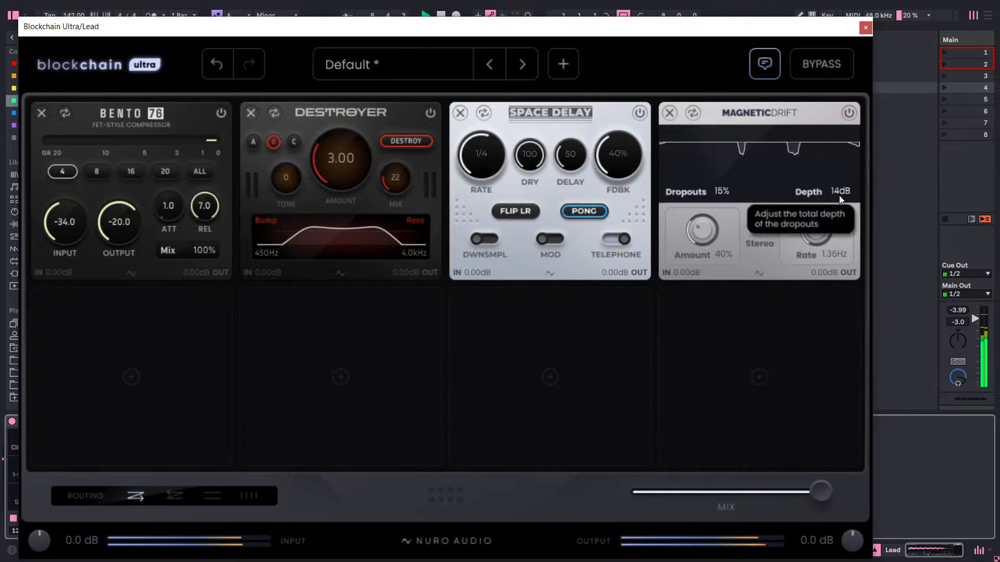
left_click_drag(838, 195, 837, 211)
Remove Magnetic Drift from slot 4 and load the Gated Plate reverb in its place.
left_click(669, 113)
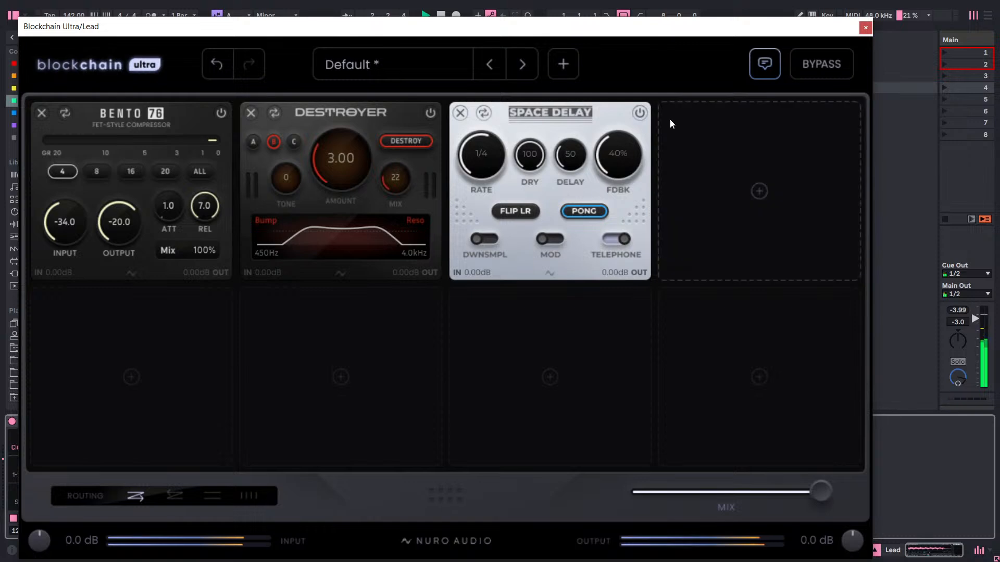
left_click(697, 177)
scroll(479, 297, "down", 3)
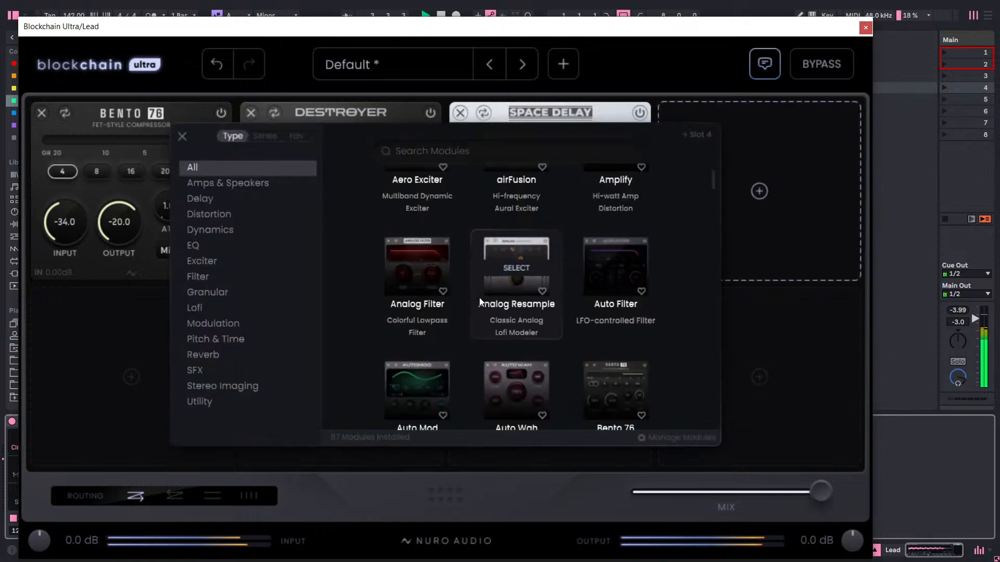
scroll(465, 301, "down", 2)
scroll(465, 302, "down", 2)
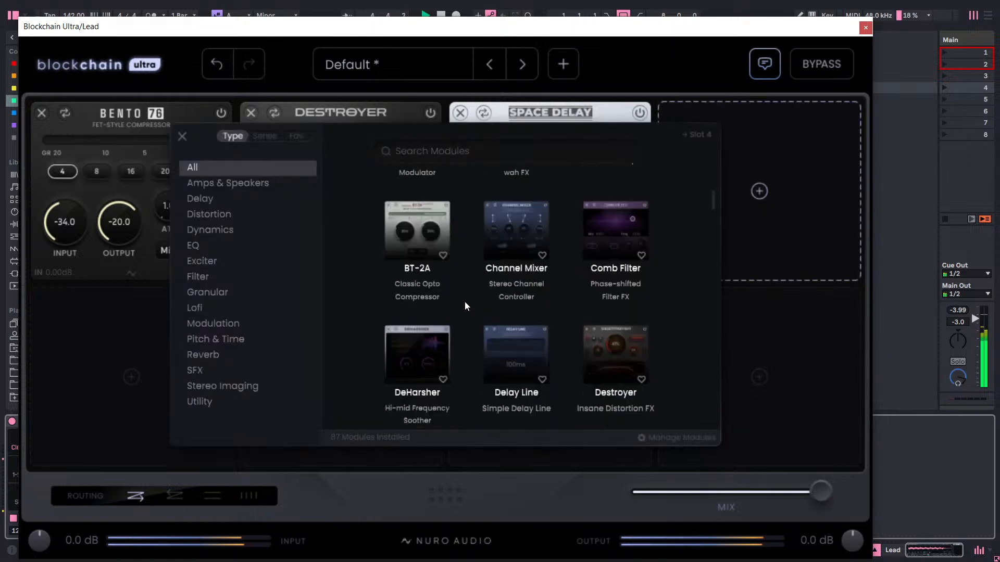
left_click(203, 356)
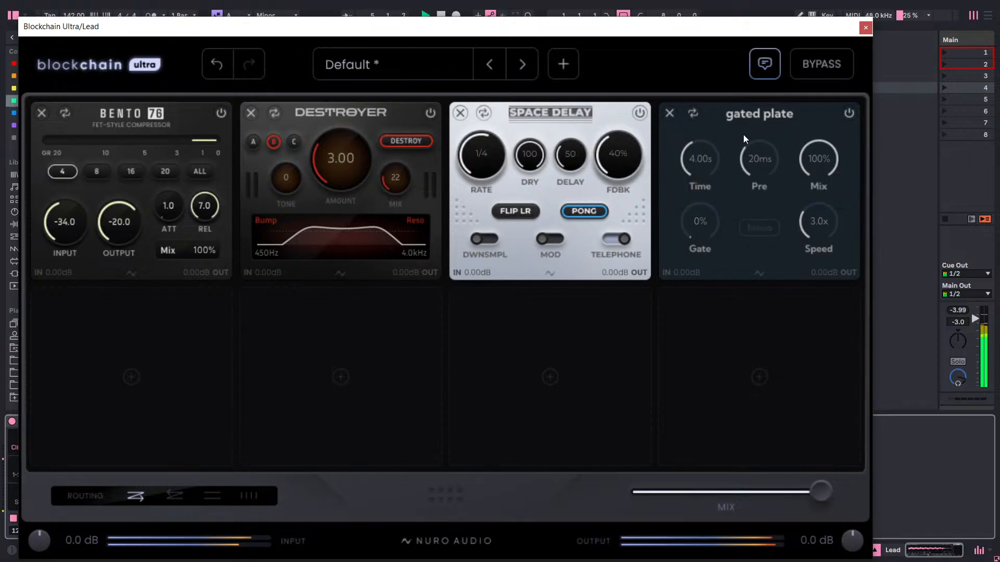
Lower Gated Plate's Mix to 14%, comparing the lead with the module bypassed and active.
left_click_drag(831, 177, 808, 375)
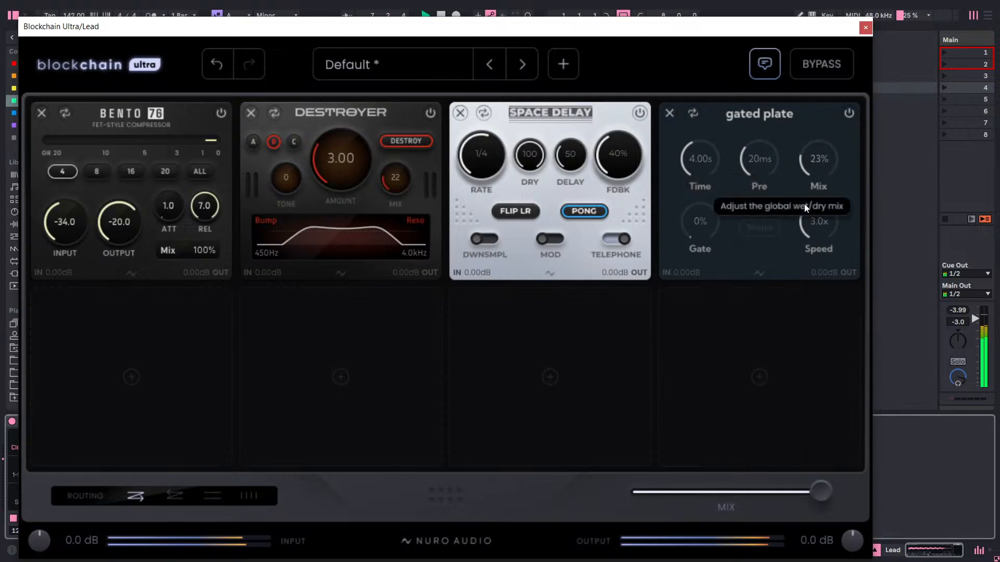
left_click_drag(817, 170, 817, 175)
left_click(849, 113)
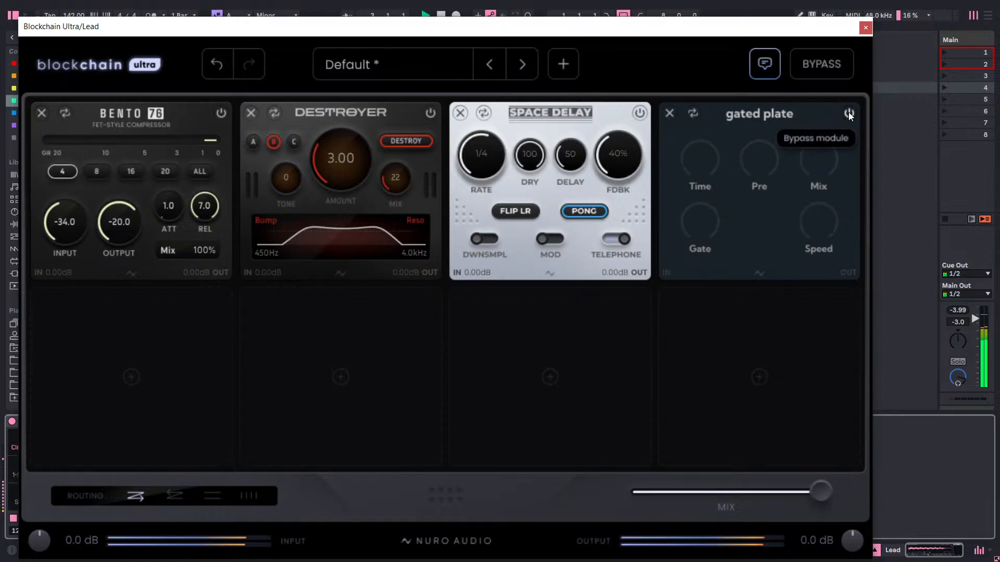
left_click(848, 113)
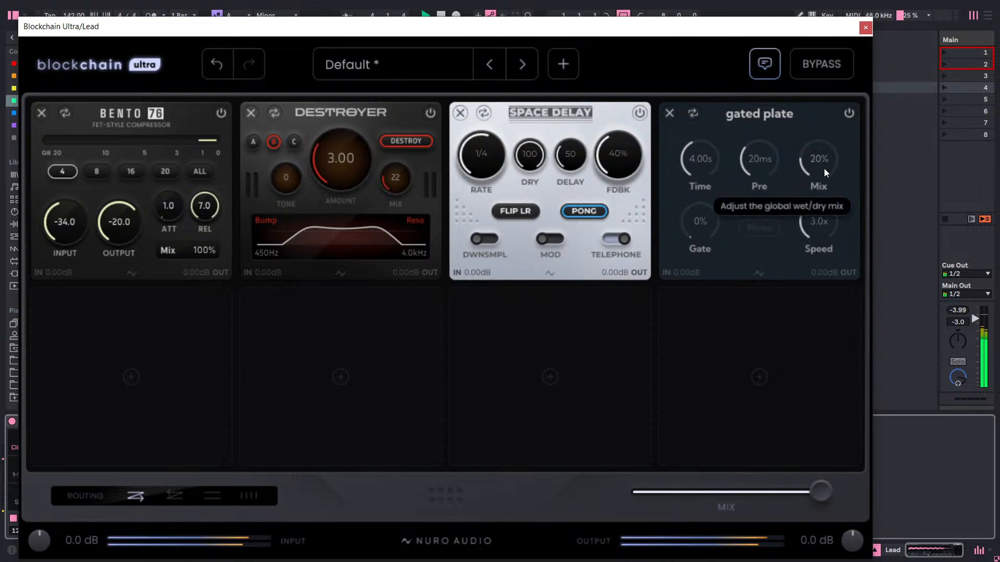
left_click_drag(824, 168, 831, 127)
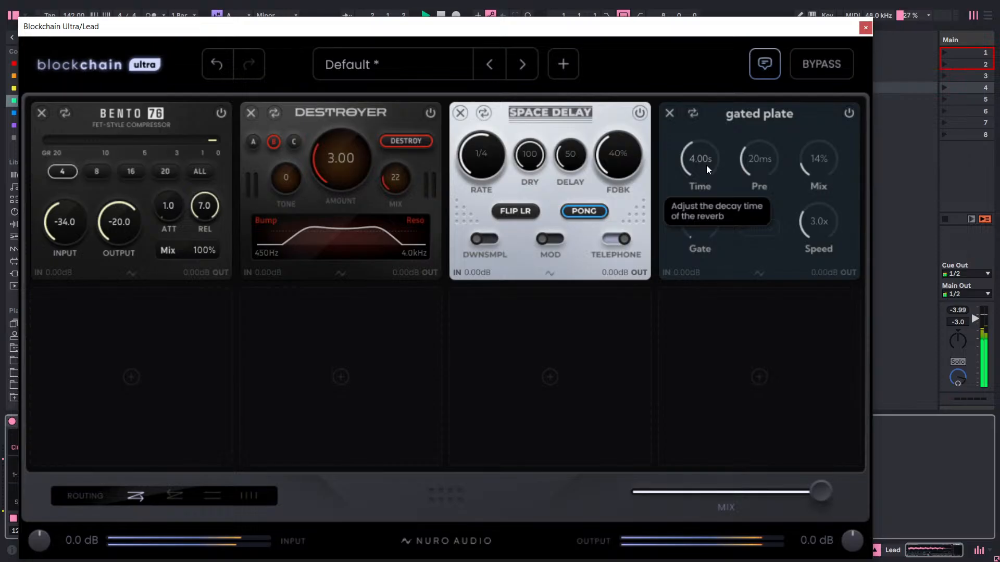
Set Gated Plate's decay Time to 2.00 s and its predelay to 30 ms.
scroll(707, 182, "down", 6)
scroll(707, 177, "up", 2)
double_click(709, 166)
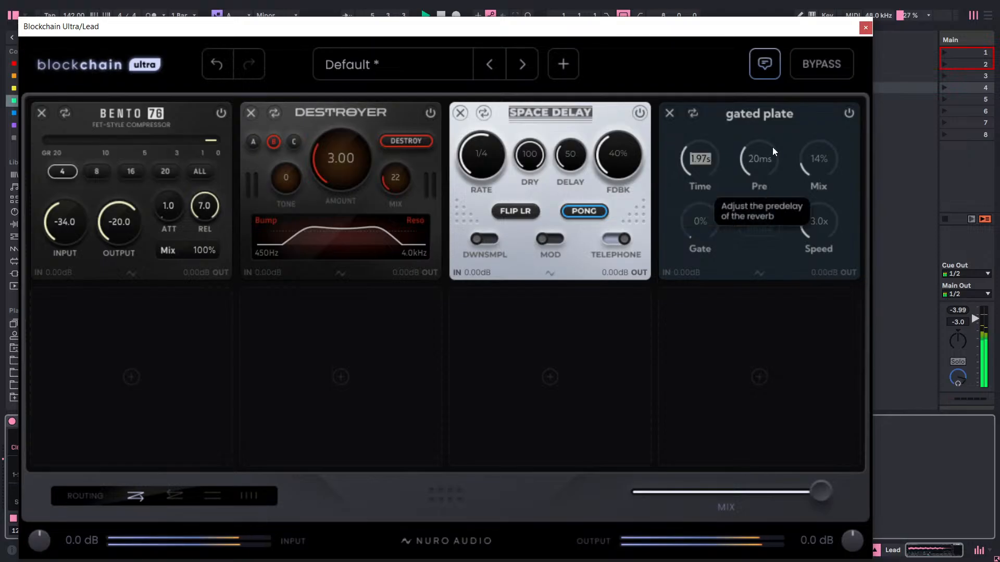
type("2")
key("Return")
scroll(765, 155, "up", 1)
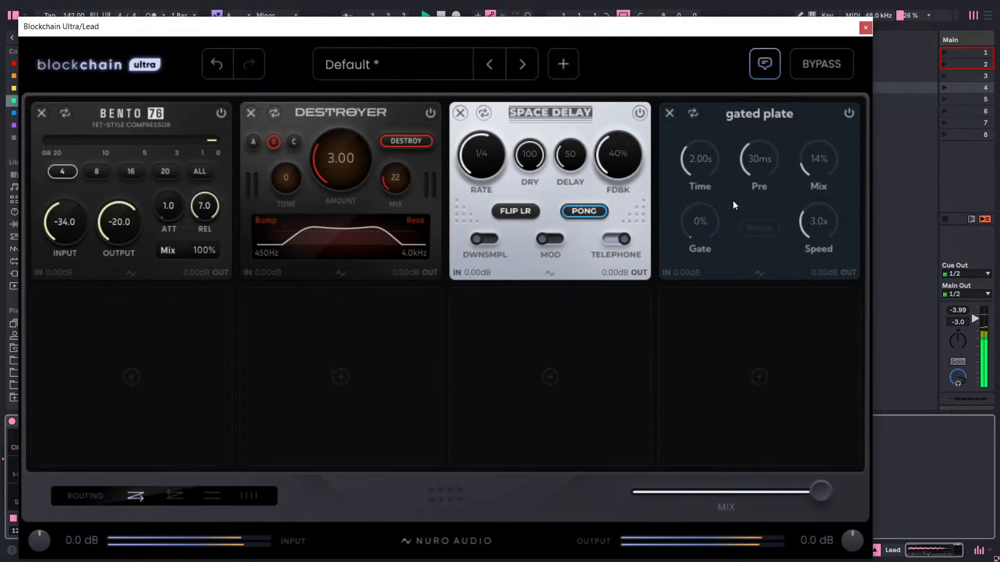
Try Gated Plate's Gate up to 91% with Mix at 100%, restore 0% Gate and 14% Mix, and compare with the module bypassed.
left_click_drag(701, 233, 802, 30)
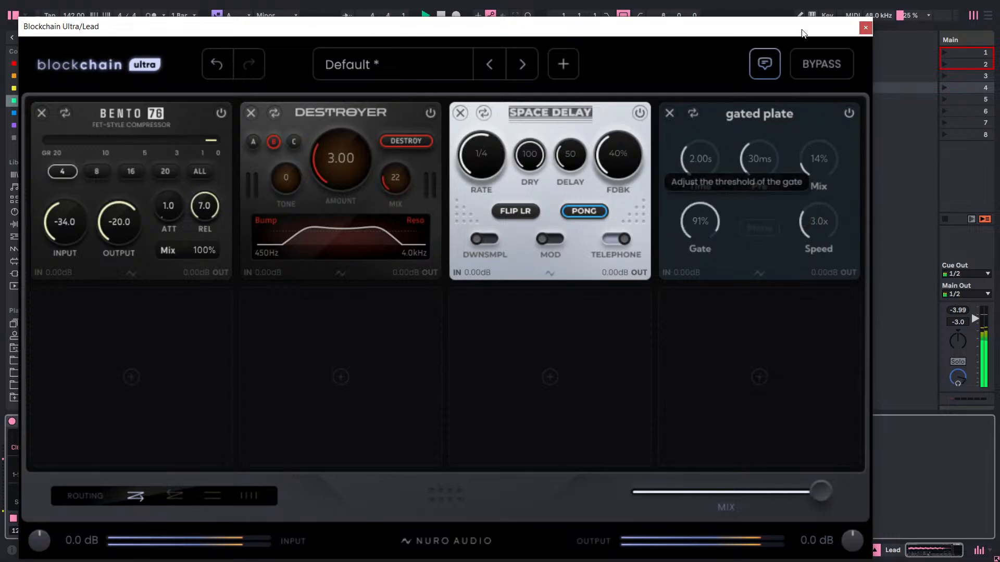
left_click_drag(837, 152, 946, 5)
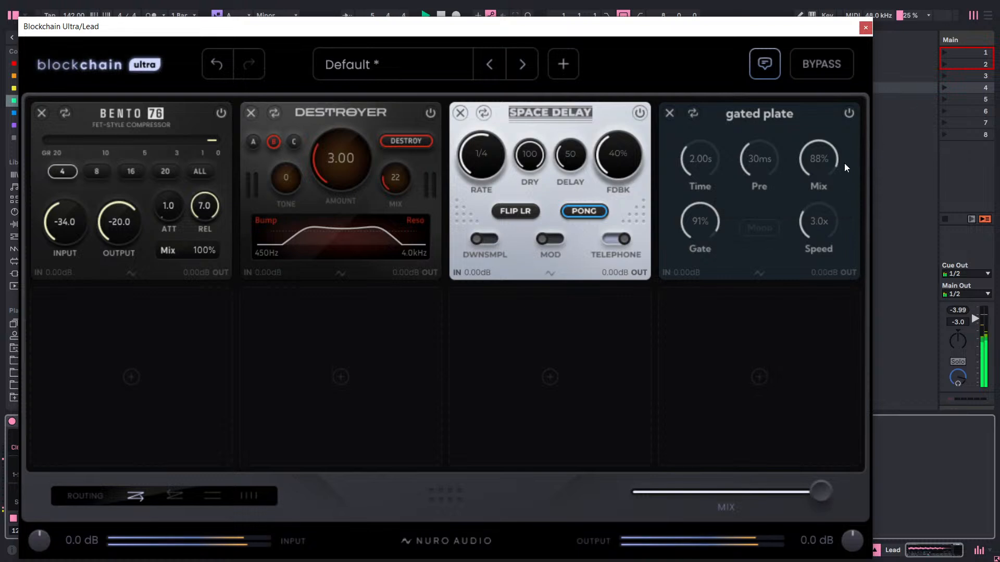
left_click_drag(845, 164, 828, 65)
left_click_drag(707, 229, 676, 380)
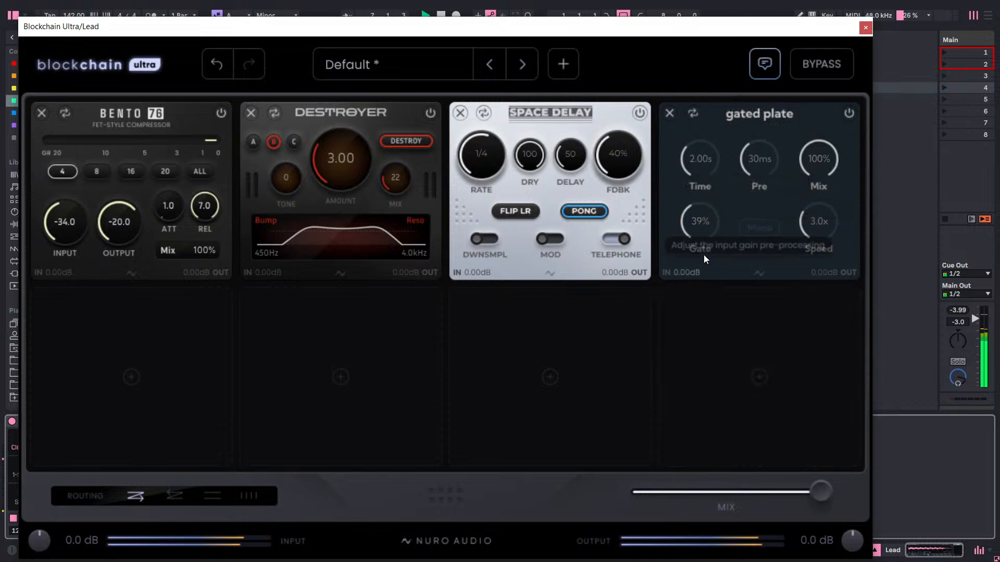
left_click_drag(700, 240, 753, 85)
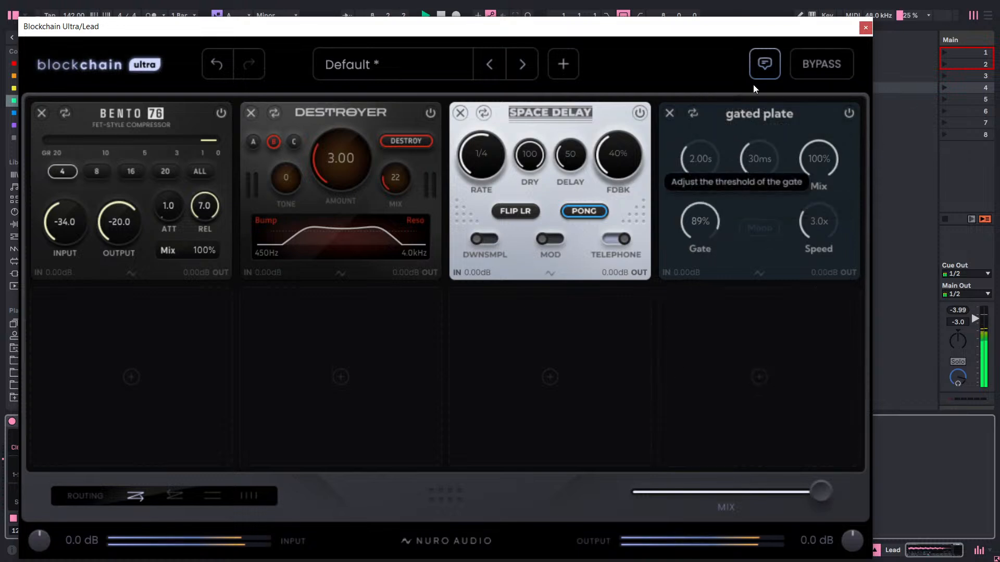
left_click_drag(707, 235, 688, 271)
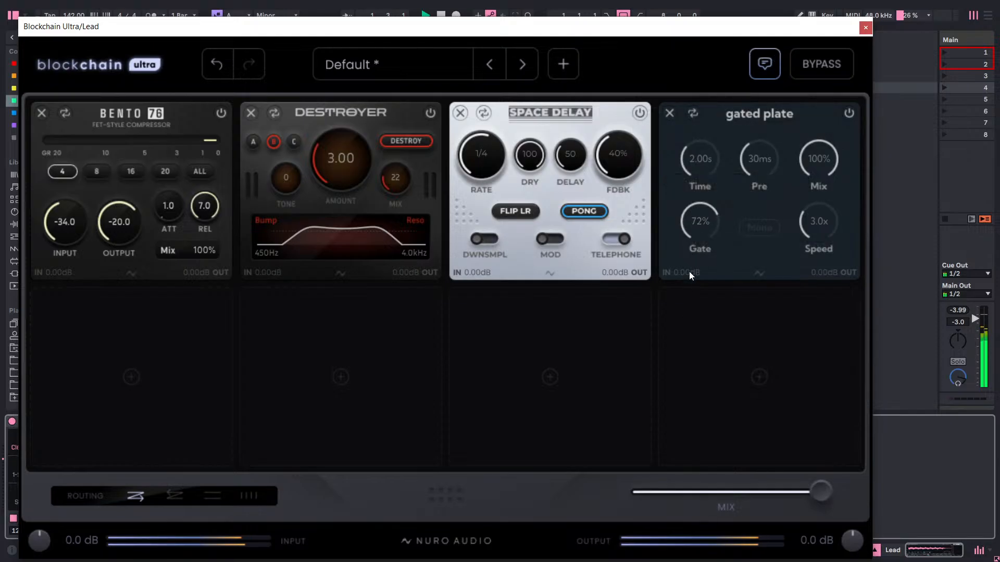
left_click_drag(698, 230, 680, 299)
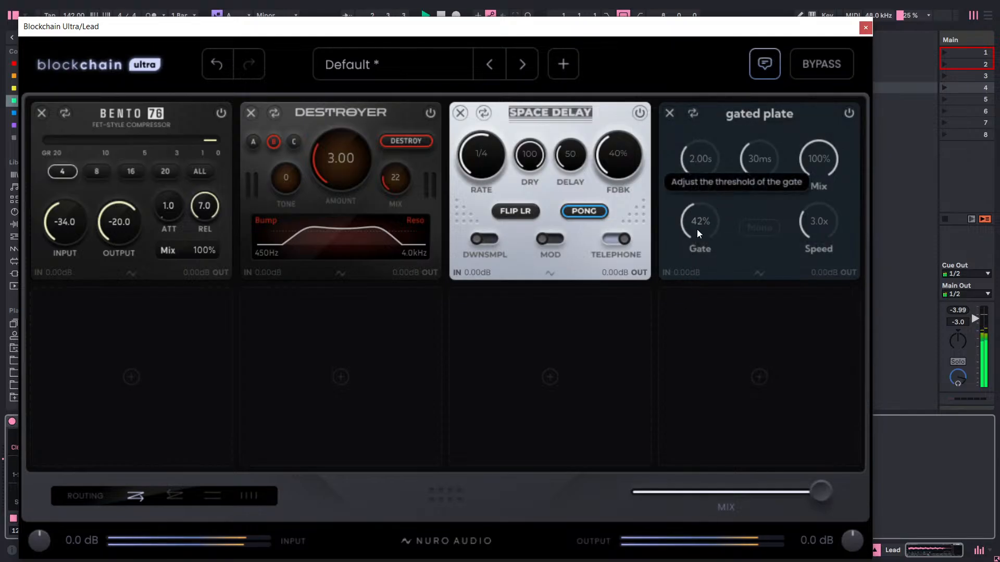
left_click_drag(697, 229, 669, 396)
left_click_drag(810, 161, 810, 196)
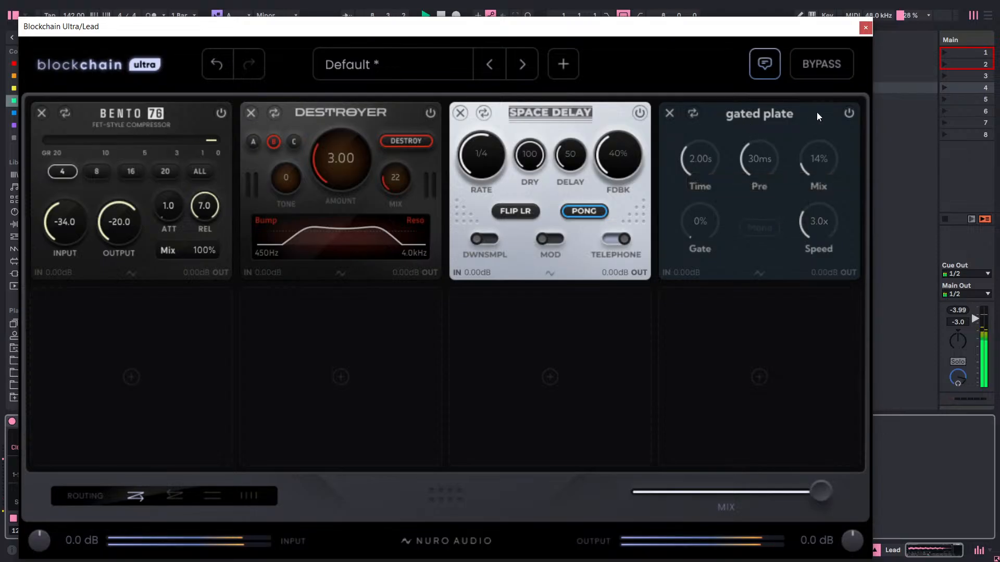
left_click(848, 115)
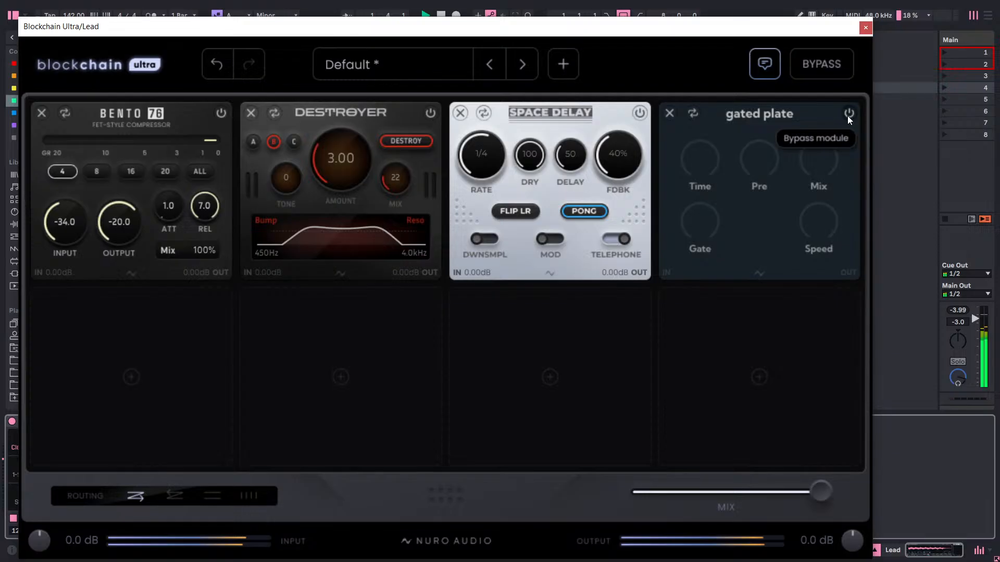
left_click(847, 117)
Load the Dimensionizer stereo imaging module into slot 5.
left_click(170, 330)
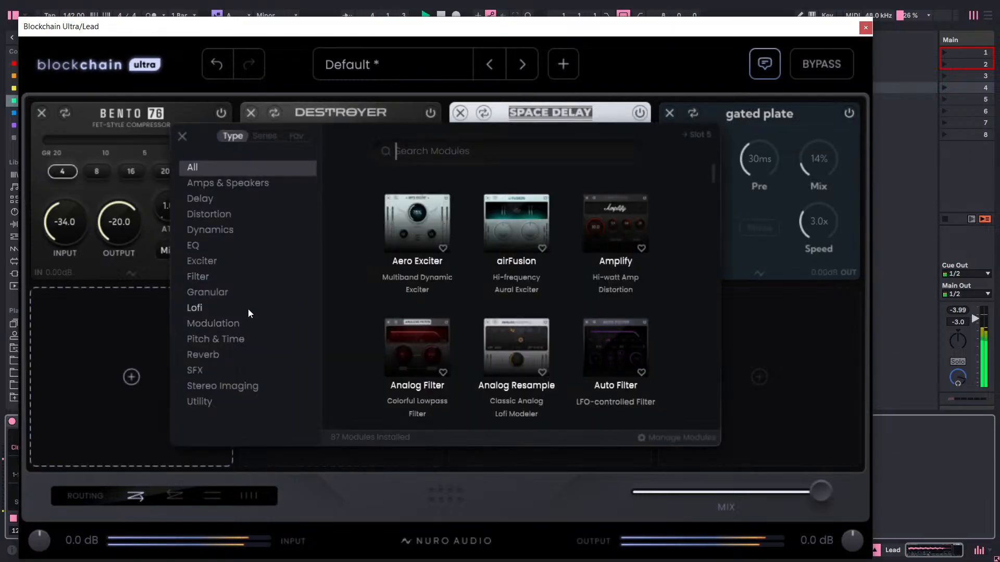
left_click(243, 387)
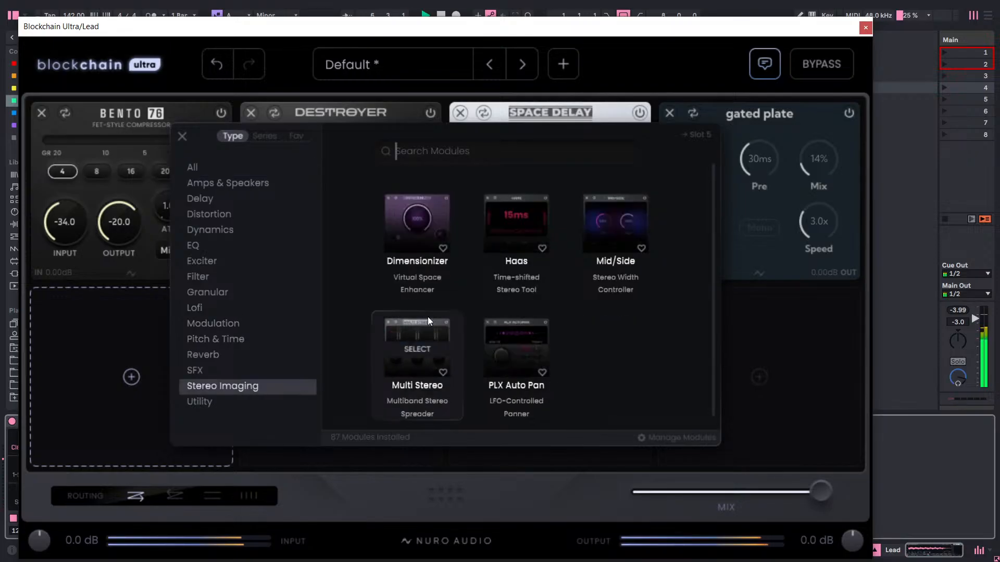
left_click(409, 215)
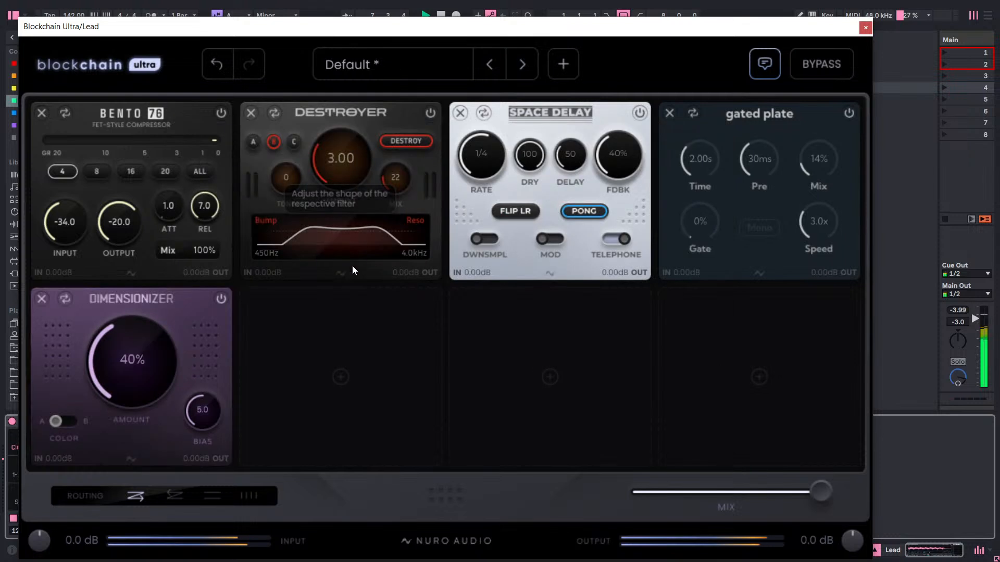
Switch Dimensionizer's Color to B and lower its Amount to 15%.
left_click_drag(117, 364, 124, 392)
left_click_drag(144, 301, 147, 412)
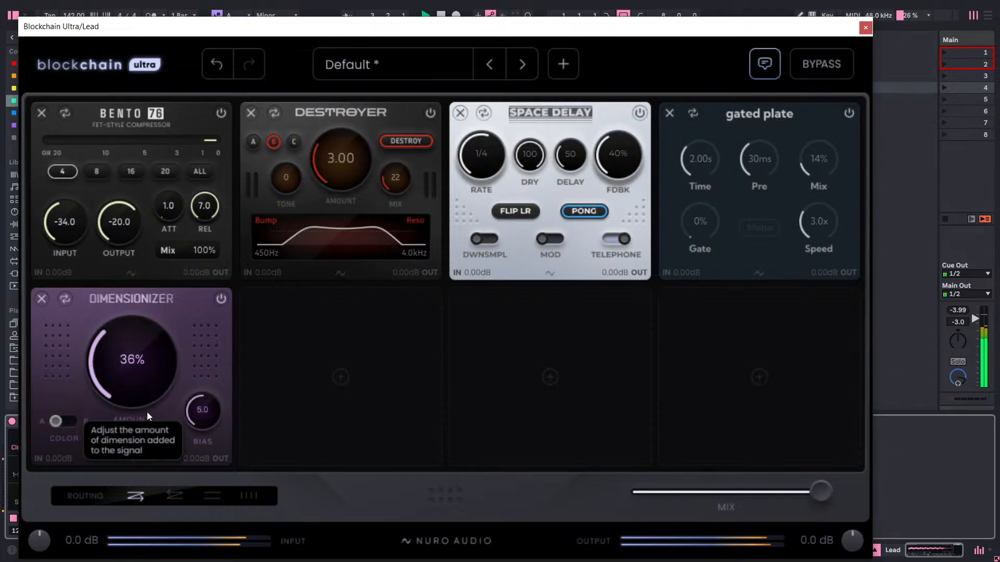
left_click(65, 420)
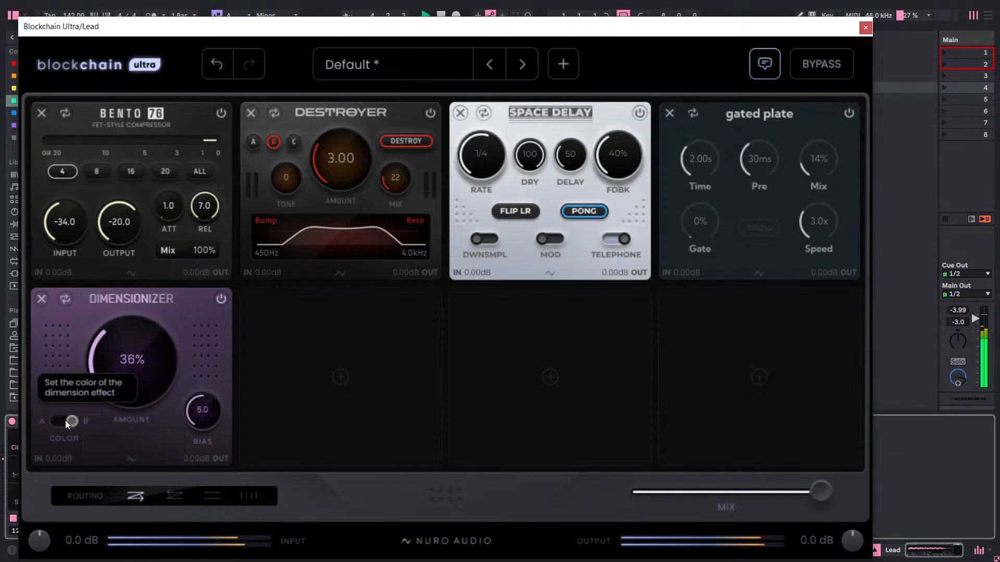
left_click_drag(123, 373, 127, 406)
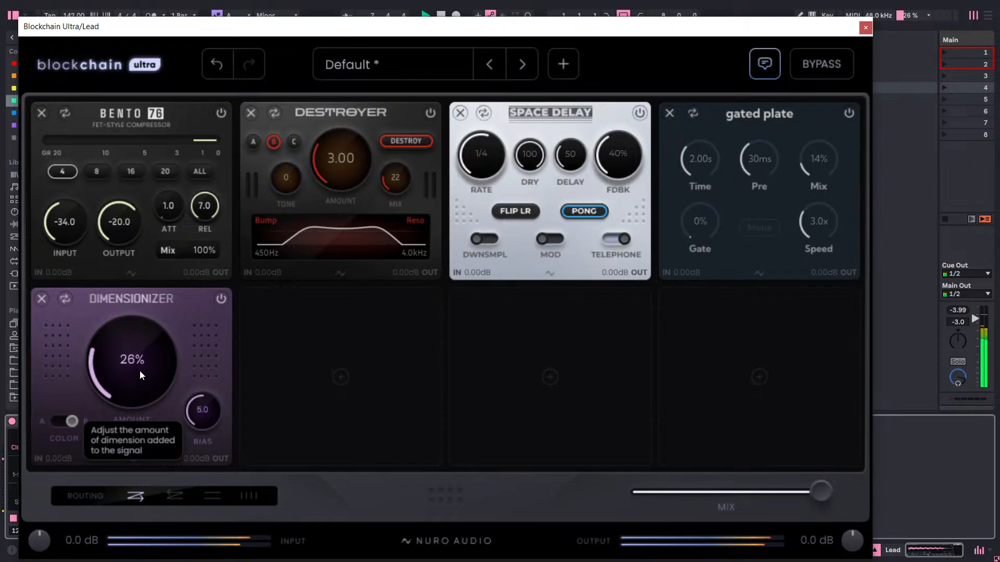
mouse_move(140, 366)
left_mouse_down()
mouse_move(141, 399)
mouse_move(143, 382)
left_mouse_up()
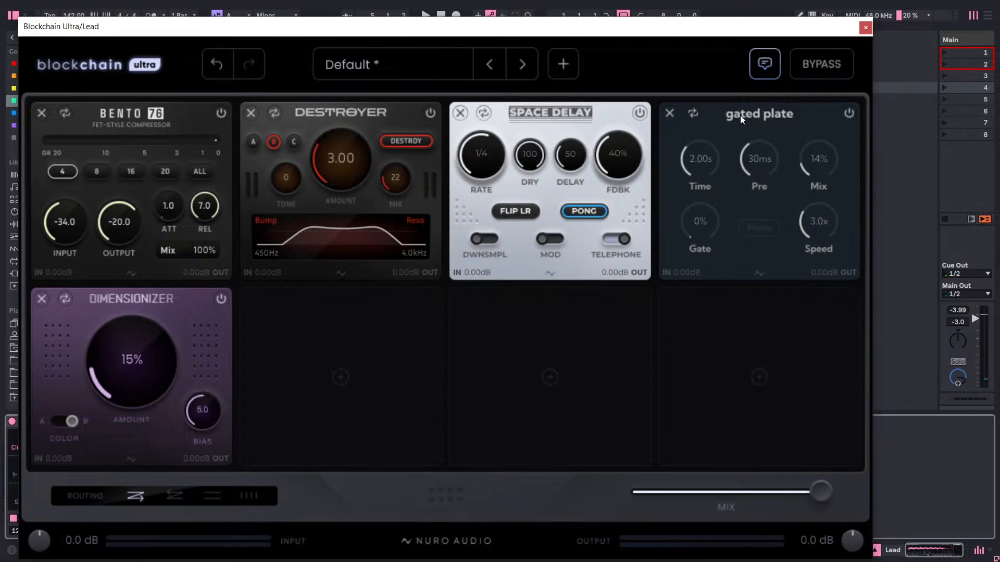
Examine the available reverb modules for slot 8, from Gated Plate to Vintage Reverb, and leave the slot empty.
left_click(752, 345)
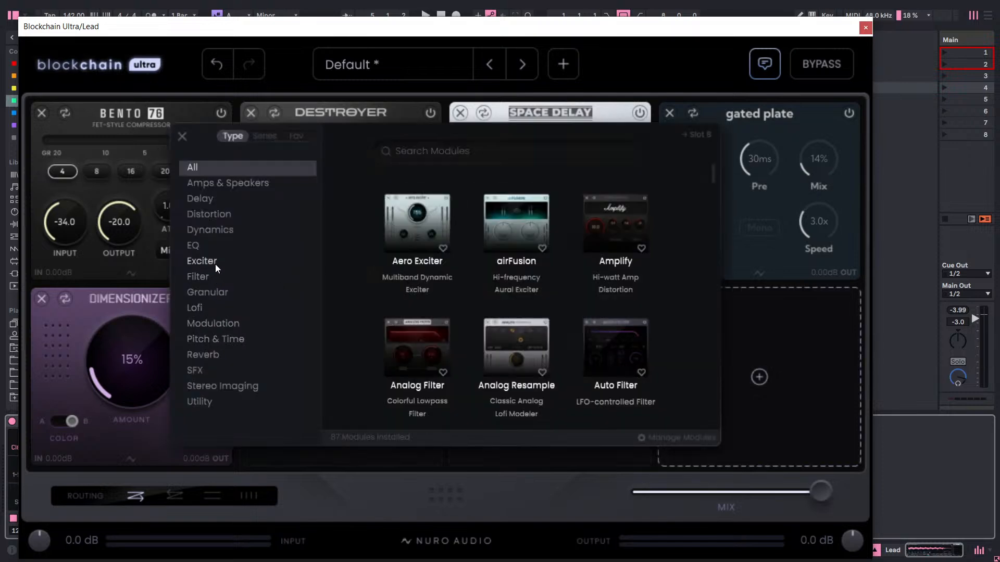
left_click(231, 357)
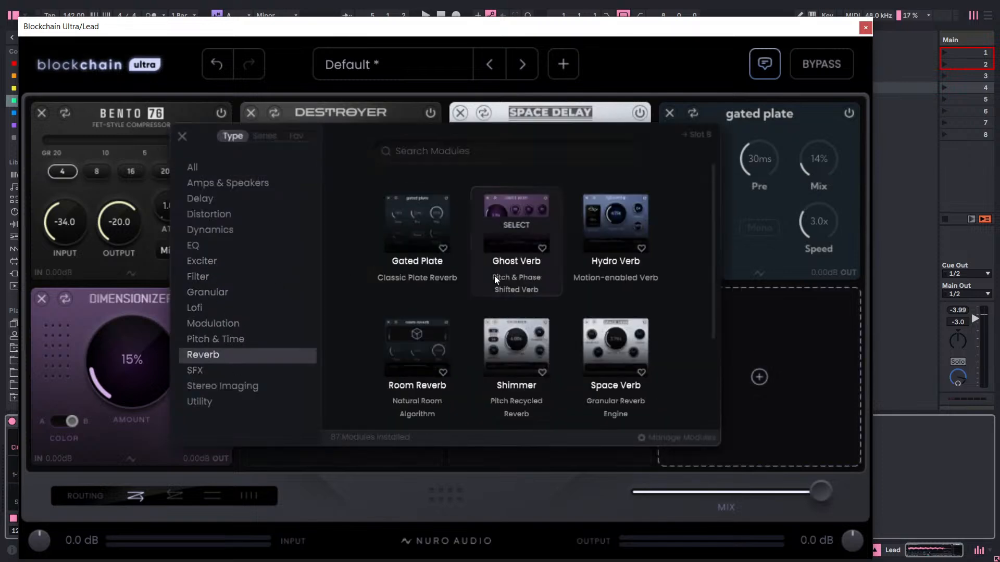
scroll(516, 272, "down", 2)
scroll(407, 266, "up", 1)
scroll(577, 273, "up", 1)
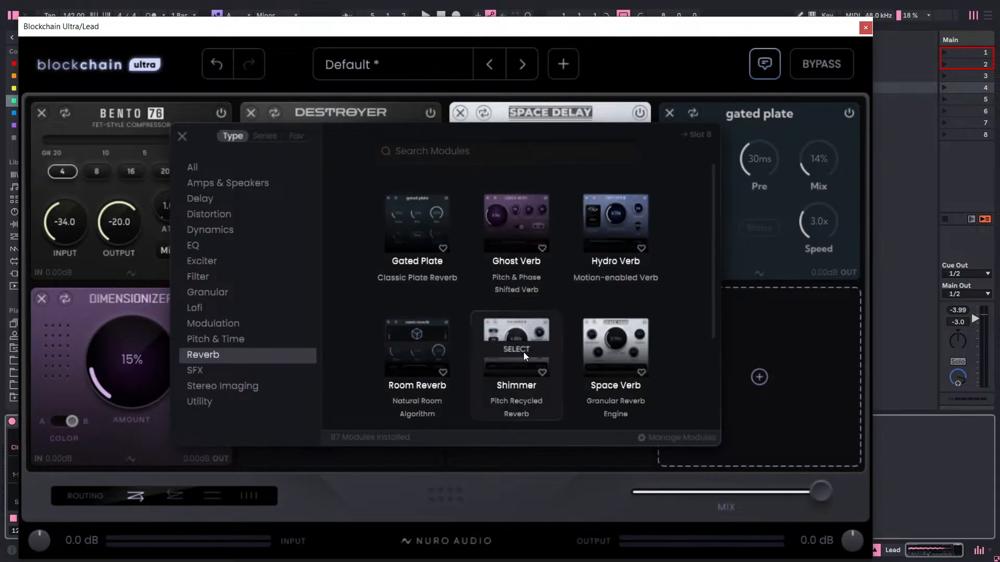
scroll(524, 353, "down", 2)
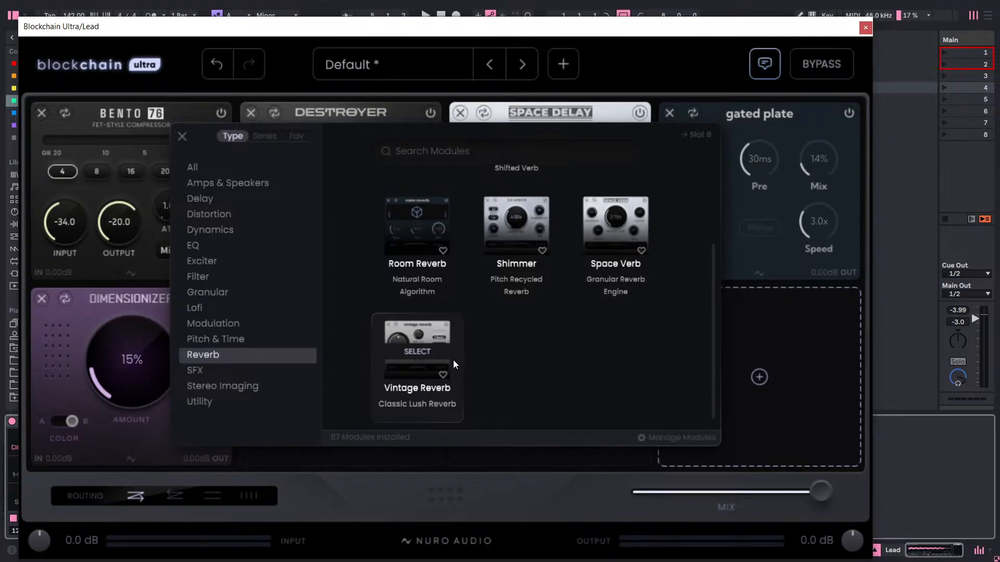
scroll(451, 285, "up", 2)
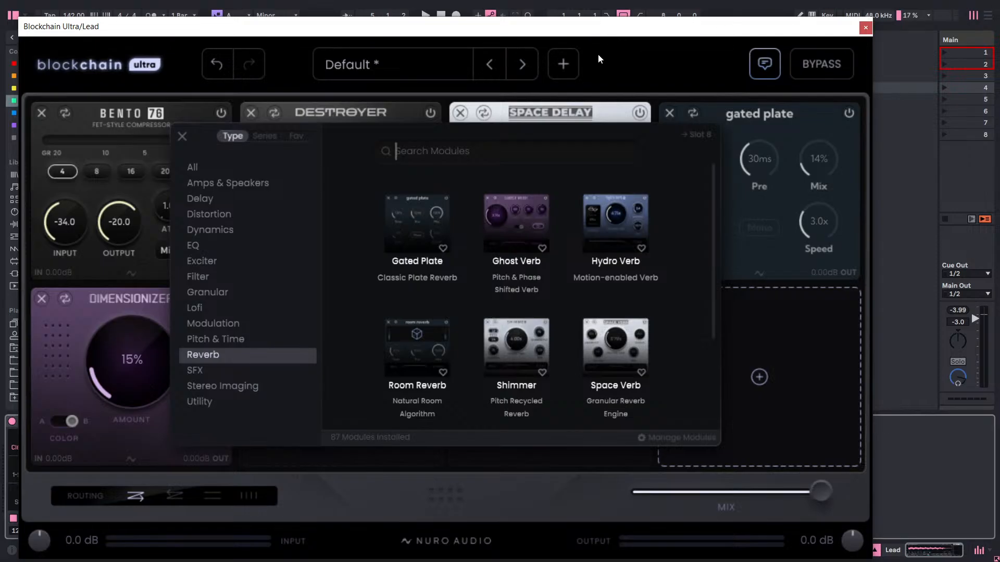
scroll(574, 177, "down", 1)
mouse_move(501, 311)
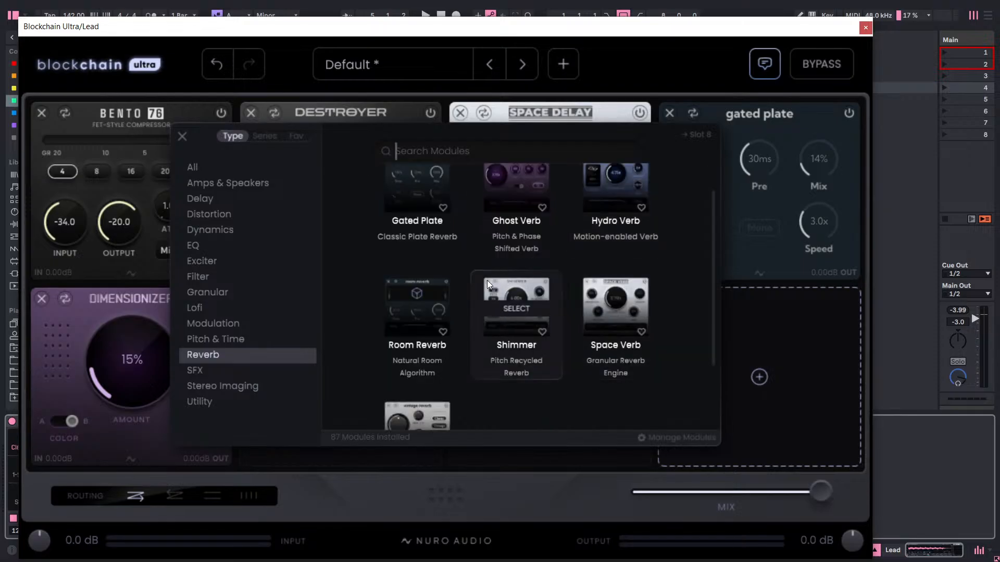
mouse_move(448, 310)
mouse_move(574, 281)
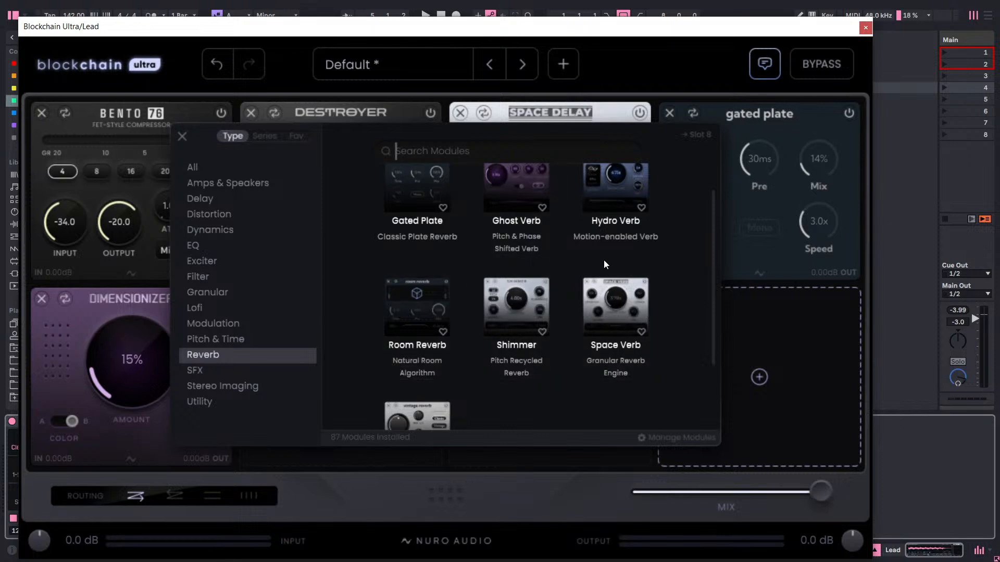
mouse_move(487, 216)
scroll(644, 219, "up", 1)
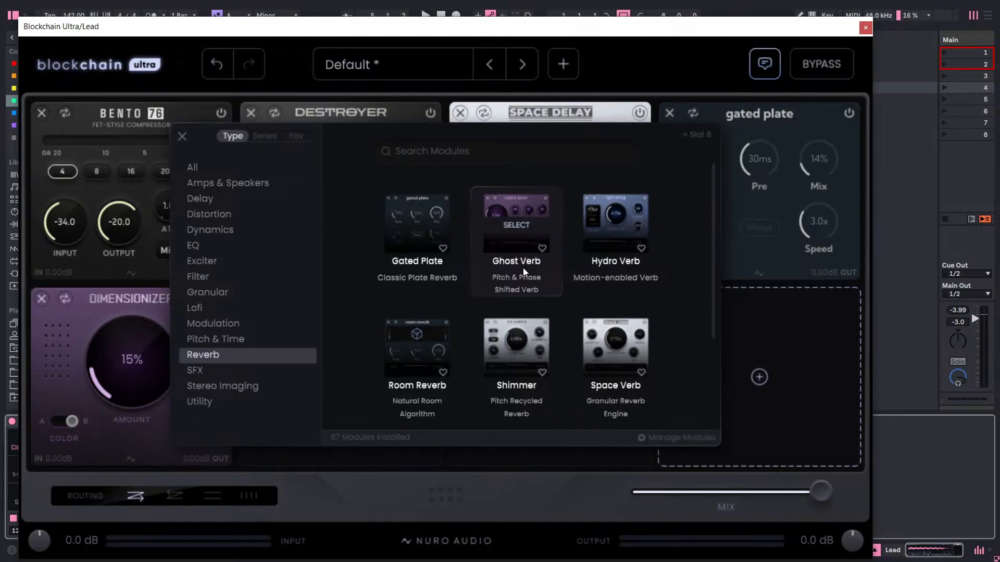
scroll(470, 313, "down", 1)
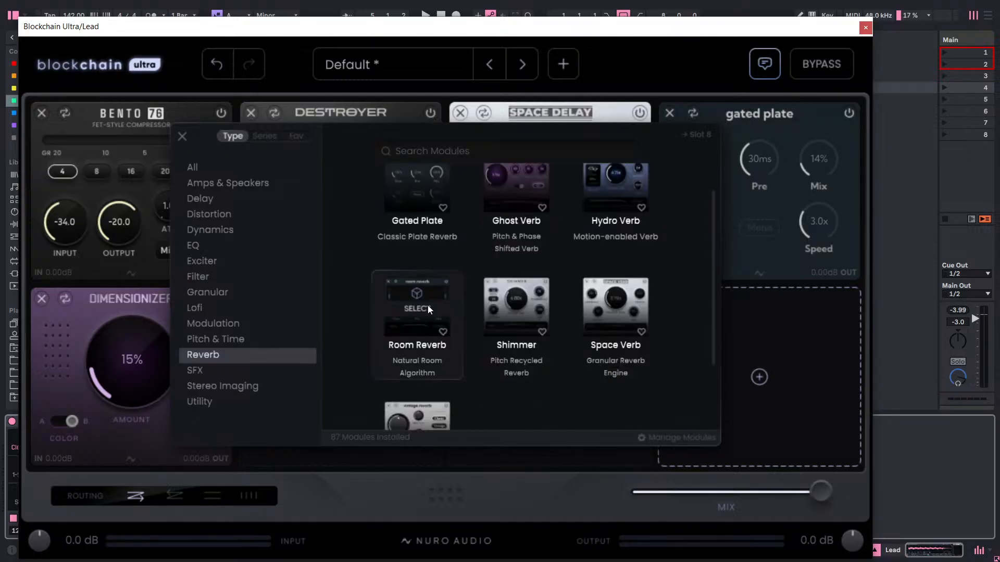
scroll(459, 292, "down", 2)
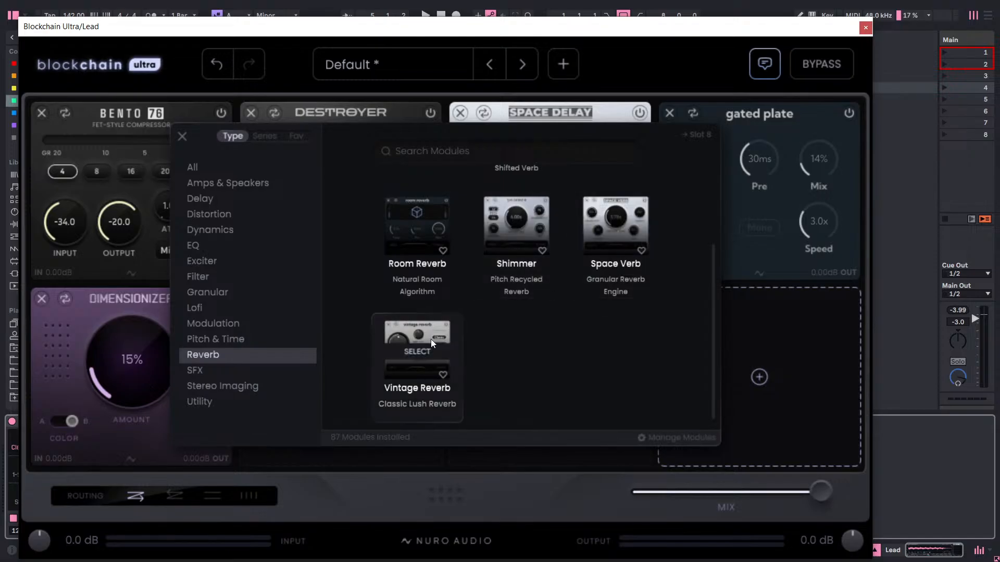
scroll(419, 351, "up", 1)
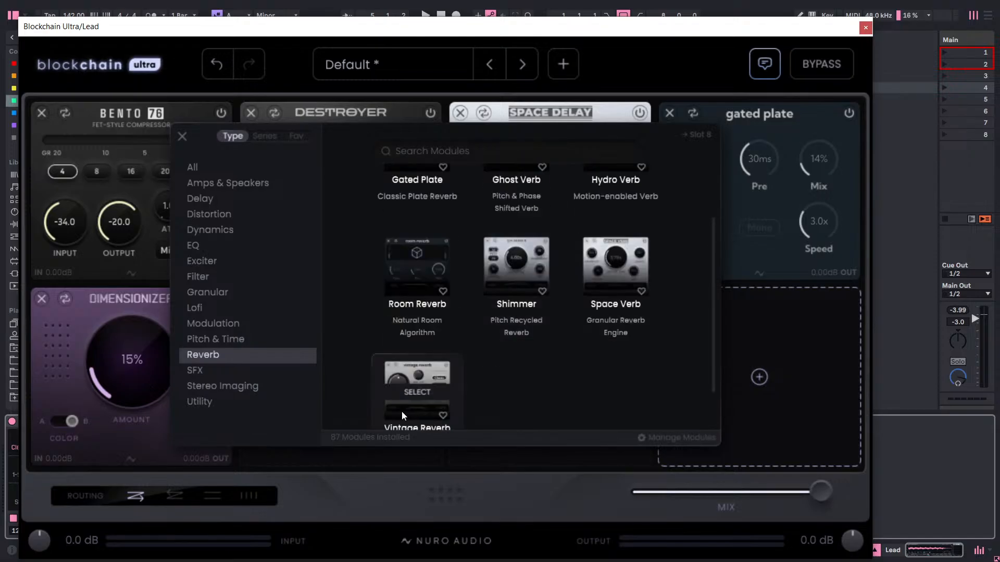
scroll(501, 363, "up", 2)
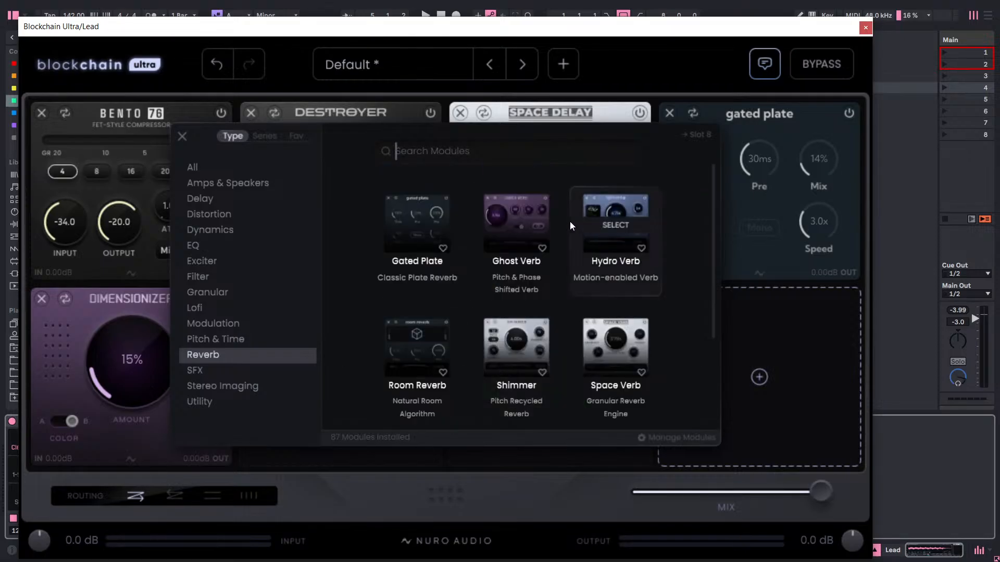
scroll(570, 220, "down", 3)
scroll(442, 332, "up", 3)
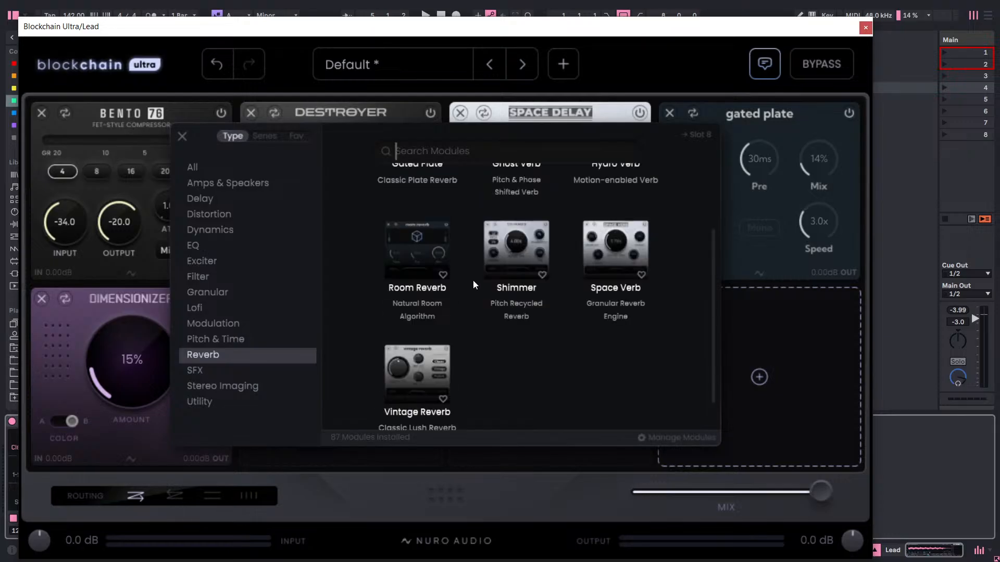
scroll(495, 271, "down", 1)
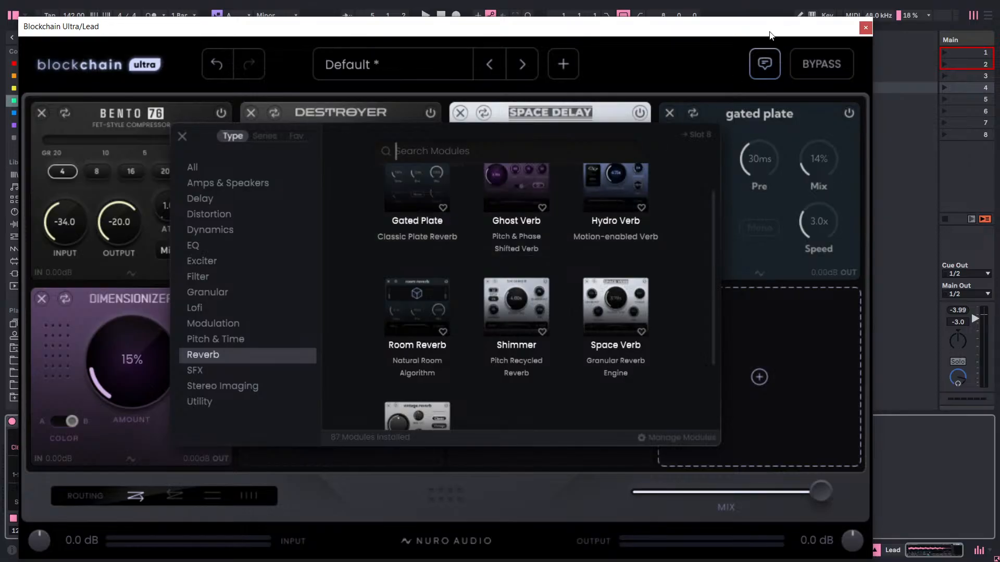
left_click(793, 333)
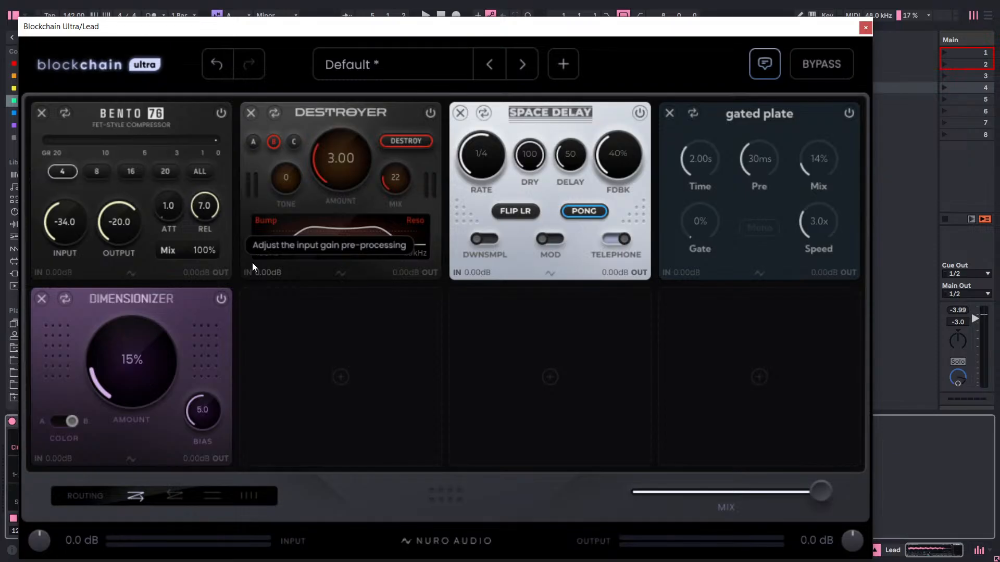
Play the lead while trying higher Dimensionizer amounts, then switch its Color to A and set the Amount to 22%.
key("space")
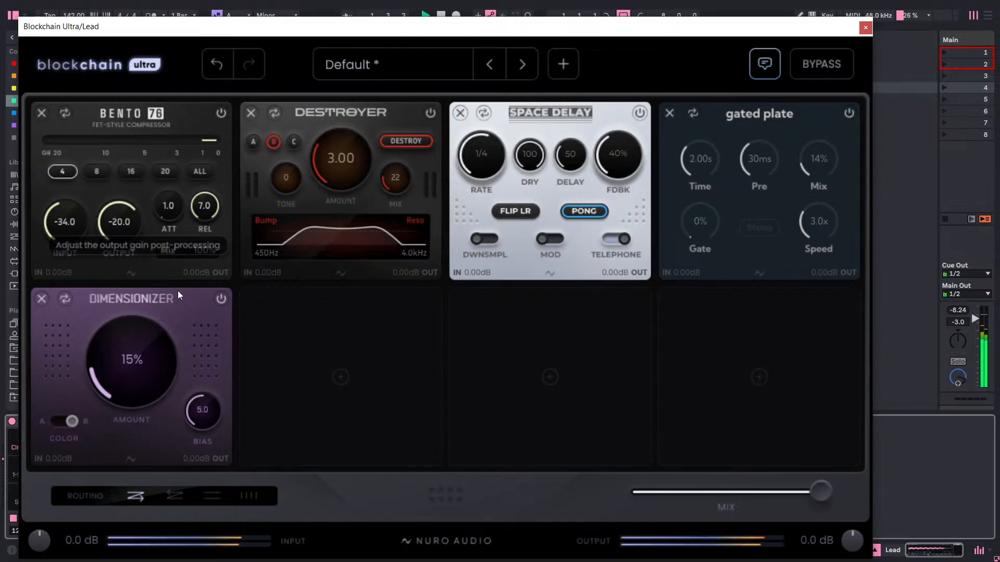
left_click_drag(141, 322, 170, 299)
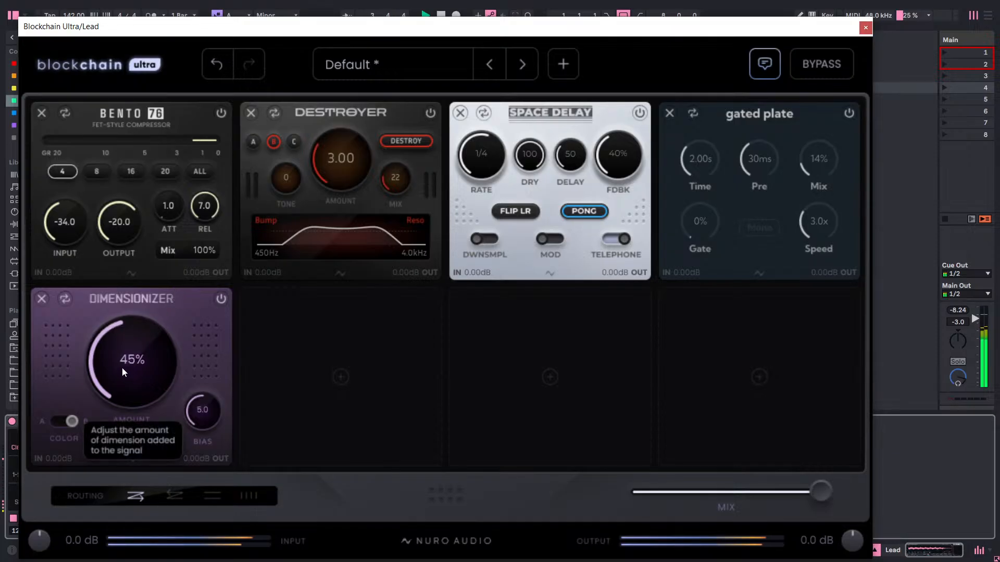
left_click_drag(122, 395, 139, 376)
left_click(56, 422)
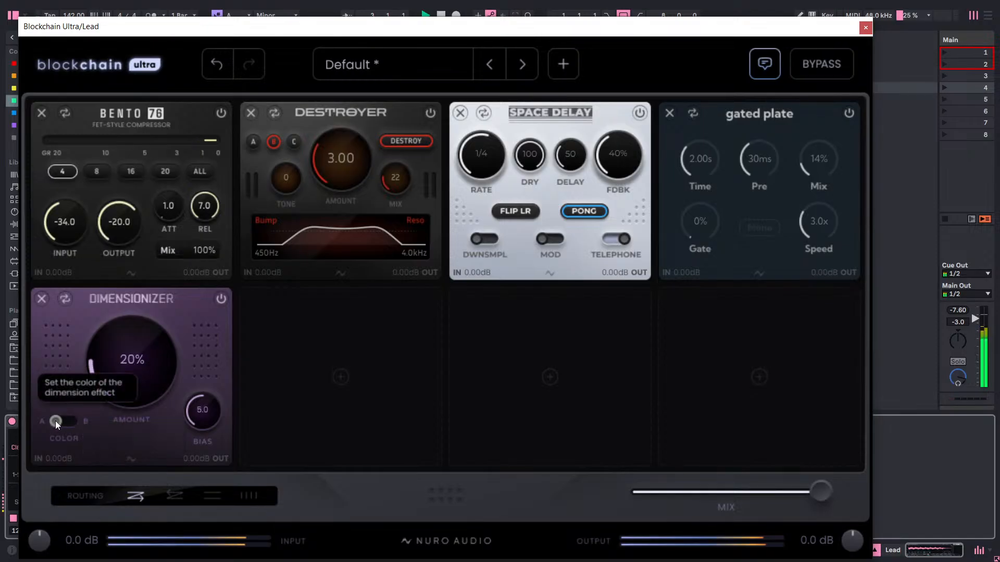
left_click_drag(148, 368, 189, 346)
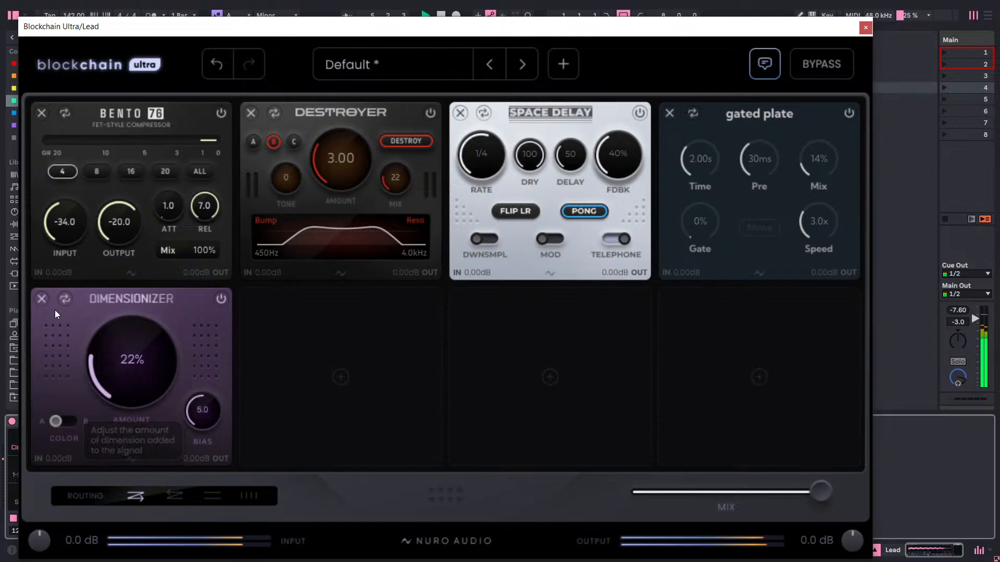
Examine the modulation, reverb, pitch and time, and stereo imaging modules as replacements for Dimensionizer, and keep the current module.
left_click(65, 298)
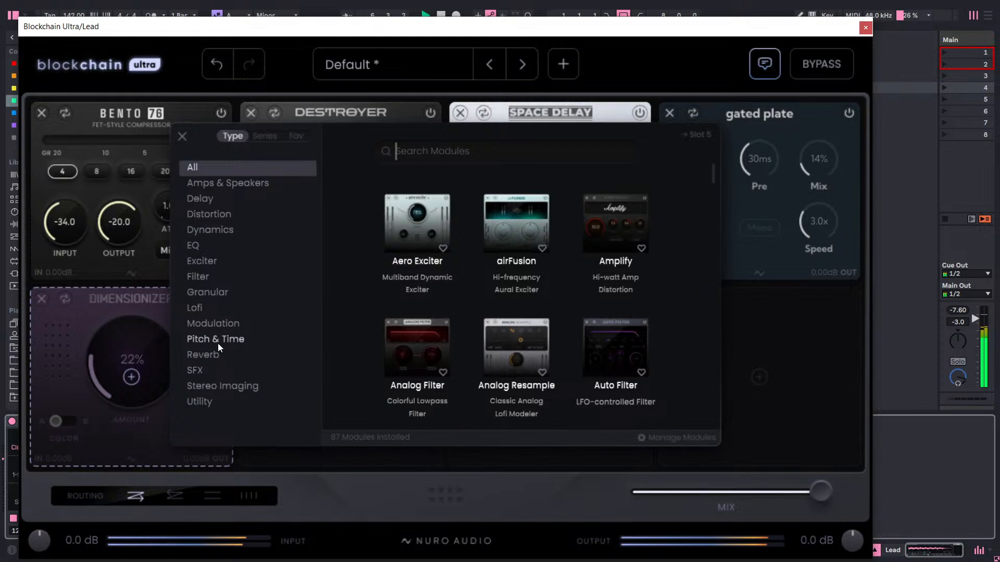
left_click(220, 329)
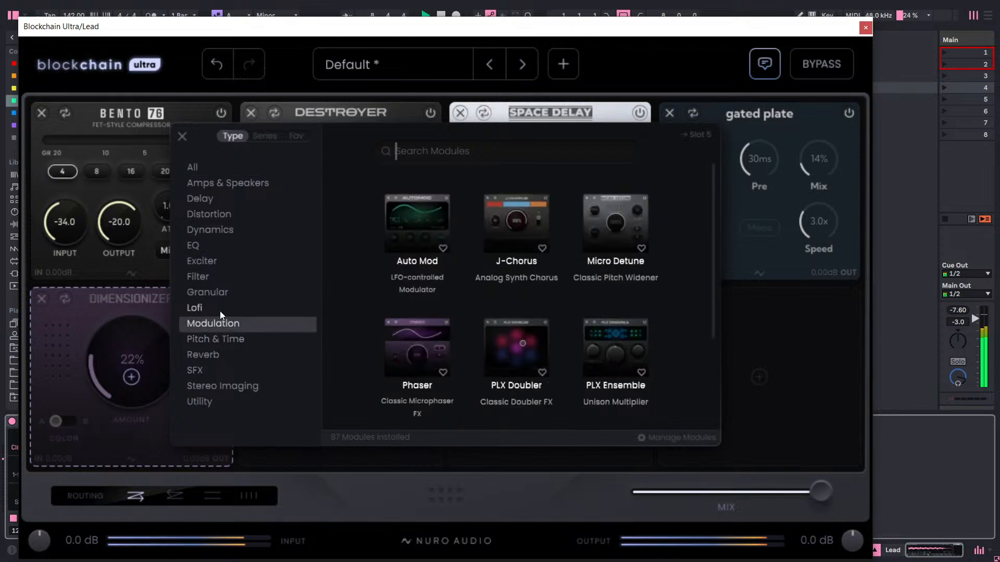
scroll(453, 340, "down", 3)
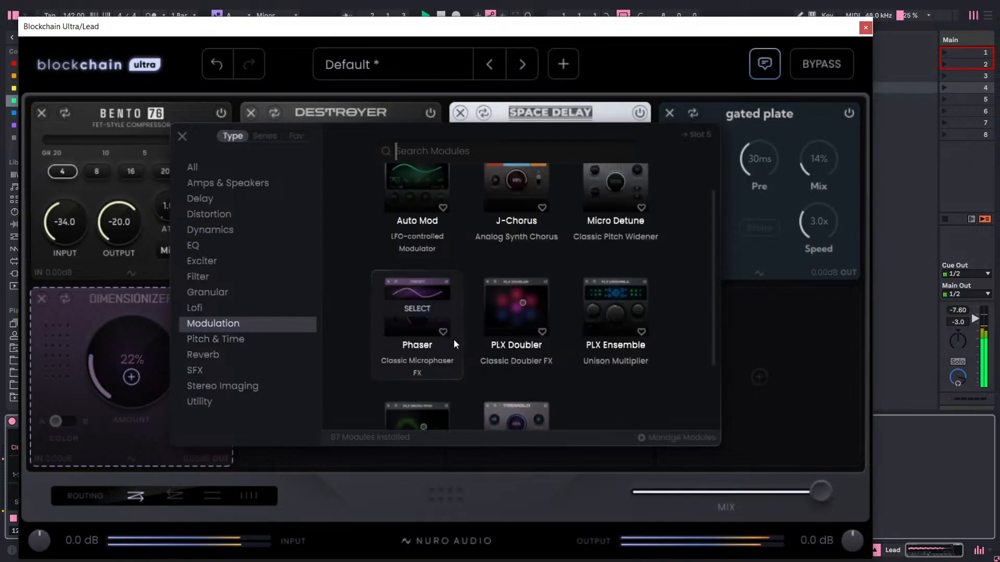
left_click(253, 353)
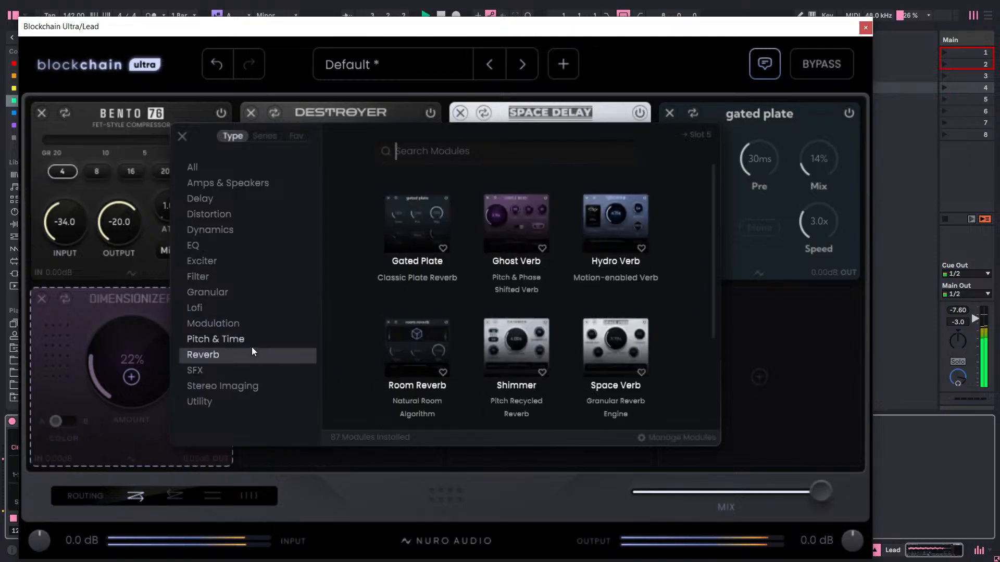
left_click(251, 339)
scroll(410, 309, "down", 1)
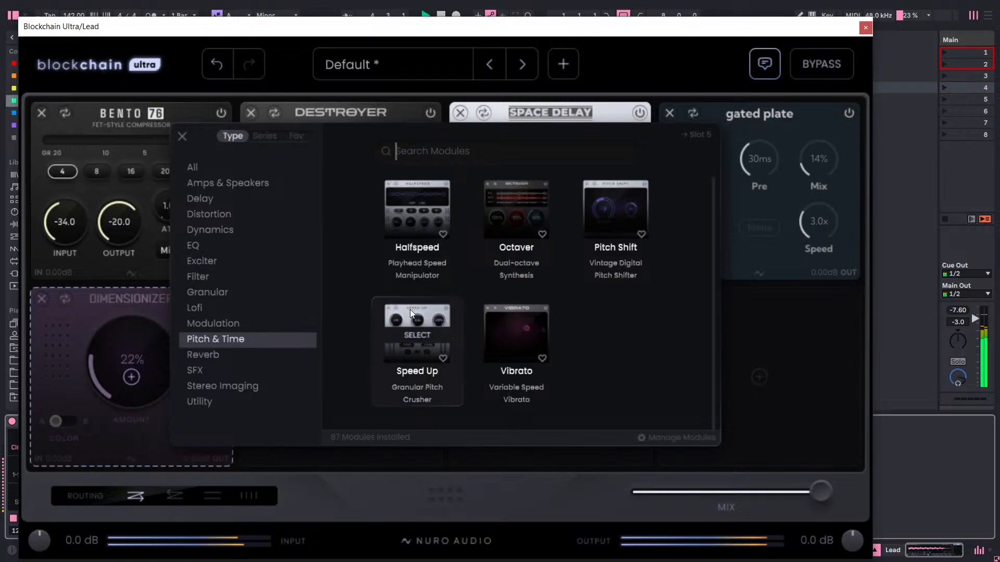
left_click(217, 323)
scroll(465, 313, "down", 3)
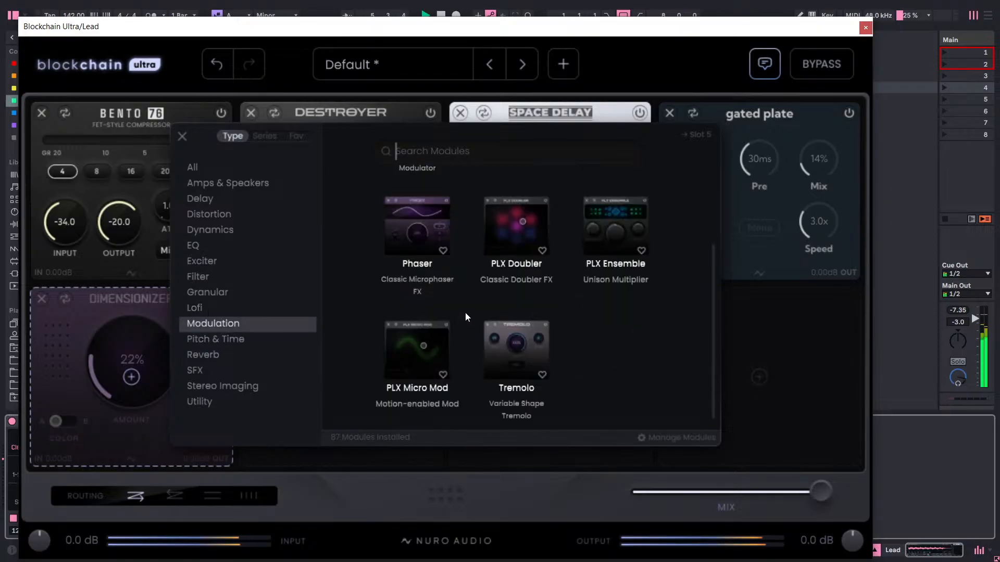
scroll(464, 313, "up", 3)
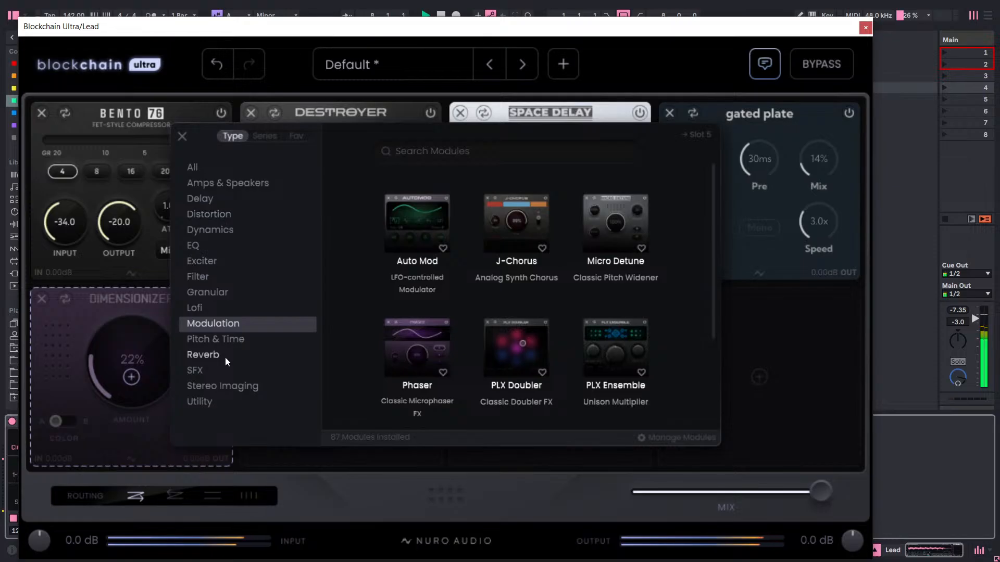
left_click(226, 385)
scroll(529, 317, "down", 1)
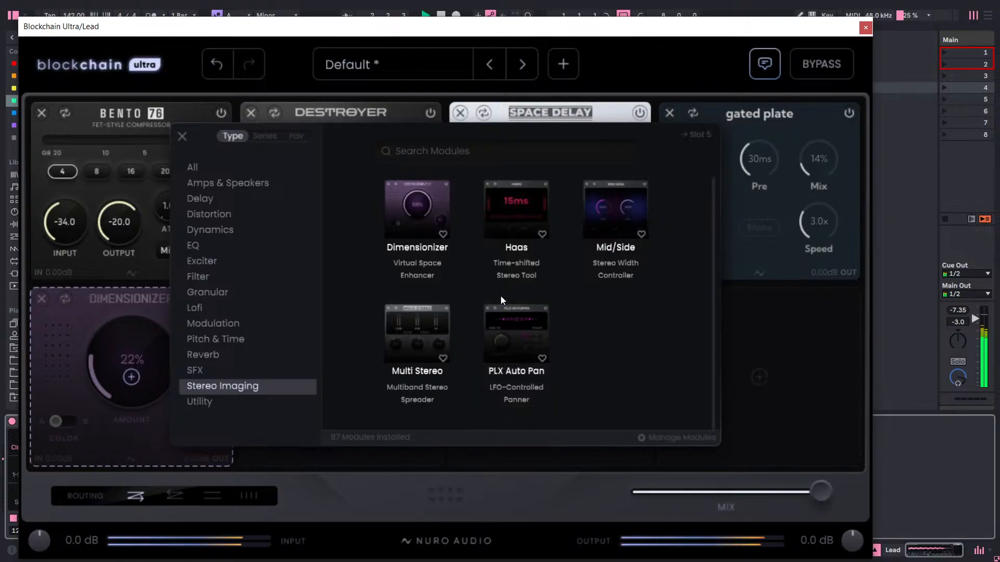
scroll(501, 296, "up", 1)
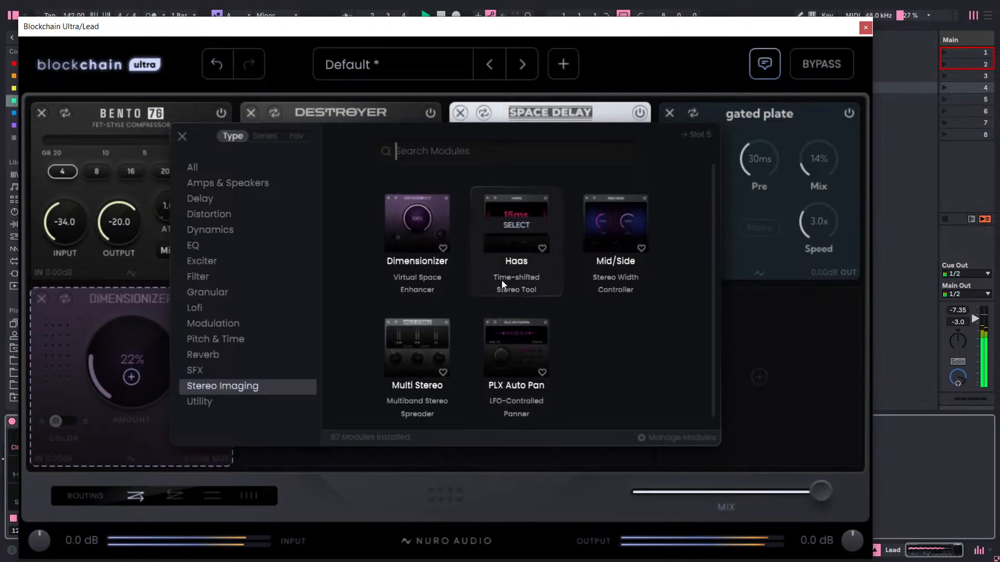
left_click(102, 299)
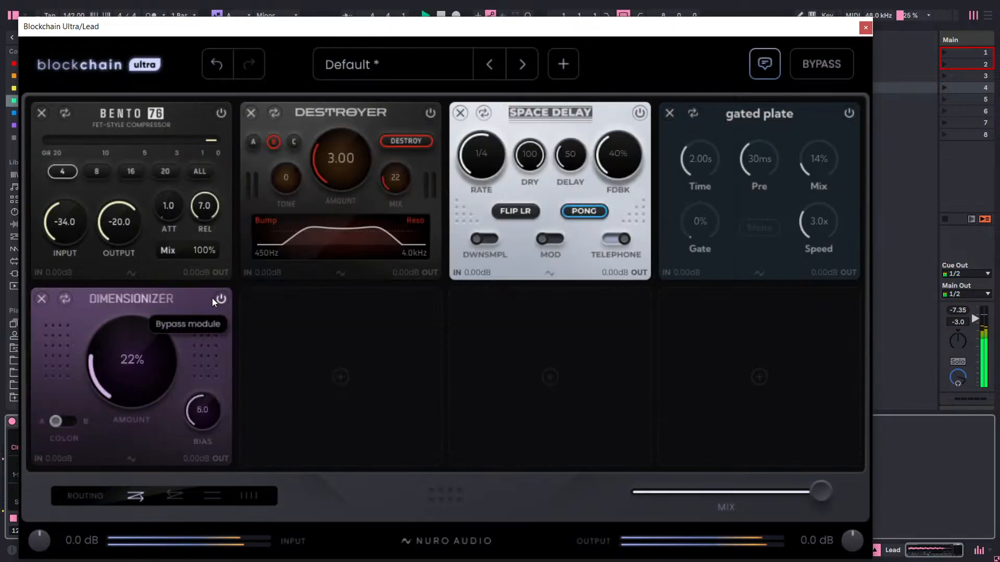
Load the OTT dynamics module into slot 6 and move it between Bento 76 and Destroyer in the chain.
left_click(331, 341)
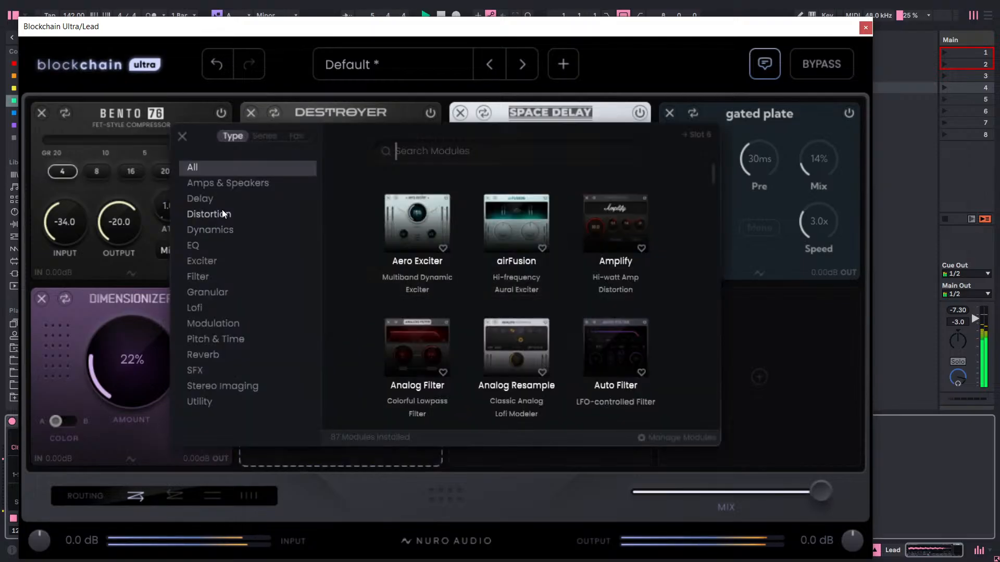
left_click(221, 231)
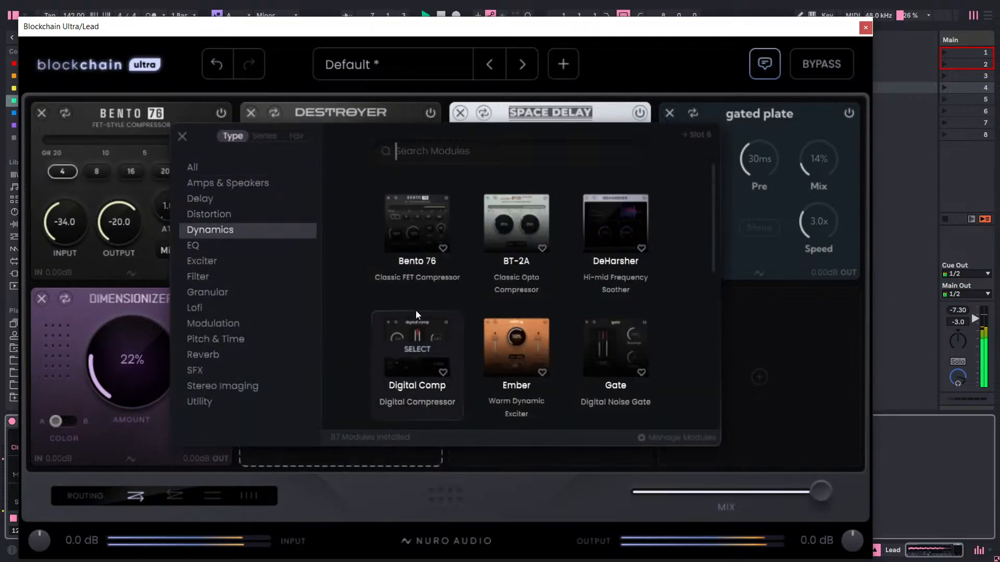
scroll(515, 323, "down", 3)
left_click(515, 333)
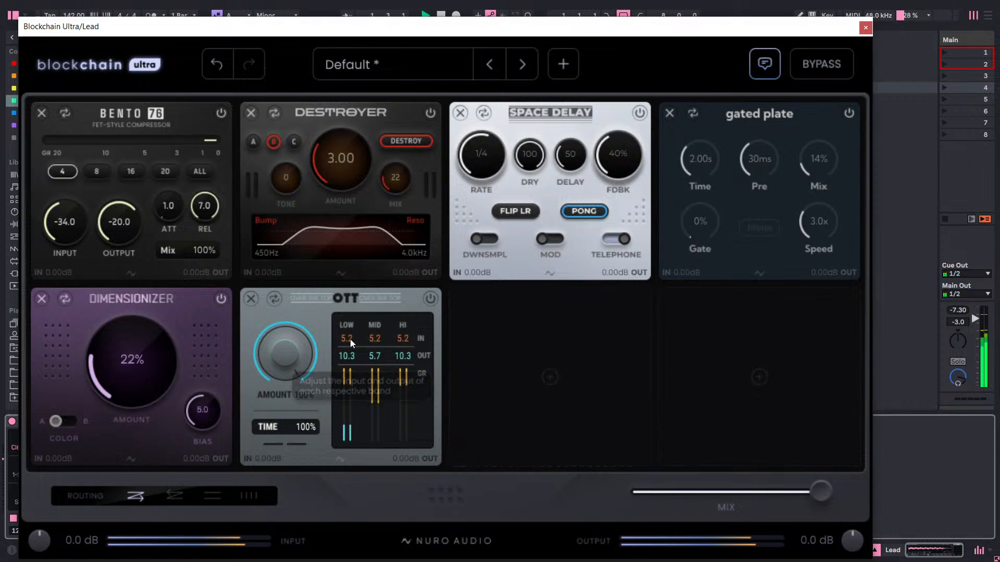
left_click_drag(363, 295, 384, 185)
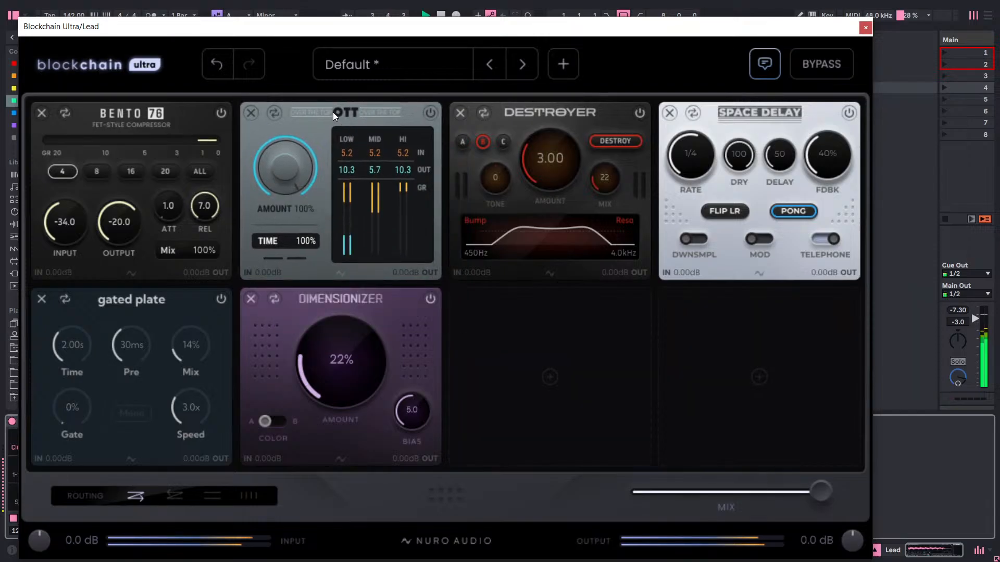
left_click_drag(333, 112, 361, 133)
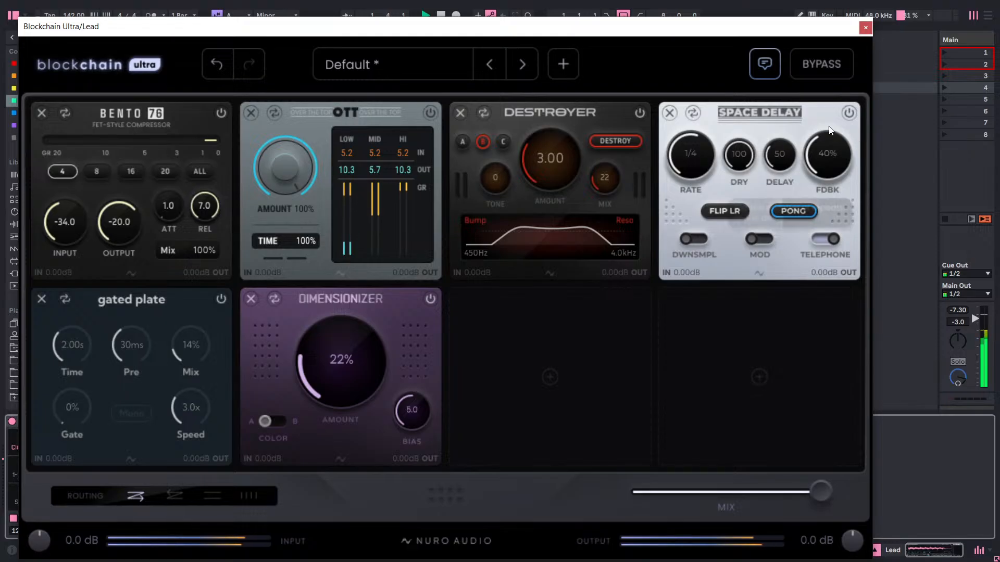
Compare the lead with and without global bypass, then switch Dimensionizer's Color to B and set its Amount to 42%.
left_click(812, 65)
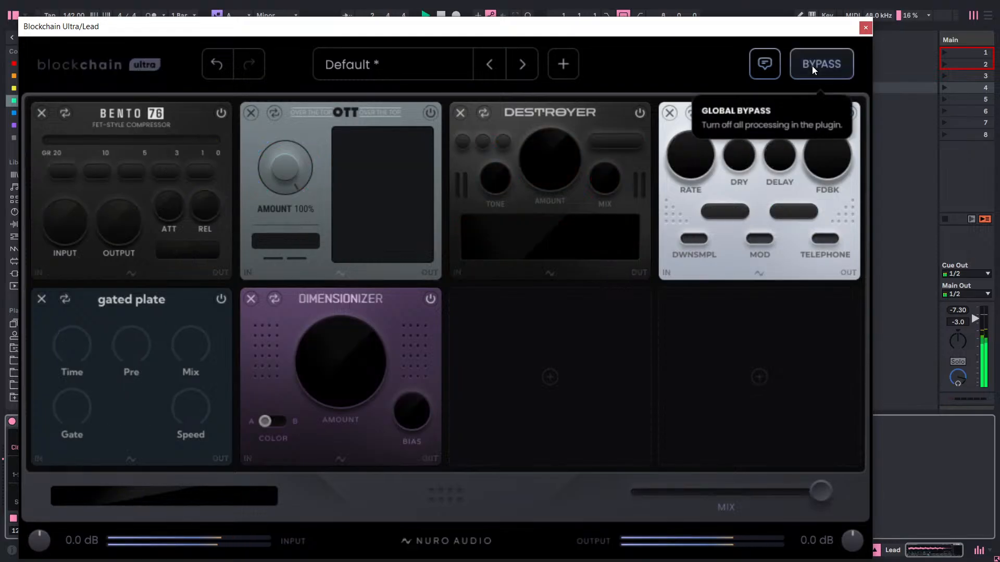
left_click(811, 66)
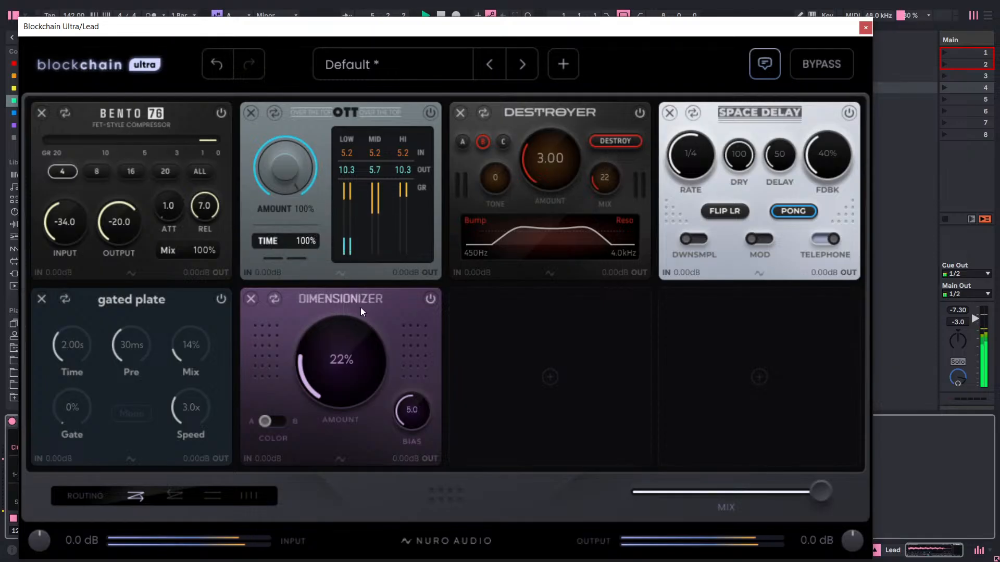
left_click_drag(343, 343, 374, 296)
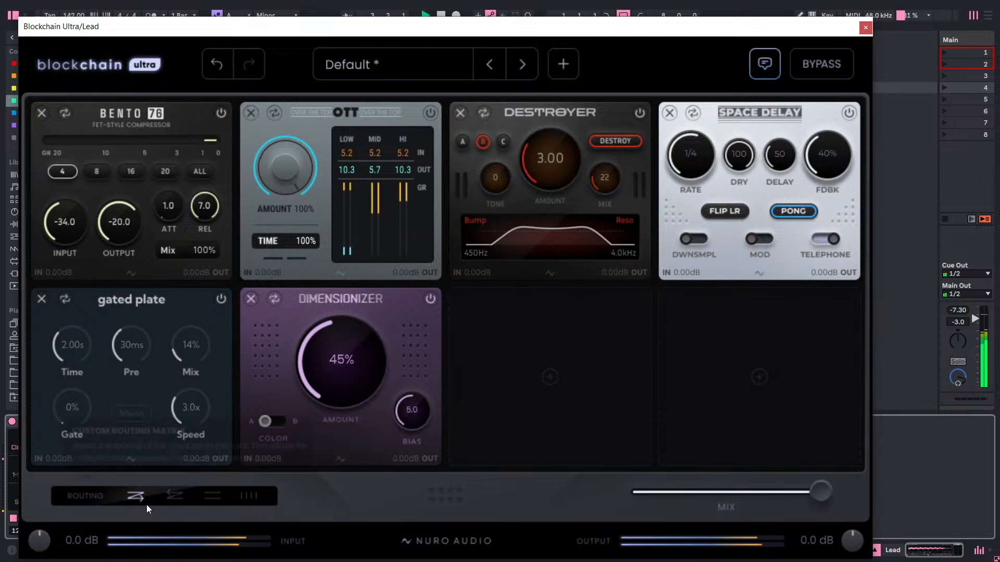
left_click(274, 422)
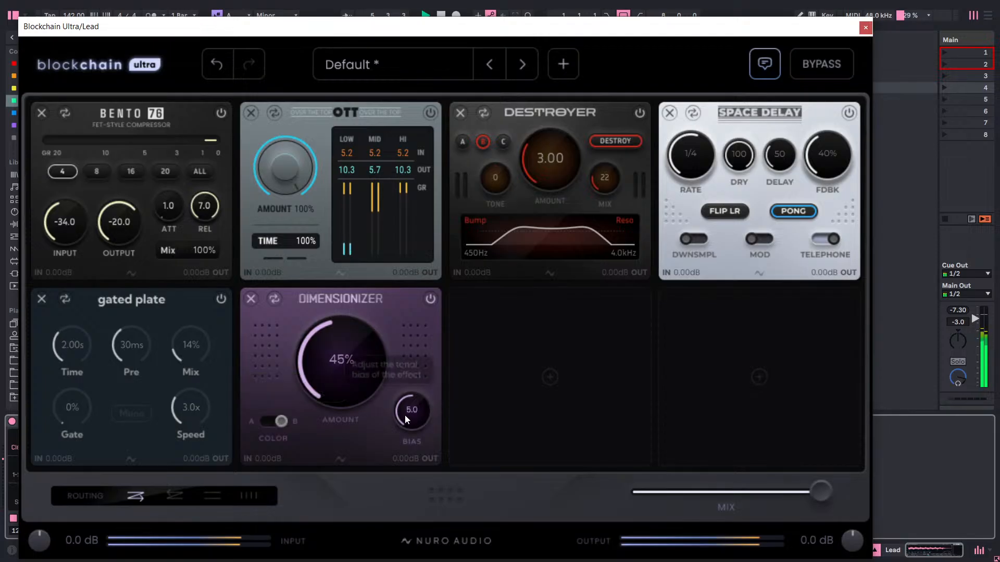
left_click_drag(327, 362, 326, 366)
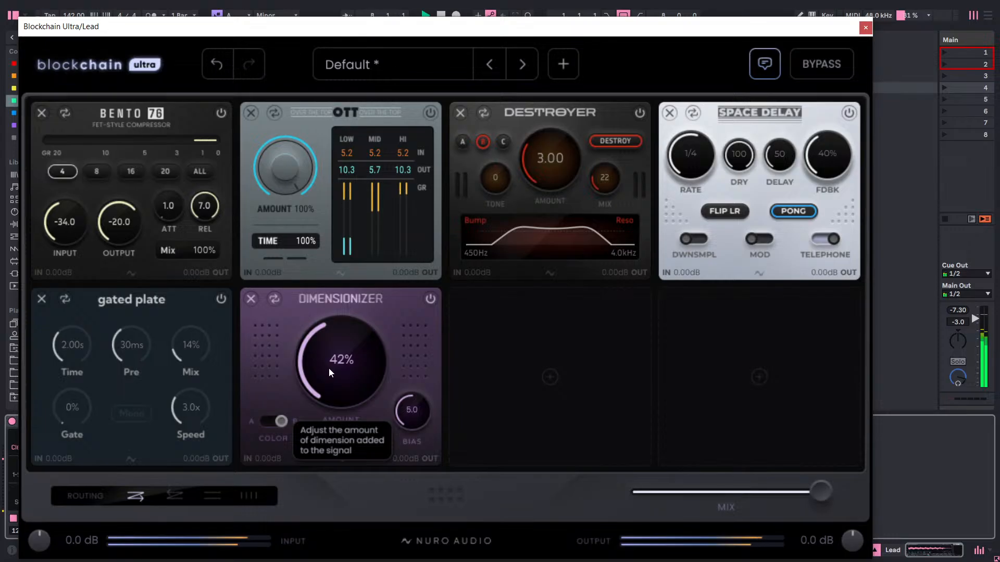
key("space")
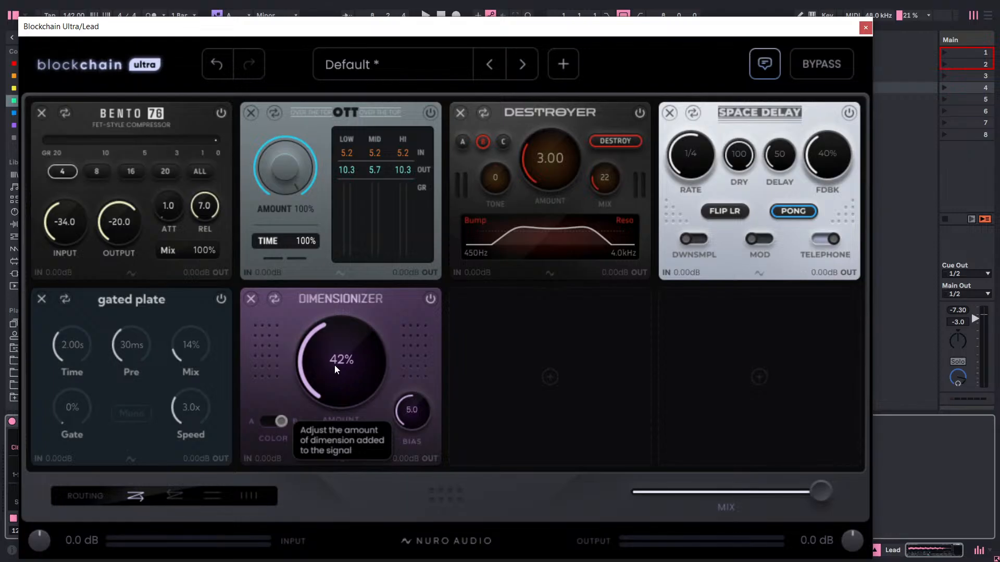
Play the lead with the whole chain bypassed, then turn the processing back on.
left_click(820, 63)
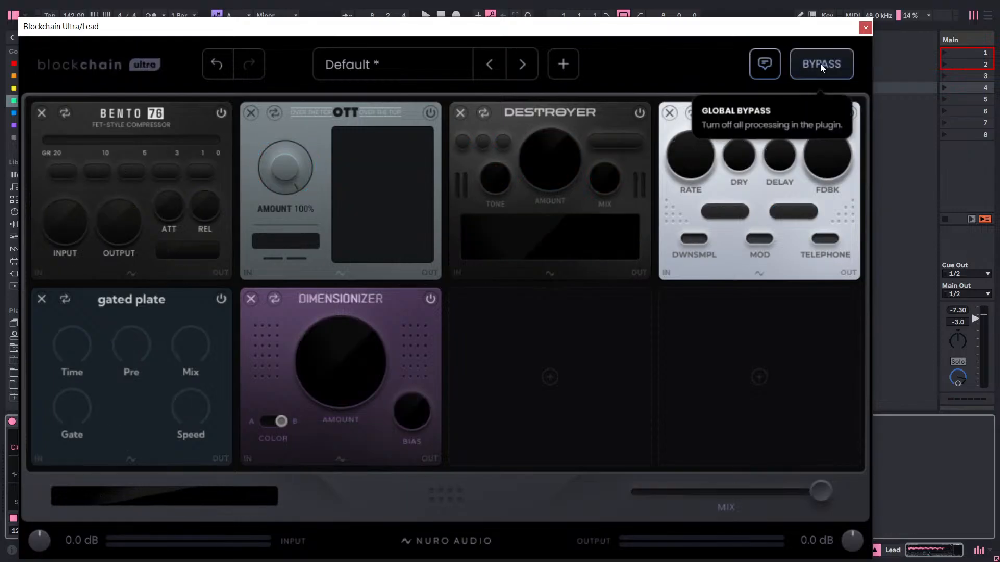
key("space")
left_click(819, 70)
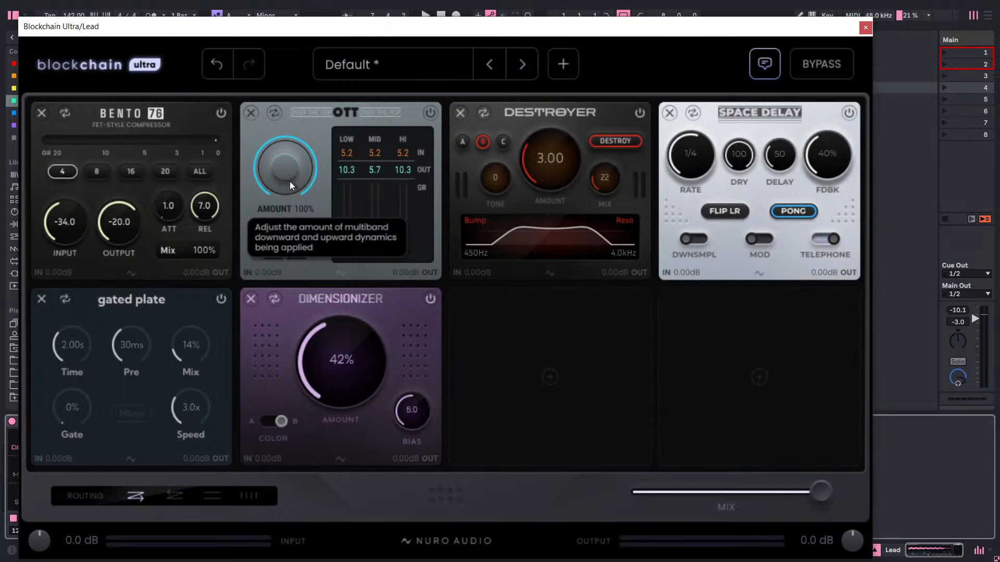
Play the lead while trying different OTT amounts, and set the Amount to 76%.
key("space")
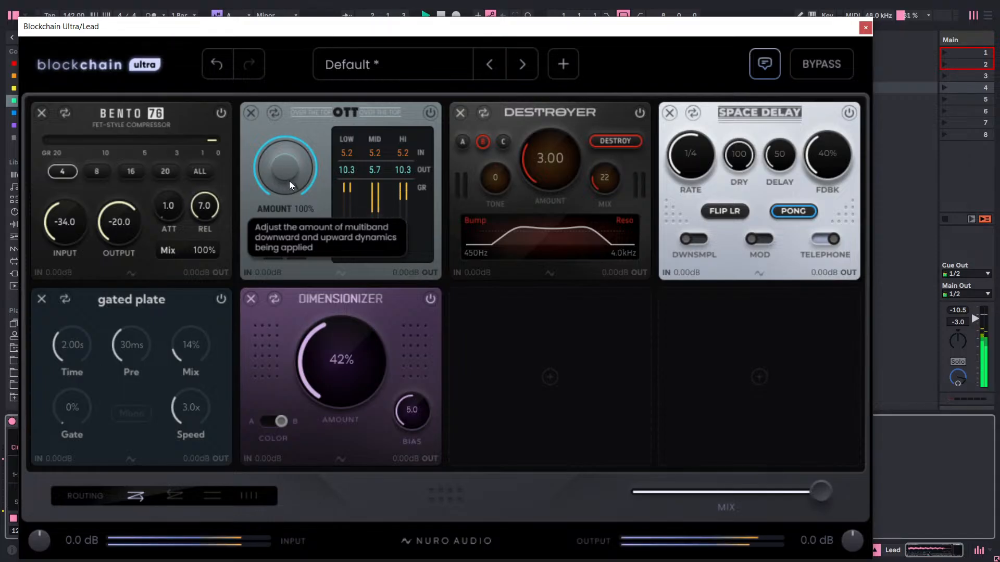
scroll(289, 172, "down", 4)
left_click_drag(292, 175, 317, 97)
left_click_drag(279, 162, 274, 215)
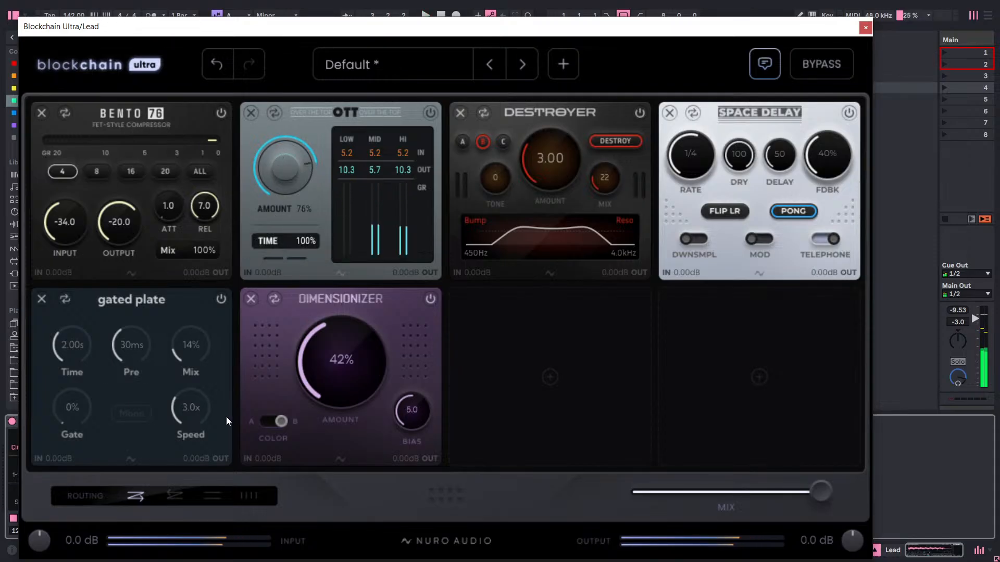
Play the lead while switching between forward and reverse series routing to compare them, and leave the routing on reverse.
left_click(176, 494)
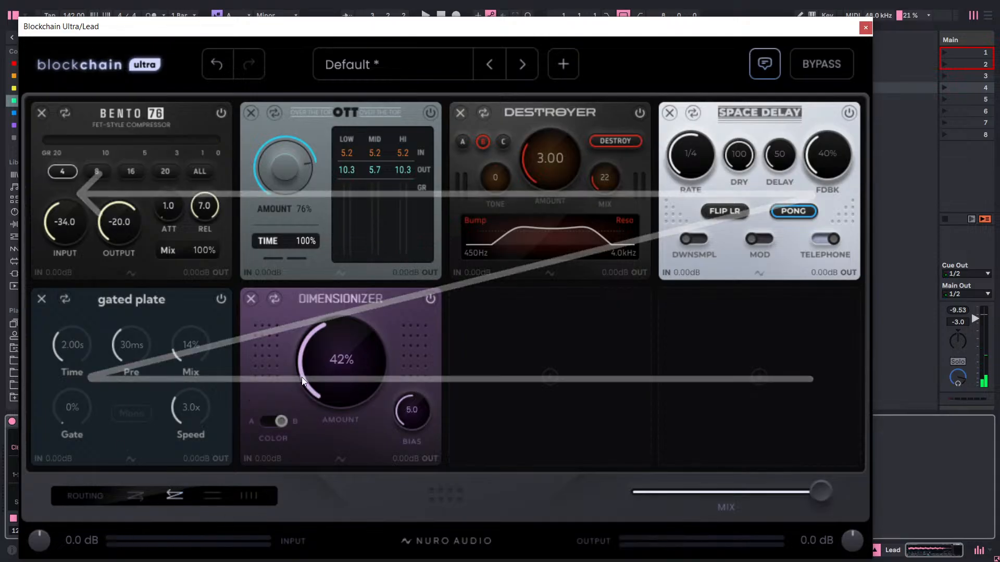
key("space")
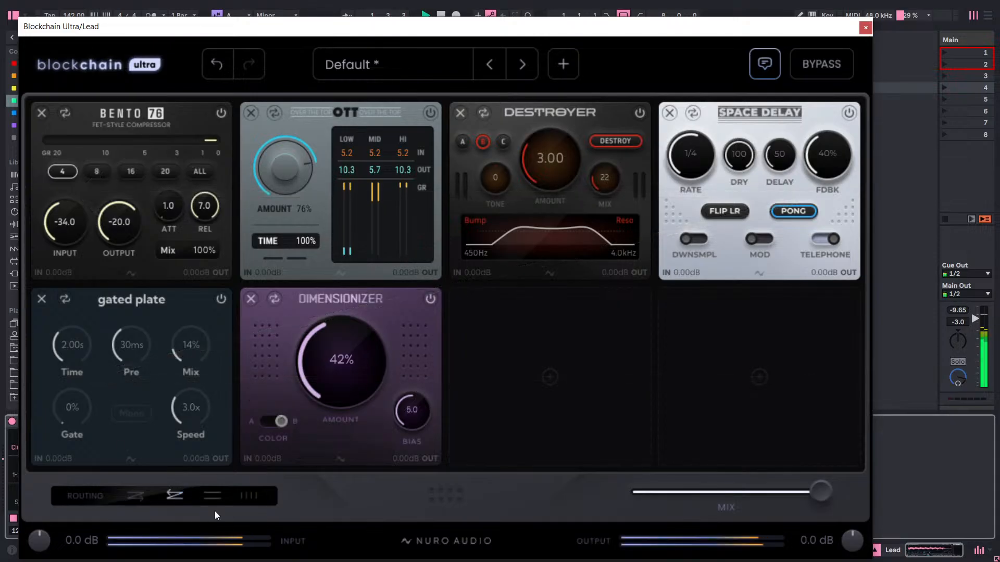
left_click(141, 498)
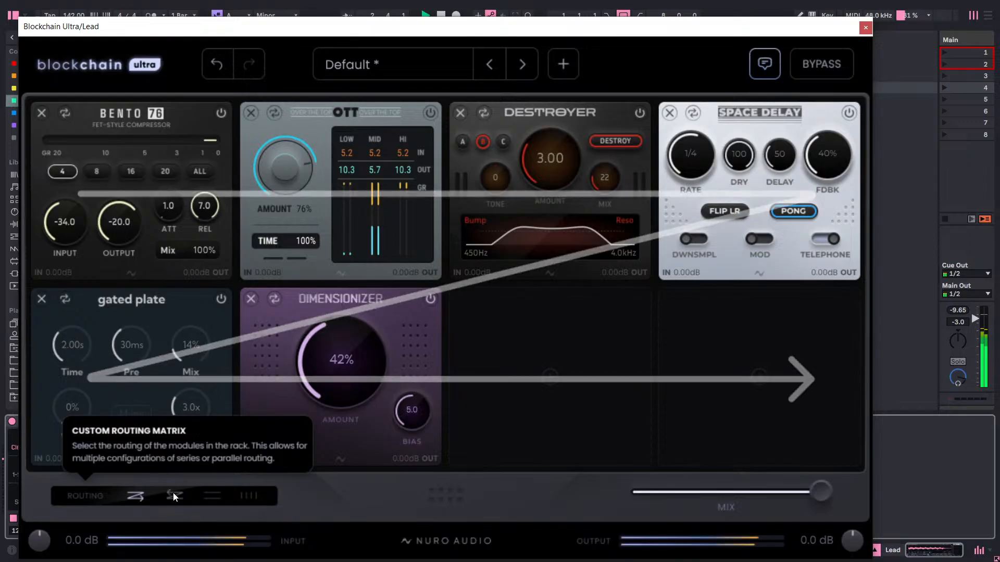
left_click(173, 493)
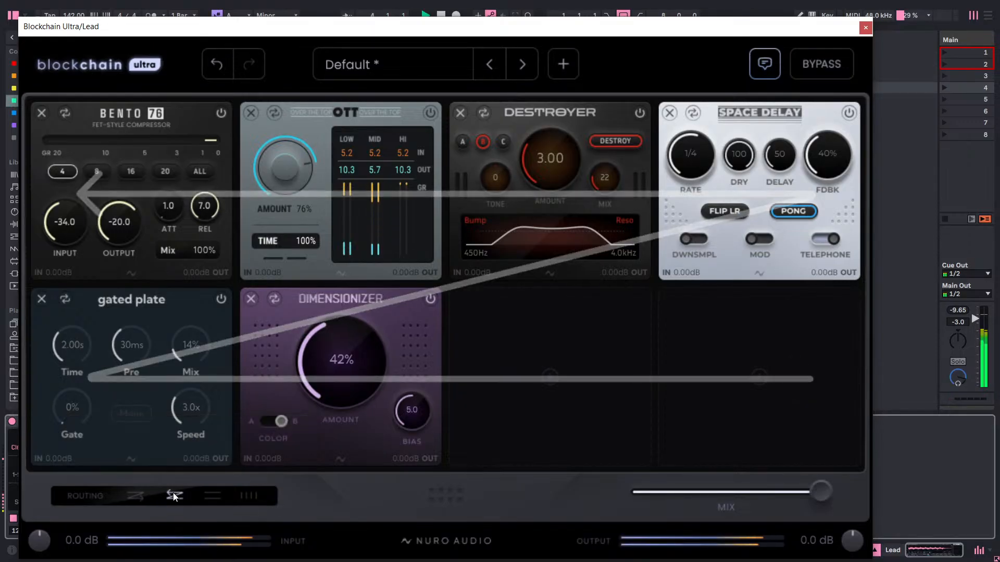
left_click(129, 497)
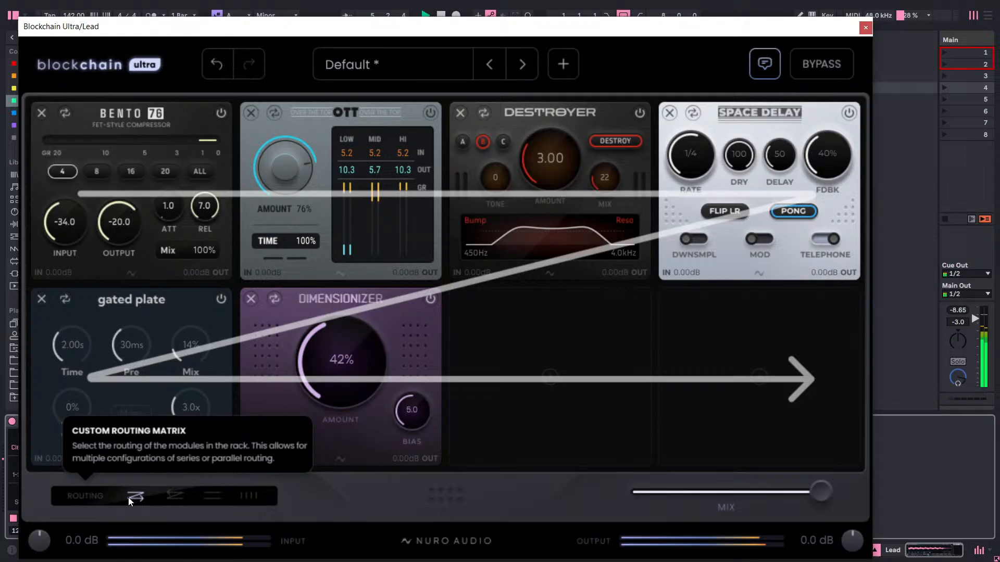
left_click(167, 498)
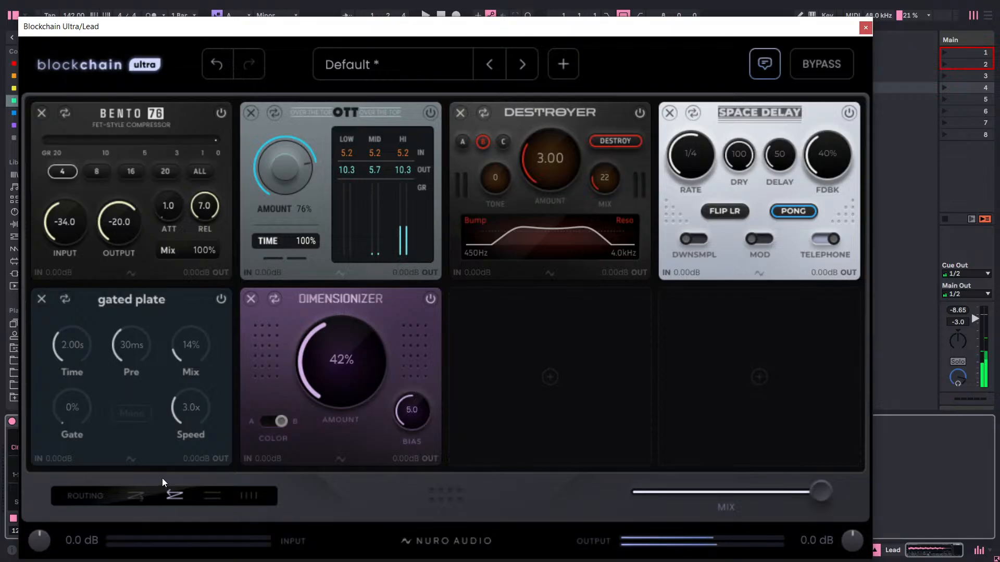
key("space")
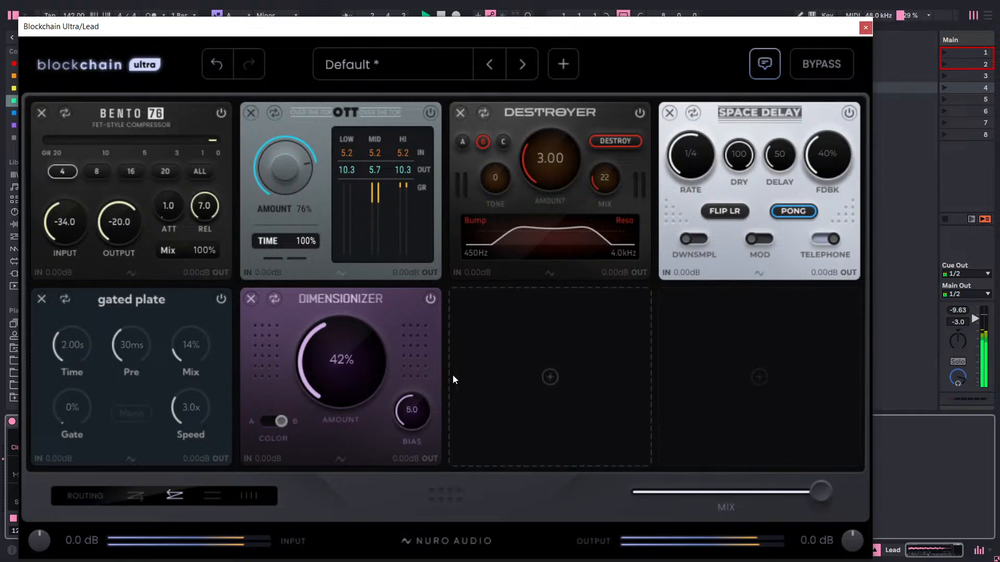
Try Space Delay's feedback at 100% under reverse routing, and switch the module off to cut its repeats.
left_click_drag(828, 161, 906, 7)
key("space")
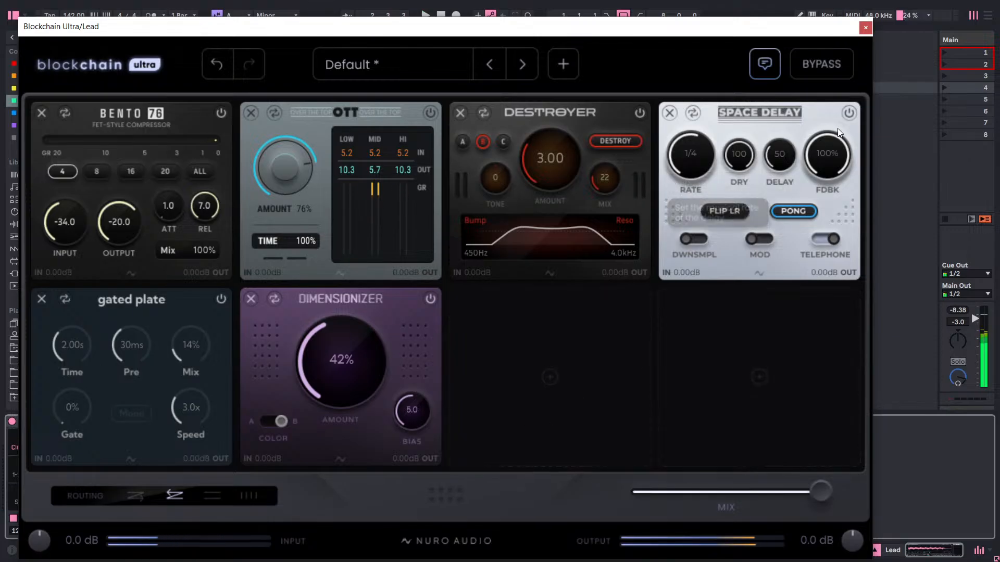
left_click(853, 112)
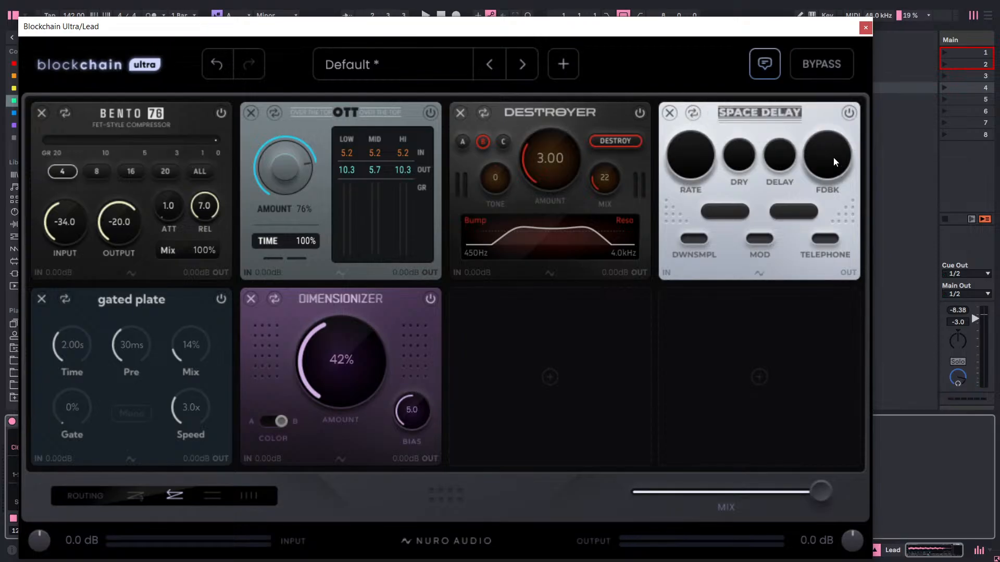
Switch the routing back to forward series and set Space Delay's feedback to 40% while the lead plays.
left_click(145, 503)
key("space")
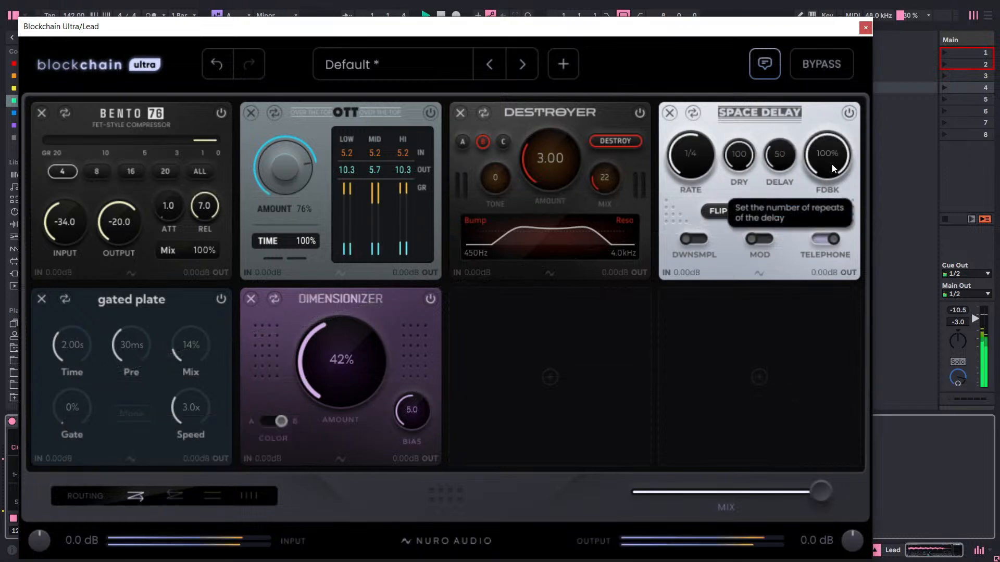
left_click_drag(832, 163, 797, 320)
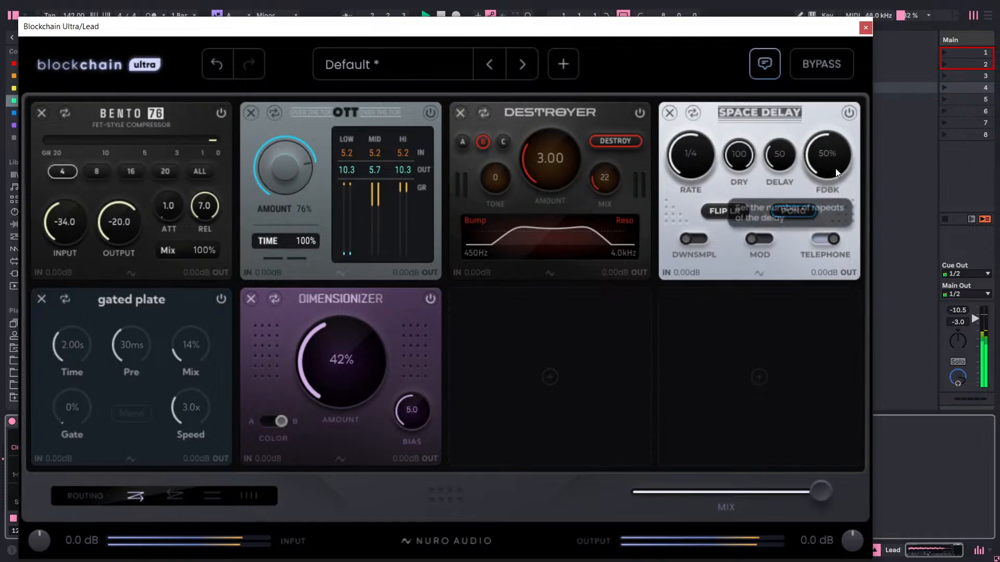
left_click_drag(835, 169, 829, 185)
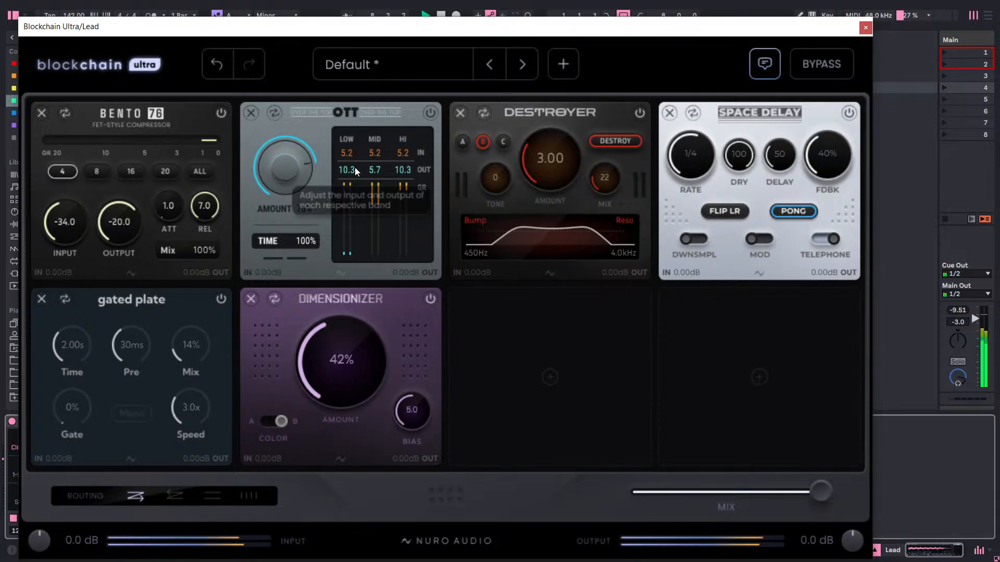
Set OTT's Amount to 75%.
left_click_drag(293, 158, 297, 157)
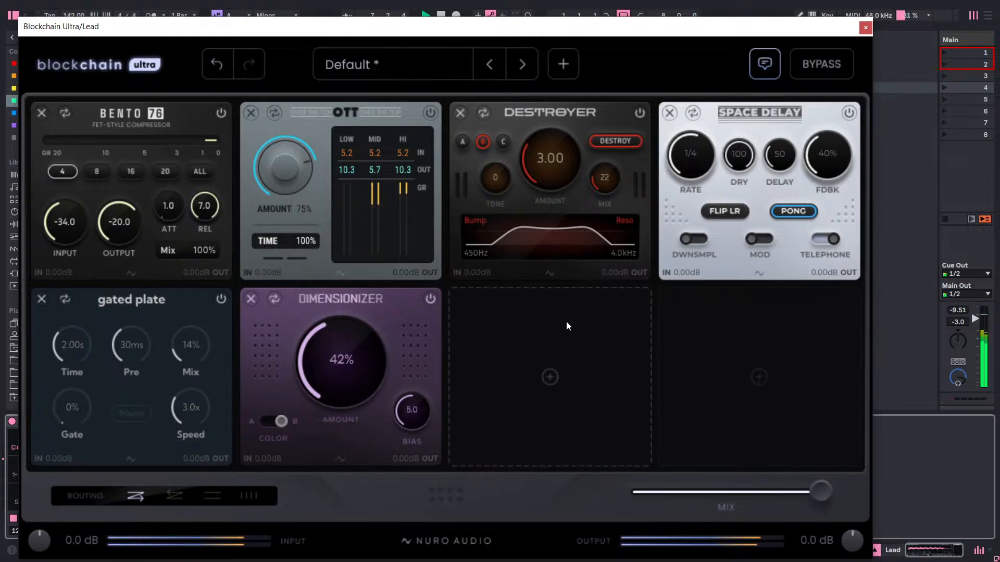
Search the available slot 7 modules for "v" and clear the search.
left_click(508, 331)
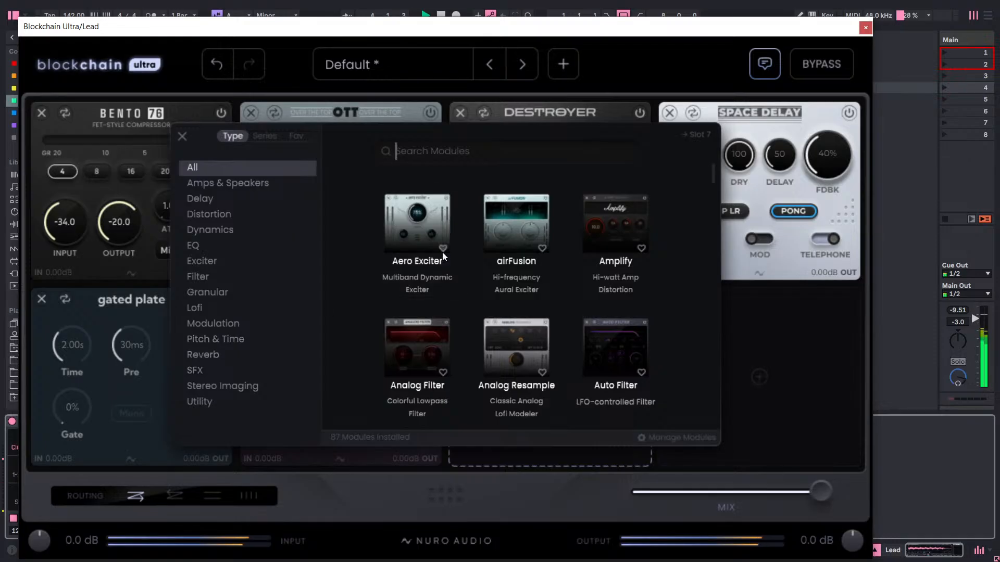
type("v")
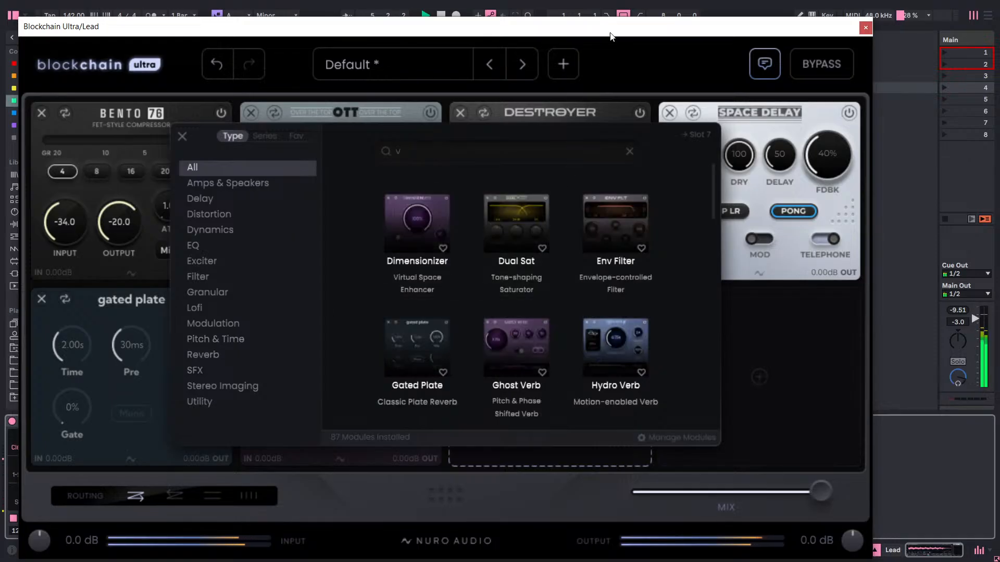
left_click(629, 151)
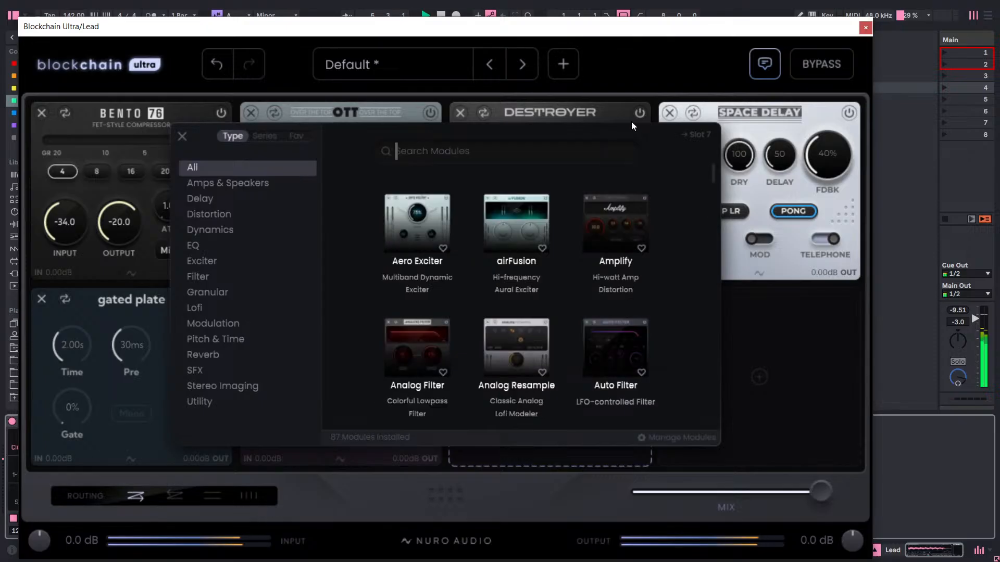
Move the plugin window aside to view Live's Vocal Tools collection, then move it back and dismiss the module browser.
left_click_drag(649, 26, 607, 314)
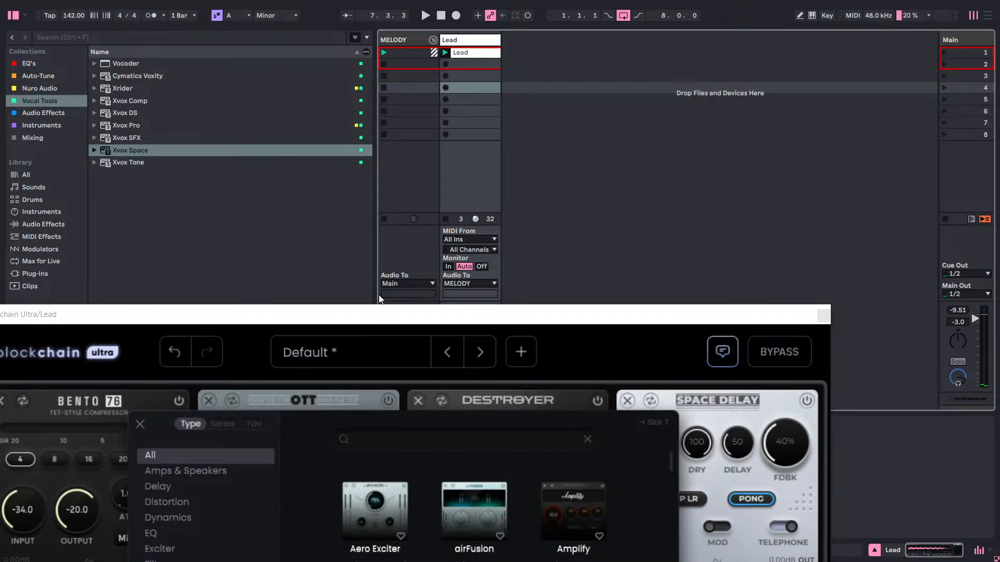
left_click_drag(385, 318, 479, 14)
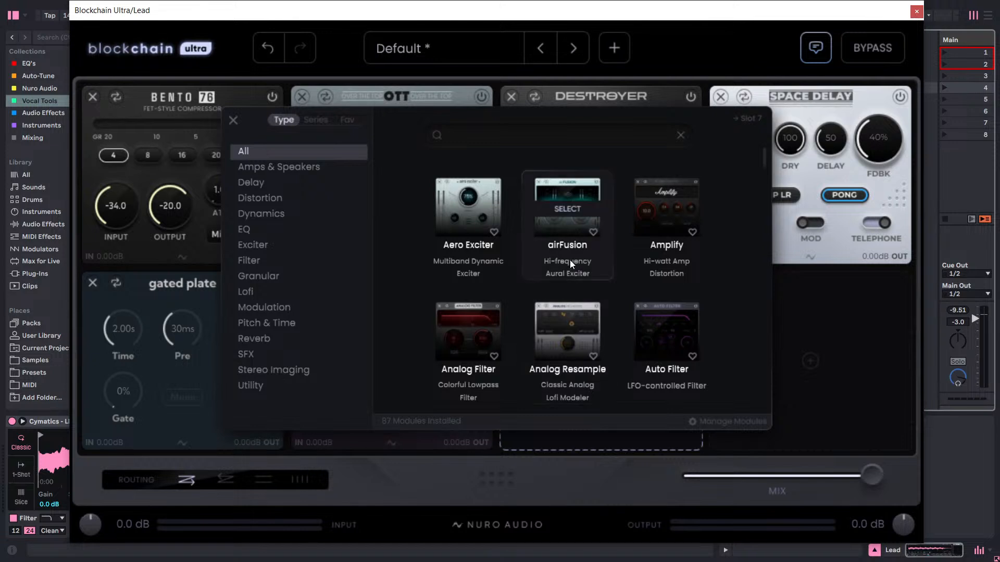
left_click(700, 48)
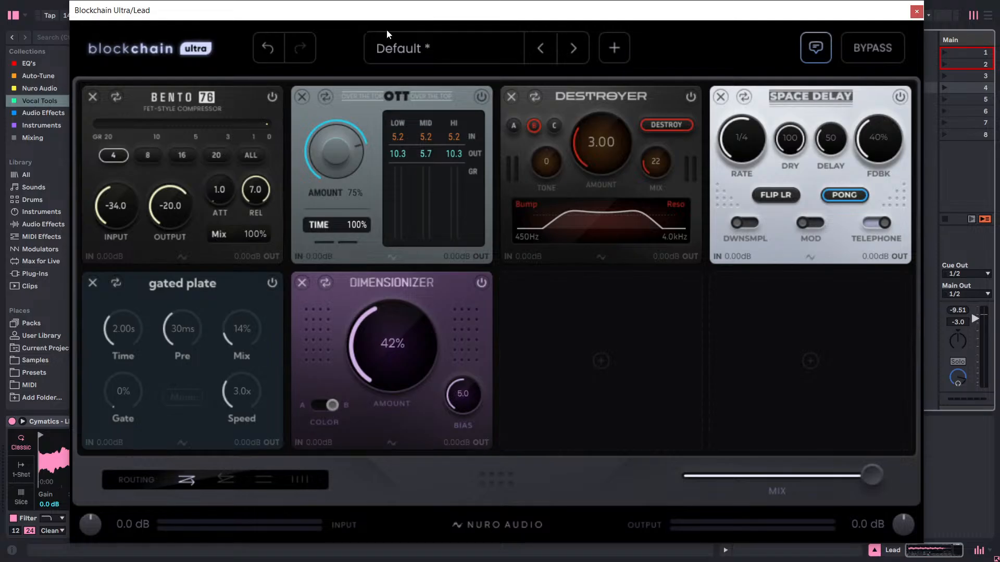
Examine the full module list for slot 7 while the lead plays, from Aero Exciter to Dual Sat, and leave the slot empty.
mouse_move(458, 62)
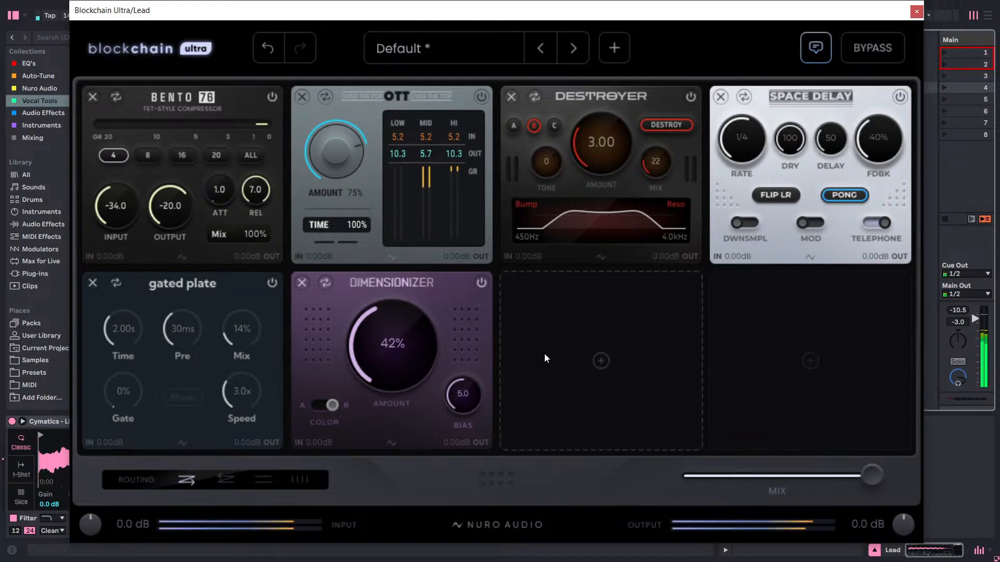
left_click(596, 357)
scroll(672, 304, "down", 5)
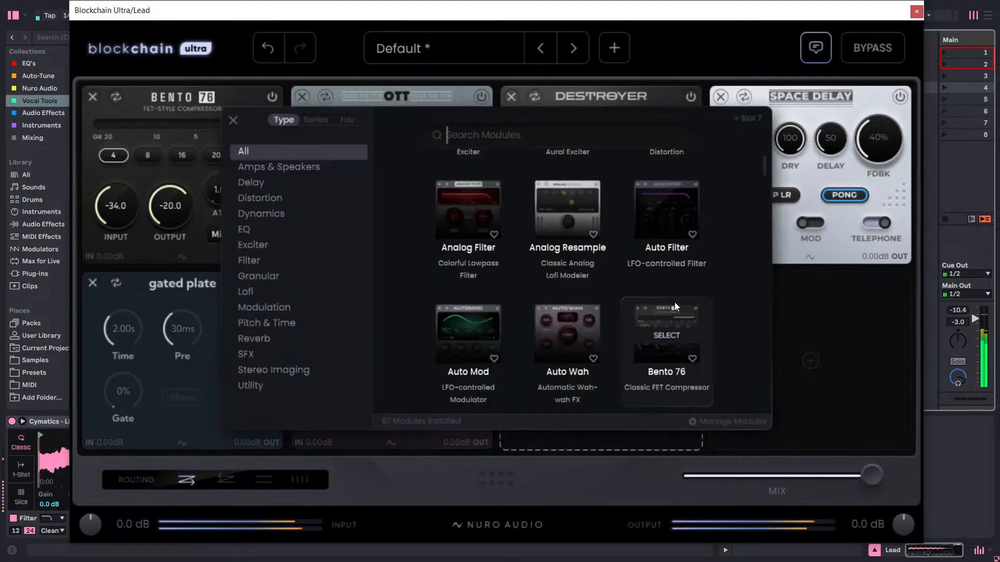
scroll(552, 301, "down", 5)
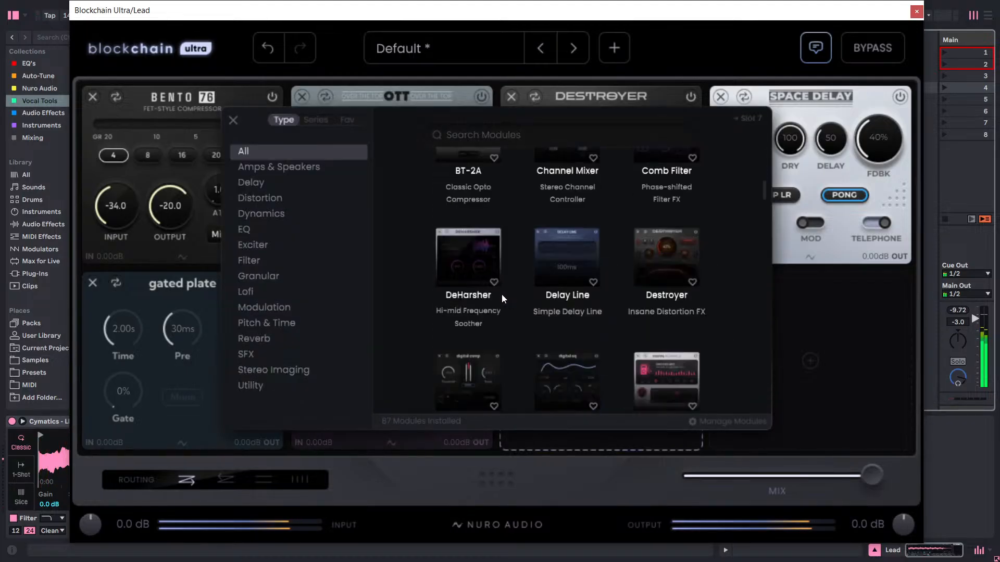
scroll(493, 303, "down", 3)
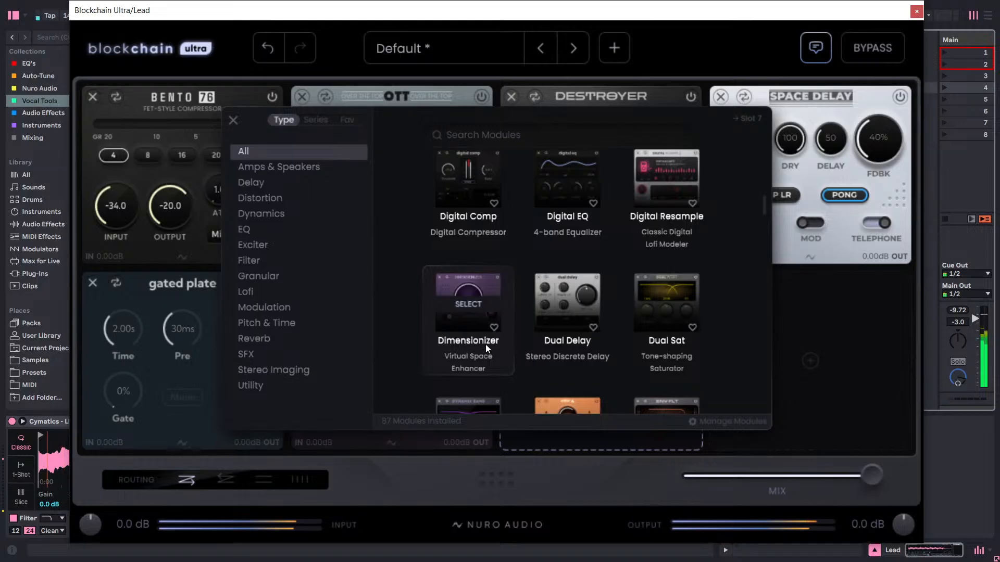
scroll(532, 329, "up", 5)
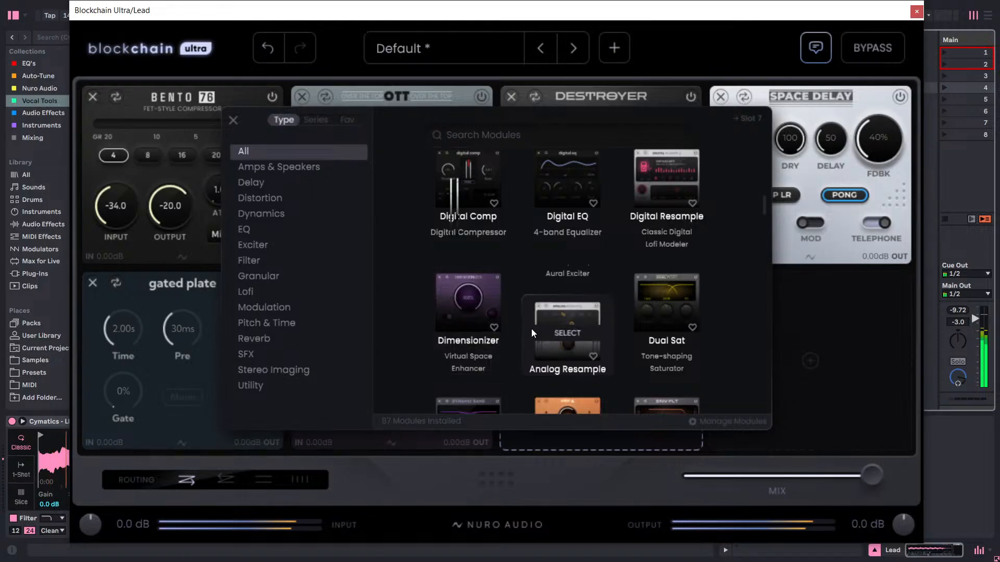
left_click(747, 31)
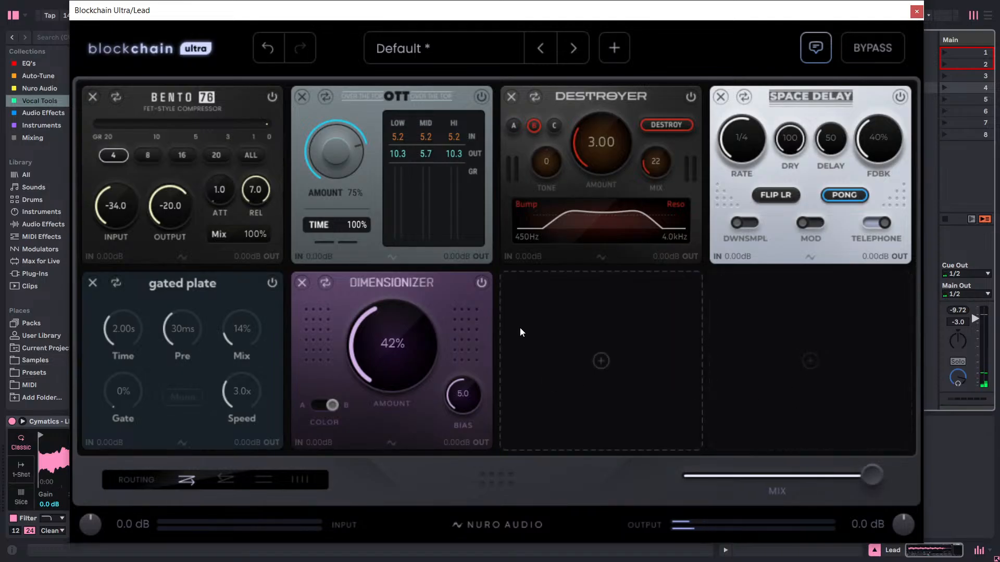
Examine the slot 7 modules by type, covering Amps & Speakers, Granular, Pitch & Time, Stereo Imaging and SFX.
left_click(626, 338)
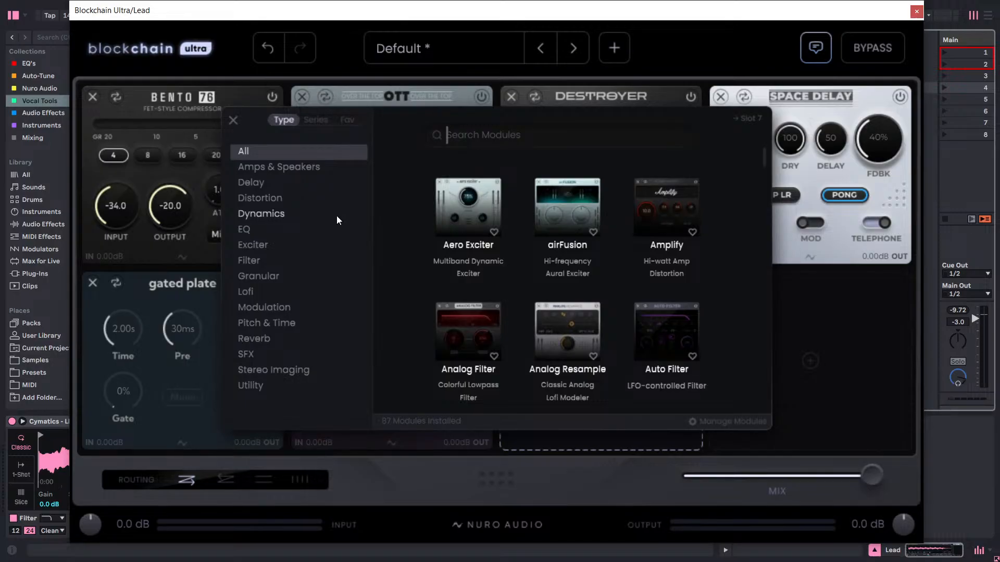
left_click(727, 57)
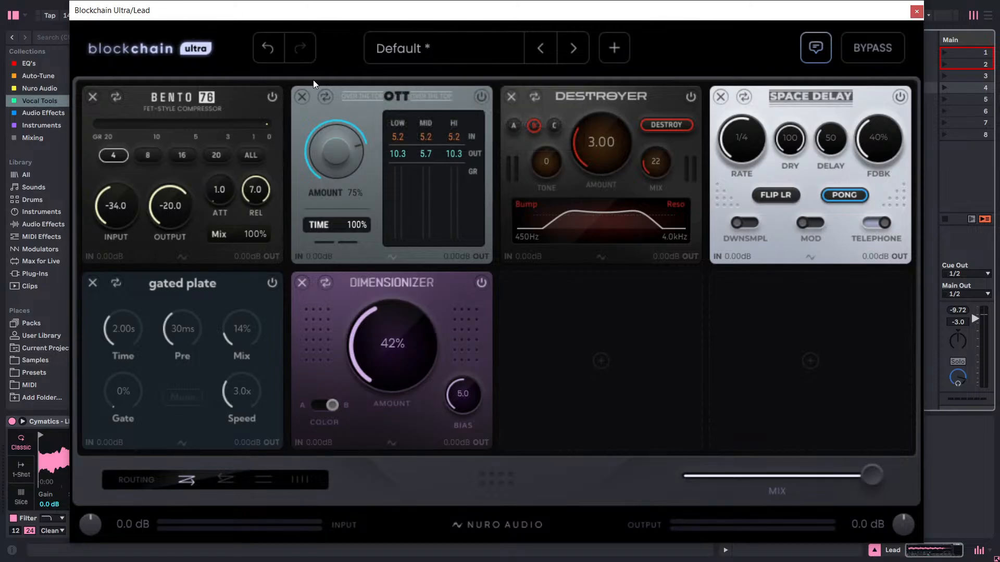
left_click(552, 336)
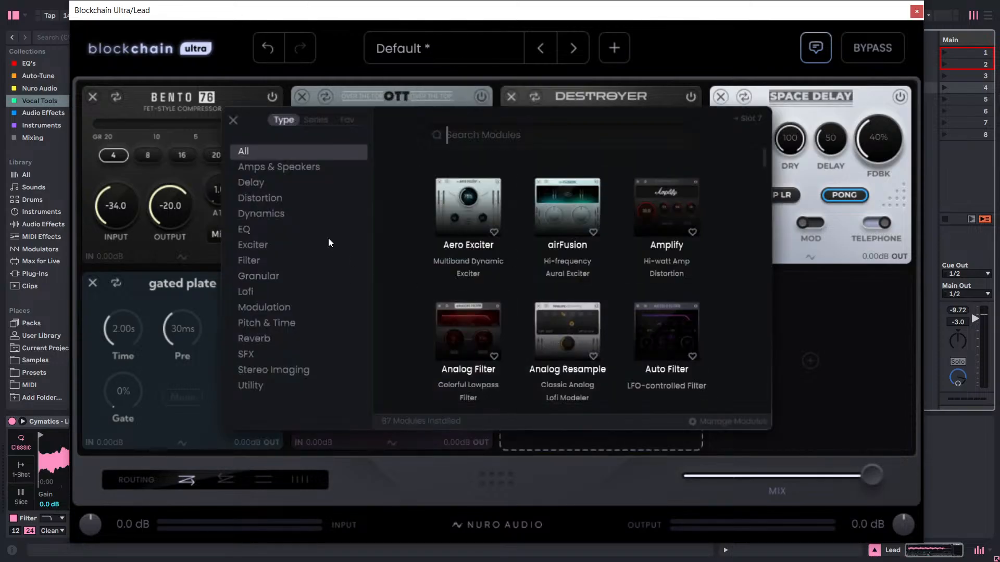
left_click(279, 171)
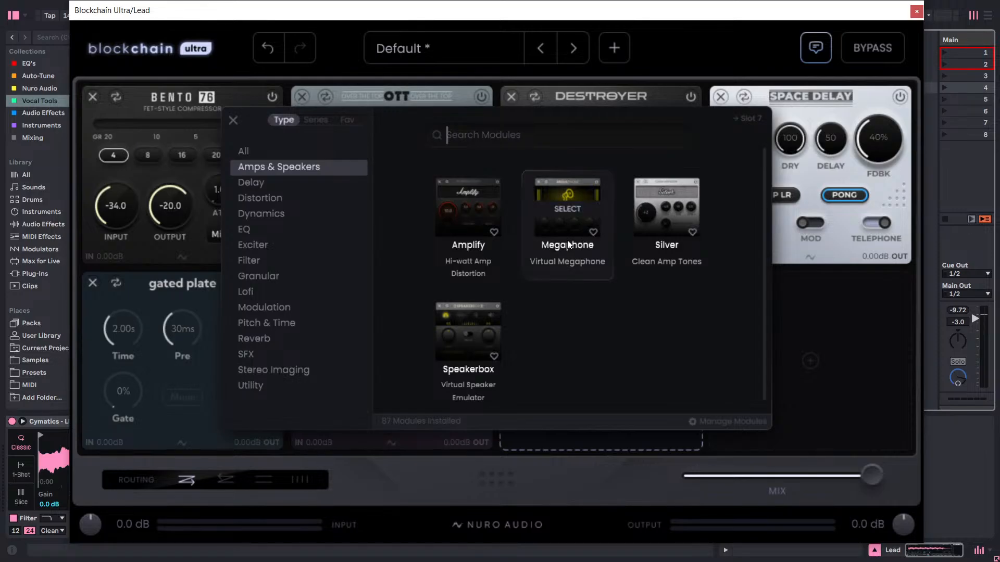
left_click(278, 281)
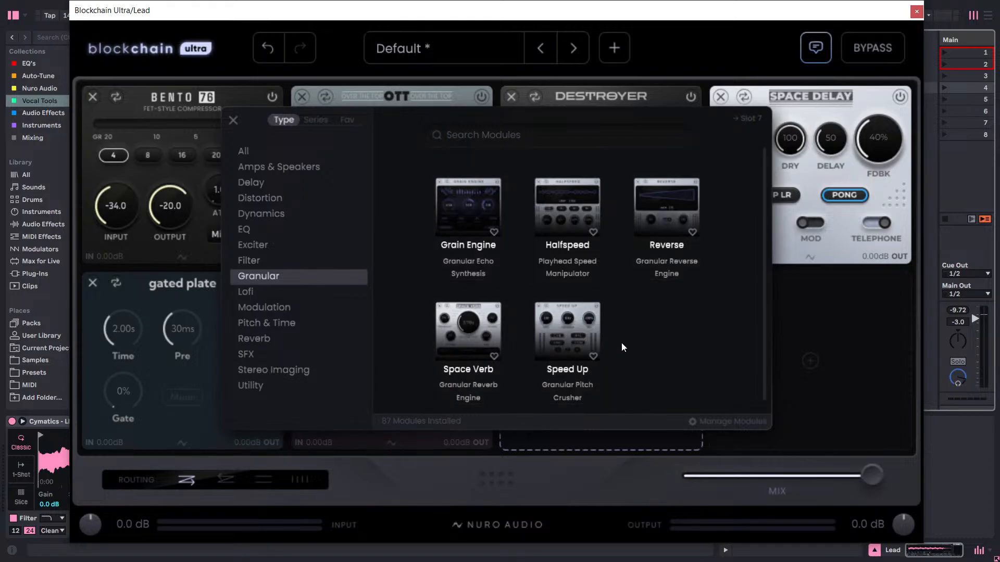
left_click(295, 172)
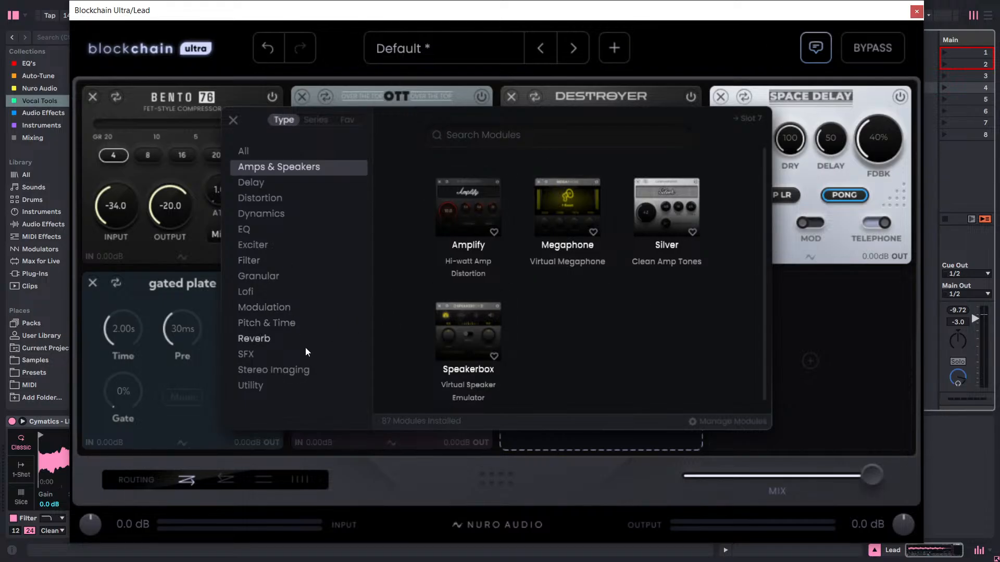
left_click(276, 328)
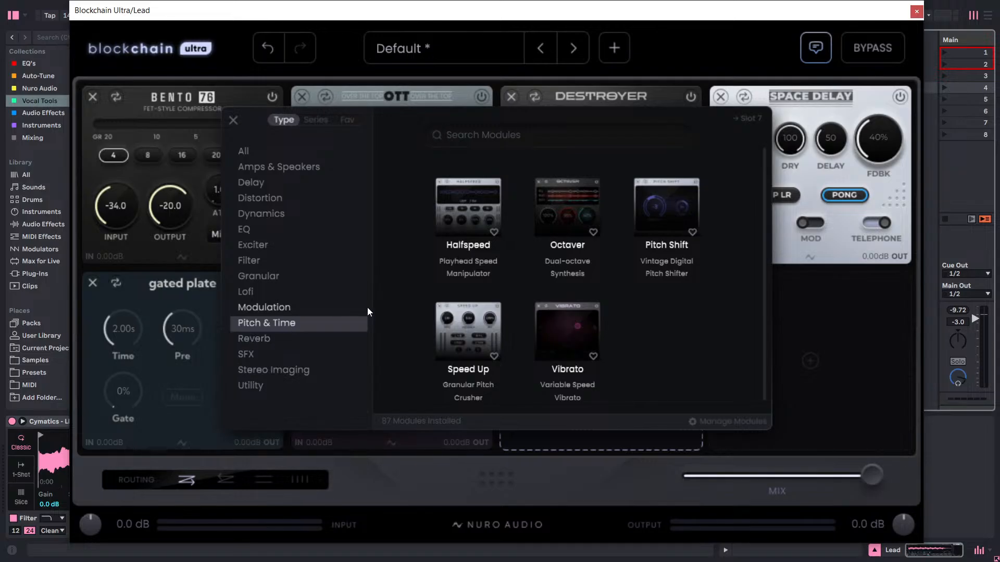
scroll(621, 312, "down", 1)
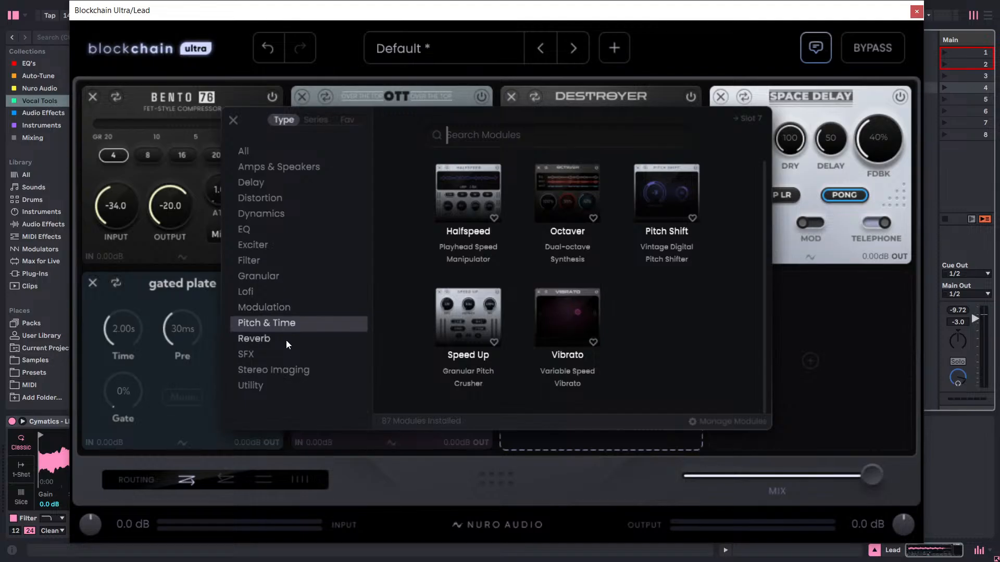
left_click(277, 368)
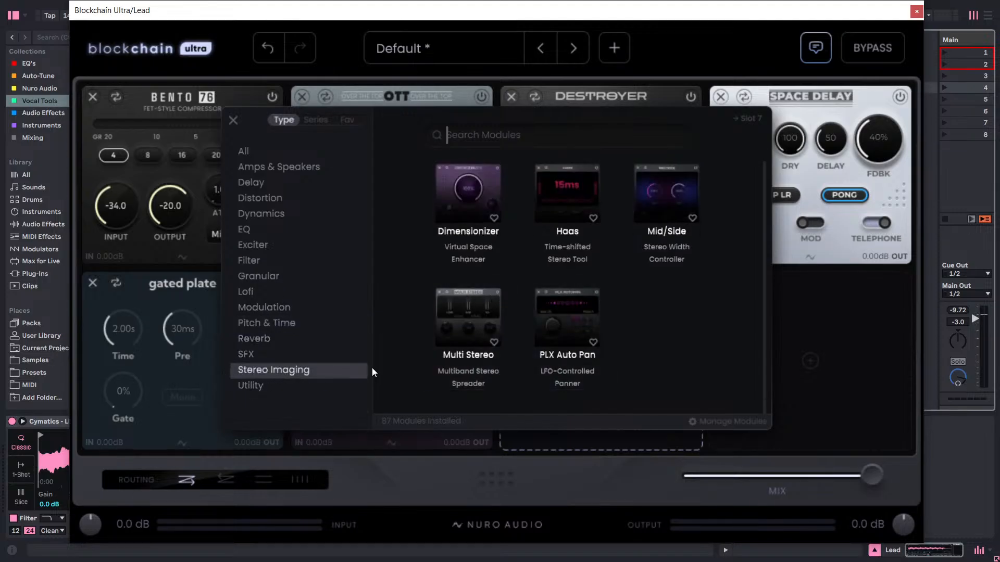
left_click(249, 355)
scroll(602, 290, "down", 3)
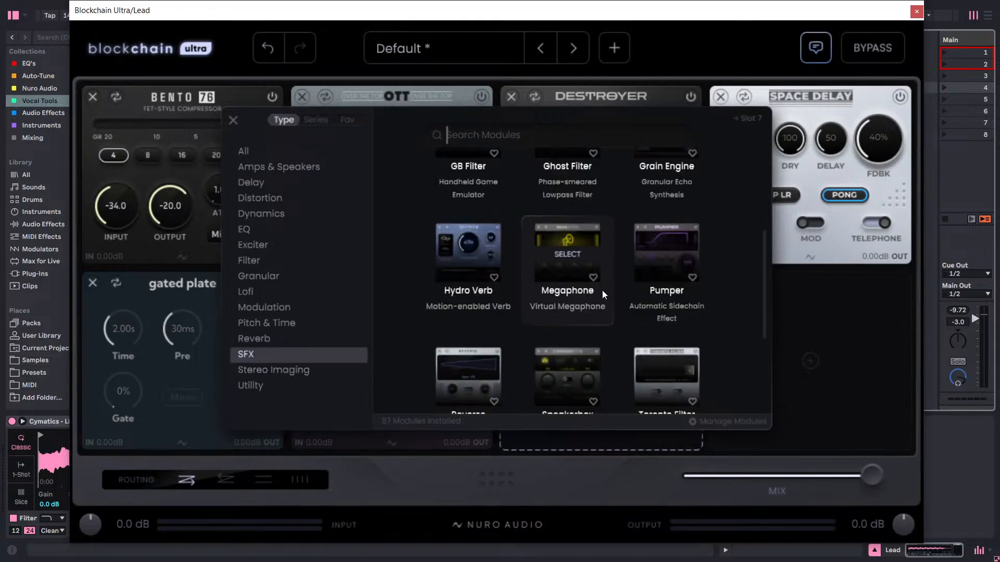
scroll(603, 291, "down", 2)
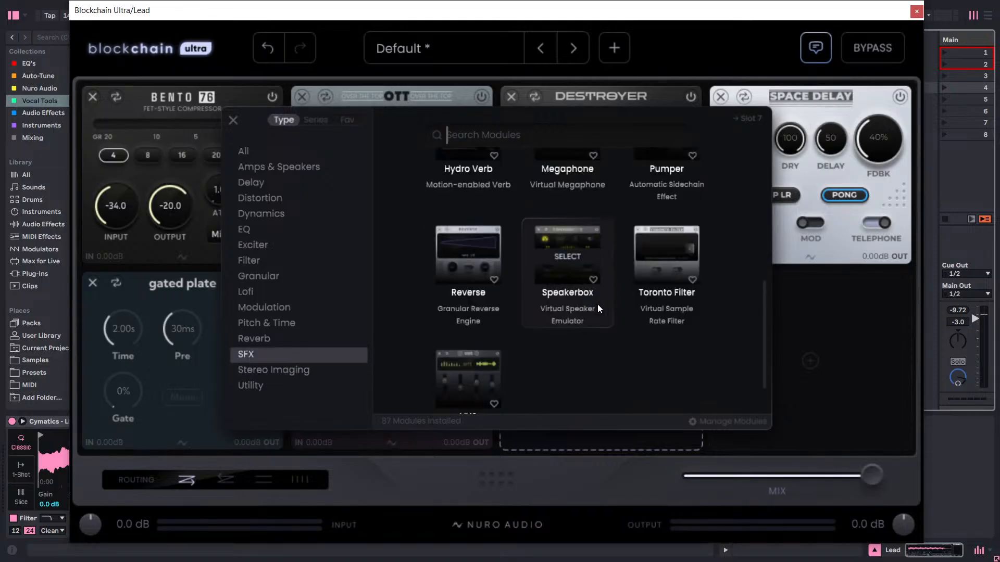
scroll(607, 243, "up", 4)
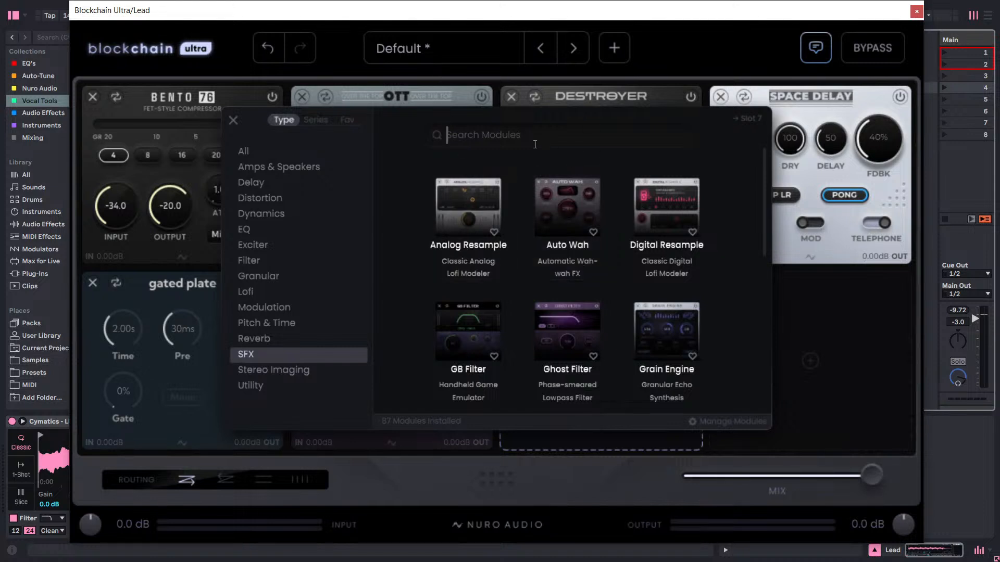
Search the slot 7 modules for "pan" and review the Utility, Stereo Imaging and SFX types.
type("pan")
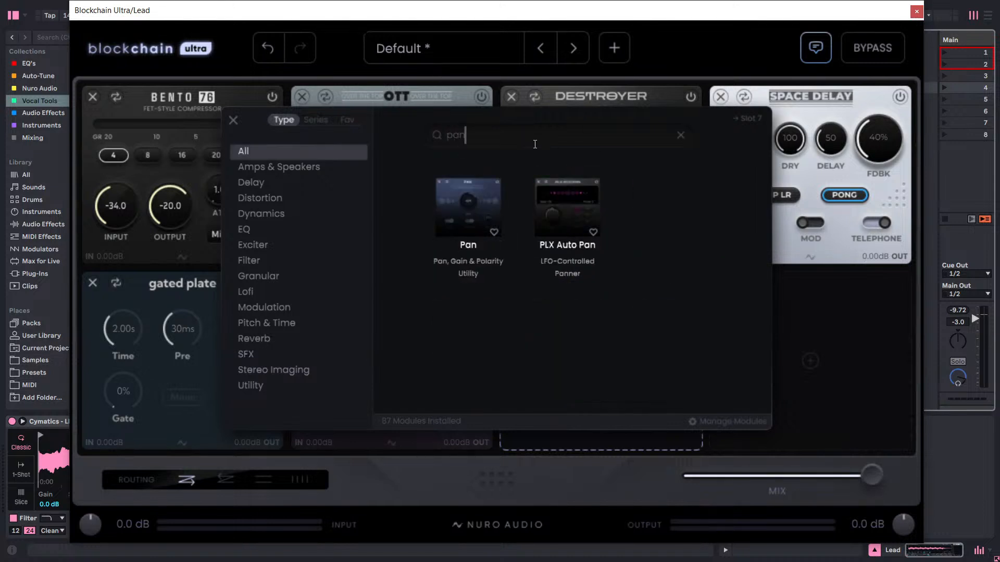
left_click(254, 385)
left_click(256, 372)
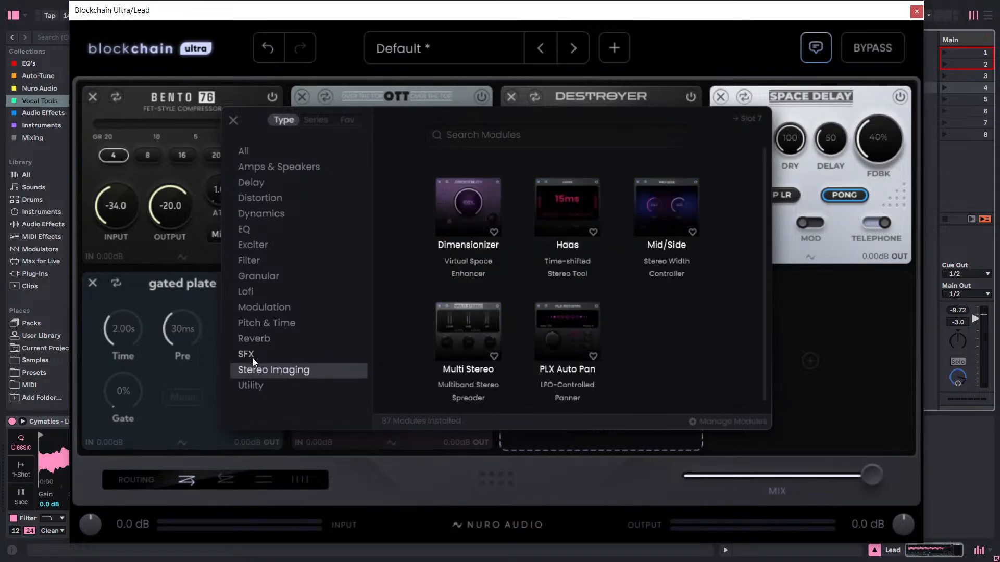
left_click(253, 356)
Add the PLX Ensemble module from the Parallax series to slot 7.
left_click(314, 120)
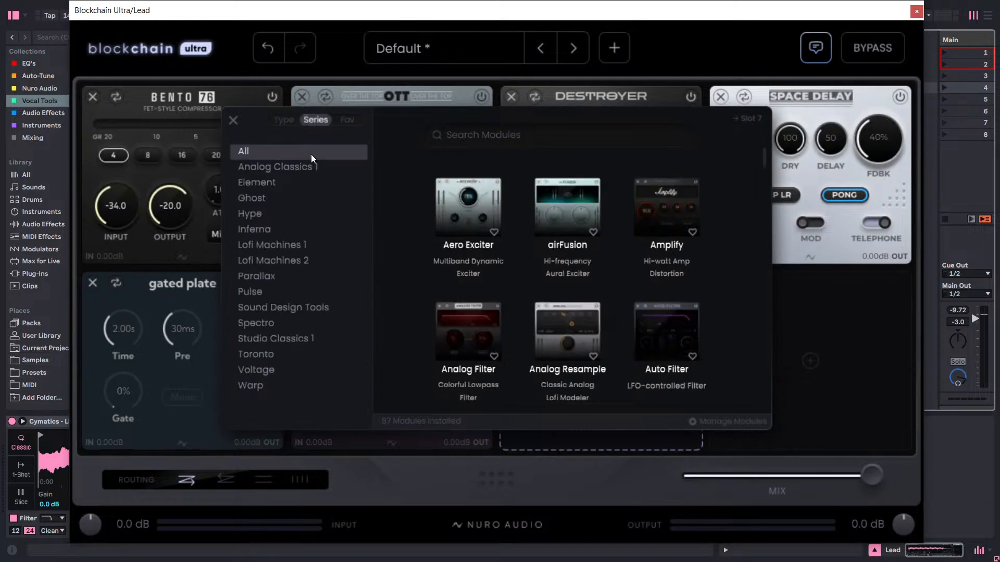
left_click(268, 273)
scroll(532, 264, "down", 1)
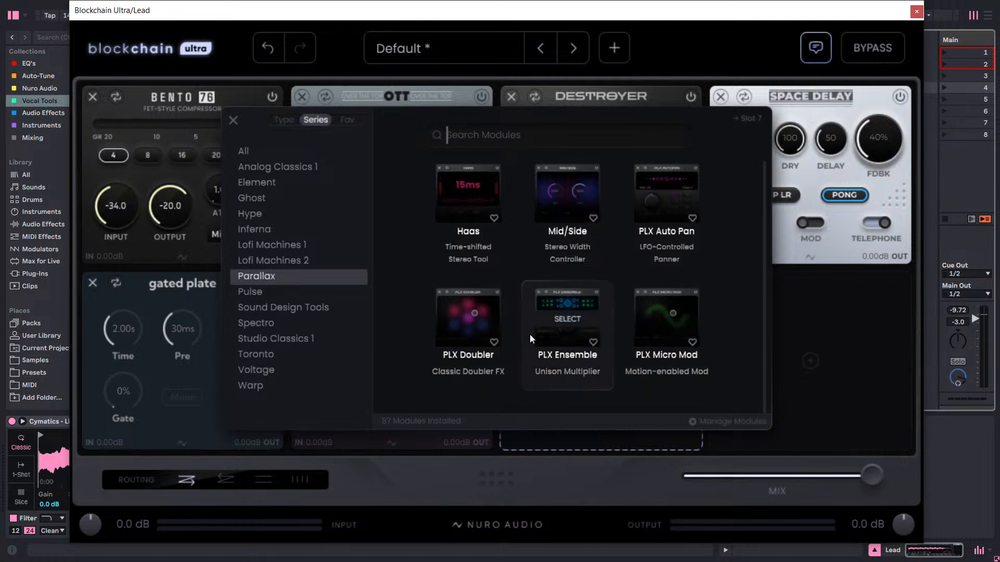
left_click(565, 318)
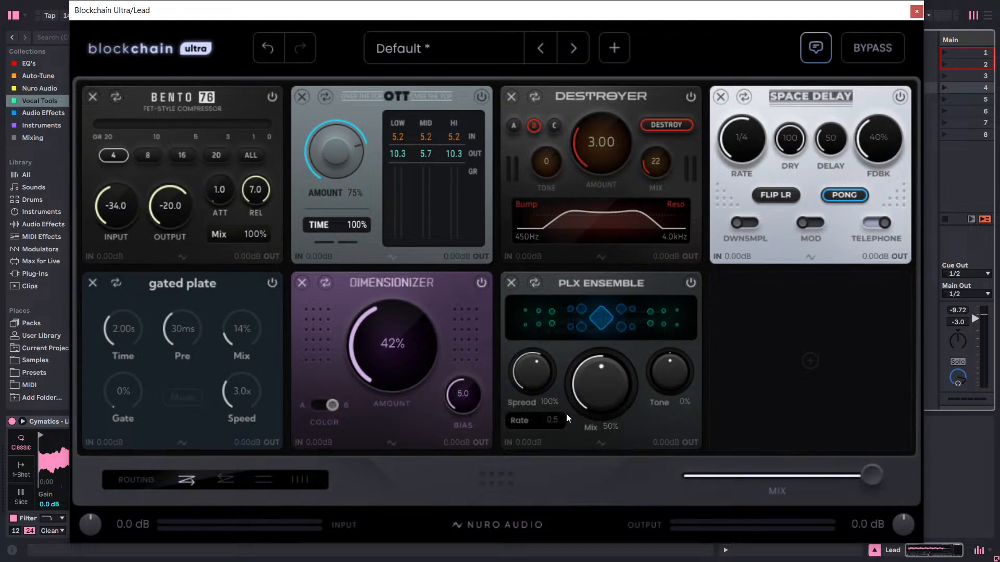
Audition PLX Ensemble on the lead at low and full Mix, ending with Mix 100%, Tone -81% and Spread 60%.
key("space")
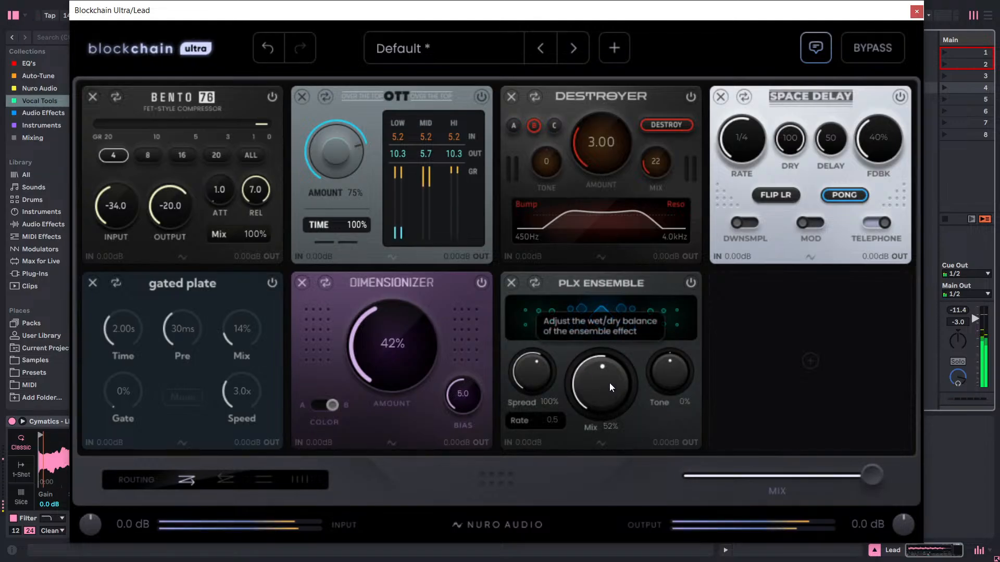
left_click_drag(610, 382, 607, 506)
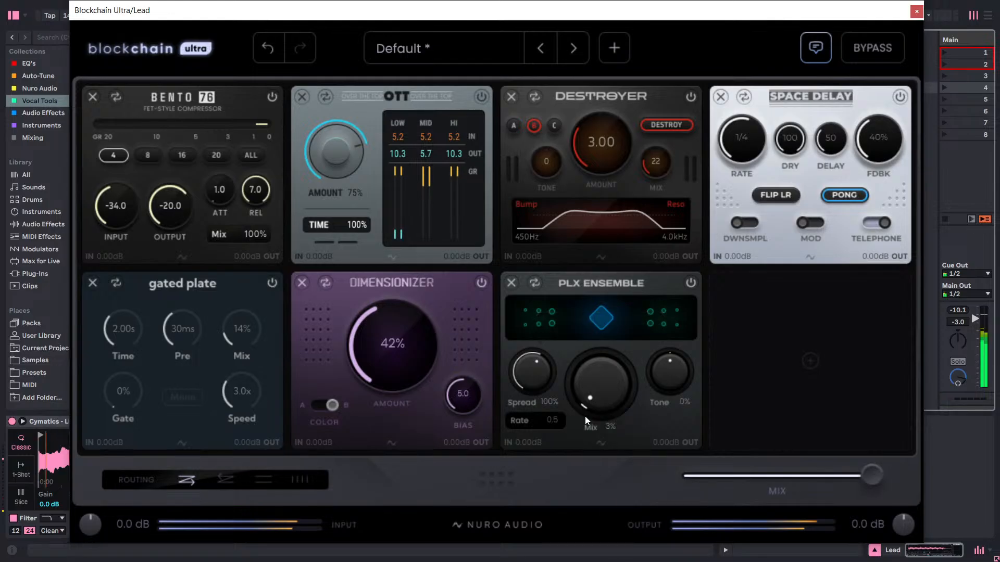
left_click_drag(608, 359, 722, 100)
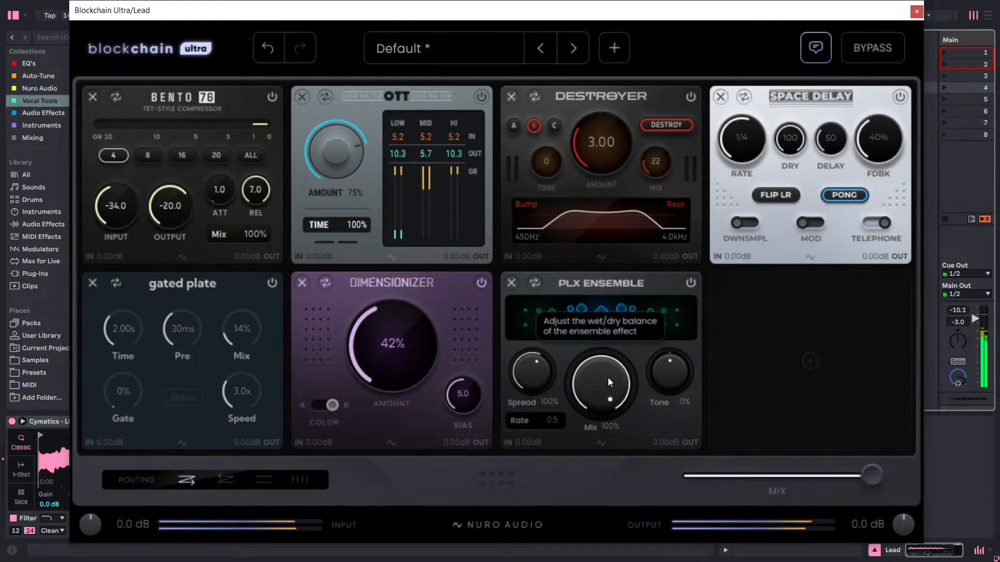
left_click_drag(608, 378, 585, 494)
left_click_drag(606, 368, 599, 522)
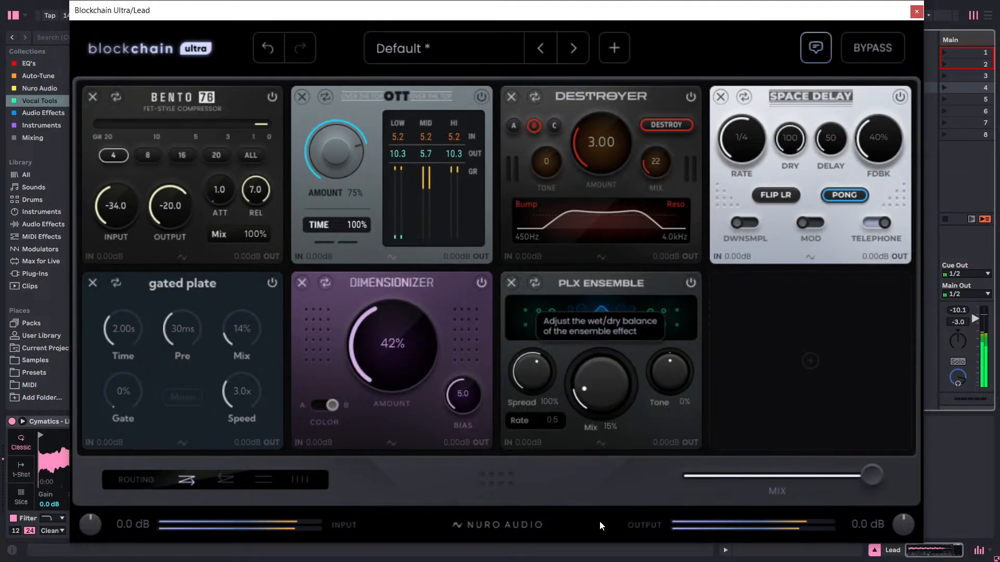
left_click_drag(605, 377, 697, 158)
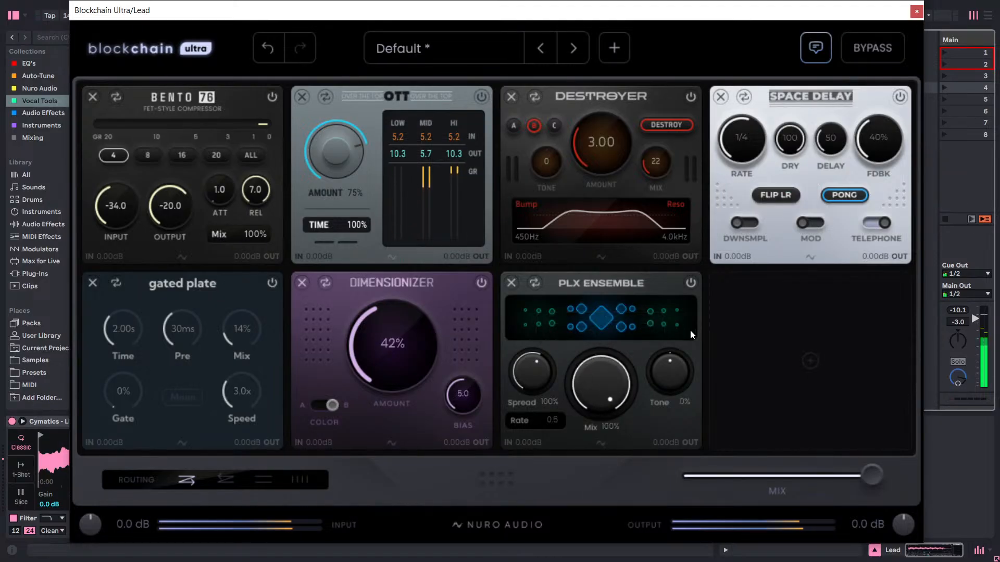
left_click_drag(672, 370, 677, 514)
left_click_drag(541, 385, 547, 470)
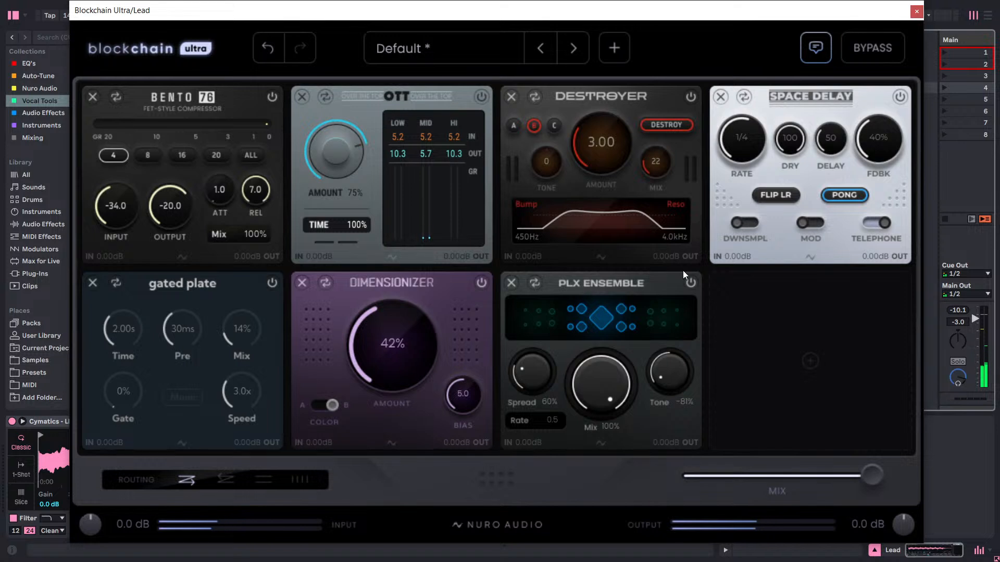
Disable PLX Ensemble and remove it from slot 7.
left_click(690, 282)
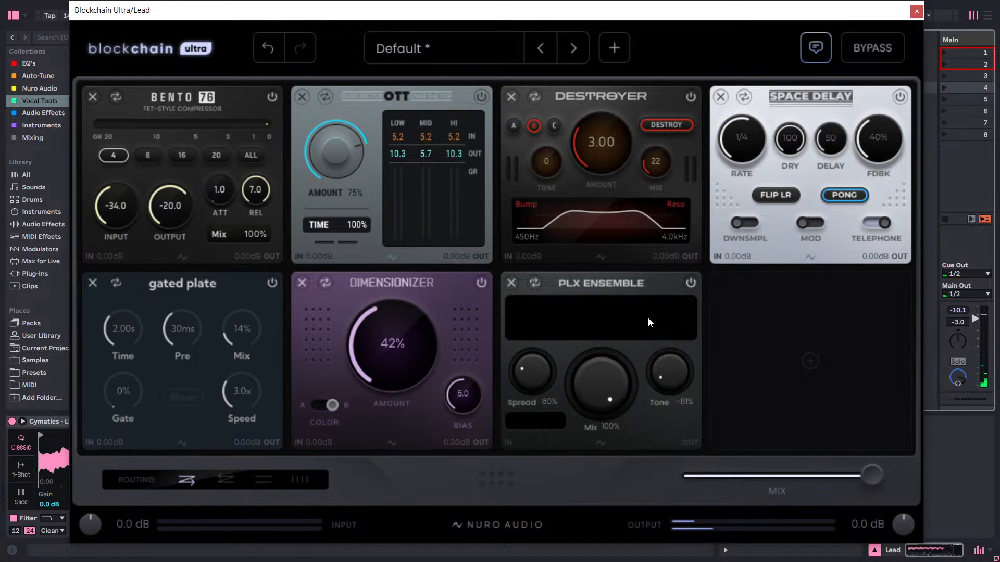
left_click(512, 283)
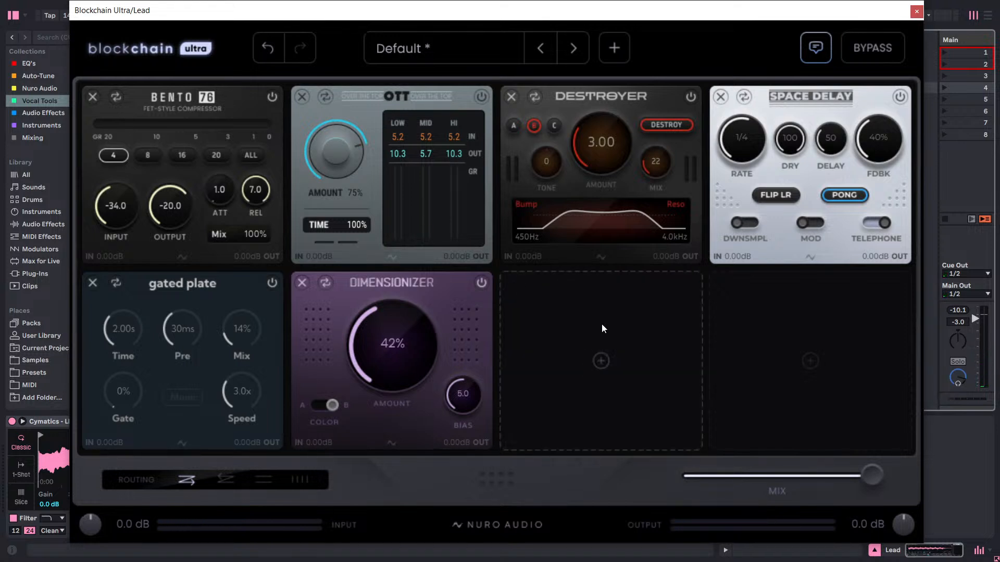
Examine the slot 7 modules in the Toronto and Ghost series and in the Dynamics, Delay and Amps & Speakers types.
left_click(601, 324)
scroll(412, 301, "down", 2)
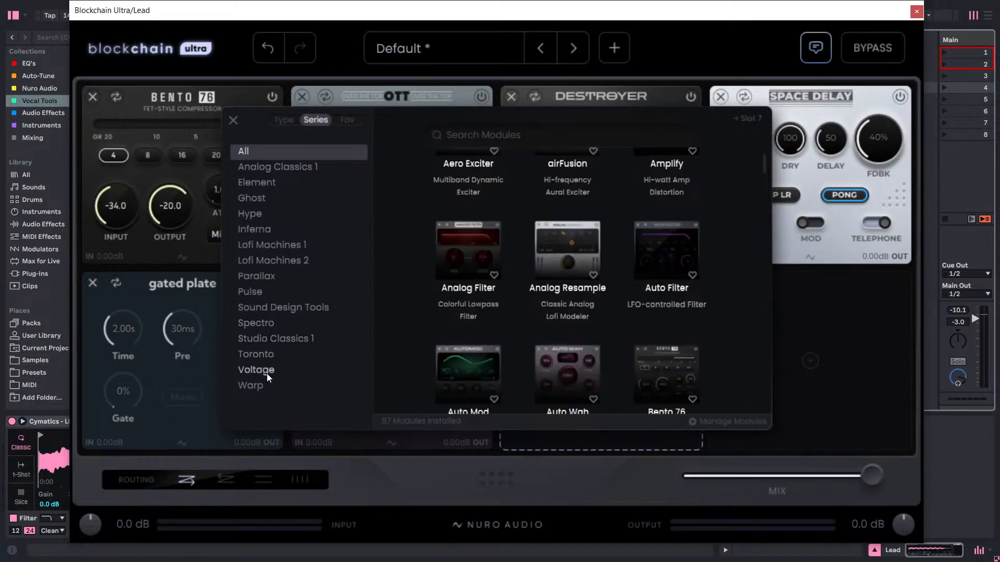
left_click(261, 361)
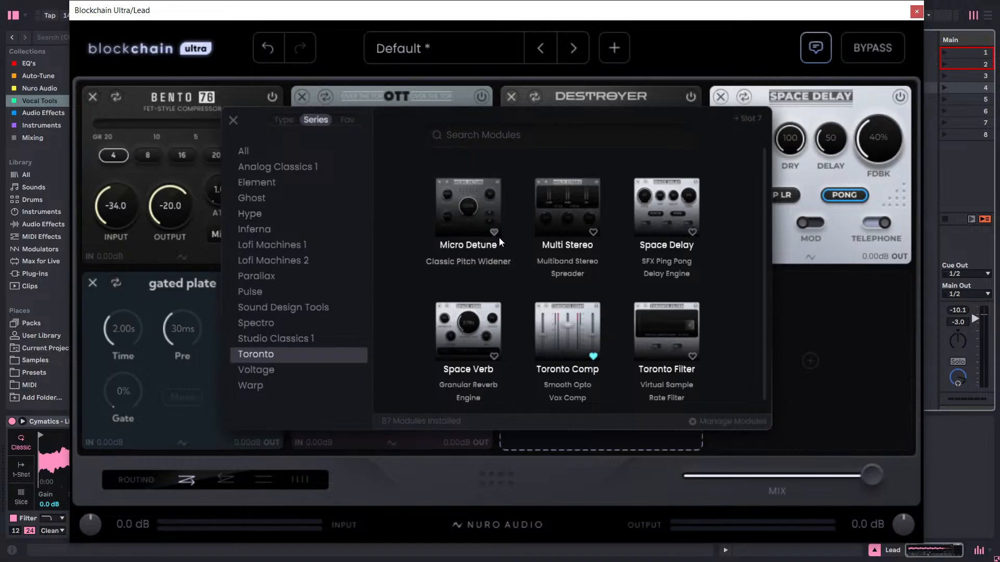
scroll(500, 240, "down", 1)
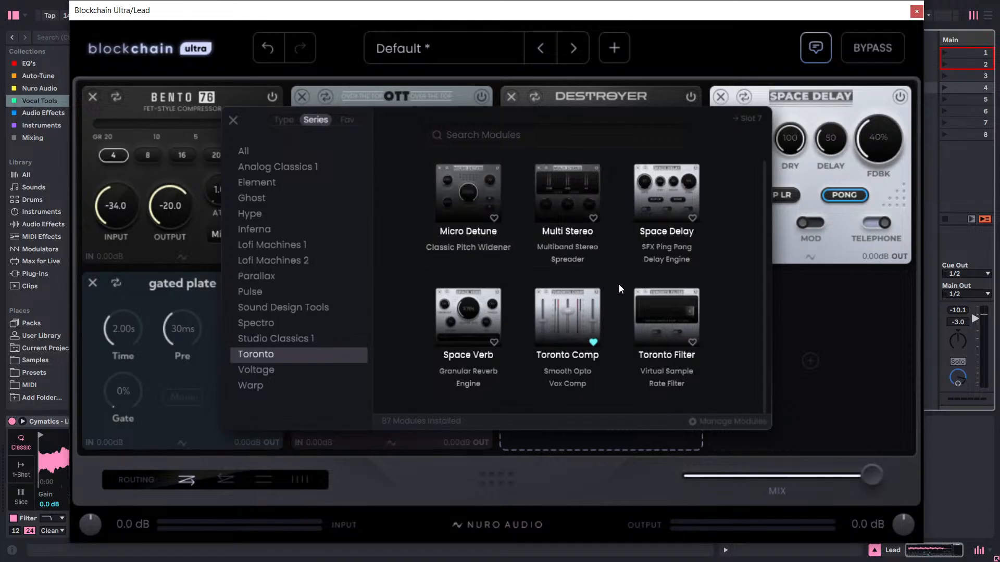
left_click(267, 204)
left_click(283, 121)
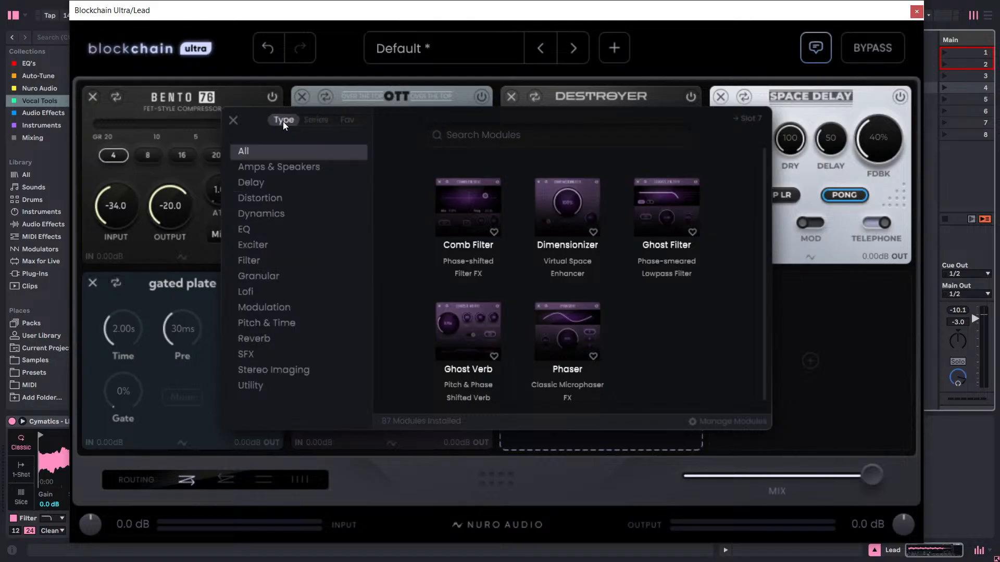
left_click(272, 215)
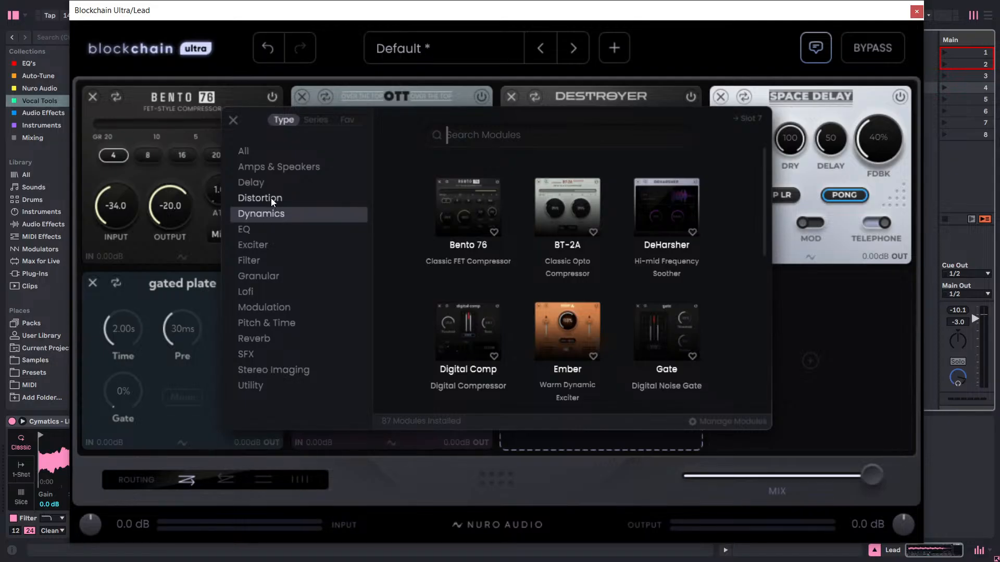
left_click(269, 179)
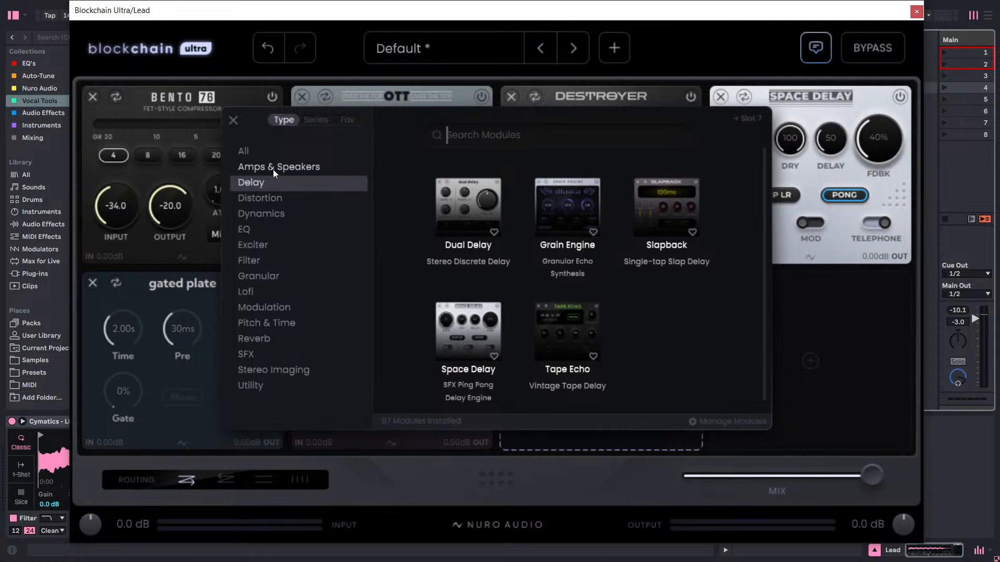
left_click(272, 169)
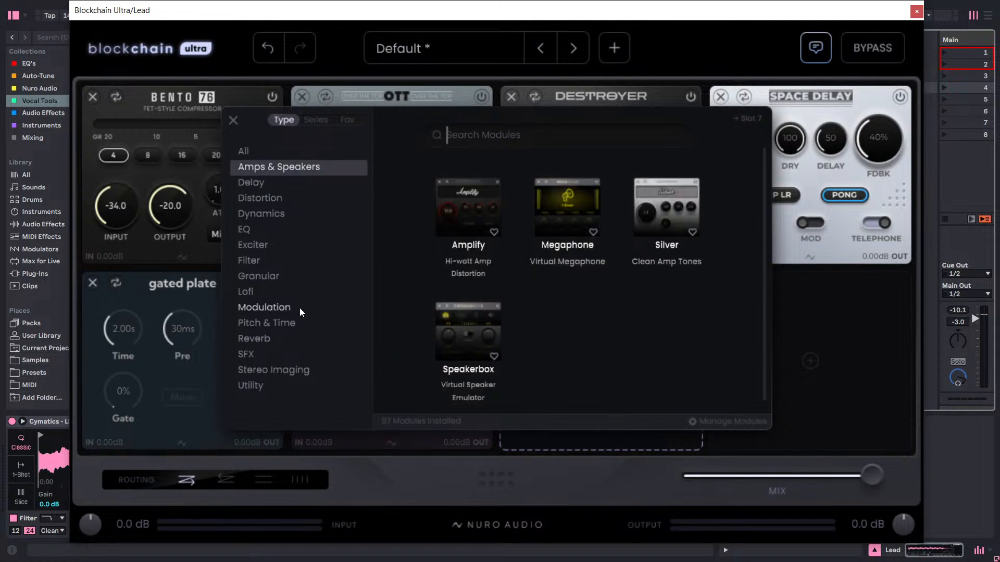
Review the Lofi and Modulation module types for slot 7, then close the module browser without choosing one.
left_click(266, 293)
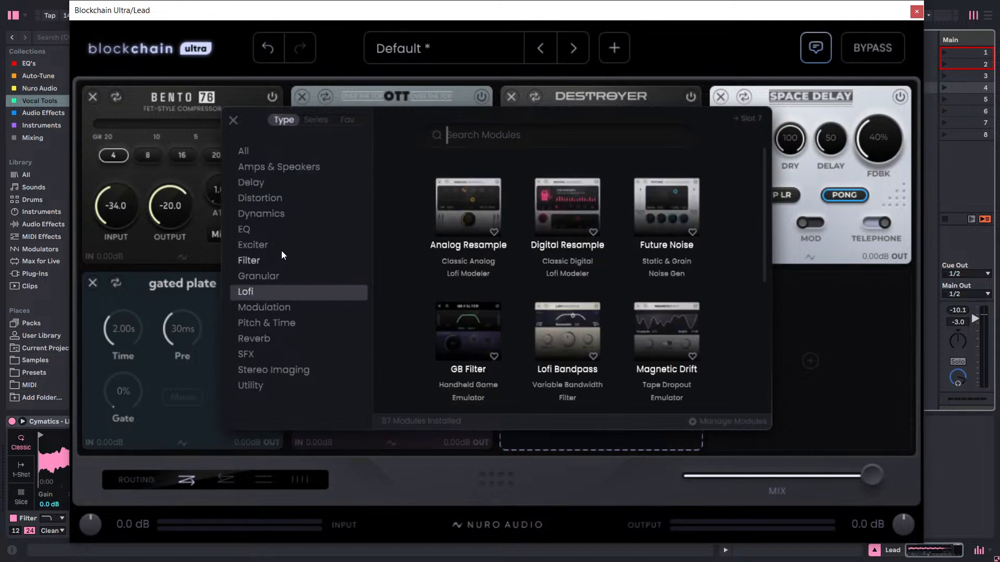
scroll(571, 198, "down", 2)
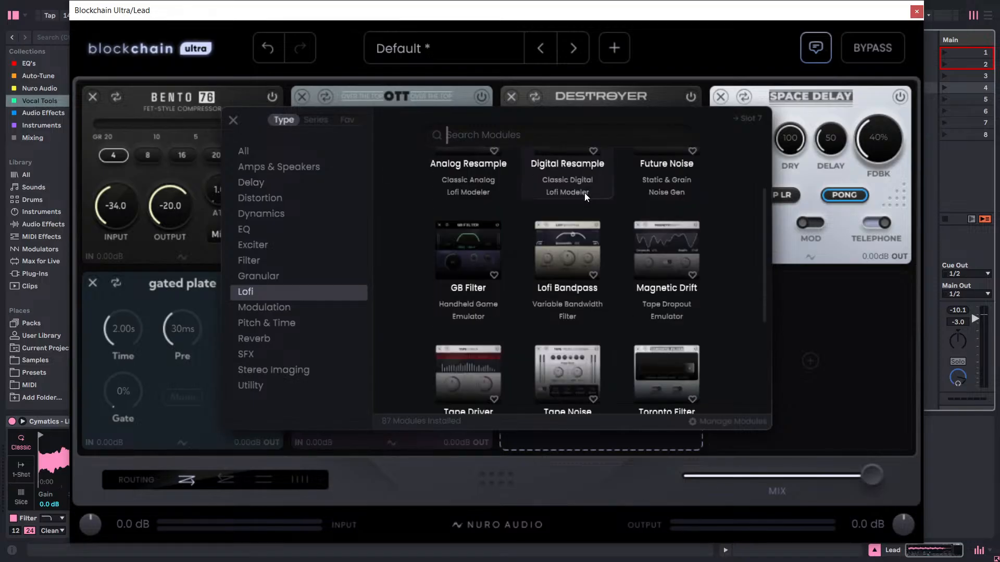
scroll(584, 193, "down", 3)
scroll(566, 232, "down", 1)
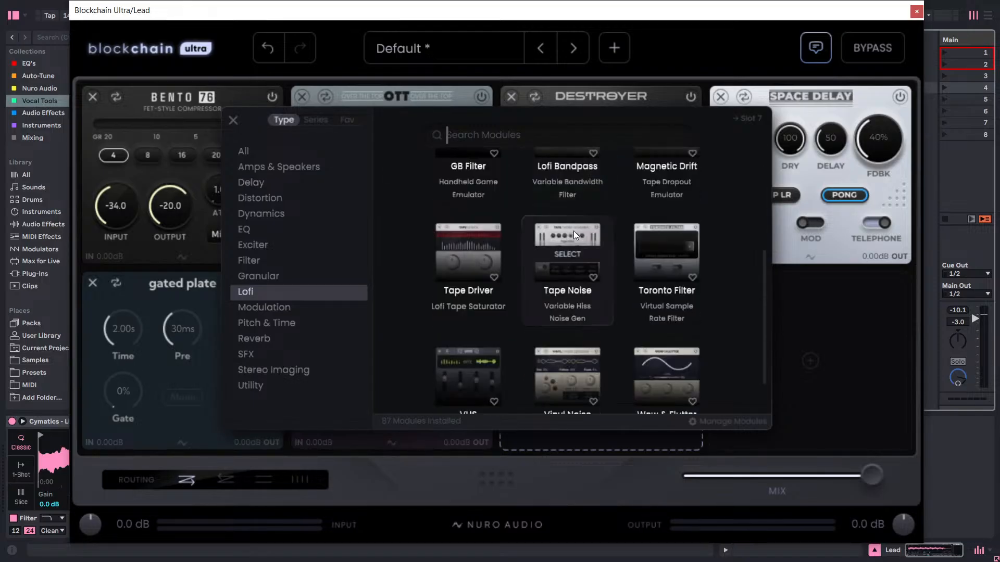
scroll(583, 218, "down", 2)
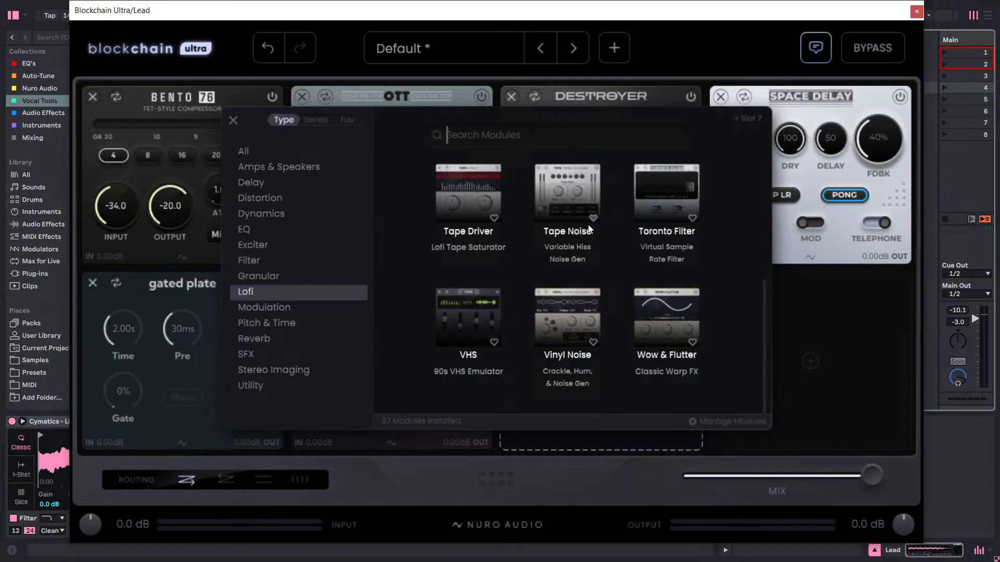
mouse_move(586, 234)
left_click(254, 308)
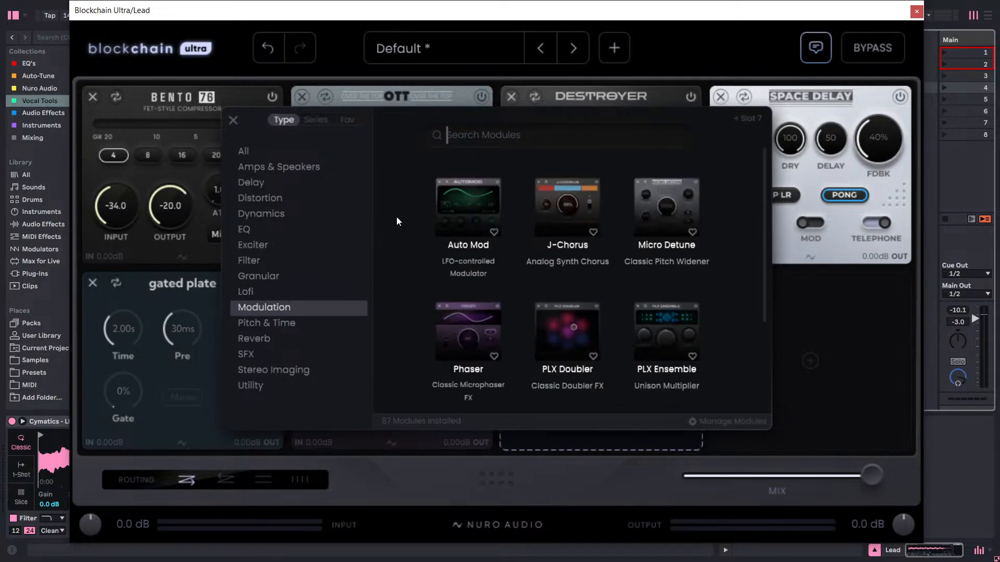
scroll(389, 271, "down", 1)
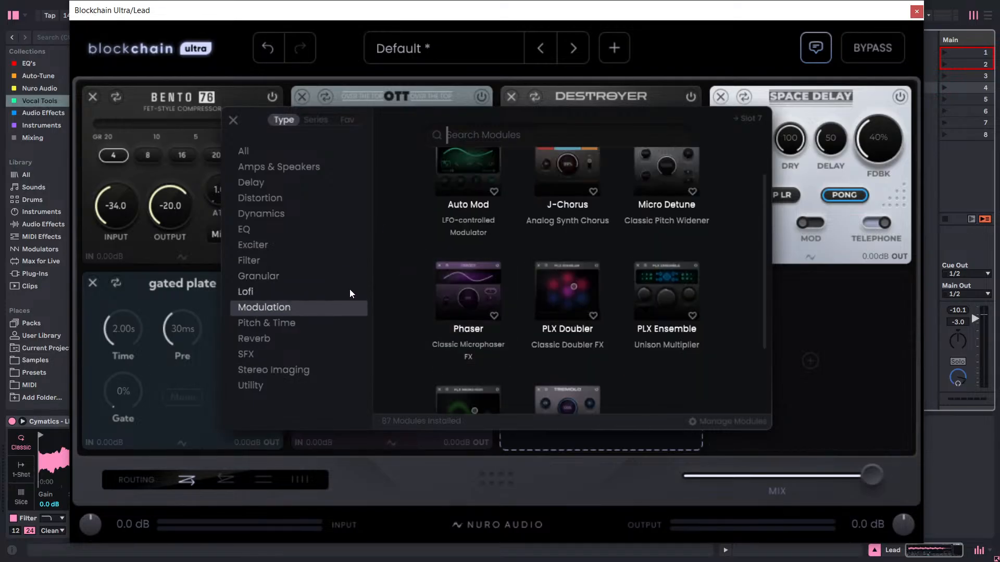
scroll(481, 332, "down", 3)
scroll(480, 329, "up", 1)
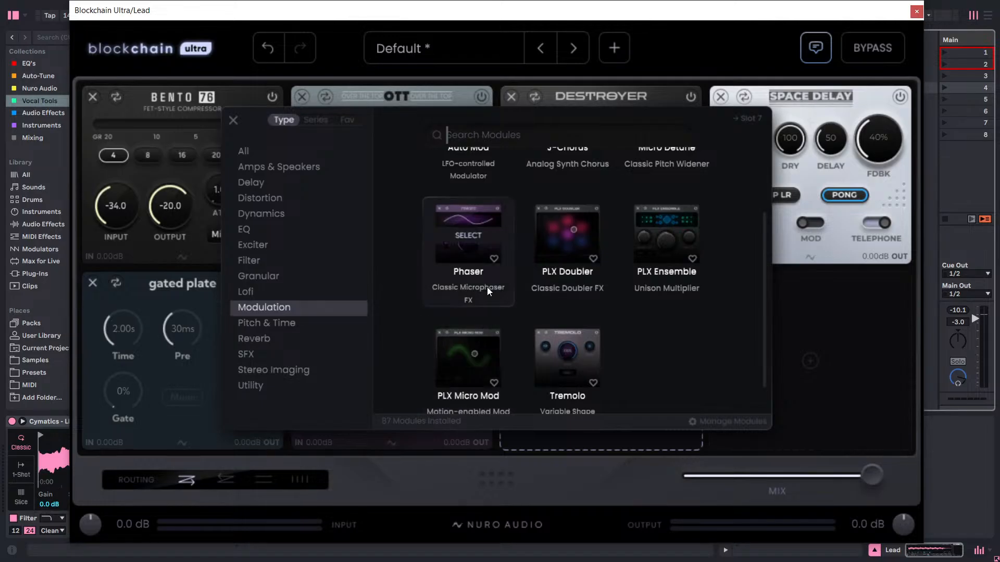
left_click(735, 50)
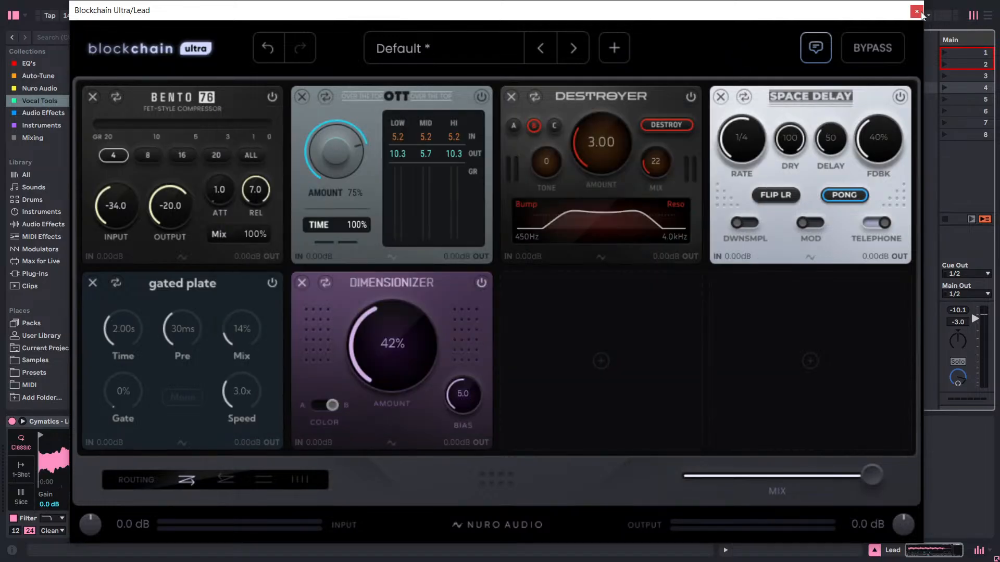
Play back the processed lead and recheck its Blockchain Ultra module chain, leaving the plug-in window closed.
left_click(916, 12)
key("space")
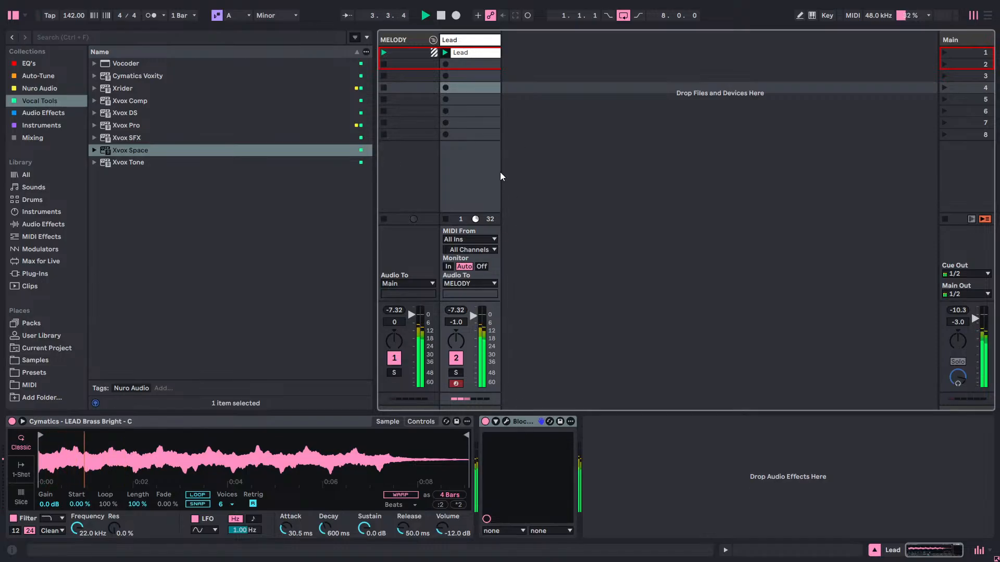
left_click(506, 422)
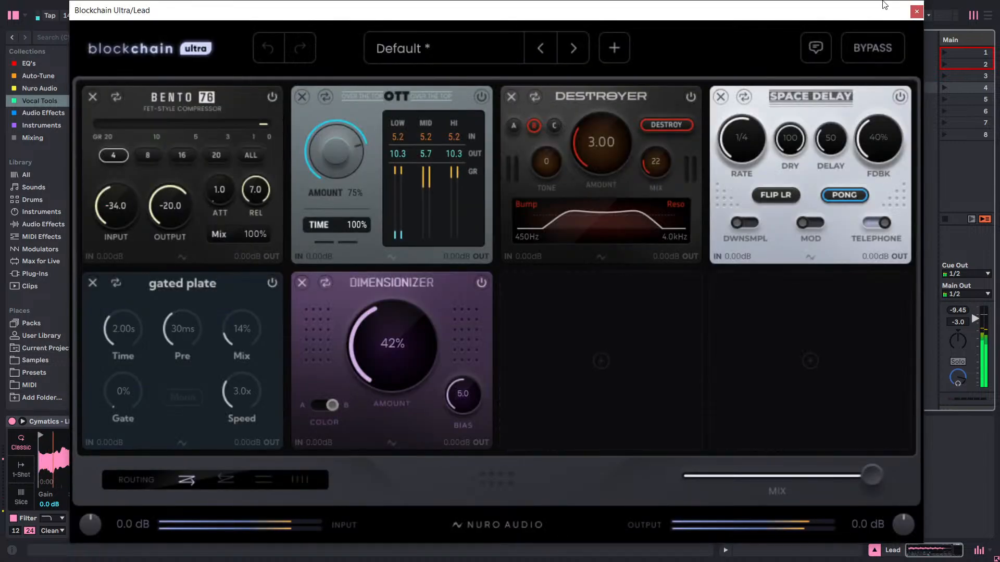
left_click(916, 10)
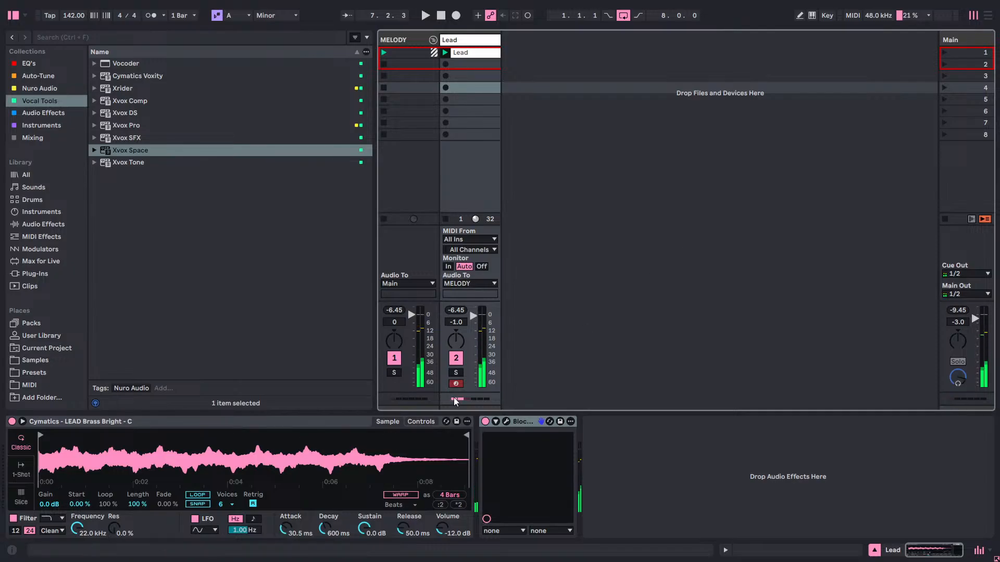
left_click(506, 422)
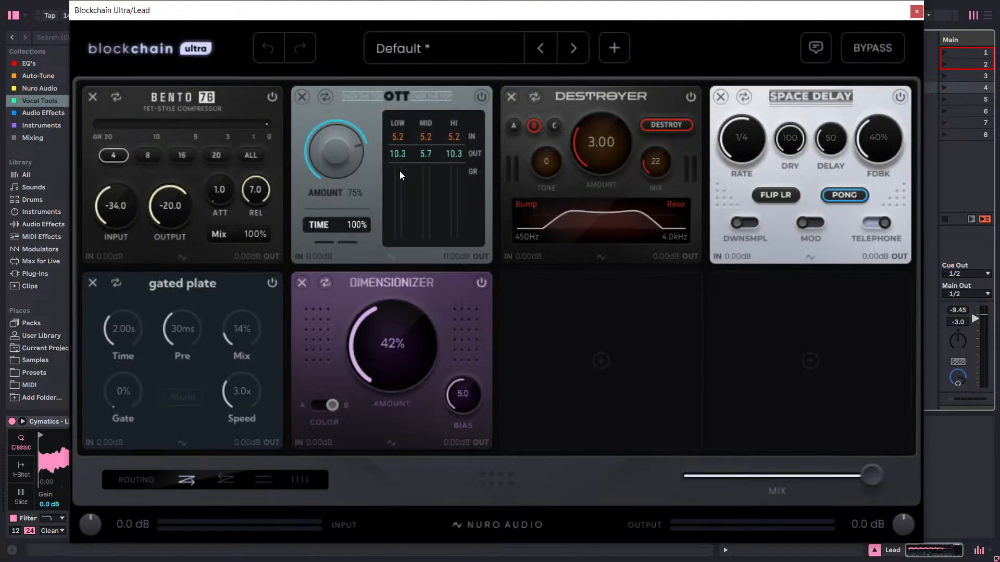
left_click(916, 11)
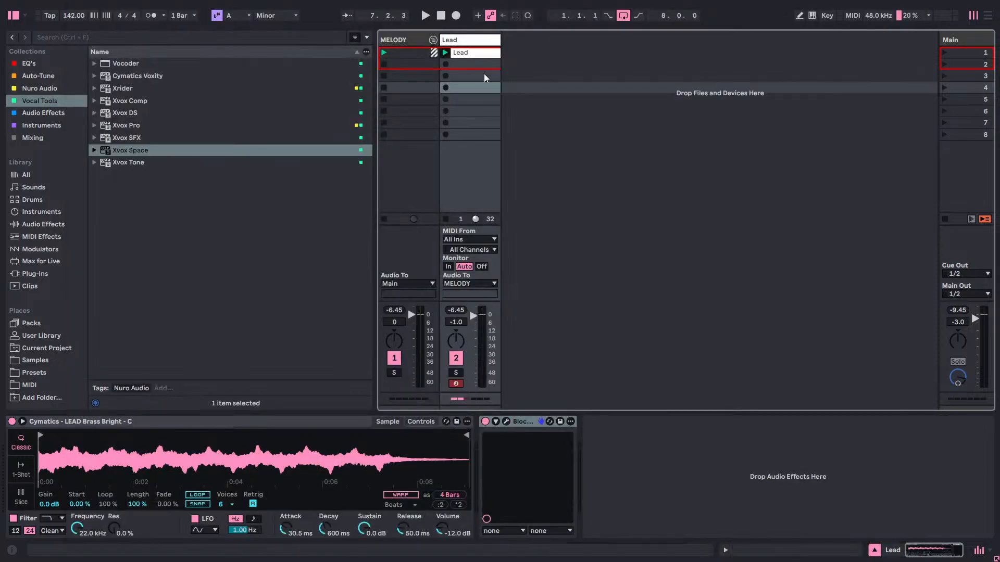
Freeze the Lead track and play back the frozen clip.
right_click(471, 57)
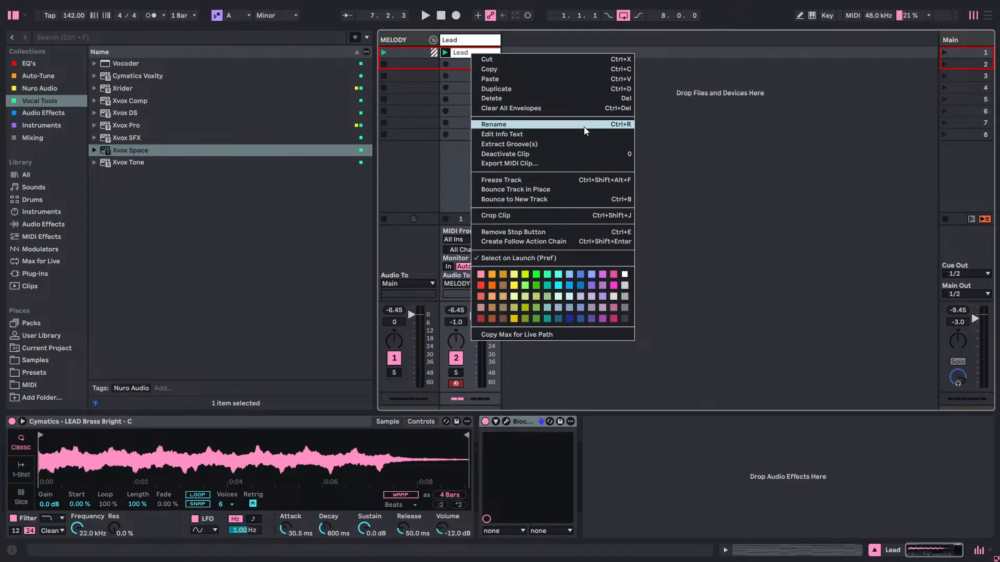
left_click(504, 37)
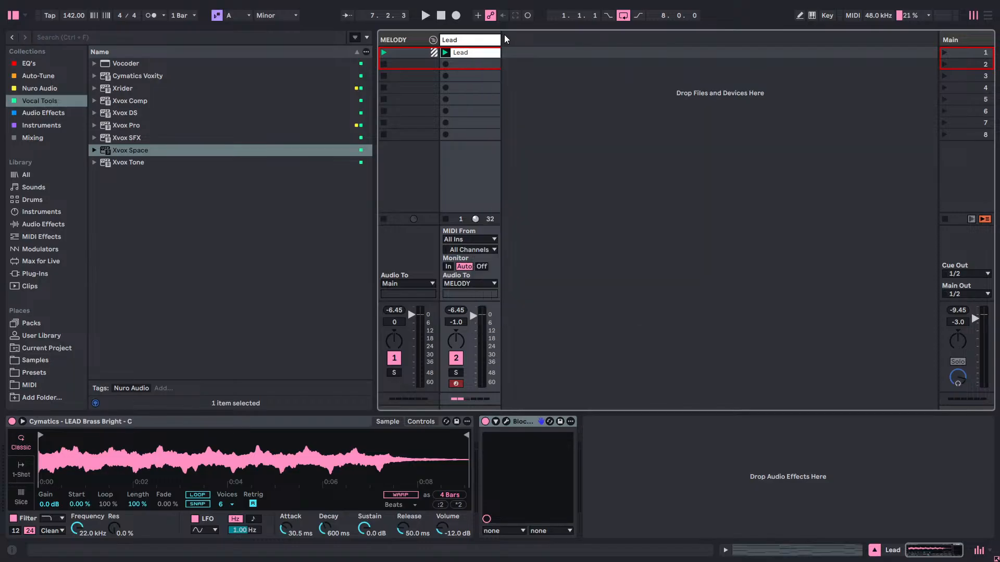
right_click(470, 40)
right_click(458, 53)
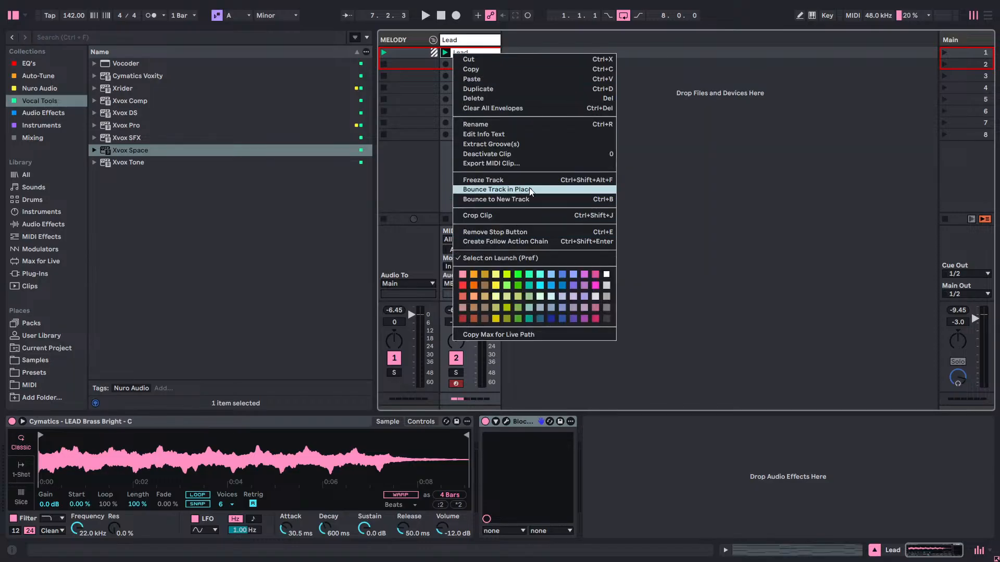
left_click(544, 177)
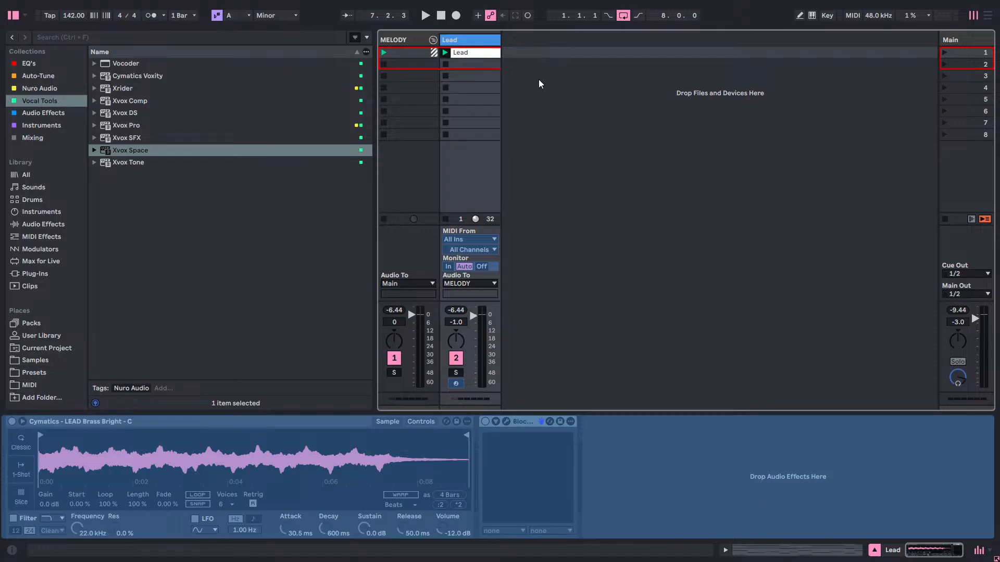
key("space")
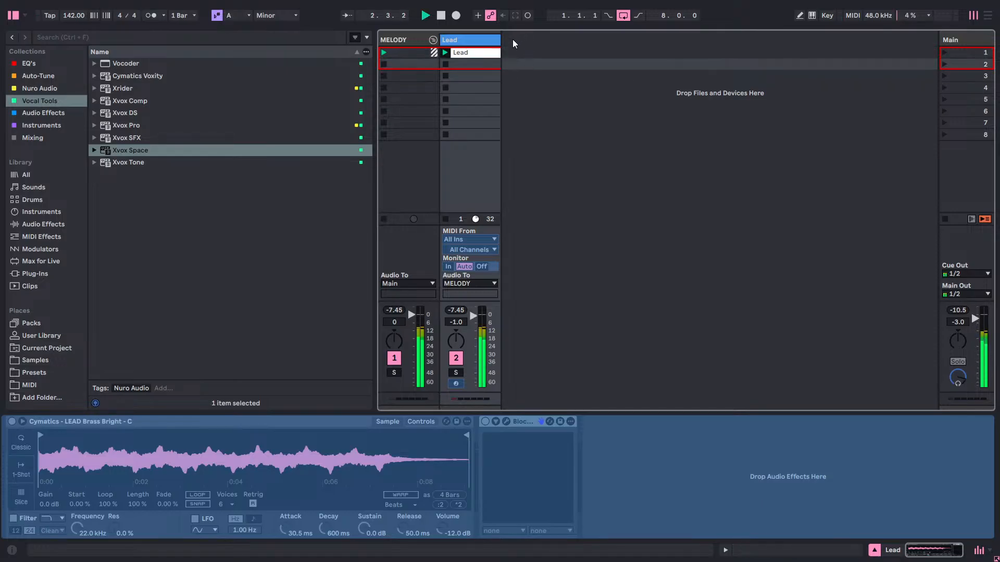
Insert an audio track after the Lead track and collapse the MELODY group.
right_click(512, 40)
left_click(523, 43)
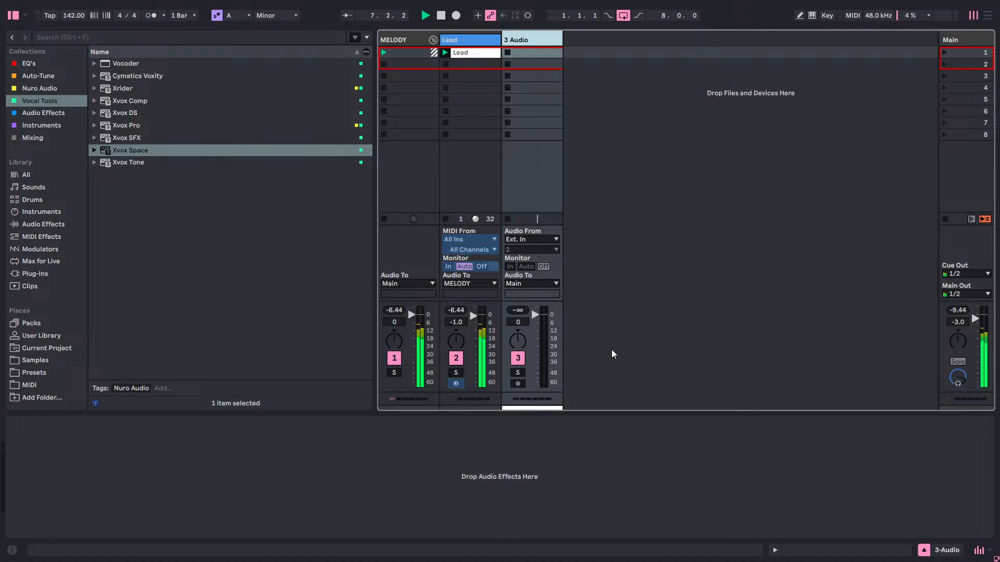
left_click(431, 40)
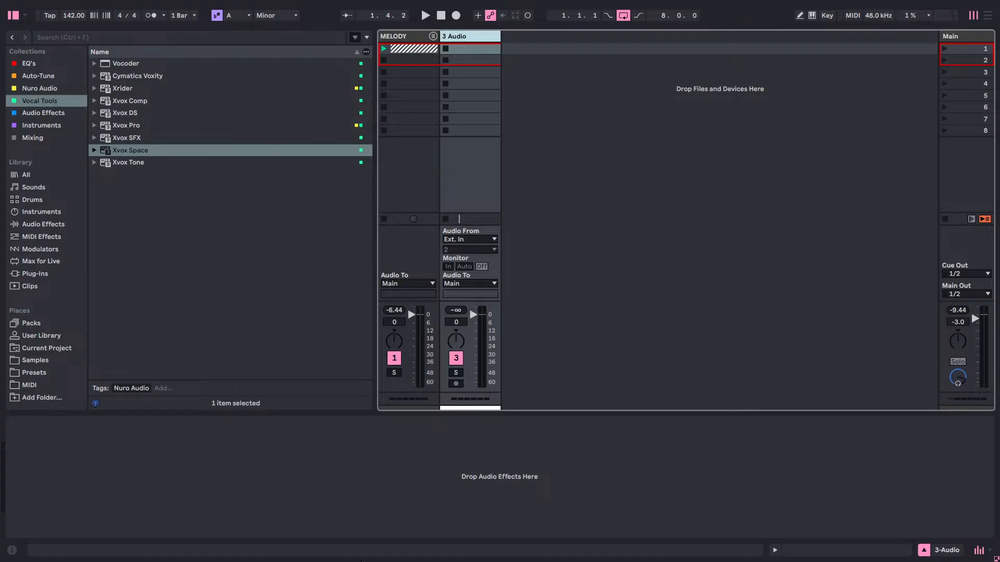
Switch to Splice, audition OSS_SOJD_142_VOCAL_LOOP_HAUNTED_Am.wav, and return to Ableton Live.
key("super")
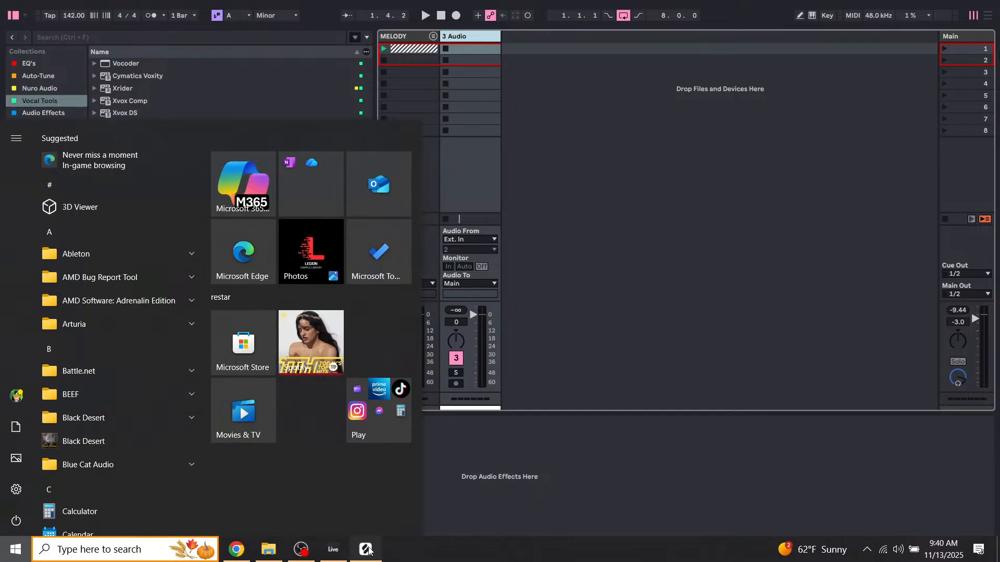
left_click(367, 549)
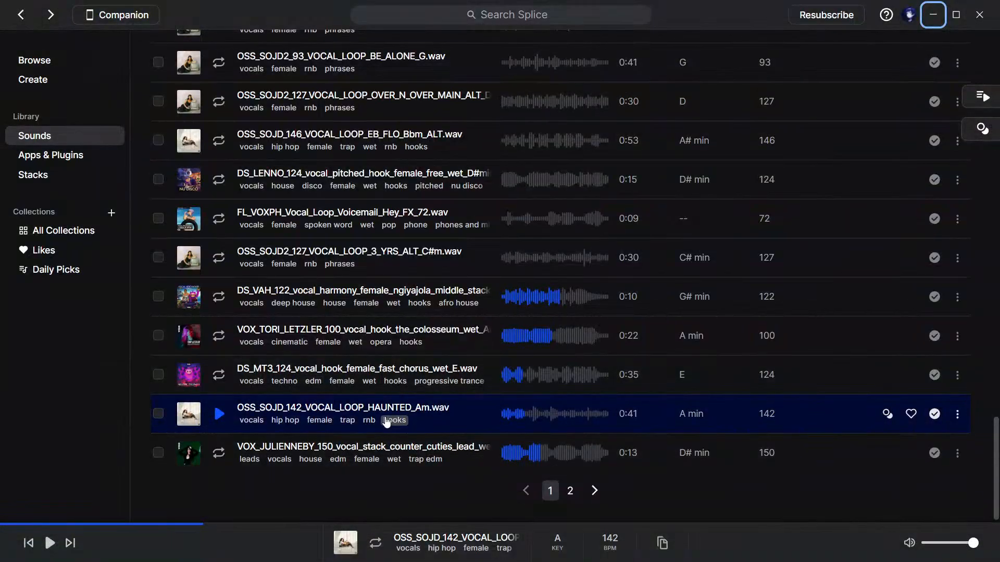
left_click(217, 420)
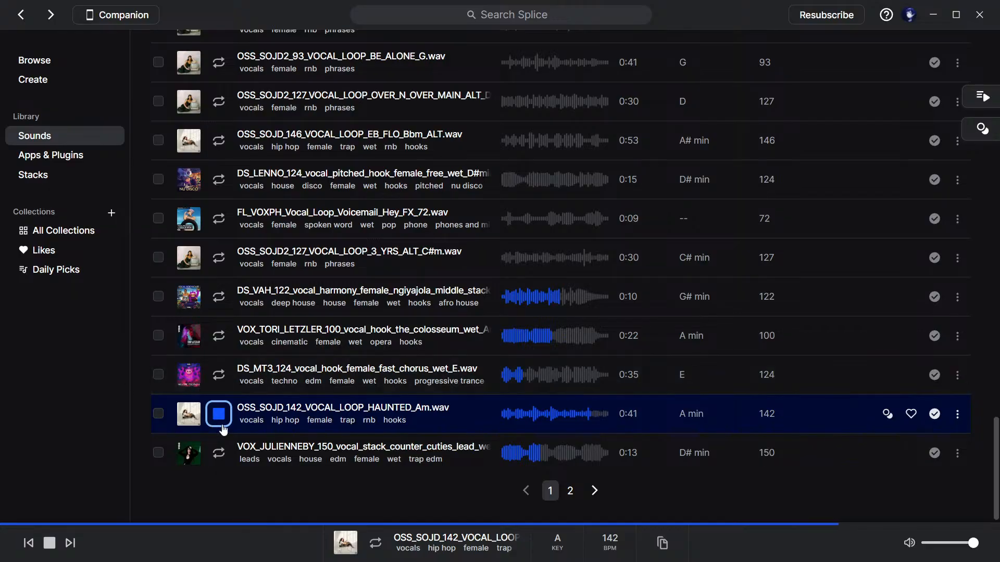
left_click(223, 424)
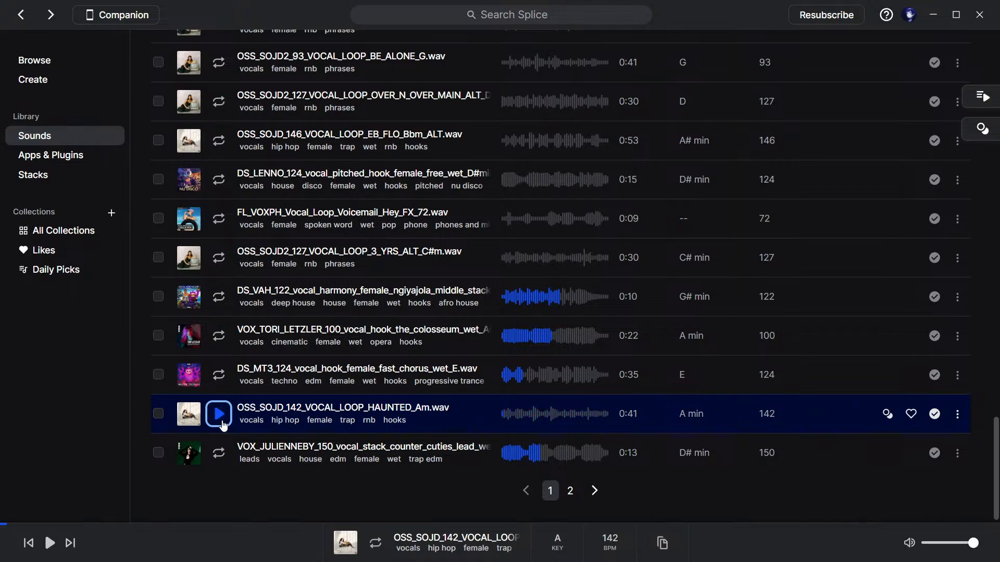
left_click(927, 8)
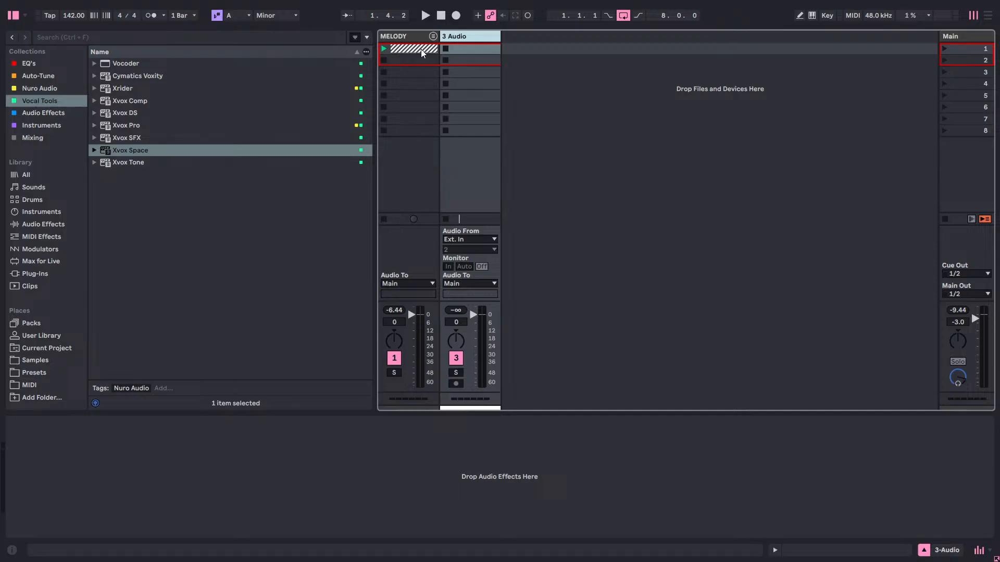
Delete the empty audio track beside the MELODY group and save the Live set.
right_click(462, 38)
left_click(474, 68)
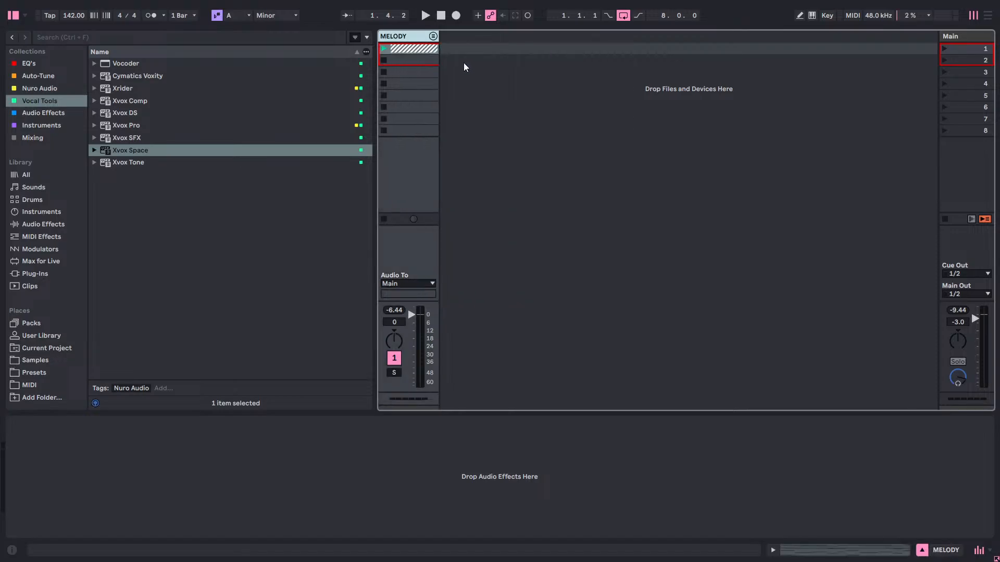
key("ctrl+s")
Insert a MIDI track after the MELODY group and load THE_INSTRUMENT 2 onto it from the Instruments collection.
right_click(446, 39)
left_click(481, 55)
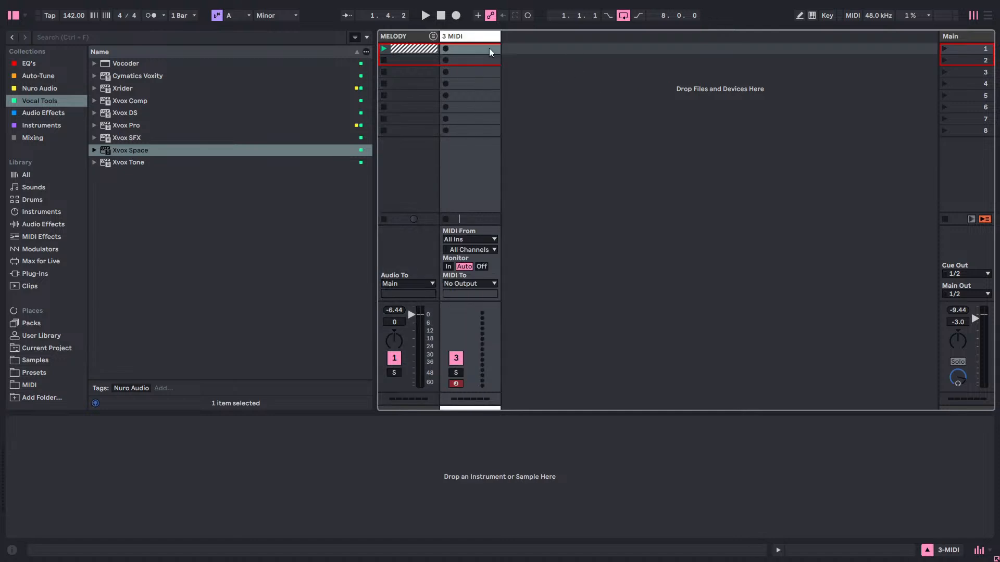
right_click(481, 41)
left_click(60, 127)
left_click(60, 127)
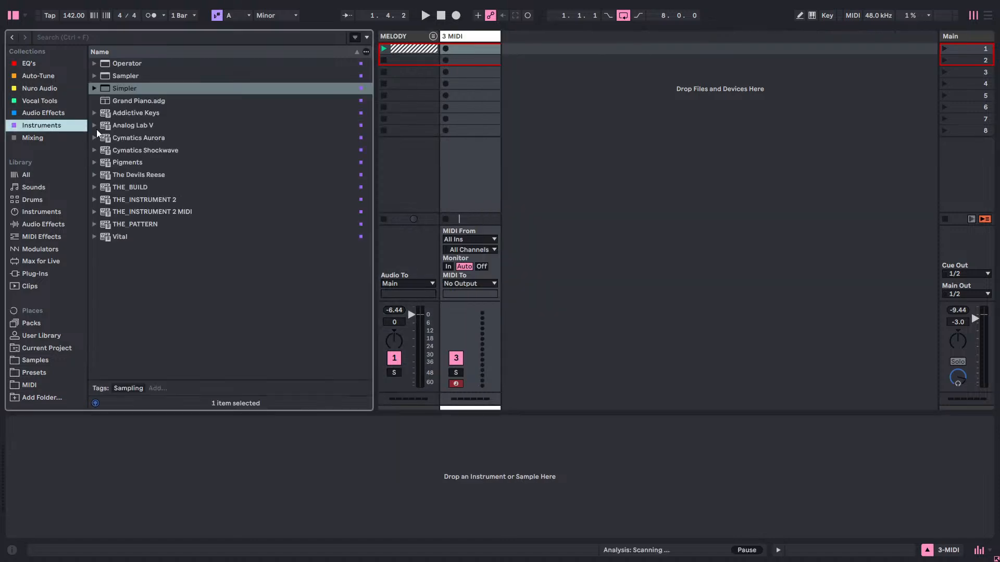
left_click_drag(150, 204, 468, 42)
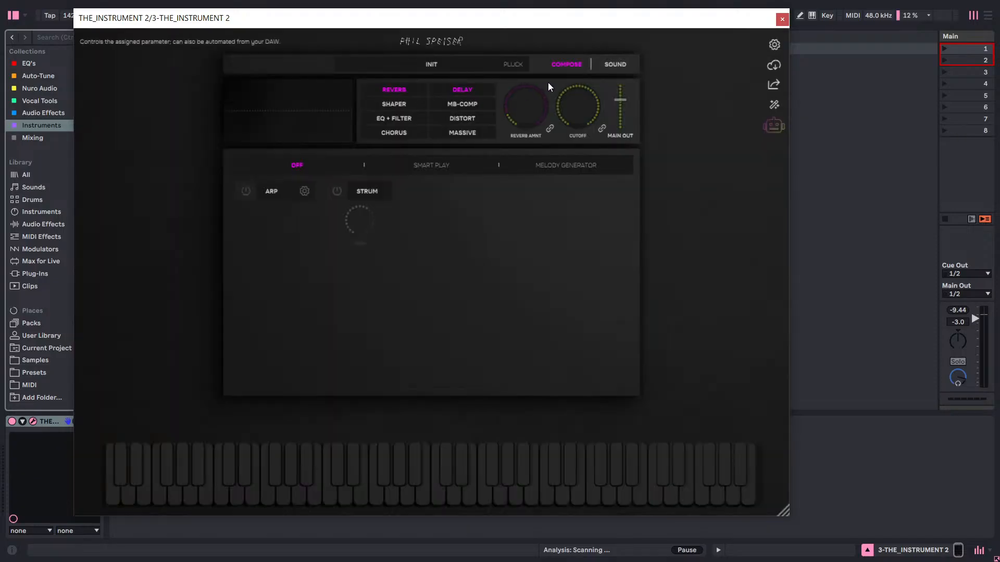
Load the full (Locrian) version of the BELLZ pluck preset in THE_INSTRUMENT 2 and close the preset browser.
left_click(443, 63)
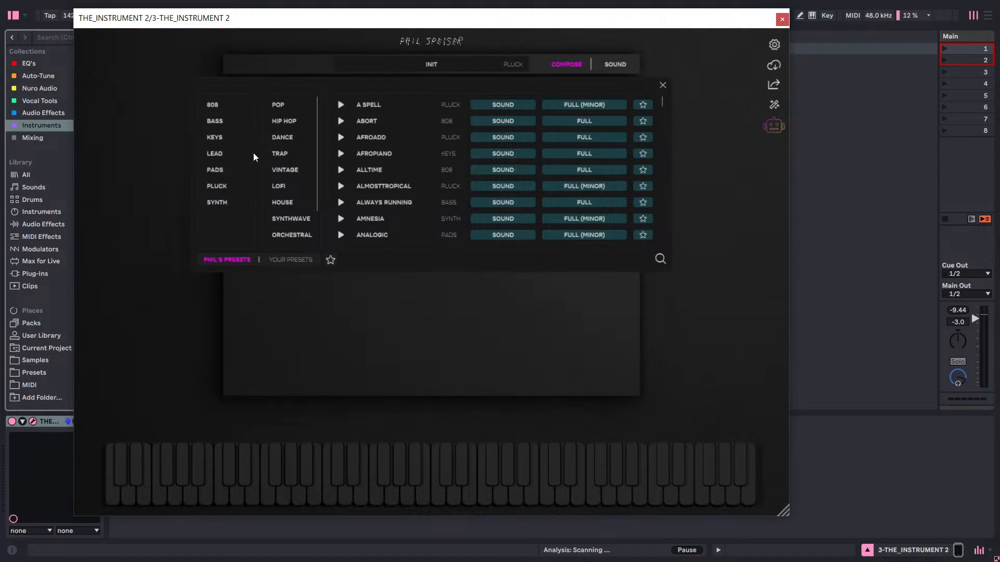
left_click(230, 187)
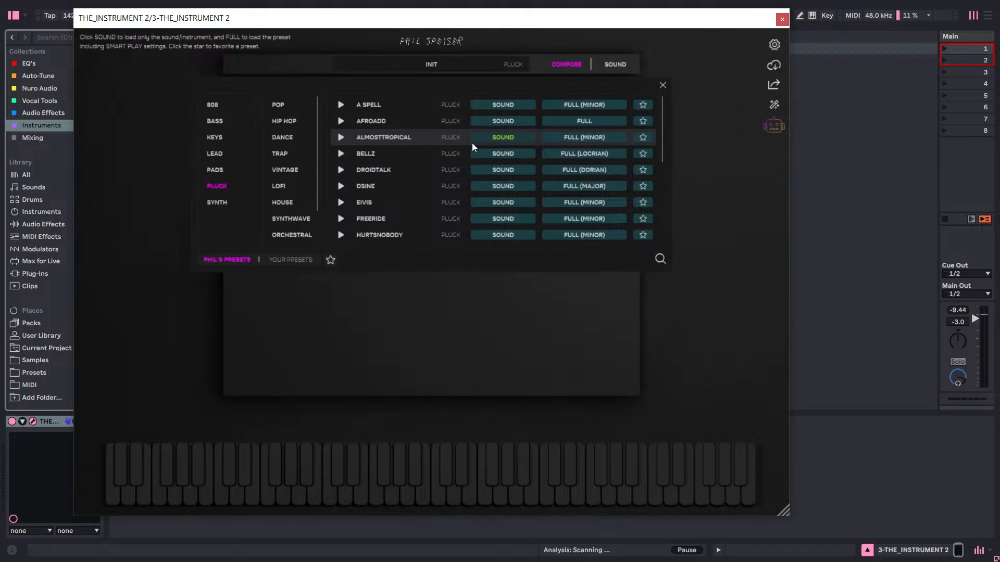
left_click(595, 154)
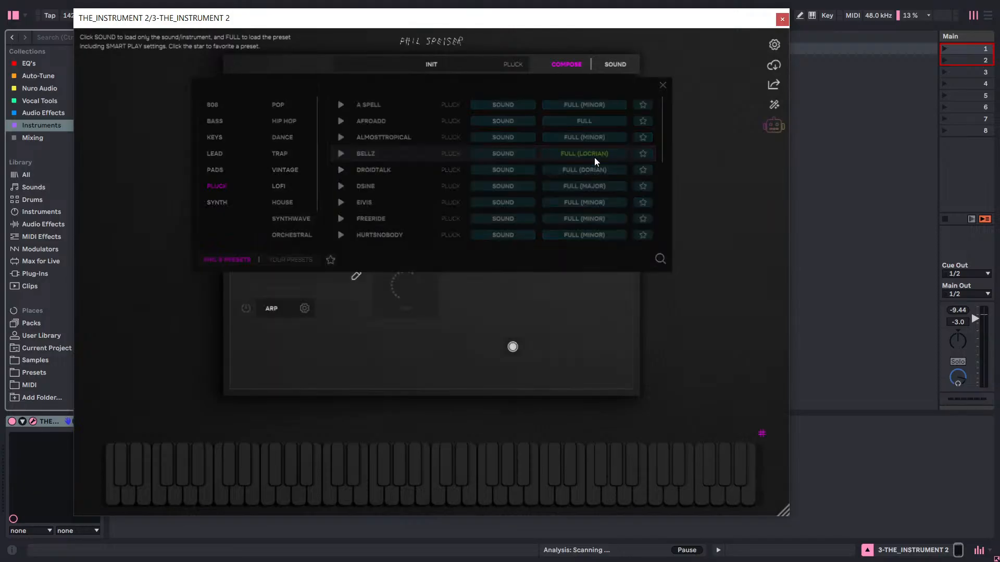
left_click(663, 85)
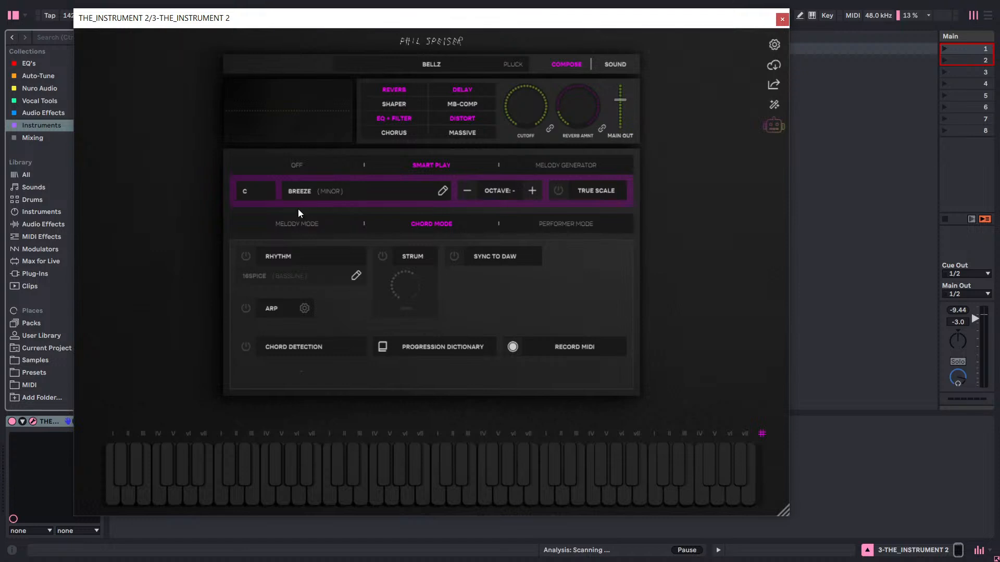
Set the instrument's key to A and switch it to Melody Generator mode.
left_click(257, 193)
left_click(246, 348)
left_click(587, 170)
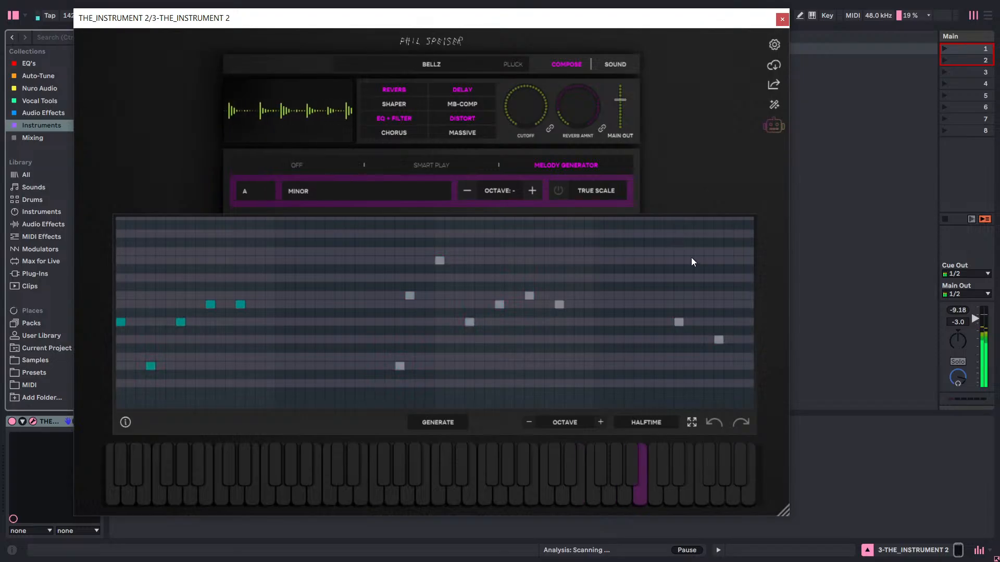
Generate and audition several new A minor melodies with the BELLZ sound.
left_click(447, 428)
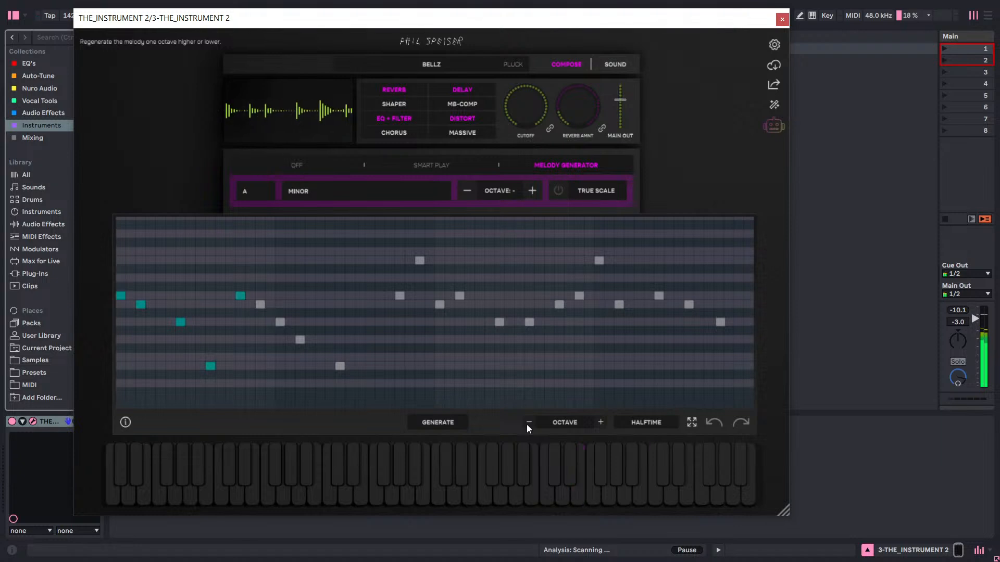
left_click(456, 423)
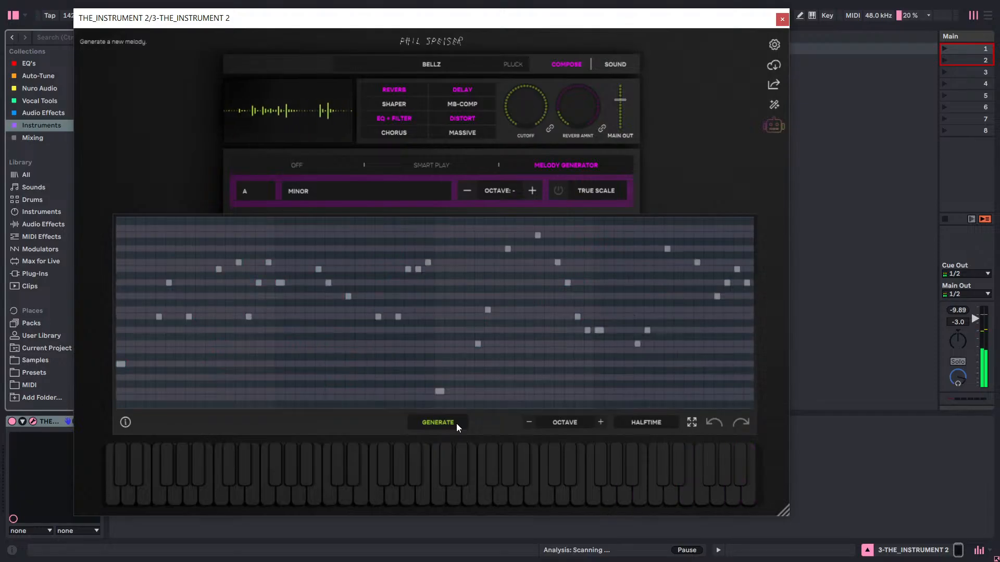
left_click(457, 423)
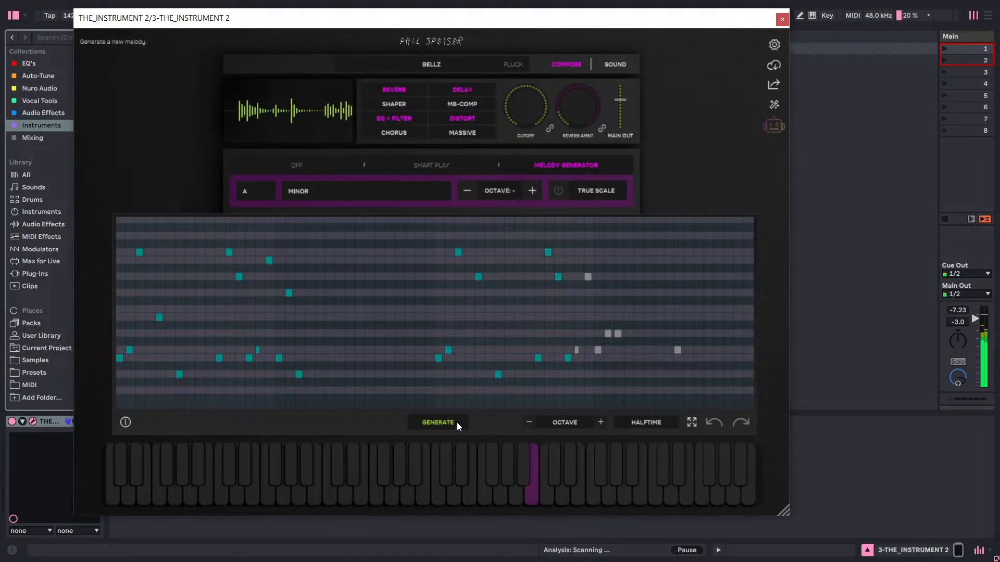
left_click(457, 423)
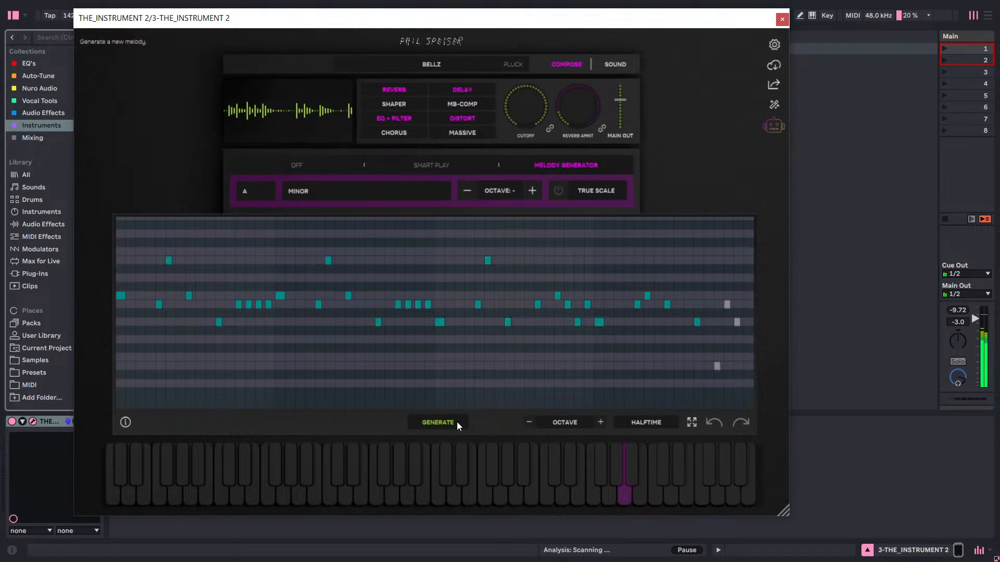
left_click(457, 421)
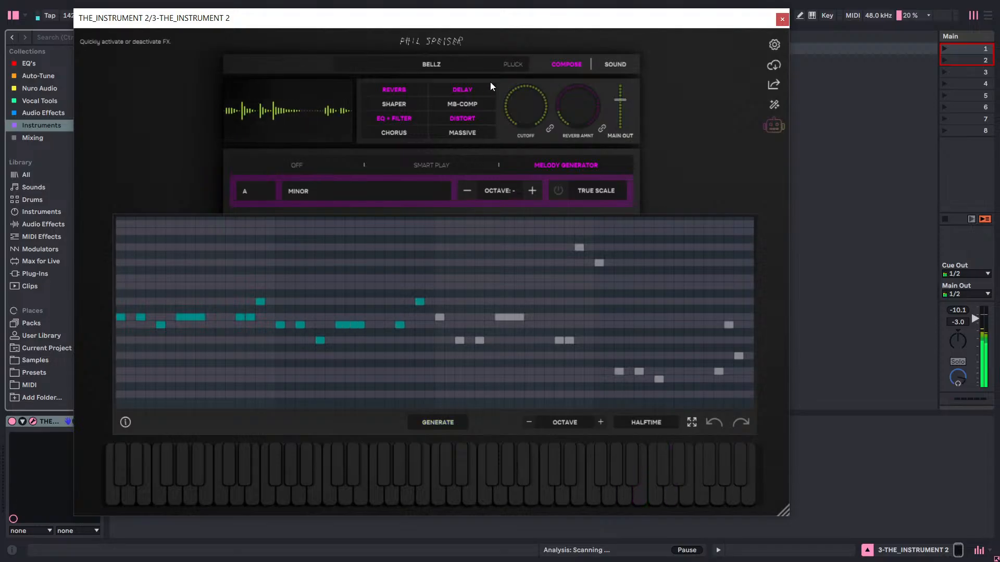
Load the full (Major) version of the DSINE pluck preset and switch back to Melody Generator mode.
left_click(490, 65)
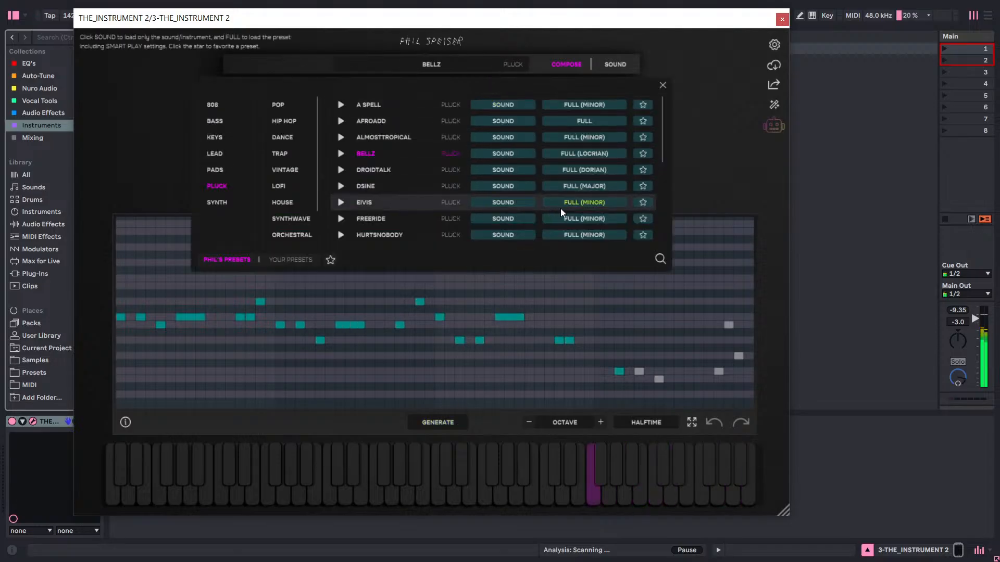
left_click(579, 188)
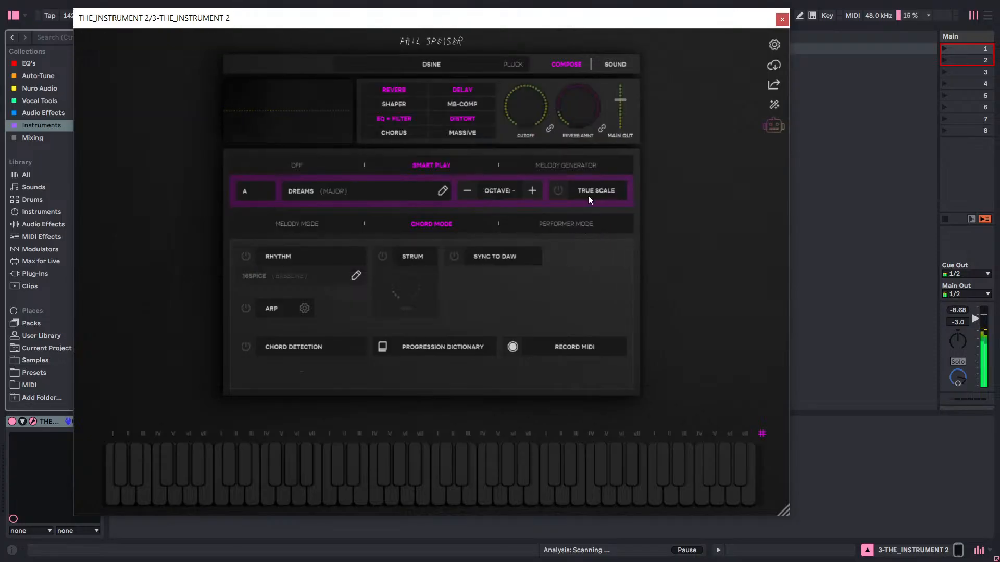
left_click(590, 167)
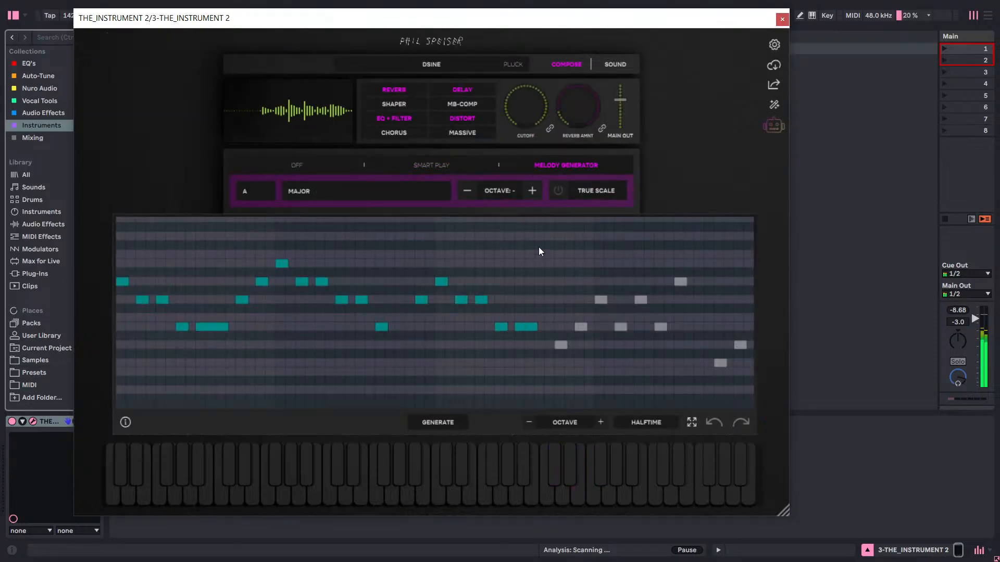
Generate a new A major melody with the DSINE sound and leave the preset browser closed.
left_click(447, 66)
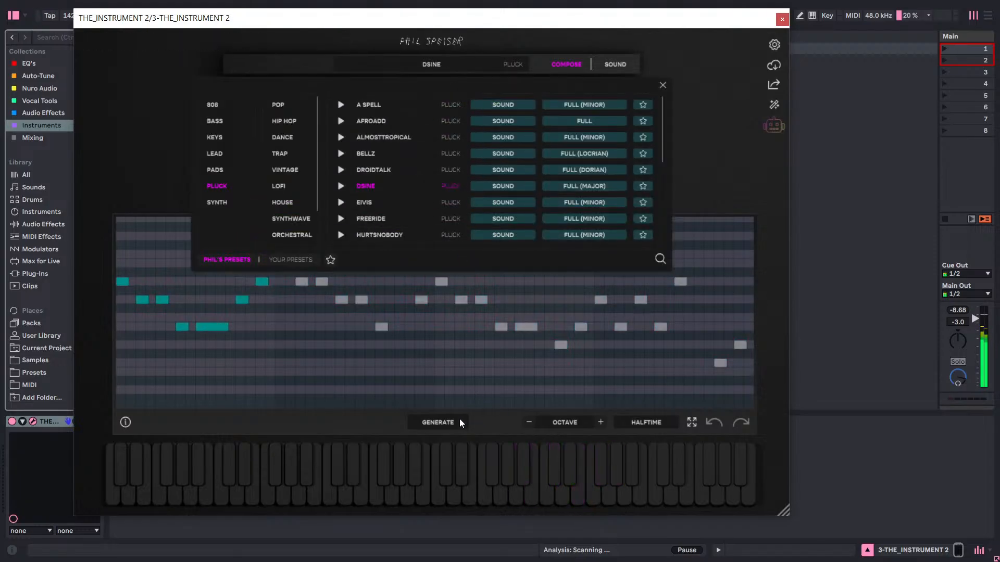
left_click(444, 422)
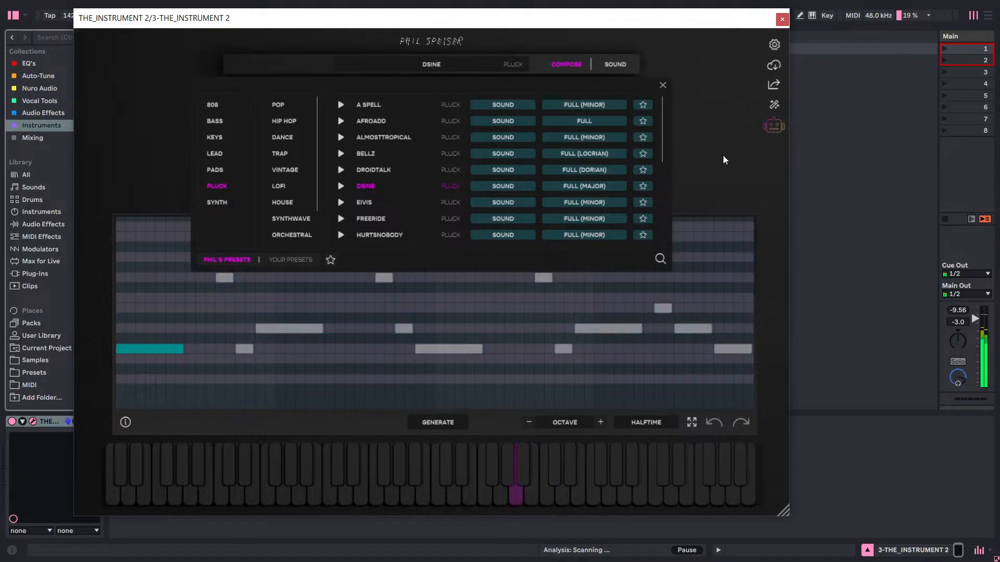
left_click(663, 85)
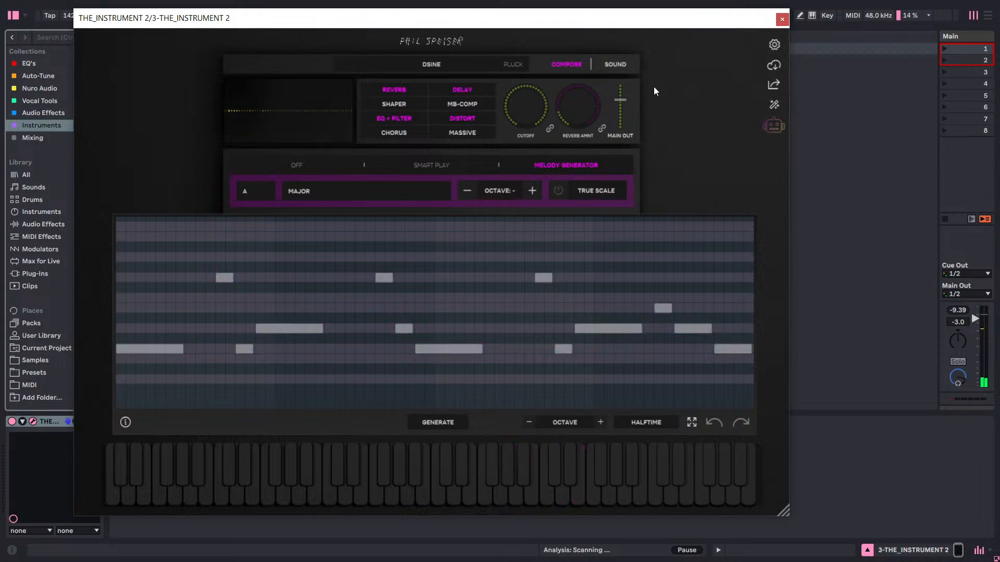
Place the generated melody as a MIDI clip in the new track's first slot, then delete THE_INSTRUMENT 2 from the track.
left_click_drag(681, 21, 241, 12)
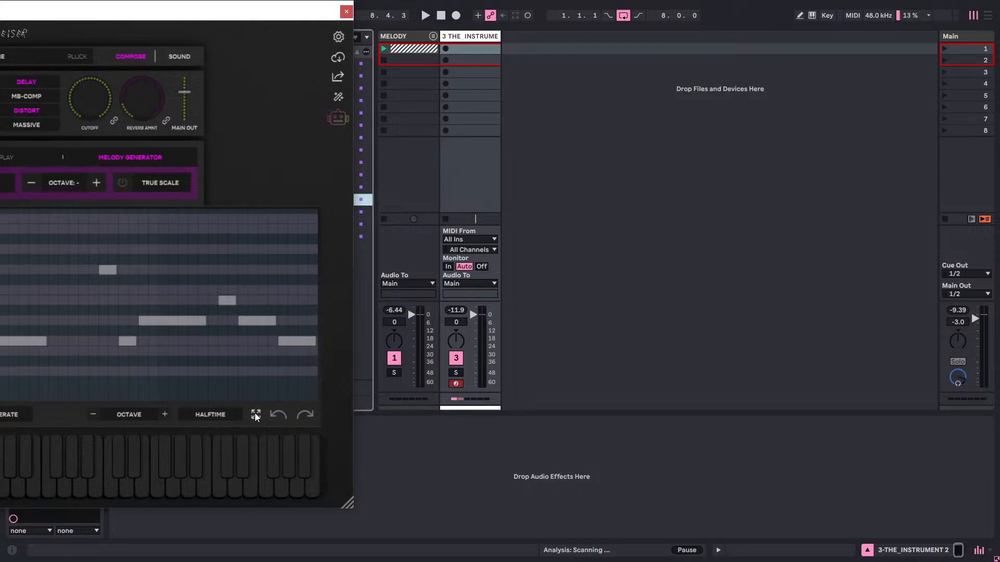
left_click_drag(255, 413, 482, 49)
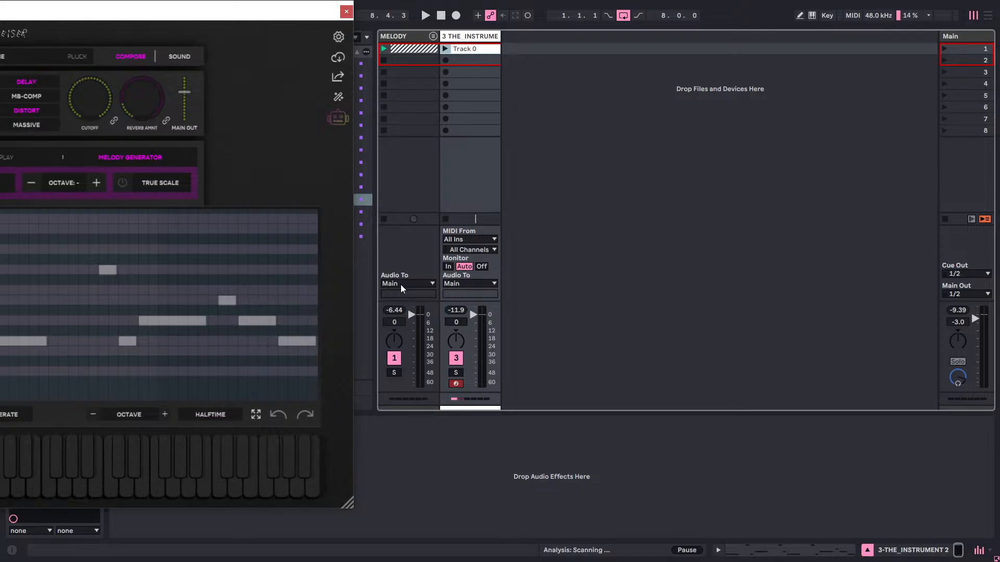
left_click(345, 12)
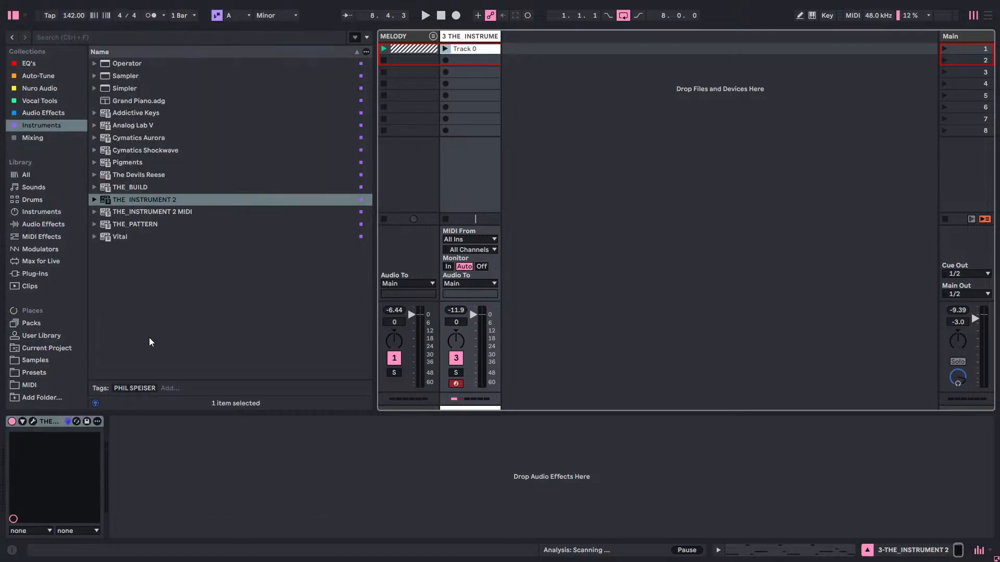
right_click(50, 420)
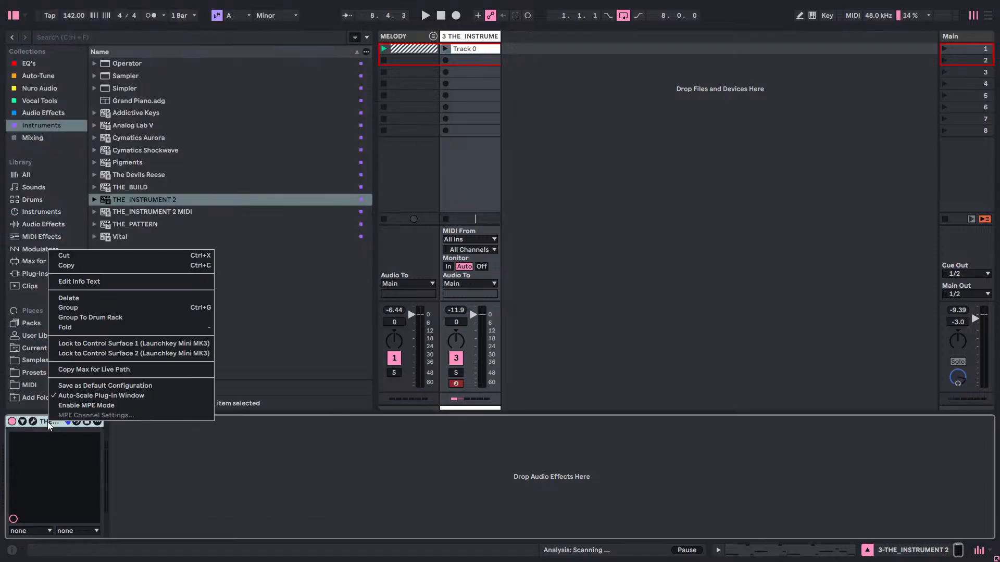
left_click(87, 300)
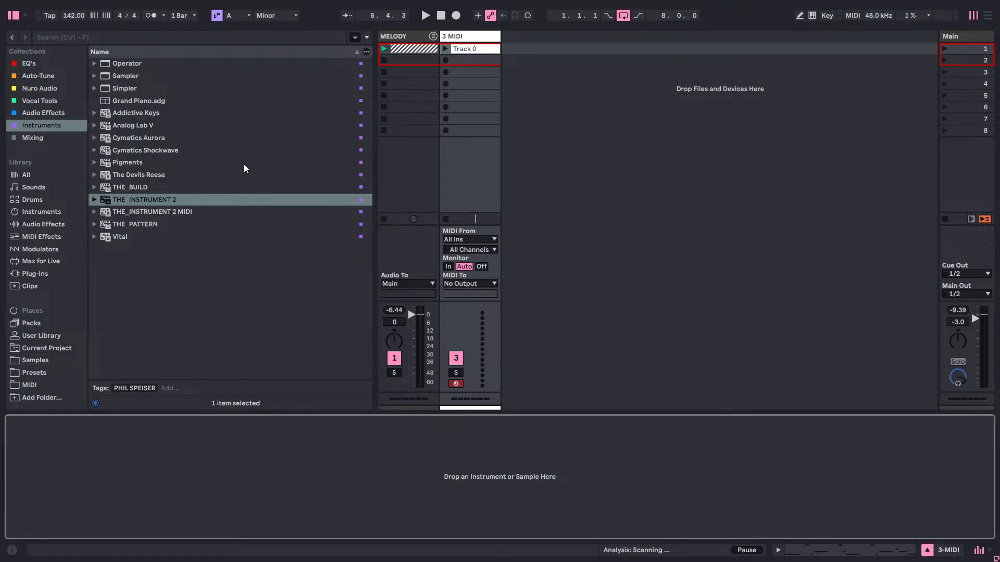
Load an empty Simpler from the Instruments collection onto the third MIDI track.
left_click(31, 100)
left_click(48, 136)
left_click(49, 126)
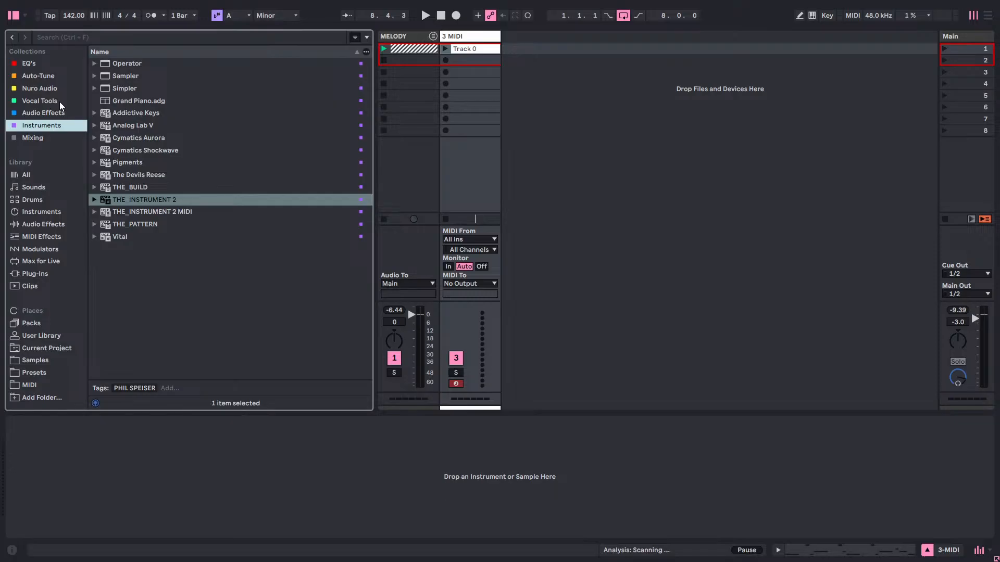
left_click_drag(126, 89, 487, 40)
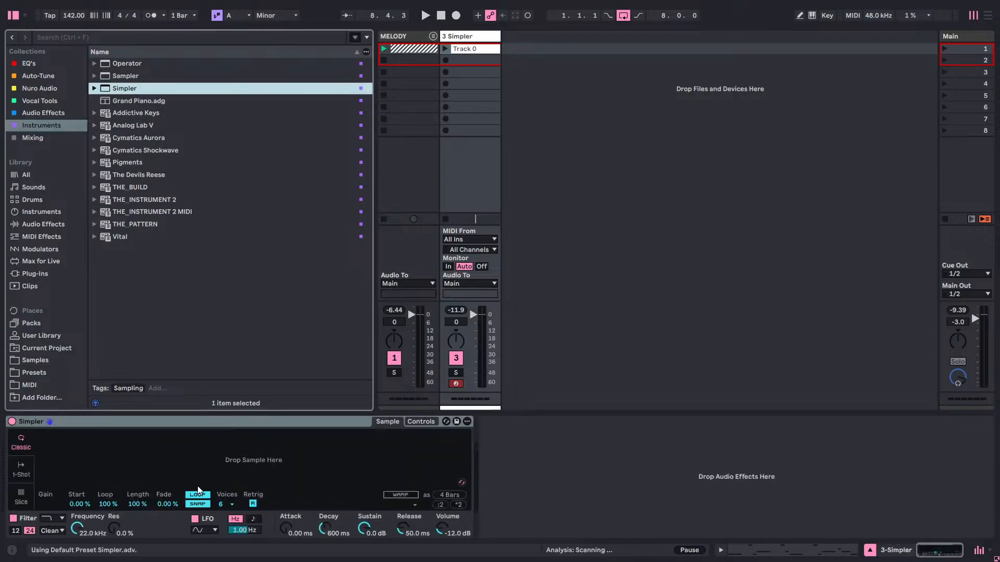
Set Simpler to 1 voice with Snap off, and look at 1-Shot mode before returning to Classic mode.
left_click(221, 505)
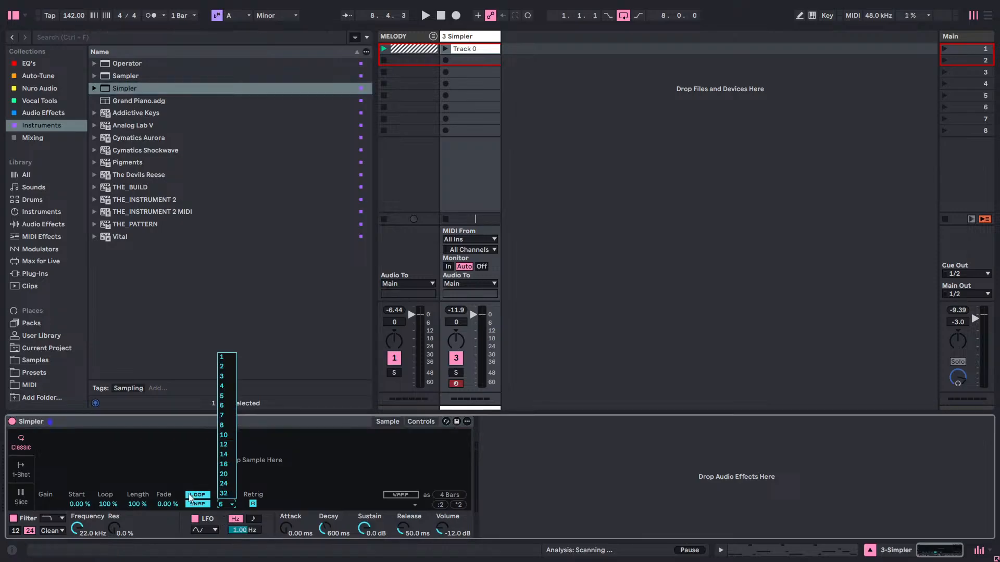
left_click(226, 358)
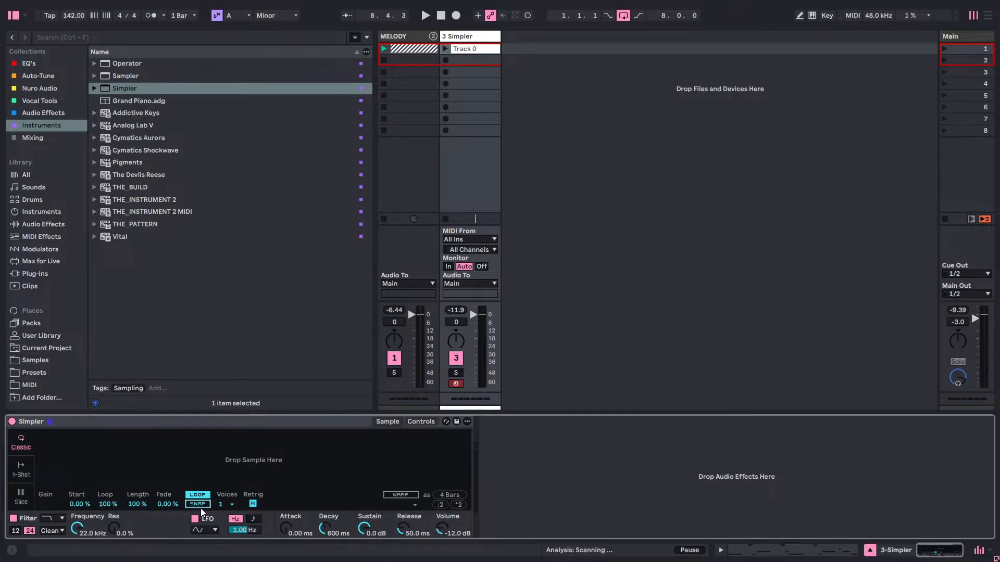
left_click(22, 480)
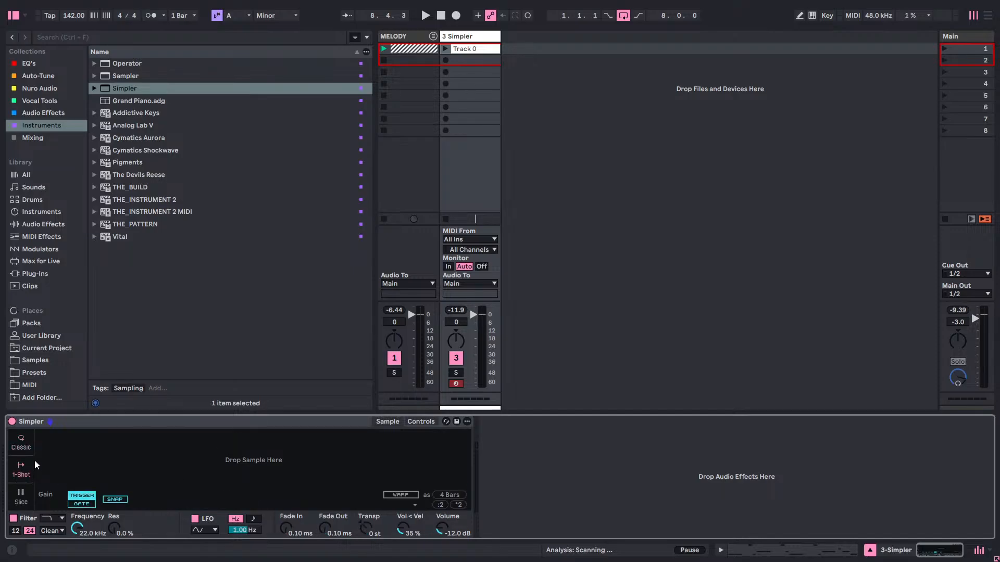
left_click(24, 454)
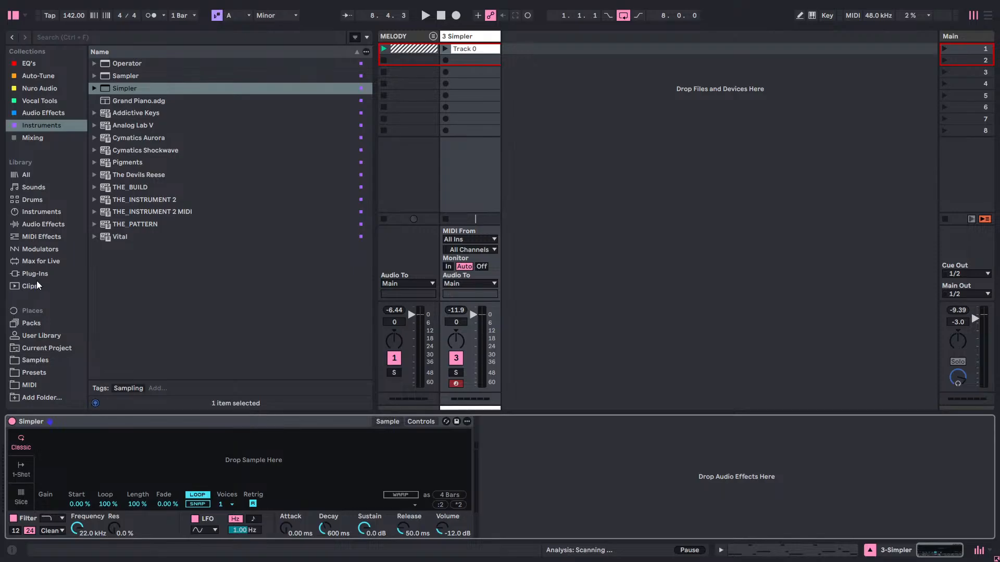
Load Cymatics - PLUCK Purple - C.wav from the Apex One Shots Vol 1 samples into Simpler and launch the Track 0 clip.
left_click(34, 360)
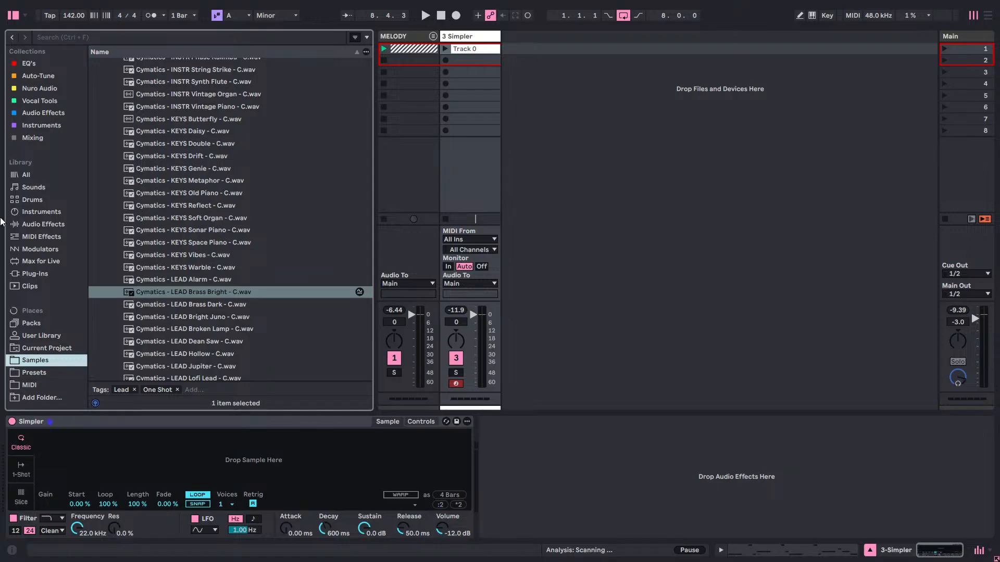
scroll(114, 219, "up", 5)
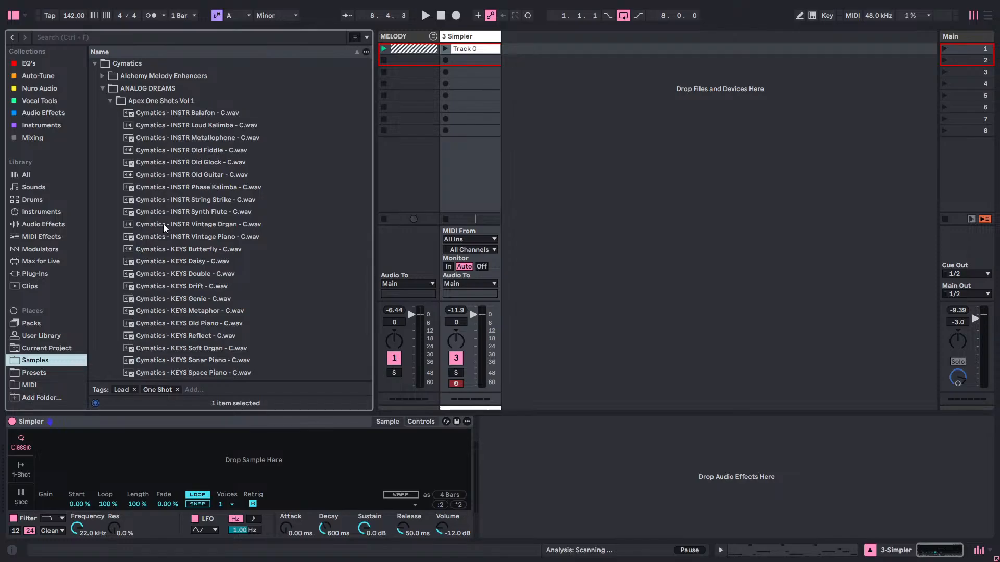
scroll(164, 224, "down", 5)
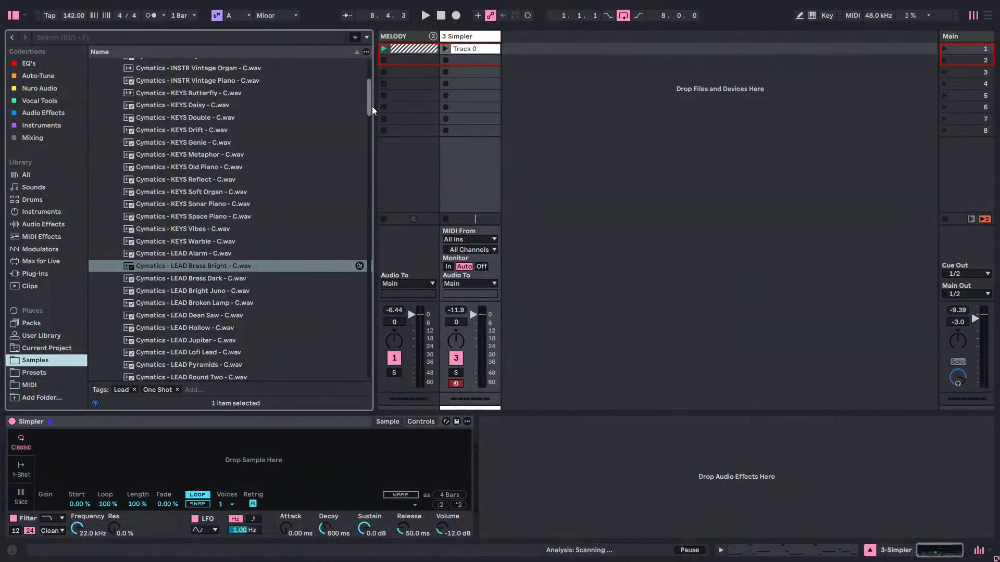
left_click_drag(369, 99, 379, 196)
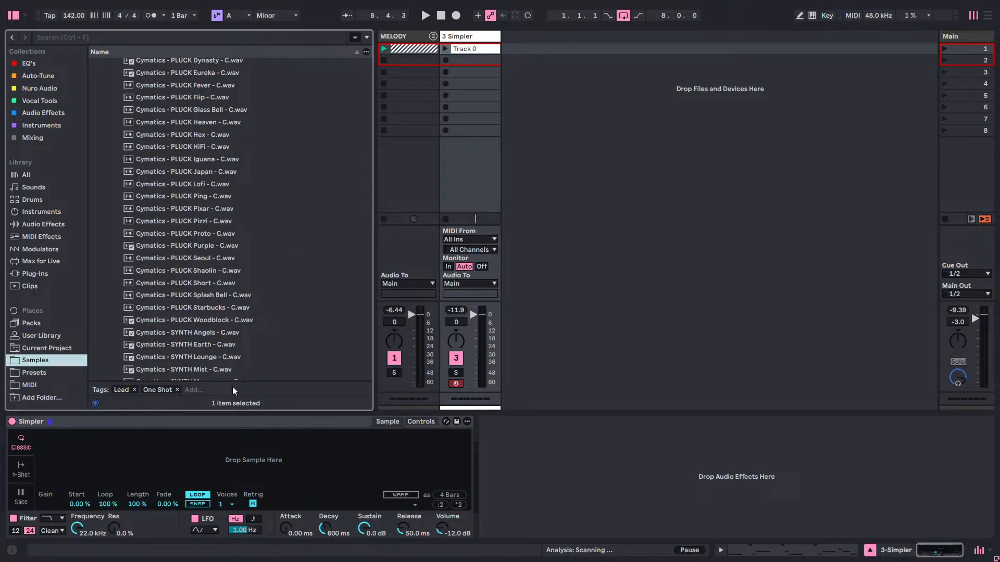
scroll(249, 266, "down", 5)
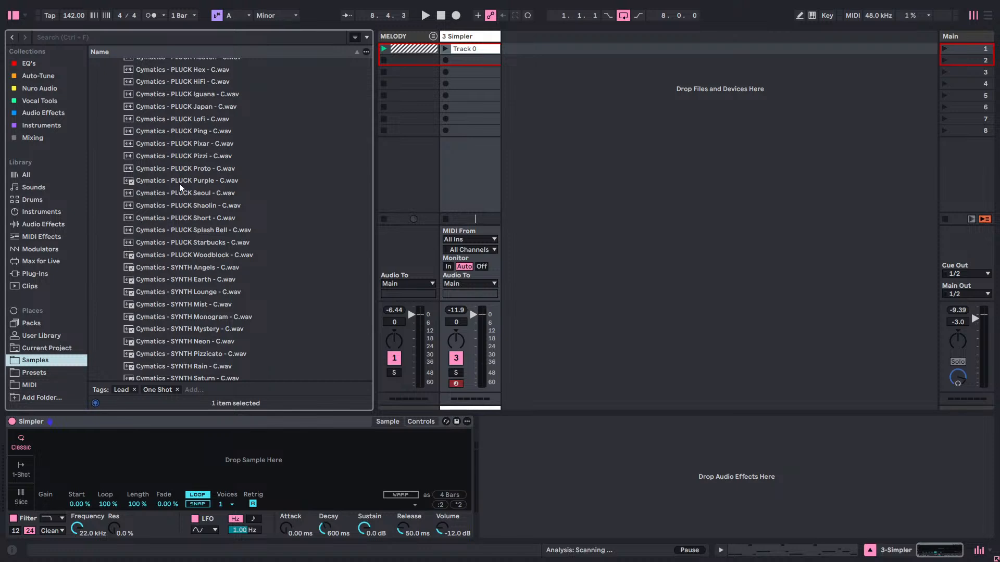
left_click_drag(180, 181, 233, 451)
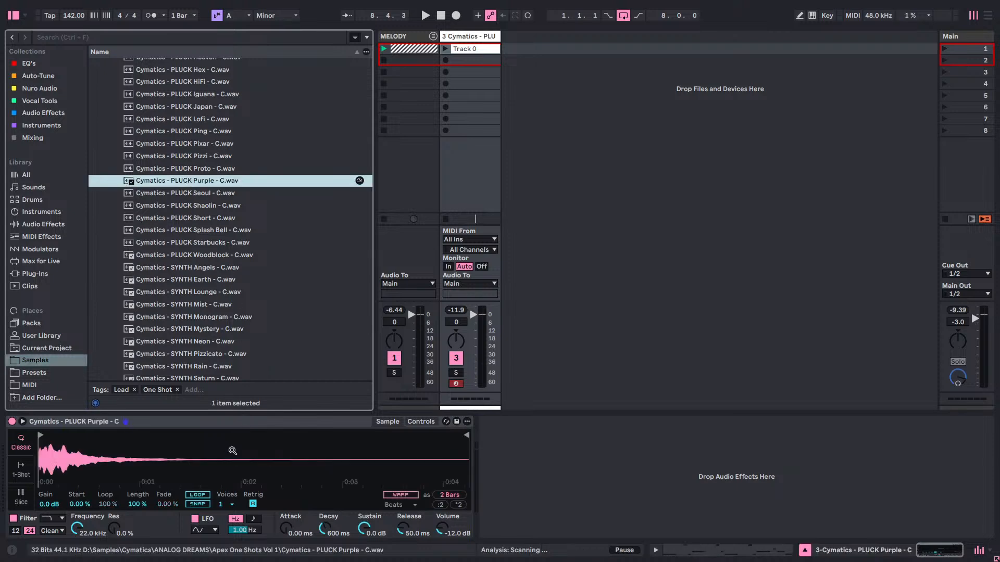
left_click(446, 49)
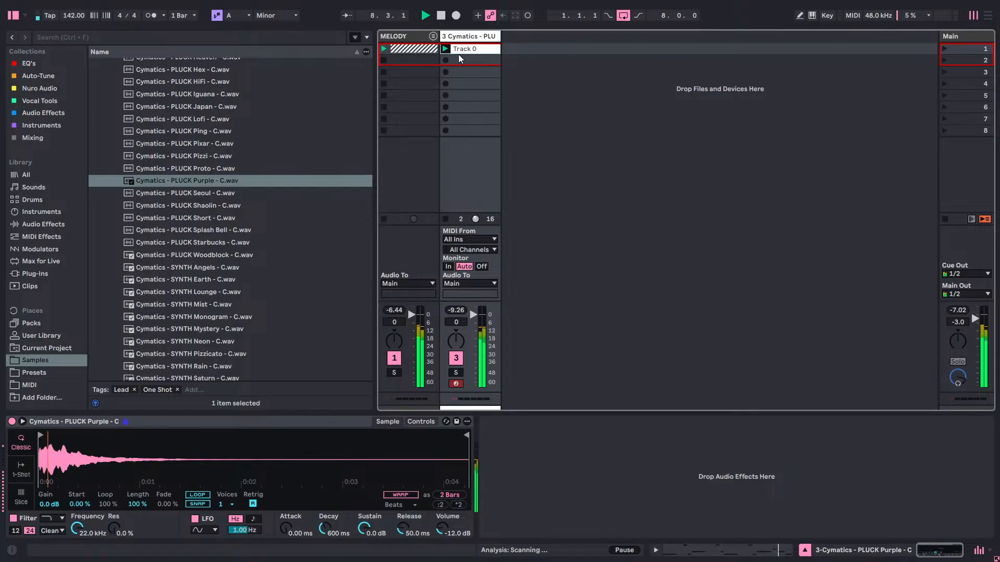
Try the PLUCK Seoul, PLUCK Short and PLUCK Starbucks one-shots in Simpler while the clip plays.
left_click(190, 191)
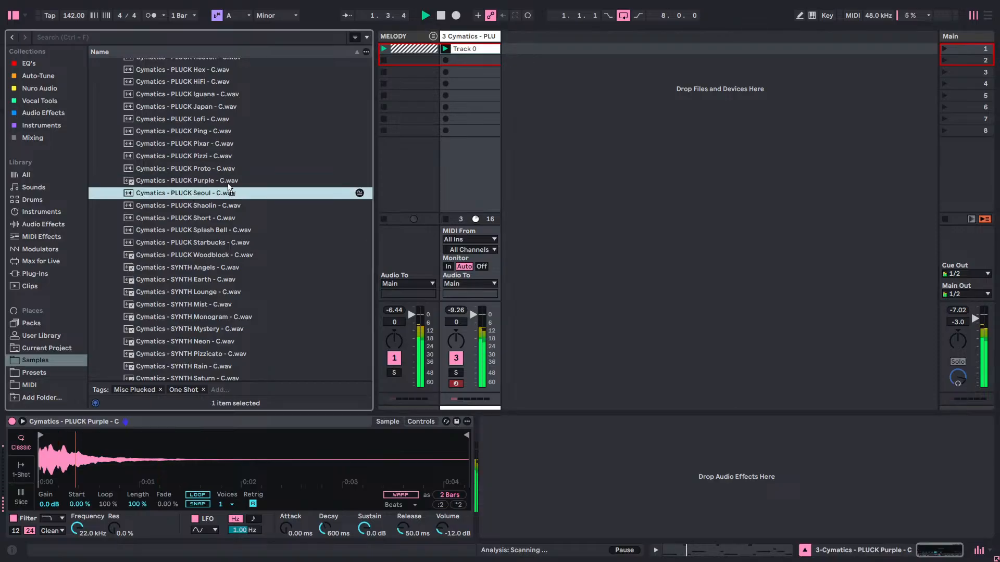
left_click_drag(228, 184, 256, 450)
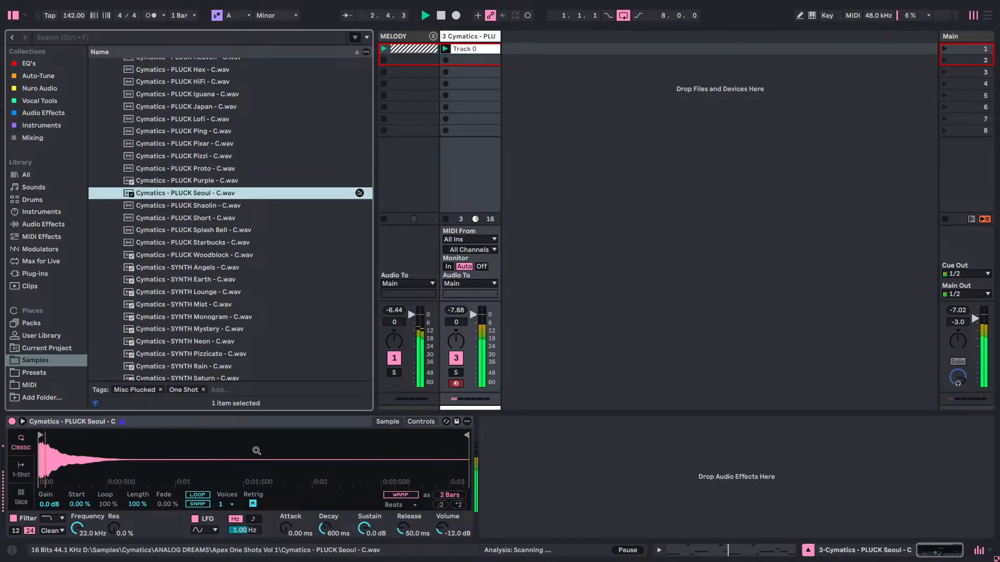
double_click(205, 220)
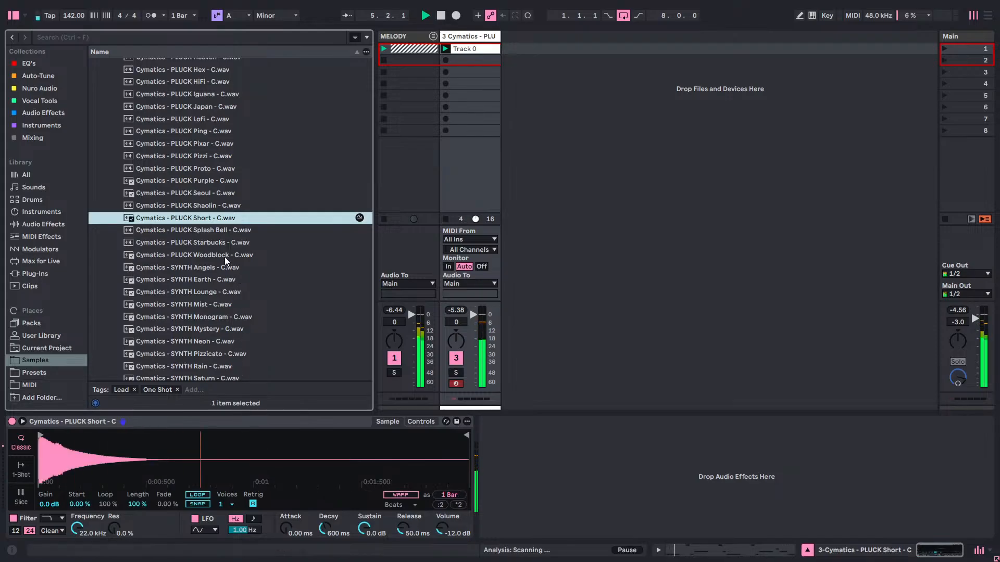
left_click_drag(217, 245, 276, 460)
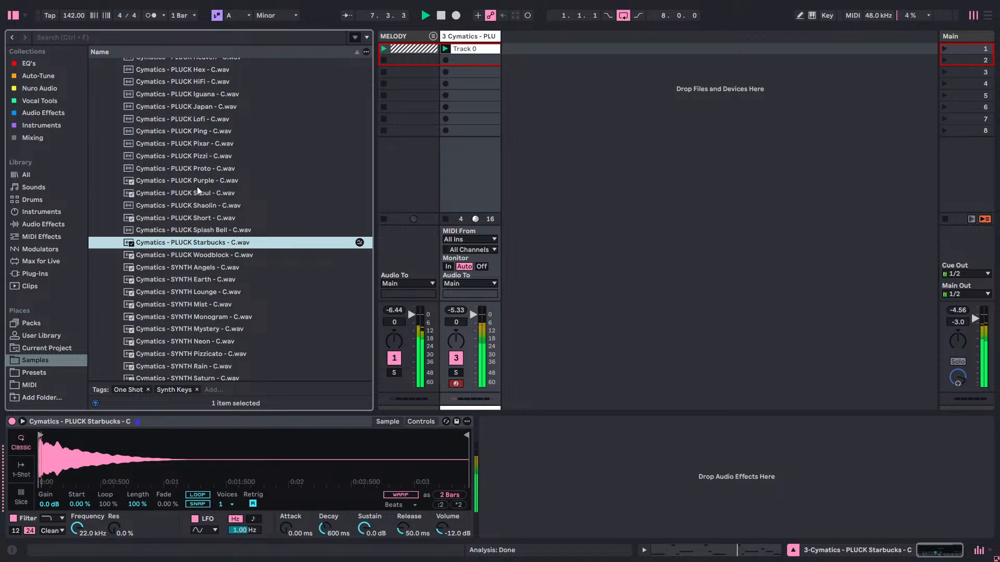
Try the SYNTH Mist, SYNTH Monogram and SYNTH Mystery one-shots in Simpler against the playing melody.
scroll(215, 204, "up", 1)
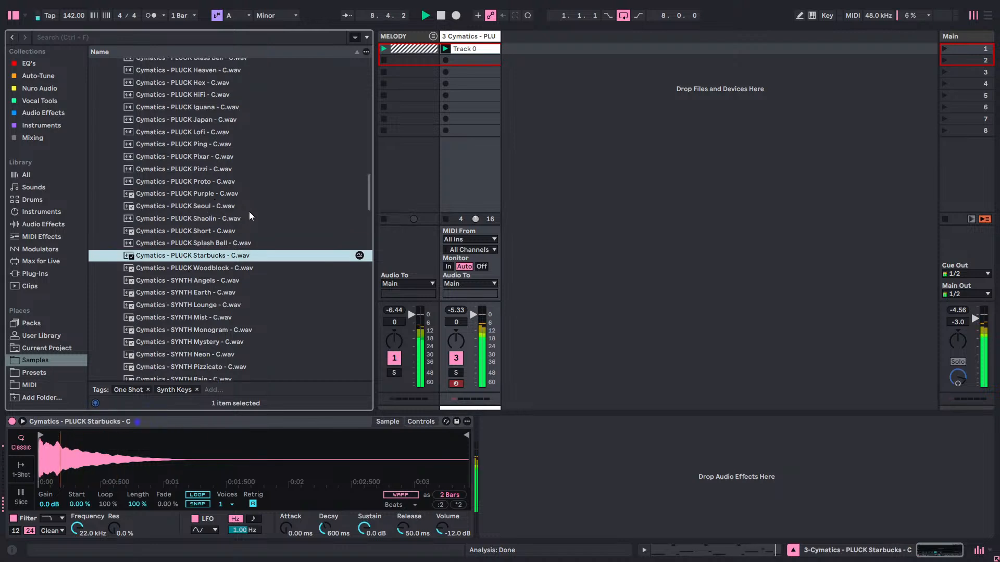
scroll(208, 173, "up", 4)
scroll(183, 135, "up", 2)
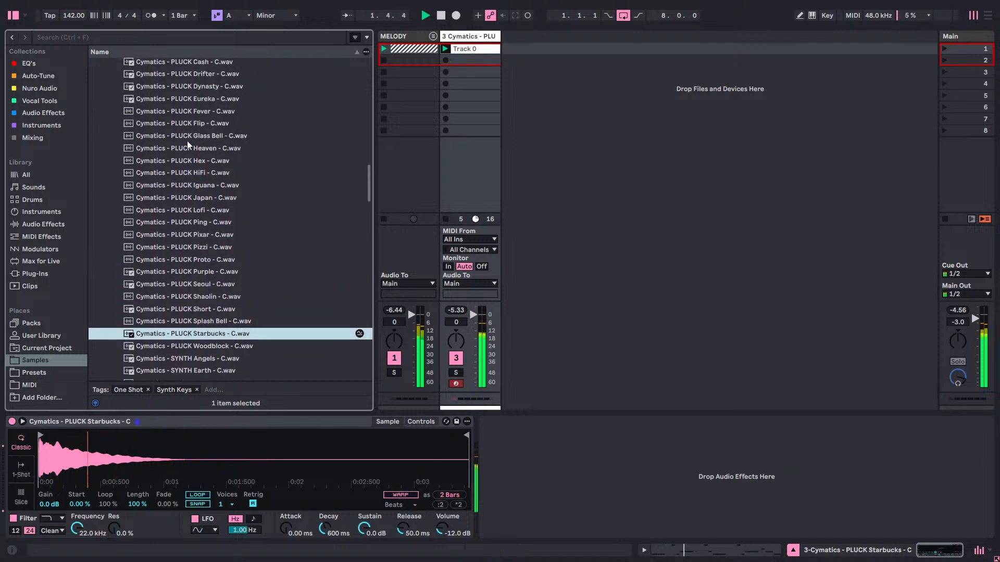
scroll(205, 219, "down", 7)
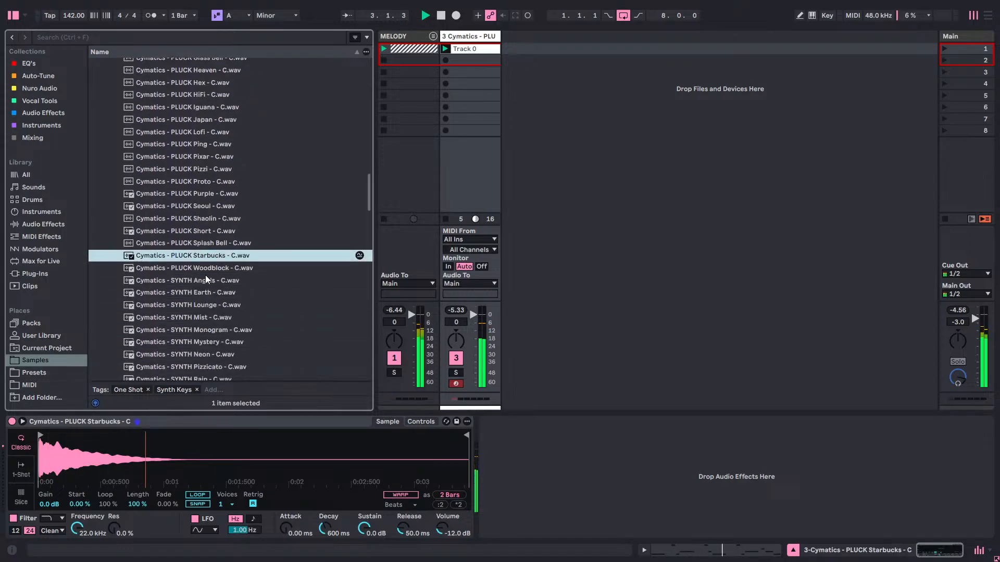
left_click(197, 305)
left_click_drag(245, 454, 245, 453)
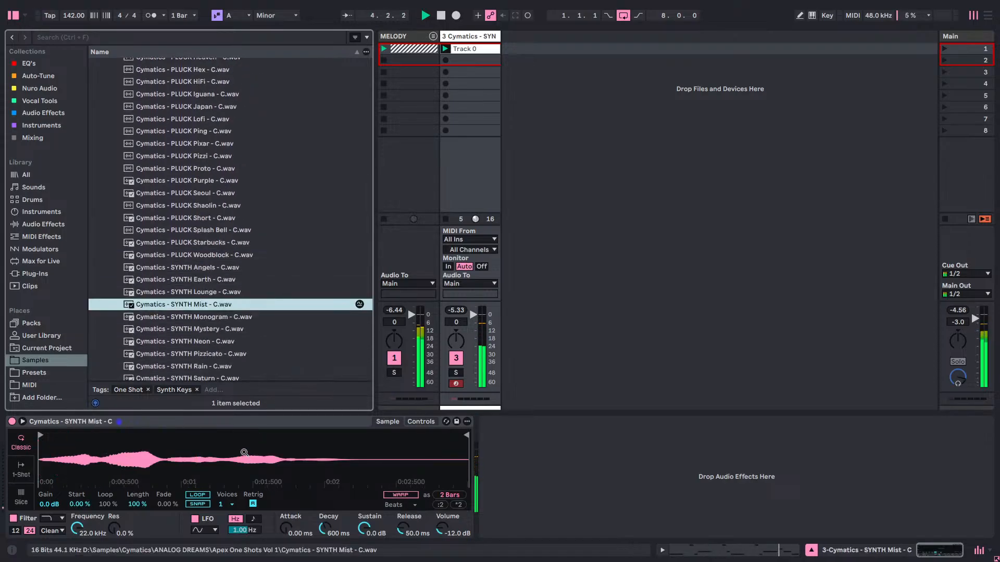
left_click_drag(204, 319, 230, 455)
left_click(201, 331)
left_click_drag(201, 331, 224, 453)
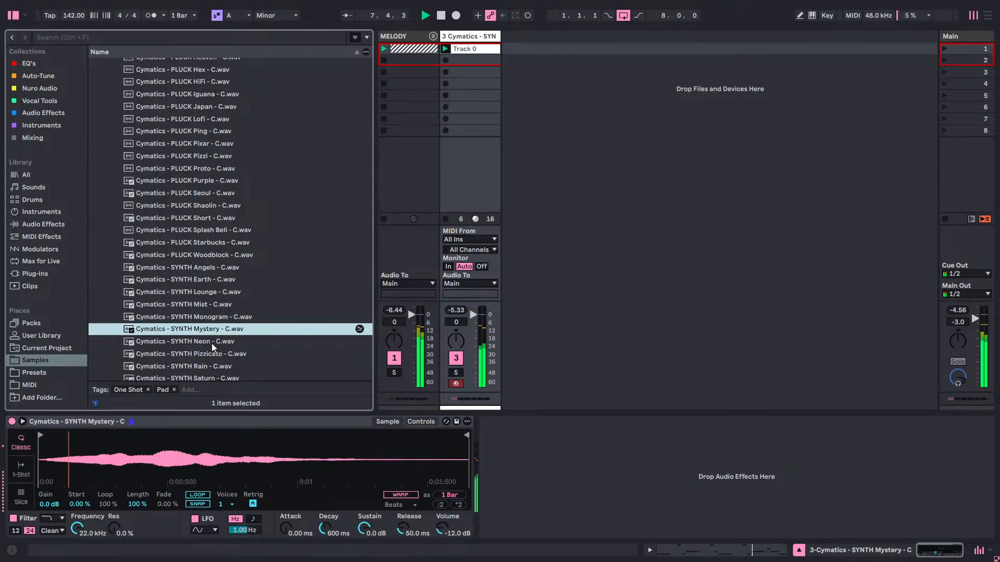
Compare the SYNTH Neon, SYNTH Pizzicato and SYNTH Saturn one-shots in Simpler, and load SYNTH Neon as the final choice.
left_click_drag(210, 342, 230, 469)
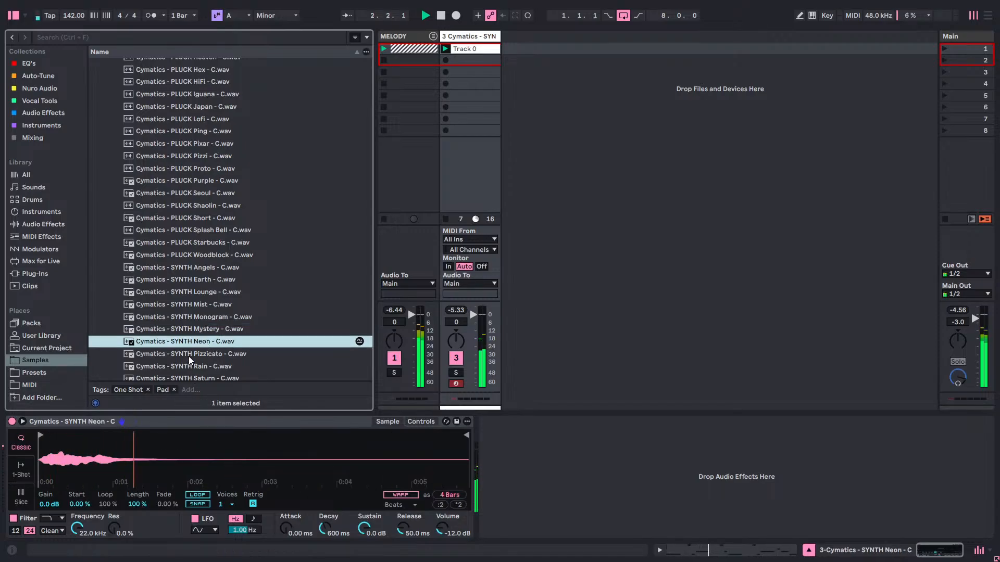
left_click_drag(188, 354, 186, 445)
scroll(187, 367, "down", 2)
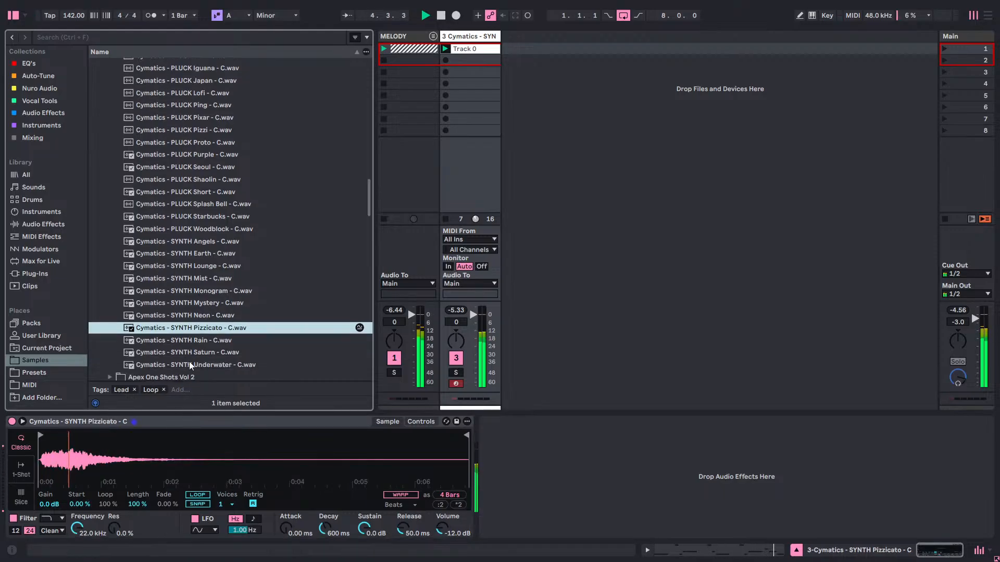
left_click_drag(192, 351, 181, 459)
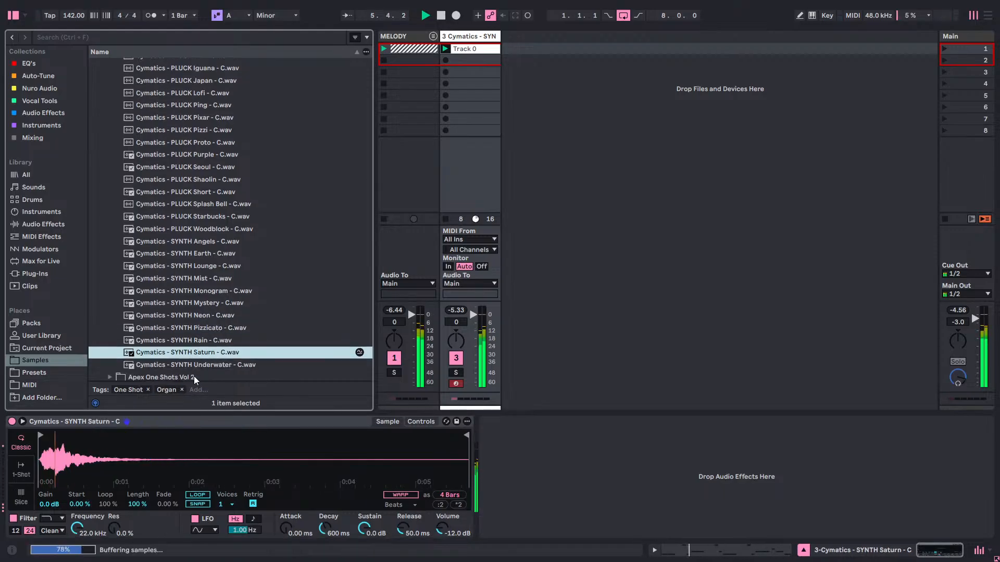
left_click_drag(196, 318, 187, 458)
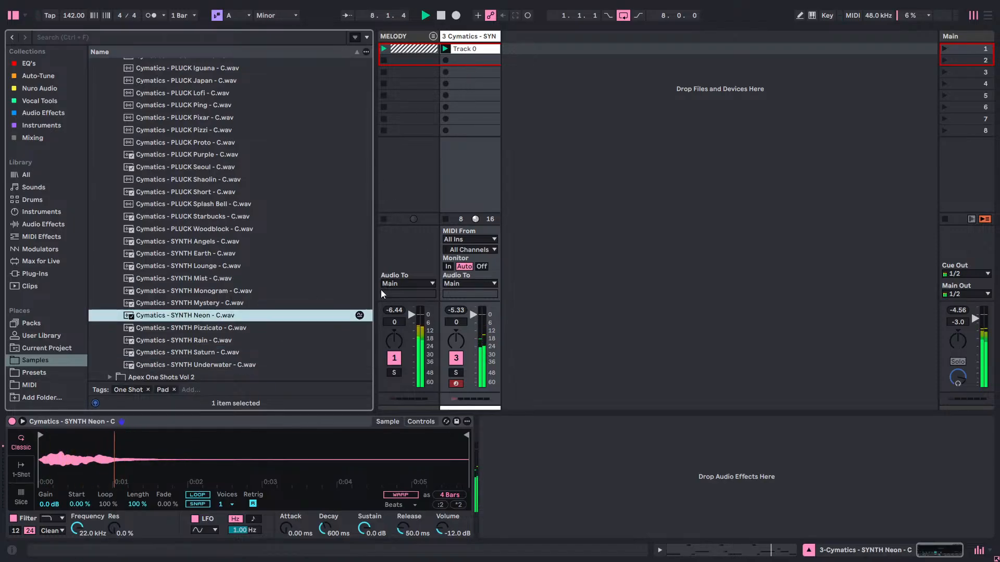
Open the Track 0 clip's notes and raise the C#4 note at 4.2.3 to E4.
double_click(470, 54)
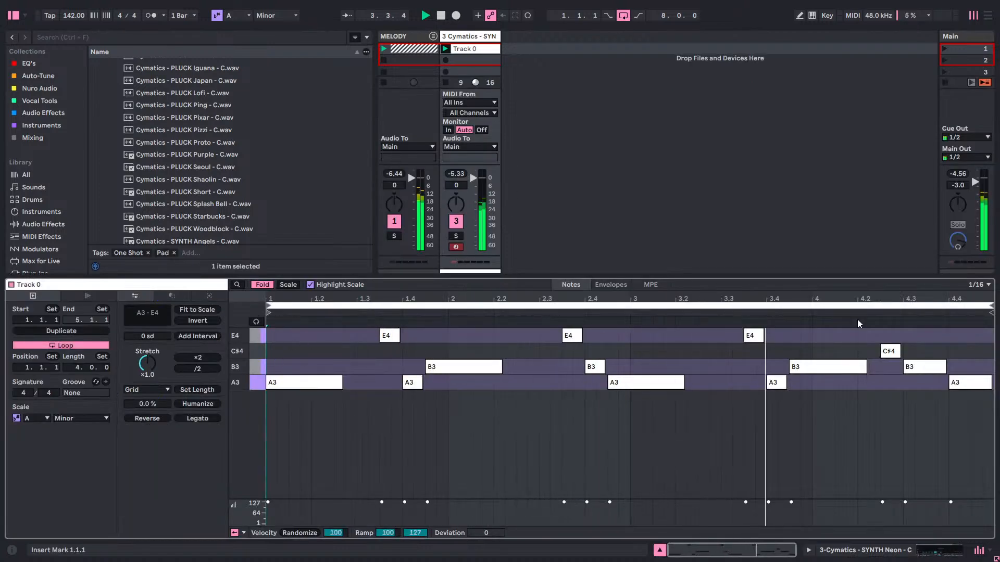
left_click(891, 352)
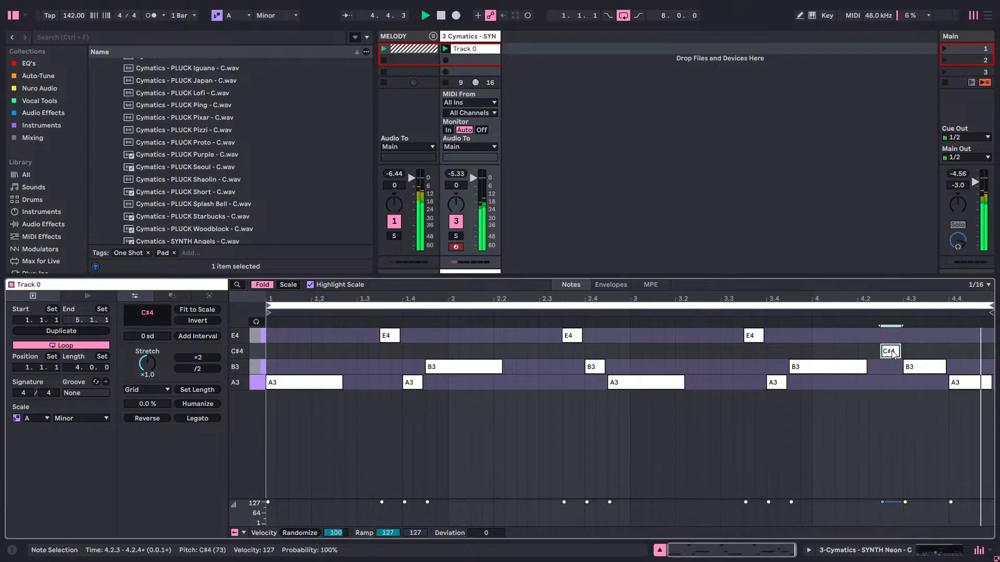
key("Up")
key("Up")
key("Up")
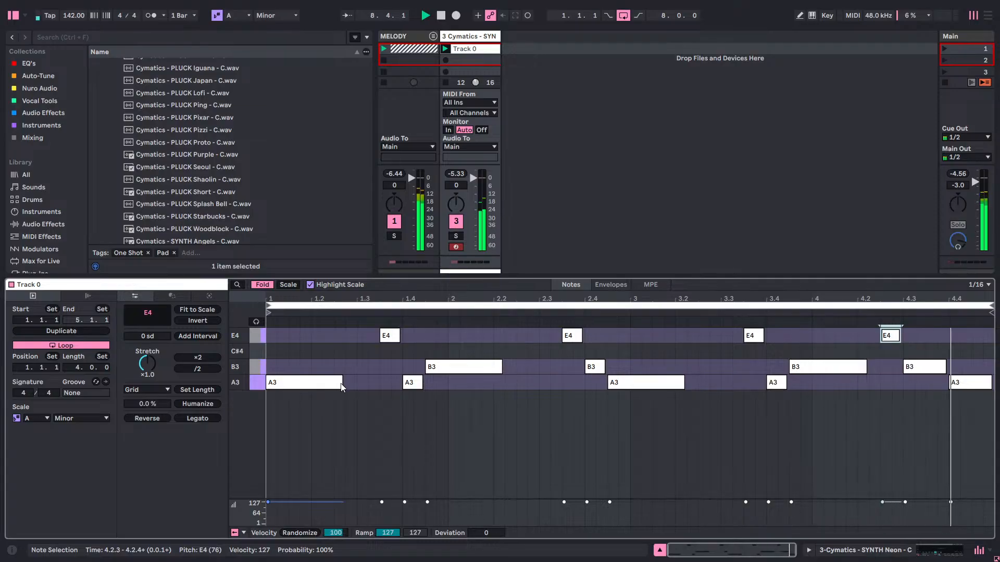
Lengthen the first A3 and first E4 notes until each meets the following note, and quantize all notes in the clip.
left_click_drag(341, 386, 376, 386)
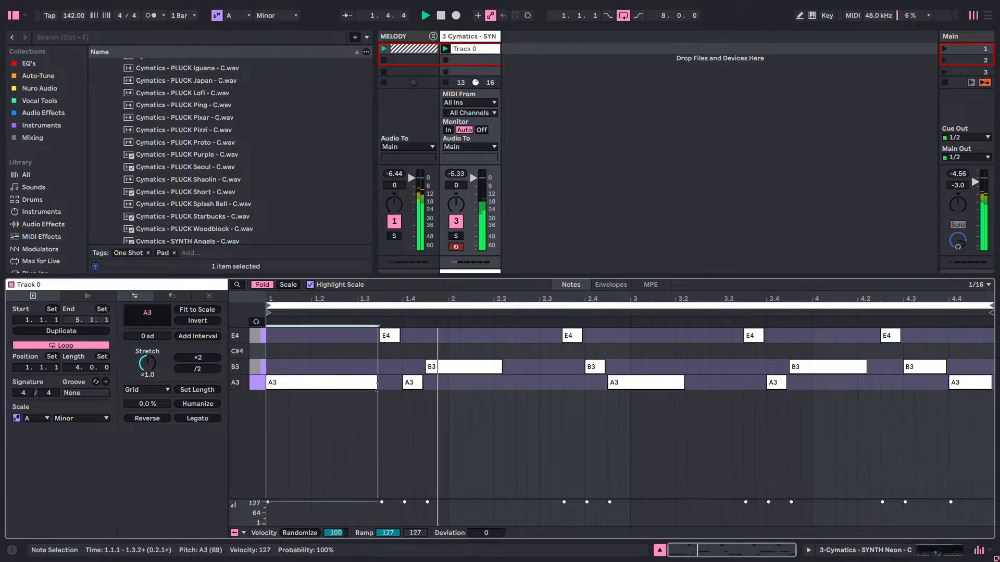
left_click_drag(381, 335, 408, 336)
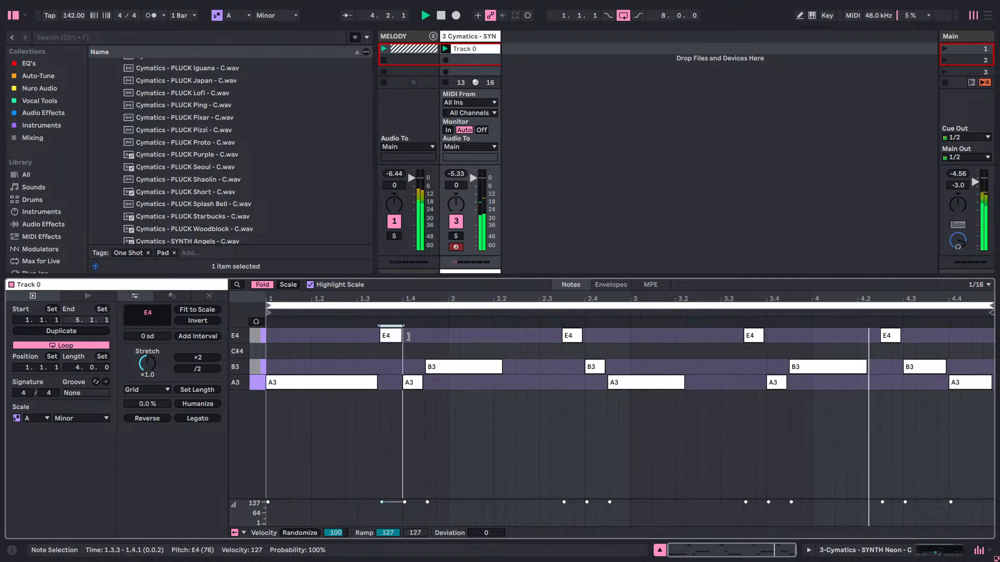
left_click_drag(342, 433, 994, 309)
right_click(704, 438)
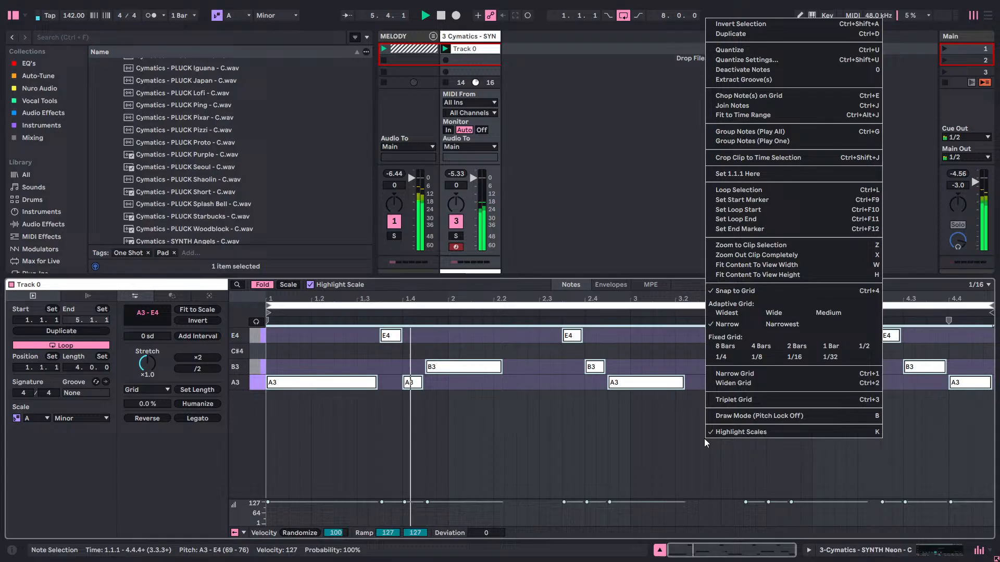
left_click(729, 50)
Switch the note editor to Scale view and back to Fold view so only the used pitches are listed.
left_click(285, 285)
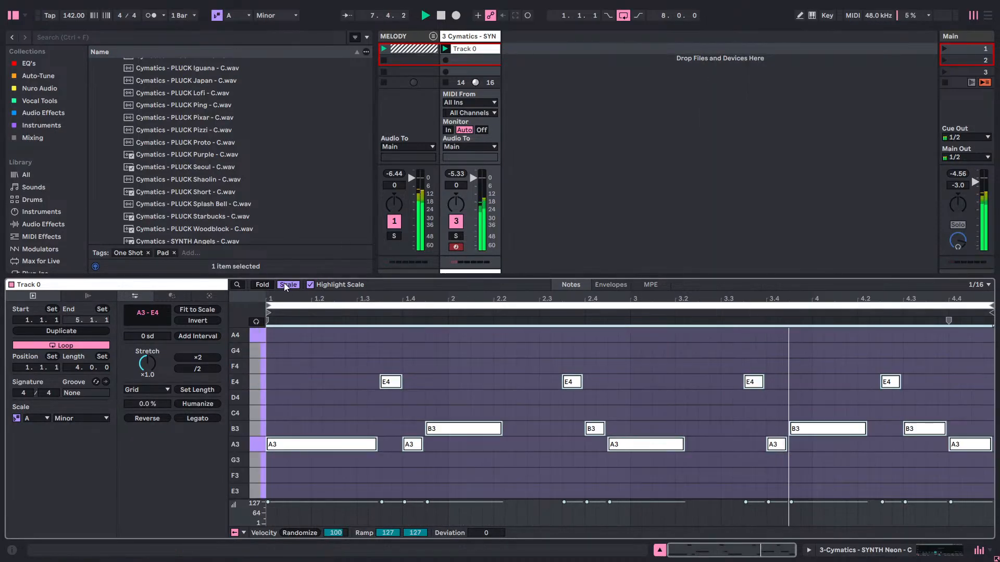
left_click(285, 285)
left_click(262, 284)
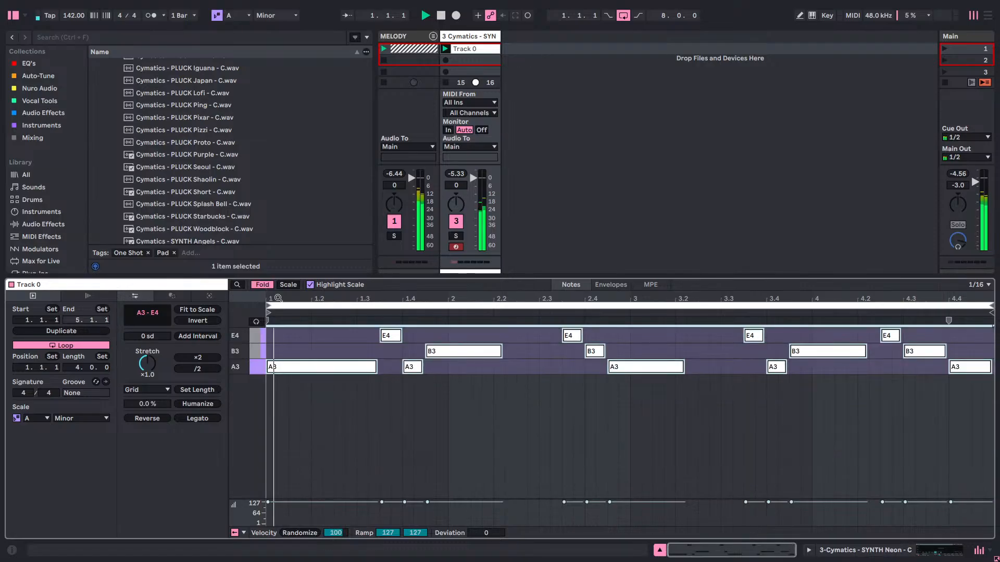
Lengthen the short A3 note at 1.4.1 until it meets the following B3 note.
left_click(411, 411)
left_click(425, 368)
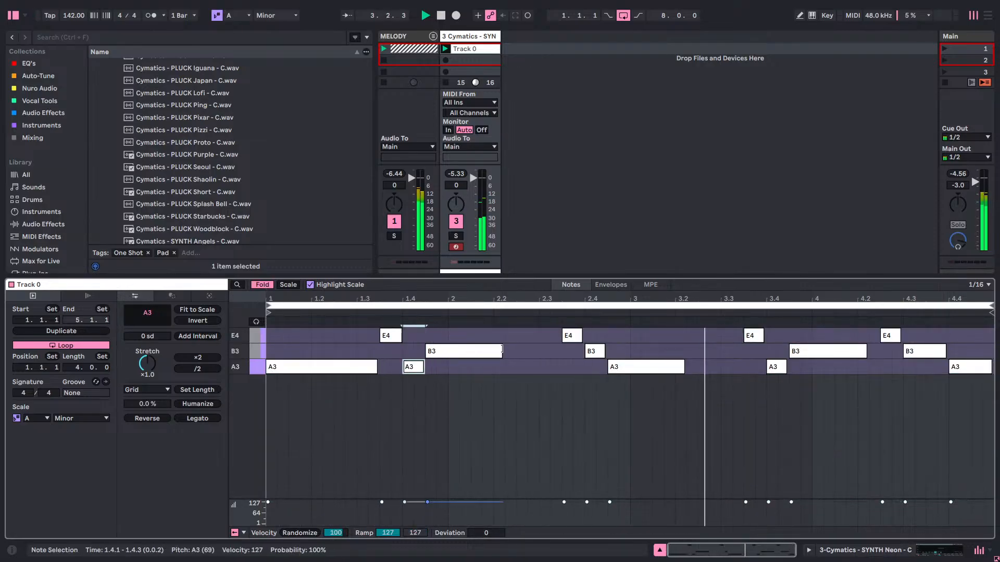
Lengthen the B3 note at 1.4.3, E4 at 2.3.3, B3 at 2.4.1 and A3 at 2.4.3 so each ends on the next grid line.
left_click_drag(501, 349, 507, 353)
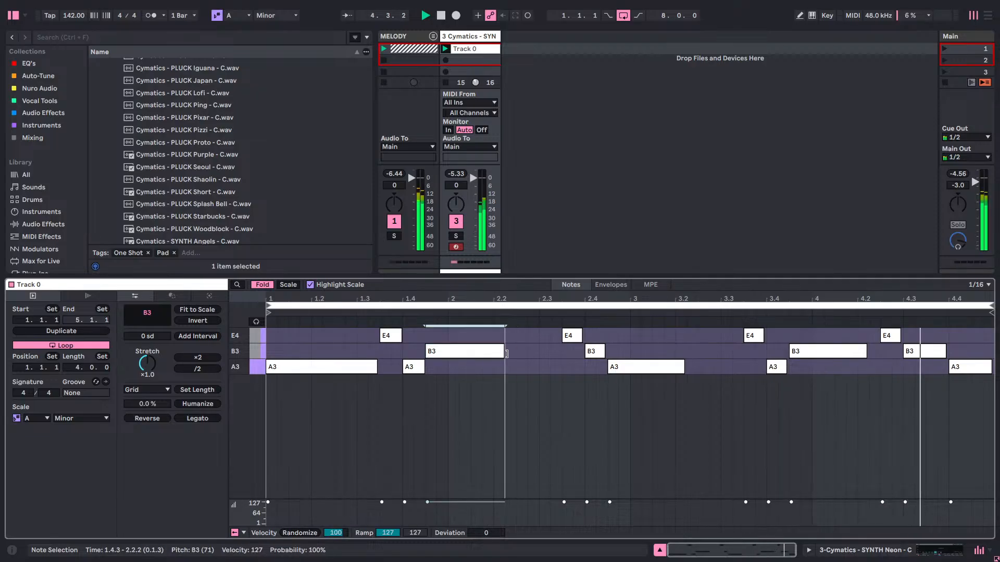
left_click(586, 333)
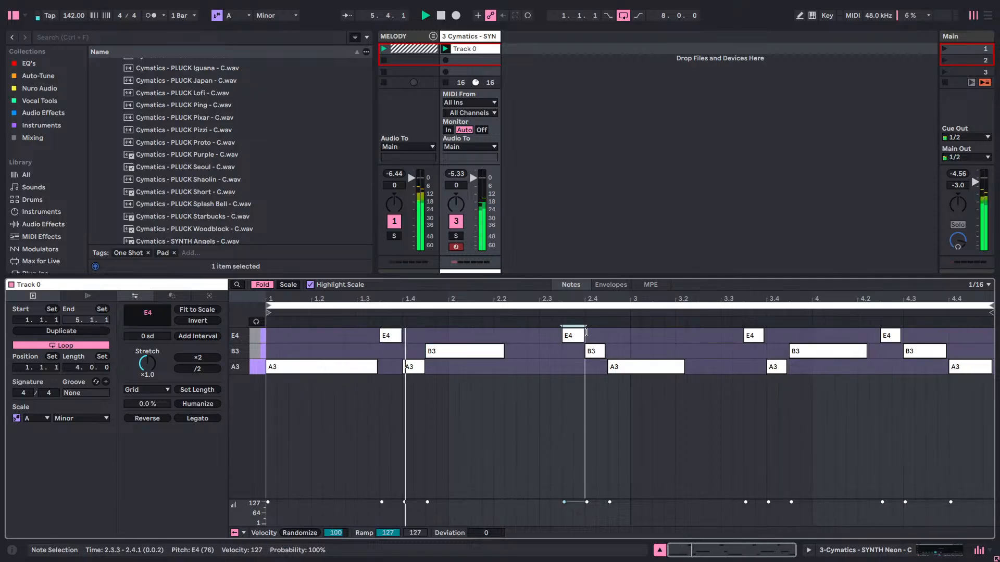
left_click_drag(603, 348, 607, 346)
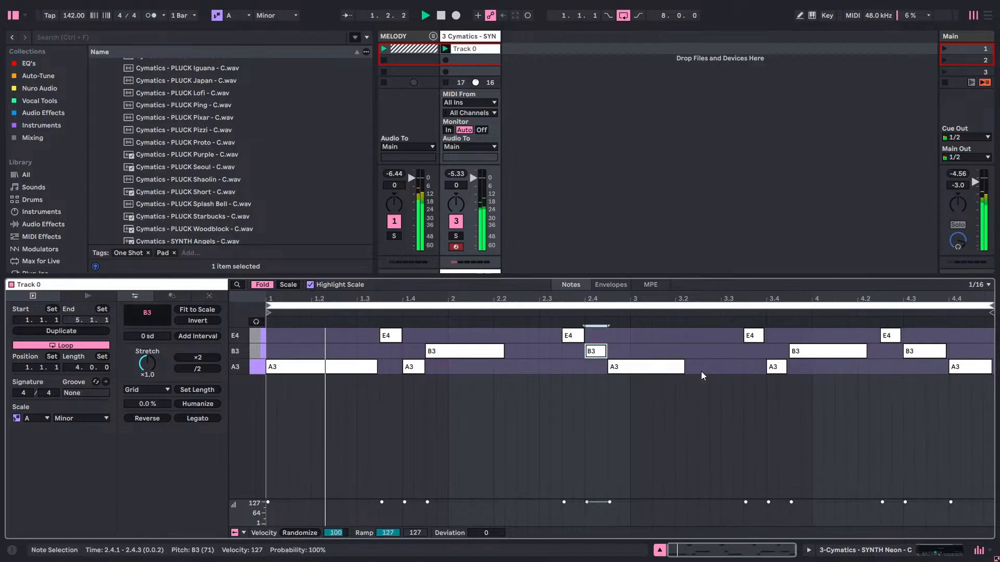
mouse_move(683, 366)
left_mouse_down()
mouse_move(696, 367)
mouse_move(686, 367)
left_mouse_up()
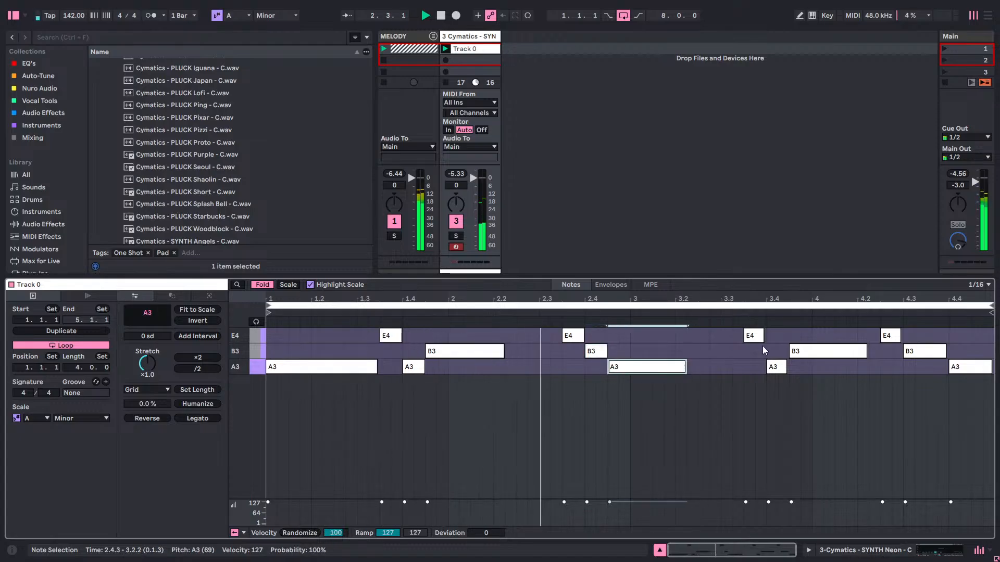
Extend every note from the E4 at 3.3.3 through the B3 at 4.3.1 so each ends on the next grid line.
left_click_drag(756, 336, 767, 337)
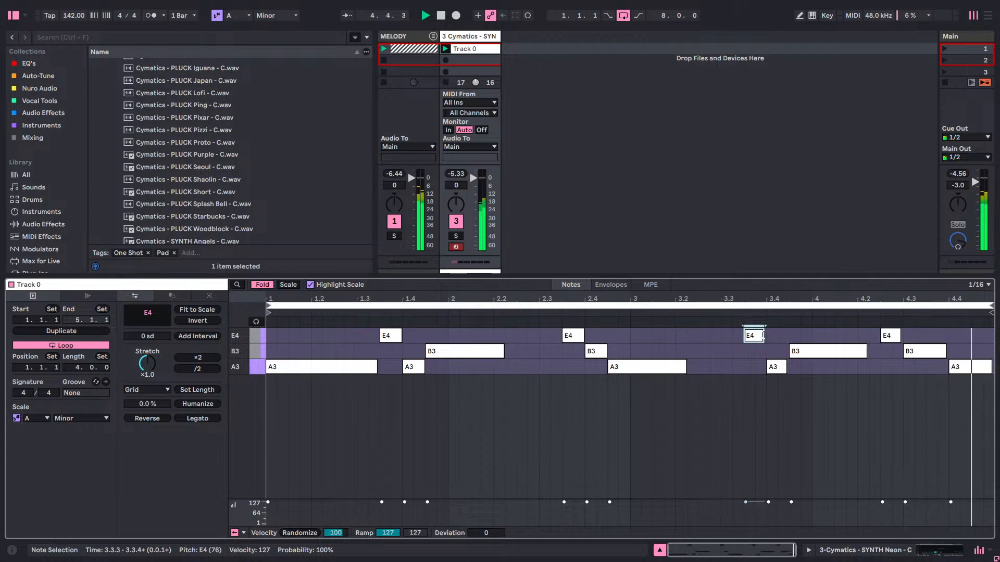
left_click(785, 365)
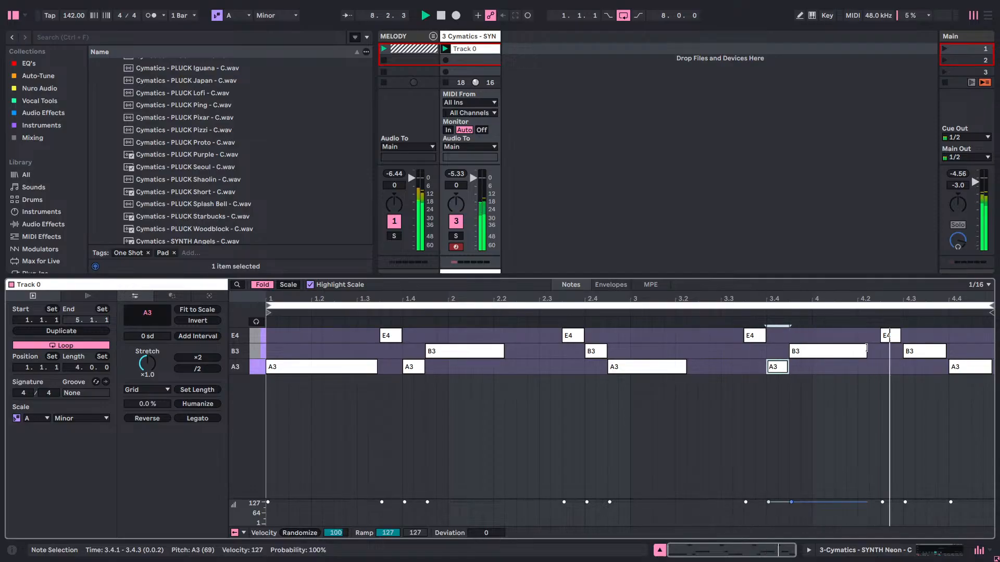
left_click(863, 352)
left_click(884, 339)
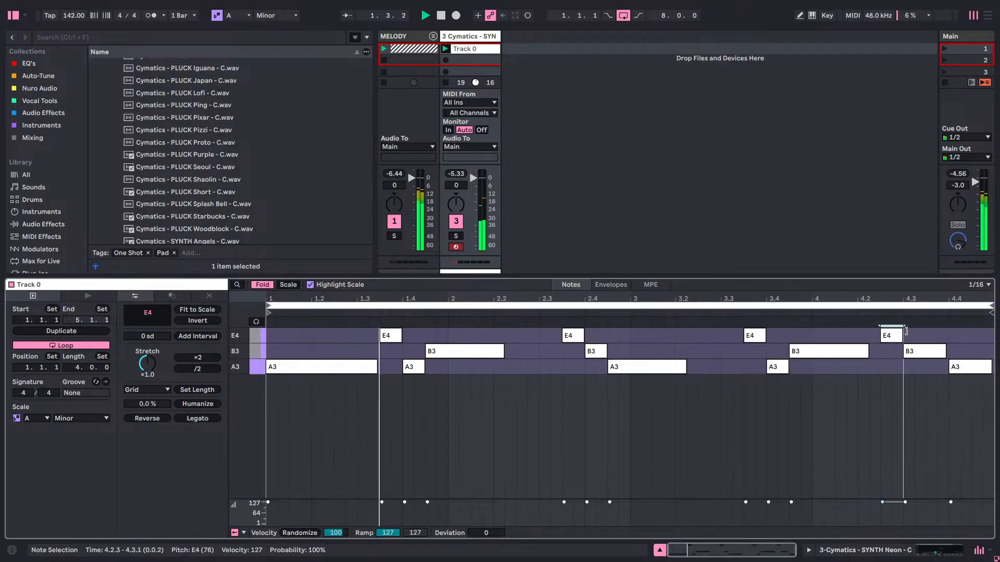
left_click(943, 350)
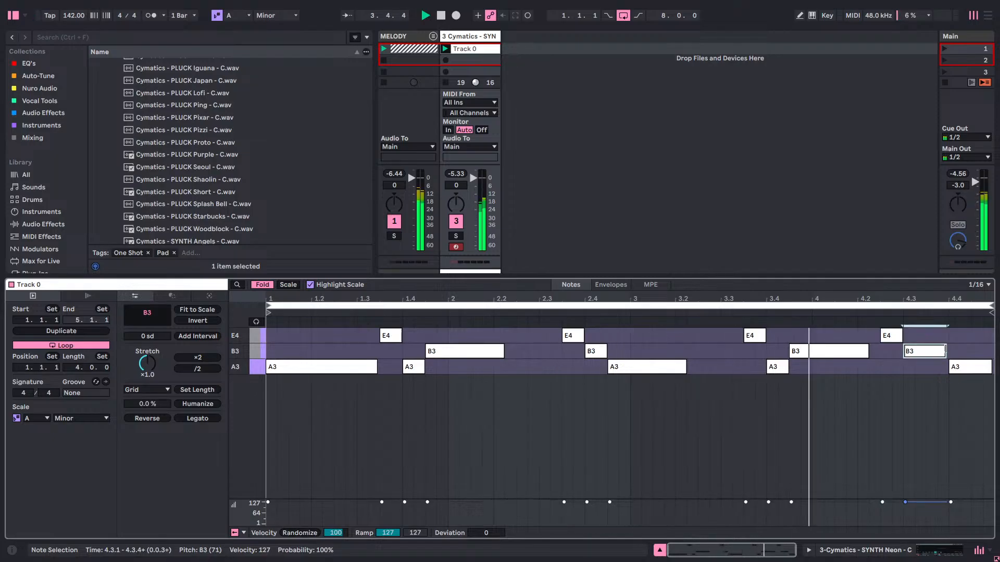
left_click_drag(944, 348, 949, 350)
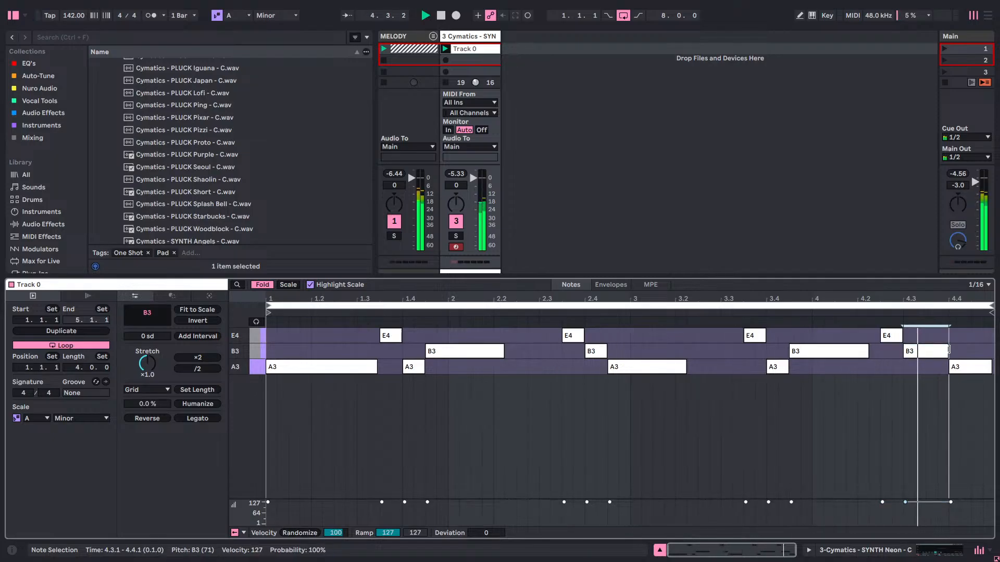
Show all pitches of the scale in the note editor and lower the last A3 note at 4.4.1 to G3.
left_click(290, 285)
left_click(967, 447)
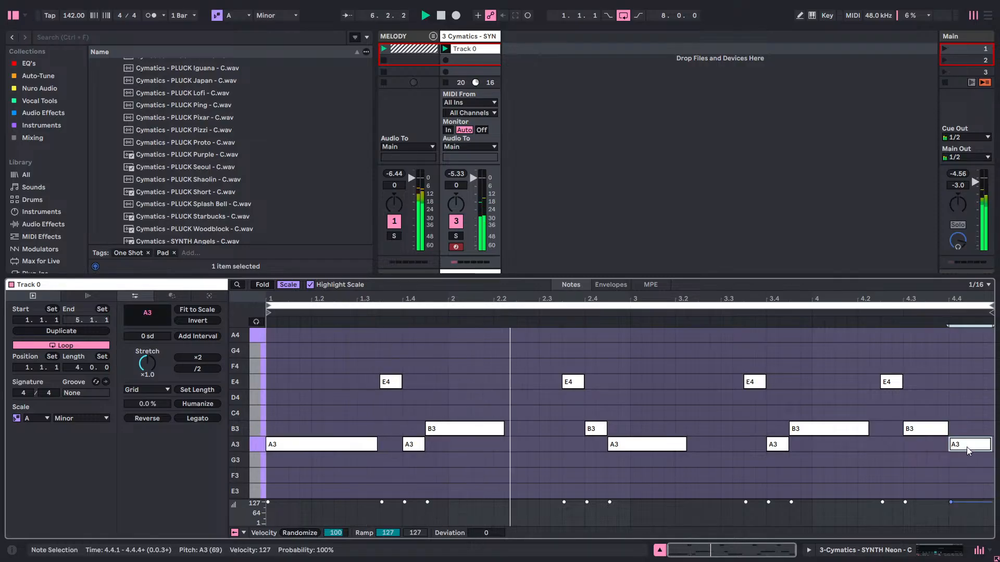
key("Down")
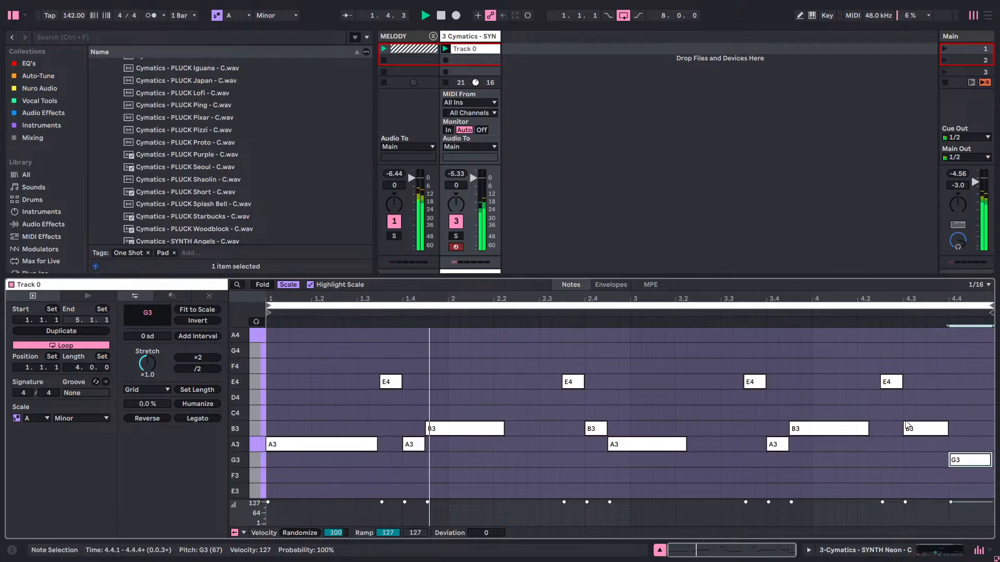
scroll(866, 429, "down", 2)
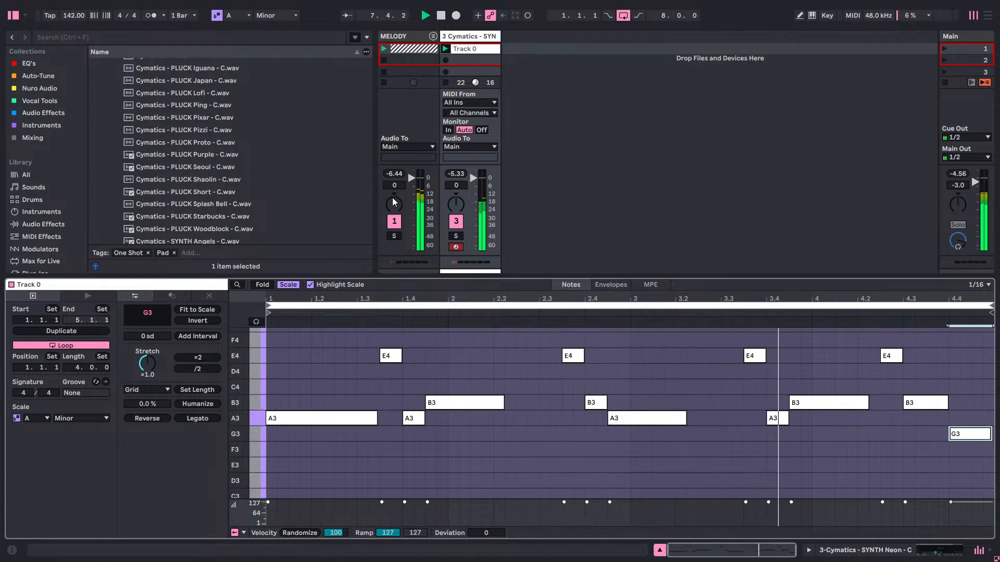
Set the glide mode of the SYNTH Neon track's Simpler to Portamento with a glide time of 80 ms.
key("shift+Tab")
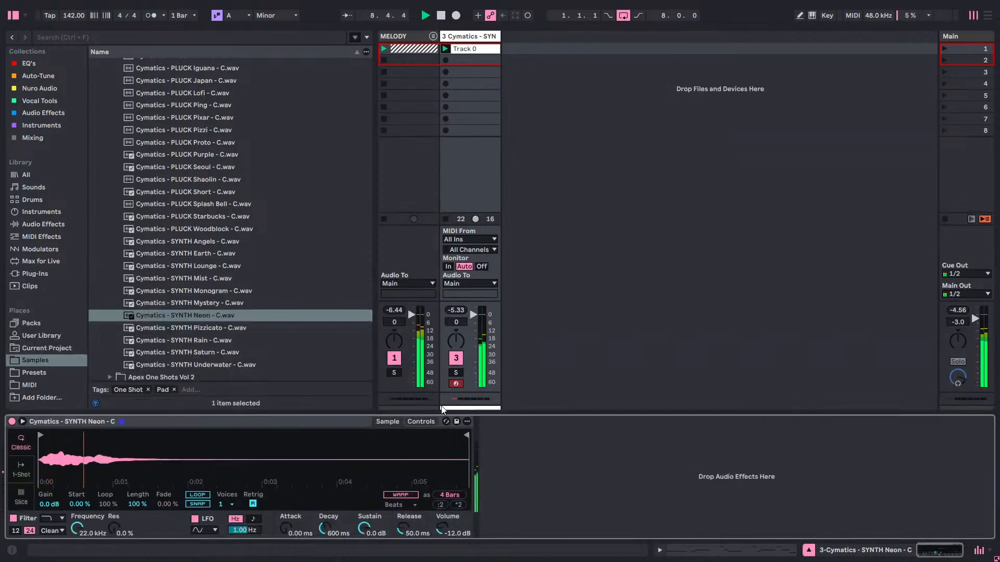
left_click(424, 425)
left_click(454, 496)
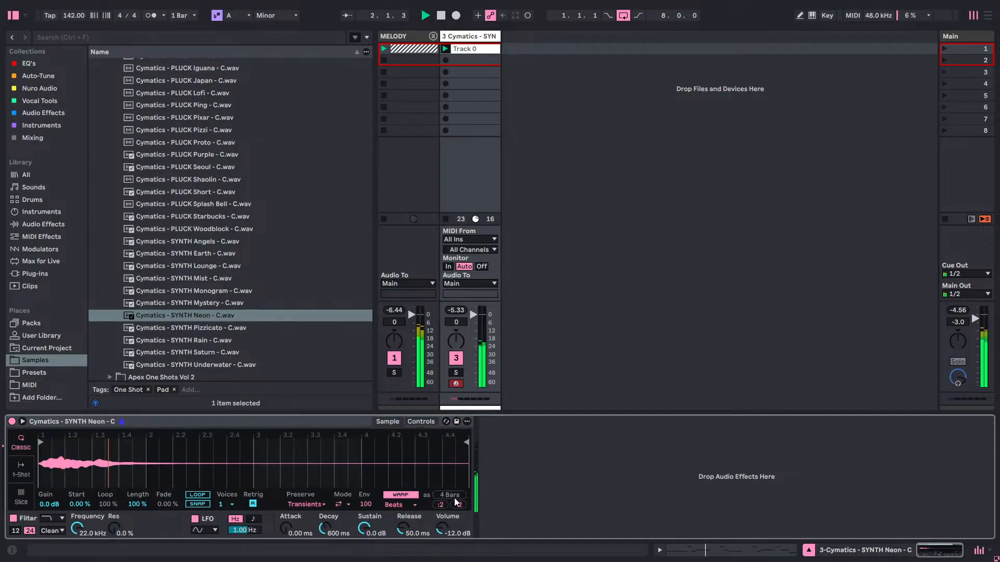
left_click(414, 421)
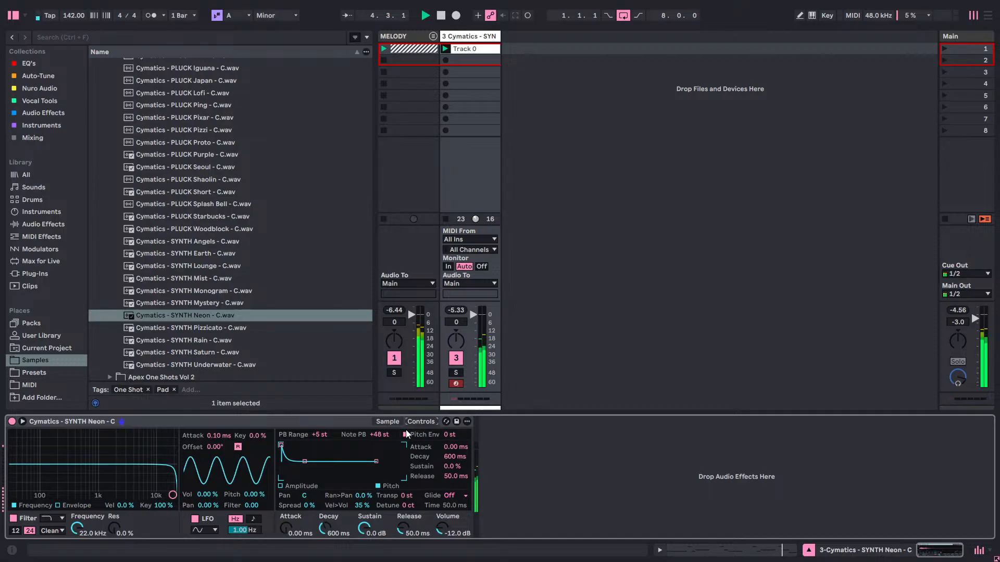
left_click(396, 422)
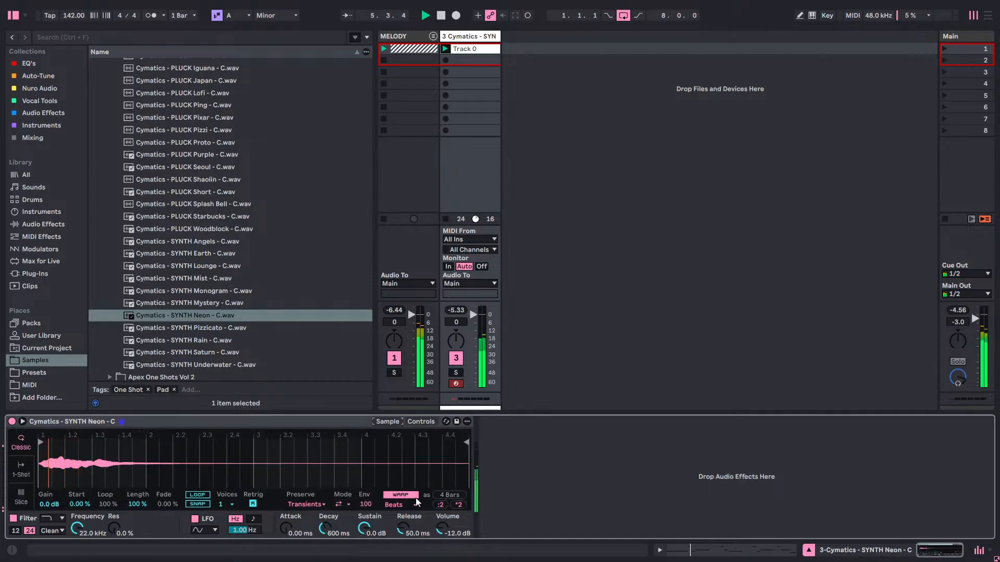
left_click(405, 495)
left_click(417, 423)
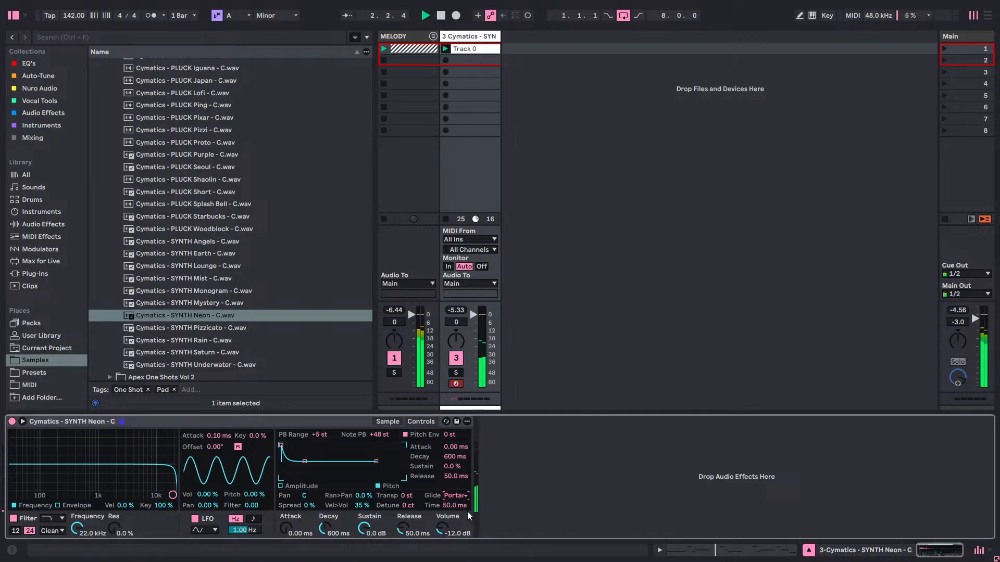
type("60")
key("Return")
type("80")
Reopen the Track 0 clip and lengthen the first A3 note until it ends at 1.3.3, where the E4 starts.
double_click(477, 51)
left_click_drag(376, 411, 387, 416)
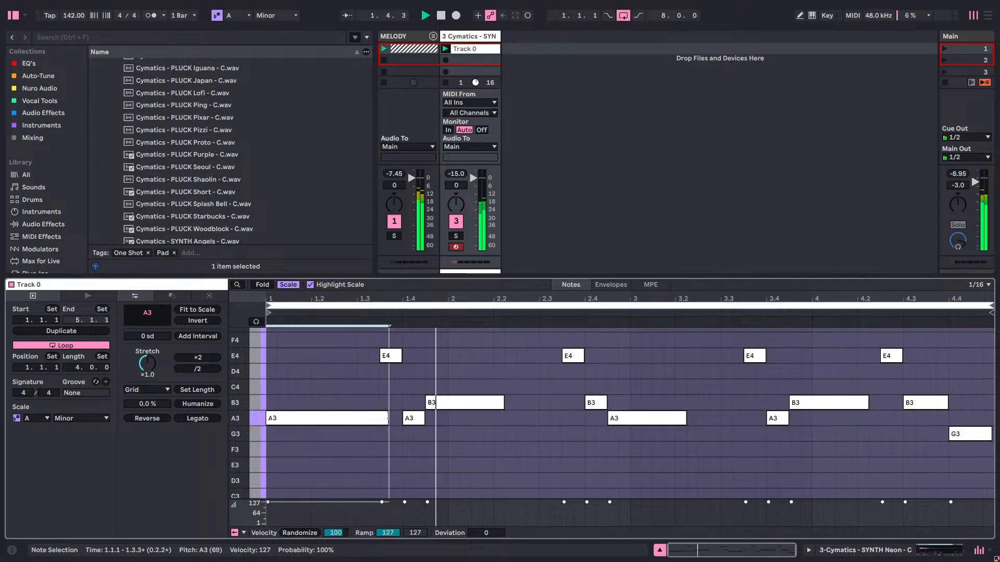
left_click_drag(388, 416, 378, 417)
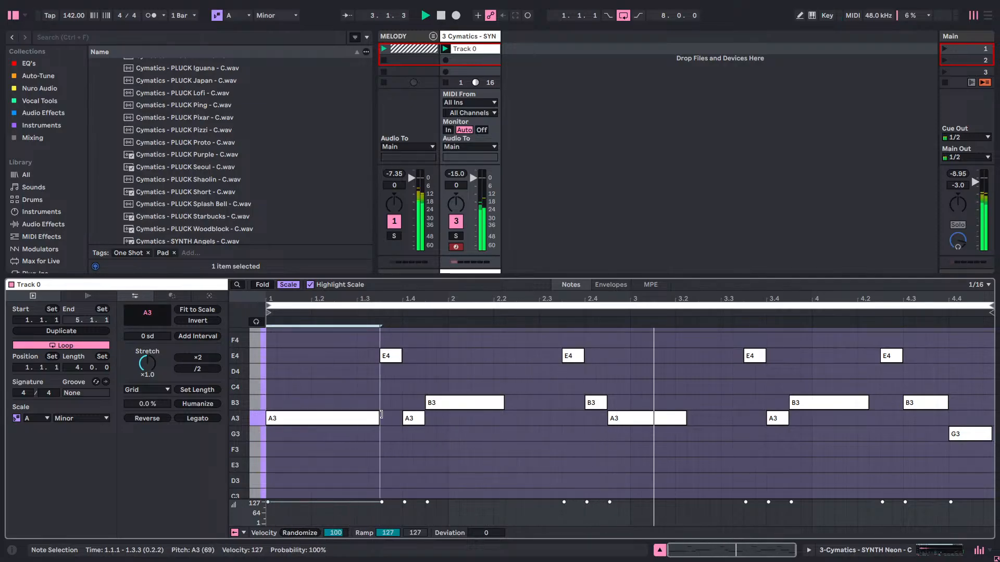
Return to the track's Simpler, try the Glide mode, and set glide to Off.
double_click(470, 37)
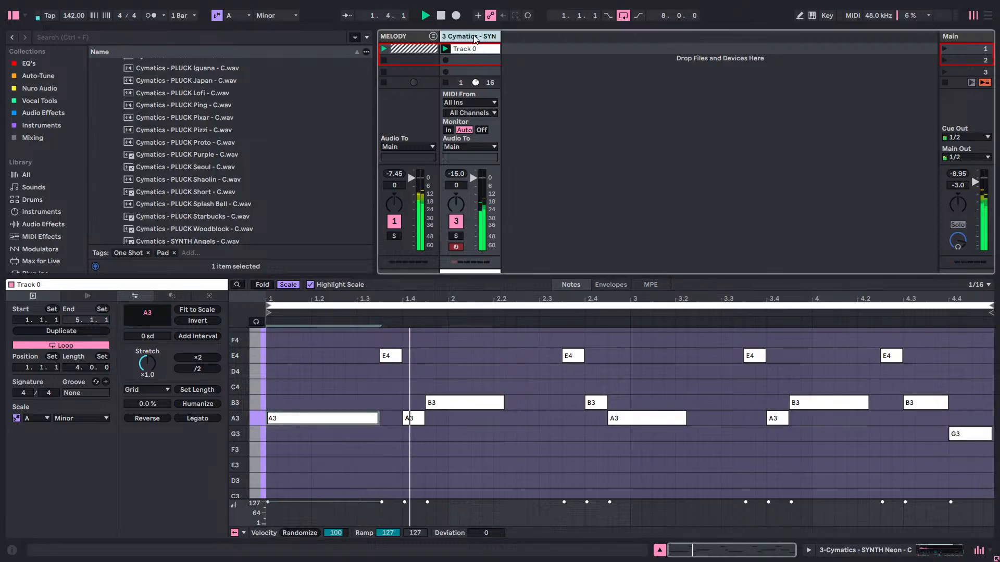
left_click(454, 496)
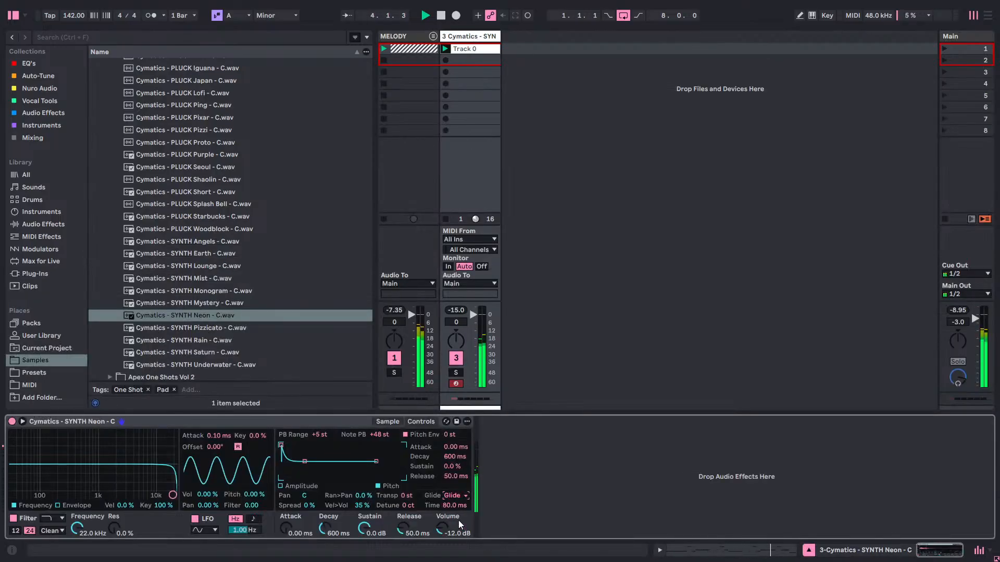
left_click(458, 520)
left_click(455, 496)
left_click(454, 505)
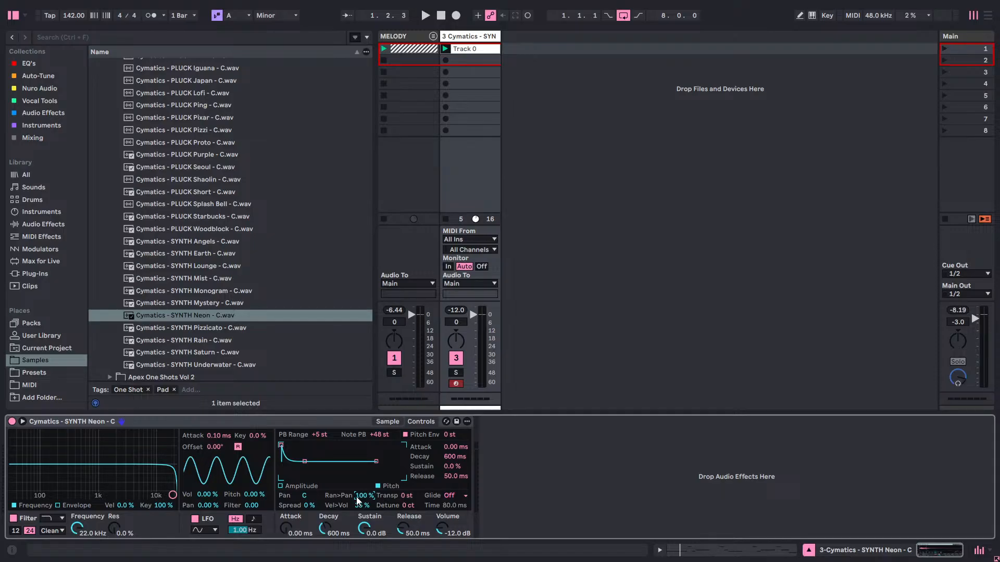
Audition the loop with Simpler's random panning, set Ran>Pan to 0 %, and play the loop again.
key("space")
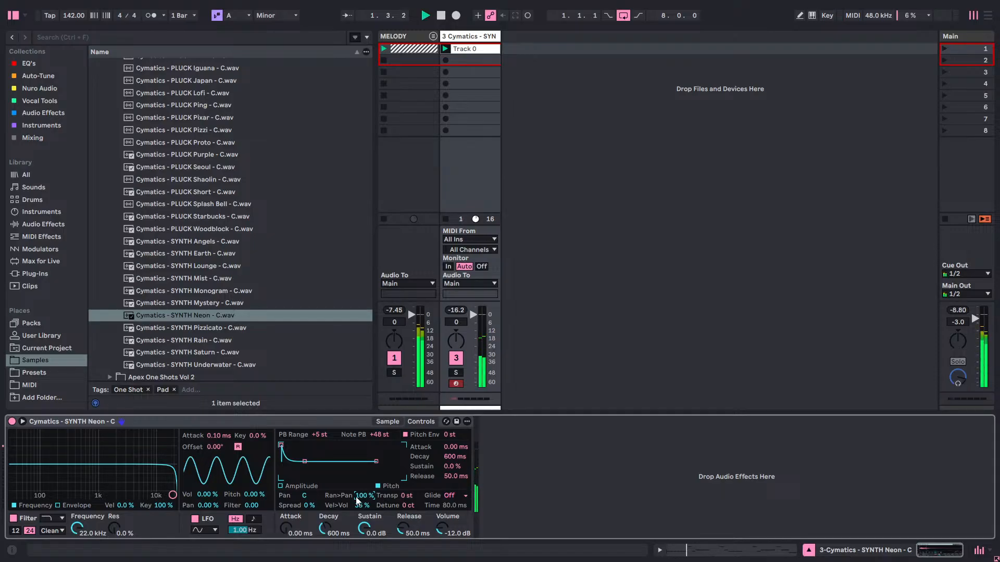
left_click_drag(364, 496, 364, 548)
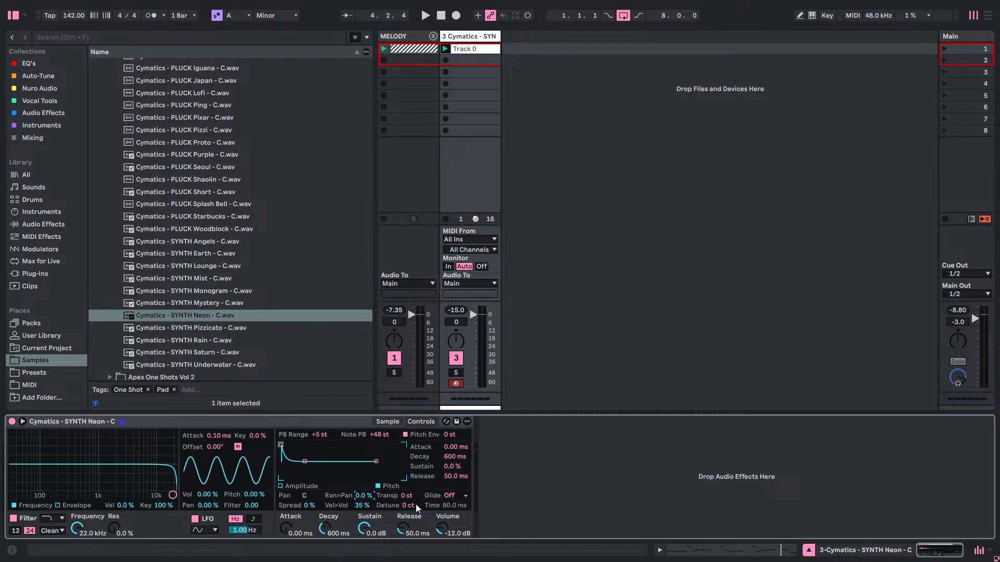
key("space")
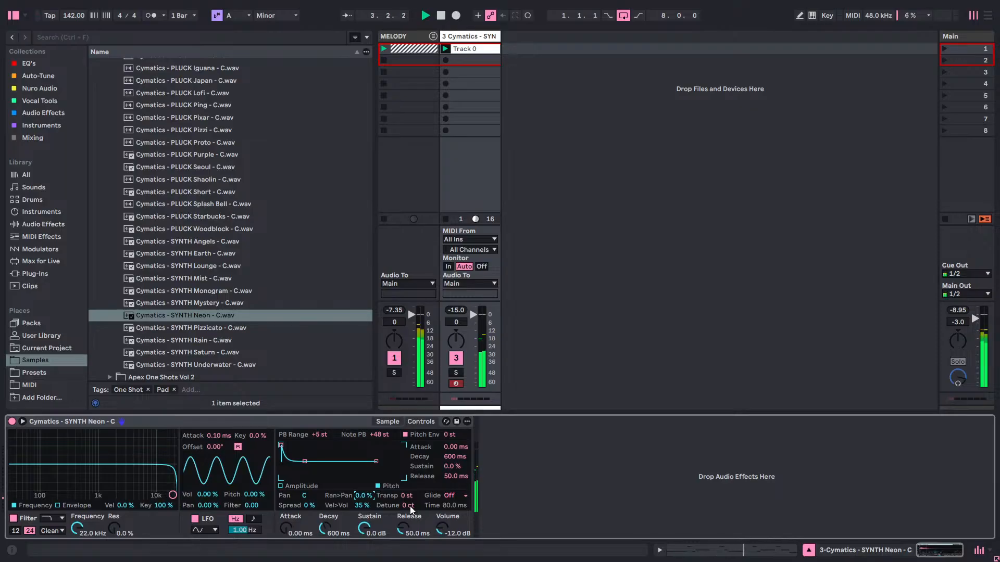
left_click(386, 425)
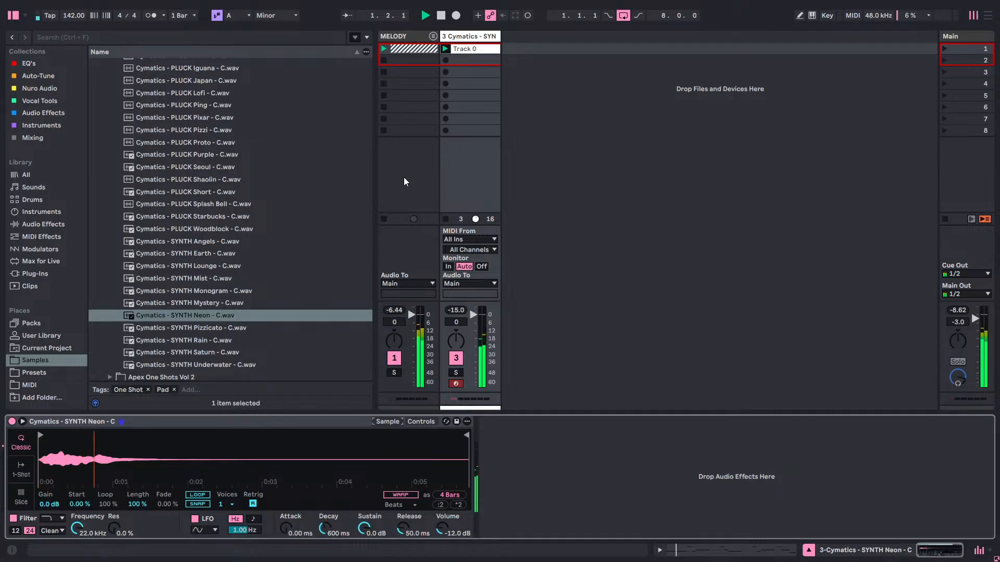
left_click(424, 422)
left_click(458, 496)
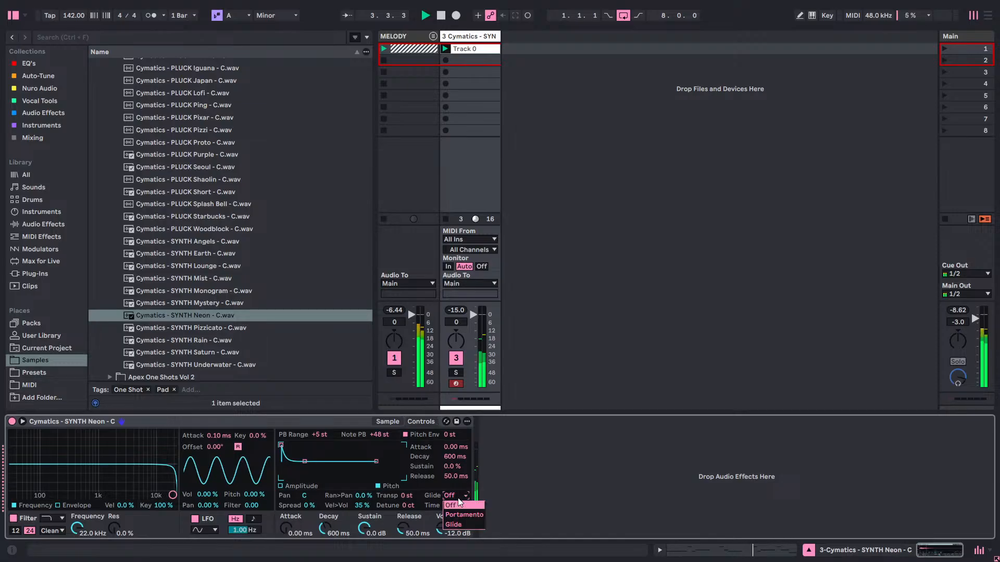
left_click(395, 424)
left_click(391, 423)
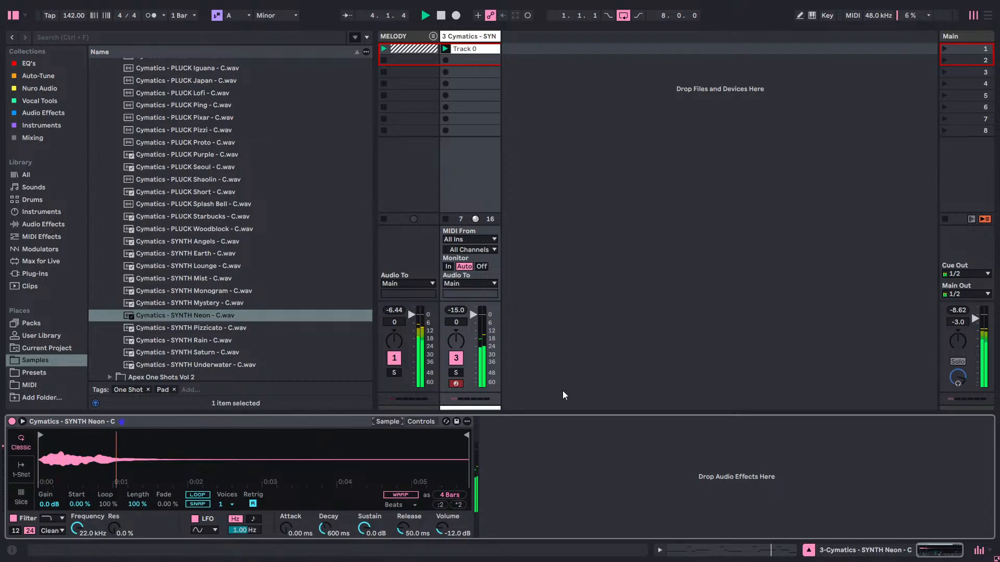
key("space")
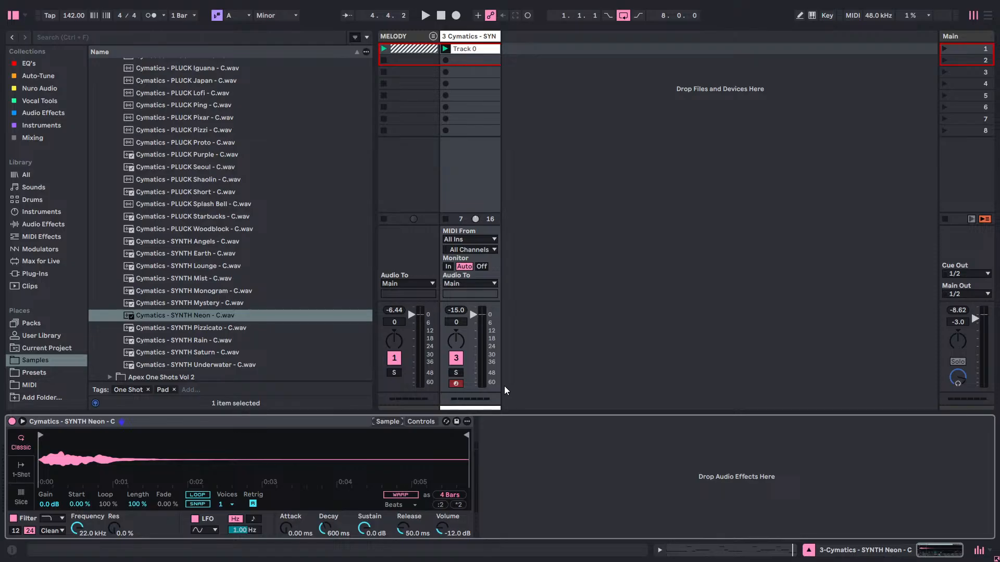
key("space")
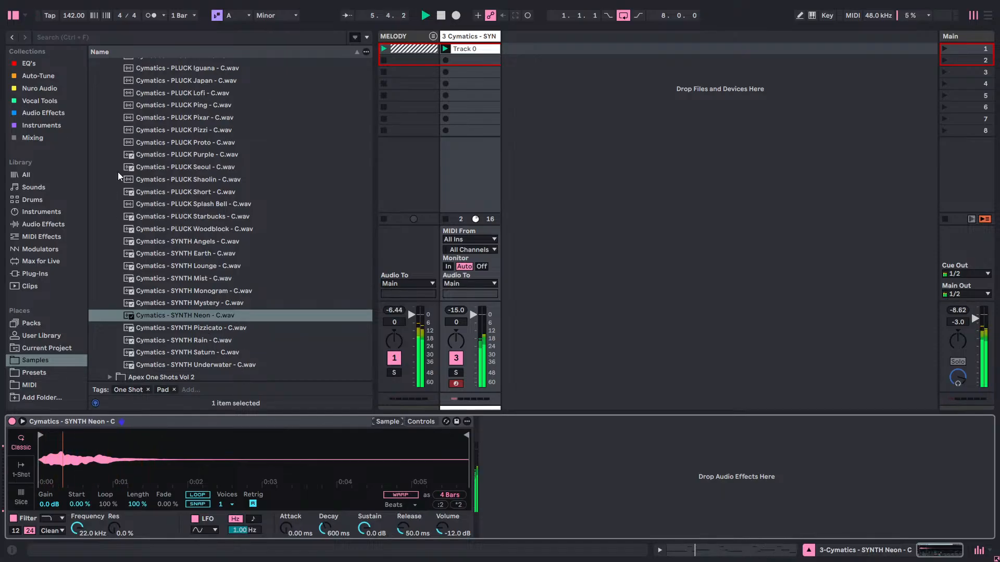
Find Blockchain Ultra in the Nuro Audio collection and load it after Simpler on the SYNTH Neon track.
left_click(37, 113)
left_click(40, 125)
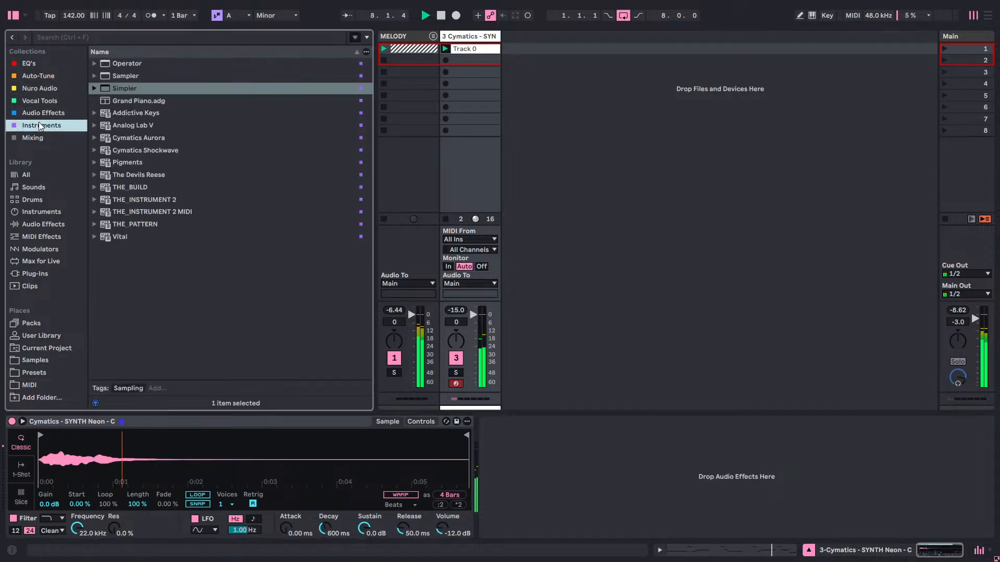
left_click(36, 137)
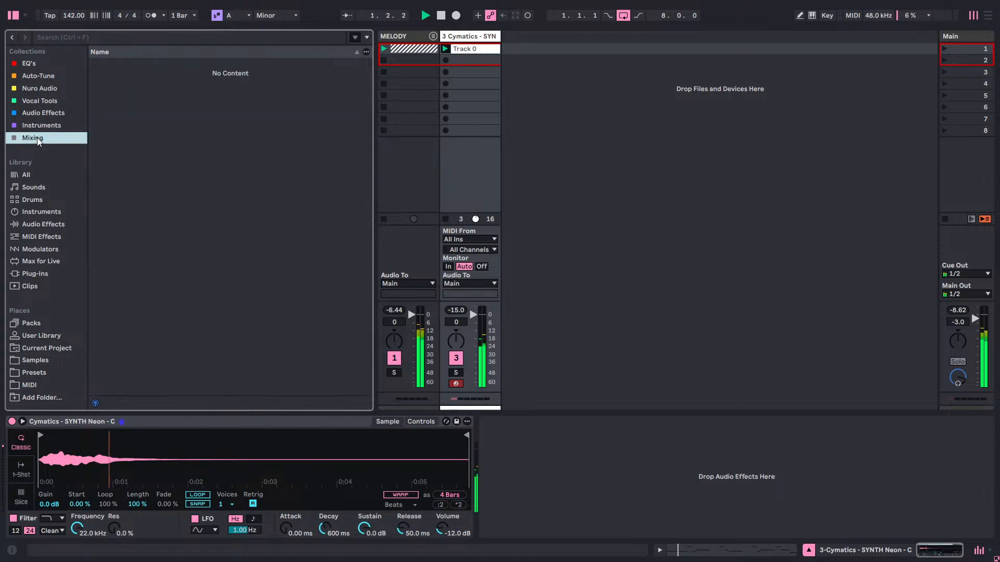
left_click(47, 124)
left_click(50, 101)
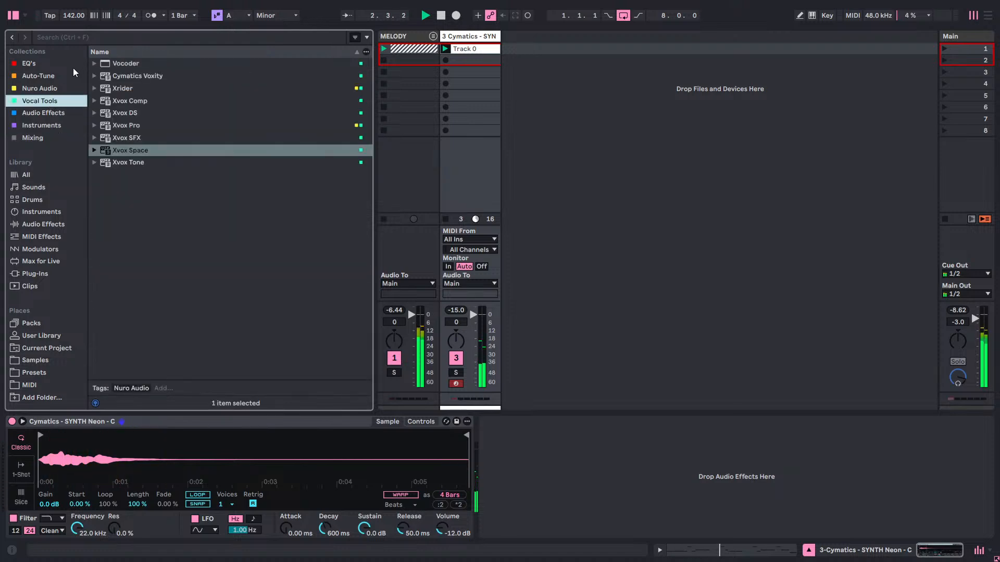
left_click(52, 88)
left_click_drag(123, 63, 489, 476)
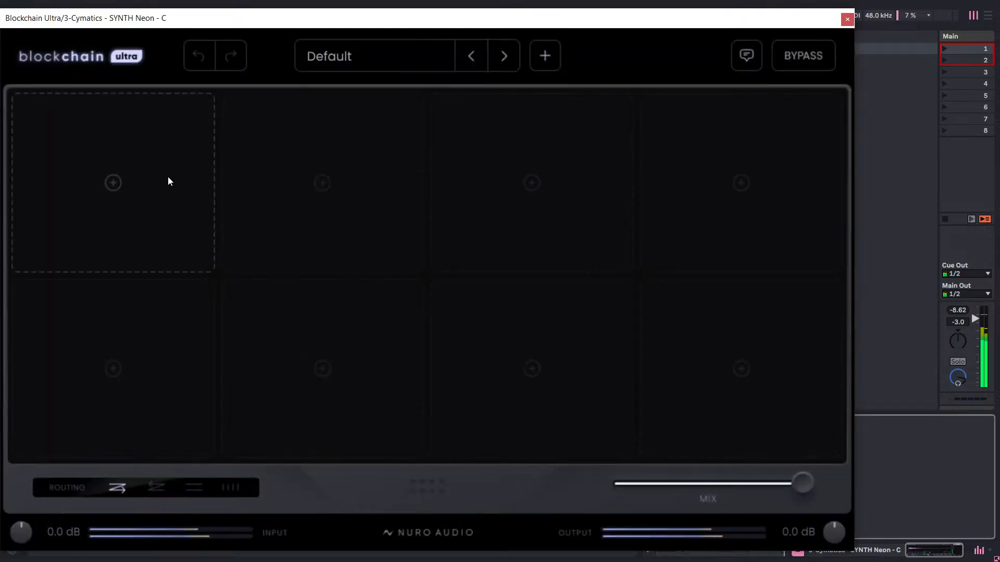
Try the Aero Exciter module in the first slot, compare it switched off and on during playback, and remove it.
left_click(168, 178)
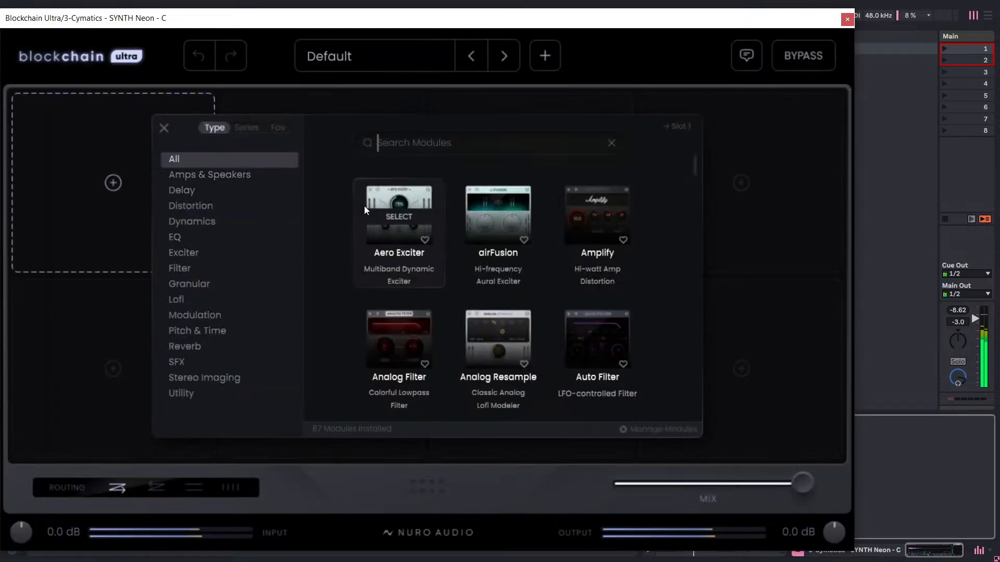
left_click(402, 214)
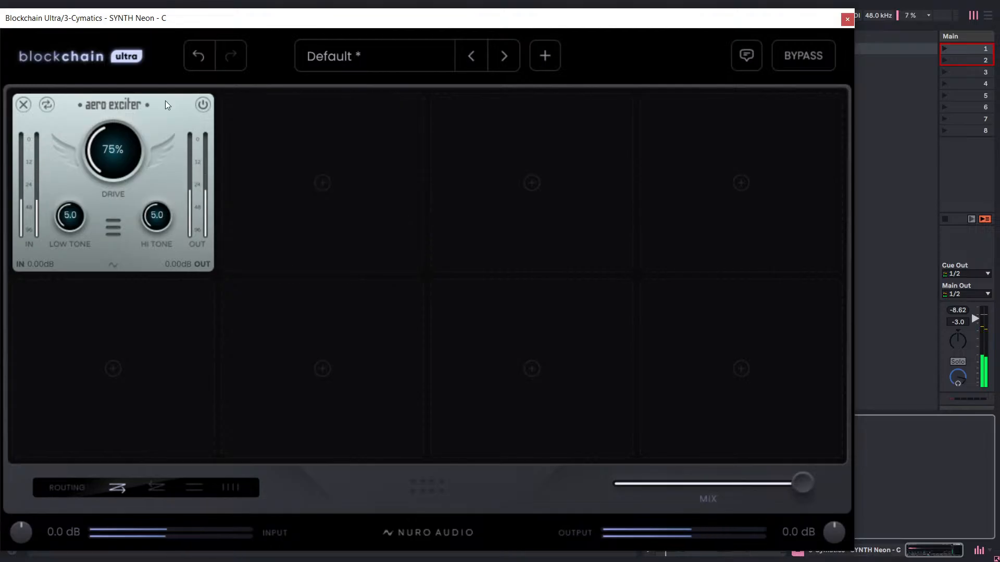
left_click_drag(297, 11, 368, 35)
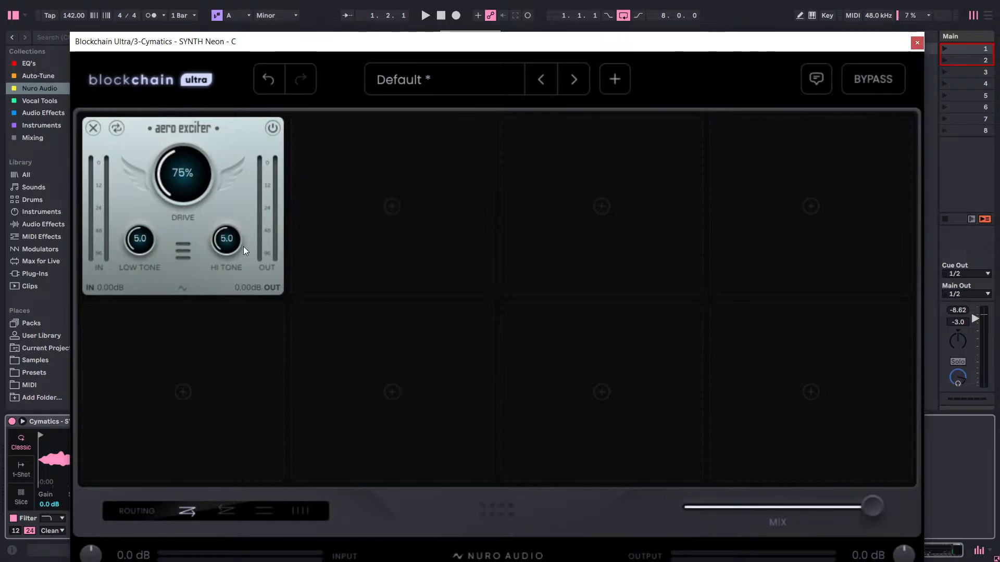
key("space")
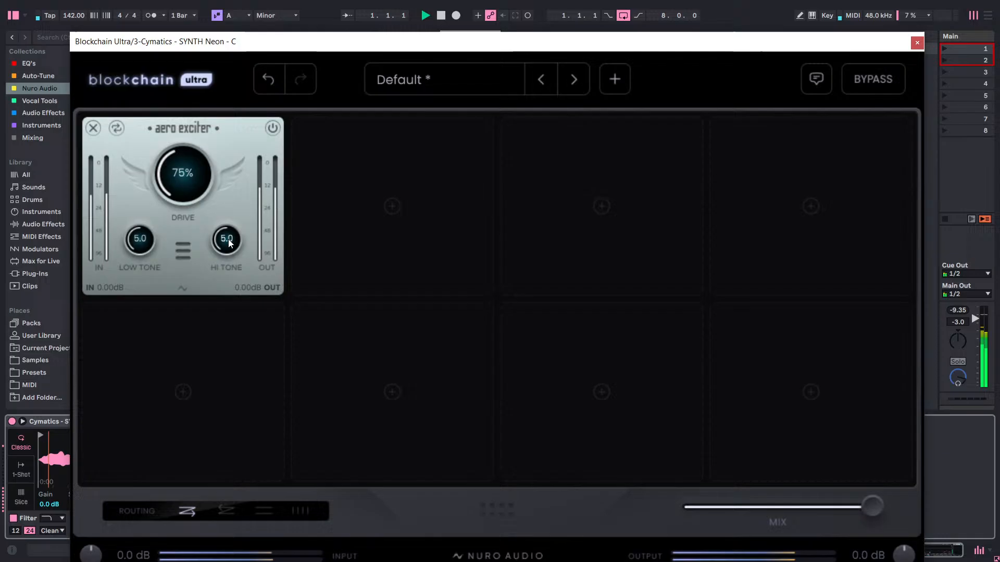
left_click(273, 128)
left_click(273, 129)
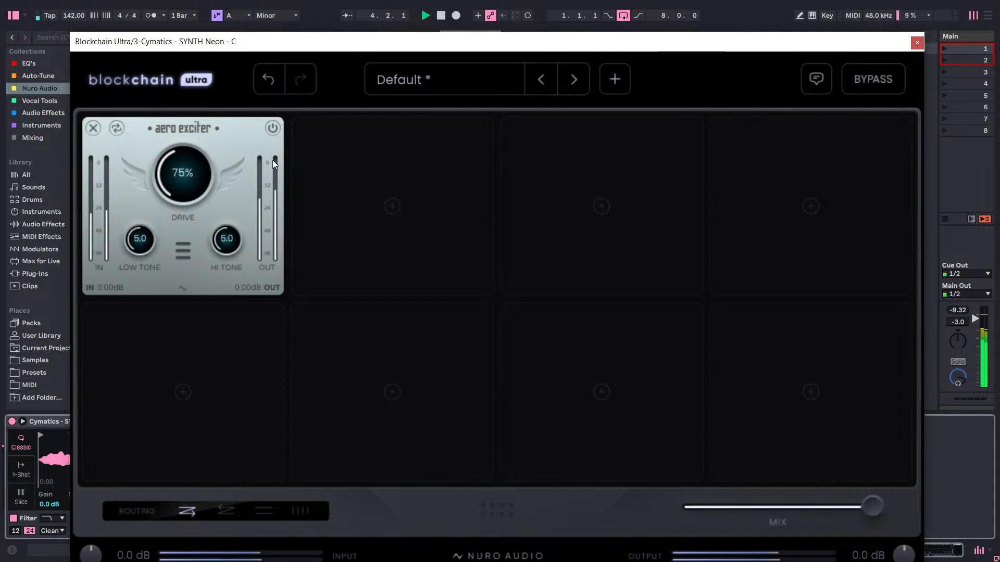
left_click(95, 128)
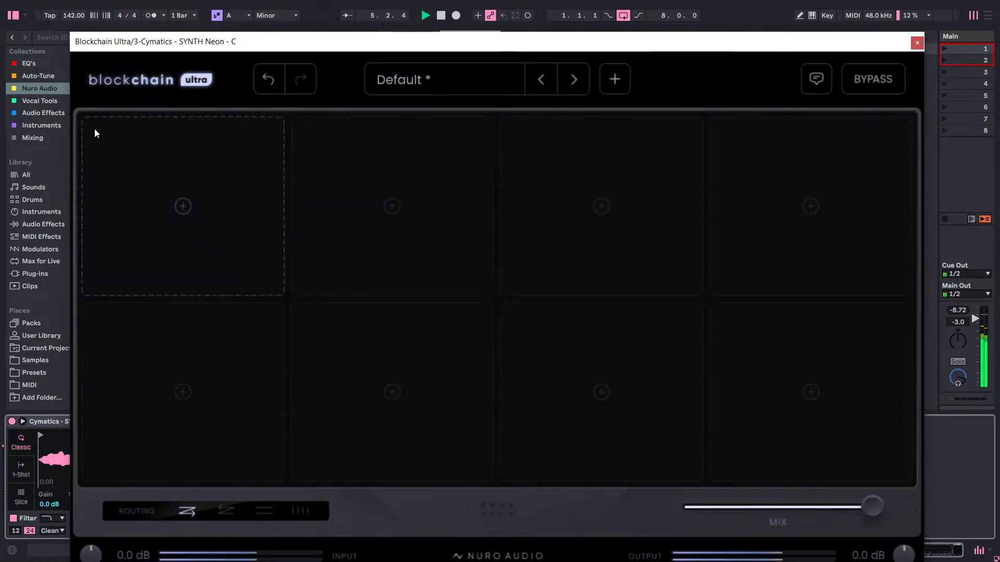
Load the Dual Delay module from the Delay category into the empty first slot.
left_click(179, 171)
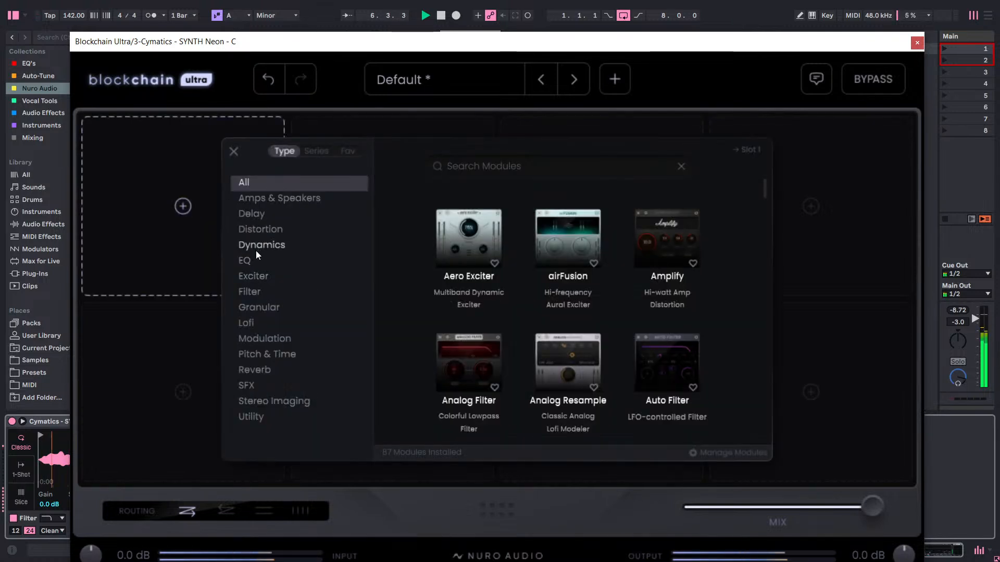
left_click(261, 229)
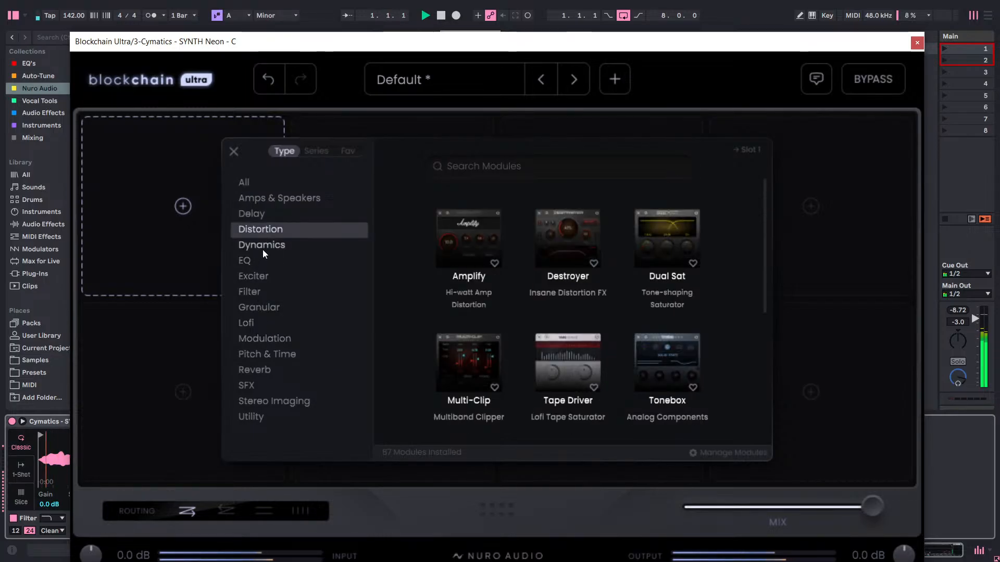
left_click(261, 213)
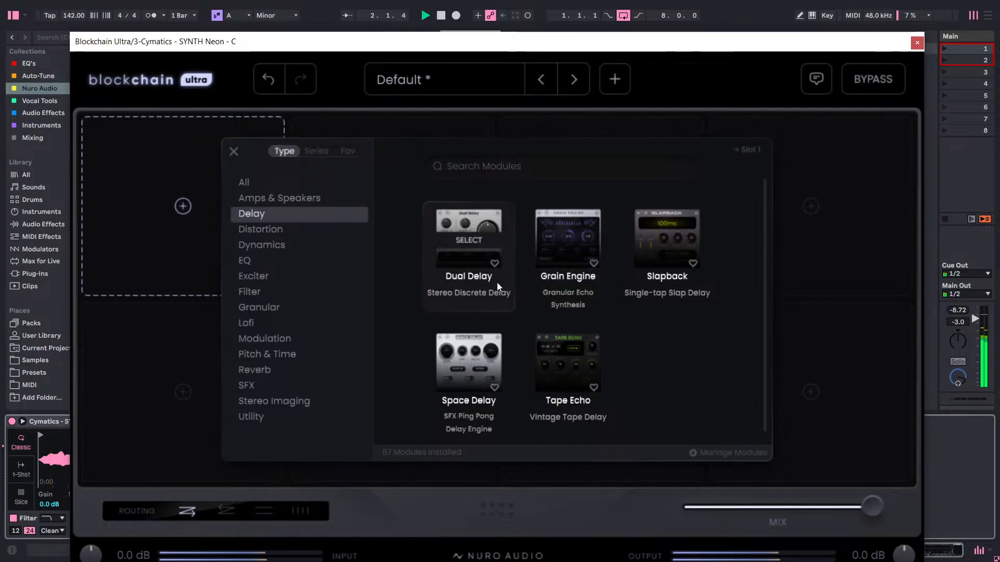
left_click(474, 237)
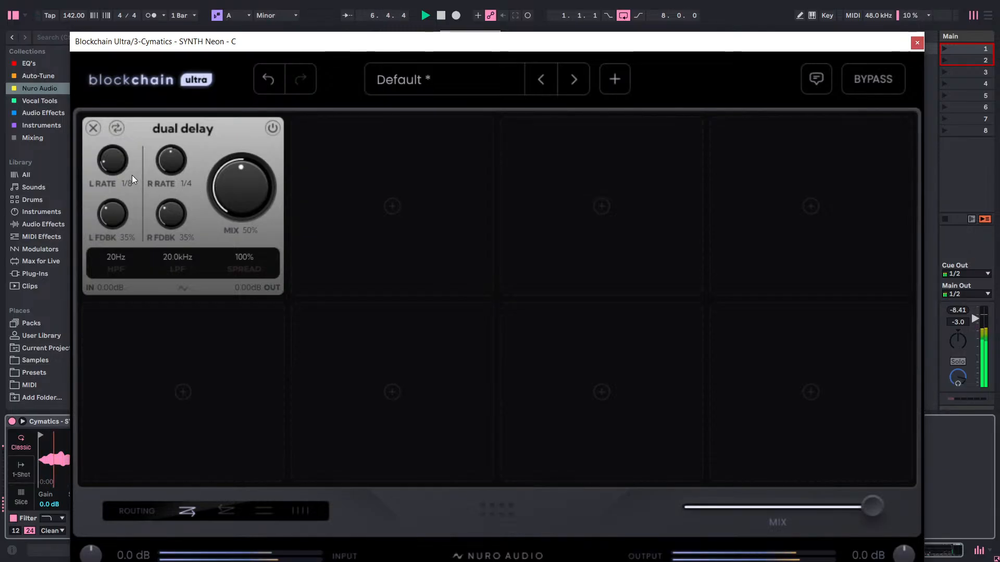
Set Dual Delay's left rate to 1/4, try its spread control with playback stopped, and set its mix to 100%.
left_click_drag(118, 165, 154, 101)
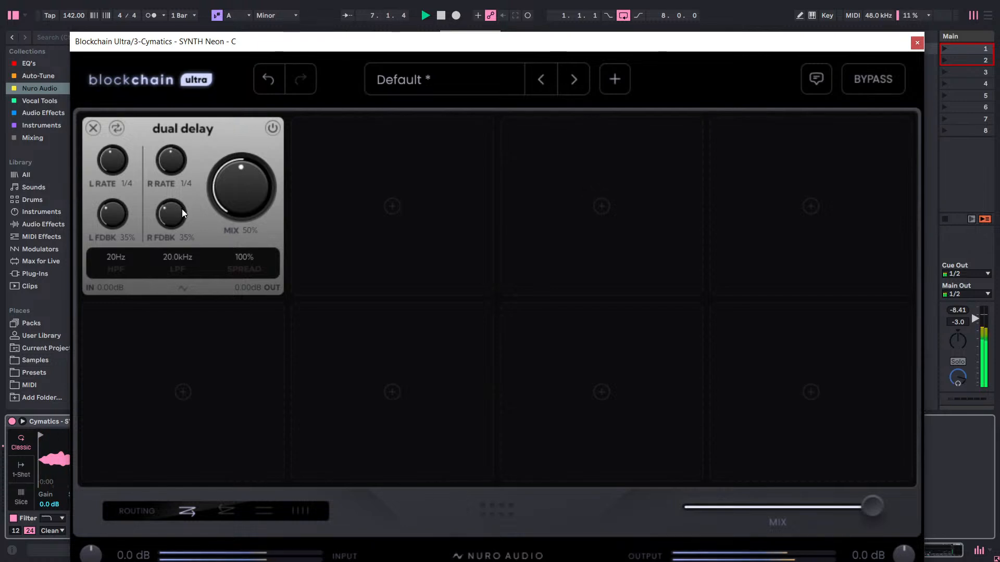
key("space")
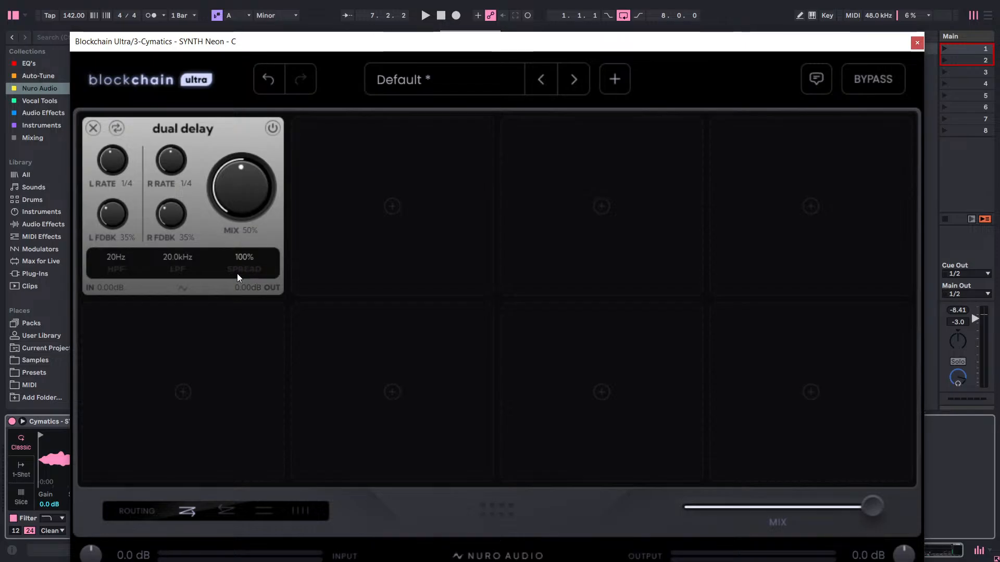
left_click_drag(245, 257, 249, 355)
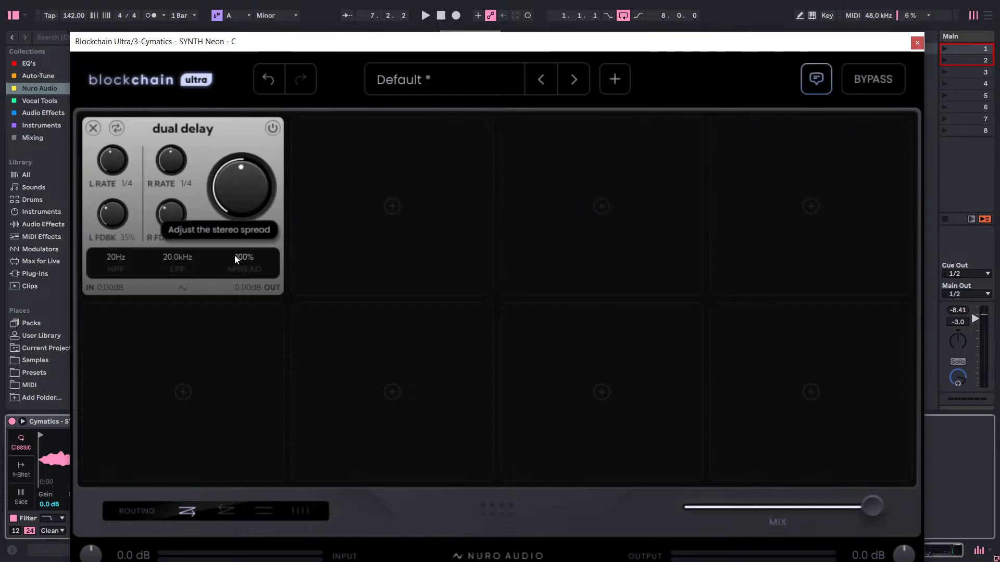
left_click_drag(234, 256, 280, 274)
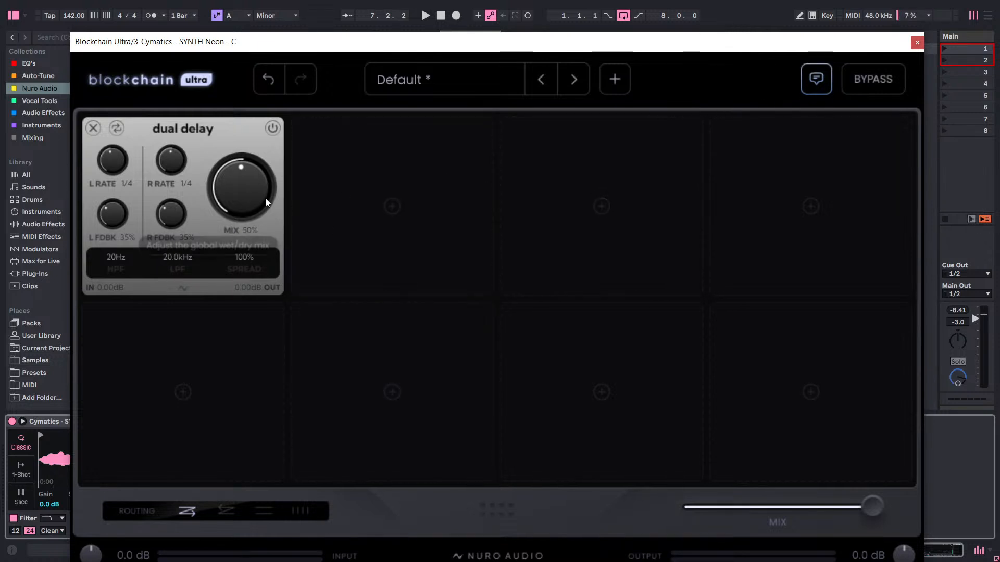
left_click_drag(263, 200, 311, 140)
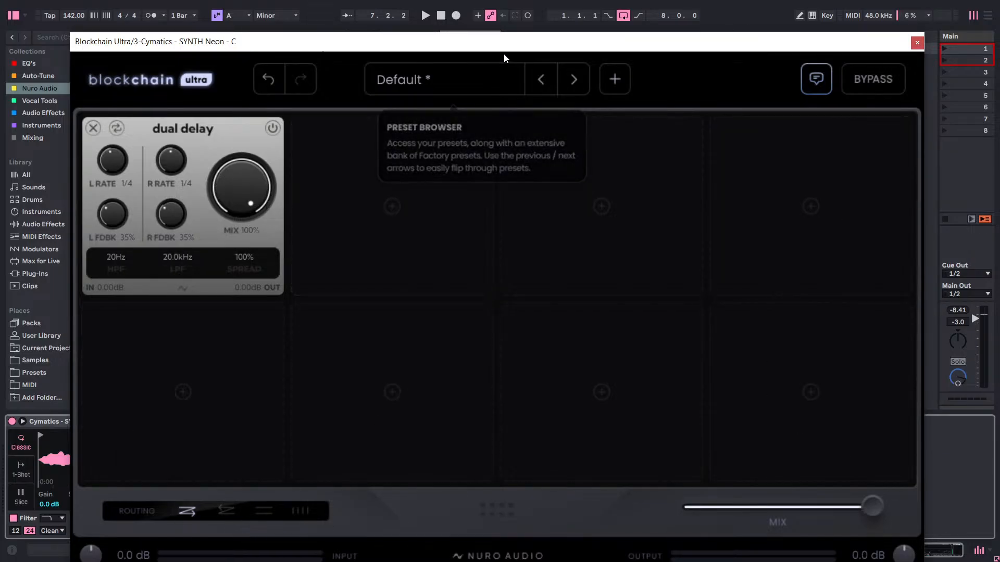
Try the Default, S and XL interface sizes for Blockchain Ultra and reposition the enlarged window.
left_click_drag(499, 35, 504, 4)
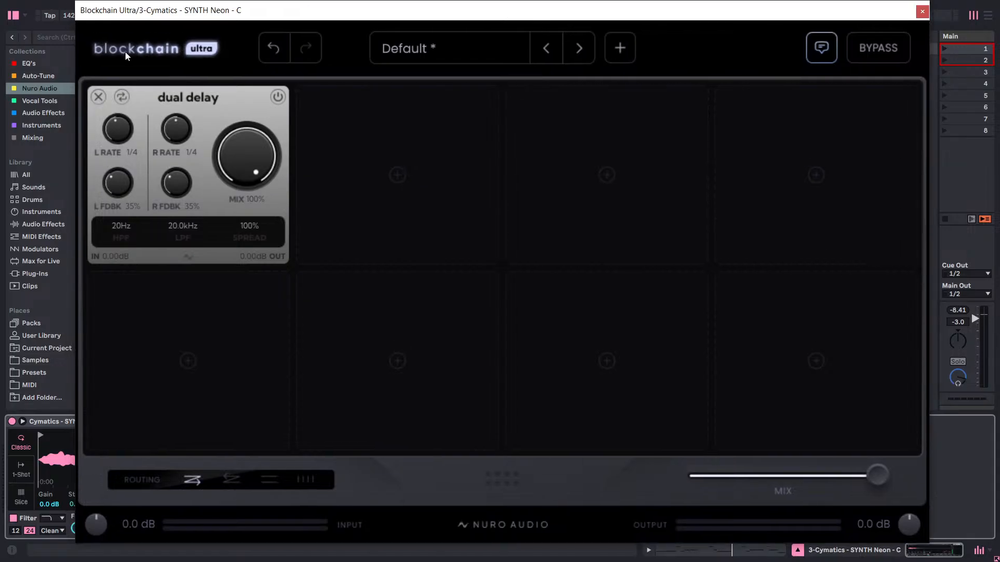
left_click(145, 50)
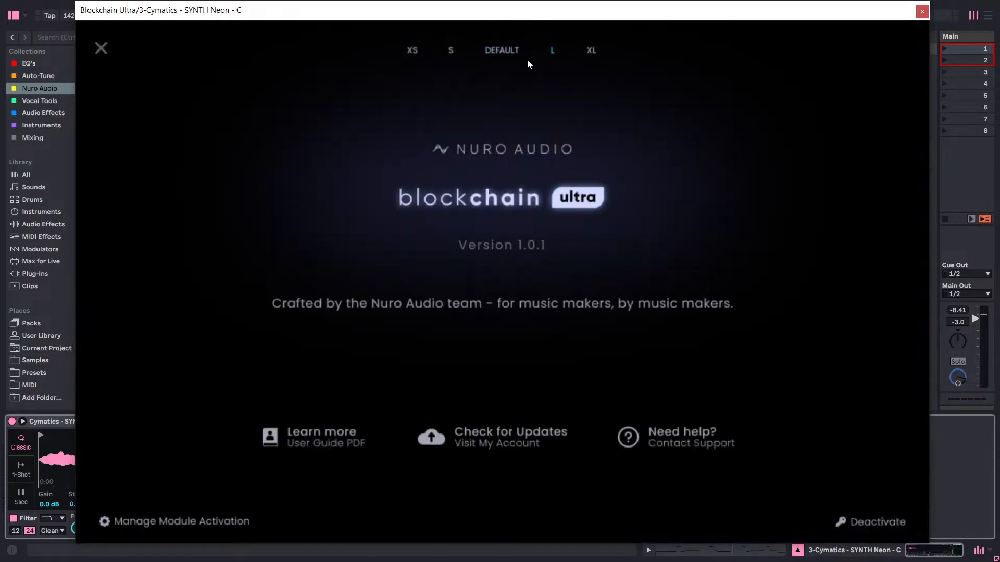
left_click(496, 49)
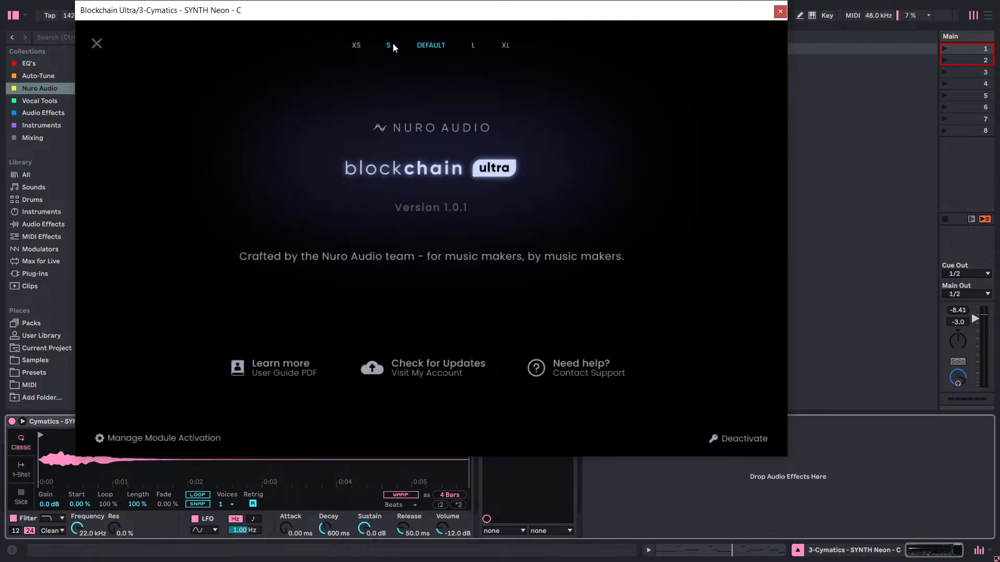
left_click(392, 44)
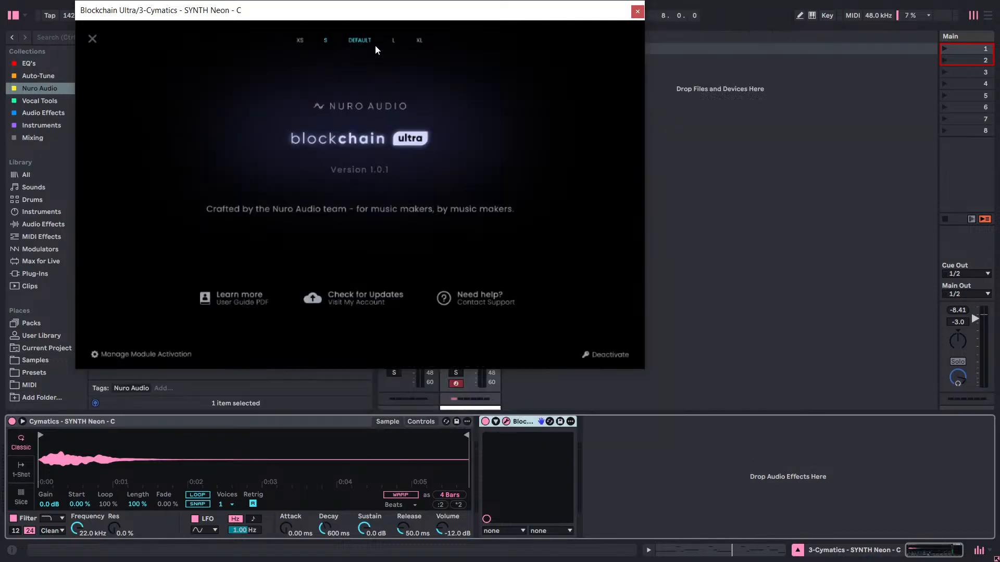
left_click(420, 40)
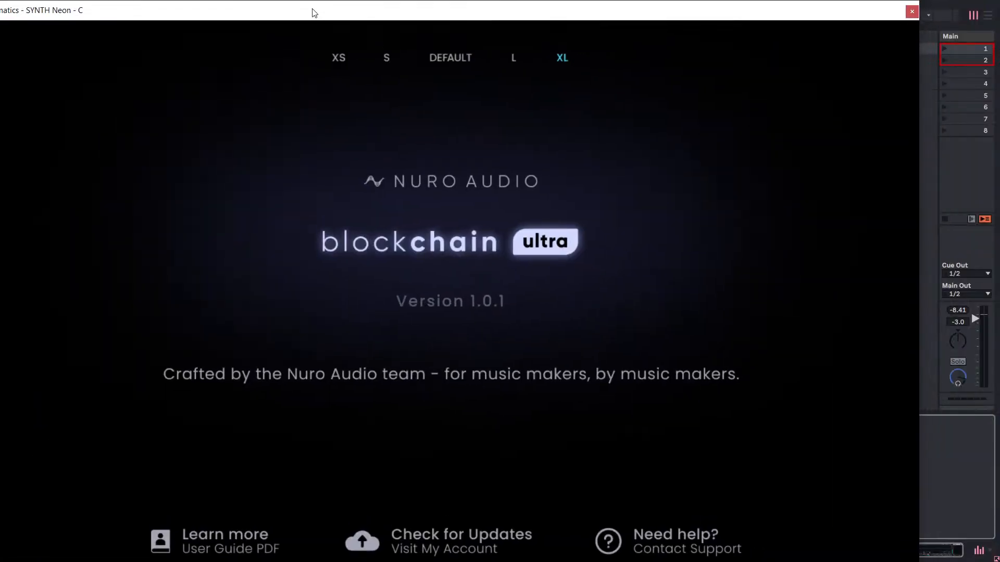
left_click_drag(314, 12, 401, 21)
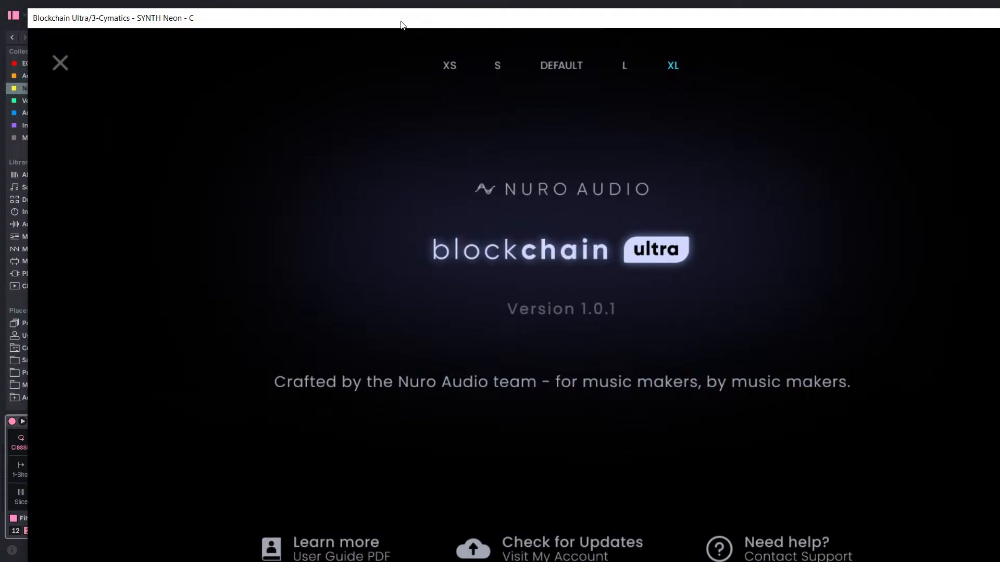
left_click(52, 65)
left_click_drag(584, 20, 431, 17)
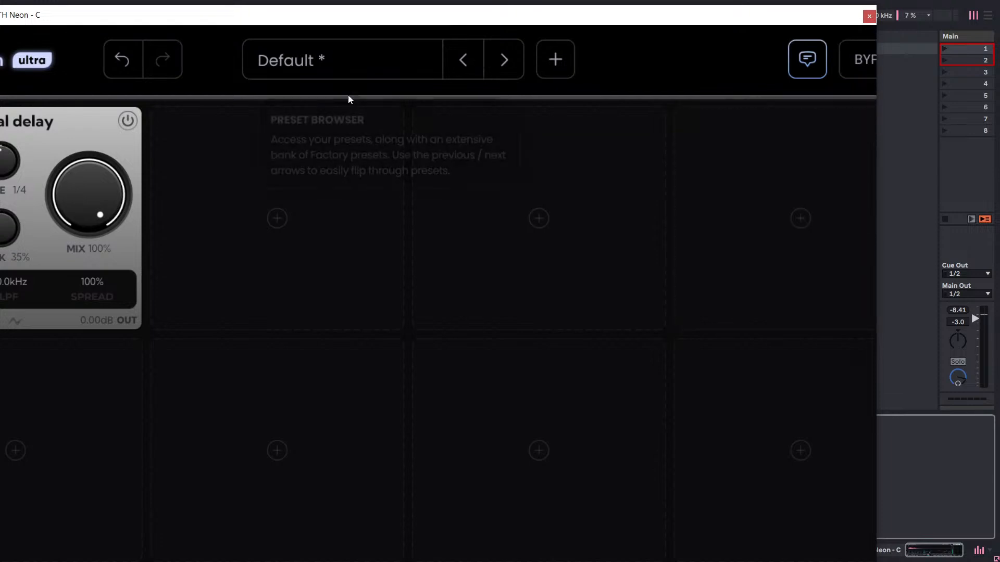
left_click_drag(404, 18, 519, 15)
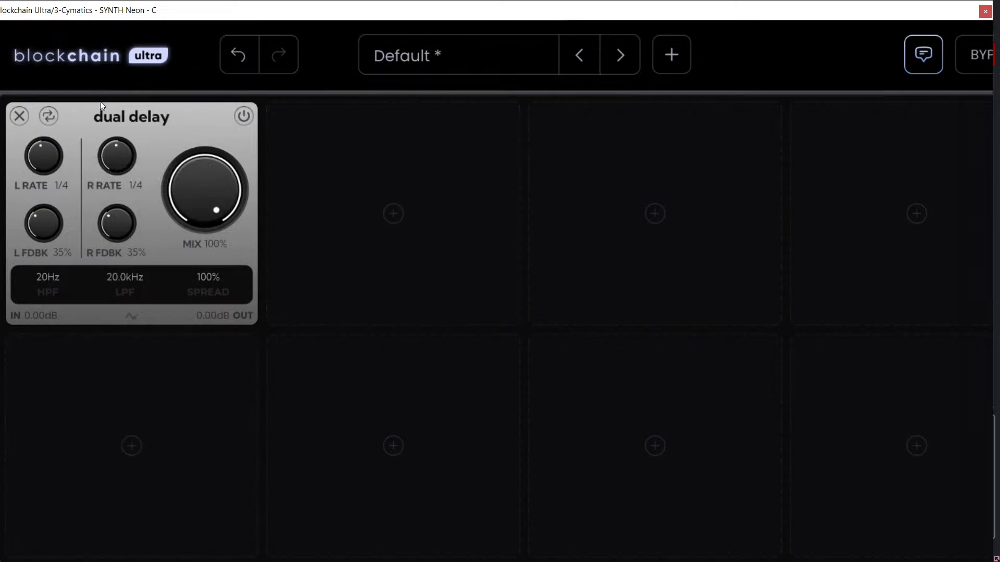
left_click_drag(491, 10, 573, 35)
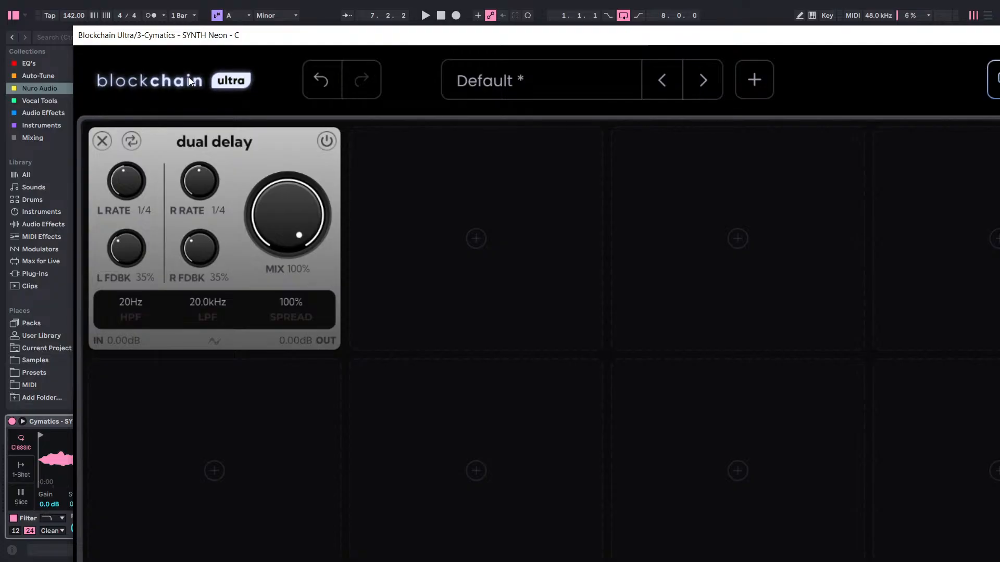
Set Blockchain Ultra's interface size to L and return to the module view.
left_click(189, 77)
left_click(670, 83)
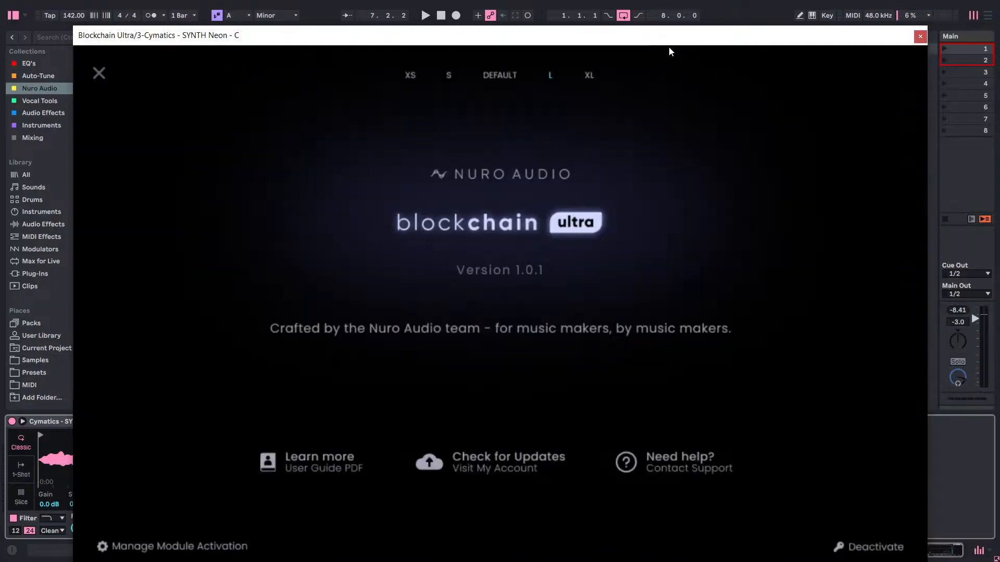
left_click_drag(669, 46, 647, 29)
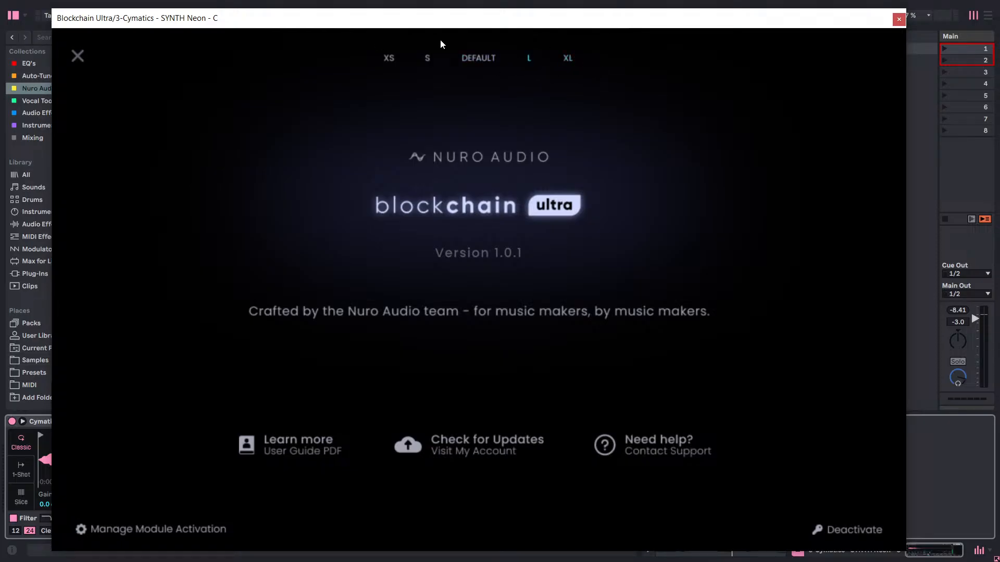
left_click(78, 55)
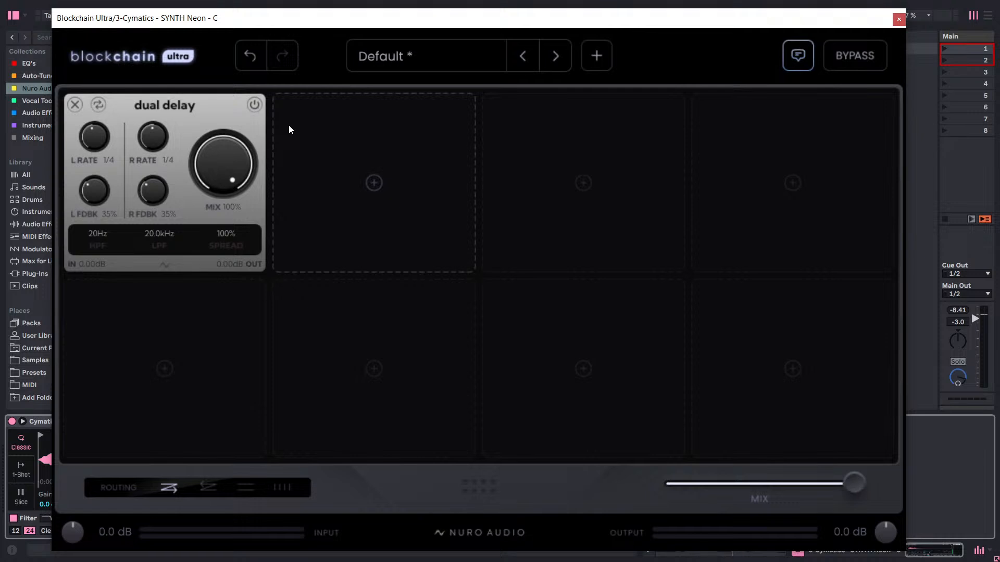
Set Dual Delay's mix to 50%, its left rate to 1/8 and its right rate to 1/2.
left_click_drag(233, 168, 195, 277)
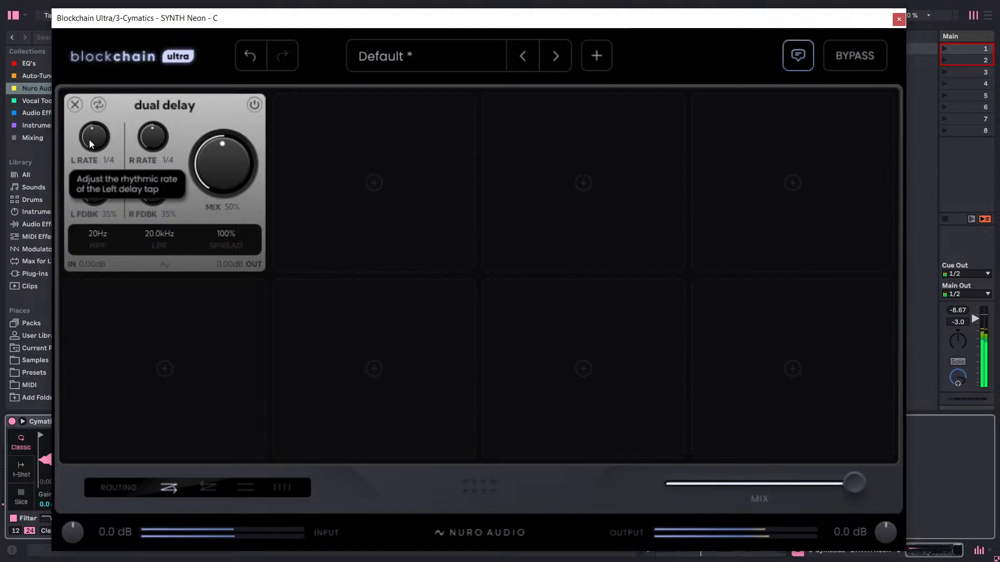
left_click_drag(89, 140, 87, 159)
left_click_drag(96, 147, 96, 163)
left_click_drag(159, 150, 185, 89)
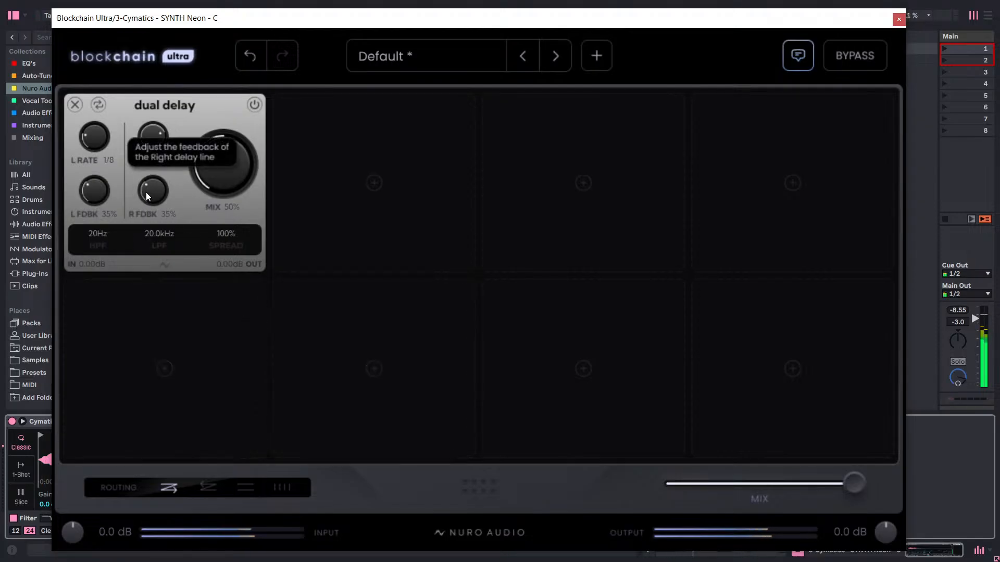
Try higher right feedback on Dual Delay while the loop plays and set it to 78%.
left_click_drag(152, 191, 574, 23)
left_click_drag(152, 193, 141, 237)
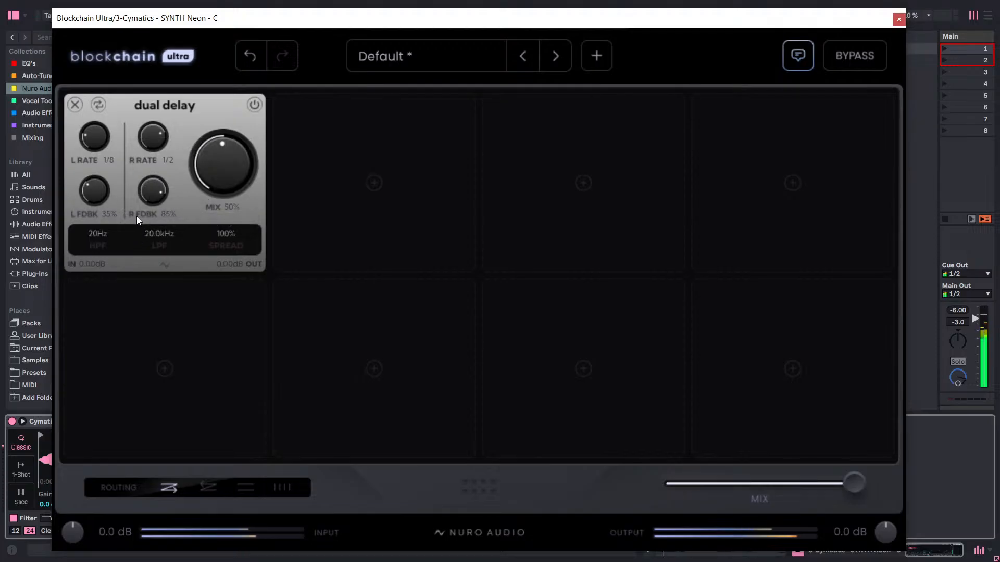
left_click_drag(143, 195, 147, 217)
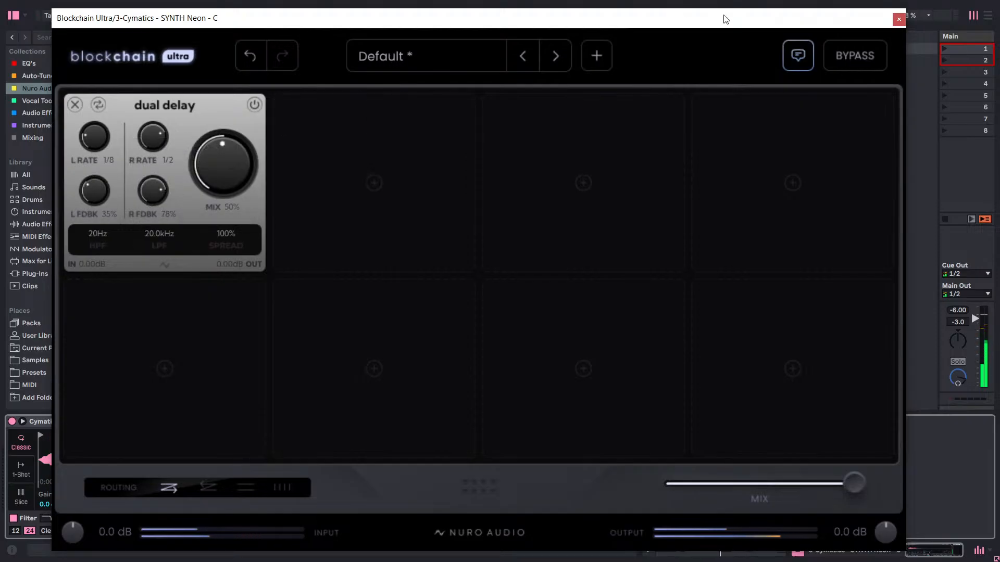
Move the plugin window clear of the mixer, toggle the SYNTH Neon track's activator, and replay the loop to judge the delayed layer.
left_click_drag(726, 19, 502, 495)
left_click(453, 358)
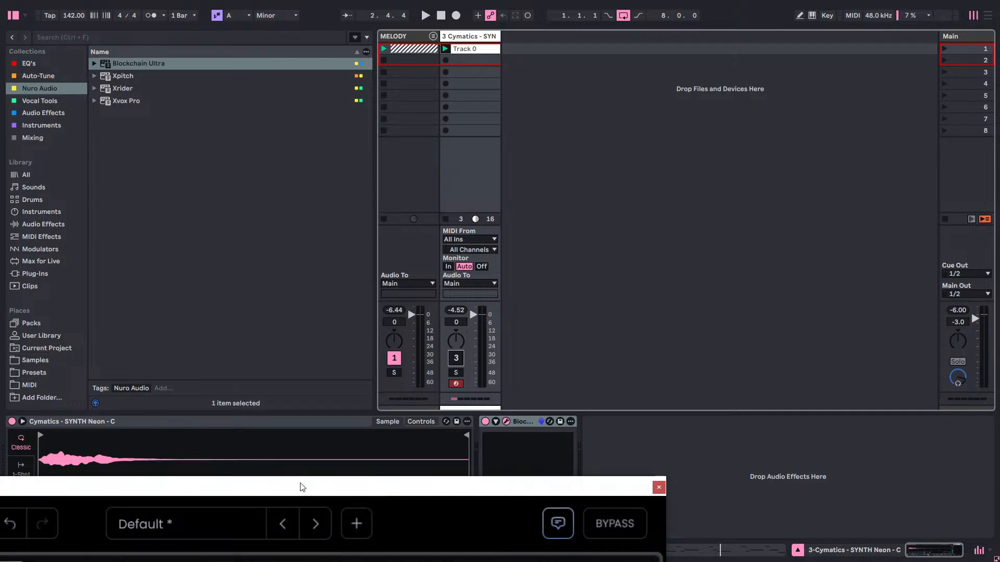
left_click_drag(302, 485, 545, 83)
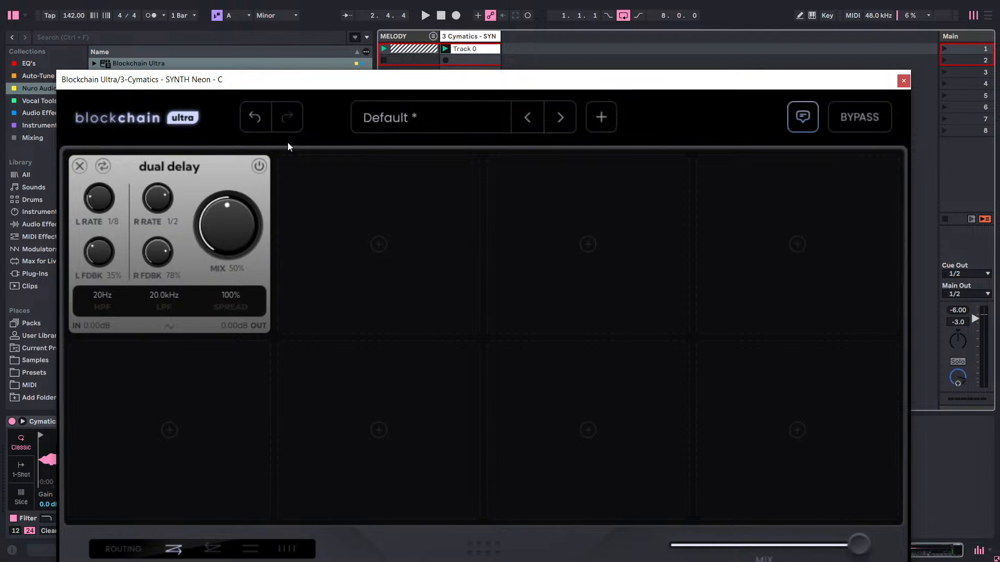
key("space")
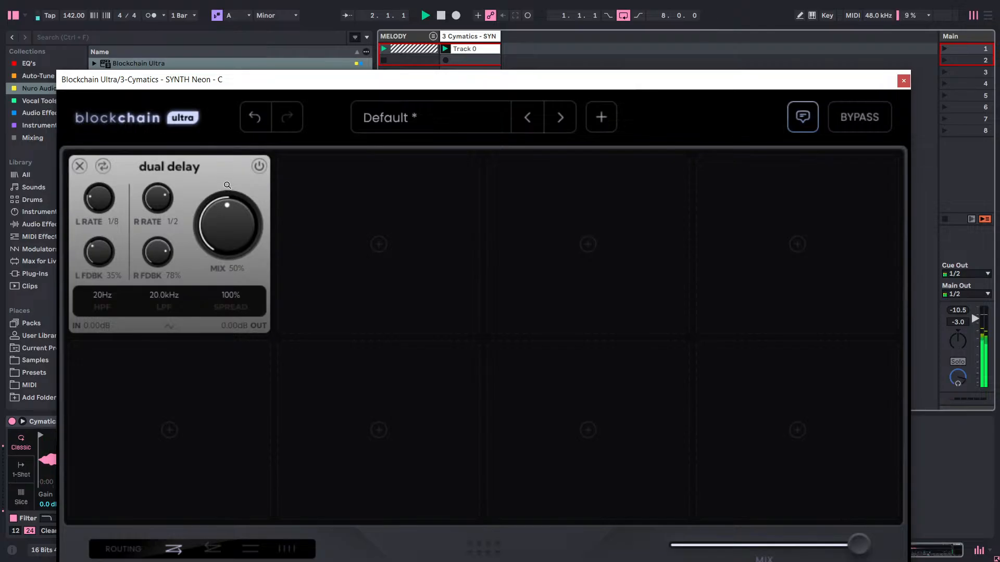
left_click_drag(763, 86, 603, 531)
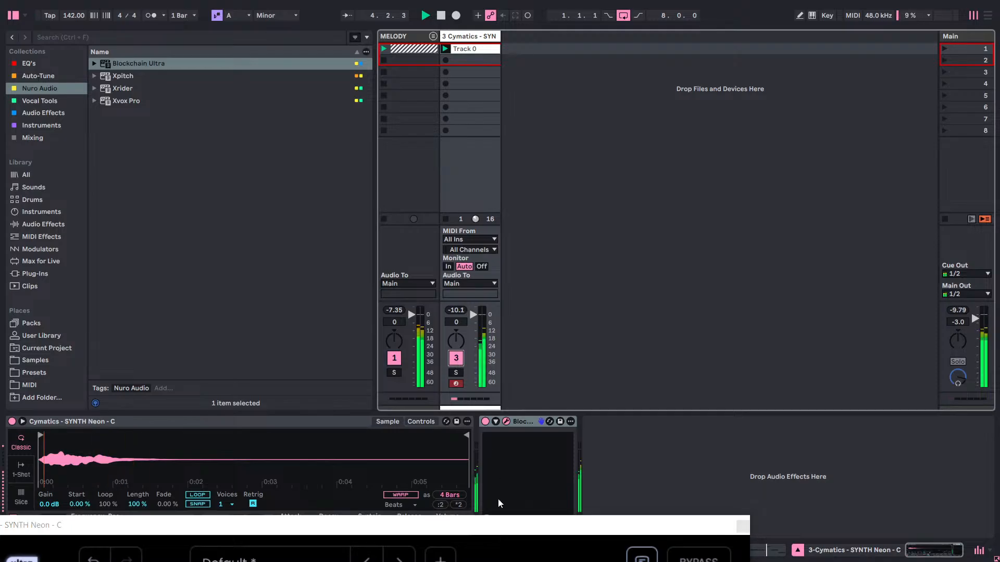
Bring the plugin window back into full view, audition Dual Delay's spread at 60%, and return it to 100%.
left_click_drag(495, 525, 655, 55)
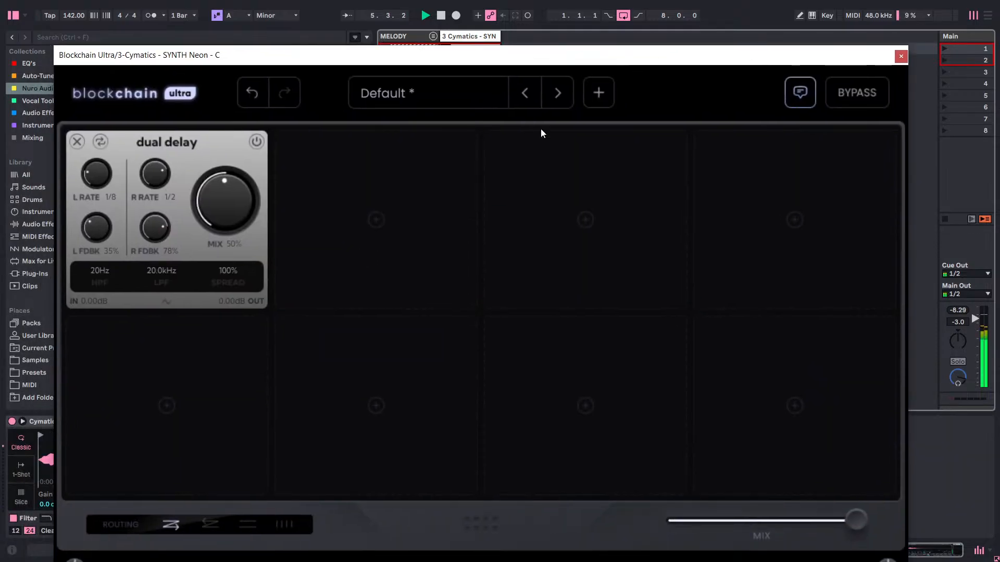
left_click_drag(239, 273, 237, 411)
key("space")
key("space")
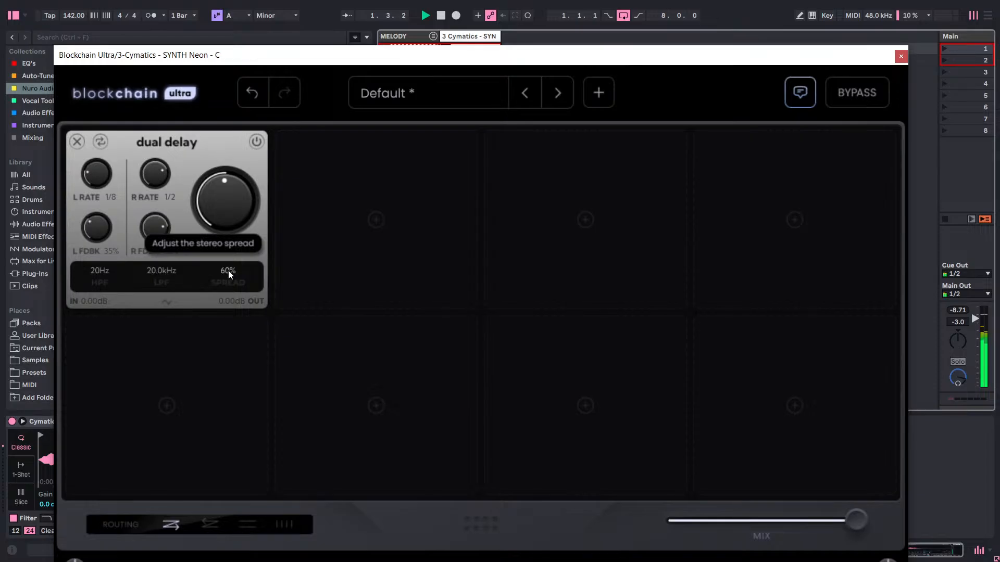
left_click_drag(232, 293, 282, 230)
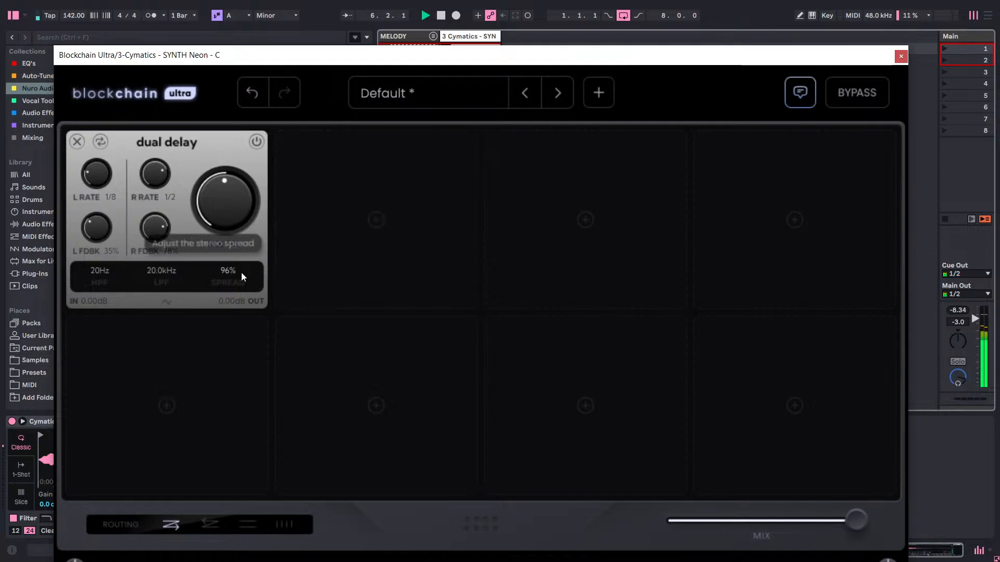
left_click_drag(242, 272, 245, 264)
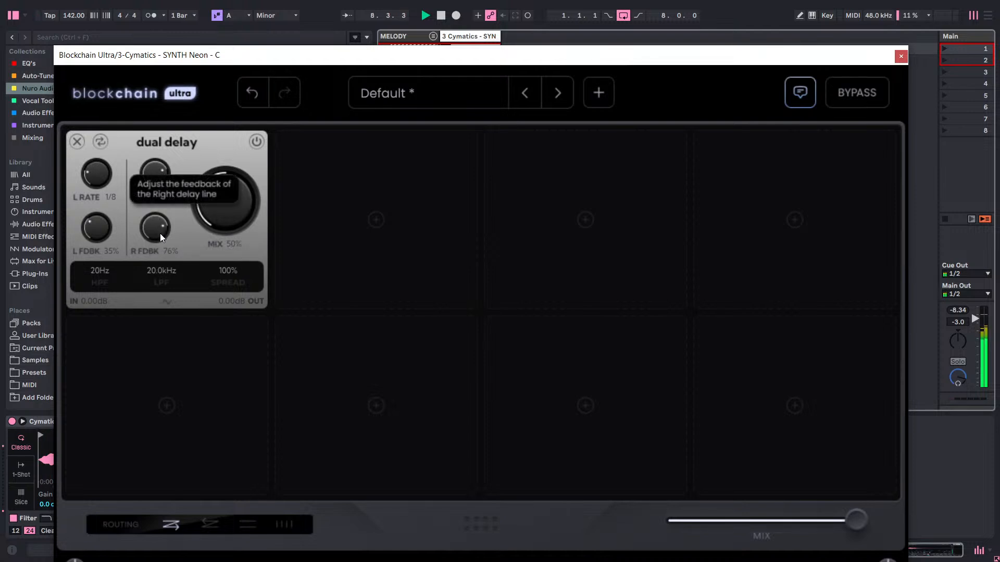
Set Dual Delay's right feedback to 90% and its spread to 90% while the loop plays.
left_click_drag(160, 234, 160, 244)
left_click_drag(158, 252, 180, 204)
left_click_drag(157, 230, 151, 258)
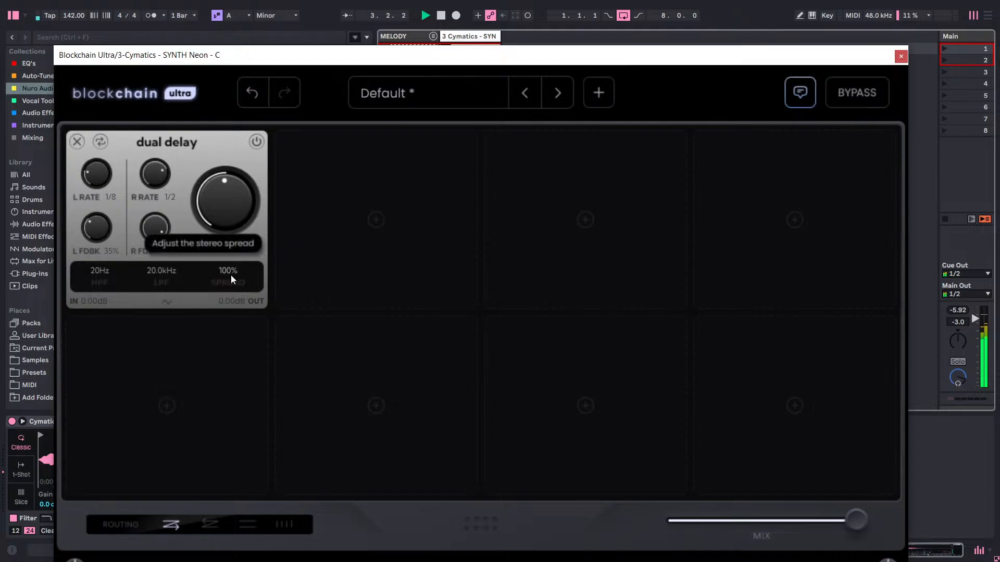
left_click_drag(229, 289, 229, 299)
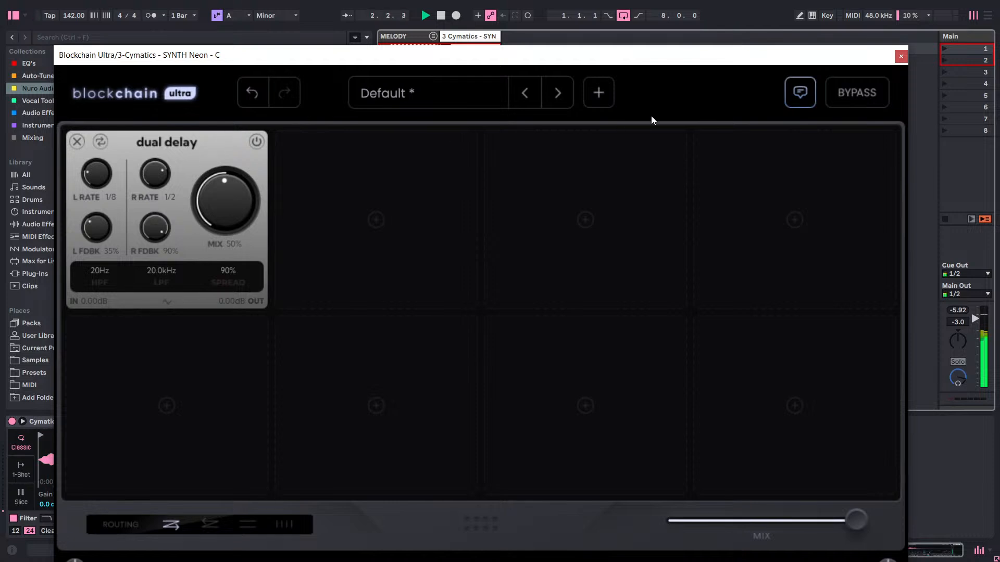
Bypass Blockchain Ultra, re-enable it, and replay the loop to compare the layer with and without the delay.
left_click(861, 96)
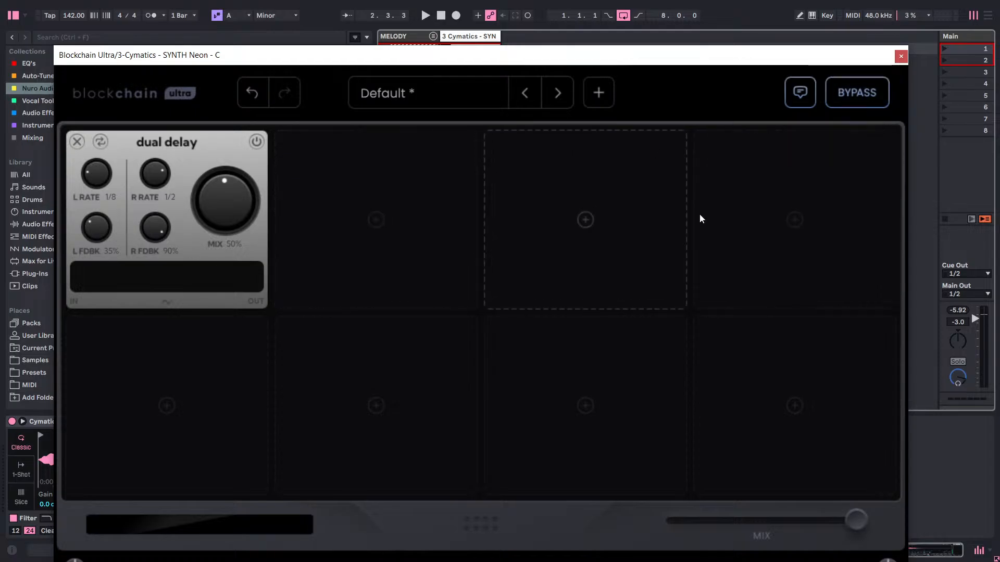
left_click(877, 88)
key("space")
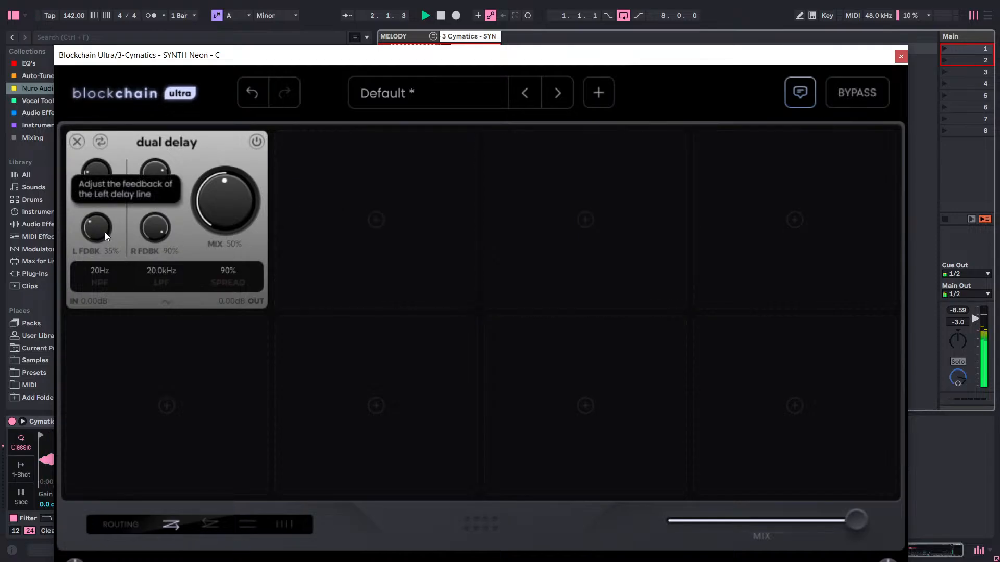
Set Dual Delay's left feedback to 20%, and close and reopen the plugin window.
left_click_drag(110, 245, 121, 305)
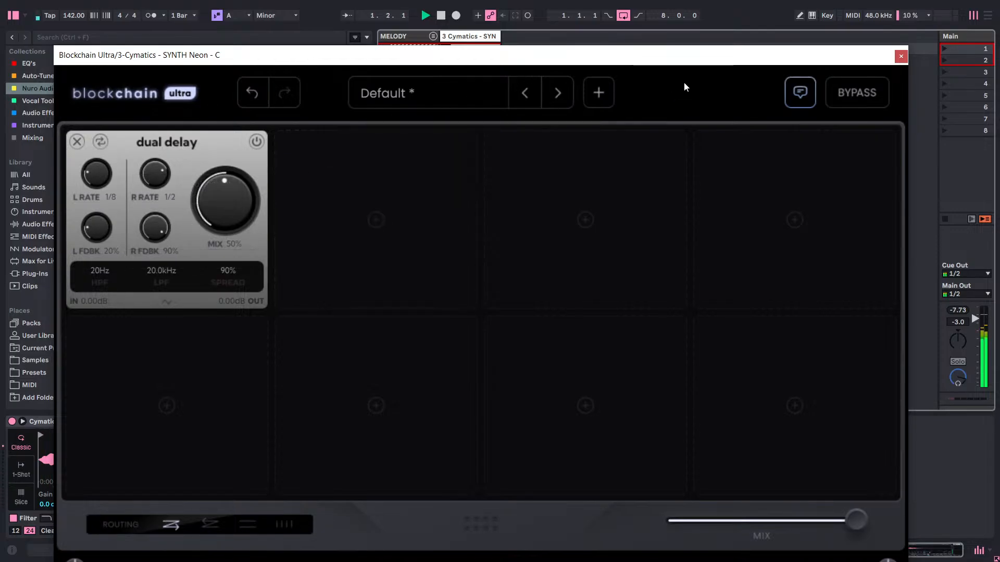
left_click(901, 55)
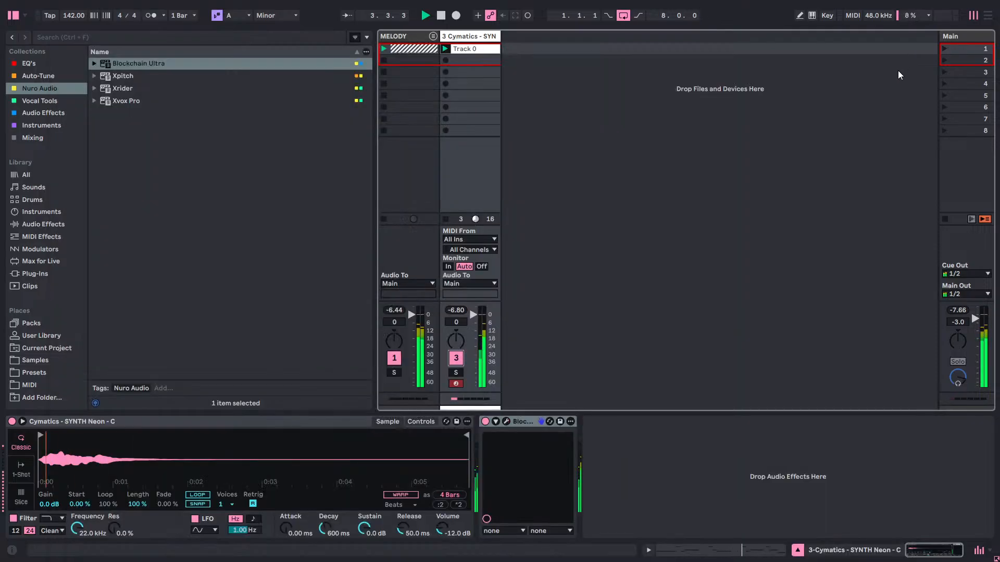
left_click(505, 423)
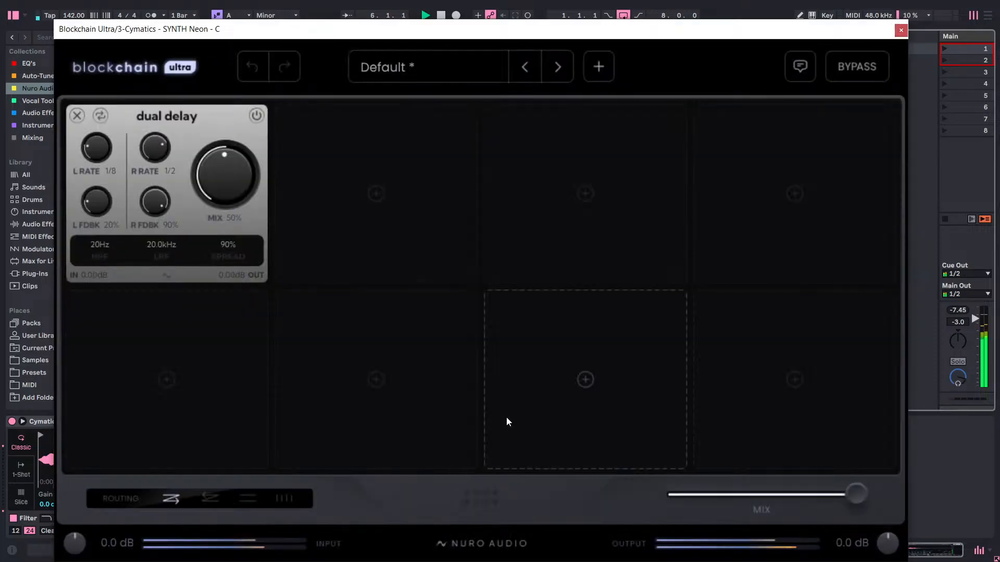
Open the module browser for the empty second slot and look through the complete list of modules for a suitable effect.
left_click(384, 170)
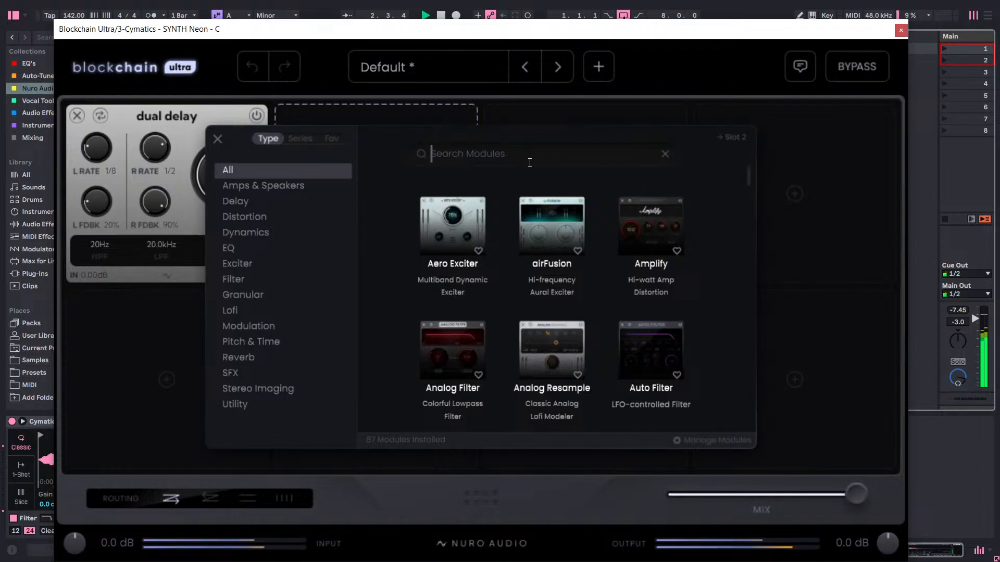
scroll(546, 183, "down", 3)
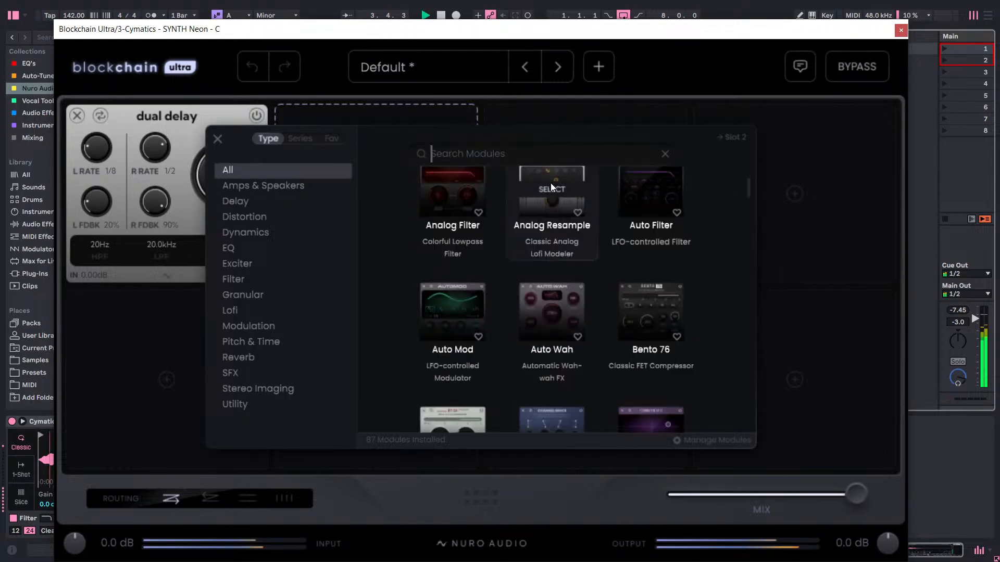
scroll(551, 183, "up", 1)
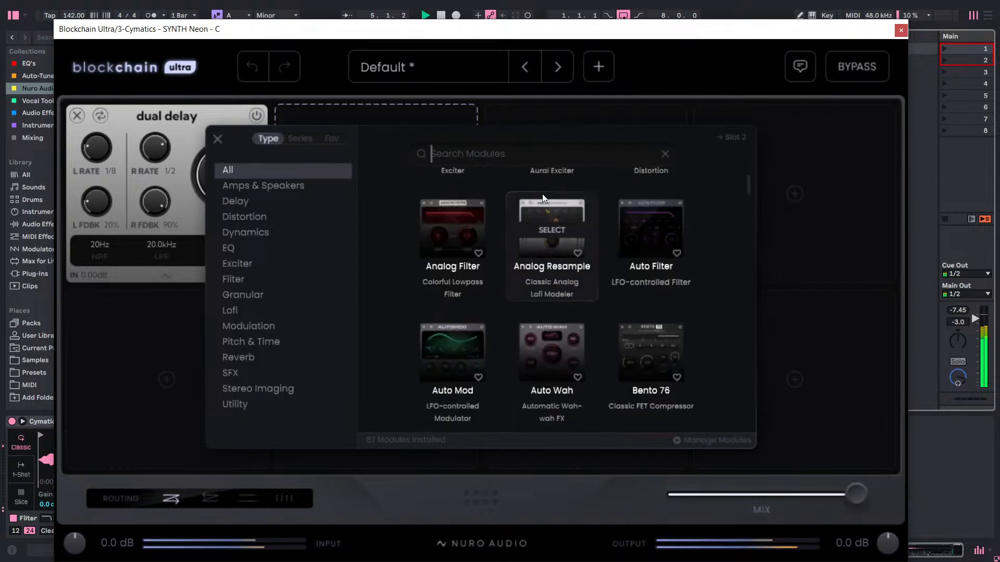
scroll(562, 217, "down", 4)
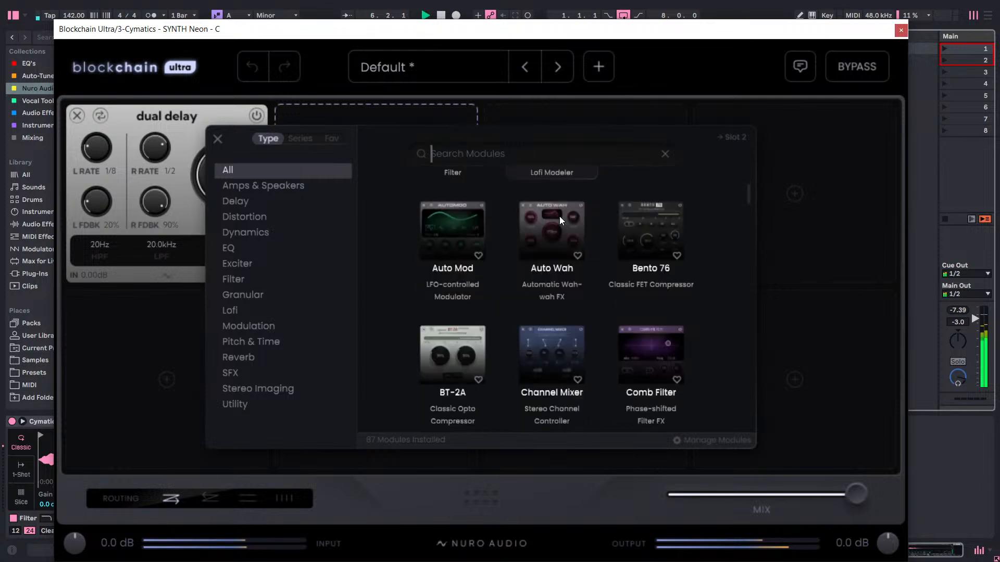
scroll(560, 217, "up", 2)
scroll(557, 214, "down", 3)
scroll(555, 208, "down", 4)
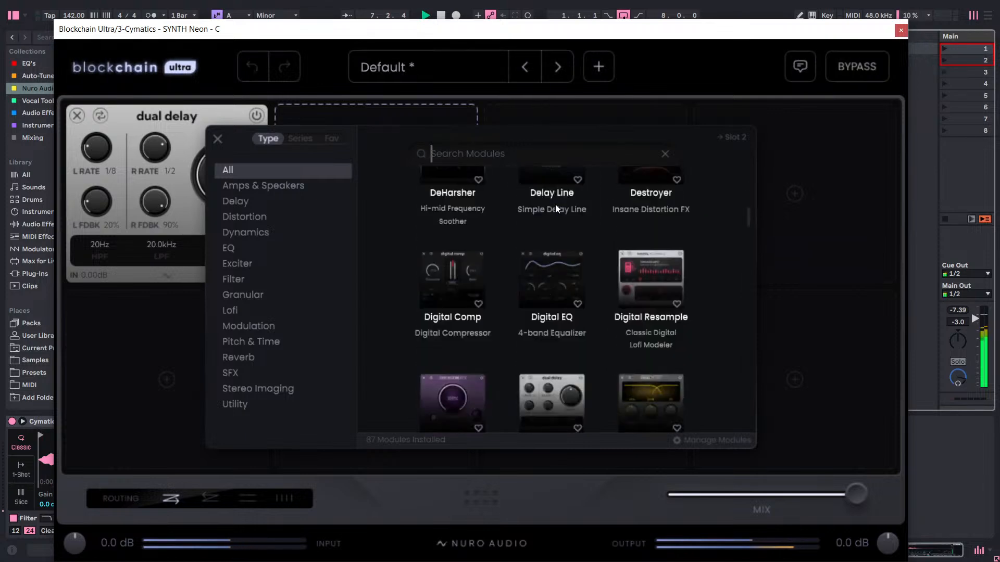
scroll(554, 205, "down", 4)
scroll(552, 213, "down", 5)
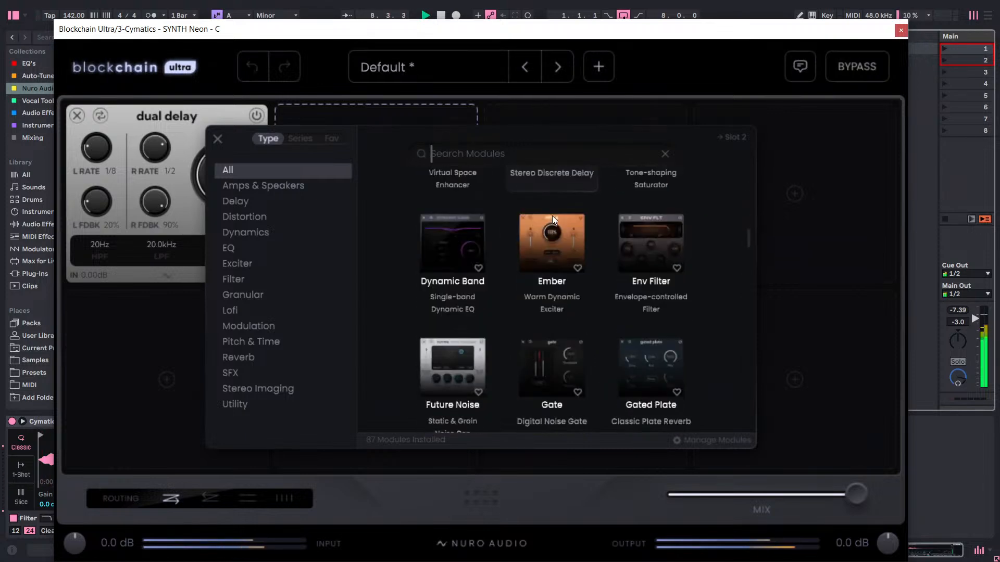
scroll(546, 201, "down", 2)
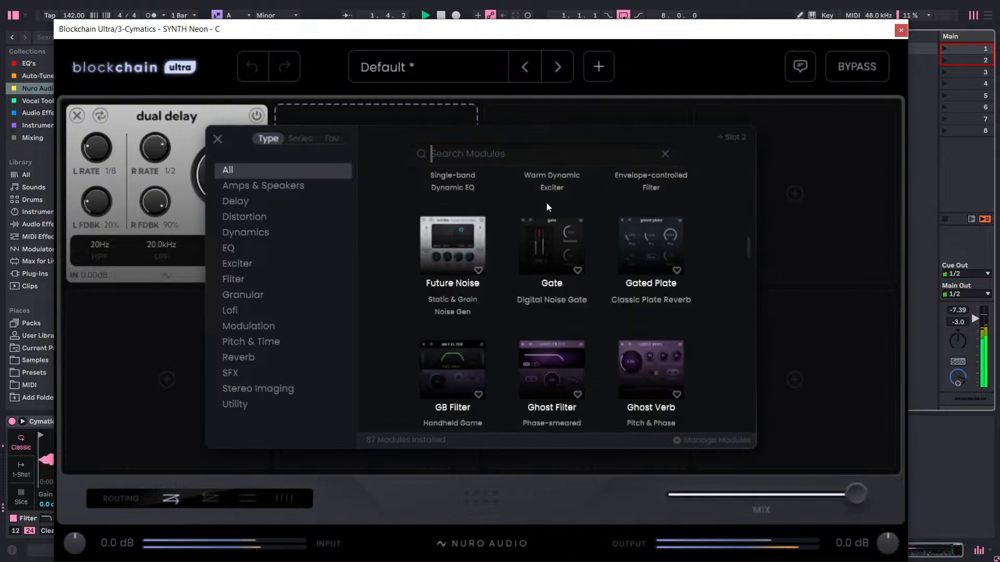
scroll(546, 201, "down", 1)
scroll(544, 200, "down", 2)
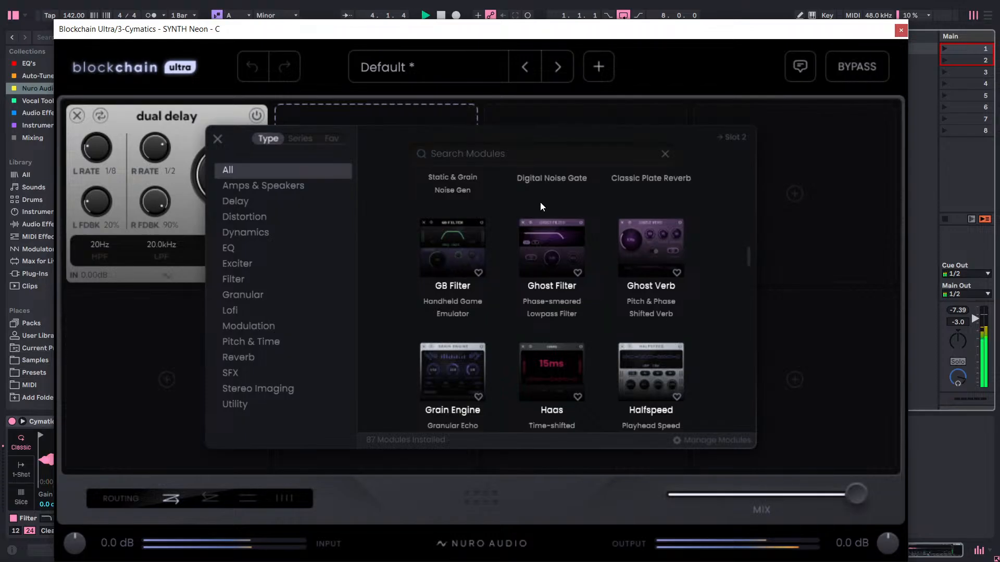
scroll(540, 202, "down", 2)
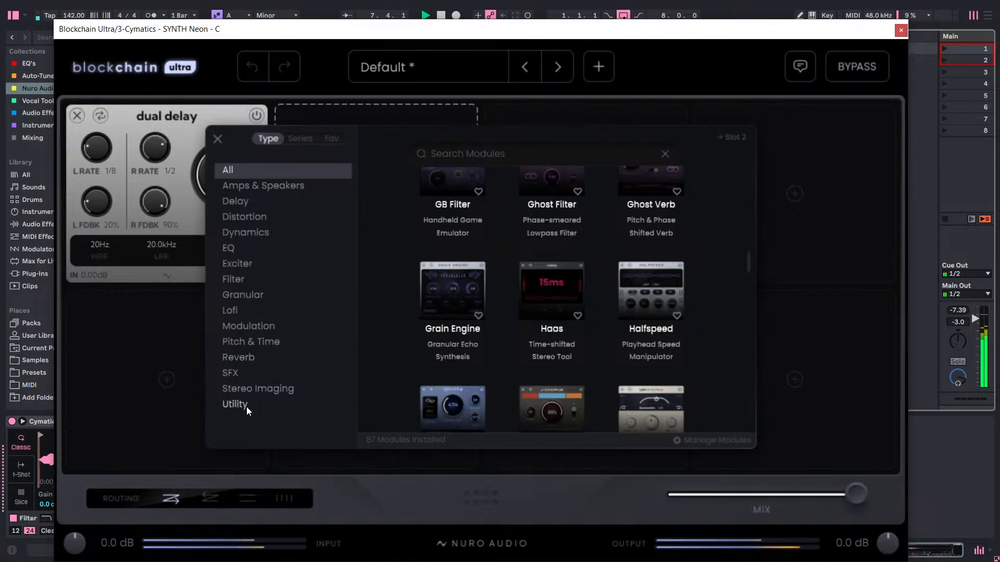
Check the Reverb modules and add the Reverse module from the Granular category to the second slot.
left_click(237, 356)
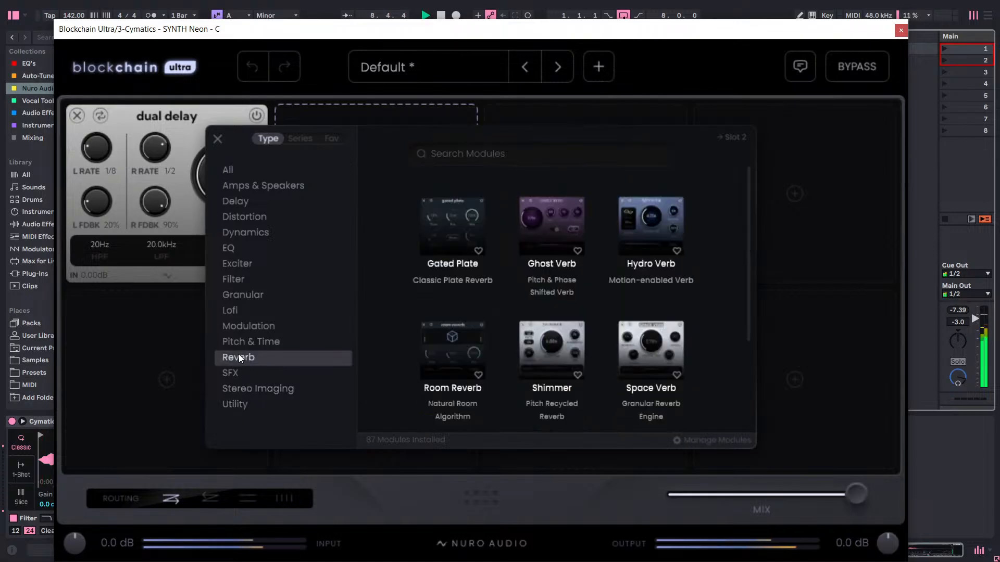
left_click(245, 296)
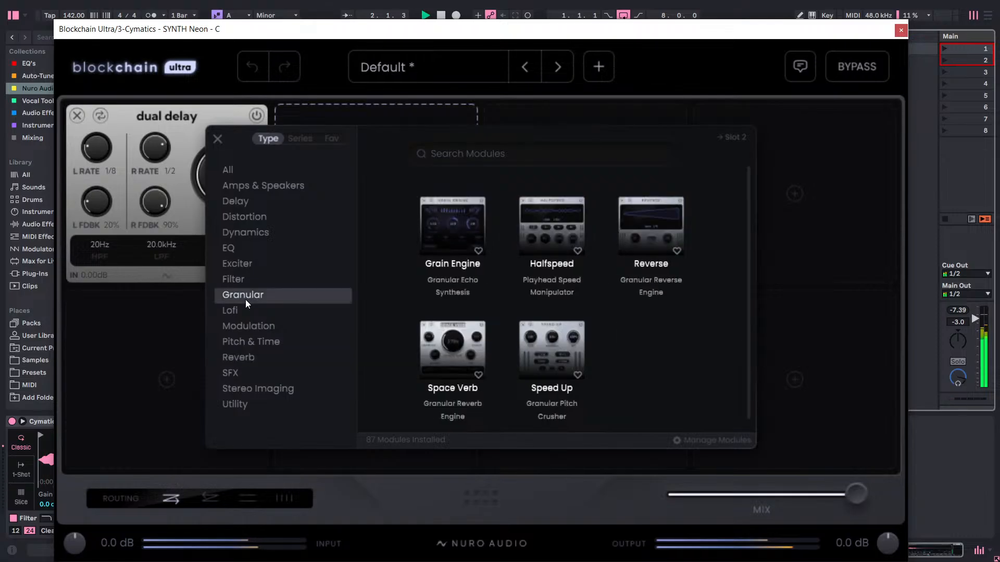
mouse_move(532, 231)
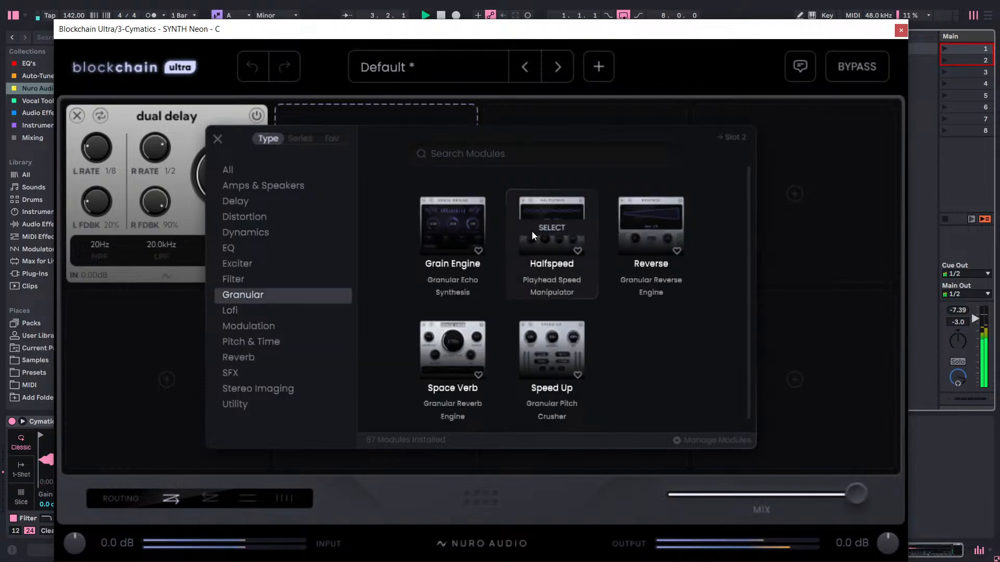
left_click(625, 207)
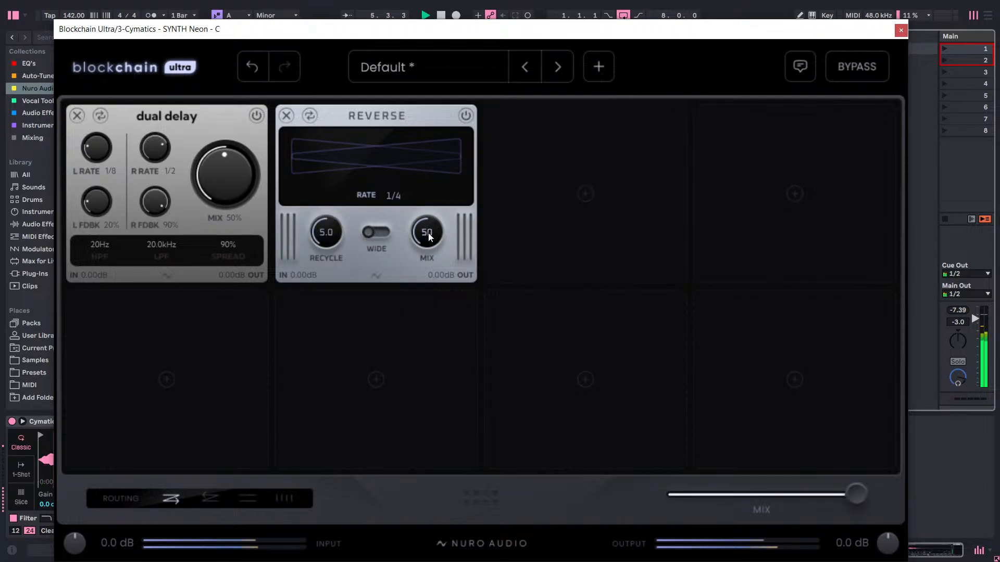
Set Reverse's rate to 1/8 and its mix to 100, auditioning lower mix values and a 1/2 rate along the way.
left_click_drag(423, 236, 445, 354)
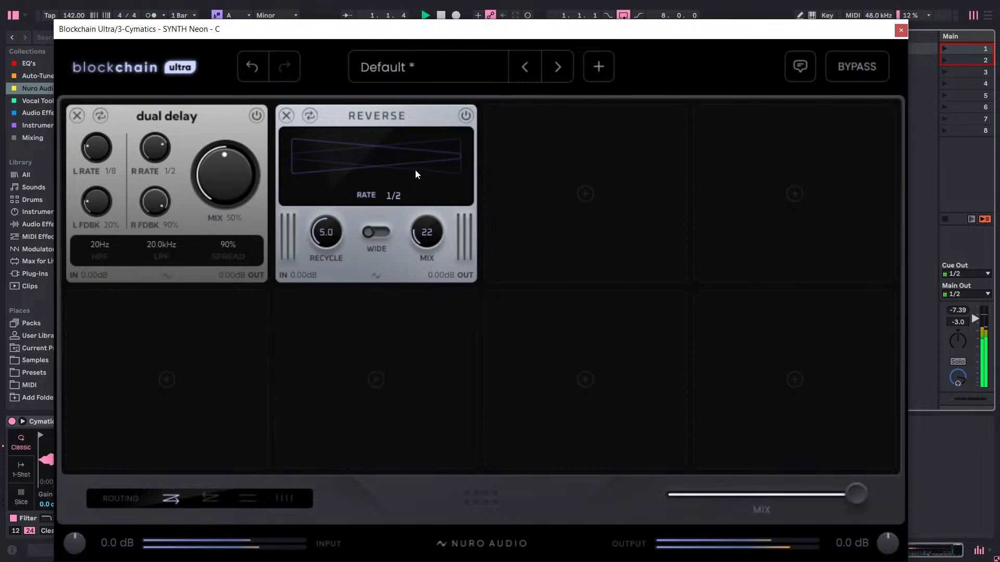
left_click_drag(419, 174, 546, 38)
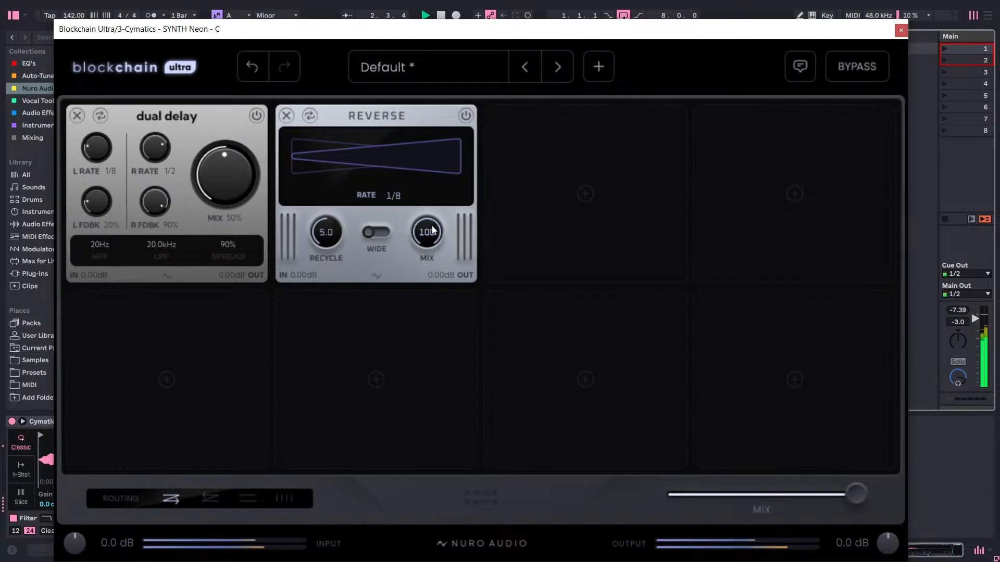
left_click_drag(435, 269, 438, 433)
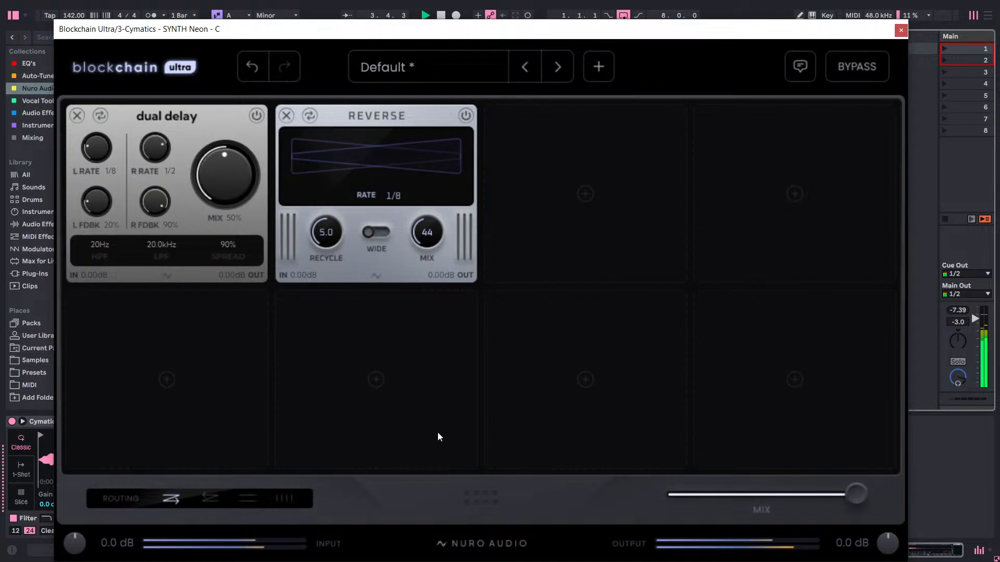
left_click_drag(427, 248, 565, 21)
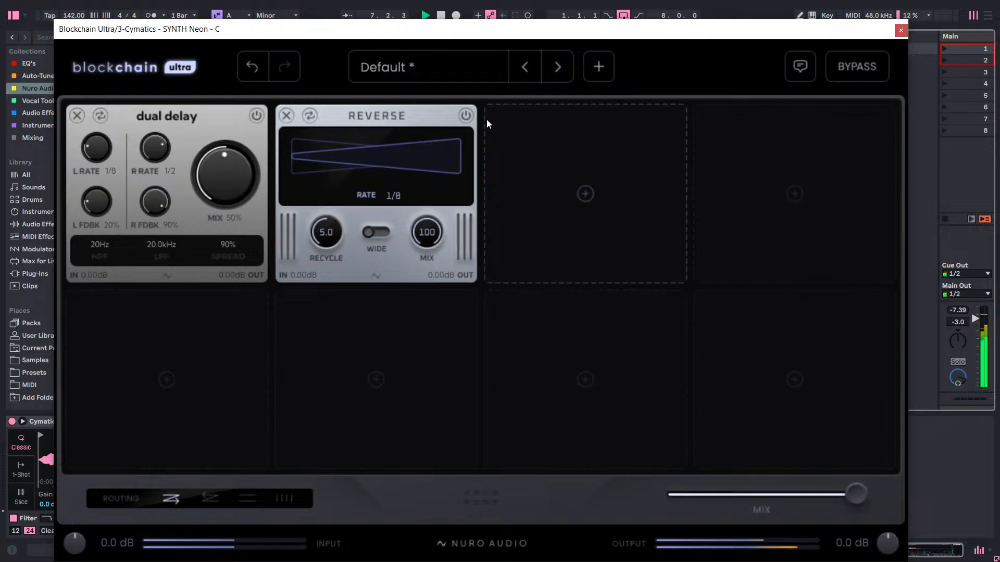
Remove the Reverse module, undo the removal to compare the sound, and remove it again.
left_click(285, 116)
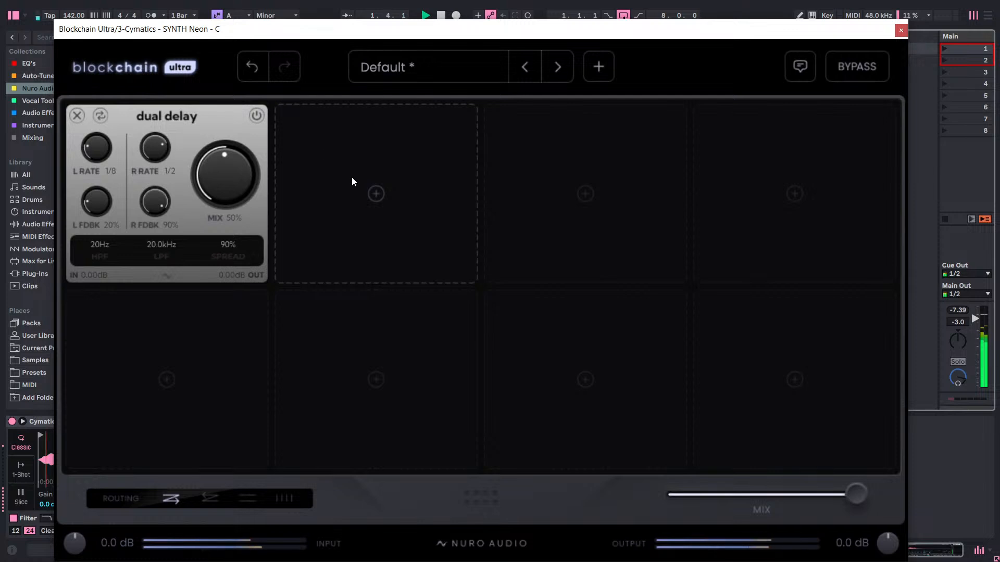
left_click(257, 66)
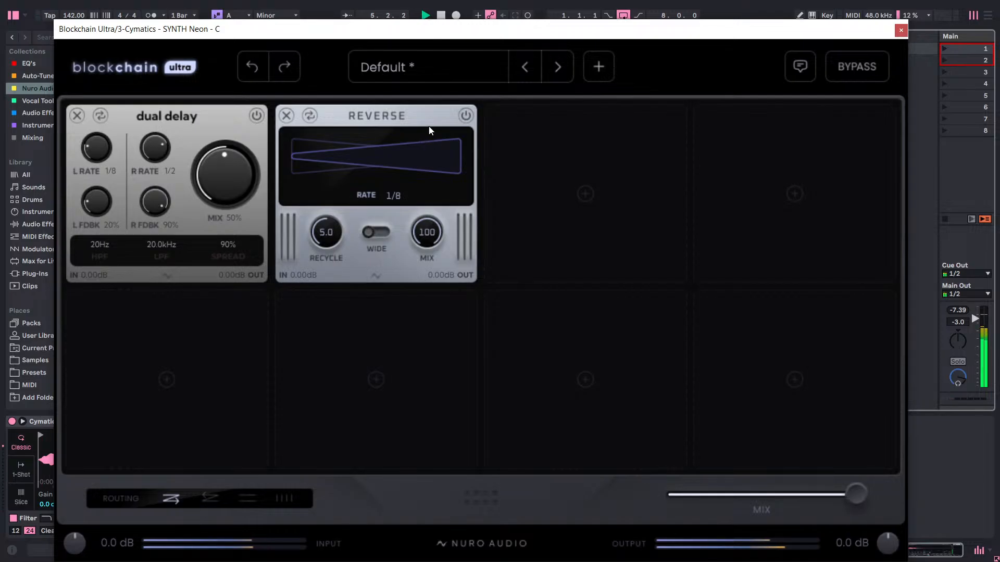
left_click(286, 115)
Add the J-Chorus module from the Modulation category to the second slot.
left_click(380, 163)
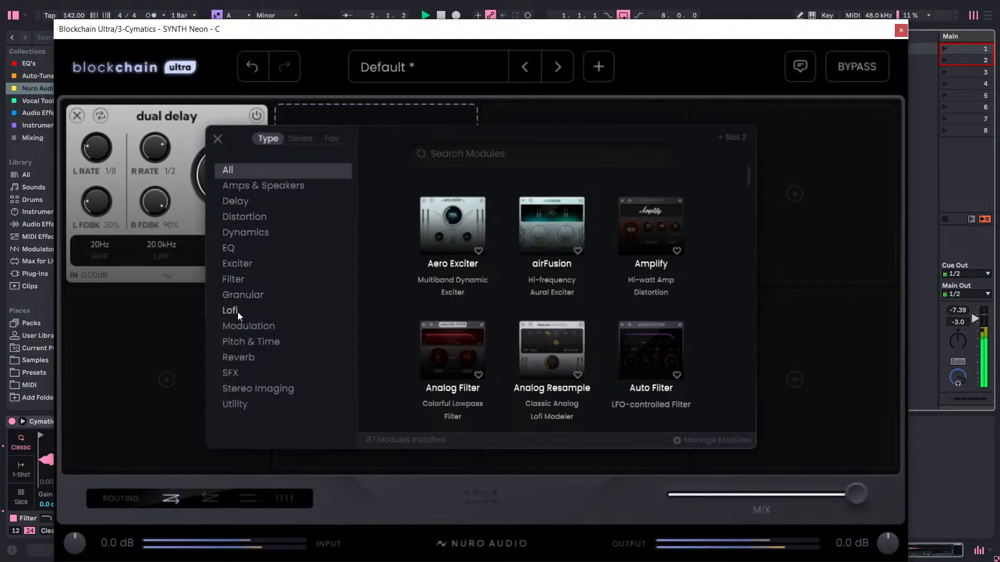
left_click(248, 327)
scroll(483, 282, "down", 2)
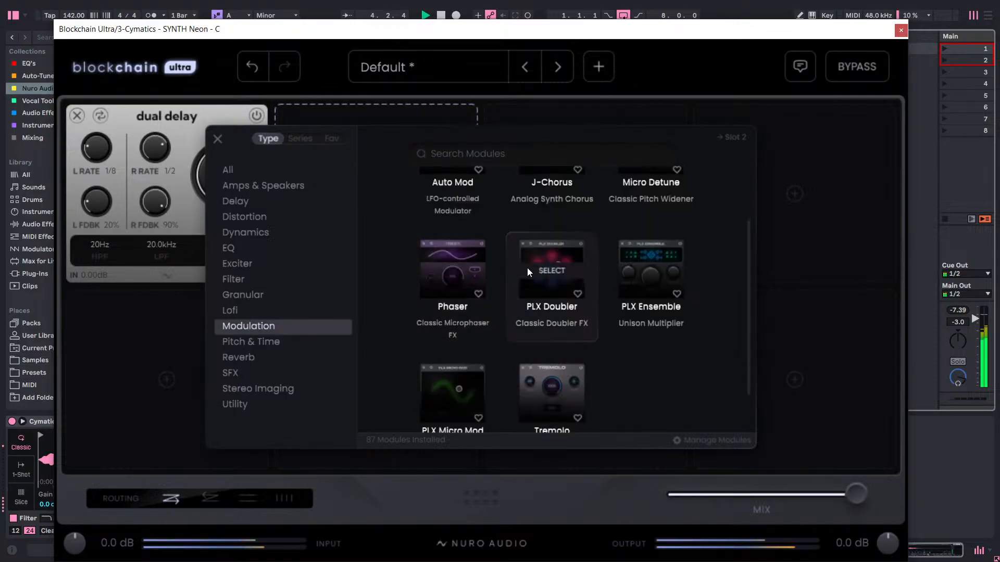
scroll(527, 267, "up", 2)
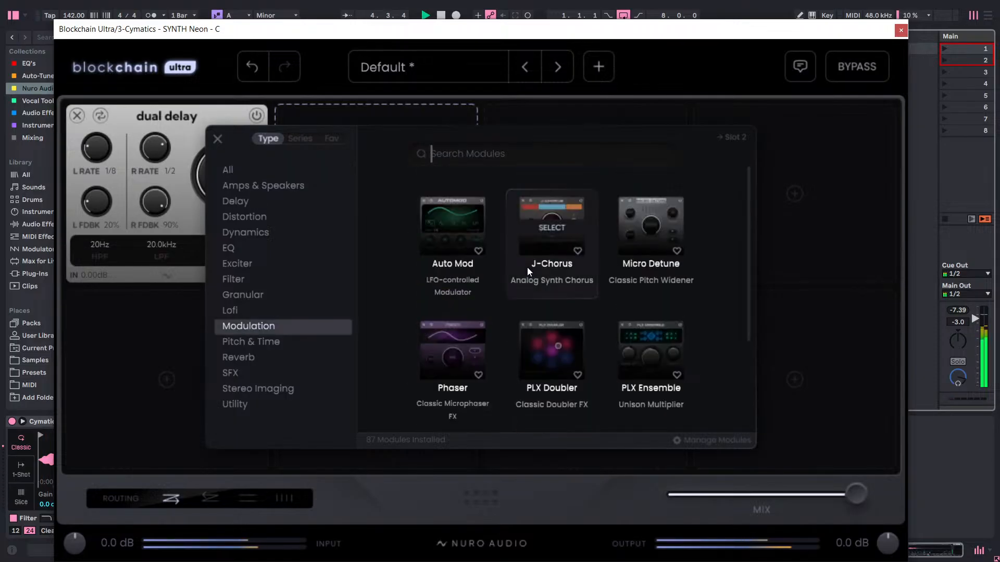
left_click(561, 201)
Place J-Chorus ahead of Dual Delay in the chain and set its mix to 50%.
left_click_drag(389, 111, 226, 113)
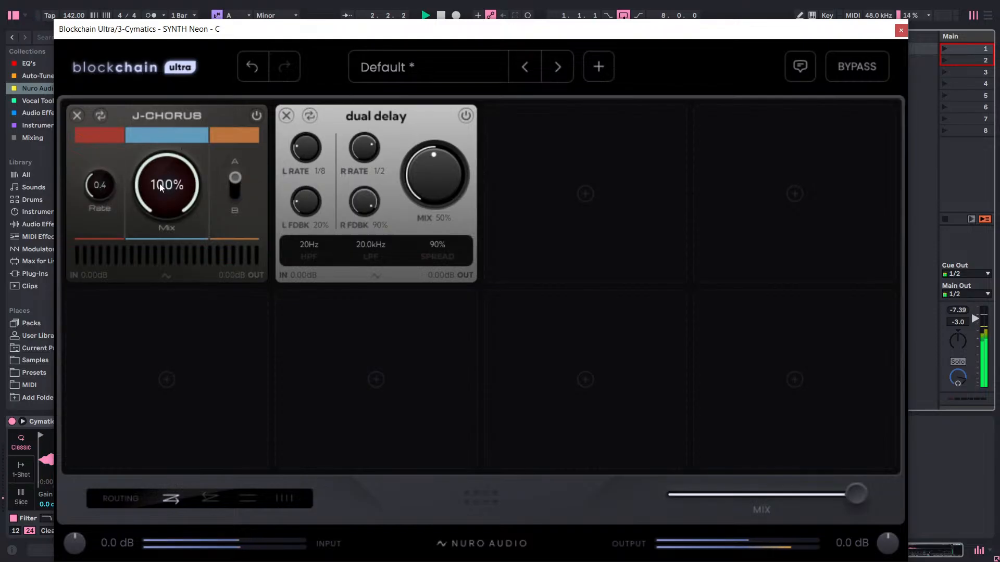
left_click_drag(159, 183, 158, 356)
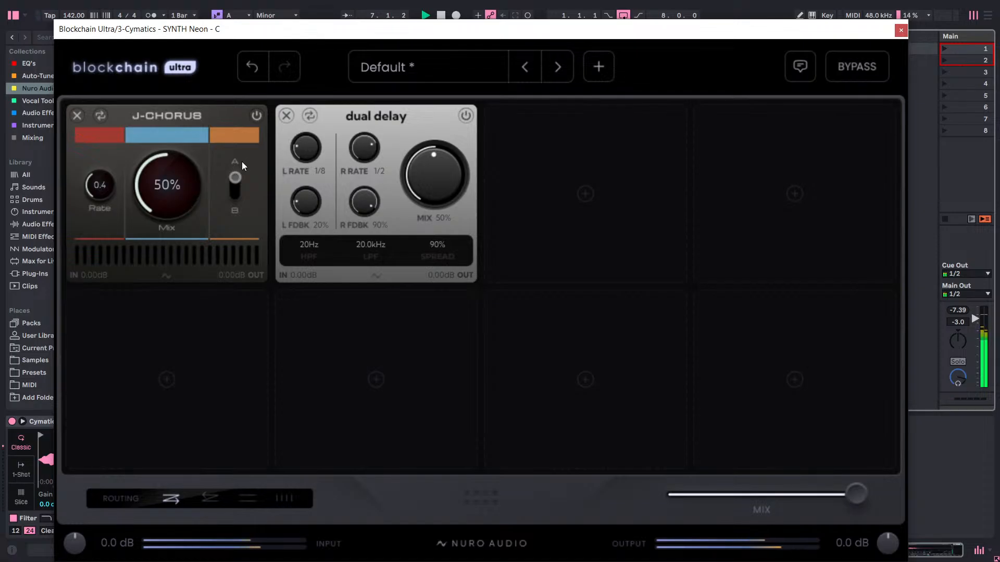
Compare J-Chorus modes A and B at different mix levels, settling on mode A with the mix at 40%.
left_click(237, 193)
left_click_drag(175, 185, 176, 130)
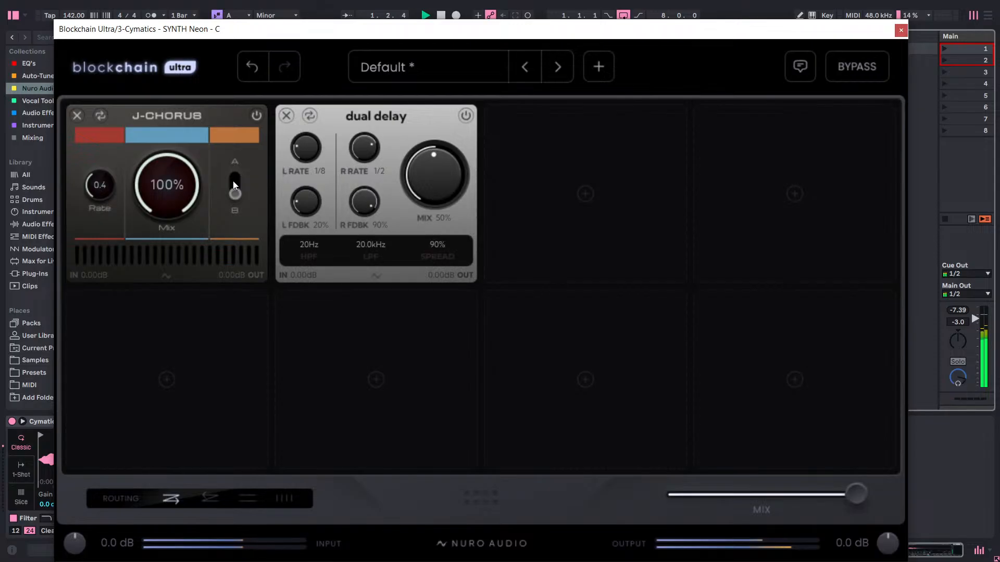
left_click(233, 180)
left_click_drag(179, 182, 146, 245)
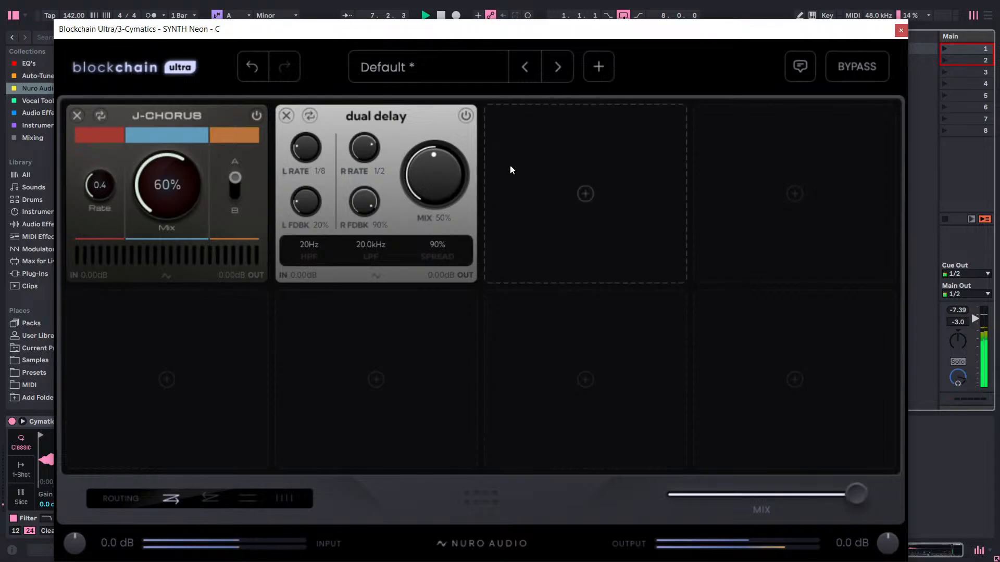
left_click_drag(173, 194, 171, 271)
left_click_drag(185, 207, 219, 175)
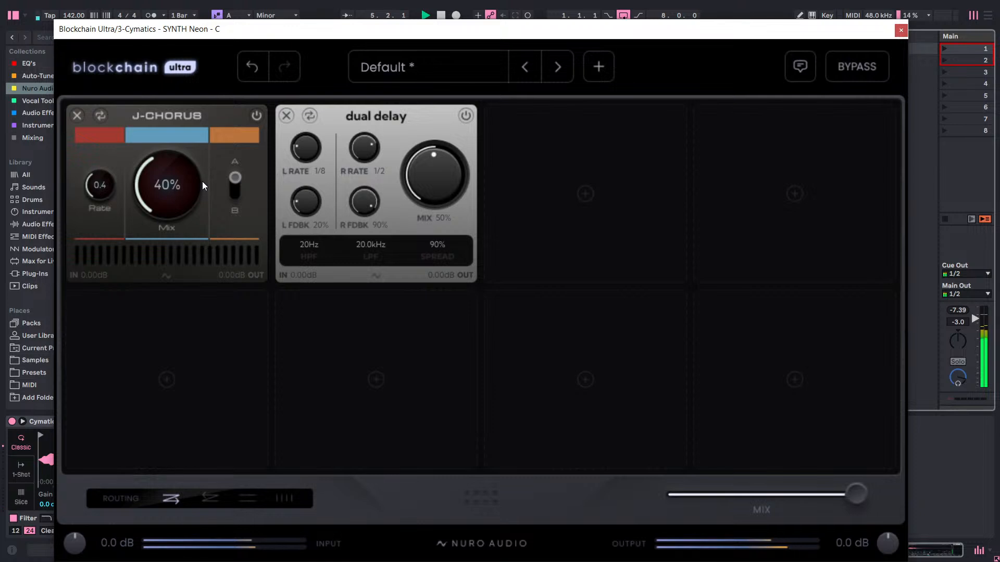
Bypass the whole effect chain briefly to compare the dry sound with the processed sound, and re-enable it.
left_click(566, 184)
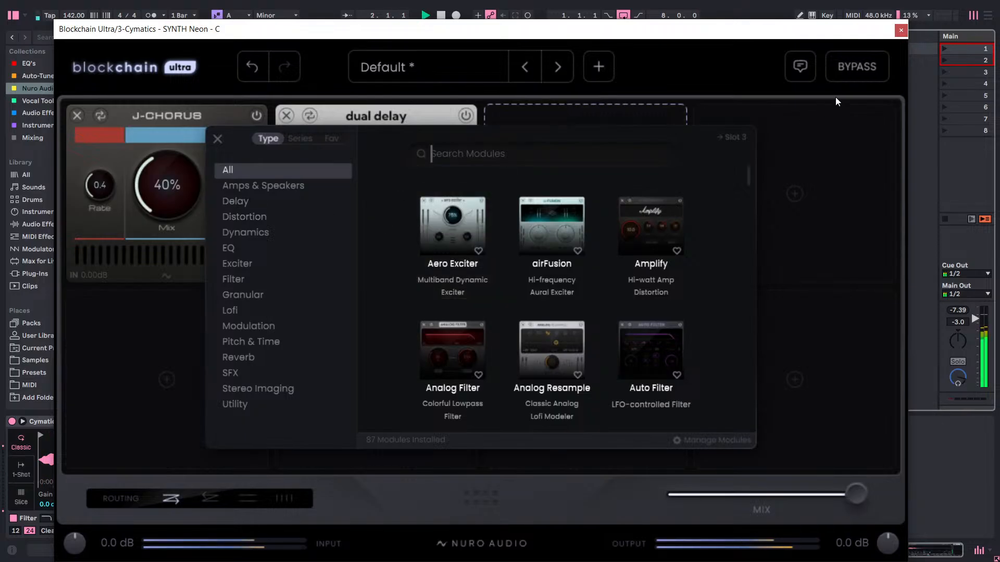
left_click(863, 73)
left_click(863, 73)
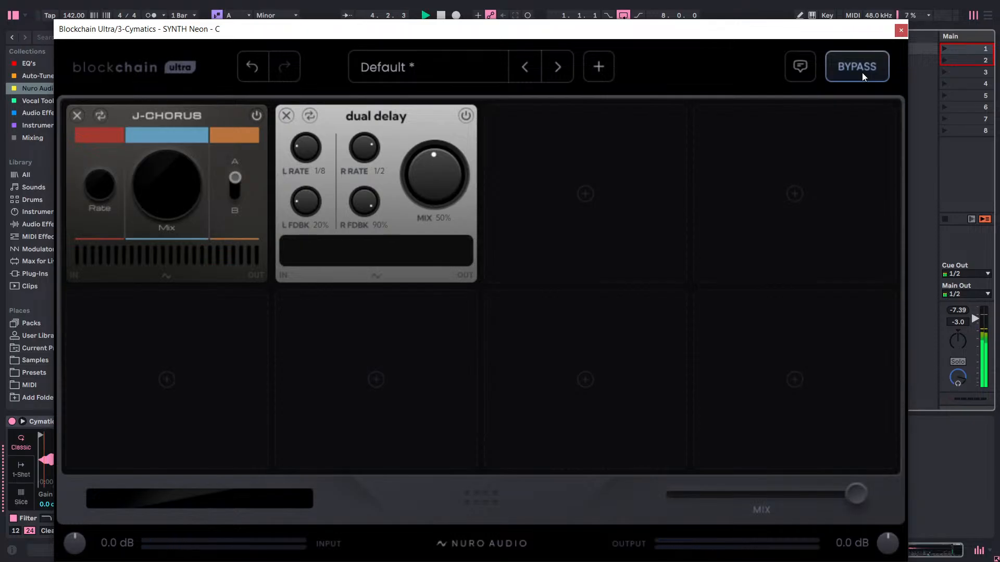
left_click(862, 72)
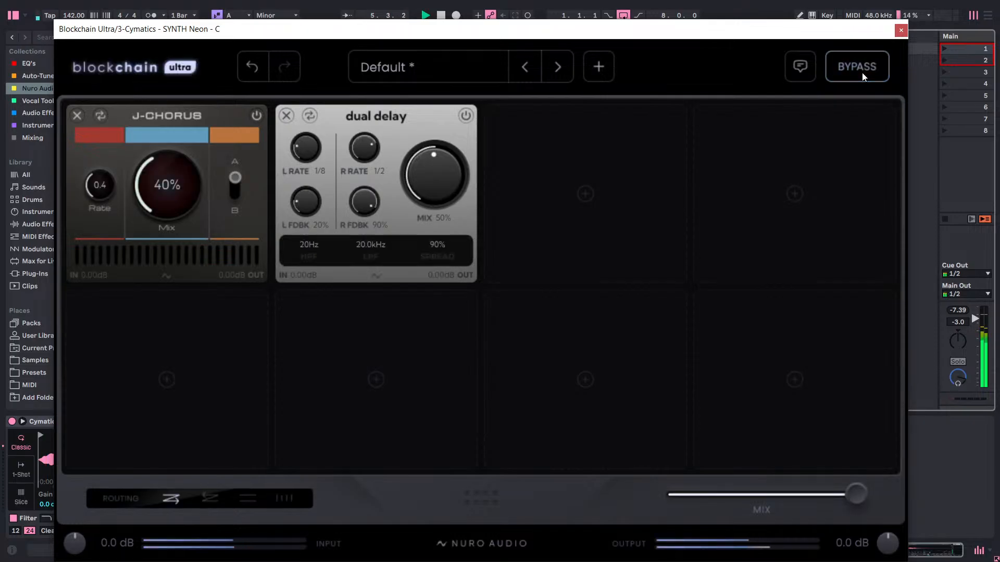
Browse the Exciter, Filter, Granular and Lofi modules and add Magnetic Drift to the third slot.
left_click(582, 193)
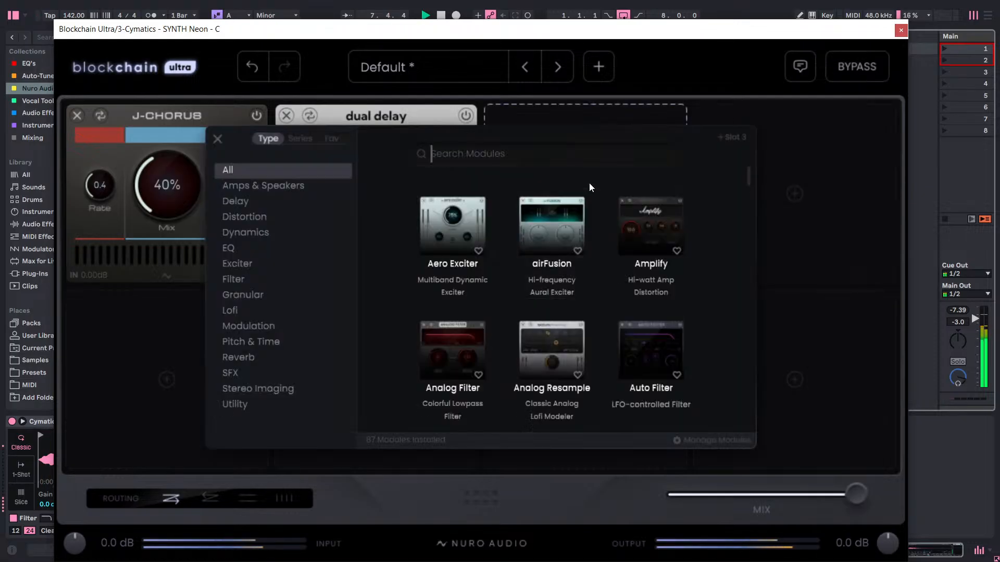
scroll(557, 218, "down", 2)
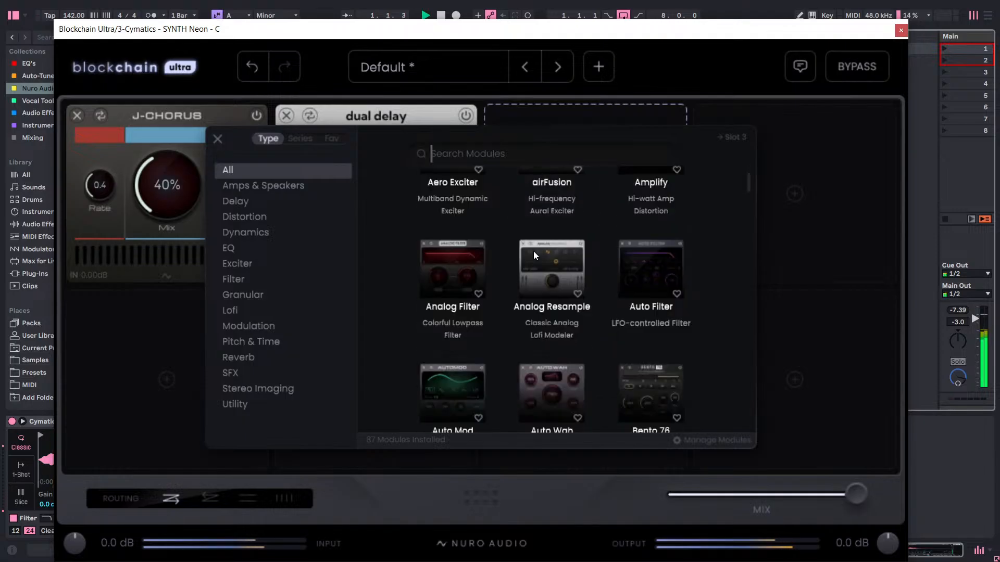
left_click(264, 268)
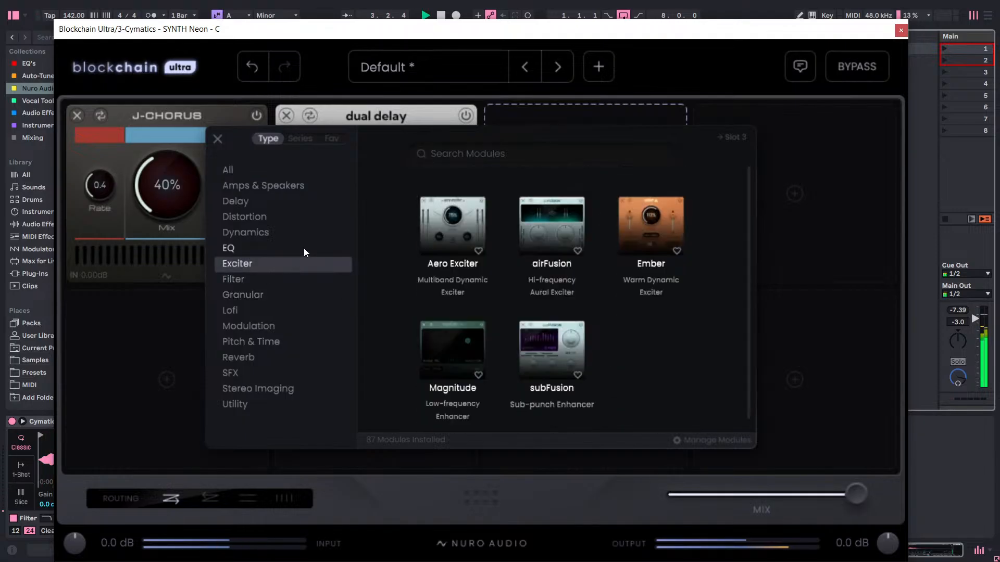
left_click(256, 283)
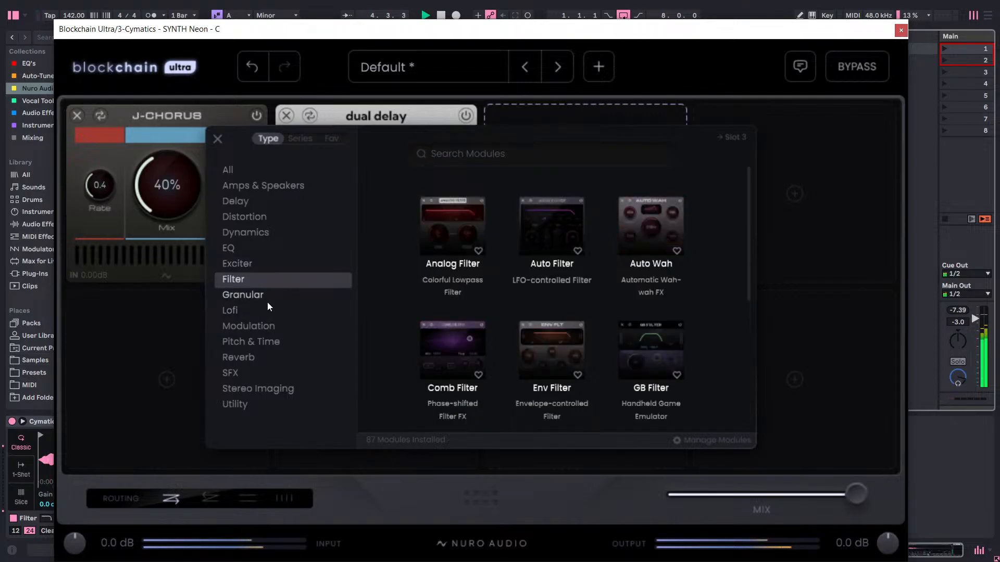
left_click(268, 301)
left_click(249, 317)
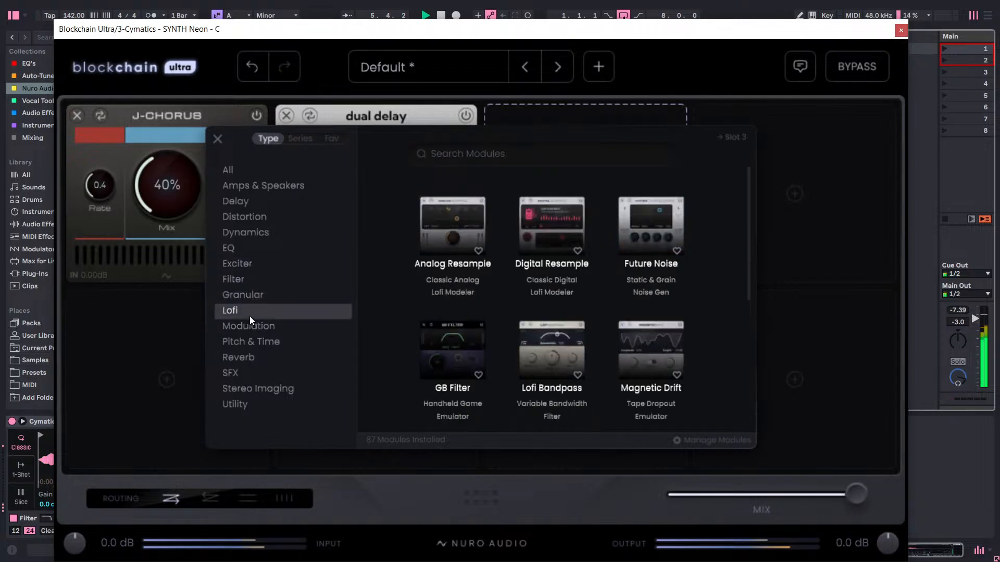
scroll(498, 270, "down", 1)
scroll(500, 269, "down", 3)
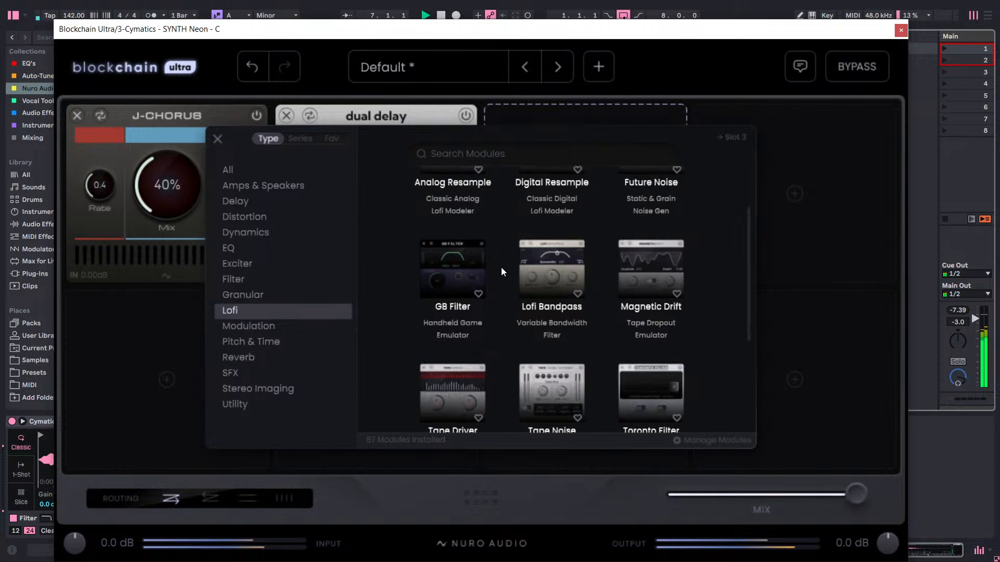
mouse_move(608, 248)
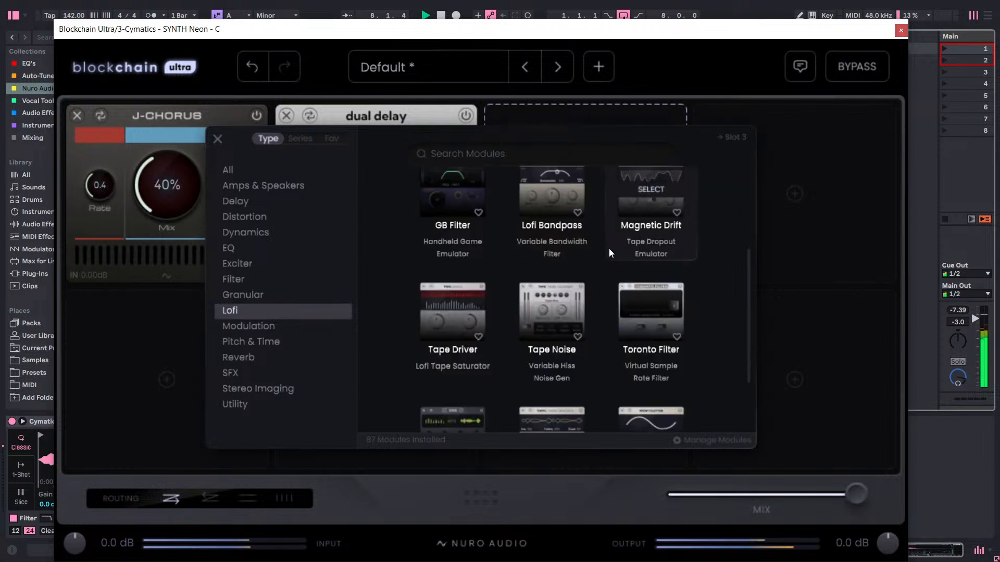
left_click(628, 191)
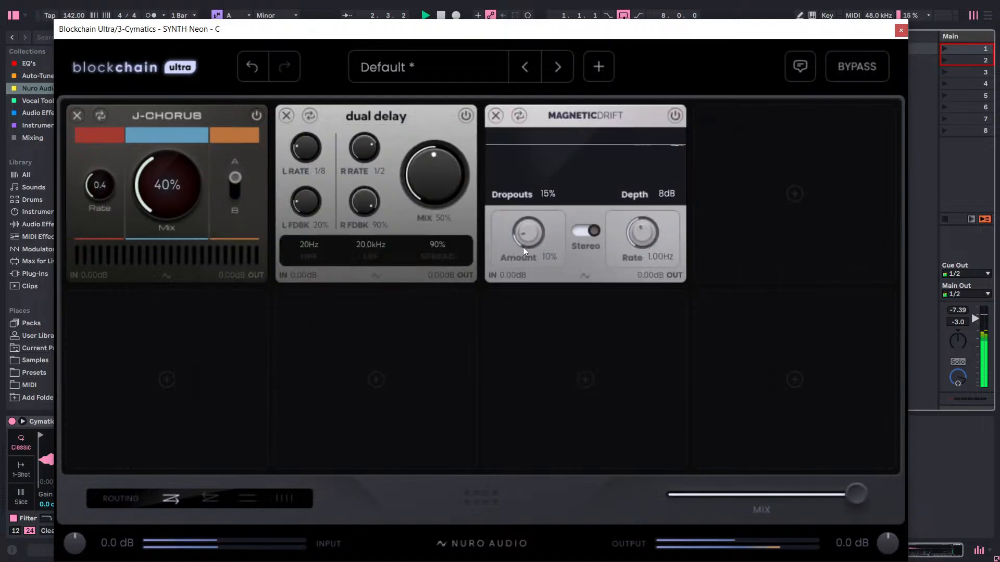
Try Magnetic Drift with the amount at 40%, depth at 100 dB and dropouts at 100% down to 69%, and remove the module.
left_click_drag(523, 247, 526, 233)
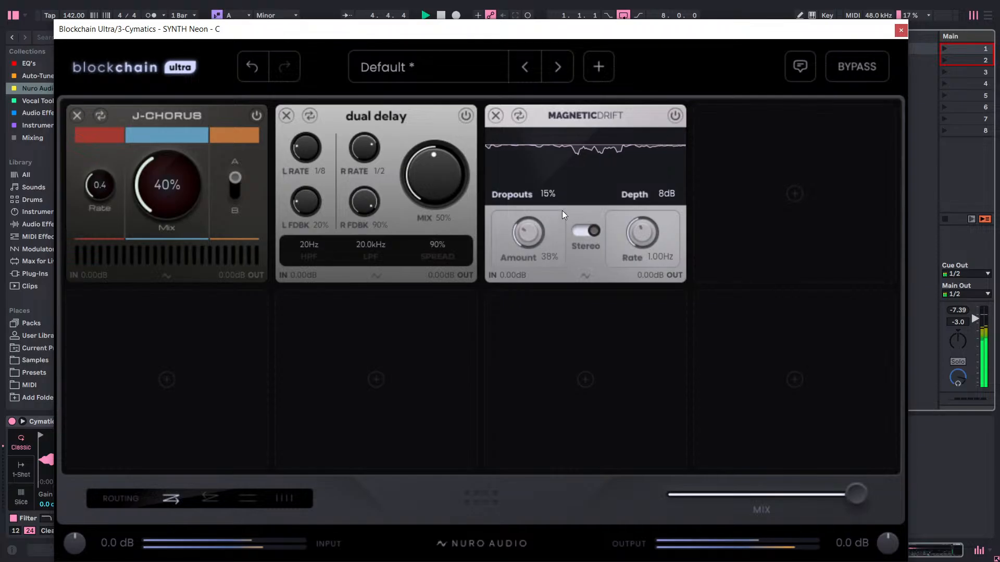
mouse_move(562, 211)
left_mouse_down()
mouse_move(564, 198)
mouse_move(554, 243)
mouse_move(566, 214)
left_mouse_up()
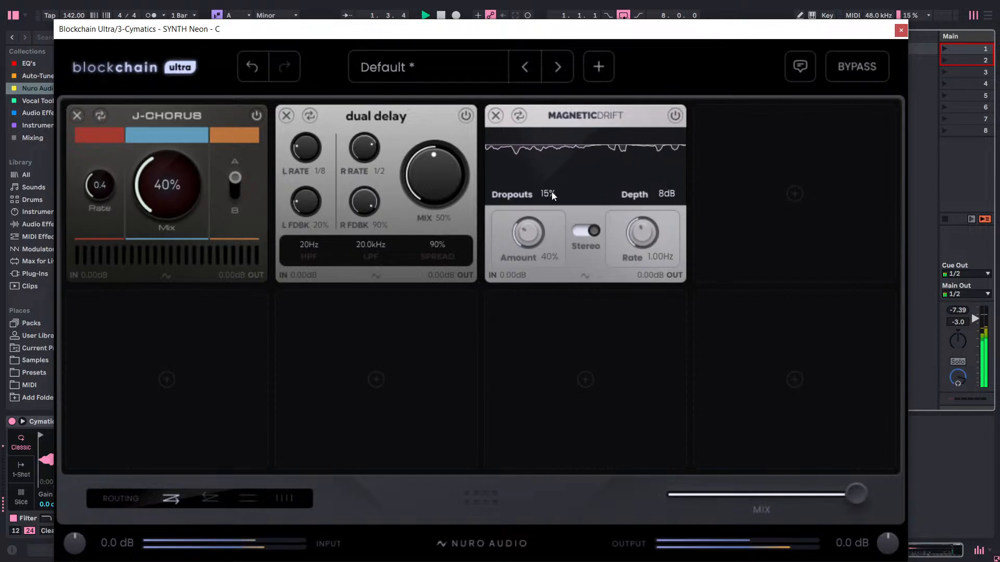
left_click_drag(551, 192, 697, 14)
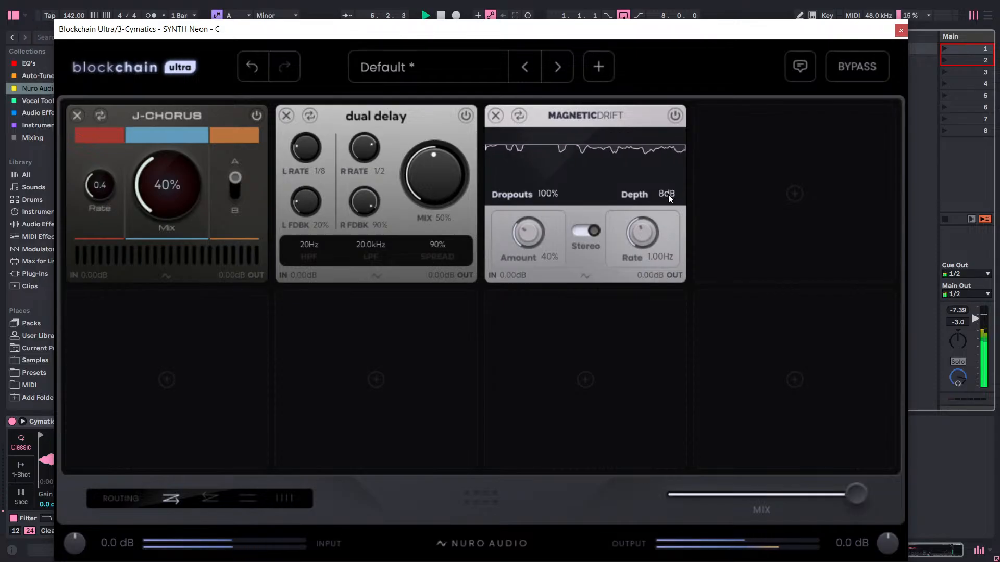
left_click_drag(668, 197, 752, 1)
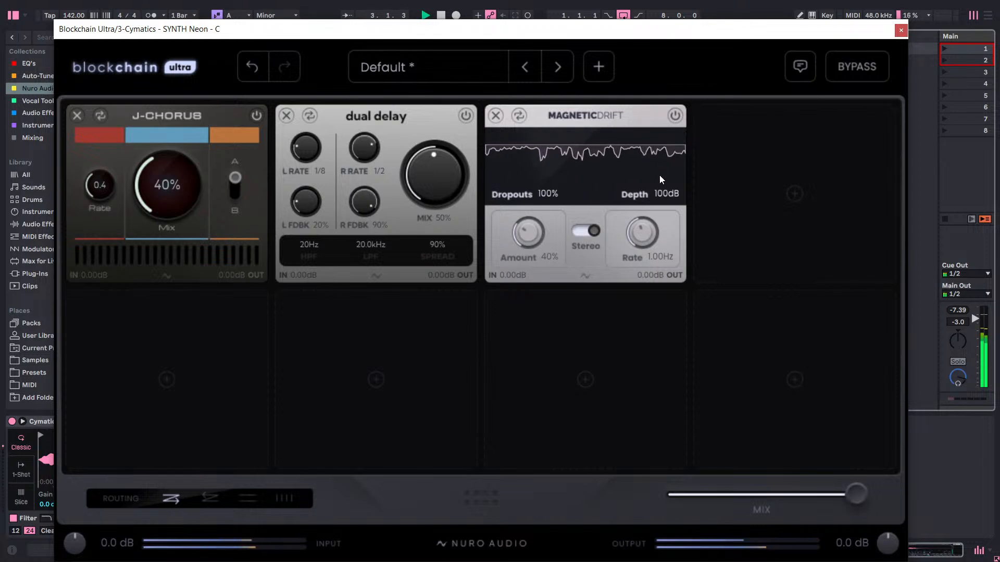
left_click_drag(548, 191, 540, 237)
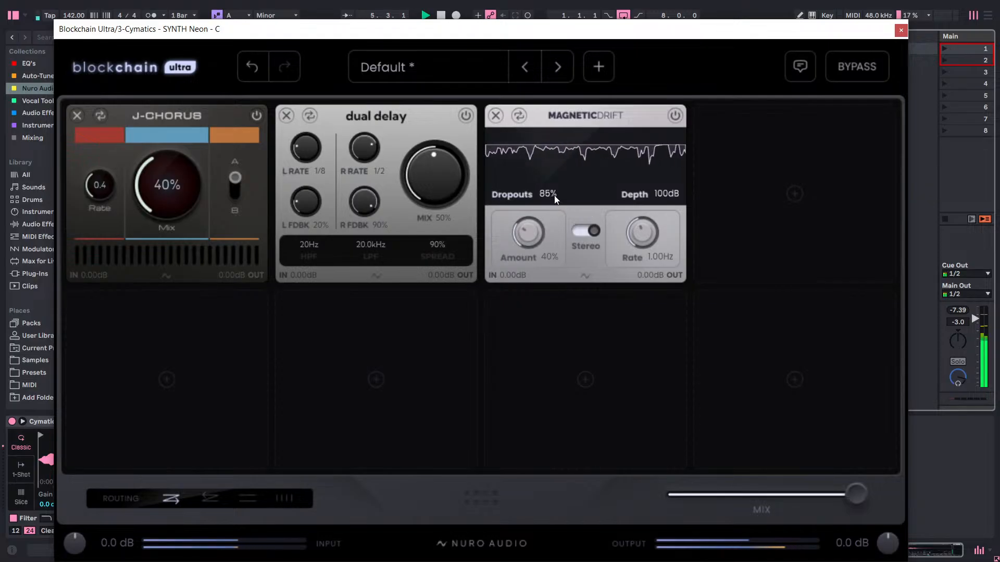
left_click_drag(554, 193, 554, 236)
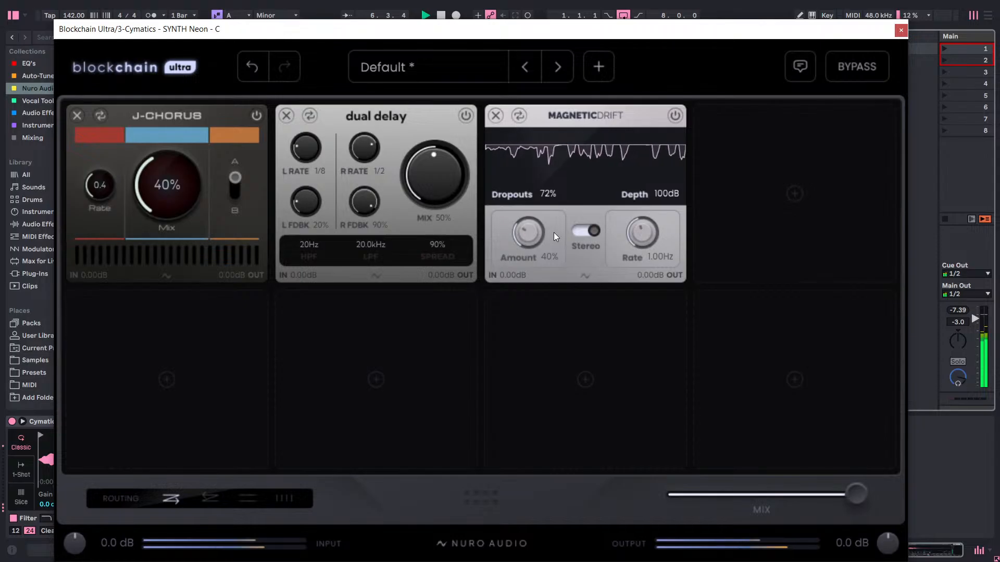
left_click_drag(557, 198, 558, 212)
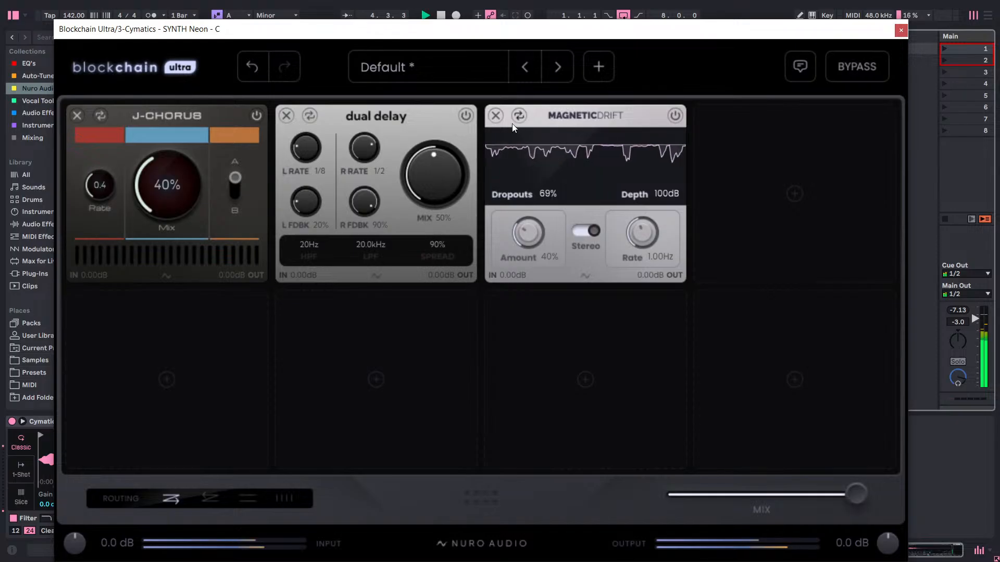
left_click(497, 116)
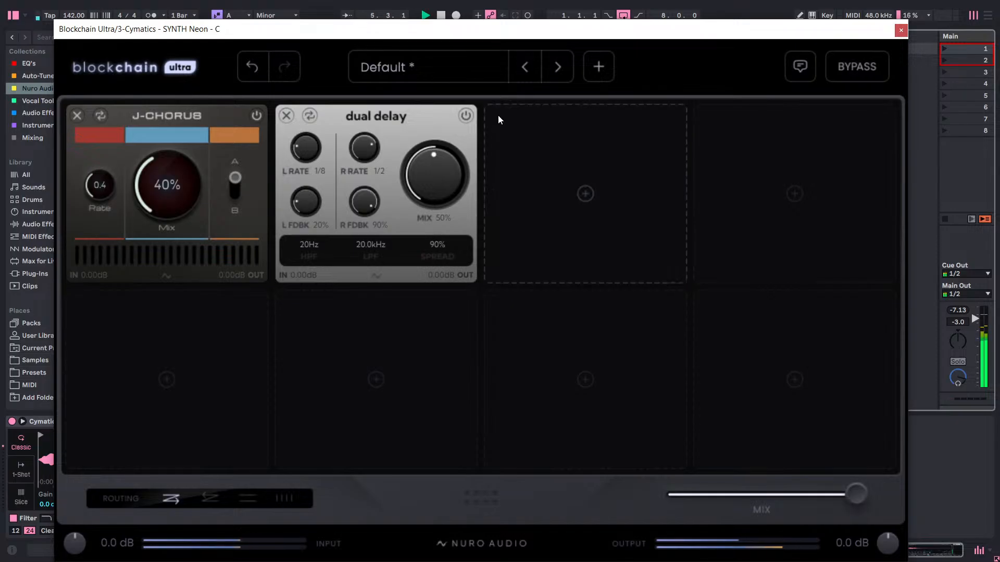
Try the Track Slammer module from the Distortion category in the third slot and remove it.
left_click(509, 172)
left_click(239, 218)
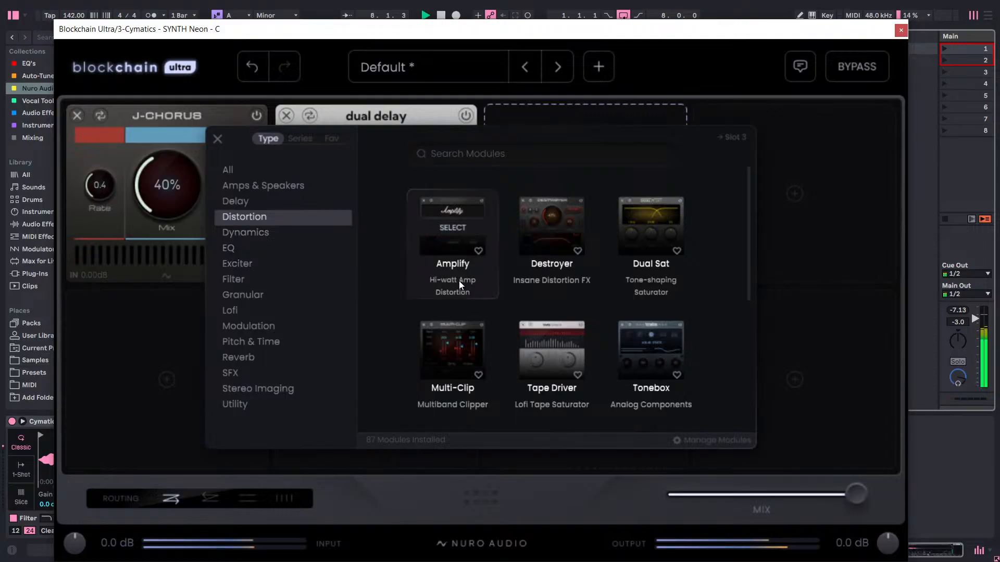
scroll(463, 281, "down", 1)
scroll(462, 279, "down", 1)
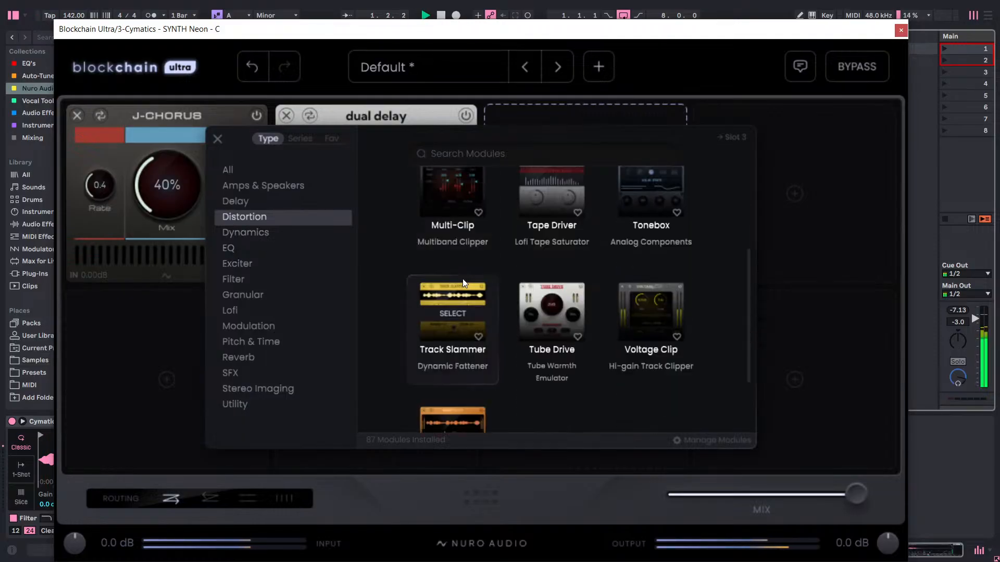
scroll(462, 279, "down", 1)
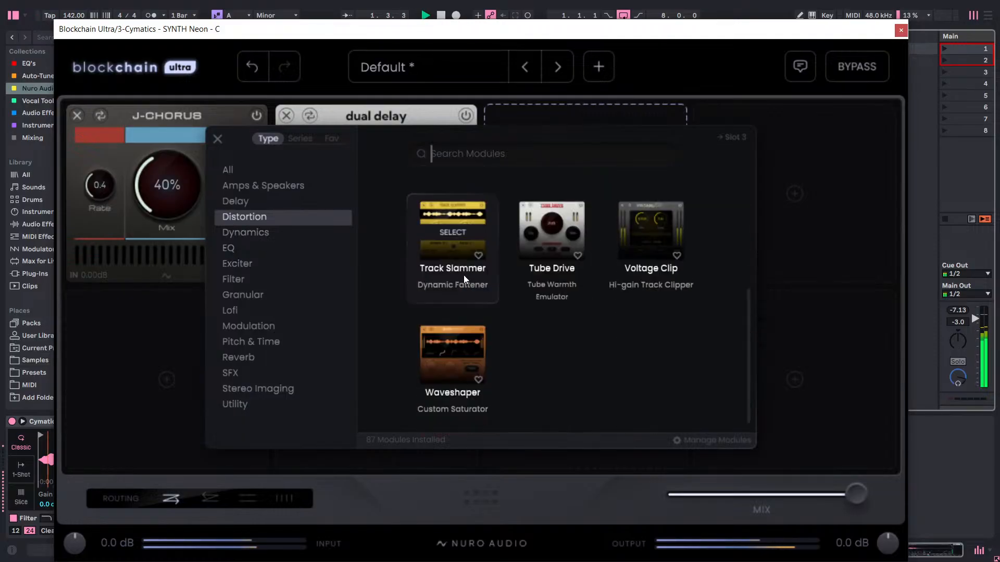
left_click(458, 236)
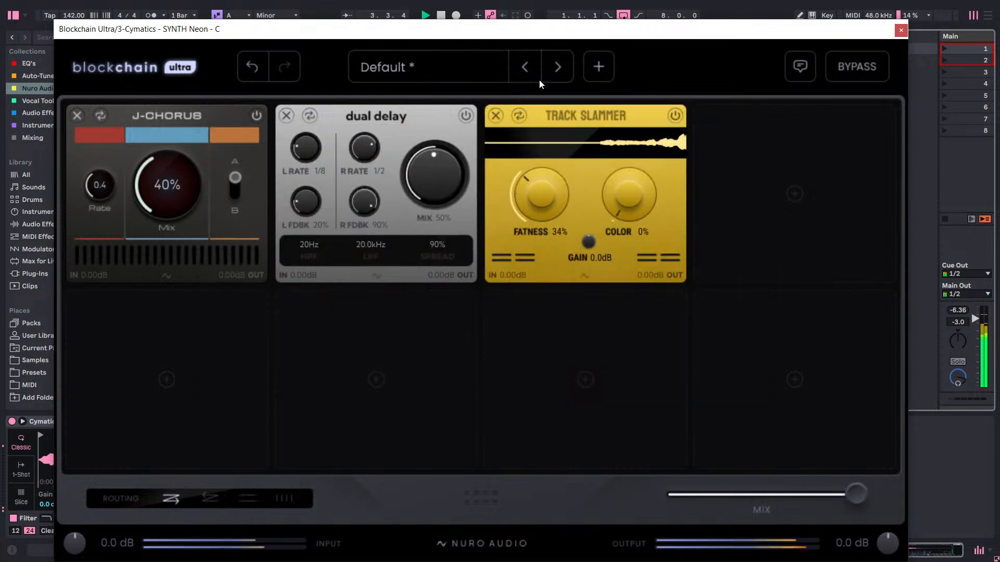
left_click(495, 115)
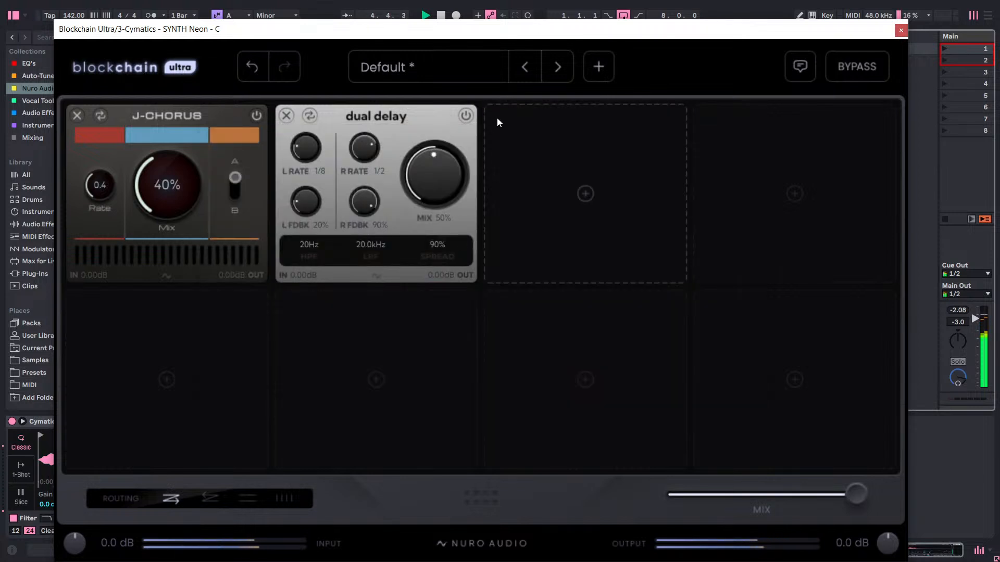
Add the Digital Resample module from the SFX category to the third slot.
left_click(496, 118)
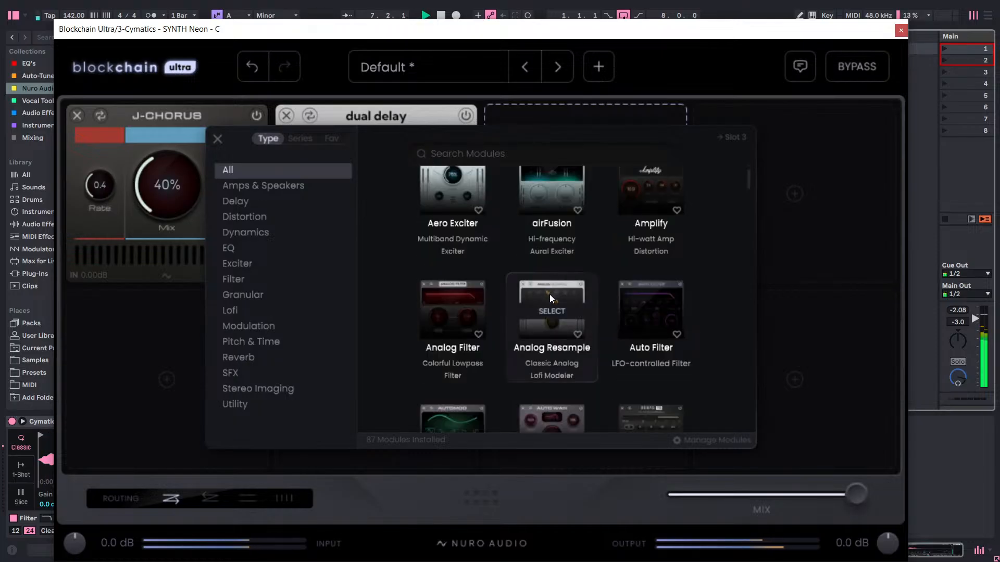
left_click(238, 366)
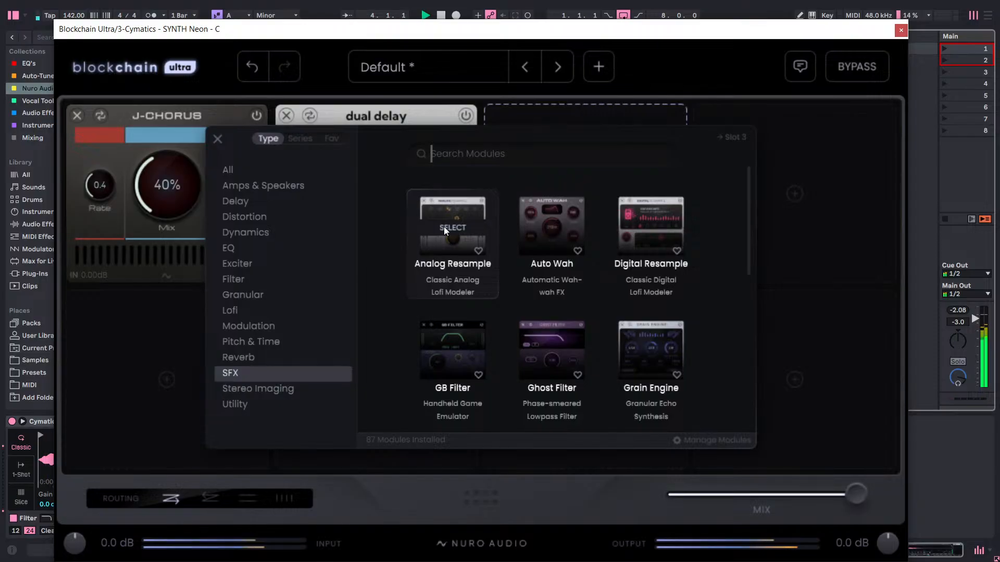
left_click(643, 234)
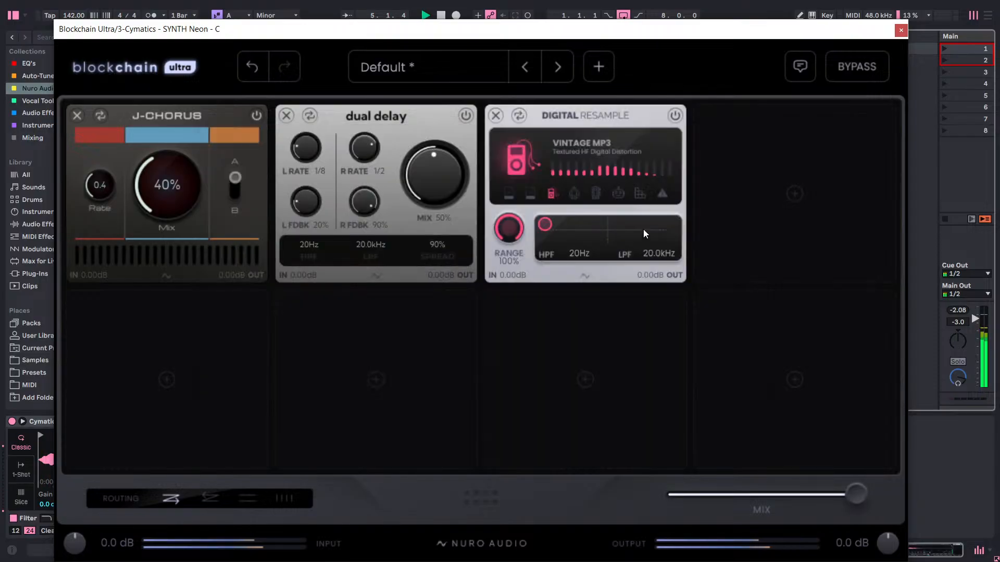
Audition Digital Resample's 90s Keychain, Vintage MP3, Robo Pet, Digi Destroyer and Busted modes, setting its HPF to 233 Hz and LPF to 2.0 kHz.
left_click(574, 193)
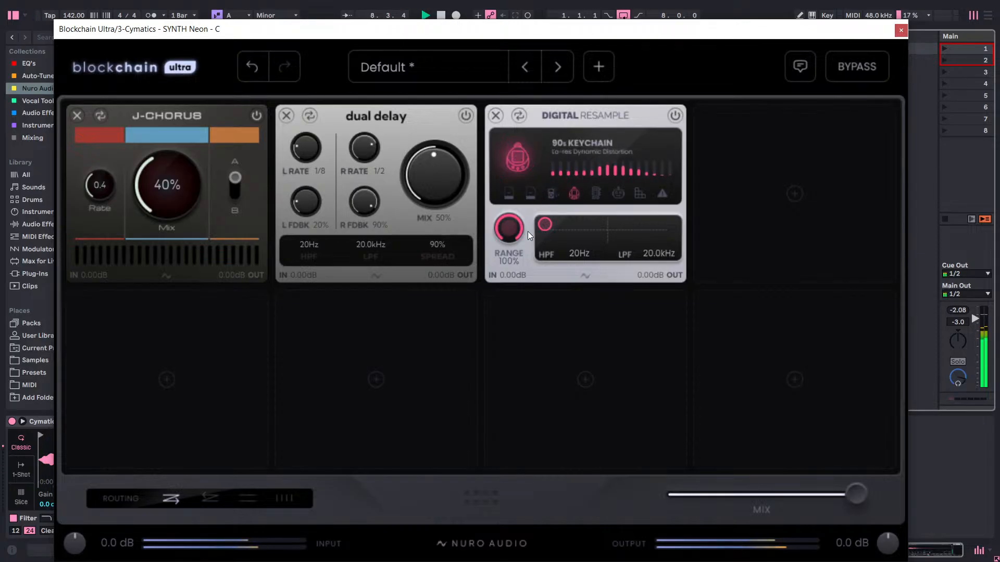
left_click_drag(589, 224, 621, 226)
left_click(550, 194)
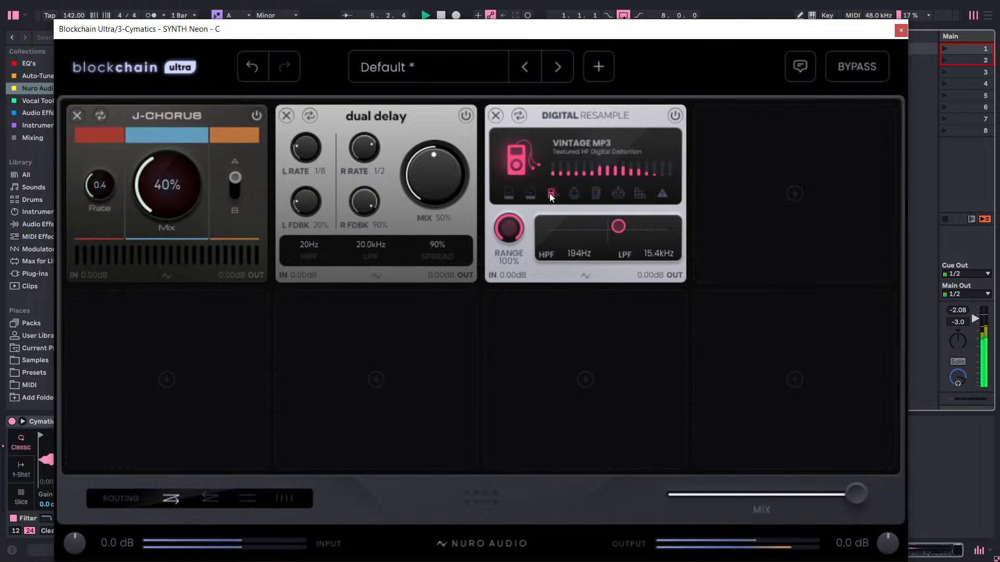
left_click(618, 193)
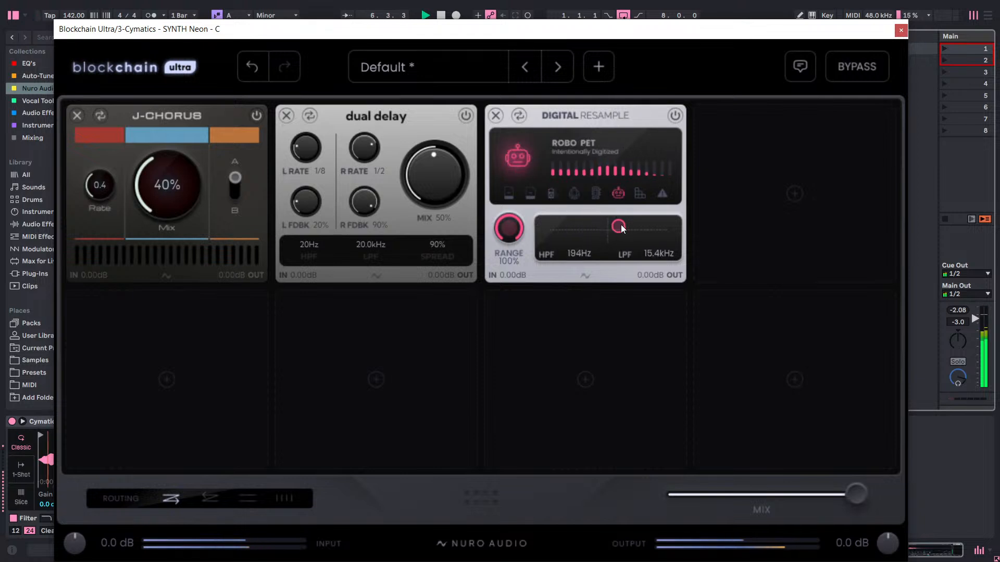
left_click_drag(621, 224, 626, 242)
left_click(640, 196)
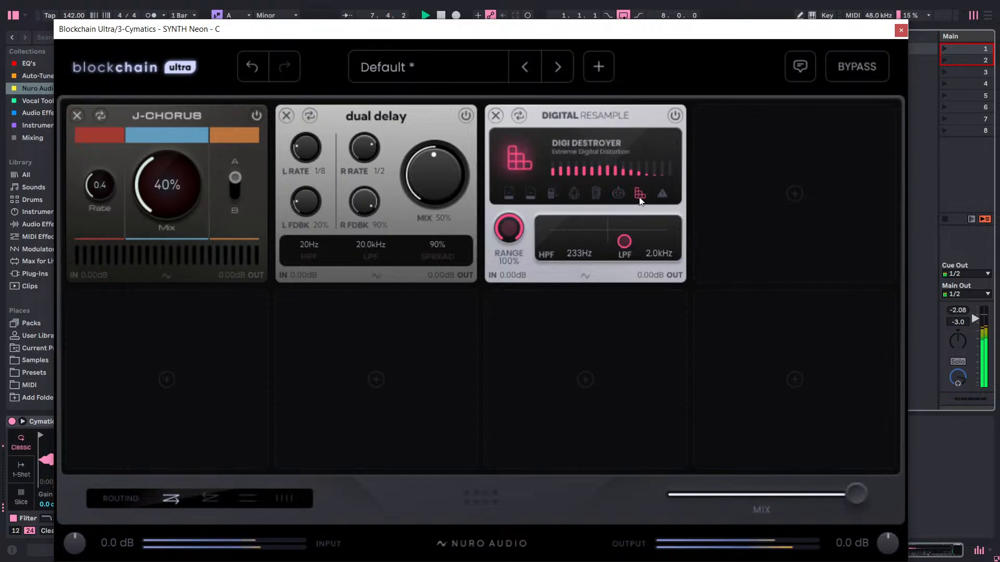
left_click(664, 195)
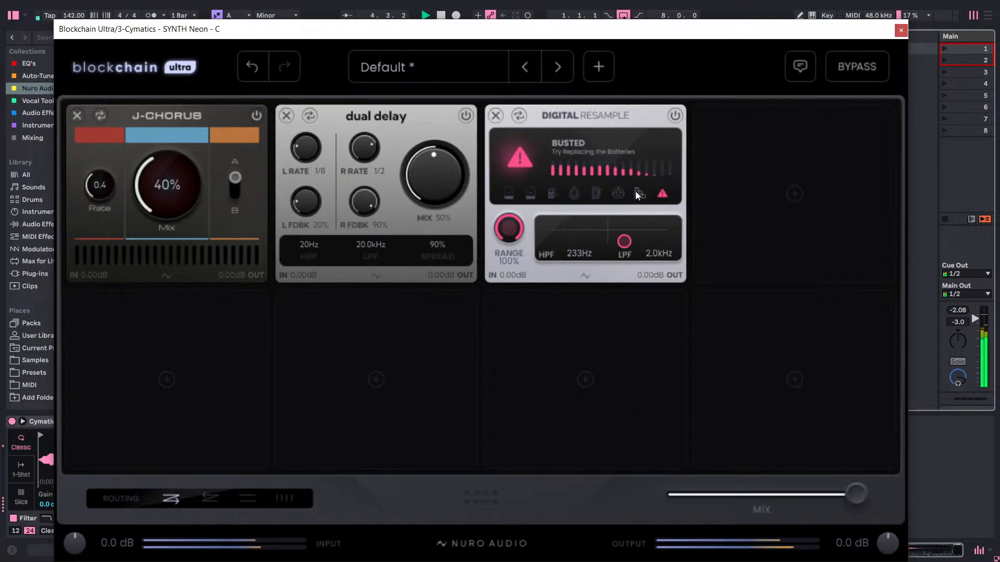
Audition Digital Resample's Modem, 90s Keychain, Vintage MP3 and Modern WAV modes with the HPF at 37 Hz, and remove the module.
left_click_drag(628, 233, 566, 243)
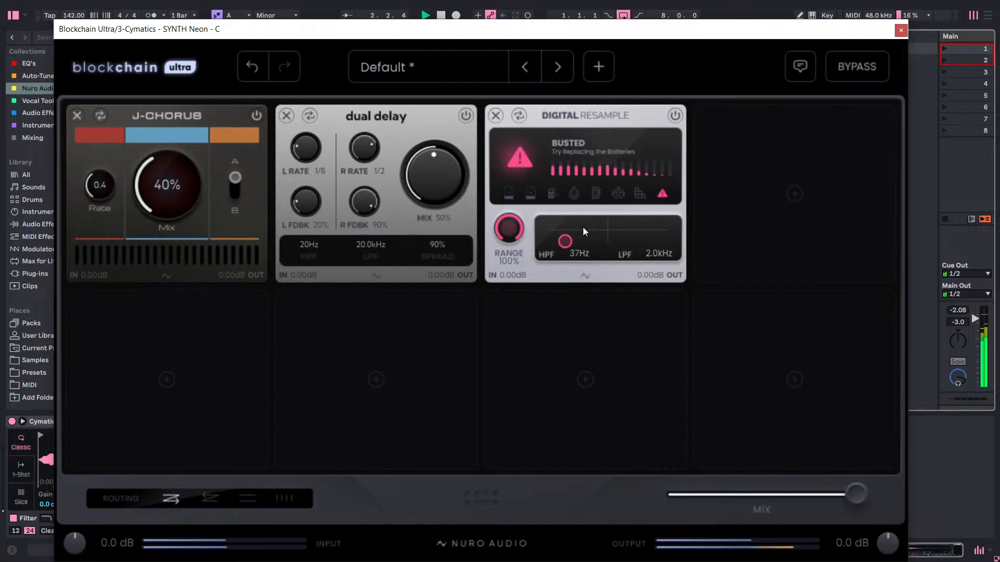
left_click(594, 194)
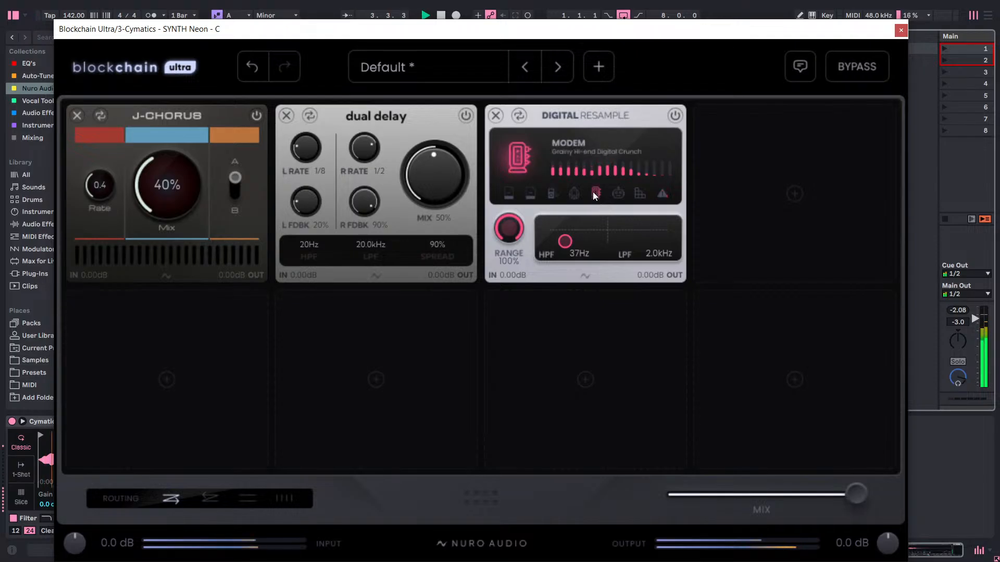
left_click(582, 194)
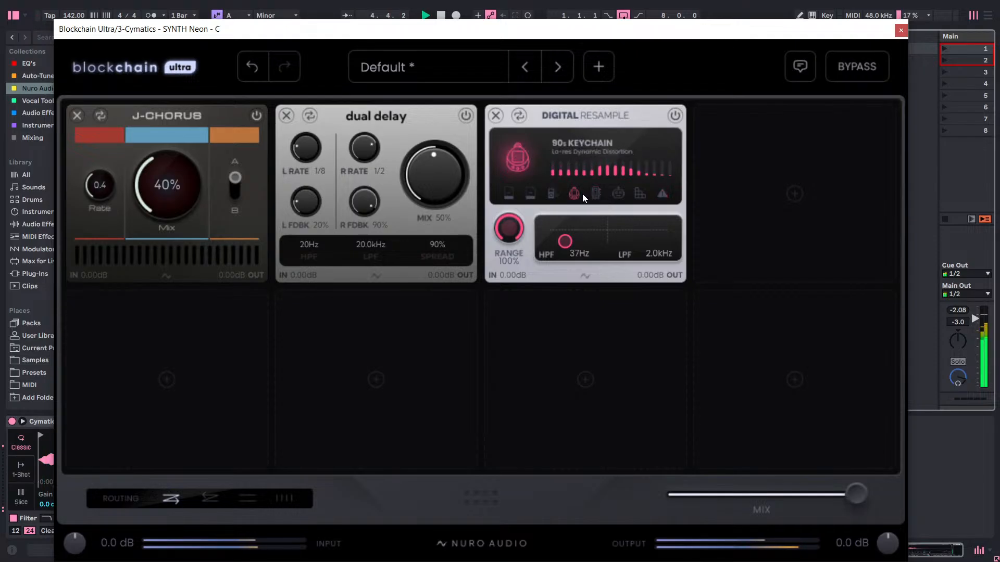
left_click(551, 194)
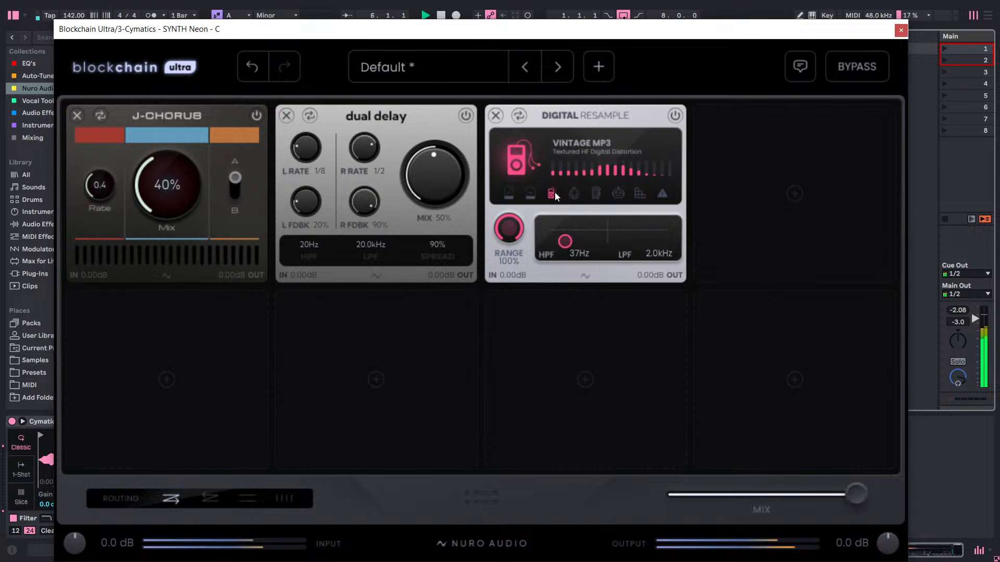
left_click(508, 193)
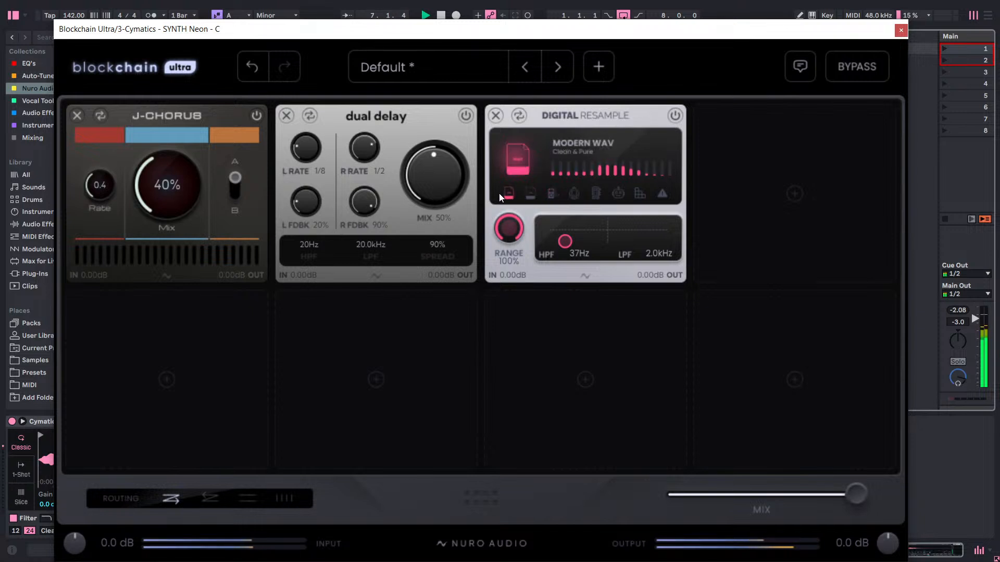
left_click(497, 116)
Add the Analog Resample module to the empty third slot.
left_click(560, 194)
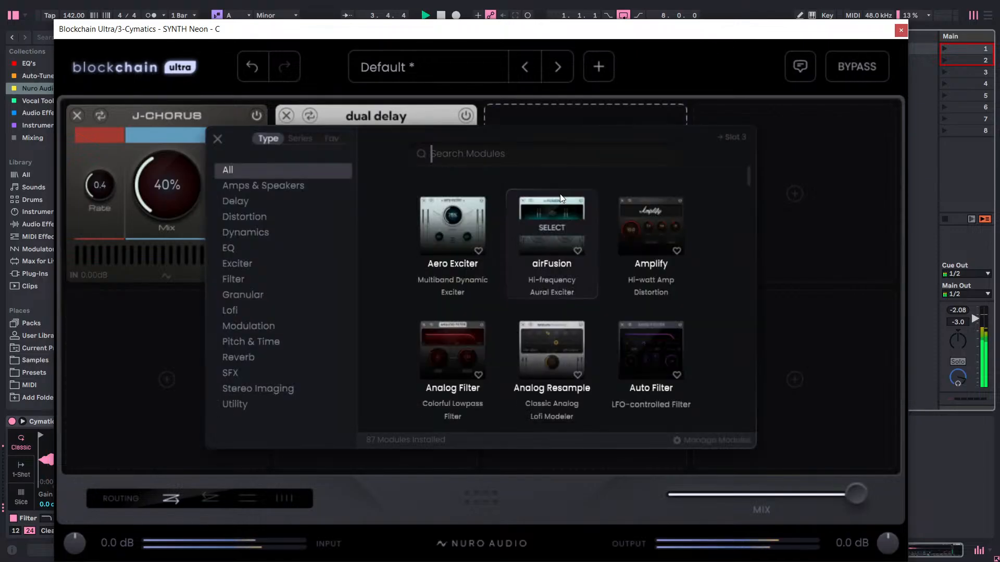
scroll(516, 258, "down", 5)
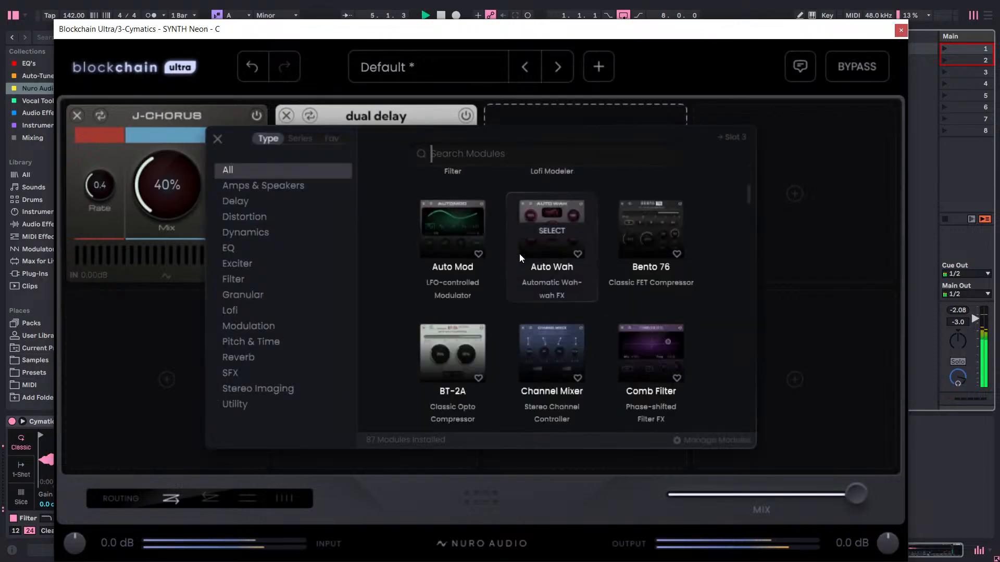
scroll(559, 268, "up", 2)
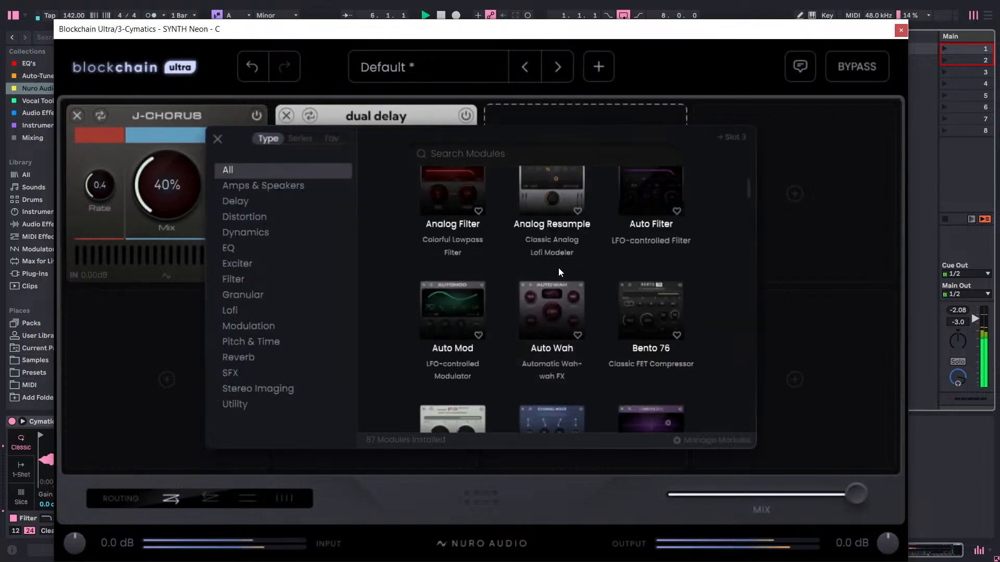
left_click(560, 208)
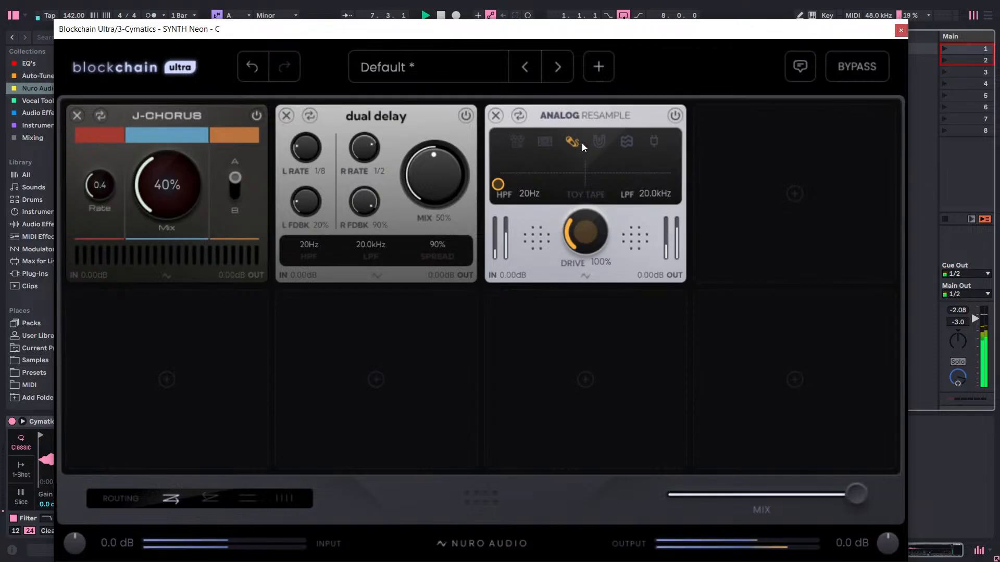
Audition Analog Resample's Magnet and Redline modes, bringing its HPF to 407 Hz and LPF to 4.0 kHz.
left_click(600, 142)
left_click_drag(504, 173, 568, 146)
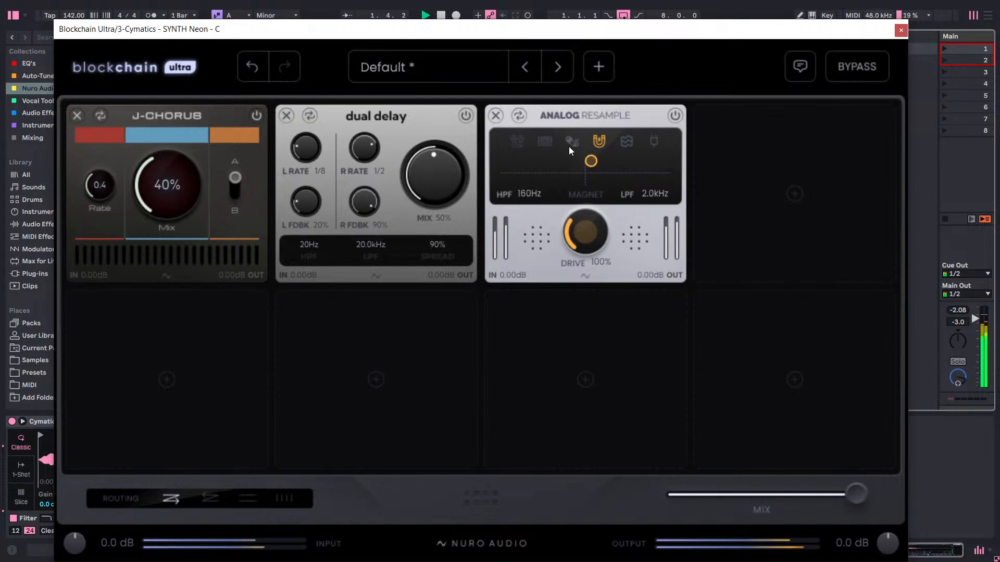
left_click(514, 143)
left_click(630, 142)
left_click_drag(594, 161, 636, 169)
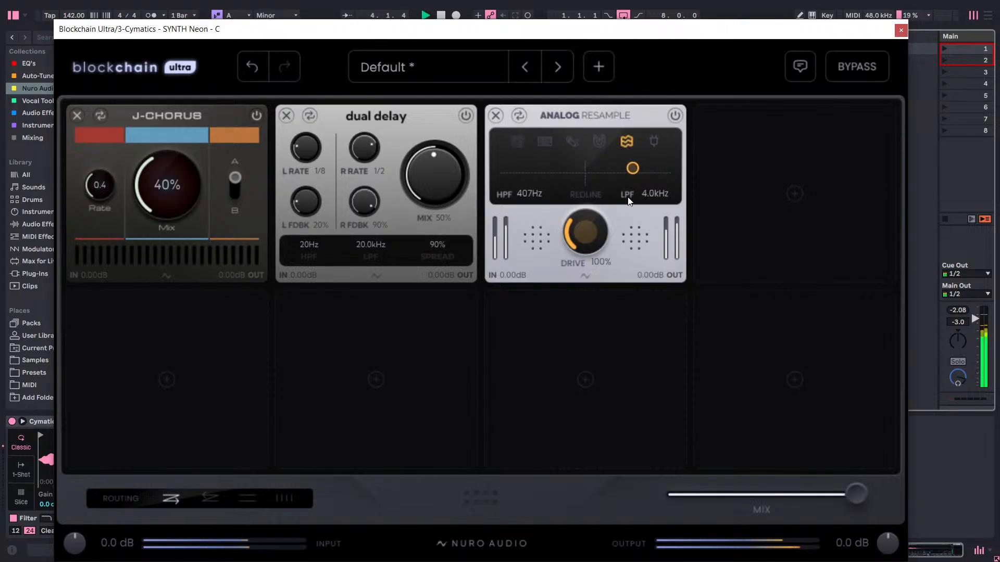
Try Analog Resample's drive at 198% in Magnet mode with the HPF at 76 Hz and LPF at 3.8 kHz.
left_click_drag(594, 225, 646, 116)
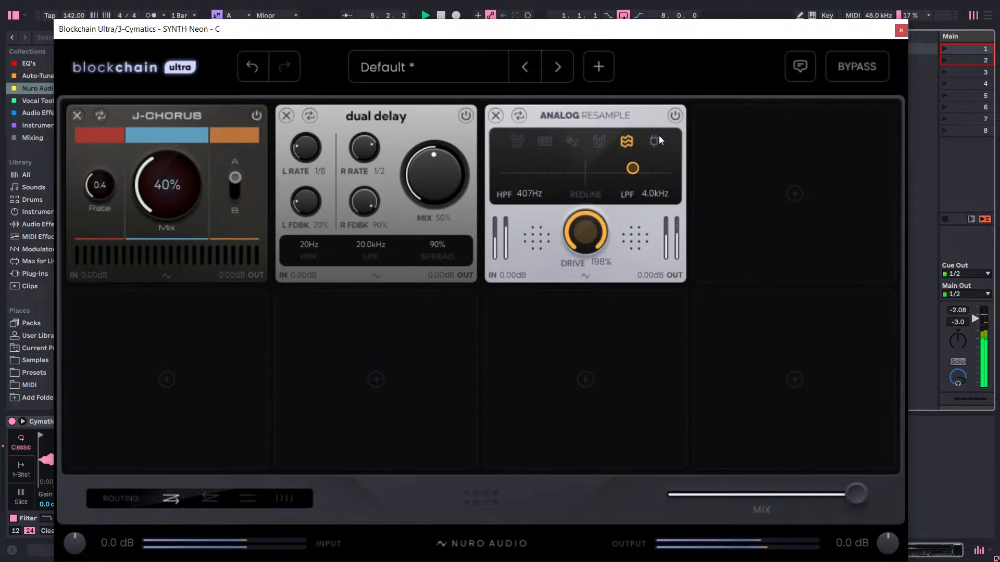
left_click(600, 140)
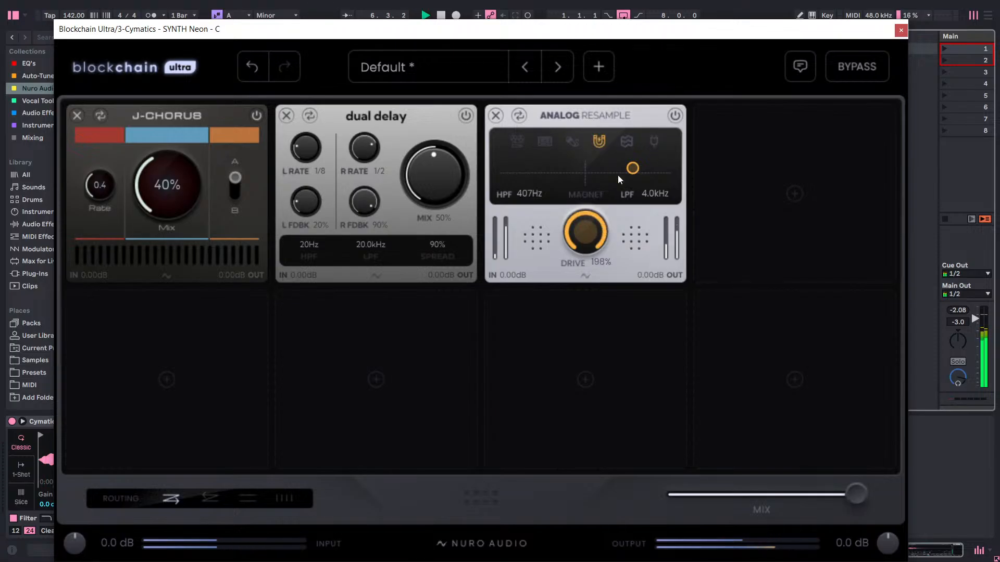
left_click_drag(630, 170, 557, 171)
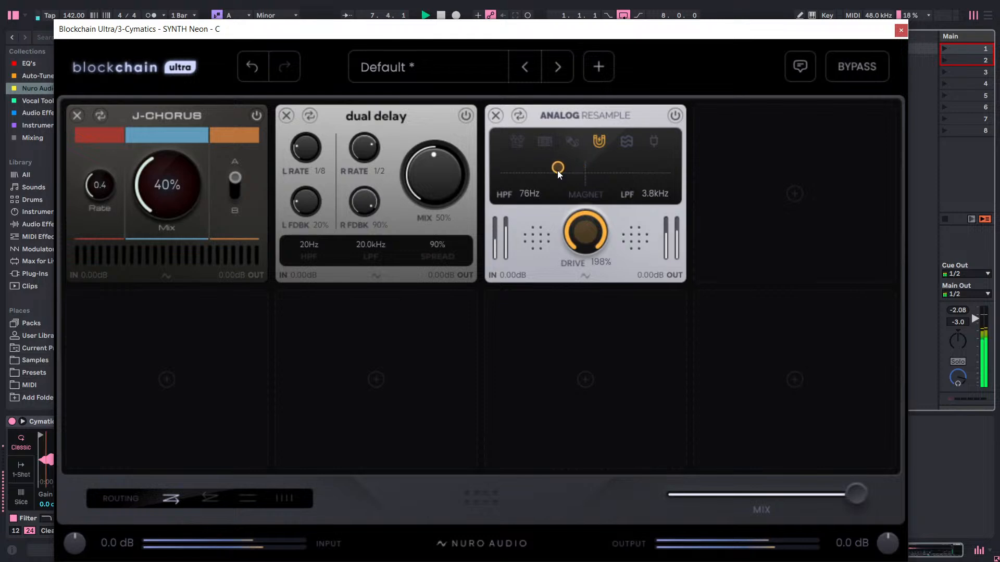
Replace Analog Resample in the third slot with the Digital Resample module from the SFX category.
left_click(516, 116)
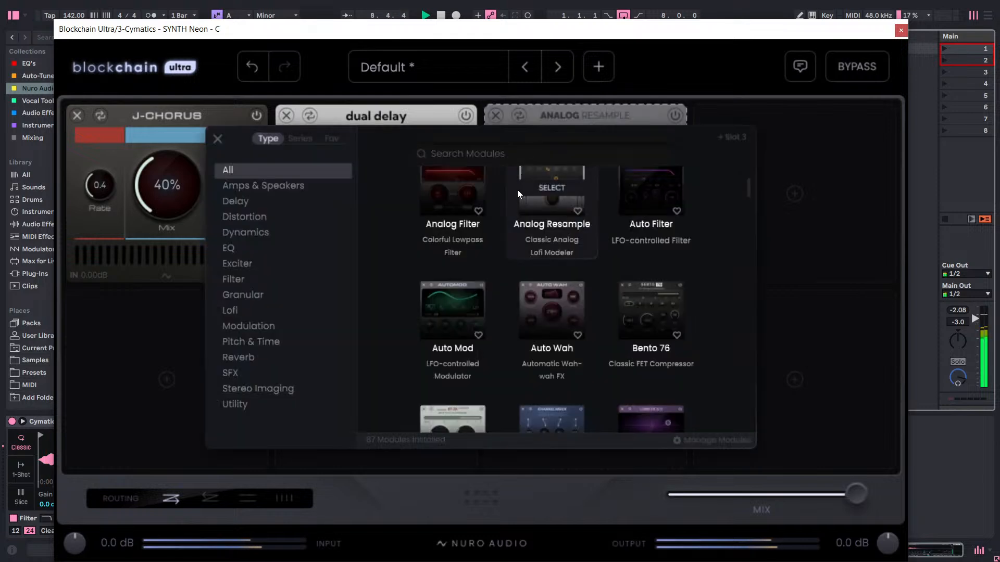
scroll(517, 189, "up", 3)
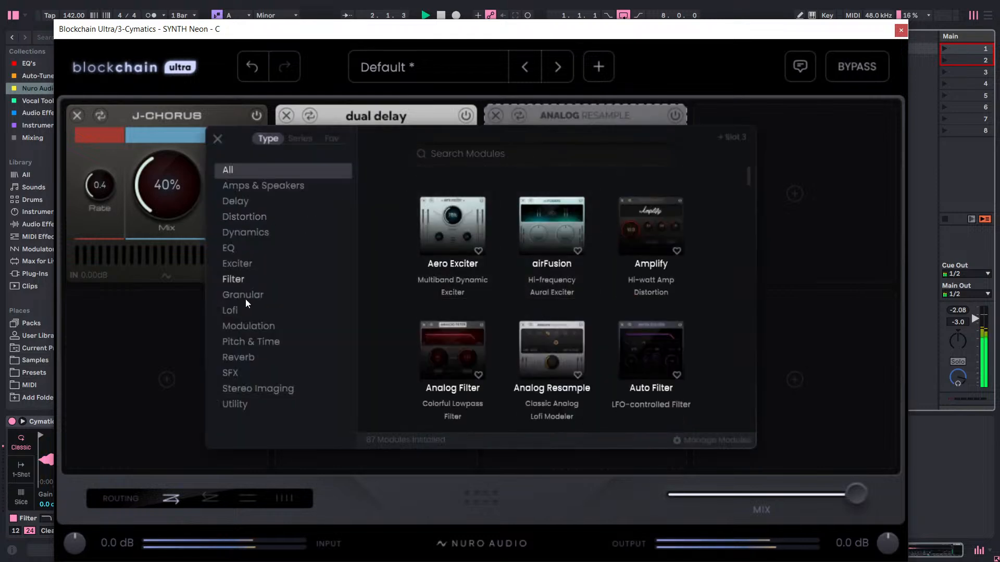
left_click(262, 221)
left_click(264, 233)
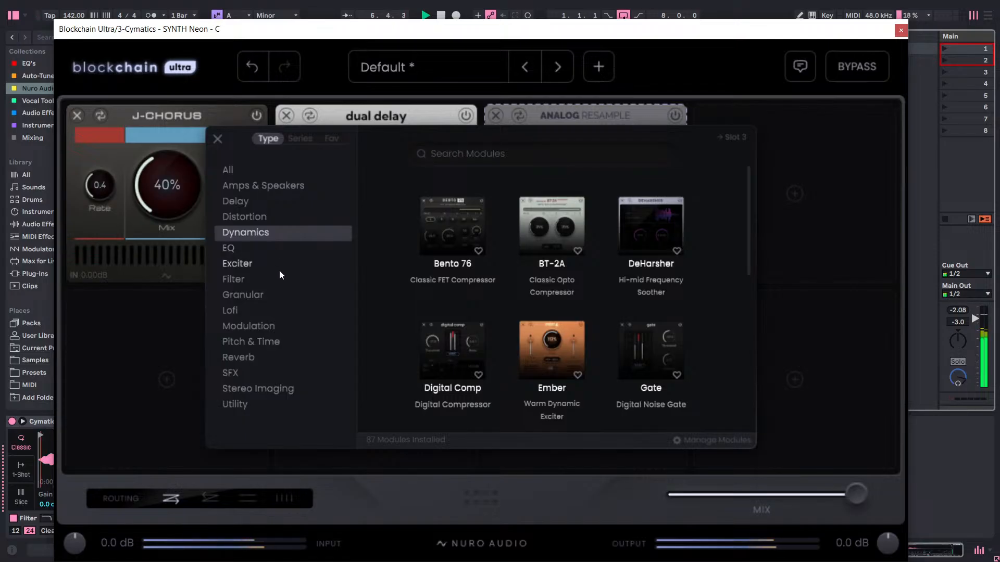
left_click(256, 371)
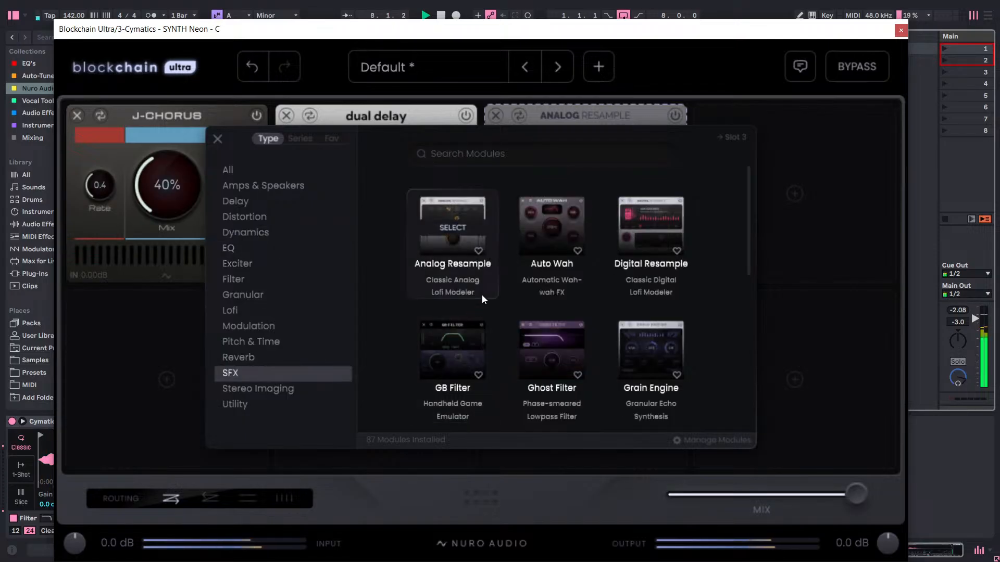
left_click(636, 233)
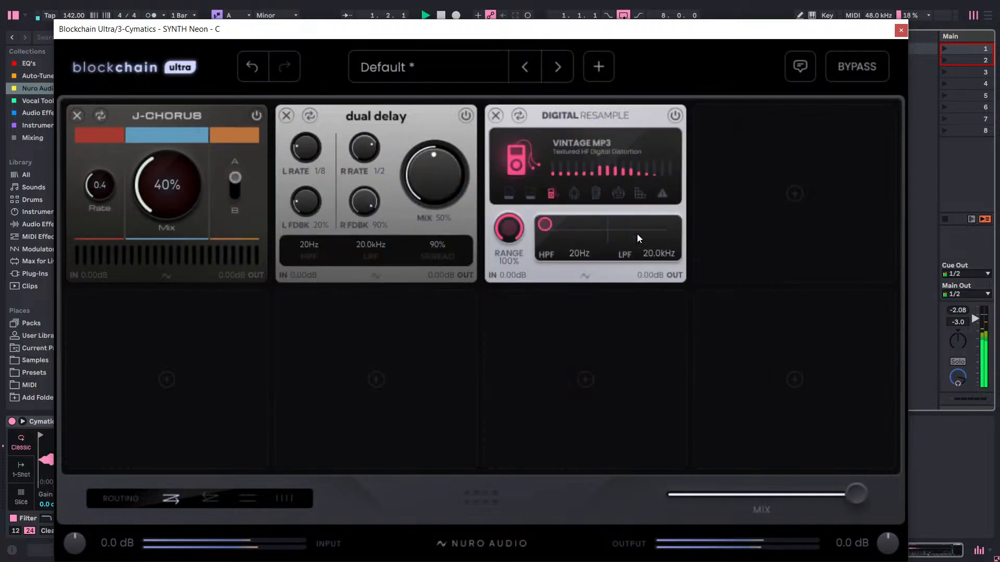
Set Digital Resample to 90s Keychain mode with the HPF at 255 Hz and the LPF at 6.0 kHz.
left_click(574, 193)
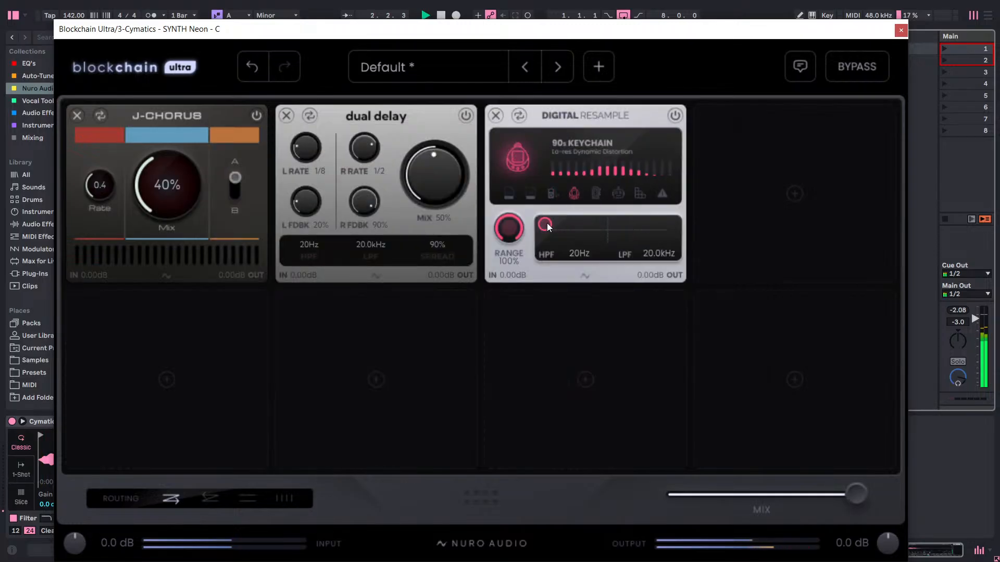
left_click_drag(544, 224, 626, 223)
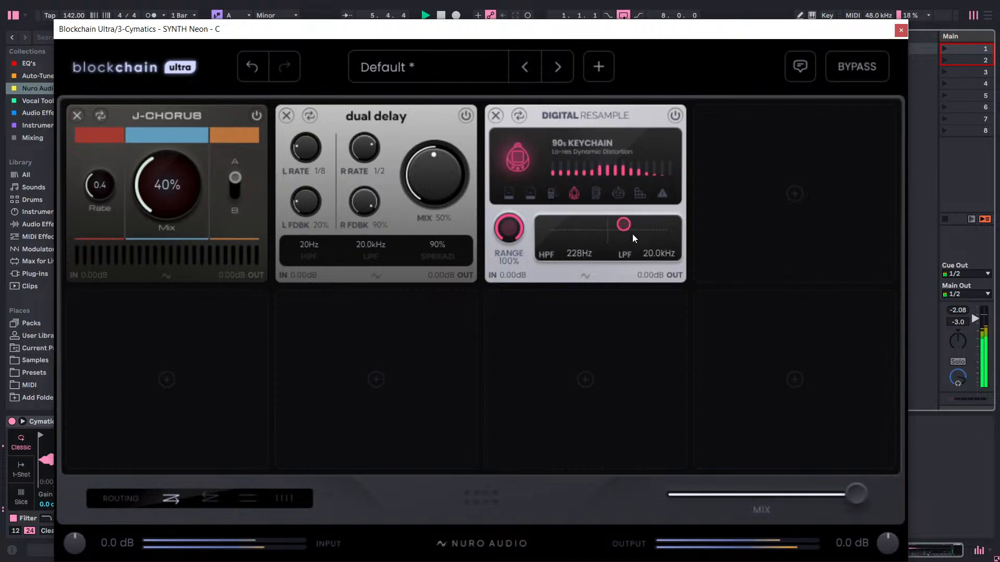
left_click_drag(651, 258, 639, 301)
left_click_drag(670, 255, 660, 298)
left_click_drag(663, 262, 660, 311)
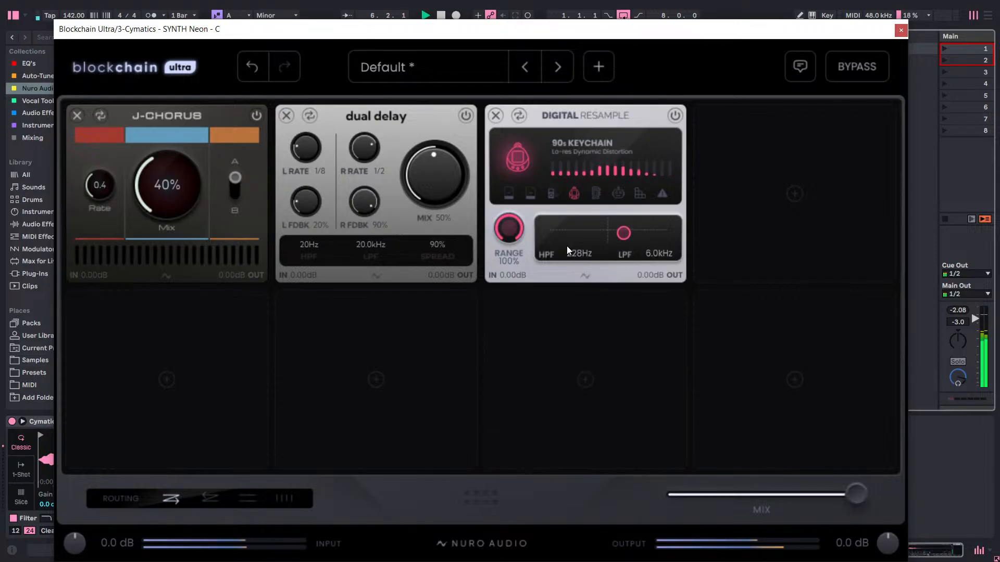
left_click_drag(568, 249, 604, 249)
type("255")
Lower Digital Resample's range to 70%.
left_click_drag(508, 229, 491, 461)
left_click_drag(510, 525, 520, 321)
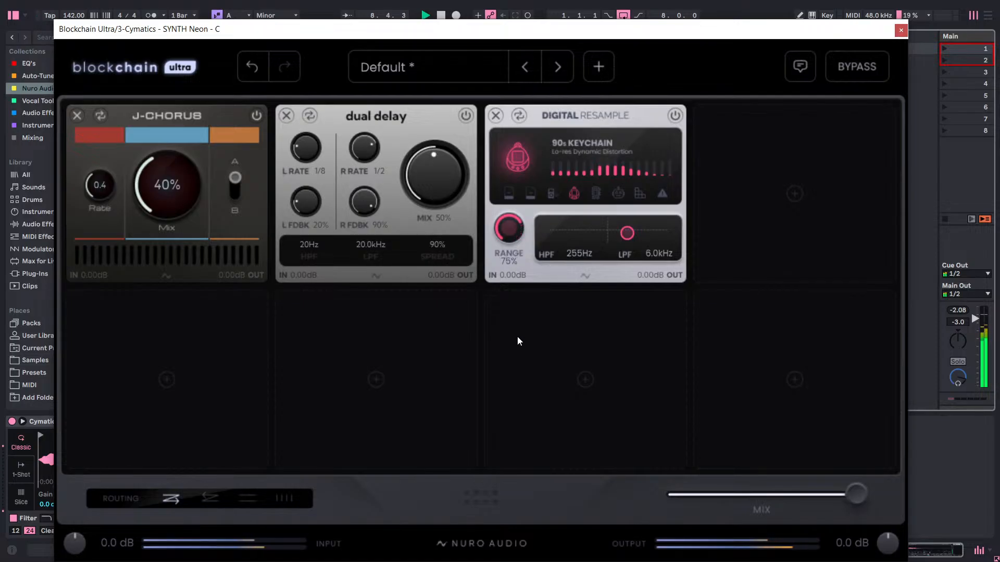
left_click_drag(517, 225, 511, 234)
Add the Ghost Verb module from the Reverb category to the fourth slot.
left_click(794, 193)
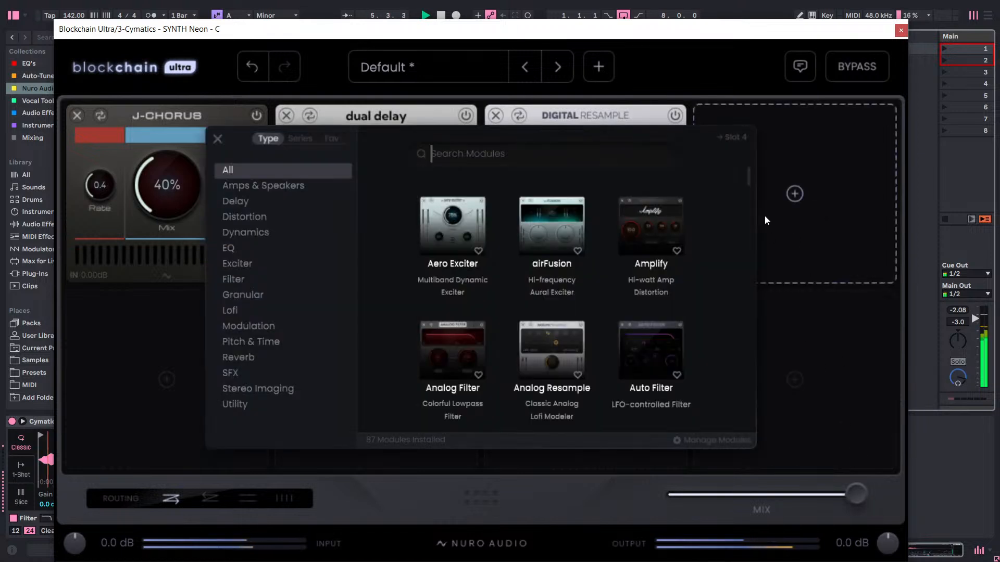
left_click(280, 360)
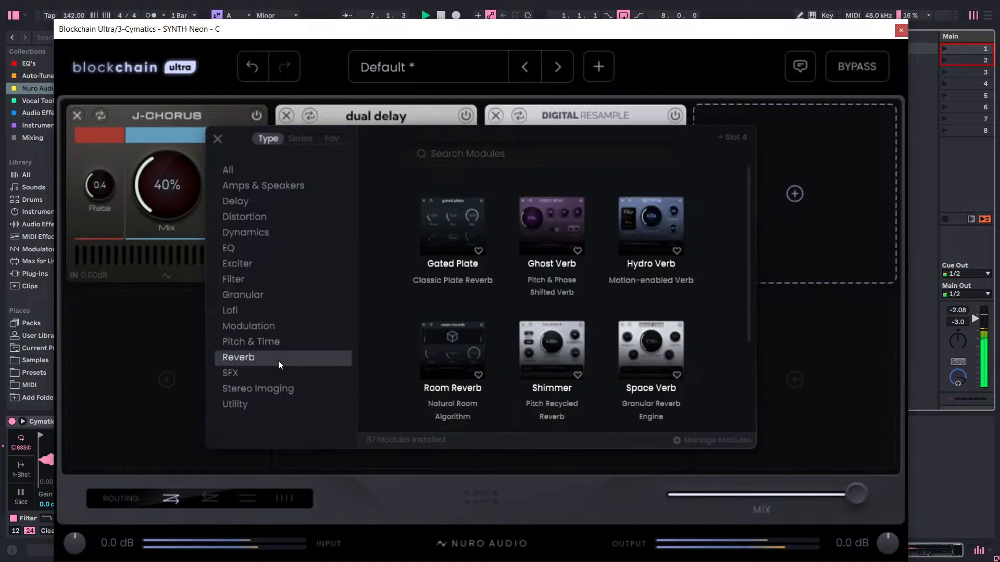
left_click(551, 243)
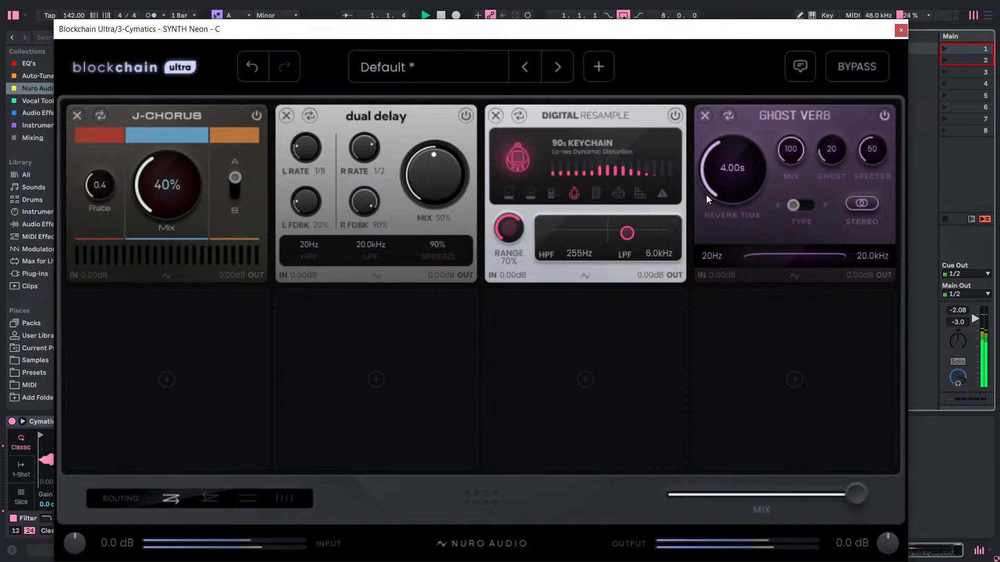
Set Ghost Verb's mix to 15, ghost to 45 and specter to 70.
left_click_drag(787, 155, 785, 406)
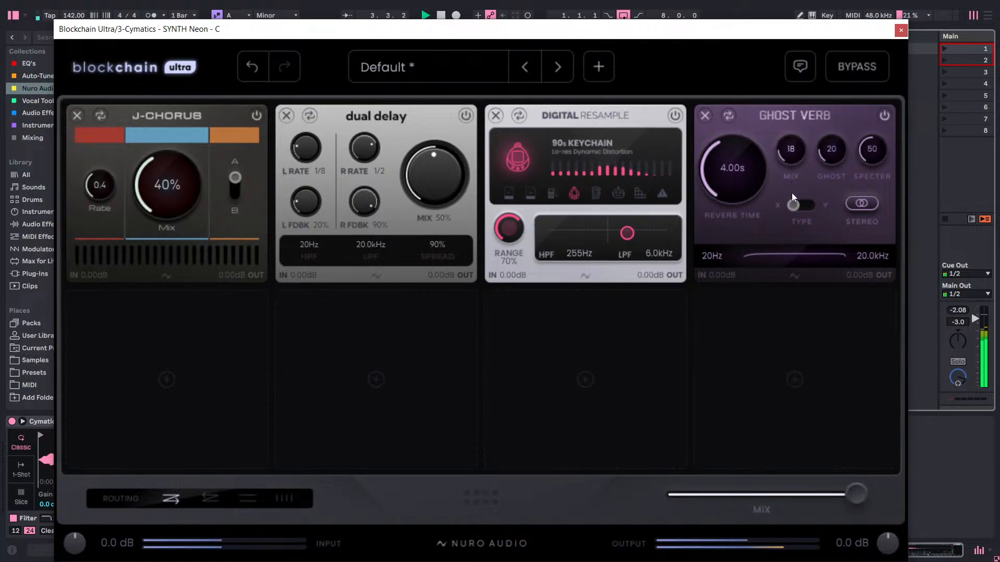
left_click_drag(798, 173, 797, 155)
left_click_drag(821, 153, 853, 65)
left_click_drag(833, 154, 830, 181)
left_click_drag(870, 154, 899, 105)
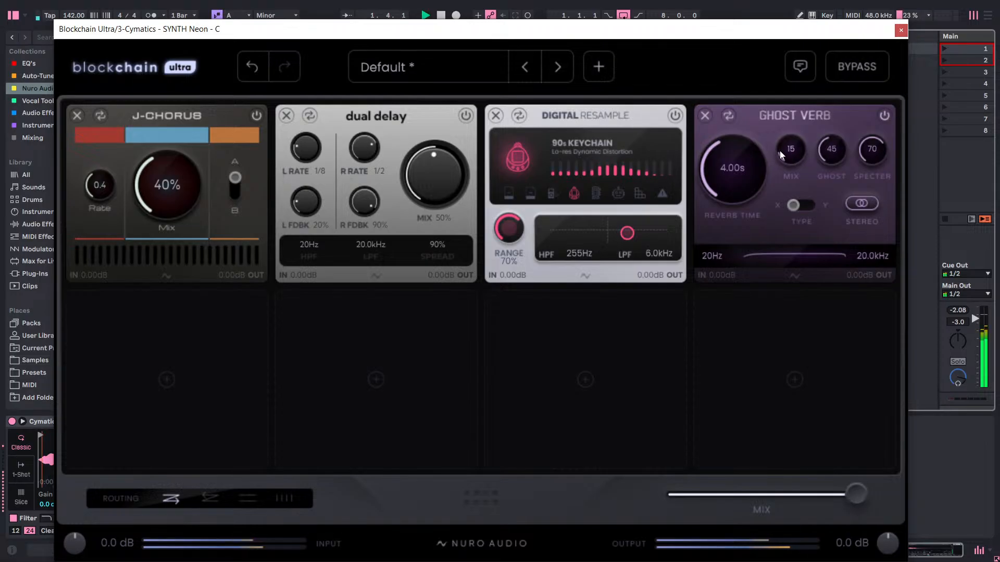
Set Ghost Verb's reverb time to 8.00 s and raise its mix to 100.
left_click_drag(745, 167, 774, 149)
type("8")
key("Return")
mouse_move(793, 151)
left_mouse_down()
mouse_move(813, 6)
mouse_move(892, 4)
mouse_move(804, 150)
left_mouse_up()
left_click_drag(804, 92, 821, 37)
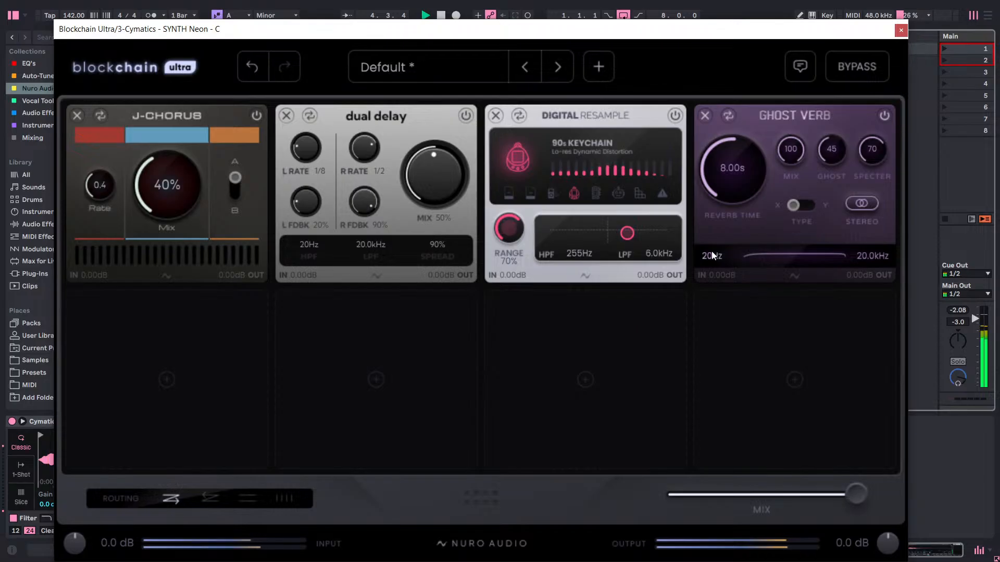
Set Ghost Verb's lower frequency limit to 60 Hz.
left_click_drag(711, 251, 748, 208)
mouse_move(712, 256)
left_mouse_down()
mouse_move(720, 240)
mouse_move(717, 298)
mouse_move(711, 261)
left_mouse_up()
type("60")
key("Return")
Try to lower Ghost Verb's upper frequency limit, entering 1.4 kHz.
left_click_drag(885, 257, 882, 280)
left_click_drag(885, 259, 889, 252)
double_click(876, 255)
type("20k")
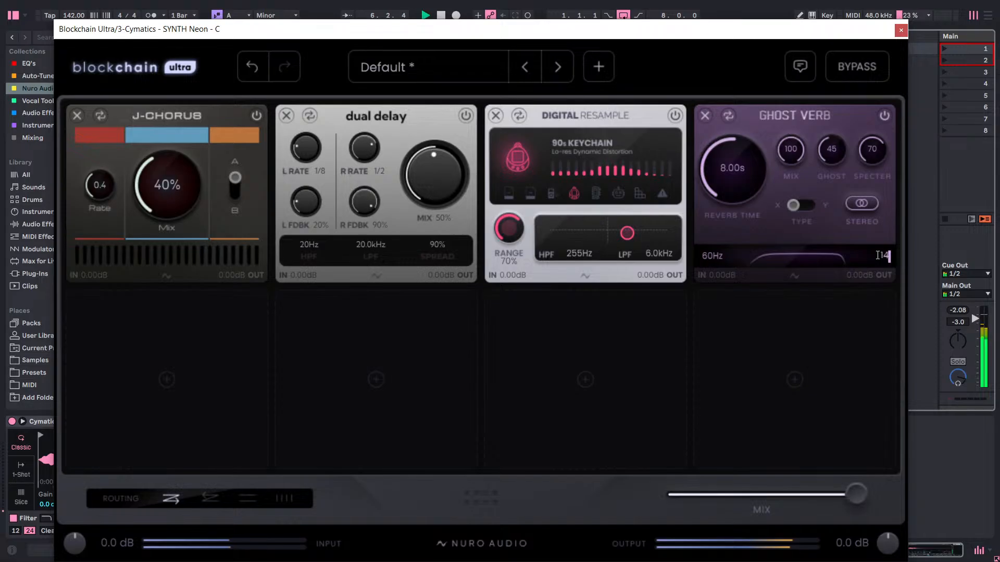
key("Return")
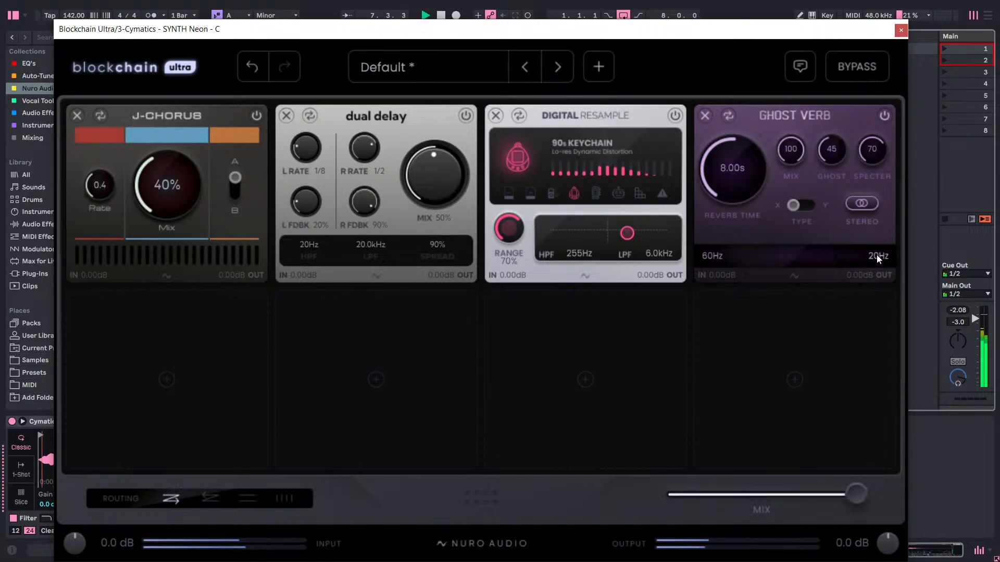
double_click(877, 256)
key("BackSpace")
type("1.4k")
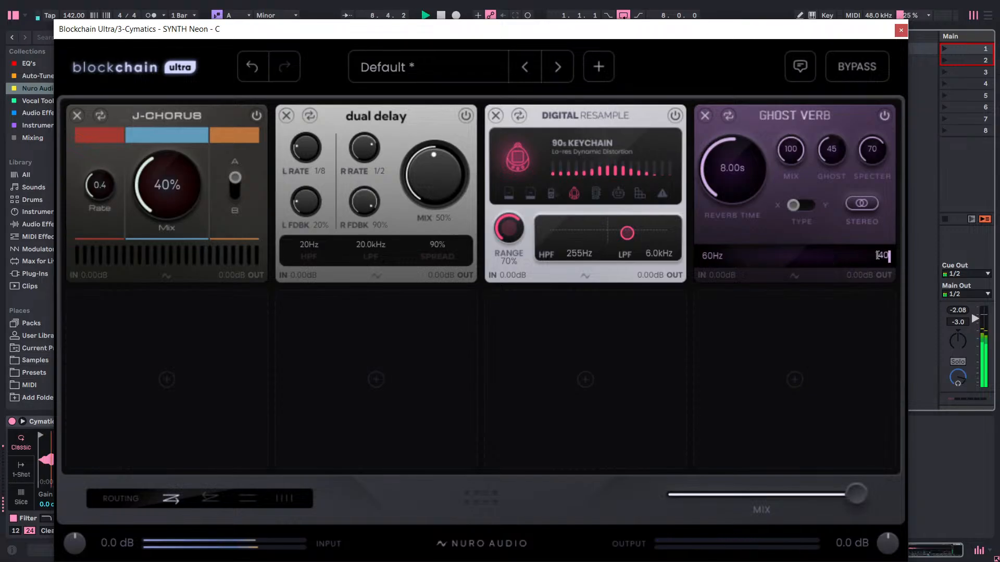
key("Return")
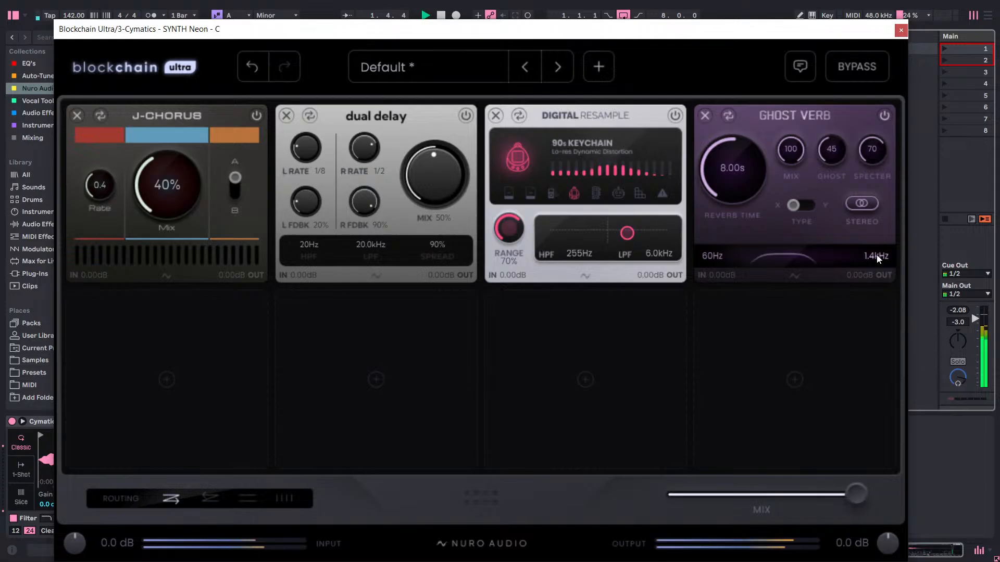
Set Ghost Verb's upper frequency limit to 14.0 kHz.
double_click(876, 255)
key("BackSpace")
type("14.0k")
key("Return")
Lower Ghost Verb's mix to 26 and raise Digital Resample's range to 100%.
left_click_drag(795, 154, 776, 390)
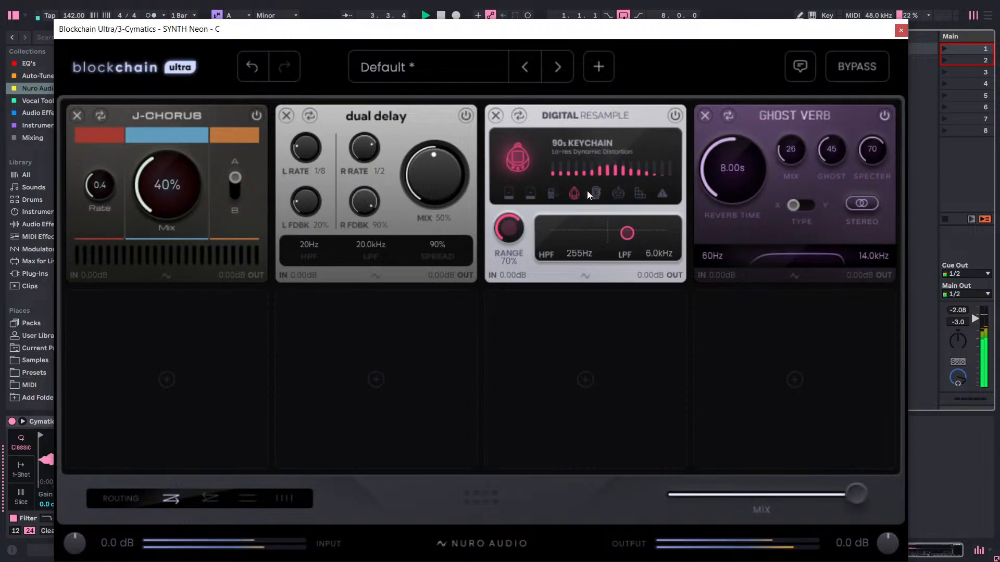
left_click_drag(508, 224, 624, 70)
Audition the SYNTH Neon track with its effect chain bypassed, and stop playback.
left_click(863, 70)
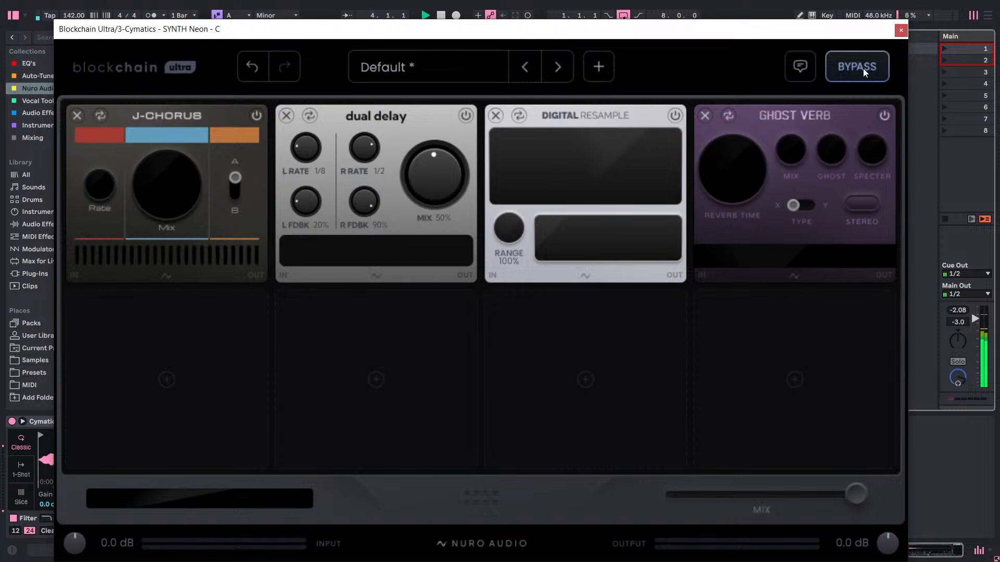
key("space")
left_click_drag(756, 43, 605, 437)
Unfreeze the Lead track and open its Blockchain Ultra chain, placed clear of the track headers.
left_click(433, 36)
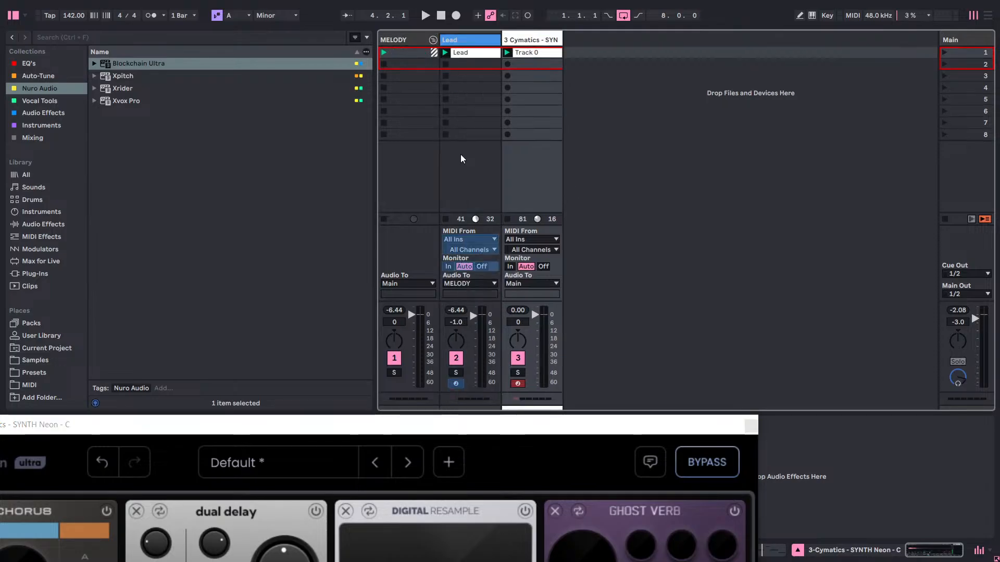
left_click_drag(556, 428, 619, 560)
right_click(486, 54)
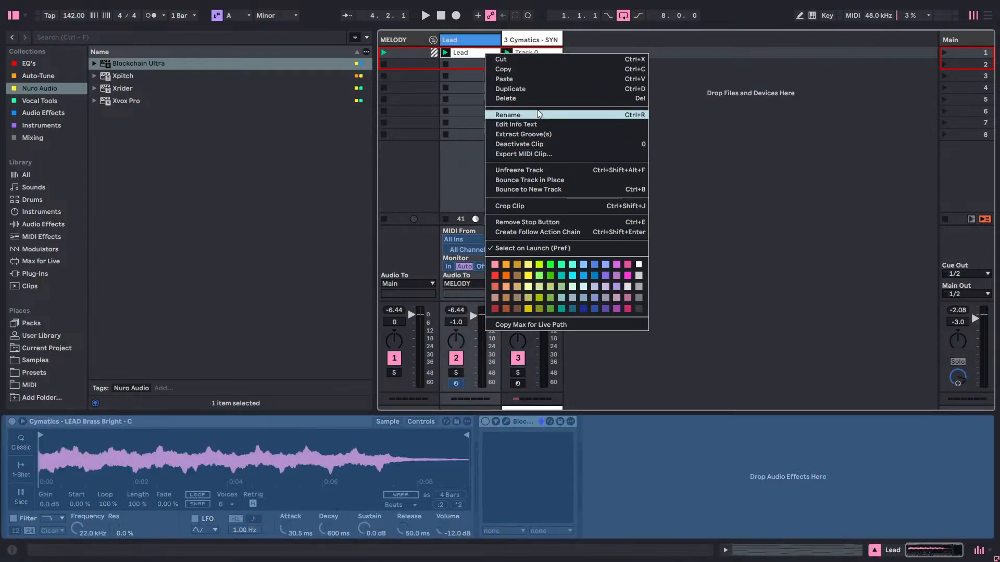
left_click(545, 170)
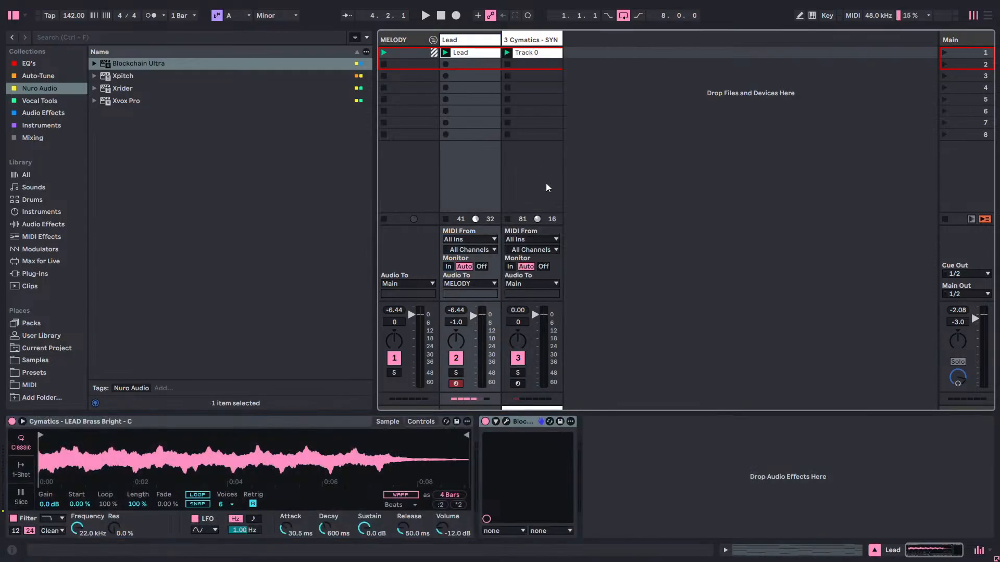
left_click(505, 420)
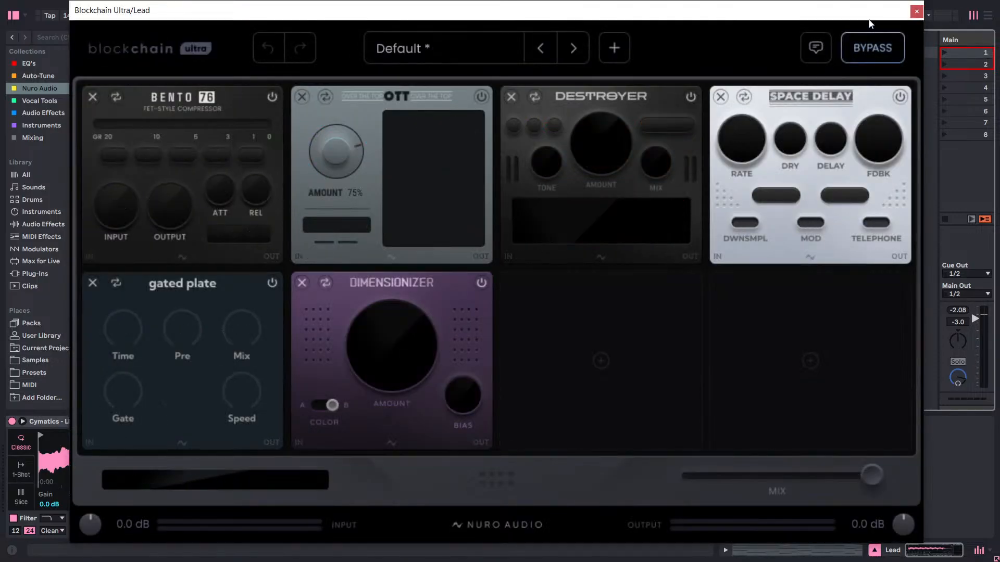
left_click_drag(859, 9, 590, 331)
left_click(654, 144)
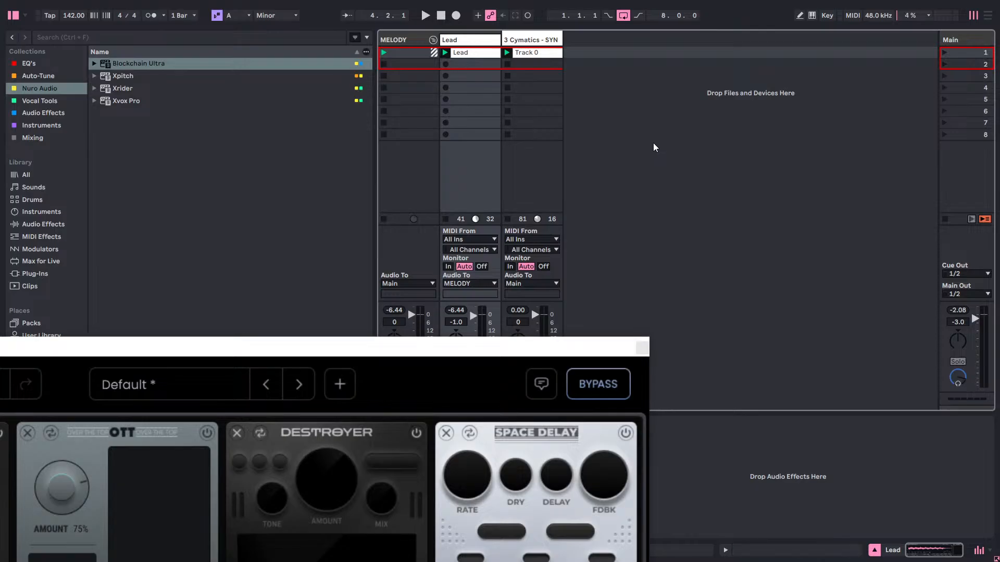
Play the session and re-enable the Blockchain Ultra chains on the Lead and SYNTH Neon tracks.
key("space")
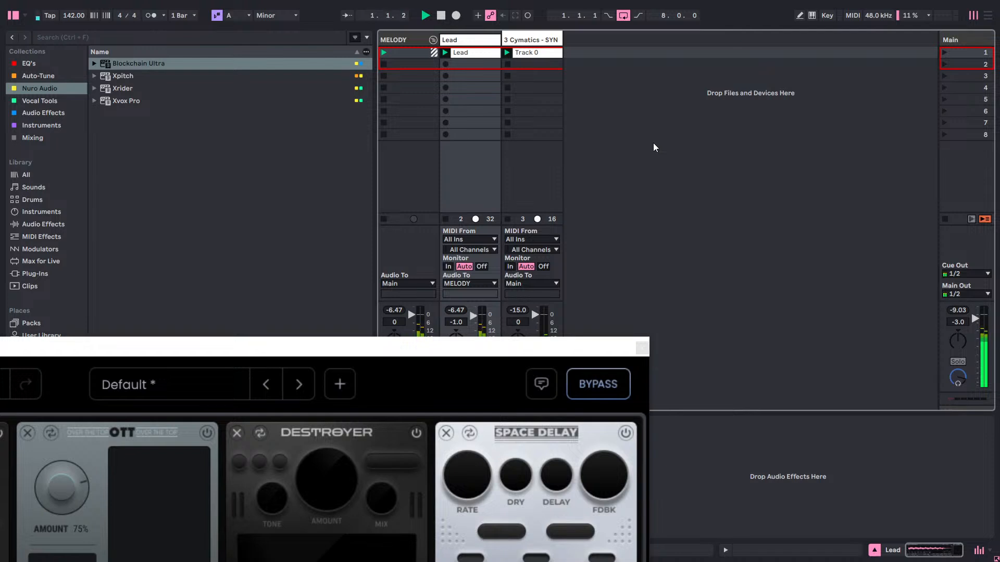
left_click(591, 386)
left_click(537, 48)
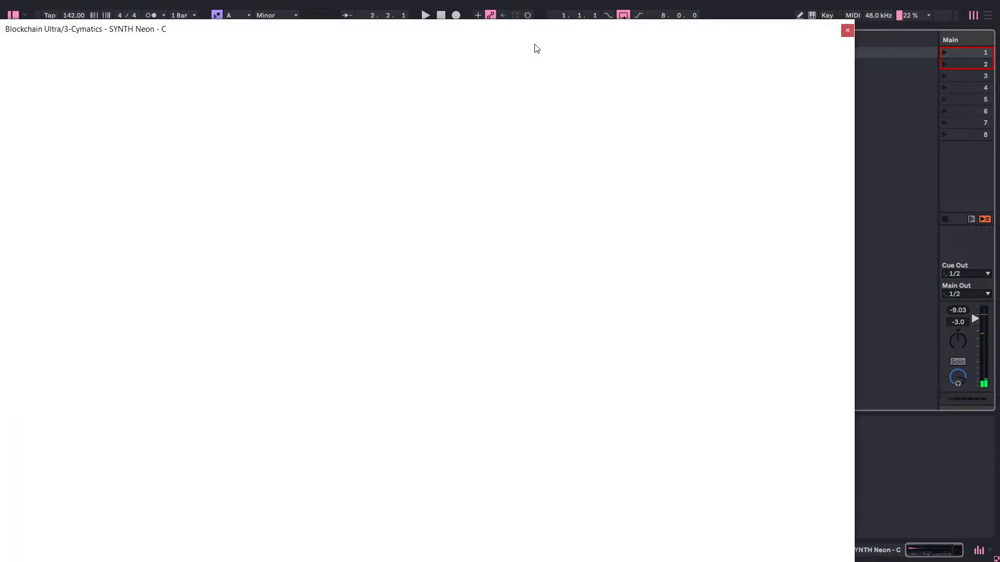
left_click(810, 74)
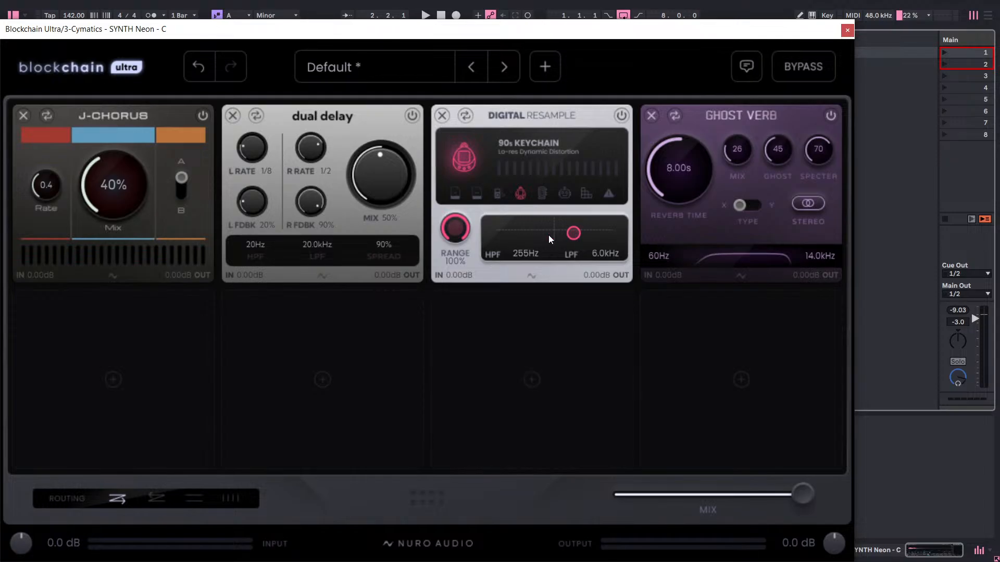
Browse the full module list for the fifth slot of the SYNTH Neon chain during playback, and close the plug-in.
key("space")
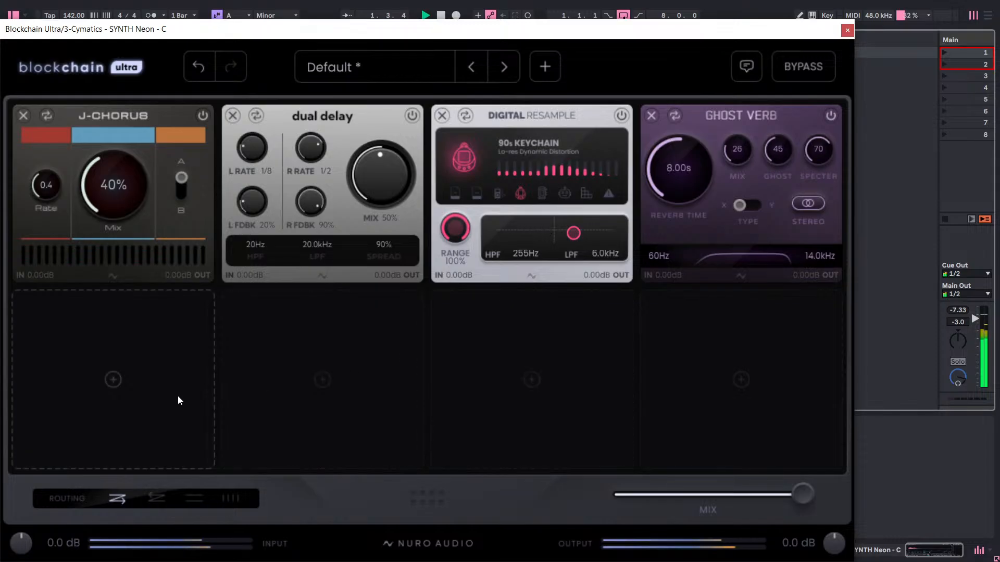
left_click(154, 384)
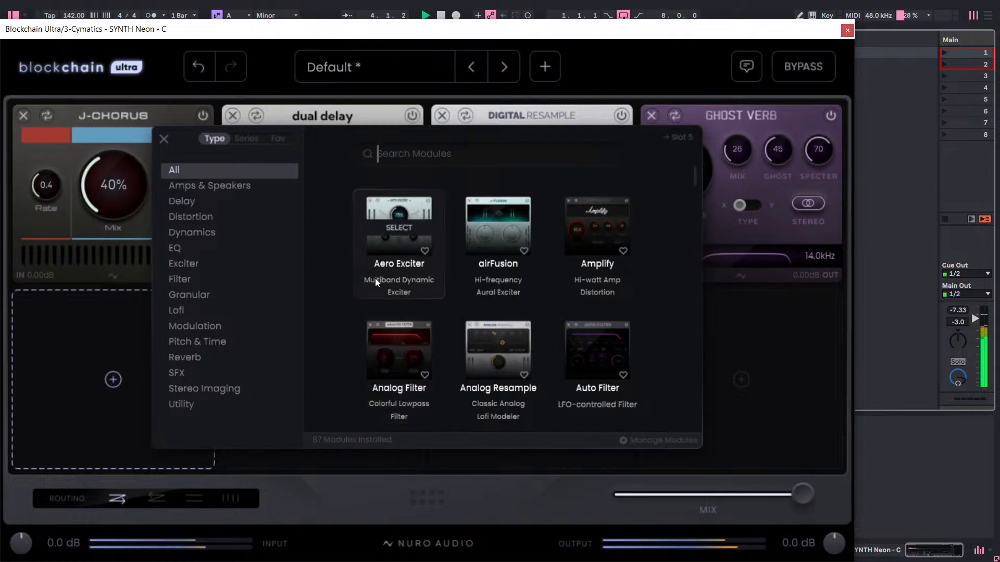
scroll(375, 279, "down", 2)
scroll(406, 280, "down", 4)
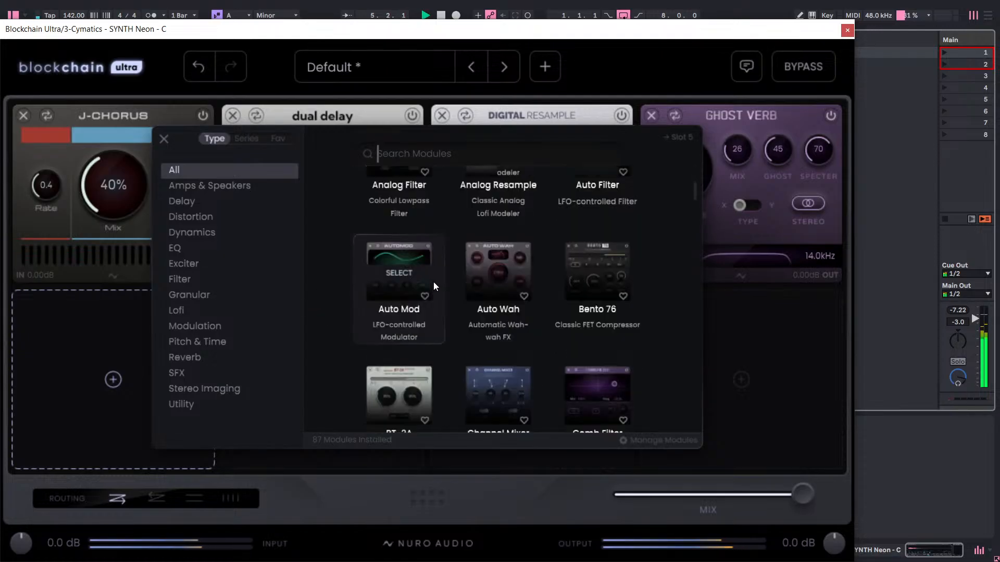
scroll(435, 283, "down", 3)
scroll(443, 286, "down", 3)
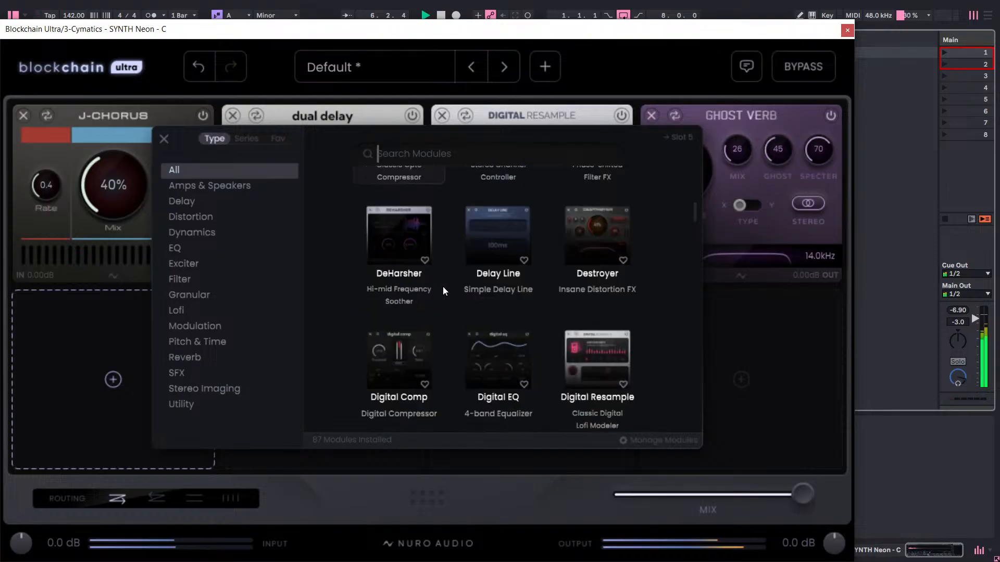
left_click(847, 30)
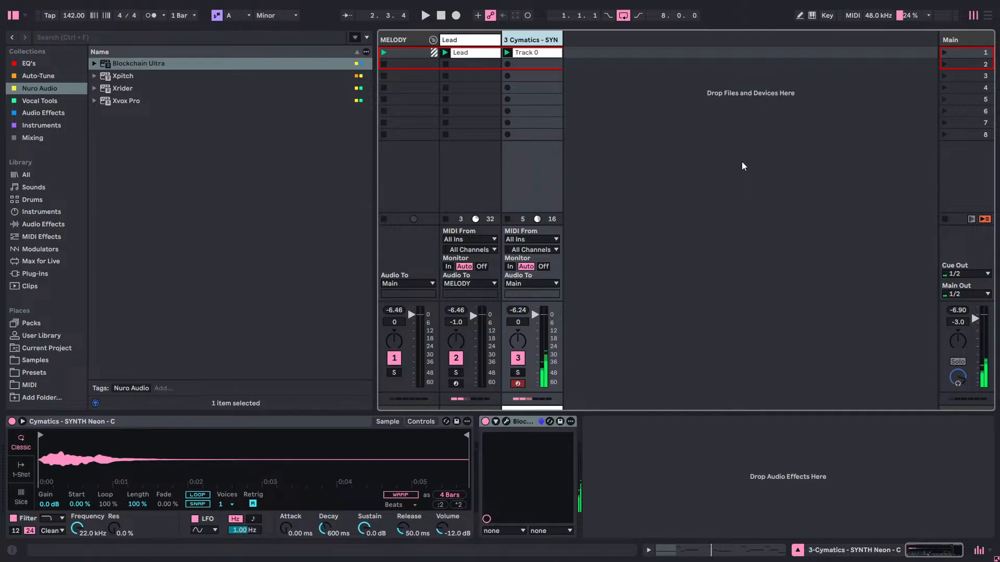
Examine the Slow Tape Vox chain on the Lead track, and close its window.
key("space")
left_click(480, 58)
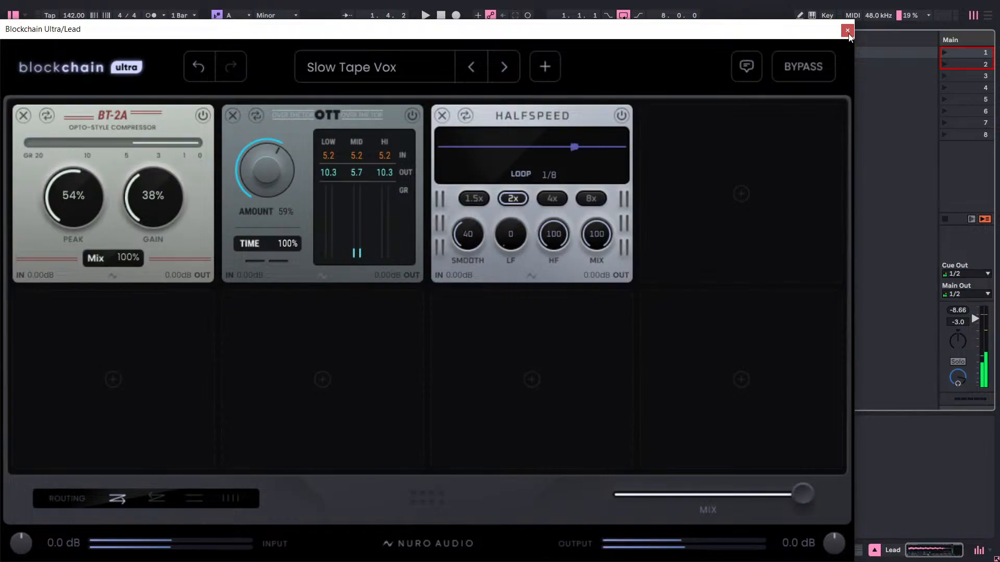
left_click(847, 30)
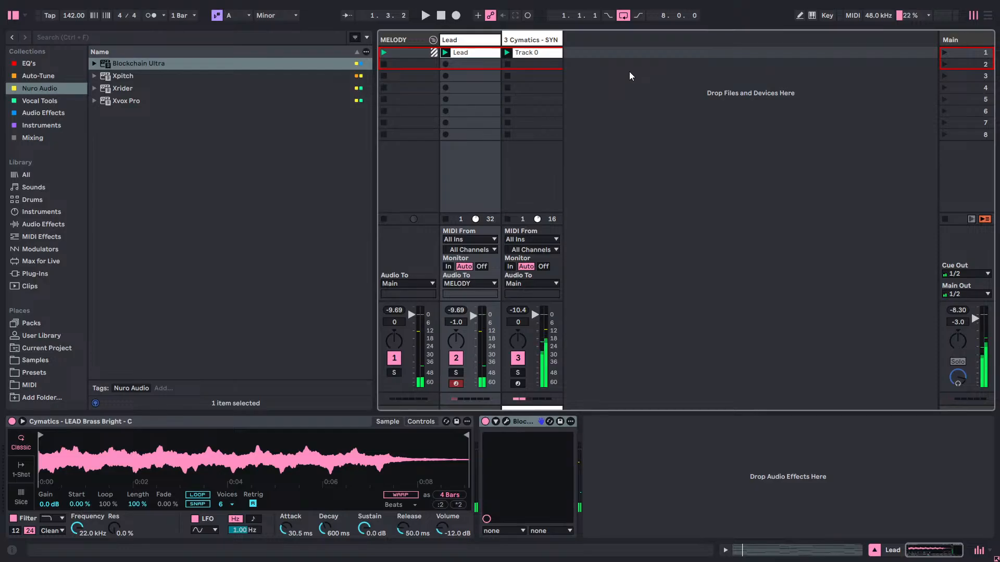
Audition the Lead track during playback with its Slow Tape Vox chain bypassed, keeping the plug-in window clear of the tracks.
key("space")
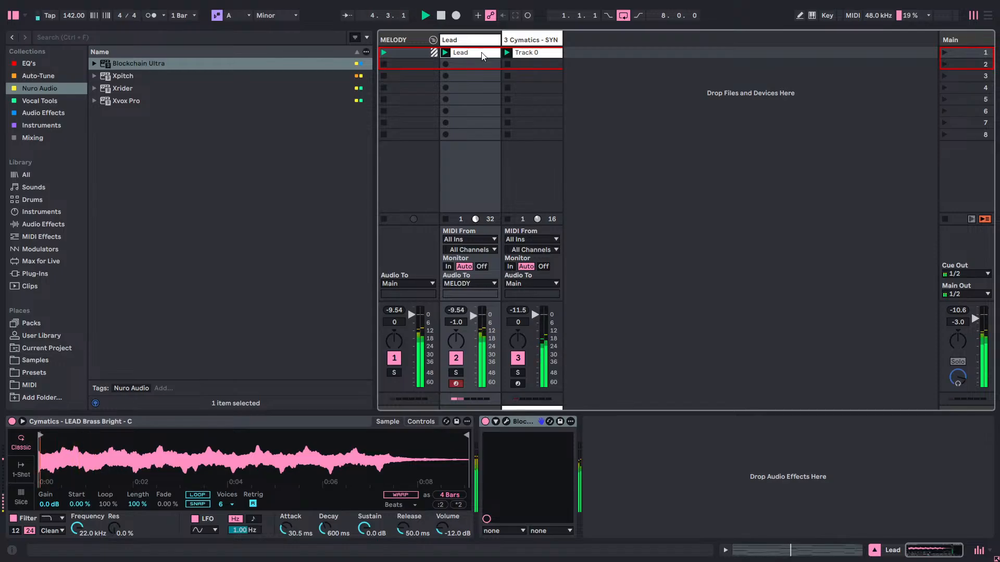
left_click(507, 421)
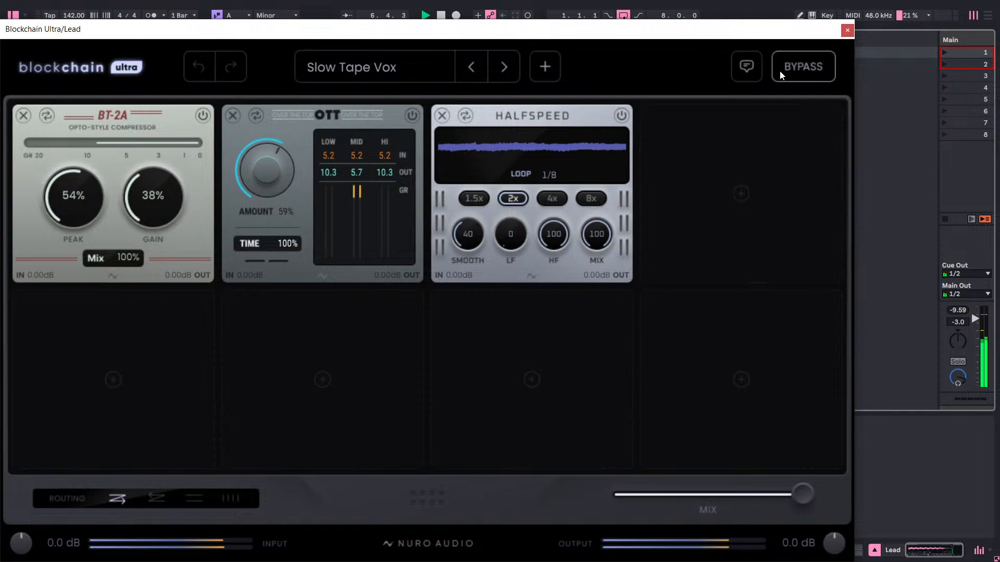
left_click(802, 67)
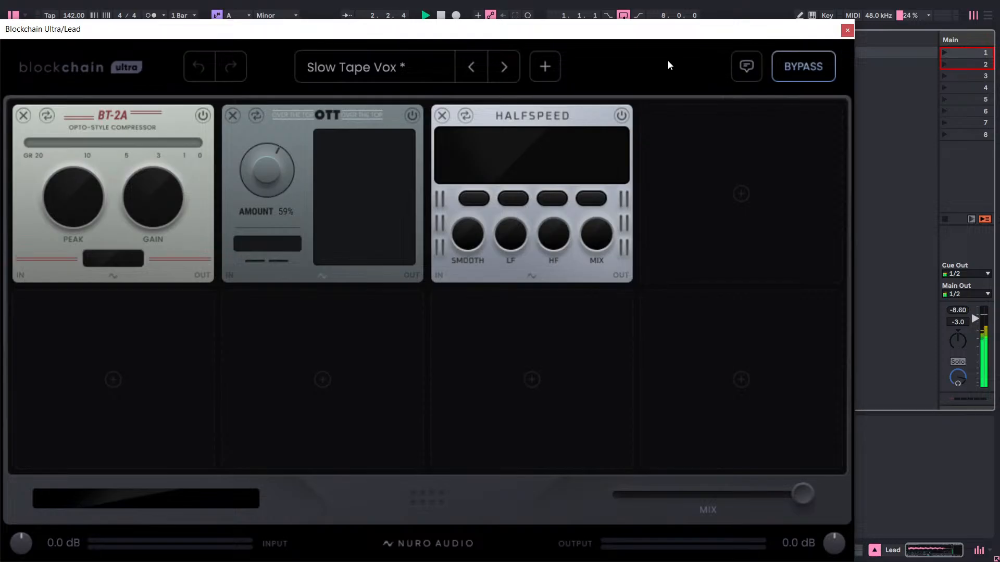
left_click_drag(663, 40, 443, 476)
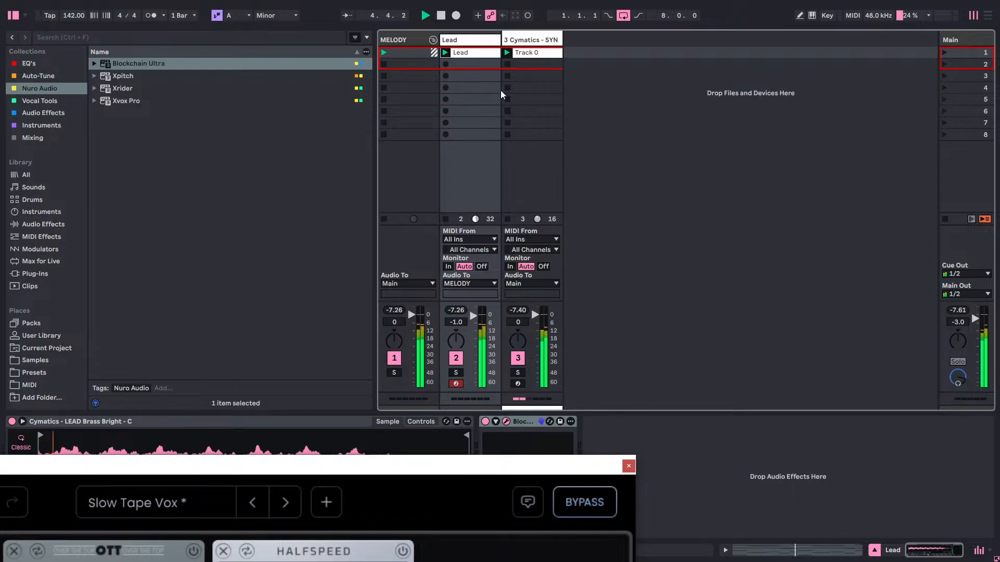
Compare the SYNTH Neon track with its effect chain bypassed and active, and close the plug-in.
left_click(528, 44)
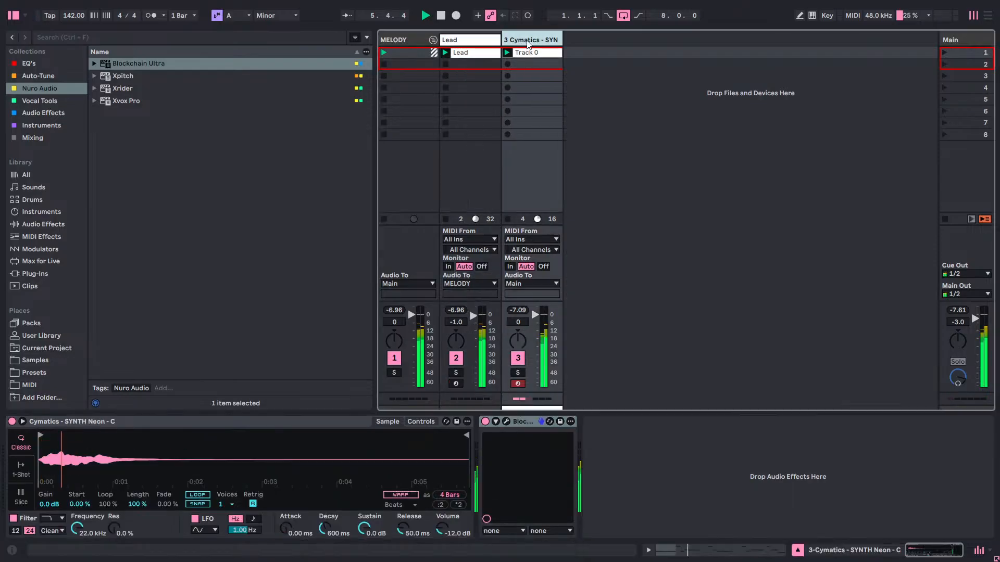
left_click(506, 421)
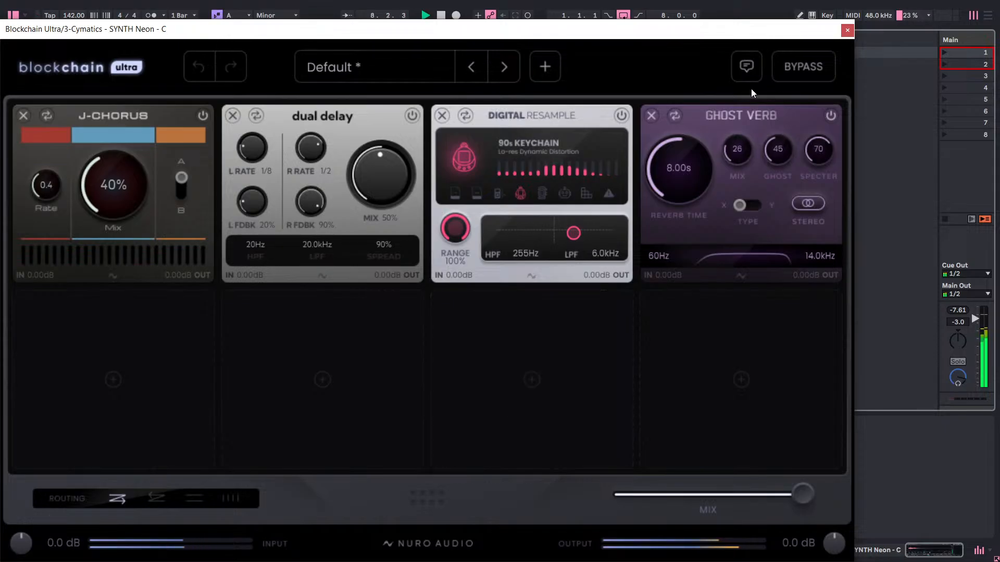
left_click(788, 67)
left_click(799, 55)
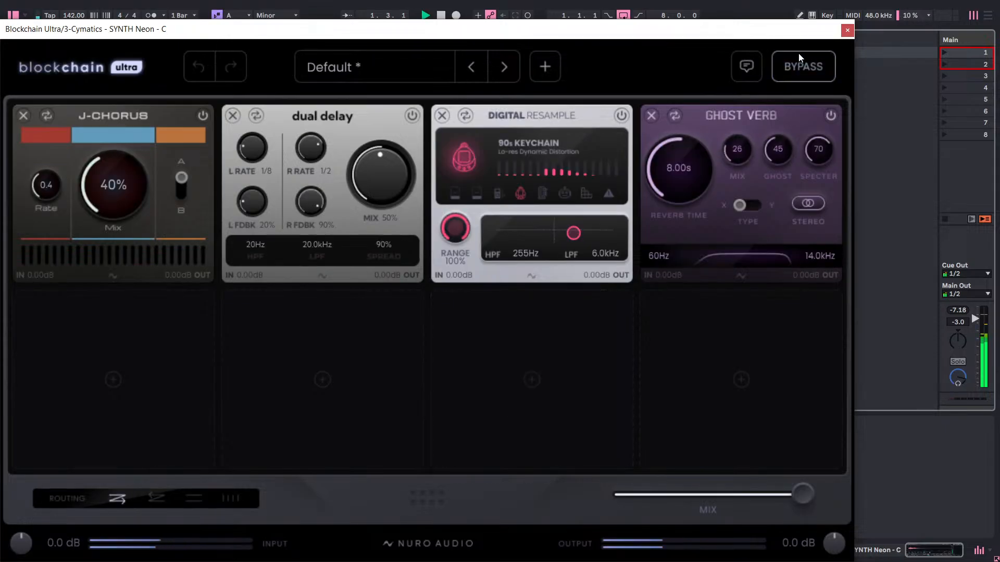
left_click(846, 31)
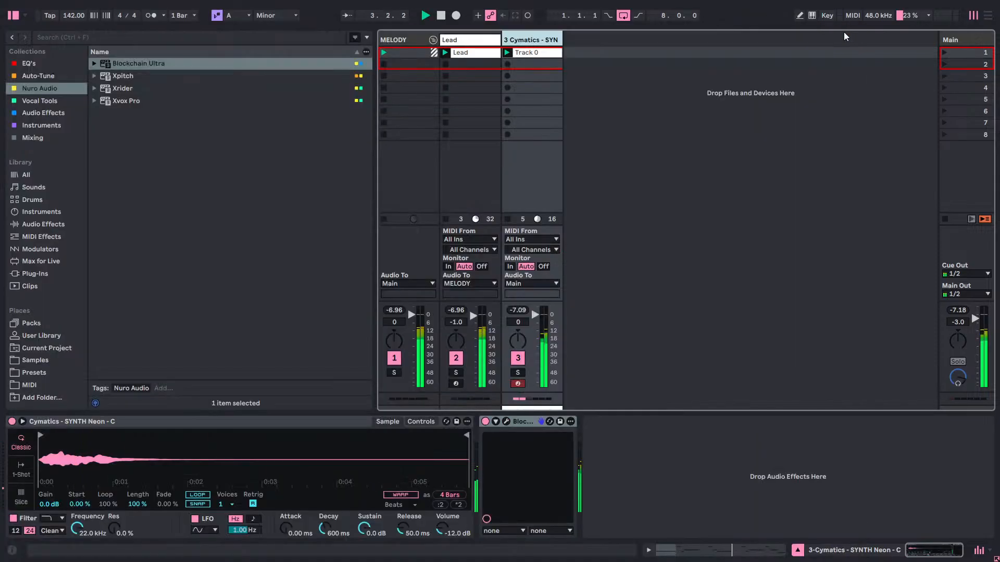
Compare the Lead track with its Slow Tape Vox chain active and bypassed, leaving the chain active.
left_click(476, 52)
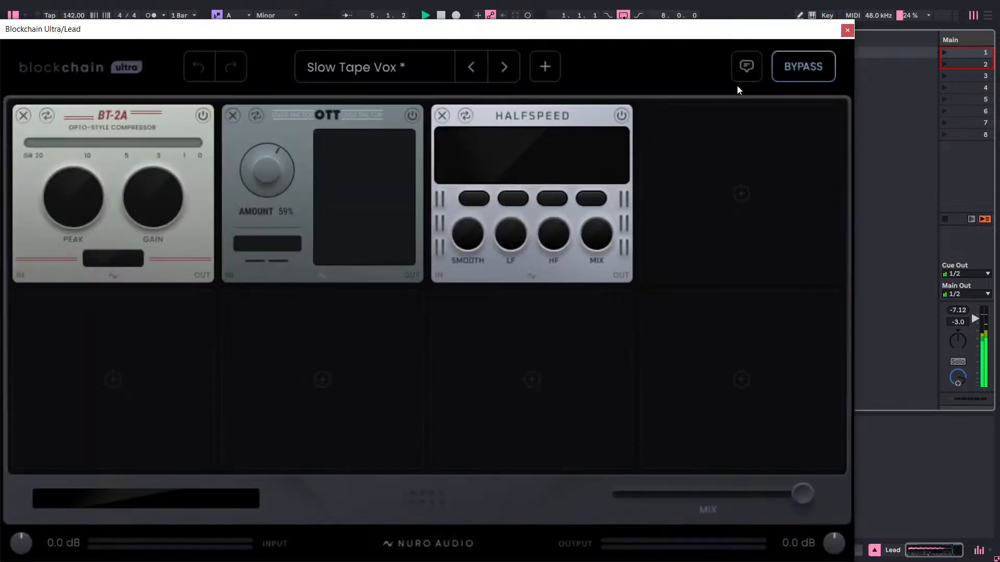
left_click(810, 64)
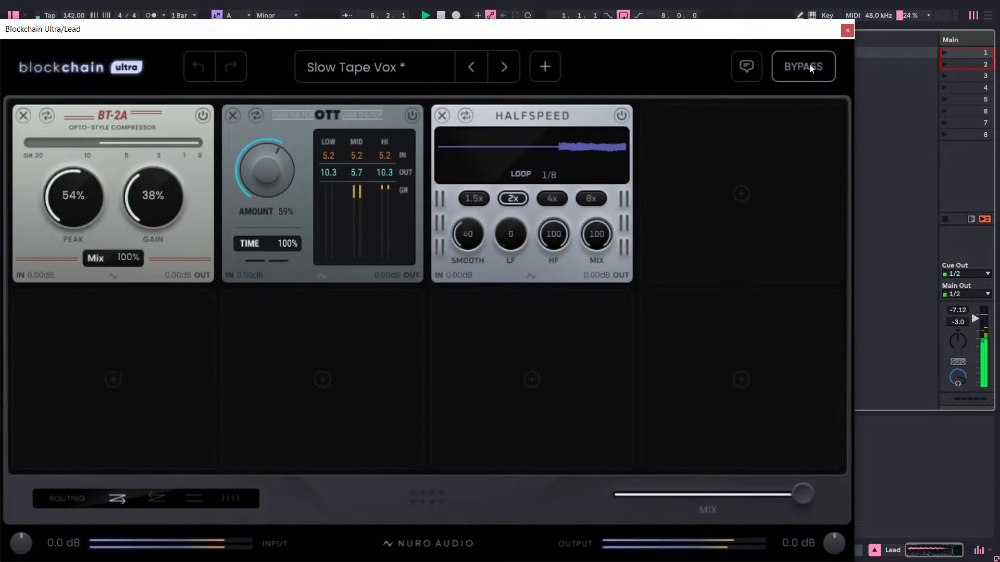
left_click(804, 70)
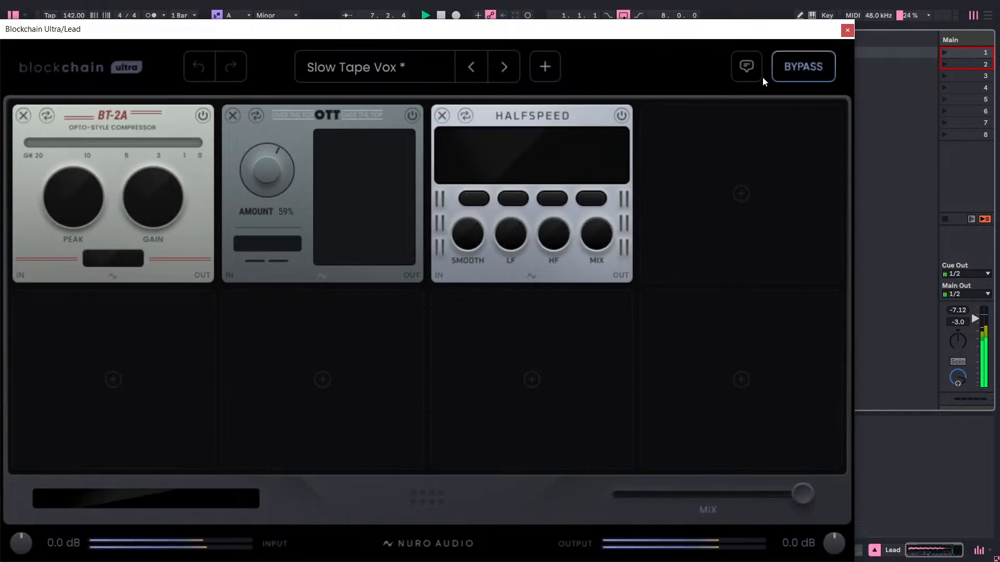
left_click(789, 72)
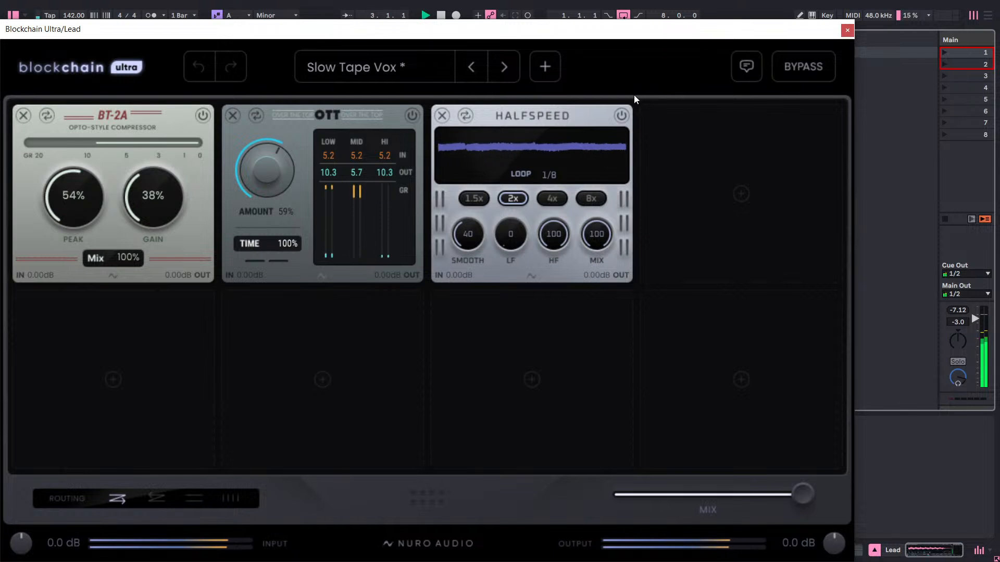
Freeze the Lead track again and play the session with the SYNTH Neon track selected.
key("ctrl+alt+shift+f")
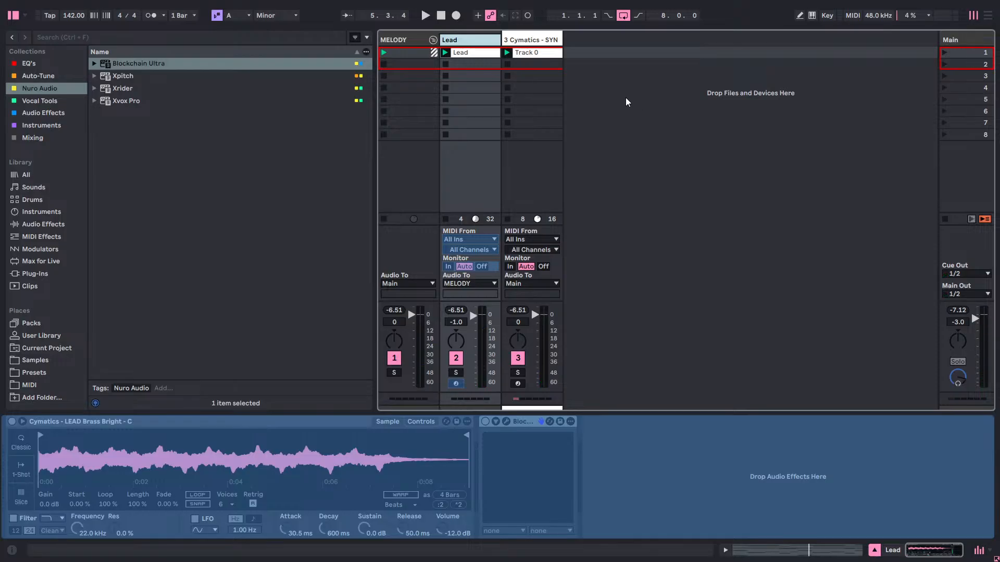
key("space")
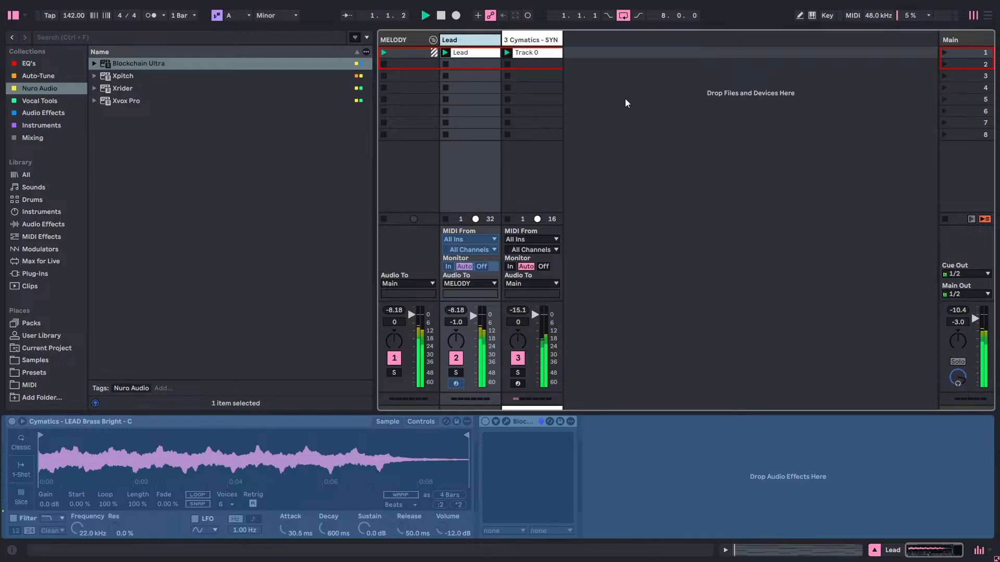
left_click(538, 41)
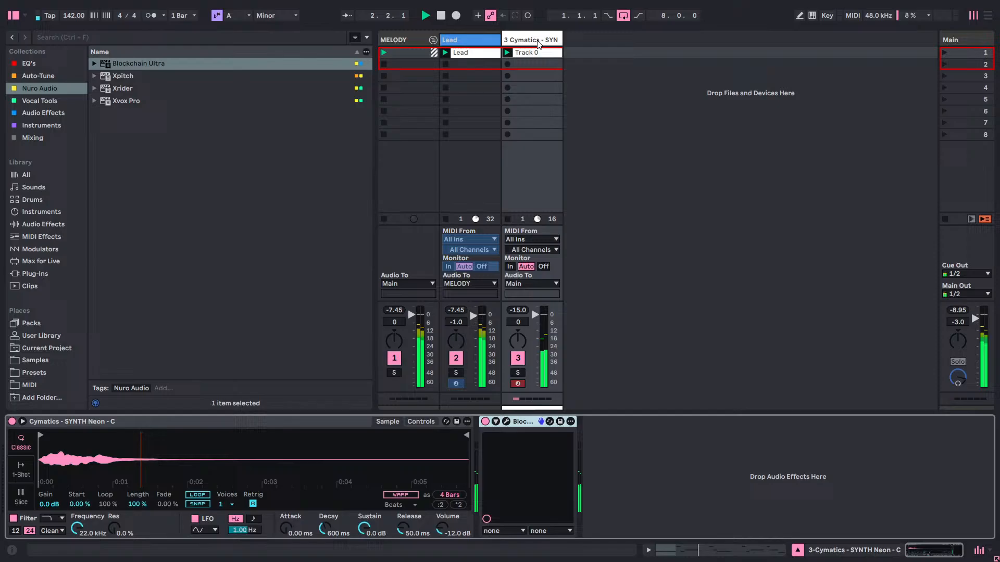
Compare the SYNTH Neon track with its effect chain bypassed and active, leaving the chain active, and close the plug-in.
left_click(506, 422)
left_click(807, 77)
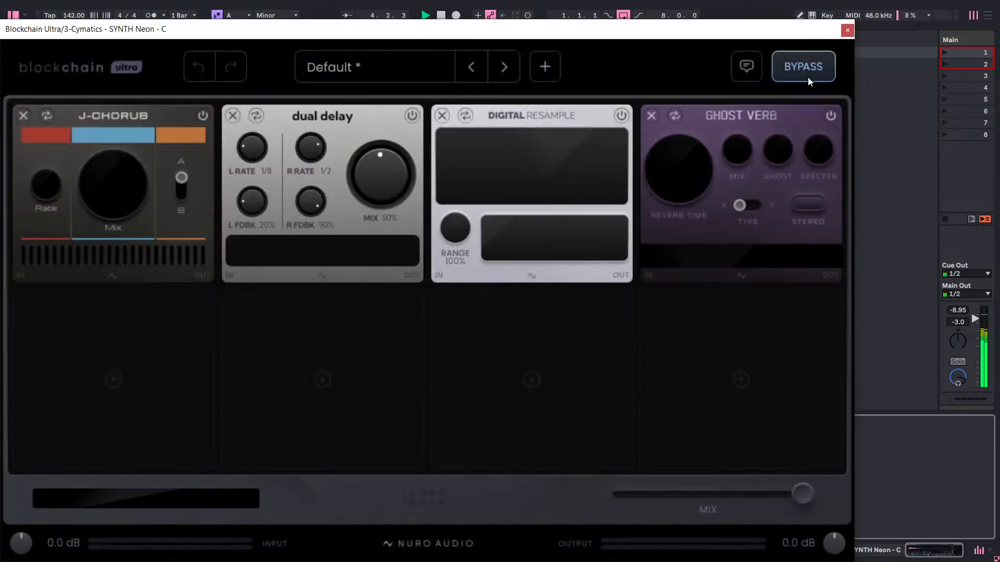
left_click(807, 77)
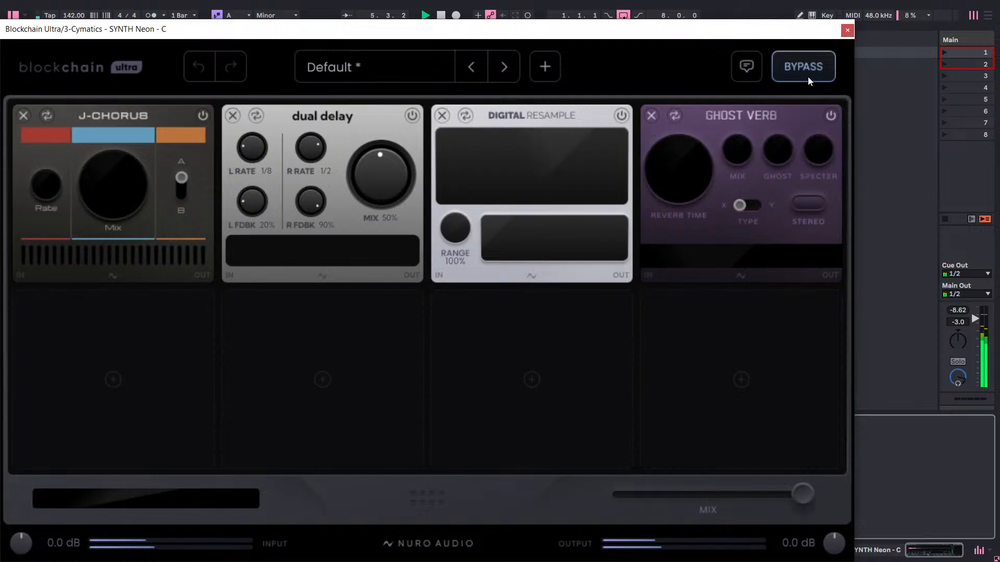
left_click(808, 77)
left_click(846, 31)
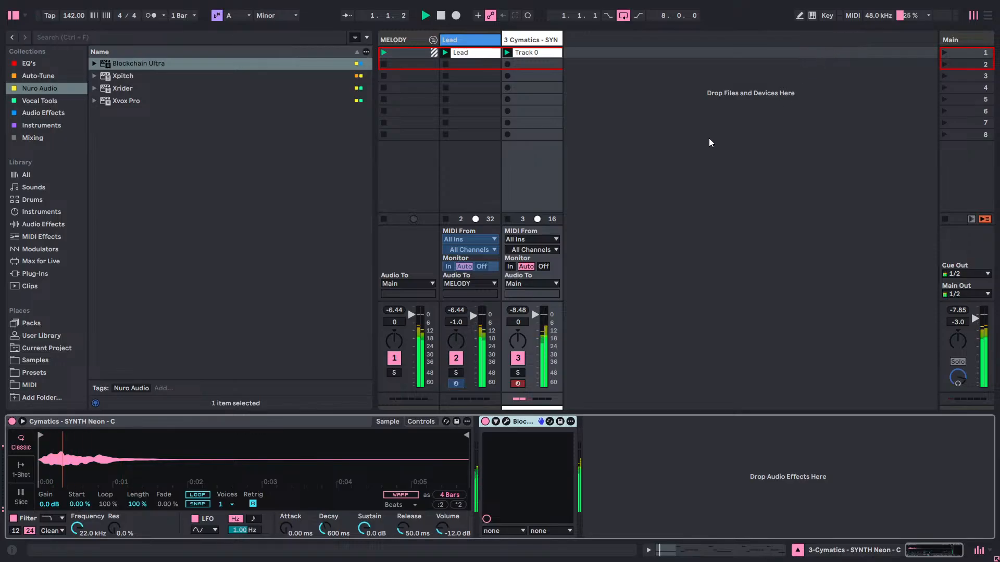
Rename the counter-melody clip on the SYNTH Neon track as "Synth".
right_click(531, 53)
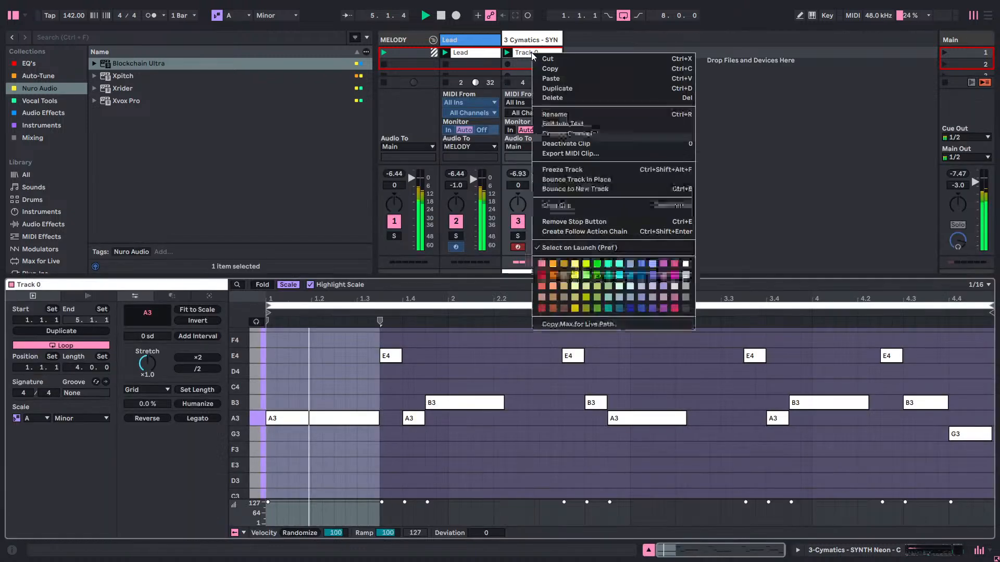
left_click(564, 113)
type("STYN")
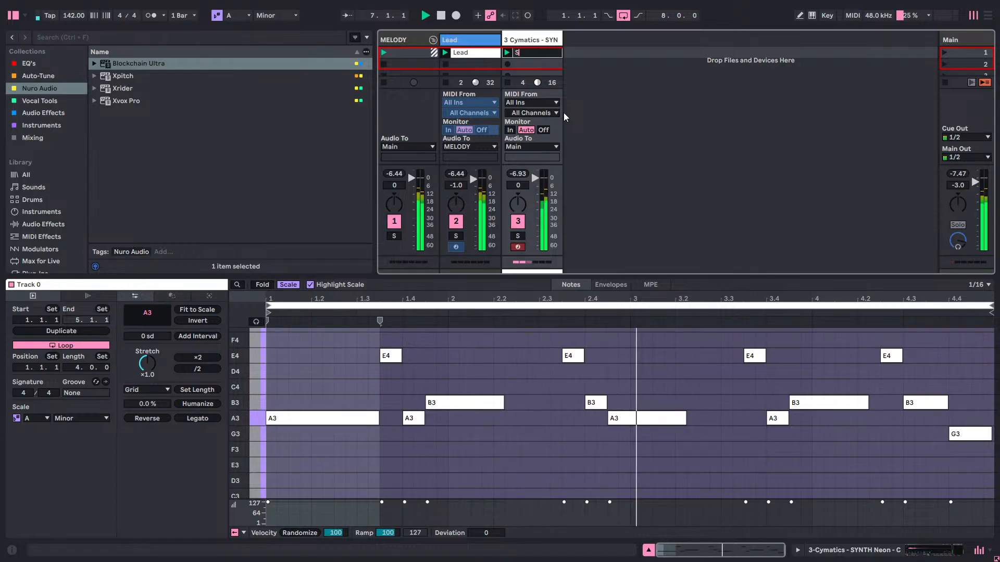
key("BackSpace")
key("BackSpace")
key("BackSpace")
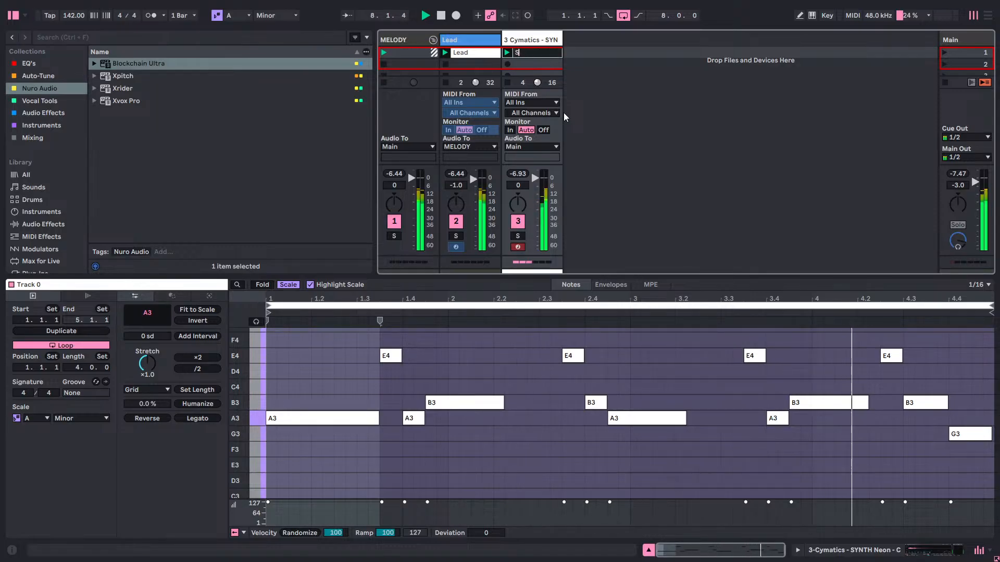
type("ynth")
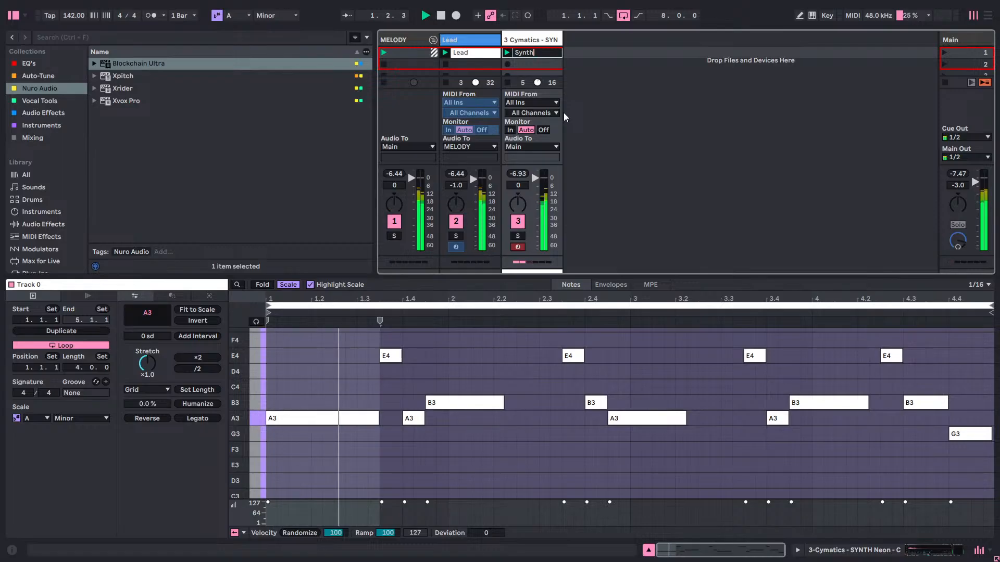
key("Return")
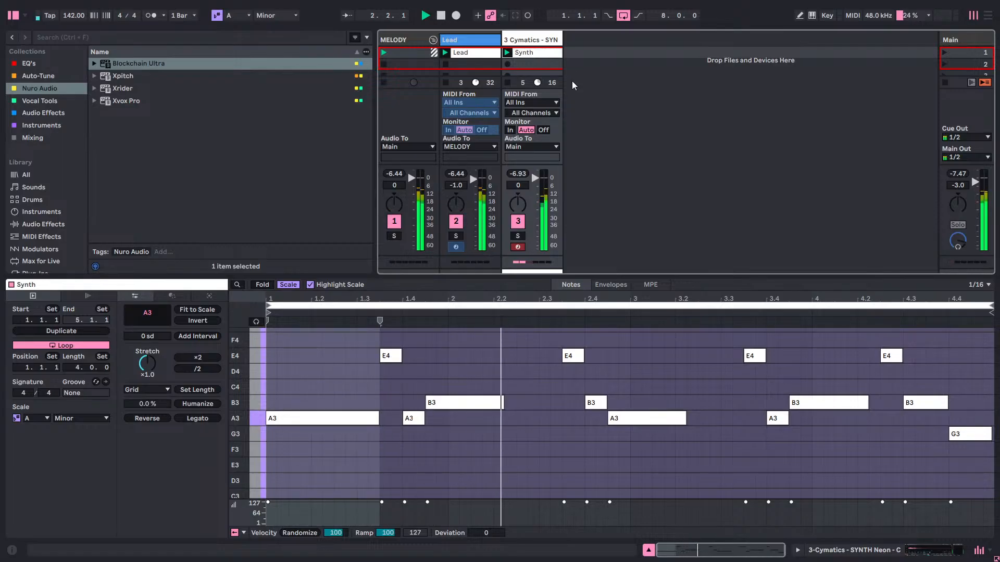
Rename the Cymatics SYNTH Neon track as "Synth" and save the set.
right_click(541, 39)
left_click(557, 83)
type("Synth")
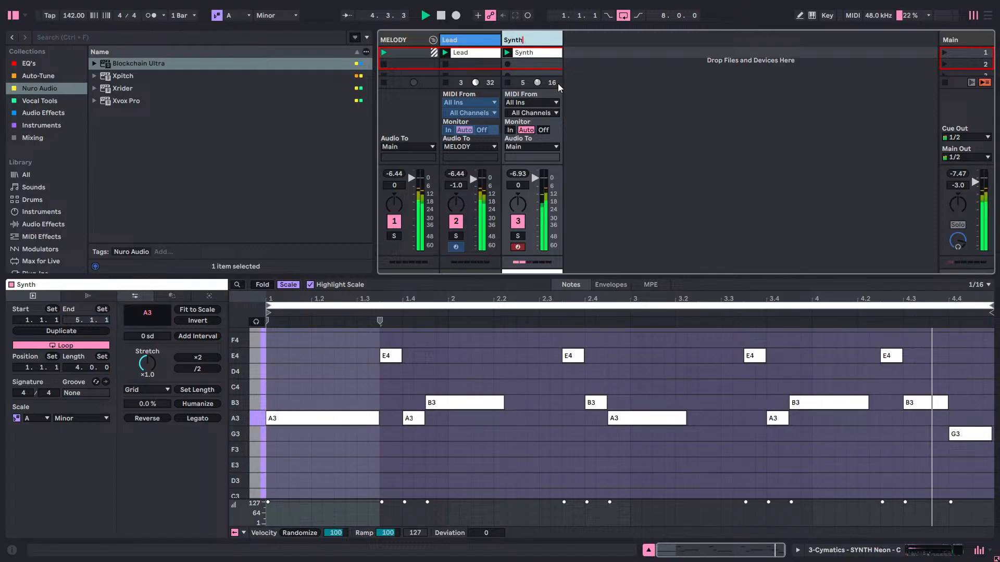
key("Return")
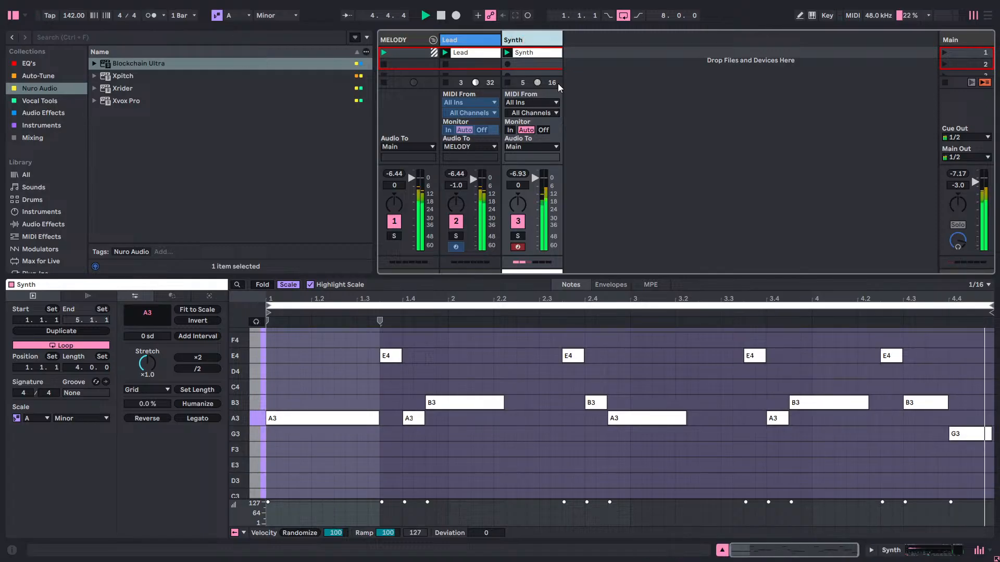
key("ctrl+s")
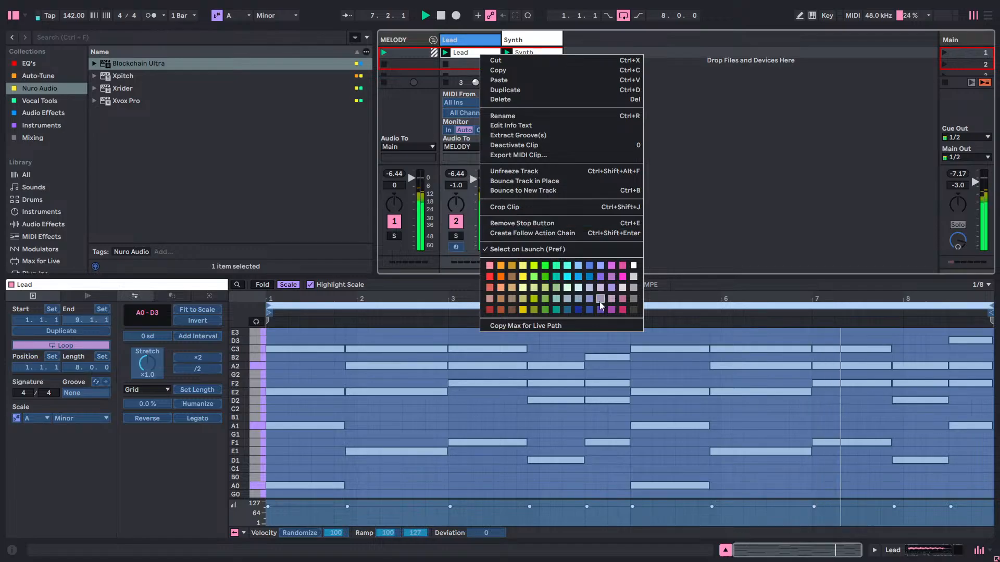
Colour the Lead clip and the Lead track purple.
left_click(611, 310)
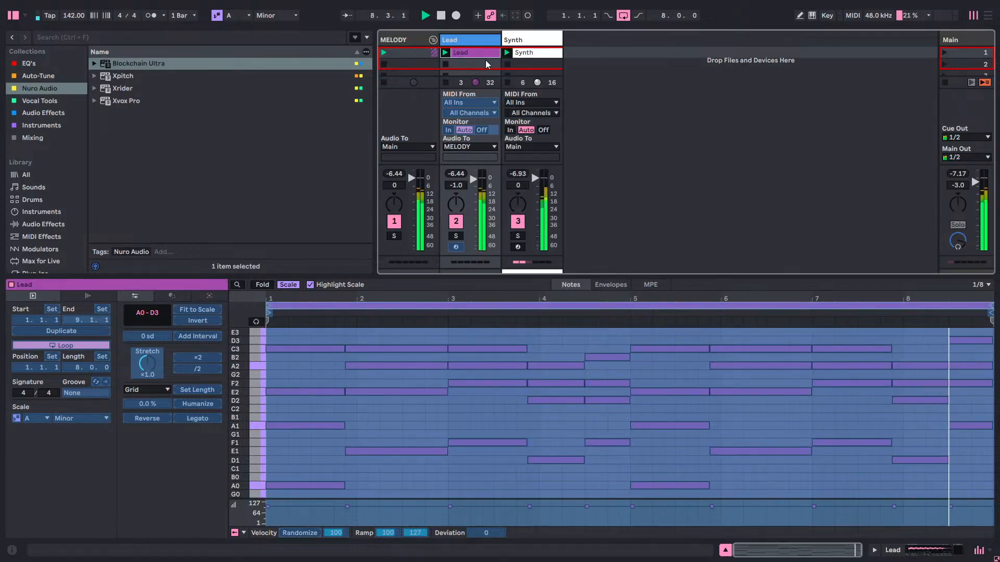
right_click(483, 45)
left_click(613, 236)
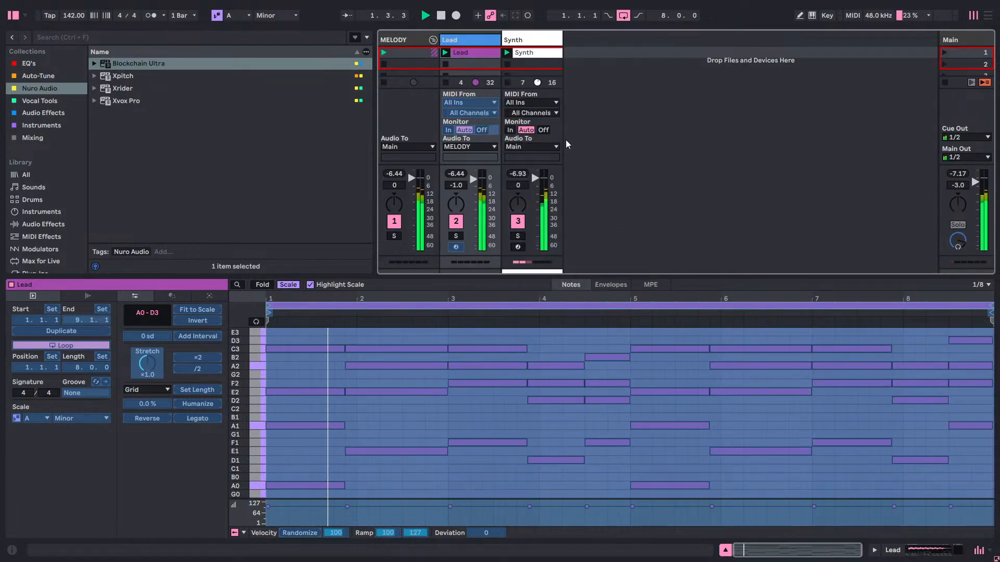
left_click(576, 59)
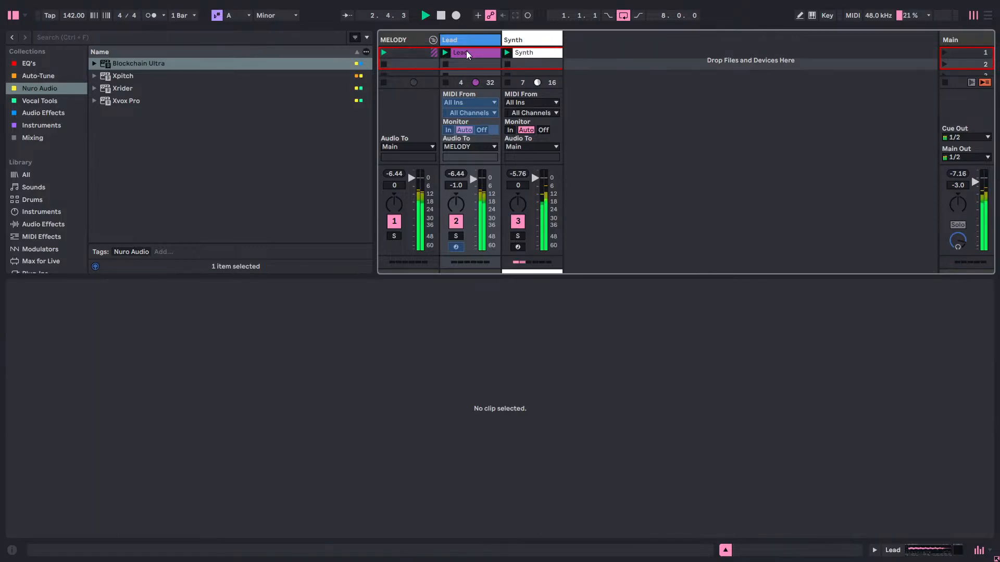
left_click(406, 41)
Colour the Synth clip and its track purple and move the track into the MELODY group.
right_click(519, 55)
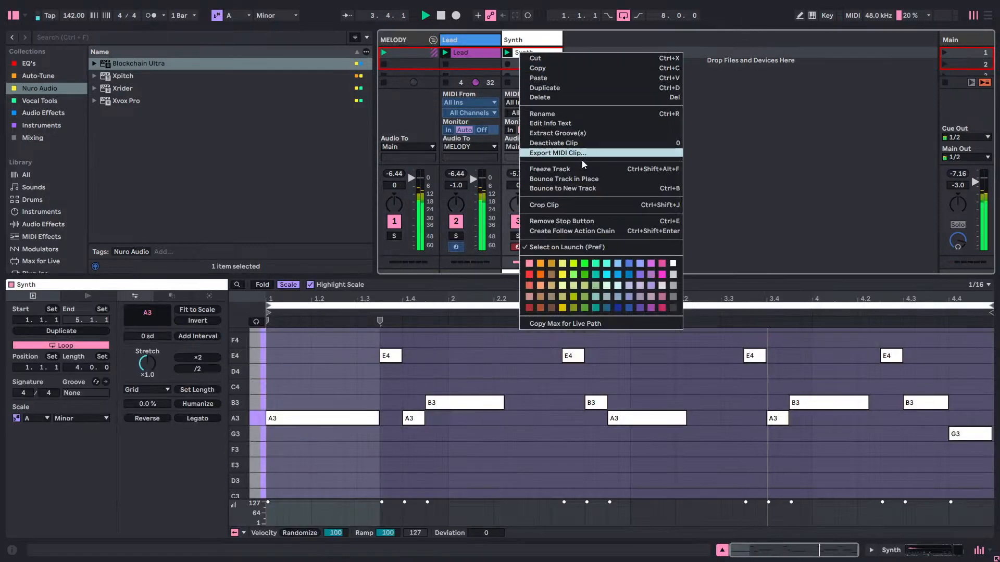
left_click(648, 301)
right_click(539, 43)
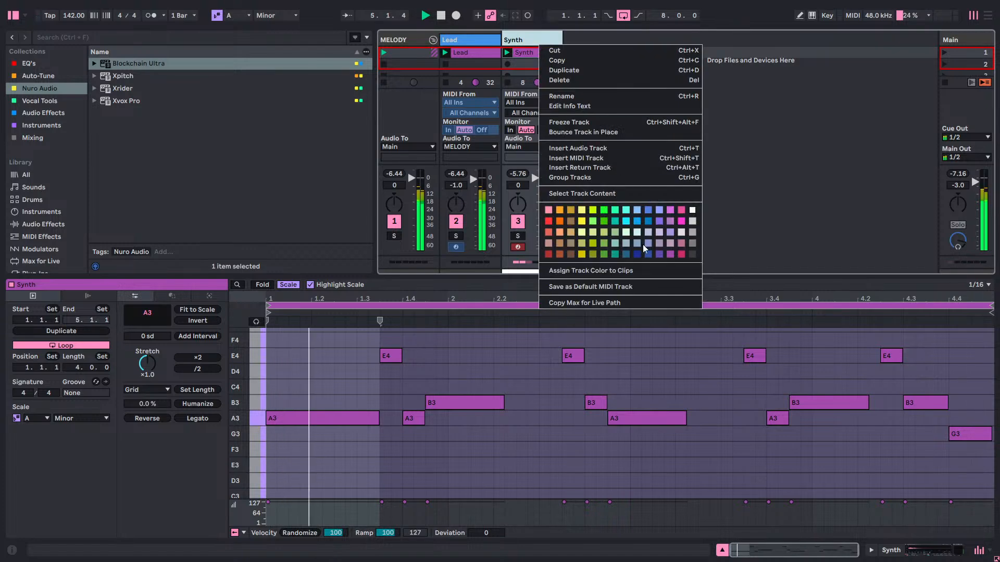
left_click(670, 253)
left_click_drag(511, 41, 496, 41)
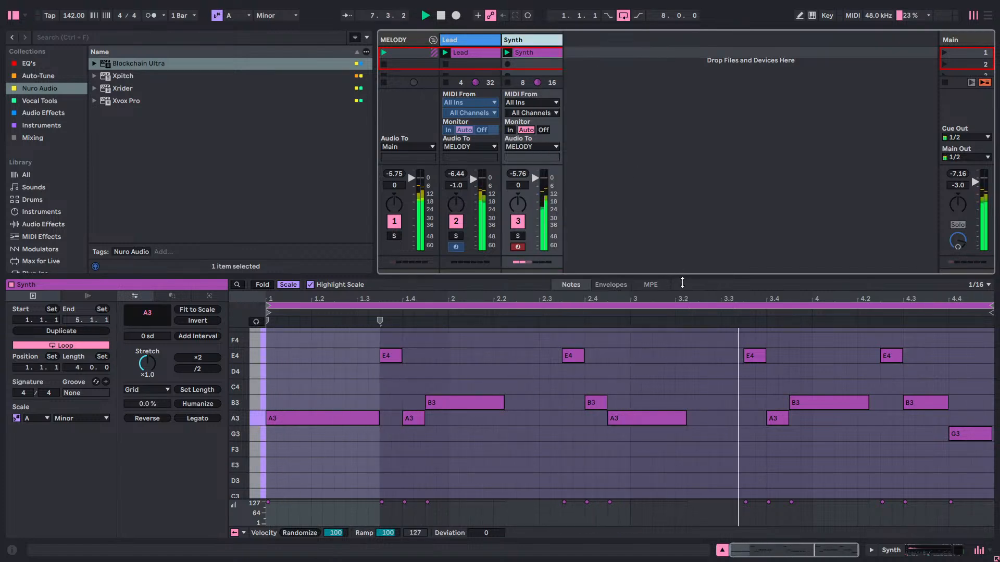
Fold the Synth clip's note editor to its used pitches and shrink the editor to enlarge the session area.
left_click_drag(669, 267, 635, 290)
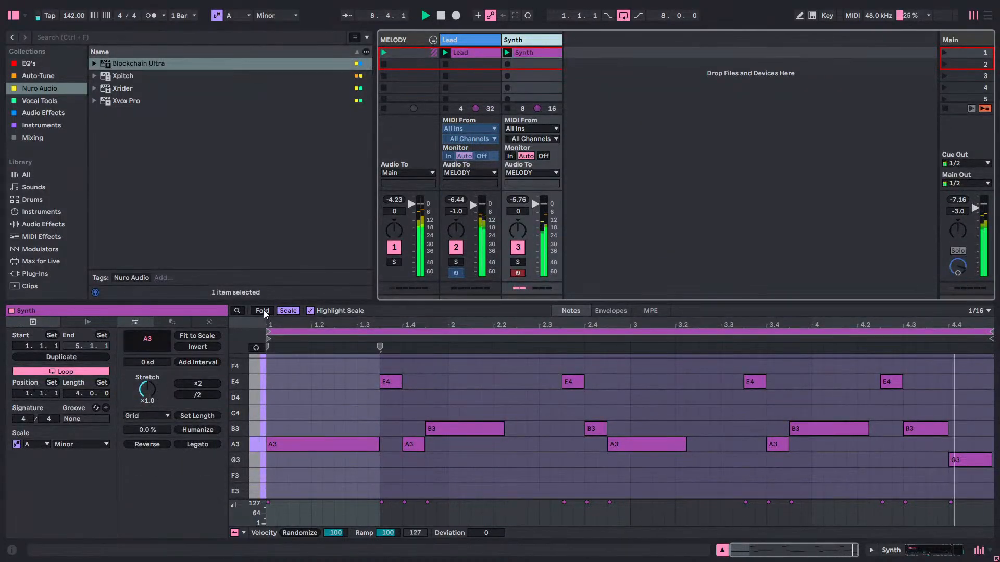
left_click(262, 312)
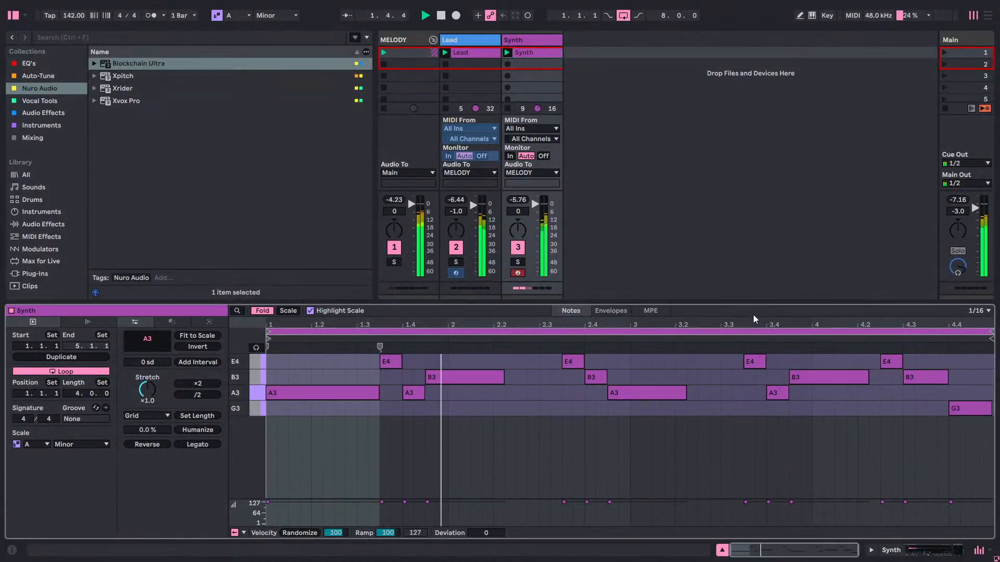
left_click_drag(753, 303, 753, 399)
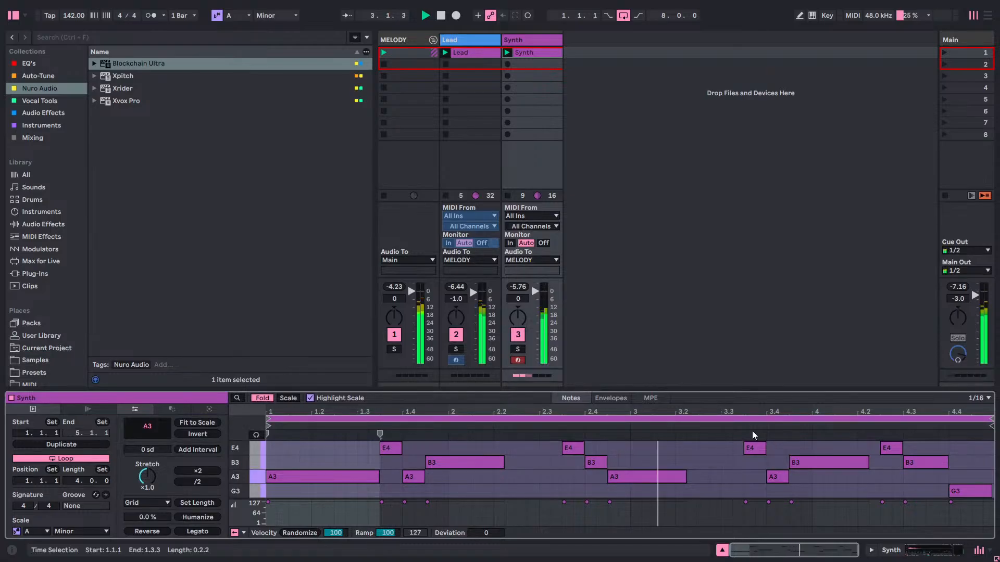
left_click(657, 173)
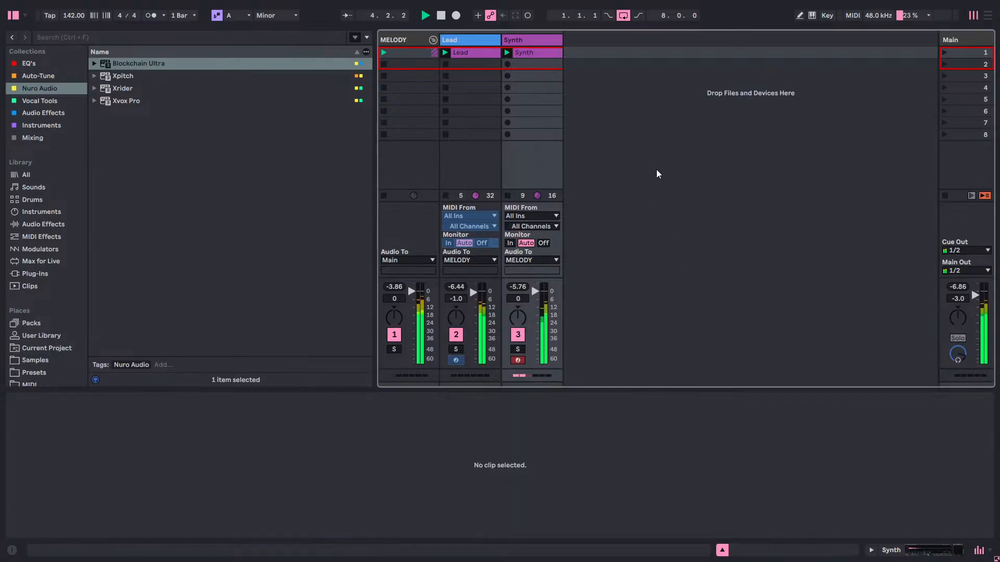
Set the Lead track's volume to -1.5 dB and the Synth track's to -0.5 dB, and freeze the Synth track.
left_click(457, 287)
left_click(518, 288)
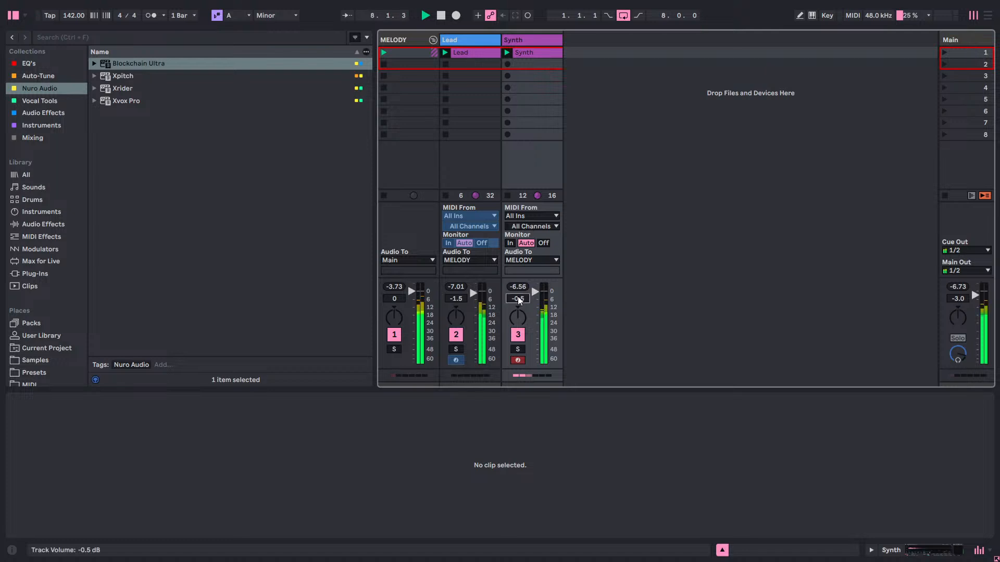
right_click(532, 55)
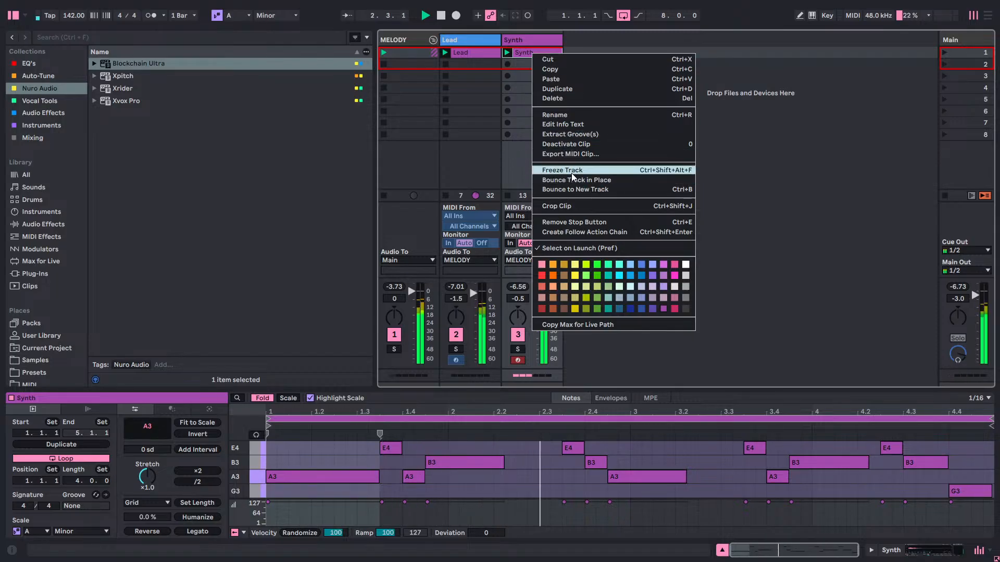
left_click(570, 173)
left_click(475, 297)
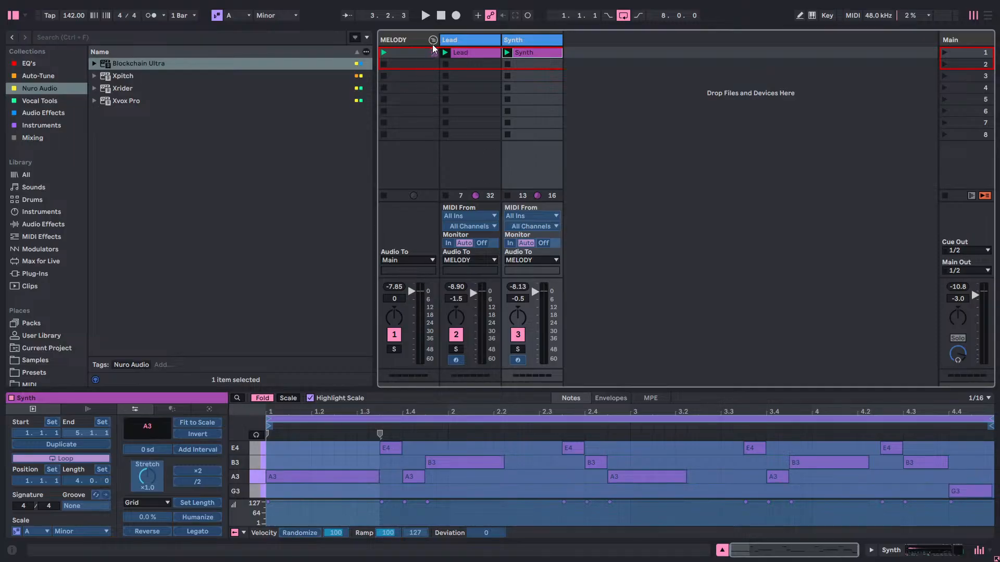
Collapse the MELODY group, insert an audio track beside it and put that track in a new group.
left_click(433, 41)
left_click(434, 38)
left_click(433, 39)
right_click(445, 39)
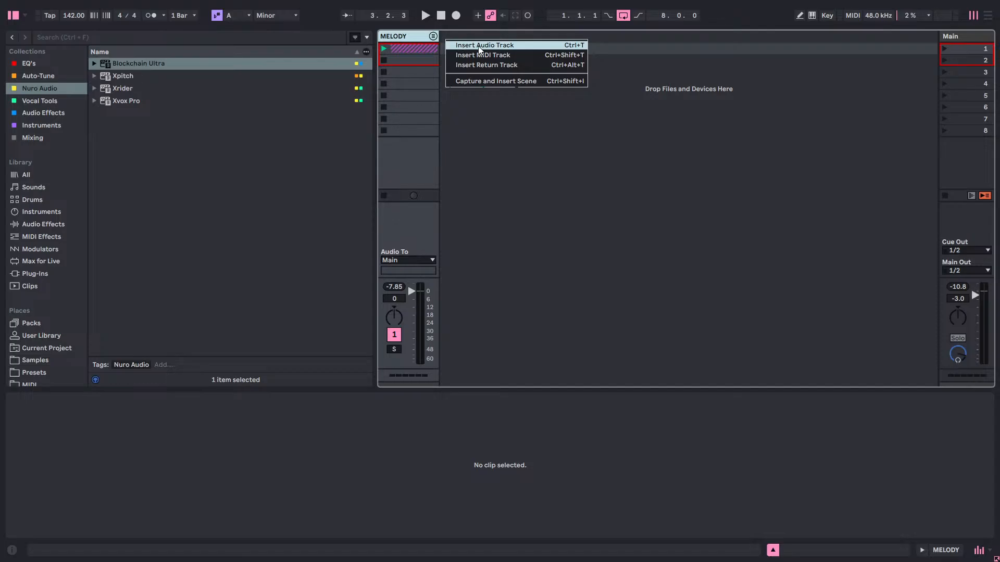
left_click(479, 46)
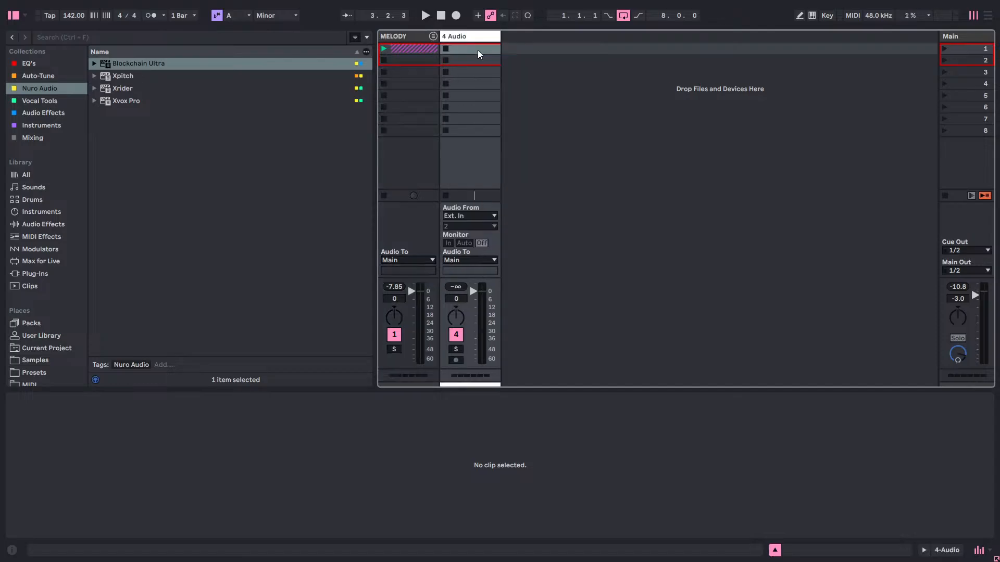
right_click(464, 38)
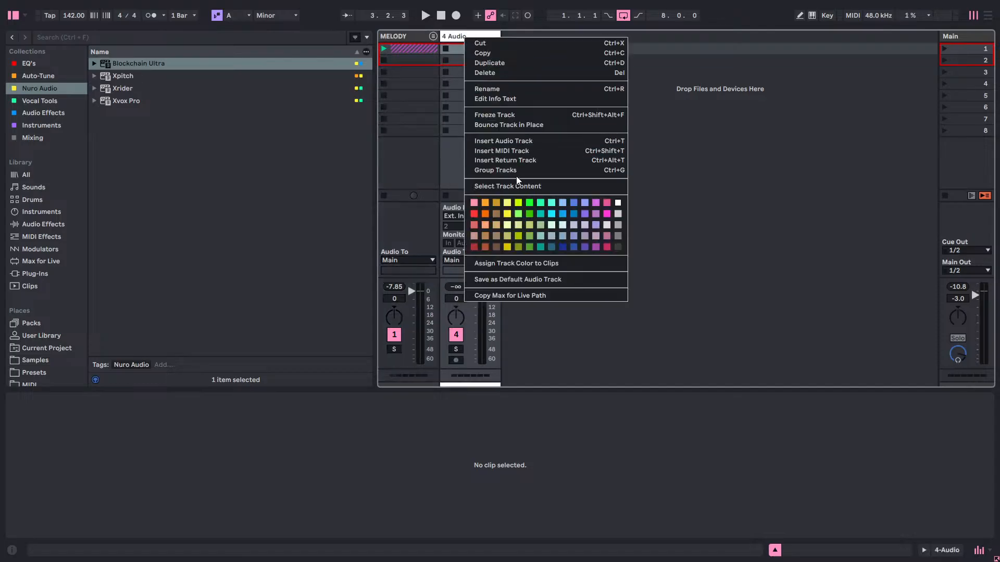
left_click(515, 170)
Rename the new group as "Low Ends" and colour it dark grey.
right_click(460, 40)
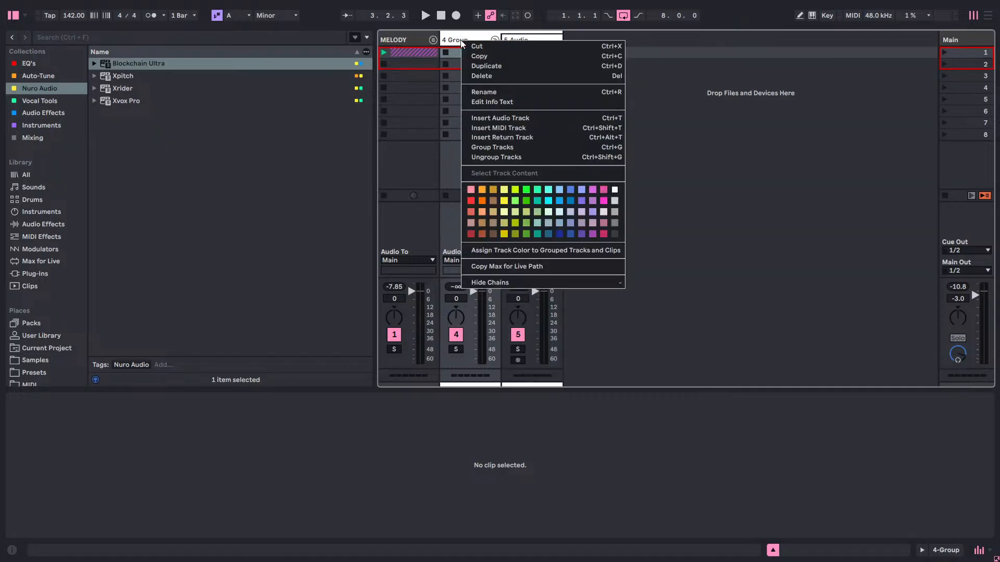
left_click(488, 93)
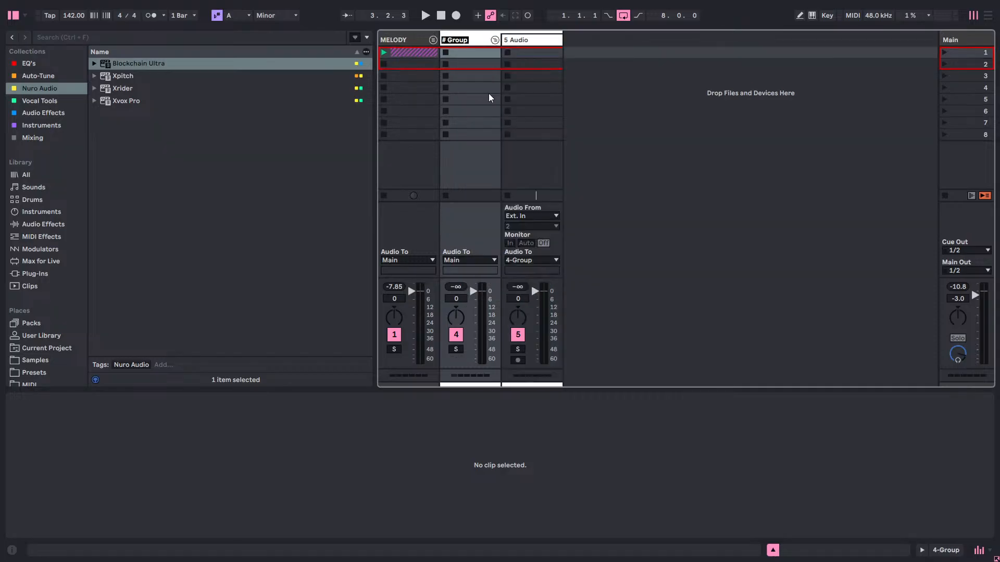
type("LOW")
key("BackSpace")
key("BackSpace")
type("ow ENd")
key("BackSpace")
key("BackSpace")
type("nds")
key("Return")
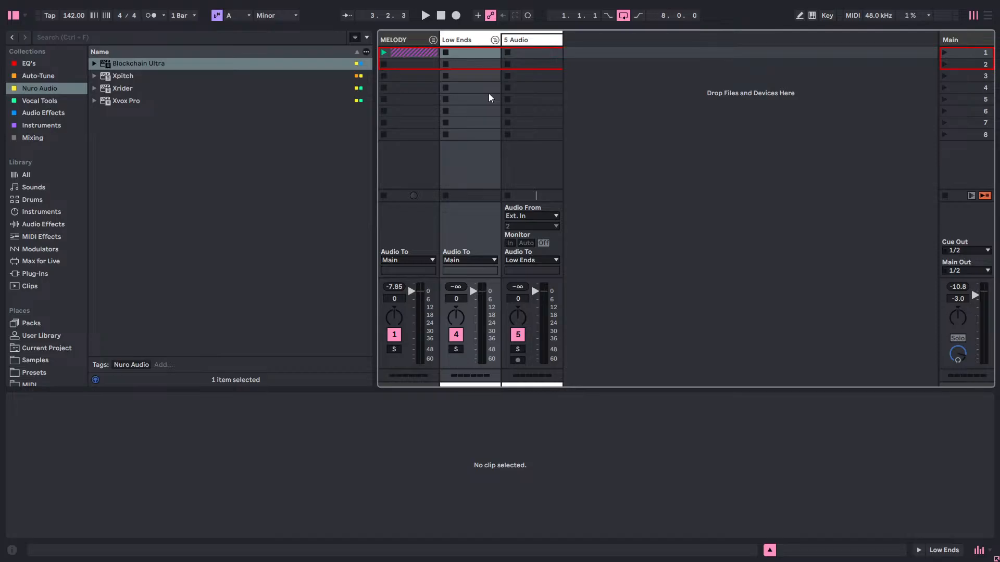
right_click(471, 36)
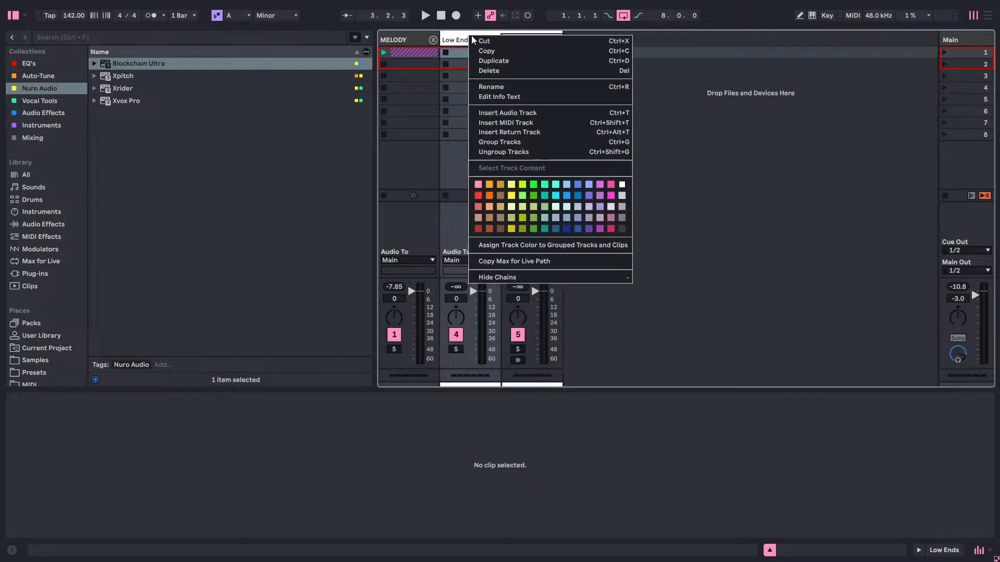
left_click(622, 228)
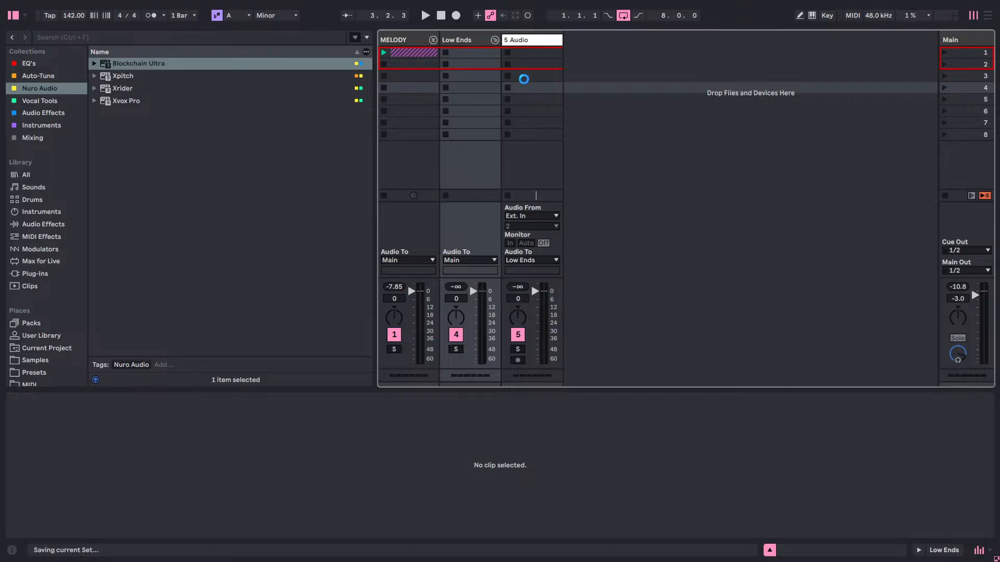
Expand the MELODY group and copy the frozen Lead clip into the audio track of the Low Ends group.
left_click(435, 41)
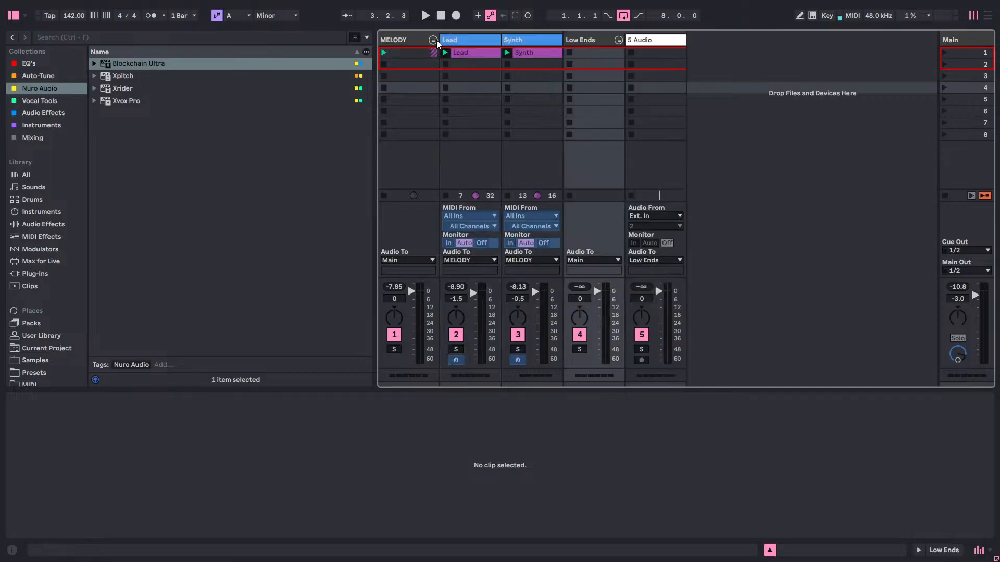
left_click(466, 53)
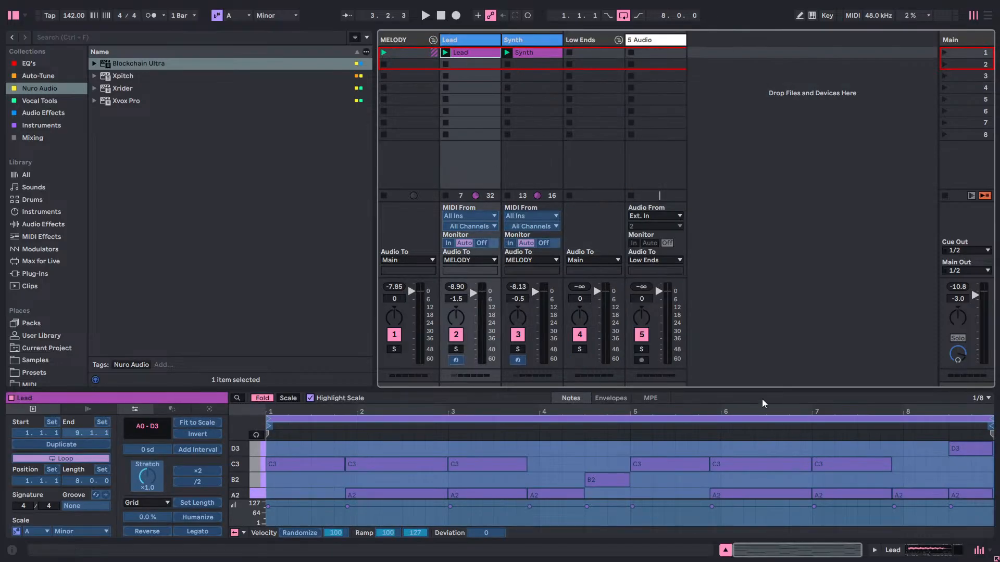
left_click_drag(767, 386, 760, 161)
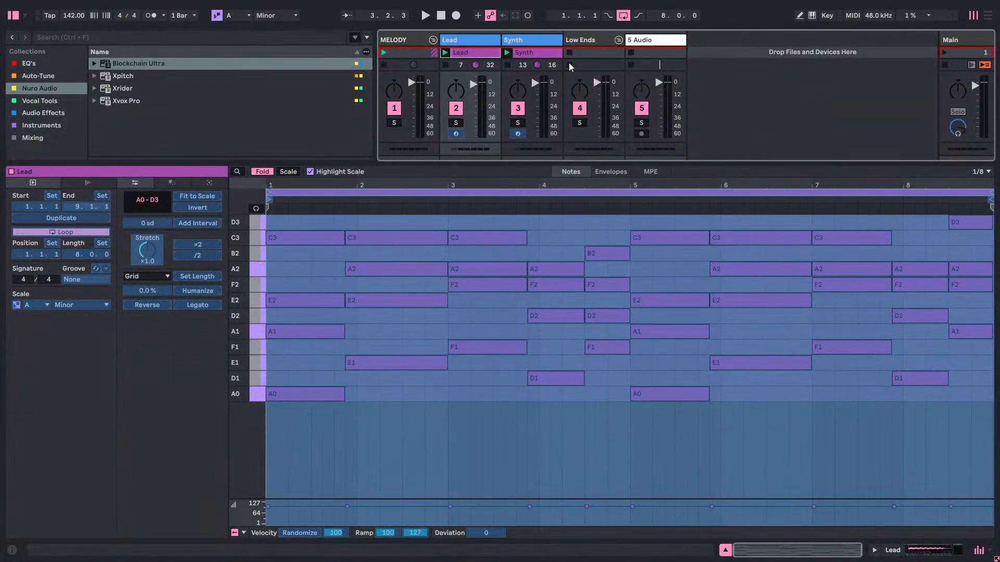
right_click(481, 50)
left_click(603, 61)
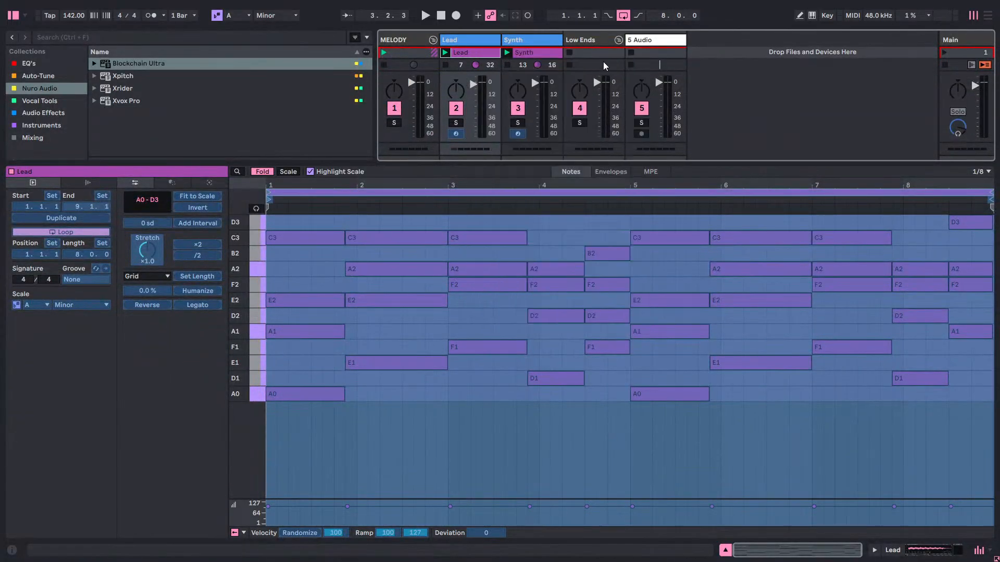
right_click(658, 52)
left_click(667, 62)
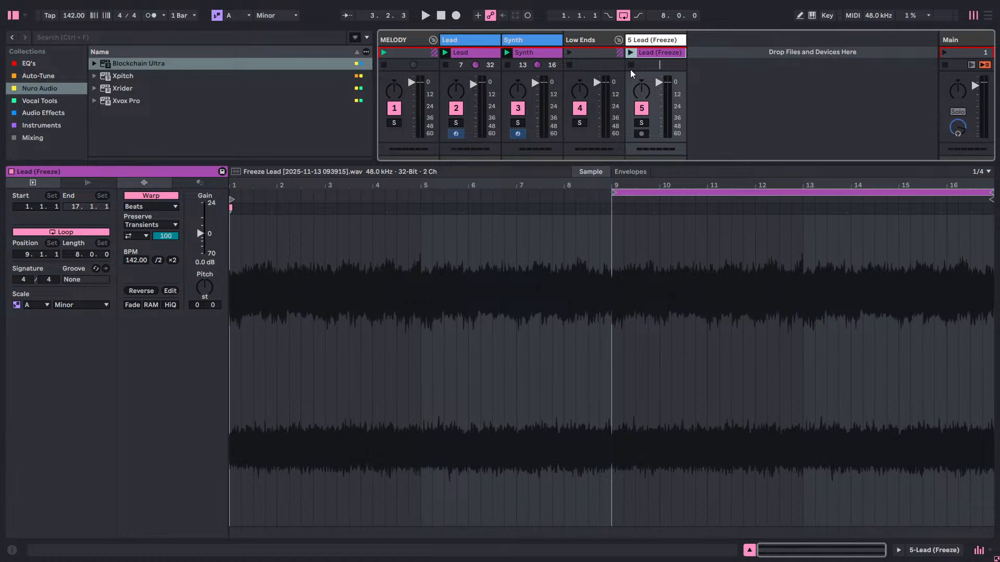
Delete the frozen Lead clip from the audio track in the Low Ends group.
left_click(486, 53)
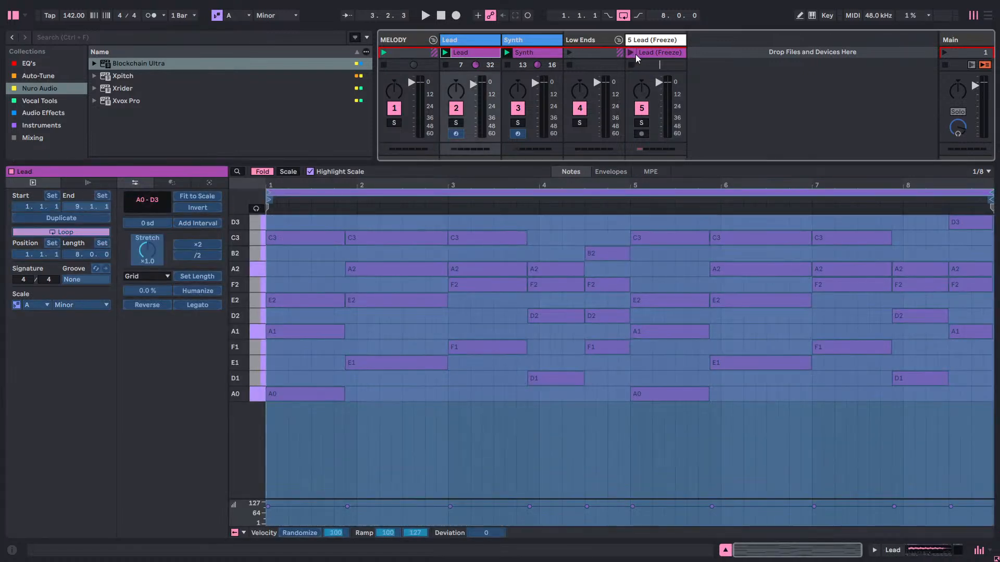
right_click(635, 54)
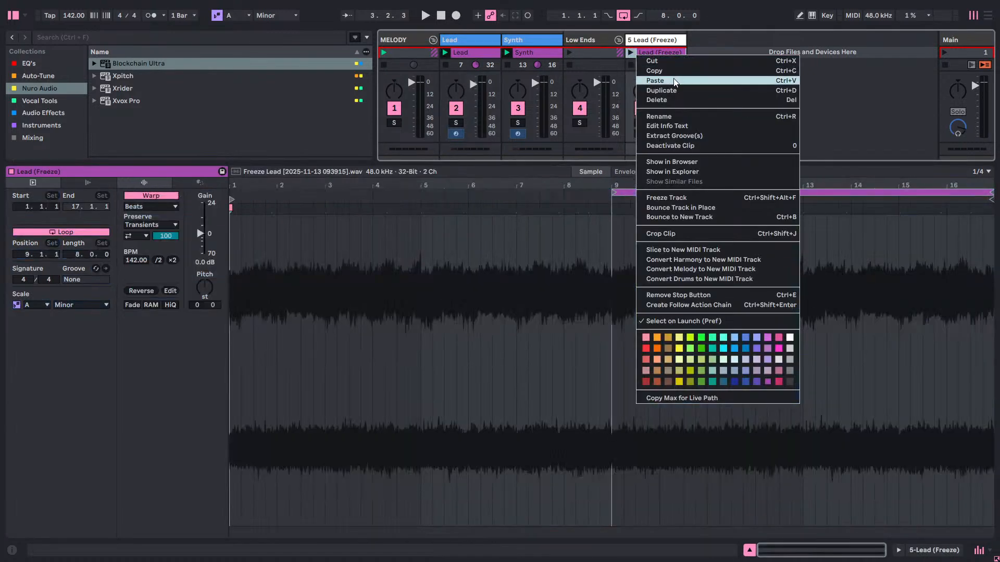
left_click(664, 96)
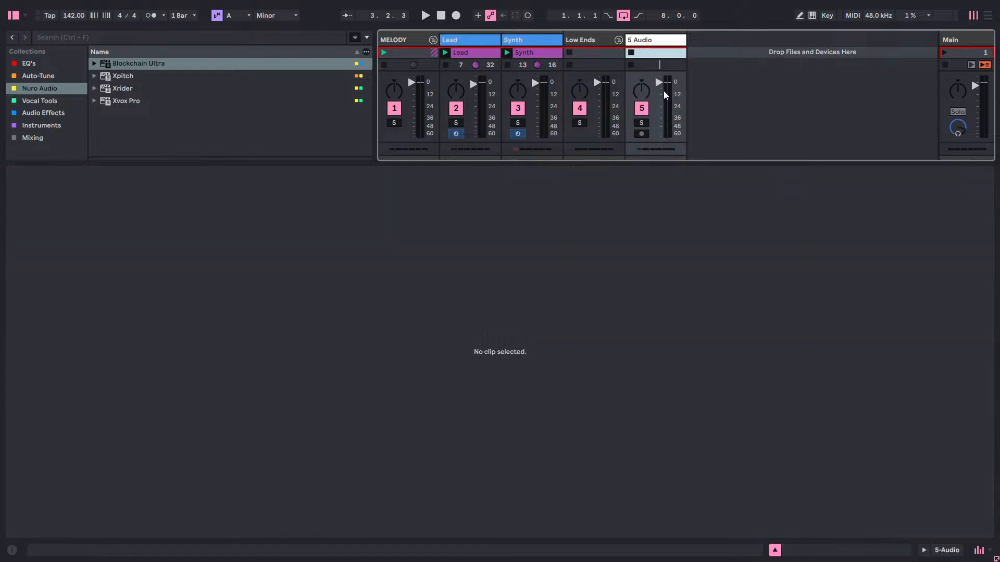
Unfreeze the Lead track and copy its MIDI clip into the empty track of the Low Ends group.
left_click(480, 54)
right_click(480, 52)
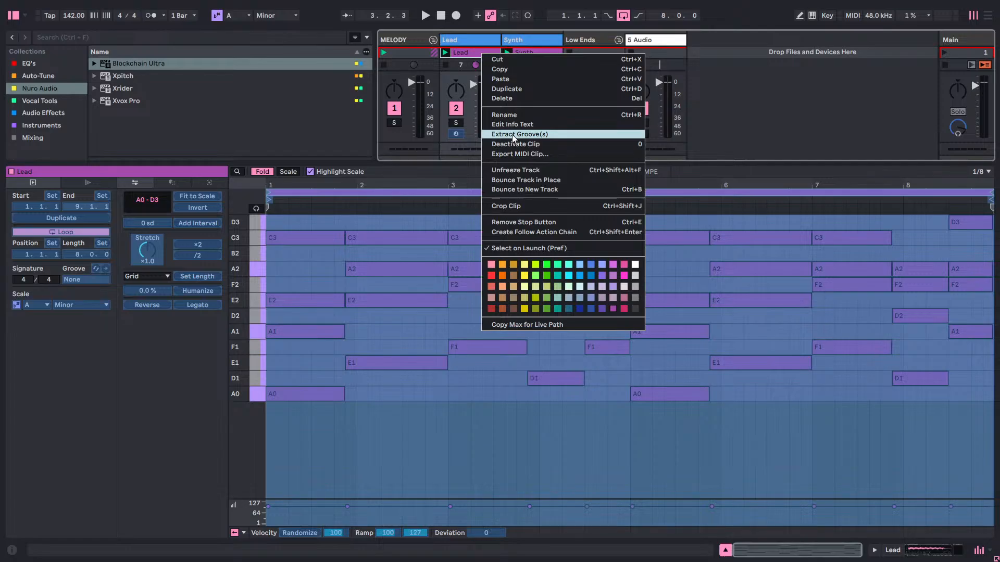
left_click(550, 172)
right_click(467, 55)
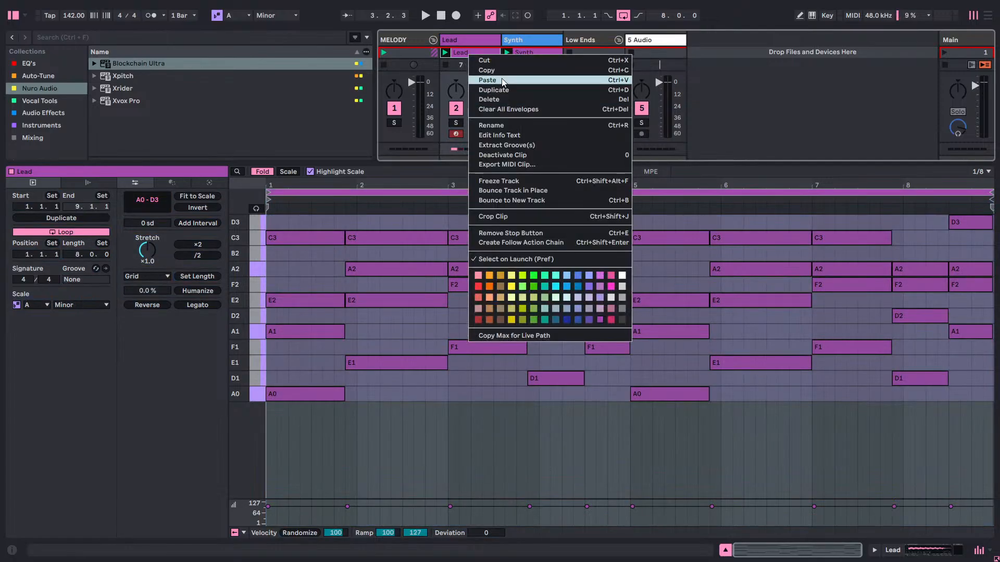
left_click(548, 71)
right_click(637, 52)
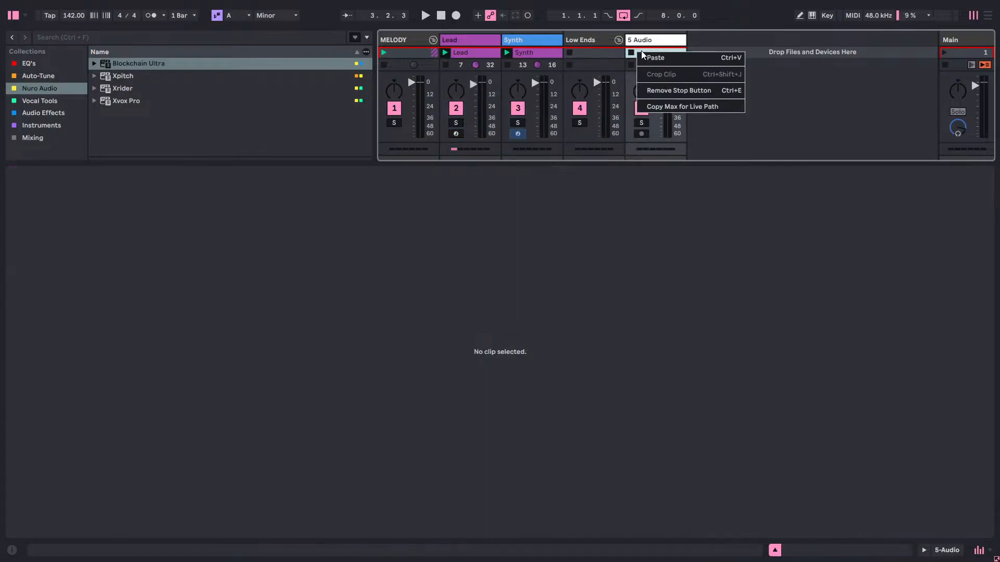
left_click(662, 57)
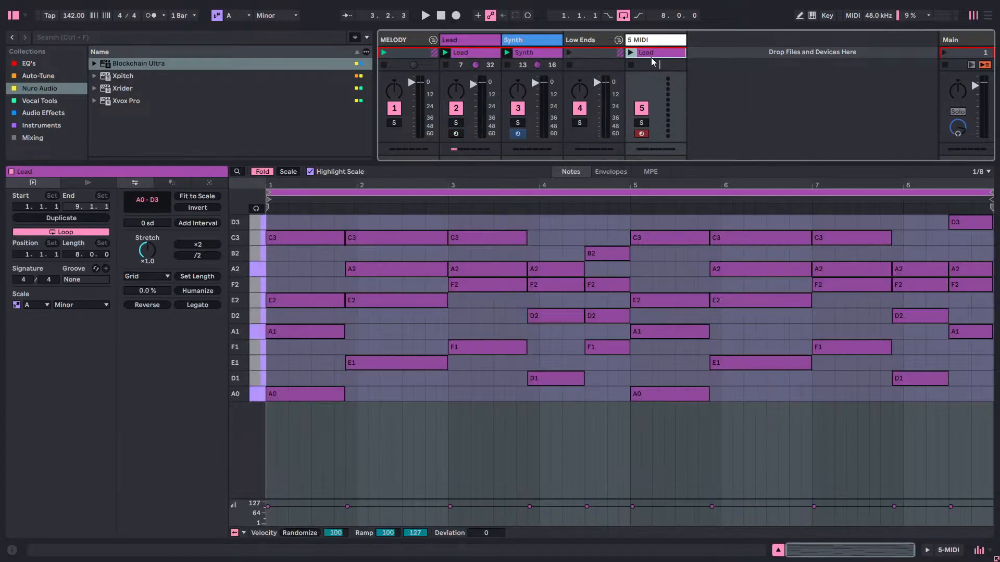
Freeze the Lead track and collapse the MELODY group.
right_click(474, 54)
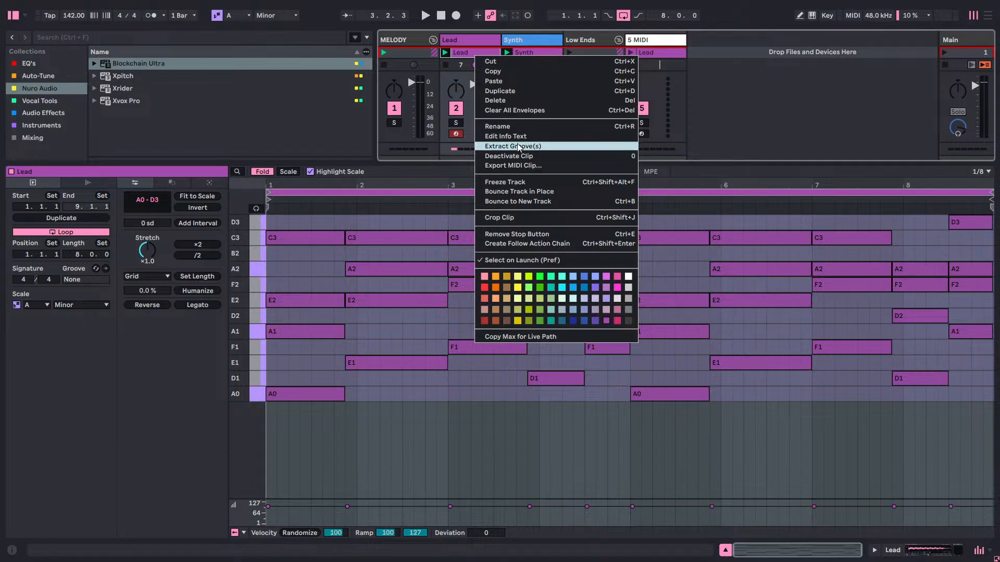
left_click(525, 181)
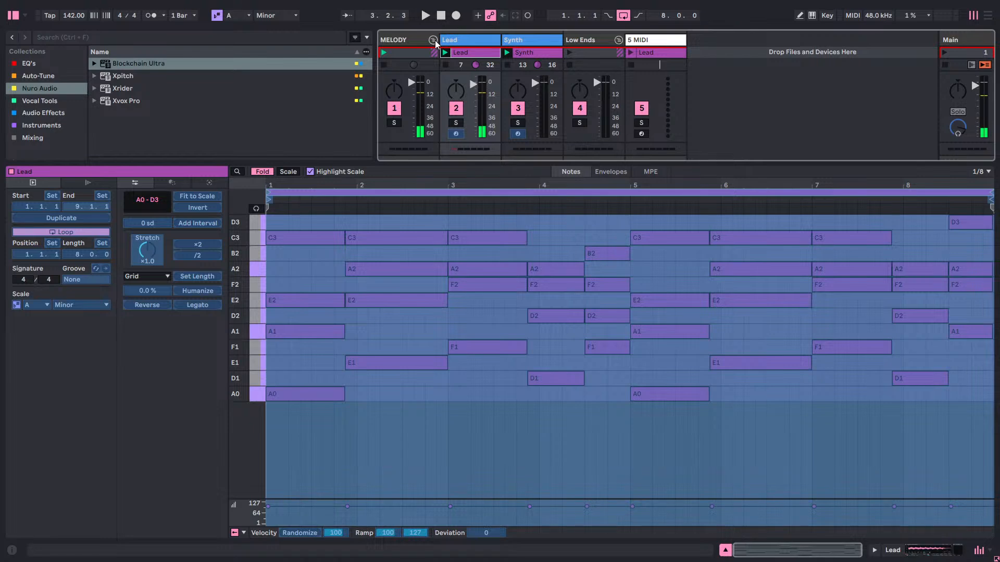
left_click(432, 39)
Launch the copied Lead clip in the Low Ends group and open its notes for editing.
left_click(506, 53)
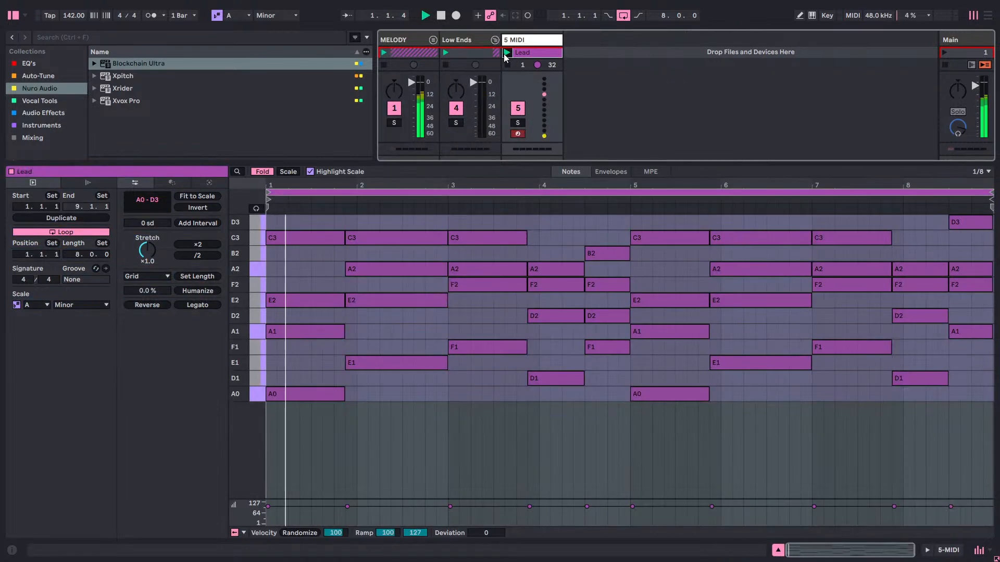
left_click(523, 43)
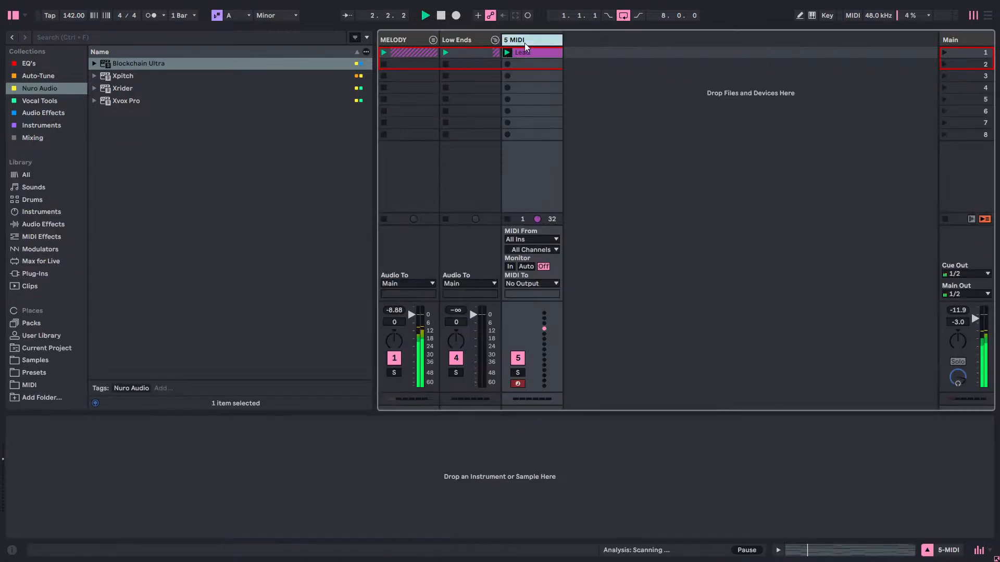
double_click(524, 42)
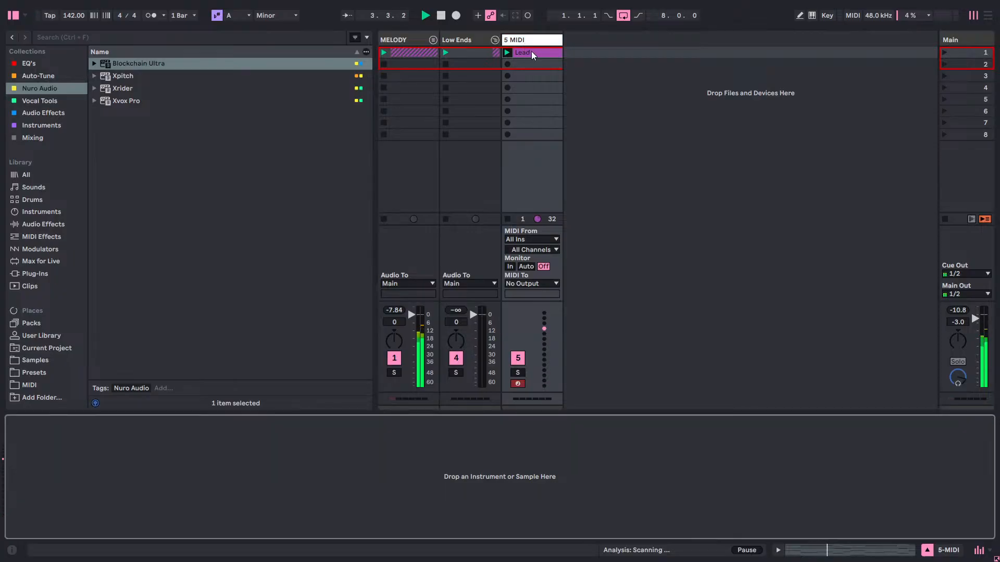
double_click(531, 52)
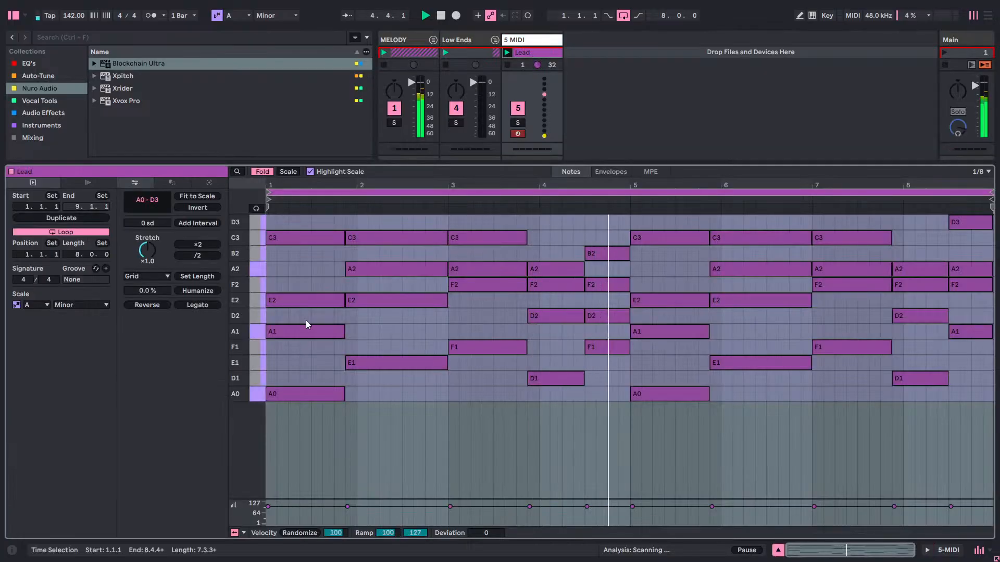
mouse_move(302, 348)
left_mouse_down()
mouse_move(711, 203)
mouse_move(556, 192)
left_mouse_up()
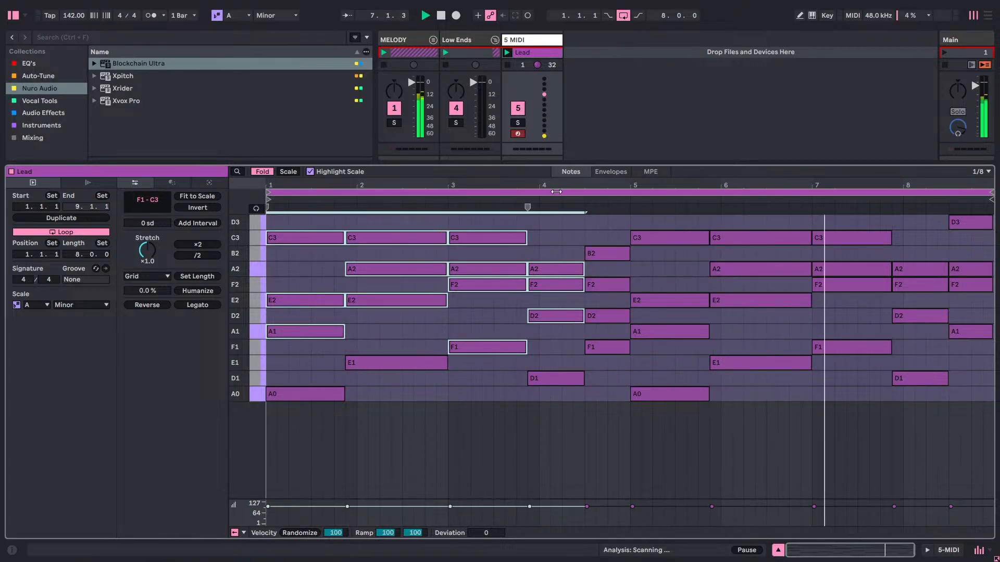
key("Delete")
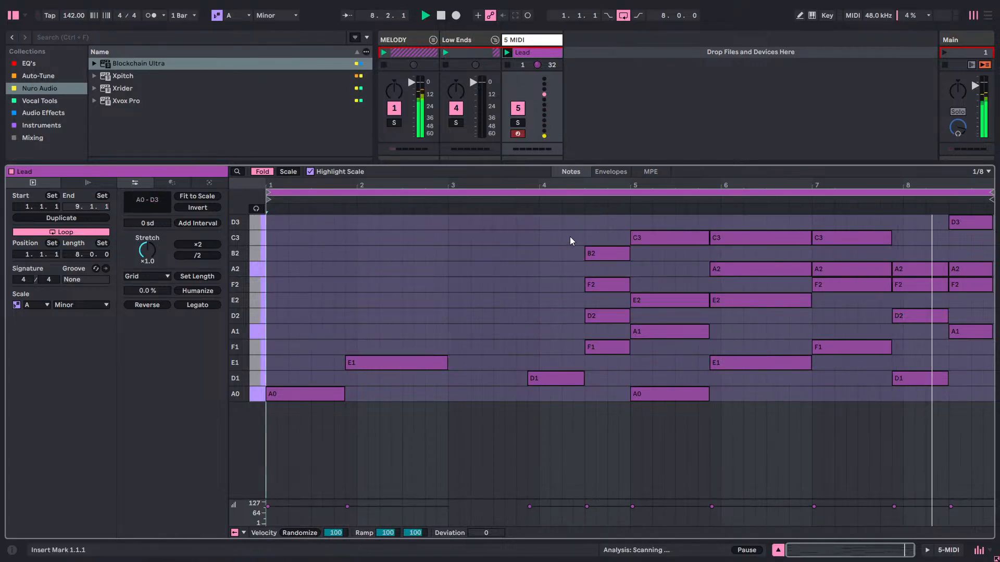
left_click_drag(569, 236, 758, 347)
key("Delete")
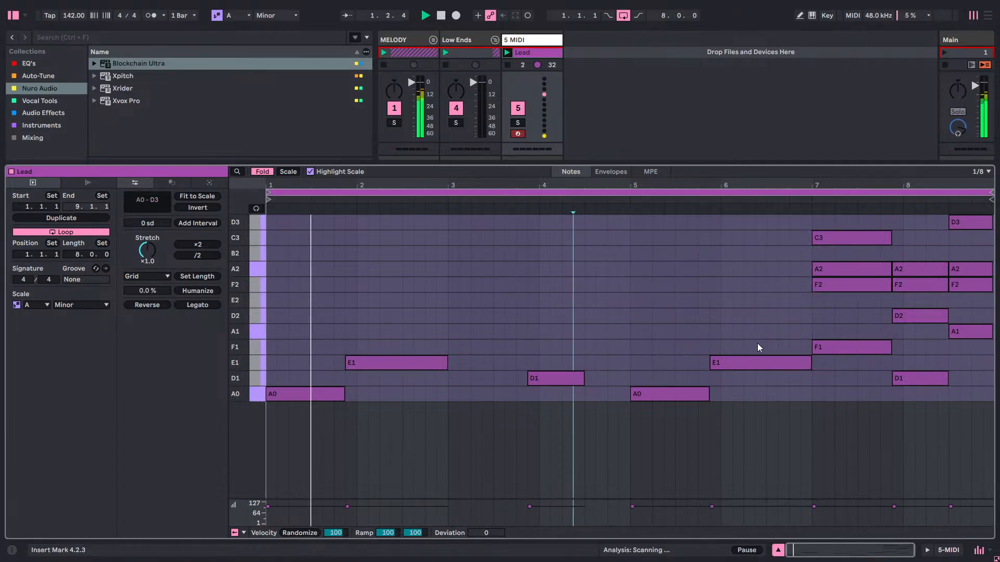
key("ctrl+z")
key("ctrl+z")
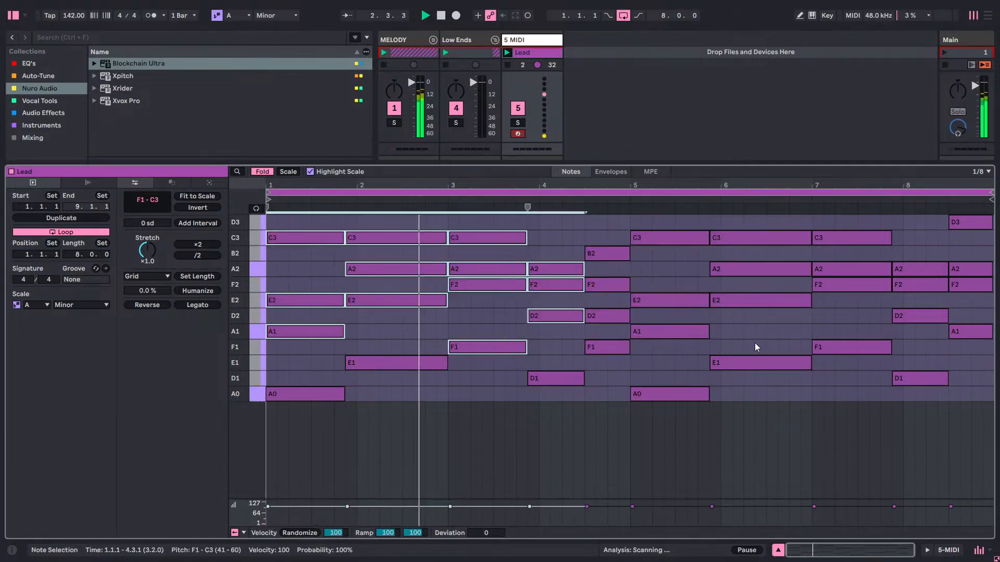
left_click(458, 314)
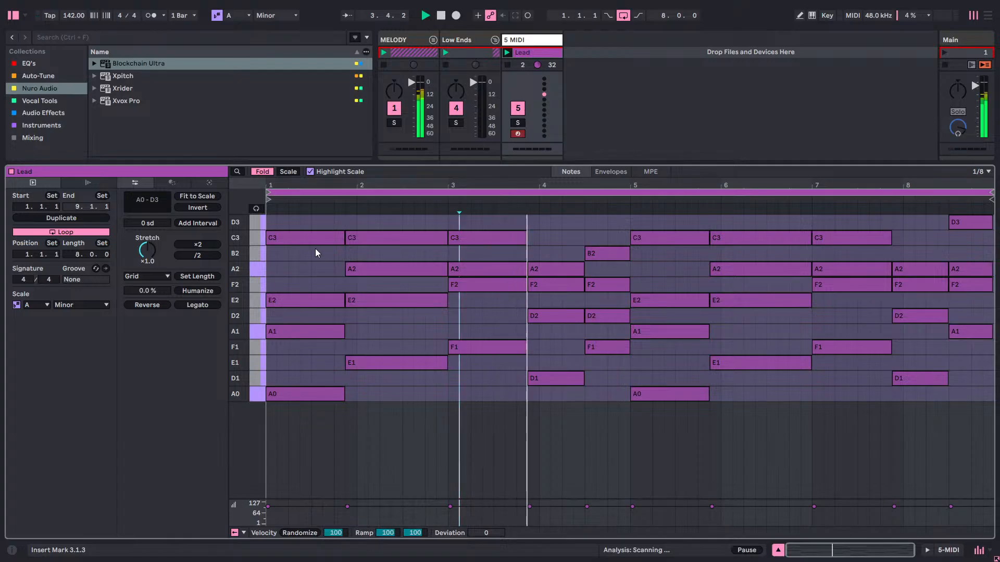
Delete all notes from D2 up to D3 and the A1 notes that double A0 in bars 1 and 5.
left_click_drag(296, 218, 994, 322)
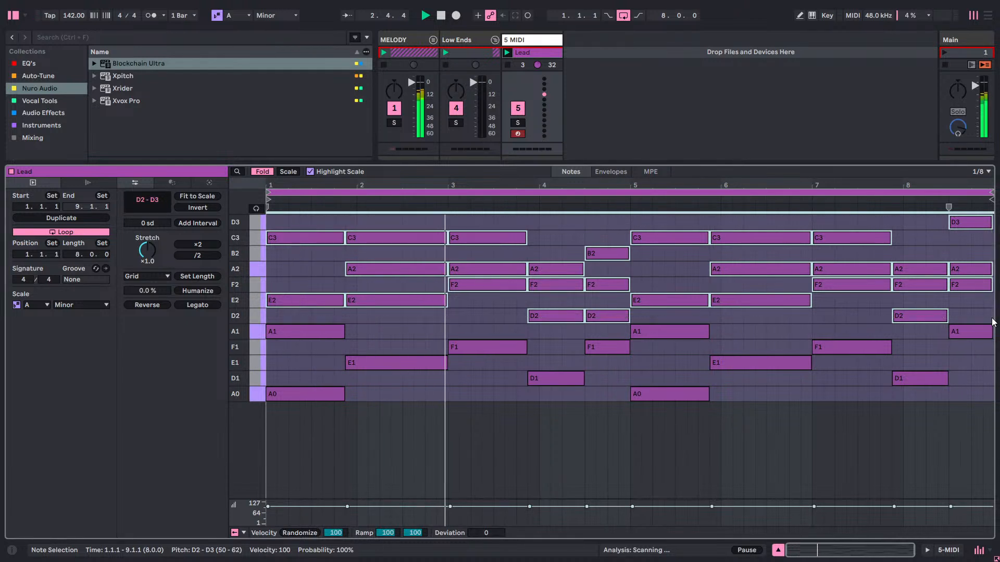
key("Delete")
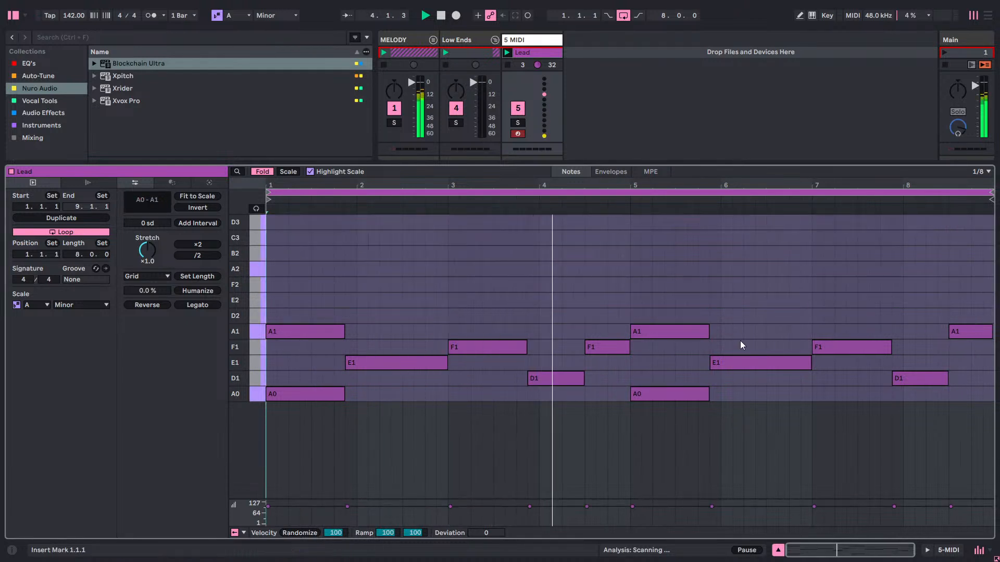
left_click(308, 328)
key("Delete")
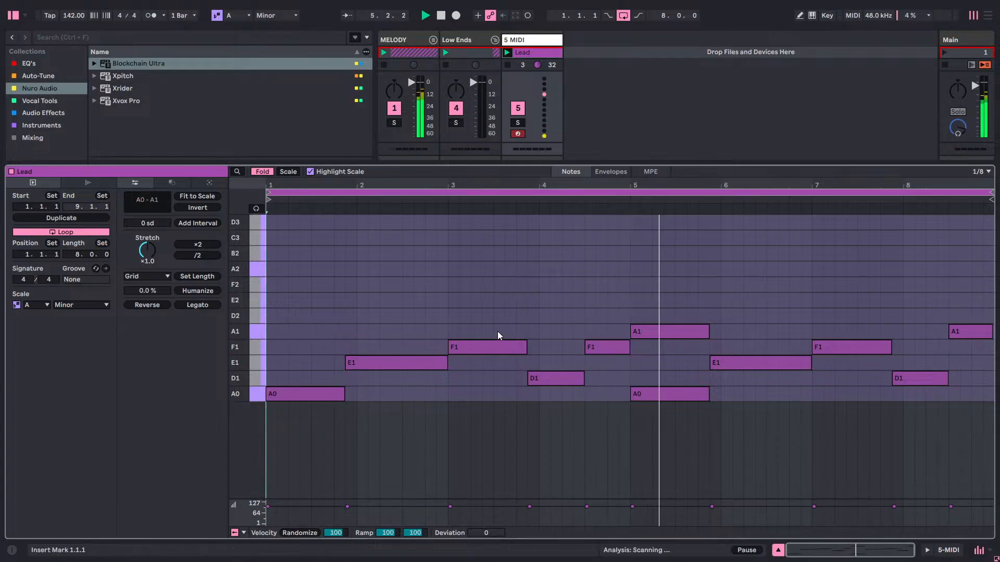
left_click(674, 333)
key("Delete")
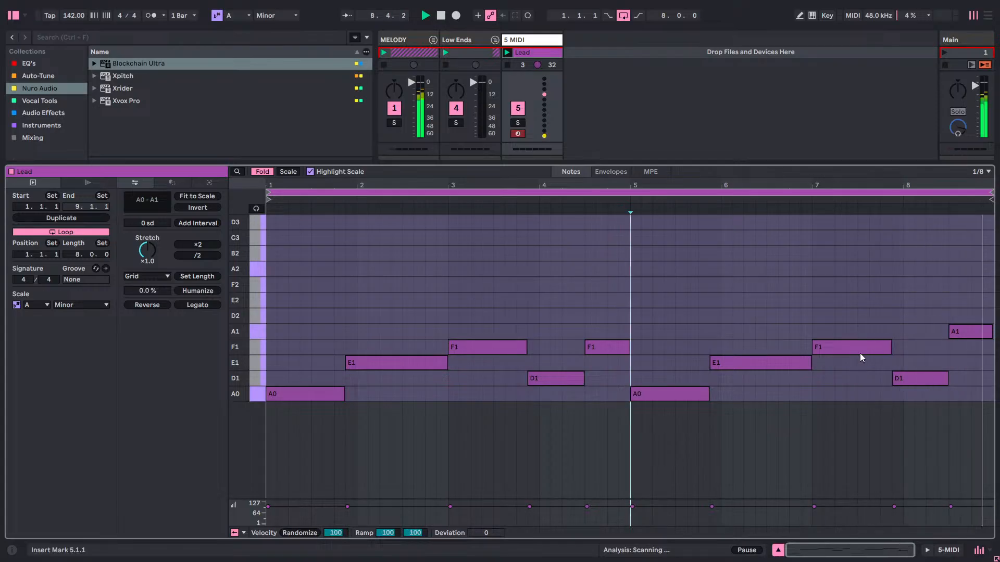
Quantize all the remaining bass notes in the clip.
left_click_drag(971, 306, 302, 416)
right_click(306, 336)
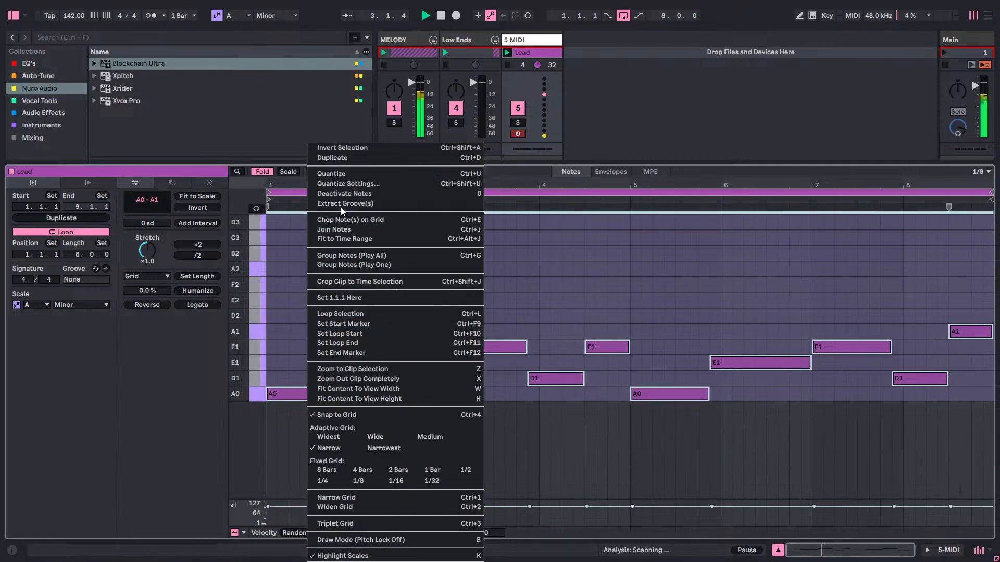
left_click(335, 175)
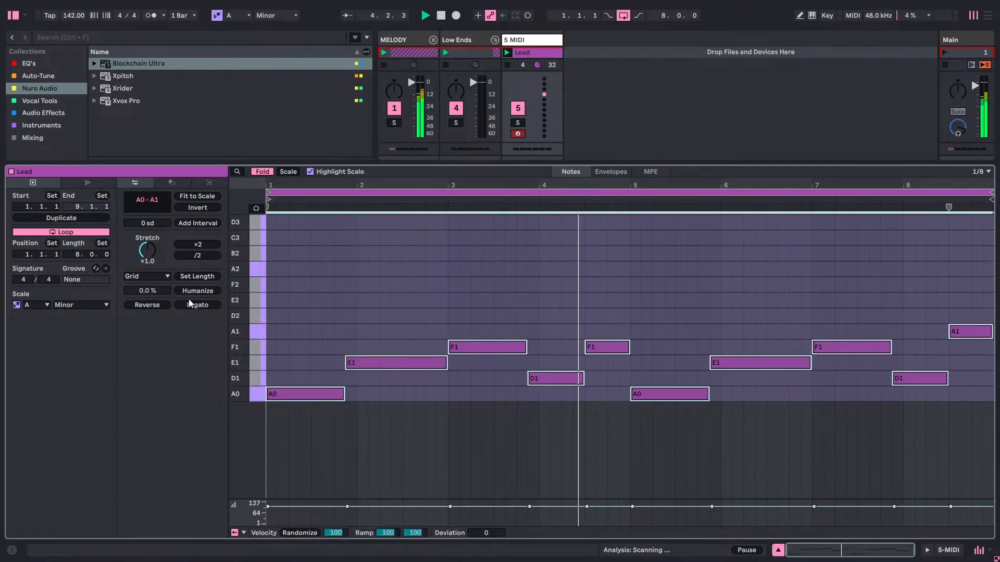
left_click(370, 307)
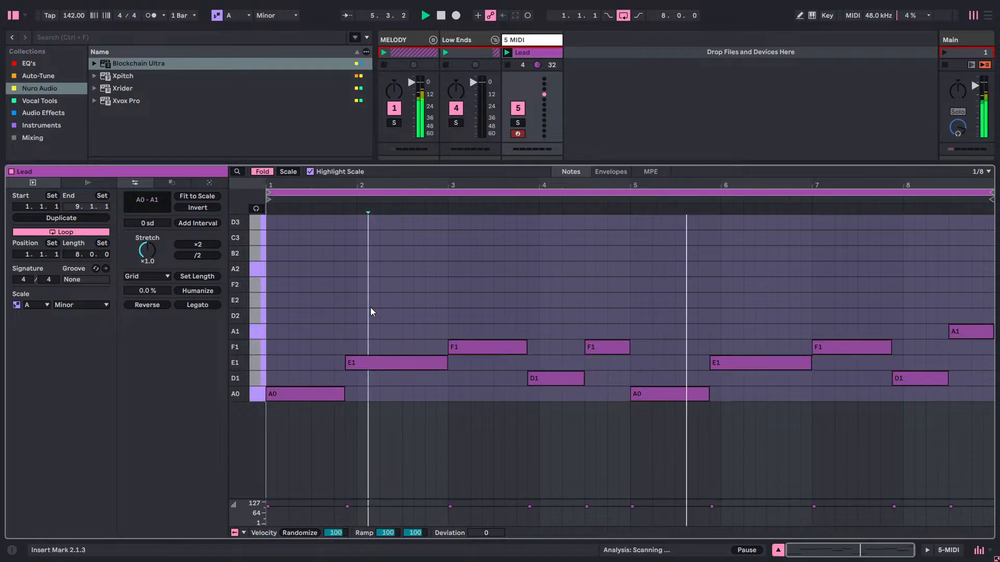
Raise the velocity of all notes to 127 and turn off key folding in the note editor.
left_click_drag(309, 314, 741, 404)
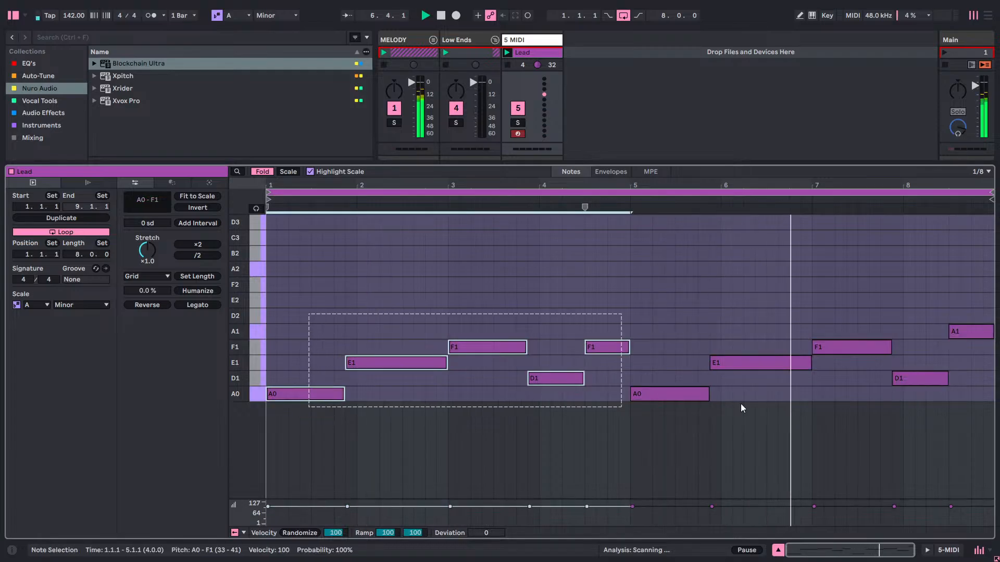
key("ctrl+a")
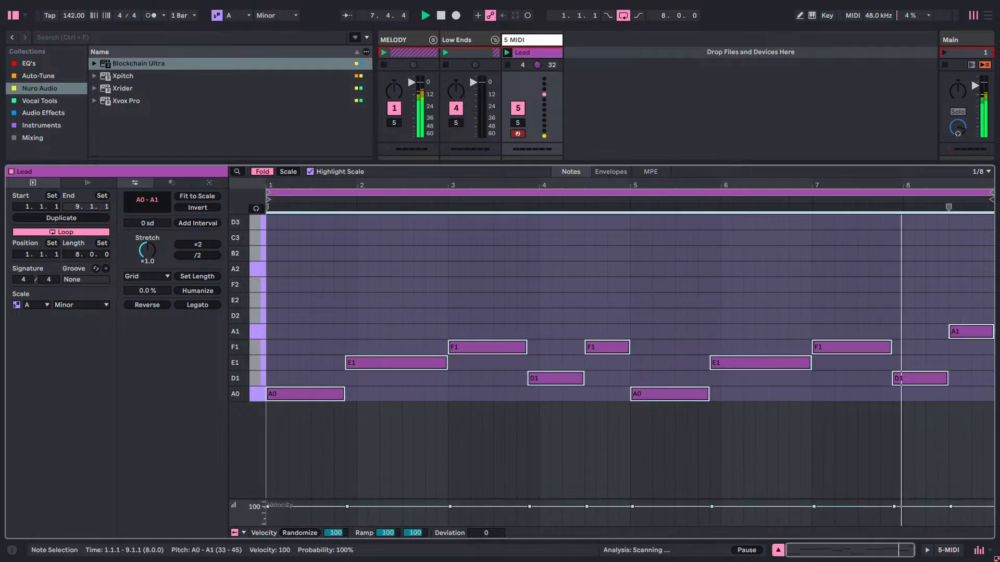
left_click_drag(632, 507, 632, 492)
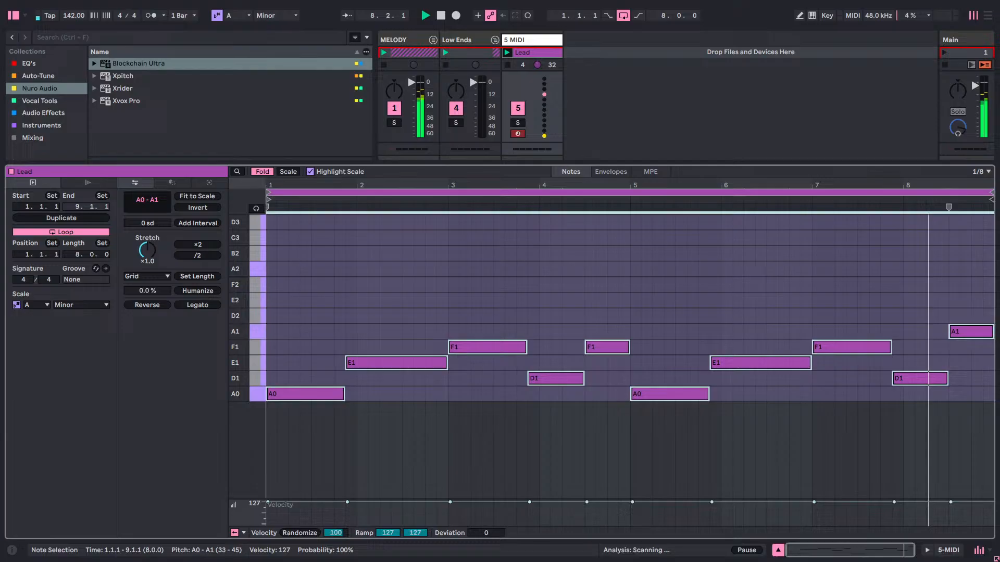
left_click(263, 173)
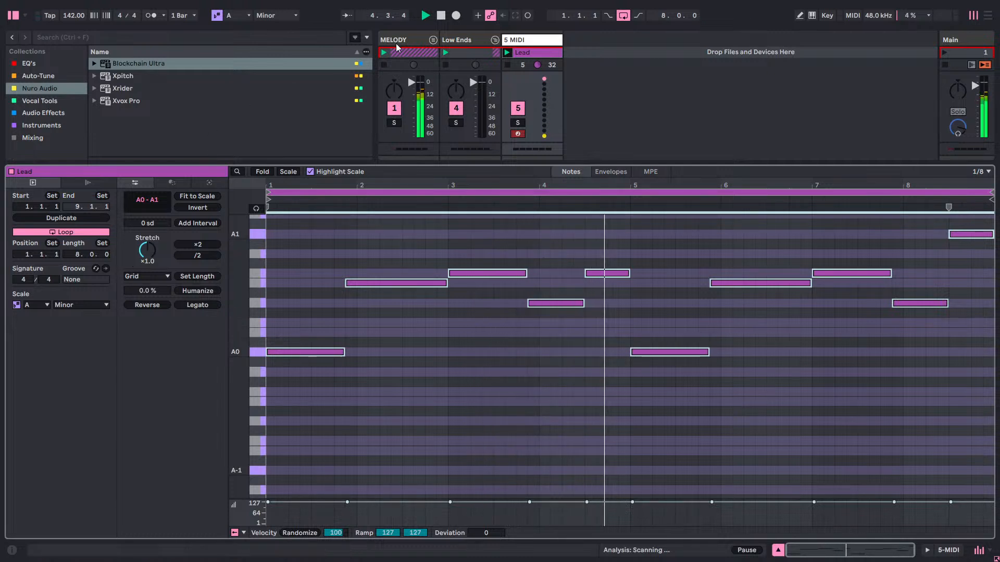
Load the Simpler instrument onto the MIDI track in the Low Ends group.
double_click(517, 41)
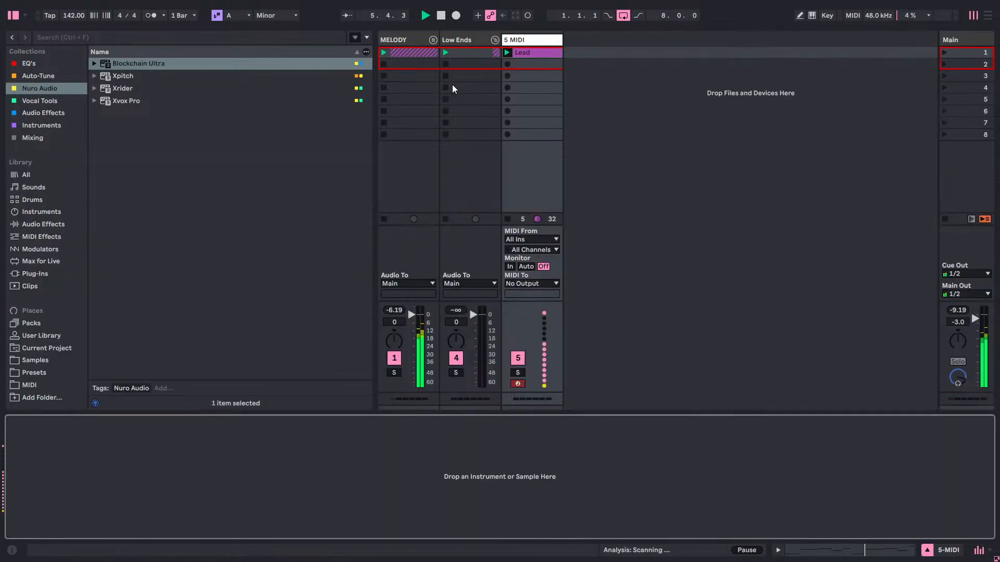
left_click(44, 125)
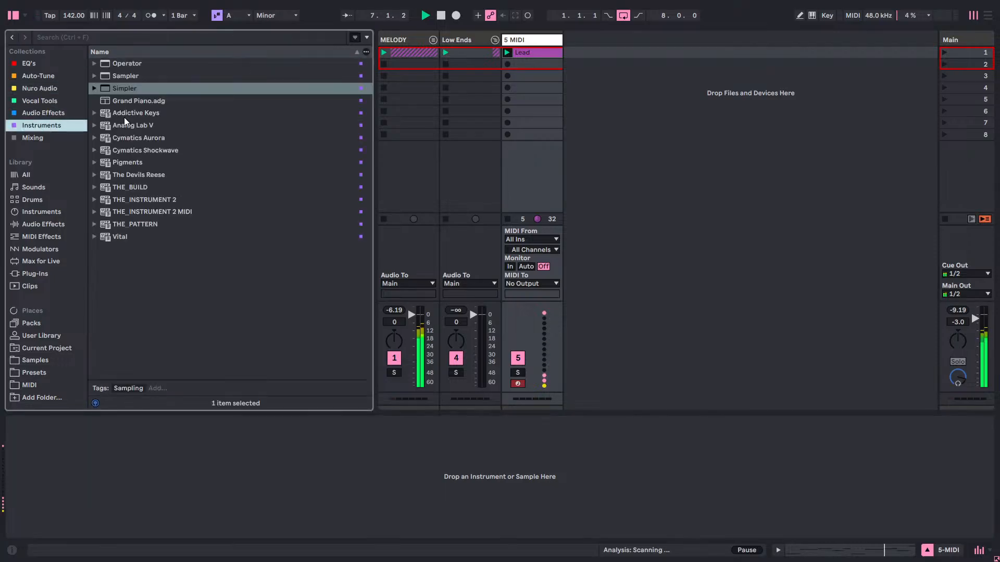
left_click_drag(126, 88, 510, 41)
Set Simpler to 1 voice and turn off Snap and Loop.
left_click(226, 505)
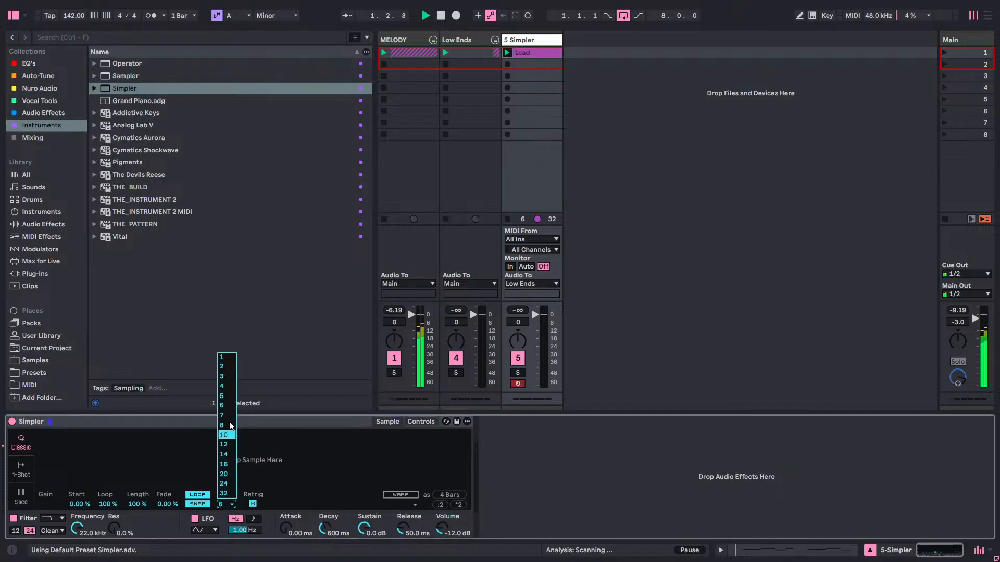
left_click(222, 358)
left_click(199, 503)
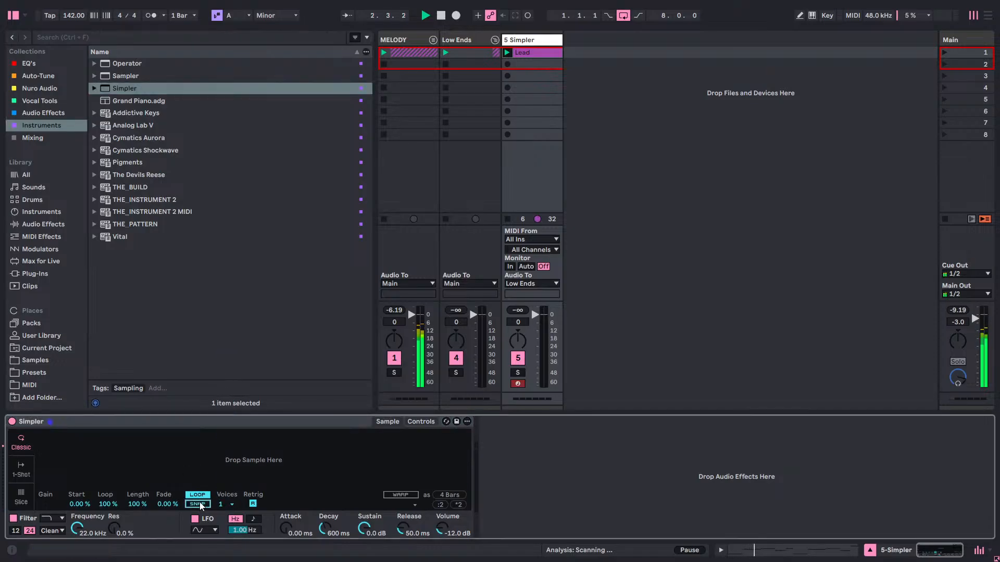
left_click(201, 495)
In the Samples folder, collapse the Apex One Shots Vol 1 and ANALOG DREAMS subfolders.
left_click(32, 363)
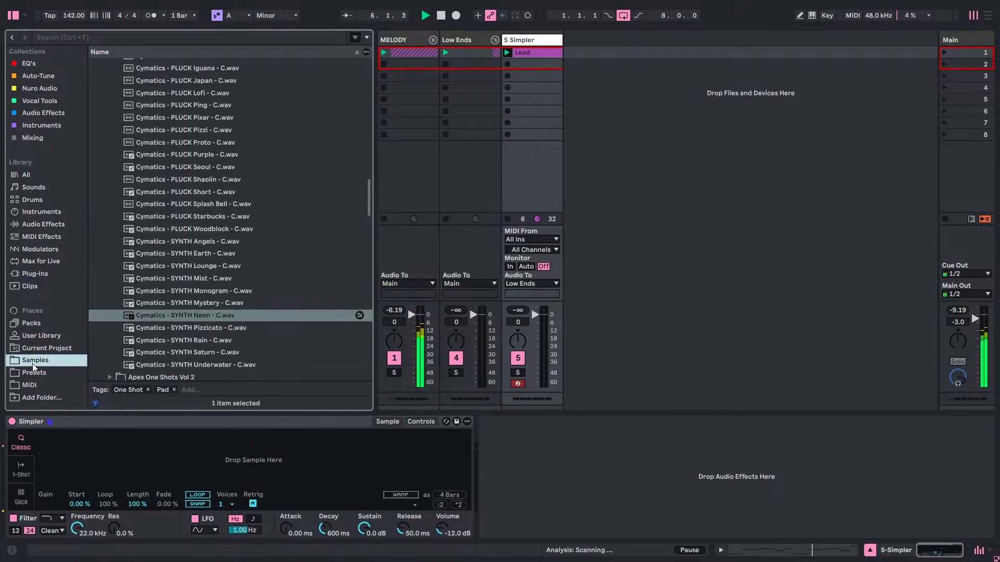
left_click_drag(368, 201, 361, 70)
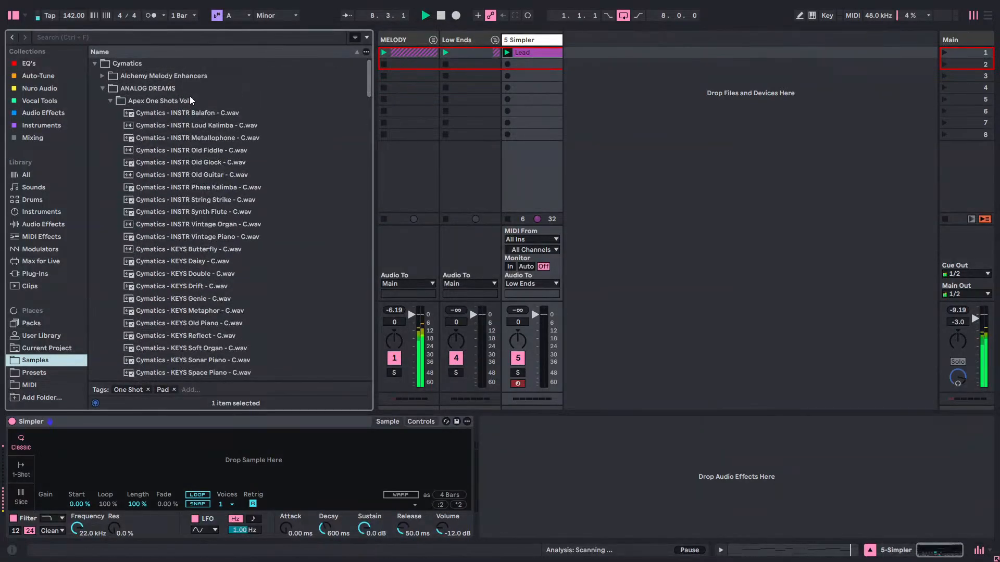
left_click(110, 102)
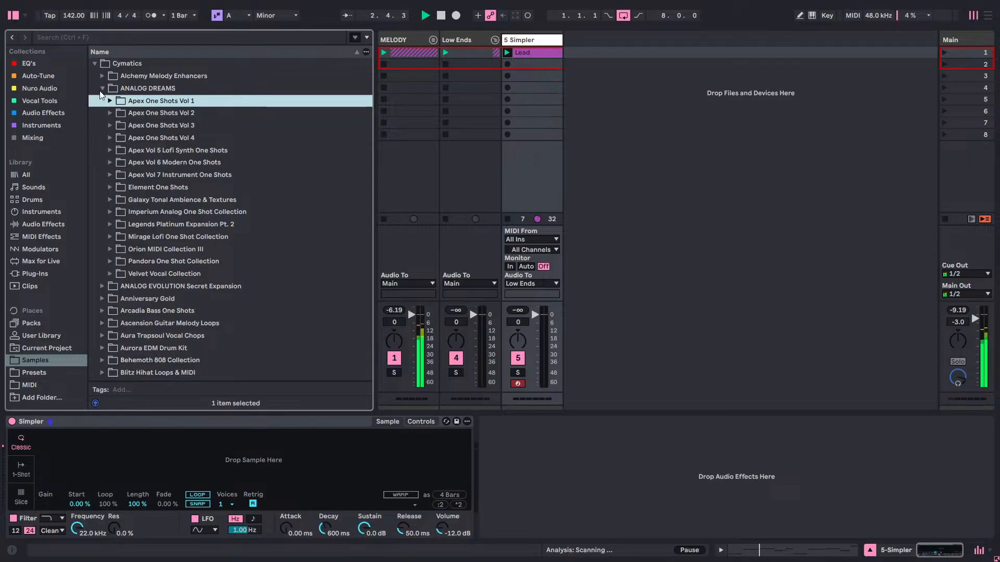
left_click(102, 88)
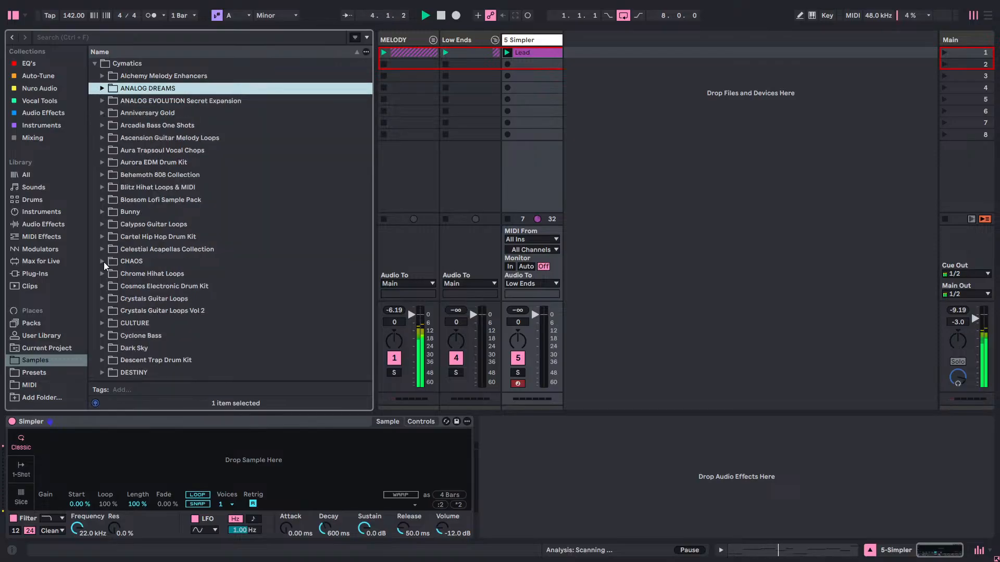
Load "Cymatics - REESE Assemble (C).wav" from the Cyclone Bass folder into Simpler.
scroll(112, 285, "down", 1)
scroll(115, 287, "down", 2)
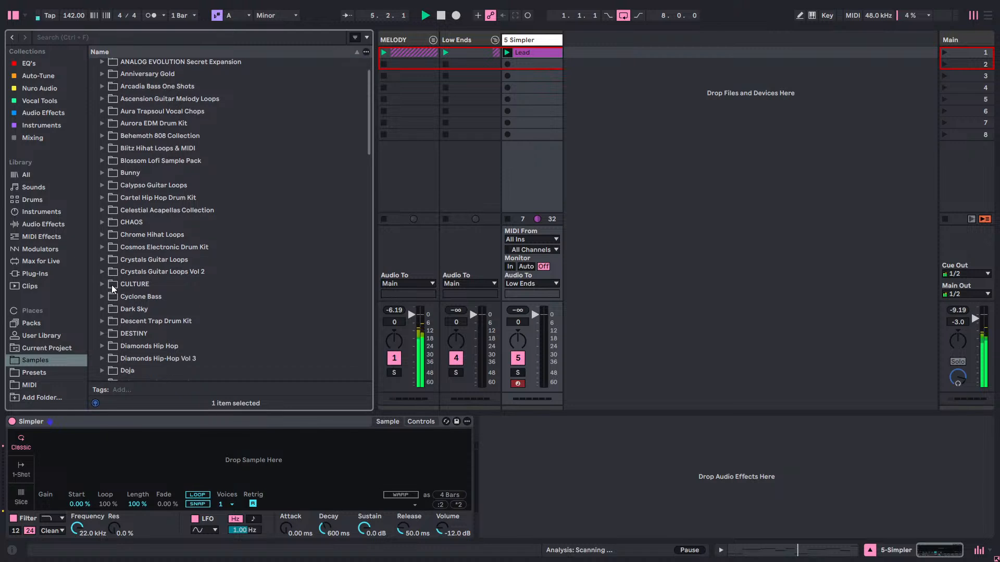
left_click(99, 295)
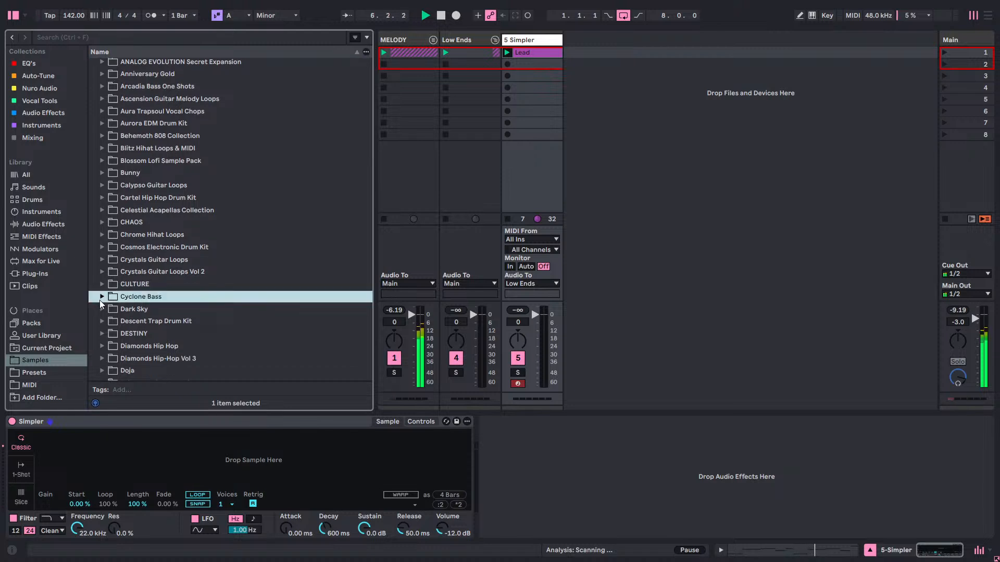
left_click(100, 298)
scroll(263, 236, "down", 3)
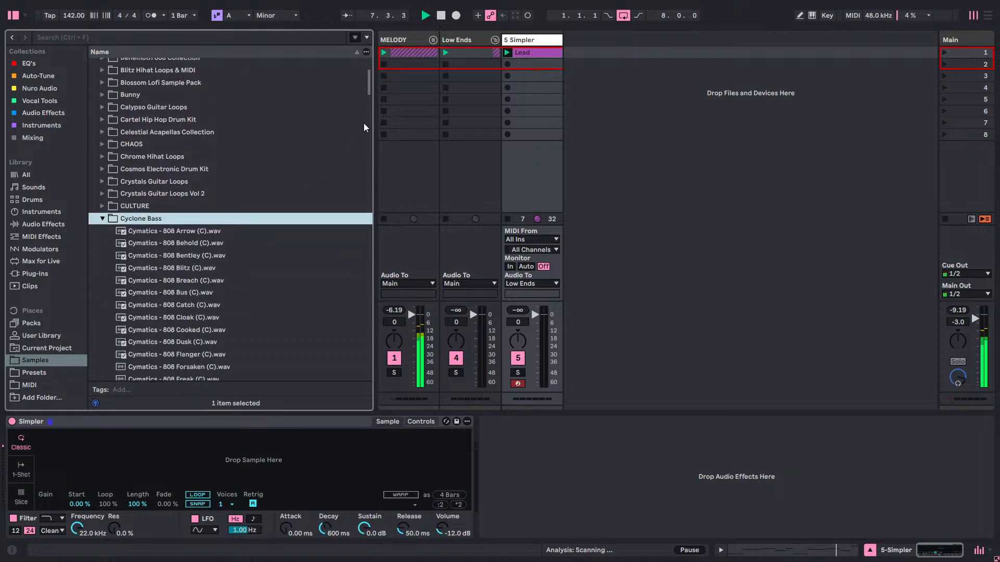
left_click_drag(367, 88, 326, 251)
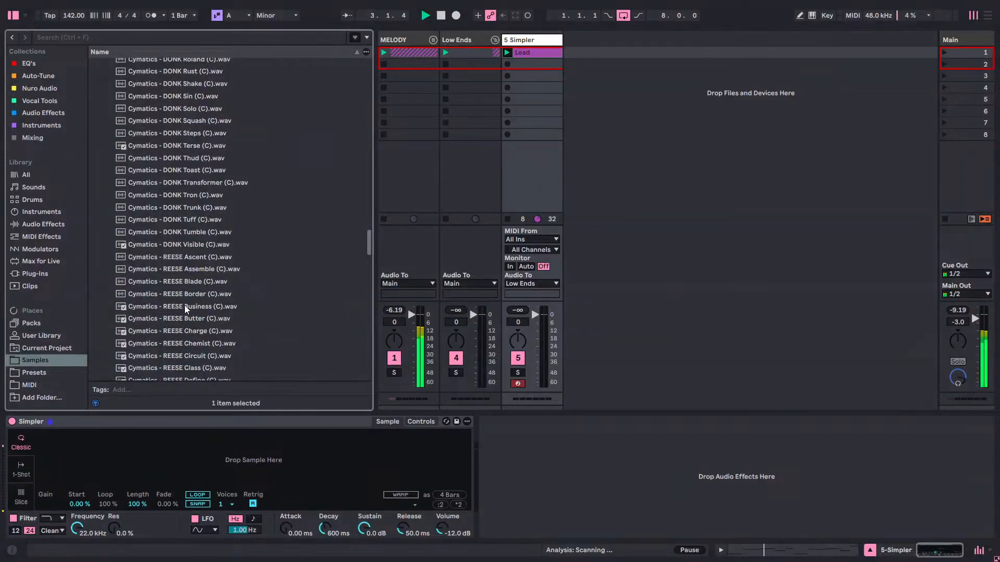
left_click_drag(180, 268, 186, 398)
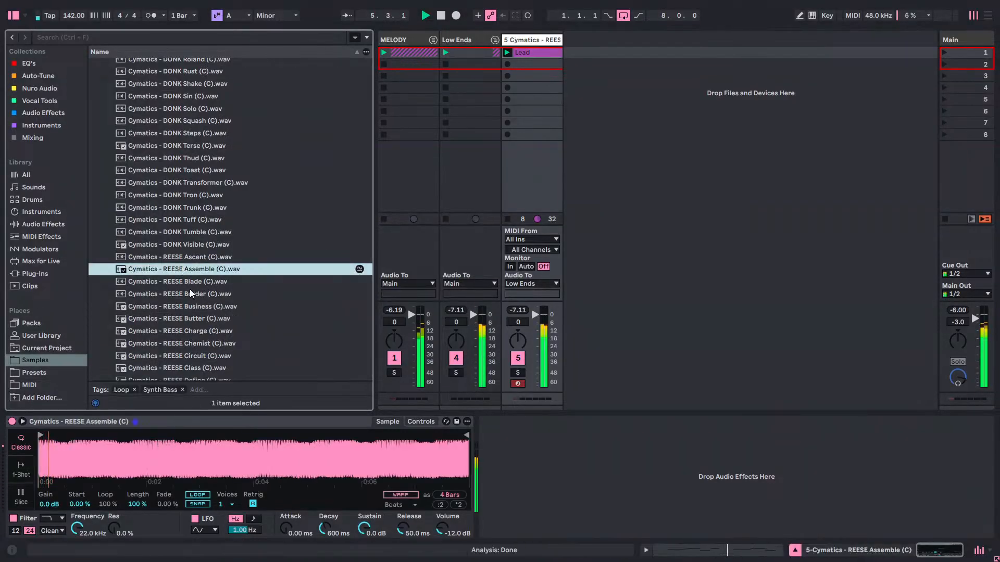
Transpose all notes of the bass track's Lead clip up two octaves, to the range A2 to A3.
double_click(548, 51)
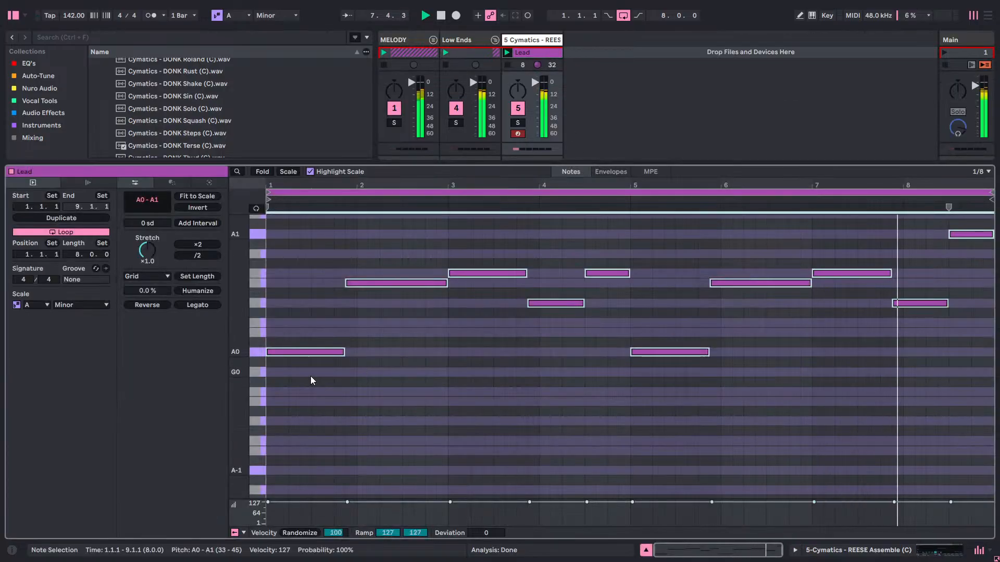
left_click_drag(310, 370, 979, 224)
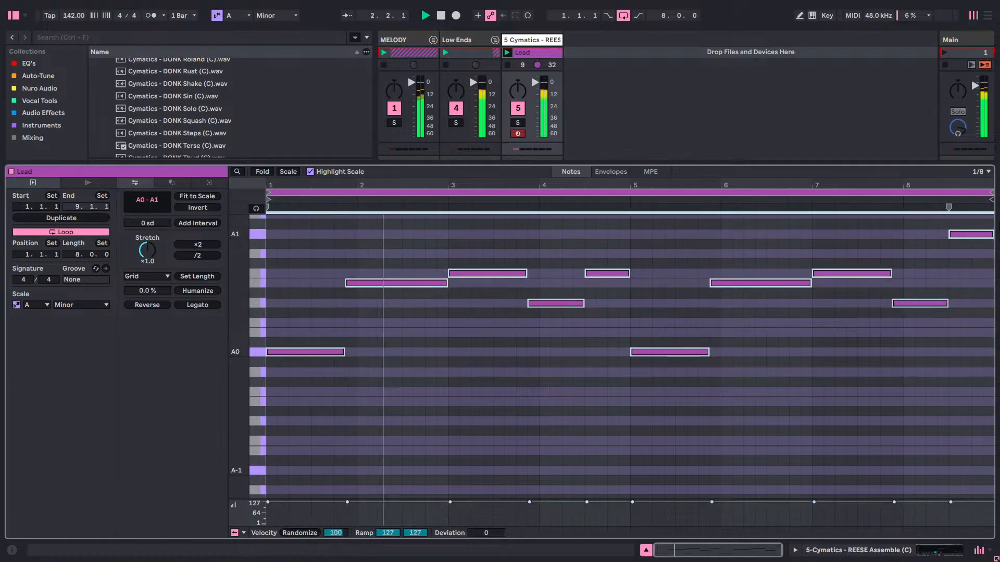
key("shift+Up")
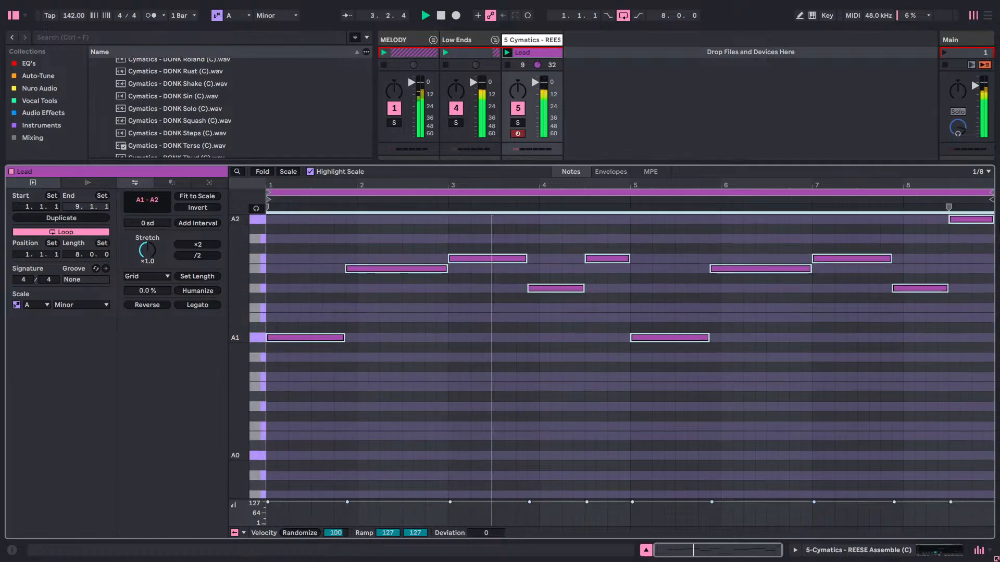
key("shift+Up")
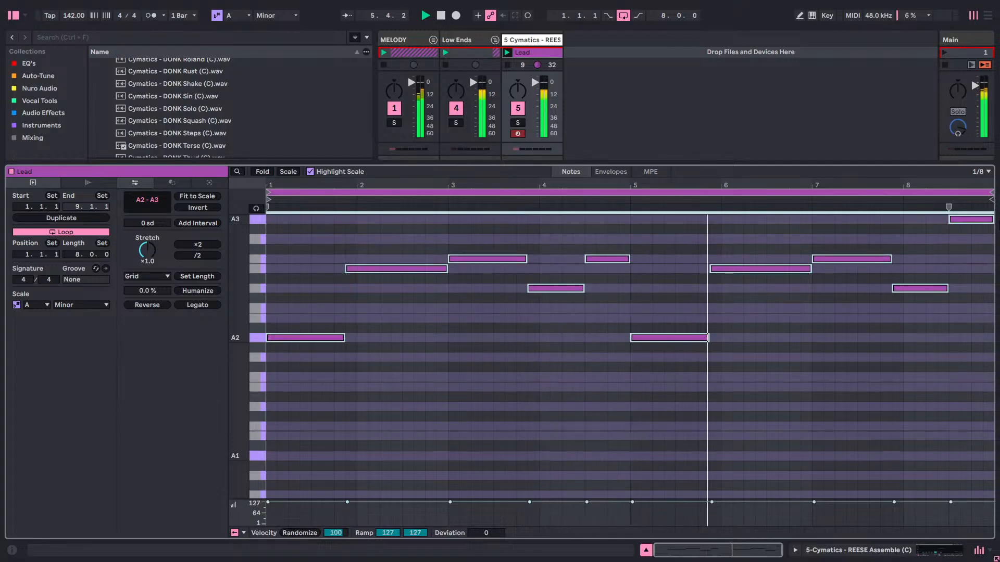
key("shift+Up")
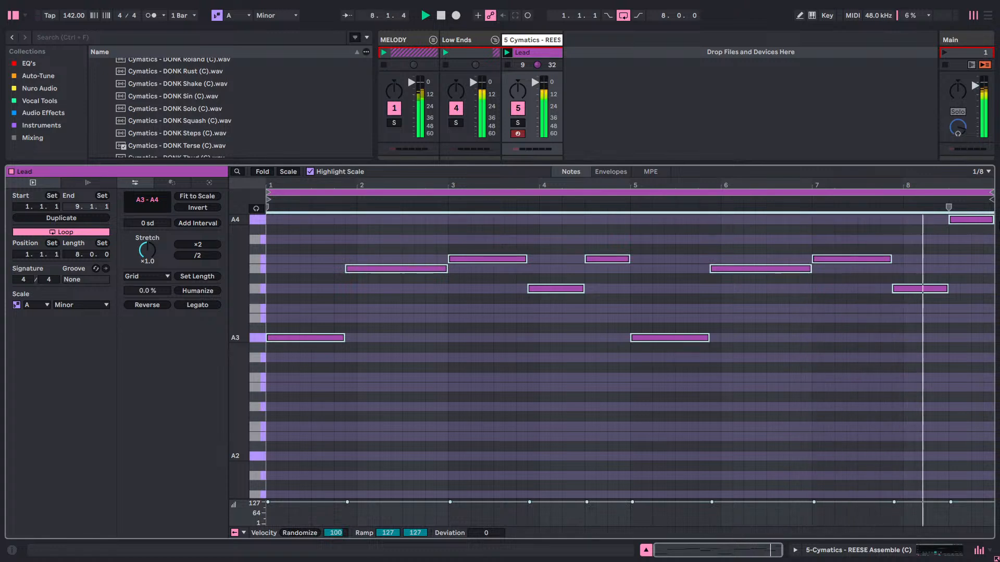
key("shift+Down")
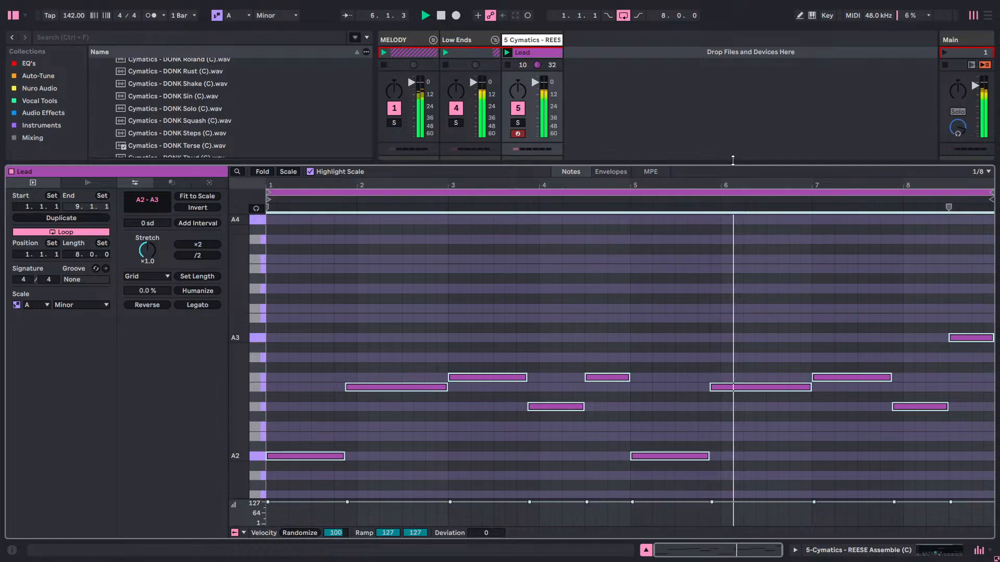
Reduce the note editor's height, fold it to the used keys only and deselect the notes.
left_click_drag(735, 165, 737, 242)
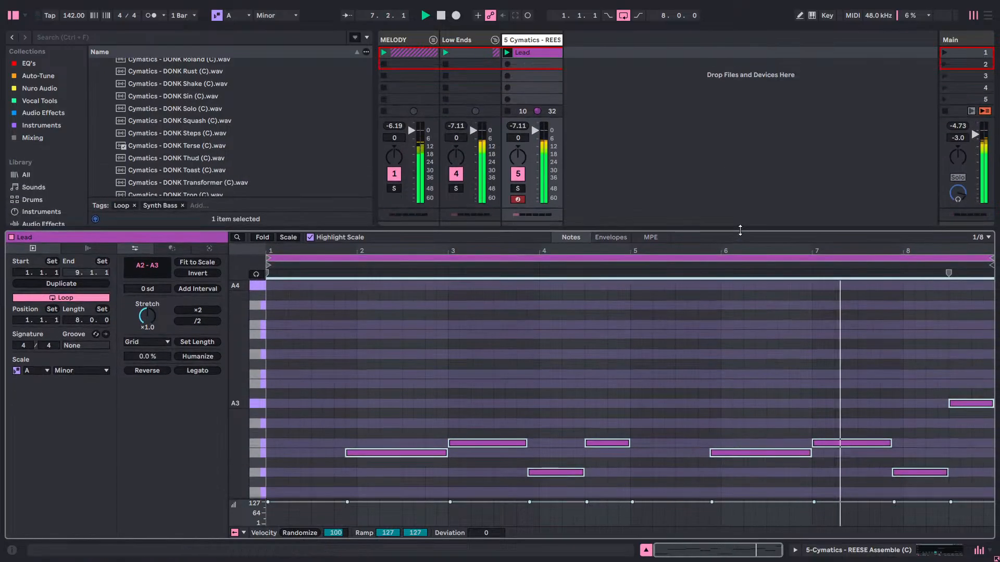
left_click(261, 237)
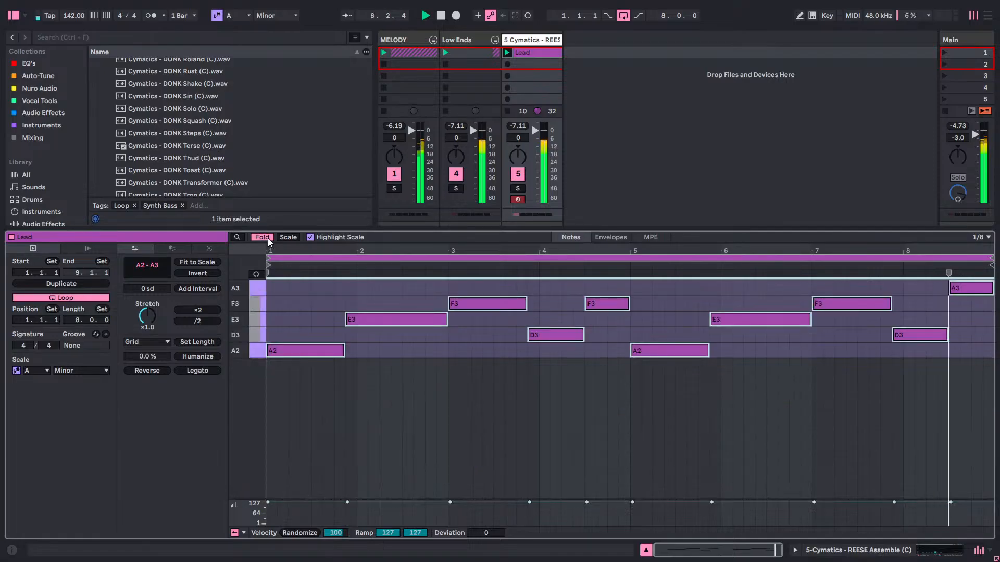
left_click(357, 354)
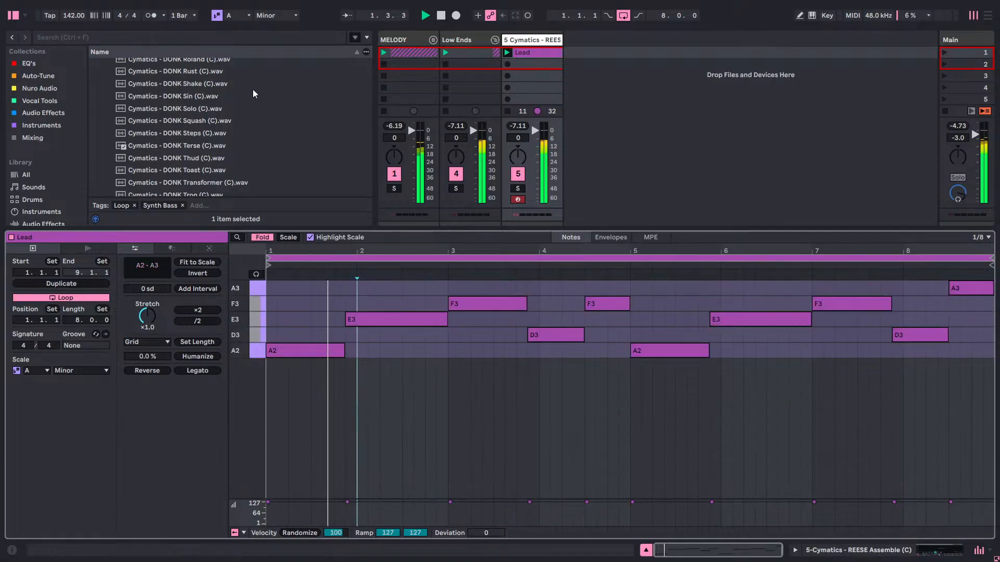
Listen to the beat with the metronome on, turn the metronome off, and stop and restart playback.
left_click(149, 16)
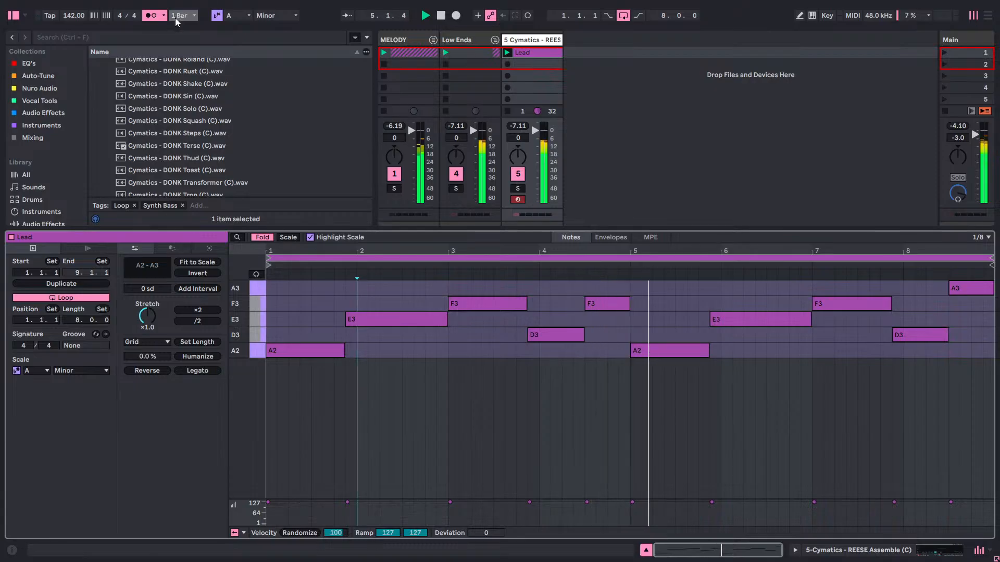
left_click(150, 15)
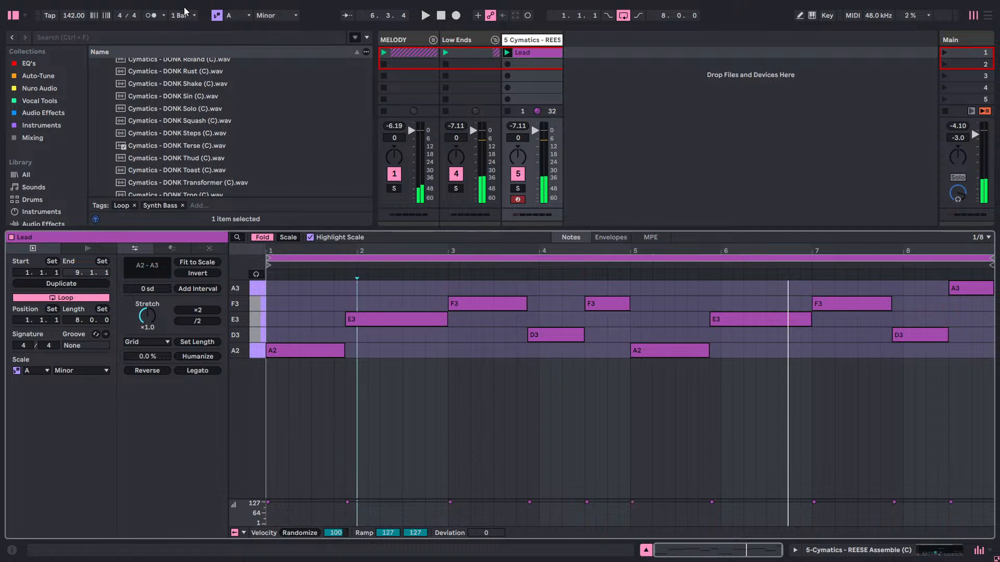
key("space")
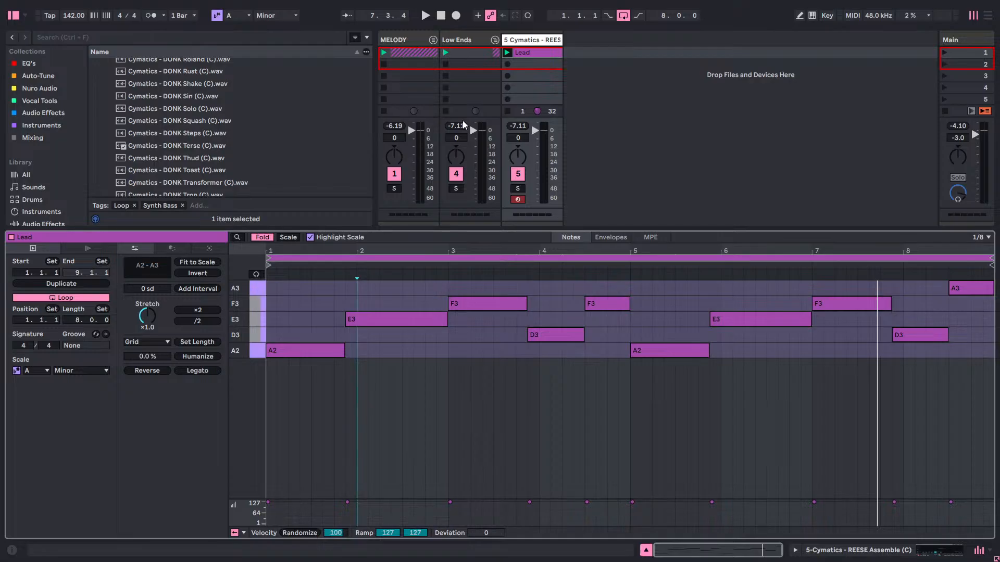
key("space")
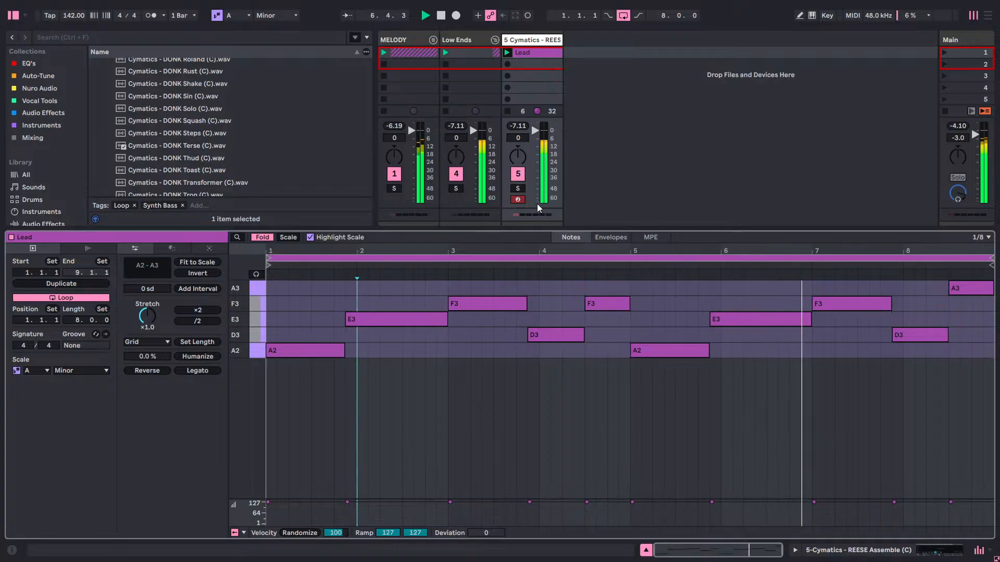
Shrink the clip editor and change the colour of the Lead clip on the bass track to white.
left_click_drag(480, 230, 479, 382)
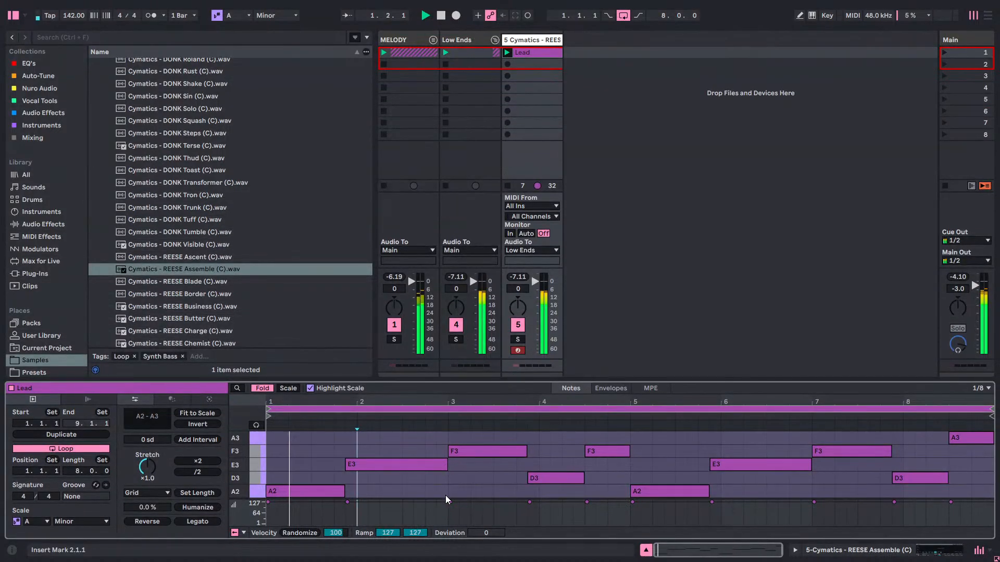
left_click_drag(446, 498, 469, 509)
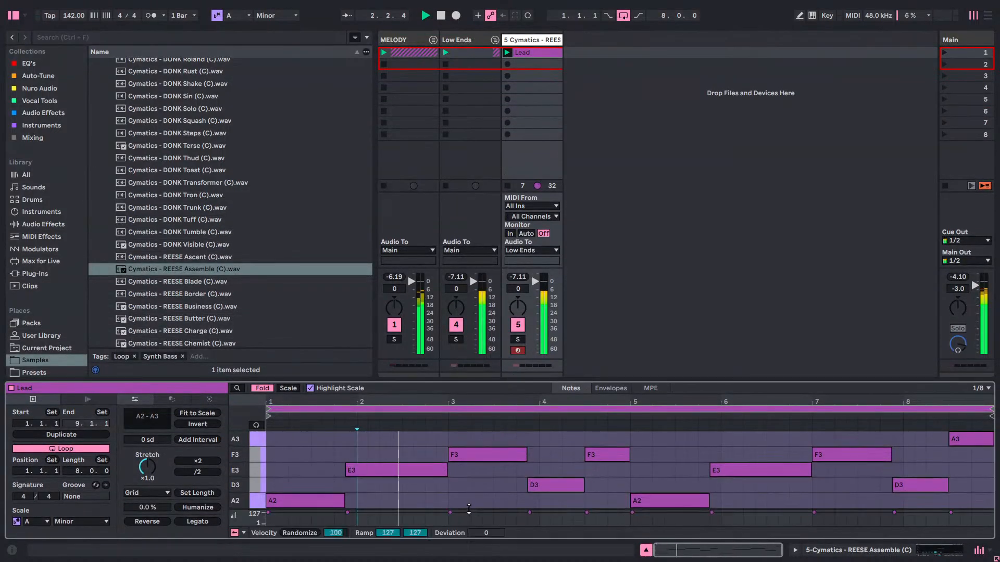
left_click_drag(504, 382, 505, 412)
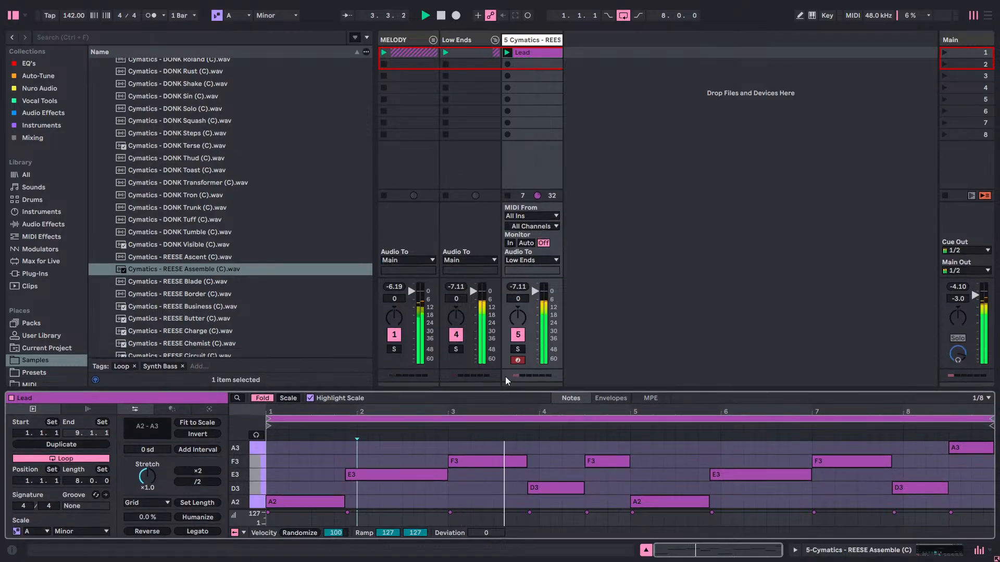
left_click(529, 41)
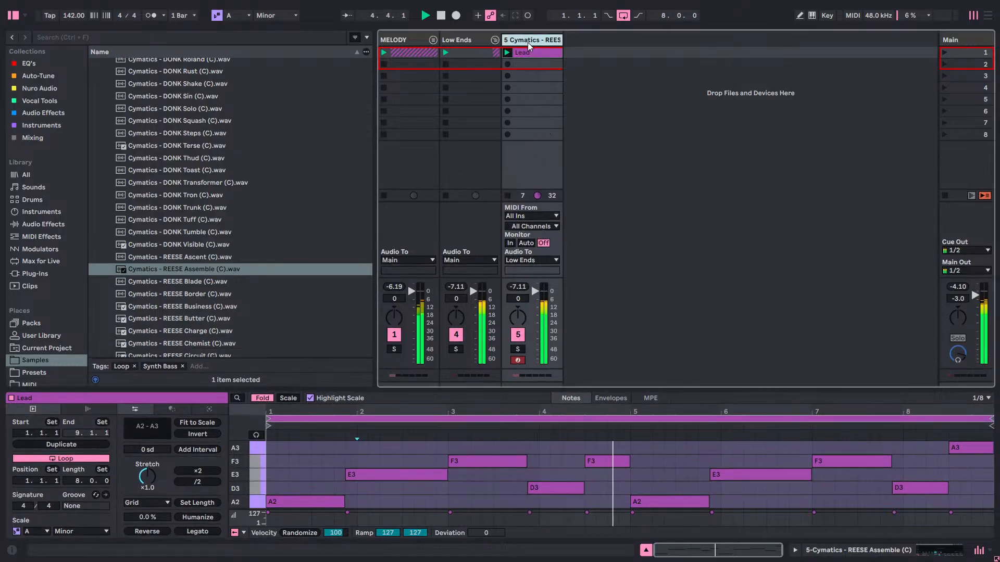
right_click(522, 57)
left_click(574, 158)
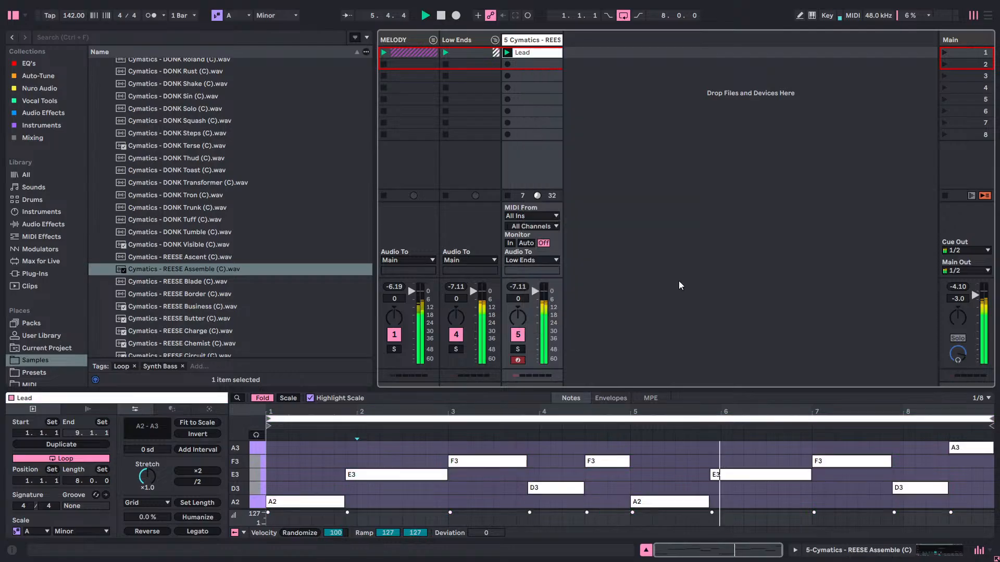
Rename the white Lead clip as Bass.
right_click(535, 55)
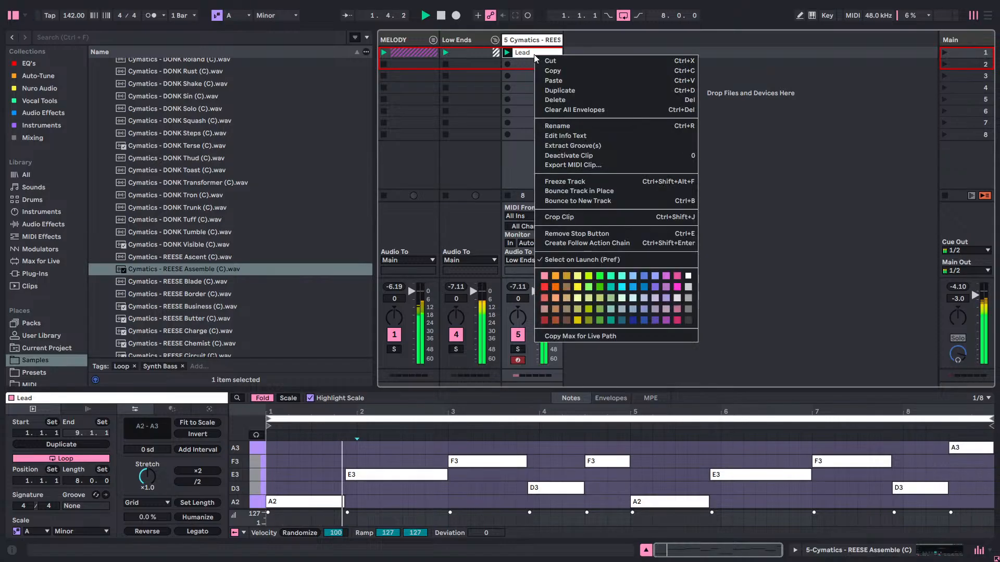
left_click(565, 126)
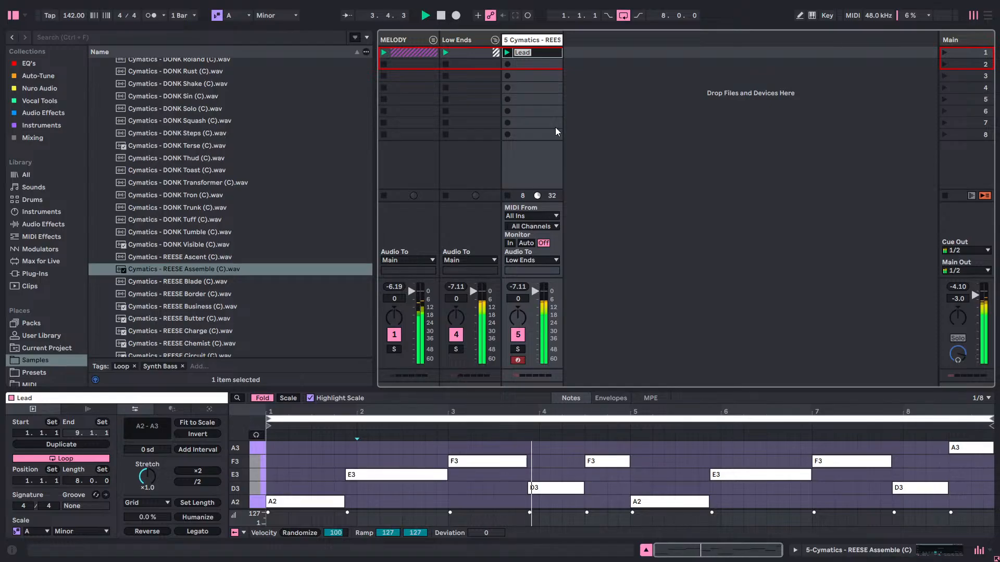
type("bASS")
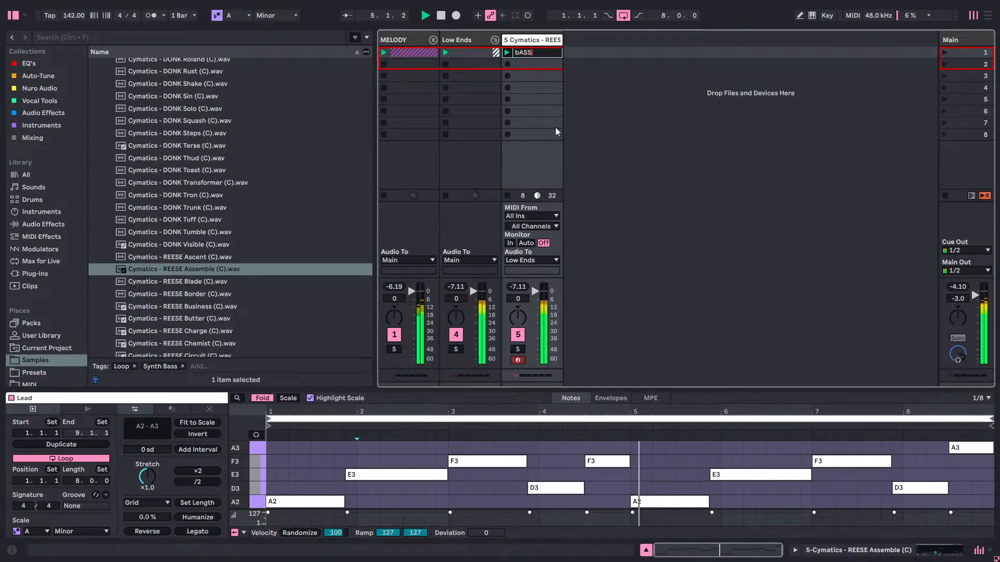
key("BackSpace")
key("BackSpace")
key("BackSpace")
key("BackSpace")
type("B")
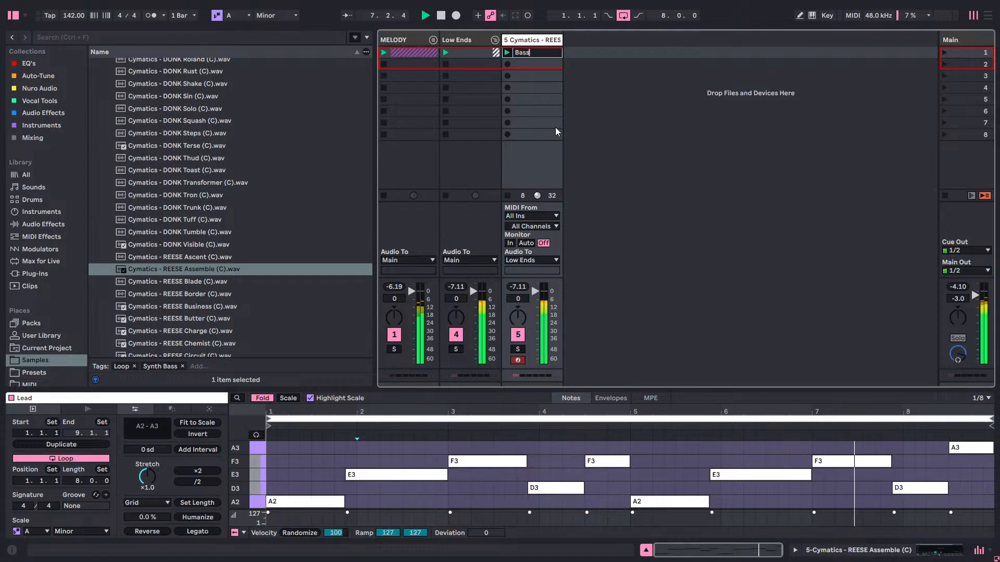
type("ass")
key("Return")
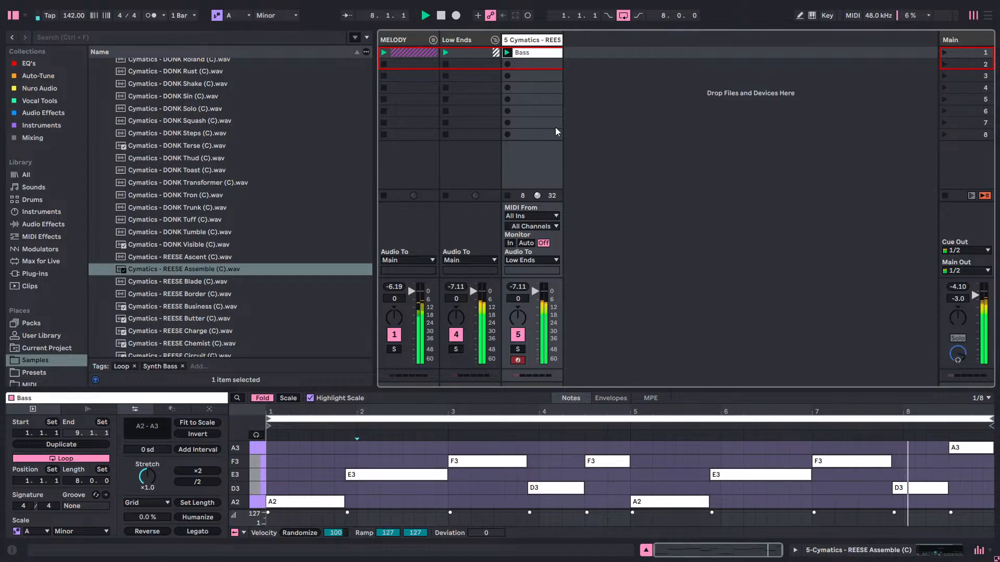
Rename the Simpler track in the Low Ends group as Bass.
right_click(545, 40)
left_click(579, 73)
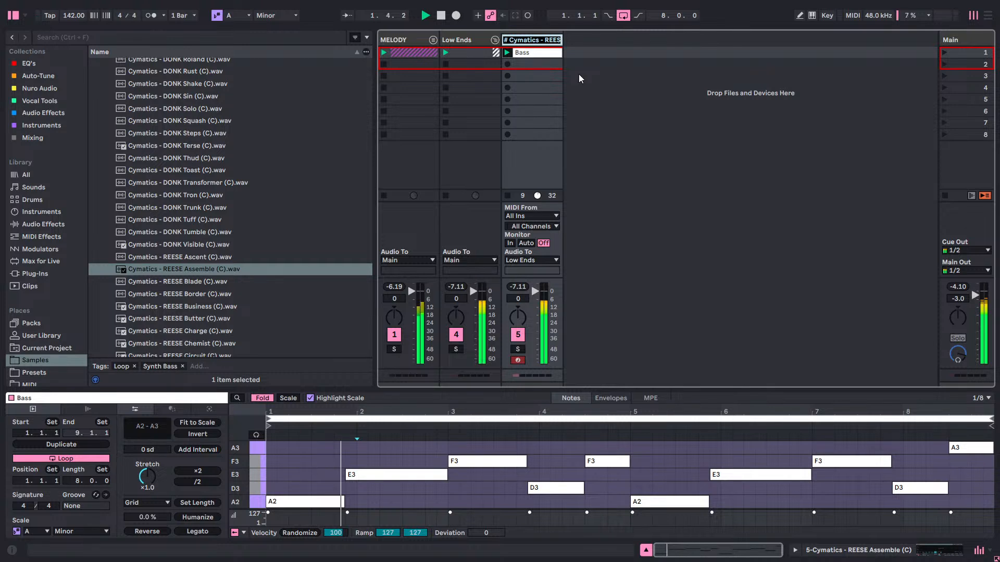
type("Bass")
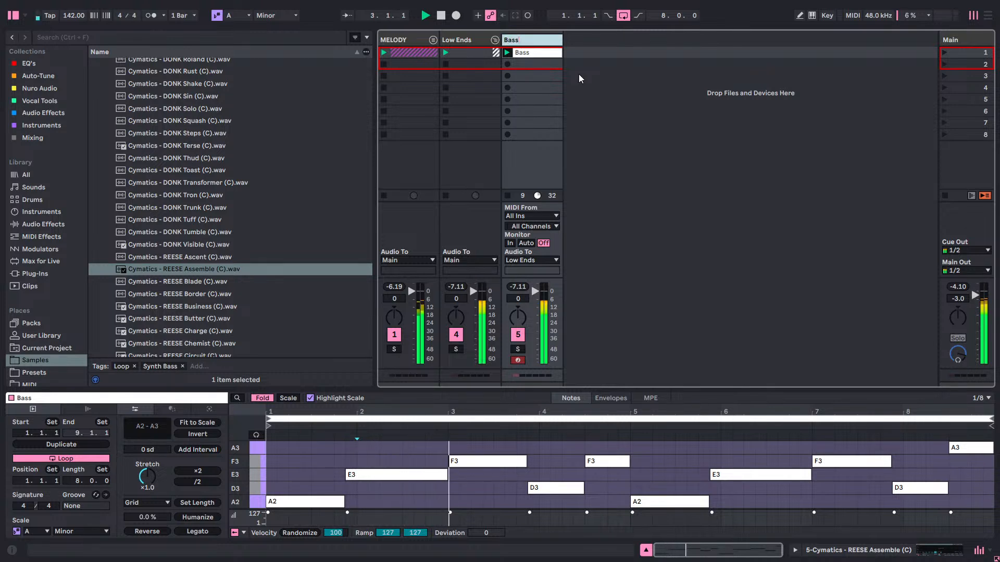
key("Return")
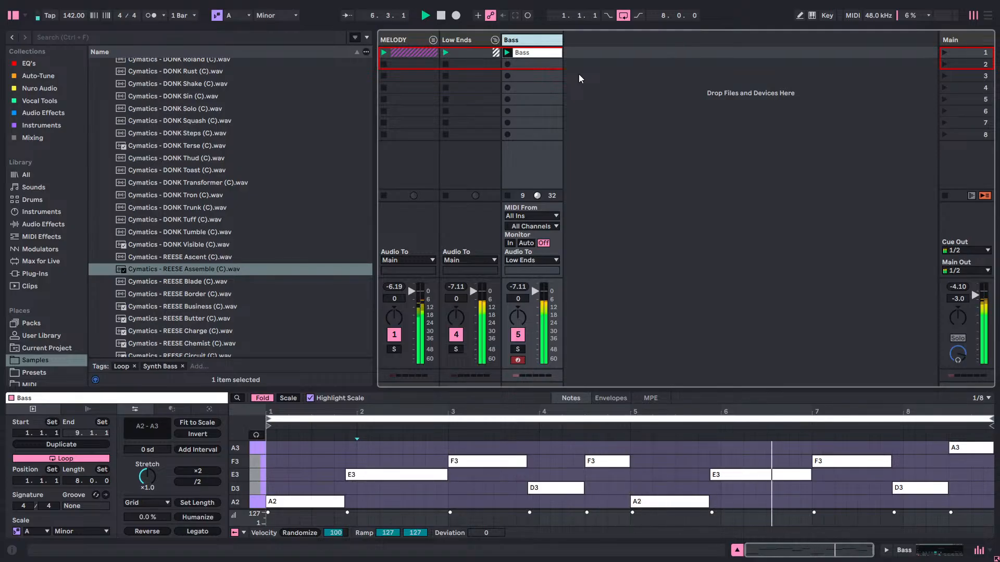
Show the Bass track's Simpler and replace its sample with Cymatics - REESE Ascent (C).wav.
left_click(627, 64)
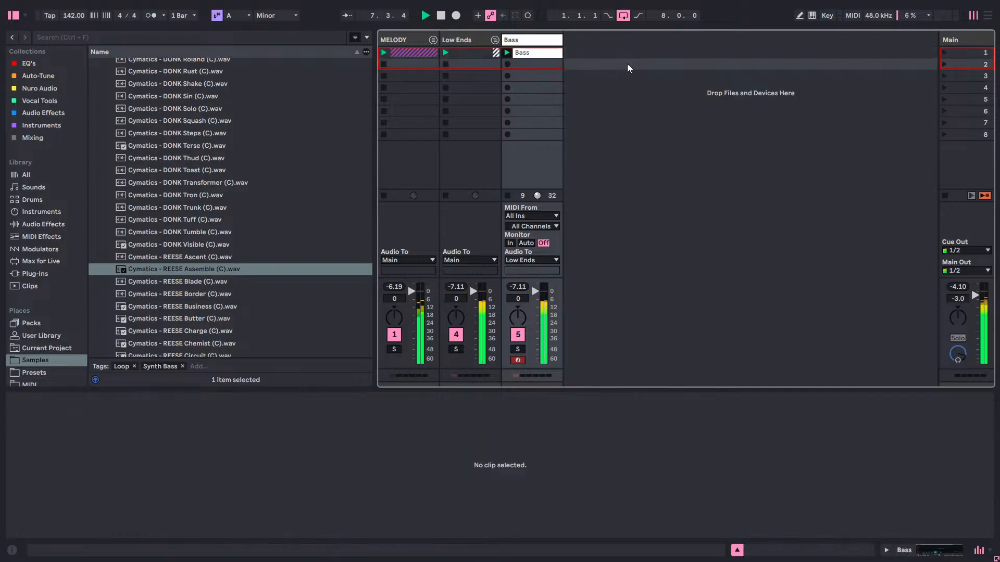
left_click(527, 41)
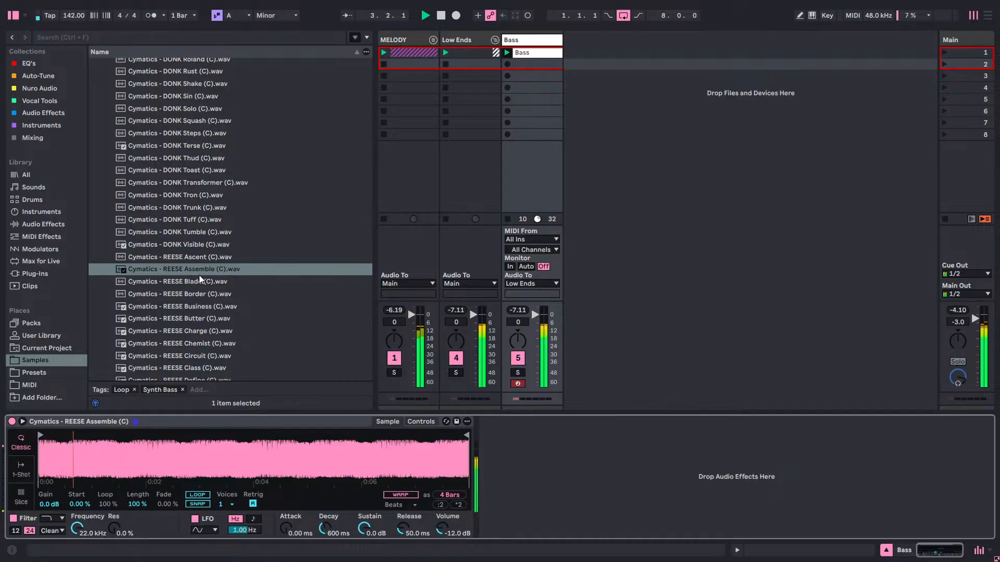
left_click(208, 257)
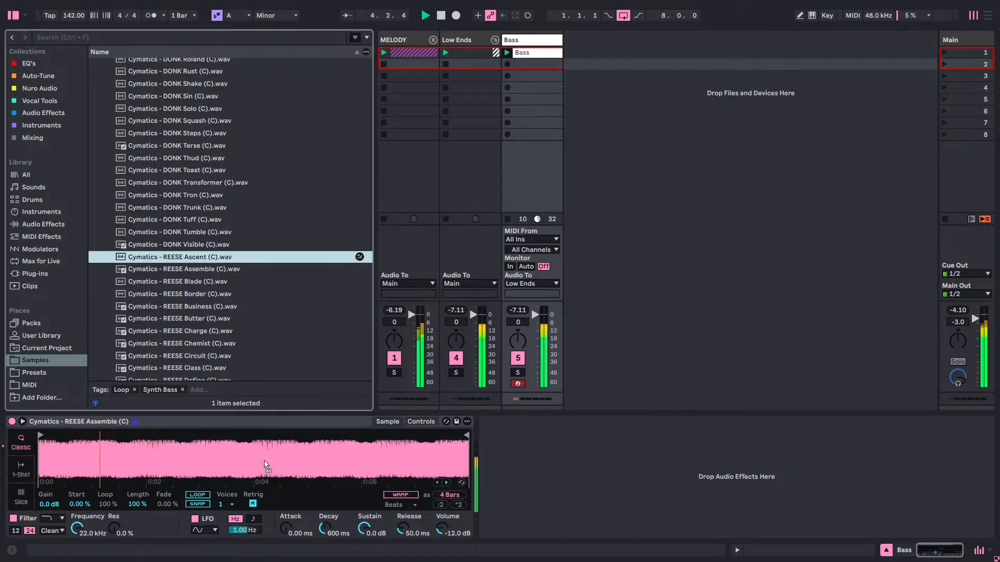
left_click_drag(263, 452, 260, 446)
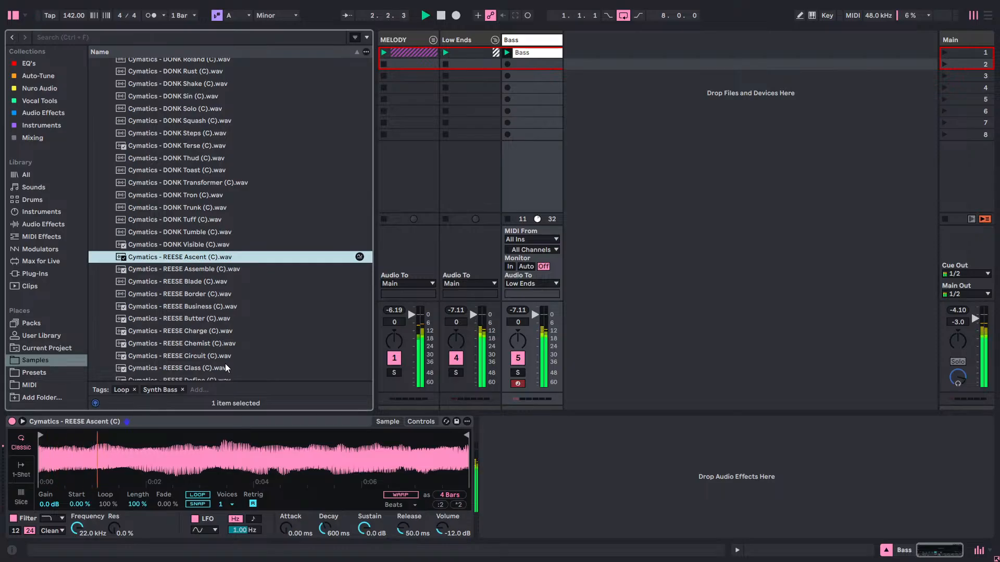
Add ShaperBox 3 from the Audio Effects collection after Simpler on the Bass track and load its Width shaper.
left_click(29, 125)
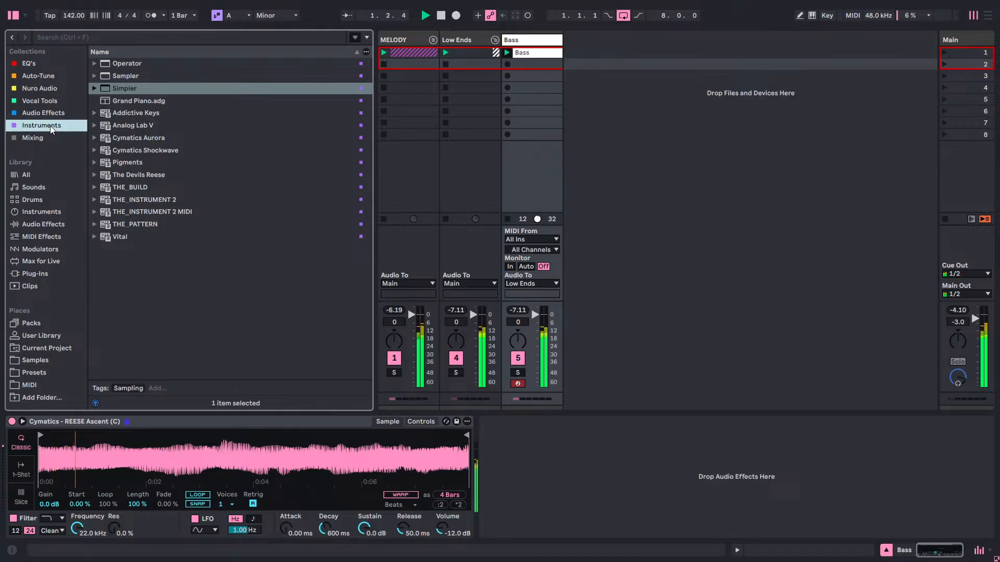
left_click(58, 115)
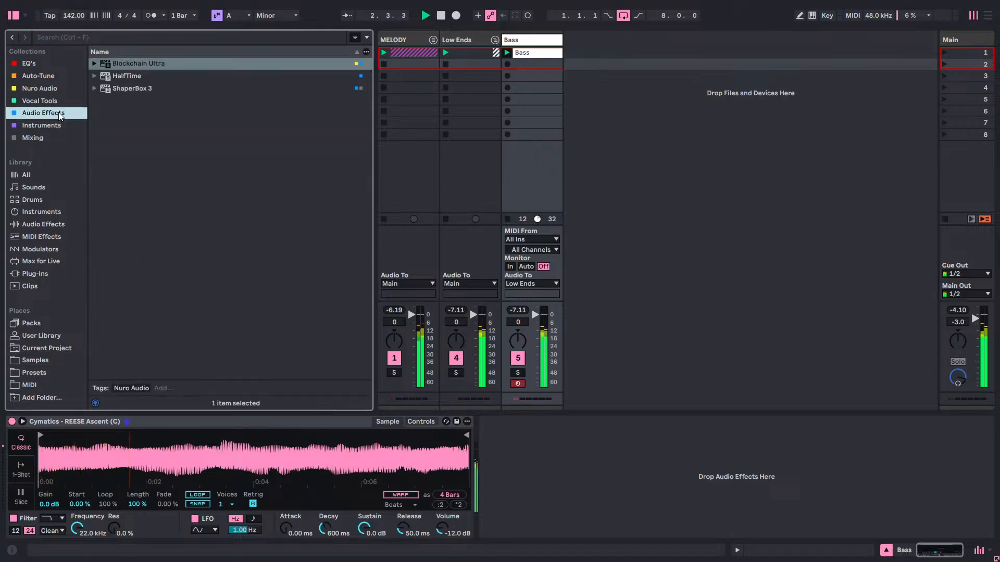
left_click_drag(128, 89, 557, 459)
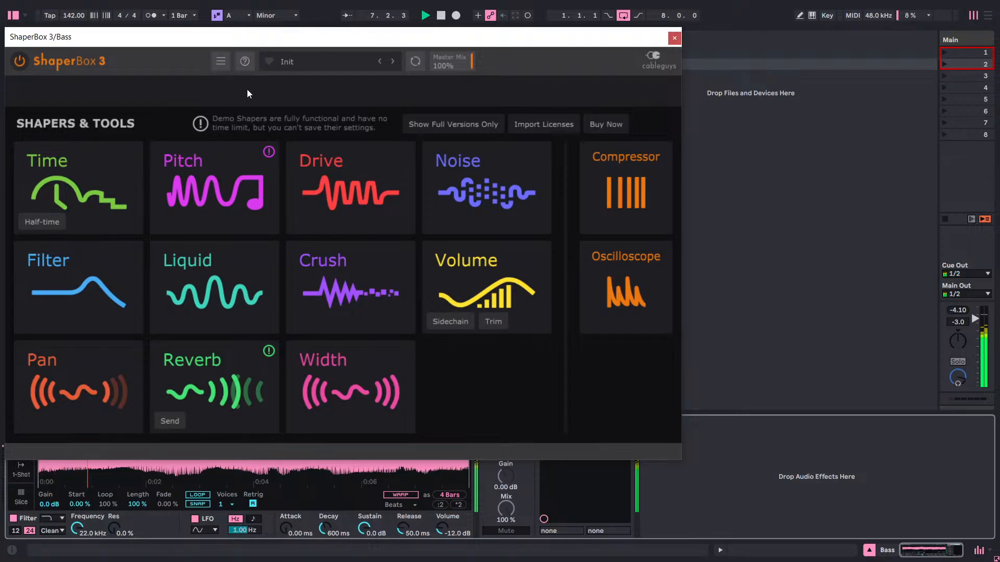
left_click(335, 371)
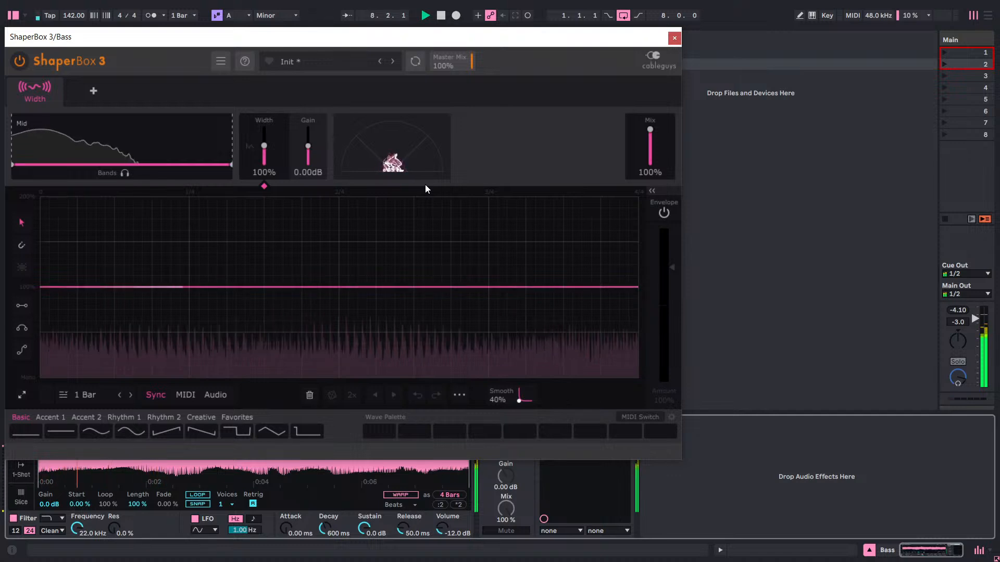
Stop and restart playback to check the bass's stereo image in the Width shaper, and close the plug-in window.
key("space")
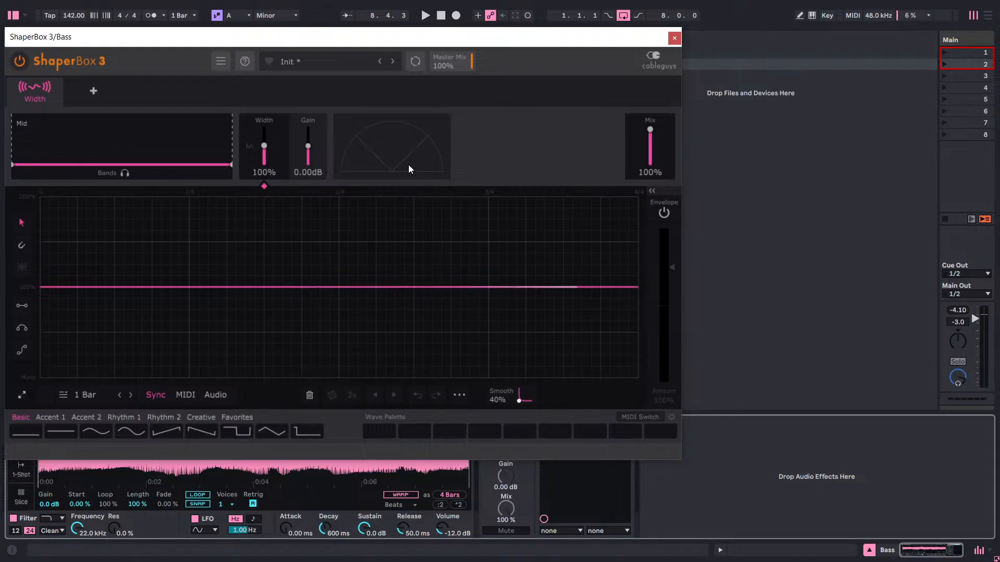
key("space")
key("space")
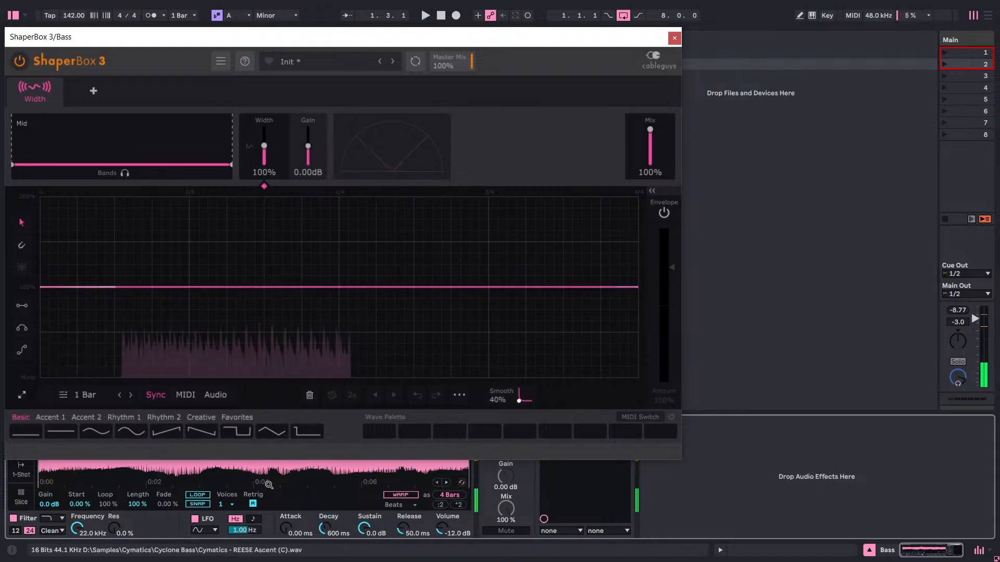
key("space")
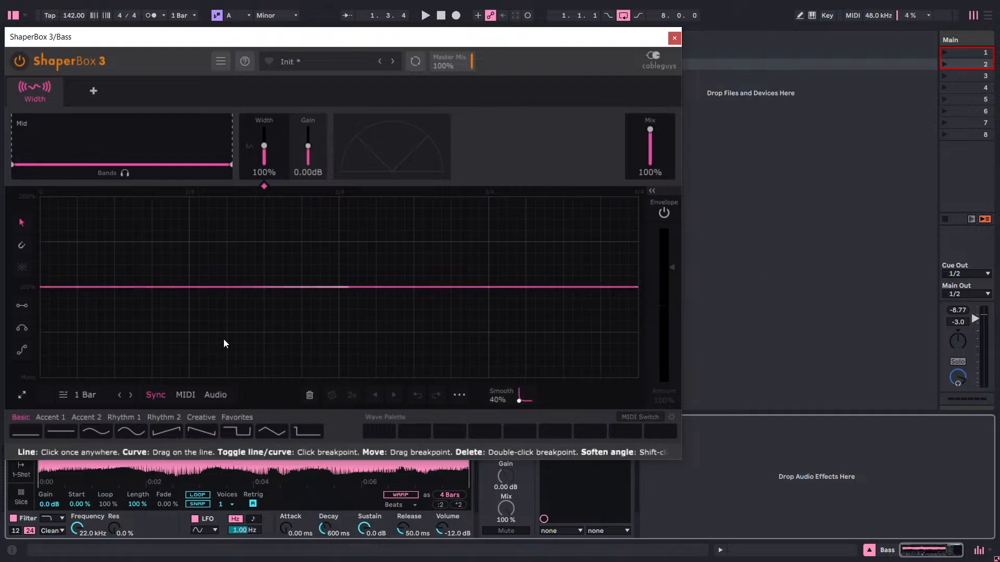
left_click(273, 287)
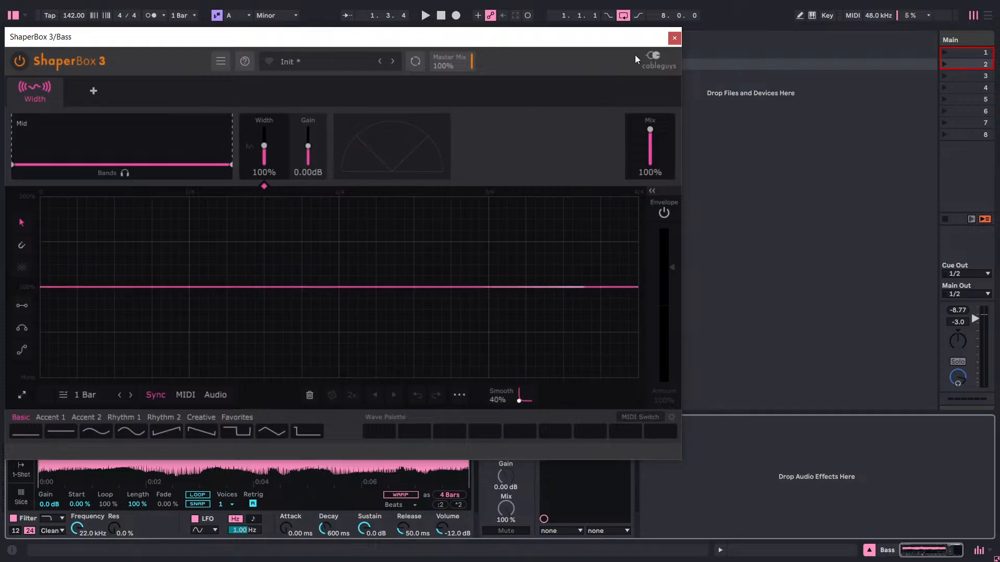
key("space")
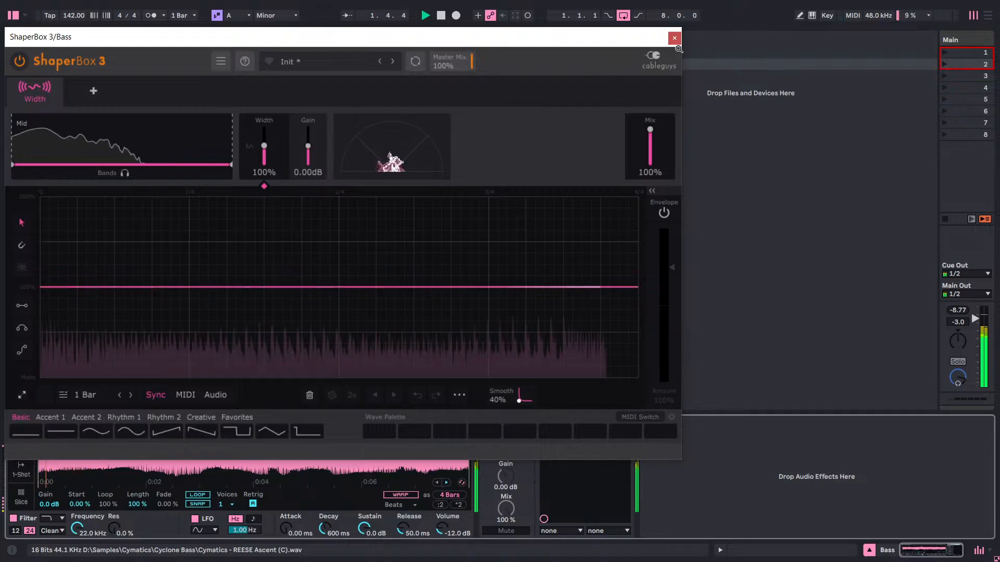
left_click_drag(609, 39, 770, 64)
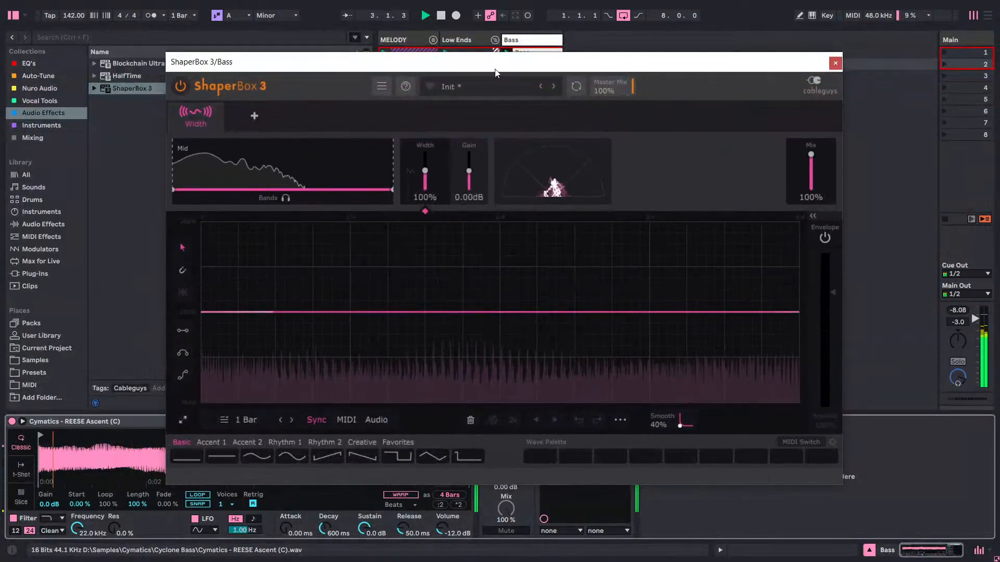
left_click_drag(552, 68, 666, 84)
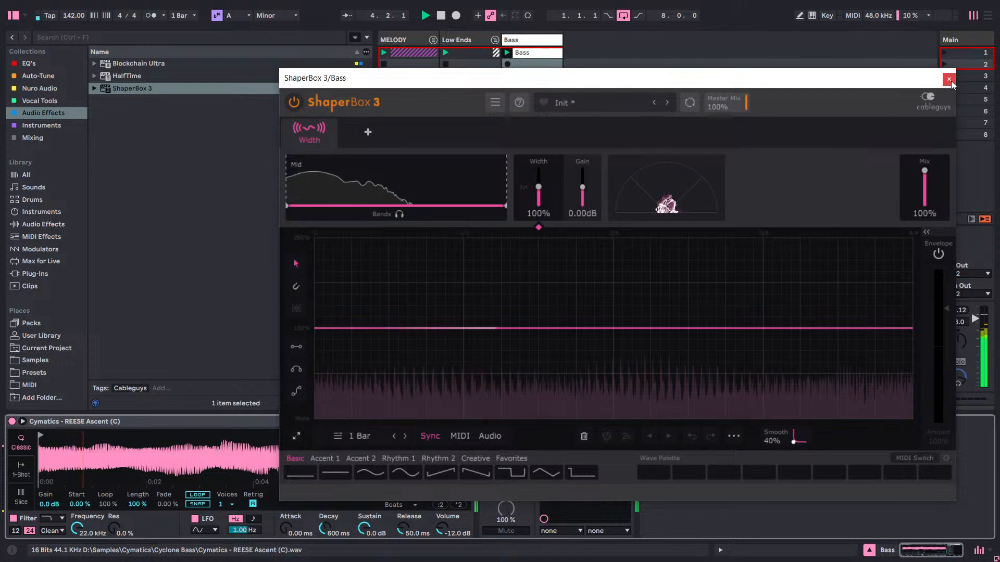
left_click(948, 79)
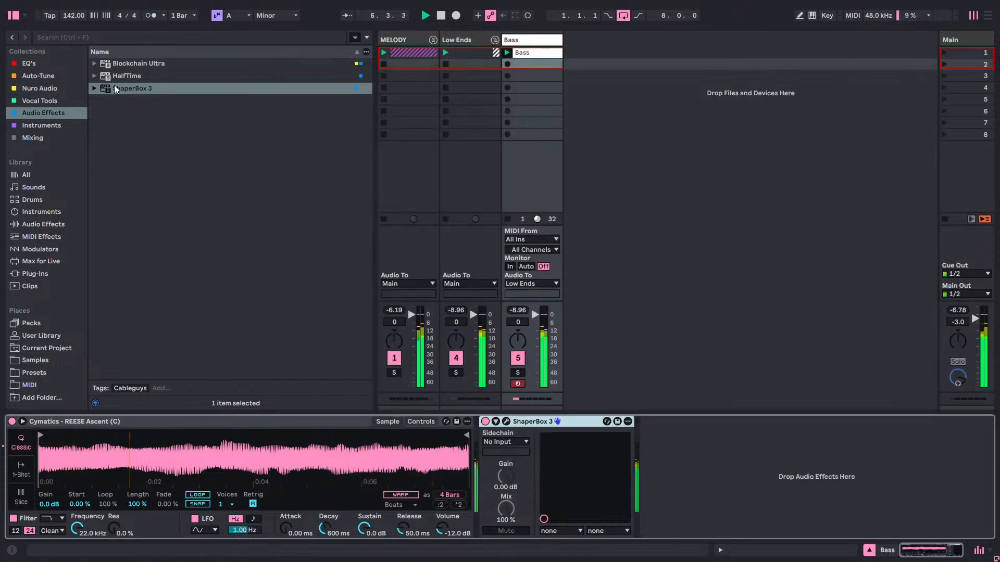
Reveal Simpler's sample in the browser, audition REESE Business, Butter and Charge in its place, and load REESE Chemist (C).wav.
right_click(129, 462)
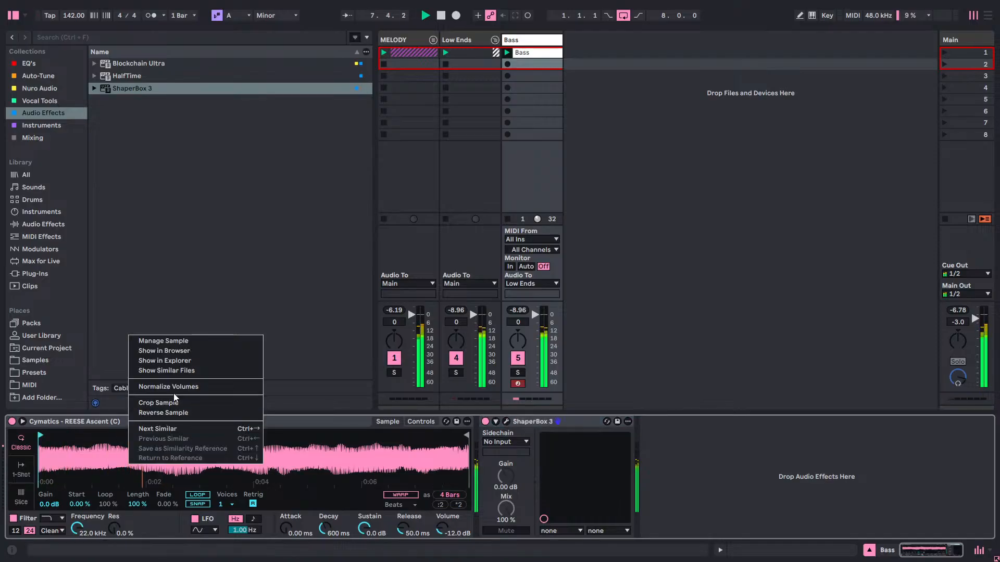
left_click(177, 351)
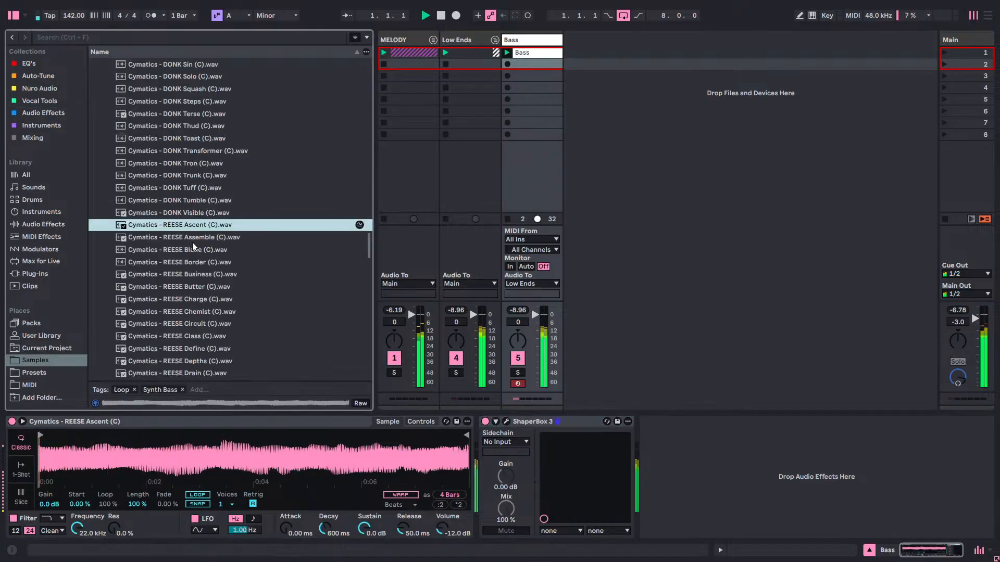
double_click(191, 274)
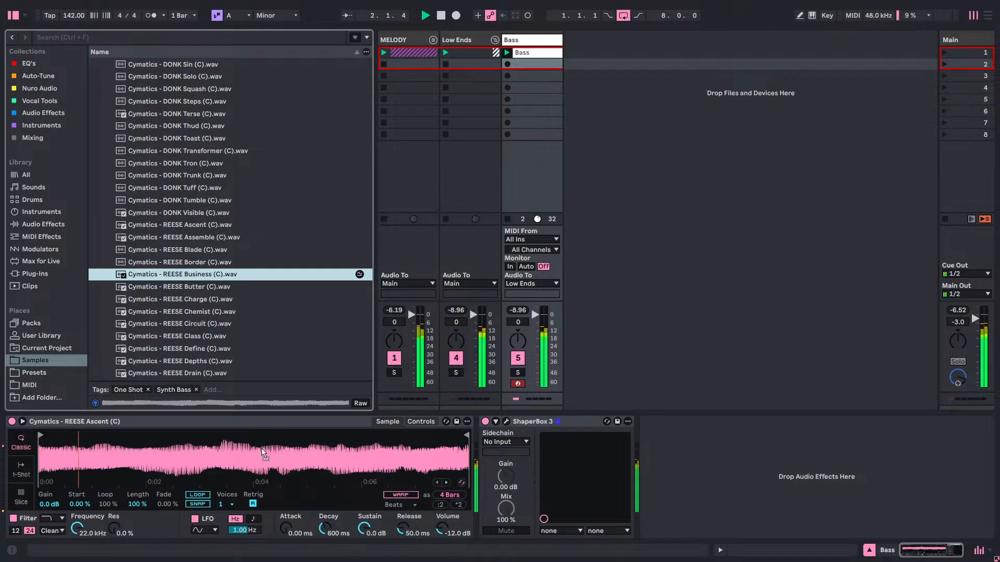
scroll(210, 364, "down", 1)
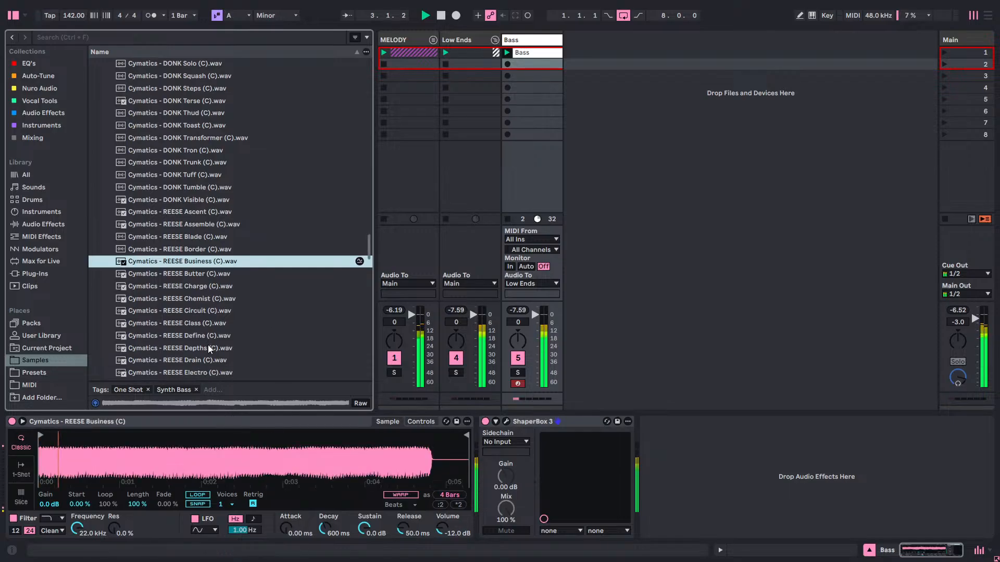
left_click(185, 277)
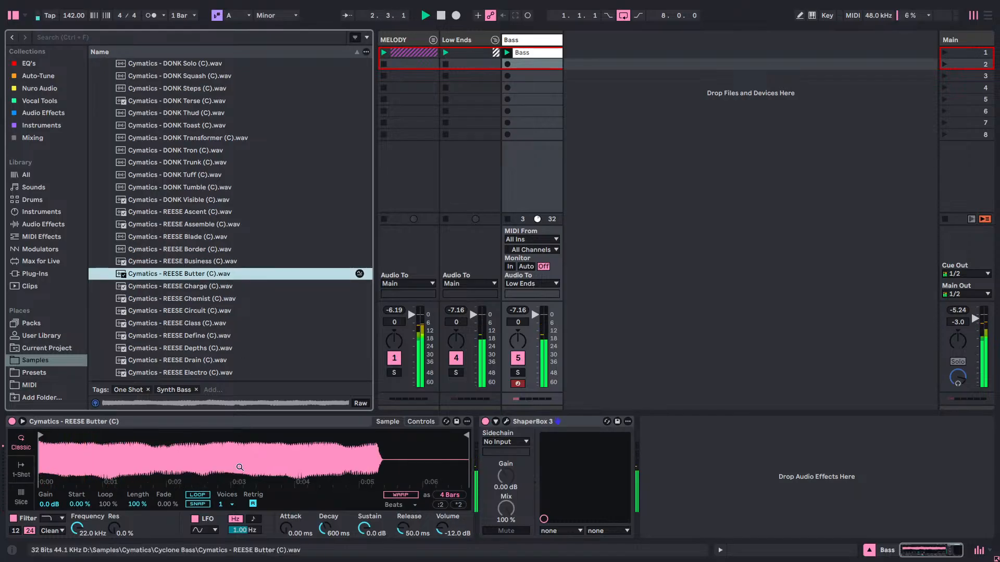
left_click(203, 288)
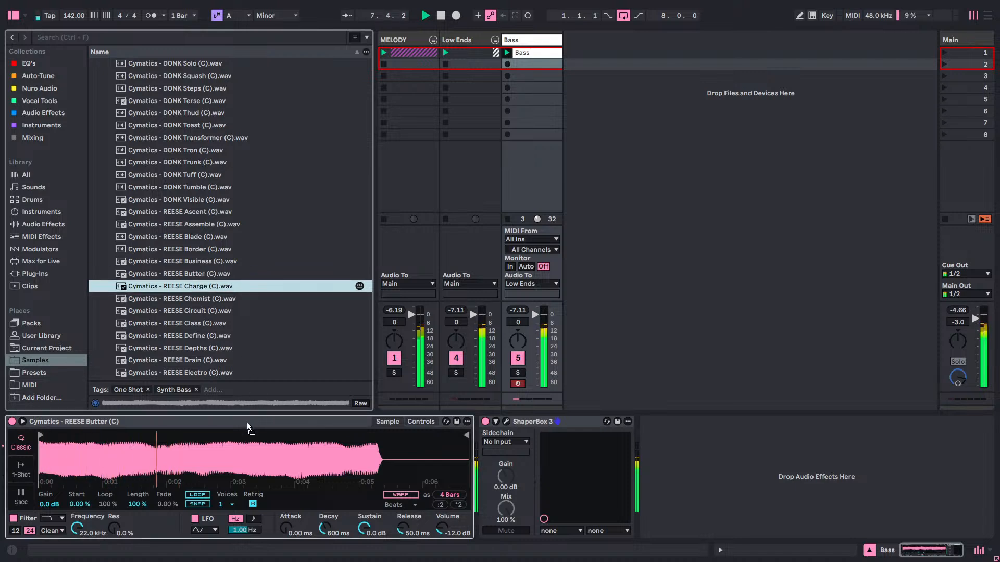
left_click(204, 301)
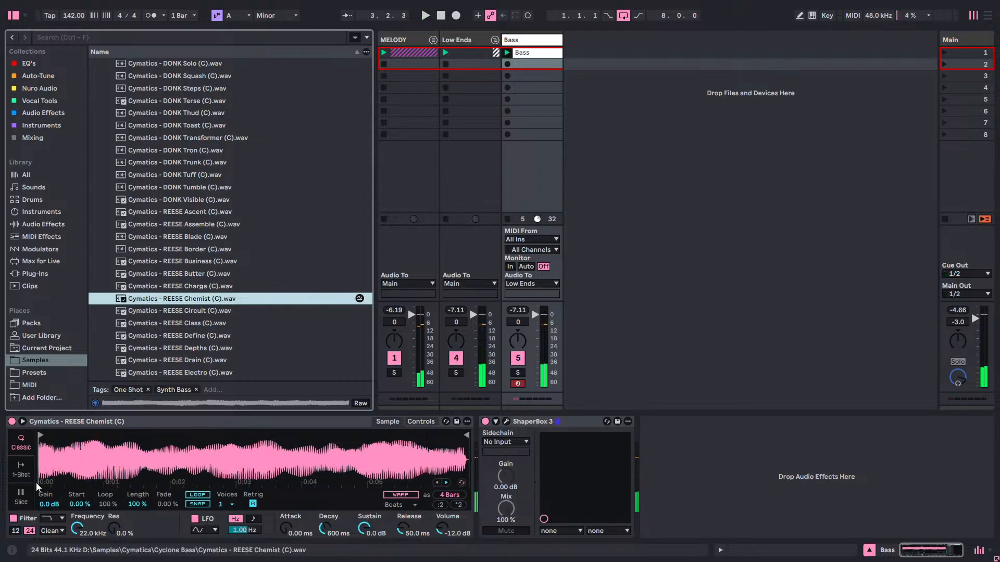
Try Simpler's 1-Shot mode, return it to Classic, and restart playback.
left_click(21, 468)
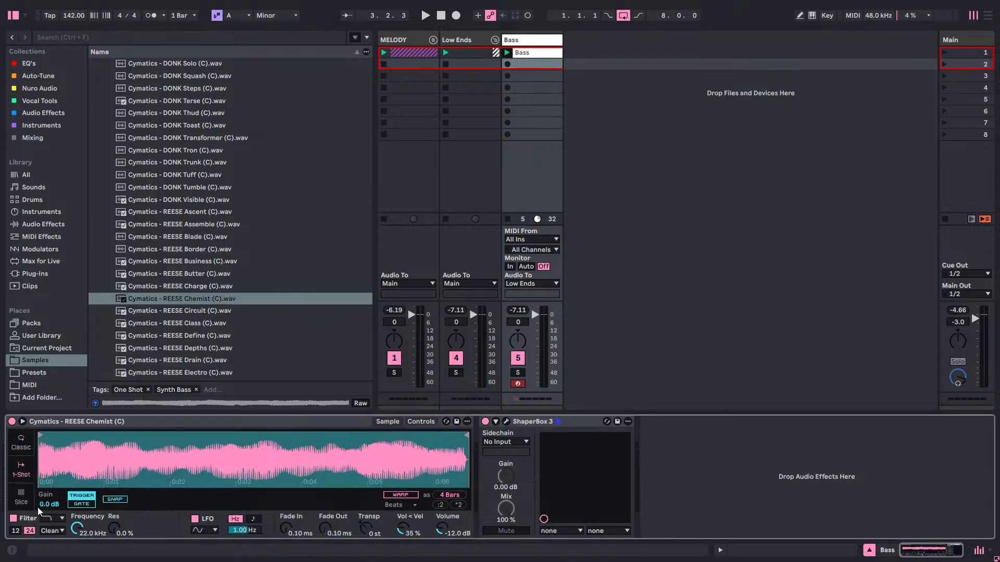
left_click(24, 440)
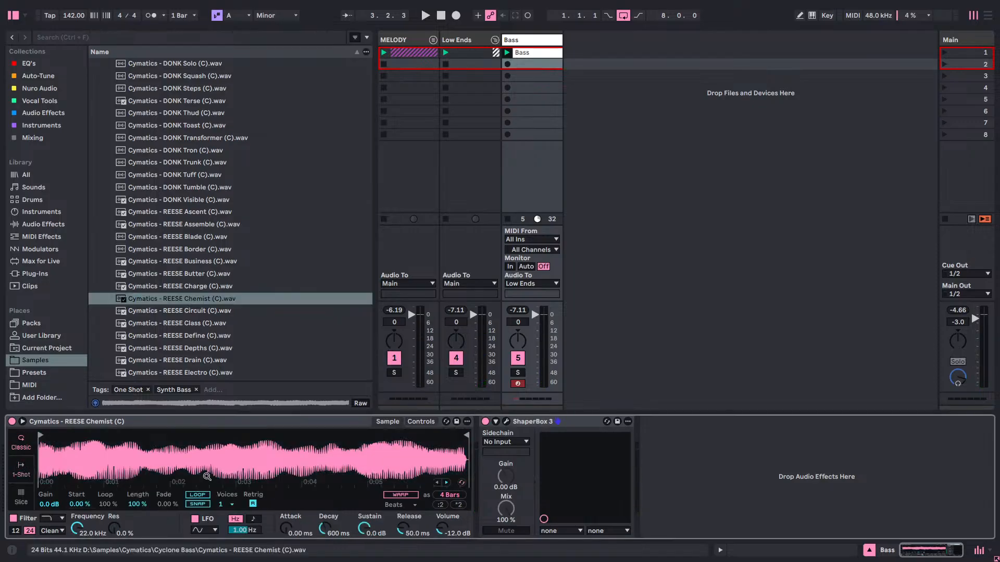
key("space")
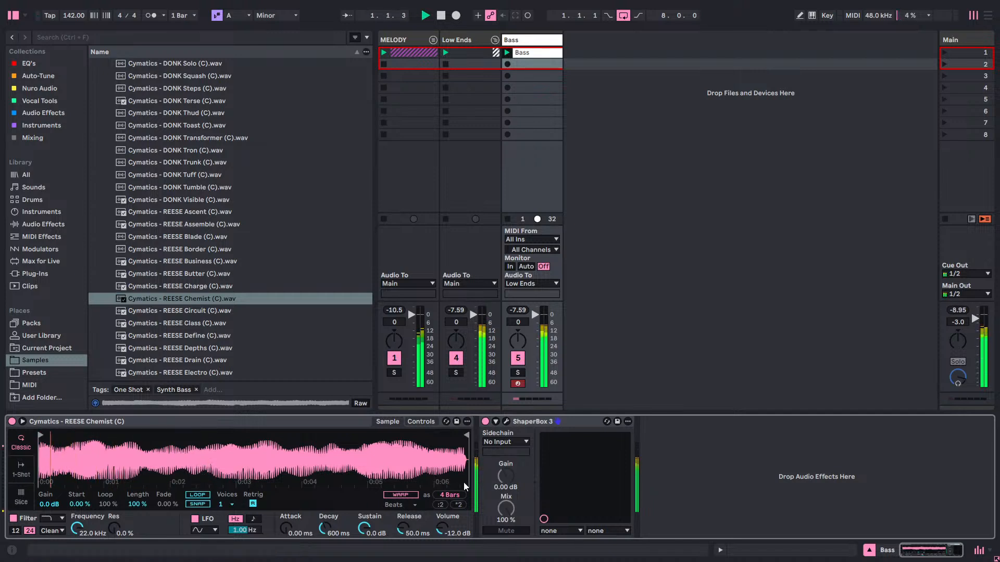
Compare the bass at Mono and 100% width in ShaperBox 3, leave the width at Mono, and close the plug-in window.
left_click(506, 421)
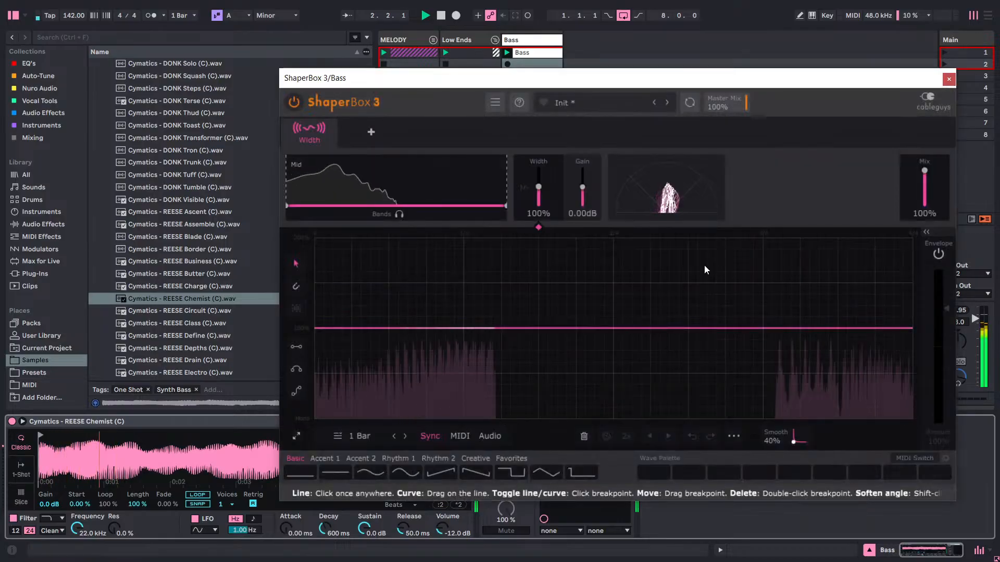
left_click_drag(538, 186, 538, 204)
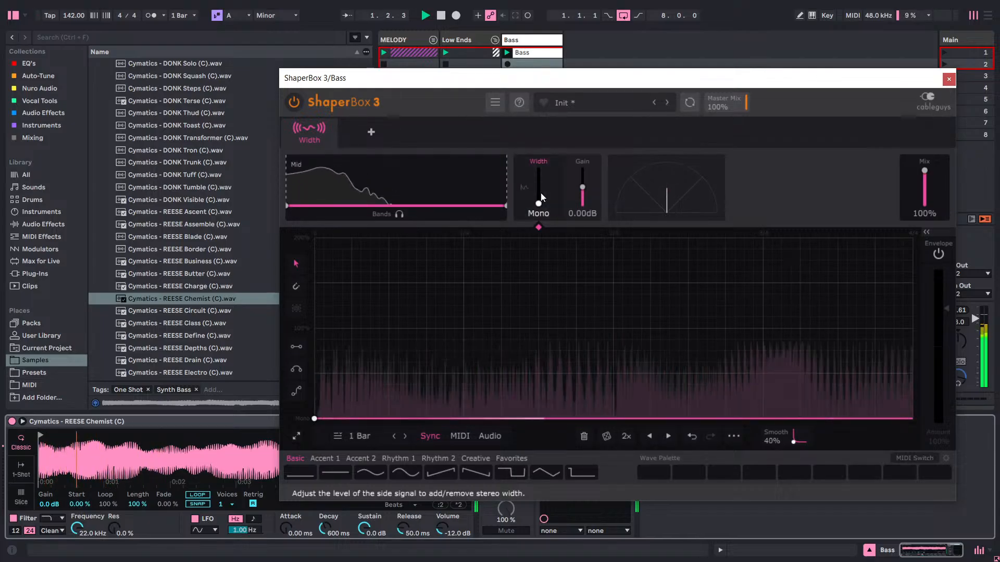
double_click(541, 197)
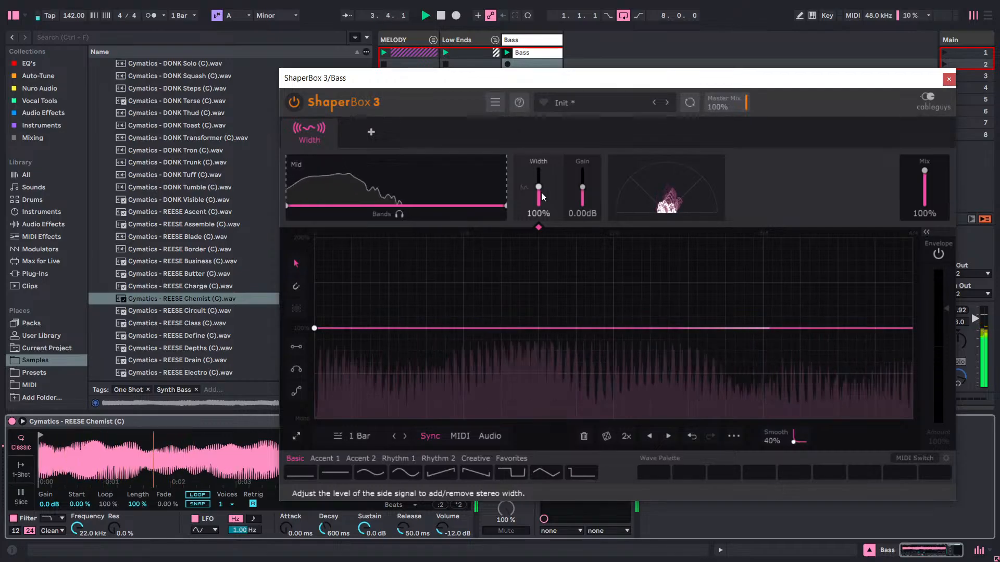
left_click_drag(541, 197, 541, 215)
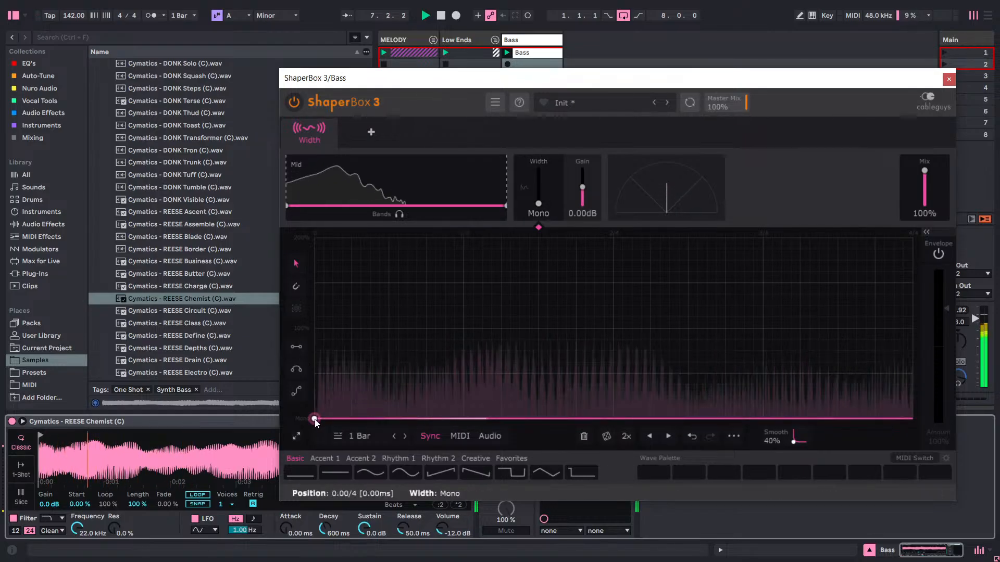
double_click(543, 203)
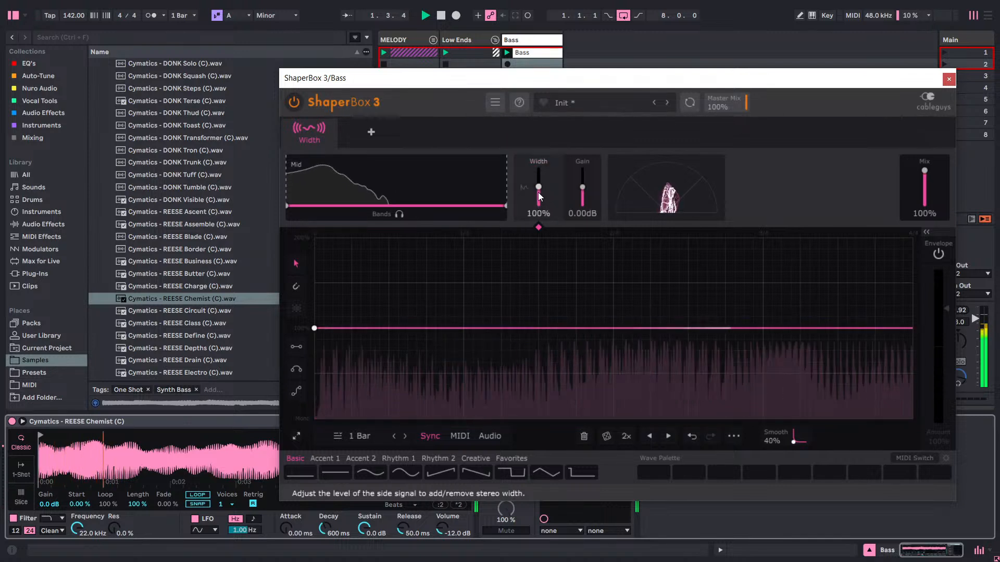
left_click_drag(543, 202, 543, 221)
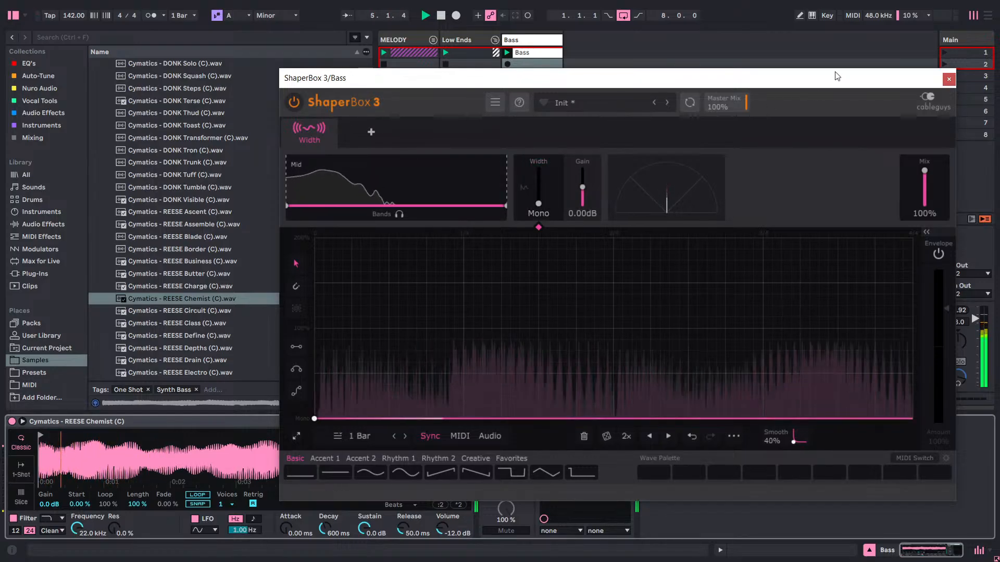
left_click(949, 78)
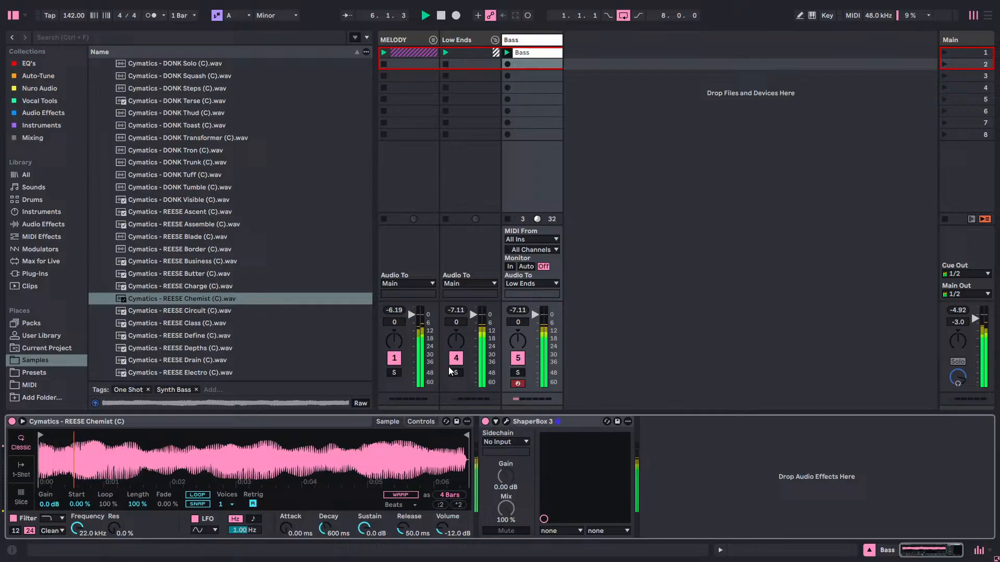
Remove ShaperBox 3 from the Bass track, add the Mono.adv preset after Simpler, and fold the new device.
right_click(573, 419)
left_click(587, 308)
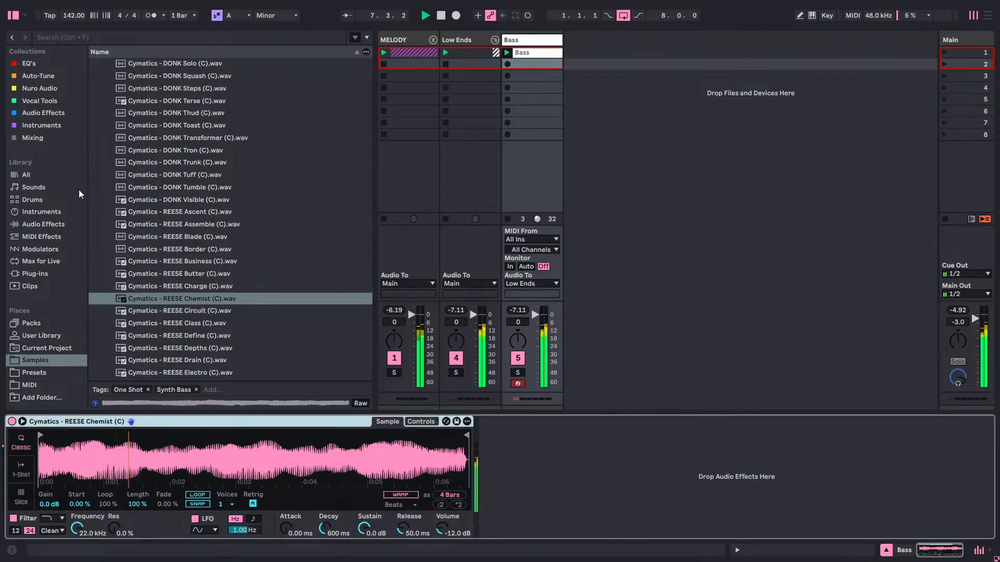
left_click(46, 137)
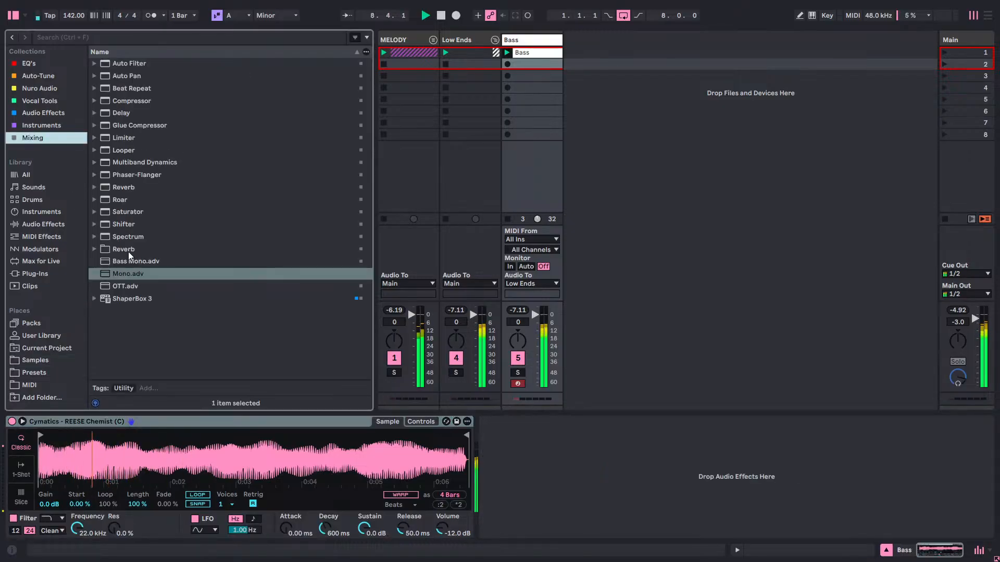
left_click_drag(127, 275, 542, 463)
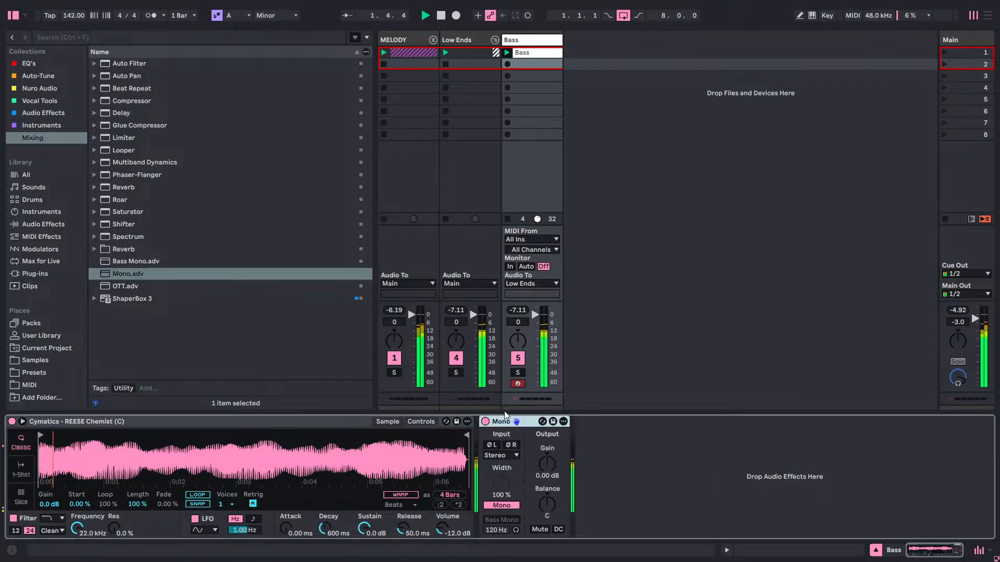
double_click(530, 420)
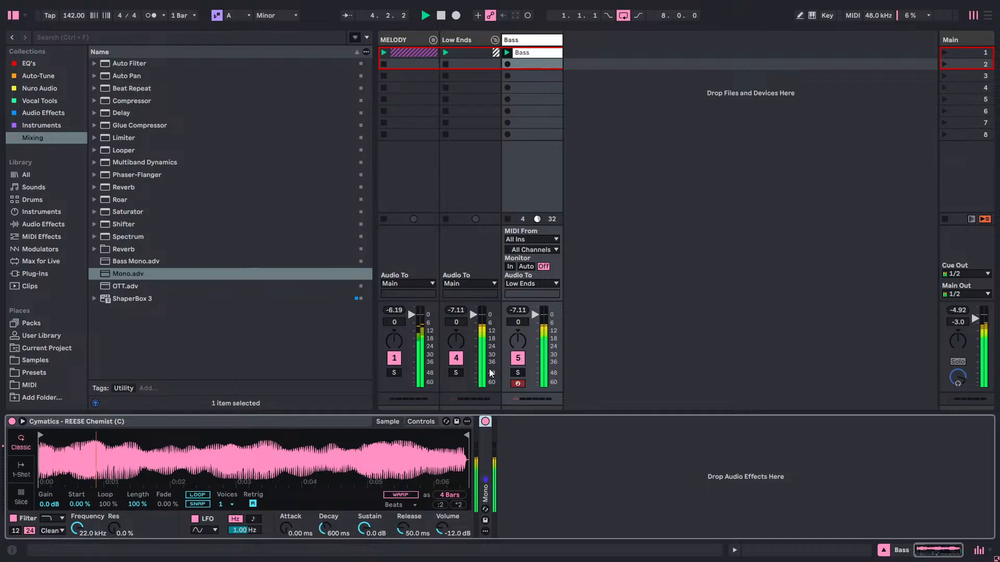
Find Blockchain Ultra in the Nuro Audio collection, add it to the Bass track after Mono, and reposition its window.
left_click(512, 40)
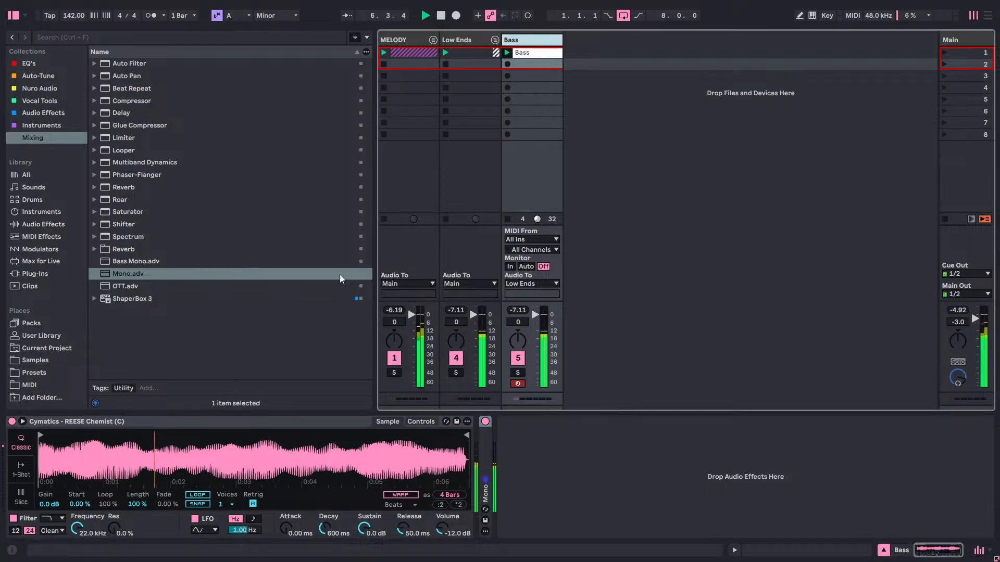
left_click(26, 125)
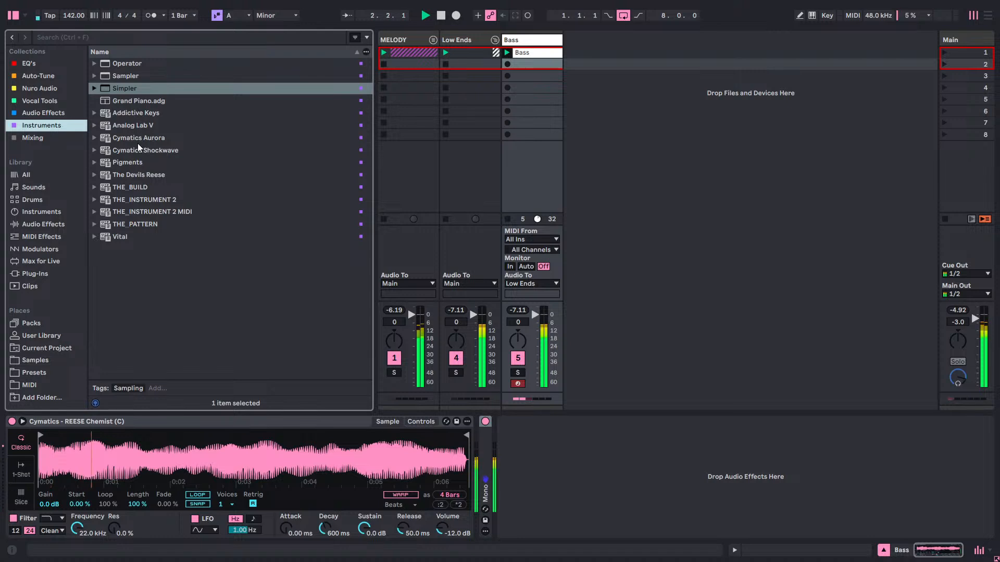
left_click(48, 113)
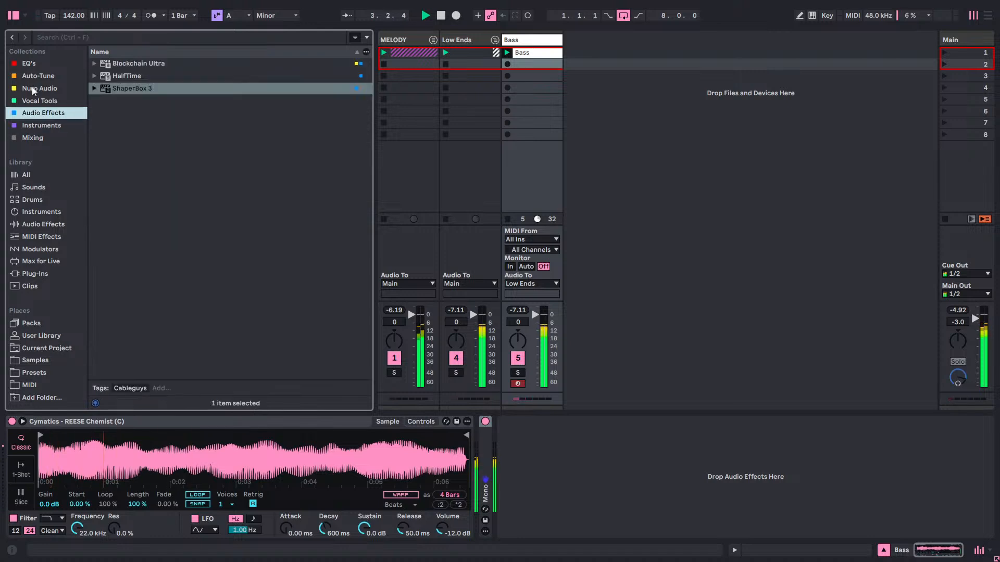
left_click(33, 88)
left_click_drag(125, 66, 532, 458)
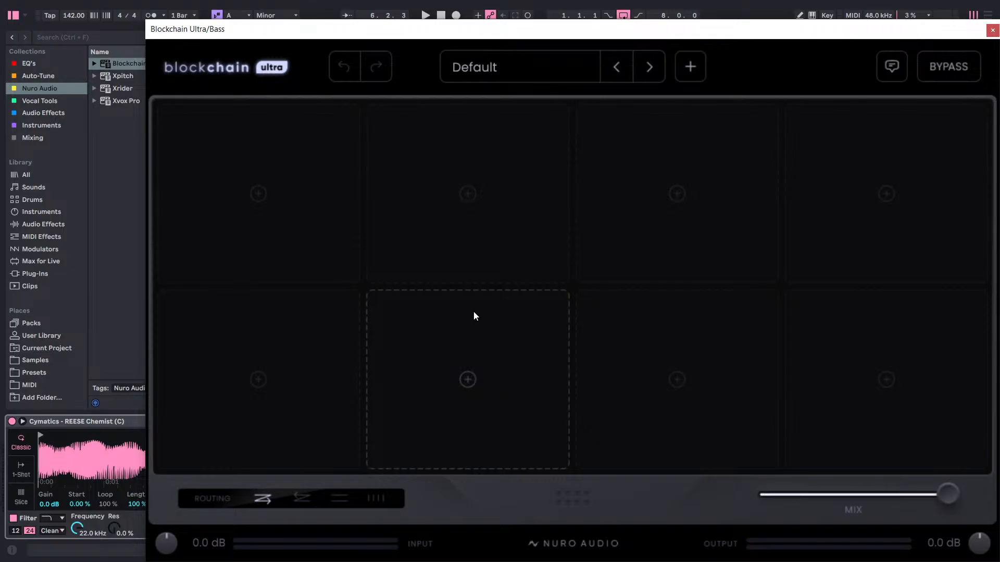
left_click_drag(495, 30, 383, 21)
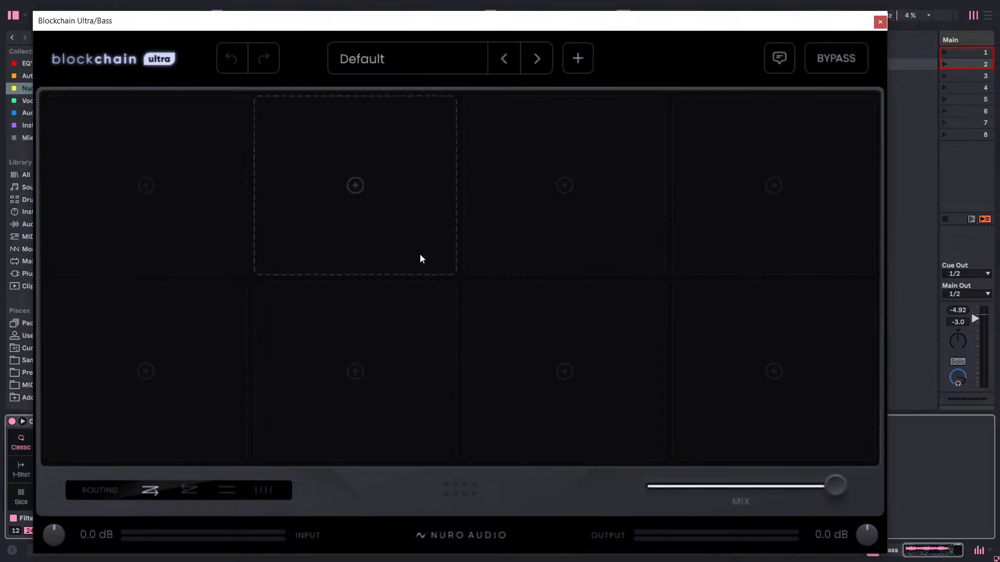
left_click(207, 191)
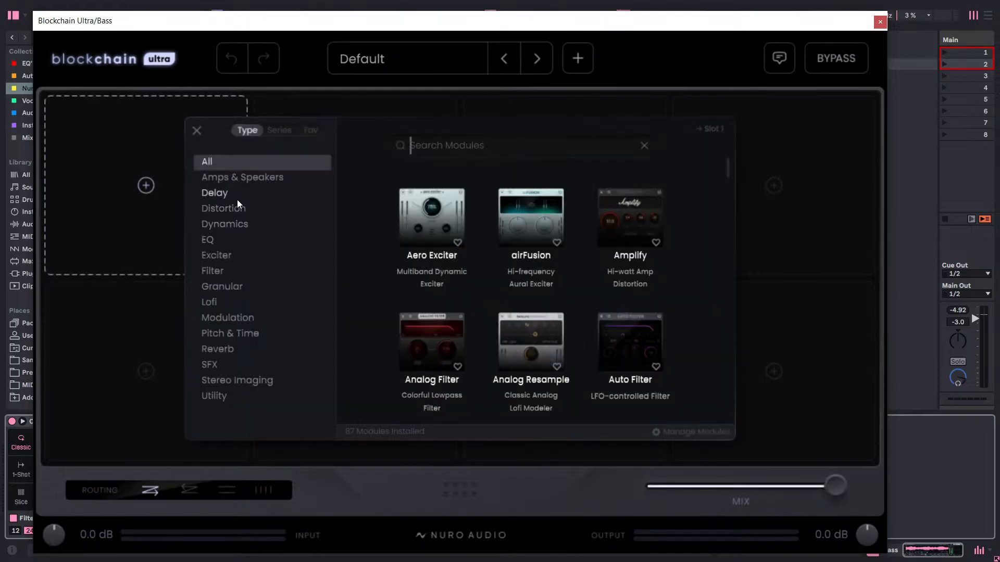
left_click(237, 209)
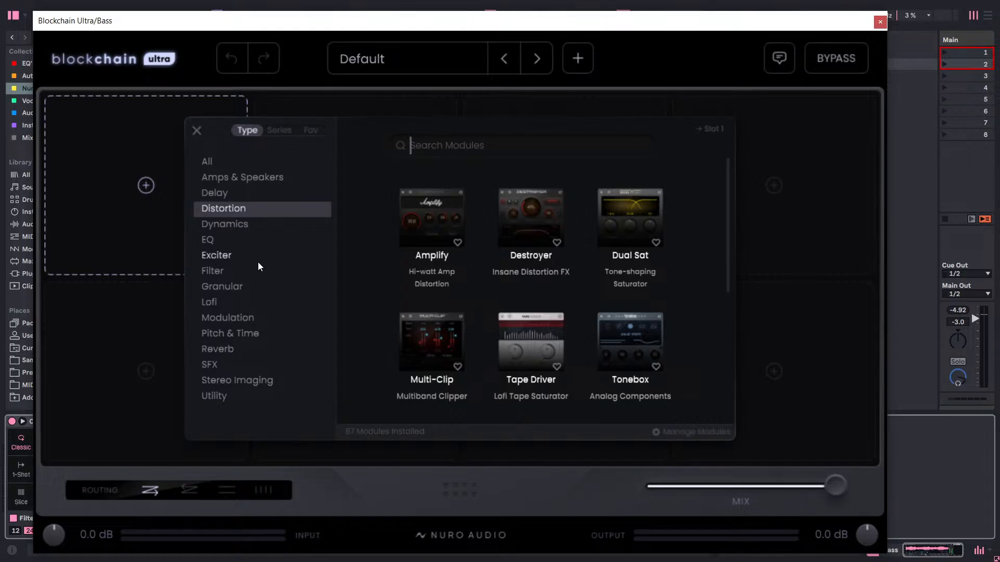
left_click(258, 262)
left_click(240, 210)
left_click(212, 242)
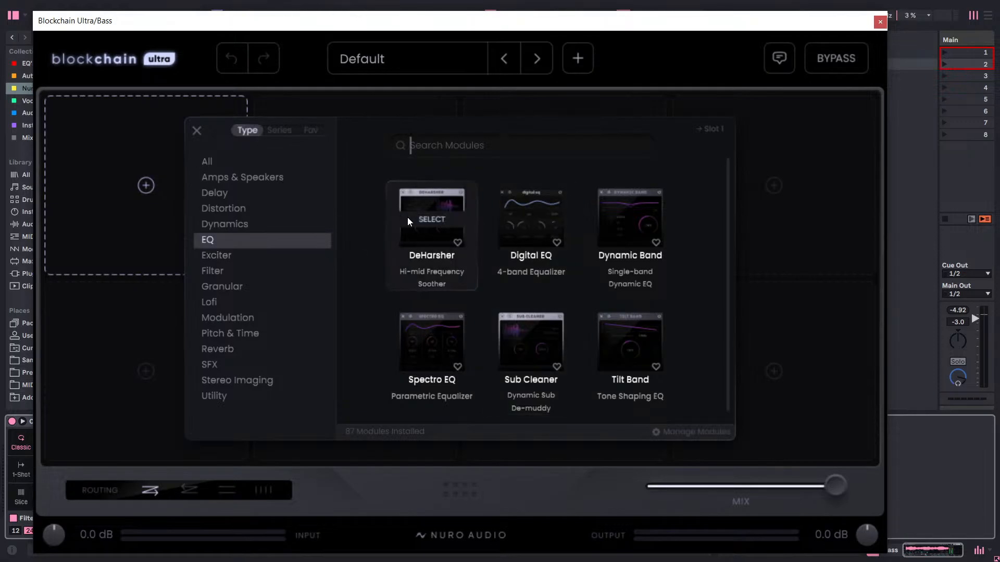
left_click(109, 167)
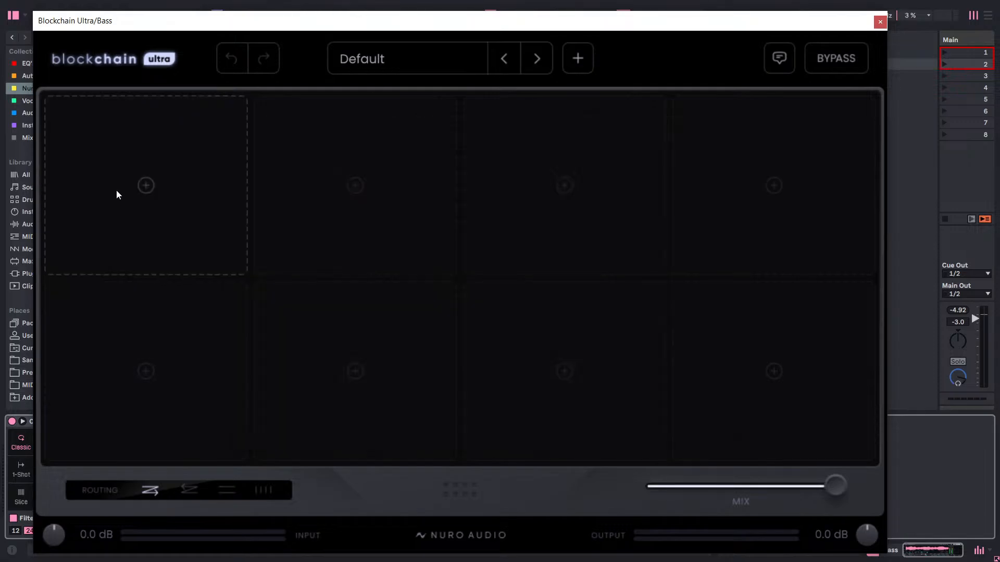
Load the Voltage Clip module from the Distortion category into Blockchain Ultra's first slot.
left_click(131, 192)
left_click(227, 209)
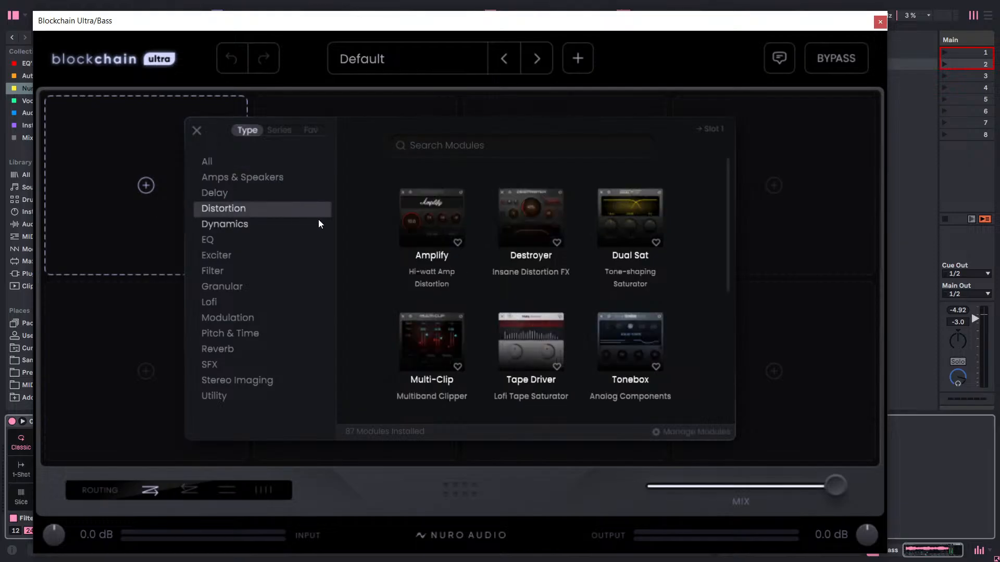
scroll(551, 198, "down", 1)
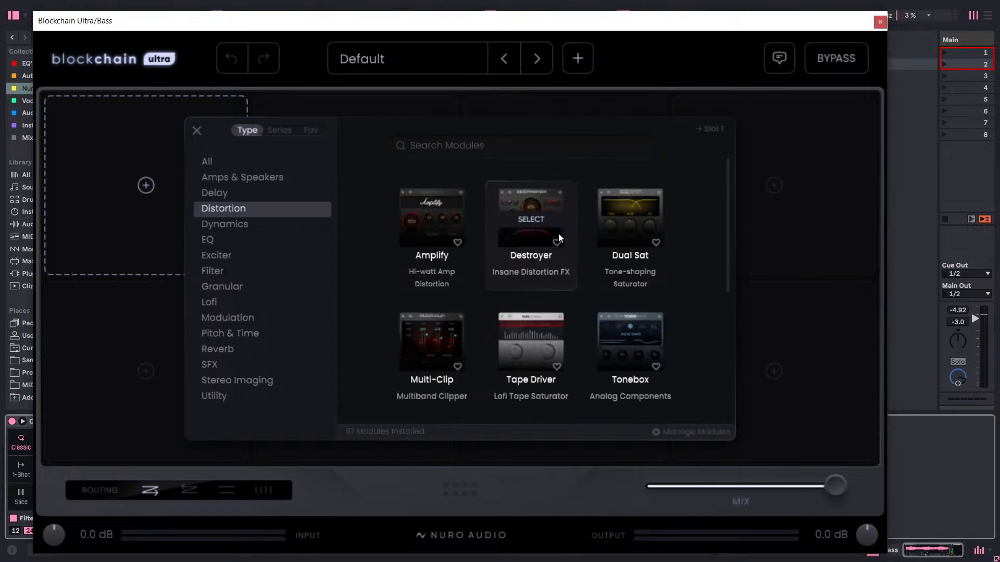
scroll(562, 239, "down", 3)
scroll(567, 276, "down", 2)
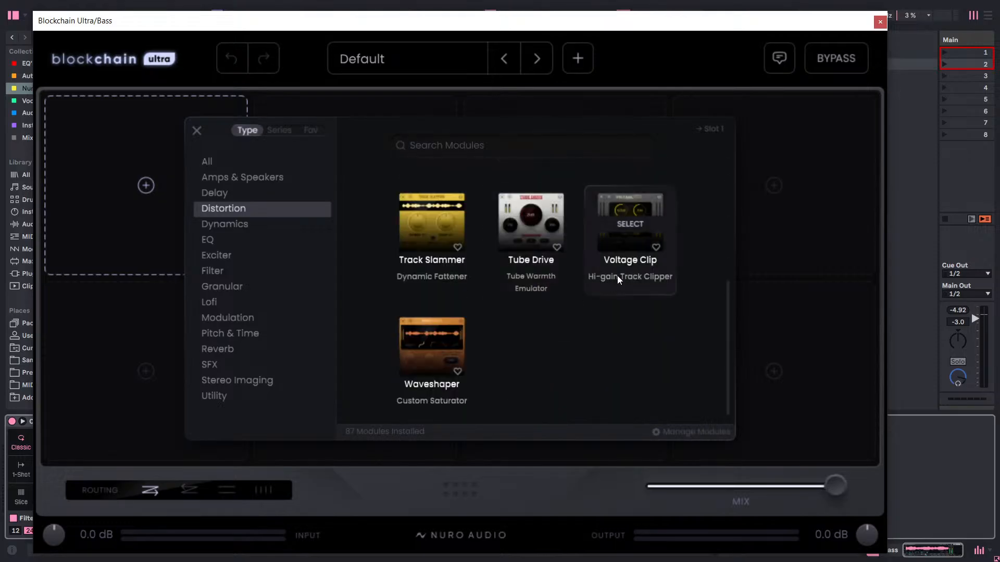
scroll(633, 260, "up", 4)
scroll(633, 256, "up", 2)
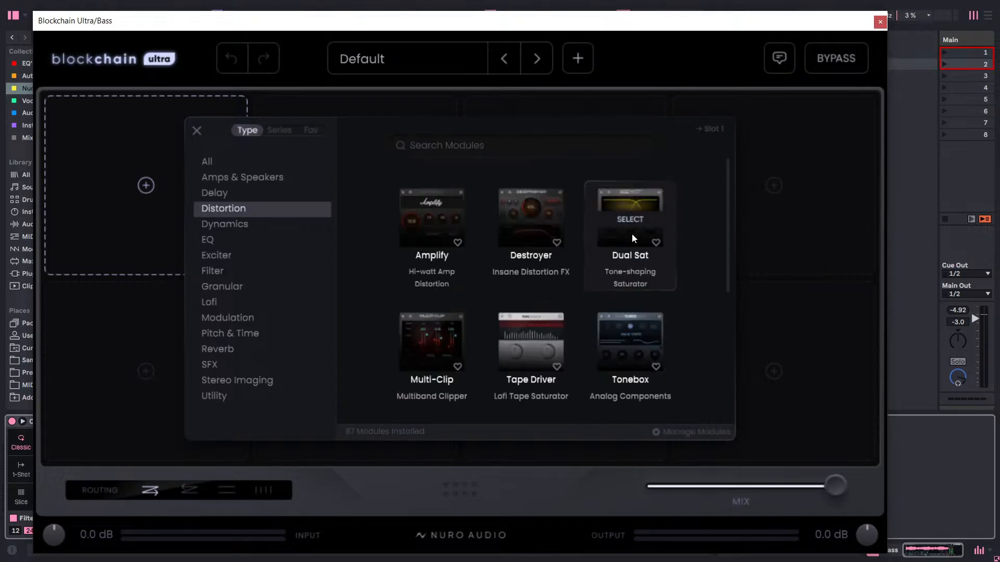
scroll(604, 292, "down", 4)
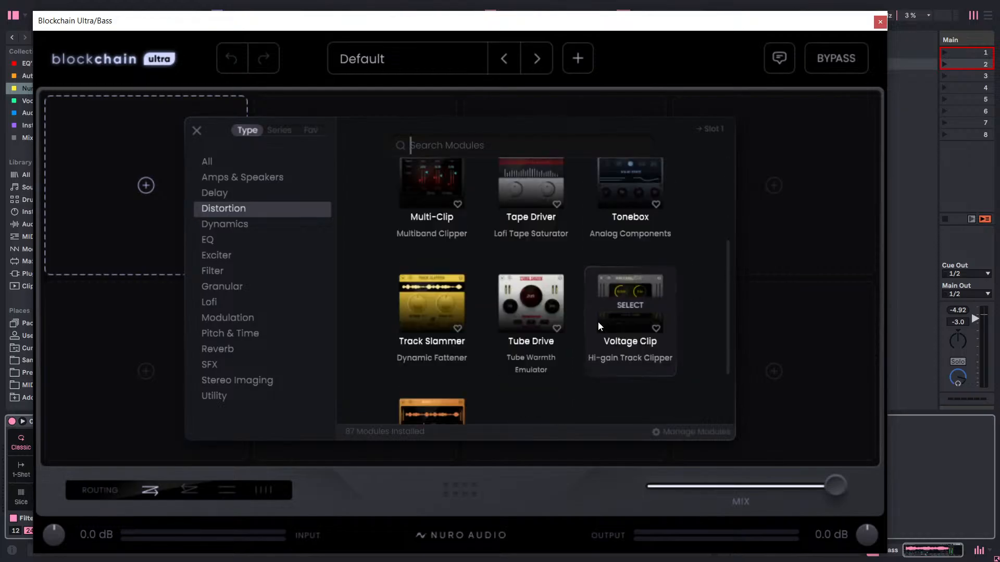
left_click(624, 301)
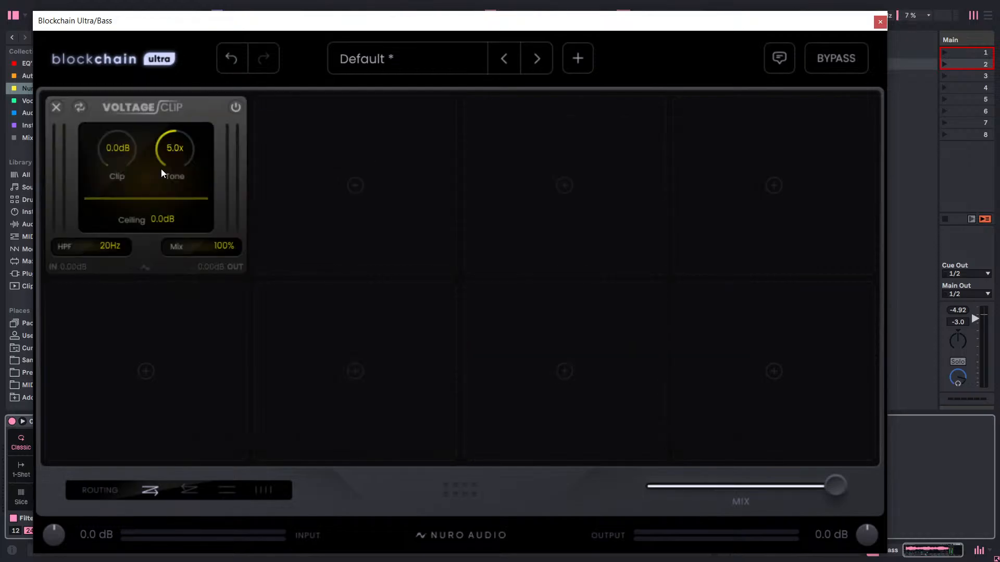
Start playback, raise Voltage Clip's Clip amount to about 29.3 dB, and check the Bass track's level meter.
key("space")
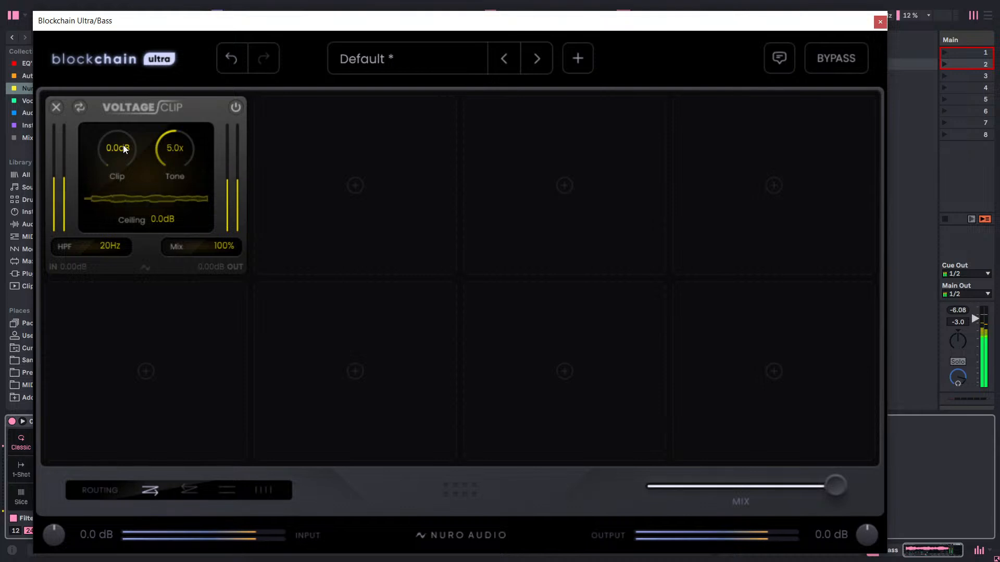
left_click_drag(123, 148, 126, 30)
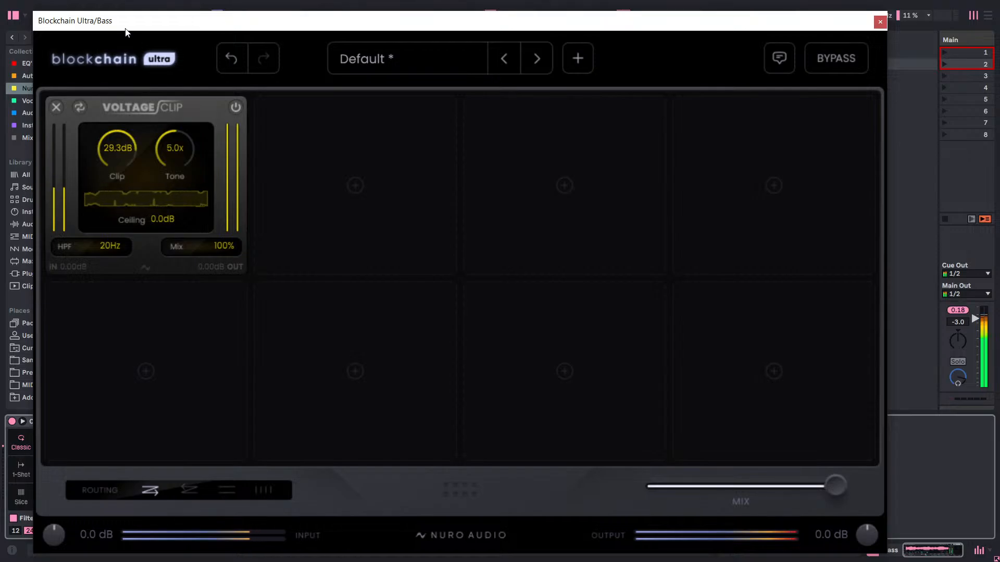
left_click_drag(214, 21, 263, 442)
left_click(517, 310)
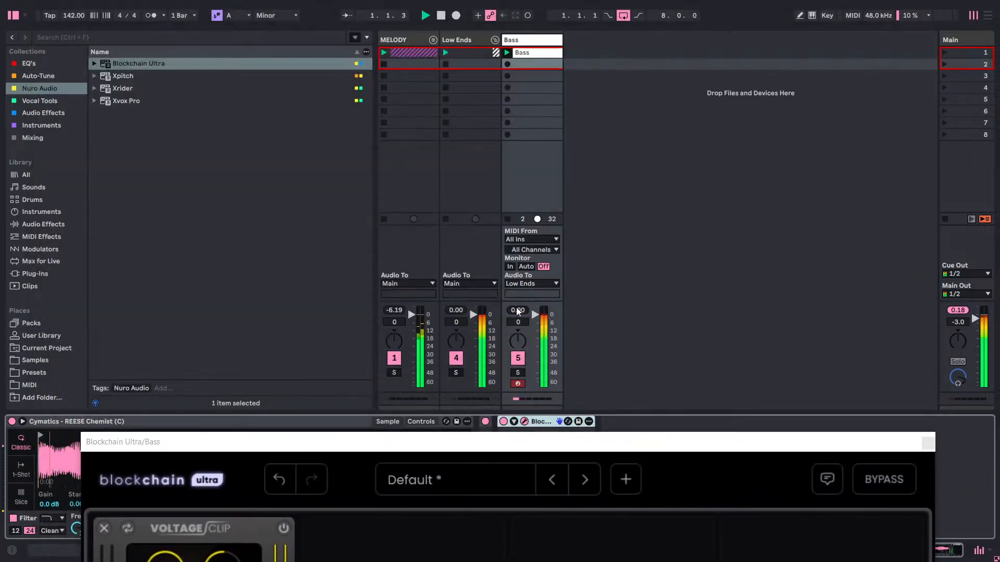
Set Voltage Clip's Tone to 0.0x, try different HPF frequencies and return to 20 Hz, and lower Clip to about 10.1 dB.
left_click_drag(449, 442, 445, 137)
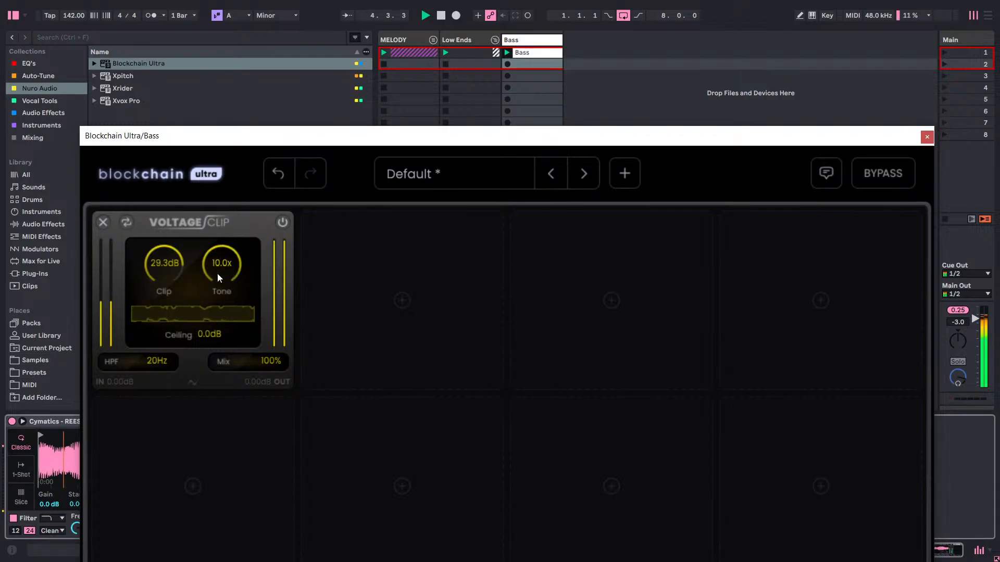
left_click_drag(217, 273, 249, 501)
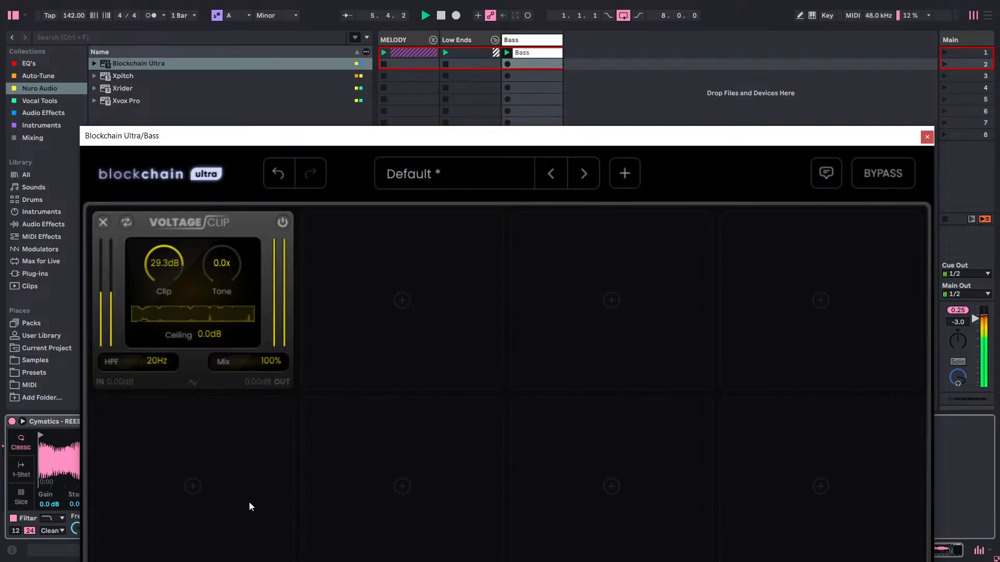
left_click_drag(164, 286, 174, 239)
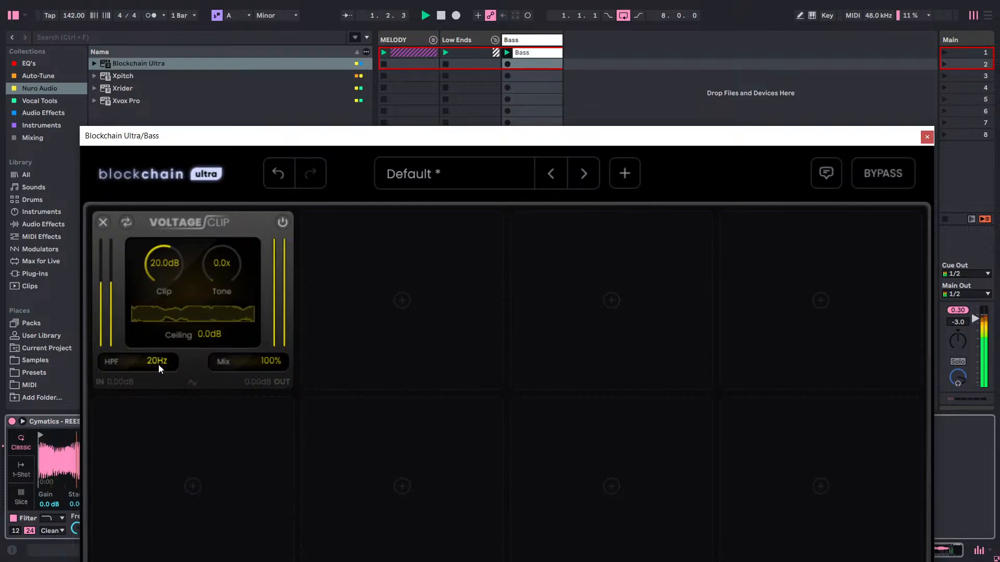
left_click_drag(158, 364, 264, 29)
left_click_drag(161, 360, 145, 560)
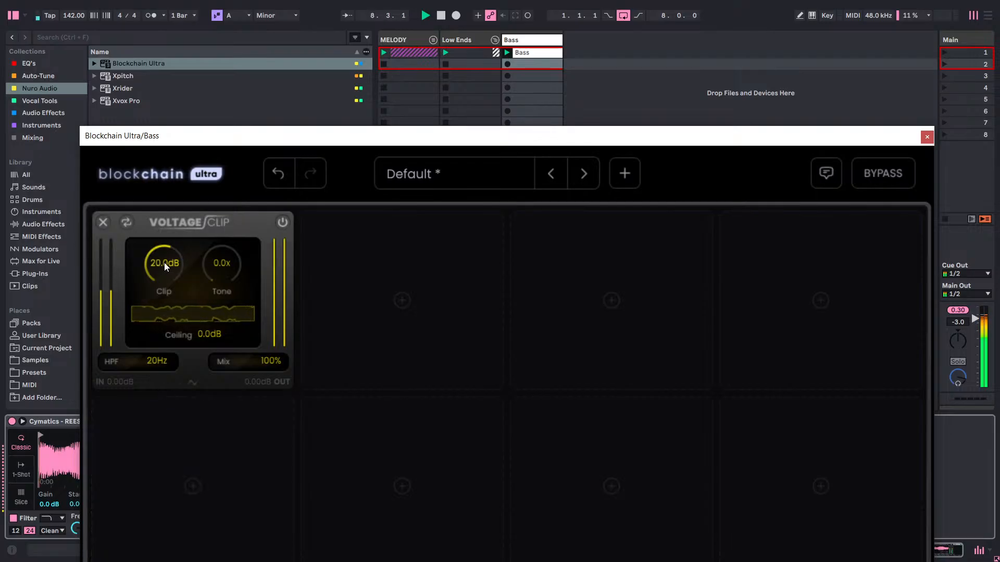
left_click_drag(164, 262, 158, 325)
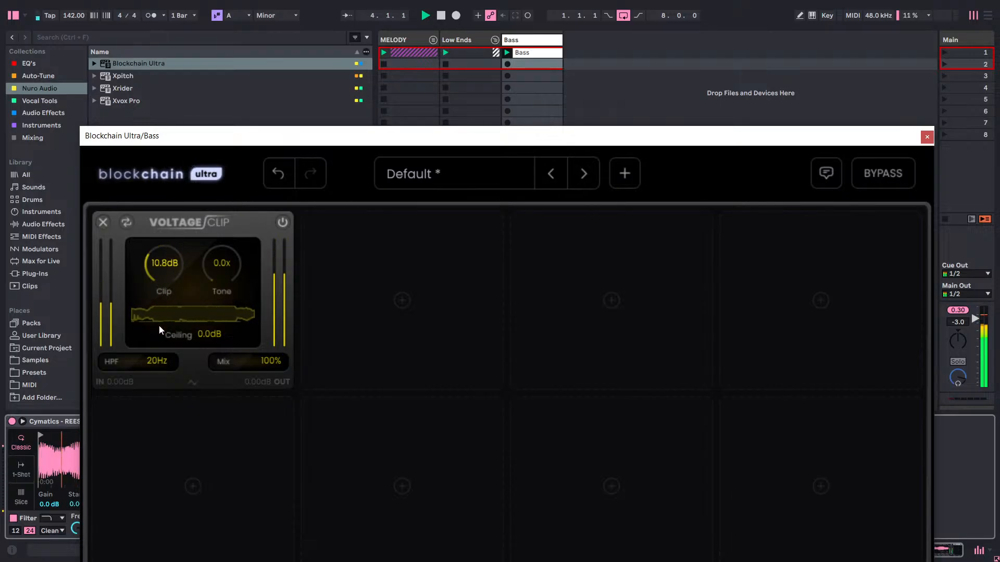
Replace Voltage Clip in the first slot with the Dual Sat distortion module.
left_click(126, 223)
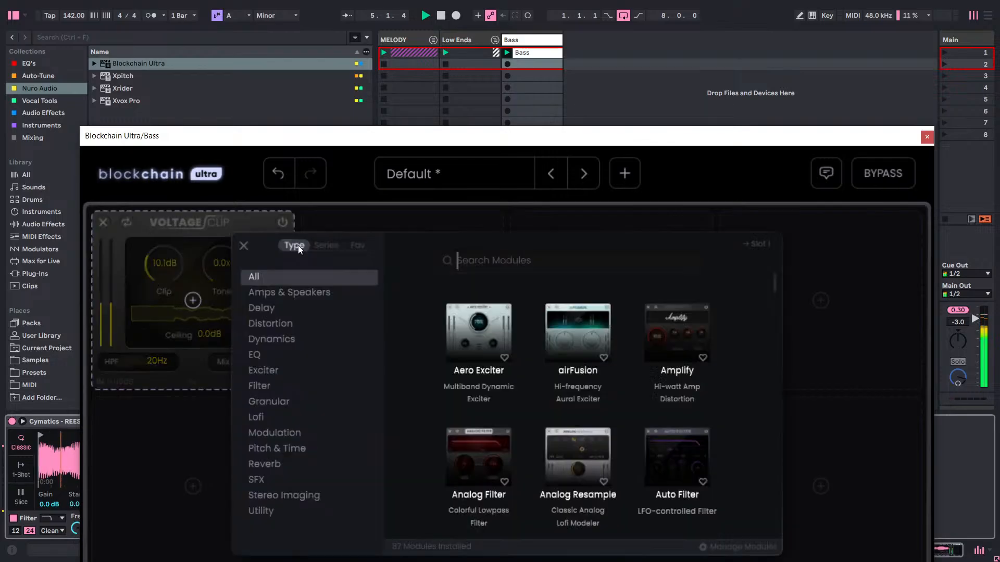
left_click(303, 322)
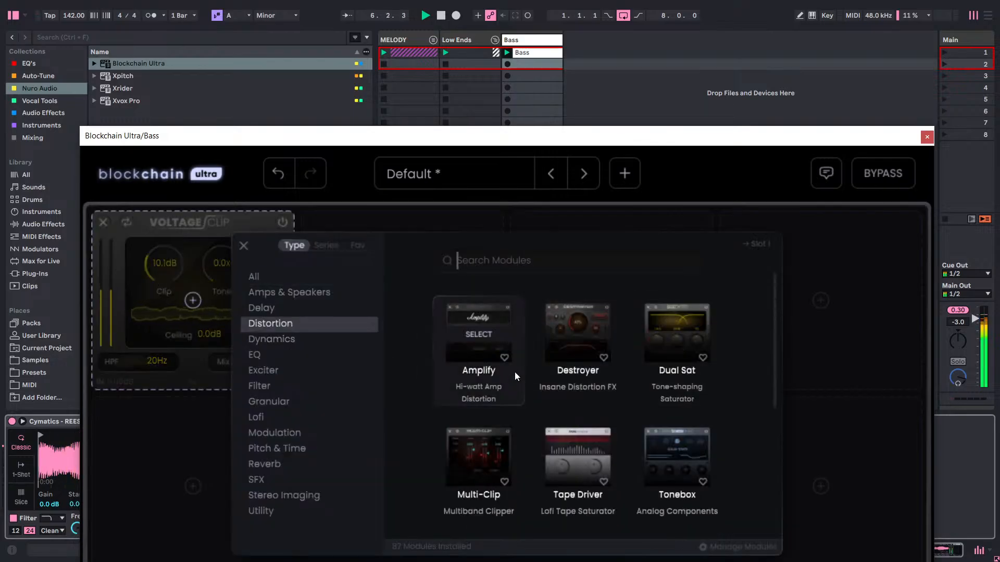
left_click(649, 315)
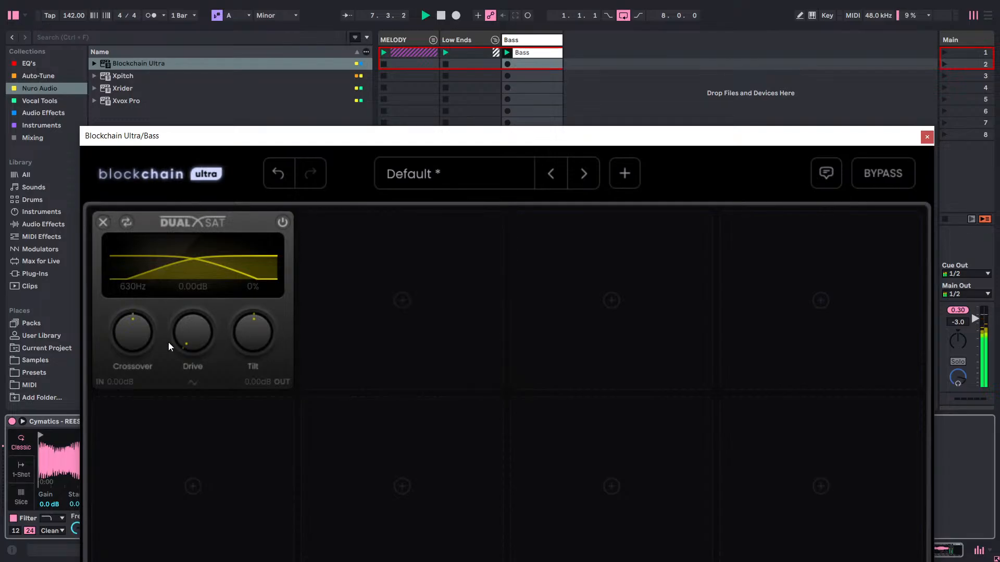
Adjust Dual Sat to about 294 Hz crossover, 11.47 dB drive and 40% tilt.
left_click_drag(207, 309, 220, 194)
left_click_drag(217, 263, 191, 406)
left_click_drag(134, 335, 133, 451)
left_click_drag(118, 381, 134, 323)
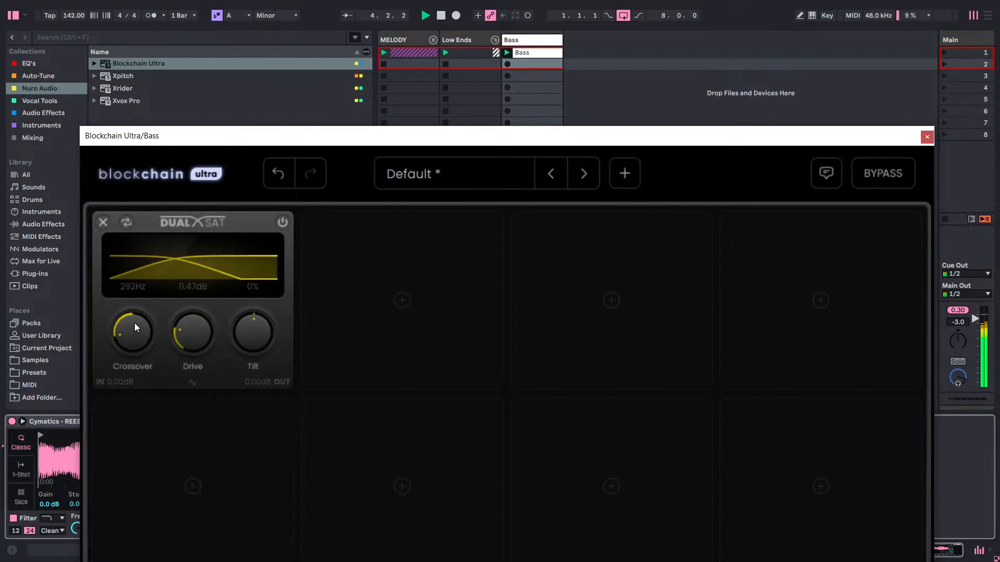
left_click_drag(250, 314, 280, 277)
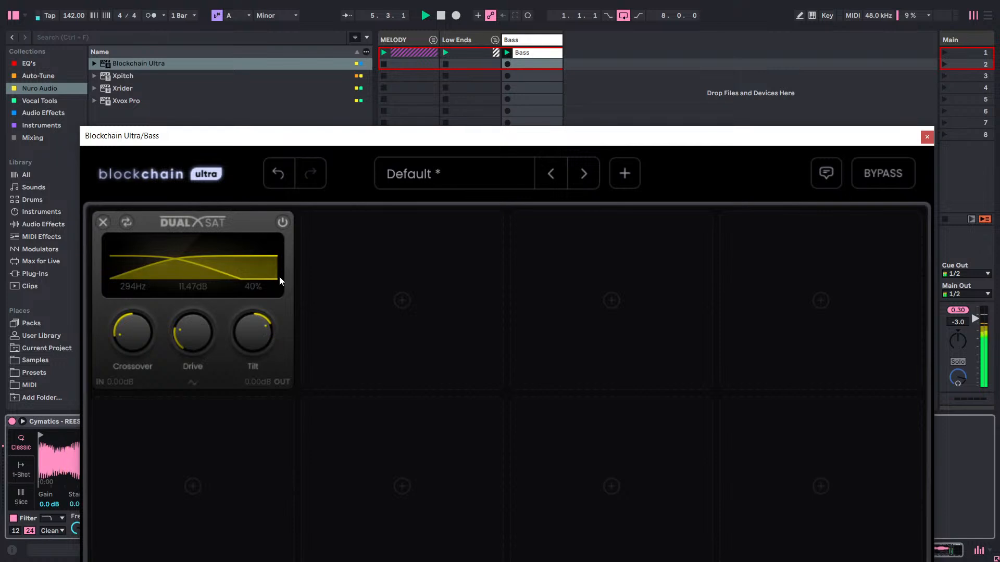
Raise Dual Sat's drive to about 41.42 dB and its tilt to 100%, and switch the module off for comparison.
left_click_drag(200, 330, 244, 170)
left_click_drag(258, 360, 286, 273)
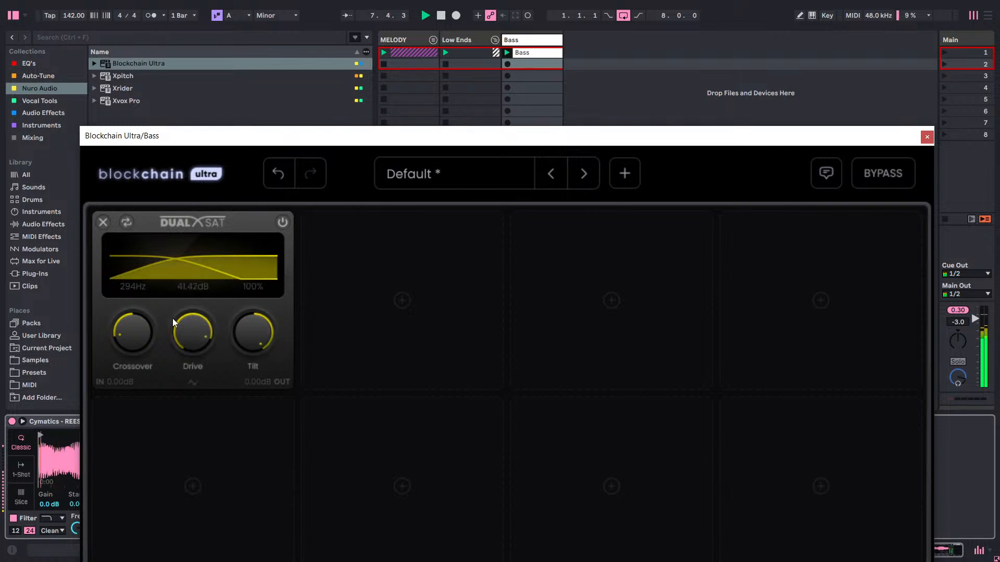
mouse_move(434, 137)
left_mouse_down()
mouse_move(456, 538)
mouse_move(434, 147)
left_mouse_up()
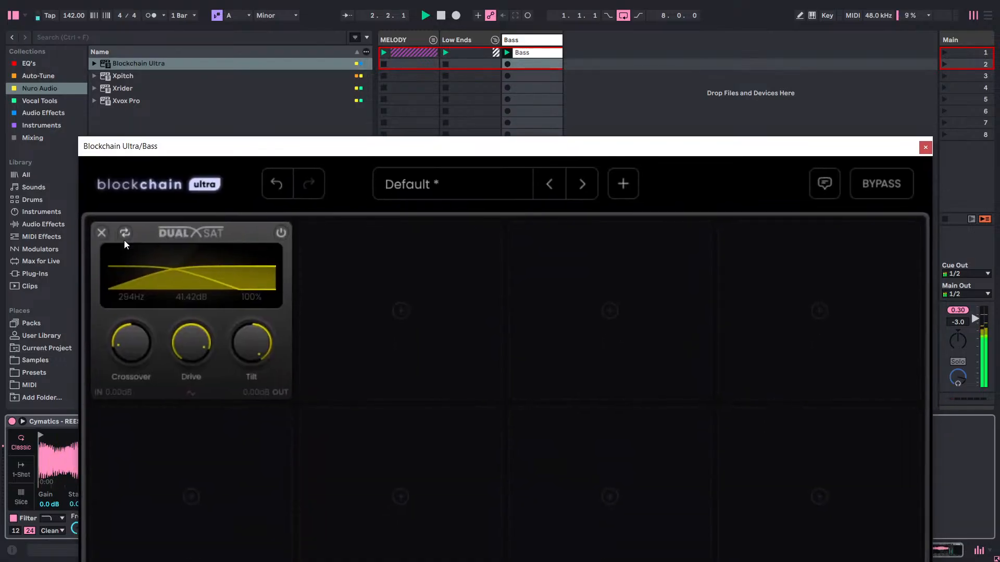
left_click(279, 230)
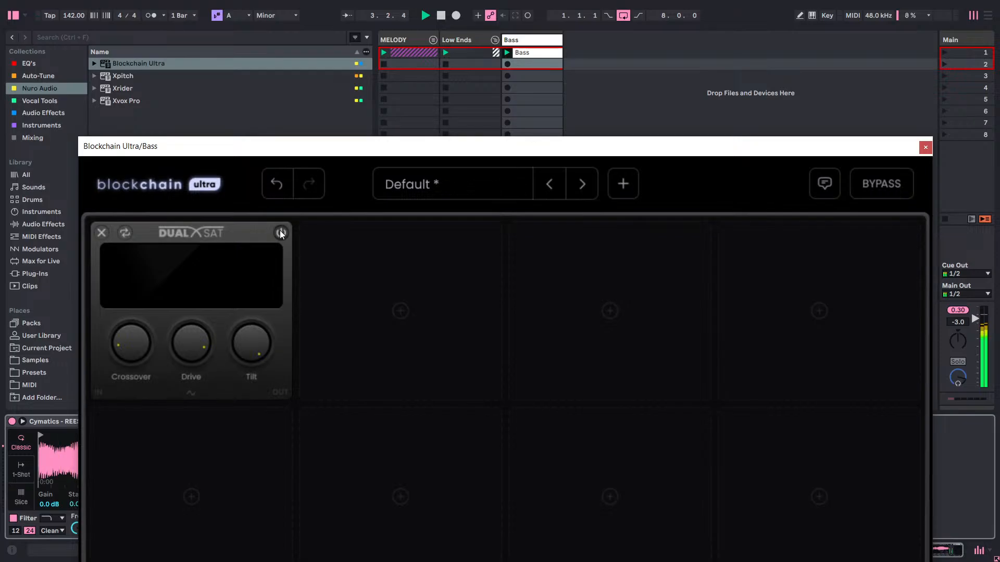
Compare the bass with and without Dual Sat by toggling the module and the whole effect chain's bypass.
left_click(279, 230)
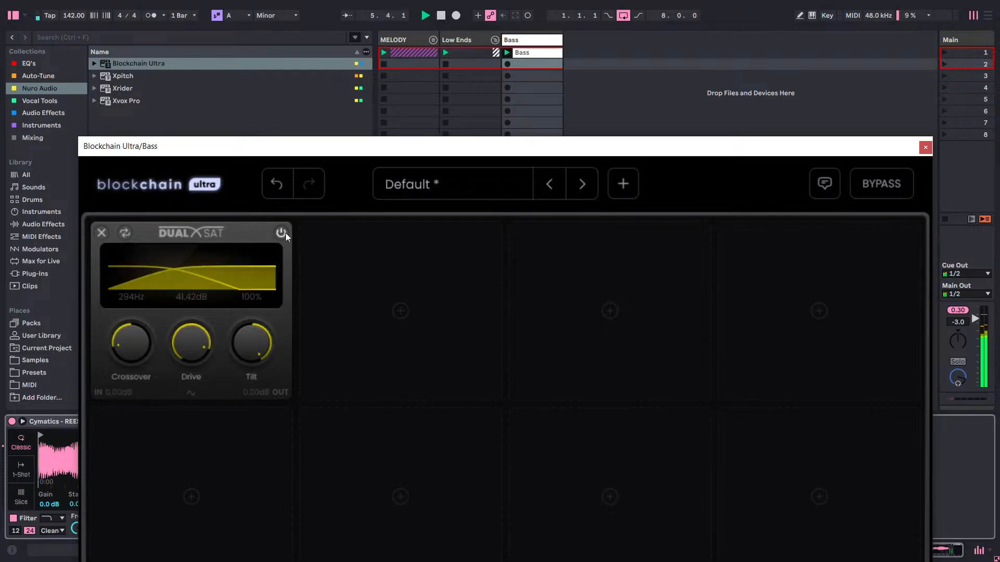
left_click(886, 193)
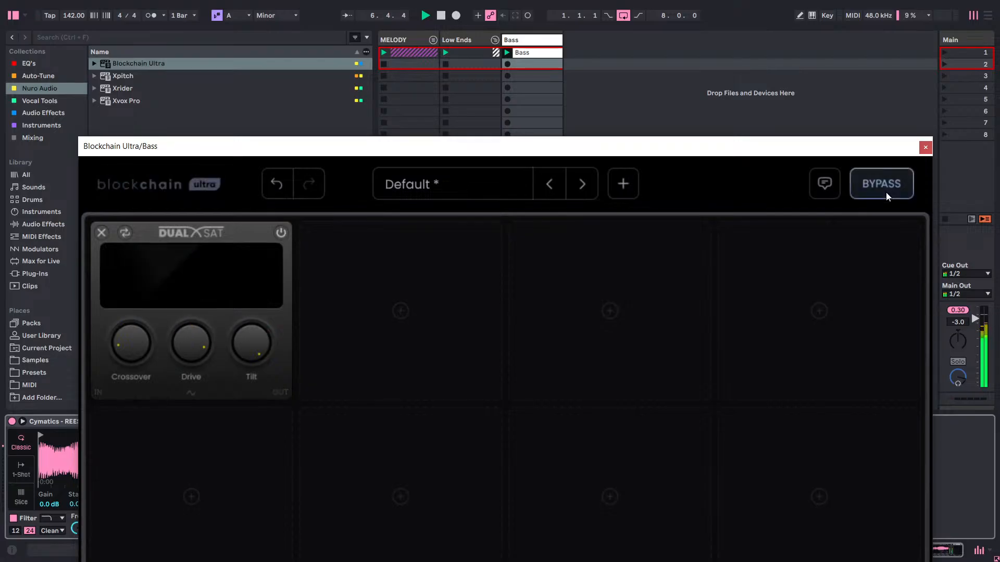
left_click(886, 192)
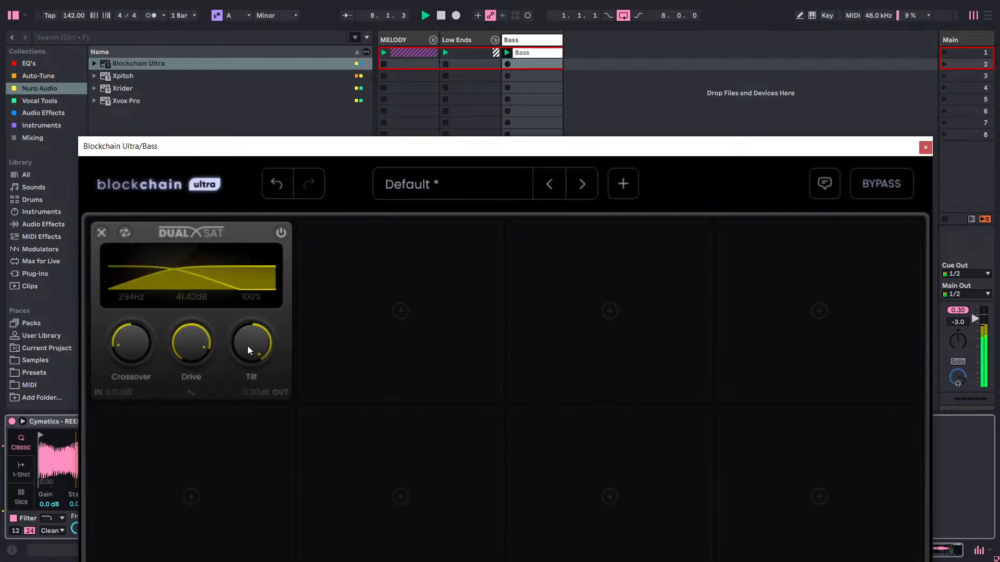
left_click(279, 233)
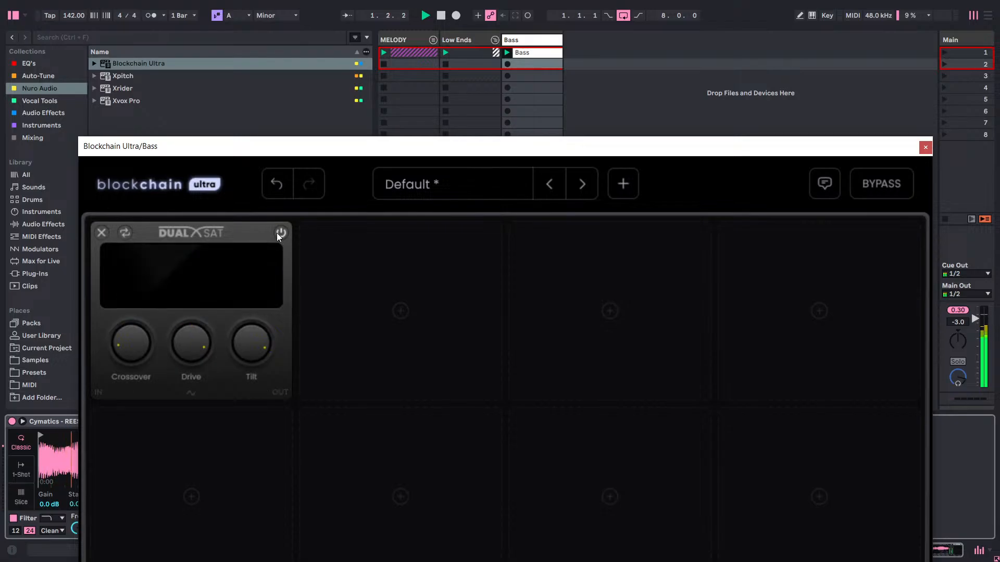
left_click(276, 233)
Remove Dual Sat and load the Waveshaper distortion module into the first slot.
left_click(101, 233)
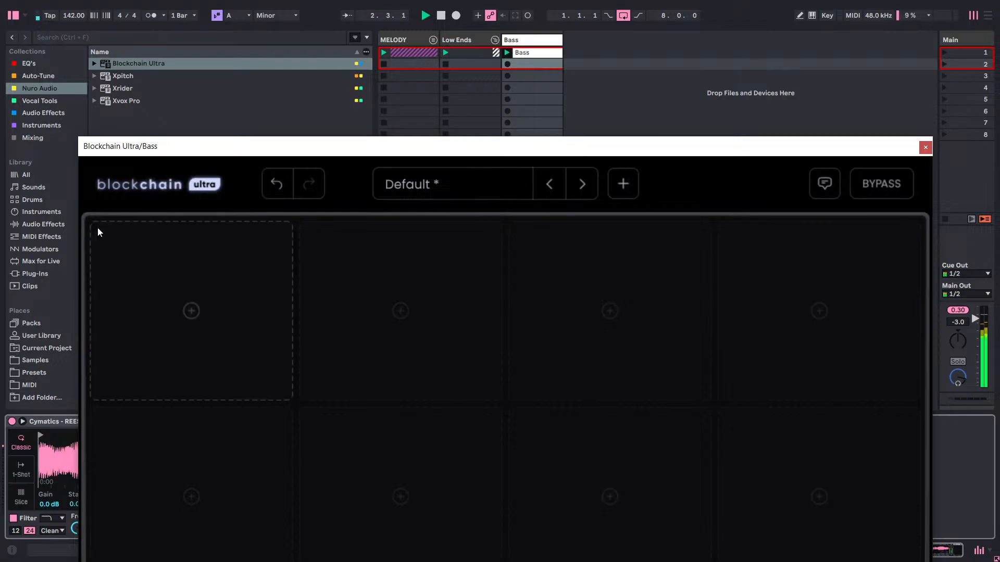
left_click(230, 320)
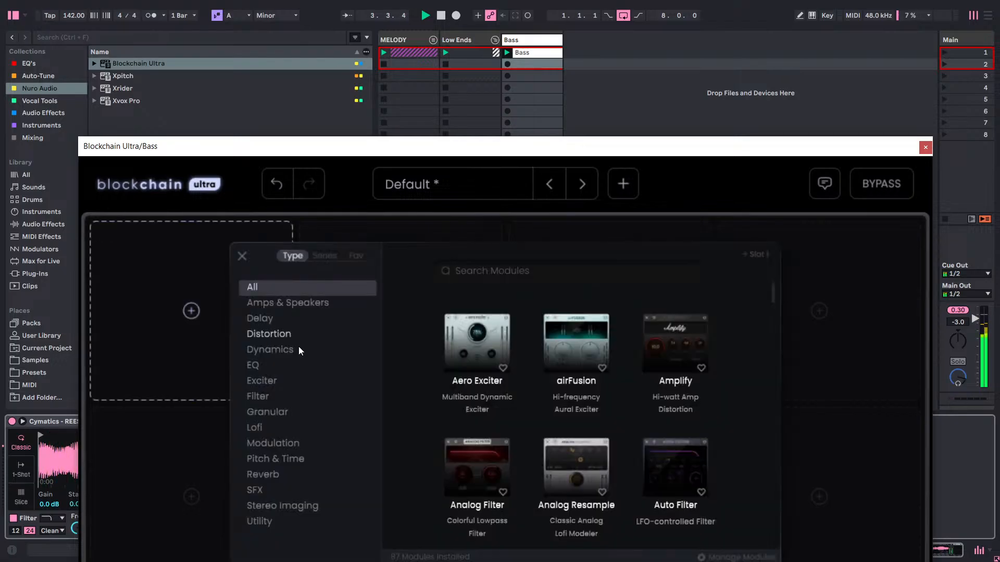
left_click(260, 333)
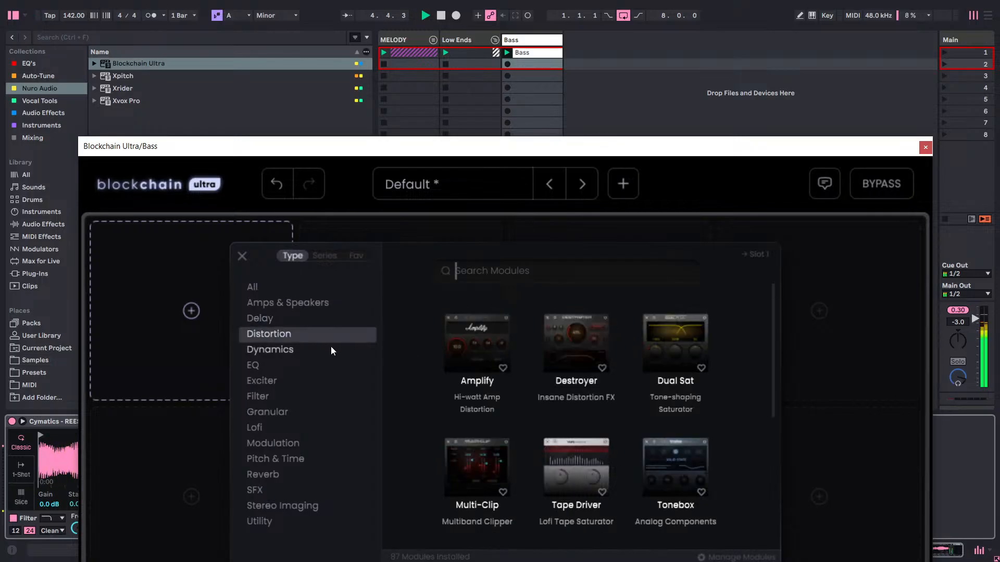
left_click(288, 349)
left_click(291, 333)
scroll(498, 353, "down", 2)
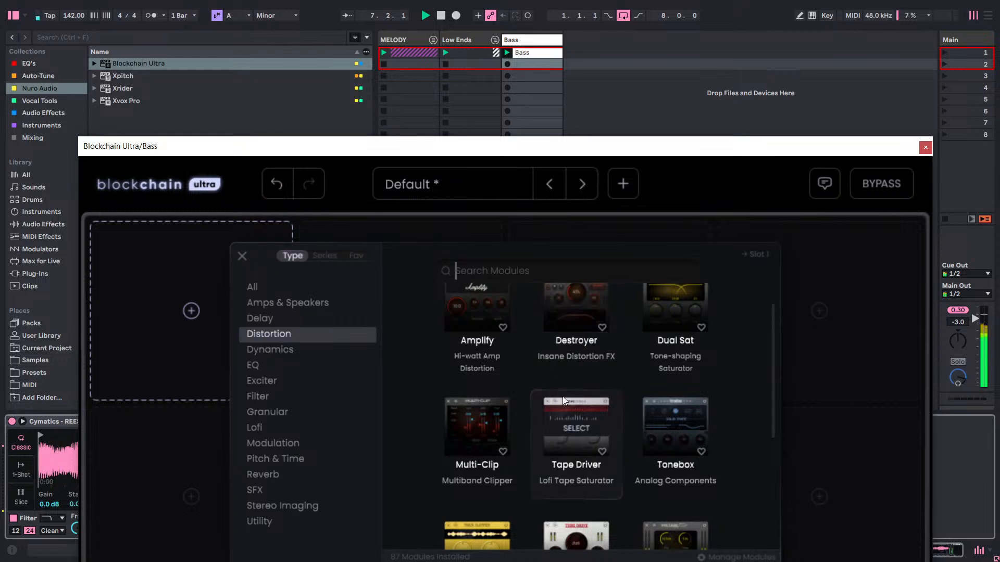
scroll(568, 442, "down", 3)
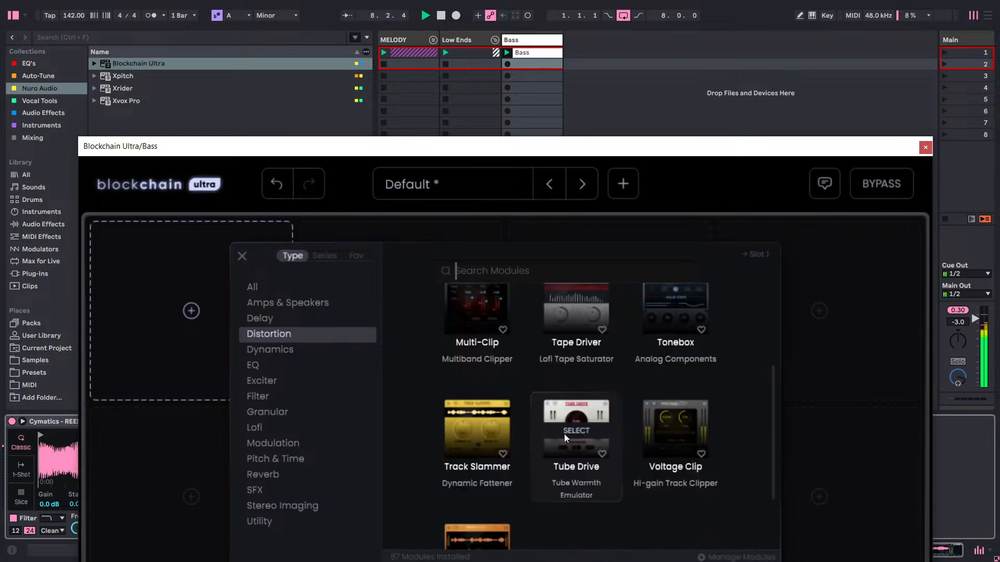
scroll(564, 433, "down", 1)
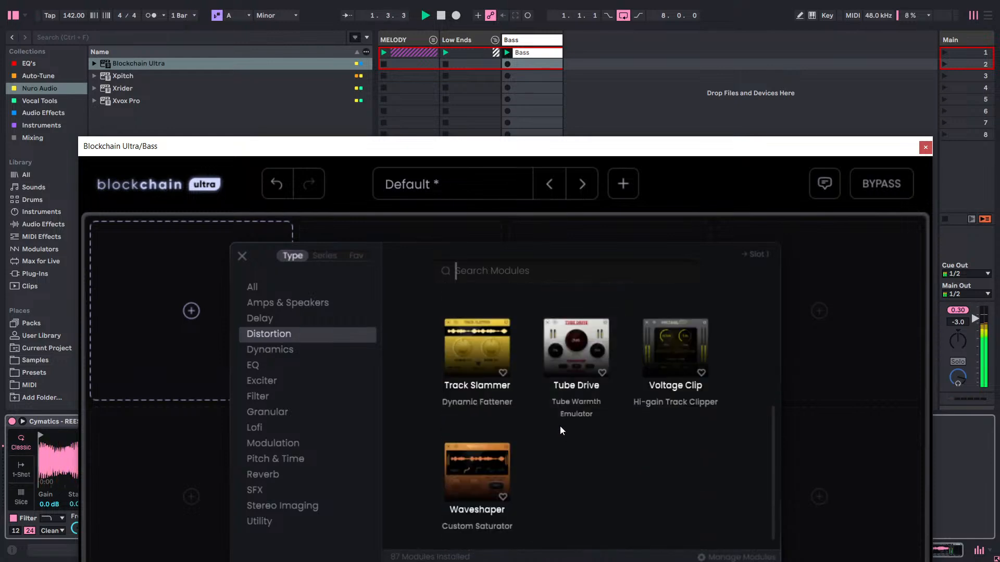
left_click(482, 467)
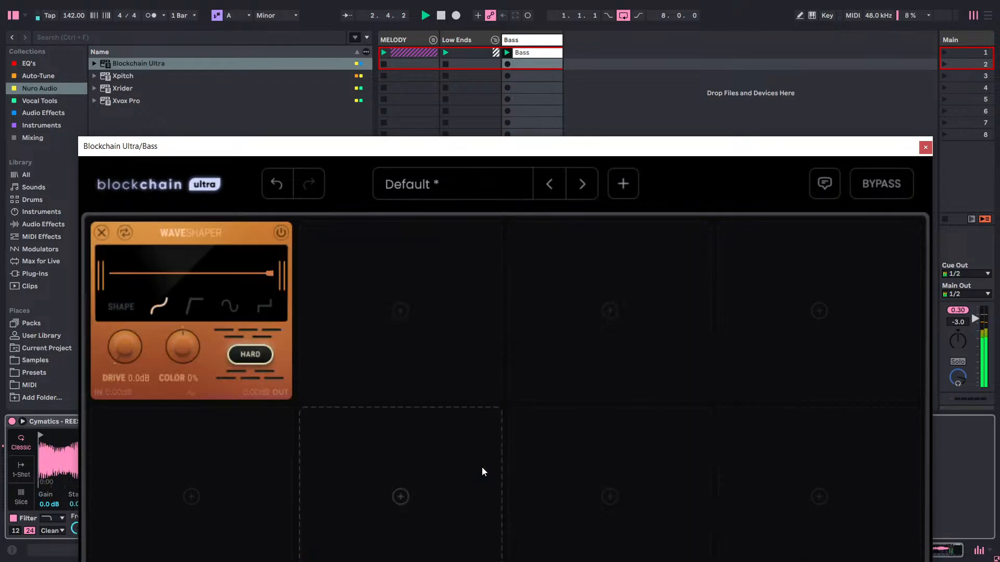
Set Waveshaper's drive to 20.8 dB, turn off its Hard mode and lower its color to -100%.
left_click_drag(133, 349, 176, 243)
left_click(249, 357)
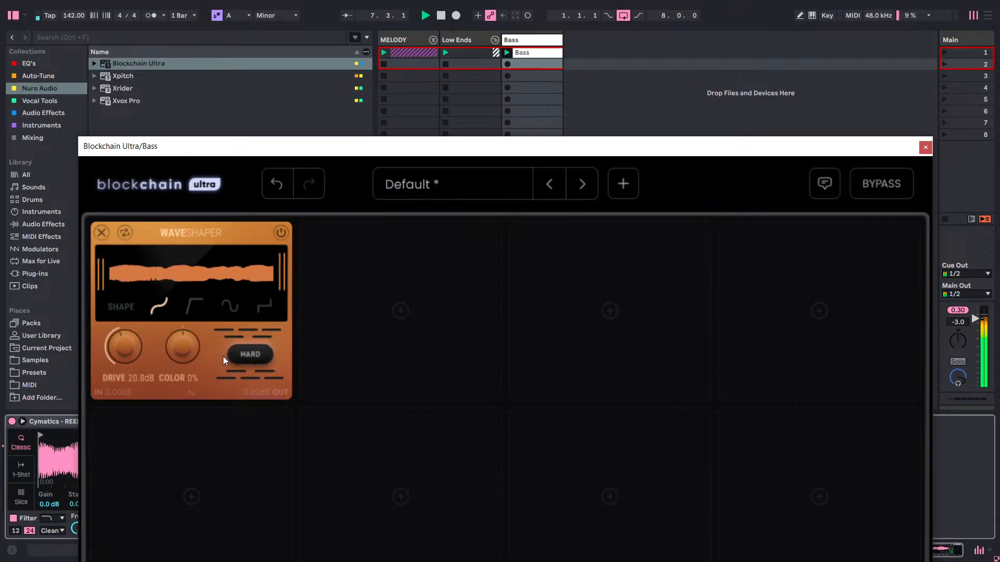
left_click_drag(163, 350, 237, 560)
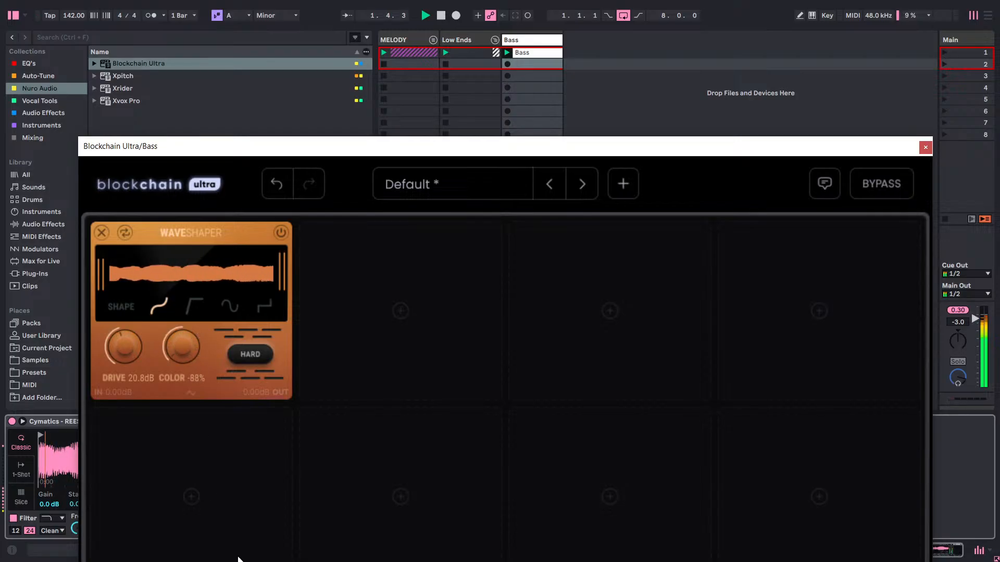
left_click_drag(194, 376, 177, 395)
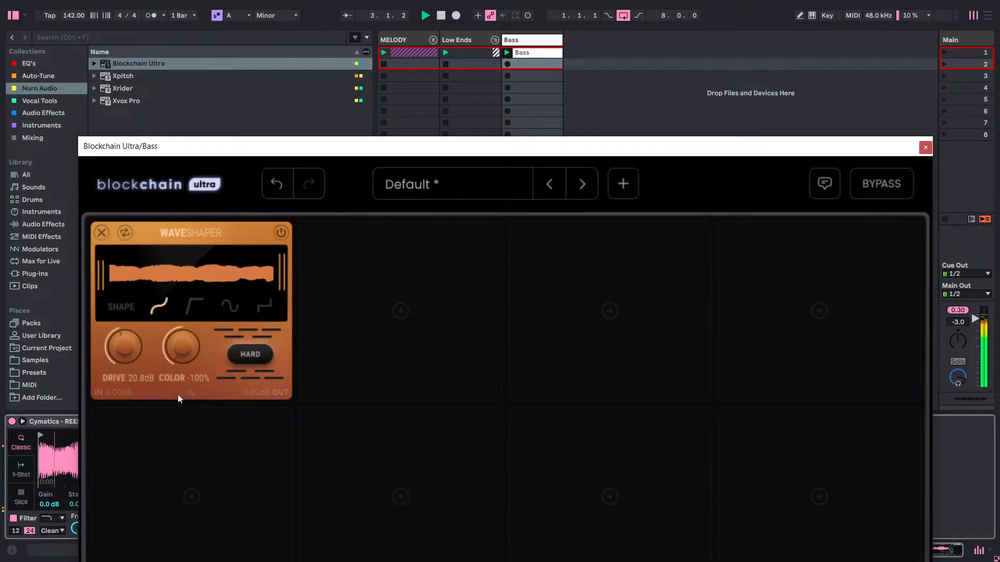
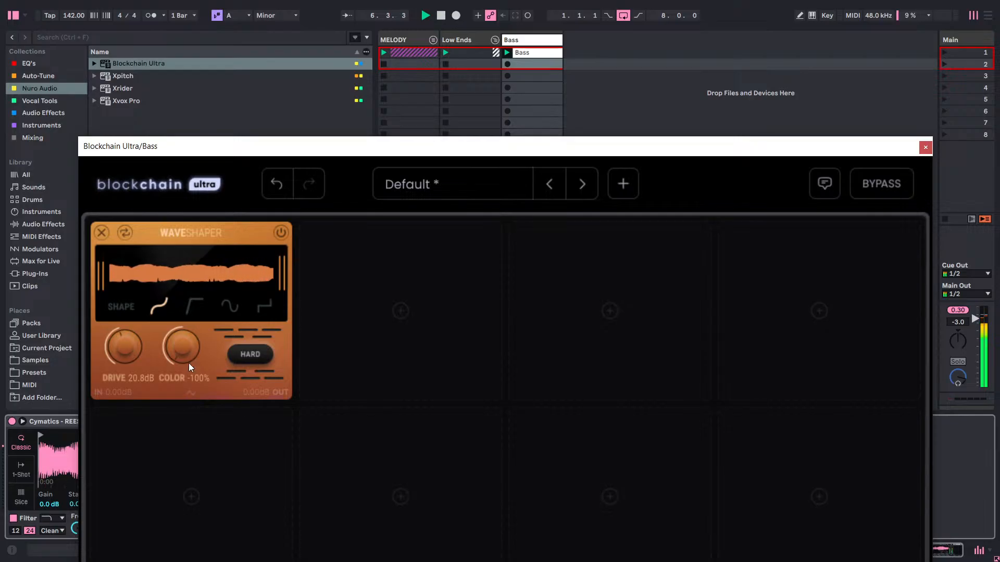
Try Waveshaper's second and fourth shape curves on the playing bass, return to the second, and set drive to 22.1 dB.
left_click(192, 307)
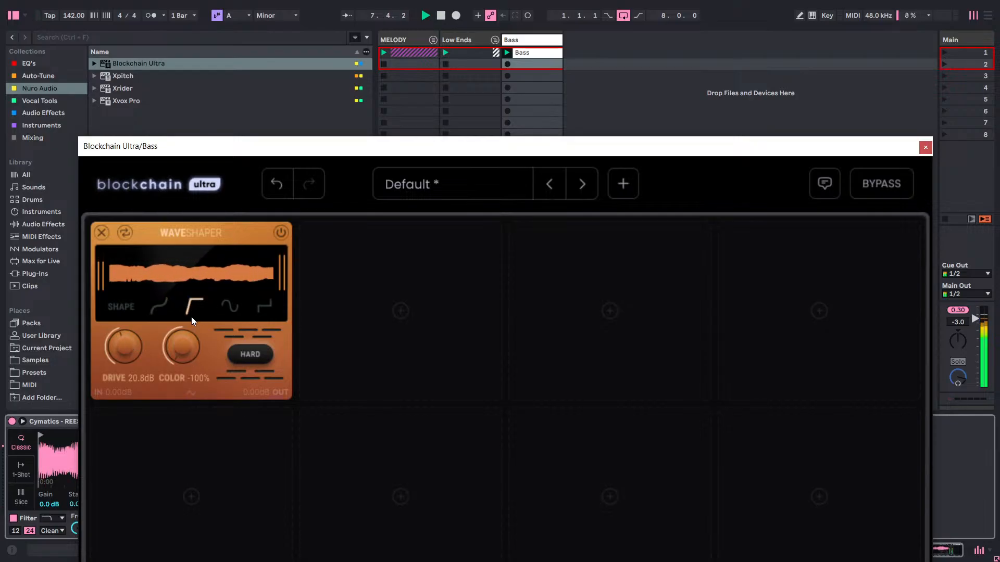
mouse_move(130, 346)
left_mouse_down()
mouse_move(126, 385)
mouse_move(125, 344)
left_mouse_up()
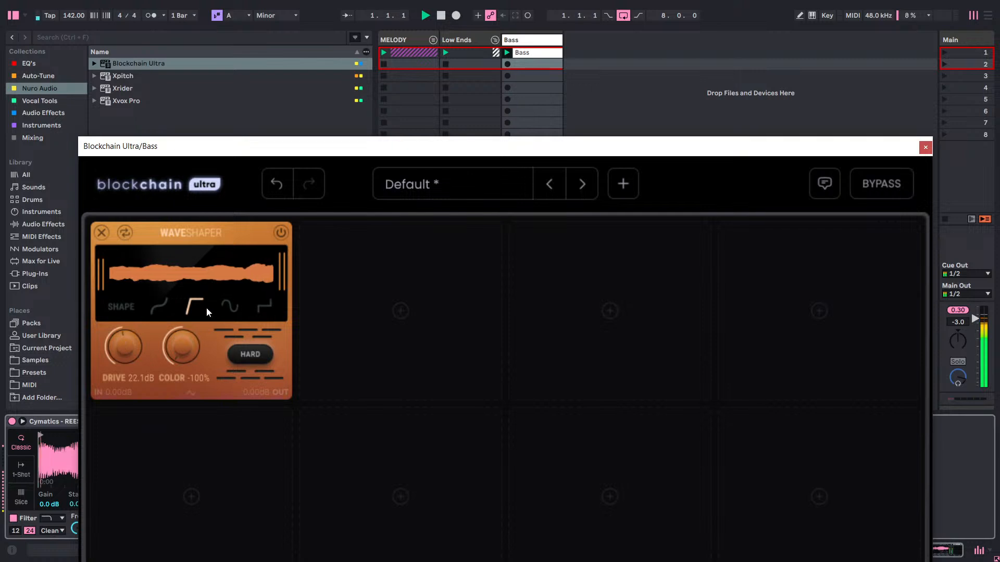
left_click(258, 307)
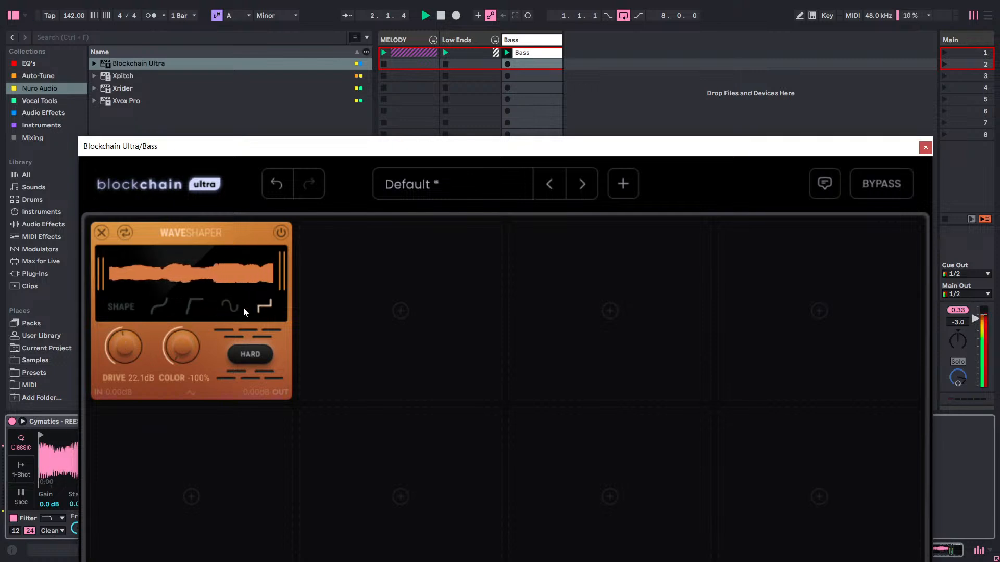
left_click(195, 302)
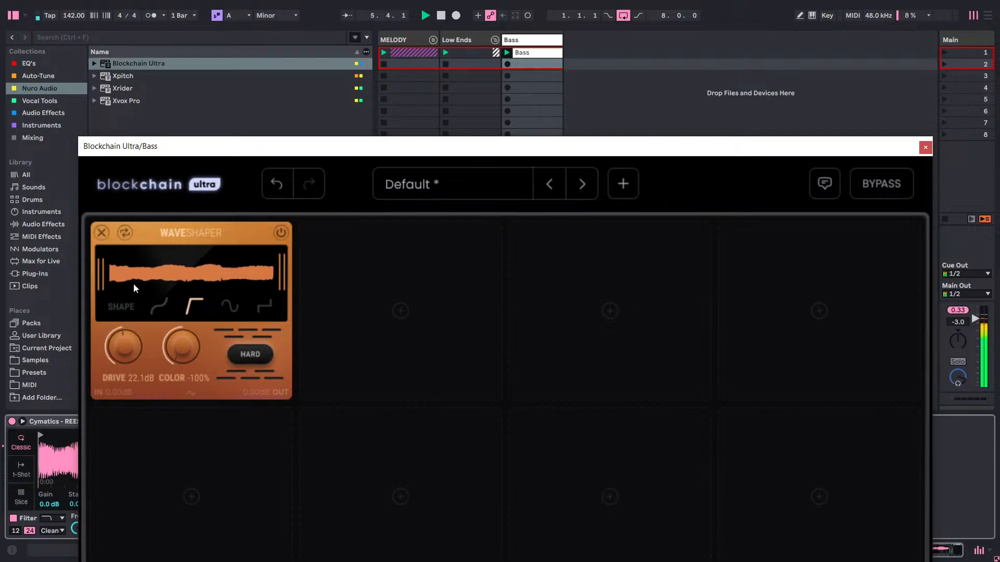
key("space")
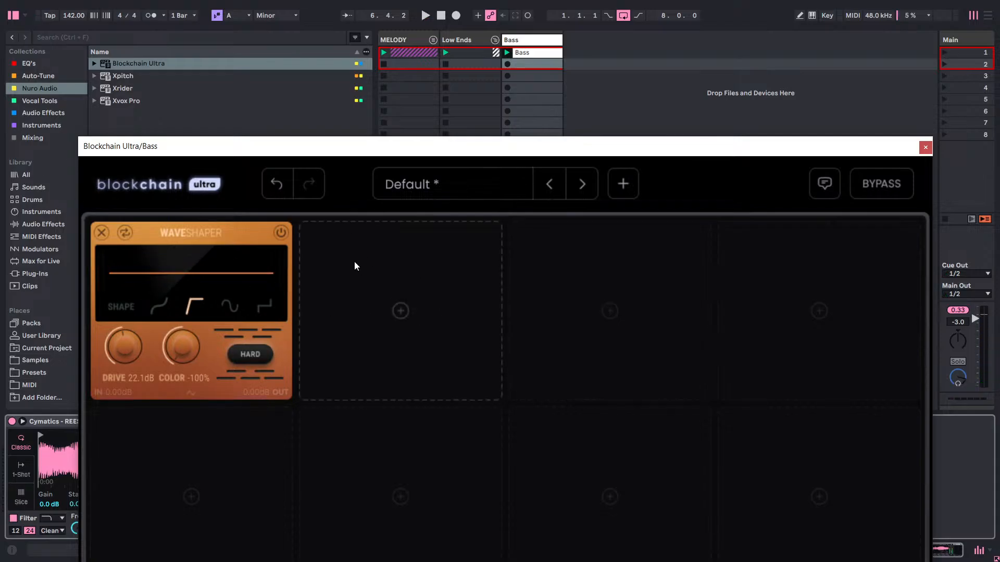
key("space")
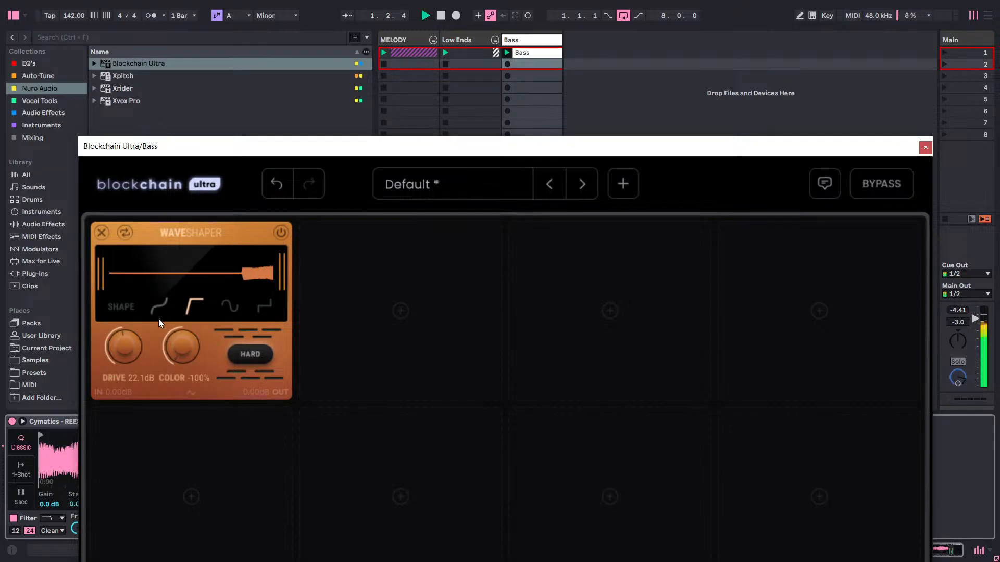
Remove Waveshaper and load the Amplify distortion module into the first slot.
left_click(101, 233)
left_click(216, 291)
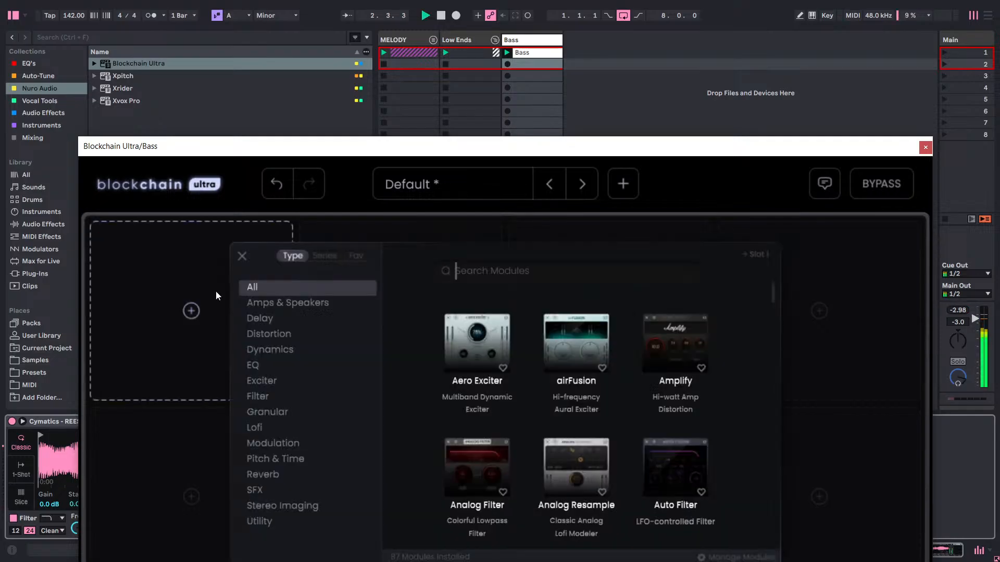
left_click(271, 337)
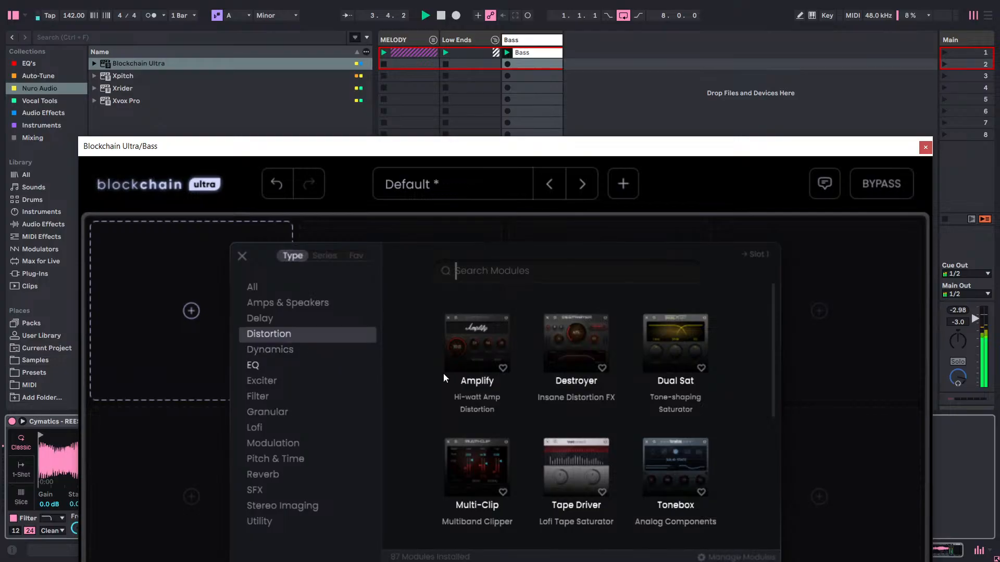
scroll(571, 380, "down", 3)
scroll(570, 379, "up", 3)
left_click(496, 336)
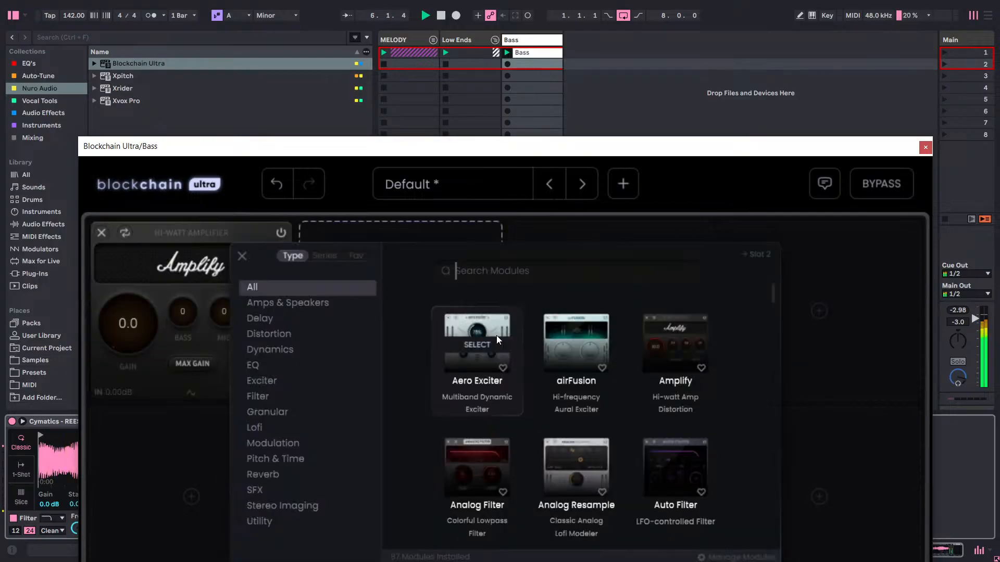
left_click(207, 370)
Raise Amplify's gain to 5.6 and switch the module off for comparison.
left_click_drag(130, 319, 138, 235)
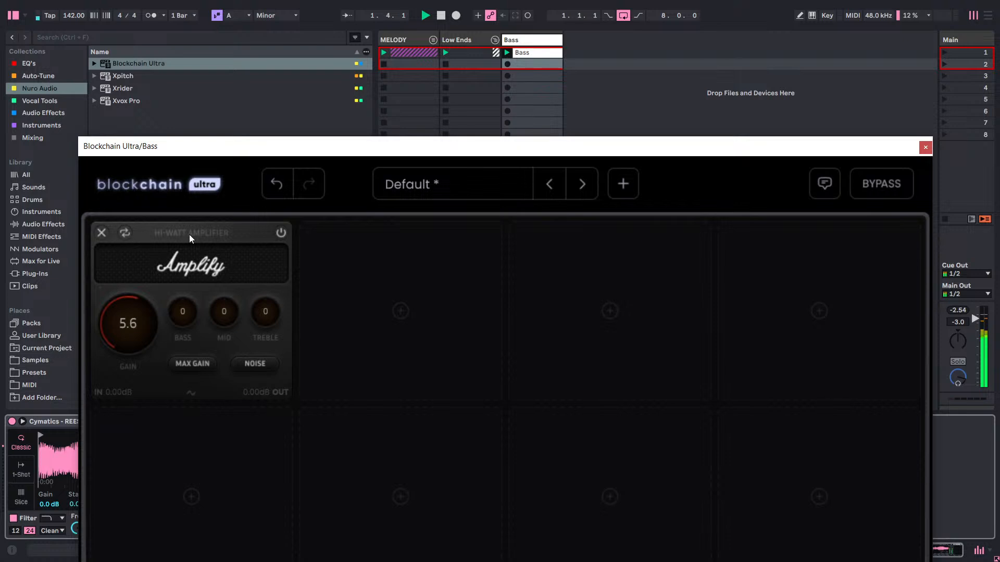
left_click(281, 233)
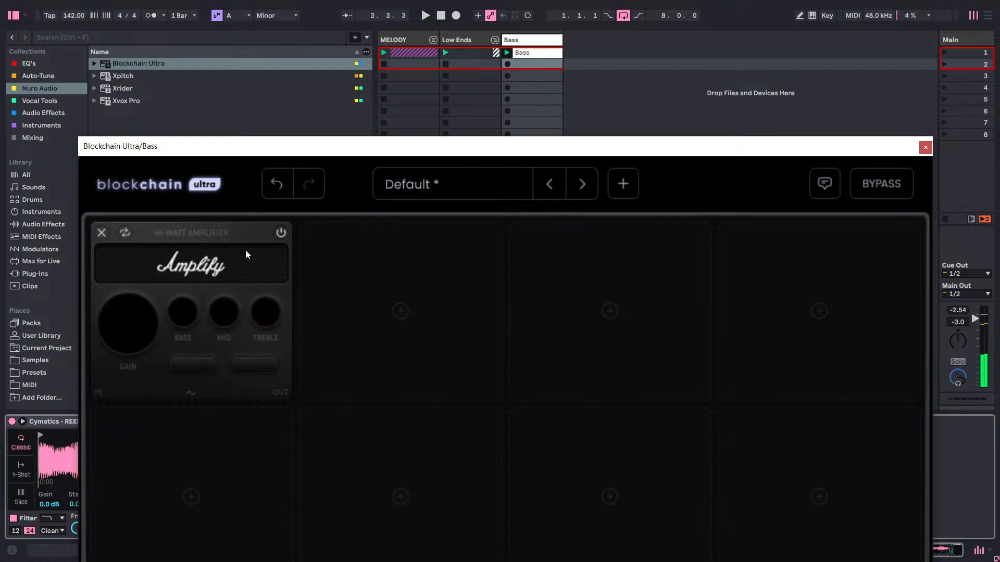
Remove Amplify and load the Tonebox distortion module into the first slot.
left_click(98, 233)
left_click(229, 289)
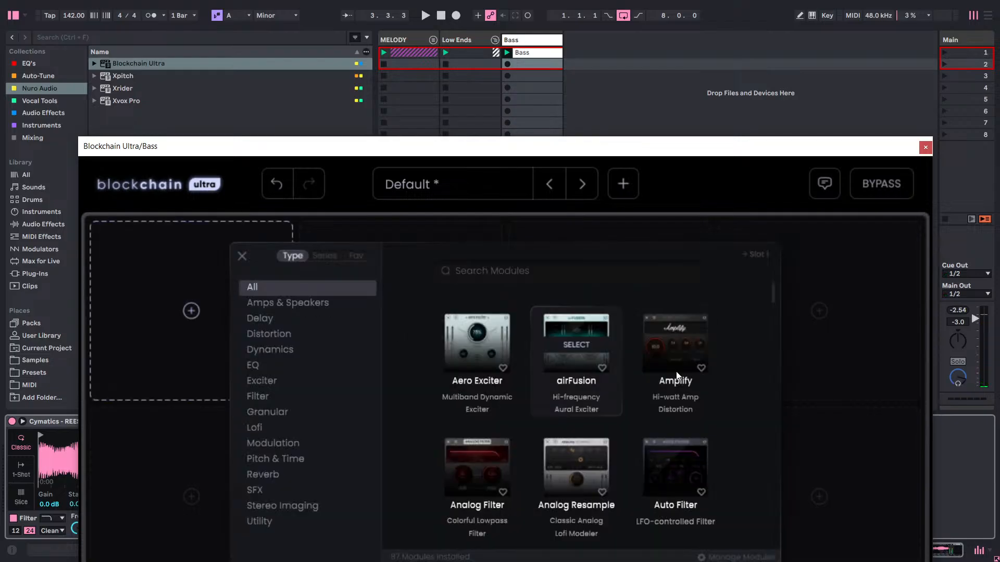
left_click(317, 330)
scroll(695, 340, "down", 2)
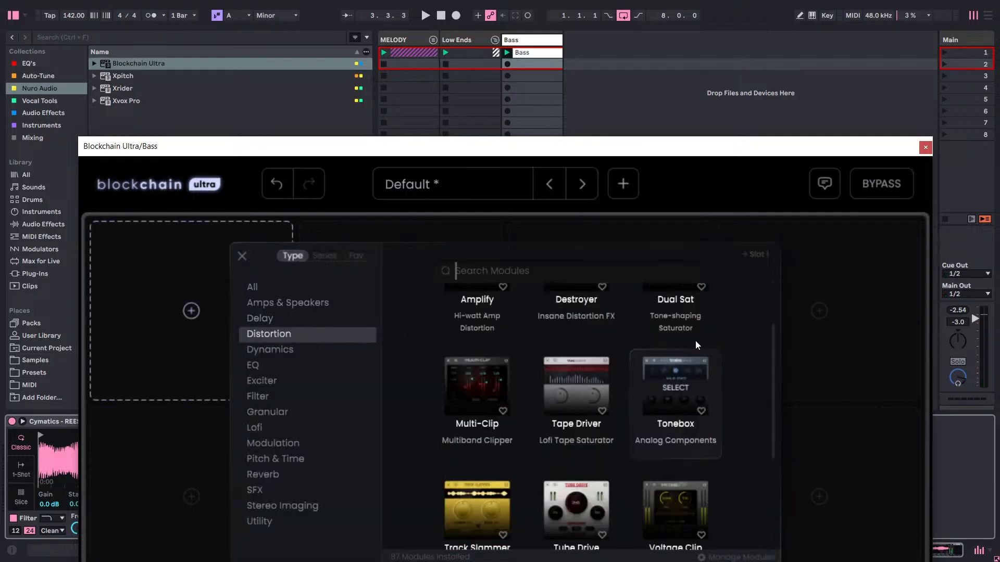
scroll(715, 367, "down", 2)
scroll(710, 372, "up", 2)
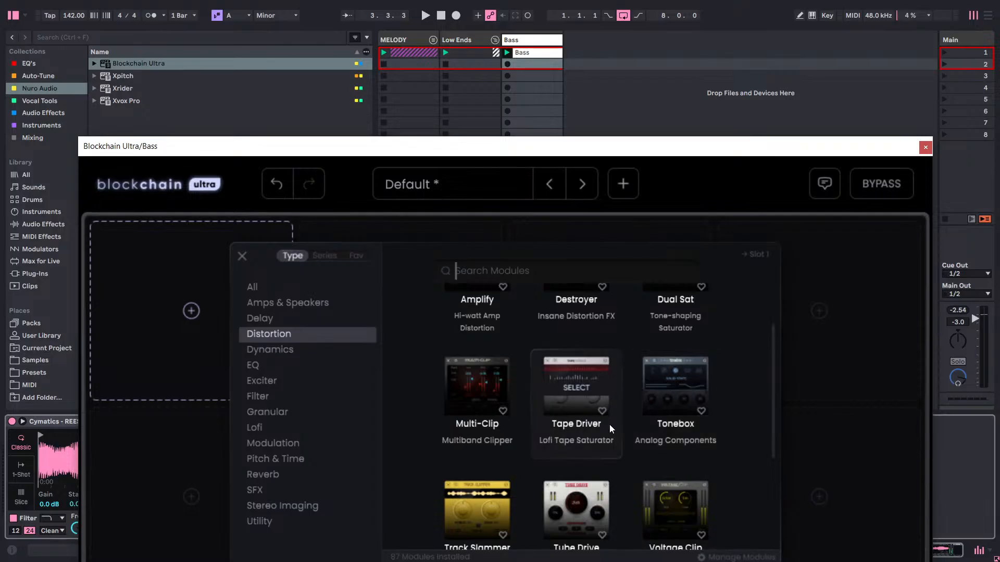
left_click(669, 372)
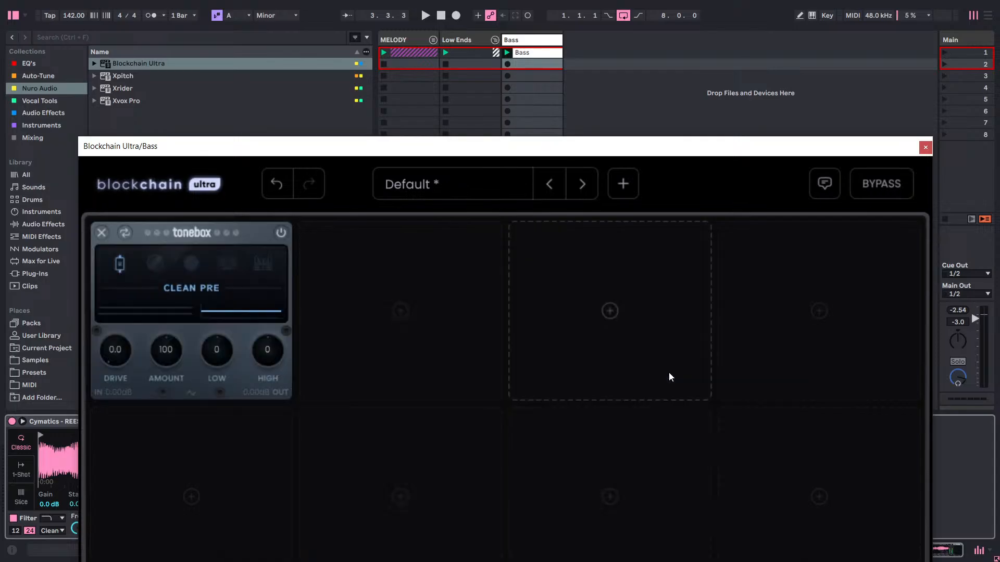
Play the bass, set Tonebox's drive to 8.2 and audition its other modes, ending with Tape and Tube.
key("space")
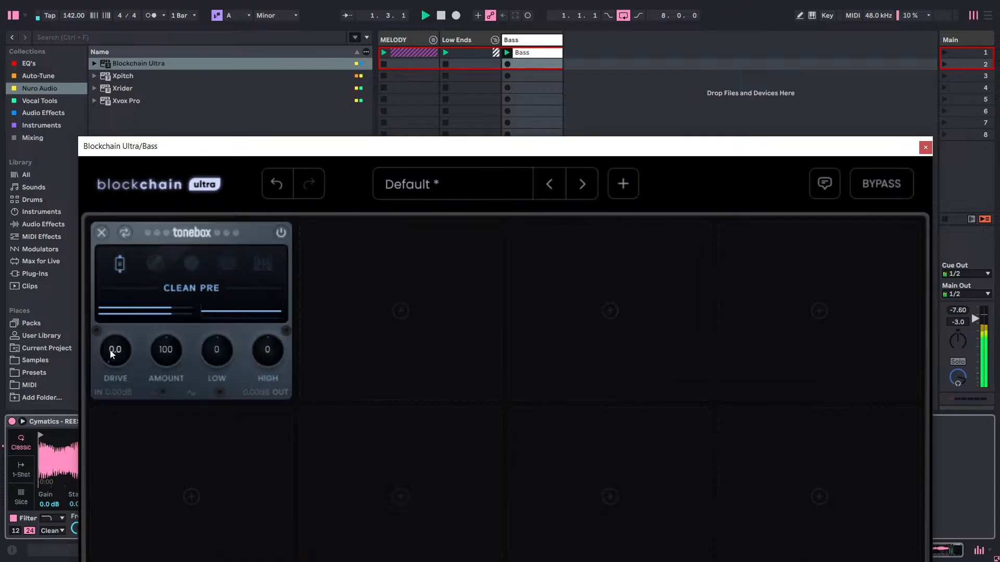
left_click_drag(110, 350, 176, 211)
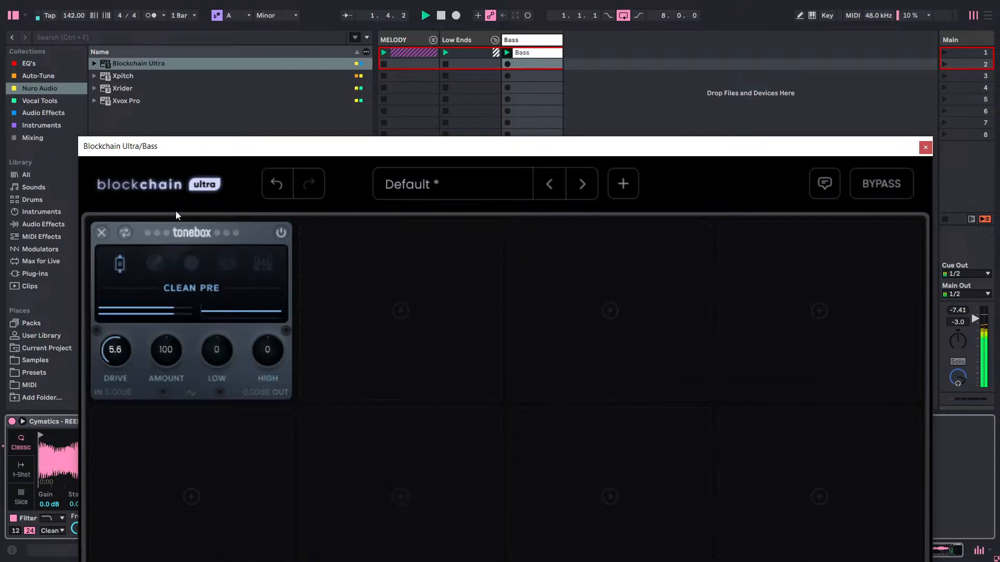
left_click(159, 261)
left_click(187, 261)
left_click(230, 263)
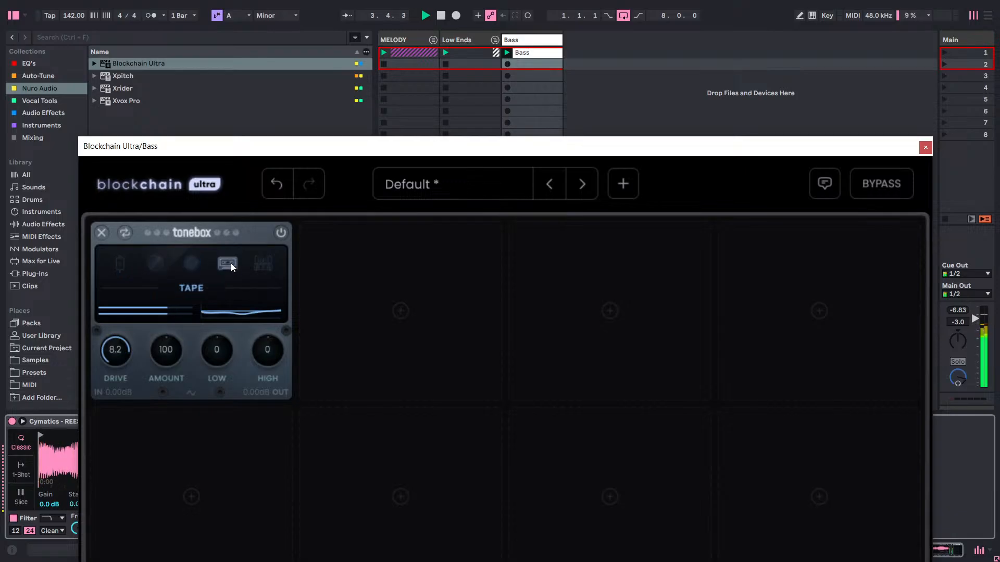
left_click(269, 265)
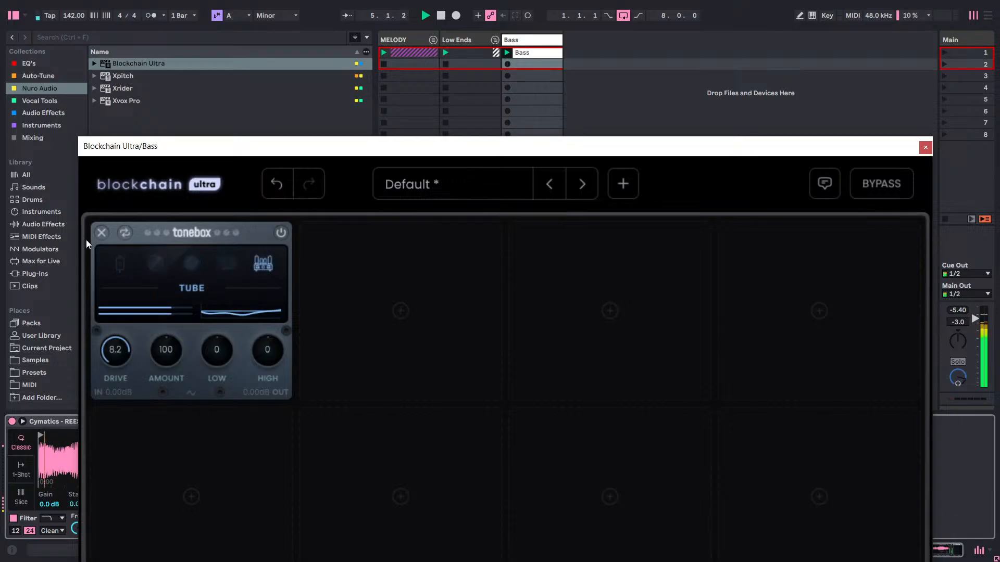
Remove Tonebox and load the Tube Drive distortion module into the first slot.
left_click(101, 232)
left_click(191, 311)
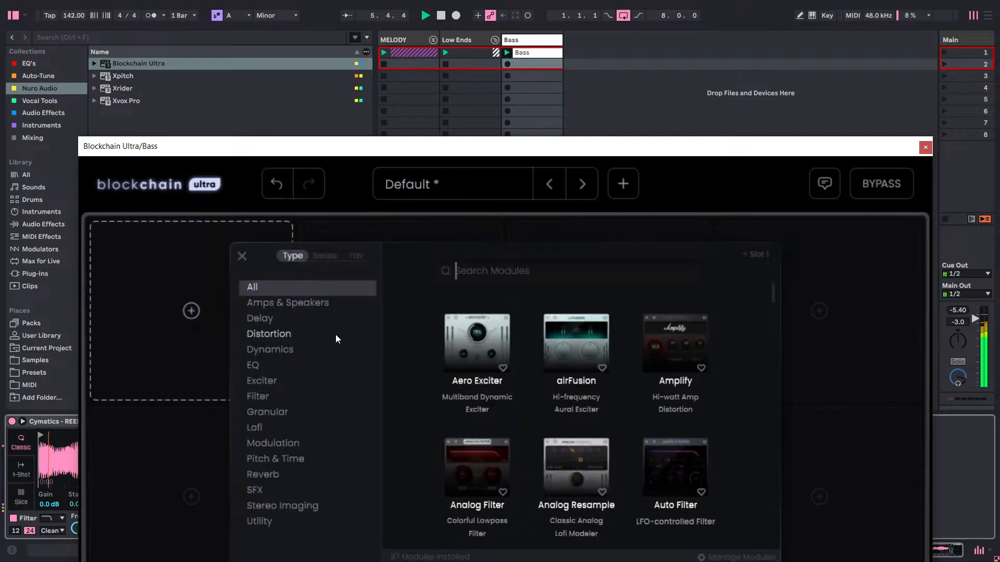
left_click(302, 332)
scroll(569, 401, "down", 2)
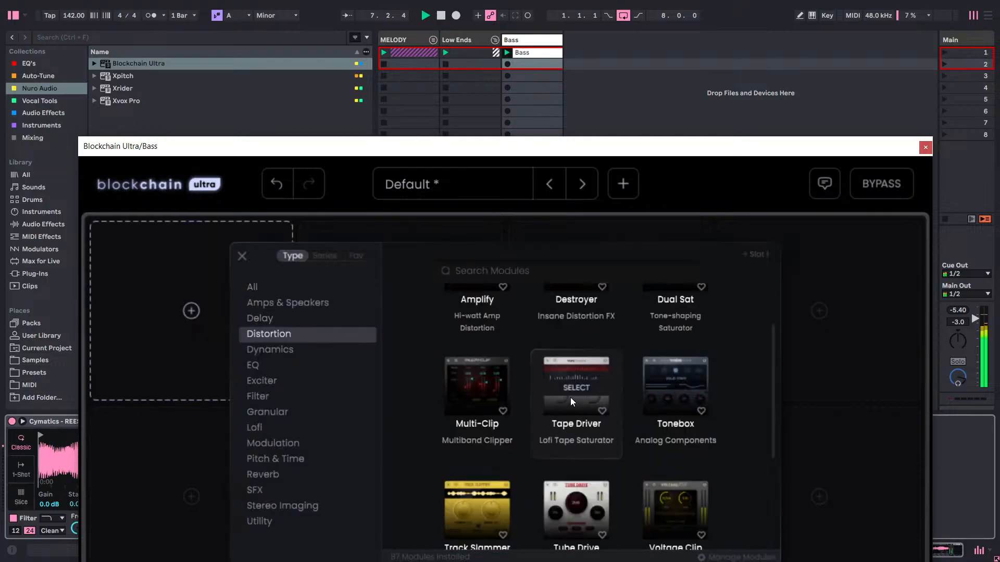
scroll(567, 396, "down", 1)
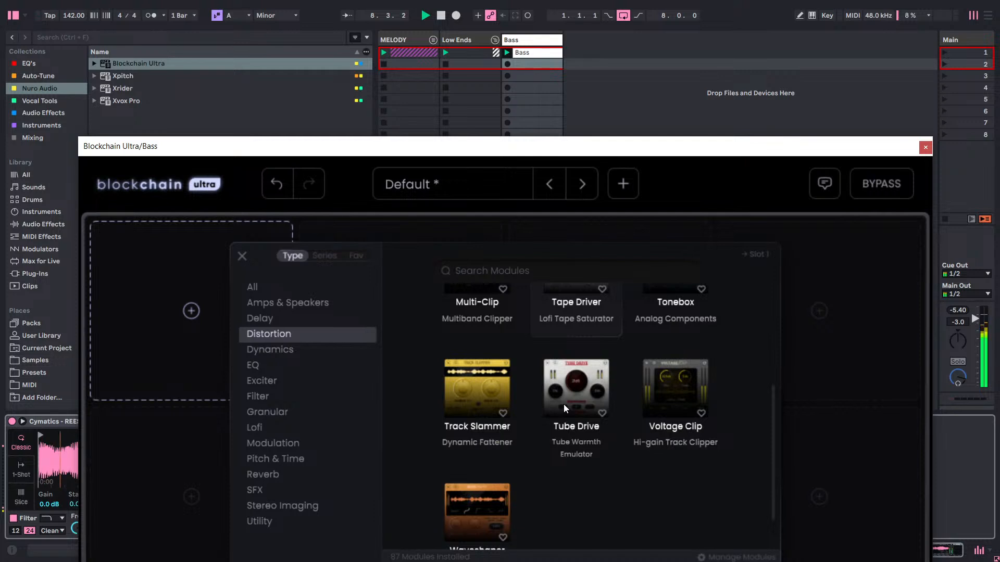
left_click(563, 404)
Audition Tube Drive's drive and low tone ranges, settling on 9.9 dB drive and 44% low tone.
left_click_drag(232, 291, 224, 190)
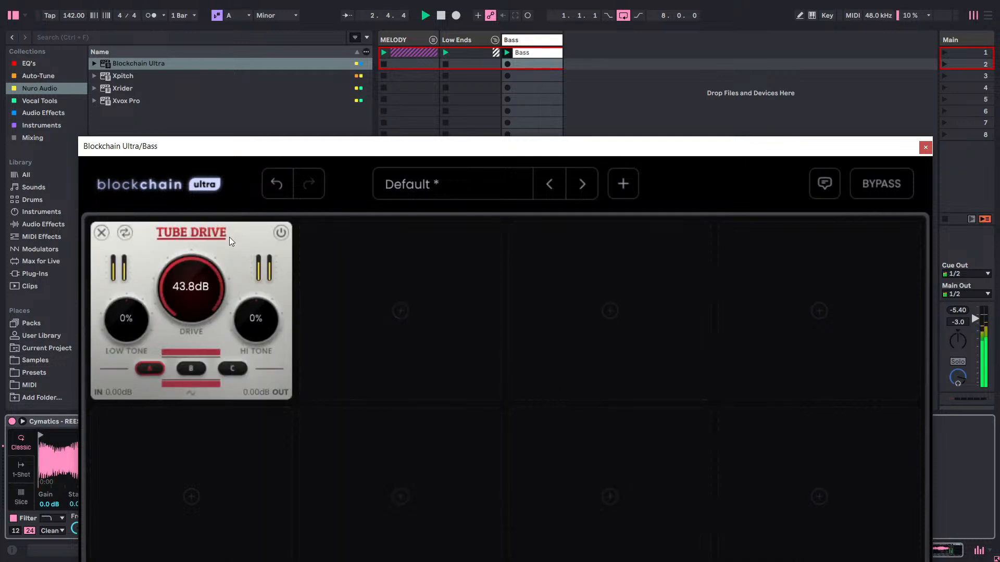
left_click_drag(229, 237, 229, 388)
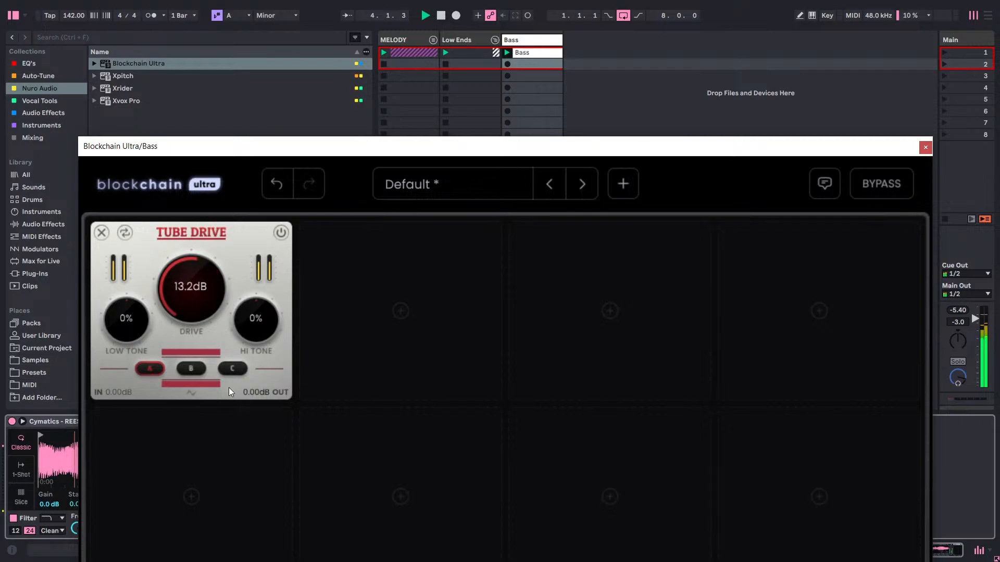
mouse_move(211, 287)
left_mouse_down()
mouse_move(211, 311)
mouse_move(207, 298)
left_mouse_up()
left_click_drag(133, 316, 135, 271)
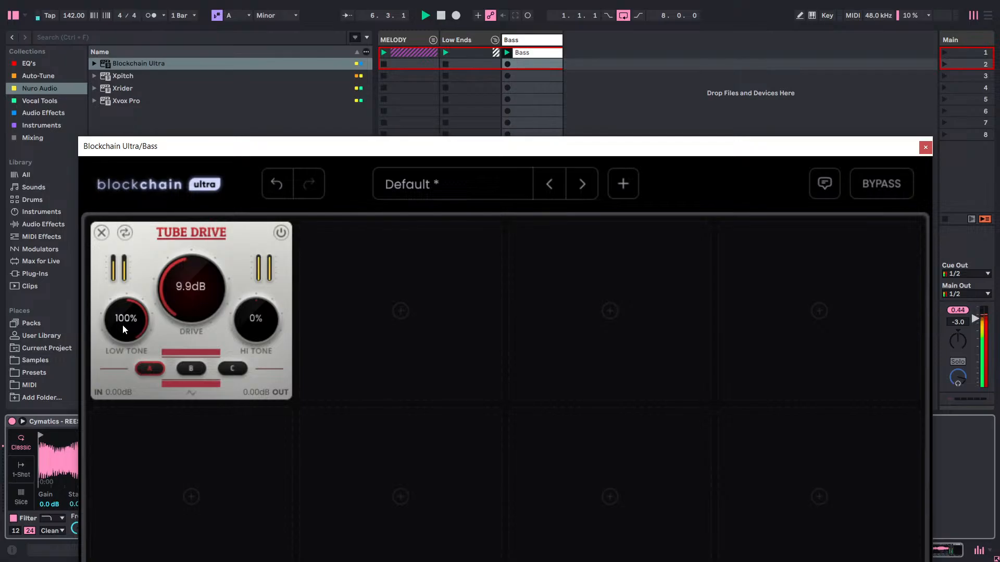
left_click_drag(125, 320, 129, 332)
left_click_drag(154, 301, 155, 374)
Replace Tube Drive with the Destroyer distortion module in the first slot.
left_click(128, 234)
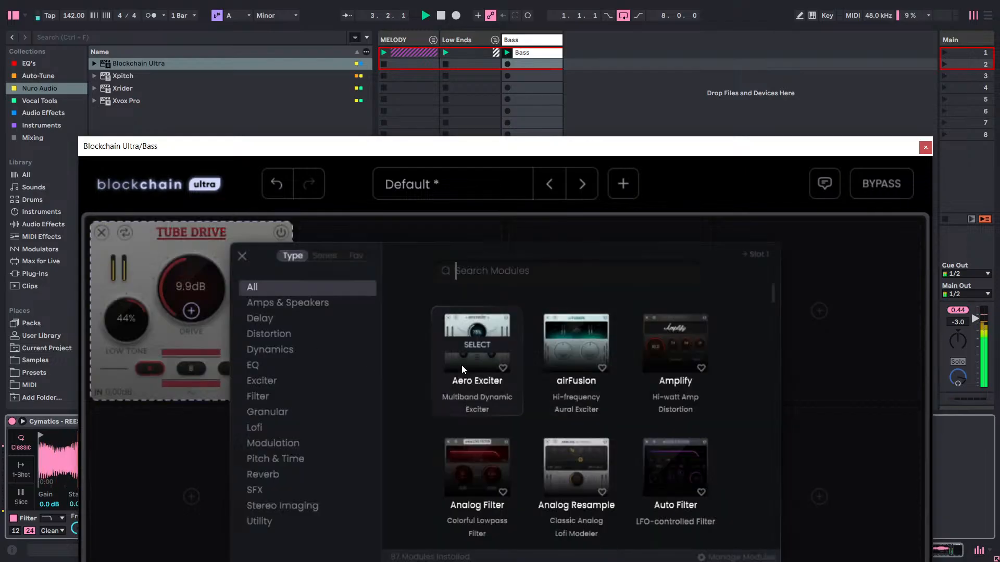
left_click(270, 338)
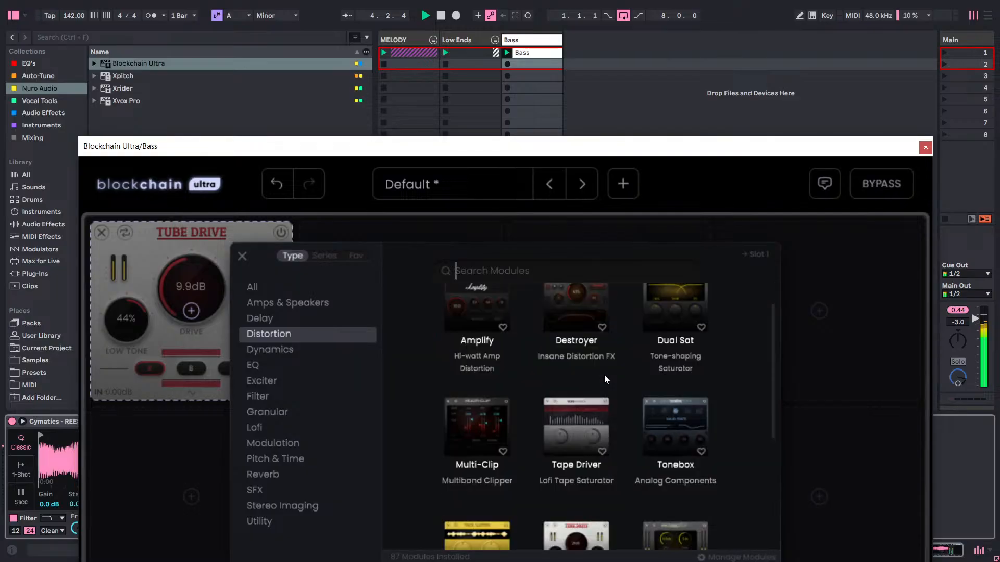
scroll(604, 375, "down", 3)
scroll(656, 379, "up", 2)
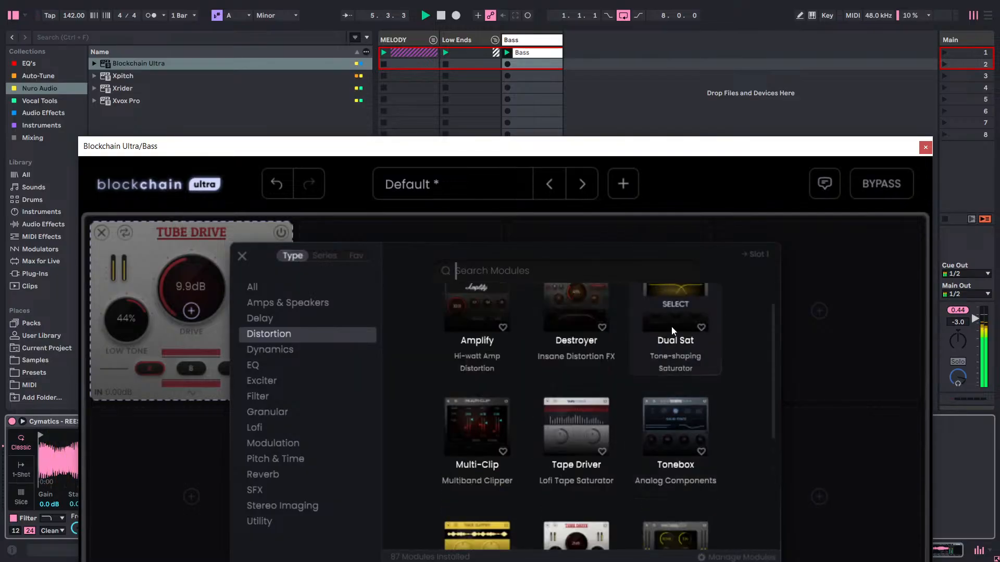
left_click(587, 311)
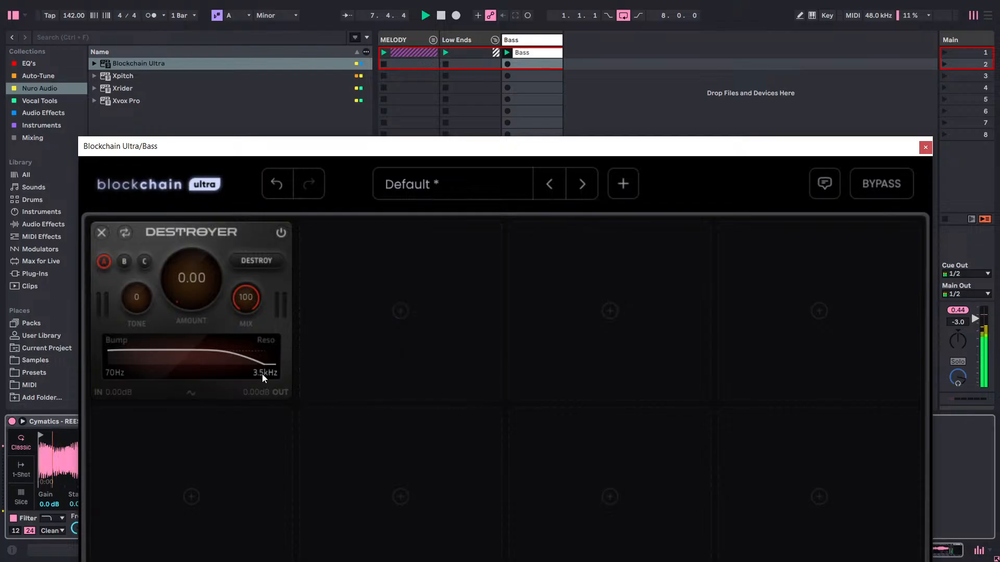
Configure Destroyer with mode B, amount 3.52, Destroy, Bump and Reso enabled, and a 632 Hz low cutoff.
left_click_drag(180, 292, 206, 191)
left_click_drag(201, 283, 247, 338)
left_click_drag(214, 292, 214, 290)
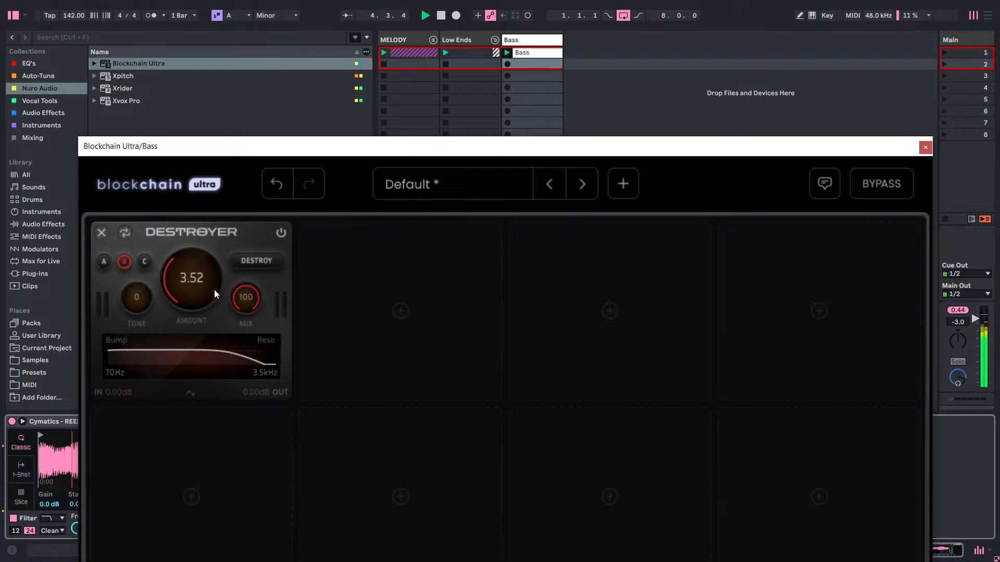
left_click(244, 267)
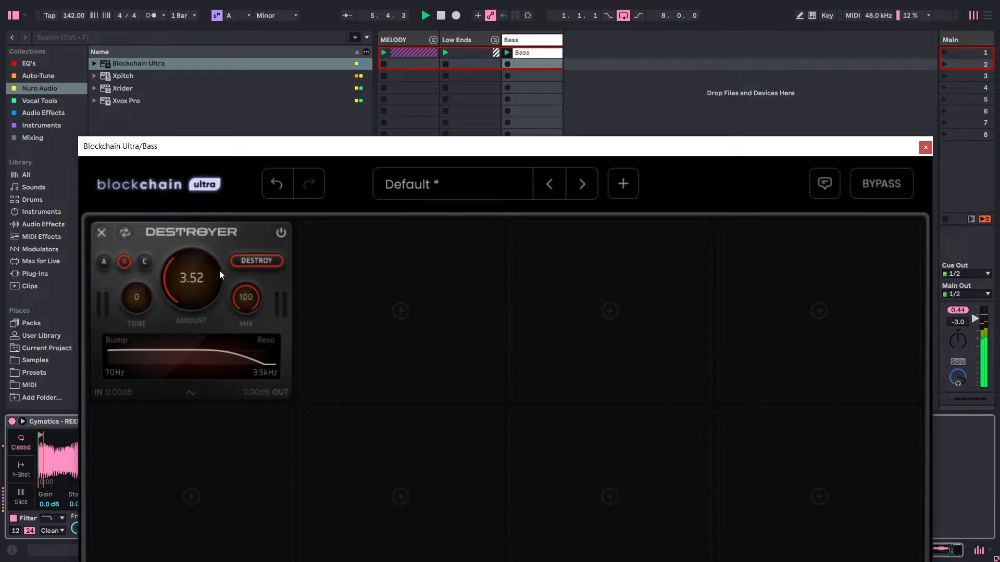
left_click_drag(116, 338, 148, 359)
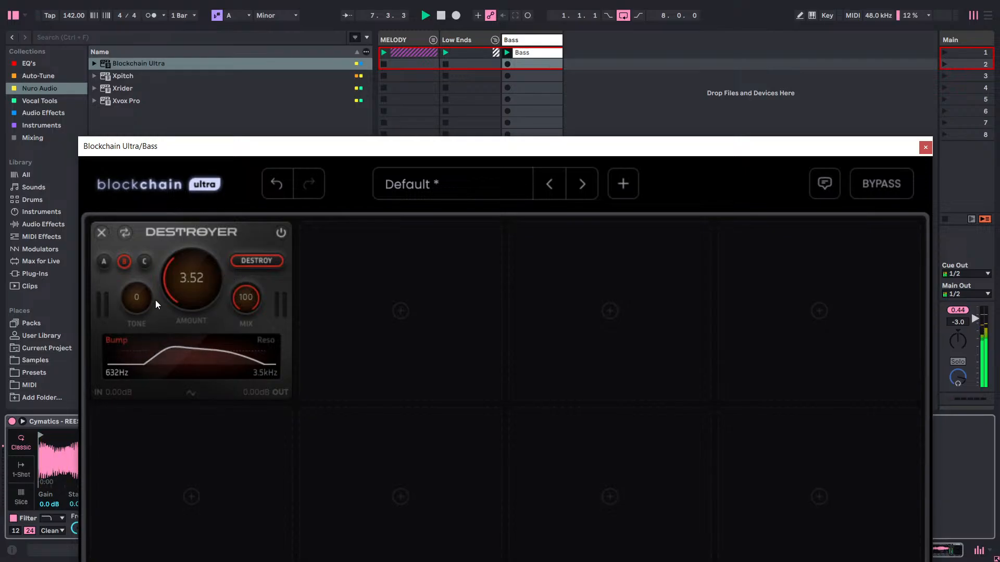
left_click(267, 343)
Move the plugin window aside, toggle the Mono device off and on to compare the bass, and bring the window back.
left_click_drag(506, 146, 2, 373)
left_click(484, 423)
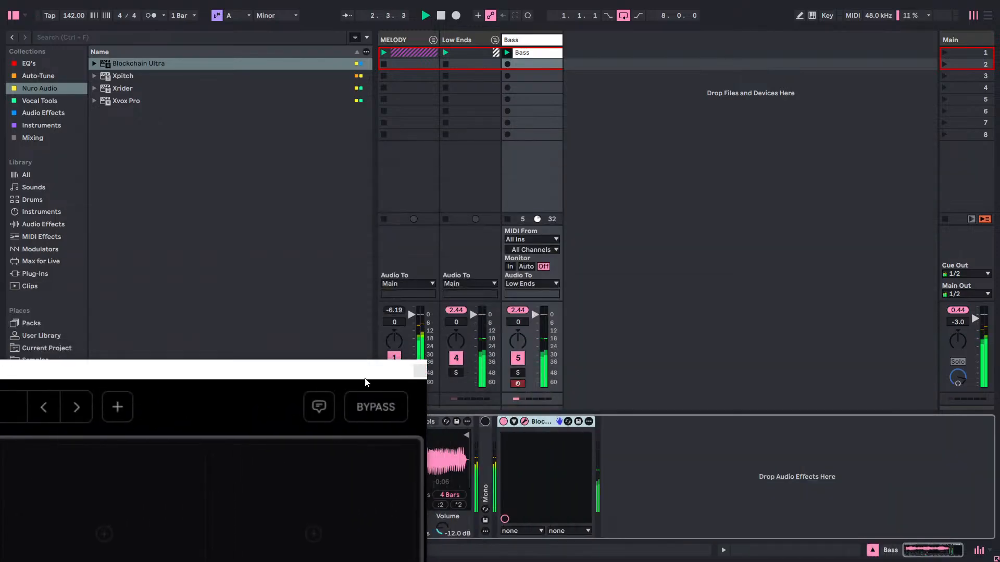
left_click(485, 421)
left_click_drag(312, 372, 830, 31)
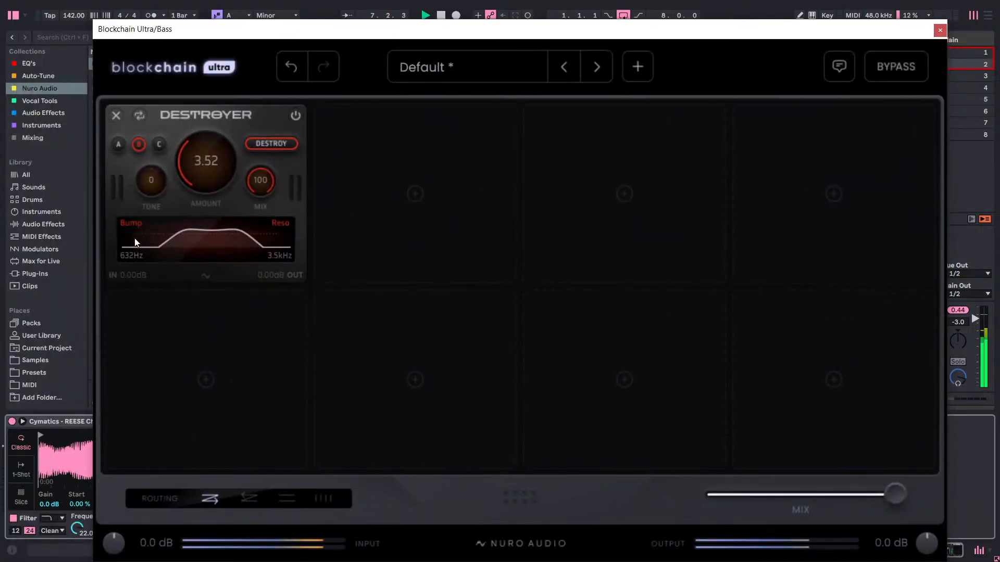
Replace Destroyer in the first slot with the Dual Sat module from the Distortion category.
left_click(115, 115)
left_click(210, 208)
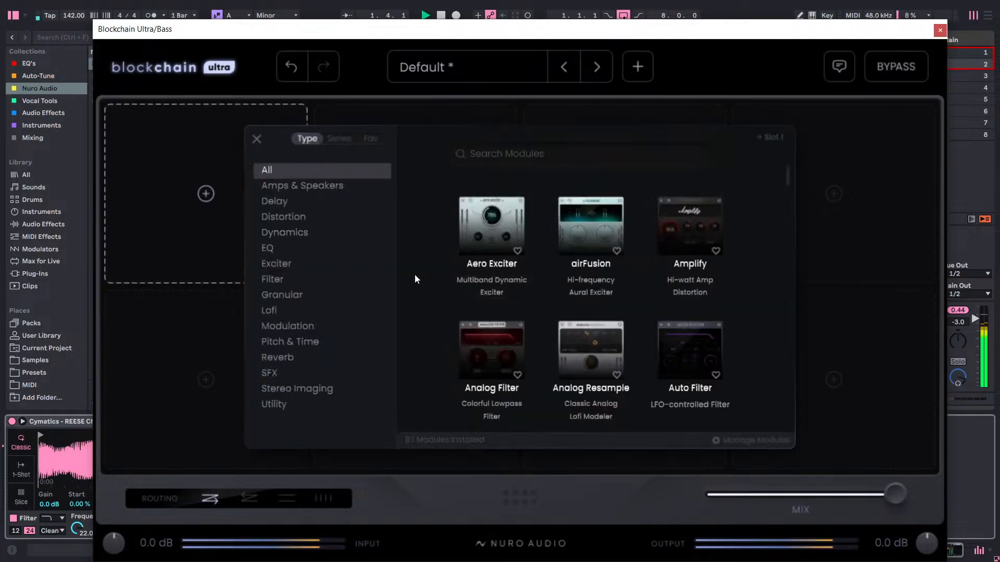
scroll(553, 268, "down", 2)
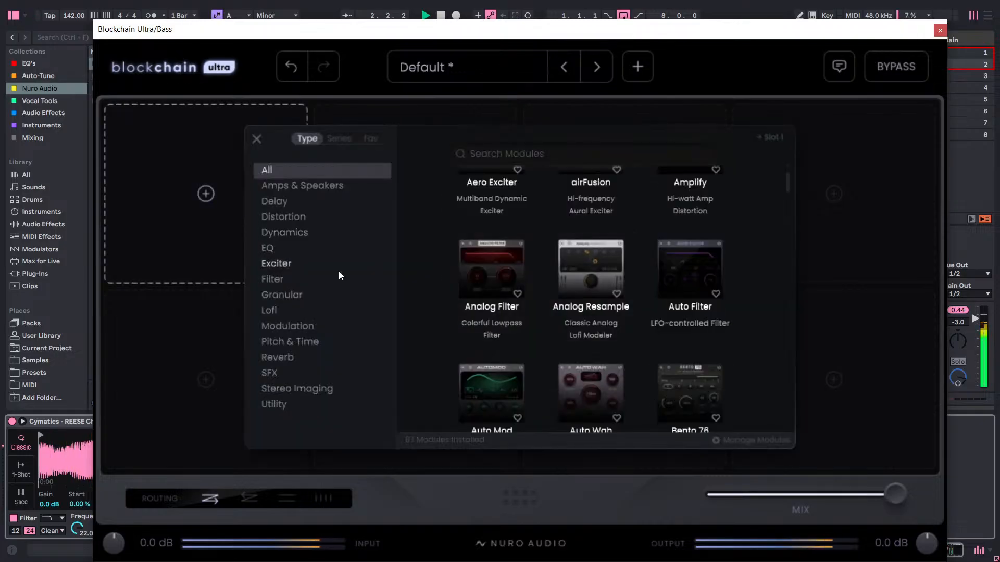
left_click(287, 218)
scroll(651, 281, "down", 3)
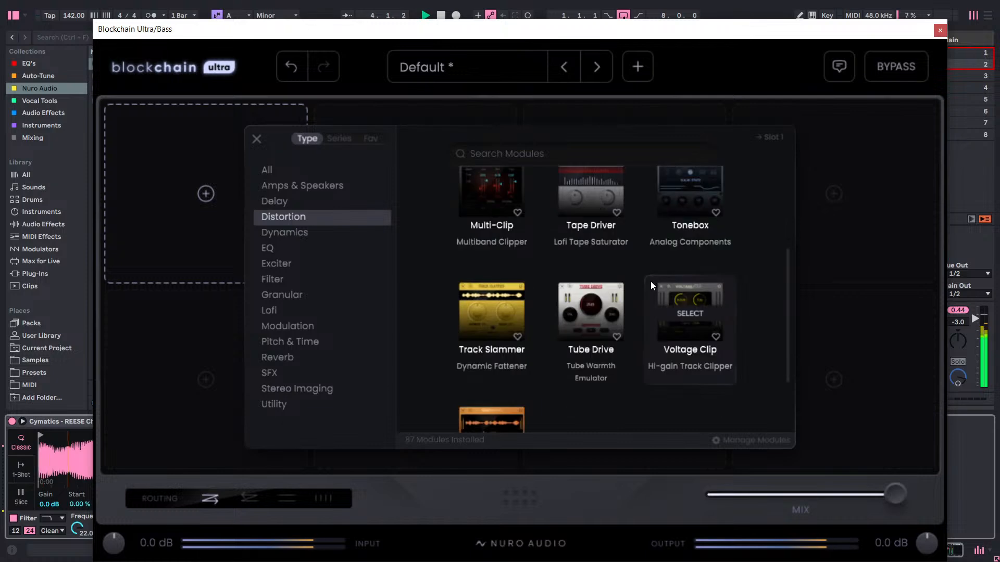
scroll(651, 283, "up", 3)
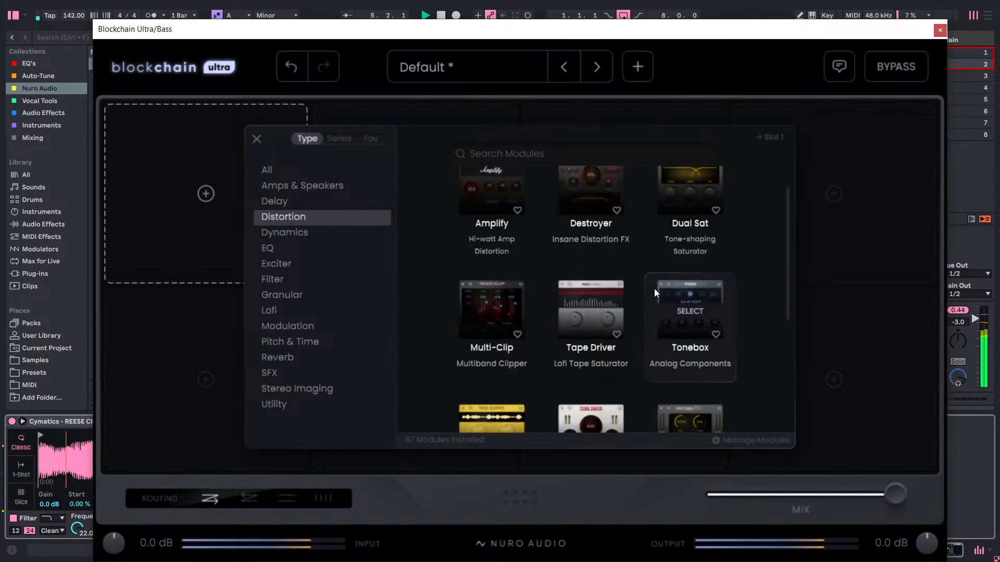
scroll(654, 292, "up", 1)
scroll(654, 291, "down", 1)
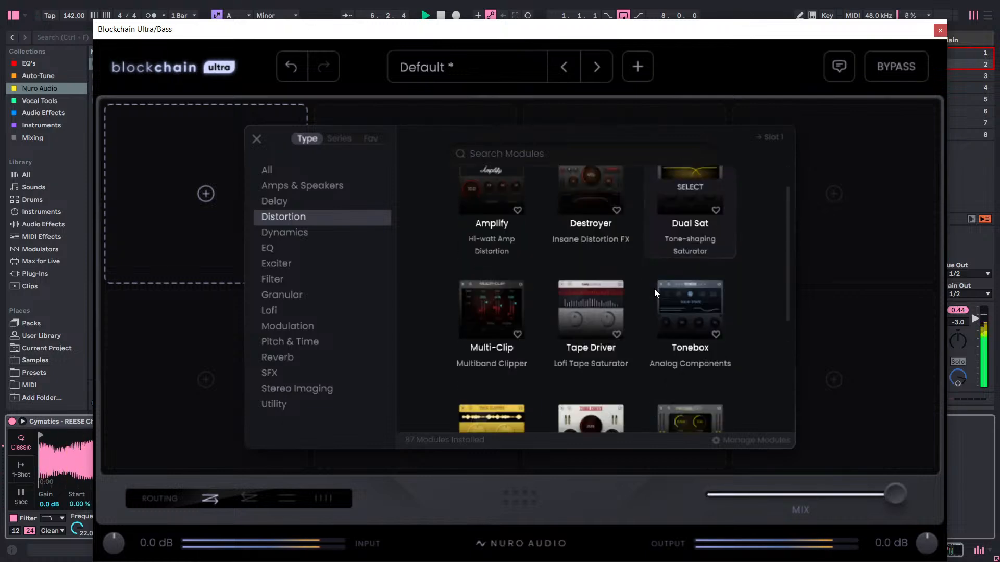
scroll(653, 289, "down", 3)
scroll(652, 289, "down", 1)
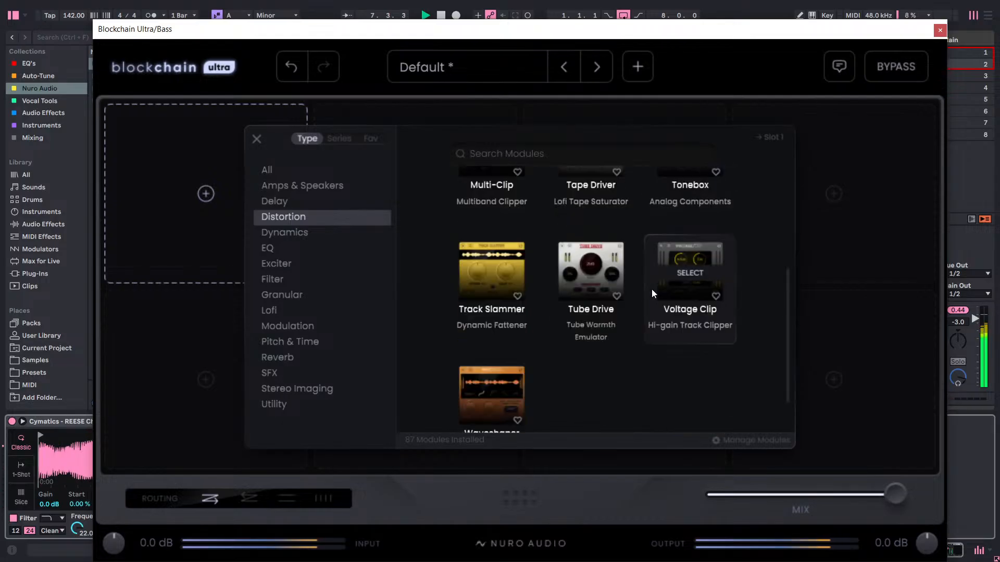
scroll(651, 288, "up", 5)
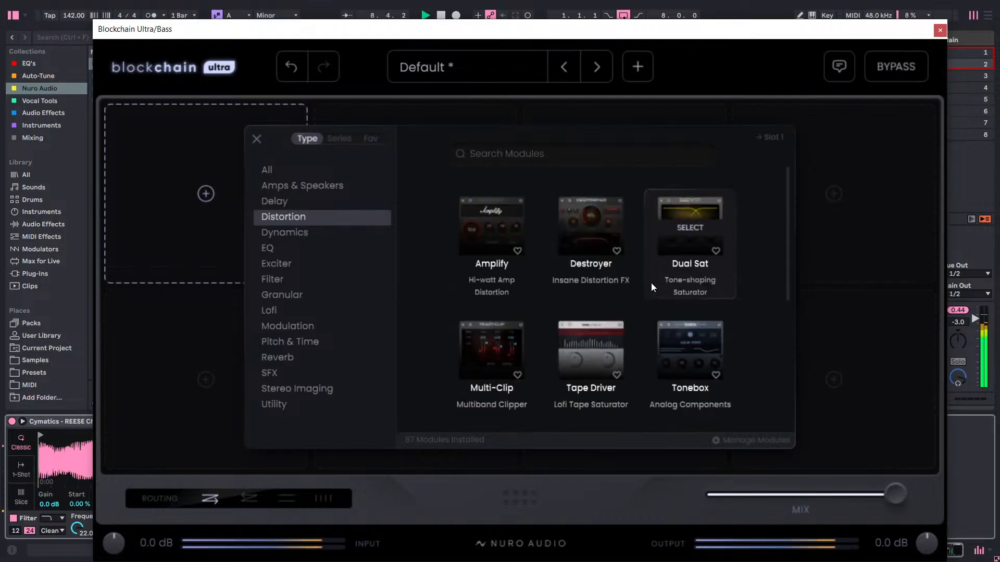
left_click(678, 241)
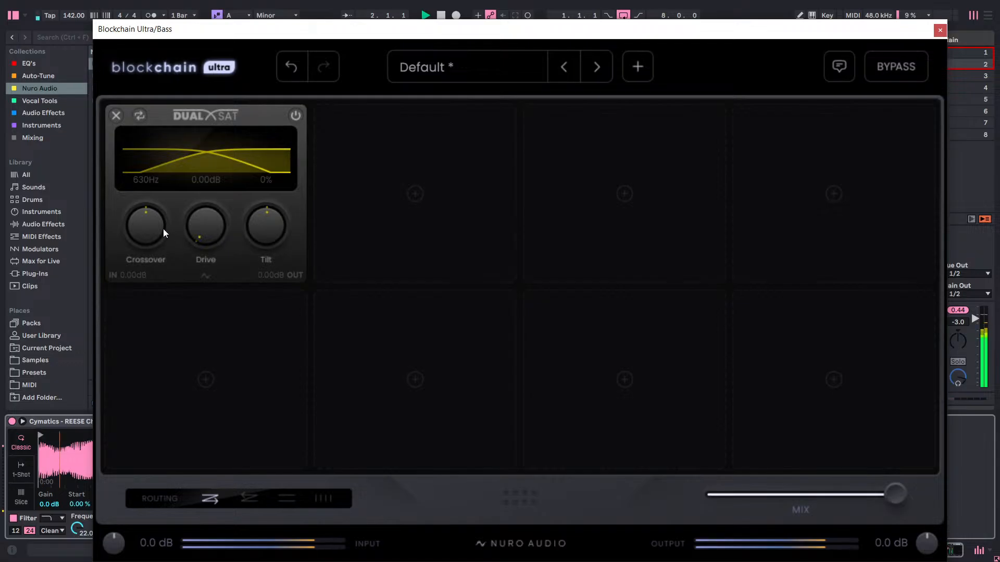
Lower Dual Sat's crossover frequency by ear and set it to exactly 300 Hz.
mouse_move(163, 230)
left_mouse_down()
mouse_move(160, 246)
mouse_move(196, 145)
mouse_move(174, 290)
mouse_move(145, 215)
mouse_move(149, 261)
mouse_move(148, 234)
left_mouse_up()
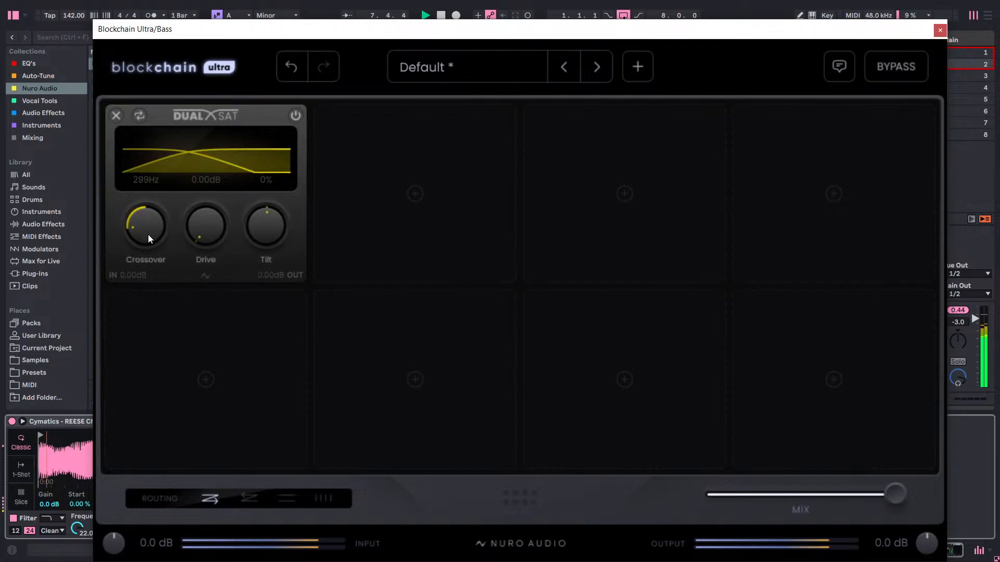
double_click(148, 232)
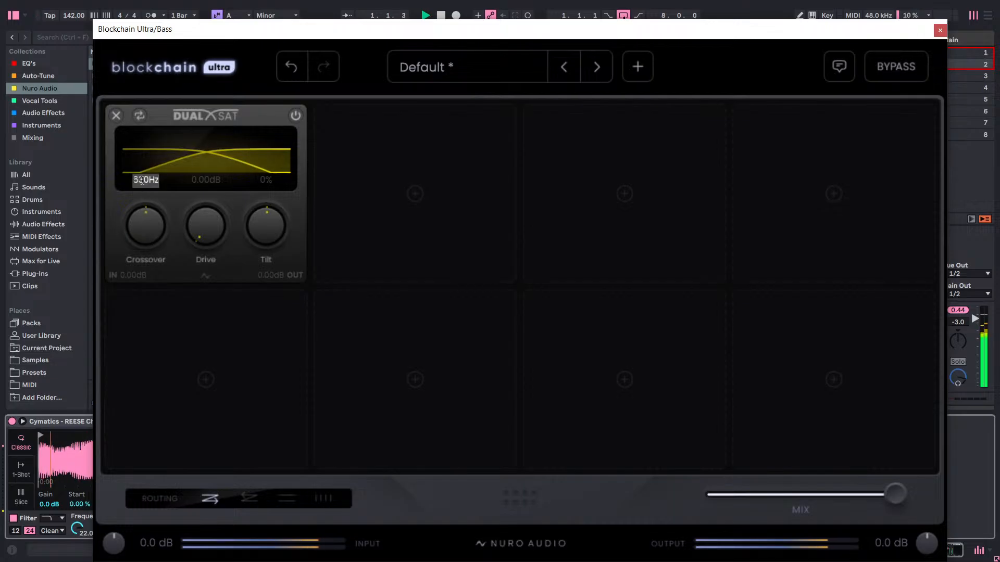
type("300")
key("Return")
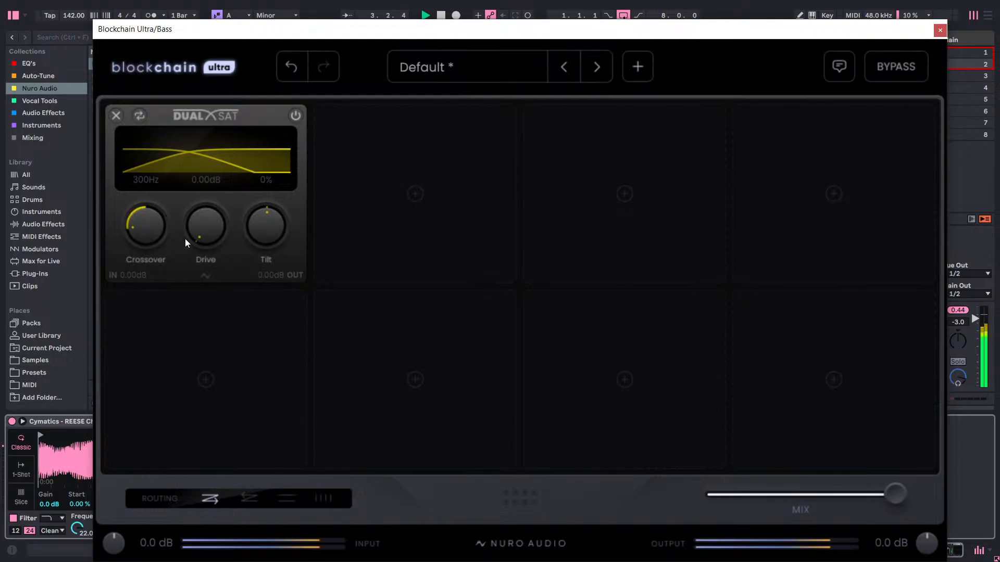
Audition Dual Sat's drive and tilt ranges, settling on 12 dB drive and -70% tilt.
left_click_drag(208, 230, 223, 126)
left_click_drag(208, 227, 293, 59)
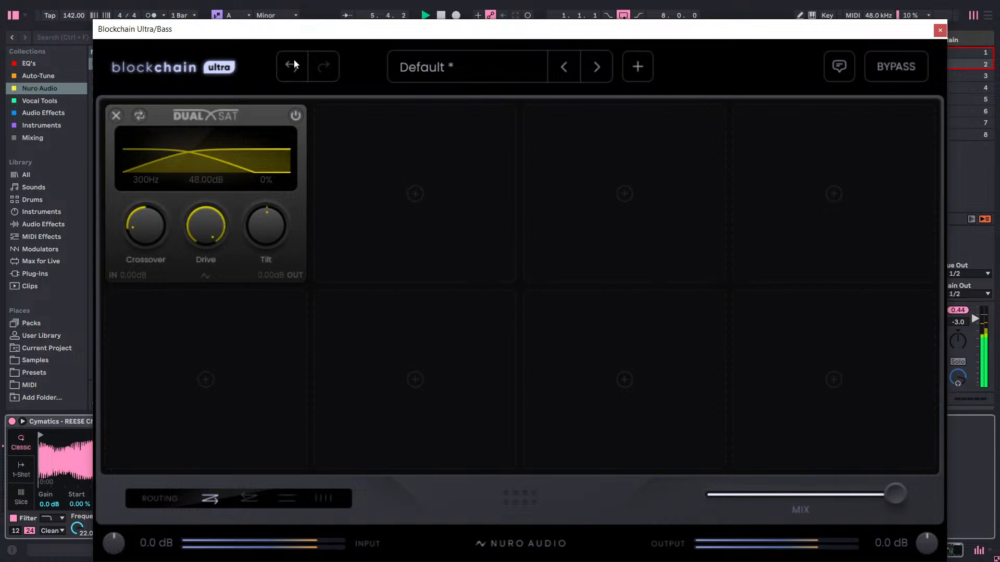
scroll(208, 232, "down", 2)
left_click_drag(260, 234, 319, 473)
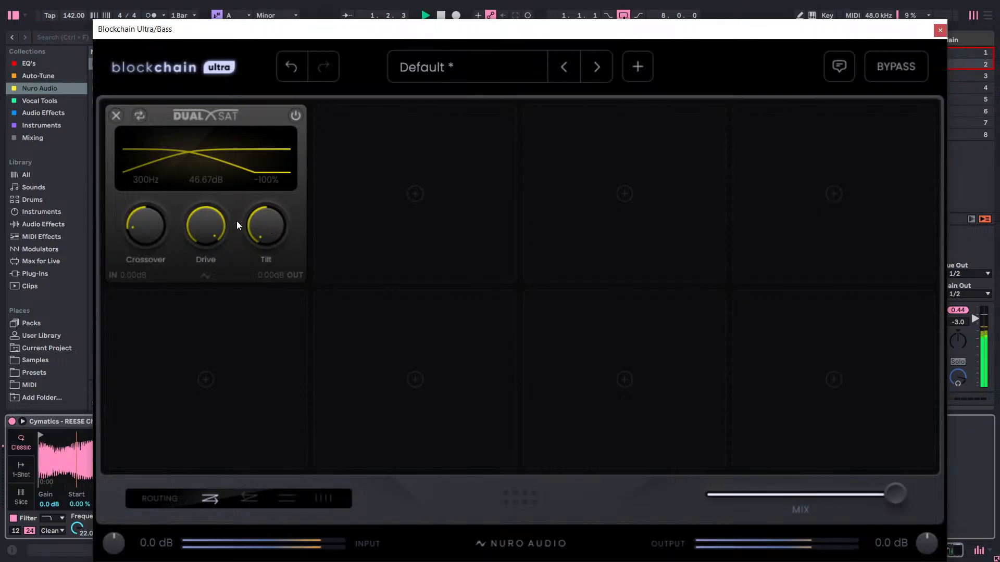
left_click_drag(209, 225, 206, 295)
left_click_drag(209, 242, 202, 296)
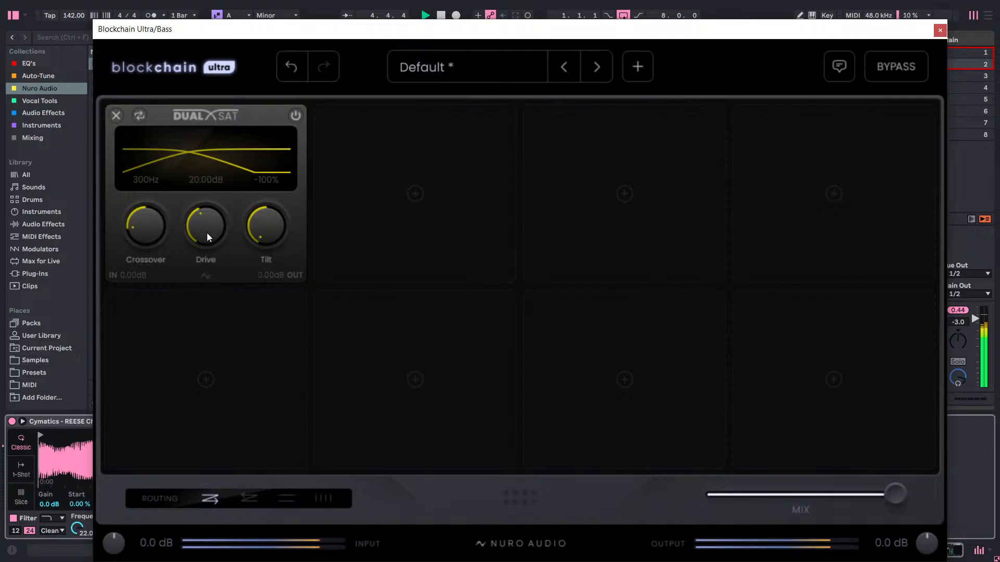
left_click_drag(208, 232, 276, 208)
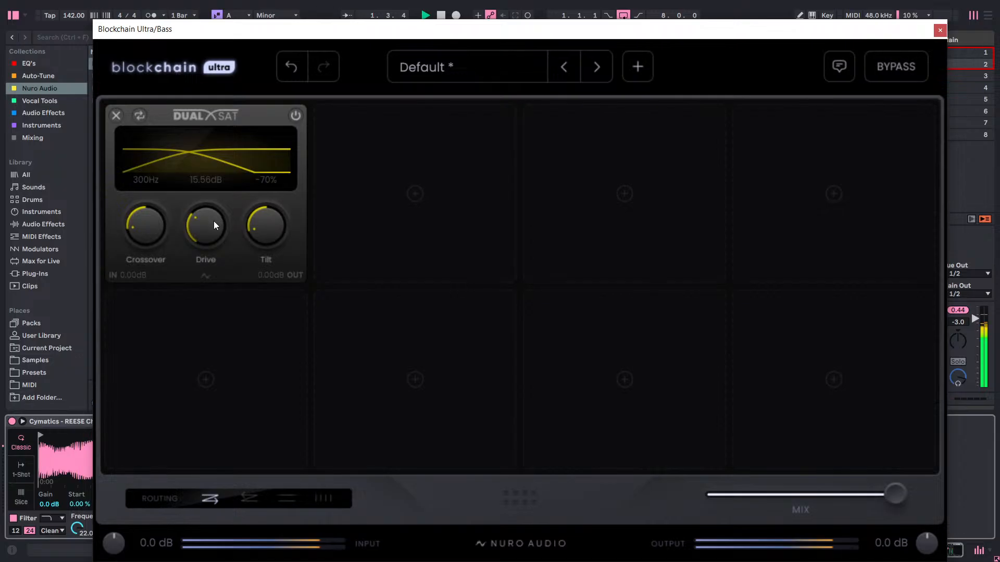
left_click_drag(212, 225, 210, 230)
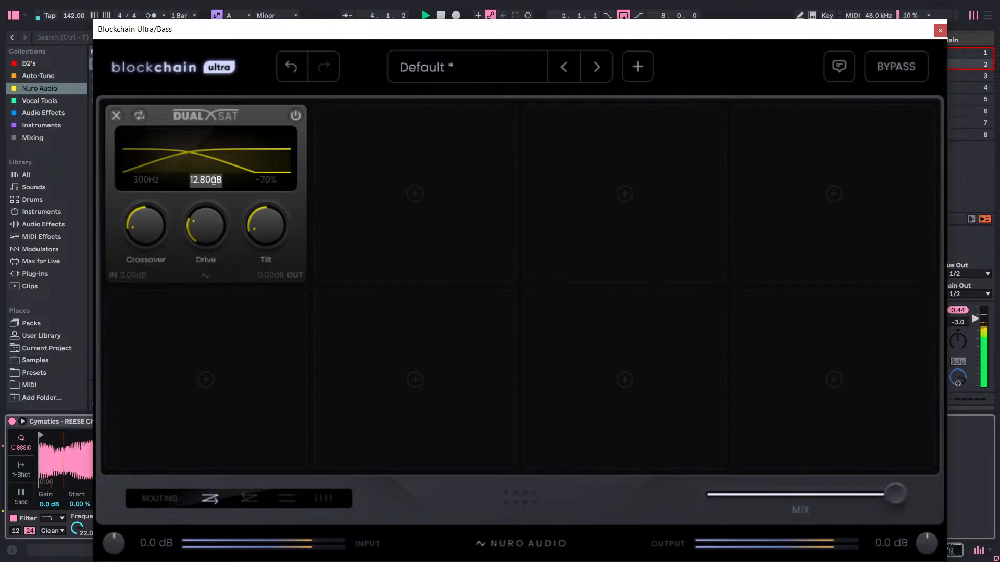
type("12")
Move the plugin window off the mixer, reset the Bass track's peak level reading, and uncover the Main track.
left_click_drag(538, 35, 508, 467)
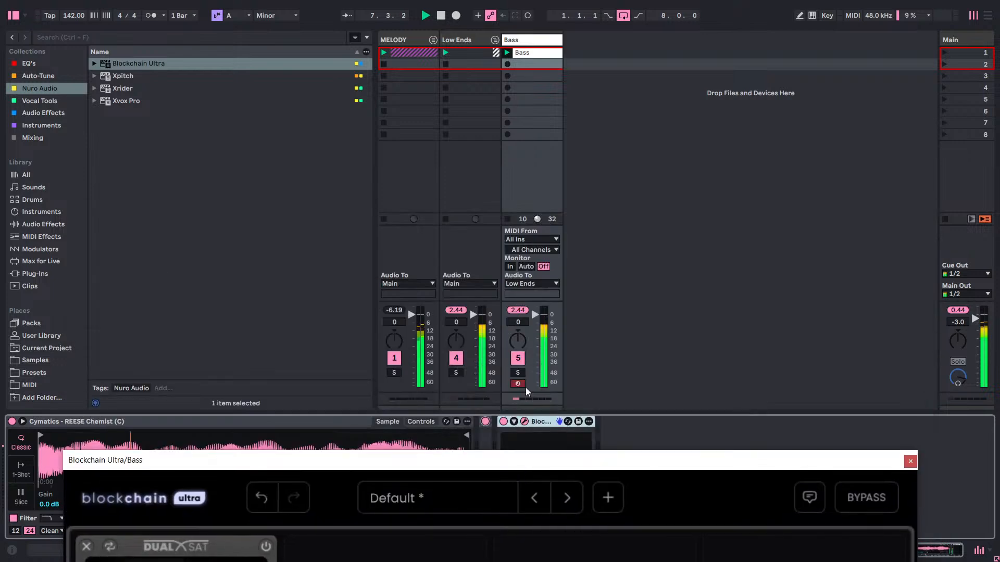
left_click(517, 310)
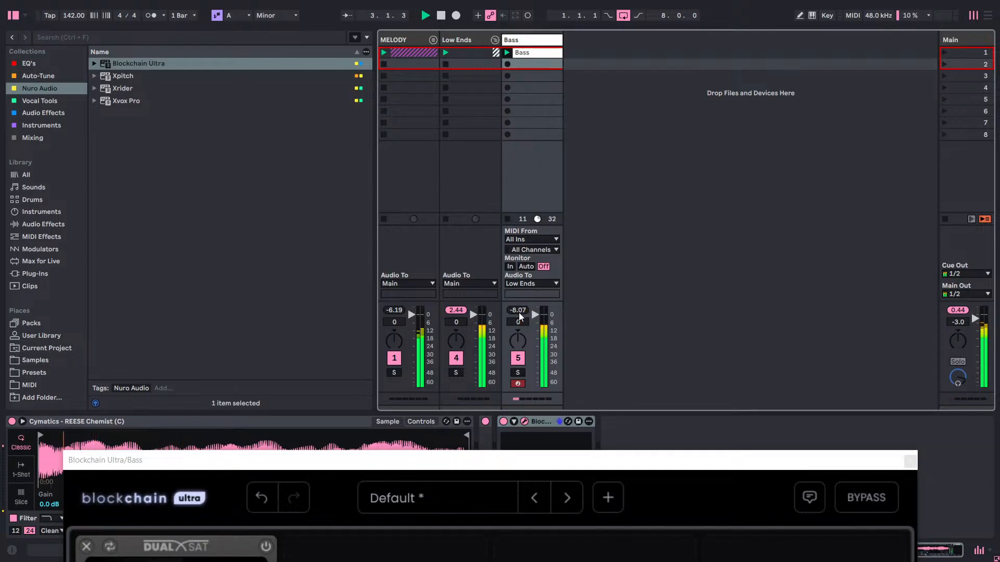
left_click_drag(529, 466, 379, 136)
Reset the Main track's volume to 0, restore it to -3 dB, and bring the plugin window back.
double_click(953, 324)
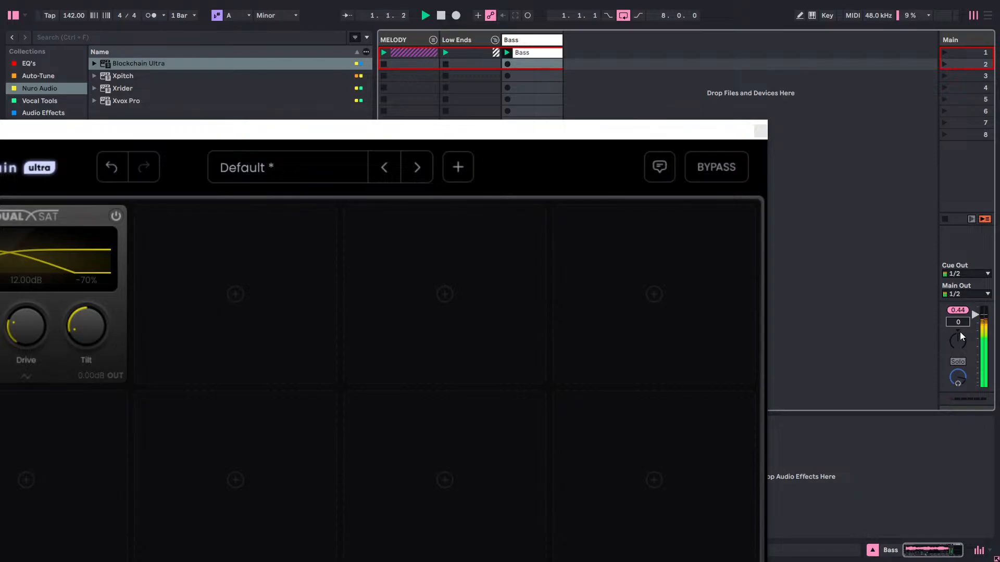
type("-3")
key("Return")
left_click_drag(535, 136, 693, 39)
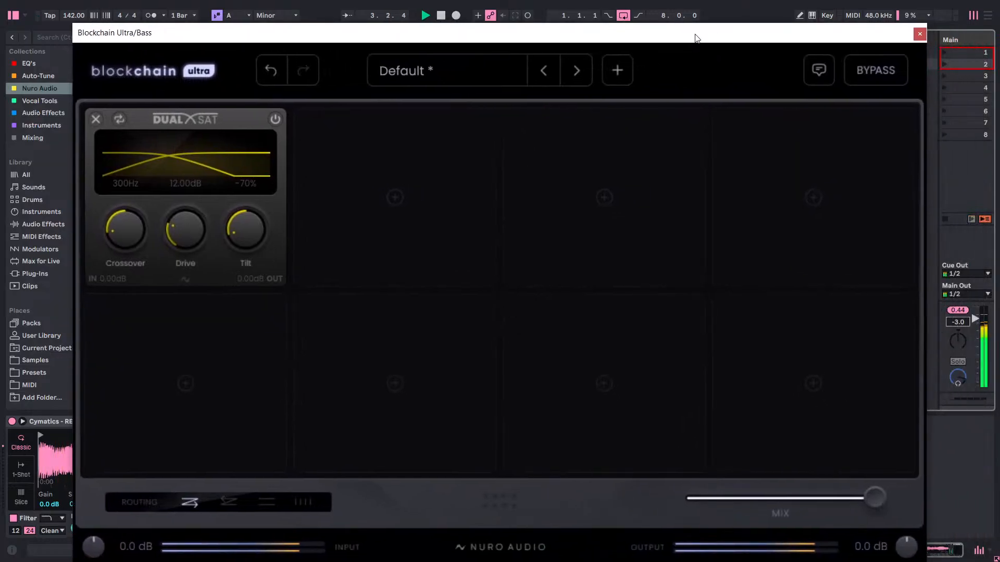
Add the Dimensionizer module to the second slot, after Dual Sat.
left_click(411, 189)
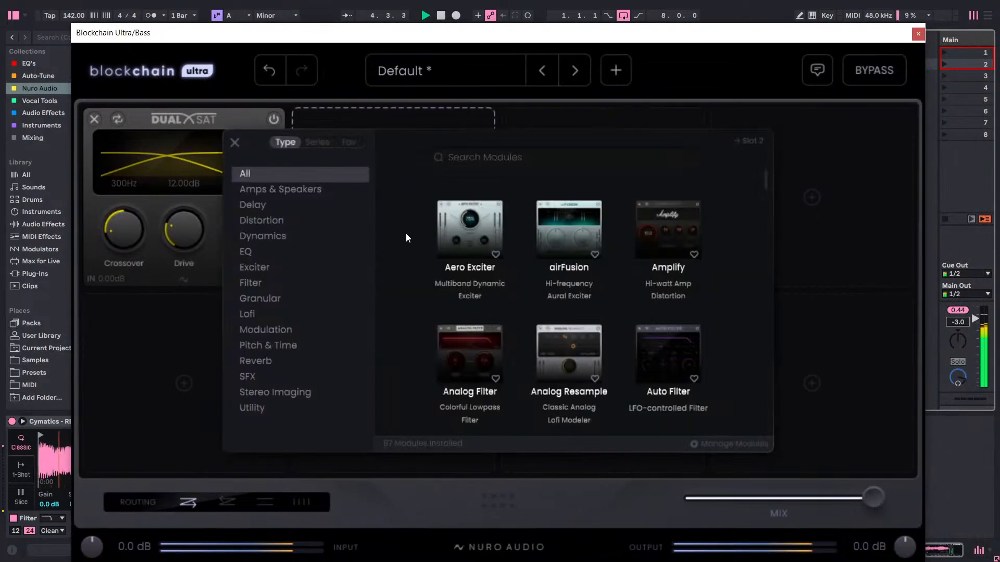
scroll(575, 305, "down", 6)
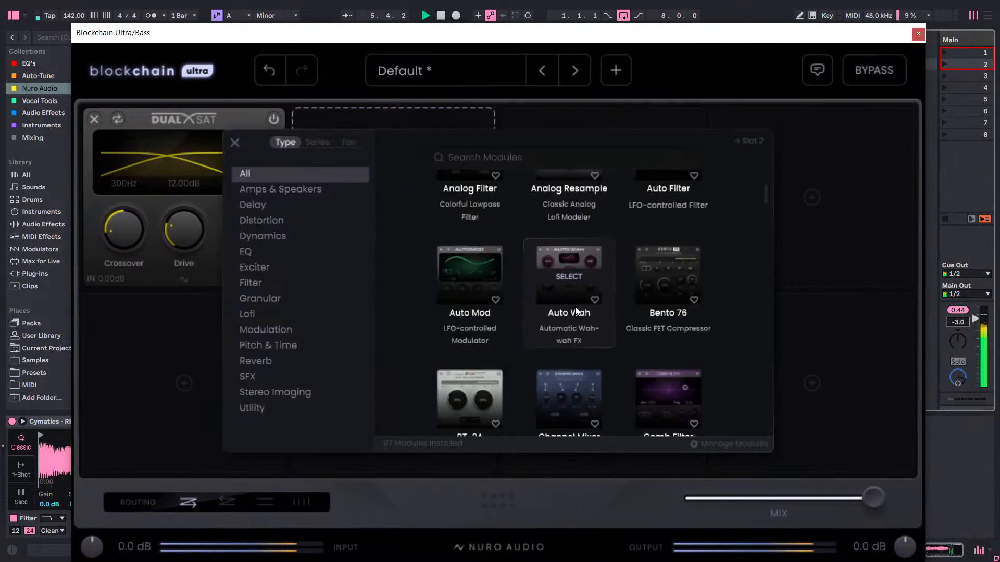
scroll(573, 307, "down", 8)
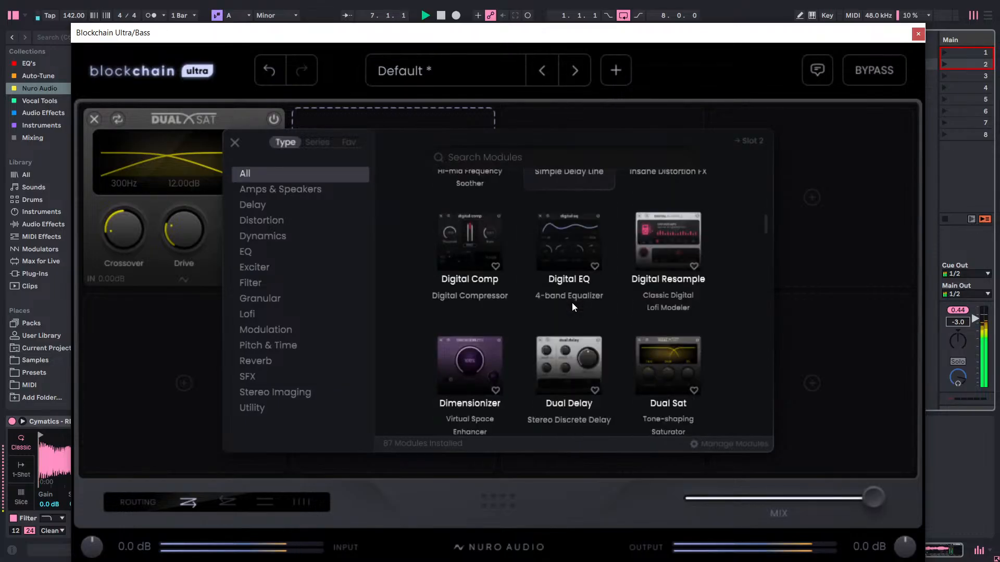
left_click(466, 289)
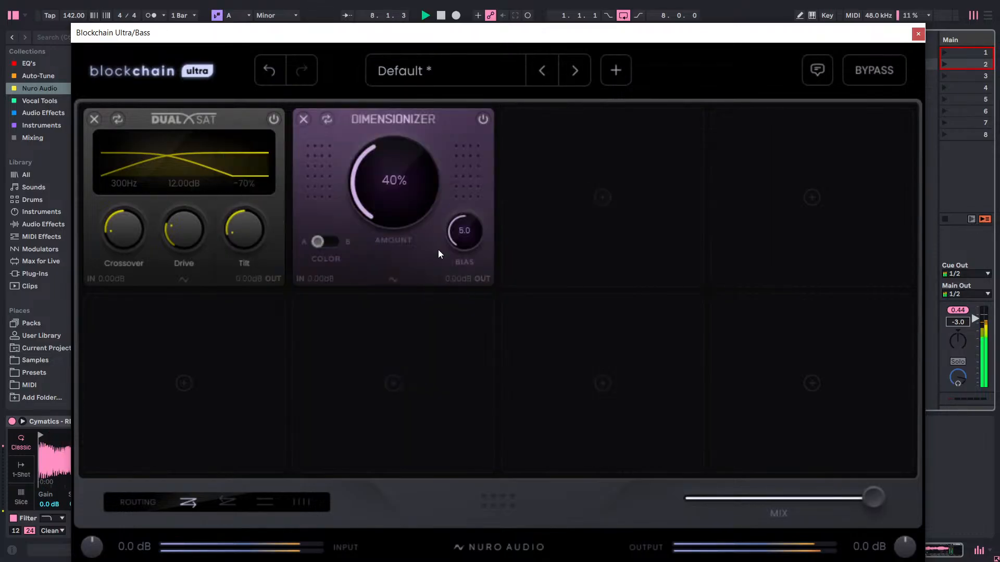
Audition the Dimensionizer at 100% amount, compare it off and on, and remove it from the second slot.
left_click_drag(381, 182, 432, 125)
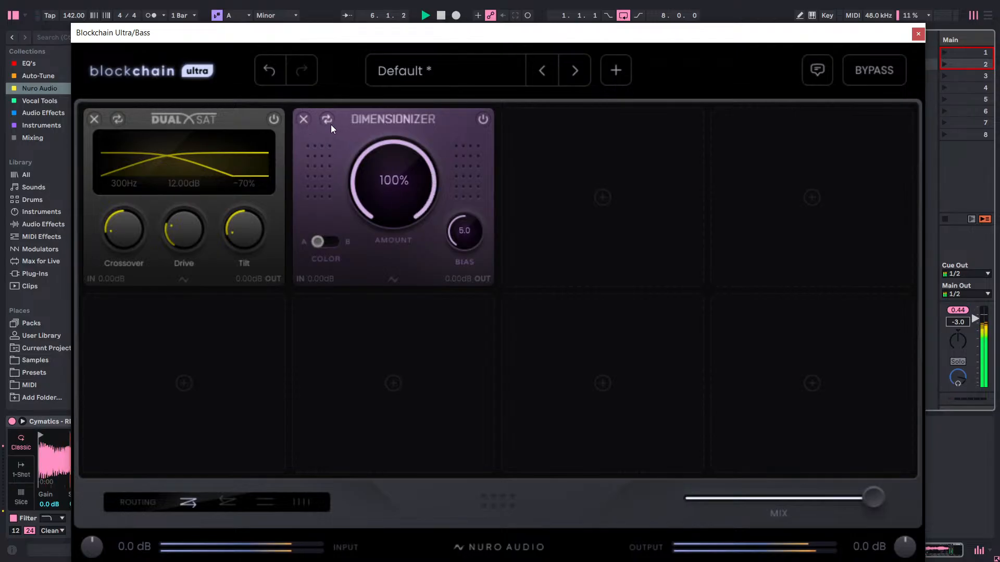
left_click(478, 120)
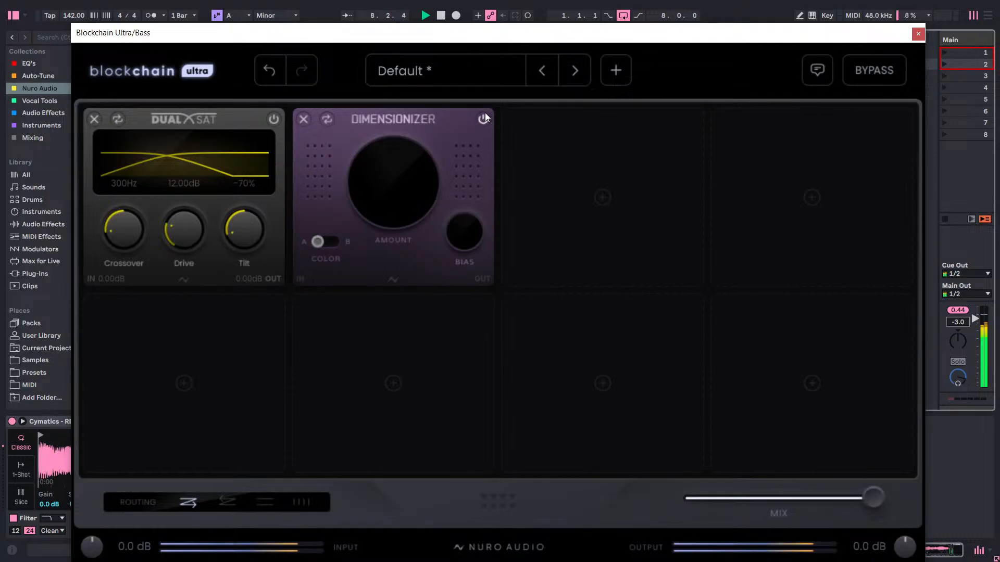
left_click(483, 120)
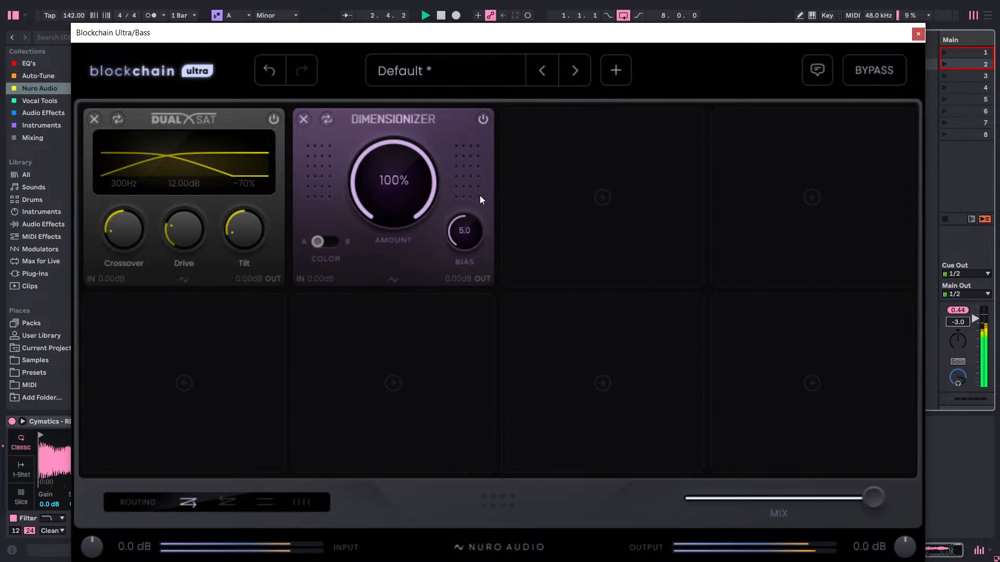
left_click(304, 120)
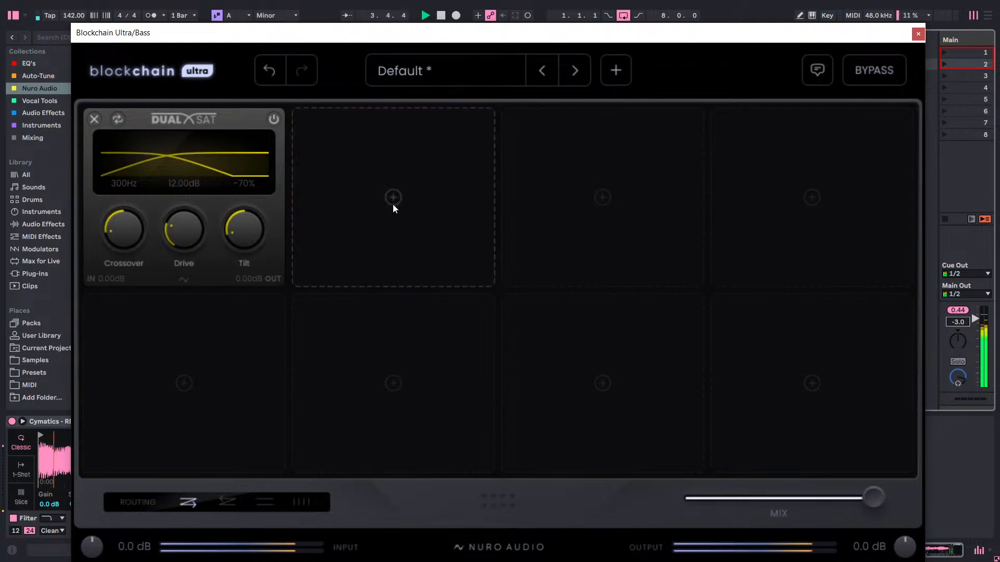
Browse the modules for the second slot, examining the Stereo Imaging, SFX and Utility categories.
left_click(393, 198)
scroll(485, 253, "up", 1)
scroll(486, 251, "down", 3)
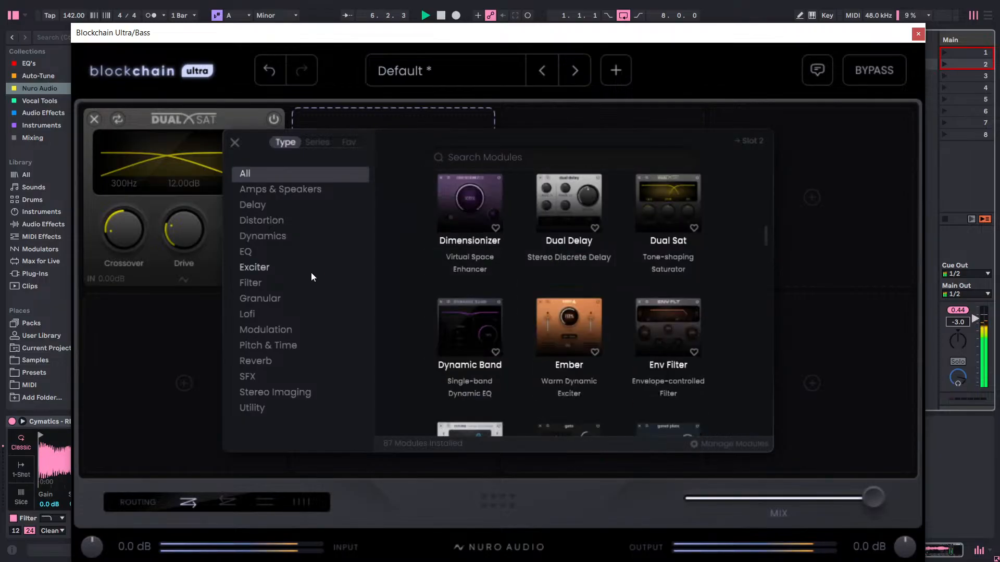
left_click(274, 394)
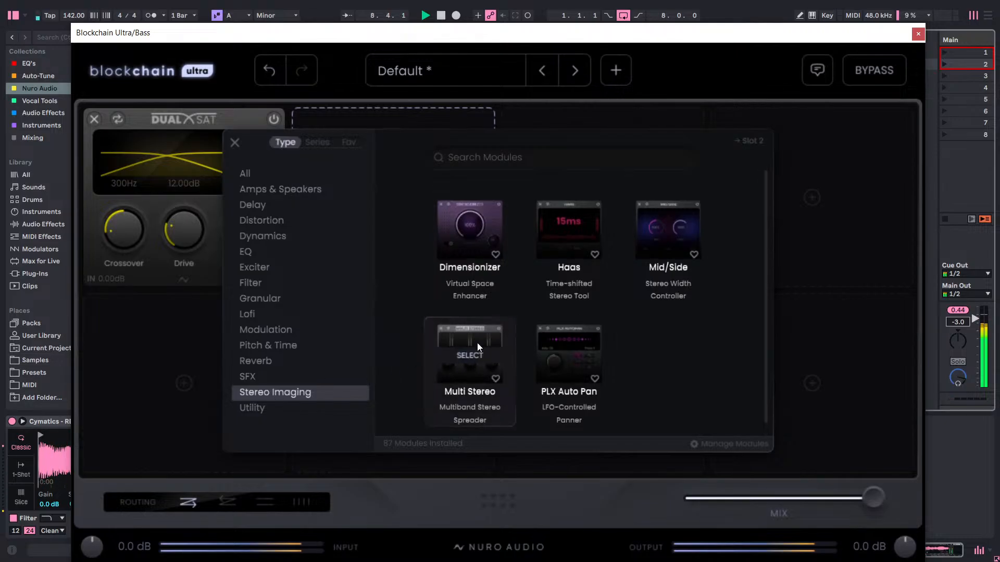
left_click(263, 378)
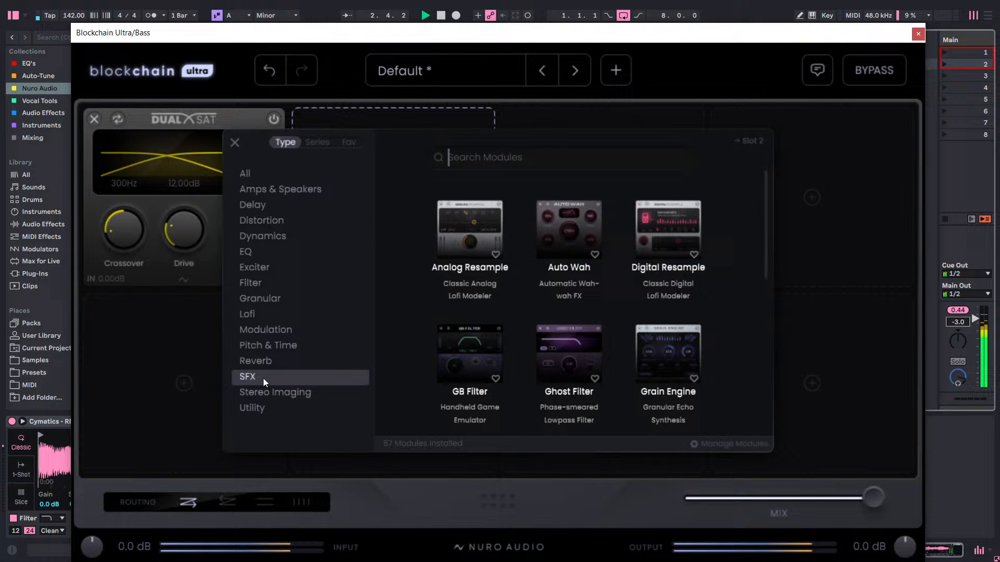
left_click(258, 412)
scroll(554, 330, "down", 1)
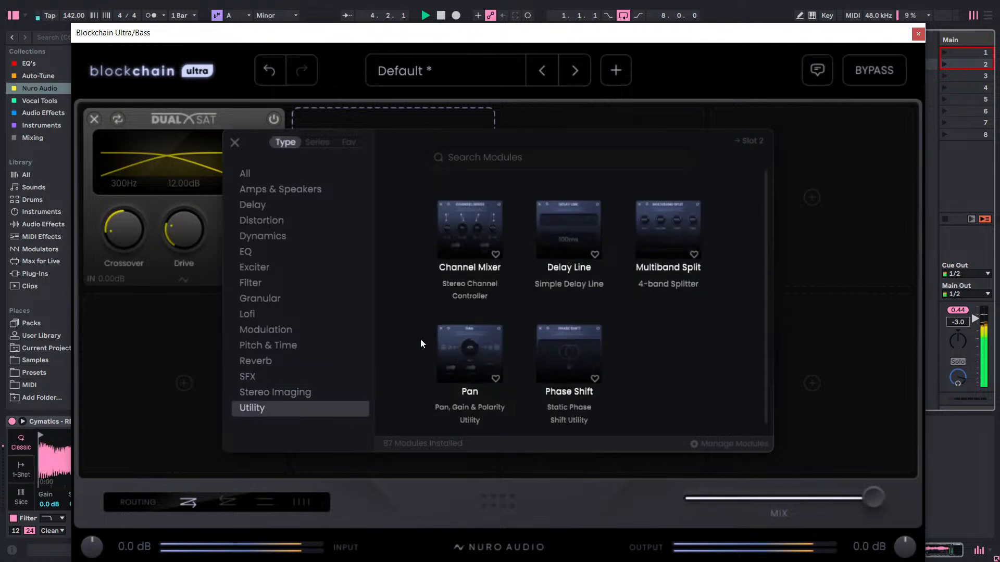
left_click(286, 373)
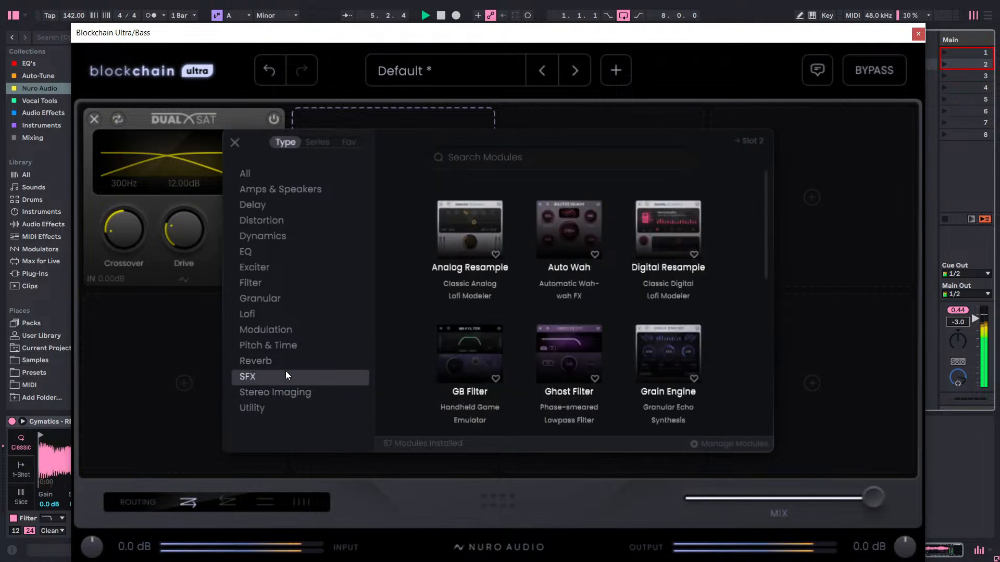
scroll(642, 324, "down", 6)
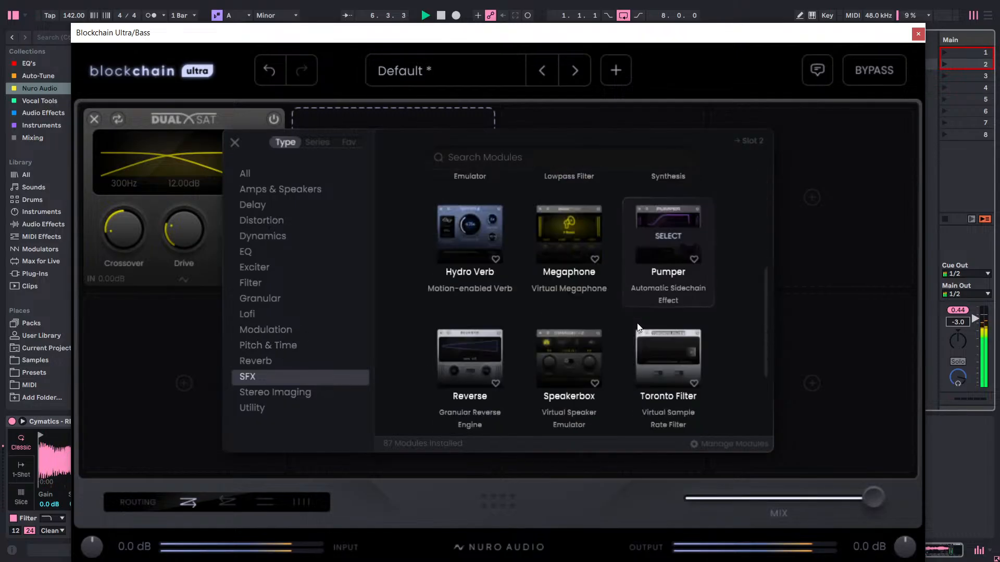
Examine the Reverb, Modulation, Lofi and Granular categories for a module suited to the second slot.
left_click(283, 359)
left_click(281, 336)
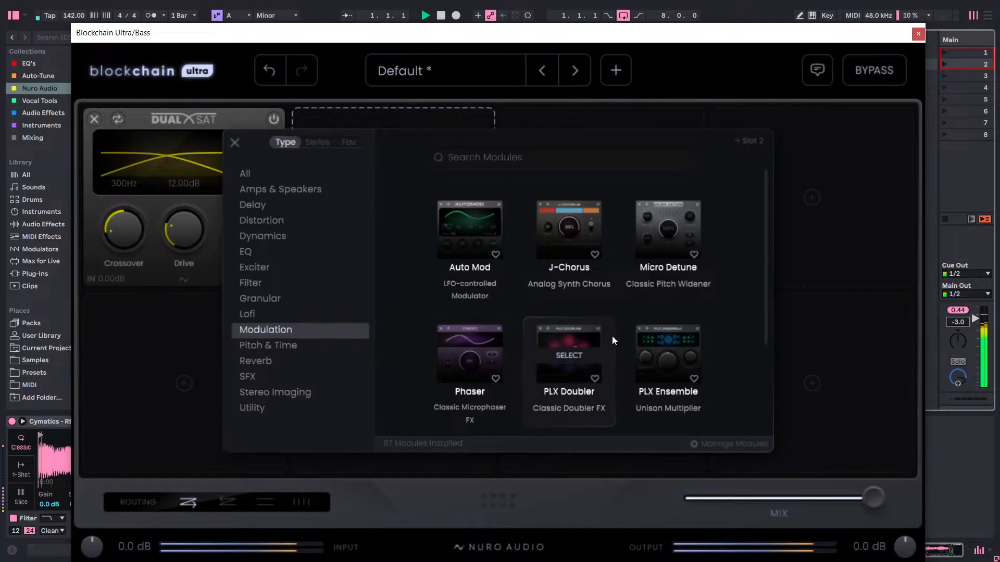
scroll(613, 336, "down", 3)
scroll(613, 337, "up", 2)
scroll(573, 333, "up", 1)
left_click(269, 315)
scroll(657, 316, "down", 5)
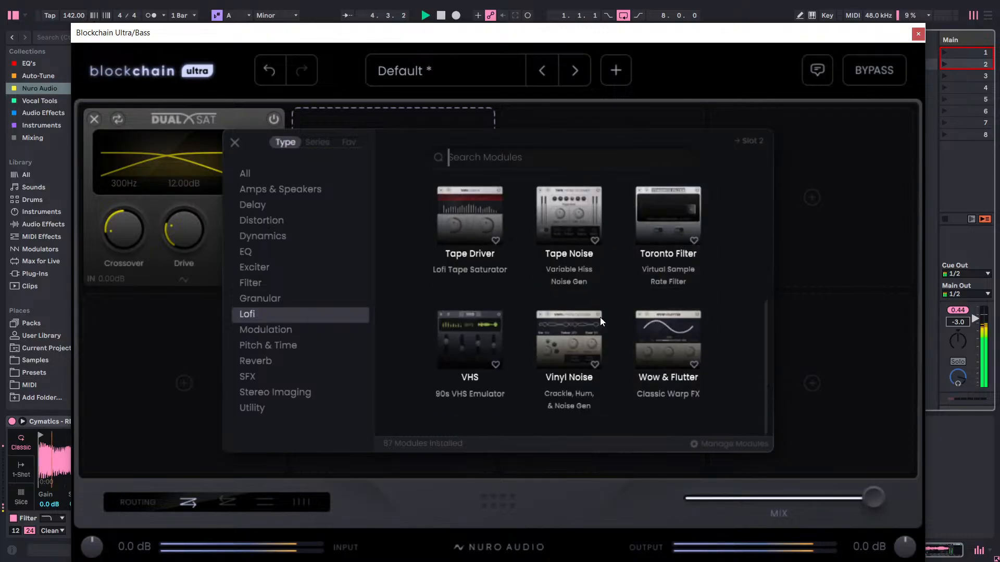
left_click(285, 298)
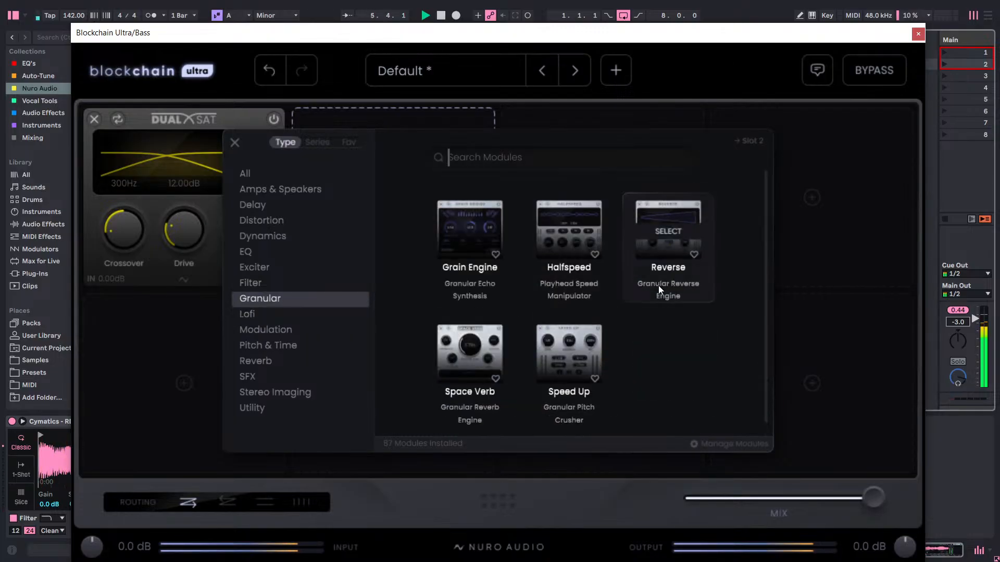
Check the Filter and EQ categories and add the Magnitude module from Exciter to the second slot.
left_click(262, 282)
scroll(545, 279, "down", 4)
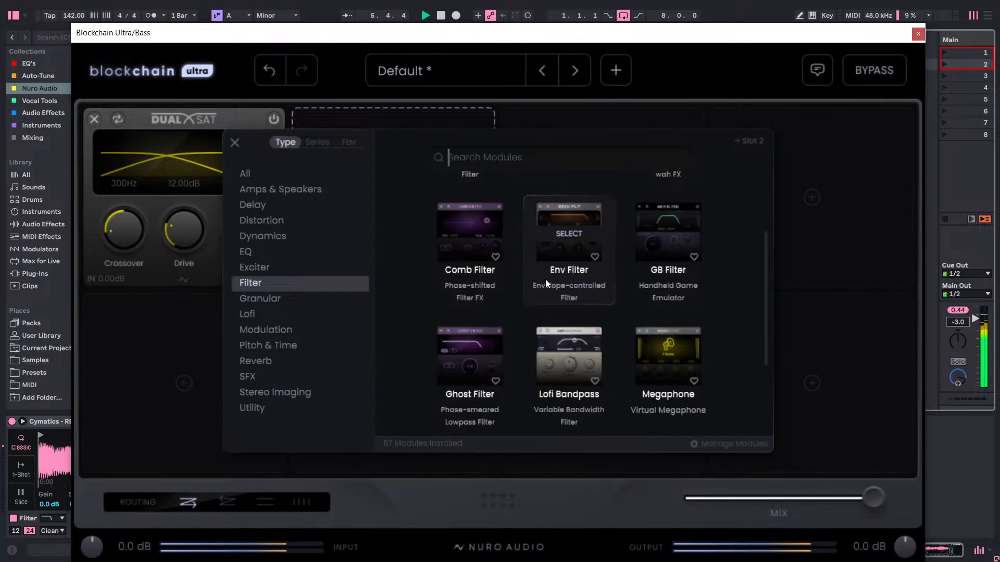
left_click(267, 254)
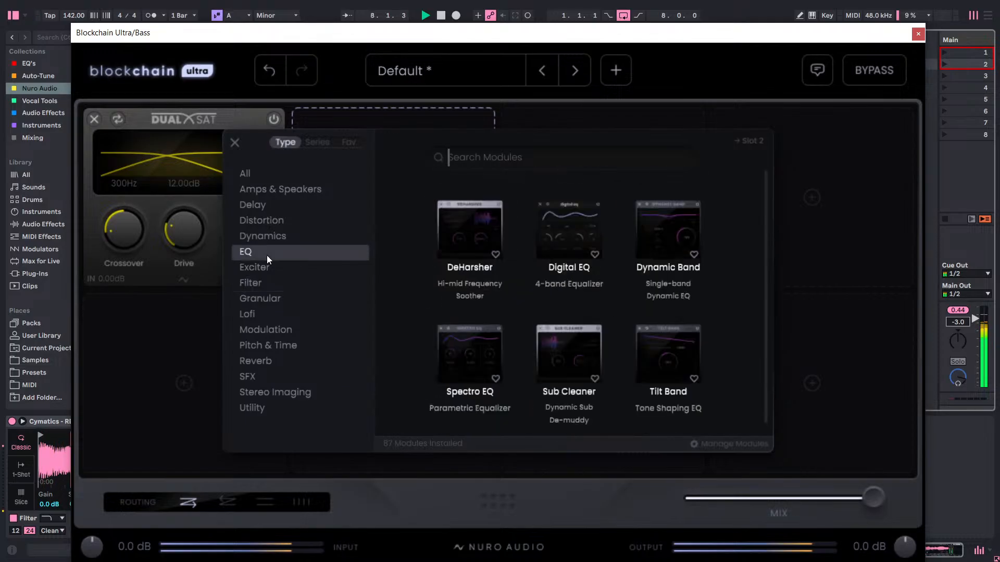
left_click(301, 263)
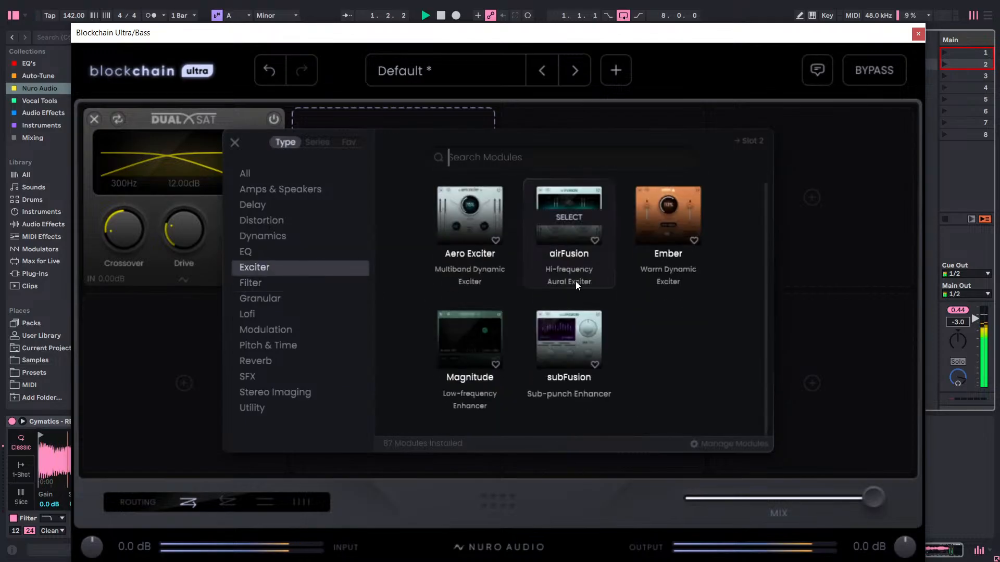
left_click(469, 338)
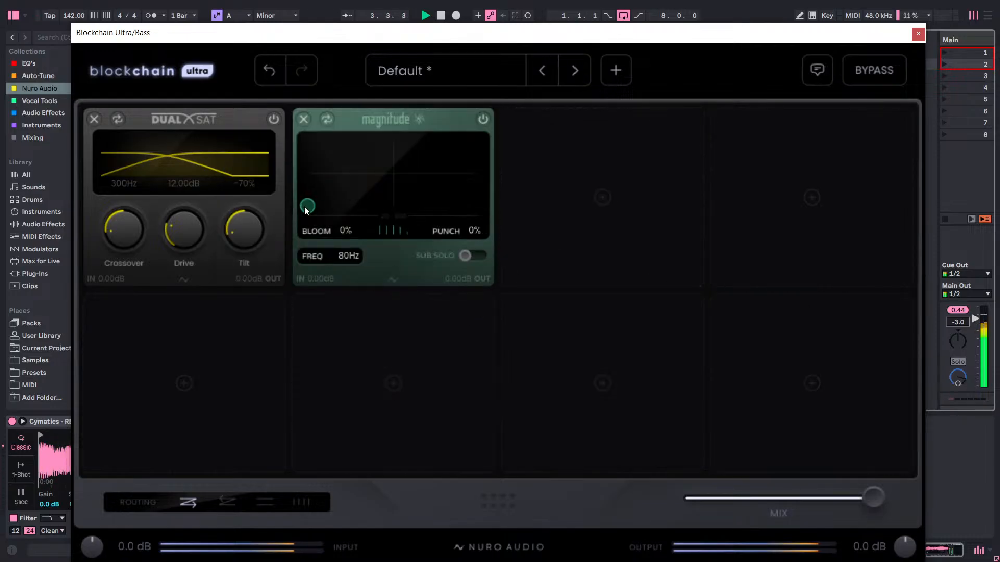
Set Magnitude's Bloom to 48% and Punch to 16%, and reset the Bass track's peak level reading.
left_click_drag(305, 208, 390, 197)
left_click_drag(452, 39, 451, 420)
left_click(518, 310)
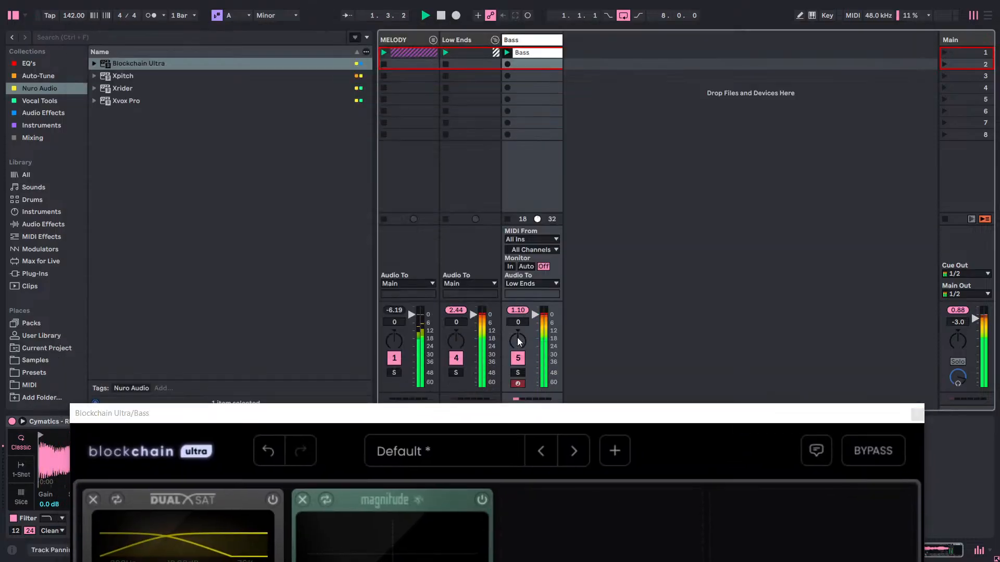
left_click_drag(529, 412, 542, 136)
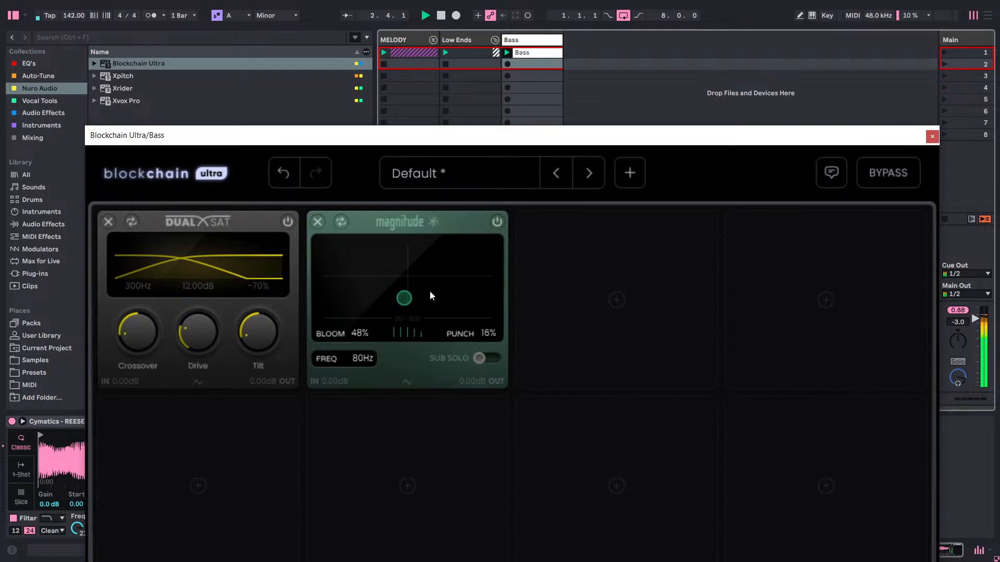
Raise Magnitude's Bloom and Punch to 100% and turn on Sub Solo.
left_click_drag(405, 298, 503, 287)
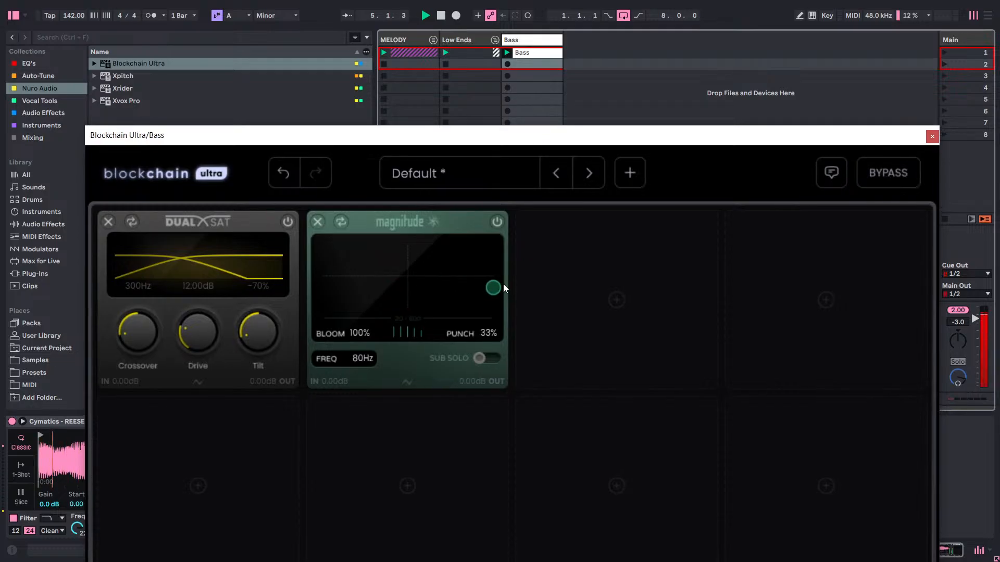
left_click_drag(503, 287, 500, 221)
left_click(483, 357)
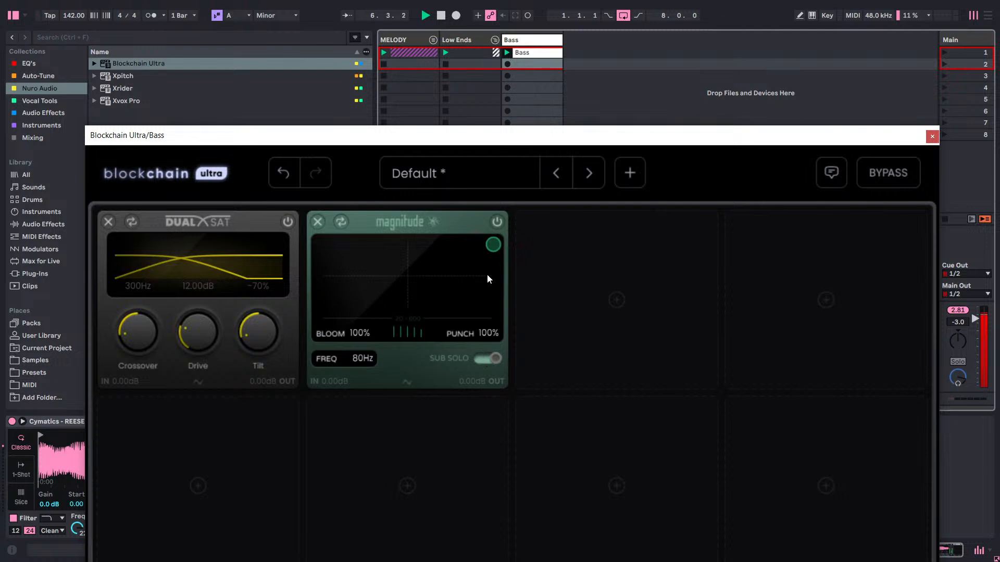
Lower the Bass track's volume to -5.2 dB and slightly further, resetting its peak level reading after each change.
left_click_drag(558, 136, 537, 423)
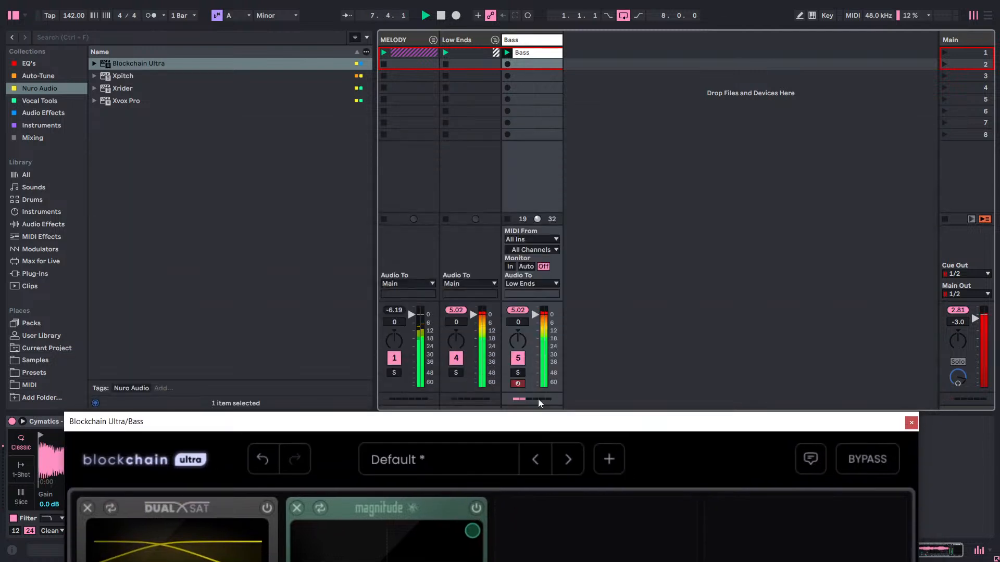
left_click(520, 313)
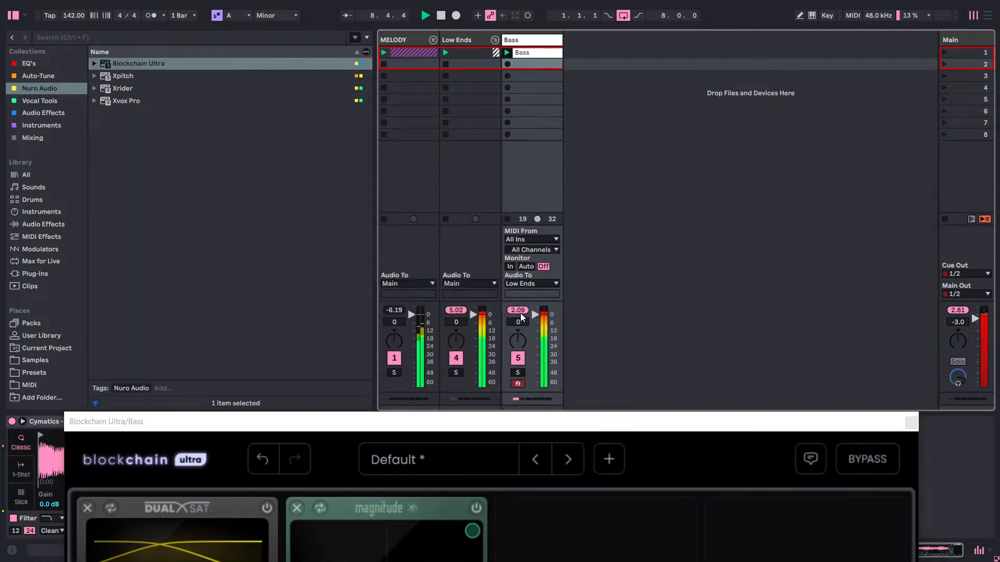
left_click_drag(520, 320, 519, 336)
left_click(522, 313)
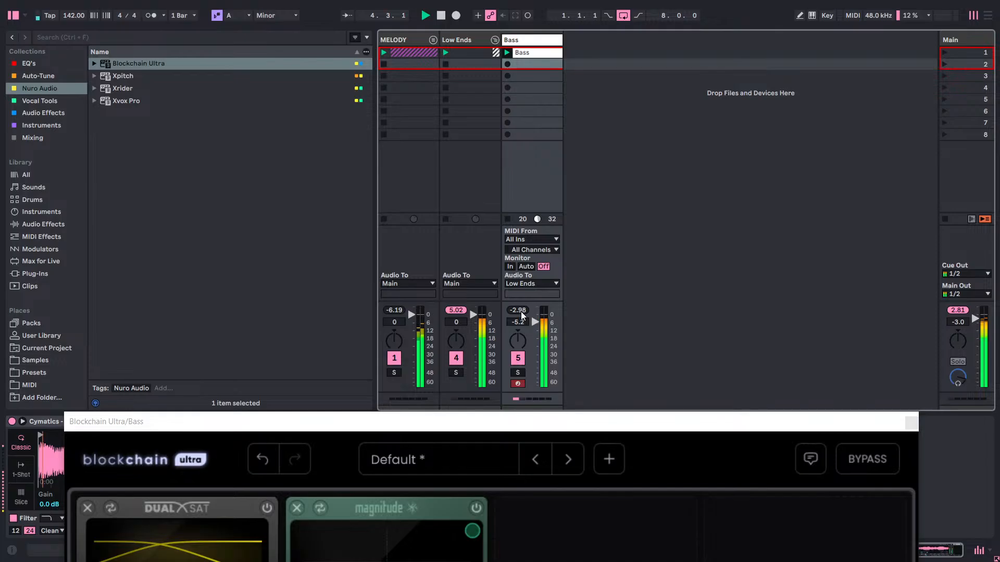
mouse_move(520, 322)
left_mouse_down()
mouse_move(520, 334)
mouse_move(519, 325)
left_mouse_up()
left_click(522, 308)
left_click_drag(557, 418, 576, 220)
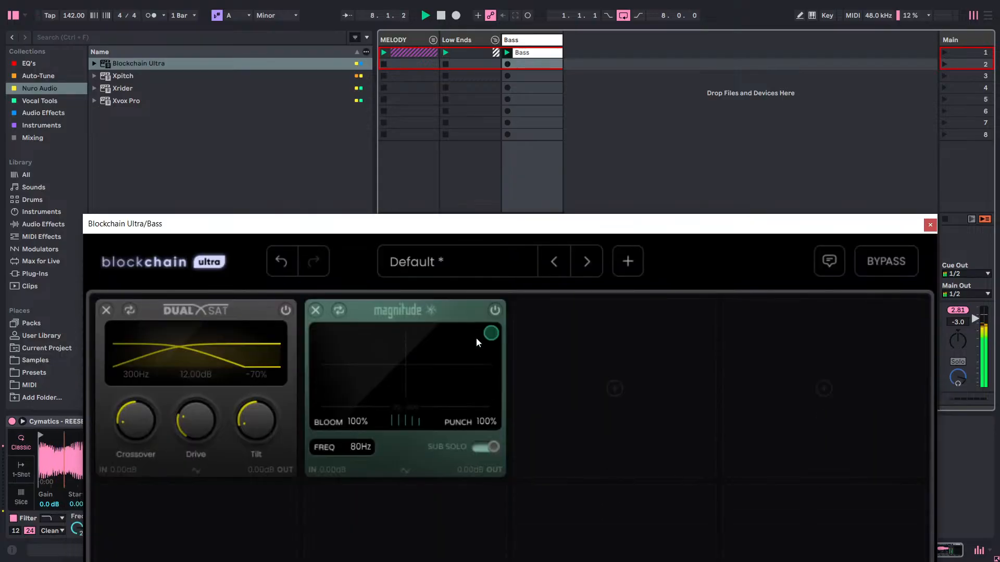
Turn off Magnitude's Sub Solo, stop playback, and set the Bass track's volume to 0.5 dB.
left_click(488, 446)
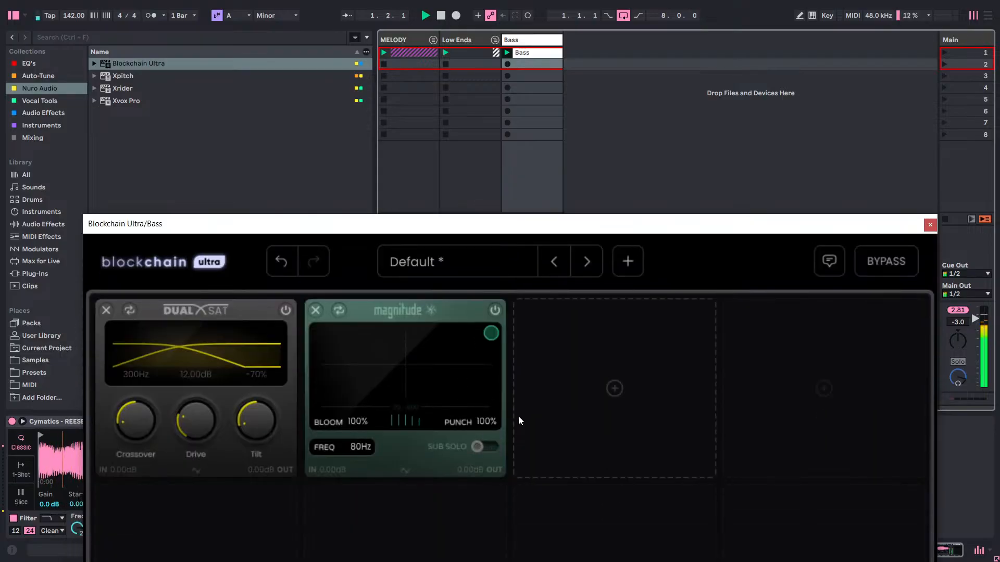
key("space")
left_click_drag(524, 231, 509, 512)
left_click_drag(517, 322, 518, 308)
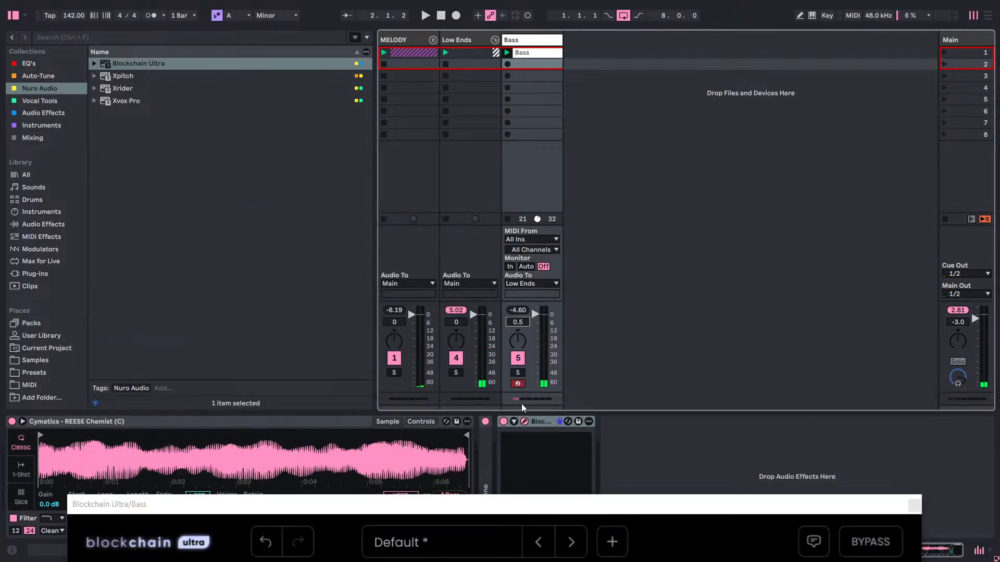
left_click_drag(542, 499, 576, 127)
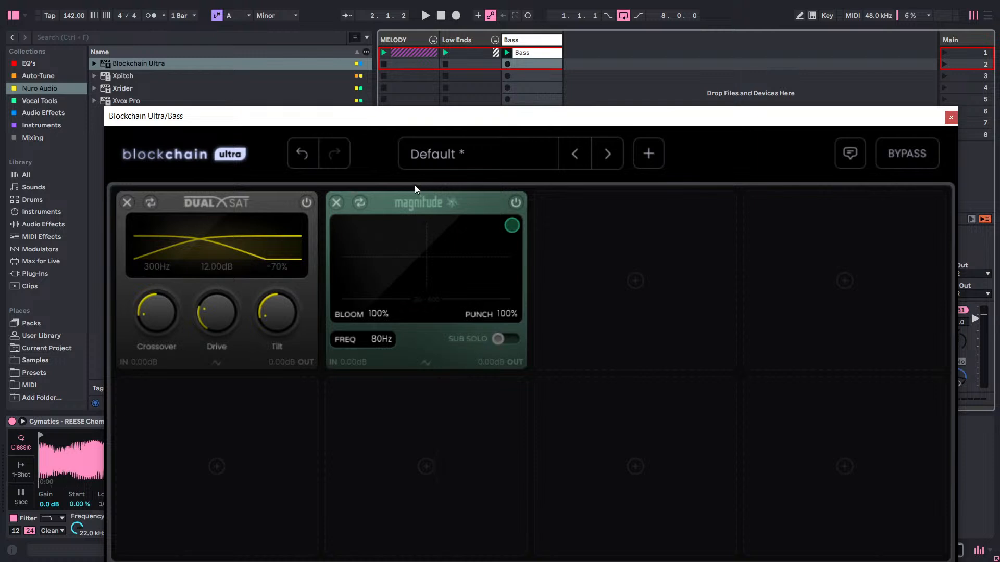
Resume playback, sweep Magnitude's frequency and return it to 80 Hz, and compare Punch at 0% and 100%.
key("space")
key("space")
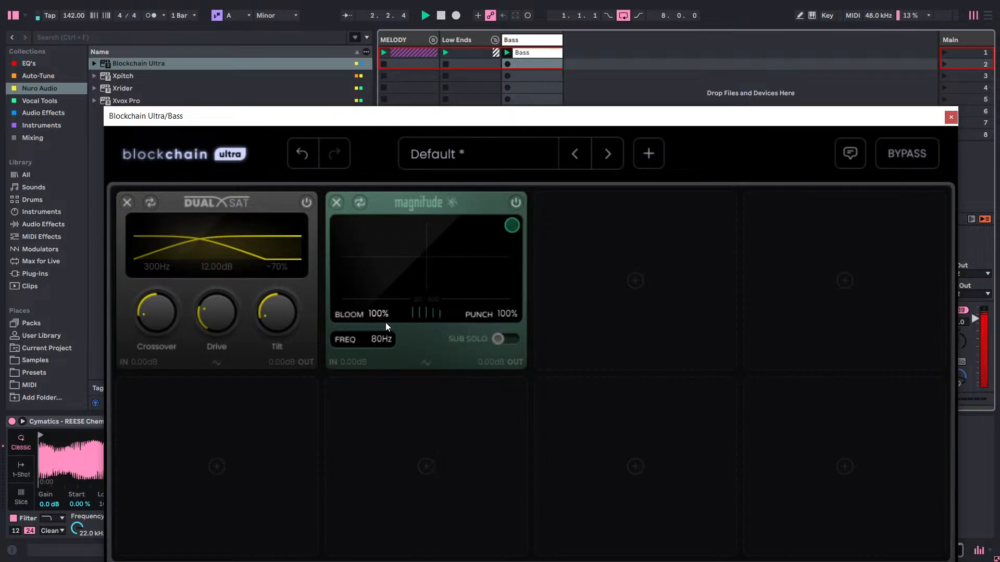
left_click_drag(386, 341, 384, 493)
left_click_drag(385, 340, 394, 323)
left_click_drag(384, 403, 379, 423)
mouse_move(390, 342)
left_mouse_down()
mouse_move(383, 414)
mouse_move(386, 340)
left_mouse_up()
left_click_drag(386, 345, 385, 347)
left_click_drag(512, 226, 533, 313)
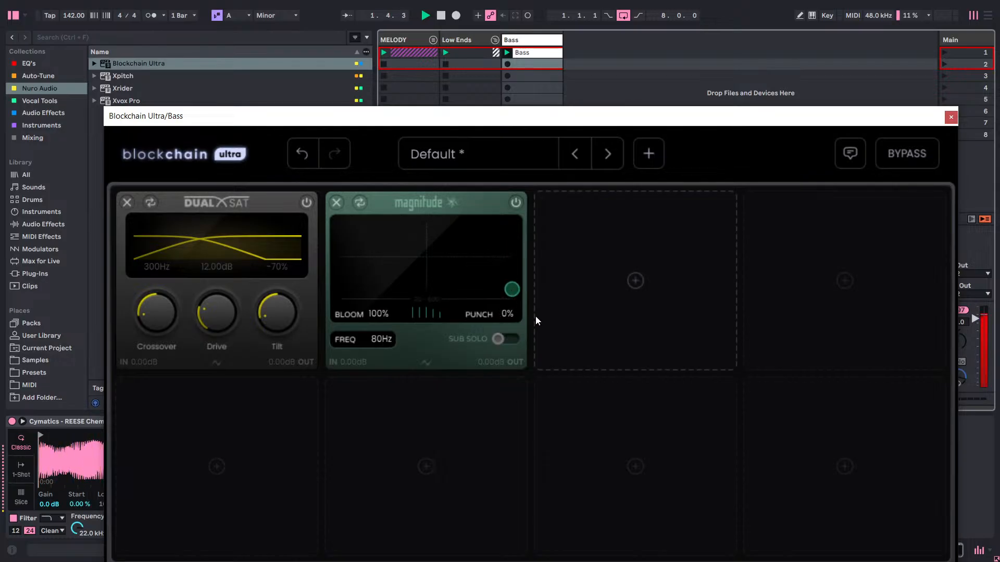
left_click_drag(512, 289, 508, 220)
Set Magnitude's Bloom to 70% and Punch to 30%, and audition the sound with Sub Solo on and off.
left_click_drag(367, 319, 377, 339)
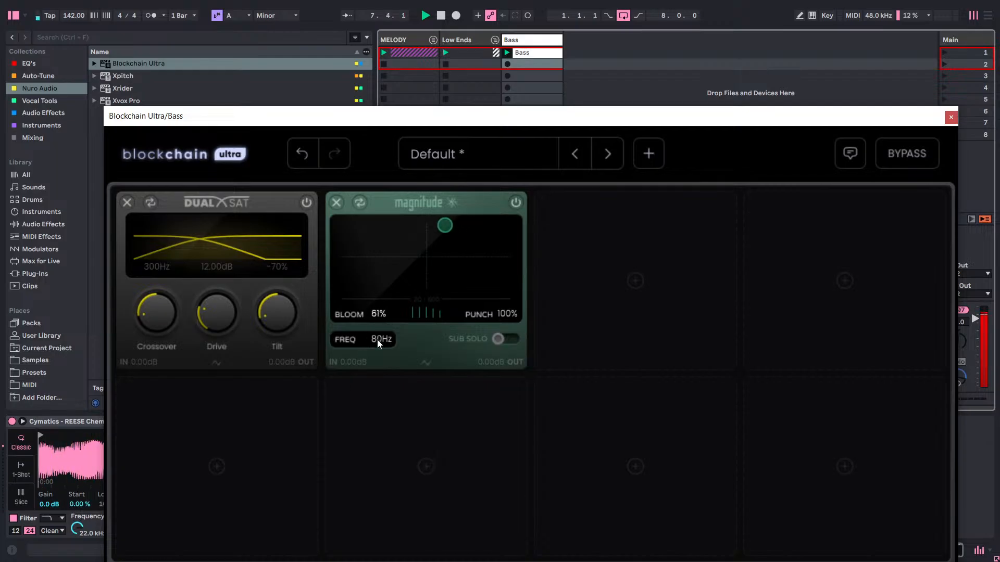
left_click_drag(367, 561, 393, 317)
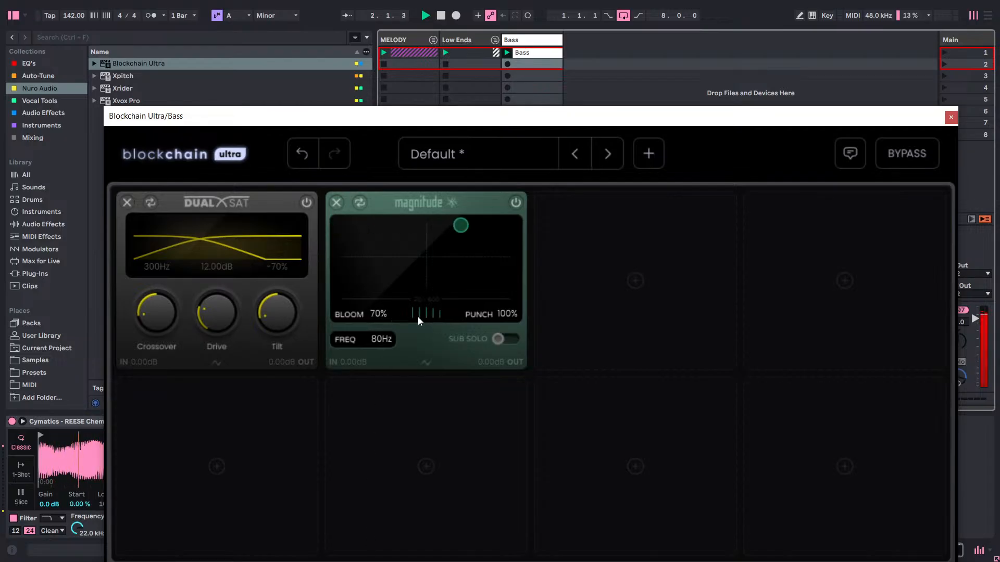
left_click_drag(507, 316, 504, 355)
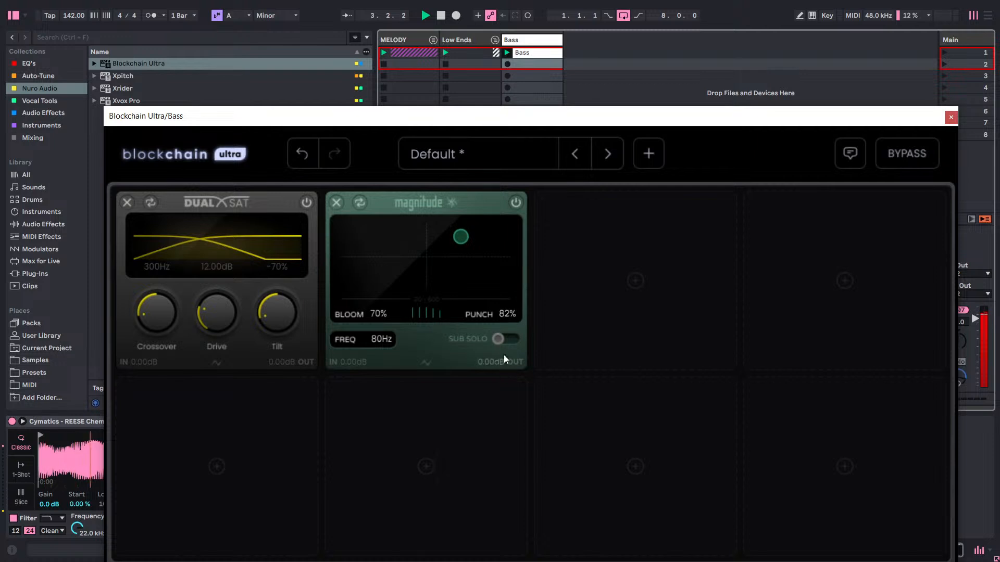
left_click_drag(508, 315, 502, 371)
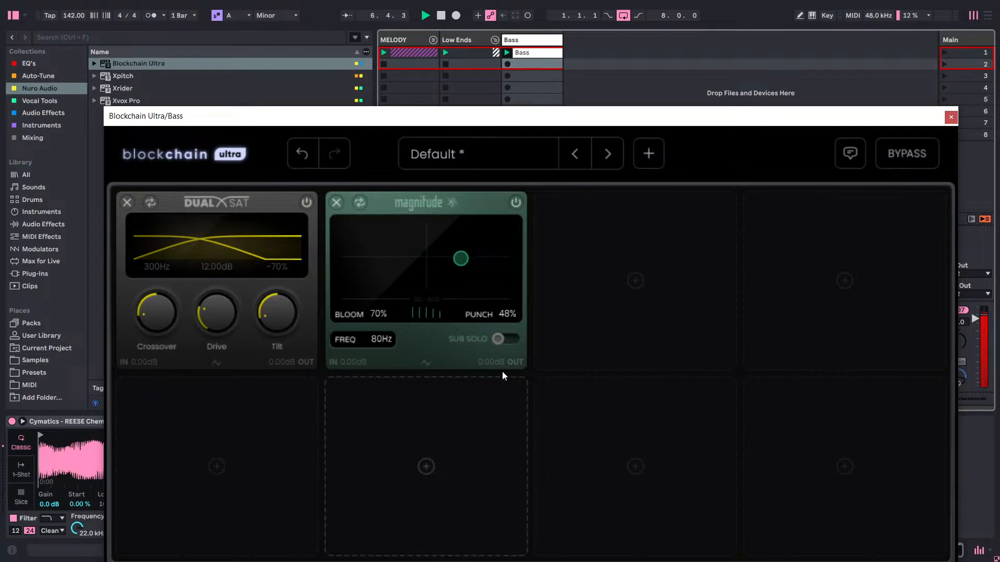
mouse_move(507, 315)
left_mouse_down()
mouse_move(510, 336)
mouse_move(515, 317)
left_mouse_up()
left_click(509, 336)
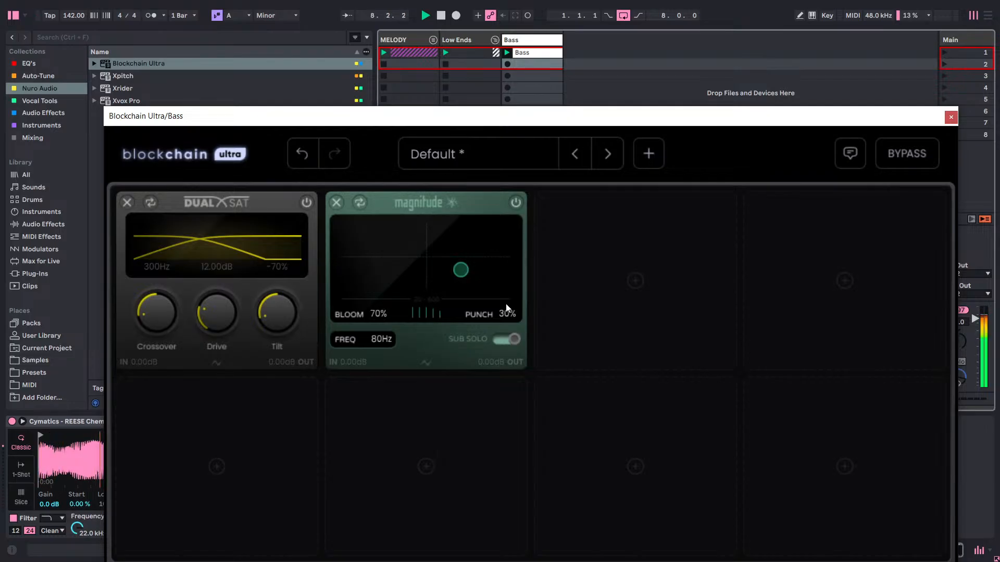
left_click(506, 340)
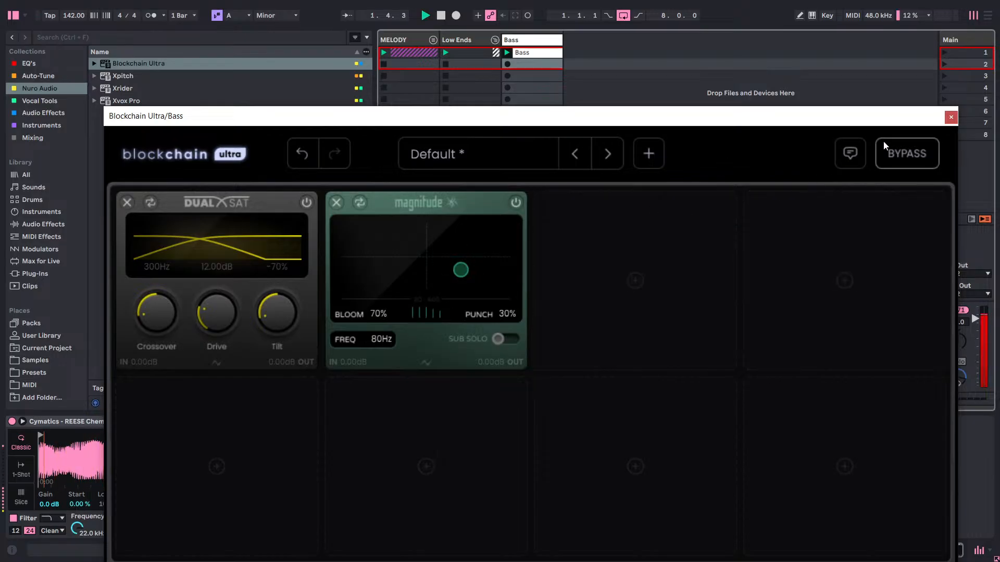
Close the plugin window and lower the Bass track's volume to -6.9 dB, resetting its peak level reading.
left_click(951, 117)
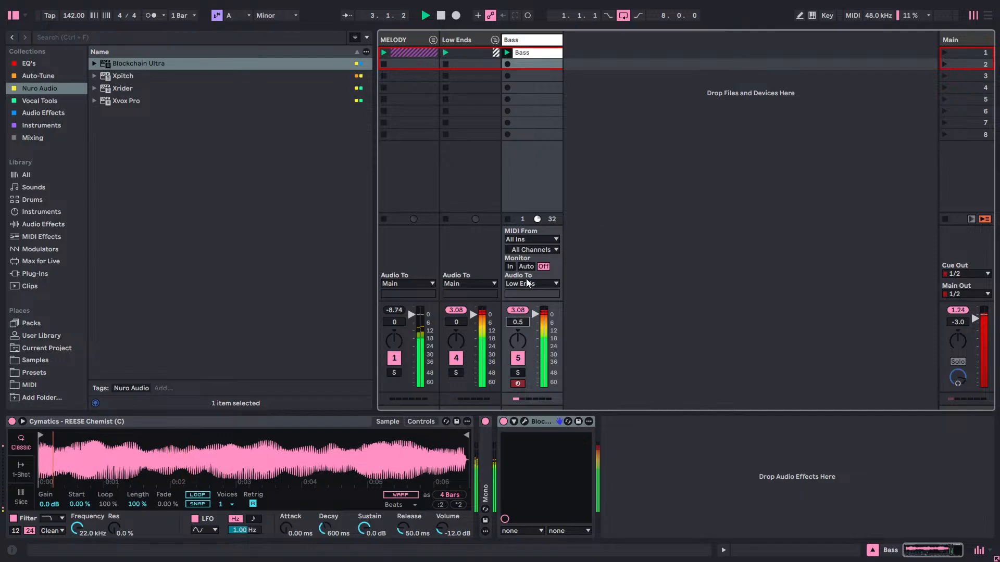
left_click_drag(518, 321, 518, 341)
left_click(519, 311)
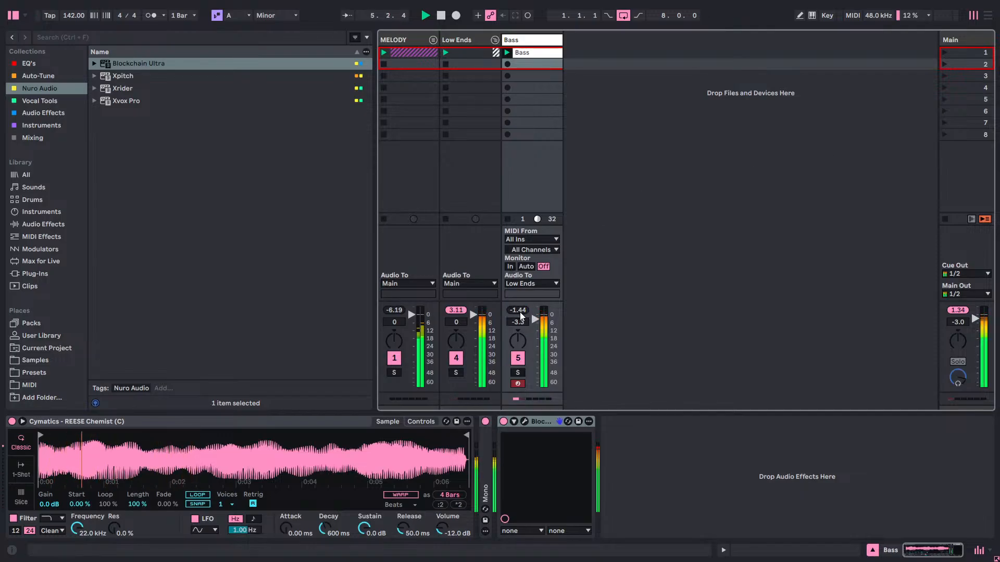
left_click(523, 312)
scroll(523, 319, "down", 5)
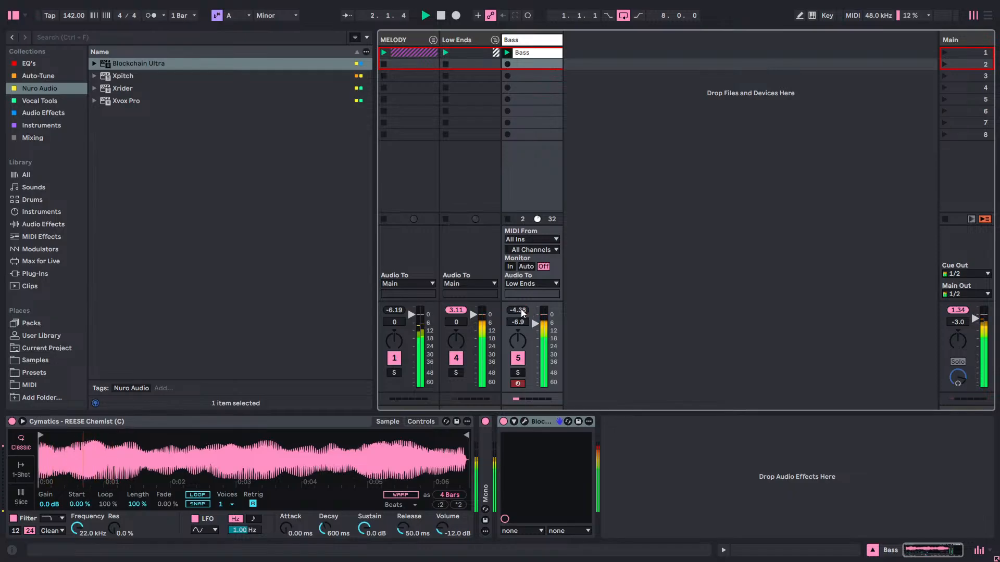
Lower the Bass track's volume to -8.7 dB and compare the sound with Blockchain Ultra bypassed and active.
left_click(522, 310)
scroll(518, 322, "down", 3)
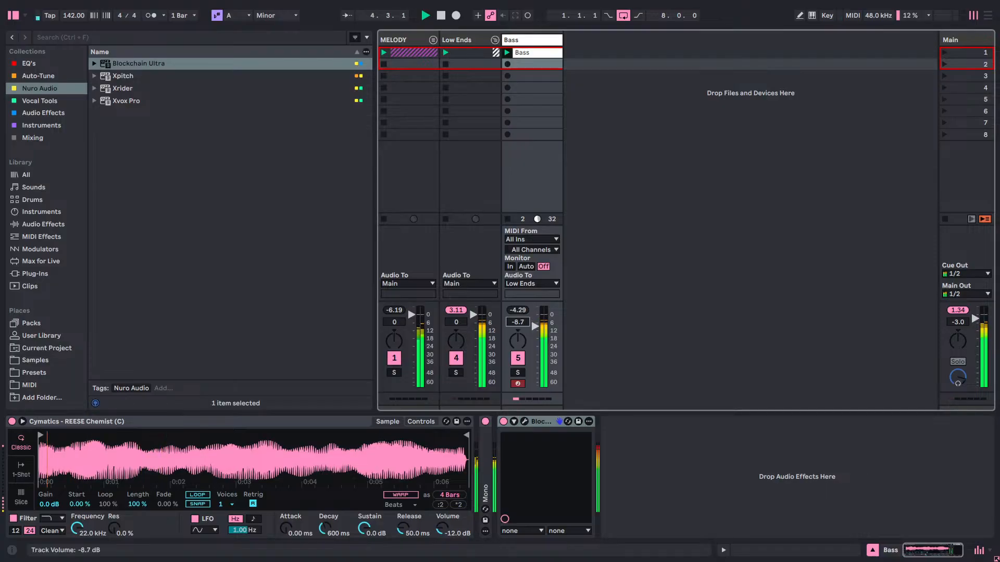
left_click(505, 423)
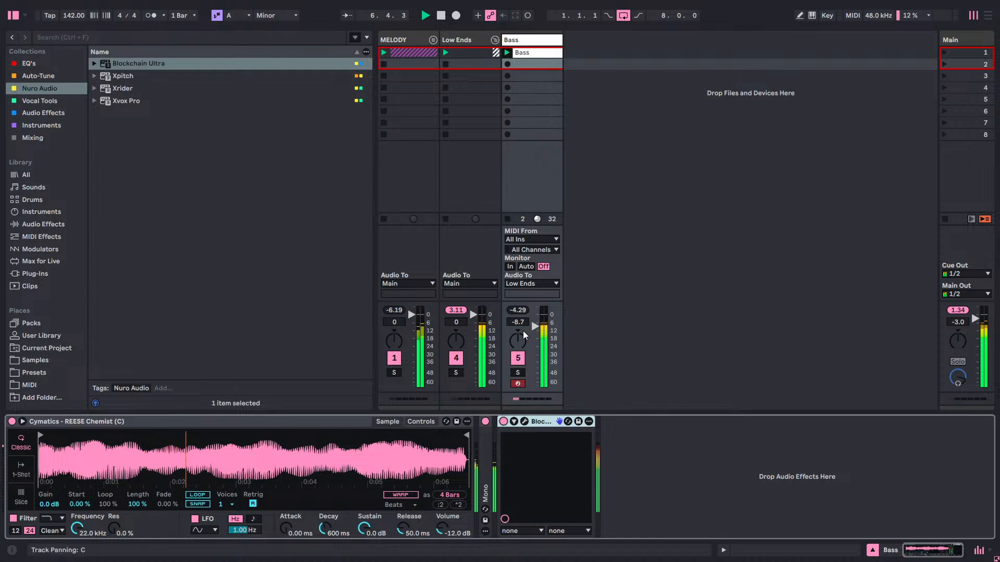
left_click(504, 422)
Reset the Bass track's peak reading, try its volume at -10.0 dB, and set it to -9.5 dB.
left_click(525, 310)
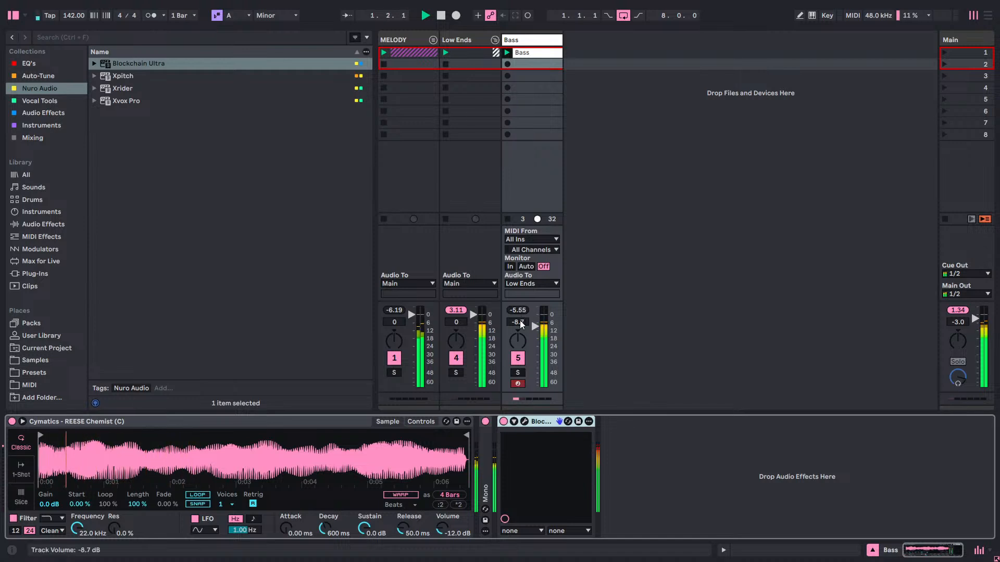
left_click_drag(520, 324, 521, 328)
left_click(523, 312)
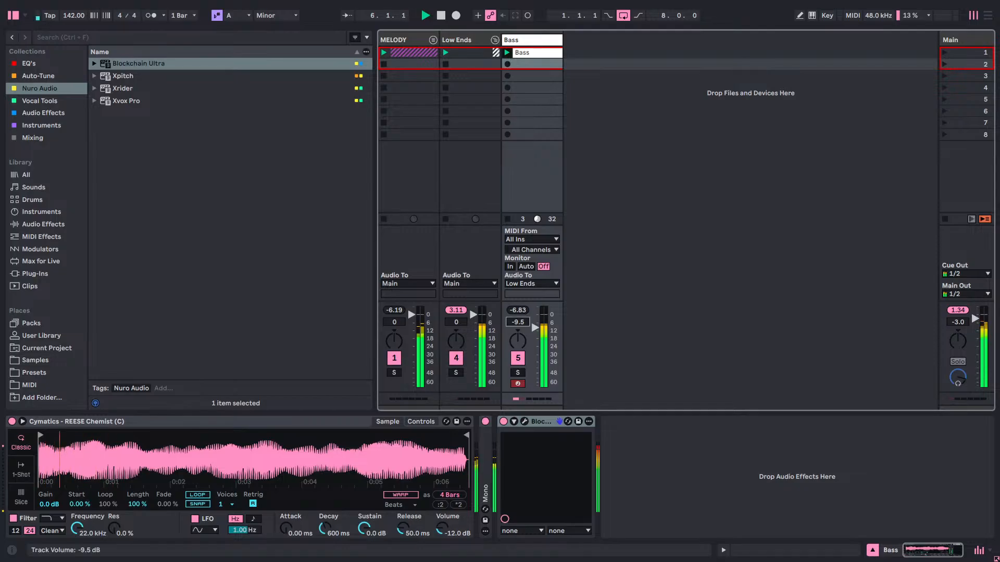
left_click_drag(521, 320, 521, 323)
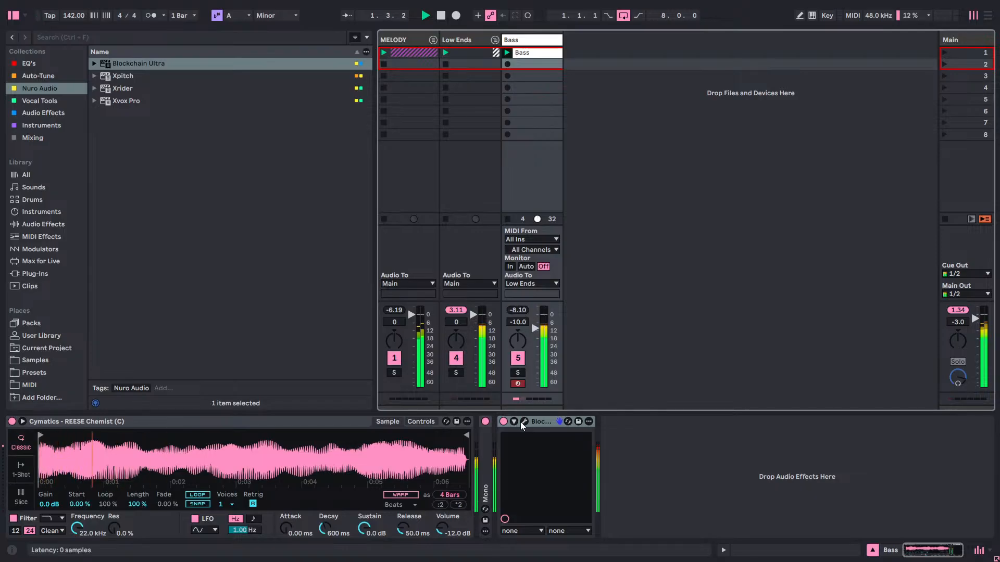
left_click_drag(527, 324, 528, 318)
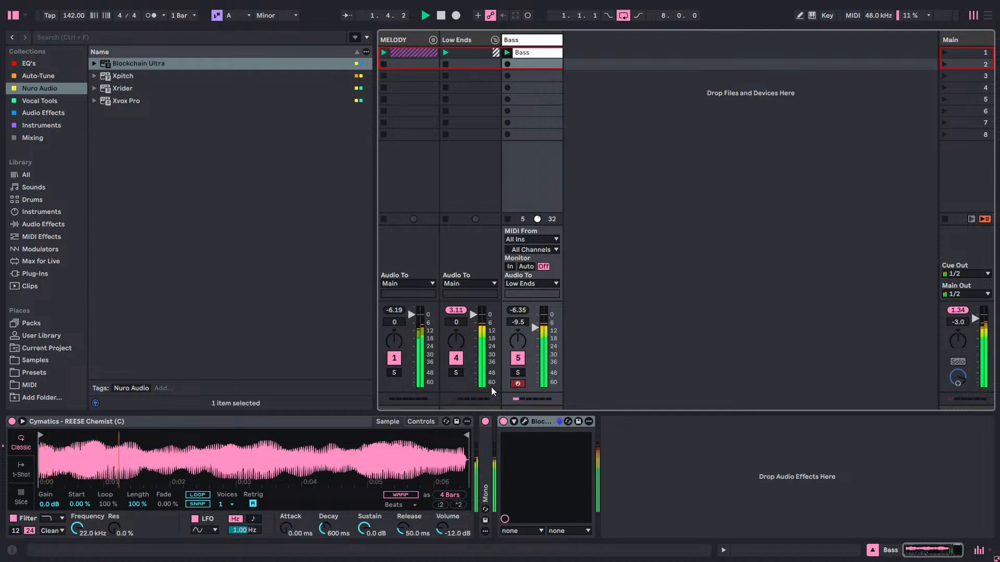
Audition the mix with the Bass track muted and with its Mono device bypassed, switching both back on.
left_click(518, 359)
left_click(518, 358)
left_click(485, 421)
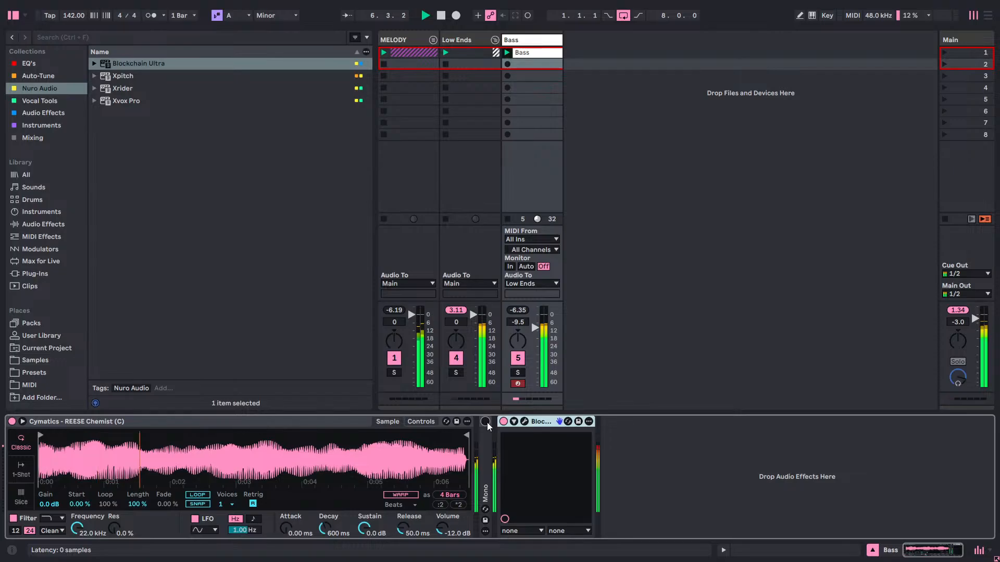
left_click(485, 421)
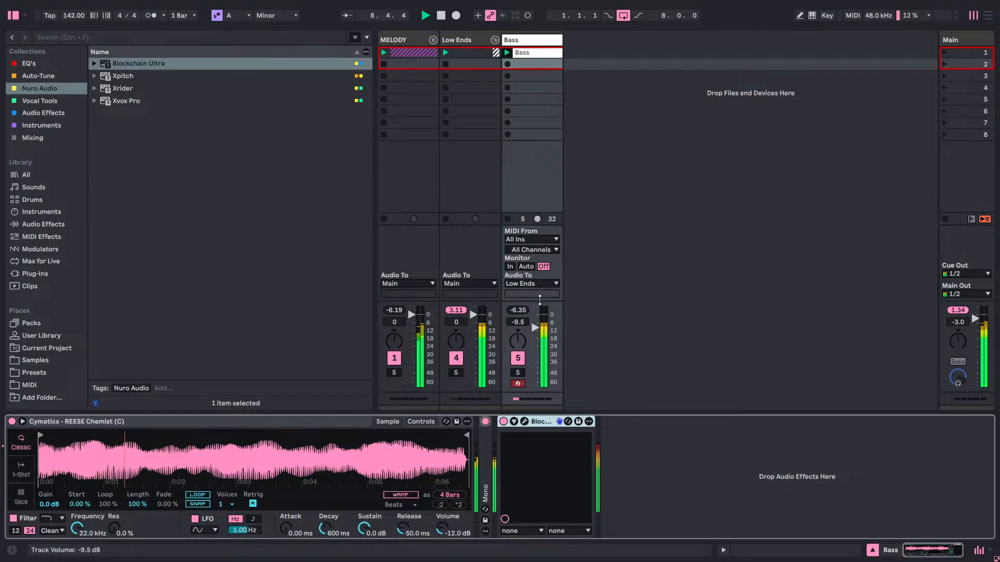
Colour both the Bass clip and the Bass track red.
right_click(552, 54)
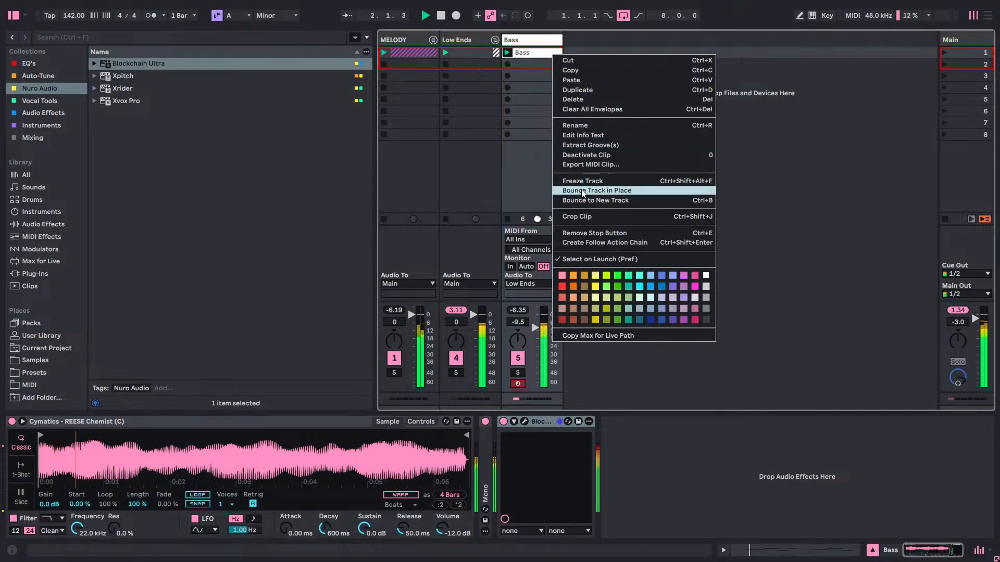
left_click(560, 286)
right_click(553, 40)
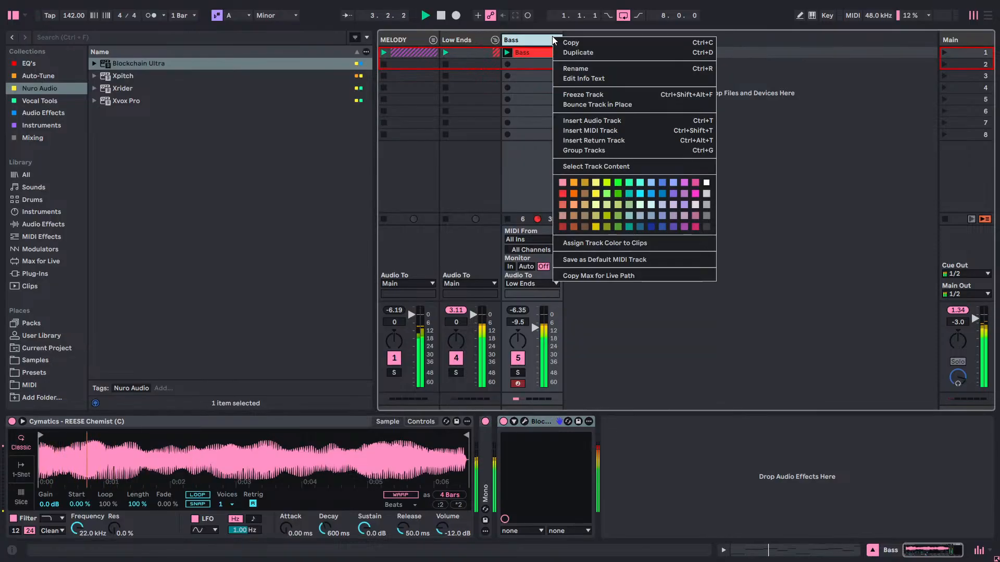
left_click(562, 193)
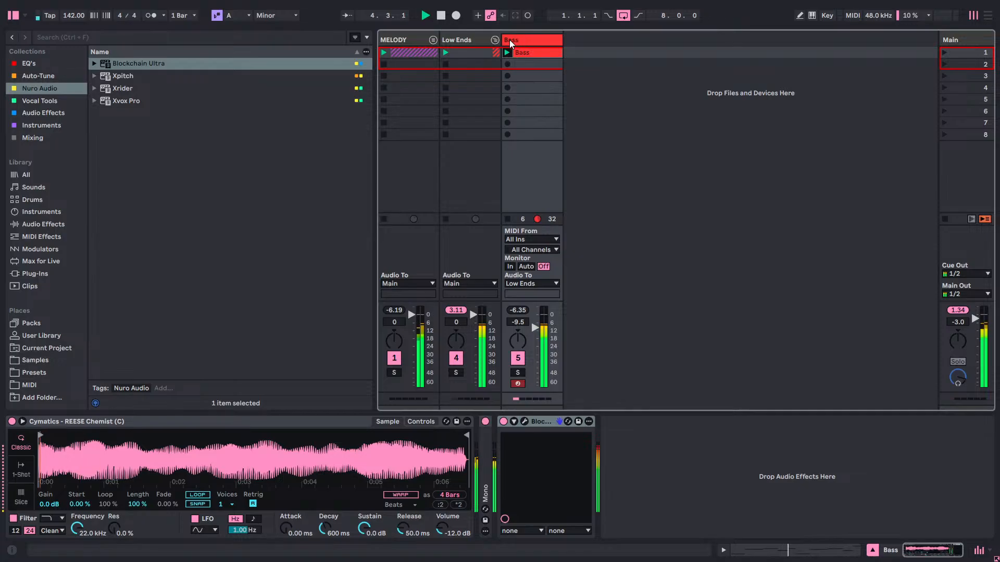
Fold the Low Ends group and save the Live set with playback stopped.
left_click(495, 40)
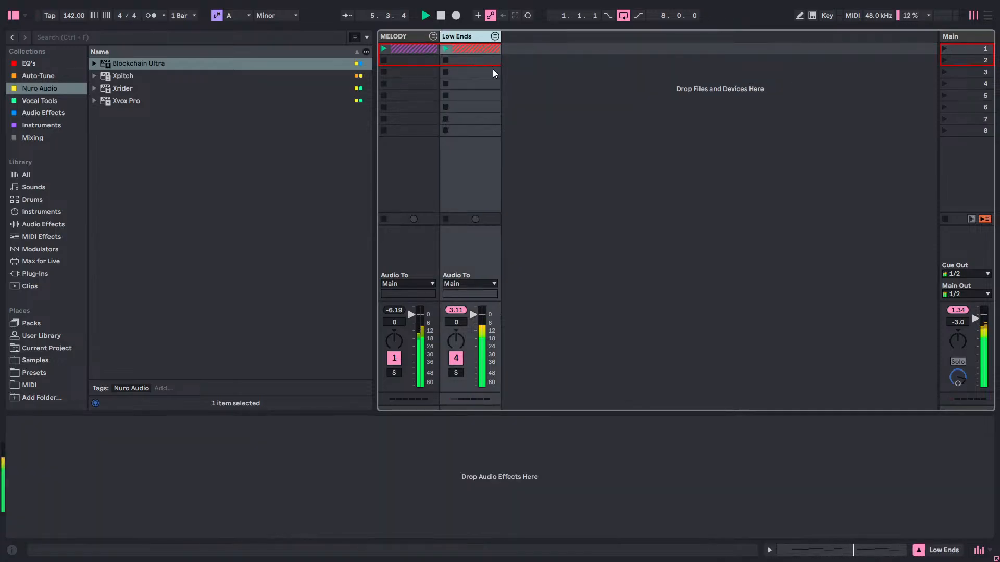
key("ctrl+s")
key("space")
Unfold the MELODY and Low Ends groups to review their tracks, and fold both again.
left_click(428, 36)
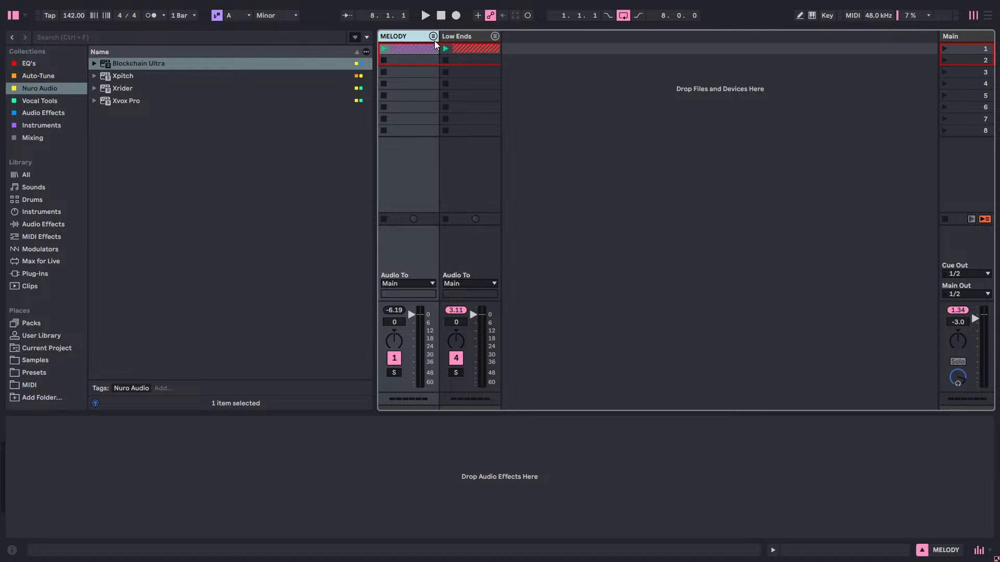
left_click(433, 35)
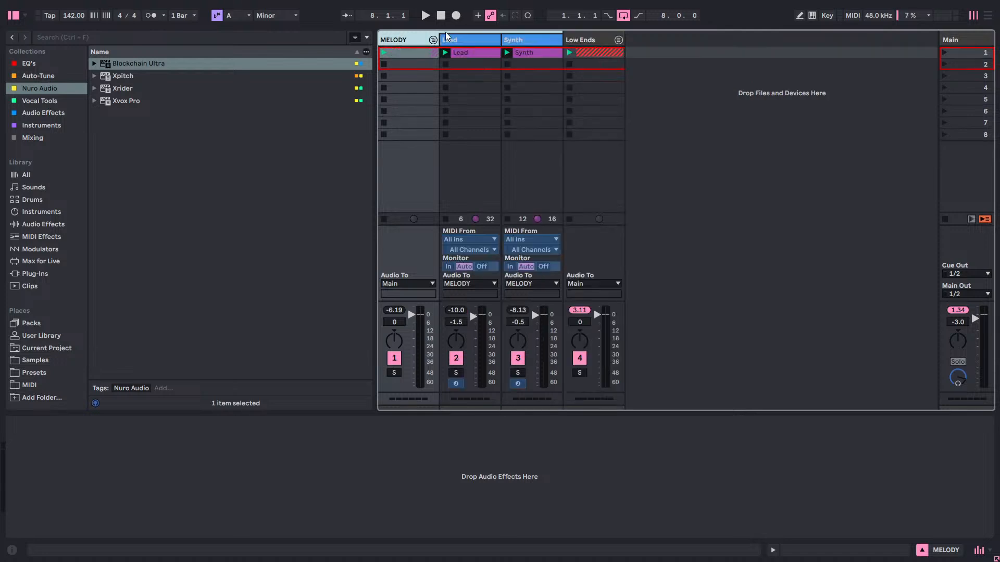
left_click(616, 40)
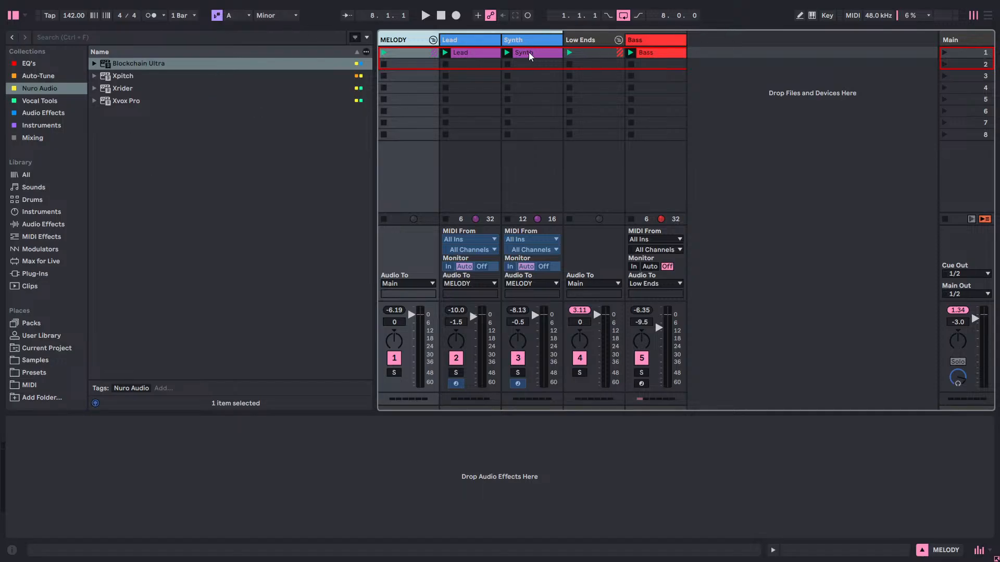
left_click(784, 90)
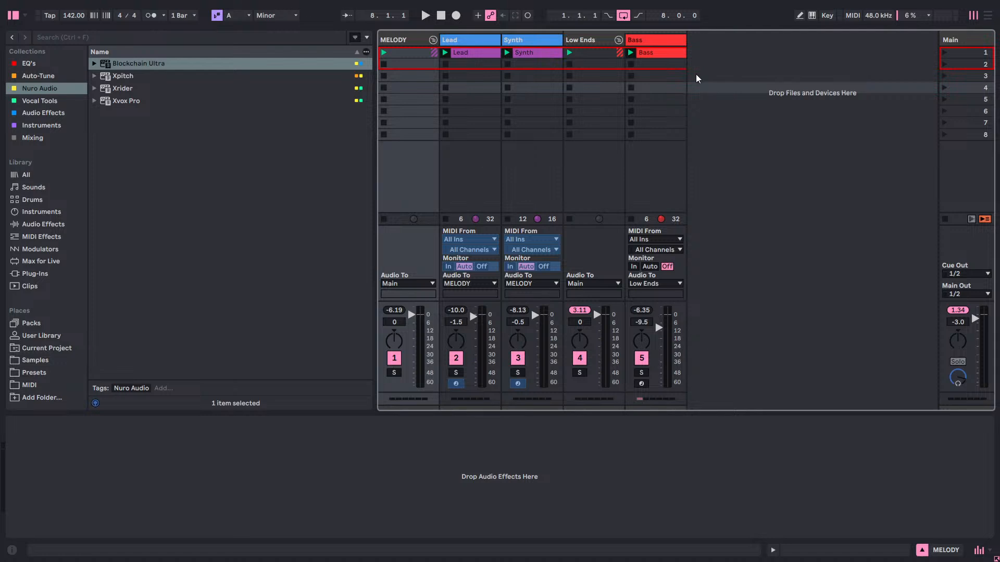
left_click(431, 40)
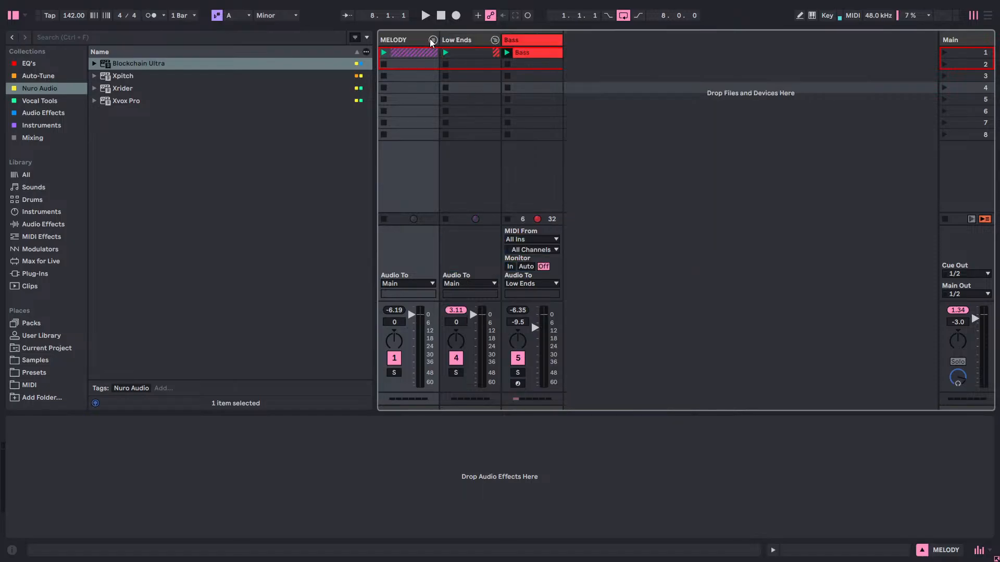
left_click(496, 39)
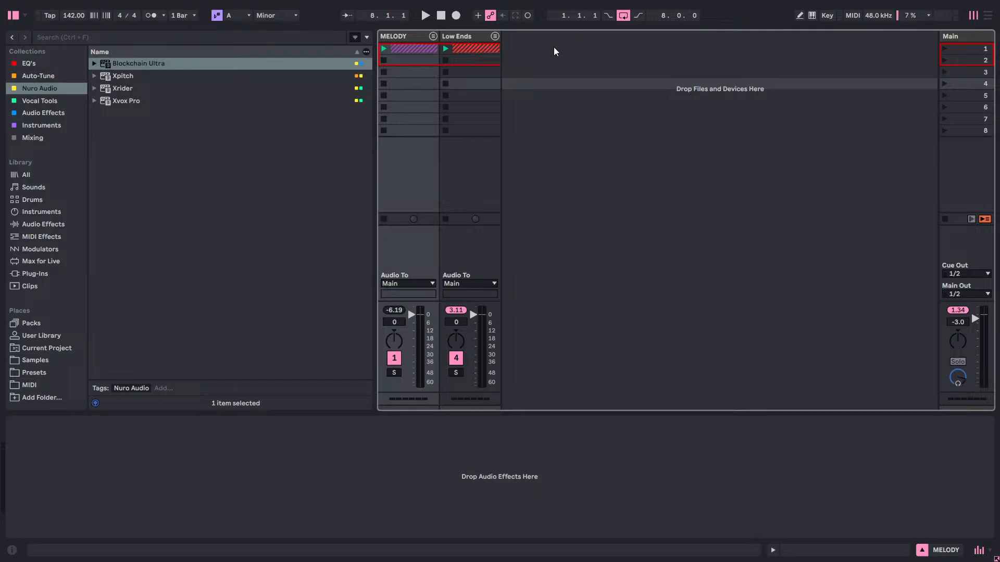
Insert a new audio track after the Low Ends group and switch to the Arrangement View.
right_click(511, 39)
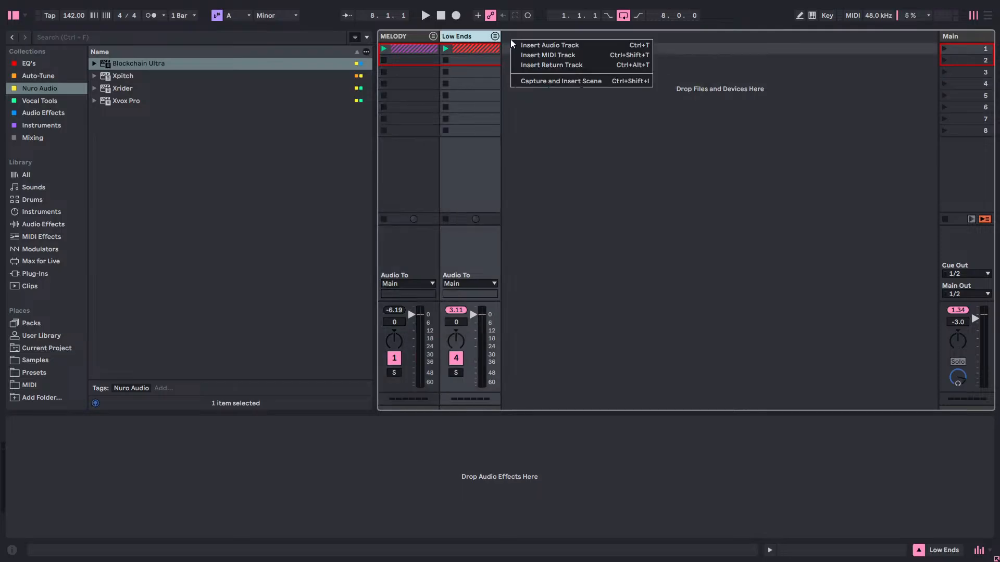
left_click(525, 45)
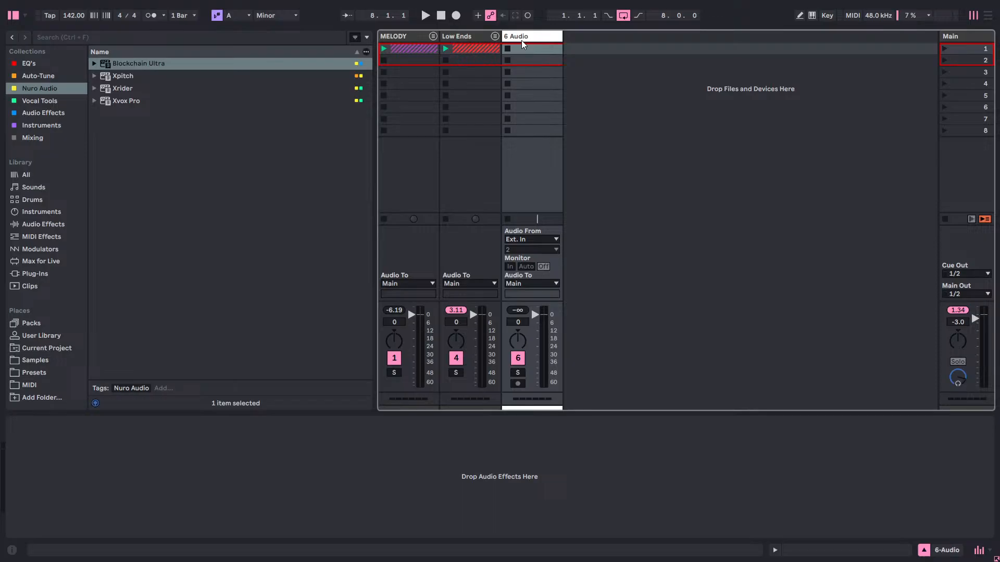
key("Tab")
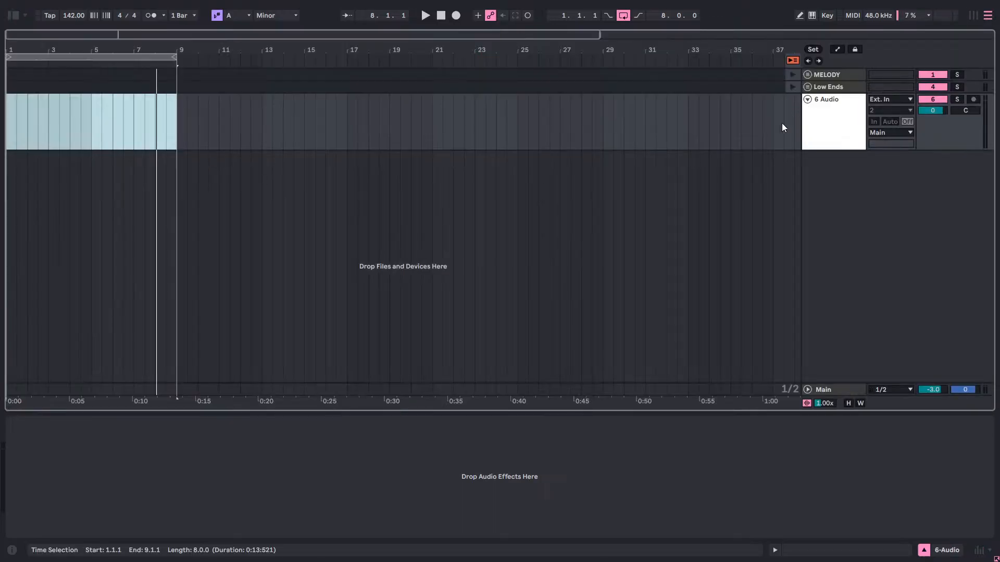
Switch to Splice and arrange its window so the start of Ableton Live's arrangement stays visible beside it.
key("super")
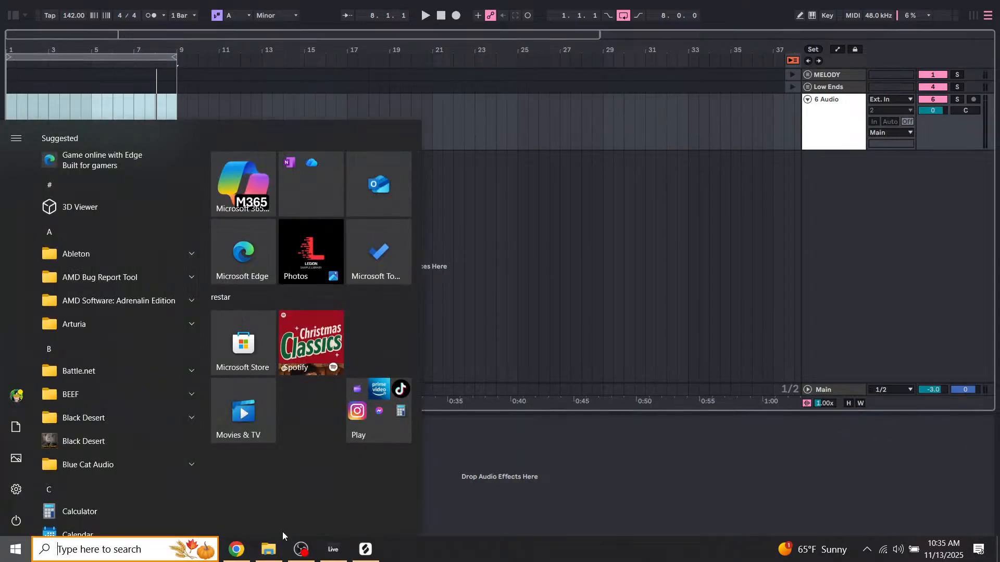
left_click(366, 549)
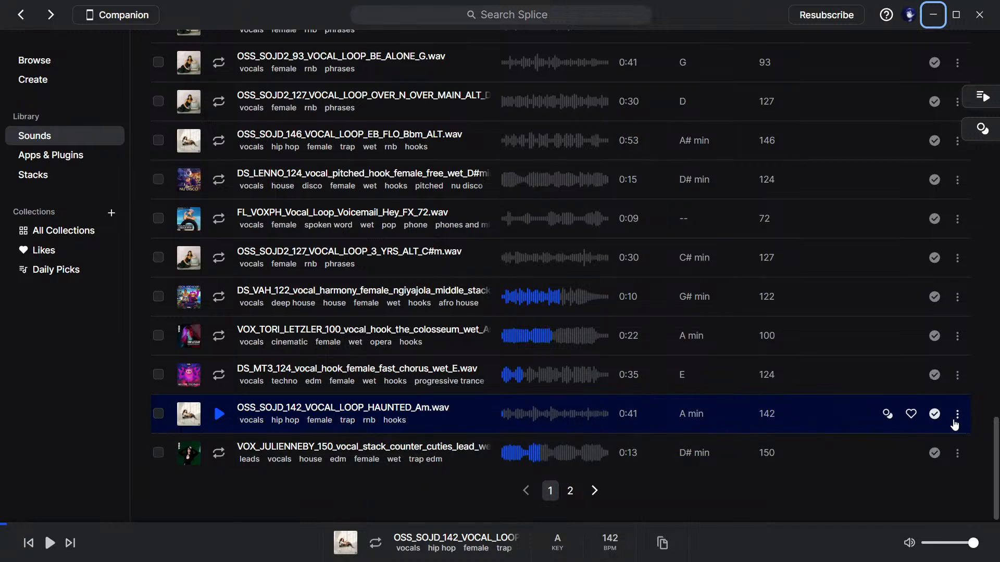
left_click(956, 15)
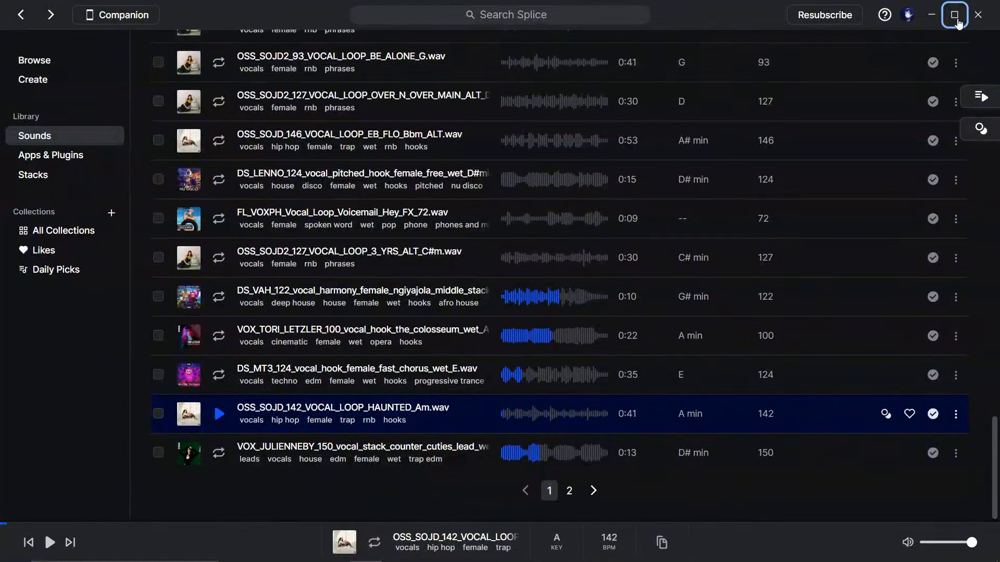
left_click_drag(770, 14, 999, 37)
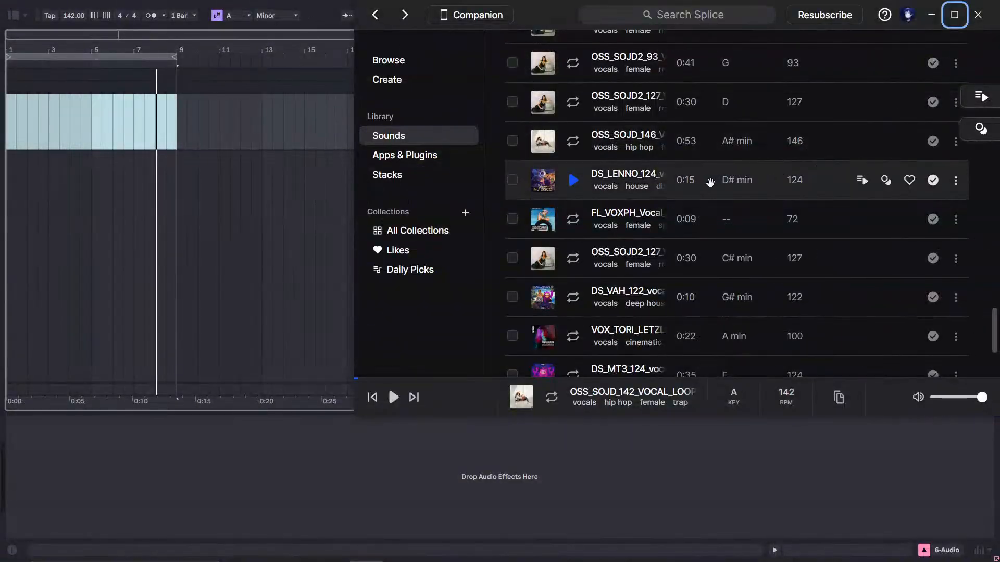
Place OSS_SOJD_142_VOCAL_LOOP_HAUNTED_Am.wav from Splice at bar 1 of the new audio track and close Splice.
scroll(710, 181, "down", 3)
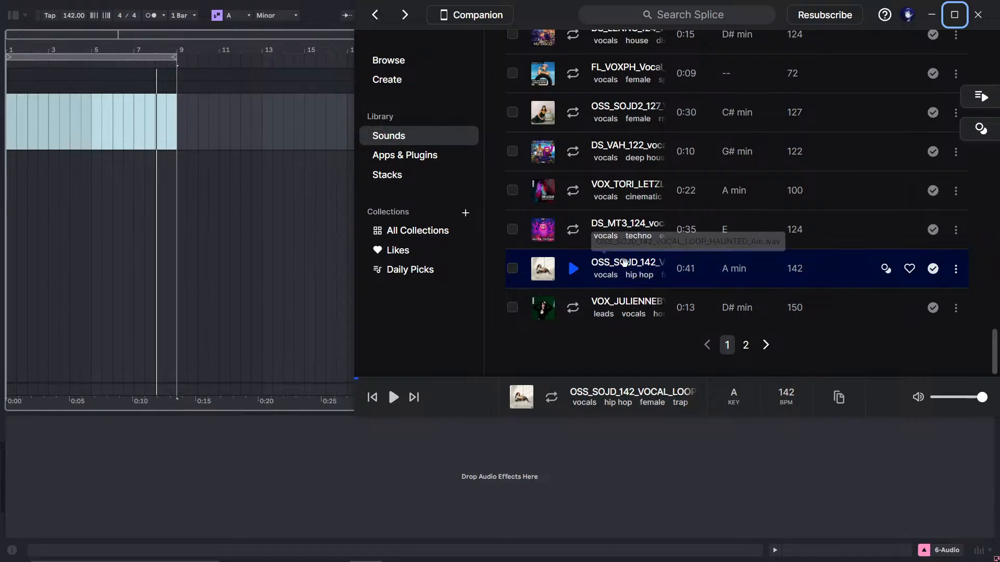
left_click_drag(624, 262, 8, 116)
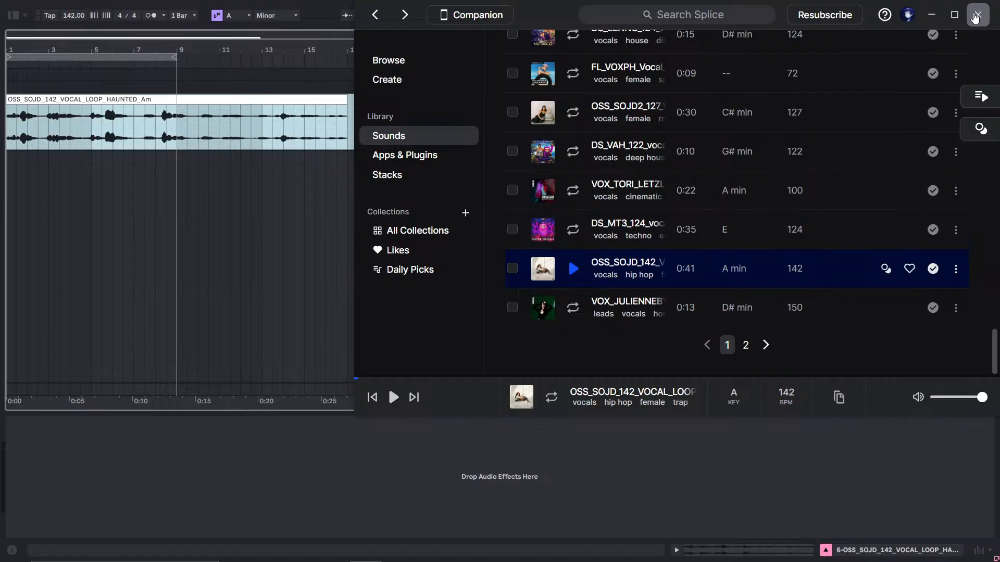
left_click(975, 17)
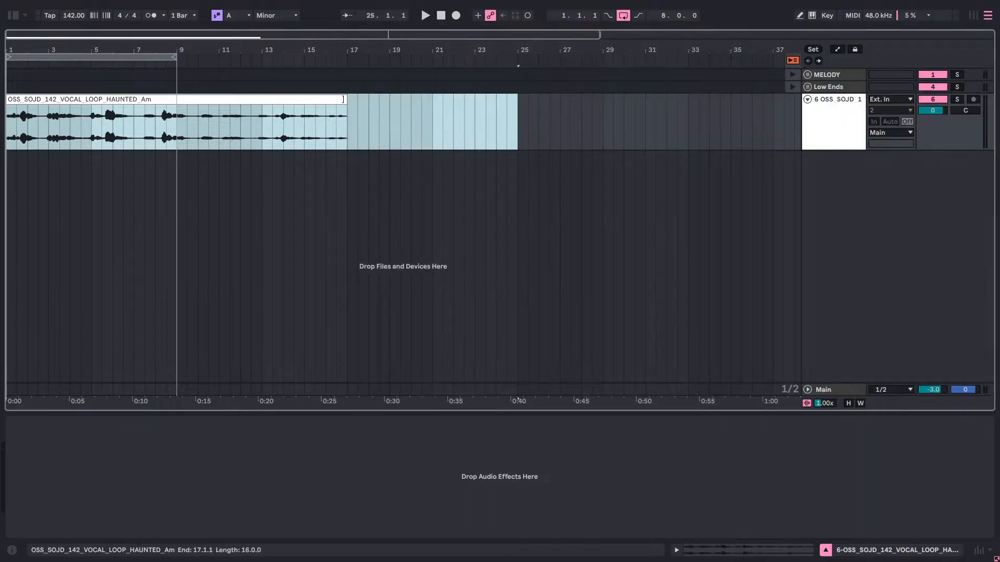
Open the vocal loop's clip view, try a BPM of 120, and set the clip's BPM to 142.
left_click(344, 99)
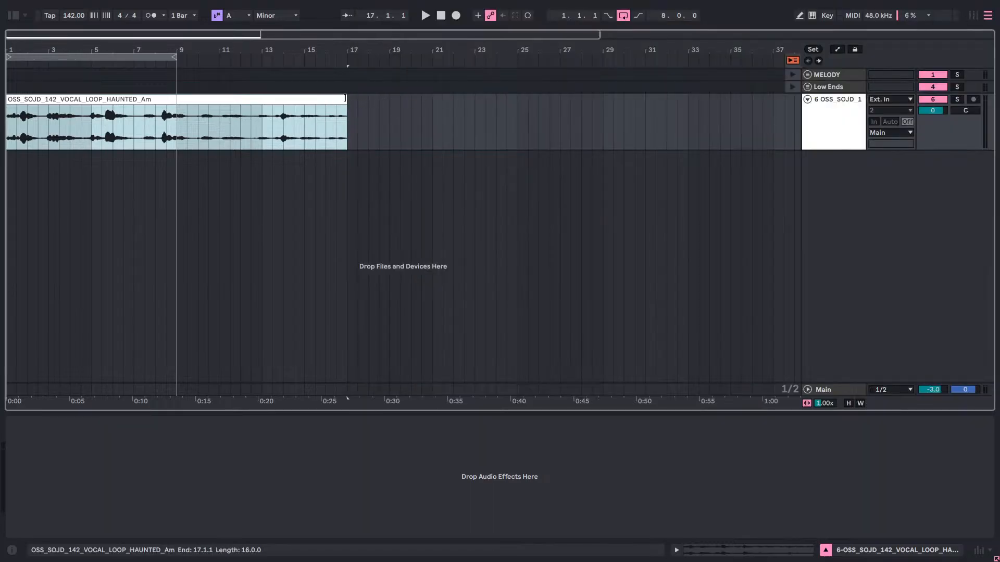
double_click(326, 99)
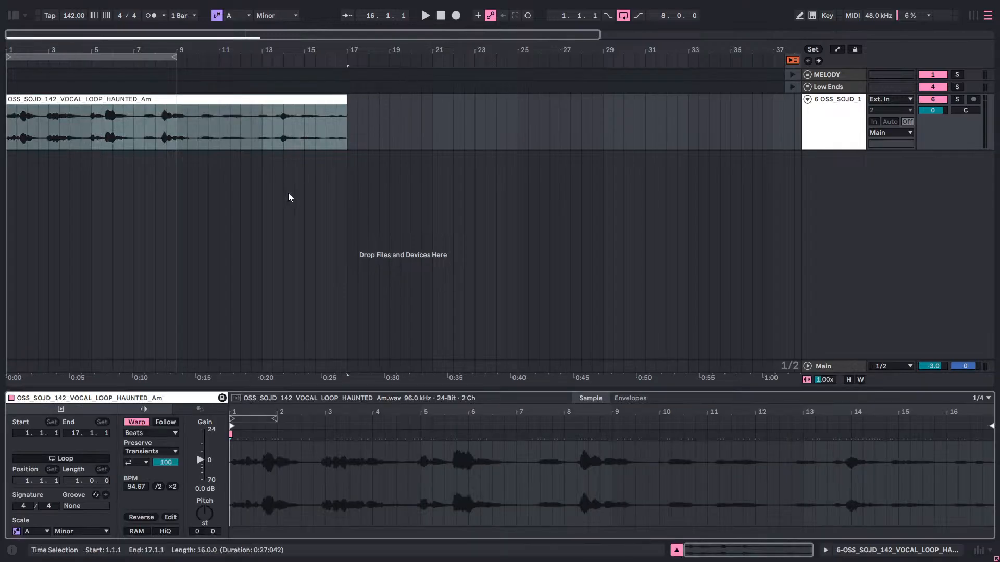
left_click(140, 486)
type("120")
key("Return")
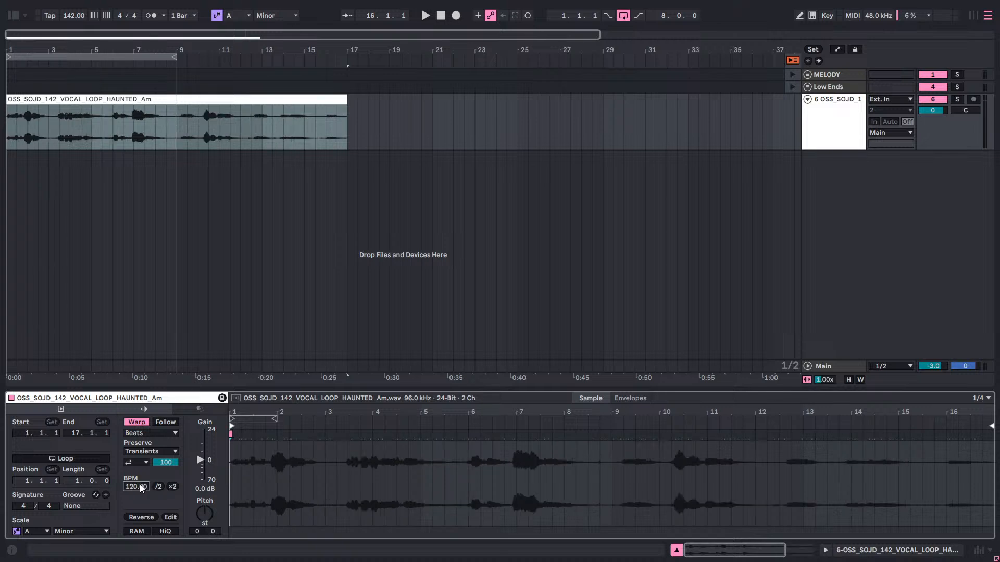
type("142")
key("Return")
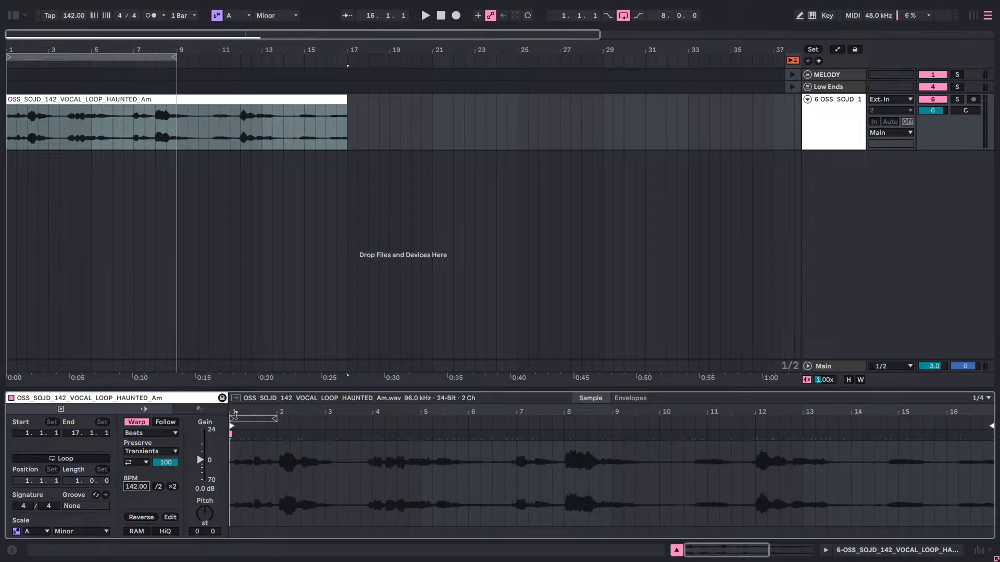
Examine the vocal sample's start against the first beat and its waveform over the full clip length.
mouse_move(235, 410)
left_mouse_down()
mouse_move(235, 458)
mouse_move(226, 415)
mouse_move(264, 437)
mouse_move(268, 479)
mouse_move(534, 489)
mouse_move(534, 502)
mouse_move(560, 524)
mouse_move(605, 513)
mouse_move(230, 482)
mouse_move(229, 418)
left_mouse_up()
left_click(230, 435)
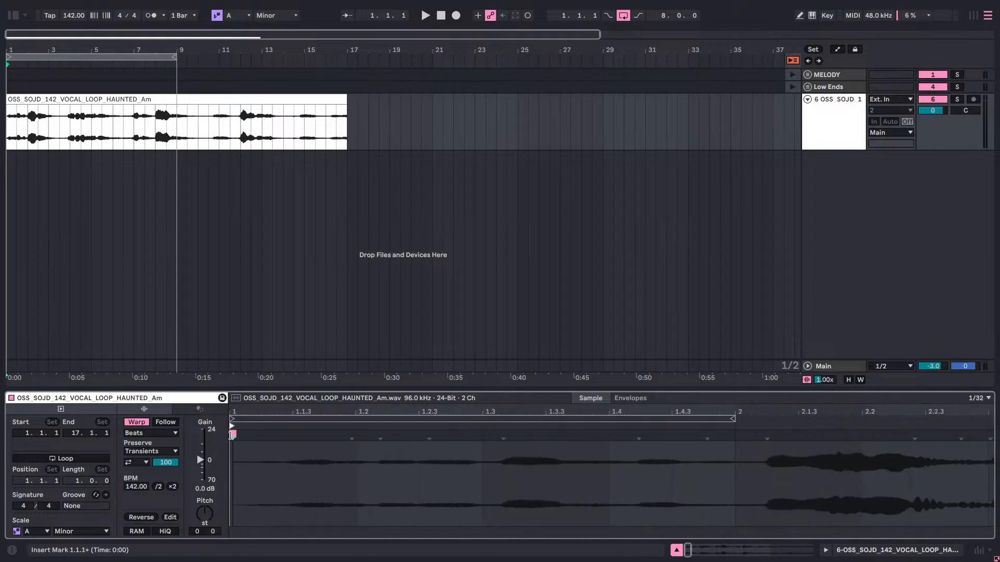
left_click(423, 417)
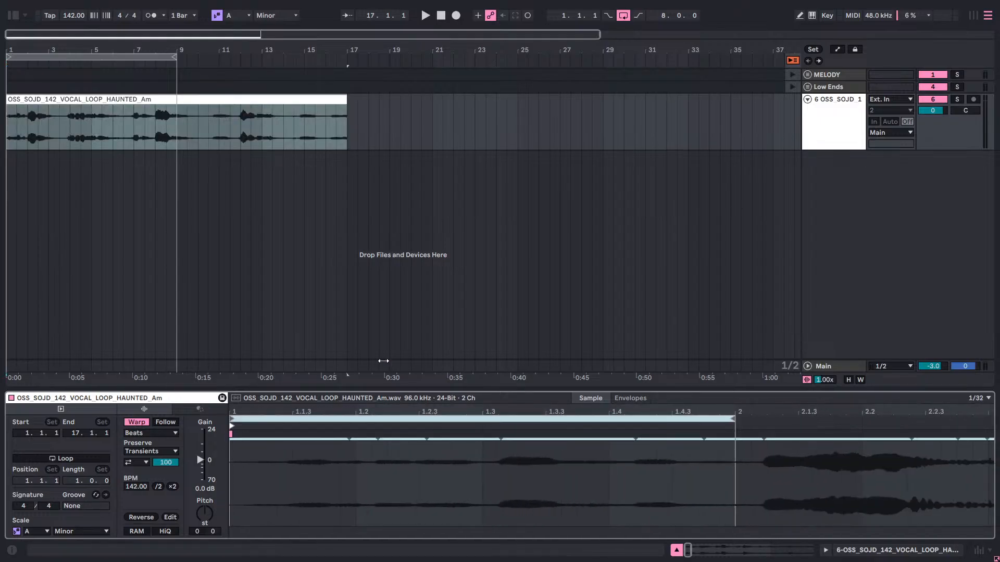
left_click_drag(584, 411, 584, 338)
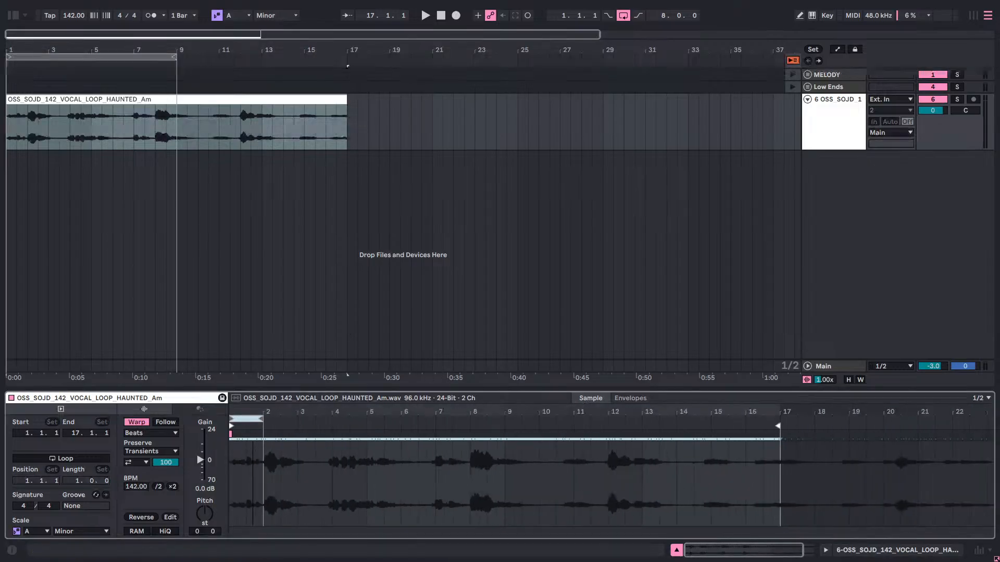
Extend the vocal clip's end to 25.1.1 so it covers the whole sample, leaving clip looping off.
left_click(93, 457)
left_click(93, 458)
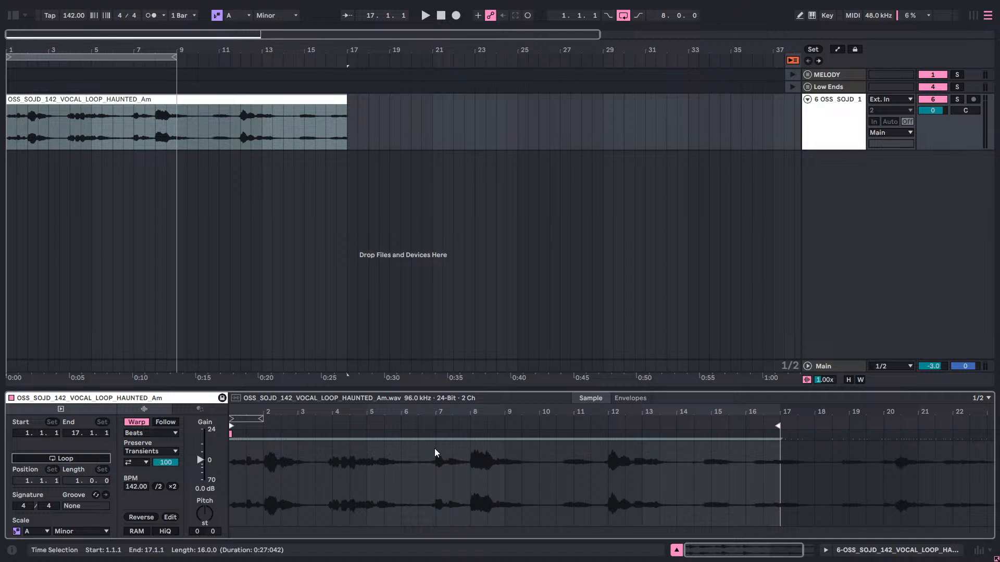
left_click_drag(779, 425, 990, 438)
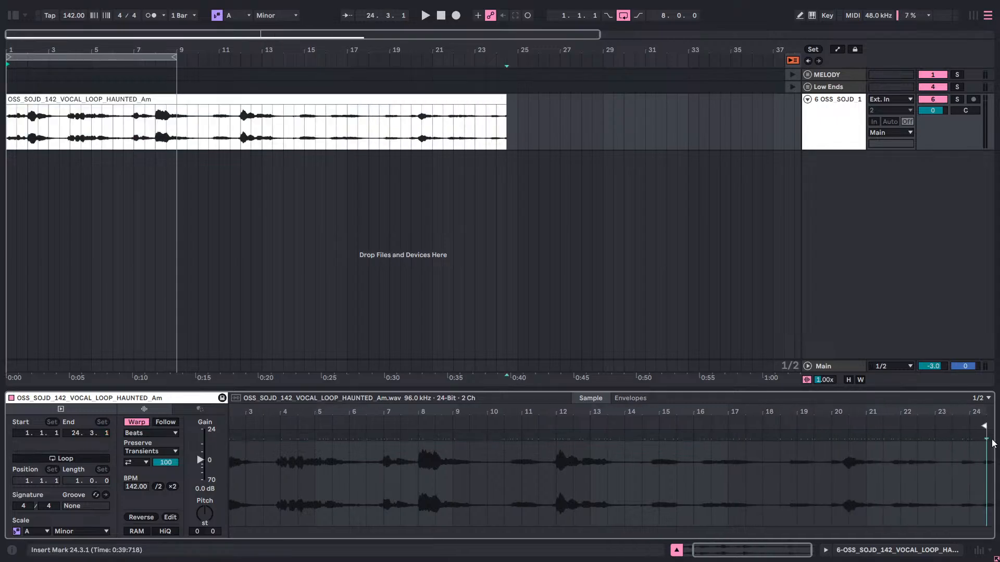
left_click(895, 406)
double_click(894, 408)
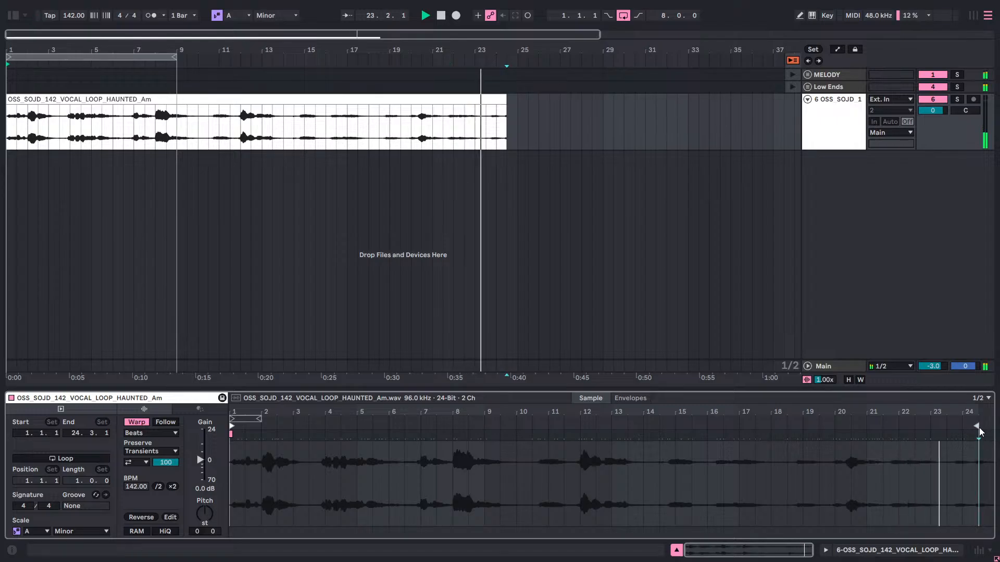
left_click_drag(979, 428, 992, 427)
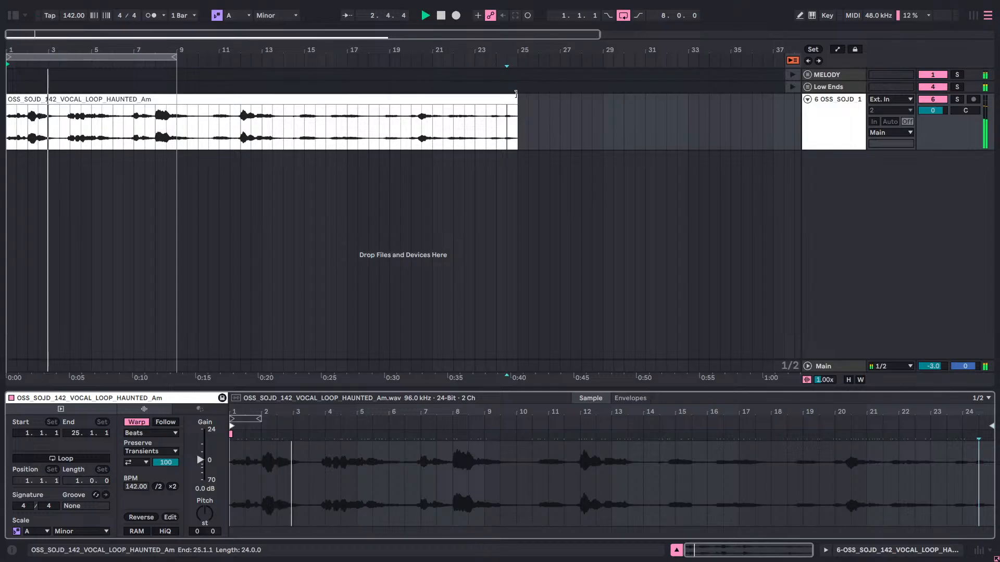
left_click_drag(515, 96, 532, 101)
left_click(544, 162)
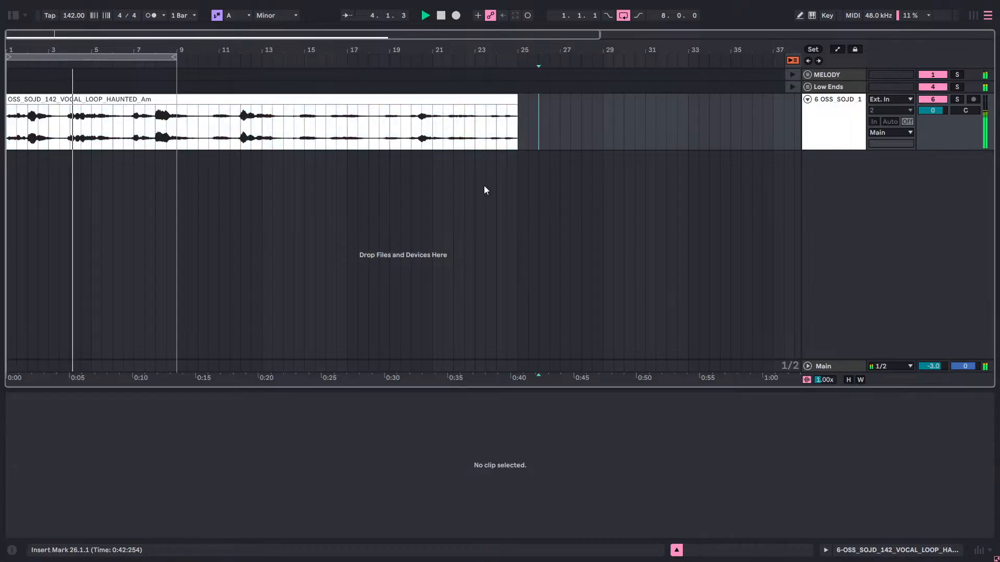
Extend the arrangement loop to 24 bars to match the vocal clip and play the clip back.
left_click_drag(175, 57, 521, 96)
left_click(516, 102)
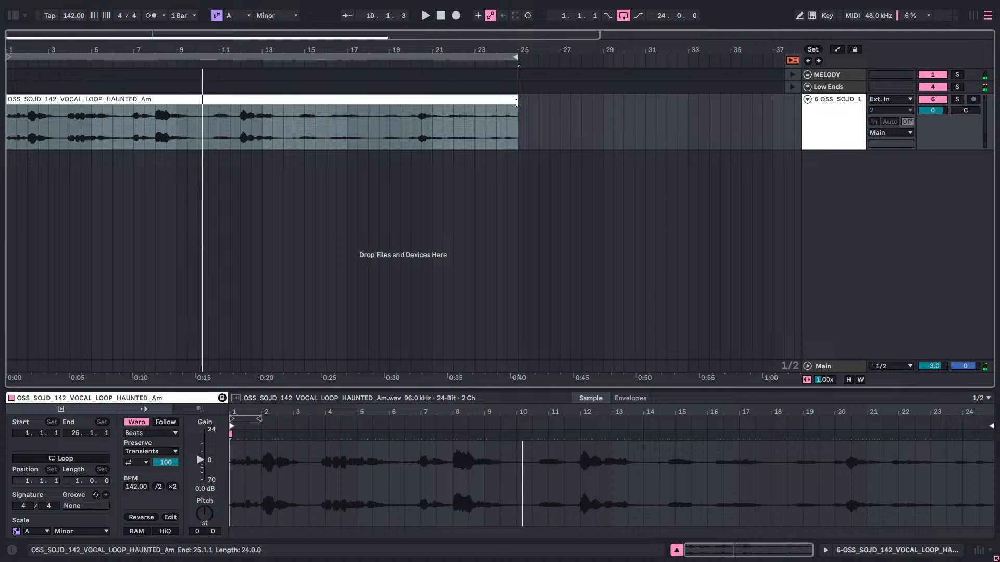
key("space")
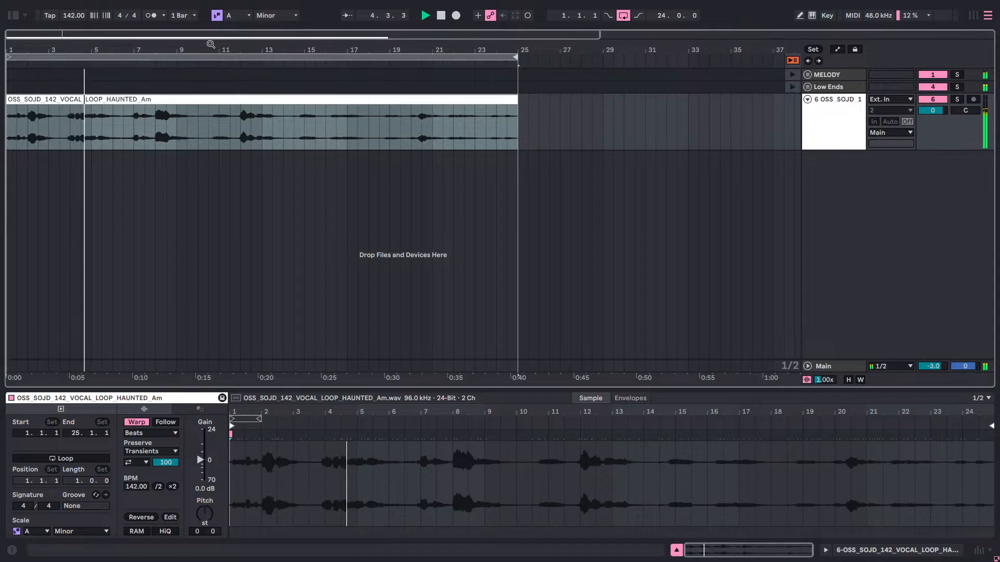
key("space")
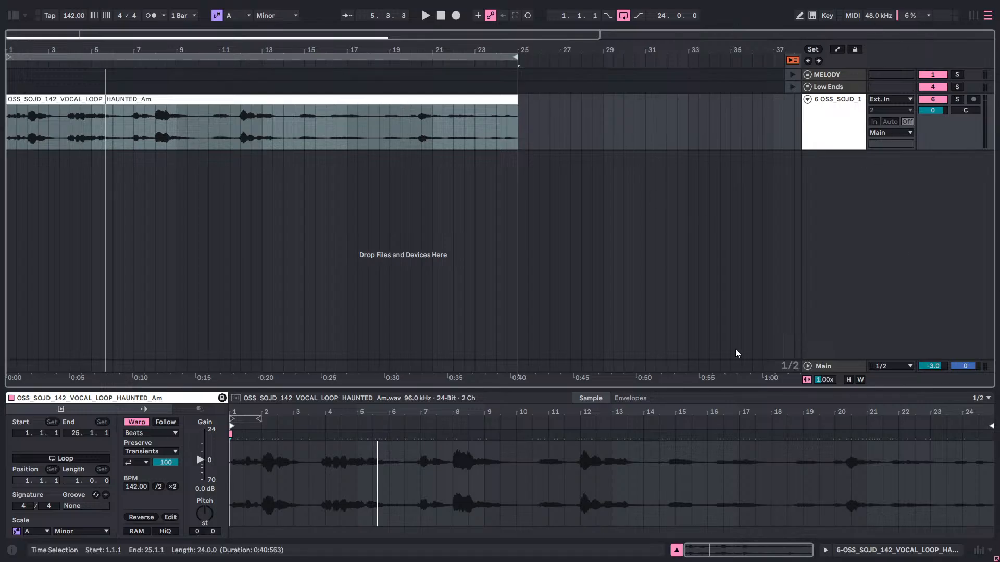
Solo the vocal track and listen to the loop from bar 1 and from bar 10.
key("space")
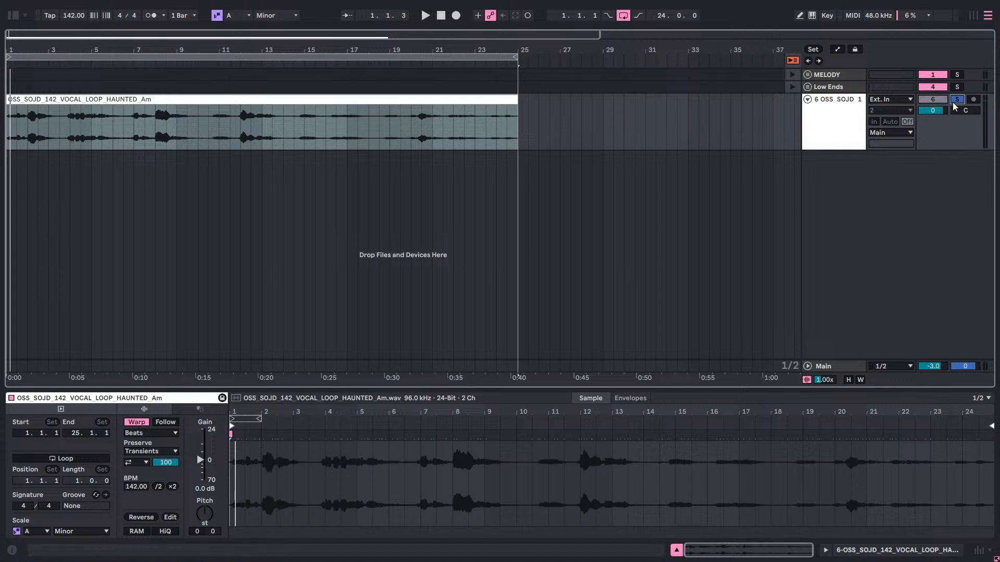
key("space")
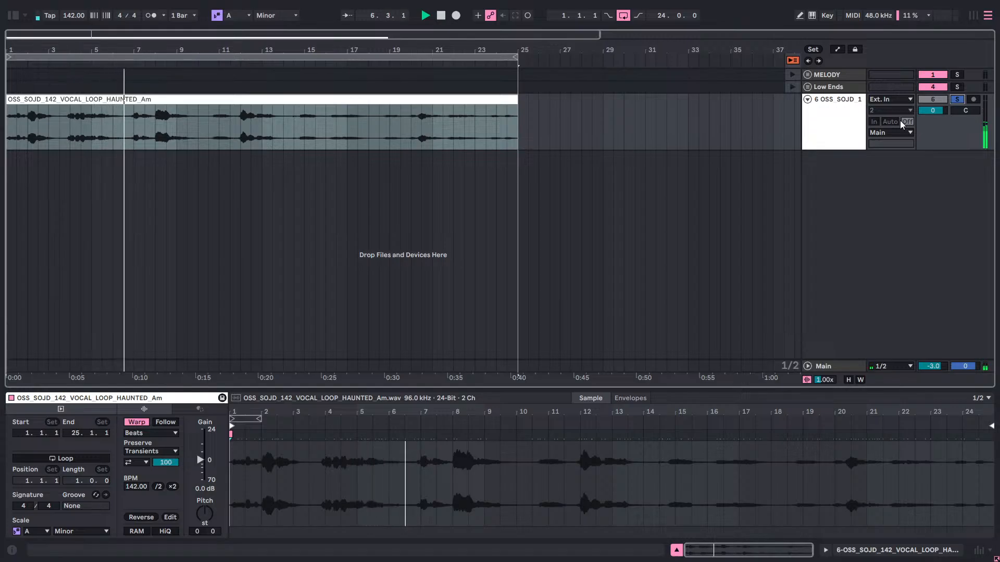
key("space")
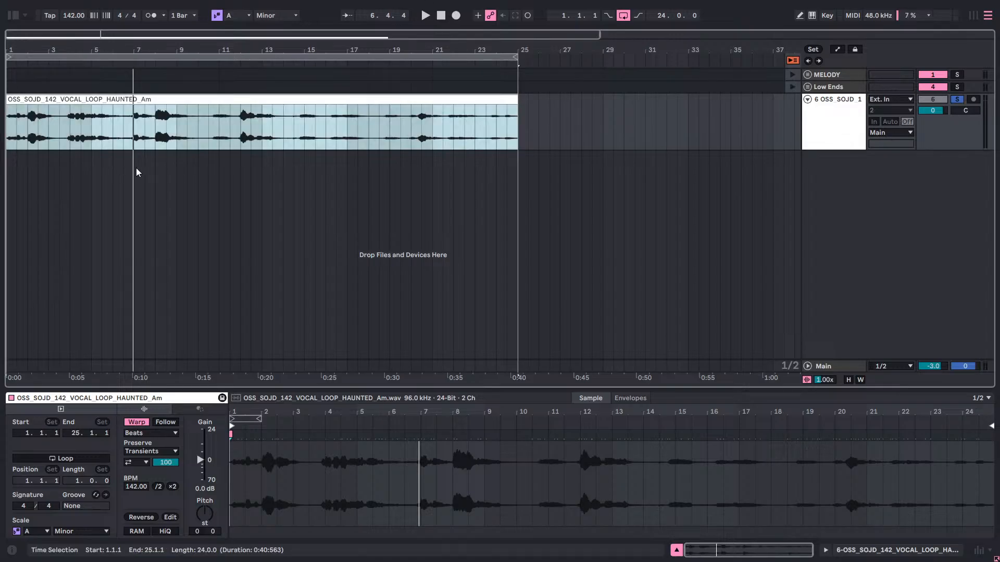
key("space")
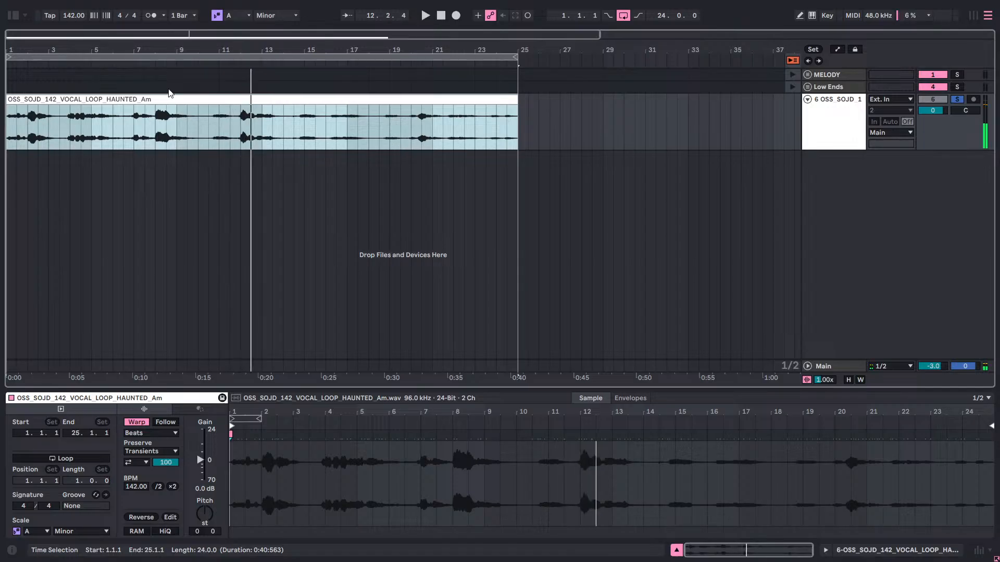
left_click(198, 164)
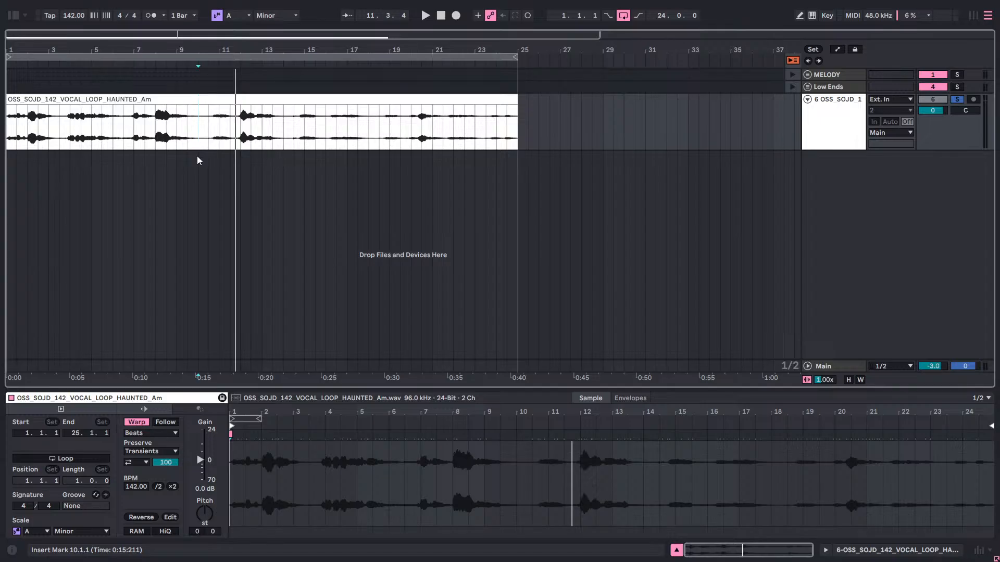
key("space")
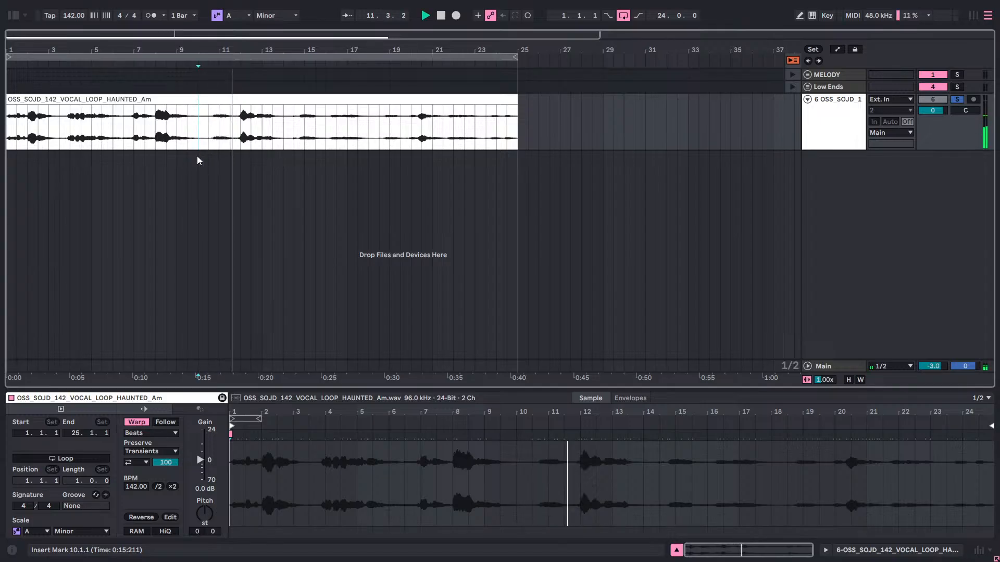
key("space")
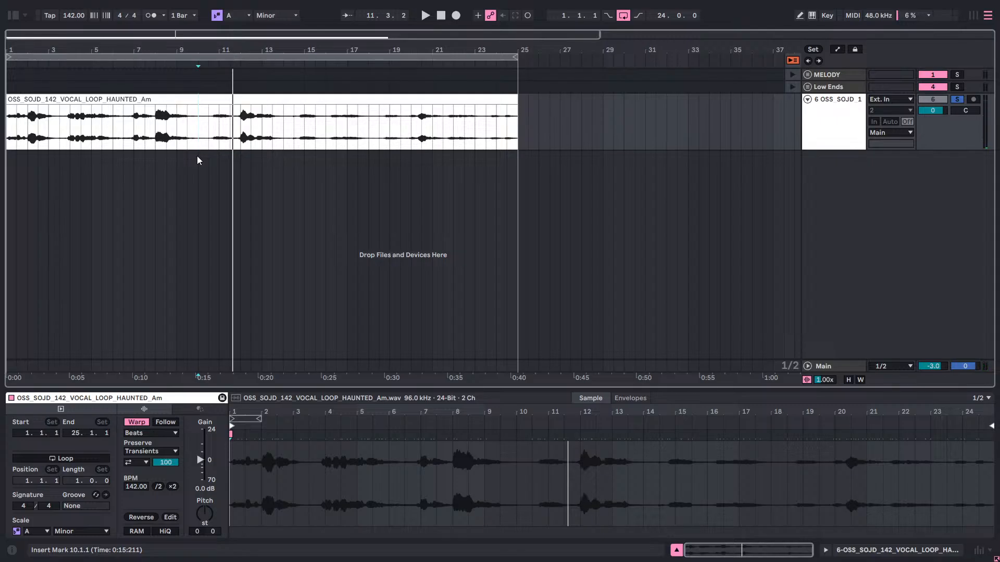
key("space")
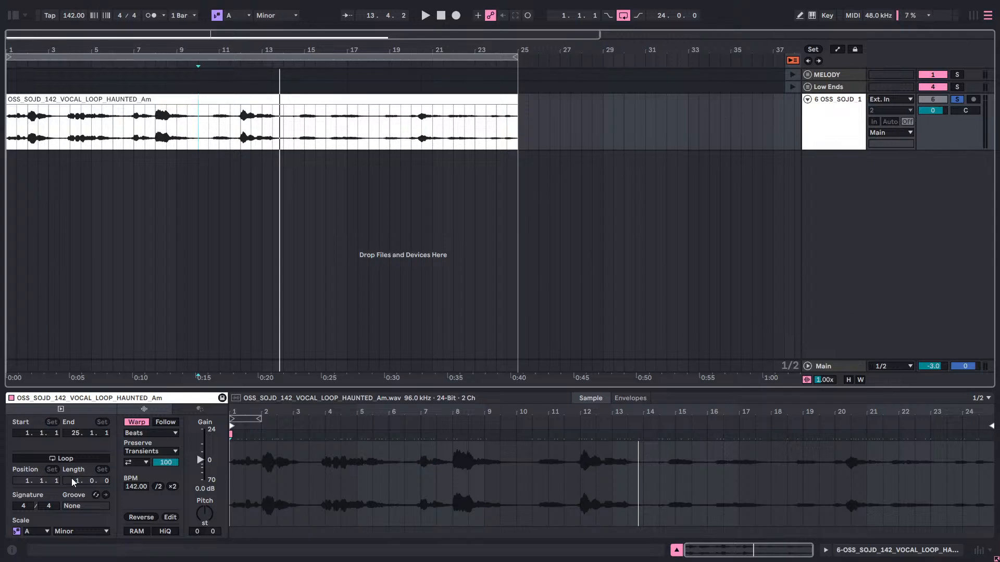
Show the vocal track's device chain, play the vocal loop, and unsolo the track.
left_click(854, 139)
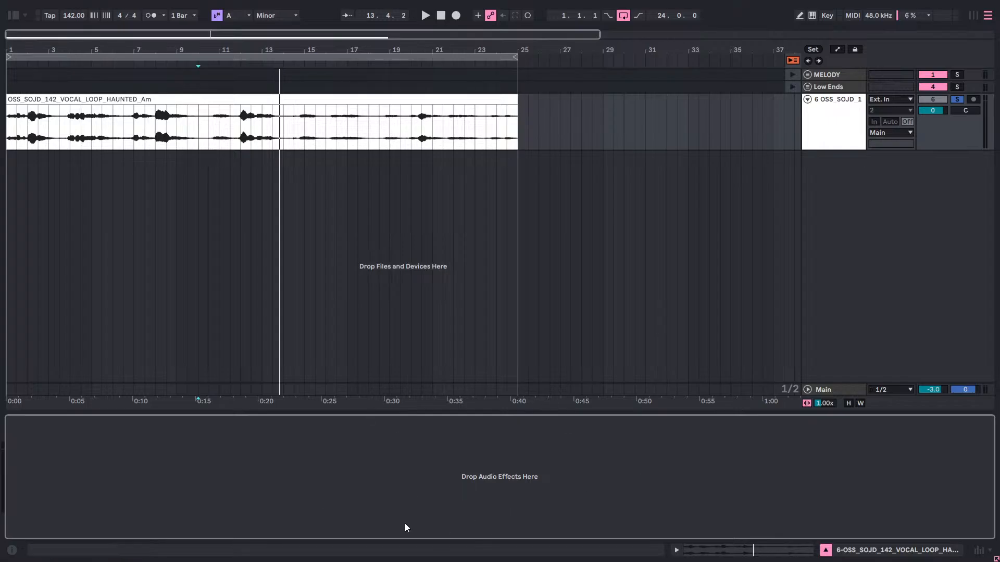
key("space")
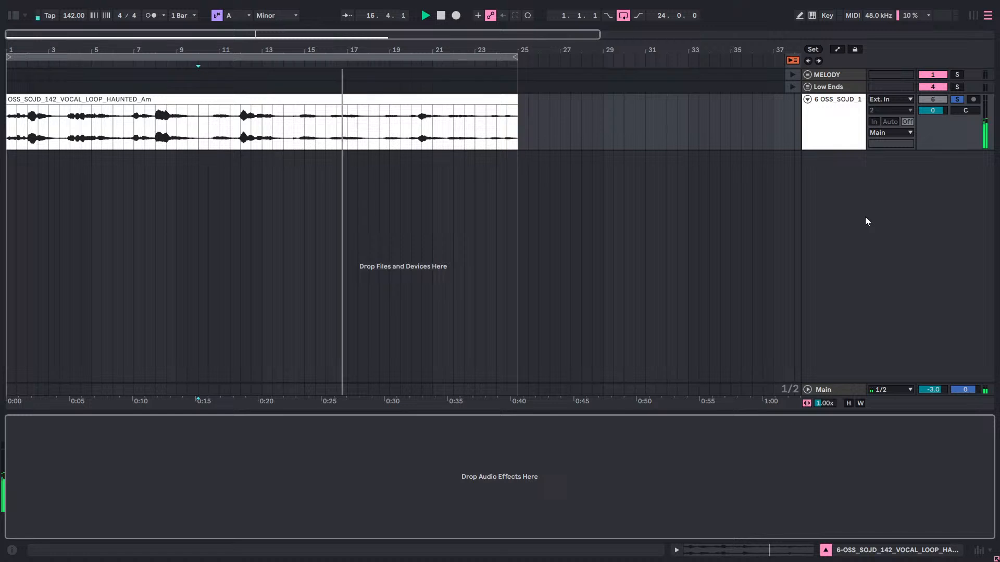
left_click(957, 99)
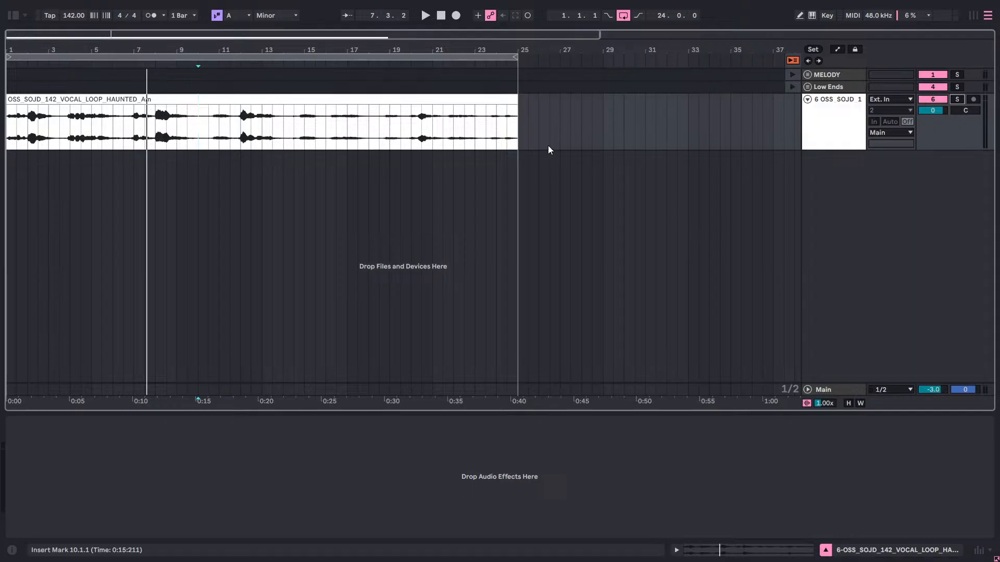
Unfold the MELODY and Low Ends groups and review the devices on the Lead and Synth tracks.
left_click(809, 79)
left_click(808, 79)
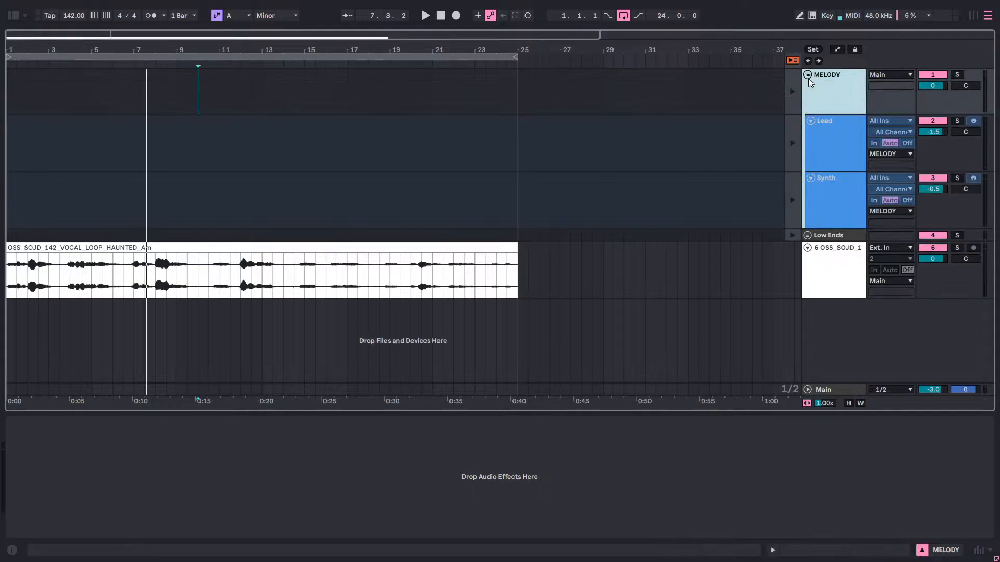
left_click(817, 137)
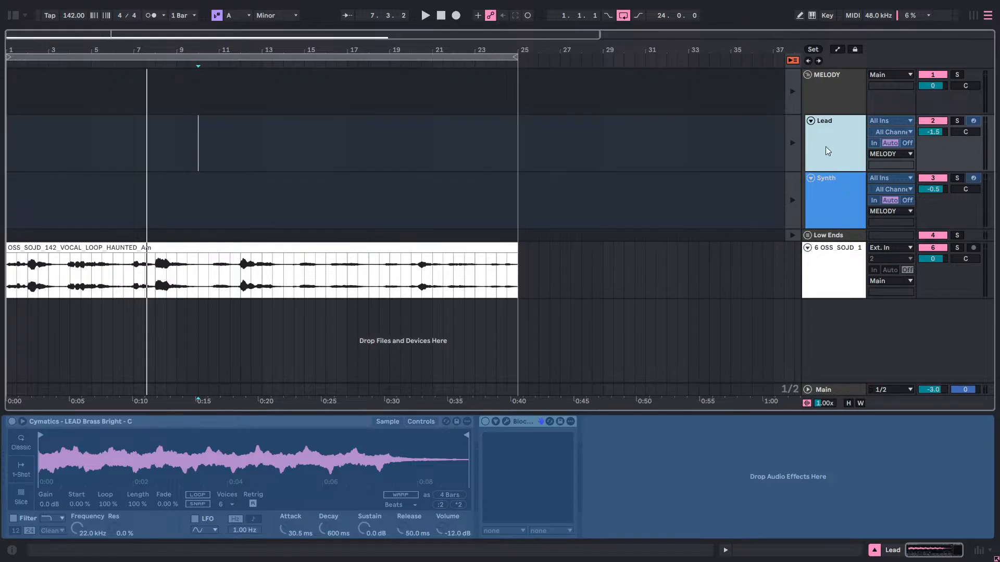
left_click(832, 190)
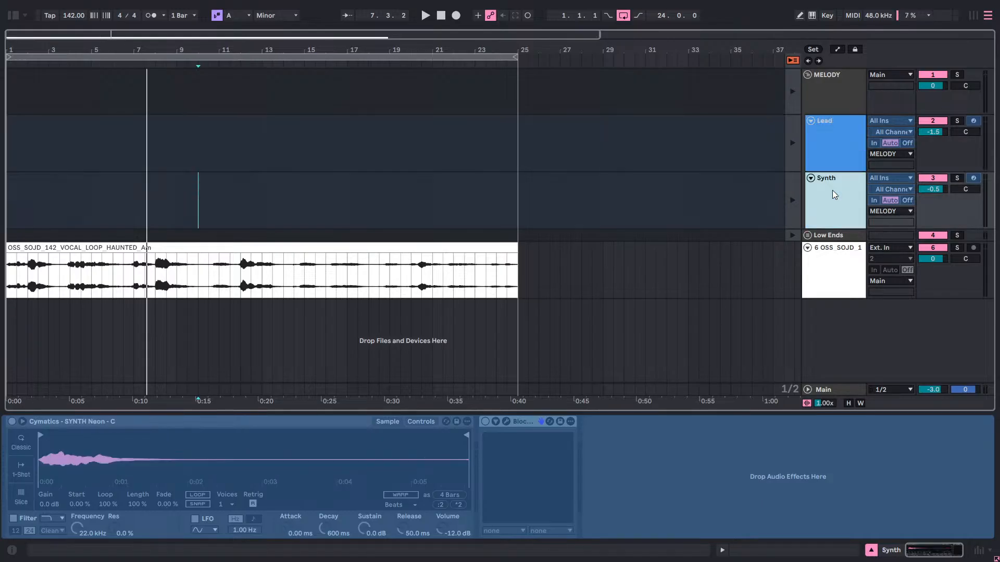
left_click(844, 139)
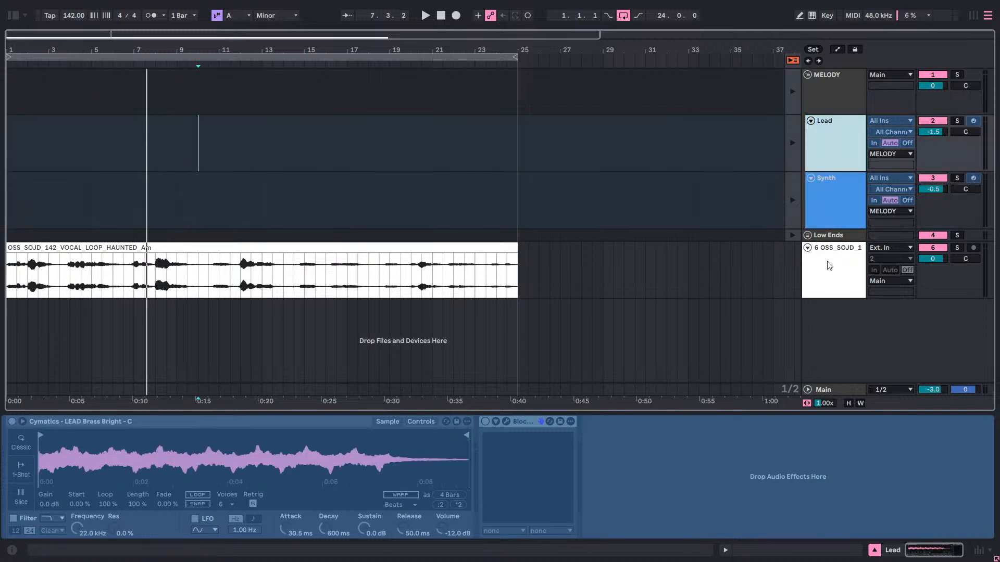
left_click(807, 235)
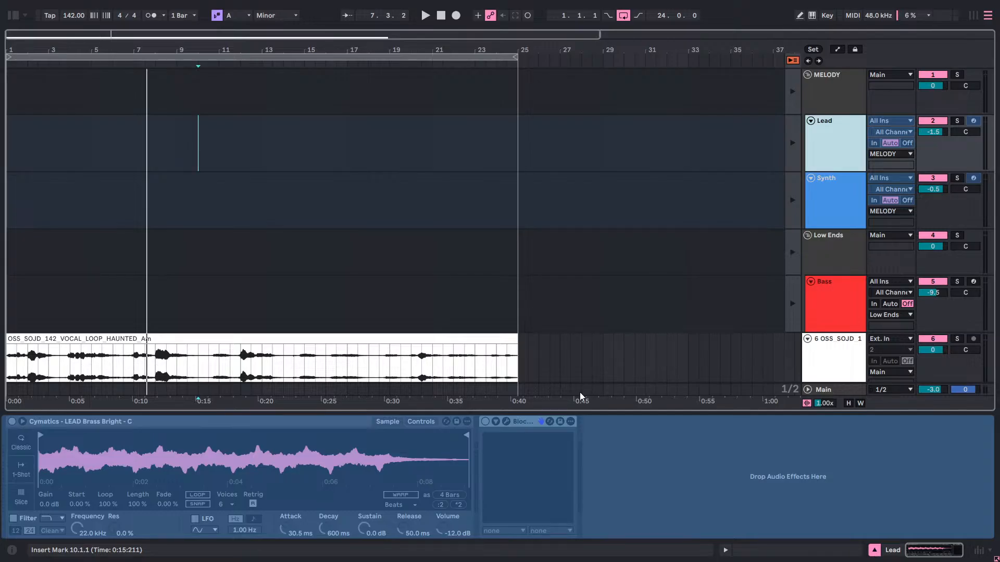
scroll(672, 323, "down", 2)
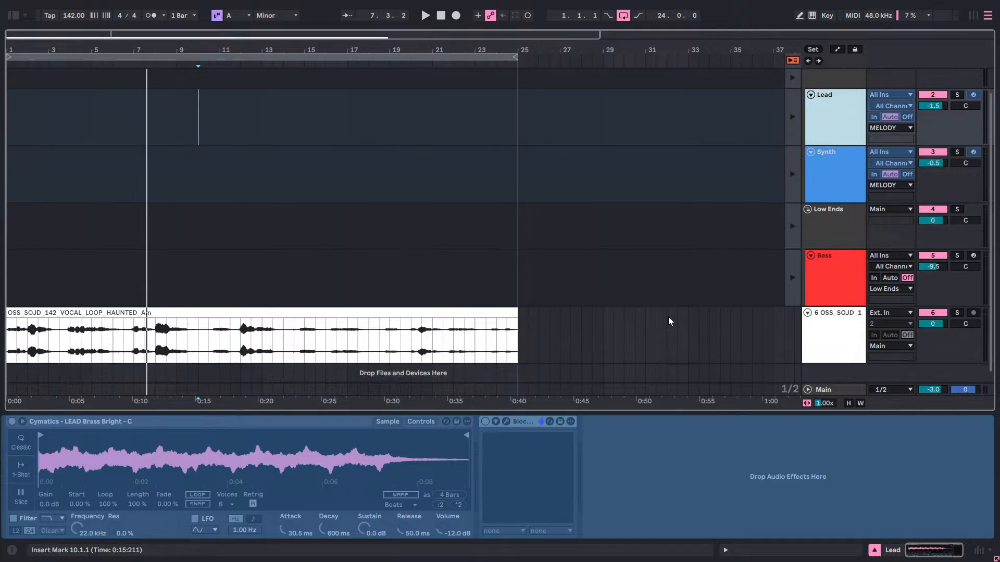
scroll(669, 321, "down", 1)
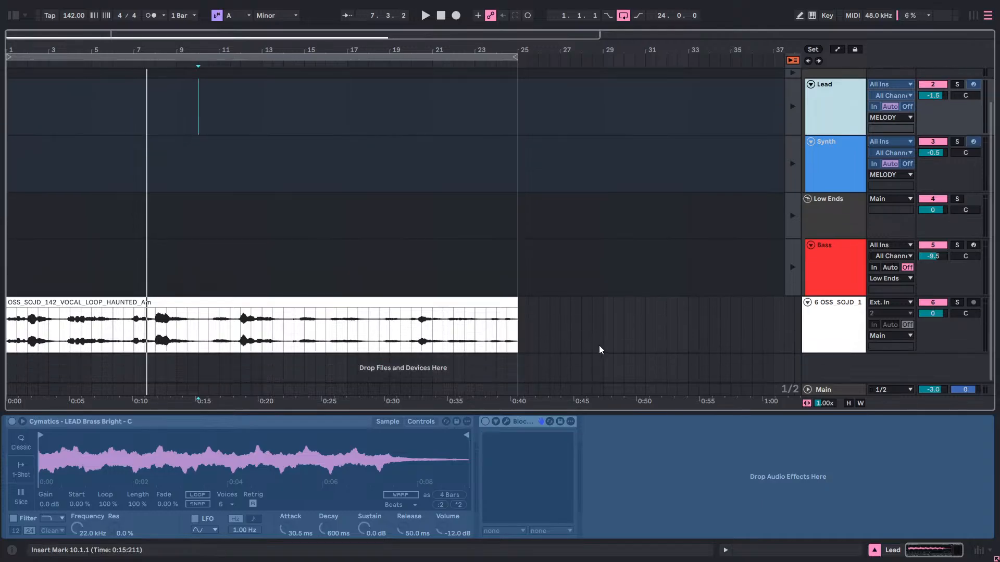
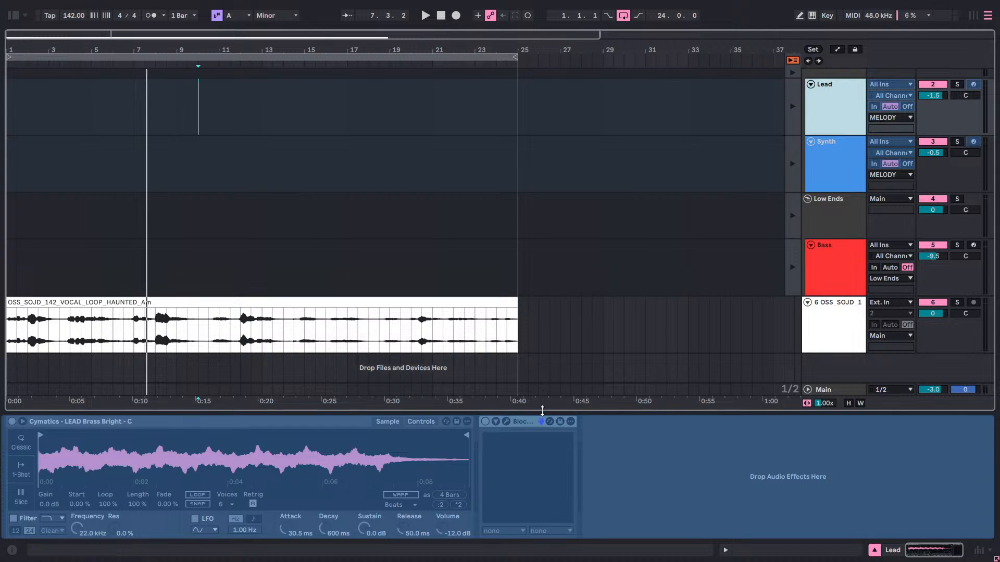
Fold the Low Ends and MELODY groups in the Session view and play the beat.
key("Tab")
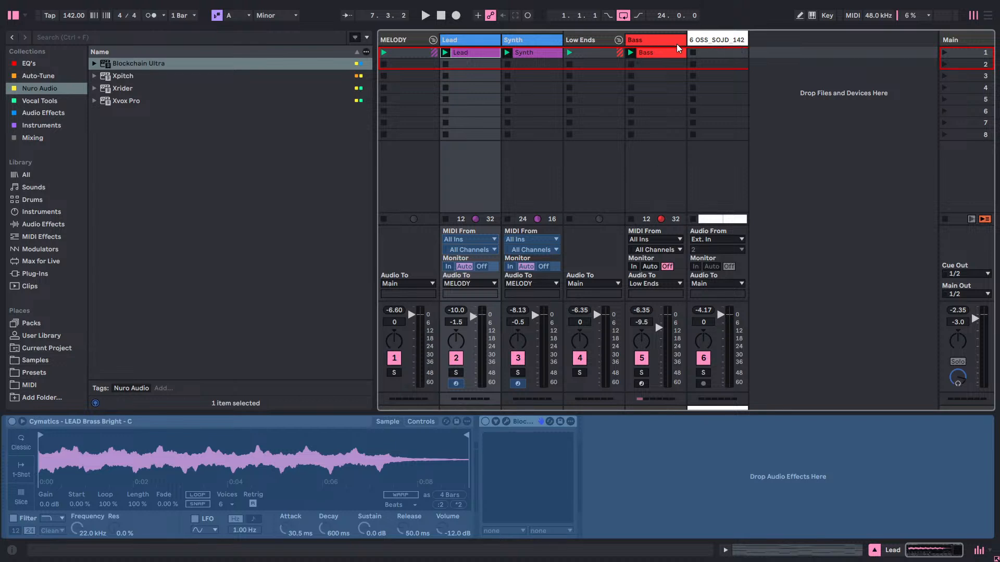
left_click(617, 41)
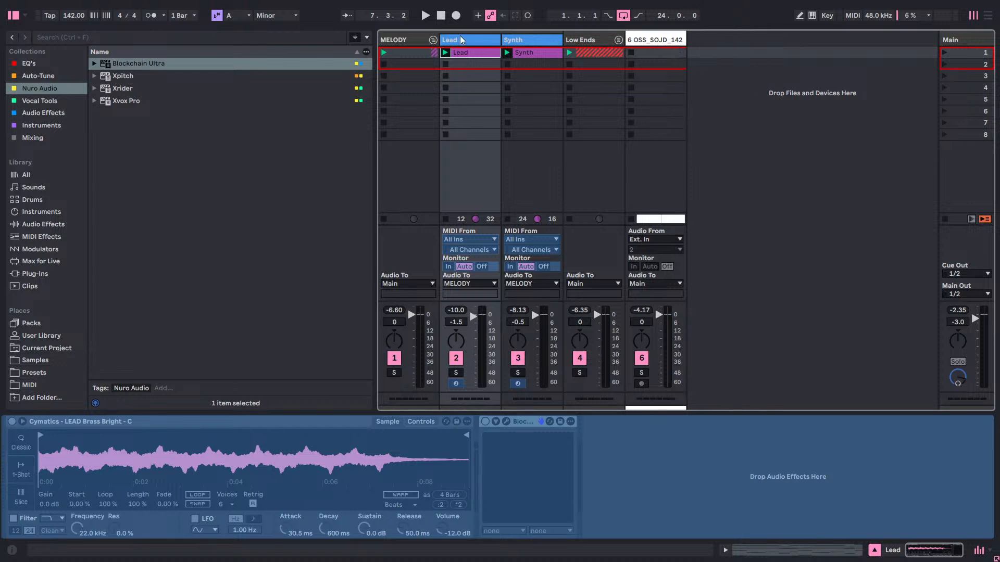
left_click(433, 40)
key("space")
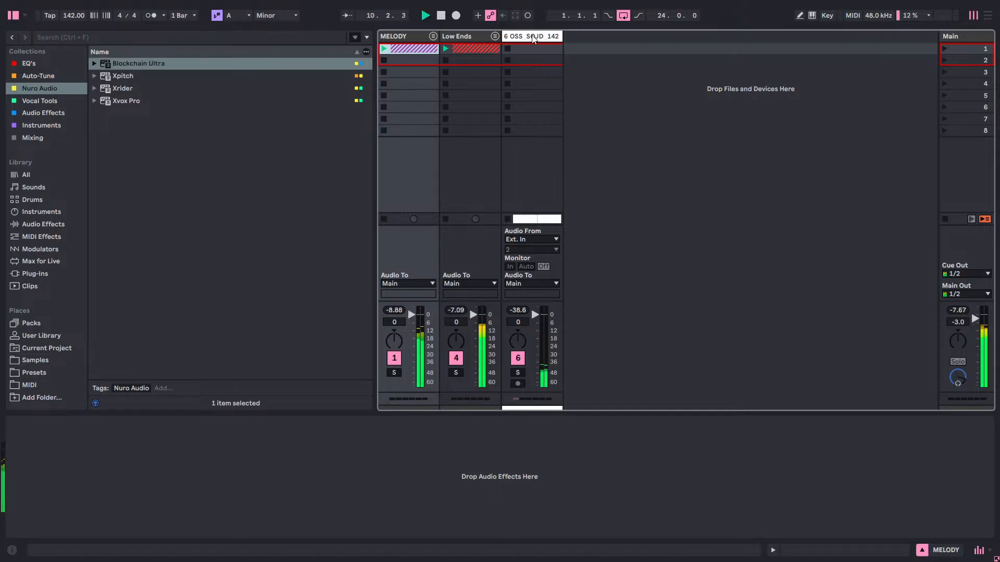
Select the vocal track and solo it in the Arrangement view during playback.
left_click(535, 37)
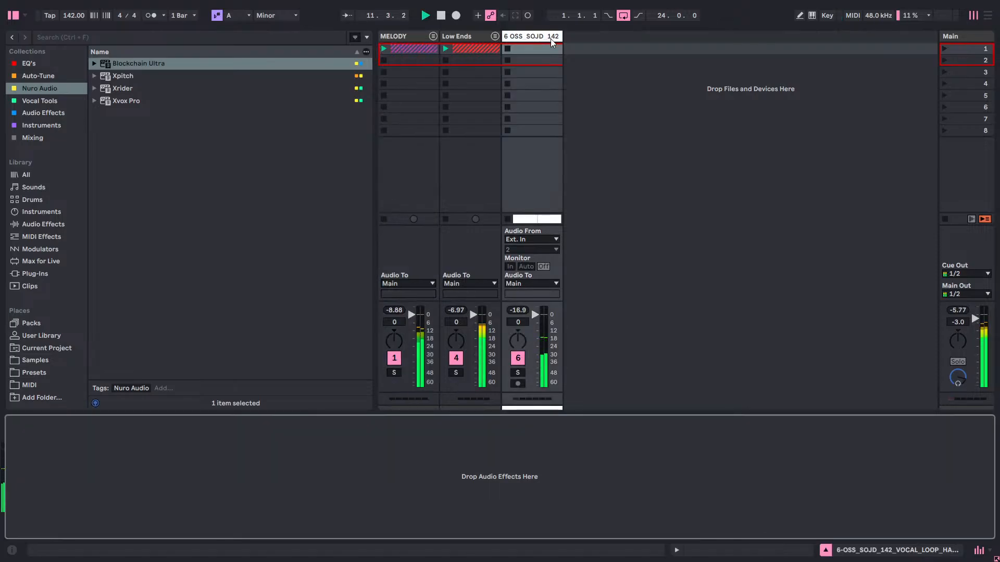
key("Tab")
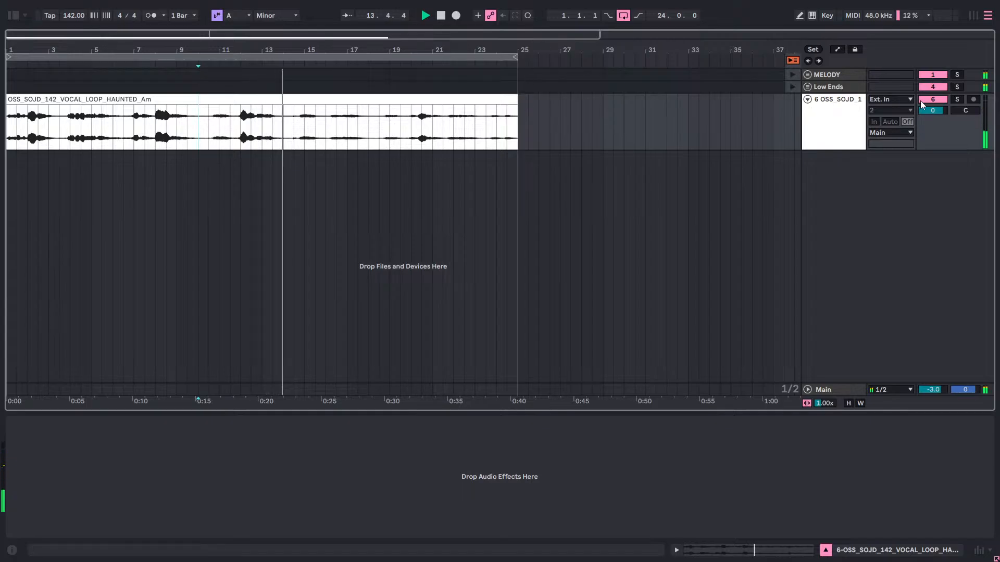
left_click(947, 99)
left_click(954, 99)
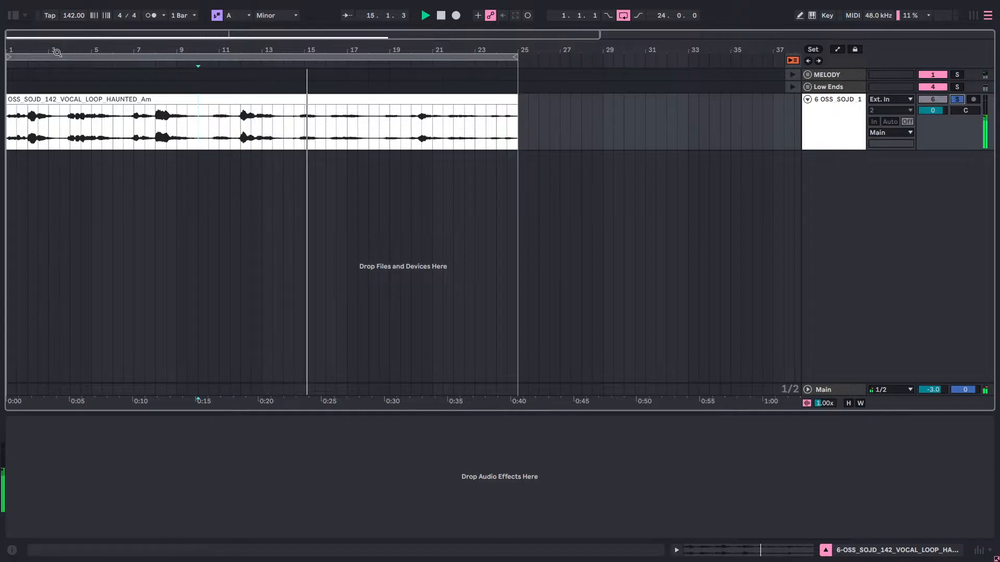
Load Blockchain Ultra onto the vocal track, then check and close its info page.
key("Tab")
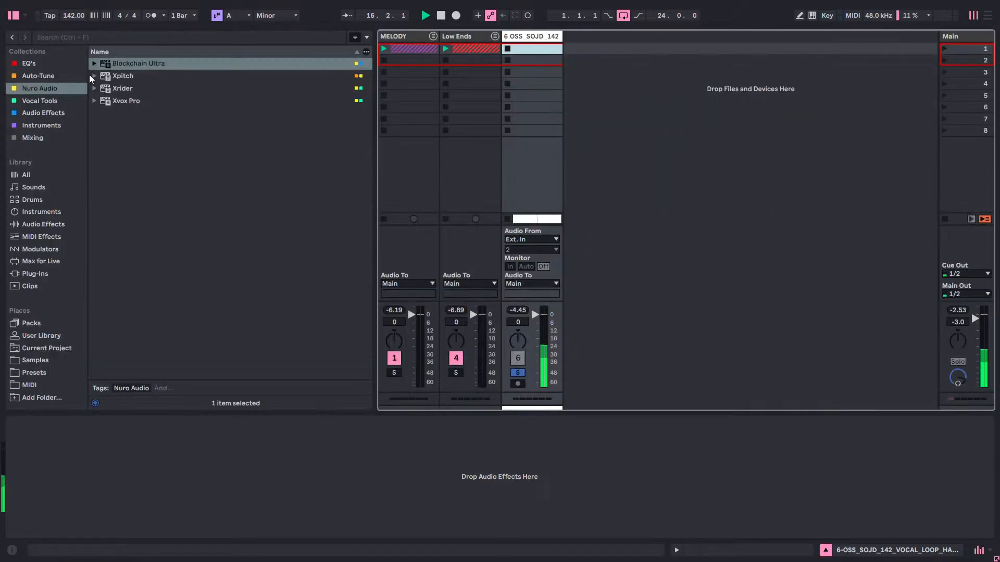
left_click(121, 66)
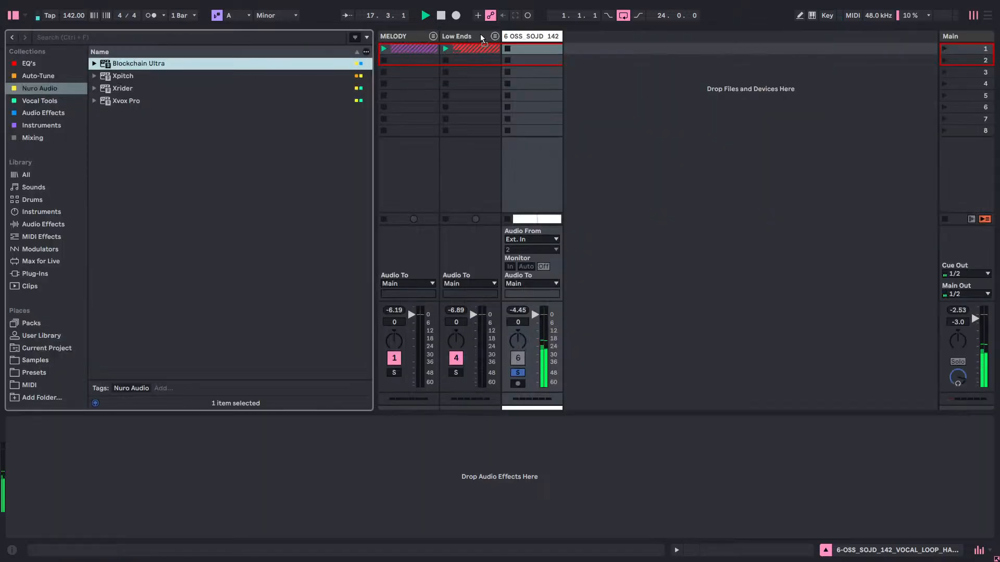
key("Return")
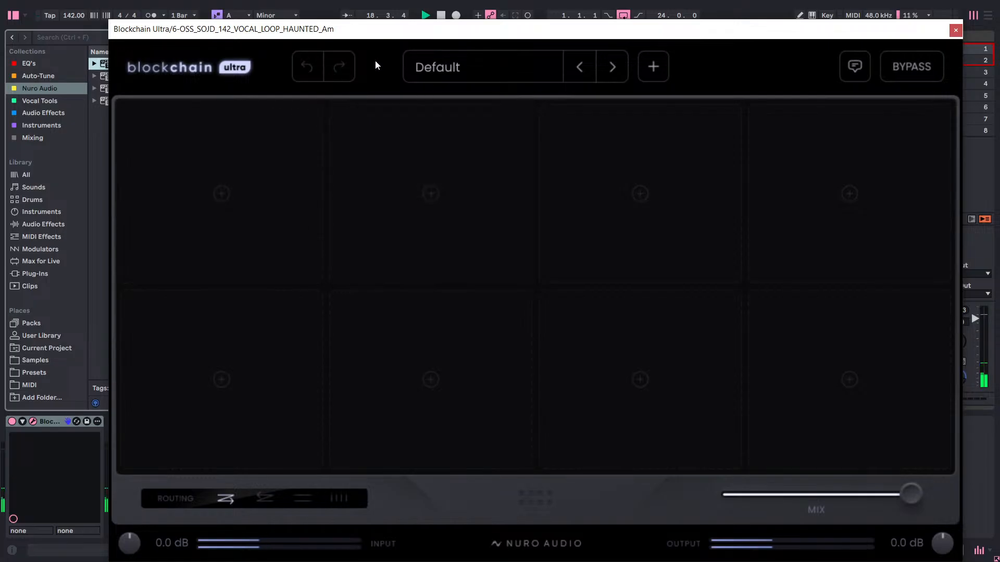
left_click(187, 67)
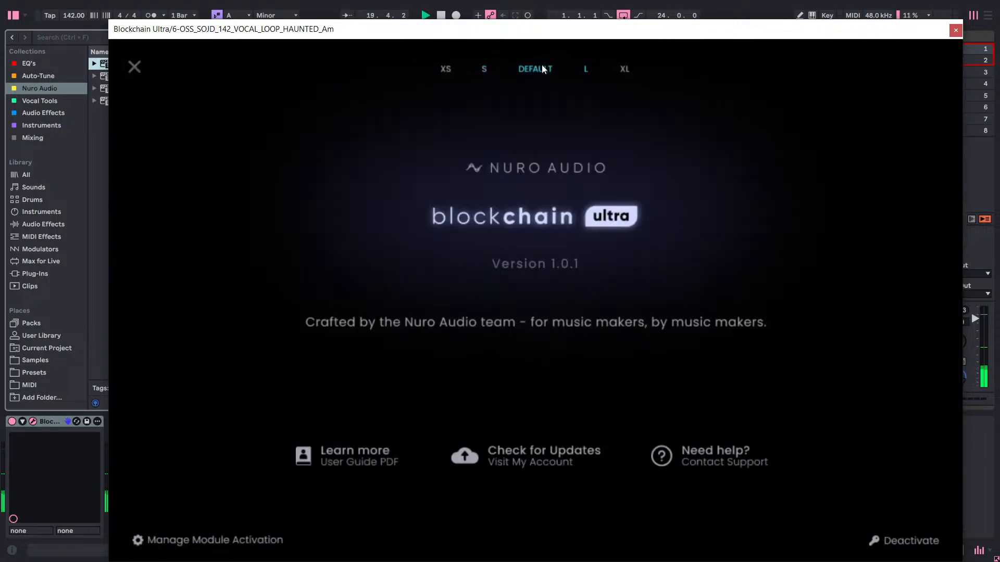
left_click(136, 69)
Add the Toronto Comp module from the favourites to the first Blockchain Ultra slot.
left_click(265, 151)
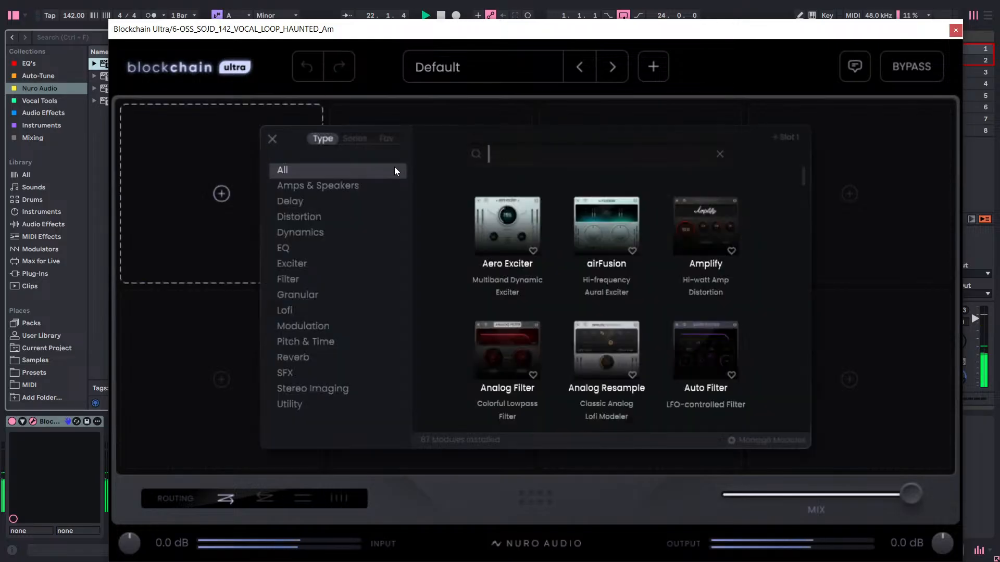
left_click(388, 82)
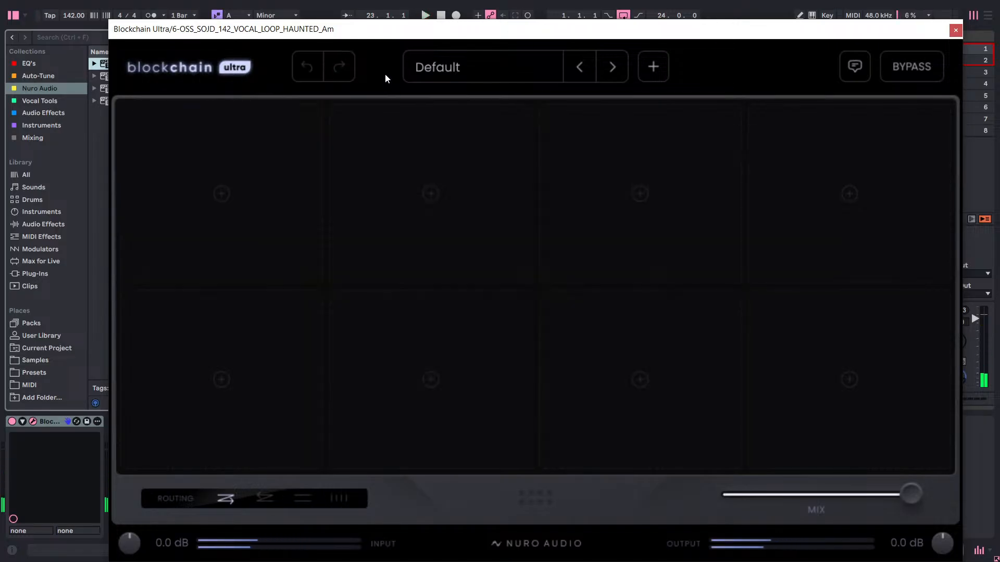
left_click(281, 167)
left_click(387, 138)
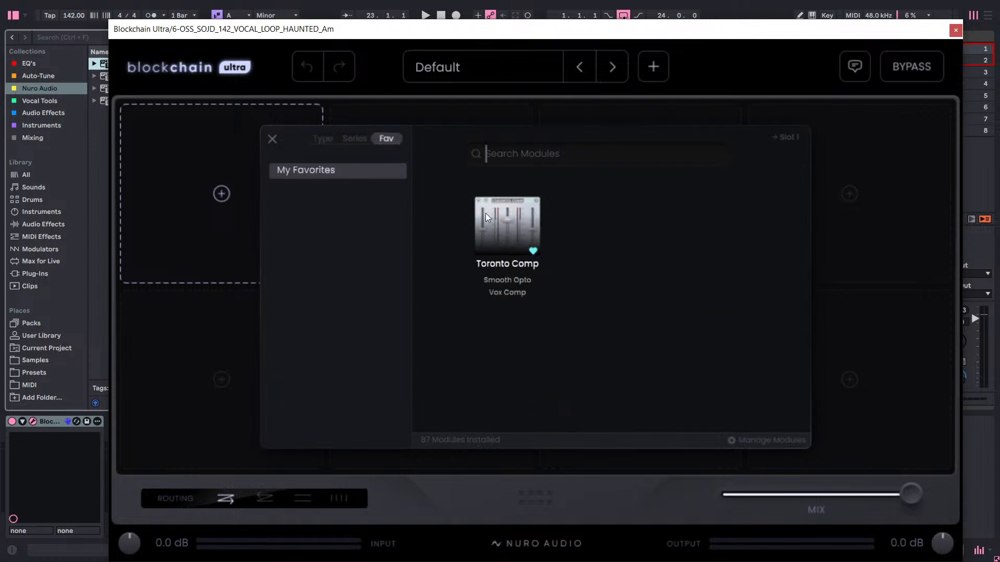
left_click(508, 224)
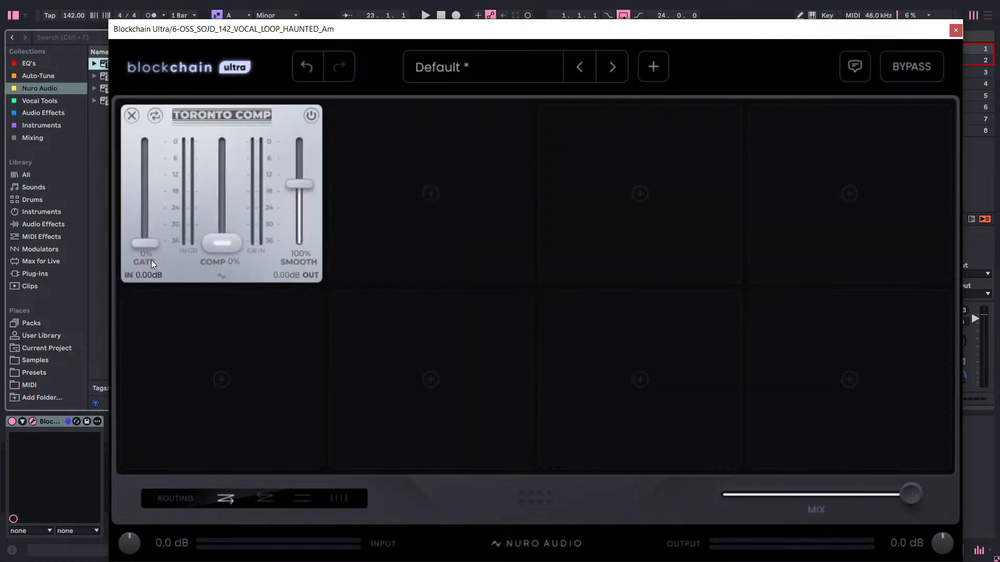
Set the Toronto Comp gate to 75% and its compression to 3% while the vocal plays.
key("space")
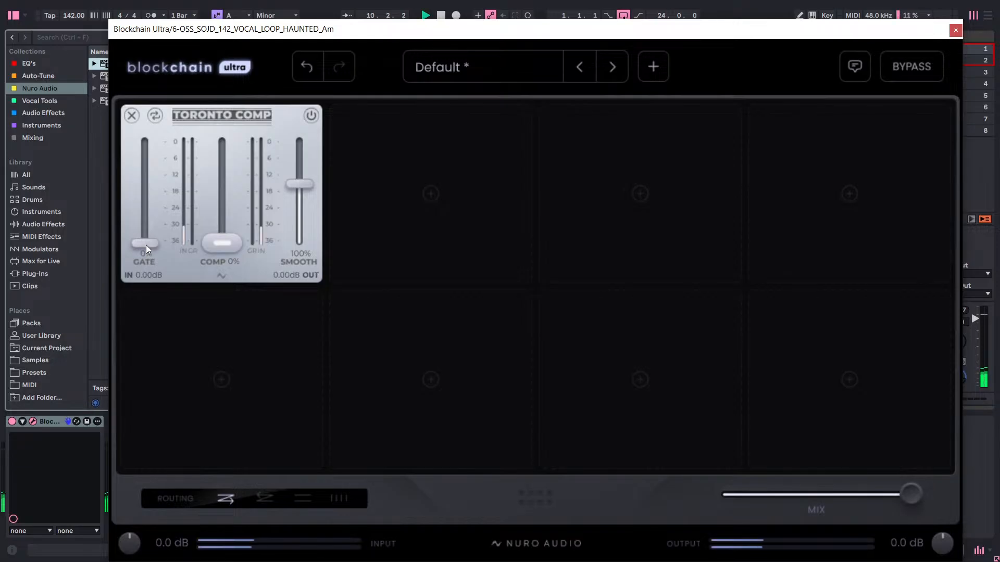
left_click_drag(146, 245, 164, 168)
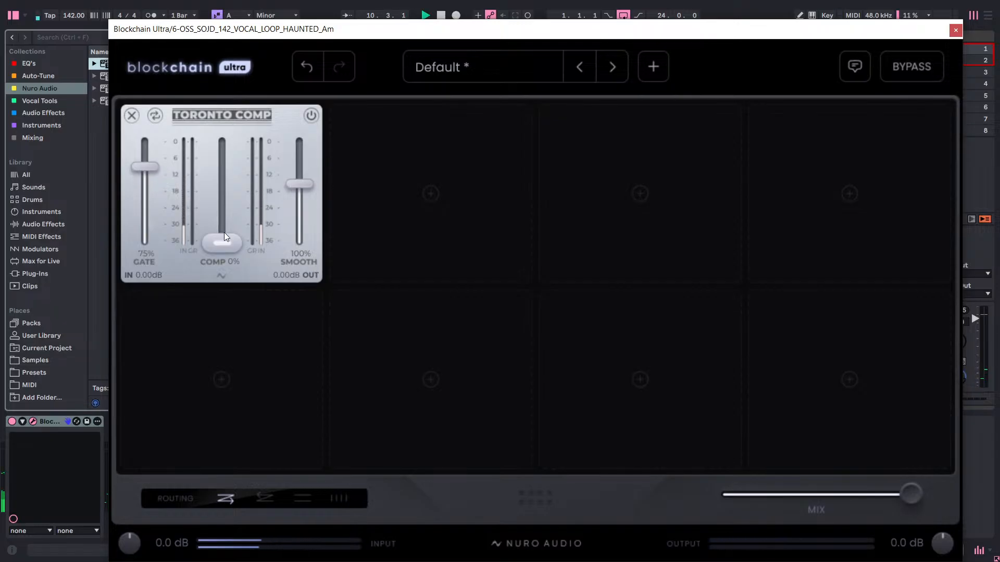
mouse_move(225, 237)
left_mouse_down()
mouse_move(233, 191)
mouse_move(229, 239)
left_mouse_up()
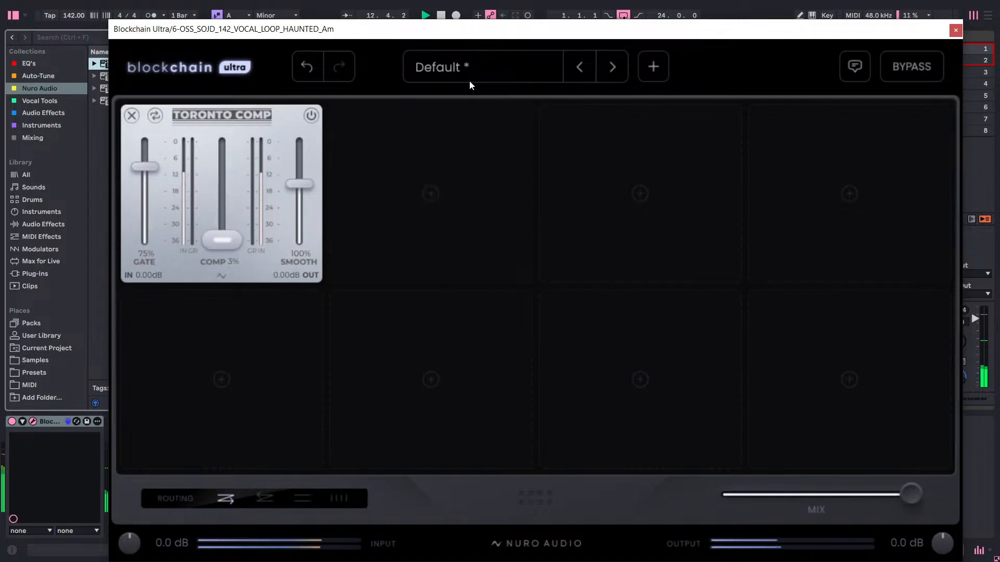
Move the plug-in window aside, check the vocal clip in the arrangement, and play the vocal again from the Session view.
left_click_drag(495, 37, 485, 252)
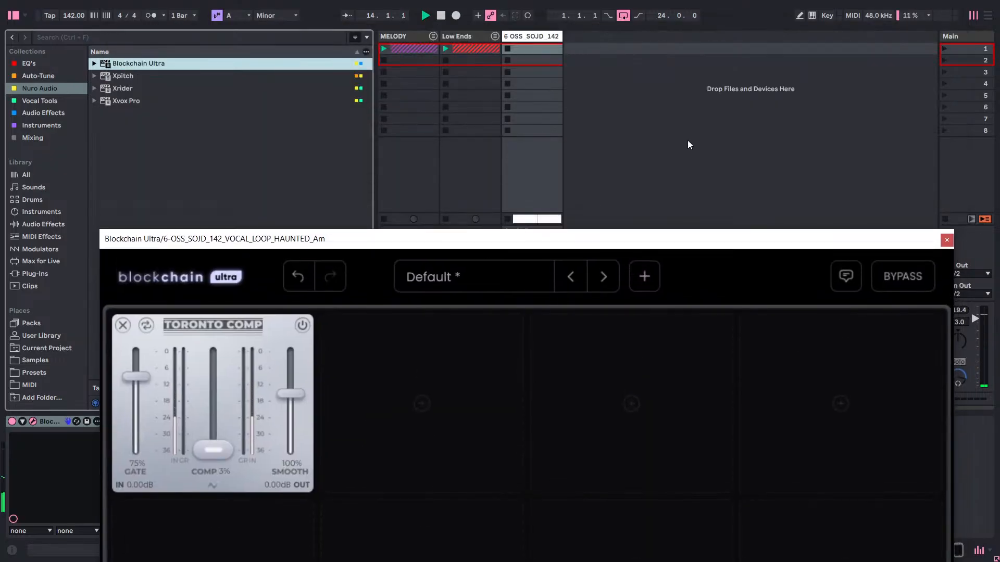
left_click(738, 97)
key("Tab")
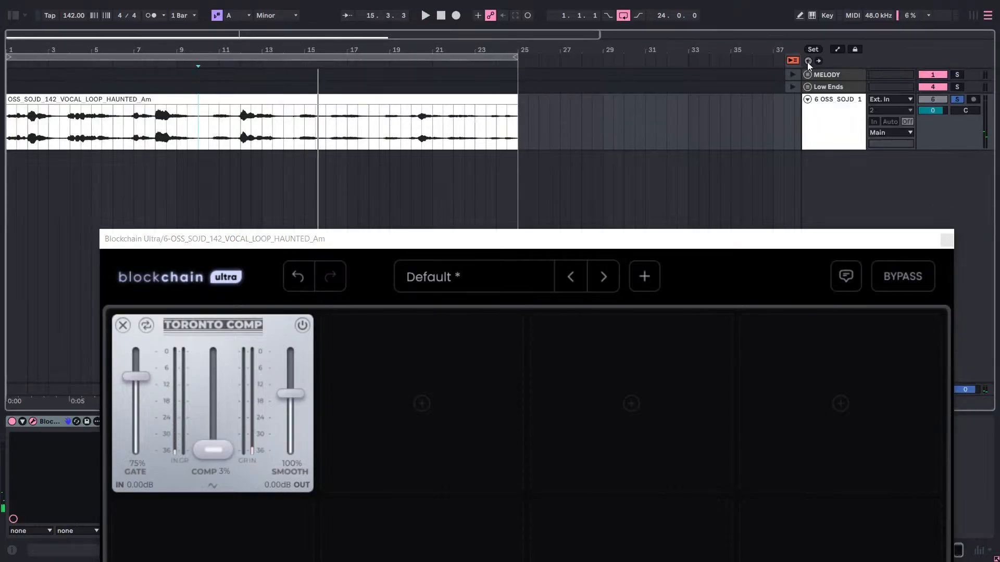
key("Tab")
key("space")
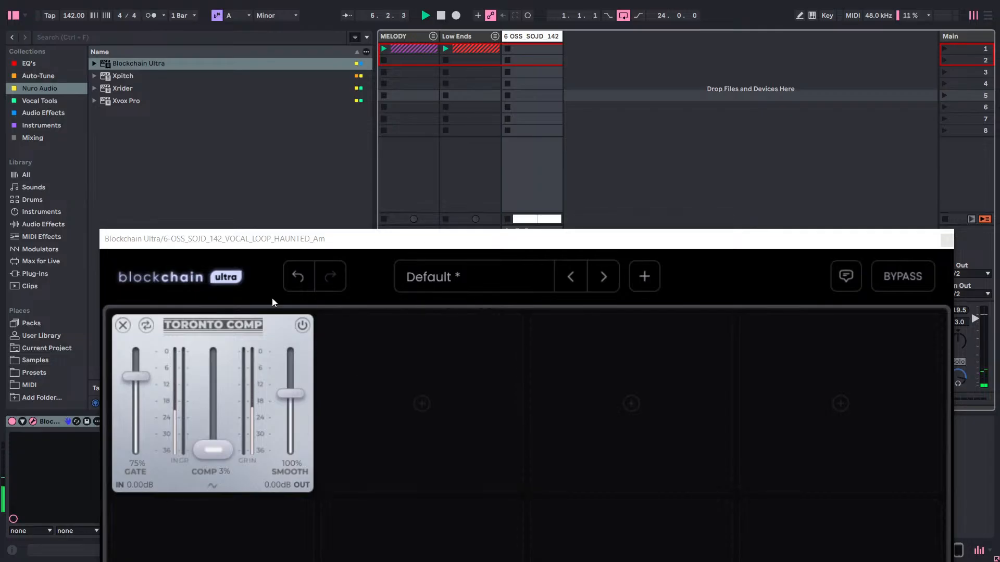
Move the plug-in window back up and try the Toronto Comp compression at 45%, settling on 30%.
left_click_drag(471, 241, 455, 52)
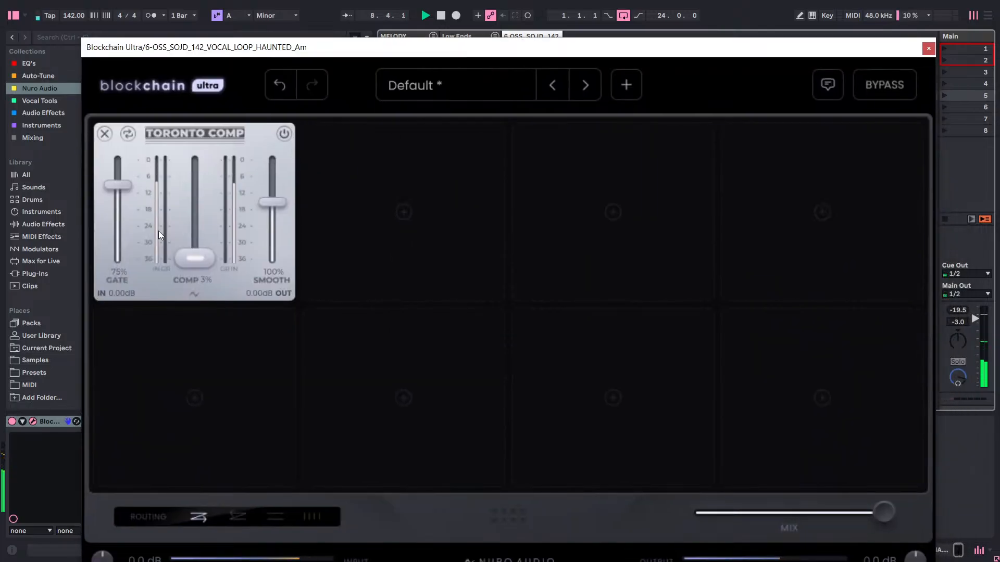
left_click_drag(194, 256, 227, 220)
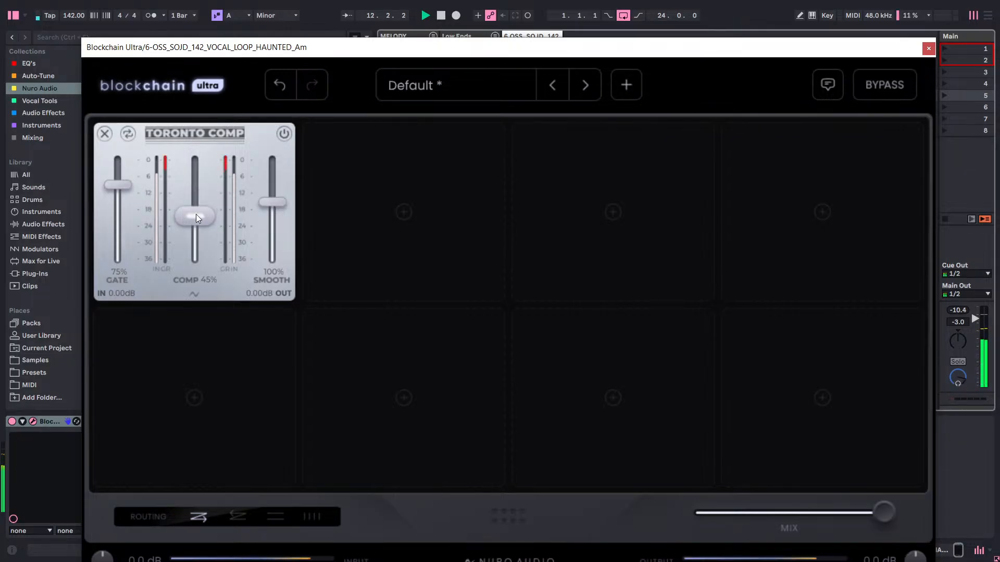
left_click_drag(196, 214, 192, 232)
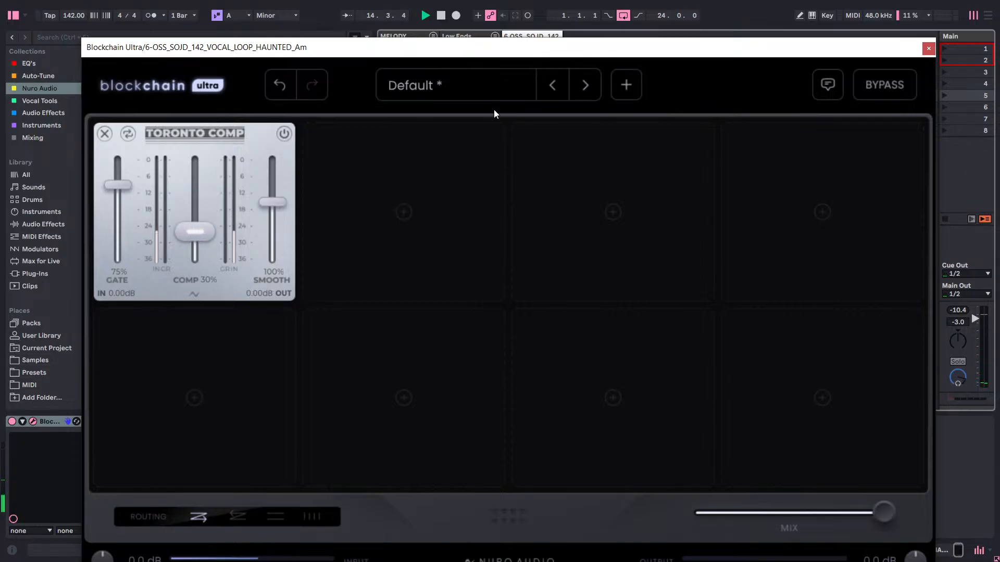
Try the Toronto Comp gate at 6% and at 100%, restarting the vocal to compare.
left_click_drag(123, 192, 113, 260)
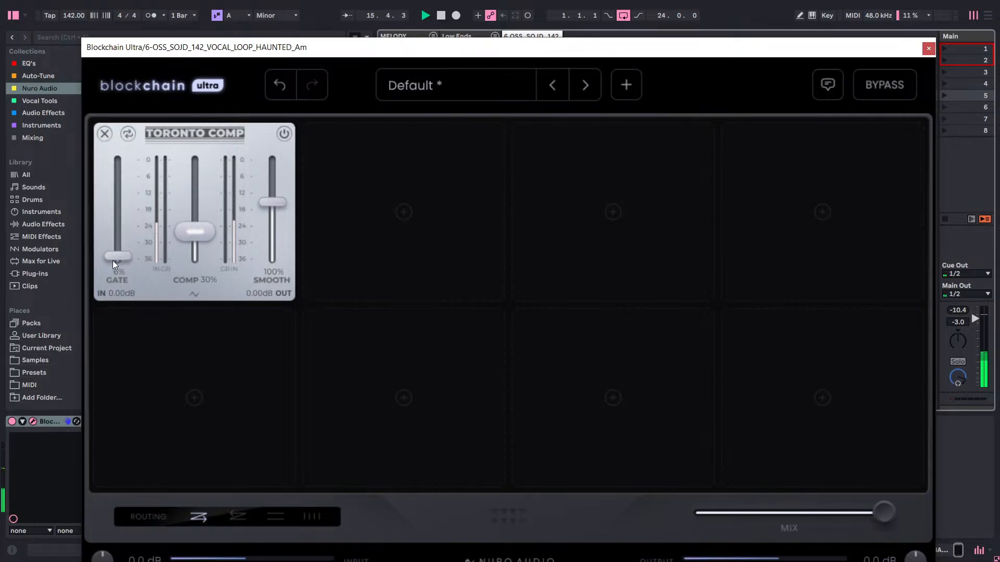
key("space")
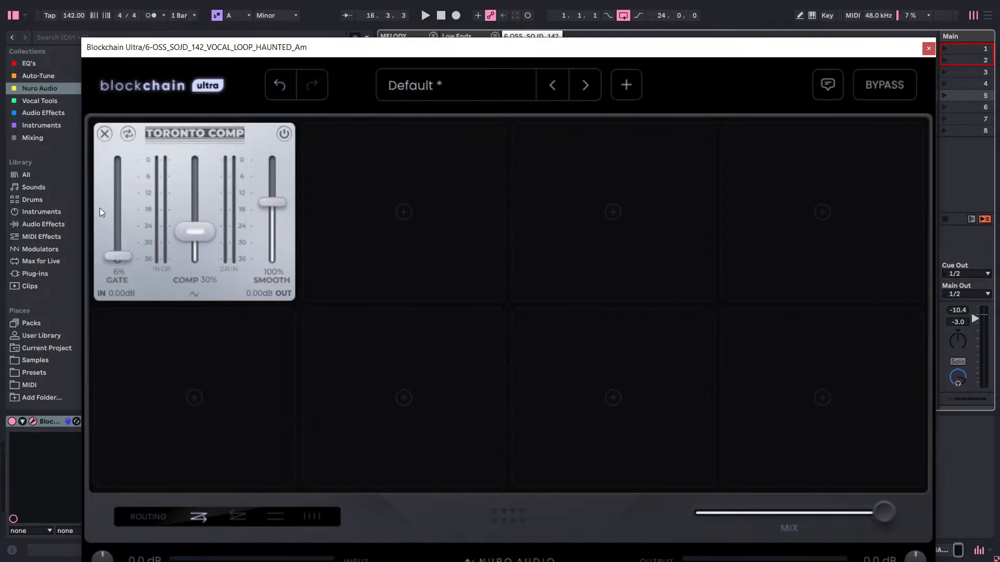
key("space")
left_click_drag(118, 252, 174, 127)
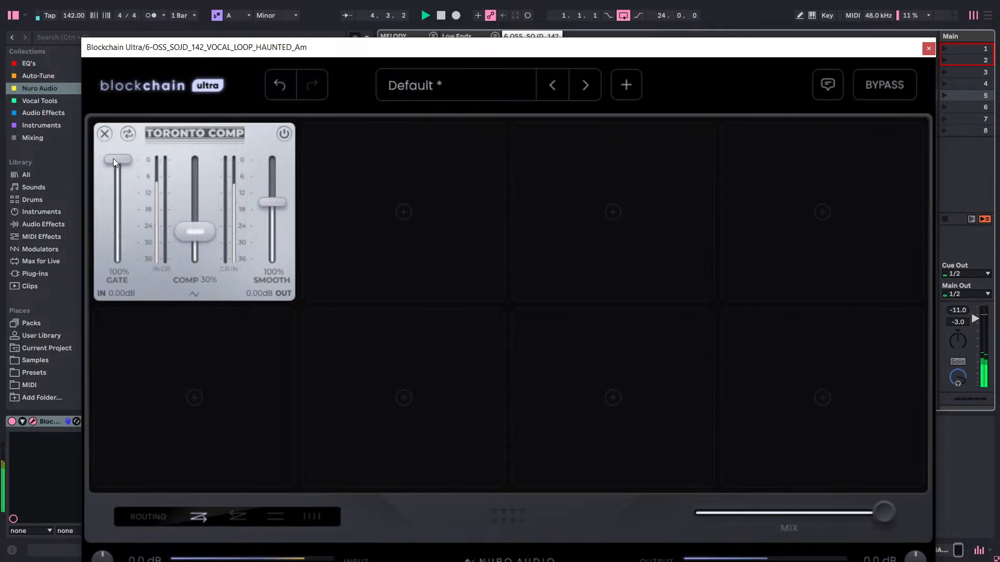
Set the Toronto Comp gate to 53% and then 70%, with compression at 30%.
left_click_drag(119, 160, 145, 209)
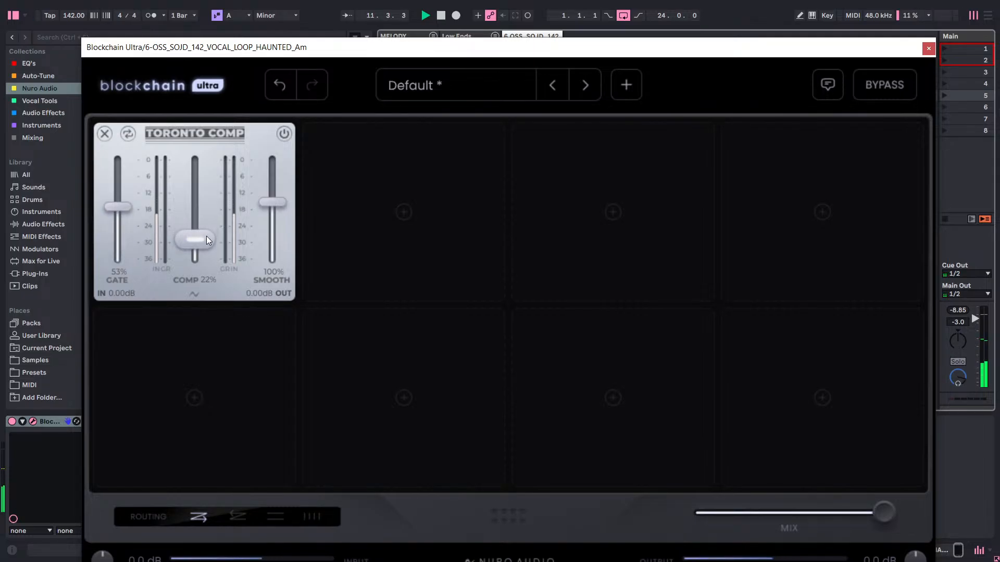
left_click_drag(206, 236, 211, 231)
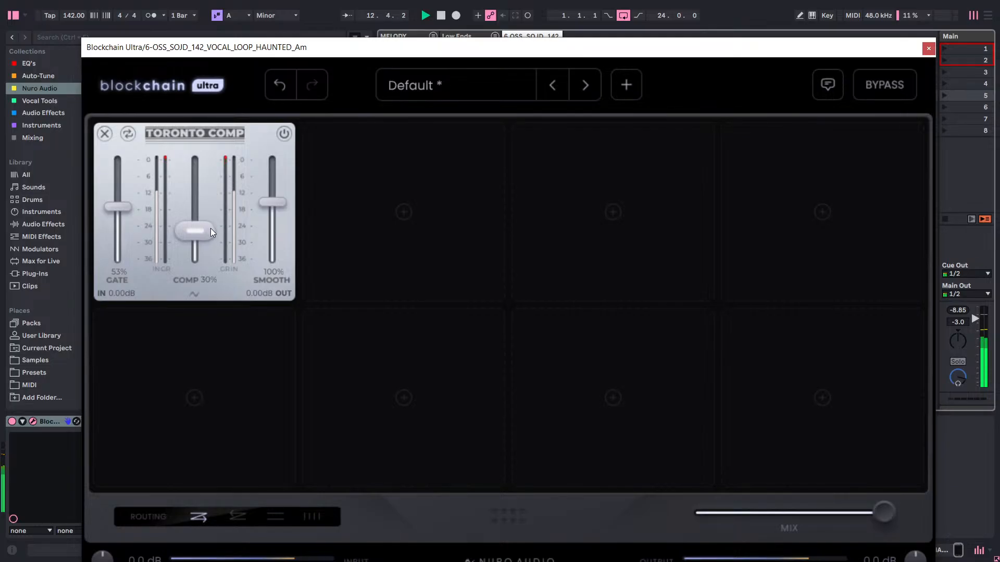
left_click_drag(126, 213, 137, 196)
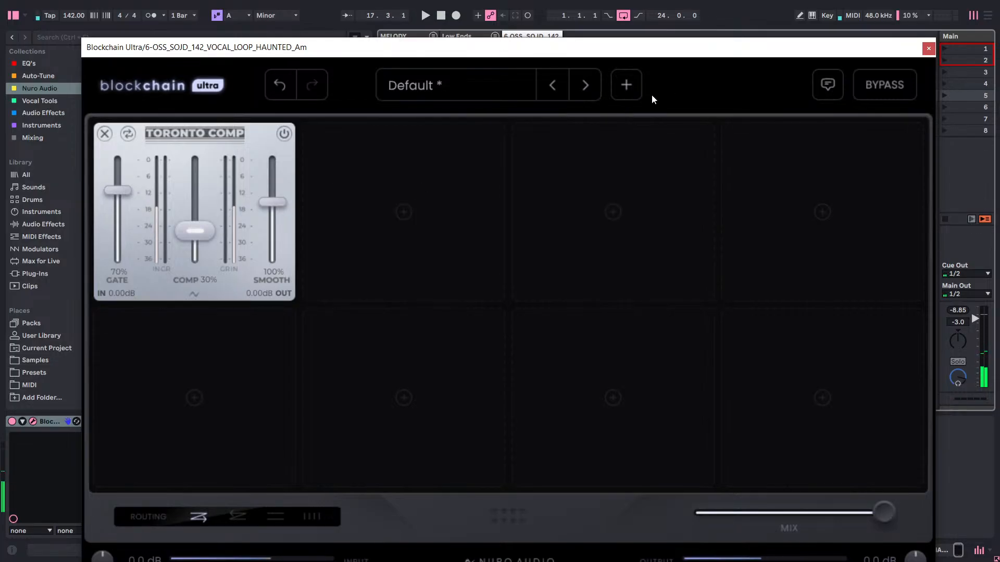
Set the Toronto Comp smooth amount to 161% and the gate to 83% while listening to the vocal.
key("space")
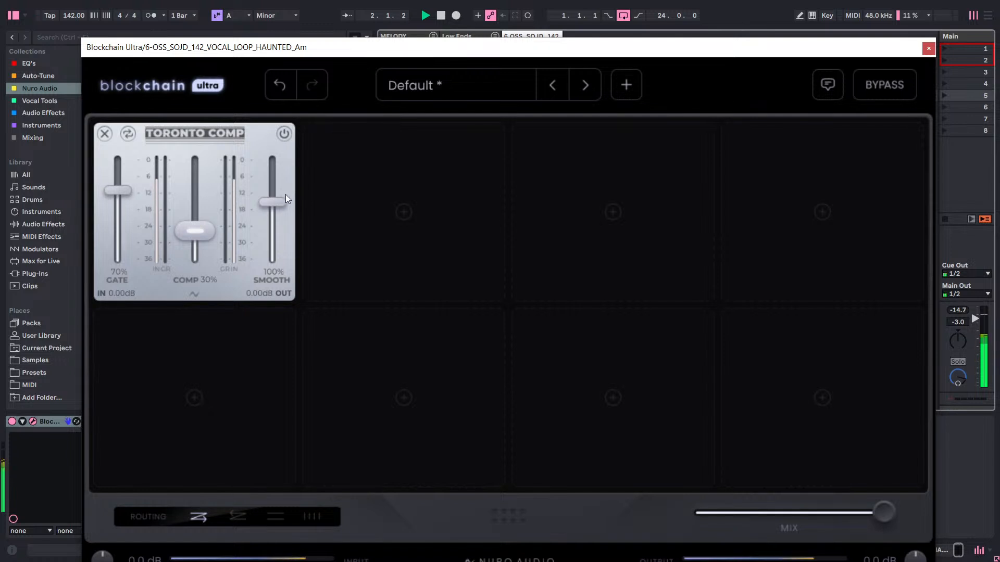
left_click_drag(285, 195, 289, 173)
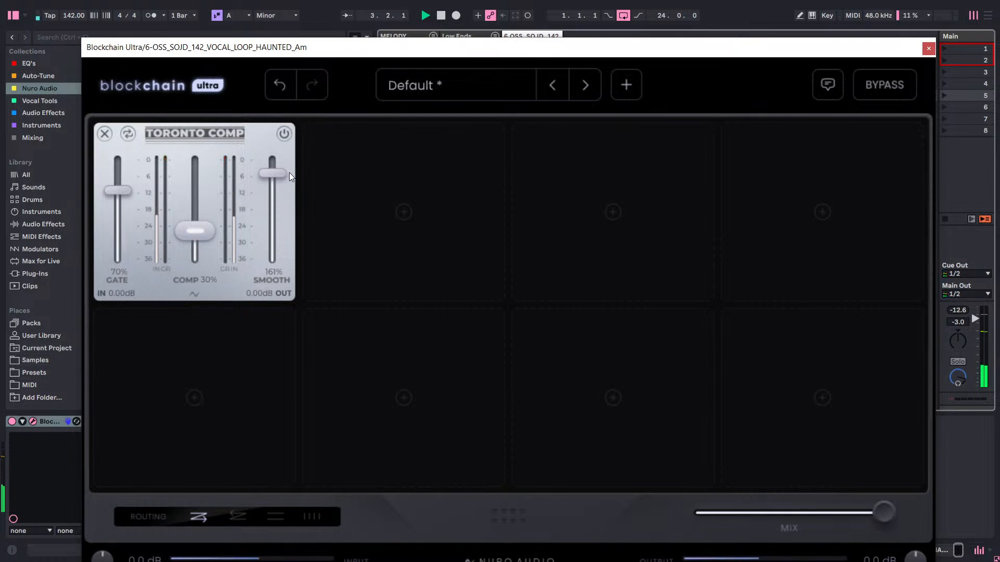
left_click_drag(125, 191, 136, 179)
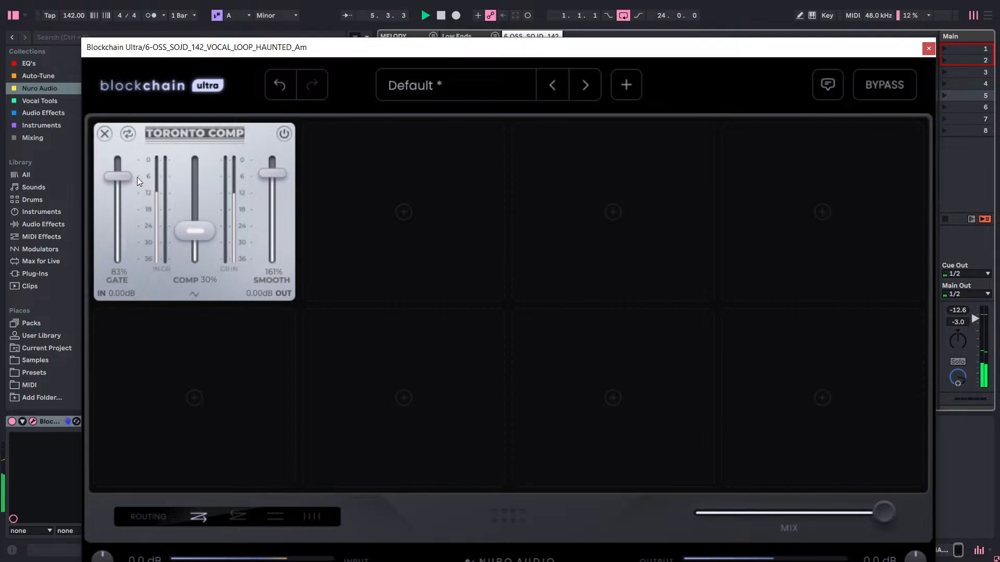
Unsolo the vocal track and set the Toronto Comp gate to 62% while the full beat plays.
left_click(926, 50)
left_click(517, 372)
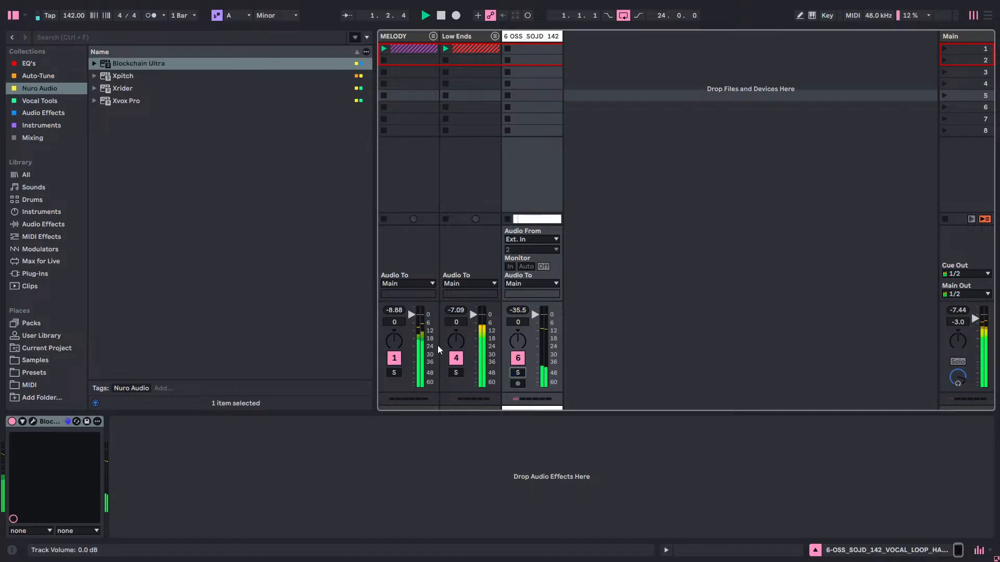
left_click(33, 420)
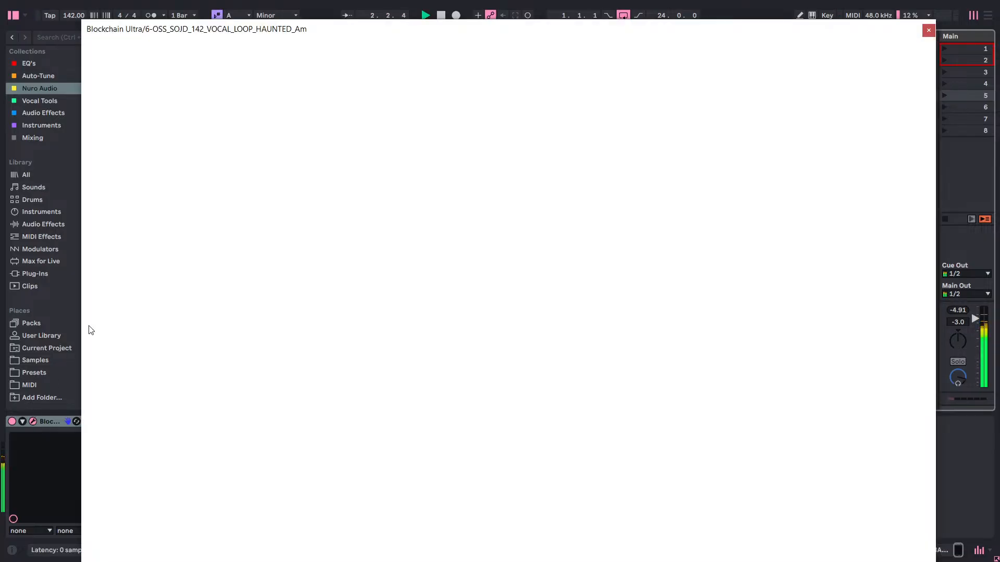
left_click_drag(124, 171, 125, 183)
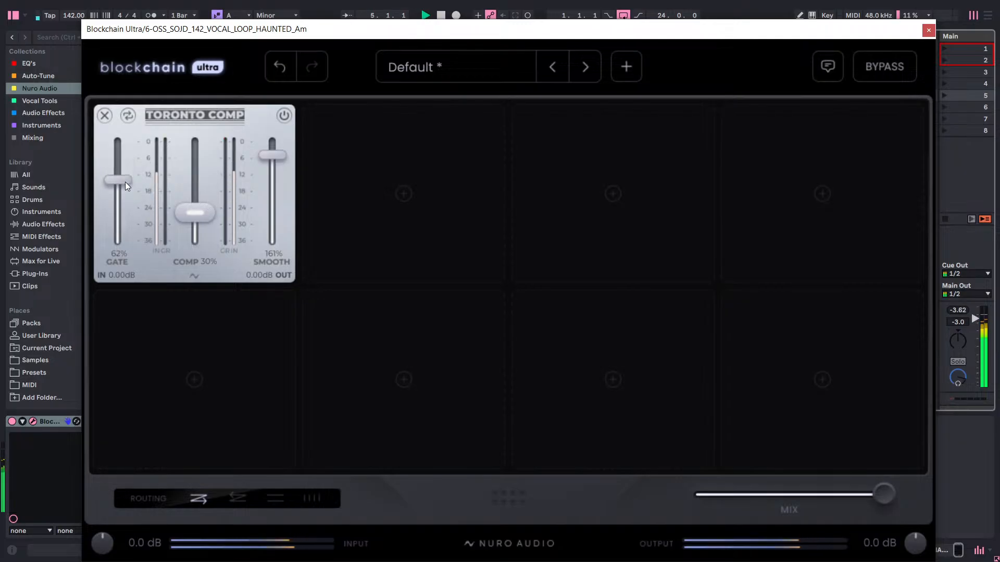
Set the Toronto Comp gate to 38%, the smooth amount to 160% and compression to 30% while the full beat plays.
left_click_drag(125, 182, 114, 217)
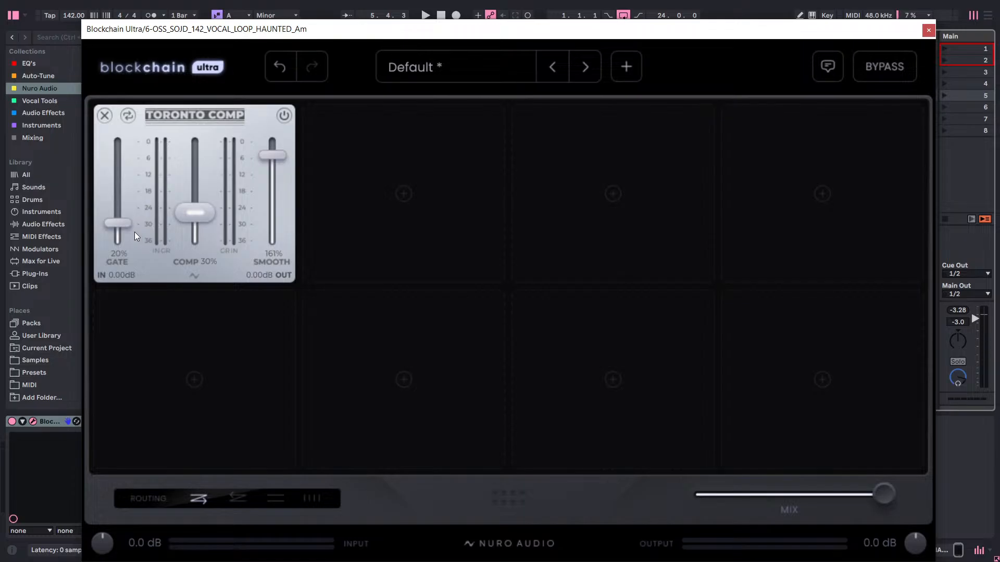
left_click_drag(126, 226, 155, 211)
key("space")
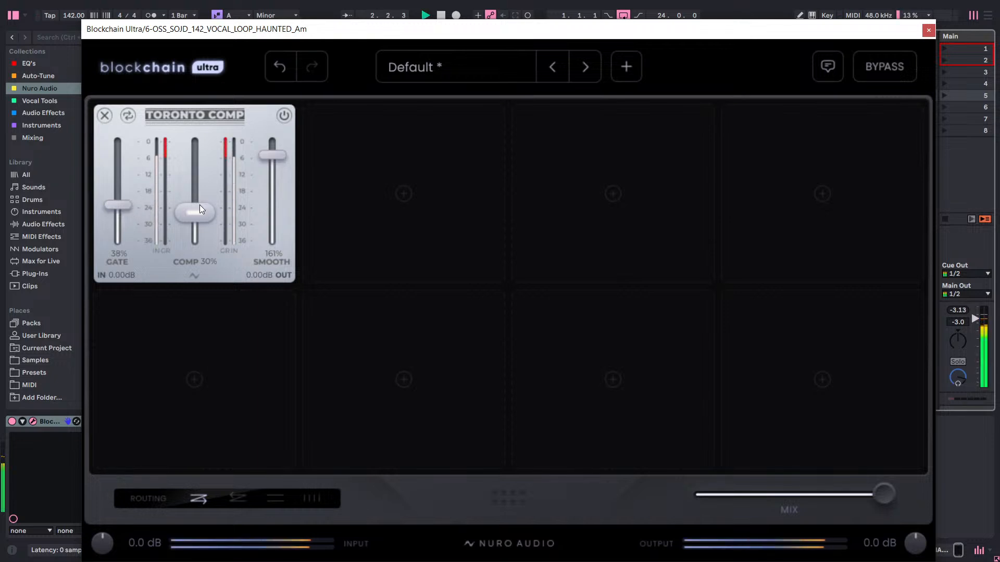
left_click_drag(202, 210, 205, 204)
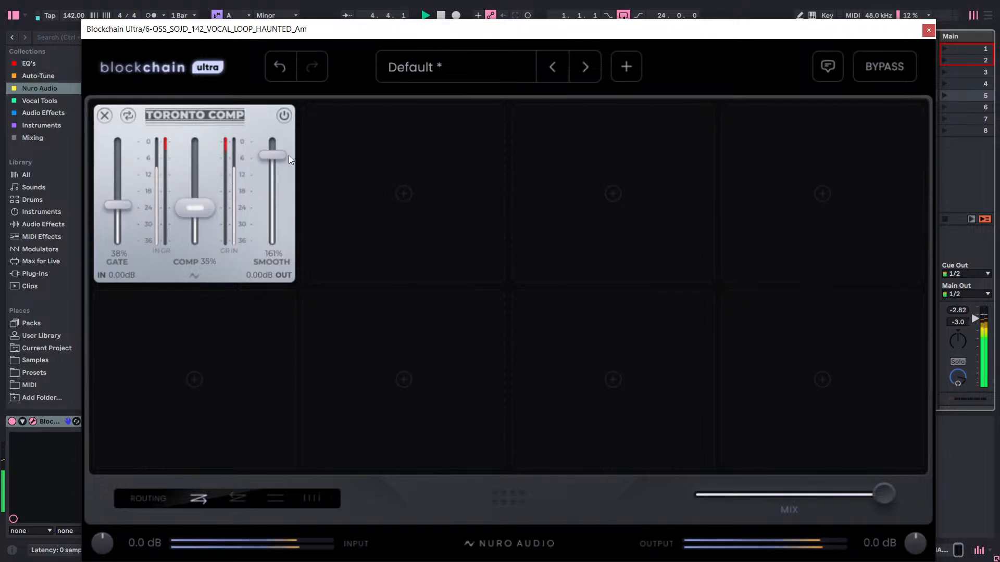
left_click_drag(289, 155, 291, 155)
left_click_drag(198, 216, 199, 222)
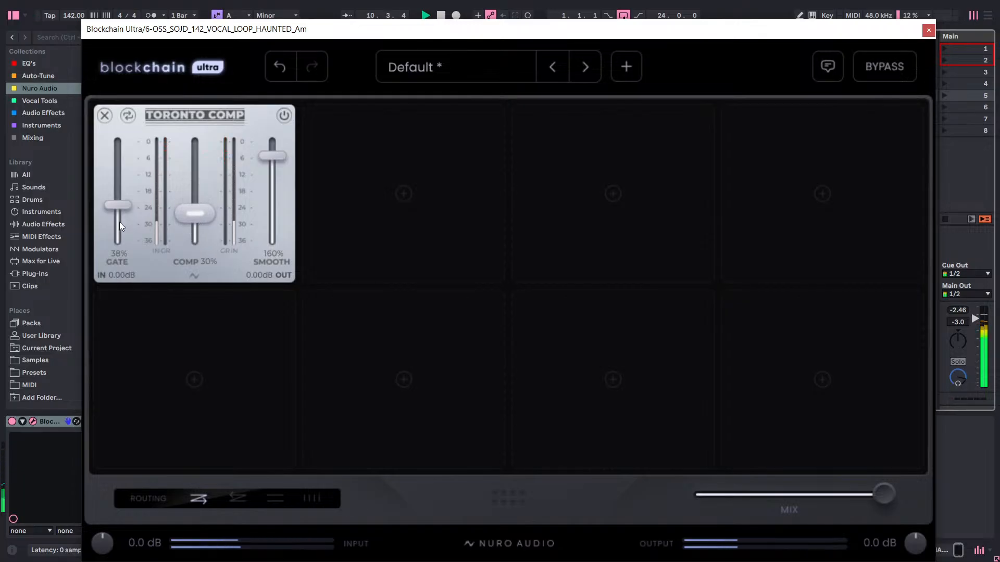
Compare the Toronto Comp gate at 0%, 61% and 26%, set it to 60%, and close the plug-in window.
left_click_drag(131, 212, 132, 187)
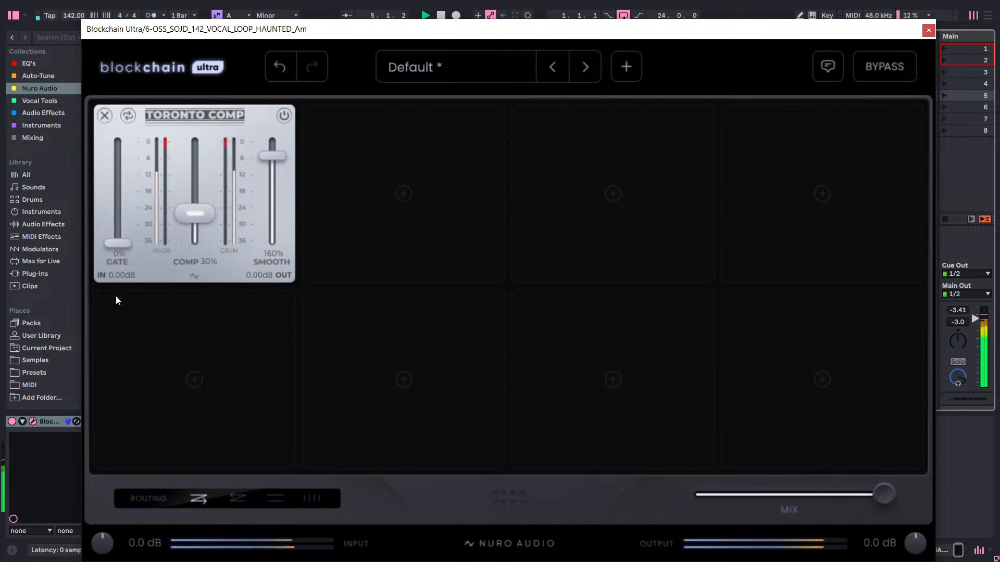
left_click_drag(119, 243, 126, 189)
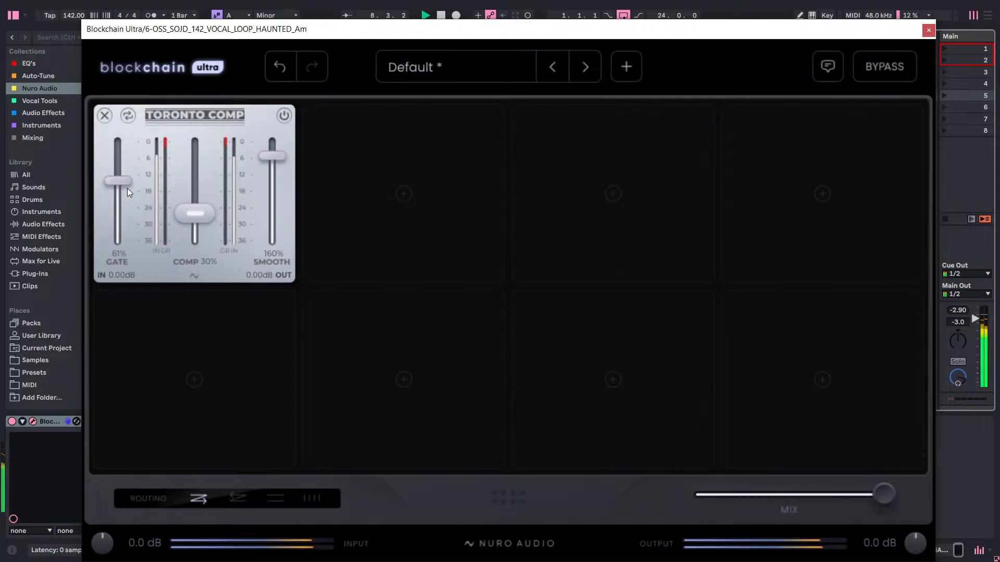
left_click_drag(124, 187, 123, 222)
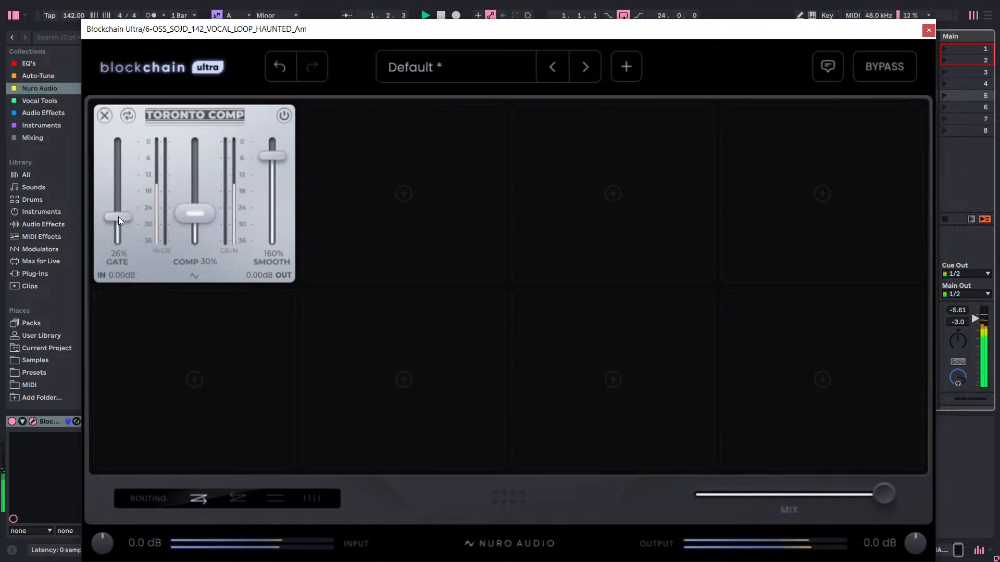
left_click_drag(118, 216, 131, 180)
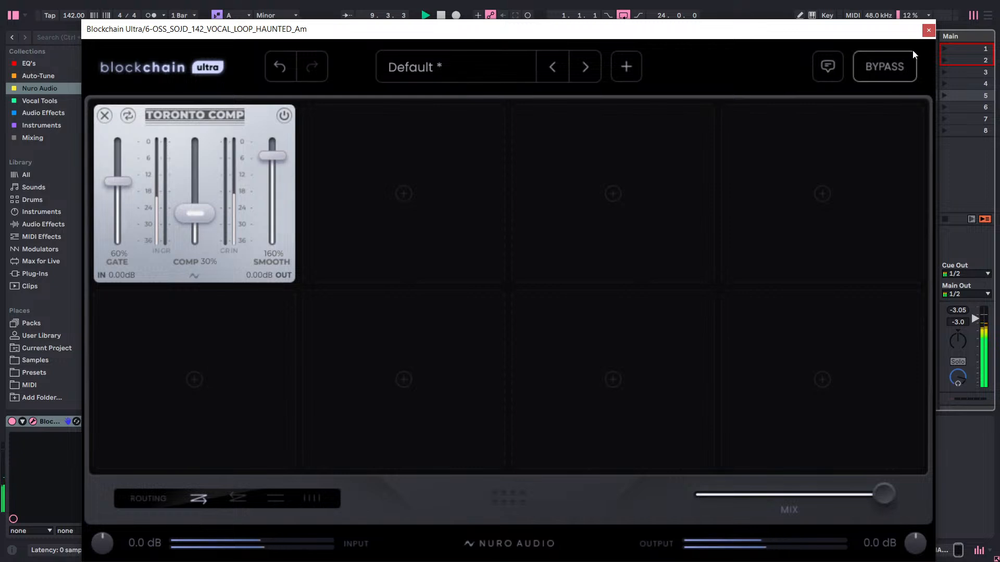
left_click(924, 32)
Set the arrangement vocal clip's loop length to its full 24 bars and enable looping.
key("Tab")
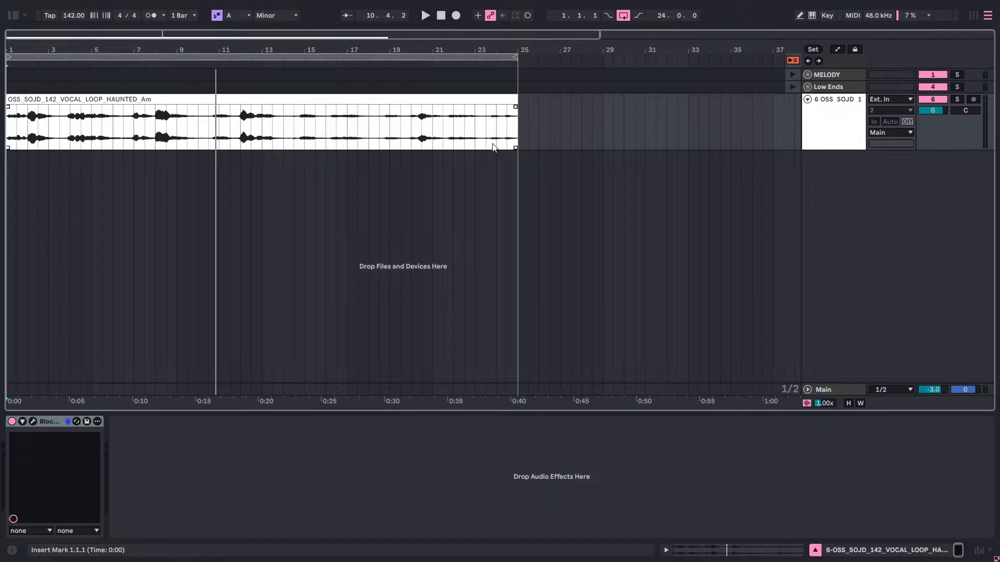
key("space")
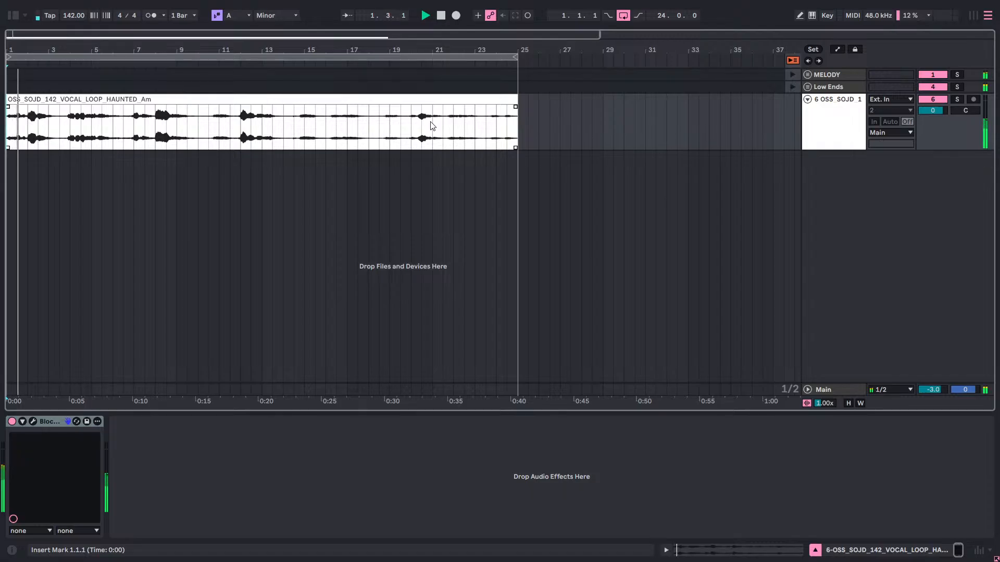
key("Tab")
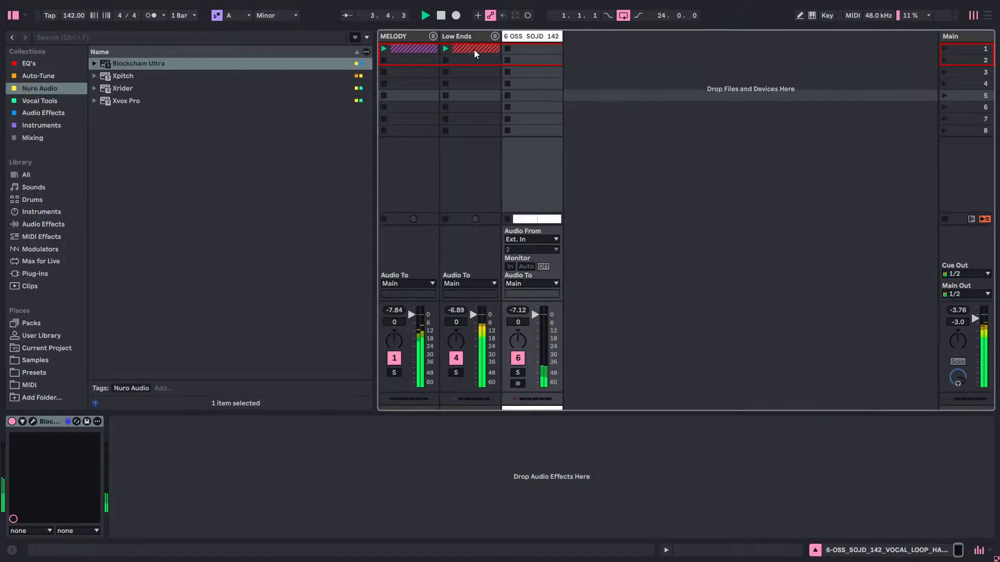
key("Tab")
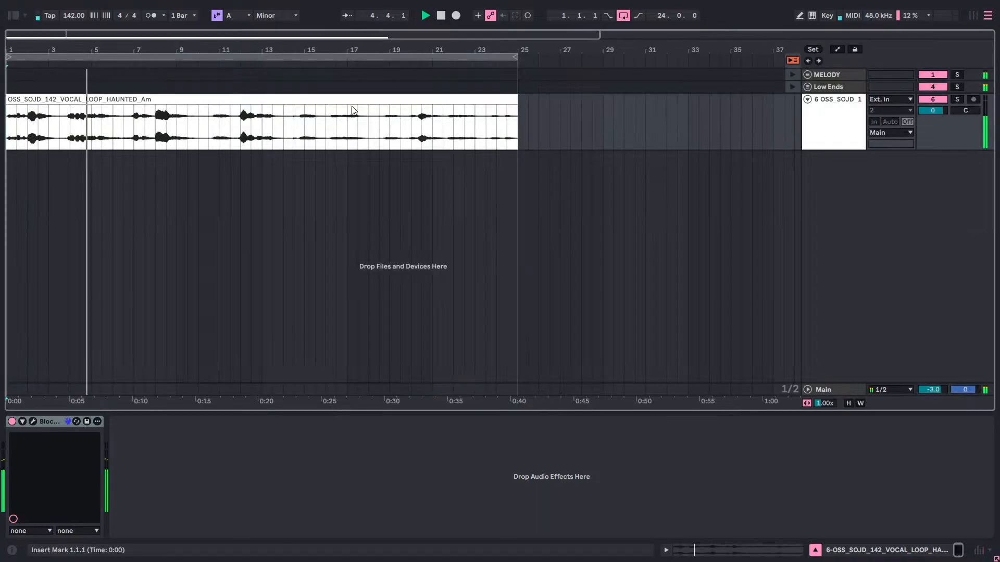
right_click(324, 102)
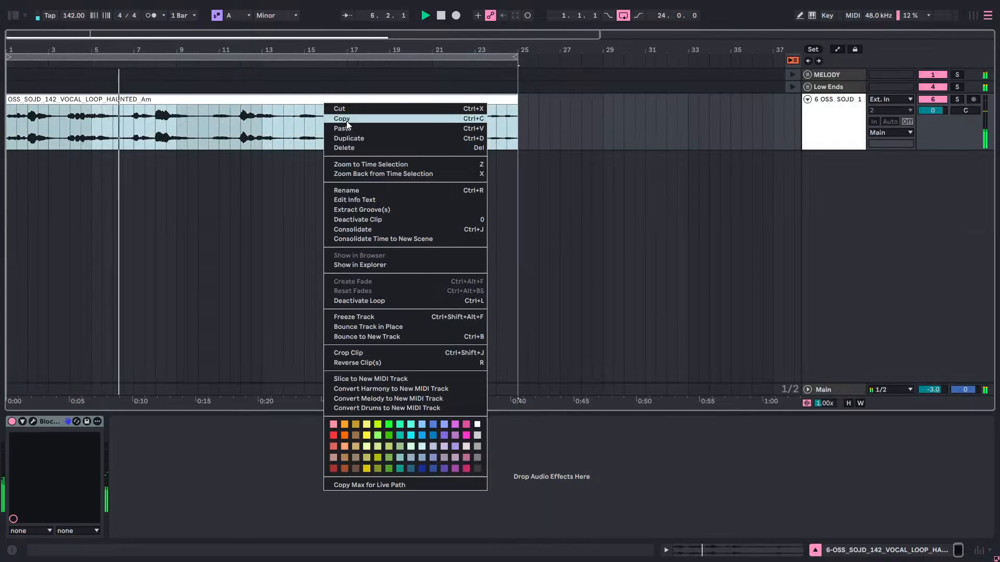
left_click(281, 100)
double_click(282, 101)
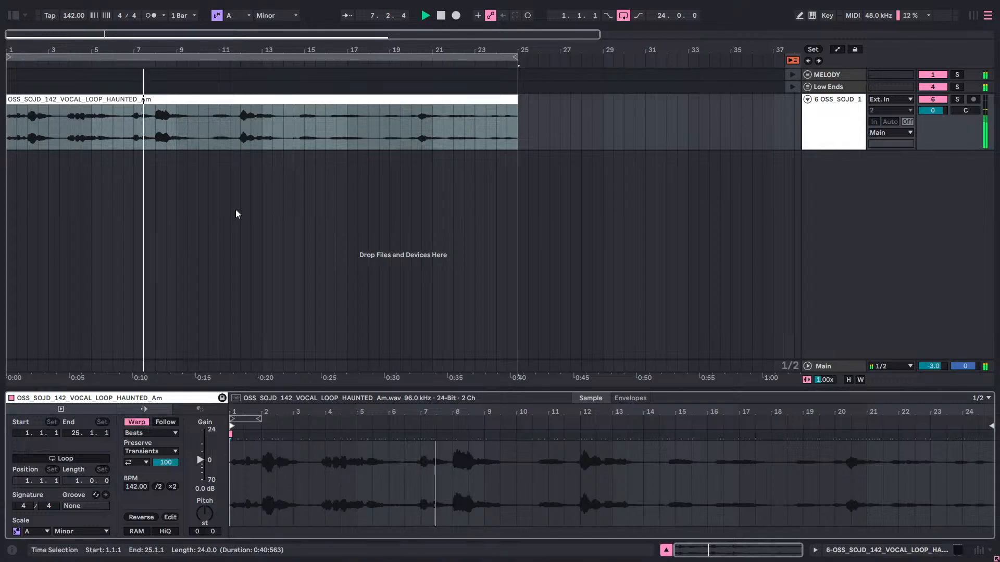
left_click_drag(256, 419, 991, 449)
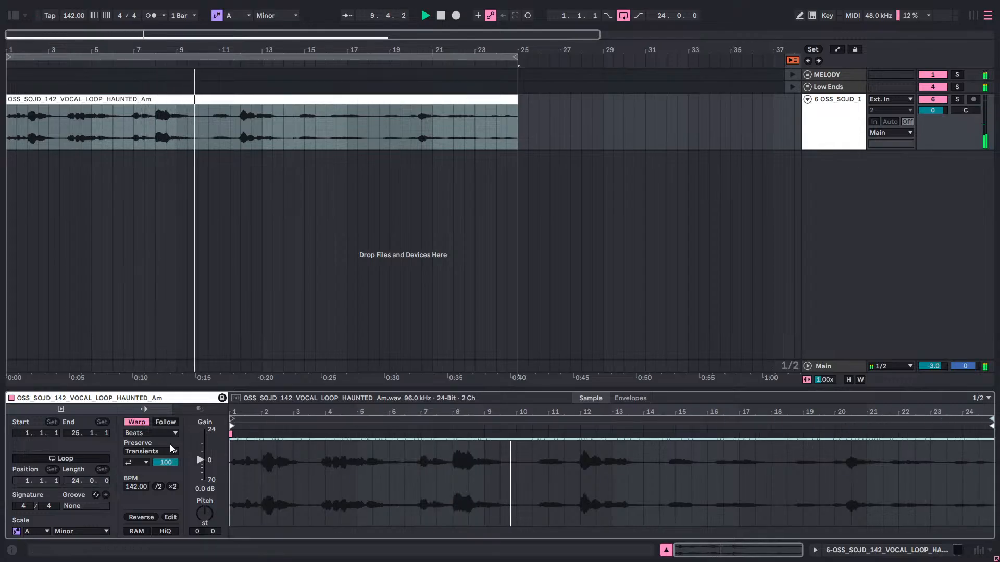
left_click(86, 460)
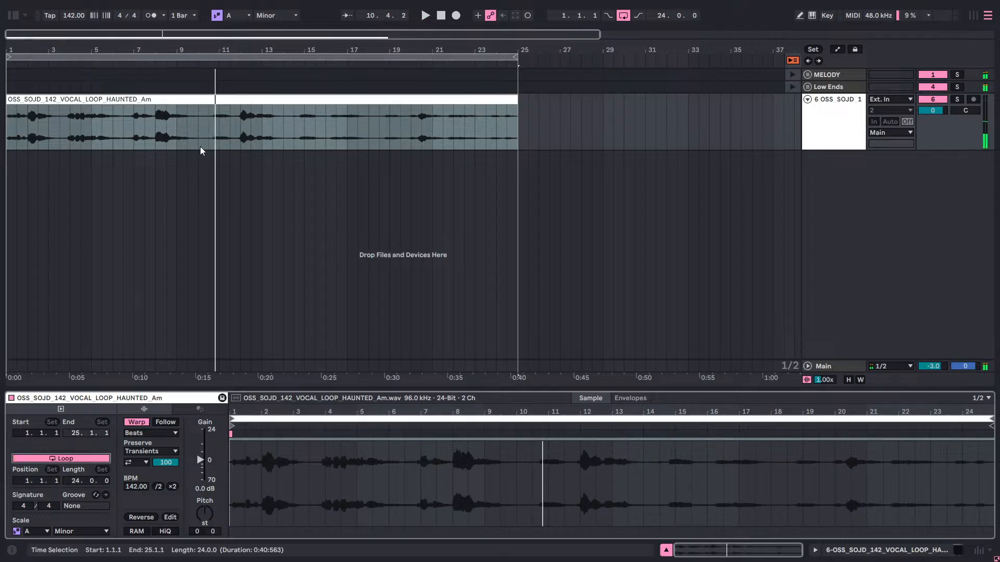
Copy the vocal clip and delete it from the arrangement.
right_click(238, 100)
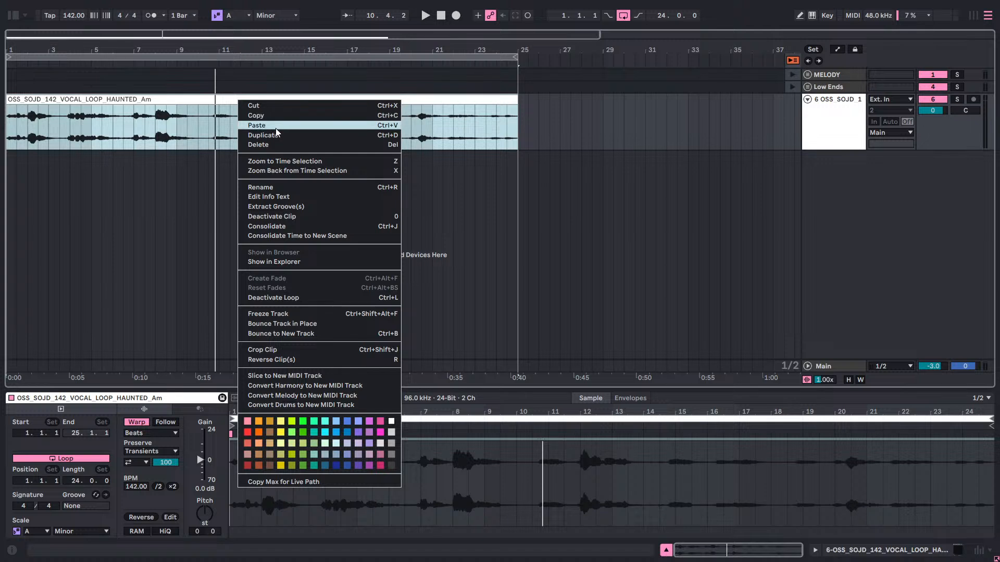
left_click(276, 127)
left_click(277, 129)
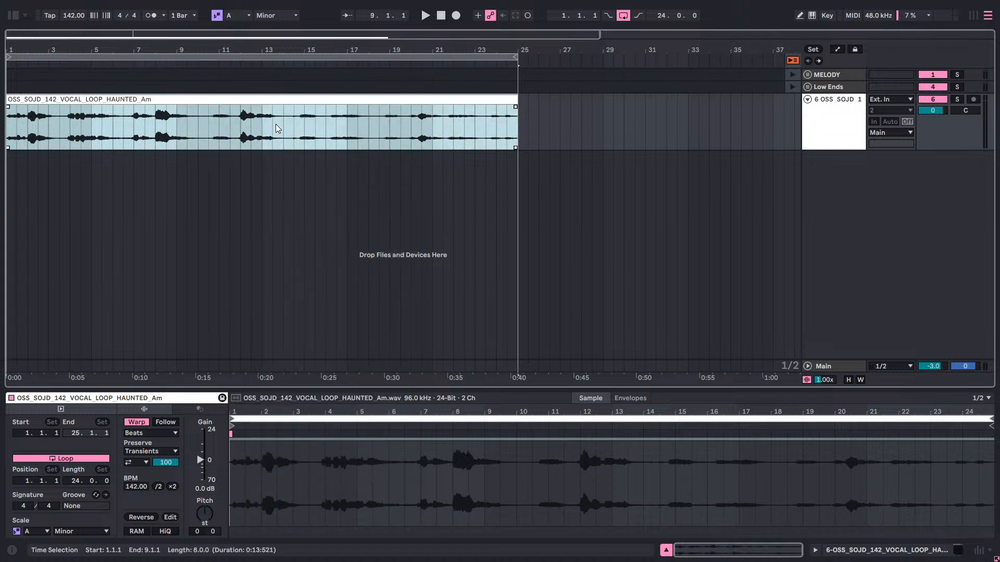
right_click(268, 99)
left_click(291, 116)
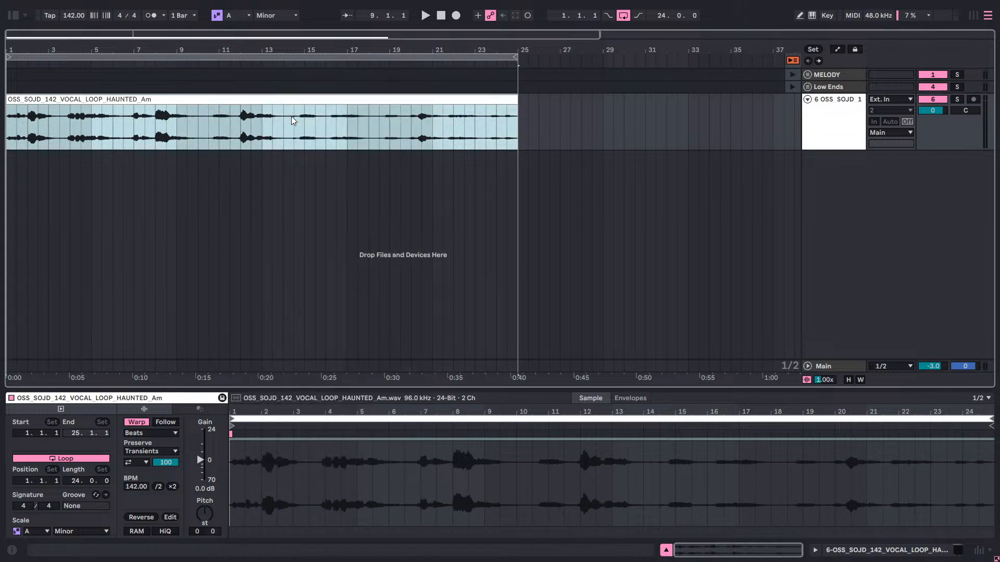
right_click(296, 100)
left_click(315, 147)
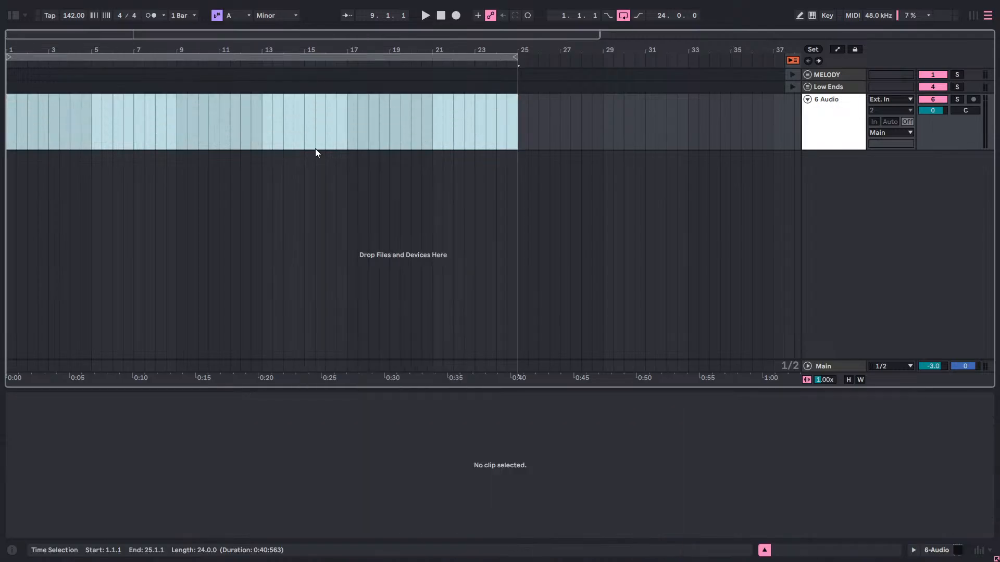
Paste the vocal clip into the vocal track's first Session View slot and launch it with the beat.
key("Tab")
right_click(525, 49)
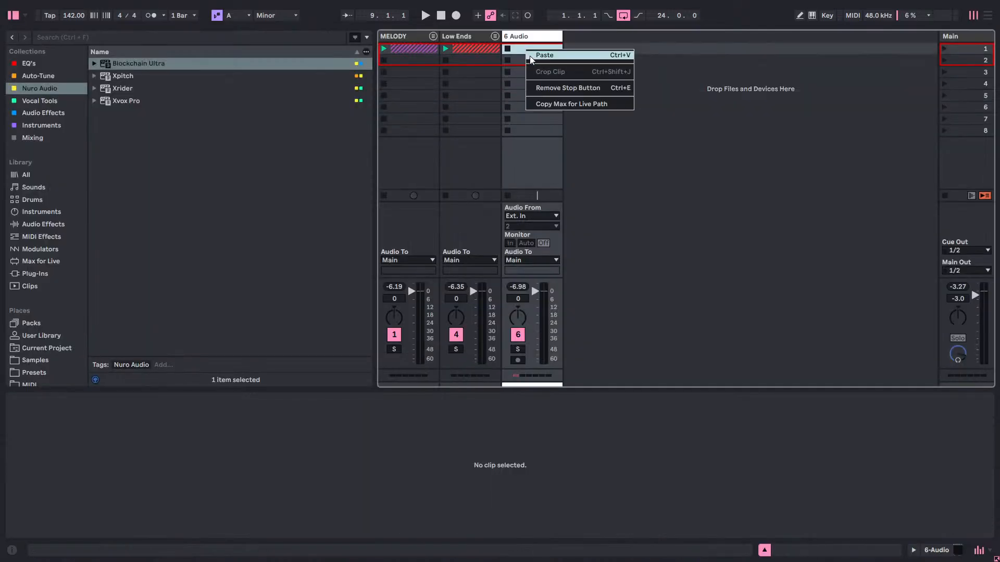
left_click(530, 54)
key("space")
left_click(508, 50)
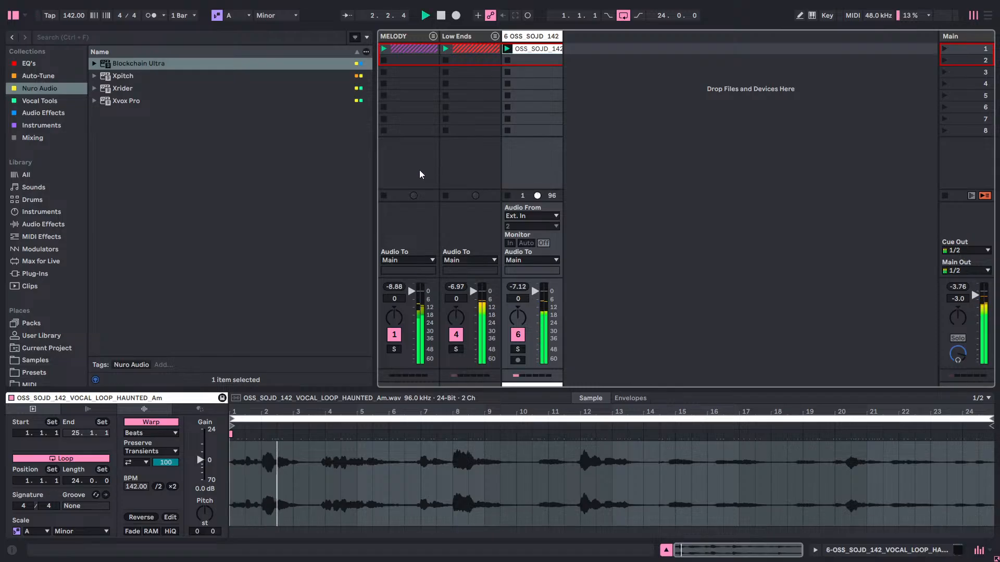
Try halving the vocal clip's tempo to 71 BPM, double it back to 142 BPM and restart playback.
left_click(159, 488)
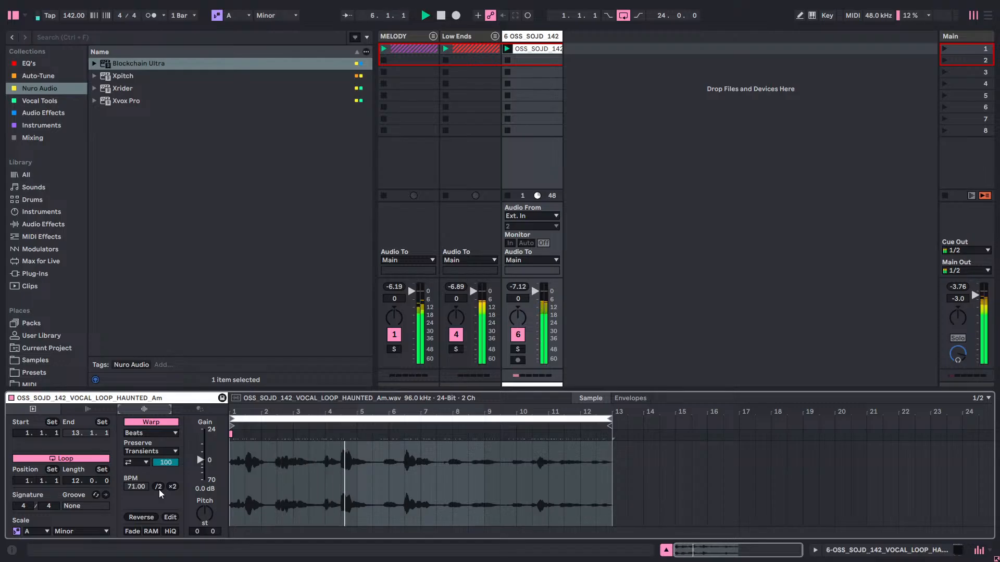
left_click(172, 487)
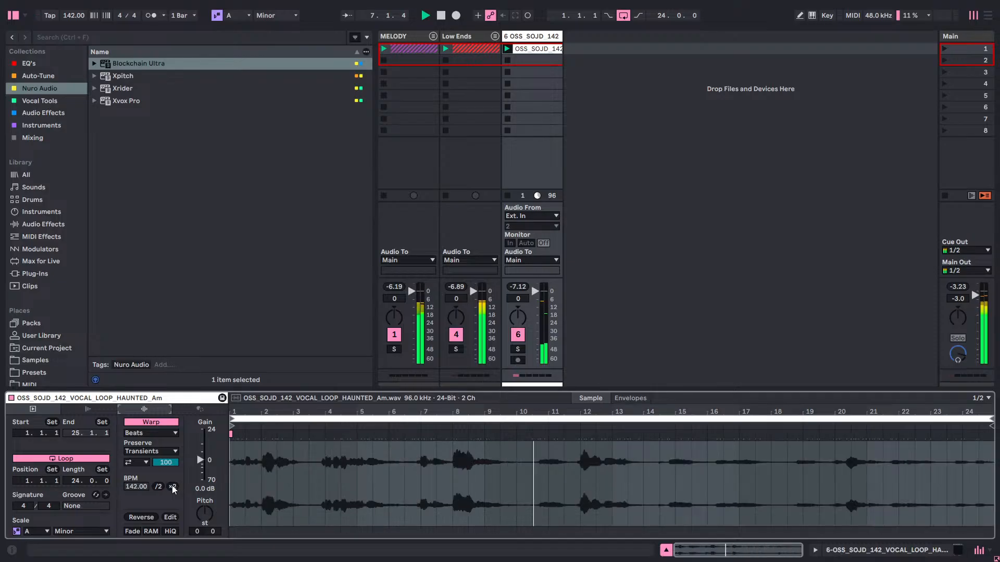
key("space")
key("space")
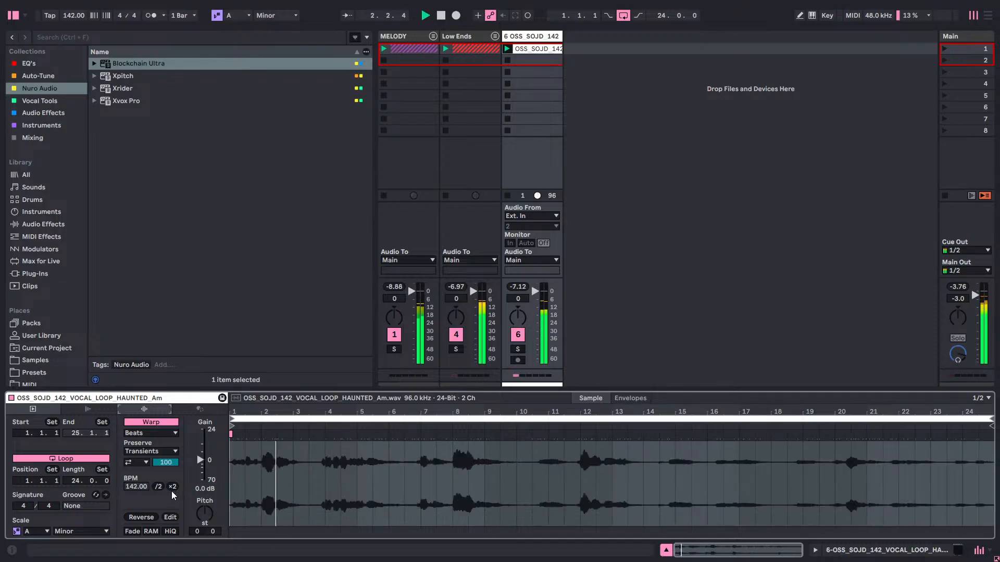
Copy the vocal clip from the vocal track's first session slot.
left_click(518, 38)
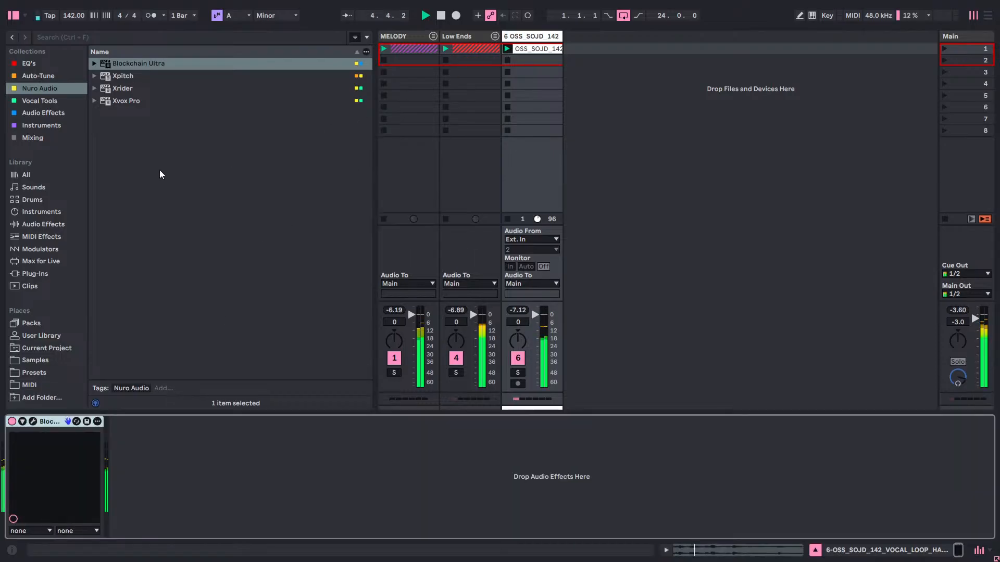
left_click(542, 49)
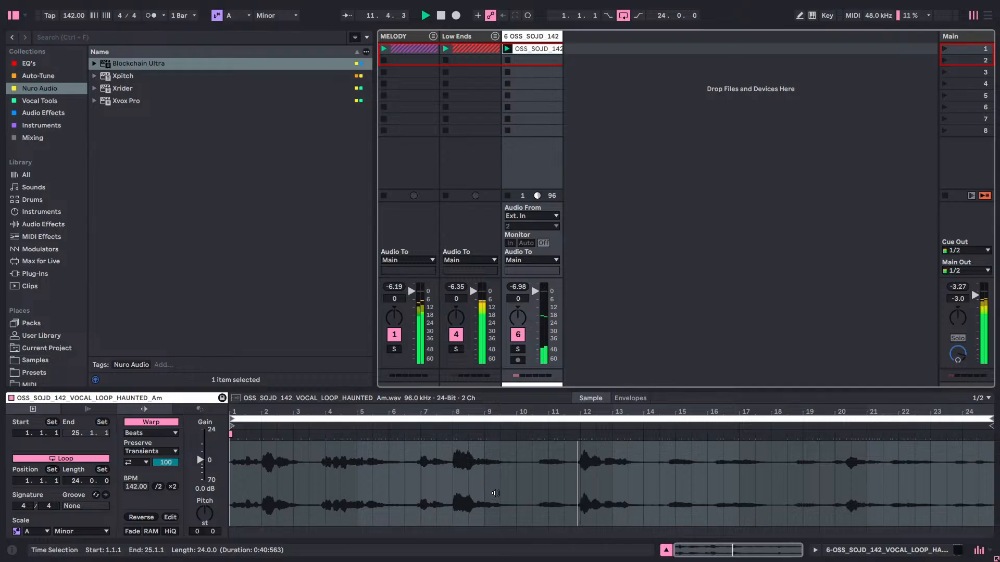
right_click(545, 51)
left_click(571, 68)
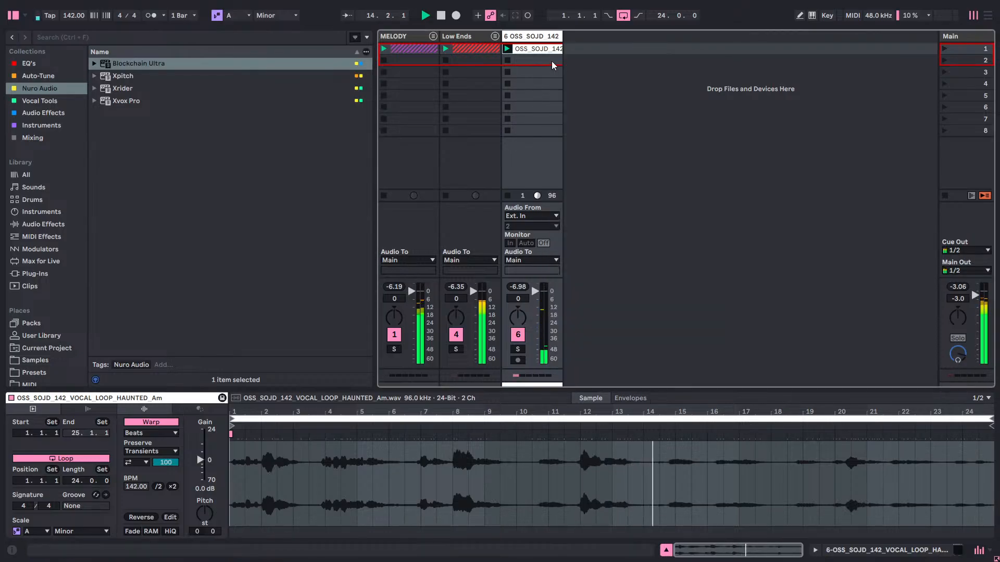
Duplicate the vocal track in Arrangement View and switch the original vocal track back to arrangement playback.
key("Tab")
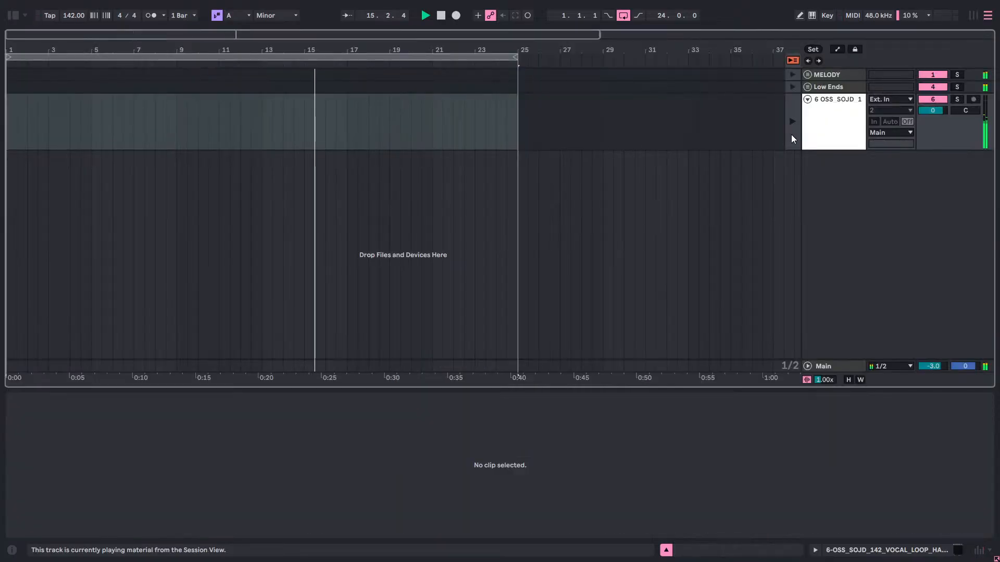
left_click(818, 120)
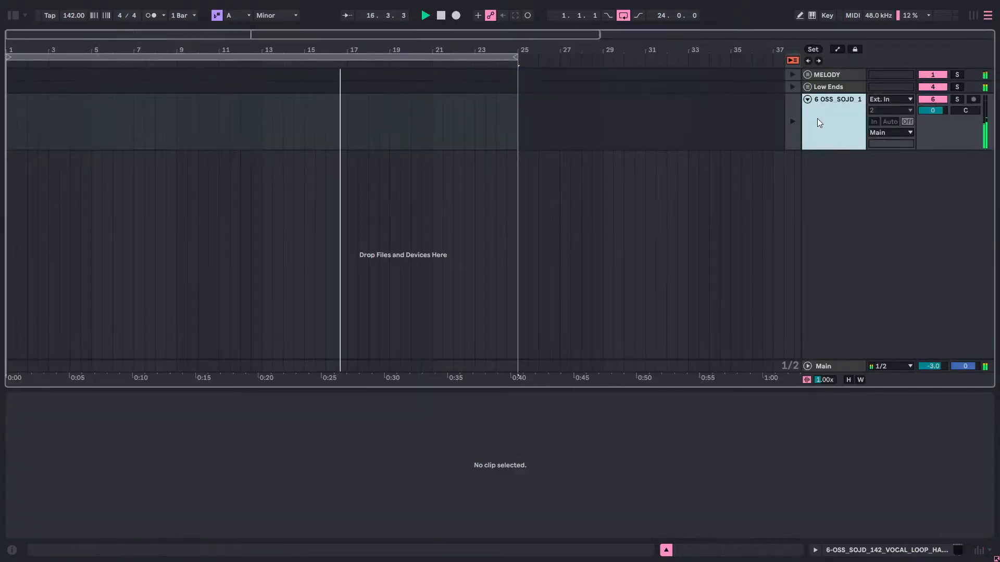
key("ctrl+d")
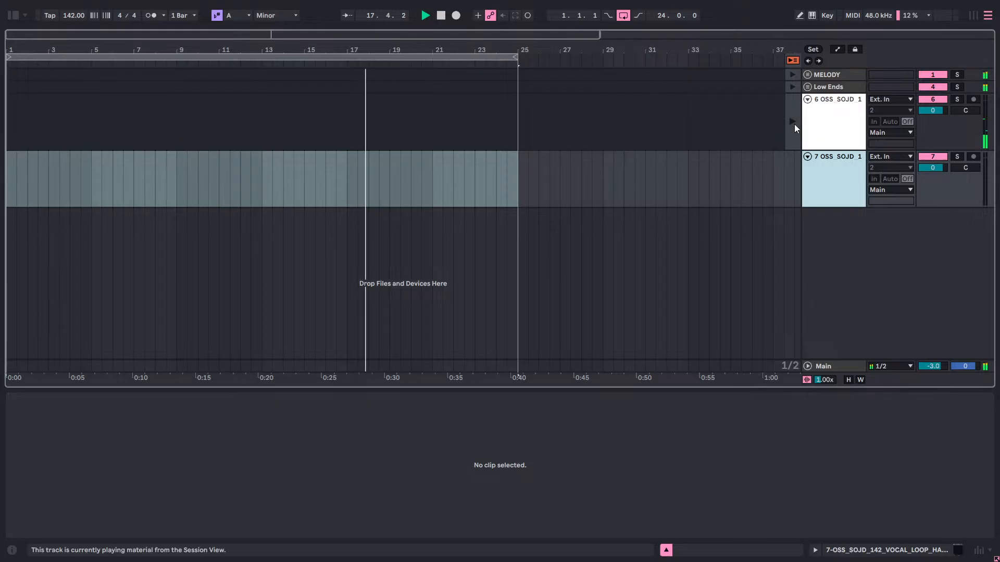
left_click(793, 122)
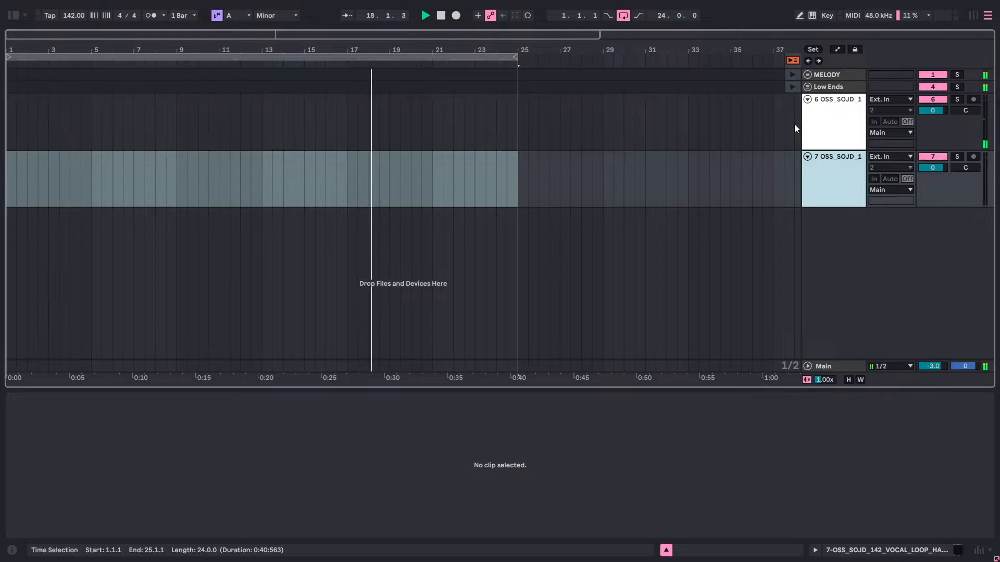
Paste the vocal clip at bar 1 on both the original and the duplicated vocal tracks.
right_click(10, 133)
left_click(13, 137)
left_click(10, 190)
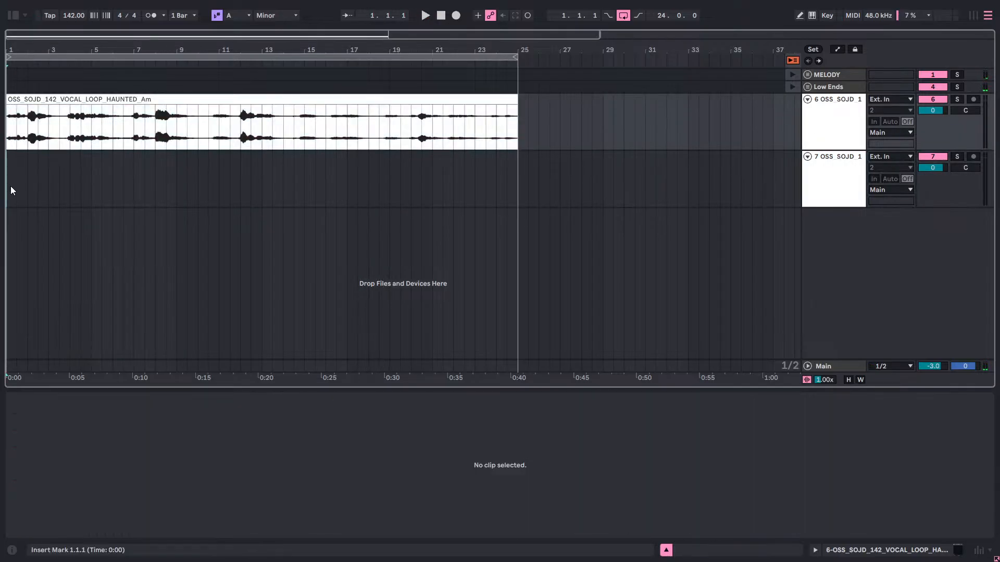
right_click(10, 186)
left_click(20, 193)
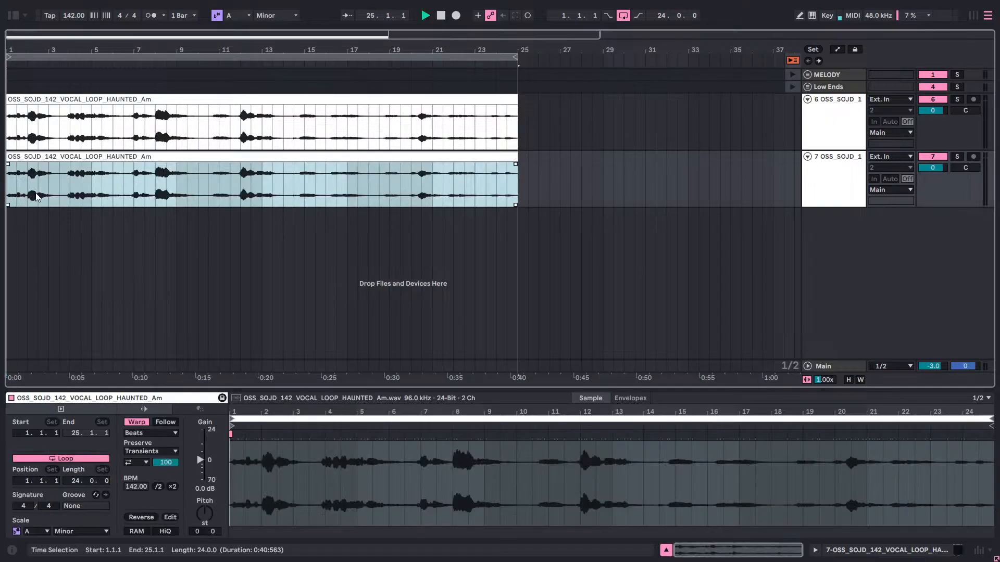
Copy the phrase from 2.1.1 to 3.1.1 of the duplicated vocal track's clip and paste it at 9.3.1 on that track.
key("space")
left_click_drag(8, 188, 45, 195)
left_click_drag(29, 194, 53, 192)
right_click(43, 189)
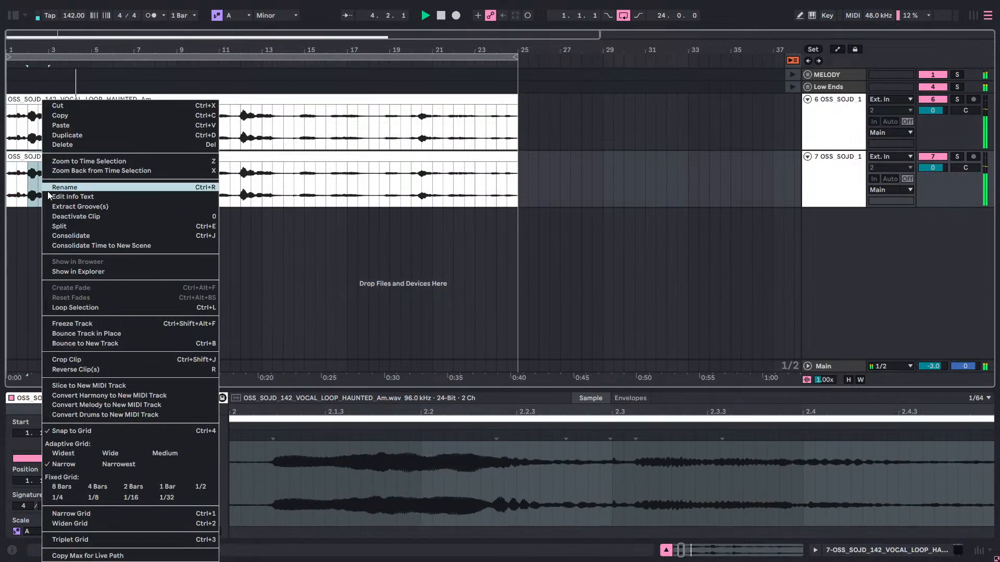
left_click(70, 121)
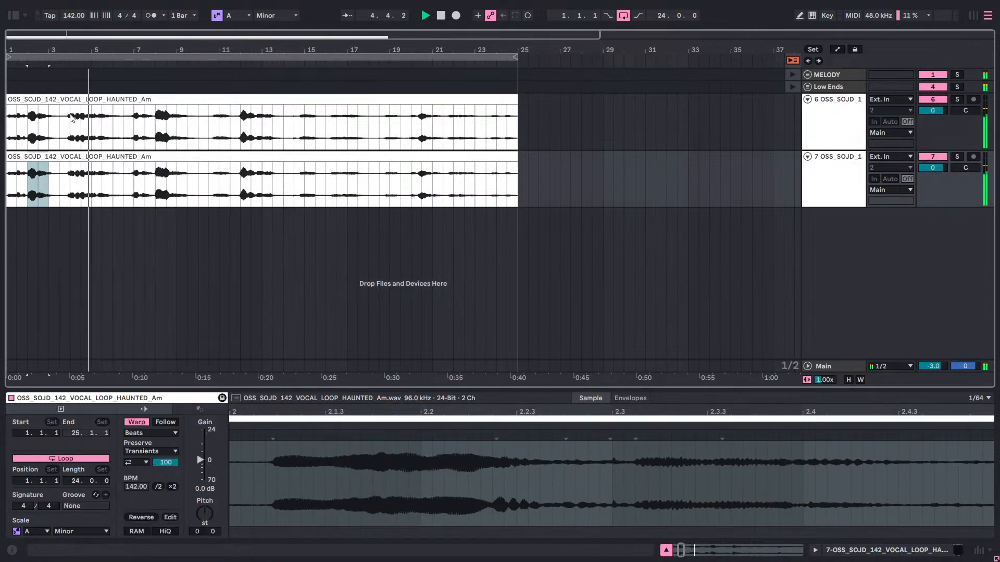
left_click(113, 136)
left_click(139, 157)
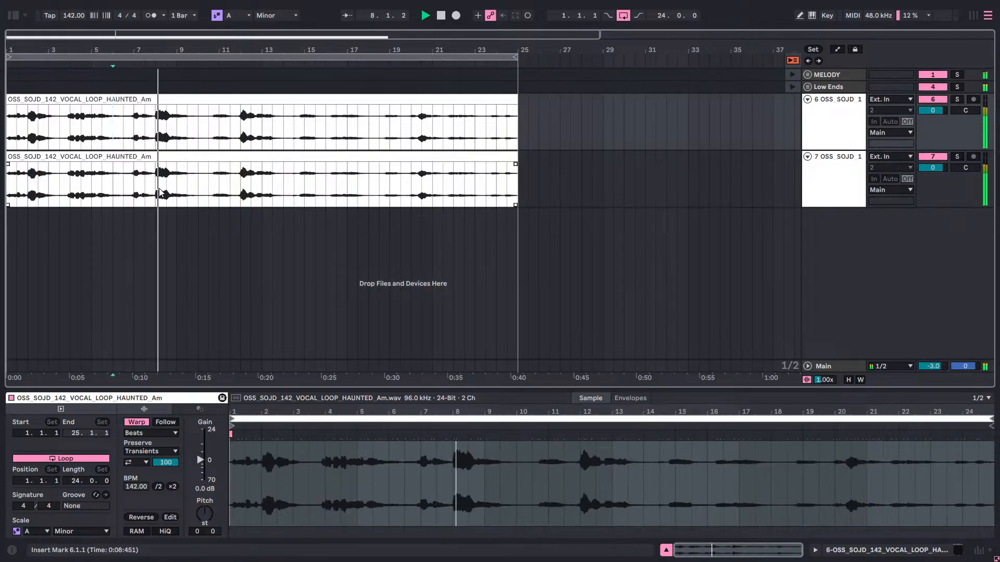
right_click(189, 189)
left_click(194, 192)
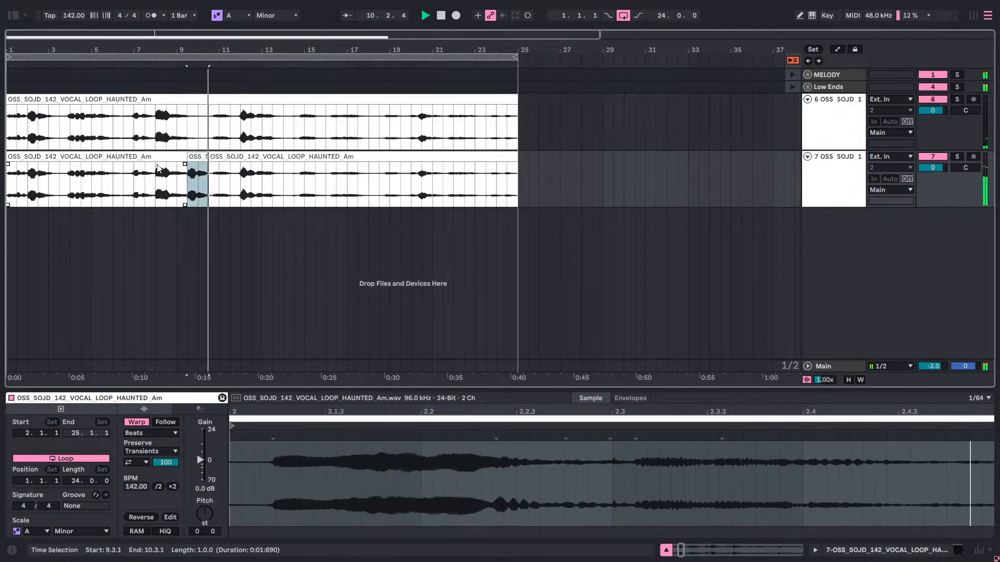
Delete the vocal clips before and after the one-bar phrase at 9.3.1 on the duplicated vocal track while playing the arrangement.
left_click(121, 157)
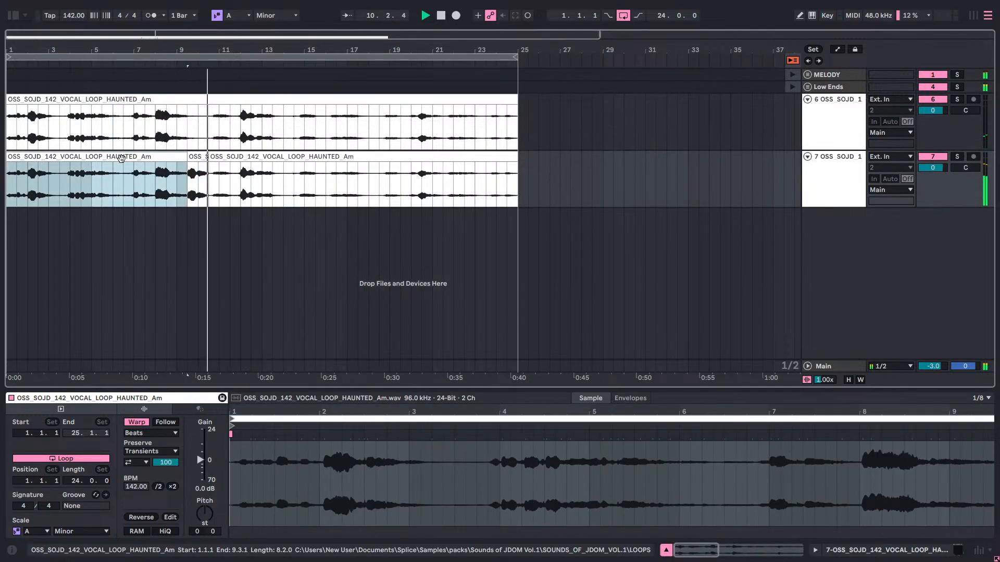
right_click(121, 157)
left_click(151, 203)
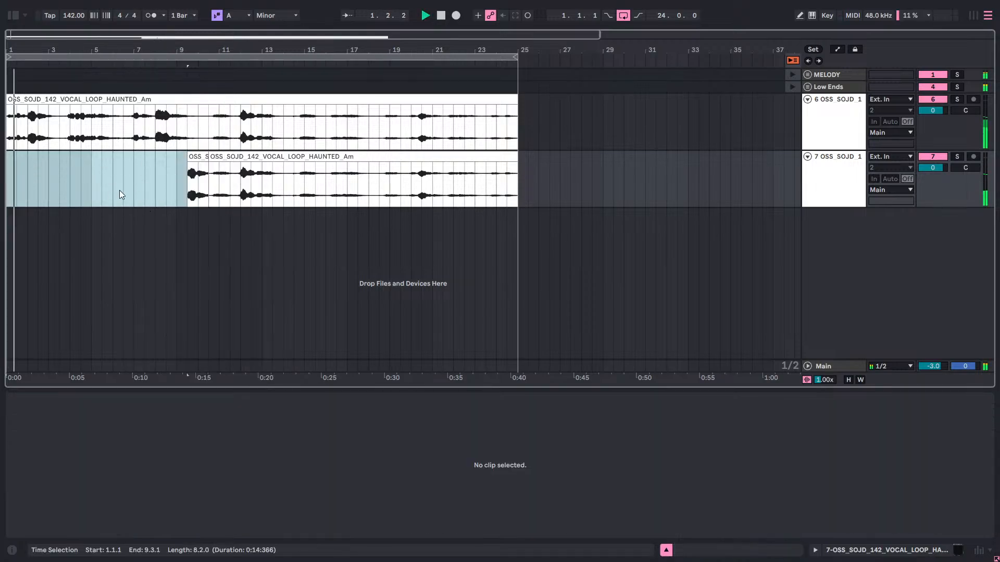
left_click(137, 186)
key("space")
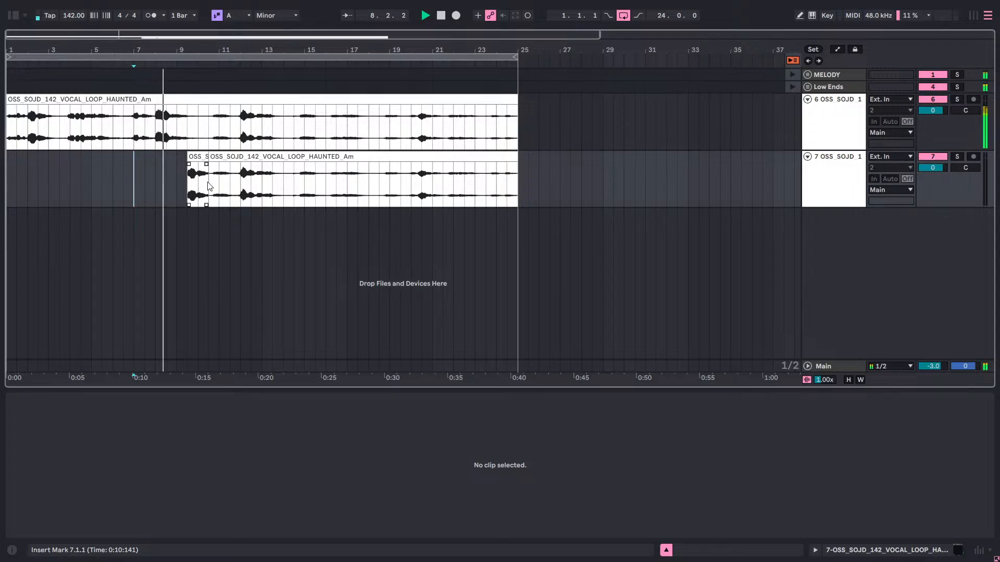
right_click(220, 156)
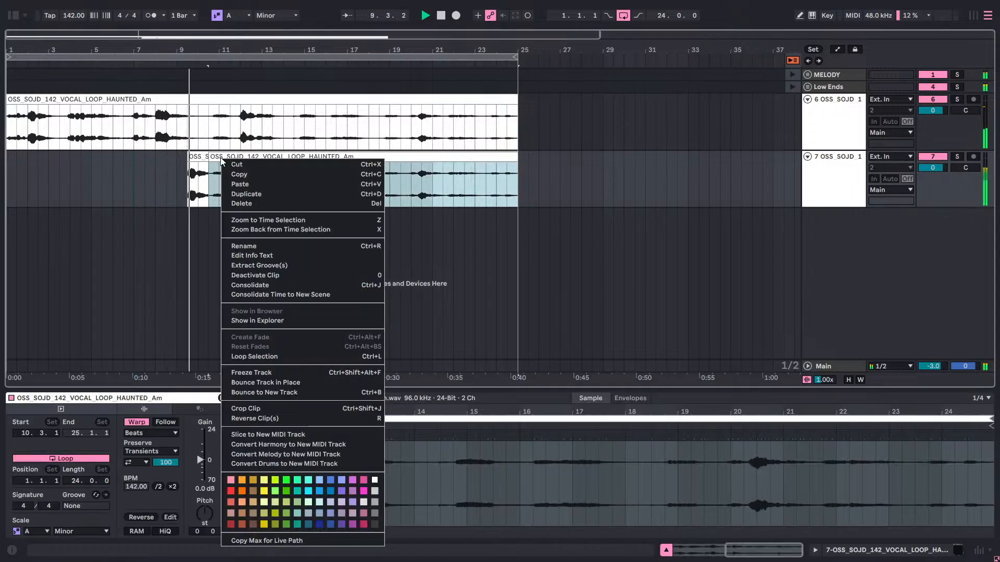
left_click(238, 206)
key("space")
left_click(172, 200)
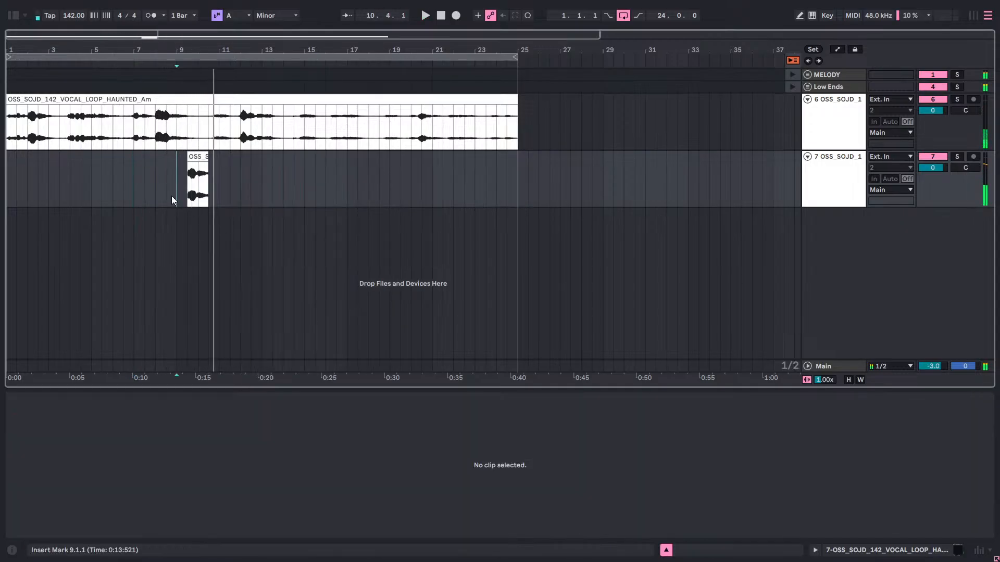
Extend the short phrase's start earlier on the duplicated vocal track, trim it to 9.1.1, and play from bar 1.
left_click_drag(184, 167, 165, 180)
left_click(146, 201)
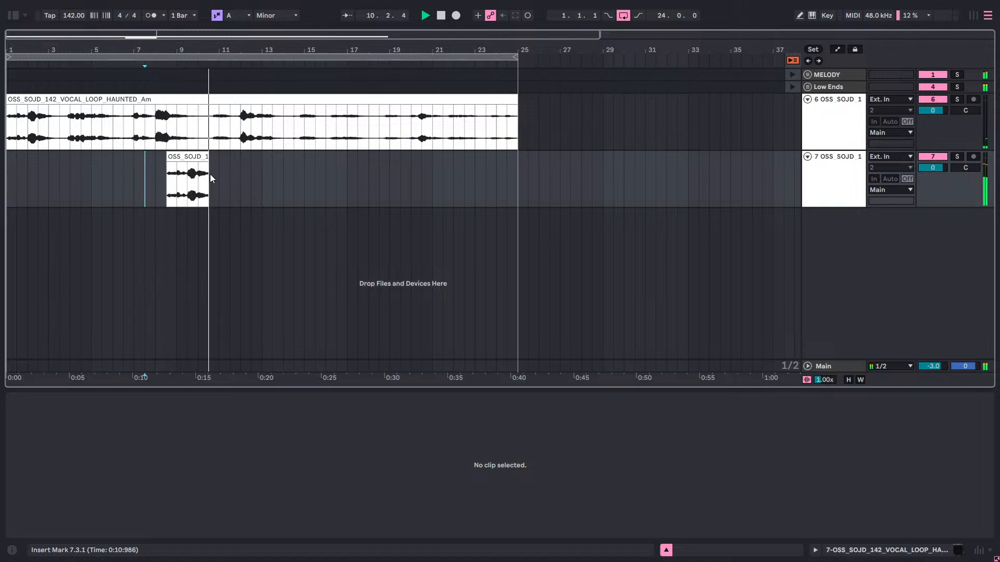
left_click_drag(167, 156, 174, 157)
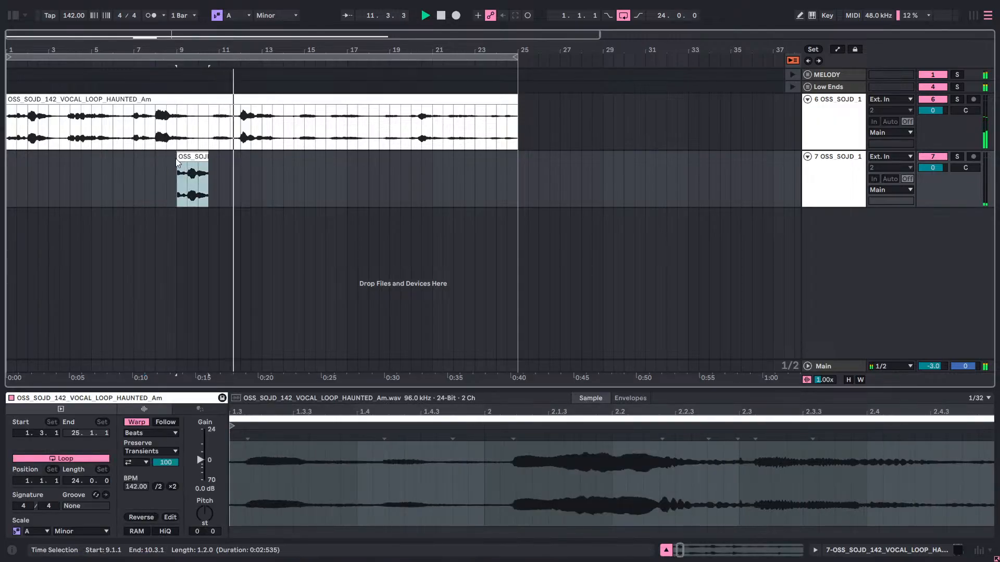
left_click(160, 190)
left_click(8, 193)
key("space")
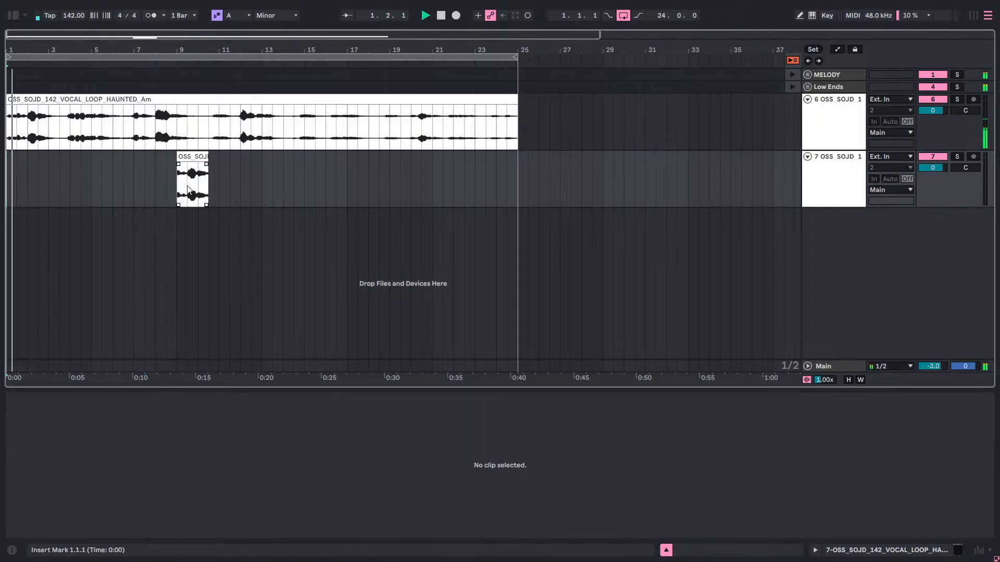
Split out the section from 4.1.1 to 6.1.1 on the original vocal track, move it to 3.1.1, and play from bar 1.
left_click(201, 158)
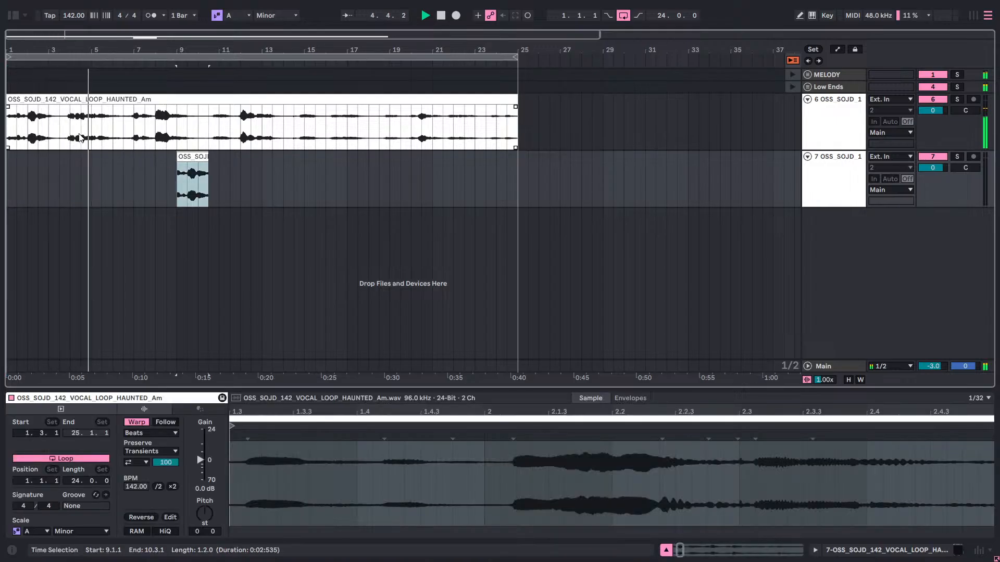
left_click_drag(71, 131, 106, 134)
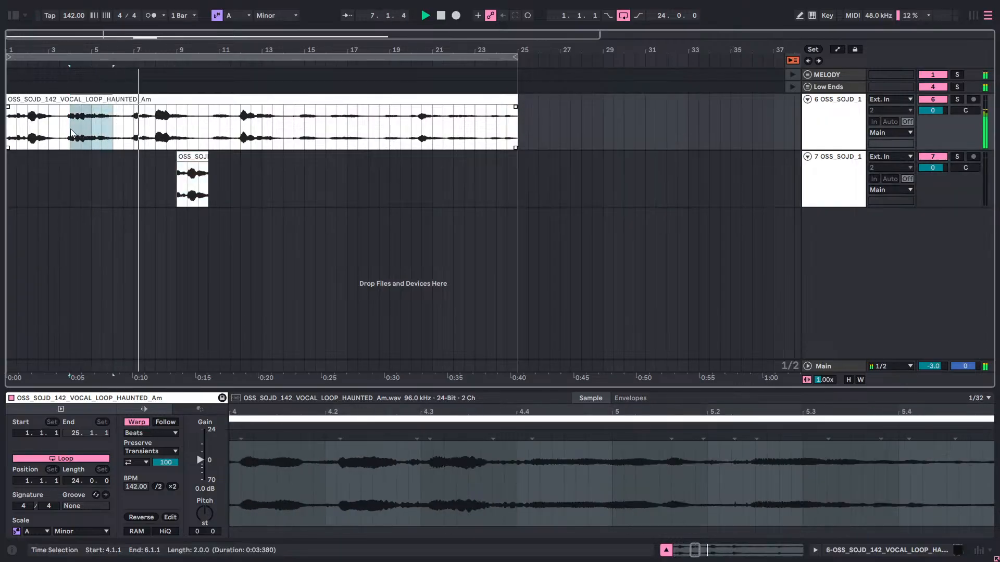
right_click(71, 132)
left_click(92, 226)
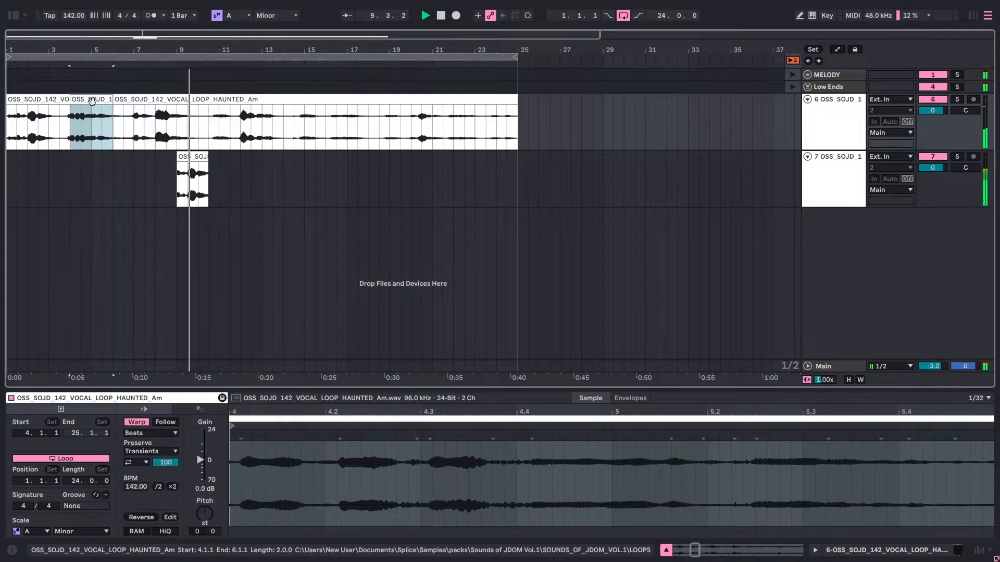
key("Left")
key("Left")
key("space")
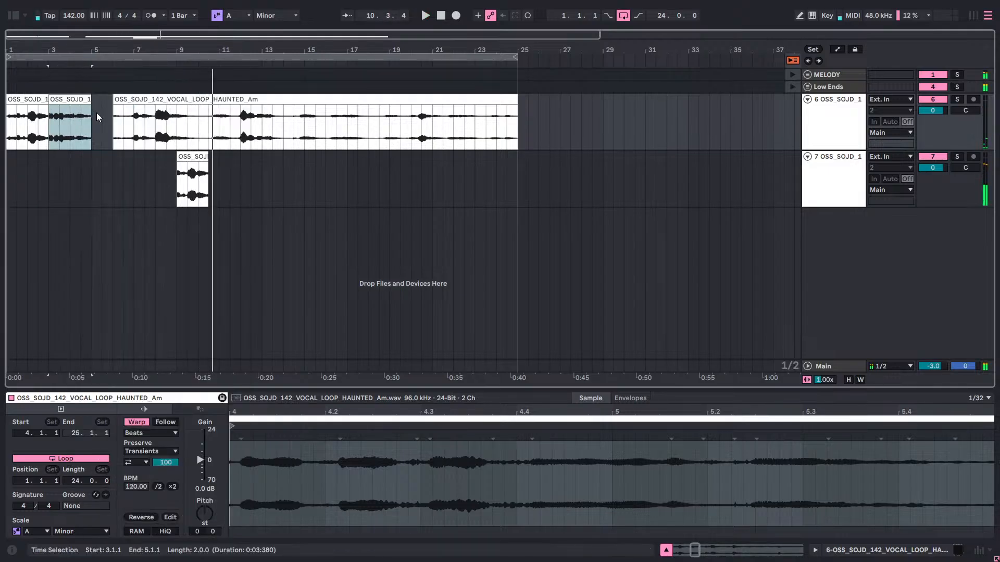
key("space")
left_click(8, 173)
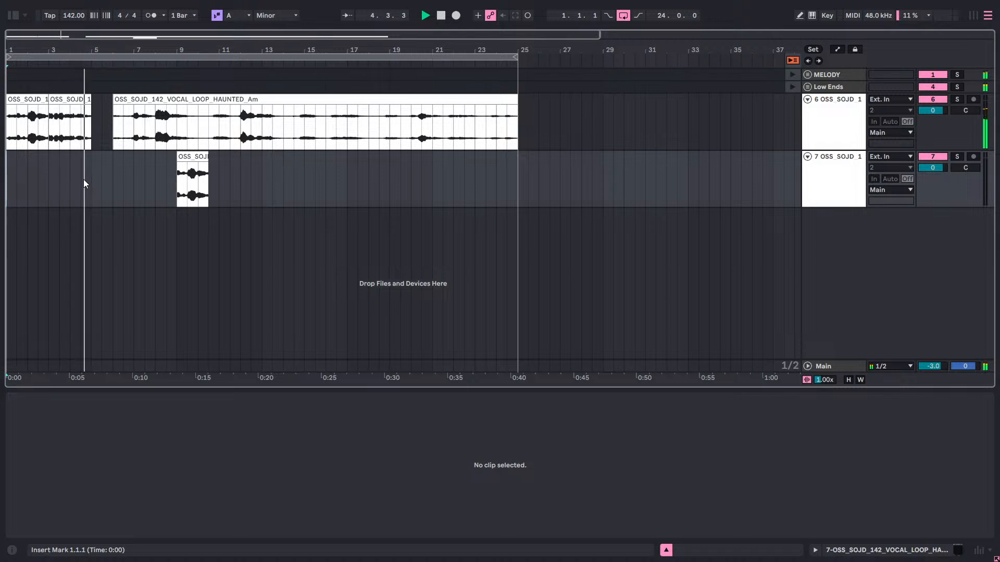
key("space")
key("space")
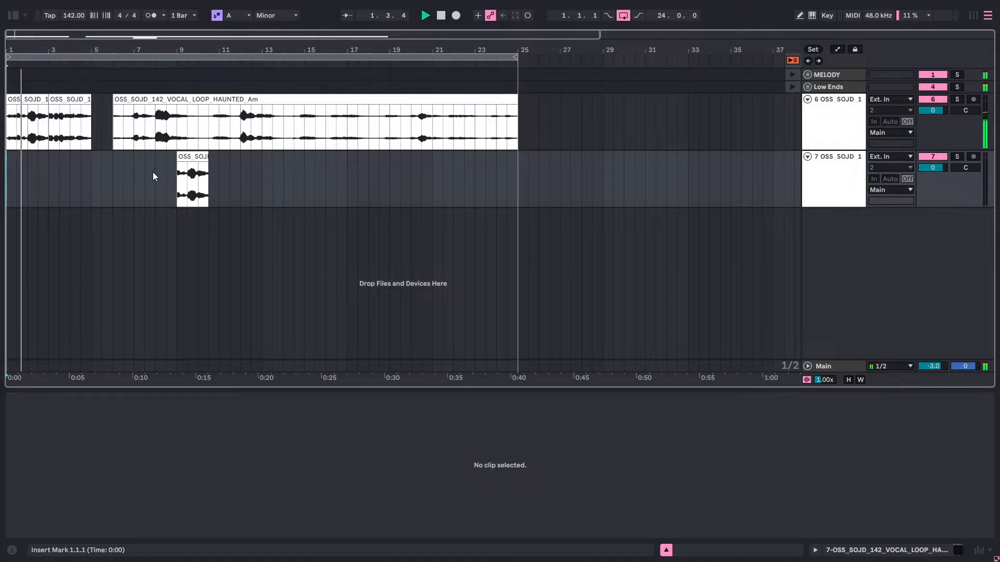
Trim the remaining vocal clip's start to 7.1.1 and move the duplicated track's short phrase to 5.1.1 on the original track.
left_click_drag(113, 100, 134, 101)
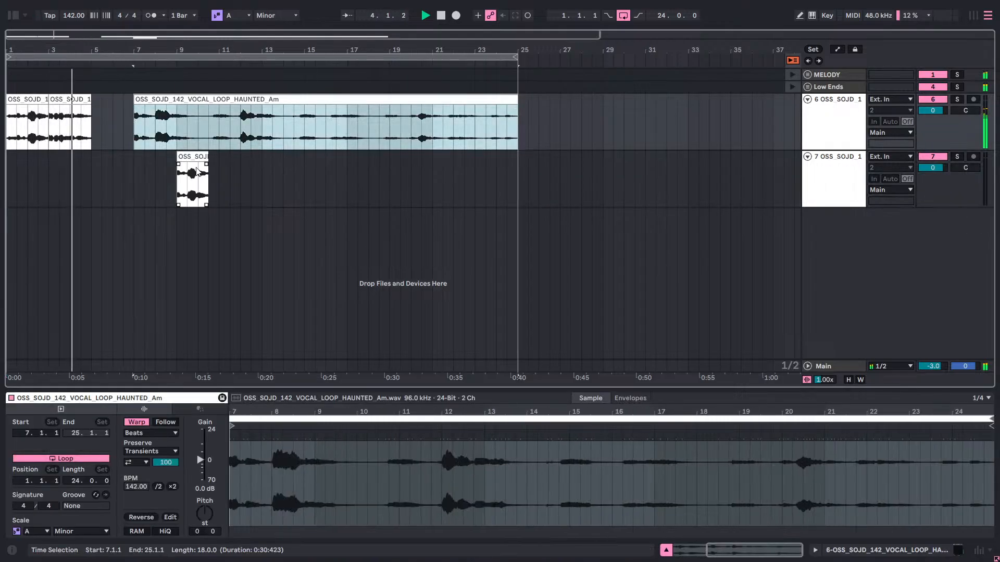
left_click_drag(200, 158, 111, 120)
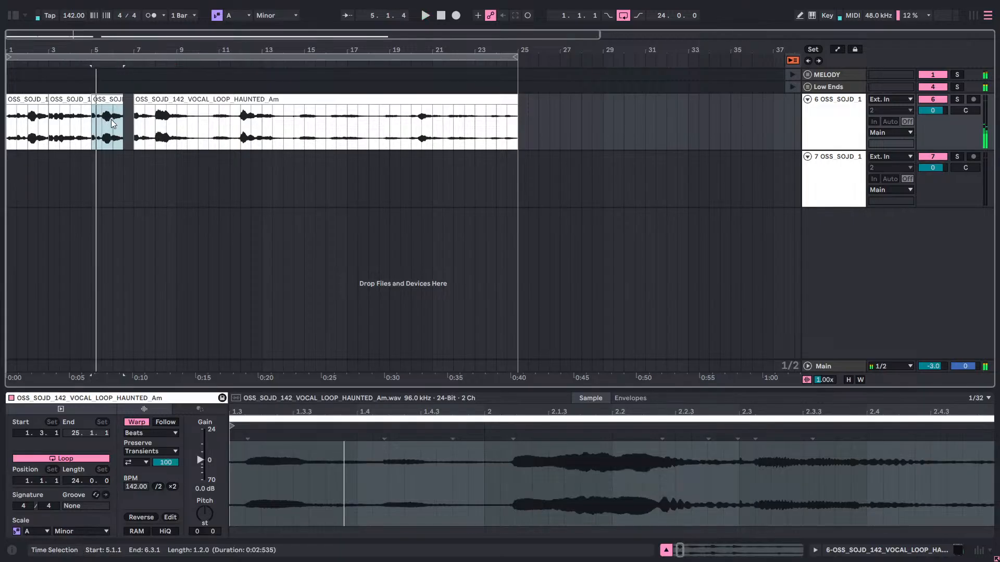
left_click(10, 172)
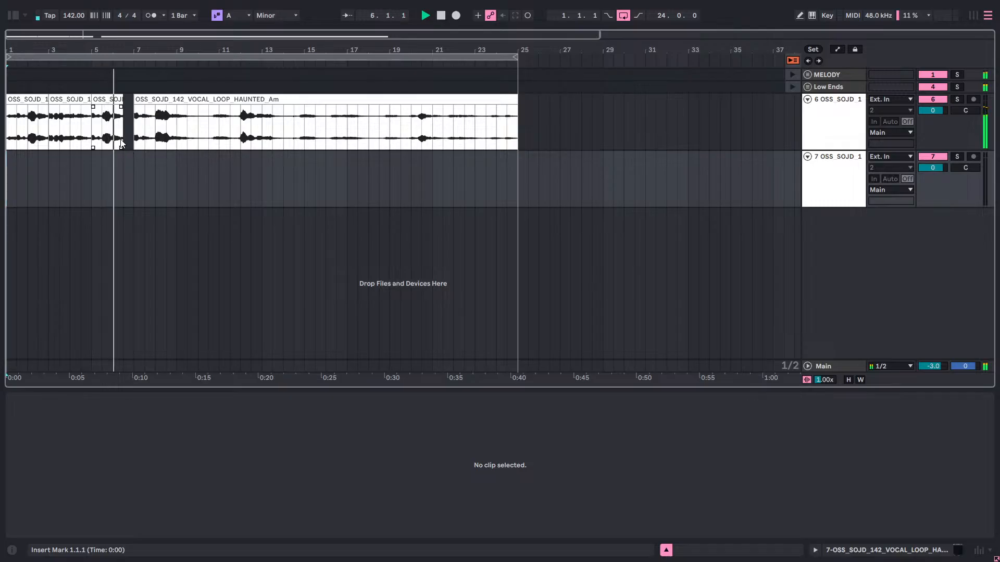
key("alt+space")
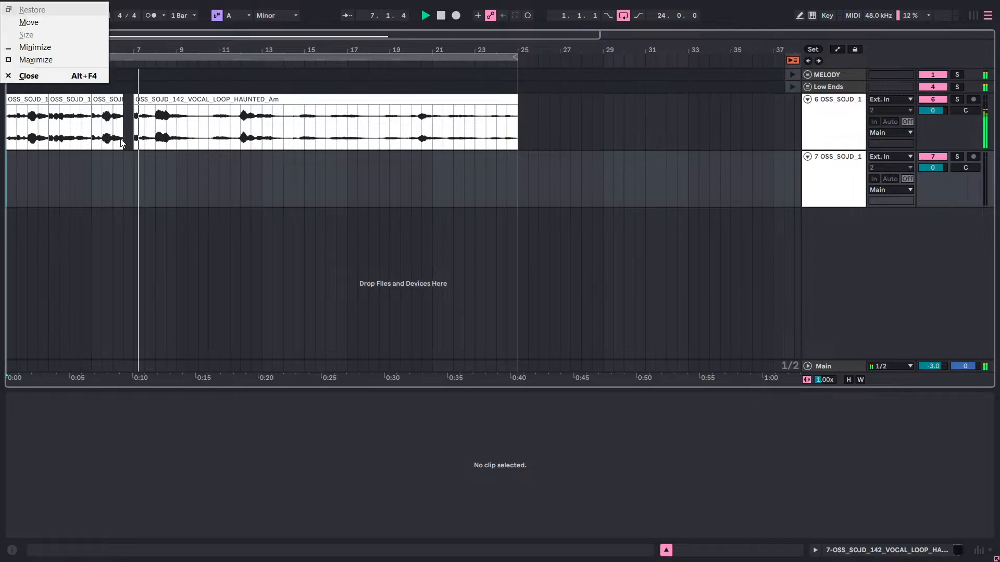
left_click(67, 182)
left_click(11, 186)
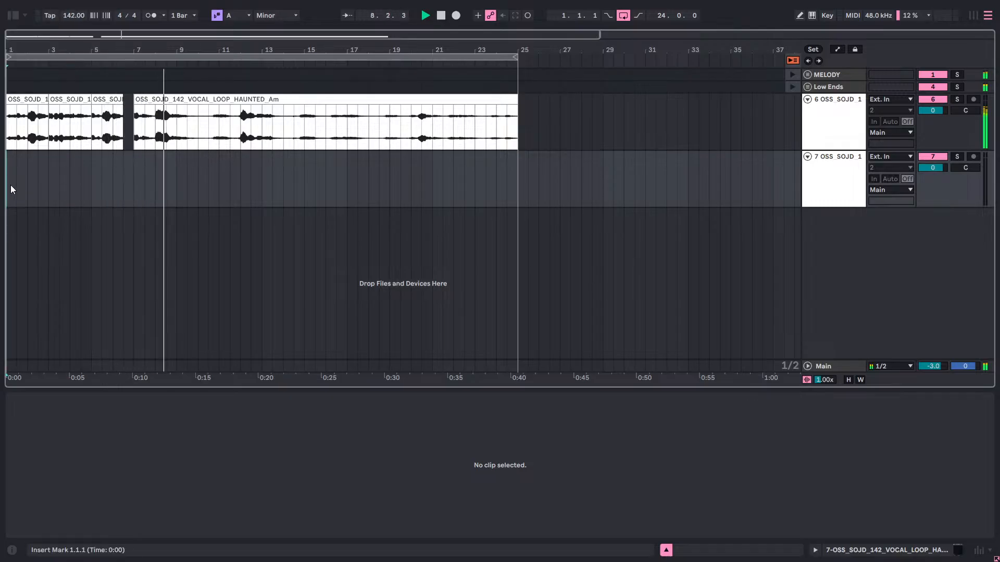
key("space")
key("space")
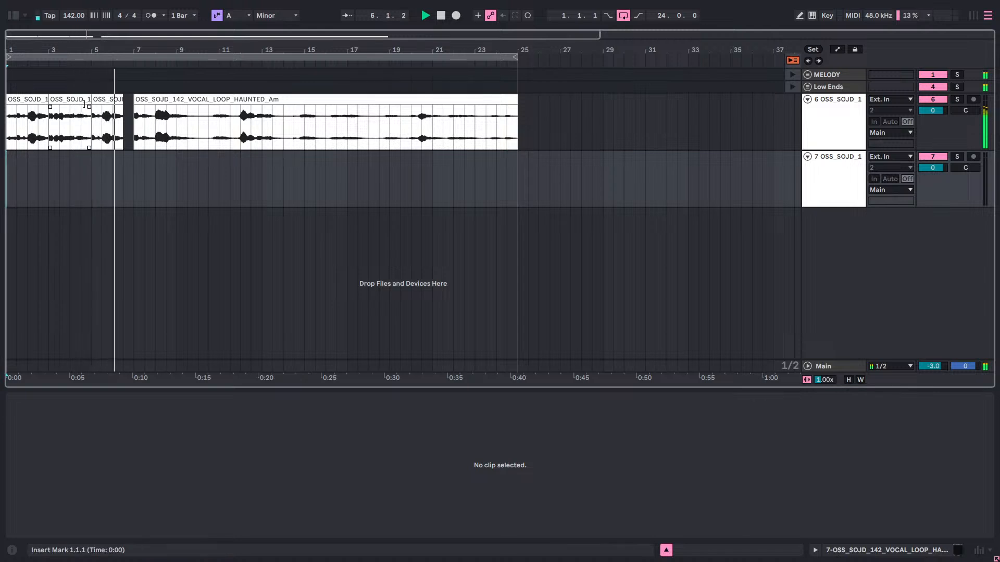
Replace the short phrase at 5.1.1 with a duplicate of the two-bar vocal clip from 3.1.1.
right_click(115, 103)
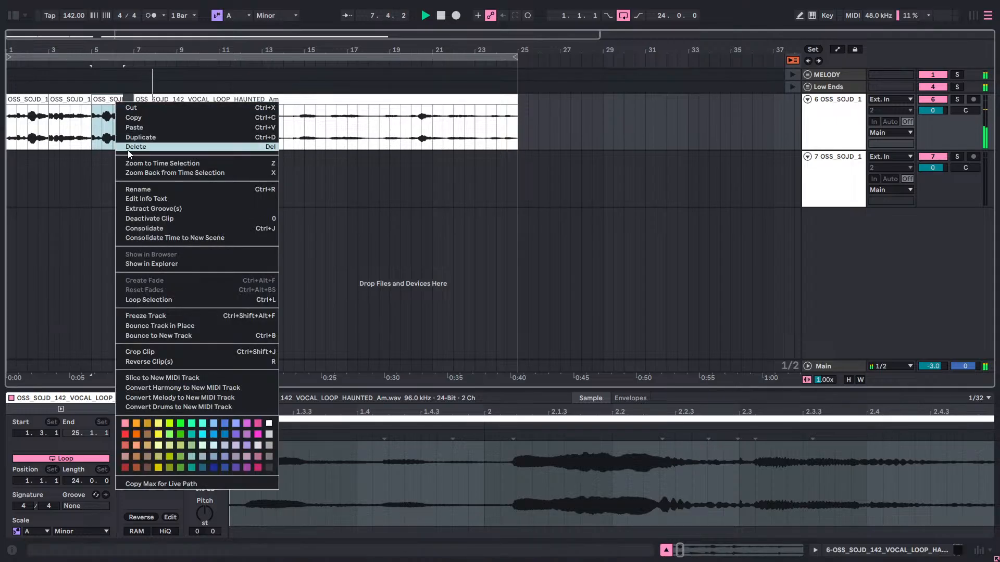
left_click(127, 147)
left_click(78, 101)
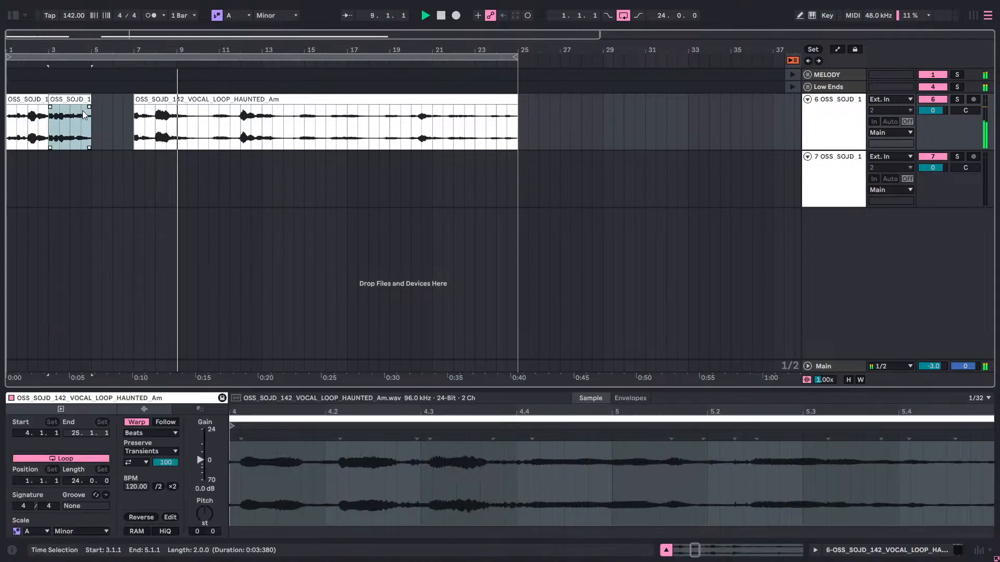
key("ctrl+d")
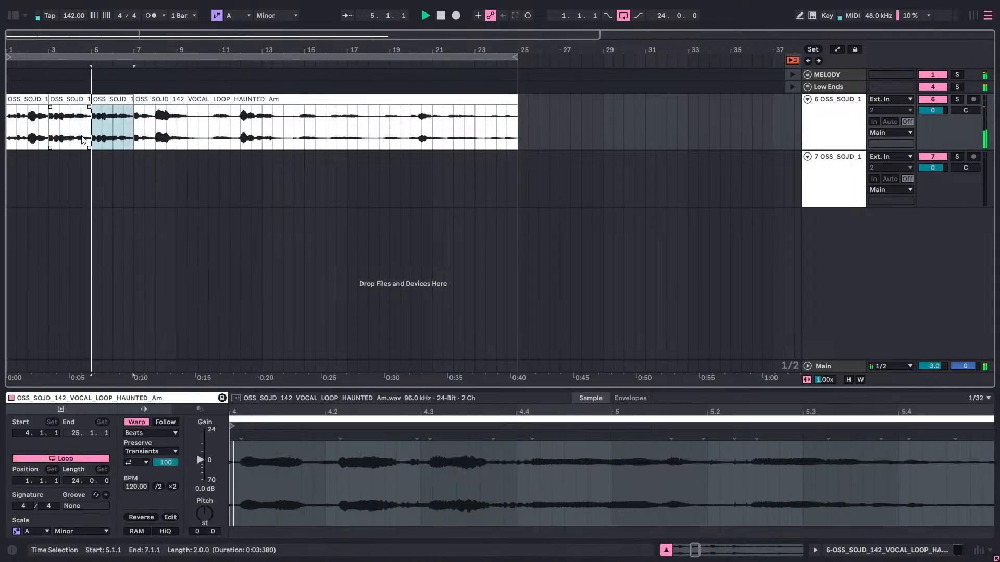
left_click(11, 170)
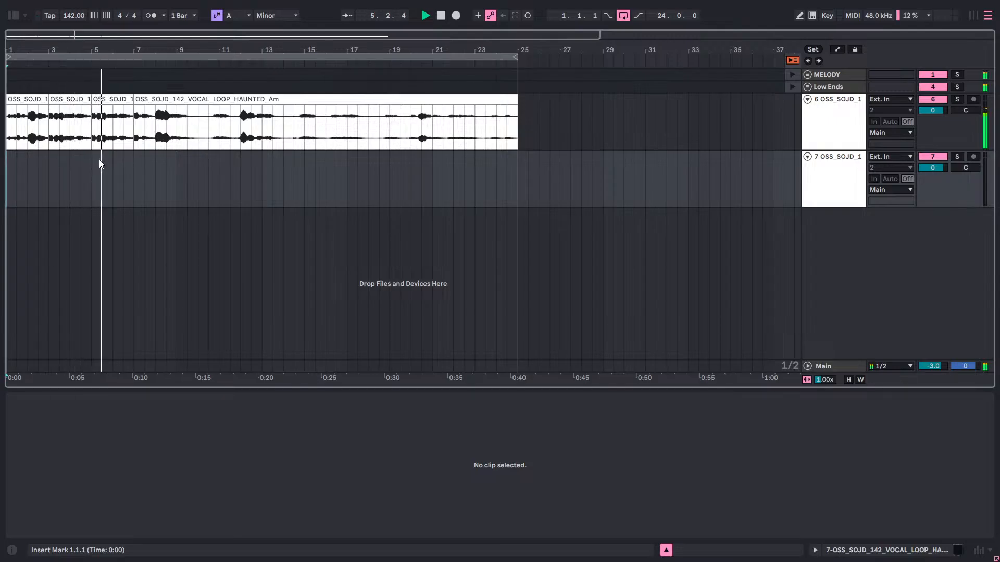
Trim the duplicated two-bar vocal clip to its last bar, move it to 5.1.1, and play from bar 1.
left_click(94, 98)
left_click_drag(94, 98, 111, 100)
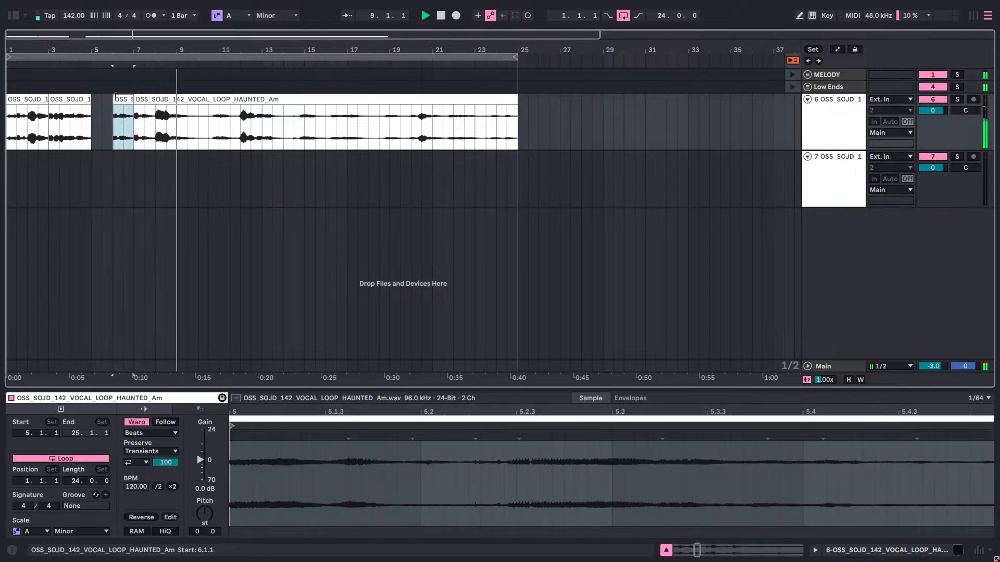
left_click(115, 101)
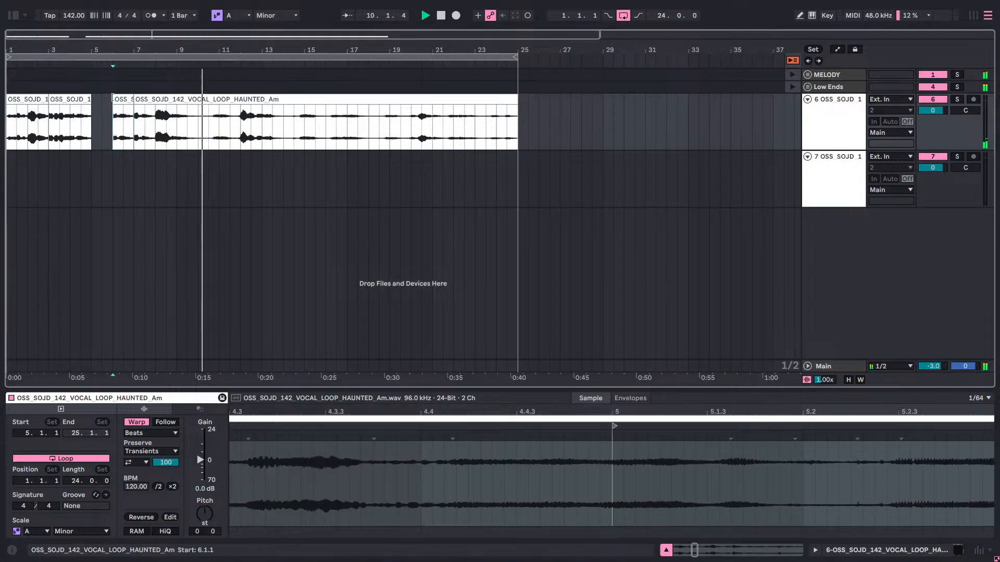
left_click_drag(115, 101, 95, 102)
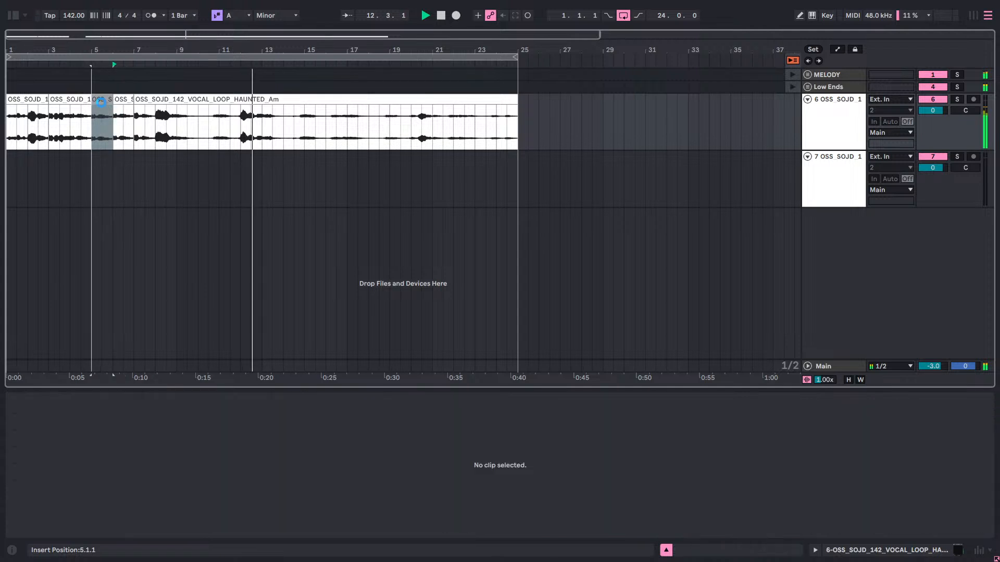
left_click(8, 174)
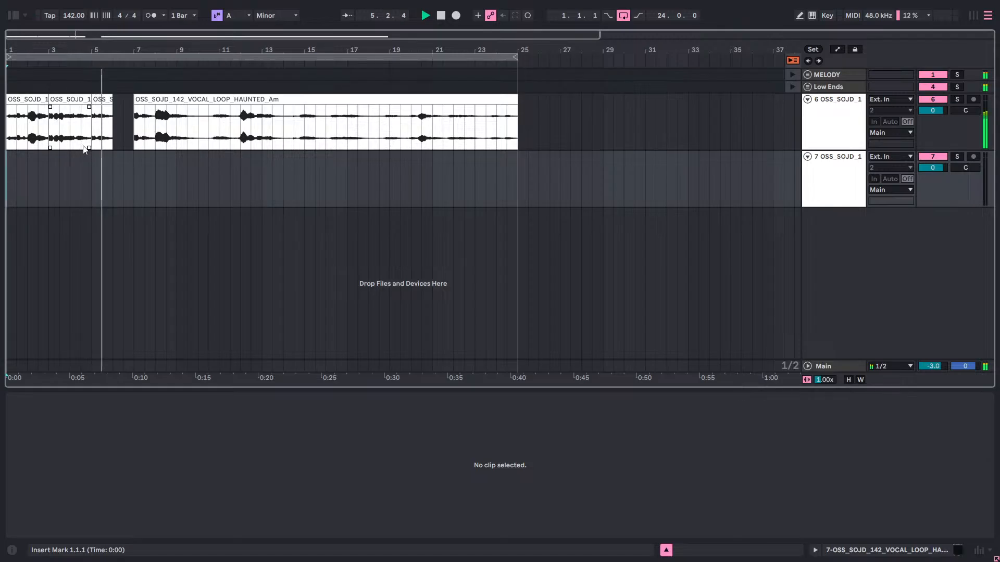
key("space")
key("space")
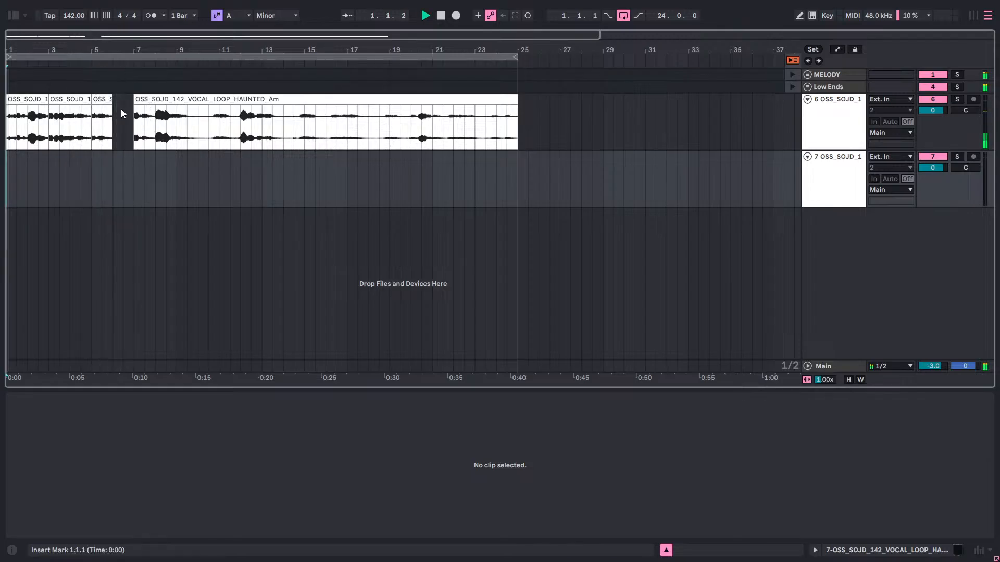
Duplicate the one-bar vocal clip from 5.1.1 to 6.1.1 on the original vocal track.
left_click(103, 97)
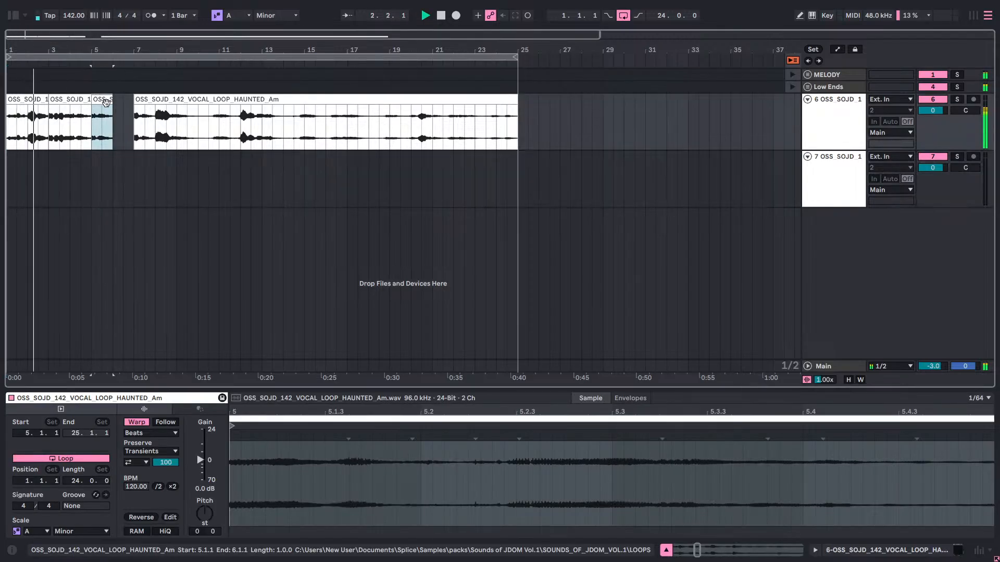
key("ctrl+d")
left_click(147, 192)
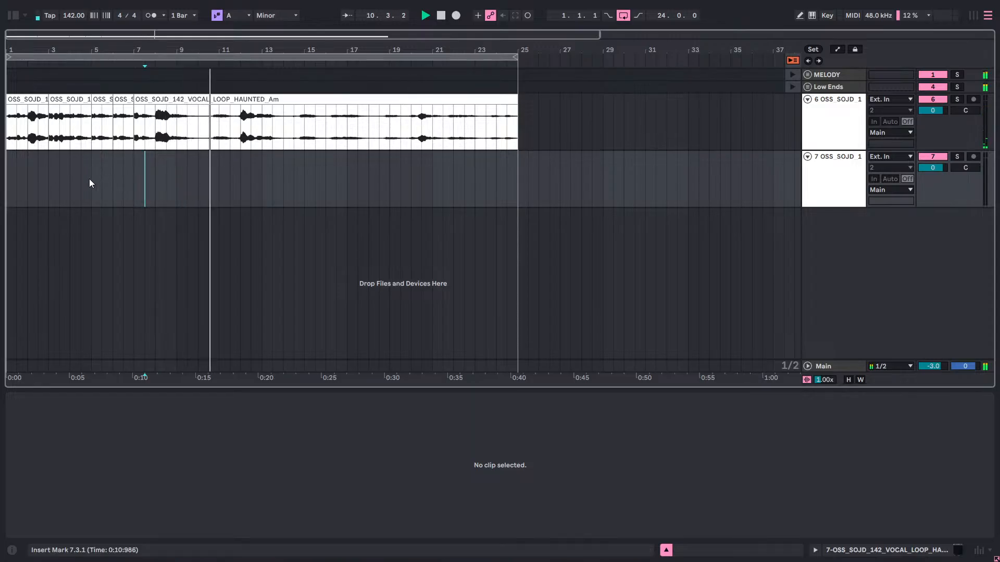
Play the arrangement from 1.1.1 to review the rearranged vocal phrases.
left_click(7, 173)
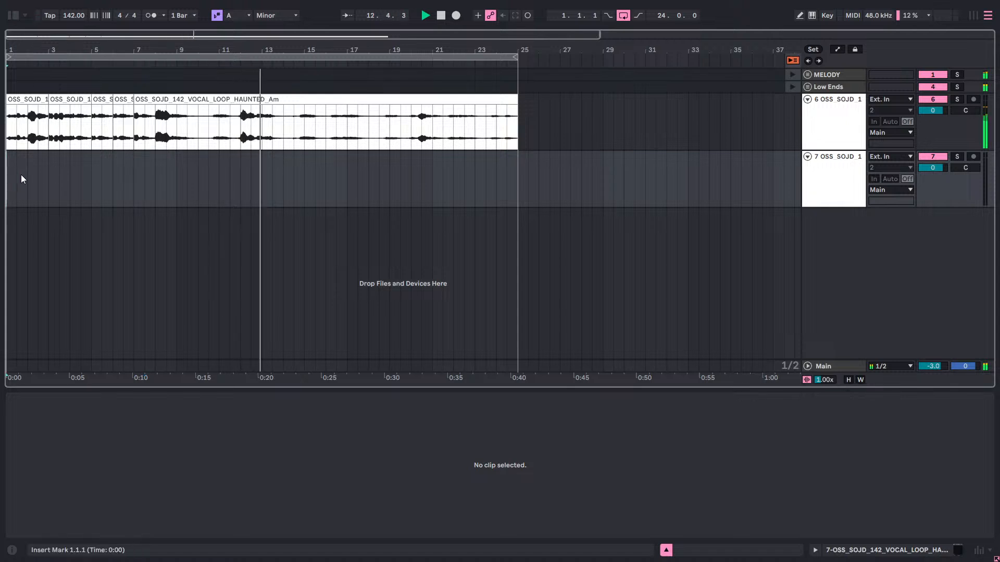
key("space")
key("space")
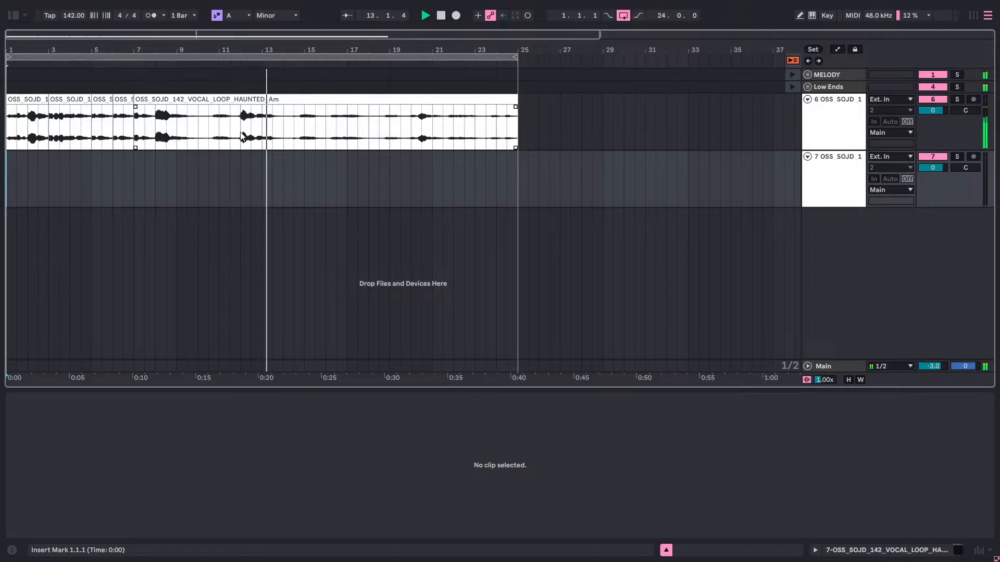
key("space")
key("space")
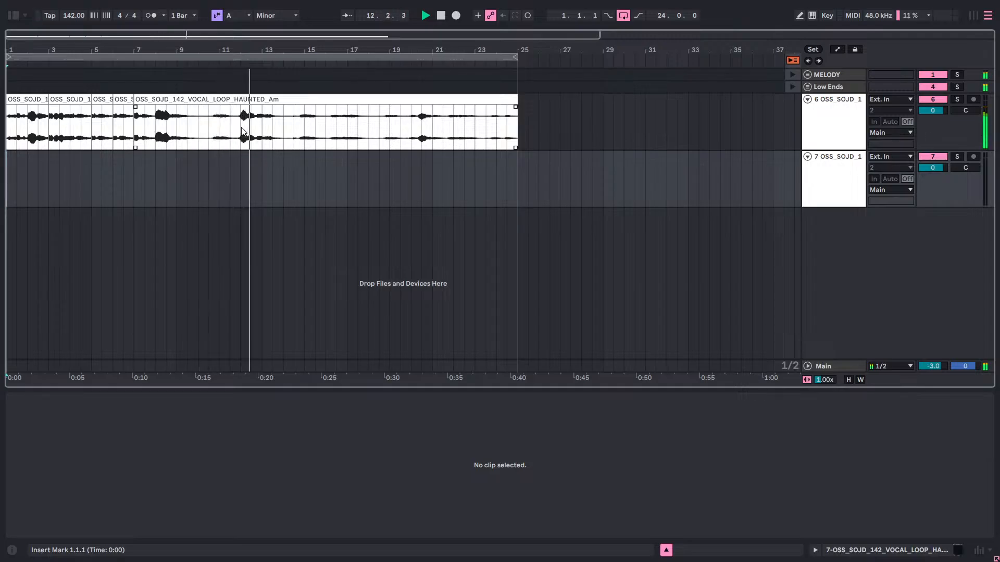
Copy the vocal phrase spanning 12.1.1 to 13.3.1 and paste it at 9.3.1 on the same track.
left_click_drag(241, 131, 265, 137)
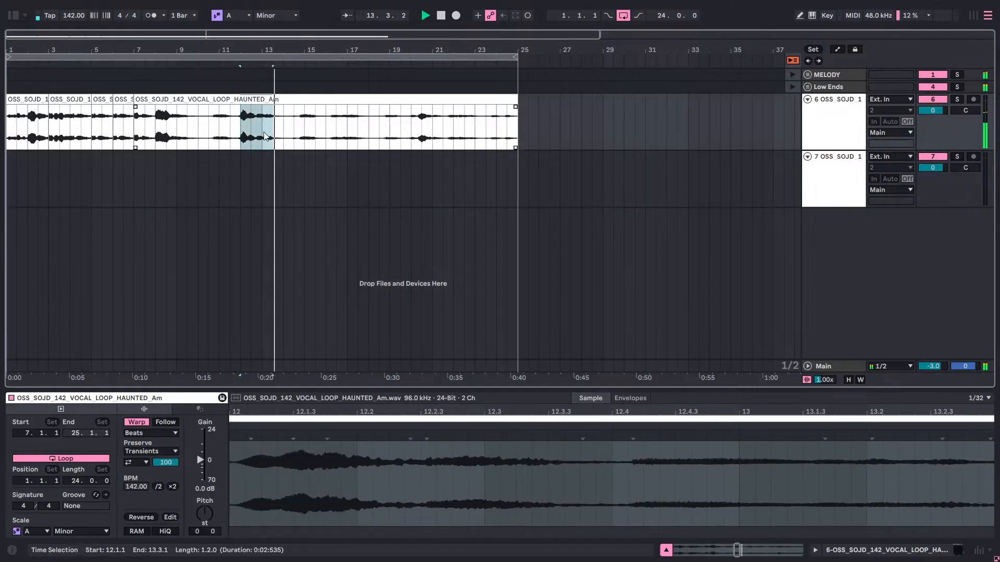
right_click(266, 136)
left_click(265, 116)
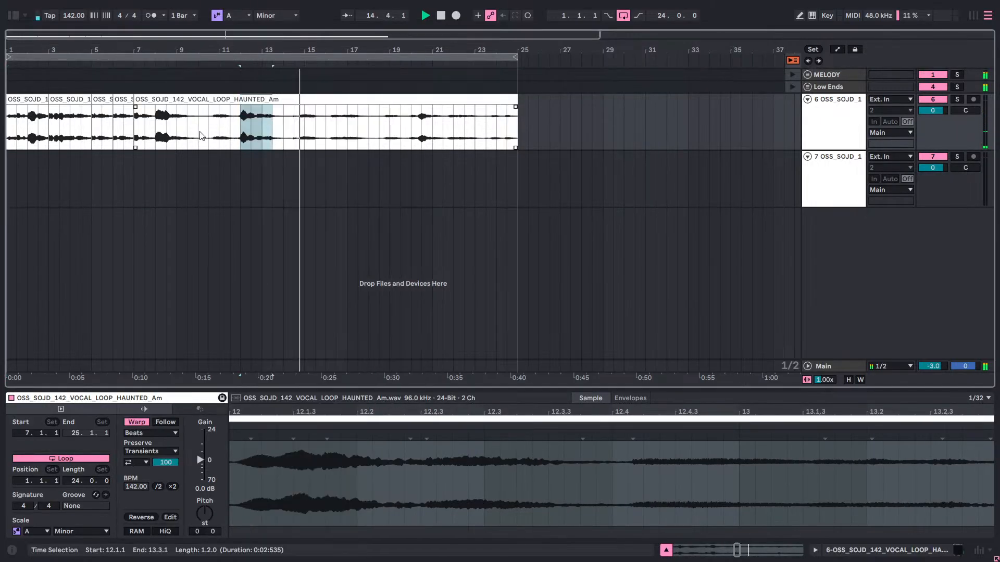
left_click(189, 137)
left_click(198, 138)
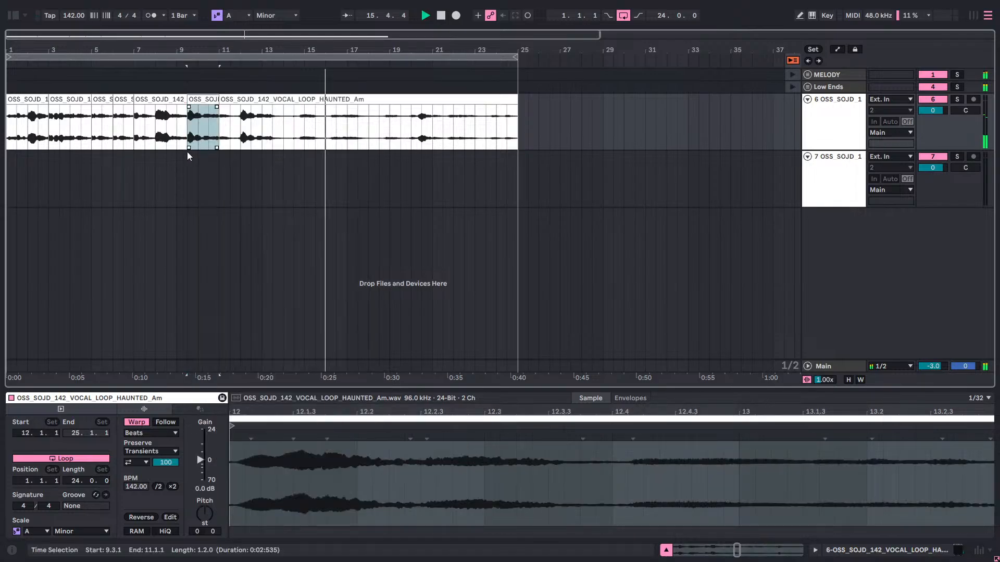
left_click(137, 185)
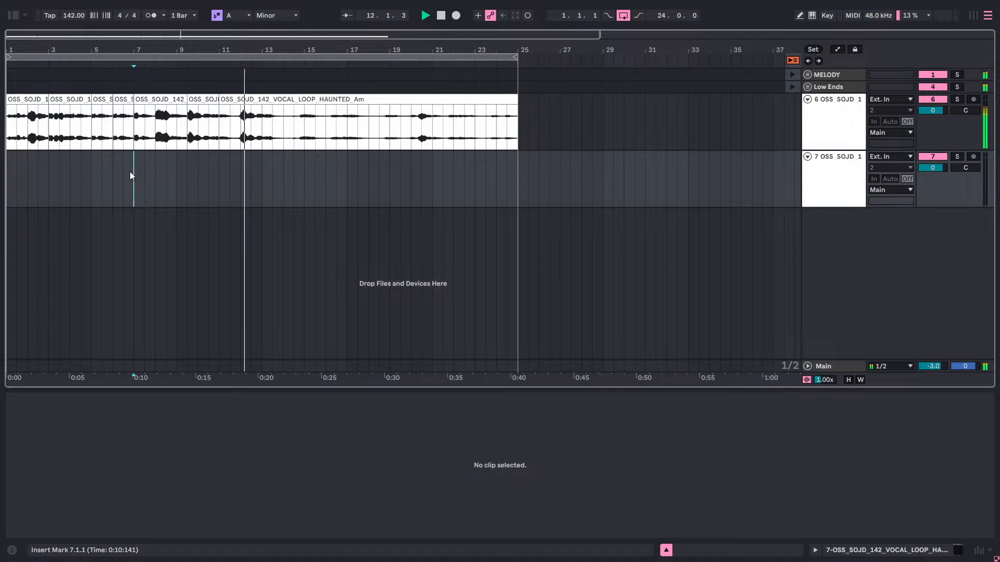
Undo the phrase pasted at 9.3.1 and play the arrangement from 1.1.1.
key("ctrl+z")
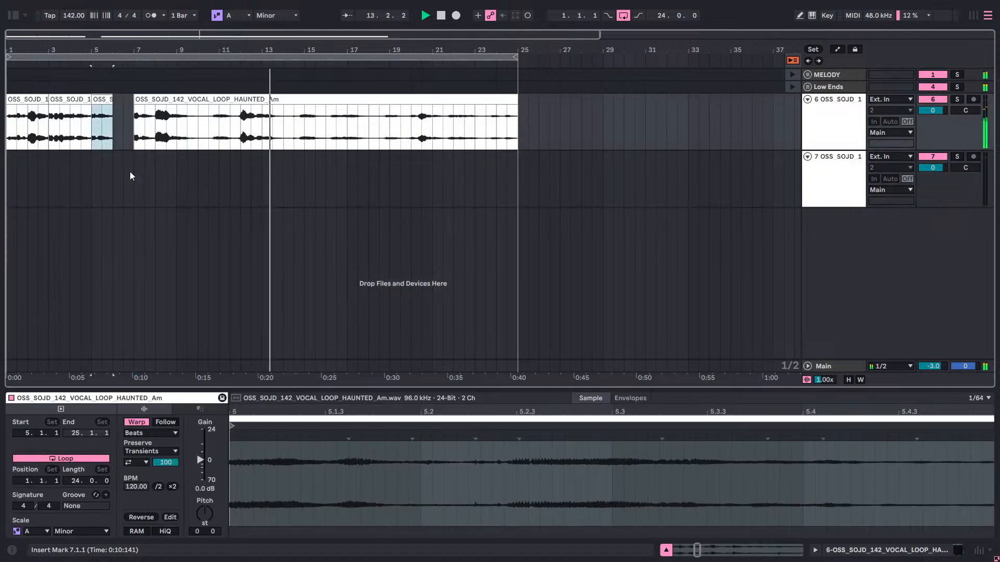
key("ctrl+y")
key("space")
key("space")
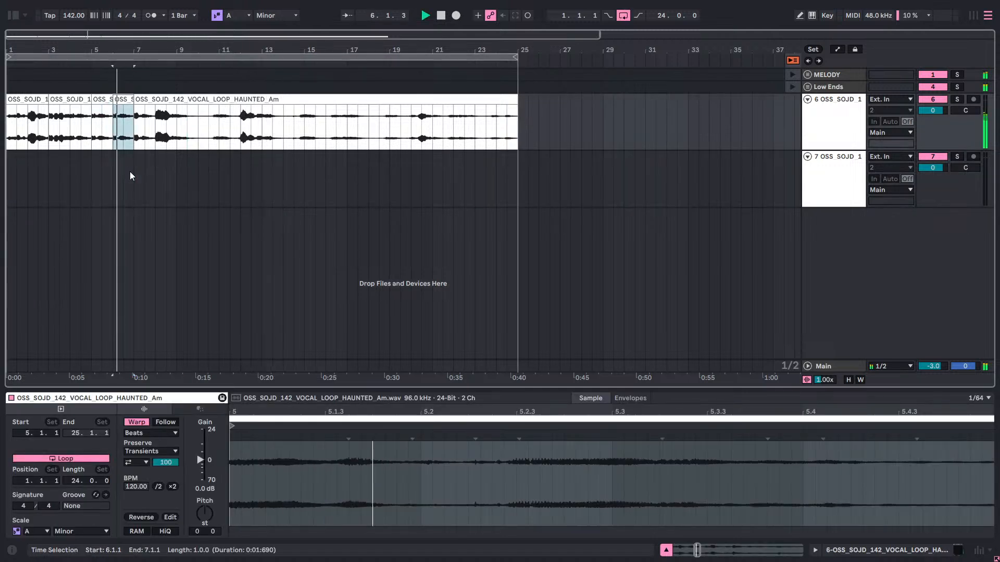
left_click(9, 171)
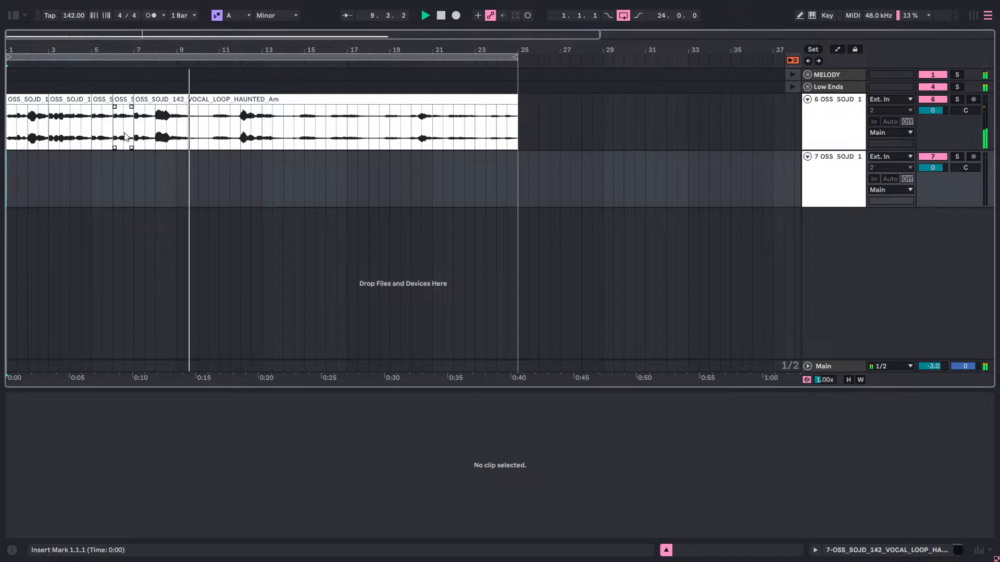
key("space")
key("space")
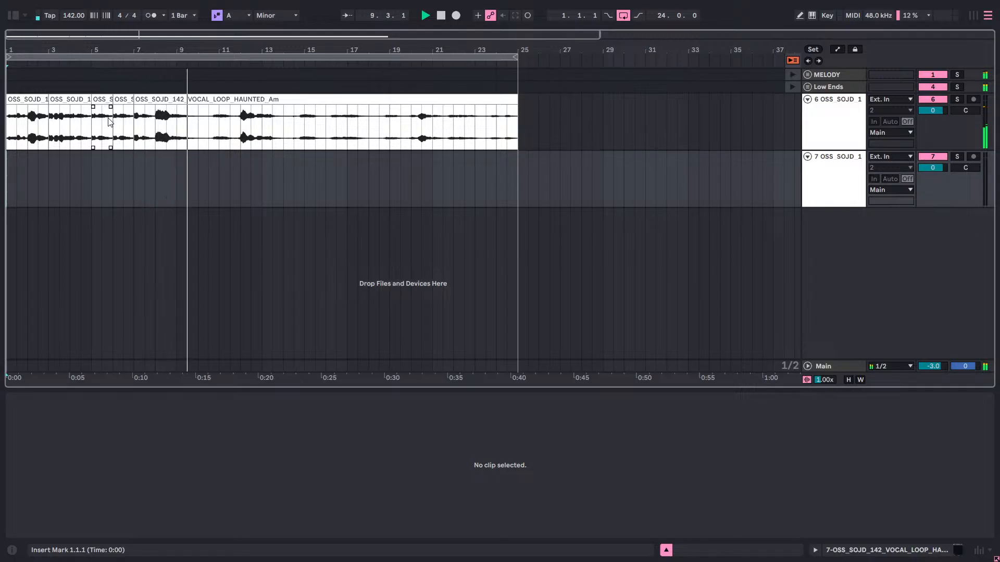
Copy the one-bar vocal clip at 6.1.1, paste it at 9.3.1, and play from 7.1.1.
left_click_drag(116, 131, 129, 133)
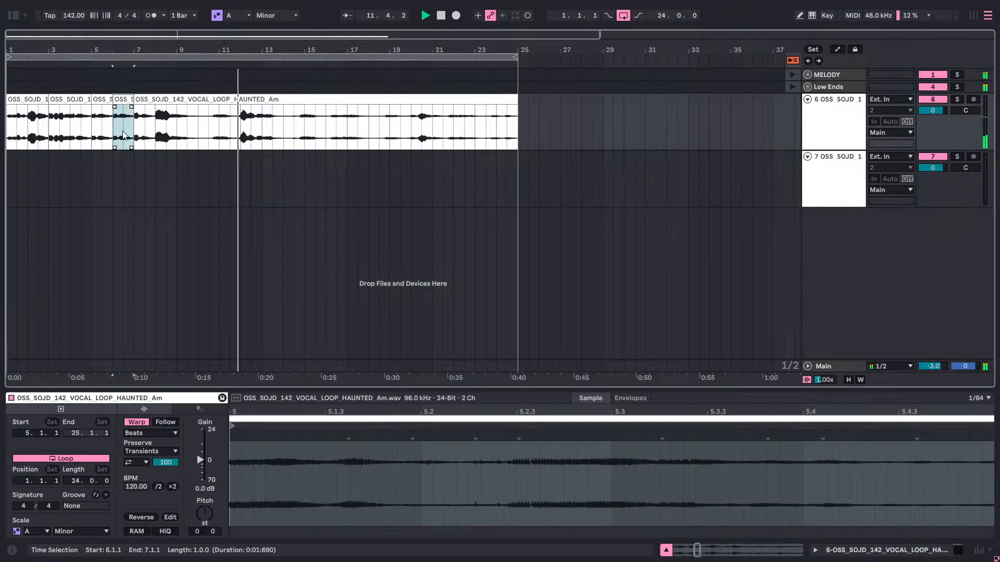
right_click(124, 128)
left_click(155, 126)
left_click(187, 130)
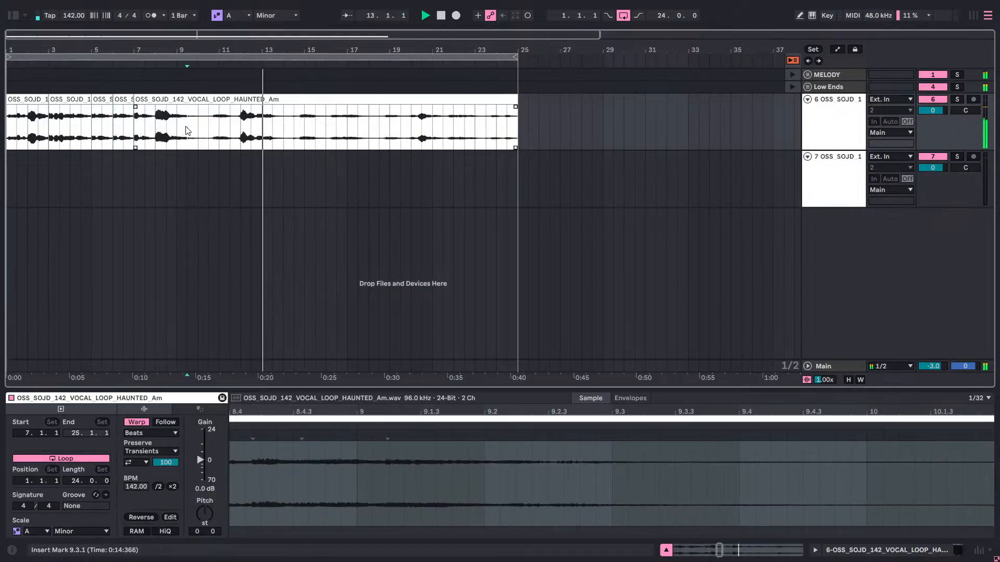
right_click(188, 129)
left_click(198, 134)
left_click(131, 175)
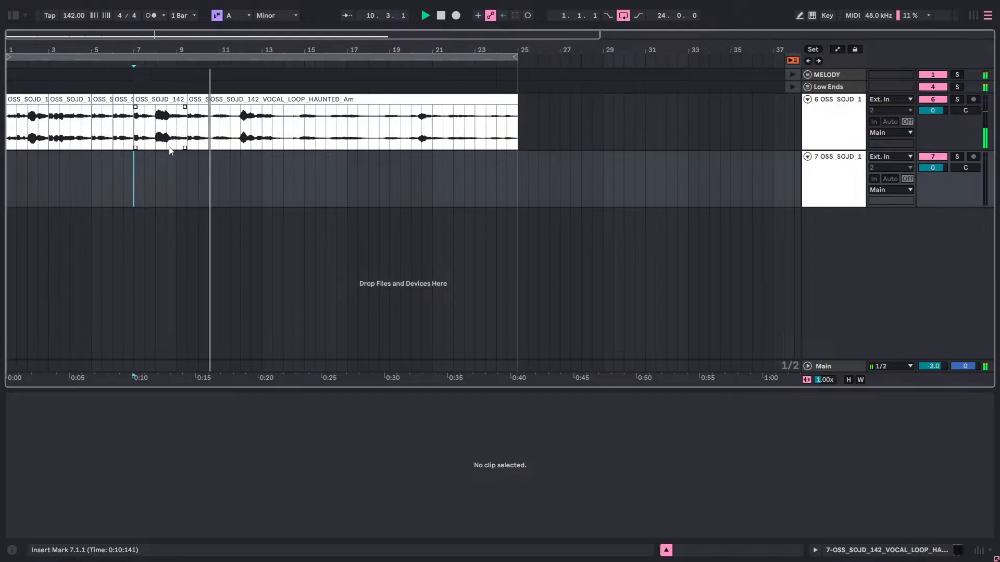
key("space")
key("space")
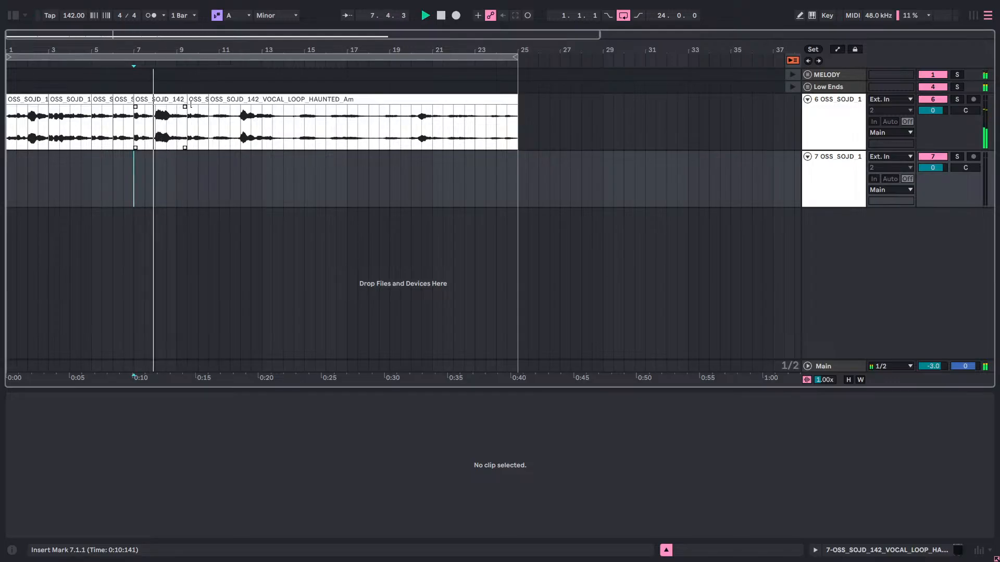
Move the pasted one-bar vocal clip to 9.4.1 and play from 7.3.1.
left_click_drag(197, 51, 197, 99)
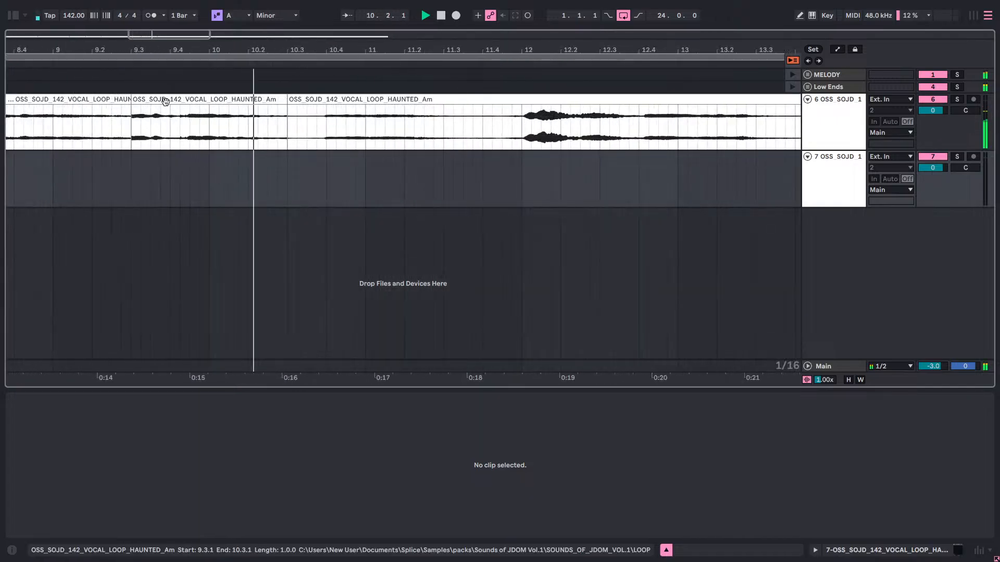
left_click_drag(165, 101, 211, 110)
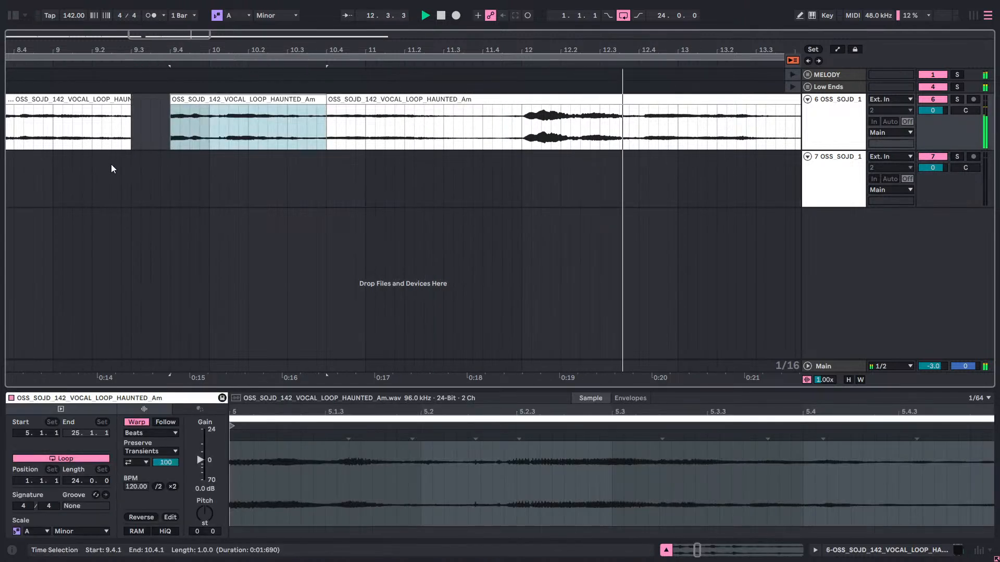
left_click(111, 166)
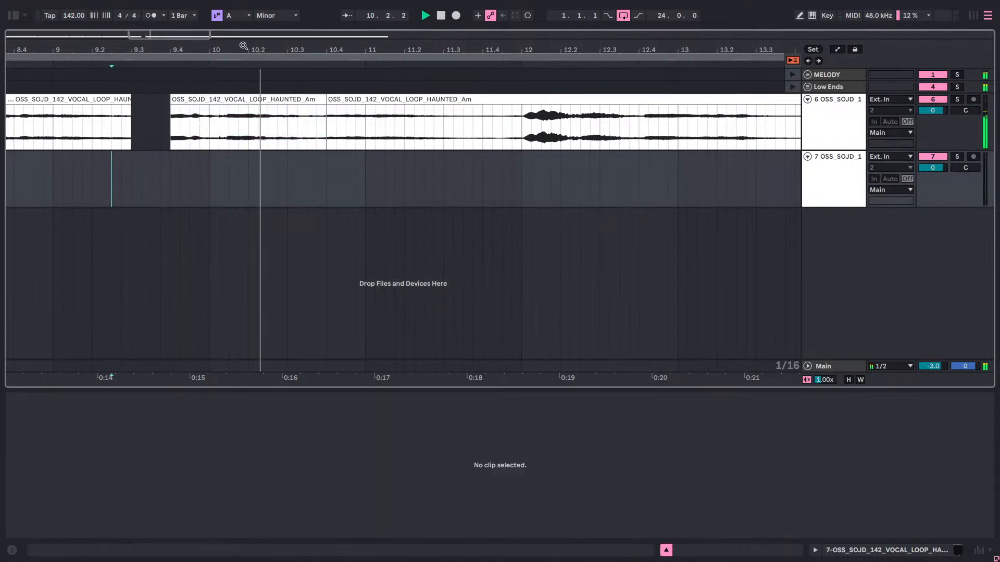
left_click_drag(243, 46, 243, 6)
left_click(140, 179)
key("space")
key("space")
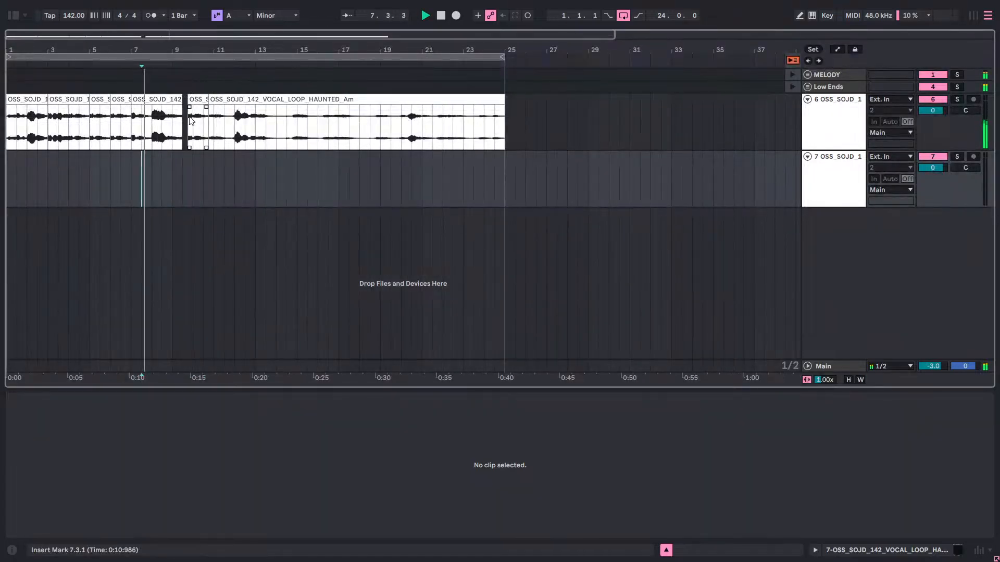
Extend the end of the vocal clip starting at 7.1.1 to 9.4.1 and set the playback position to 1.1.1.
left_click_drag(187, 48, 187, 59)
left_click(148, 100)
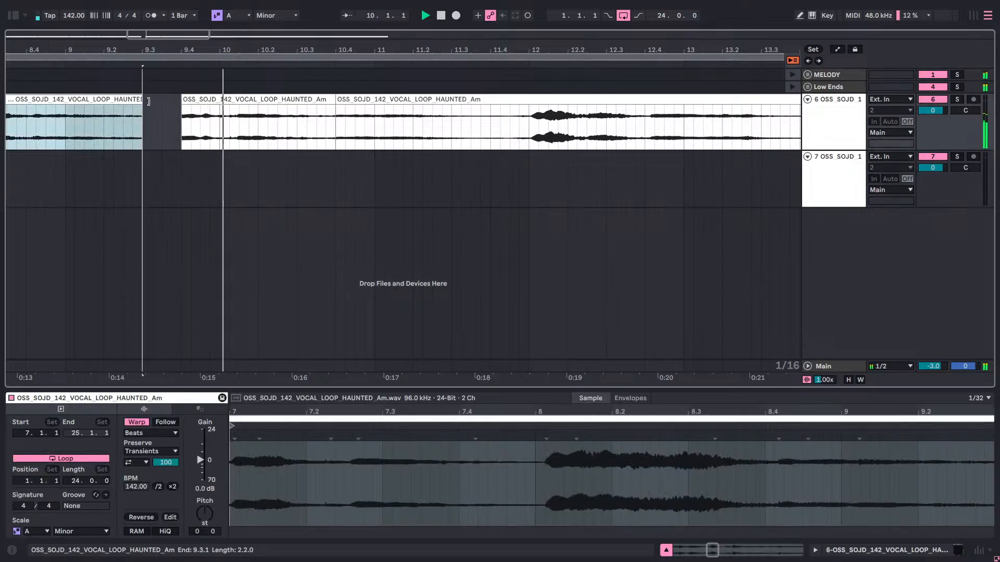
left_click_drag(149, 101, 187, 101)
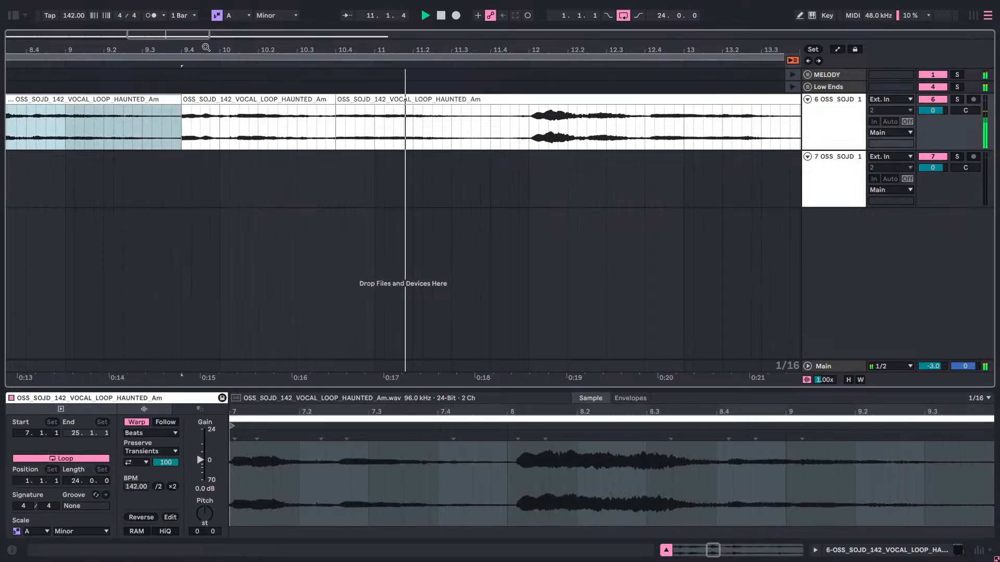
left_click_drag(206, 47, 206, 22)
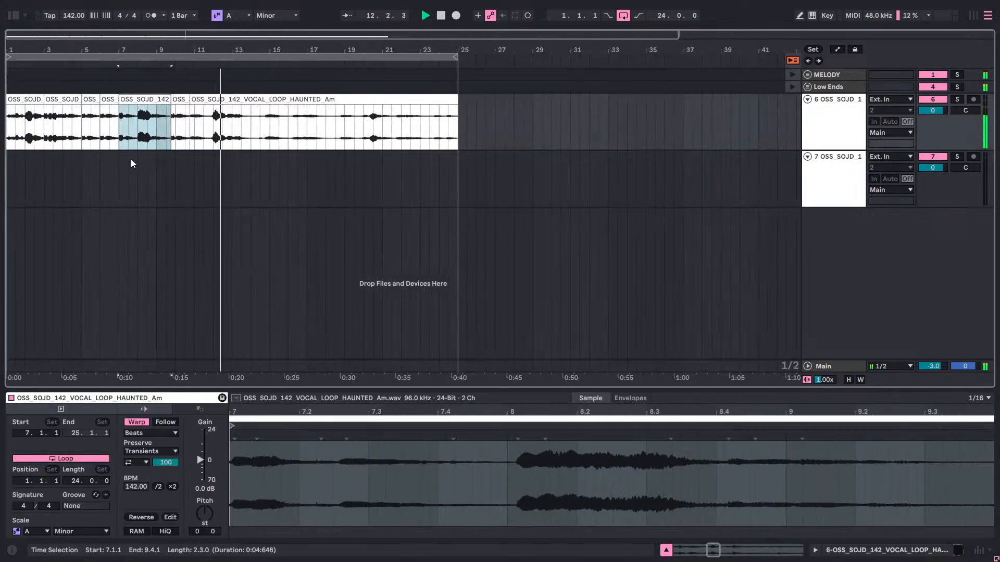
left_click(10, 179)
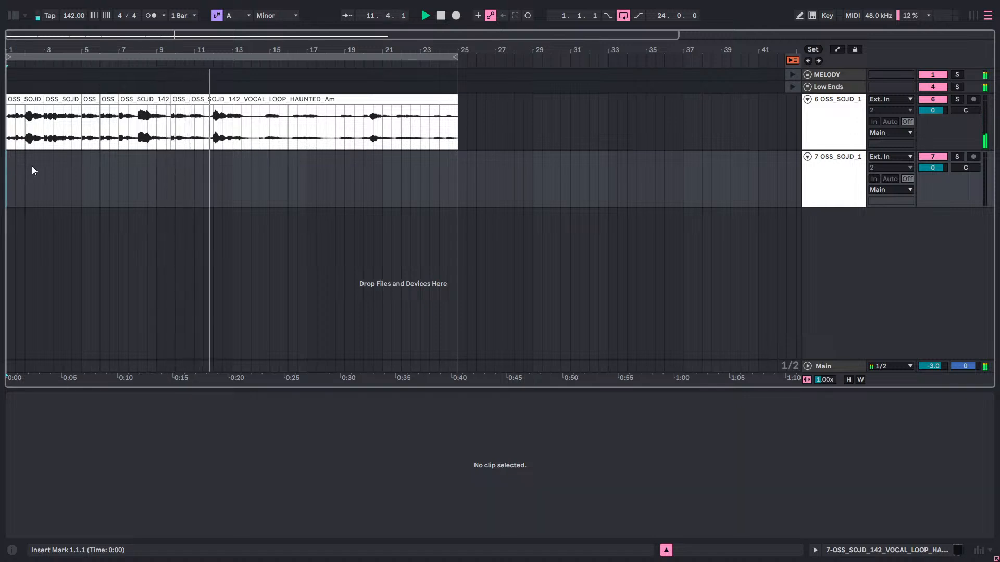
Undo the clip extension, the move to 9.4.1 and the one-bar paste, and play from 1.1.1.
key("ctrl+z")
key("ctrl+z")
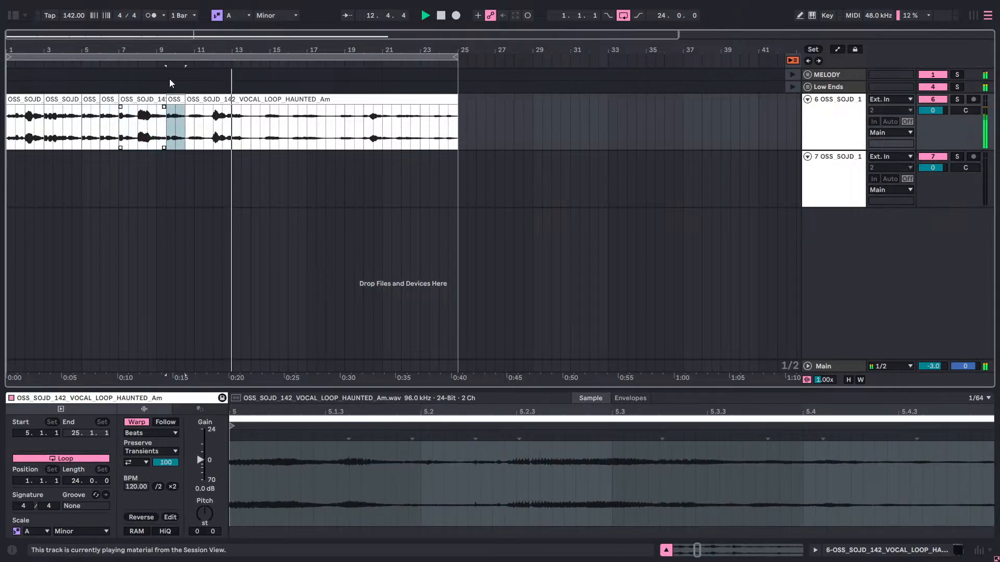
mouse_move(185, 46)
left_mouse_down()
mouse_move(186, 73)
mouse_move(184, 32)
left_mouse_up()
key("ctrl+z")
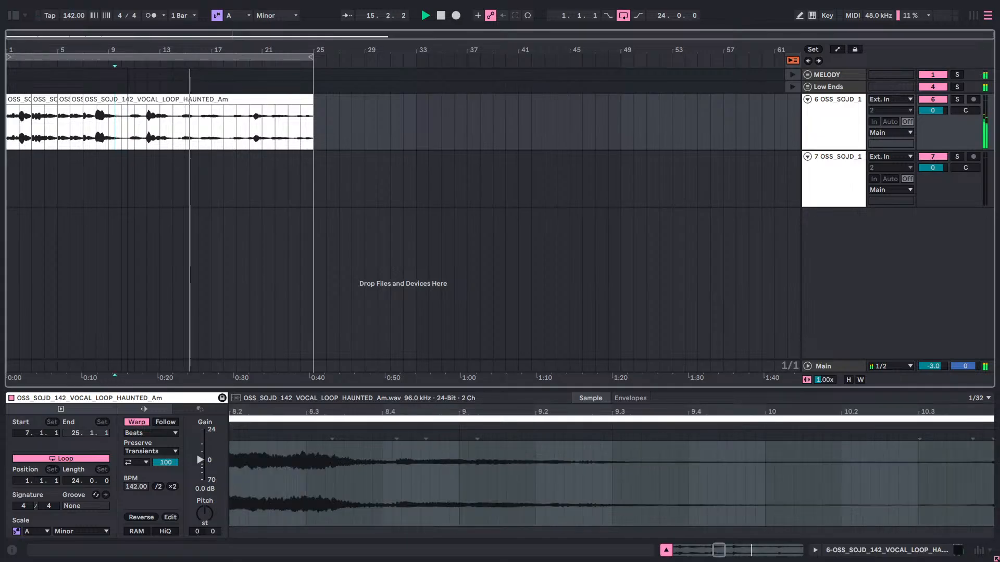
left_click(117, 184)
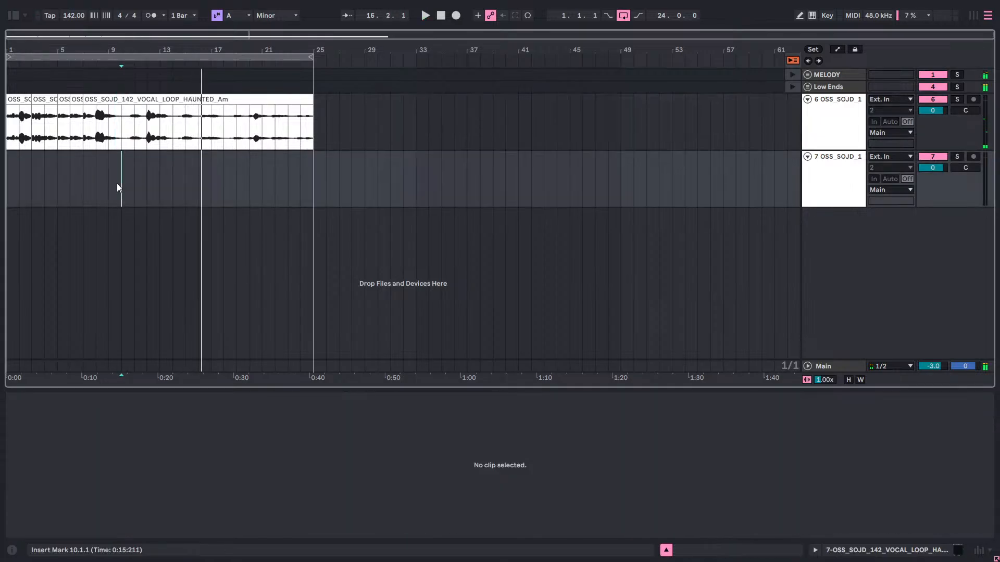
left_click(6, 183)
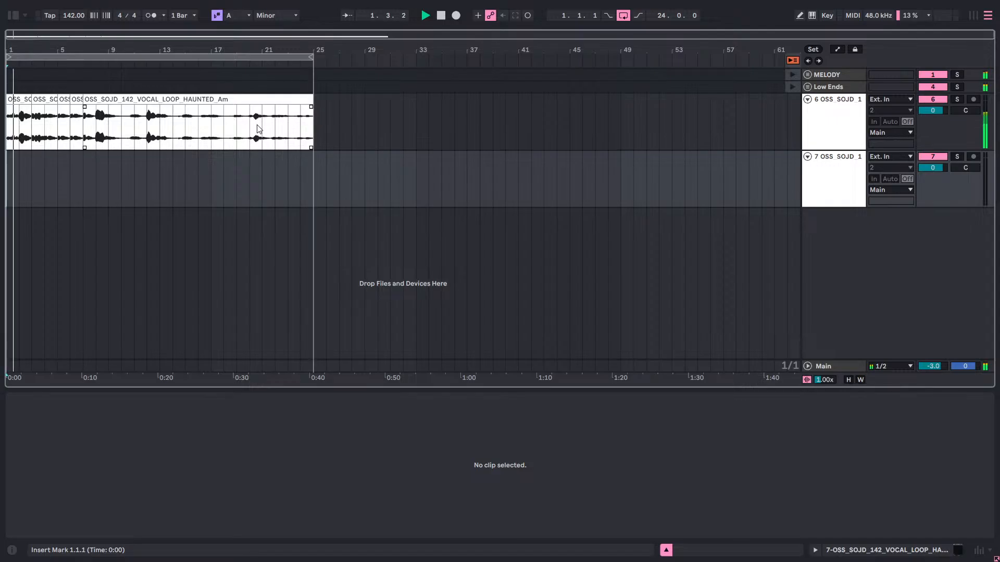
Shorten the arrangement loop to 16 bars, ending at 17.1.1, and play from 17.1.1.
left_click_drag(311, 57, 211, 66)
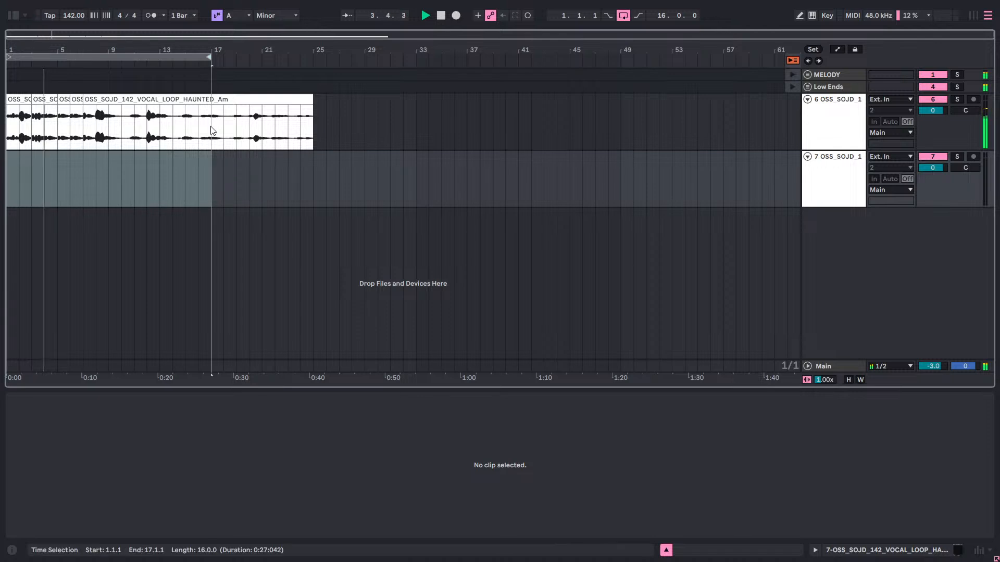
left_click(211, 149)
key("space")
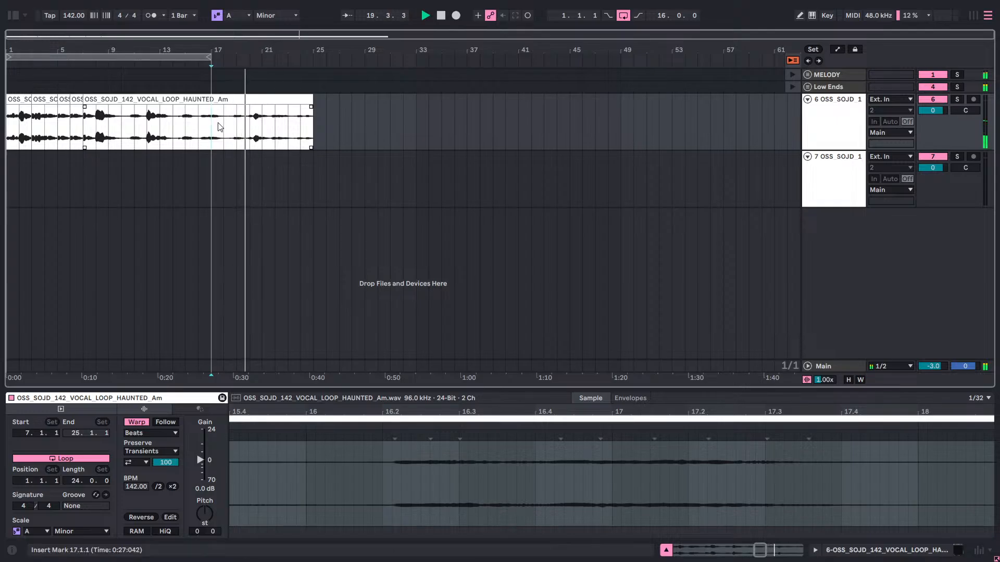
Copy the vocal section from 17.1.1 to 25.1.1 into the second Session View slot of track 6 and return to Arrangement View.
left_click_drag(215, 128, 311, 135)
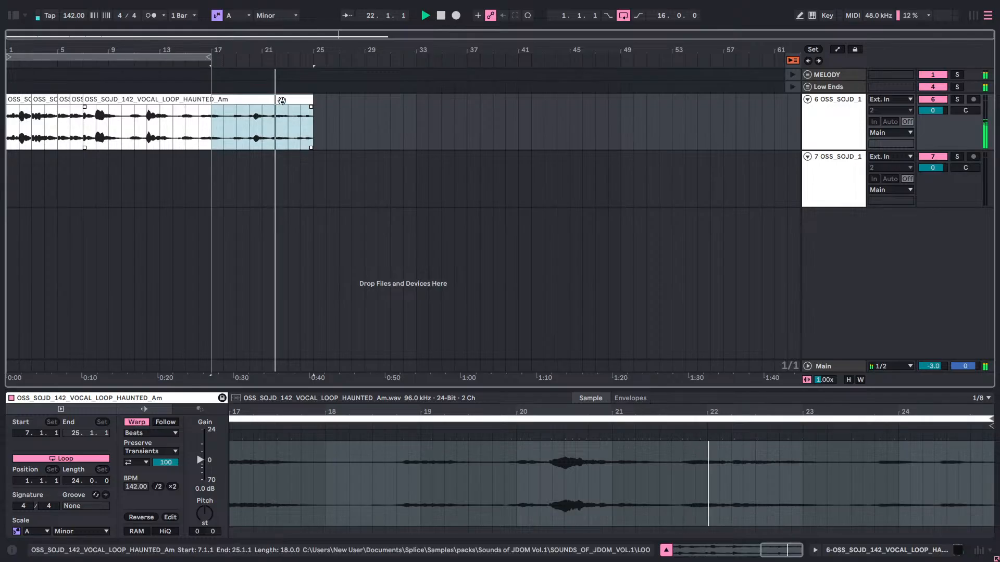
right_click(281, 99)
left_click(292, 115)
key("Tab")
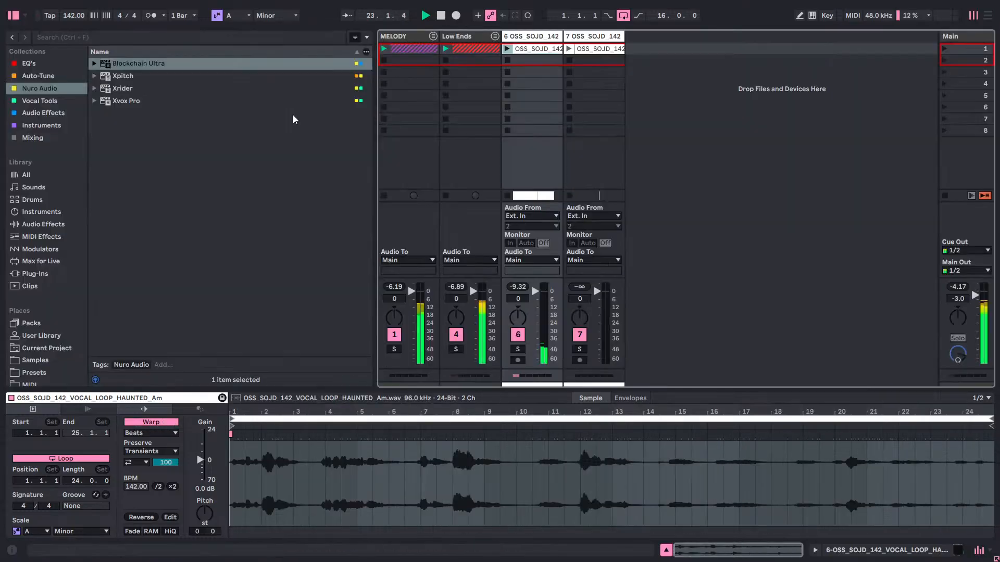
right_click(532, 62)
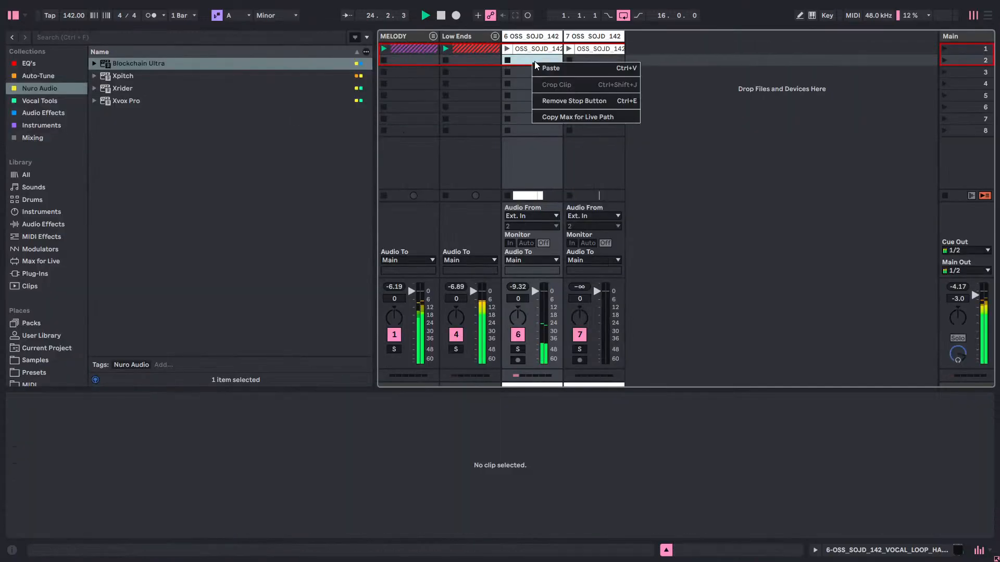
left_click(547, 67)
key("Tab")
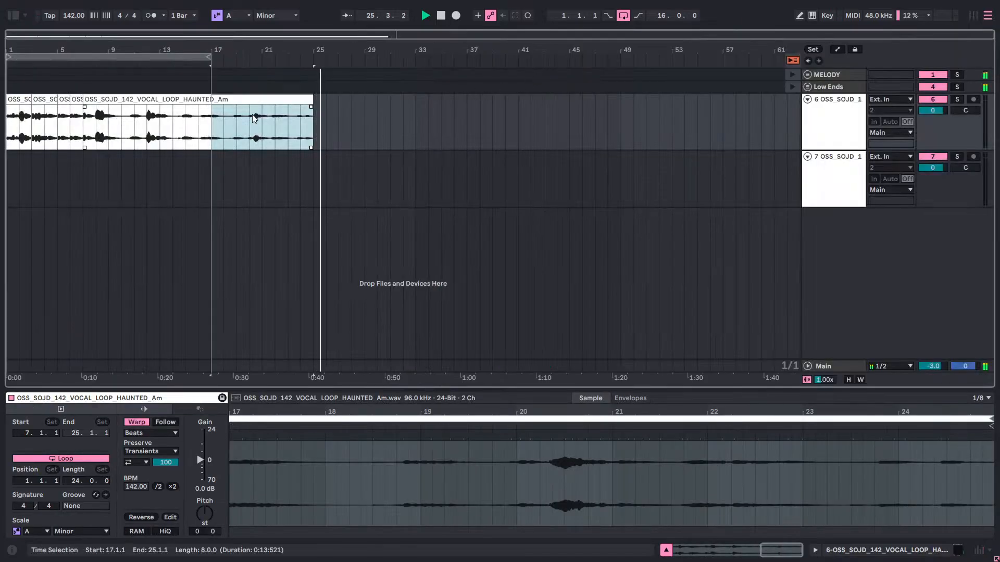
Remove the vocal section from 17.1.1 to 25.1.1 on track 6 and restart playback at 17.1.1.
right_click(214, 123)
left_click(246, 145)
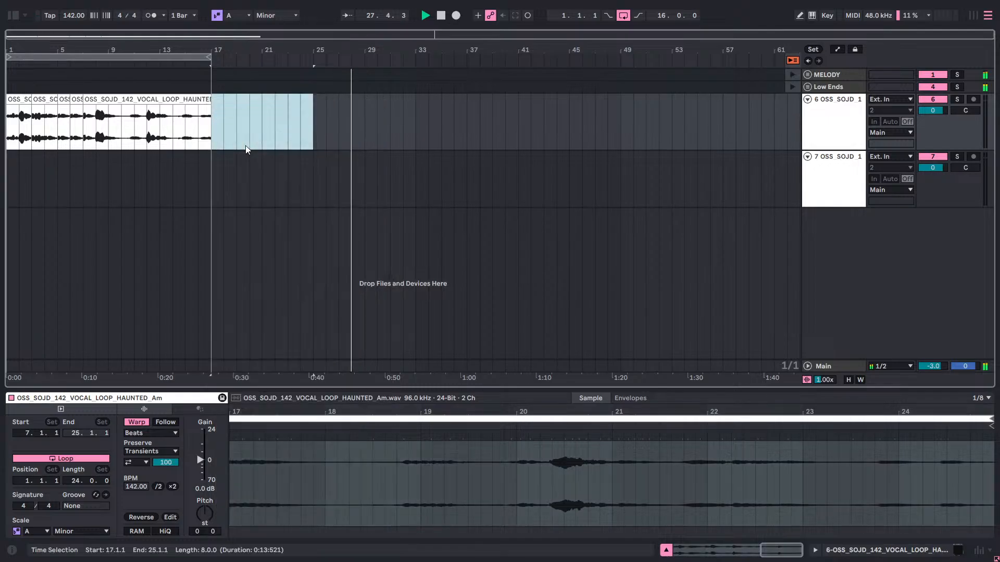
key("space")
key("space")
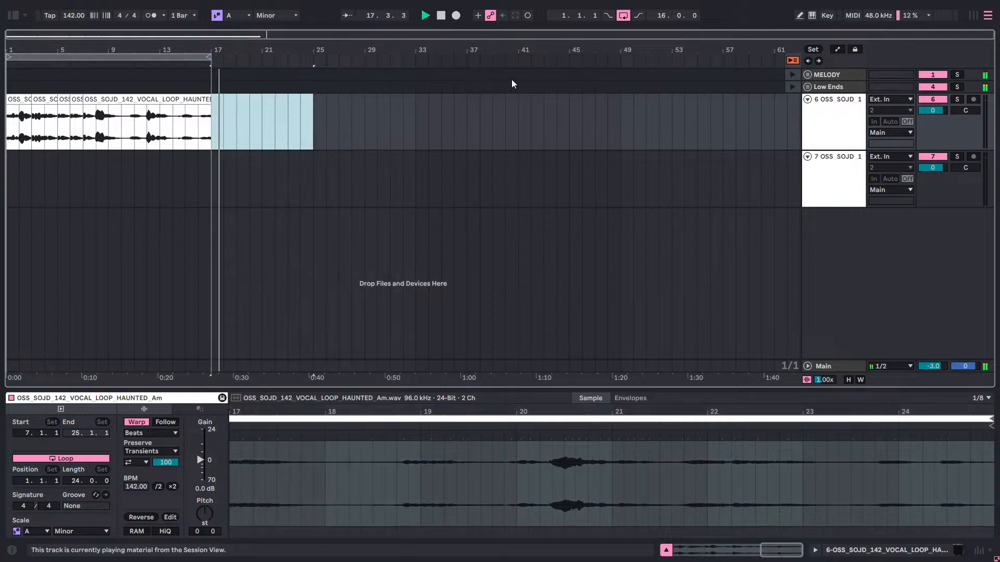
Play the rearranged vocal section on track 6 from 1.1.1.
key("space")
left_click(11, 157)
key("space")
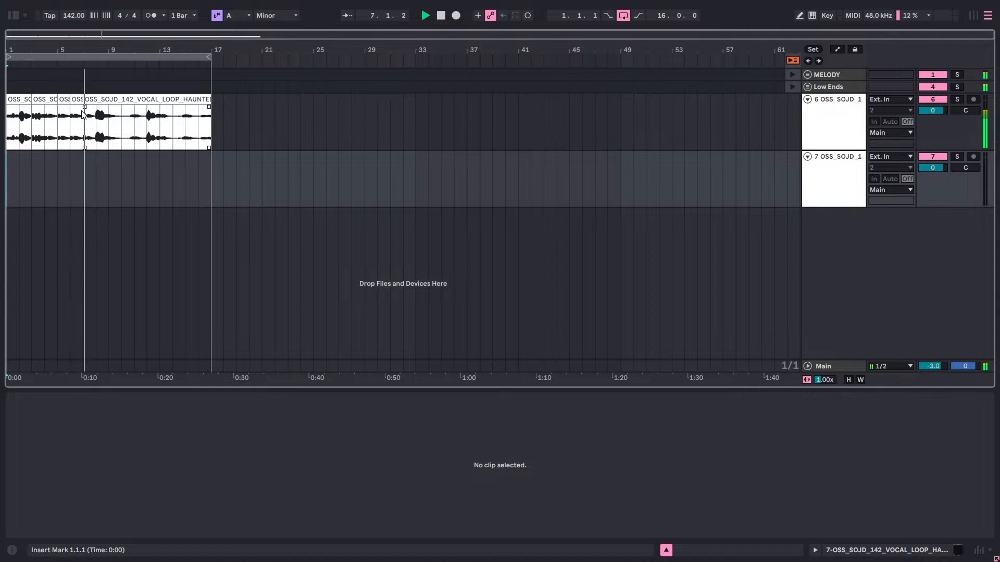
Create crossfades on the clip edges of the vocal section from 1.1.1 to 17.1.1 on track 6.
left_click_drag(211, 123, 10, 134)
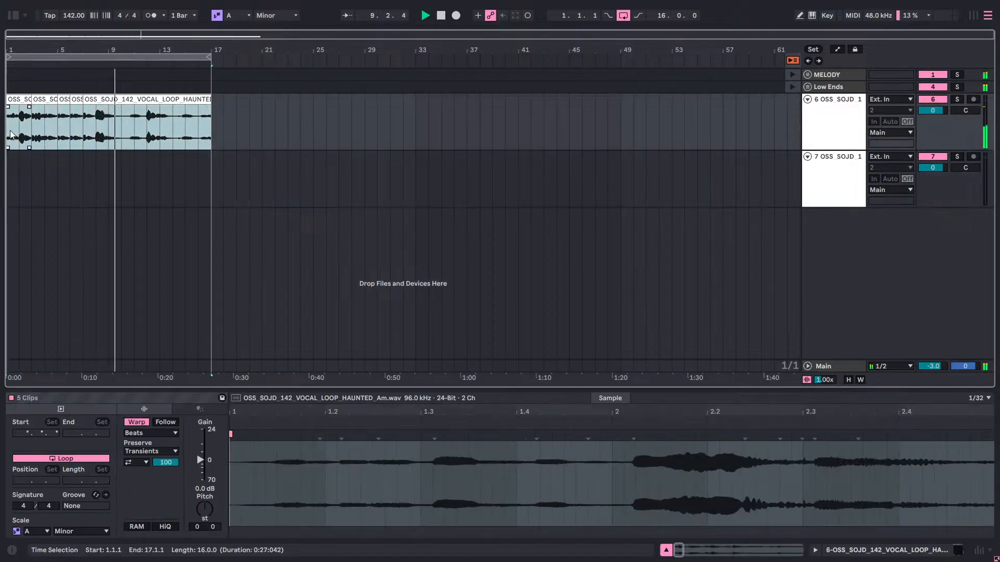
right_click(12, 135)
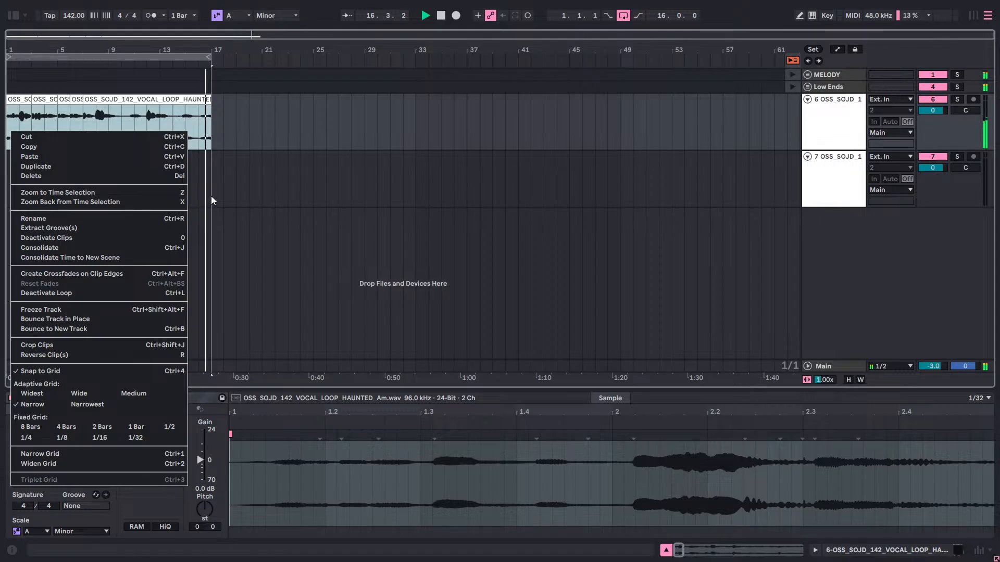
left_click(211, 196)
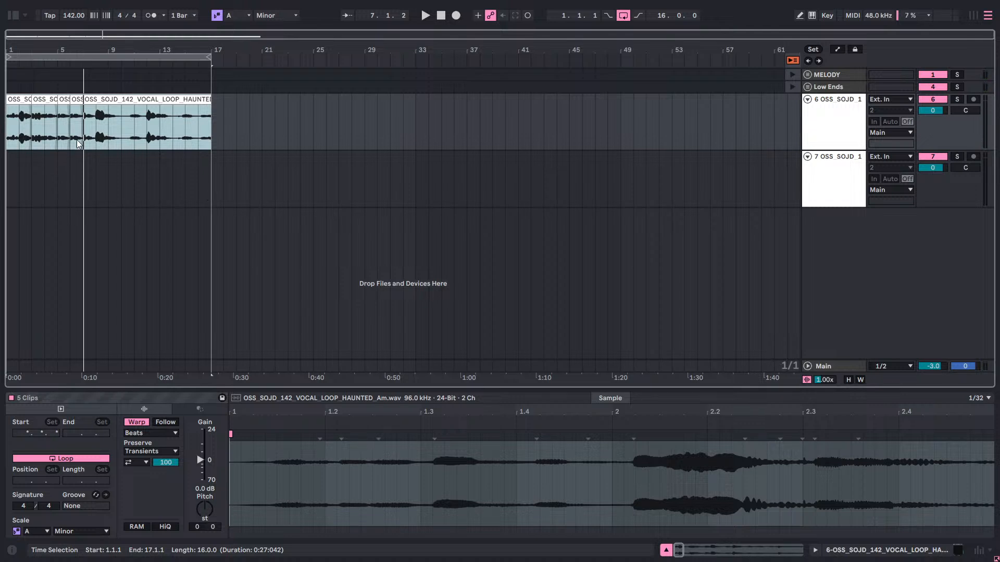
left_click(249, 135)
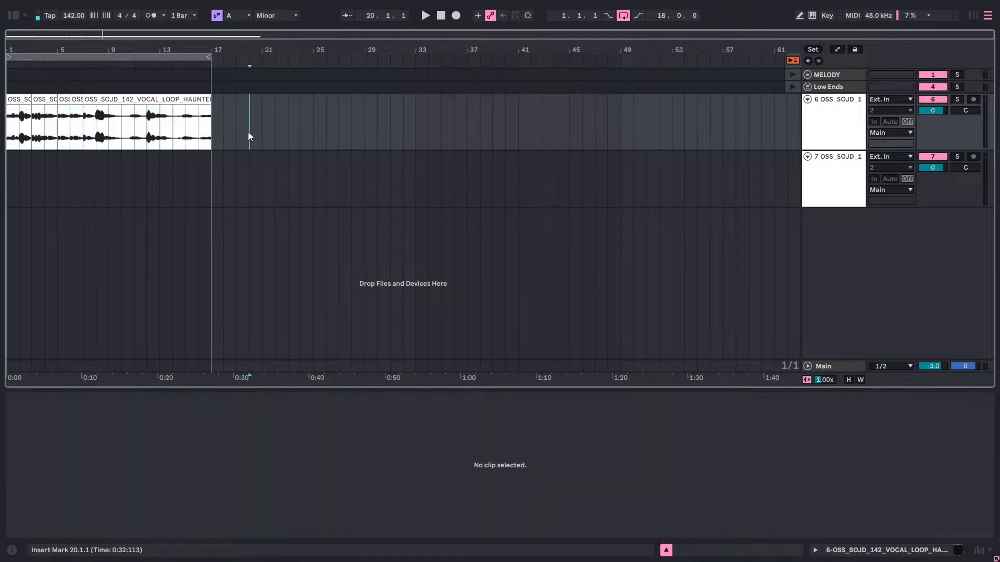
left_click_drag(213, 130, 9, 137)
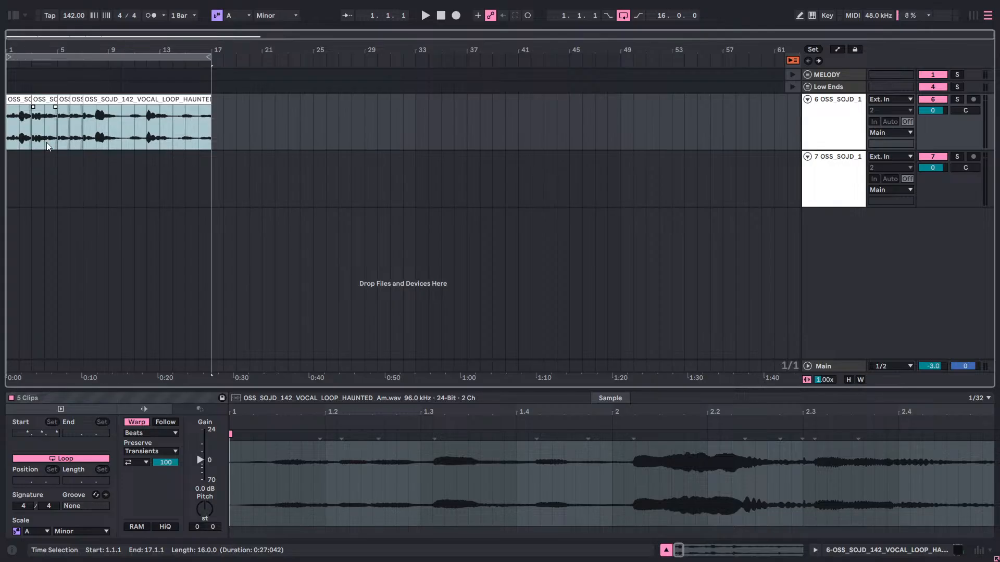
Listen to the crossfaded vocal section with the insert mark placed at 1.1.1.
left_click(308, 104)
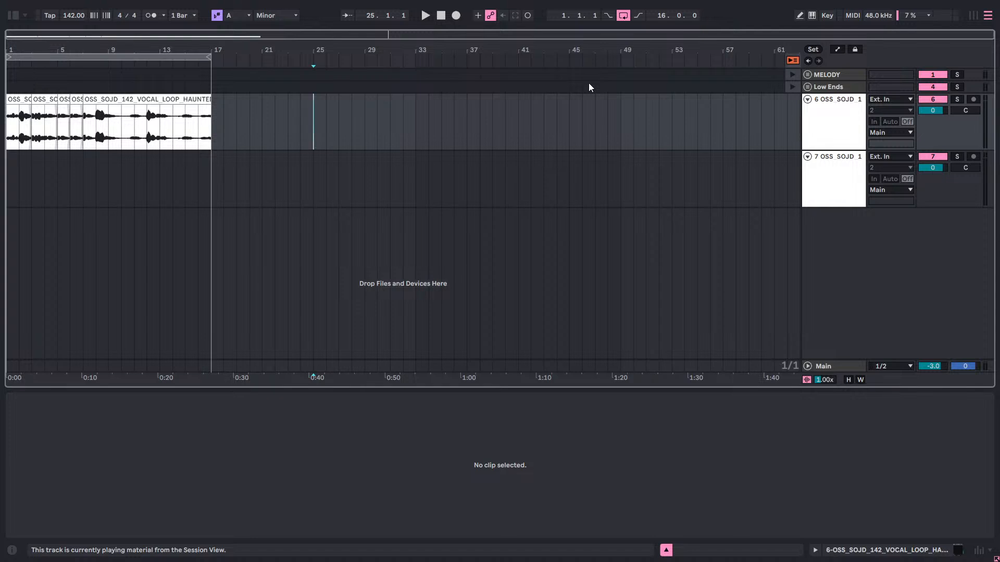
key("space")
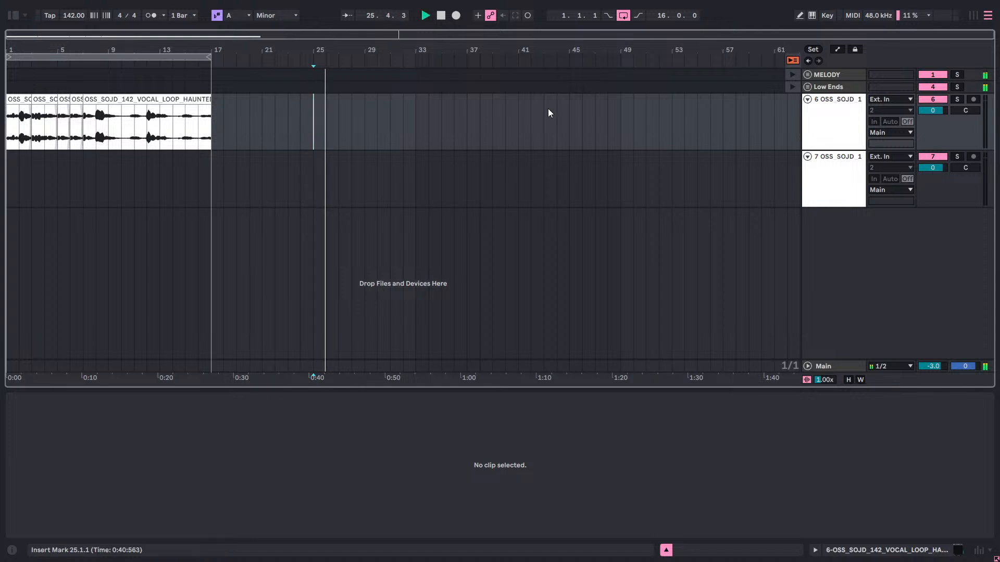
left_click(10, 171)
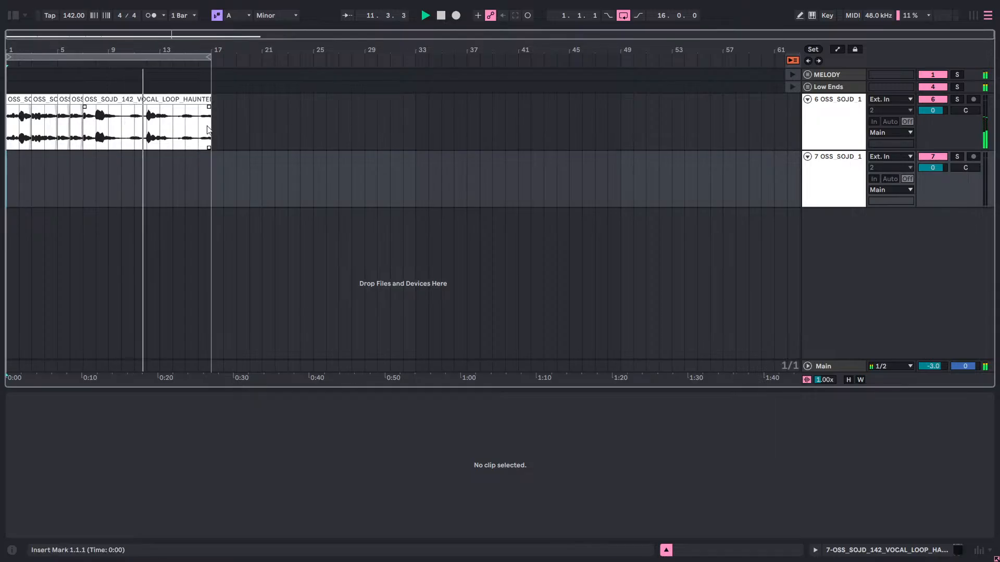
Try consolidating the vocal clips from 1.1.1 to 17.1.1, accepting the audio stop, and undo the consolidation.
left_click_drag(212, 124, 11, 144)
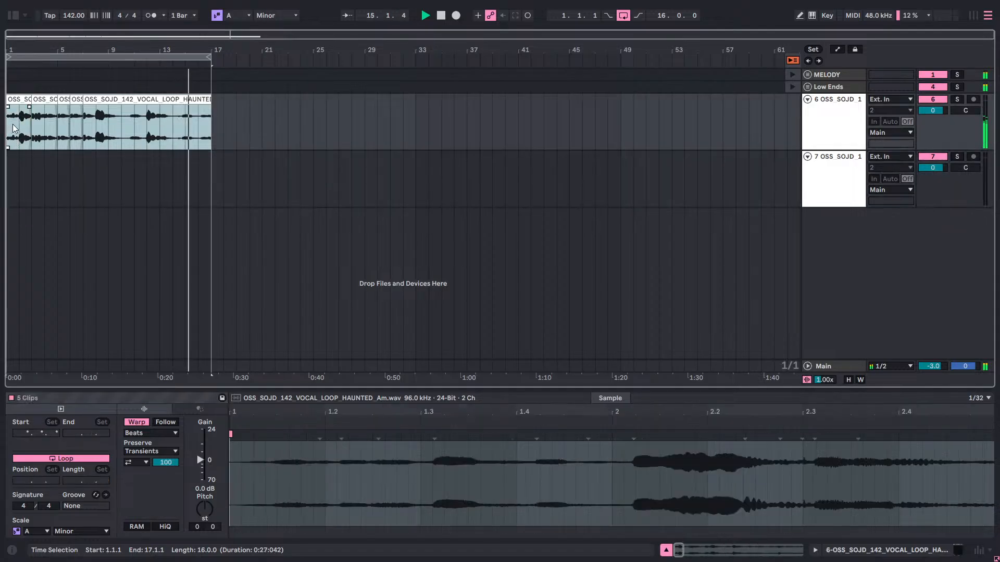
right_click(13, 125)
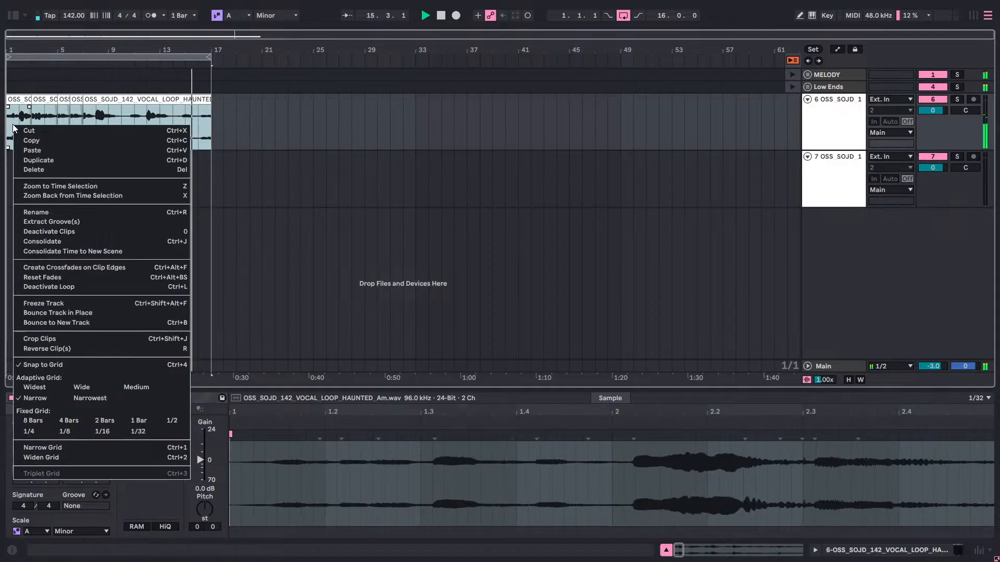
left_click(57, 243)
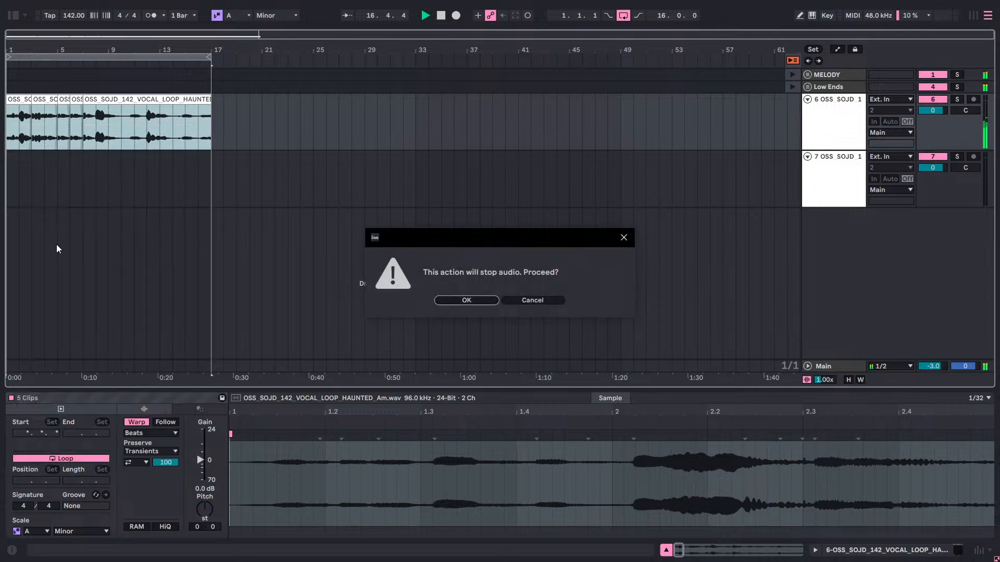
left_click(441, 300)
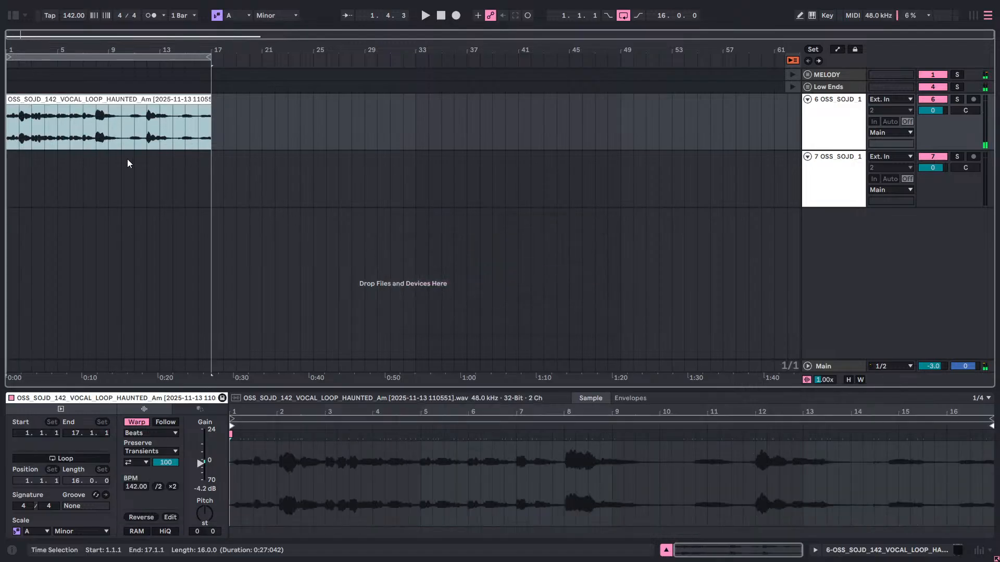
key("ctrl+z")
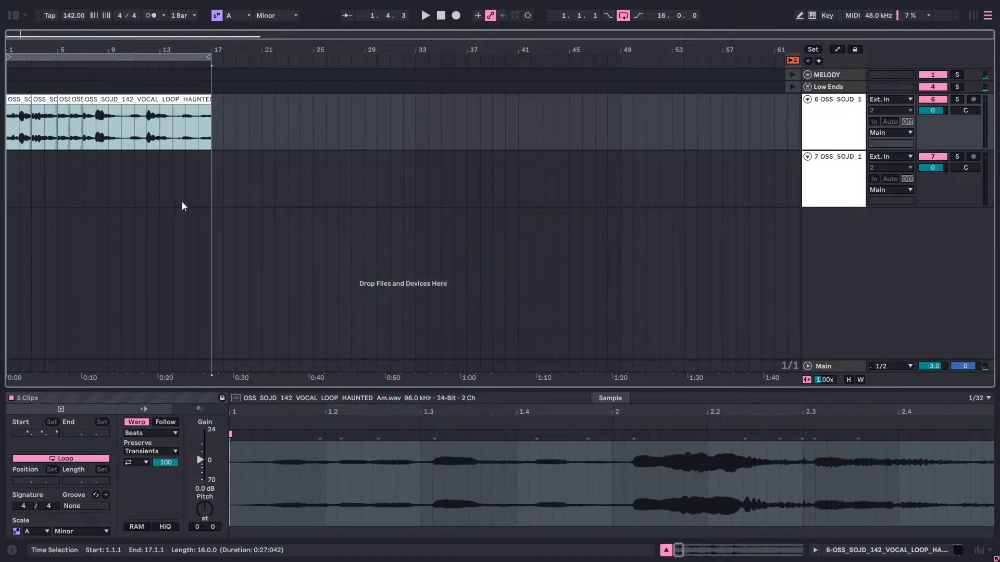
Consolidate the vocal clips from 1.1.1 to 17.1.1 on track 6 into one 16-bar clip.
left_click(223, 139)
mouse_move(211, 125)
left_mouse_down()
mouse_move(200, 130)
mouse_move(221, 139)
left_mouse_up()
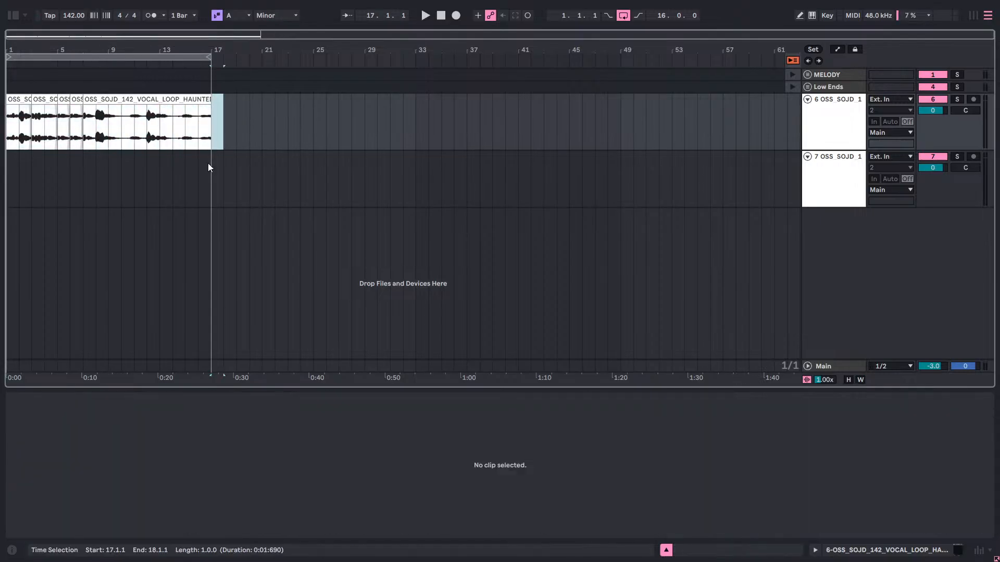
left_click(238, 159)
left_click_drag(212, 133, 8, 124)
right_click(176, 126)
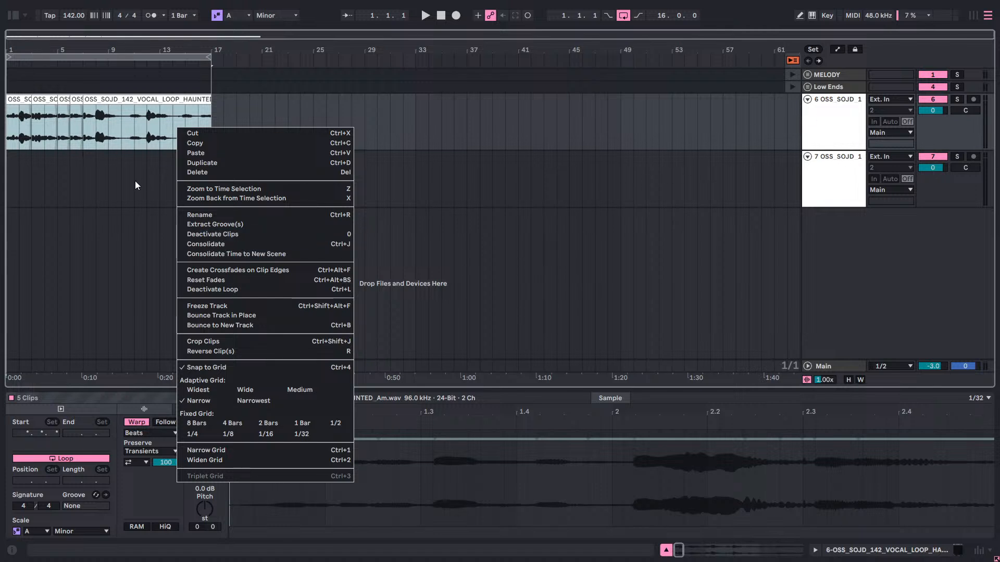
left_click(211, 247)
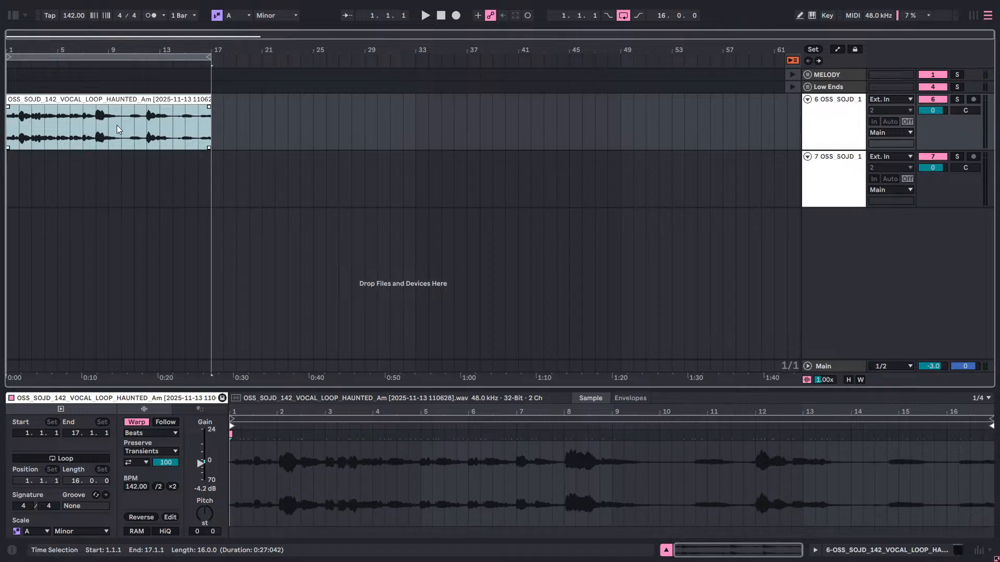
Check the consolidated vocal clip and play it from 1.1.1.
left_click(240, 124)
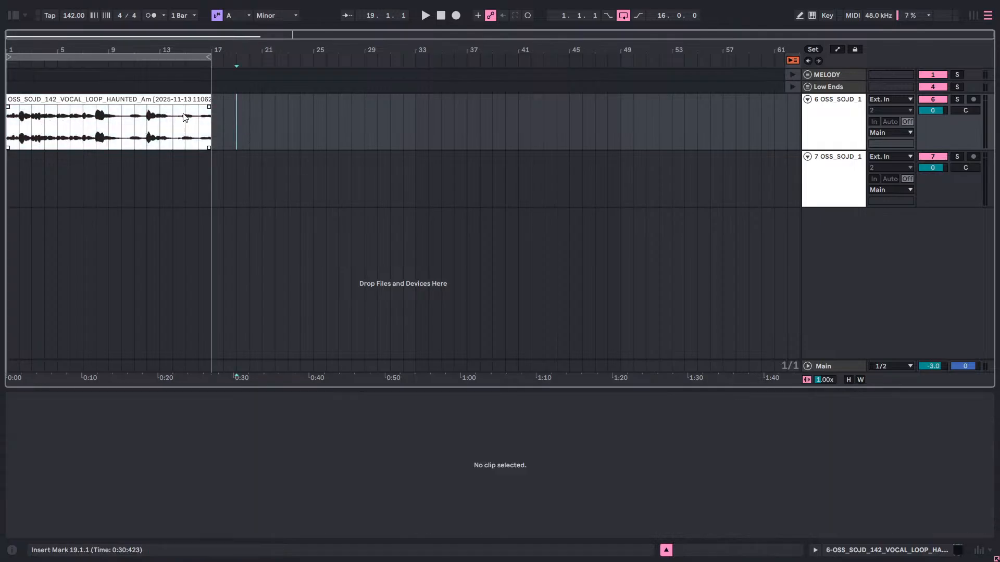
left_click(146, 110)
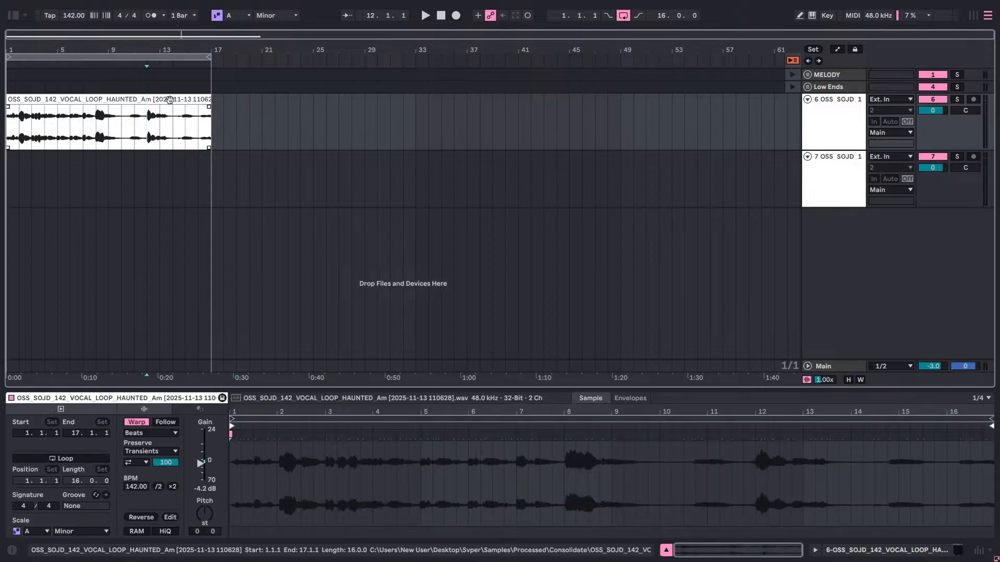
left_click(170, 100)
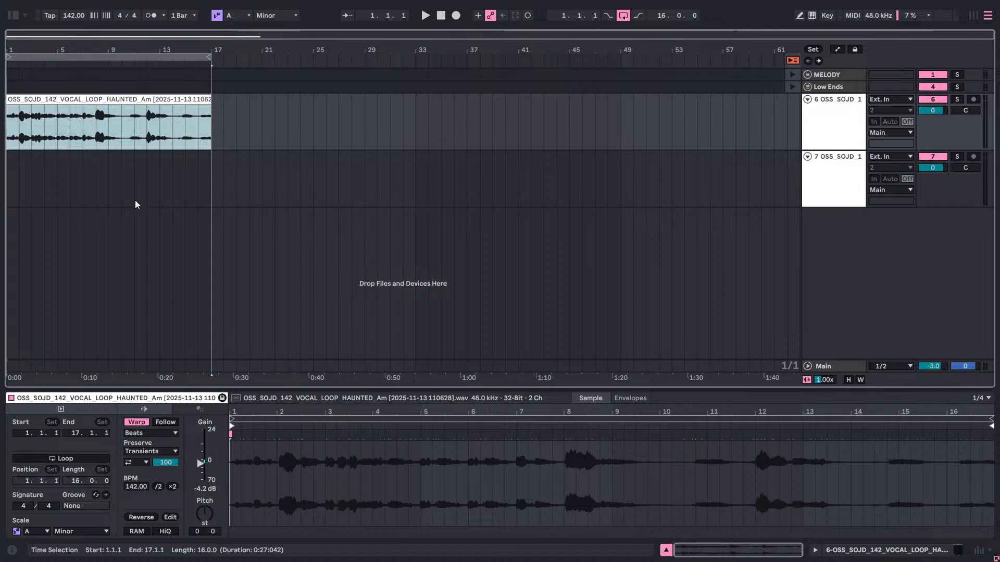
left_click(7, 133)
key("space")
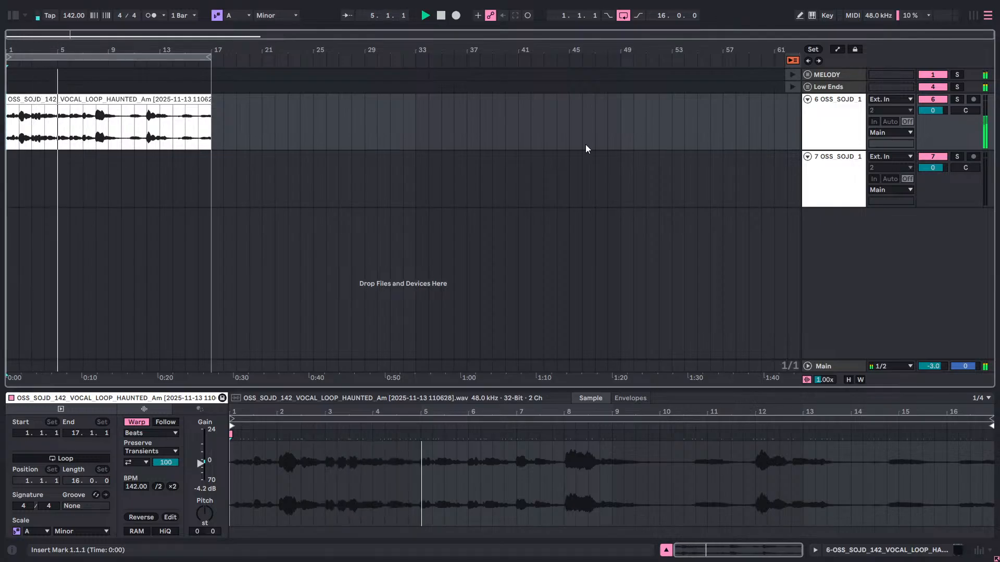
Show the devices of track 6 and delete the empty track 7.
left_click(823, 114)
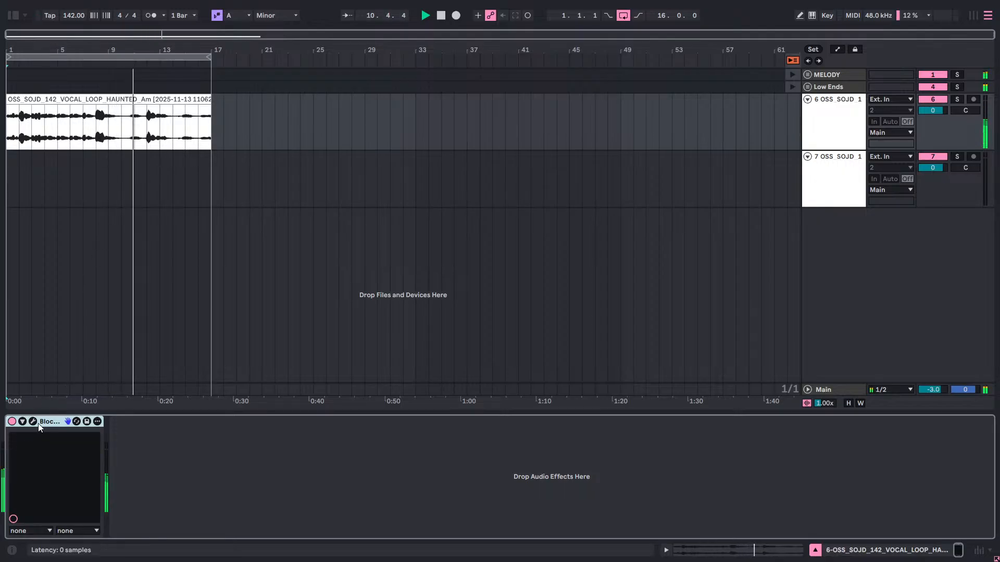
right_click(809, 191)
left_click(828, 222)
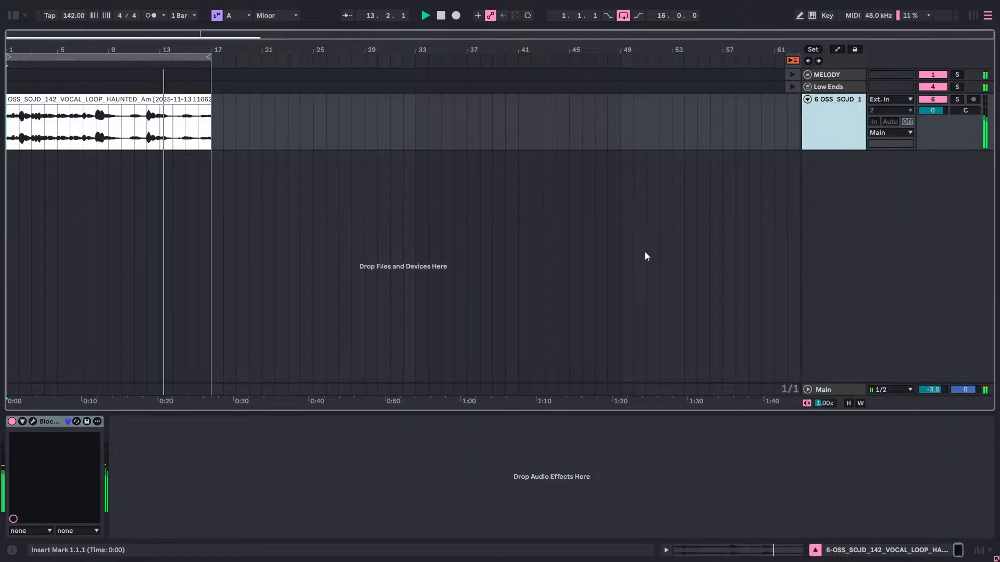
Open the Blockchain Ultra plug-in on track 6 and add the Aero Exciter module in slot 2.
left_click(31, 421)
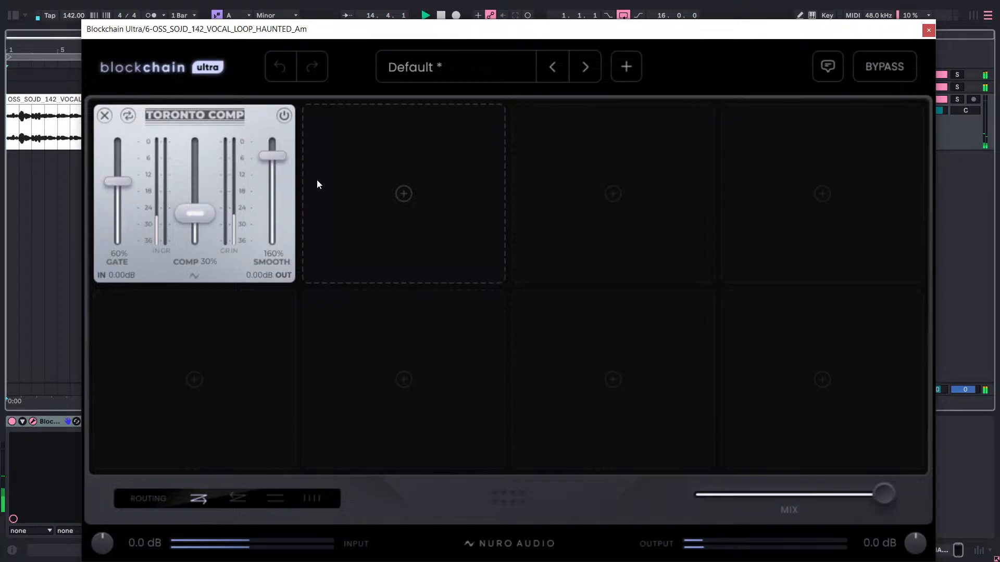
left_click(392, 172)
left_click(301, 139)
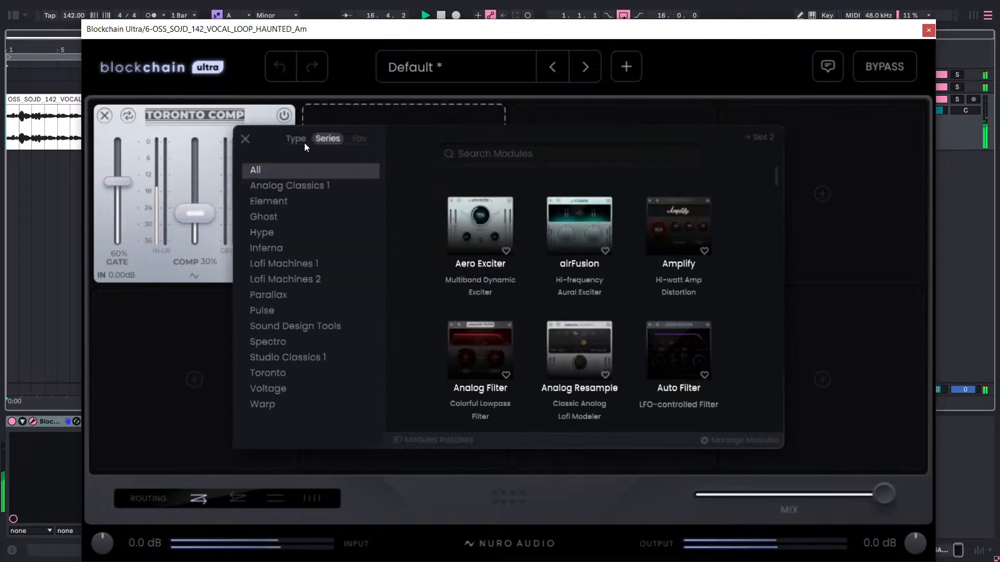
left_click(490, 223)
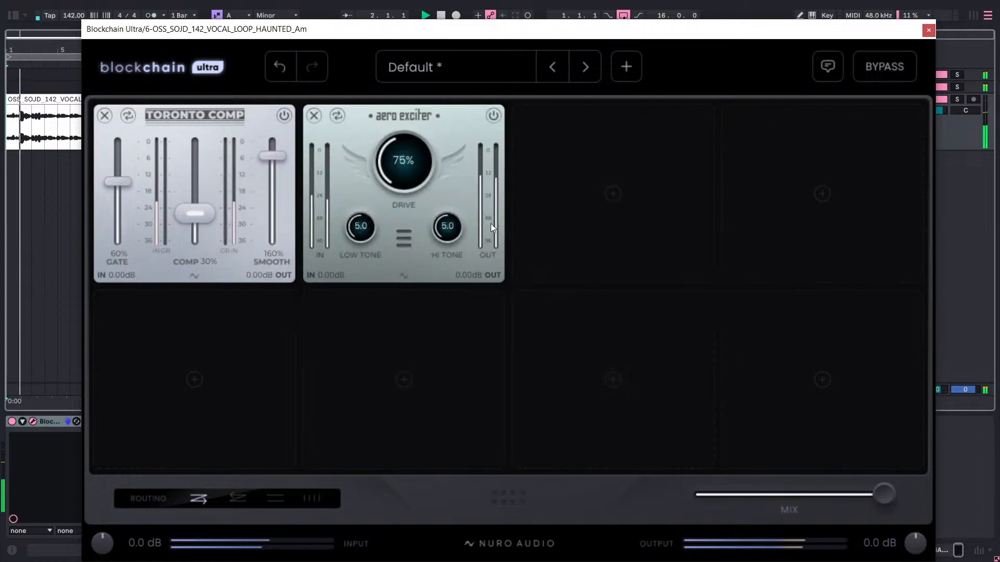
Set the Aero Exciter's Drive to 40% and Low Tone to 1.0, and compare by removing and restoring the module.
double_click(406, 171)
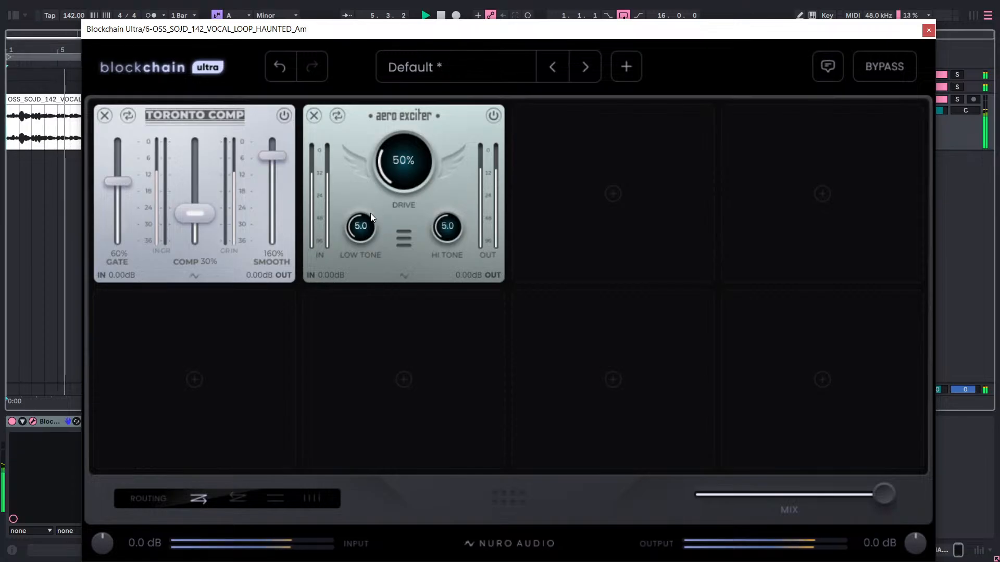
mouse_move(420, 163)
left_mouse_down()
mouse_move(408, 177)
mouse_move(414, 156)
mouse_move(409, 164)
left_mouse_up()
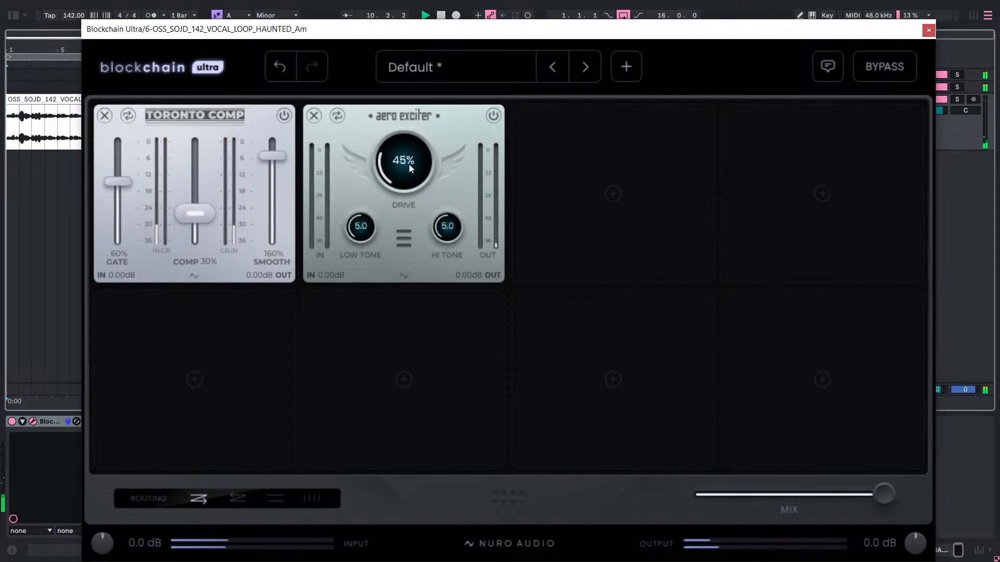
mouse_move(360, 227)
left_mouse_down()
mouse_move(360, 252)
mouse_move(364, 234)
left_mouse_up()
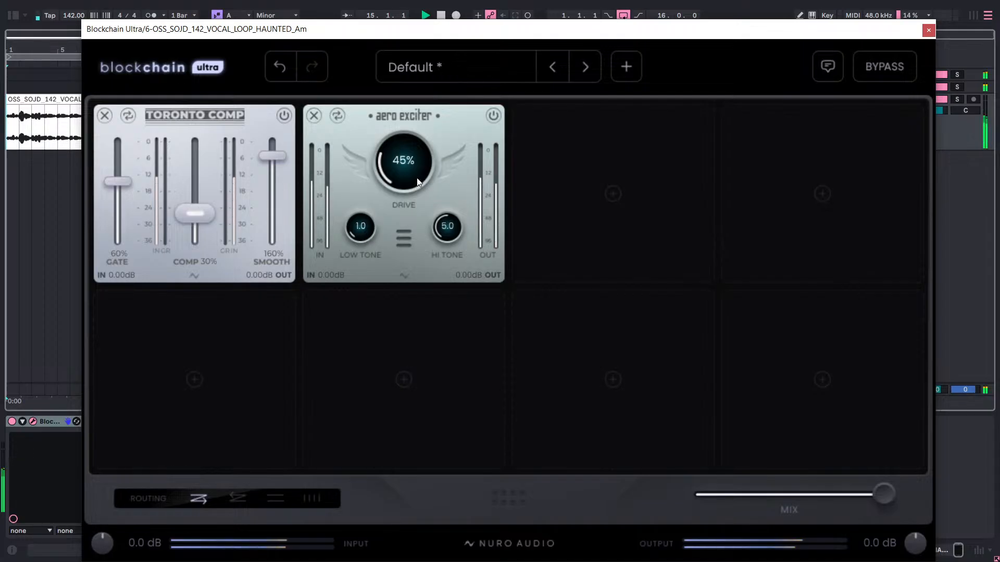
left_click_drag(414, 176, 411, 176)
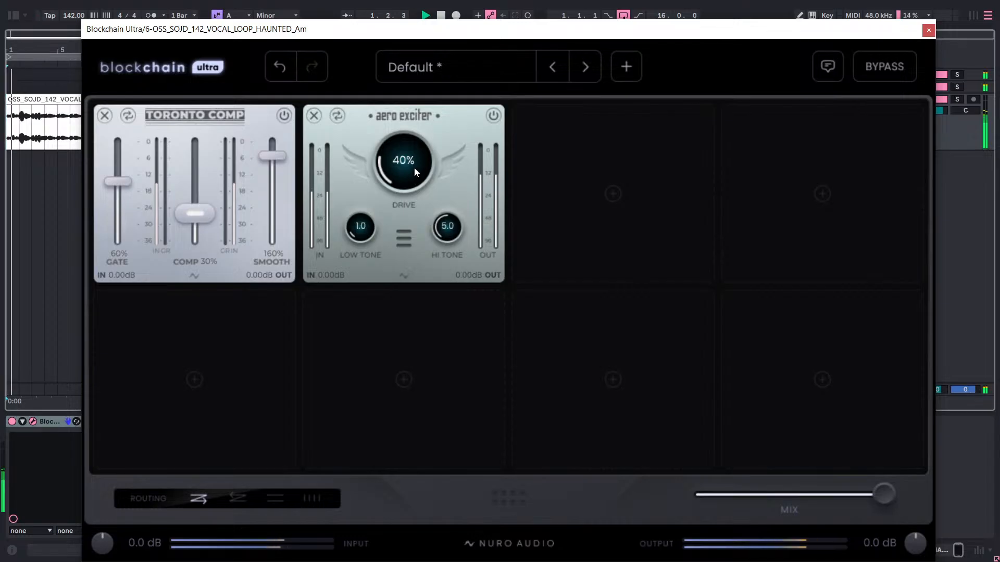
left_click(313, 116)
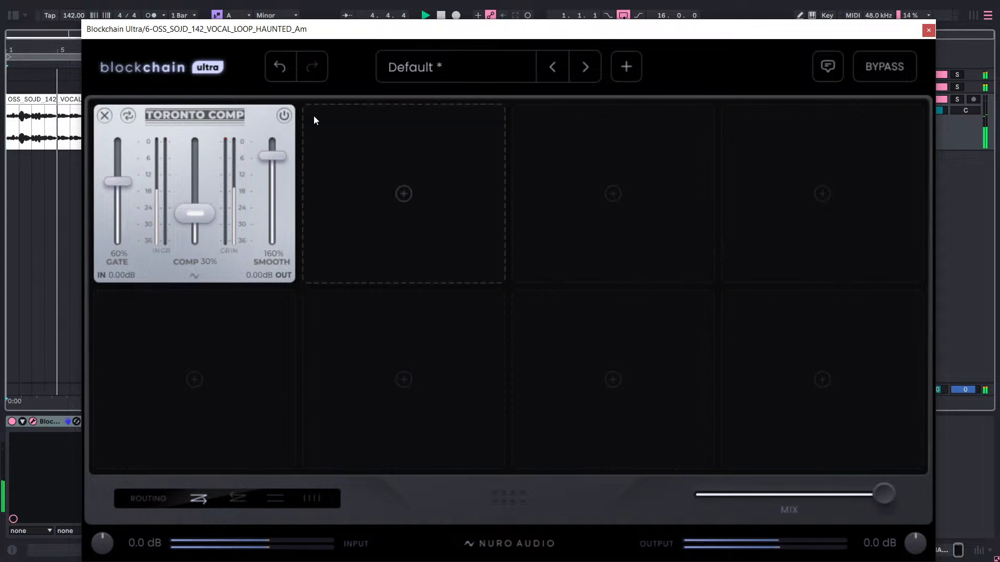
left_click(281, 68)
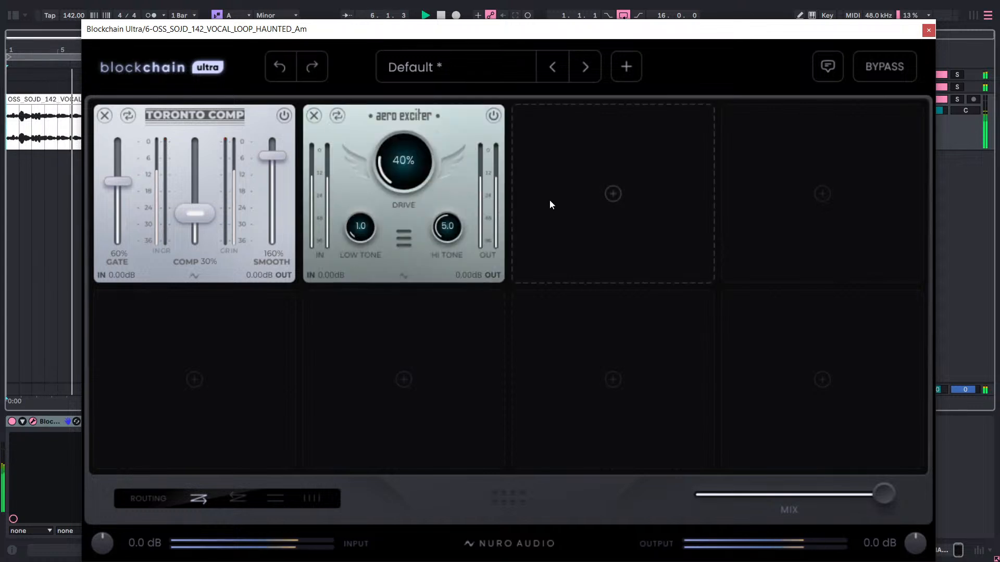
Add the airFusion module in slot 3 and set its Mid Air to 20%.
left_click(550, 200)
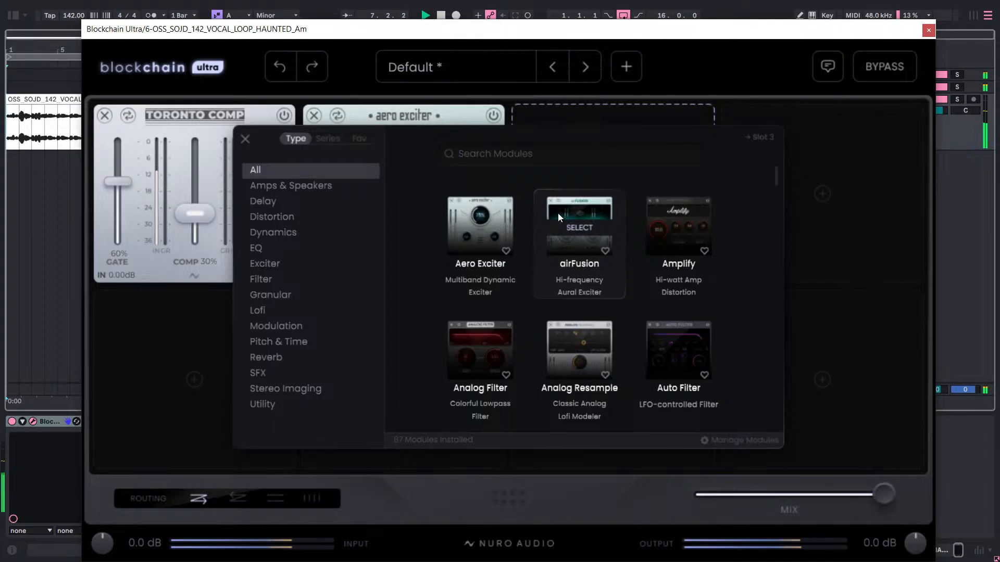
left_click(568, 217)
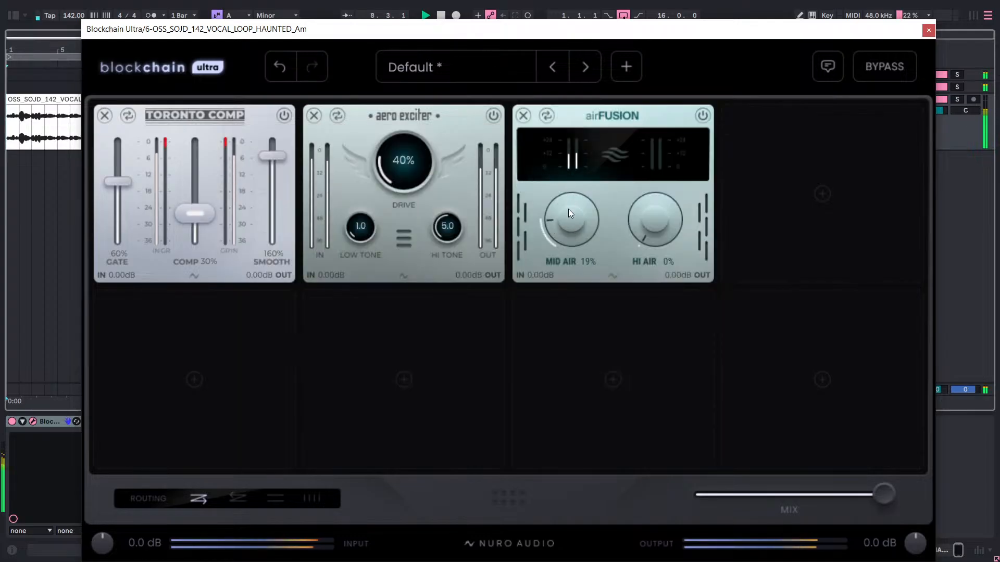
left_click_drag(567, 218, 567, 215)
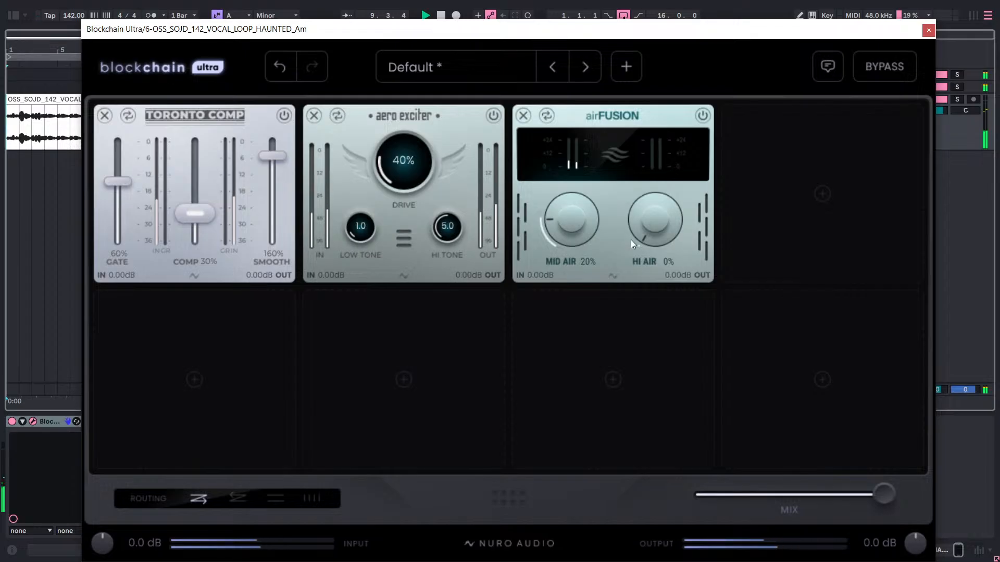
Try different Hi Air and Mid Air amounts in airFusion and a 70% Gate on Toronto Comp, returning the Gate to 60%.
left_click_drag(630, 240, 658, 214)
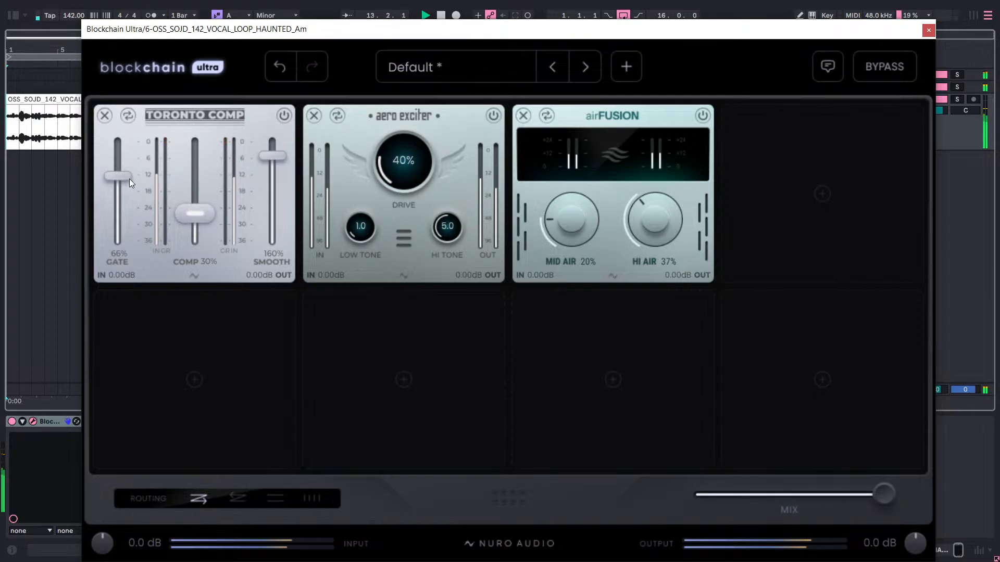
left_click_drag(129, 179, 136, 174)
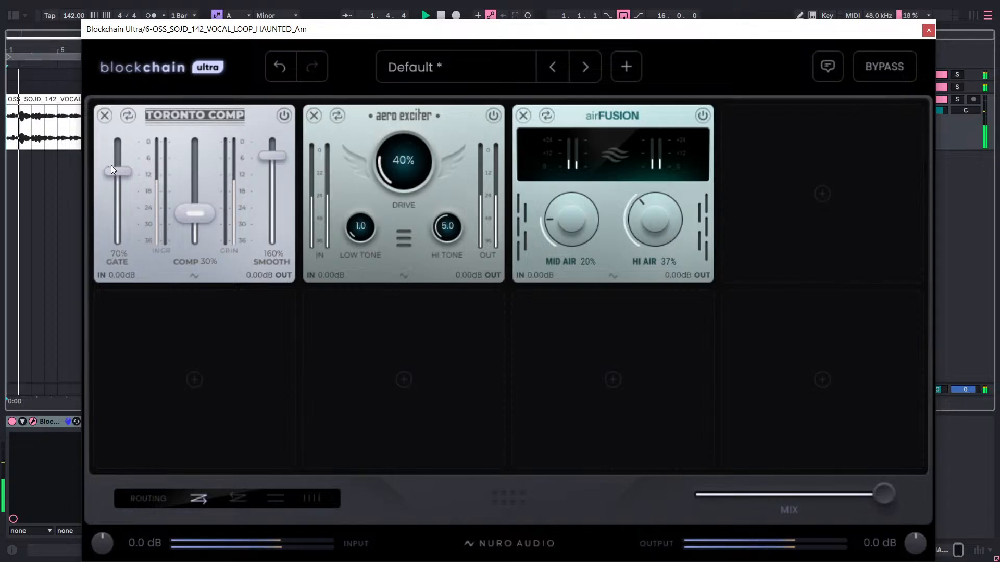
left_click_drag(111, 165, 145, 182)
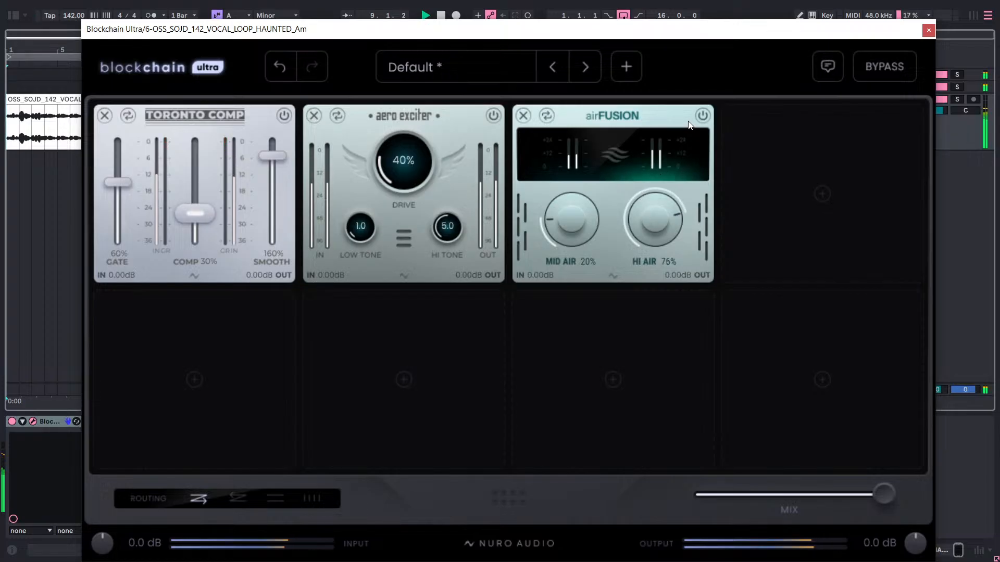
left_click_drag(651, 234, 650, 244)
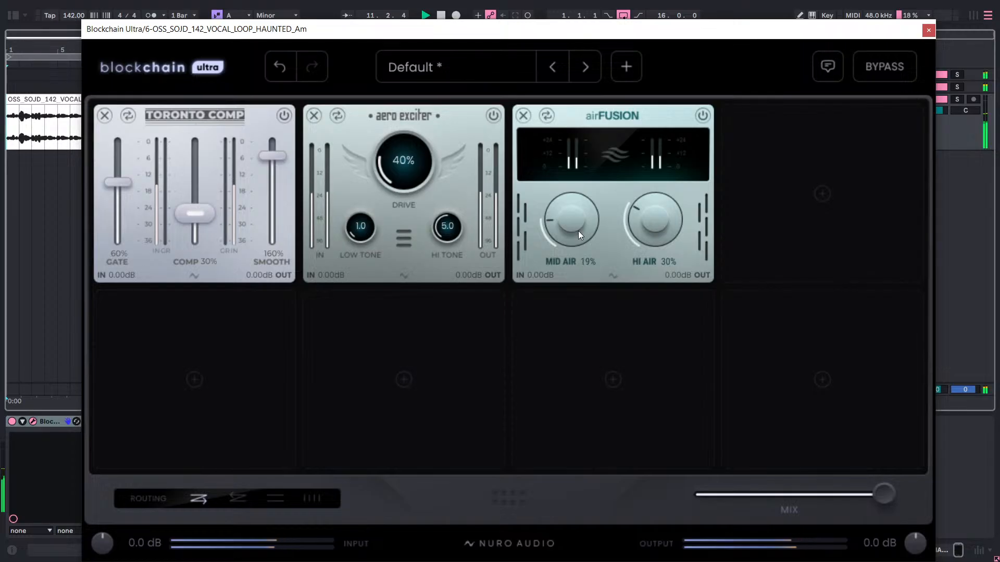
left_click_drag(578, 230, 578, 239)
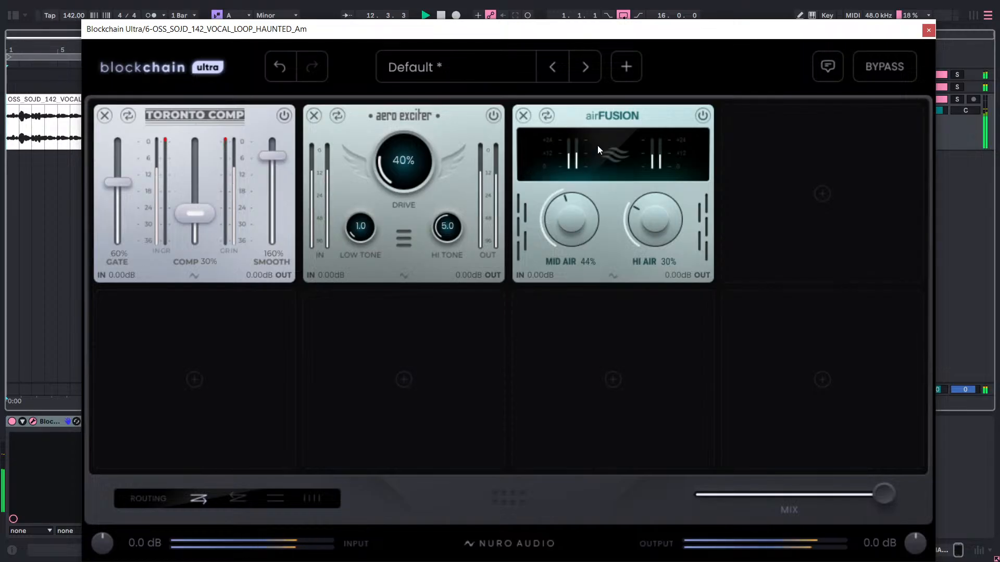
left_click_drag(597, 150, 617, 86)
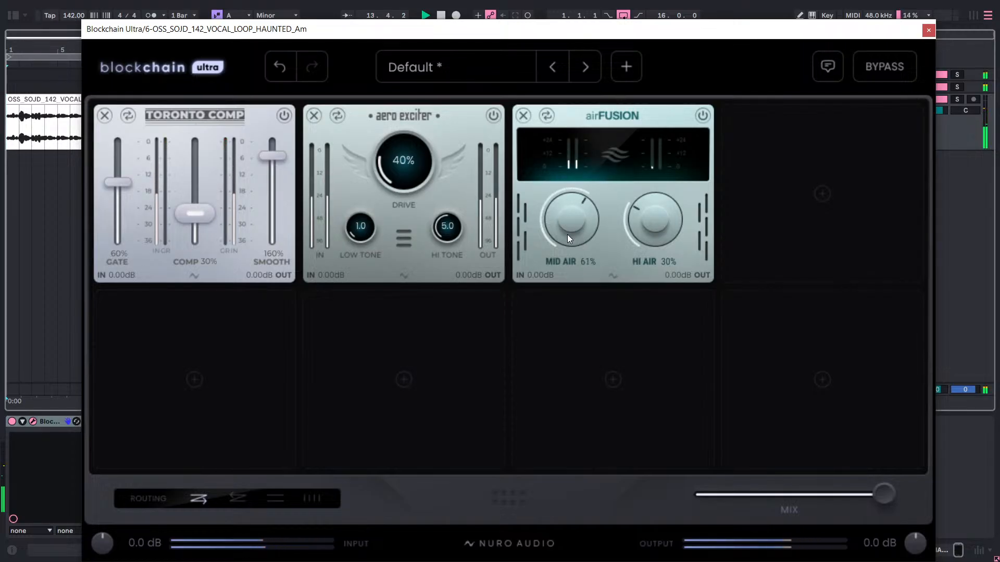
left_click_drag(563, 220, 560, 237)
Remove airFusion from slot 3 and add the Auto Mod module in its place.
left_click(524, 115)
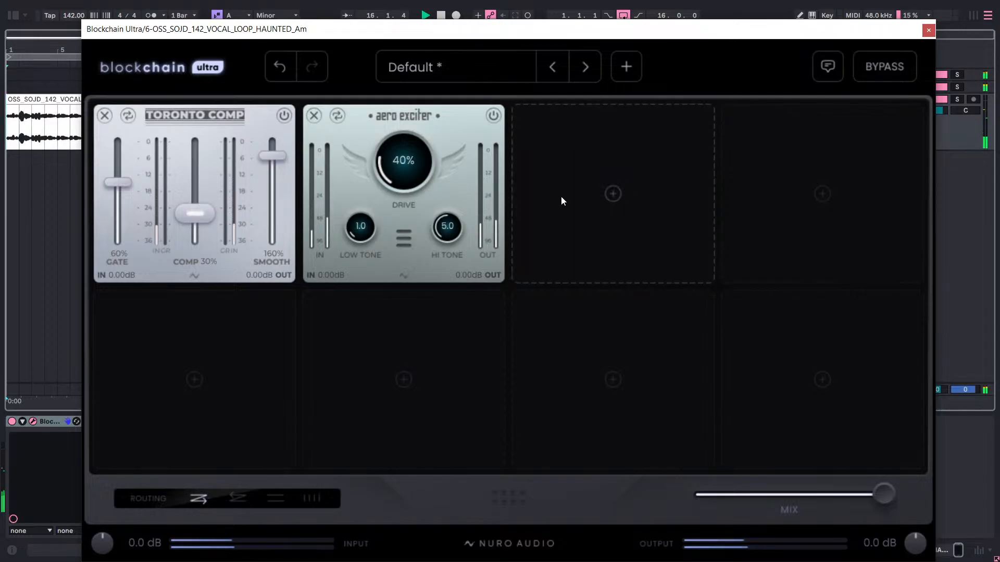
left_click(561, 198)
scroll(578, 227, "down", 2)
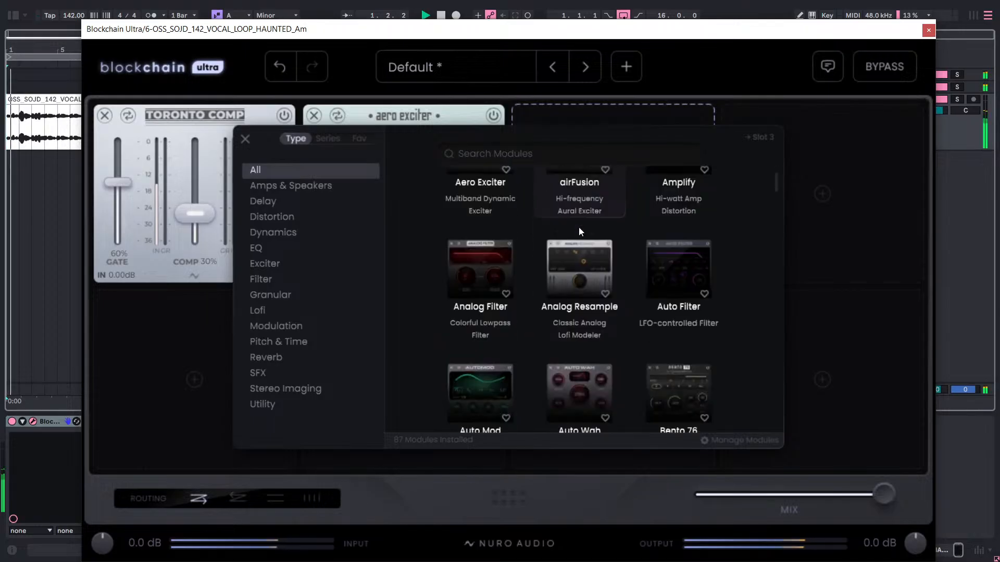
scroll(570, 233, "down", 2)
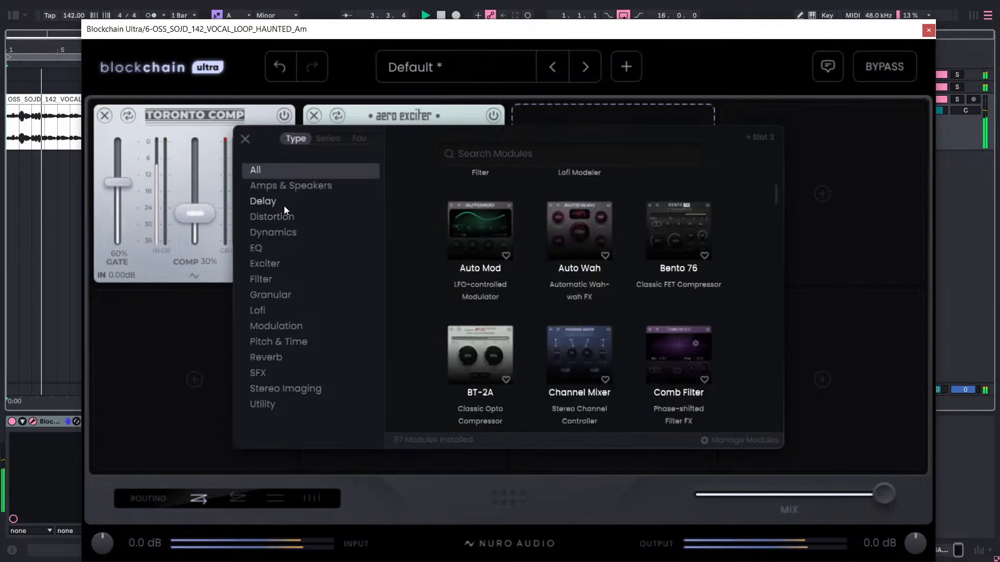
left_click(484, 229)
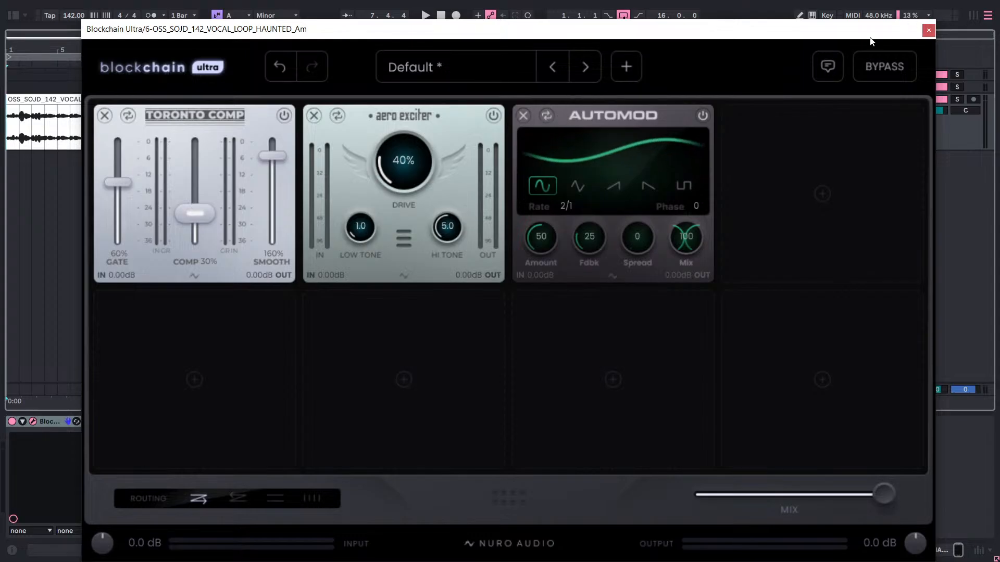
left_click_drag(863, 30, 885, 20)
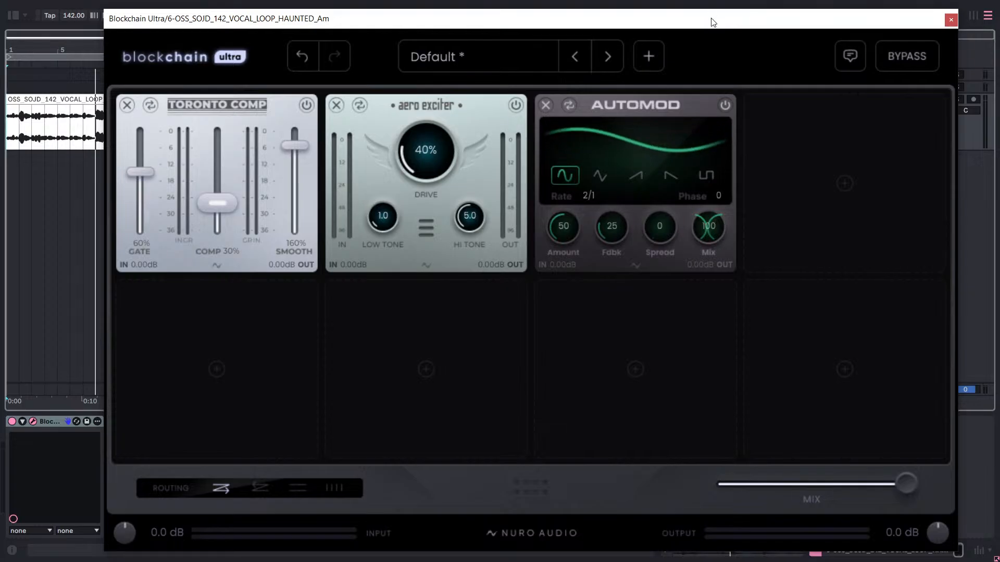
left_click_drag(712, 21, 741, 16)
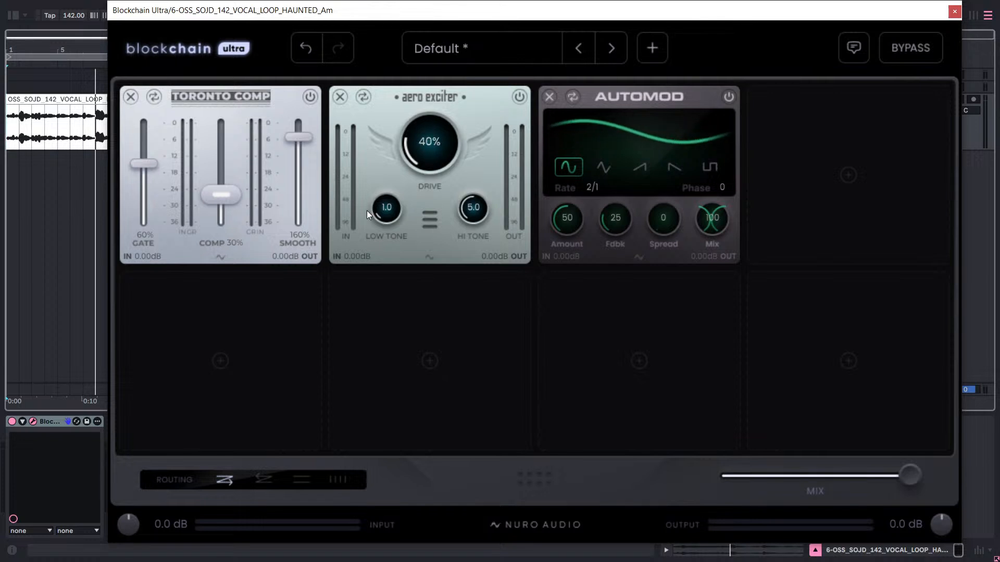
scroll(436, 145, "down", 1)
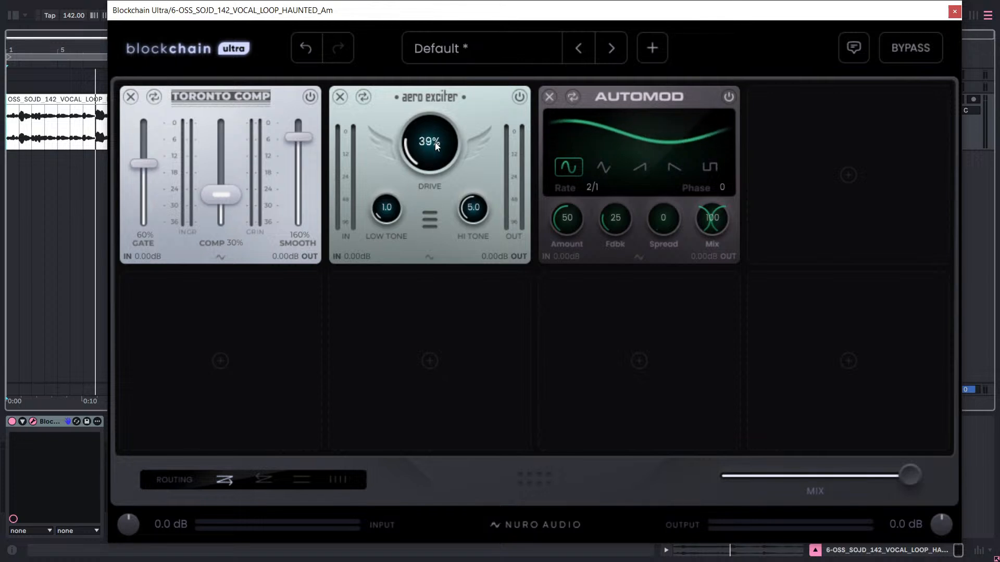
scroll(436, 145, "up", 2)
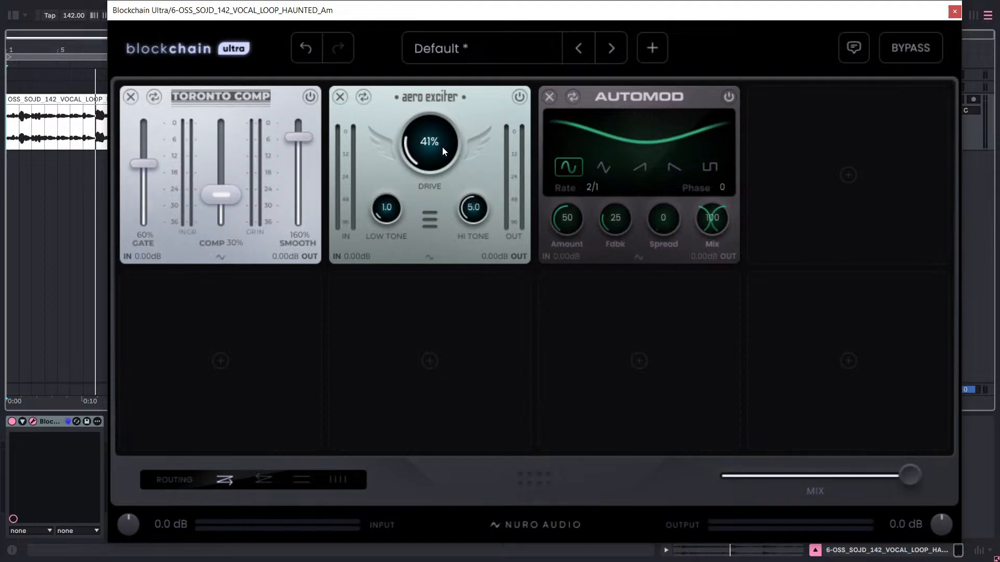
scroll(443, 151, "down", 2)
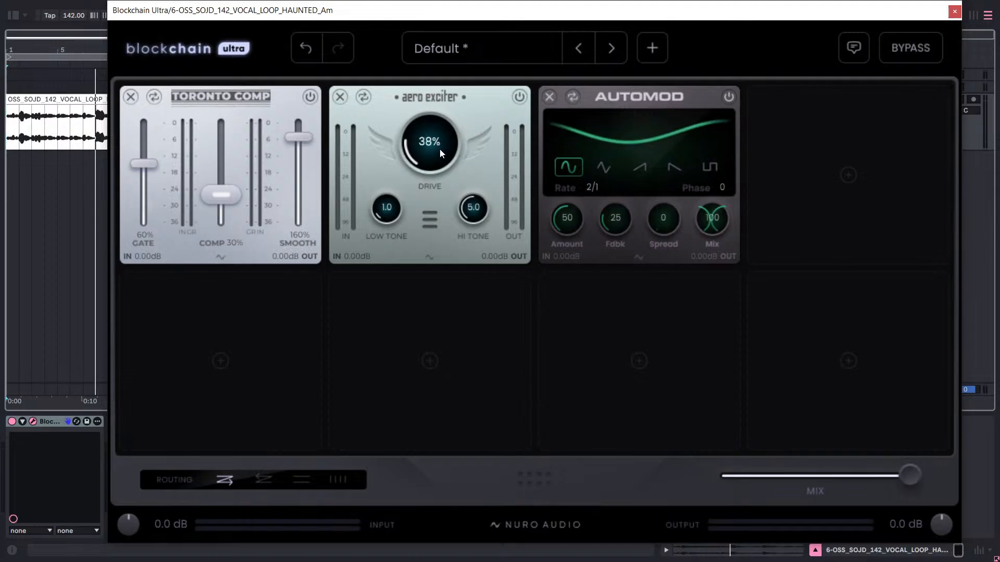
scroll(440, 152, "up", 1)
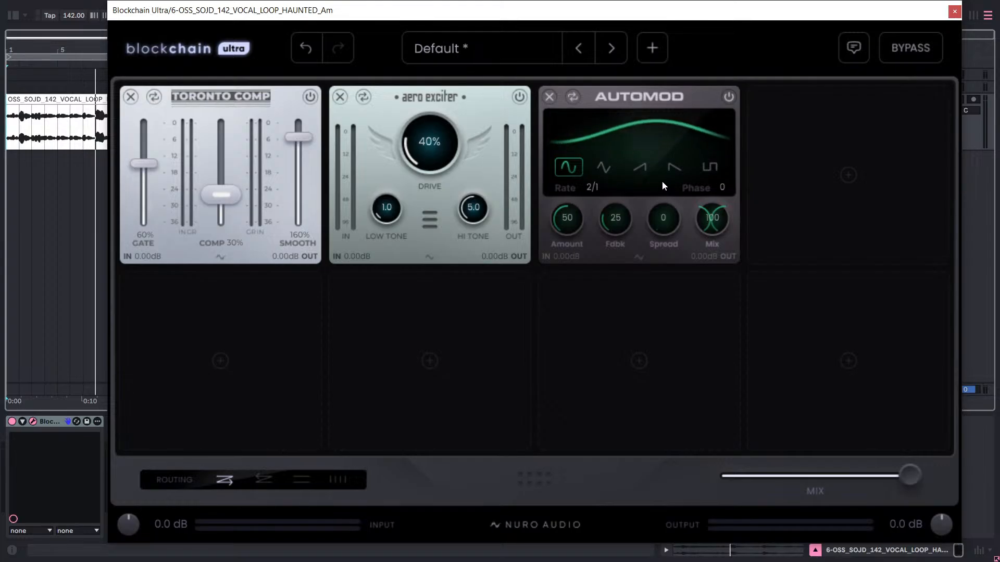
Close the Blockchain Ultra window, select track 6 and show the Auto-Tune collection in the browser.
left_click(954, 11)
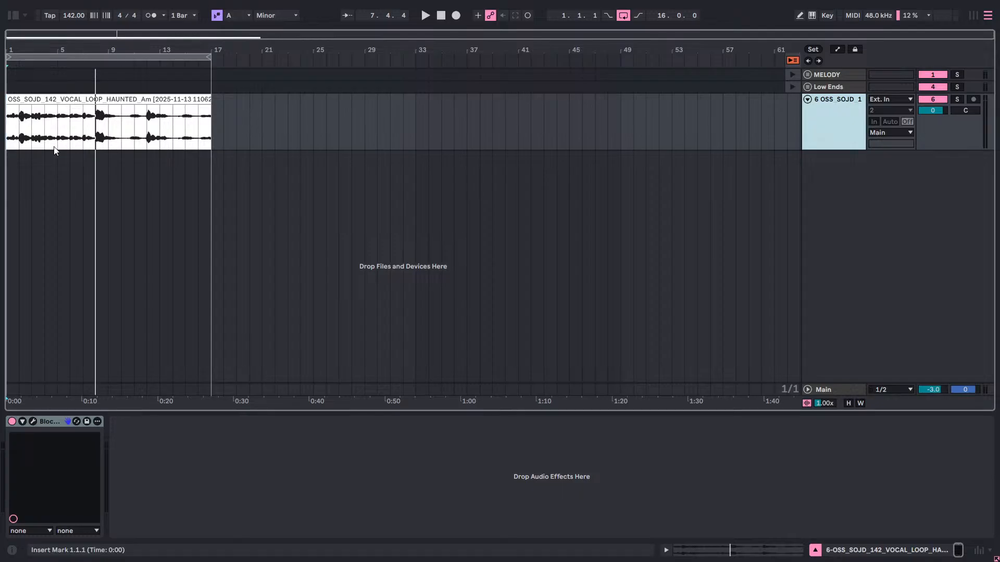
left_click(834, 126)
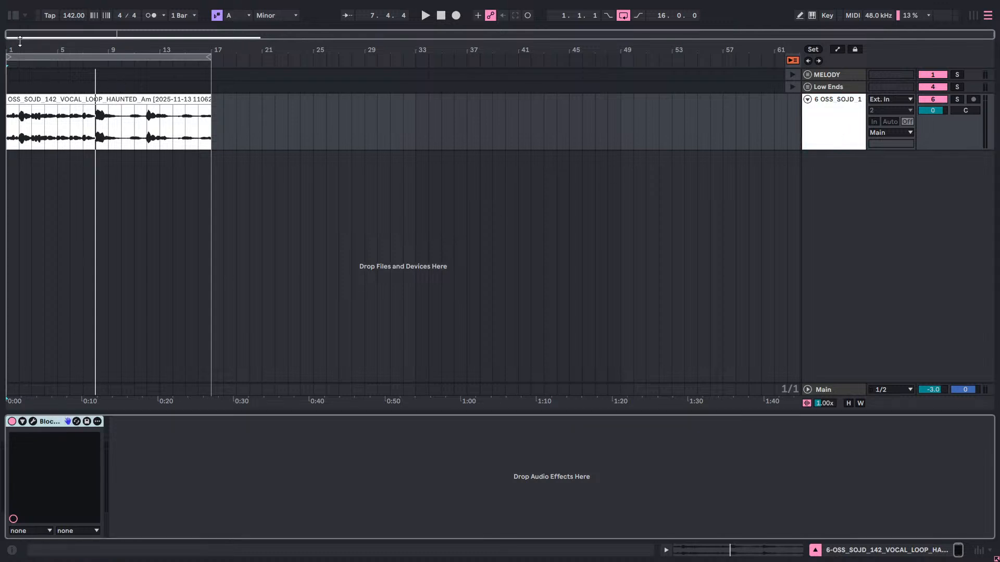
left_click(14, 16)
left_click(36, 74)
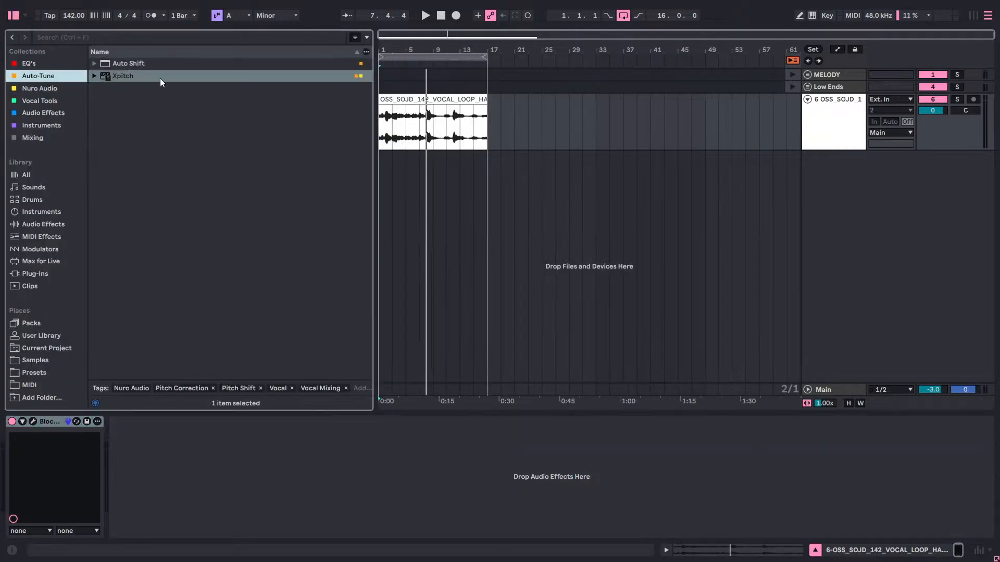
left_click_drag(121, 63, 165, 451)
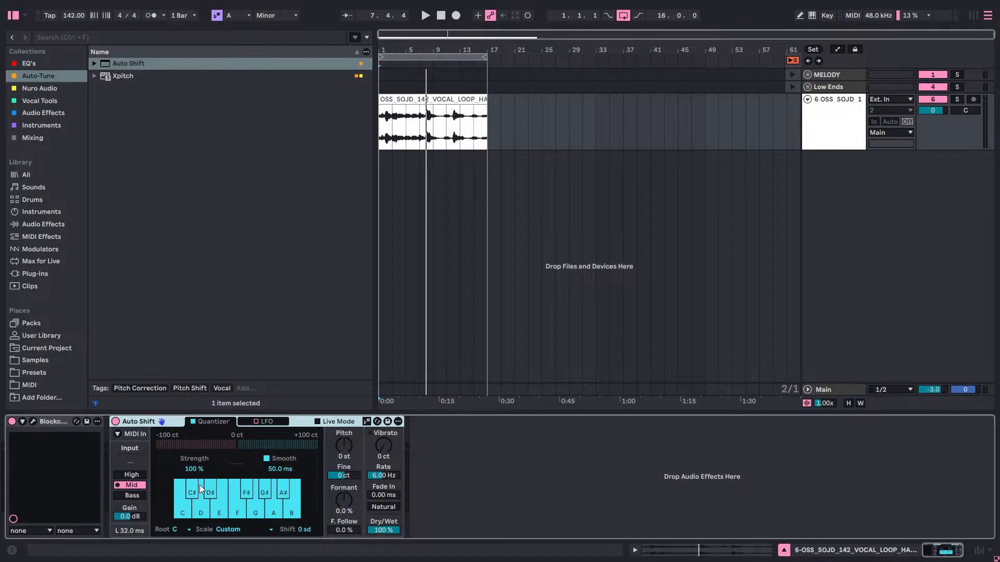
right_click(167, 424)
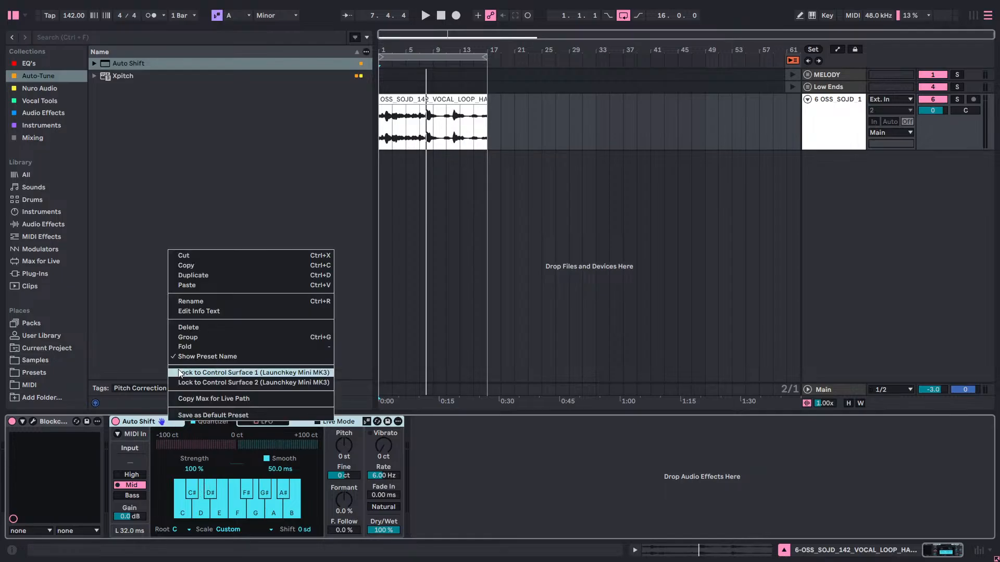
left_click(189, 326)
Add the Xpitch plug-in after Blockchain Ultra on track 6, compare its processing modes and set it to Low Latency.
left_click_drag(117, 79, 268, 484)
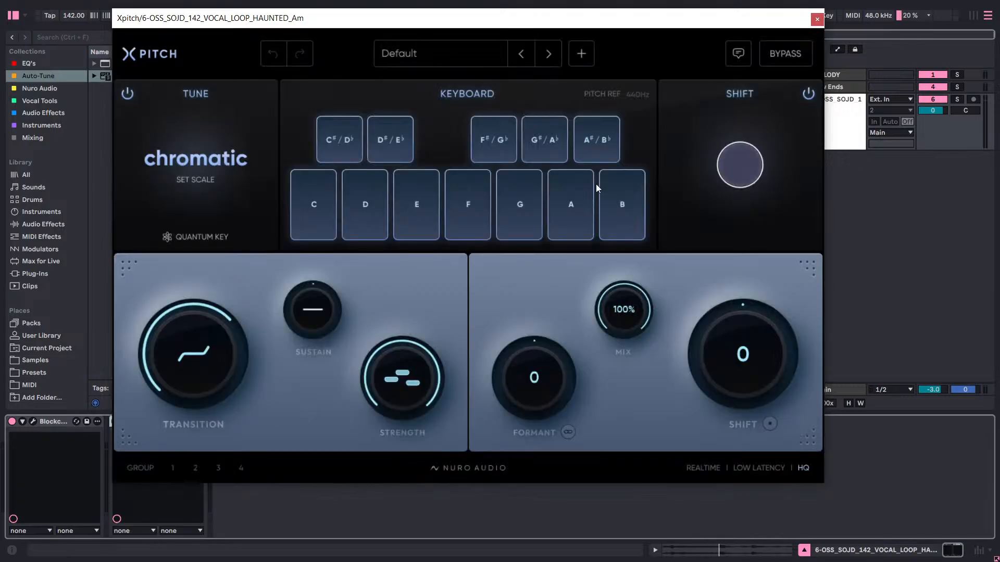
mouse_move(641, 182)
left_click(762, 468)
left_click(704, 468)
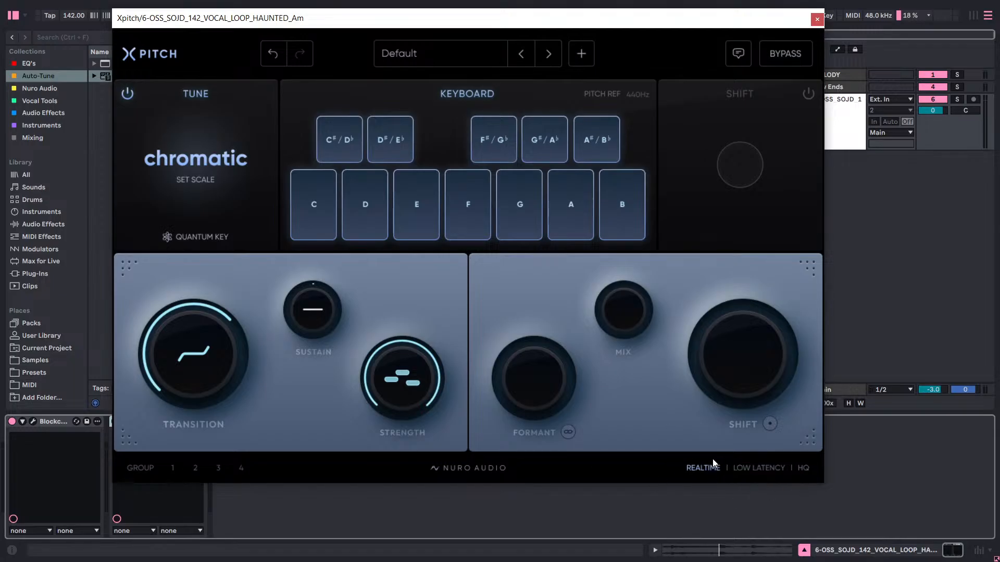
left_click(804, 467)
left_click(759, 468)
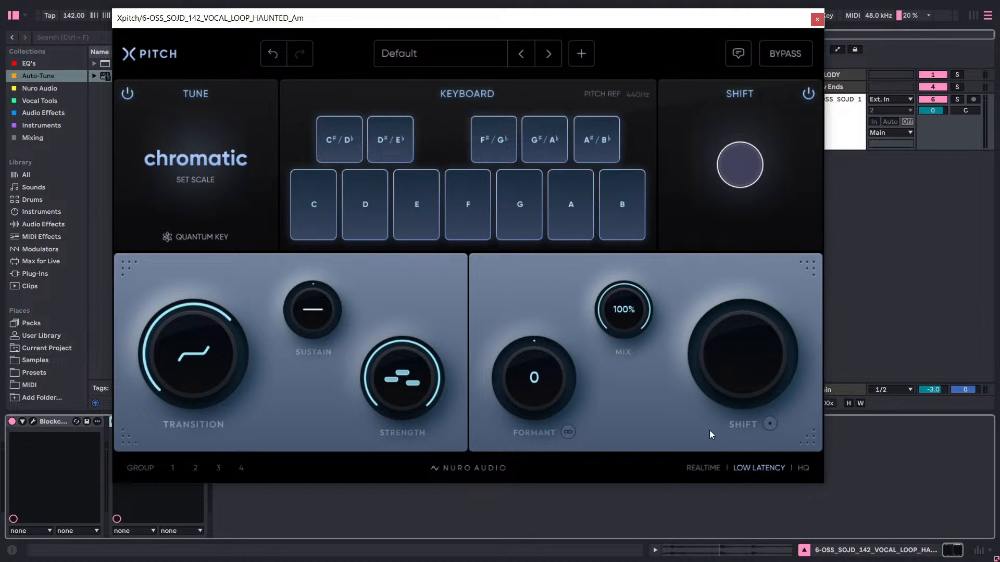
Try Xpitch's Formant at -5.4 and +3.9, compare the Realtime and Low Latency modes, and reset the Formant to 0.
left_click_drag(533, 383, 530, 442)
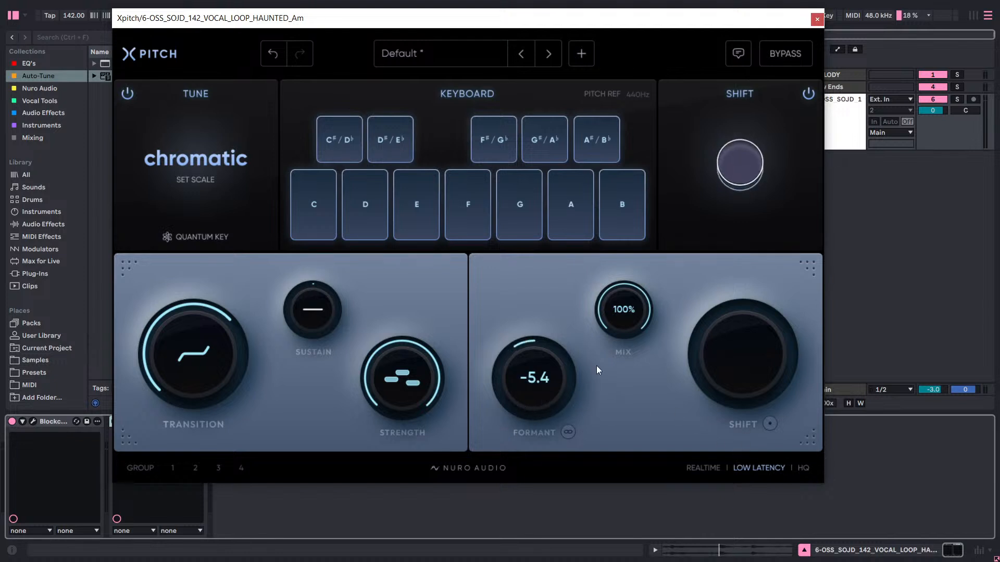
left_click(702, 468)
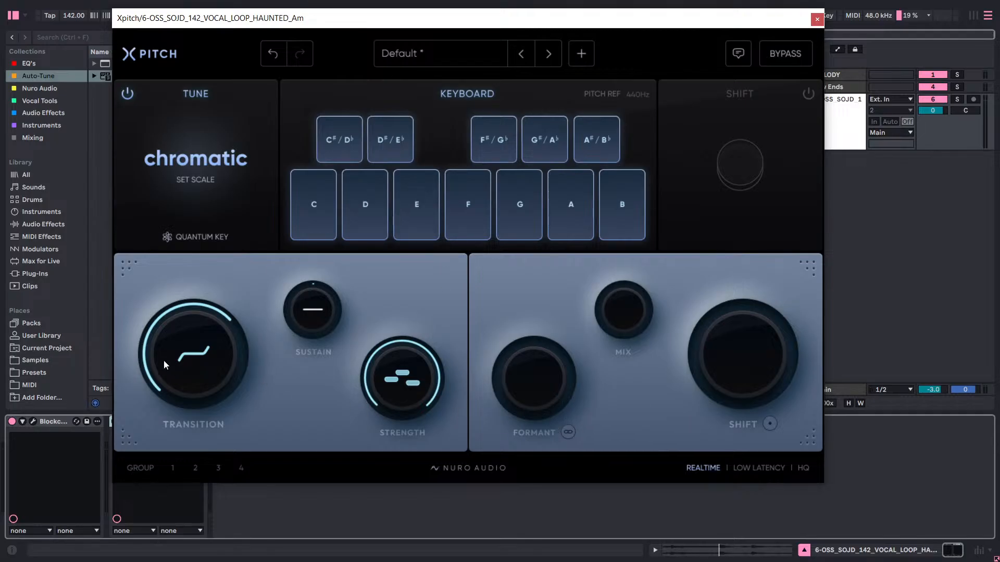
left_click(757, 467)
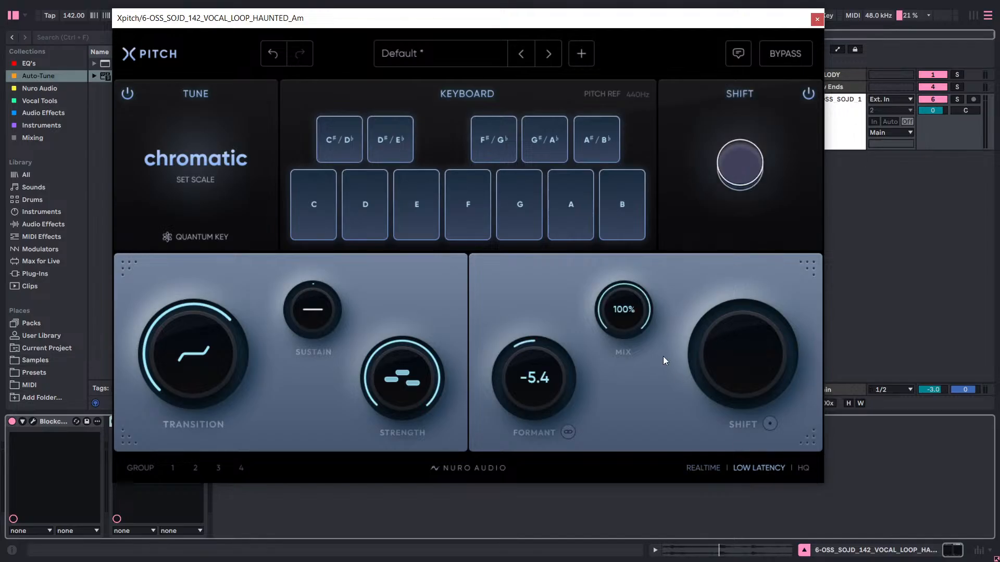
left_click_drag(564, 395, 665, 313)
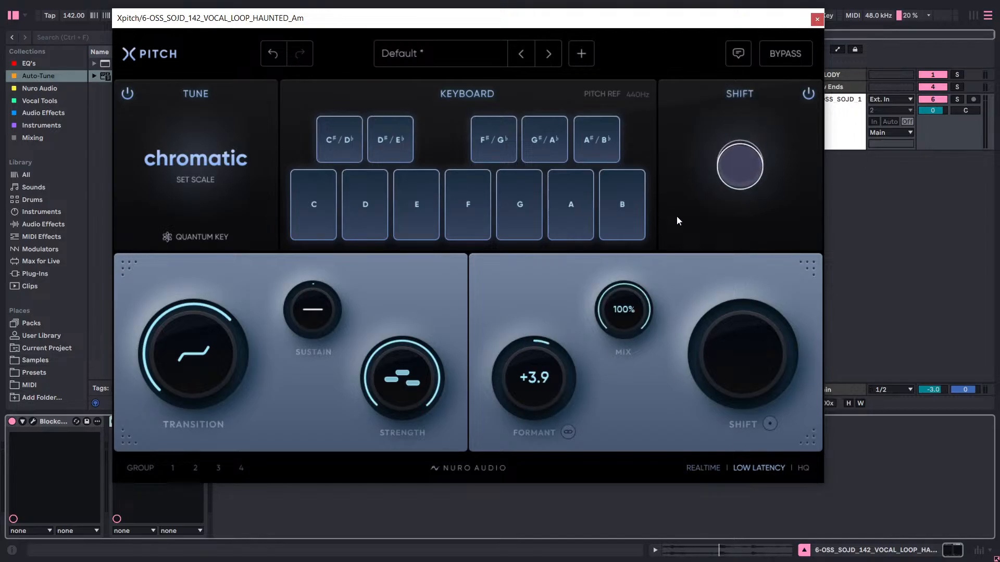
double_click(525, 395)
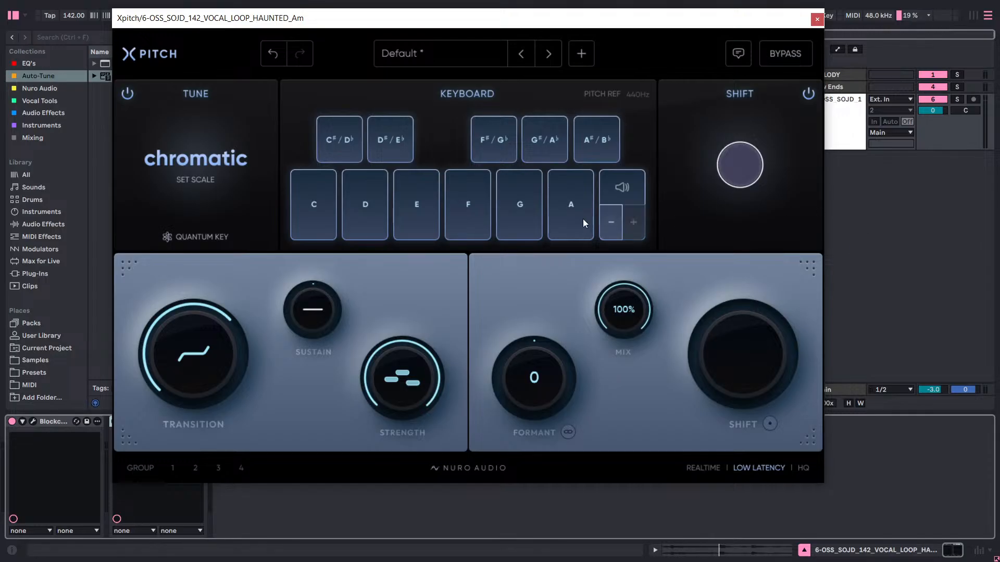
Set the Xpitch tuning scale to A minor and load the 100% preset.
left_click(181, 178)
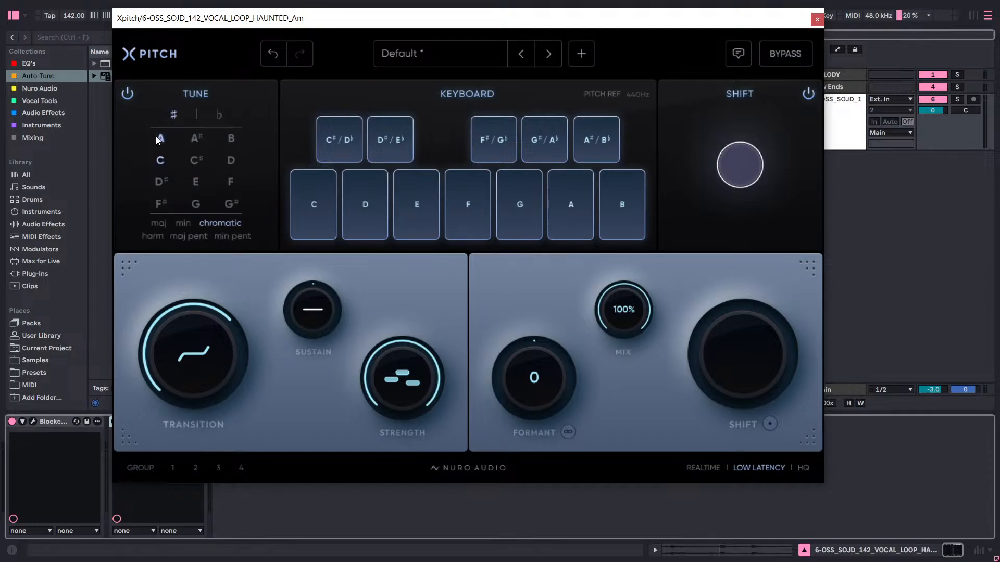
left_click(185, 226)
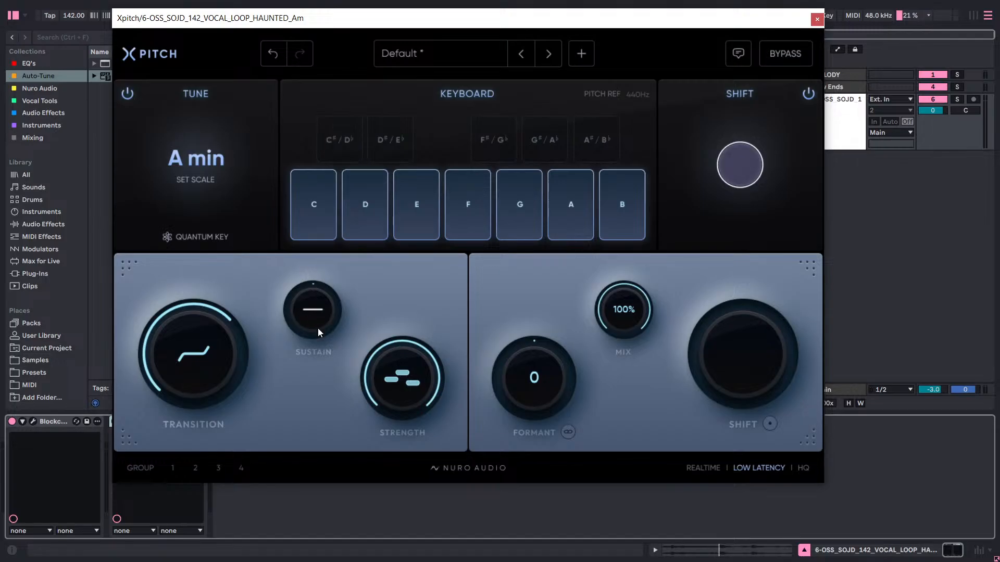
left_click_drag(316, 310, 312, 309)
left_click(425, 60)
left_click(406, 171)
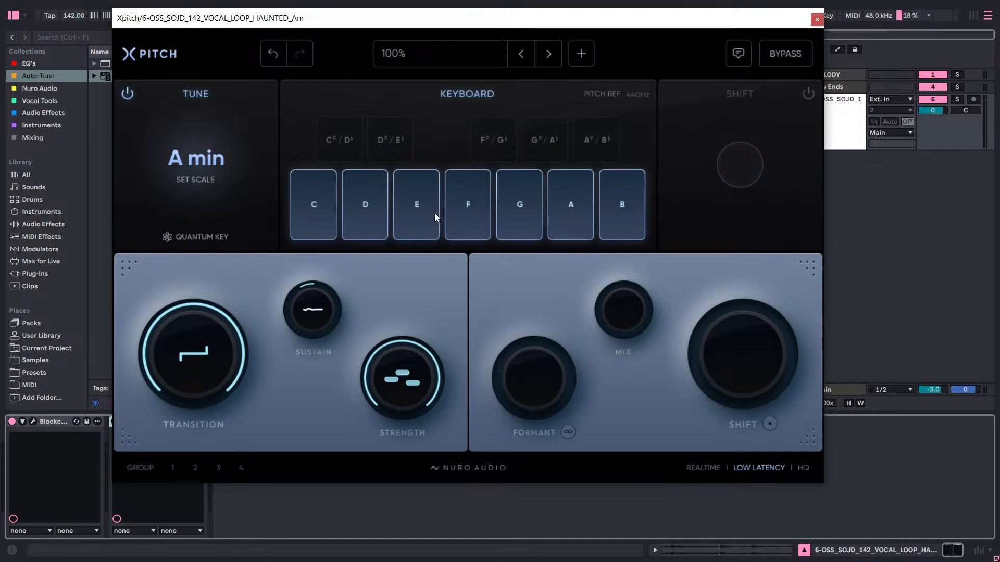
mouse_move(638, 198)
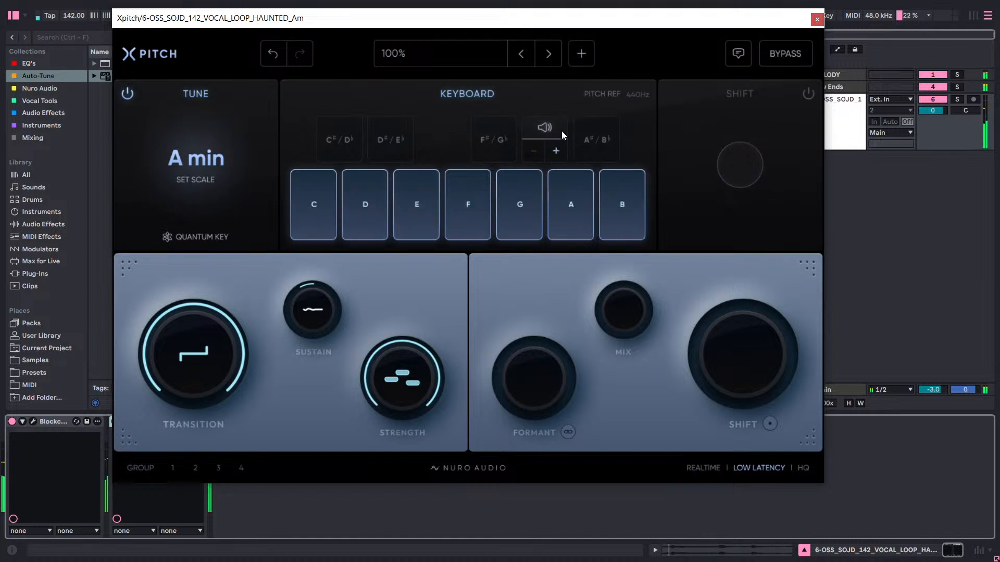
left_click_drag(524, 27, 592, 16)
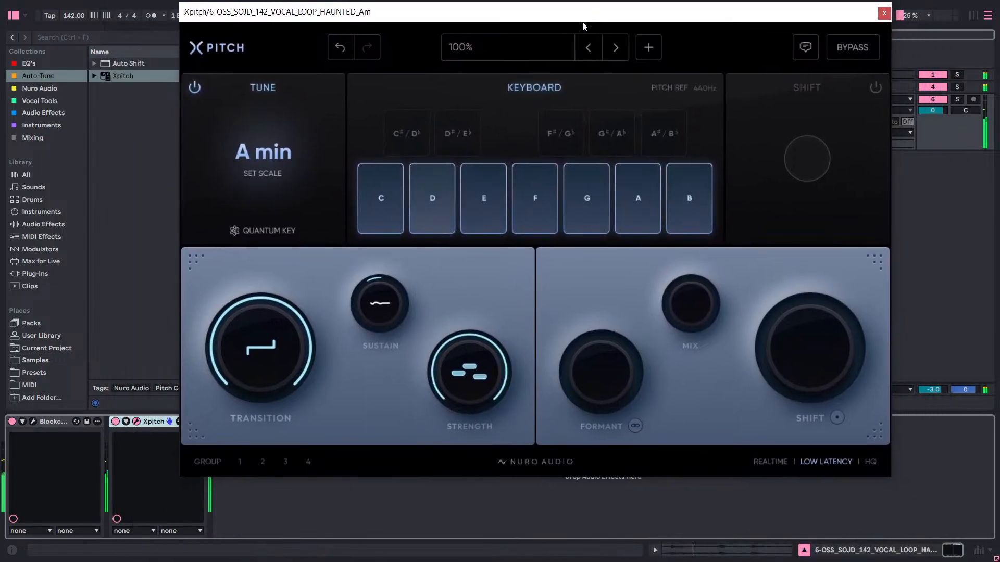
left_click(137, 421)
left_click(137, 421)
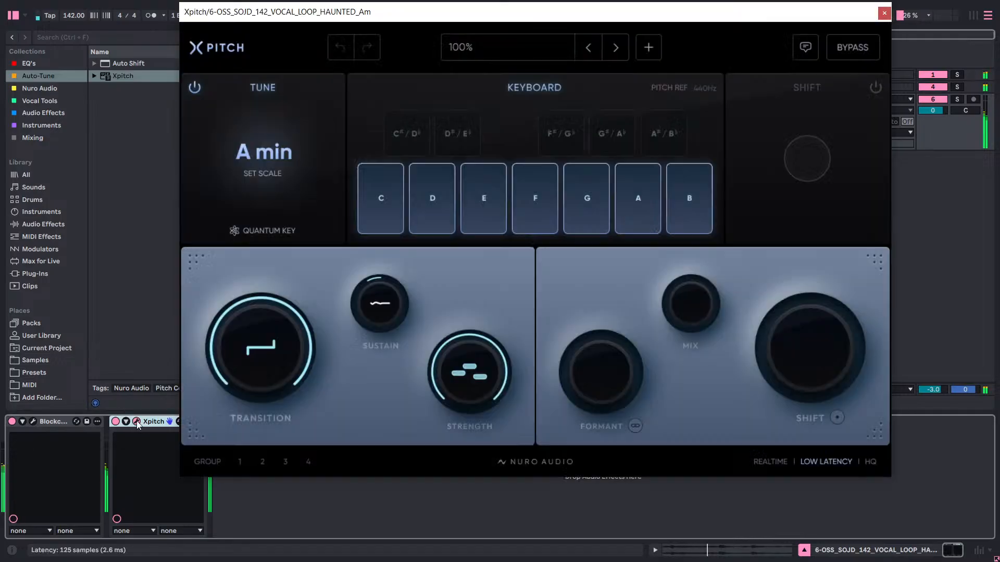
Move the Xpitch device ahead of Blockchain Ultra in track 6's device chain.
left_click(137, 422)
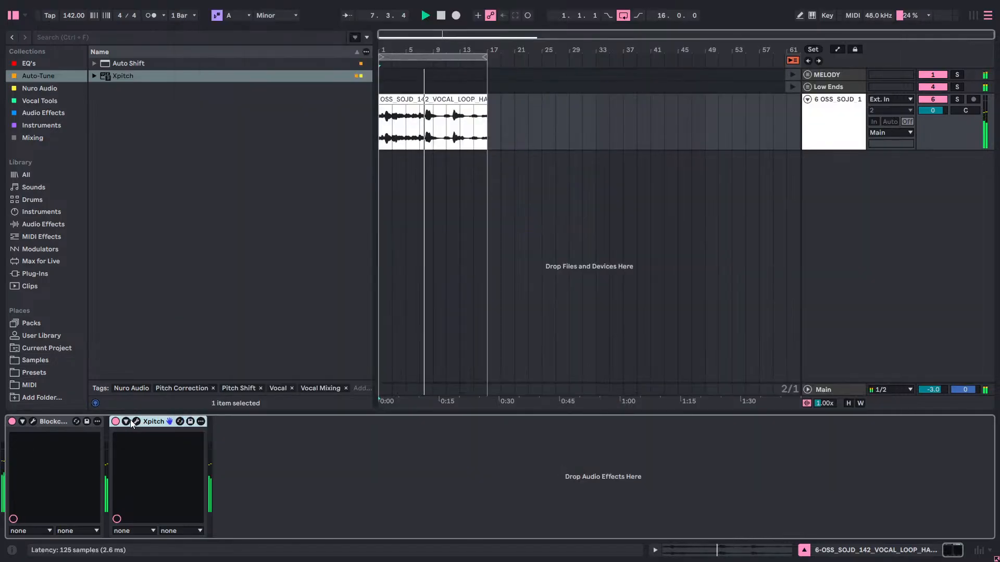
left_click(130, 422)
left_click(130, 423)
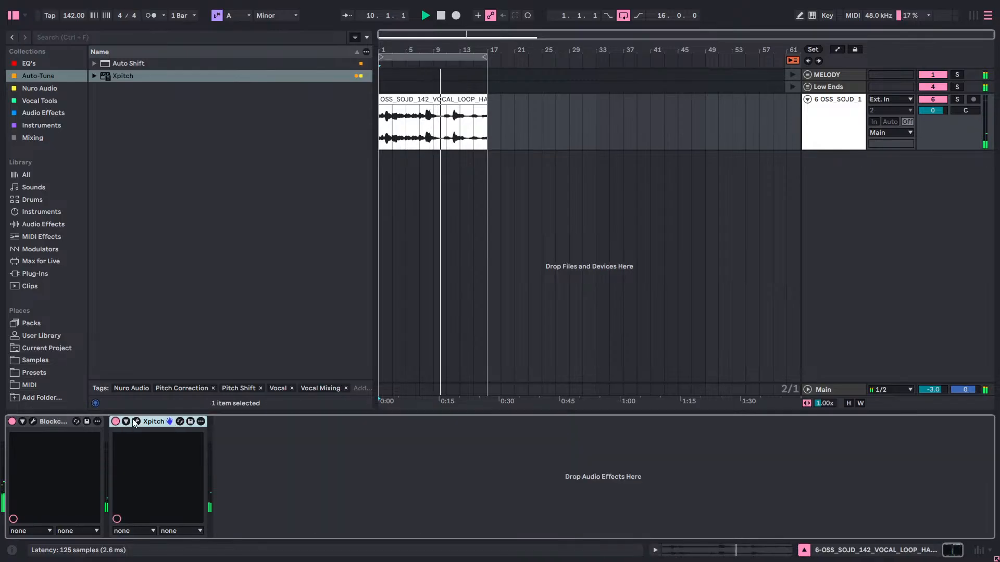
left_click(136, 422)
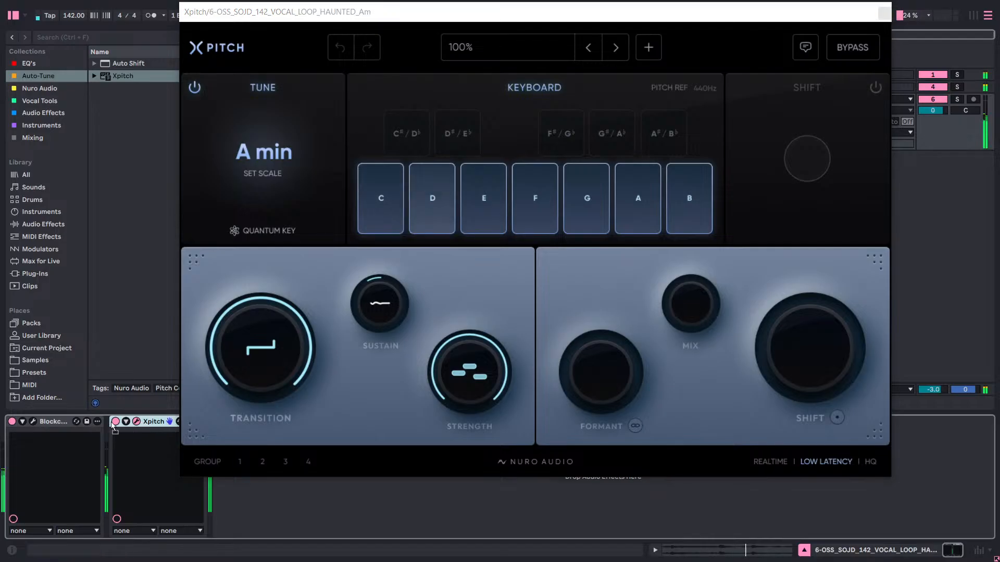
left_click_drag(111, 422, 56, 426)
left_click_drag(145, 420, 51, 432)
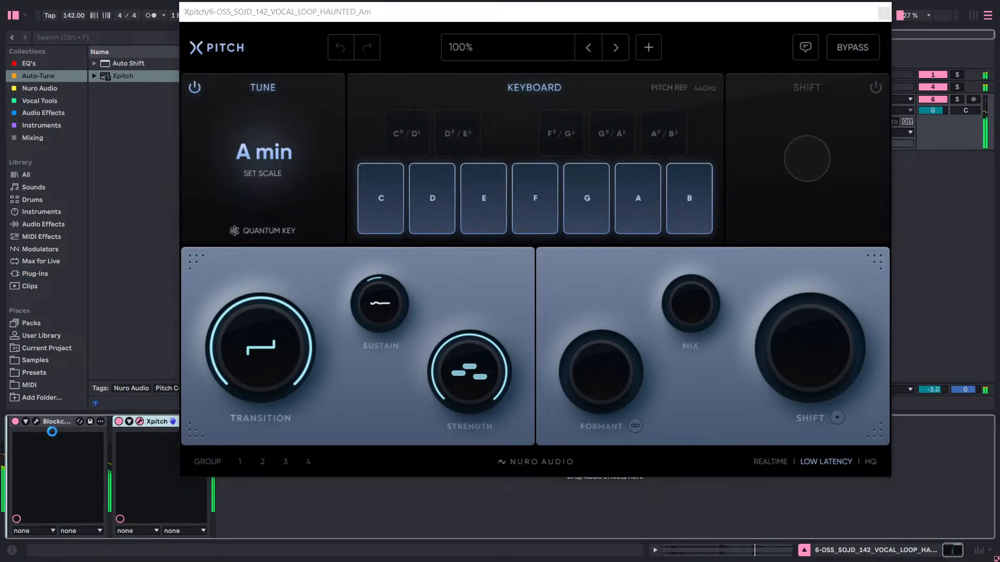
Open Blockchain Ultra, switch off its Automod module and close the plug-in window.
left_click(137, 422)
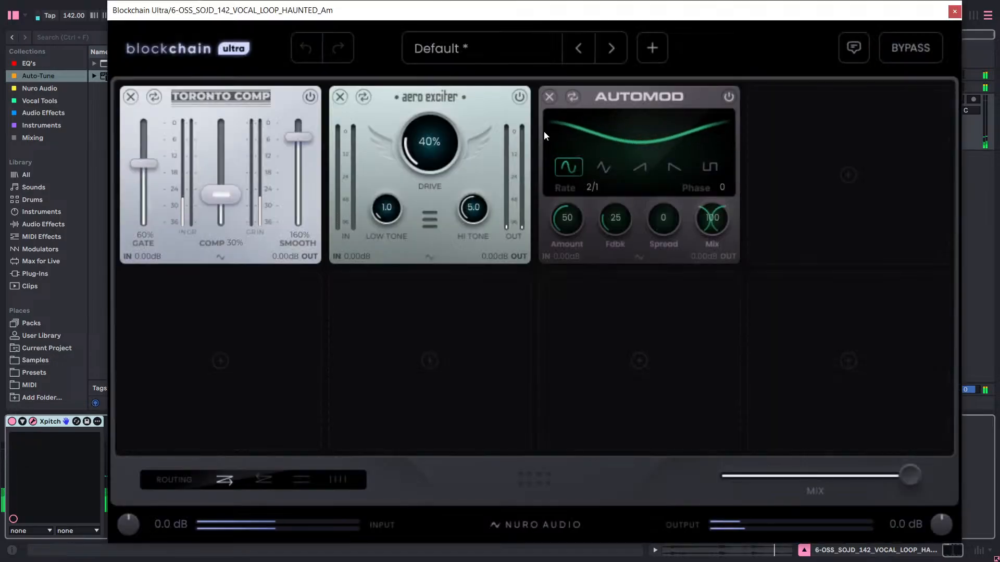
left_click(728, 97)
left_click(954, 11)
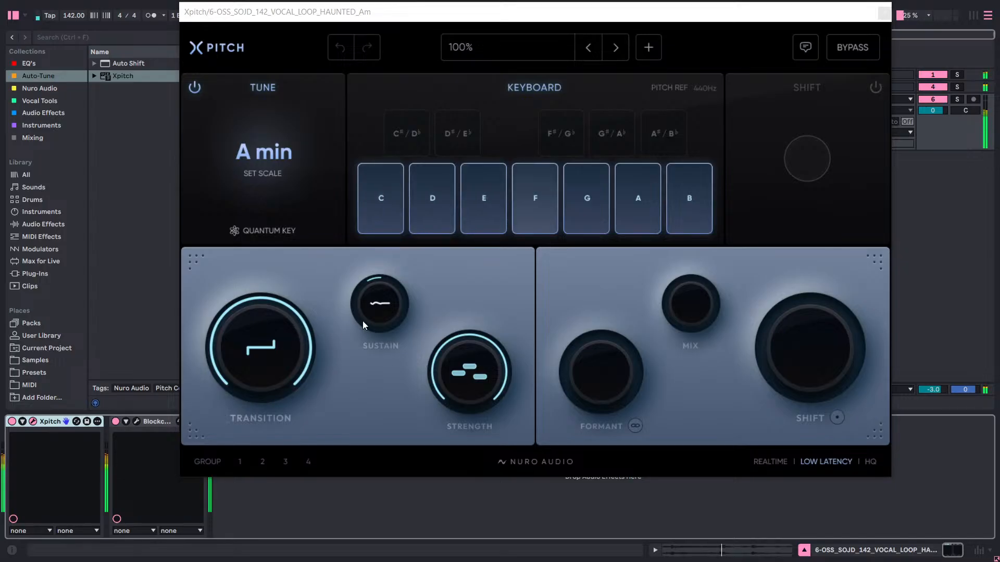
Try Xpitch's Sustain at +9%, and load the Natural preset with Sustain set to +20%.
left_click_drag(389, 308, 413, 318)
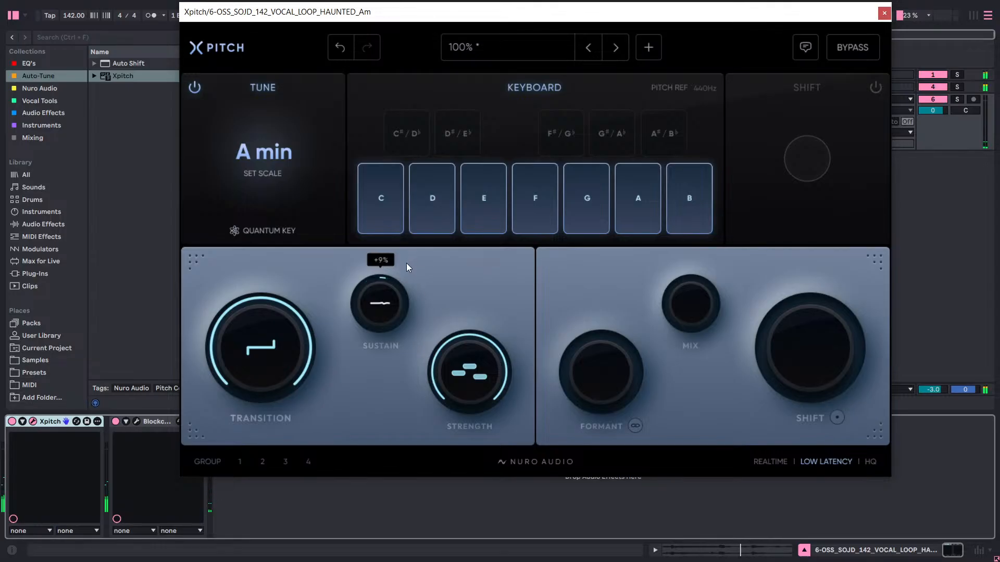
left_click_drag(406, 264, 409, 243)
left_click(463, 47)
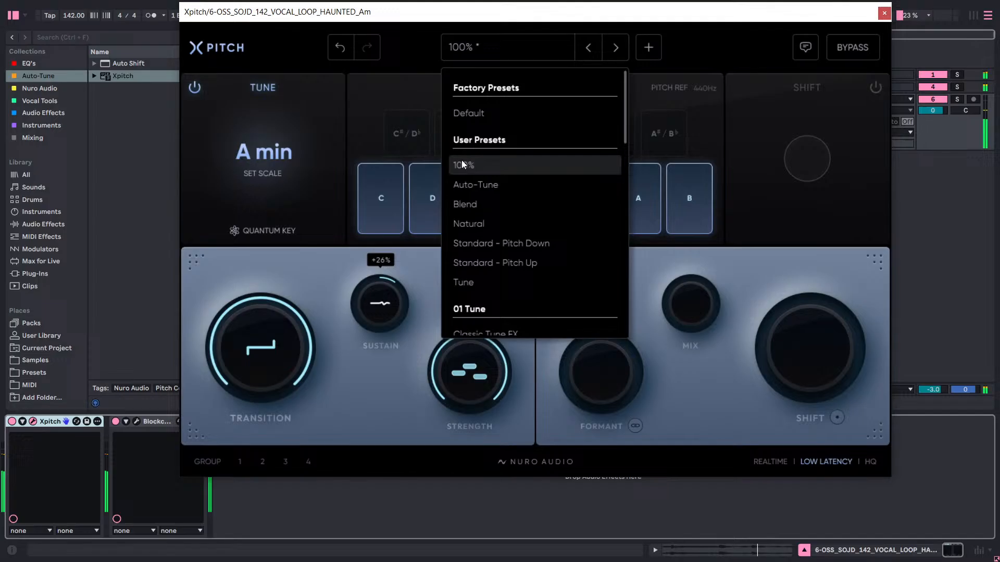
left_click(460, 228)
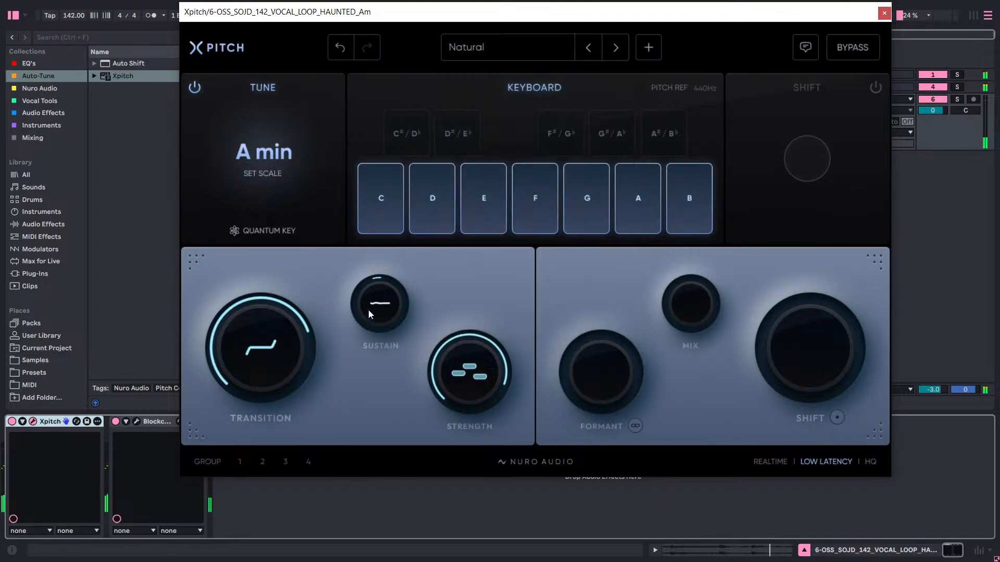
left_click_drag(367, 310, 383, 281)
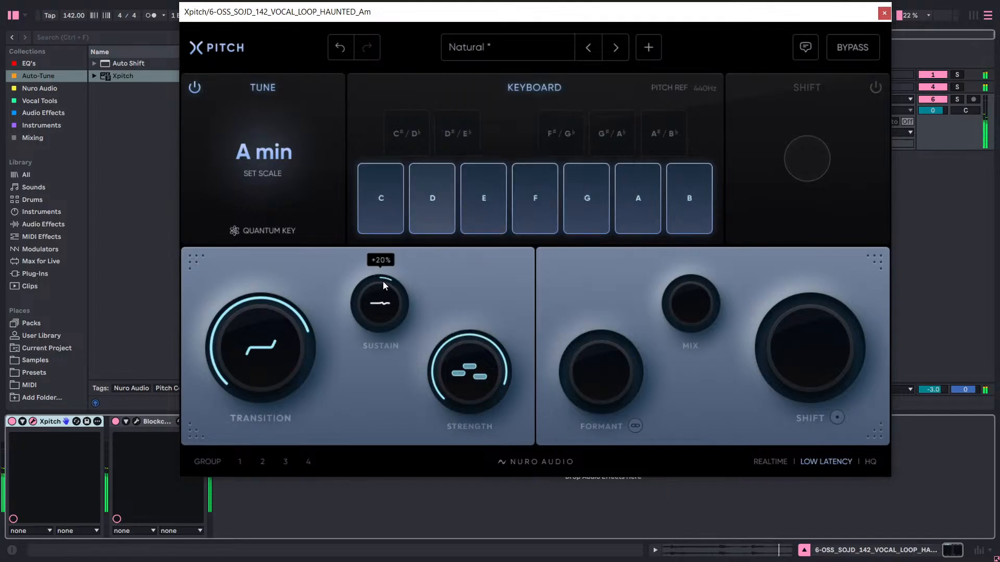
Set Xpitch's Transition to 25.0 ms and lower its Strength to 80%.
mouse_move(276, 350)
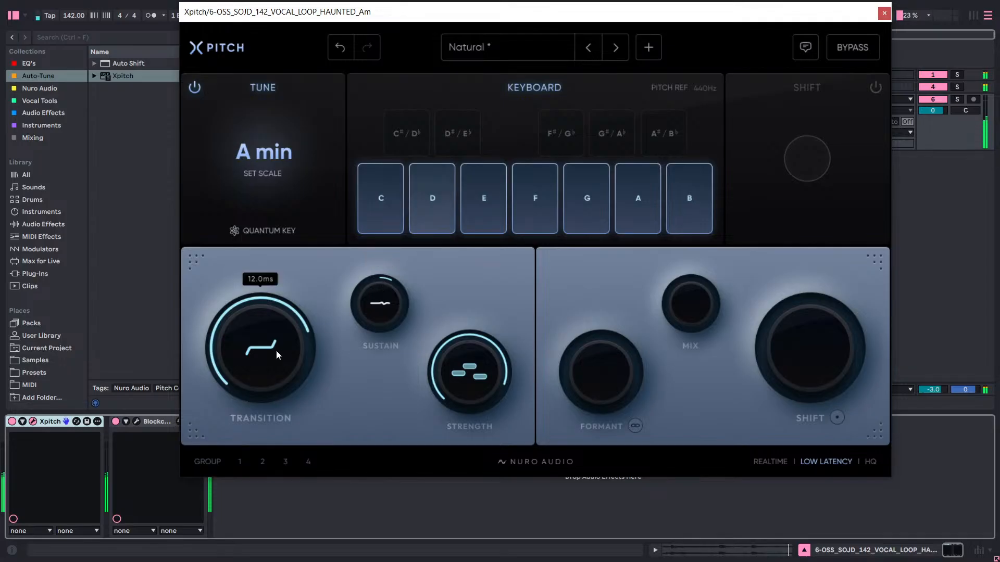
left_click_drag(275, 351, 273, 364)
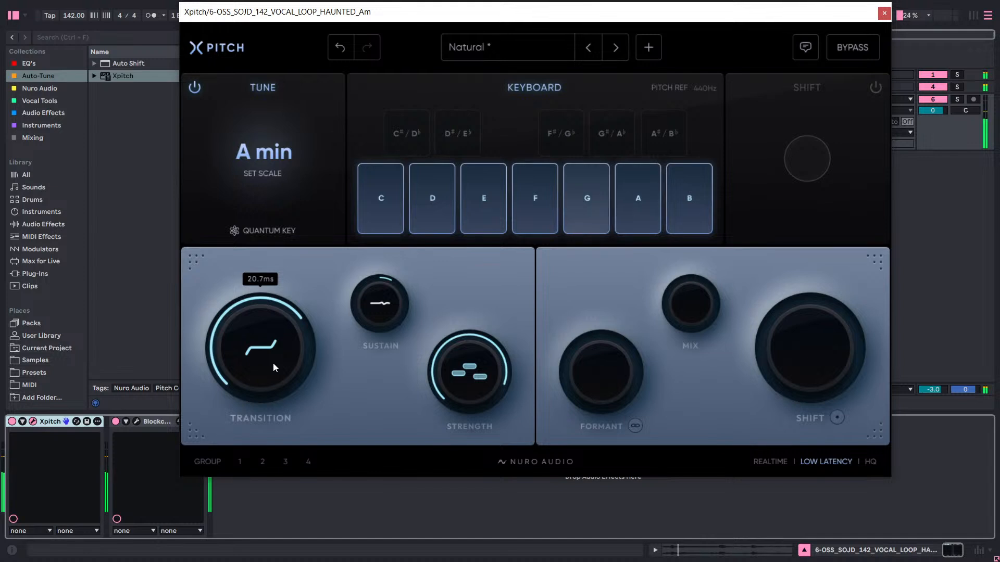
scroll(274, 364, "down", 1)
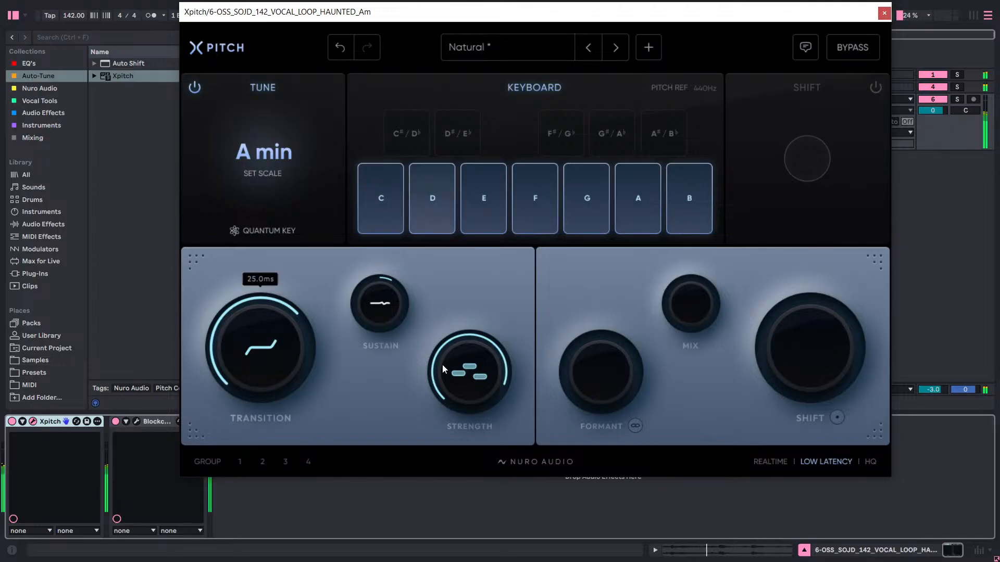
mouse_move(473, 377)
scroll(473, 377, "down", 2)
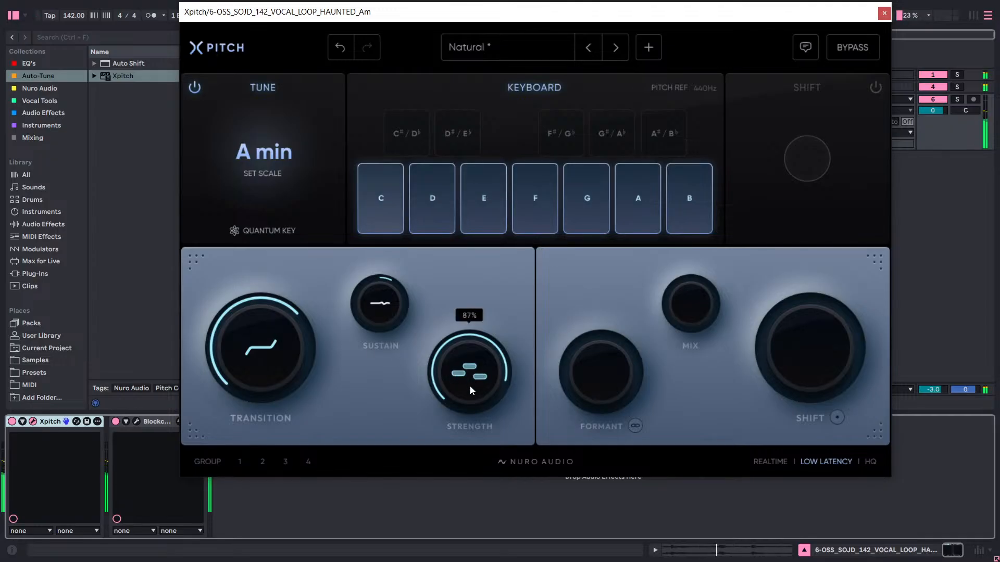
Raise Xpitch's Sustain to +30% and close the plug-in window.
mouse_move(370, 310)
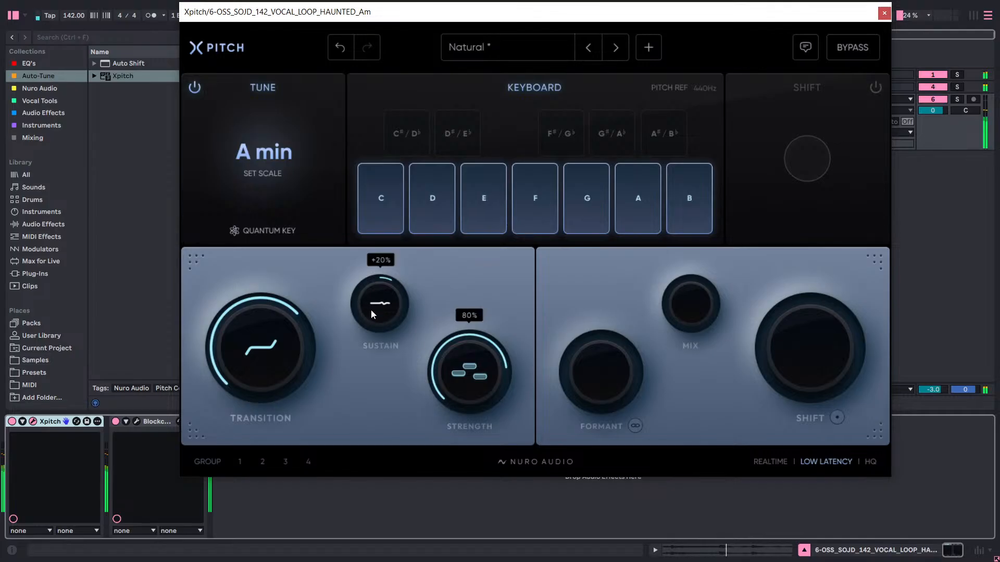
left_click_drag(373, 312, 373, 311)
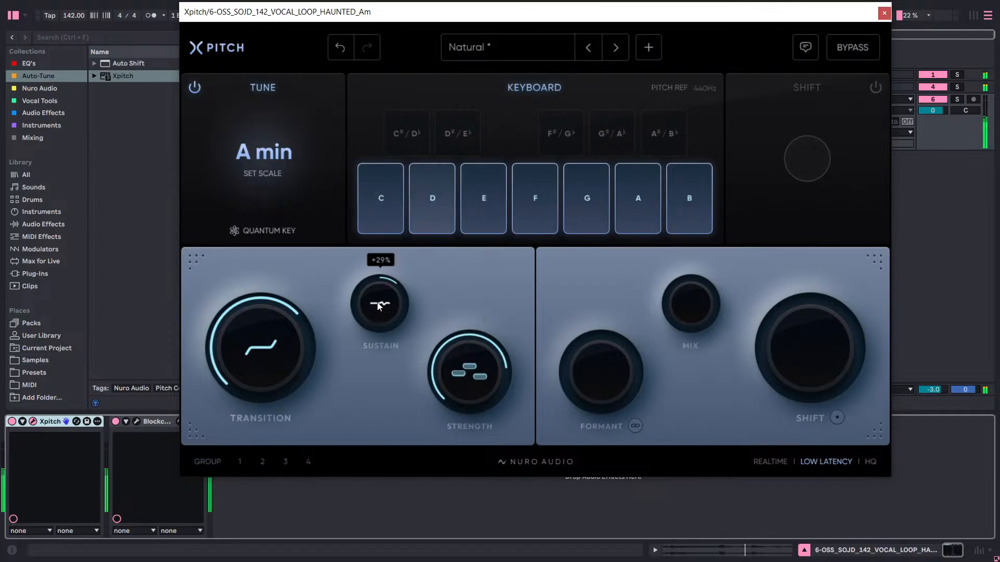
left_click_drag(372, 310, 379, 304)
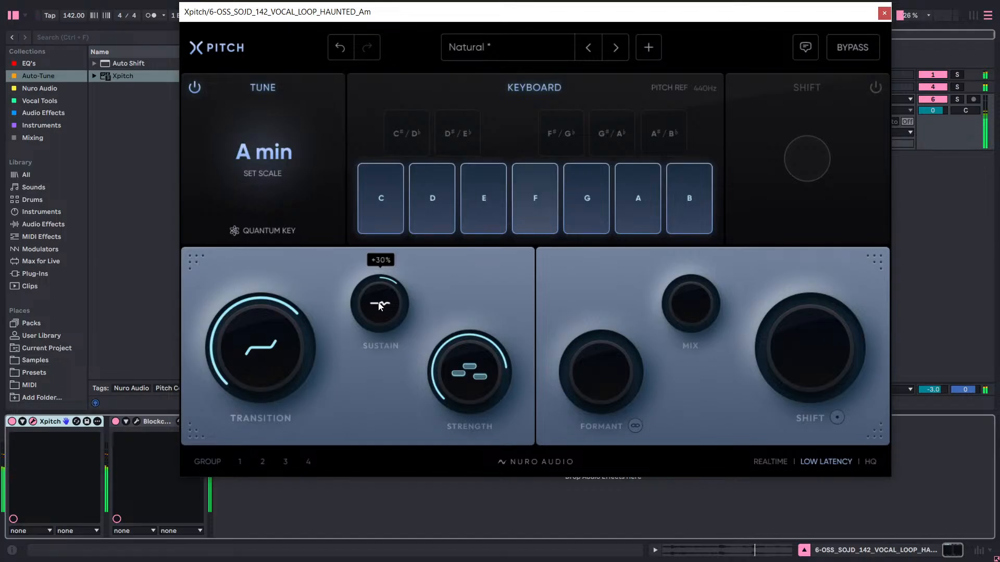
left_click(884, 13)
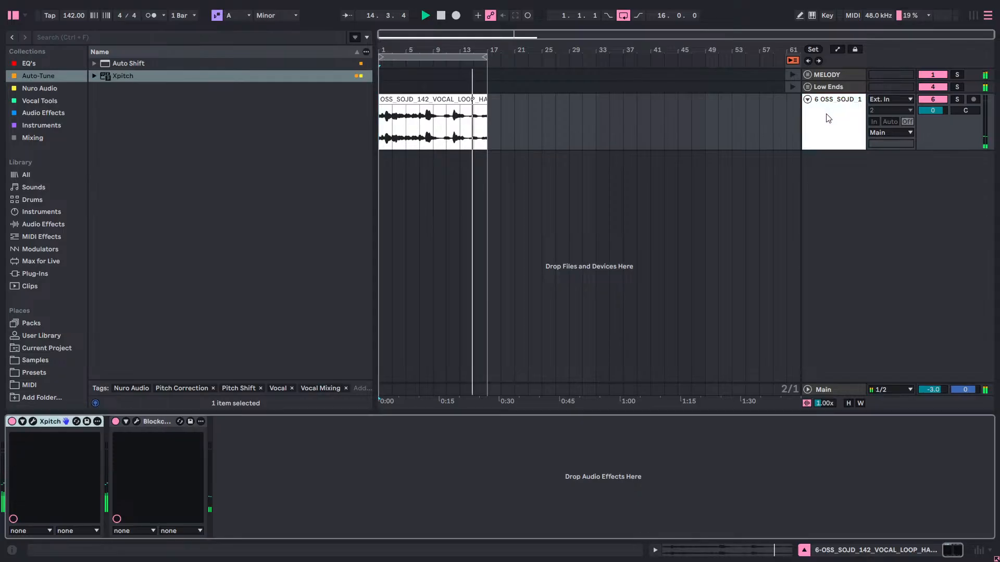
Open Blockchain Ultra, try the Aero Exciter's Low Tone at 0.0 and return it to 1.0.
left_click(137, 421)
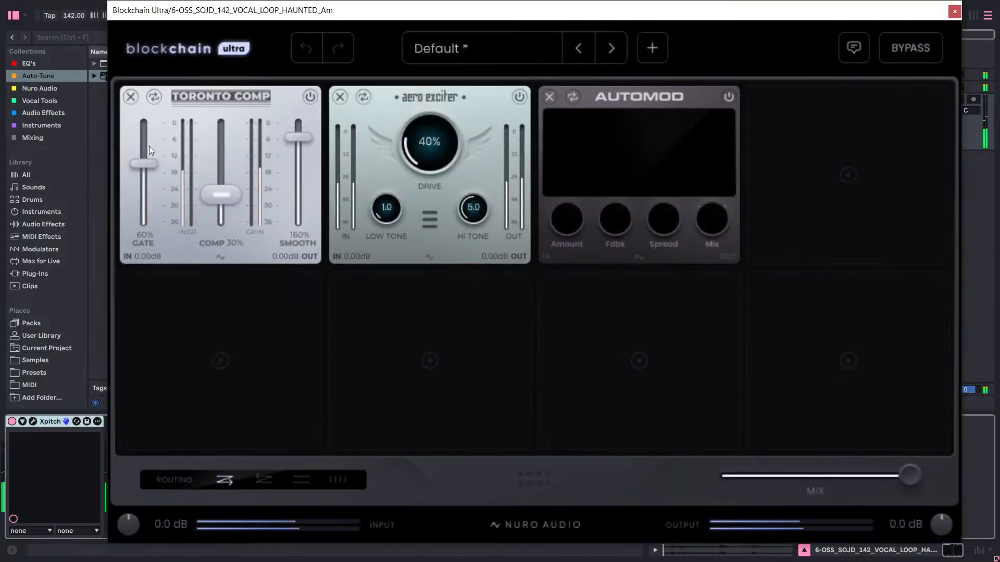
left_click(394, 211)
left_click_drag(394, 212, 450, 323)
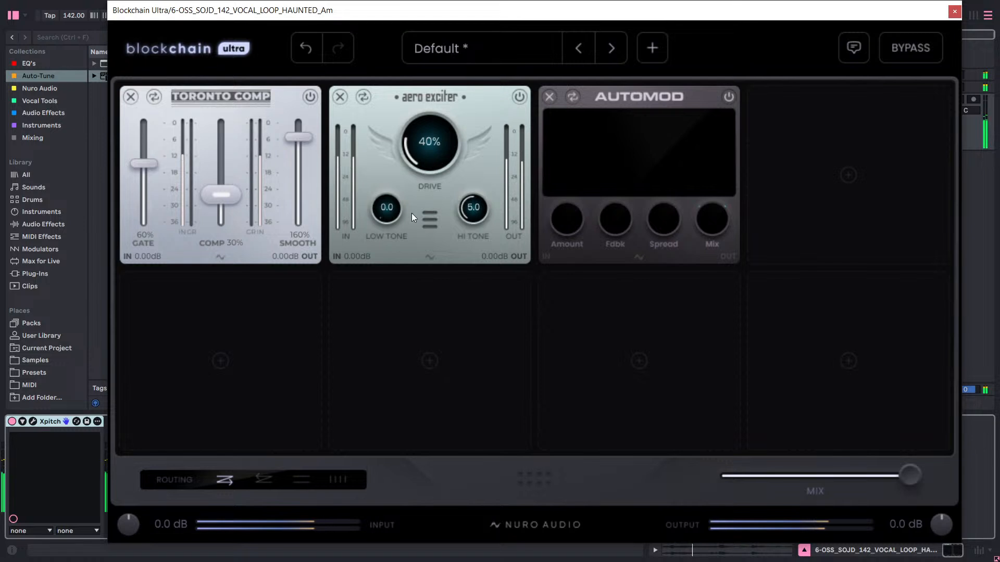
left_click_drag(387, 197, 395, 187)
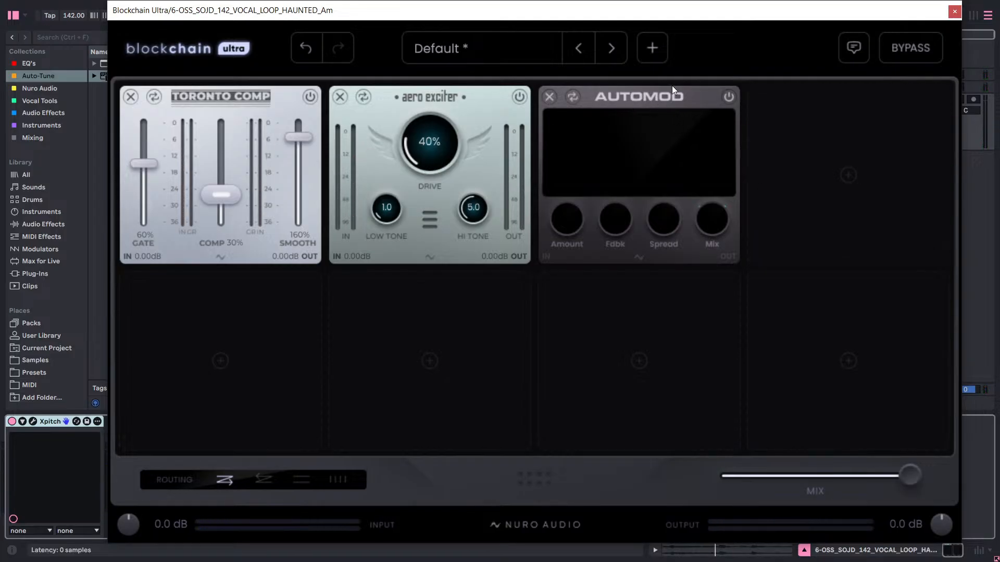
Move the Blockchain Ultra window aside, restart playback and switch the Automod module on.
left_click_drag(697, 14, 598, 33)
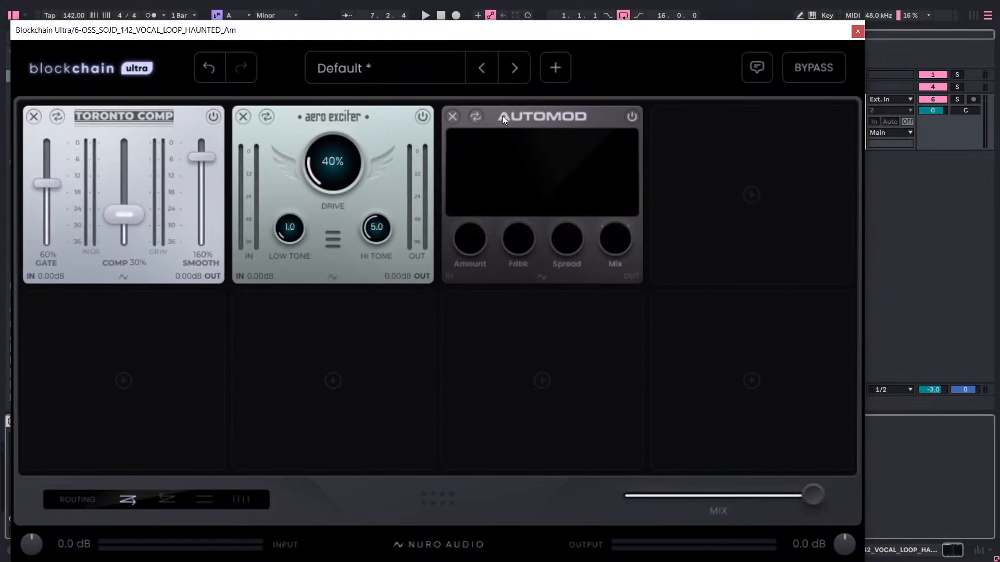
key("space")
left_click(632, 117)
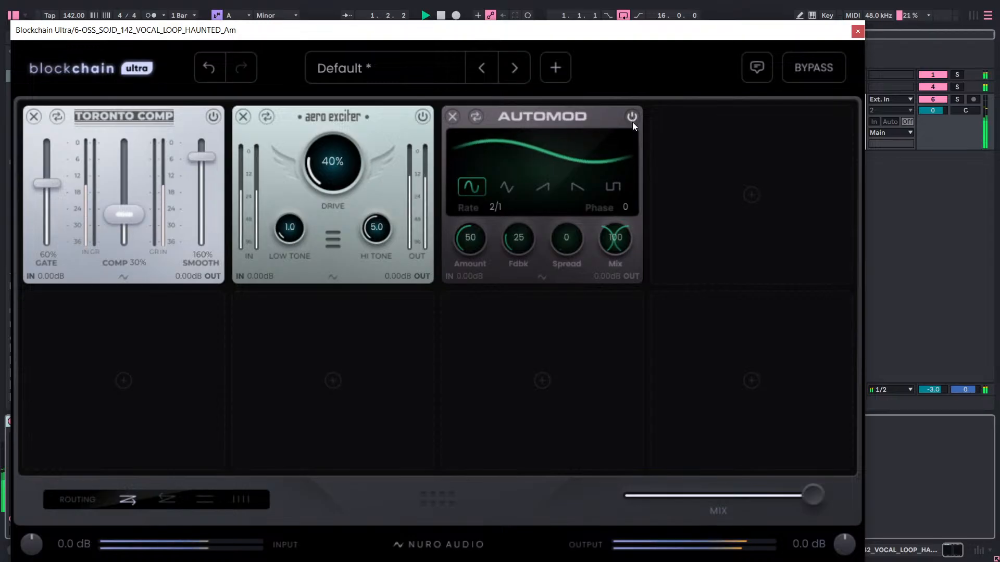
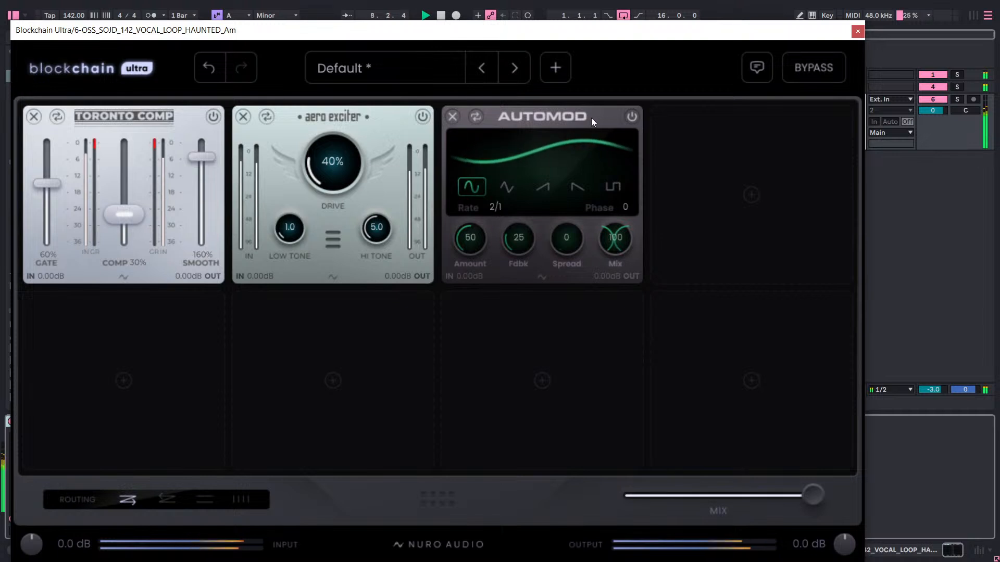
Stop playback and remove the Automod module from the third slot.
key("space")
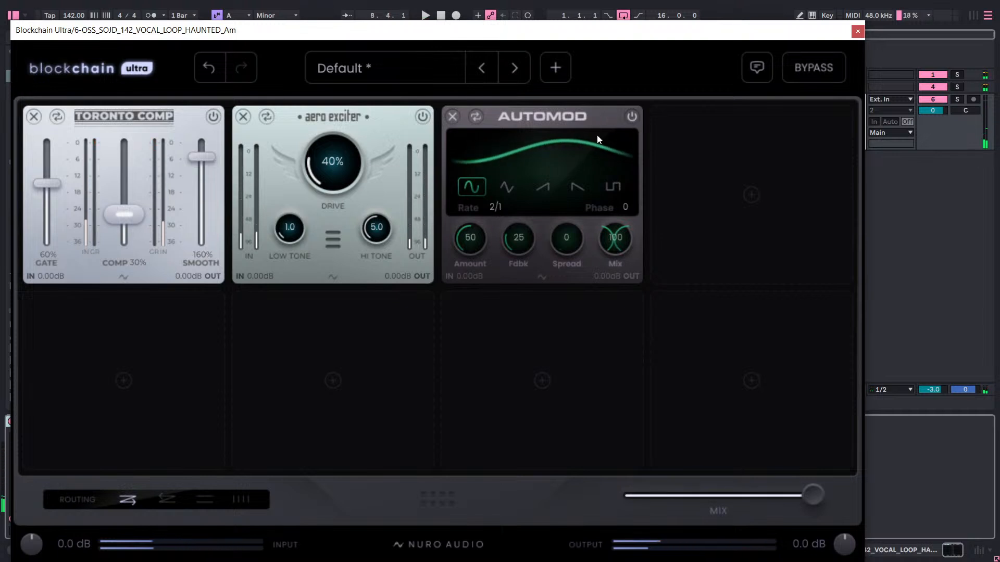
left_click(451, 117)
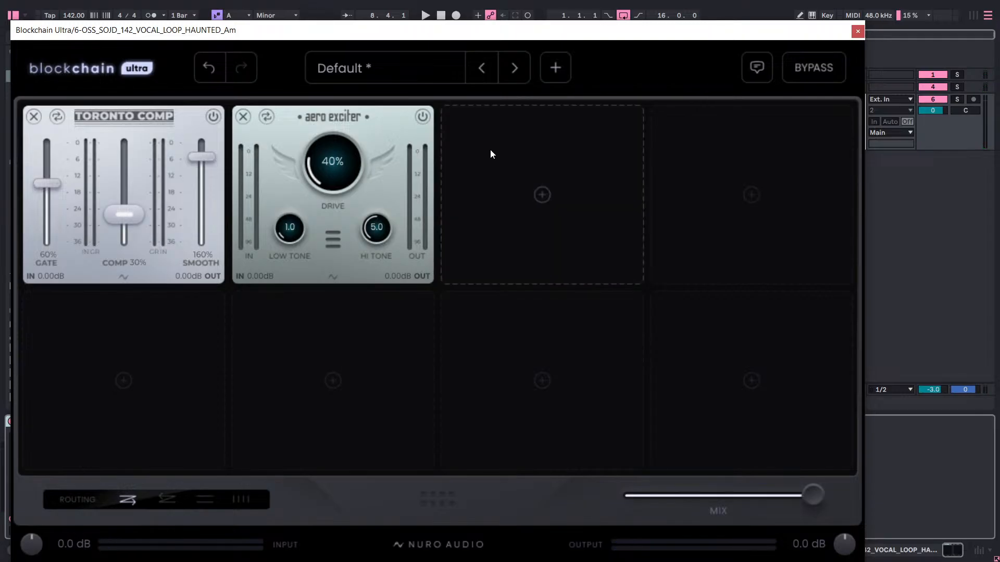
Try the Analog Resample module in the third slot, go through its modes, and remove it again.
left_click(517, 180)
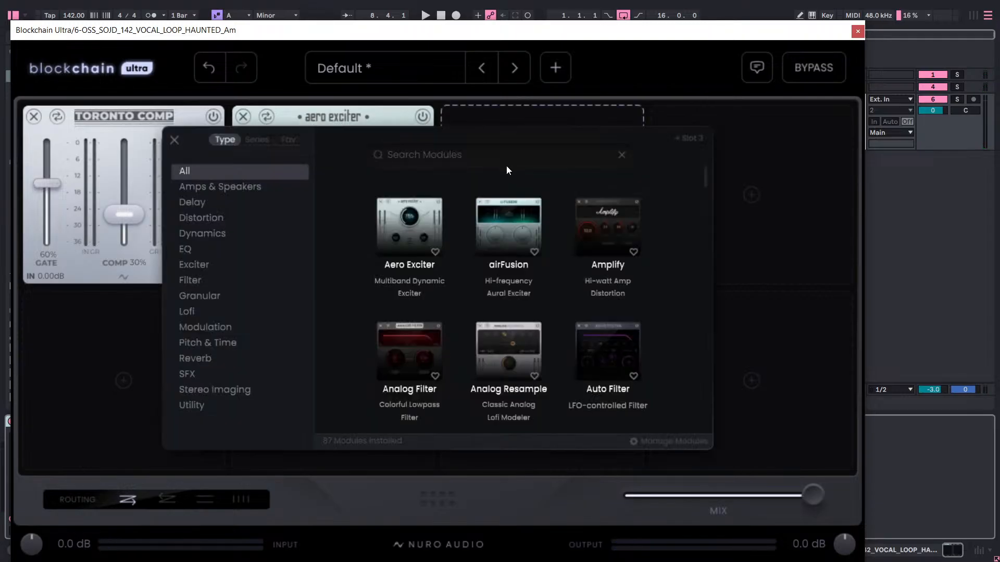
scroll(495, 273, "down", 3)
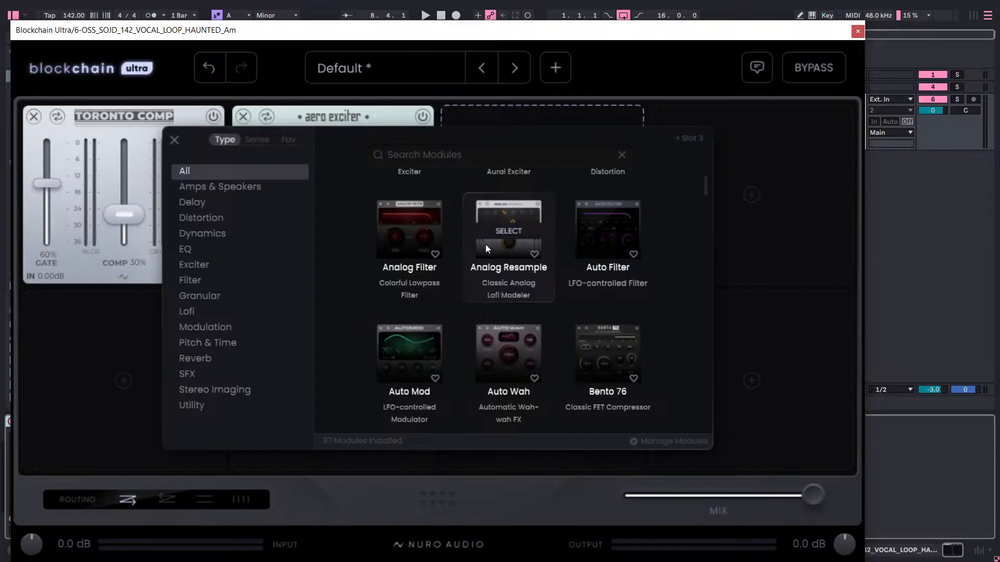
left_click(504, 233)
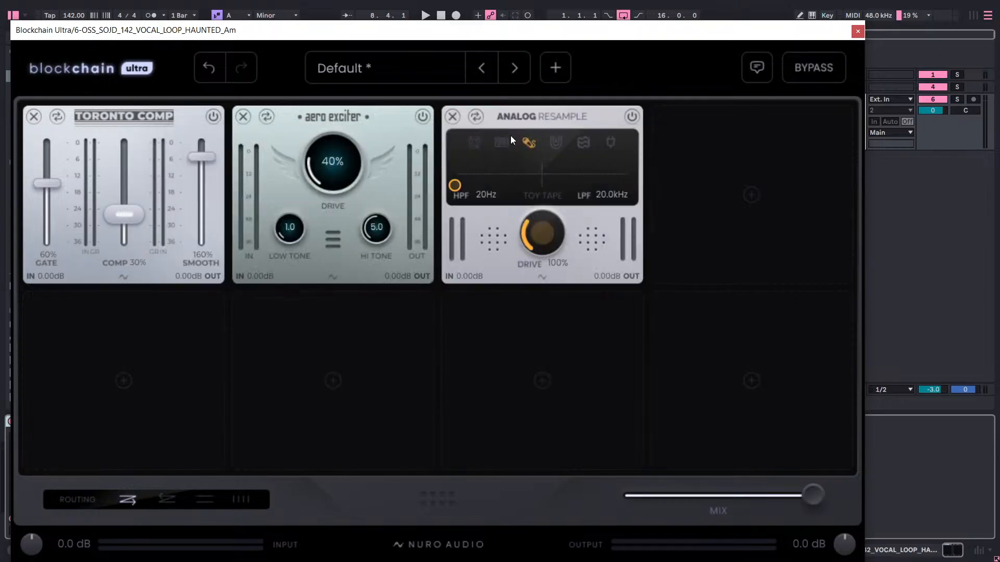
left_click(473, 142)
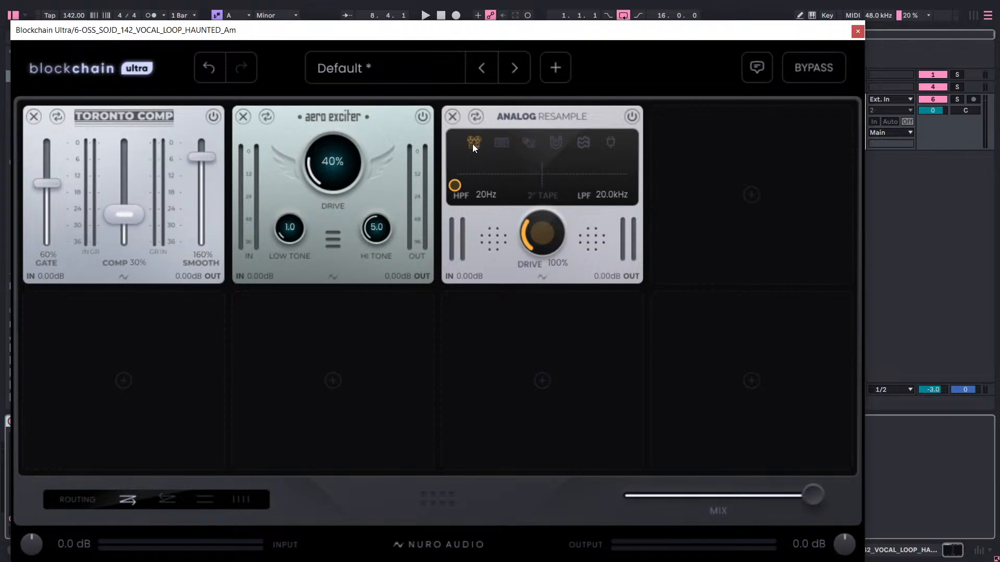
left_click(505, 144)
left_click(531, 144)
left_click(559, 144)
left_click(583, 143)
left_click(608, 144)
left_click(583, 145)
left_click(453, 116)
Add the Digital Resample module from the SFX category to the empty third slot.
left_click(526, 163)
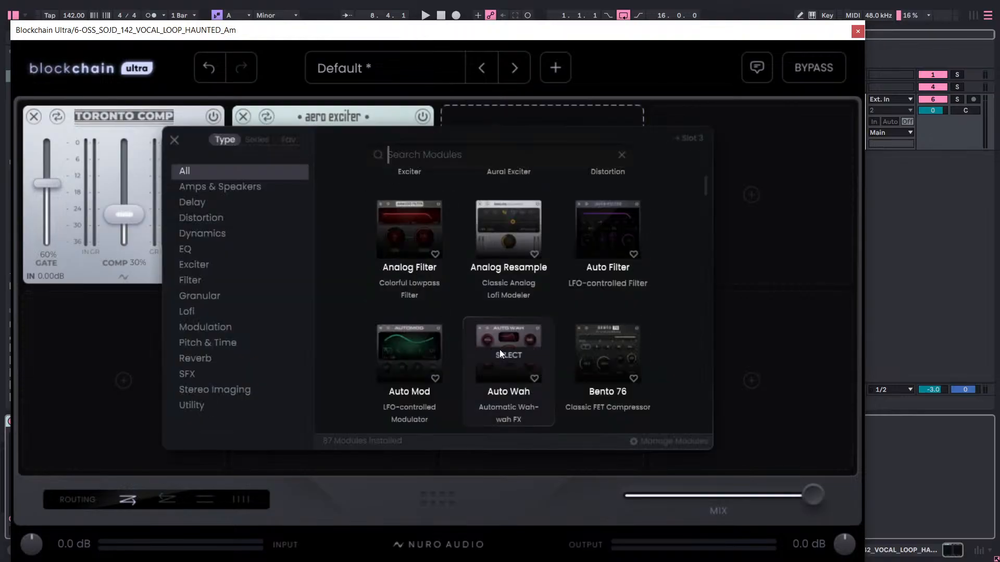
left_click(195, 374)
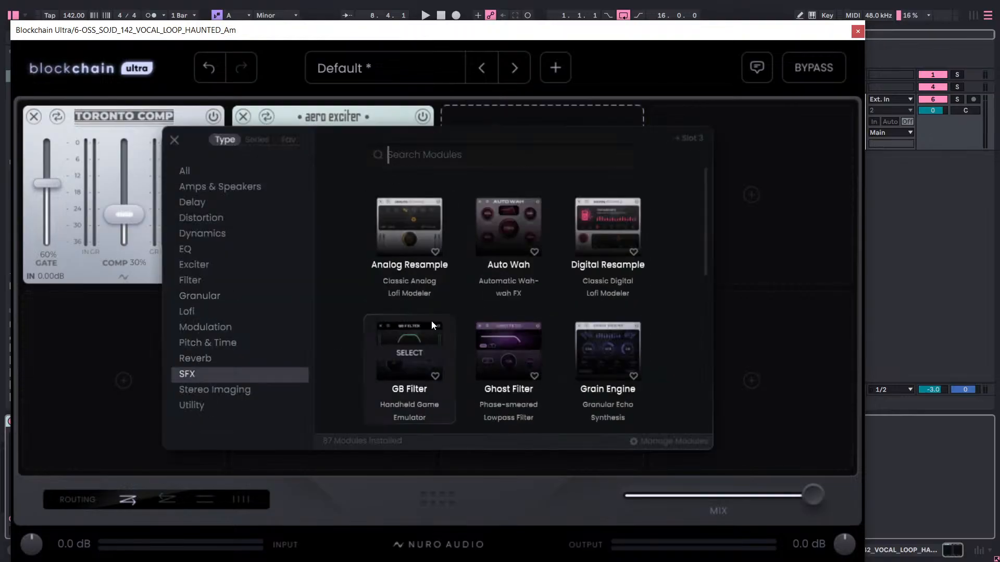
left_click(589, 227)
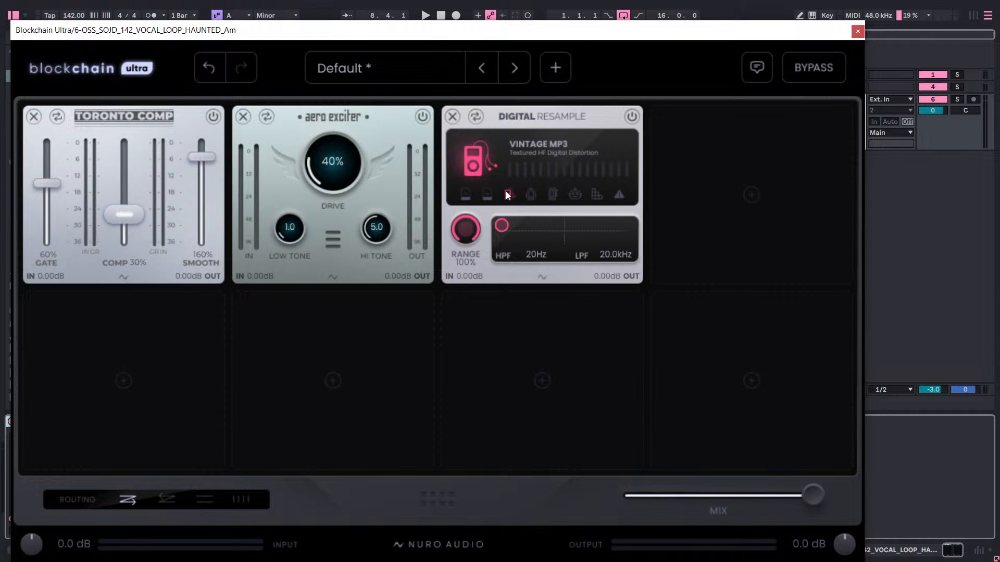
Go through the Digital Resample modes, including Modern MP3 and Vintage MP3, and select Robo Pet.
left_click(487, 195)
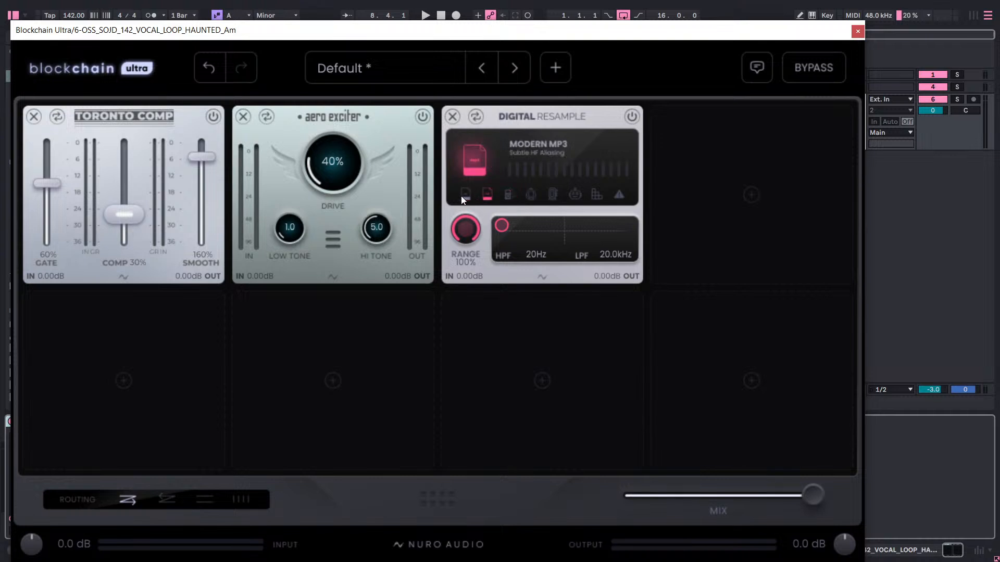
left_click(465, 194)
left_click(487, 194)
left_click(508, 194)
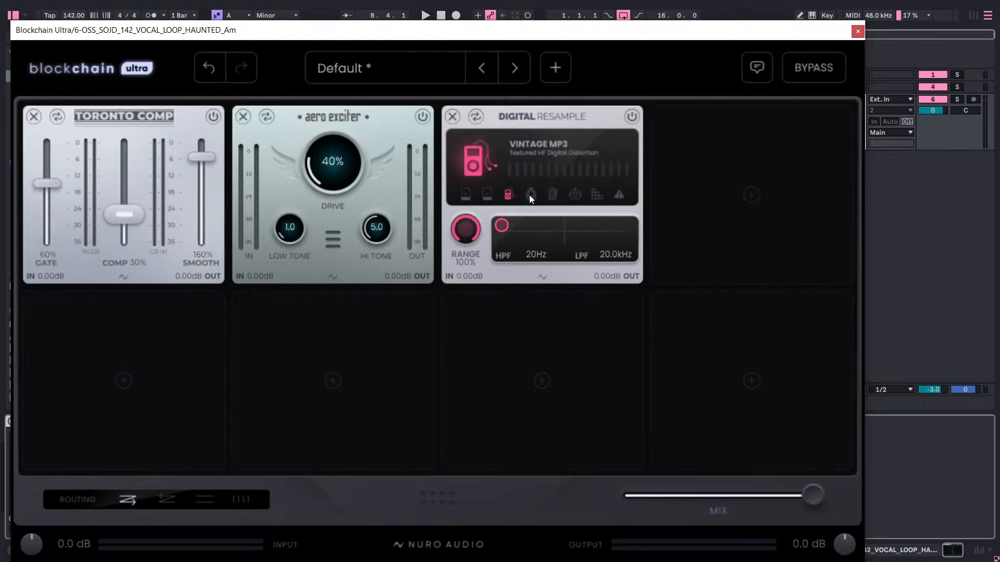
left_click(530, 196)
left_click(548, 197)
left_click(572, 195)
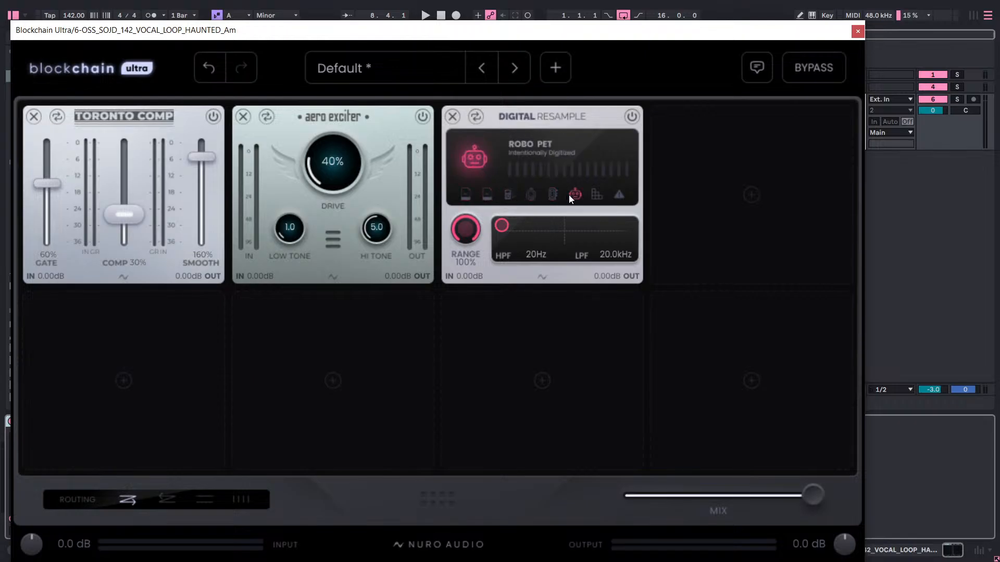
Play the loop and set the Digital Resample filter to about 142 Hz high-pass and 11.9 kHz low-pass.
key("space")
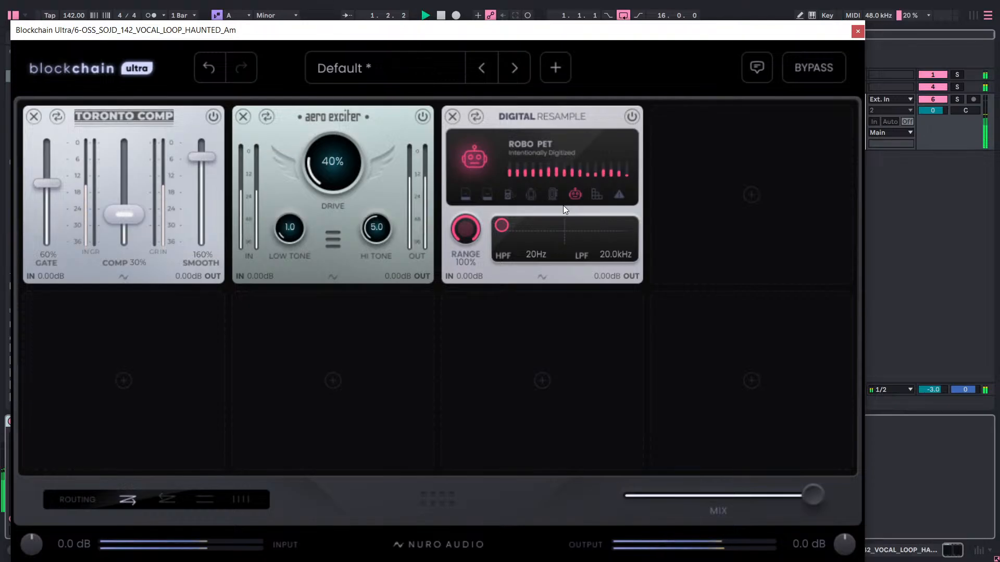
left_click_drag(502, 224, 582, 250)
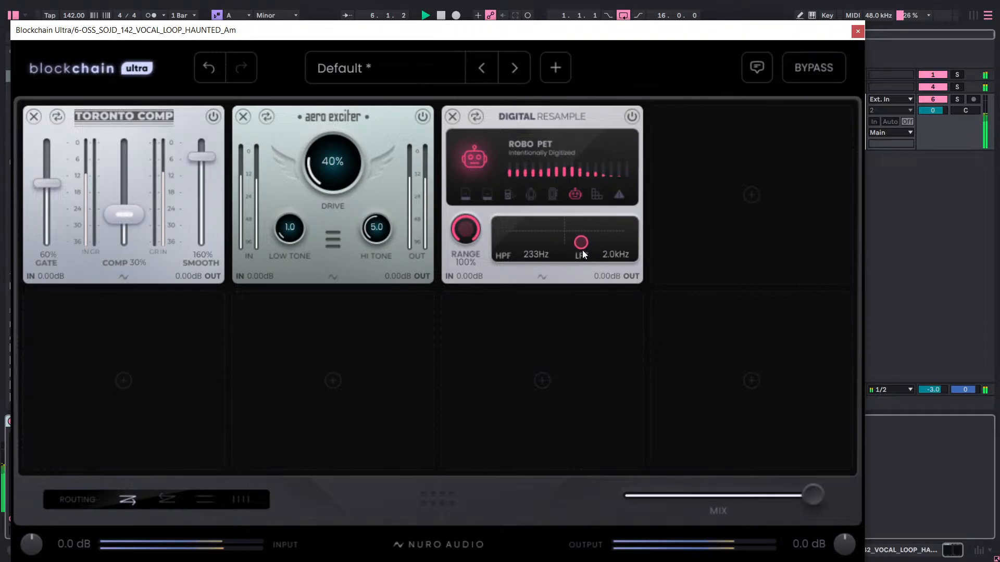
left_click_drag(583, 253, 564, 232)
Audition the Busted and Vintage MP3 modes of Digital Resample and select 90s Keychain.
left_click(598, 195)
left_click(622, 195)
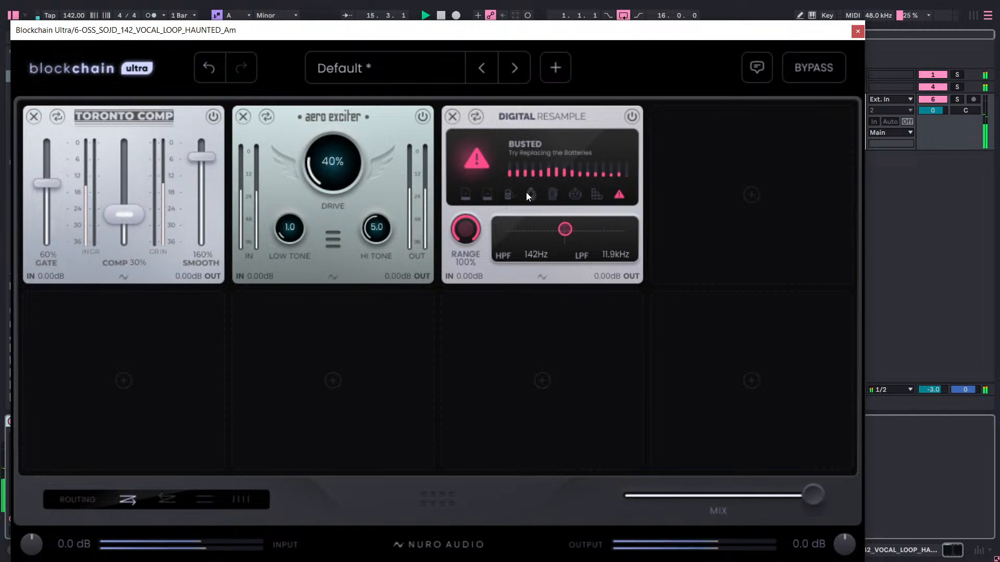
left_click(507, 194)
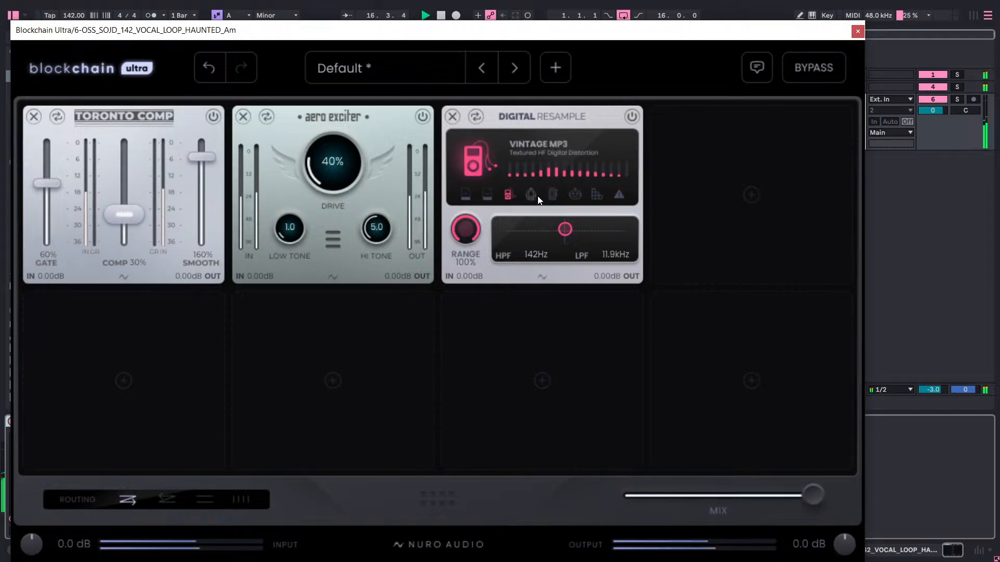
left_click(531, 195)
Set the Digital Resample filter to about 121 Hz high-pass and 20 kHz low-pass, and compare the chain with bypass.
mouse_move(564, 230)
left_mouse_down()
mouse_move(537, 240)
mouse_move(569, 228)
mouse_move(567, 252)
mouse_move(567, 230)
mouse_move(550, 246)
mouse_move(553, 232)
mouse_move(570, 254)
mouse_move(549, 237)
mouse_move(566, 226)
mouse_move(526, 244)
mouse_move(572, 220)
mouse_move(557, 248)
mouse_move(556, 230)
mouse_move(533, 233)
mouse_move(560, 225)
left_mouse_up()
key("space")
left_click(788, 73)
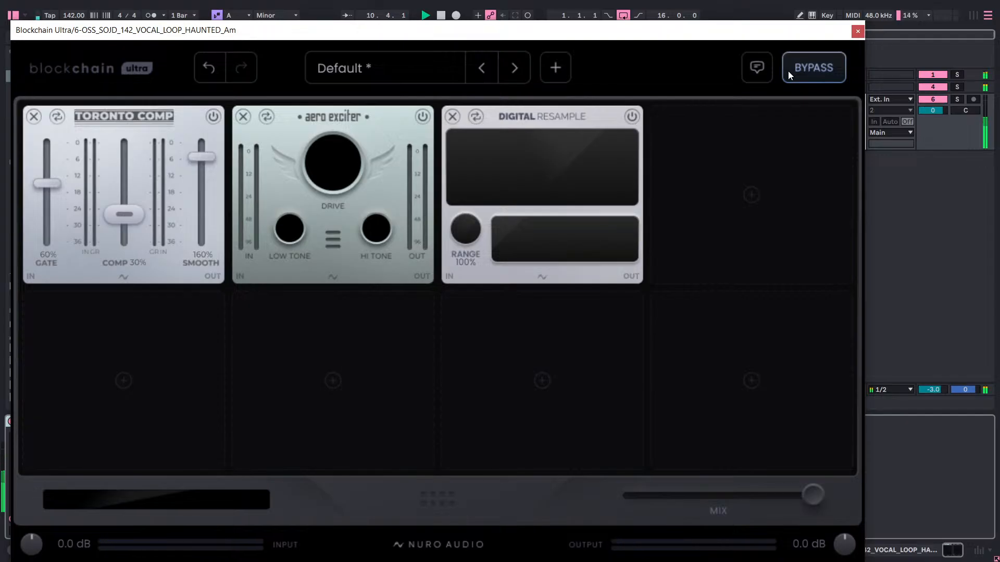
left_click(788, 71)
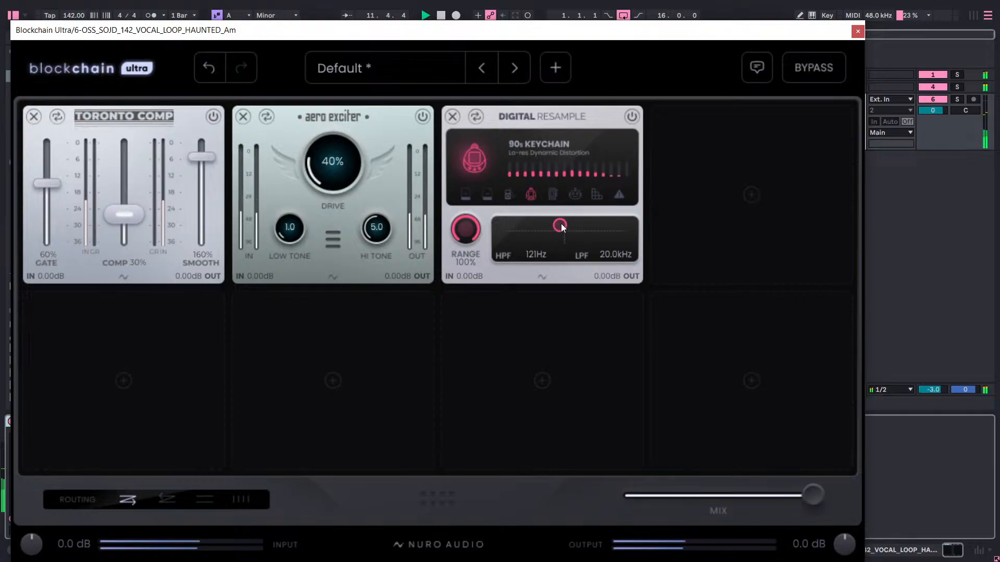
Set the Digital Resample high-pass cutoff to 175 Hz.
left_click_drag(560, 223, 557, 229)
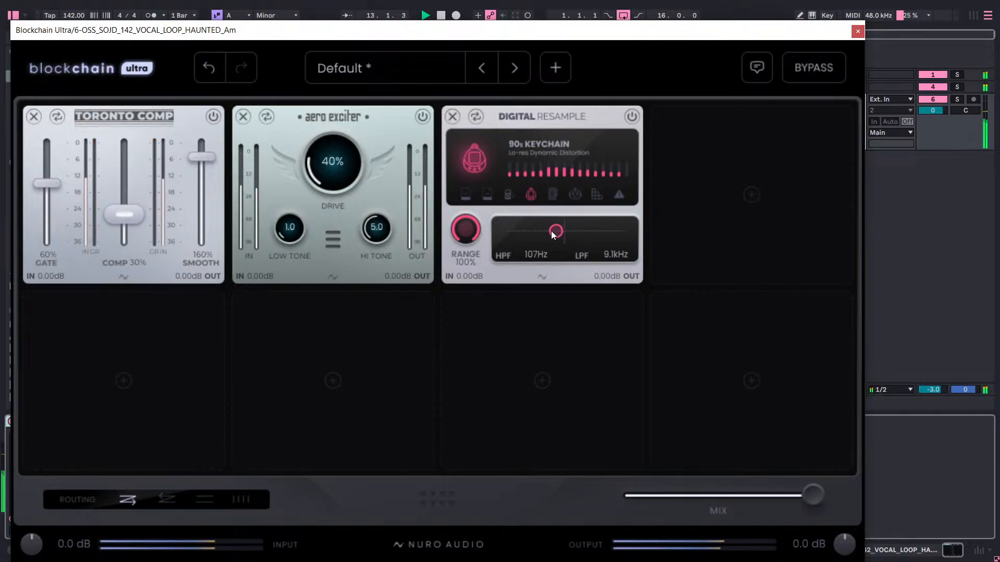
double_click(535, 255)
type("11")
type("1")
type("75")
key("Return")
Set the Digital Resample low-pass cutoff to 9000 Hz after trying 2000 Hz.
double_click(613, 255)
type("9")
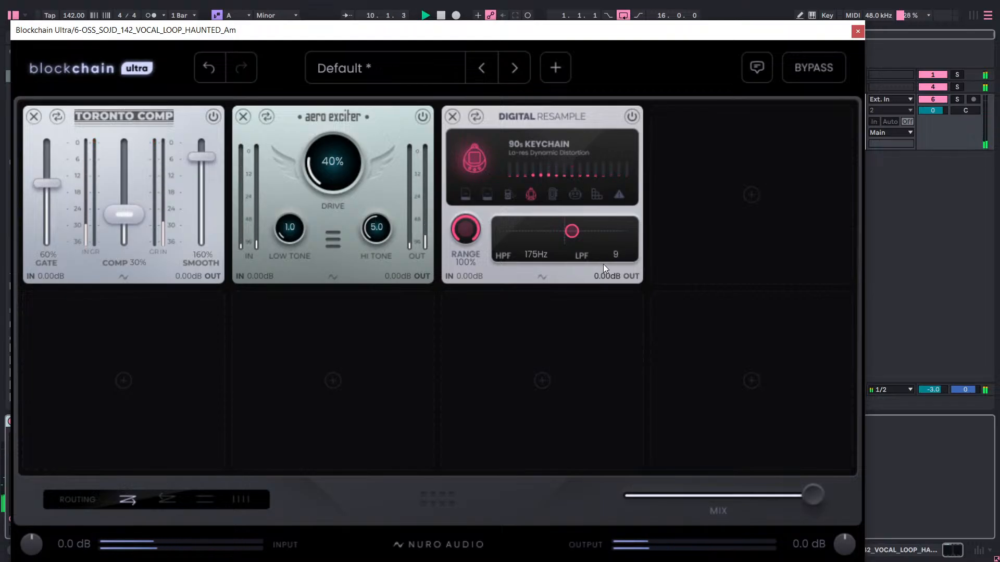
key("BackSpace")
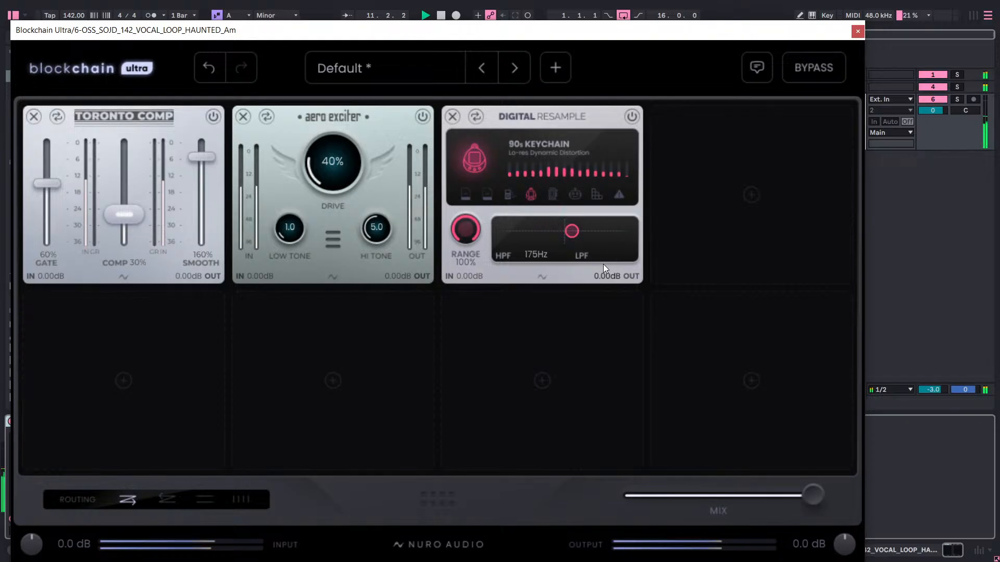
type("2000")
key("Return")
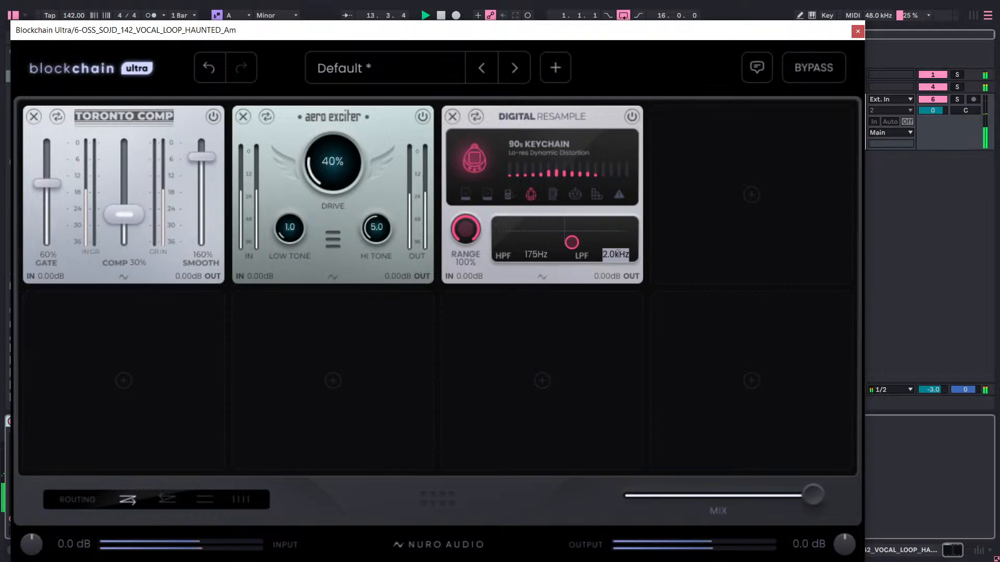
type("9000")
key("Return")
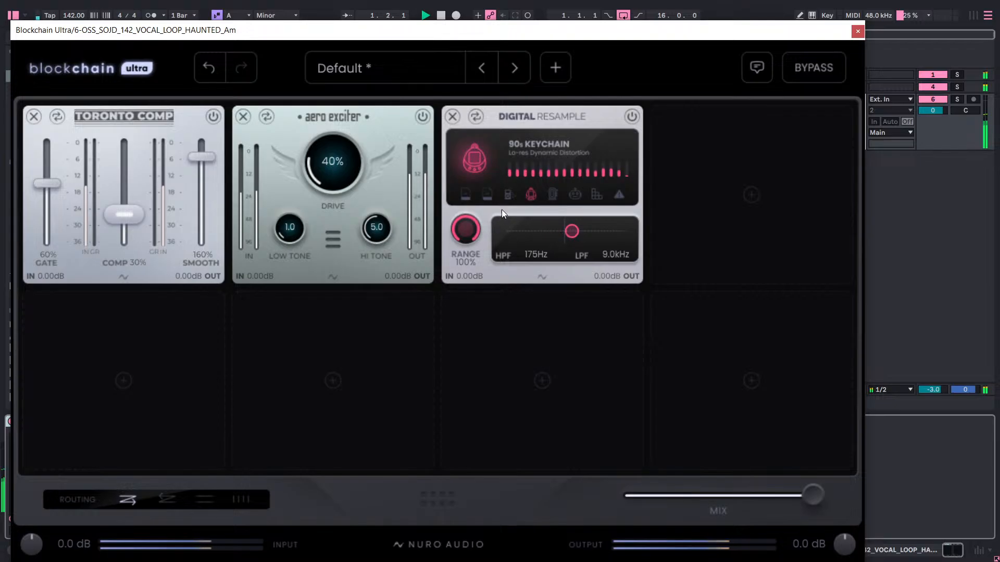
Try lower Digital Resample Range settings of about 82% to 85%, and return the Range to 100%.
left_click_drag(469, 232, 458, 277)
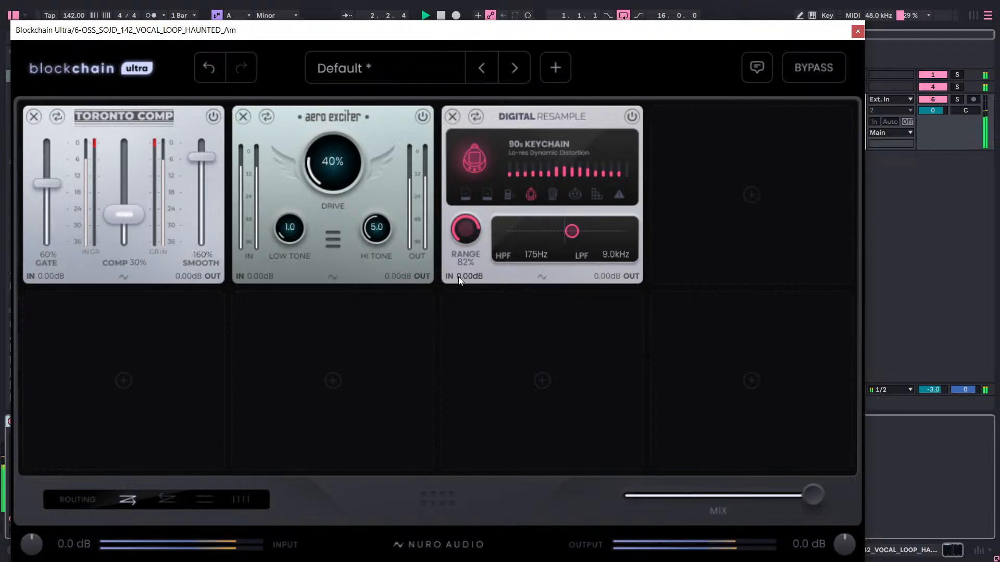
left_click_drag(467, 231, 468, 248)
left_click_drag(465, 240, 498, 183)
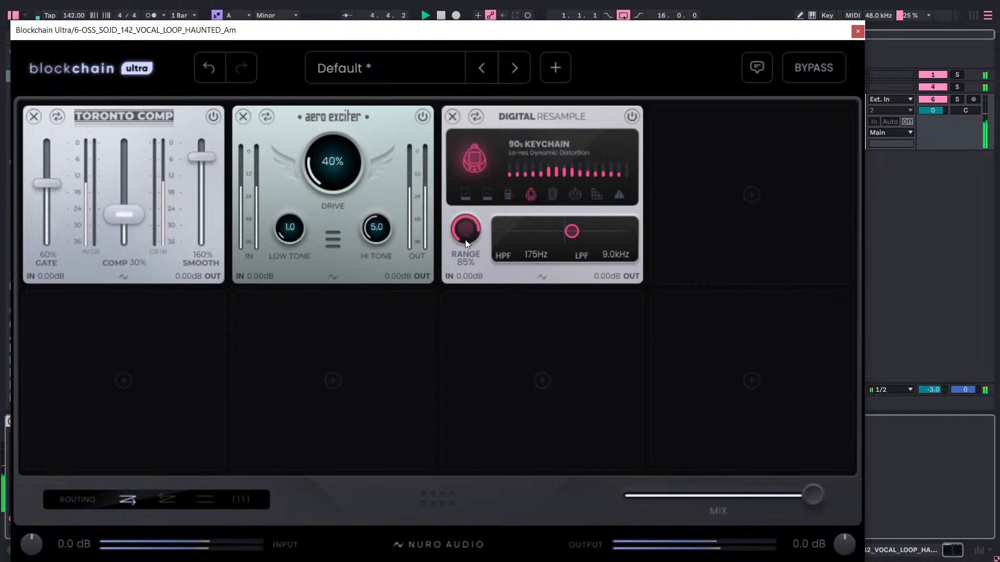
left_click_drag(464, 239, 495, 188)
Add the GB Filter module to the fourth slot.
left_click(723, 169)
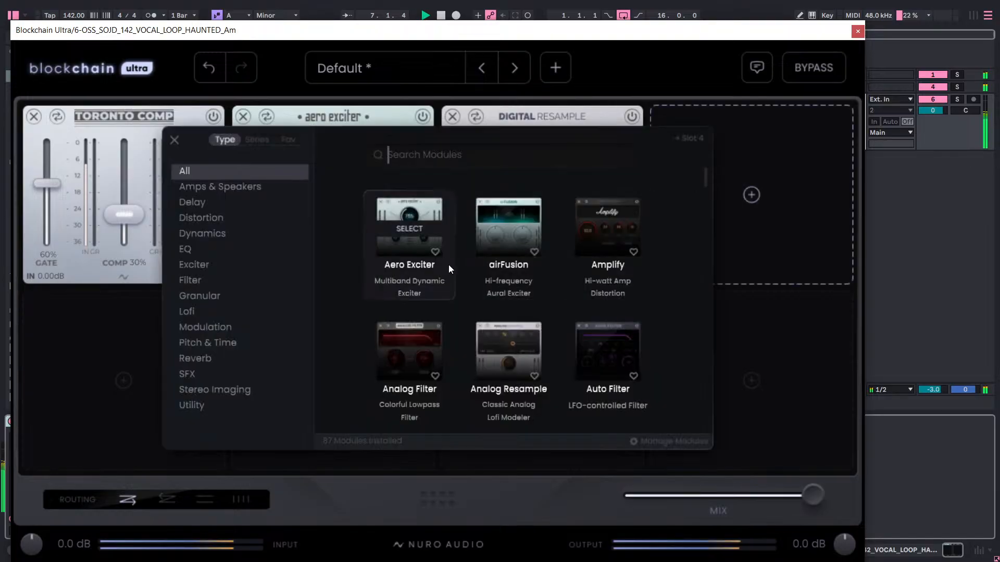
scroll(449, 262, "down", 3)
scroll(441, 258, "down", 5)
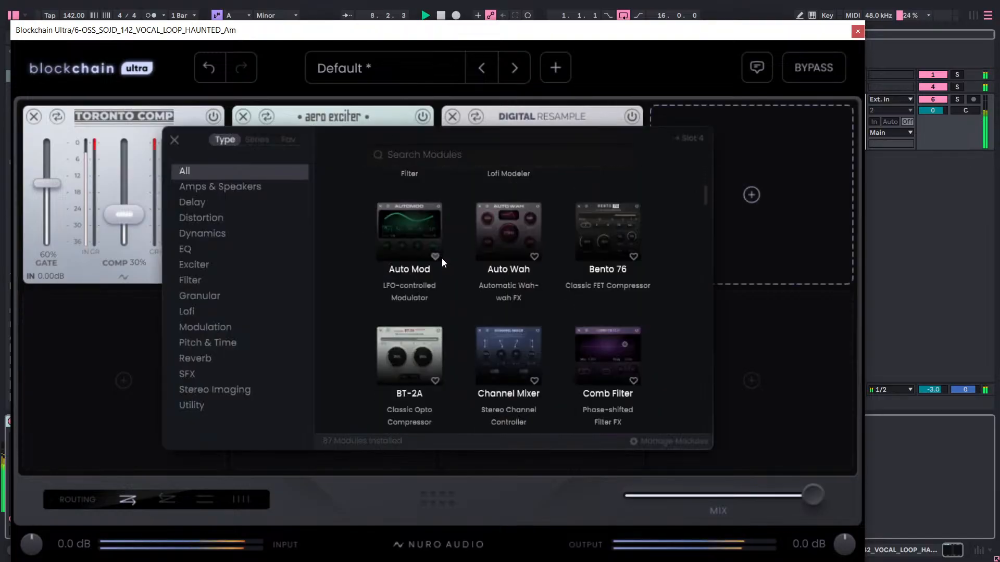
scroll(443, 268, "down", 6)
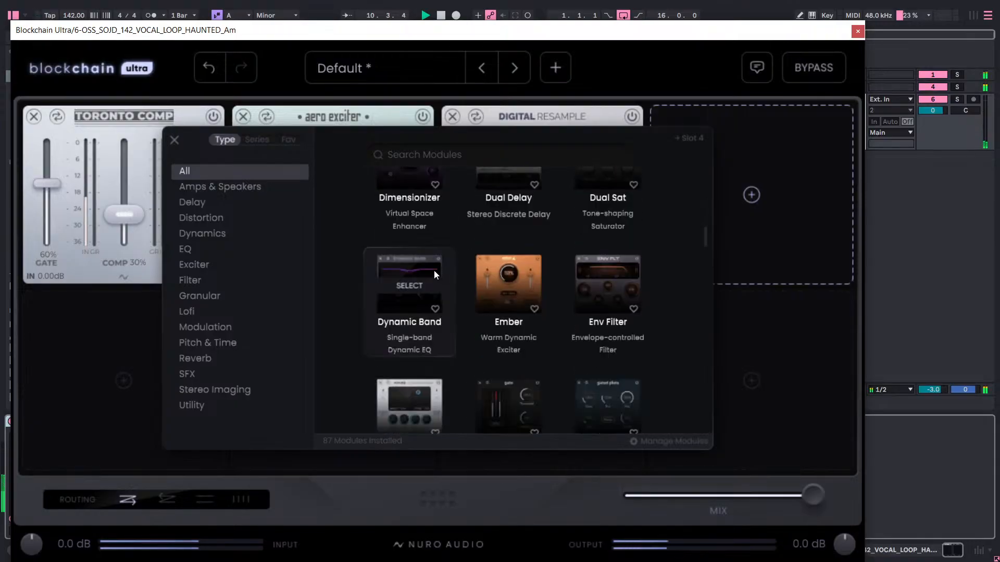
scroll(433, 271, "down", 3)
scroll(417, 267, "down", 2)
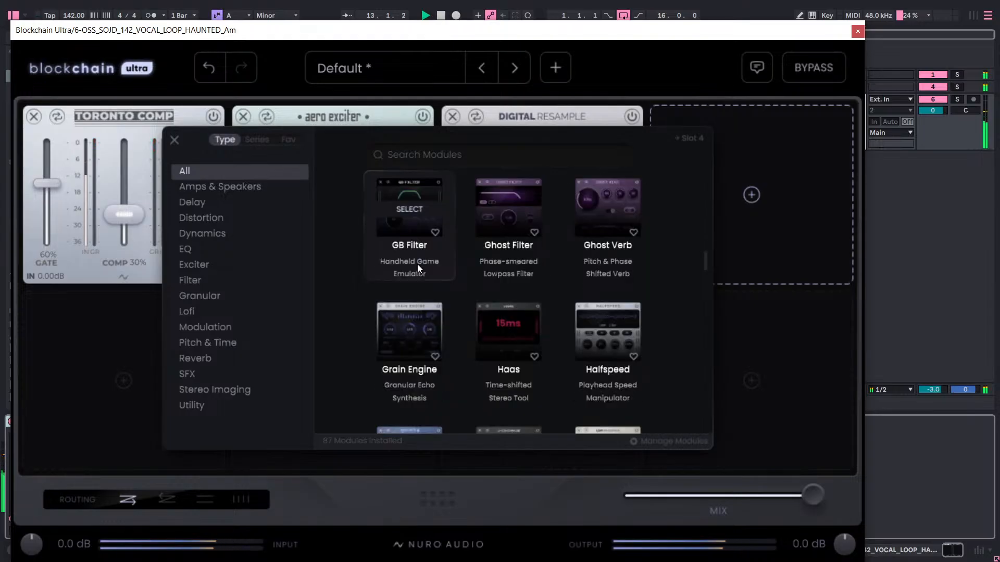
left_click(417, 265)
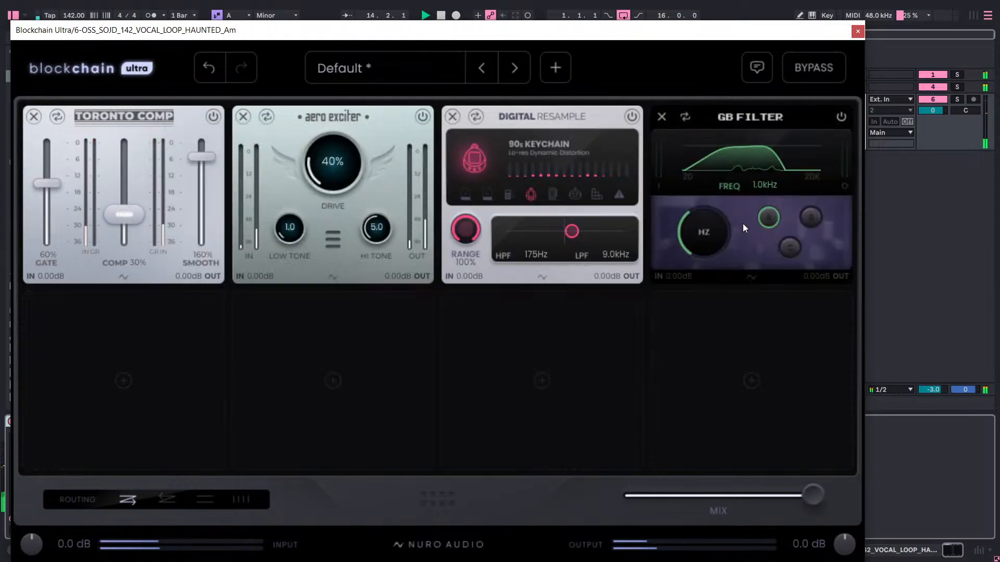
Raise the GB Filter frequency to about 4.9 kHz during playback, try mode C, and switch to mode B.
left_click_drag(701, 236, 712, 209)
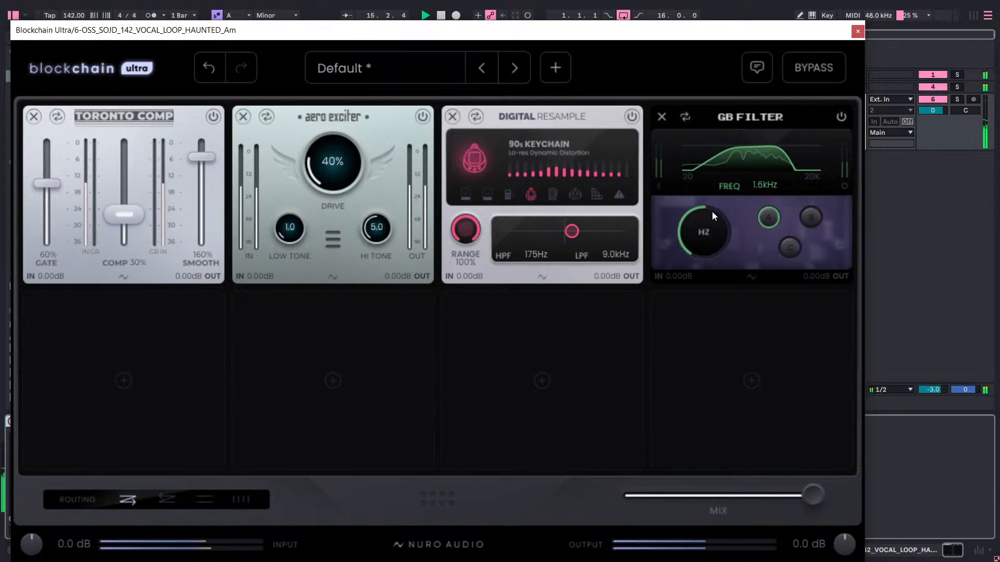
key("space")
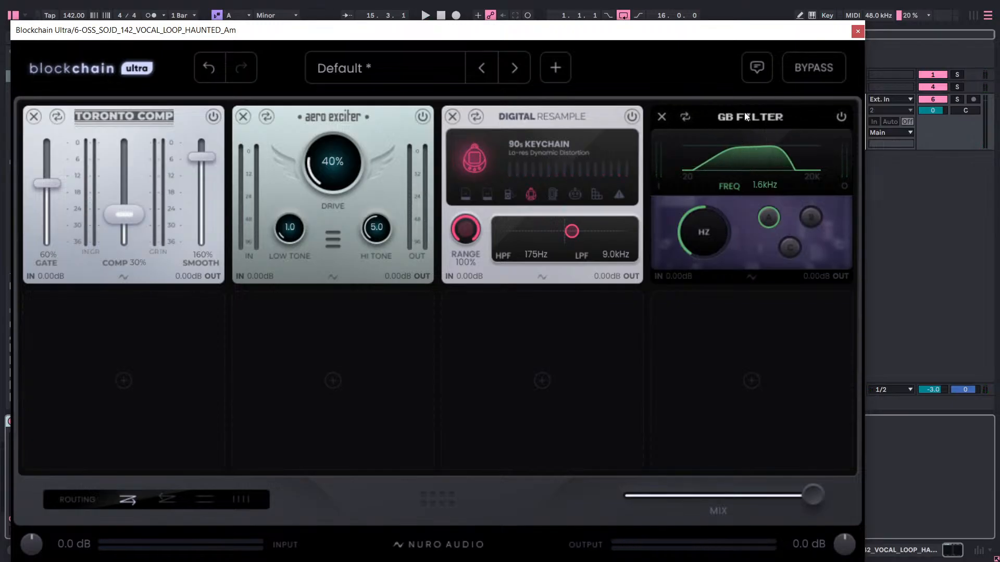
key("space")
key("space")
left_click_drag(708, 233, 726, 175)
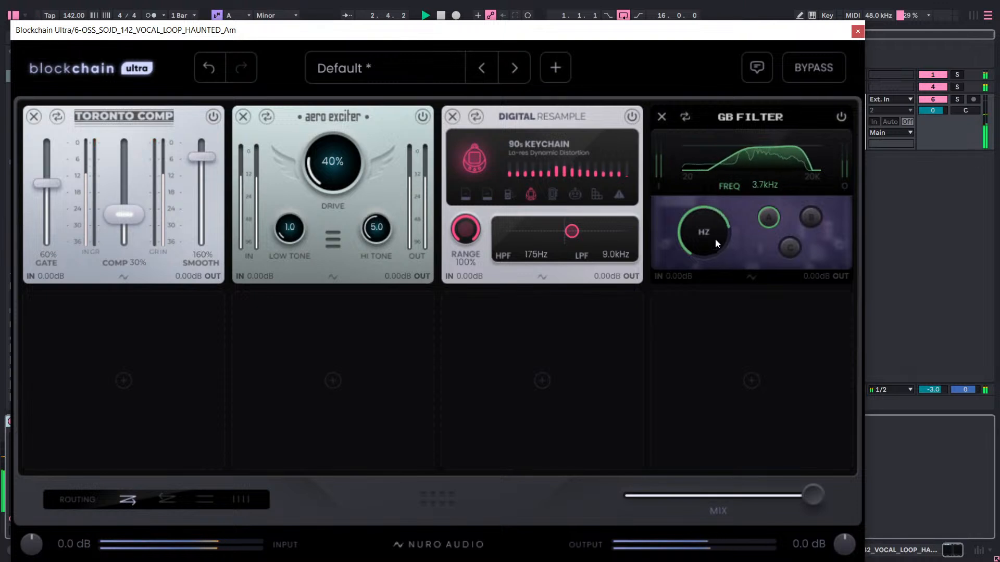
left_click(791, 250)
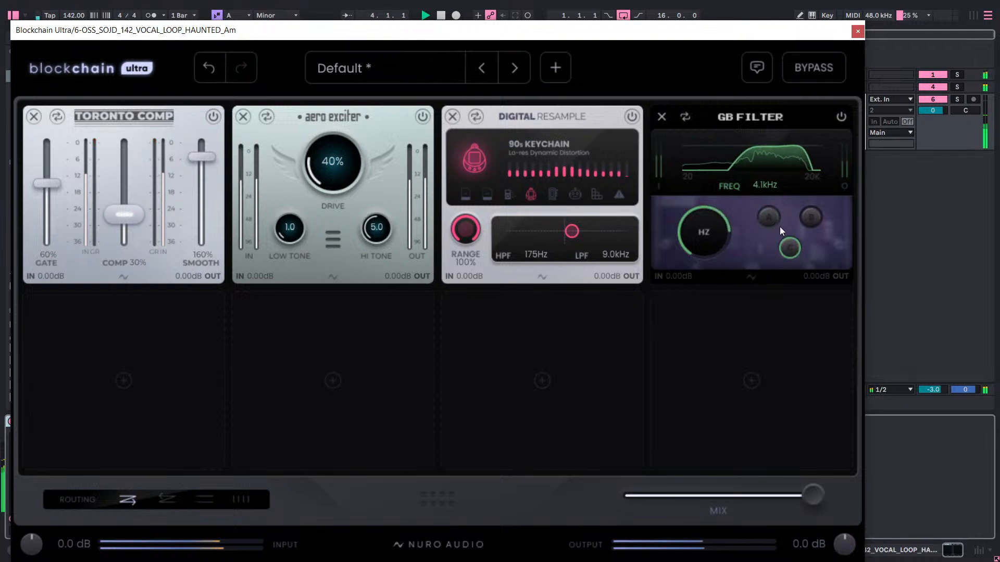
left_click_drag(705, 234, 705, 233)
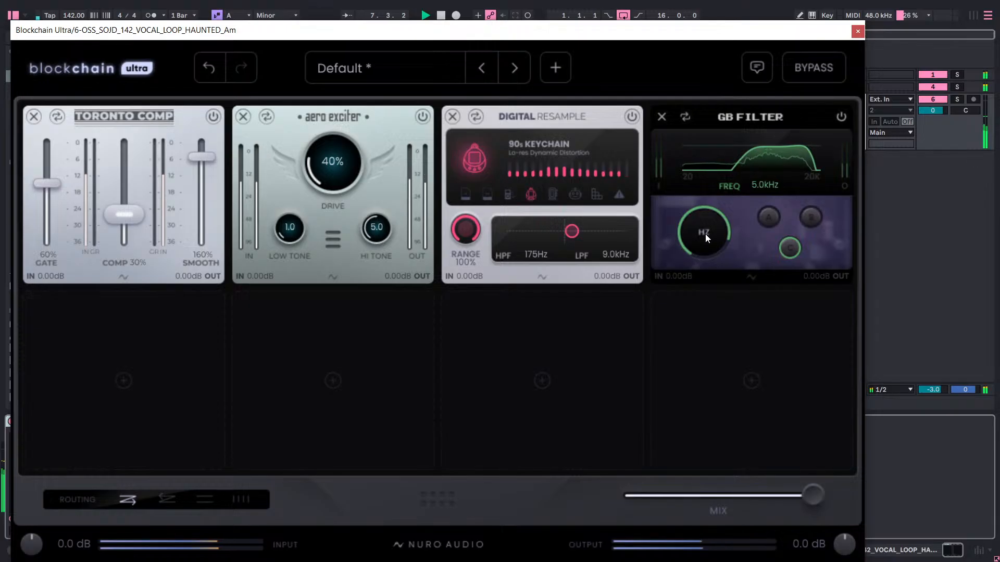
left_click(813, 220)
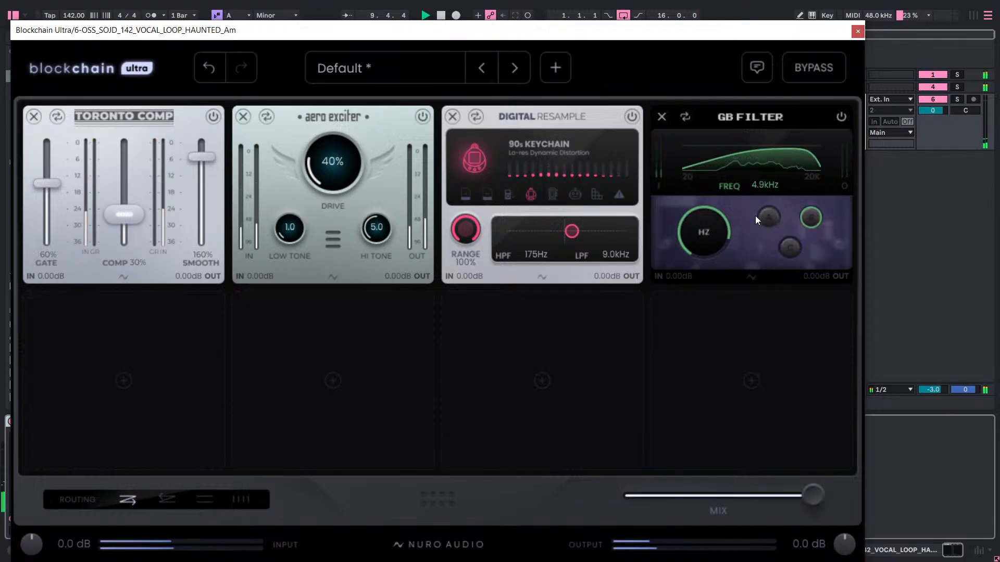
Try the GB Filter at about 2.9 kHz and 1.9 kHz, switch it to mode C, and raise its frequency to about 4.8 kHz.
left_click_drag(768, 185, 767, 208)
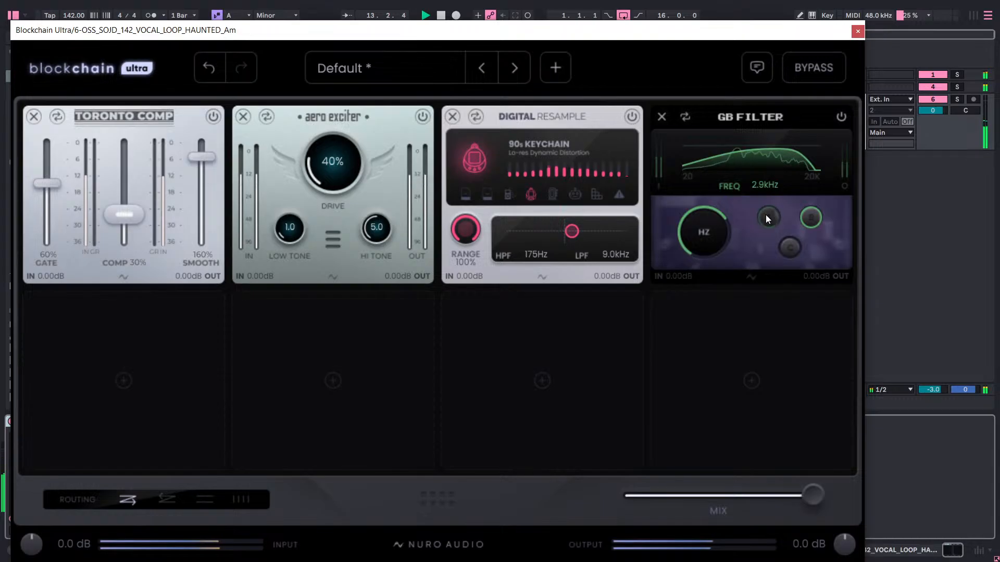
left_click(766, 215)
left_click_drag(720, 233, 719, 279)
left_click(790, 249)
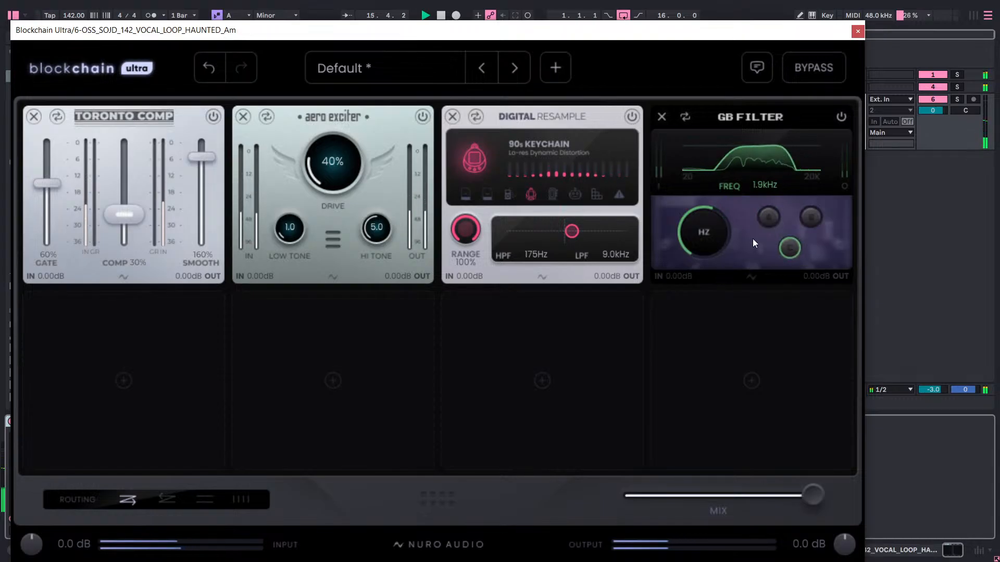
mouse_move(704, 237)
left_mouse_down()
mouse_move(716, 211)
mouse_move(715, 232)
mouse_move(720, 226)
left_mouse_up()
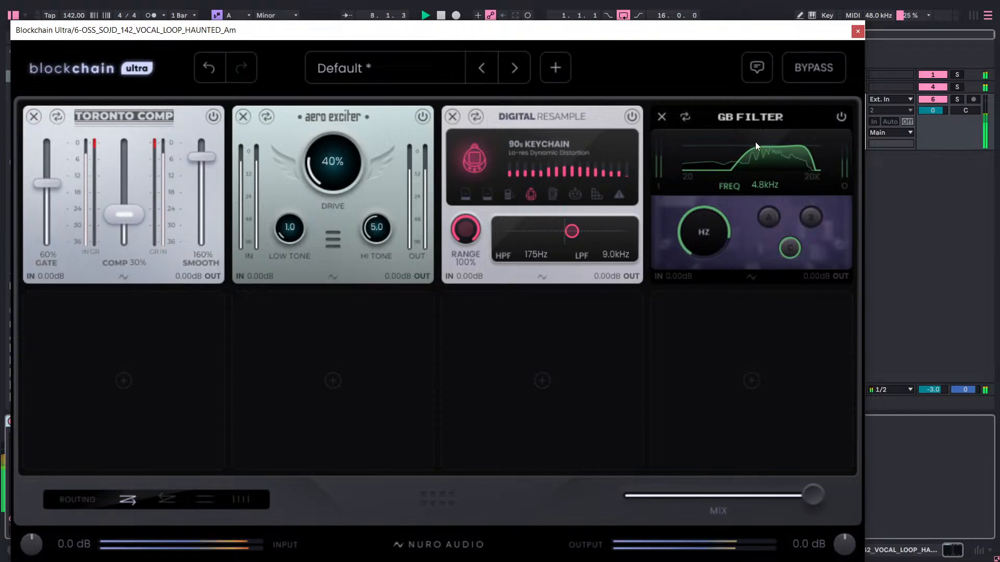
Move the GB Filter ahead of the Digital Resample, undo the stray output gain change, and lower the filter frequency to about 3.6 kHz.
left_click_drag(761, 116, 595, 125)
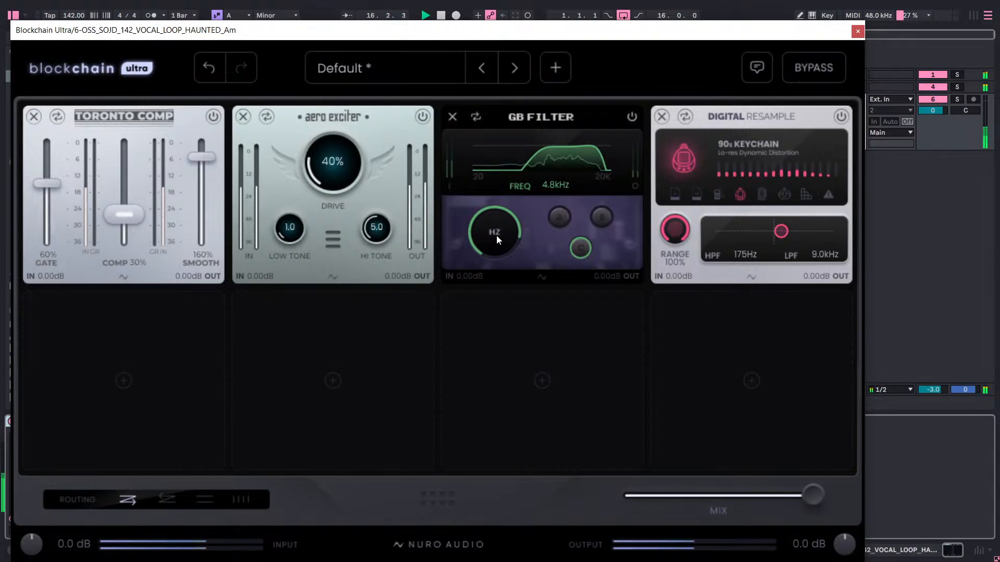
mouse_move(130, 214)
left_mouse_down()
mouse_move(136, 204)
mouse_move(137, 213)
left_mouse_up()
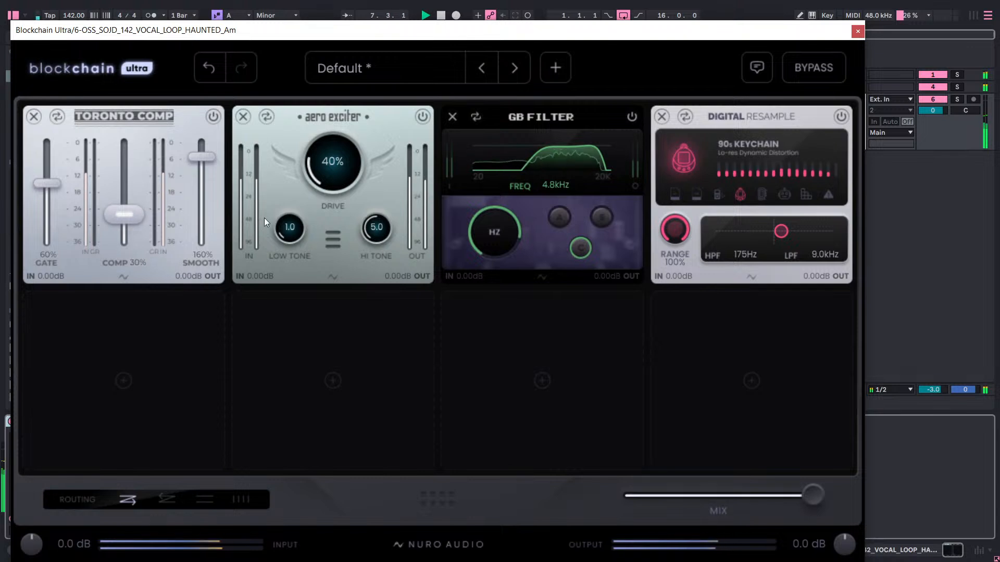
mouse_move(502, 231)
left_mouse_down()
mouse_move(517, 201)
mouse_move(513, 240)
mouse_move(495, 235)
mouse_move(513, 244)
left_mouse_up()
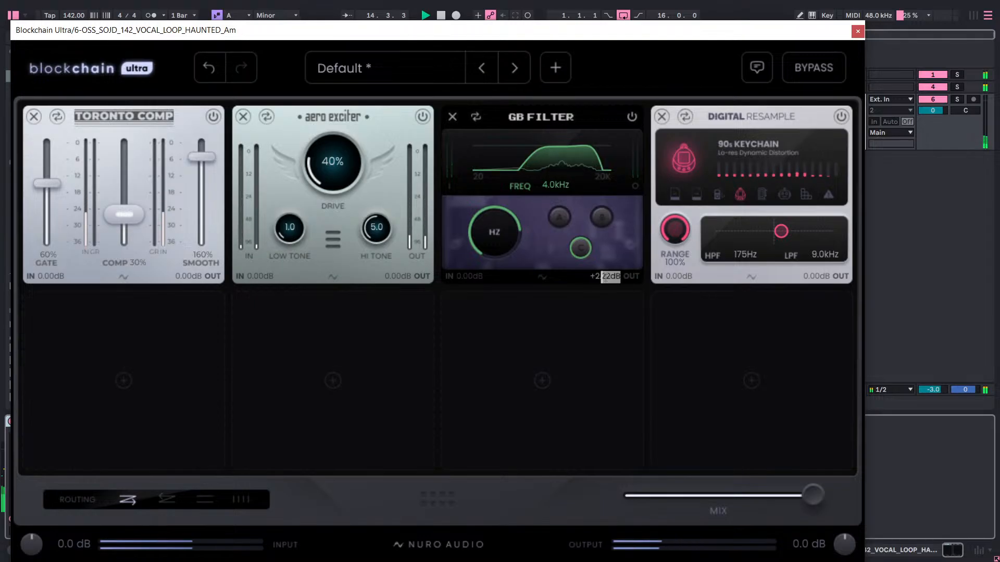
left_click(210, 68)
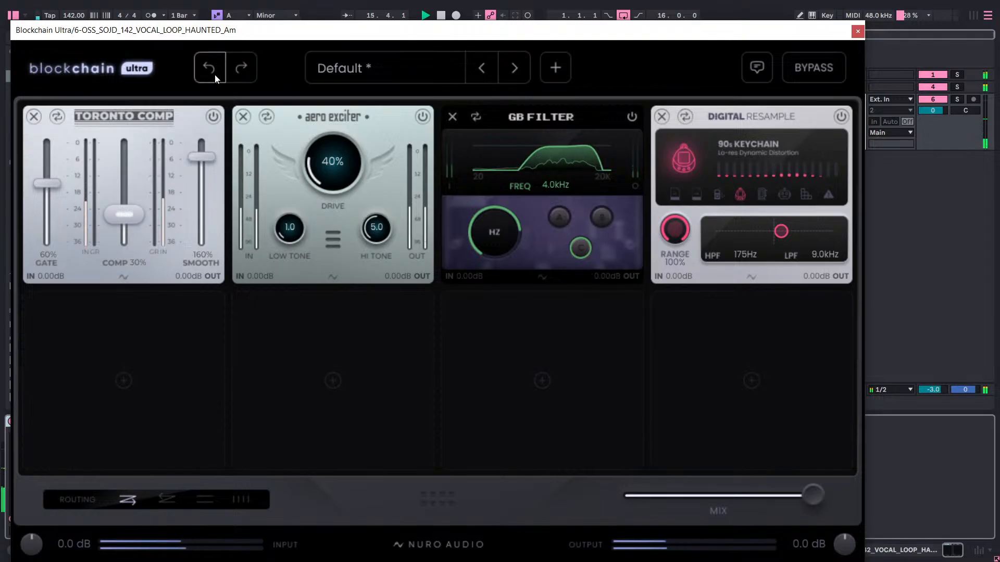
left_click_drag(498, 246, 502, 238)
mouse_move(343, 166)
left_mouse_down()
mouse_move(342, 137)
mouse_move(339, 161)
mouse_move(342, 152)
mouse_move(318, 164)
mouse_move(339, 193)
mouse_move(334, 167)
mouse_move(332, 175)
left_mouse_up()
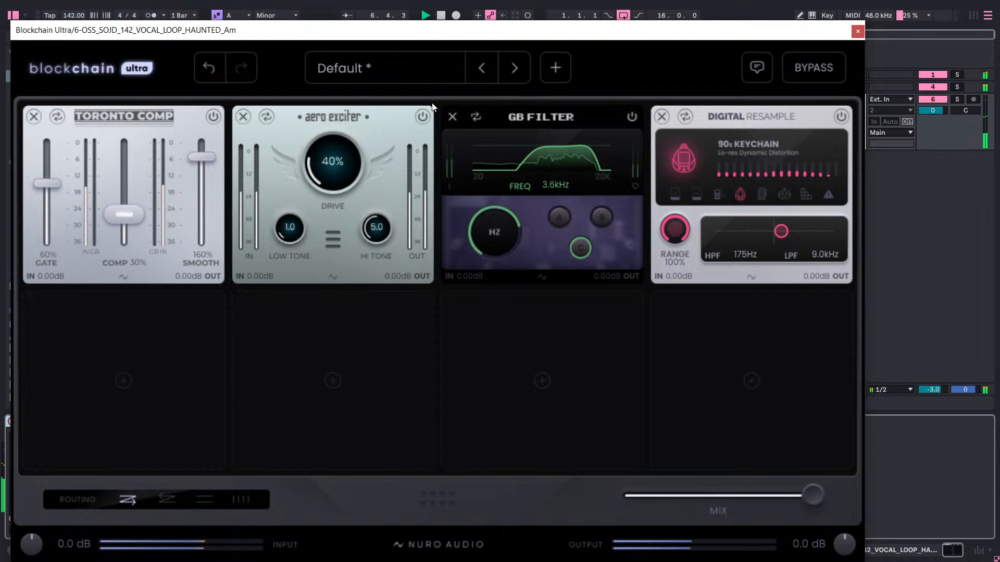
Bypass the Aero Exciter and move the Digital Resample back ahead of the GB Filter.
left_click(423, 117)
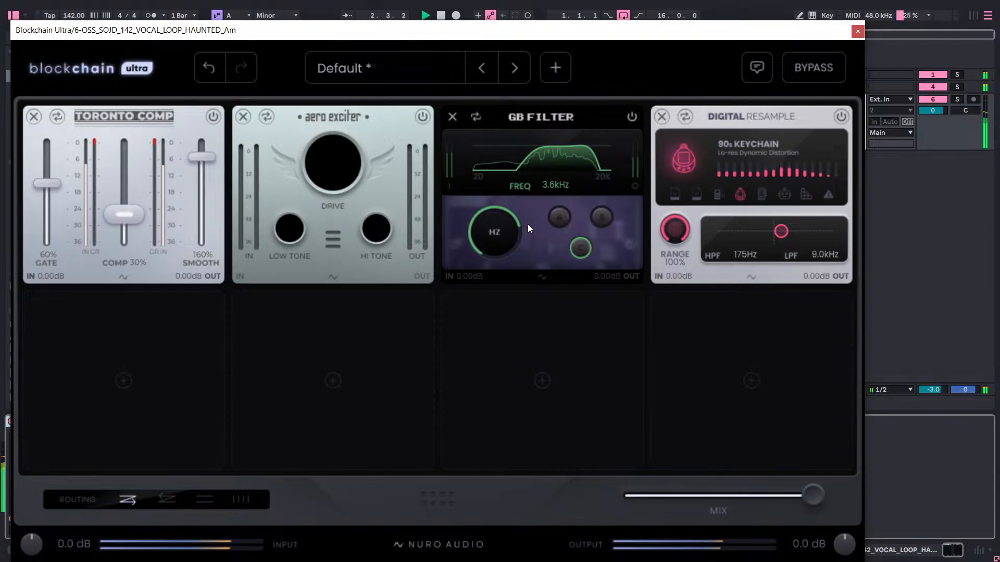
left_click_drag(734, 118, 554, 118)
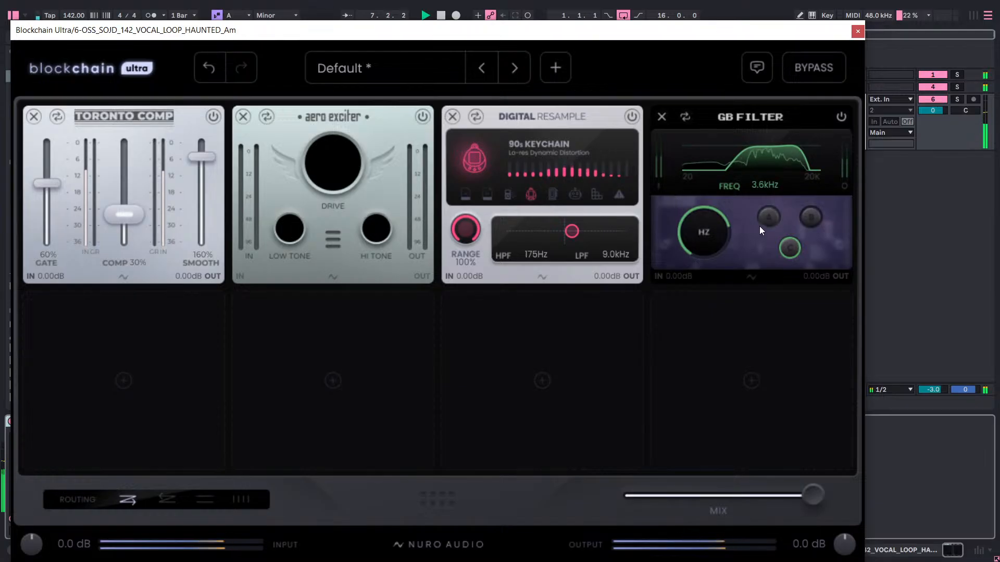
Raise the GB Filter frequency during playback, trying about 7.2 kHz and settling on 6.0 kHz.
left_click_drag(713, 234, 731, 196)
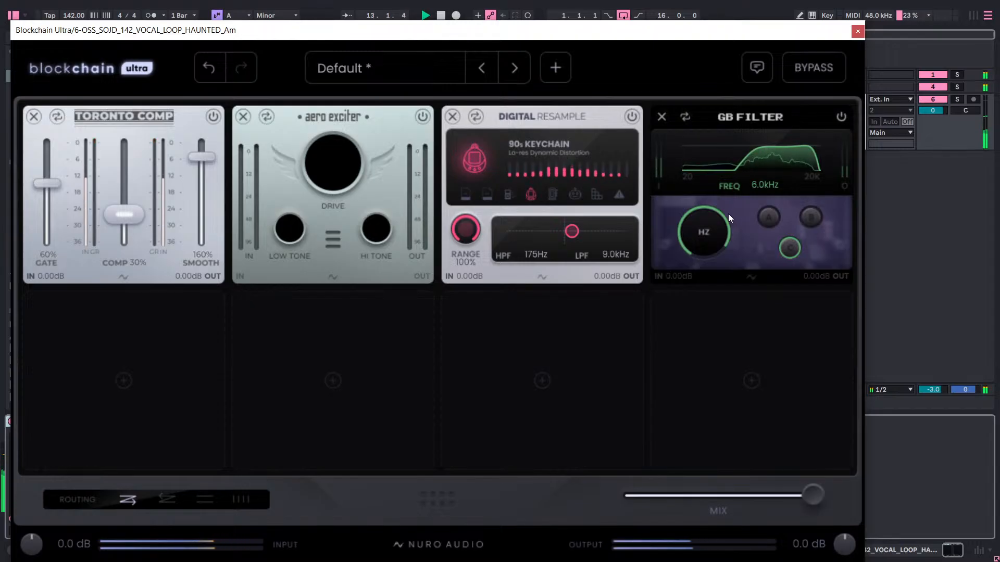
left_click_drag(719, 227, 722, 218)
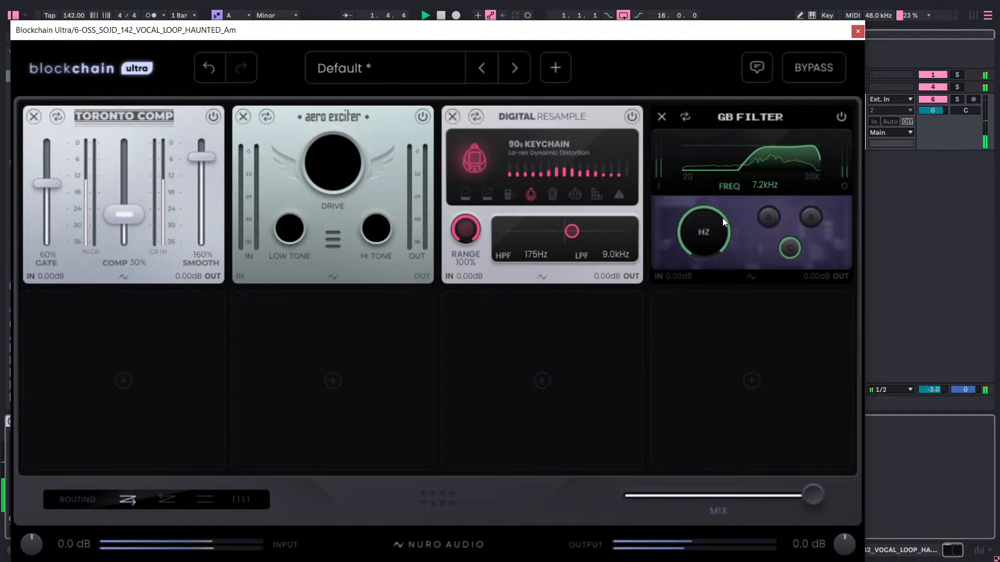
left_click_drag(723, 218, 723, 236)
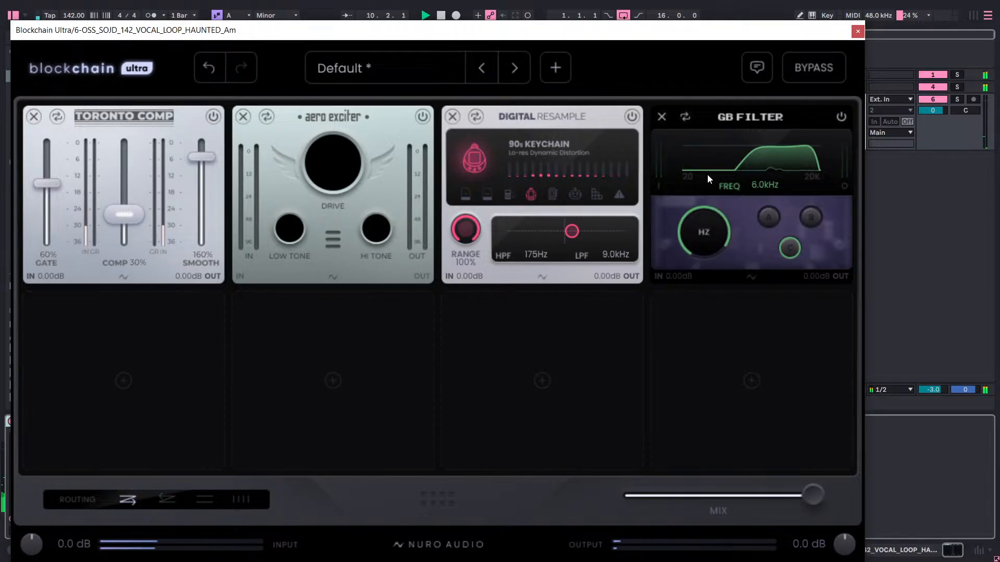
Re-enable the Aero Exciter, try it at the end of the chain, and return it to the second slot.
left_click(148, 364)
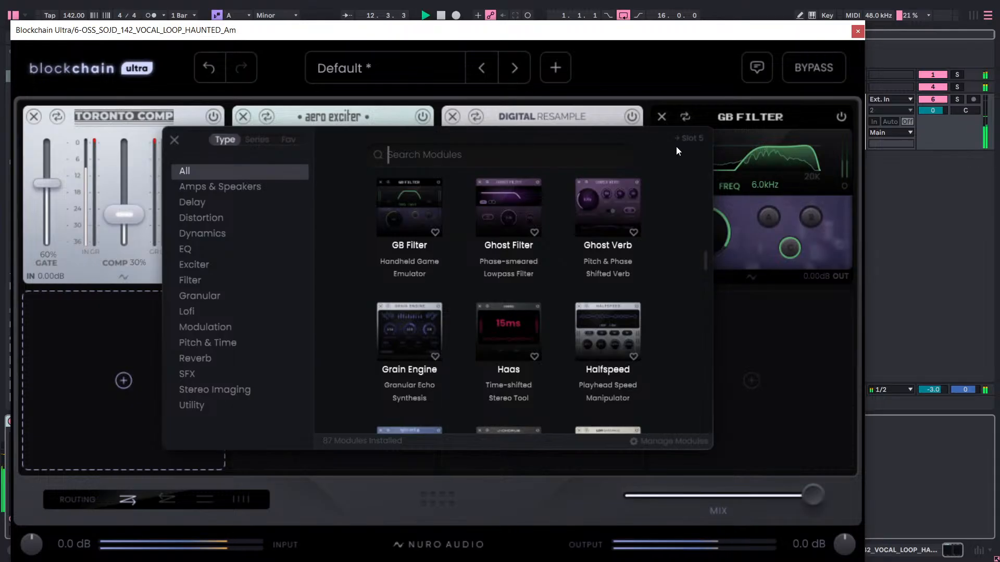
left_click(110, 372)
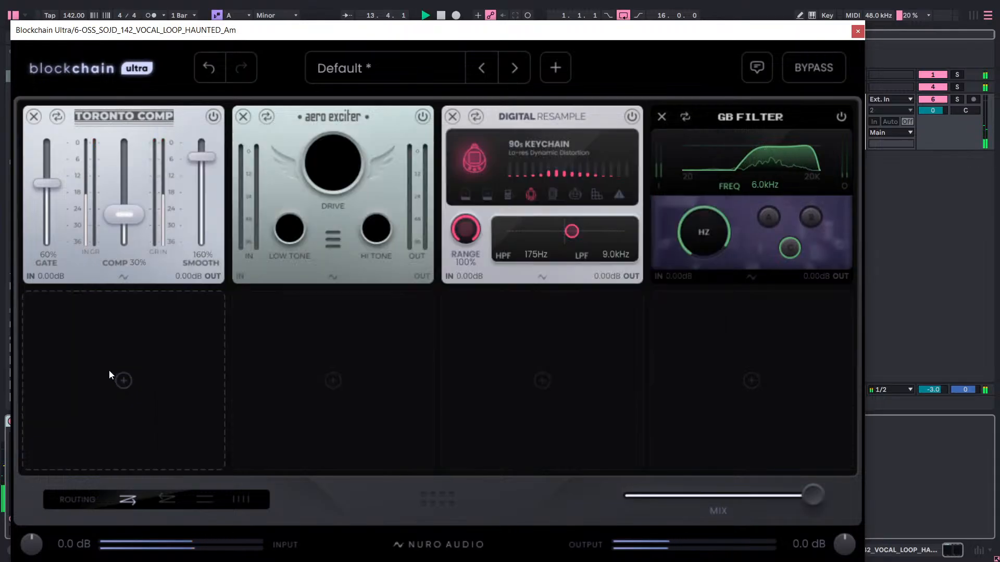
left_click(421, 119)
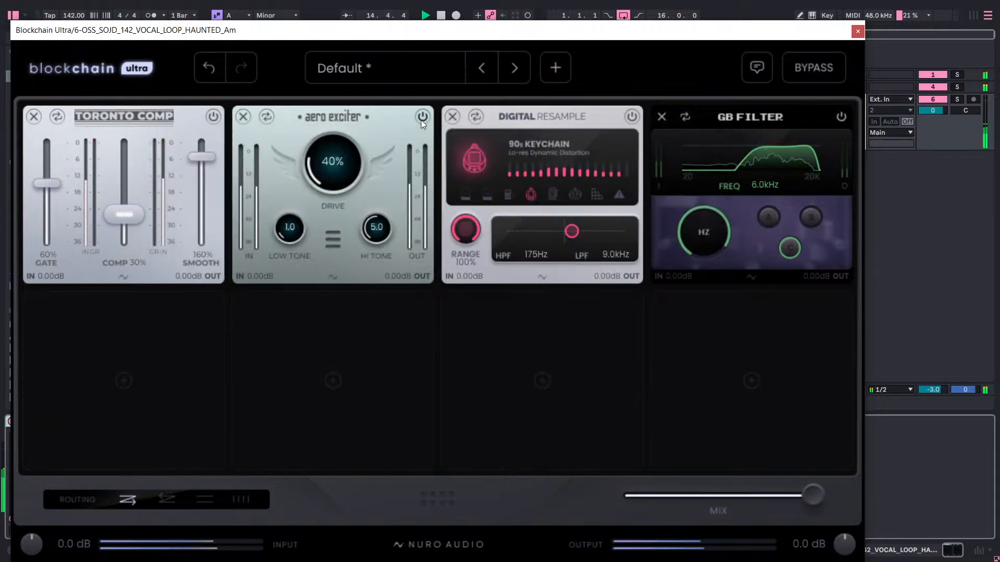
left_click_drag(366, 112, 713, 122)
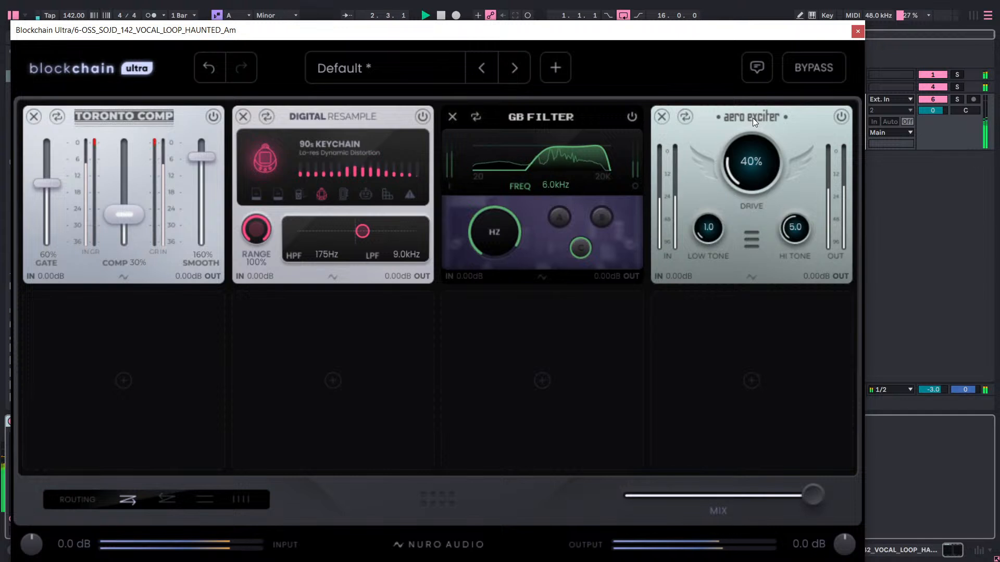
left_click_drag(752, 118, 383, 117)
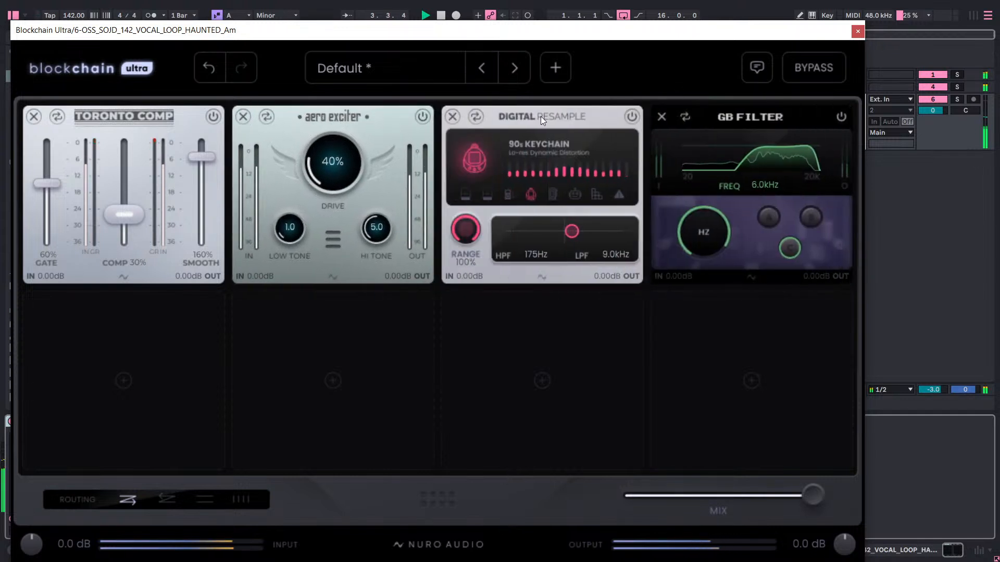
Compare the sound with the GB Filter and the Digital Resample bypassed in turn, and re-enable both modules.
left_click(181, 294)
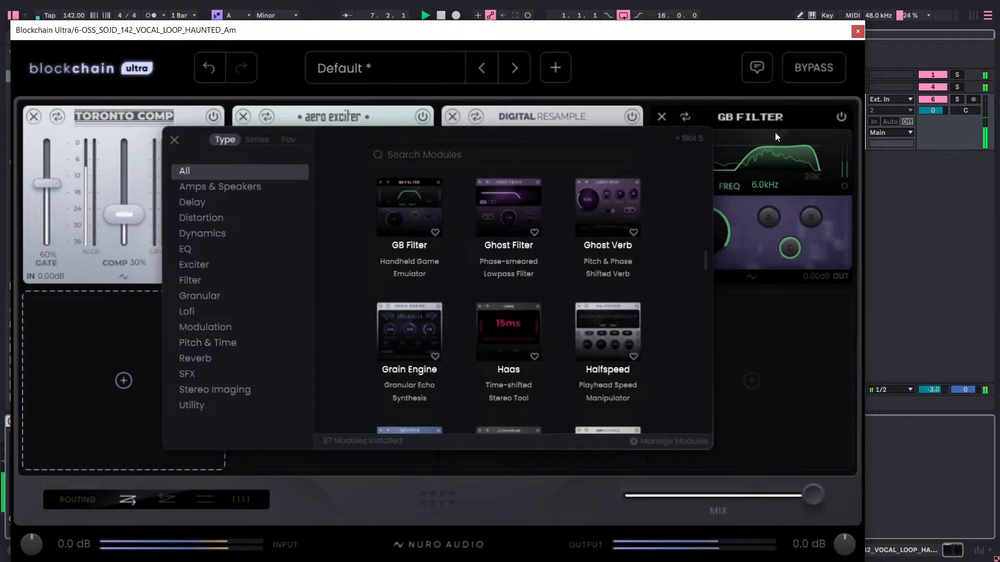
left_click(845, 119)
left_click(846, 117)
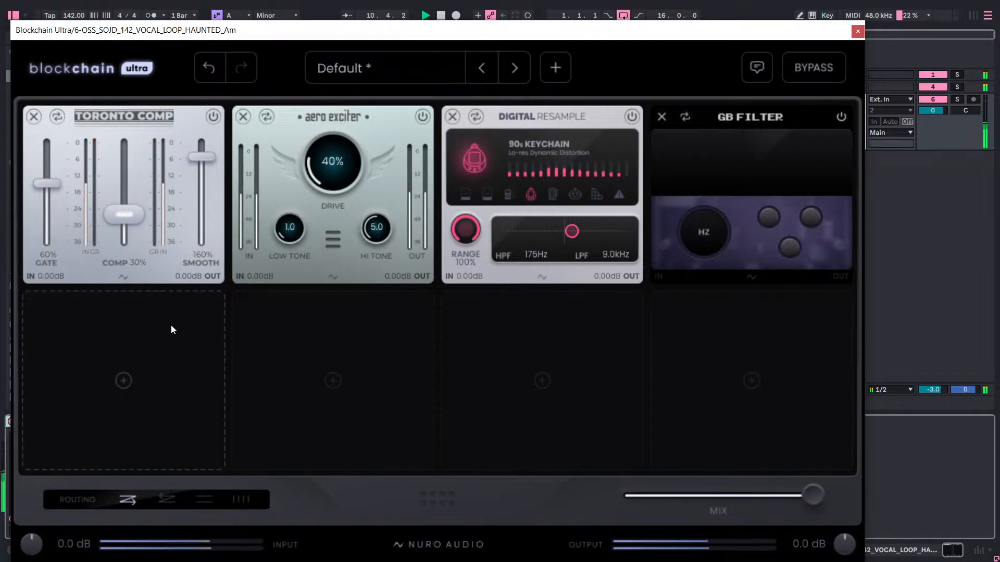
left_click(839, 121)
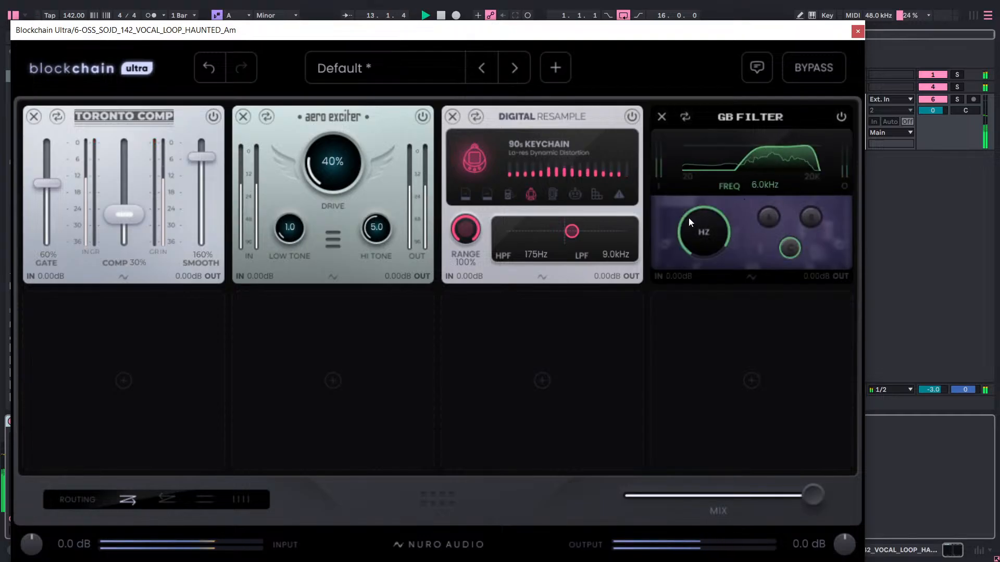
left_click(632, 116)
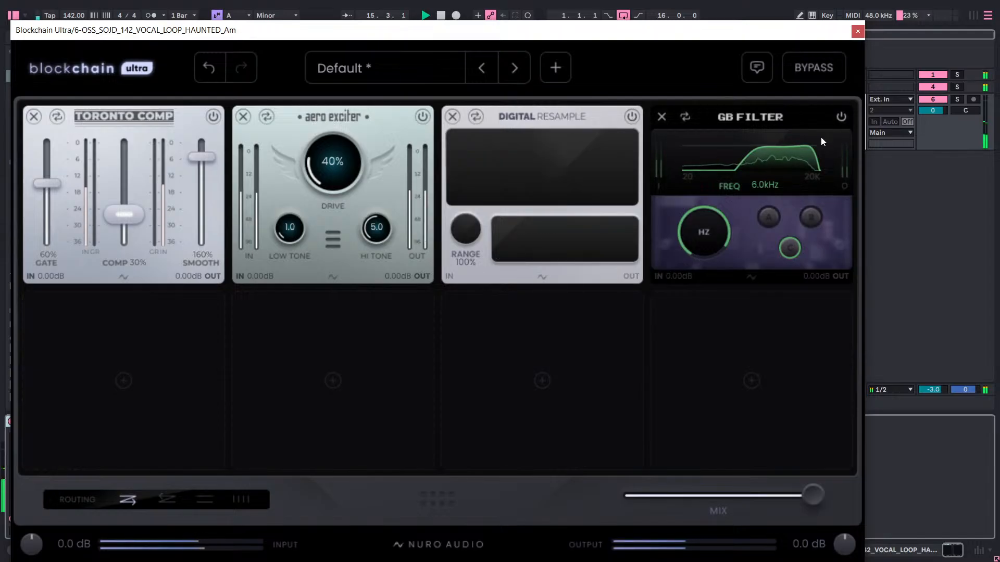
left_click(841, 120)
left_click(841, 120)
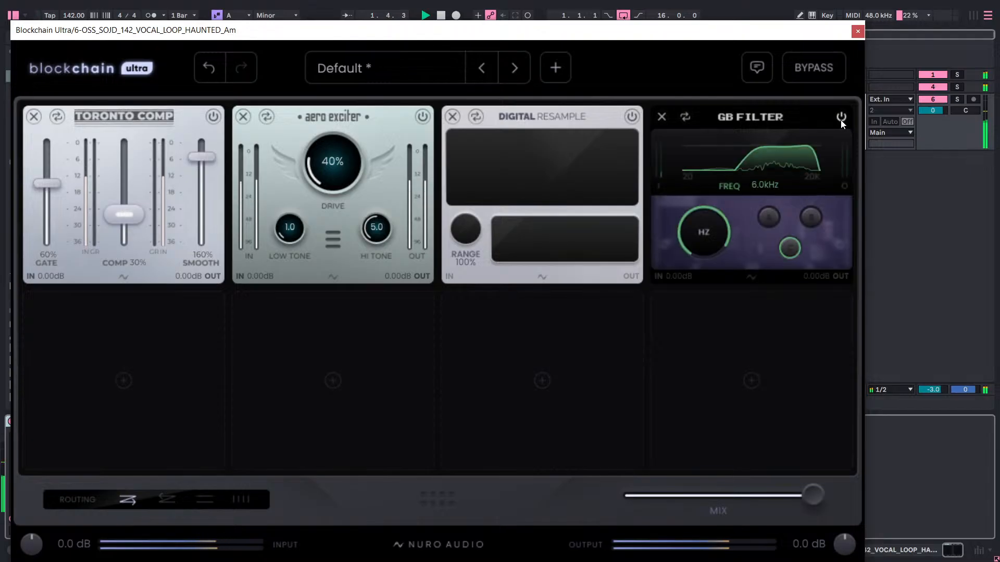
left_click(631, 117)
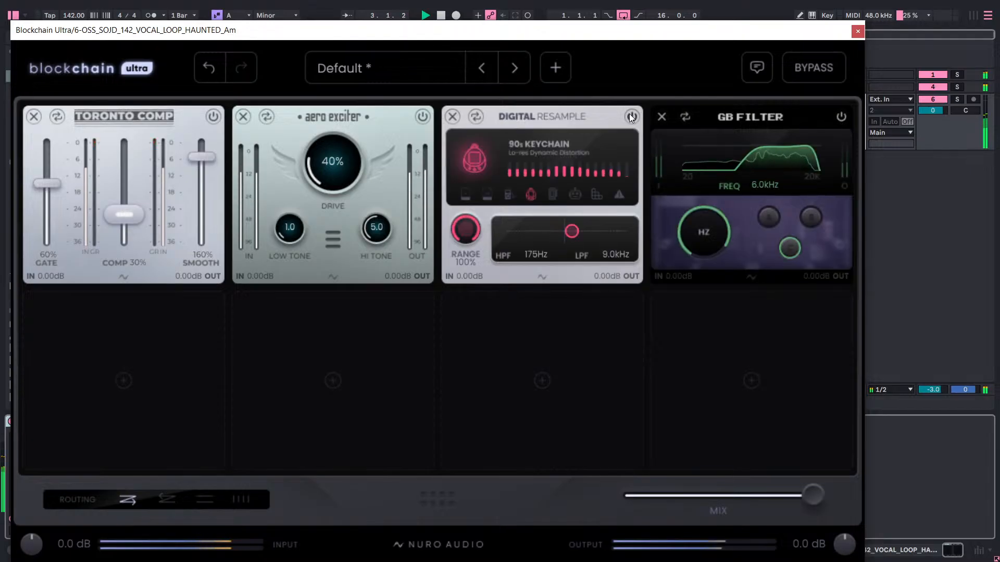
Browse the Lofi modules available for the fifth slot and close the module browser without adding one.
left_click(133, 361)
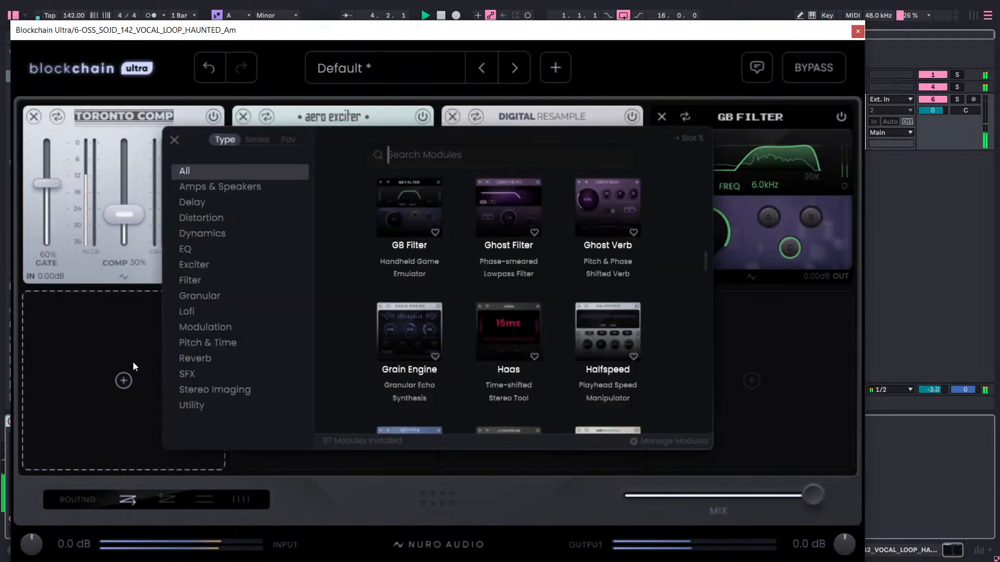
left_click(195, 316)
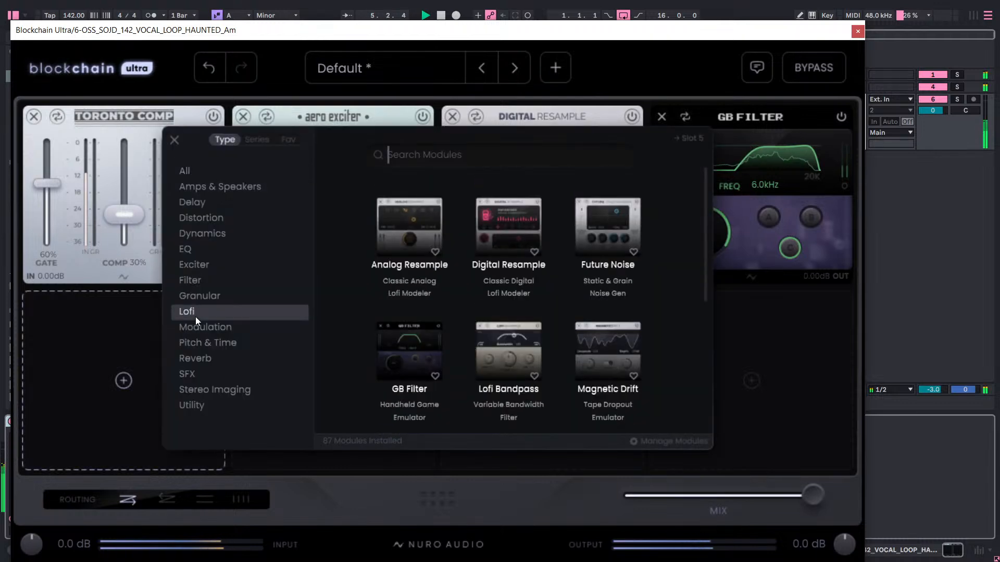
scroll(379, 289, "down", 5)
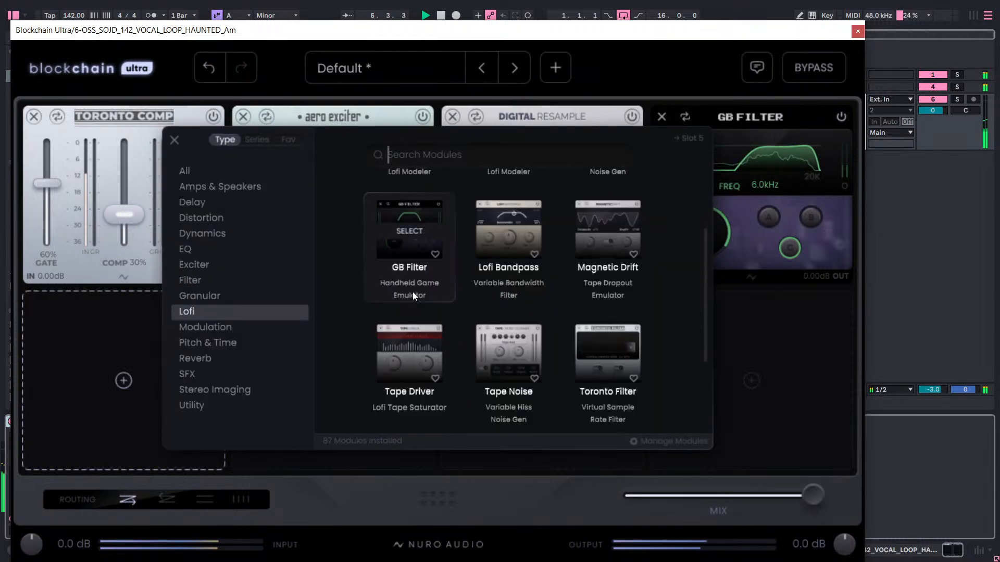
scroll(412, 292, "down", 1)
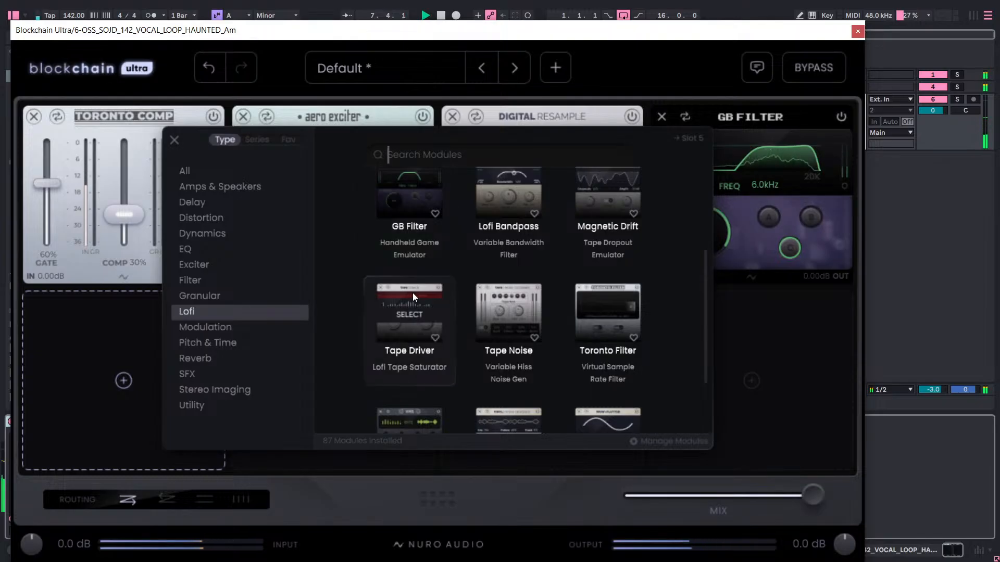
scroll(412, 293, "down", 1)
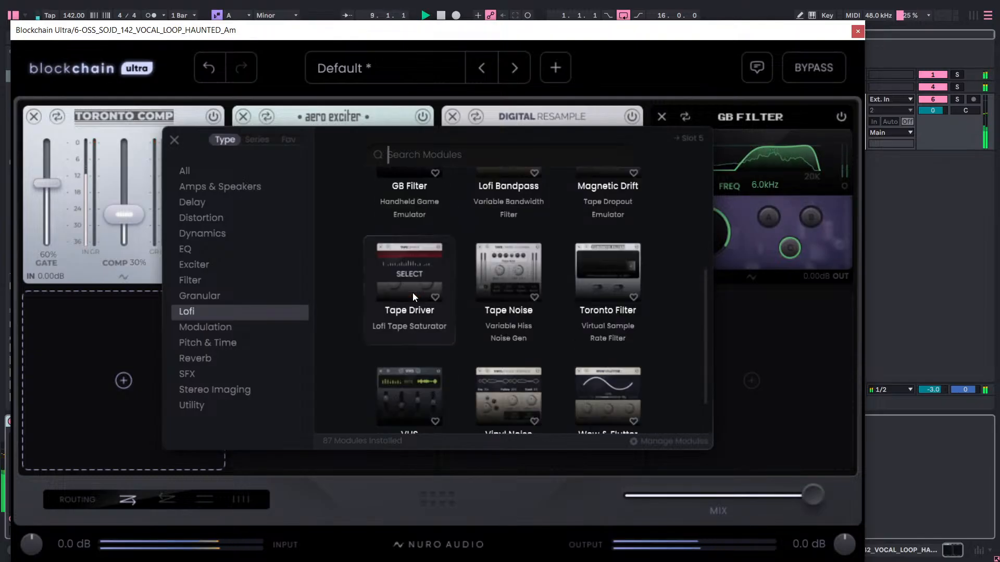
left_click(753, 118)
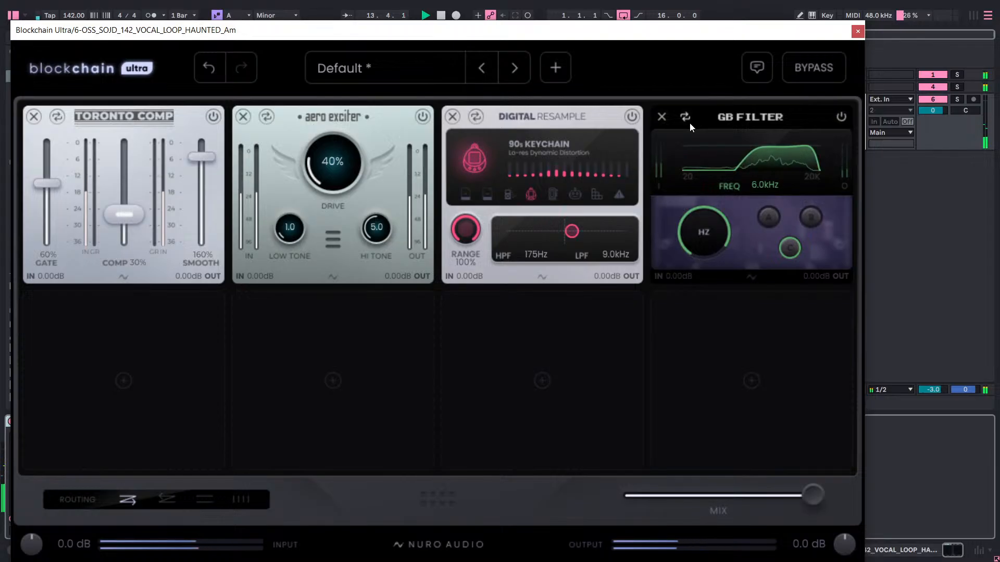
Restart playback to try the GB Filter in mode A, and remove the module from the fourth slot.
key("space")
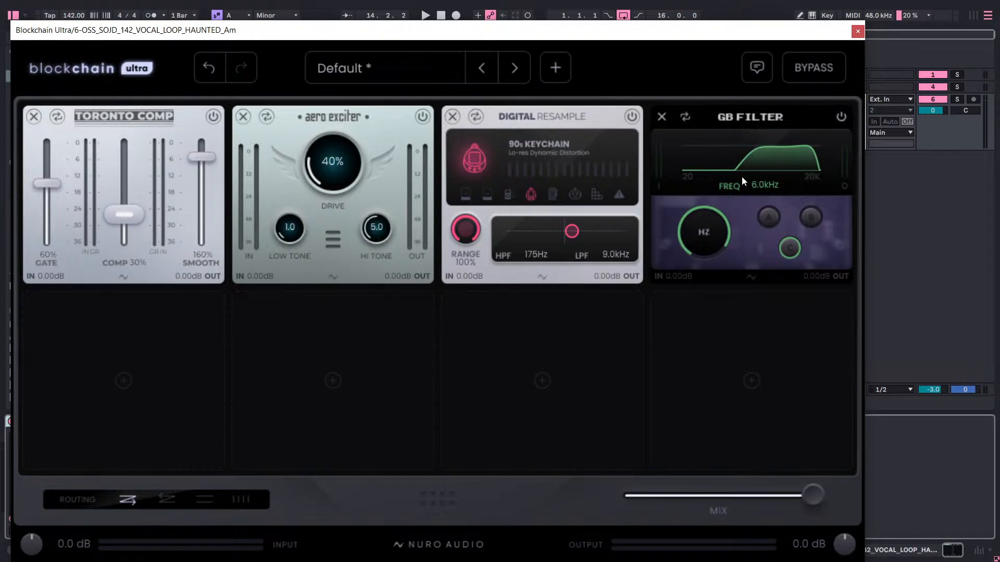
key("space")
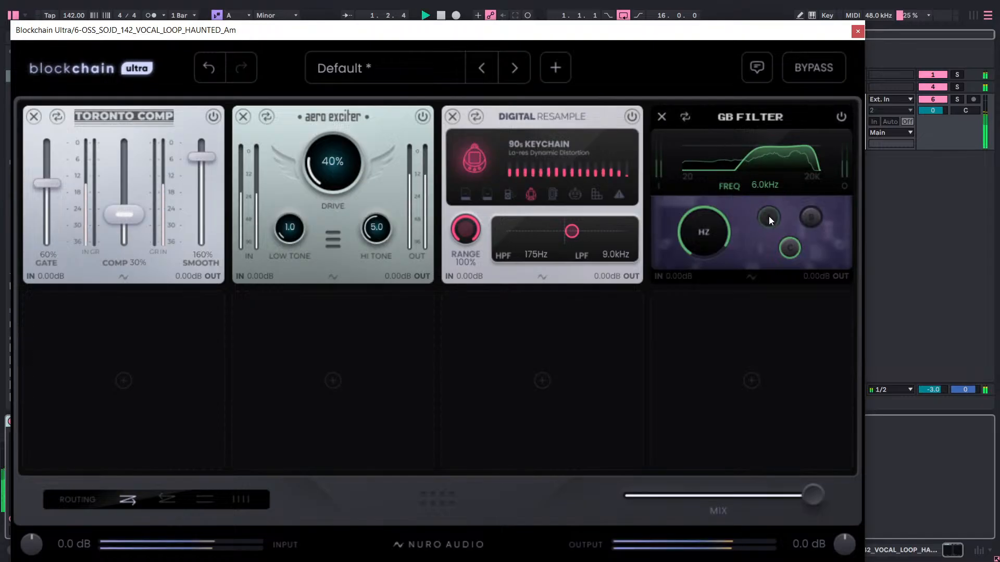
left_click(768, 216)
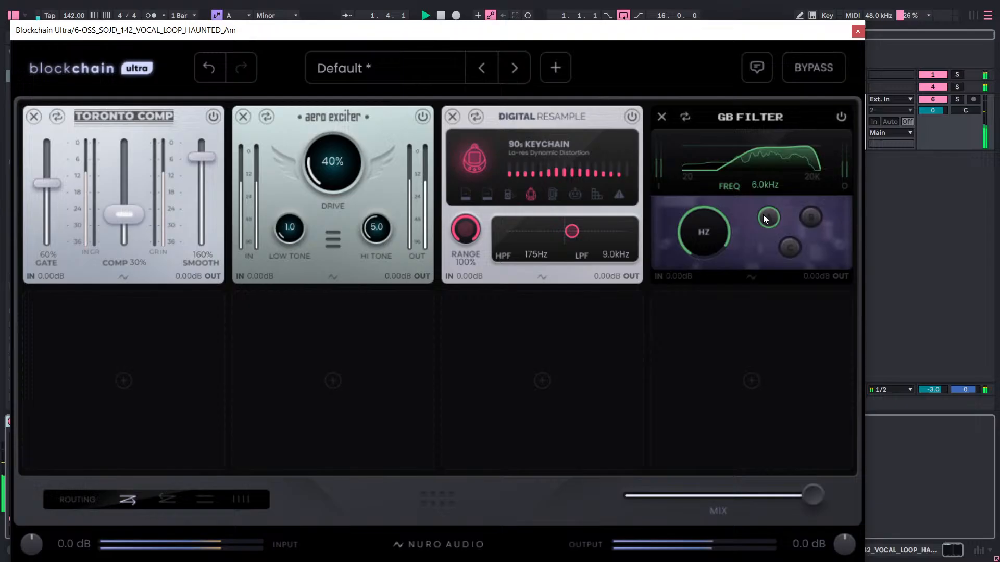
left_click(661, 116)
Browse the Pitch & Time, Exciter and Filter modules for the fourth slot and add the Megaphone.
left_click(693, 188)
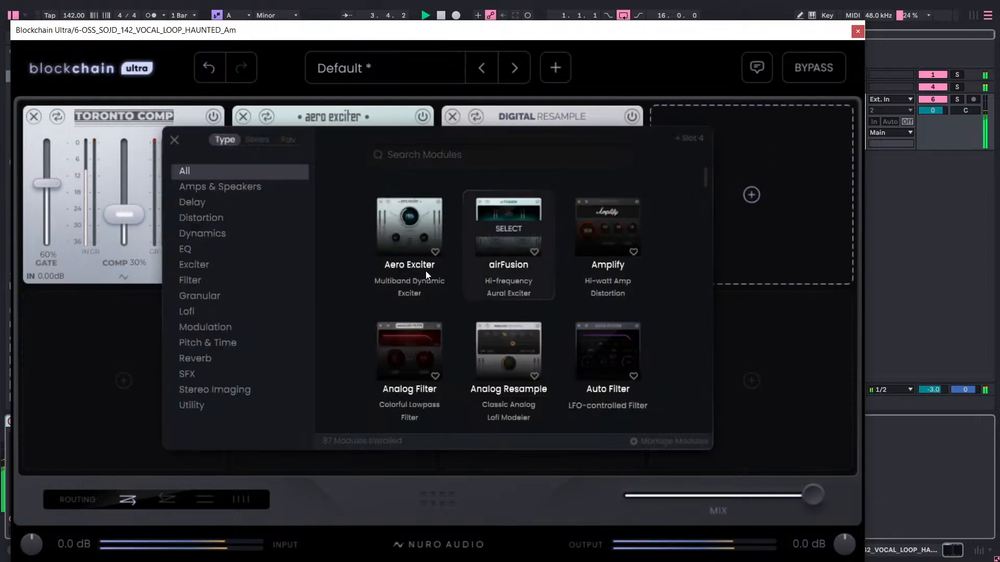
left_click(183, 341)
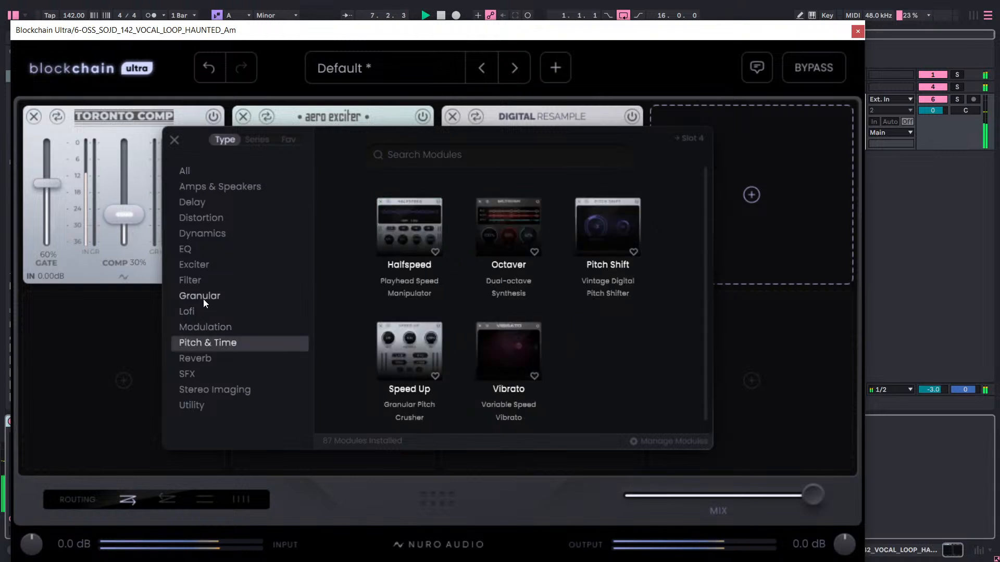
left_click(202, 265)
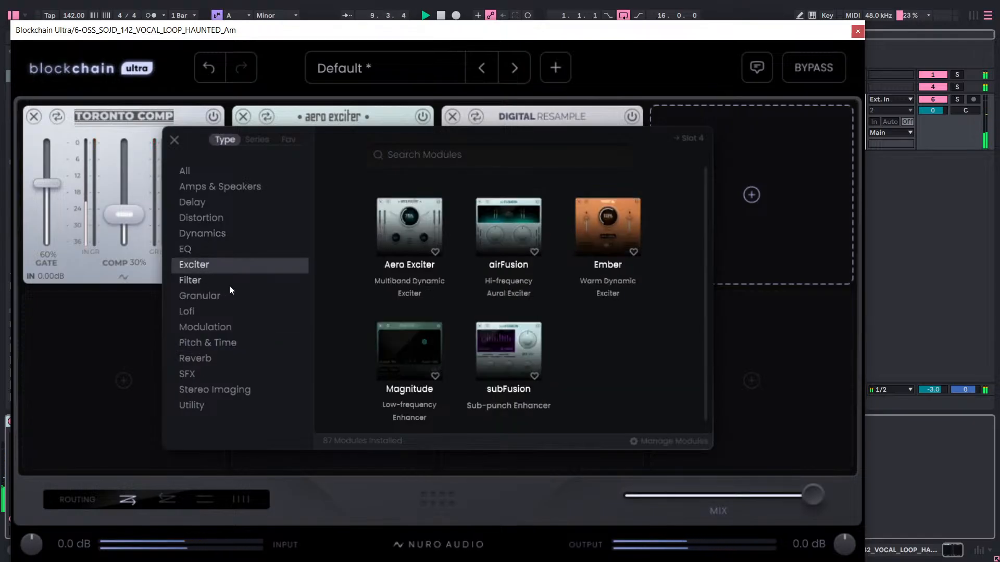
left_click(184, 283)
scroll(565, 324, "down", 3)
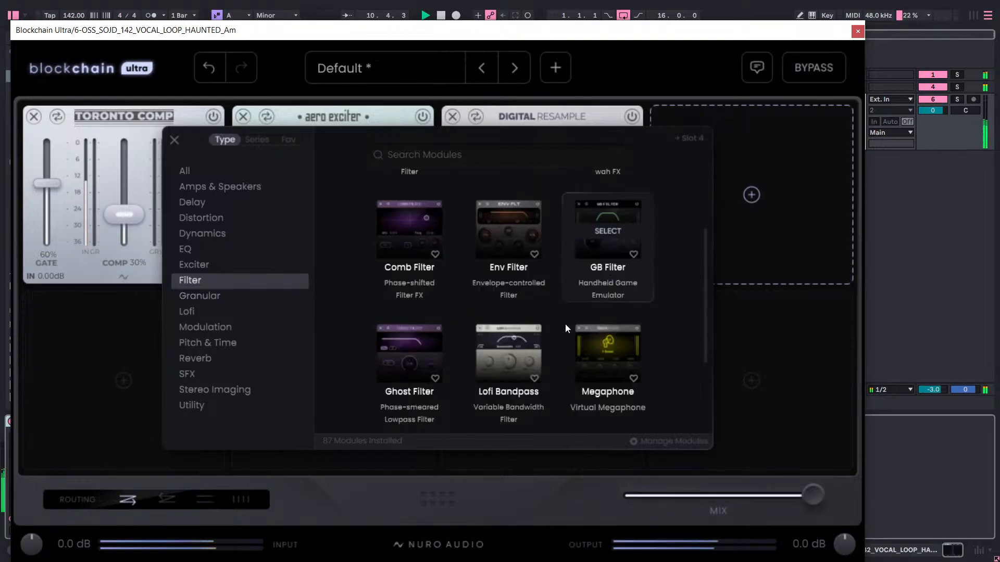
scroll(573, 318, "down", 1)
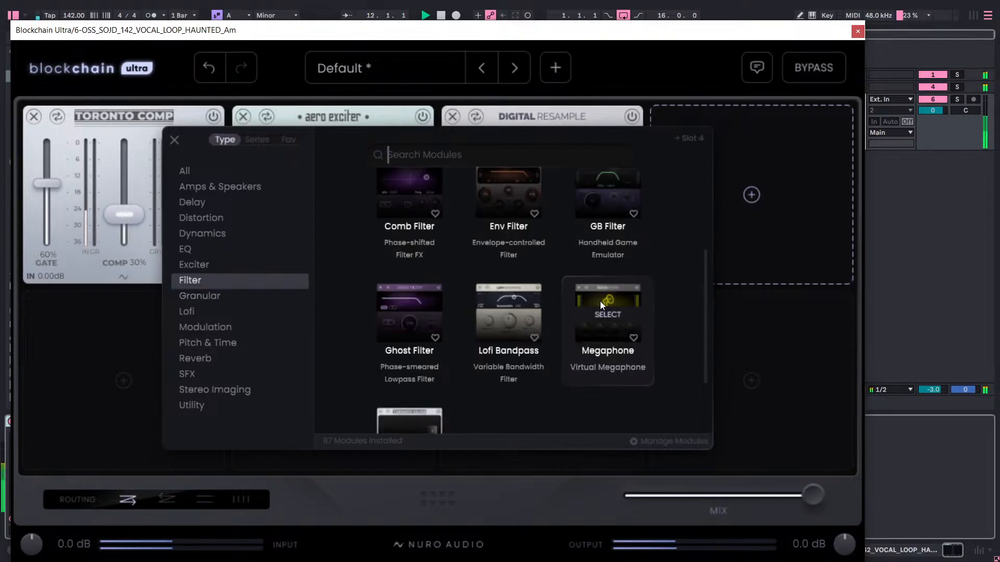
left_click(600, 301)
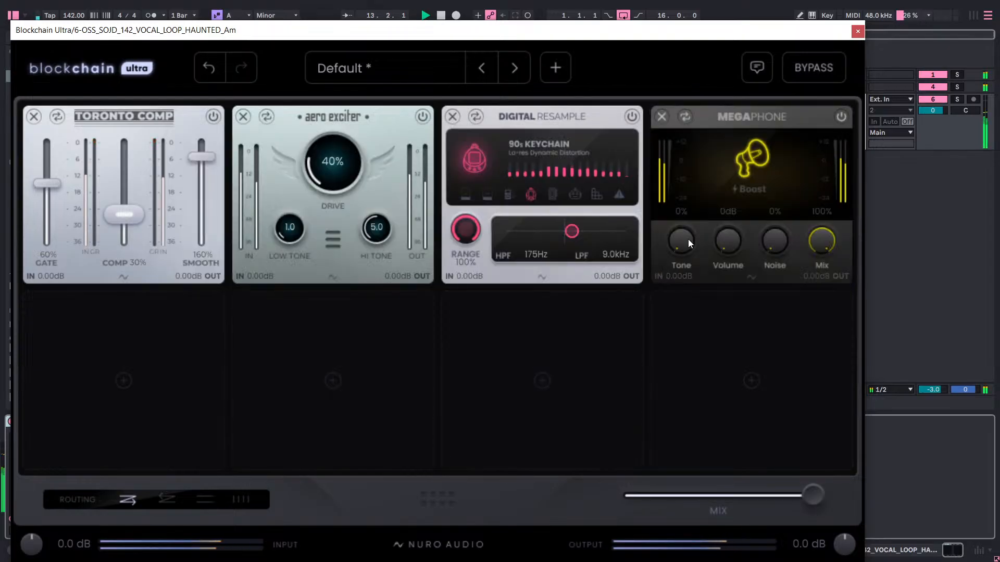
Set the Megaphone's volume to 6 dB and audition several tone amounts, settling on 65%.
left_click_drag(693, 236, 725, 156)
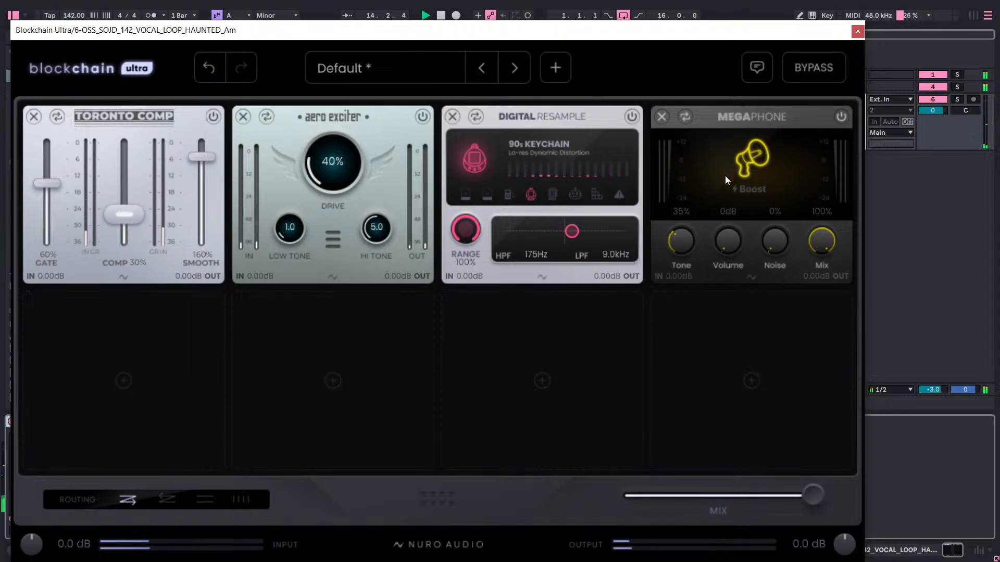
left_click_drag(677, 230, 739, 182)
left_click_drag(731, 242, 720, 288)
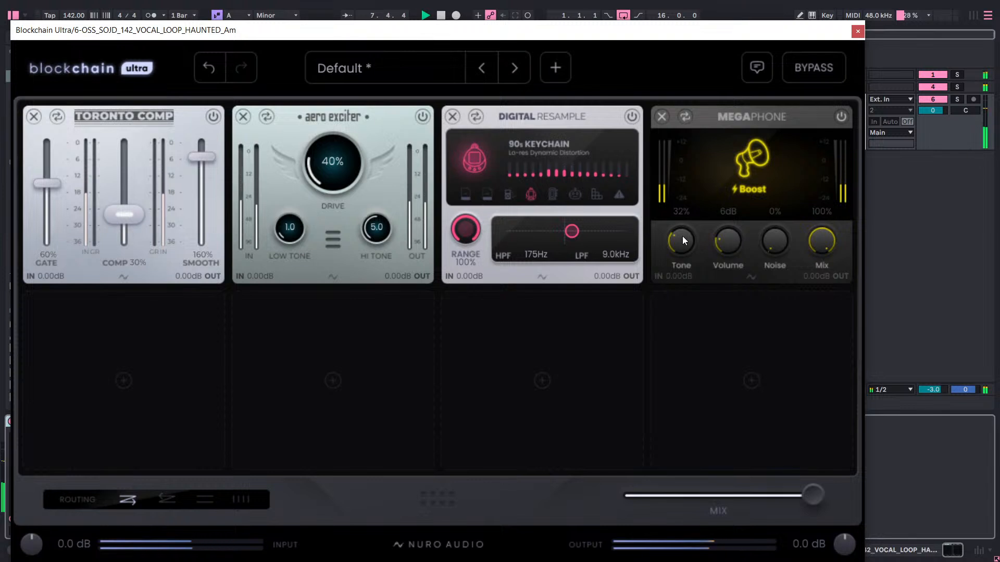
left_click_drag(682, 236, 729, 139)
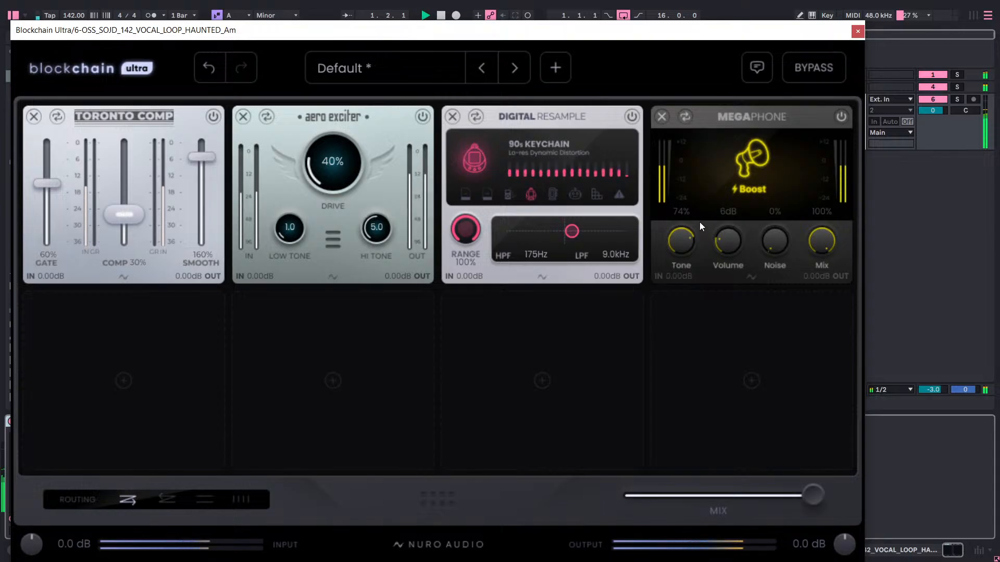
left_click_drag(698, 217, 727, 139)
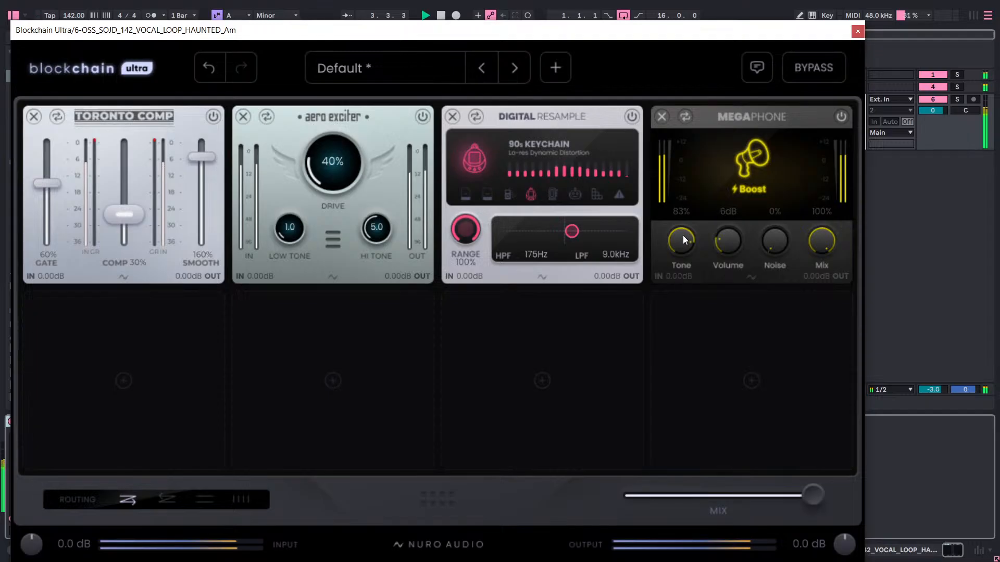
left_click_drag(682, 236, 670, 277)
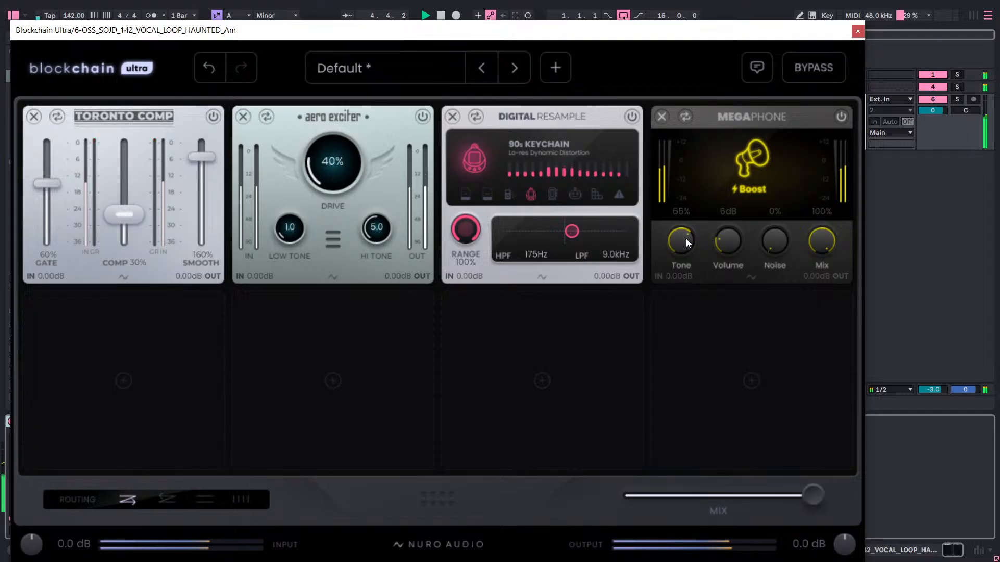
Try the Megaphone's noise at 200% with its mix lowered to 54% and 41%, and return the mix to 100%.
left_click_drag(760, 236, 789, 141)
left_click_drag(773, 226, 825, 88)
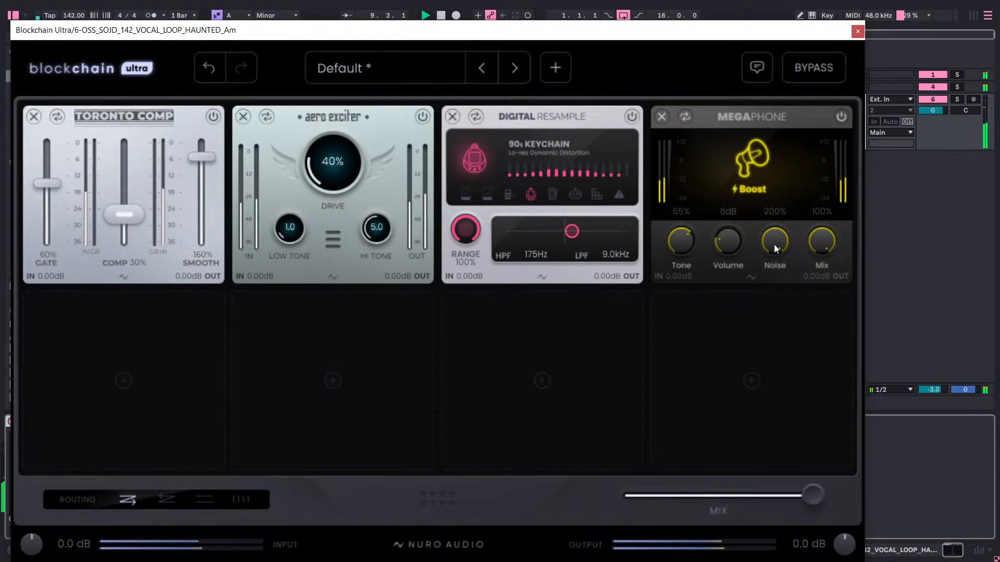
mouse_move(774, 245)
left_mouse_down()
mouse_move(763, 359)
mouse_move(776, 252)
left_mouse_up()
left_click_drag(827, 249, 792, 383)
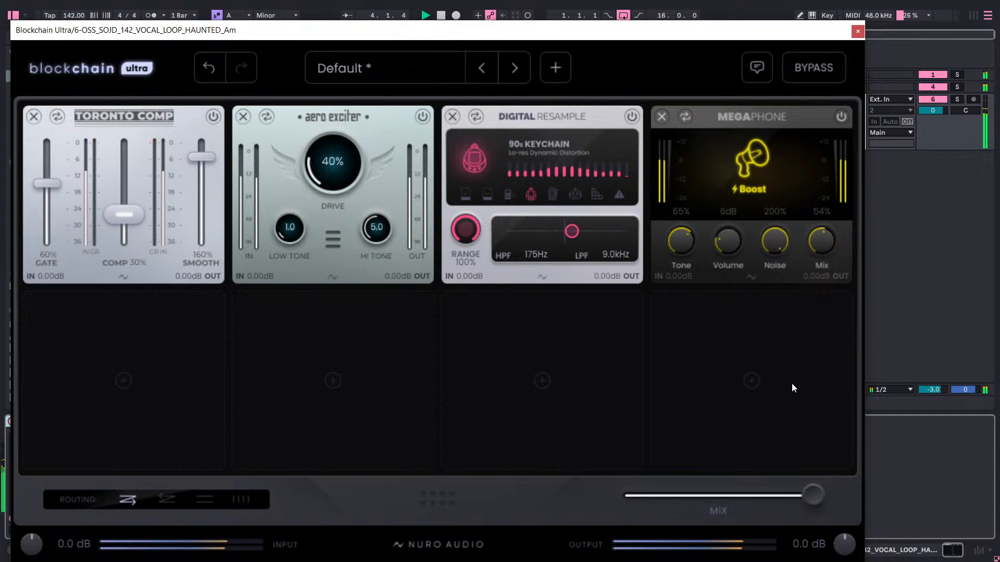
left_click_drag(823, 262, 824, 264)
left_click_drag(824, 245, 824, 248)
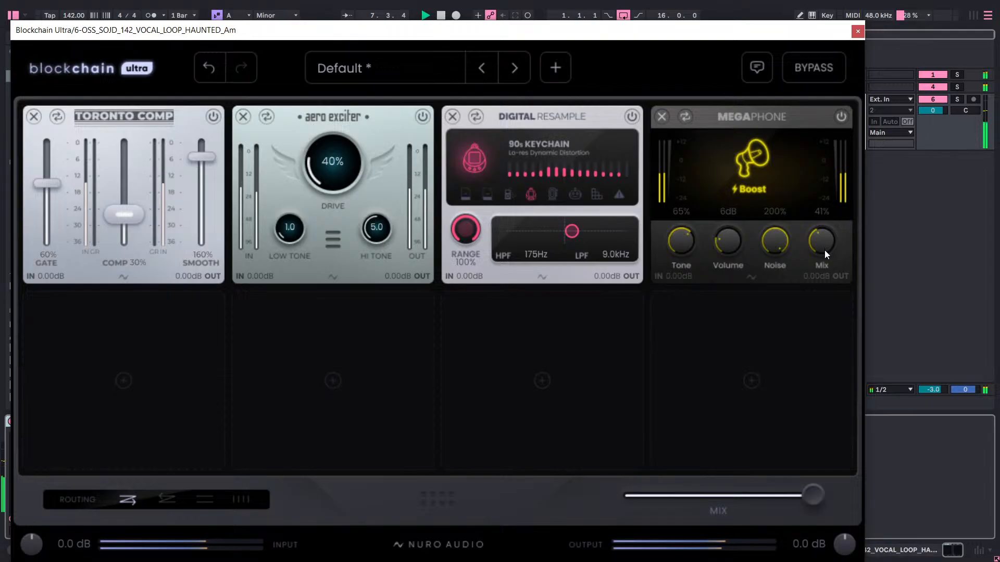
left_click_drag(825, 245, 867, 192)
left_click_drag(822, 243, 870, 158)
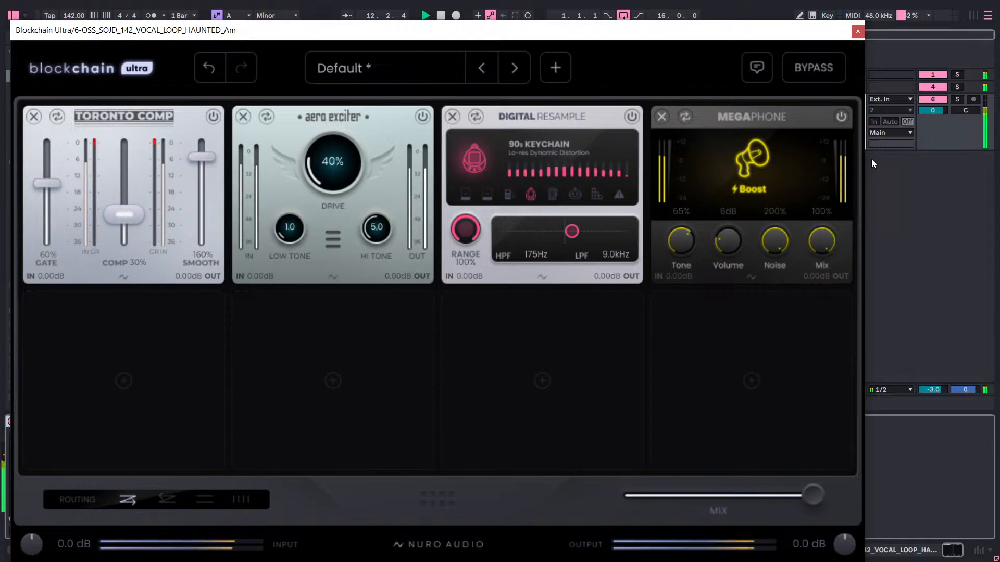
Restart playback to compare Megaphone noise amounts between 92% and 200%, and bring the noise down to 0%.
key("space")
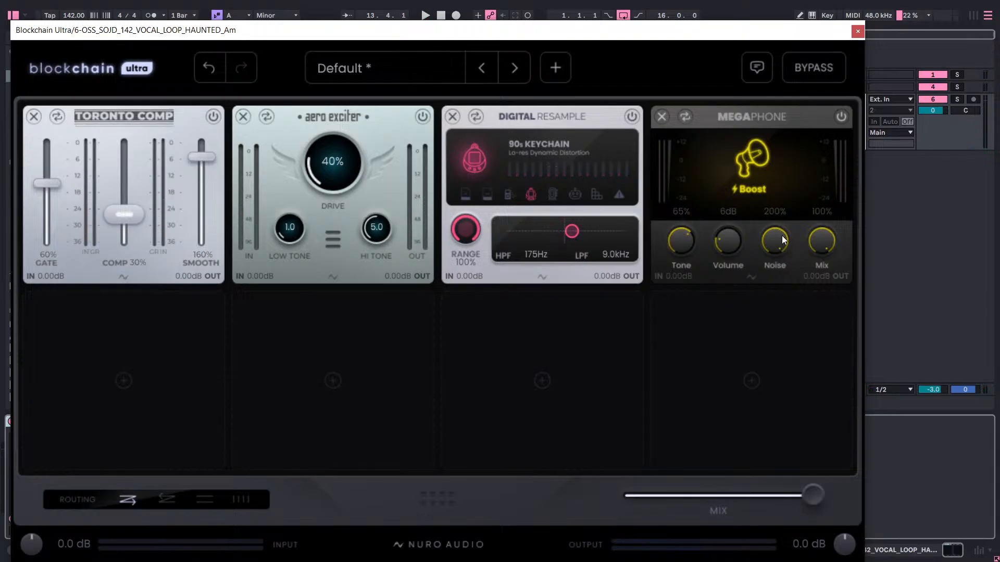
key("space")
left_click_drag(770, 240, 745, 329)
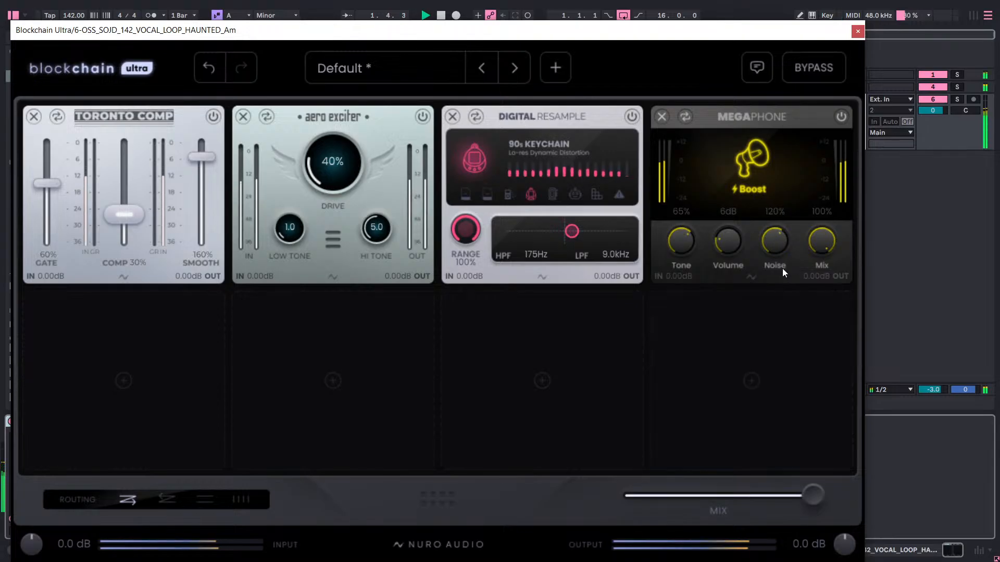
left_click_drag(779, 248, 796, 201)
key("space")
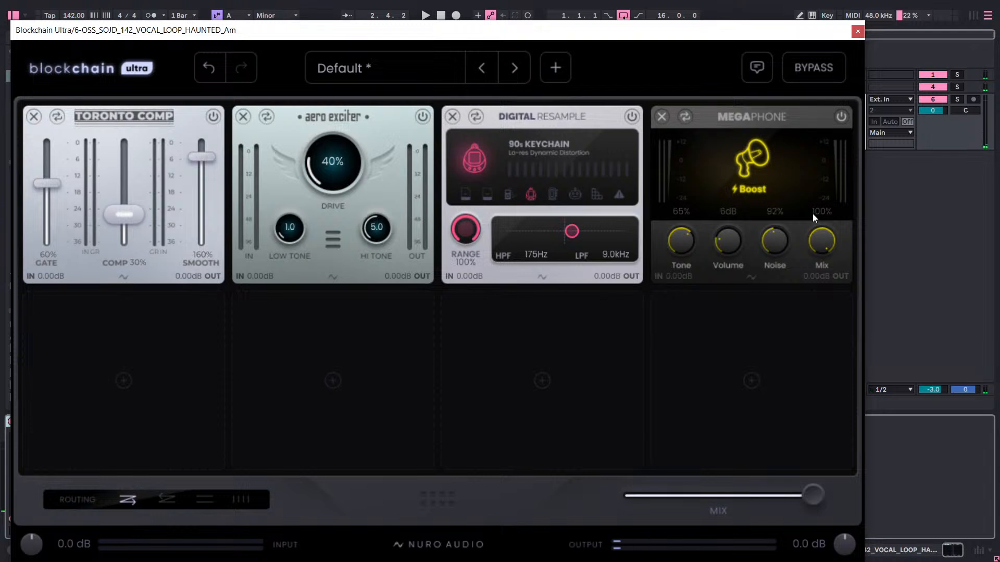
key("space")
left_click_drag(774, 247, 770, 156)
key("space")
key("space")
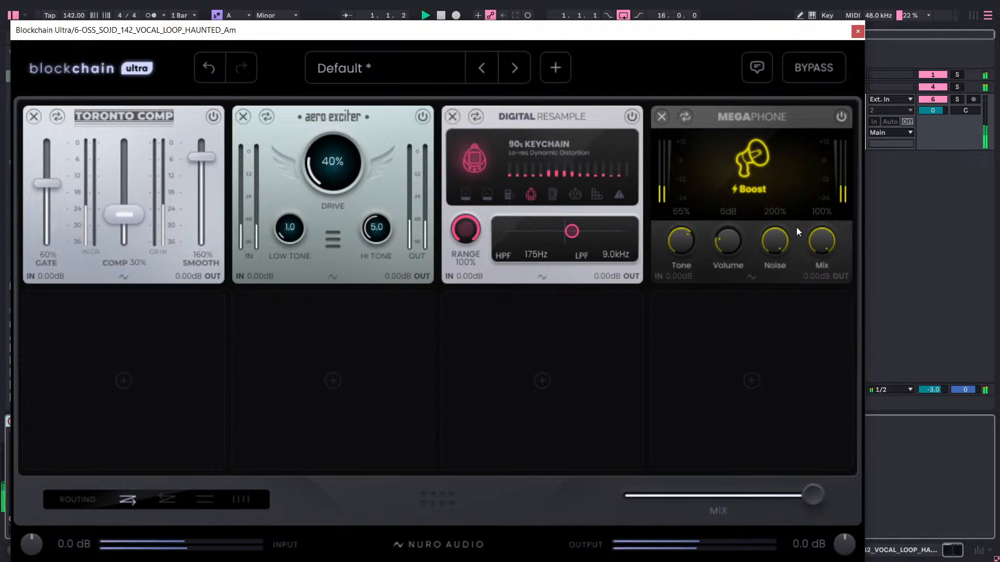
left_click_drag(773, 239, 784, 336)
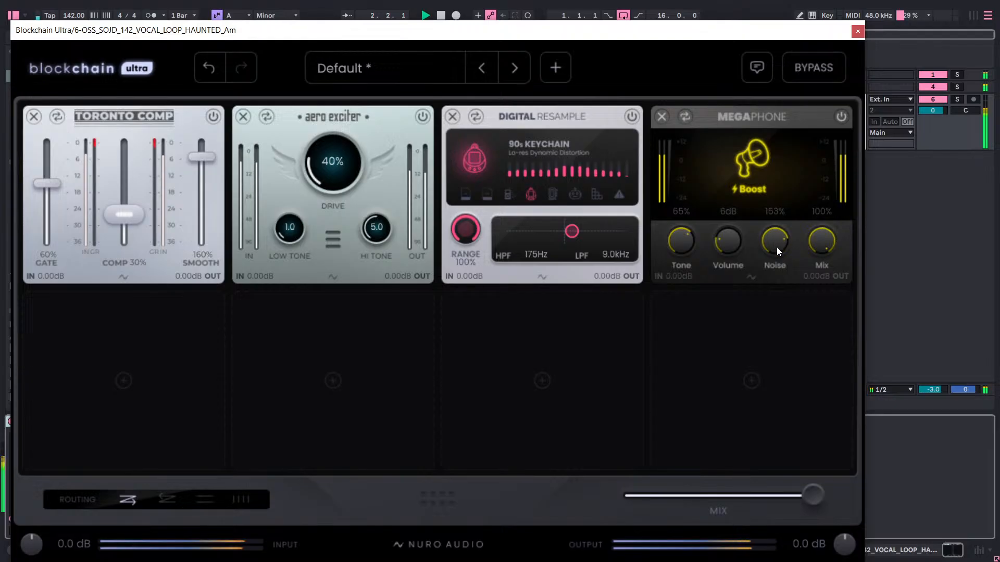
left_click_drag(776, 247, 771, 308)
left_click_drag(769, 231, 783, 265)
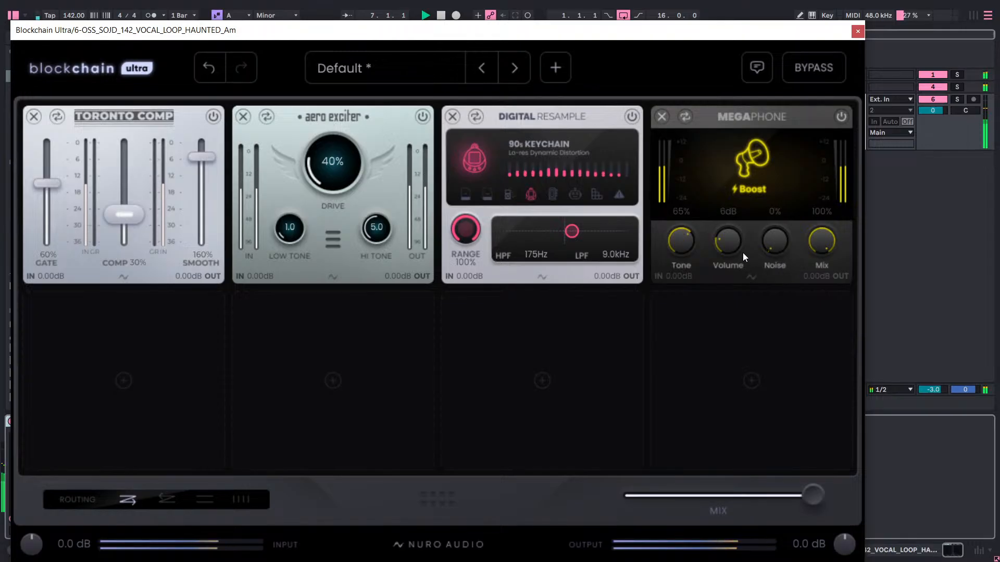
Fine-tune the Megaphone to 6 dB volume and 60% tone, and stop playback.
mouse_move(731, 248)
left_mouse_down()
mouse_move(729, 258)
mouse_move(770, 106)
mouse_move(726, 280)
mouse_move(729, 232)
mouse_move(730, 264)
mouse_move(729, 237)
mouse_move(733, 245)
left_mouse_up()
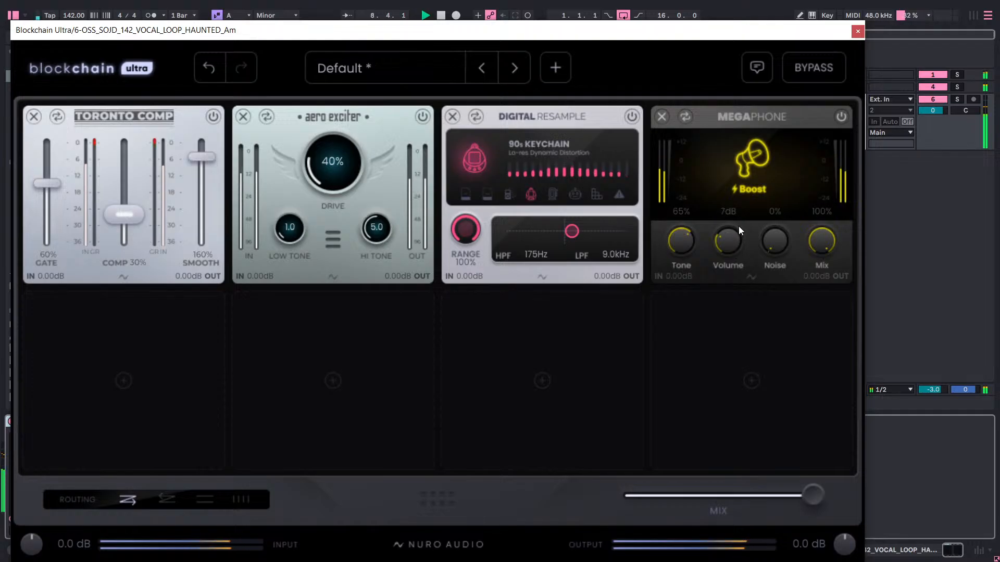
left_click_drag(689, 239, 691, 245)
key("space")
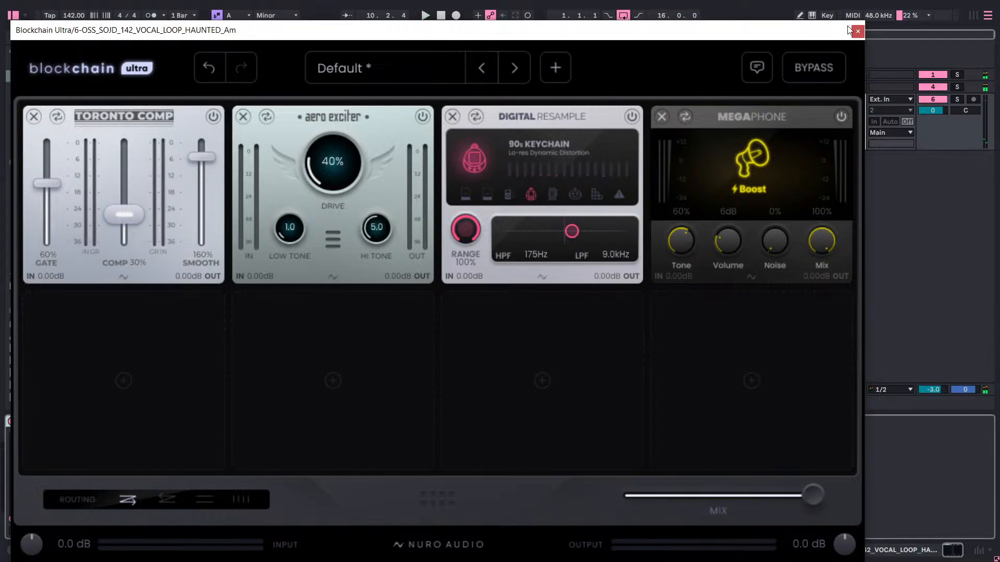
Move the plug-in window aside, switch Ableton Live to the Session View, and insert an audio track after the vocal loop track.
left_click_drag(849, 29, 561, 326)
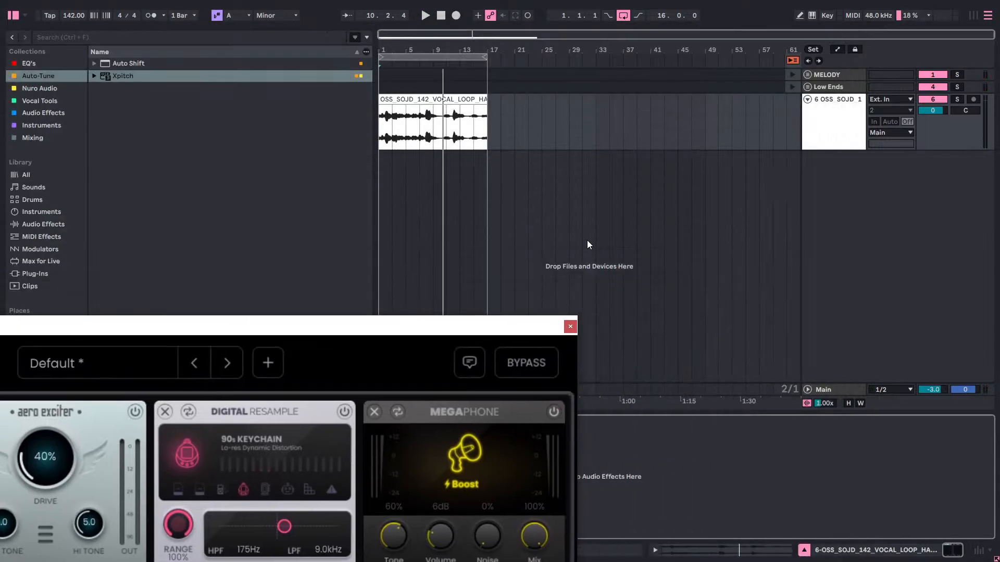
left_click(865, 195)
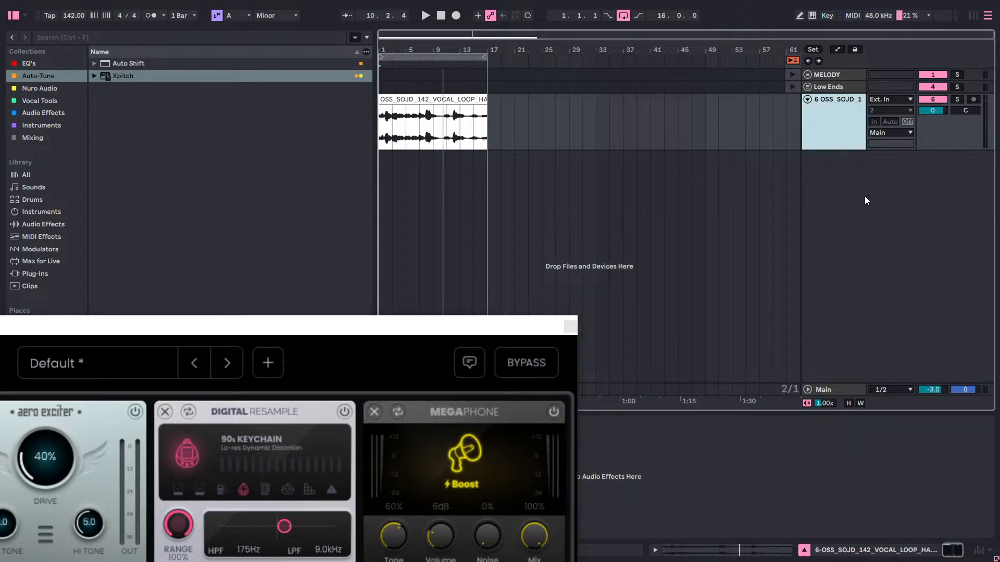
key("Tab")
right_click(585, 37)
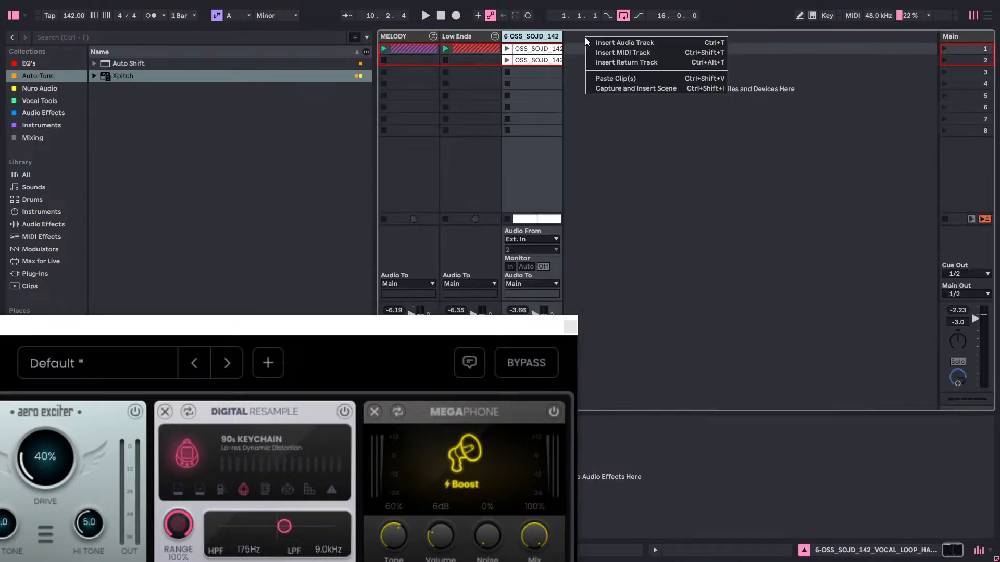
left_click(632, 38)
right_click(611, 39)
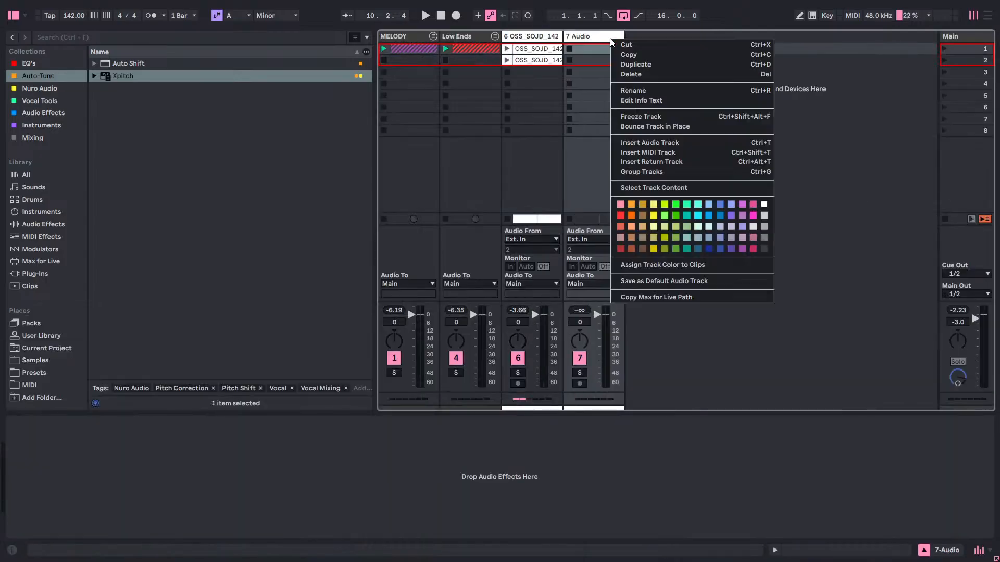
left_click(845, 100)
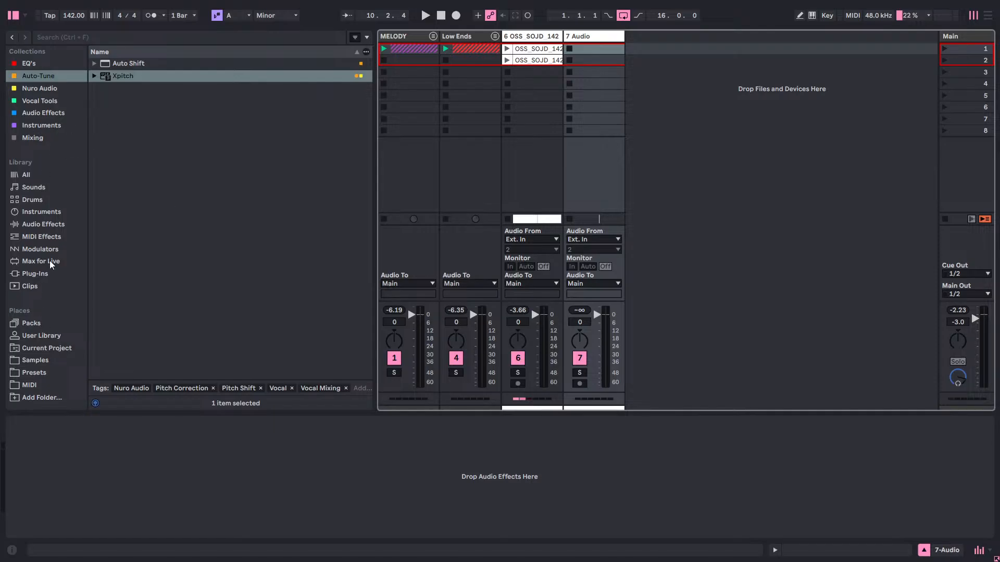
Browse to the Samples place in the browser and collapse the Cyclone Bass folder.
left_click(49, 276)
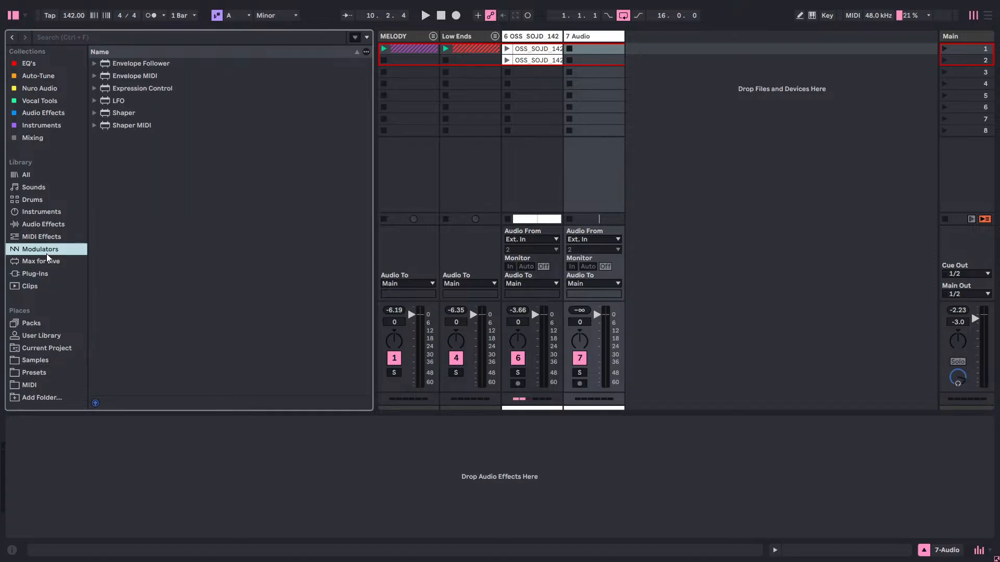
left_click(37, 371)
left_click(37, 360)
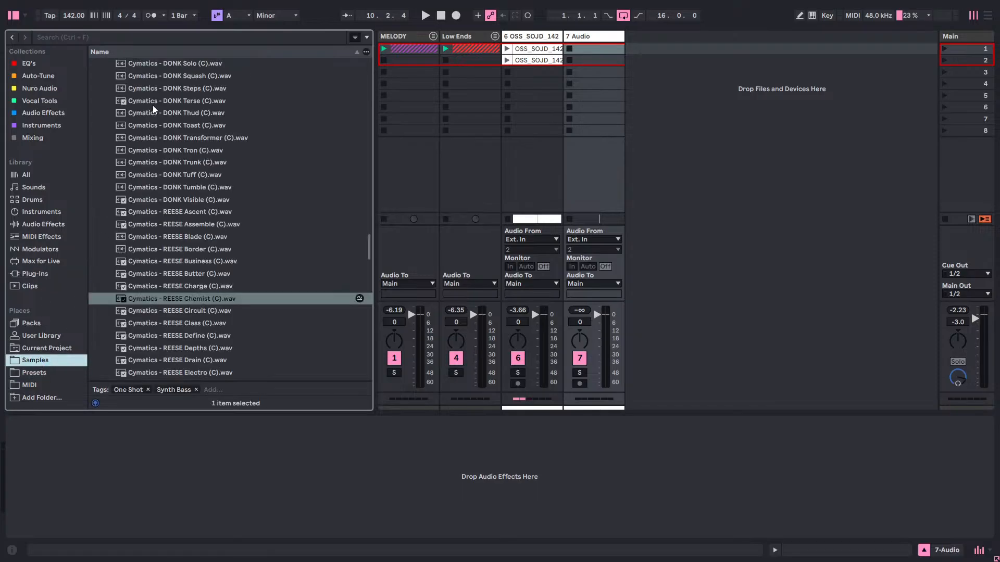
scroll(273, 225, "up", 3)
left_click_drag(370, 252, 363, 94)
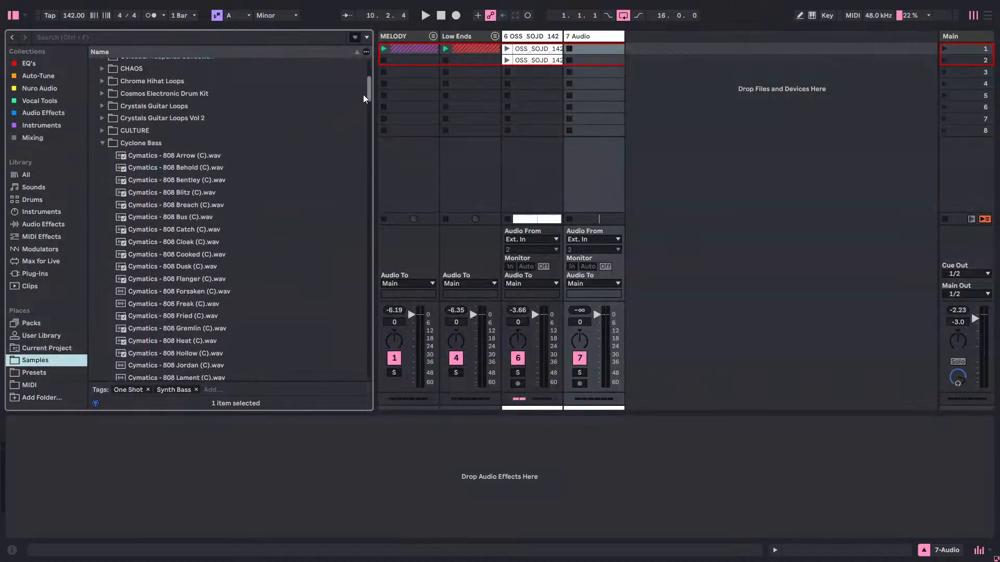
left_click(102, 217)
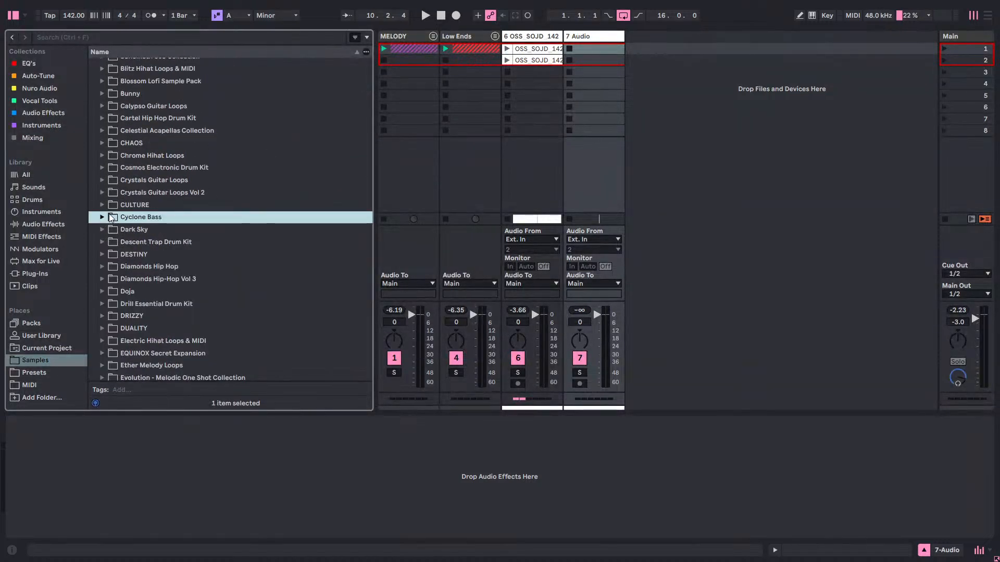
Look through the Cymatics sample pack folders for one with drum loops.
scroll(141, 247, "up", 6)
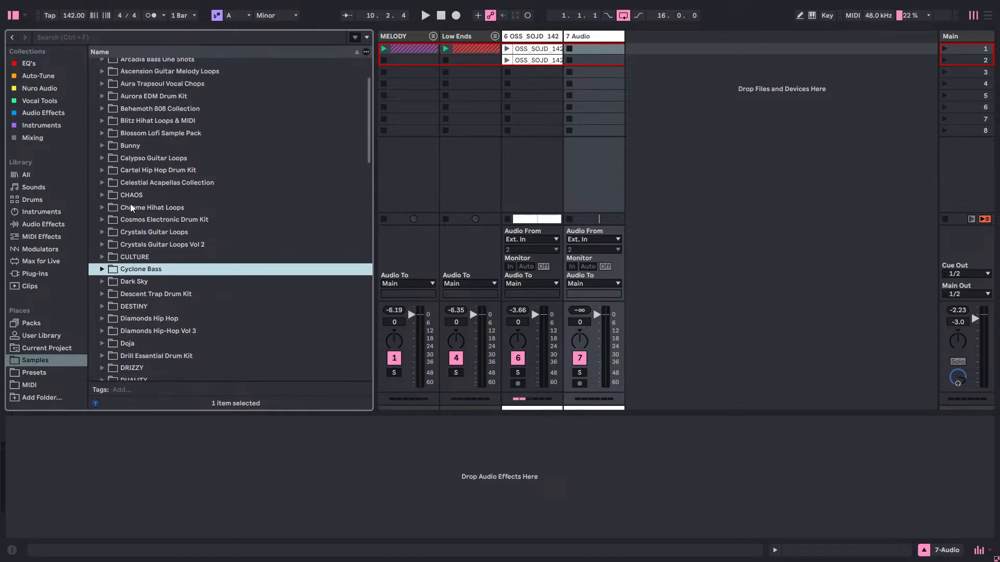
scroll(149, 161, "up", 1)
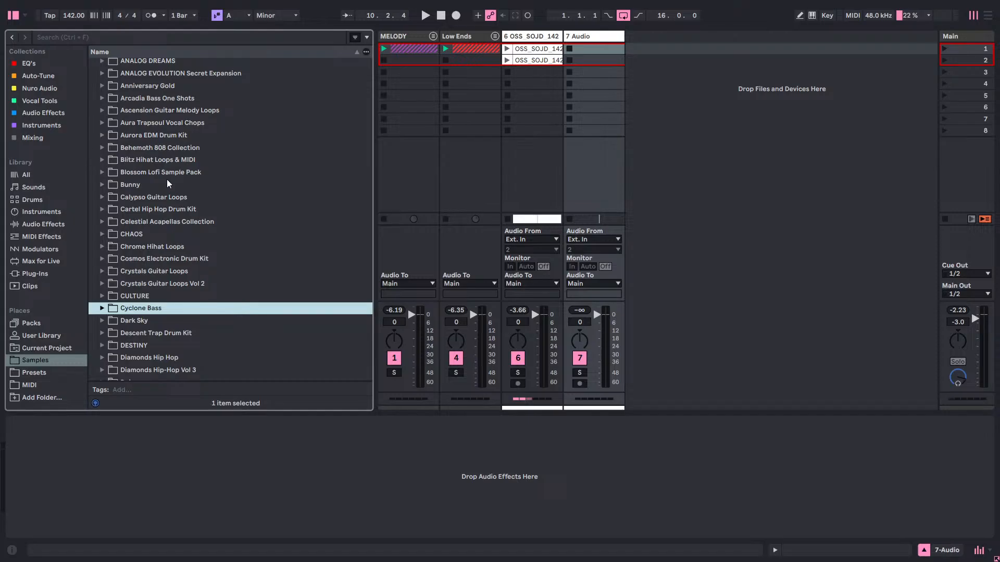
scroll(167, 180, "up", 2)
scroll(176, 198, "down", 3)
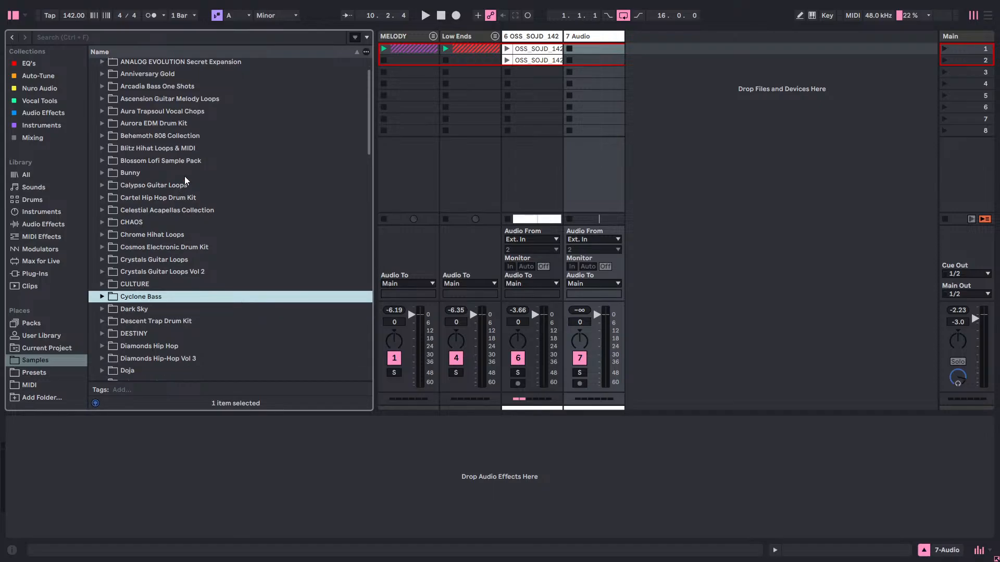
scroll(185, 179, "down", 6)
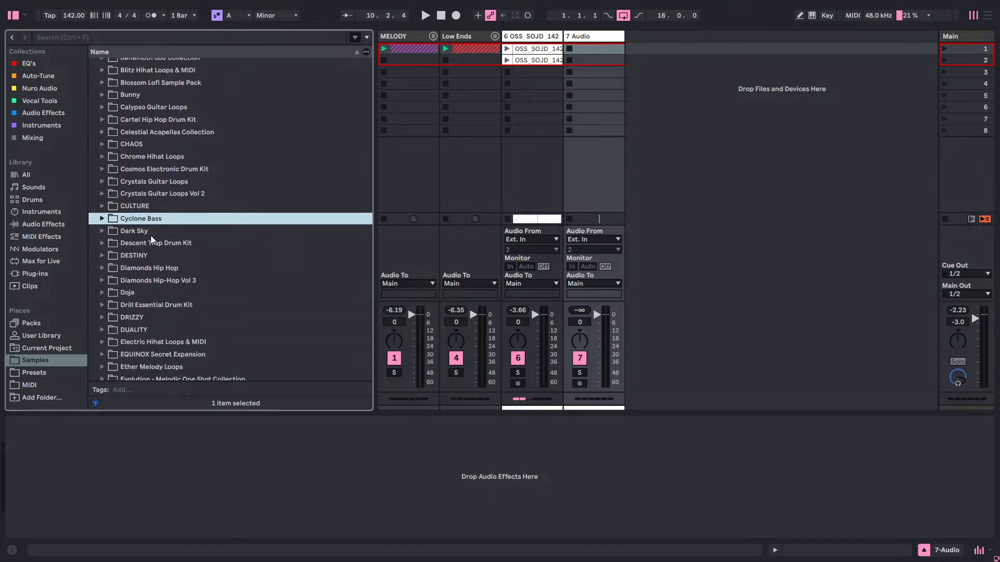
scroll(203, 161, "down", 3)
scroll(211, 153, "up", 10)
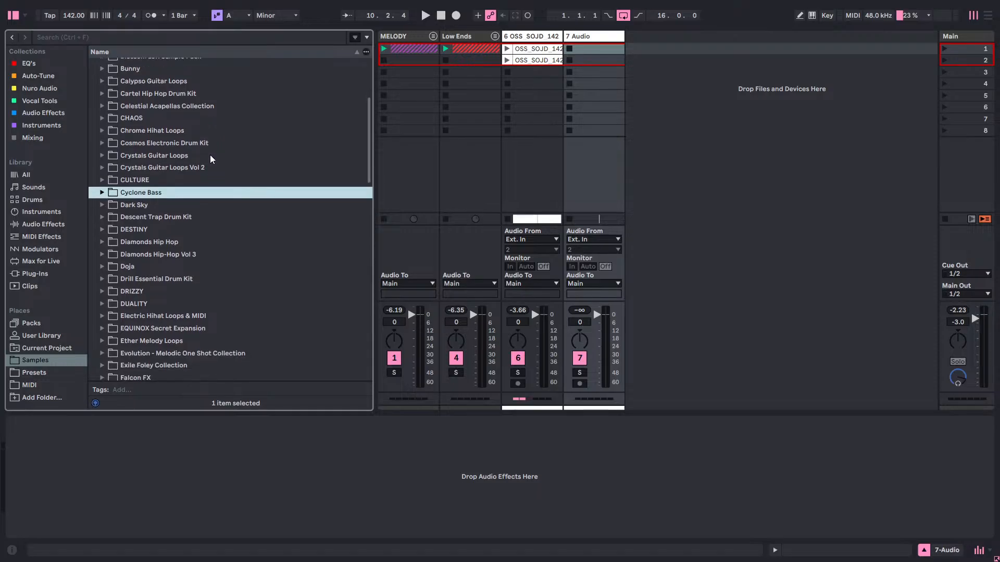
scroll(224, 156, "up", 2)
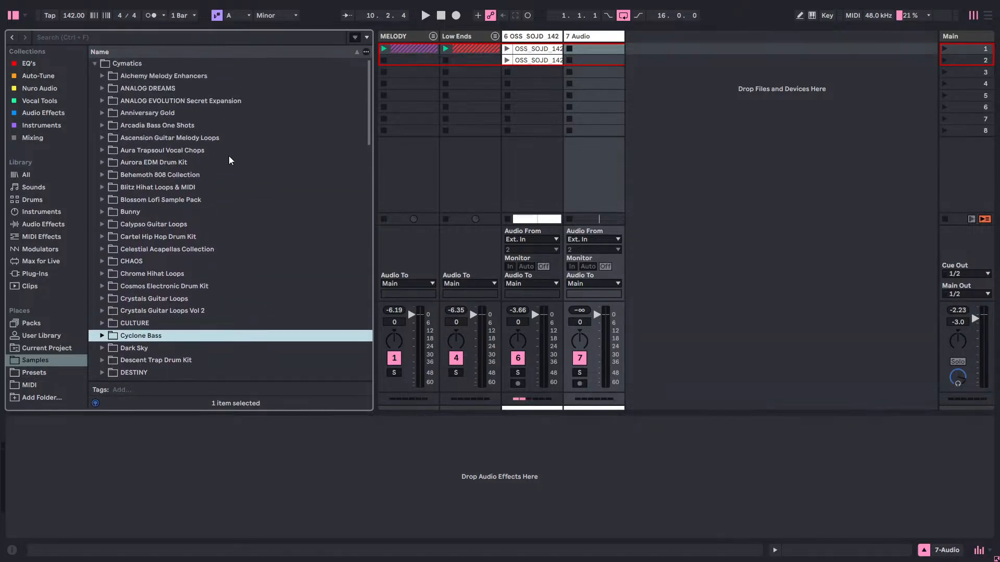
mouse_move(368, 89)
left_mouse_down()
mouse_move(370, 333)
mouse_move(377, 39)
mouse_move(365, 112)
mouse_move(363, 71)
left_mouse_up()
scroll(224, 172, "down", 5)
scroll(276, 185, "down", 4)
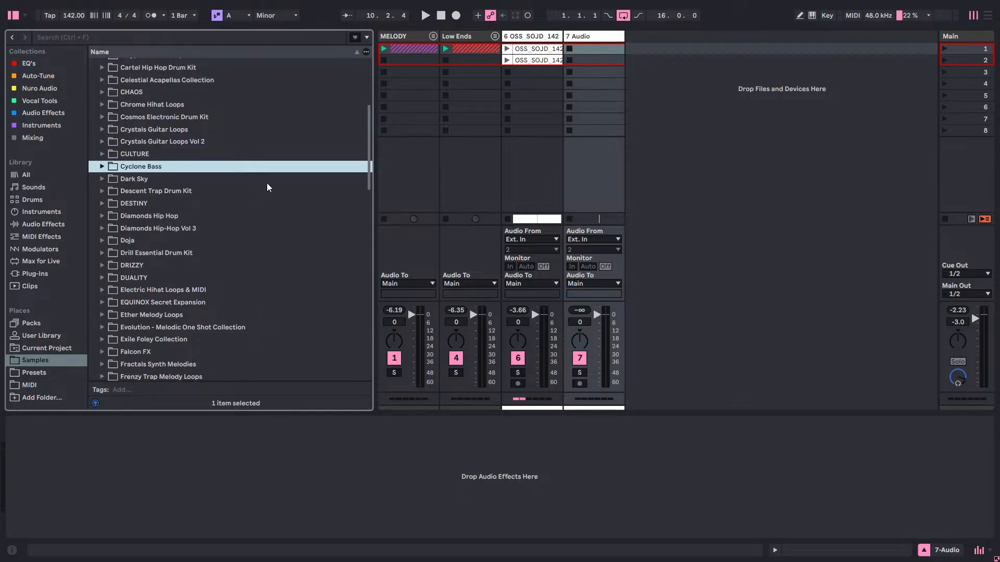
scroll(281, 177, "down", 2)
left_click_drag(367, 144, 359, 226)
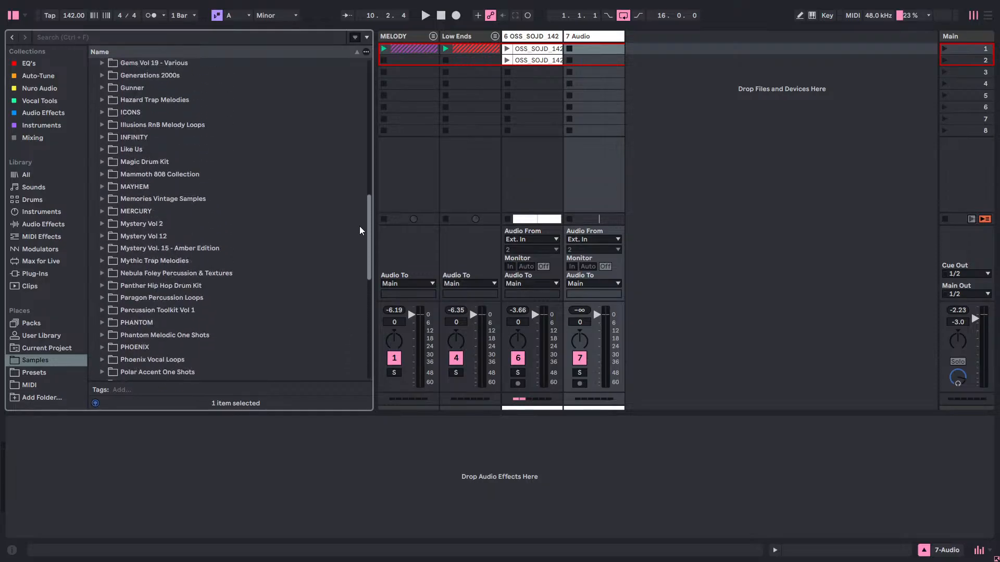
Expand the INFINITY pack's X Drums folder, checking the contents of its X RnB Stems subfolder and collapsing that again.
left_click(102, 136)
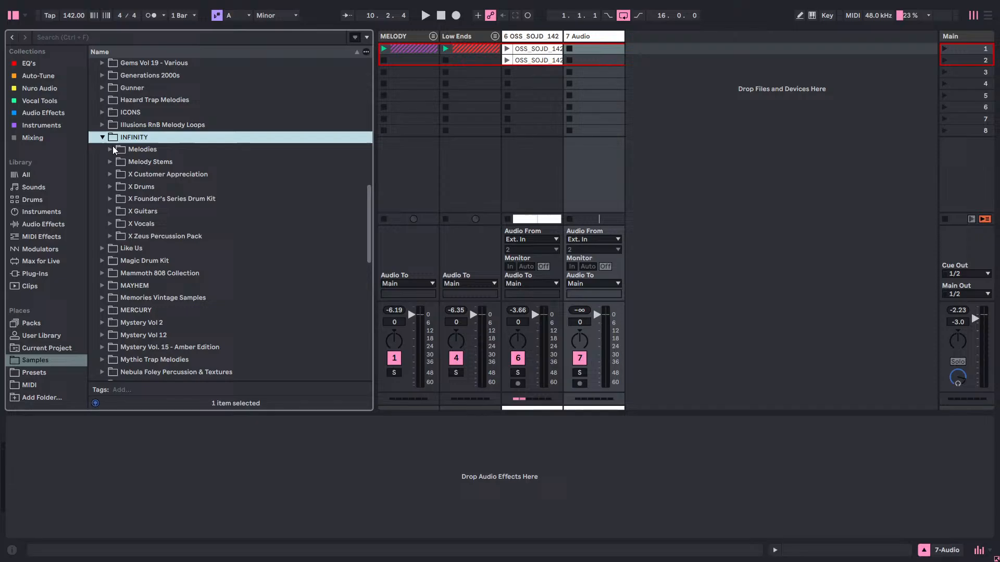
left_click(110, 187)
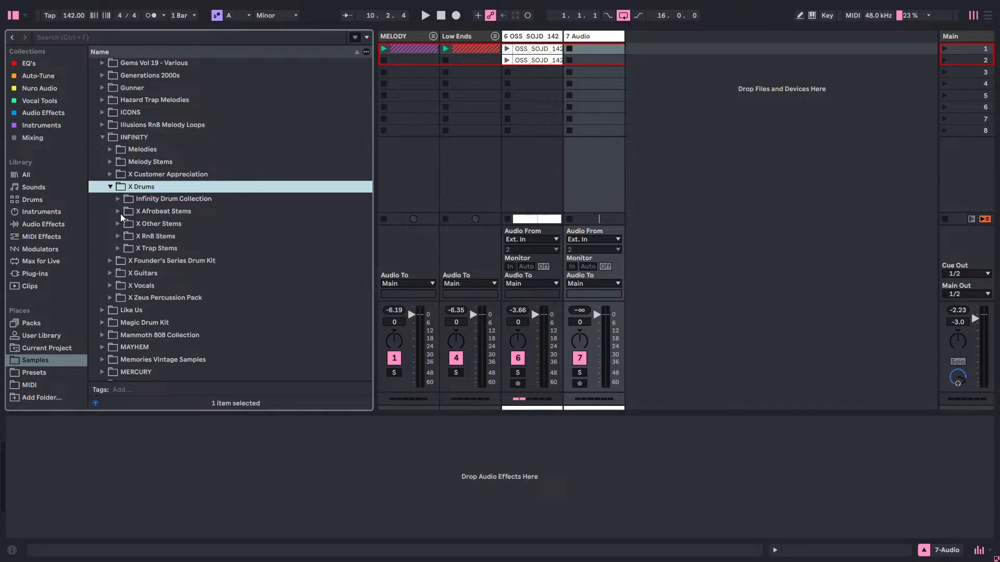
left_click(118, 237)
scroll(268, 214, "down", 2)
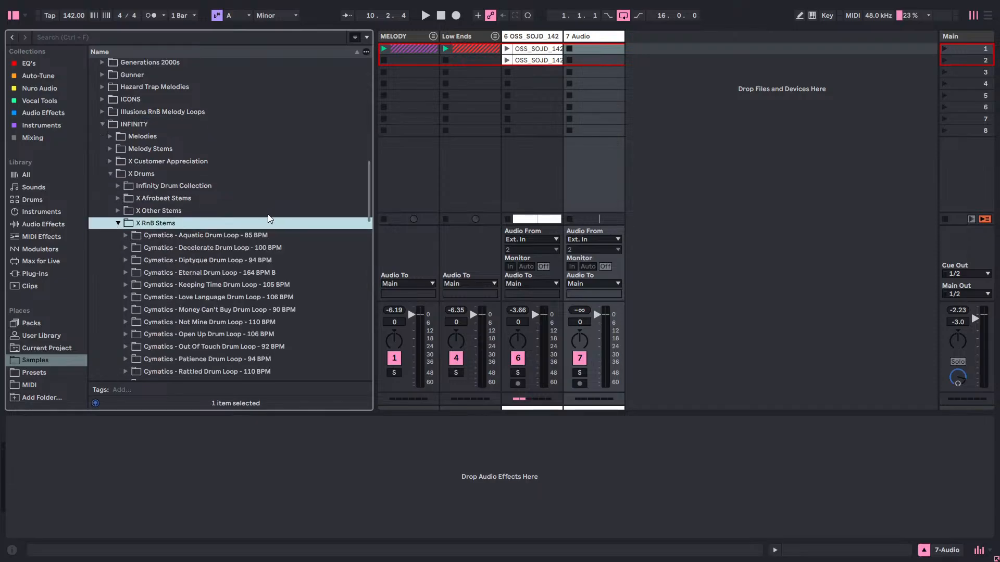
left_click(109, 161)
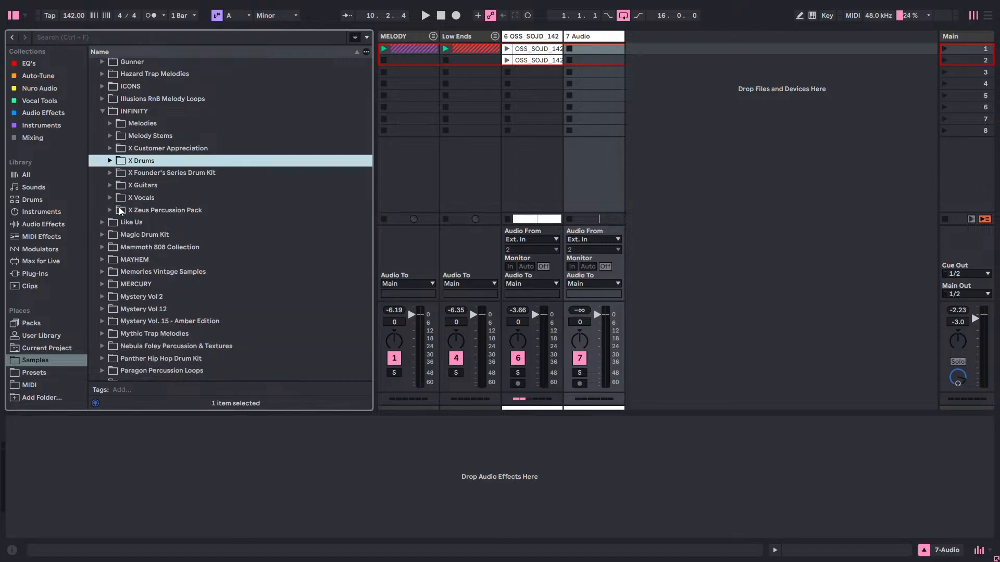
left_click(108, 162)
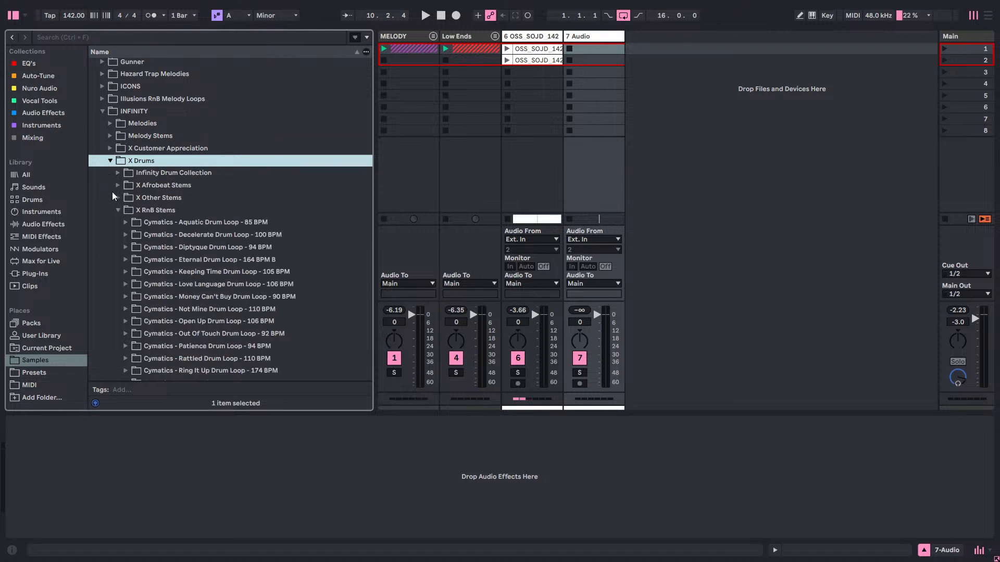
left_click(116, 210)
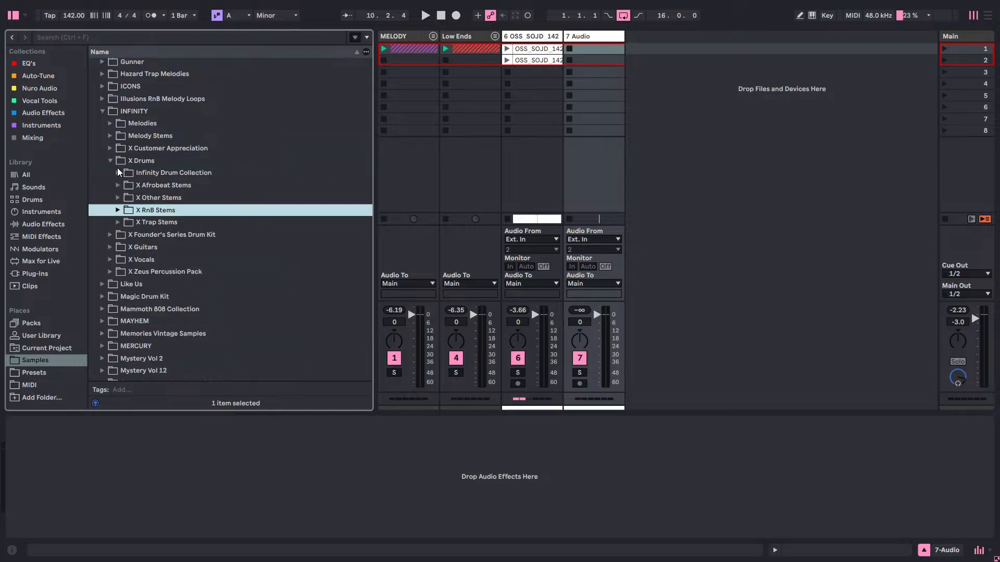
Expand the RnB folder of the Infinity Drum Collection and look through its drum loops.
left_click(118, 172)
left_click(125, 210)
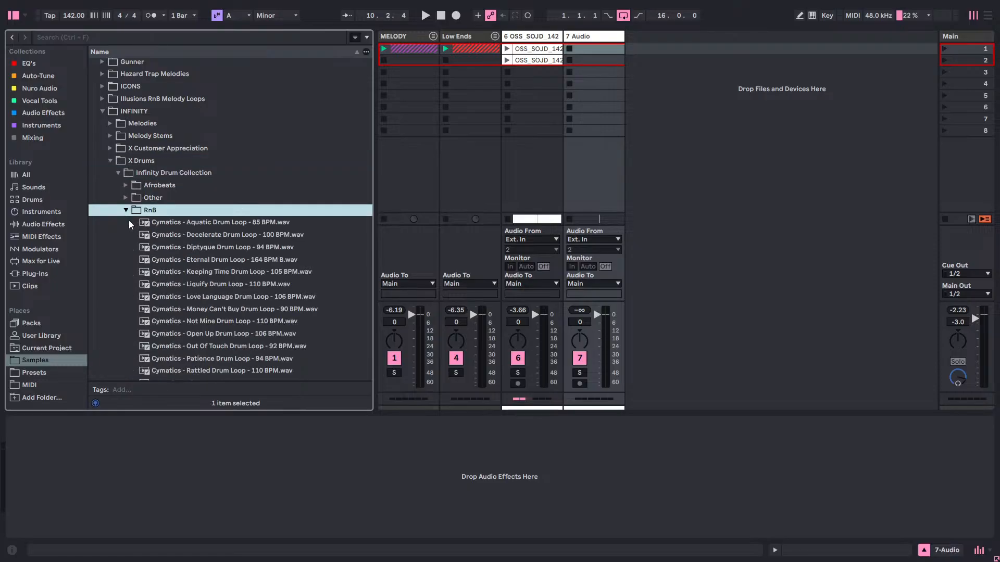
scroll(192, 190, "down", 3)
scroll(210, 183, "down", 2)
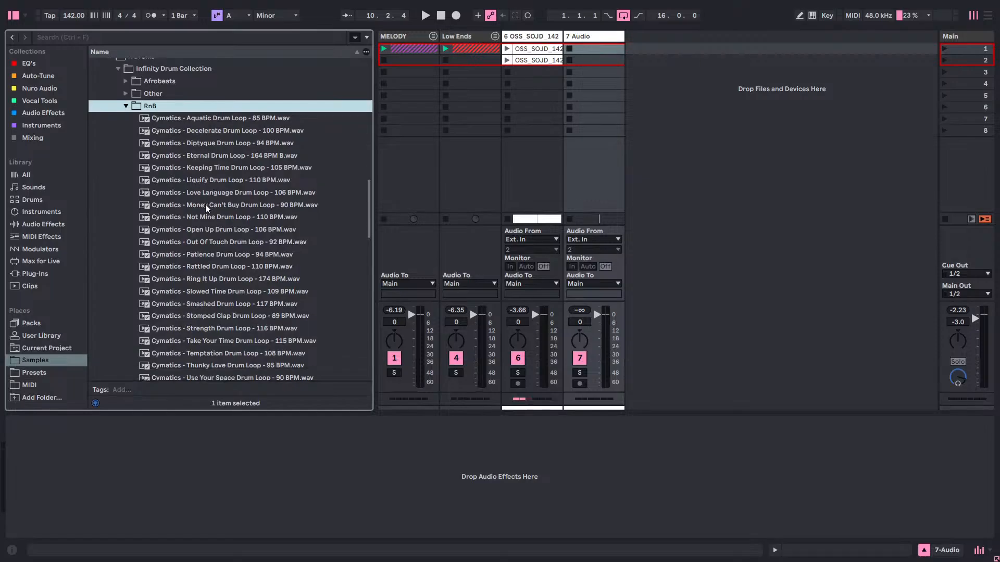
scroll(194, 133, "down", 1)
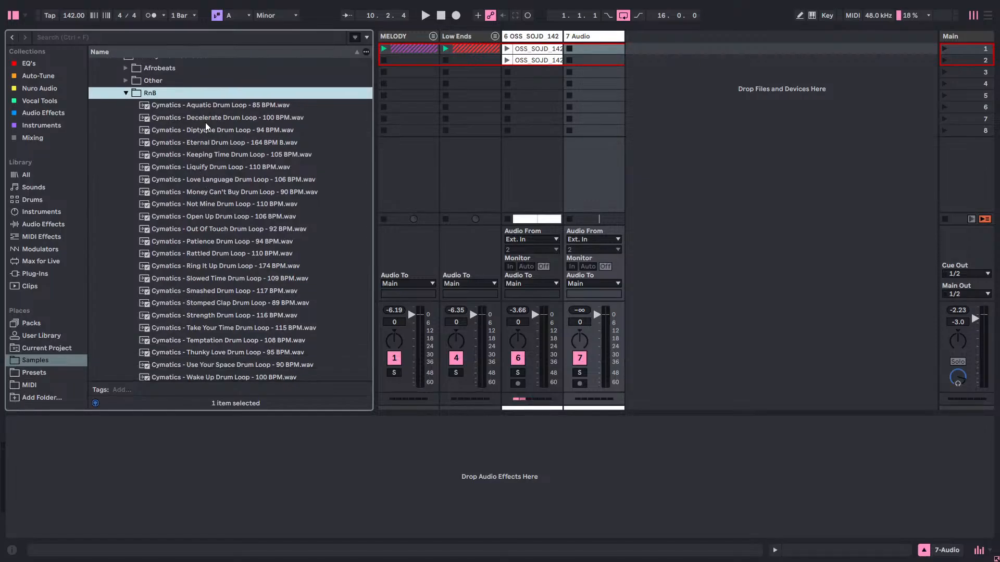
scroll(205, 120, "down", 2)
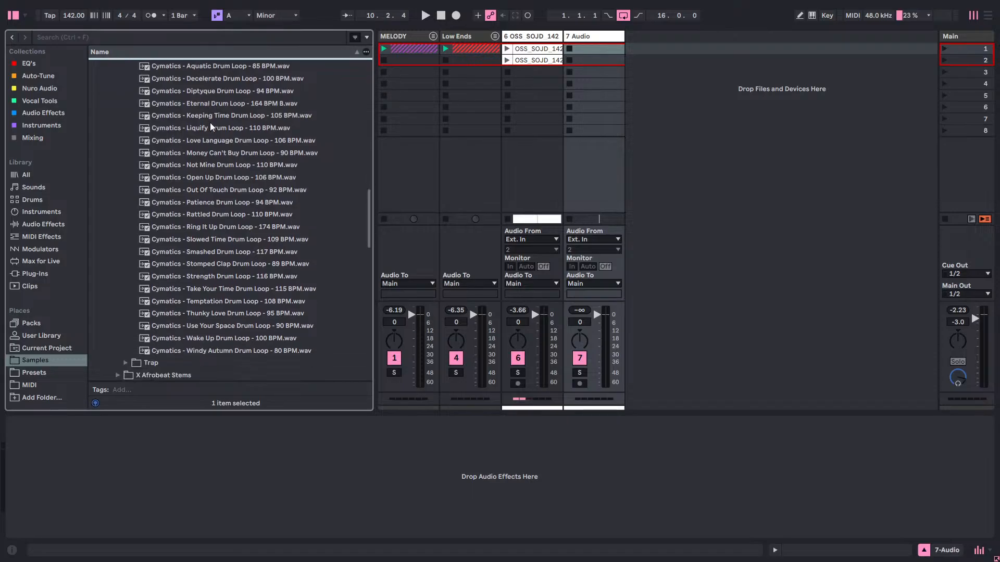
scroll(213, 115, "up", 2)
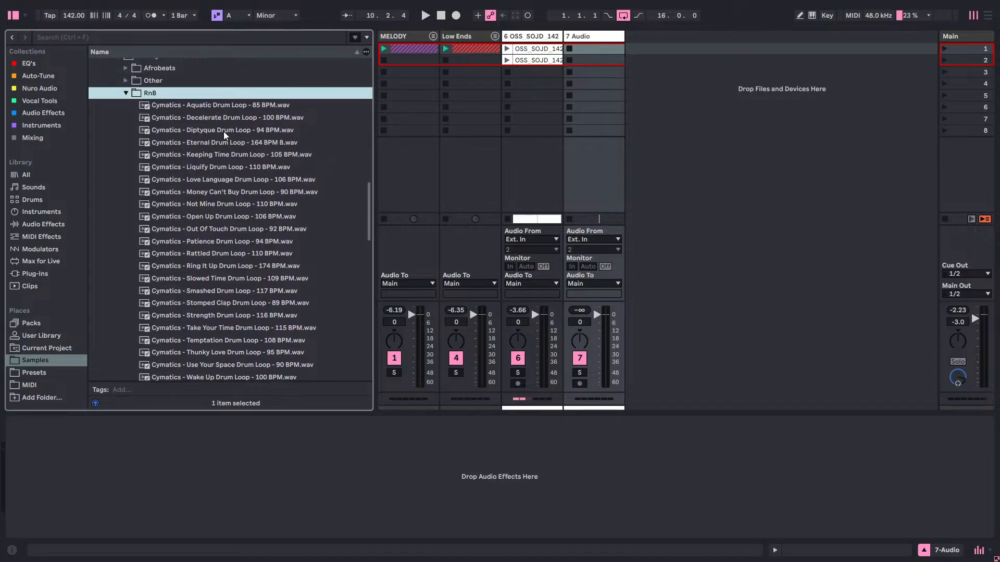
Preview the Decelerate, Eternal, Liquify and Not Mine drum loops.
left_click(223, 123)
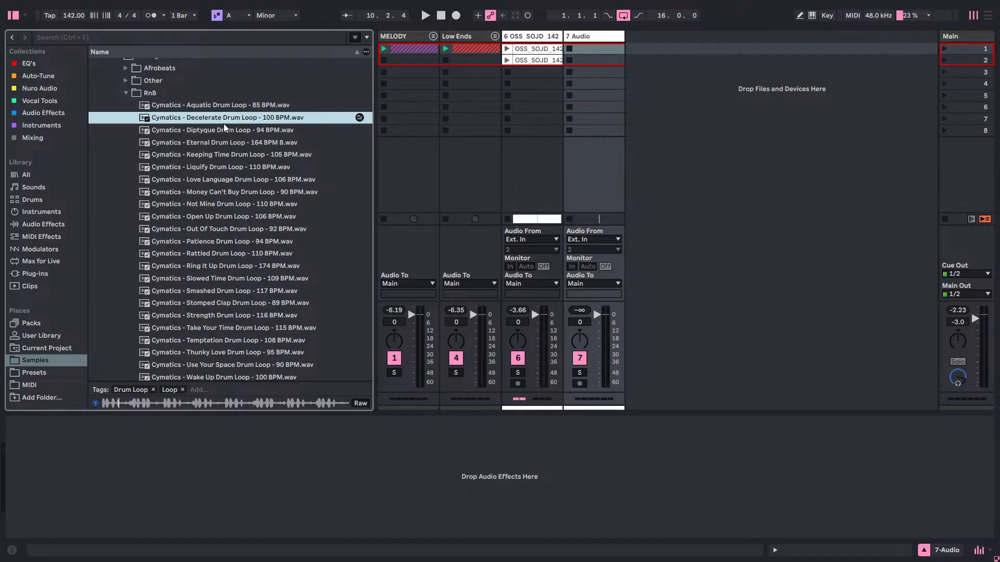
left_click(254, 142)
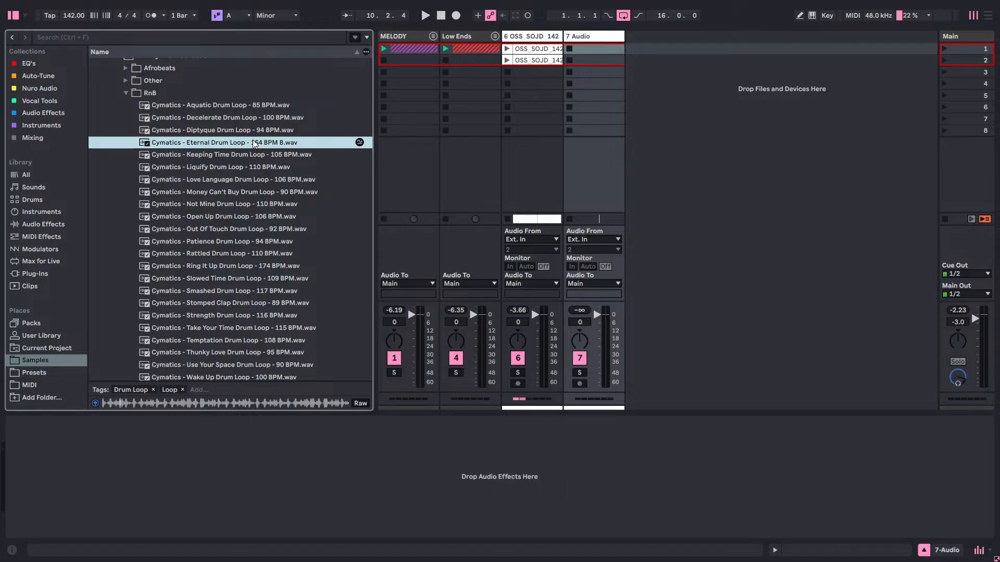
left_click(239, 165)
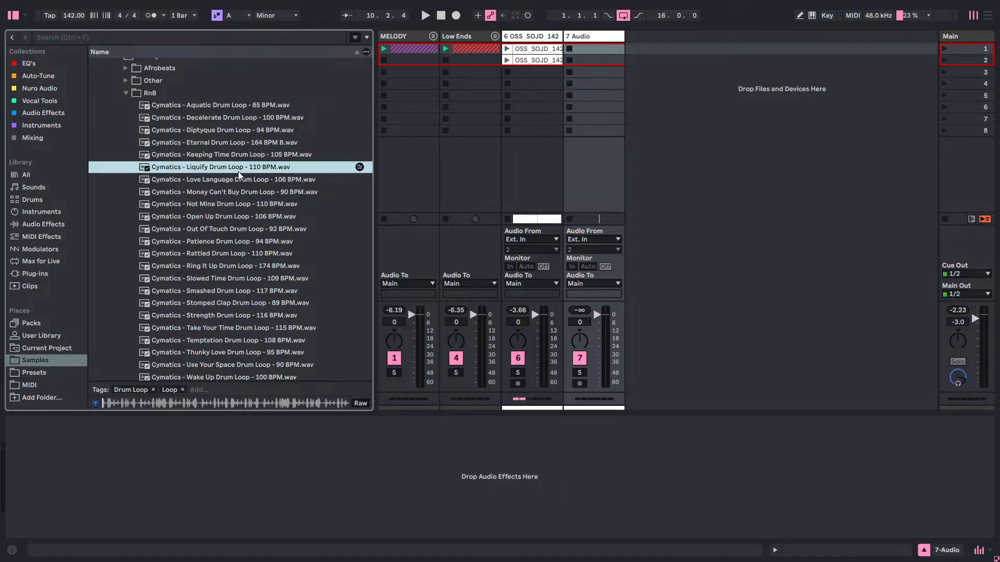
left_click(265, 209)
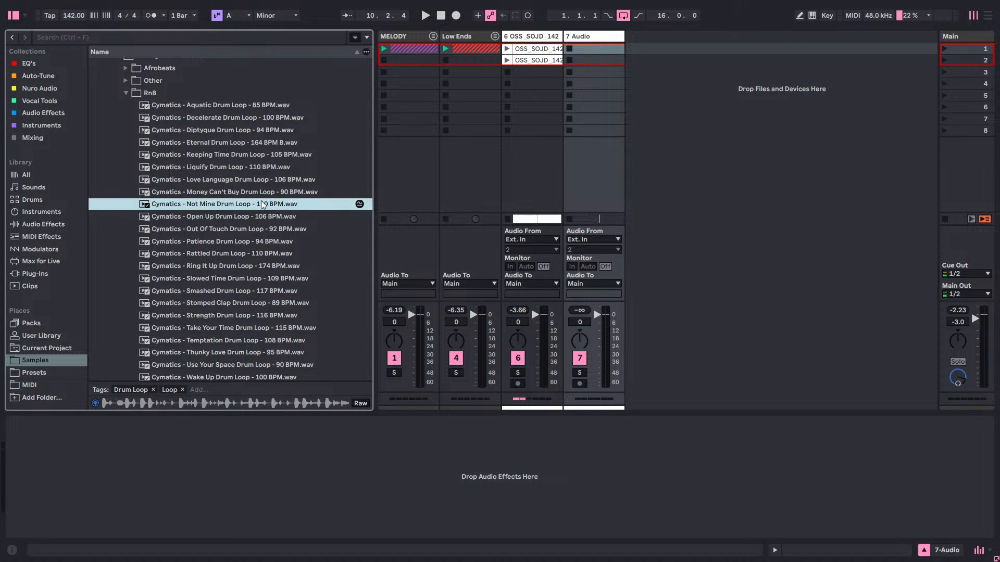
Place the Not Mine Drum Loop in the first clip slot of audio track 7, launch it and set the track volume to -6.0 dB.
left_click_drag(263, 205, 585, 89)
left_click_drag(297, 204, 586, 54)
left_click(570, 50)
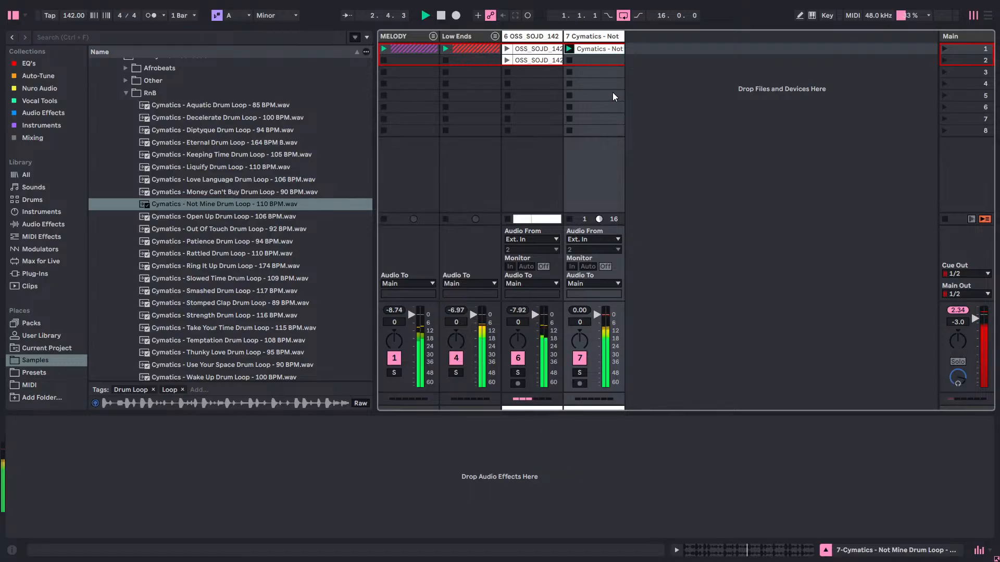
left_click_drag(579, 324, 579, 323)
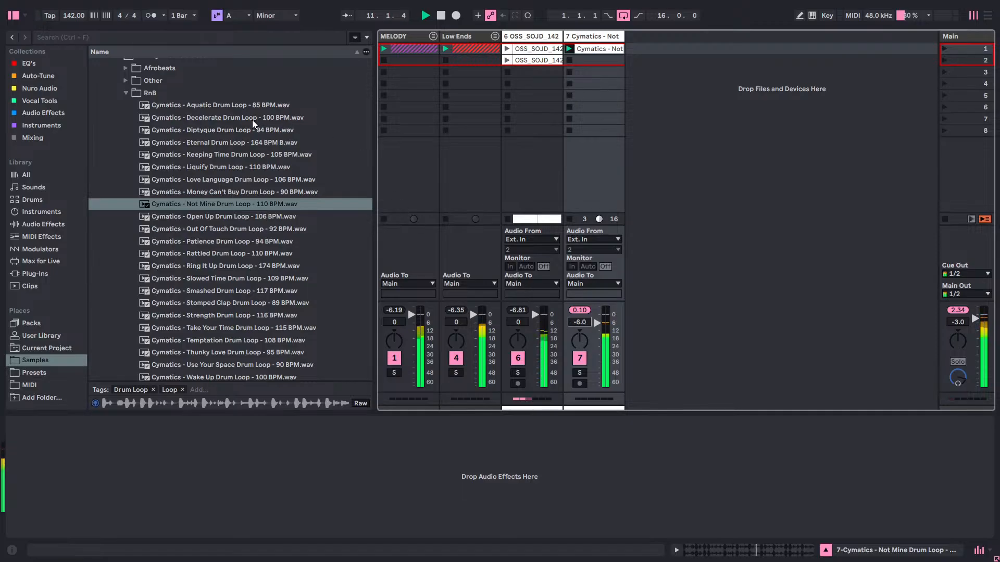
Place the Decelerate Drum Loop in track 7's second clip slot, compare it with the Not Mine loop in playback, and stop playback.
left_click_drag(252, 119, 607, 63)
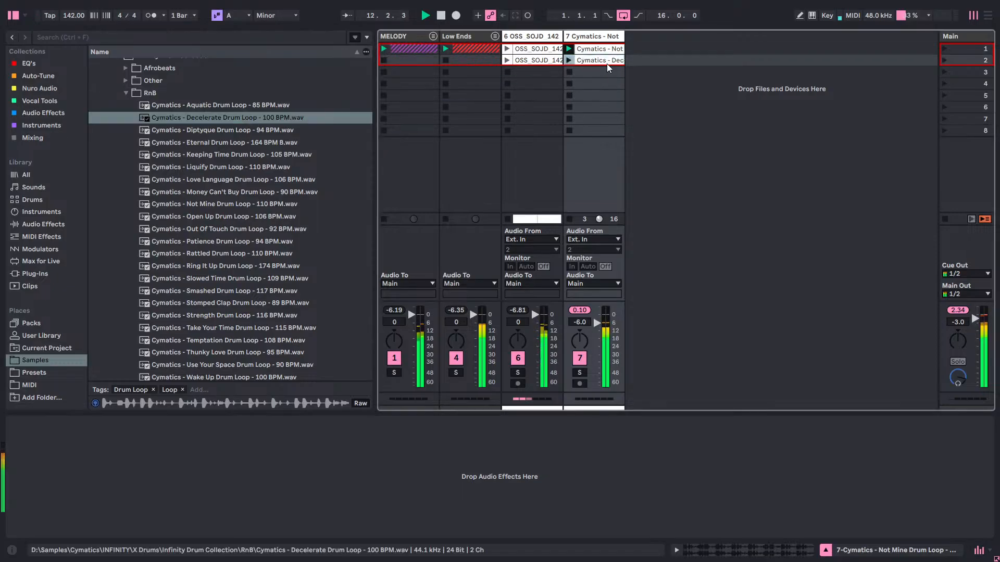
left_click(569, 60)
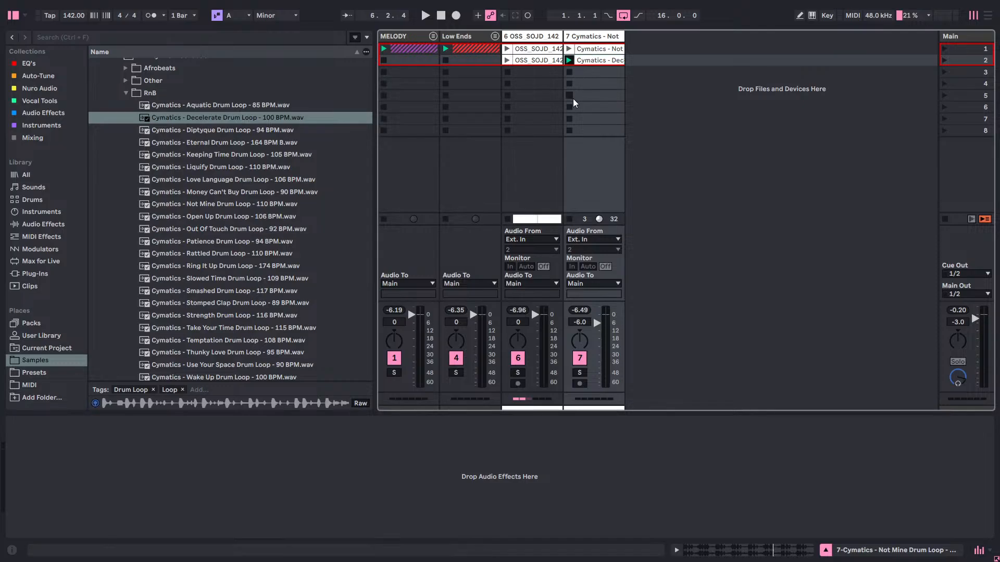
key("space")
left_click(570, 49)
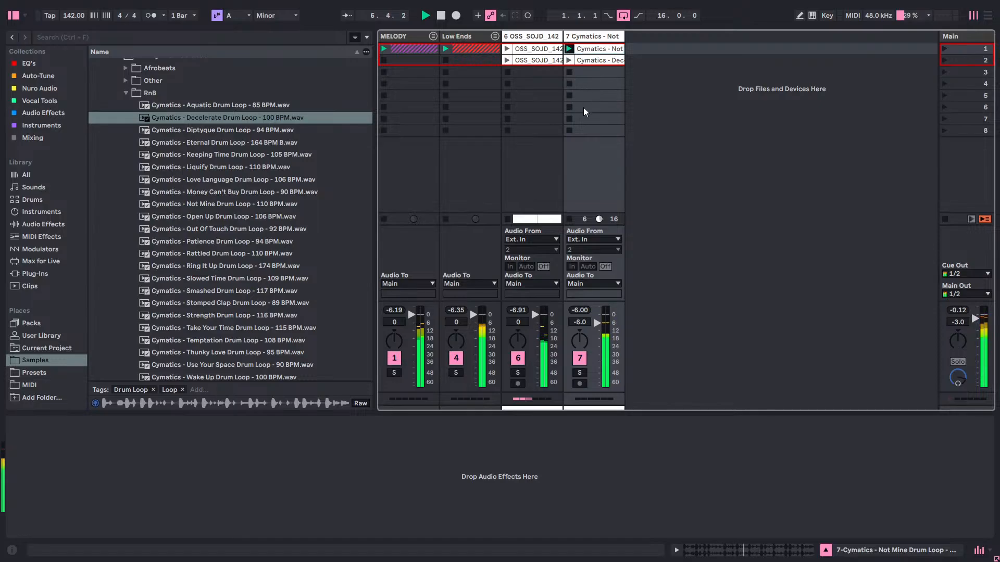
left_click(569, 60)
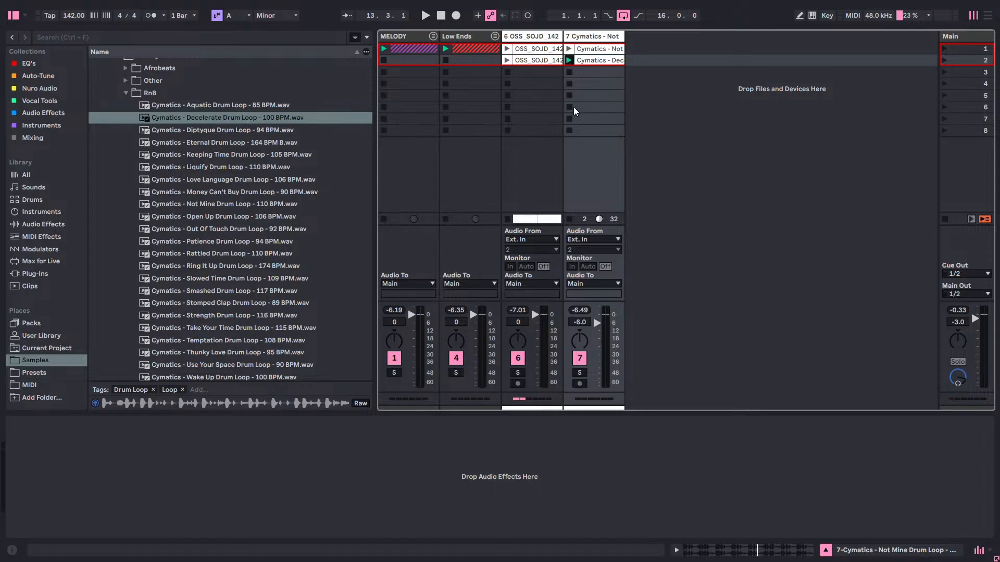
key("space")
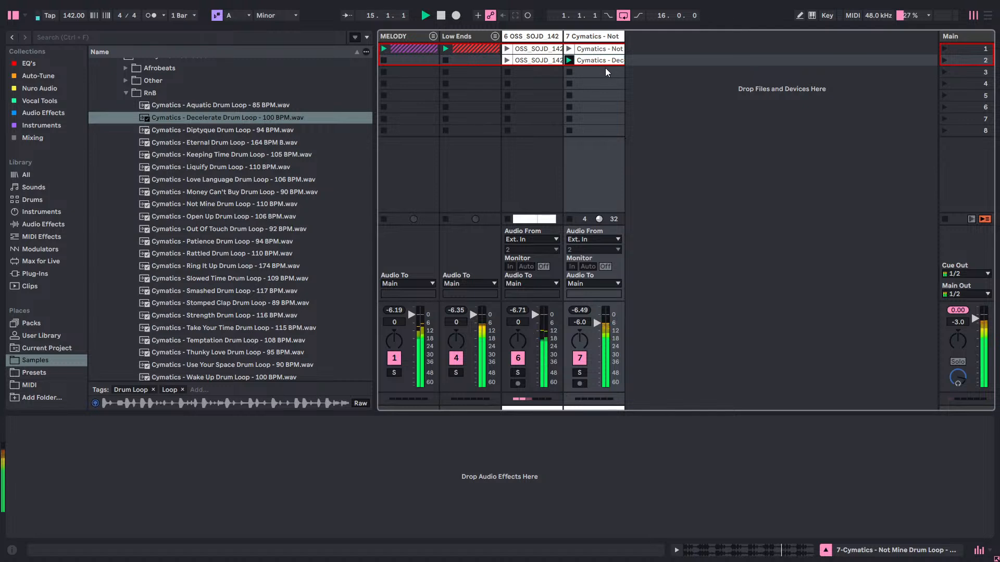
key("space")
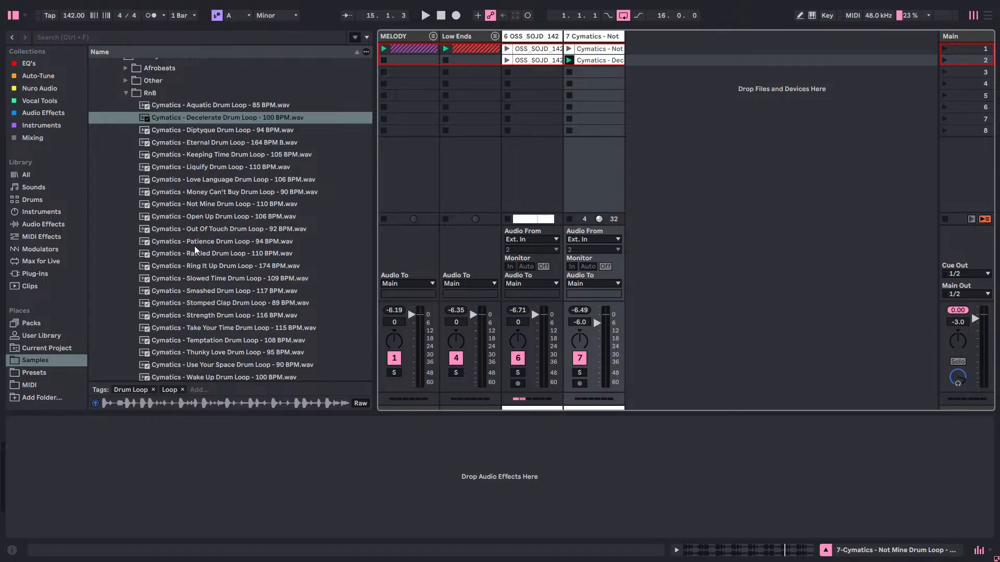
Place the Rattled and Strength drum loops in track 7's third and fourth clip slots, audition Rattled, and relaunch the Decelerate loop.
left_click_drag(198, 253, 571, 77)
left_click(567, 73)
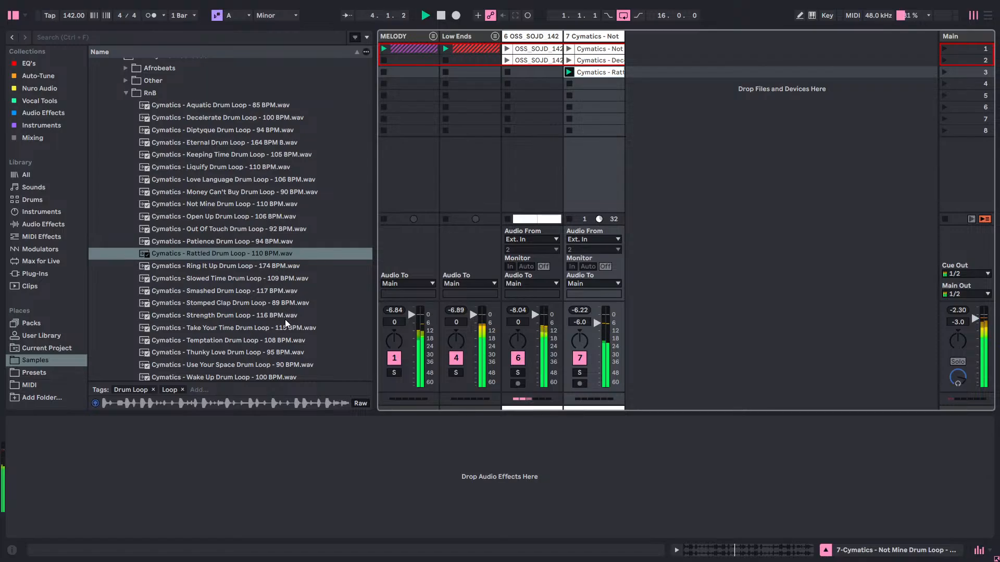
left_click_drag(270, 318, 594, 90)
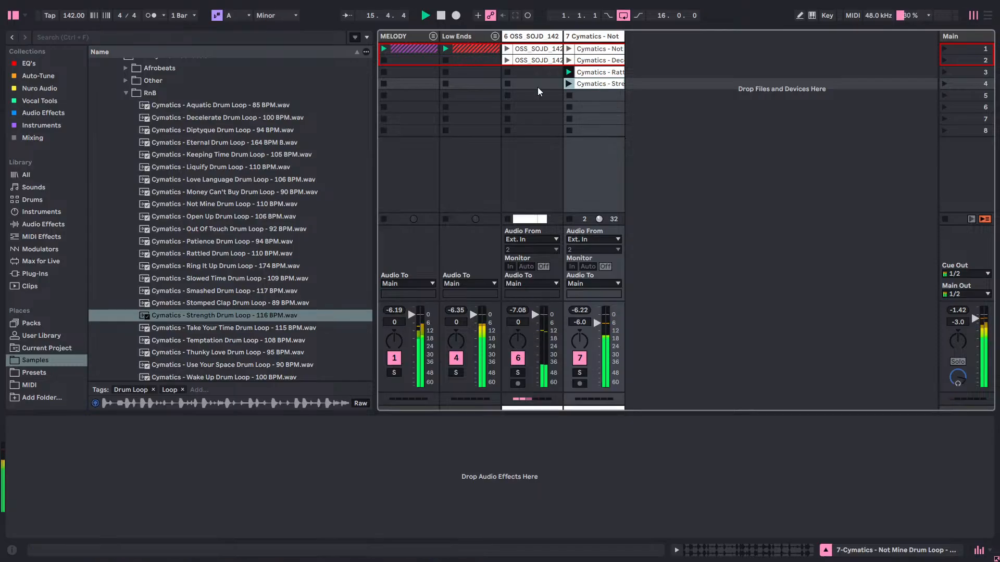
left_click(570, 61)
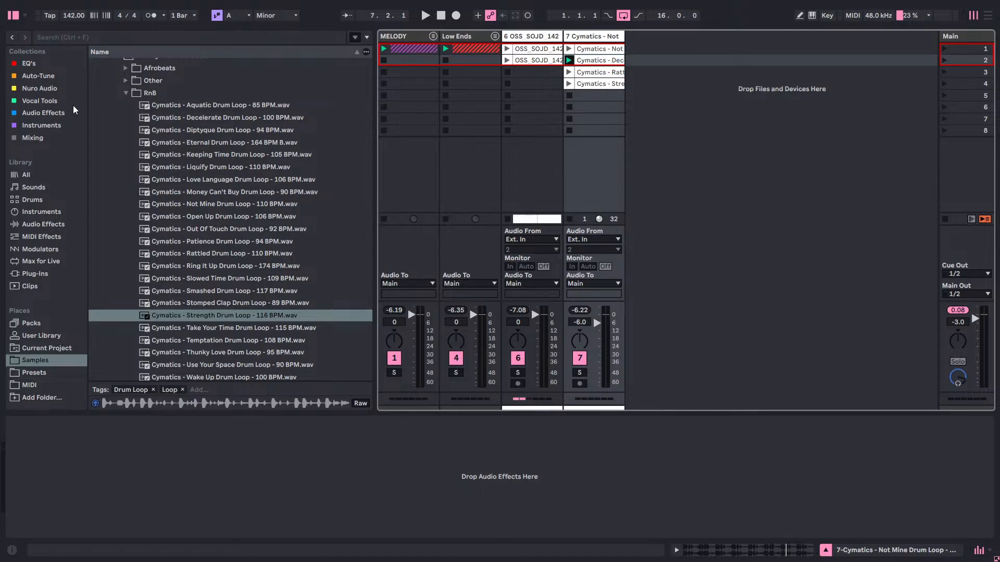
Look through the Nuro Audio, Vocal Tools, Instruments and Mixing collections and the plug-in vendor folders for an effect.
left_click(53, 92)
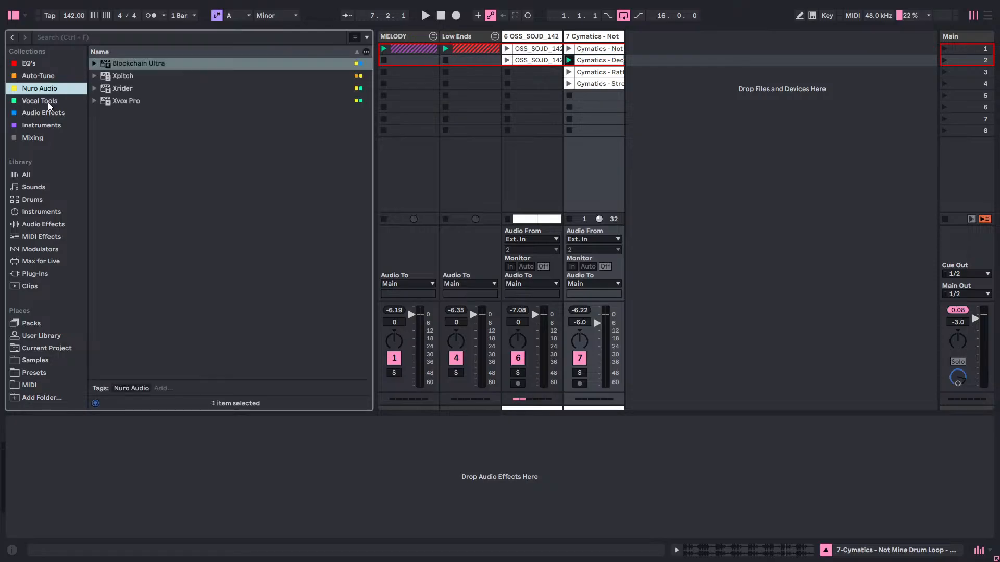
left_click(48, 101)
left_click(51, 90)
left_click(50, 120)
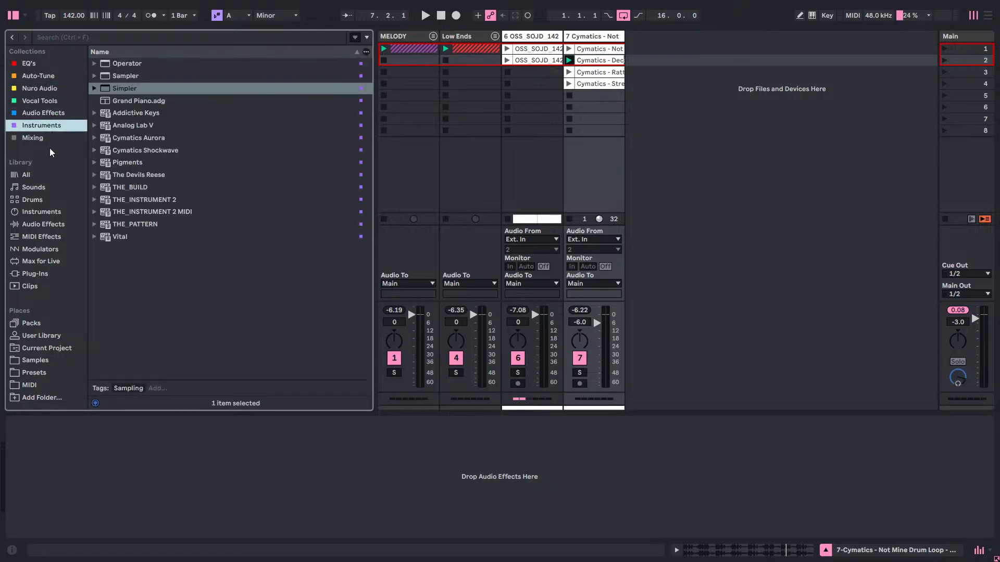
left_click(48, 139)
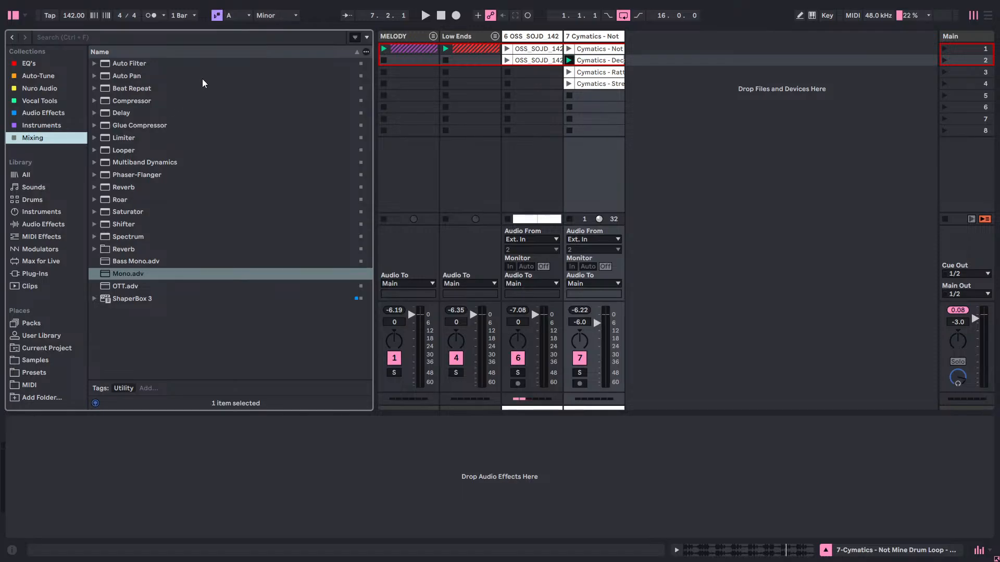
left_click(50, 277)
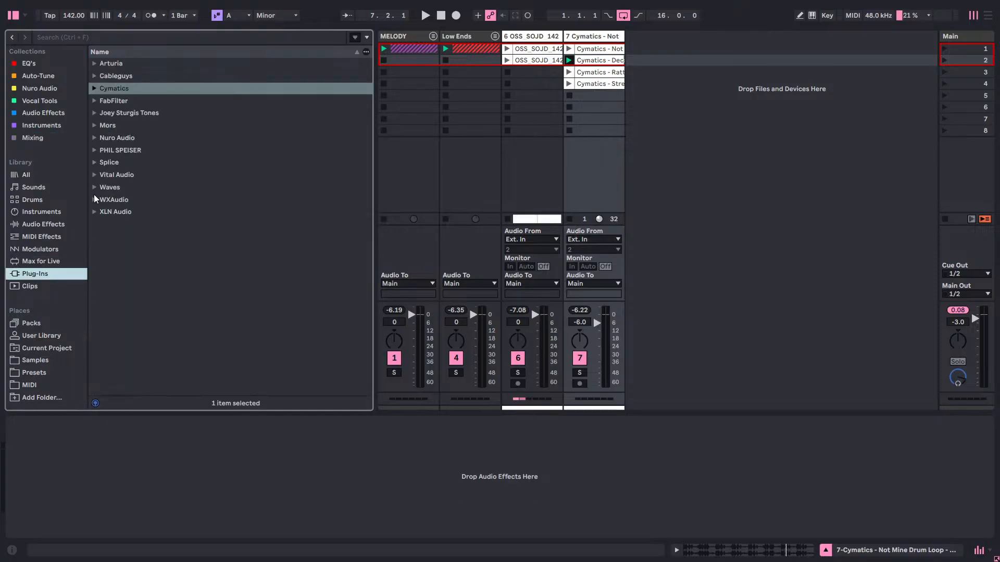
left_click(95, 89)
left_click(95, 89)
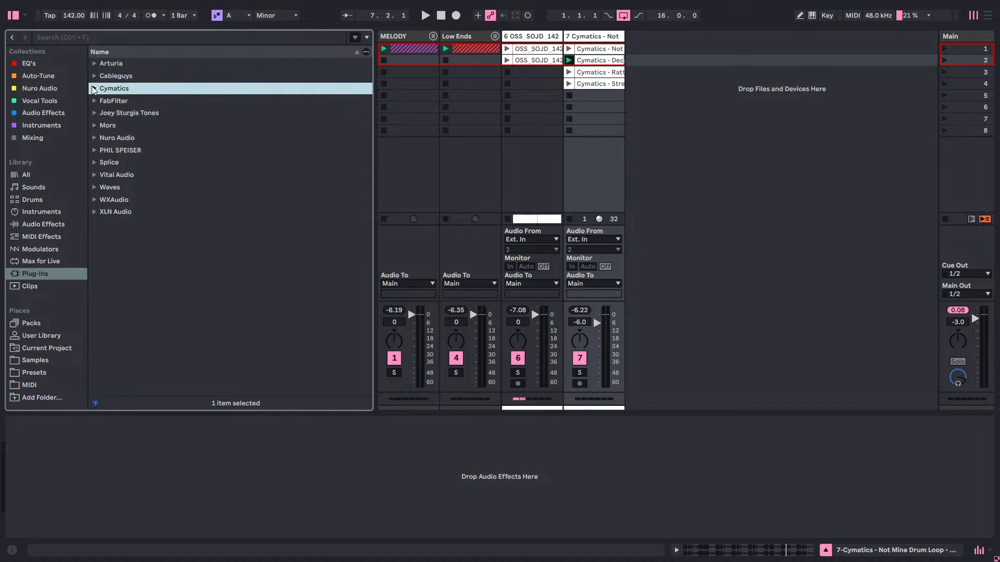
Load the Cableguys HalfTime plug-in on the Main track and position its window over the session.
left_click(94, 76)
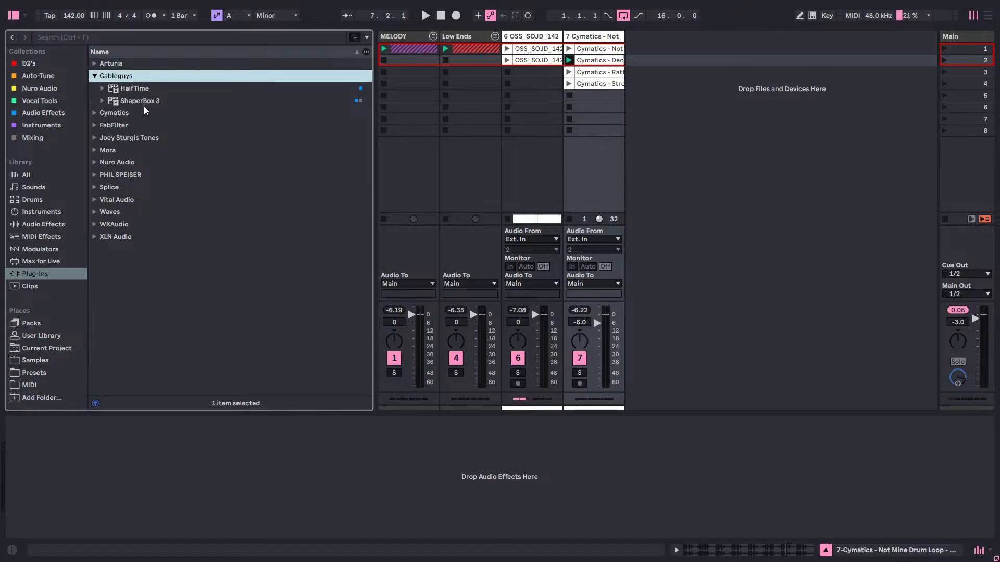
left_click(135, 89)
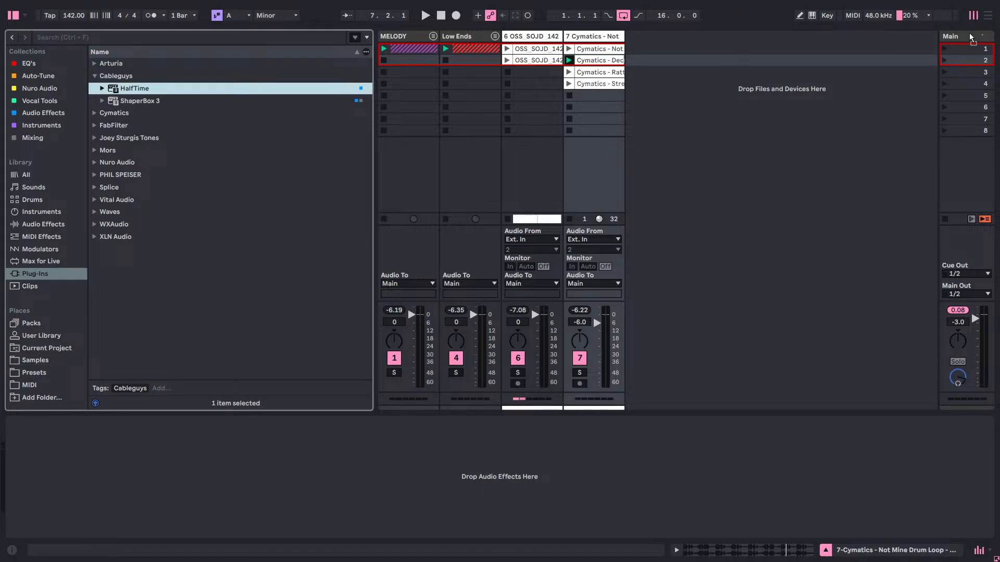
left_click_drag(969, 36, 972, 40)
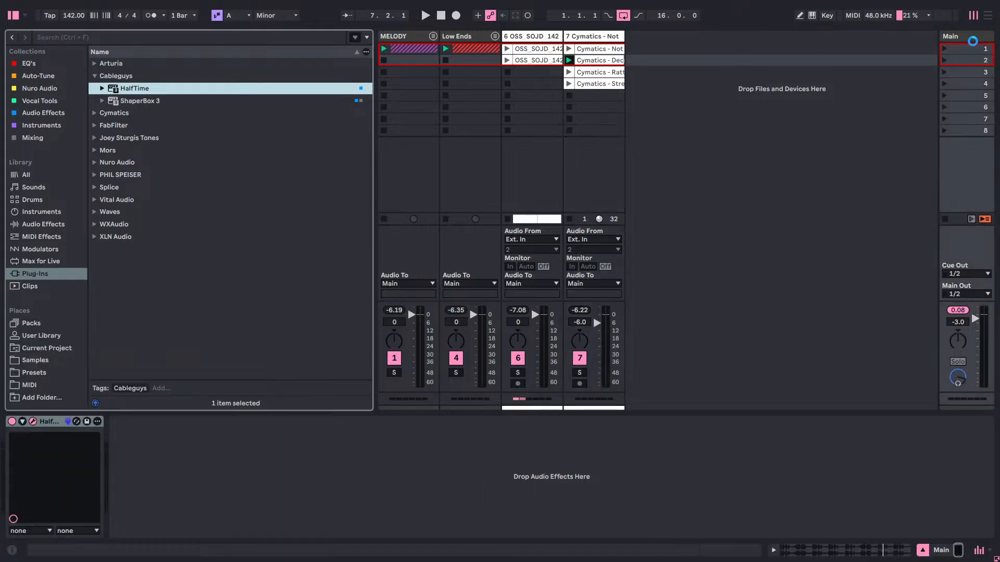
left_click_drag(181, 341, 550, 170)
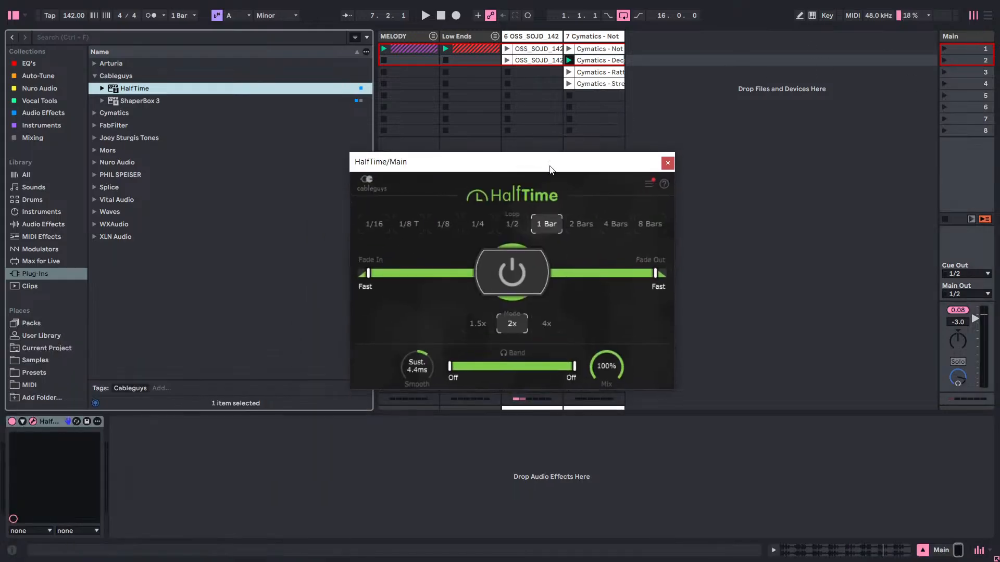
Set HalfTime to a 1/8 loop, 1.5x mode and 42 ms smoothing, and start playback.
left_click(441, 224)
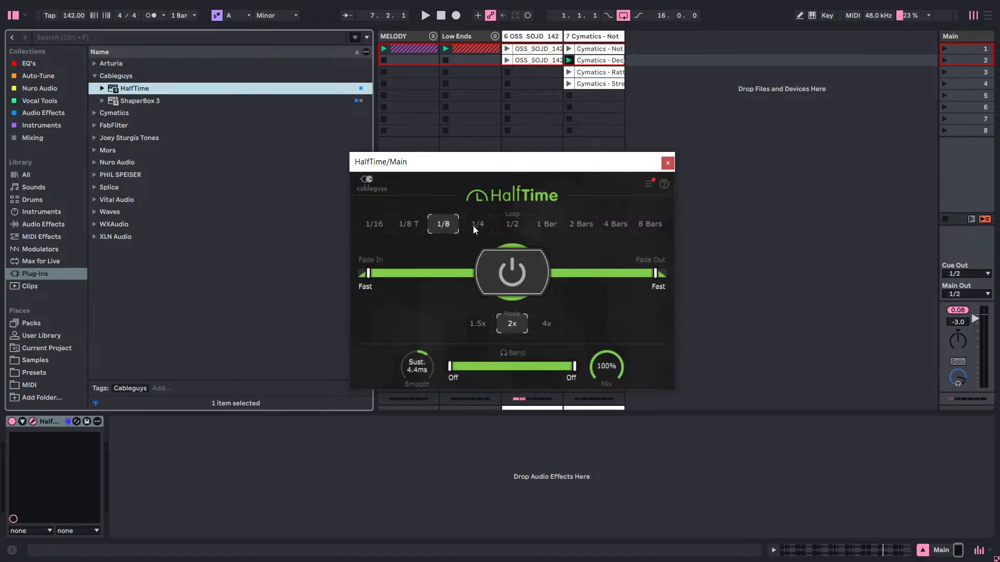
left_click(472, 320)
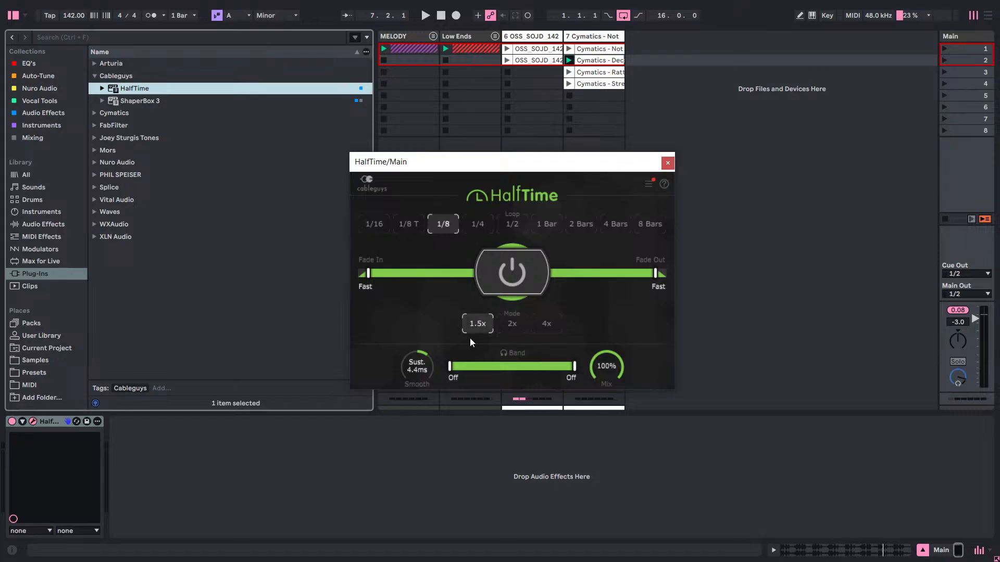
left_click_drag(417, 367, 417, 359)
left_click_drag(417, 367, 416, 366)
key("space")
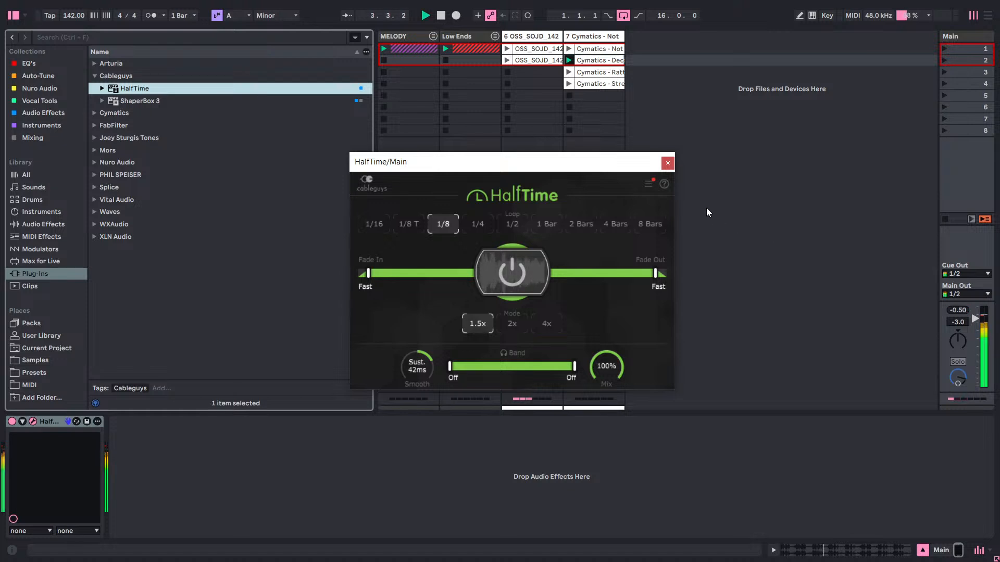
Compare playback with HalfTime bypassed and enabled on the Main track, and close its window.
left_click(669, 163)
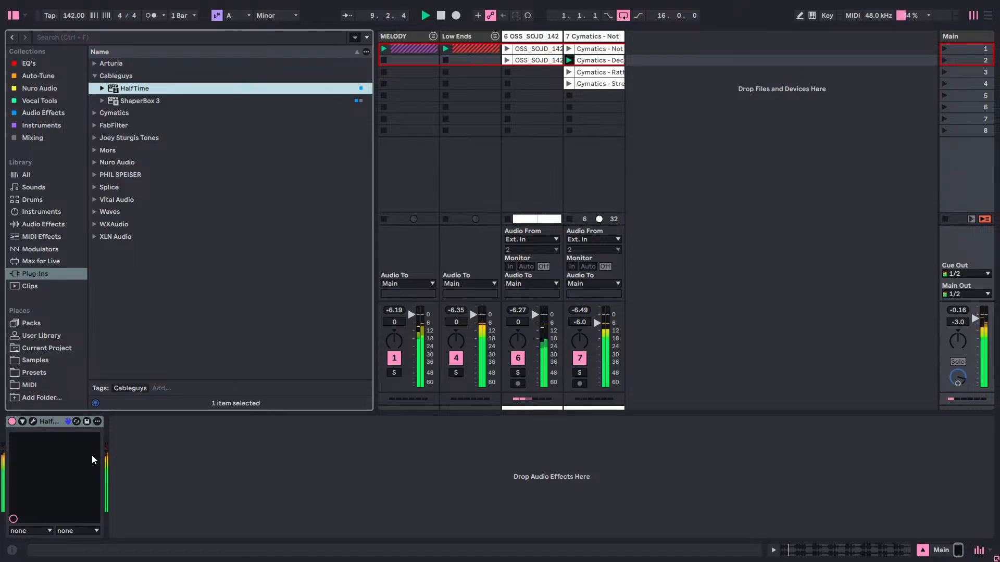
key("space")
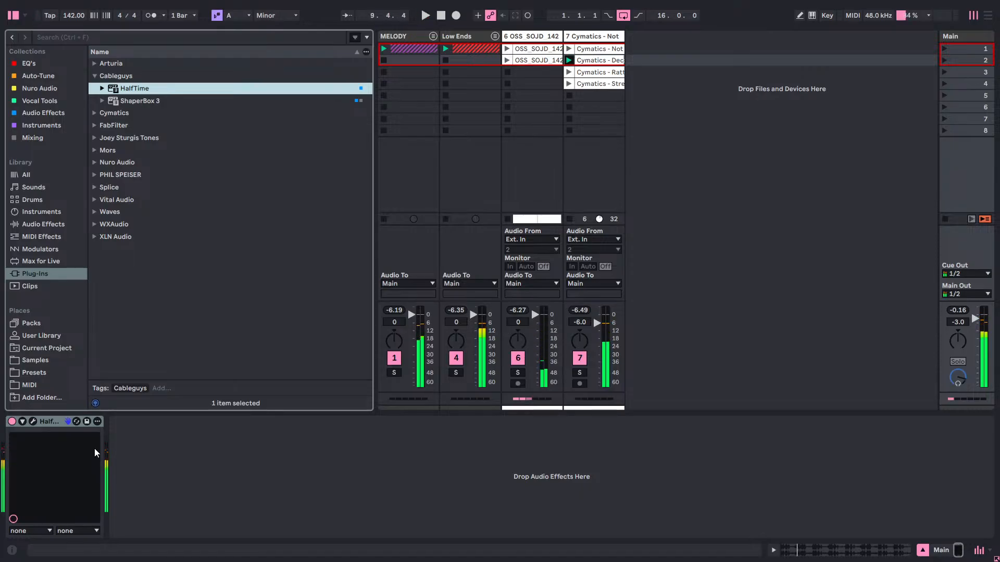
left_click(13, 422)
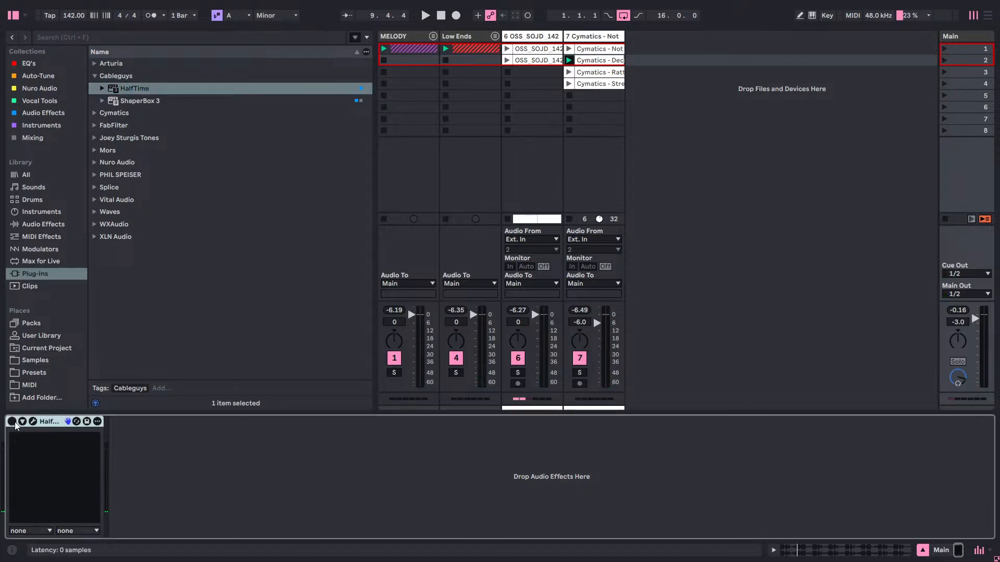
key("space")
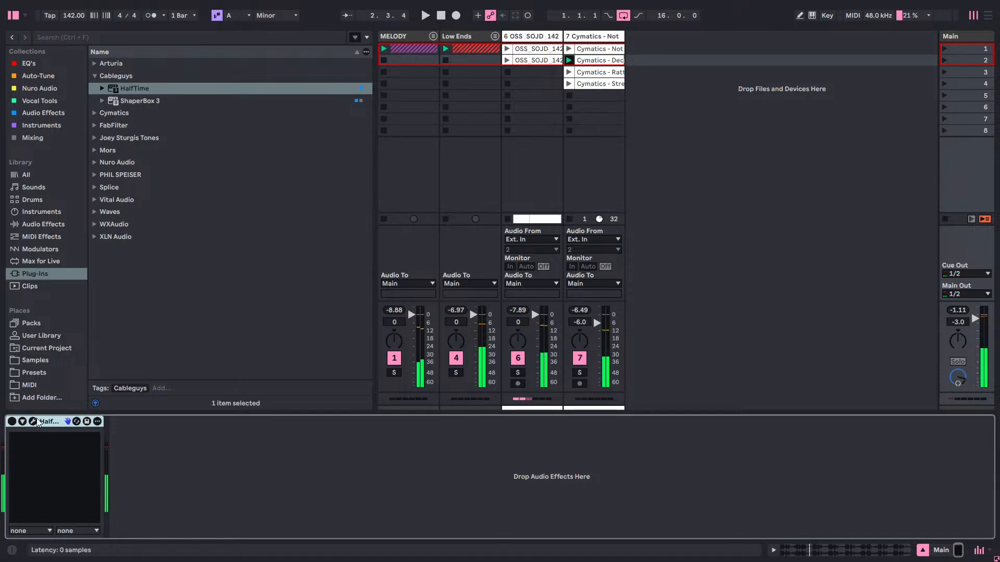
left_click(33, 421)
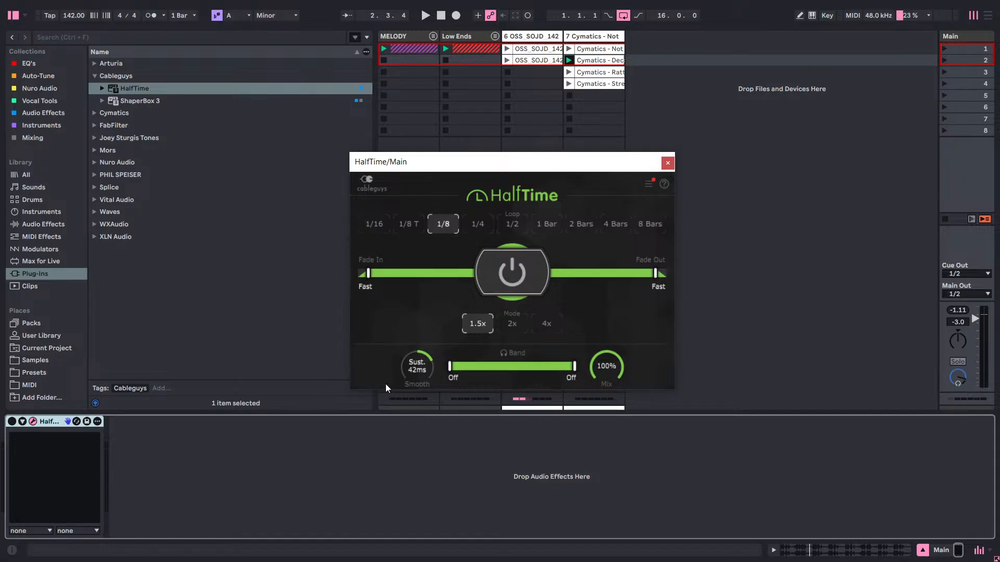
left_click(12, 423)
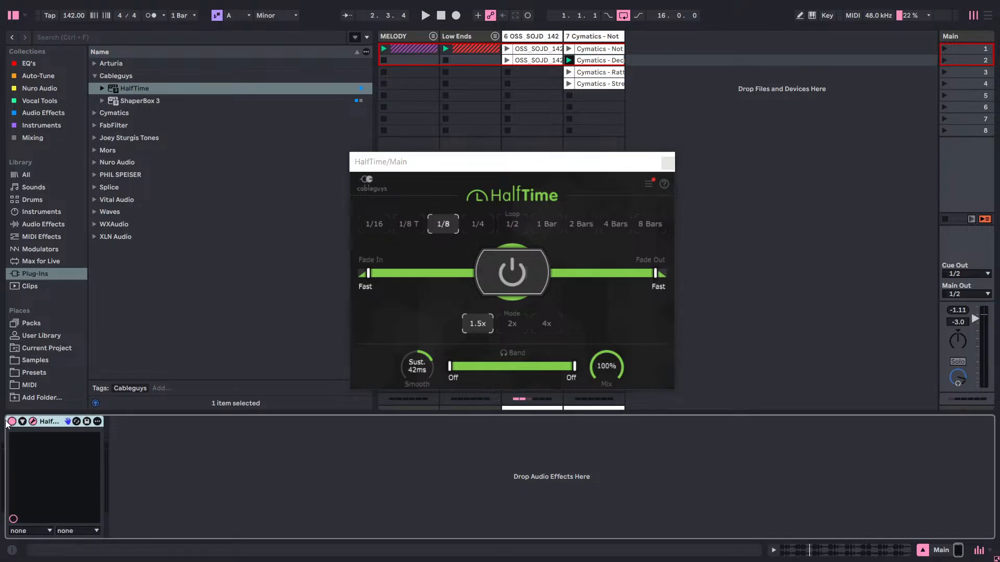
key("space")
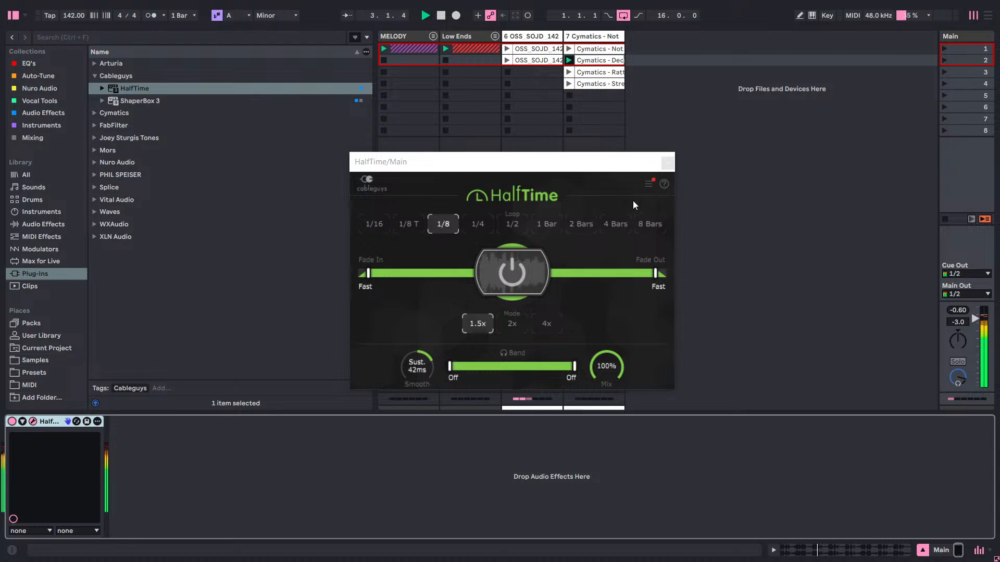
left_click(667, 162)
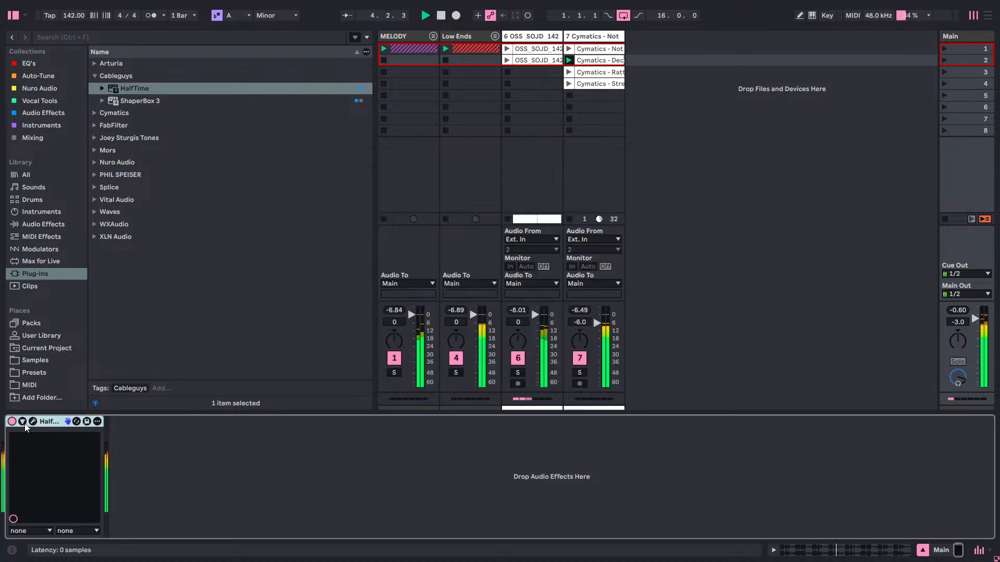
Delete HalfTime from the Main track and stop playback.
right_click(46, 421)
left_click(83, 306)
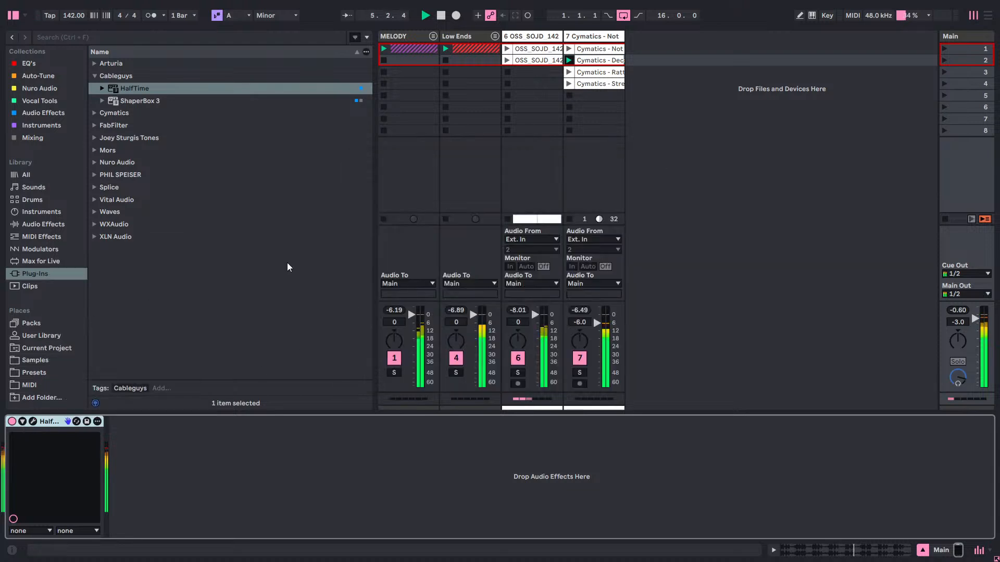
key("space")
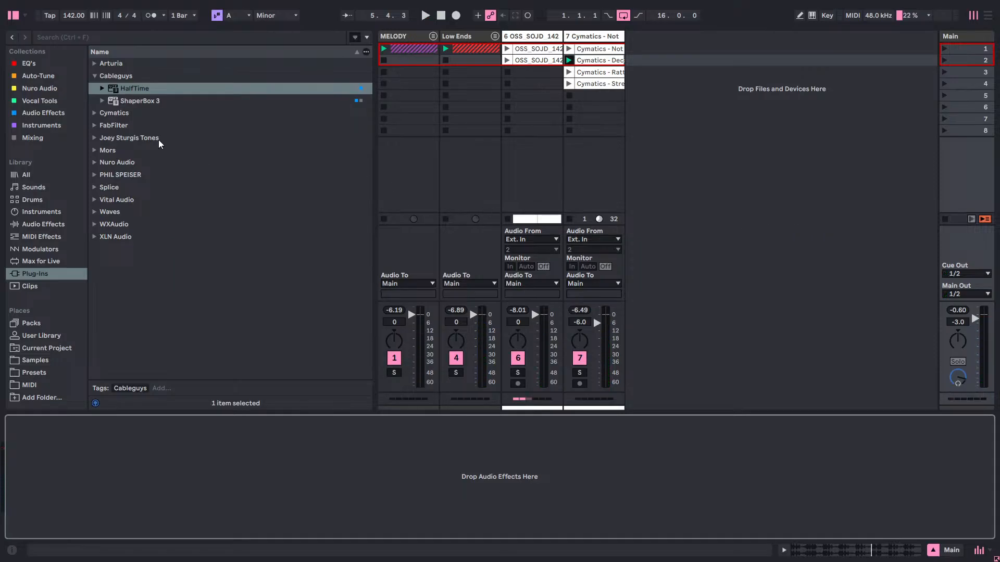
Check the Cymatics plug-ins, and load Blockchain Ultra from the Nuro Audio collection on the Main track.
left_click(94, 76)
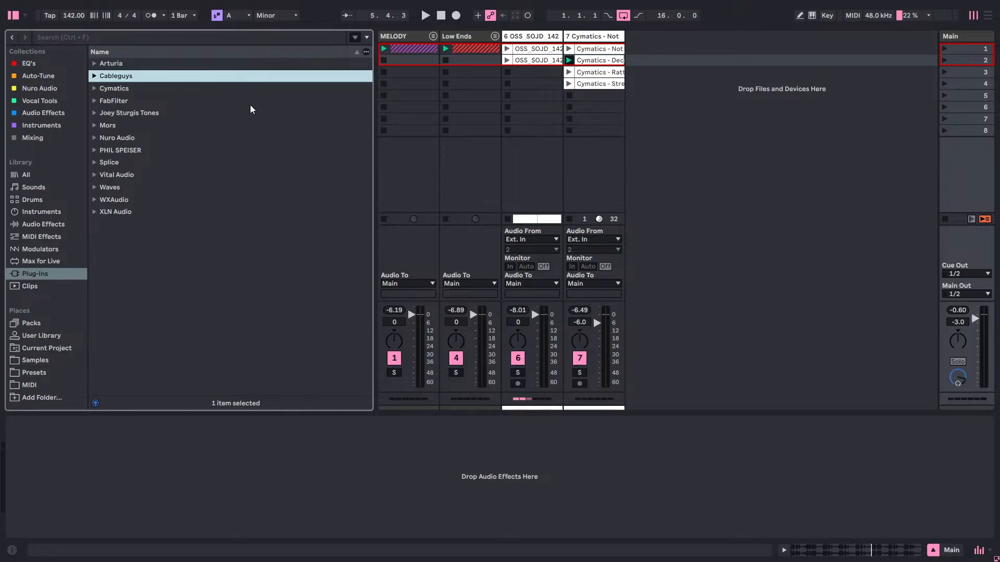
left_click(94, 89)
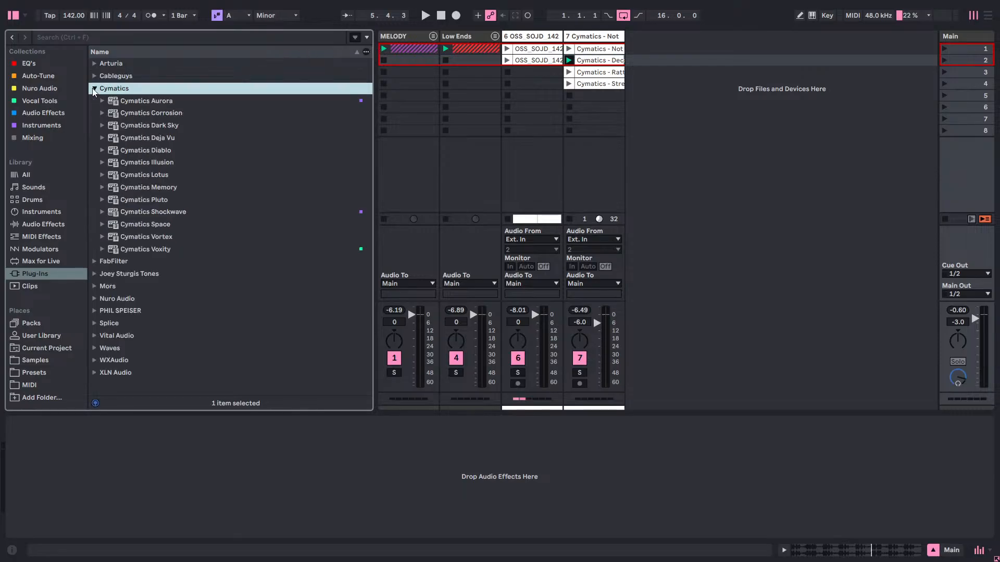
left_click(93, 90)
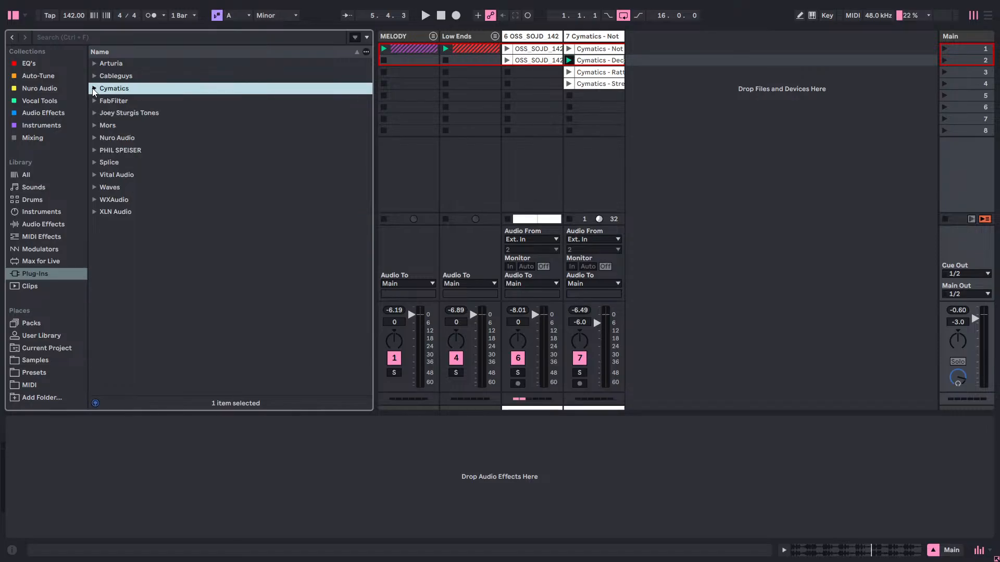
left_click(30, 76)
left_click(21, 89)
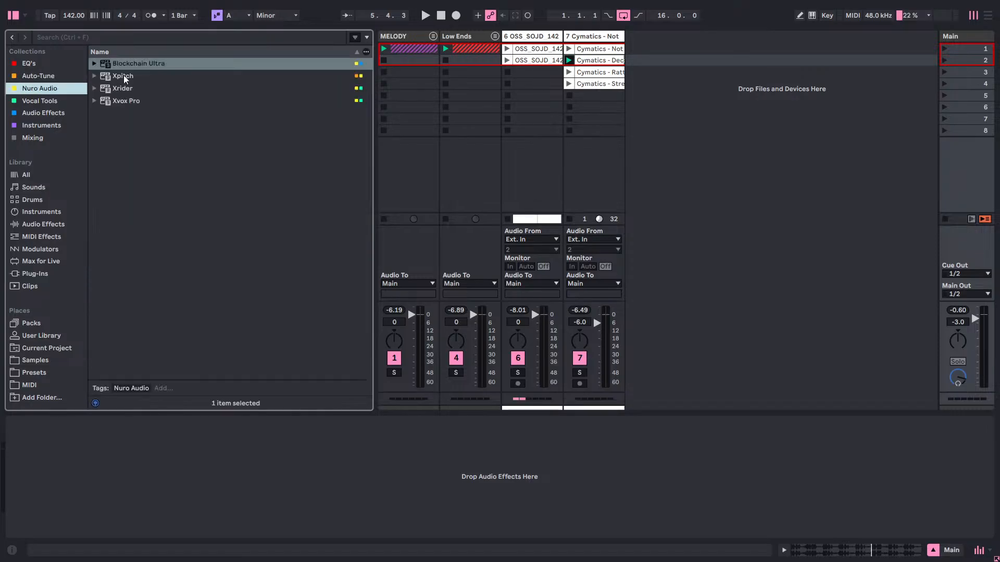
left_click_drag(145, 62, 810, 68)
left_click_drag(923, 40, 924, 40)
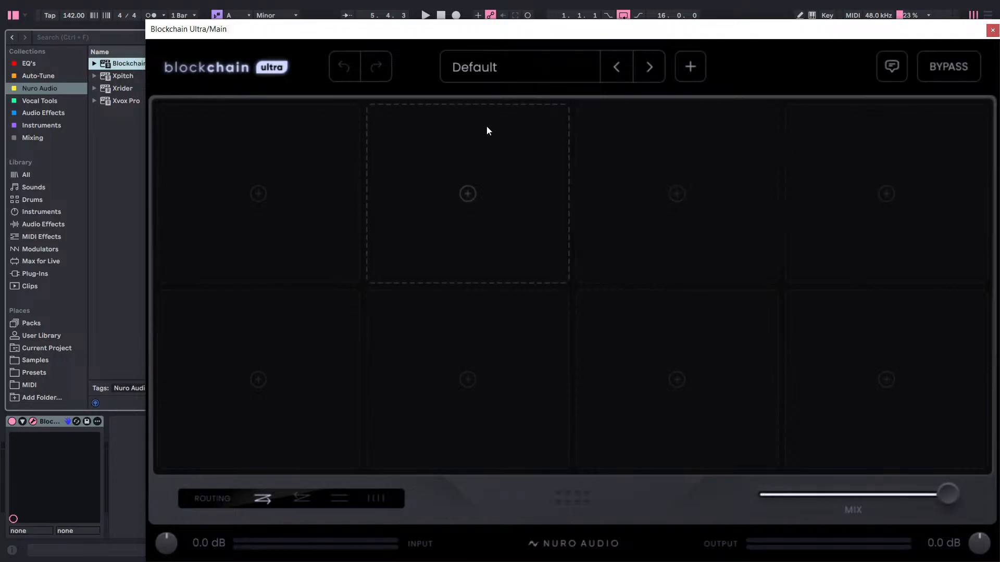
Add the Halfspeed module from the Pitch & Time category to the first slot of Blockchain Ultra.
left_click(270, 76)
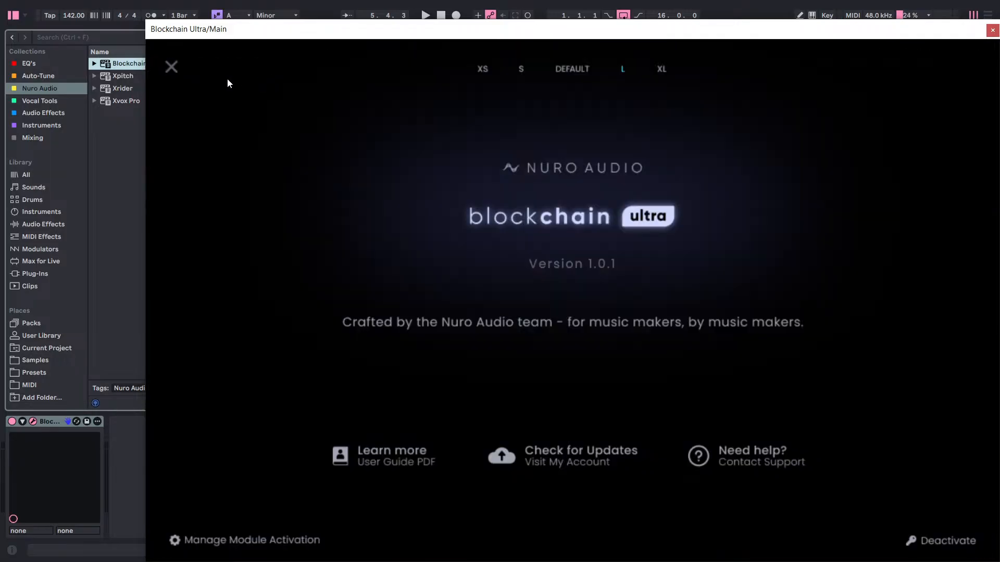
left_click(171, 67)
left_click(258, 194)
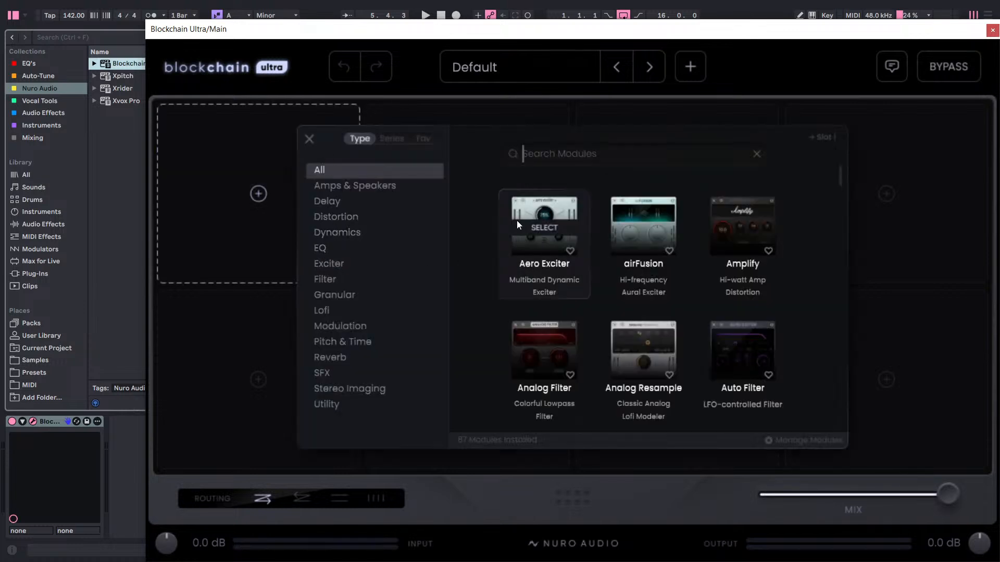
left_click(332, 232)
left_click(333, 217)
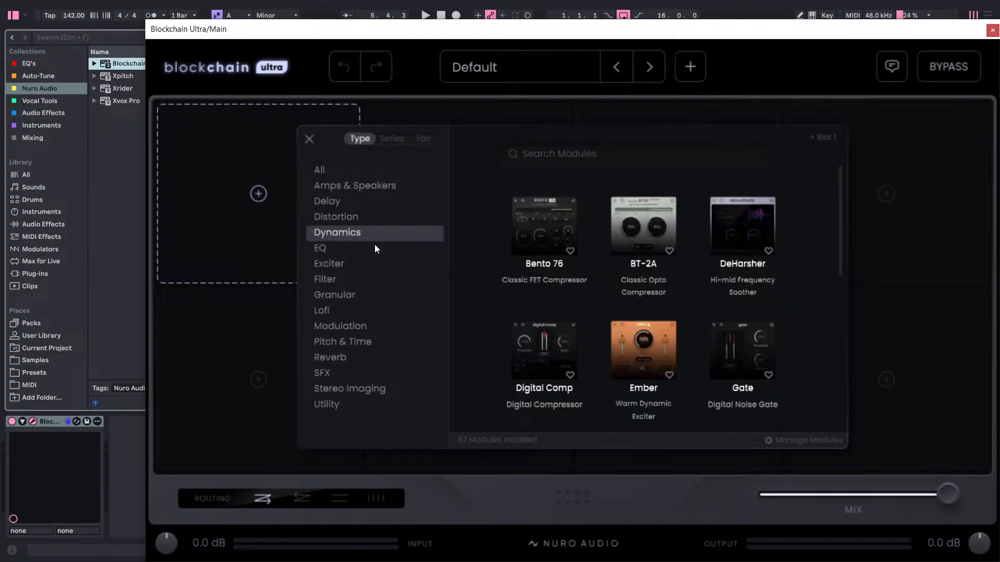
scroll(561, 313, "down", 6)
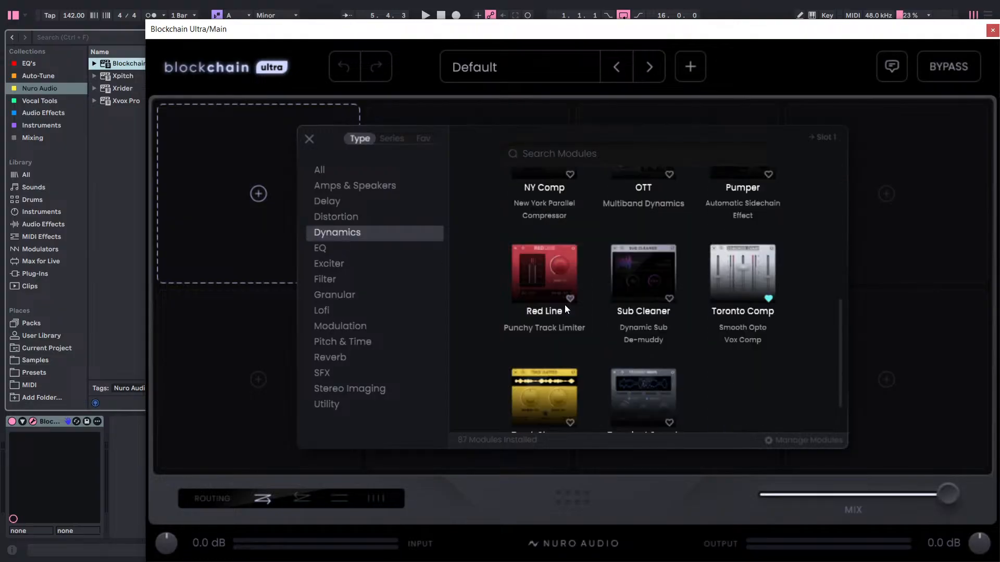
scroll(564, 305, "down", 1)
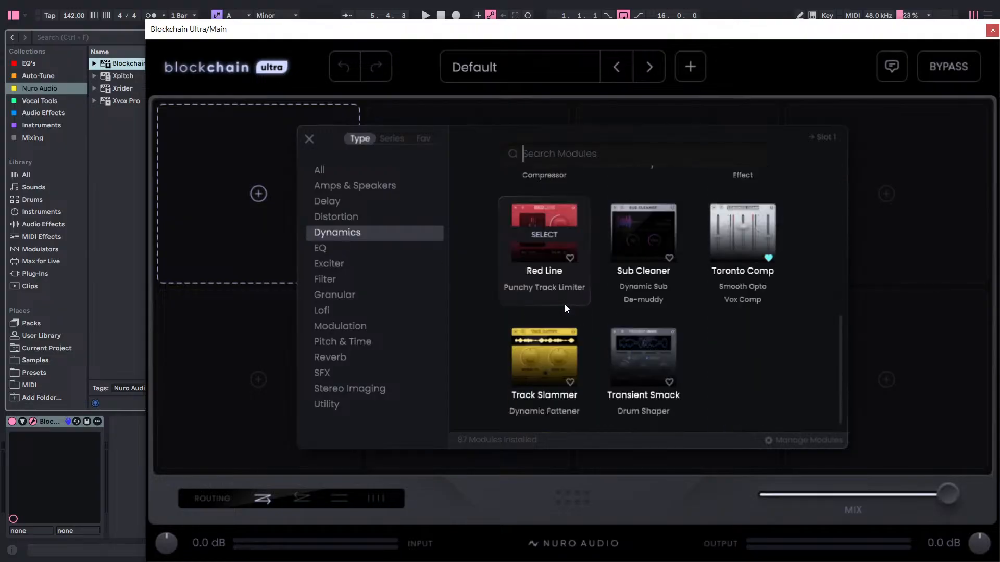
left_click(345, 326)
left_click(384, 339)
left_click(537, 229)
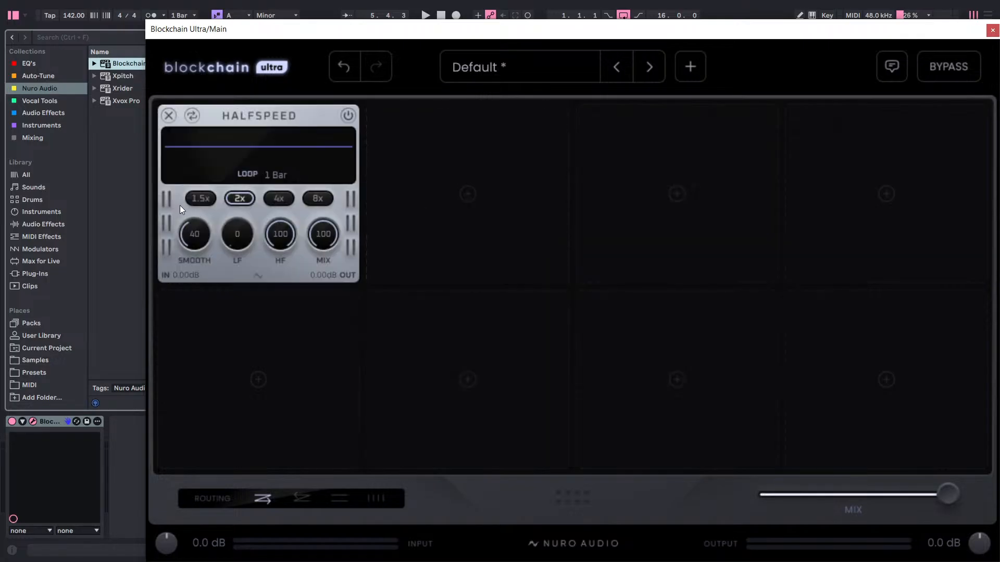
Start playback and set Halfspeed to 1.5x speed, a 1/8 loop and a smooth value of 42.
key("space")
left_click(202, 198)
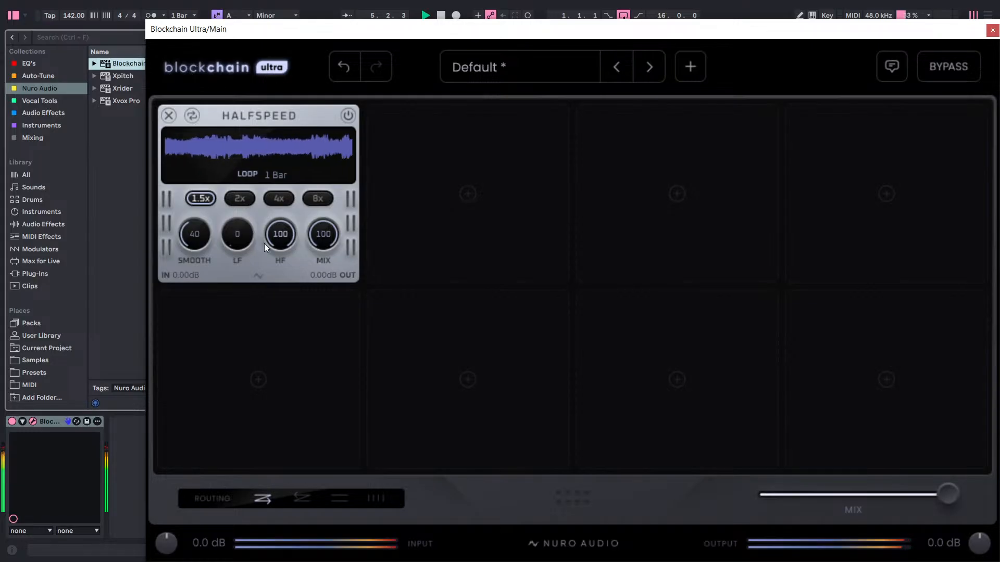
left_click_drag(198, 237, 207, 226)
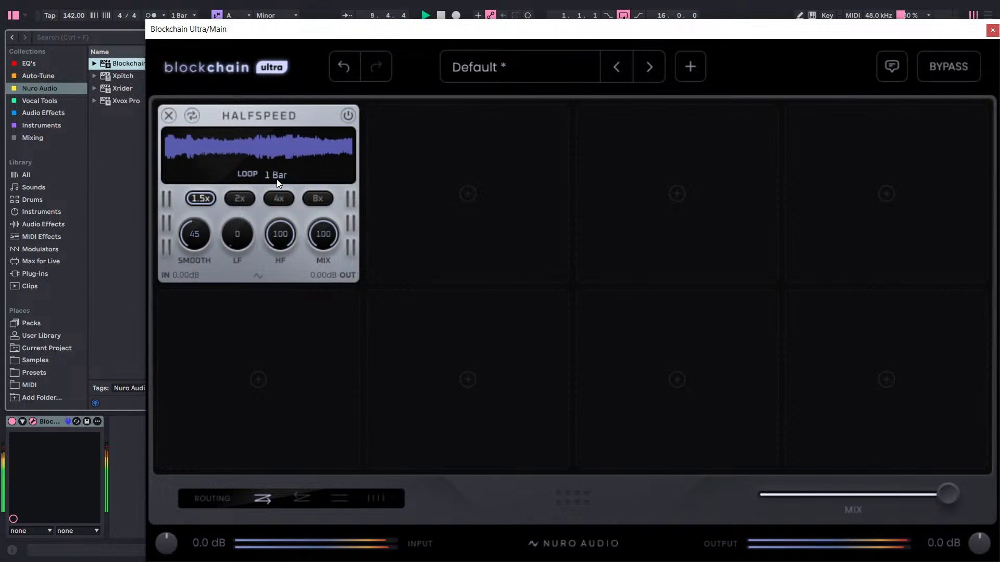
left_click_drag(279, 182, 262, 279)
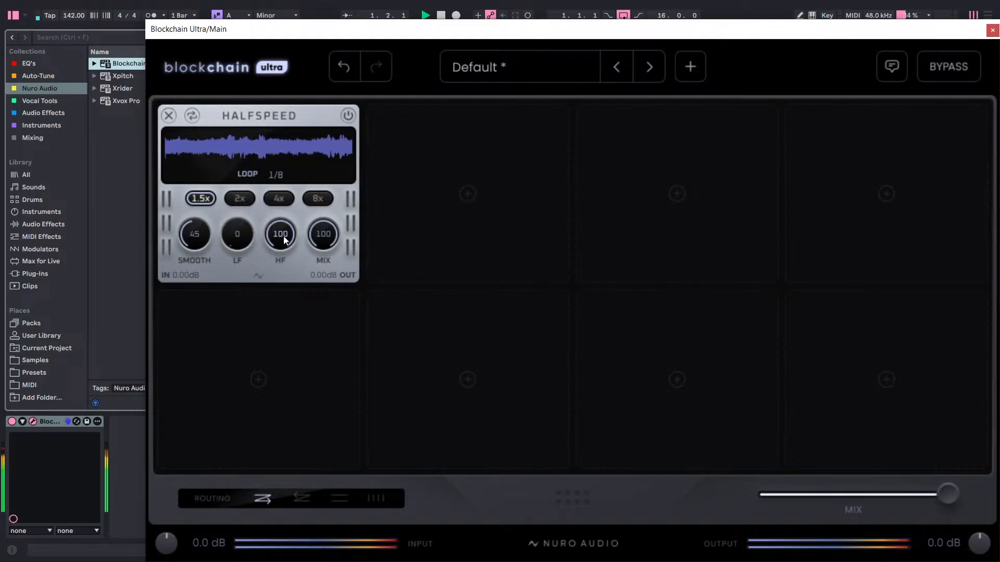
left_click_drag(203, 247, 206, 255)
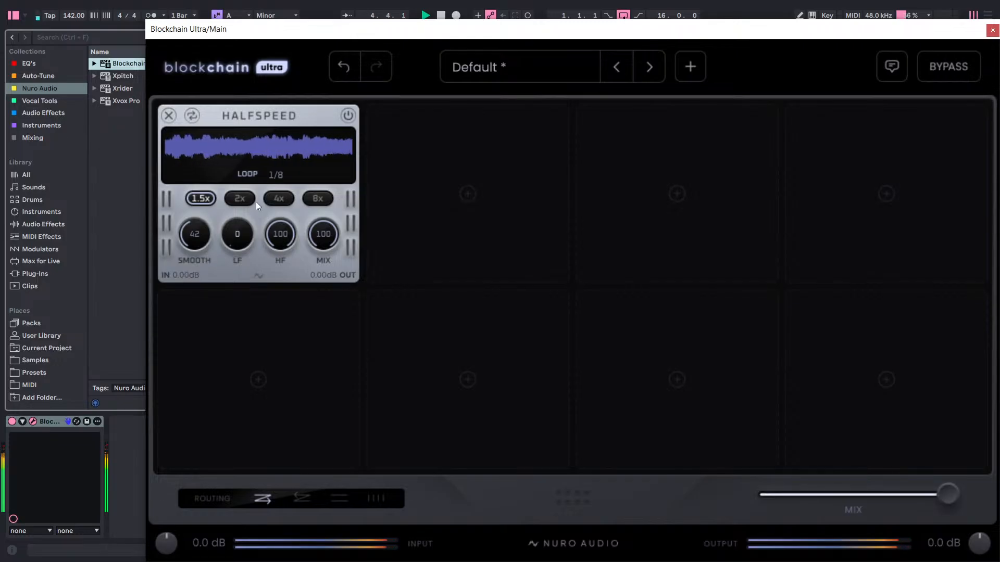
Bypass Blockchain Ultra on the Main track and close its window.
left_click_drag(507, 37, 318, 114)
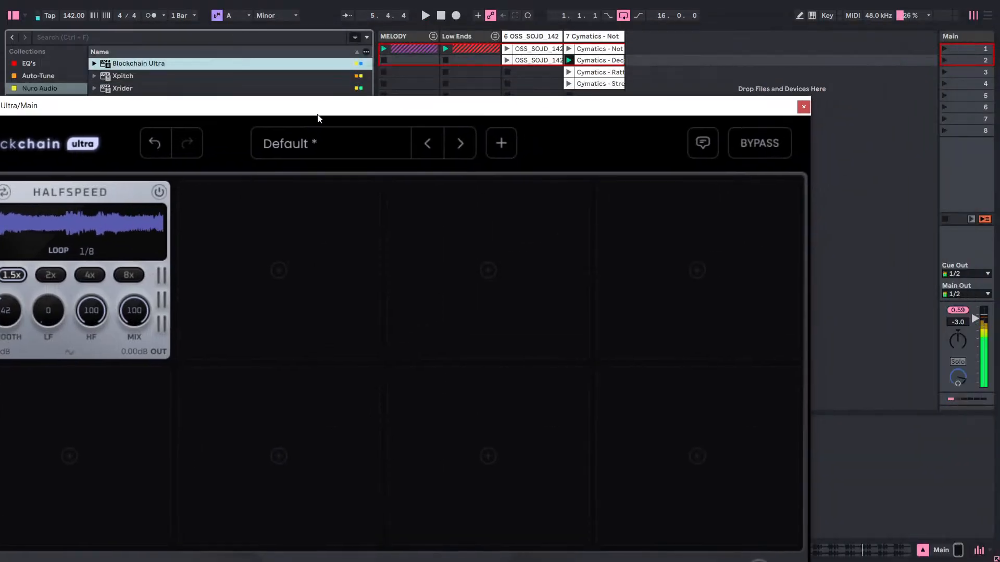
left_click(759, 143)
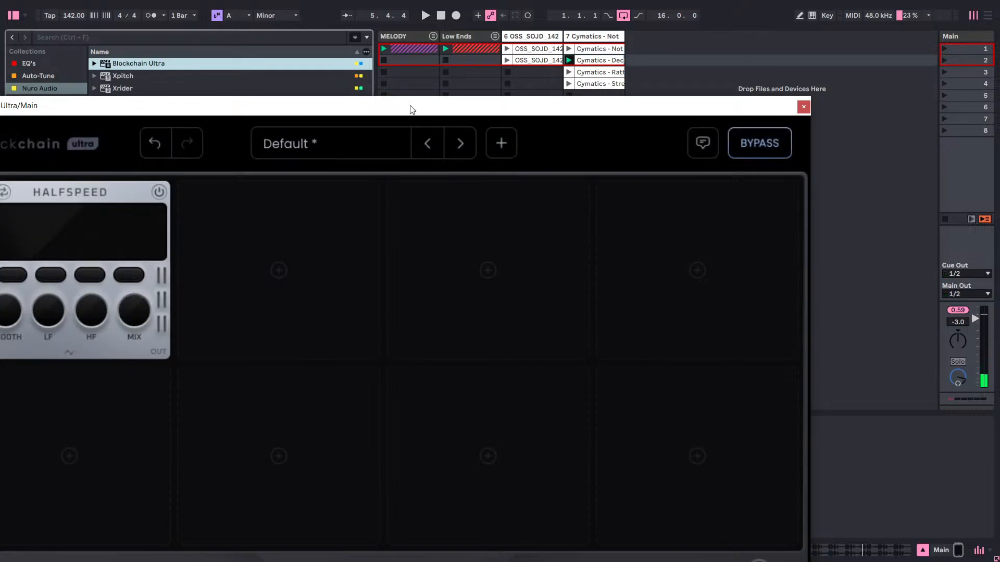
left_click(804, 108)
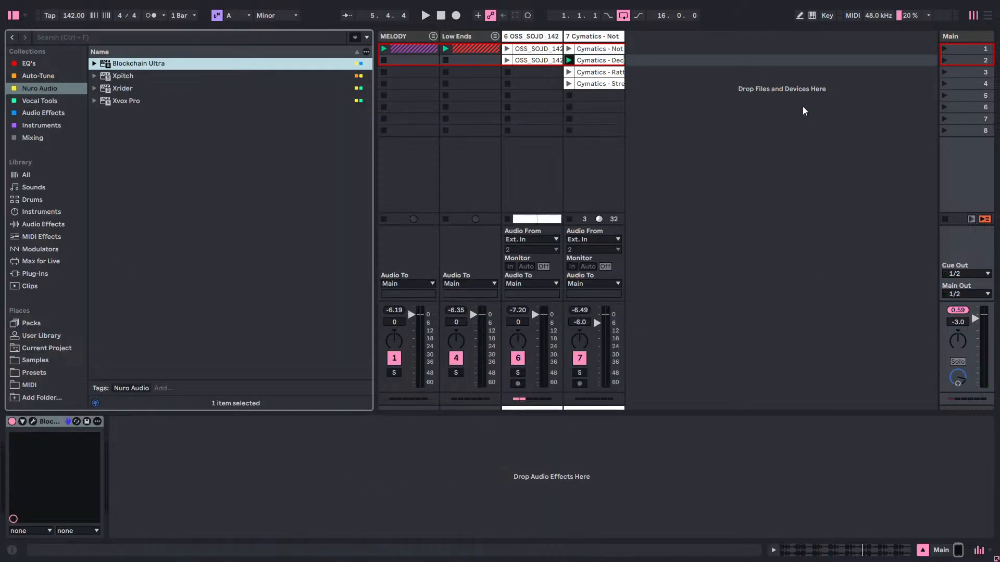
Examine the plug-ins and devices in the Mixing, Instruments and Audio Effects collections.
left_click(40, 83)
left_click(59, 109)
left_click(53, 135)
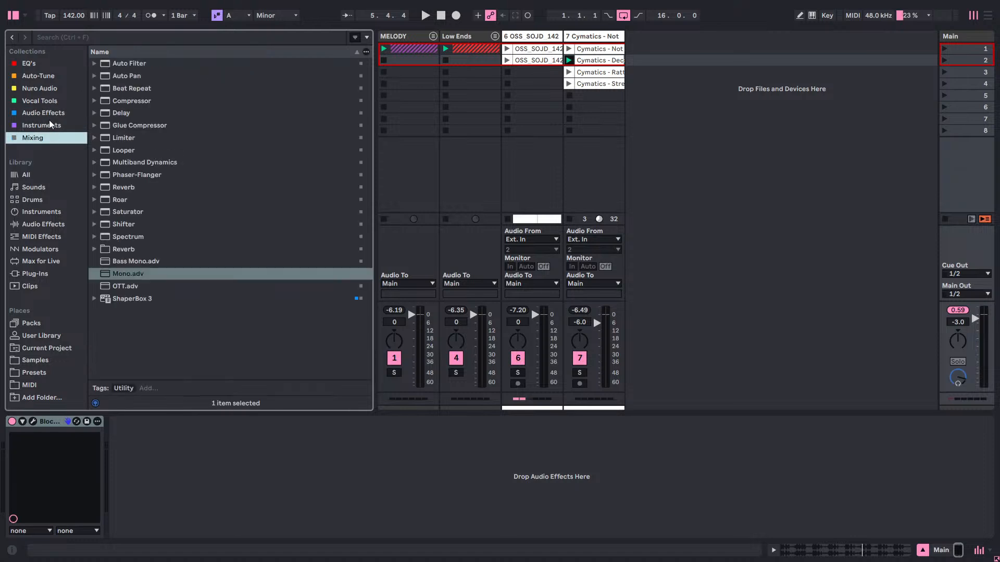
left_click(51, 126)
left_click(51, 138)
left_click(47, 127)
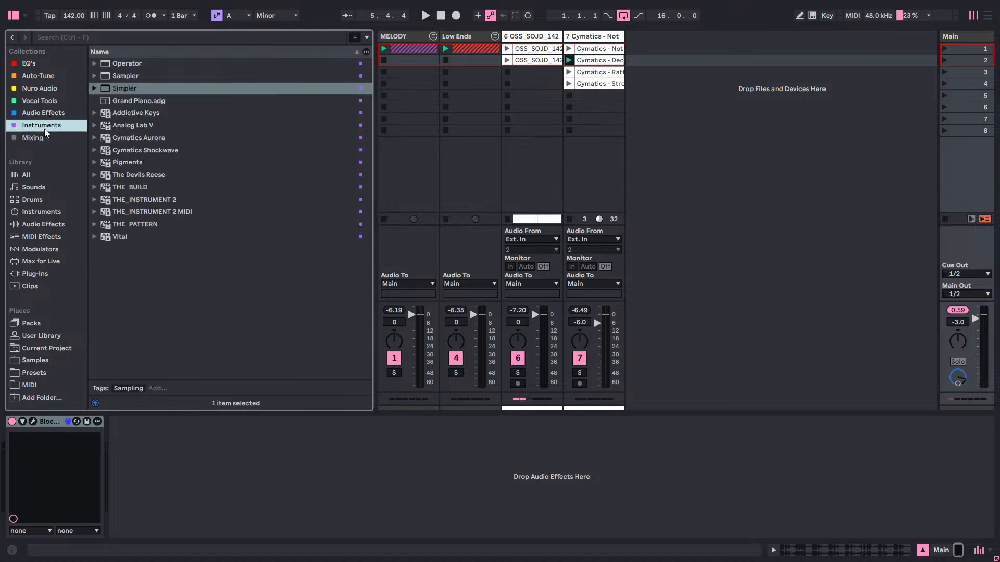
left_click(50, 139)
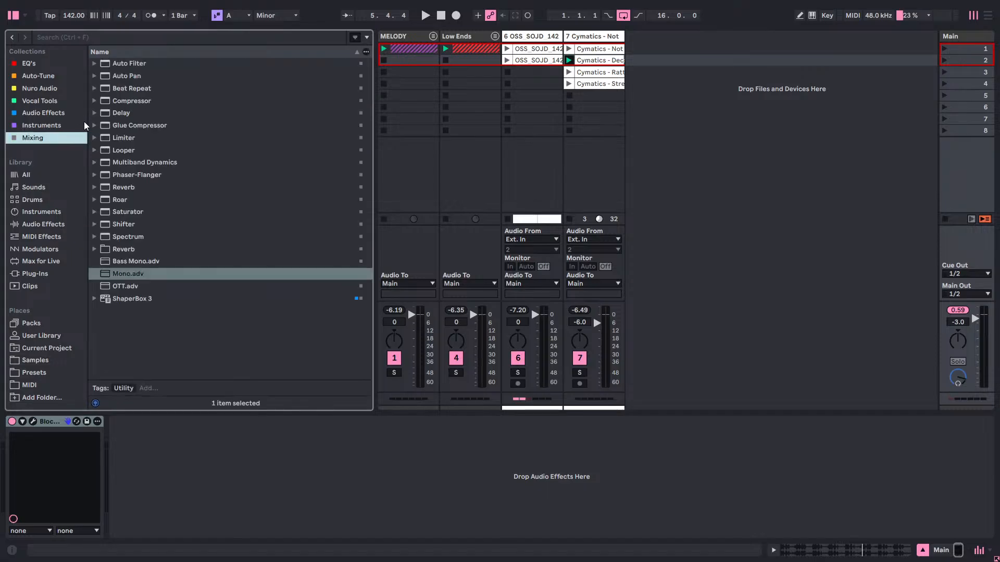
left_click(51, 125)
left_click(51, 113)
left_click(51, 139)
left_click(35, 123)
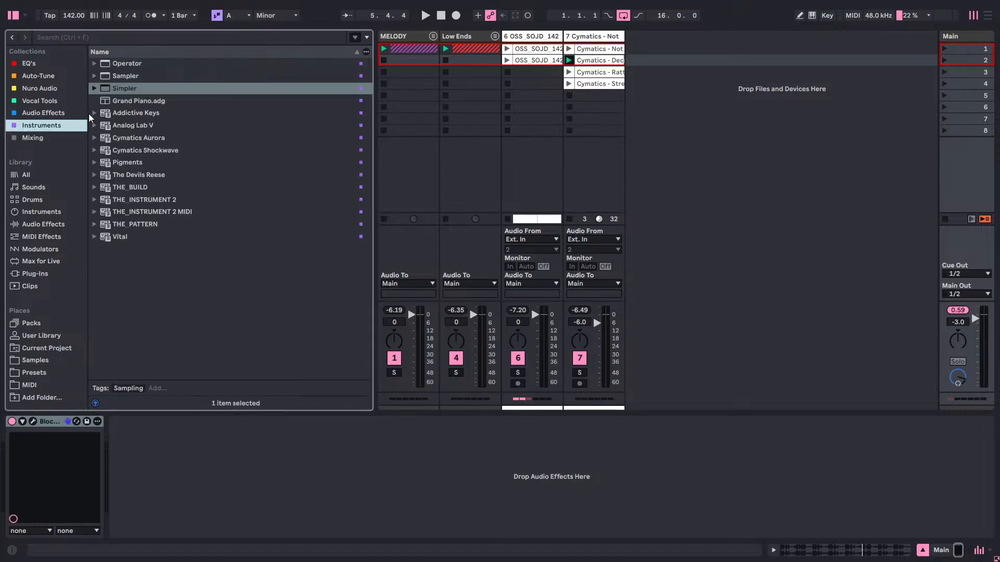
left_click(61, 112)
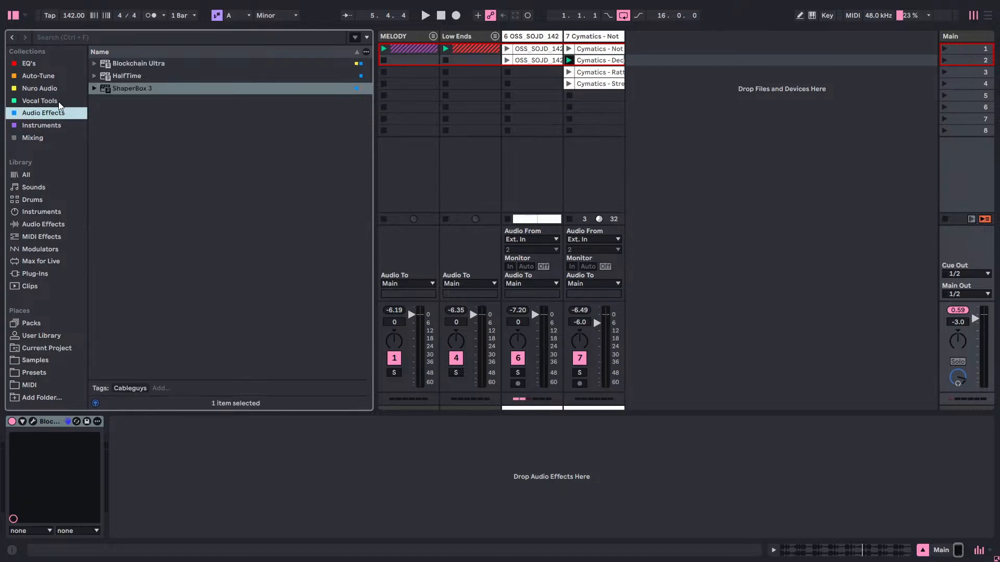
Compare the Vocal Tools and Nuro Audio collections, and check the Instruments, Mixing and Plug-Ins lists.
left_click(58, 102)
left_click(45, 90)
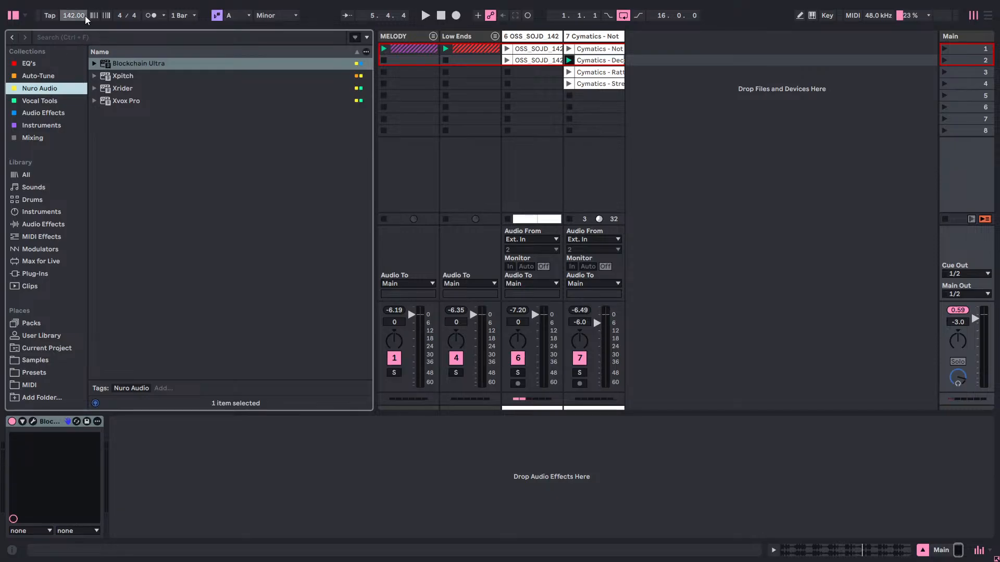
left_click(49, 101)
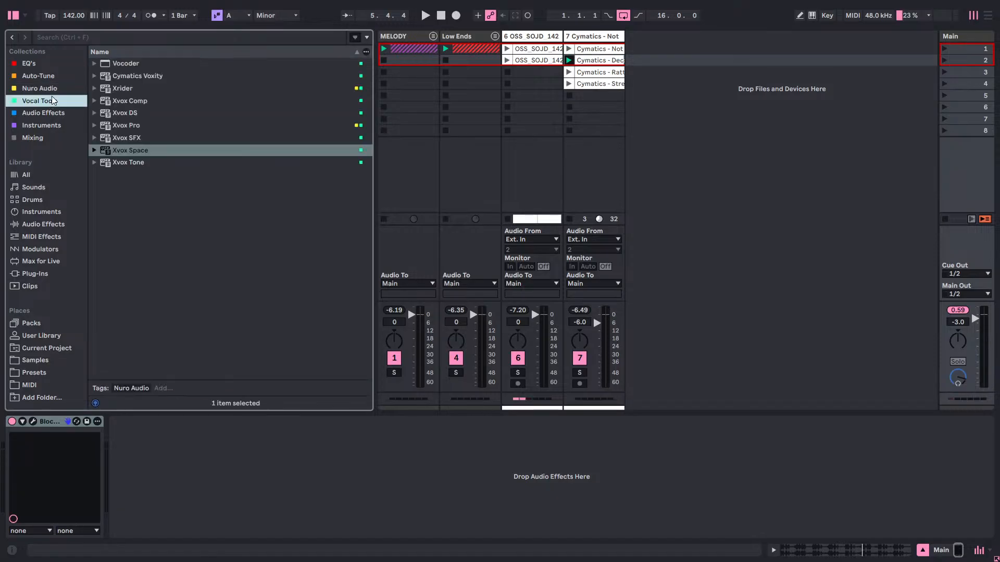
left_click(46, 86)
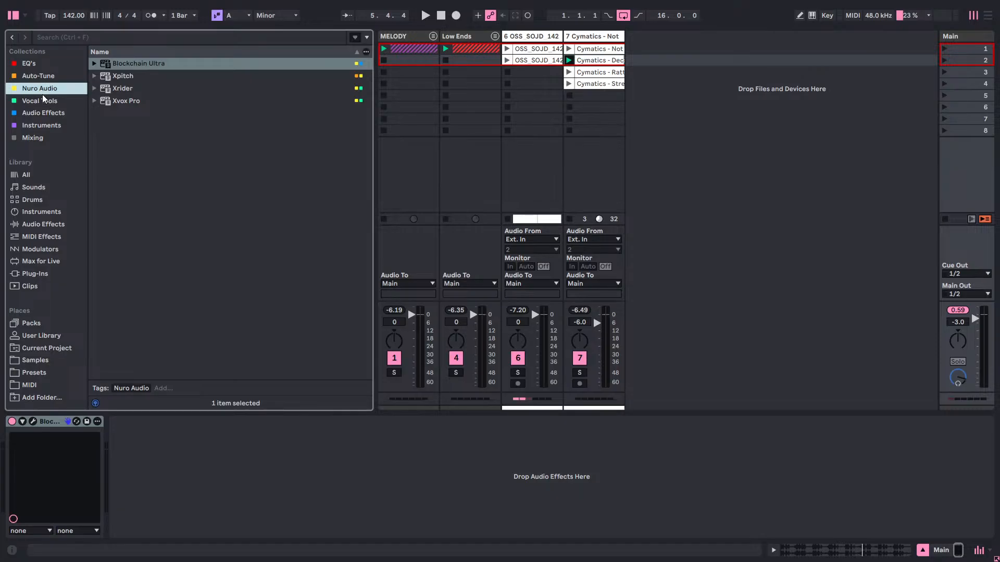
left_click(46, 124)
left_click(48, 134)
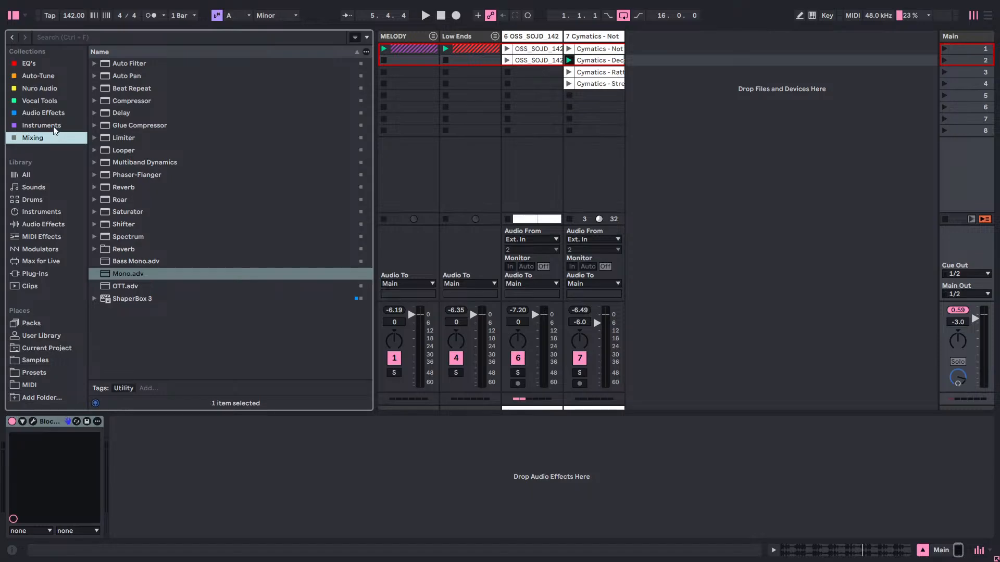
left_click(55, 125)
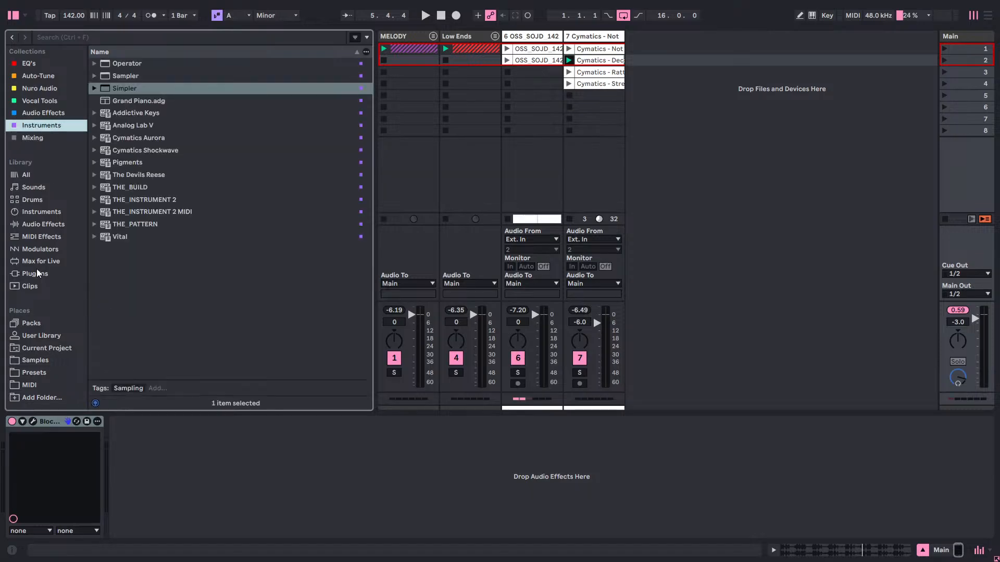
left_click(42, 275)
Load HalfTime from the Audio Effects collection after Blockchain Ultra on the Main track.
left_click(44, 116)
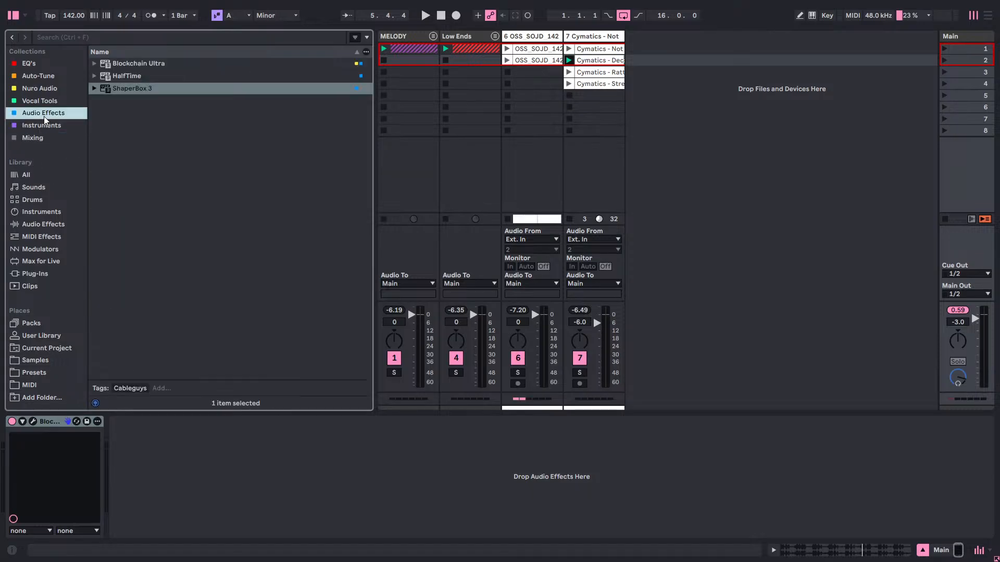
left_click(133, 76)
left_click_drag(537, 62, 271, 455)
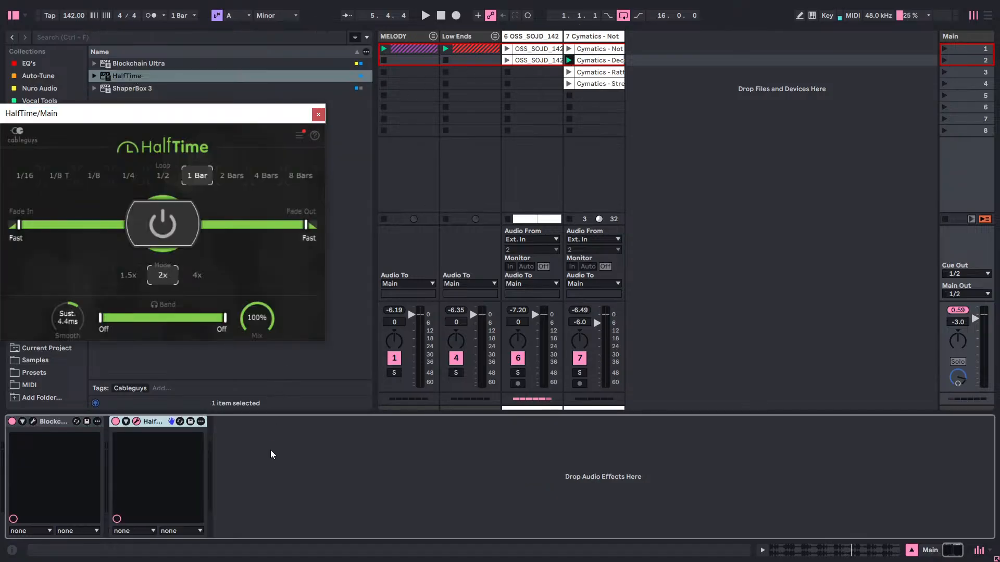
left_click(940, 53)
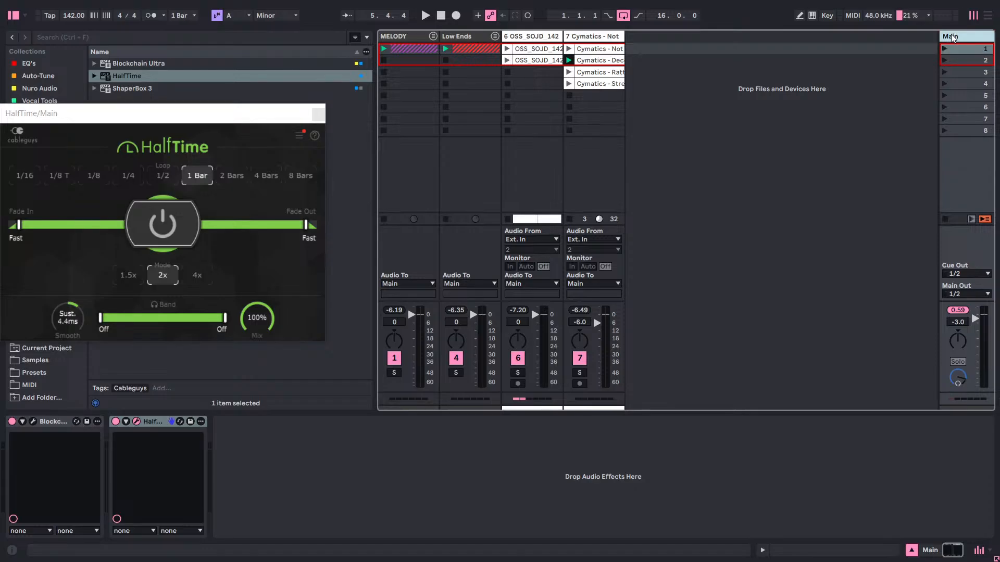
Set HalfTime to a 1/8 loop, 1.5x mode and 0.44 ms smoothing.
left_click(95, 177)
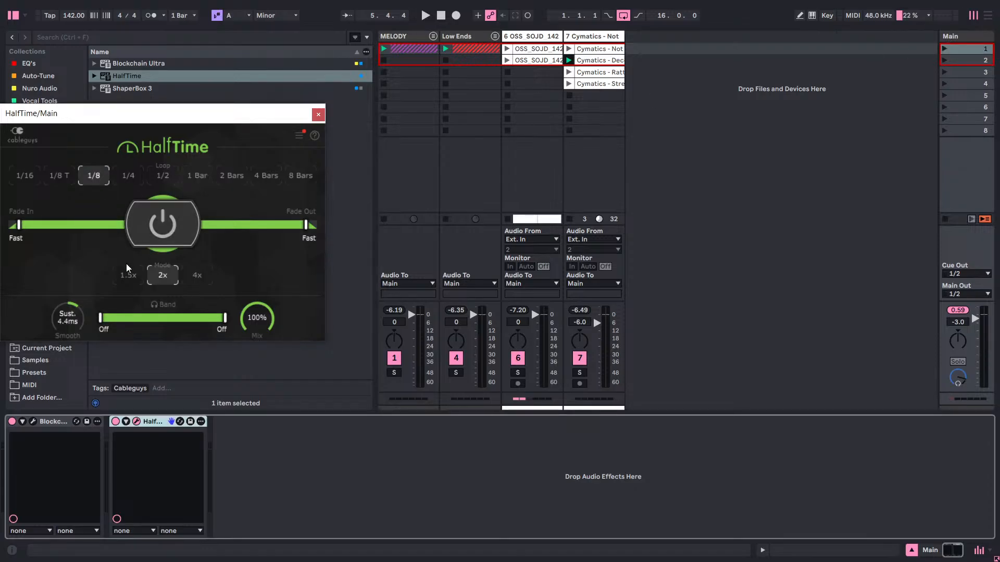
left_click(135, 275)
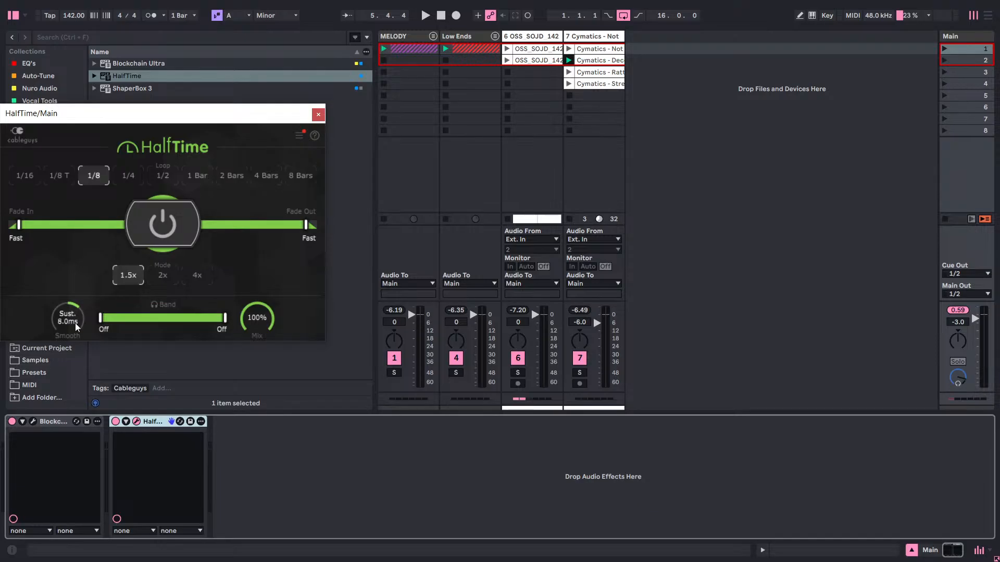
scroll(75, 322, "down", 3)
scroll(76, 326, "down", 2)
scroll(68, 319, "down", 1)
scroll(68, 319, "up", 1)
Switch off the Blockchain Ultra device, play the session through HalfTime, and close HalfTime's window.
left_click(18, 423)
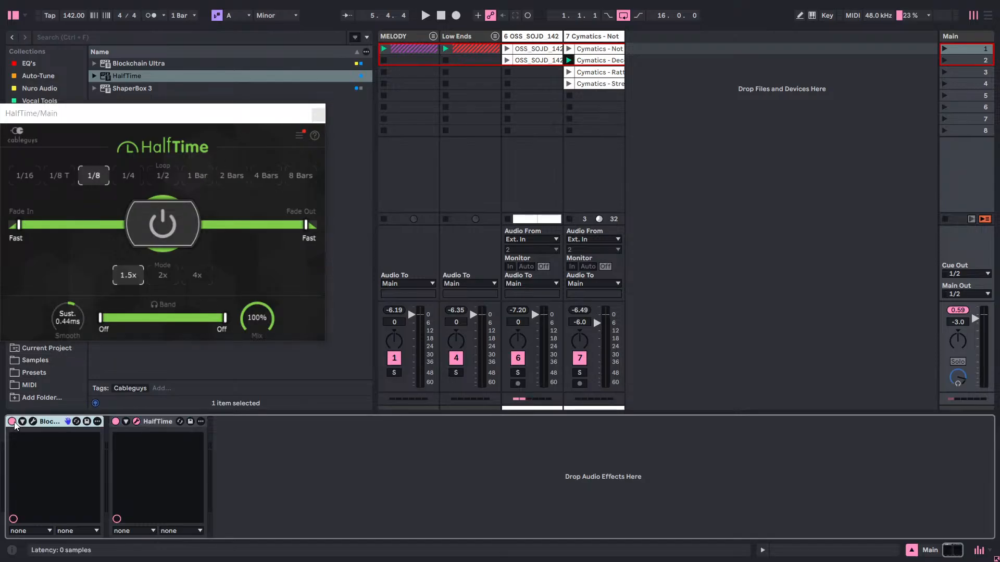
left_click(13, 421)
key("space")
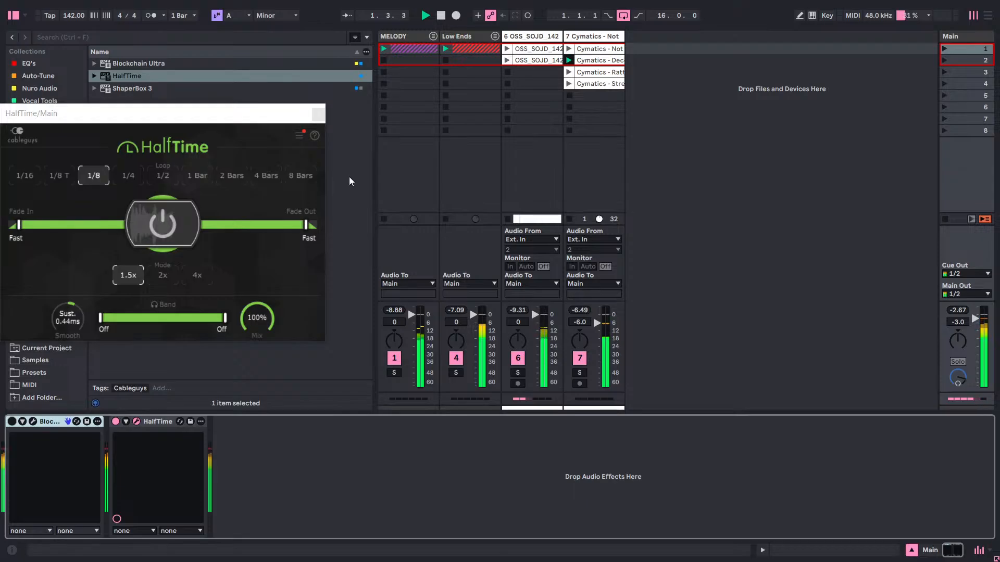
left_click(323, 116)
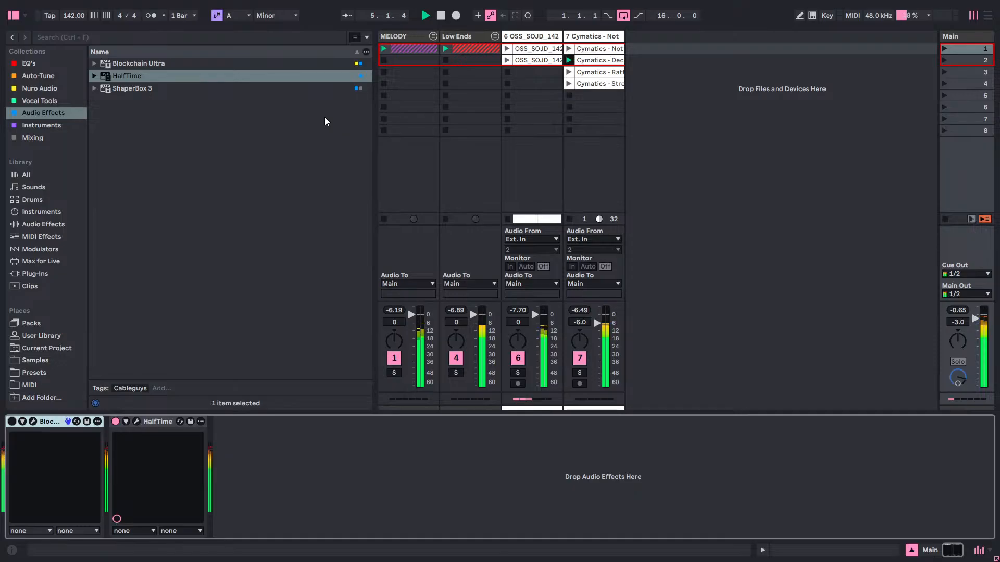
Switch off HalfTime, reactivate Blockchain Ultra with its internal bypass off, and play the session through Halfspeed.
left_click(115, 421)
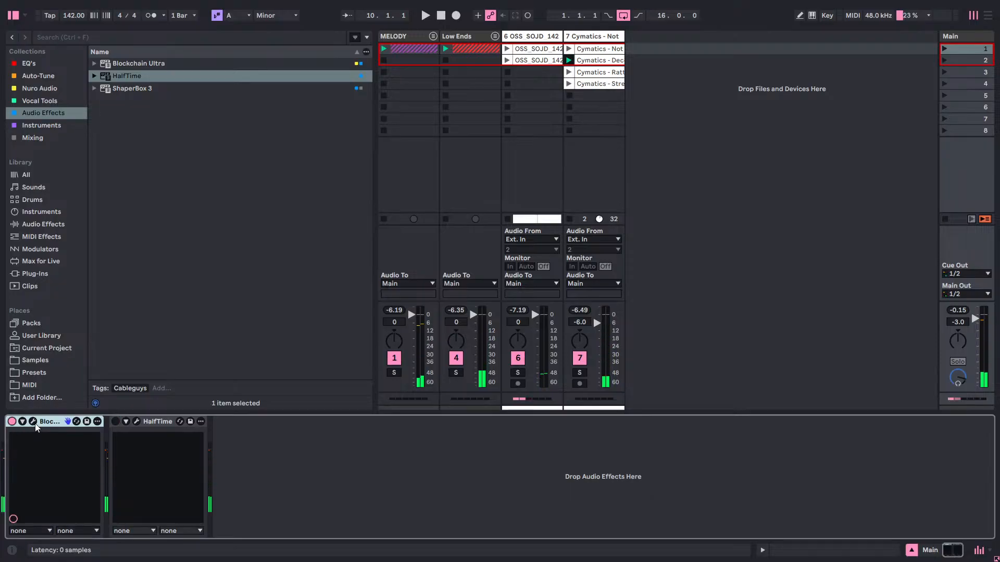
left_click(34, 422)
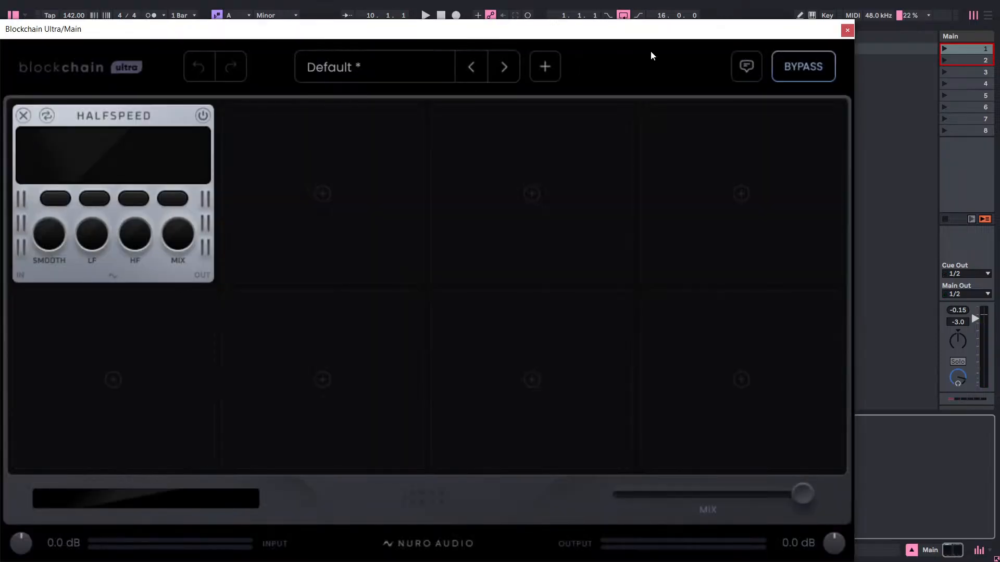
left_click(798, 64)
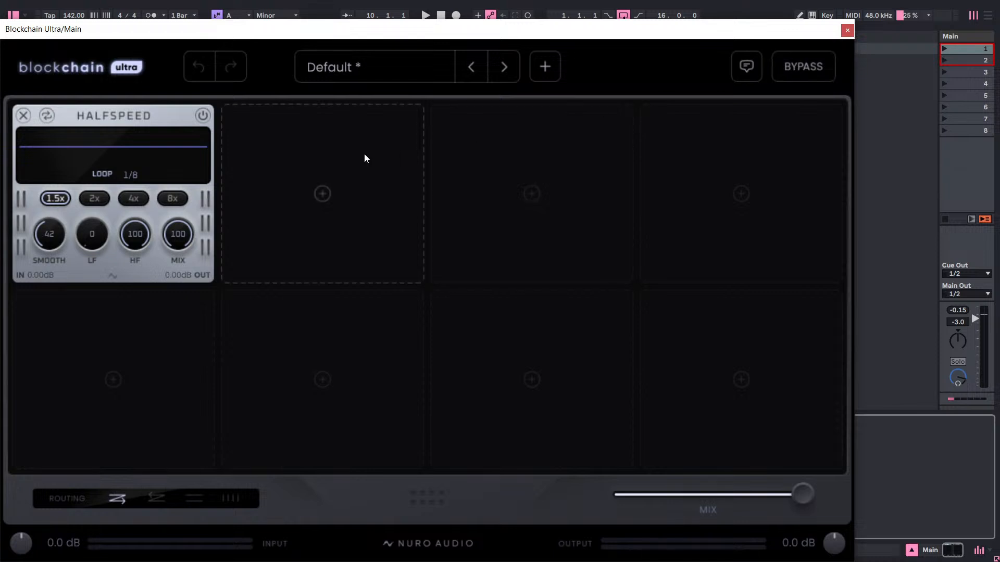
key("space")
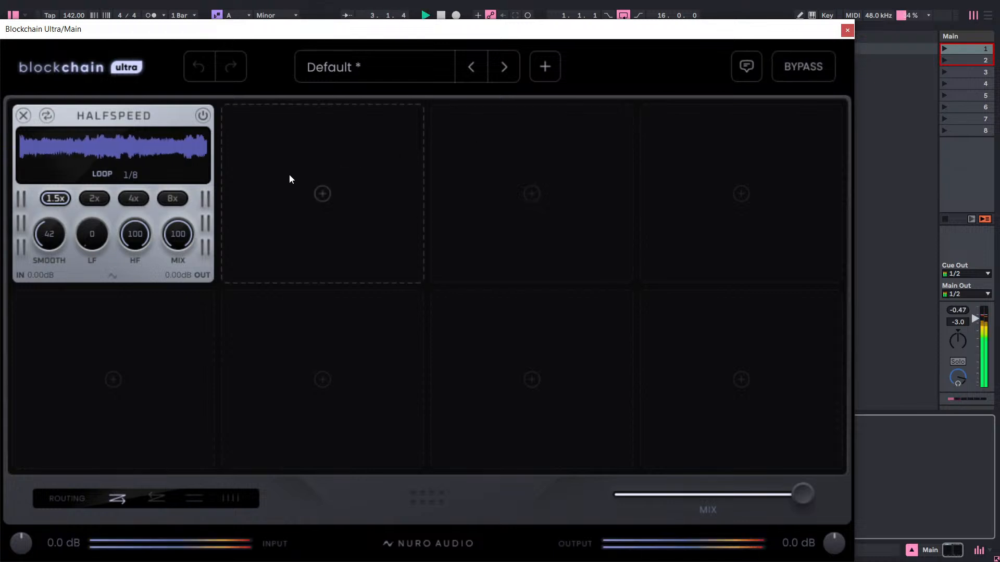
Sweep Halfspeed's HF down to 0 and back to 100, and its LF up to 49 and back to 0, during playback.
left_click_drag(135, 233, 133, 514)
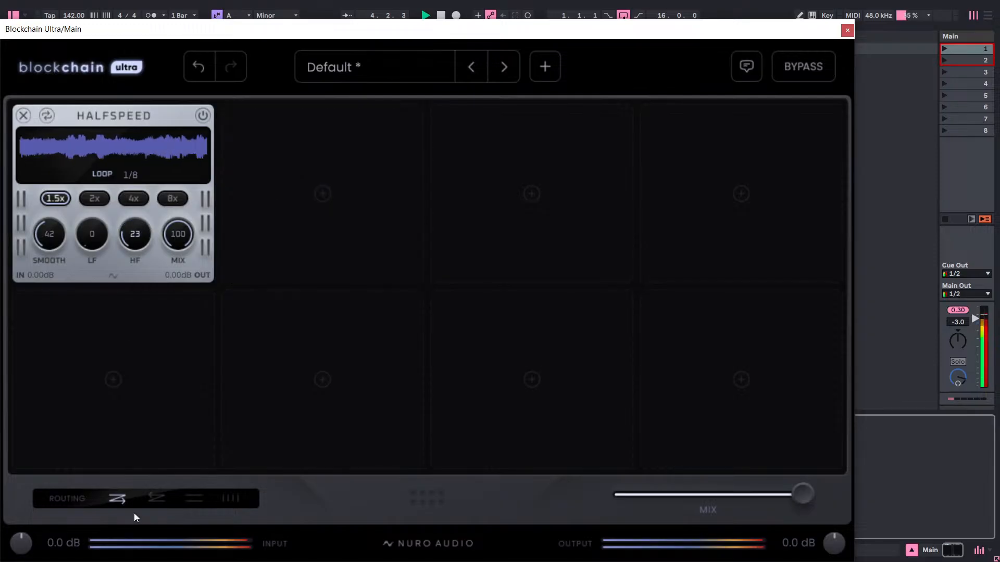
left_click_drag(135, 239, 161, 379)
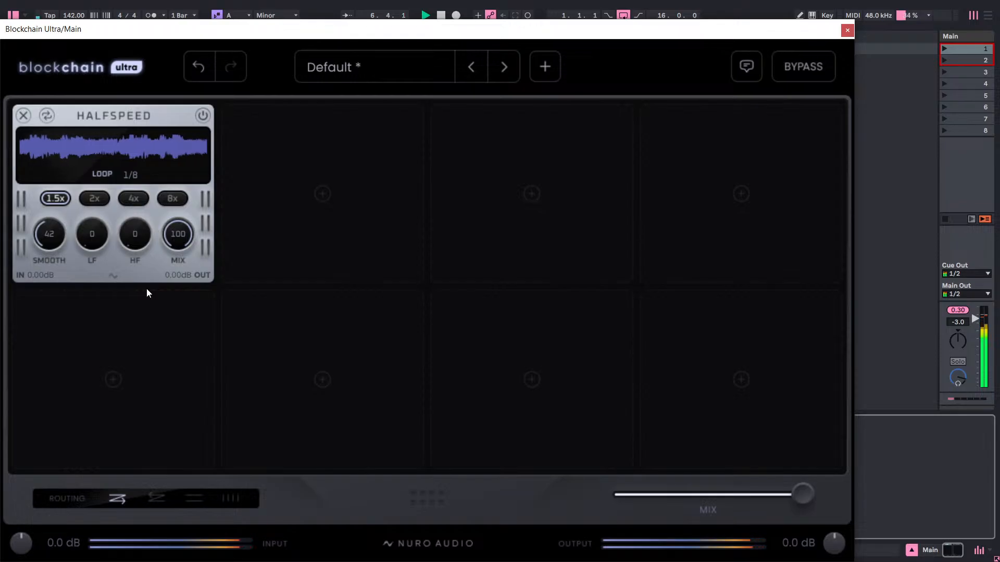
left_click_drag(147, 293, 230, 78)
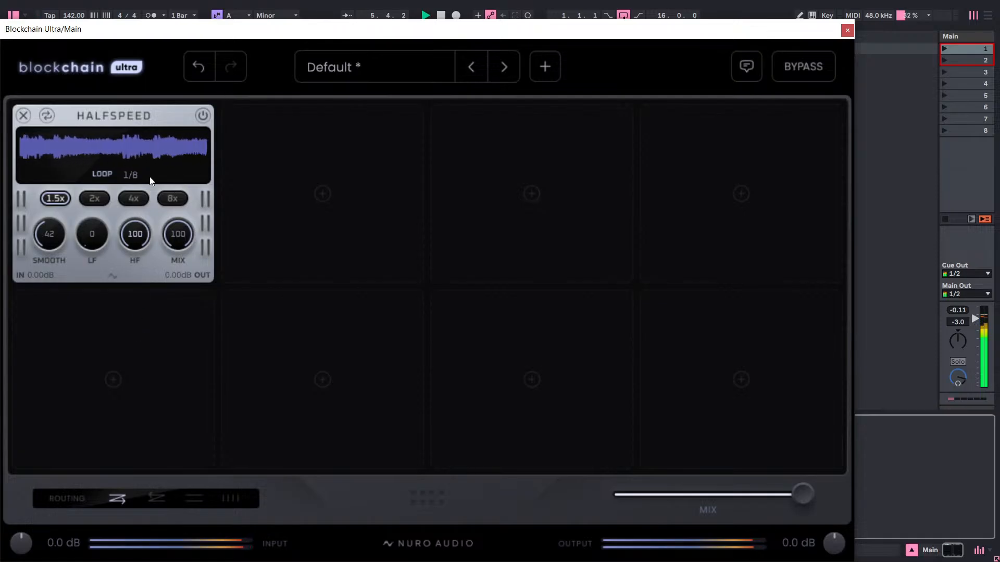
mouse_move(99, 232)
left_mouse_down()
mouse_move(109, 217)
mouse_move(101, 186)
mouse_move(131, 127)
mouse_move(92, 247)
left_mouse_up()
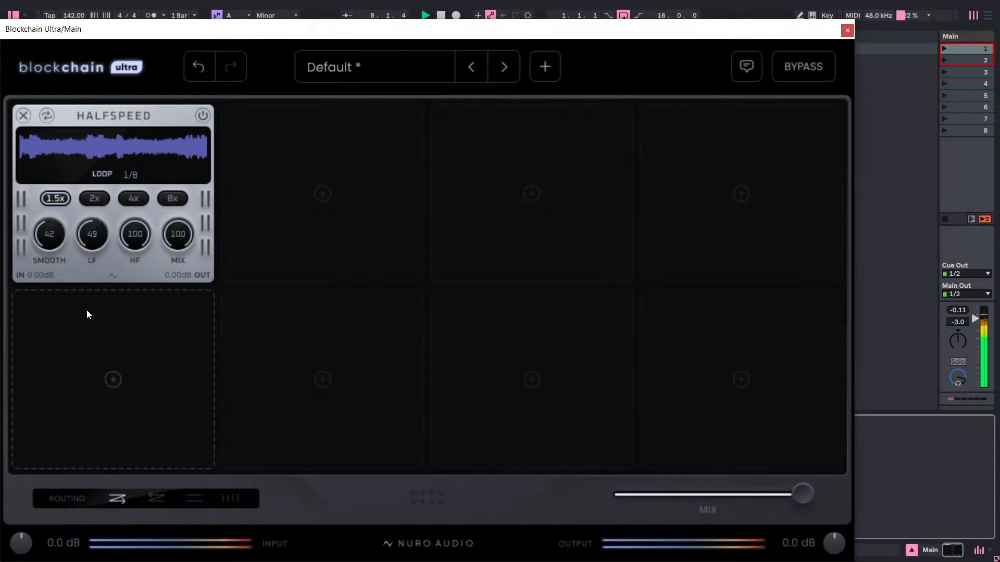
left_click_drag(87, 309, 91, 323)
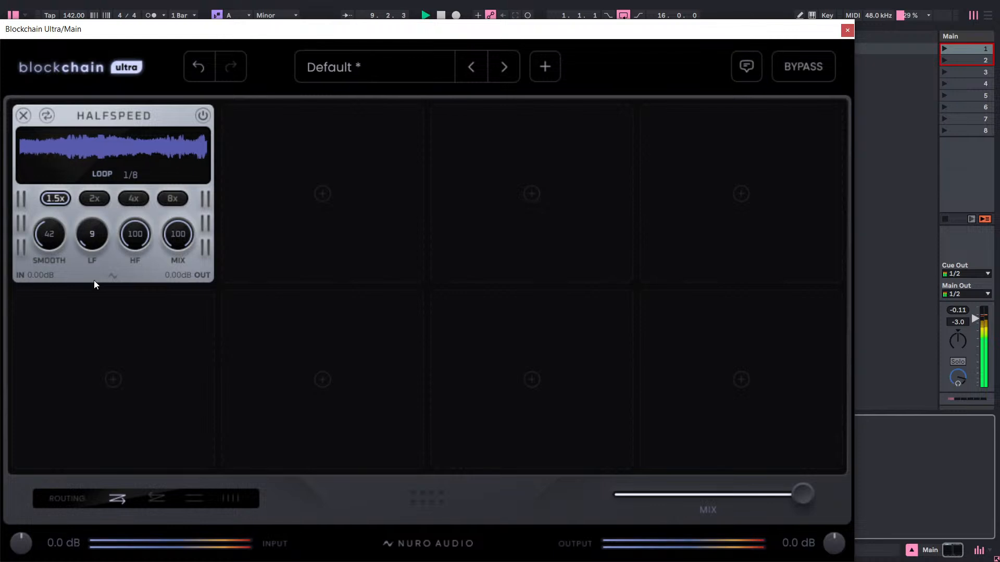
left_click_drag(94, 284, 96, 370)
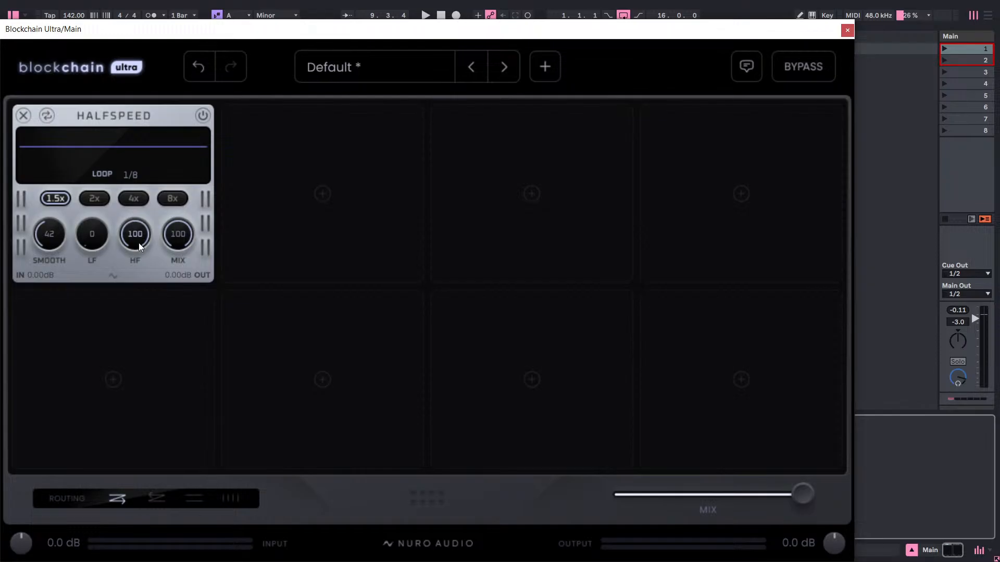
Restart playback, dip Halfspeed's HF once more and return it to 100, and stop the session.
key("space")
left_click_drag(139, 242, 142, 339)
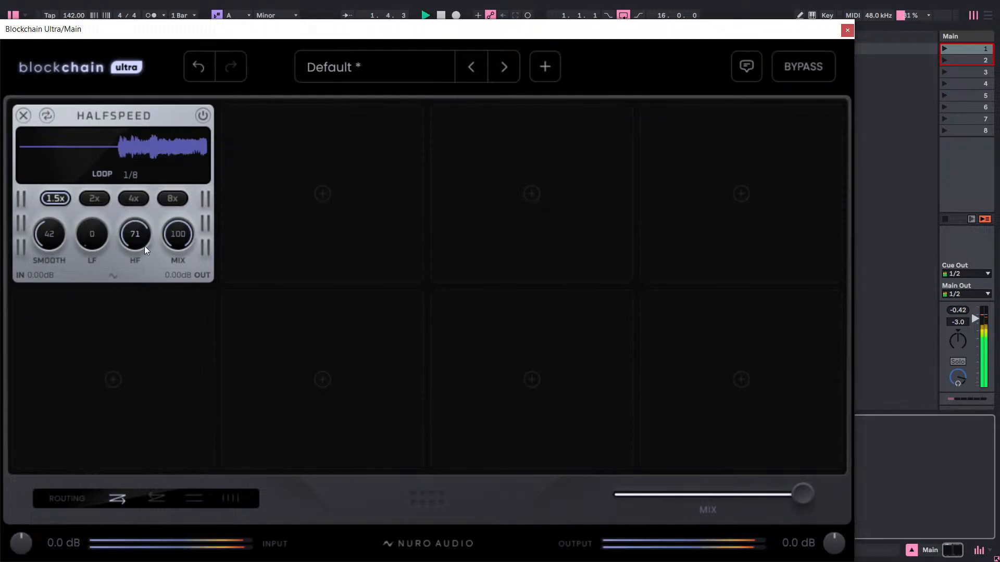
left_click_drag(145, 246, 192, 147)
key("space")
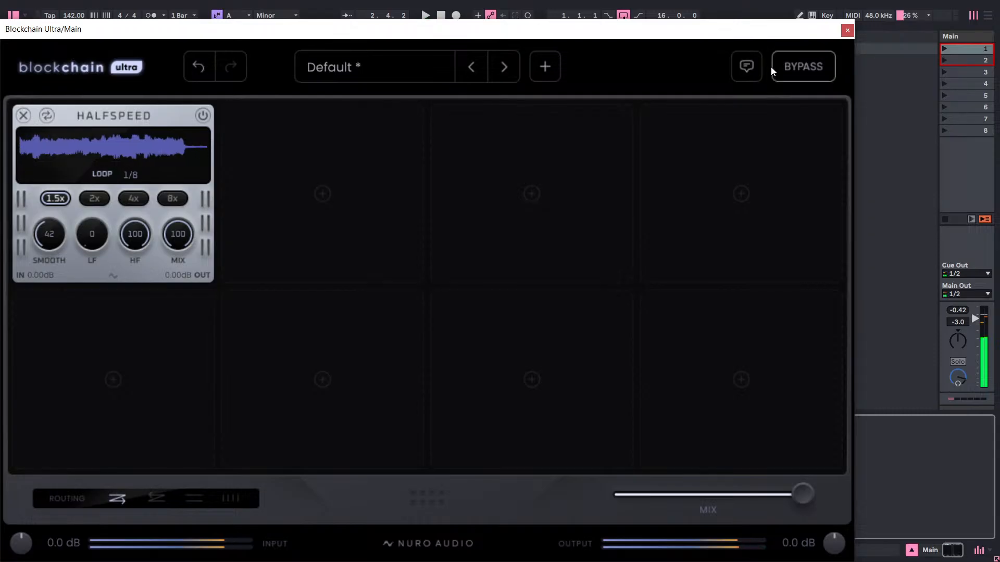
Check Halfspeed's smoothing in Blockchain Ultra and set HalfTime's smoothing to 42 ms to match.
left_click(847, 30)
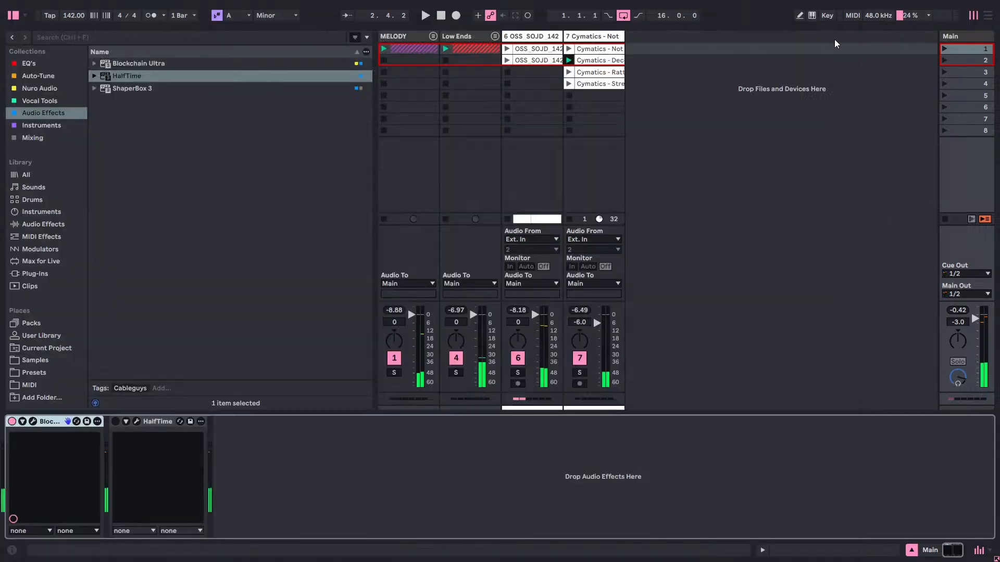
left_click(137, 422)
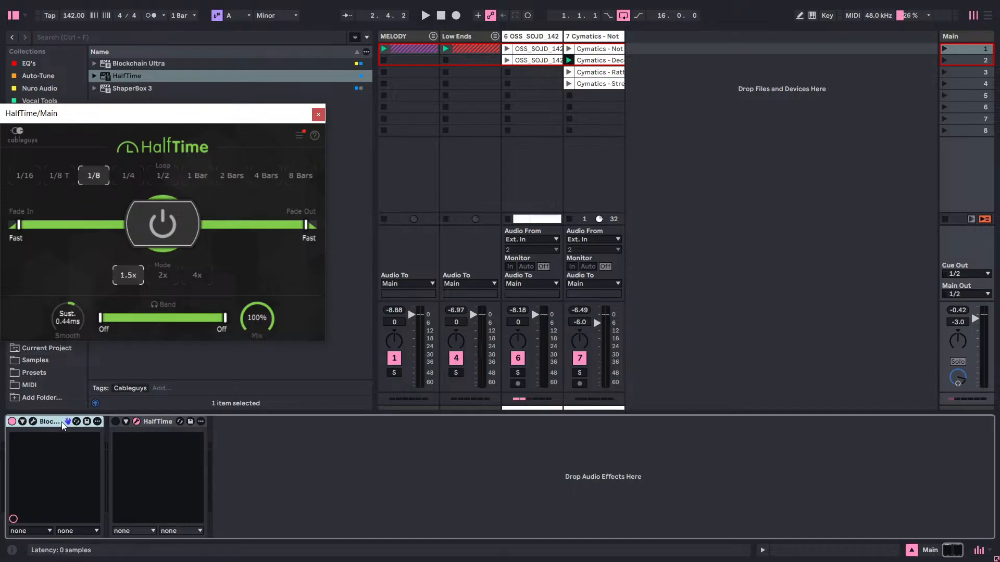
left_click(30, 422)
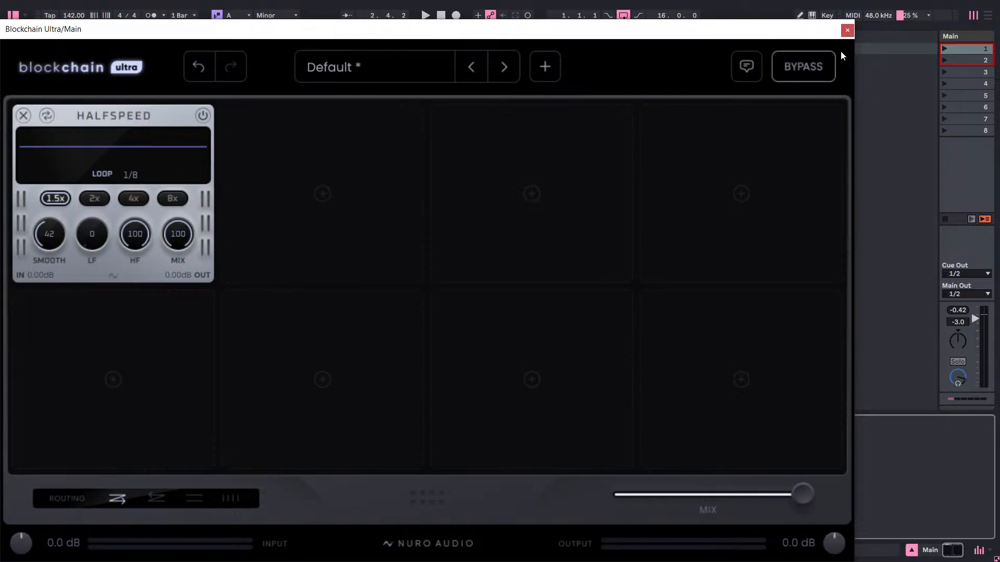
left_click(847, 30)
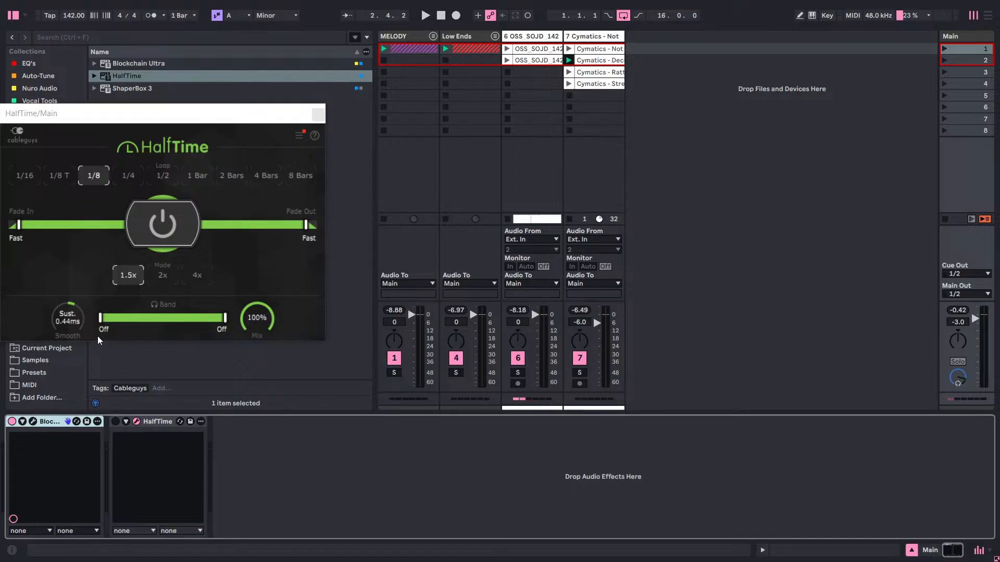
key("space")
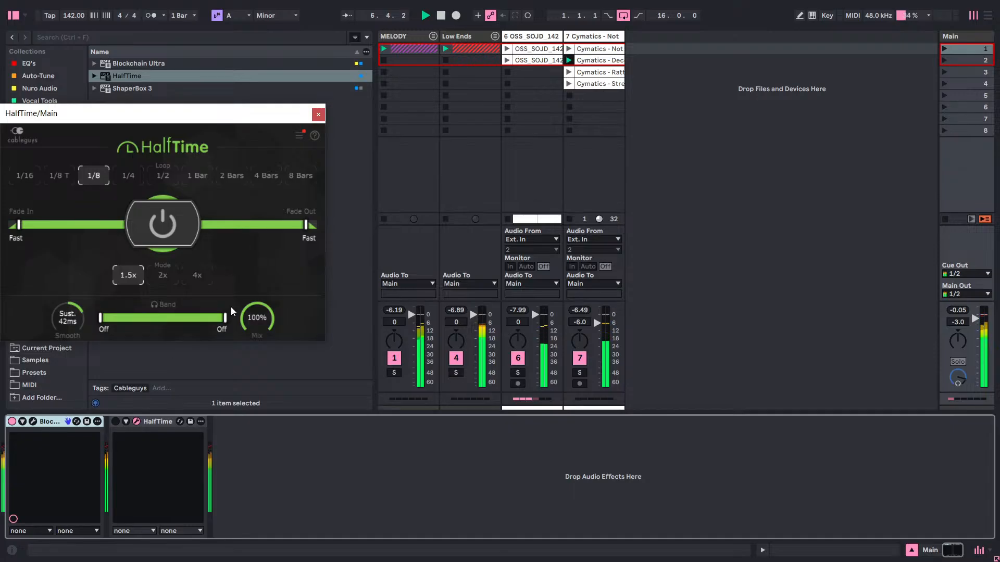
Switch HalfTime on and Blockchain Ultra off, and play the session through HalfTime.
left_click(117, 422)
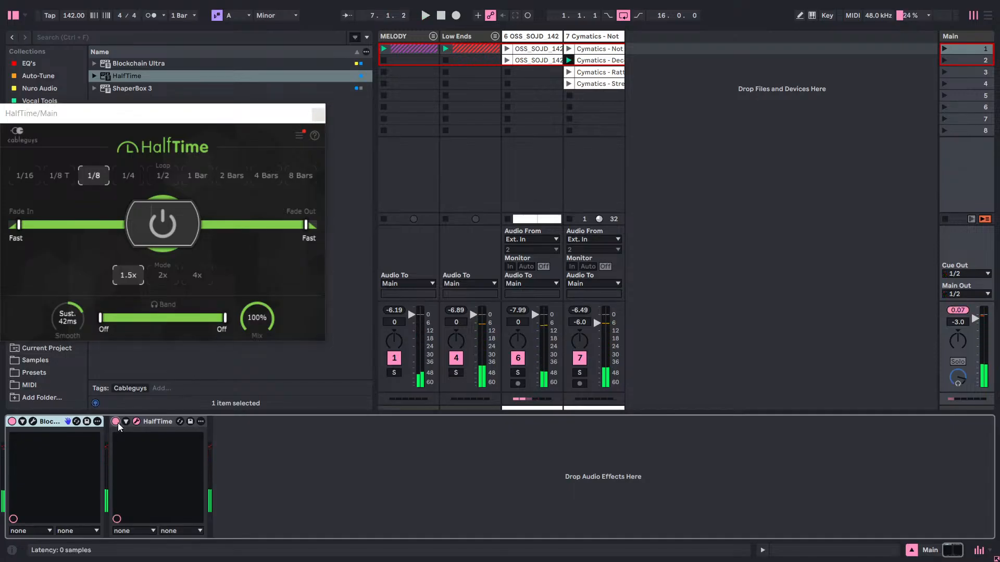
left_click(11, 422)
key("space")
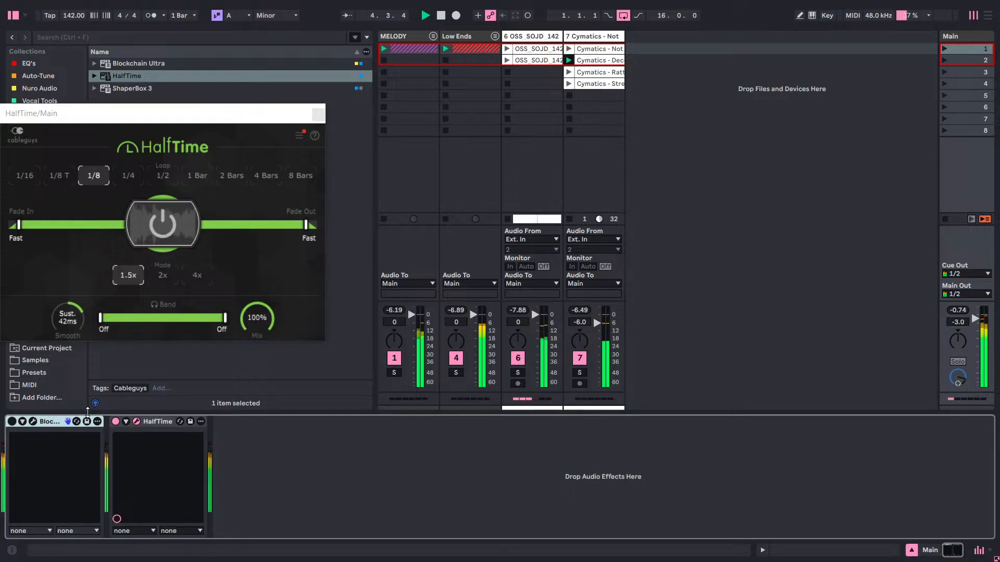
key("space")
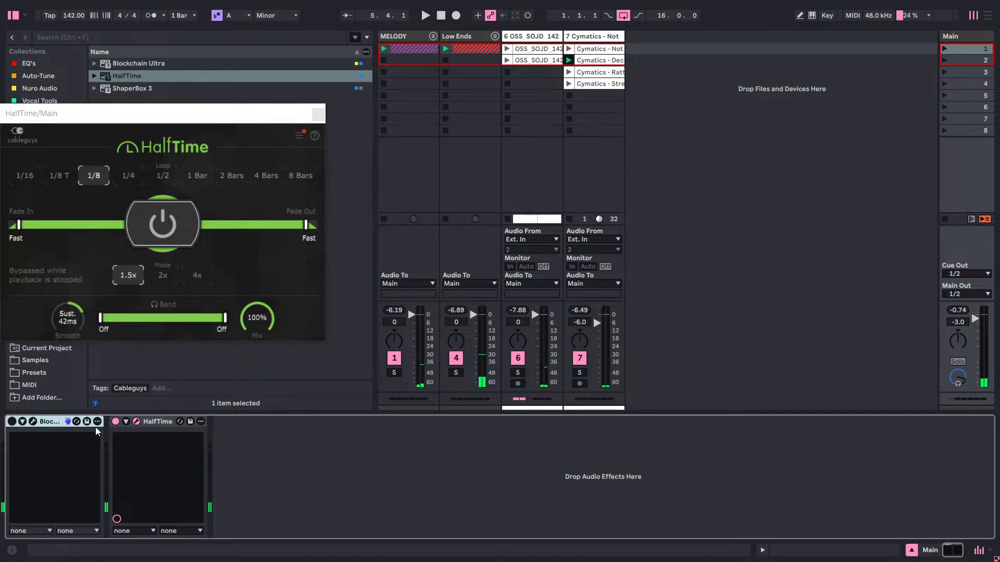
key("space")
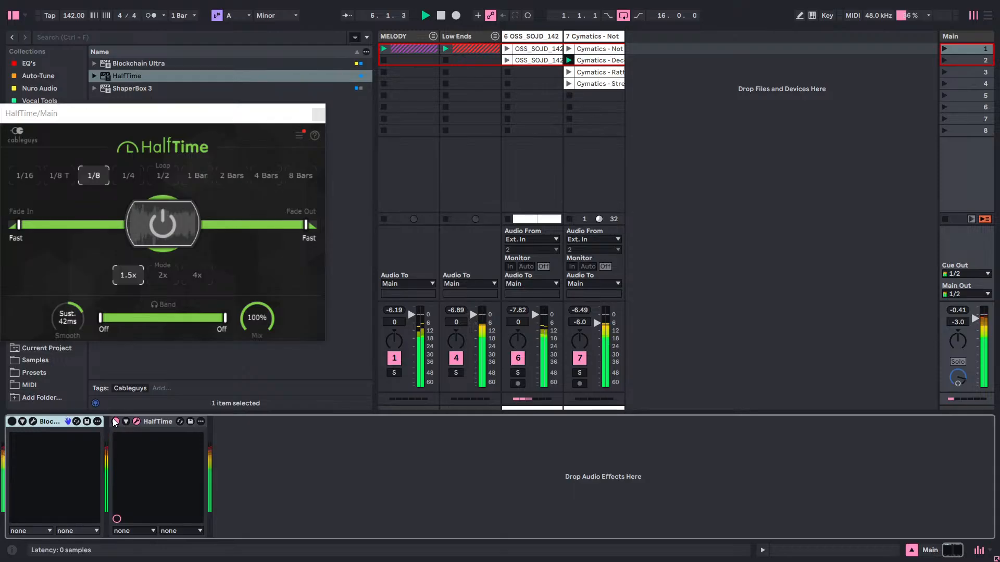
Switch HalfTime off and Blockchain Ultra back on, play the session through Halfspeed, and stop playback.
key("space")
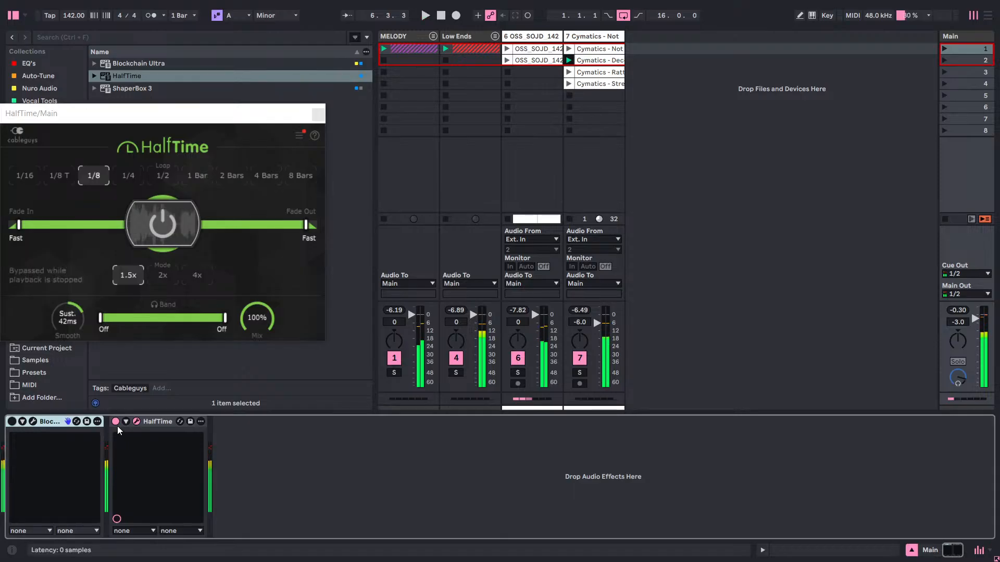
key("space")
left_click(12, 421)
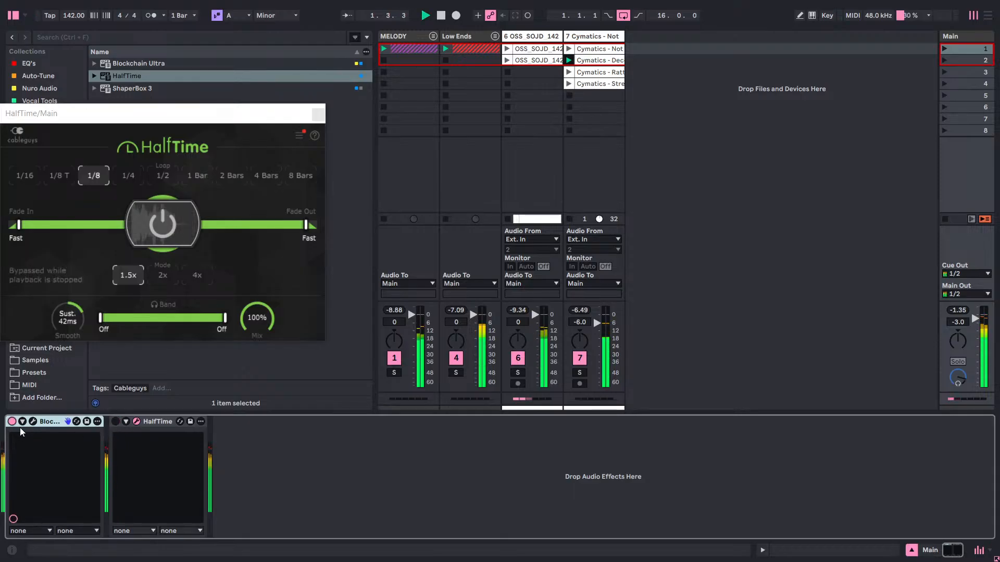
left_click(32, 423)
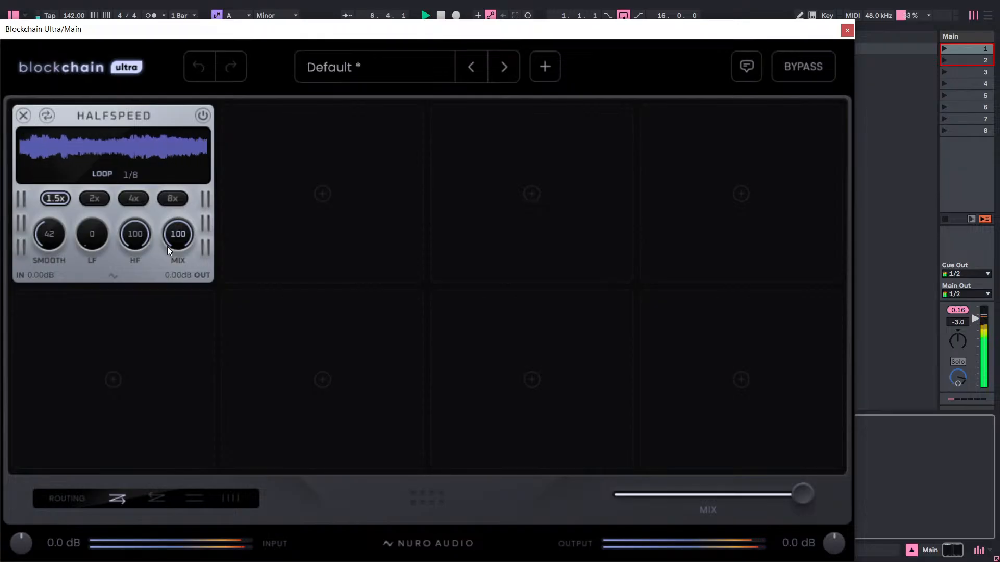
key("space")
key("space")
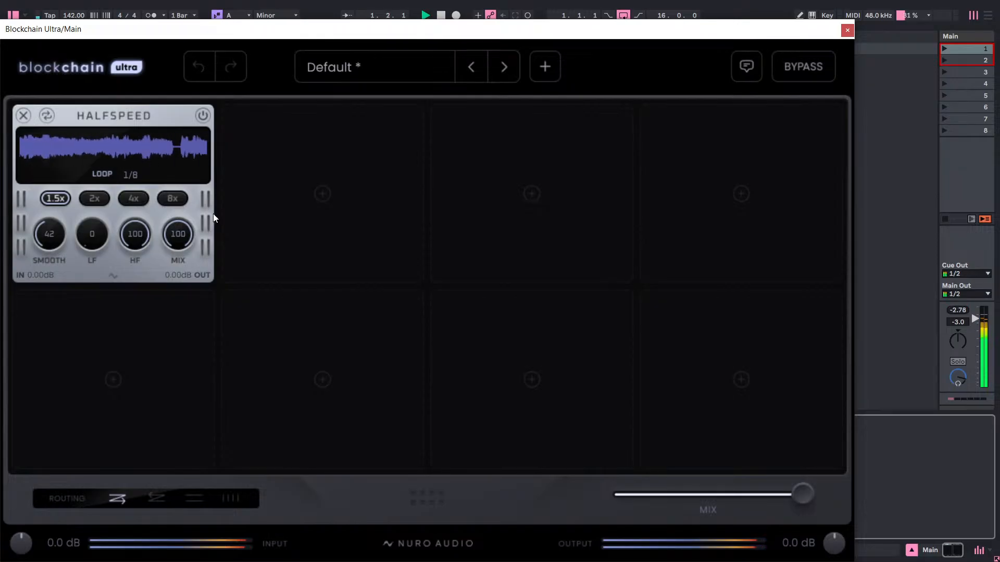
key("space")
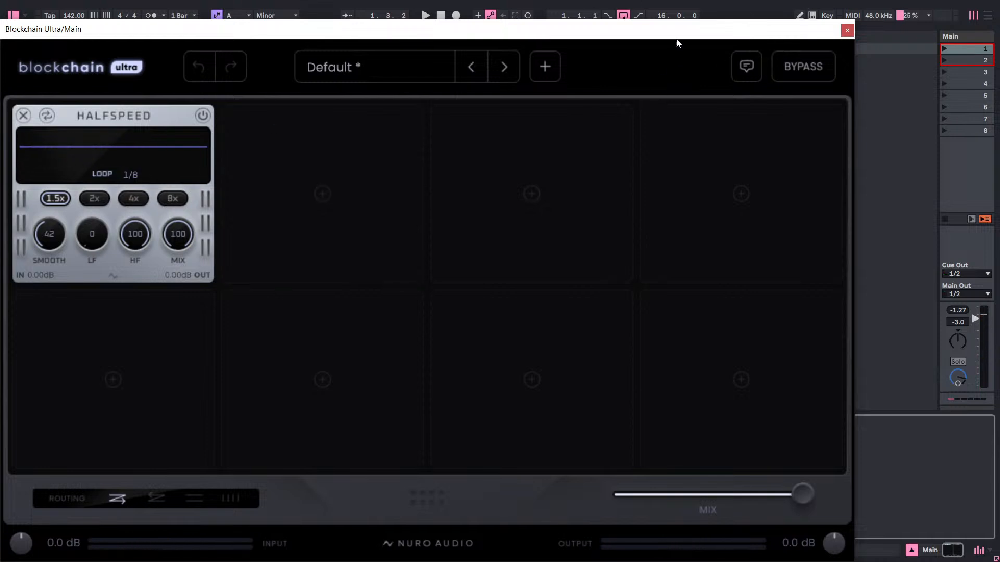
Move the Blockchain Ultra window beside HalfTime so both device headers stay reachable, and start playback.
left_click_drag(677, 41, 393, 496)
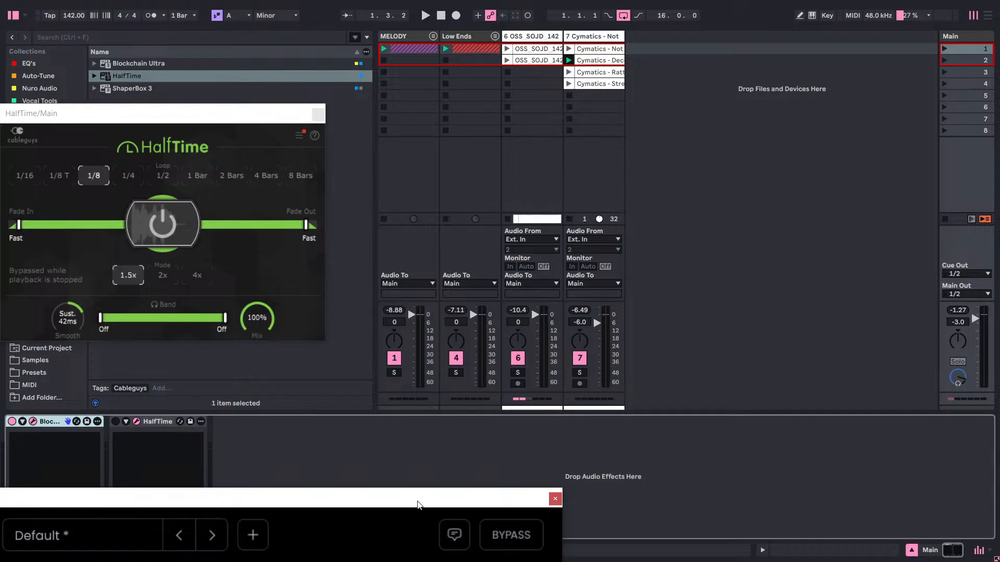
left_click_drag(417, 501, 781, 96)
key("space")
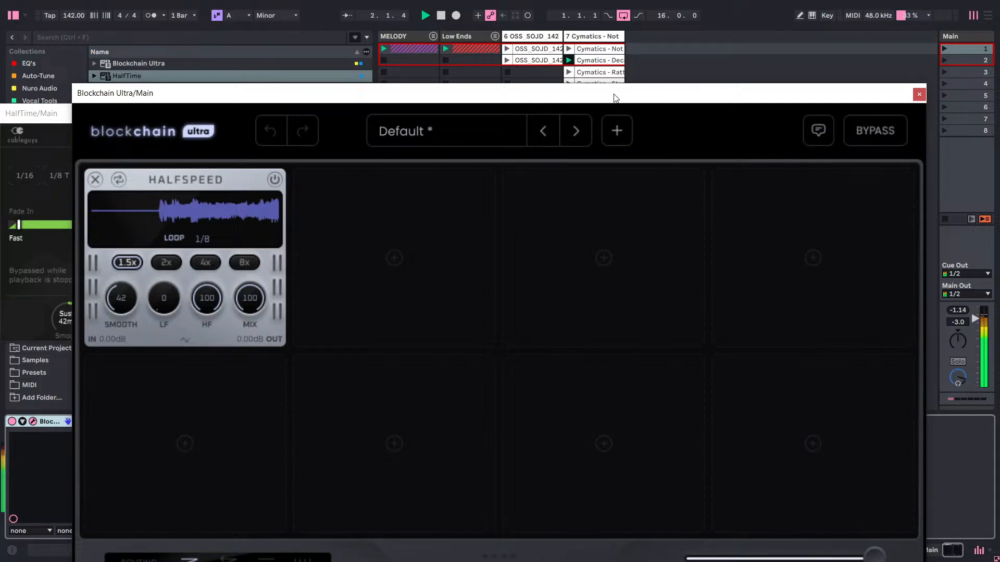
left_click_drag(615, 98, 807, 91)
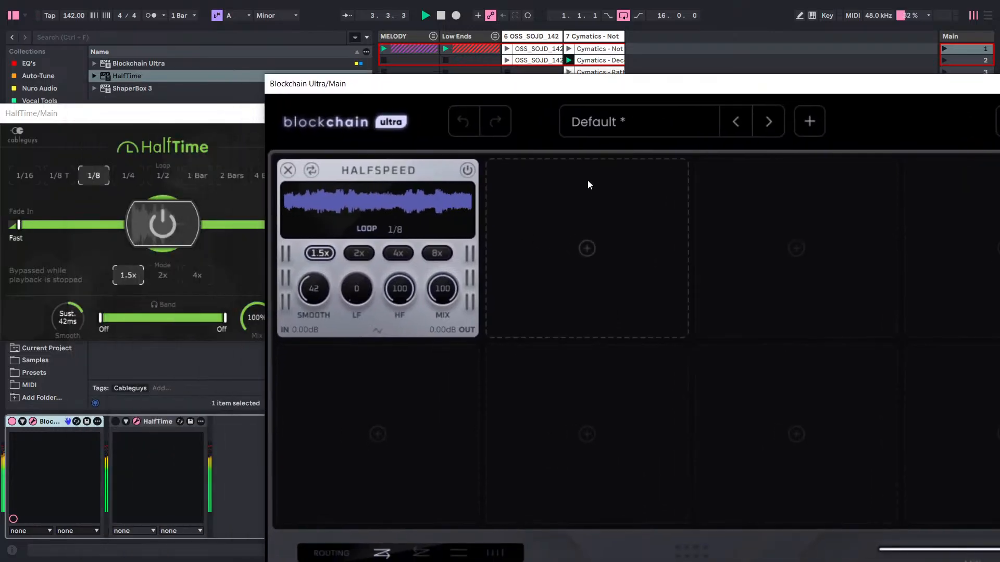
Deactivate Blockchain Ultra and activate HalfTime during playback to compare their sound, and stop the session.
left_click(12, 421)
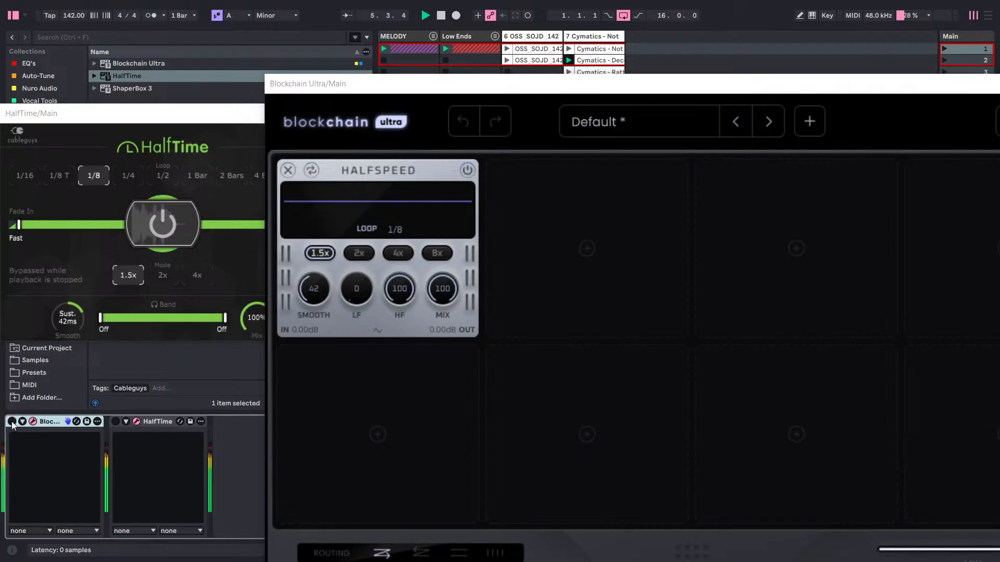
left_click(115, 421)
key("space")
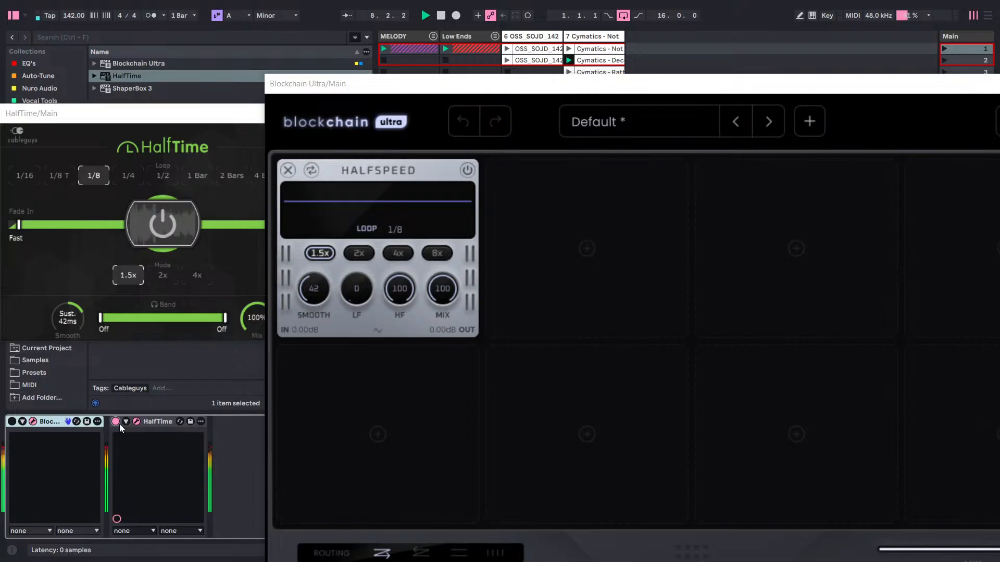
key("space")
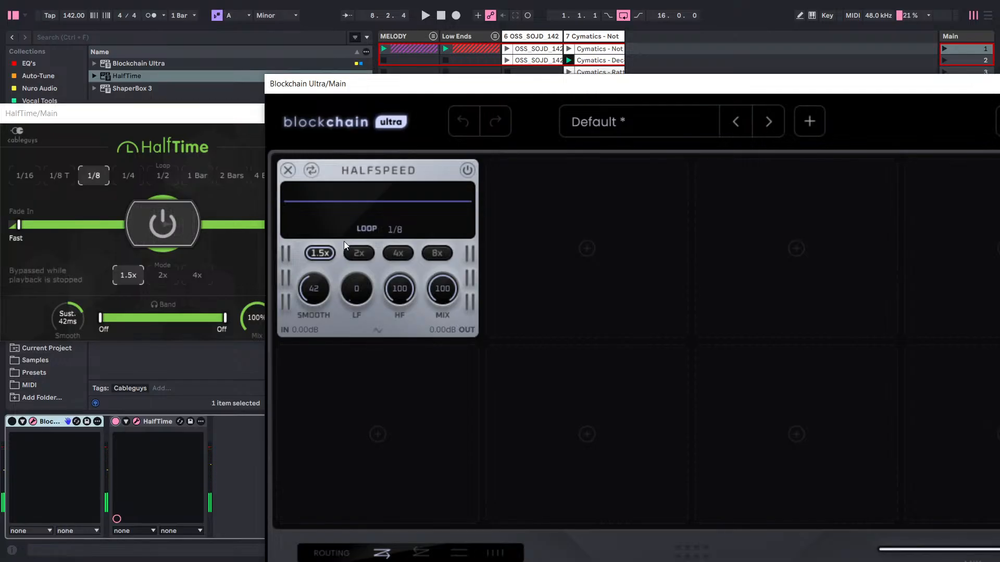
Close both plug-in windows and delete Blockchain Ultra and HalfTime from the Main track.
left_click_drag(706, 84, 409, 60)
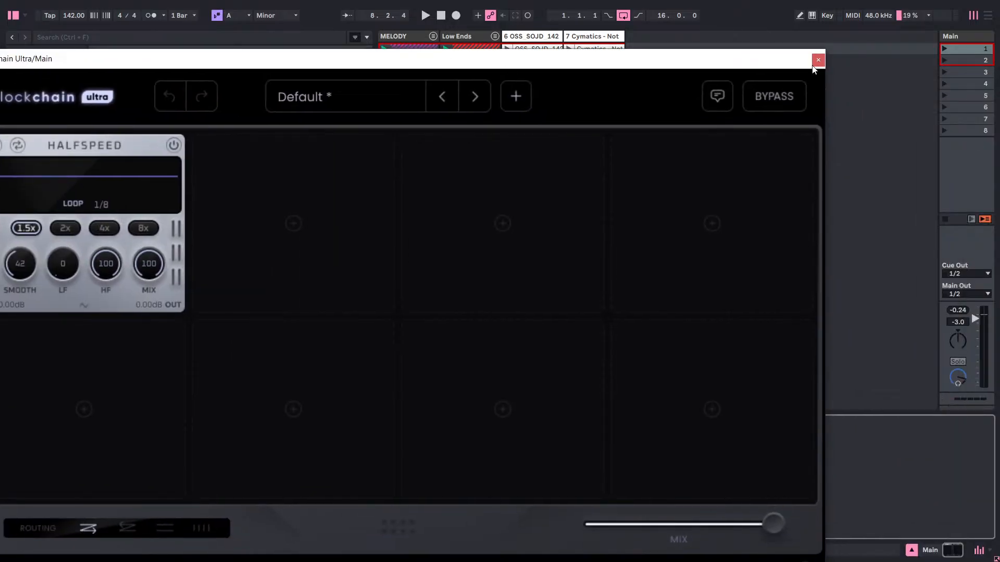
left_click(817, 61)
left_click(319, 115)
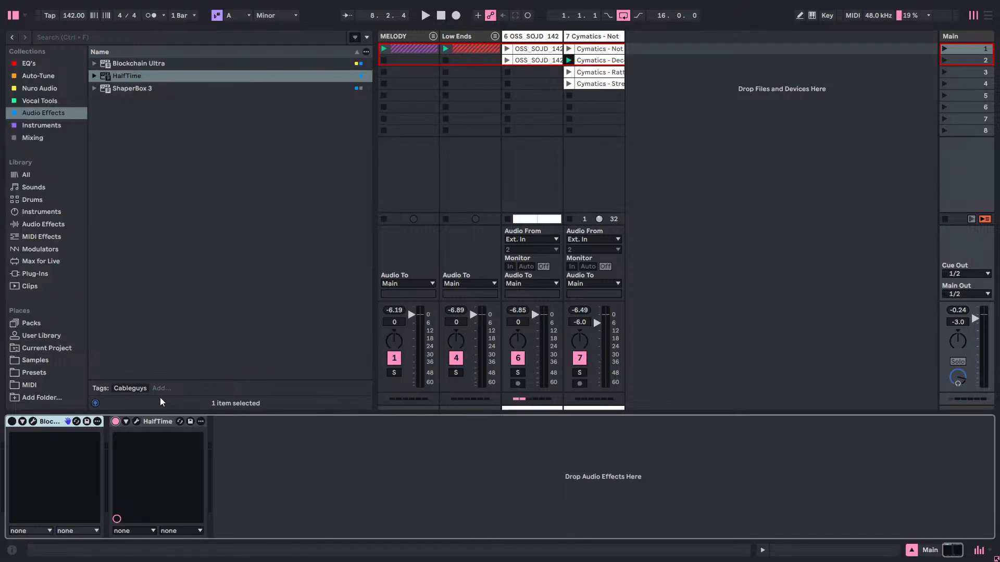
right_click(51, 421)
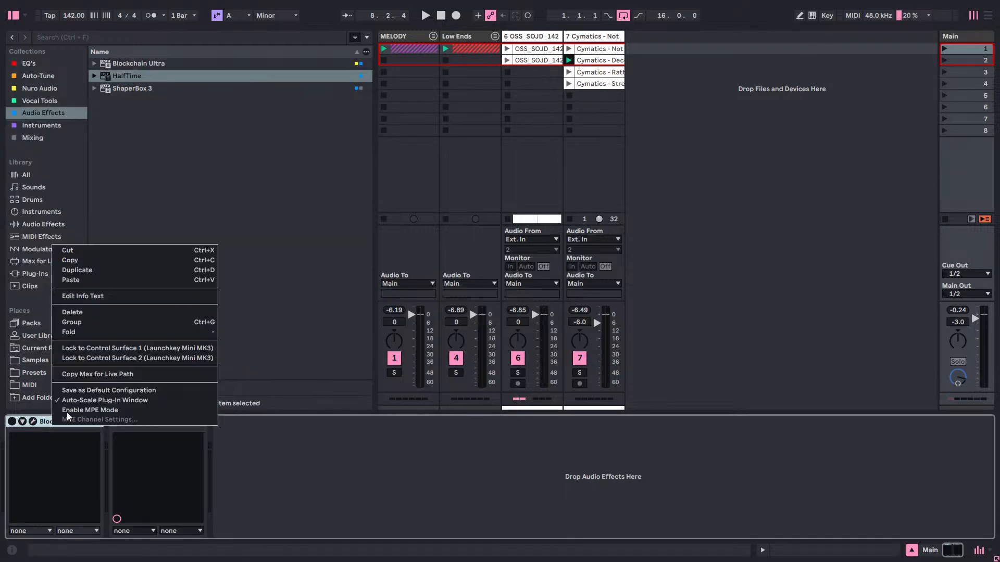
left_click(91, 318)
right_click(71, 421)
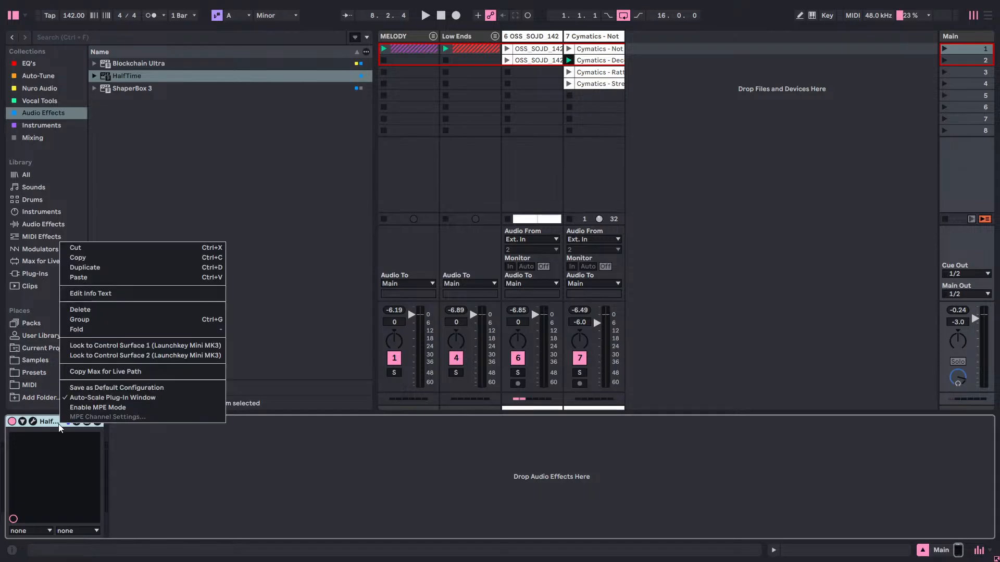
left_click(117, 312)
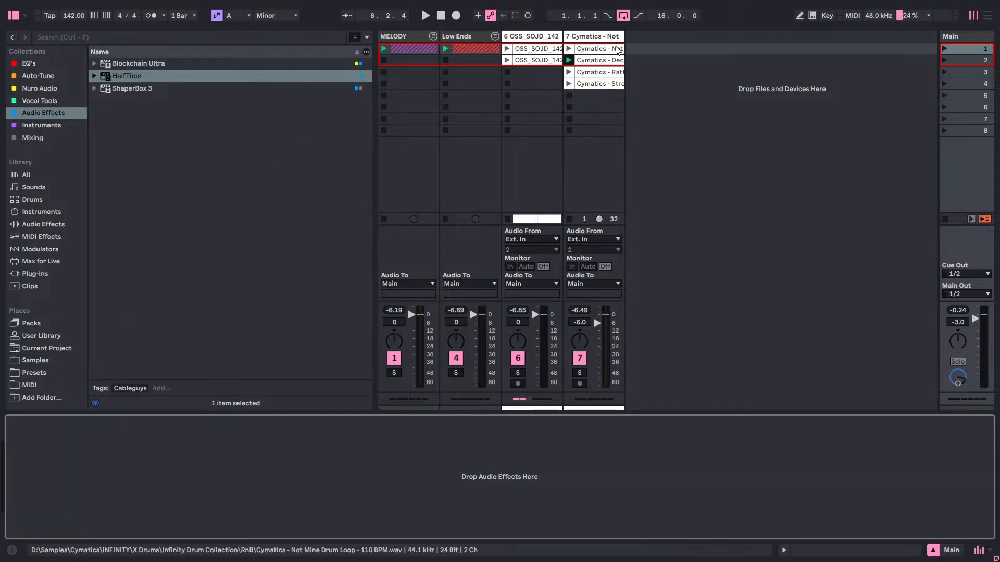
Audition the third Cymatics drum loop on track 7 and switch to the Cymatics Strength loop in scene 4.
left_click(568, 72)
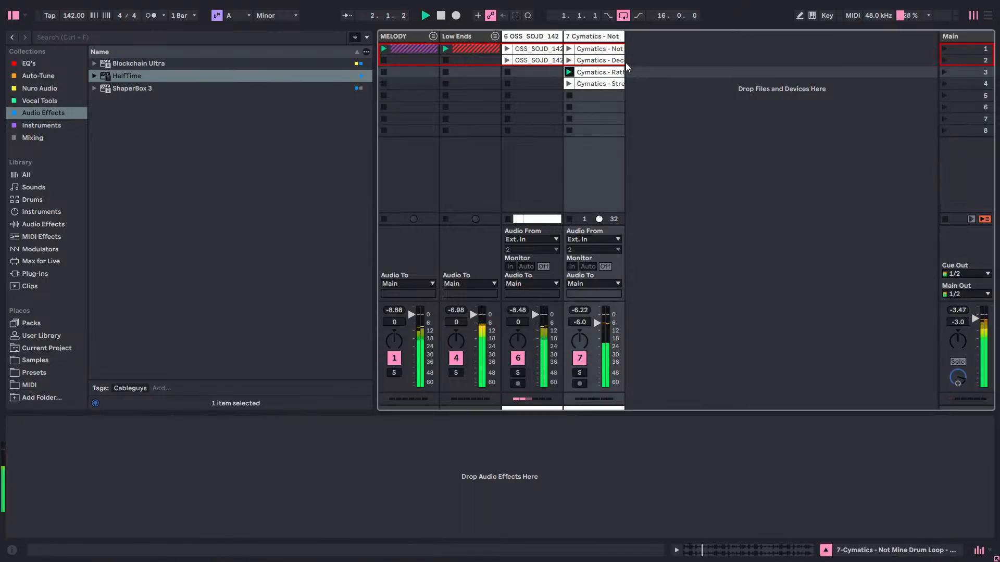
left_click(569, 83)
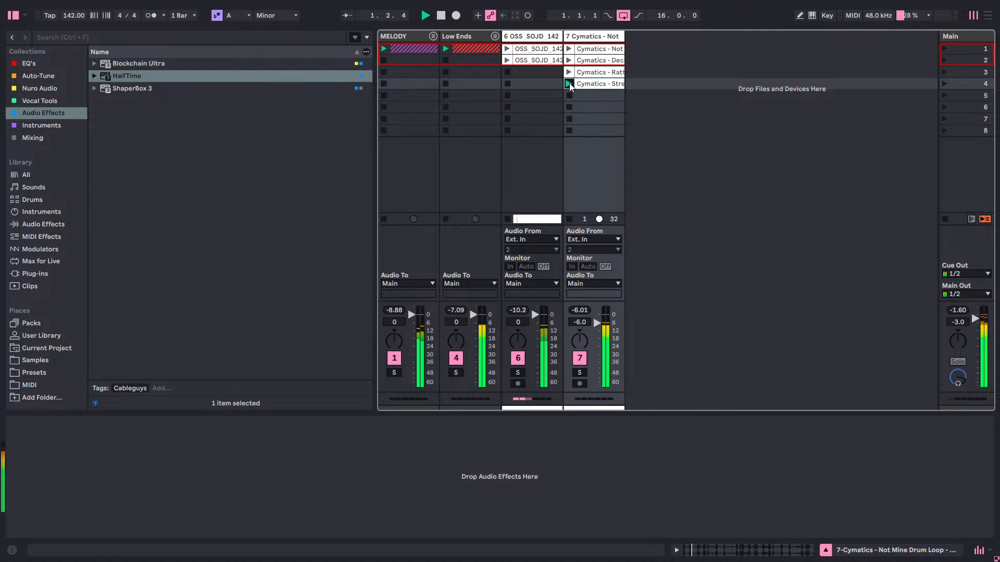
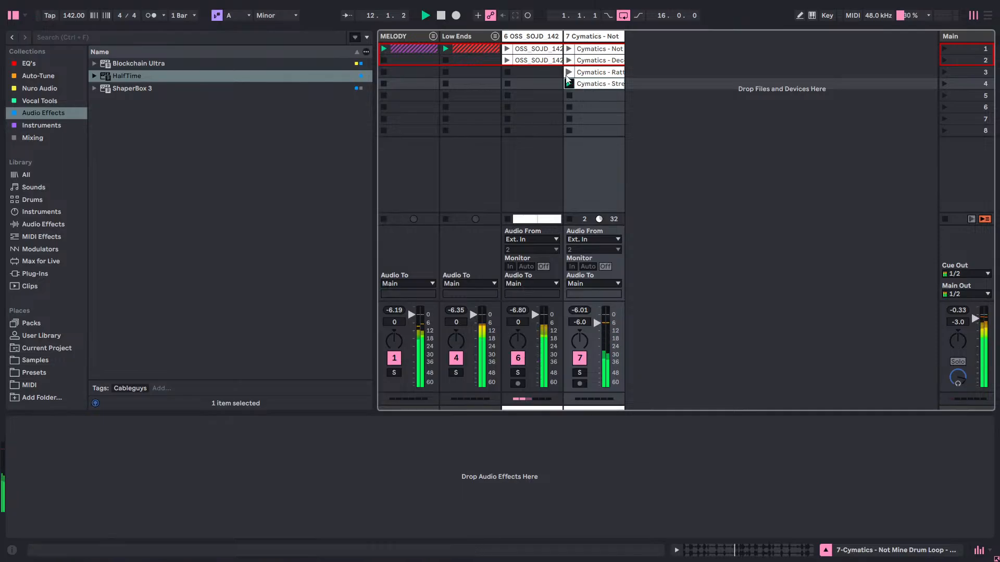
Audition the Cymatics drum loop in scene 3 of track 7 and switch back to the Strength loop in scene 4.
left_click(569, 73)
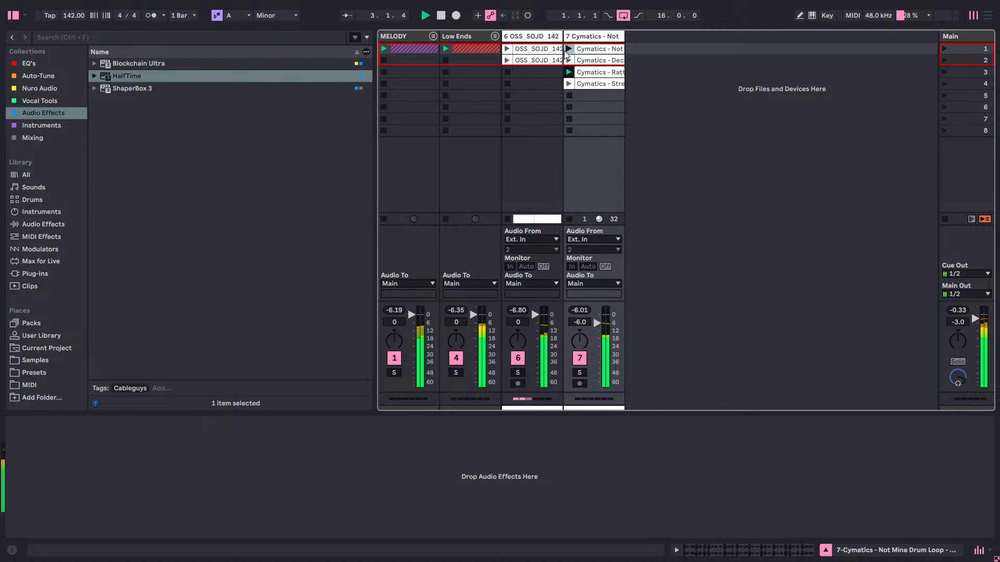
left_click(569, 83)
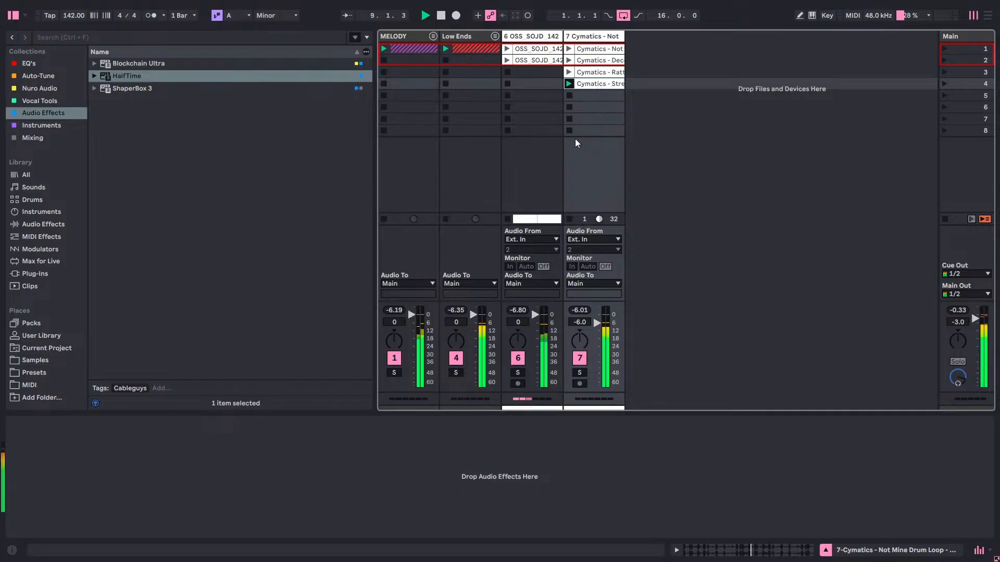
Unfold the Low Ends group, check the Bass track's volume during playback, and fold the group again.
left_click(495, 36)
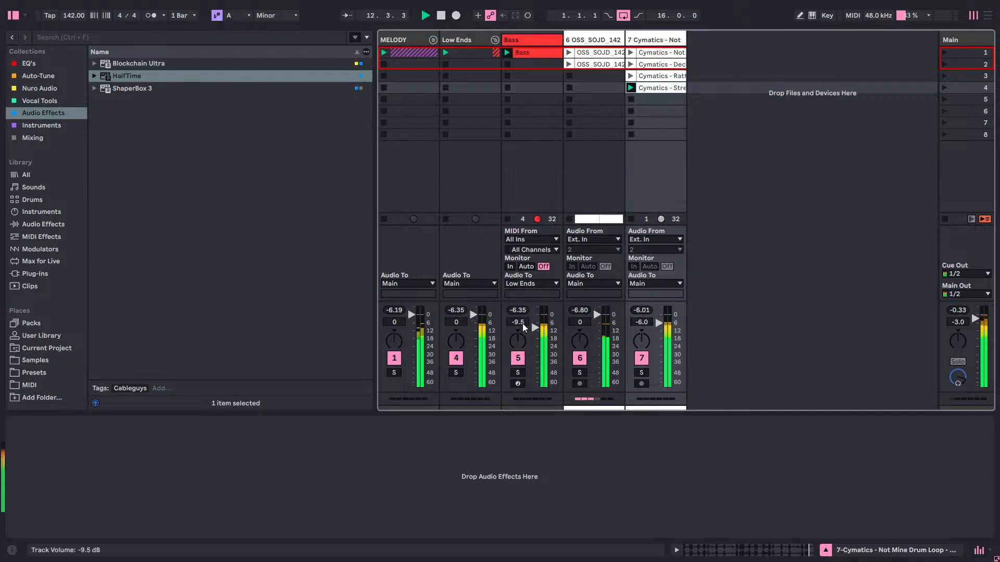
mouse_move(522, 324)
left_mouse_down()
mouse_move(523, 314)
mouse_move(521, 329)
left_mouse_up()
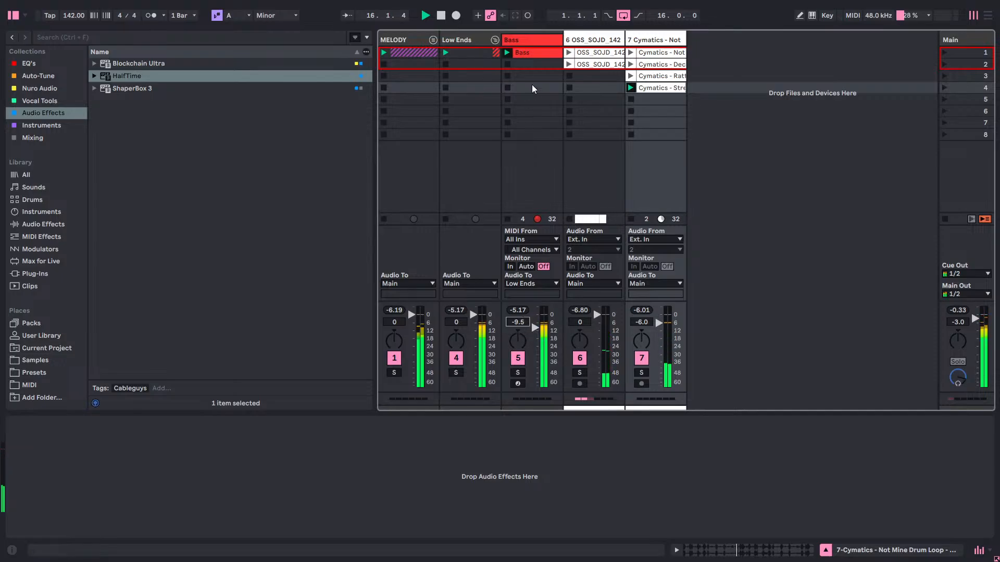
left_click(496, 39)
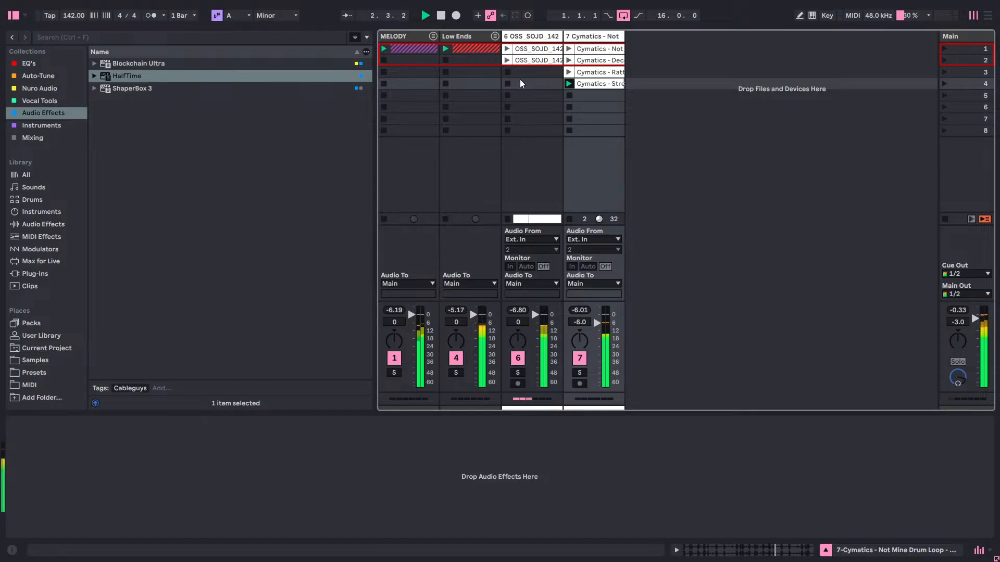
Launch the Cymatics loop in scene 3 of track 7 and delete the Strength and Decelerate loops from scenes 4 and 2.
left_click(570, 73)
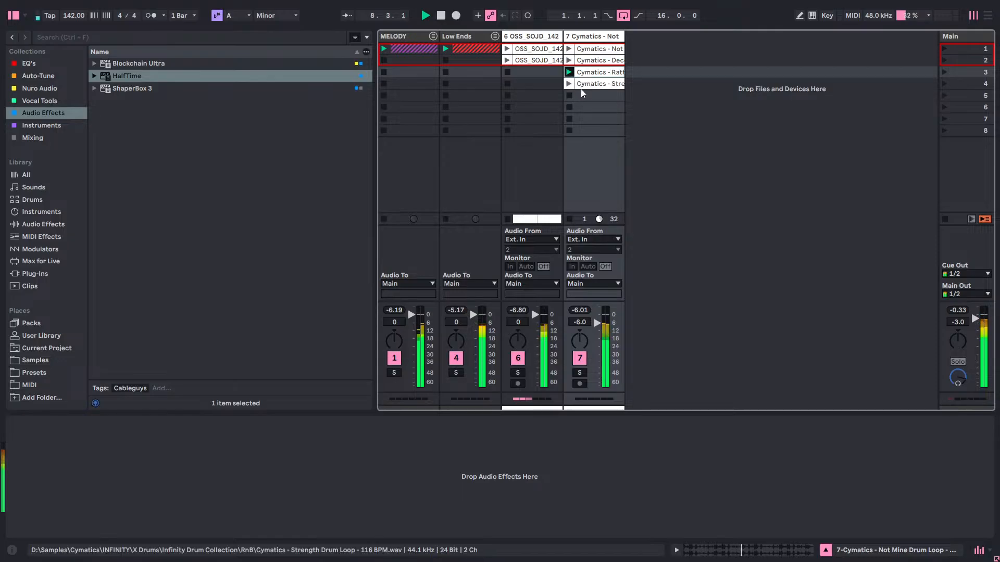
right_click(581, 90)
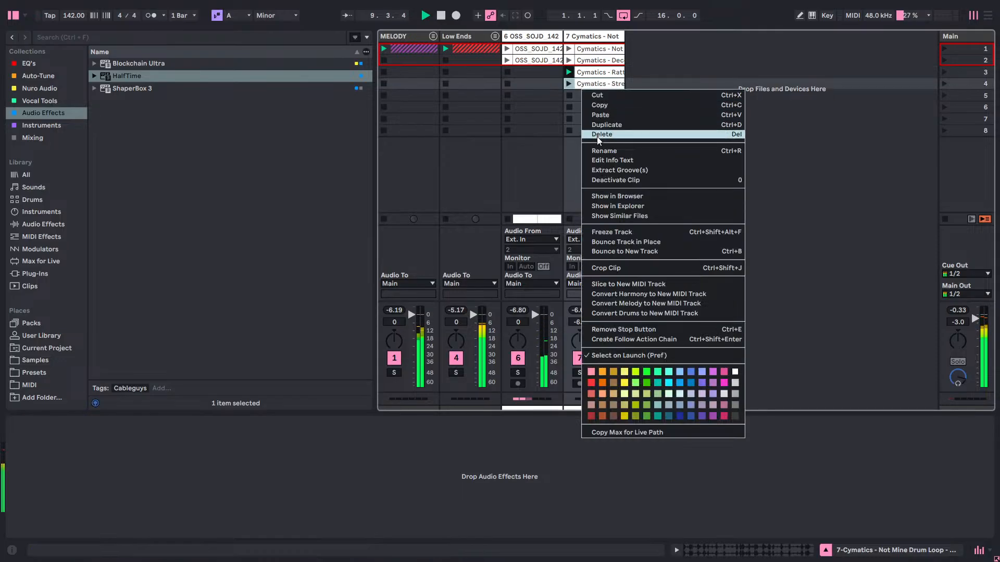
left_click(598, 134)
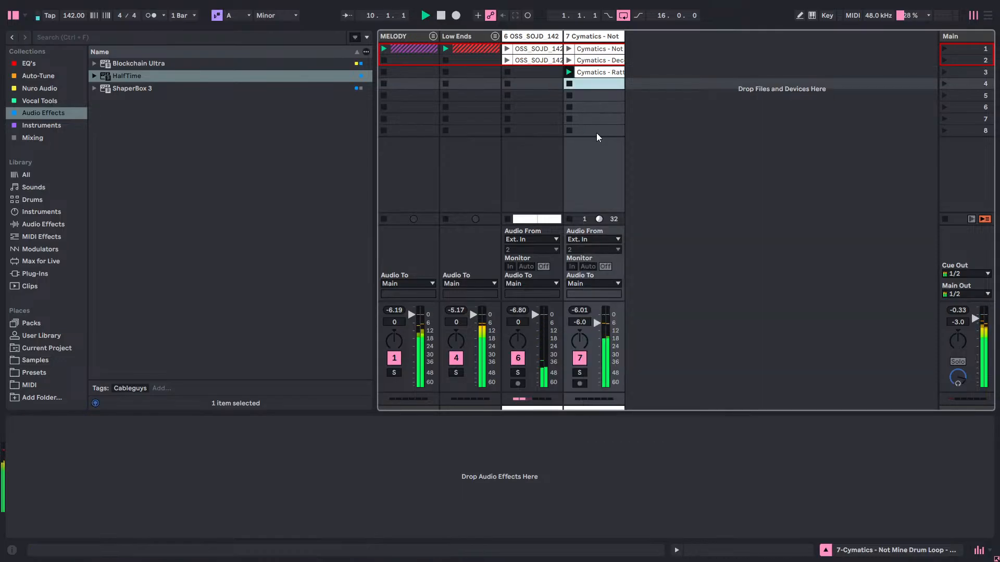
right_click(599, 62)
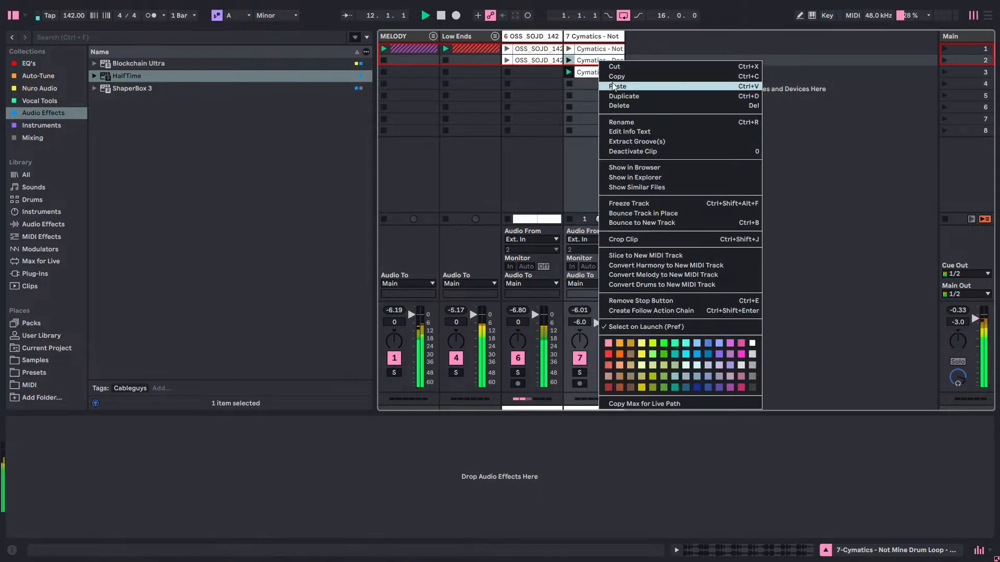
left_click(617, 107)
Stop playback, replace the Cymatics Not Mine loop in scene 1 with the loop from scene 3, and restart playback.
right_click(608, 50)
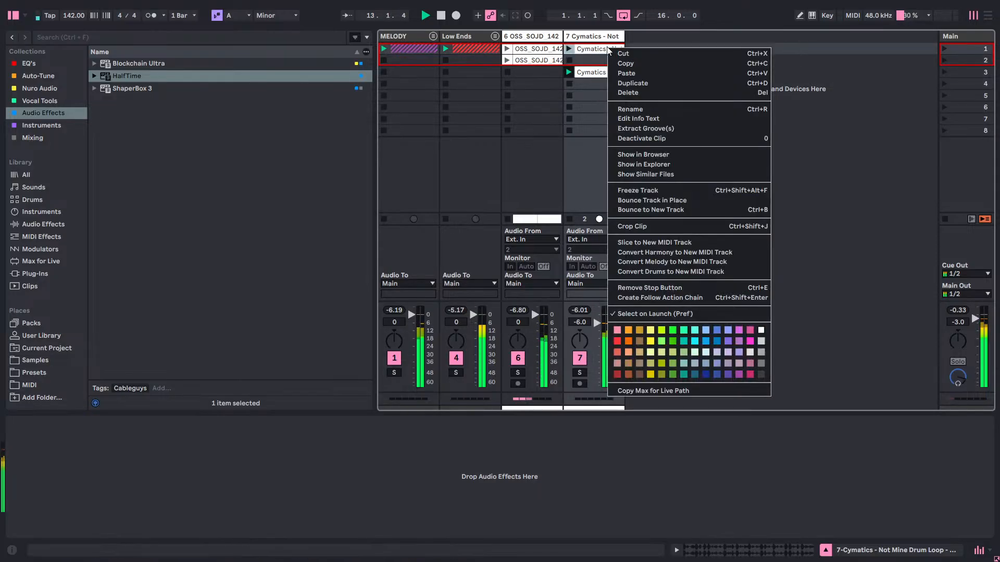
left_click(845, 97)
key("space")
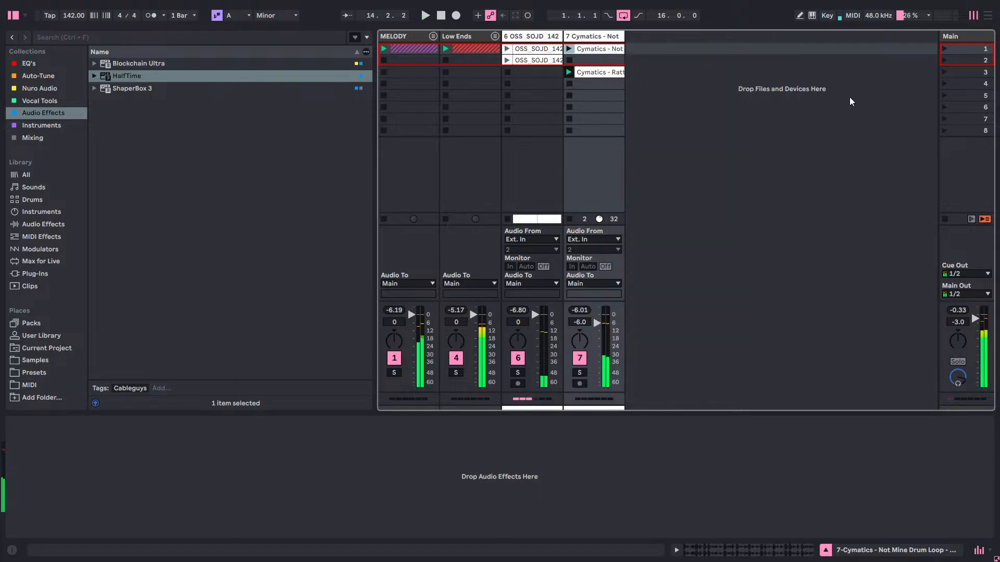
right_click(612, 49)
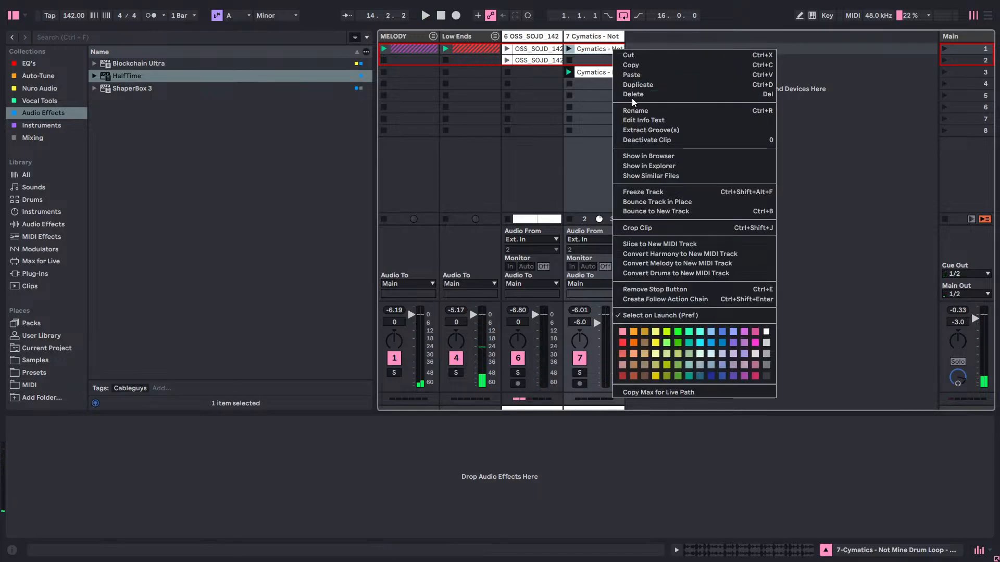
left_click(632, 97)
left_click_drag(611, 69, 565, 50)
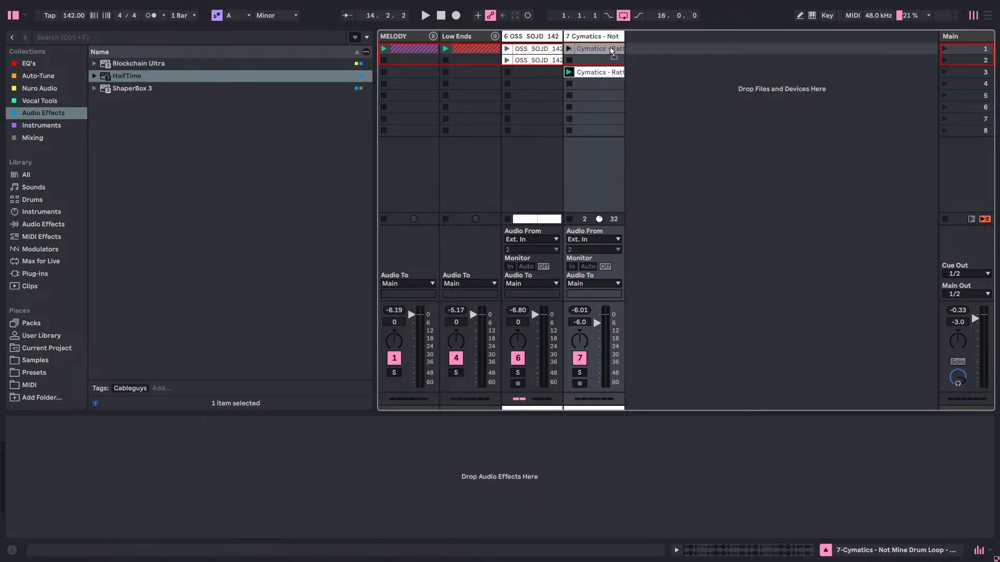
key("space")
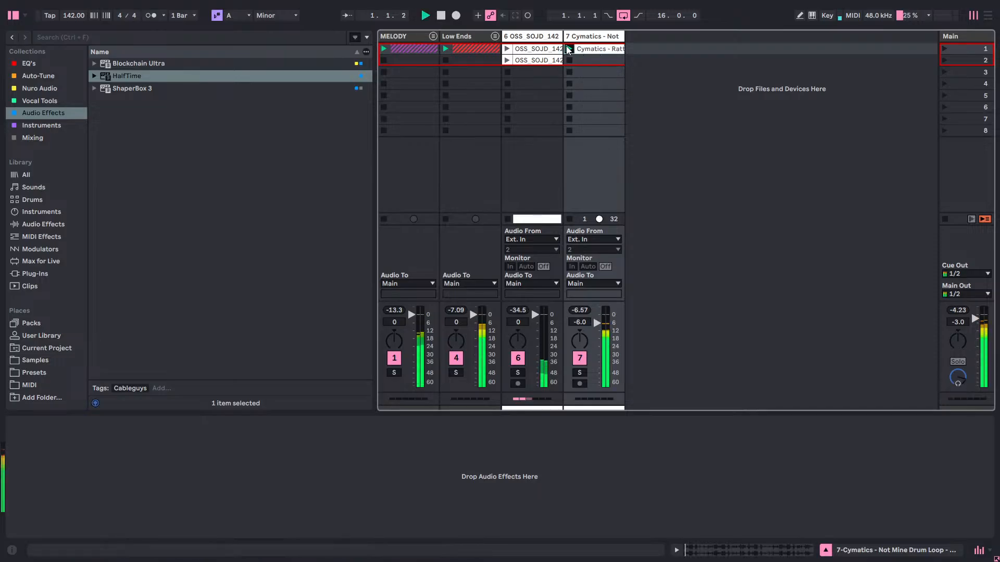
Close the Blockchain Ultra window and copy the vocal loop from track 6's arrangement into its scene 1 clip slot.
left_click(523, 47)
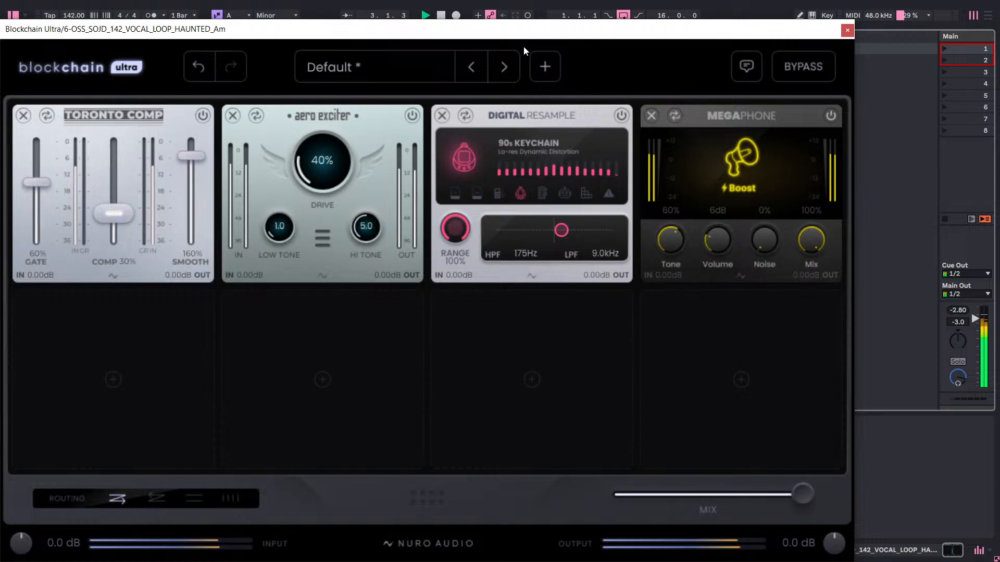
left_click(847, 30)
key("Tab")
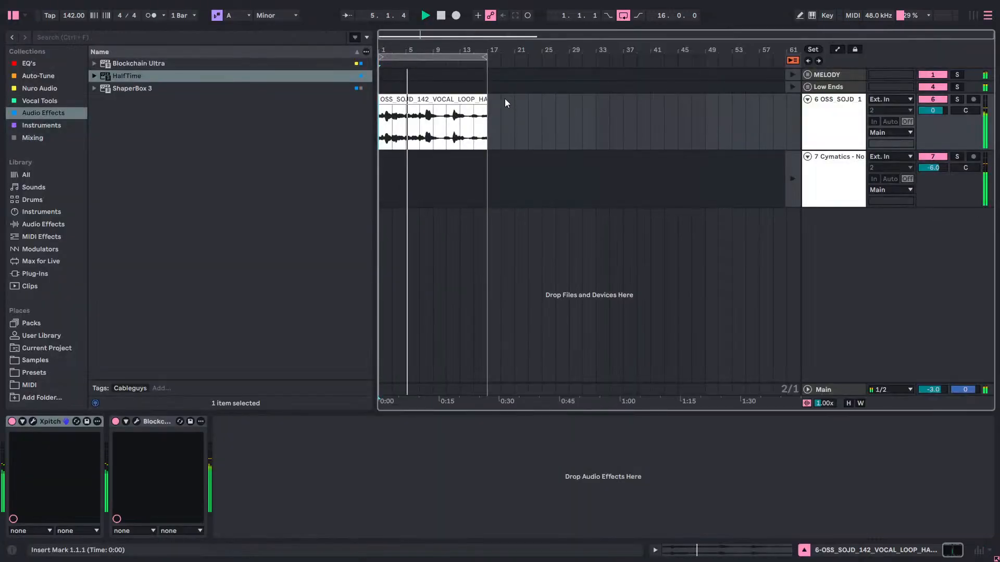
right_click(470, 103)
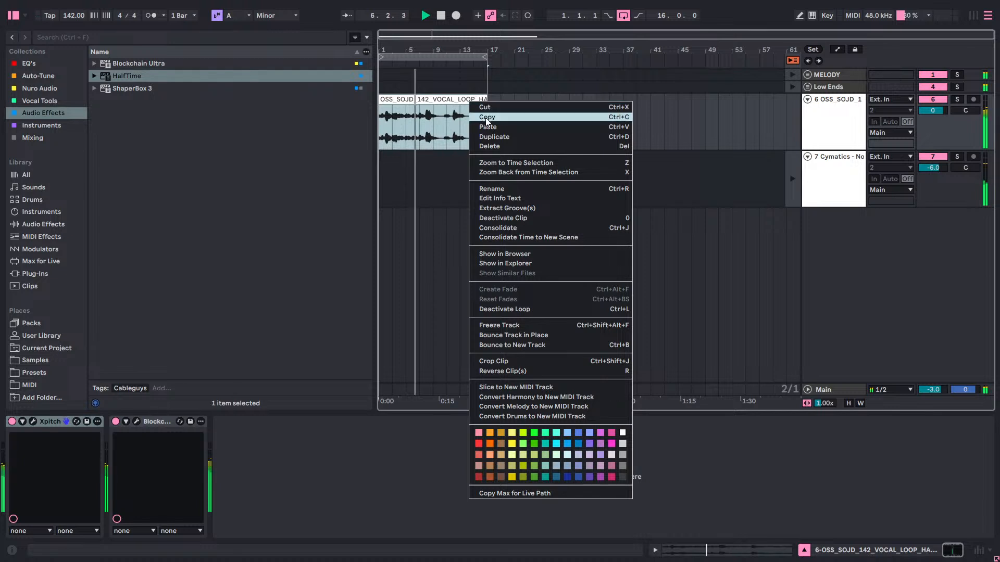
key("Escape")
key("Tab")
right_click(528, 51)
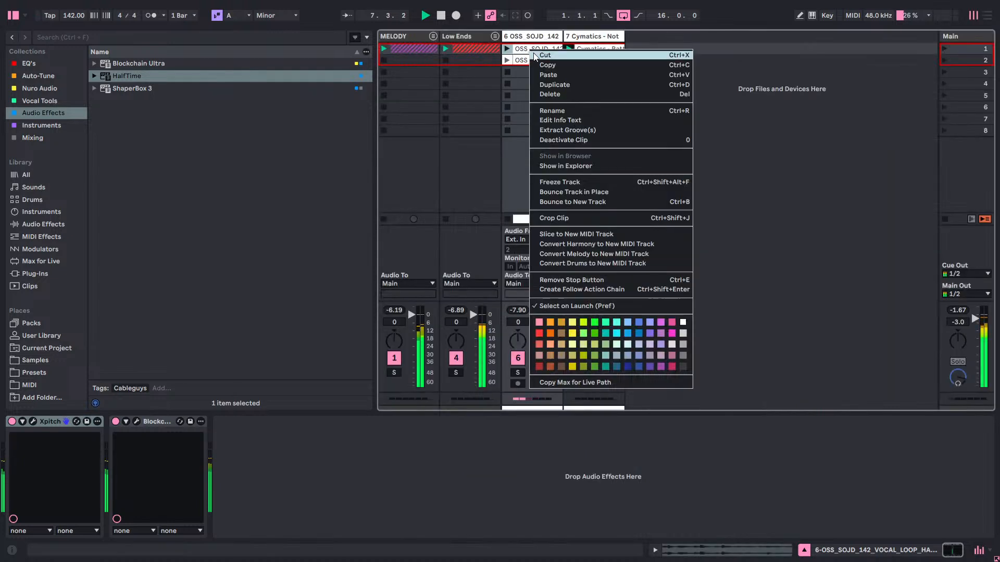
left_click(555, 76)
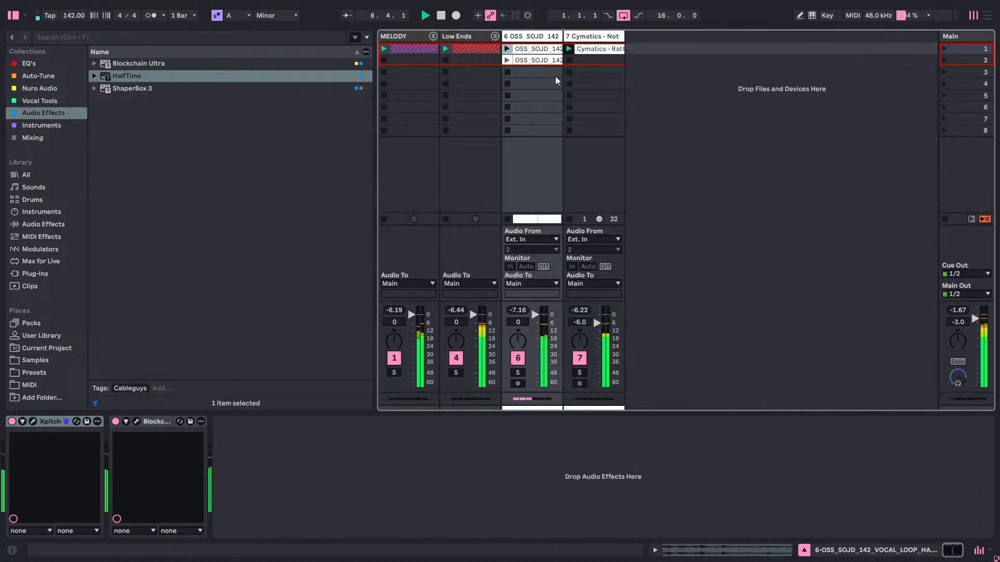
Launch the pasted vocal clip in scene 1, turn on its looping, and stop playback after listening.
left_click(506, 49)
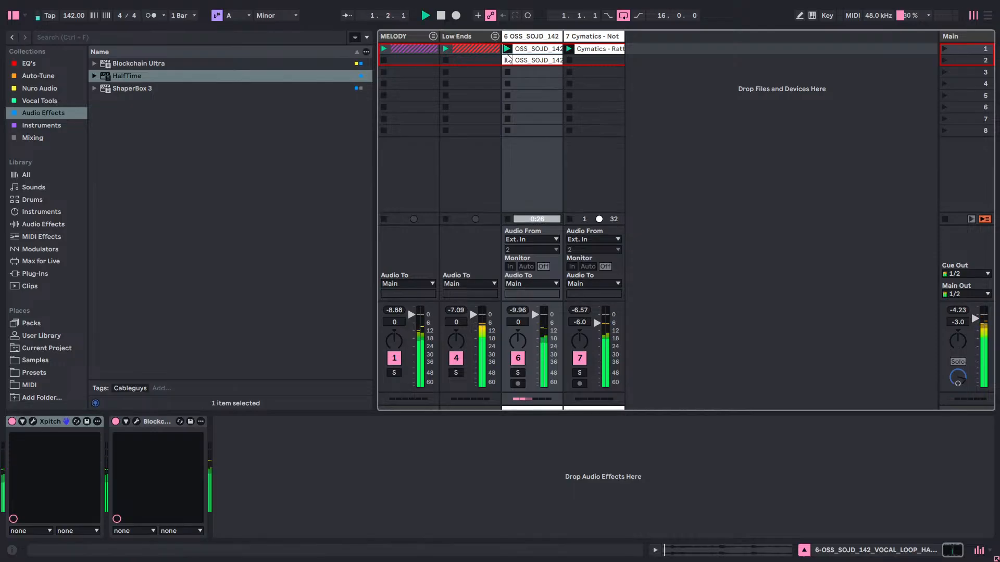
left_click(538, 51)
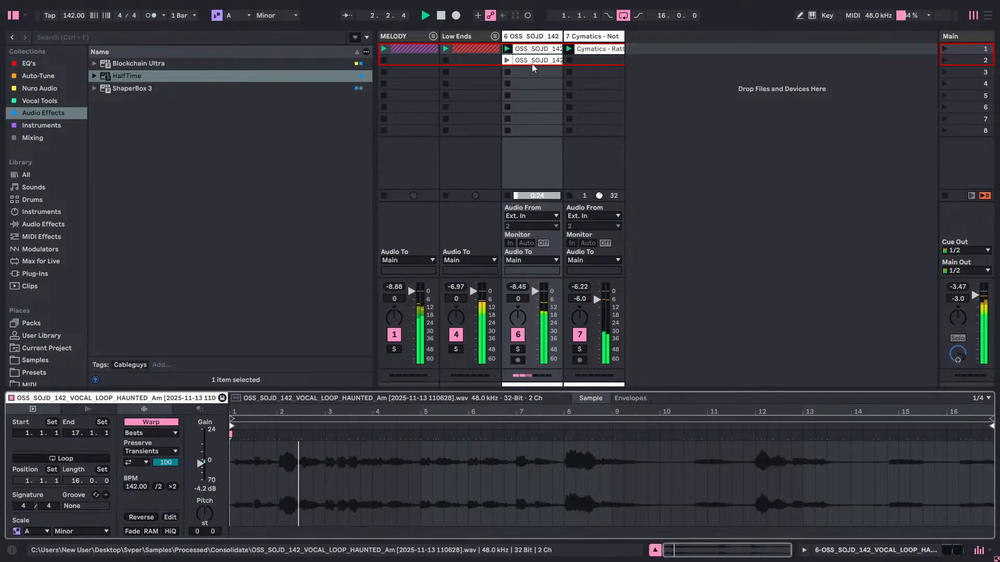
left_click(93, 459)
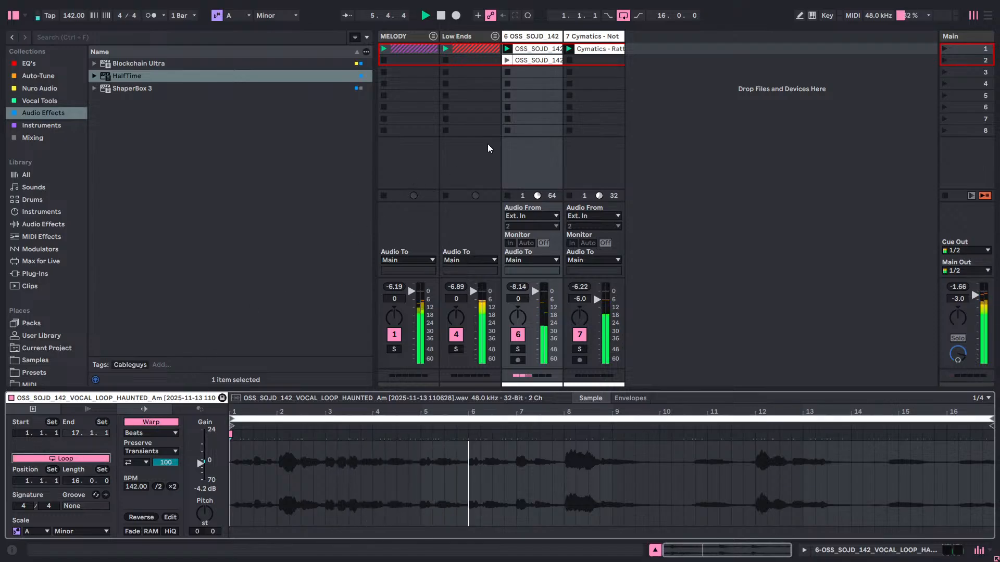
key("Tab")
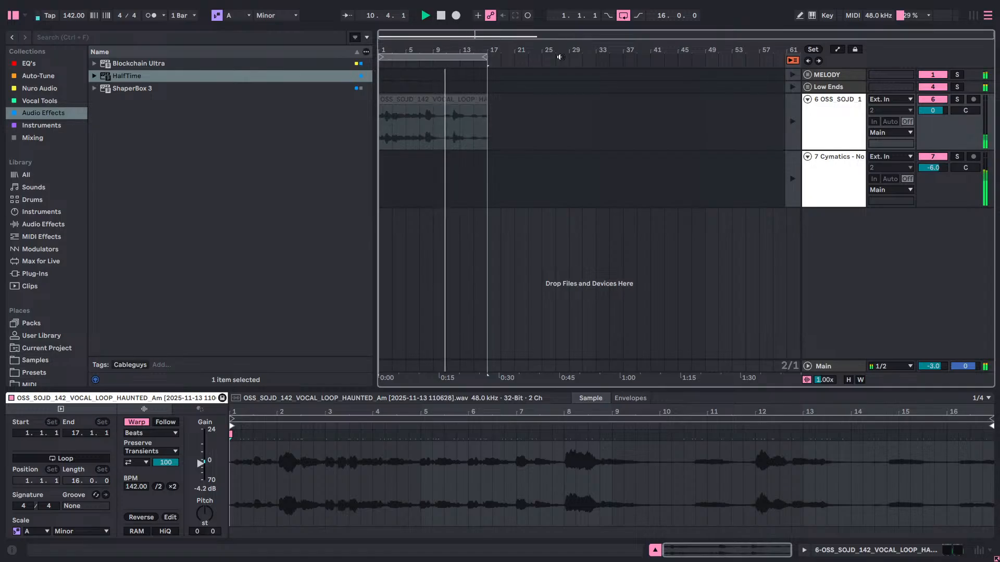
key("space")
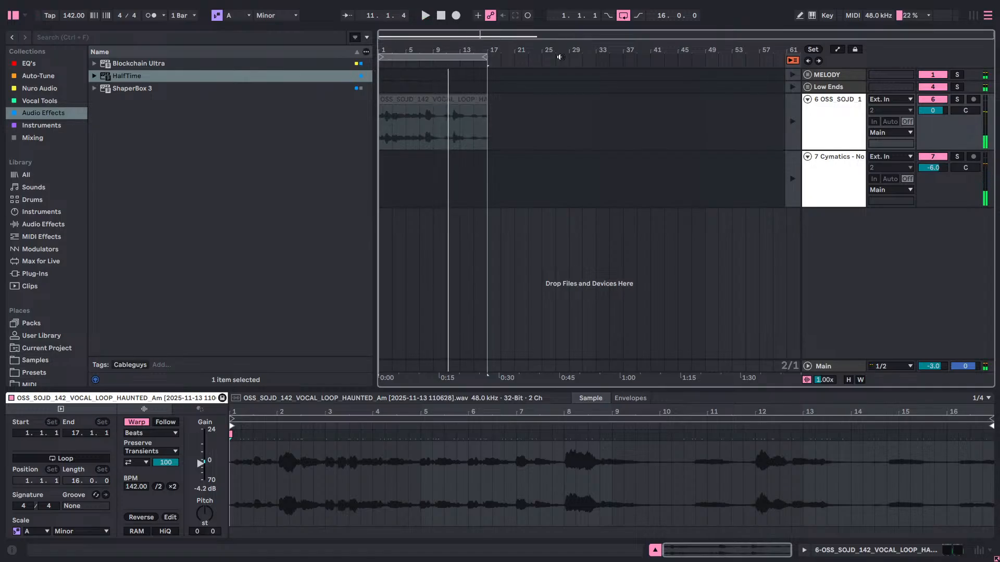
key("Tab")
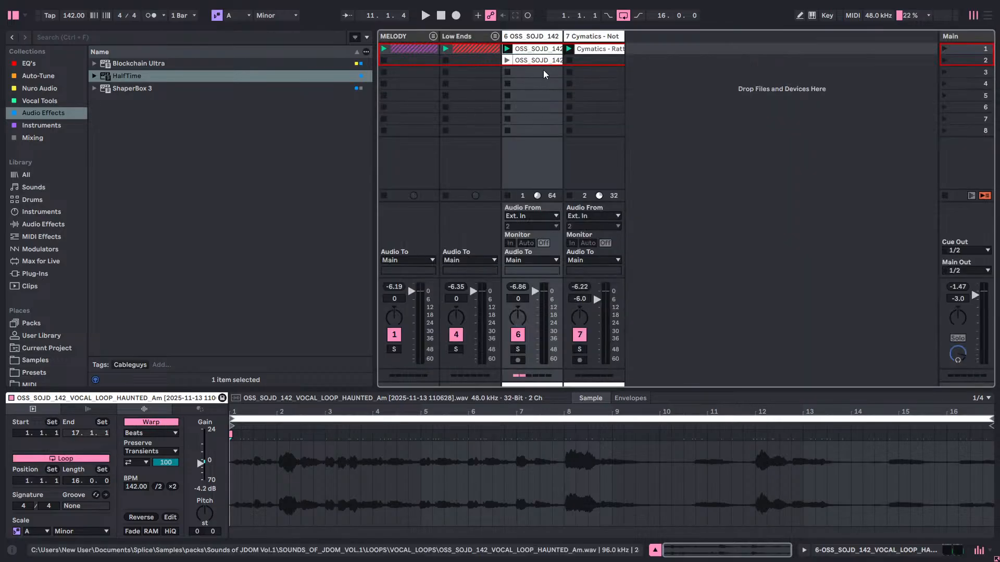
Color the Cymatics drum clip in scene 1 and the track 7 header yellow, and save the set.
left_click(586, 39)
left_click(584, 41)
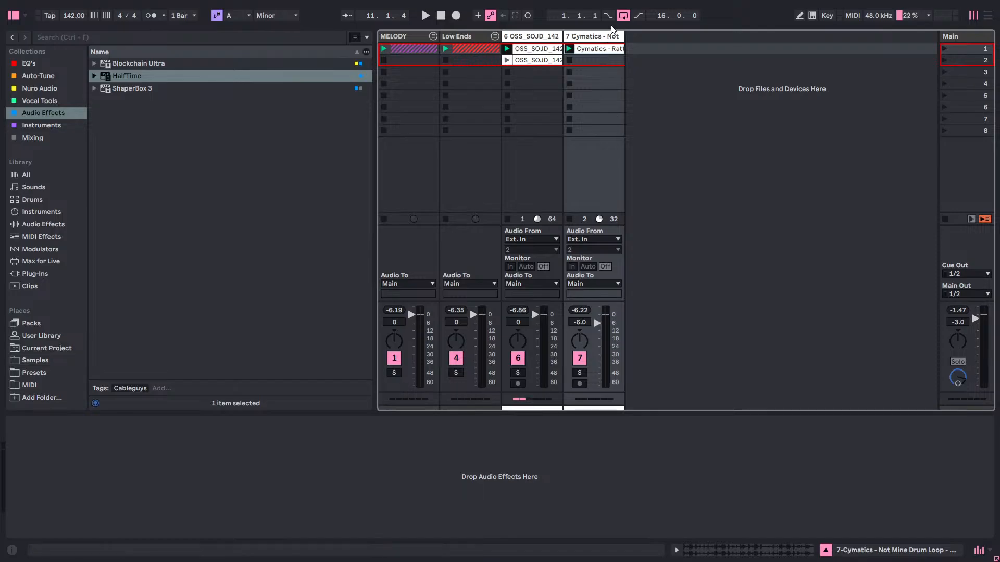
right_click(601, 49)
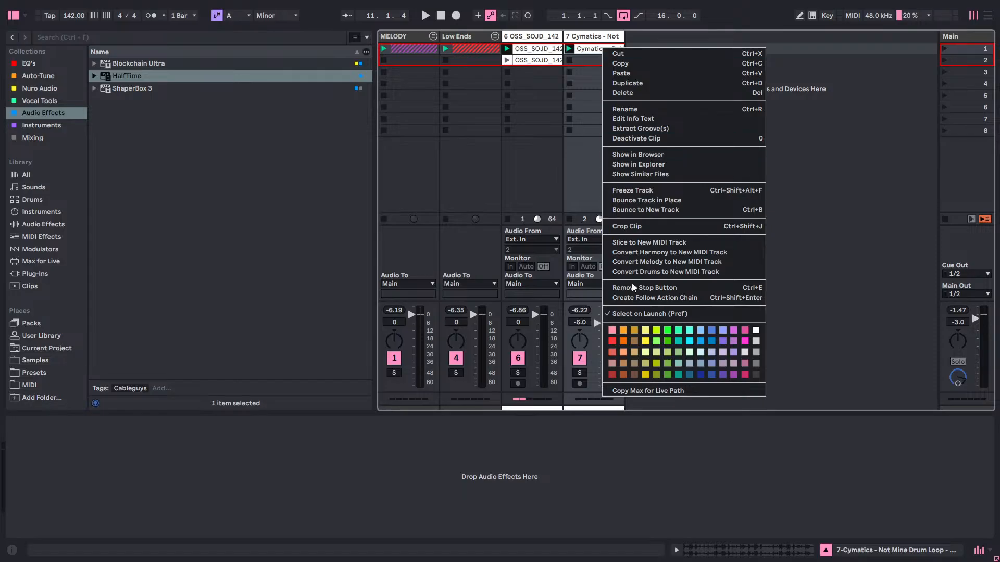
left_click(645, 329)
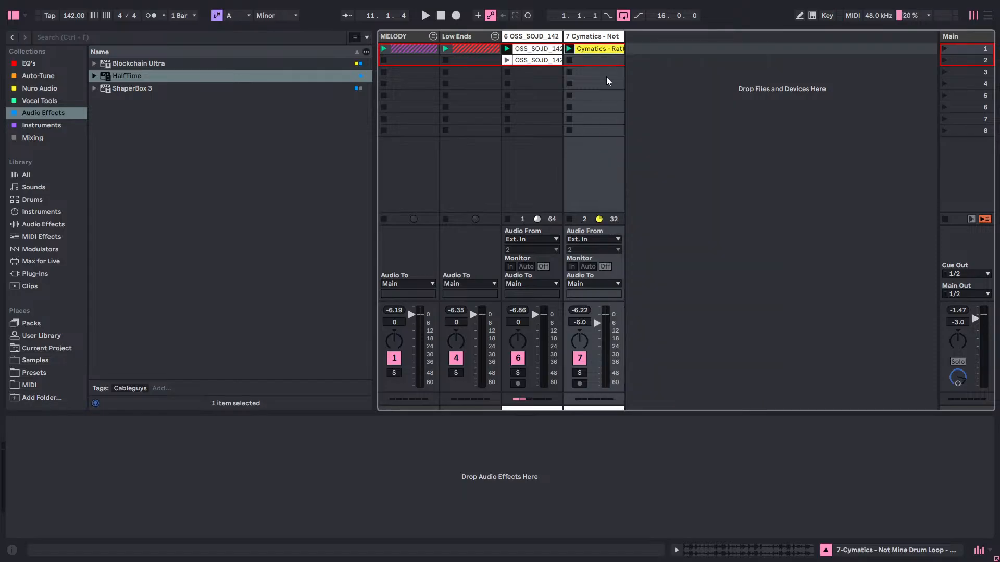
right_click(607, 40)
left_click(649, 214)
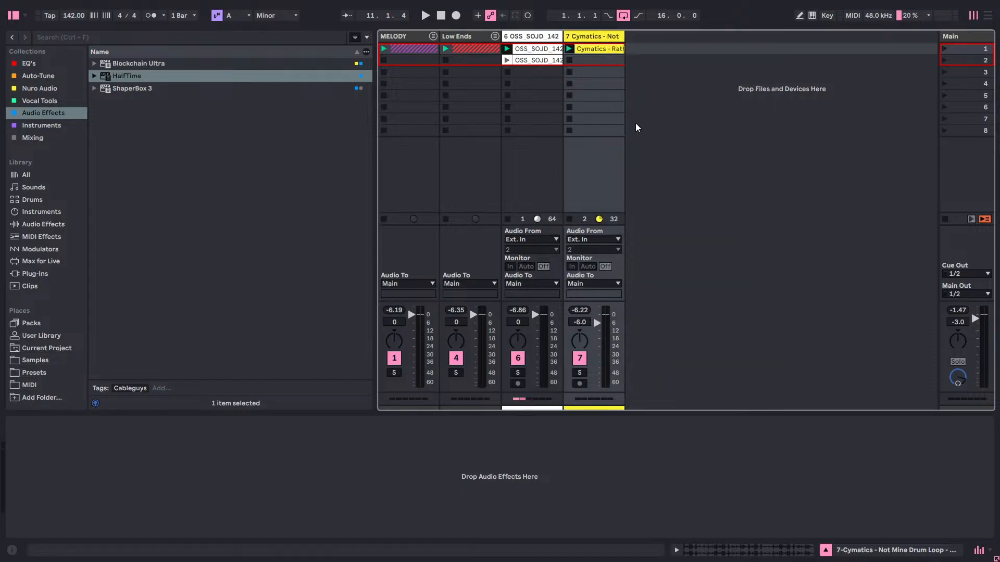
key("ctrl+s")
Open the Blockchain Ultra effect on the track 6 vocal and start playback.
double_click(538, 38)
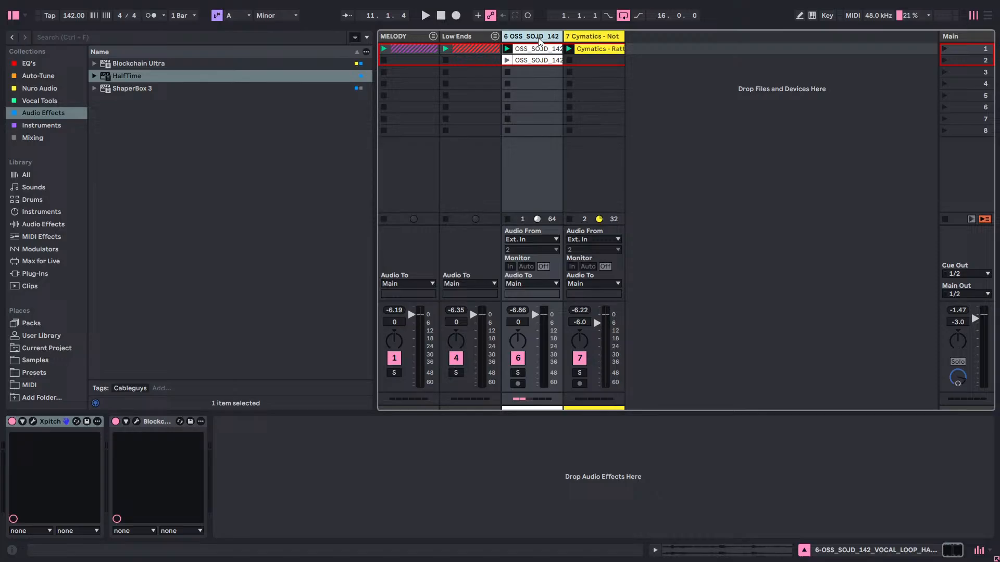
left_click(136, 422)
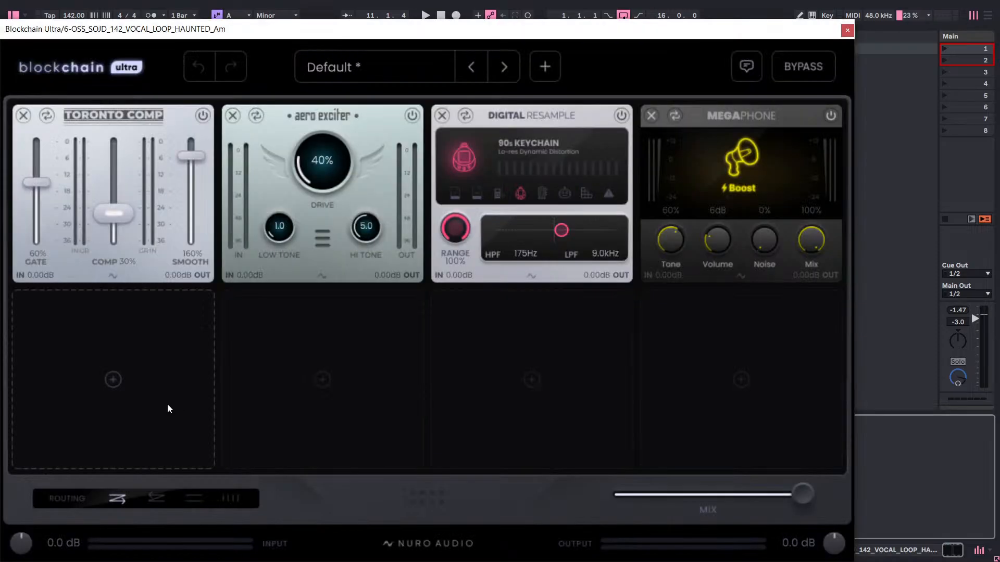
key("space")
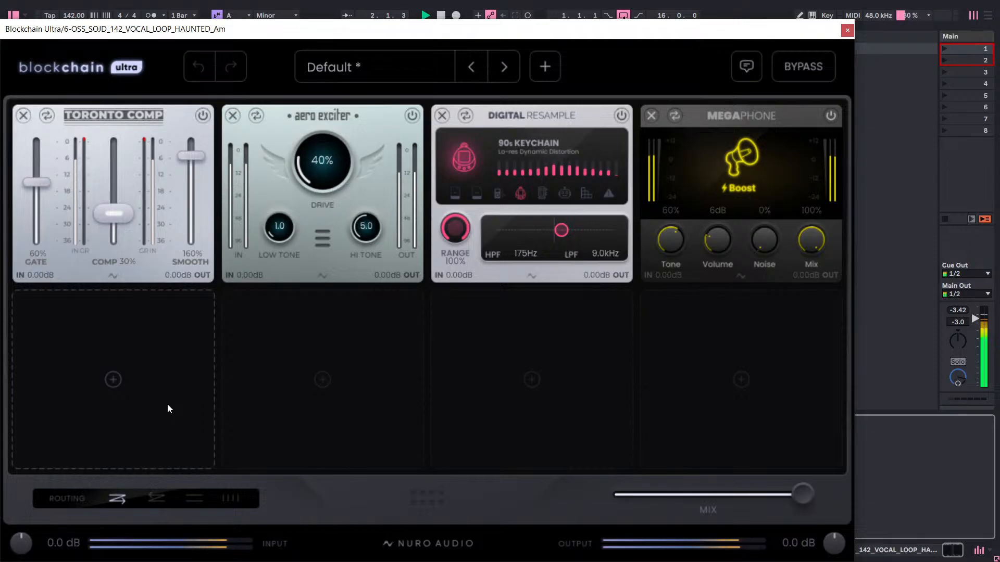
left_click(148, 393)
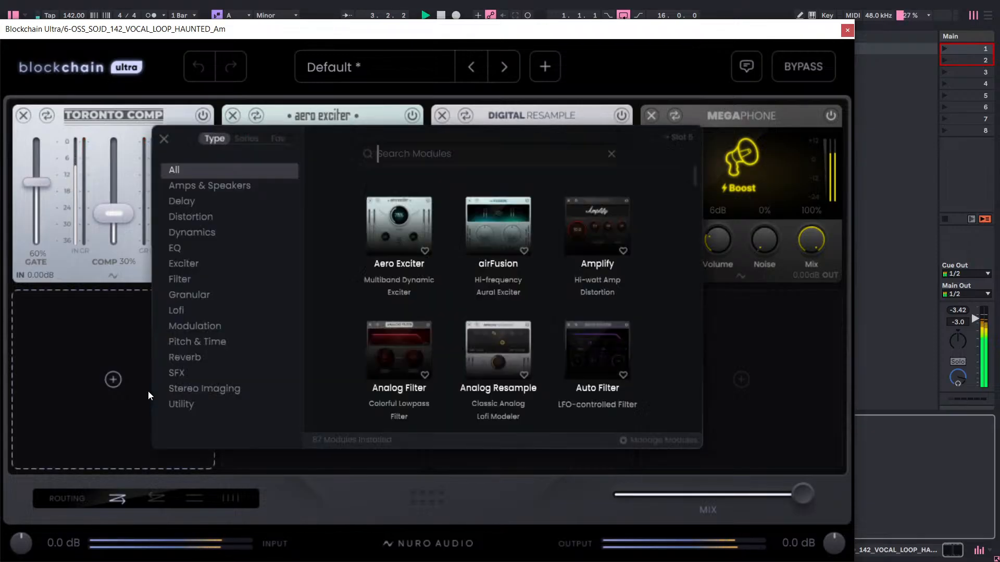
left_click(198, 346)
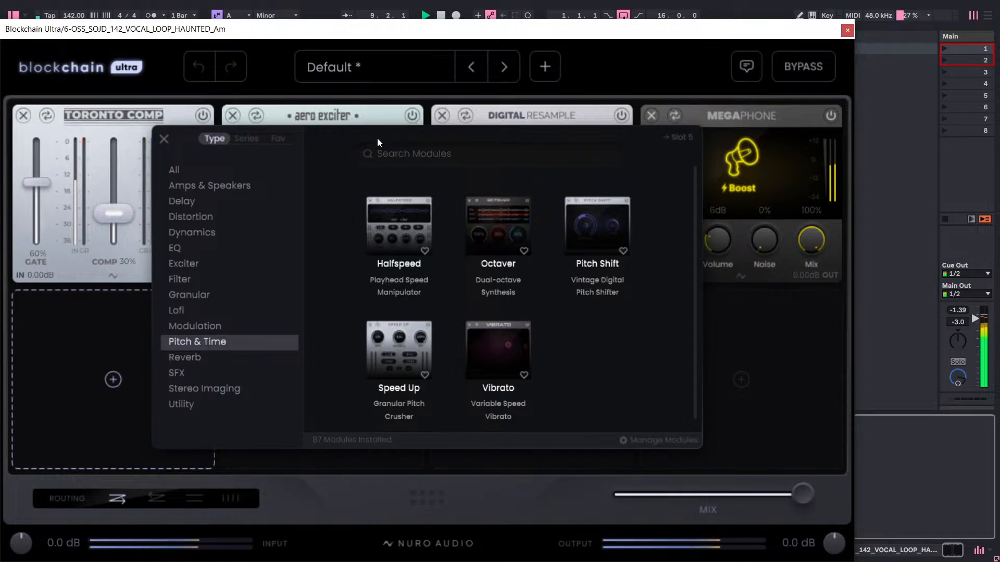
left_click(171, 139)
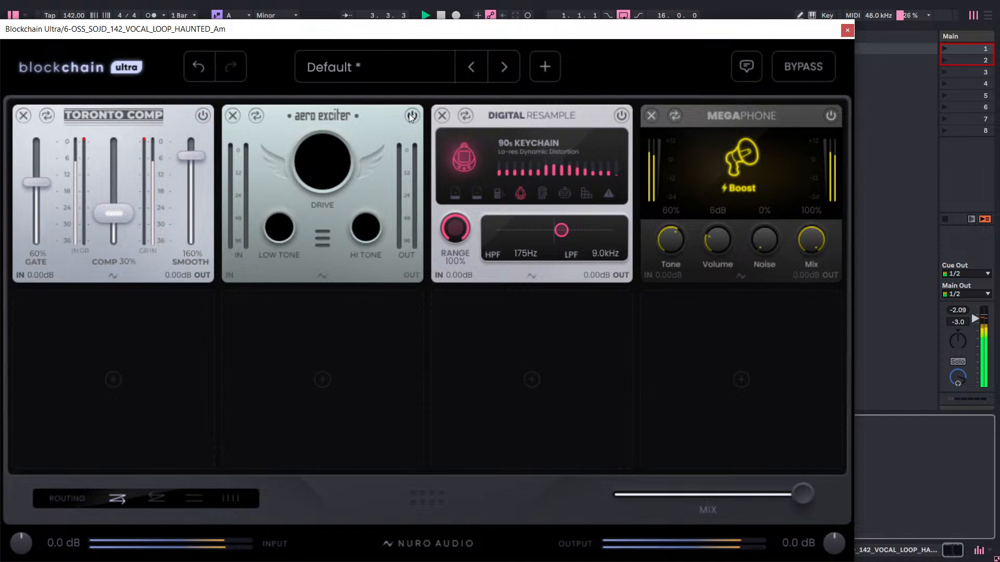
Turn the Aero Exciter back on and set its Hi Tone to 6.0 and its Drive to 45%.
left_click(410, 114)
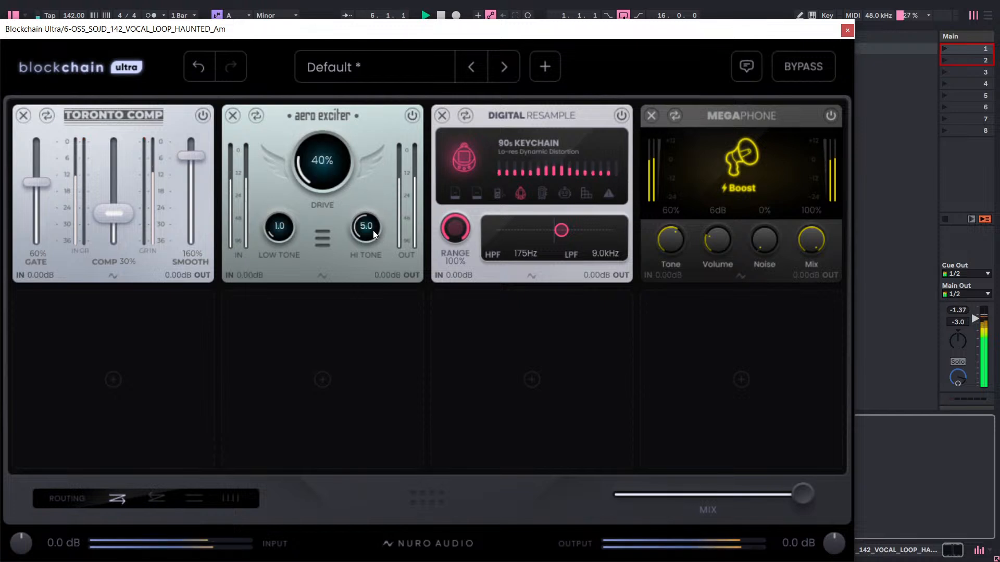
mouse_move(372, 230)
left_mouse_down()
mouse_move(387, 205)
mouse_move(384, 223)
mouse_move(365, 235)
left_mouse_up()
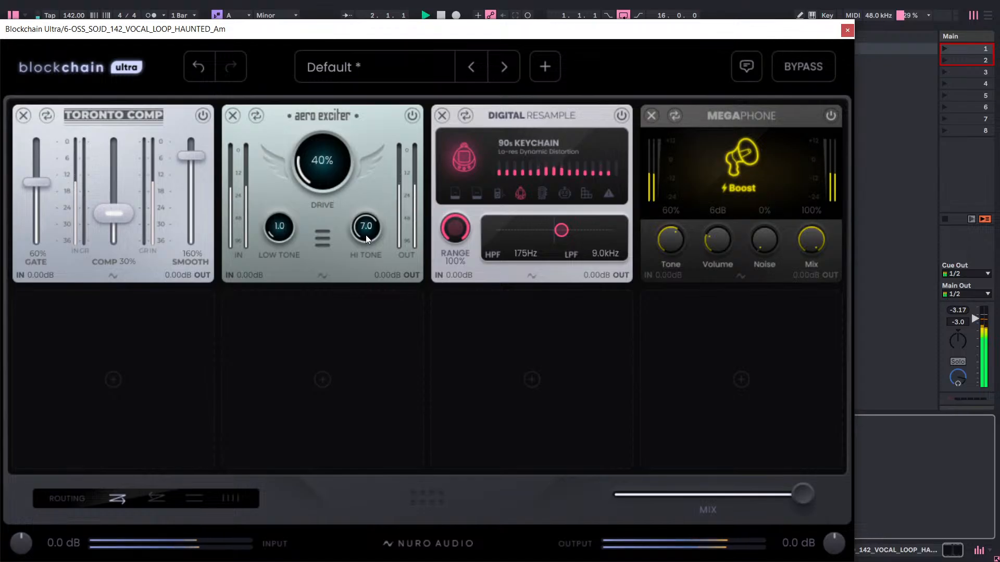
left_click_drag(365, 236, 364, 242)
left_click_drag(366, 233, 366, 235)
mouse_move(320, 161)
left_mouse_down()
mouse_move(319, 152)
mouse_move(324, 177)
left_mouse_up()
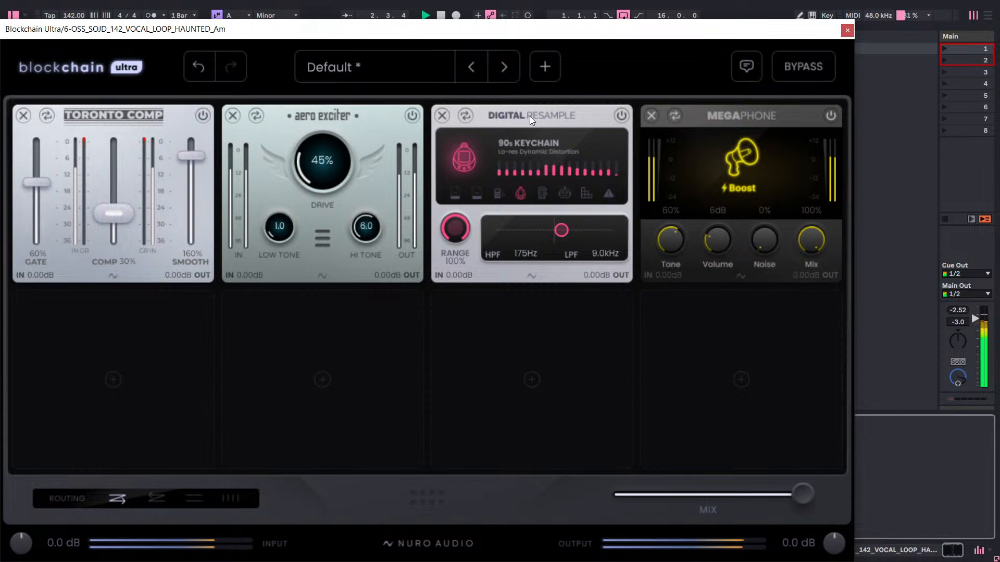
Move Digital Resample and Megaphone to the first two slots of the second row and add a DeHarsher in slot 3.
left_click_drag(545, 124, 183, 320)
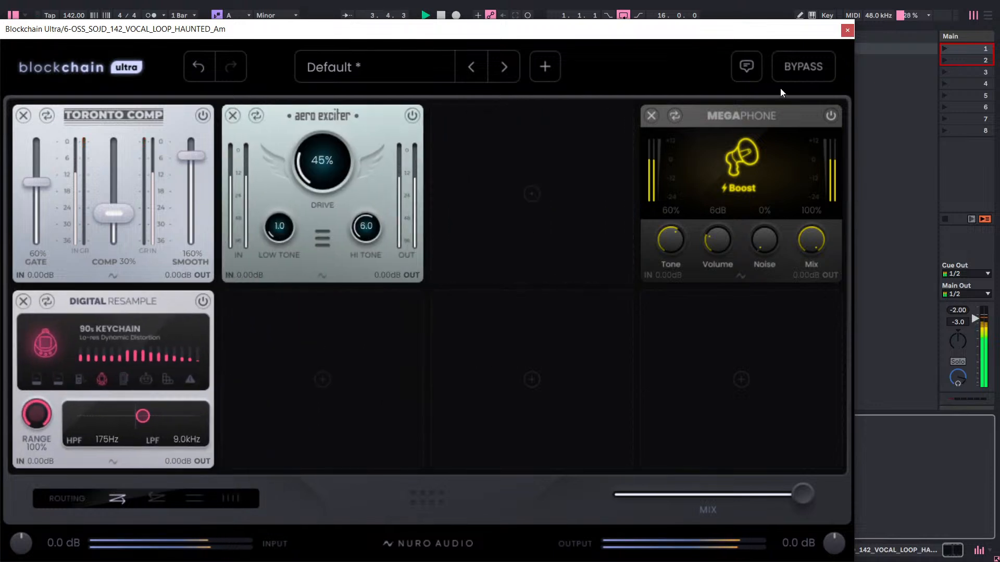
left_click_drag(774, 110, 381, 305)
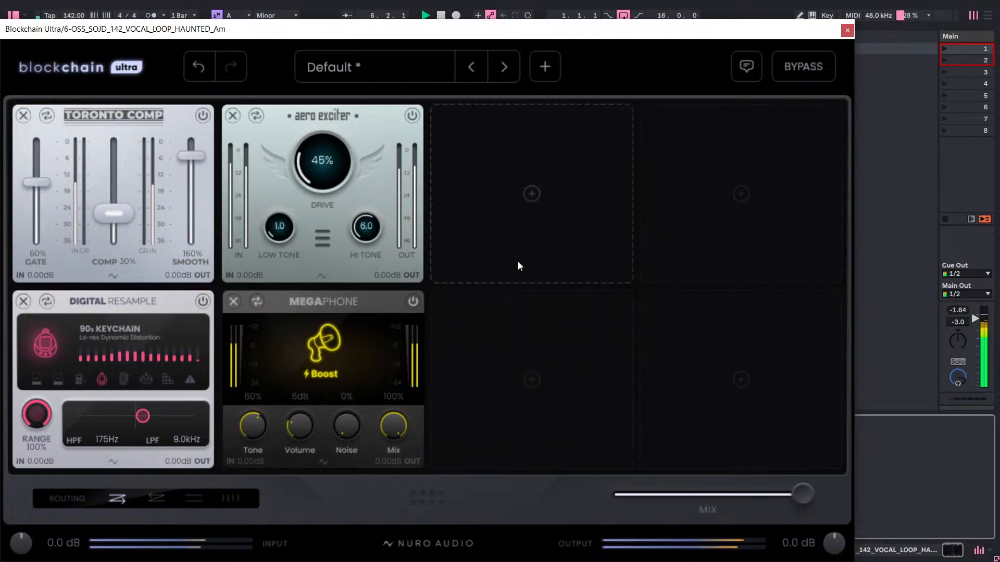
left_click(551, 171)
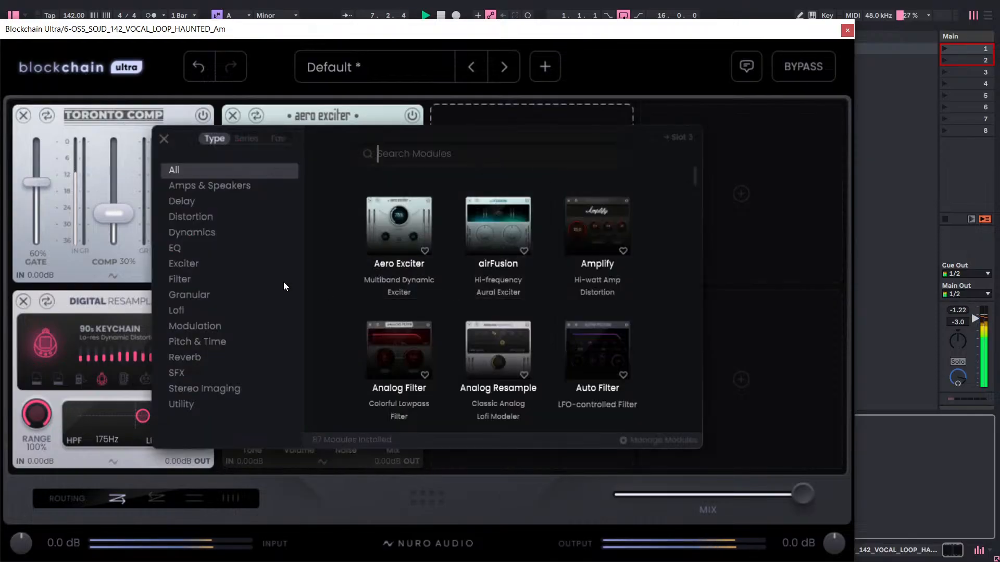
left_click(201, 237)
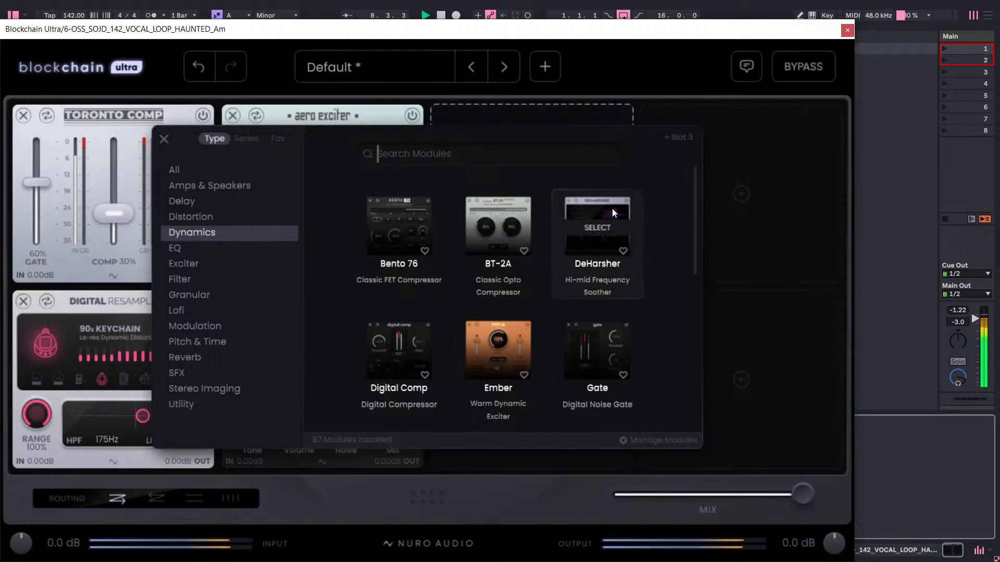
left_click(610, 209)
Set the DeHarsher's Amount to 40% and its Focus to 9.0 kHz.
mouse_move(501, 214)
left_mouse_down()
mouse_move(508, 195)
mouse_move(501, 230)
mouse_move(510, 204)
mouse_move(499, 222)
left_mouse_up()
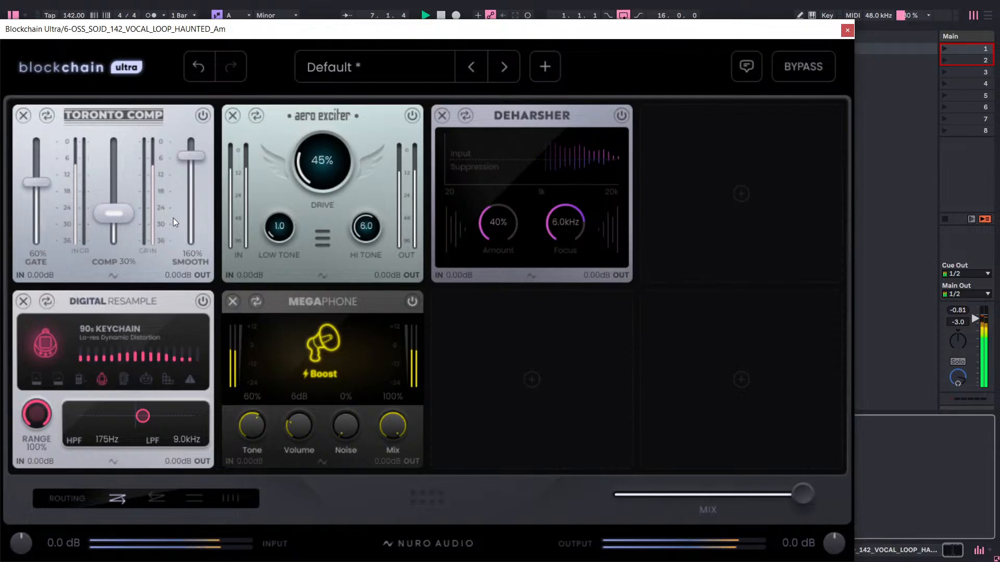
mouse_move(121, 210)
left_mouse_down()
mouse_move(126, 202)
mouse_move(127, 210)
left_mouse_up()
left_click_drag(573, 220, 592, 183)
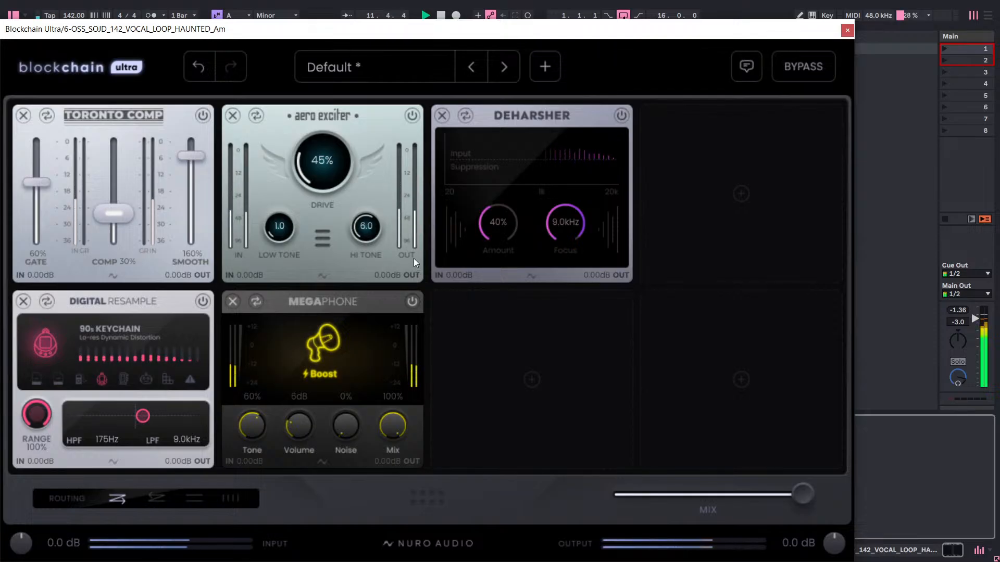
Add a Digital EQ module in slot 4 and set its Low band to -25%.
left_click(698, 172)
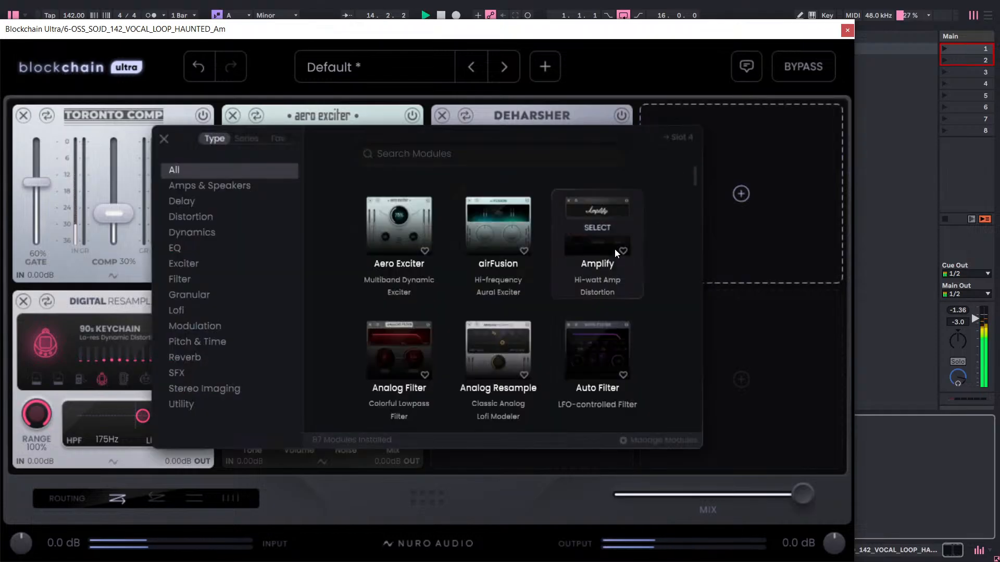
left_click(207, 249)
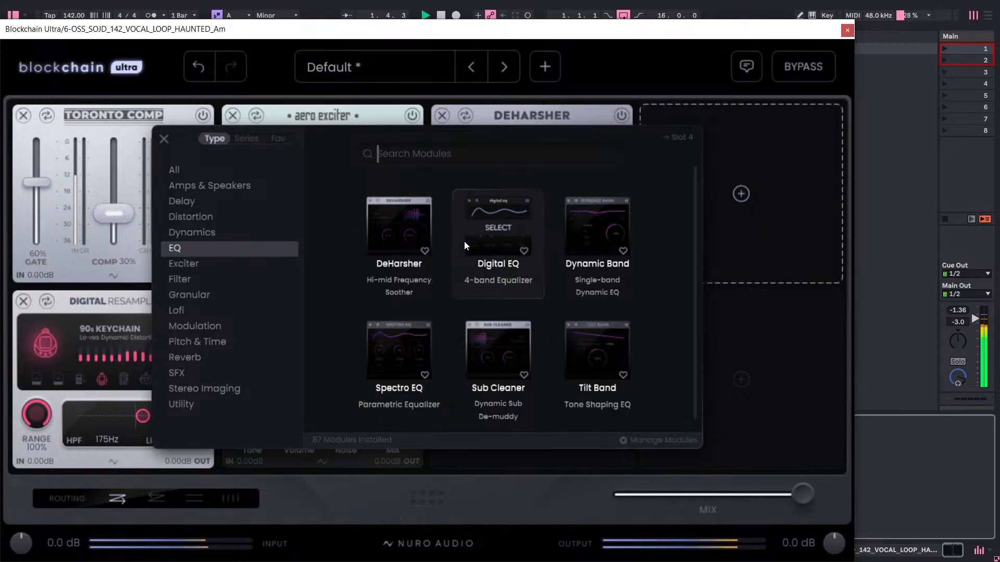
left_click(481, 214)
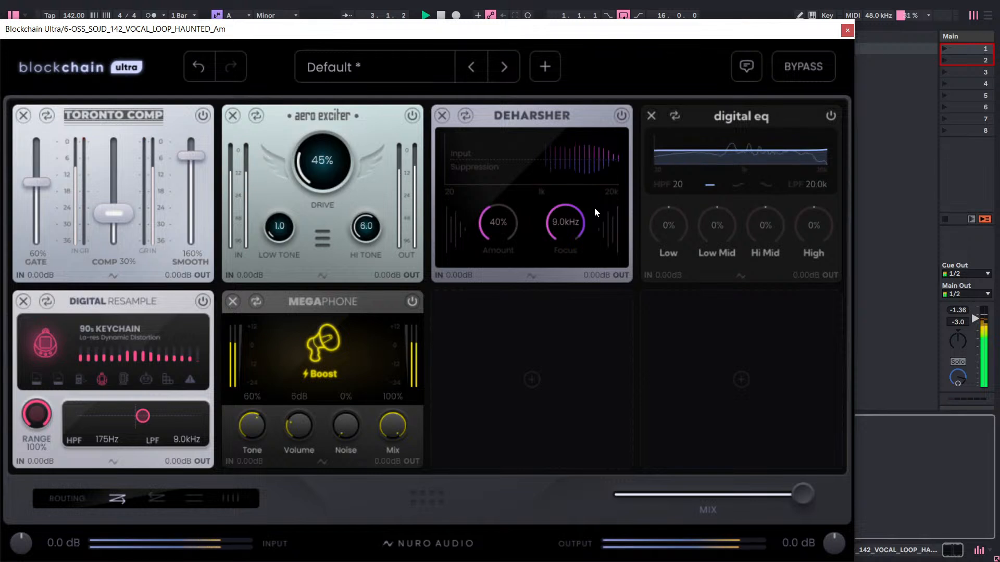
scroll(672, 252, "down", 5)
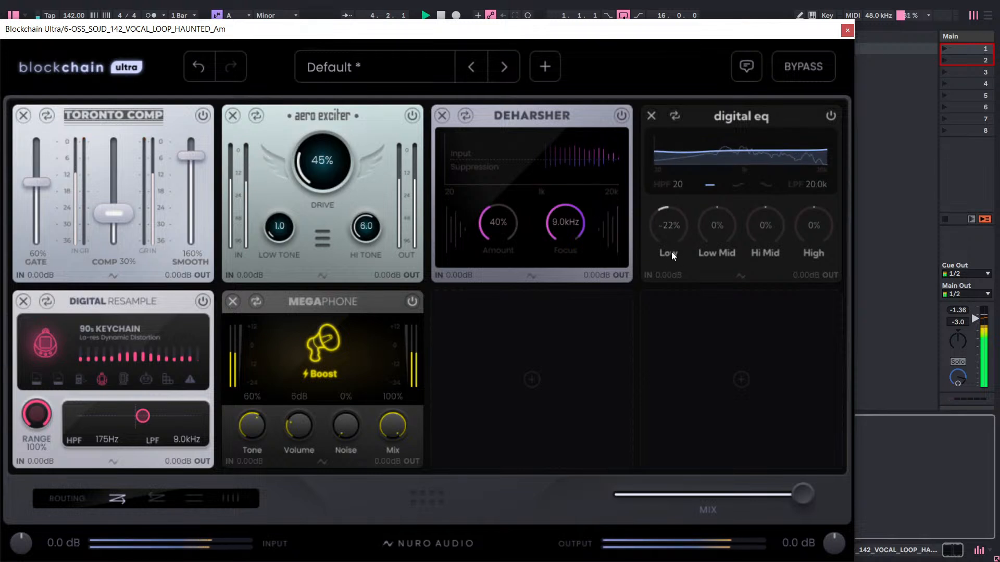
scroll(675, 238, "down", 1)
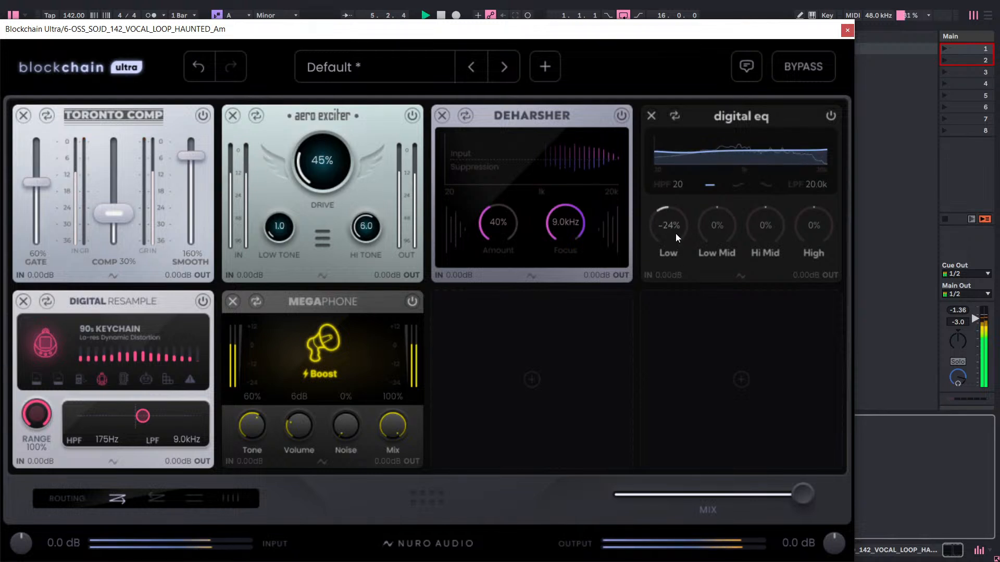
left_click_drag(676, 233, 677, 231)
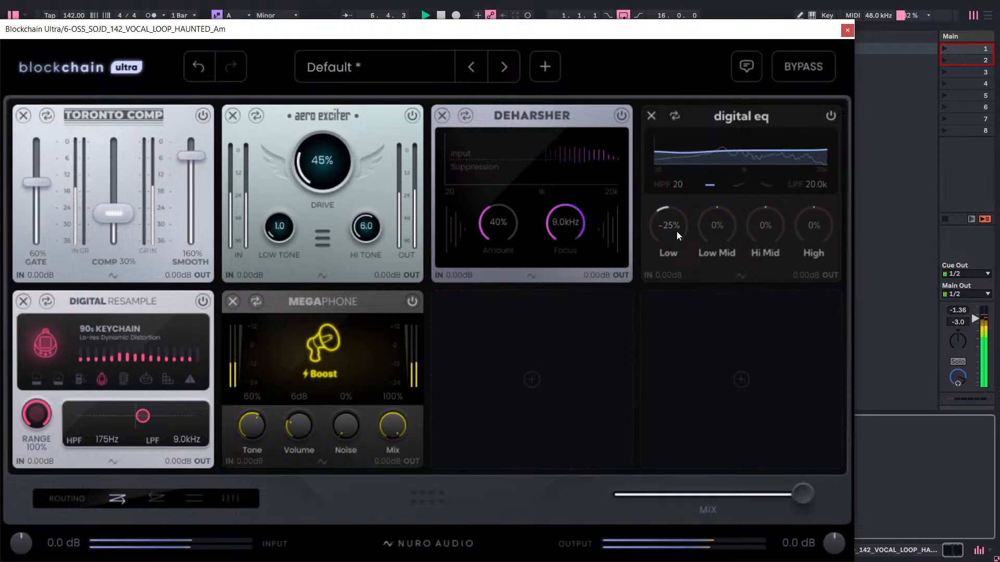
Turn off the Megaphone and Digital Resample modules and lower the Digital EQ's Low band to -71%.
left_click(412, 302)
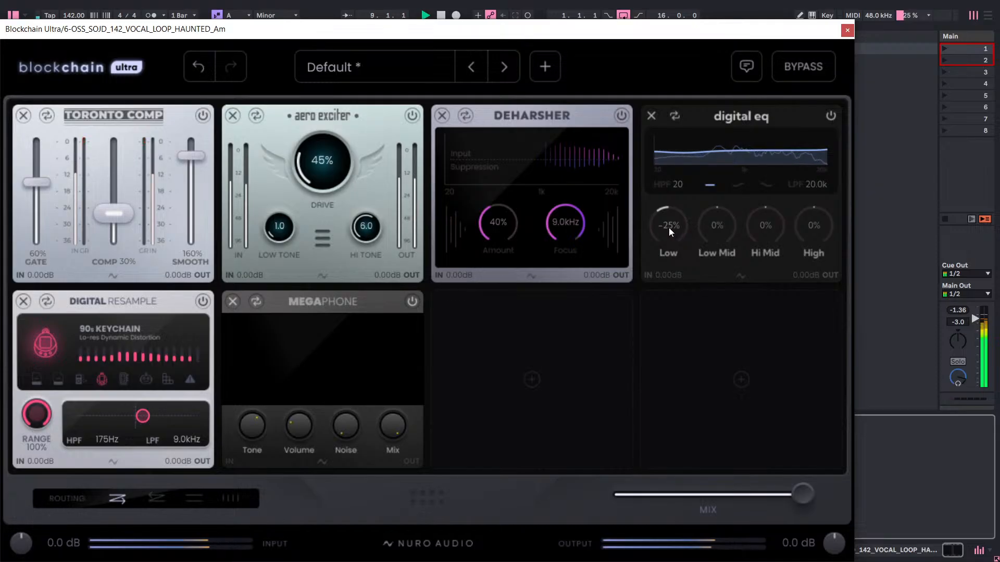
left_click(202, 302)
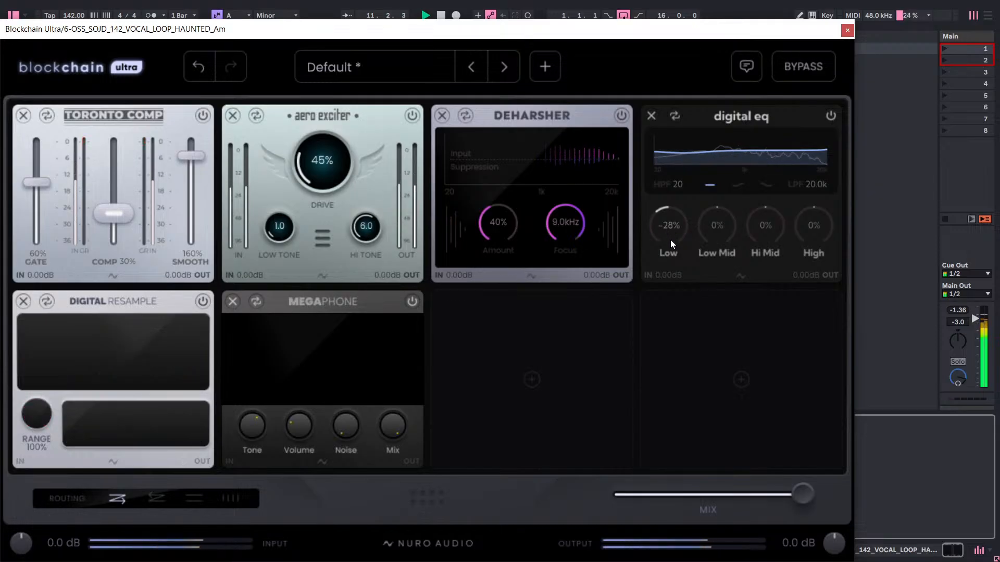
left_click_drag(673, 239, 714, 111)
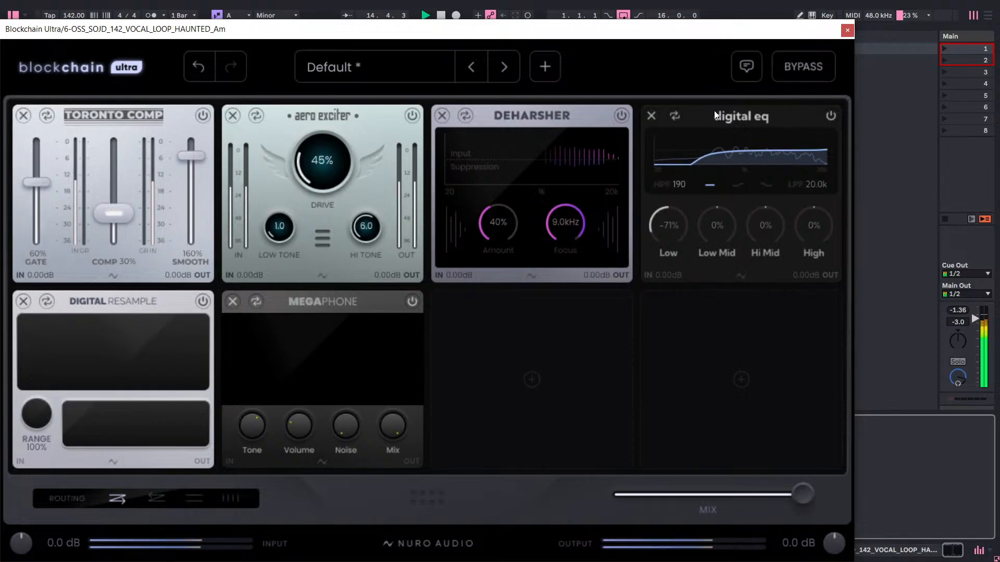
Set the Digital EQ's high-pass filter to 175 and its low-pass filter to 9.0k.
left_click_drag(680, 187, 679, 188)
double_click(679, 186)
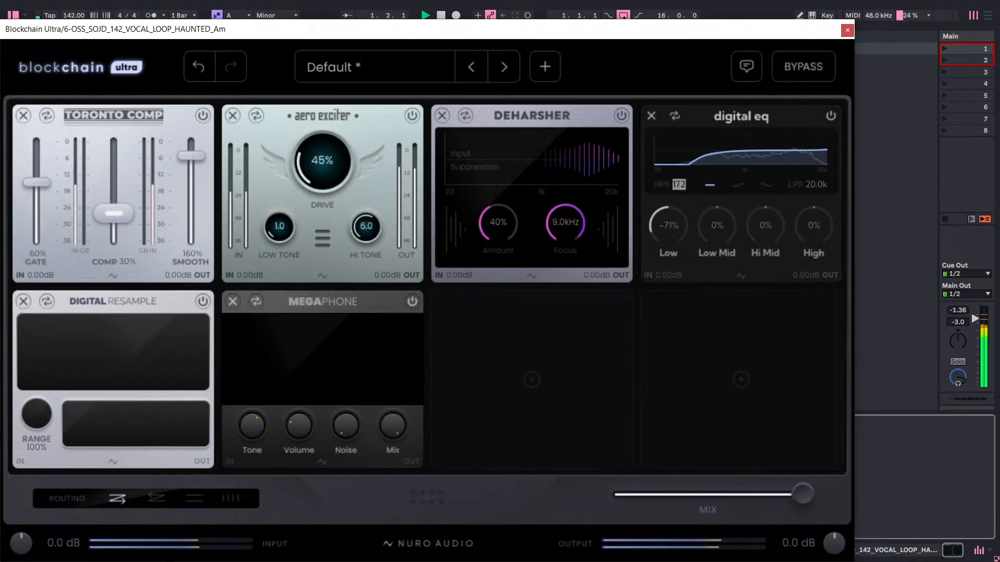
type("175")
key("Return")
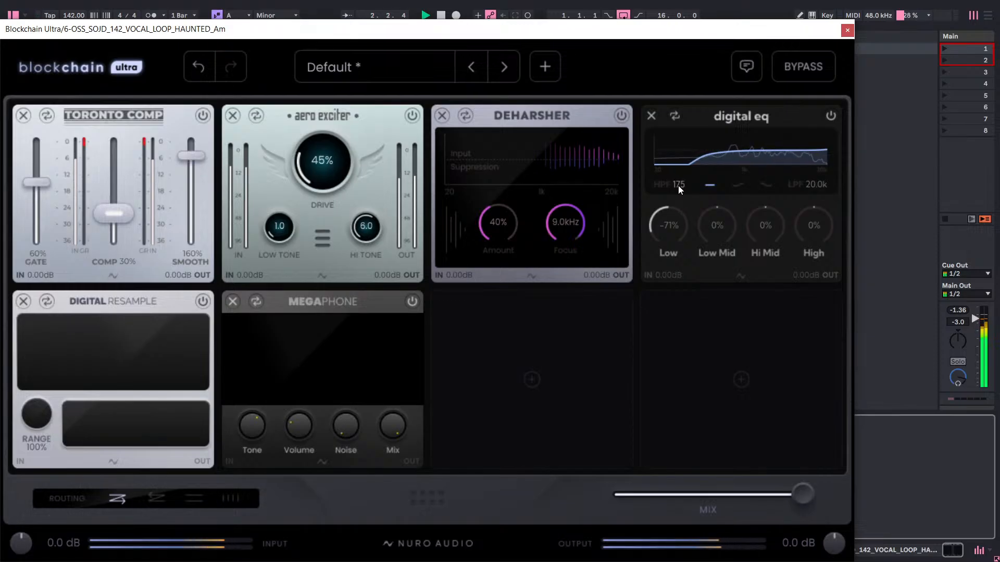
double_click(811, 186)
mouse_move(816, 187)
left_mouse_down()
mouse_move(814, 204)
mouse_move(815, 187)
left_mouse_up()
type("9")
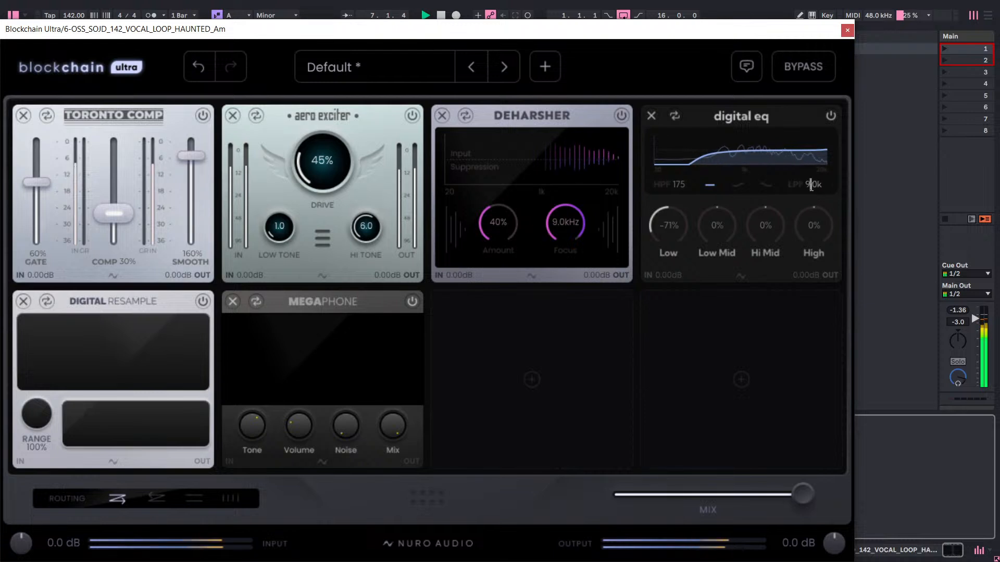
key("Return")
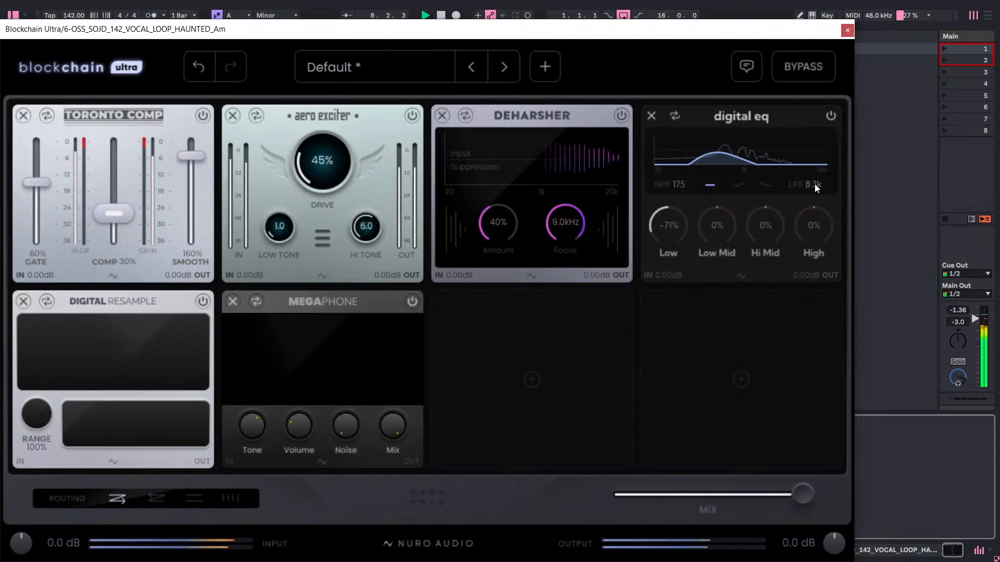
double_click(815, 184)
type("9")
key("Return")
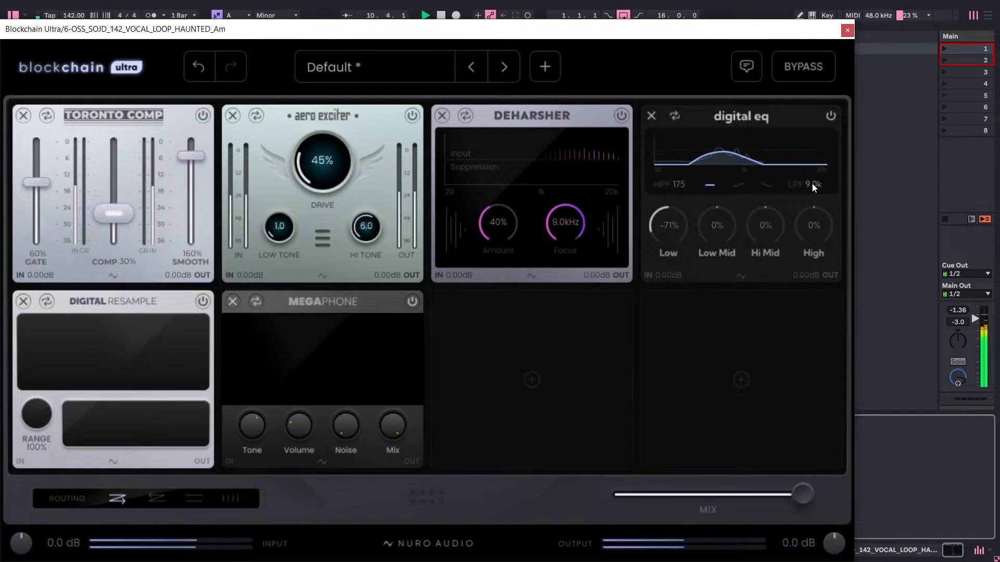
Raise the Digital EQ's High band to 81% and Hi Mid to 42%, and set the low-pass filter to 9.5k.
left_click_drag(810, 183, 850, 122)
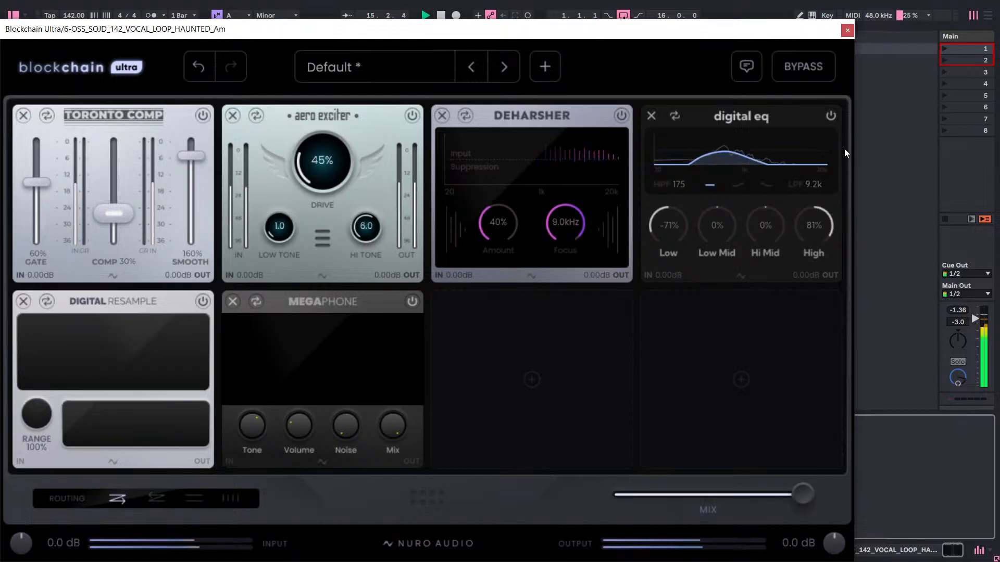
left_click_drag(770, 217, 779, 199)
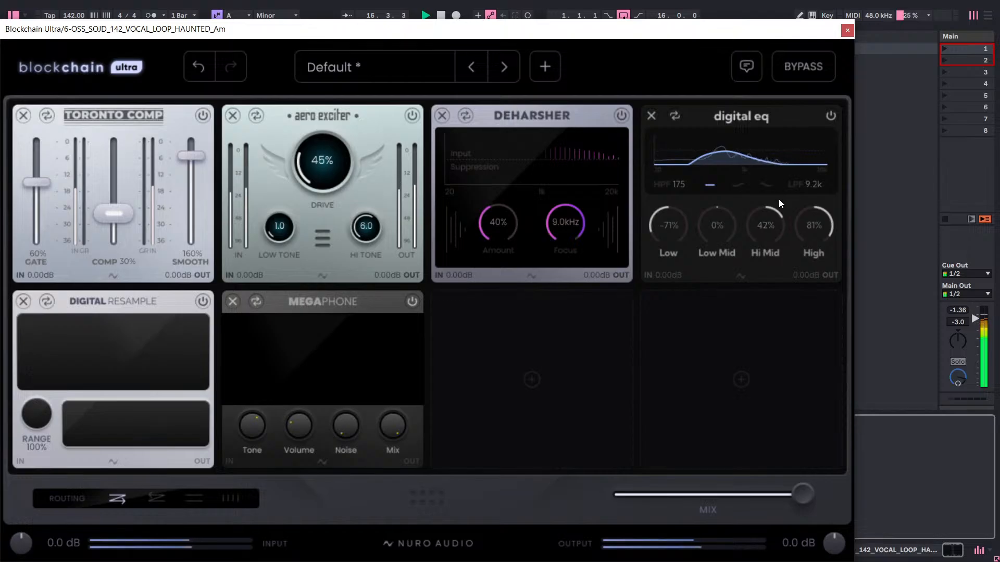
double_click(814, 181)
type("9.5k")
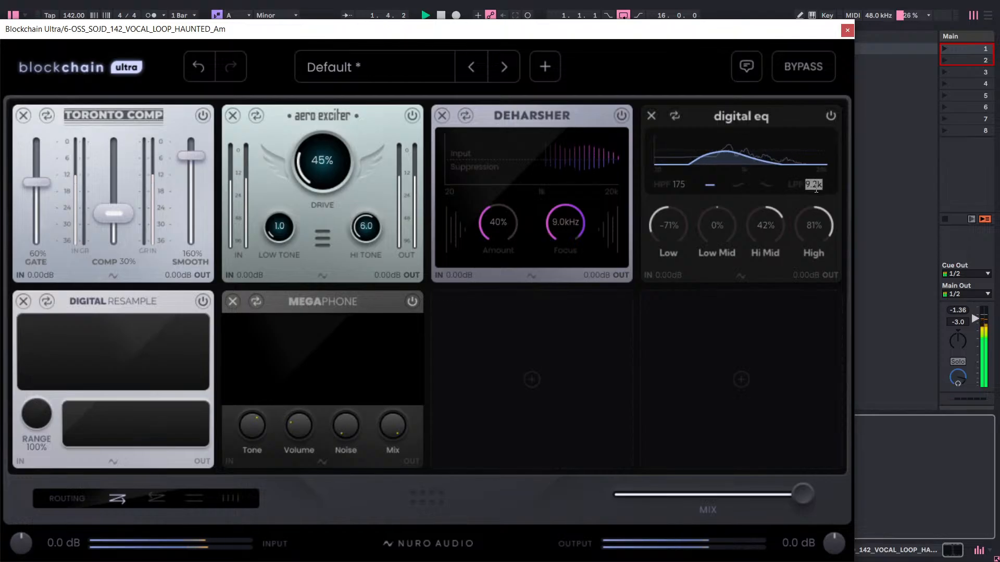
key("Return")
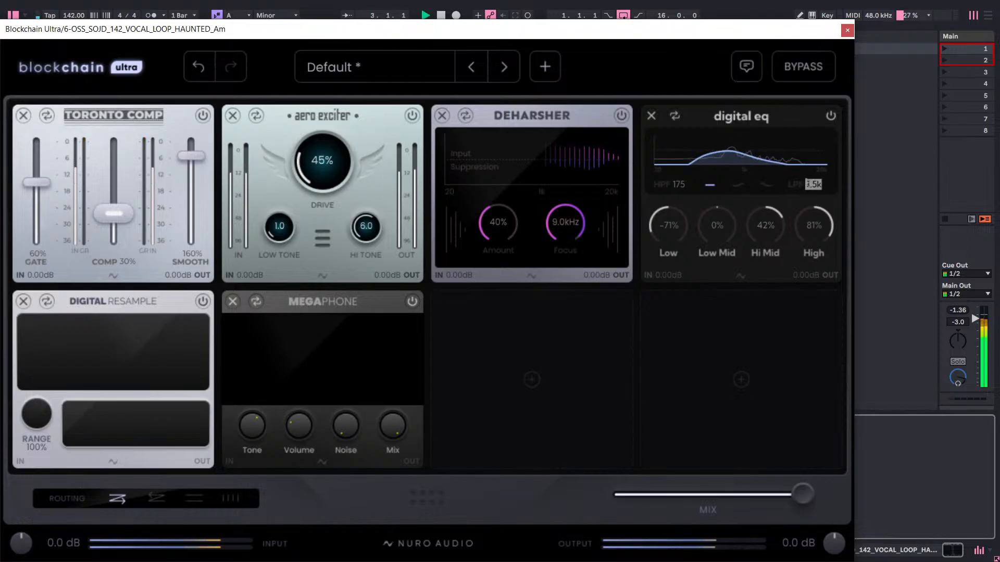
Open the Digital EQ's High value for editing and undo the last plugin change.
double_click(801, 185)
double_click(810, 225)
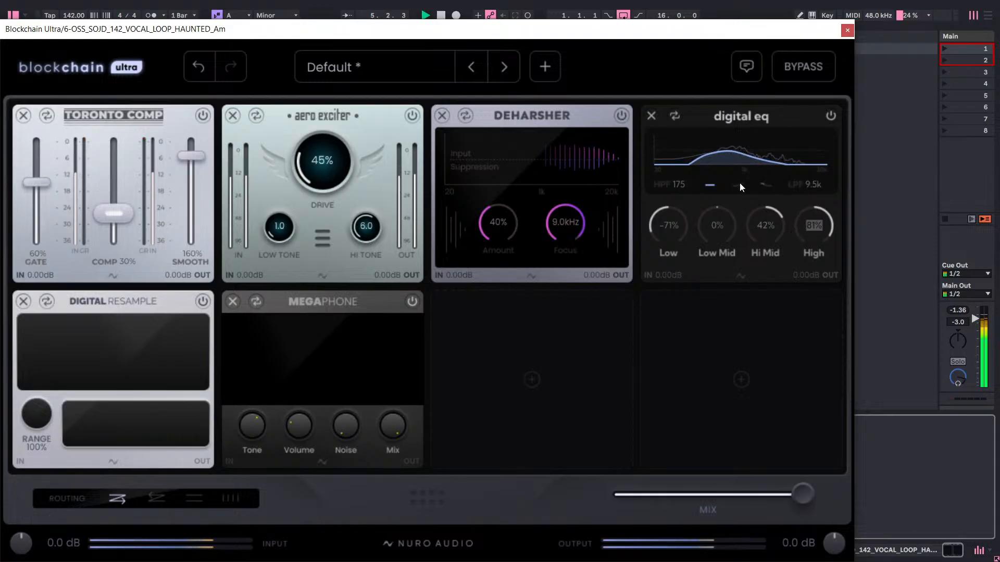
left_click(206, 75)
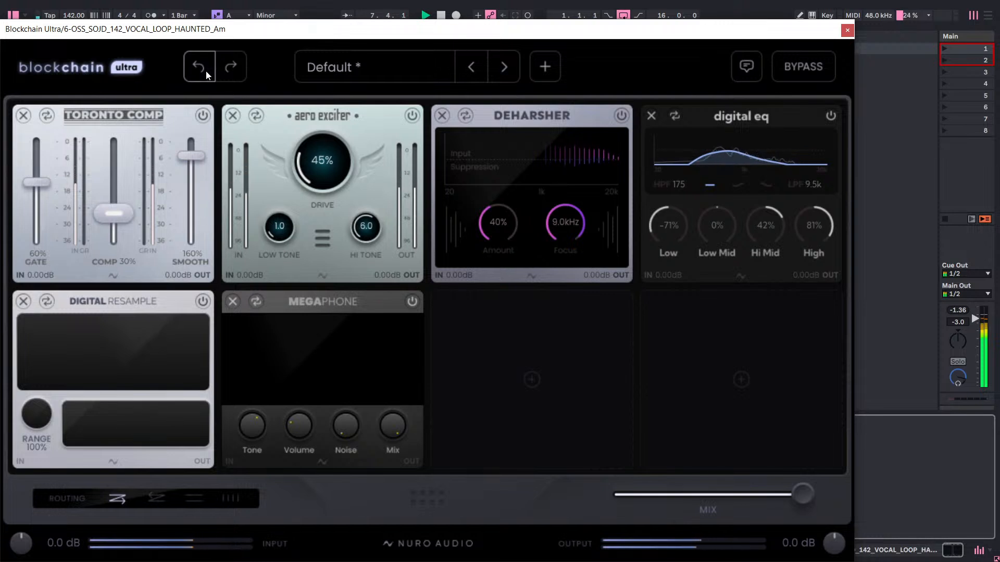
Undo the Digital EQ's High and Hi Mid boosts along with the last low-pass filter change.
left_click(207, 73)
left_click(206, 74)
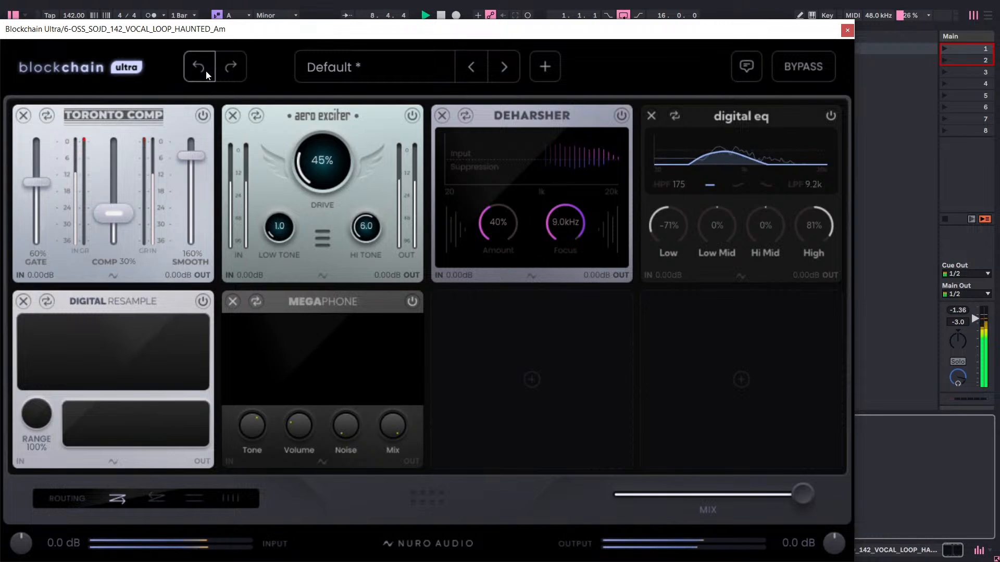
left_click(205, 71)
left_click(205, 70)
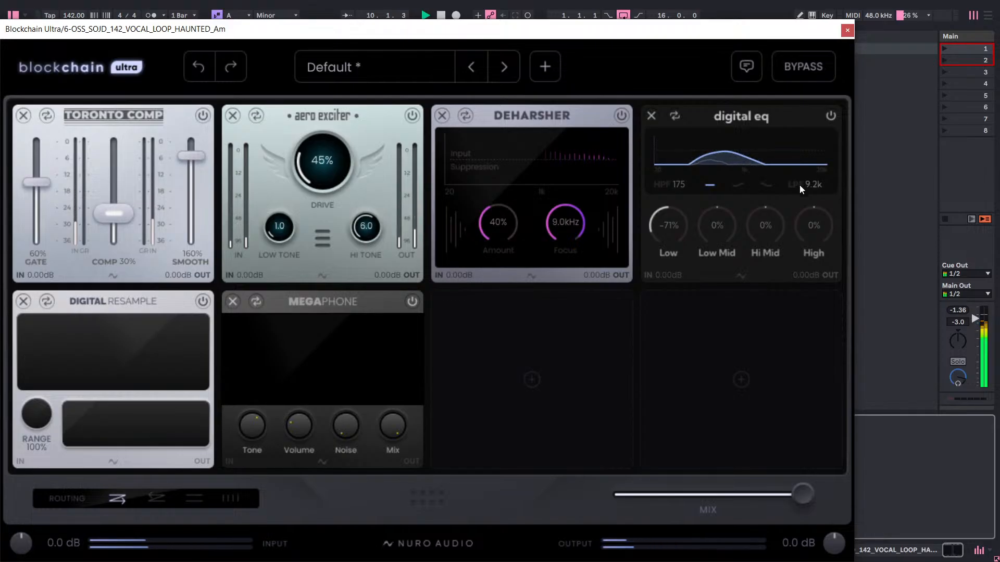
Sweep the Digital EQ's low-pass filter up to 20.0k and settle it at 11.4k.
left_click_drag(799, 185, 839, 69)
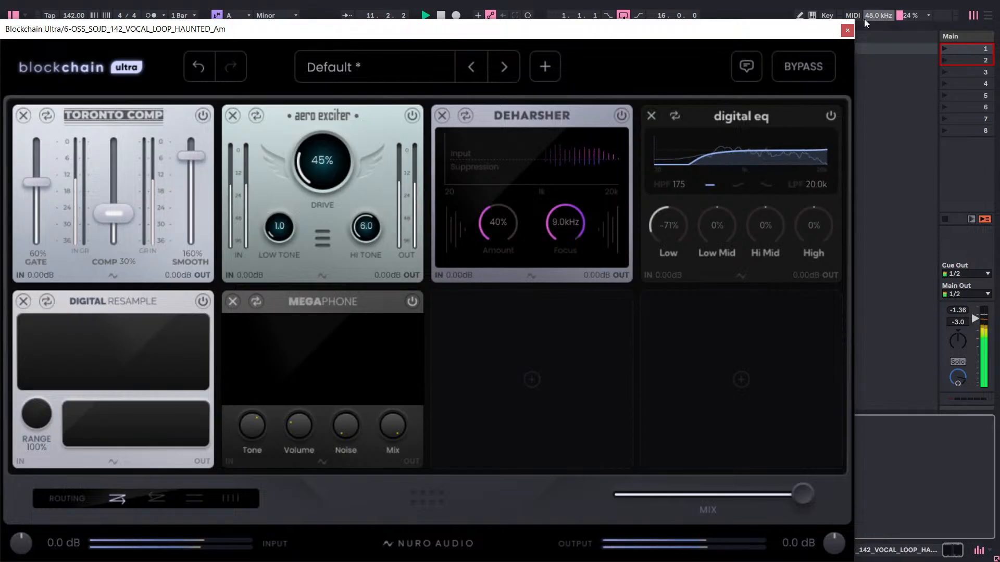
left_click_drag(808, 186, 810, 252)
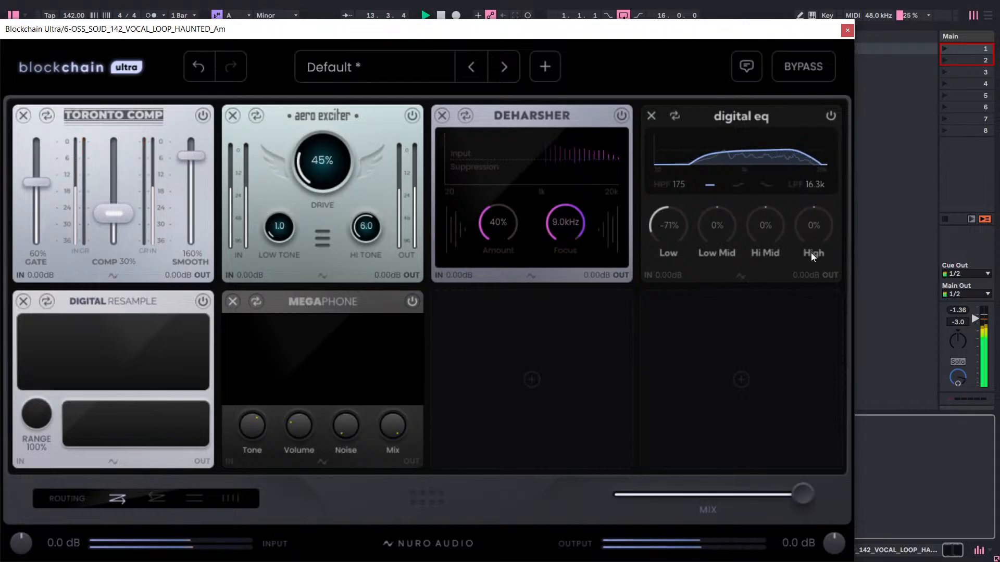
left_click_drag(817, 183, 821, 205)
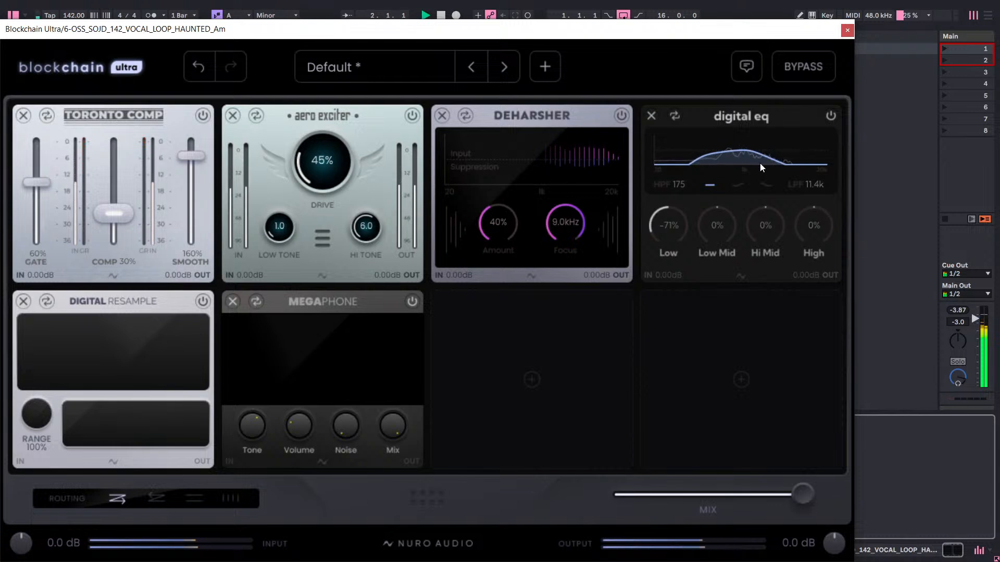
Lower the DeHarsher's Amount to 25%.
left_click_drag(510, 226, 500, 261)
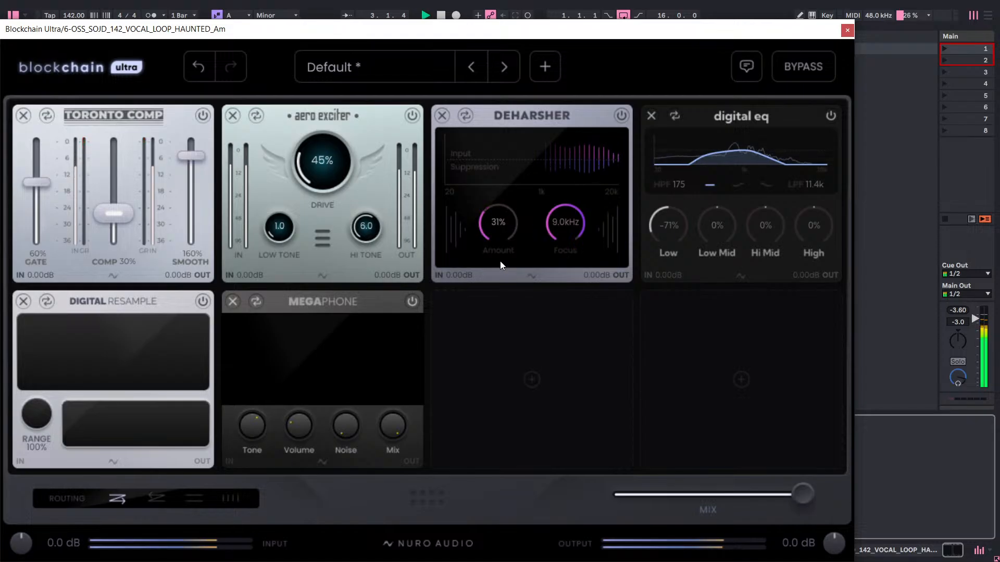
scroll(502, 234, "down", 1)
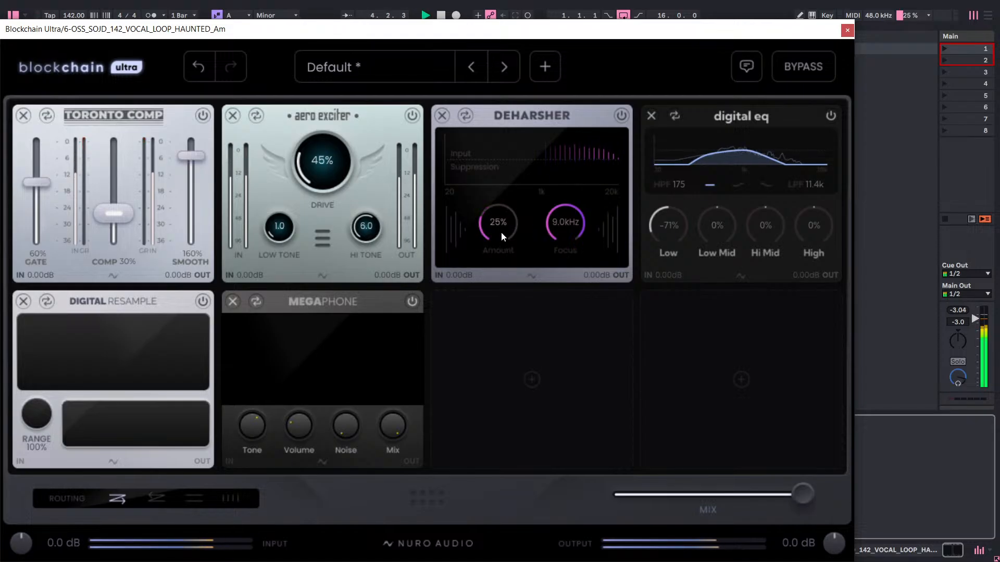
scroll(501, 232, "up", 1)
scroll(504, 235, "down", 1)
Set the Digital EQ bands to Low -30%, Low Mid -12%, Hi Mid 12% and High 40%.
left_click_drag(666, 180, 726, 90)
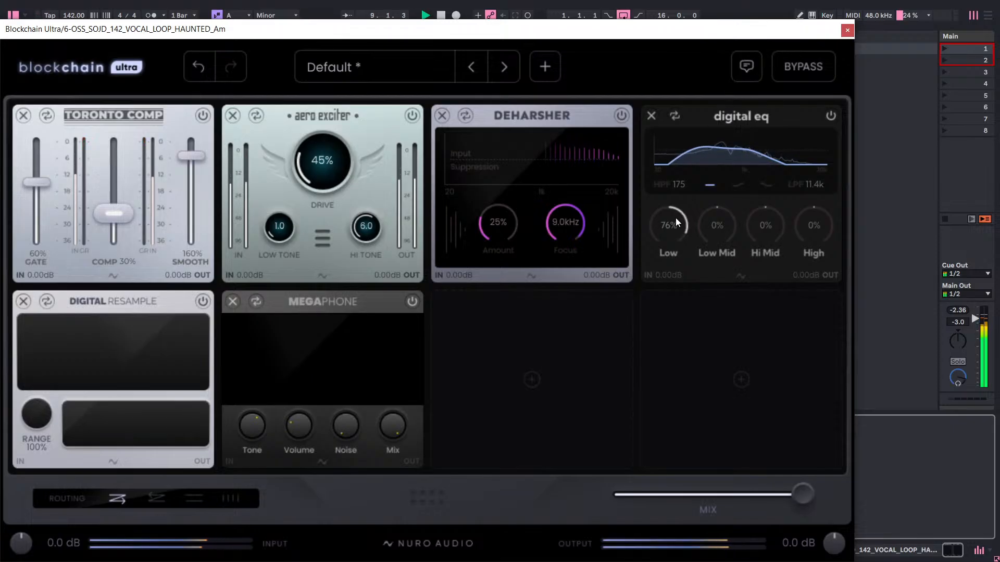
left_click_drag(675, 217, 689, 167)
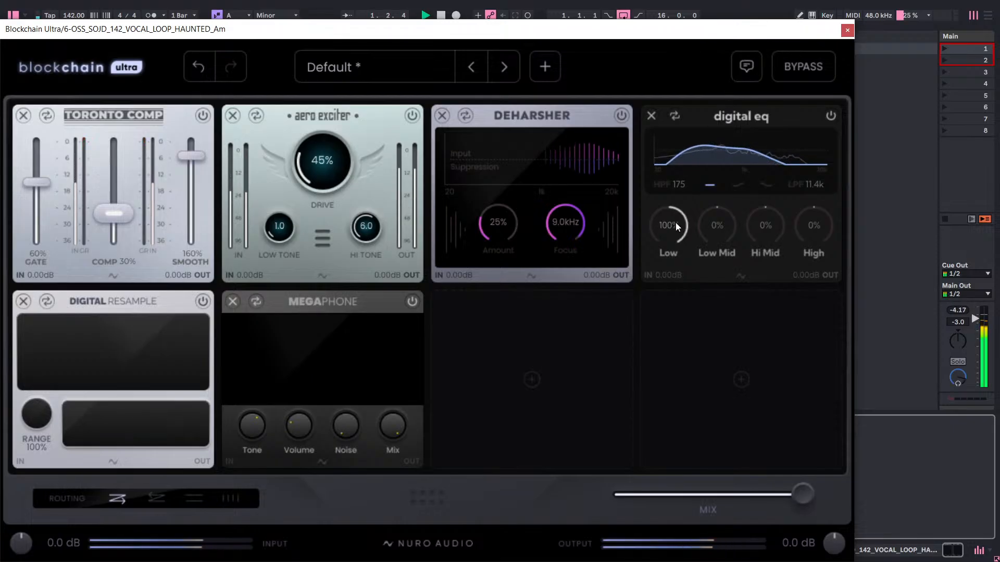
left_click_drag(676, 223, 846, 85)
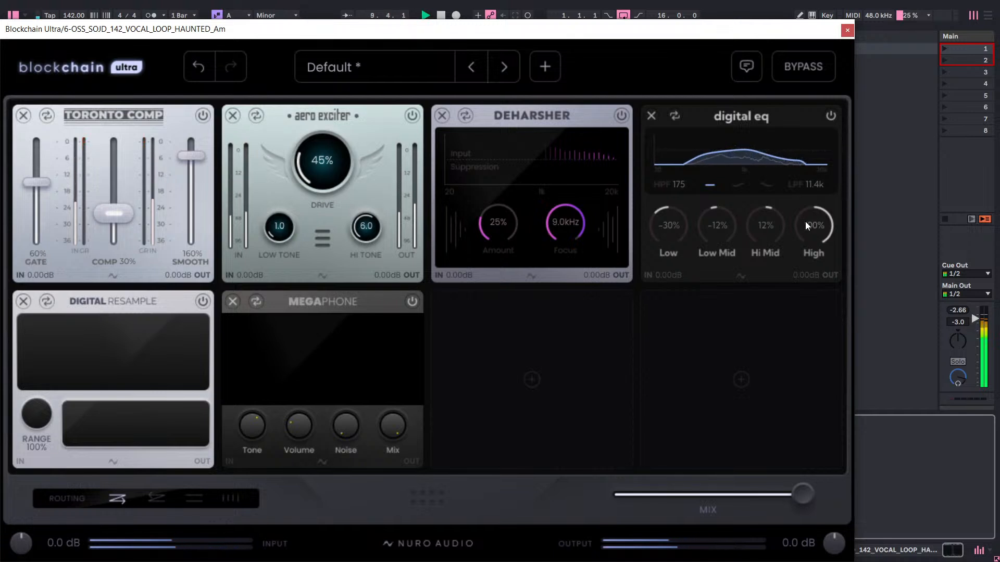
left_click_drag(808, 223, 802, 271)
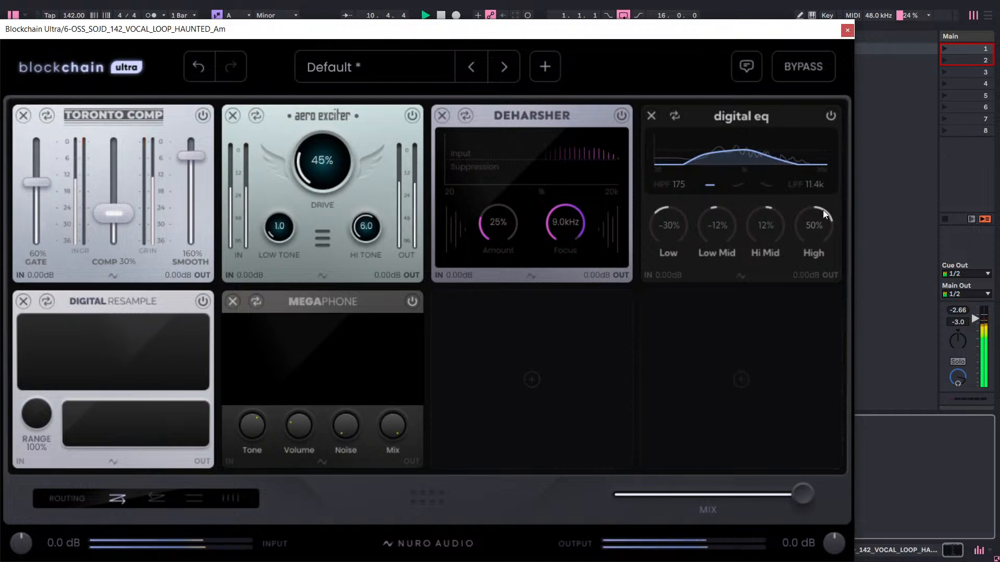
left_click_drag(820, 226, 815, 246)
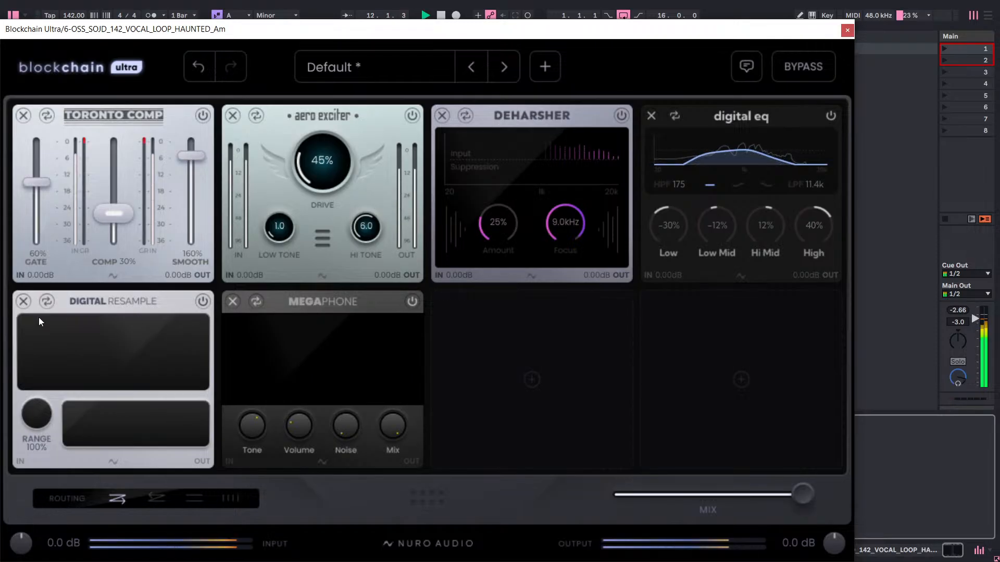
Turn the Digital Resample and Megaphone modules back on.
left_click(199, 303)
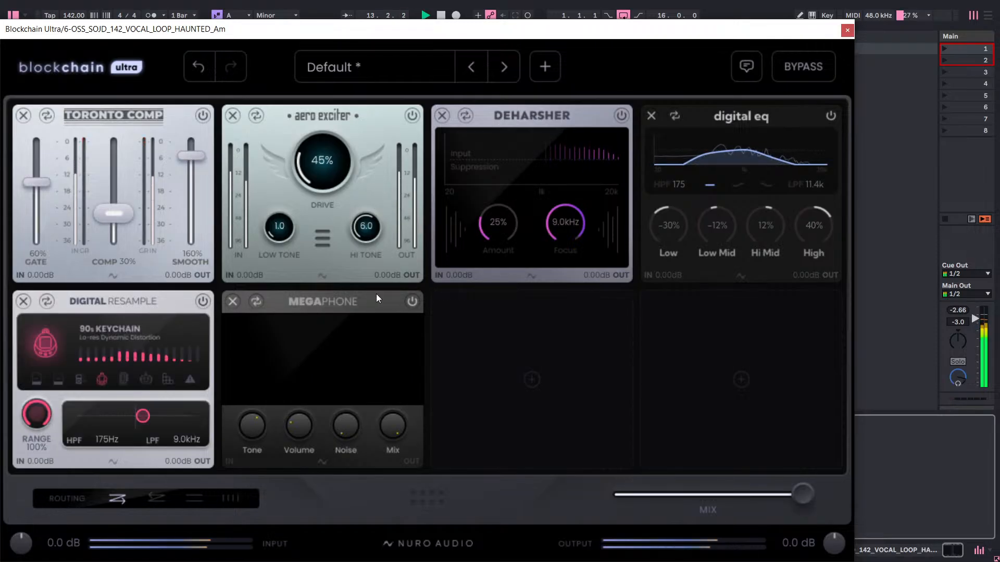
left_click(411, 302)
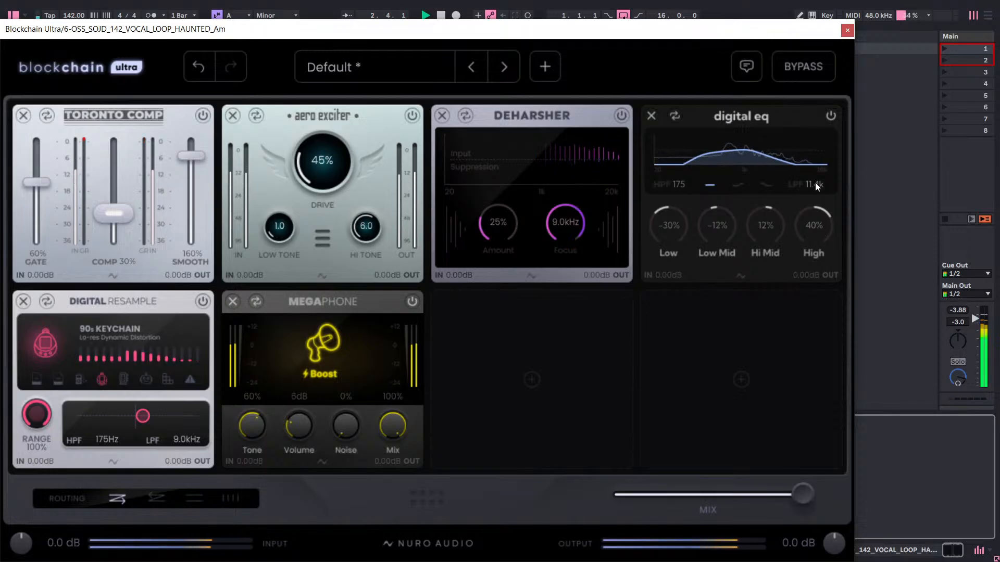
Set the Digital EQ's low-pass filter to 14.0k and its High band to 24%.
left_click_drag(815, 183, 894, 14)
mouse_move(823, 183)
left_mouse_down()
mouse_move(804, 248)
mouse_move(820, 192)
left_mouse_up()
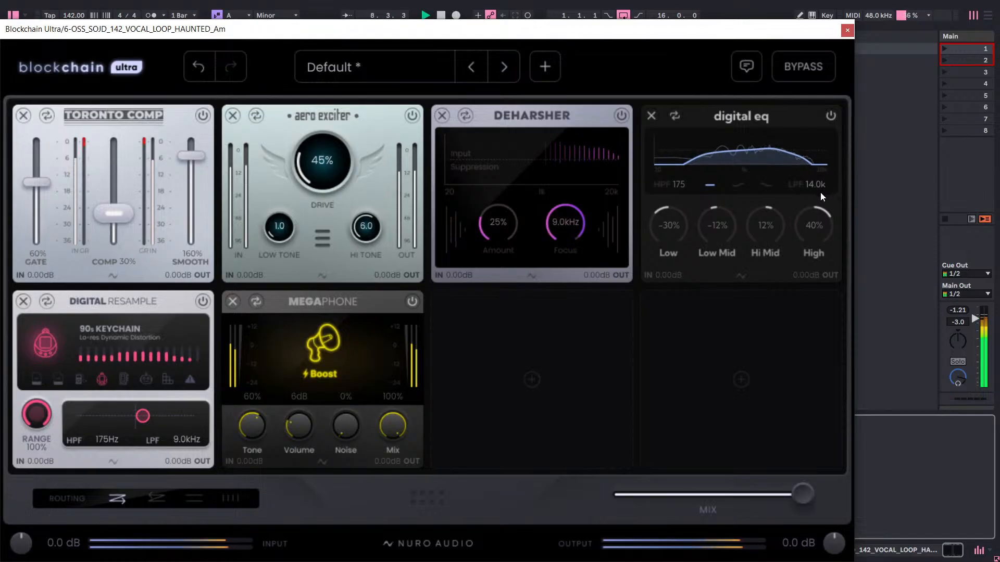
left_click_drag(811, 230, 808, 244)
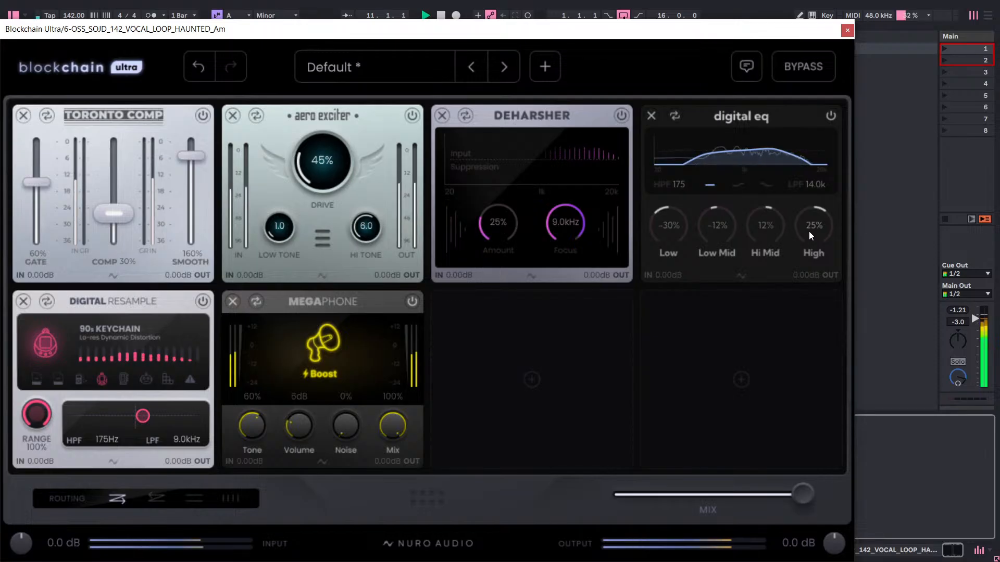
left_click_drag(808, 231, 808, 233)
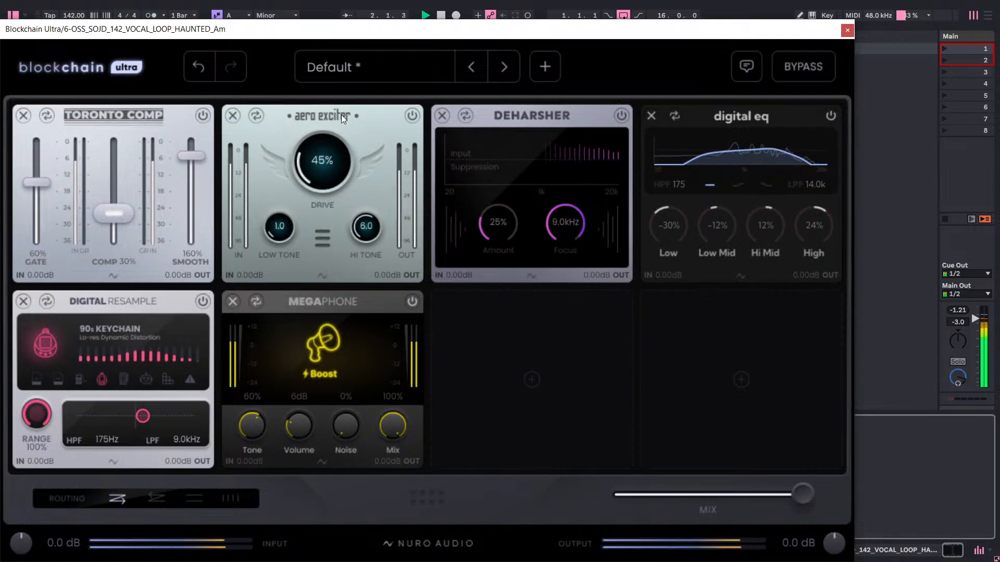
Remove the Aero Exciter module and shift DeHarsher into the second slot and Digital EQ into the third.
left_click(407, 118)
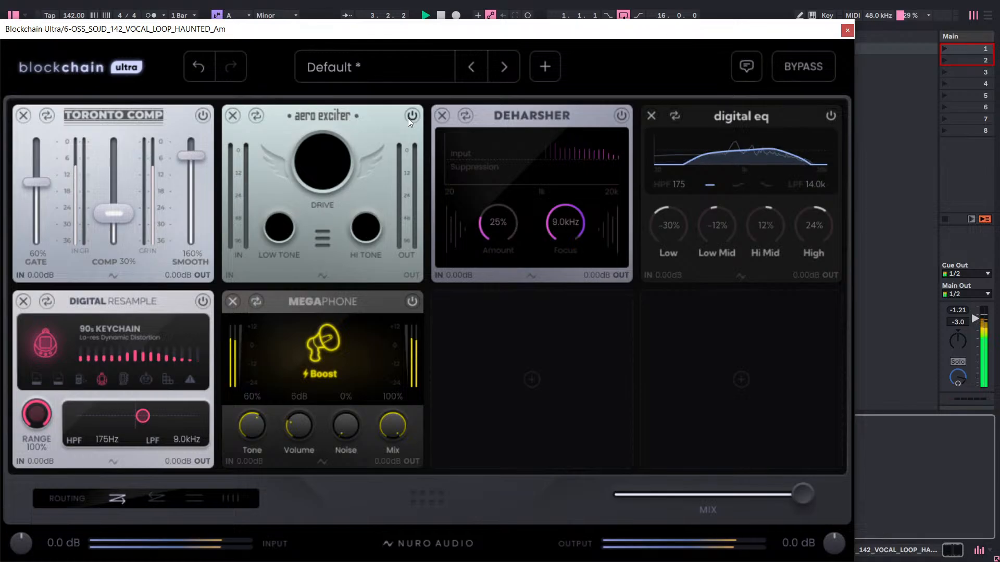
left_click(234, 119)
left_click_drag(480, 117, 389, 114)
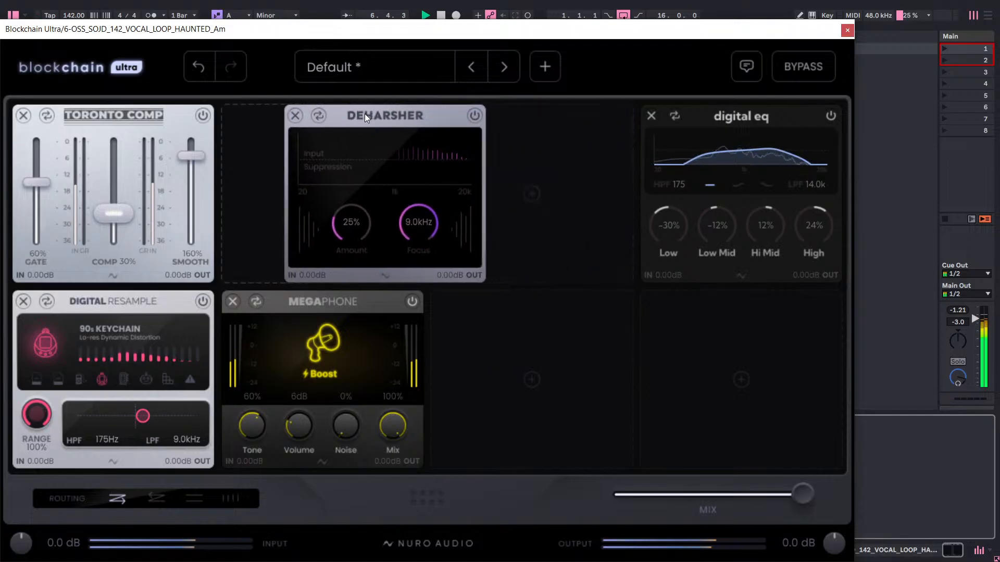
left_click_drag(715, 106, 476, 118)
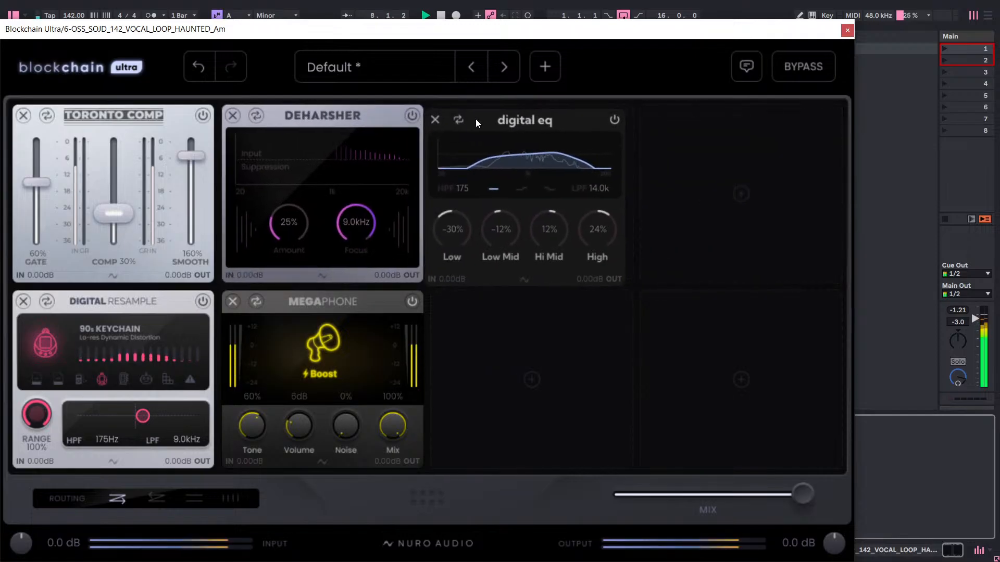
Try placing the DeHarsher after the Digital EQ, and restore the previous module order.
left_click_drag(374, 110, 604, 116)
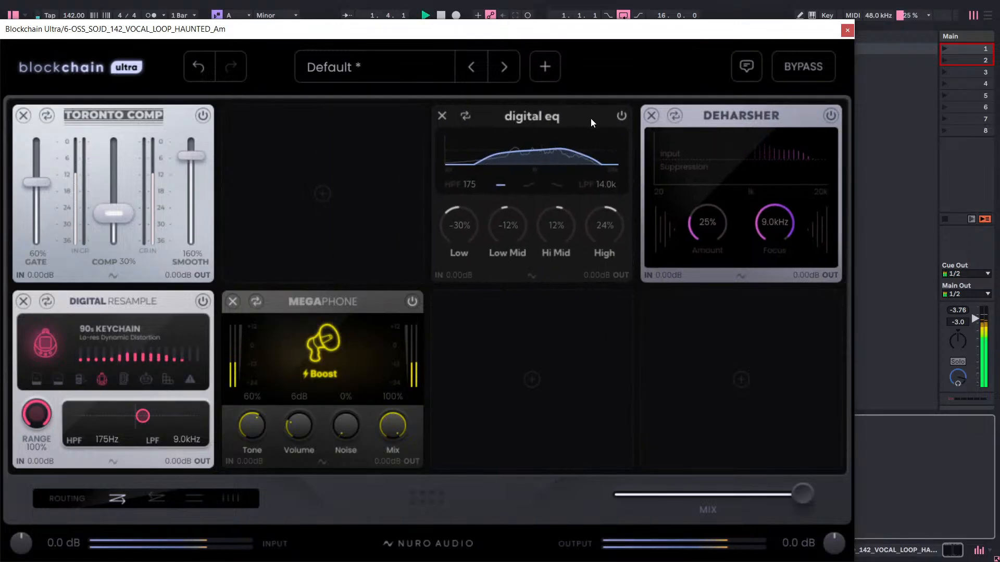
mouse_move(588, 119)
left_mouse_down()
mouse_move(492, 124)
mouse_move(594, 115)
left_mouse_up()
left_click_drag(730, 109, 417, 113)
left_click_drag(689, 106, 561, 117)
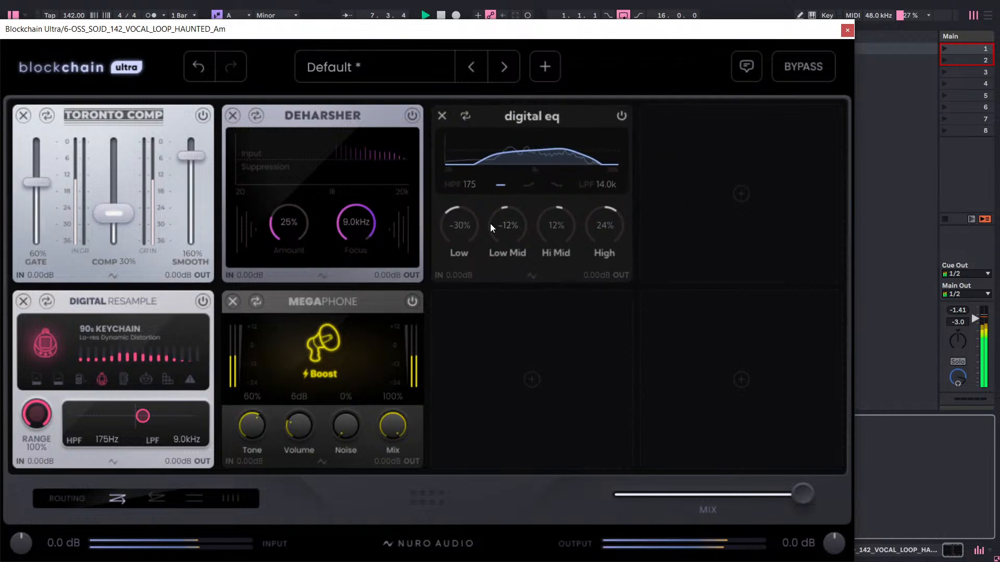
Set the Digital EQ's Hi Mid band to 13%.
left_click_drag(546, 235, 548, 233)
Add a Spectro EQ module from the EQ category to the empty fourth slot.
left_click(688, 189)
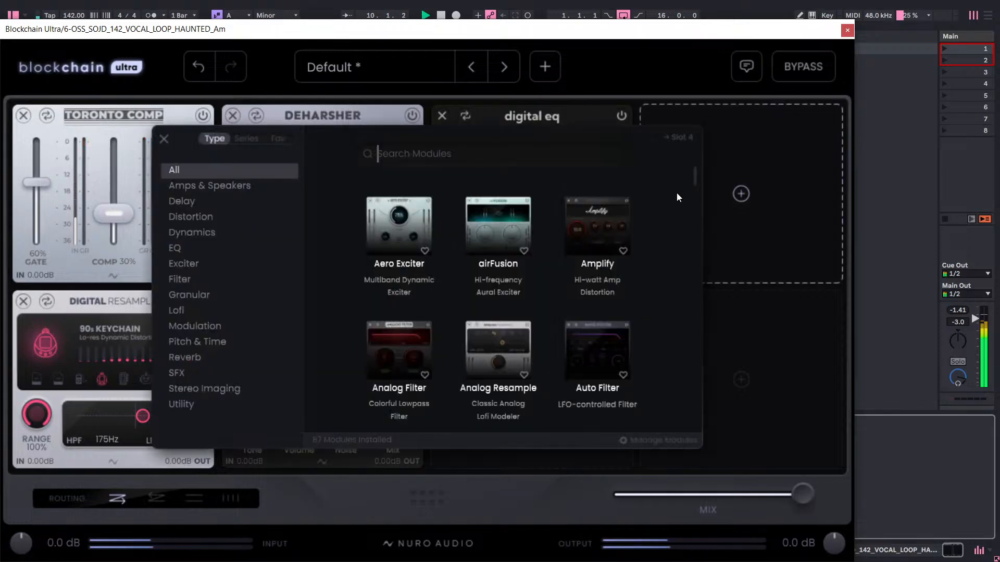
left_click(198, 249)
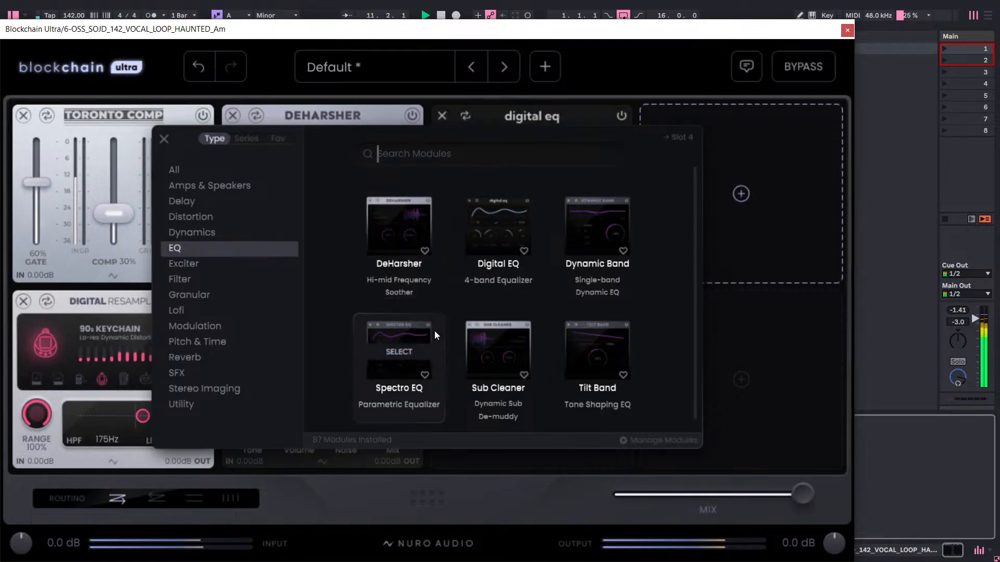
left_click(396, 348)
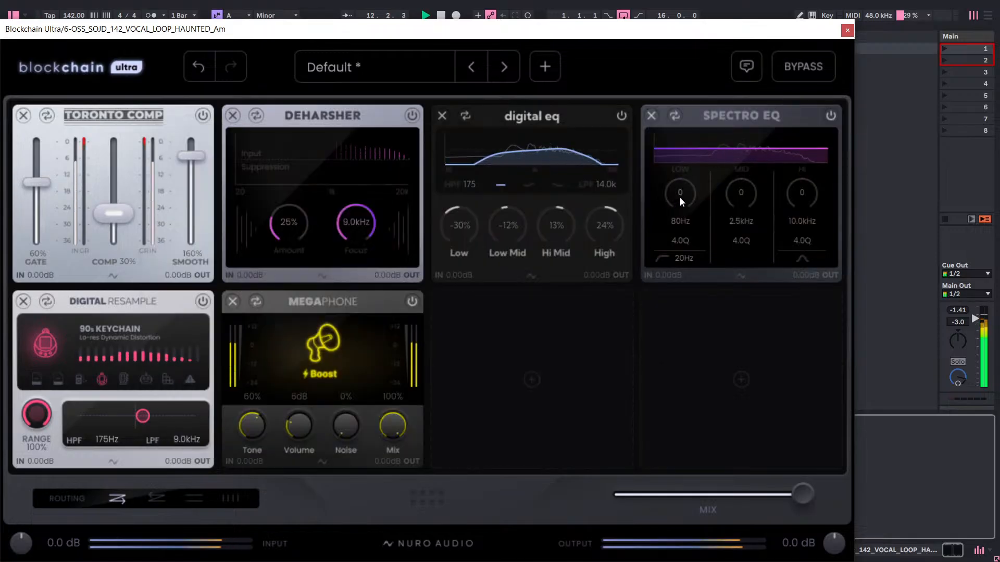
Set the Spectro EQ's Low band to -15, Mid to 44 and Hi to 100.
left_click_drag(690, 191, 686, 222)
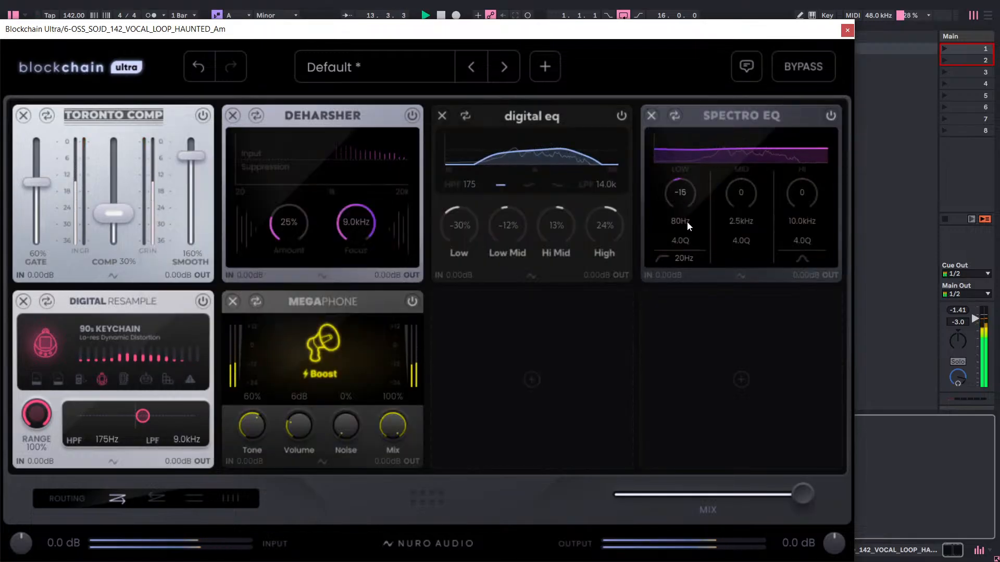
left_click_drag(743, 205, 783, 108)
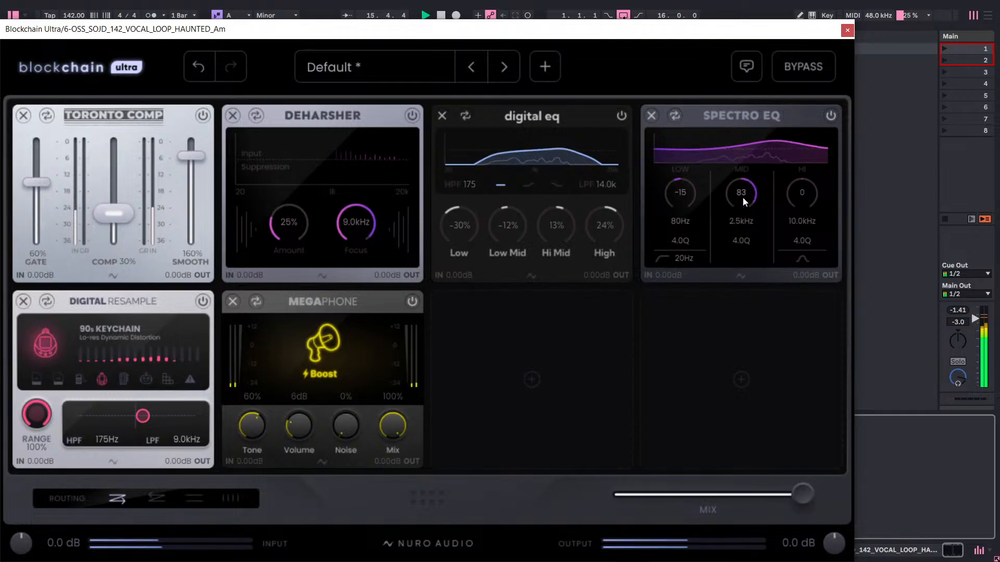
left_click_drag(744, 192, 743, 226)
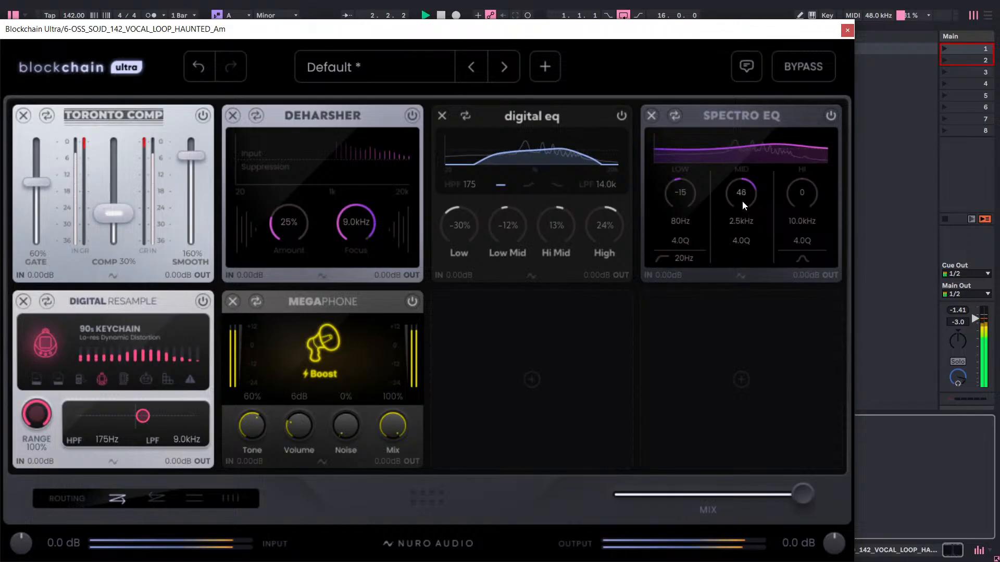
left_click_drag(743, 200, 820, 142)
left_click_drag(809, 192, 817, 121)
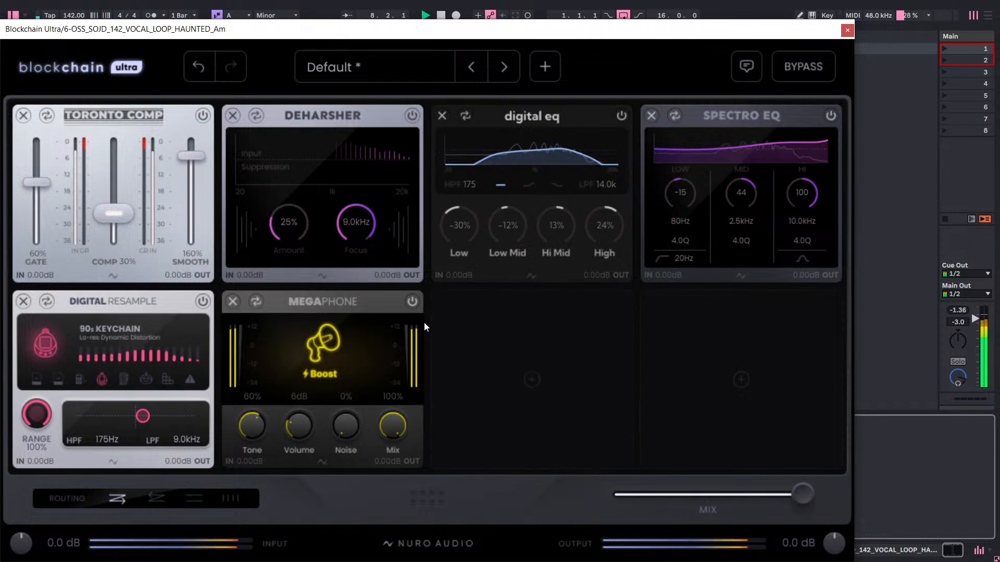
Turn off the Megaphone, try a lower Hi band on the Spectro EQ, and remove the Spectro EQ module.
left_click(412, 302)
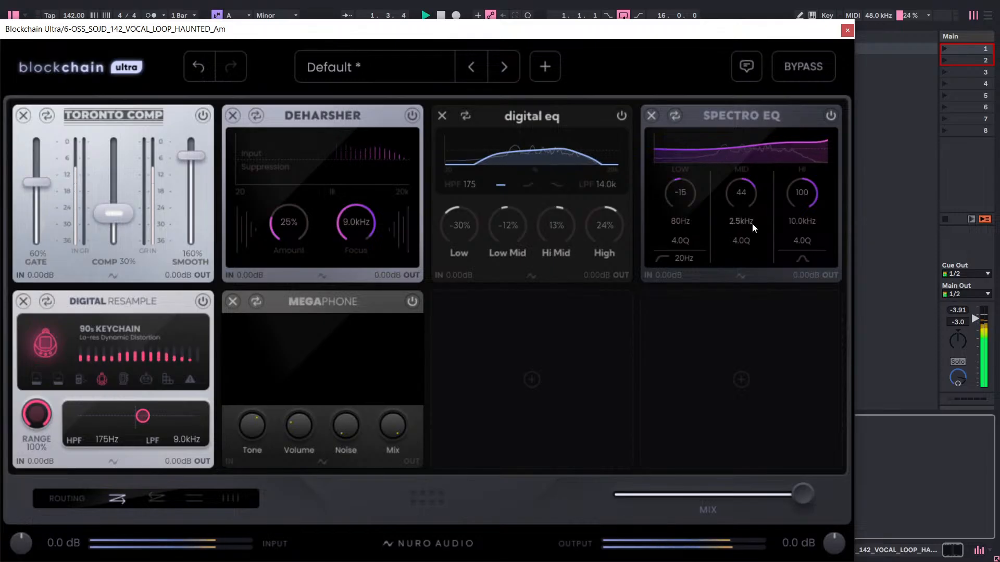
left_click_drag(804, 189, 779, 413)
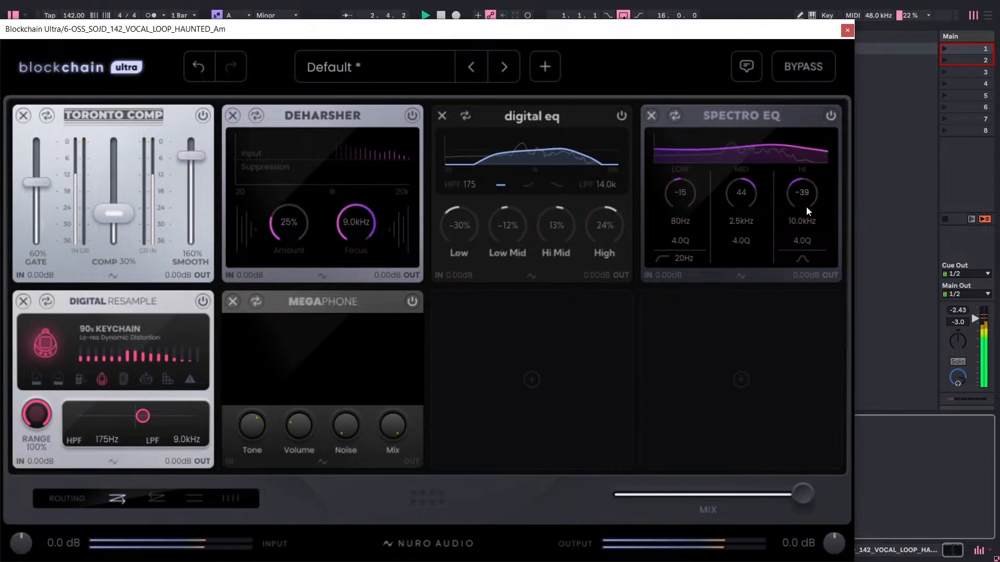
left_click_drag(804, 188, 779, 142)
left_click(652, 116)
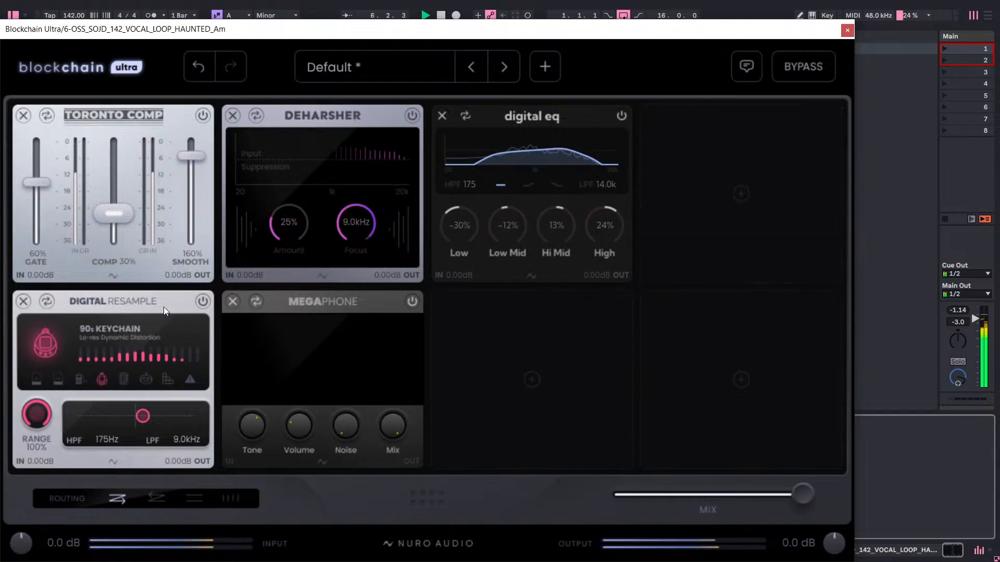
Move the Digital Resample module to the fourth slot and remove the Megaphone module from the chain.
left_click_drag(161, 304, 790, 144)
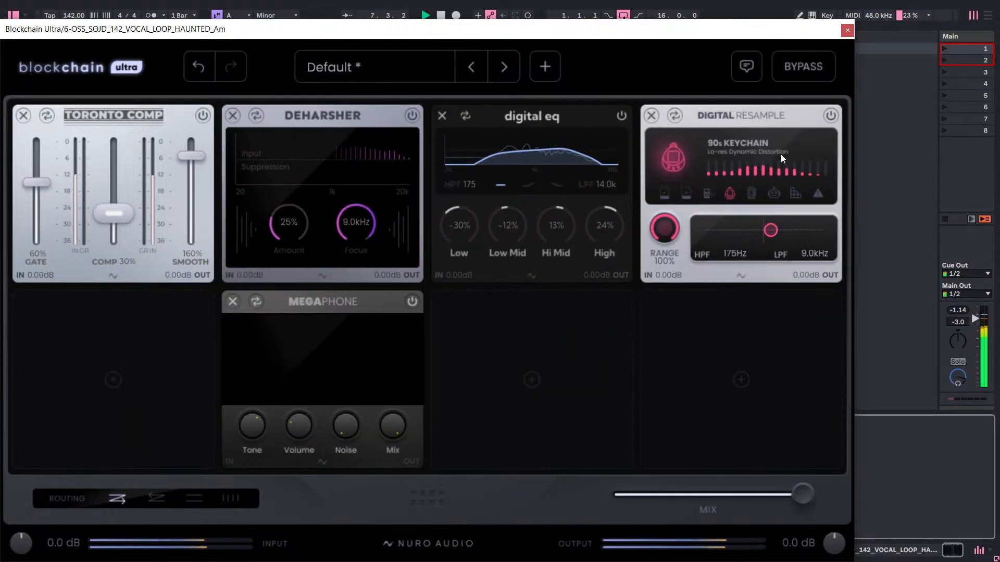
left_click(412, 303)
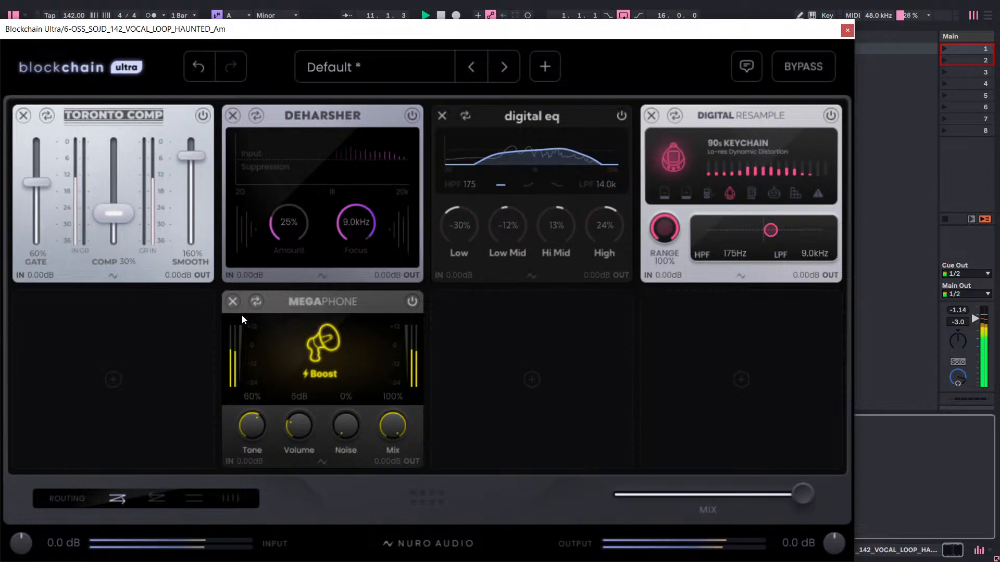
left_click(233, 301)
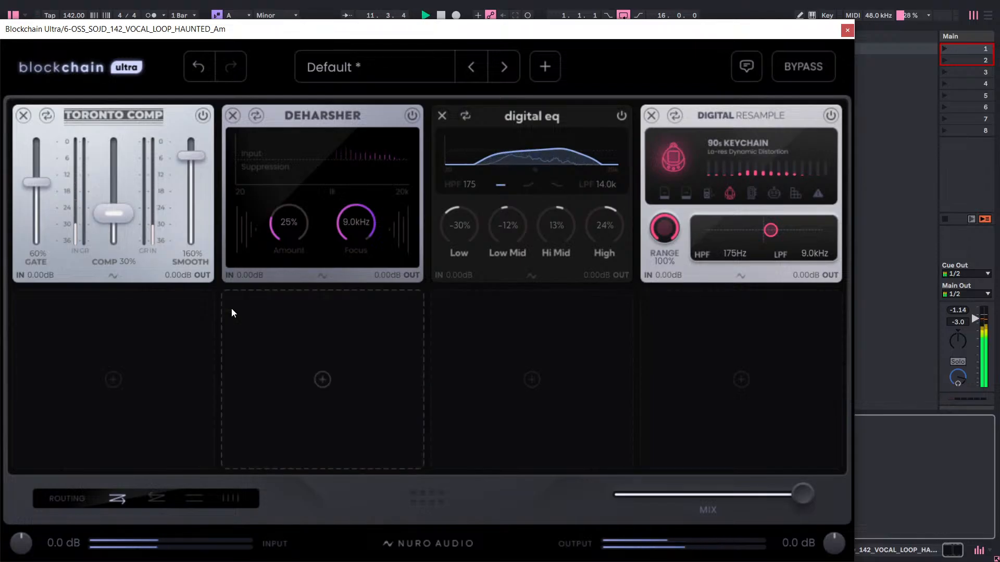
Add a Dual Delay module from the Delay category to the empty fifth slot.
left_click(180, 351)
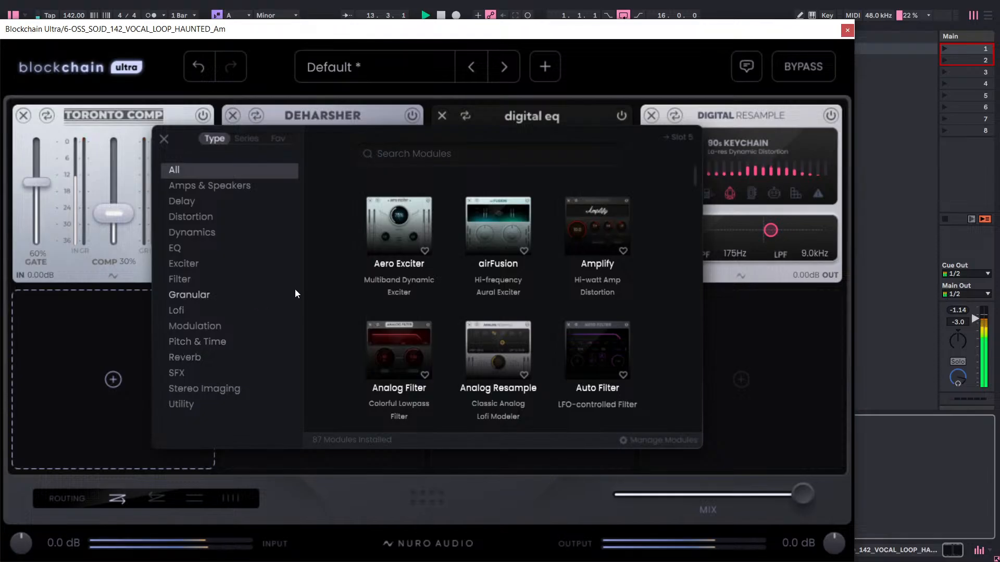
left_click(196, 204)
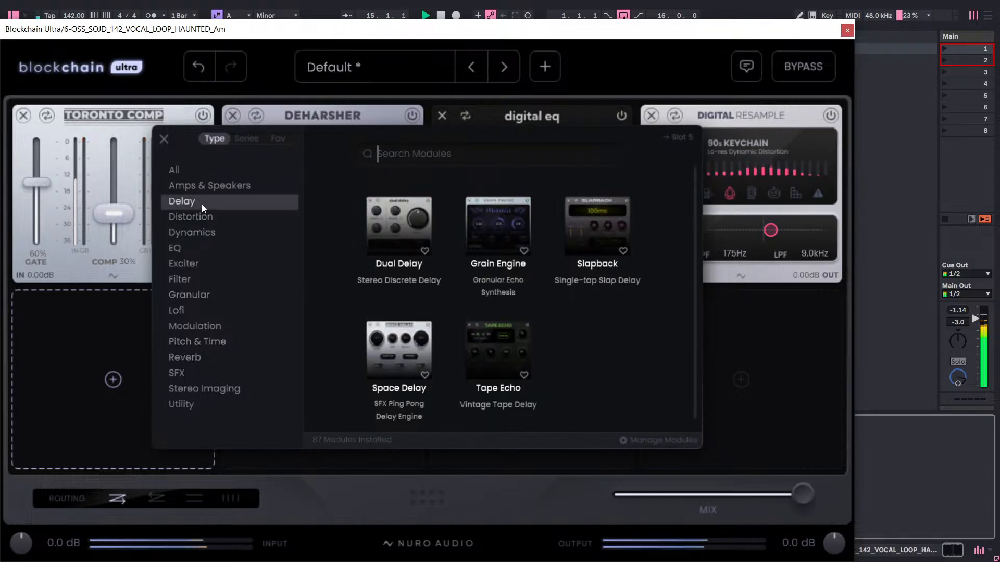
left_click(395, 232)
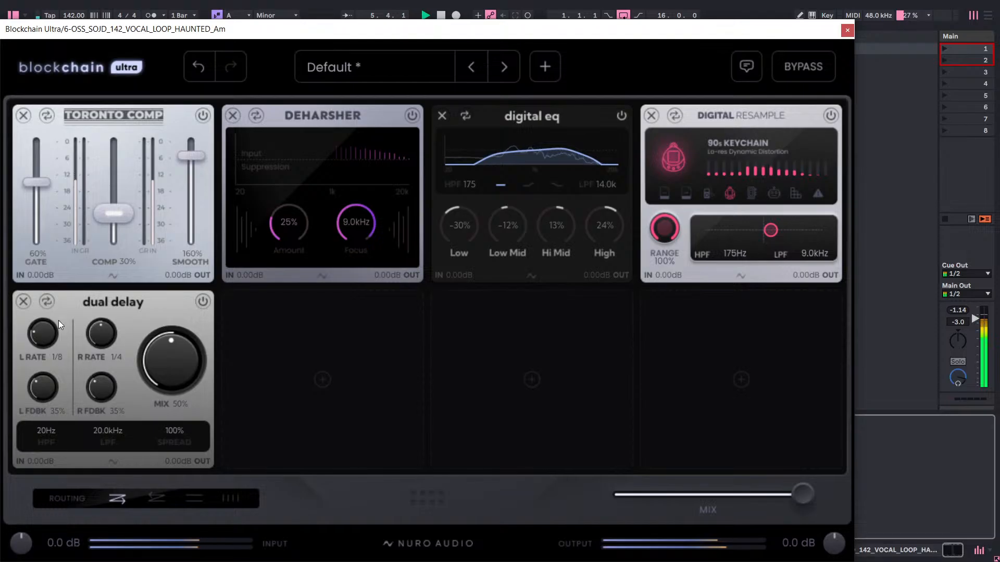
Set the Dual Delay's left and right rates to 1/16 and its Mix to 29%.
left_click_drag(105, 328, 119, 308)
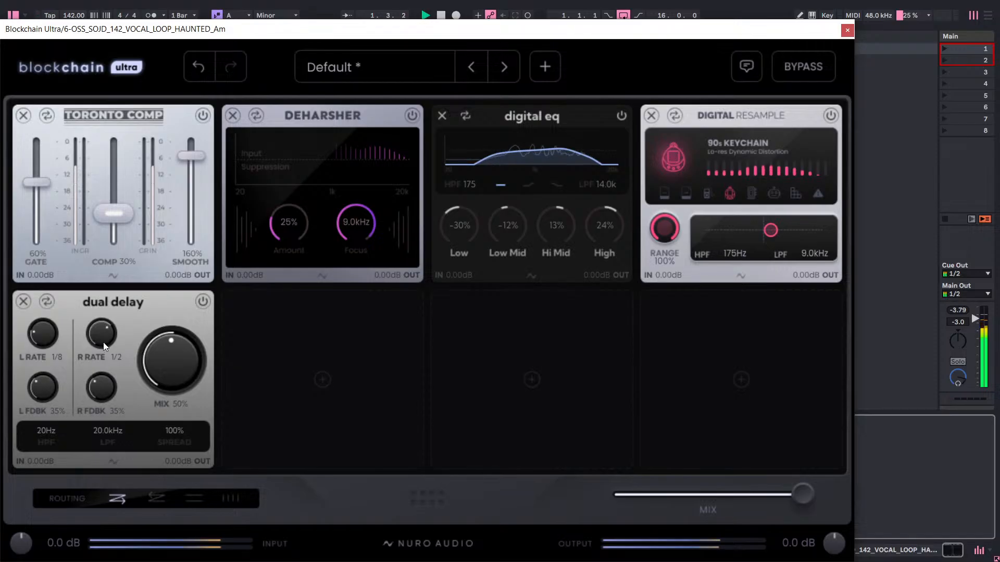
left_click_drag(103, 342, 95, 511)
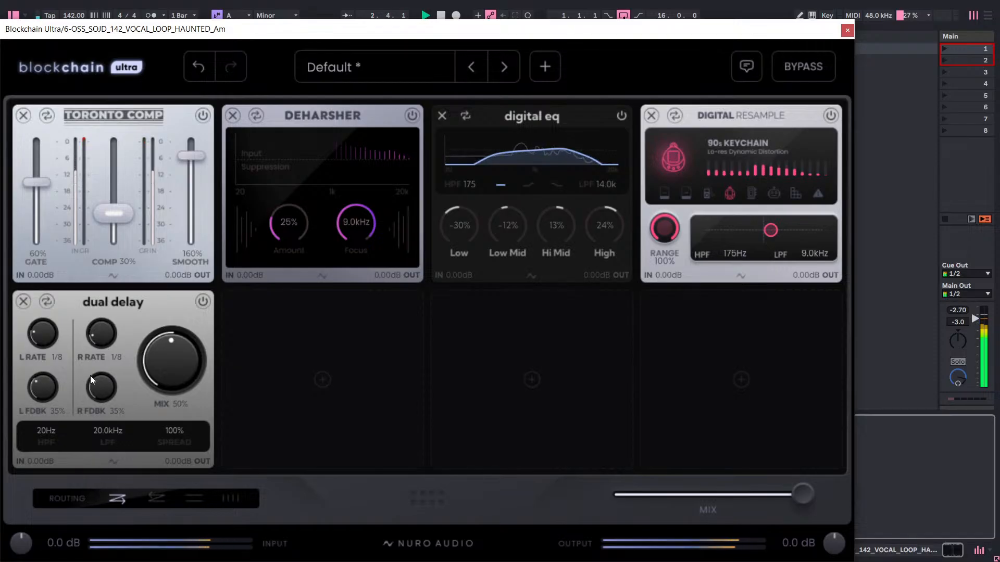
left_click_drag(101, 336, 117, 434)
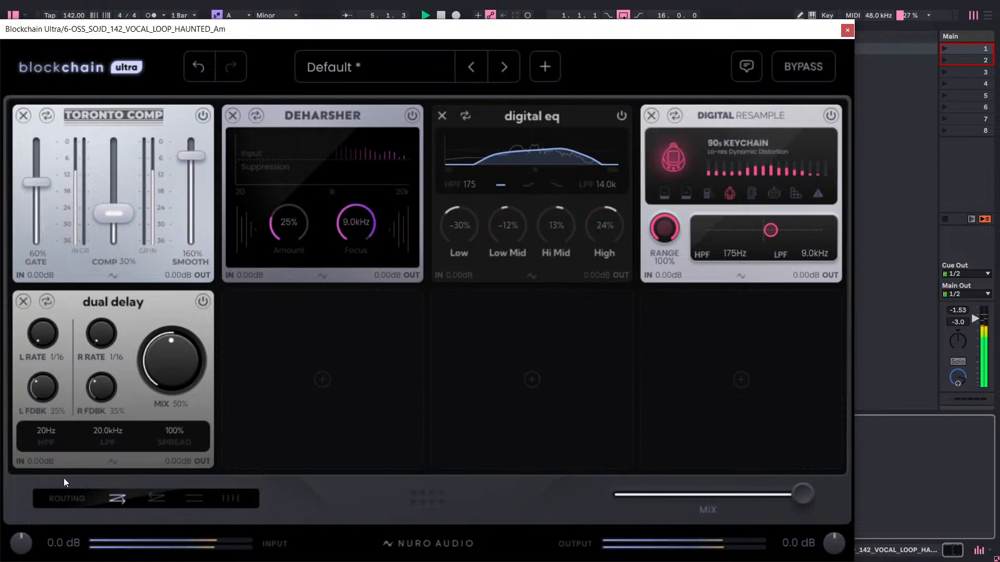
left_click_drag(183, 361, 407, 78)
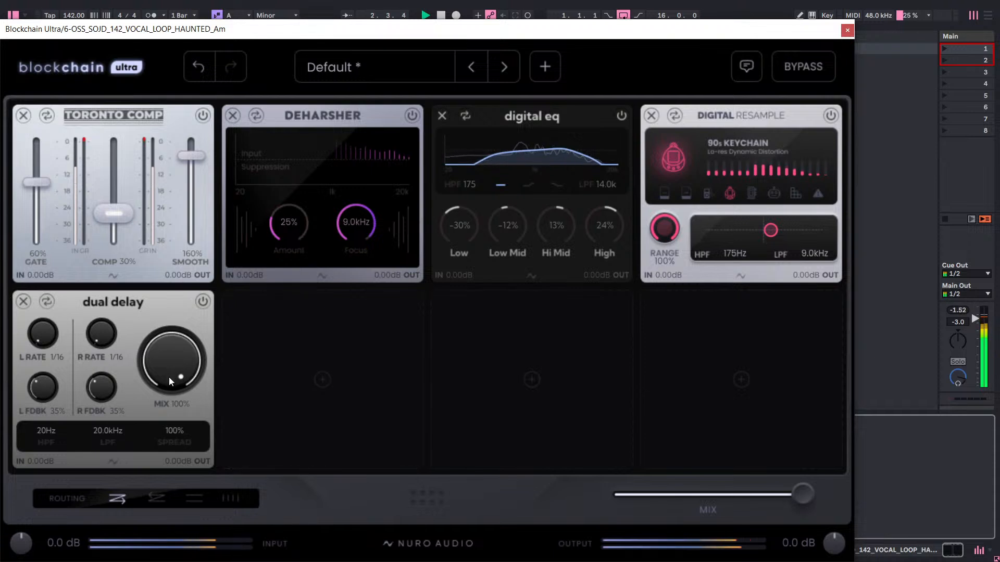
mouse_move(168, 375)
left_mouse_down()
mouse_move(161, 402)
mouse_move(168, 386)
left_mouse_up()
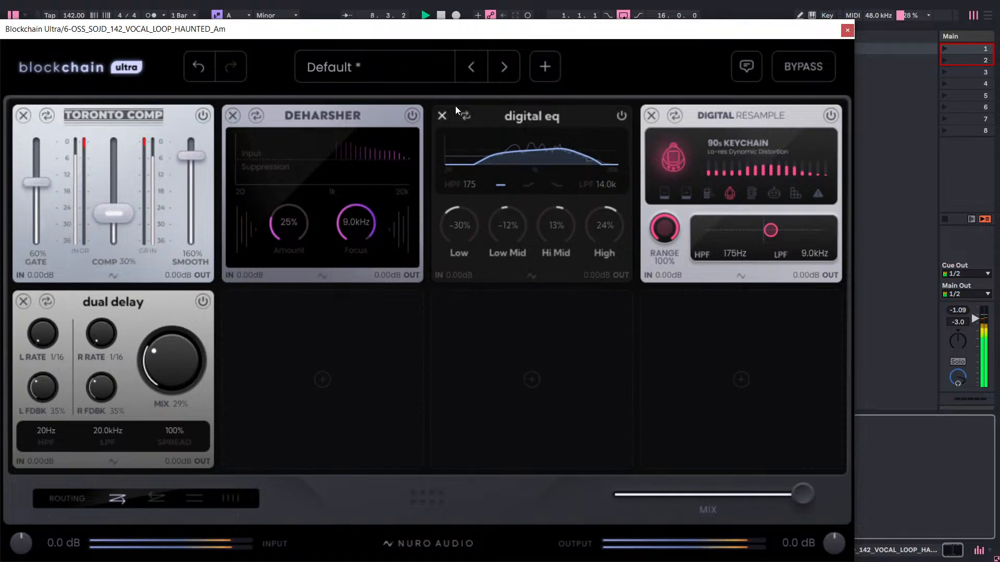
Replace the Digital EQ in the third slot with a J-Chorus module from the Modulation category, with its Mix at 100%.
left_click(621, 115)
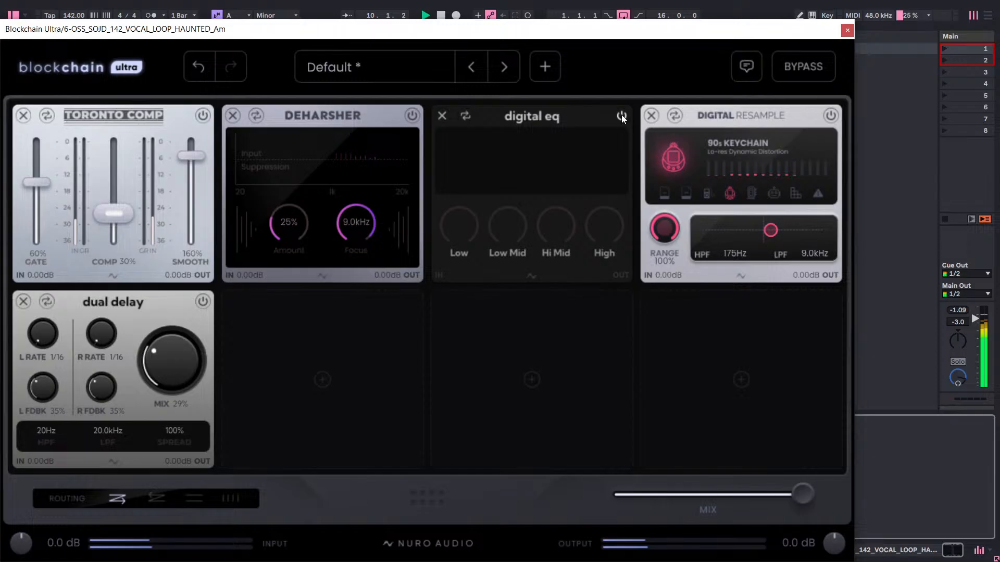
left_click(441, 115)
left_click(482, 164)
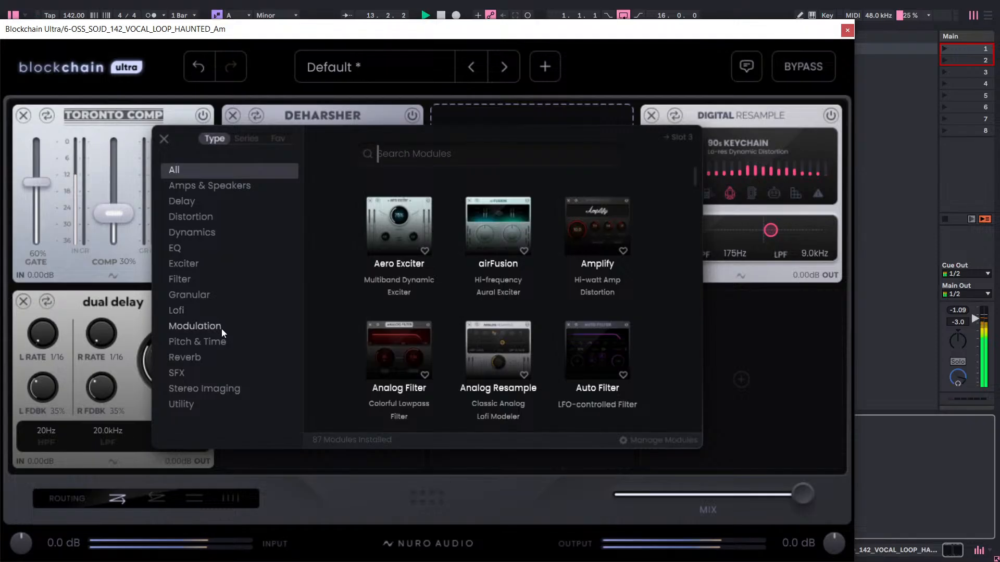
left_click(191, 374)
scroll(438, 275, "down", 3)
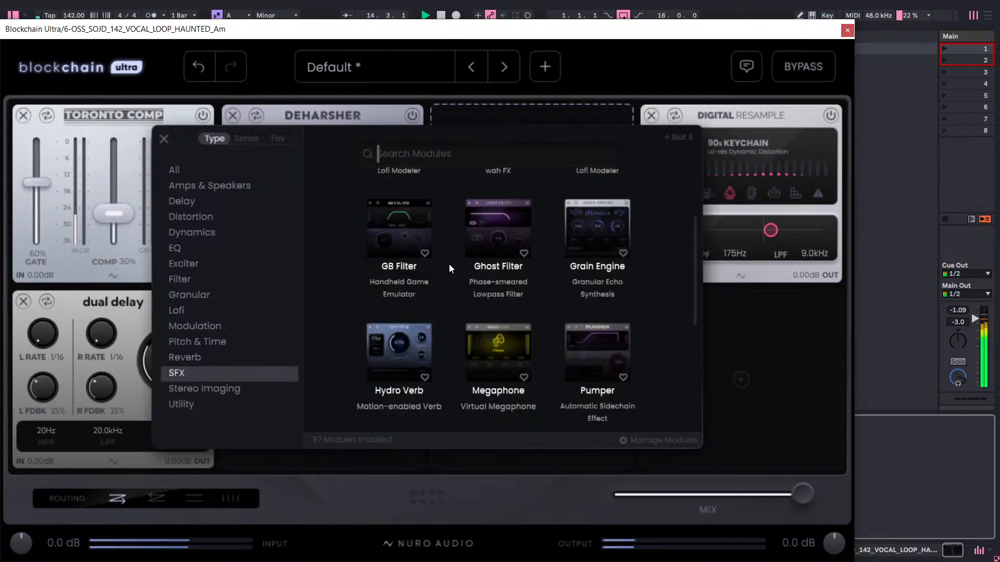
scroll(450, 264, "down", 3)
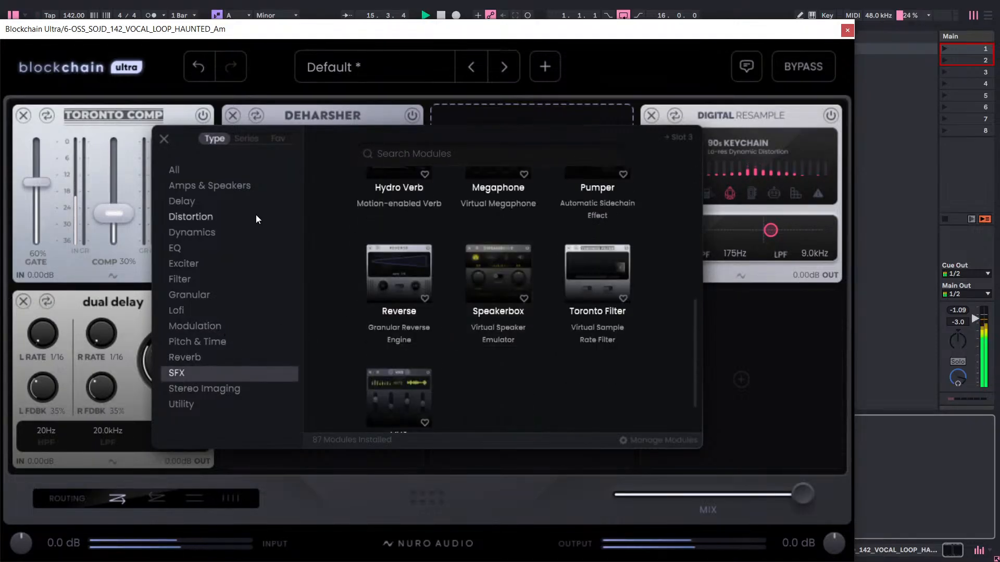
left_click(216, 261)
left_click(213, 273)
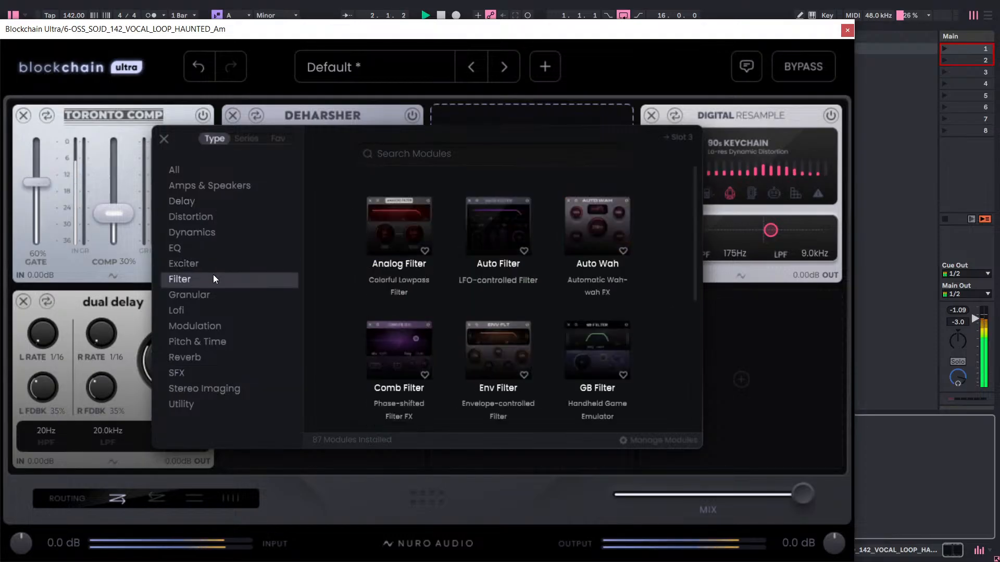
left_click(190, 327)
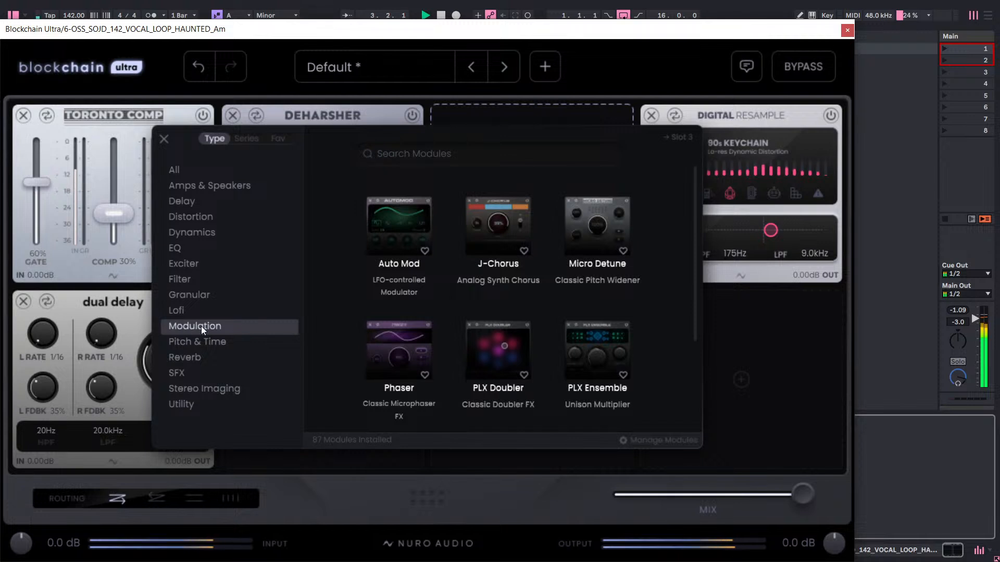
left_click(521, 208)
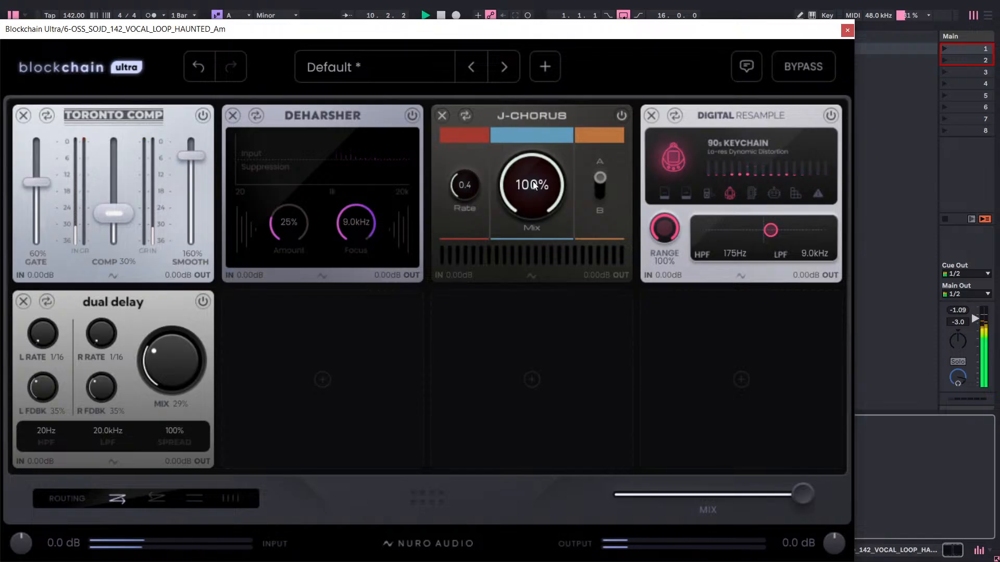
mouse_move(529, 191)
left_mouse_down()
mouse_move(539, 206)
mouse_move(516, 188)
left_mouse_up()
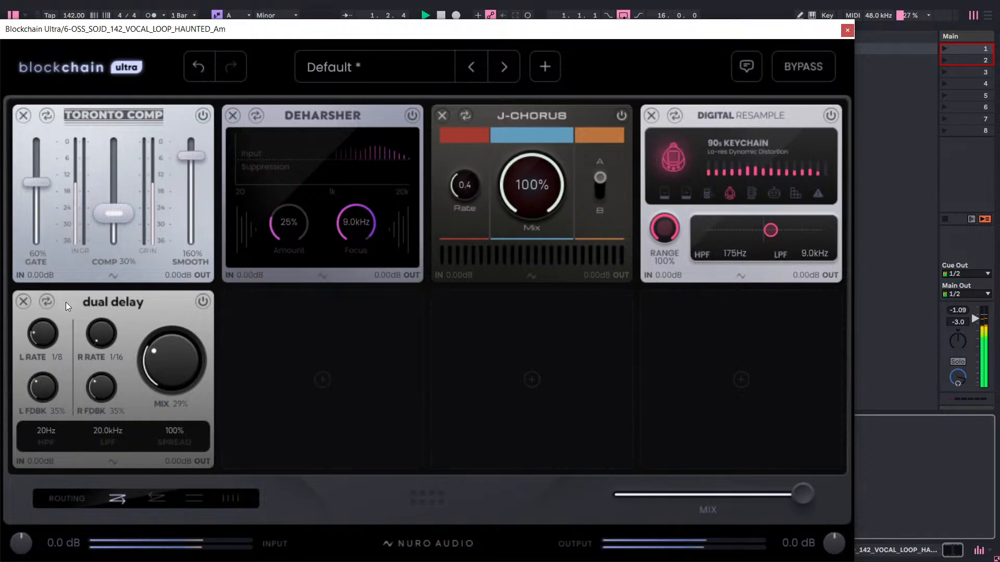
Try the Dual Delay with both rates at 1/4, both feedbacks at 35% and Mix at 34%, and remove the module.
left_click_drag(55, 296, 65, 286)
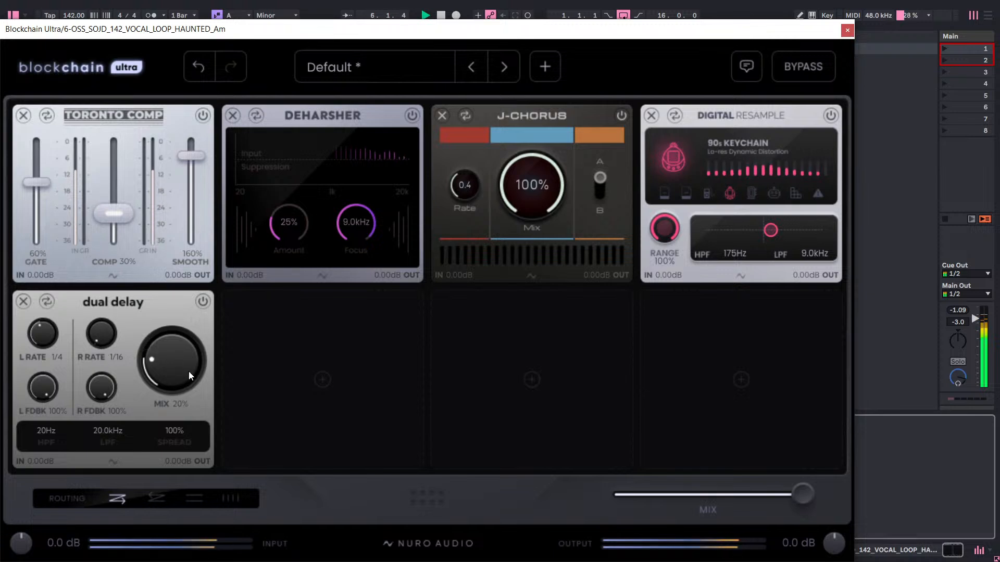
left_click_drag(188, 367, 188, 374)
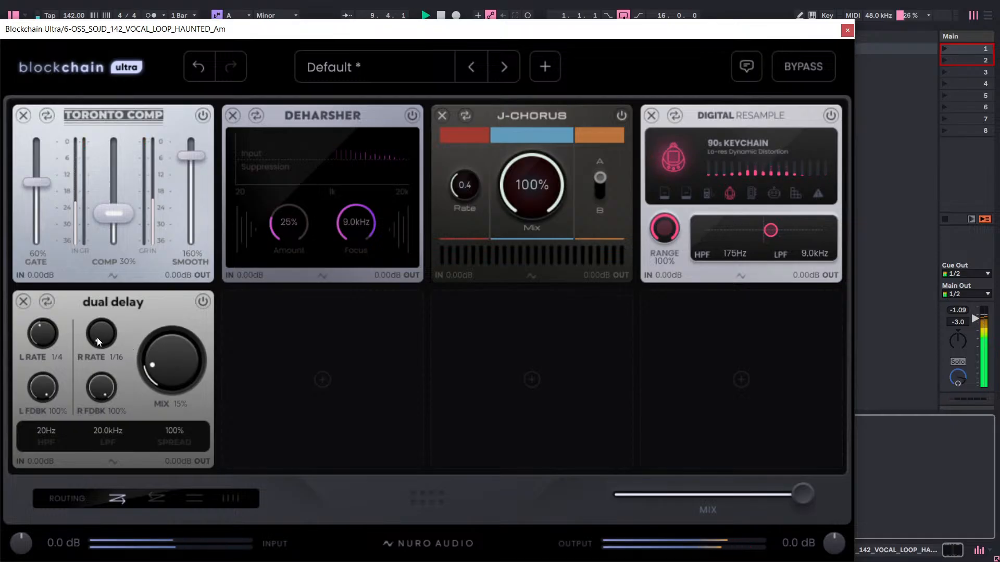
left_click_drag(101, 337, 147, 236)
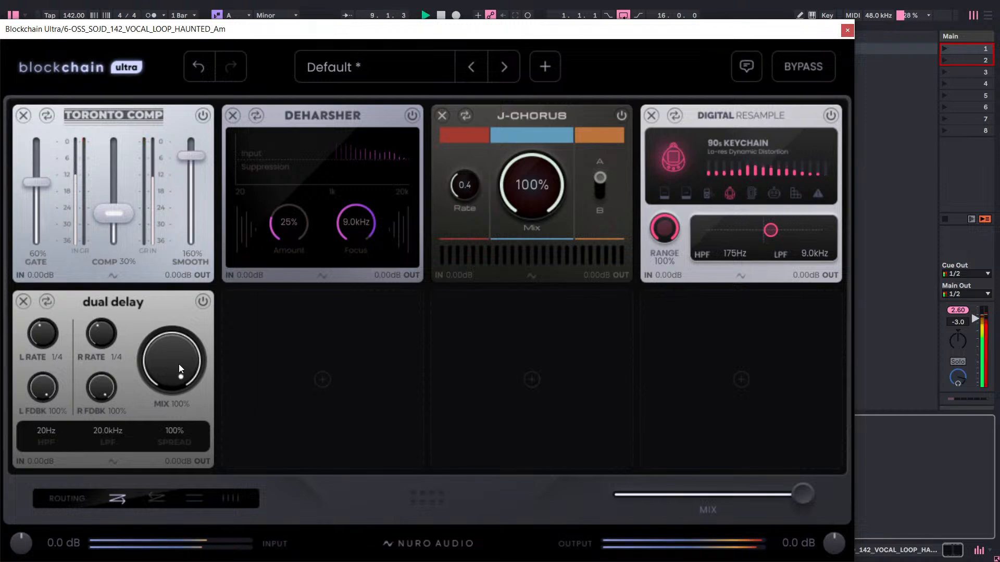
mouse_move(176, 354)
left_mouse_down()
mouse_move(148, 486)
mouse_move(155, 385)
mouse_move(171, 364)
mouse_move(171, 390)
mouse_move(187, 329)
mouse_move(171, 348)
left_mouse_up()
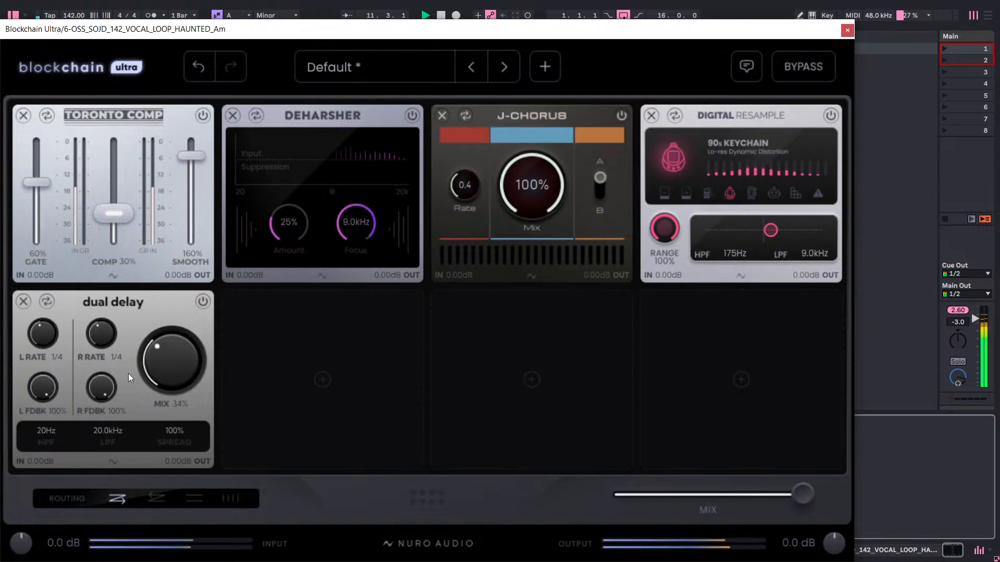
double_click(101, 380)
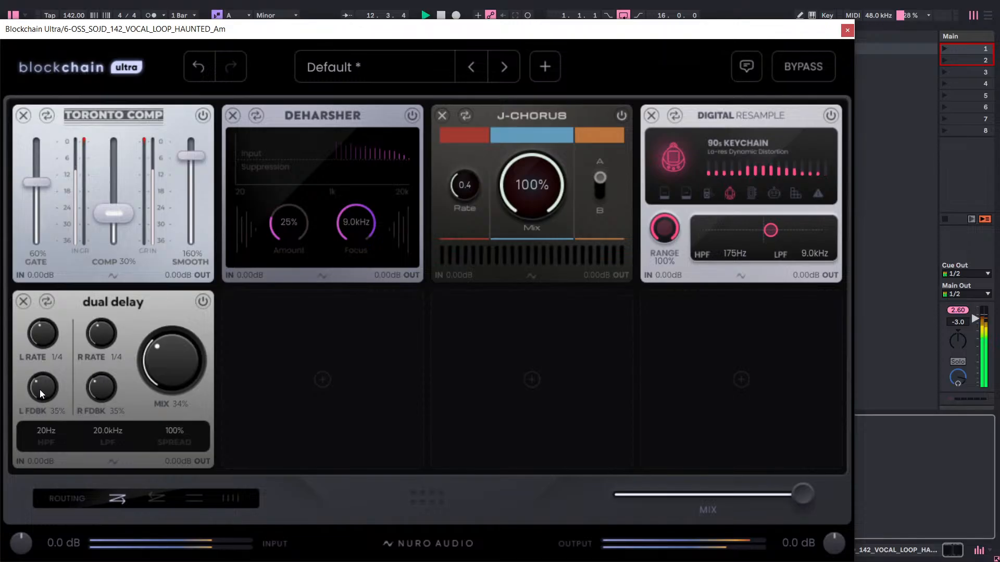
left_click(23, 301)
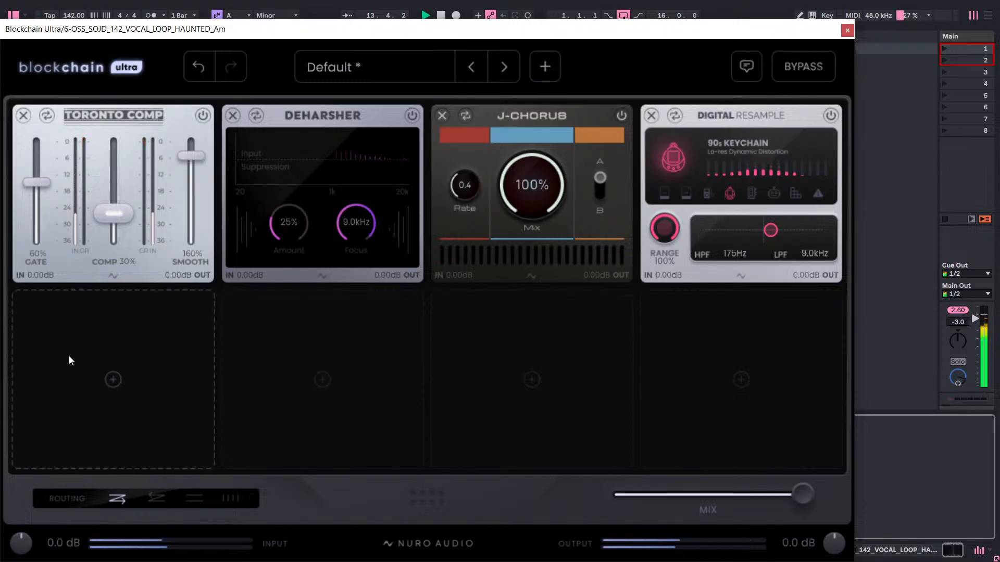
Add a Tape Echo module from the Delay category to the empty fifth slot.
left_click(69, 355)
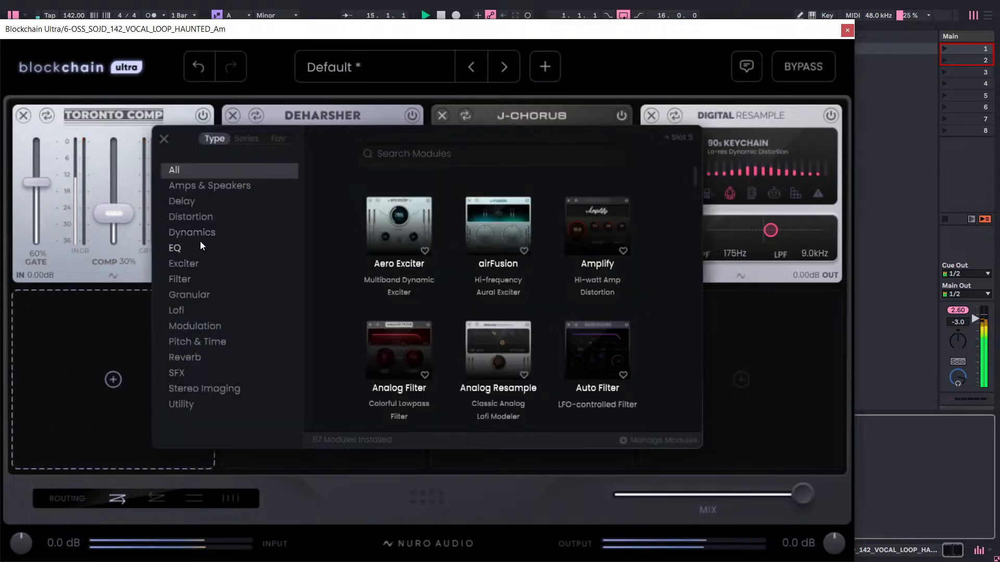
left_click(211, 204)
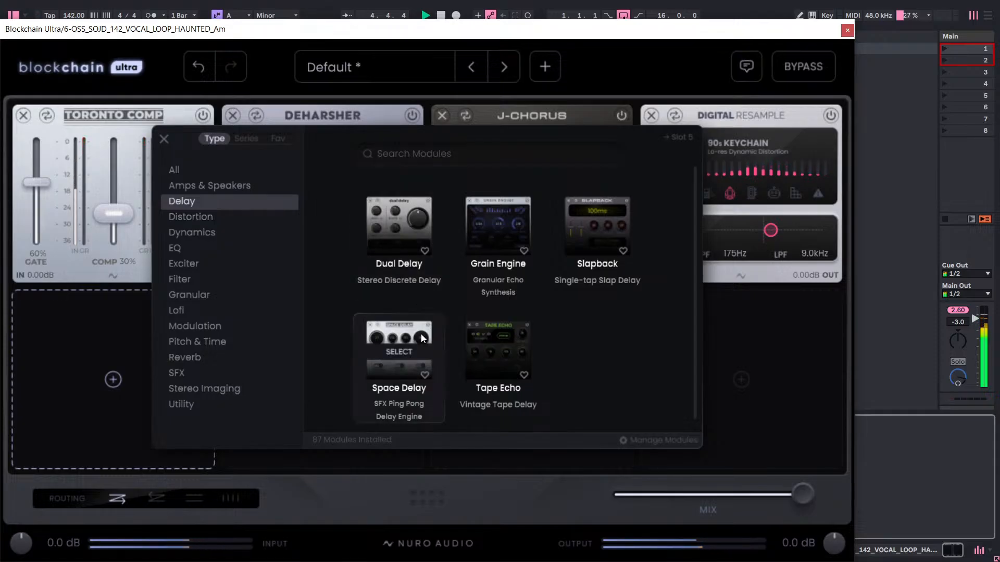
left_click(506, 329)
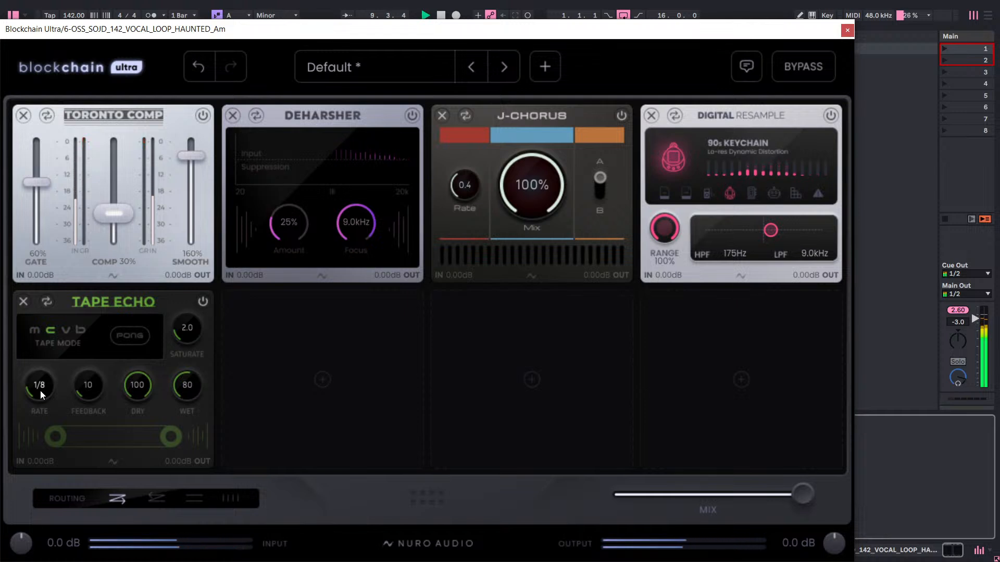
Set the Tape Echo's Rate to 1/4, Saturate to 9.6, Dry to 0 and Wet to 150.
left_click_drag(182, 390, 261, 218)
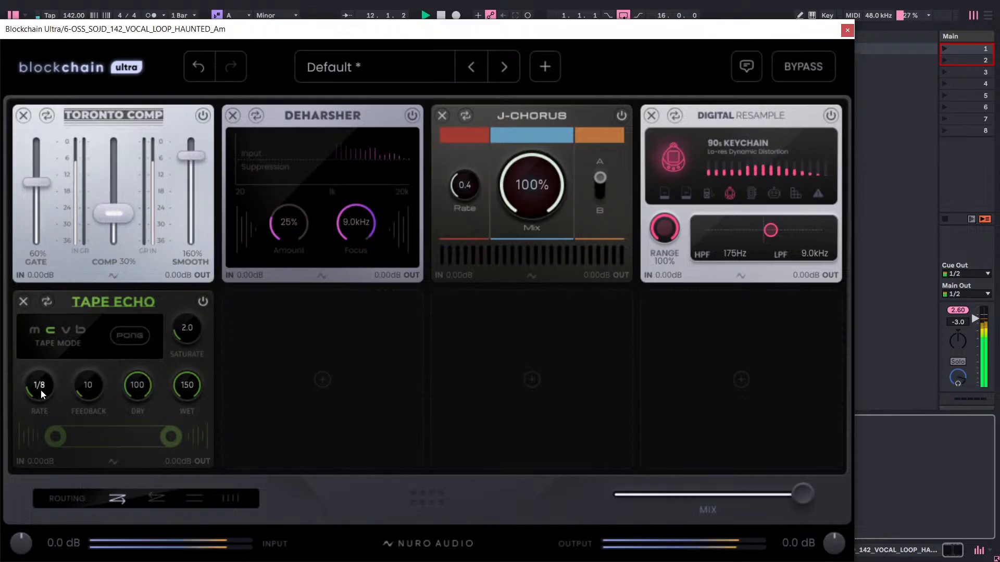
left_click_drag(39, 390, 83, 322)
left_click_drag(187, 385, 177, 457)
left_click_drag(180, 403, 180, 409)
left_click_drag(183, 333, 235, 173)
left_click_drag(180, 375, 218, 211)
left_click_drag(140, 385, 118, 561)
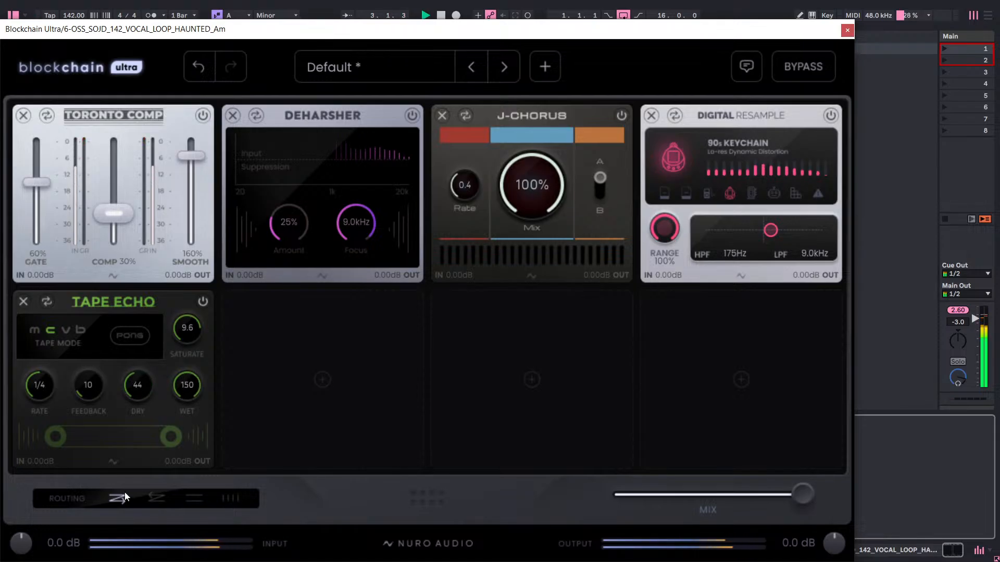
left_click_drag(128, 394, 125, 561)
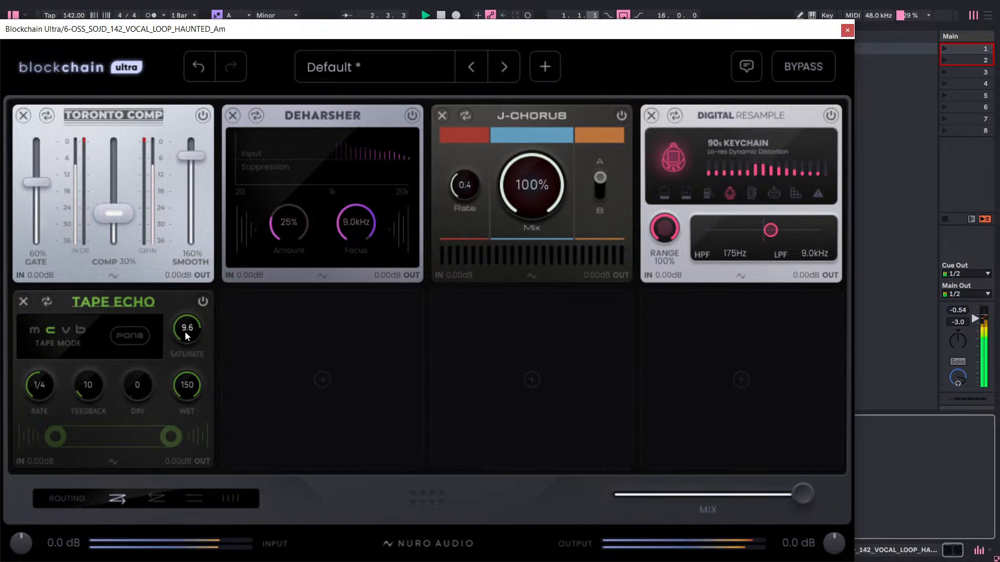
Set the Tape Echo's Feedback to 56 and Saturate to 7.0.
left_click_drag(186, 332, 188, 420)
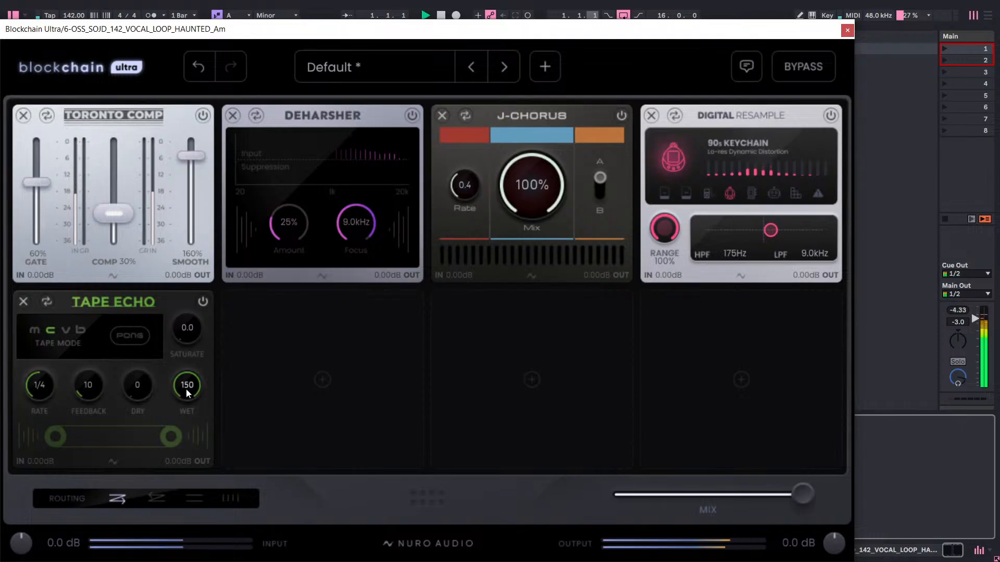
left_click_drag(196, 331, 201, 257)
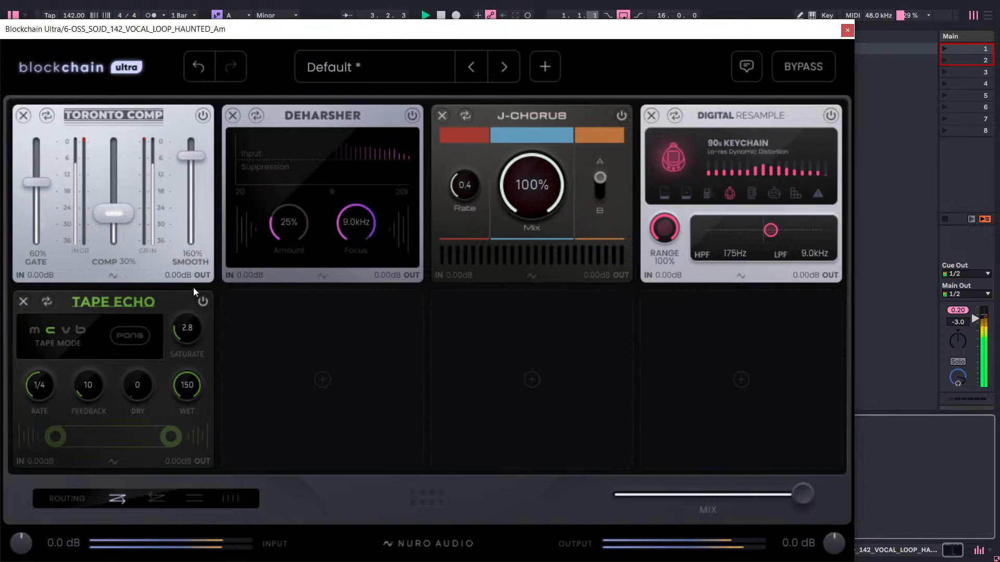
left_click_drag(126, 312, 152, 282)
key("space")
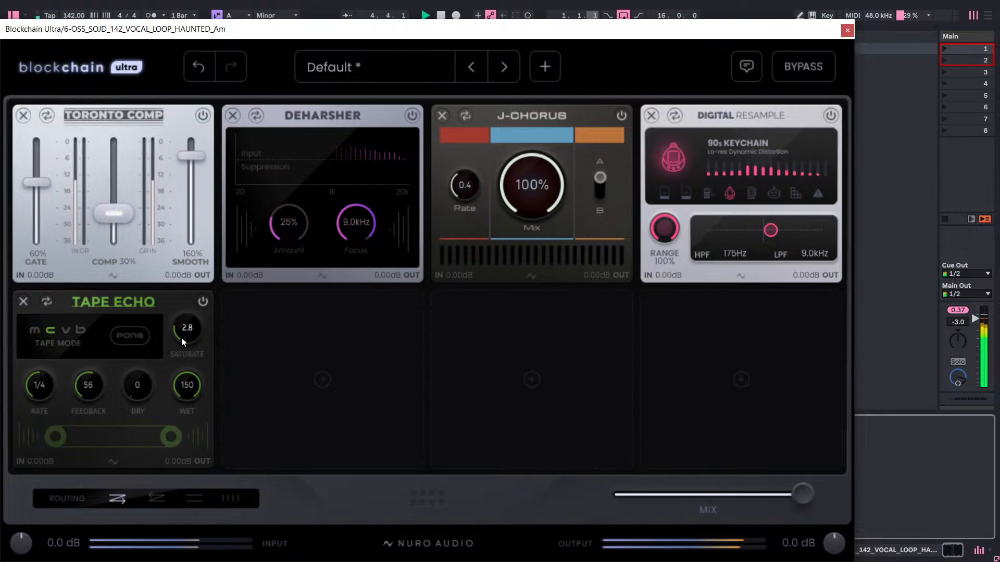
left_click_drag(181, 338, 208, 301)
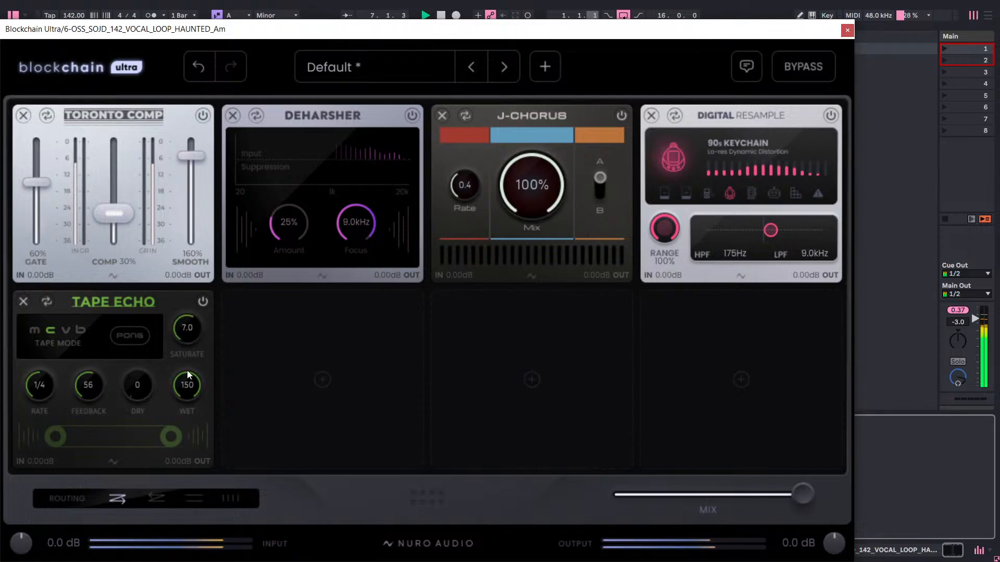
Rebalance the Tape Echo with Dry at 100 and Wet at 64.
left_click_drag(139, 388, 195, 262)
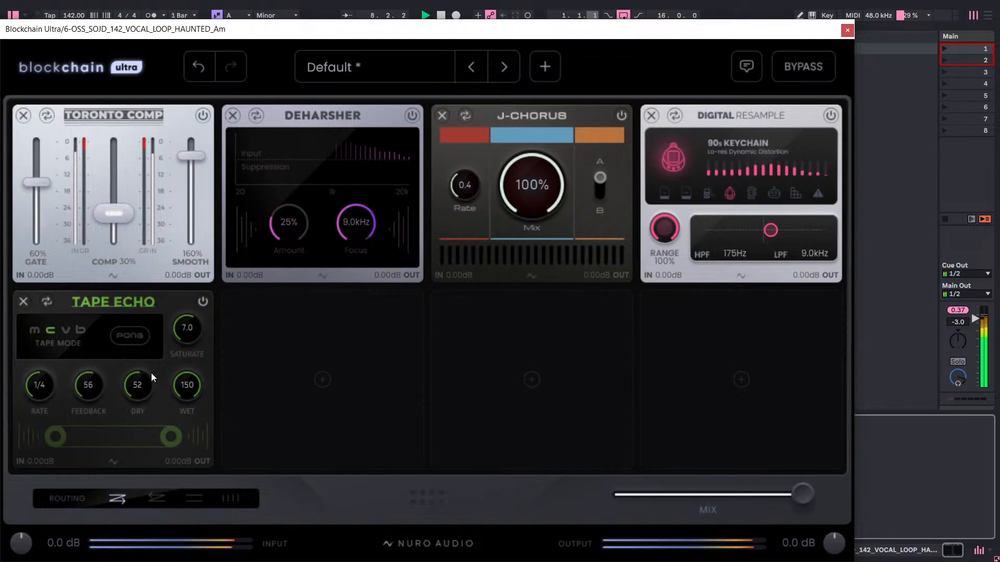
left_click_drag(156, 353, 180, 317)
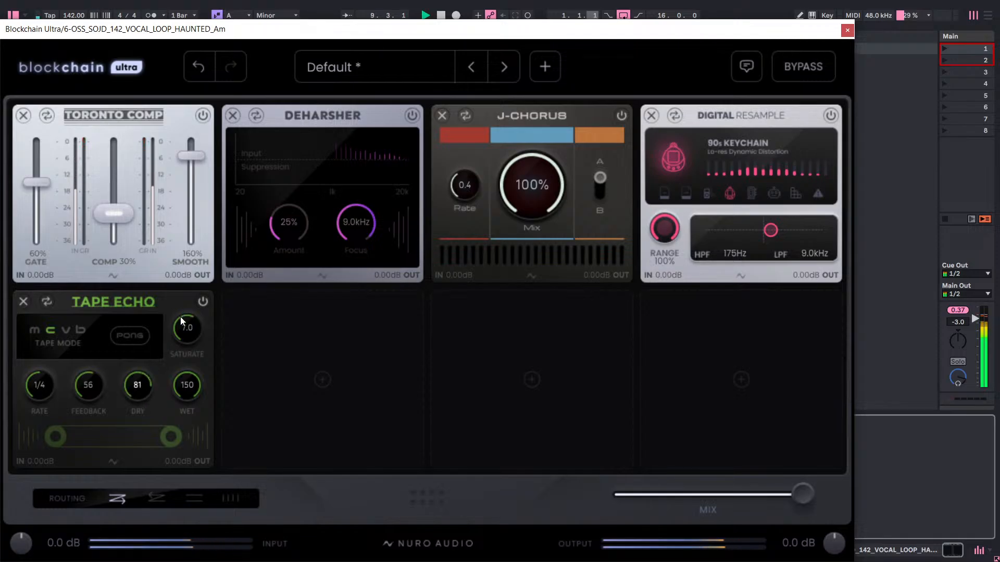
left_click_drag(193, 372, 186, 397)
left_click_drag(149, 392, 177, 344)
left_click_drag(183, 384, 185, 398)
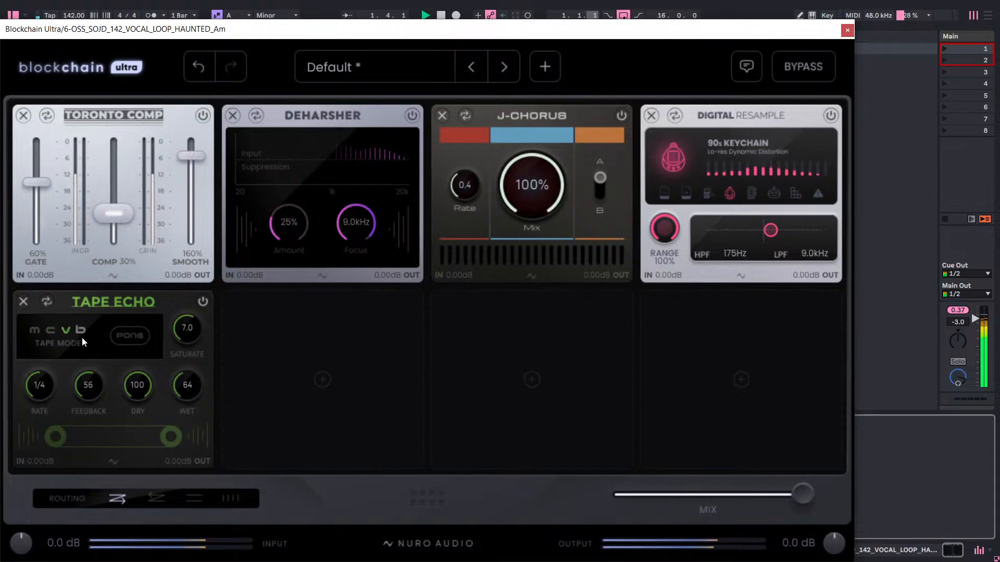
Bypass the Tape Echo module and remove it from the fifth slot.
left_click(200, 300)
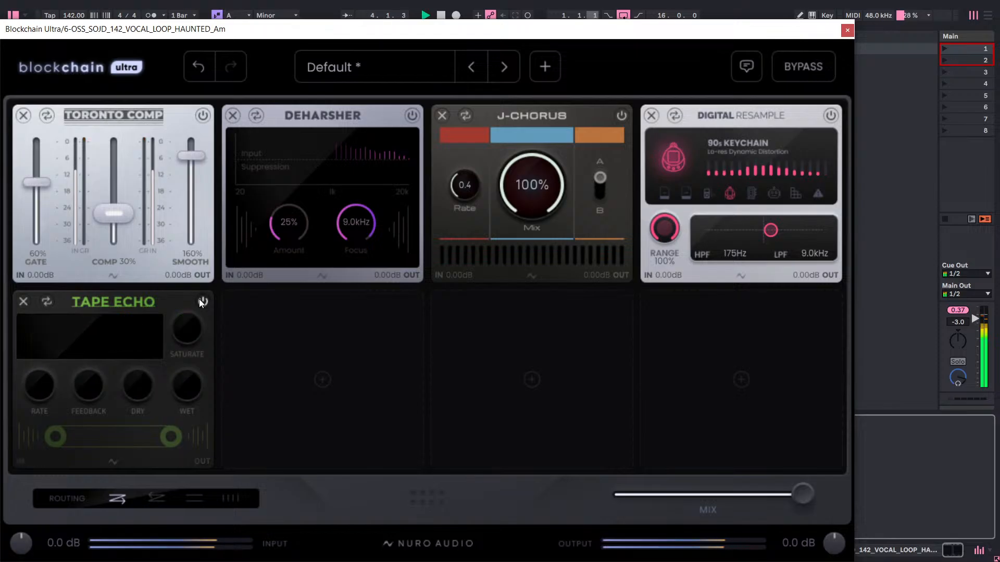
left_click(24, 301)
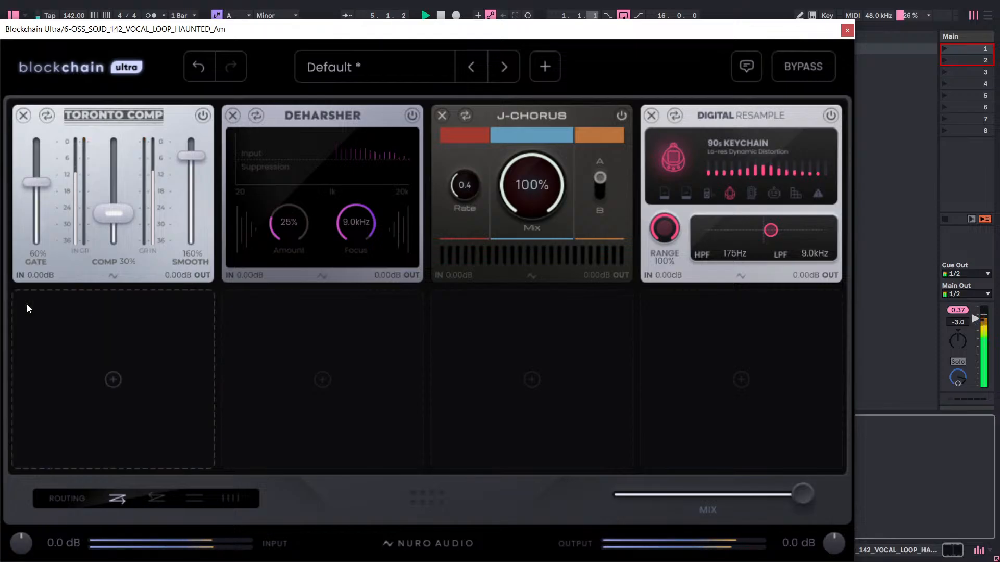
Try the VHS module from the Lofi category in the empty fifth slot and remove it.
left_click(90, 355)
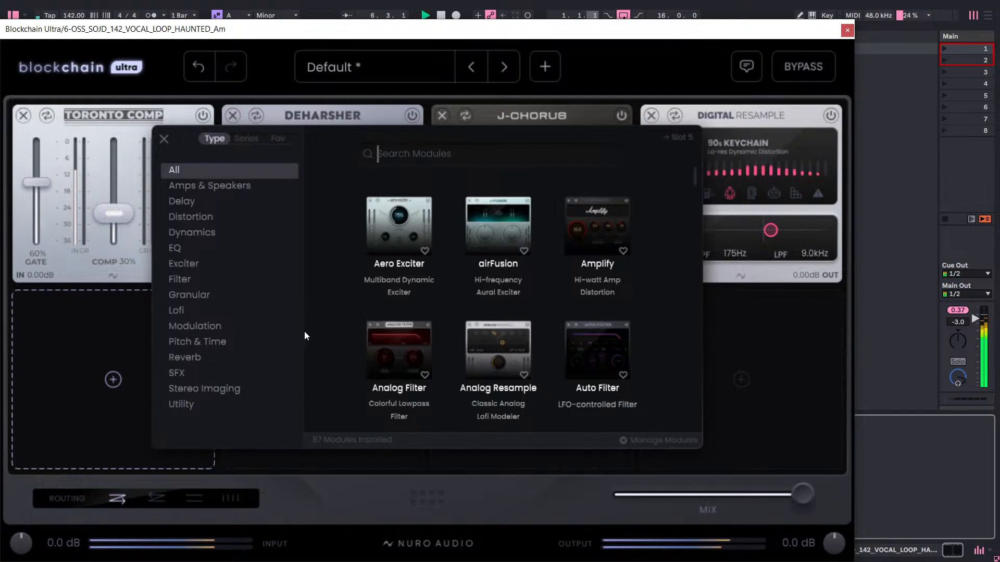
left_click(196, 309)
scroll(557, 278, "down", 2)
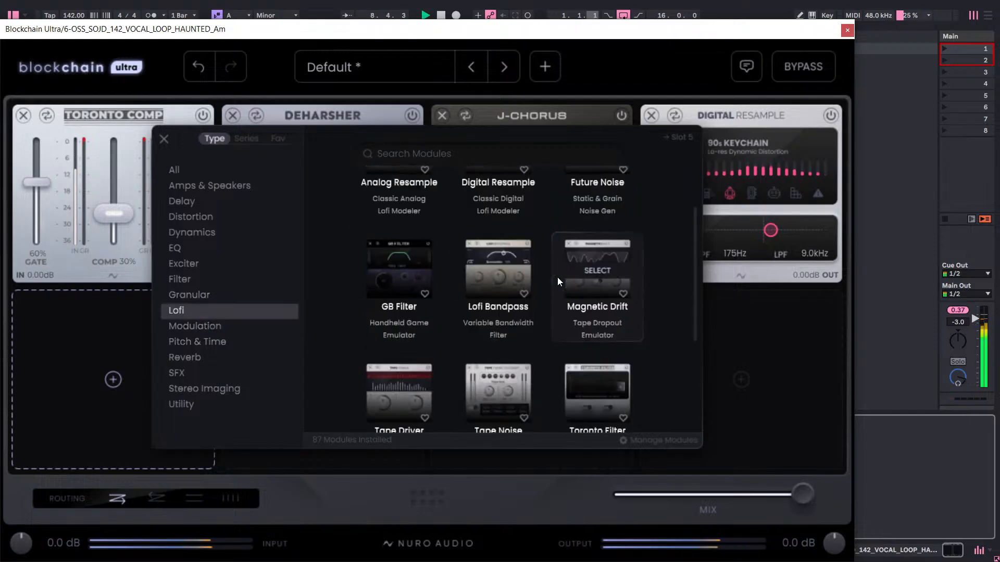
scroll(669, 286, "down", 3)
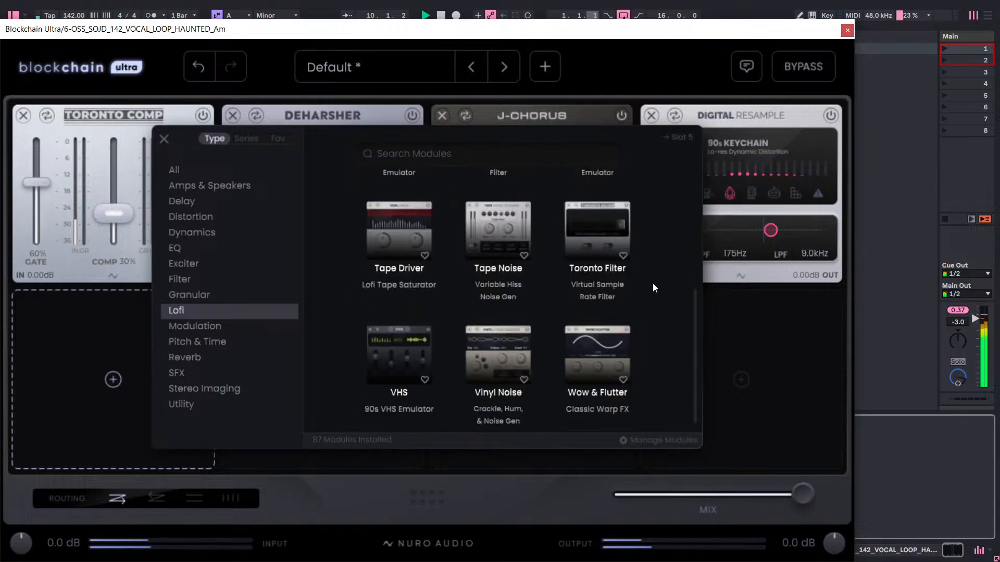
scroll(653, 288, "down", 1)
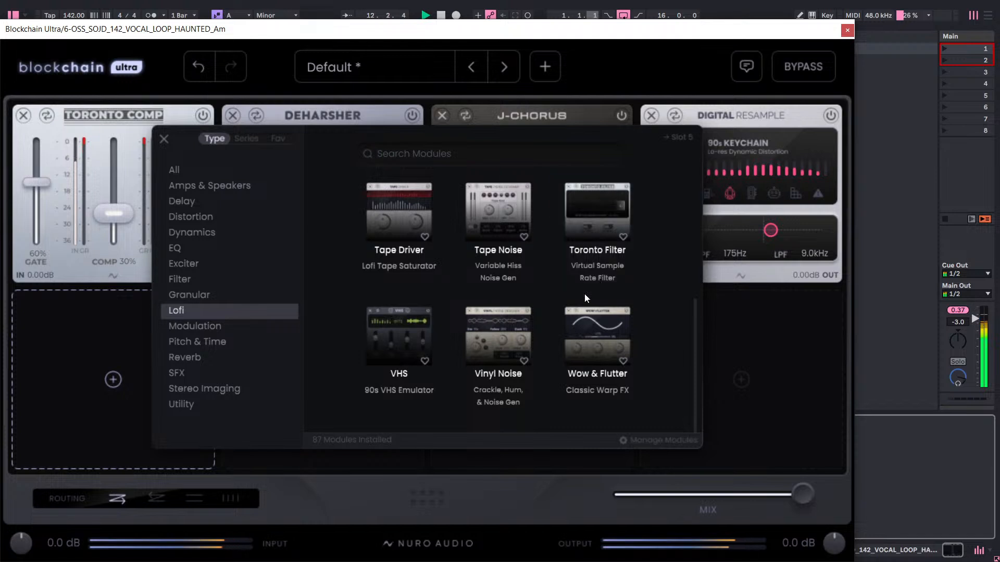
left_click(411, 325)
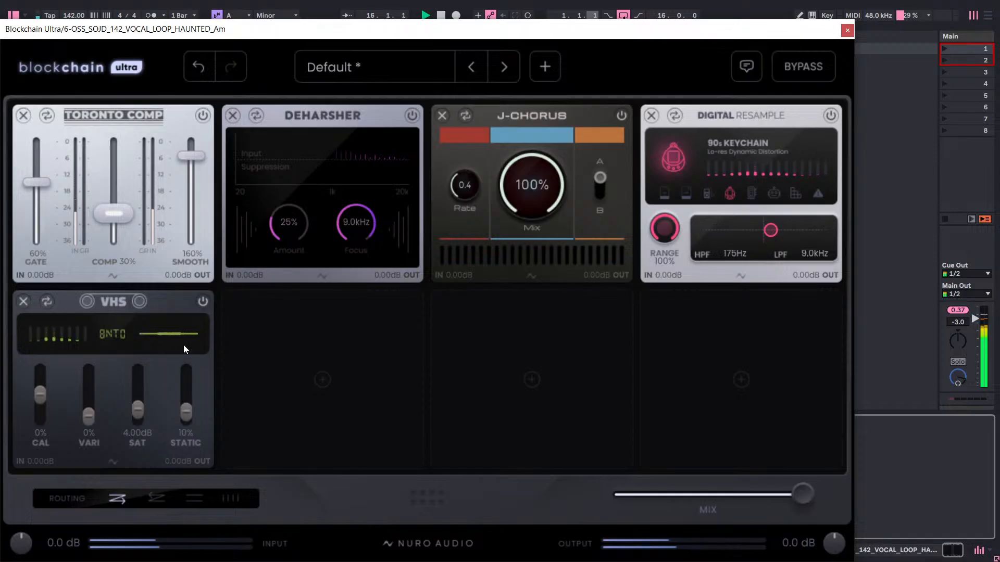
left_click(21, 300)
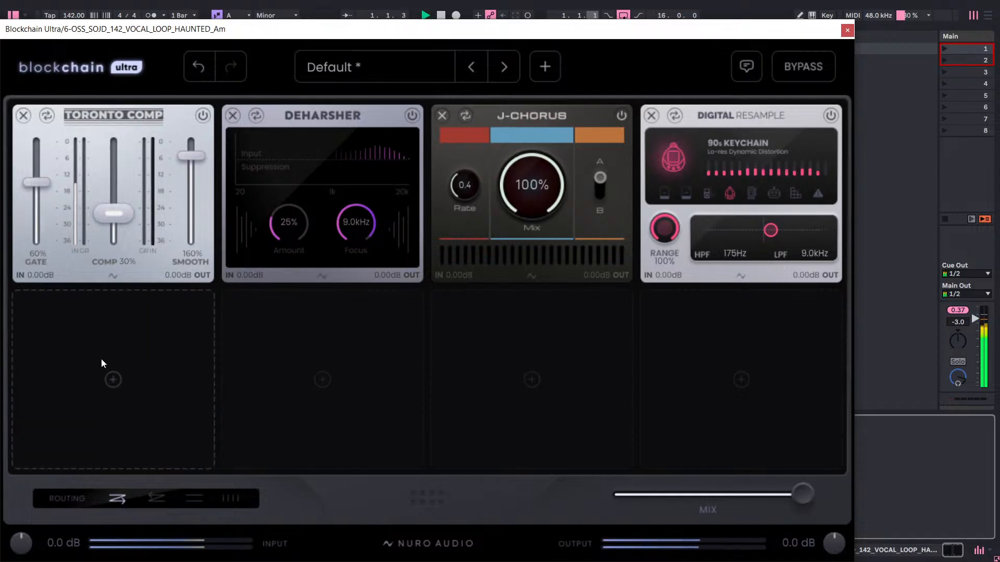
Add the VHS module from the Lofi category to the fifth slot again.
left_click(102, 359)
scroll(436, 297, "down", 5)
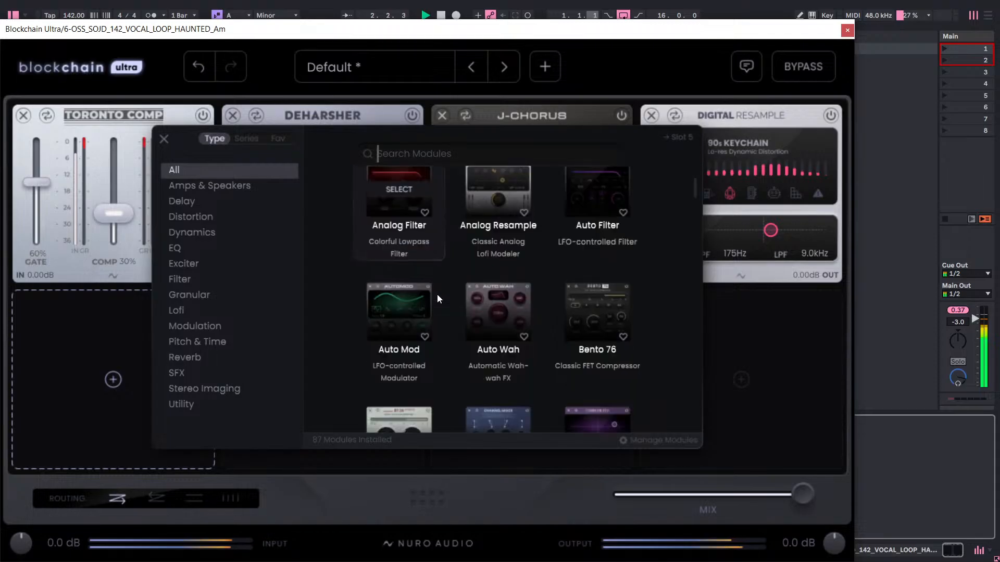
left_click(176, 310)
scroll(395, 279, "down", 5)
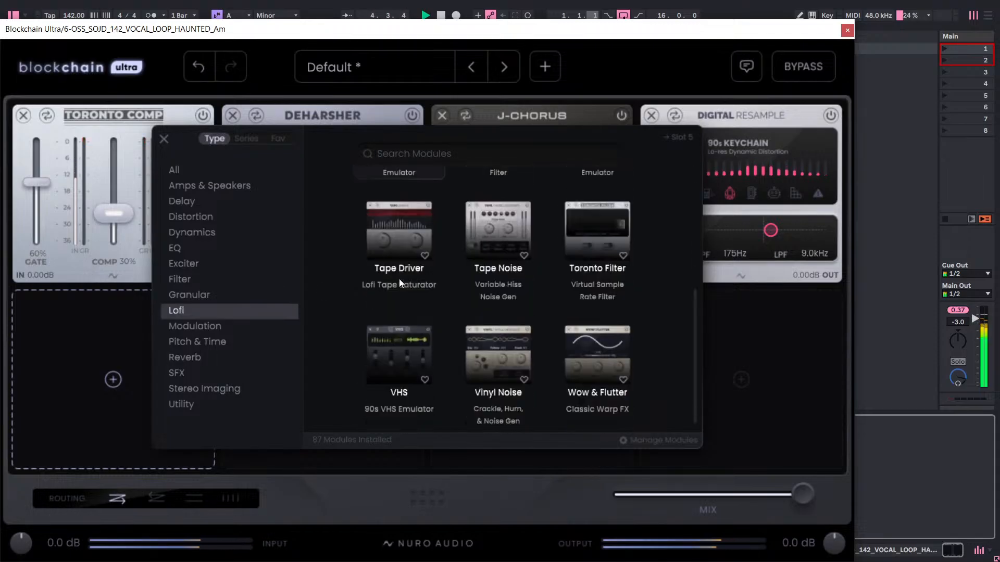
left_click(399, 348)
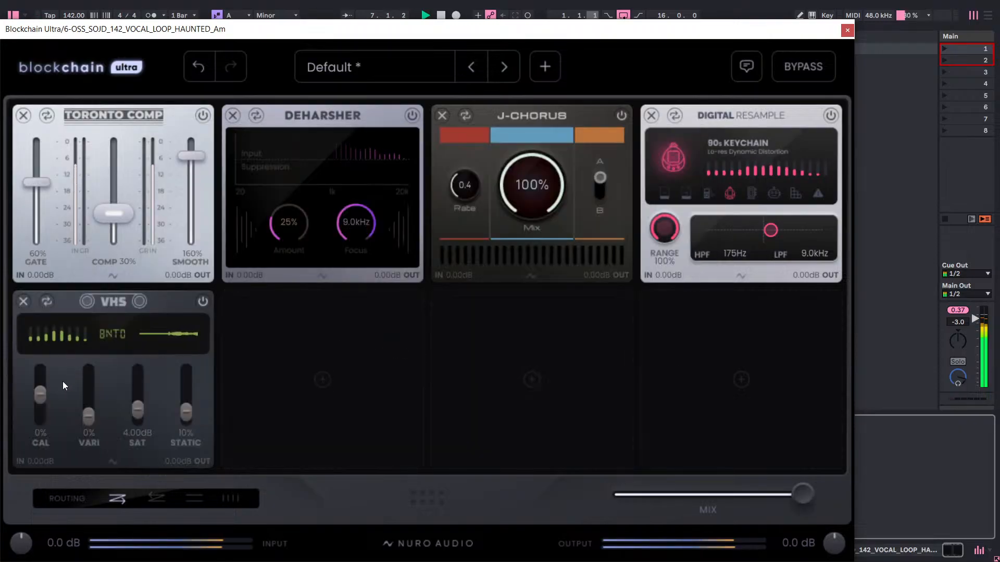
Try the VHS module with Cal at 100%, Vari at 200% and Static at 100%, and remove it.
left_click_drag(37, 392, 51, 359)
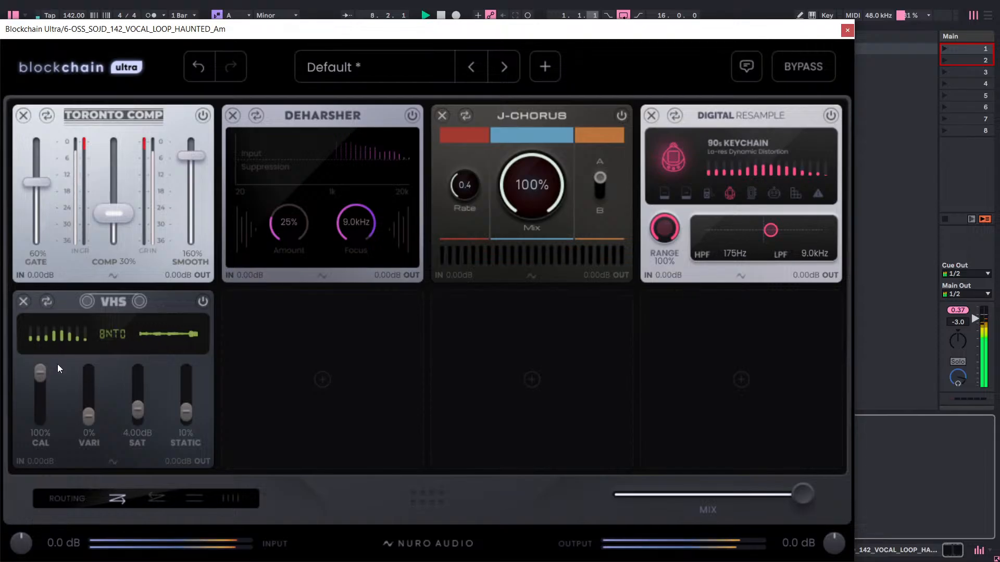
left_click_drag(86, 415, 98, 359)
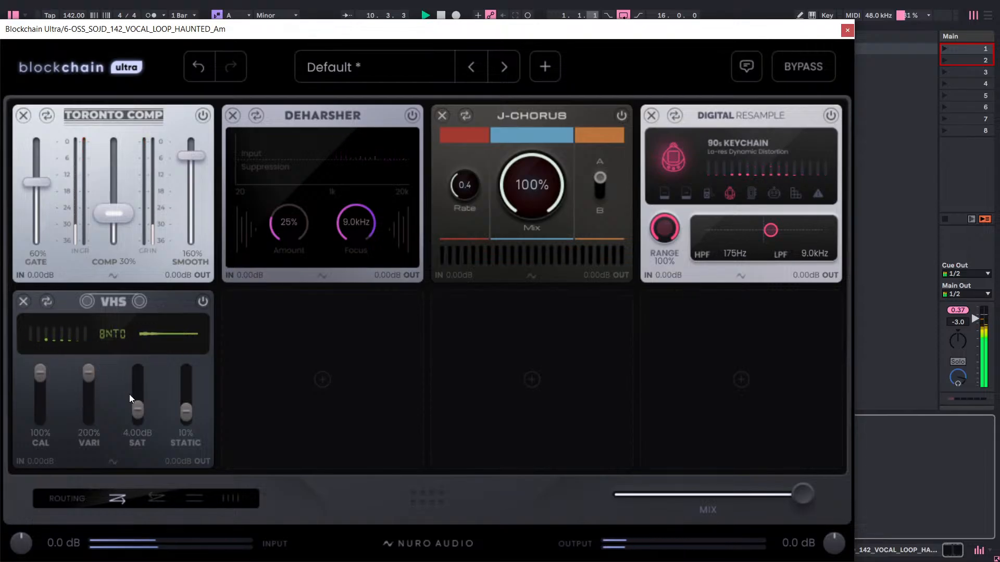
left_click_drag(186, 411, 187, 405)
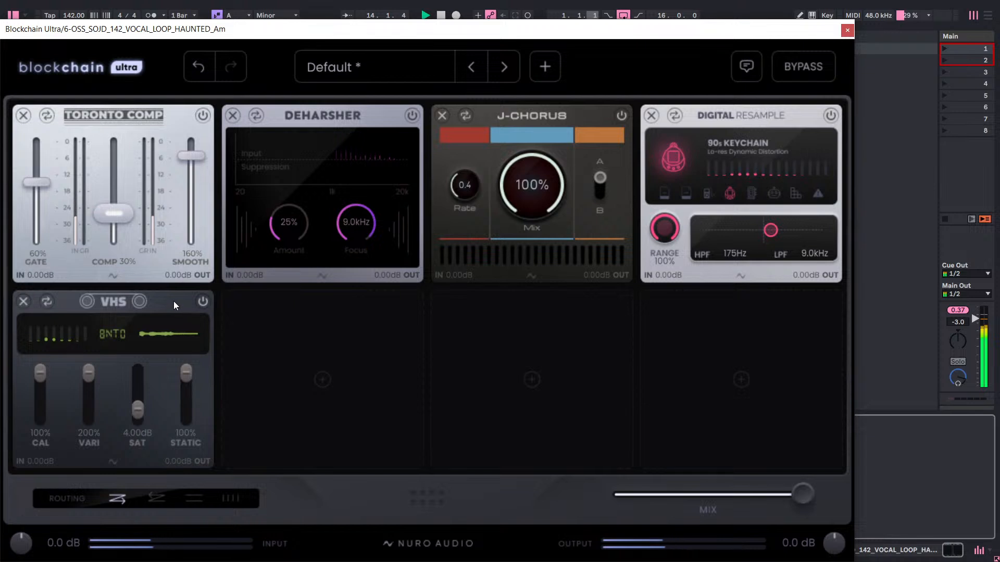
left_click(23, 301)
Try a Space Delay from the Delay category in the fifth slot with its Rate at 1/8d, and remove it.
left_click(134, 344)
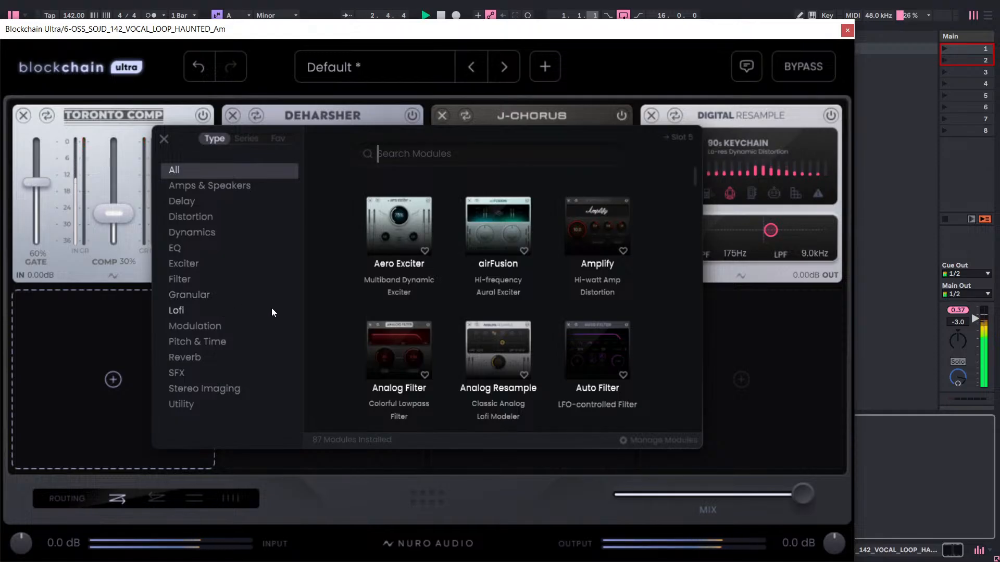
scroll(357, 314, "down", 2)
scroll(356, 313, "down", 5)
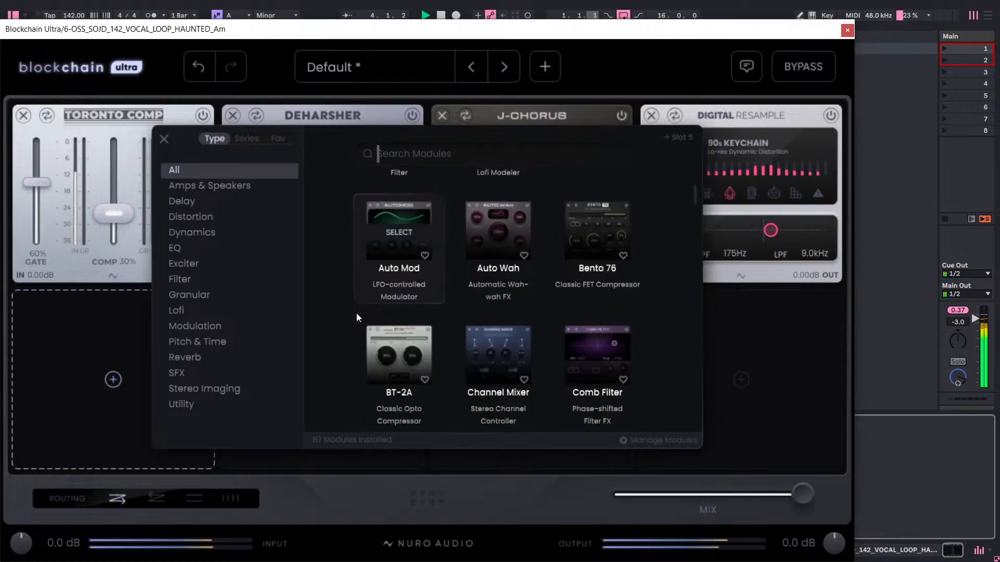
scroll(356, 311, "down", 5)
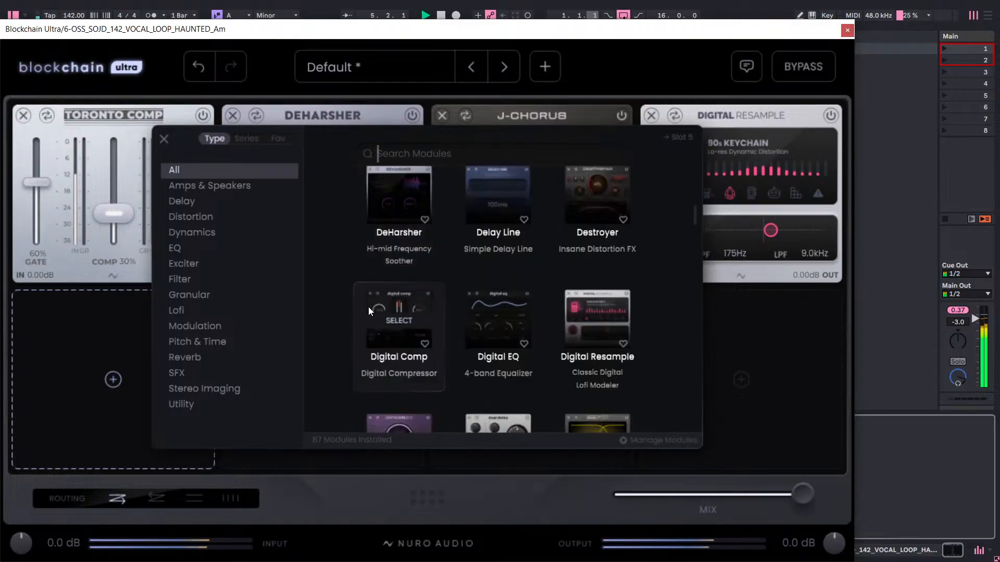
scroll(371, 314, "down", 2)
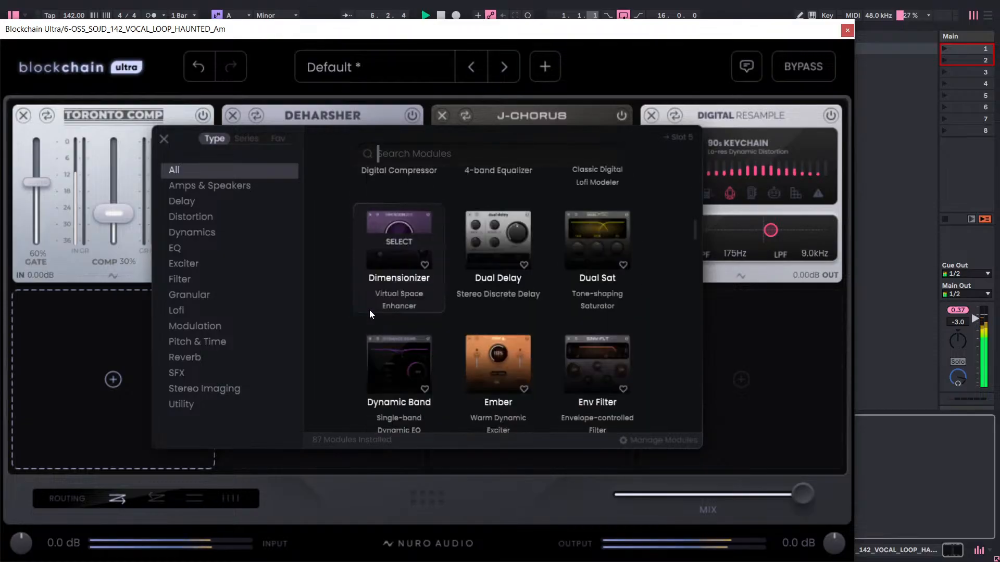
scroll(368, 307, "down", 2)
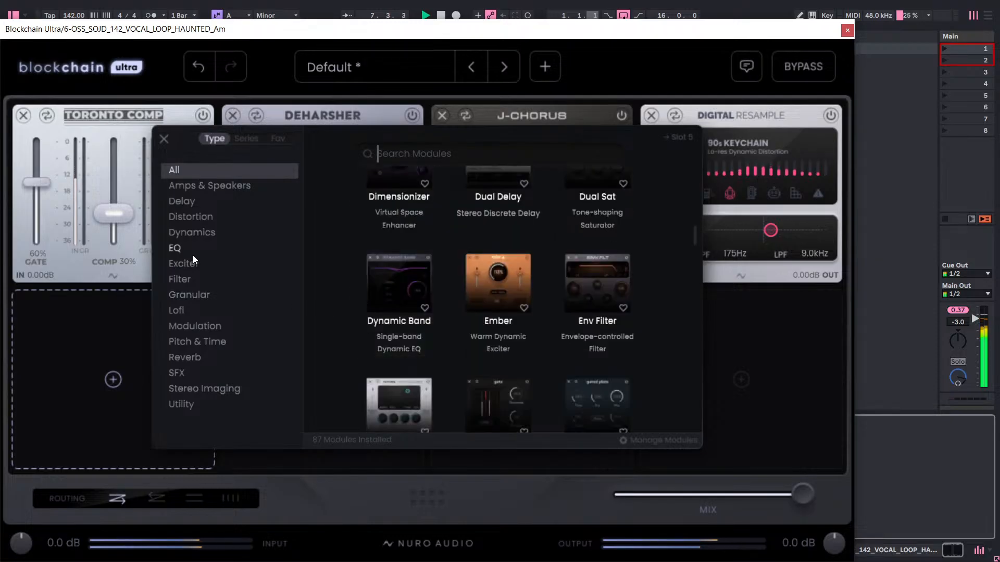
left_click(191, 203)
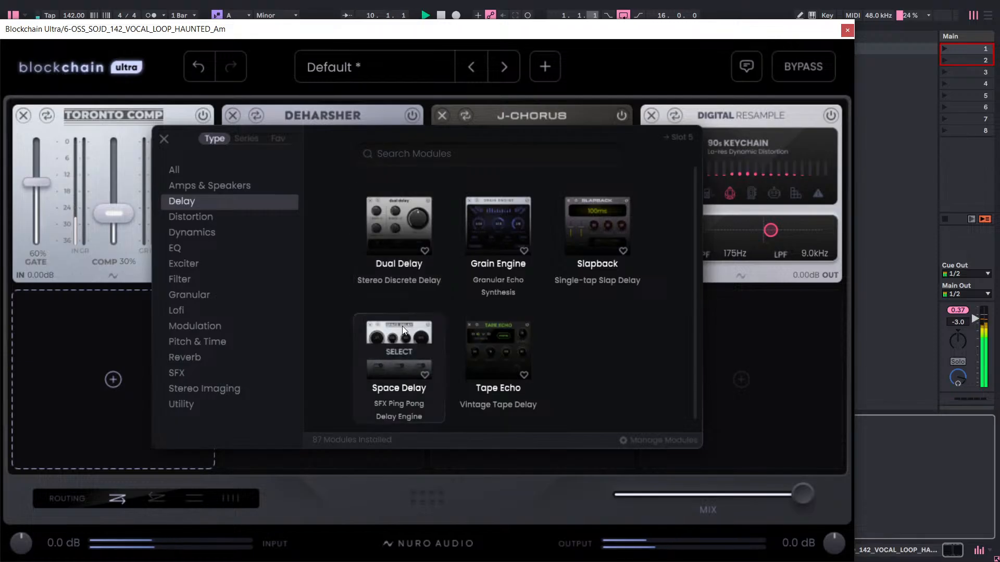
left_click(401, 341)
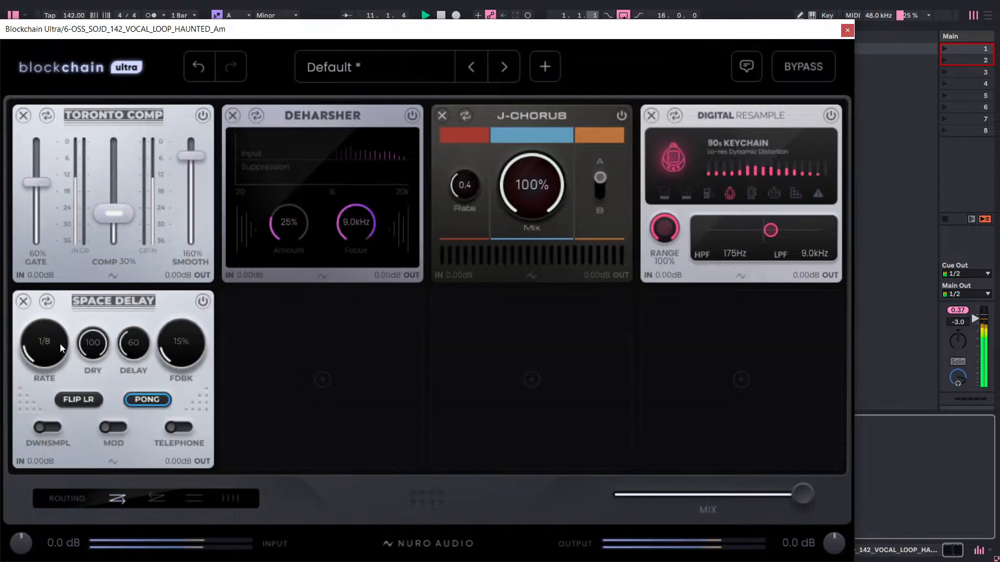
left_click_drag(61, 344, 77, 302)
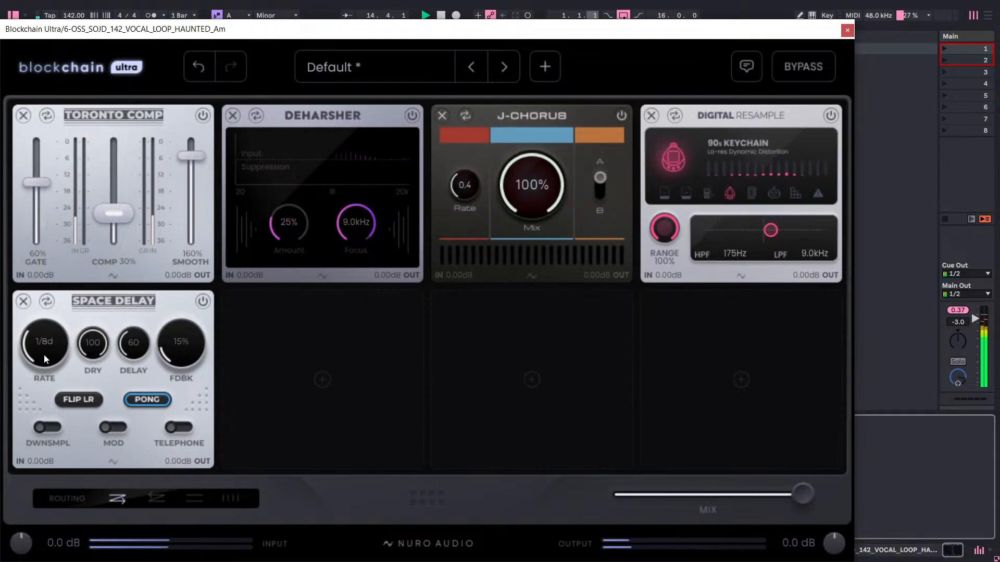
left_click(23, 302)
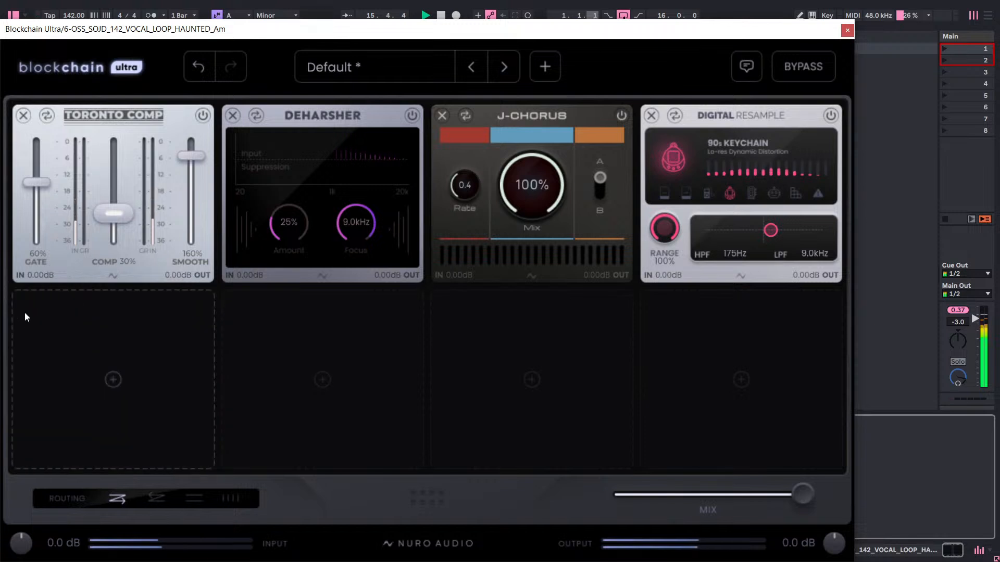
Add a Micro Detune module from the Modulation category to the empty fifth slot.
left_click(65, 350)
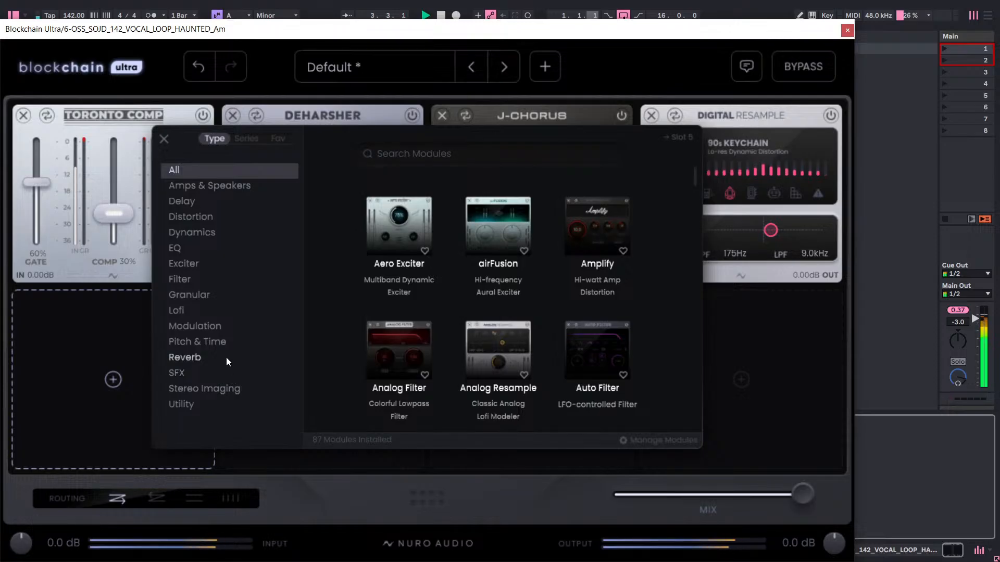
left_click(217, 328)
scroll(464, 307, "down", 2)
scroll(466, 307, "down", 1)
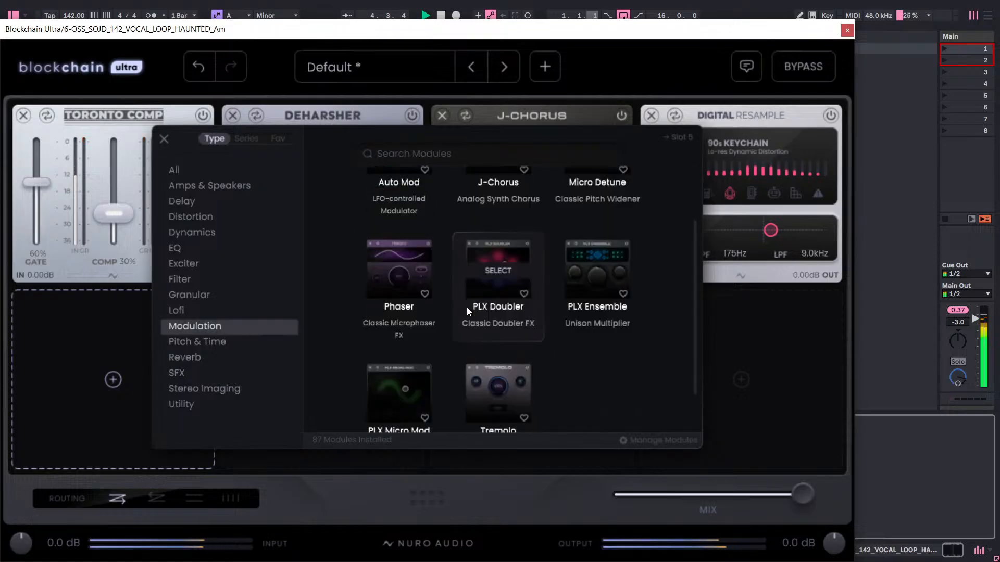
scroll(467, 307, "up", 1)
left_click(597, 208)
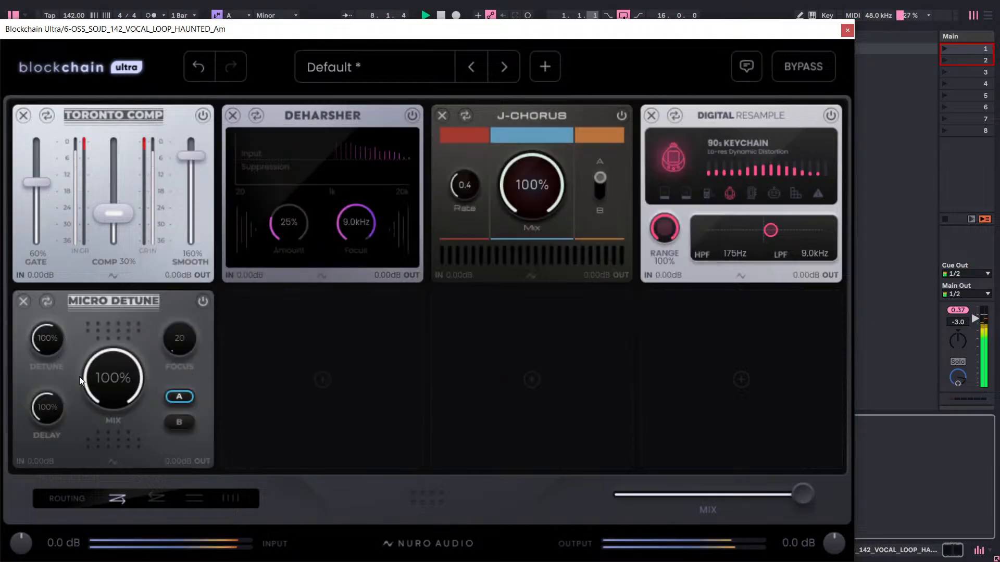
Set the Micro Detune's Mix to 70% and move the module to the fourth slot, ahead of Digital Resample.
mouse_move(115, 384)
left_mouse_down()
mouse_move(110, 414)
mouse_move(122, 380)
left_mouse_up()
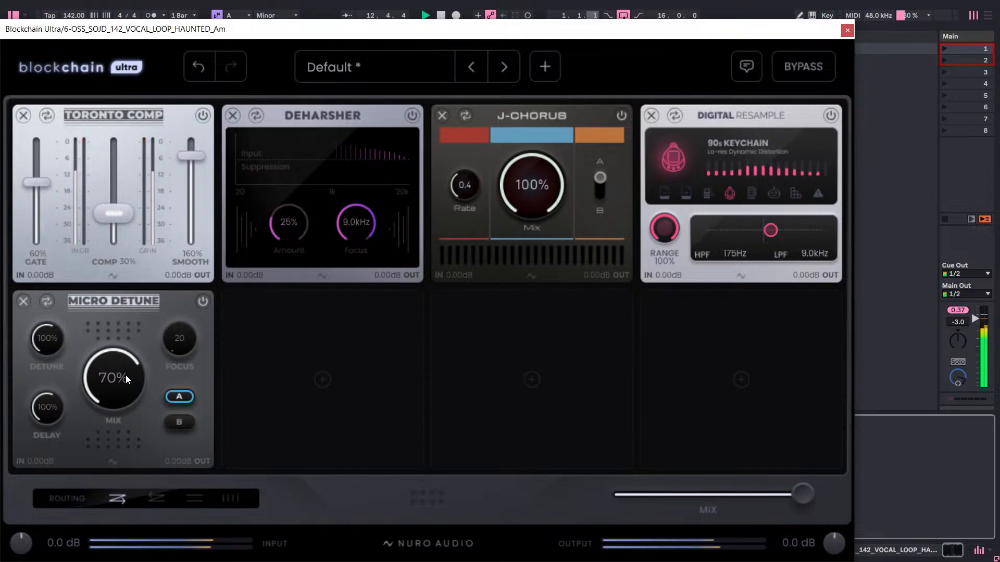
left_click_drag(136, 305, 720, 174)
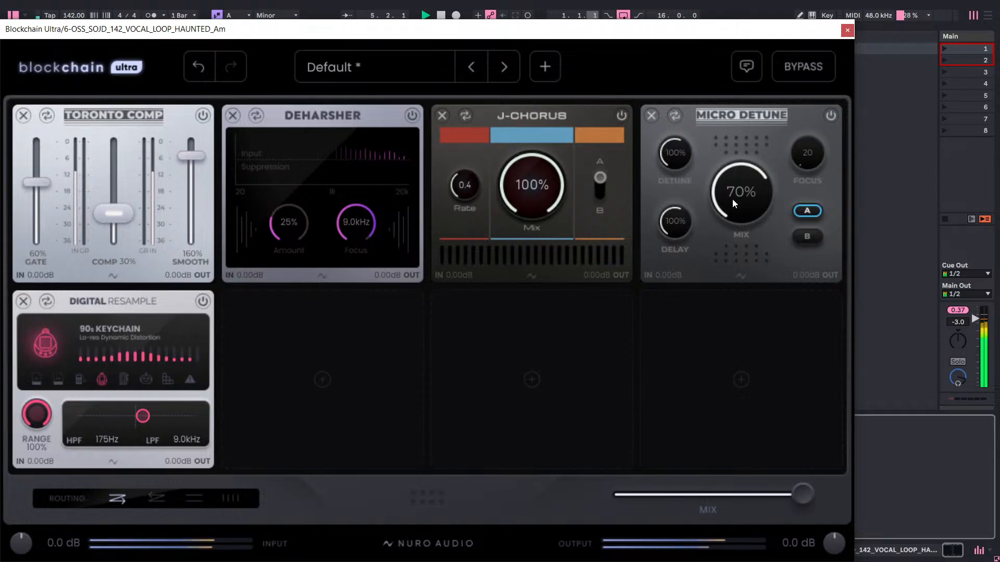
Raise the Micro Detune's Mix to 100% and try other Focus settings before returning Focus to 20.
left_click_drag(732, 199, 785, 101)
left_click_drag(820, 151, 852, 40)
left_click_drag(809, 154, 838, 99)
left_click_drag(808, 153, 793, 325)
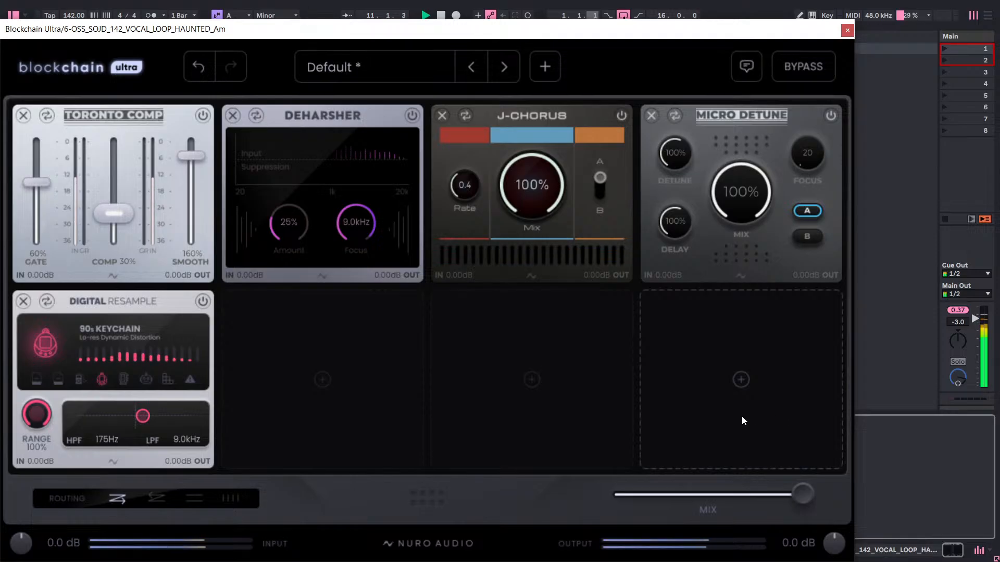
Lower the Micro Detune's Mix to 20% and further down to 13%.
left_click(358, 393)
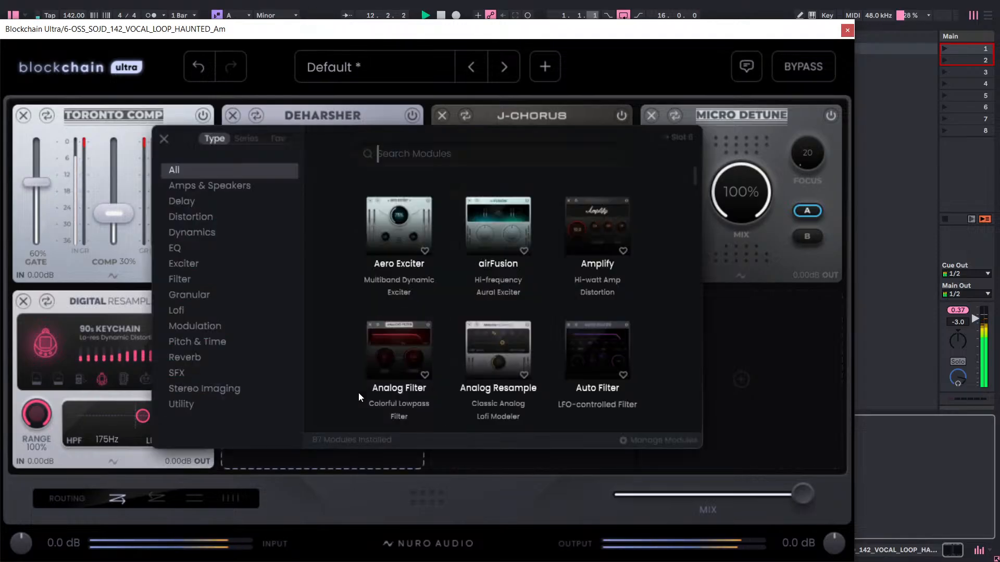
left_click(744, 223)
left_click_drag(744, 223, 747, 201)
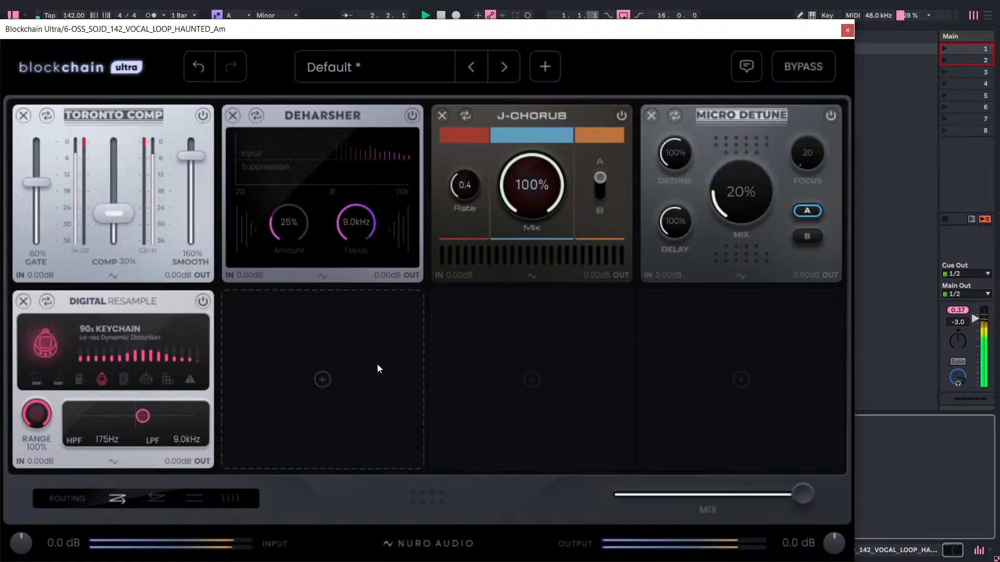
left_click(350, 374)
left_click(744, 154)
left_click_drag(750, 195, 745, 205)
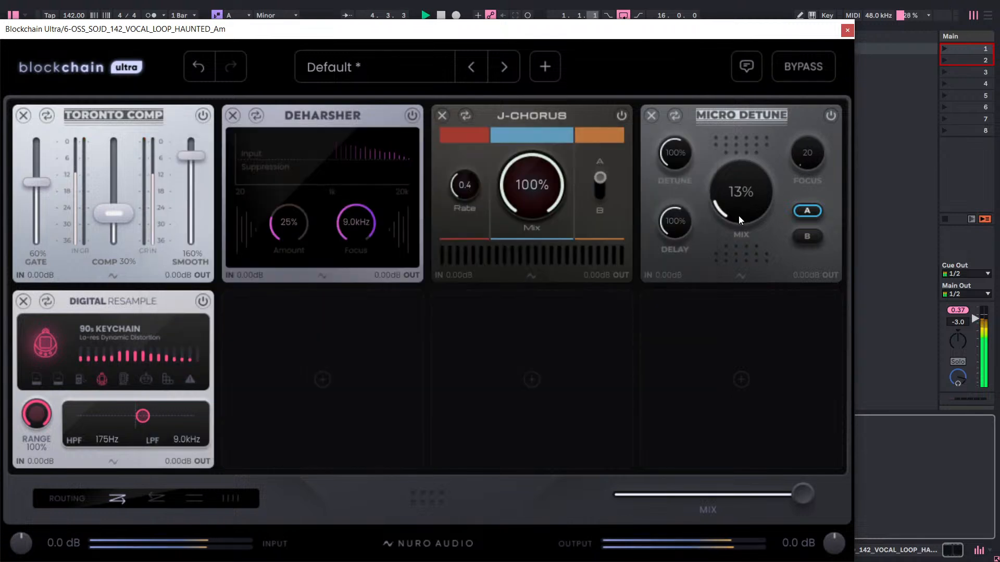
Add a Phase Shift module from the Sound Design Tools series to the empty sixth slot.
left_click(353, 399)
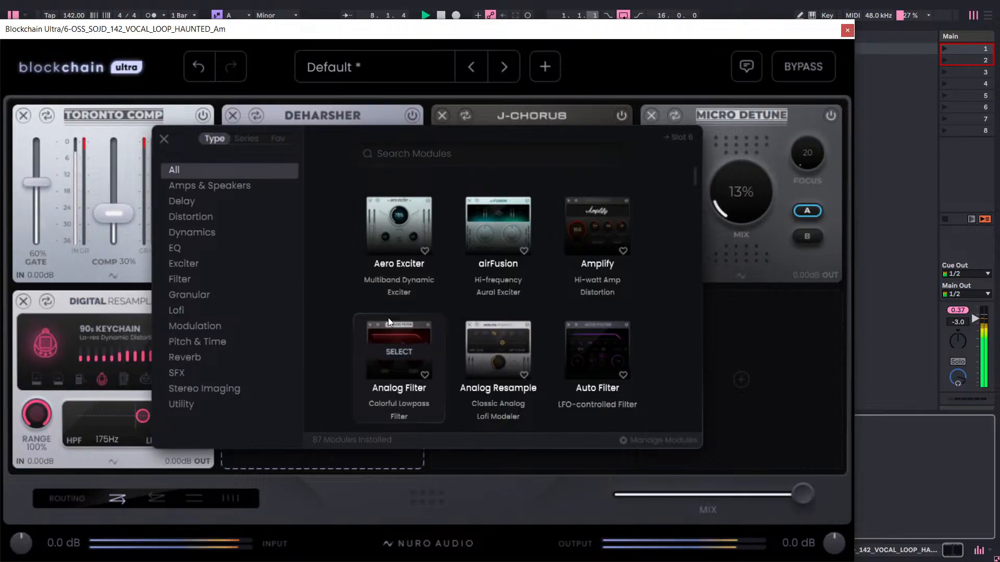
scroll(389, 318, "down", 2)
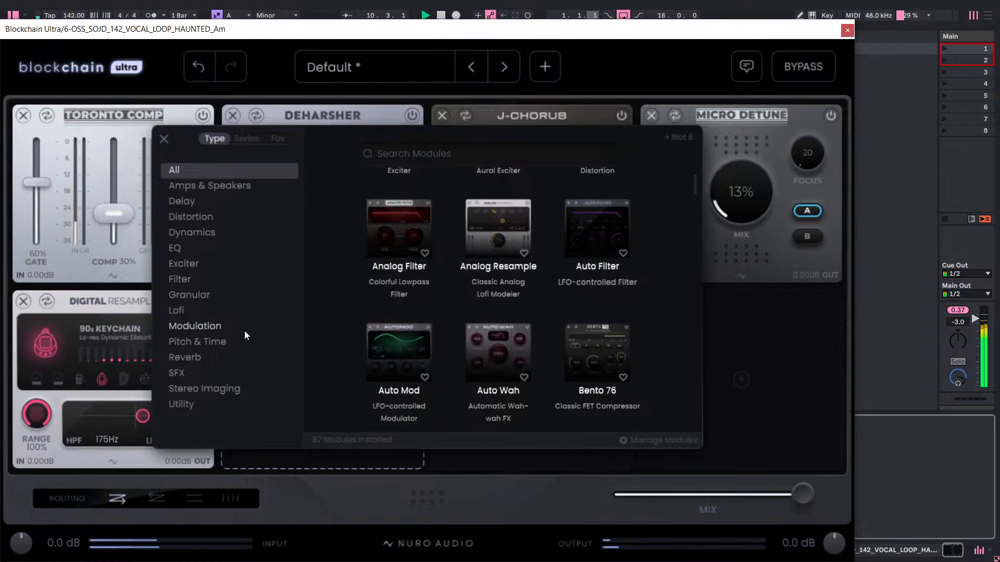
left_click(220, 392)
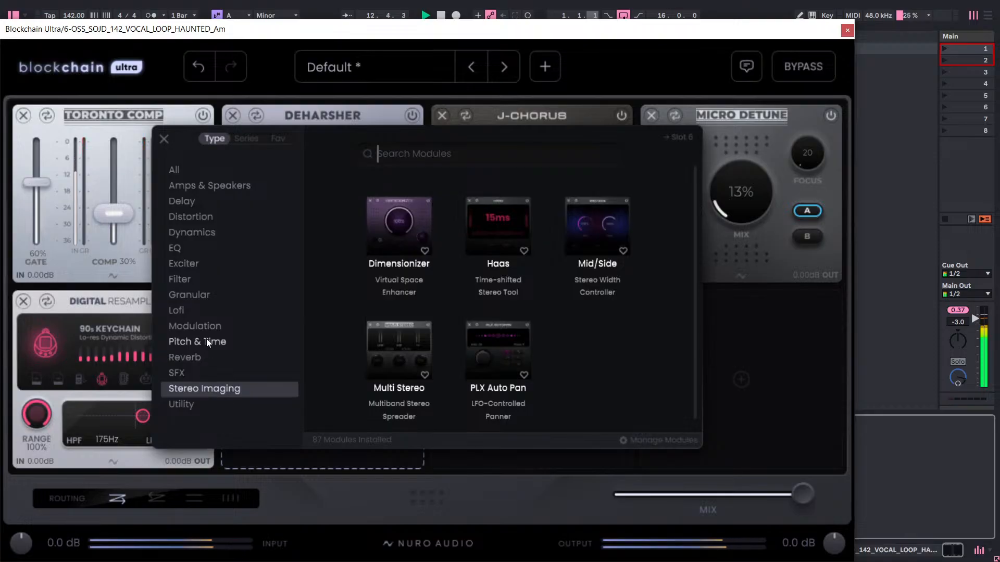
left_click(254, 140)
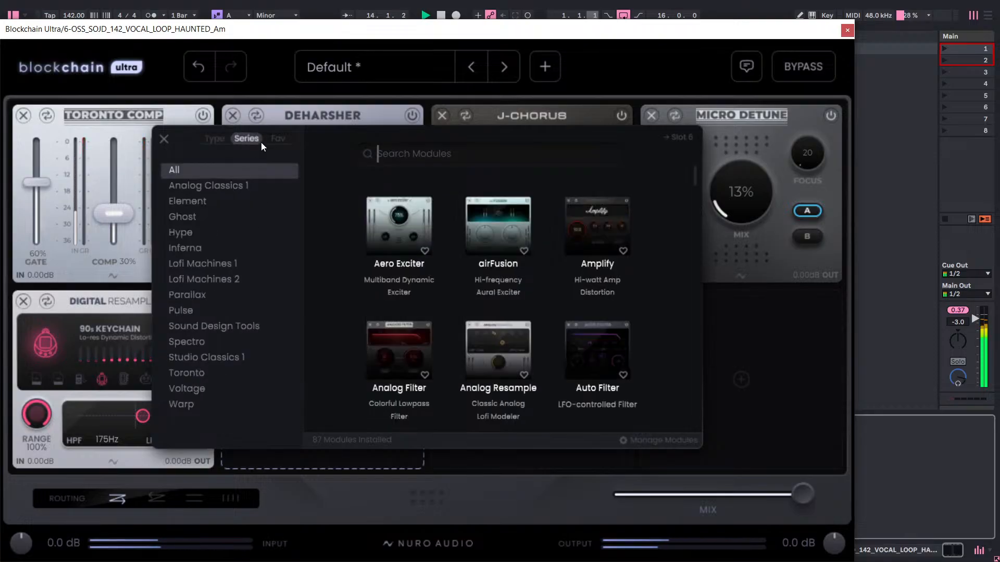
left_click(204, 326)
left_click(205, 341)
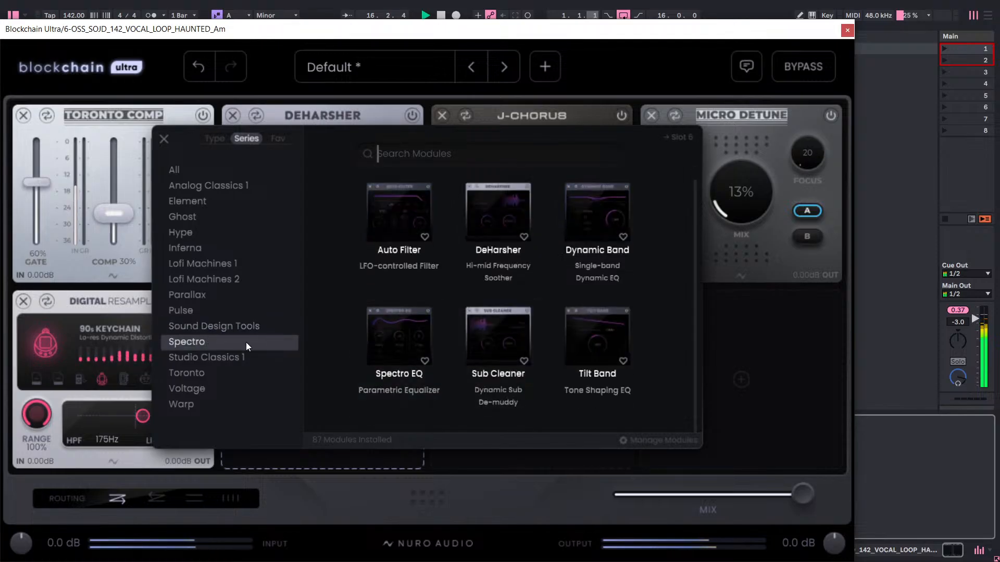
left_click(239, 327)
scroll(494, 309, "down", 1)
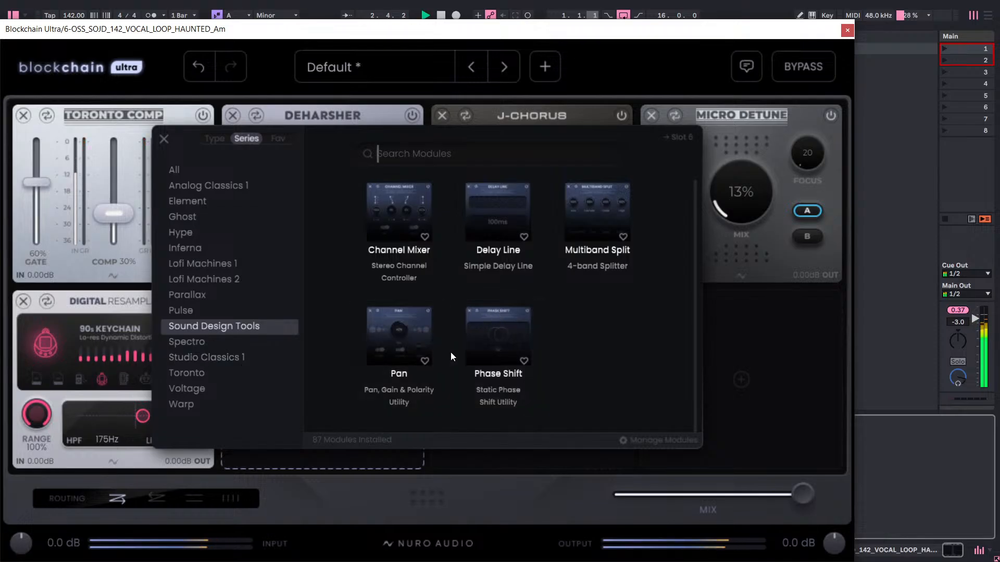
left_click(477, 339)
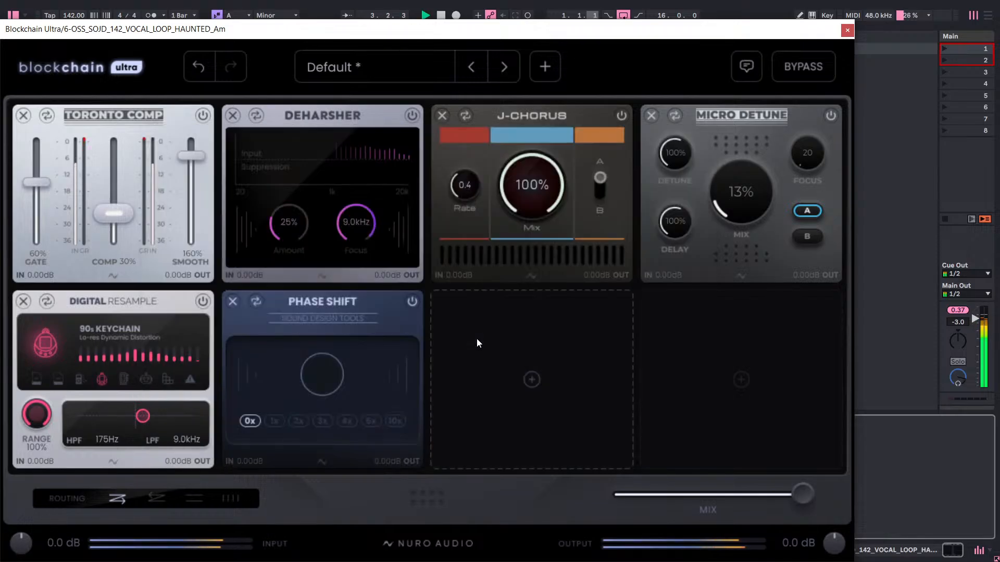
Try the Phase Shift's settings from 1x up to 10x and back at 0x, and remove the module from the chain.
left_click(280, 421)
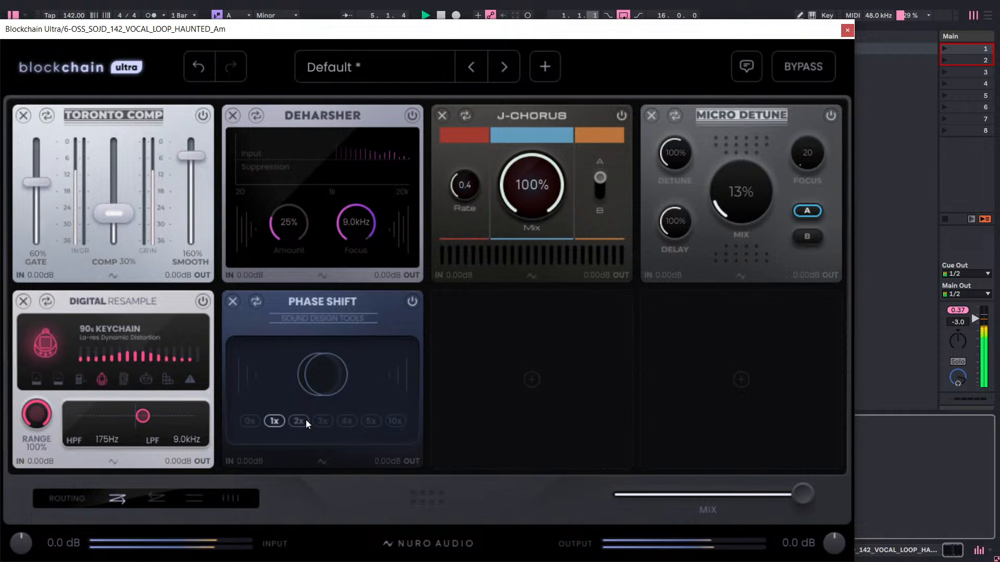
left_click(304, 421)
left_click(337, 421)
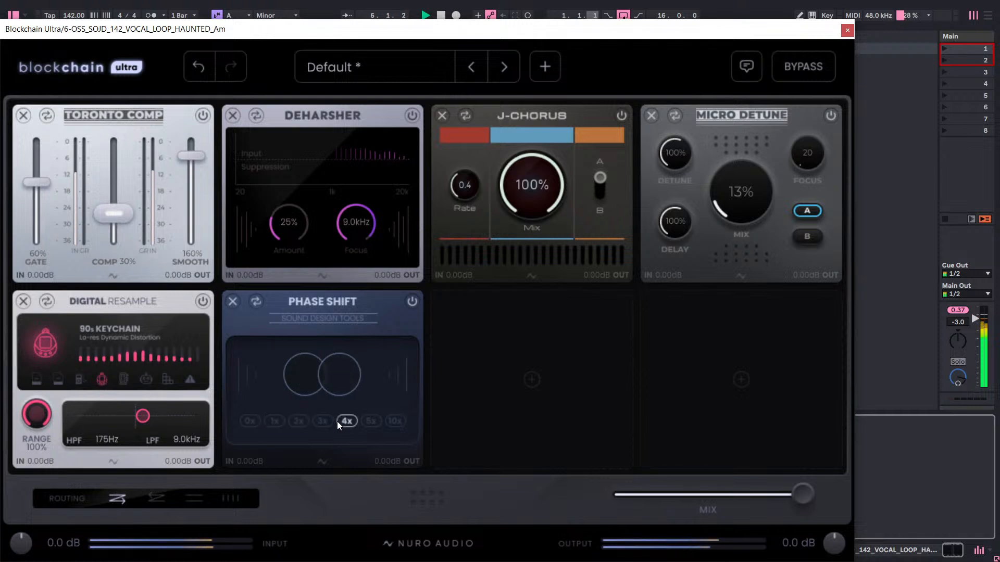
left_click(366, 422)
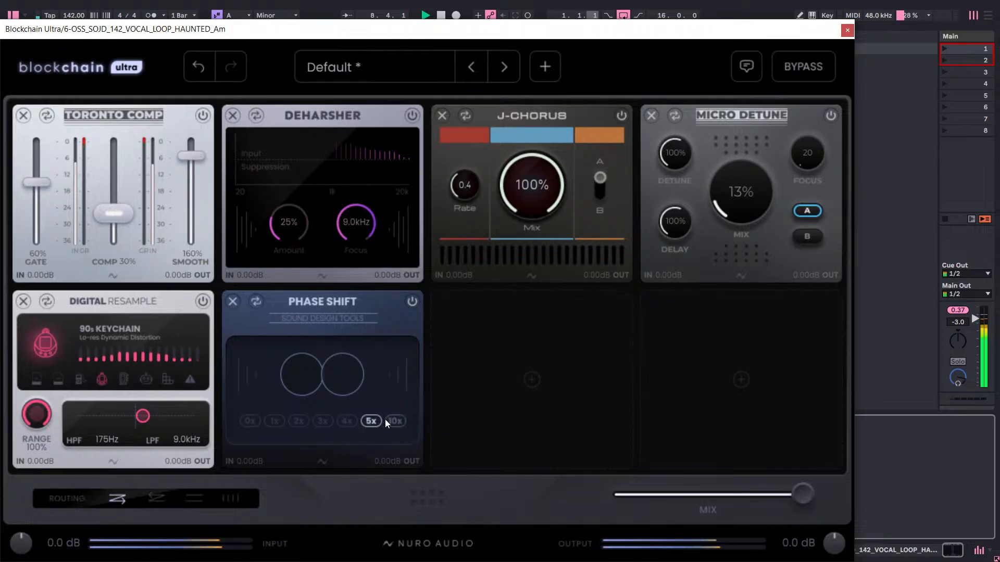
left_click(386, 421)
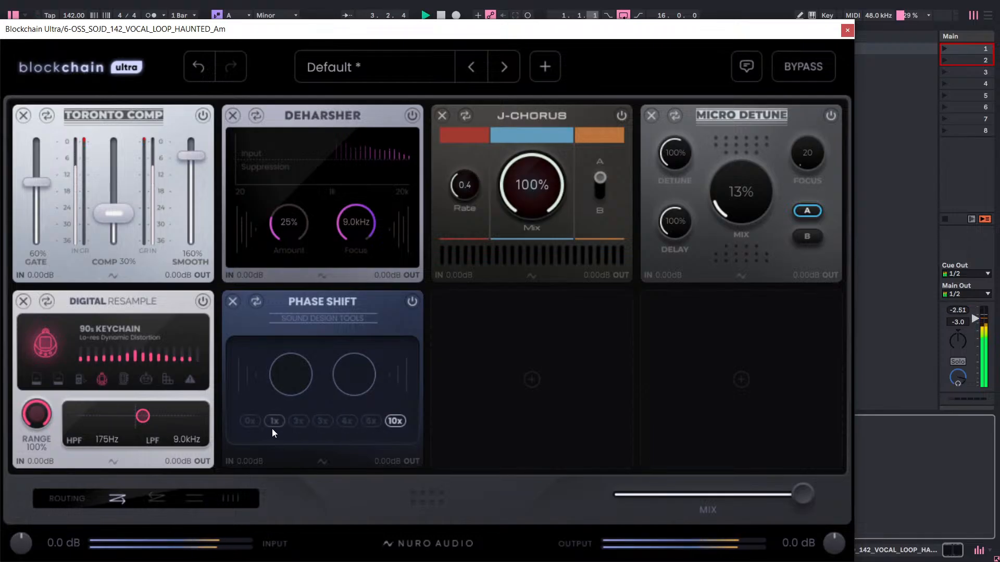
left_click(246, 421)
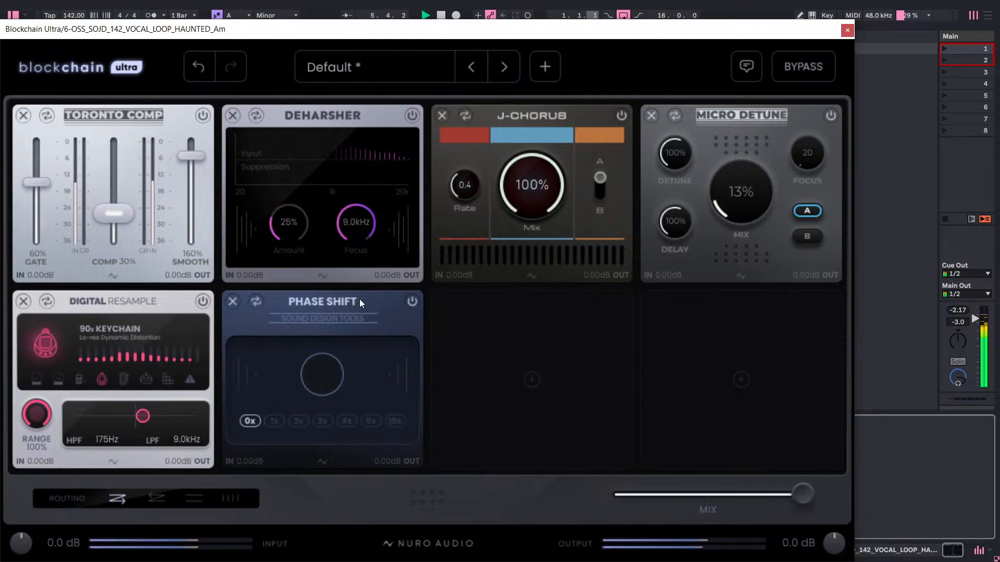
left_click(411, 302)
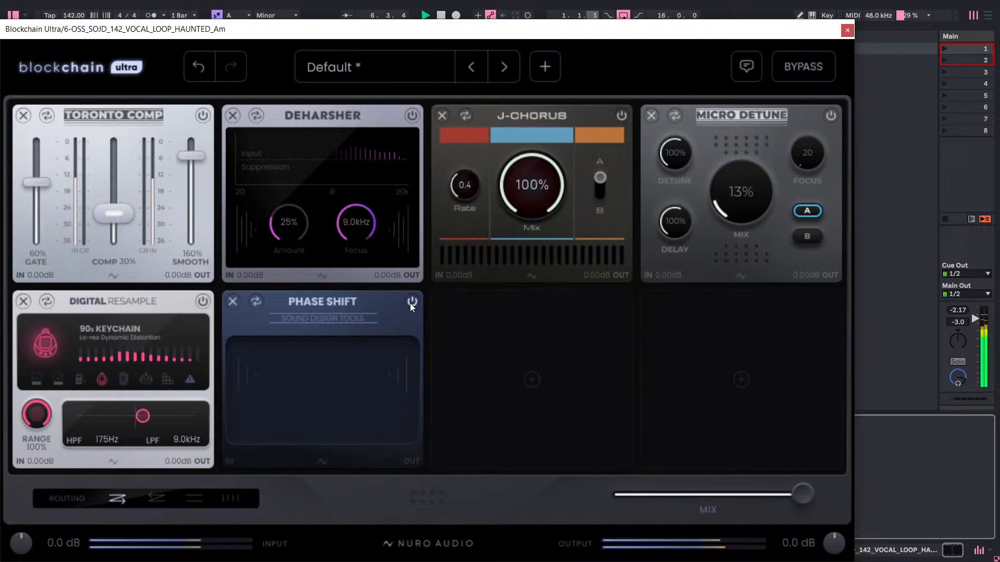
left_click(233, 302)
Add a PLX Doubler from the Parallax series to the sixth slot and set its Double Amount and Spread to 100%.
left_click(252, 322)
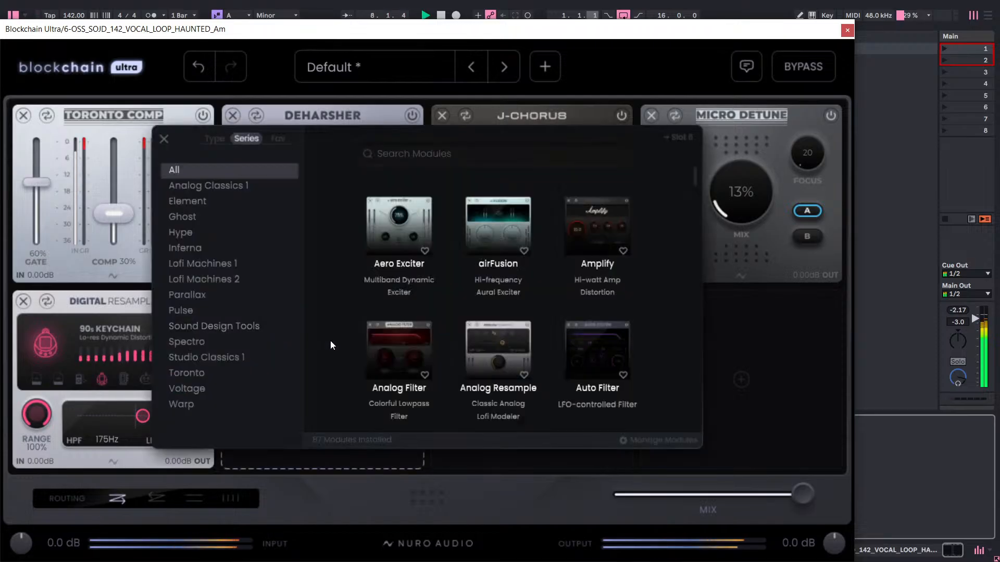
left_click(226, 343)
left_click(229, 327)
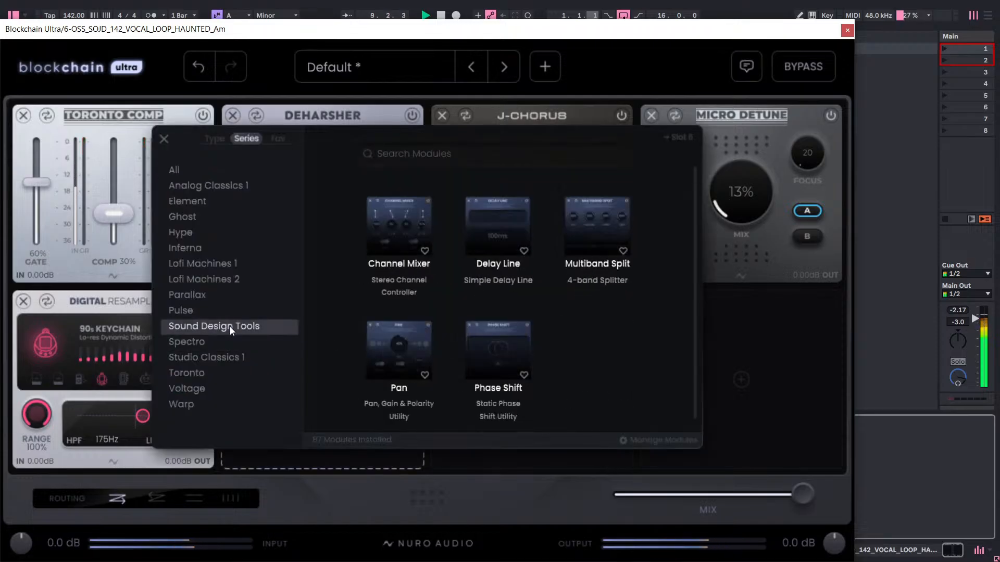
left_click(223, 311)
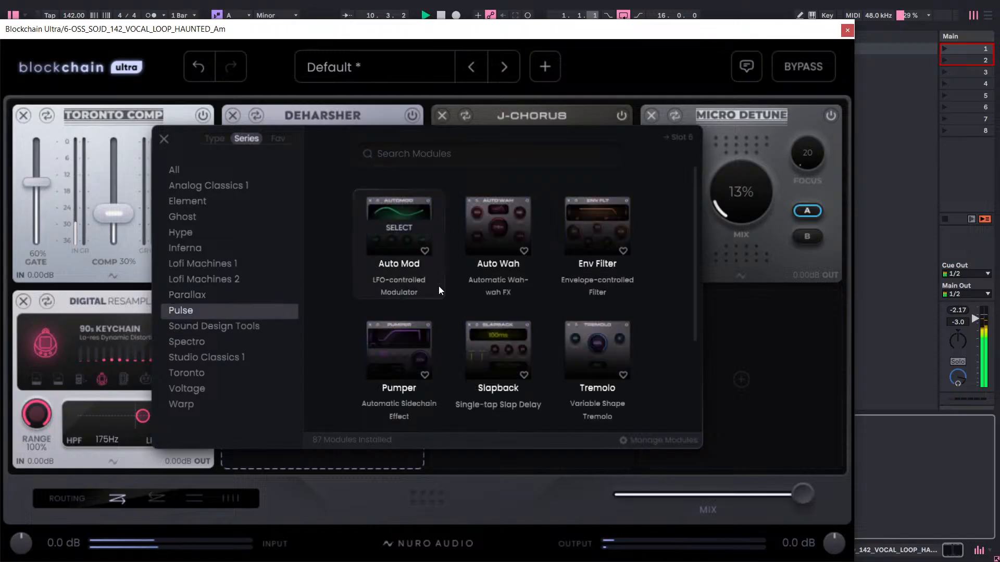
scroll(440, 297, "down", 3)
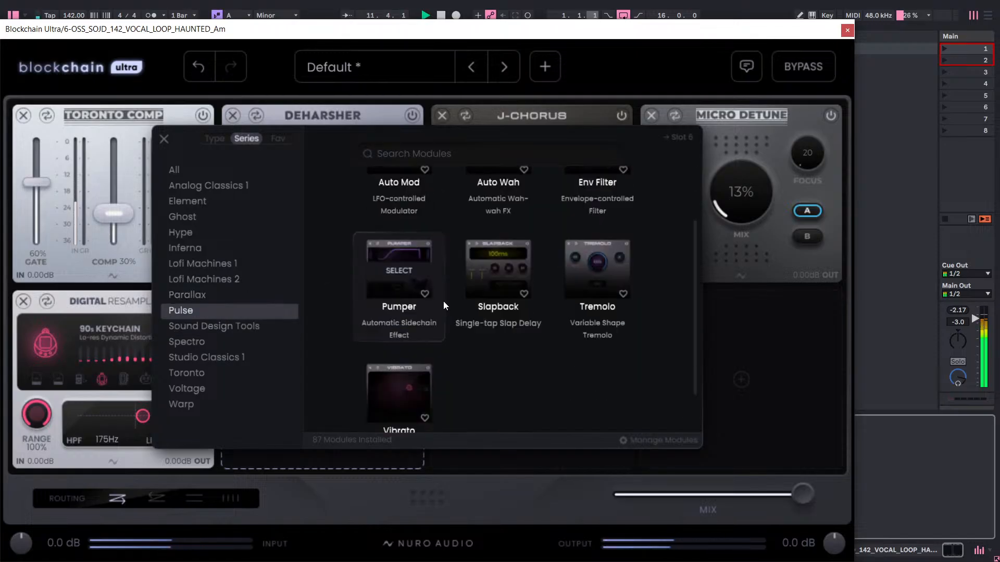
scroll(443, 301, "down", 2)
scroll(443, 301, "up", 4)
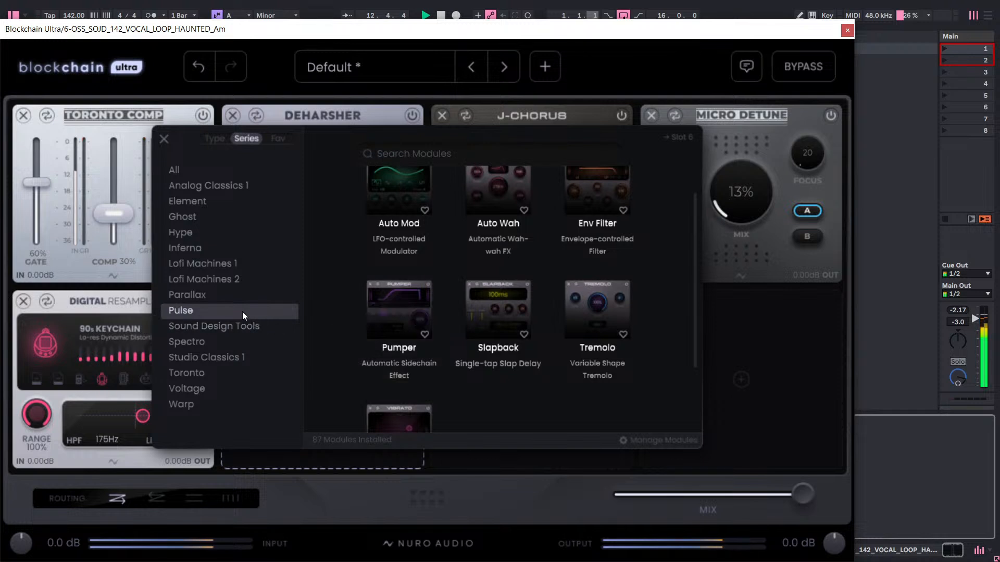
left_click(229, 300)
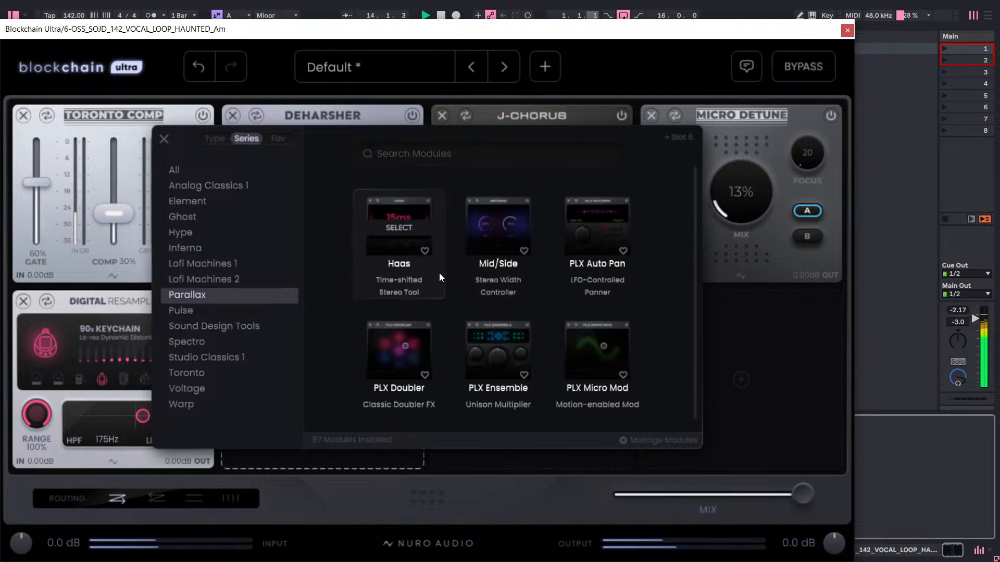
left_click(407, 348)
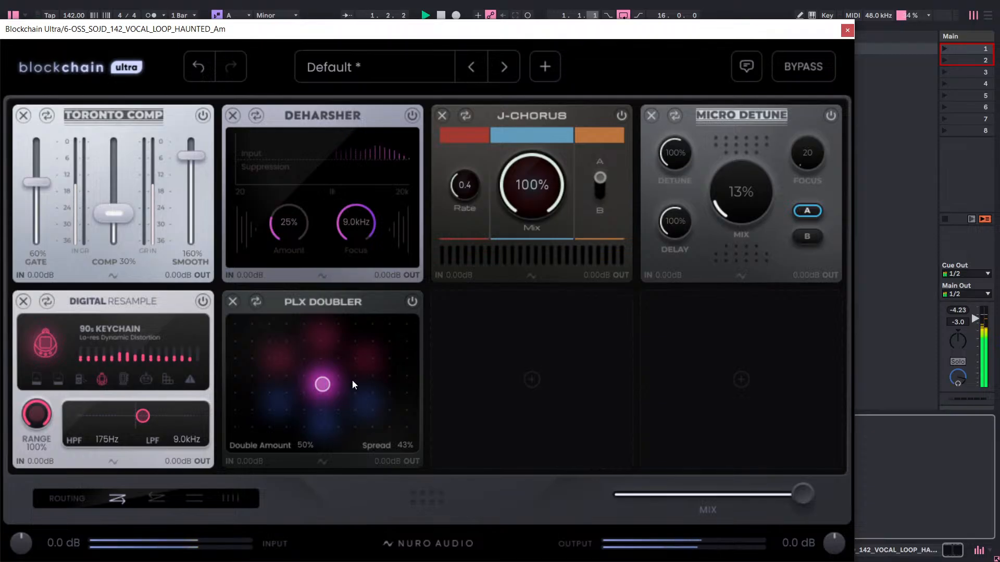
left_click_drag(323, 384, 432, 303)
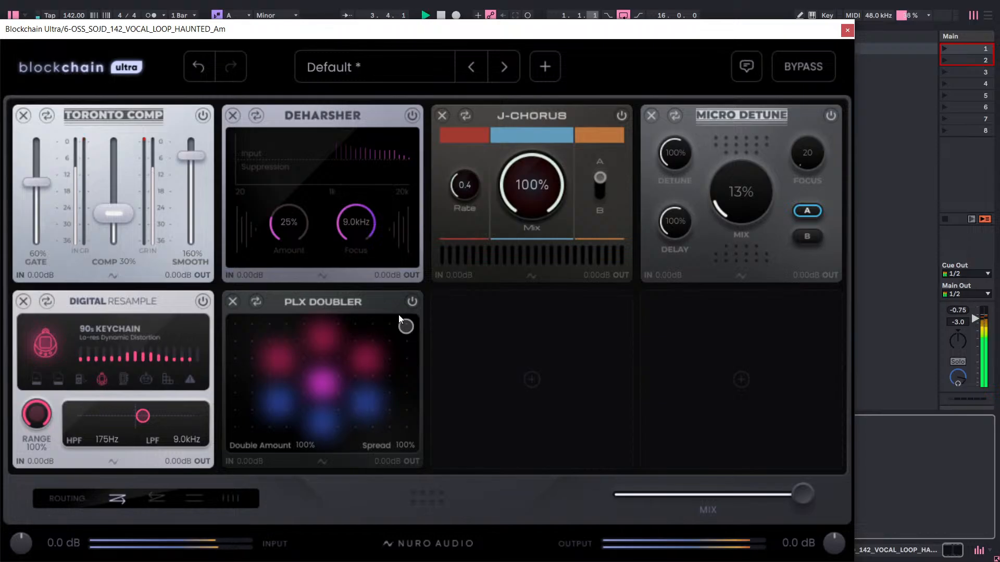
Browse the lofi series and the full module list, and add an Auto Mod module to the empty seventh slot.
left_click(461, 327)
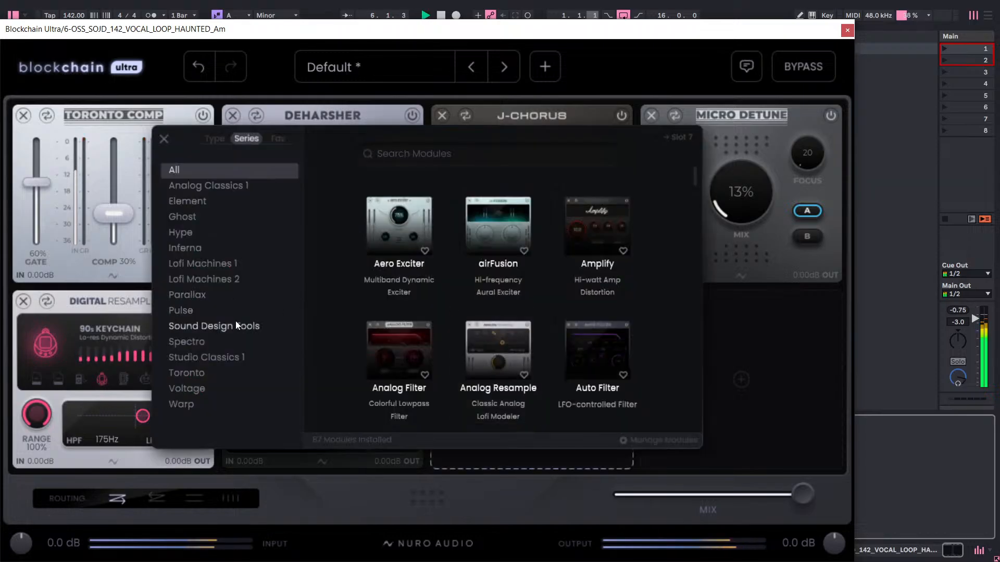
left_click(208, 266)
left_click(211, 281)
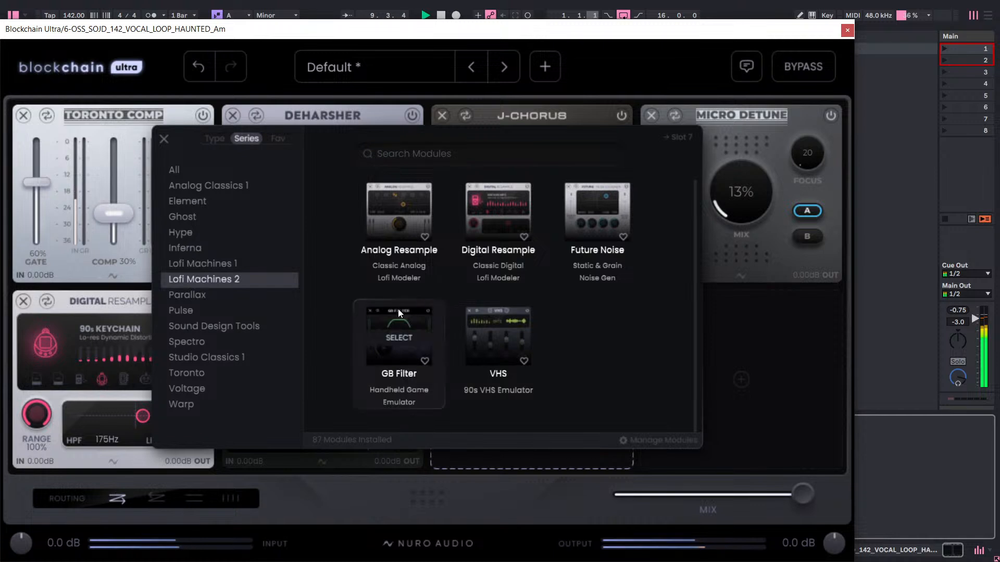
left_click(237, 264)
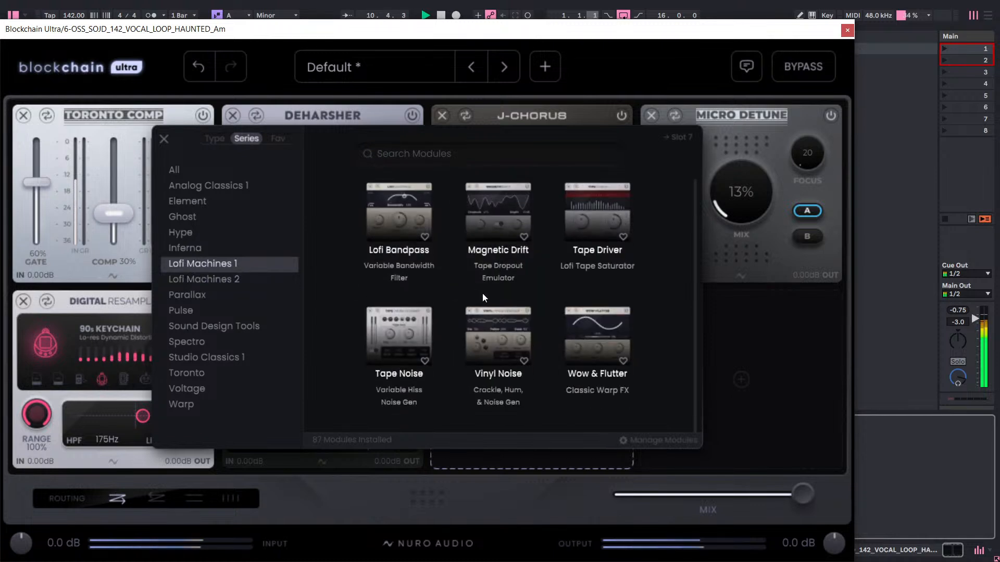
left_click(246, 283)
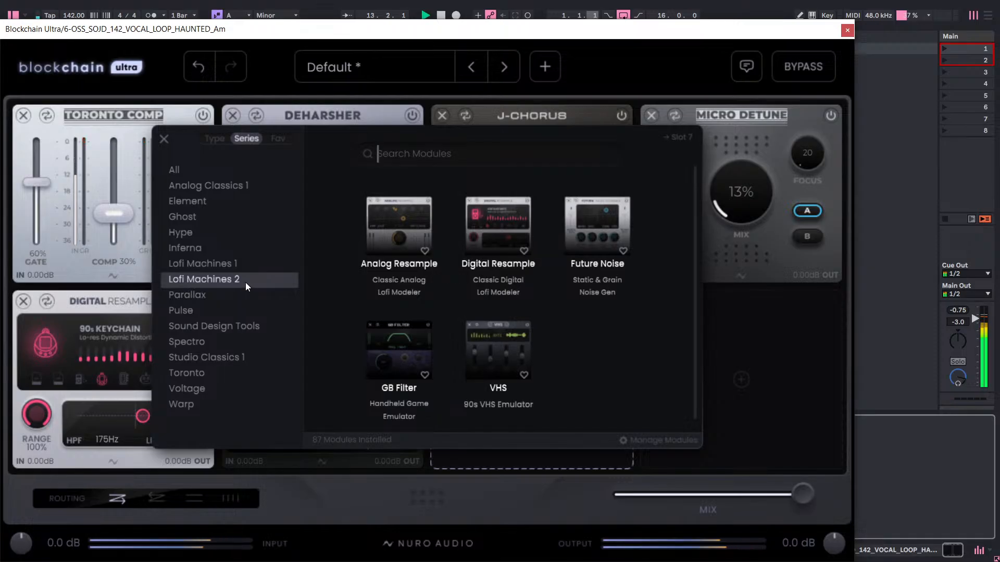
left_click(218, 138)
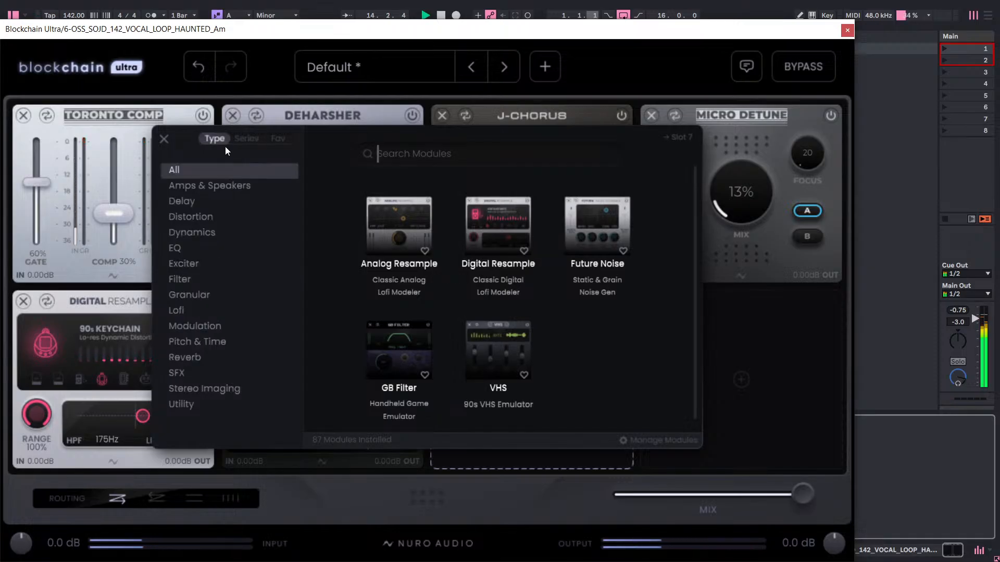
scroll(489, 292, "down", 4)
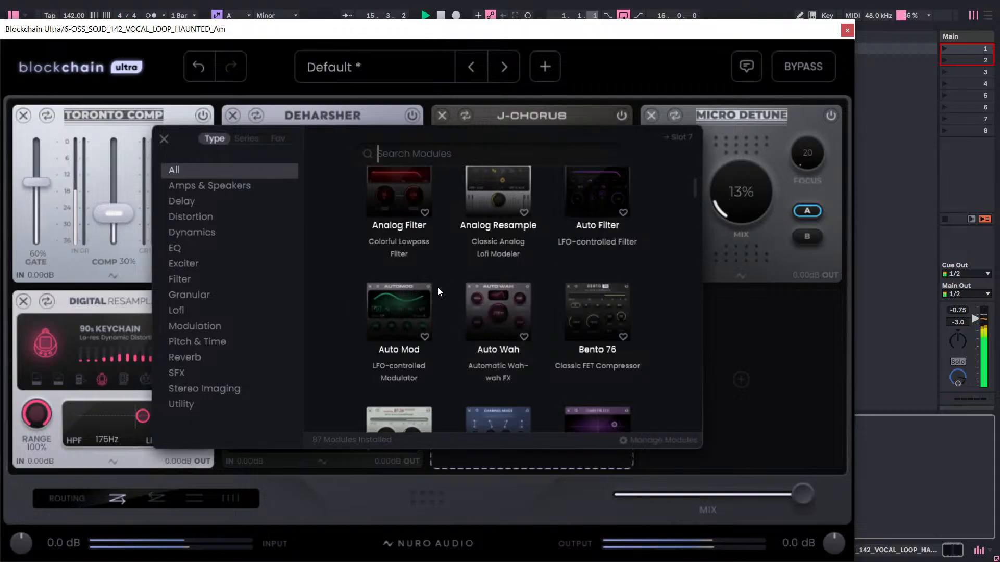
left_click(410, 298)
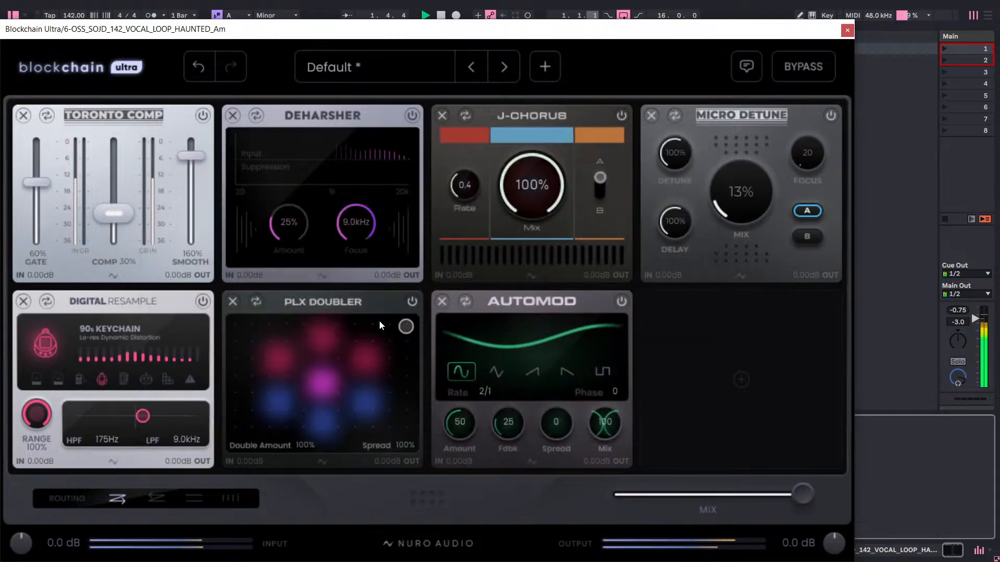
Lower the PLX Doubler's Spread to 84% and its Double Amount to 80% and finally to 60%.
mouse_move(406, 326)
left_mouse_down()
mouse_move(363, 358)
mouse_move(421, 327)
left_mouse_up()
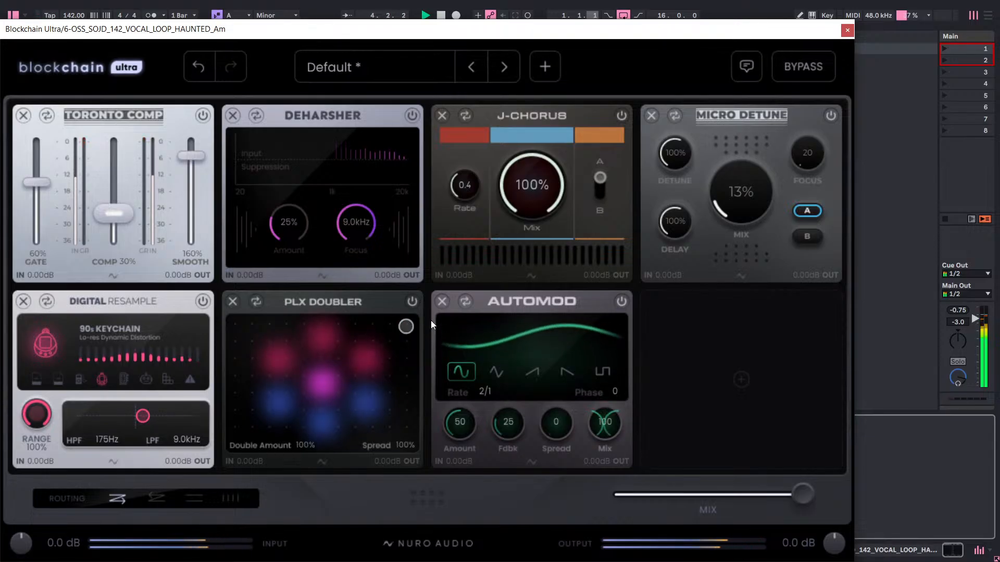
mouse_move(307, 443)
left_mouse_down()
mouse_move(296, 458)
mouse_move(320, 443)
left_mouse_up()
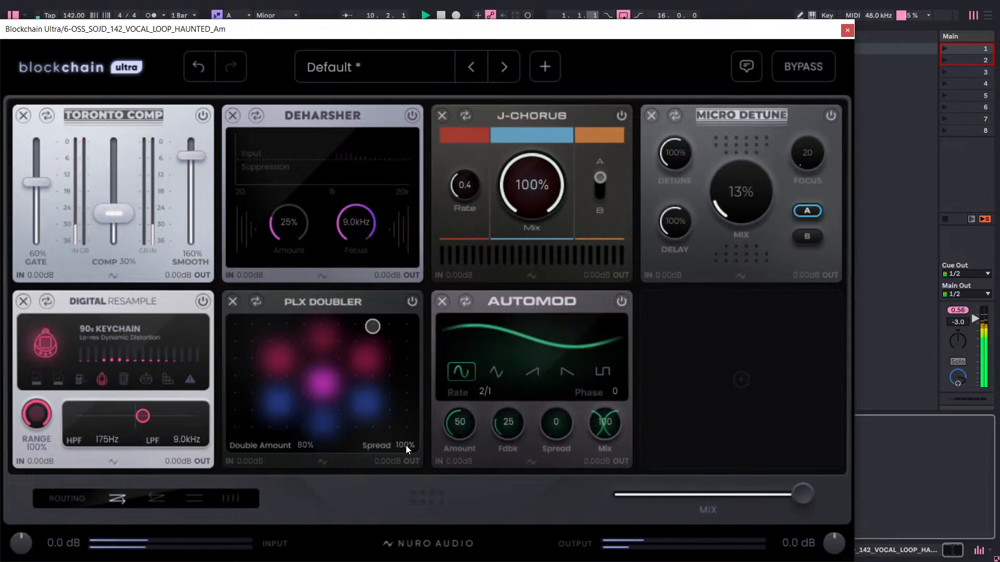
left_click_drag(405, 445, 394, 488)
left_click_drag(412, 446, 412, 449)
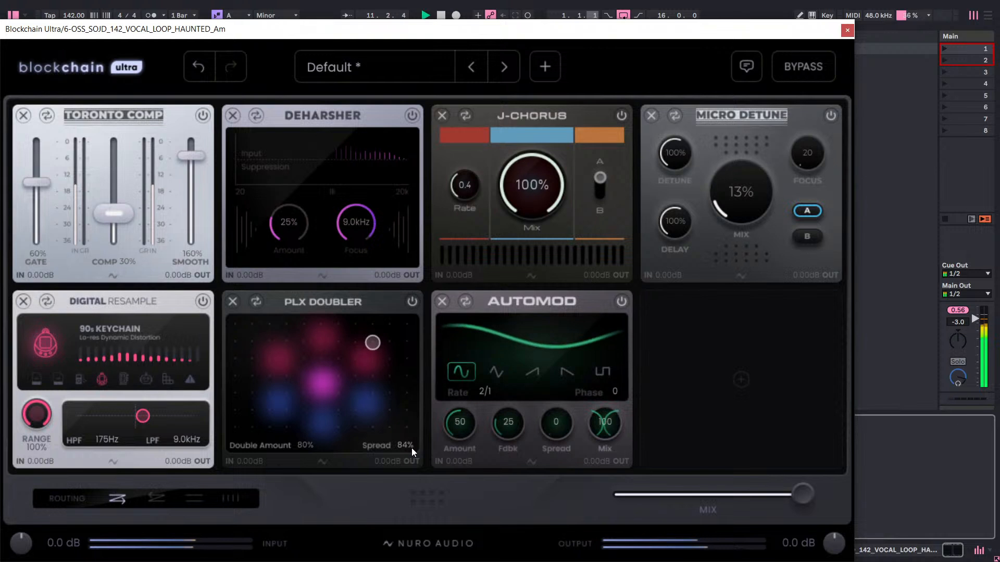
left_click_drag(305, 445, 305, 451)
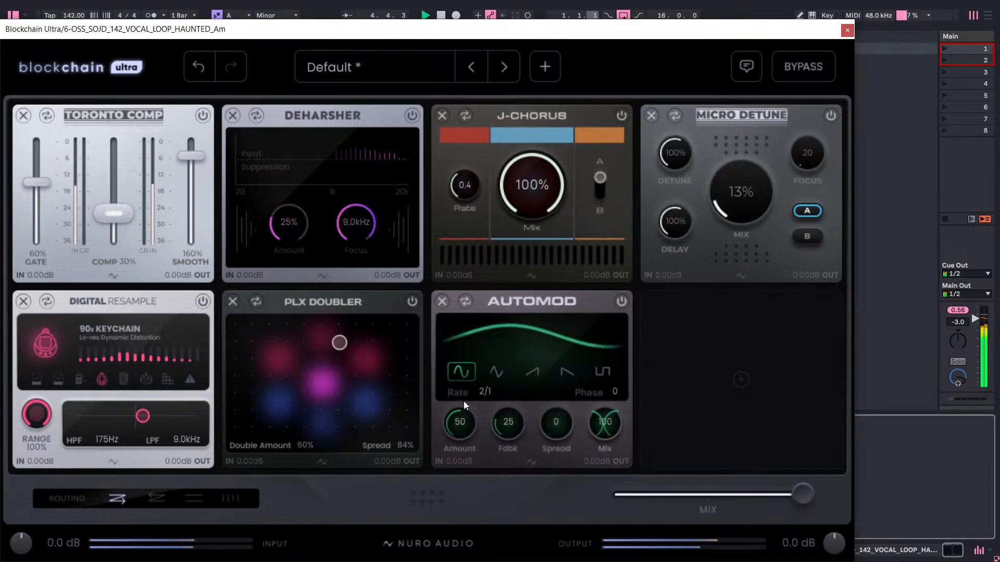
Set the Automod's Rate to 1/1 and try its Amount at 100 before returning it to 50.
left_click_drag(486, 392, 489, 411)
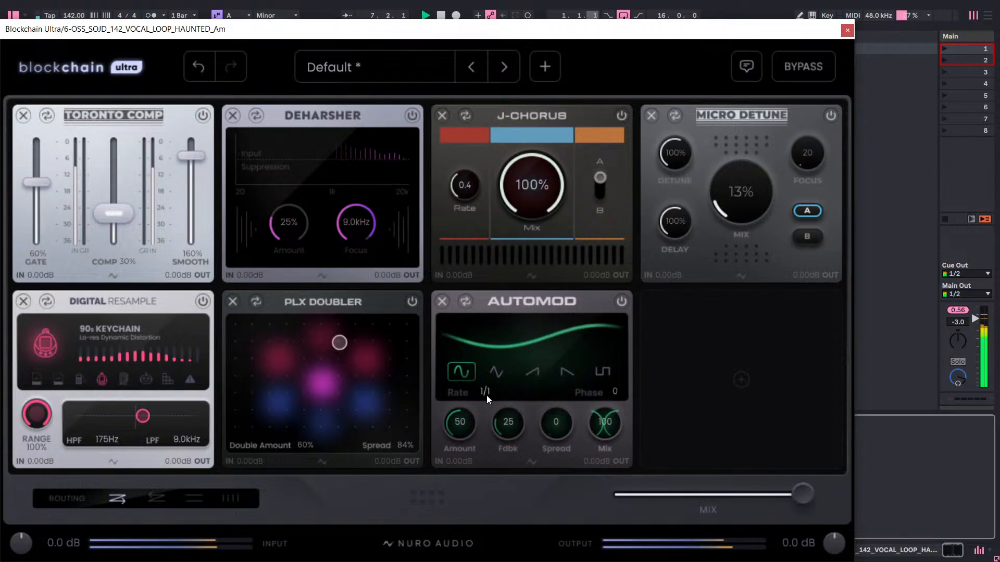
left_click_drag(451, 430, 495, 314)
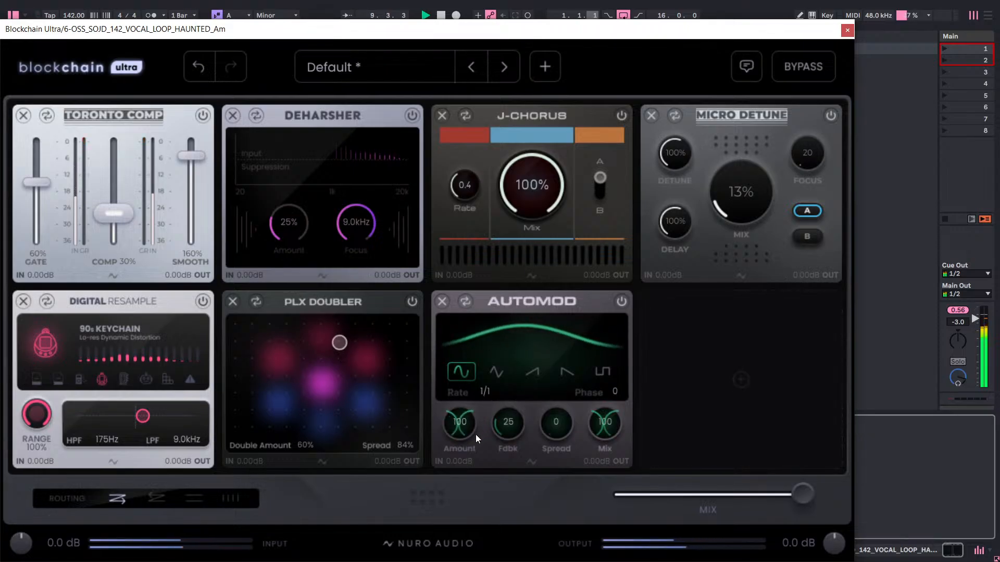
mouse_move(458, 428)
left_mouse_down()
mouse_move(443, 489)
mouse_move(459, 433)
mouse_move(447, 472)
mouse_move(442, 457)
mouse_move(463, 431)
left_mouse_up()
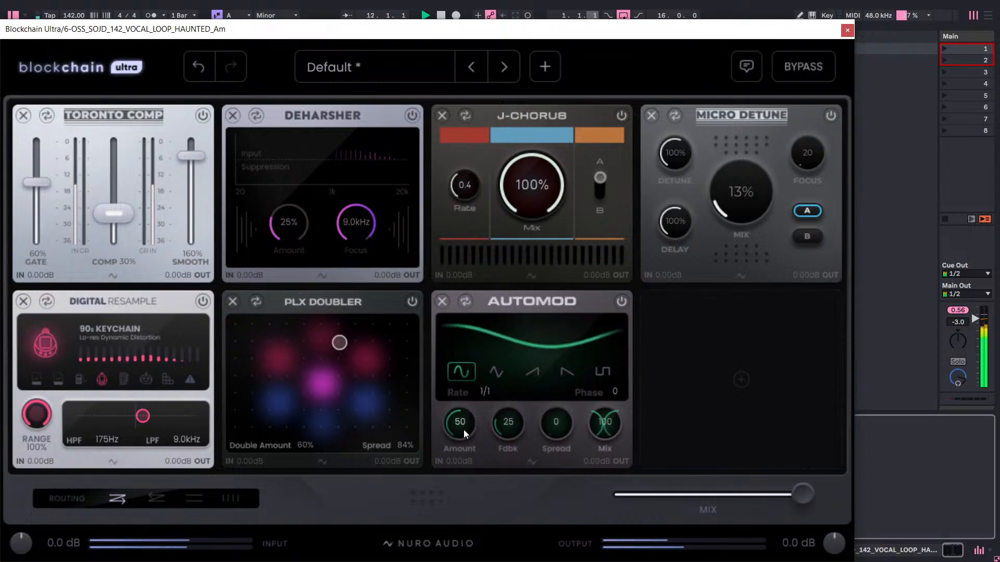
Try the Automod's Rate at 4/1 and 3/1 before settling on 2/1.
left_click_drag(487, 395, 514, 324)
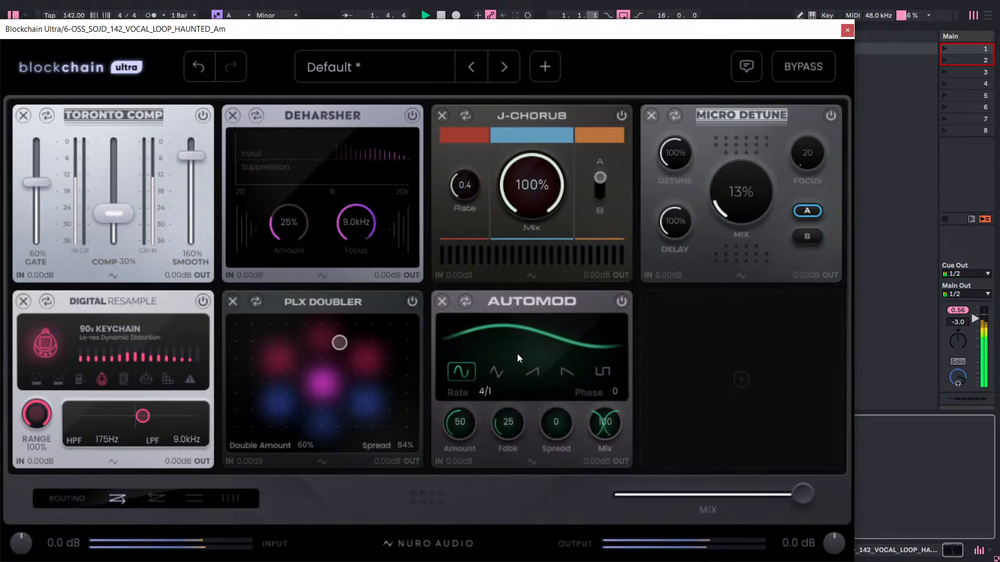
left_click_drag(517, 354, 518, 371)
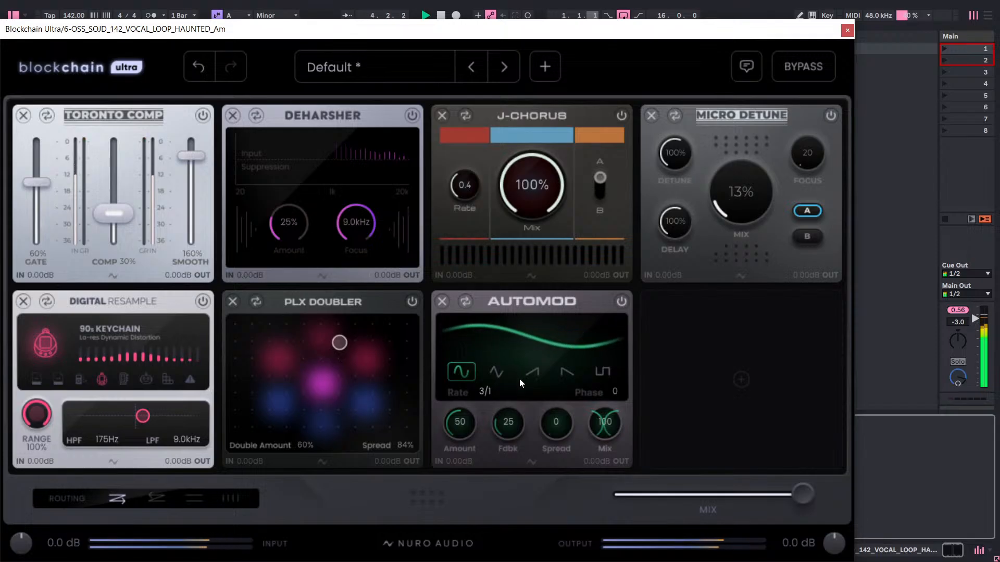
left_click_drag(520, 391, 520, 409)
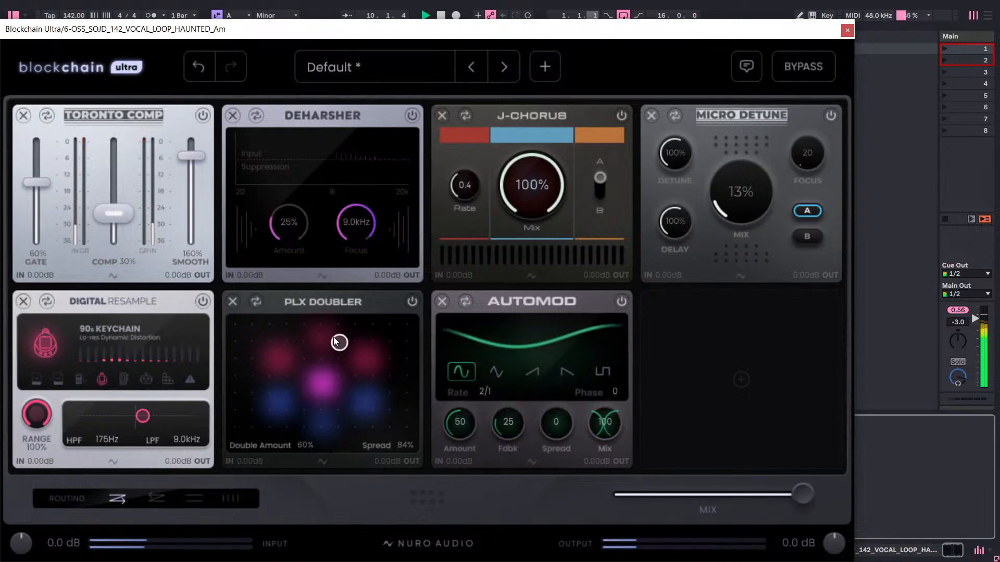
Set the PLX Doubler's Double Amount and Spread to 62% and bypass the module.
left_click_drag(339, 344, 342, 365)
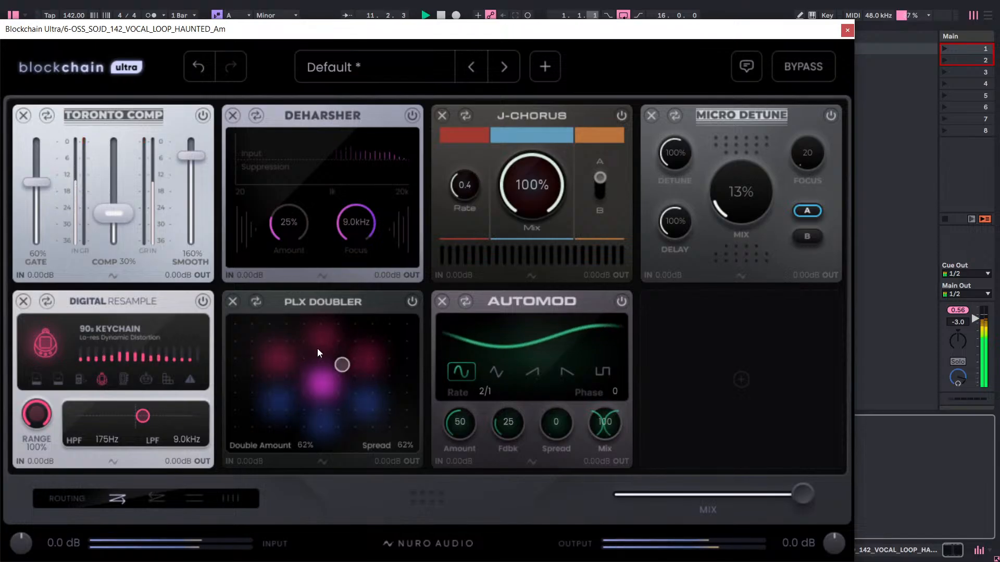
left_click(411, 302)
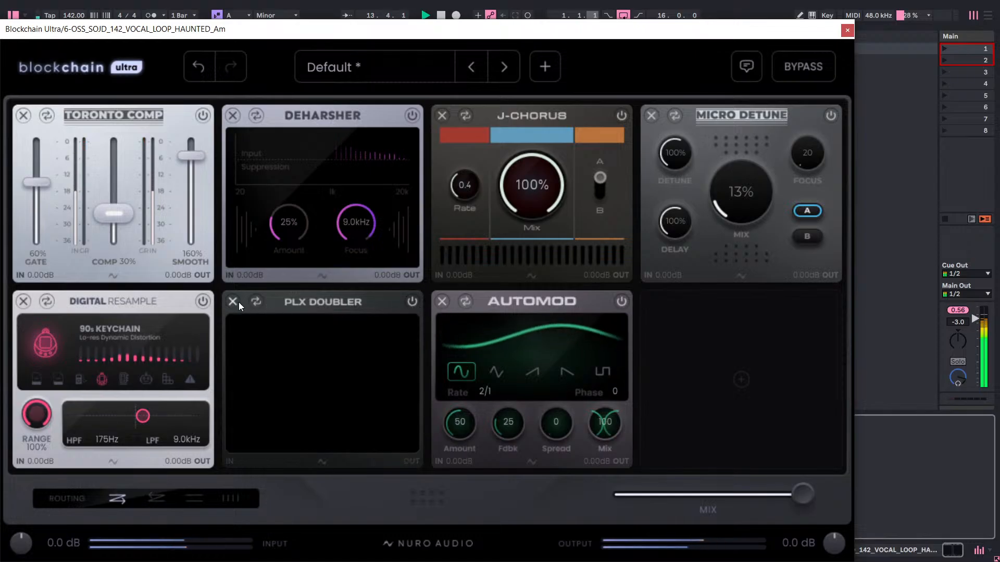
Try the triangle waveform on the Automod before returning to the sine wave.
left_click(492, 366)
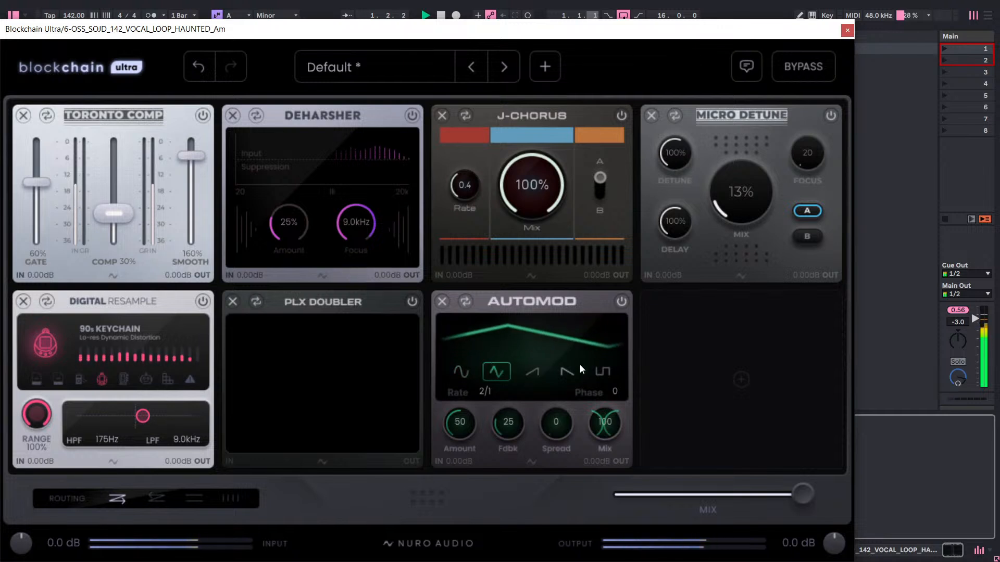
left_click(461, 371)
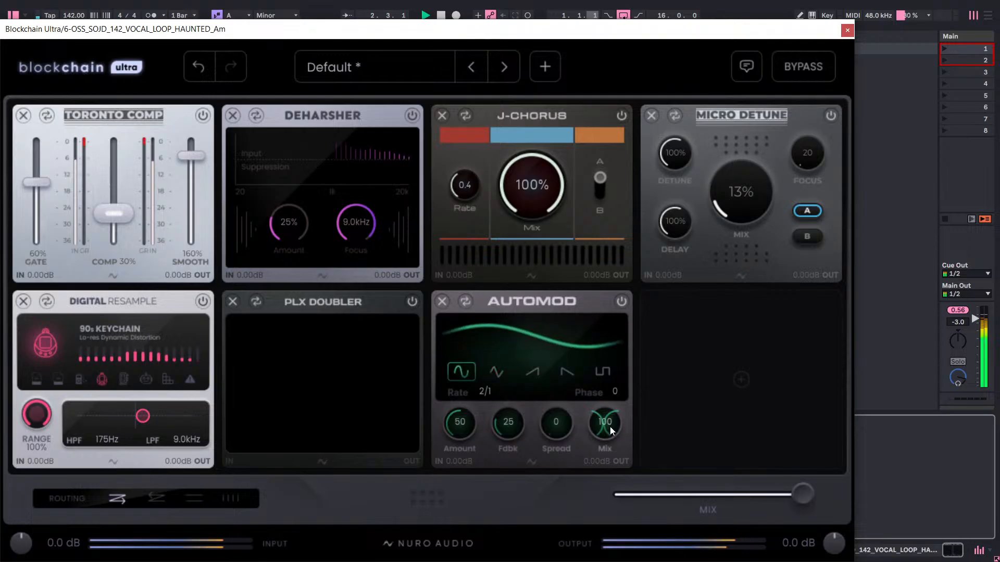
Try the Automod's Mix at 80, 58 and 50 before returning it to 100.
left_click_drag(611, 426, 597, 492)
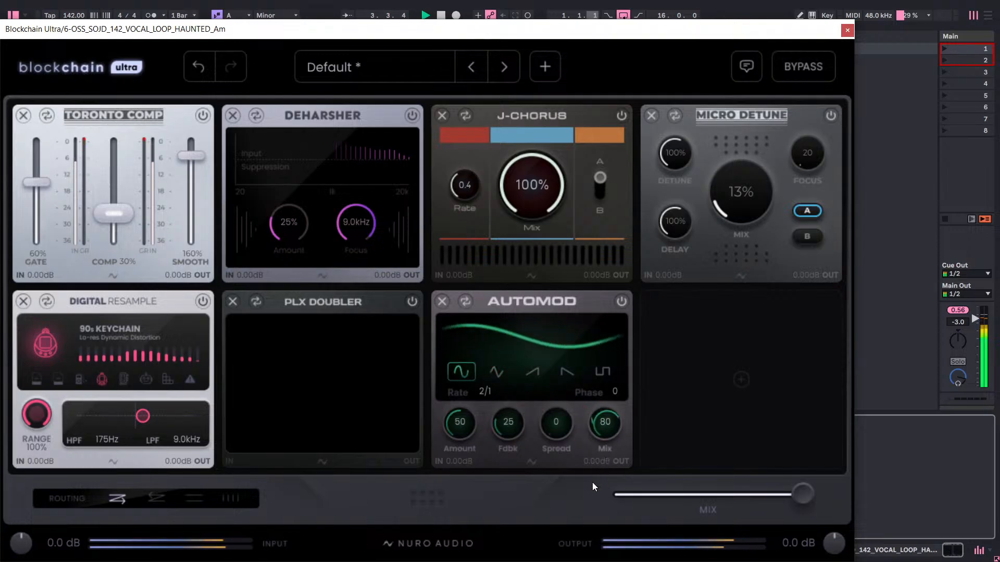
left_click_drag(611, 426, 597, 460)
left_click_drag(609, 426, 592, 459)
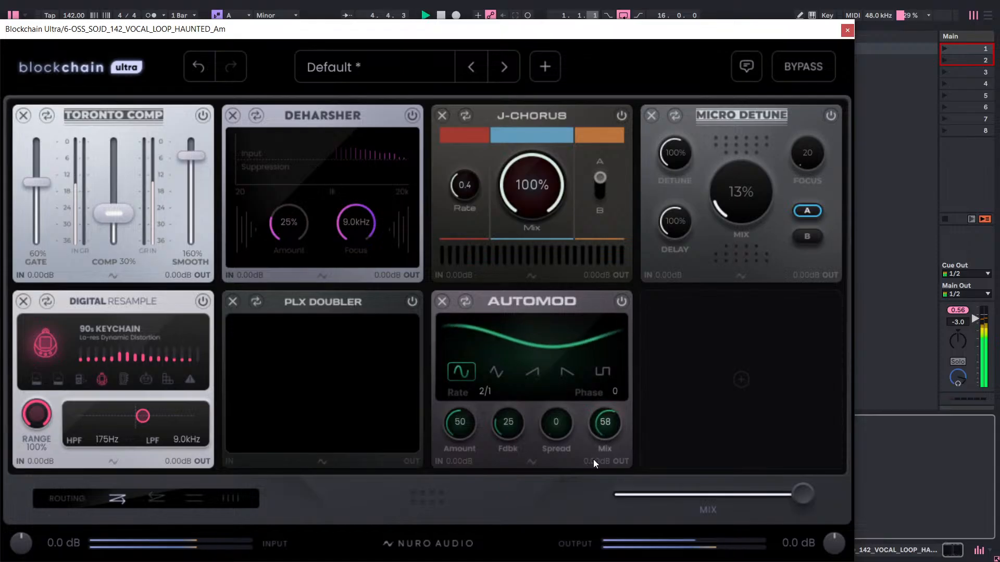
left_click_drag(608, 426, 602, 442)
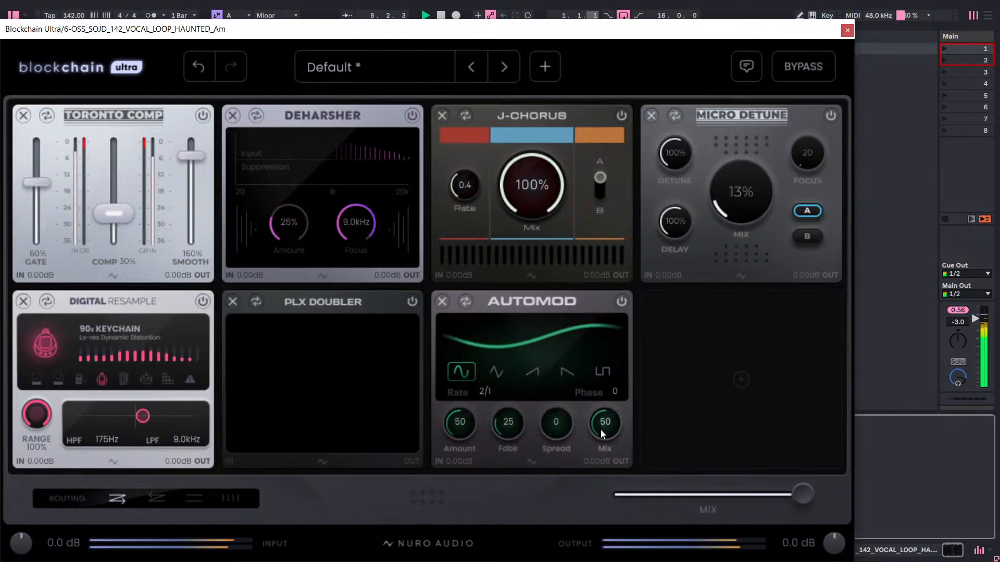
left_click_drag(601, 426, 656, 315)
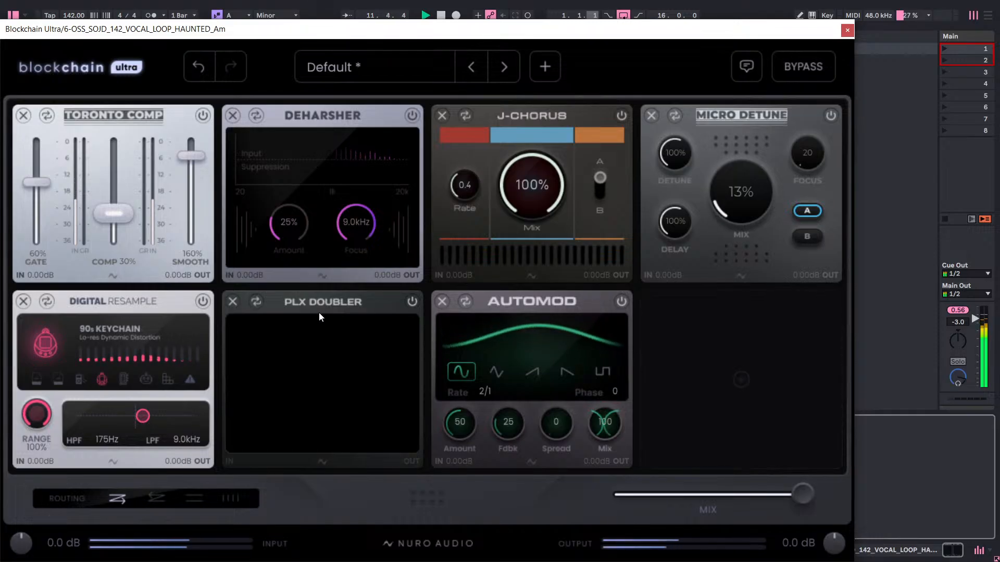
Re-enable the PLX Doubler and set its Double Amount and Spread to 100%.
left_click(411, 303)
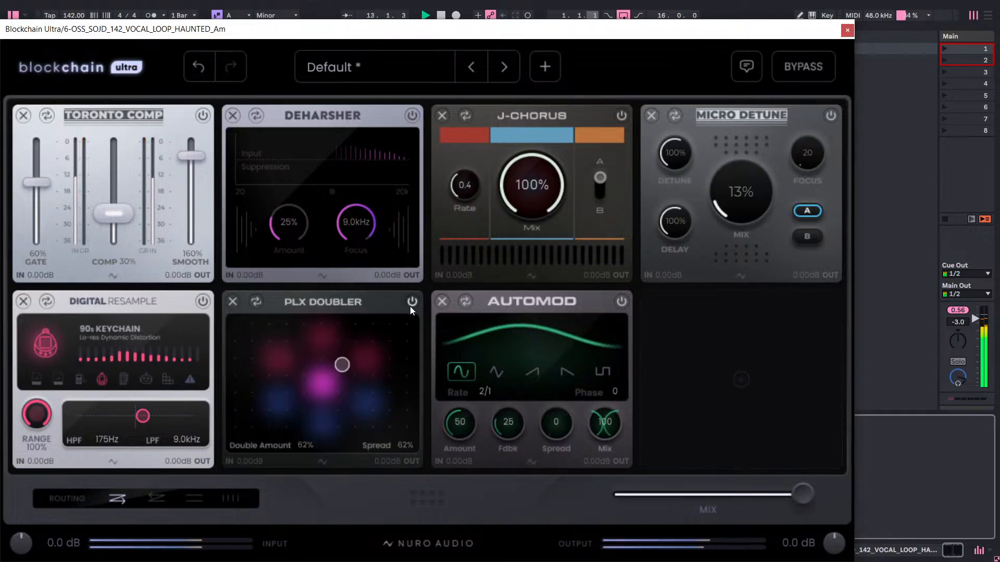
left_click_drag(342, 364, 435, 320)
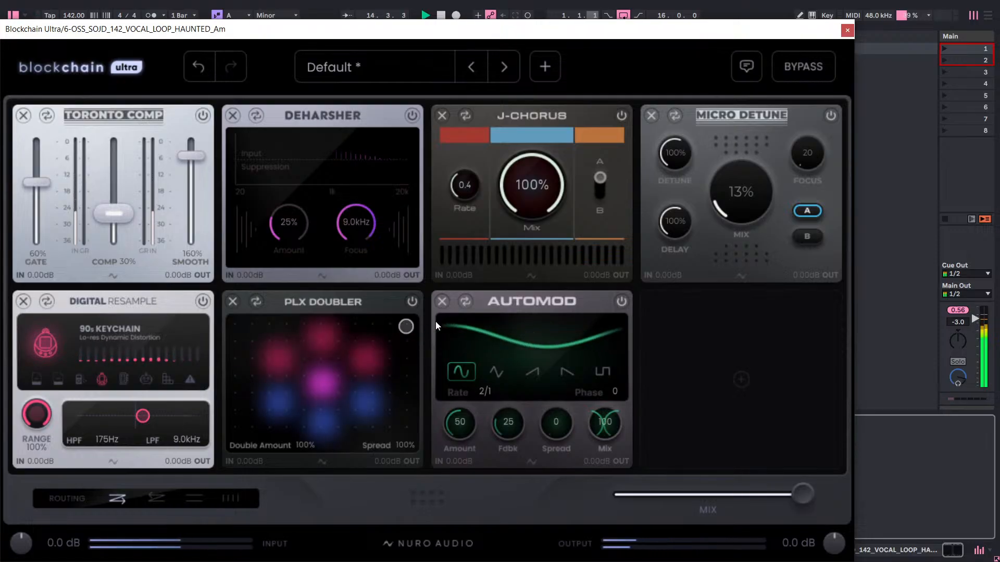
Replace the PLX Doubler with PLX Auto Pan from the Parallax series and set its Amount to 28% and Phase to 108.
left_click(255, 305)
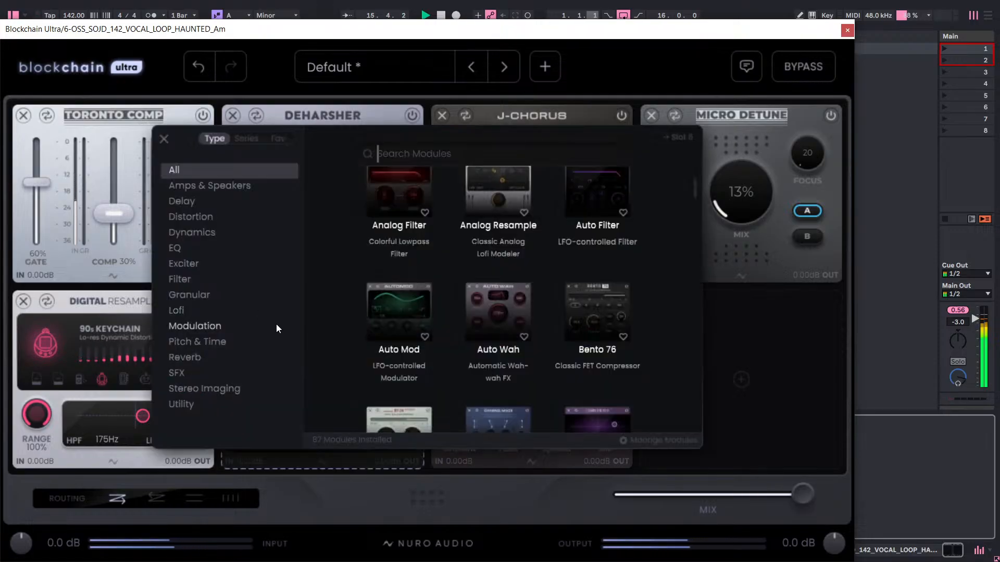
left_click(240, 139)
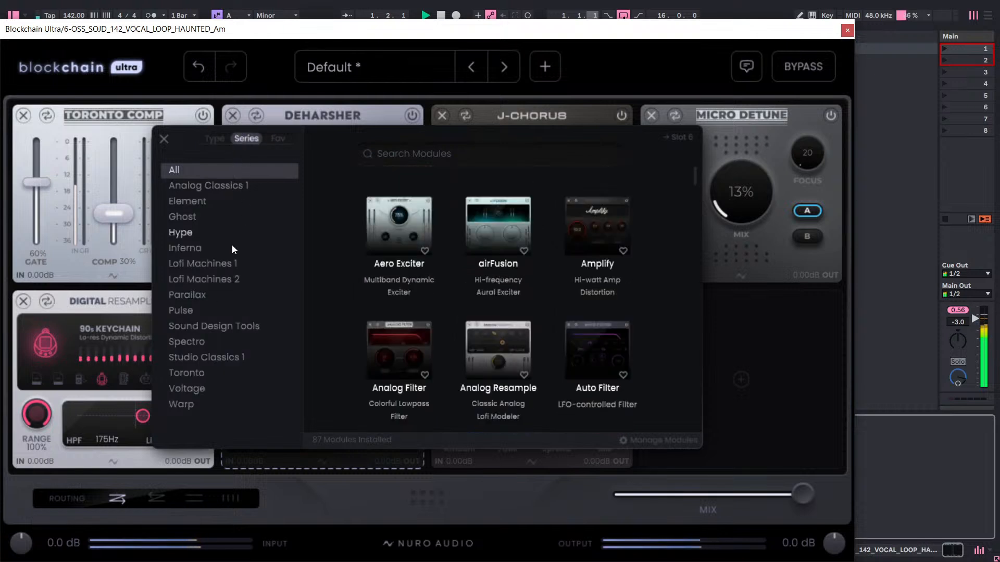
left_click(204, 300)
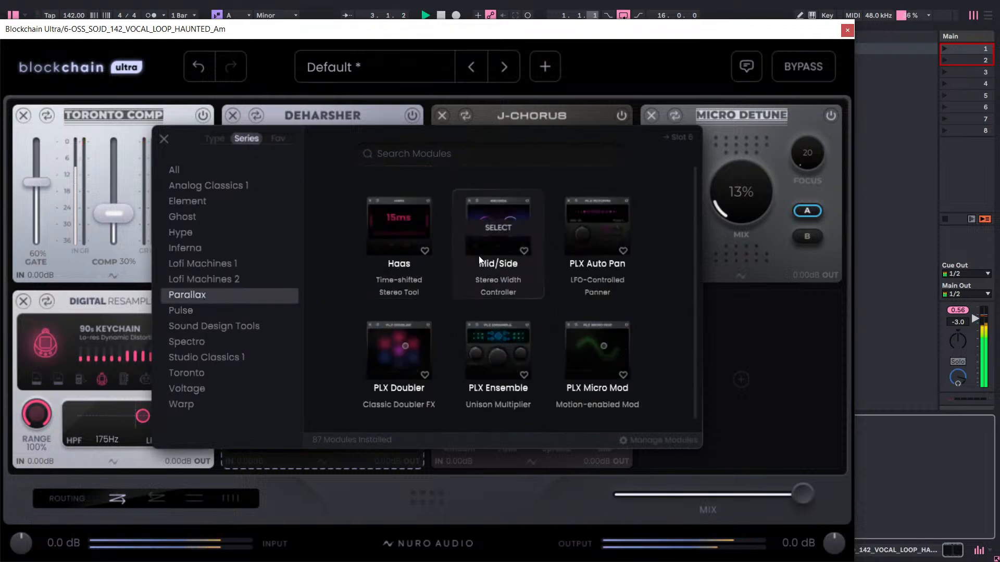
left_click(569, 221)
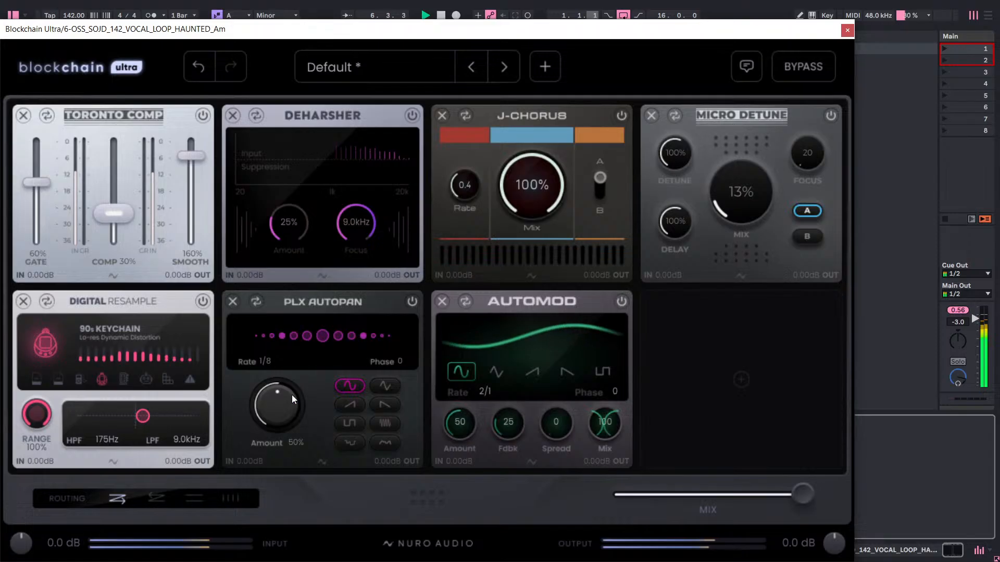
mouse_move(292, 394)
left_mouse_down()
mouse_move(281, 442)
mouse_move(292, 401)
mouse_move(295, 418)
mouse_move(301, 409)
left_mouse_up()
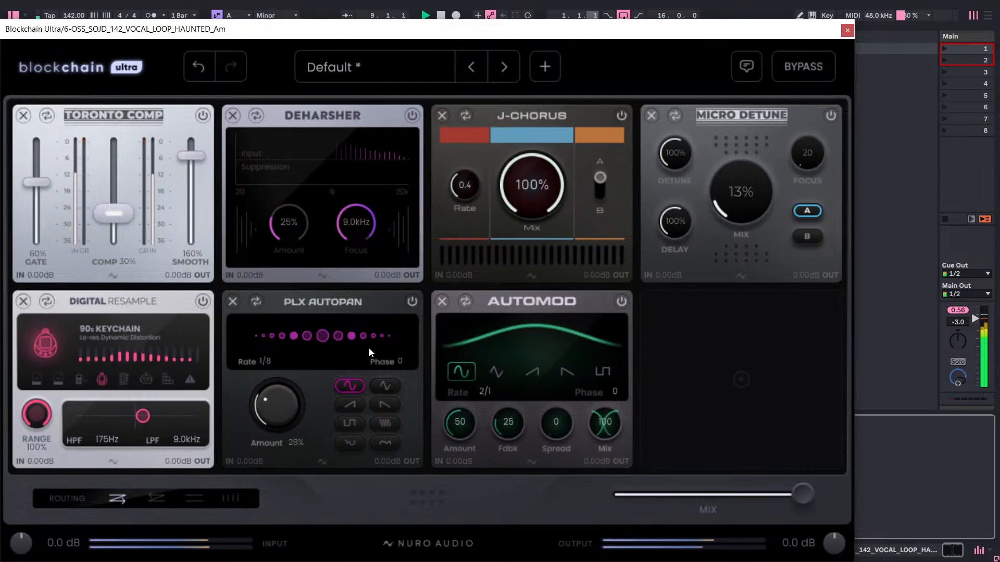
left_click_drag(380, 361, 441, 314)
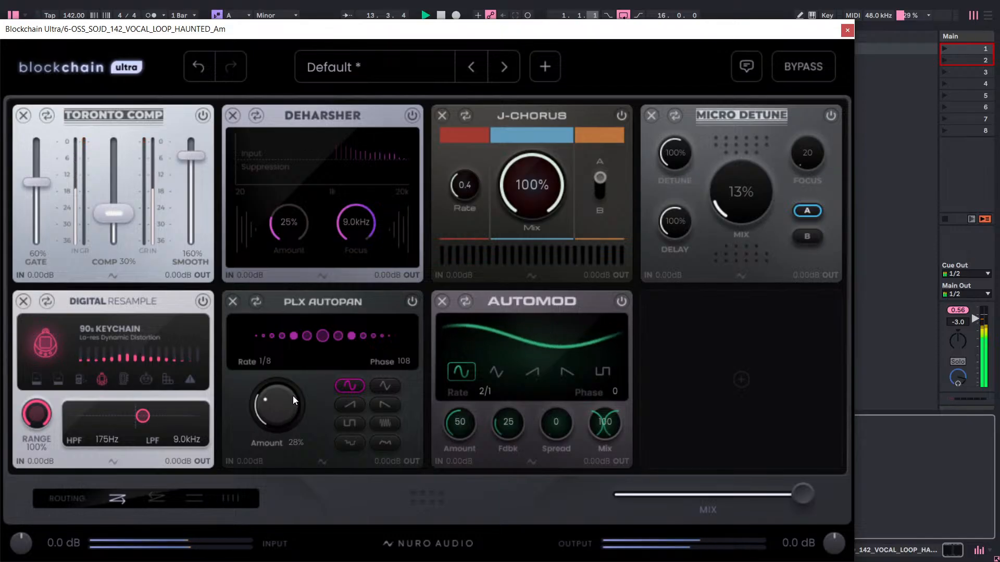
Remove the PLX Autopan and move the Automod into the empty sixth slot.
left_click(233, 305)
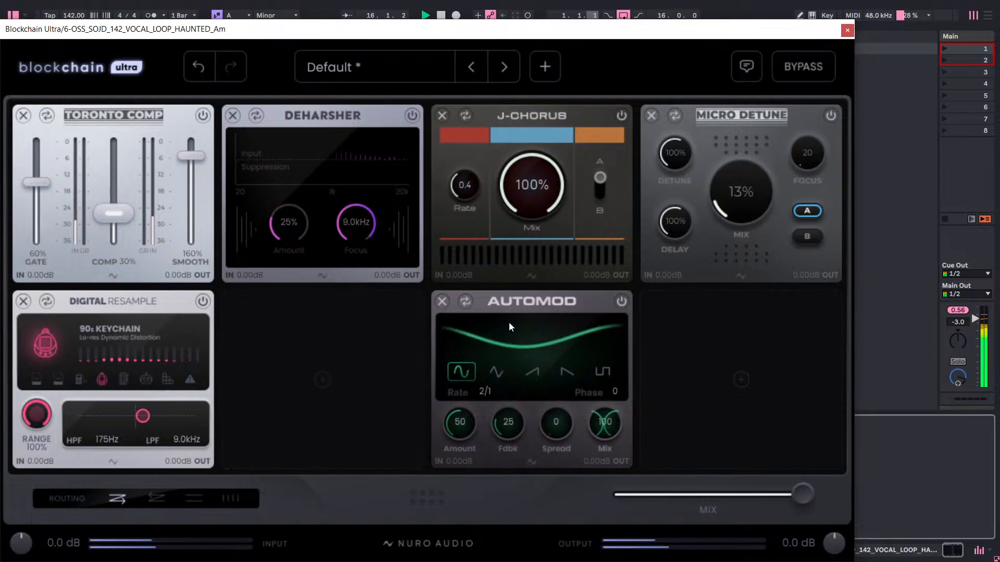
left_click_drag(517, 299, 313, 295)
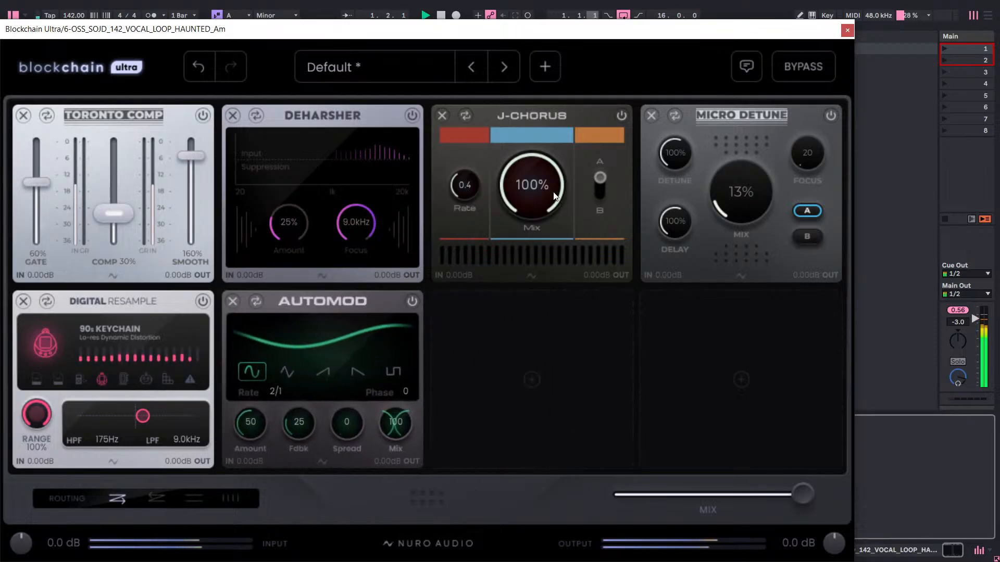
Close the Blockchain Ultra window, save the Live set and stop playback.
left_click(846, 30)
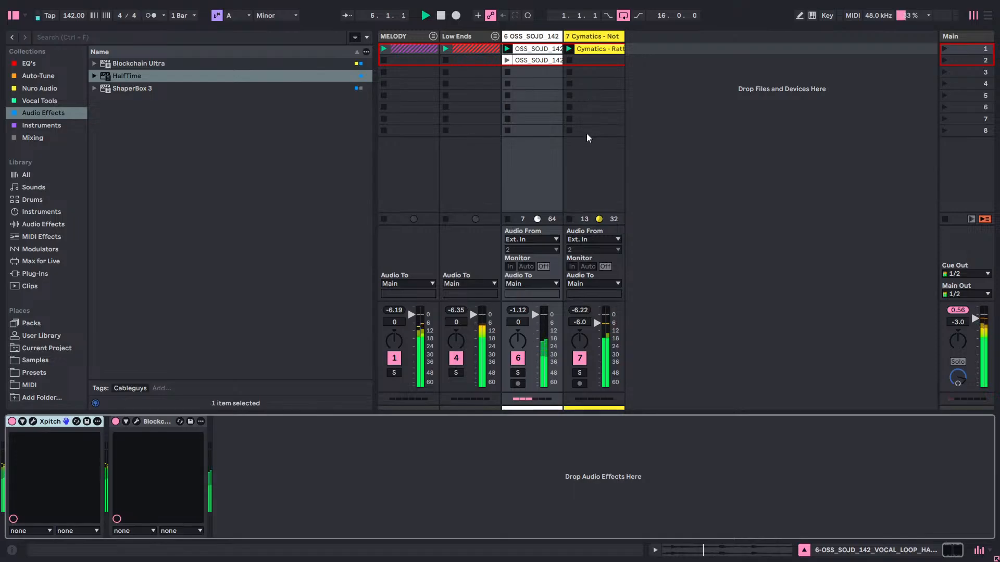
key("ctrl+s")
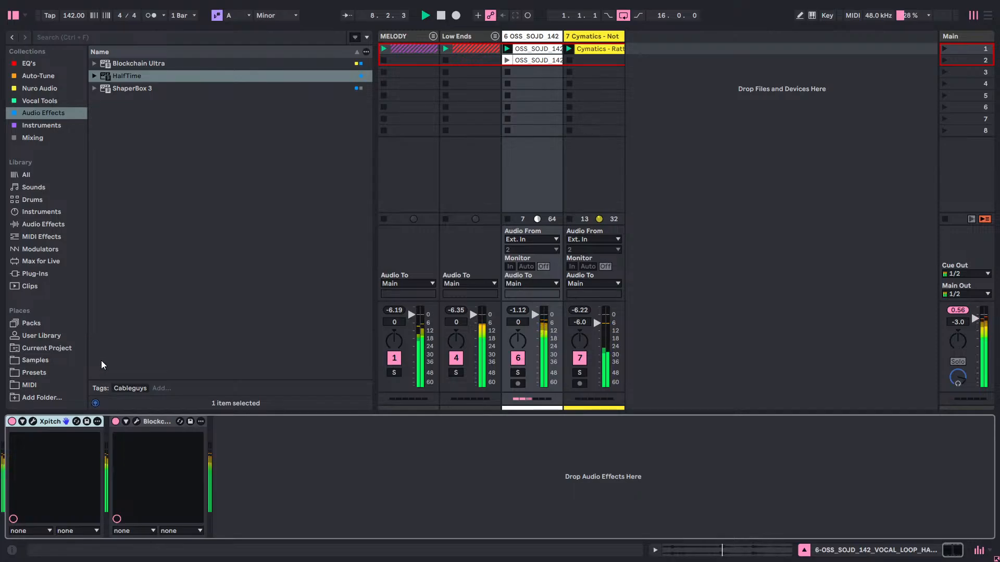
key("space")
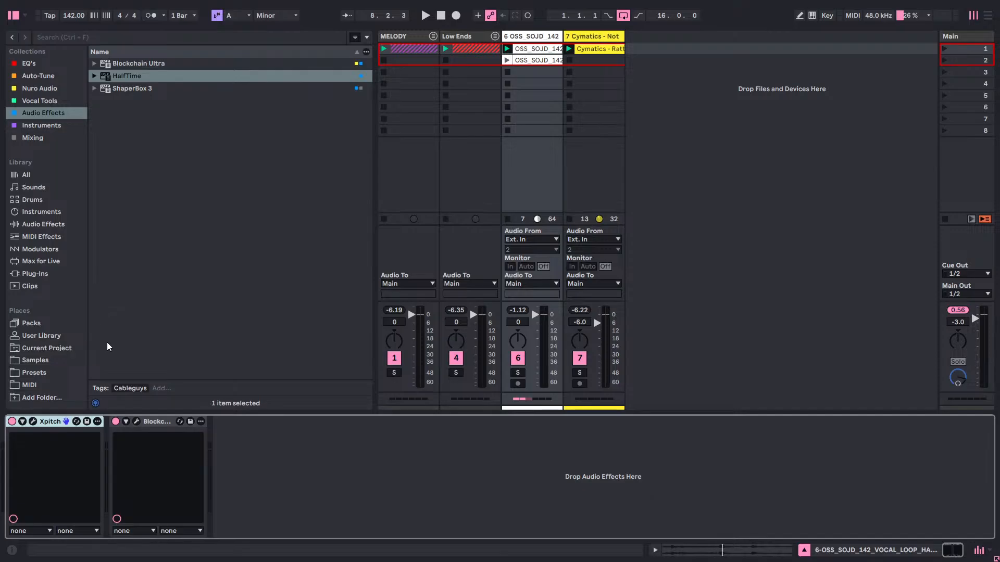
Unfold the MELODY and Low Ends group tracks and fold MELODY again.
left_click(433, 34)
left_click(435, 35)
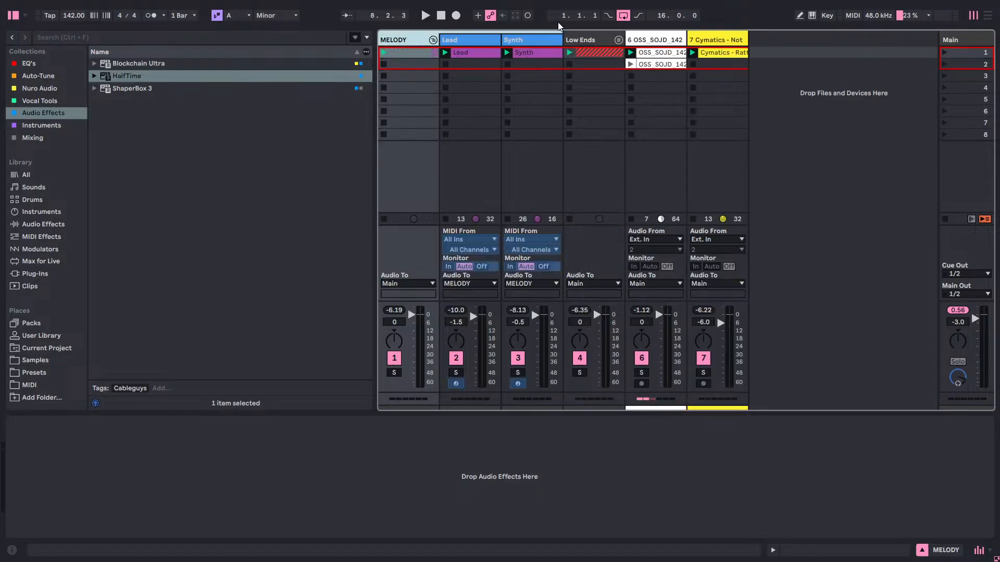
left_click(618, 39)
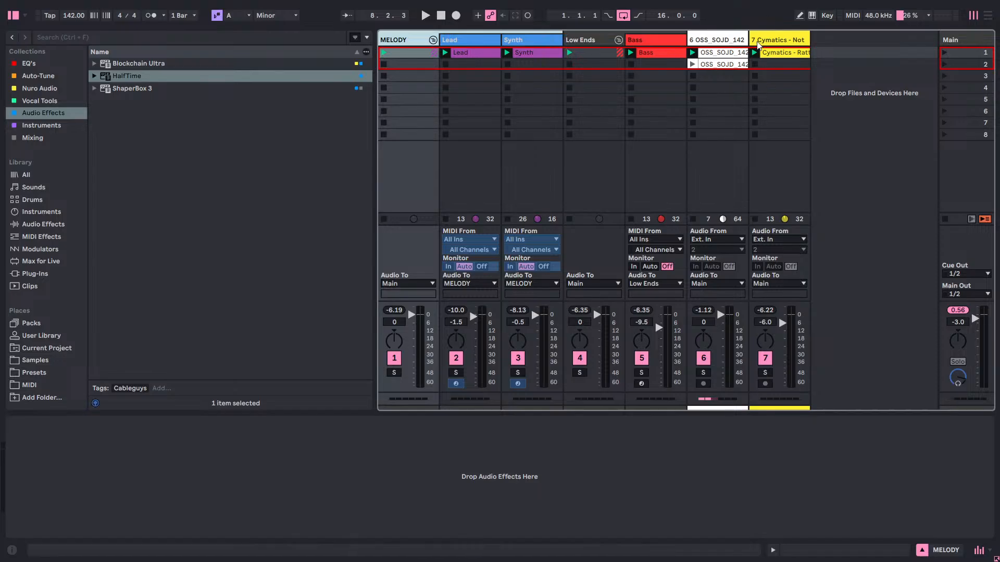
left_click(433, 40)
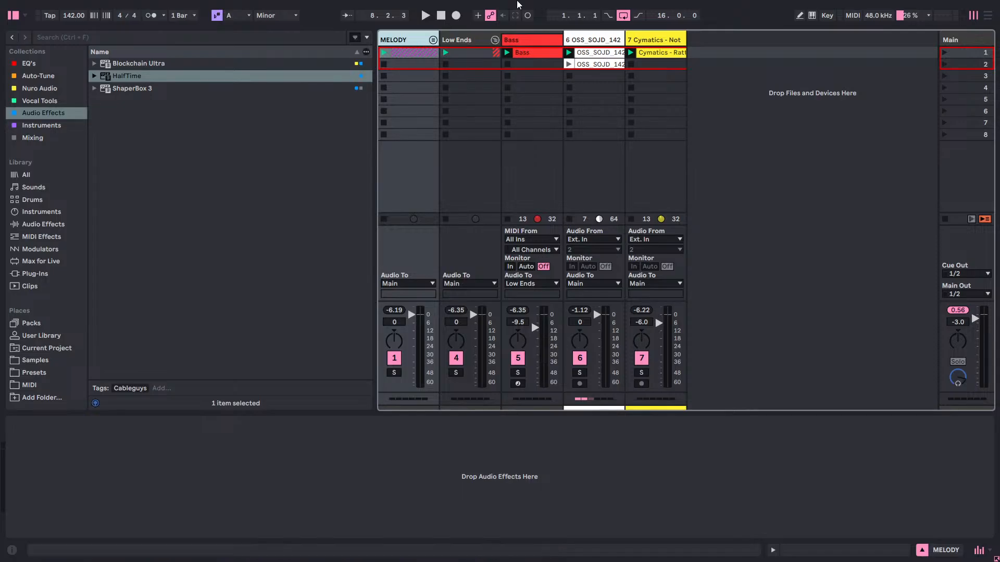
Switch to Chrome and open nuroaudio.com in a new tab.
key("super")
left_click(236, 550)
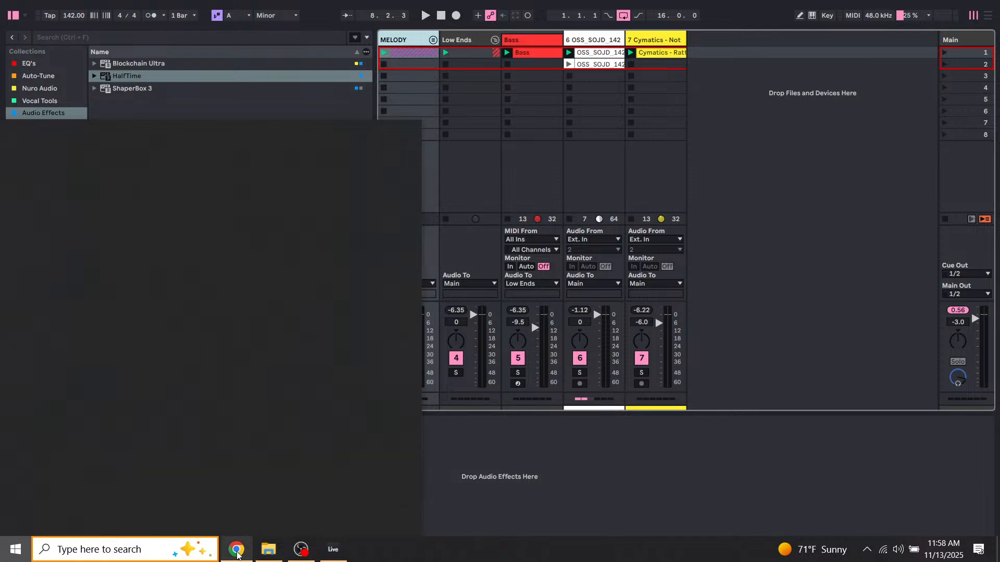
left_click(358, 13)
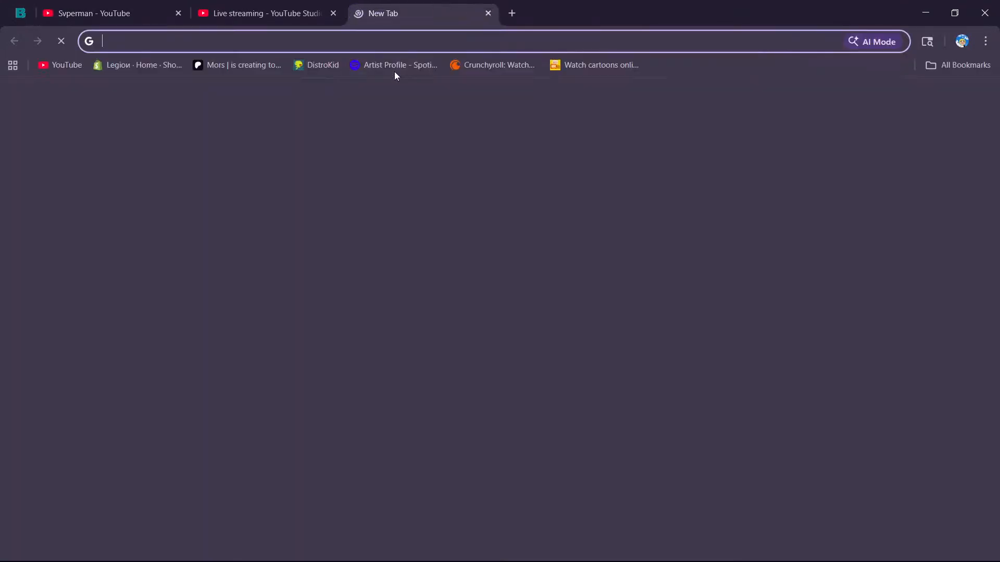
left_click(518, 44)
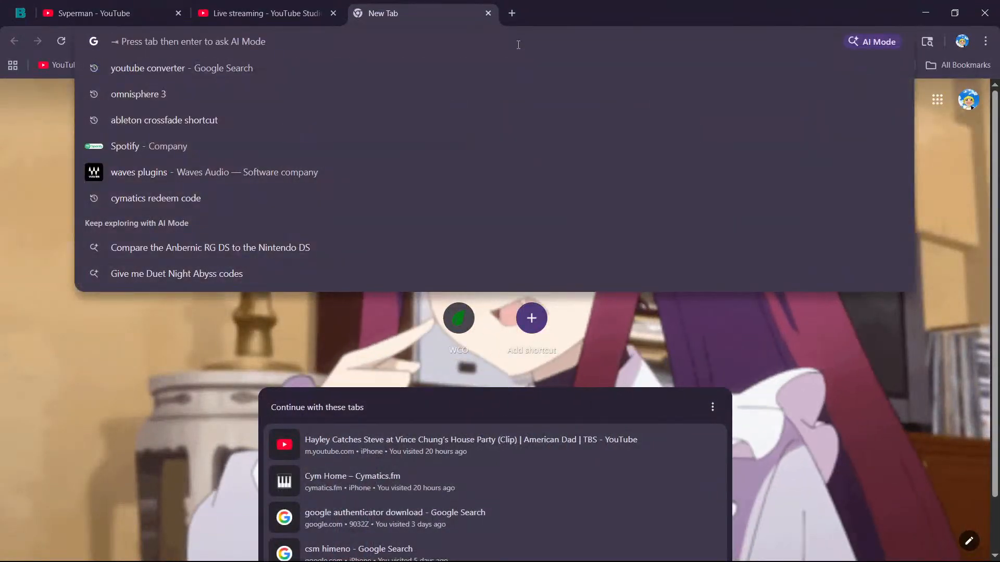
type("nuroaudio.com")
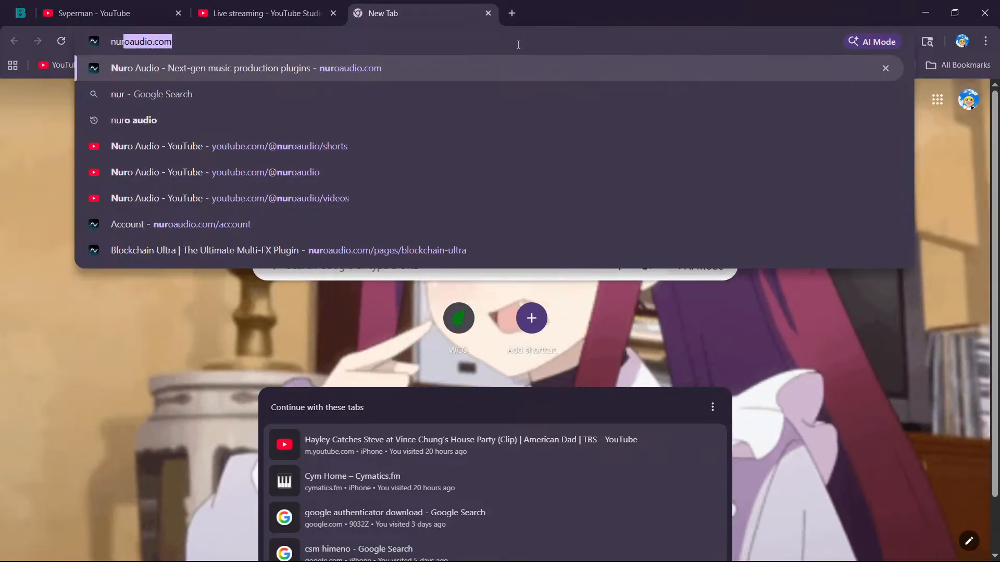
key("Return")
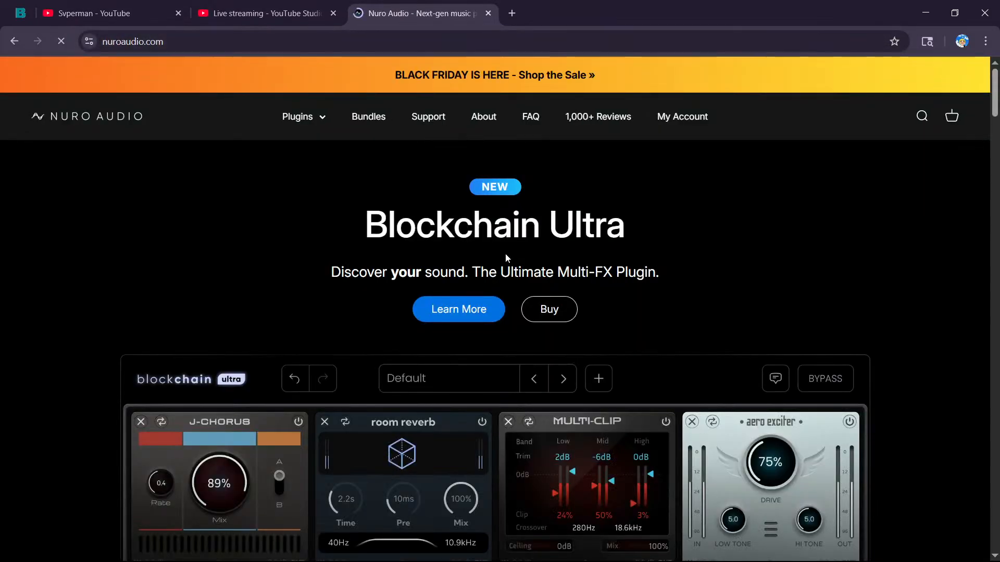
Look through the Nuro Audio homepage's plugin sections, from Blockchain Ultra through Xvox Pro and Supernova to Xrack Pro.
scroll(604, 324, "down", 3)
scroll(311, 304, "down", 2)
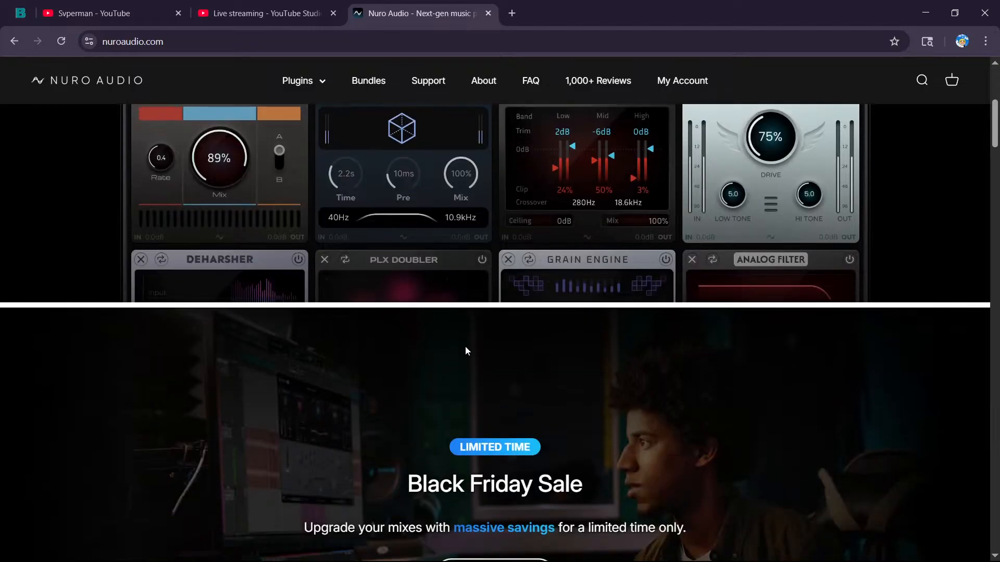
scroll(464, 346, "up", 2)
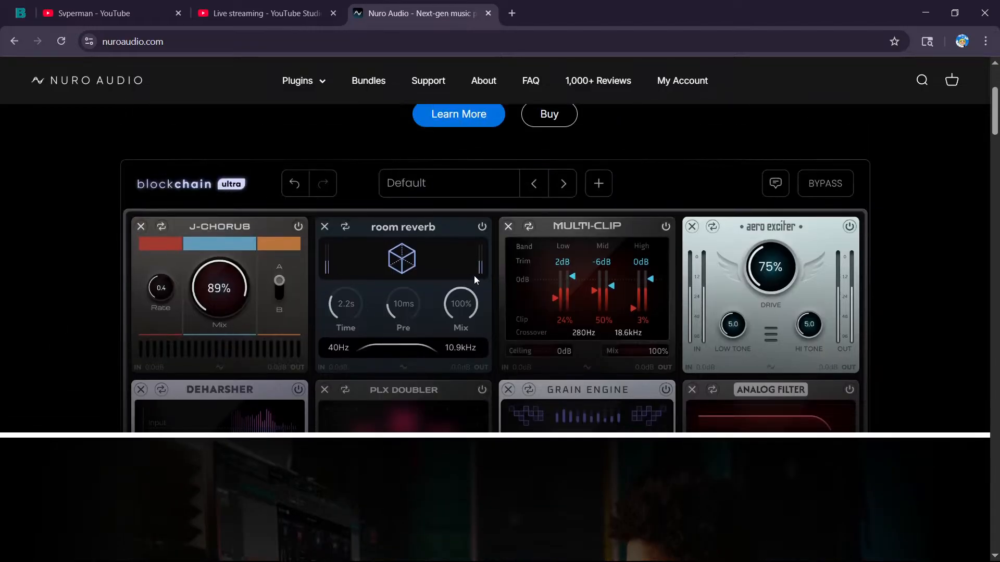
scroll(474, 280, "down", 7)
scroll(516, 250, "down", 1)
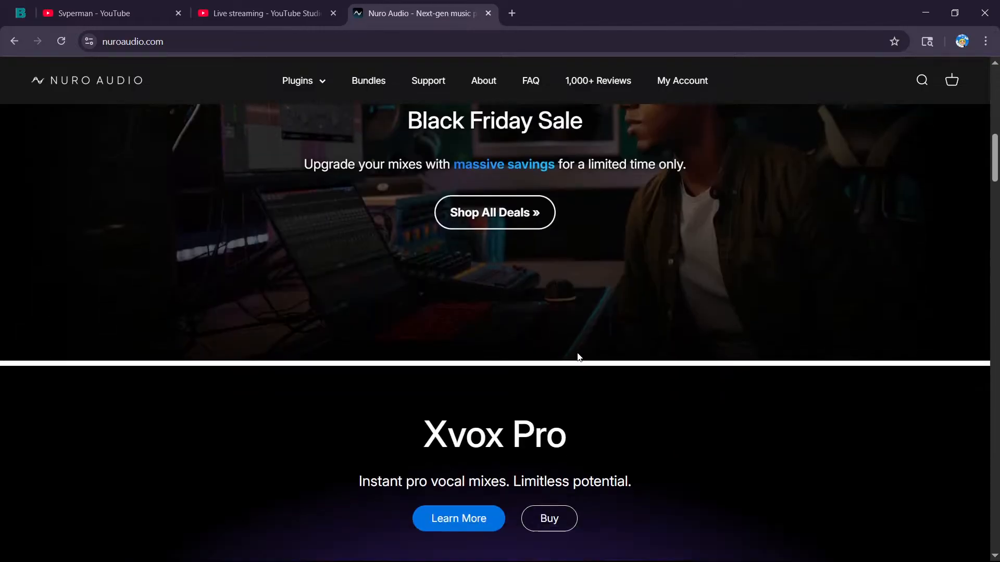
scroll(578, 357, "down", 8)
scroll(348, 332, "up", 2)
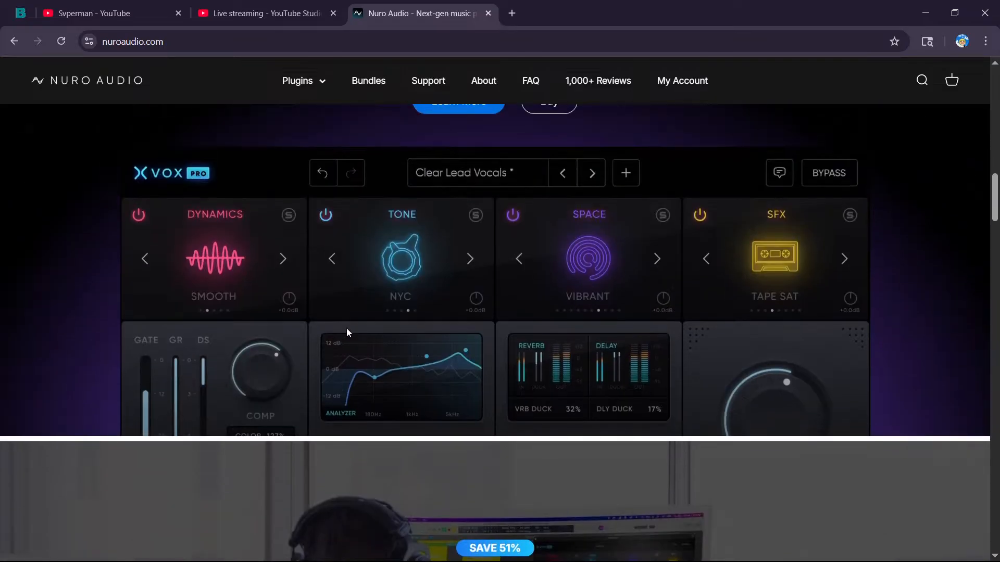
scroll(347, 332, "up", 1)
scroll(540, 339, "down", 9)
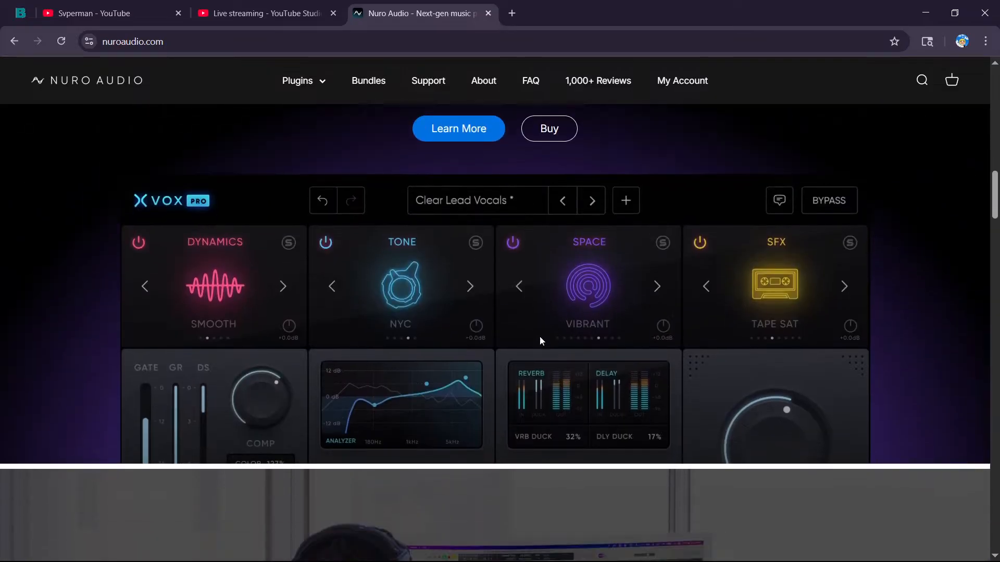
scroll(578, 350, "down", 10)
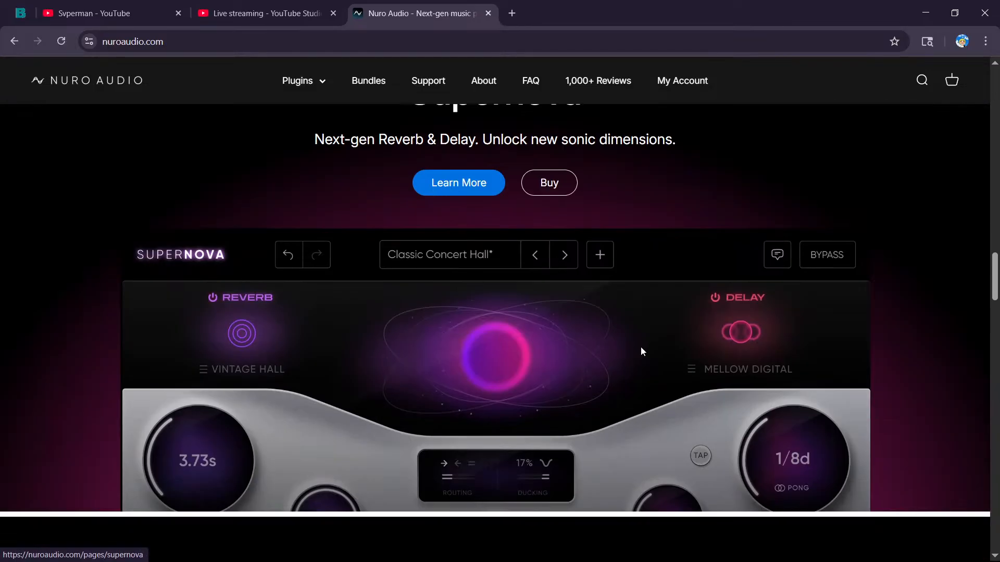
scroll(426, 425, "down", 8)
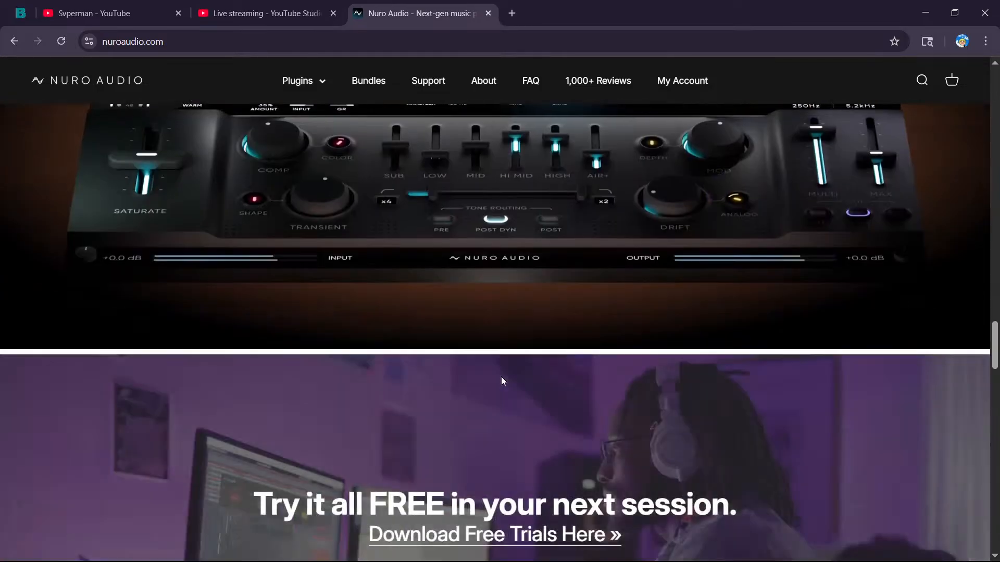
scroll(501, 376, "up", 4)
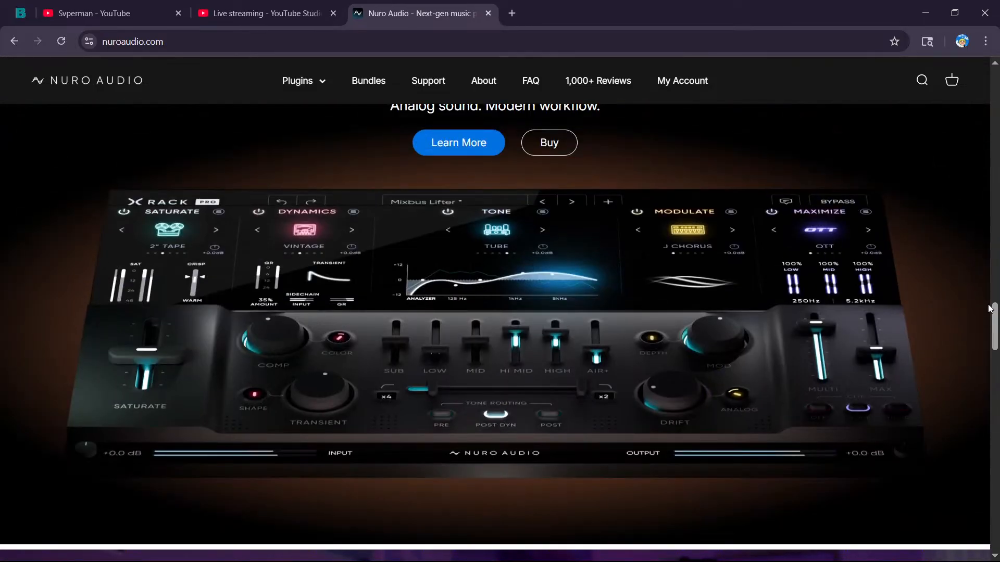
left_click_drag(993, 319, 927, 16)
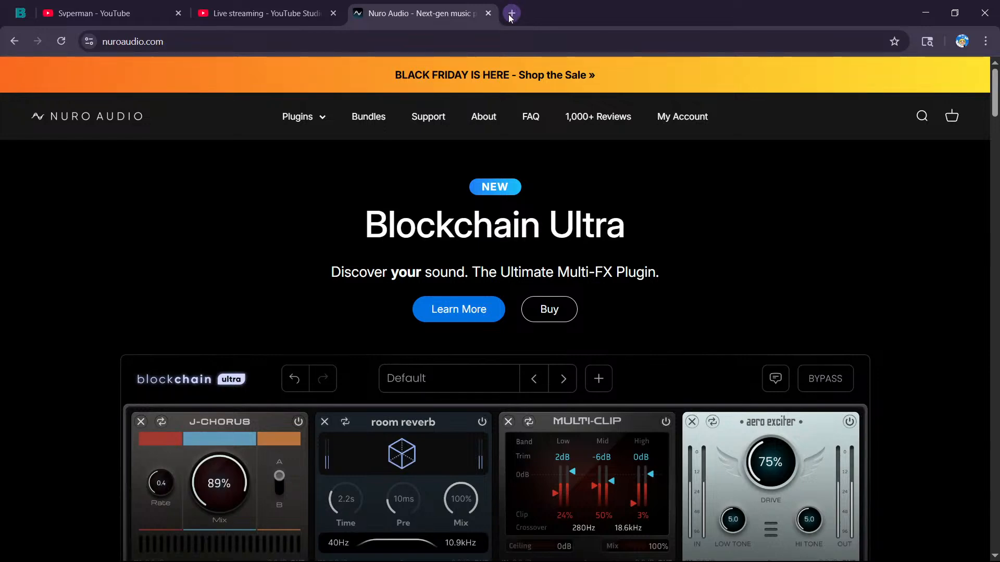
Review the Black Friday Sale and Xvox Pro sections again and return to the Blockchain Ultra banner.
scroll(646, 182, "down", 2)
scroll(635, 194, "down", 15)
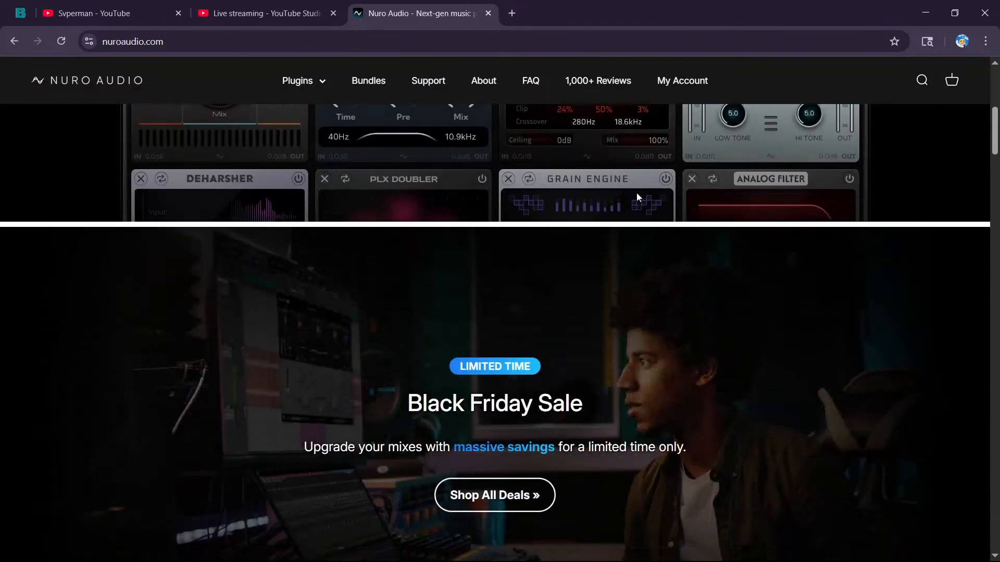
scroll(490, 224, "down", 6)
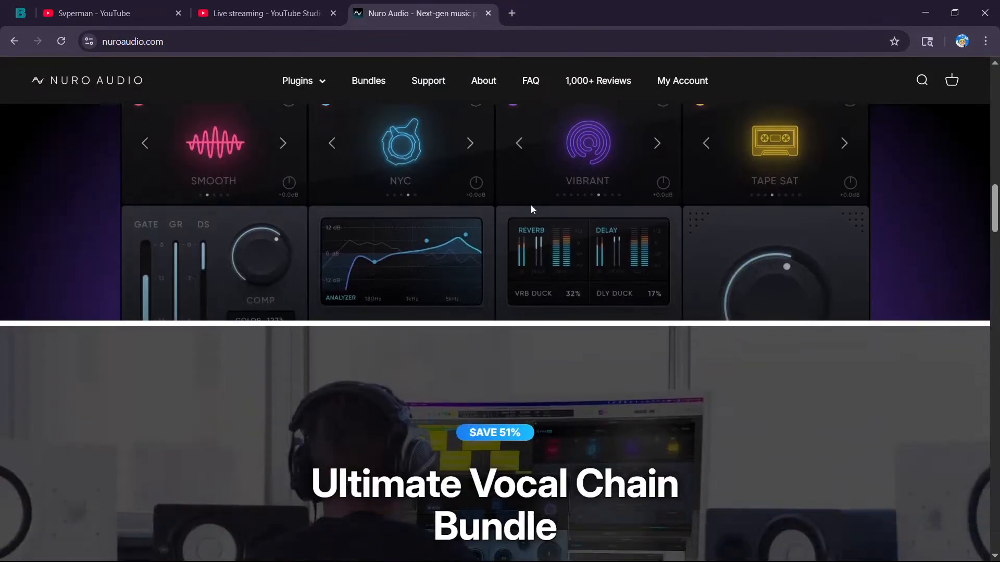
scroll(511, 310, "up", 15)
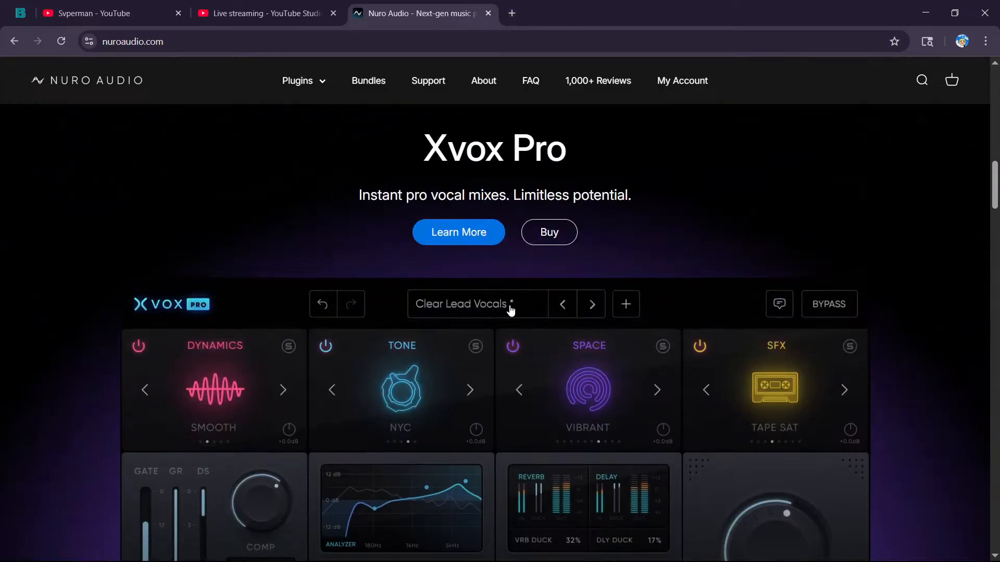
scroll(532, 270, "up", 6)
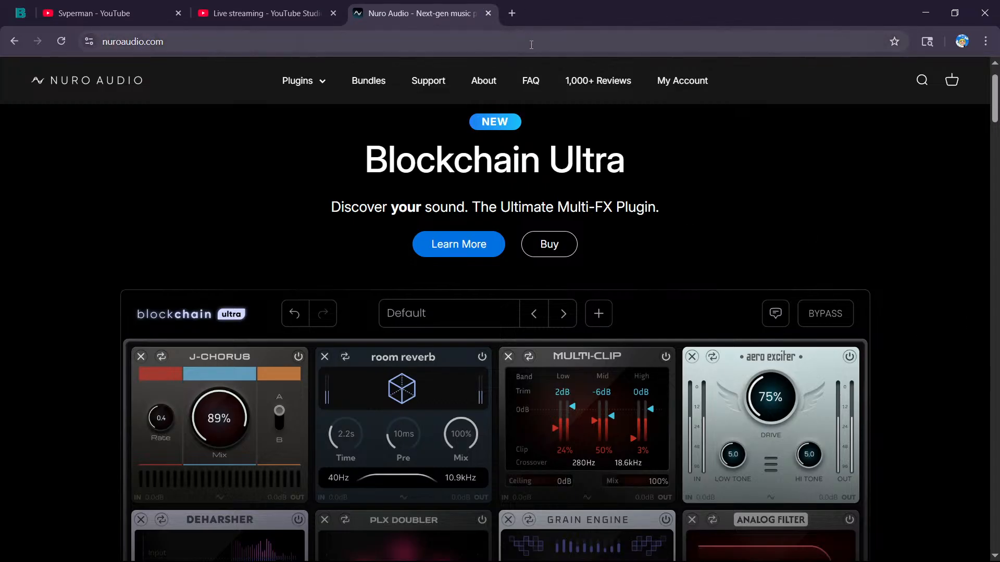
Search Google for "phil spicer plugin" in a new tab and open the Phil Speiser Plugins website.
left_click(512, 13)
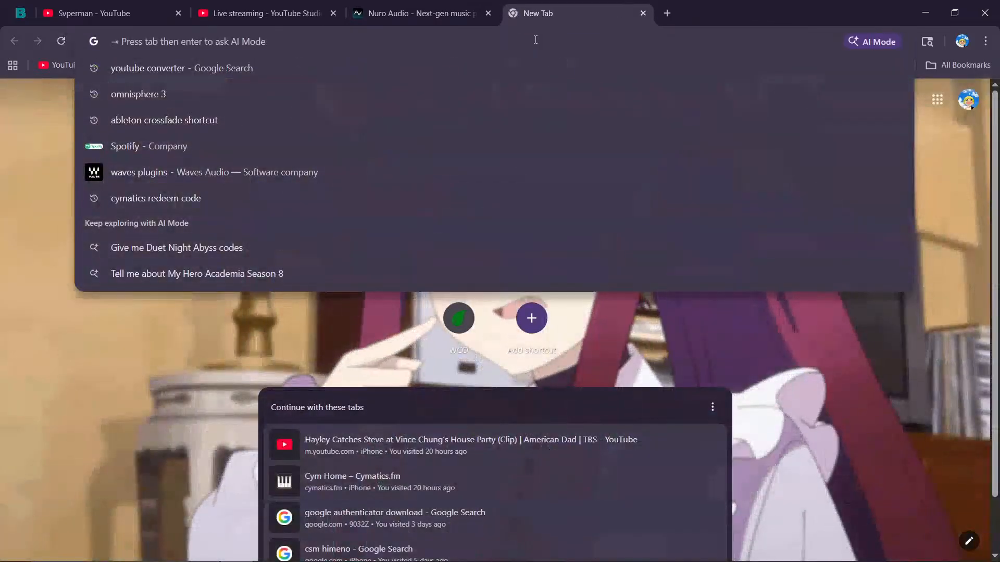
type("phil spicer plugin")
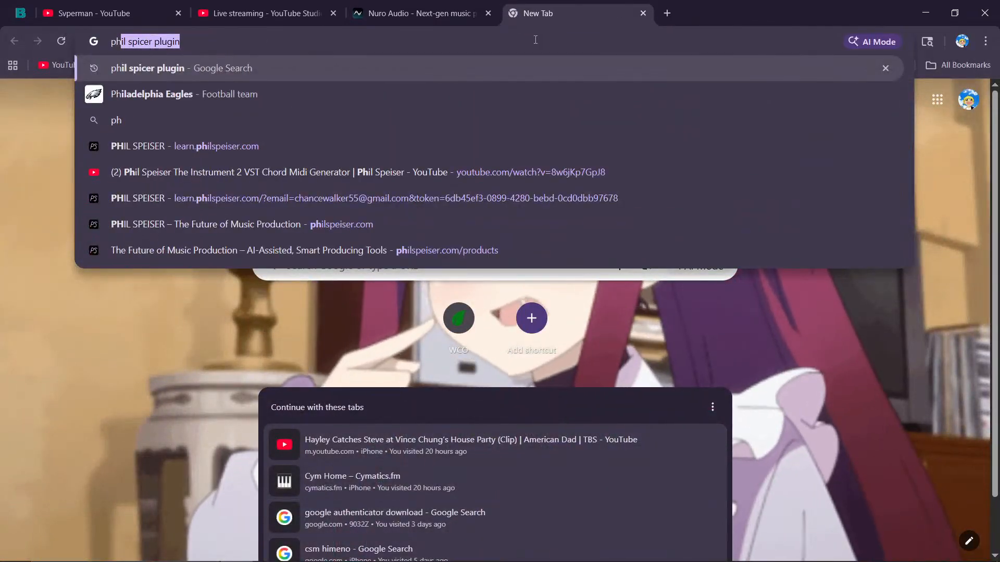
key("Return")
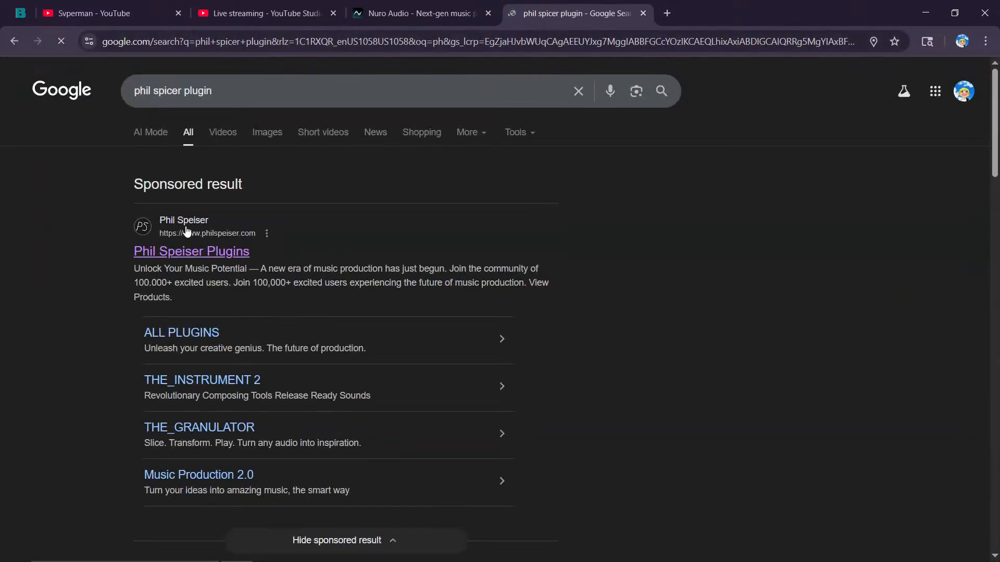
left_click(224, 259)
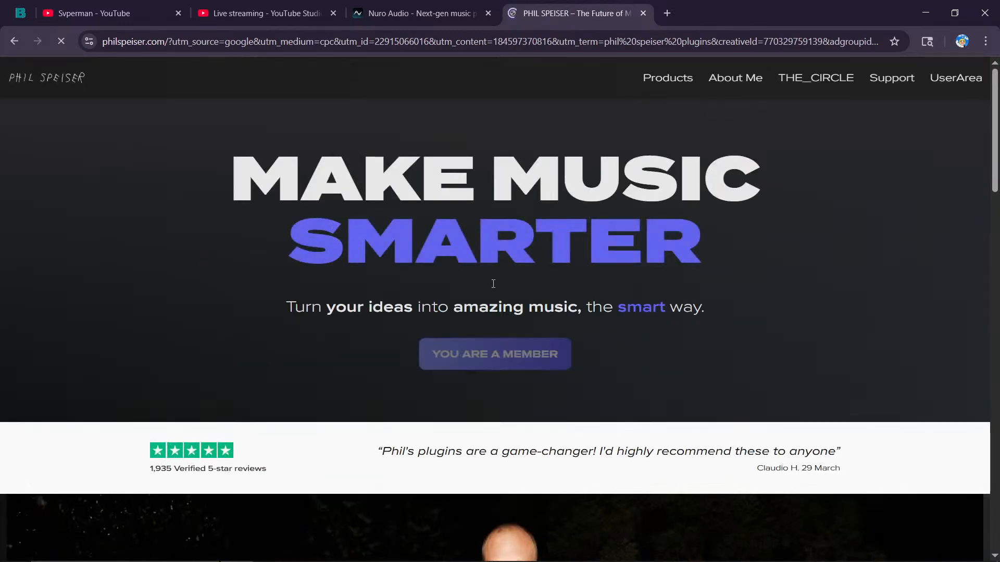
Go to the Phil Speiser products page and open the product page of THE_INSTRUMENT 2.
left_click(685, 79)
scroll(348, 315, "down", 4)
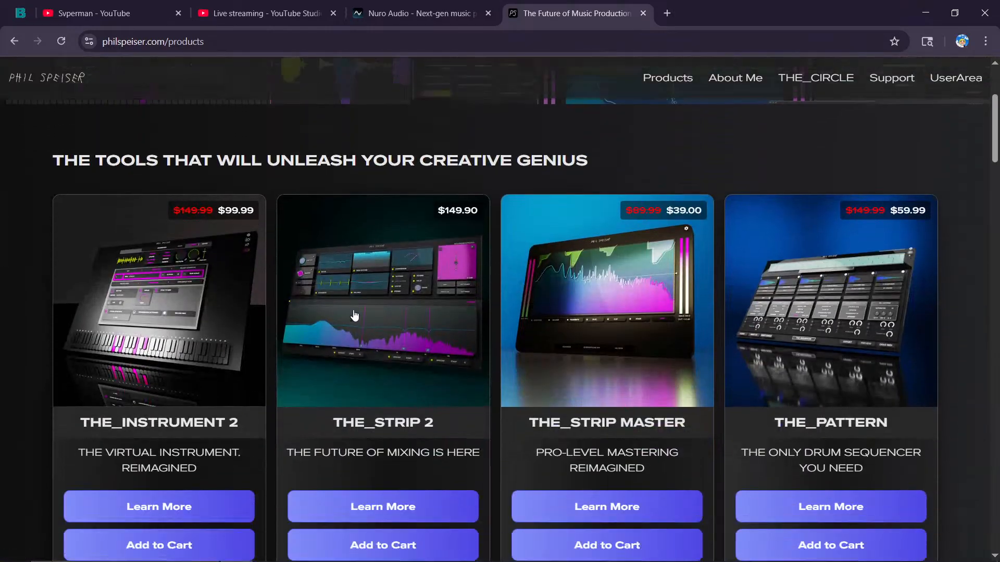
scroll(354, 315, "down", 3)
left_click(194, 189)
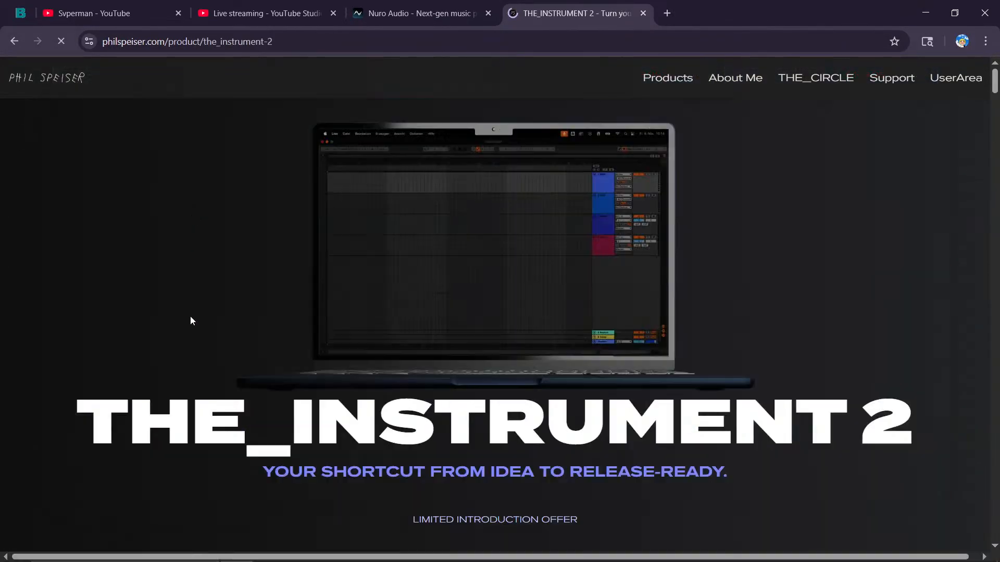
Examine THE_INSTRUMENT 2 page, including its demo video, smart composing features and introduction offer.
scroll(438, 282, "down", 12)
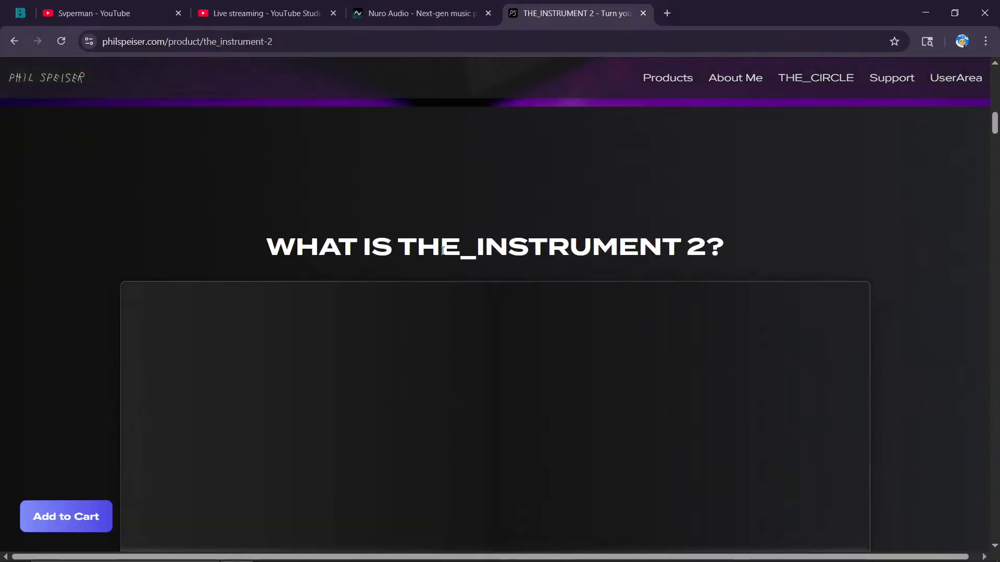
scroll(515, 298, "down", 4)
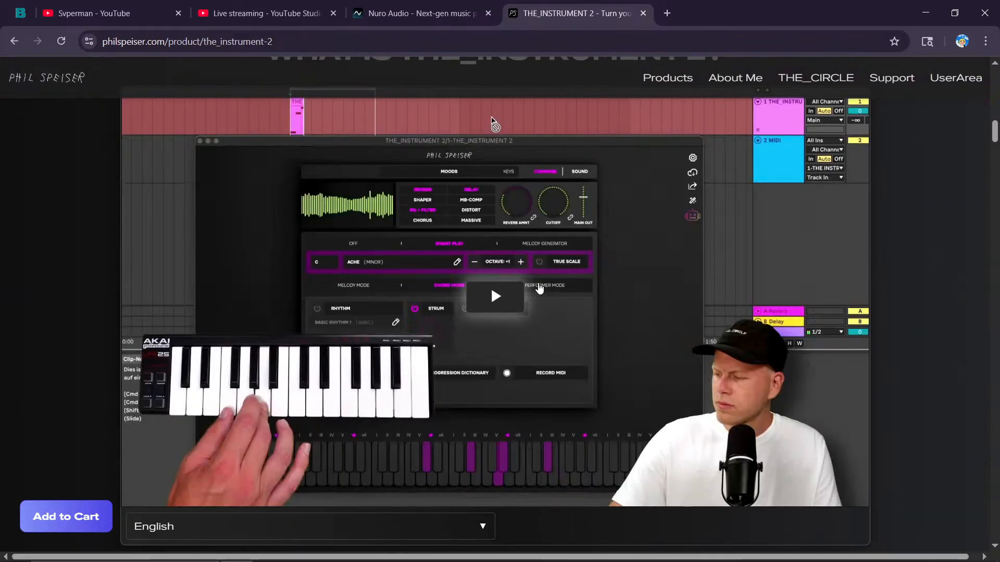
scroll(539, 288, "down", 10)
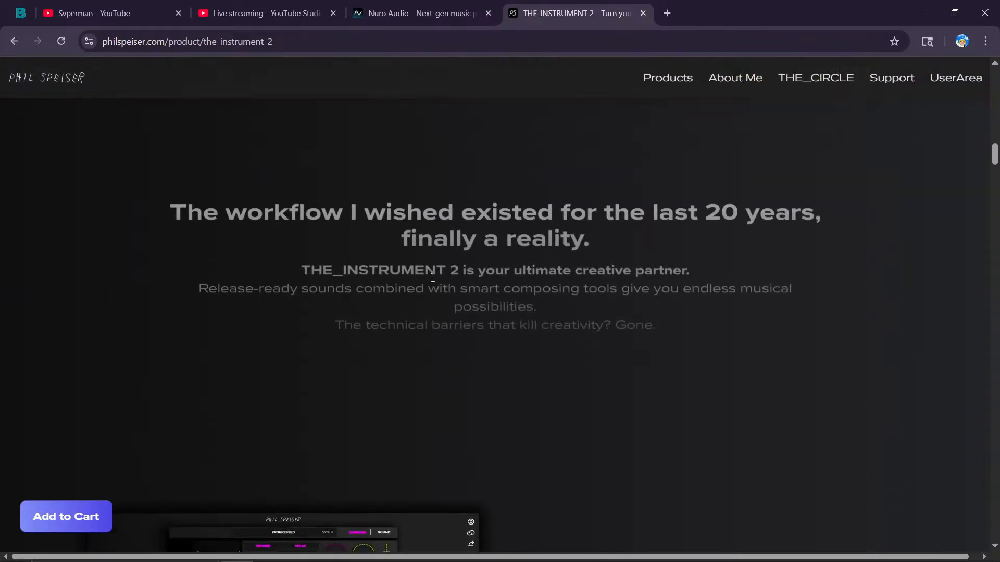
scroll(433, 277, "down", 8)
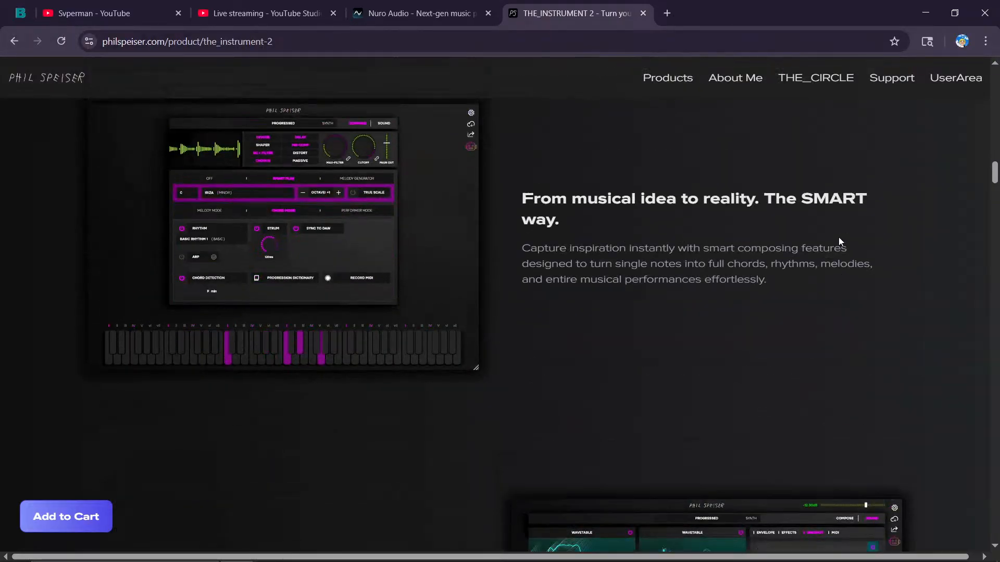
scroll(839, 239, "up", 8)
scroll(835, 260, "up", 10)
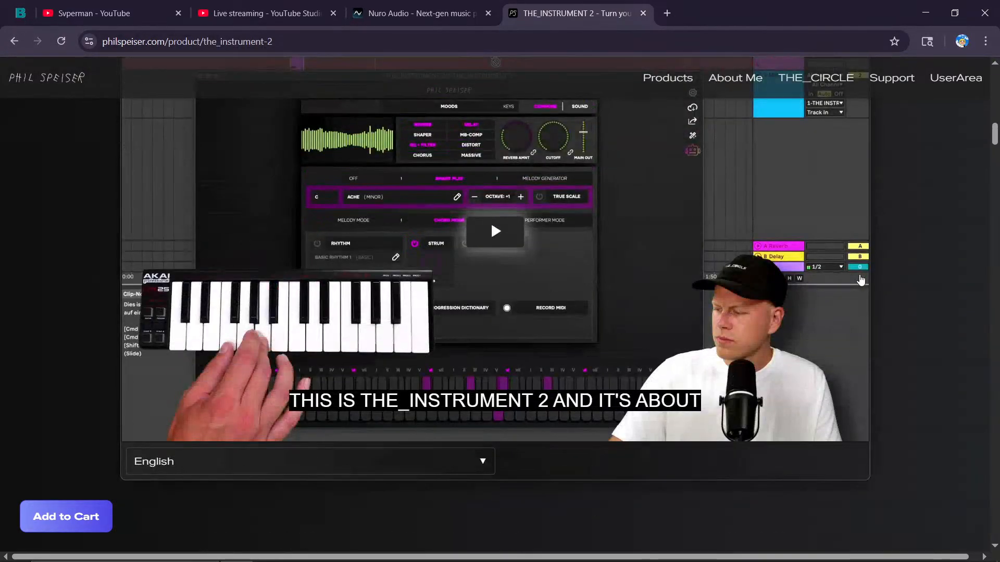
scroll(859, 280, "up", 5)
scroll(854, 274, "up", 5)
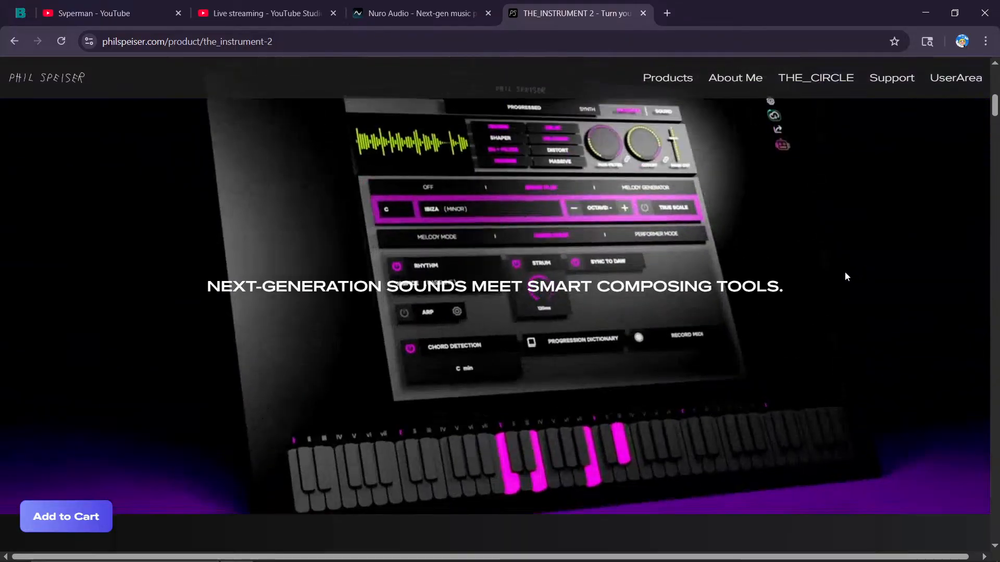
scroll(841, 273, "up", 4)
scroll(820, 265, "down", 5)
scroll(810, 254, "up", 4)
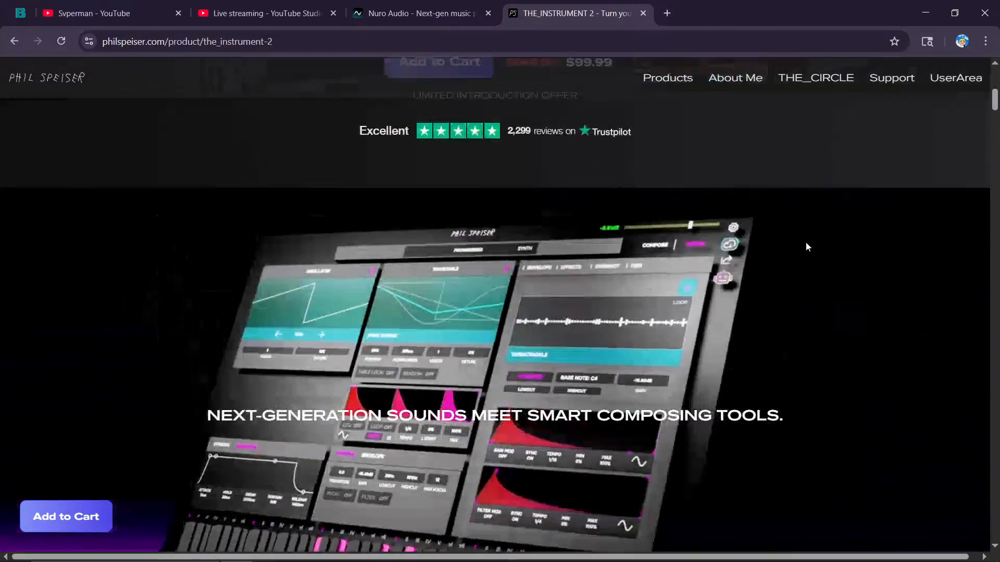
scroll(788, 240, "up", 4)
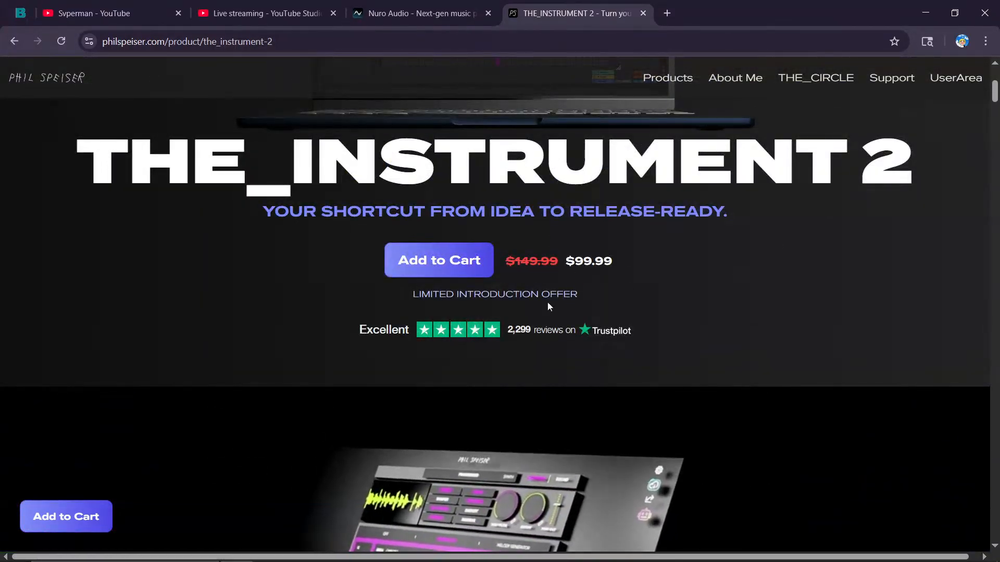
scroll(586, 357, "down", 3)
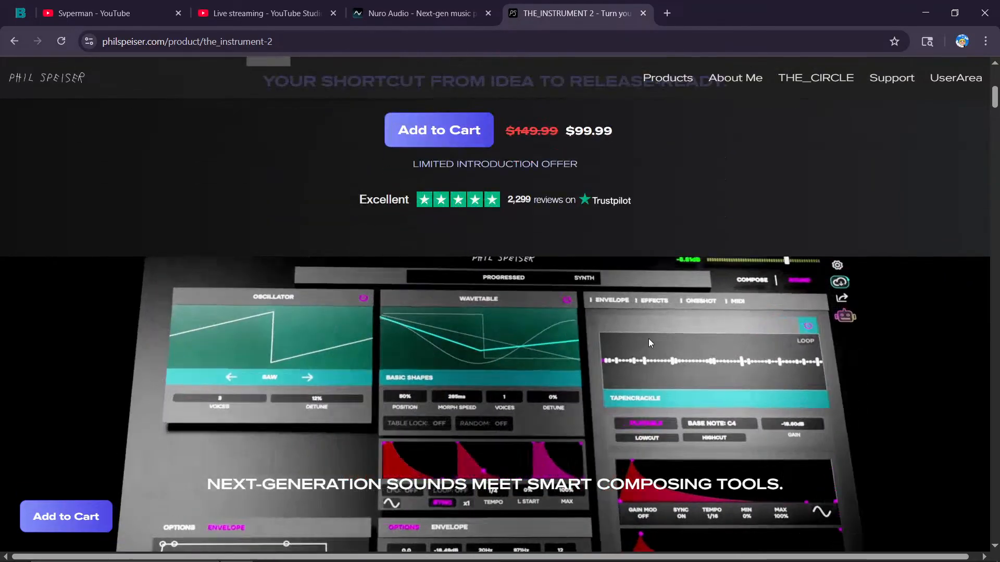
scroll(552, 363, "down", 2)
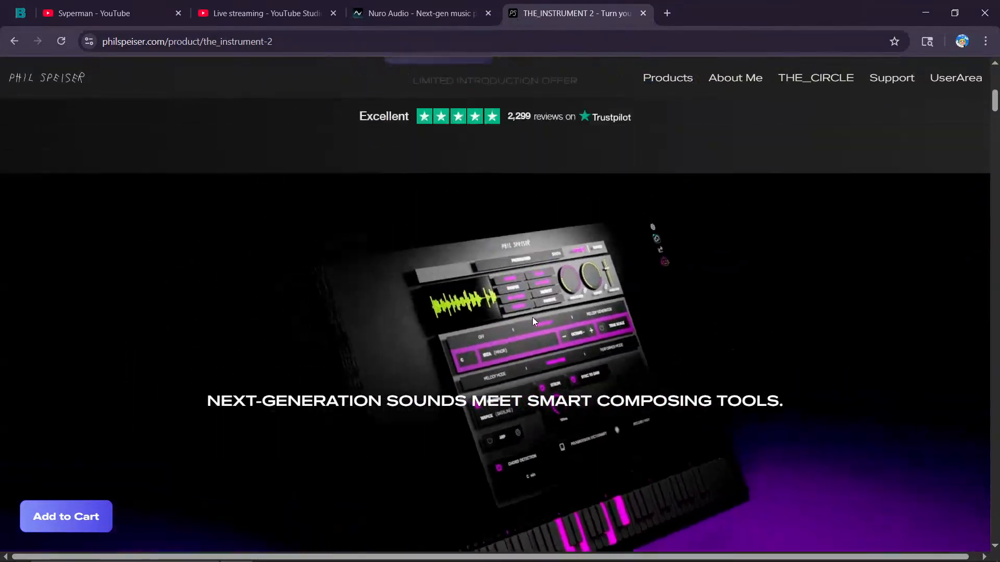
scroll(532, 317, "up", 3)
left_click(207, 10)
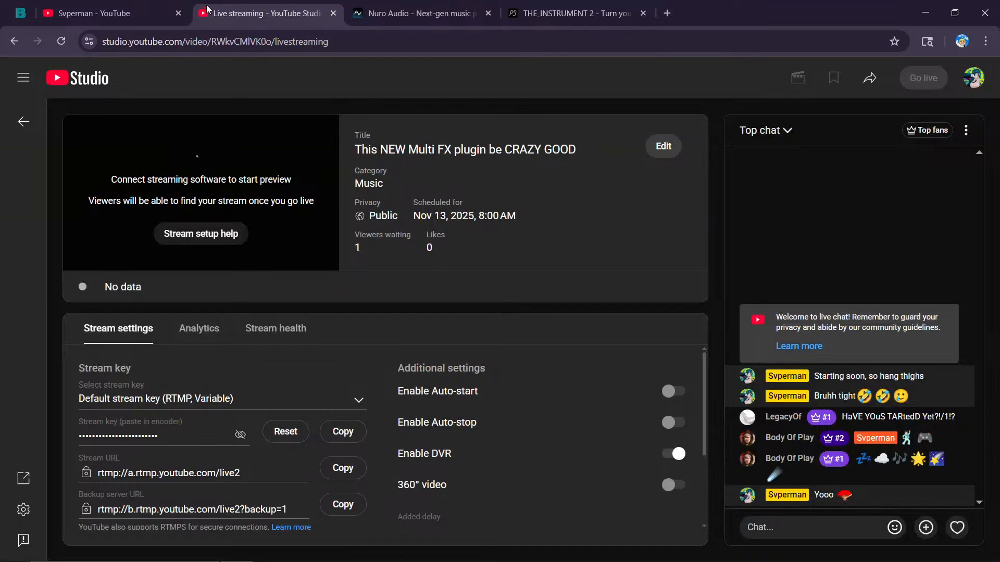
left_click(449, 6)
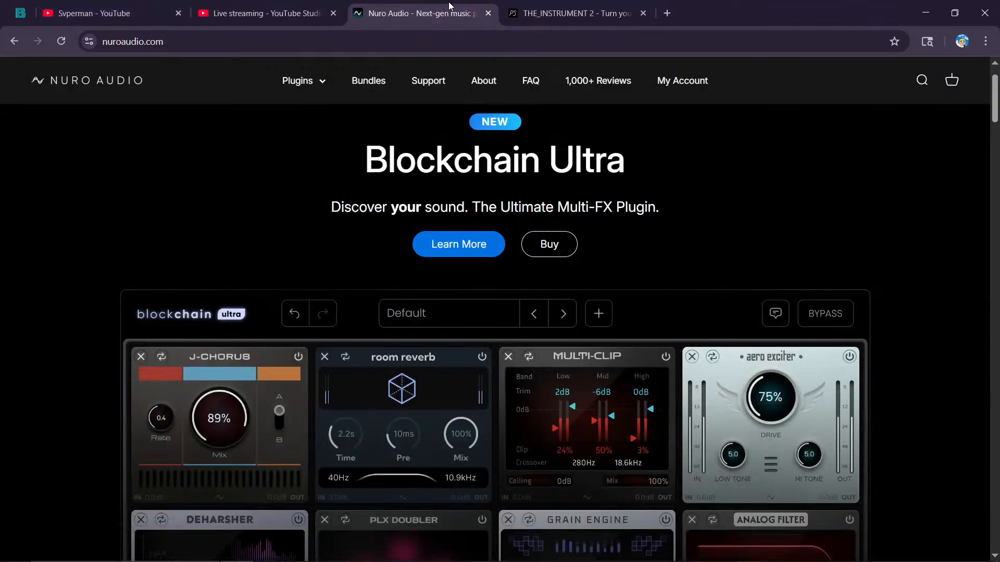
left_click(557, 14)
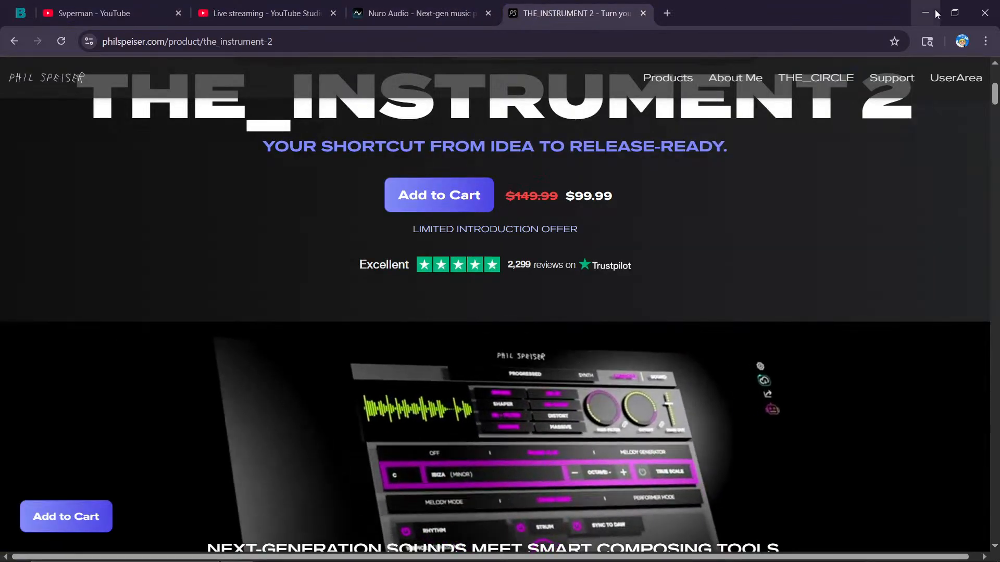
Minimise Chrome to return to the Ableton Live session and bring up the screen recording program.
left_click(925, 12)
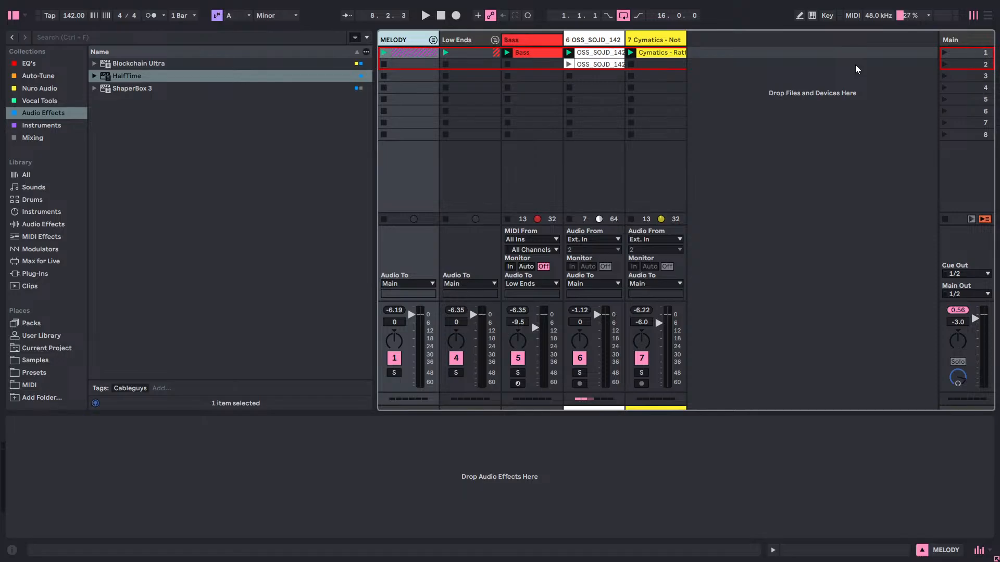
key("super")
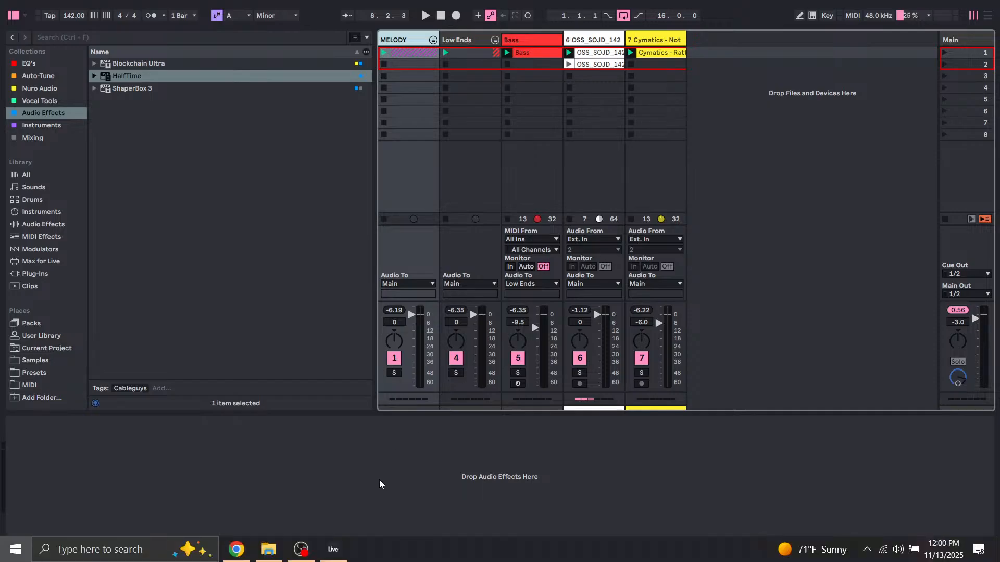
left_click(297, 553)
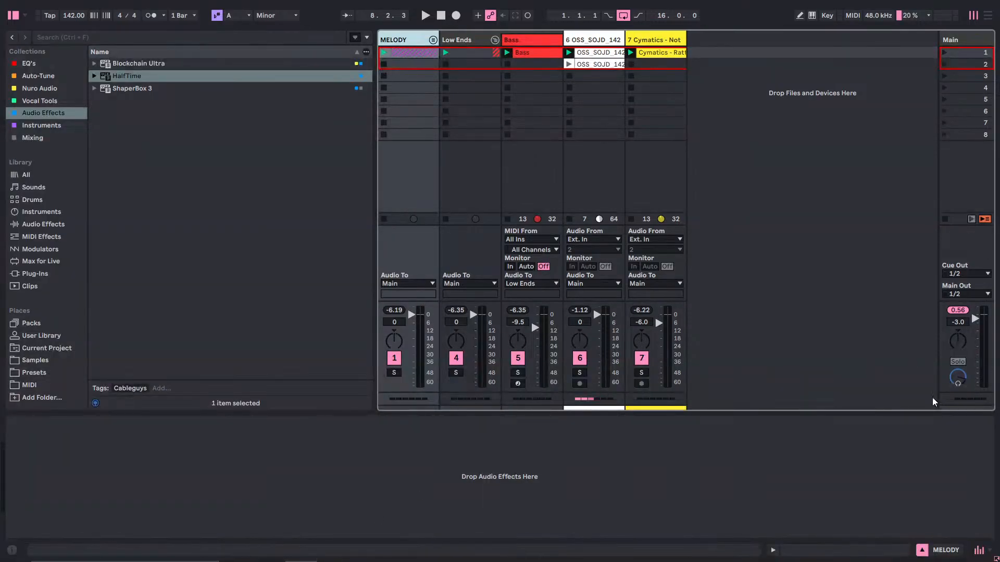